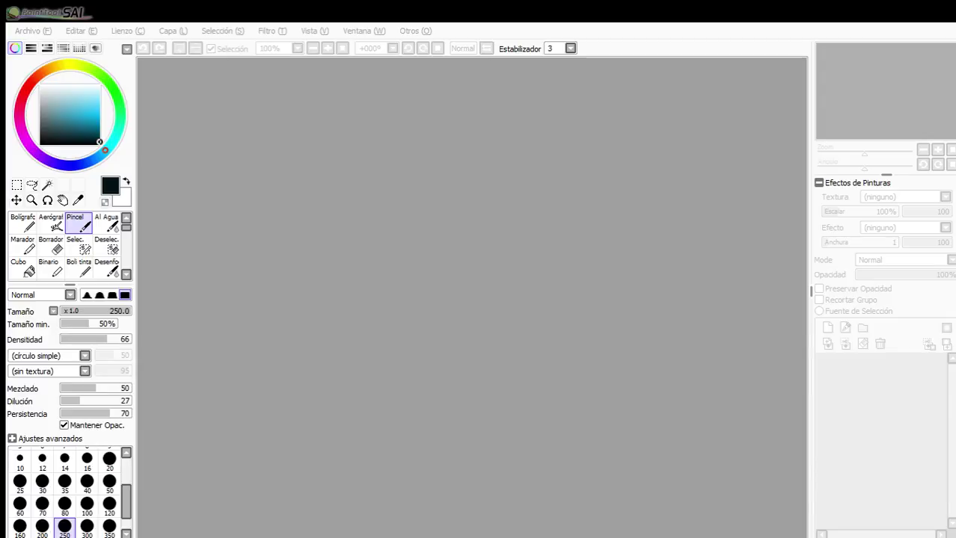
Create a new blank white portrait canvas and reduce its height slightly.
{"action": "left_click", "coordinate": [64, 57]}
{"action": "key", "text": "Return"}
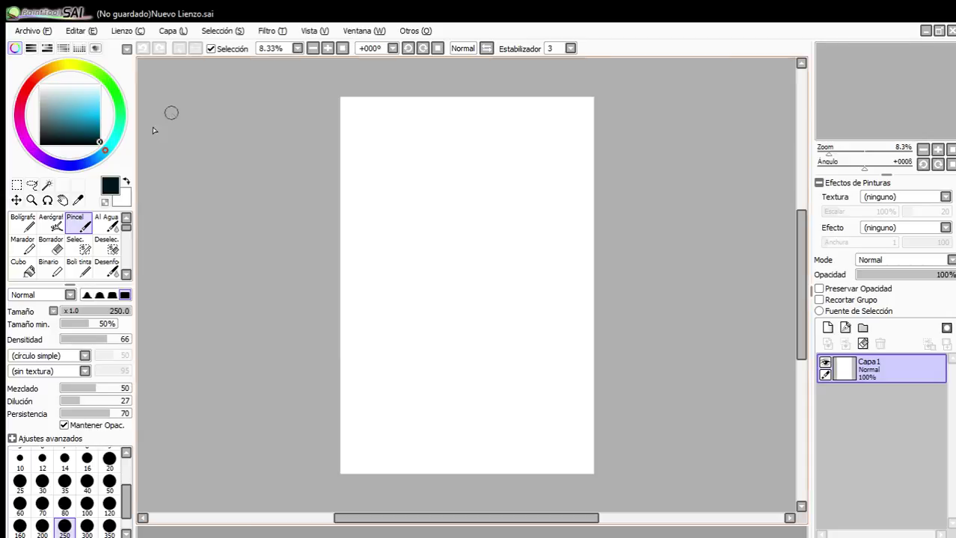
{"action": "scroll", "coordinate": [340, 150], "scroll_direction": "down", "scroll_amount": 2}
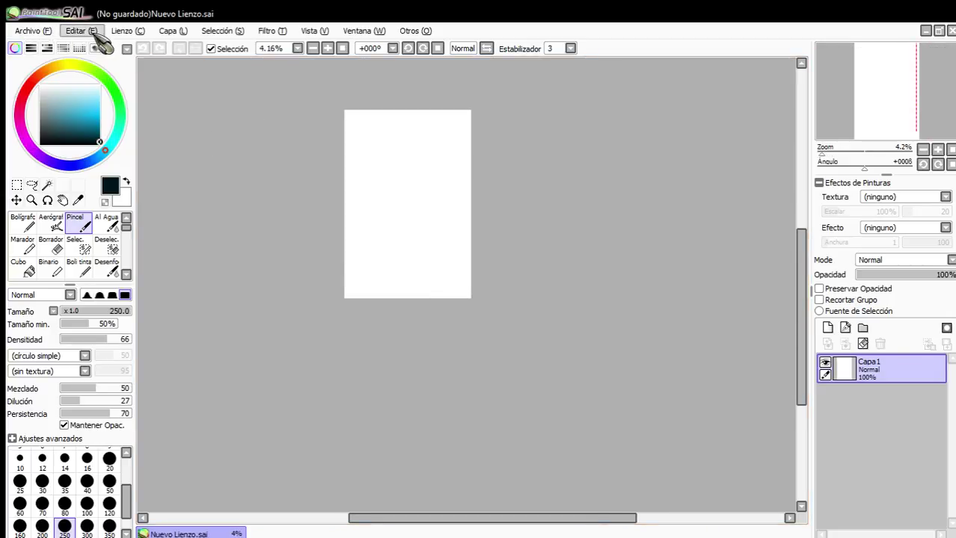
{"action": "left_click", "coordinate": [158, 62]}
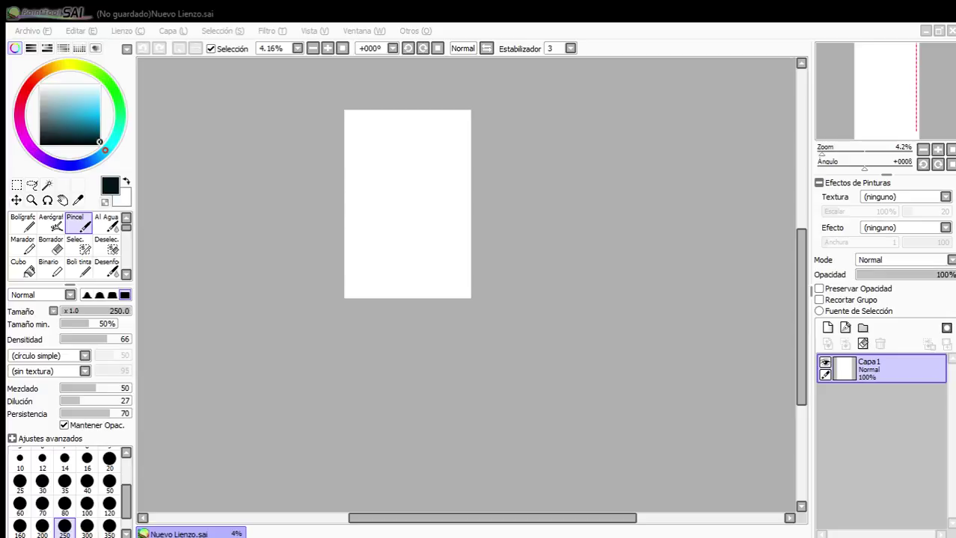
{"action": "key", "text": "Return"}
{"action": "scroll", "coordinate": [420, 126], "scroll_direction": "up", "scroll_amount": 2}
{"action": "scroll", "coordinate": [404, 142], "scroll_direction": "down", "scroll_amount": 3}
{"action": "scroll", "coordinate": [368, 153], "scroll_direction": "up", "scroll_amount": 3}
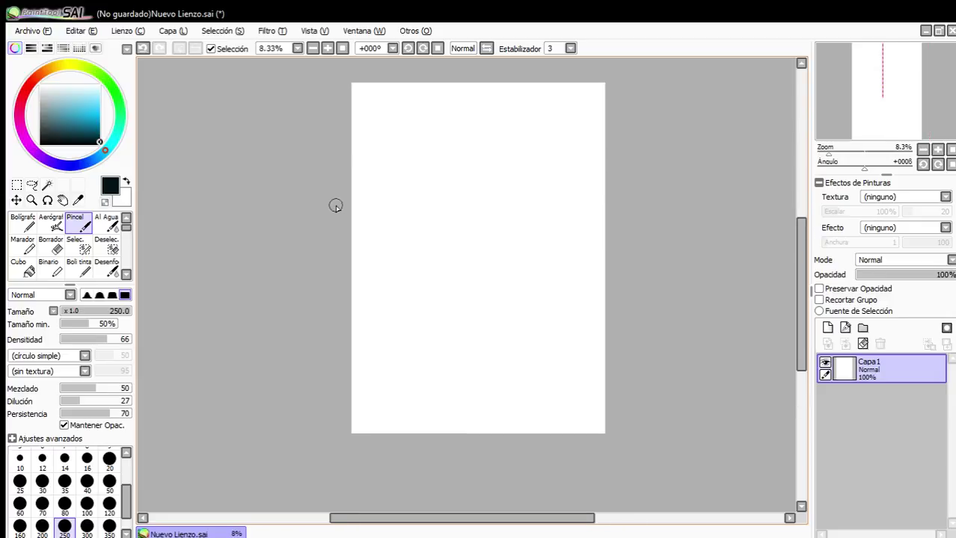
Set up the Bolígrafo pen at size 30 with a bright cyan colour.
{"action": "left_click", "coordinate": [23, 222]}
{"action": "left_click", "coordinate": [42, 454]}
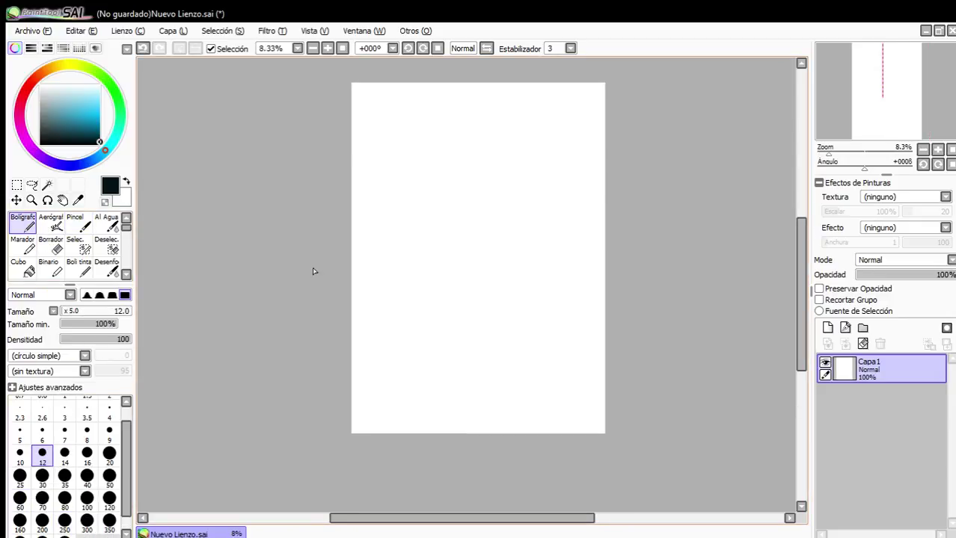
{"action": "left_click", "coordinate": [116, 141]}
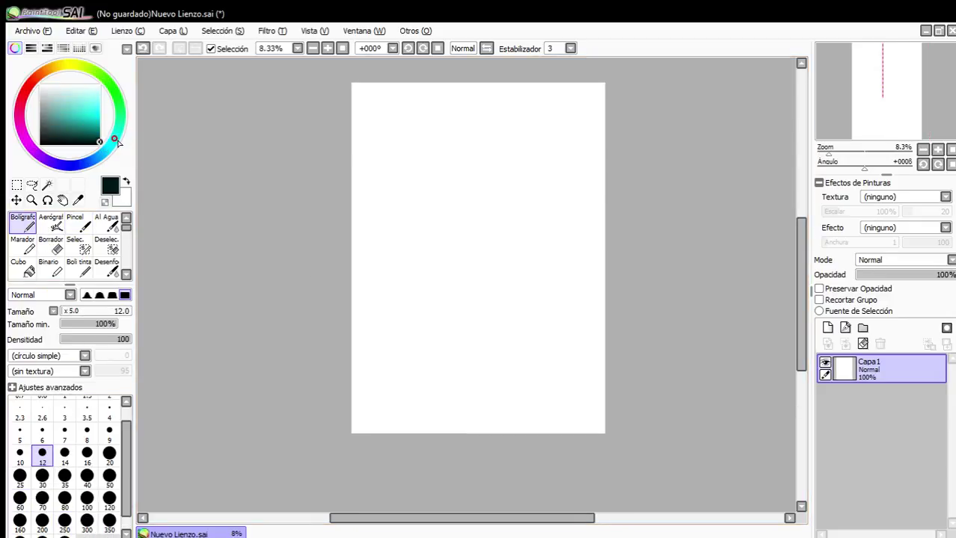
{"action": "left_click", "coordinate": [100, 113]}
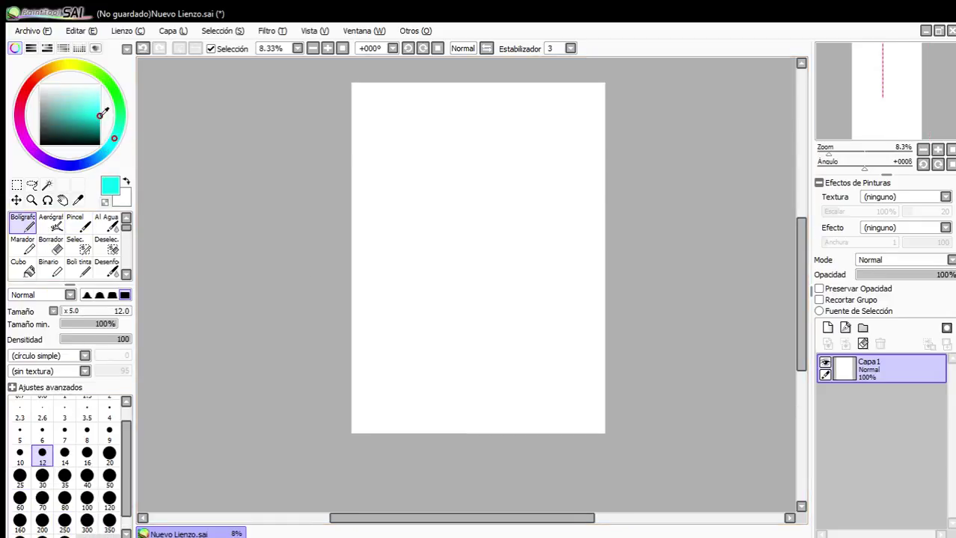
{"action": "left_click", "coordinate": [42, 477]}
Sketch a large cyan circle as the head's base shape in the canvas's upper area.
{"action": "scroll", "coordinate": [418, 202], "scroll_direction": "up", "scroll_amount": 2}
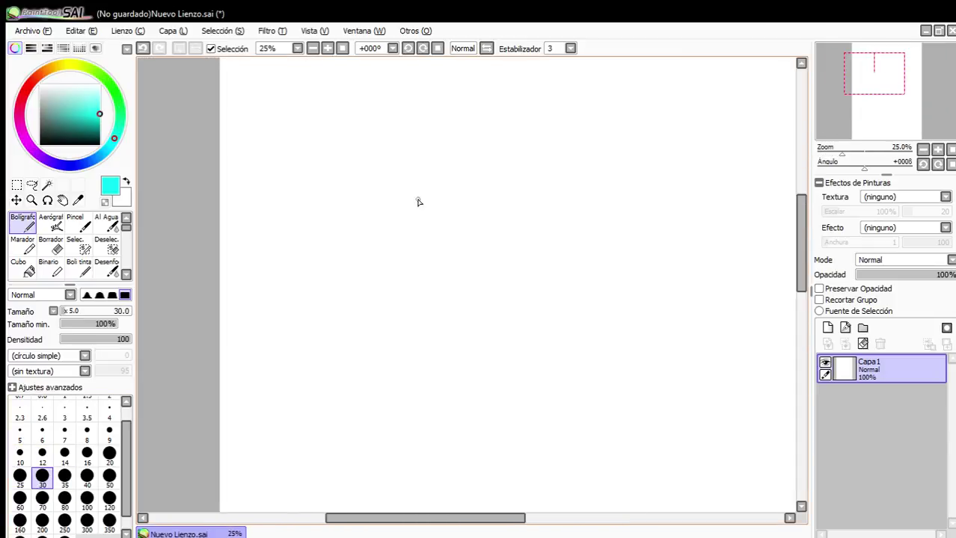
{"action": "scroll", "coordinate": [418, 202], "scroll_direction": "up", "scroll_amount": 3}
{"action": "mouse_move", "coordinate": [469, 134]}
{"action": "left_mouse_down"}
{"action": "mouse_move", "coordinate": [415, 143]}
{"action": "mouse_move", "coordinate": [320, 265]}
{"action": "mouse_move", "coordinate": [346, 331]}
{"action": "left_mouse_up"}
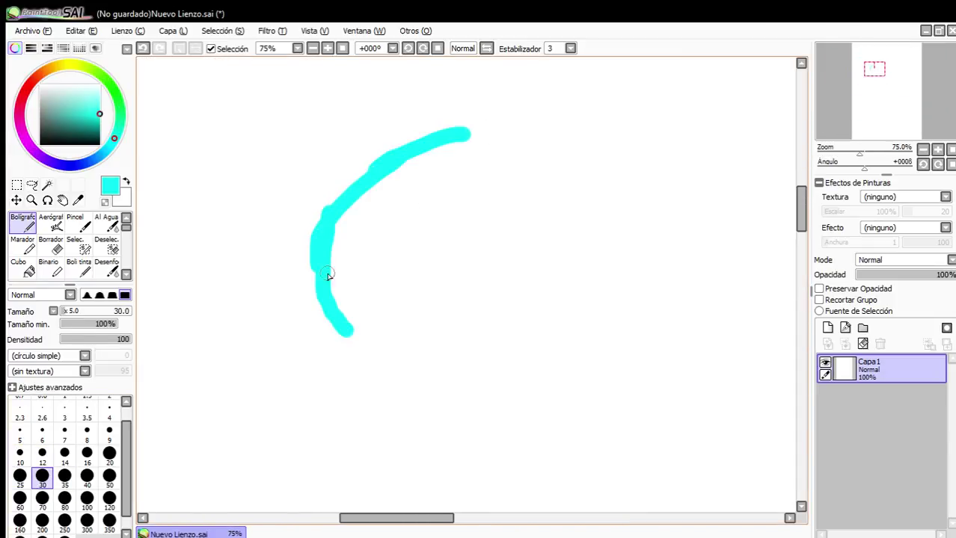
{"action": "mouse_move", "coordinate": [328, 275]}
{"action": "left_mouse_down"}
{"action": "mouse_move", "coordinate": [423, 414]}
{"action": "mouse_move", "coordinate": [383, 413]}
{"action": "mouse_move", "coordinate": [439, 443]}
{"action": "mouse_move", "coordinate": [628, 449]}
{"action": "mouse_move", "coordinate": [564, 467]}
{"action": "mouse_move", "coordinate": [647, 441]}
{"action": "mouse_move", "coordinate": [706, 384]}
{"action": "mouse_move", "coordinate": [724, 331]}
{"action": "mouse_move", "coordinate": [671, 147]}
{"action": "left_mouse_up"}
{"action": "mouse_move", "coordinate": [329, 208]}
{"action": "left_mouse_down"}
{"action": "mouse_move", "coordinate": [433, 86]}
{"action": "mouse_move", "coordinate": [521, 78]}
{"action": "mouse_move", "coordinate": [473, 87]}
{"action": "mouse_move", "coordinate": [592, 95]}
{"action": "mouse_move", "coordinate": [566, 78]}
{"action": "mouse_move", "coordinate": [643, 108]}
{"action": "mouse_move", "coordinate": [607, 77]}
{"action": "mouse_move", "coordinate": [679, 118]}
{"action": "left_mouse_up"}
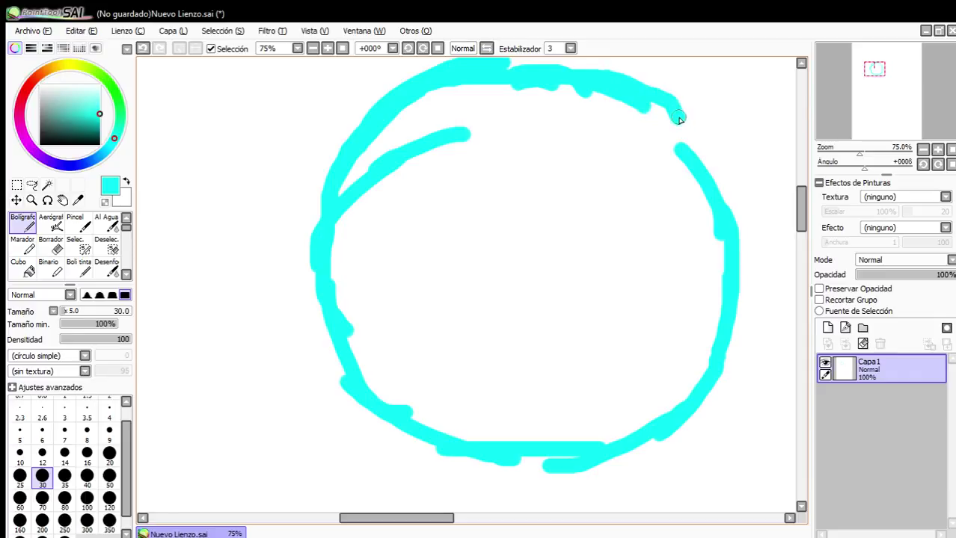
{"action": "left_click_drag", "start_coordinate": [645, 81], "coordinate": [700, 143]}
{"action": "left_click_drag", "start_coordinate": [674, 95], "coordinate": [720, 278]}
{"action": "scroll", "coordinate": [547, 343], "scroll_direction": "down", "scroll_amount": 1}
{"action": "scroll", "coordinate": [547, 353], "scroll_direction": "up", "scroll_amount": 1}
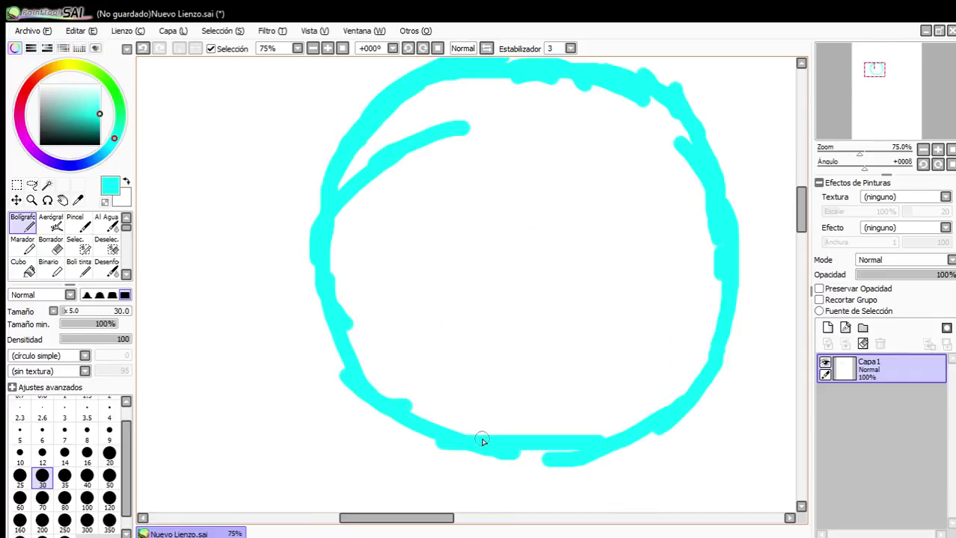
Add a curved vertical guideline and two horizontal guidelines across the head circle.
{"action": "mouse_move", "coordinate": [481, 442]}
{"action": "left_mouse_down"}
{"action": "mouse_move", "coordinate": [443, 361]}
{"action": "mouse_move", "coordinate": [466, 412]}
{"action": "mouse_move", "coordinate": [446, 241]}
{"action": "mouse_move", "coordinate": [443, 335]}
{"action": "mouse_move", "coordinate": [470, 147]}
{"action": "left_mouse_up"}
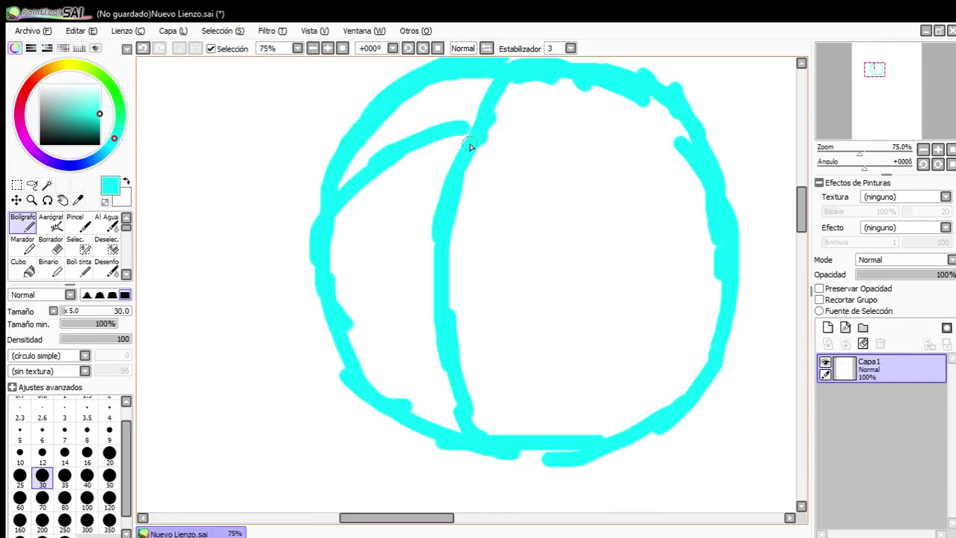
{"action": "mouse_move", "coordinate": [318, 206]}
{"action": "left_mouse_down"}
{"action": "mouse_move", "coordinate": [617, 190]}
{"action": "mouse_move", "coordinate": [678, 177]}
{"action": "left_mouse_up"}
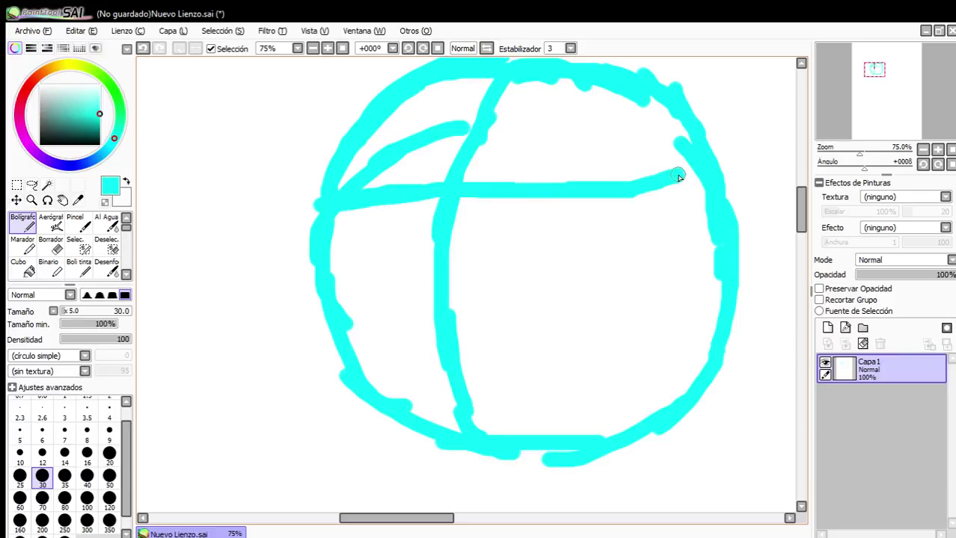
{"action": "mouse_move", "coordinate": [722, 282]}
{"action": "left_mouse_down"}
{"action": "mouse_move", "coordinate": [576, 344]}
{"action": "mouse_move", "coordinate": [514, 353]}
{"action": "left_mouse_up"}
{"action": "left_click_drag", "start_coordinate": [331, 332], "coordinate": [586, 335]}
{"action": "scroll", "coordinate": [570, 221], "scroll_direction": "down", "scroll_amount": 5}
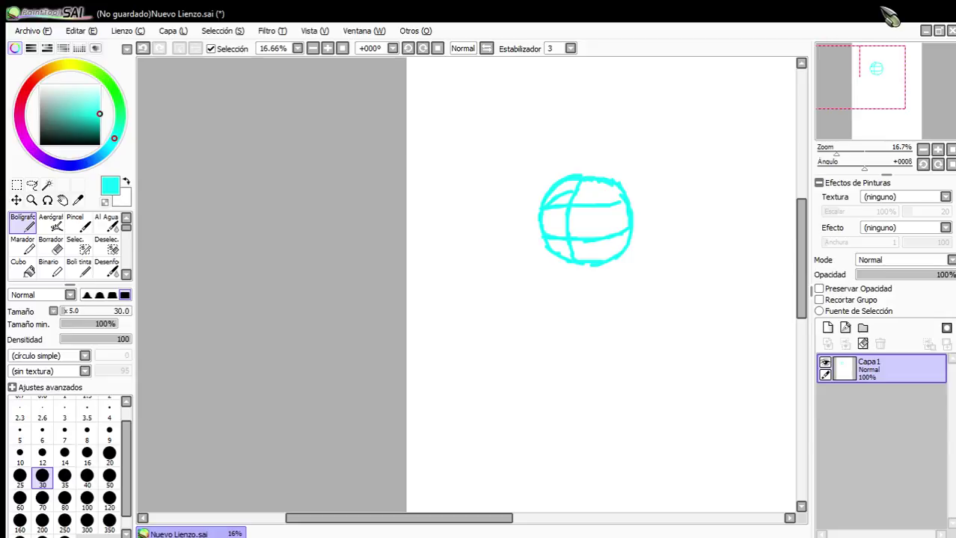
Open the reference image descarga.jpg, copy the whole picture and clear the selection.
{"action": "left_click", "coordinate": [61, 60]}
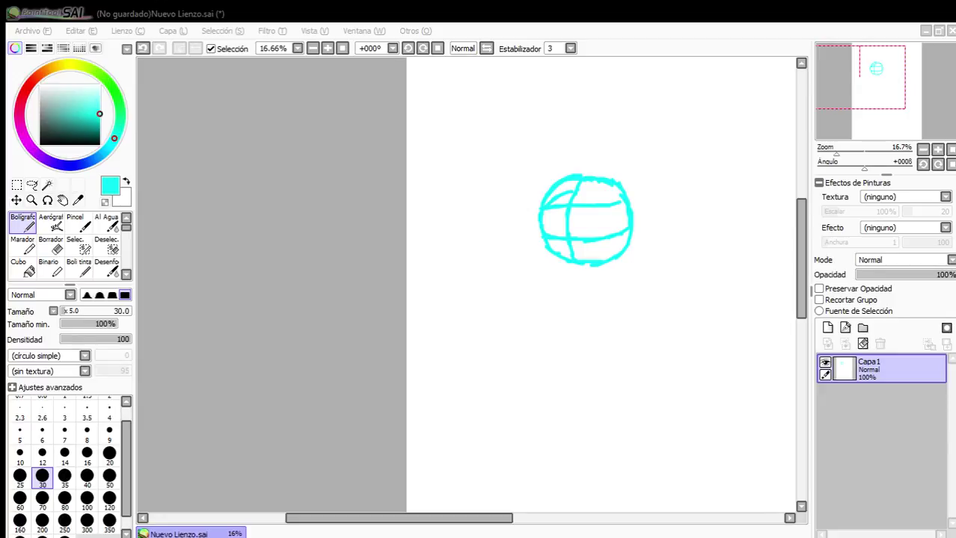
{"action": "scroll", "coordinate": [363, 191], "scroll_direction": "down", "scroll_amount": 2}
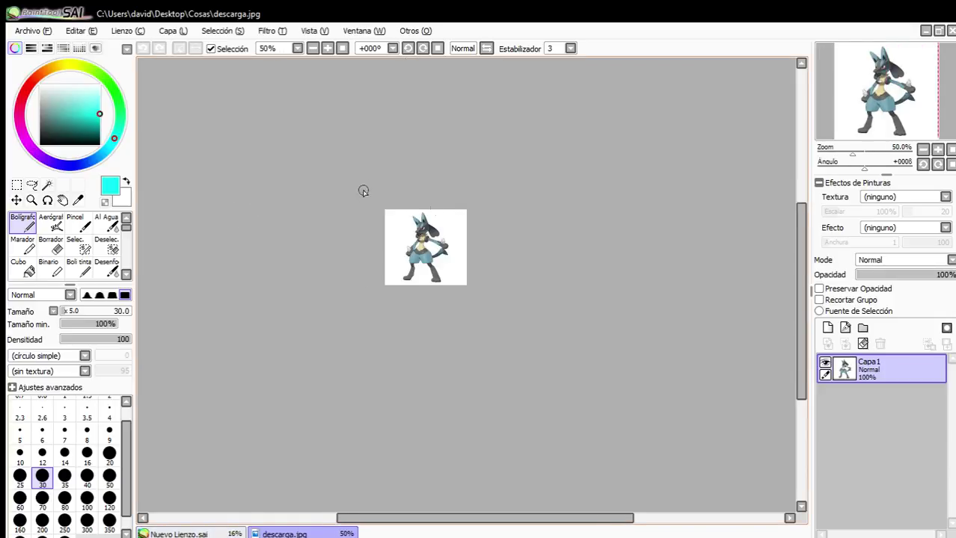
{"action": "scroll", "coordinate": [419, 206], "scroll_direction": "up", "scroll_amount": 3}
{"action": "left_click", "coordinate": [17, 185]}
{"action": "left_click_drag", "start_coordinate": [211, 187], "coordinate": [672, 442]}
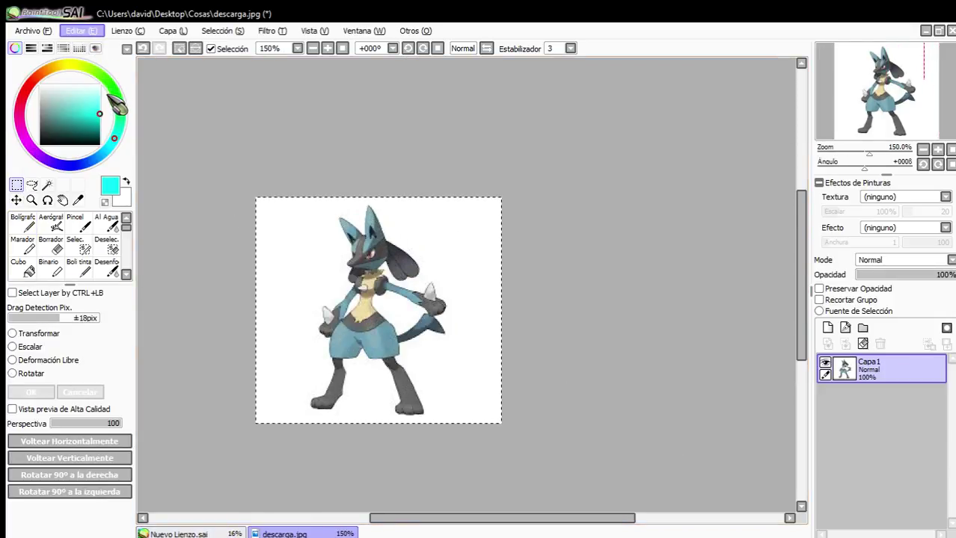
{"action": "left_click", "coordinate": [181, 48]}
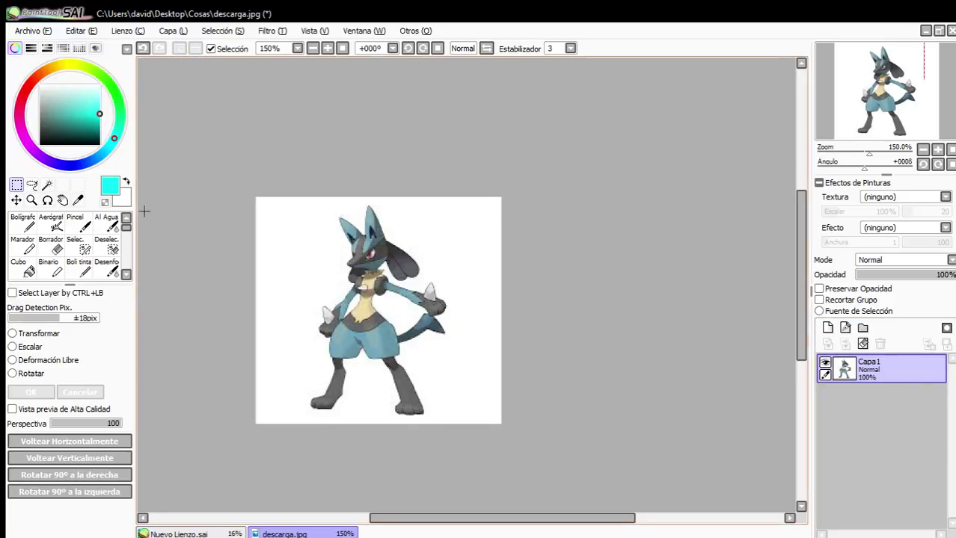
Paste the Lucario reference into Nuevo Lienzo.sai and enlarge it about four times in the canvas's upper-left corner.
{"action": "left_click", "coordinate": [212, 534]}
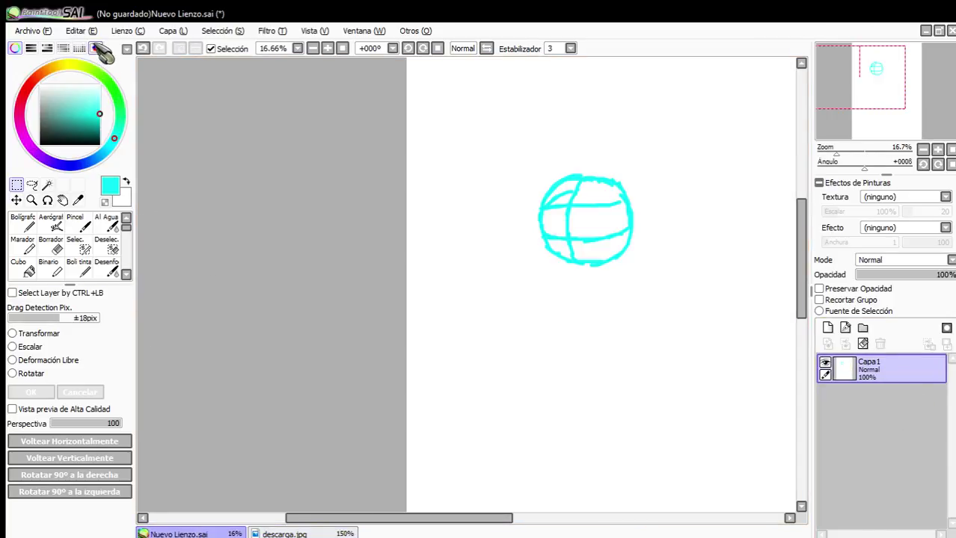
{"action": "left_click", "coordinate": [81, 31]}
{"action": "left_click", "coordinate": [112, 116]}
{"action": "scroll", "coordinate": [409, 203], "scroll_direction": "down", "scroll_amount": 3}
{"action": "scroll", "coordinate": [429, 147], "scroll_direction": "up", "scroll_amount": 4}
{"action": "left_click_drag", "start_coordinate": [399, 156], "coordinate": [270, 61]}
{"action": "left_click", "coordinate": [15, 334]}
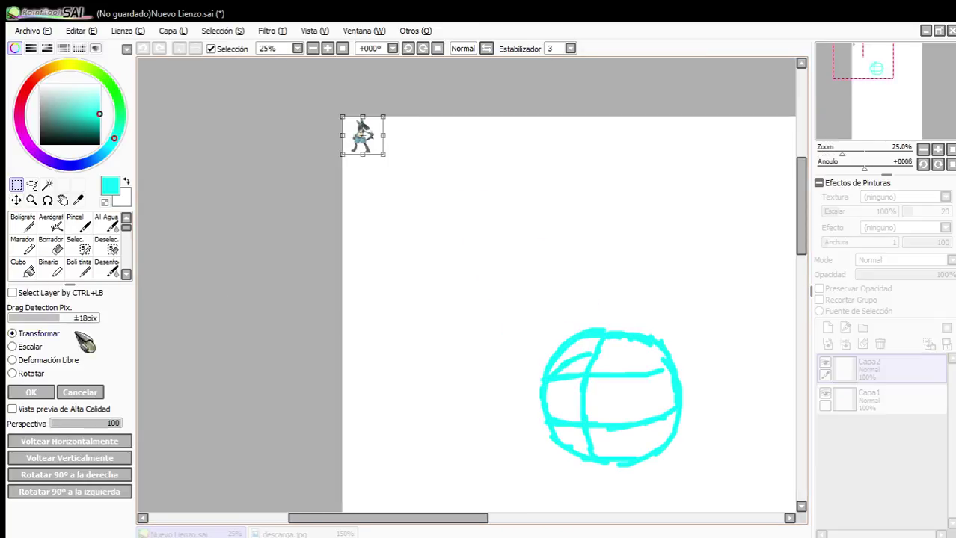
{"action": "left_click_drag", "start_coordinate": [388, 159], "coordinate": [517, 282]}
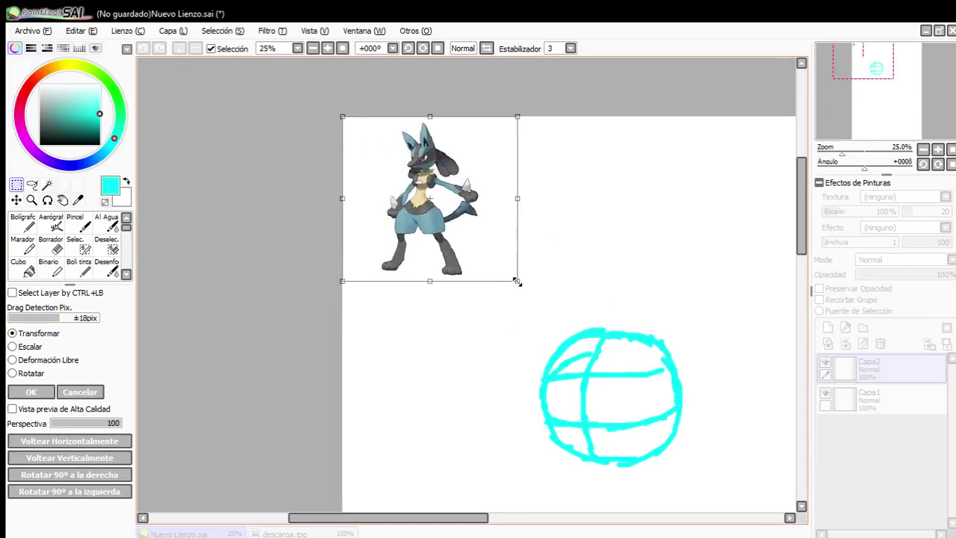
{"action": "left_click", "coordinate": [31, 392]}
{"action": "left_click", "coordinate": [181, 48]}
Move the head circle on Capa1 a little right and slightly down, away from the reference picture.
{"action": "scroll", "coordinate": [525, 225], "scroll_direction": "down", "scroll_amount": 2}
{"action": "scroll", "coordinate": [576, 303], "scroll_direction": "up", "scroll_amount": 2}
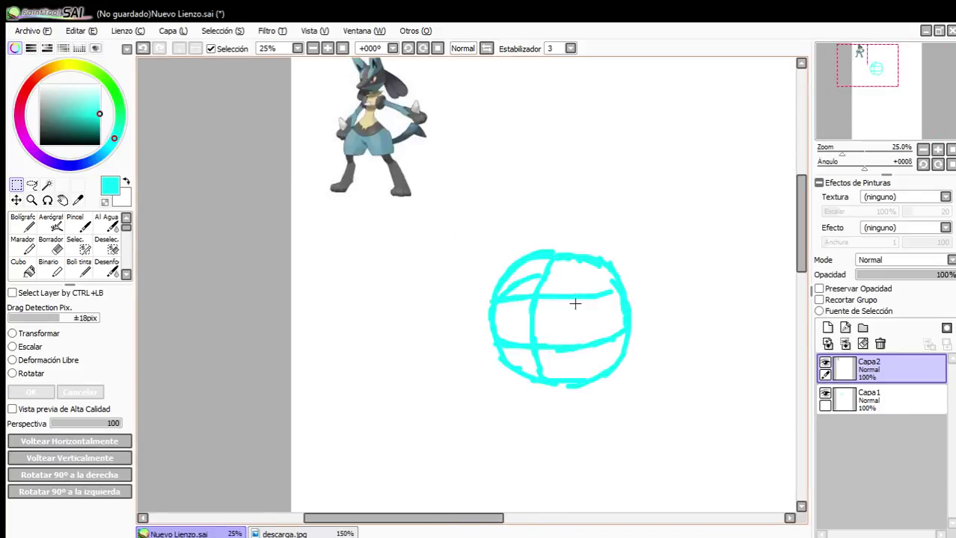
{"action": "scroll", "coordinate": [576, 310], "scroll_direction": "down", "scroll_amount": 2}
{"action": "scroll", "coordinate": [642, 360], "scroll_direction": "up", "scroll_amount": 3}
{"action": "scroll", "coordinate": [619, 348], "scroll_direction": "down", "scroll_amount": 3}
{"action": "scroll", "coordinate": [686, 379], "scroll_direction": "up", "scroll_amount": 1}
{"action": "scroll", "coordinate": [686, 380], "scroll_direction": "up", "scroll_amount": 1}
{"action": "left_click", "coordinate": [883, 400]}
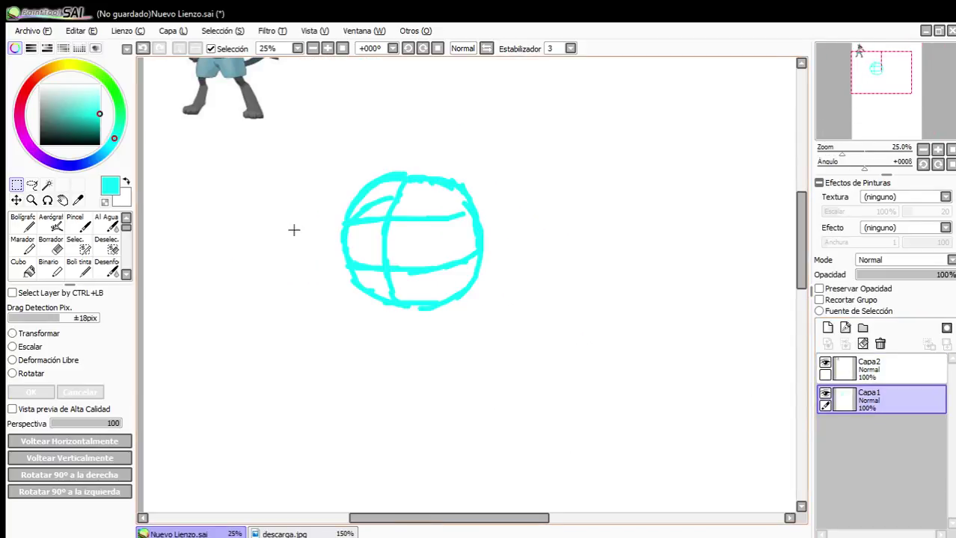
{"action": "left_click_drag", "start_coordinate": [344, 249], "coordinate": [393, 260]}
{"action": "scroll", "coordinate": [438, 233], "scroll_direction": "down", "scroll_amount": 2}
{"action": "scroll", "coordinate": [444, 220], "scroll_direction": "up", "scroll_amount": 3}
{"action": "scroll", "coordinate": [459, 223], "scroll_direction": "down", "scroll_amount": 2}
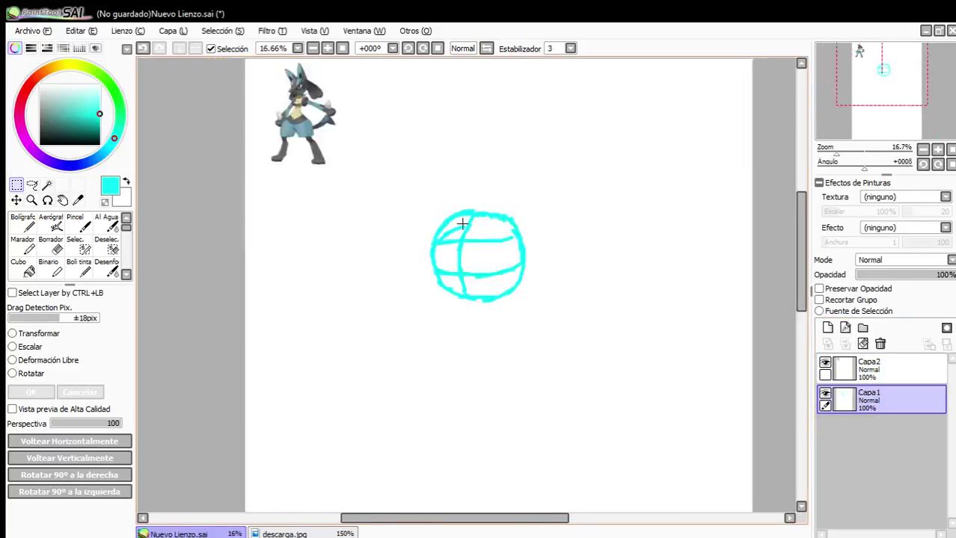
{"action": "scroll", "coordinate": [463, 224], "scroll_direction": "down", "scroll_amount": 2}
{"action": "scroll", "coordinate": [341, 130], "scroll_direction": "up", "scroll_amount": 6}
{"action": "scroll", "coordinate": [463, 291], "scroll_direction": "up", "scroll_amount": 1}
{"action": "scroll", "coordinate": [228, 248], "scroll_direction": "down", "scroll_amount": 6}
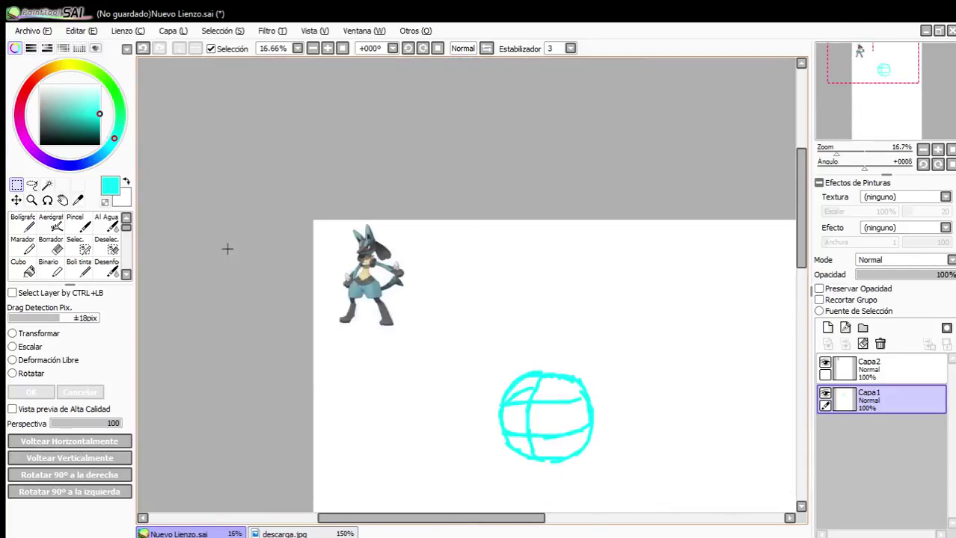
Sketch a muzzle with the Bolígrafo pen from the lower guideline around the lower-left side of the head circle.
{"action": "scroll", "coordinate": [470, 335], "scroll_direction": "up", "scroll_amount": 1}
{"action": "left_click", "coordinate": [23, 223]}
{"action": "scroll", "coordinate": [362, 222], "scroll_direction": "down", "scroll_amount": 2}
{"action": "scroll", "coordinate": [371, 183], "scroll_direction": "up", "scroll_amount": 1}
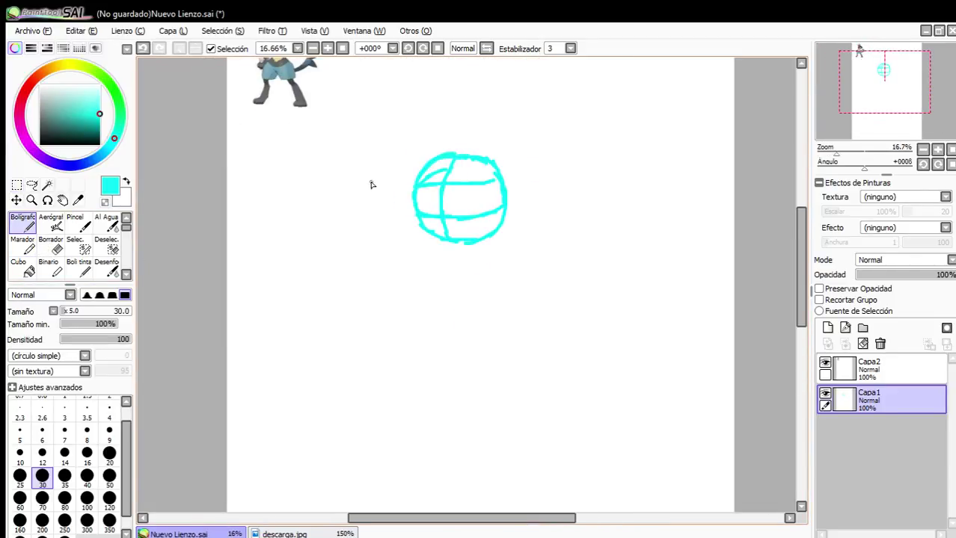
{"action": "scroll", "coordinate": [478, 258], "scroll_direction": "up", "scroll_amount": 6}
{"action": "mouse_move", "coordinate": [461, 155]}
{"action": "left_mouse_down"}
{"action": "mouse_move", "coordinate": [307, 241]}
{"action": "mouse_move", "coordinate": [285, 276]}
{"action": "mouse_move", "coordinate": [305, 338]}
{"action": "mouse_move", "coordinate": [287, 341]}
{"action": "mouse_move", "coordinate": [350, 388]}
{"action": "mouse_move", "coordinate": [484, 433]}
{"action": "mouse_move", "coordinate": [651, 360]}
{"action": "left_mouse_up"}
{"action": "scroll", "coordinate": [251, 260], "scroll_direction": "down", "scroll_amount": 2}
{"action": "scroll", "coordinate": [251, 260], "scroll_direction": "up", "scroll_amount": 2}
{"action": "scroll", "coordinate": [356, 261], "scroll_direction": "down", "scroll_amount": 2}
{"action": "scroll", "coordinate": [354, 257], "scroll_direction": "up", "scroll_amount": 1}
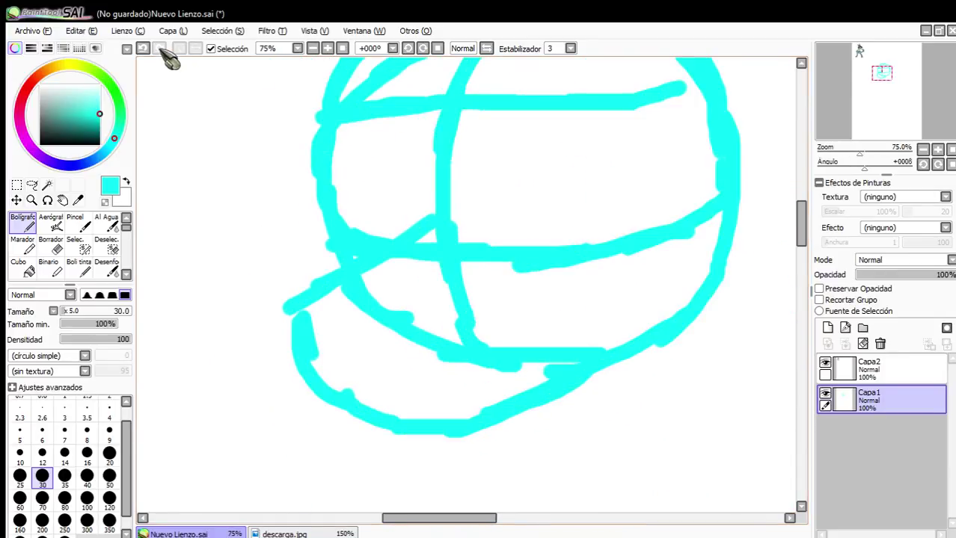
Undo the last muzzle strokes, keeping the diagonal line at the lower-left of the head.
{"action": "left_click", "coordinate": [146, 49]}
{"action": "left_click", "coordinate": [146, 49]}
{"action": "left_click", "coordinate": [146, 49]}
{"action": "left_click", "coordinate": [145, 49]}
{"action": "left_click", "coordinate": [145, 50]}
{"action": "left_click", "coordinate": [144, 50]}
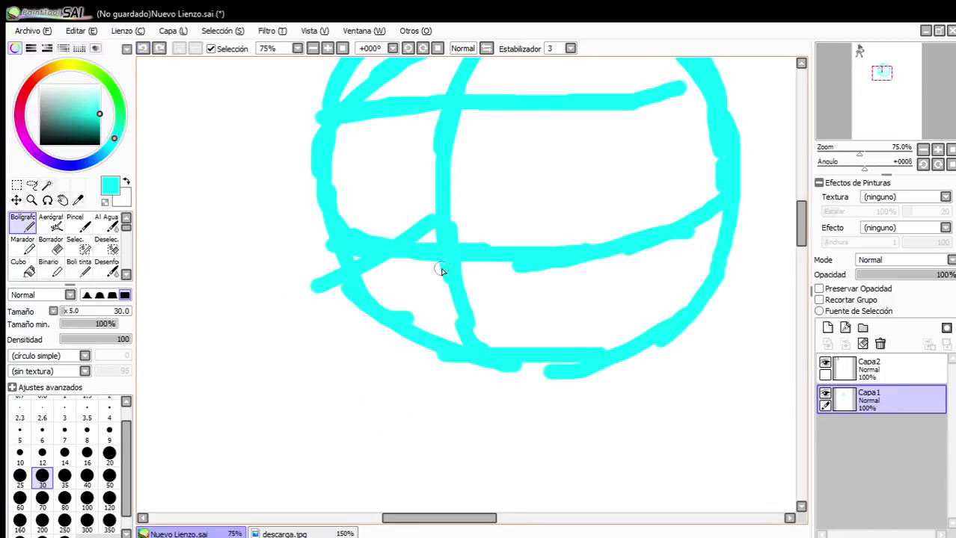
Redraw the muzzle as a rounded shape below the lower-left of the head circle, reinforcing its upper diagonal edge.
{"action": "left_click_drag", "start_coordinate": [327, 315], "coordinate": [421, 223]}
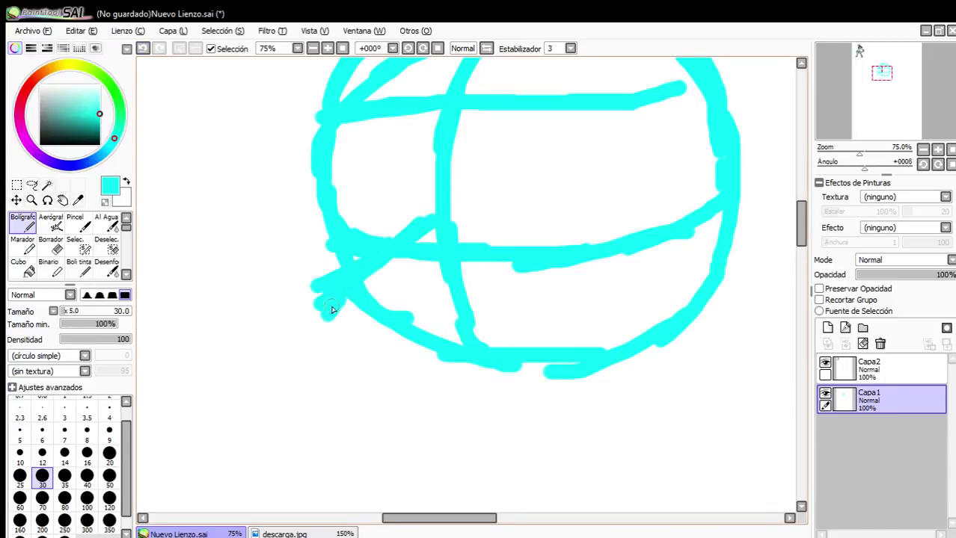
{"action": "mouse_move", "coordinate": [303, 334]}
{"action": "left_mouse_down"}
{"action": "mouse_move", "coordinate": [353, 388]}
{"action": "mouse_move", "coordinate": [341, 372]}
{"action": "mouse_move", "coordinate": [389, 407]}
{"action": "mouse_move", "coordinate": [498, 403]}
{"action": "mouse_move", "coordinate": [470, 401]}
{"action": "mouse_move", "coordinate": [593, 363]}
{"action": "mouse_move", "coordinate": [608, 338]}
{"action": "left_mouse_up"}
{"action": "scroll", "coordinate": [464, 192], "scroll_direction": "down", "scroll_amount": 5}
{"action": "scroll", "coordinate": [482, 117], "scroll_direction": "down", "scroll_amount": 1}
{"action": "scroll", "coordinate": [490, 160], "scroll_direction": "up", "scroll_amount": 4}
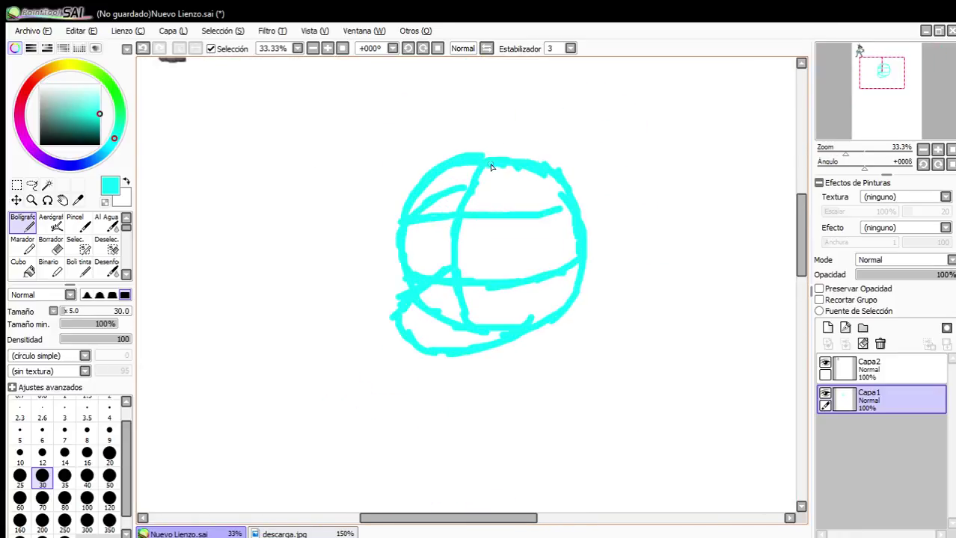
Sketch a long pointed ear rising diagonally from the head circle's upper-right side.
{"action": "scroll", "coordinate": [511, 180], "scroll_direction": "down", "scroll_amount": 5}
{"action": "scroll", "coordinate": [536, 143], "scroll_direction": "up", "scroll_amount": 3}
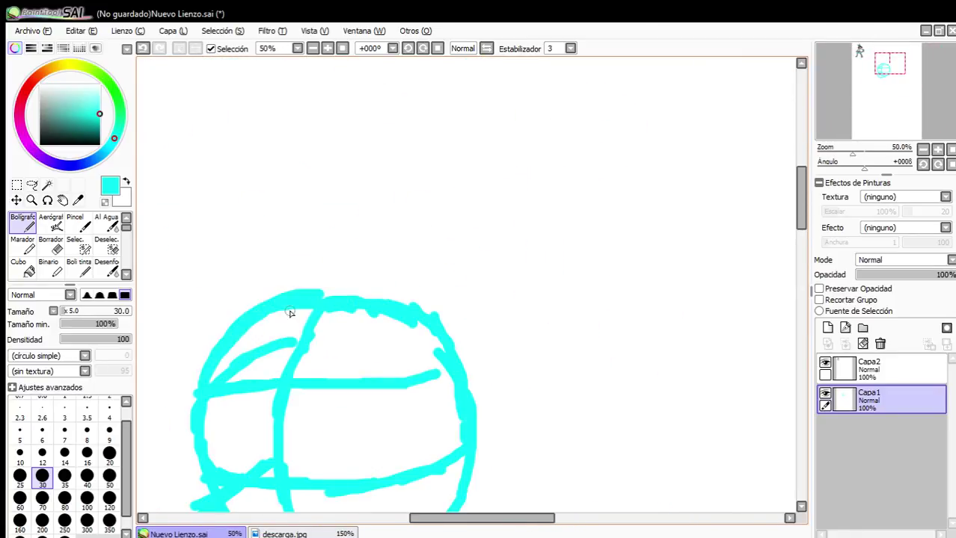
{"action": "mouse_move", "coordinate": [367, 301]}
{"action": "left_mouse_down"}
{"action": "mouse_move", "coordinate": [387, 253]}
{"action": "mouse_move", "coordinate": [513, 179]}
{"action": "mouse_move", "coordinate": [572, 160]}
{"action": "left_mouse_up"}
{"action": "mouse_move", "coordinate": [451, 351]}
{"action": "left_mouse_down"}
{"action": "mouse_move", "coordinate": [480, 324]}
{"action": "mouse_move", "coordinate": [565, 187]}
{"action": "mouse_move", "coordinate": [569, 159]}
{"action": "left_mouse_up"}
{"action": "scroll", "coordinate": [344, 127], "scroll_direction": "down", "scroll_amount": 3}
{"action": "scroll", "coordinate": [303, 97], "scroll_direction": "up", "scroll_amount": 3}
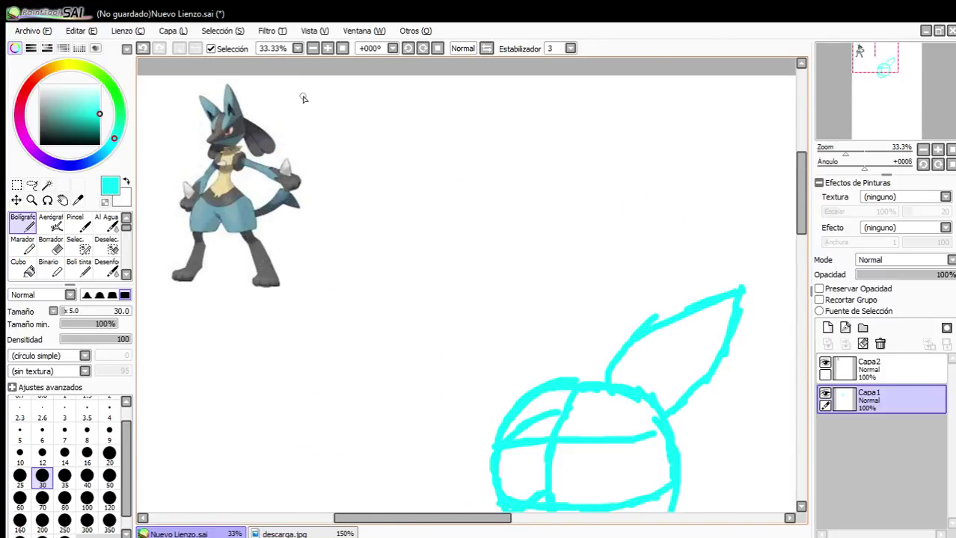
Sketch an upright pointed ear on the head circle's upper-left side and join its inner edge to the tip.
{"action": "scroll", "coordinate": [352, 155], "scroll_direction": "down", "scroll_amount": 3}
{"action": "scroll", "coordinate": [519, 290], "scroll_direction": "up", "scroll_amount": 3}
{"action": "scroll", "coordinate": [518, 290], "scroll_direction": "down", "scroll_amount": 3}
{"action": "scroll", "coordinate": [370, 250], "scroll_direction": "up", "scroll_amount": 3}
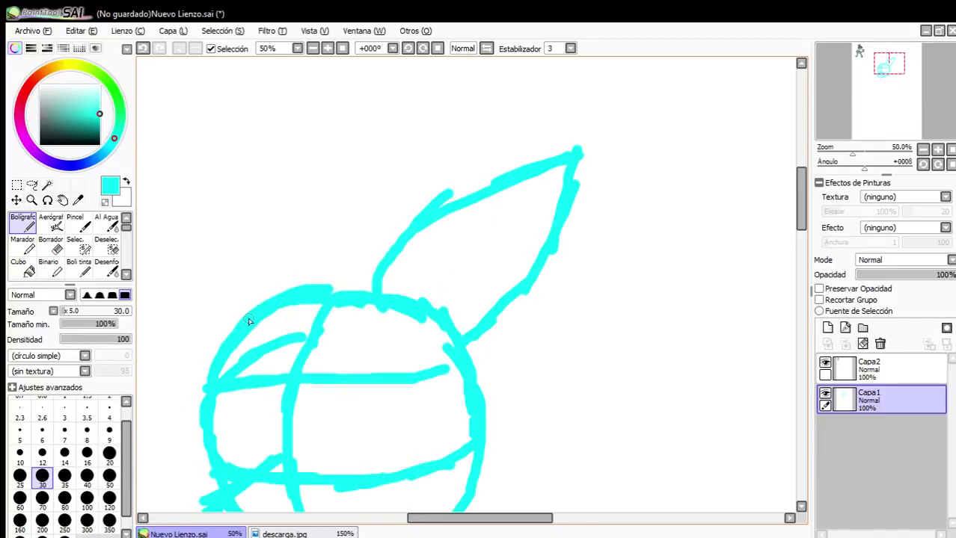
{"action": "mouse_move", "coordinate": [249, 320]}
{"action": "left_mouse_down"}
{"action": "mouse_move", "coordinate": [245, 258]}
{"action": "mouse_move", "coordinate": [279, 142]}
{"action": "left_mouse_up"}
{"action": "left_click_drag", "start_coordinate": [261, 208], "coordinate": [302, 114]}
{"action": "mouse_move", "coordinate": [327, 299]}
{"action": "left_mouse_down"}
{"action": "mouse_move", "coordinate": [341, 213]}
{"action": "mouse_move", "coordinate": [336, 126]}
{"action": "left_mouse_up"}
{"action": "left_click_drag", "start_coordinate": [347, 187], "coordinate": [318, 118]}
{"action": "left_click_drag", "start_coordinate": [269, 174], "coordinate": [322, 84]}
{"action": "scroll", "coordinate": [360, 196], "scroll_direction": "down", "scroll_amount": 4}
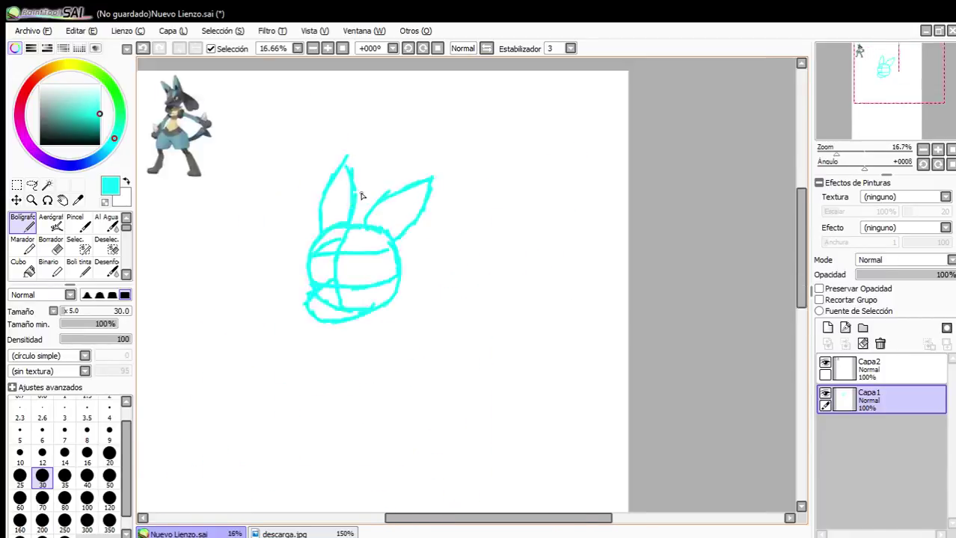
{"action": "scroll", "coordinate": [333, 176], "scroll_direction": "up", "scroll_amount": 2}
{"action": "left_click_drag", "start_coordinate": [373, 165], "coordinate": [372, 233]}
{"action": "scroll", "coordinate": [373, 236], "scroll_direction": "down", "scroll_amount": 1}
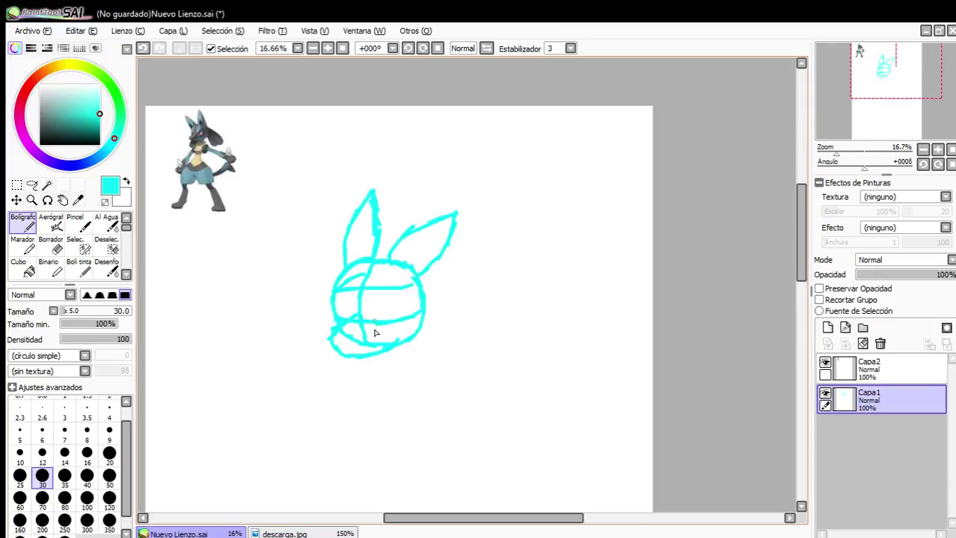
Draw a slanted teardrop-shaped eye outline between the two horizontal guidelines, to the right of the vertical guideline.
{"action": "scroll", "coordinate": [375, 333], "scroll_direction": "up", "scroll_amount": 4}
{"action": "scroll", "coordinate": [400, 153], "scroll_direction": "down", "scroll_amount": 2}
{"action": "scroll", "coordinate": [408, 146], "scroll_direction": "down", "scroll_amount": 2}
{"action": "scroll", "coordinate": [348, 111], "scroll_direction": "up", "scroll_amount": 1}
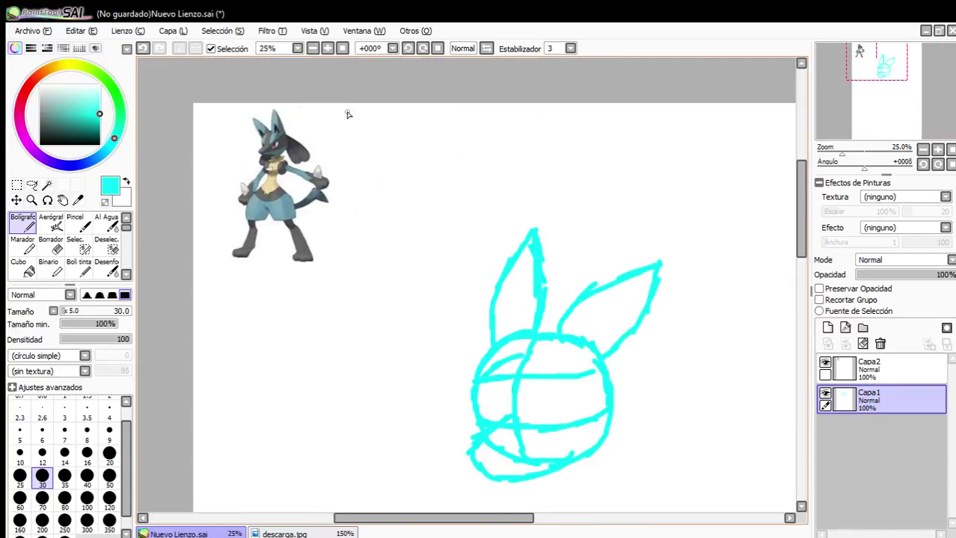
{"action": "scroll", "coordinate": [495, 316], "scroll_direction": "down", "scroll_amount": 1}
{"action": "scroll", "coordinate": [425, 313], "scroll_direction": "up", "scroll_amount": 5}
{"action": "scroll", "coordinate": [426, 314], "scroll_direction": "up", "scroll_amount": 1}
{"action": "mouse_move", "coordinate": [424, 332]}
{"action": "left_mouse_down"}
{"action": "mouse_move", "coordinate": [464, 268]}
{"action": "mouse_move", "coordinate": [624, 216]}
{"action": "mouse_move", "coordinate": [655, 299]}
{"action": "mouse_move", "coordinate": [590, 377]}
{"action": "mouse_move", "coordinate": [530, 397]}
{"action": "mouse_move", "coordinate": [635, 384]}
{"action": "mouse_move", "coordinate": [671, 300]}
{"action": "left_mouse_up"}
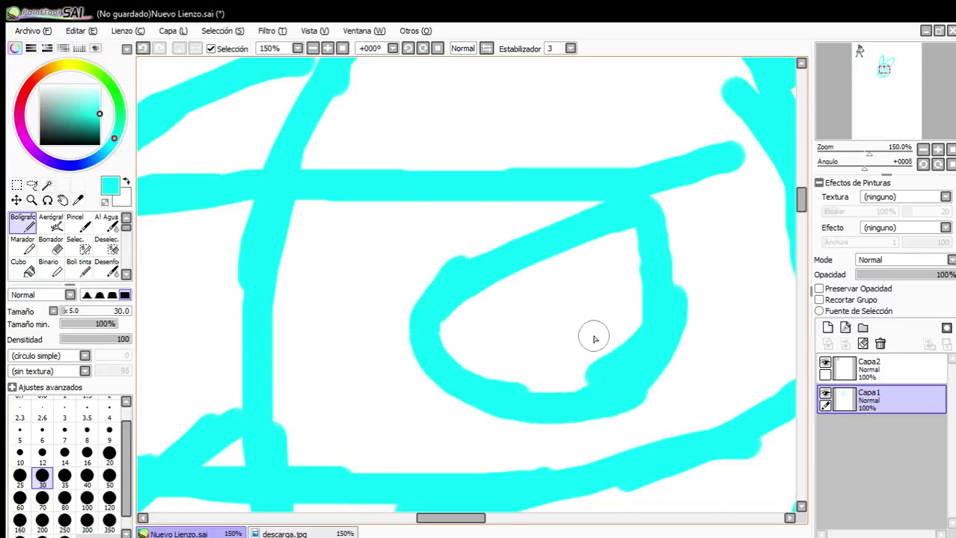
Erase the guidelines and circle remnants inside the muzzle with a size 80 eraser, keeping a short guideline end at the right.
{"action": "scroll", "coordinate": [595, 338], "scroll_direction": "down", "scroll_amount": 3}
{"action": "scroll", "coordinate": [534, 300], "scroll_direction": "up", "scroll_amount": 1}
{"action": "scroll", "coordinate": [528, 254], "scroll_direction": "down", "scroll_amount": 2}
{"action": "scroll", "coordinate": [516, 217], "scroll_direction": "up", "scroll_amount": 4}
{"action": "scroll", "coordinate": [506, 245], "scroll_direction": "down", "scroll_amount": 3}
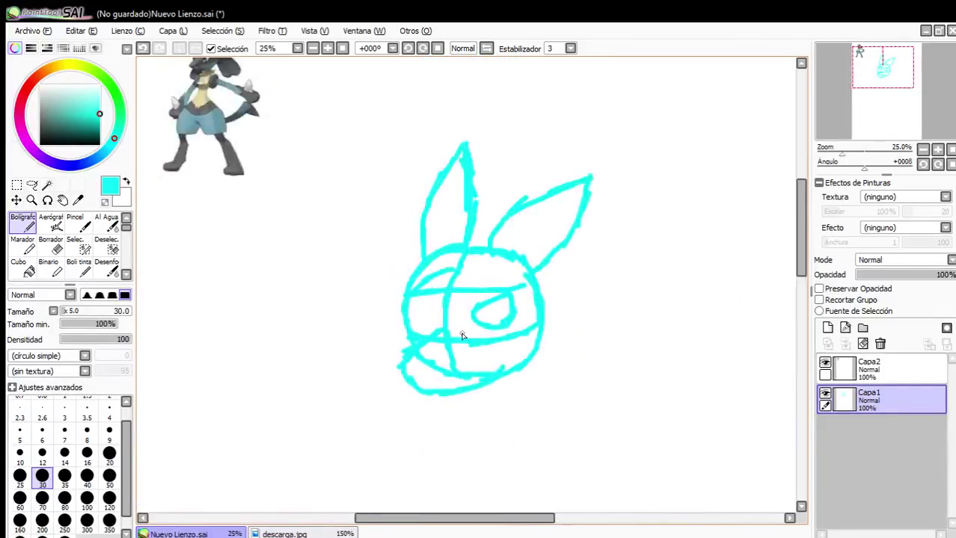
{"action": "scroll", "coordinate": [316, 391], "scroll_direction": "up", "scroll_amount": 2}
{"action": "scroll", "coordinate": [522, 377], "scroll_direction": "up", "scroll_amount": 3}
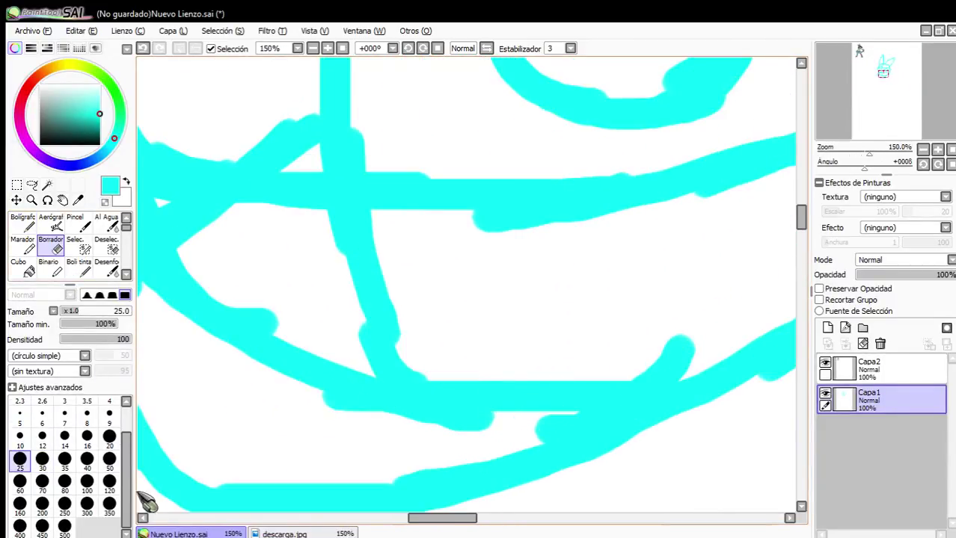
{"action": "left_click", "coordinate": [64, 482]}
{"action": "mouse_move", "coordinate": [262, 324]}
{"action": "left_mouse_down"}
{"action": "mouse_move", "coordinate": [182, 341]}
{"action": "mouse_move", "coordinate": [181, 305]}
{"action": "mouse_move", "coordinate": [324, 188]}
{"action": "mouse_move", "coordinate": [381, 163]}
{"action": "mouse_move", "coordinate": [287, 299]}
{"action": "mouse_move", "coordinate": [401, 384]}
{"action": "mouse_move", "coordinate": [293, 353]}
{"action": "mouse_move", "coordinate": [377, 403]}
{"action": "mouse_move", "coordinate": [607, 382]}
{"action": "mouse_move", "coordinate": [739, 294]}
{"action": "mouse_move", "coordinate": [342, 276]}
{"action": "mouse_move", "coordinate": [502, 208]}
{"action": "mouse_move", "coordinate": [626, 200]}
{"action": "left_mouse_up"}
{"action": "scroll", "coordinate": [360, 309], "scroll_direction": "down", "scroll_amount": 3}
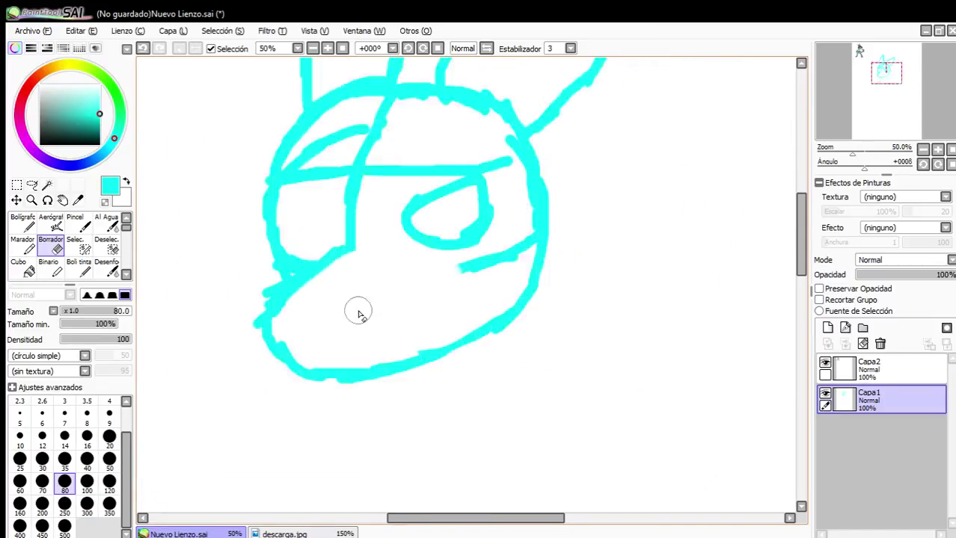
Draw a curved mouth line with the size 30 pen from the muzzle's front up to the remaining guideline at the head's right edge.
{"action": "scroll", "coordinate": [404, 255], "scroll_direction": "up", "scroll_amount": 1}
{"action": "scroll", "coordinate": [366, 297], "scroll_direction": "up", "scroll_amount": 2}
{"action": "left_click", "coordinate": [27, 223]}
{"action": "scroll", "coordinate": [607, 292], "scroll_direction": "down", "scroll_amount": 1}
{"action": "scroll", "coordinate": [460, 405], "scroll_direction": "up", "scroll_amount": 2}
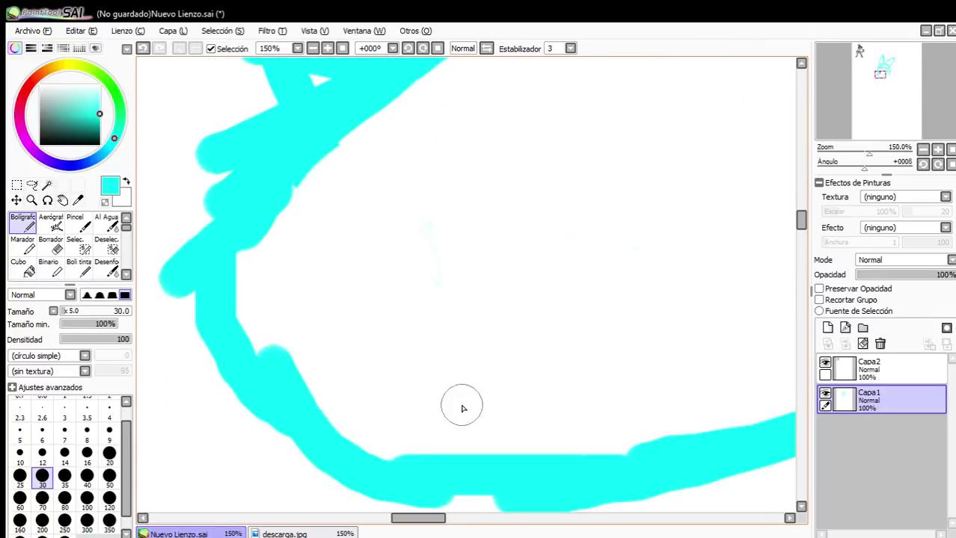
{"action": "left_click_drag", "start_coordinate": [308, 430], "coordinate": [413, 278]}
{"action": "left_click_drag", "start_coordinate": [343, 329], "coordinate": [541, 193]}
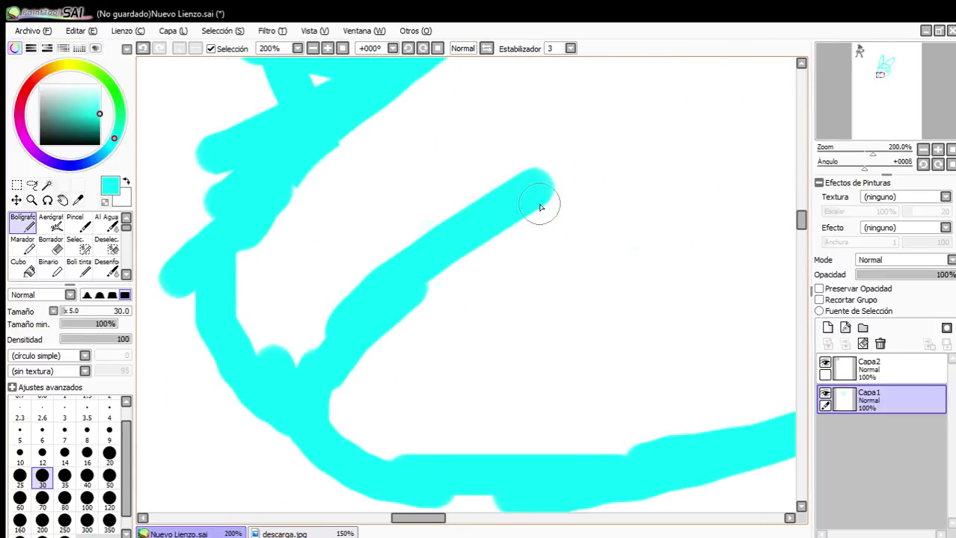
{"action": "left_click_drag", "start_coordinate": [607, 178], "coordinate": [511, 234]}
{"action": "mouse_move", "coordinate": [410, 278]}
{"action": "left_mouse_down"}
{"action": "mouse_move", "coordinate": [580, 202]}
{"action": "mouse_move", "coordinate": [797, 139]}
{"action": "left_mouse_up"}
{"action": "scroll", "coordinate": [547, 222], "scroll_direction": "down", "scroll_amount": 2}
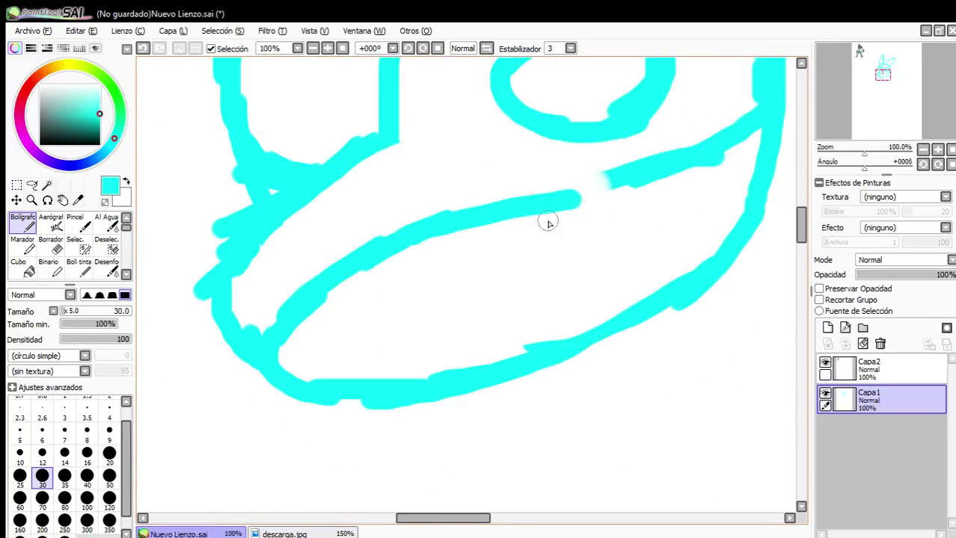
{"action": "left_click_drag", "start_coordinate": [569, 200], "coordinate": [695, 159]}
{"action": "scroll", "coordinate": [638, 190], "scroll_direction": "down", "scroll_amount": 4}
{"action": "scroll", "coordinate": [609, 198], "scroll_direction": "up", "scroll_amount": 4}
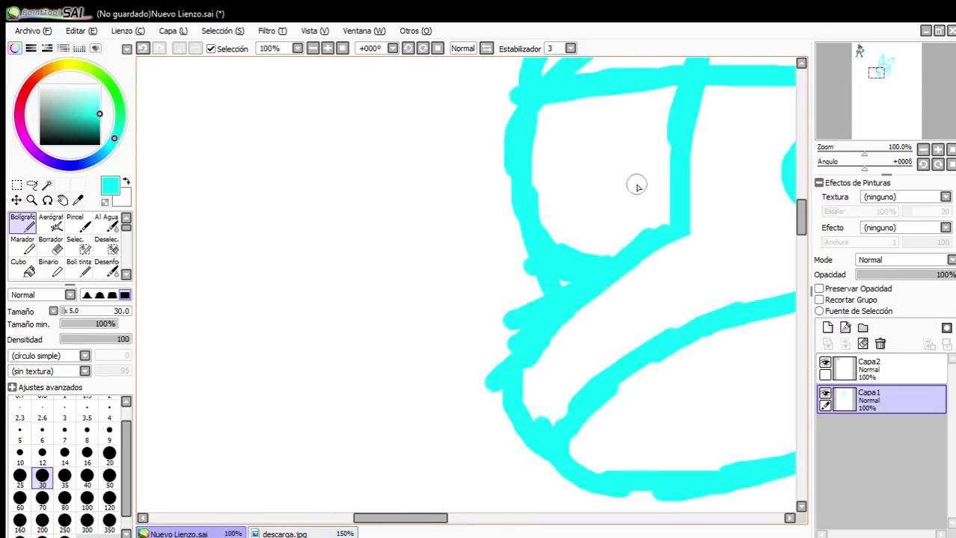
Erase the upper guidelines crossing the forehead inside the head circle with the size 80 eraser.
{"action": "scroll", "coordinate": [635, 184], "scroll_direction": "down", "scroll_amount": 4}
{"action": "scroll", "coordinate": [651, 165], "scroll_direction": "up", "scroll_amount": 3}
{"action": "left_click", "coordinate": [51, 244]}
{"action": "scroll", "coordinate": [471, 241], "scroll_direction": "up", "scroll_amount": 1}
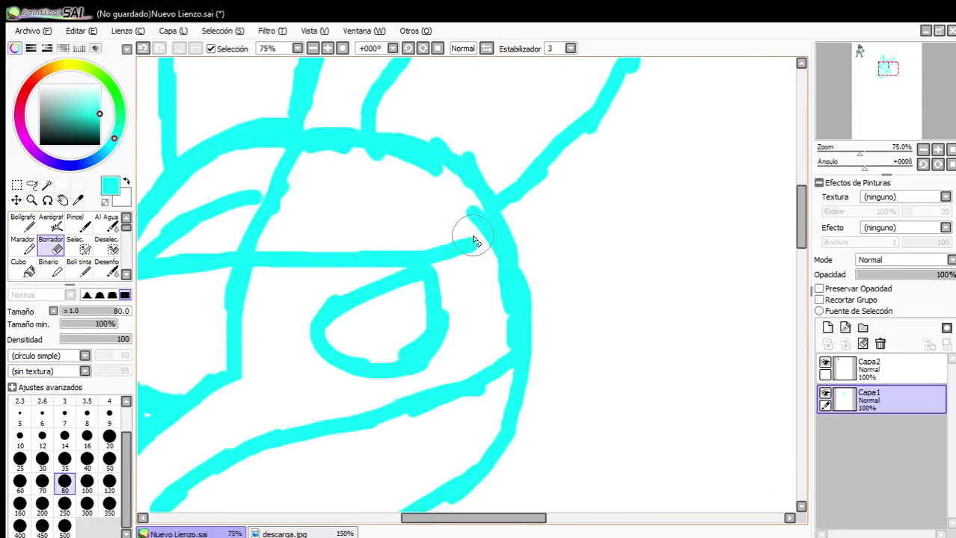
{"action": "mouse_move", "coordinate": [395, 248]}
{"action": "left_mouse_down"}
{"action": "mouse_move", "coordinate": [339, 217]}
{"action": "mouse_move", "coordinate": [424, 123]}
{"action": "mouse_move", "coordinate": [249, 244]}
{"action": "mouse_move", "coordinate": [269, 196]}
{"action": "mouse_move", "coordinate": [312, 262]}
{"action": "mouse_move", "coordinate": [237, 266]}
{"action": "mouse_move", "coordinate": [220, 284]}
{"action": "mouse_move", "coordinate": [371, 263]}
{"action": "mouse_move", "coordinate": [446, 225]}
{"action": "mouse_move", "coordinate": [480, 224]}
{"action": "mouse_move", "coordinate": [435, 238]}
{"action": "mouse_move", "coordinate": [614, 224]}
{"action": "mouse_move", "coordinate": [655, 256]}
{"action": "left_mouse_up"}
{"action": "scroll", "coordinate": [581, 185], "scroll_direction": "down", "scroll_amount": 4}
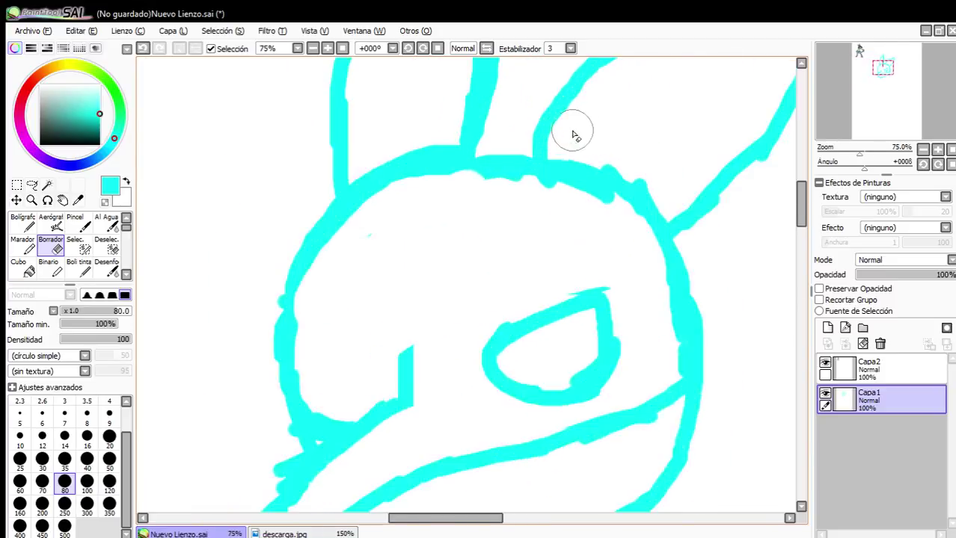
{"action": "scroll", "coordinate": [549, 134], "scroll_direction": "up", "scroll_amount": 1}
{"action": "scroll", "coordinate": [453, 77], "scroll_direction": "down", "scroll_amount": 3}
{"action": "scroll", "coordinate": [463, 63], "scroll_direction": "up", "scroll_amount": 3}
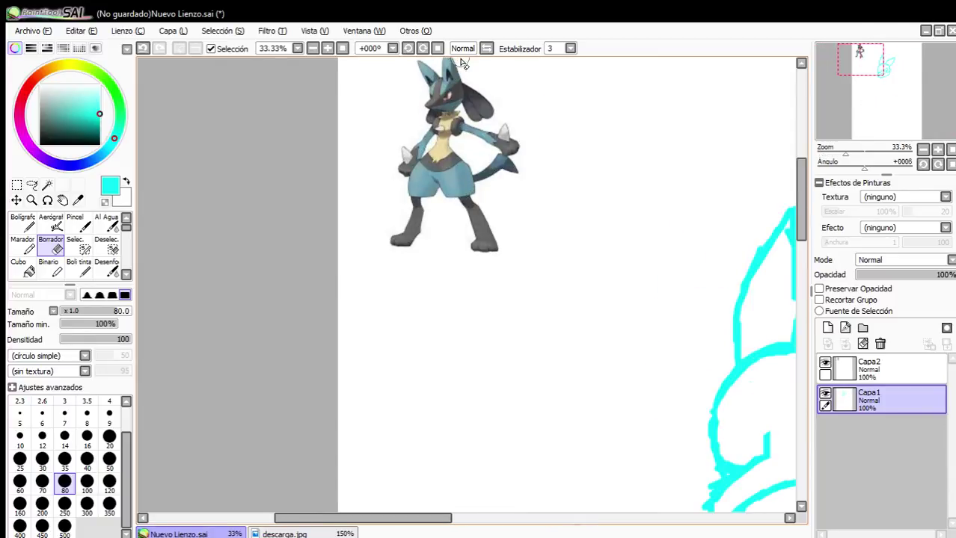
{"action": "scroll", "coordinate": [485, 153], "scroll_direction": "down", "scroll_amount": 3}
{"action": "scroll", "coordinate": [659, 254], "scroll_direction": "up", "scroll_amount": 2}
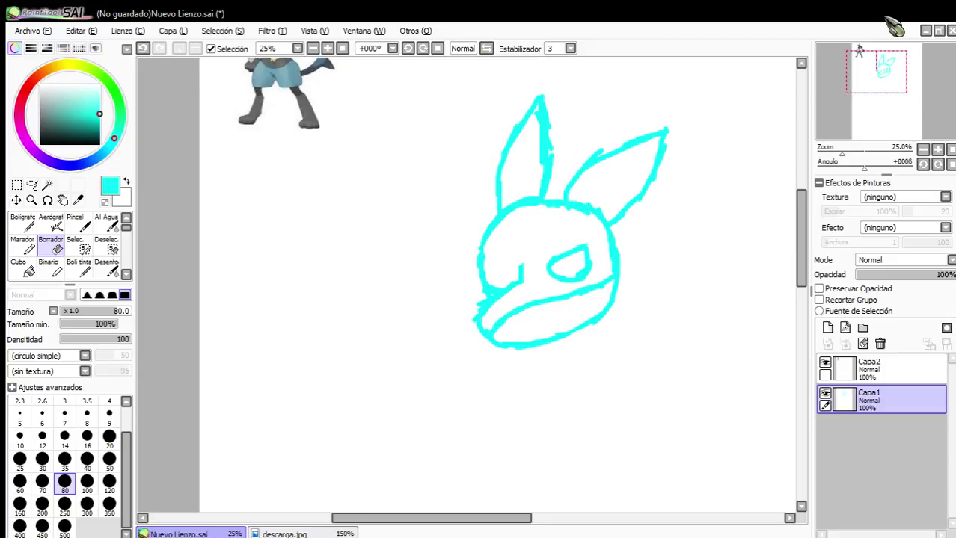
{"action": "scroll", "coordinate": [499, 209], "scroll_direction": "down", "scroll_amount": 2}
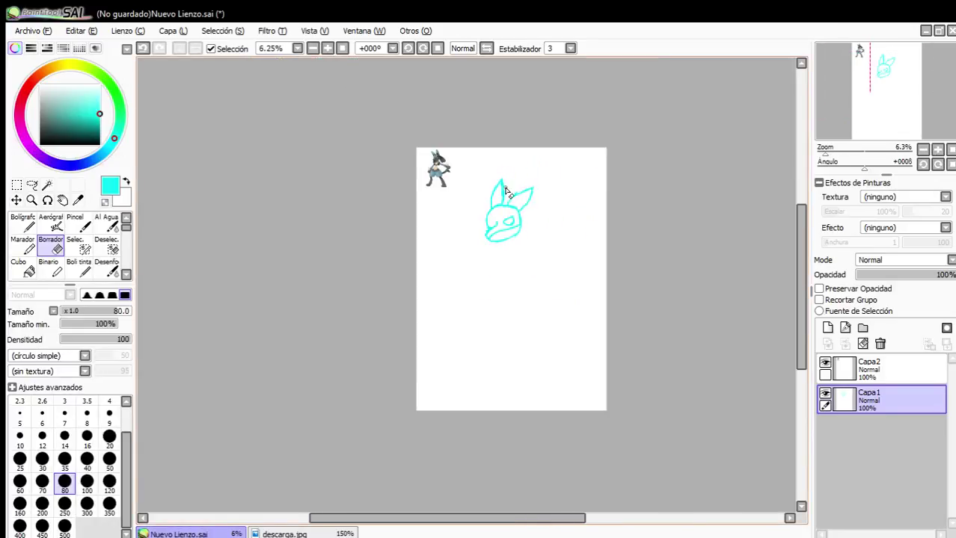
{"action": "scroll", "coordinate": [509, 184], "scroll_direction": "up", "scroll_amount": 1}
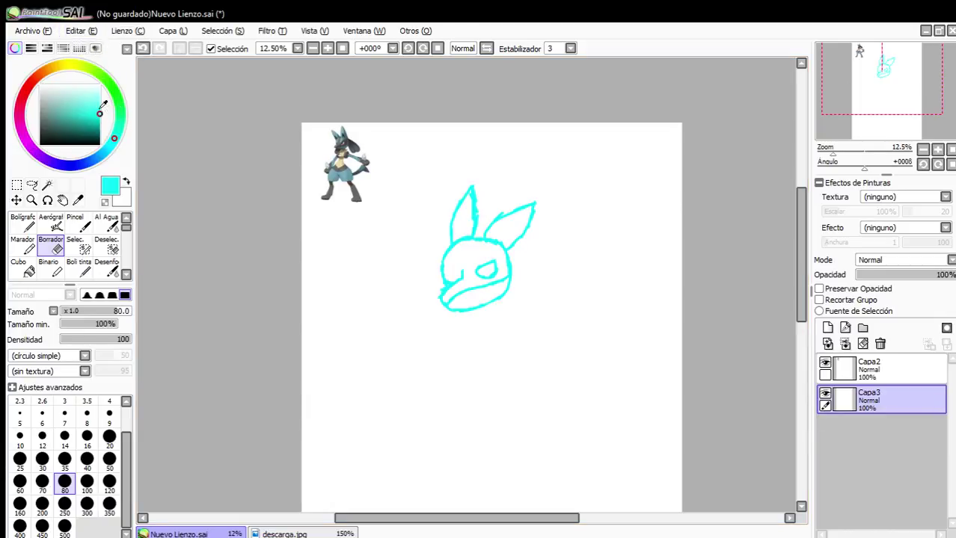
Place a second reference picture on a new layer above the others and move it to the canvas's upper-right area.
{"action": "key", "text": "ctrl+shift+n"}
{"action": "left_click_drag", "start_coordinate": [876, 398], "coordinate": [875, 364]}
{"action": "left_click_drag", "start_coordinate": [332, 176], "coordinate": [656, 209]}
{"action": "left_click", "coordinate": [16, 200]}
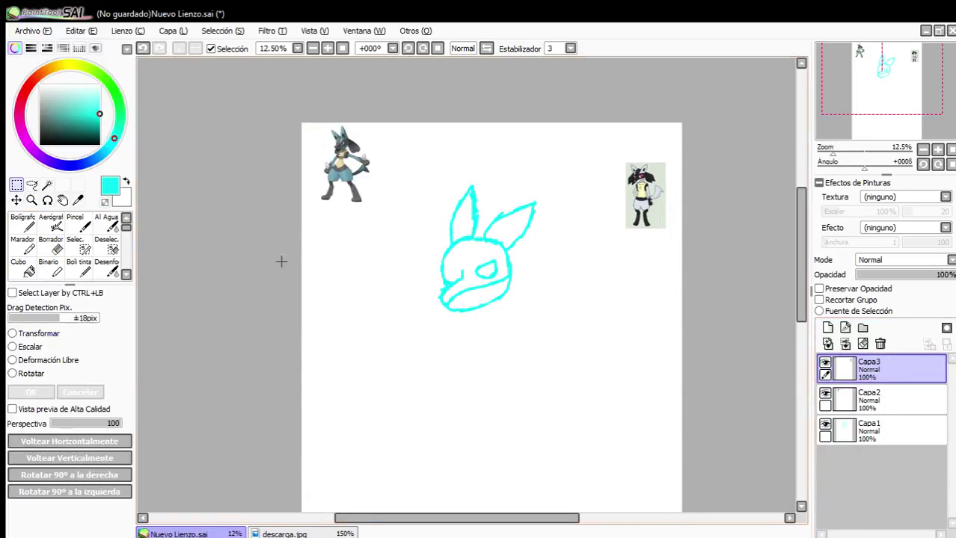
Enlarge the second reference picture to fill the canvas's upper-right corner, apply the transformation and clear the selection.
{"action": "left_click_drag", "start_coordinate": [593, 142], "coordinate": [726, 285]}
{"action": "mouse_move", "coordinate": [648, 211]}
{"action": "left_mouse_down"}
{"action": "mouse_move", "coordinate": [626, 203]}
{"action": "mouse_move", "coordinate": [565, 249]}
{"action": "mouse_move", "coordinate": [560, 275]}
{"action": "mouse_move", "coordinate": [573, 266]}
{"action": "mouse_move", "coordinate": [525, 333]}
{"action": "left_mouse_up"}
{"action": "left_click", "coordinate": [13, 334]}
{"action": "left_click_drag", "start_coordinate": [596, 260], "coordinate": [626, 235]}
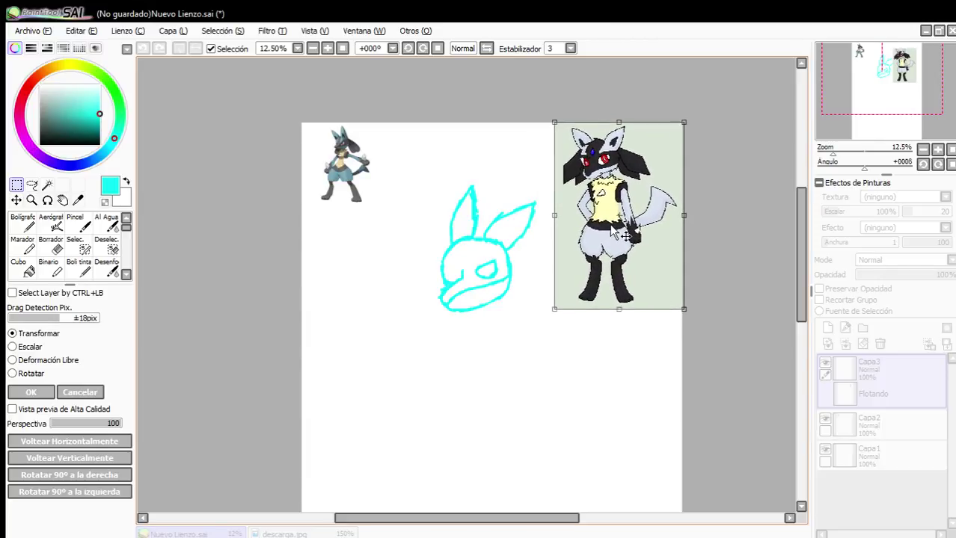
{"action": "left_click", "coordinate": [31, 392]}
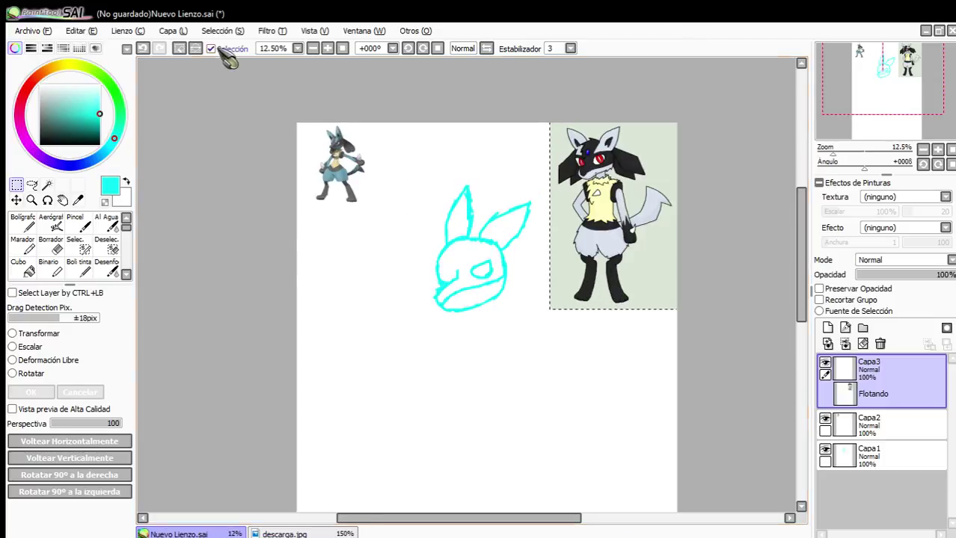
{"action": "left_click", "coordinate": [179, 50]}
{"action": "scroll", "coordinate": [392, 110], "scroll_direction": "down", "scroll_amount": 1}
{"action": "scroll", "coordinate": [621, 304], "scroll_direction": "up", "scroll_amount": 3}
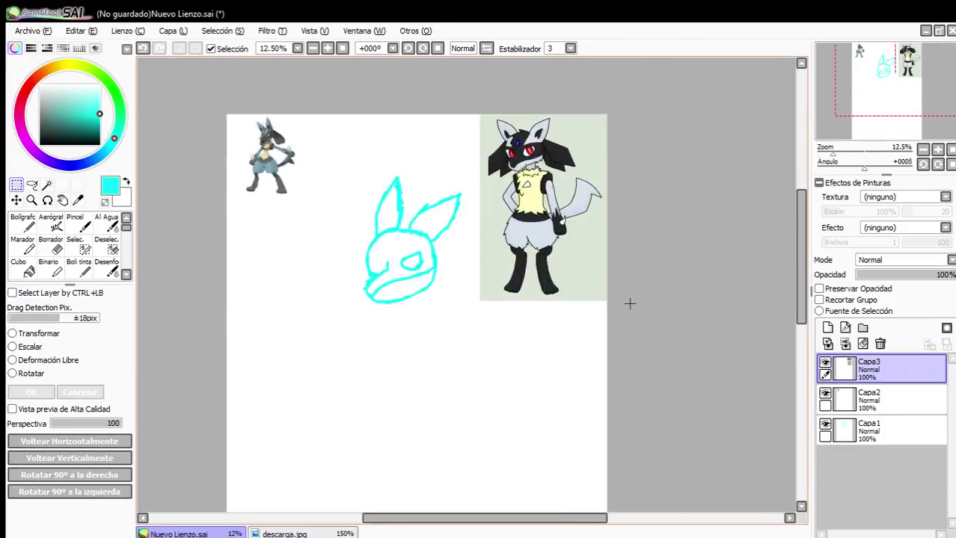
Delete layer Capa2, which holds the first, smaller reference picture.
{"action": "left_click", "coordinate": [914, 404]}
{"action": "left_click", "coordinate": [900, 442]}
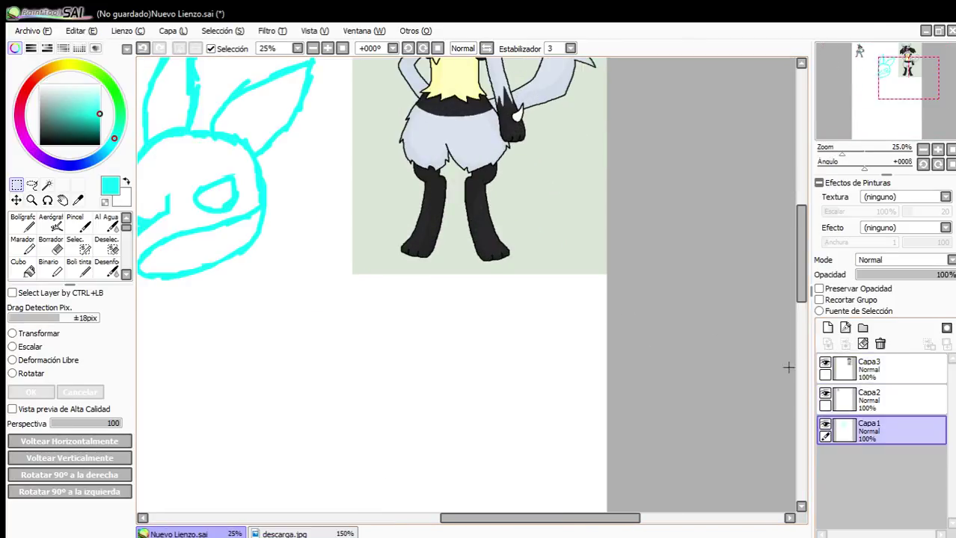
{"action": "left_click", "coordinate": [868, 398]}
{"action": "left_click", "coordinate": [881, 343]}
{"action": "scroll", "coordinate": [662, 277], "scroll_direction": "down", "scroll_amount": 3}
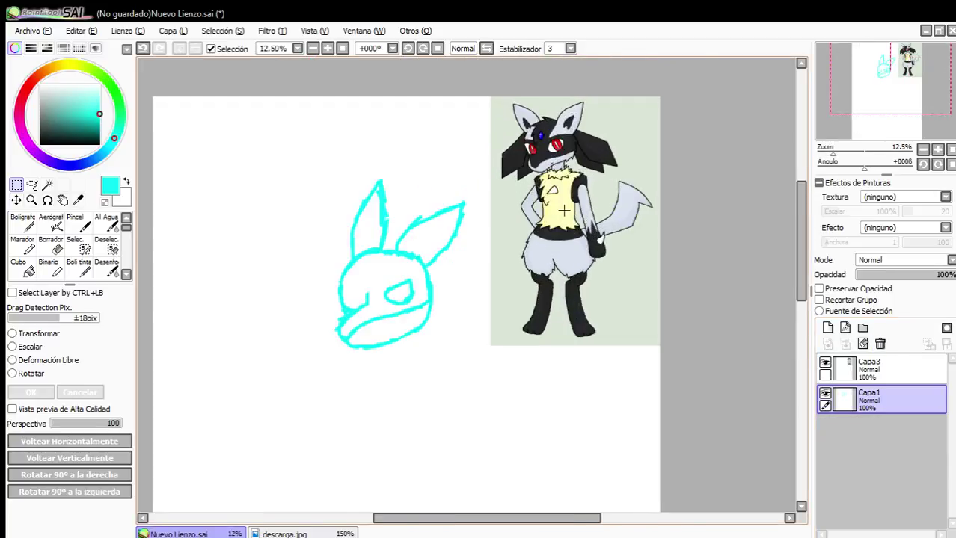
Draw two pointed hair tufts on Capa1 with the size 30 pen, projecting from the head's top-left outline below the upright ear.
{"action": "scroll", "coordinate": [502, 329], "scroll_direction": "up", "scroll_amount": 3}
{"action": "scroll", "coordinate": [503, 135], "scroll_direction": "down", "scroll_amount": 3}
{"action": "scroll", "coordinate": [505, 107], "scroll_direction": "up", "scroll_amount": 6}
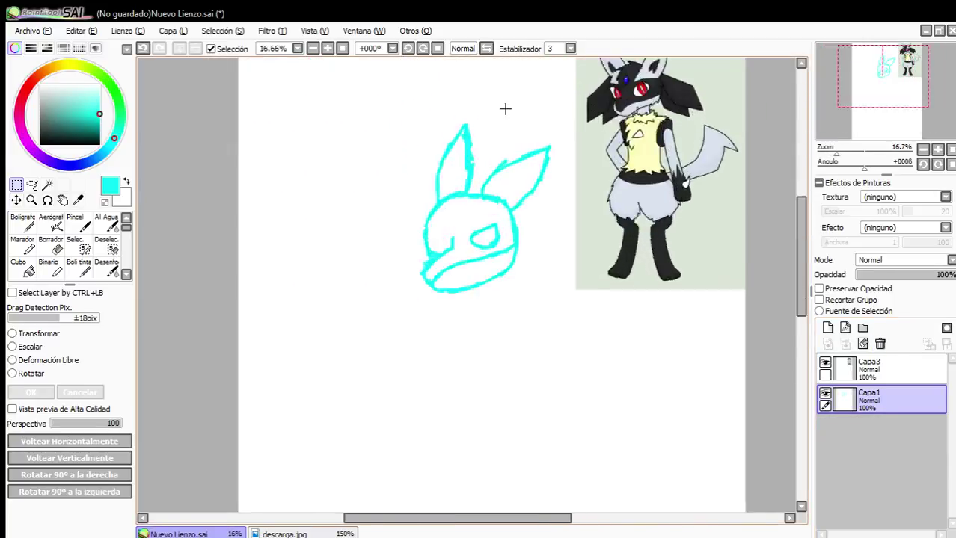
{"action": "left_click", "coordinate": [24, 224]}
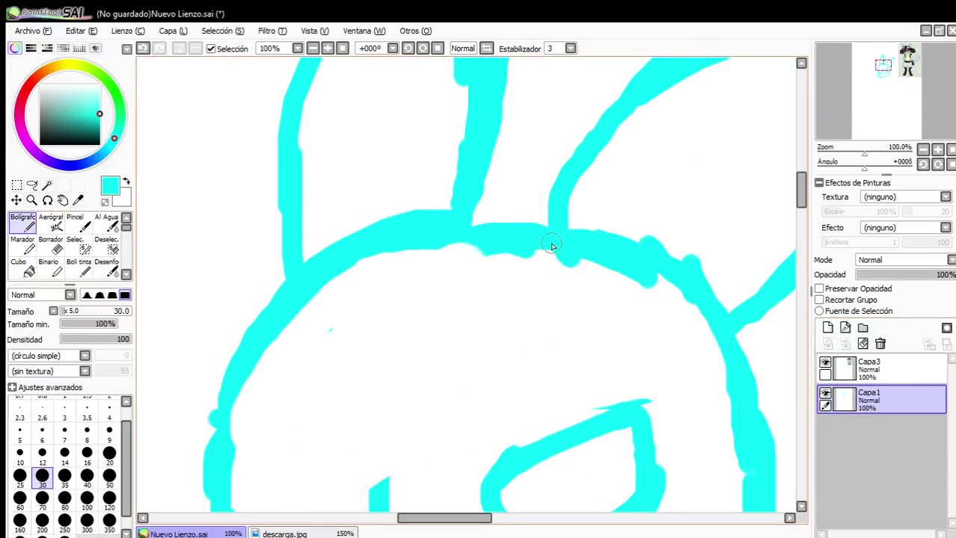
{"action": "mouse_move", "coordinate": [566, 225]}
{"action": "left_mouse_down"}
{"action": "mouse_move", "coordinate": [542, 210]}
{"action": "mouse_move", "coordinate": [504, 196]}
{"action": "mouse_move", "coordinate": [361, 173]}
{"action": "left_mouse_up"}
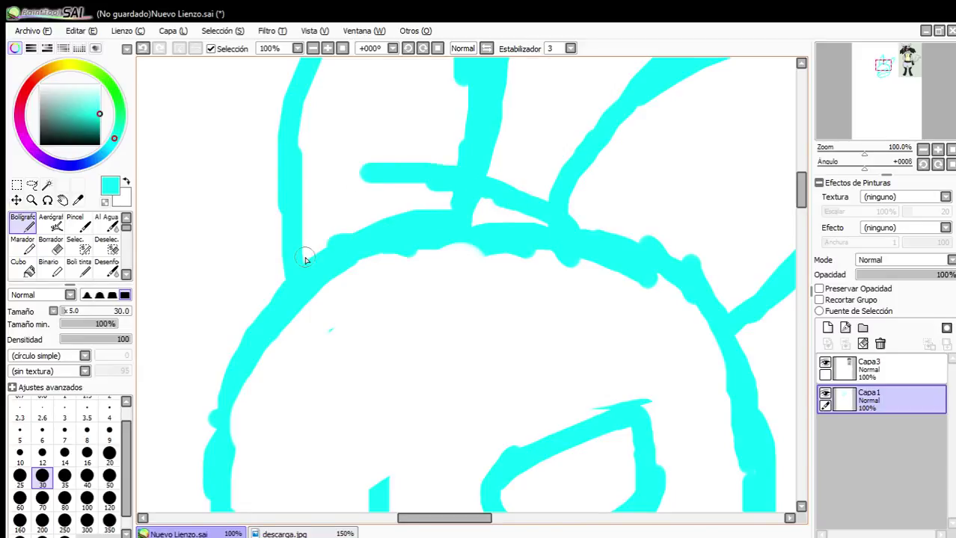
{"action": "left_click_drag", "start_coordinate": [365, 229], "coordinate": [191, 262]}
{"action": "mouse_move", "coordinate": [303, 307]}
{"action": "left_mouse_down"}
{"action": "mouse_move", "coordinate": [261, 276]}
{"action": "mouse_move", "coordinate": [294, 295]}
{"action": "mouse_move", "coordinate": [204, 268]}
{"action": "left_mouse_up"}
{"action": "left_click_drag", "start_coordinate": [372, 225], "coordinate": [350, 165]}
Erase the head outline and ear lines inside the tufts with the size 80 eraser, and redraw the tufts' edges with the pen.
{"action": "left_click", "coordinate": [51, 244]}
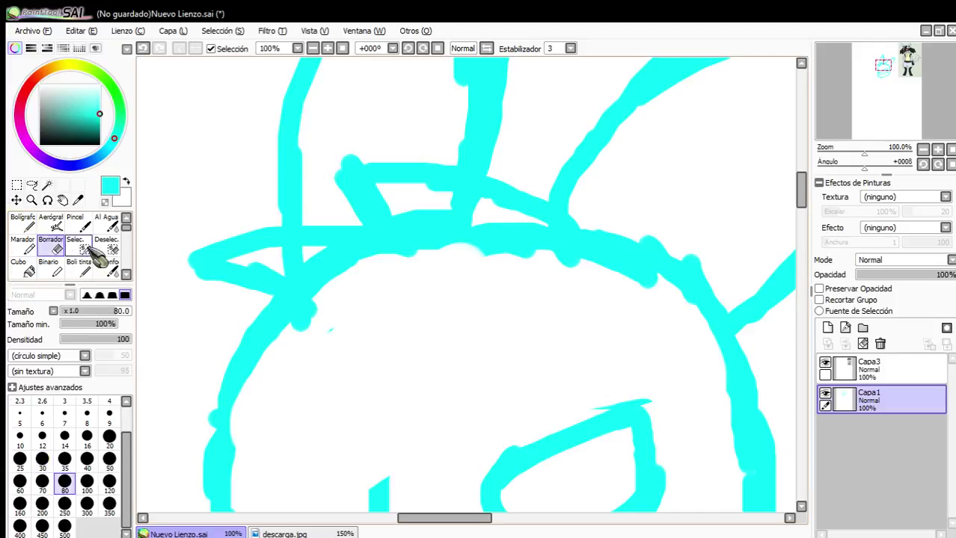
{"action": "mouse_move", "coordinate": [423, 239]}
{"action": "left_mouse_down"}
{"action": "mouse_move", "coordinate": [528, 254]}
{"action": "mouse_move", "coordinate": [444, 221]}
{"action": "mouse_move", "coordinate": [377, 266]}
{"action": "mouse_move", "coordinate": [309, 288]}
{"action": "mouse_move", "coordinate": [286, 277]}
{"action": "mouse_move", "coordinate": [347, 277]}
{"action": "mouse_move", "coordinate": [290, 272]}
{"action": "mouse_move", "coordinate": [380, 250]}
{"action": "mouse_move", "coordinate": [398, 225]}
{"action": "mouse_move", "coordinate": [383, 211]}
{"action": "mouse_move", "coordinate": [469, 207]}
{"action": "left_mouse_up"}
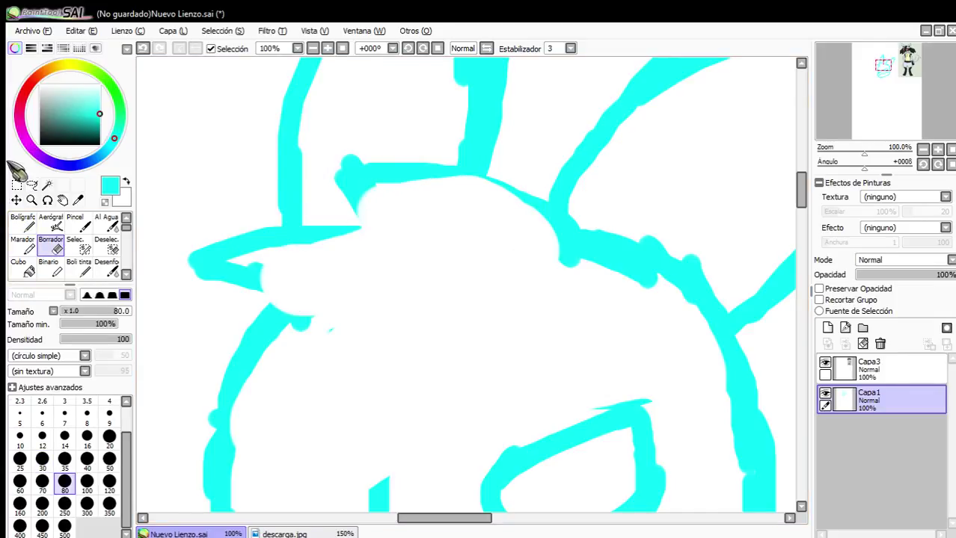
{"action": "key", "text": "n"}
{"action": "left_click_drag", "start_coordinate": [418, 244], "coordinate": [282, 253]}
{"action": "left_click_drag", "start_coordinate": [327, 325], "coordinate": [196, 271]}
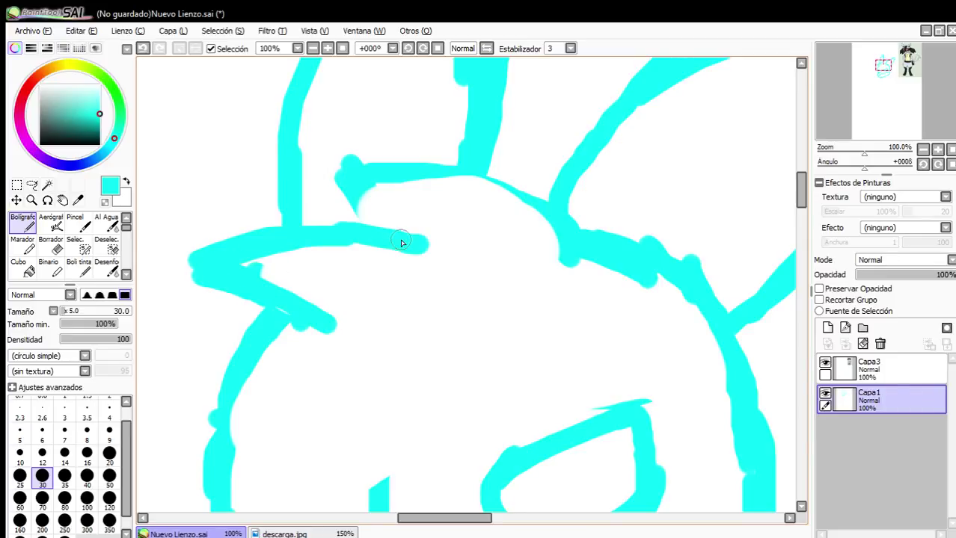
{"action": "mouse_move", "coordinate": [403, 241]}
{"action": "left_mouse_down"}
{"action": "mouse_move", "coordinate": [331, 153]}
{"action": "mouse_move", "coordinate": [506, 198]}
{"action": "mouse_move", "coordinate": [503, 181]}
{"action": "mouse_move", "coordinate": [546, 219]}
{"action": "left_mouse_up"}
{"action": "left_click_drag", "start_coordinate": [454, 245], "coordinate": [410, 239]}
{"action": "scroll", "coordinate": [320, 252], "scroll_direction": "down", "scroll_amount": 2}
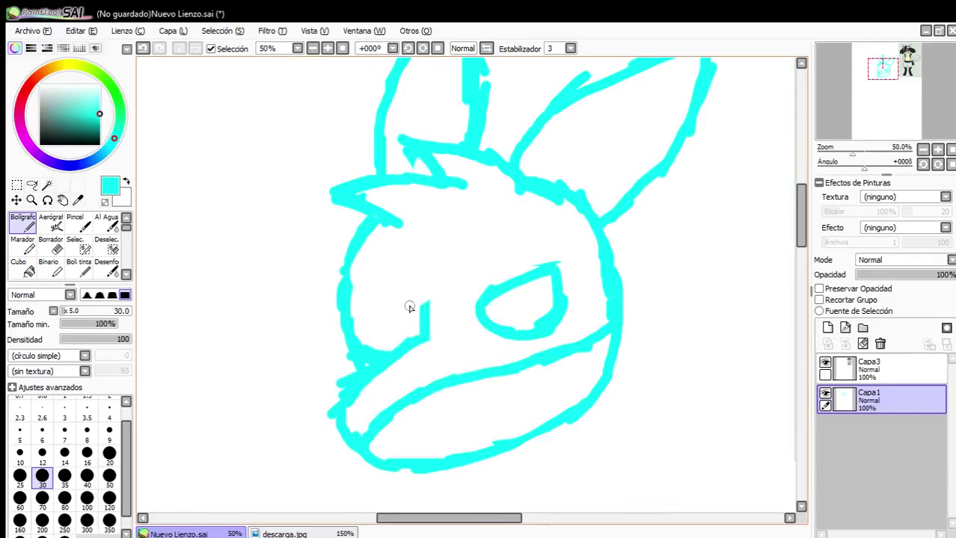
Extend both edges of the slanted ear down to meet above the eye, and lengthen the lower hair tuft's bottom edge.
{"action": "scroll", "coordinate": [409, 308], "scroll_direction": "up", "scroll_amount": 2}
{"action": "scroll", "coordinate": [529, 241], "scroll_direction": "up", "scroll_amount": 2}
{"action": "left_click_drag", "start_coordinate": [389, 276], "coordinate": [658, 196]}
{"action": "scroll", "coordinate": [707, 172], "scroll_direction": "down", "scroll_amount": 3}
{"action": "scroll", "coordinate": [706, 164], "scroll_direction": "up", "scroll_amount": 2}
{"action": "left_click_drag", "start_coordinate": [557, 240], "coordinate": [758, 174]}
{"action": "left_click_drag", "start_coordinate": [694, 189], "coordinate": [751, 172]}
{"action": "scroll", "coordinate": [662, 217], "scroll_direction": "down", "scroll_amount": 3}
{"action": "scroll", "coordinate": [591, 142], "scroll_direction": "up", "scroll_amount": 2}
{"action": "mouse_move", "coordinate": [574, 346]}
{"action": "left_mouse_down"}
{"action": "mouse_move", "coordinate": [593, 283]}
{"action": "mouse_move", "coordinate": [604, 301]}
{"action": "mouse_move", "coordinate": [650, 190]}
{"action": "left_mouse_up"}
{"action": "left_click_drag", "start_coordinate": [400, 255], "coordinate": [480, 292]}
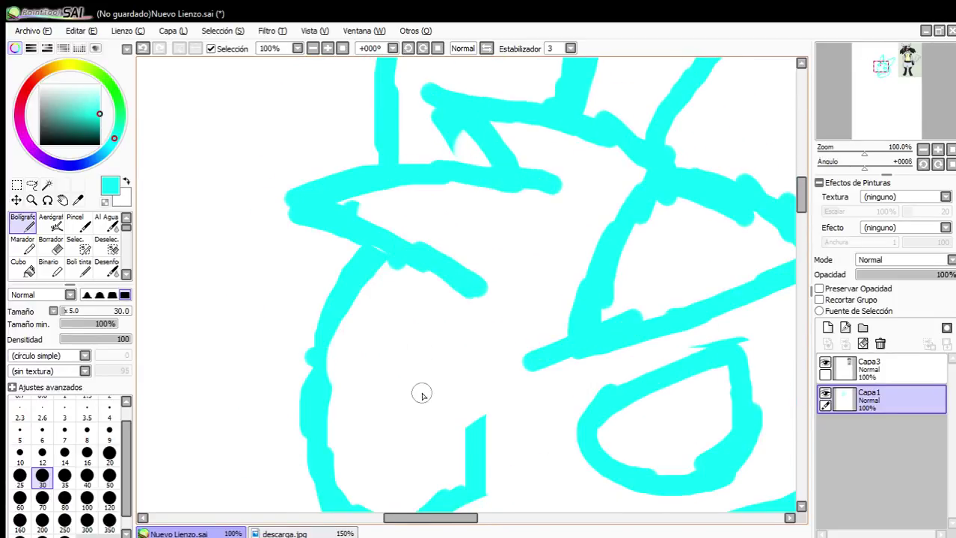
Erase the head circle's left side and the leftover vertical guideline, then reinforce the lower tuft's bottom edge with the pen.
{"action": "scroll", "coordinate": [420, 391], "scroll_direction": "down", "scroll_amount": 1}
{"action": "left_click", "coordinate": [51, 244]}
{"action": "scroll", "coordinate": [340, 375], "scroll_direction": "up", "scroll_amount": 1}
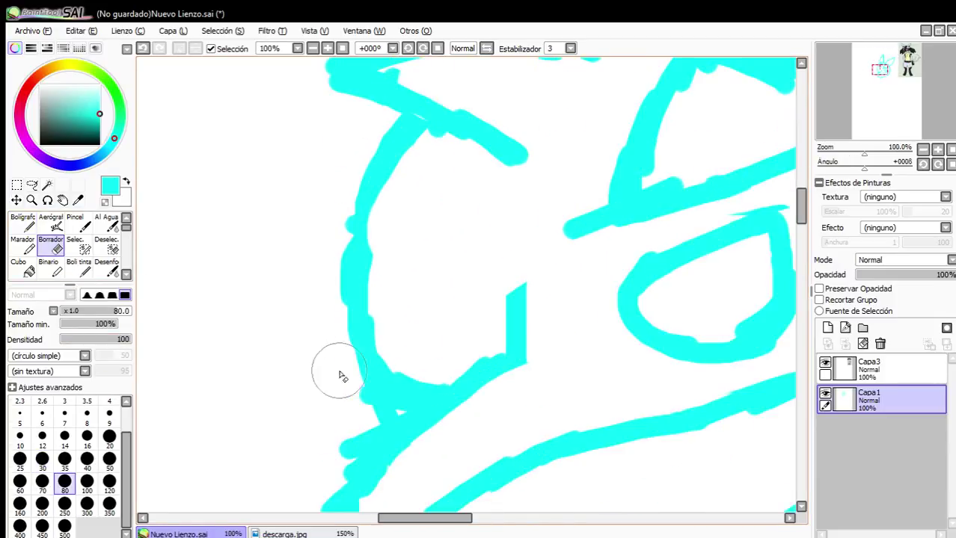
{"action": "mouse_move", "coordinate": [407, 408]}
{"action": "left_mouse_down"}
{"action": "mouse_move", "coordinate": [495, 361]}
{"action": "mouse_move", "coordinate": [344, 505]}
{"action": "mouse_move", "coordinate": [402, 310]}
{"action": "mouse_move", "coordinate": [404, 386]}
{"action": "mouse_move", "coordinate": [419, 185]}
{"action": "mouse_move", "coordinate": [441, 139]}
{"action": "mouse_move", "coordinate": [490, 169]}
{"action": "left_mouse_up"}
{"action": "left_click", "coordinate": [22, 223]}
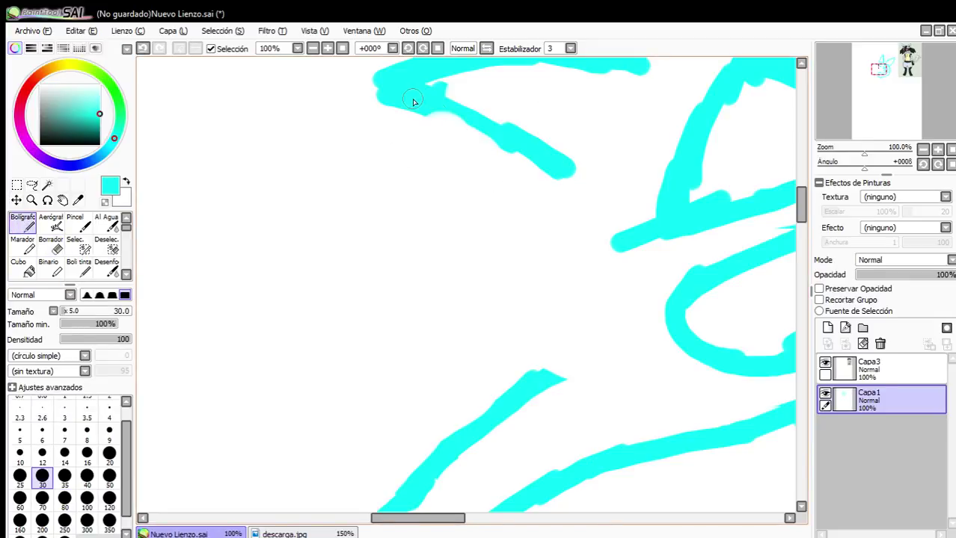
{"action": "left_click_drag", "start_coordinate": [412, 101], "coordinate": [482, 136]}
Erase the arc of the head circle that crosses the base of the slanted ear, using the size 80 eraser.
{"action": "scroll", "coordinate": [555, 179], "scroll_direction": "down", "scroll_amount": 4}
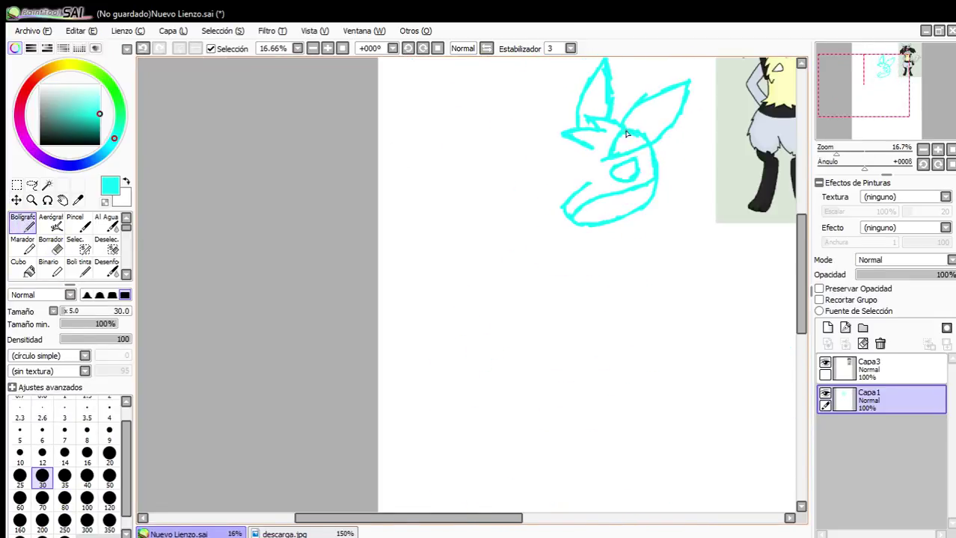
{"action": "scroll", "coordinate": [715, 94], "scroll_direction": "up", "scroll_amount": 3}
{"action": "scroll", "coordinate": [722, 105], "scroll_direction": "down", "scroll_amount": 5}
{"action": "scroll", "coordinate": [724, 116], "scroll_direction": "up", "scroll_amount": 3}
{"action": "scroll", "coordinate": [724, 116], "scroll_direction": "down", "scroll_amount": 1}
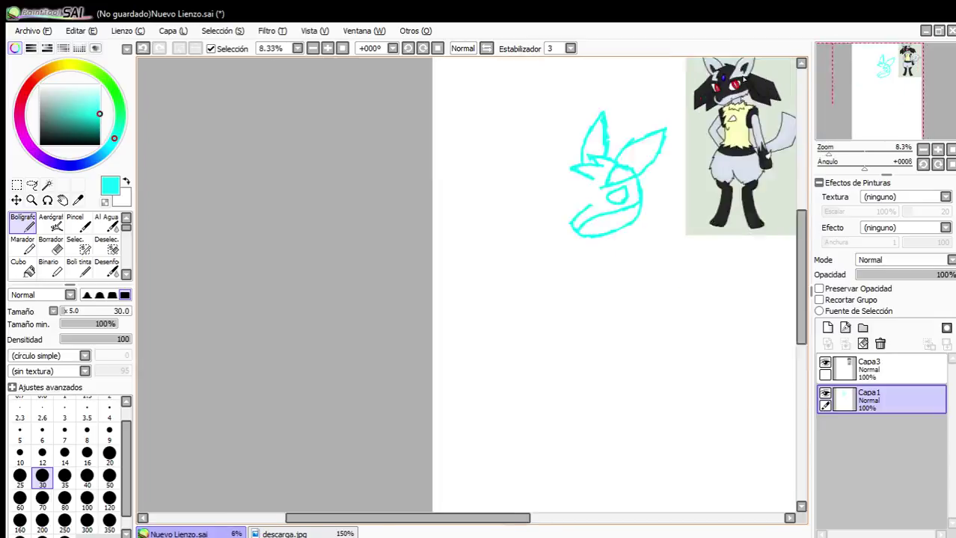
{"action": "scroll", "coordinate": [427, 305], "scroll_direction": "up", "scroll_amount": 6}
{"action": "left_click", "coordinate": [54, 247]}
{"action": "scroll", "coordinate": [449, 206], "scroll_direction": "down", "scroll_amount": 1}
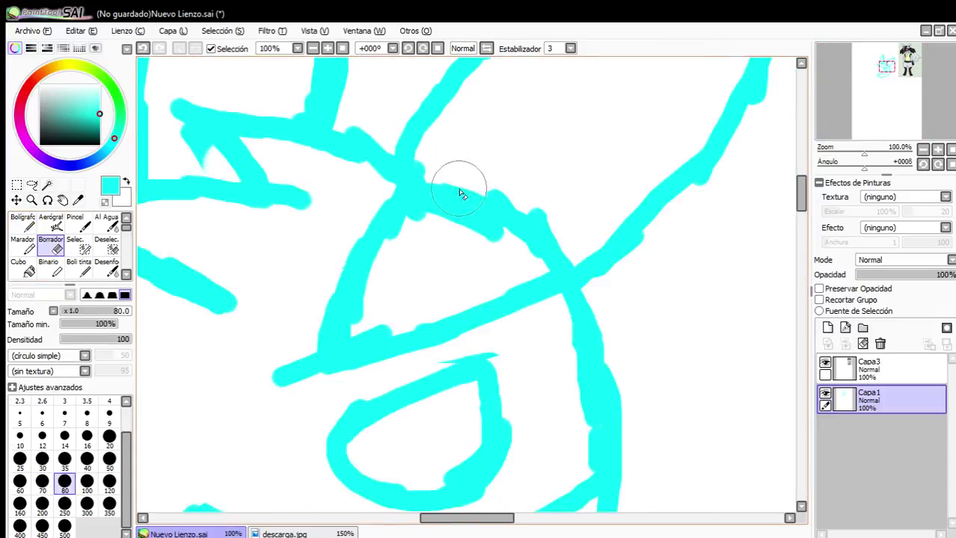
{"action": "scroll", "coordinate": [482, 174], "scroll_direction": "up", "scroll_amount": 1}
{"action": "mouse_move", "coordinate": [373, 304]}
{"action": "left_mouse_down"}
{"action": "mouse_move", "coordinate": [429, 193]}
{"action": "mouse_move", "coordinate": [393, 267]}
{"action": "mouse_move", "coordinate": [402, 189]}
{"action": "mouse_move", "coordinate": [440, 187]}
{"action": "mouse_move", "coordinate": [534, 264]}
{"action": "mouse_move", "coordinate": [460, 254]}
{"action": "mouse_move", "coordinate": [562, 272]}
{"action": "mouse_move", "coordinate": [525, 316]}
{"action": "mouse_move", "coordinate": [596, 291]}
{"action": "mouse_move", "coordinate": [494, 222]}
{"action": "left_mouse_up"}
{"action": "scroll", "coordinate": [555, 208], "scroll_direction": "down", "scroll_amount": 1}
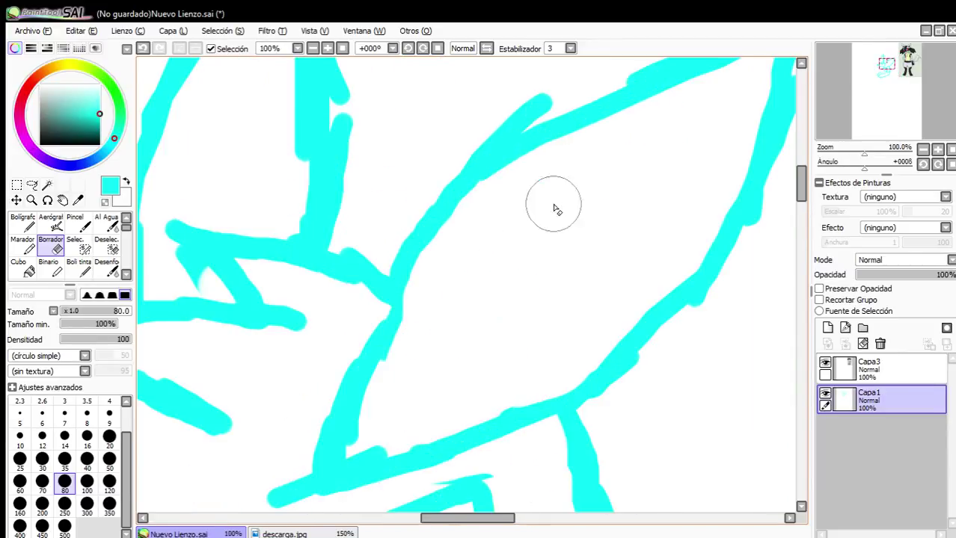
Draw the two long edges of the inner-ear shape inside the slanted ear with the size 30 pen.
{"action": "left_click", "coordinate": [22, 224]}
{"action": "scroll", "coordinate": [378, 309], "scroll_direction": "up", "scroll_amount": 2}
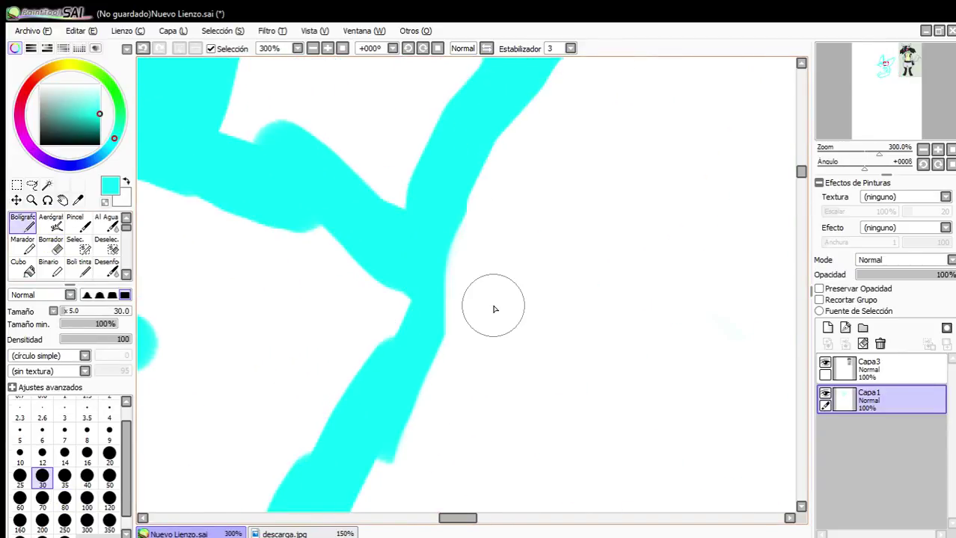
{"action": "scroll", "coordinate": [494, 309], "scroll_direction": "down", "scroll_amount": 5}
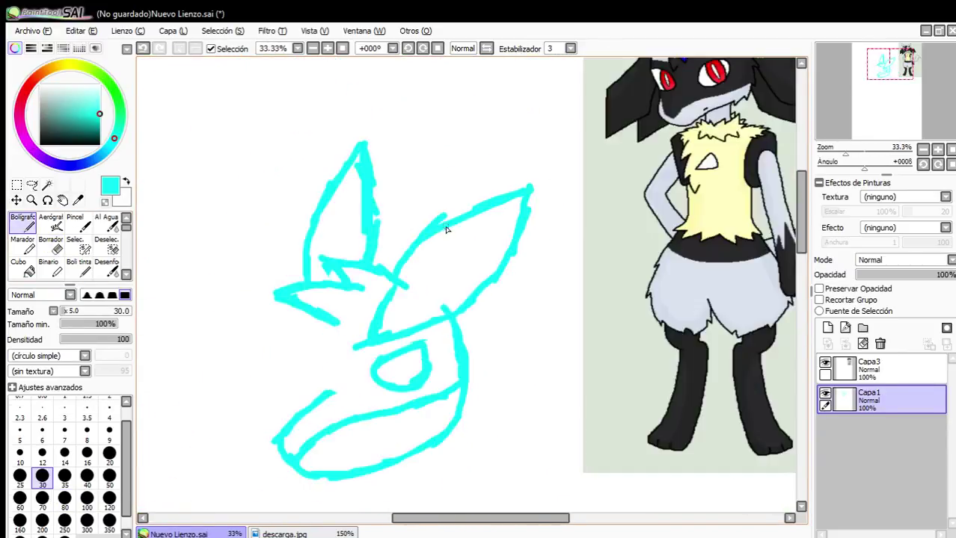
{"action": "scroll", "coordinate": [401, 368], "scroll_direction": "up", "scroll_amount": 4}
{"action": "left_click_drag", "start_coordinate": [356, 424], "coordinate": [617, 247]}
{"action": "scroll", "coordinate": [505, 375], "scroll_direction": "down", "scroll_amount": 2}
{"action": "scroll", "coordinate": [441, 441], "scroll_direction": "up", "scroll_amount": 2}
{"action": "left_click_drag", "start_coordinate": [434, 441], "coordinate": [508, 367]}
{"action": "left_click_drag", "start_coordinate": [465, 414], "coordinate": [575, 268]}
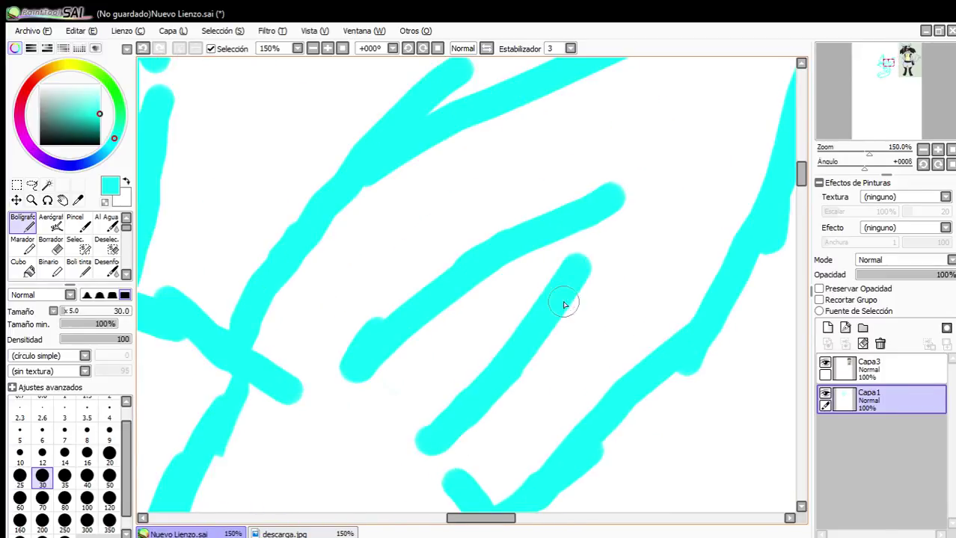
Extend the inner-ear edge to meet at the slanted ear's tip, and add the short zigzag at its base.
{"action": "left_click_drag", "start_coordinate": [569, 302], "coordinate": [611, 218]}
{"action": "scroll", "coordinate": [592, 241], "scroll_direction": "down", "scroll_amount": 4}
{"action": "scroll", "coordinate": [533, 318], "scroll_direction": "up", "scroll_amount": 3}
{"action": "left_click_drag", "start_coordinate": [516, 212], "coordinate": [553, 223]}
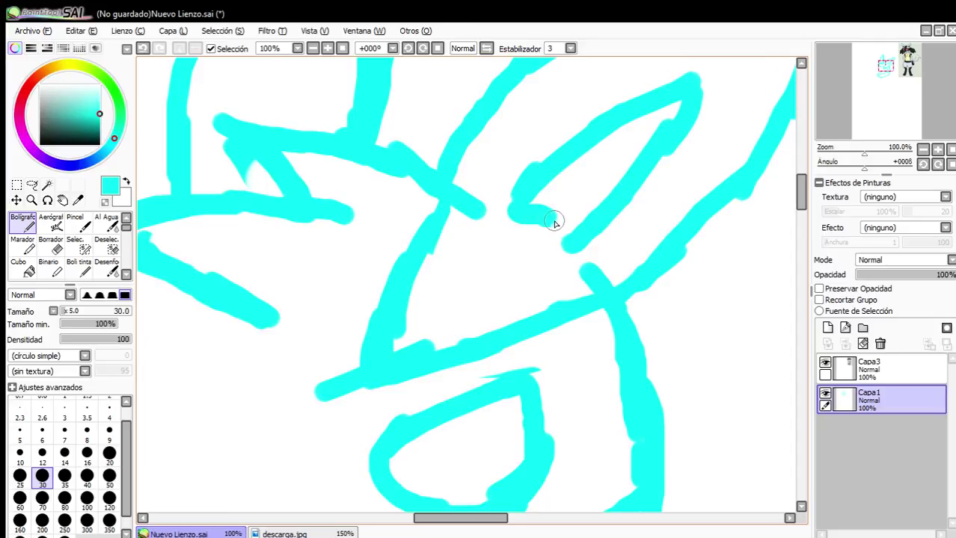
{"action": "scroll", "coordinate": [561, 171], "scroll_direction": "down", "scroll_amount": 3}
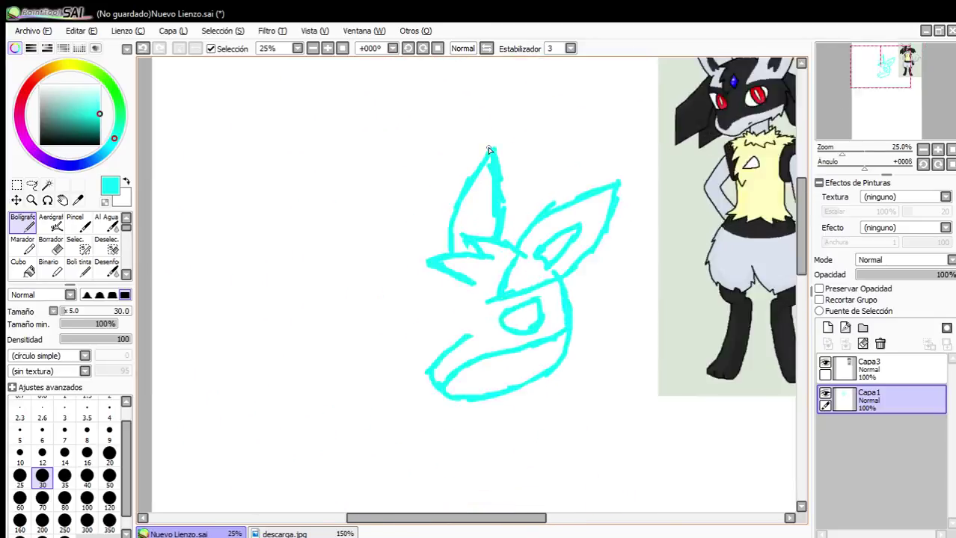
Draw a narrow pointed inner-ear shape inside the upright ear, starting from the hair tufts at its base.
{"action": "scroll", "coordinate": [450, 342], "scroll_direction": "up", "scroll_amount": 3}
{"action": "mouse_move", "coordinate": [404, 413]}
{"action": "left_mouse_down"}
{"action": "mouse_move", "coordinate": [414, 356]}
{"action": "mouse_move", "coordinate": [463, 220]}
{"action": "mouse_move", "coordinate": [468, 356]}
{"action": "left_mouse_up"}
{"action": "scroll", "coordinate": [470, 366], "scroll_direction": "up", "scroll_amount": 3}
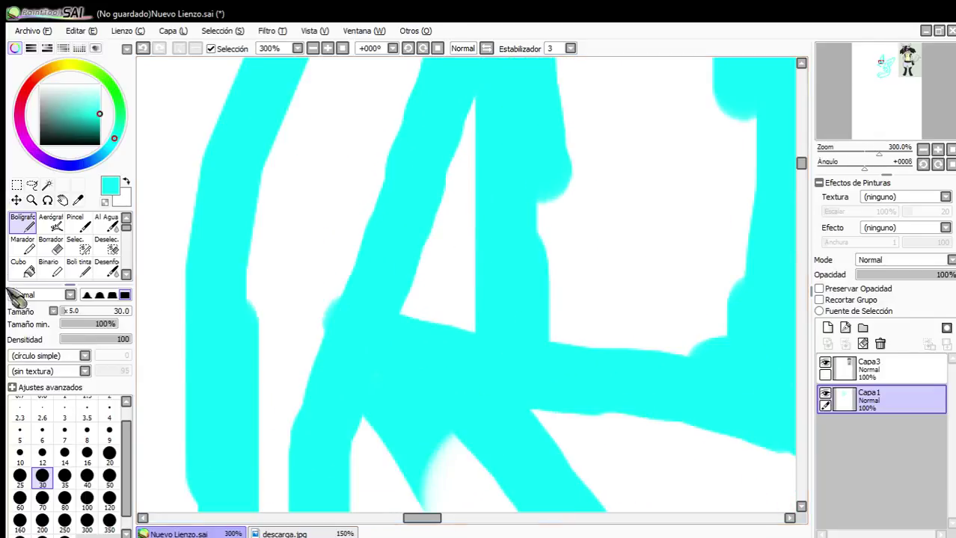
Erase the stray cyan inside the base of the upright ear's inner shape using the size 10 eraser.
{"action": "left_click", "coordinate": [52, 245]}
{"action": "left_click", "coordinate": [19, 436]}
{"action": "scroll", "coordinate": [397, 364], "scroll_direction": "down", "scroll_amount": 2}
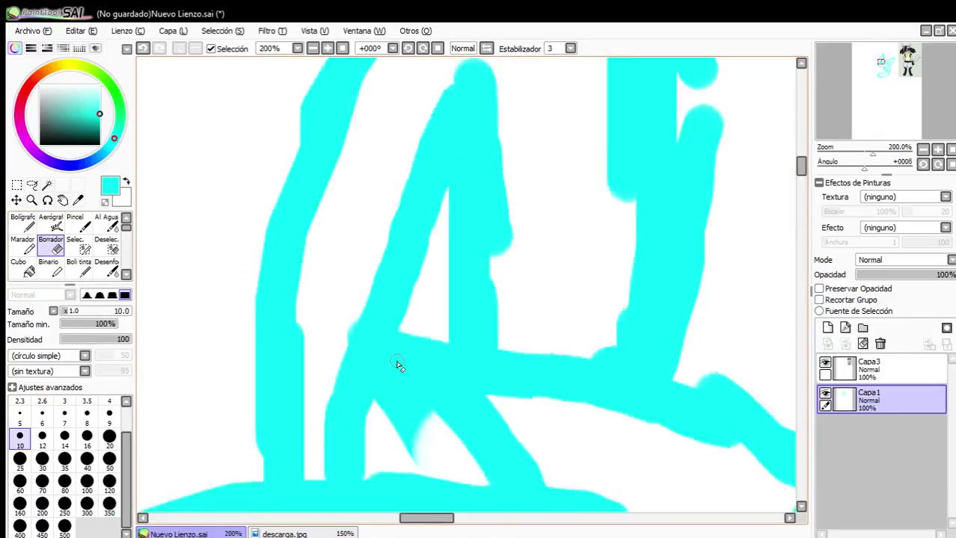
{"action": "left_click_drag", "start_coordinate": [382, 328], "coordinate": [385, 372]}
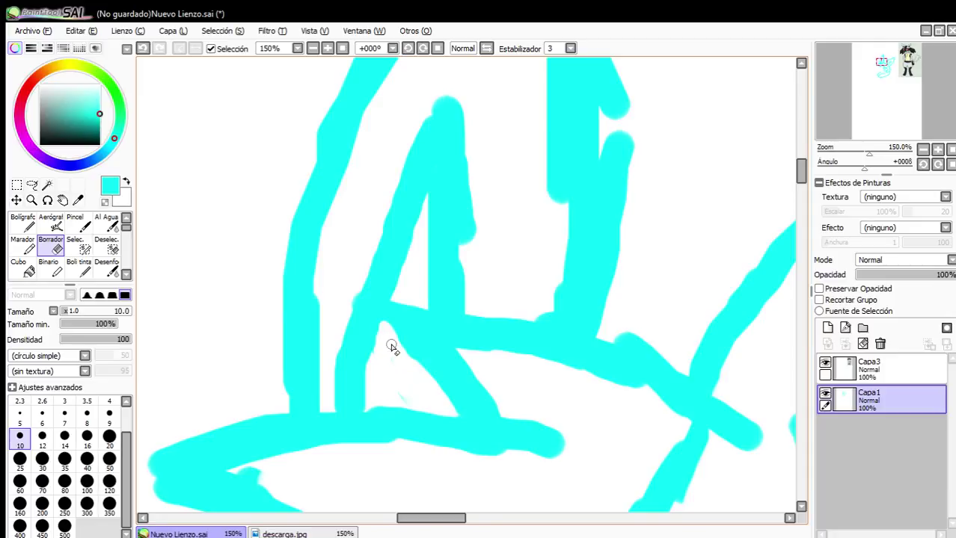
{"action": "scroll", "coordinate": [449, 261], "scroll_direction": "down", "scroll_amount": 5}
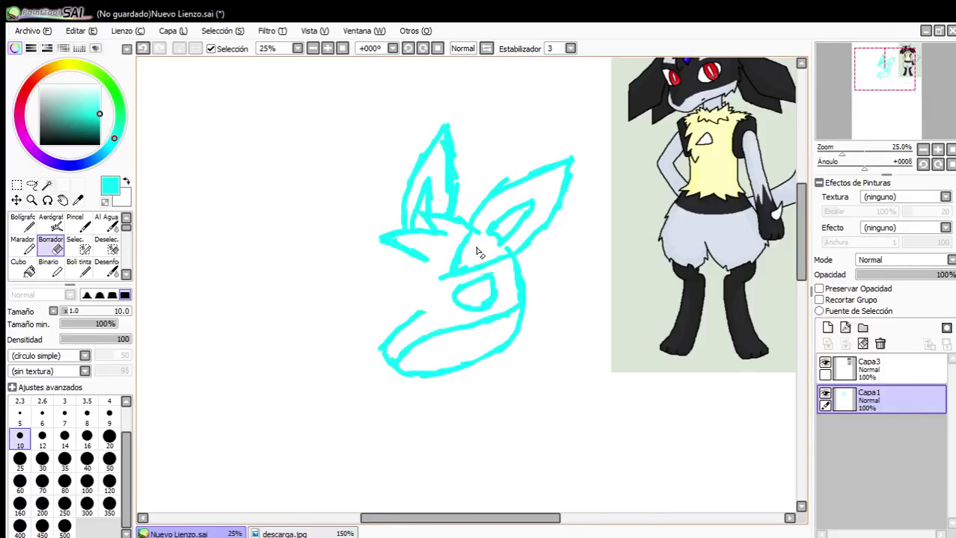
Set the eraser size to 25, and draw the face's far side with the pen from the lower hair tuft to the snout.
{"action": "scroll", "coordinate": [465, 220], "scroll_direction": "up", "scroll_amount": 2}
{"action": "scroll", "coordinate": [501, 161], "scroll_direction": "down", "scroll_amount": 1}
{"action": "scroll", "coordinate": [501, 161], "scroll_direction": "down", "scroll_amount": 2}
{"action": "scroll", "coordinate": [416, 235], "scroll_direction": "up", "scroll_amount": 1}
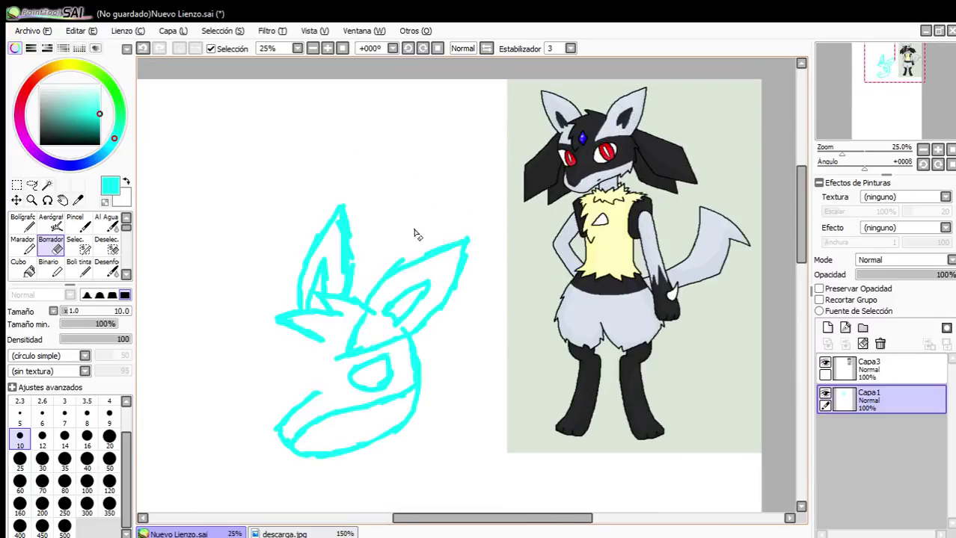
{"action": "left_click", "coordinate": [21, 459]}
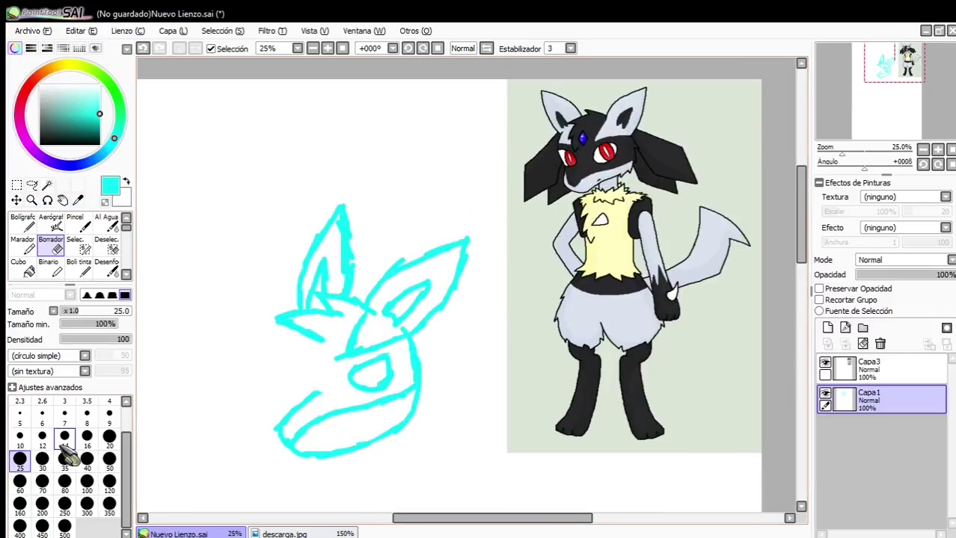
{"action": "left_click", "coordinate": [24, 224]}
{"action": "scroll", "coordinate": [320, 374], "scroll_direction": "up", "scroll_amount": 3}
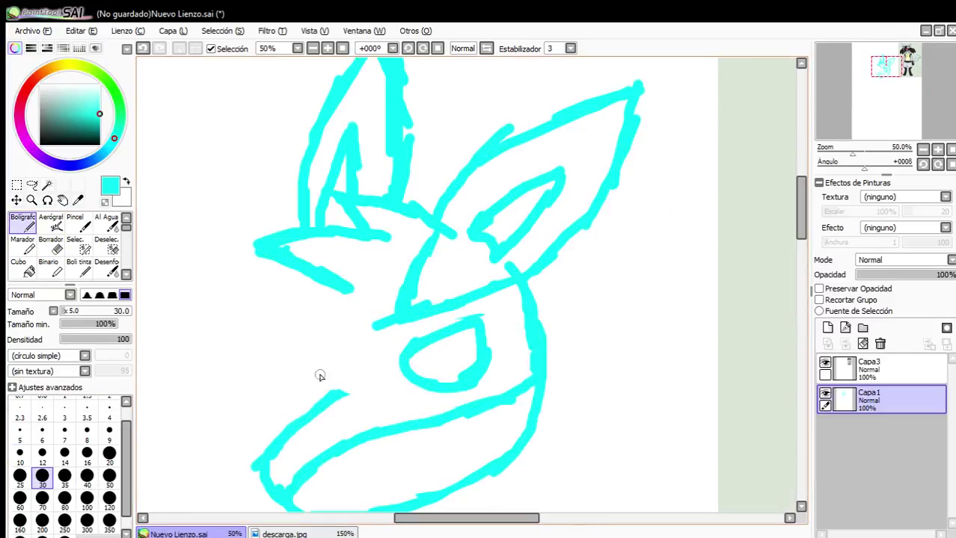
{"action": "scroll", "coordinate": [292, 330], "scroll_direction": "down", "scroll_amount": 1}
{"action": "scroll", "coordinate": [269, 348], "scroll_direction": "up", "scroll_amount": 2}
{"action": "left_click_drag", "start_coordinate": [341, 111], "coordinate": [285, 319]}
{"action": "mouse_move", "coordinate": [305, 238]}
{"action": "left_mouse_down"}
{"action": "mouse_move", "coordinate": [285, 306]}
{"action": "mouse_move", "coordinate": [325, 350]}
{"action": "left_mouse_up"}
{"action": "left_click_drag", "start_coordinate": [307, 308], "coordinate": [308, 443]}
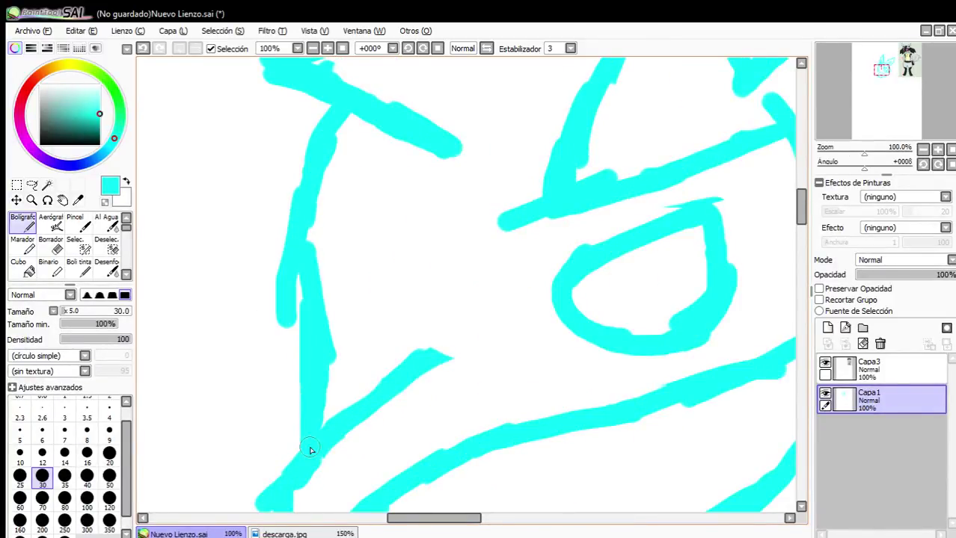
Draw a small pointed shape beneath the lower hair tuft, joining the tuft to the face's side line.
{"action": "scroll", "coordinate": [352, 321], "scroll_direction": "down", "scroll_amount": 3}
{"action": "scroll", "coordinate": [353, 322], "scroll_direction": "up", "scroll_amount": 3}
{"action": "scroll", "coordinate": [348, 290], "scroll_direction": "down", "scroll_amount": 2}
{"action": "scroll", "coordinate": [367, 162], "scroll_direction": "up", "scroll_amount": 3}
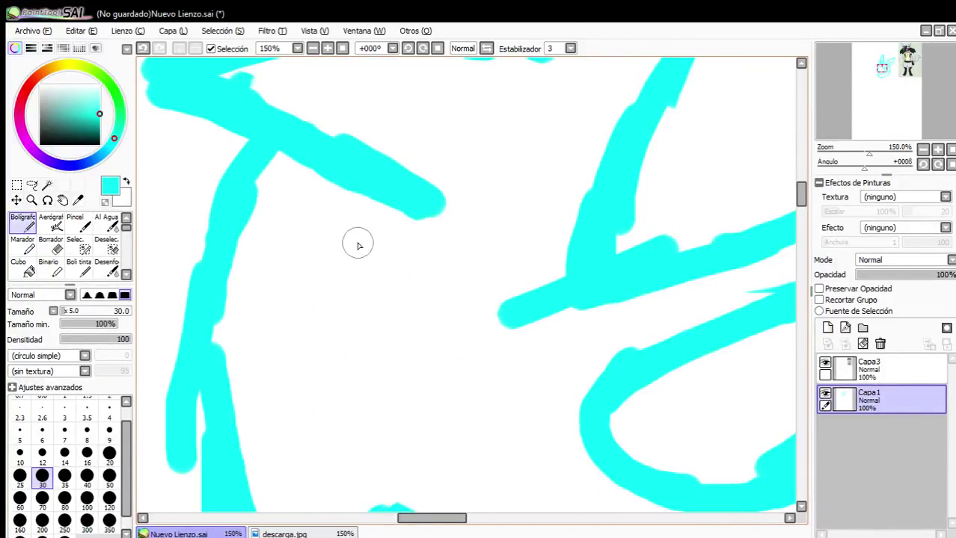
{"action": "mouse_move", "coordinate": [358, 241]}
{"action": "left_mouse_down"}
{"action": "mouse_move", "coordinate": [374, 216]}
{"action": "mouse_move", "coordinate": [353, 269]}
{"action": "mouse_move", "coordinate": [270, 237]}
{"action": "mouse_move", "coordinate": [330, 260]}
{"action": "mouse_move", "coordinate": [251, 184]}
{"action": "mouse_move", "coordinate": [298, 244]}
{"action": "mouse_move", "coordinate": [296, 218]}
{"action": "left_mouse_up"}
{"action": "scroll", "coordinate": [295, 218], "scroll_direction": "down", "scroll_amount": 2}
{"action": "scroll", "coordinate": [245, 347], "scroll_direction": "up", "scroll_amount": 2}
Erase the lower part of the face's side line with the size 80 eraser and redraw it as one bowed stroke.
{"action": "left_click", "coordinate": [57, 244]}
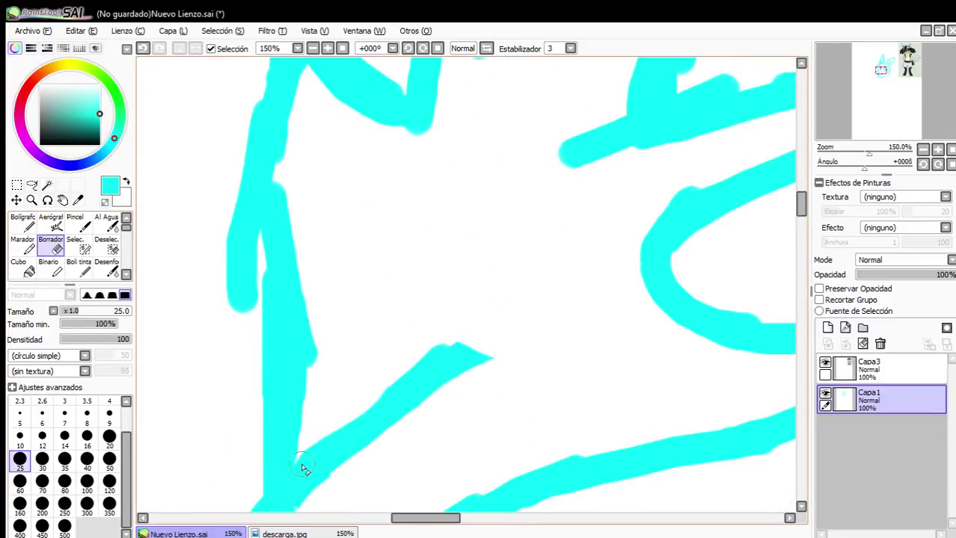
{"action": "left_click", "coordinate": [64, 483]}
{"action": "mouse_move", "coordinate": [253, 441]}
{"action": "left_mouse_down"}
{"action": "mouse_move", "coordinate": [326, 345]}
{"action": "mouse_move", "coordinate": [258, 172]}
{"action": "left_mouse_up"}
{"action": "left_click", "coordinate": [22, 225]}
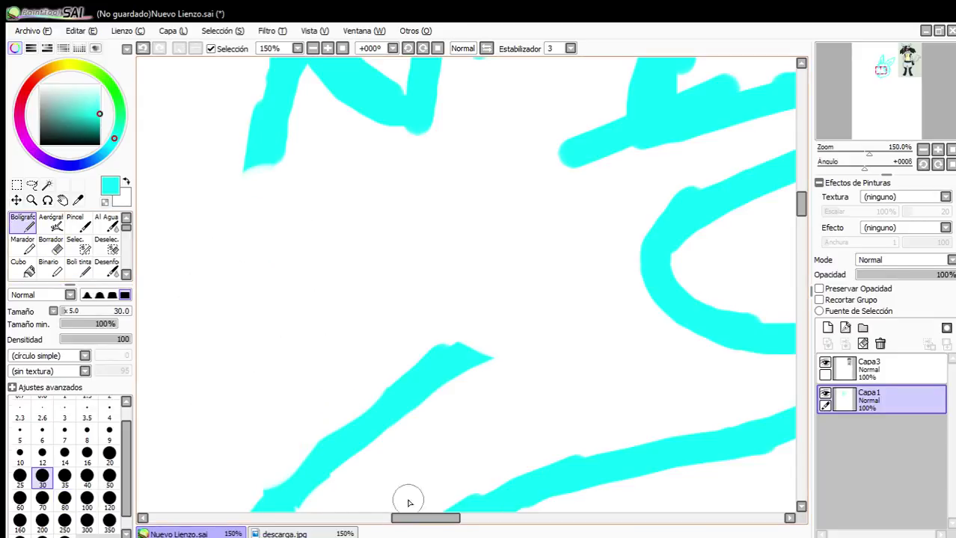
{"action": "mouse_move", "coordinate": [292, 482]}
{"action": "left_mouse_down"}
{"action": "mouse_move", "coordinate": [277, 377]}
{"action": "mouse_move", "coordinate": [279, 457]}
{"action": "mouse_move", "coordinate": [236, 271]}
{"action": "mouse_move", "coordinate": [255, 371]}
{"action": "mouse_move", "coordinate": [267, 145]}
{"action": "left_mouse_up"}
{"action": "scroll", "coordinate": [424, 366], "scroll_direction": "down", "scroll_amount": 2}
{"action": "scroll", "coordinate": [345, 187], "scroll_direction": "up", "scroll_amount": 2}
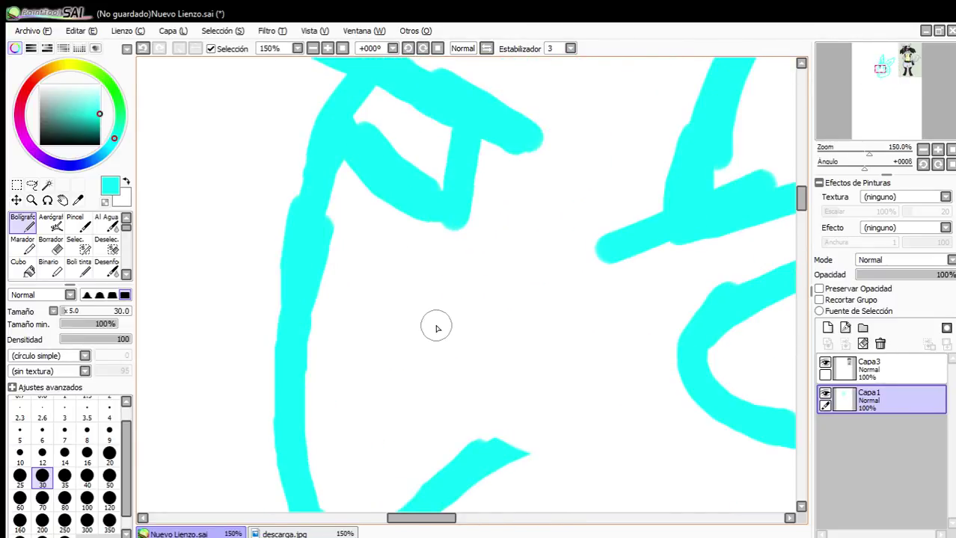
Draw a far-eye shape against the inside of the face's side line, below the small pointed shape.
{"action": "left_click_drag", "start_coordinate": [436, 329], "coordinate": [338, 278]}
{"action": "mouse_move", "coordinate": [407, 344]}
{"action": "left_mouse_down"}
{"action": "mouse_move", "coordinate": [382, 416]}
{"action": "mouse_move", "coordinate": [338, 437]}
{"action": "mouse_move", "coordinate": [295, 413]}
{"action": "left_mouse_up"}
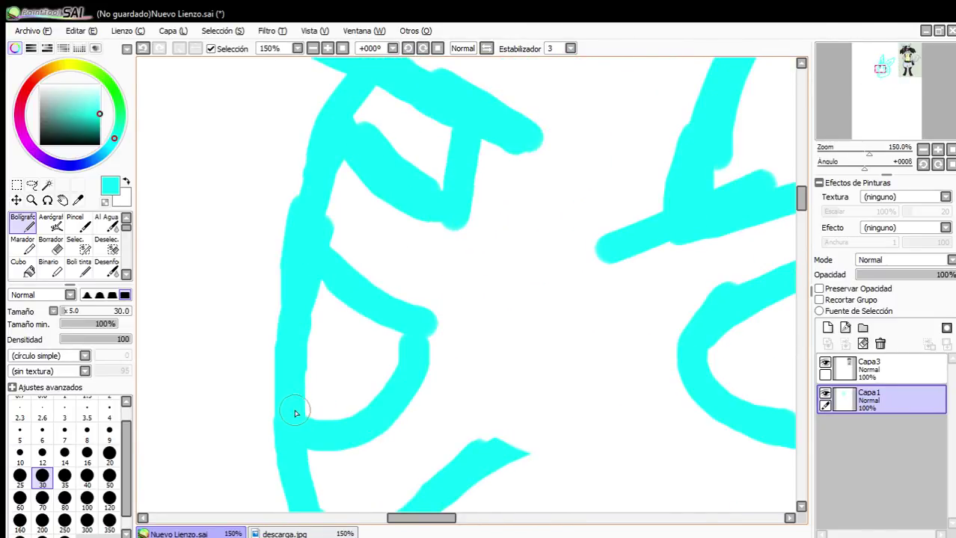
{"action": "scroll", "coordinate": [368, 388], "scroll_direction": "down", "scroll_amount": 4}
{"action": "scroll", "coordinate": [401, 368], "scroll_direction": "up", "scroll_amount": 2}
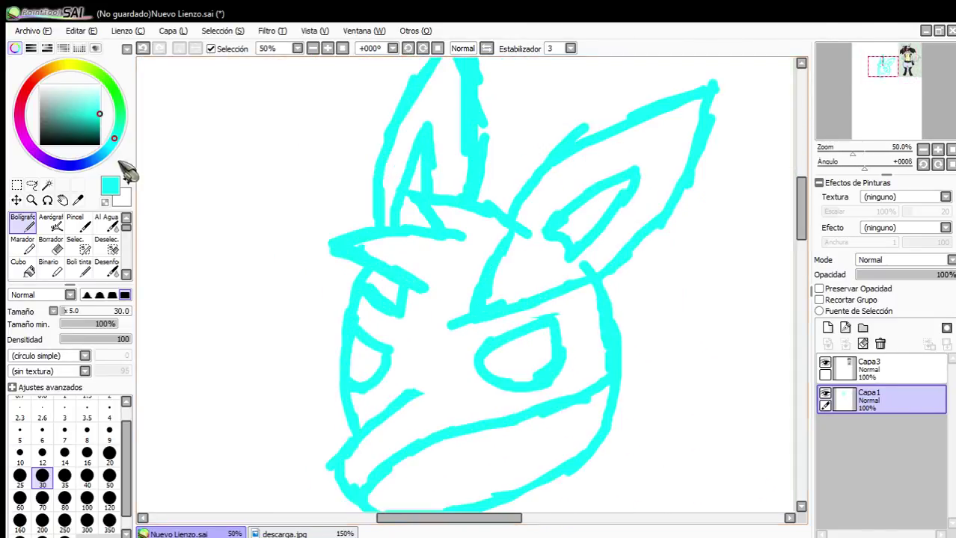
Erase the far-eye shape along with the adjoining side line, and redraw the face's side with the pen.
{"action": "left_click", "coordinate": [51, 247]}
{"action": "scroll", "coordinate": [313, 352], "scroll_direction": "up", "scroll_amount": 3}
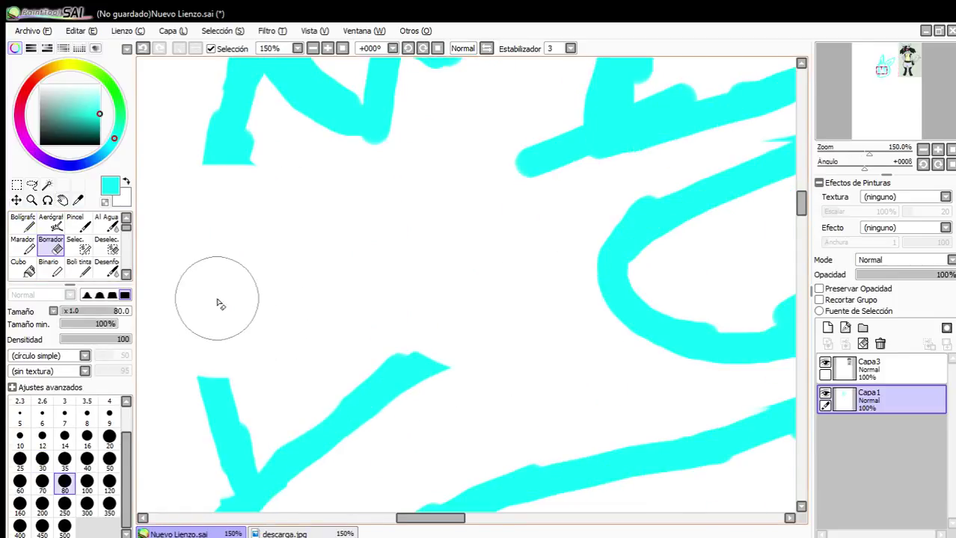
{"action": "left_click", "coordinate": [22, 224]}
{"action": "mouse_move", "coordinate": [224, 163]}
{"action": "left_mouse_down"}
{"action": "mouse_move", "coordinate": [187, 251]}
{"action": "mouse_move", "coordinate": [179, 382]}
{"action": "left_mouse_up"}
{"action": "scroll", "coordinate": [189, 328], "scroll_direction": "down", "scroll_amount": 3}
{"action": "scroll", "coordinate": [250, 234], "scroll_direction": "up", "scroll_amount": 1}
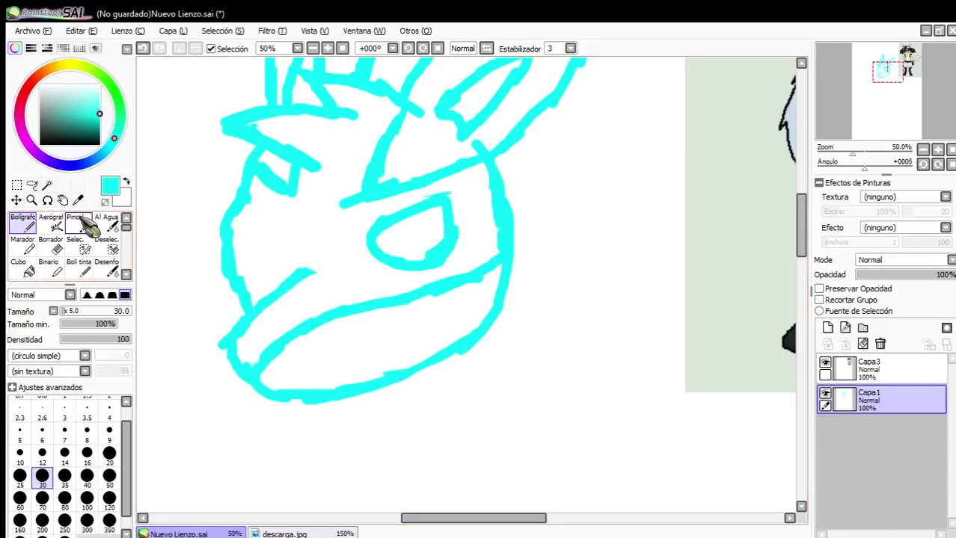
Erase the bulging side line between the small pointed shape and the snout with the size 80 eraser.
{"action": "left_click", "coordinate": [50, 243]}
{"action": "scroll", "coordinate": [224, 239], "scroll_direction": "up", "scroll_amount": 2}
{"action": "scroll", "coordinate": [320, 299], "scroll_direction": "down", "scroll_amount": 3}
{"action": "scroll", "coordinate": [363, 356], "scroll_direction": "up", "scroll_amount": 2}
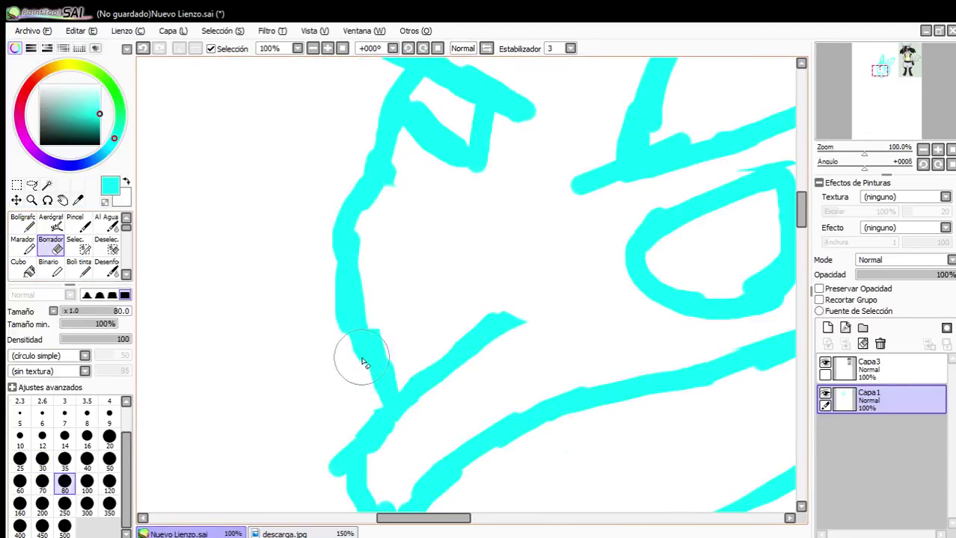
{"action": "mouse_move", "coordinate": [363, 356]}
{"action": "left_mouse_down"}
{"action": "mouse_move", "coordinate": [366, 187]}
{"action": "mouse_move", "coordinate": [338, 322]}
{"action": "left_mouse_up"}
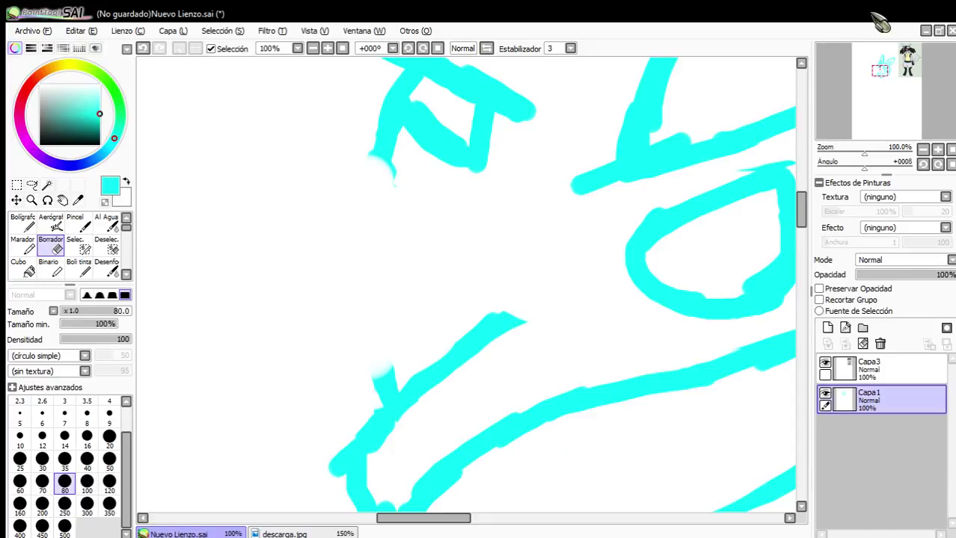
Trim the line's frayed upper end and draw a new face side curving from the hair tuft to the snout.
{"action": "scroll", "coordinate": [474, 202], "scroll_direction": "down", "scroll_amount": 2}
{"action": "scroll", "coordinate": [444, 145], "scroll_direction": "up", "scroll_amount": 2}
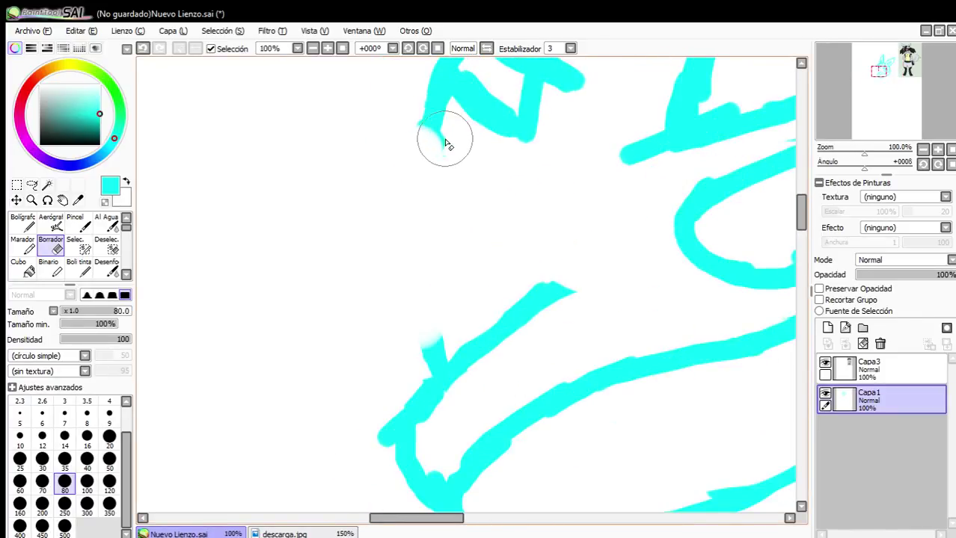
{"action": "left_click", "coordinate": [34, 223]}
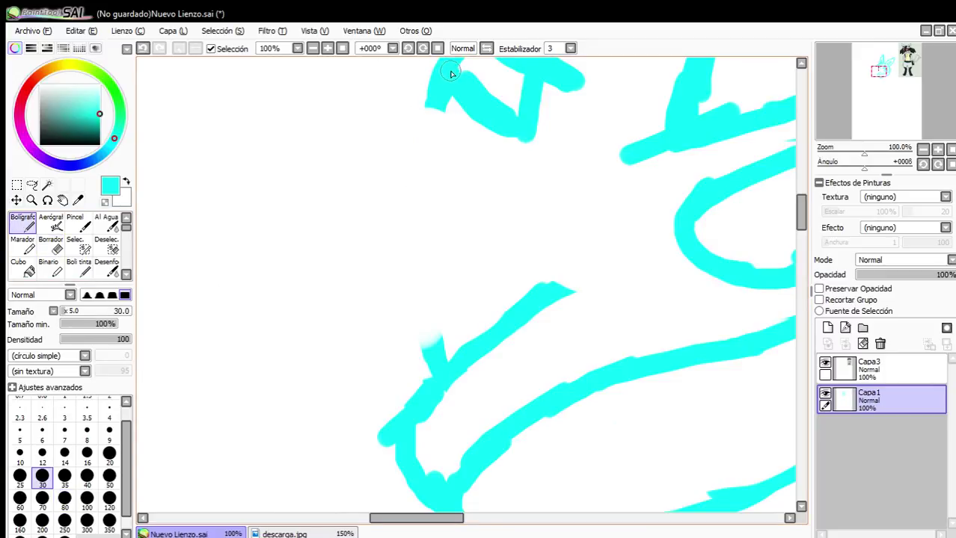
{"action": "scroll", "coordinate": [451, 73], "scroll_direction": "down", "scroll_amount": 2}
{"action": "scroll", "coordinate": [416, 118], "scroll_direction": "up", "scroll_amount": 2}
{"action": "mouse_move", "coordinate": [441, 175]}
{"action": "left_mouse_down"}
{"action": "mouse_move", "coordinate": [392, 267]}
{"action": "mouse_move", "coordinate": [392, 340]}
{"action": "mouse_move", "coordinate": [421, 368]}
{"action": "left_mouse_up"}
{"action": "left_click_drag", "start_coordinate": [423, 406], "coordinate": [410, 382]}
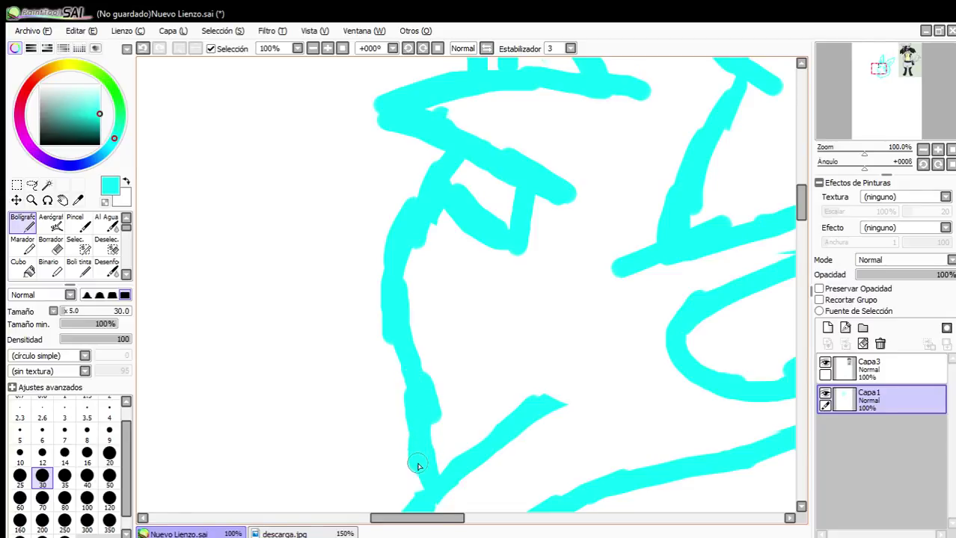
Thin the new side line by erasing its rough inner edge with the size 80 eraser.
{"action": "scroll", "coordinate": [418, 467], "scroll_direction": "up", "scroll_amount": 3}
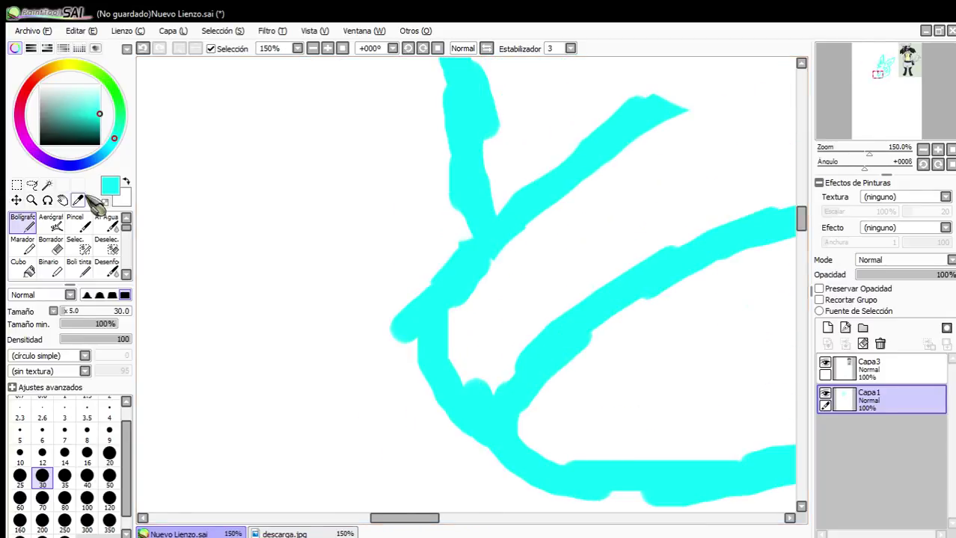
{"action": "left_click", "coordinate": [51, 244]}
{"action": "scroll", "coordinate": [380, 291], "scroll_direction": "up", "scroll_amount": 3}
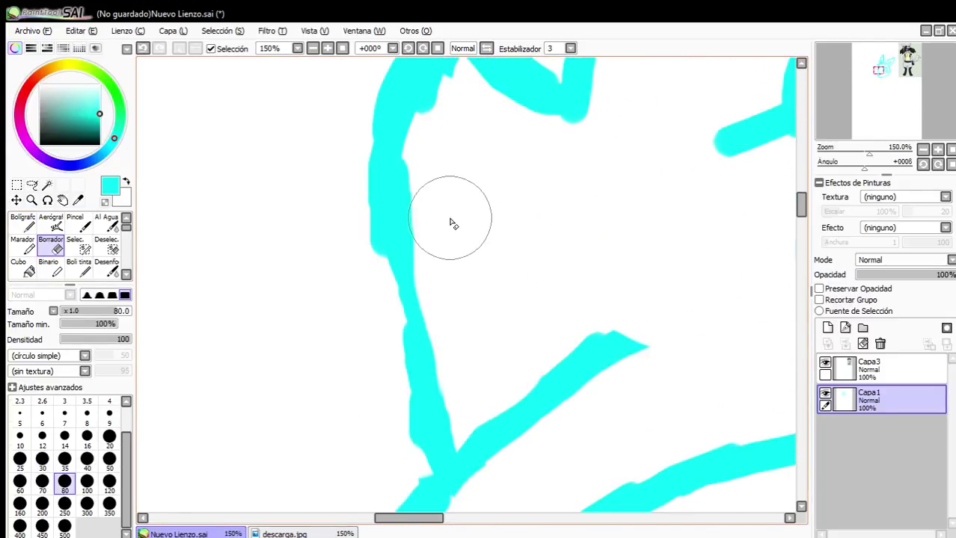
{"action": "mouse_move", "coordinate": [452, 223]}
{"action": "left_mouse_down"}
{"action": "mouse_move", "coordinate": [447, 170]}
{"action": "mouse_move", "coordinate": [450, 235]}
{"action": "mouse_move", "coordinate": [452, 100]}
{"action": "left_mouse_up"}
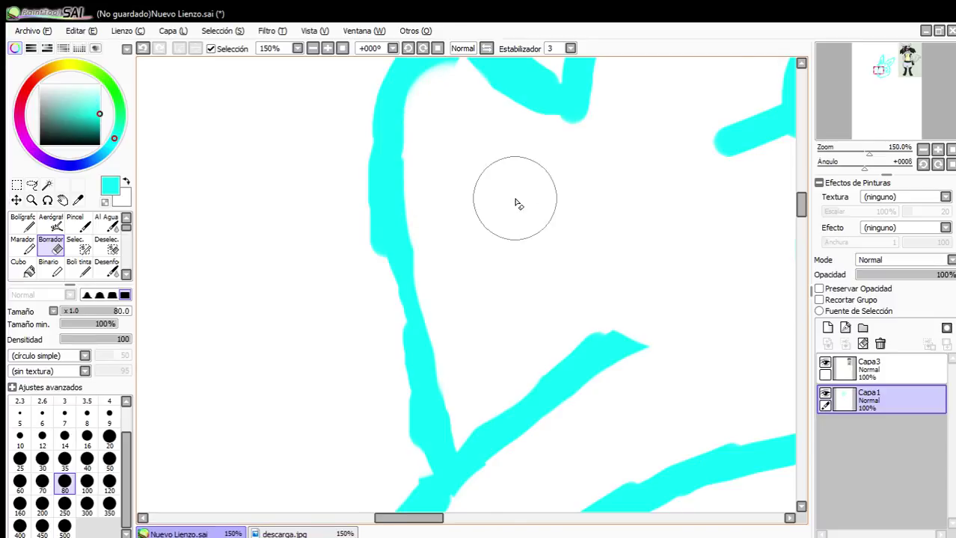
{"action": "scroll", "coordinate": [518, 204], "scroll_direction": "down", "scroll_amount": 3}
{"action": "mouse_move", "coordinate": [439, 164]}
{"action": "left_mouse_down"}
{"action": "mouse_move", "coordinate": [464, 154]}
{"action": "mouse_move", "coordinate": [415, 199]}
{"action": "mouse_move", "coordinate": [435, 144]}
{"action": "mouse_move", "coordinate": [448, 249]}
{"action": "left_mouse_up"}
Reinforce the face's side line with the size 30 pen from below the hair tuft down toward the snout.
{"action": "left_click", "coordinate": [25, 224]}
{"action": "mouse_move", "coordinate": [487, 90]}
{"action": "left_mouse_down"}
{"action": "mouse_move", "coordinate": [450, 155]}
{"action": "mouse_move", "coordinate": [451, 129]}
{"action": "mouse_move", "coordinate": [434, 154]}
{"action": "mouse_move", "coordinate": [436, 270]}
{"action": "left_mouse_up"}
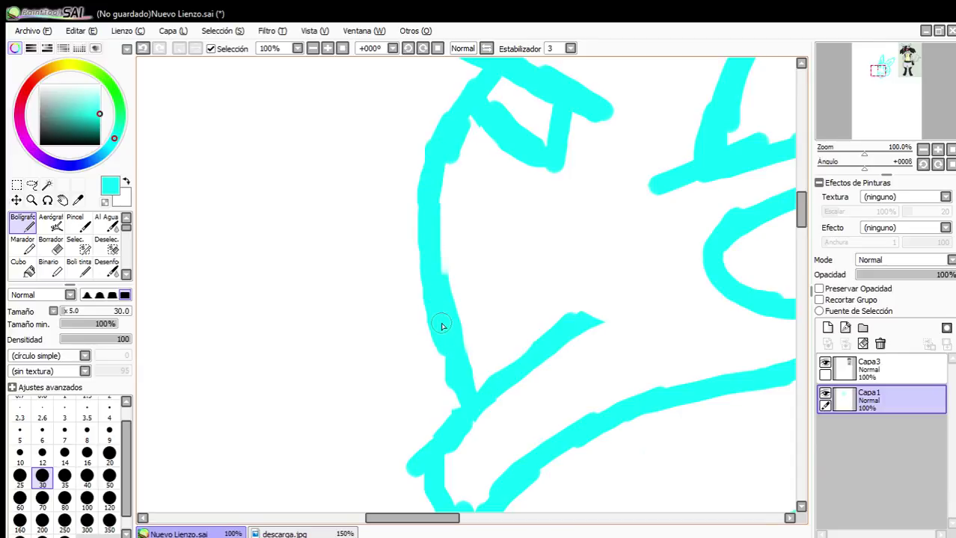
{"action": "scroll", "coordinate": [487, 250], "scroll_direction": "down", "scroll_amount": 3}
{"action": "scroll", "coordinate": [490, 248], "scroll_direction": "up", "scroll_amount": 2}
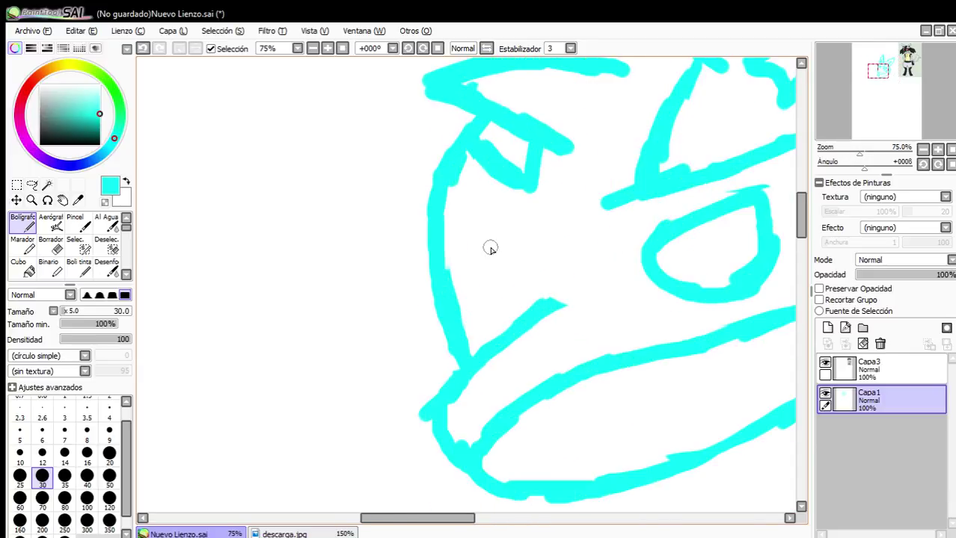
Erase the lower half of the face's side line above the snout, and compare the sketch with the reference head.
{"action": "left_click", "coordinate": [50, 244]}
{"action": "scroll", "coordinate": [486, 341], "scroll_direction": "up", "scroll_amount": 1}
{"action": "mouse_move", "coordinate": [486, 341]}
{"action": "left_mouse_down"}
{"action": "mouse_move", "coordinate": [457, 366]}
{"action": "mouse_move", "coordinate": [500, 262]}
{"action": "mouse_move", "coordinate": [464, 256]}
{"action": "left_mouse_up"}
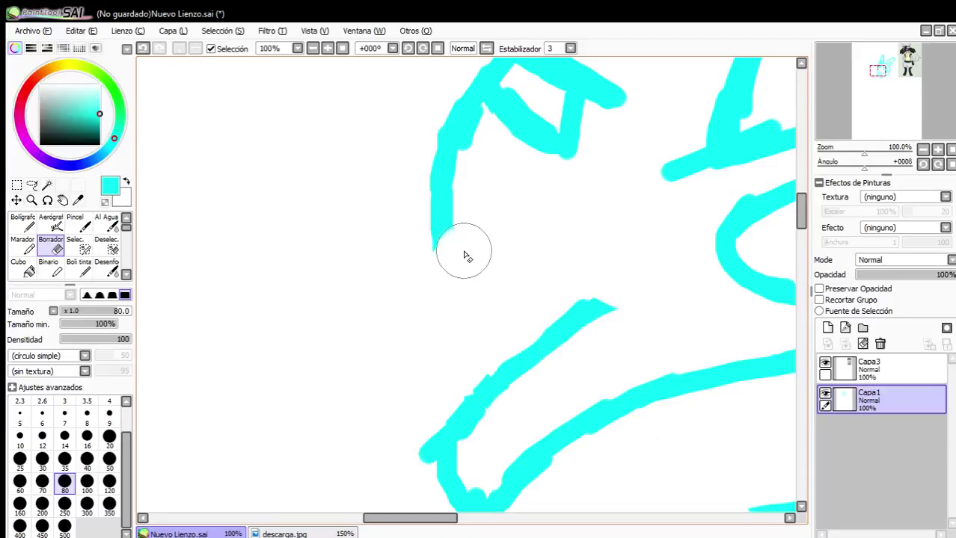
{"action": "scroll", "coordinate": [464, 257], "scroll_direction": "down", "scroll_amount": 5}
{"action": "scroll", "coordinate": [626, 182], "scroll_direction": "up", "scroll_amount": 3}
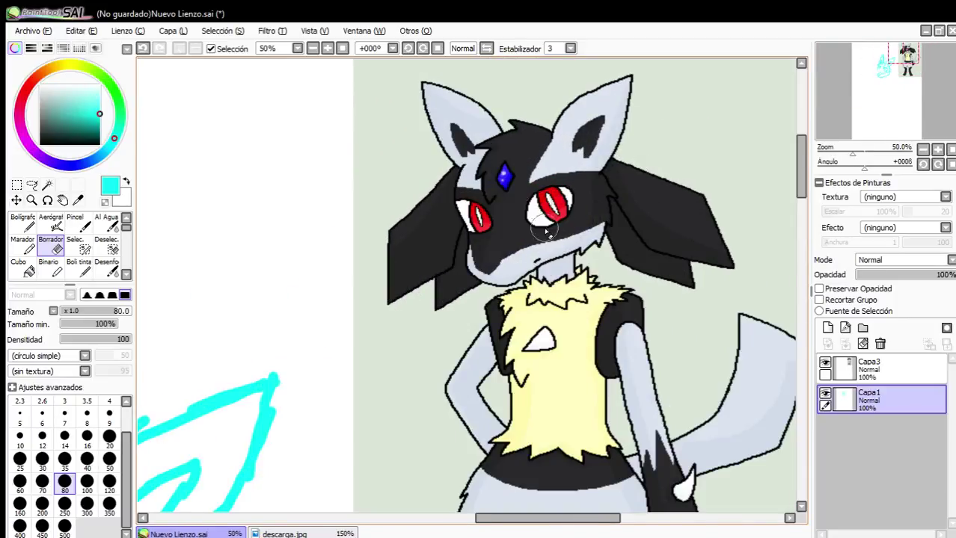
{"action": "scroll", "coordinate": [548, 232], "scroll_direction": "down", "scroll_amount": 2}
{"action": "scroll", "coordinate": [405, 277], "scroll_direction": "up", "scroll_amount": 2}
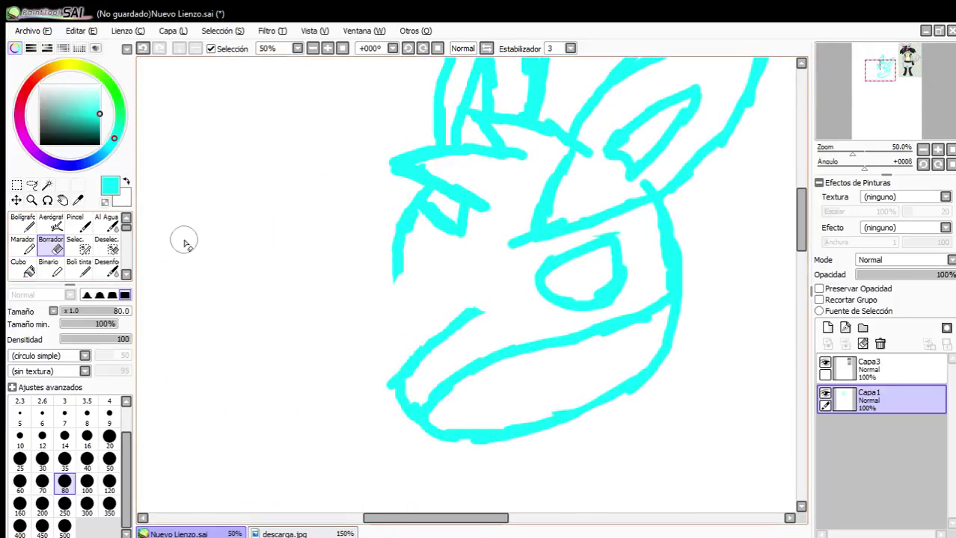
Erase the snout's upper outline and the mouth line's front end, and redraw the face's side straight down to the chin.
{"action": "scroll", "coordinate": [438, 309], "scroll_direction": "up", "scroll_amount": 2}
{"action": "mouse_move", "coordinate": [487, 260]}
{"action": "left_mouse_down"}
{"action": "mouse_move", "coordinate": [515, 274]}
{"action": "mouse_move", "coordinate": [527, 365]}
{"action": "mouse_move", "coordinate": [384, 256]}
{"action": "mouse_move", "coordinate": [370, 142]}
{"action": "left_mouse_up"}
{"action": "left_click", "coordinate": [23, 222]}
{"action": "mouse_move", "coordinate": [365, 103]}
{"action": "left_mouse_down"}
{"action": "mouse_move", "coordinate": [360, 337]}
{"action": "mouse_move", "coordinate": [327, 409]}
{"action": "mouse_move", "coordinate": [338, 453]}
{"action": "mouse_move", "coordinate": [409, 525]}
{"action": "left_mouse_up"}
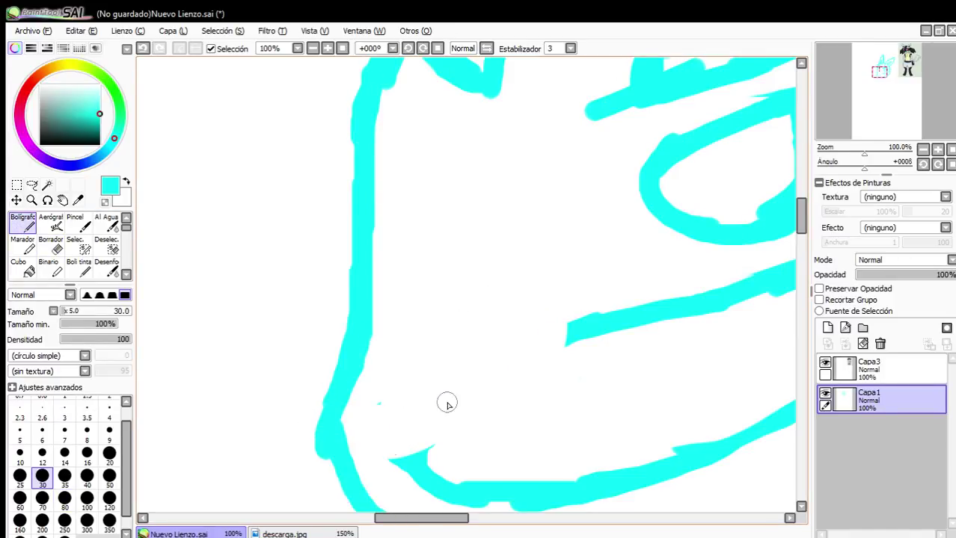
Redraw the chin's lower outline with the size 30 pen, and erase the old inner chin line with the size 80 eraser.
{"action": "scroll", "coordinate": [445, 401], "scroll_direction": "down", "scroll_amount": 2}
{"action": "mouse_move", "coordinate": [403, 460]}
{"action": "left_mouse_down"}
{"action": "mouse_move", "coordinate": [479, 485]}
{"action": "mouse_move", "coordinate": [449, 486]}
{"action": "mouse_move", "coordinate": [593, 451]}
{"action": "left_mouse_up"}
{"action": "scroll", "coordinate": [640, 401], "scroll_direction": "down", "scroll_amount": 2}
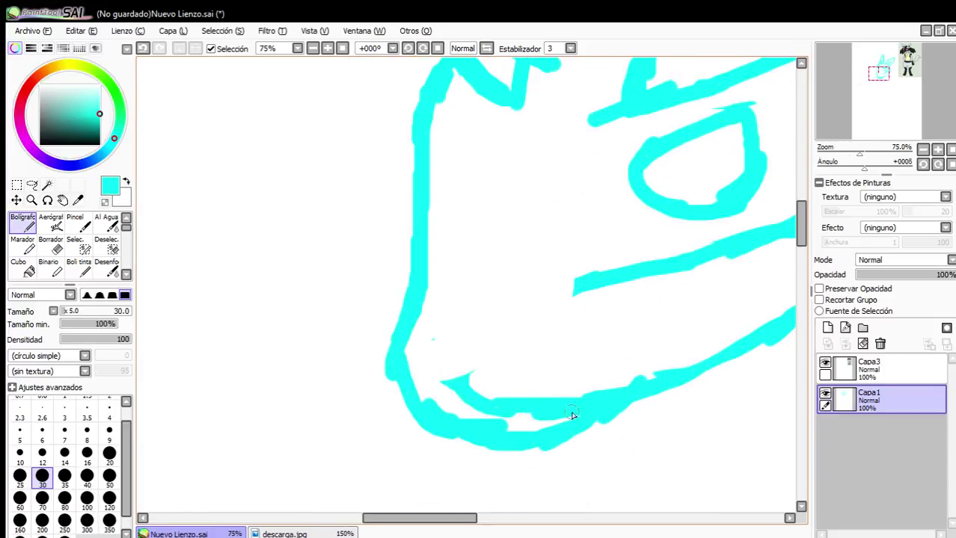
{"action": "left_click", "coordinate": [51, 243]}
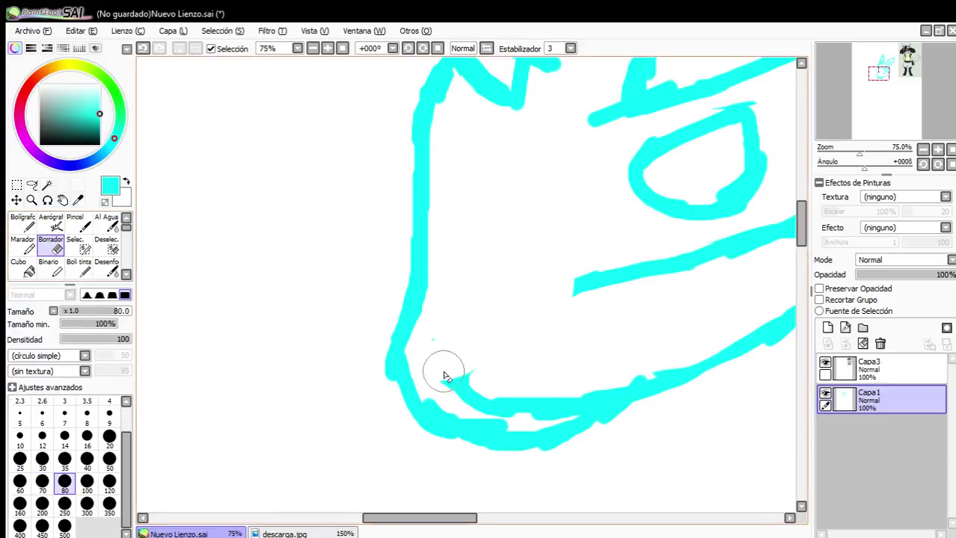
{"action": "mouse_move", "coordinate": [443, 379]}
{"action": "left_mouse_down"}
{"action": "mouse_move", "coordinate": [499, 400]}
{"action": "mouse_move", "coordinate": [551, 398]}
{"action": "mouse_move", "coordinate": [650, 368]}
{"action": "mouse_move", "coordinate": [681, 344]}
{"action": "left_mouse_up"}
{"action": "scroll", "coordinate": [674, 305], "scroll_direction": "down", "scroll_amount": 4}
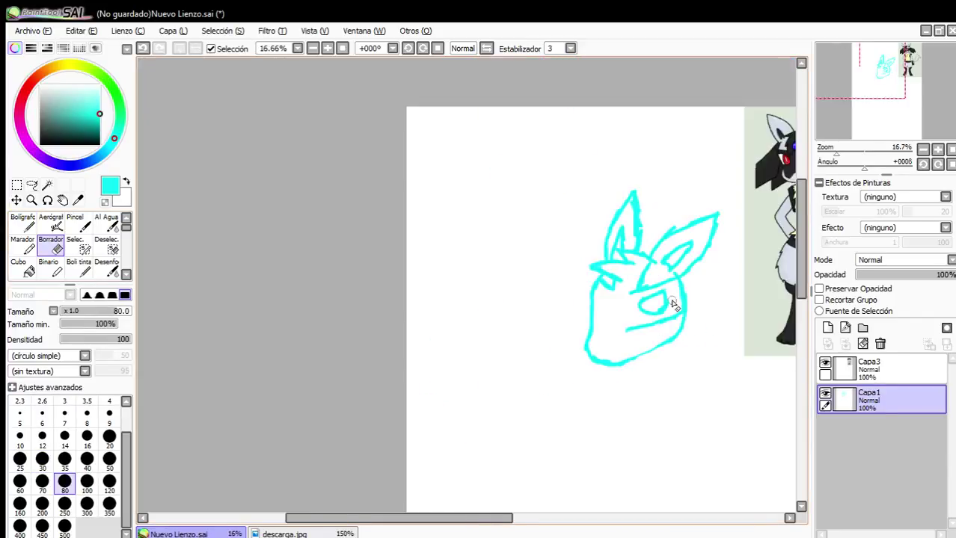
Mask the near eye with the size 70 selection brush, copy it to a new layer, and move the copy toward the face's far side.
{"action": "scroll", "coordinate": [607, 378], "scroll_direction": "up", "scroll_amount": 6}
{"action": "left_click", "coordinate": [80, 246]}
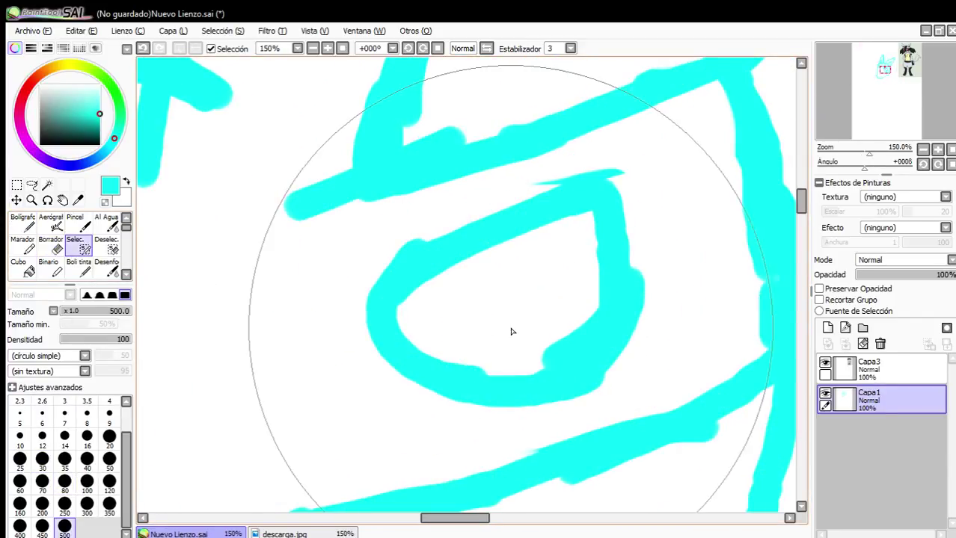
{"action": "left_click", "coordinate": [42, 482]}
{"action": "mouse_move", "coordinate": [379, 358]}
{"action": "left_mouse_down"}
{"action": "mouse_move", "coordinate": [428, 257]}
{"action": "mouse_move", "coordinate": [513, 215]}
{"action": "mouse_move", "coordinate": [597, 194]}
{"action": "mouse_move", "coordinate": [620, 284]}
{"action": "mouse_move", "coordinate": [564, 376]}
{"action": "mouse_move", "coordinate": [415, 351]}
{"action": "mouse_move", "coordinate": [467, 378]}
{"action": "mouse_move", "coordinate": [598, 256]}
{"action": "mouse_move", "coordinate": [472, 339]}
{"action": "mouse_move", "coordinate": [581, 290]}
{"action": "left_mouse_up"}
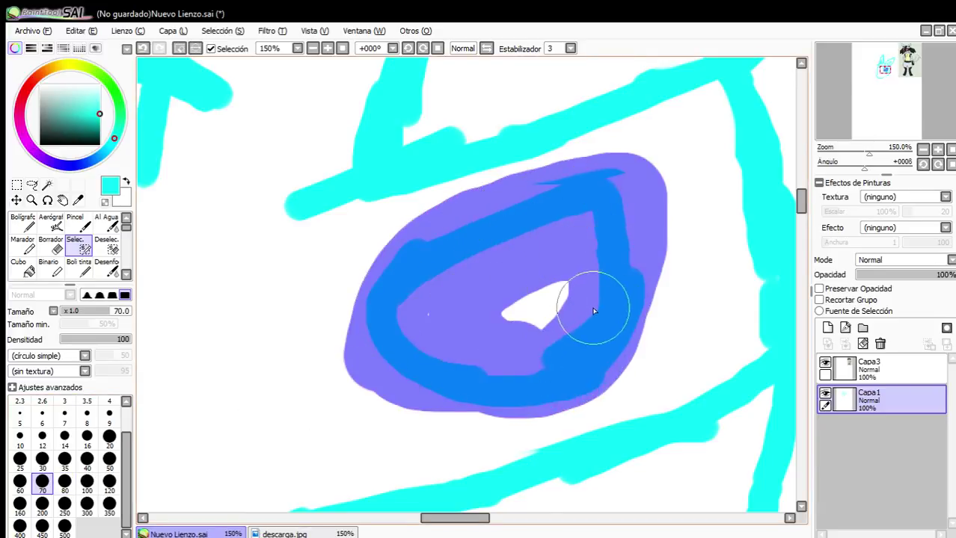
{"action": "scroll", "coordinate": [612, 332], "scroll_direction": "down", "scroll_amount": 2}
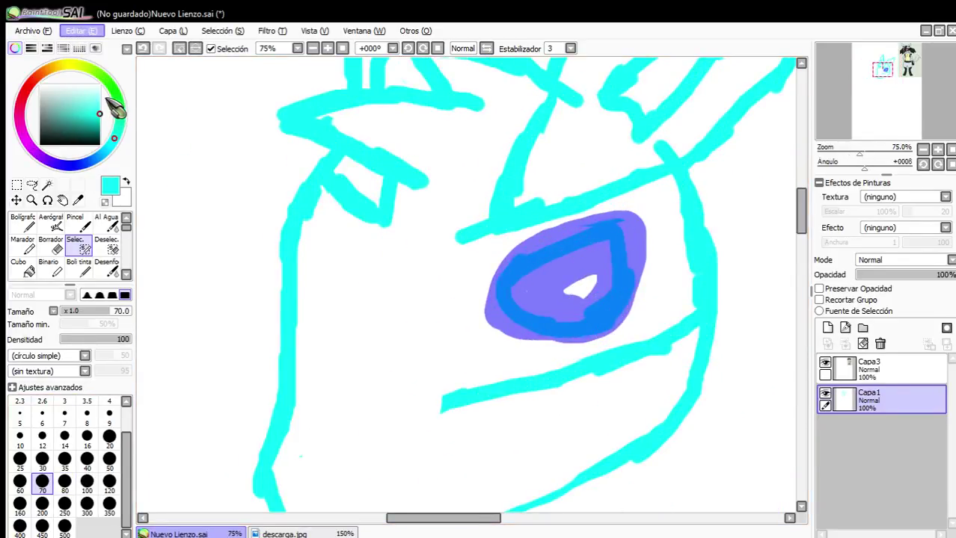
{"action": "left_click", "coordinate": [181, 49]}
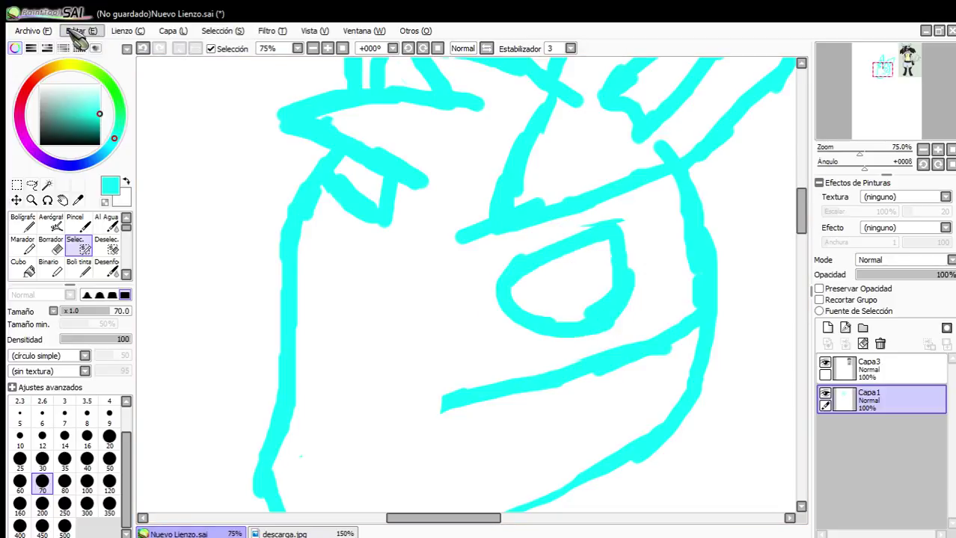
{"action": "key", "text": "ctrl+shift+n"}
{"action": "left_click_drag", "start_coordinate": [582, 297], "coordinate": [410, 317]}
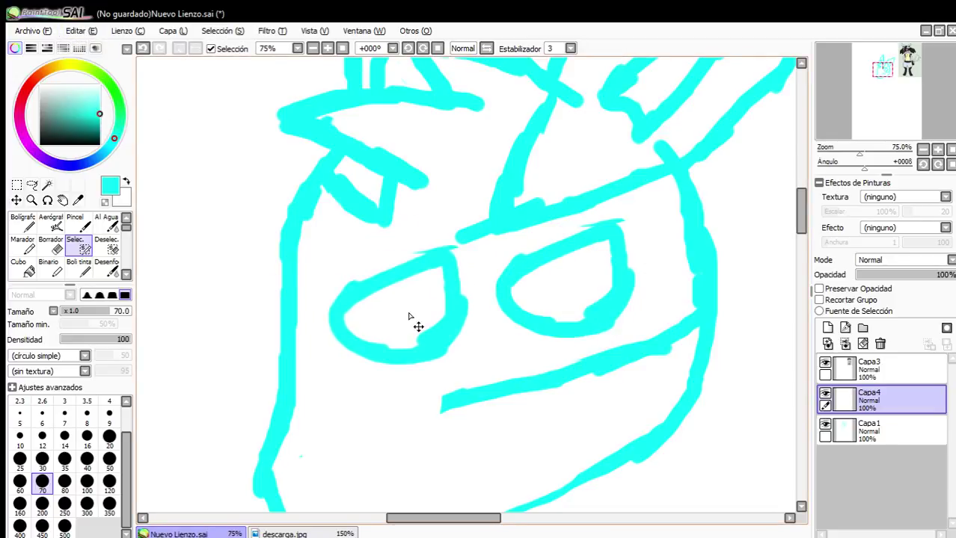
Select the copied eye with the size 80 selection brush and flip it horizontally in Transform mode.
{"action": "left_click", "coordinate": [65, 481]}
{"action": "mouse_move", "coordinate": [407, 262]}
{"action": "left_mouse_down"}
{"action": "mouse_move", "coordinate": [453, 292]}
{"action": "mouse_move", "coordinate": [359, 330]}
{"action": "mouse_move", "coordinate": [394, 311]}
{"action": "left_mouse_up"}
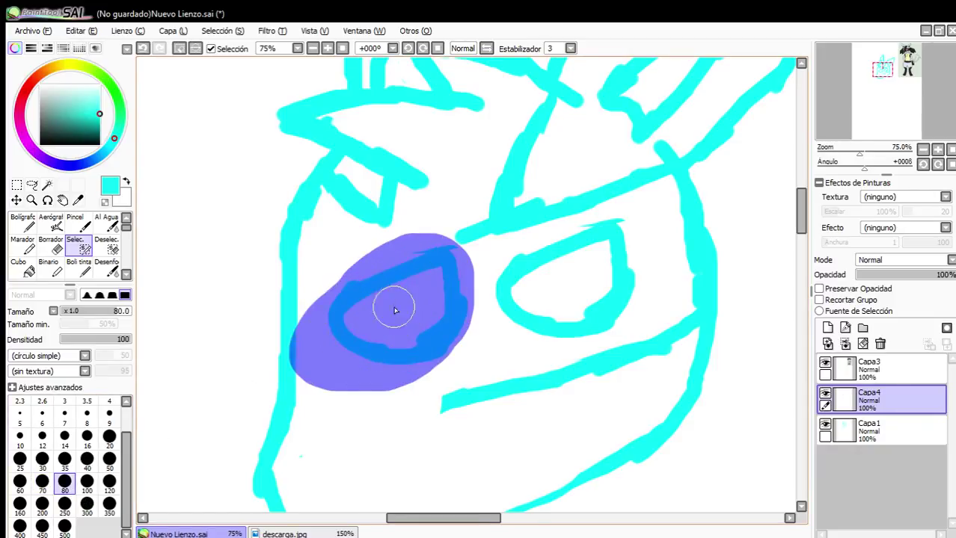
{"action": "left_click", "coordinate": [16, 201]}
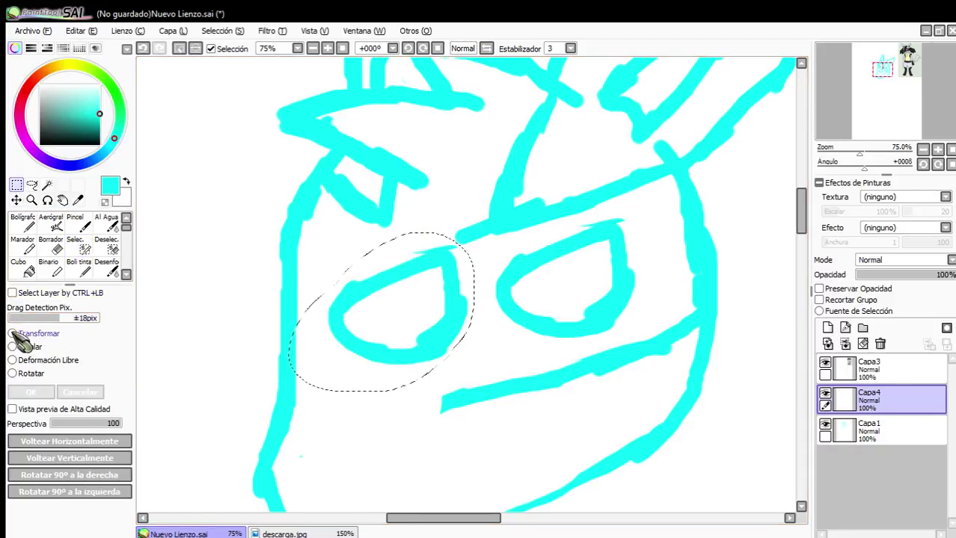
{"action": "left_click", "coordinate": [16, 335]}
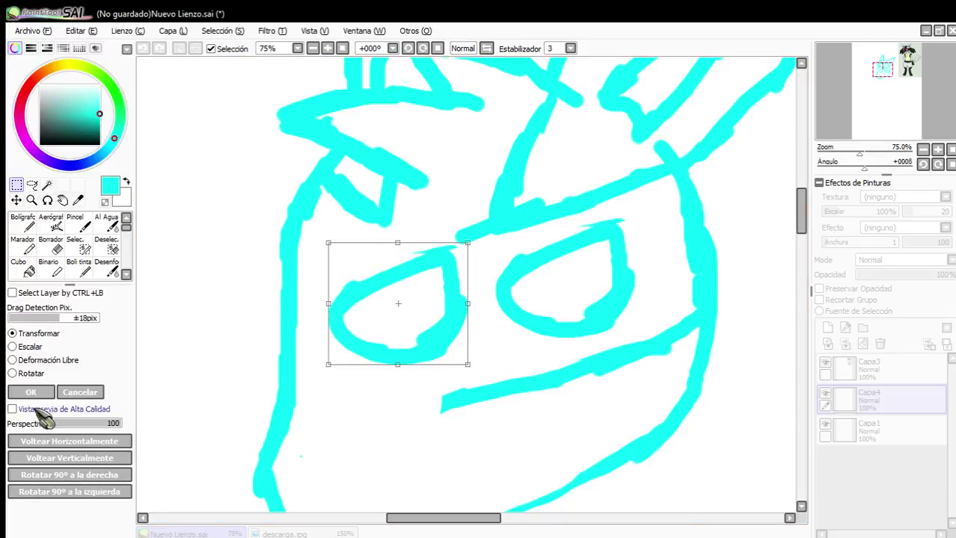
{"action": "left_click", "coordinate": [85, 458]}
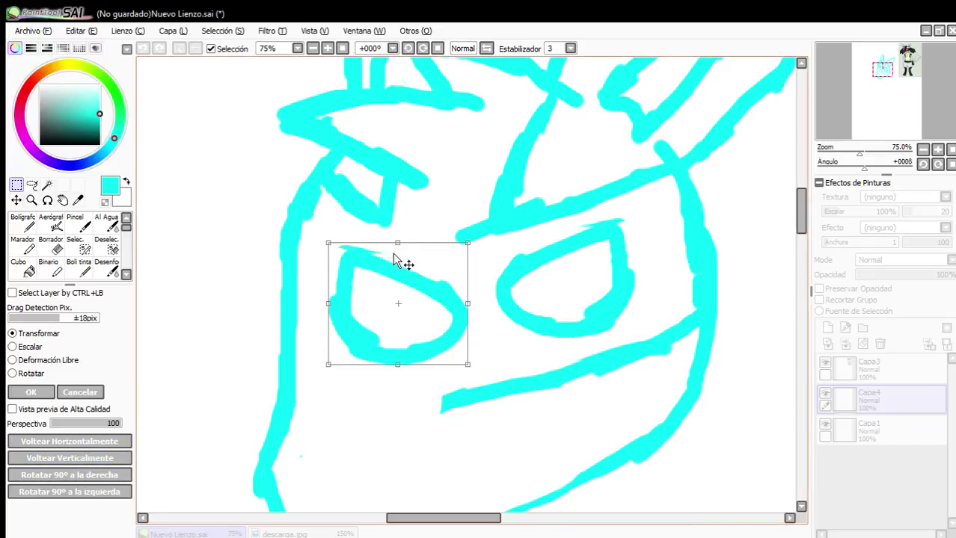
Rotate and narrow the flipped eye, place it across the face's side line below the hair tuft, and clear the selection.
{"action": "left_click_drag", "start_coordinate": [427, 243], "coordinate": [427, 251]}
{"action": "left_click_drag", "start_coordinate": [435, 293], "coordinate": [337, 269]}
{"action": "left_click_drag", "start_coordinate": [335, 225], "coordinate": [333, 256]}
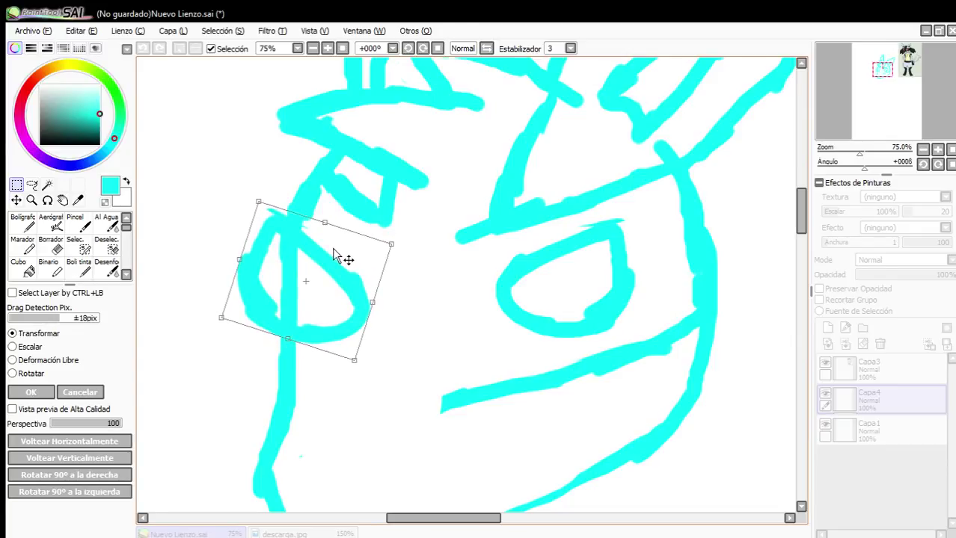
{"action": "left_click_drag", "start_coordinate": [353, 359], "coordinate": [334, 294]}
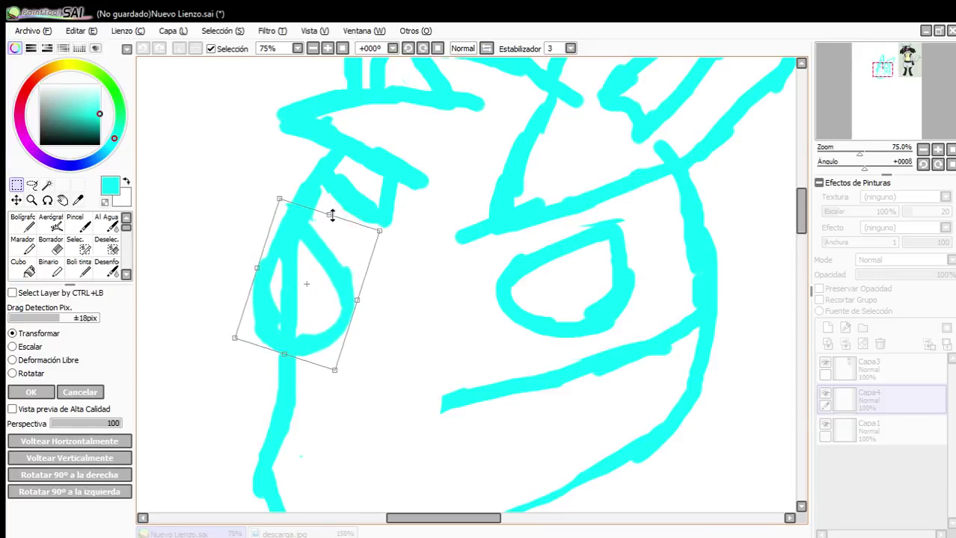
{"action": "left_click_drag", "start_coordinate": [330, 213], "coordinate": [350, 271]}
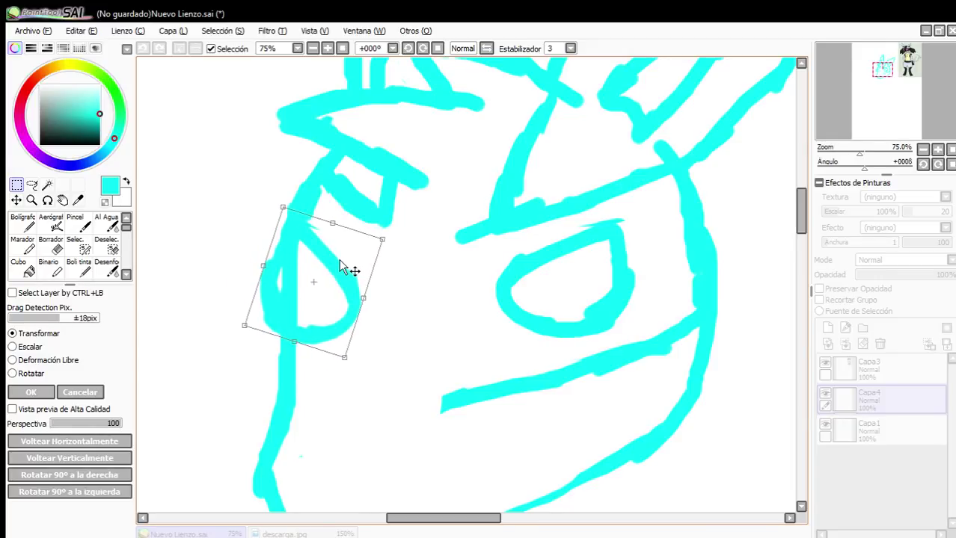
{"action": "left_click", "coordinate": [31, 392]}
{"action": "left_click", "coordinate": [178, 49]}
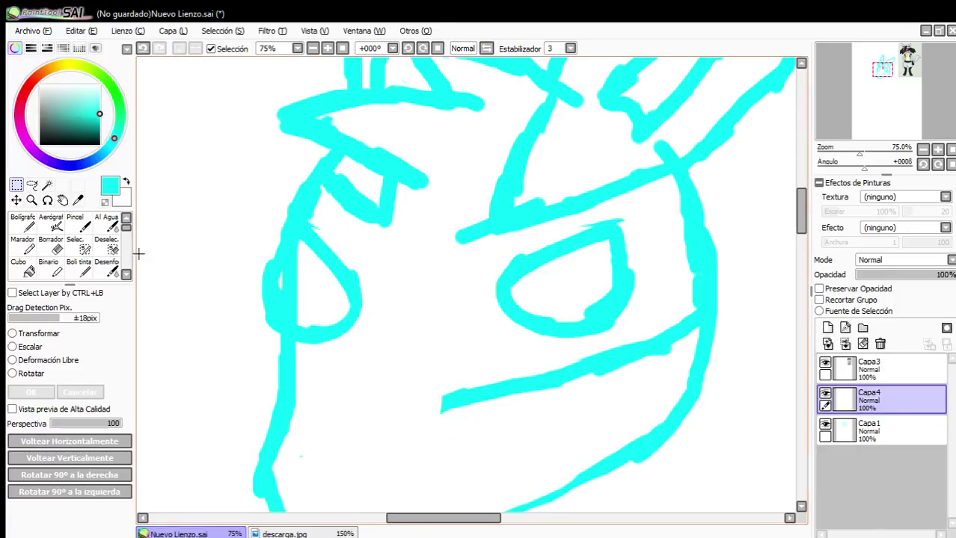
Try to erase the face's side line inside the copied eye on layer Capa1 with the size 80 eraser.
{"action": "left_click", "coordinate": [65, 241]}
{"action": "left_click", "coordinate": [897, 434]}
{"action": "scroll", "coordinate": [258, 273], "scroll_direction": "up", "scroll_amount": 4}
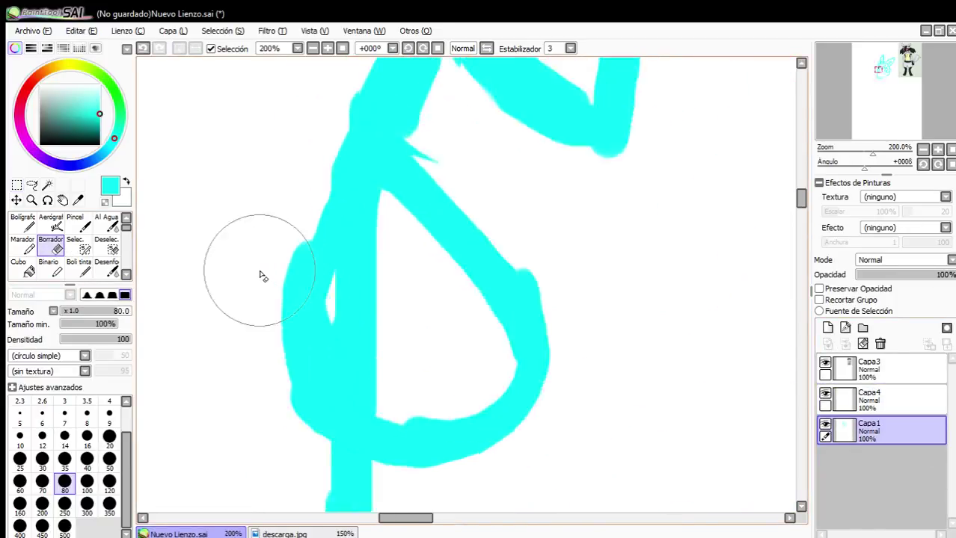
{"action": "mouse_move", "coordinate": [454, 396]}
{"action": "left_mouse_down"}
{"action": "mouse_move", "coordinate": [431, 392]}
{"action": "mouse_move", "coordinate": [446, 232]}
{"action": "mouse_move", "coordinate": [455, 359]}
{"action": "left_mouse_up"}
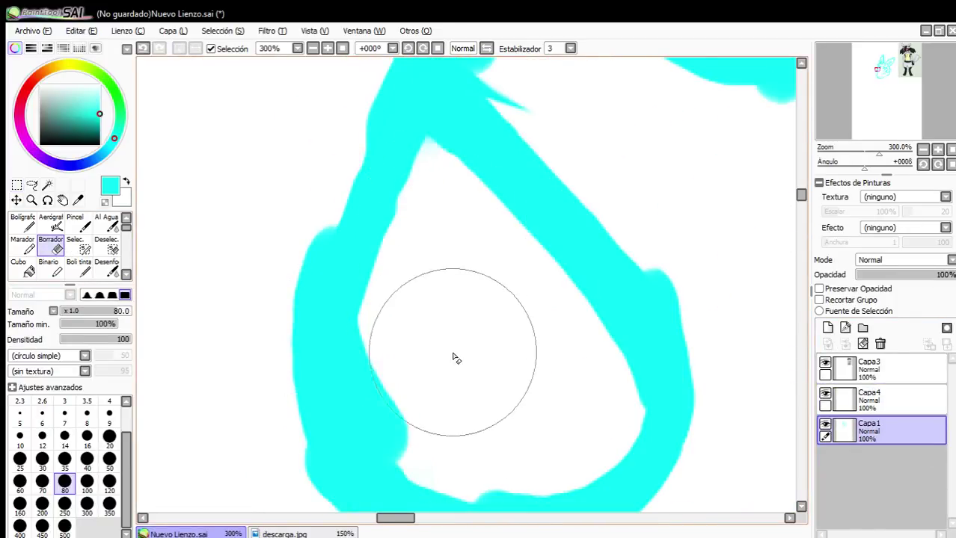
{"action": "scroll", "coordinate": [499, 175], "scroll_direction": "down", "scroll_amount": 6}
{"action": "scroll", "coordinate": [499, 174], "scroll_direction": "up", "scroll_amount": 5}
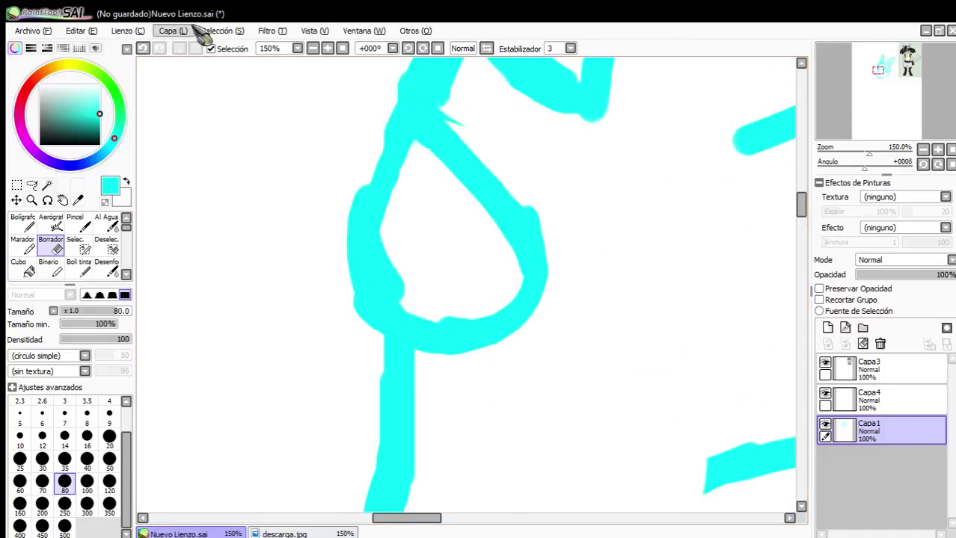
{"action": "left_click", "coordinate": [142, 47]}
Try to erase the part of the copied eye outside the face's side line on layer Capa4.
{"action": "left_click", "coordinate": [837, 400]}
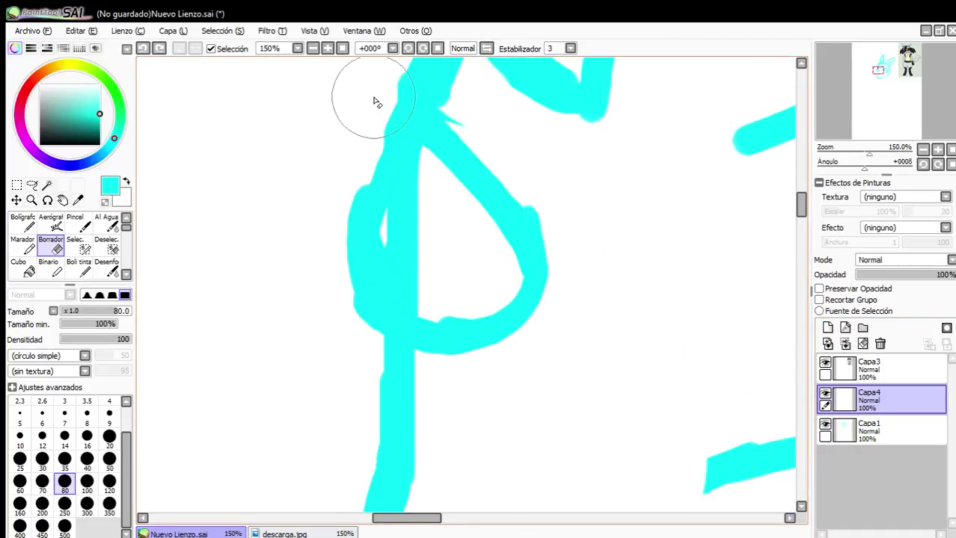
{"action": "mouse_move", "coordinate": [361, 220]}
{"action": "left_mouse_down"}
{"action": "mouse_move", "coordinate": [357, 300]}
{"action": "mouse_move", "coordinate": [342, 335]}
{"action": "left_mouse_up"}
{"action": "scroll", "coordinate": [341, 199], "scroll_direction": "down", "scroll_amount": 4}
{"action": "scroll", "coordinate": [347, 214], "scroll_direction": "up", "scroll_amount": 4}
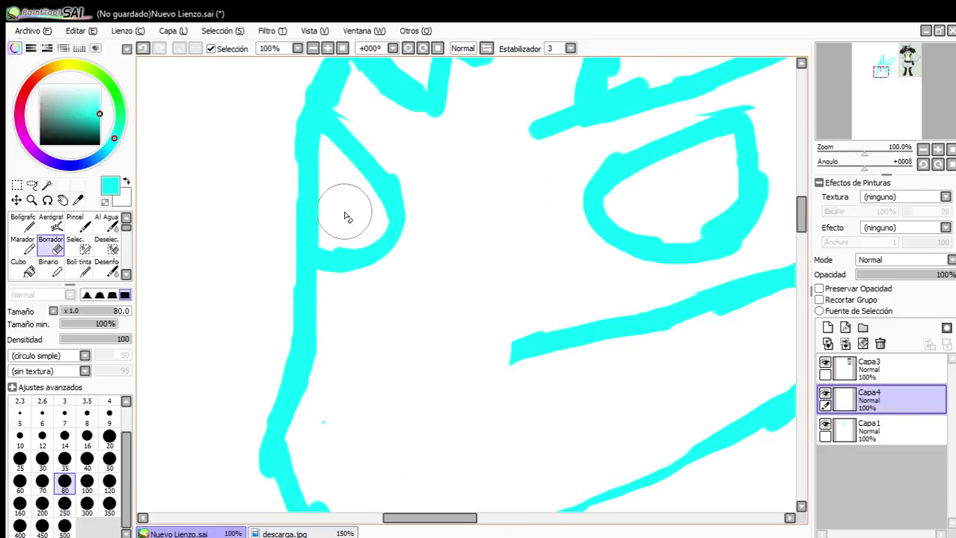
{"action": "left_click", "coordinate": [142, 47]}
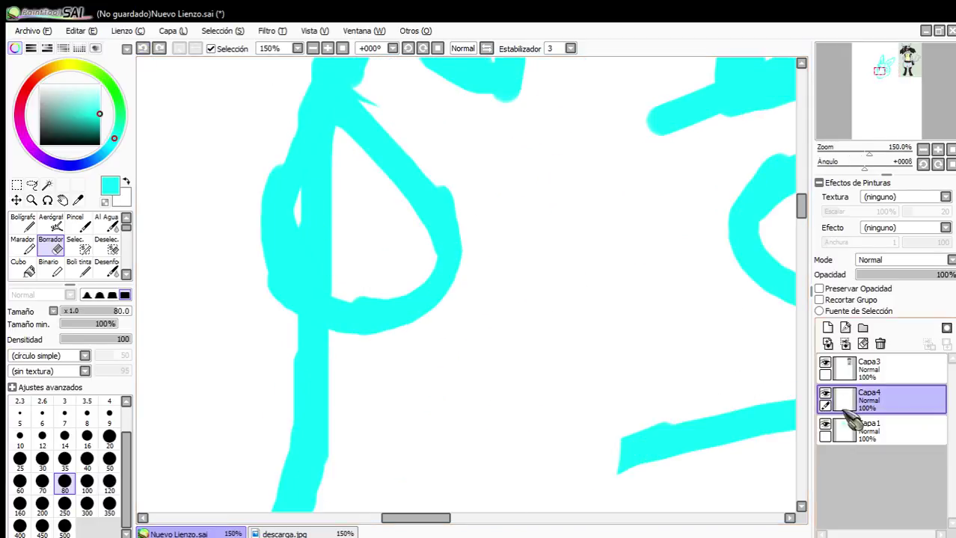
Trim the far eye's outer edge on Capa4 and the side line inside it on Capa1, and merge Capa4 down into Capa1.
{"action": "mouse_move", "coordinate": [255, 149]}
{"action": "left_mouse_down"}
{"action": "mouse_move", "coordinate": [241, 276]}
{"action": "mouse_move", "coordinate": [260, 324]}
{"action": "left_mouse_up"}
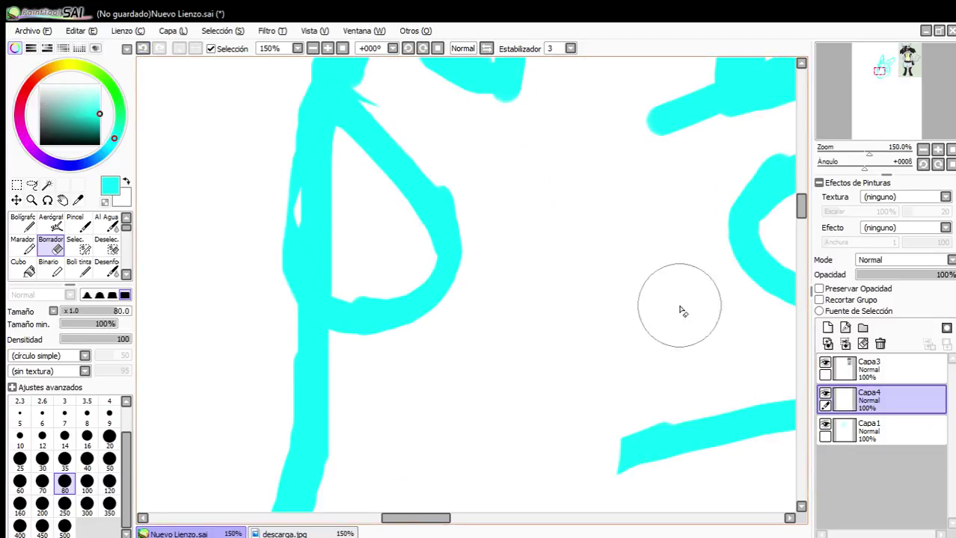
{"action": "left_click", "coordinate": [914, 440]}
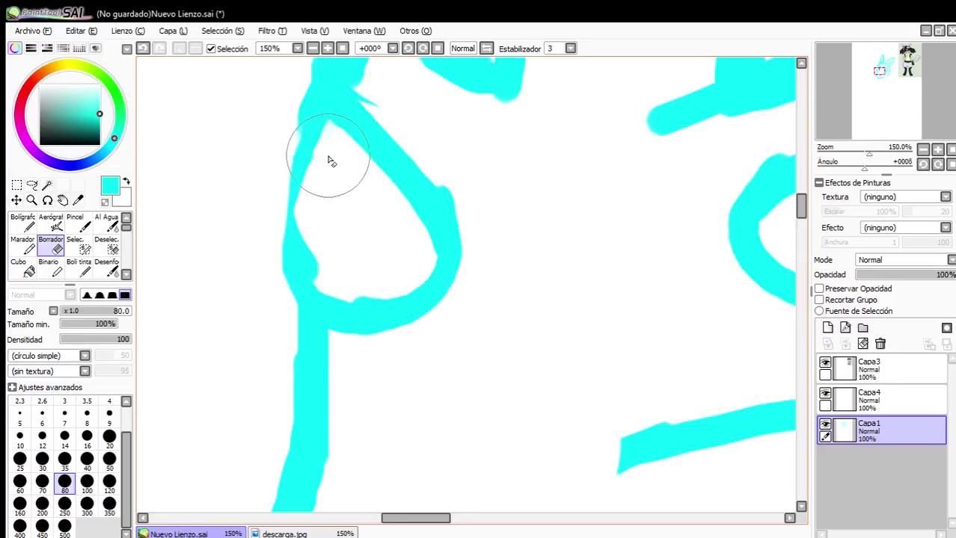
{"action": "scroll", "coordinate": [353, 239], "scroll_direction": "down", "scroll_amount": 4}
{"action": "scroll", "coordinate": [379, 286], "scroll_direction": "up", "scroll_amount": 1}
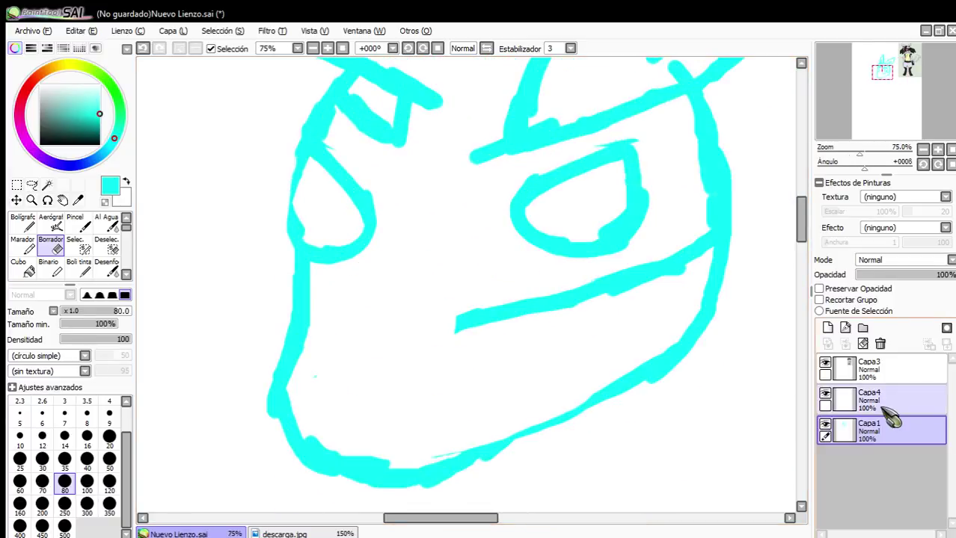
{"action": "left_click", "coordinate": [886, 408]}
{"action": "left_click", "coordinate": [846, 343]}
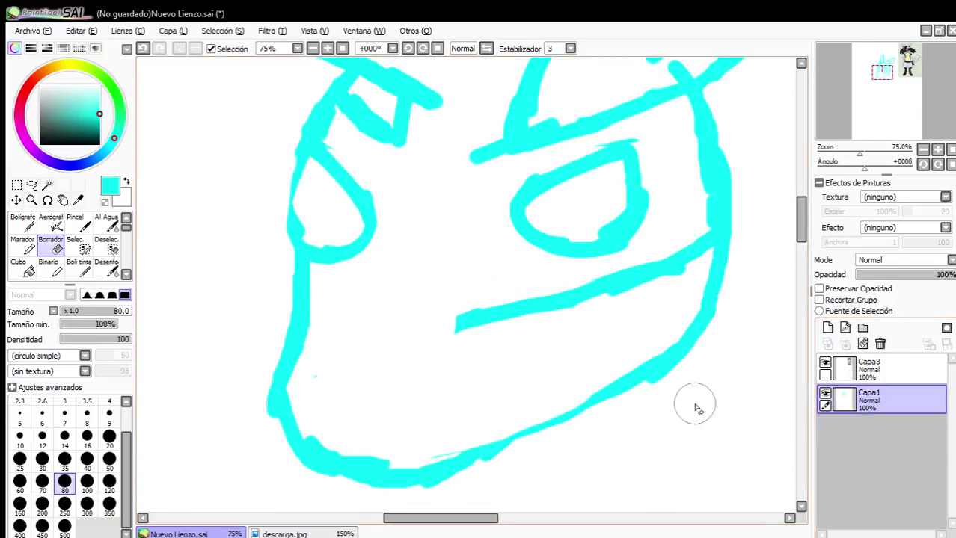
Extend the cheek line with the size 30 pen down along the snout to meet the face's side line near the chin.
{"action": "left_click", "coordinate": [23, 224]}
{"action": "scroll", "coordinate": [506, 311], "scroll_direction": "up", "scroll_amount": 1}
{"action": "left_click_drag", "start_coordinate": [459, 329], "coordinate": [299, 411]}
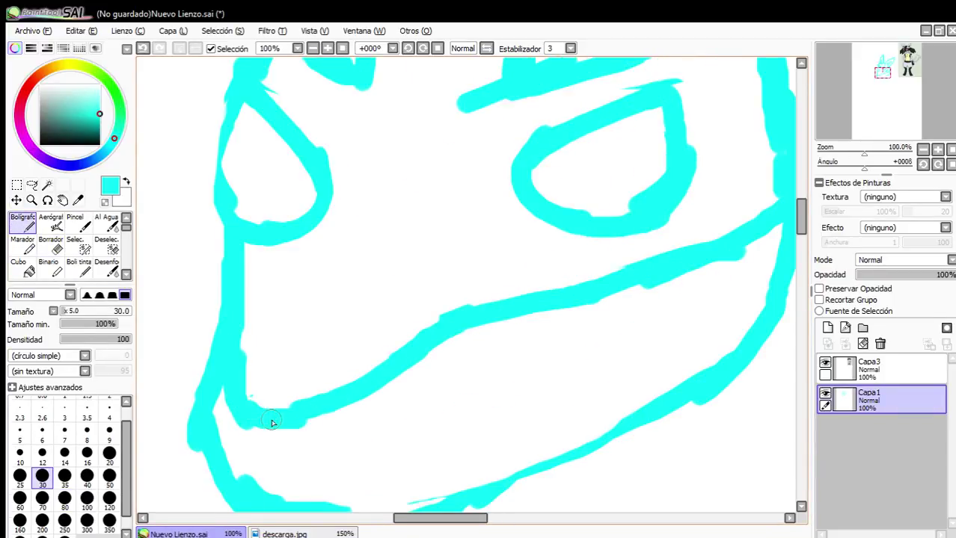
{"action": "scroll", "coordinate": [418, 261], "scroll_direction": "down", "scroll_amount": 3}
{"action": "scroll", "coordinate": [391, 260], "scroll_direction": "up", "scroll_amount": 2}
{"action": "scroll", "coordinate": [404, 250], "scroll_direction": "down", "scroll_amount": 3}
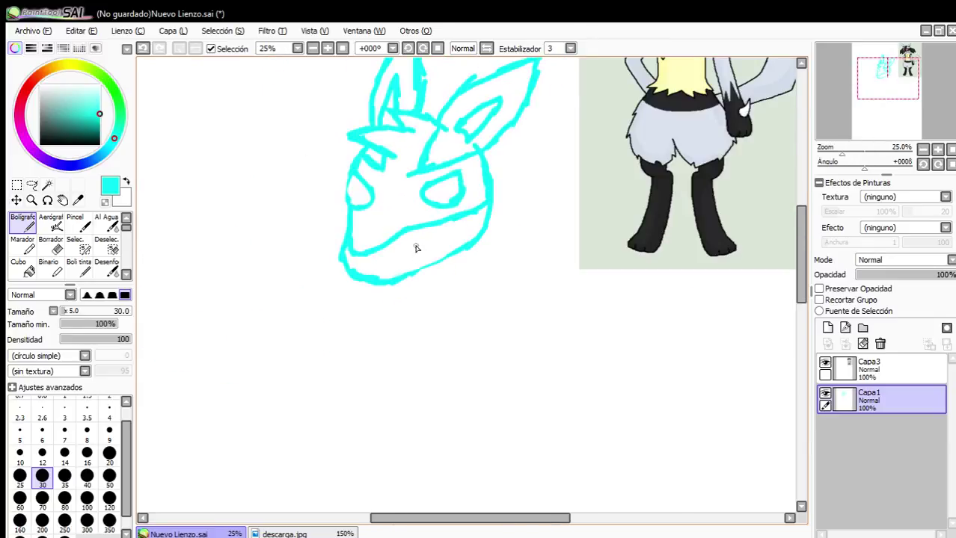
Draw a short slanted mouth stroke on the lower snout, between the cheek line and the jaw outline.
{"action": "scroll", "coordinate": [441, 277], "scroll_direction": "up", "scroll_amount": 4}
{"action": "left_click_drag", "start_coordinate": [352, 285], "coordinate": [425, 234]}
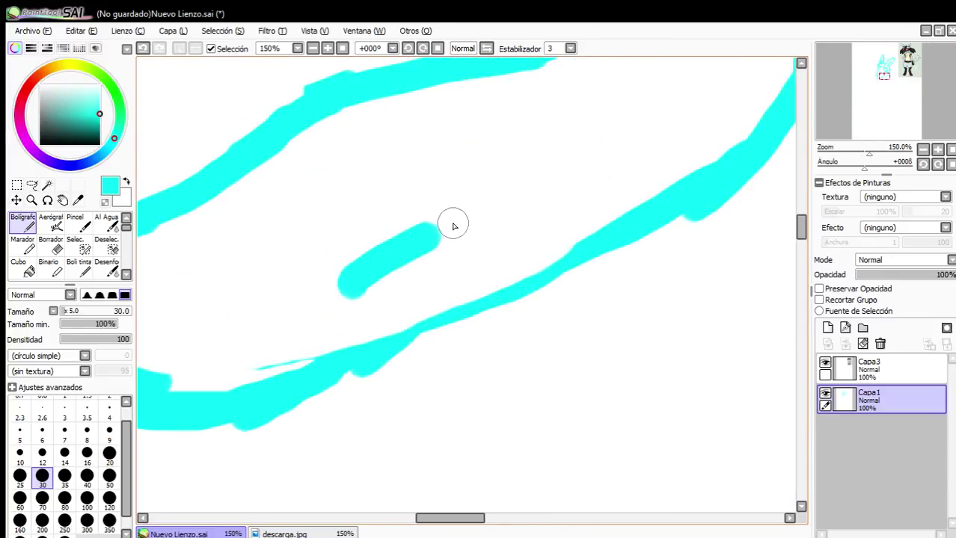
{"action": "scroll", "coordinate": [453, 210], "scroll_direction": "down", "scroll_amount": 5}
{"action": "scroll", "coordinate": [457, 168], "scroll_direction": "up", "scroll_amount": 5}
{"action": "scroll", "coordinate": [410, 220], "scroll_direction": "down", "scroll_amount": 3}
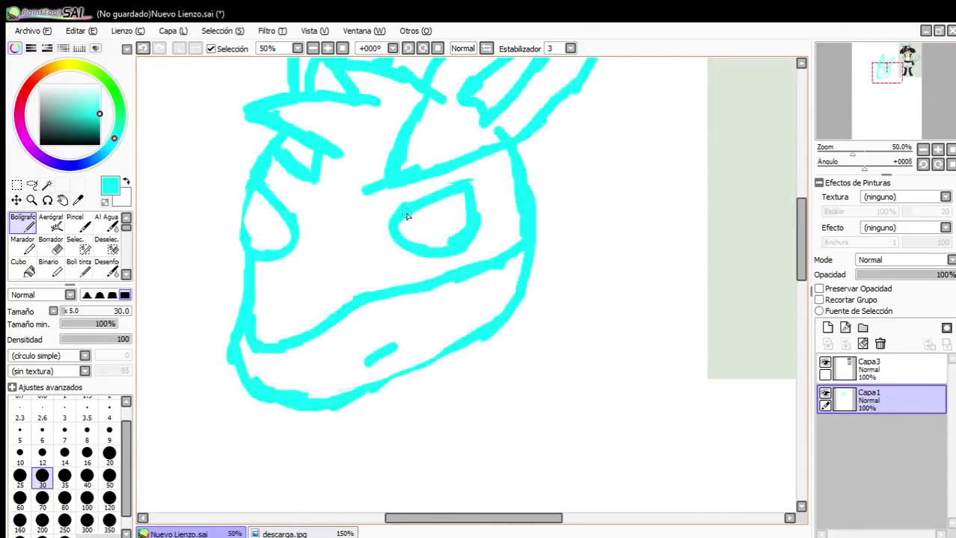
Draw curved iris lines inside the near eye and the far eye with the size 30 pen.
{"action": "scroll", "coordinate": [373, 215], "scroll_direction": "up", "scroll_amount": 4}
{"action": "left_click_drag", "start_coordinate": [515, 159], "coordinate": [520, 316]}
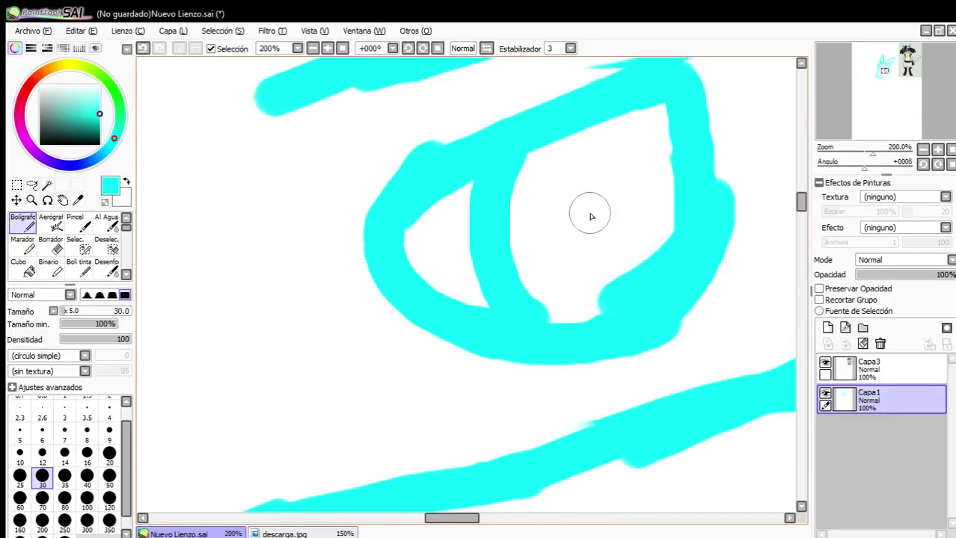
{"action": "mouse_move", "coordinate": [612, 109]}
{"action": "left_mouse_down"}
{"action": "mouse_move", "coordinate": [634, 117]}
{"action": "mouse_move", "coordinate": [658, 197]}
{"action": "mouse_move", "coordinate": [662, 163]}
{"action": "mouse_move", "coordinate": [662, 324]}
{"action": "mouse_move", "coordinate": [634, 270]}
{"action": "left_mouse_up"}
{"action": "scroll", "coordinate": [640, 259], "scroll_direction": "down", "scroll_amount": 3}
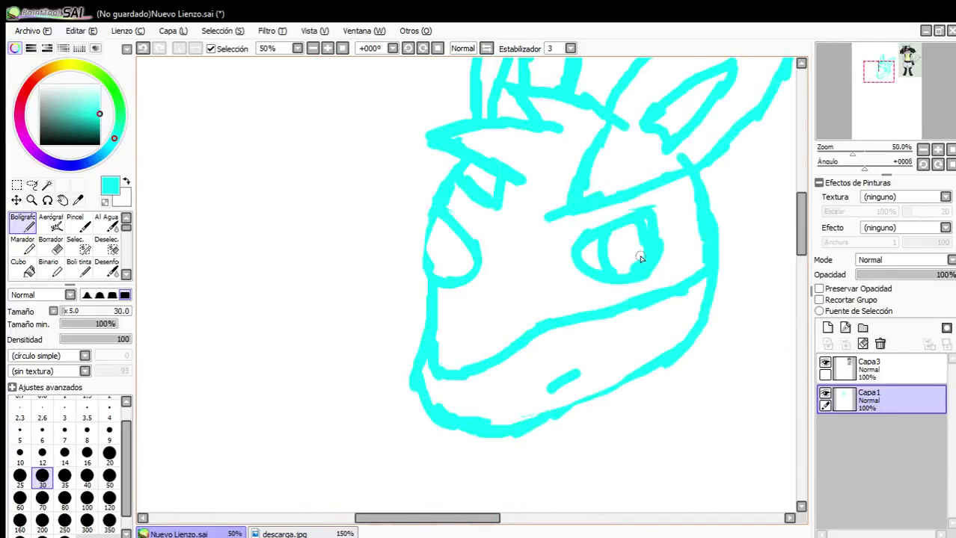
{"action": "scroll", "coordinate": [459, 274], "scroll_direction": "up", "scroll_amount": 3}
{"action": "mouse_move", "coordinate": [427, 298]}
{"action": "left_mouse_down"}
{"action": "mouse_move", "coordinate": [398, 270]}
{"action": "mouse_move", "coordinate": [409, 156]}
{"action": "mouse_move", "coordinate": [431, 138]}
{"action": "left_mouse_up"}
{"action": "scroll", "coordinate": [431, 138], "scroll_direction": "down", "scroll_amount": 6}
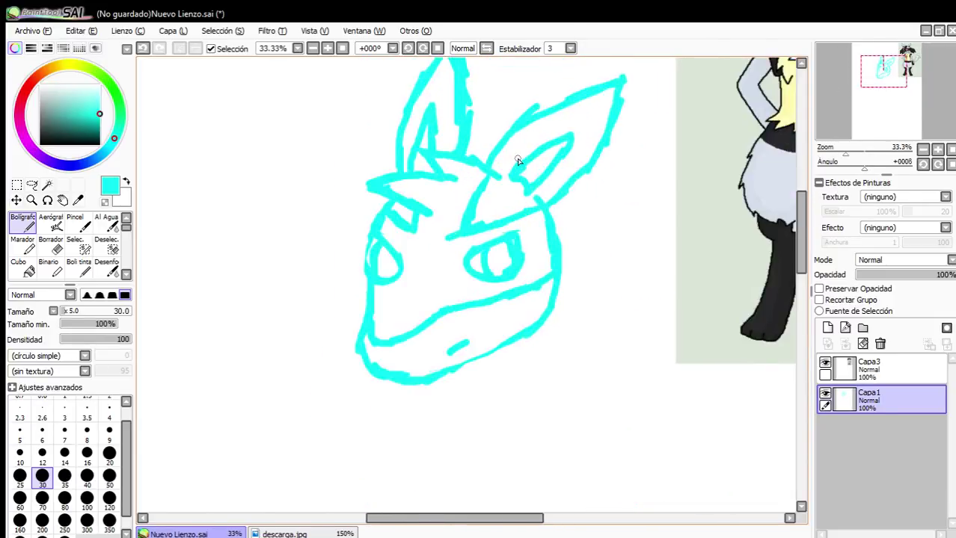
Draw a short neck line down from the rear of the jaw and thicken the lower jaw outline in front of it.
{"action": "scroll", "coordinate": [573, 205], "scroll_direction": "up", "scroll_amount": 4}
{"action": "scroll", "coordinate": [486, 234], "scroll_direction": "down", "scroll_amount": 3}
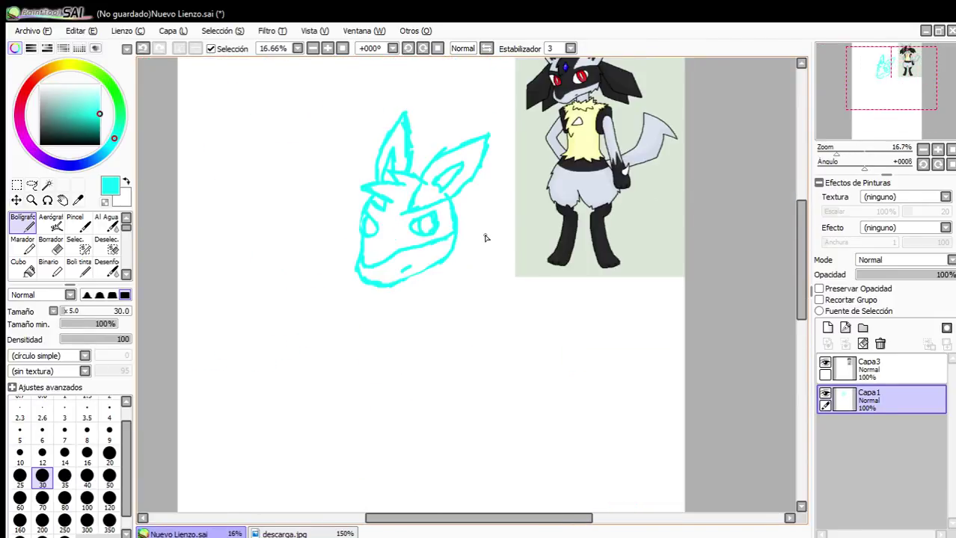
{"action": "scroll", "coordinate": [389, 271], "scroll_direction": "up", "scroll_amount": 5}
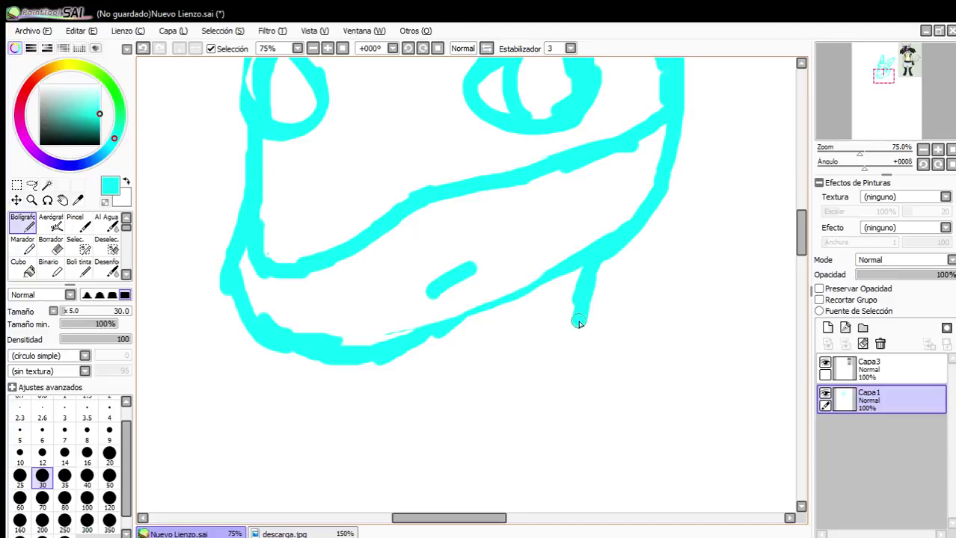
{"action": "left_click_drag", "start_coordinate": [439, 320], "coordinate": [501, 313]}
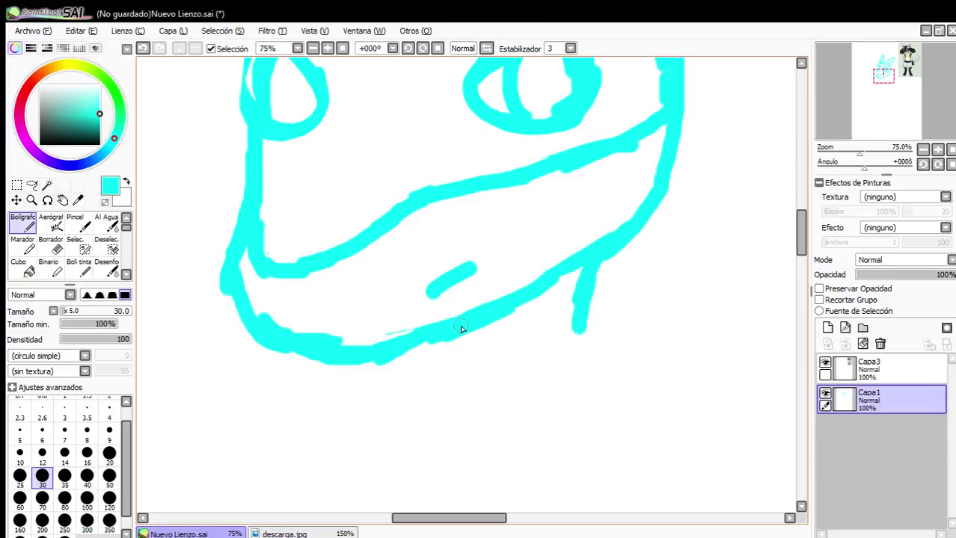
Draw a zigzag fur collar across the base of the neck with the size 30 pen, joining it to the neck lines.
{"action": "scroll", "coordinate": [475, 353], "scroll_direction": "up", "scroll_amount": 1}
{"action": "left_click_drag", "start_coordinate": [468, 398], "coordinate": [564, 349]}
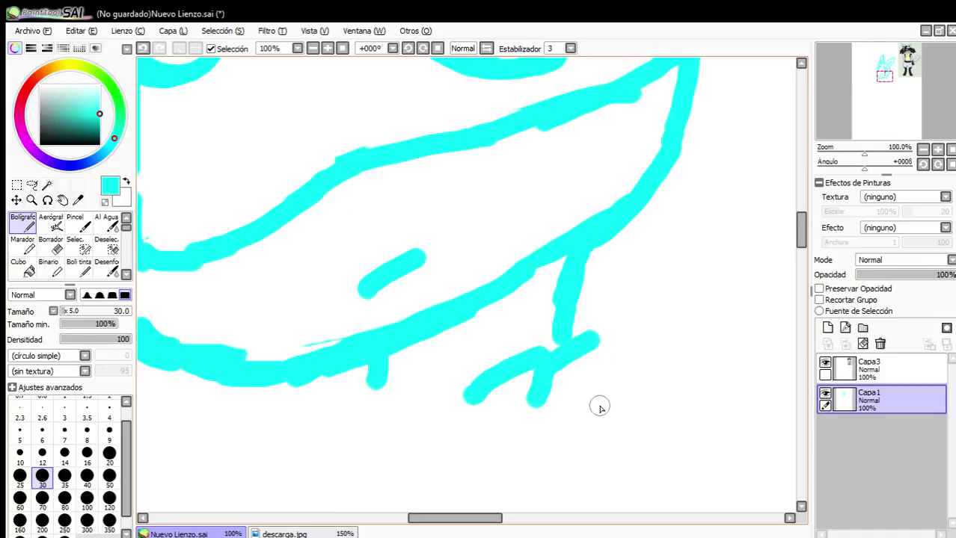
{"action": "left_click_drag", "start_coordinate": [596, 415], "coordinate": [596, 331]}
{"action": "left_click_drag", "start_coordinate": [615, 378], "coordinate": [622, 420]}
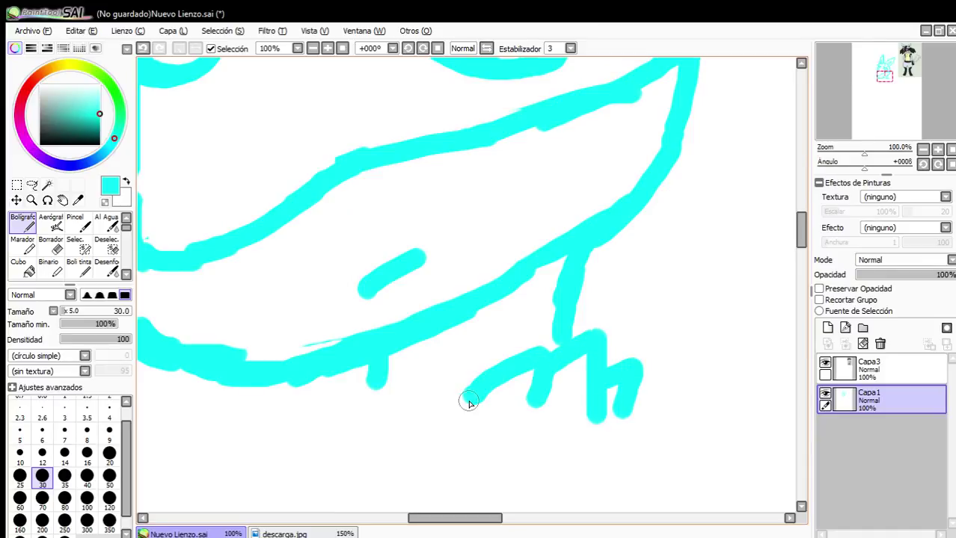
{"action": "mouse_move", "coordinate": [468, 404]}
{"action": "left_mouse_down"}
{"action": "mouse_move", "coordinate": [424, 373]}
{"action": "mouse_move", "coordinate": [407, 419]}
{"action": "left_mouse_up"}
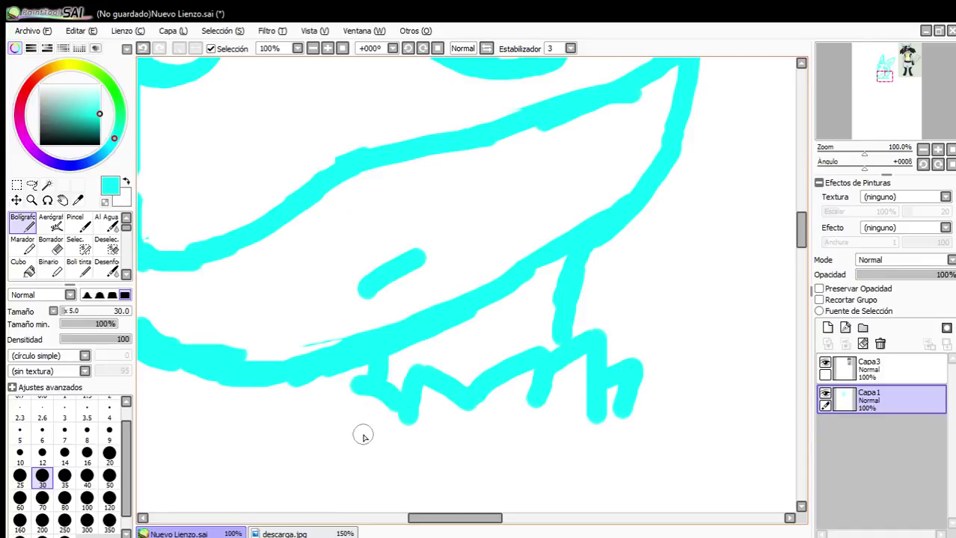
{"action": "scroll", "coordinate": [363, 436], "scroll_direction": "down", "scroll_amount": 3}
{"action": "scroll", "coordinate": [497, 351], "scroll_direction": "down", "scroll_amount": 2}
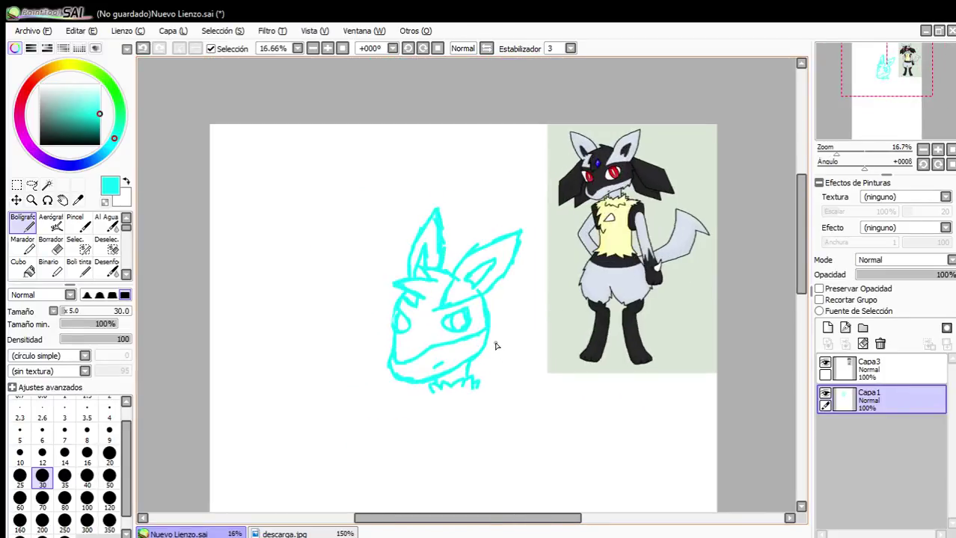
Draw two pointed fur tufts along the rear of the jaw, below the end of the cheek line.
{"action": "scroll", "coordinate": [498, 316], "scroll_direction": "up", "scroll_amount": 5}
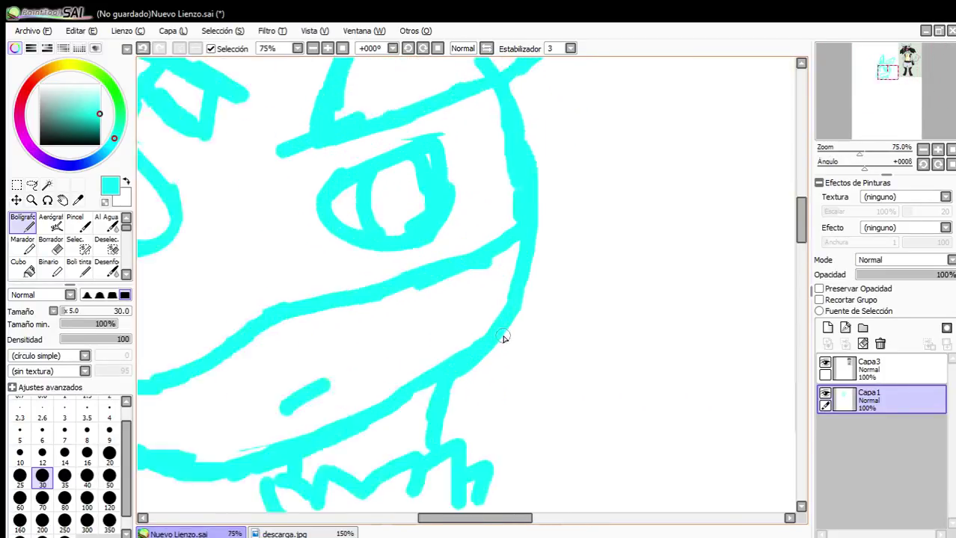
{"action": "left_click_drag", "start_coordinate": [520, 232], "coordinate": [531, 350]}
{"action": "left_click_drag", "start_coordinate": [497, 323], "coordinate": [447, 433]}
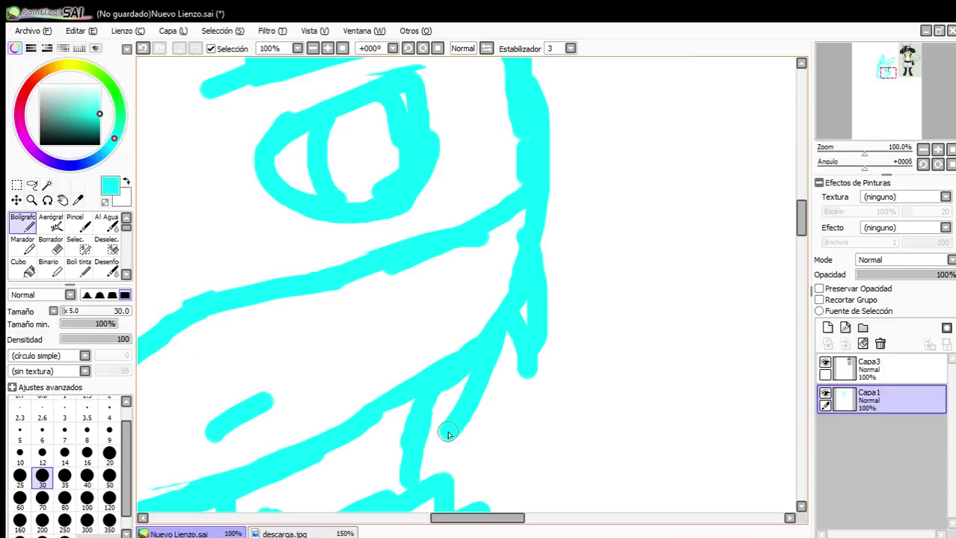
Erase the old jaw outline inside both cheek fur tufts with the eraser at size 25.
{"action": "left_click", "coordinate": [51, 245]}
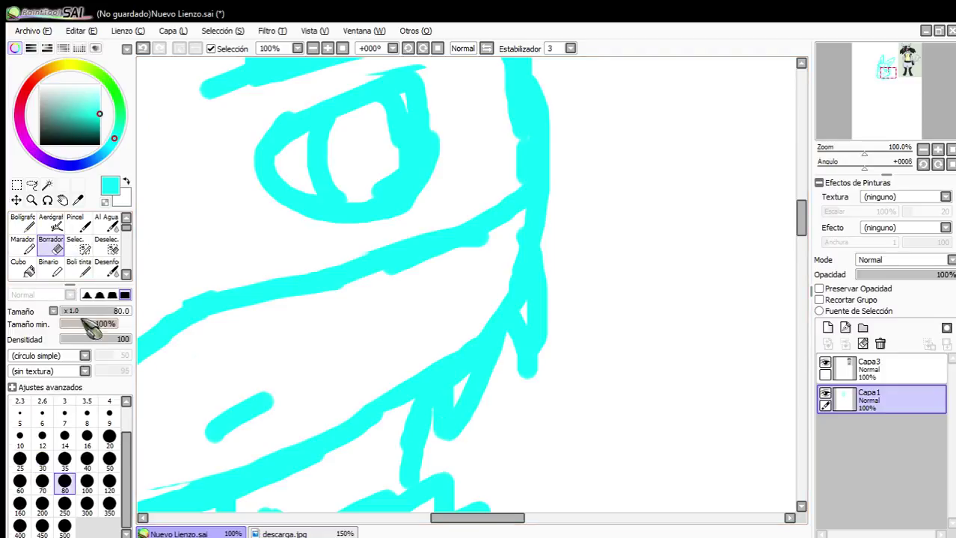
{"action": "left_click", "coordinate": [20, 459]}
{"action": "scroll", "coordinate": [453, 380], "scroll_direction": "up", "scroll_amount": 4}
{"action": "mouse_move", "coordinate": [480, 409]}
{"action": "left_mouse_down"}
{"action": "mouse_move", "coordinate": [426, 269]}
{"action": "mouse_move", "coordinate": [448, 386]}
{"action": "mouse_move", "coordinate": [362, 299]}
{"action": "left_mouse_up"}
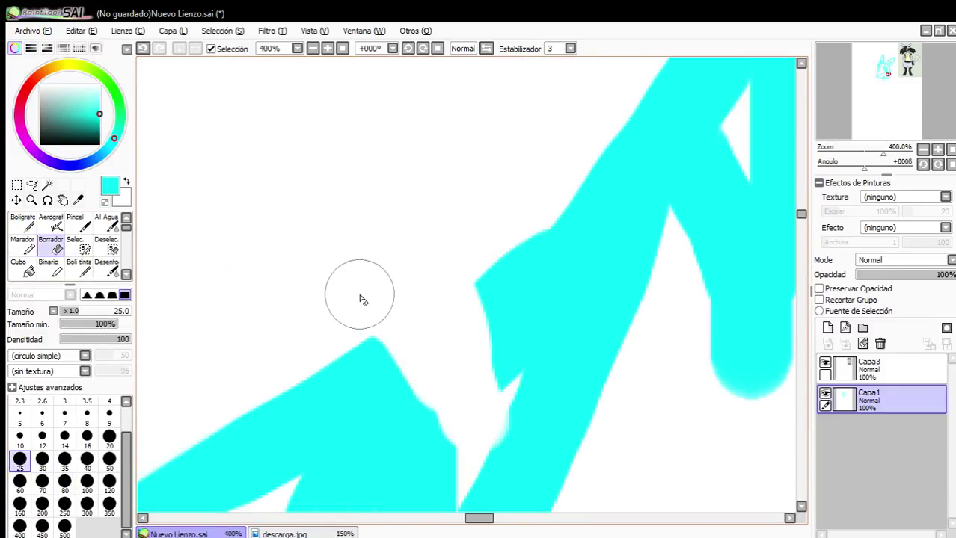
{"action": "mouse_move", "coordinate": [478, 400]}
{"action": "left_mouse_down"}
{"action": "mouse_move", "coordinate": [536, 223]}
{"action": "mouse_move", "coordinate": [500, 311]}
{"action": "mouse_move", "coordinate": [533, 326]}
{"action": "mouse_move", "coordinate": [527, 301]}
{"action": "mouse_move", "coordinate": [461, 260]}
{"action": "mouse_move", "coordinate": [544, 322]}
{"action": "mouse_move", "coordinate": [546, 272]}
{"action": "mouse_move", "coordinate": [516, 155]}
{"action": "mouse_move", "coordinate": [521, 302]}
{"action": "mouse_move", "coordinate": [504, 212]}
{"action": "left_mouse_up"}
{"action": "scroll", "coordinate": [501, 300], "scroll_direction": "down", "scroll_amount": 5}
{"action": "scroll", "coordinate": [546, 251], "scroll_direction": "up", "scroll_amount": 4}
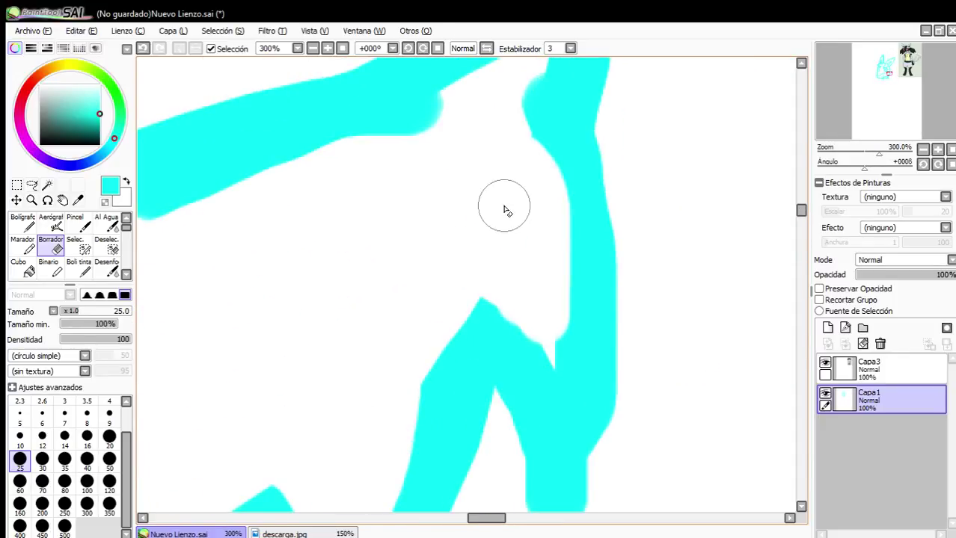
{"action": "scroll", "coordinate": [477, 309], "scroll_direction": "down", "scroll_amount": 2}
{"action": "scroll", "coordinate": [472, 341], "scroll_direction": "up", "scroll_amount": 2}
Clean up the inside of the upper cheek tuft with the eraser at size 10 to sharpen its point.
{"action": "left_click", "coordinate": [19, 437]}
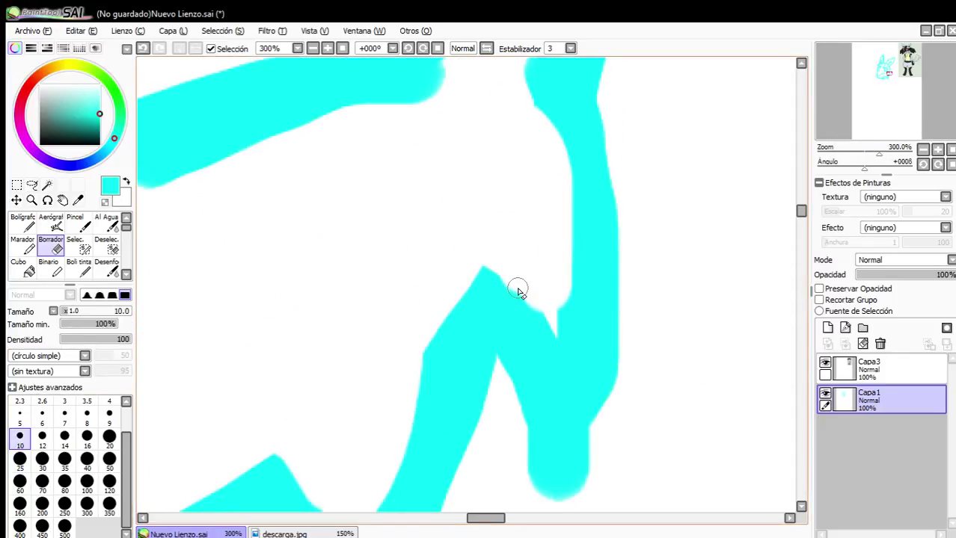
{"action": "mouse_move", "coordinate": [517, 291]}
{"action": "left_mouse_down"}
{"action": "mouse_move", "coordinate": [544, 399]}
{"action": "mouse_move", "coordinate": [563, 237]}
{"action": "left_mouse_up"}
{"action": "scroll", "coordinate": [537, 338], "scroll_direction": "down", "scroll_amount": 6}
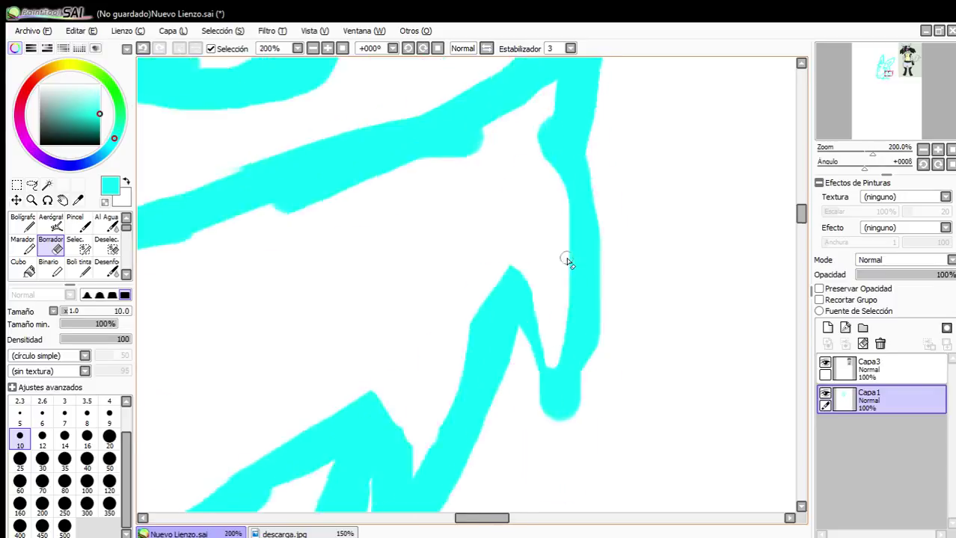
{"action": "scroll", "coordinate": [538, 266], "scroll_direction": "down", "scroll_amount": 3}
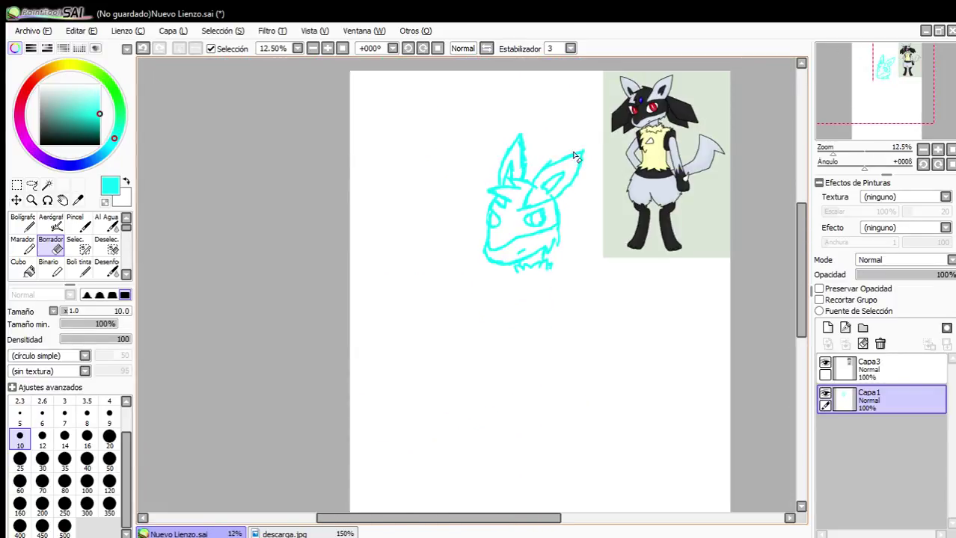
Draw the diamond-shaped forehead gem between the brows with the size 10 pen, following the reference picture.
{"action": "scroll", "coordinate": [638, 70], "scroll_direction": "up", "scroll_amount": 6}
{"action": "scroll", "coordinate": [647, 146], "scroll_direction": "down", "scroll_amount": 1}
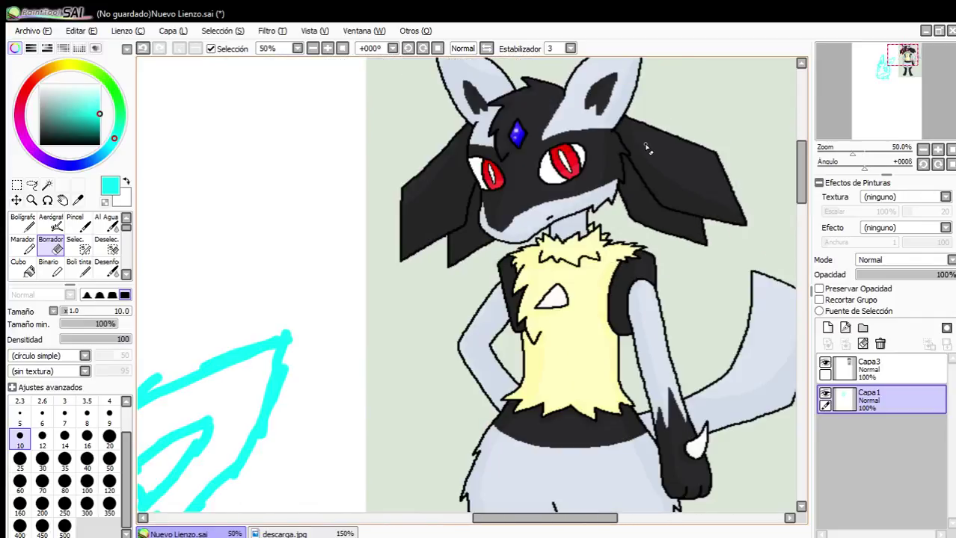
{"action": "scroll", "coordinate": [647, 152], "scroll_direction": "down", "scroll_amount": 2}
{"action": "scroll", "coordinate": [474, 278], "scroll_direction": "up", "scroll_amount": 6}
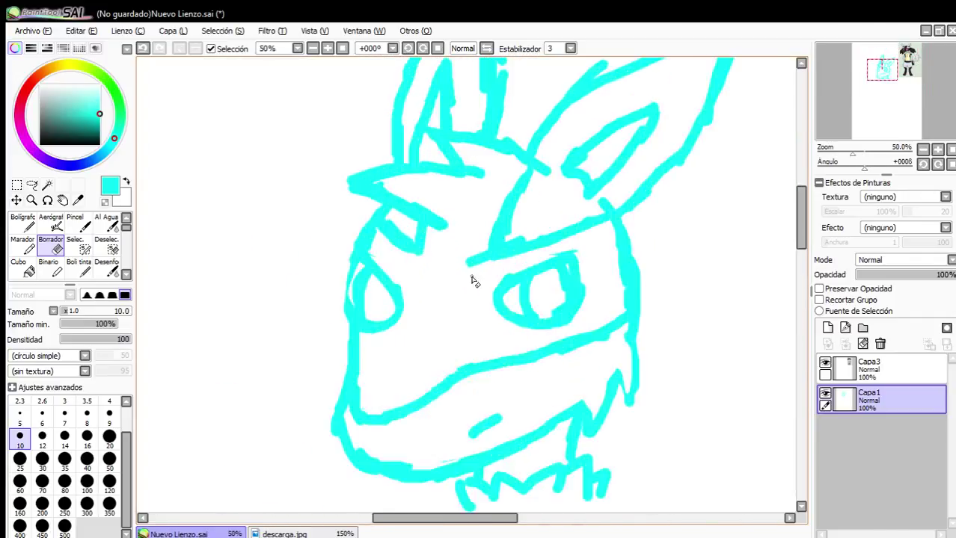
{"action": "left_click", "coordinate": [23, 222]}
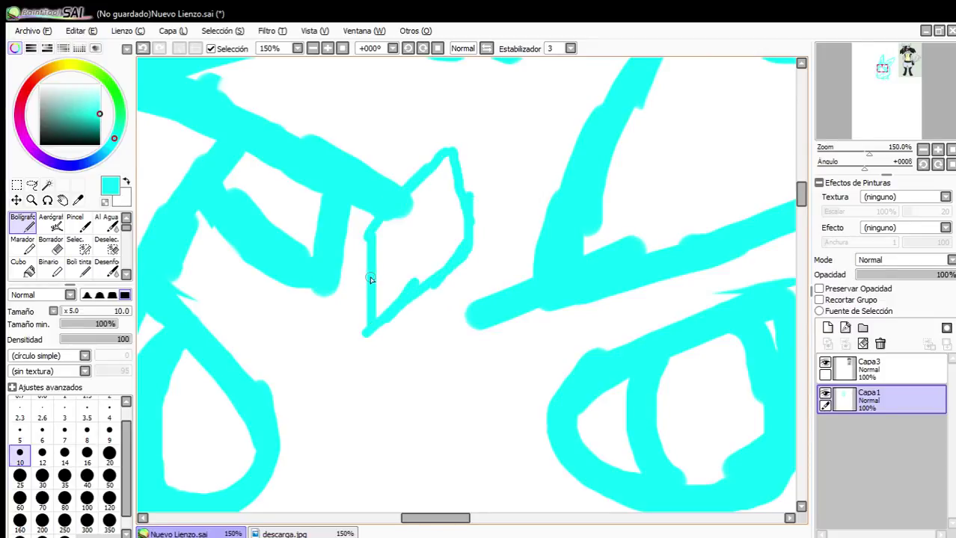
{"action": "scroll", "coordinate": [422, 292], "scroll_direction": "down", "scroll_amount": 3}
{"action": "scroll", "coordinate": [422, 292], "scroll_direction": "up", "scroll_amount": 2}
Erase the end of the brow line that overlaps the inside of the forehead gem, using the eraser at size 10.
{"action": "left_click", "coordinate": [61, 249]}
{"action": "scroll", "coordinate": [452, 268], "scroll_direction": "up", "scroll_amount": 3}
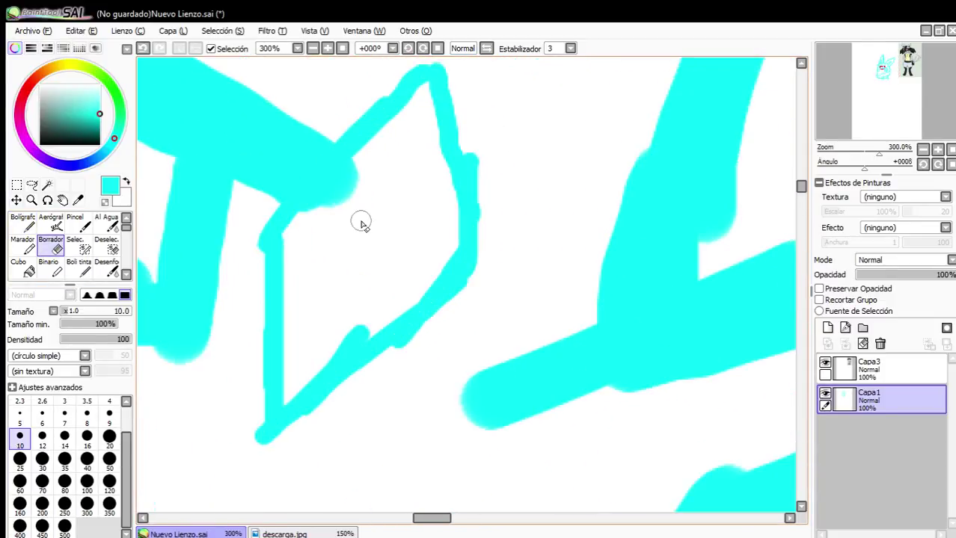
{"action": "left_click_drag", "start_coordinate": [306, 220], "coordinate": [324, 210]}
{"action": "scroll", "coordinate": [361, 185], "scroll_direction": "down", "scroll_amount": 8}
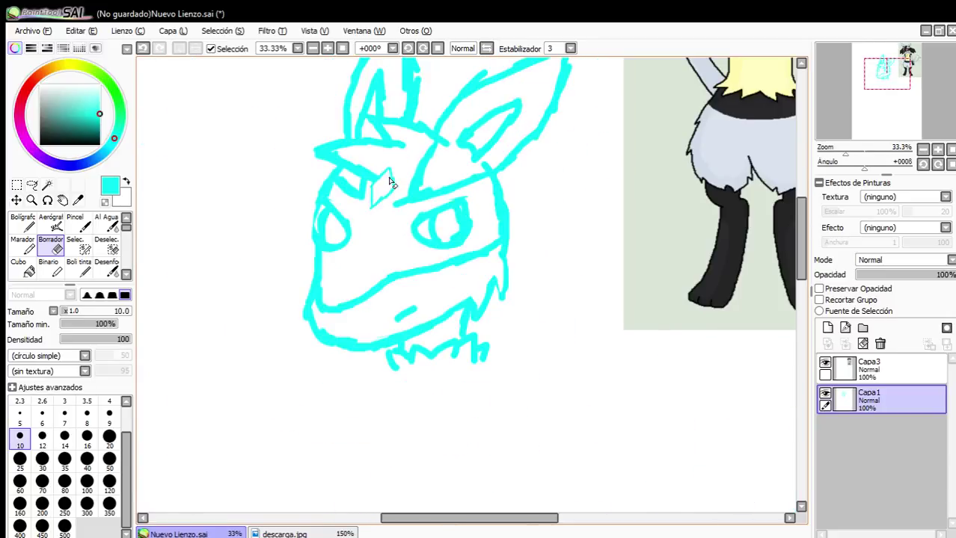
Examine the head sketch against the reference picture's head, collar and torso.
{"action": "scroll", "coordinate": [413, 148], "scroll_direction": "up", "scroll_amount": 3}
{"action": "scroll", "coordinate": [411, 157], "scroll_direction": "down", "scroll_amount": 5}
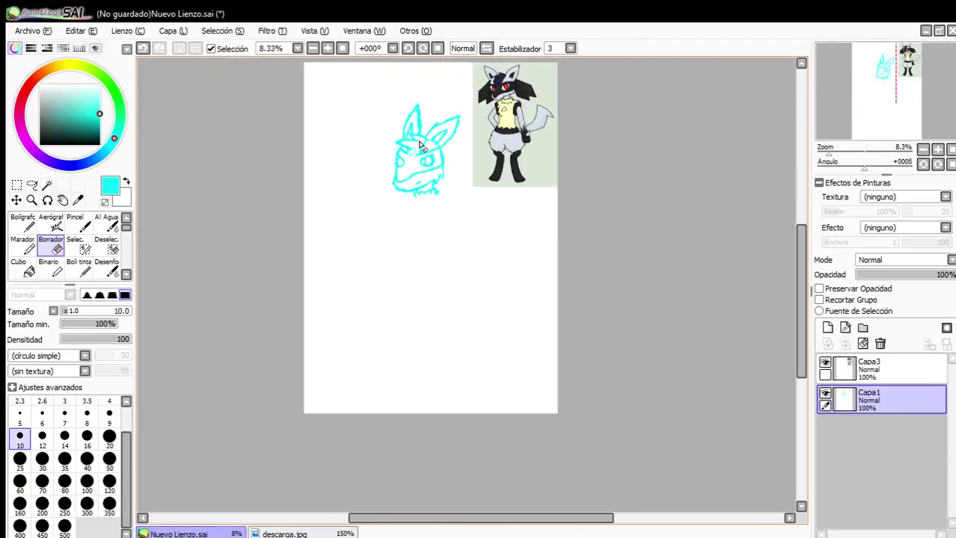
{"action": "scroll", "coordinate": [410, 165], "scroll_direction": "up", "scroll_amount": 2}
{"action": "scroll", "coordinate": [408, 169], "scroll_direction": "down", "scroll_amount": 2}
{"action": "scroll", "coordinate": [427, 157], "scroll_direction": "up", "scroll_amount": 3}
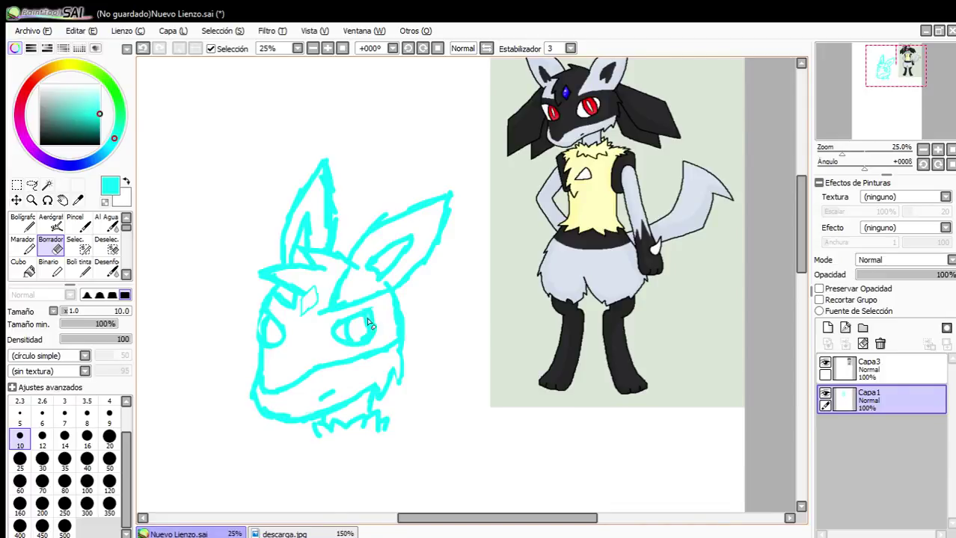
{"action": "scroll", "coordinate": [368, 323], "scroll_direction": "up", "scroll_amount": 2}
{"action": "scroll", "coordinate": [305, 346], "scroll_direction": "down", "scroll_amount": 5}
{"action": "scroll", "coordinate": [511, 243], "scroll_direction": "up", "scroll_amount": 2}
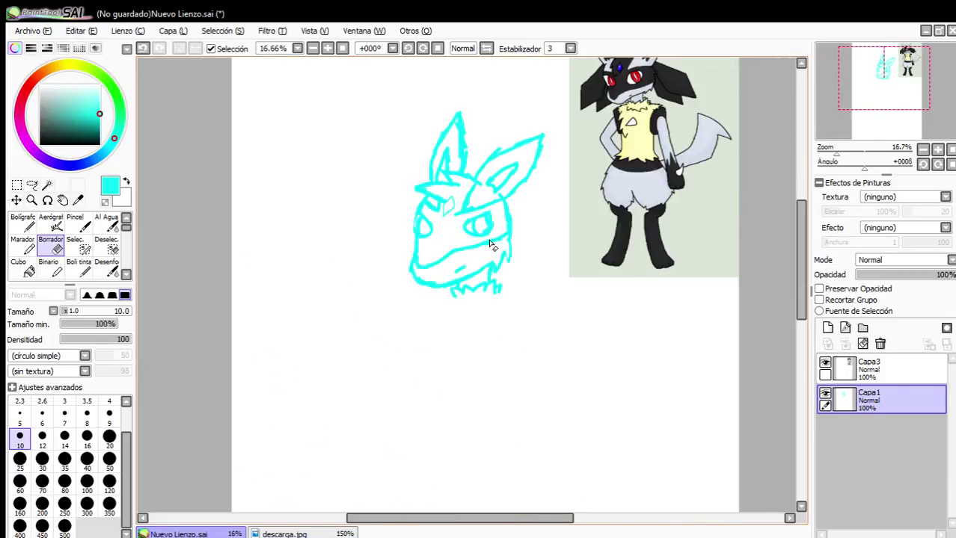
{"action": "scroll", "coordinate": [438, 299], "scroll_direction": "up", "scroll_amount": 1}
{"action": "scroll", "coordinate": [401, 277], "scroll_direction": "up", "scroll_amount": 2}
{"action": "scroll", "coordinate": [449, 337], "scroll_direction": "down", "scroll_amount": 2}
{"action": "scroll", "coordinate": [480, 373], "scroll_direction": "up", "scroll_amount": 1}
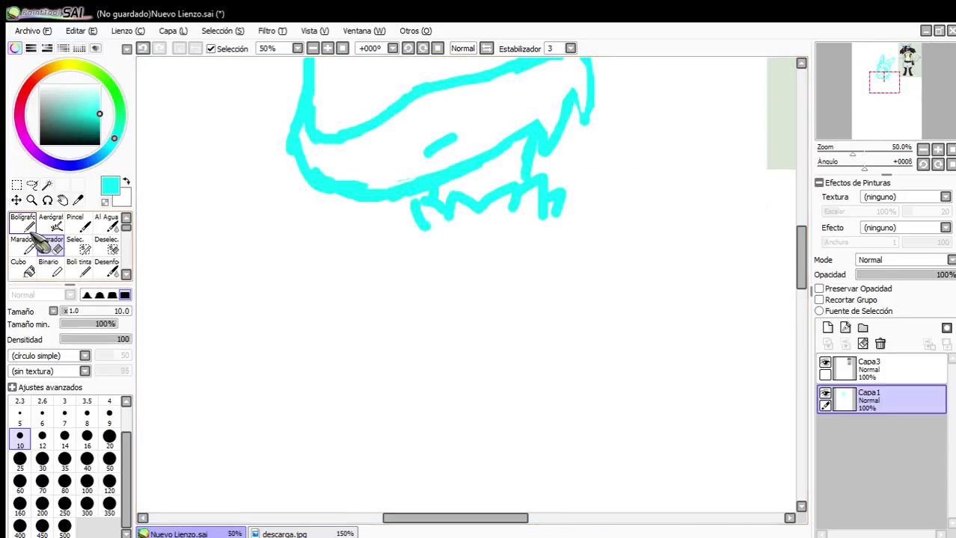
Draw a curved shoulder line beside the rear end of the fur collar with the pen at size 30.
{"action": "left_click", "coordinate": [22, 223]}
{"action": "scroll", "coordinate": [570, 205], "scroll_direction": "down", "scroll_amount": 3}
{"action": "scroll", "coordinate": [602, 212], "scroll_direction": "up", "scroll_amount": 2}
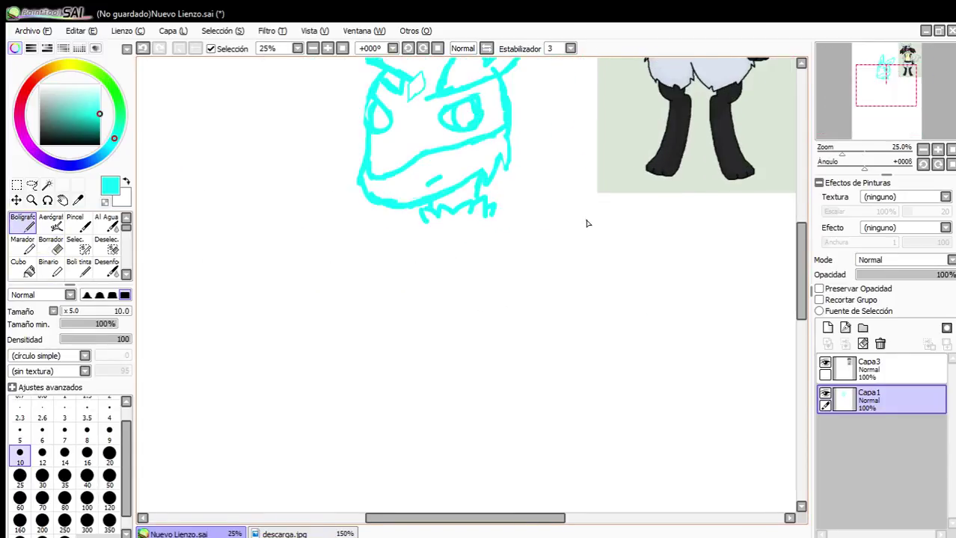
{"action": "scroll", "coordinate": [586, 222], "scroll_direction": "down", "scroll_amount": 2}
{"action": "scroll", "coordinate": [585, 222], "scroll_direction": "up", "scroll_amount": 5}
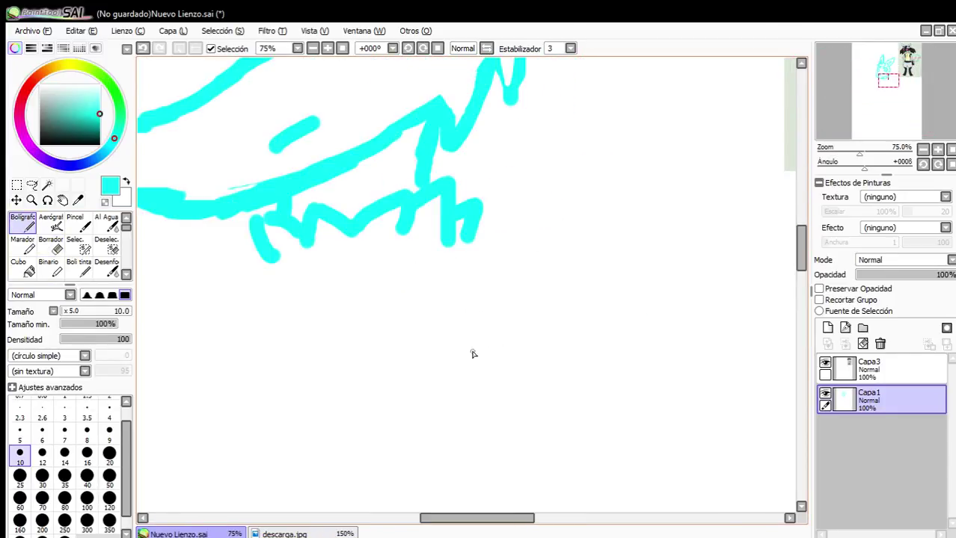
{"action": "left_click", "coordinate": [42, 475]}
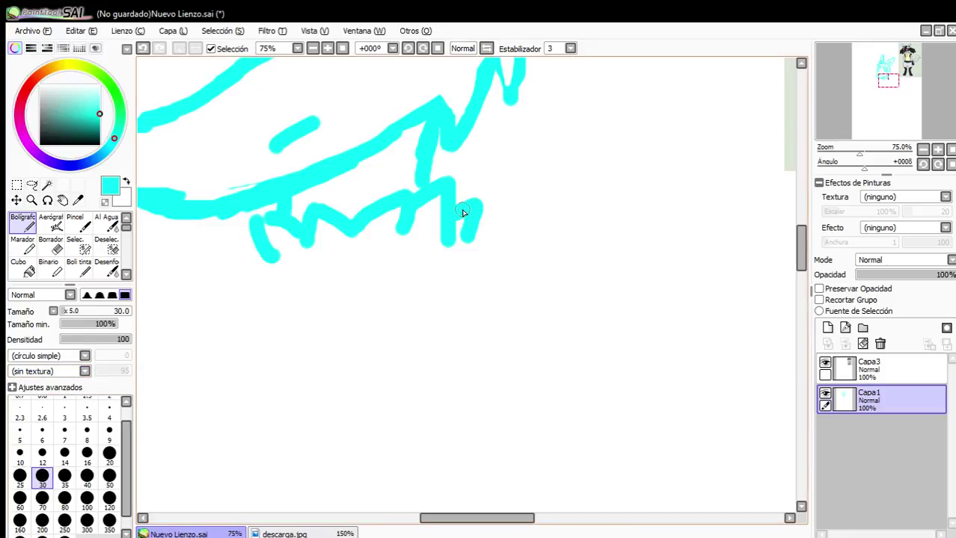
{"action": "mouse_move", "coordinate": [548, 256]}
{"action": "left_mouse_down"}
{"action": "mouse_move", "coordinate": [490, 241]}
{"action": "mouse_move", "coordinate": [455, 292]}
{"action": "mouse_move", "coordinate": [468, 393]}
{"action": "left_mouse_up"}
{"action": "left_click_drag", "start_coordinate": [449, 350], "coordinate": [499, 431]}
{"action": "mouse_move", "coordinate": [456, 393]}
{"action": "left_mouse_down"}
{"action": "mouse_move", "coordinate": [485, 273]}
{"action": "mouse_move", "coordinate": [517, 253]}
{"action": "left_mouse_up"}
Draw a nearly straight torso side line down from the front end of the fur collar.
{"action": "scroll", "coordinate": [531, 260], "scroll_direction": "down", "scroll_amount": 3}
{"action": "scroll", "coordinate": [456, 246], "scroll_direction": "up", "scroll_amount": 2}
{"action": "mouse_move", "coordinate": [457, 257]}
{"action": "left_mouse_down"}
{"action": "mouse_move", "coordinate": [444, 471]}
{"action": "mouse_move", "coordinate": [447, 439]}
{"action": "left_mouse_up"}
{"action": "scroll", "coordinate": [515, 347], "scroll_direction": "down", "scroll_amount": 3}
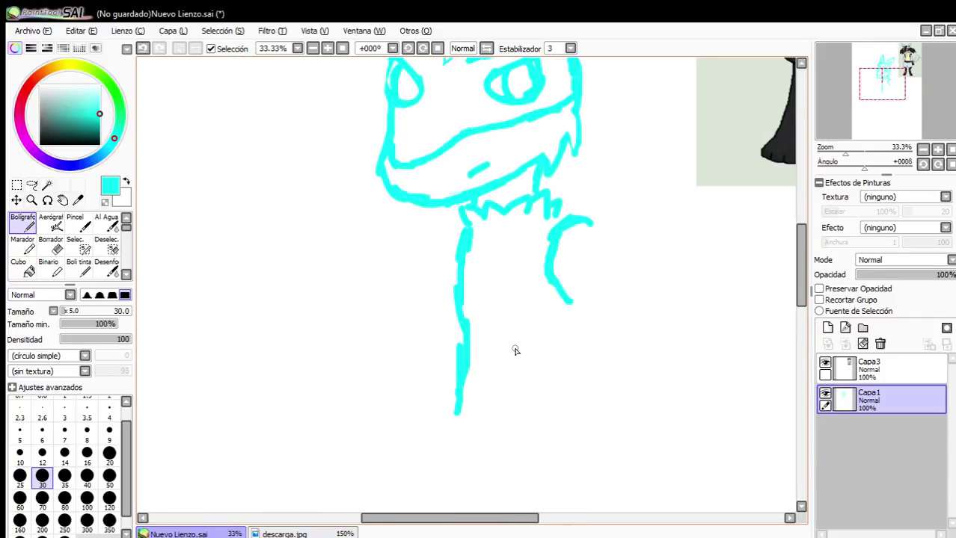
{"action": "scroll", "coordinate": [518, 352], "scroll_direction": "up", "scroll_amount": 2}
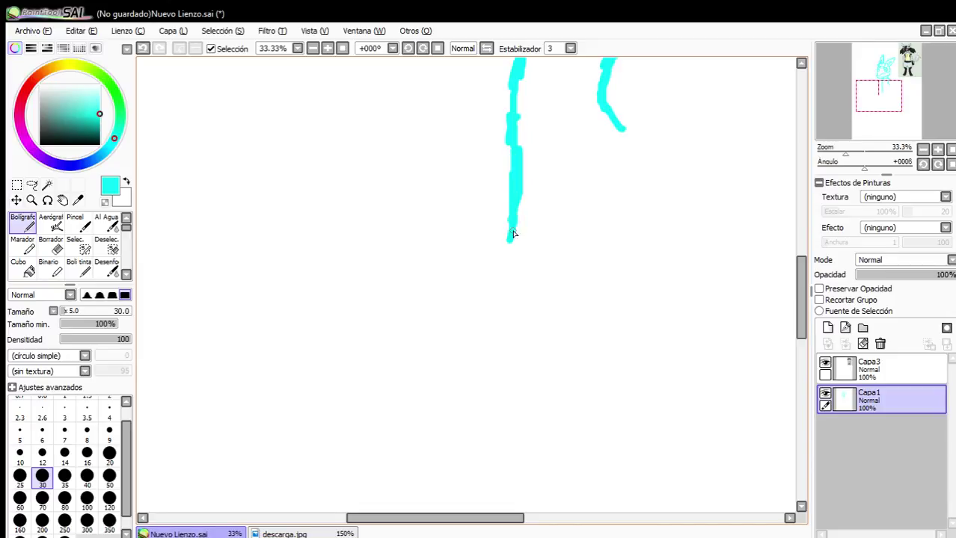
Extend the torso side line down with an outward flare and draw two overlapping horizontal strokes for the torso's lower edge.
{"action": "left_click_drag", "start_coordinate": [513, 234], "coordinate": [489, 262]}
{"action": "left_click_drag", "start_coordinate": [507, 231], "coordinate": [481, 337]}
{"action": "left_click_drag", "start_coordinate": [482, 293], "coordinate": [471, 347]}
{"action": "left_click_drag", "start_coordinate": [476, 340], "coordinate": [571, 342]}
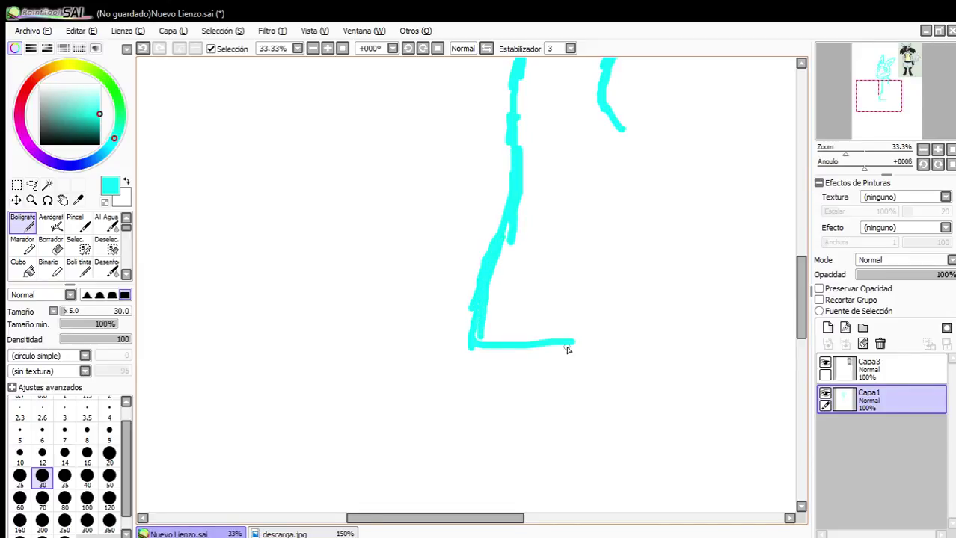
{"action": "left_click_drag", "start_coordinate": [511, 354], "coordinate": [620, 355]}
{"action": "scroll", "coordinate": [613, 322], "scroll_direction": "down", "scroll_amount": 4}
{"action": "scroll", "coordinate": [631, 275], "scroll_direction": "up", "scroll_amount": 4}
{"action": "scroll", "coordinate": [516, 207], "scroll_direction": "down", "scroll_amount": 2}
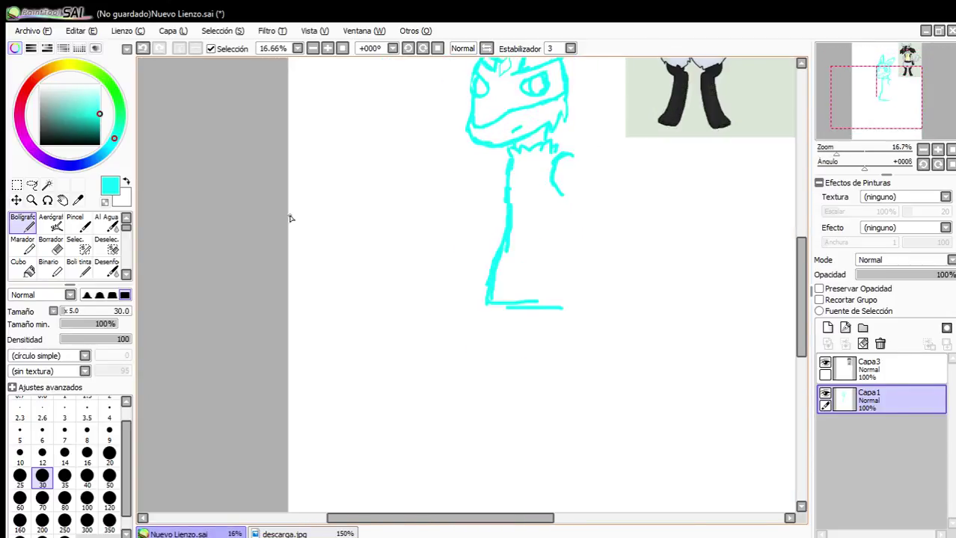
Erase the torso side line from the collar down to just above the lower edge with the eraser at size 200.
{"action": "left_click", "coordinate": [51, 243]}
{"action": "scroll", "coordinate": [533, 245], "scroll_direction": "up", "scroll_amount": 3}
{"action": "scroll", "coordinate": [534, 246], "scroll_direction": "down", "scroll_amount": 2}
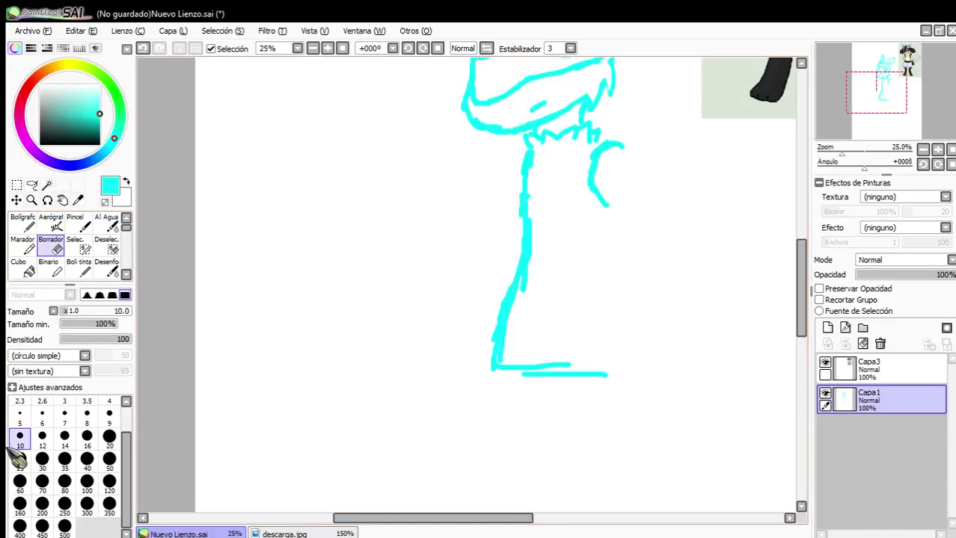
{"action": "left_click", "coordinate": [42, 503]}
{"action": "mouse_move", "coordinate": [512, 309]}
{"action": "left_mouse_down"}
{"action": "mouse_move", "coordinate": [541, 217]}
{"action": "mouse_move", "coordinate": [533, 234]}
{"action": "mouse_move", "coordinate": [525, 150]}
{"action": "left_mouse_up"}
Redraw the torso side line with the size 30 pen from the lower corner upward, curving it in to meet the fur collar.
{"action": "left_click", "coordinate": [23, 223]}
{"action": "scroll", "coordinate": [499, 269], "scroll_direction": "up", "scroll_amount": 2}
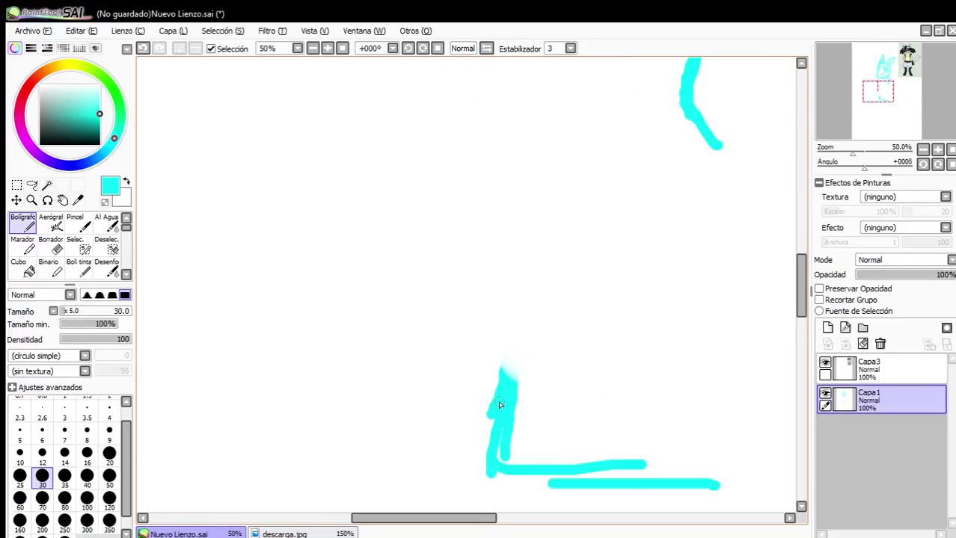
{"action": "left_click_drag", "start_coordinate": [499, 404], "coordinate": [514, 290]}
{"action": "left_click_drag", "start_coordinate": [501, 359], "coordinate": [511, 218]}
{"action": "scroll", "coordinate": [519, 306], "scroll_direction": "down", "scroll_amount": 3}
{"action": "scroll", "coordinate": [533, 243], "scroll_direction": "up", "scroll_amount": 1}
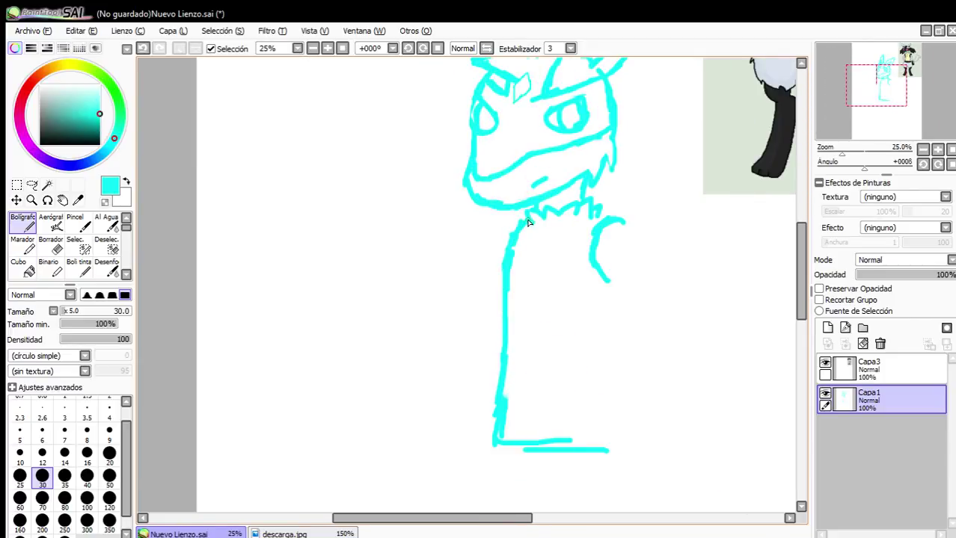
{"action": "scroll", "coordinate": [522, 252], "scroll_direction": "up", "scroll_amount": 1}
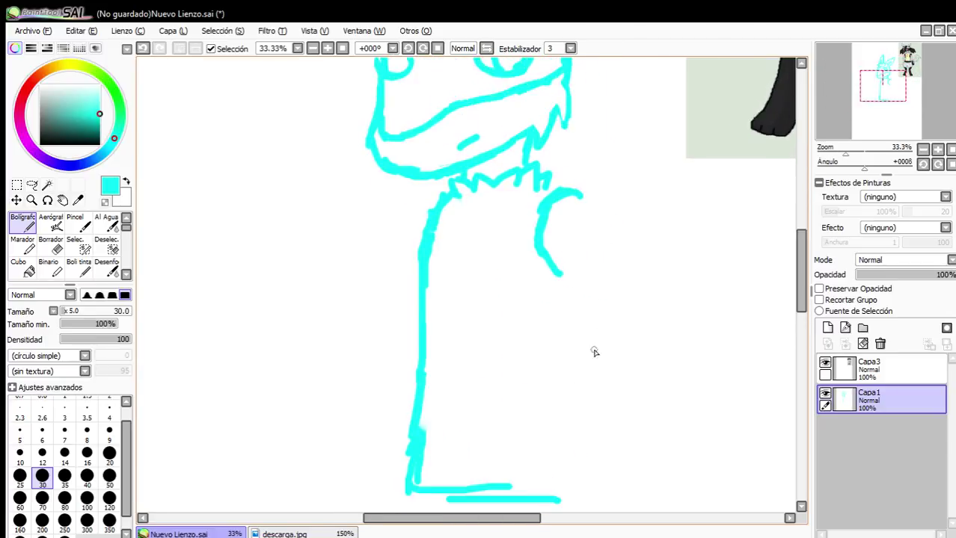
Draw the arm's inner side line with the size 30 pen, running down from beside the shoulder curve with a slight bend.
{"action": "scroll", "coordinate": [593, 352], "scroll_direction": "down", "scroll_amount": 2}
{"action": "scroll", "coordinate": [605, 261], "scroll_direction": "up", "scroll_amount": 3}
{"action": "scroll", "coordinate": [625, 252], "scroll_direction": "down", "scroll_amount": 5}
{"action": "scroll", "coordinate": [623, 248], "scroll_direction": "up", "scroll_amount": 5}
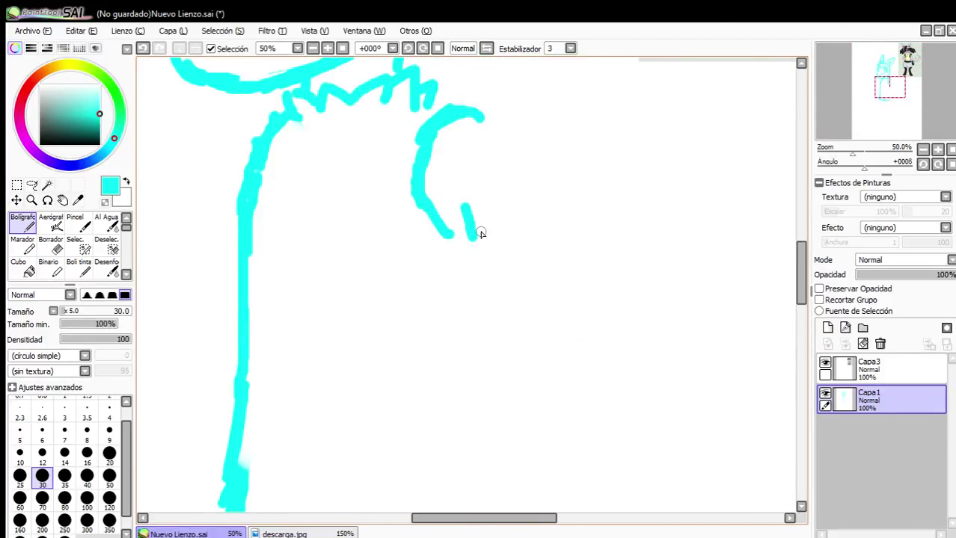
{"action": "left_click_drag", "start_coordinate": [472, 221], "coordinate": [500, 329]}
{"action": "scroll", "coordinate": [510, 224], "scroll_direction": "down", "scroll_amount": 2}
{"action": "scroll", "coordinate": [510, 250], "scroll_direction": "up", "scroll_amount": 2}
{"action": "left_click_drag", "start_coordinate": [496, 285], "coordinate": [510, 373]}
{"action": "left_click_drag", "start_coordinate": [510, 298], "coordinate": [510, 435]}
{"action": "left_click_drag", "start_coordinate": [508, 352], "coordinate": [498, 472]}
Complete the arm outline with a rounded lower end and an outer side curving back up to the shoulder.
{"action": "scroll", "coordinate": [490, 466], "scroll_direction": "up", "scroll_amount": 1}
{"action": "mouse_move", "coordinate": [499, 338]}
{"action": "left_mouse_down"}
{"action": "mouse_move", "coordinate": [502, 430]}
{"action": "mouse_move", "coordinate": [541, 474]}
{"action": "mouse_move", "coordinate": [714, 480]}
{"action": "left_mouse_up"}
{"action": "left_click_drag", "start_coordinate": [651, 493], "coordinate": [692, 414]}
{"action": "left_click_drag", "start_coordinate": [693, 486], "coordinate": [701, 449]}
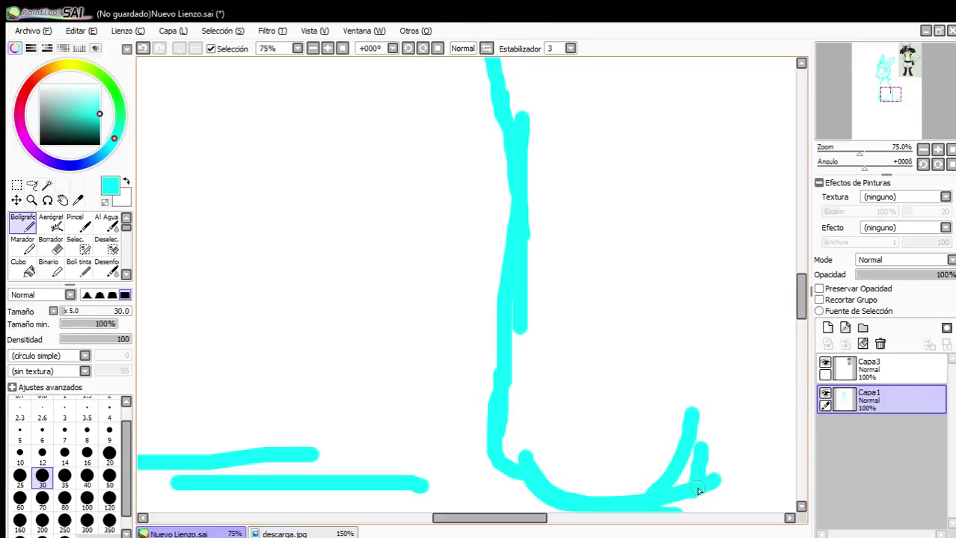
{"action": "key", "text": "e"}
{"action": "scroll", "coordinate": [697, 490], "scroll_direction": "up", "scroll_amount": 5}
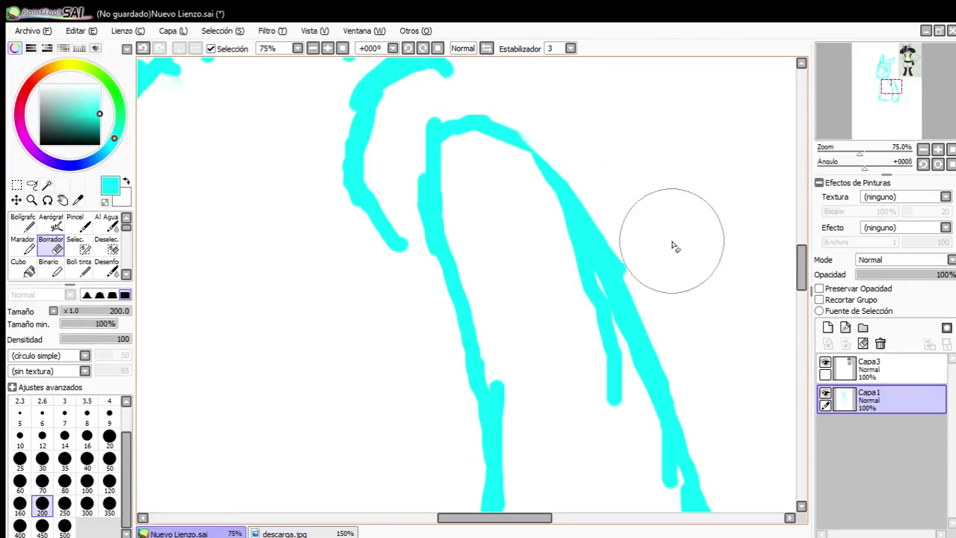
{"action": "scroll", "coordinate": [528, 267], "scroll_direction": "down", "scroll_amount": 6}
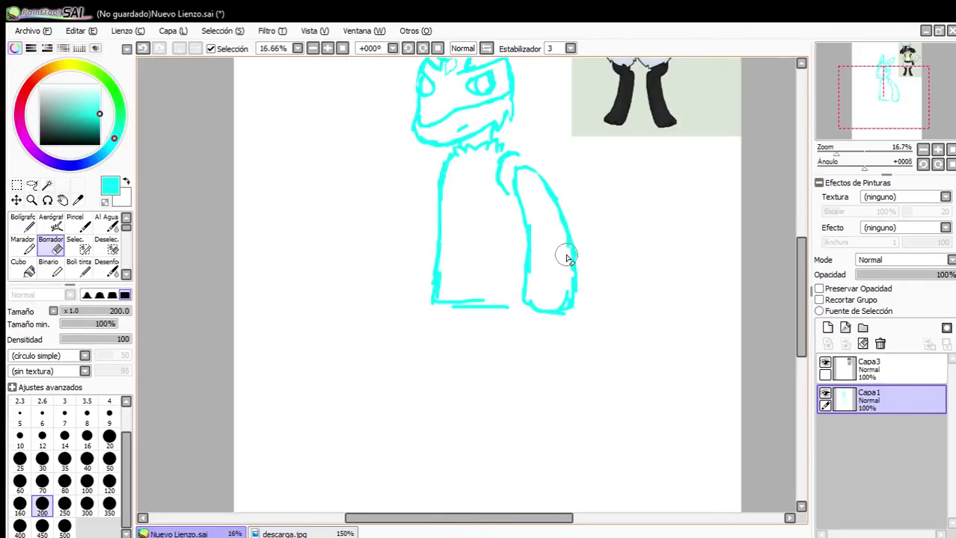
Cover the whole arm outline with a painted selection using the selection pen at size 250.
{"action": "scroll", "coordinate": [555, 242], "scroll_direction": "up", "scroll_amount": 2}
{"action": "left_click", "coordinate": [81, 246]}
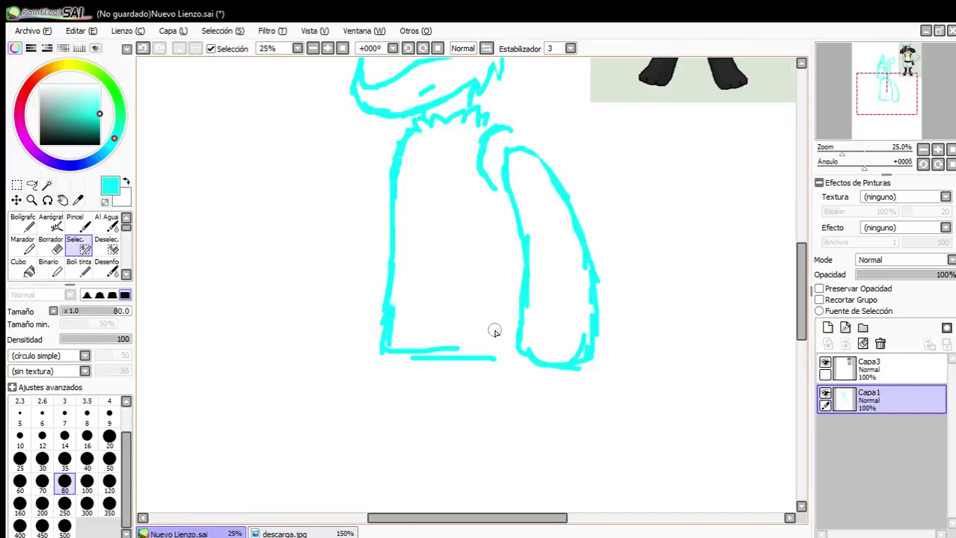
{"action": "left_click", "coordinate": [69, 505]}
{"action": "mouse_move", "coordinate": [531, 274]}
{"action": "left_mouse_down"}
{"action": "mouse_move", "coordinate": [527, 344]}
{"action": "mouse_move", "coordinate": [563, 357]}
{"action": "mouse_move", "coordinate": [591, 311]}
{"action": "mouse_move", "coordinate": [576, 226]}
{"action": "mouse_move", "coordinate": [548, 172]}
{"action": "mouse_move", "coordinate": [530, 160]}
{"action": "mouse_move", "coordinate": [522, 165]}
{"action": "mouse_move", "coordinate": [541, 297]}
{"action": "left_mouse_up"}
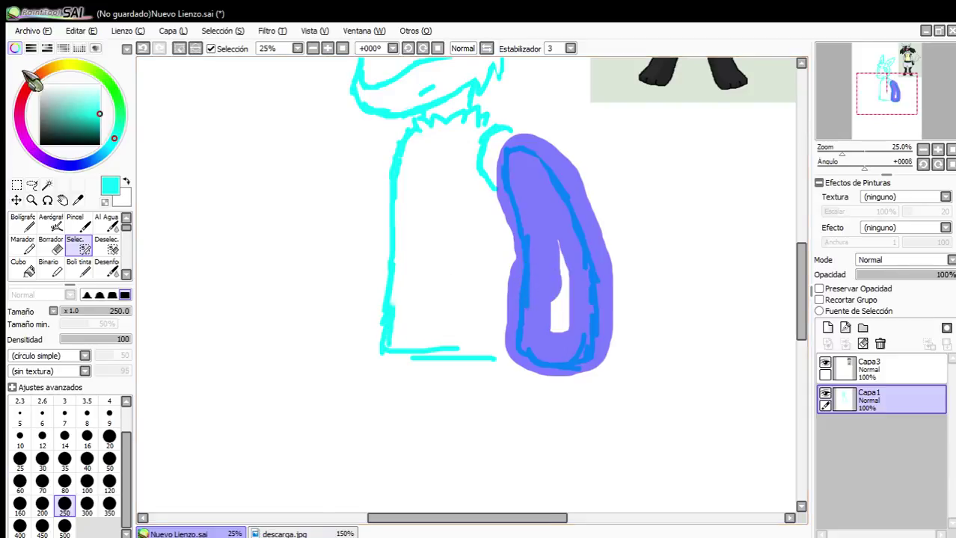
Transform the selected arm: narrow it, scale it down, tilt it slightly and move it up beside the shoulder curve.
{"action": "left_click", "coordinate": [16, 199]}
{"action": "key", "text": "ctrl+t"}
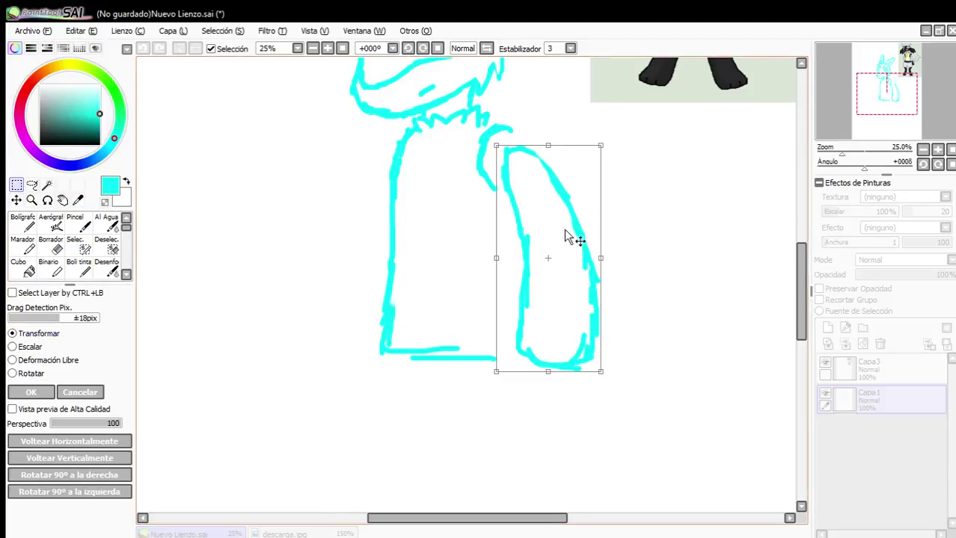
{"action": "left_click_drag", "start_coordinate": [603, 258], "coordinate": [588, 259]}
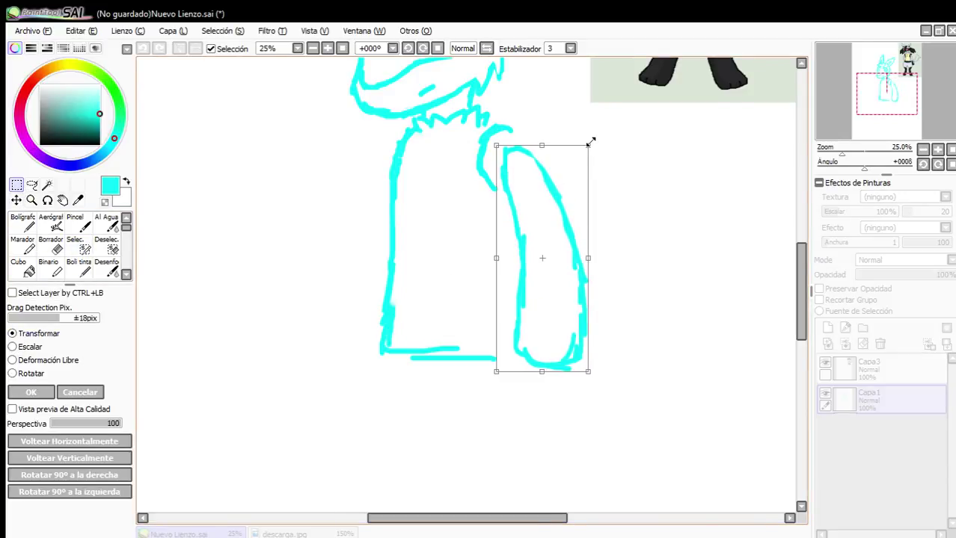
{"action": "left_click_drag", "start_coordinate": [590, 142], "coordinate": [570, 161]}
{"action": "left_click_drag", "start_coordinate": [571, 327], "coordinate": [574, 325]}
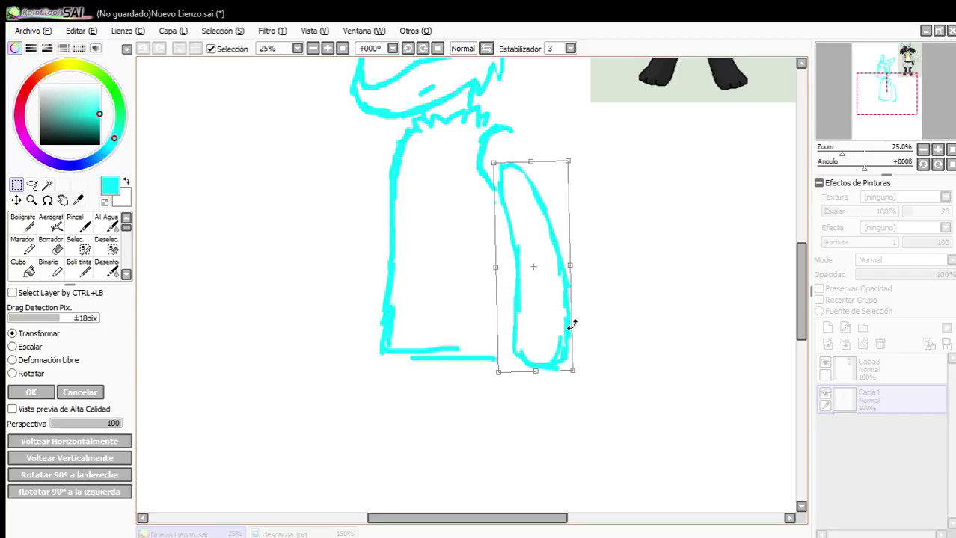
{"action": "left_click_drag", "start_coordinate": [541, 294], "coordinate": [546, 279]}
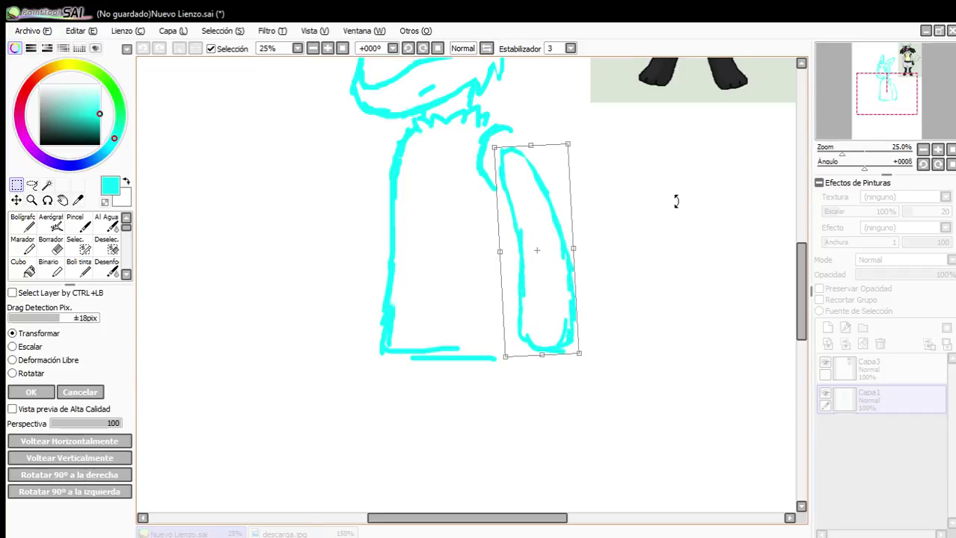
Stretch the arm downward past the torso's lower edge, tilt and nudge it outward, apply the transform and clear the selection.
{"action": "scroll", "coordinate": [676, 200], "scroll_direction": "down", "scroll_amount": 6}
{"action": "scroll", "coordinate": [676, 200], "scroll_direction": "up", "scroll_amount": 7}
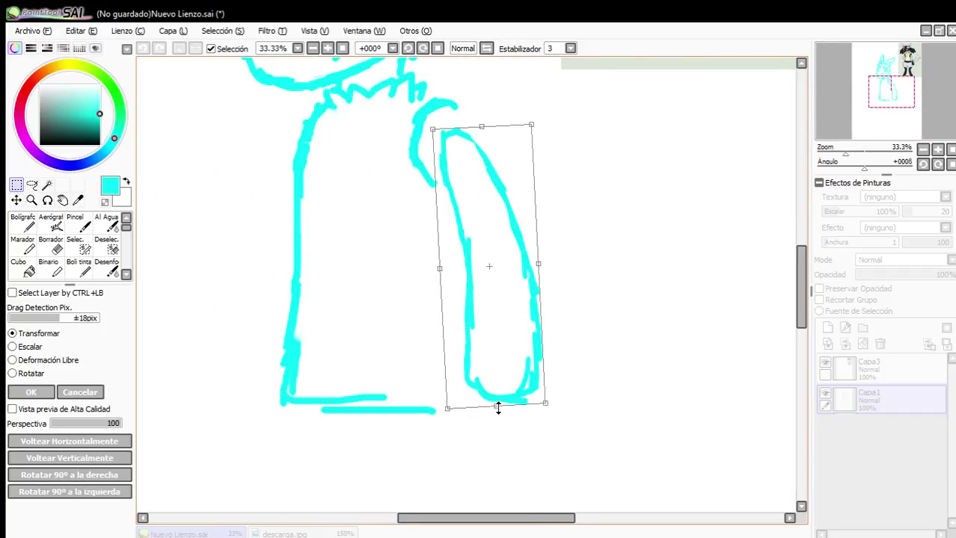
{"action": "left_click_drag", "start_coordinate": [498, 407], "coordinate": [504, 458]}
{"action": "left_click_drag", "start_coordinate": [507, 368], "coordinate": [513, 368]}
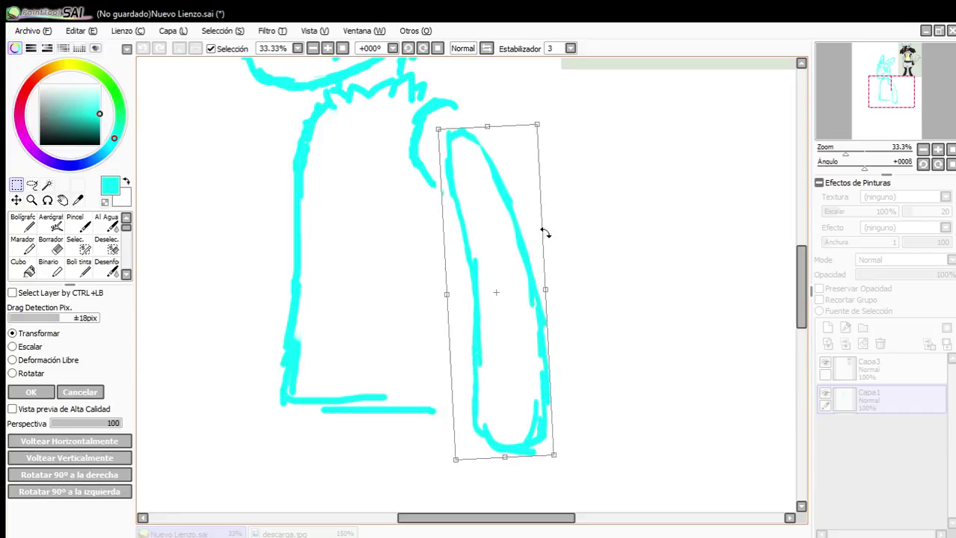
{"action": "left_click_drag", "start_coordinate": [543, 200], "coordinate": [541, 196]}
{"action": "left_click_drag", "start_coordinate": [527, 235], "coordinate": [529, 228]}
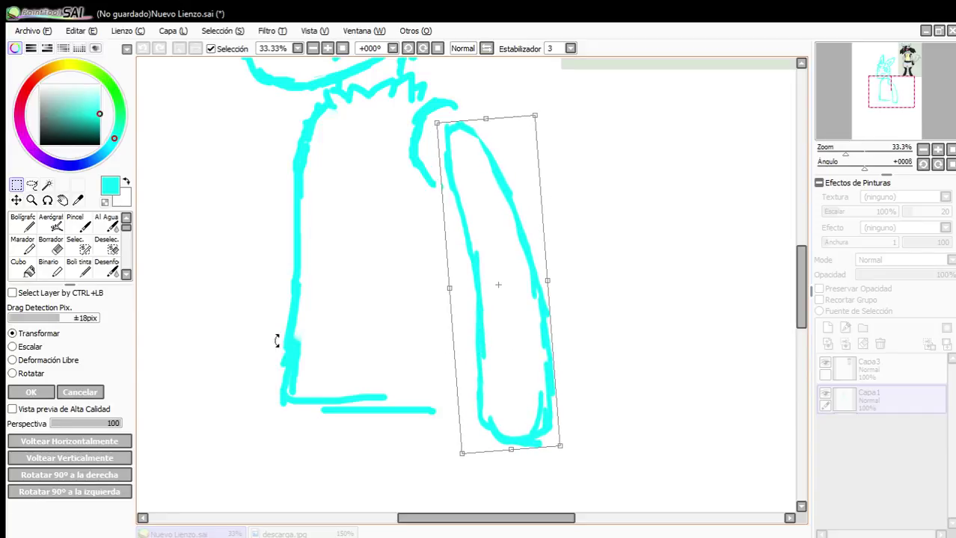
{"action": "left_click", "coordinate": [31, 392]}
{"action": "left_click", "coordinate": [180, 50]}
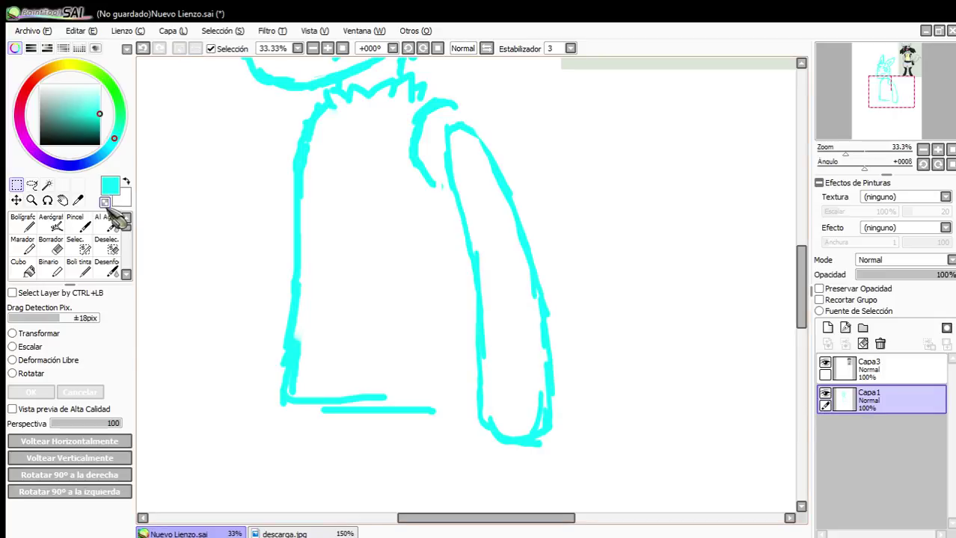
Extend the shoulder curve with the size 30 pen into a round joint enclosing the top of the arm.
{"action": "left_click", "coordinate": [22, 223]}
{"action": "scroll", "coordinate": [314, 166], "scroll_direction": "down", "scroll_amount": 3}
{"action": "scroll", "coordinate": [363, 134], "scroll_direction": "up", "scroll_amount": 7}
{"action": "scroll", "coordinate": [306, 351], "scroll_direction": "down", "scroll_amount": 1}
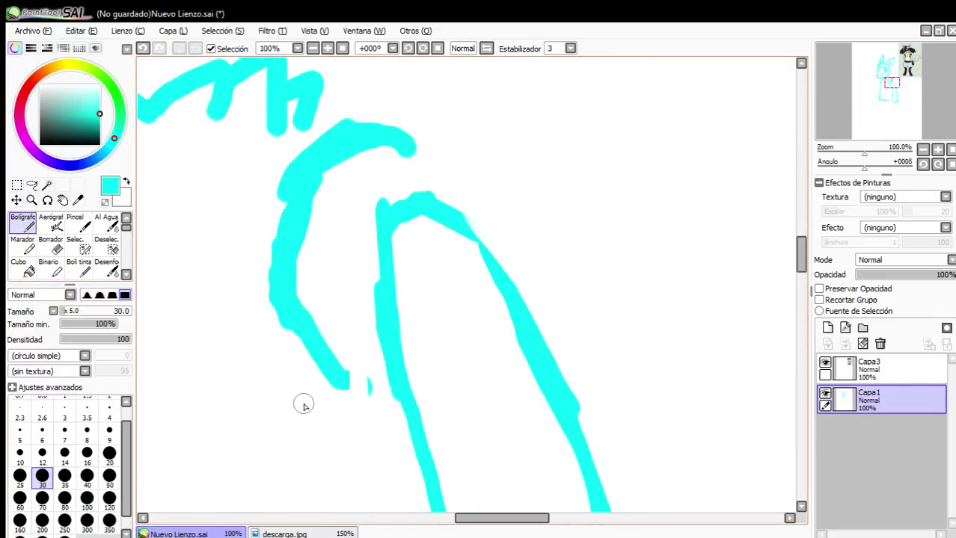
{"action": "scroll", "coordinate": [302, 404], "scroll_direction": "up", "scroll_amount": 2}
{"action": "mouse_move", "coordinate": [283, 231]}
{"action": "left_mouse_down"}
{"action": "mouse_move", "coordinate": [348, 345]}
{"action": "mouse_move", "coordinate": [295, 270]}
{"action": "mouse_move", "coordinate": [407, 416]}
{"action": "mouse_move", "coordinate": [337, 352]}
{"action": "mouse_move", "coordinate": [498, 432]}
{"action": "mouse_move", "coordinate": [420, 430]}
{"action": "mouse_move", "coordinate": [508, 389]}
{"action": "left_mouse_up"}
{"action": "scroll", "coordinate": [562, 237], "scroll_direction": "down", "scroll_amount": 4}
{"action": "scroll", "coordinate": [563, 237], "scroll_direction": "up", "scroll_amount": 1}
{"action": "mouse_move", "coordinate": [444, 160]}
{"action": "left_mouse_down"}
{"action": "mouse_move", "coordinate": [502, 149]}
{"action": "mouse_move", "coordinate": [547, 167]}
{"action": "mouse_move", "coordinate": [598, 252]}
{"action": "mouse_move", "coordinate": [597, 332]}
{"action": "left_mouse_up"}
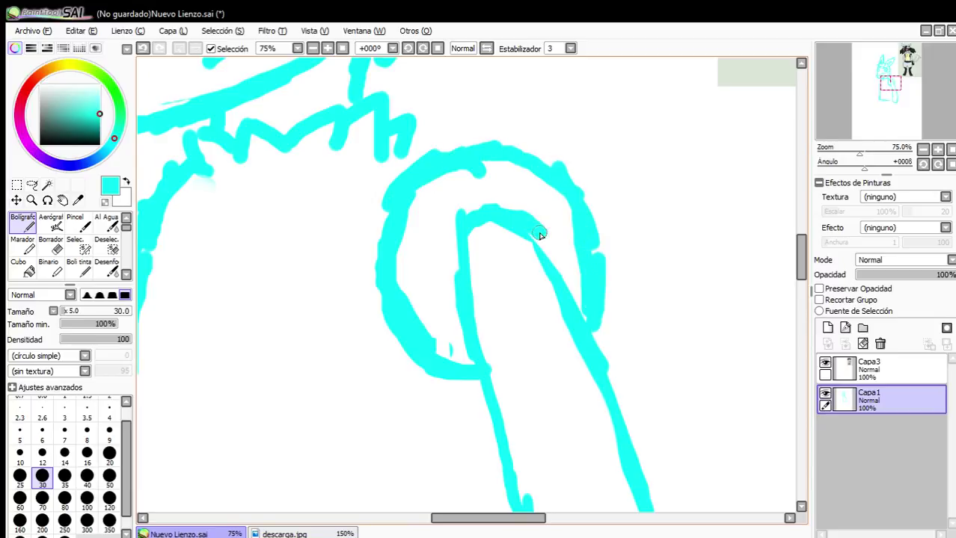
Thicken the arm's upper outer edge inside the shoulder joint and connect the fur collar to the joint with a short stroke.
{"action": "left_click_drag", "start_coordinate": [540, 234], "coordinate": [586, 320]}
{"action": "left_click_drag", "start_coordinate": [401, 147], "coordinate": [448, 146]}
{"action": "scroll", "coordinate": [395, 185], "scroll_direction": "down", "scroll_amount": 3}
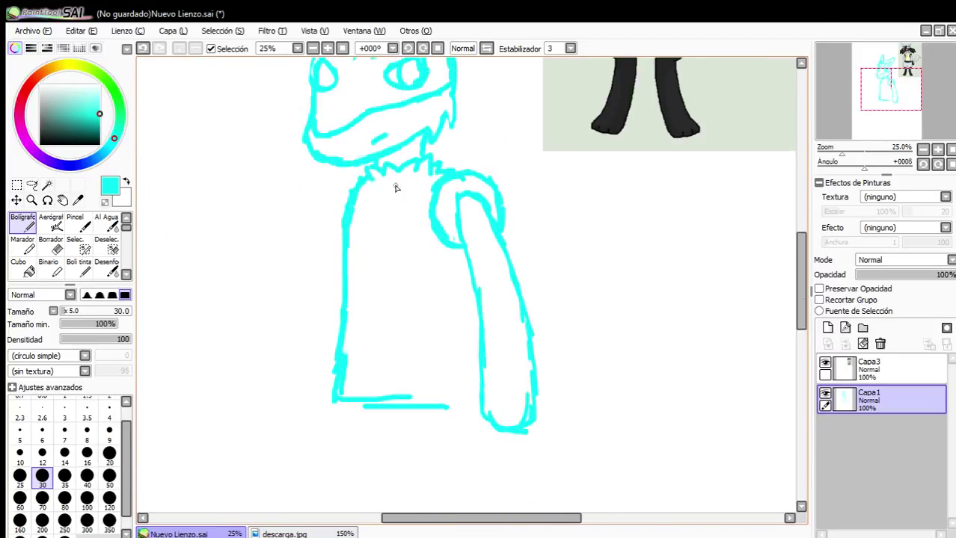
Compare the proportions of the torso, shoulder and arm with the reference picture.
{"action": "scroll", "coordinate": [384, 160], "scroll_direction": "up", "scroll_amount": 5}
{"action": "scroll", "coordinate": [412, 204], "scroll_direction": "down", "scroll_amount": 3}
{"action": "scroll", "coordinate": [399, 209], "scroll_direction": "up", "scroll_amount": 3}
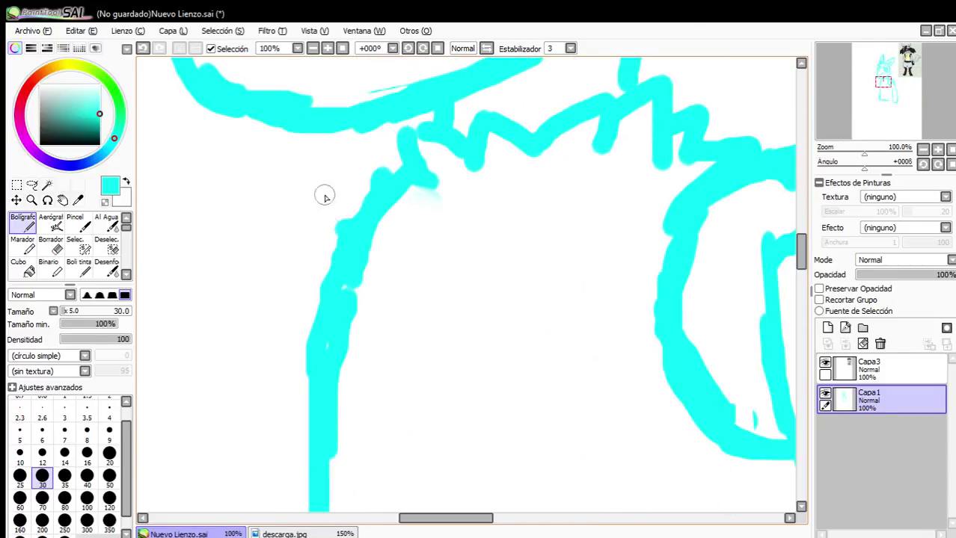
{"action": "scroll", "coordinate": [408, 168], "scroll_direction": "down", "scroll_amount": 7}
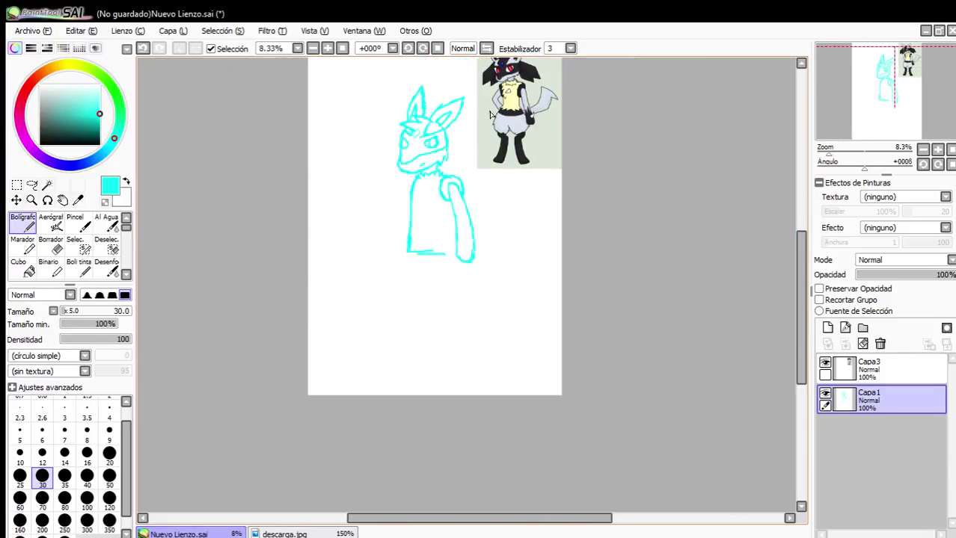
{"action": "scroll", "coordinate": [527, 85], "scroll_direction": "up", "scroll_amount": 3}
{"action": "scroll", "coordinate": [491, 179], "scroll_direction": "down", "scroll_amount": 1}
{"action": "scroll", "coordinate": [448, 239], "scroll_direction": "up", "scroll_amount": 3}
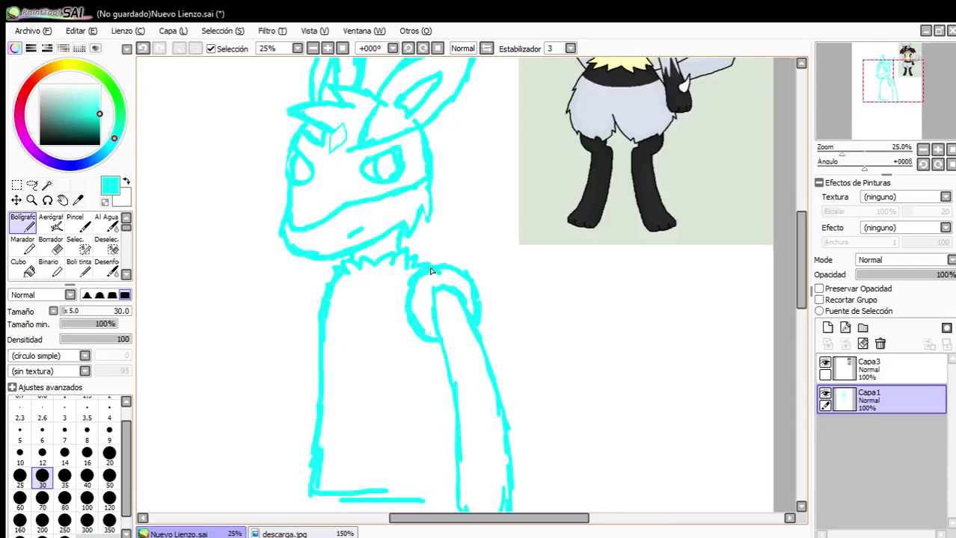
{"action": "scroll", "coordinate": [441, 260], "scroll_direction": "down", "scroll_amount": 4}
{"action": "scroll", "coordinate": [463, 260], "scroll_direction": "up", "scroll_amount": 2}
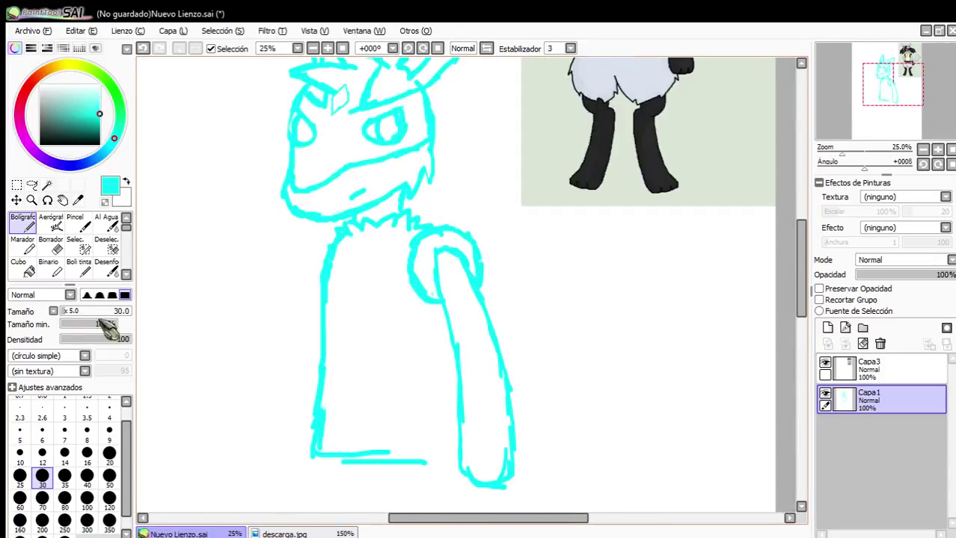
Select the shoulder joint and arm with the selection pen, move them slightly outward and down, and clear the selection.
{"action": "left_click", "coordinate": [81, 250]}
{"action": "mouse_move", "coordinate": [411, 277]}
{"action": "left_mouse_down"}
{"action": "mouse_move", "coordinate": [433, 295]}
{"action": "mouse_move", "coordinate": [485, 253]}
{"action": "mouse_move", "coordinate": [456, 245]}
{"action": "mouse_move", "coordinate": [434, 270]}
{"action": "mouse_move", "coordinate": [429, 262]}
{"action": "mouse_move", "coordinate": [438, 250]}
{"action": "mouse_move", "coordinate": [457, 291]}
{"action": "mouse_move", "coordinate": [480, 507]}
{"action": "mouse_move", "coordinate": [501, 377]}
{"action": "mouse_move", "coordinate": [467, 276]}
{"action": "mouse_move", "coordinate": [484, 231]}
{"action": "mouse_move", "coordinate": [481, 261]}
{"action": "left_mouse_up"}
{"action": "left_click", "coordinate": [16, 200]}
{"action": "left_click", "coordinate": [179, 48]}
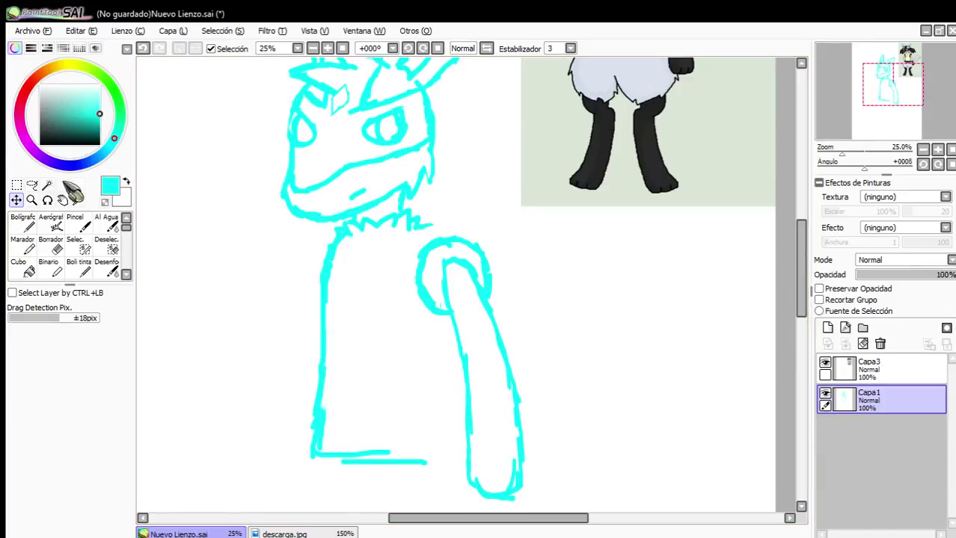
Add zigzag fur spikes with the size 30 pen from the collar to the shoulder joint and at the collar's front end.
{"action": "left_click", "coordinate": [23, 222]}
{"action": "scroll", "coordinate": [366, 236], "scroll_direction": "up", "scroll_amount": 2}
{"action": "left_click_drag", "start_coordinate": [541, 201], "coordinate": [509, 258]}
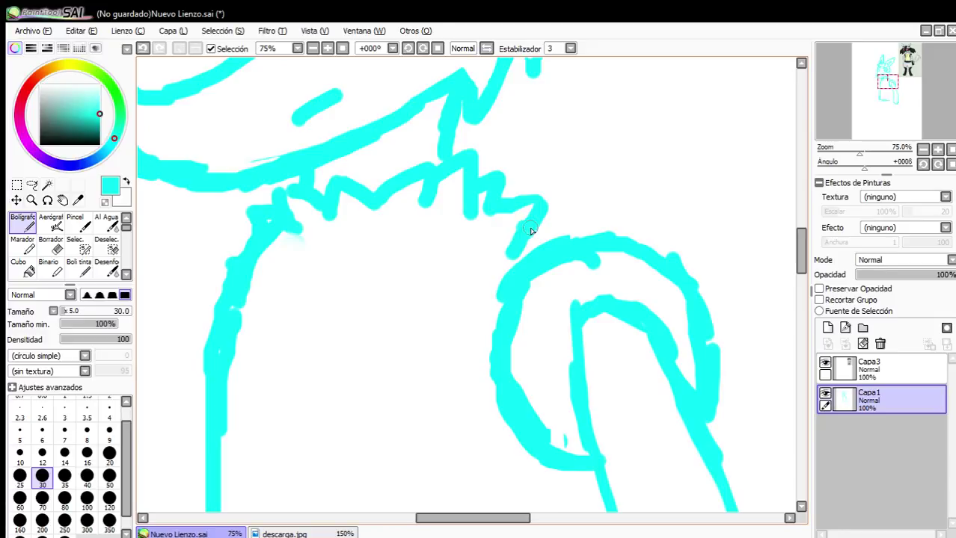
{"action": "scroll", "coordinate": [573, 226], "scroll_direction": "down", "scroll_amount": 4}
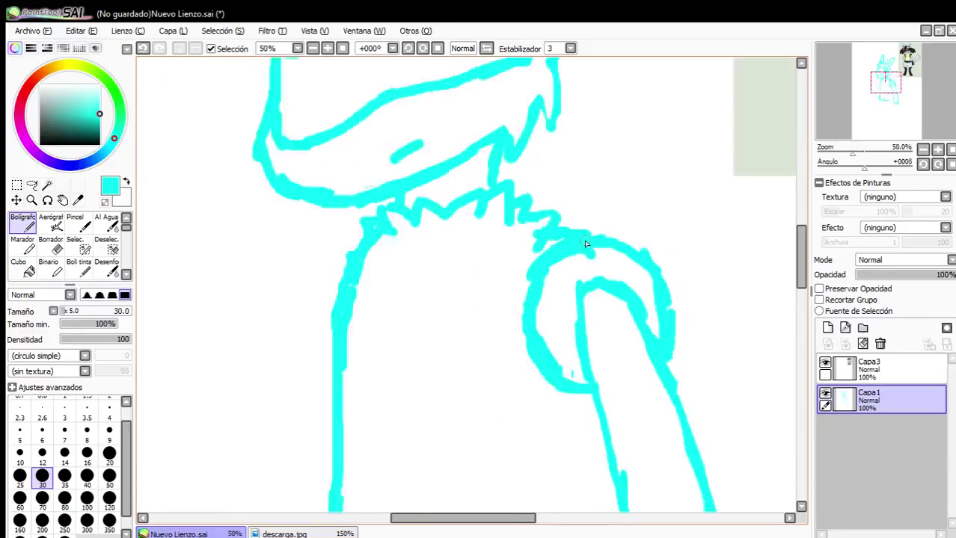
{"action": "scroll", "coordinate": [612, 228], "scroll_direction": "up", "scroll_amount": 3}
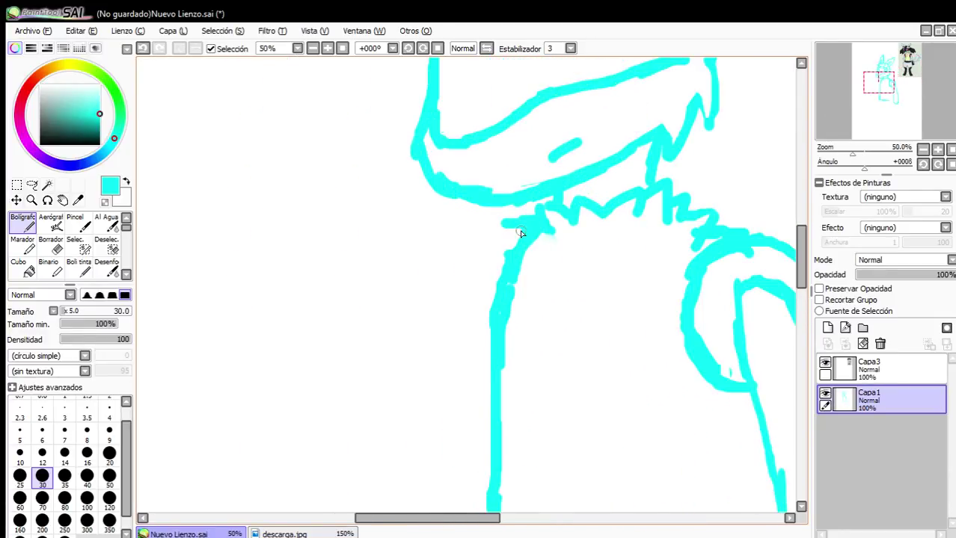
{"action": "scroll", "coordinate": [695, 230], "scroll_direction": "up", "scroll_amount": 2}
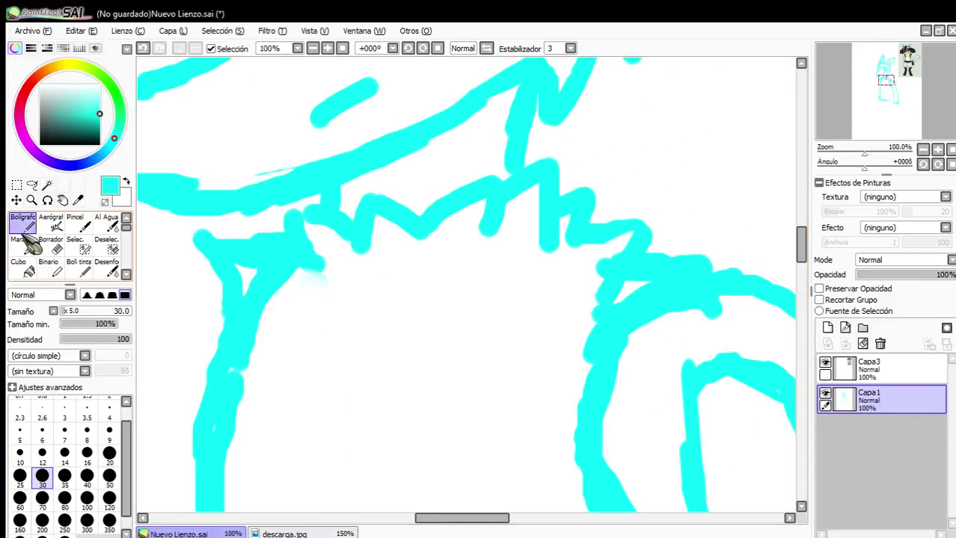
Erase the stray stroke joining the collar's last fur spike to the shoulder joint with the eraser at size 10.
{"action": "left_click", "coordinate": [51, 243]}
{"action": "scroll", "coordinate": [717, 330], "scroll_direction": "up", "scroll_amount": 3}
{"action": "left_click", "coordinate": [20, 436]}
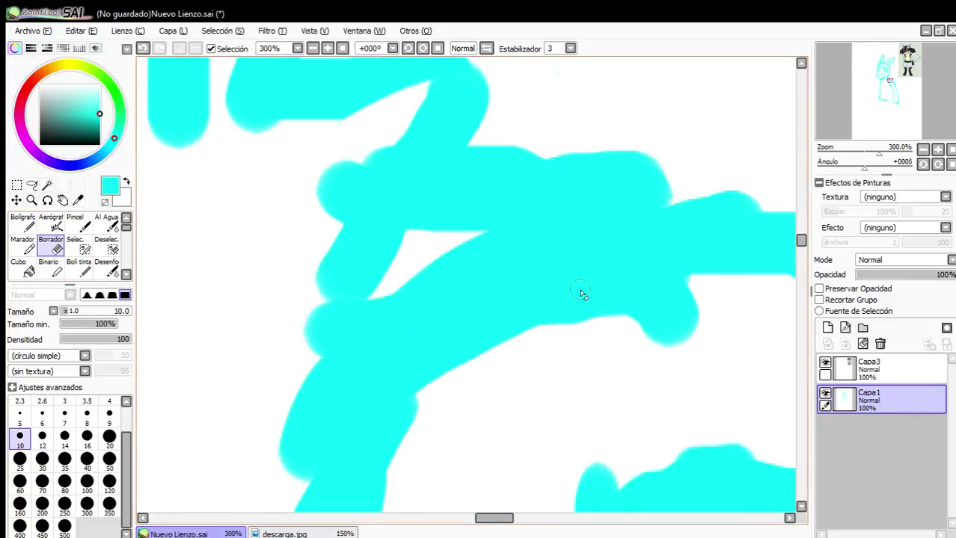
{"action": "mouse_move", "coordinate": [366, 299]}
{"action": "left_mouse_down"}
{"action": "mouse_move", "coordinate": [397, 297]}
{"action": "mouse_move", "coordinate": [465, 241]}
{"action": "mouse_move", "coordinate": [529, 248]}
{"action": "mouse_move", "coordinate": [420, 282]}
{"action": "mouse_move", "coordinate": [570, 235]}
{"action": "mouse_move", "coordinate": [430, 271]}
{"action": "left_mouse_up"}
{"action": "mouse_move", "coordinate": [374, 280]}
{"action": "left_mouse_down"}
{"action": "mouse_move", "coordinate": [407, 276]}
{"action": "mouse_move", "coordinate": [305, 330]}
{"action": "mouse_move", "coordinate": [432, 238]}
{"action": "mouse_move", "coordinate": [285, 273]}
{"action": "mouse_move", "coordinate": [387, 245]}
{"action": "left_mouse_up"}
{"action": "scroll", "coordinate": [389, 245], "scroll_direction": "down", "scroll_amount": 4}
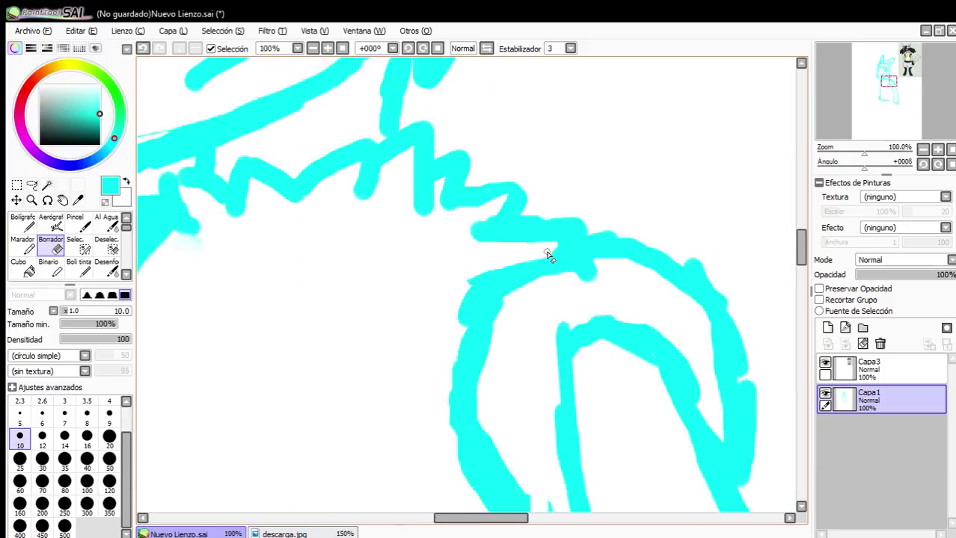
{"action": "scroll", "coordinate": [578, 264], "scroll_direction": "up", "scroll_amount": 3}
{"action": "scroll", "coordinate": [553, 284], "scroll_direction": "down", "scroll_amount": 6}
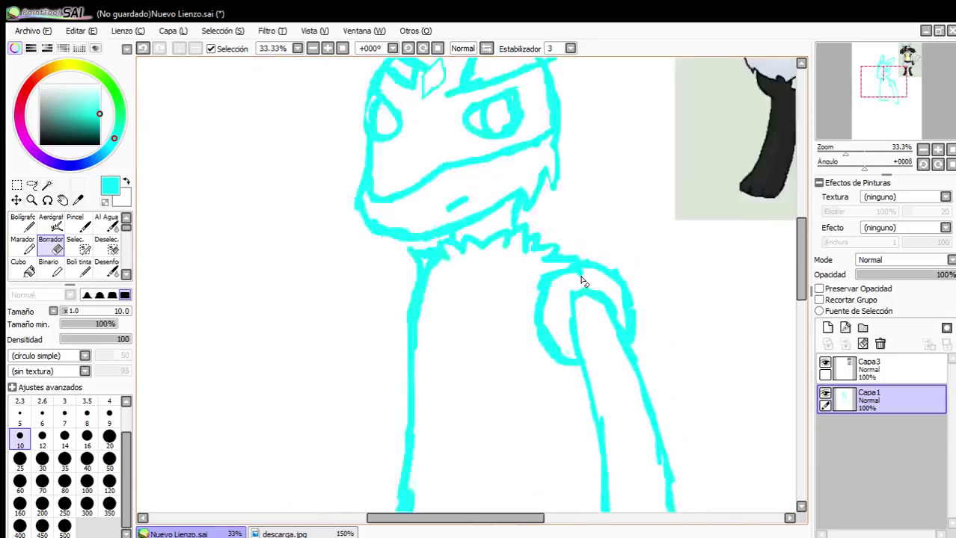
Draw the thumb's outer strokes branching from the inner side of the lower arm with the size 30 pen.
{"action": "scroll", "coordinate": [576, 331], "scroll_direction": "up", "scroll_amount": 2}
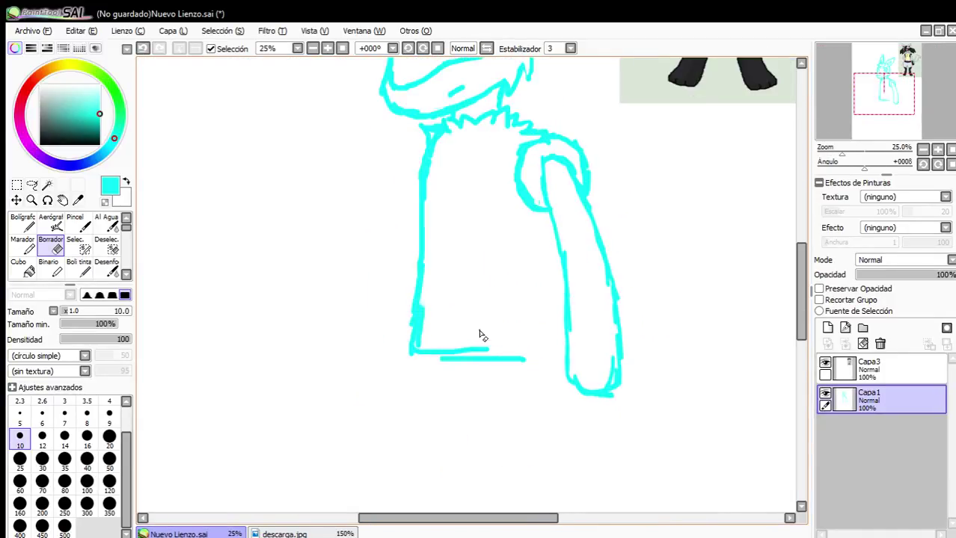
{"action": "left_click", "coordinate": [23, 224]}
{"action": "scroll", "coordinate": [622, 413], "scroll_direction": "up", "scroll_amount": 1}
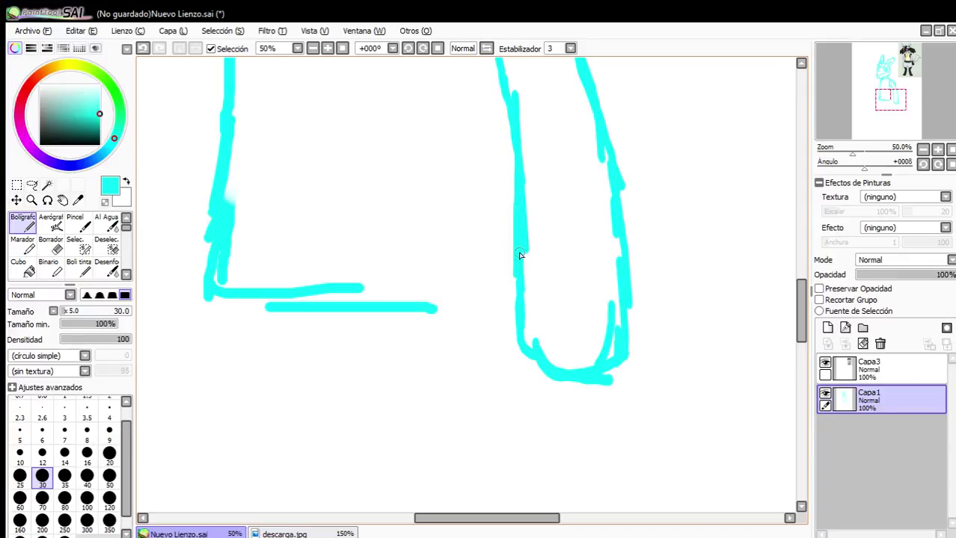
{"action": "left_click_drag", "start_coordinate": [516, 245], "coordinate": [468, 316]}
{"action": "left_click_drag", "start_coordinate": [516, 262], "coordinate": [493, 332]}
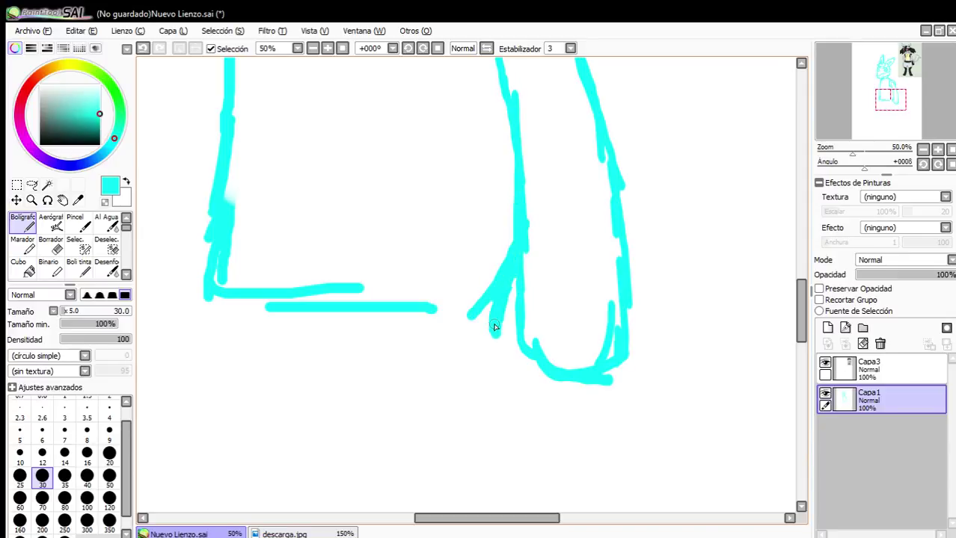
Erase the excess strokes around the thumb with the eraser at size 70 and draw the thumb's short inner edge.
{"action": "left_click", "coordinate": [51, 246]}
{"action": "scroll", "coordinate": [537, 314], "scroll_direction": "up", "scroll_amount": 2}
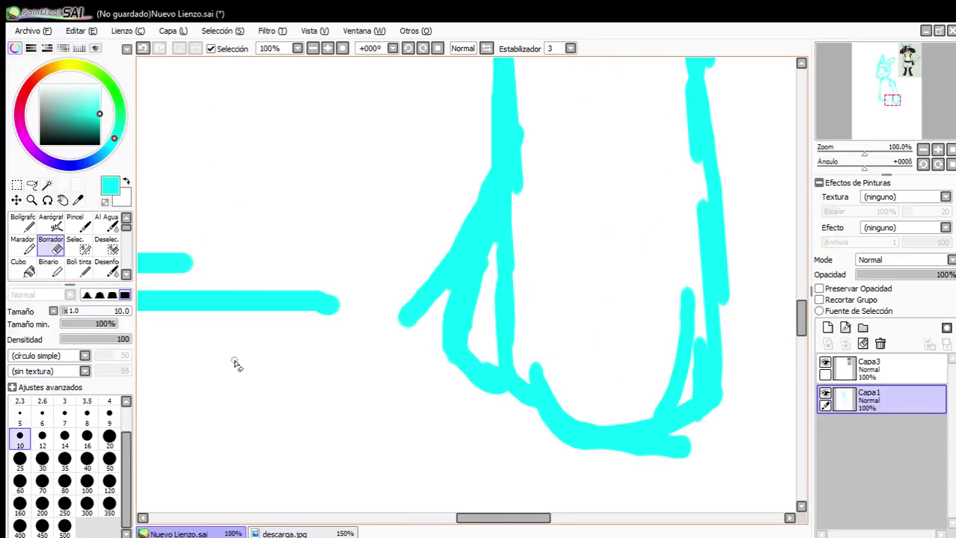
{"action": "left_click", "coordinate": [43, 483]}
{"action": "mouse_move", "coordinate": [408, 320]}
{"action": "left_mouse_down"}
{"action": "mouse_move", "coordinate": [448, 207]}
{"action": "mouse_move", "coordinate": [462, 196]}
{"action": "left_mouse_up"}
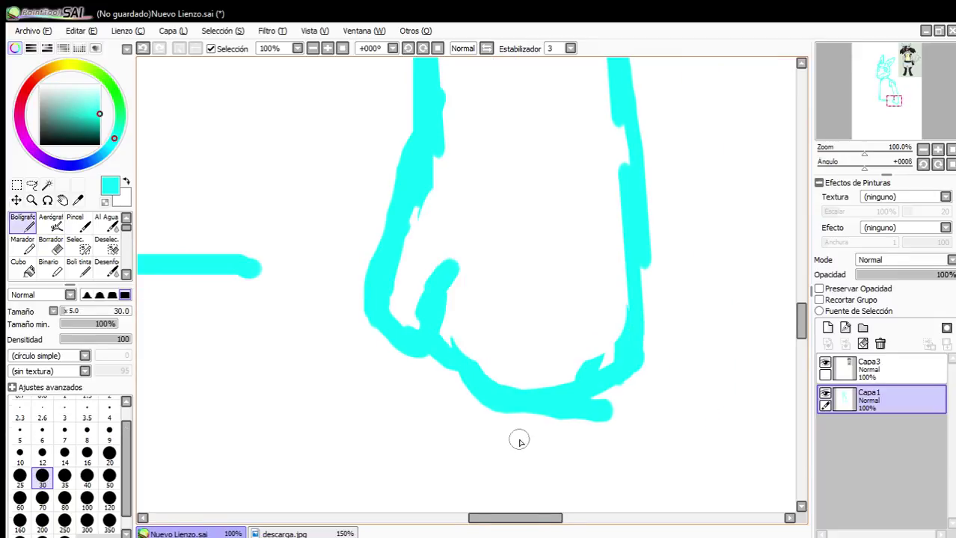
Erase the rounded lower edge of the hand beside the thumb with the eraser at size 70.
{"action": "mouse_move", "coordinate": [525, 374]}
{"action": "left_mouse_down"}
{"action": "mouse_move", "coordinate": [488, 350]}
{"action": "mouse_move", "coordinate": [497, 395]}
{"action": "mouse_move", "coordinate": [460, 357]}
{"action": "mouse_move", "coordinate": [532, 395]}
{"action": "mouse_move", "coordinate": [527, 382]}
{"action": "mouse_move", "coordinate": [580, 362]}
{"action": "mouse_move", "coordinate": [586, 422]}
{"action": "left_mouse_up"}
{"action": "key", "text": "e"}
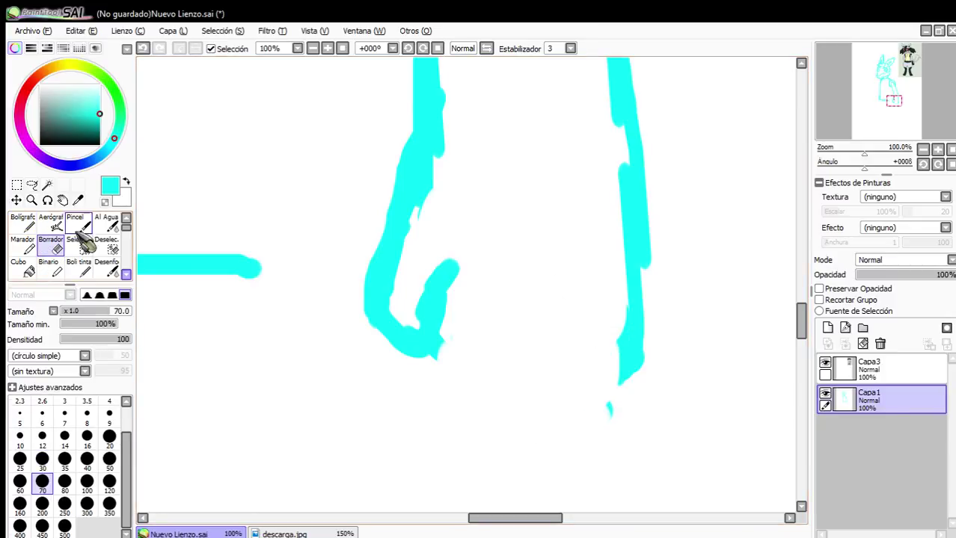
Draw the hand's lower edge from the thumb to the outer side of the arm with the size 30 pen.
{"action": "left_click", "coordinate": [30, 223]}
{"action": "scroll", "coordinate": [507, 385], "scroll_direction": "up", "scroll_amount": 1}
{"action": "mouse_move", "coordinate": [377, 295]}
{"action": "left_mouse_down"}
{"action": "mouse_move", "coordinate": [436, 370]}
{"action": "mouse_move", "coordinate": [422, 362]}
{"action": "mouse_move", "coordinate": [505, 377]}
{"action": "mouse_move", "coordinate": [484, 389]}
{"action": "mouse_move", "coordinate": [487, 379]}
{"action": "mouse_move", "coordinate": [563, 381]}
{"action": "mouse_move", "coordinate": [540, 386]}
{"action": "mouse_move", "coordinate": [639, 400]}
{"action": "mouse_move", "coordinate": [593, 400]}
{"action": "mouse_move", "coordinate": [644, 419]}
{"action": "mouse_move", "coordinate": [700, 404]}
{"action": "mouse_move", "coordinate": [713, 380]}
{"action": "mouse_move", "coordinate": [696, 222]}
{"action": "left_mouse_up"}
{"action": "scroll", "coordinate": [686, 350], "scroll_direction": "down", "scroll_amount": 8}
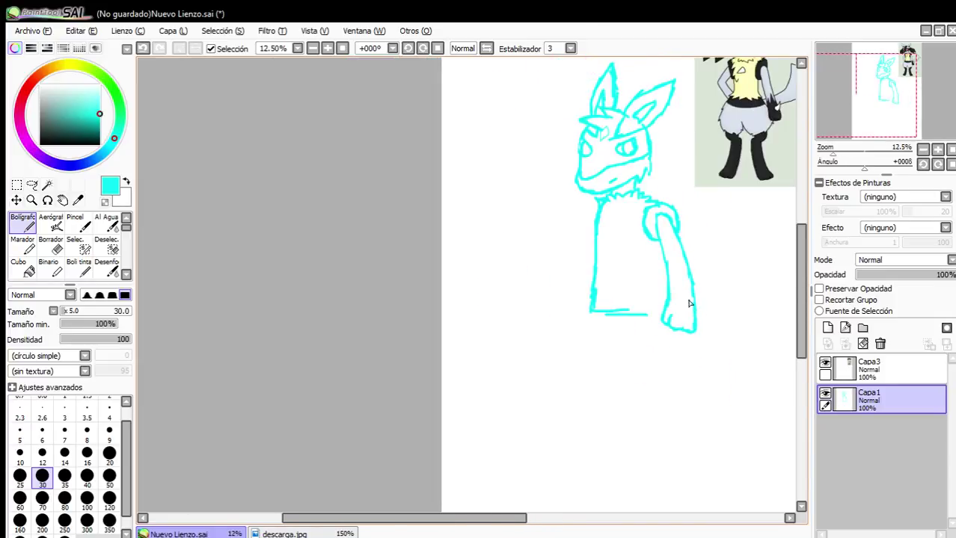
Draw the zigzag fur marking across the forearm with the size 30 pen, following the reference picture.
{"action": "scroll", "coordinate": [770, 138], "scroll_direction": "up", "scroll_amount": 4}
{"action": "scroll", "coordinate": [671, 288], "scroll_direction": "up", "scroll_amount": 2}
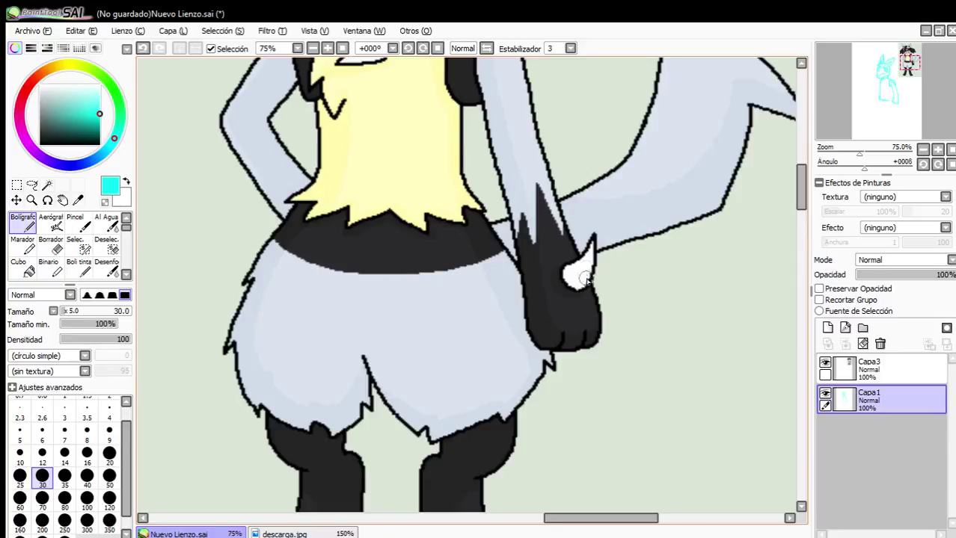
{"action": "scroll", "coordinate": [587, 279], "scroll_direction": "down", "scroll_amount": 5}
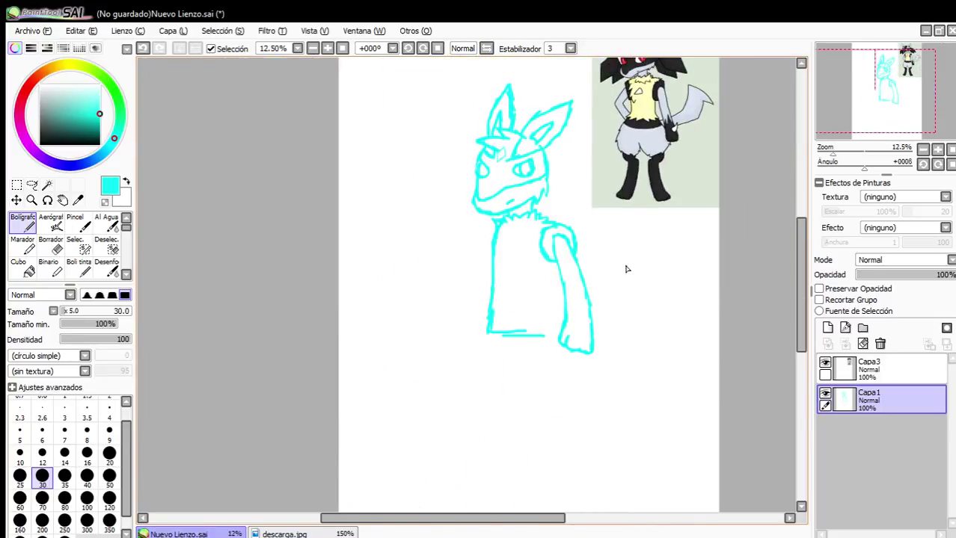
{"action": "scroll", "coordinate": [627, 269], "scroll_direction": "up", "scroll_amount": 5}
{"action": "left_click_drag", "start_coordinate": [506, 401], "coordinate": [515, 338]}
{"action": "mouse_move", "coordinate": [523, 297]}
{"action": "left_mouse_down"}
{"action": "mouse_move", "coordinate": [554, 377]}
{"action": "mouse_move", "coordinate": [584, 323]}
{"action": "mouse_move", "coordinate": [589, 241]}
{"action": "mouse_move", "coordinate": [604, 303]}
{"action": "mouse_move", "coordinate": [630, 341]}
{"action": "left_mouse_up"}
{"action": "scroll", "coordinate": [610, 379], "scroll_direction": "down", "scroll_amount": 3}
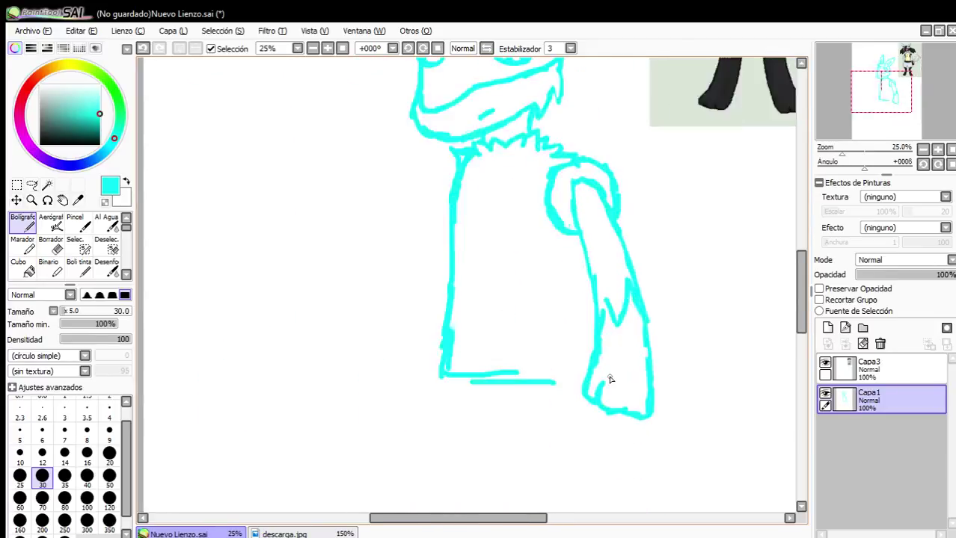
Draw the rounded spike on the back of the hand, with its tip projecting past the arm's outer edge.
{"action": "scroll", "coordinate": [609, 379], "scroll_direction": "up", "scroll_amount": 3}
{"action": "mouse_move", "coordinate": [588, 385]}
{"action": "left_mouse_down"}
{"action": "mouse_move", "coordinate": [563, 358]}
{"action": "mouse_move", "coordinate": [628, 294]}
{"action": "left_mouse_up"}
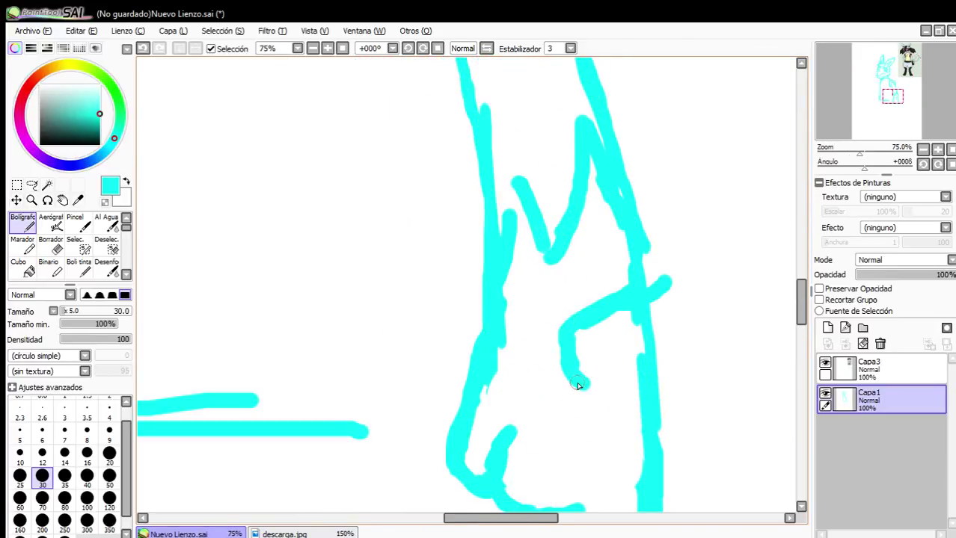
{"action": "mouse_move", "coordinate": [578, 386]}
{"action": "left_mouse_down"}
{"action": "mouse_move", "coordinate": [655, 347]}
{"action": "mouse_move", "coordinate": [656, 336]}
{"action": "left_mouse_up"}
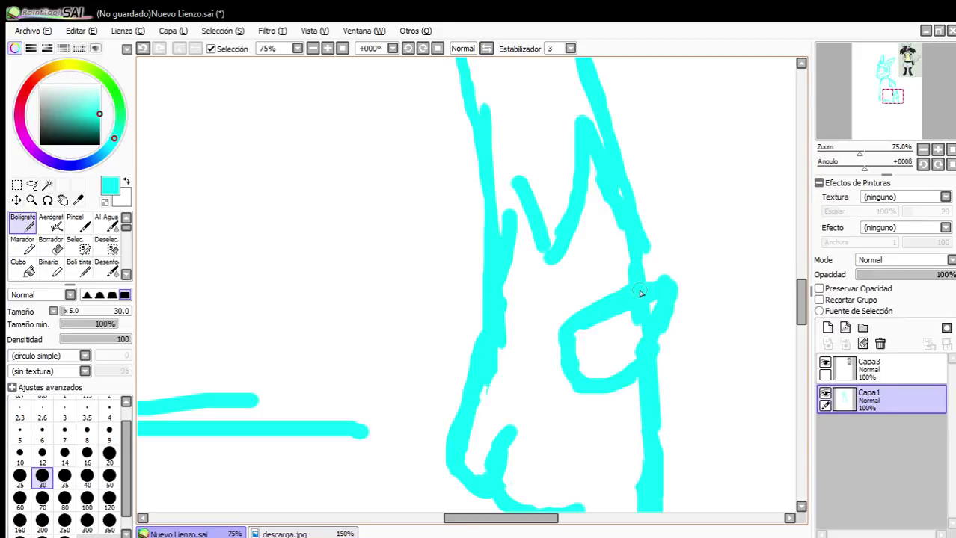
Erase the arm's outline where it crosses the hand spike with the eraser at size 10.
{"action": "left_click", "coordinate": [51, 244]}
{"action": "scroll", "coordinate": [598, 299], "scroll_direction": "up", "scroll_amount": 3}
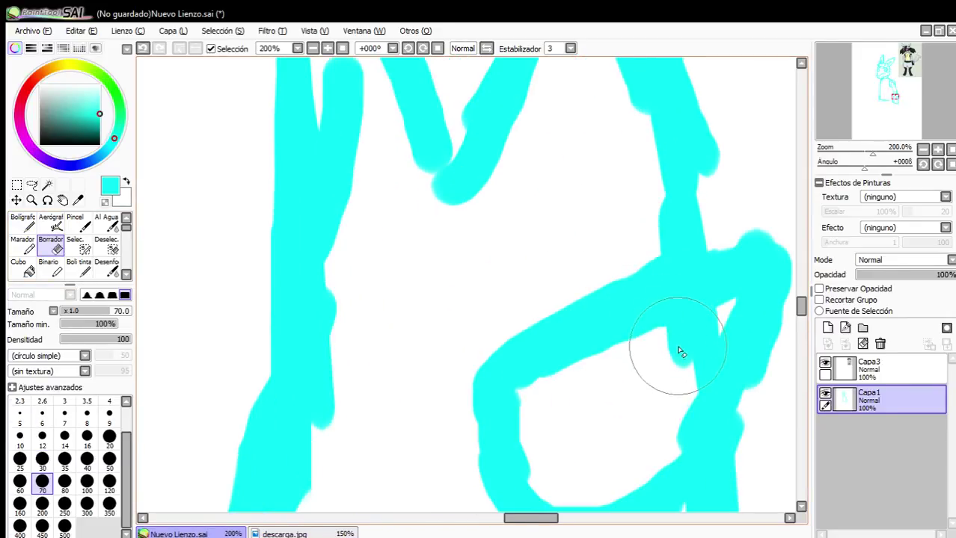
{"action": "left_click", "coordinate": [19, 436]}
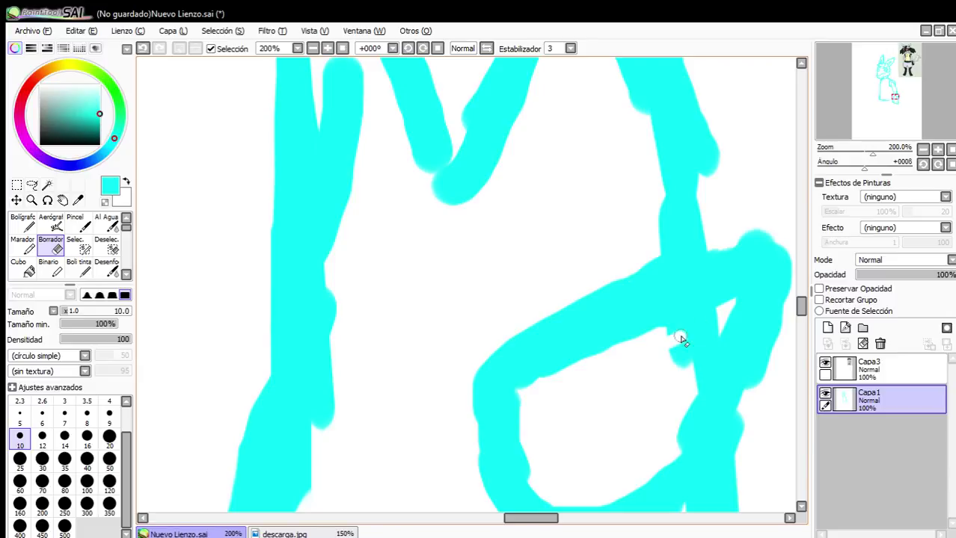
{"action": "mouse_move", "coordinate": [680, 339]}
{"action": "left_mouse_down"}
{"action": "mouse_move", "coordinate": [713, 316]}
{"action": "mouse_move", "coordinate": [679, 391]}
{"action": "mouse_move", "coordinate": [715, 333]}
{"action": "mouse_move", "coordinate": [703, 383]}
{"action": "left_mouse_up"}
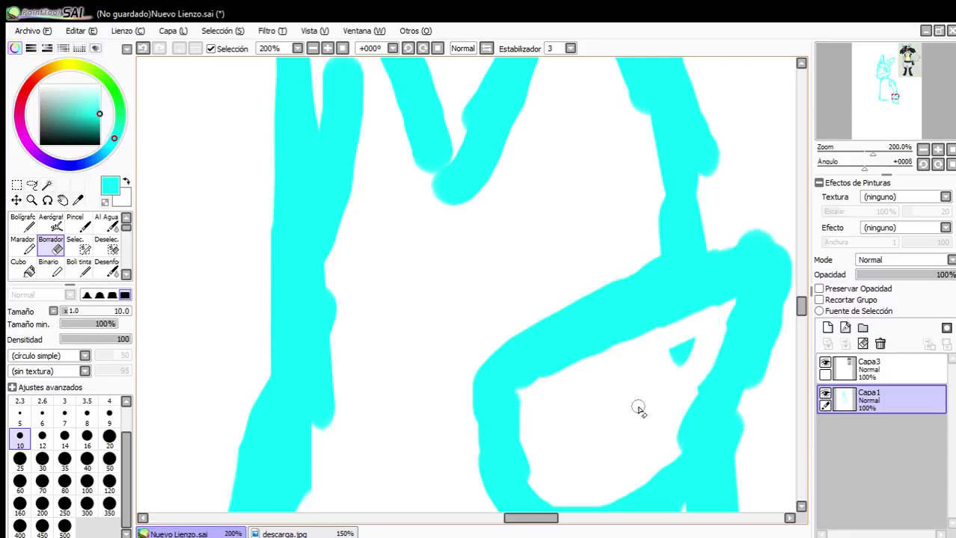
{"action": "scroll", "coordinate": [679, 364], "scroll_direction": "down", "scroll_amount": 10}
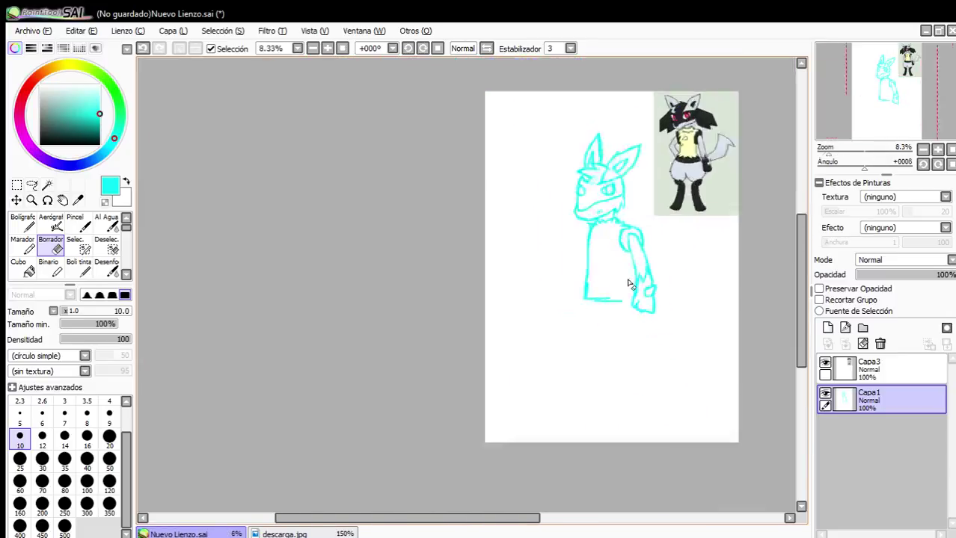
Extend the torso's bottom line to the hand and draw the torso's side beside the arm up to the shoulder joint.
{"action": "scroll", "coordinate": [641, 301], "scroll_direction": "up", "scroll_amount": 2}
{"action": "scroll", "coordinate": [661, 416], "scroll_direction": "up", "scroll_amount": 2}
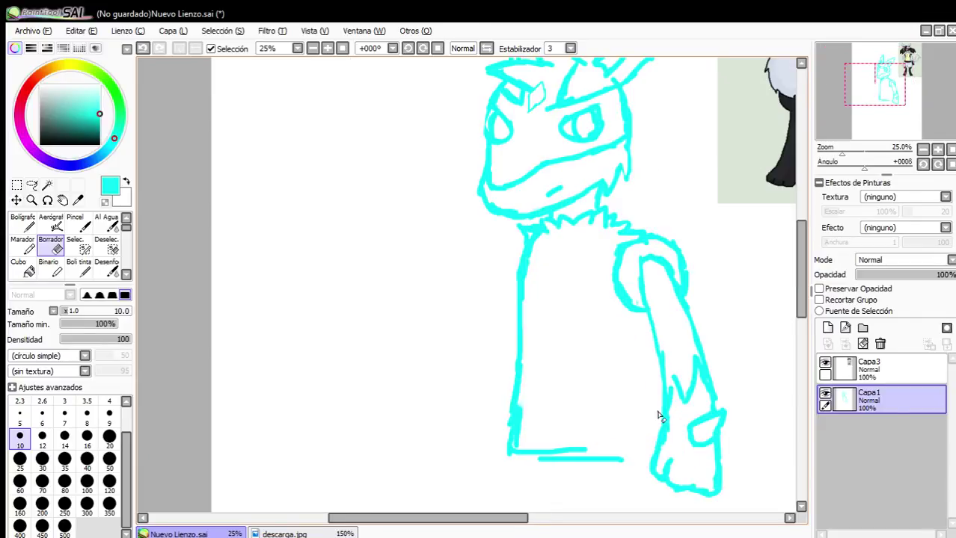
{"action": "left_click", "coordinate": [22, 222]}
{"action": "scroll", "coordinate": [486, 449], "scroll_direction": "up", "scroll_amount": 4}
{"action": "mouse_move", "coordinate": [370, 483]}
{"action": "left_mouse_down"}
{"action": "mouse_move", "coordinate": [491, 449]}
{"action": "mouse_move", "coordinate": [506, 256]}
{"action": "left_mouse_up"}
{"action": "left_click_drag", "start_coordinate": [495, 378], "coordinate": [484, 240]}
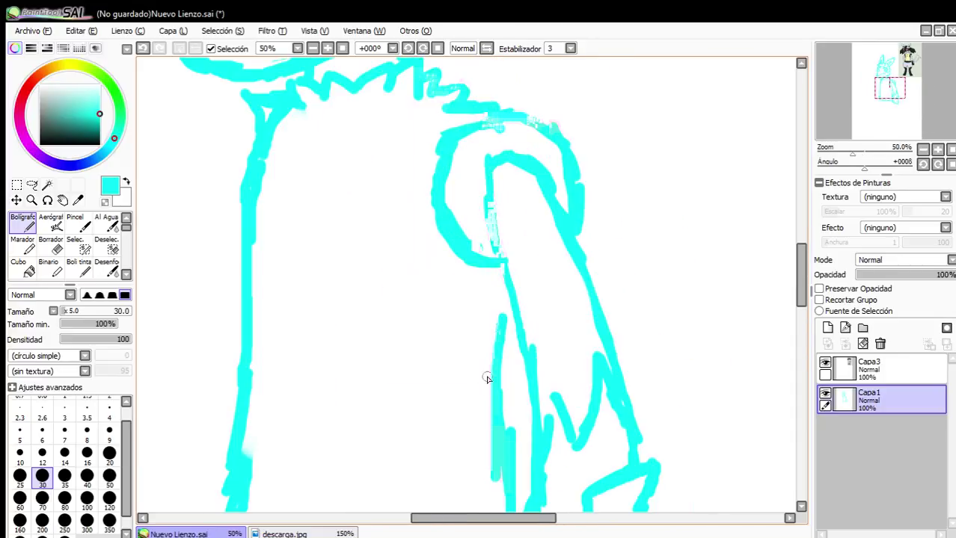
{"action": "left_click_drag", "start_coordinate": [487, 392], "coordinate": [489, 291]}
{"action": "mouse_move", "coordinate": [500, 370]}
{"action": "left_mouse_down"}
{"action": "mouse_move", "coordinate": [490, 278]}
{"action": "mouse_move", "coordinate": [512, 249]}
{"action": "left_mouse_up"}
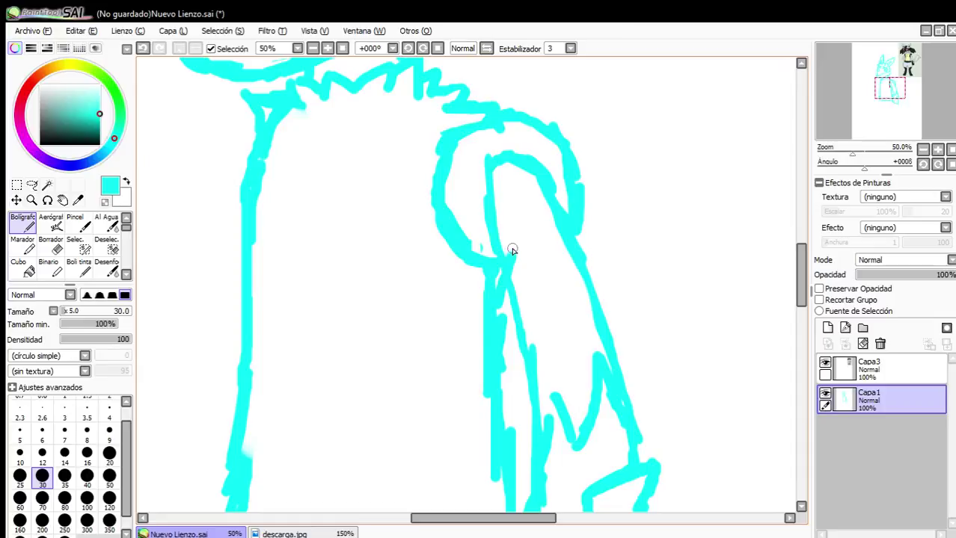
Draw the long drooping head appendage from behind the cheek down to just above the shoulder joint.
{"action": "scroll", "coordinate": [512, 249], "scroll_direction": "down", "scroll_amount": 1}
{"action": "left_click_drag", "start_coordinate": [469, 105], "coordinate": [410, 341]}
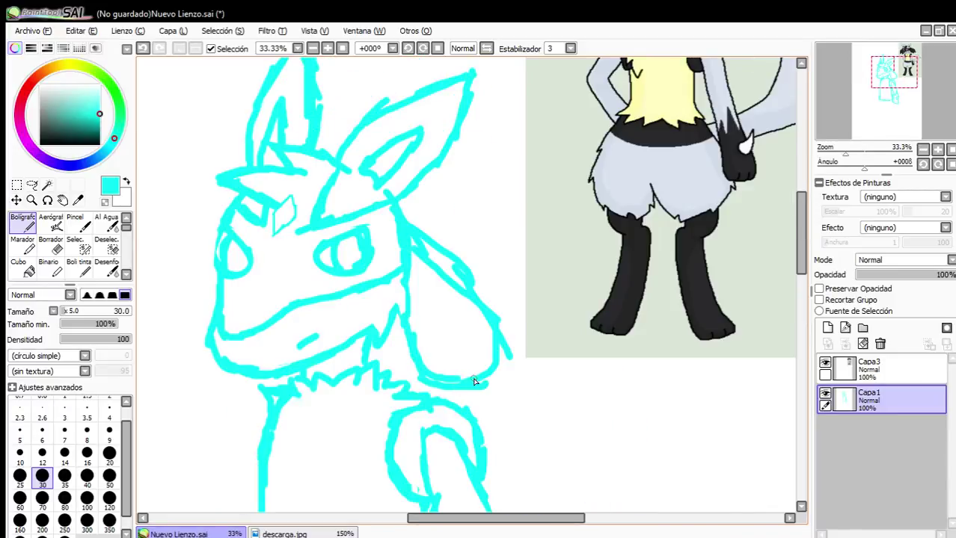
{"action": "scroll", "coordinate": [486, 374], "scroll_direction": "down", "scroll_amount": 4}
{"action": "scroll", "coordinate": [486, 348], "scroll_direction": "up", "scroll_amount": 3}
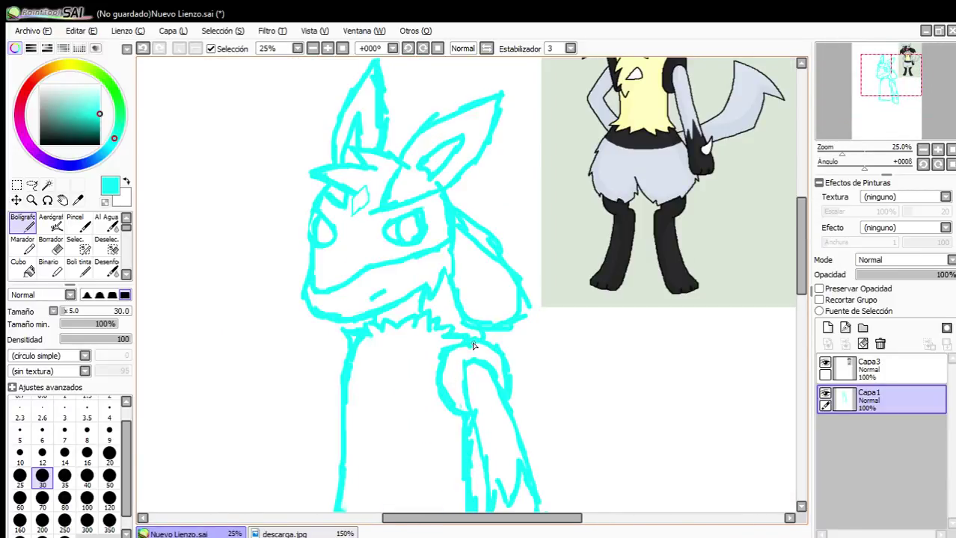
Draw the small curved appendage along the jaw and a second rounded one hanging below the chin.
{"action": "scroll", "coordinate": [434, 341], "scroll_direction": "up", "scroll_amount": 2}
{"action": "left_click_drag", "start_coordinate": [339, 310], "coordinate": [330, 414]}
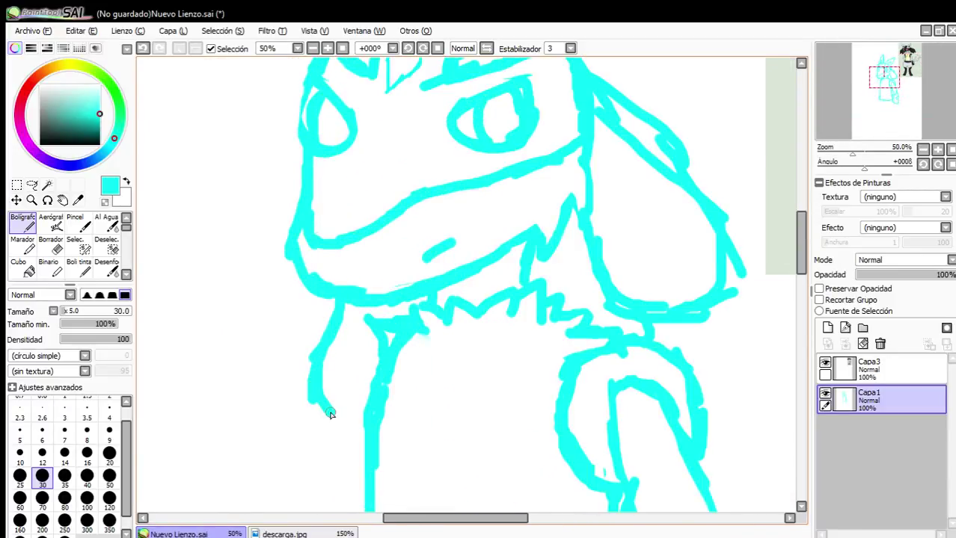
{"action": "scroll", "coordinate": [370, 396], "scroll_direction": "down", "scroll_amount": 2}
{"action": "scroll", "coordinate": [347, 278], "scroll_direction": "up", "scroll_amount": 1}
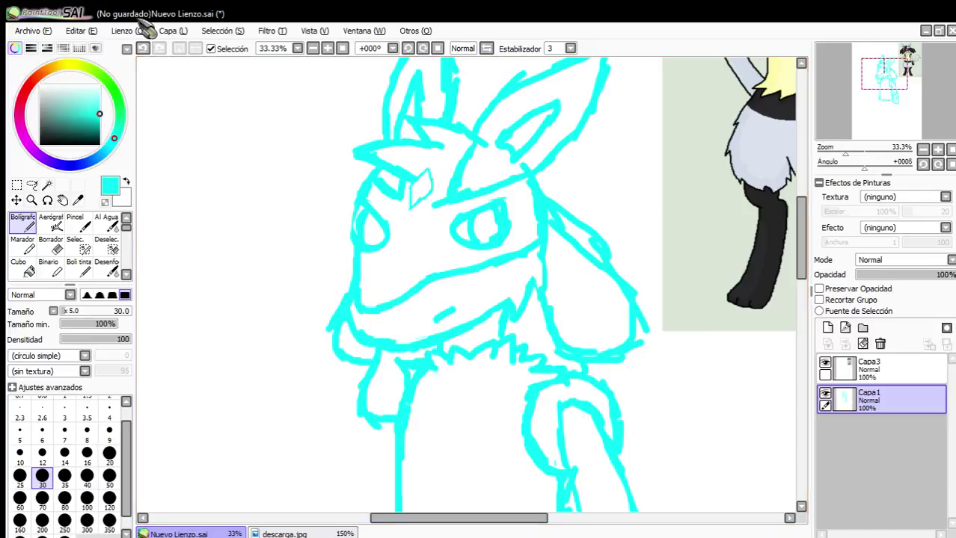
Draw jagged chest fur spikes along the torso's side opposite the arm with the size 30 pen.
{"action": "scroll", "coordinate": [479, 246], "scroll_direction": "down", "scroll_amount": 3}
{"action": "scroll", "coordinate": [632, 191], "scroll_direction": "up", "scroll_amount": 3}
{"action": "scroll", "coordinate": [599, 216], "scroll_direction": "down", "scroll_amount": 1}
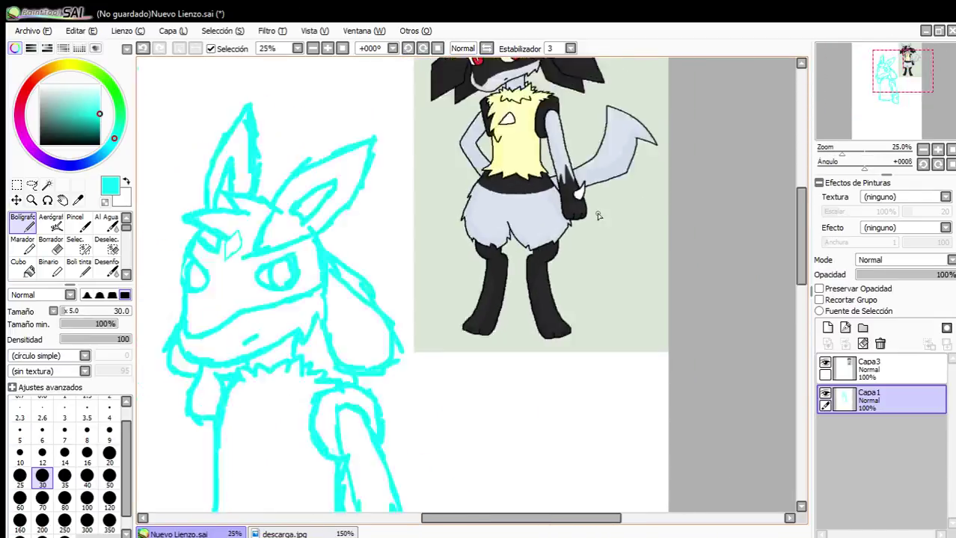
{"action": "scroll", "coordinate": [483, 368], "scroll_direction": "down", "scroll_amount": 1}
{"action": "scroll", "coordinate": [452, 348], "scroll_direction": "down", "scroll_amount": 1}
{"action": "scroll", "coordinate": [421, 268], "scroll_direction": "up", "scroll_amount": 2}
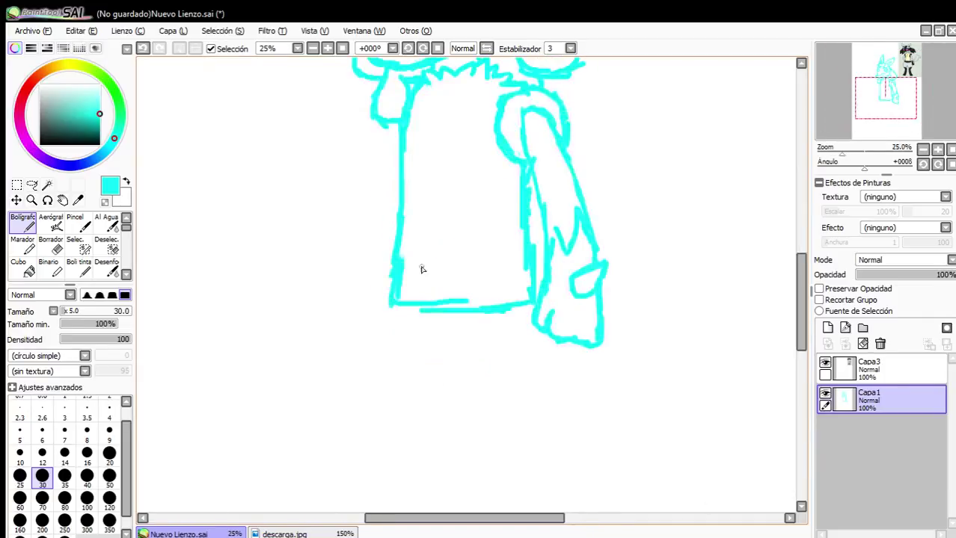
{"action": "left_click", "coordinate": [50, 245]}
{"action": "scroll", "coordinate": [415, 132], "scroll_direction": "up", "scroll_amount": 2}
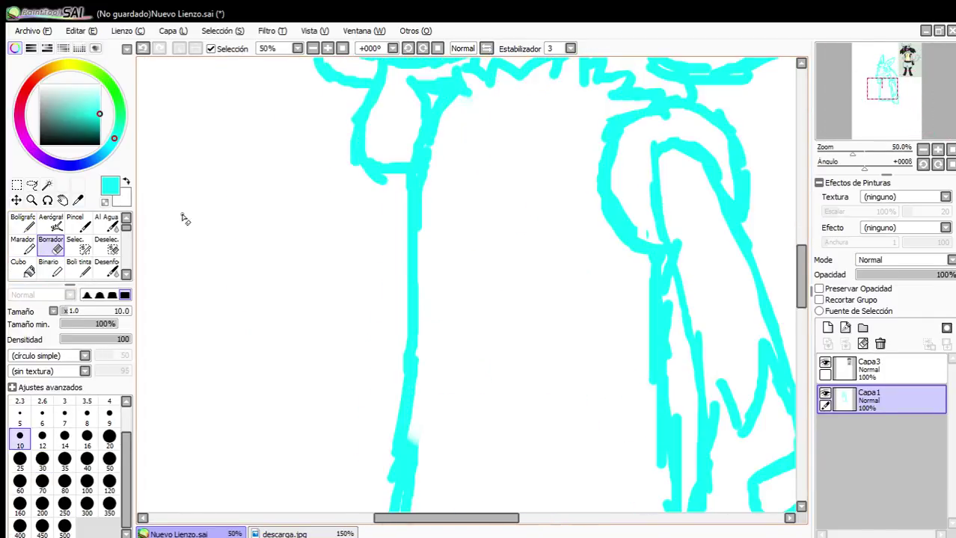
{"action": "left_click", "coordinate": [22, 223]}
{"action": "scroll", "coordinate": [428, 155], "scroll_direction": "up", "scroll_amount": 1}
{"action": "mouse_move", "coordinate": [428, 155]}
{"action": "left_mouse_down"}
{"action": "mouse_move", "coordinate": [333, 230]}
{"action": "mouse_move", "coordinate": [336, 249]}
{"action": "mouse_move", "coordinate": [404, 215]}
{"action": "mouse_move", "coordinate": [367, 291]}
{"action": "mouse_move", "coordinate": [375, 350]}
{"action": "left_mouse_up"}
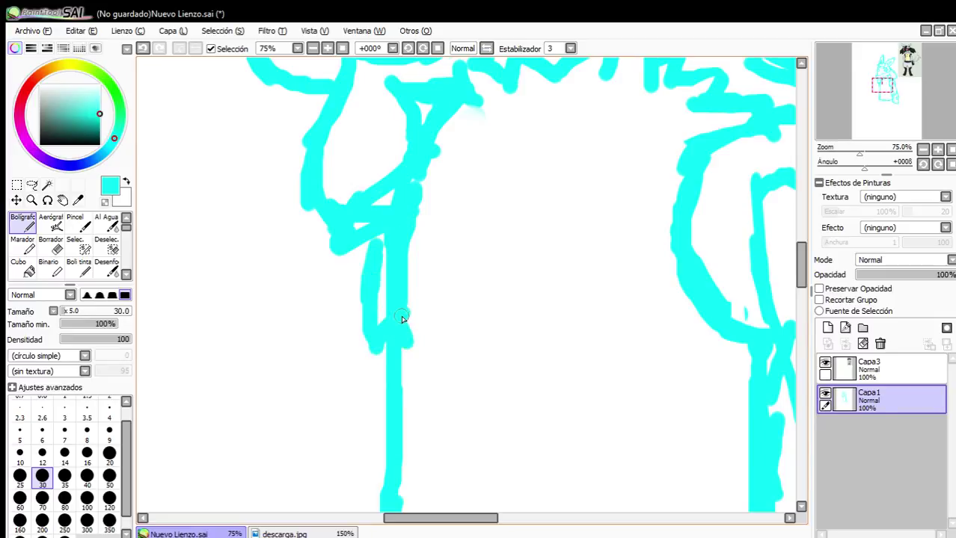
{"action": "mouse_move", "coordinate": [402, 319]}
{"action": "left_mouse_down"}
{"action": "mouse_move", "coordinate": [419, 405]}
{"action": "mouse_move", "coordinate": [447, 408]}
{"action": "left_mouse_up"}
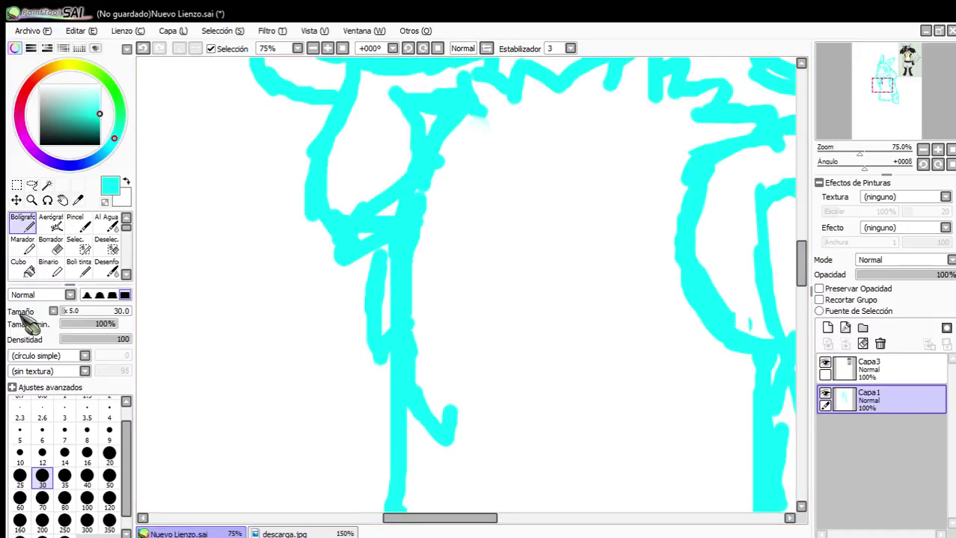
Erase the torso line and excess strokes inside the uppermost chest fur spike with the eraser at size 16.
{"action": "left_click", "coordinate": [51, 245]}
{"action": "scroll", "coordinate": [470, 207], "scroll_direction": "up", "scroll_amount": 1}
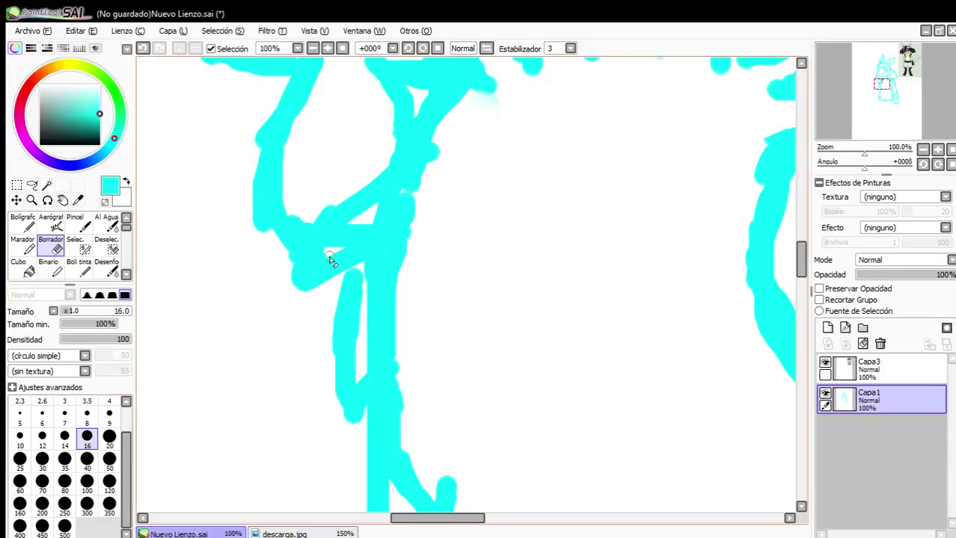
{"action": "scroll", "coordinate": [330, 259], "scroll_direction": "up", "scroll_amount": 1}
{"action": "mouse_move", "coordinate": [296, 284]}
{"action": "left_mouse_down"}
{"action": "mouse_move", "coordinate": [400, 204]}
{"action": "mouse_move", "coordinate": [289, 281]}
{"action": "mouse_move", "coordinate": [406, 164]}
{"action": "mouse_move", "coordinate": [333, 246]}
{"action": "mouse_move", "coordinate": [349, 256]}
{"action": "mouse_move", "coordinate": [340, 248]}
{"action": "mouse_move", "coordinate": [429, 193]}
{"action": "mouse_move", "coordinate": [455, 192]}
{"action": "left_mouse_up"}
{"action": "mouse_move", "coordinate": [388, 196]}
{"action": "left_mouse_down"}
{"action": "mouse_move", "coordinate": [449, 158]}
{"action": "mouse_move", "coordinate": [436, 163]}
{"action": "mouse_move", "coordinate": [442, 130]}
{"action": "left_mouse_up"}
{"action": "left_click_drag", "start_coordinate": [396, 234], "coordinate": [371, 239]}
{"action": "scroll", "coordinate": [450, 205], "scroll_direction": "down", "scroll_amount": 2}
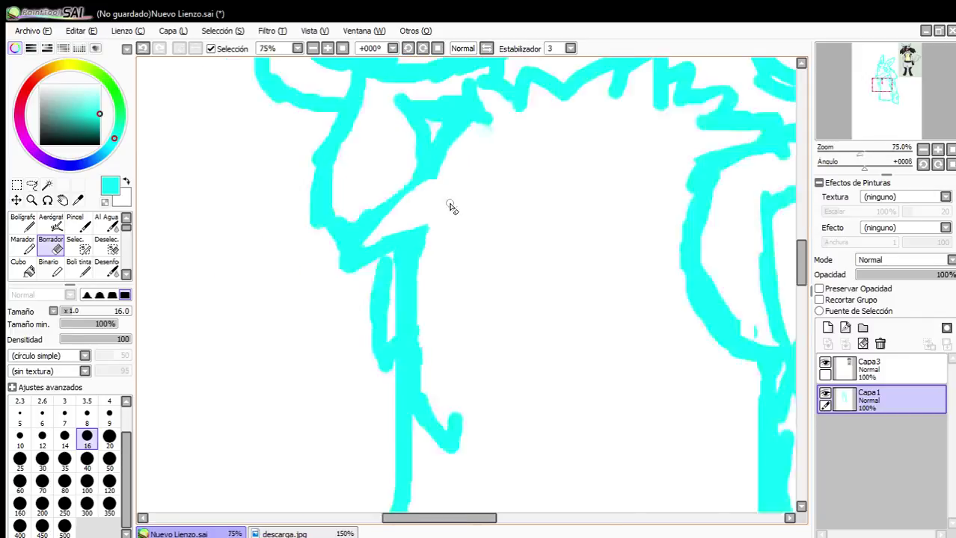
Erase the torso line beside the second chest fur spike and reconnect that spike to the upper one with the pen.
{"action": "scroll", "coordinate": [430, 276], "scroll_direction": "up", "scroll_amount": 1}
{"action": "mouse_move", "coordinate": [391, 291]}
{"action": "left_mouse_down"}
{"action": "mouse_move", "coordinate": [416, 199]}
{"action": "mouse_move", "coordinate": [398, 227]}
{"action": "mouse_move", "coordinate": [438, 179]}
{"action": "mouse_move", "coordinate": [399, 245]}
{"action": "mouse_move", "coordinate": [394, 282]}
{"action": "mouse_move", "coordinate": [427, 289]}
{"action": "mouse_move", "coordinate": [405, 289]}
{"action": "left_mouse_up"}
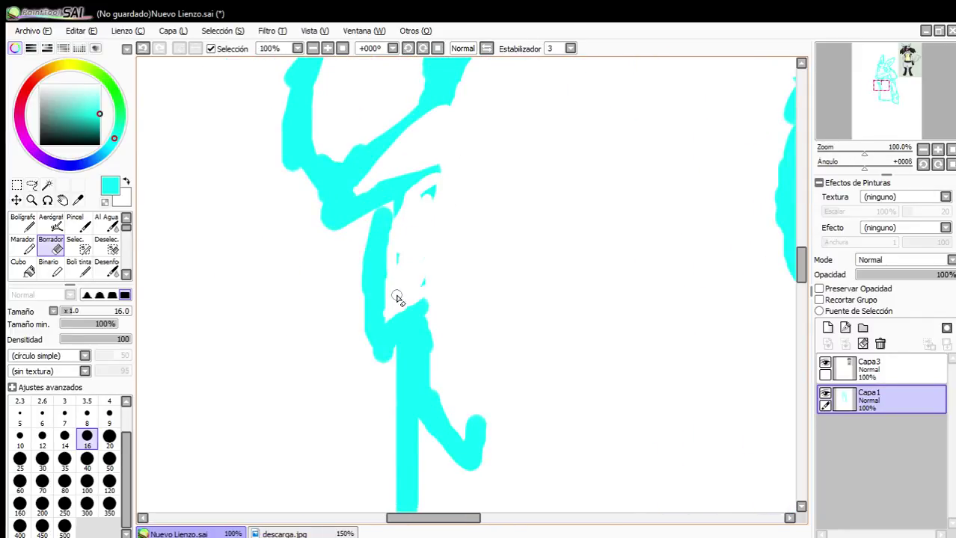
{"action": "left_click_drag", "start_coordinate": [399, 213], "coordinate": [437, 181]}
{"action": "left_click", "coordinate": [22, 224]}
{"action": "left_click_drag", "start_coordinate": [386, 247], "coordinate": [383, 216]}
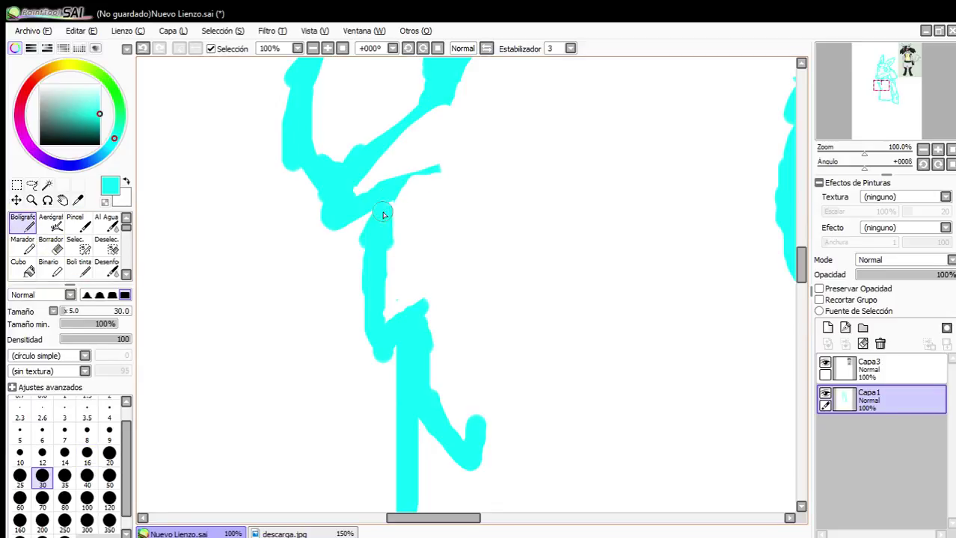
Thin the inner edges of the lower chest fur spikes with the eraser at size 16.
{"action": "left_click", "coordinate": [51, 245]}
{"action": "scroll", "coordinate": [401, 276], "scroll_direction": "up", "scroll_amount": 2}
{"action": "mouse_move", "coordinate": [400, 275]}
{"action": "left_mouse_down"}
{"action": "mouse_move", "coordinate": [400, 372]}
{"action": "mouse_move", "coordinate": [402, 279]}
{"action": "mouse_move", "coordinate": [416, 416]}
{"action": "mouse_move", "coordinate": [423, 387]}
{"action": "mouse_move", "coordinate": [443, 466]}
{"action": "mouse_move", "coordinate": [437, 400]}
{"action": "mouse_move", "coordinate": [474, 482]}
{"action": "mouse_move", "coordinate": [503, 398]}
{"action": "left_mouse_up"}
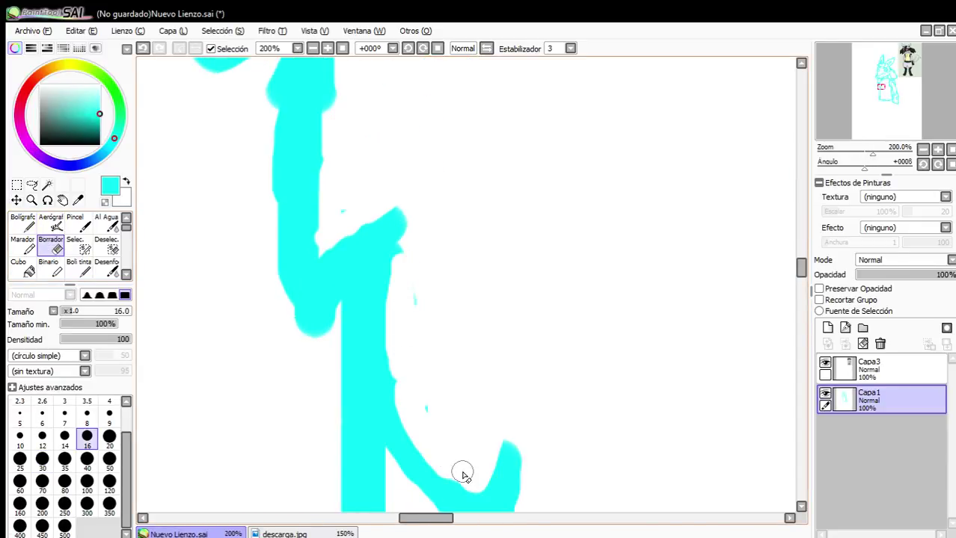
{"action": "left_click_drag", "start_coordinate": [462, 476], "coordinate": [467, 492]}
{"action": "mouse_move", "coordinate": [400, 323]}
{"action": "left_mouse_down"}
{"action": "mouse_move", "coordinate": [396, 386]}
{"action": "mouse_move", "coordinate": [412, 416]}
{"action": "left_mouse_up"}
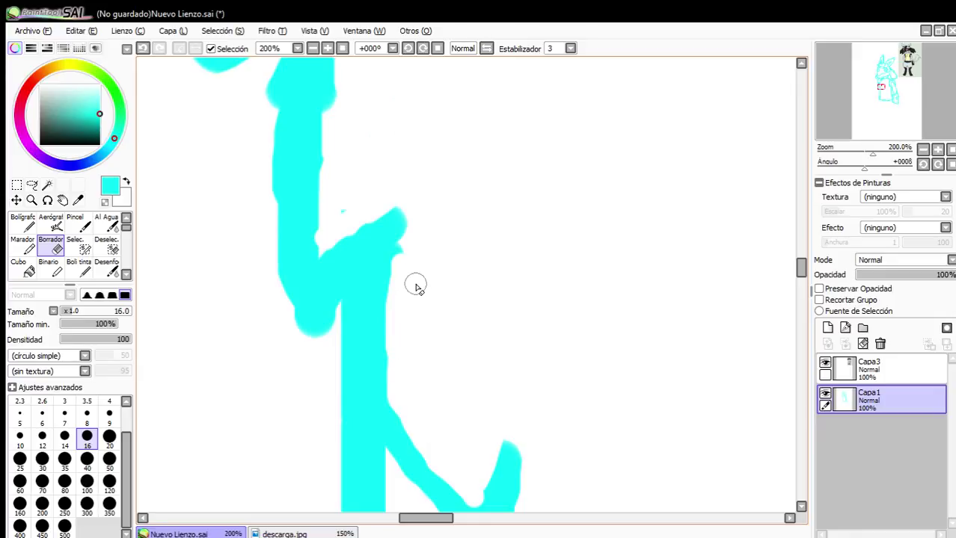
{"action": "mouse_move", "coordinate": [401, 288]}
{"action": "left_mouse_down"}
{"action": "mouse_move", "coordinate": [397, 265]}
{"action": "mouse_move", "coordinate": [414, 189]}
{"action": "left_mouse_up"}
{"action": "scroll", "coordinate": [421, 229], "scroll_direction": "down", "scroll_amount": 8}
{"action": "scroll", "coordinate": [425, 224], "scroll_direction": "up", "scroll_amount": 4}
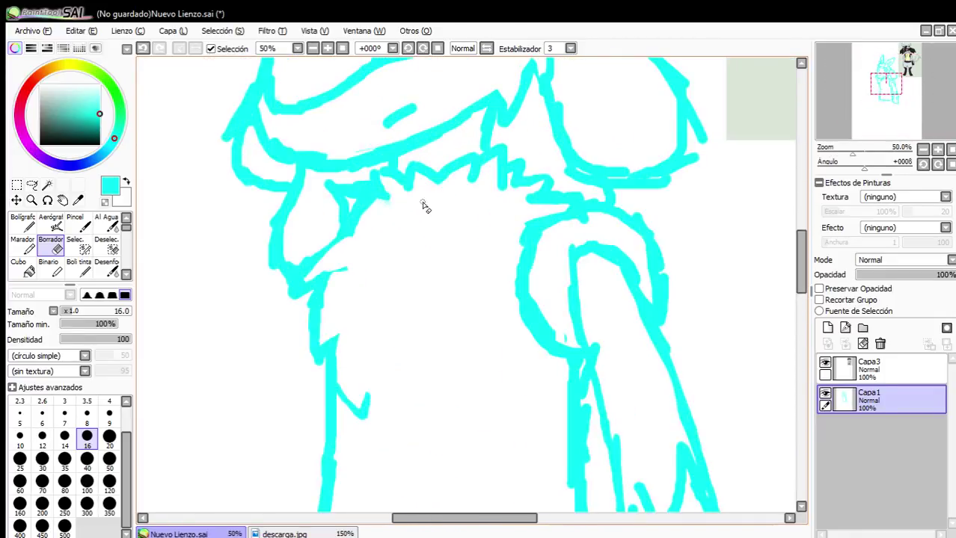
Open up the gap inside the uppermost chest fur spike by trimming its strokes with the size 16 eraser.
{"action": "scroll", "coordinate": [423, 206], "scroll_direction": "up", "scroll_amount": 4}
{"action": "left_click_drag", "start_coordinate": [305, 302], "coordinate": [417, 323]}
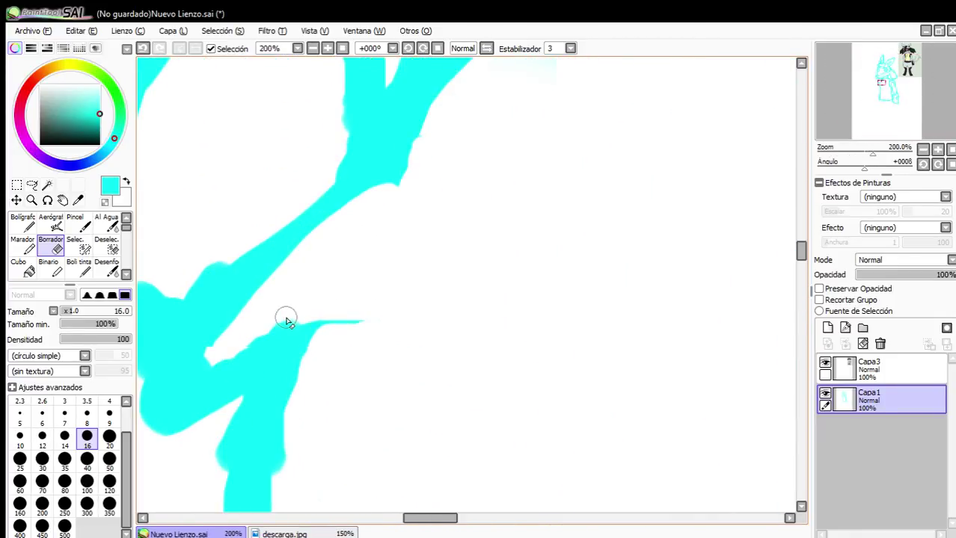
{"action": "mouse_move", "coordinate": [286, 320]}
{"action": "left_mouse_down"}
{"action": "mouse_move", "coordinate": [202, 381]}
{"action": "mouse_move", "coordinate": [199, 358]}
{"action": "mouse_move", "coordinate": [275, 310]}
{"action": "left_mouse_up"}
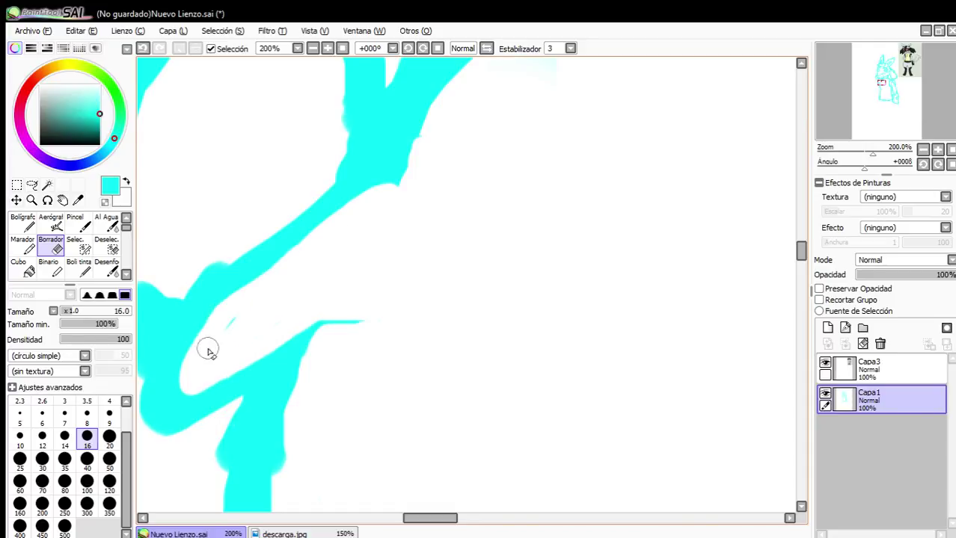
{"action": "mouse_move", "coordinate": [208, 352]}
{"action": "left_mouse_down"}
{"action": "mouse_move", "coordinate": [316, 226]}
{"action": "mouse_move", "coordinate": [267, 282]}
{"action": "mouse_move", "coordinate": [333, 248]}
{"action": "left_mouse_up"}
{"action": "scroll", "coordinate": [397, 234], "scroll_direction": "down", "scroll_amount": 5}
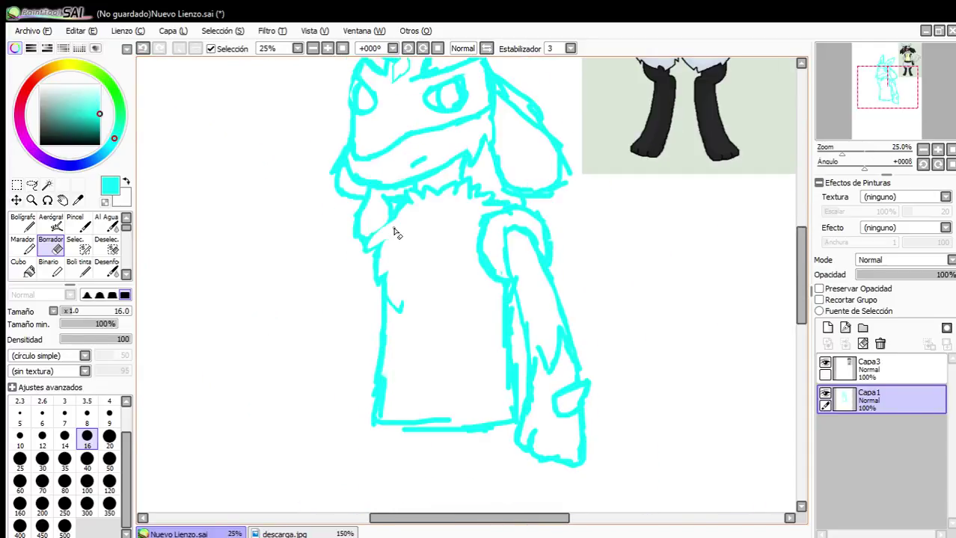
Redraw the diagonal stroke from the uppermost chest fur spike to the collar with the size 30 pen.
{"action": "scroll", "coordinate": [397, 234], "scroll_direction": "up", "scroll_amount": 4}
{"action": "left_click", "coordinate": [22, 223]}
{"action": "scroll", "coordinate": [357, 271], "scroll_direction": "up", "scroll_amount": 2}
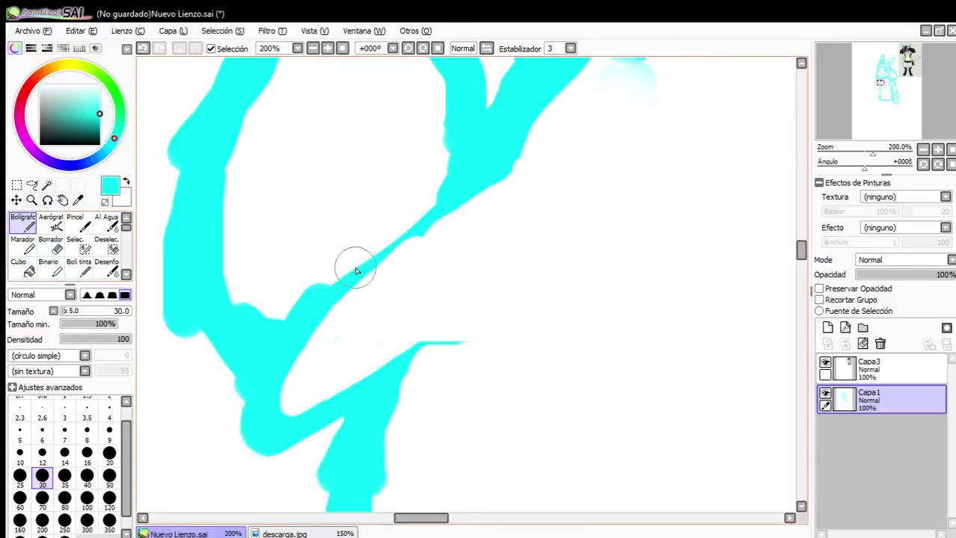
{"action": "mouse_move", "coordinate": [307, 337]}
{"action": "left_mouse_down"}
{"action": "mouse_move", "coordinate": [486, 167]}
{"action": "mouse_move", "coordinate": [533, 148]}
{"action": "left_mouse_up"}
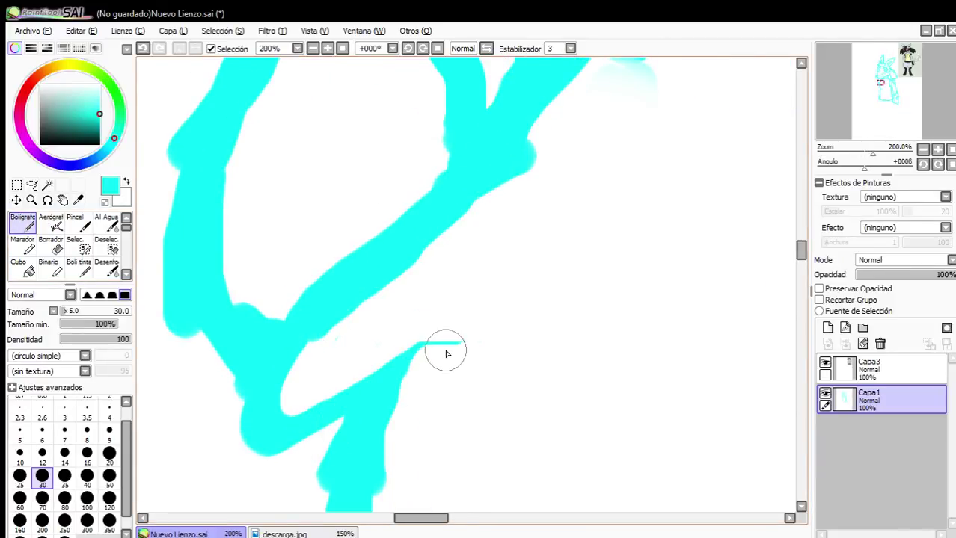
{"action": "scroll", "coordinate": [441, 356], "scroll_direction": "down", "scroll_amount": 3}
{"action": "scroll", "coordinate": [464, 346], "scroll_direction": "down", "scroll_amount": 3}
{"action": "scroll", "coordinate": [495, 314], "scroll_direction": "up", "scroll_amount": 1}
{"action": "scroll", "coordinate": [494, 299], "scroll_direction": "down", "scroll_amount": 1}
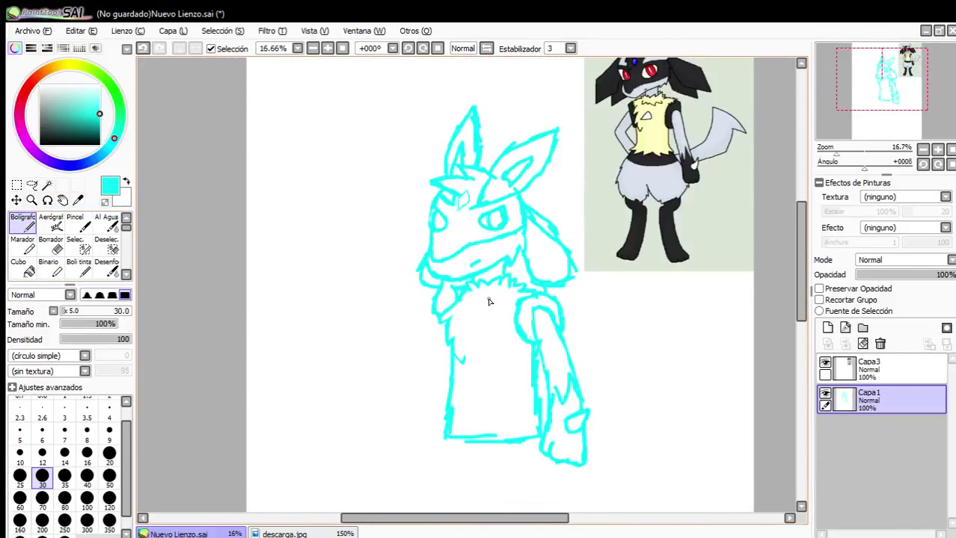
Draw the rounded chest spike on the upper torso below the collar fur with the size 30 pen.
{"action": "scroll", "coordinate": [489, 302], "scroll_direction": "up", "scroll_amount": 4}
{"action": "mouse_move", "coordinate": [497, 278]}
{"action": "left_mouse_down"}
{"action": "mouse_move", "coordinate": [528, 294]}
{"action": "mouse_move", "coordinate": [516, 405]}
{"action": "mouse_move", "coordinate": [430, 316]}
{"action": "mouse_move", "coordinate": [380, 365]}
{"action": "left_mouse_up"}
{"action": "mouse_move", "coordinate": [419, 330]}
{"action": "left_mouse_down"}
{"action": "mouse_move", "coordinate": [364, 398]}
{"action": "mouse_move", "coordinate": [437, 413]}
{"action": "mouse_move", "coordinate": [497, 408]}
{"action": "mouse_move", "coordinate": [522, 418]}
{"action": "left_mouse_up"}
{"action": "scroll", "coordinate": [467, 404], "scroll_direction": "down", "scroll_amount": 4}
{"action": "scroll", "coordinate": [467, 404], "scroll_direction": "down", "scroll_amount": 1}
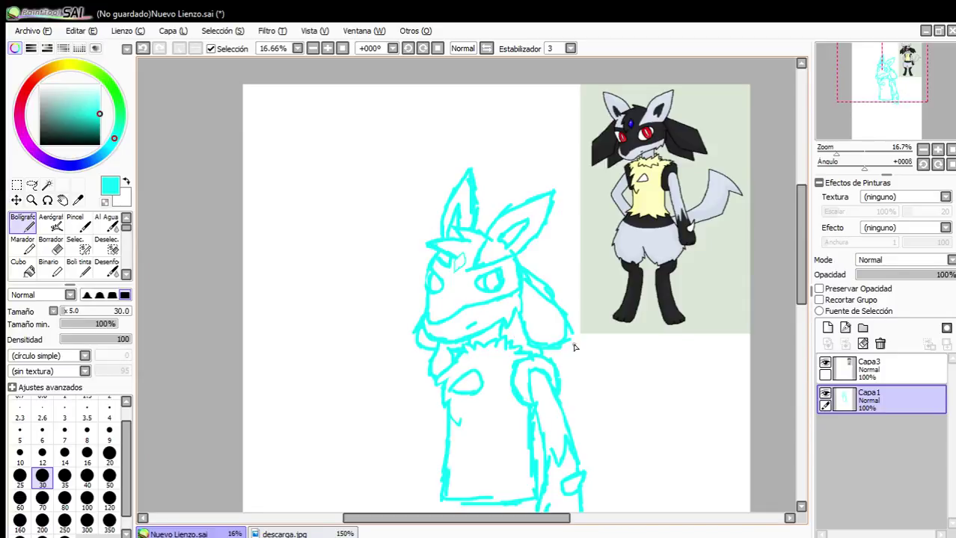
Draw a row of jagged fur tufts along the torso's lower edge, with the outermost one flaring away from the arm.
{"action": "scroll", "coordinate": [509, 347], "scroll_direction": "down", "scroll_amount": 1}
{"action": "scroll", "coordinate": [527, 432], "scroll_direction": "up", "scroll_amount": 1}
{"action": "scroll", "coordinate": [531, 352], "scroll_direction": "down", "scroll_amount": 1}
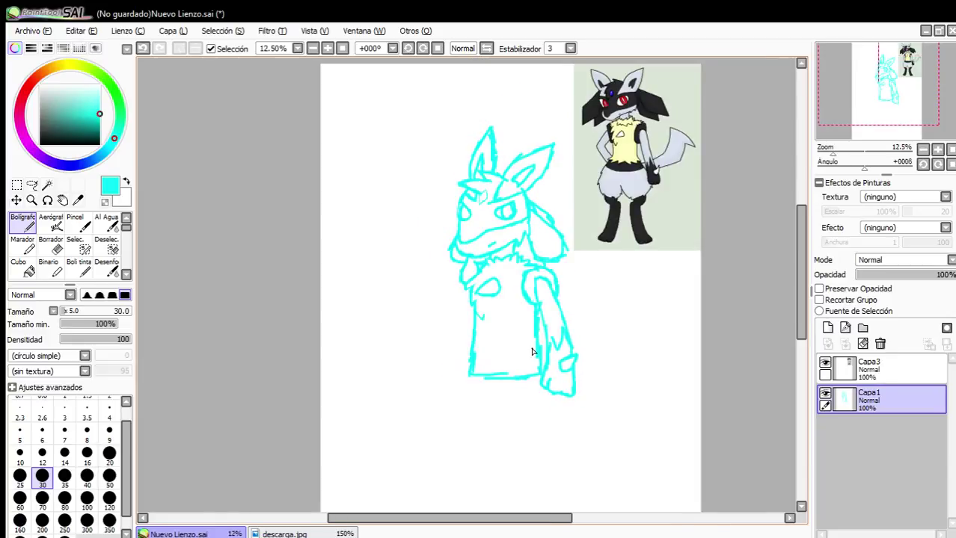
{"action": "scroll", "coordinate": [535, 348], "scroll_direction": "up", "scroll_amount": 1}
{"action": "scroll", "coordinate": [446, 431], "scroll_direction": "up", "scroll_amount": 2}
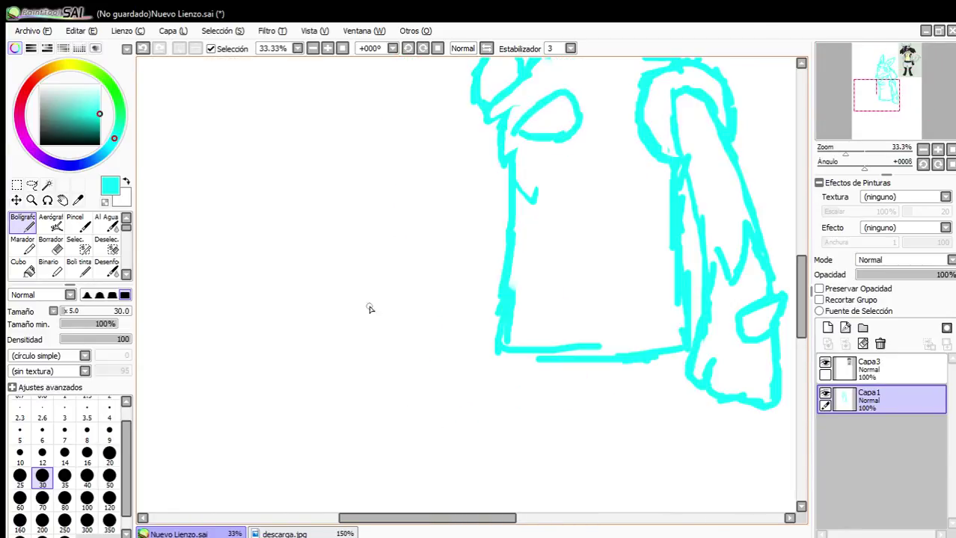
{"action": "scroll", "coordinate": [584, 434], "scroll_direction": "up", "scroll_amount": 1}
{"action": "scroll", "coordinate": [584, 434], "scroll_direction": "up", "scroll_amount": 2}
{"action": "mouse_move", "coordinate": [344, 84]}
{"action": "left_mouse_down"}
{"action": "mouse_move", "coordinate": [236, 252]}
{"action": "mouse_move", "coordinate": [206, 254]}
{"action": "mouse_move", "coordinate": [380, 205]}
{"action": "left_mouse_up"}
{"action": "mouse_move", "coordinate": [389, 166]}
{"action": "left_mouse_down"}
{"action": "mouse_move", "coordinate": [362, 239]}
{"action": "mouse_move", "coordinate": [368, 292]}
{"action": "mouse_move", "coordinate": [478, 236]}
{"action": "mouse_move", "coordinate": [561, 333]}
{"action": "mouse_move", "coordinate": [604, 231]}
{"action": "left_mouse_up"}
{"action": "mouse_move", "coordinate": [605, 231]}
{"action": "left_mouse_down"}
{"action": "mouse_move", "coordinate": [580, 255]}
{"action": "mouse_move", "coordinate": [478, 295]}
{"action": "mouse_move", "coordinate": [528, 305]}
{"action": "mouse_move", "coordinate": [521, 284]}
{"action": "left_mouse_up"}
{"action": "left_click_drag", "start_coordinate": [567, 286], "coordinate": [594, 314]}
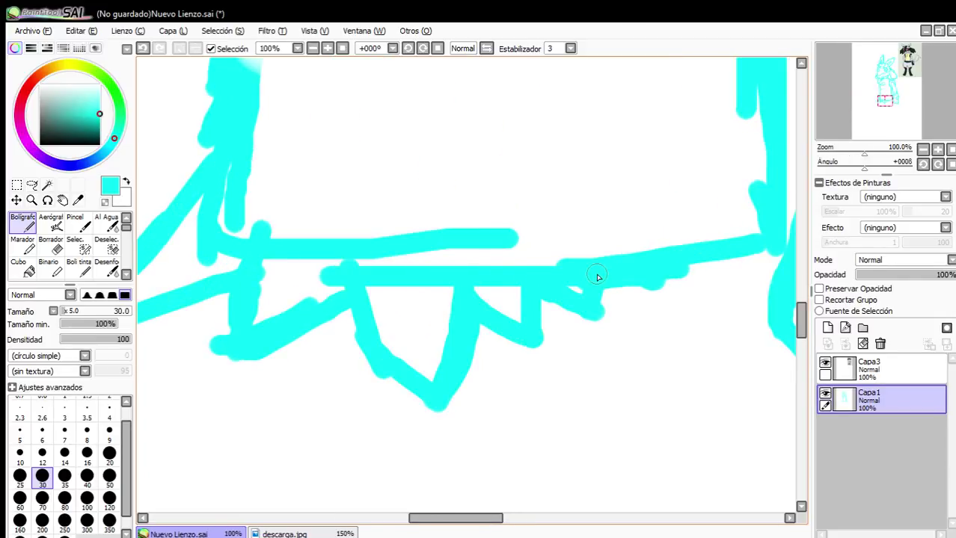
{"action": "mouse_move", "coordinate": [596, 278]}
{"action": "left_mouse_down"}
{"action": "mouse_move", "coordinate": [654, 308]}
{"action": "mouse_move", "coordinate": [644, 311]}
{"action": "mouse_move", "coordinate": [766, 347]}
{"action": "mouse_move", "coordinate": [741, 259]}
{"action": "mouse_move", "coordinate": [763, 335]}
{"action": "mouse_move", "coordinate": [693, 257]}
{"action": "left_mouse_up"}
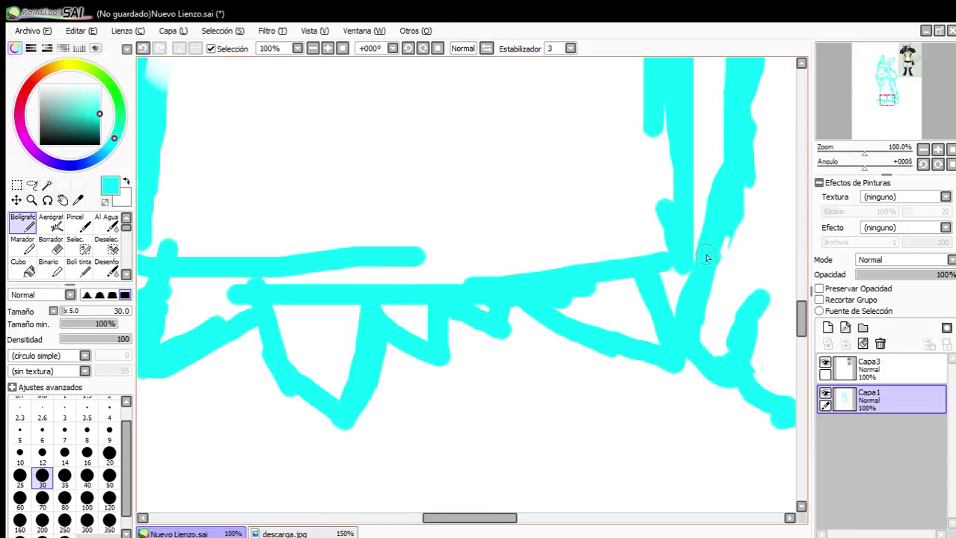
Erase the old torso lines inside the flared fur tuft and the beginning of the straight base line with the size 16 eraser.
{"action": "scroll", "coordinate": [502, 254], "scroll_direction": "down", "scroll_amount": 2}
{"action": "scroll", "coordinate": [273, 284], "scroll_direction": "up", "scroll_amount": 1}
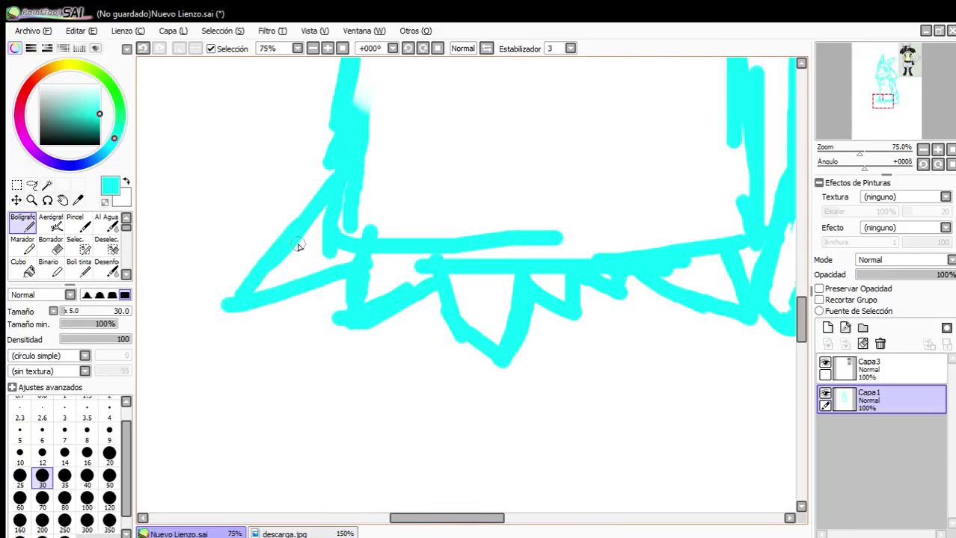
{"action": "left_click", "coordinate": [58, 250]}
{"action": "scroll", "coordinate": [314, 228], "scroll_direction": "up", "scroll_amount": 4}
{"action": "mouse_move", "coordinate": [342, 236]}
{"action": "left_mouse_down"}
{"action": "mouse_move", "coordinate": [470, 371]}
{"action": "mouse_move", "coordinate": [533, 351]}
{"action": "mouse_move", "coordinate": [578, 327]}
{"action": "mouse_move", "coordinate": [596, 268]}
{"action": "mouse_move", "coordinate": [542, 217]}
{"action": "mouse_move", "coordinate": [425, 322]}
{"action": "mouse_move", "coordinate": [422, 310]}
{"action": "mouse_move", "coordinate": [570, 222]}
{"action": "mouse_move", "coordinate": [551, 136]}
{"action": "mouse_move", "coordinate": [428, 263]}
{"action": "mouse_move", "coordinate": [511, 168]}
{"action": "mouse_move", "coordinate": [600, 128]}
{"action": "left_mouse_up"}
{"action": "scroll", "coordinate": [478, 295], "scroll_direction": "down", "scroll_amount": 2}
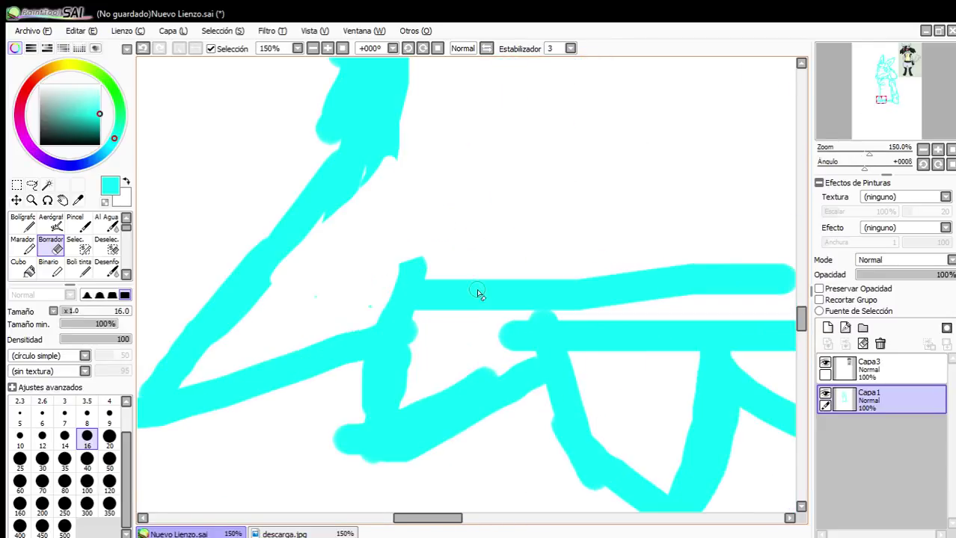
{"action": "mouse_move", "coordinate": [428, 335]}
{"action": "left_mouse_down"}
{"action": "mouse_move", "coordinate": [430, 260]}
{"action": "mouse_move", "coordinate": [431, 377]}
{"action": "mouse_move", "coordinate": [471, 345]}
{"action": "mouse_move", "coordinate": [496, 364]}
{"action": "mouse_move", "coordinate": [523, 322]}
{"action": "mouse_move", "coordinate": [521, 286]}
{"action": "mouse_move", "coordinate": [503, 304]}
{"action": "left_mouse_up"}
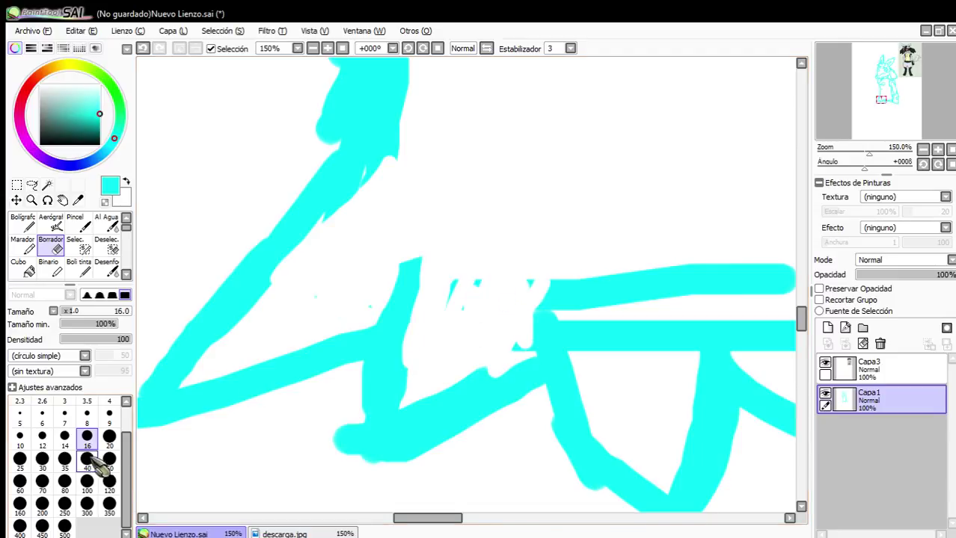
Erase the remaining straight base lines above the middle fur tufts with the size 30 eraser.
{"action": "left_click", "coordinate": [42, 459]}
{"action": "mouse_move", "coordinate": [432, 327]}
{"action": "left_mouse_down"}
{"action": "mouse_move", "coordinate": [451, 349]}
{"action": "mouse_move", "coordinate": [491, 322]}
{"action": "mouse_move", "coordinate": [505, 294]}
{"action": "mouse_move", "coordinate": [524, 335]}
{"action": "mouse_move", "coordinate": [530, 263]}
{"action": "mouse_move", "coordinate": [562, 271]}
{"action": "mouse_move", "coordinate": [530, 287]}
{"action": "mouse_move", "coordinate": [575, 311]}
{"action": "mouse_move", "coordinate": [580, 335]}
{"action": "mouse_move", "coordinate": [624, 375]}
{"action": "mouse_move", "coordinate": [587, 284]}
{"action": "mouse_move", "coordinate": [658, 353]}
{"action": "mouse_move", "coordinate": [685, 273]}
{"action": "mouse_move", "coordinate": [687, 295]}
{"action": "mouse_move", "coordinate": [637, 385]}
{"action": "mouse_move", "coordinate": [635, 322]}
{"action": "mouse_move", "coordinate": [603, 297]}
{"action": "mouse_move", "coordinate": [557, 174]}
{"action": "mouse_move", "coordinate": [585, 234]}
{"action": "mouse_move", "coordinate": [551, 215]}
{"action": "mouse_move", "coordinate": [621, 191]}
{"action": "mouse_move", "coordinate": [635, 149]}
{"action": "mouse_move", "coordinate": [655, 223]}
{"action": "mouse_move", "coordinate": [596, 209]}
{"action": "left_mouse_up"}
{"action": "scroll", "coordinate": [598, 288], "scroll_direction": "down", "scroll_amount": 3}
{"action": "scroll", "coordinate": [649, 299], "scroll_direction": "up", "scroll_amount": 4}
{"action": "scroll", "coordinate": [621, 215], "scroll_direction": "down", "scroll_amount": 3}
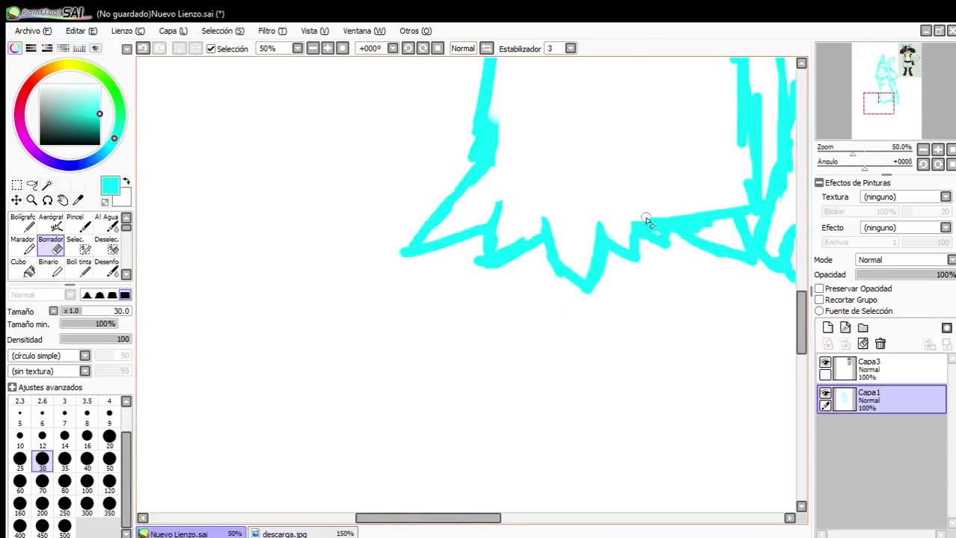
{"action": "scroll", "coordinate": [640, 218], "scroll_direction": "up", "scroll_amount": 3}
{"action": "mouse_move", "coordinate": [598, 243]}
{"action": "left_mouse_down"}
{"action": "mouse_move", "coordinate": [530, 188]}
{"action": "mouse_move", "coordinate": [597, 240]}
{"action": "mouse_move", "coordinate": [603, 181]}
{"action": "mouse_move", "coordinate": [629, 239]}
{"action": "left_mouse_up"}
{"action": "scroll", "coordinate": [632, 233], "scroll_direction": "down", "scroll_amount": 3}
Erase the base line above the fur tuft beside the arm and trim the adjoining end of the torso's side line.
{"action": "scroll", "coordinate": [638, 240], "scroll_direction": "up", "scroll_amount": 3}
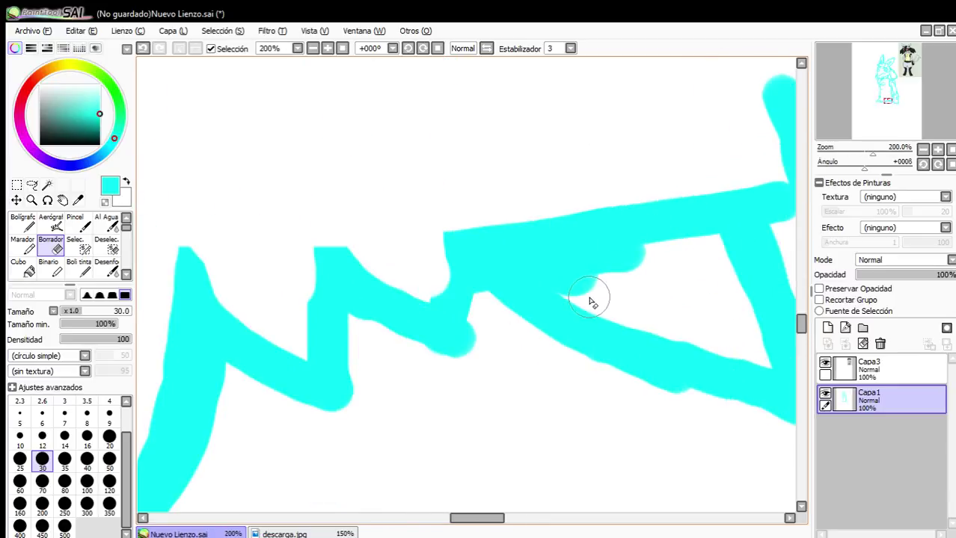
{"action": "mouse_move", "coordinate": [590, 301]}
{"action": "left_mouse_down"}
{"action": "mouse_move", "coordinate": [456, 217]}
{"action": "mouse_move", "coordinate": [564, 193]}
{"action": "mouse_move", "coordinate": [648, 282]}
{"action": "mouse_move", "coordinate": [590, 261]}
{"action": "mouse_move", "coordinate": [647, 291]}
{"action": "mouse_move", "coordinate": [658, 233]}
{"action": "mouse_move", "coordinate": [655, 136]}
{"action": "mouse_move", "coordinate": [685, 169]}
{"action": "mouse_move", "coordinate": [619, 225]}
{"action": "left_mouse_up"}
{"action": "scroll", "coordinate": [683, 203], "scroll_direction": "down", "scroll_amount": 3}
{"action": "scroll", "coordinate": [632, 209], "scroll_direction": "up", "scroll_amount": 3}
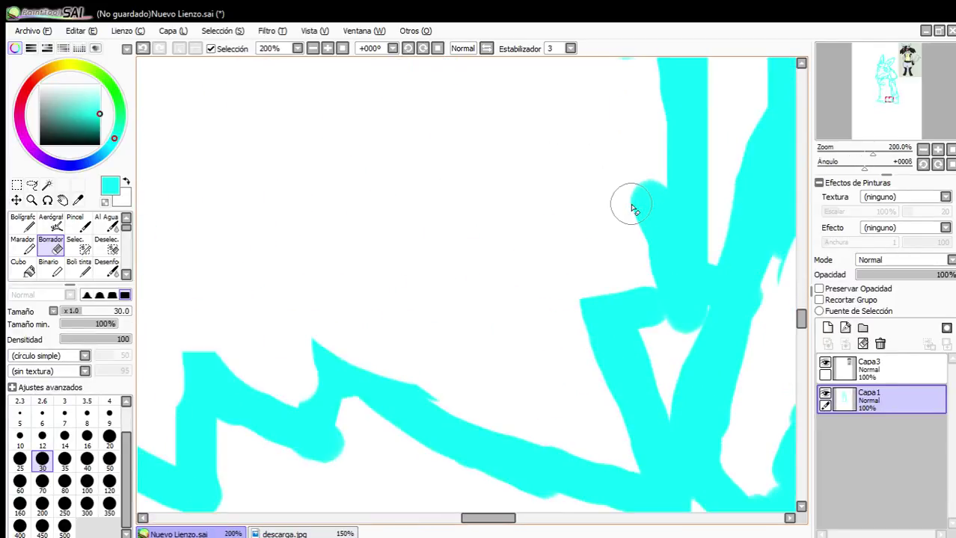
{"action": "scroll", "coordinate": [635, 216], "scroll_direction": "up", "scroll_amount": 1}
{"action": "mouse_move", "coordinate": [635, 273]}
{"action": "left_mouse_down"}
{"action": "mouse_move", "coordinate": [611, 199]}
{"action": "mouse_move", "coordinate": [706, 343]}
{"action": "mouse_move", "coordinate": [622, 68]}
{"action": "mouse_move", "coordinate": [644, 181]}
{"action": "mouse_move", "coordinate": [646, 92]}
{"action": "mouse_move", "coordinate": [671, 138]}
{"action": "mouse_move", "coordinate": [662, 124]}
{"action": "mouse_move", "coordinate": [674, 117]}
{"action": "mouse_move", "coordinate": [693, 151]}
{"action": "mouse_move", "coordinate": [682, 179]}
{"action": "mouse_move", "coordinate": [687, 57]}
{"action": "left_mouse_up"}
{"action": "scroll", "coordinate": [683, 238], "scroll_direction": "down", "scroll_amount": 5}
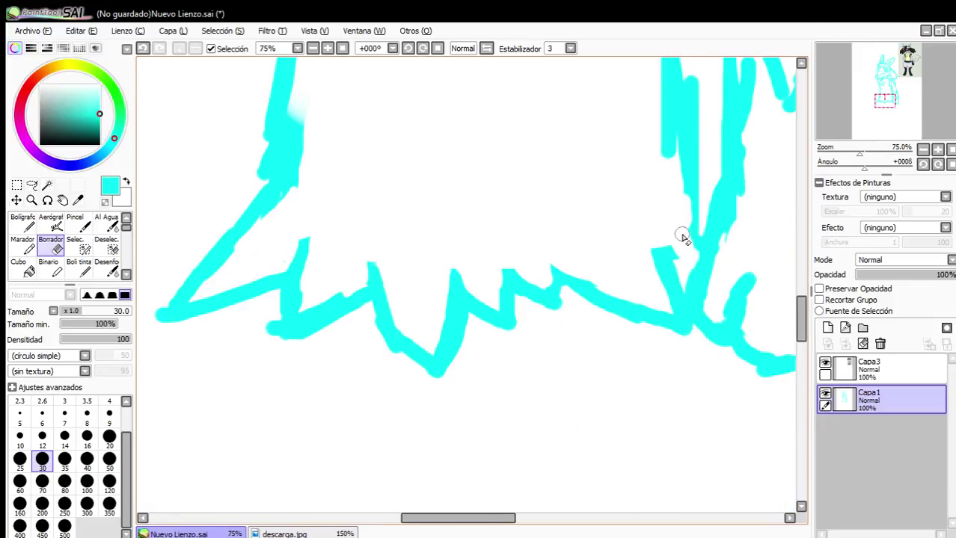
{"action": "scroll", "coordinate": [682, 237], "scroll_direction": "down", "scroll_amount": 6}
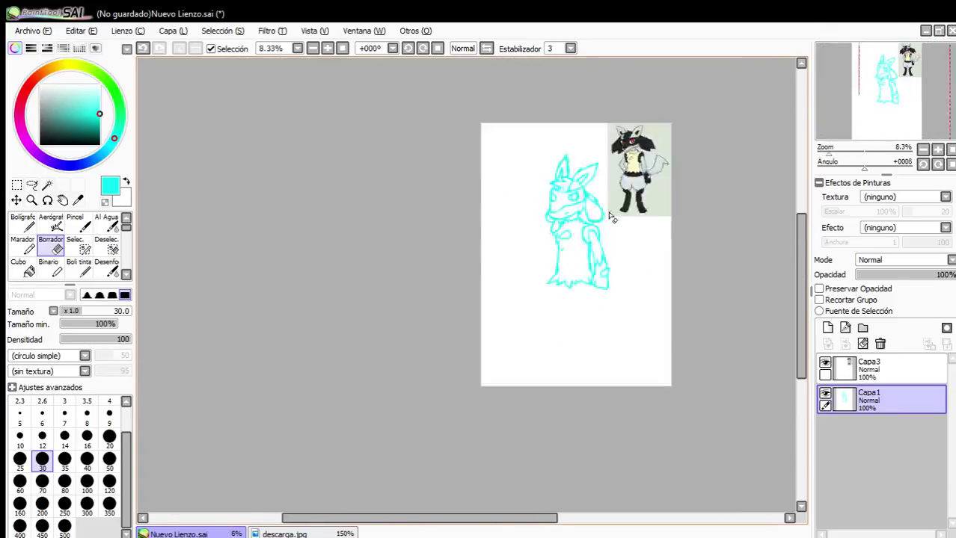
Try to outline the hips as one wide rounded shape below the fur tufts with the size 30 pen, and undo those strokes.
{"action": "scroll", "coordinate": [628, 255], "scroll_direction": "up", "scroll_amount": 1}
{"action": "mouse_move", "coordinate": [575, 263]}
{"action": "left_mouse_down"}
{"action": "mouse_move", "coordinate": [579, 238]}
{"action": "mouse_move", "coordinate": [573, 248]}
{"action": "left_mouse_up"}
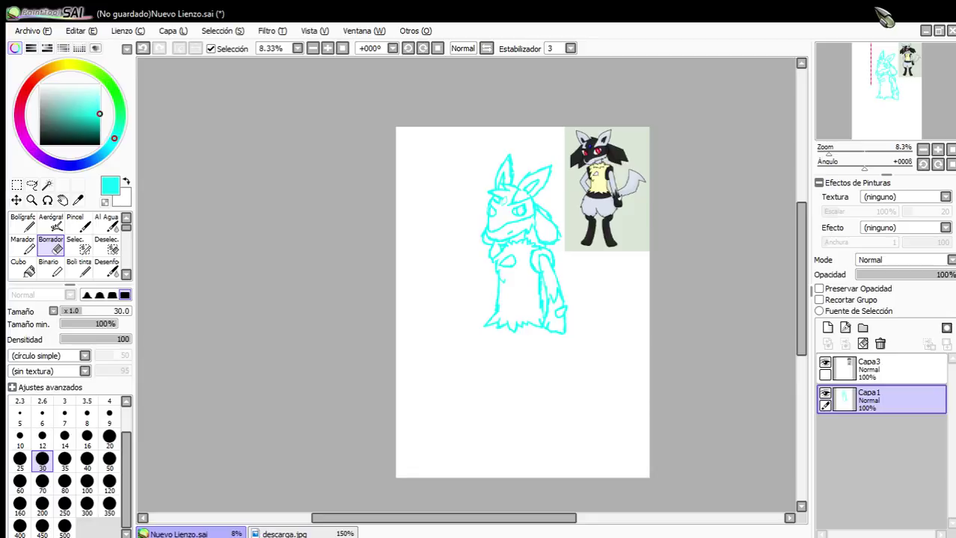
{"action": "scroll", "coordinate": [546, 326], "scroll_direction": "up", "scroll_amount": 3}
{"action": "left_click_drag", "start_coordinate": [607, 504], "coordinate": [565, 392]}
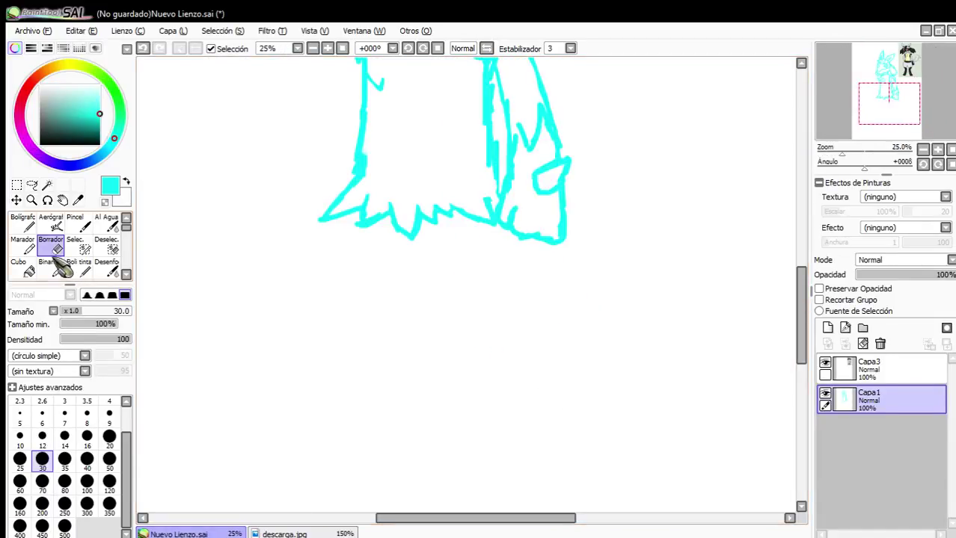
{"action": "left_click", "coordinate": [34, 231]}
{"action": "scroll", "coordinate": [292, 255], "scroll_direction": "up", "scroll_amount": 2}
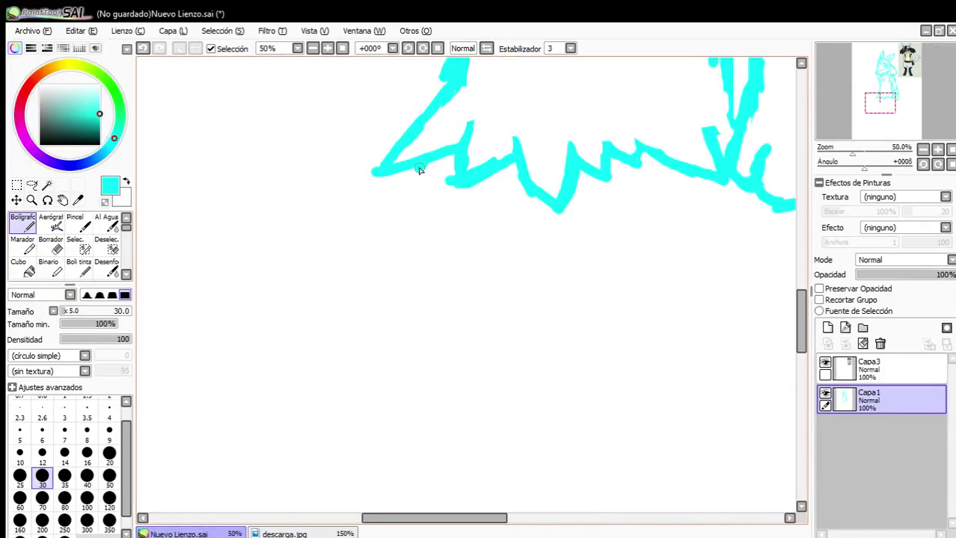
{"action": "left_click_drag", "start_coordinate": [419, 170], "coordinate": [320, 271]}
{"action": "mouse_move", "coordinate": [381, 217]}
{"action": "left_mouse_down"}
{"action": "mouse_move", "coordinate": [333, 284]}
{"action": "mouse_move", "coordinate": [305, 353]}
{"action": "mouse_move", "coordinate": [408, 490]}
{"action": "mouse_move", "coordinate": [673, 485]}
{"action": "left_mouse_up"}
{"action": "scroll", "coordinate": [647, 431], "scroll_direction": "down", "scroll_amount": 3}
{"action": "scroll", "coordinate": [652, 300], "scroll_direction": "up", "scroll_amount": 2}
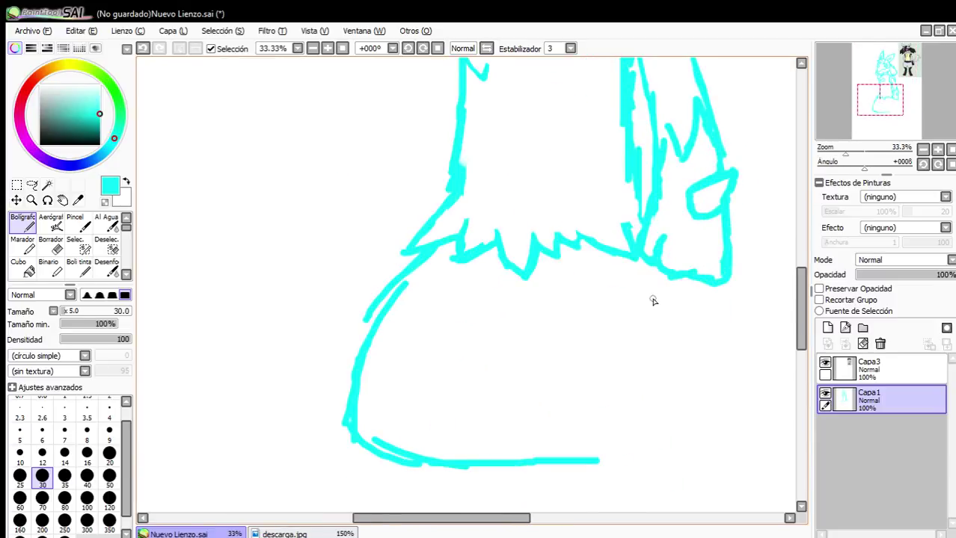
{"action": "mouse_move", "coordinate": [673, 284]}
{"action": "left_mouse_down"}
{"action": "mouse_move", "coordinate": [693, 380]}
{"action": "mouse_move", "coordinate": [686, 342]}
{"action": "mouse_move", "coordinate": [690, 407]}
{"action": "mouse_move", "coordinate": [674, 476]}
{"action": "left_mouse_up"}
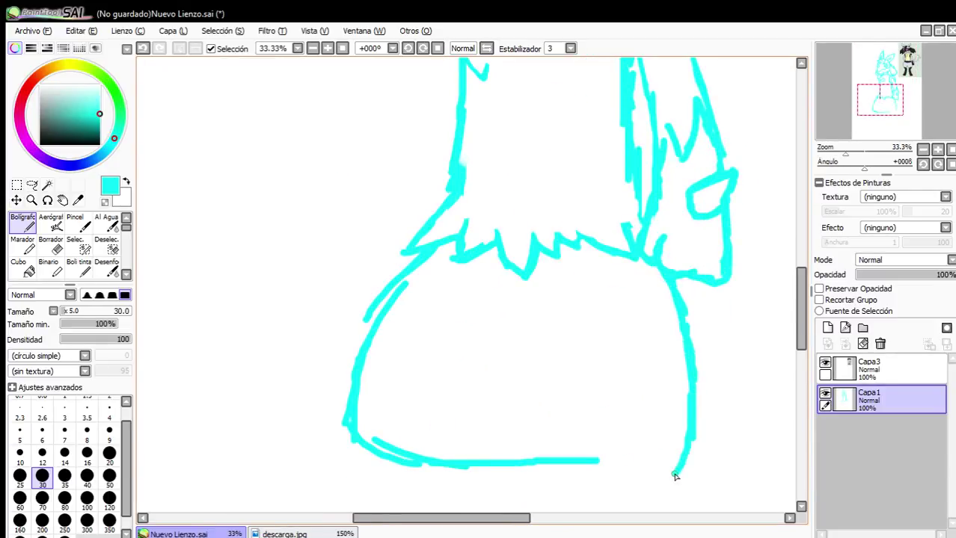
{"action": "scroll", "coordinate": [671, 473], "scroll_direction": "down", "scroll_amount": 3}
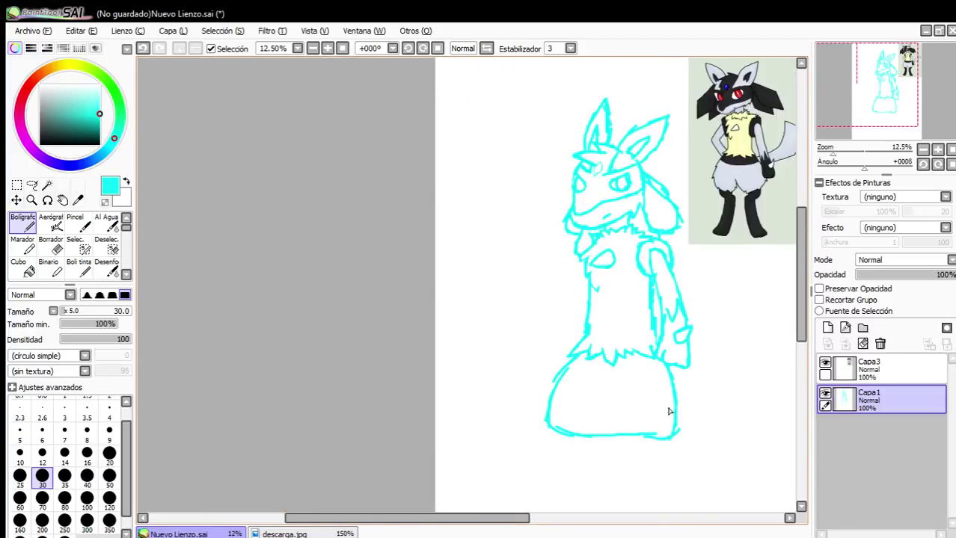
{"action": "scroll", "coordinate": [664, 433], "scroll_direction": "down", "scroll_amount": 1}
{"action": "scroll", "coordinate": [705, 380], "scroll_direction": "up", "scroll_amount": 1}
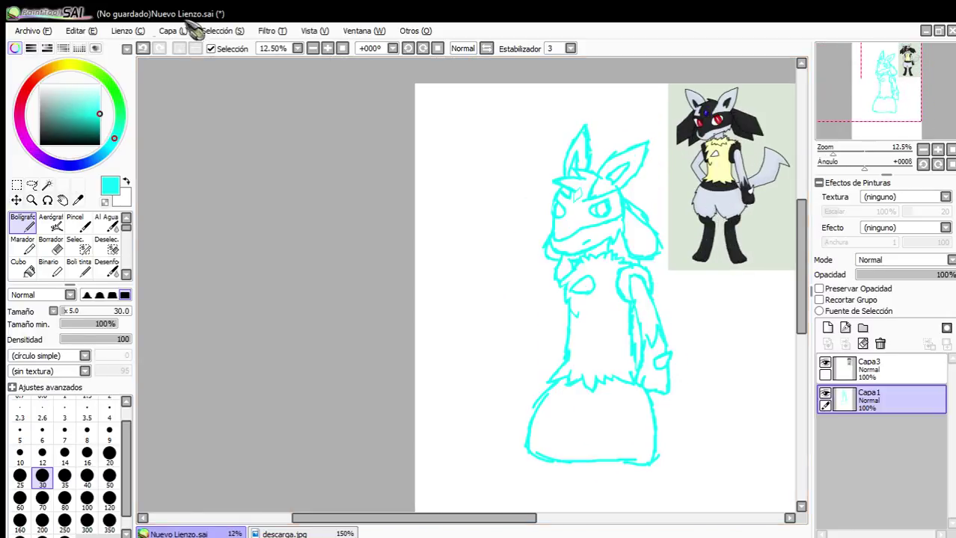
{"action": "left_click", "coordinate": [143, 49]}
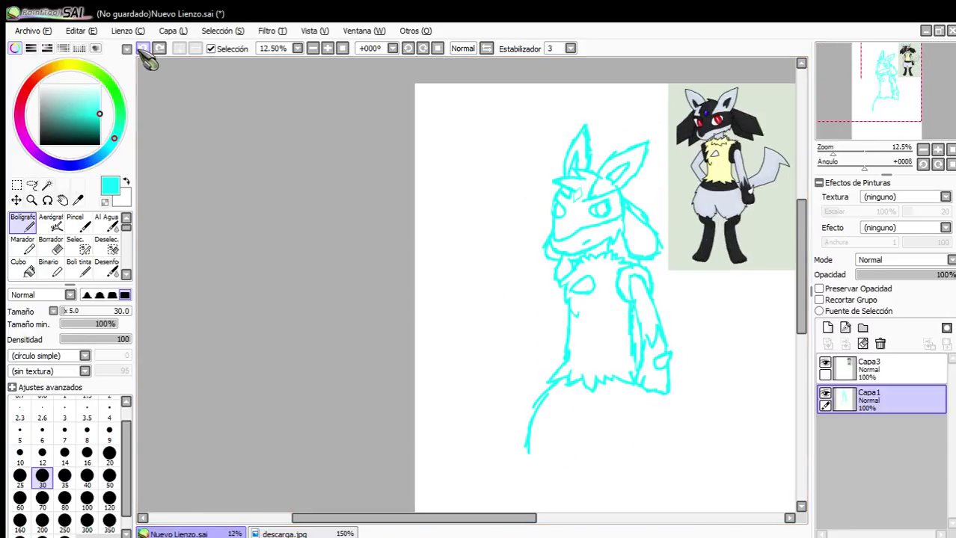
Draw a rounded thigh outline from the central fur tuft to the hand, reworking its outer edge.
{"action": "scroll", "coordinate": [391, 83], "scroll_direction": "down", "scroll_amount": 2}
{"action": "scroll", "coordinate": [507, 359], "scroll_direction": "up", "scroll_amount": 2}
{"action": "scroll", "coordinate": [442, 138], "scroll_direction": "down", "scroll_amount": 1}
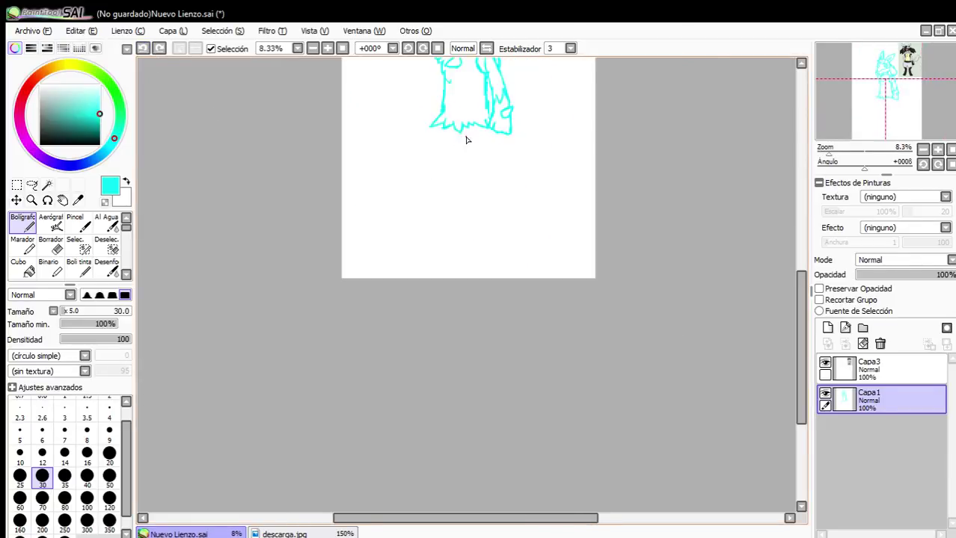
{"action": "scroll", "coordinate": [469, 142], "scroll_direction": "up", "scroll_amount": 2}
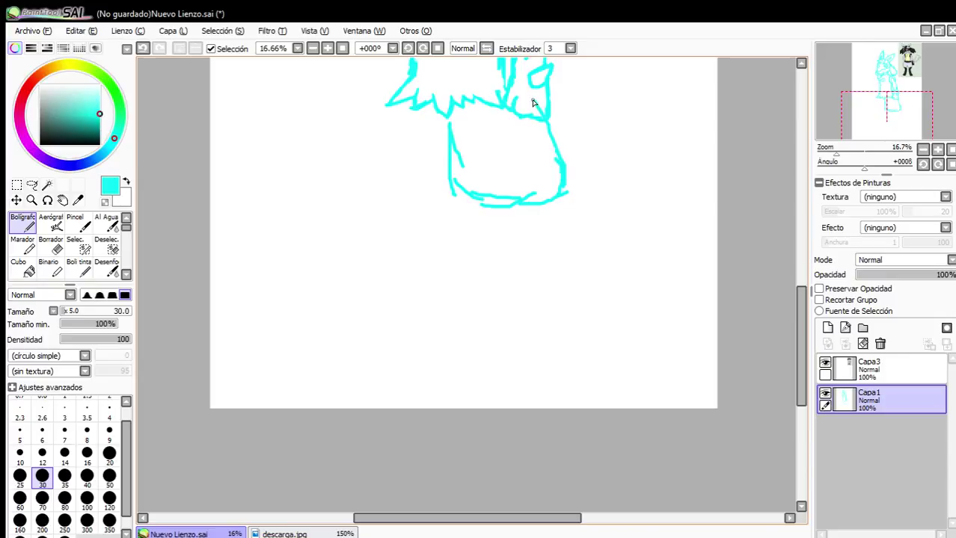
{"action": "left_click", "coordinate": [142, 49]}
{"action": "left_click", "coordinate": [143, 49]}
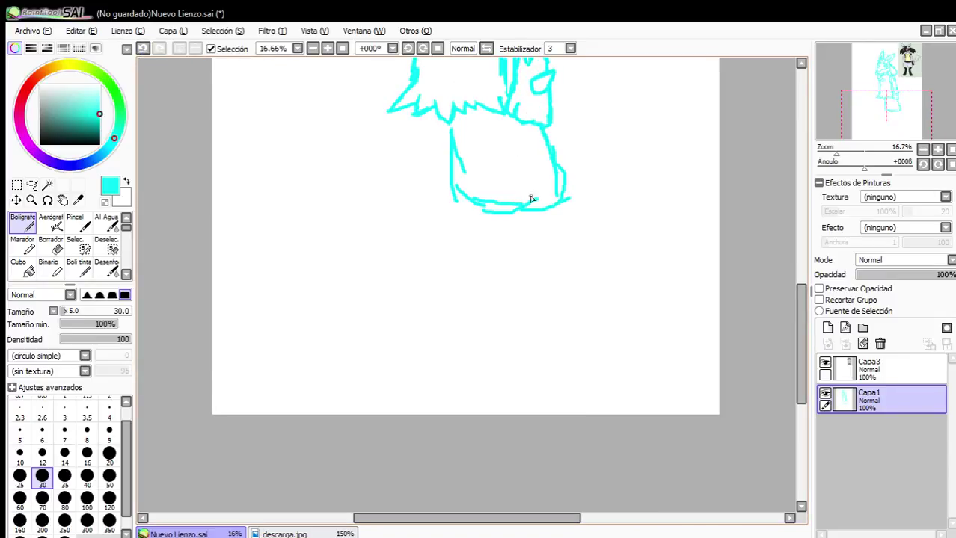
Draw the second rounded thigh from the flared fur tuft down and across to the base of the first thigh.
{"action": "scroll", "coordinate": [457, 180], "scroll_direction": "up", "scroll_amount": 1}
{"action": "left_click_drag", "start_coordinate": [371, 112], "coordinate": [387, 76]}
{"action": "left_click_drag", "start_coordinate": [384, 79], "coordinate": [346, 155]}
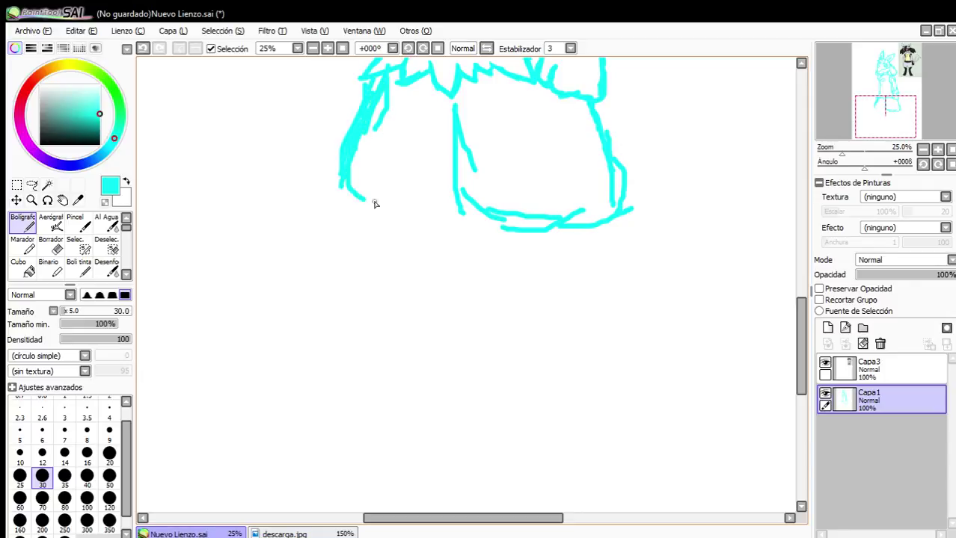
{"action": "left_click_drag", "start_coordinate": [364, 230], "coordinate": [457, 238]}
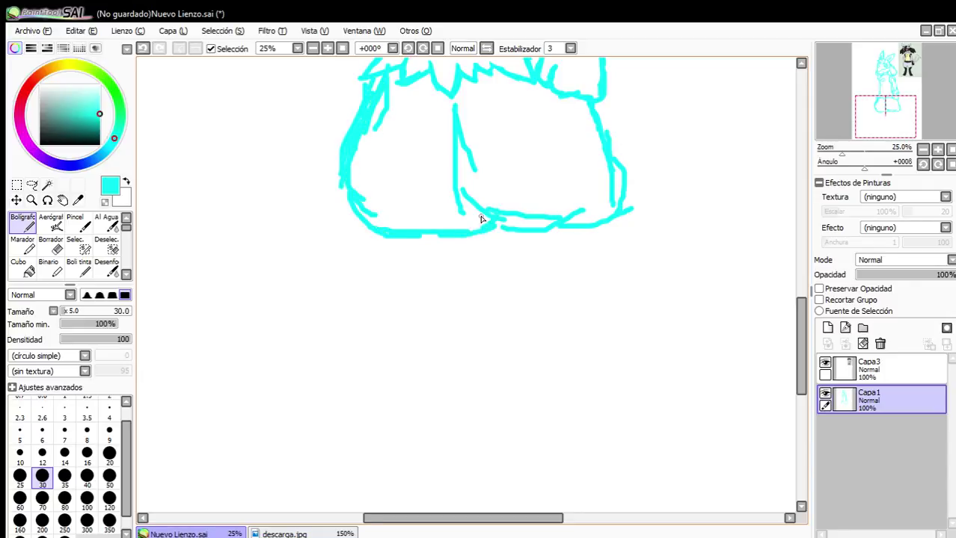
Reinforce the curved line dividing the two thighs with overlapping pen strokes.
{"action": "scroll", "coordinate": [482, 218], "scroll_direction": "down", "scroll_amount": 4}
{"action": "scroll", "coordinate": [483, 196], "scroll_direction": "up", "scroll_amount": 5}
{"action": "left_click_drag", "start_coordinate": [453, 102], "coordinate": [474, 213]}
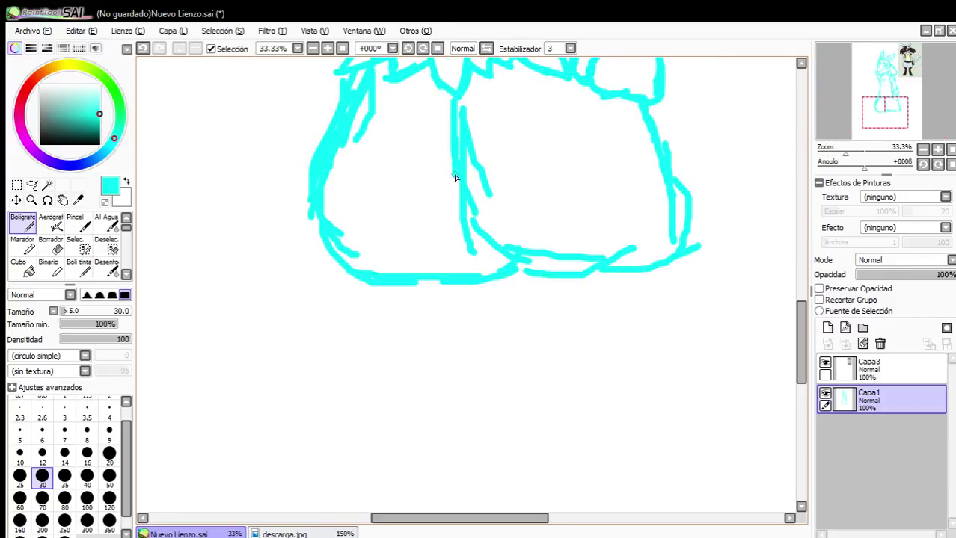
{"action": "left_click_drag", "start_coordinate": [454, 177], "coordinate": [506, 259]}
Erase the stray strokes inside the thigh beneath the hand with the size 70 eraser.
{"action": "left_click", "coordinate": [51, 243]}
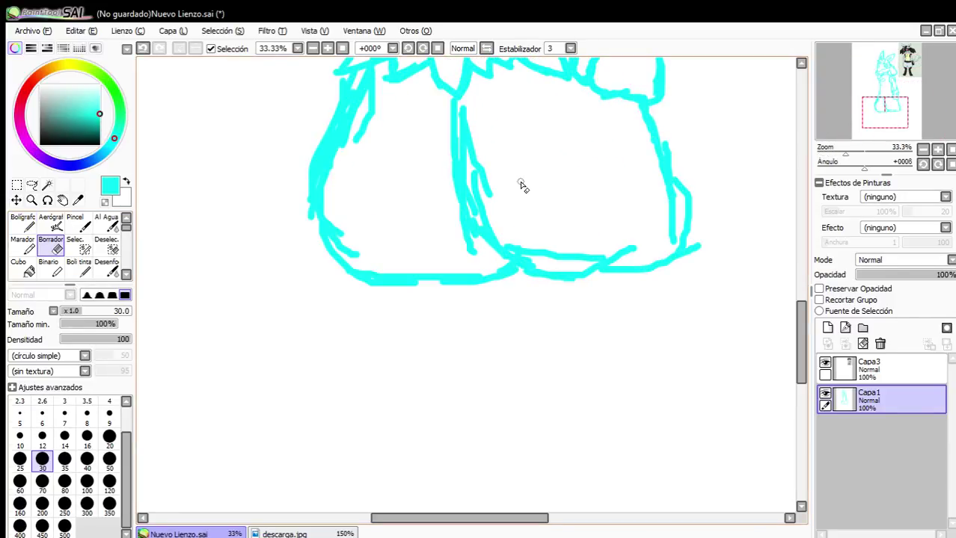
{"action": "scroll", "coordinate": [521, 183], "scroll_direction": "up", "scroll_amount": 2}
{"action": "left_click", "coordinate": [42, 483]}
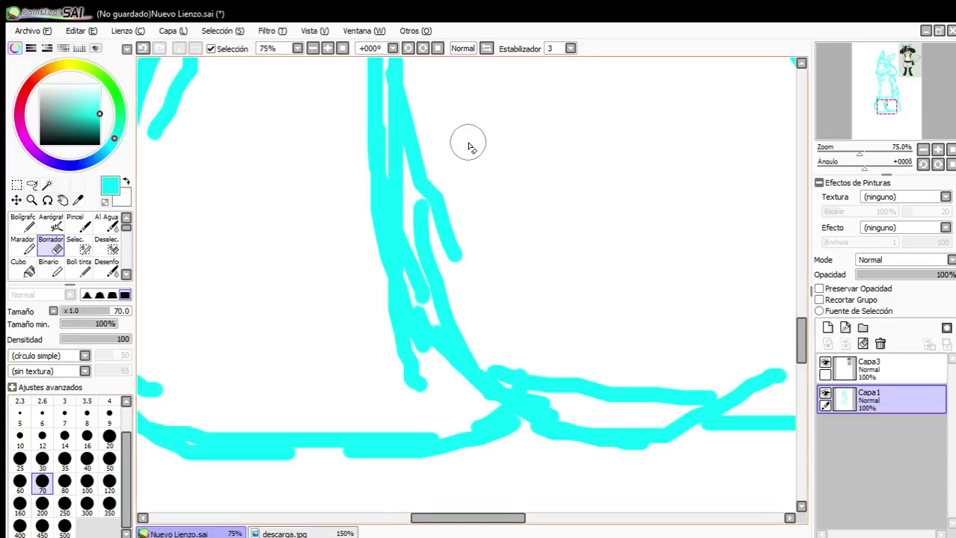
{"action": "scroll", "coordinate": [456, 164], "scroll_direction": "down", "scroll_amount": 1}
{"action": "mouse_move", "coordinate": [436, 255]}
{"action": "left_mouse_down"}
{"action": "mouse_move", "coordinate": [459, 321]}
{"action": "mouse_move", "coordinate": [454, 266]}
{"action": "mouse_move", "coordinate": [446, 302]}
{"action": "mouse_move", "coordinate": [476, 343]}
{"action": "mouse_move", "coordinate": [522, 376]}
{"action": "mouse_move", "coordinate": [675, 381]}
{"action": "mouse_move", "coordinate": [499, 379]}
{"action": "mouse_move", "coordinate": [716, 360]}
{"action": "mouse_move", "coordinate": [686, 184]}
{"action": "left_mouse_up"}
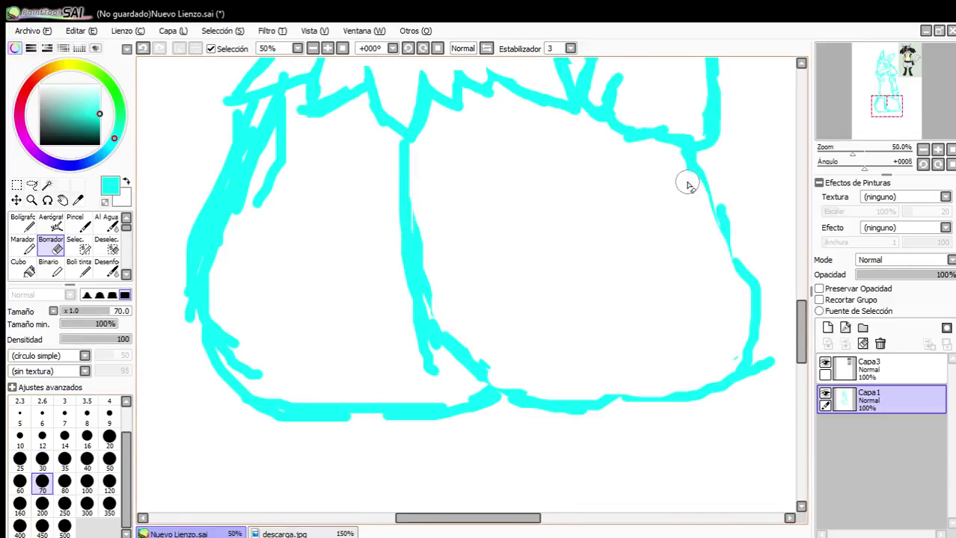
Clean up the thigh below the flared fur tuft by erasing its stray inner strokes.
{"action": "mouse_move", "coordinate": [271, 192]}
{"action": "left_mouse_down"}
{"action": "mouse_move", "coordinate": [240, 240]}
{"action": "mouse_move", "coordinate": [296, 114]}
{"action": "mouse_move", "coordinate": [249, 204]}
{"action": "left_mouse_up"}
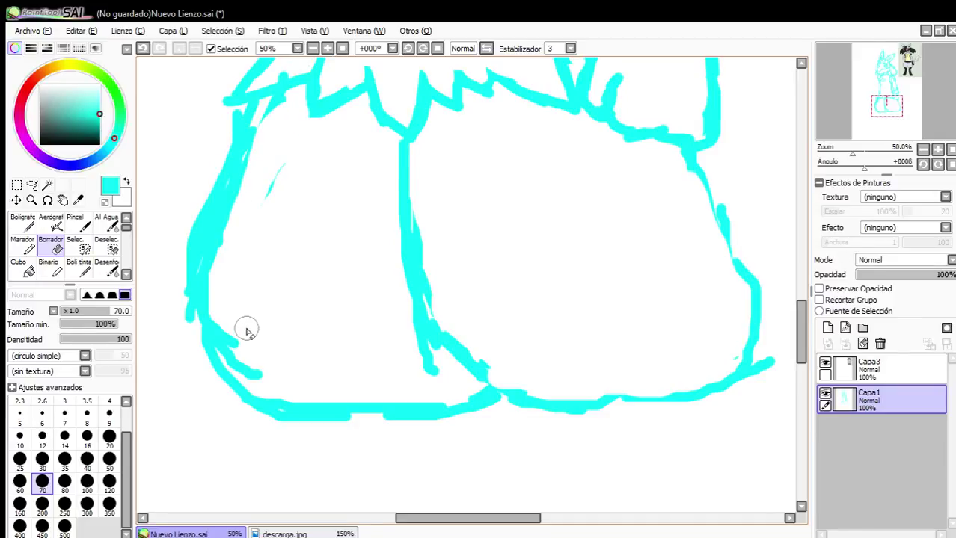
{"action": "mouse_move", "coordinate": [247, 329]}
{"action": "left_mouse_down"}
{"action": "mouse_move", "coordinate": [245, 358]}
{"action": "mouse_move", "coordinate": [218, 283]}
{"action": "mouse_move", "coordinate": [247, 188]}
{"action": "mouse_move", "coordinate": [264, 195]}
{"action": "left_mouse_up"}
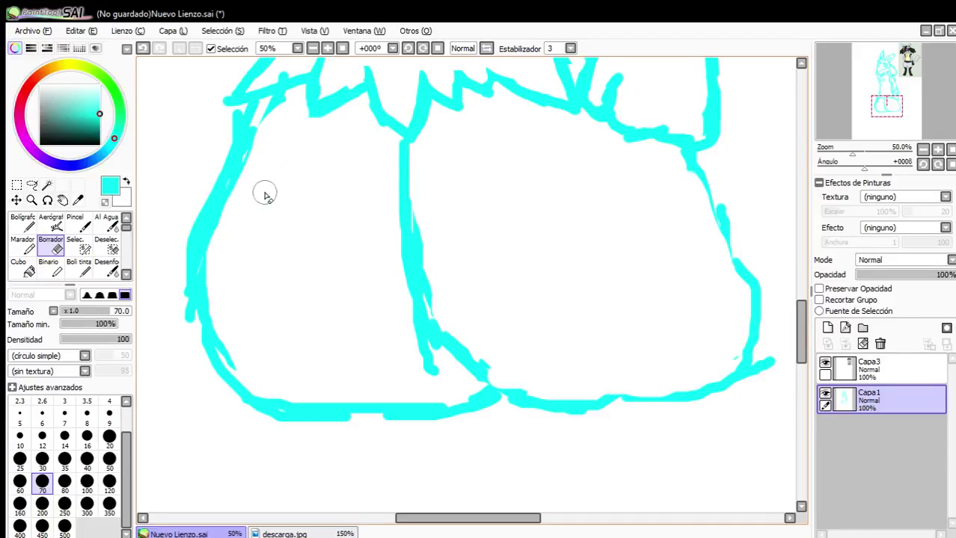
{"action": "scroll", "coordinate": [341, 226], "scroll_direction": "down", "scroll_amount": 3}
{"action": "scroll", "coordinate": [358, 262], "scroll_direction": "up", "scroll_amount": 4}
{"action": "scroll", "coordinate": [377, 263], "scroll_direction": "down", "scroll_amount": 2}
{"action": "scroll", "coordinate": [376, 262], "scroll_direction": "up", "scroll_amount": 2}
{"action": "left_click_drag", "start_coordinate": [377, 280], "coordinate": [319, 162]}
Erase the bulging outer edge of the thigh beneath the hand and redraw it as a smoother curve with the size 30 pen.
{"action": "scroll", "coordinate": [372, 242], "scroll_direction": "down", "scroll_amount": 3}
{"action": "scroll", "coordinate": [443, 217], "scroll_direction": "up", "scroll_amount": 3}
{"action": "scroll", "coordinate": [480, 275], "scroll_direction": "down", "scroll_amount": 2}
{"action": "scroll", "coordinate": [456, 257], "scroll_direction": "up", "scroll_amount": 1}
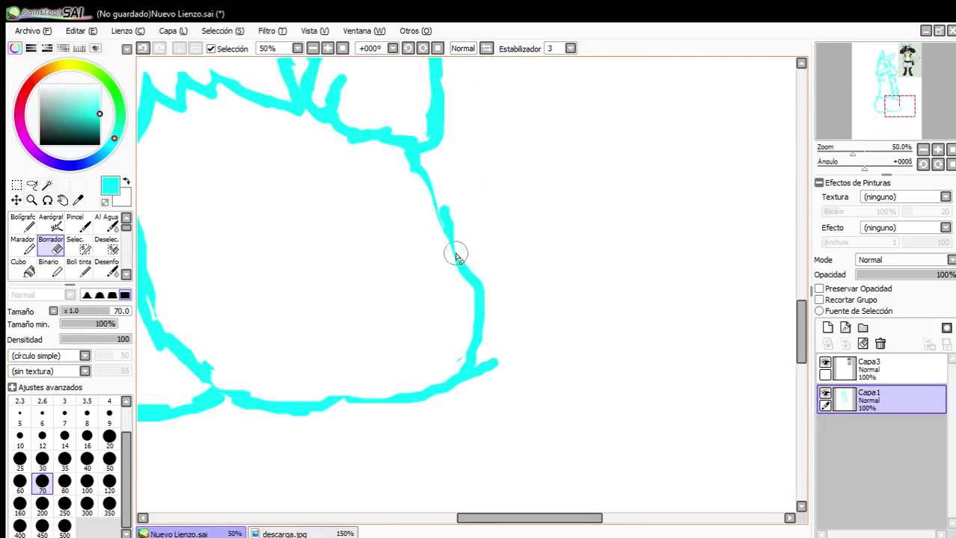
{"action": "left_click_drag", "start_coordinate": [458, 257], "coordinate": [458, 399]}
{"action": "left_click", "coordinate": [23, 223]}
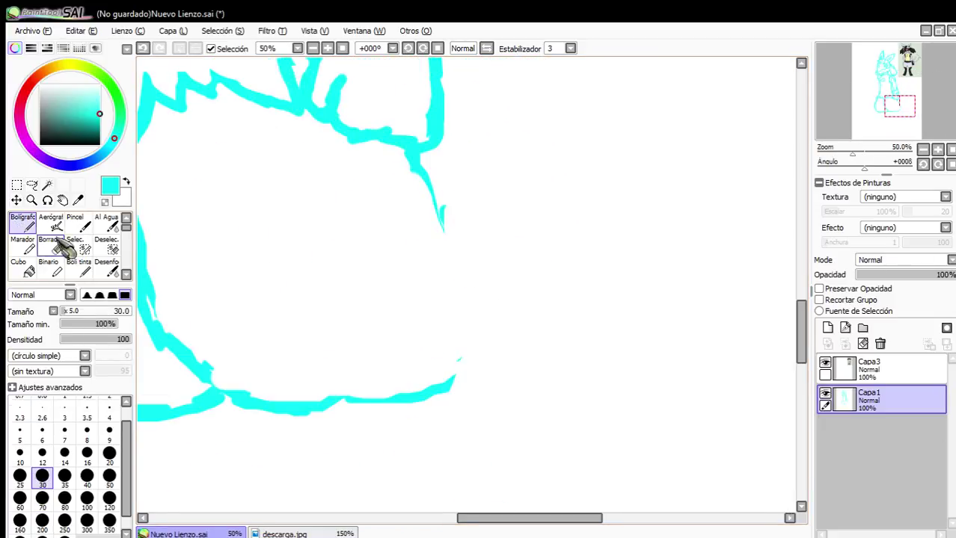
{"action": "mouse_move", "coordinate": [459, 381]}
{"action": "left_mouse_down"}
{"action": "mouse_move", "coordinate": [467, 276]}
{"action": "mouse_move", "coordinate": [419, 206]}
{"action": "left_mouse_up"}
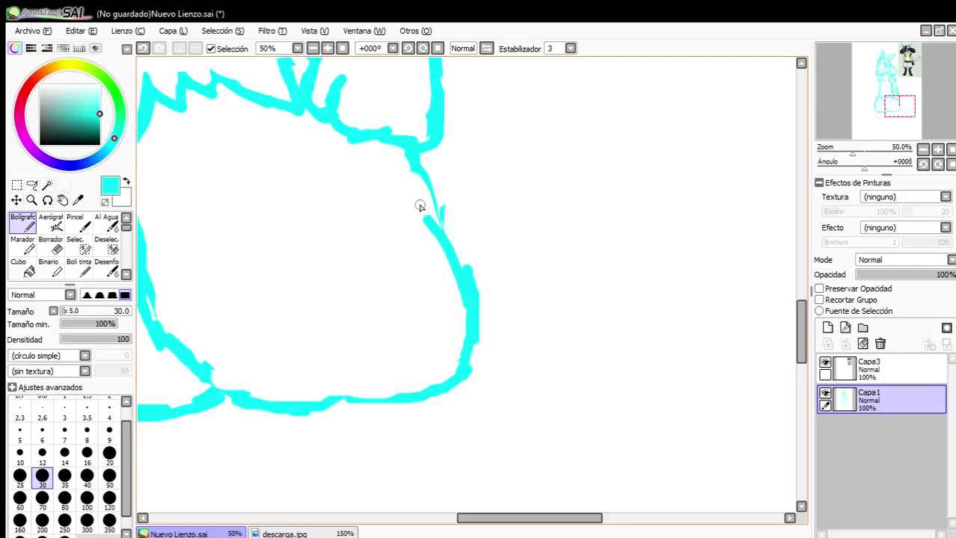
Close the gap in the outer edge of the thigh beneath the hand with the size 30 pen.
{"action": "left_click_drag", "start_coordinate": [460, 275], "coordinate": [426, 193]}
{"action": "scroll", "coordinate": [431, 218], "scroll_direction": "down", "scroll_amount": 2}
{"action": "scroll", "coordinate": [330, 249], "scroll_direction": "up", "scroll_amount": 2}
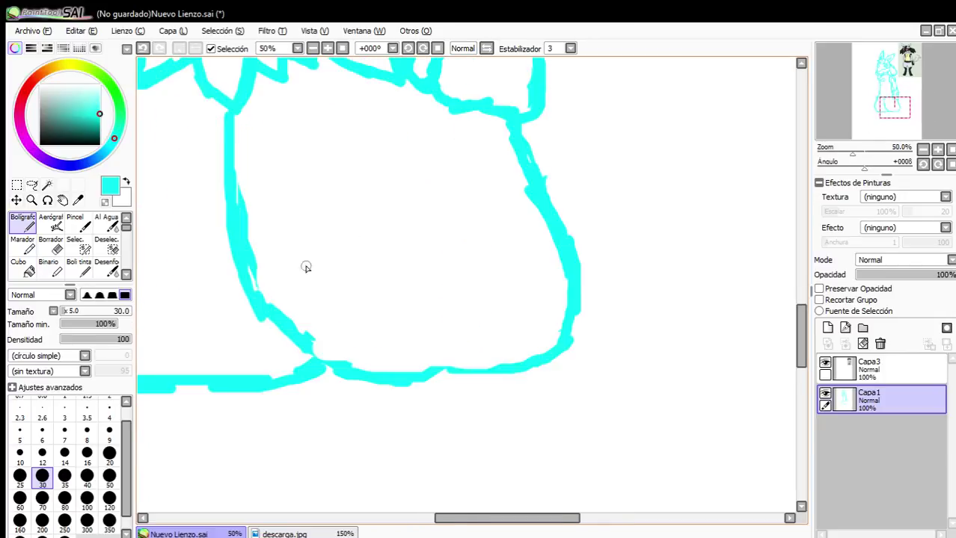
{"action": "scroll", "coordinate": [314, 260], "scroll_direction": "down", "scroll_amount": 2}
{"action": "scroll", "coordinate": [265, 303], "scroll_direction": "up", "scroll_amount": 2}
Draw a wider, rounder lower inner corner for that thigh and erase the old corner line with the size 70 eraser.
{"action": "left_click_drag", "start_coordinate": [306, 236], "coordinate": [307, 304]}
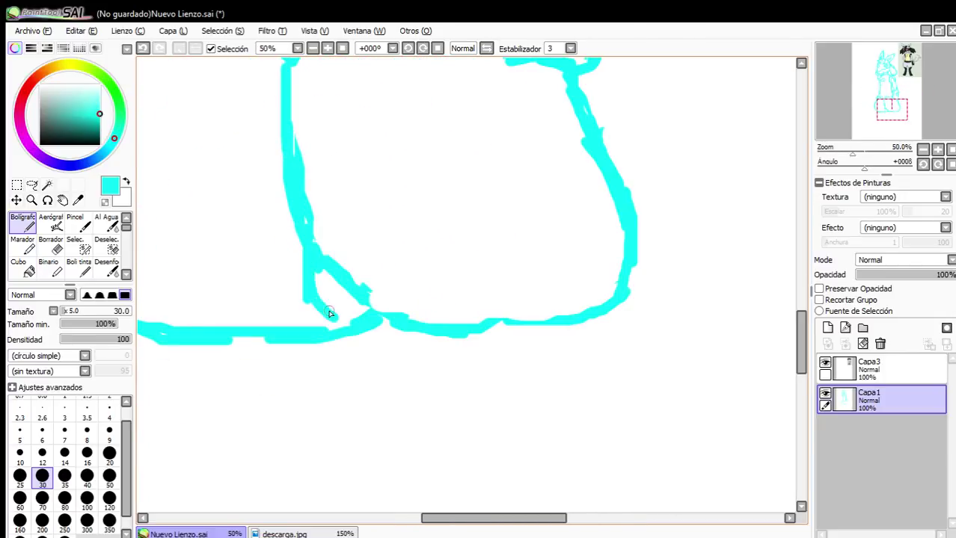
{"action": "left_click_drag", "start_coordinate": [362, 329], "coordinate": [450, 339]}
{"action": "left_click", "coordinate": [51, 247]}
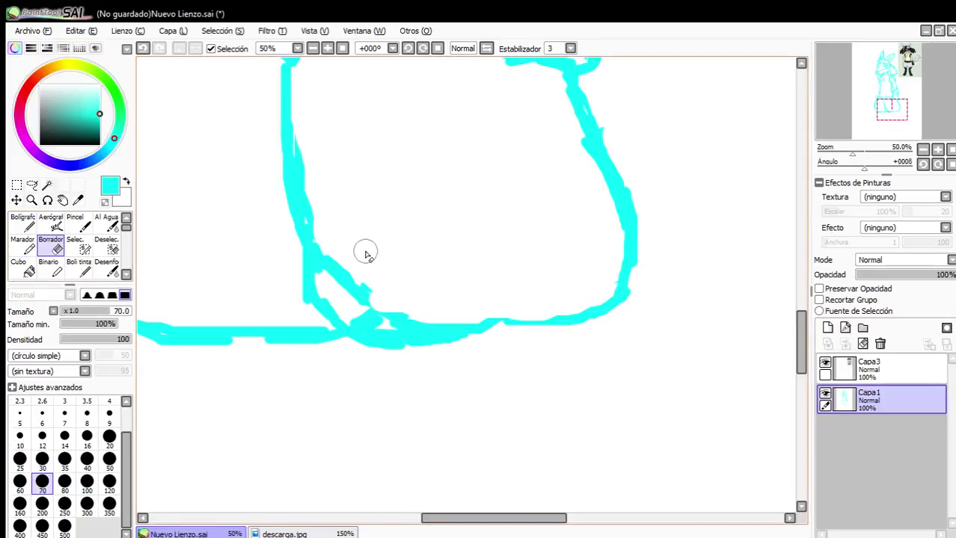
{"action": "mouse_move", "coordinate": [340, 281]}
{"action": "left_mouse_down"}
{"action": "mouse_move", "coordinate": [310, 243]}
{"action": "mouse_move", "coordinate": [298, 166]}
{"action": "left_mouse_up"}
{"action": "mouse_move", "coordinate": [364, 308]}
{"action": "left_mouse_down"}
{"action": "mouse_move", "coordinate": [397, 318]}
{"action": "mouse_move", "coordinate": [360, 314]}
{"action": "mouse_move", "coordinate": [496, 317]}
{"action": "left_mouse_up"}
Redraw the thigh's bottom edge and the missing part of the line dividing the thighs with the size 30 pen.
{"action": "left_click", "coordinate": [22, 222]}
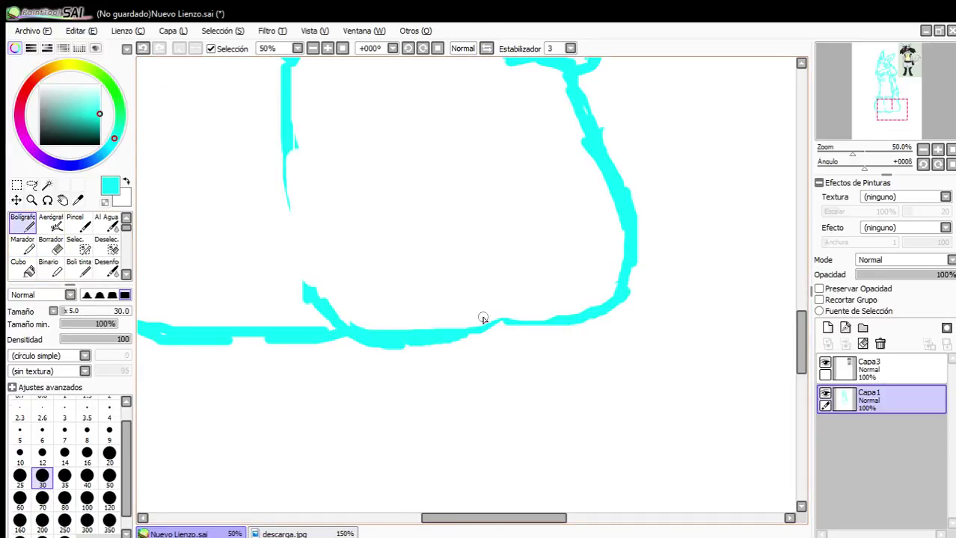
{"action": "left_click_drag", "start_coordinate": [448, 335], "coordinate": [534, 327]}
{"action": "mouse_move", "coordinate": [316, 309]}
{"action": "left_mouse_down"}
{"action": "mouse_move", "coordinate": [298, 258]}
{"action": "mouse_move", "coordinate": [302, 284]}
{"action": "mouse_move", "coordinate": [298, 188]}
{"action": "left_mouse_up"}
{"action": "left_click_drag", "start_coordinate": [297, 225], "coordinate": [291, 152]}
{"action": "left_click_drag", "start_coordinate": [298, 250], "coordinate": [292, 211]}
{"action": "scroll", "coordinate": [336, 222], "scroll_direction": "down", "scroll_amount": 4}
{"action": "scroll", "coordinate": [337, 224], "scroll_direction": "down", "scroll_amount": 2}
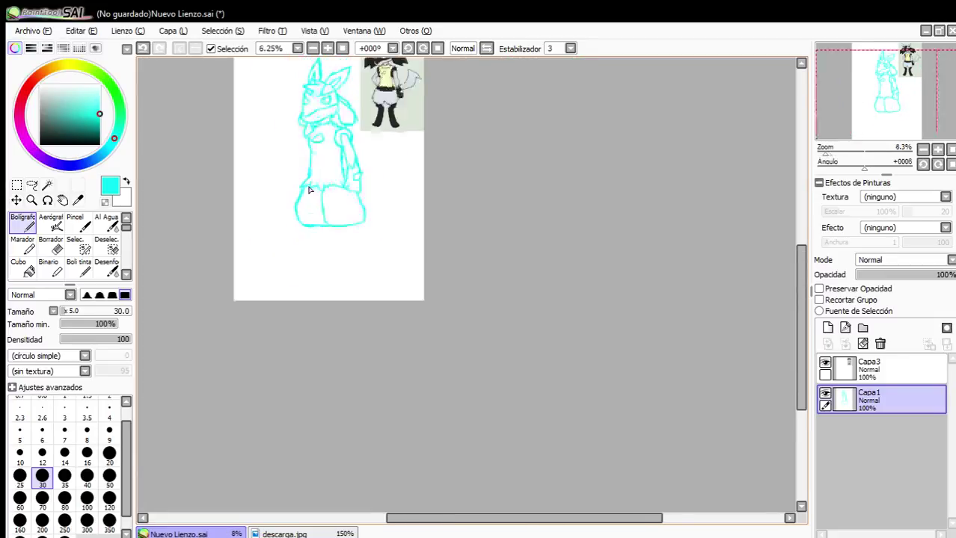
{"action": "scroll", "coordinate": [334, 125], "scroll_direction": "up", "scroll_amount": 1}
{"action": "scroll", "coordinate": [334, 150], "scroll_direction": "up", "scroll_amount": 4}
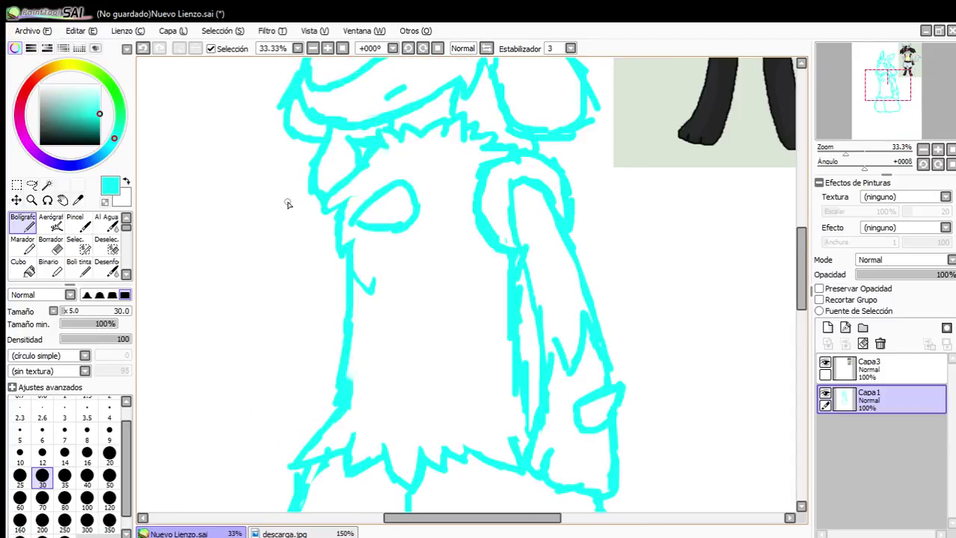
{"action": "scroll", "coordinate": [349, 173], "scroll_direction": "down", "scroll_amount": 1}
{"action": "scroll", "coordinate": [320, 160], "scroll_direction": "up", "scroll_amount": 4}
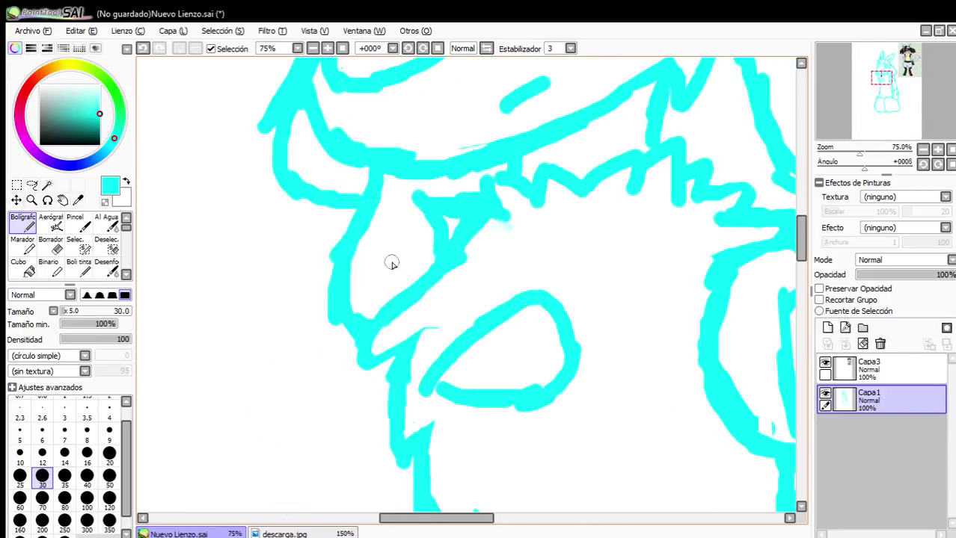
{"action": "mouse_move", "coordinate": [474, 231]}
{"action": "left_mouse_down"}
{"action": "mouse_move", "coordinate": [441, 224]}
{"action": "mouse_move", "coordinate": [367, 307]}
{"action": "left_mouse_up"}
{"action": "mouse_move", "coordinate": [406, 198]}
{"action": "left_mouse_down"}
{"action": "mouse_move", "coordinate": [326, 344]}
{"action": "mouse_move", "coordinate": [370, 475]}
{"action": "left_mouse_up"}
{"action": "scroll", "coordinate": [390, 321], "scroll_direction": "down", "scroll_amount": 4}
{"action": "scroll", "coordinate": [390, 320], "scroll_direction": "up", "scroll_amount": 1}
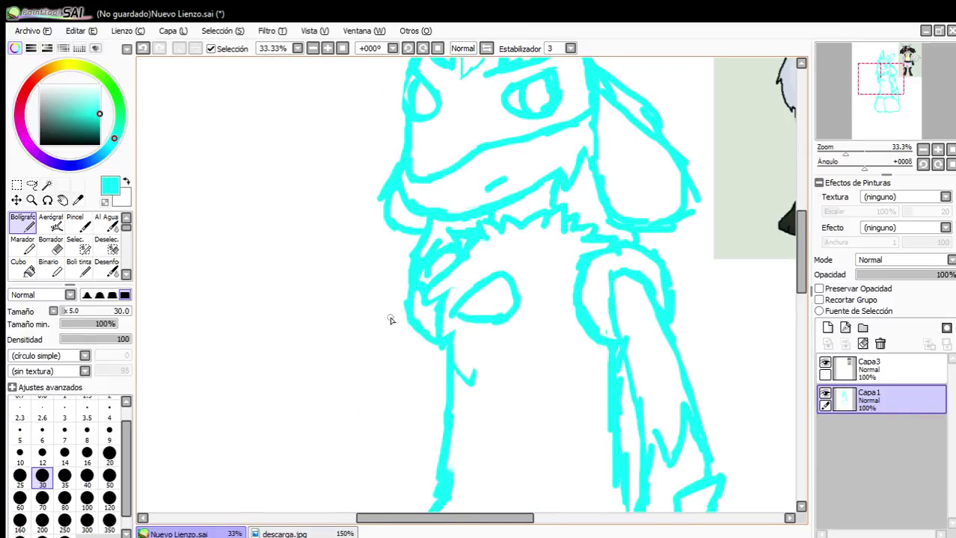
{"action": "left_click", "coordinate": [142, 48]}
{"action": "left_click", "coordinate": [142, 48]}
{"action": "left_click", "coordinate": [142, 48]}
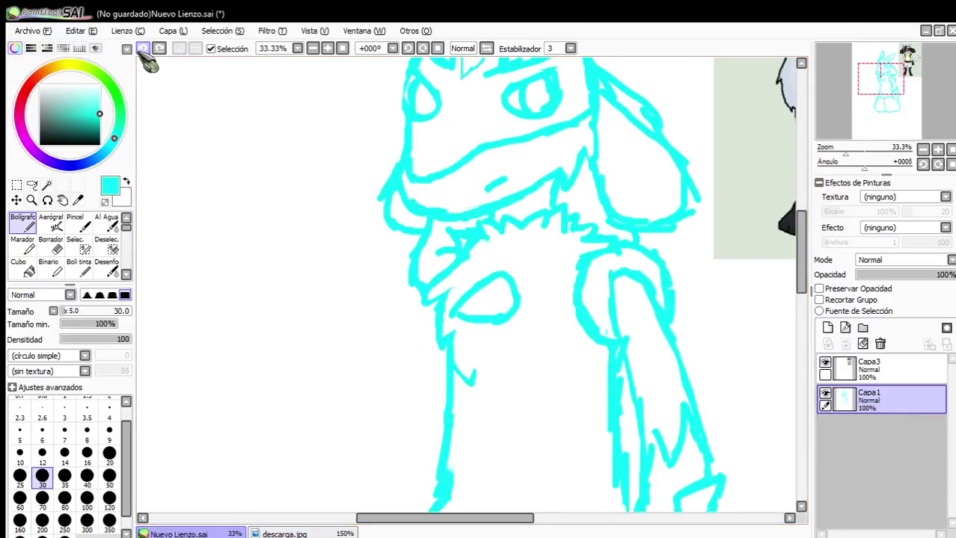
Sketch the second arm's outer contour from the shoulder beside the chest spike down to a rounded hand at the torso hem.
{"action": "scroll", "coordinate": [404, 389], "scroll_direction": "up", "scroll_amount": 1}
{"action": "scroll", "coordinate": [394, 371], "scroll_direction": "down", "scroll_amount": 1}
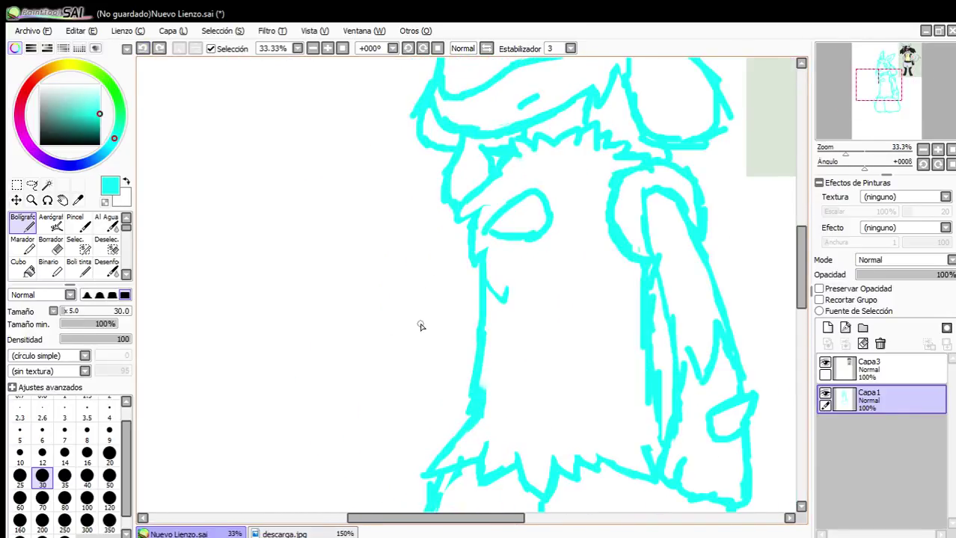
{"action": "left_click_drag", "start_coordinate": [443, 273], "coordinate": [423, 408]}
{"action": "left_click_drag", "start_coordinate": [439, 317], "coordinate": [397, 458]}
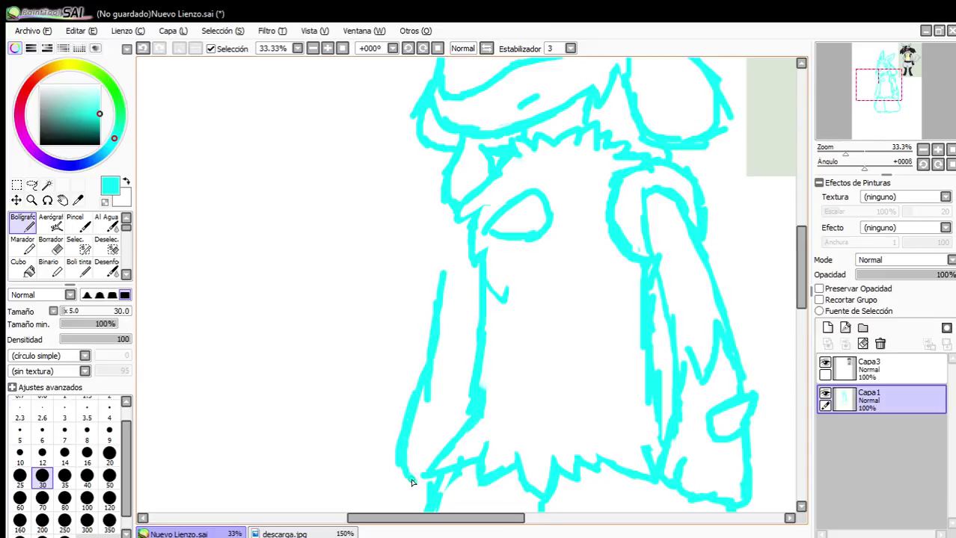
{"action": "mouse_move", "coordinate": [442, 284]}
{"action": "left_mouse_down"}
{"action": "mouse_move", "coordinate": [453, 229]}
{"action": "mouse_move", "coordinate": [438, 298]}
{"action": "mouse_move", "coordinate": [473, 209]}
{"action": "mouse_move", "coordinate": [453, 269]}
{"action": "mouse_move", "coordinate": [472, 173]}
{"action": "left_mouse_up"}
Erase the cluttered strokes between the new shoulder and the chest spike, and redraw the torso edge there with the size 30 pen.
{"action": "scroll", "coordinate": [465, 270], "scroll_direction": "up", "scroll_amount": 3}
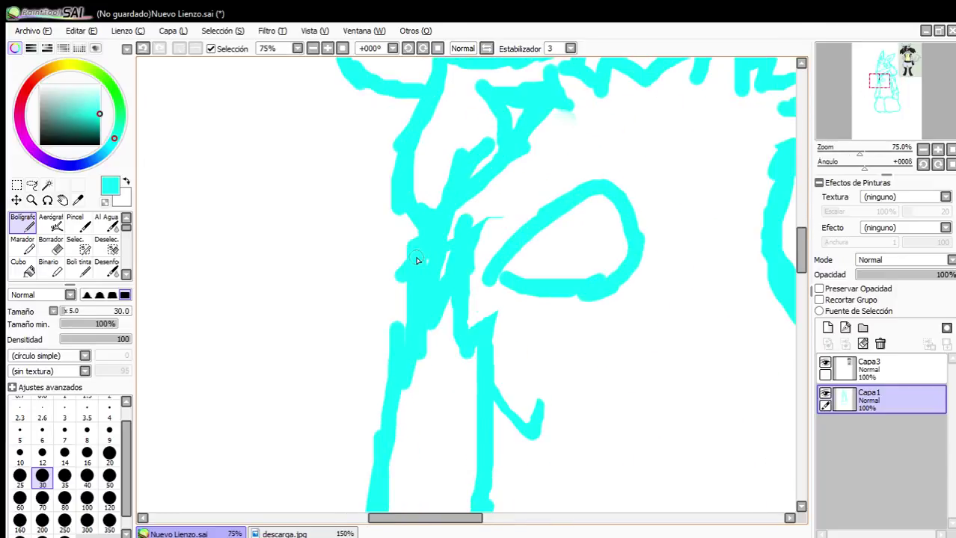
{"action": "key", "text": "e"}
{"action": "scroll", "coordinate": [473, 217], "scroll_direction": "up", "scroll_amount": 2}
{"action": "mouse_move", "coordinate": [481, 228]}
{"action": "left_mouse_down"}
{"action": "mouse_move", "coordinate": [416, 427]}
{"action": "mouse_move", "coordinate": [463, 284]}
{"action": "left_mouse_up"}
{"action": "left_click", "coordinate": [22, 223]}
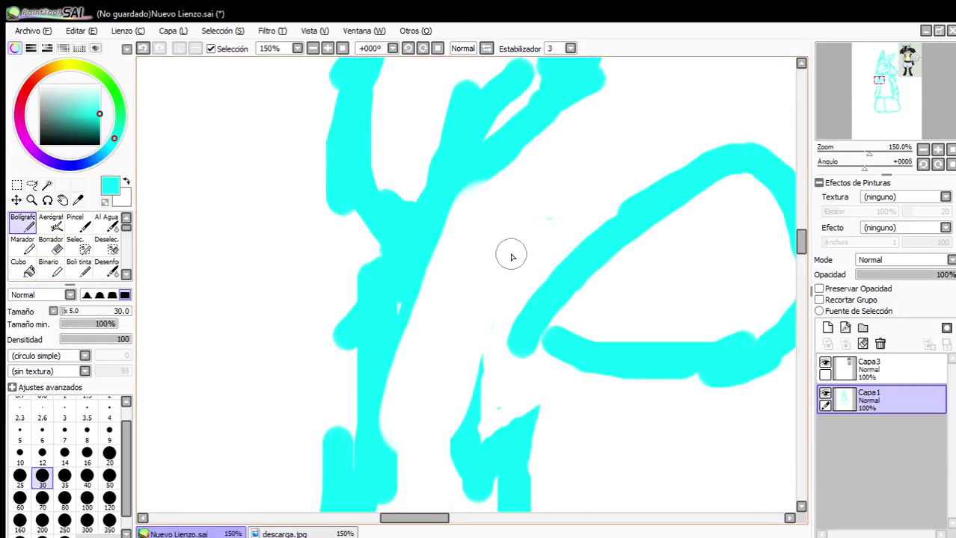
{"action": "left_click_drag", "start_coordinate": [500, 237], "coordinate": [472, 399]}
{"action": "left_click_drag", "start_coordinate": [493, 292], "coordinate": [456, 464]}
{"action": "left_click_drag", "start_coordinate": [470, 268], "coordinate": [426, 294]}
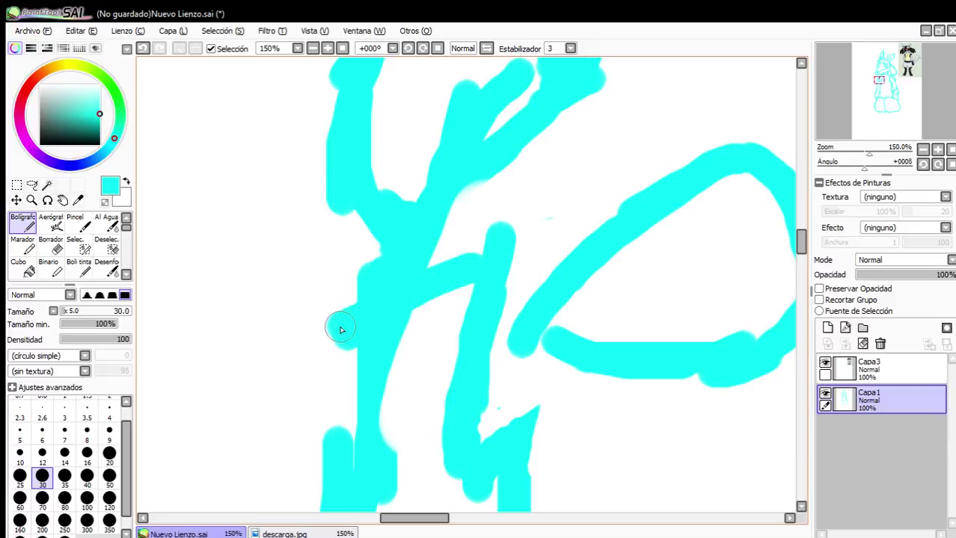
Draw short strokes inside the new hand to suggest its fingers and join it to the torso hem.
{"action": "scroll", "coordinate": [408, 290], "scroll_direction": "down", "scroll_amount": 5}
{"action": "scroll", "coordinate": [411, 295], "scroll_direction": "down", "scroll_amount": 3}
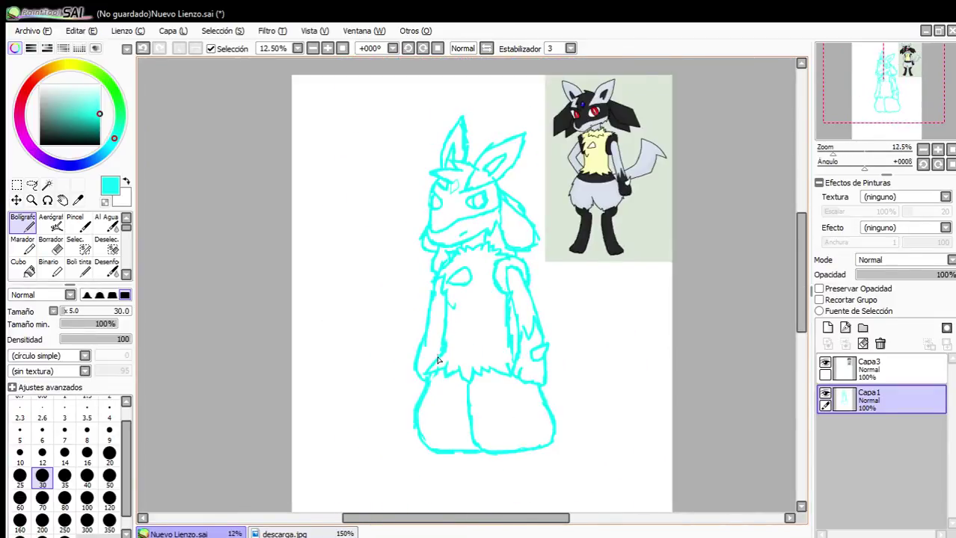
{"action": "scroll", "coordinate": [429, 318], "scroll_direction": "up", "scroll_amount": 4}
{"action": "scroll", "coordinate": [429, 318], "scroll_direction": "up", "scroll_amount": 2}
{"action": "left_click_drag", "start_coordinate": [488, 235], "coordinate": [509, 276]}
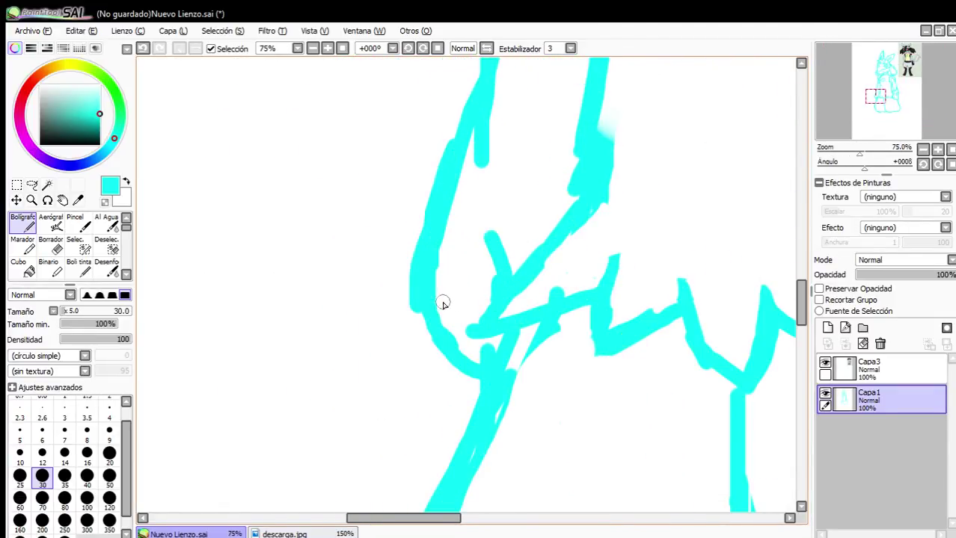
{"action": "left_click_drag", "start_coordinate": [445, 309], "coordinate": [503, 312]}
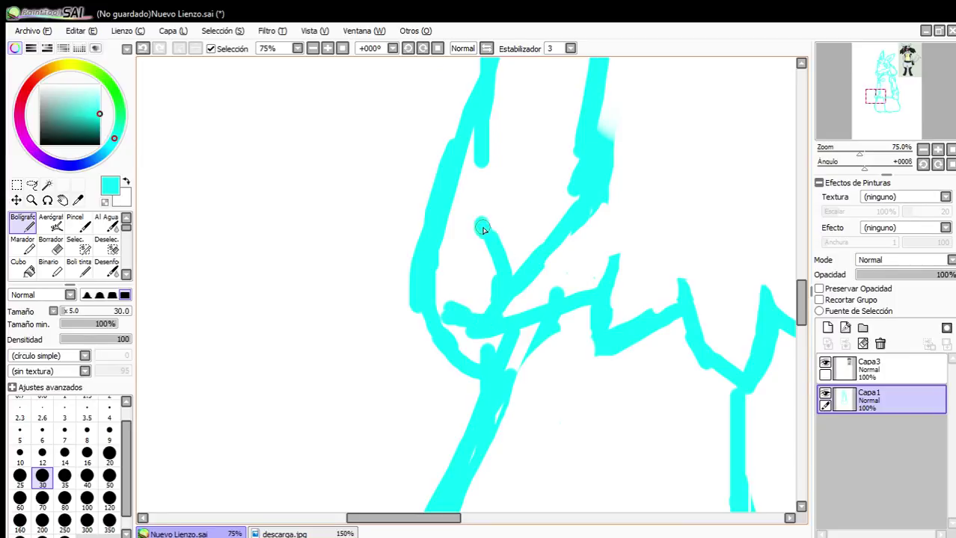
{"action": "left_click_drag", "start_coordinate": [482, 229], "coordinate": [489, 200]}
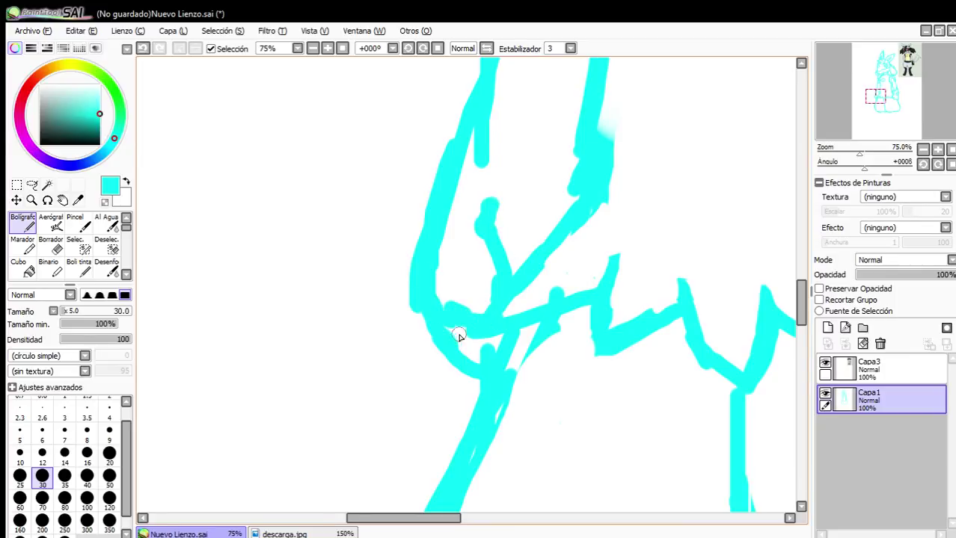
Draw a pointed triangular spike on the outer side of the new hand.
{"action": "scroll", "coordinate": [458, 335], "scroll_direction": "down", "scroll_amount": 2}
{"action": "scroll", "coordinate": [445, 310], "scroll_direction": "up", "scroll_amount": 2}
{"action": "left_click_drag", "start_coordinate": [442, 300], "coordinate": [430, 218]}
{"action": "mouse_move", "coordinate": [452, 249]}
{"action": "left_mouse_down"}
{"action": "mouse_move", "coordinate": [421, 175]}
{"action": "mouse_move", "coordinate": [455, 155]}
{"action": "mouse_move", "coordinate": [444, 154]}
{"action": "mouse_move", "coordinate": [480, 164]}
{"action": "left_mouse_up"}
{"action": "scroll", "coordinate": [503, 217], "scroll_direction": "down", "scroll_amount": 5}
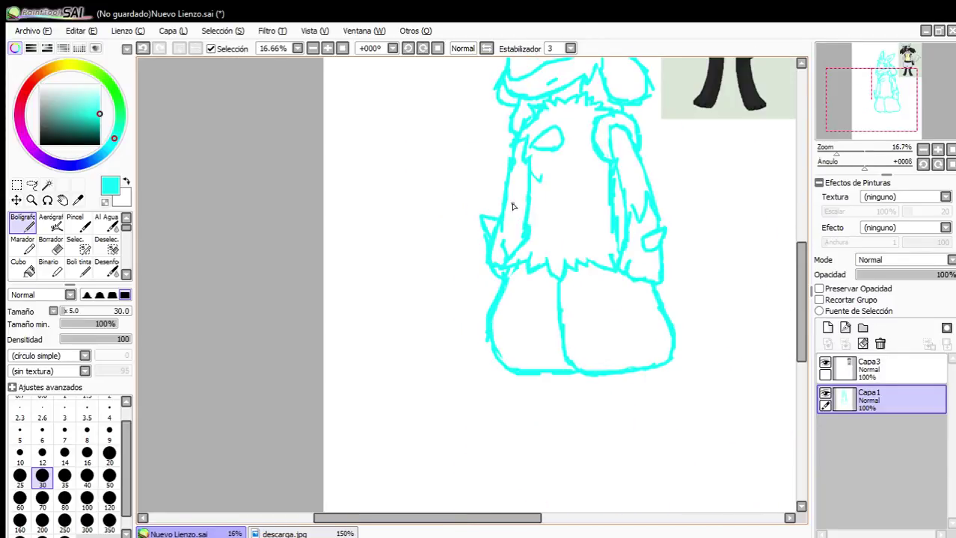
Erase the upper outer contour of the spiked arm with the size 70 eraser.
{"action": "scroll", "coordinate": [497, 225], "scroll_direction": "up", "scroll_amount": 3}
{"action": "left_click", "coordinate": [51, 245]}
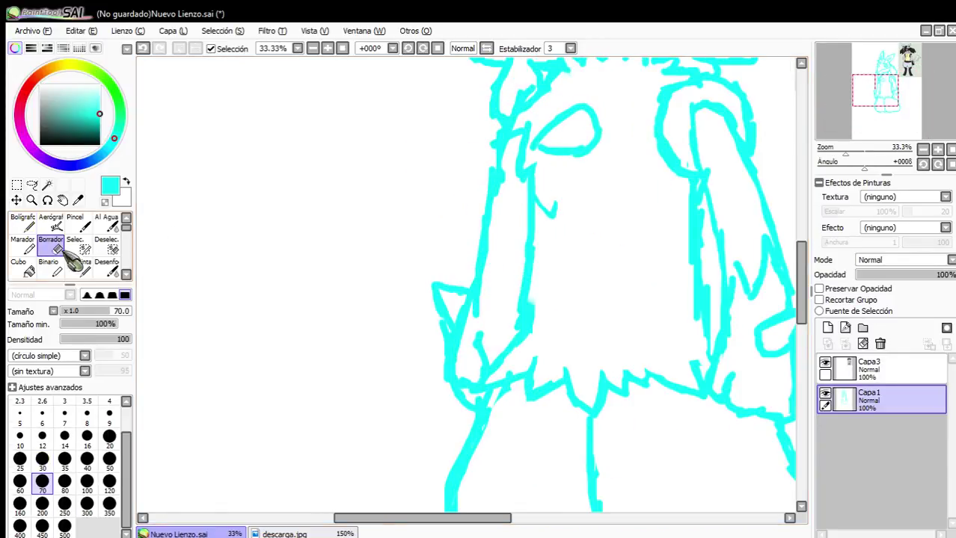
{"action": "scroll", "coordinate": [508, 213], "scroll_direction": "up", "scroll_amount": 2}
{"action": "mouse_move", "coordinate": [373, 372]}
{"action": "left_mouse_down"}
{"action": "mouse_move", "coordinate": [400, 216]}
{"action": "mouse_move", "coordinate": [441, 84]}
{"action": "left_mouse_up"}
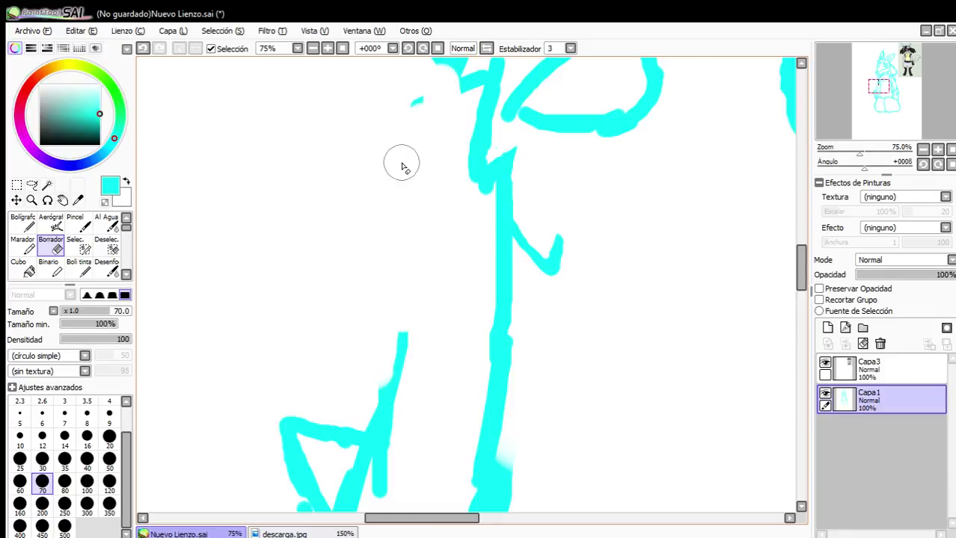
{"action": "scroll", "coordinate": [438, 156], "scroll_direction": "down", "scroll_amount": 3}
{"action": "scroll", "coordinate": [437, 156], "scroll_direction": "up", "scroll_amount": 1}
Redraw the arm's outer contour at a wider slant from the spike up into the shoulder with the size 30 pen.
{"action": "left_click", "coordinate": [24, 223]}
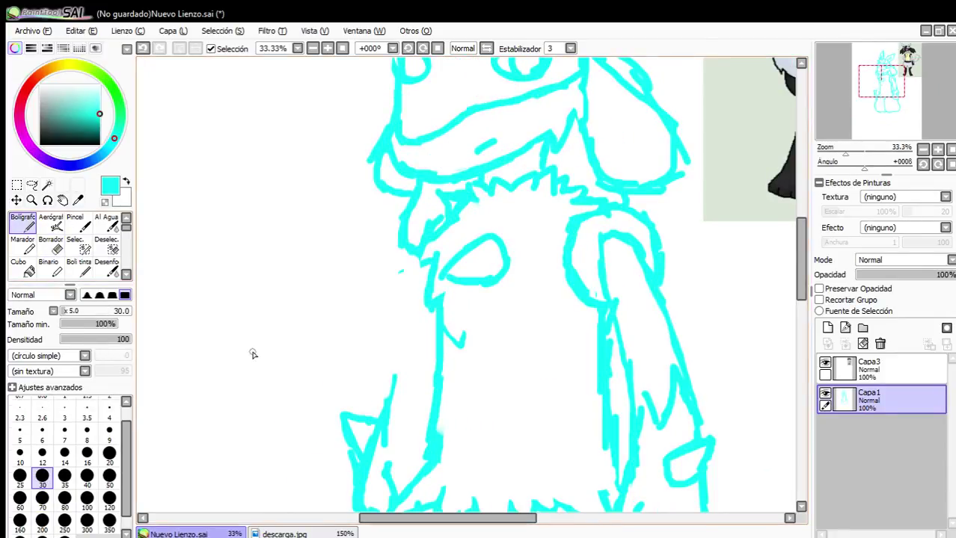
{"action": "scroll", "coordinate": [328, 403], "scroll_direction": "up", "scroll_amount": 1}
{"action": "mouse_move", "coordinate": [358, 382]}
{"action": "left_mouse_down"}
{"action": "mouse_move", "coordinate": [397, 221]}
{"action": "mouse_move", "coordinate": [412, 235]}
{"action": "mouse_move", "coordinate": [388, 290]}
{"action": "left_mouse_up"}
{"action": "scroll", "coordinate": [412, 189], "scroll_direction": "down", "scroll_amount": 3}
{"action": "scroll", "coordinate": [415, 198], "scroll_direction": "up", "scroll_amount": 3}
{"action": "left_click_drag", "start_coordinate": [400, 256], "coordinate": [399, 302]}
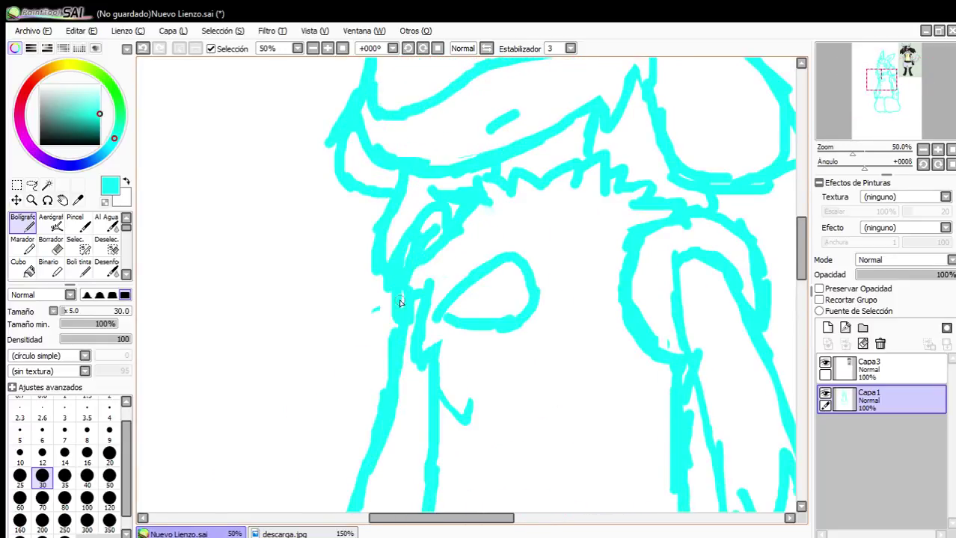
Clean up the stray strokes inside the shoulder beside the chest spike with the eraser at sizes 10 and 25.
{"action": "left_click", "coordinate": [50, 243]}
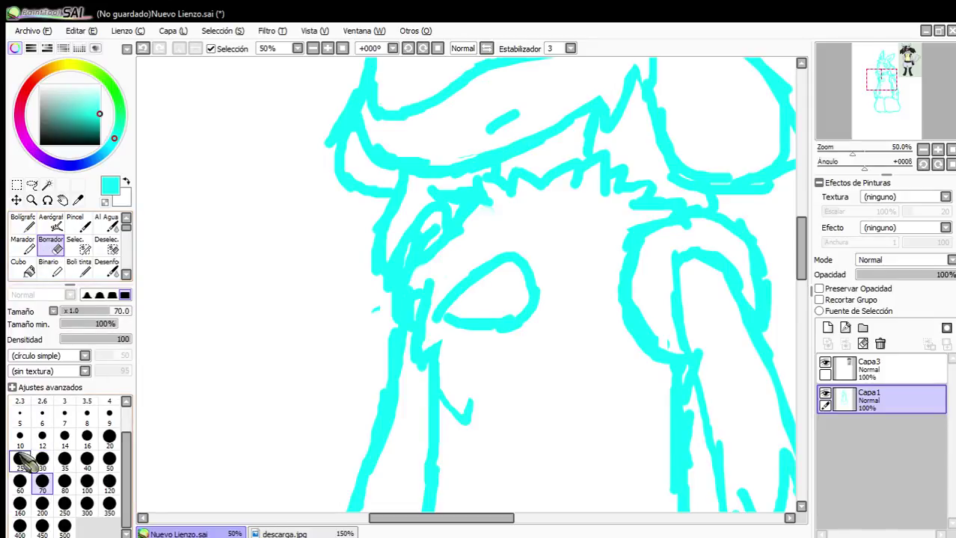
{"action": "left_click", "coordinate": [19, 436]}
{"action": "scroll", "coordinate": [358, 308], "scroll_direction": "up", "scroll_amount": 2}
{"action": "mouse_move", "coordinate": [348, 325]}
{"action": "left_mouse_down"}
{"action": "mouse_move", "coordinate": [380, 271]}
{"action": "mouse_move", "coordinate": [337, 325]}
{"action": "mouse_move", "coordinate": [354, 280]}
{"action": "mouse_move", "coordinate": [375, 270]}
{"action": "mouse_move", "coordinate": [383, 294]}
{"action": "left_mouse_up"}
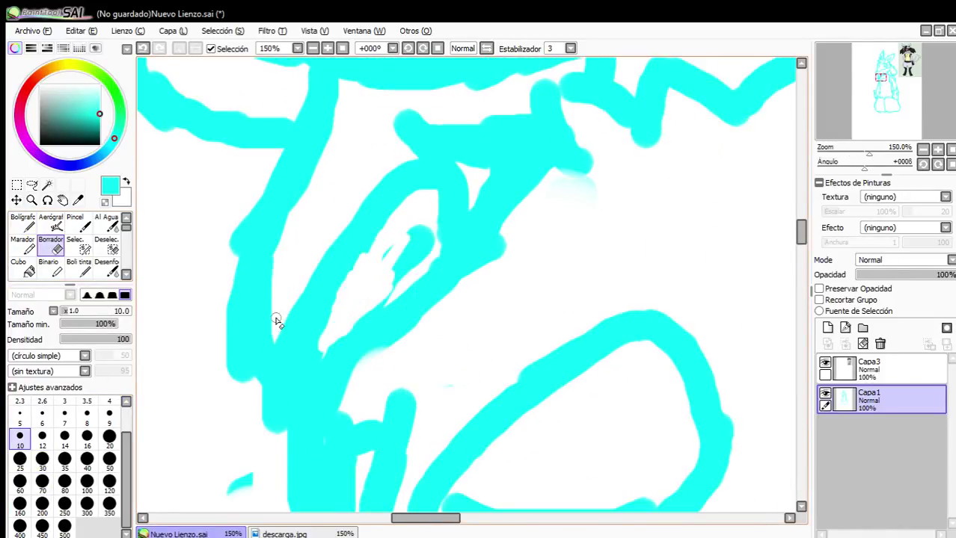
{"action": "left_click", "coordinate": [20, 459]}
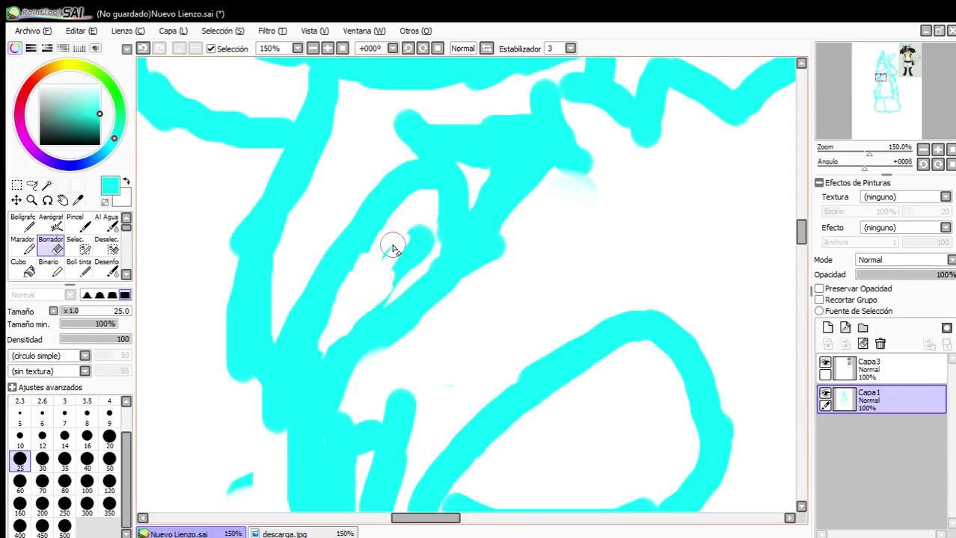
{"action": "mouse_move", "coordinate": [393, 248]}
{"action": "left_mouse_down"}
{"action": "mouse_move", "coordinate": [360, 309]}
{"action": "mouse_move", "coordinate": [419, 231]}
{"action": "mouse_move", "coordinate": [423, 254]}
{"action": "mouse_move", "coordinate": [348, 295]}
{"action": "left_mouse_up"}
{"action": "scroll", "coordinate": [351, 364], "scroll_direction": "down", "scroll_amount": 1}
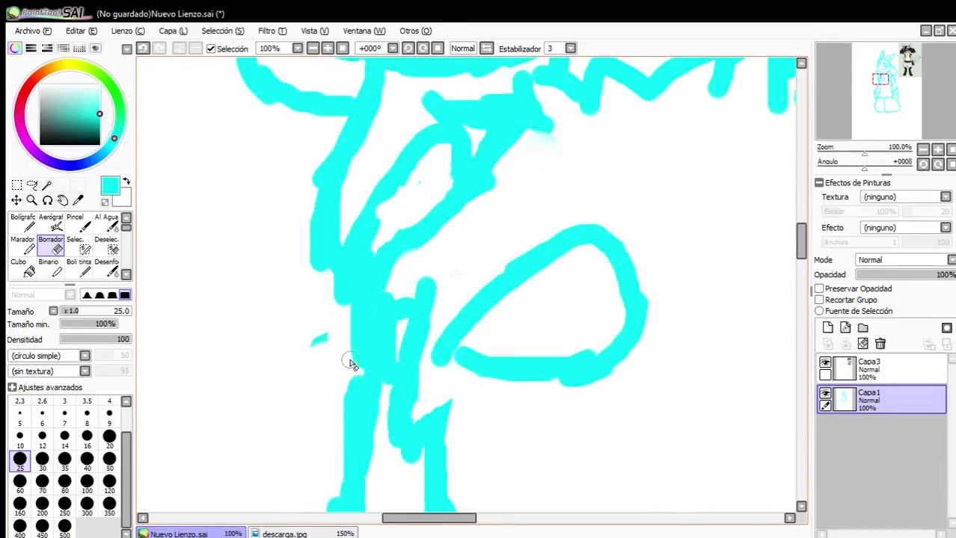
{"action": "scroll", "coordinate": [352, 364], "scroll_direction": "down", "scroll_amount": 2}
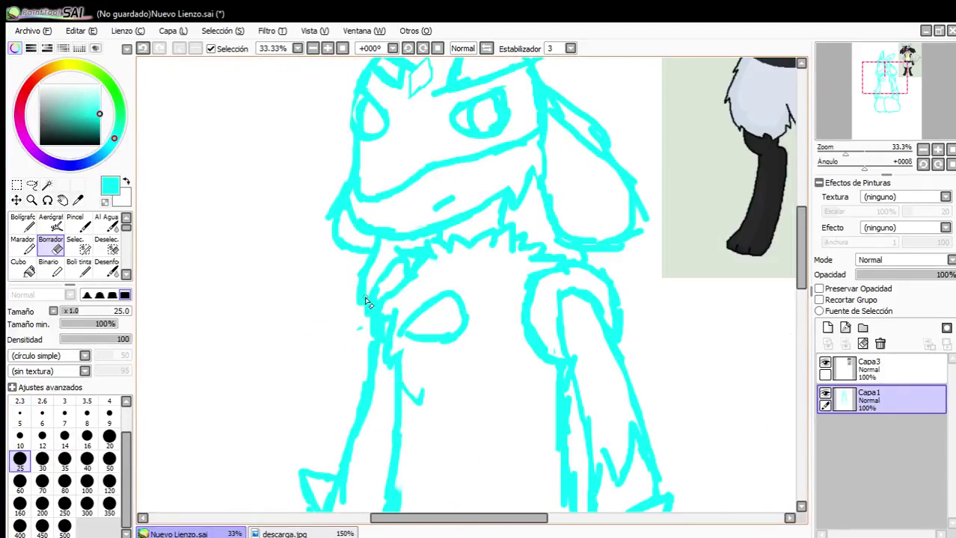
{"action": "scroll", "coordinate": [366, 302], "scroll_direction": "up", "scroll_amount": 3}
{"action": "mouse_move", "coordinate": [377, 327]}
{"action": "left_mouse_down"}
{"action": "mouse_move", "coordinate": [358, 311]}
{"action": "mouse_move", "coordinate": [378, 338]}
{"action": "mouse_move", "coordinate": [368, 312]}
{"action": "left_mouse_up"}
{"action": "scroll", "coordinate": [429, 283], "scroll_direction": "down", "scroll_amount": 5}
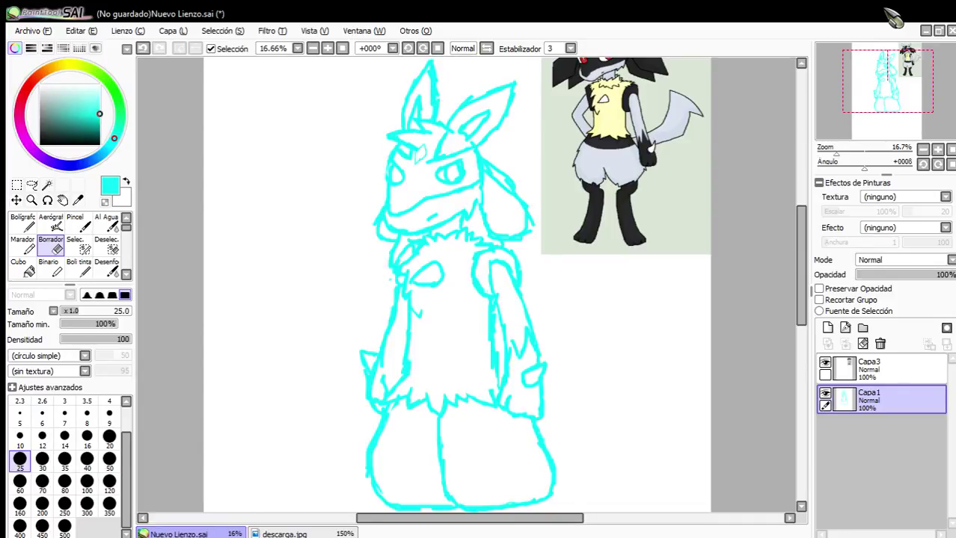
{"action": "scroll", "coordinate": [497, 278], "scroll_direction": "down", "scroll_amount": 2}
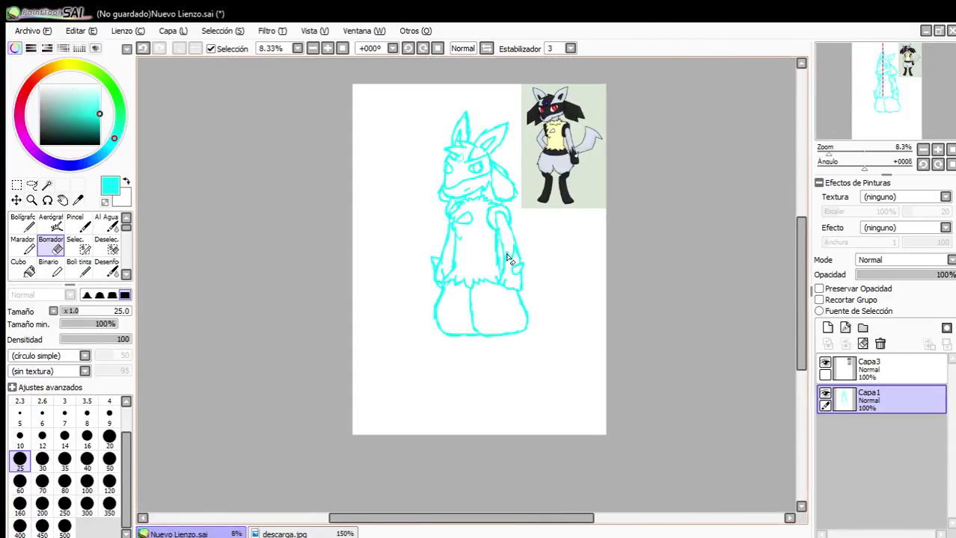
{"action": "left_click_drag", "start_coordinate": [479, 277], "coordinate": [462, 260]}
{"action": "scroll", "coordinate": [485, 271], "scroll_direction": "up", "scroll_amount": 2}
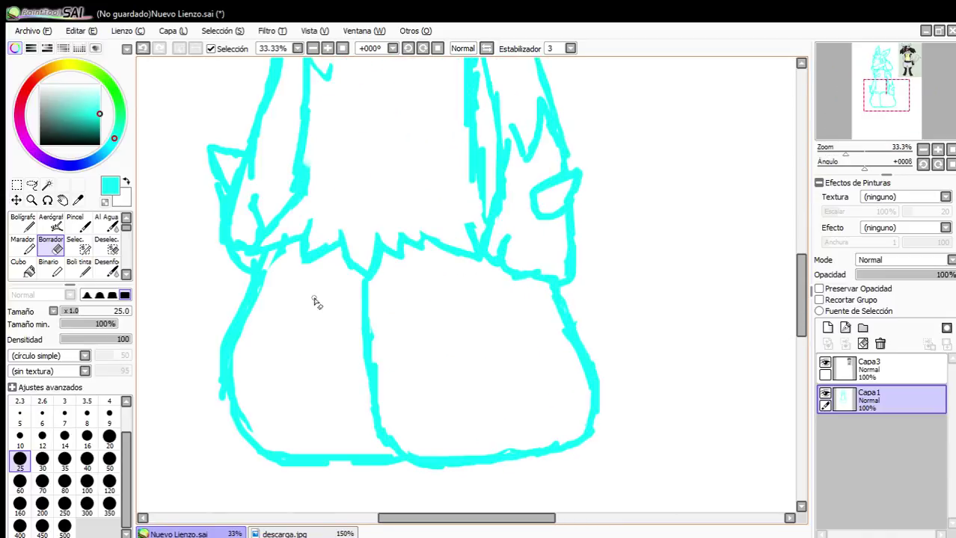
{"action": "left_click", "coordinate": [22, 223]}
{"action": "scroll", "coordinate": [288, 293], "scroll_direction": "down", "scroll_amount": 1}
{"action": "scroll", "coordinate": [345, 217], "scroll_direction": "up", "scroll_amount": 2}
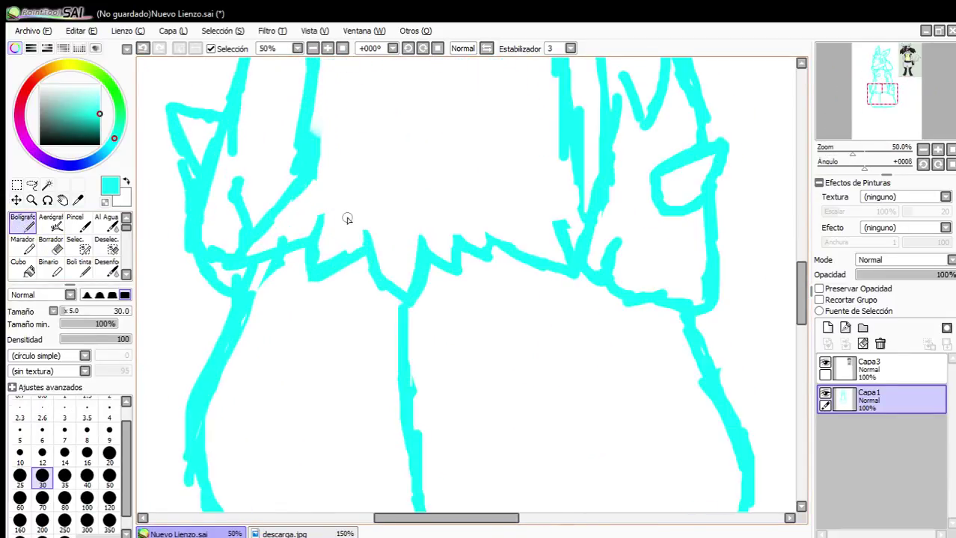
{"action": "scroll", "coordinate": [351, 202], "scroll_direction": "down", "scroll_amount": 6}
{"action": "scroll", "coordinate": [359, 192], "scroll_direction": "up", "scroll_amount": 3}
{"action": "left_click", "coordinate": [75, 245]}
{"action": "scroll", "coordinate": [315, 251], "scroll_direction": "up", "scroll_amount": 2}
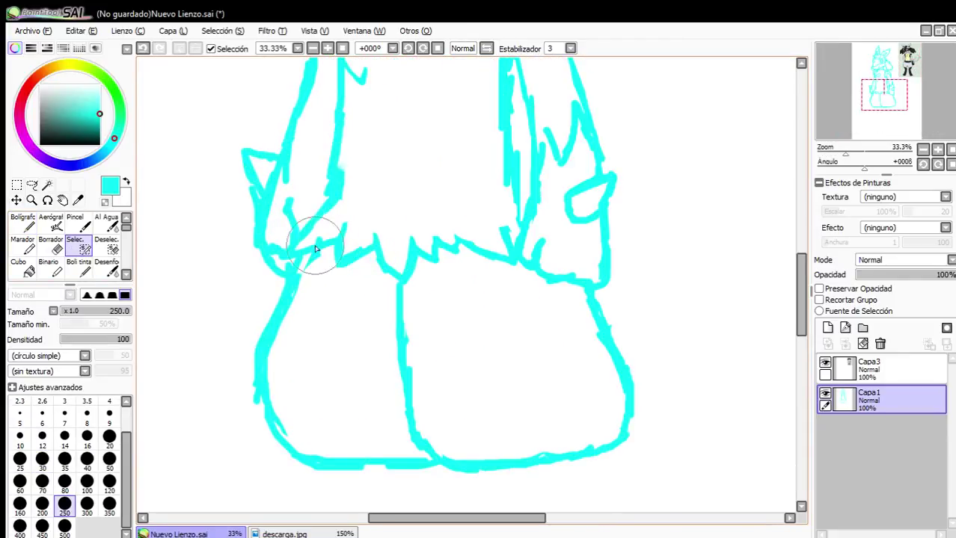
{"action": "left_click", "coordinate": [27, 224]}
{"action": "scroll", "coordinate": [386, 189], "scroll_direction": "down", "scroll_amount": 4}
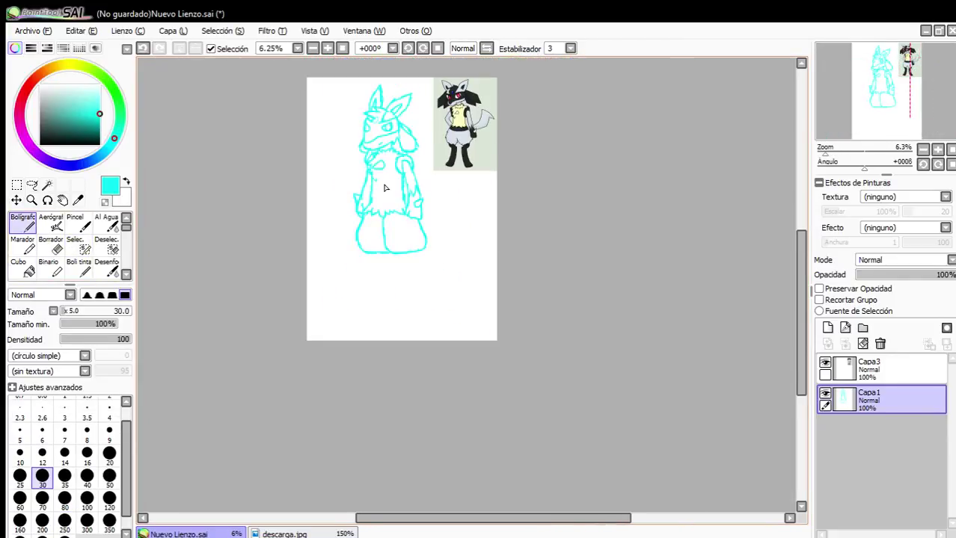
{"action": "scroll", "coordinate": [363, 236], "scroll_direction": "up", "scroll_amount": 4}
{"action": "left_click", "coordinate": [75, 245]}
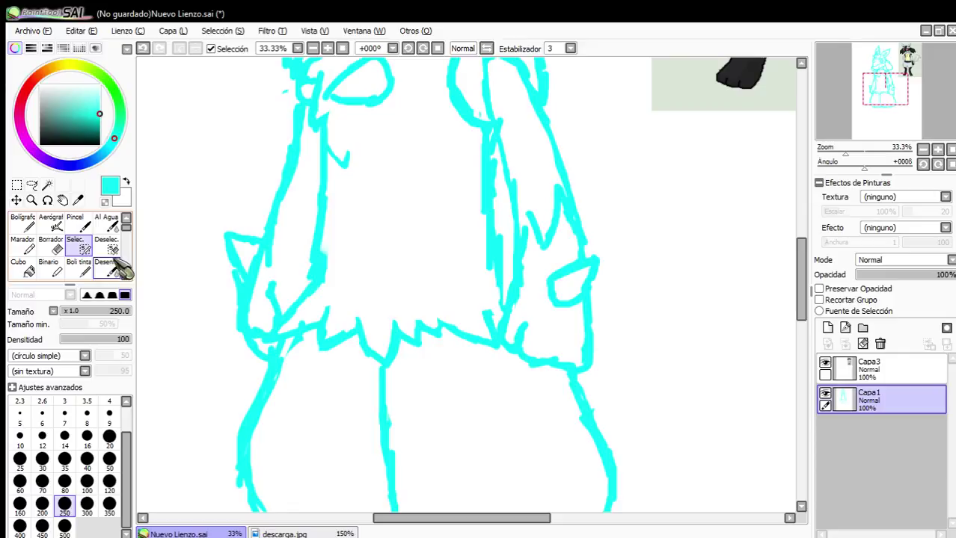
Select the jagged hem of the torso with the size 60 selection brush, shift it slightly upward and deselect it.
{"action": "left_click", "coordinate": [20, 482]}
{"action": "scroll", "coordinate": [338, 281], "scroll_direction": "up", "scroll_amount": 3}
{"action": "mouse_move", "coordinate": [288, 299]}
{"action": "left_mouse_down"}
{"action": "mouse_move", "coordinate": [181, 407]}
{"action": "mouse_move", "coordinate": [286, 366]}
{"action": "mouse_move", "coordinate": [298, 372]}
{"action": "mouse_move", "coordinate": [291, 451]}
{"action": "mouse_move", "coordinate": [380, 382]}
{"action": "mouse_move", "coordinate": [401, 431]}
{"action": "mouse_move", "coordinate": [437, 475]}
{"action": "mouse_move", "coordinate": [452, 448]}
{"action": "mouse_move", "coordinate": [463, 376]}
{"action": "mouse_move", "coordinate": [472, 405]}
{"action": "mouse_move", "coordinate": [510, 422]}
{"action": "mouse_move", "coordinate": [496, 378]}
{"action": "mouse_move", "coordinate": [545, 409]}
{"action": "mouse_move", "coordinate": [530, 384]}
{"action": "mouse_move", "coordinate": [664, 429]}
{"action": "mouse_move", "coordinate": [672, 426]}
{"action": "mouse_move", "coordinate": [658, 371]}
{"action": "mouse_move", "coordinate": [686, 338]}
{"action": "left_mouse_up"}
{"action": "scroll", "coordinate": [621, 341], "scroll_direction": "down", "scroll_amount": 2}
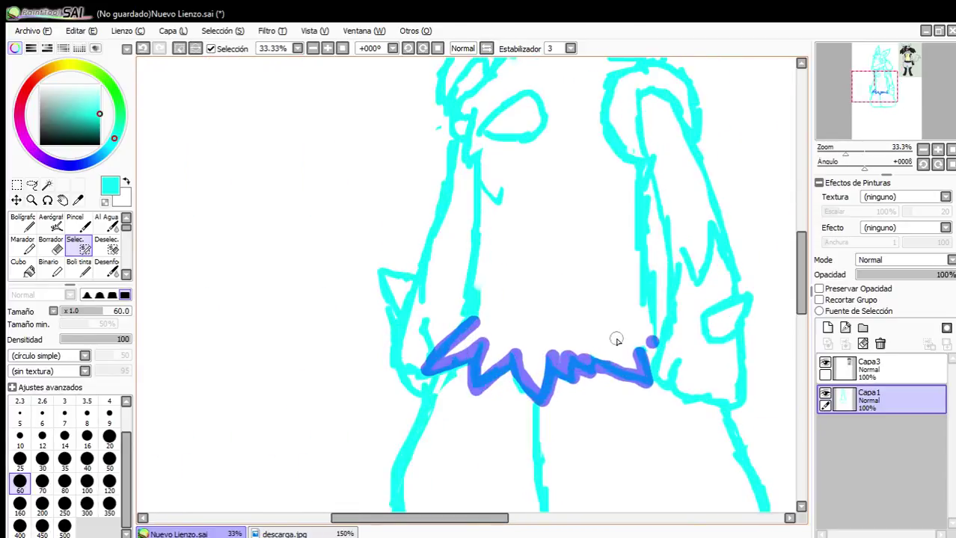
{"action": "left_click", "coordinate": [17, 200]}
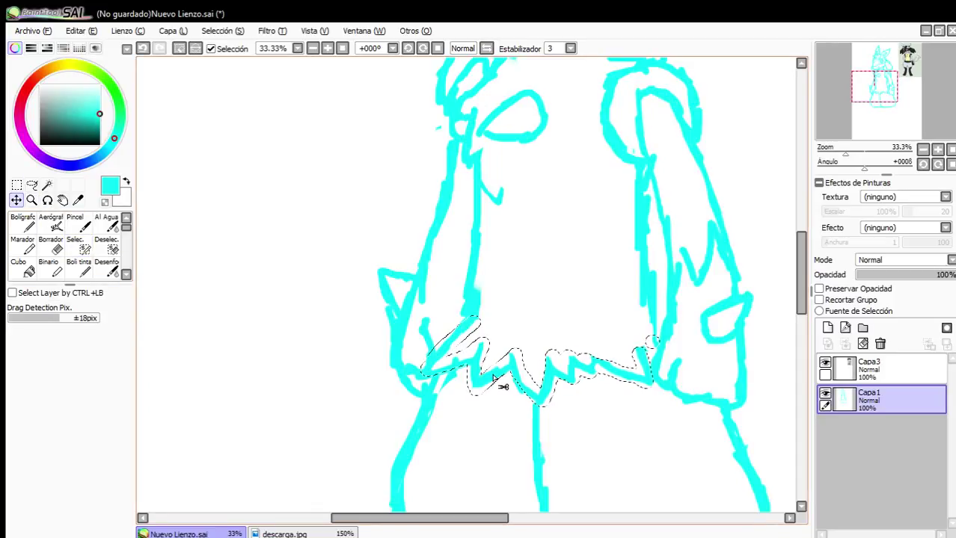
{"action": "left_click_drag", "start_coordinate": [492, 376], "coordinate": [494, 360]}
{"action": "left_click", "coordinate": [180, 48]}
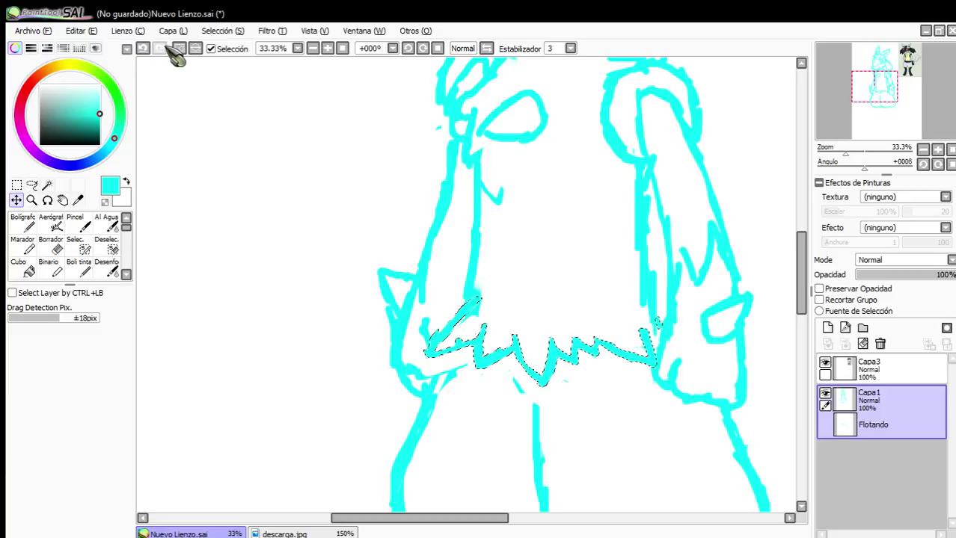
Extend the left thigh's outline up to the raised hem with the size 30 pen and erase leftover fragments at size 25.
{"action": "left_click", "coordinate": [23, 222]}
{"action": "scroll", "coordinate": [483, 401], "scroll_direction": "up", "scroll_amount": 3}
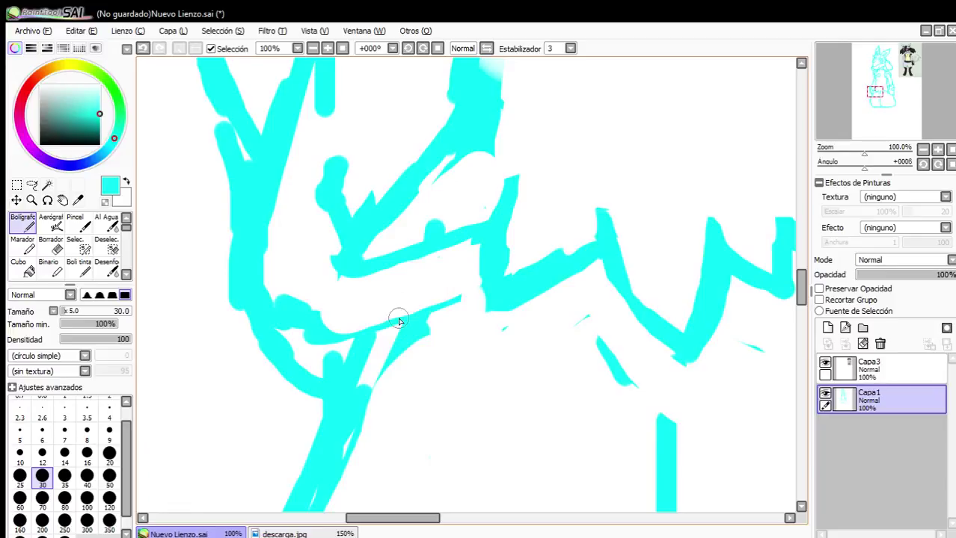
{"action": "scroll", "coordinate": [399, 322], "scroll_direction": "down", "scroll_amount": 1}
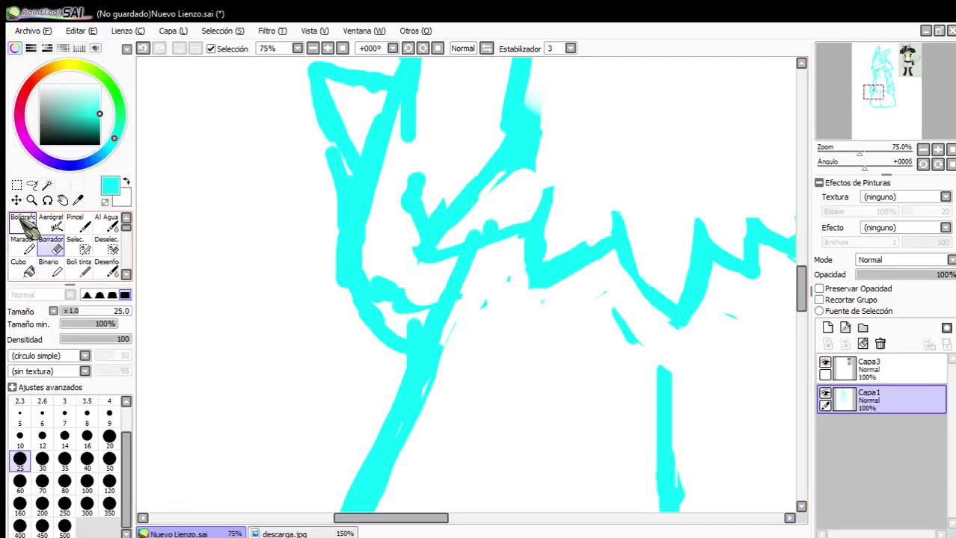
{"action": "scroll", "coordinate": [405, 299], "scroll_direction": "up", "scroll_amount": 1}
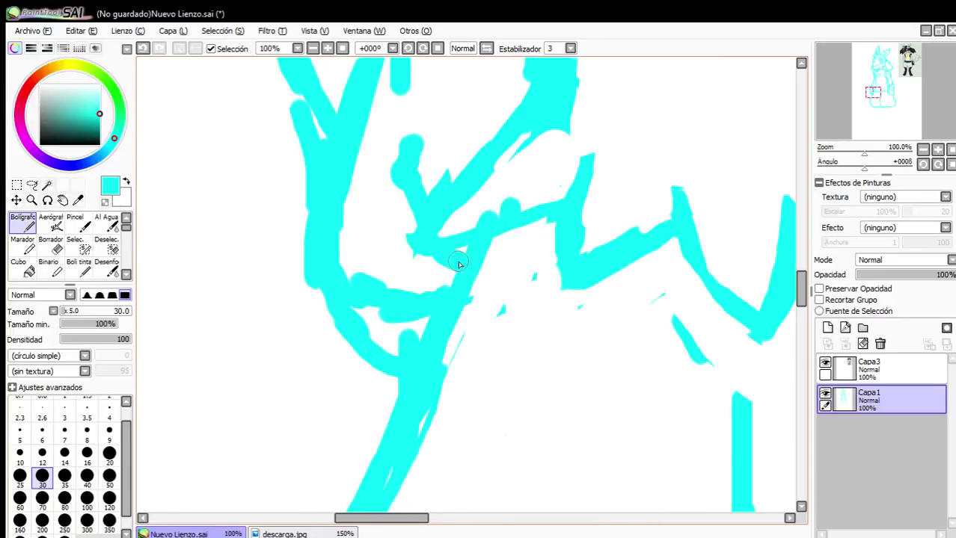
Draw a nearly horizontal waistline between the two hands, just below the jagged hem, with the size 30 pen.
{"action": "scroll", "coordinate": [464, 282], "scroll_direction": "down", "scroll_amount": 3}
{"action": "scroll", "coordinate": [346, 294], "scroll_direction": "up", "scroll_amount": 1}
{"action": "left_click_drag", "start_coordinate": [346, 293], "coordinate": [628, 300]}
{"action": "scroll", "coordinate": [648, 303], "scroll_direction": "down", "scroll_amount": 3}
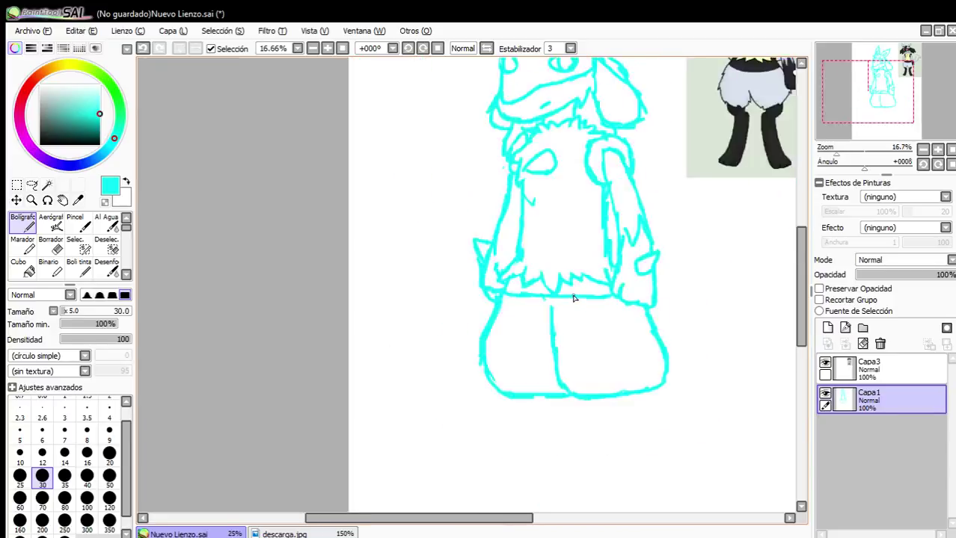
{"action": "scroll", "coordinate": [572, 294], "scroll_direction": "up", "scroll_amount": 1}
{"action": "scroll", "coordinate": [592, 302], "scroll_direction": "down", "scroll_amount": 3}
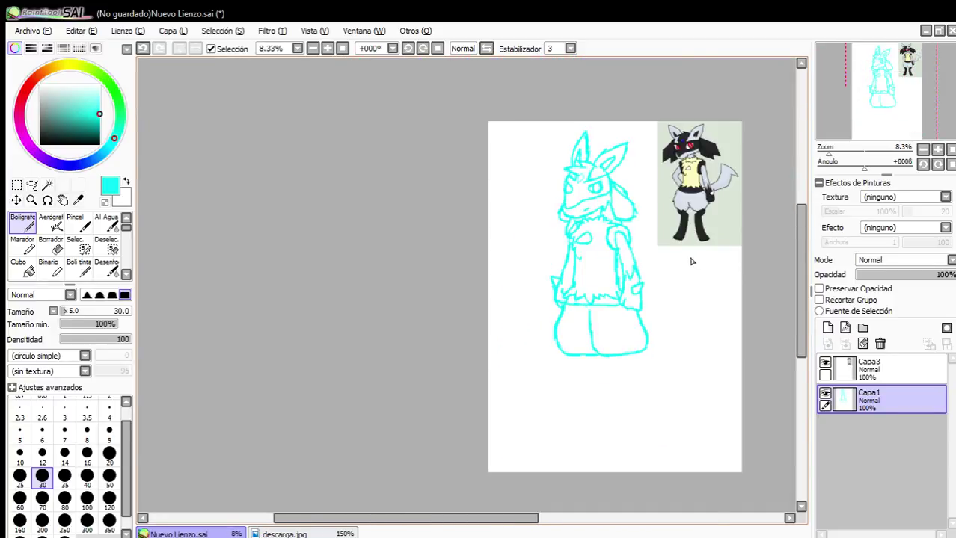
Draw a zigzag fur edge across the left forearm above the hand spike.
{"action": "scroll", "coordinate": [673, 291], "scroll_direction": "up", "scroll_amount": 1}
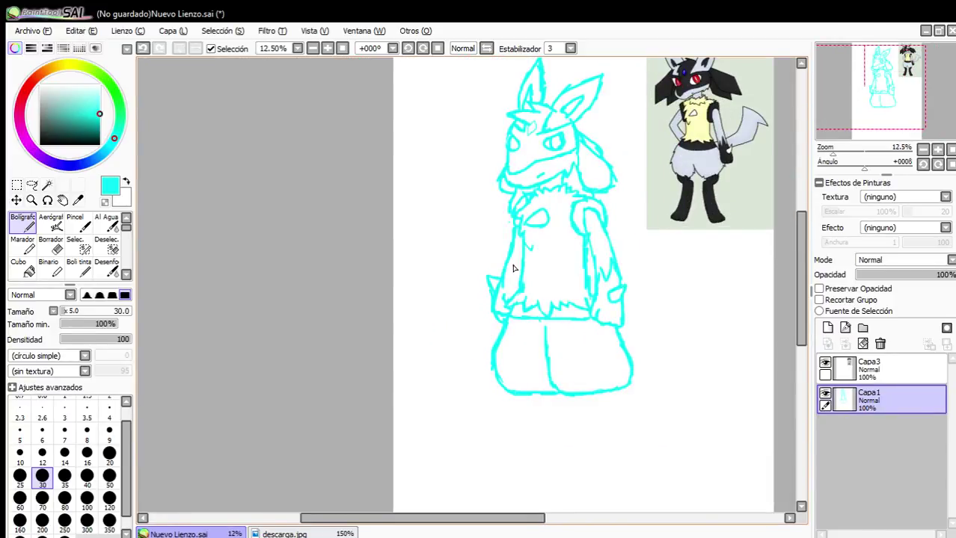
{"action": "scroll", "coordinate": [513, 267], "scroll_direction": "up", "scroll_amount": 5}
{"action": "mouse_move", "coordinate": [383, 347]}
{"action": "left_mouse_down"}
{"action": "mouse_move", "coordinate": [430, 278]}
{"action": "mouse_move", "coordinate": [439, 340]}
{"action": "mouse_move", "coordinate": [380, 278]}
{"action": "left_mouse_up"}
{"action": "scroll", "coordinate": [419, 257], "scroll_direction": "down", "scroll_amount": 5}
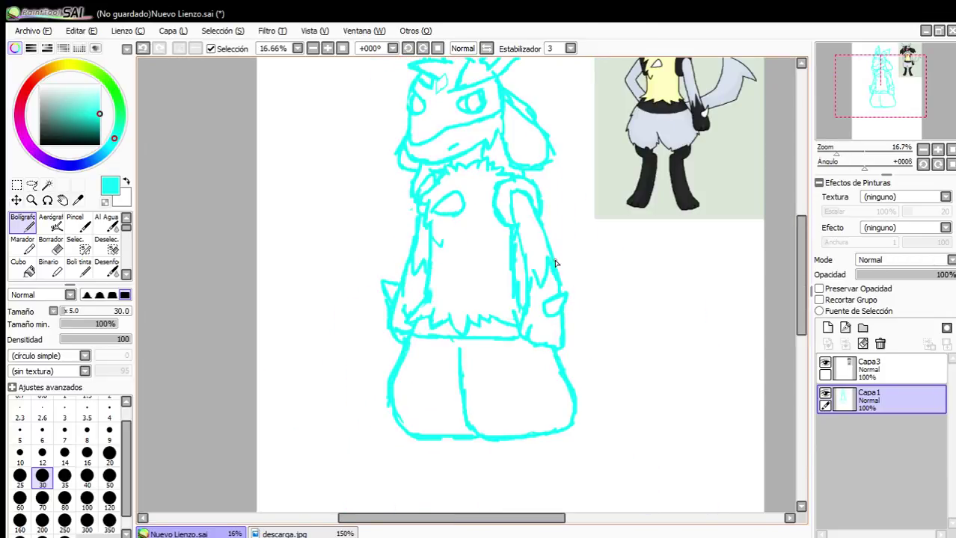
Compare the sketch's arms, torso and overall proportions with the reference picture.
{"action": "scroll", "coordinate": [555, 263], "scroll_direction": "up", "scroll_amount": 5}
{"action": "scroll", "coordinate": [505, 321], "scroll_direction": "down", "scroll_amount": 3}
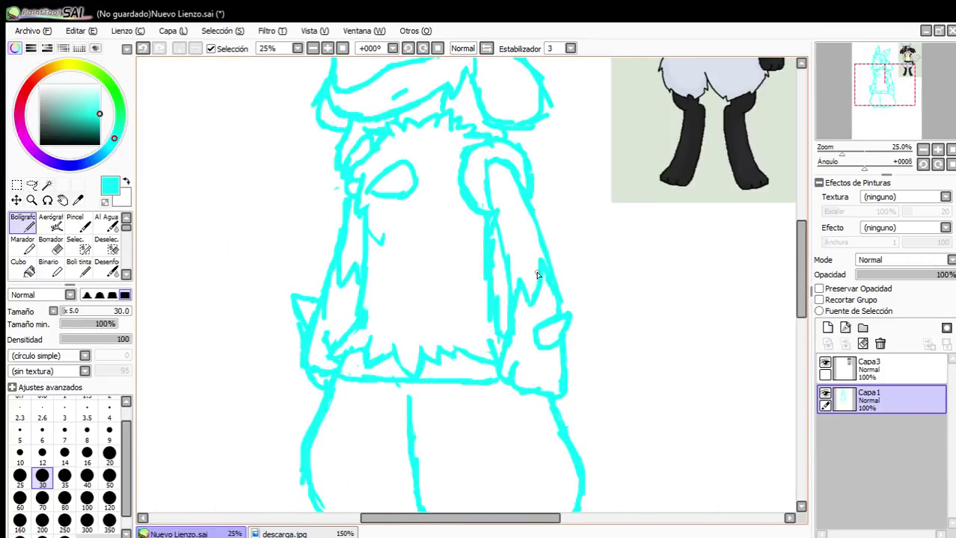
{"action": "scroll", "coordinate": [379, 299], "scroll_direction": "down", "scroll_amount": 1}
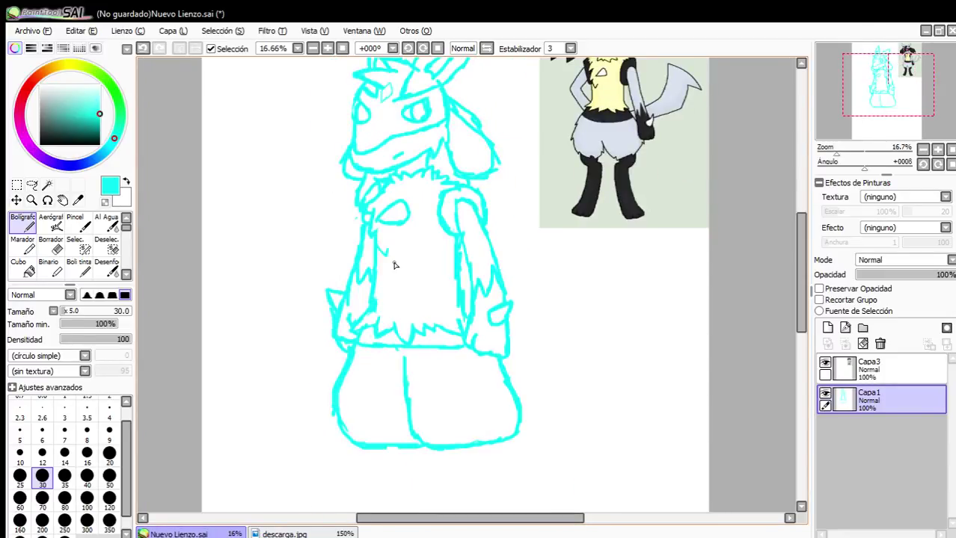
{"action": "scroll", "coordinate": [395, 263], "scroll_direction": "down", "scroll_amount": 1}
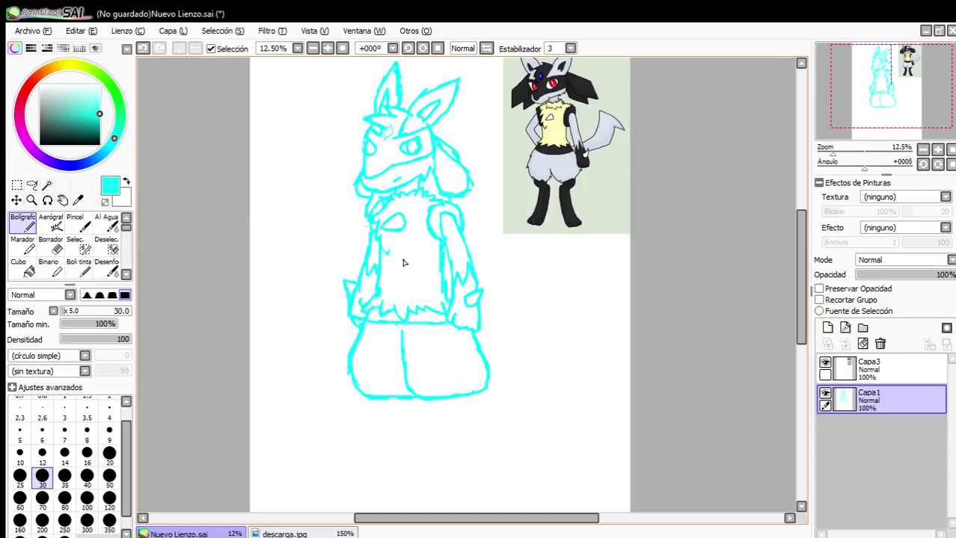
{"action": "scroll", "coordinate": [403, 262], "scroll_direction": "down", "scroll_amount": 1}
{"action": "scroll", "coordinate": [415, 351], "scroll_direction": "up", "scroll_amount": 1}
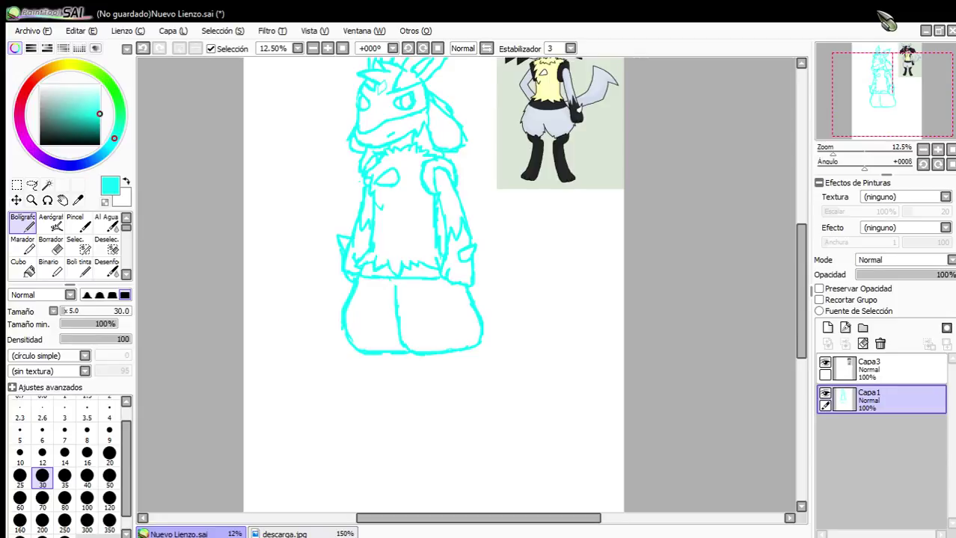
{"action": "scroll", "coordinate": [506, 356], "scroll_direction": "down", "scroll_amount": 3}
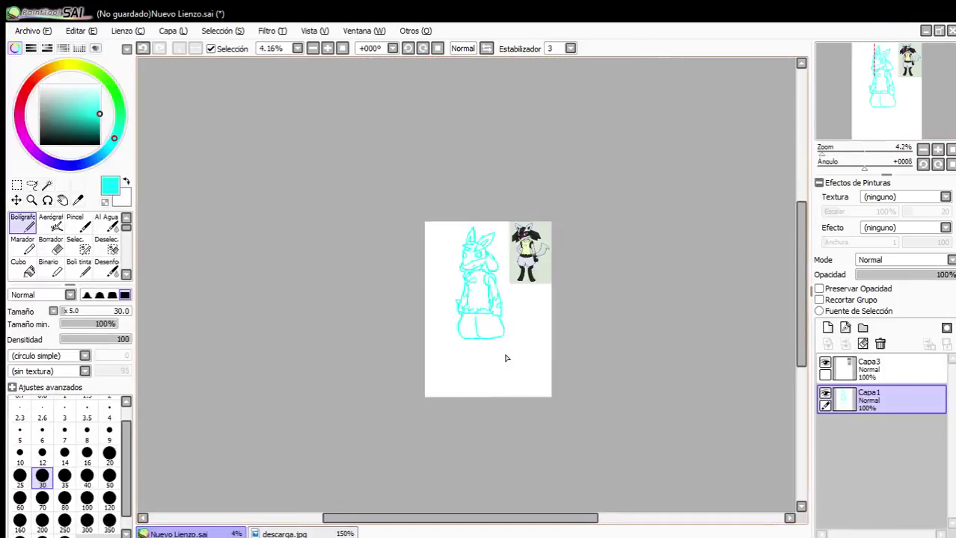
Mark the top of the right leg with two short downward strokes from the base of the right thigh.
{"action": "scroll", "coordinate": [488, 371], "scroll_direction": "up", "scroll_amount": 4}
{"action": "scroll", "coordinate": [452, 331], "scroll_direction": "up", "scroll_amount": 4}
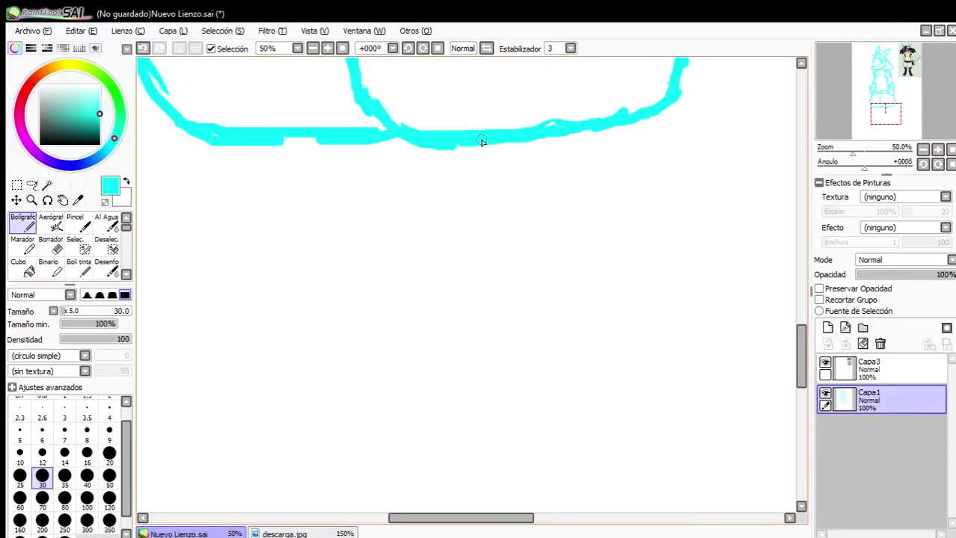
{"action": "scroll", "coordinate": [483, 205], "scroll_direction": "down", "scroll_amount": 6}
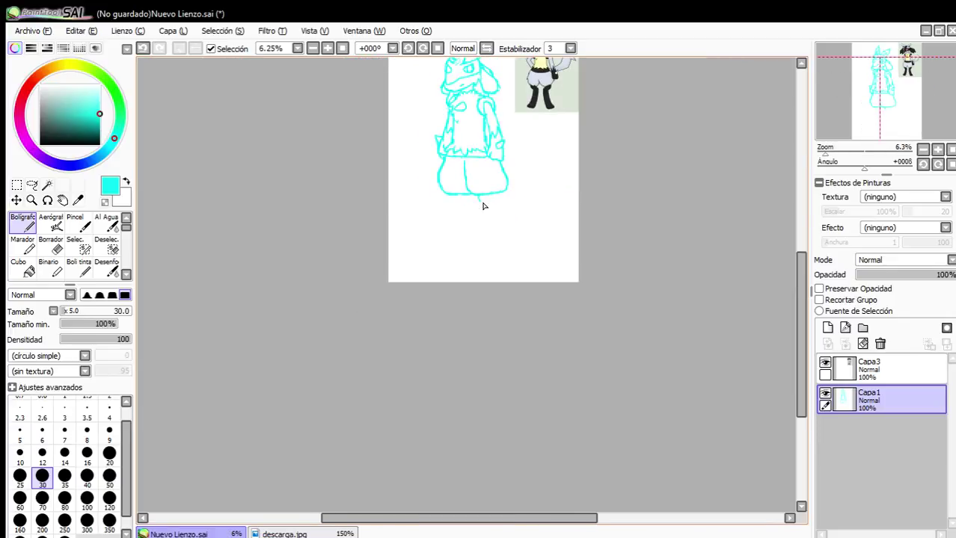
{"action": "scroll", "coordinate": [482, 204], "scroll_direction": "up", "scroll_amount": 3}
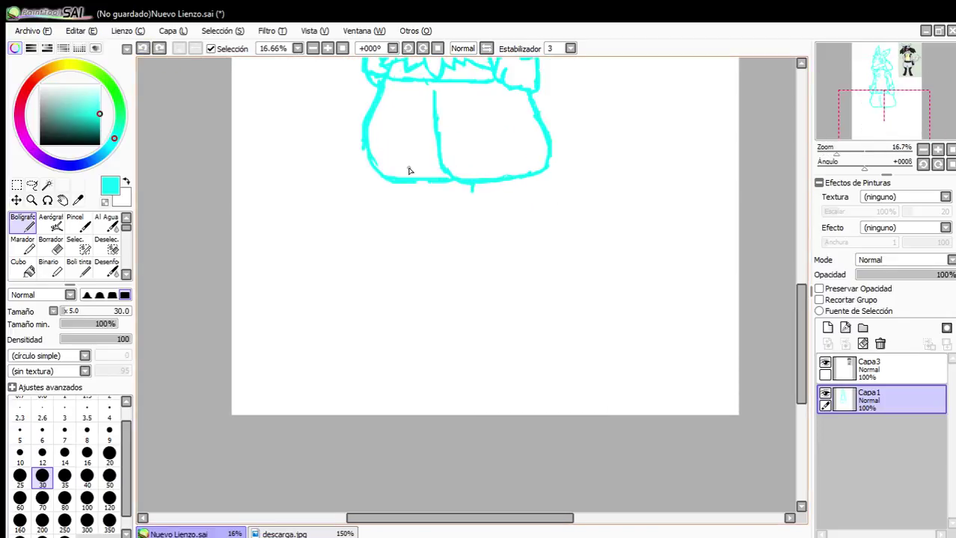
{"action": "scroll", "coordinate": [371, 163], "scroll_direction": "up", "scroll_amount": 3}
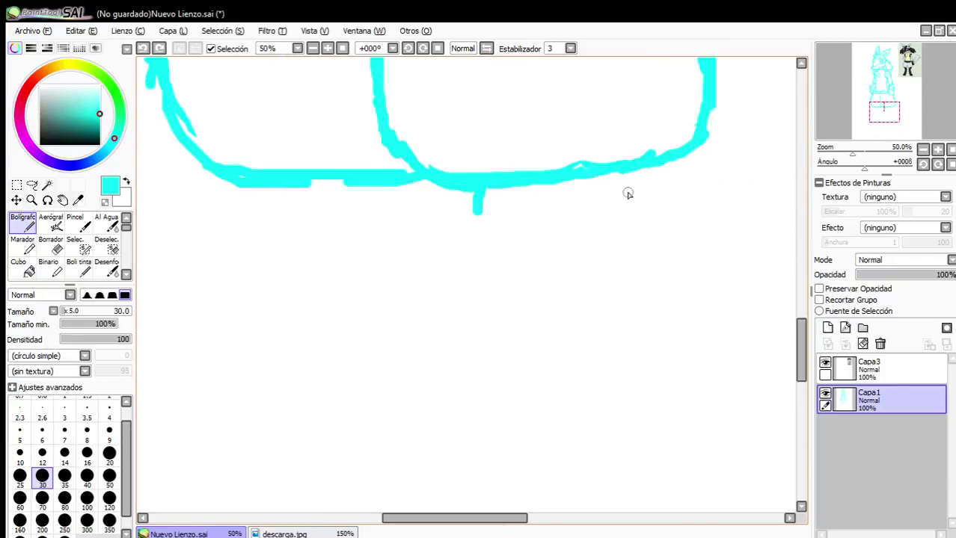
{"action": "left_click_drag", "start_coordinate": [607, 173], "coordinate": [604, 208]}
Try to draw the right leg's inner and outer contours below the thigh, and undo those strokes.
{"action": "mouse_move", "coordinate": [591, 252]}
{"action": "left_mouse_down"}
{"action": "mouse_move", "coordinate": [587, 293]}
{"action": "mouse_move", "coordinate": [603, 353]}
{"action": "mouse_move", "coordinate": [656, 456]}
{"action": "left_mouse_up"}
{"action": "mouse_move", "coordinate": [473, 210]}
{"action": "left_mouse_down"}
{"action": "mouse_move", "coordinate": [477, 275]}
{"action": "mouse_move", "coordinate": [522, 403]}
{"action": "left_mouse_up"}
{"action": "mouse_move", "coordinate": [476, 263]}
{"action": "left_mouse_down"}
{"action": "mouse_move", "coordinate": [503, 407]}
{"action": "mouse_move", "coordinate": [524, 451]}
{"action": "left_mouse_up"}
{"action": "scroll", "coordinate": [523, 451], "scroll_direction": "down", "scroll_amount": 5}
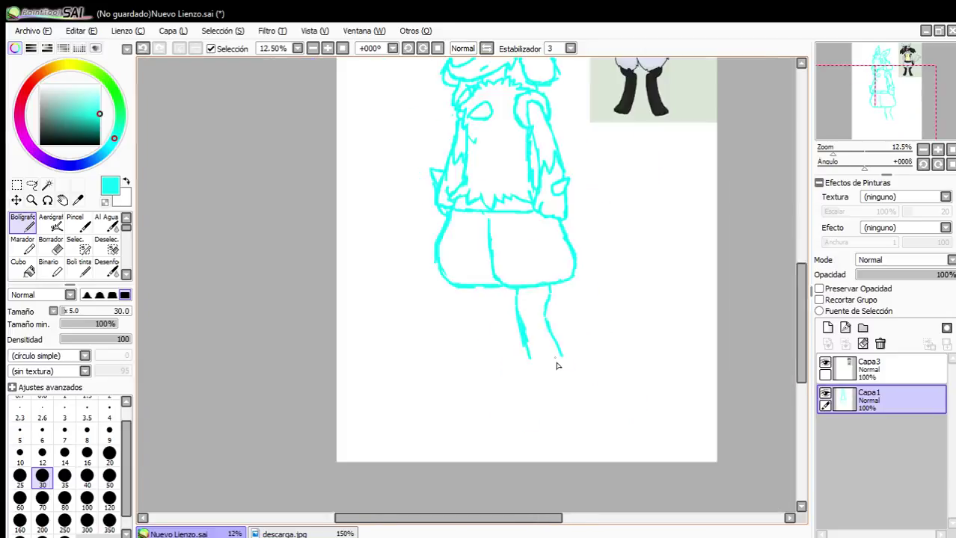
{"action": "scroll", "coordinate": [620, 344], "scroll_direction": "up", "scroll_amount": 3}
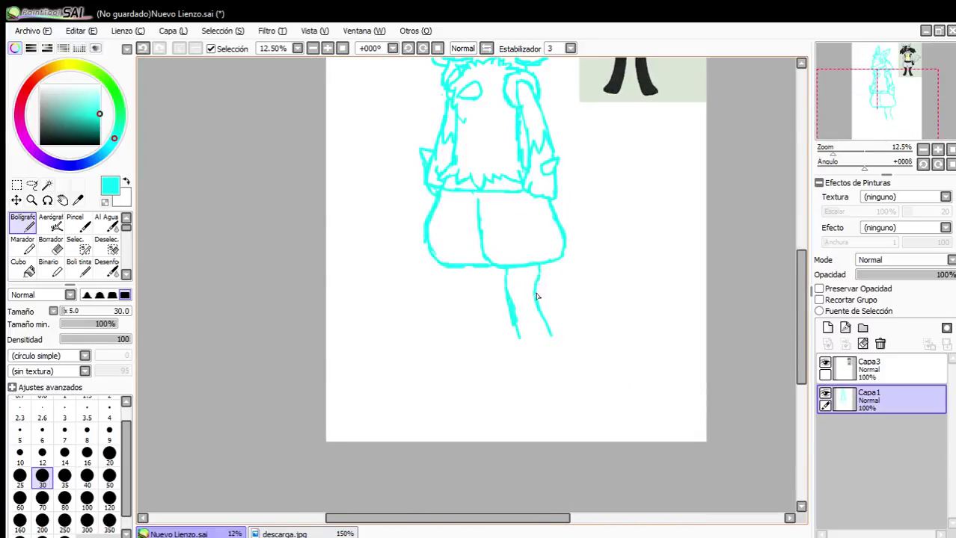
{"action": "left_click", "coordinate": [144, 49]}
{"action": "left_click", "coordinate": [144, 50]}
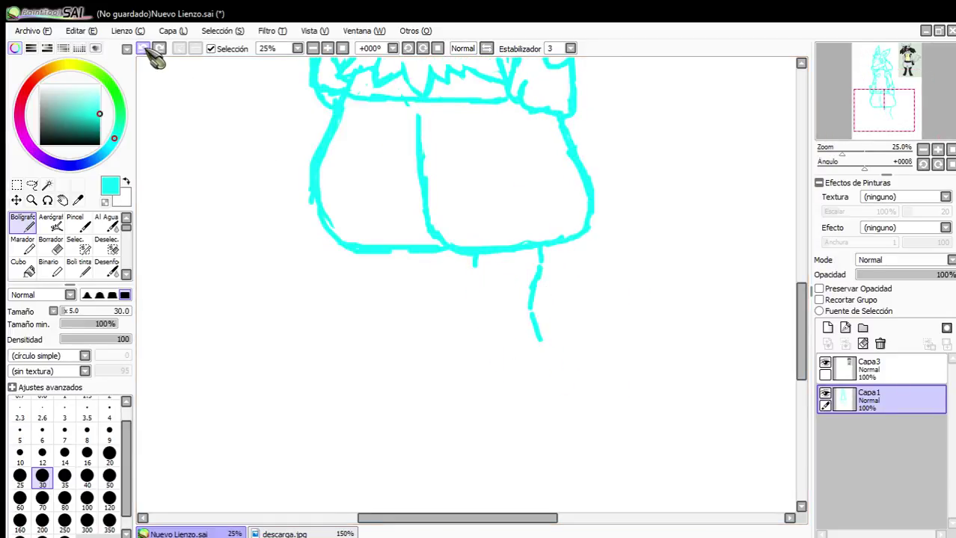
{"action": "left_click", "coordinate": [144, 49]}
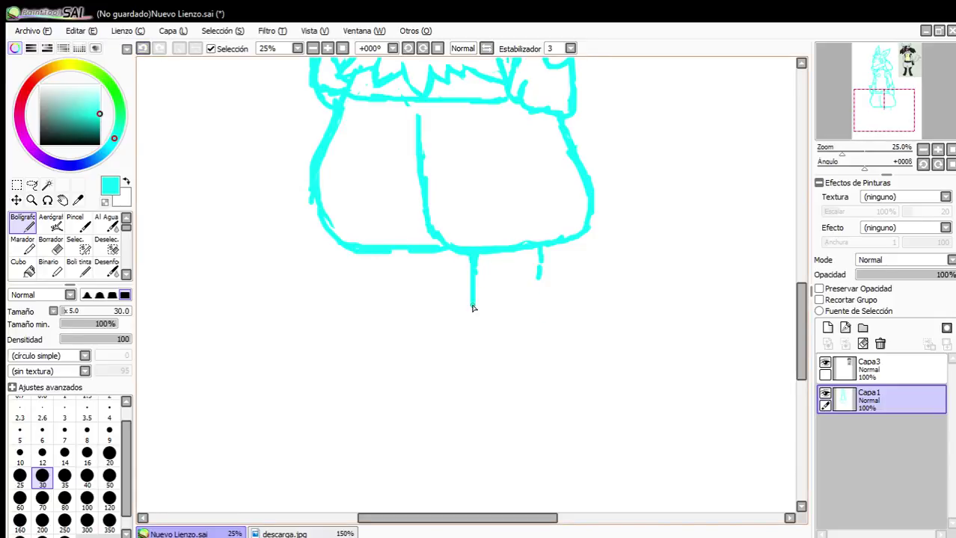
Redraw the right leg with longer contours flaring outward and close it with a flat foot base.
{"action": "left_click_drag", "start_coordinate": [486, 378], "coordinate": [517, 442]}
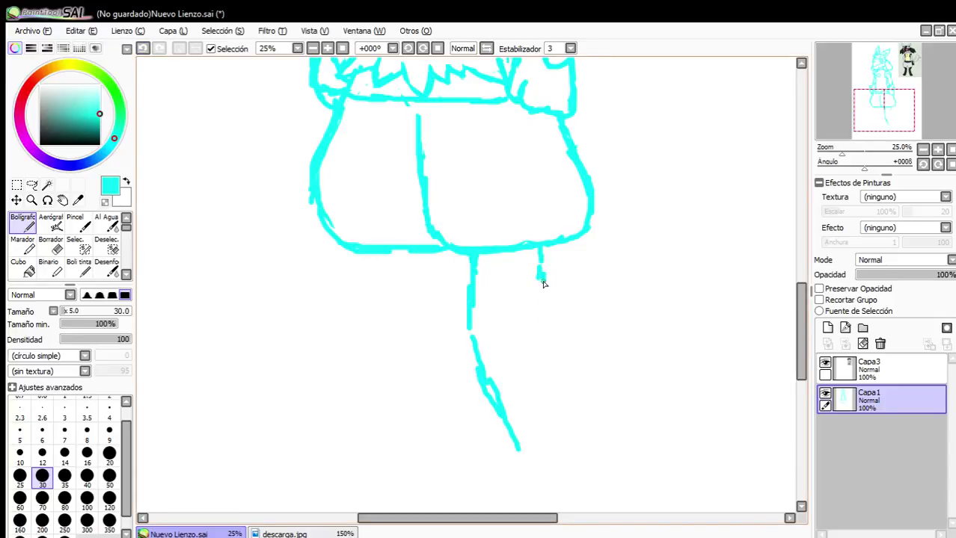
{"action": "left_click_drag", "start_coordinate": [544, 283], "coordinate": [611, 477]}
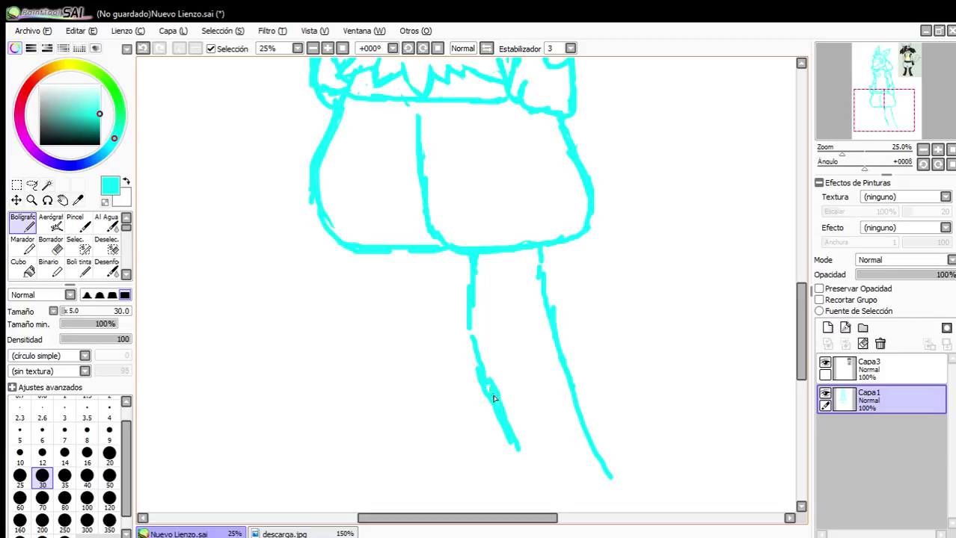
{"action": "left_click_drag", "start_coordinate": [493, 399], "coordinate": [514, 512]}
{"action": "scroll", "coordinate": [539, 443], "scroll_direction": "down", "scroll_amount": 2}
{"action": "scroll", "coordinate": [508, 358], "scroll_direction": "up", "scroll_amount": 1}
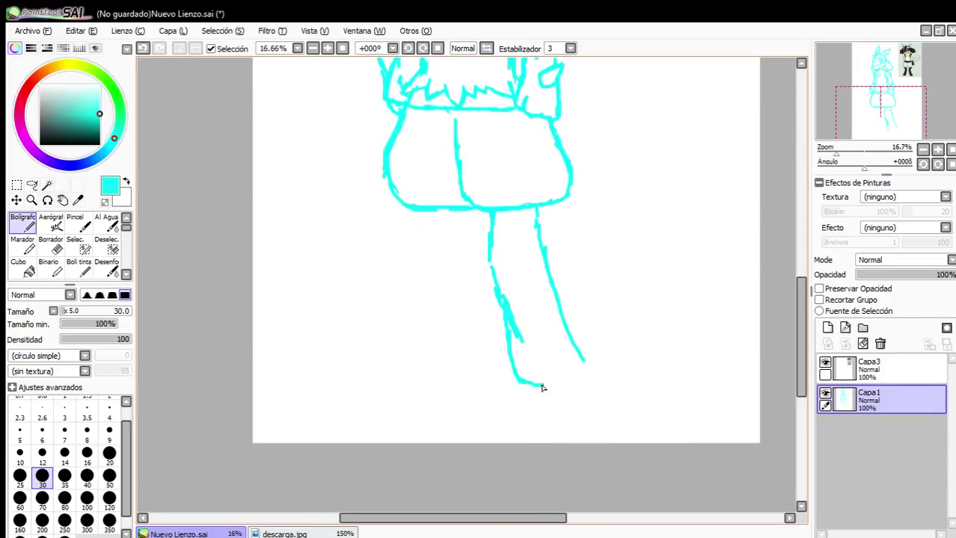
{"action": "scroll", "coordinate": [514, 336], "scroll_direction": "down", "scroll_amount": 1}
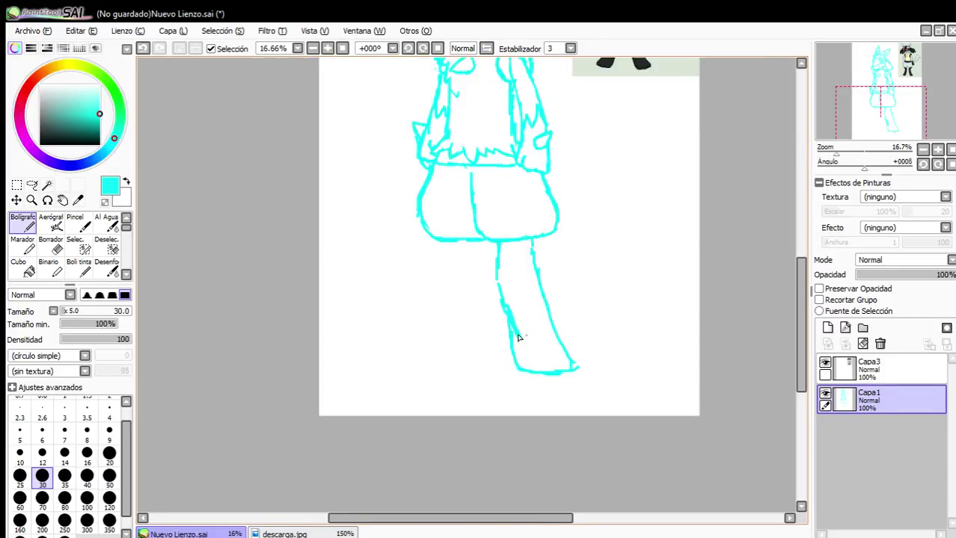
Draw the matching left leg below the left thigh, slanting outward and ending in a flat foot base.
{"action": "scroll", "coordinate": [423, 190], "scroll_direction": "up", "scroll_amount": 1}
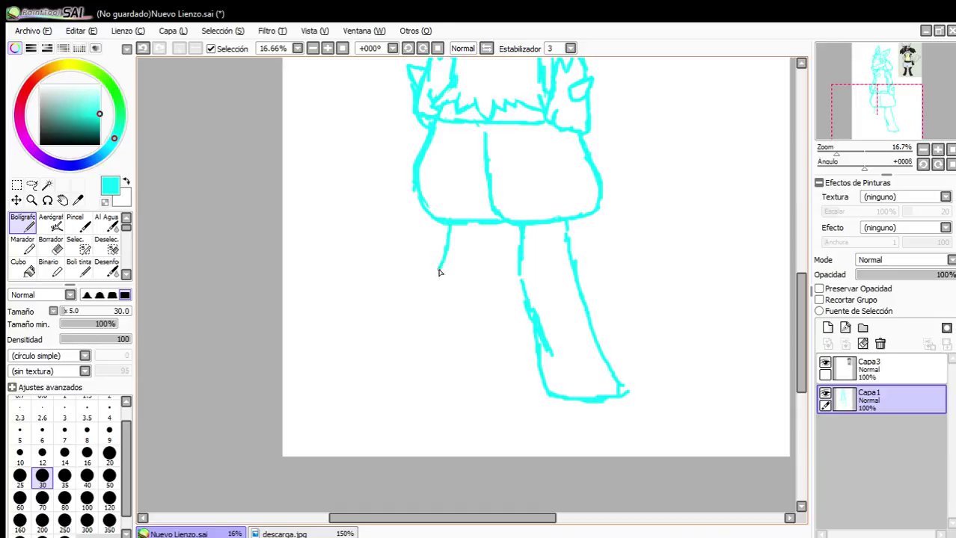
{"action": "mouse_move", "coordinate": [439, 302]}
{"action": "left_mouse_down"}
{"action": "mouse_move", "coordinate": [389, 383]}
{"action": "mouse_move", "coordinate": [403, 383]}
{"action": "mouse_move", "coordinate": [403, 371]}
{"action": "mouse_move", "coordinate": [400, 382]}
{"action": "mouse_move", "coordinate": [435, 395]}
{"action": "mouse_move", "coordinate": [468, 382]}
{"action": "left_mouse_up"}
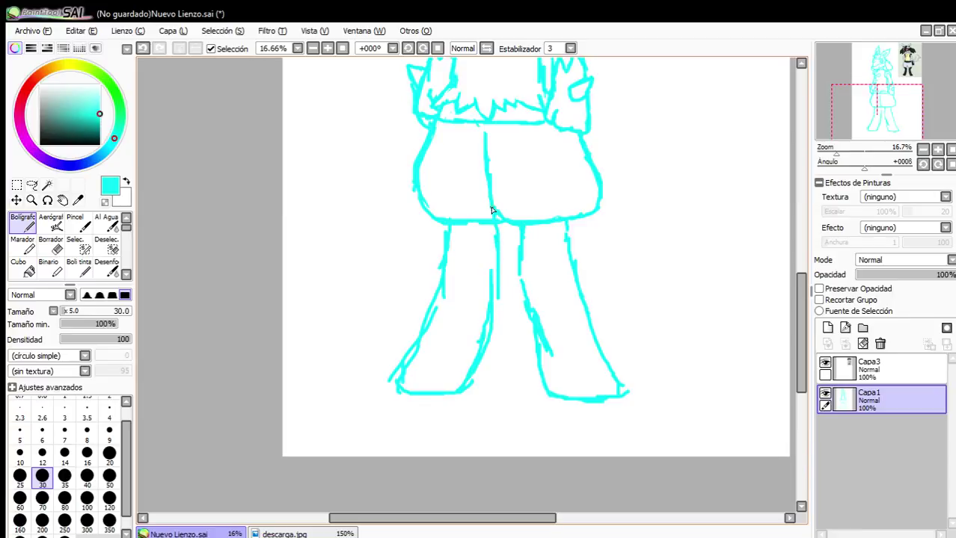
Erase the excess inner-leg line overlapping the junction between the two thighs with the size 10 eraser.
{"action": "scroll", "coordinate": [491, 335], "scroll_direction": "down", "scroll_amount": 1}
{"action": "scroll", "coordinate": [482, 271], "scroll_direction": "up", "scroll_amount": 6}
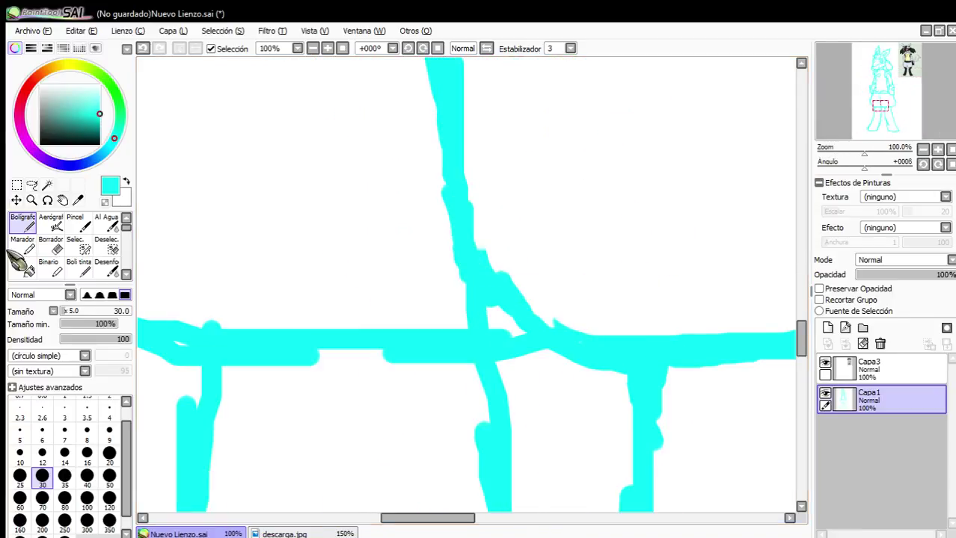
{"action": "left_click", "coordinate": [51, 244]}
{"action": "left_click", "coordinate": [20, 419]}
{"action": "scroll", "coordinate": [494, 333], "scroll_direction": "up", "scroll_amount": 1}
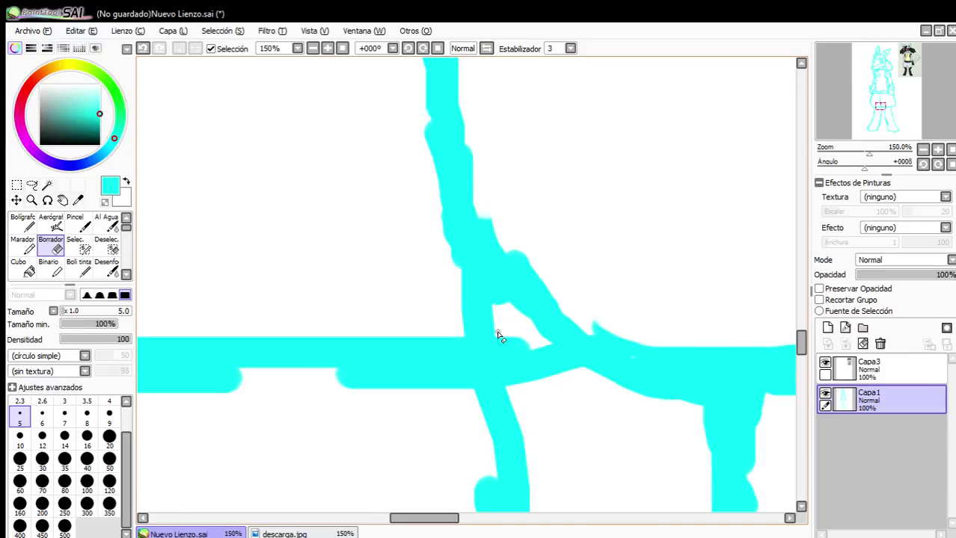
{"action": "left_click", "coordinate": [19, 439]}
{"action": "mouse_move", "coordinate": [513, 343]}
{"action": "left_mouse_down"}
{"action": "mouse_move", "coordinate": [431, 334]}
{"action": "mouse_move", "coordinate": [502, 331]}
{"action": "mouse_move", "coordinate": [433, 262]}
{"action": "mouse_move", "coordinate": [505, 308]}
{"action": "mouse_move", "coordinate": [493, 328]}
{"action": "mouse_move", "coordinate": [459, 289]}
{"action": "left_mouse_up"}
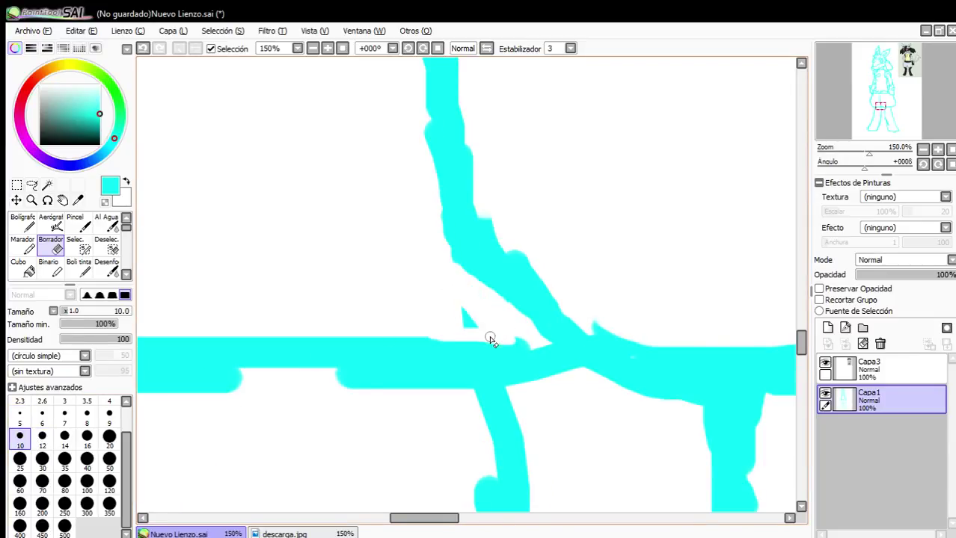
{"action": "scroll", "coordinate": [476, 318], "scroll_direction": "down", "scroll_amount": 8}
{"action": "scroll", "coordinate": [450, 395], "scroll_direction": "up", "scroll_amount": 2}
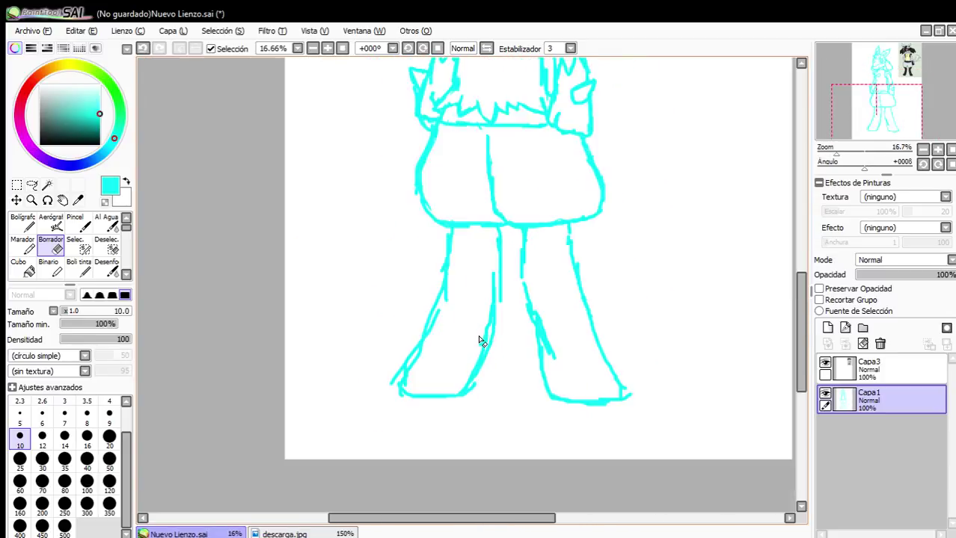
Select the drawing's left-hand lower leg with the size 250 selection brush, rotate it slightly counterclockwise against the thigh, and deselect it.
{"action": "scroll", "coordinate": [483, 337], "scroll_direction": "down", "scroll_amount": 2}
{"action": "scroll", "coordinate": [534, 292], "scroll_direction": "down", "scroll_amount": 1}
{"action": "scroll", "coordinate": [626, 138], "scroll_direction": "up", "scroll_amount": 1}
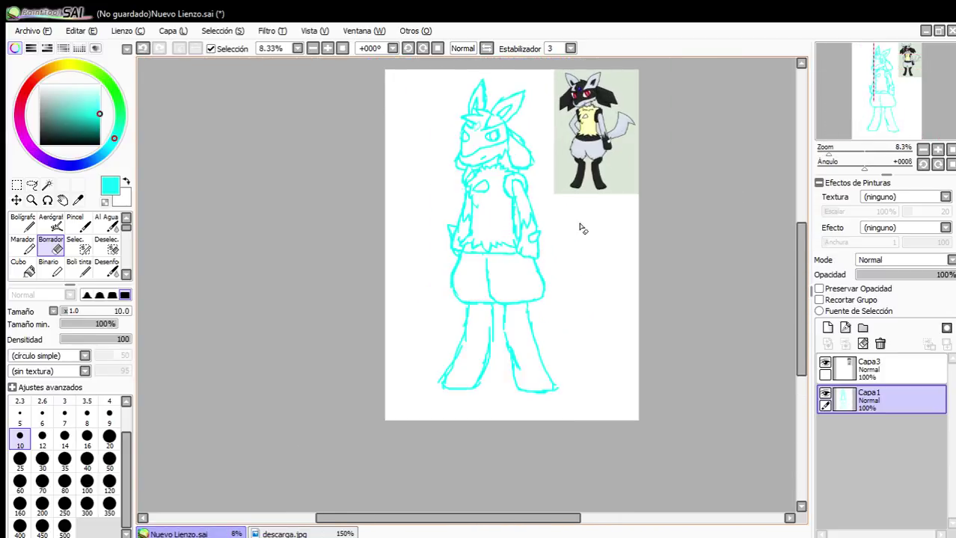
{"action": "scroll", "coordinate": [527, 406], "scroll_direction": "up", "scroll_amount": 3}
{"action": "left_click", "coordinate": [78, 247]}
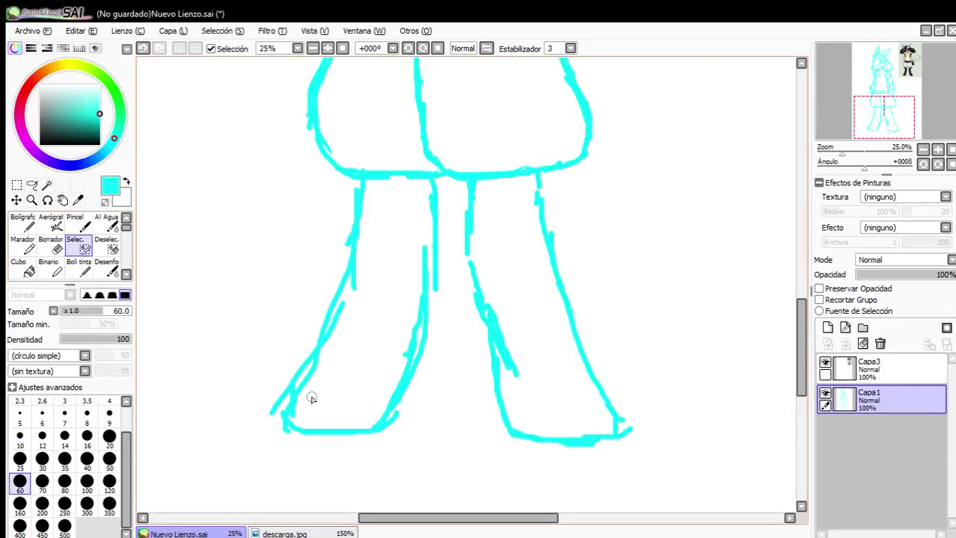
{"action": "left_click", "coordinate": [64, 504]}
{"action": "mouse_move", "coordinate": [307, 342]}
{"action": "left_mouse_down"}
{"action": "mouse_move", "coordinate": [353, 436]}
{"action": "mouse_move", "coordinate": [416, 332]}
{"action": "mouse_move", "coordinate": [430, 211]}
{"action": "mouse_move", "coordinate": [365, 200]}
{"action": "mouse_move", "coordinate": [299, 363]}
{"action": "left_mouse_up"}
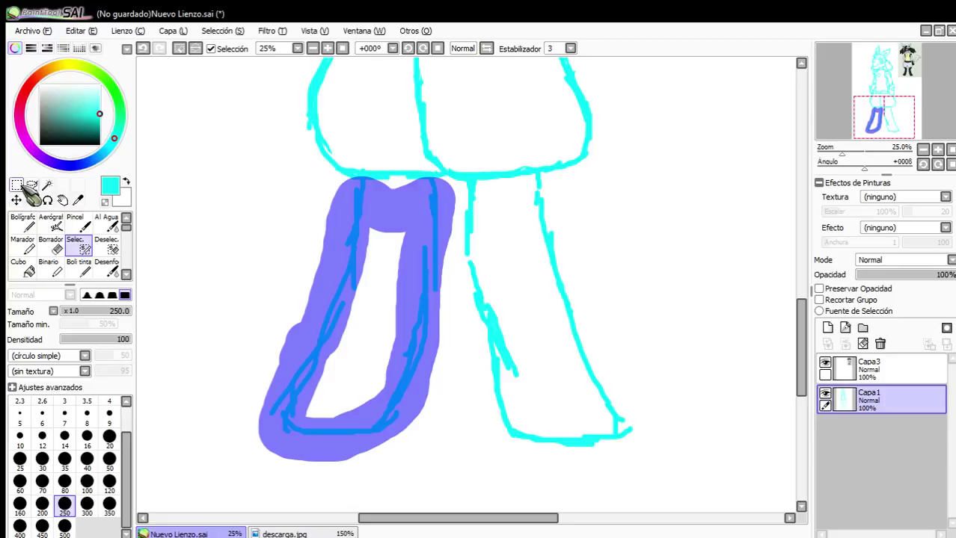
{"action": "key", "text": "ctrl+t"}
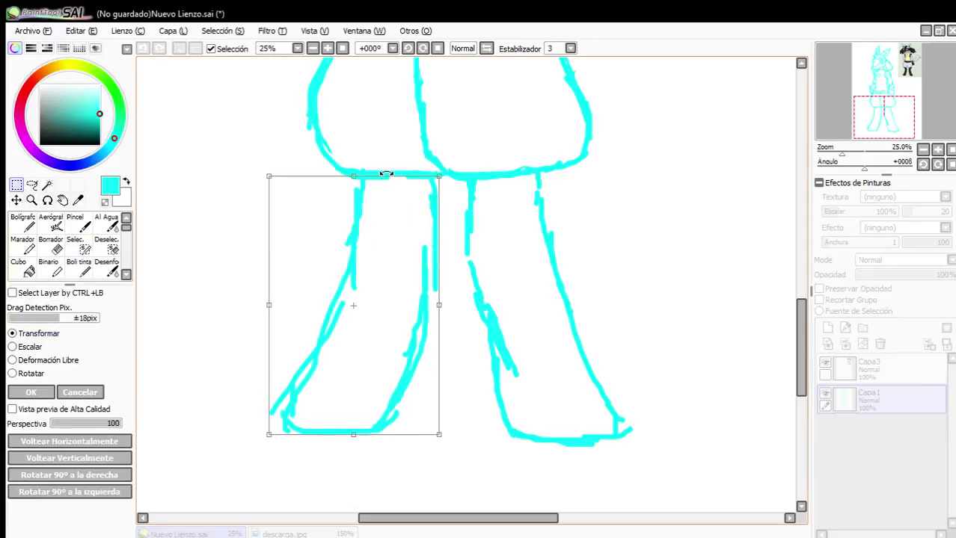
{"action": "left_click_drag", "start_coordinate": [386, 174], "coordinate": [370, 188]}
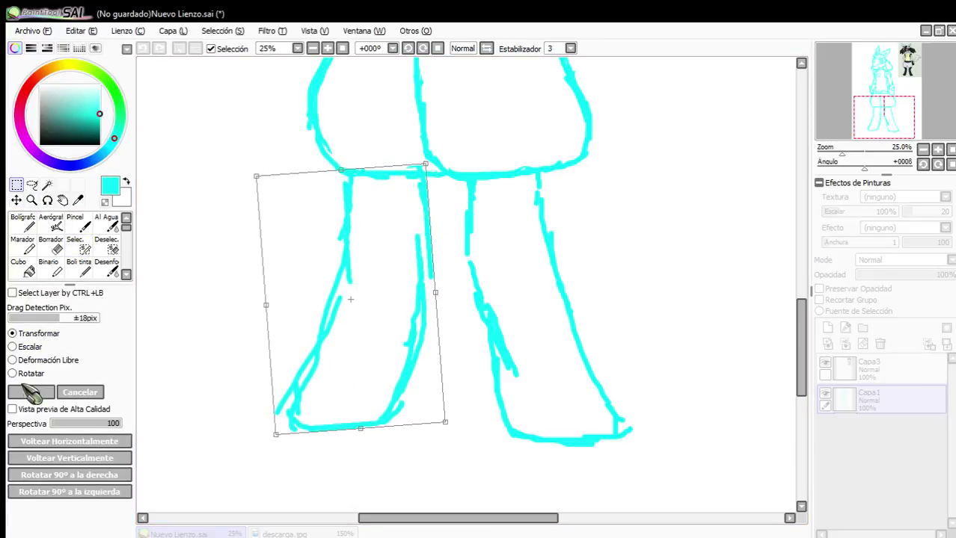
{"action": "left_click", "coordinate": [30, 392]}
{"action": "left_click", "coordinate": [179, 48]}
Select the right-hand lower leg with the selection brush, rotate it slightly clockwise, shift it outward, stretch it downward, and deselect it.
{"action": "left_click", "coordinate": [81, 245]}
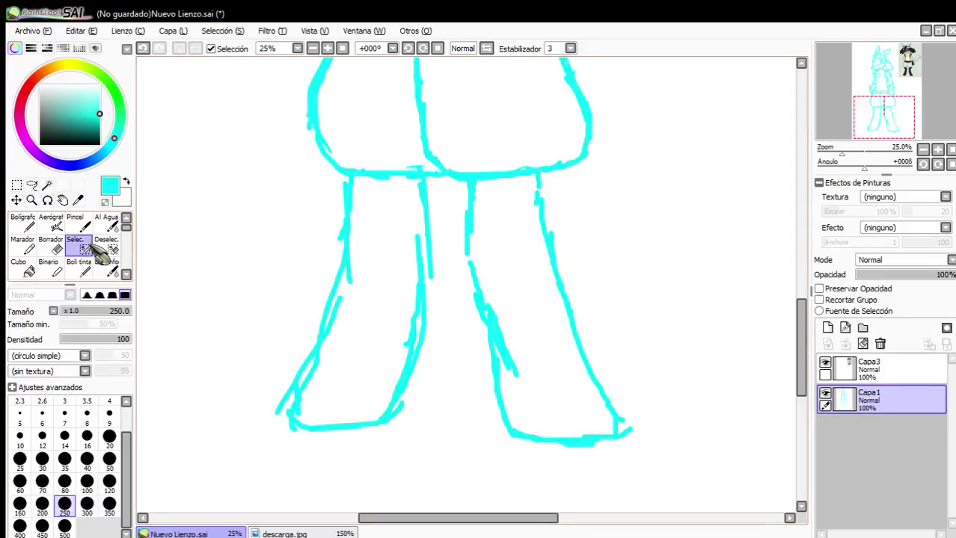
{"action": "left_click", "coordinate": [472, 202]}
{"action": "mouse_move", "coordinate": [534, 196]}
{"action": "left_mouse_down"}
{"action": "mouse_move", "coordinate": [579, 291]}
{"action": "mouse_move", "coordinate": [619, 428]}
{"action": "mouse_move", "coordinate": [523, 439]}
{"action": "mouse_move", "coordinate": [496, 371]}
{"action": "mouse_move", "coordinate": [465, 200]}
{"action": "left_mouse_up"}
{"action": "left_click", "coordinate": [16, 185]}
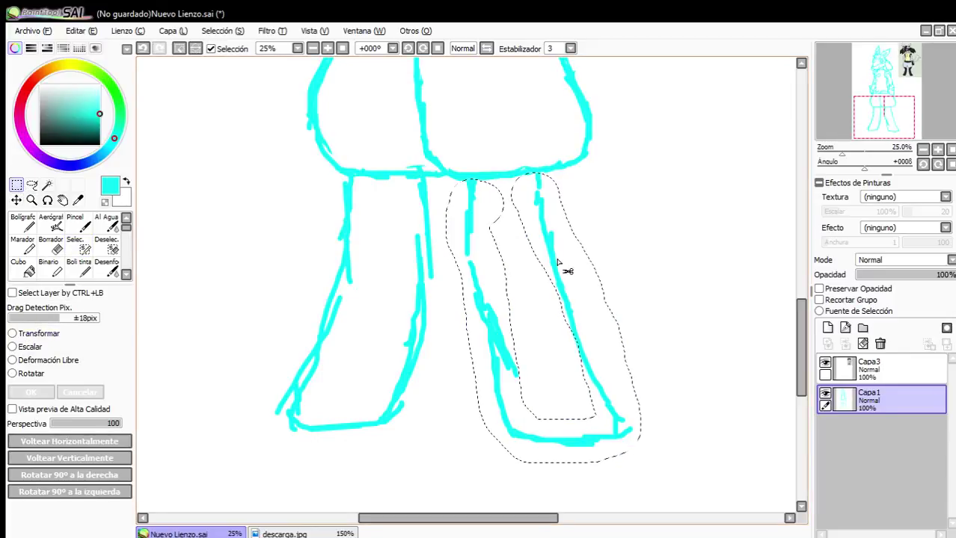
{"action": "left_click", "coordinate": [15, 334]}
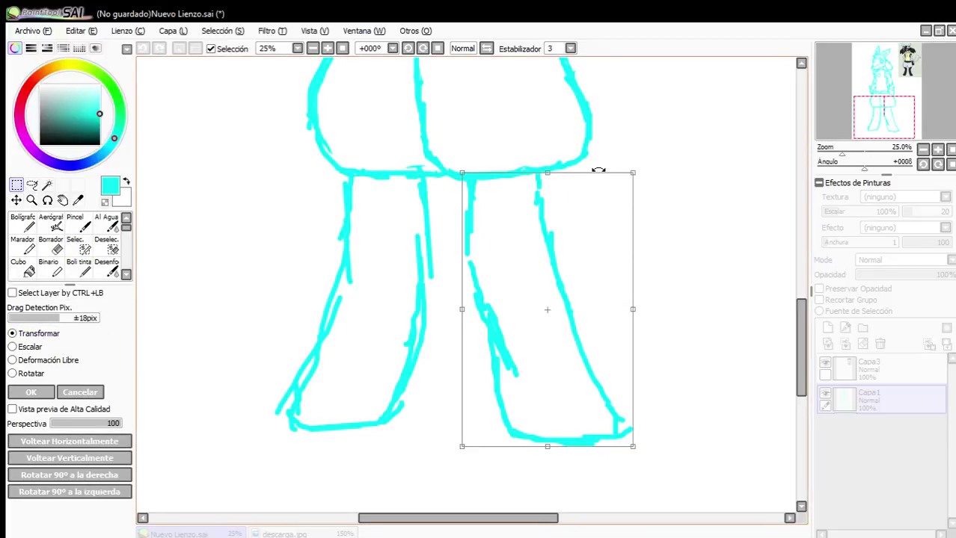
{"action": "left_click_drag", "start_coordinate": [598, 169], "coordinate": [601, 171]}
{"action": "mouse_move", "coordinate": [562, 220]}
{"action": "left_mouse_down"}
{"action": "mouse_move", "coordinate": [561, 202]}
{"action": "mouse_move", "coordinate": [573, 213]}
{"action": "mouse_move", "coordinate": [555, 217]}
{"action": "left_mouse_up"}
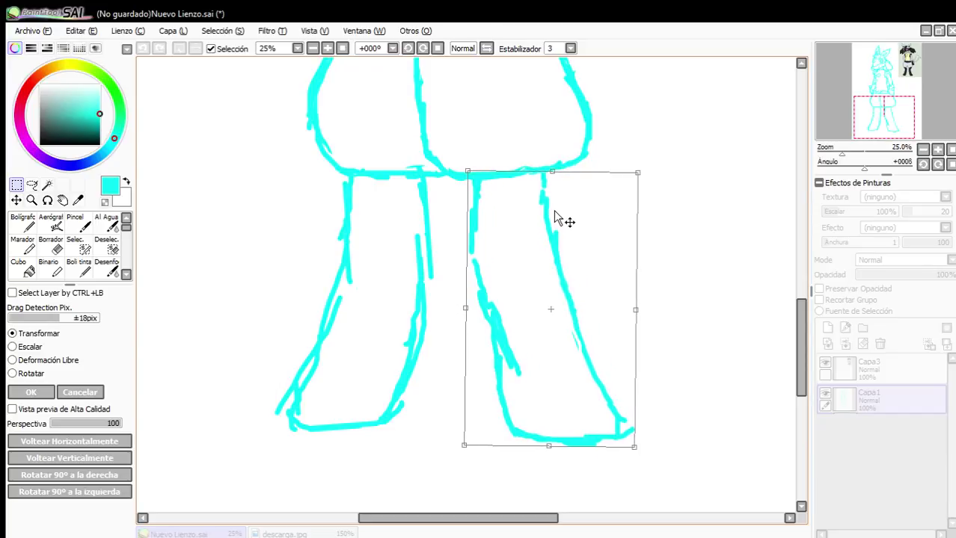
{"action": "left_click_drag", "start_coordinate": [552, 451], "coordinate": [552, 462]}
{"action": "left_click_drag", "start_coordinate": [580, 418], "coordinate": [587, 417]}
{"action": "left_click", "coordinate": [31, 392]}
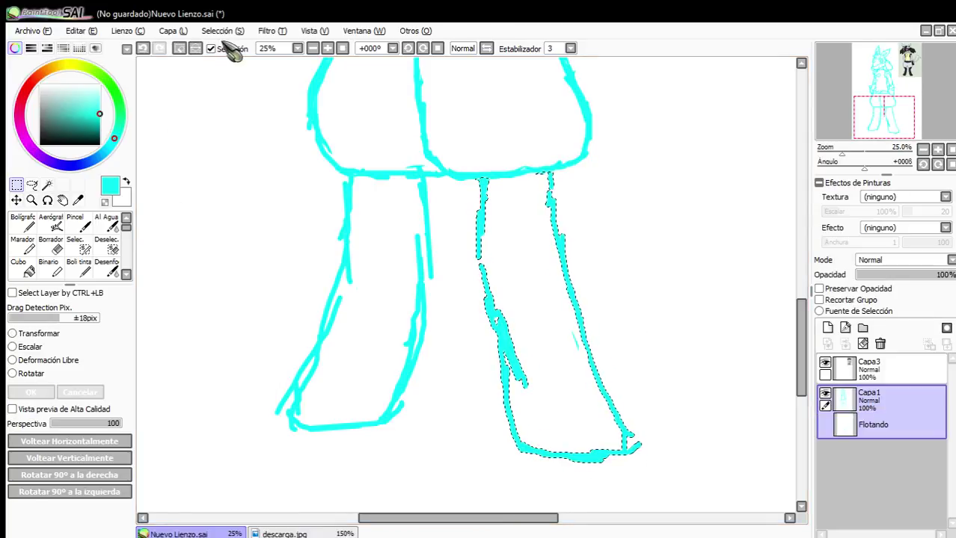
{"action": "left_click", "coordinate": [179, 49]}
Round the inner bottom contour of the right-hand foot and draw its first toe line with the size 30 pen.
{"action": "scroll", "coordinate": [371, 238], "scroll_direction": "down", "scroll_amount": 4}
{"action": "scroll", "coordinate": [385, 238], "scroll_direction": "up", "scroll_amount": 5}
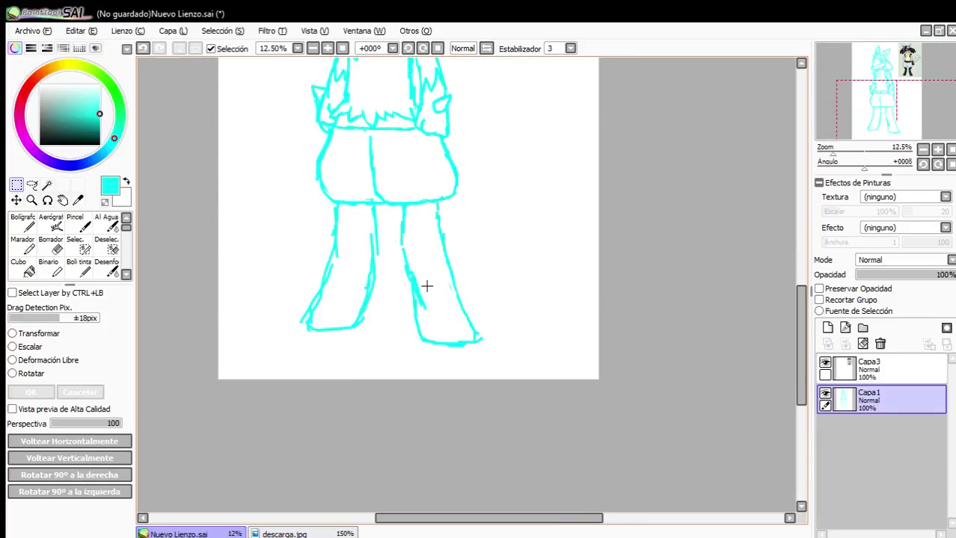
{"action": "key", "text": "e"}
{"action": "scroll", "coordinate": [385, 312], "scroll_direction": "down", "scroll_amount": 2}
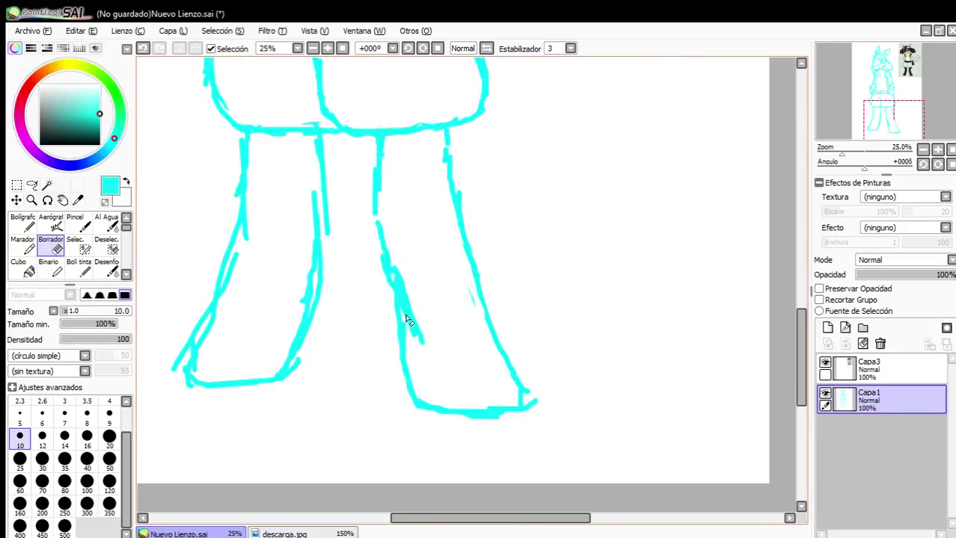
{"action": "left_click", "coordinate": [22, 223]}
{"action": "scroll", "coordinate": [373, 346], "scroll_direction": "down", "scroll_amount": 1}
{"action": "scroll", "coordinate": [373, 345], "scroll_direction": "down", "scroll_amount": 7}
{"action": "scroll", "coordinate": [397, 327], "scroll_direction": "up", "scroll_amount": 8}
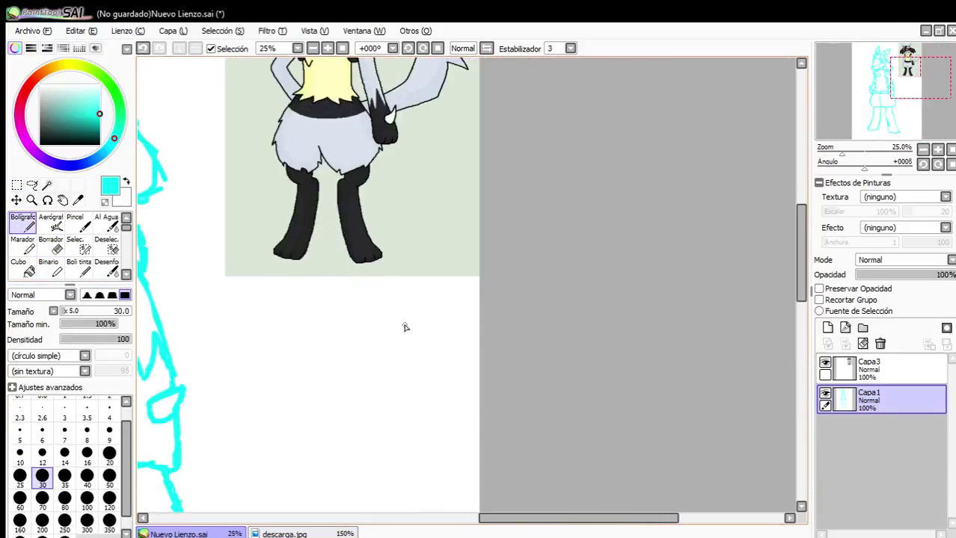
{"action": "scroll", "coordinate": [392, 299], "scroll_direction": "down", "scroll_amount": 6}
{"action": "scroll", "coordinate": [372, 337], "scroll_direction": "up", "scroll_amount": 5}
{"action": "scroll", "coordinate": [343, 455], "scroll_direction": "up", "scroll_amount": 5}
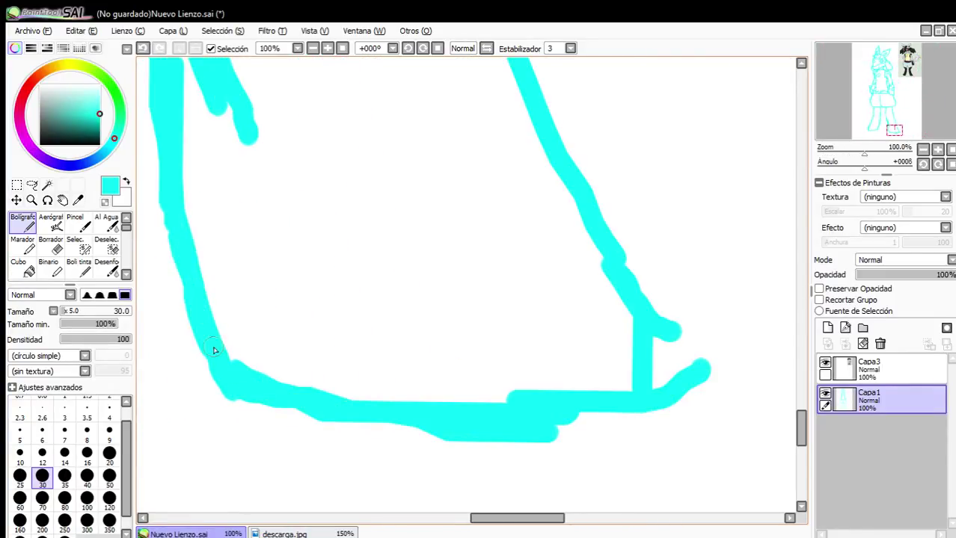
{"action": "left_click_drag", "start_coordinate": [233, 371], "coordinate": [349, 429]}
{"action": "left_click_drag", "start_coordinate": [412, 360], "coordinate": [412, 387]}
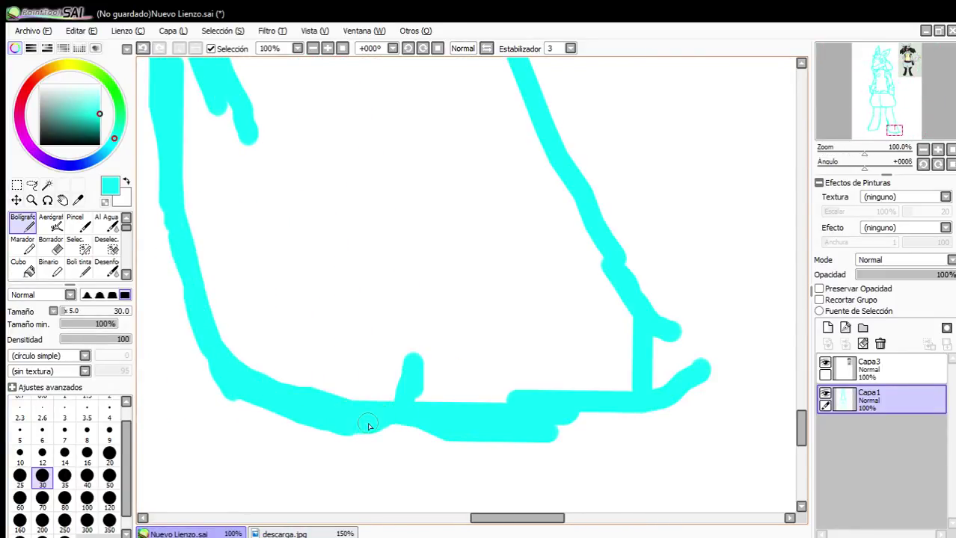
Trim the underside of the right-hand foot with the size 30 eraser and draw a second toe line with the pen.
{"action": "scroll", "coordinate": [368, 426], "scroll_direction": "down", "scroll_amount": 2}
{"action": "scroll", "coordinate": [427, 402], "scroll_direction": "up", "scroll_amount": 1}
{"action": "left_click", "coordinate": [52, 247]}
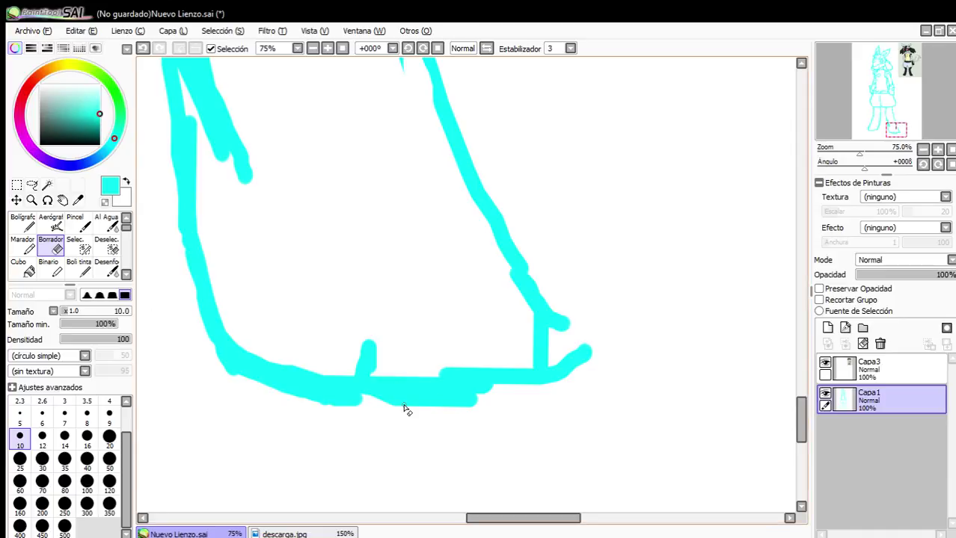
{"action": "left_click", "coordinate": [42, 469]}
{"action": "scroll", "coordinate": [444, 400], "scroll_direction": "up", "scroll_amount": 3}
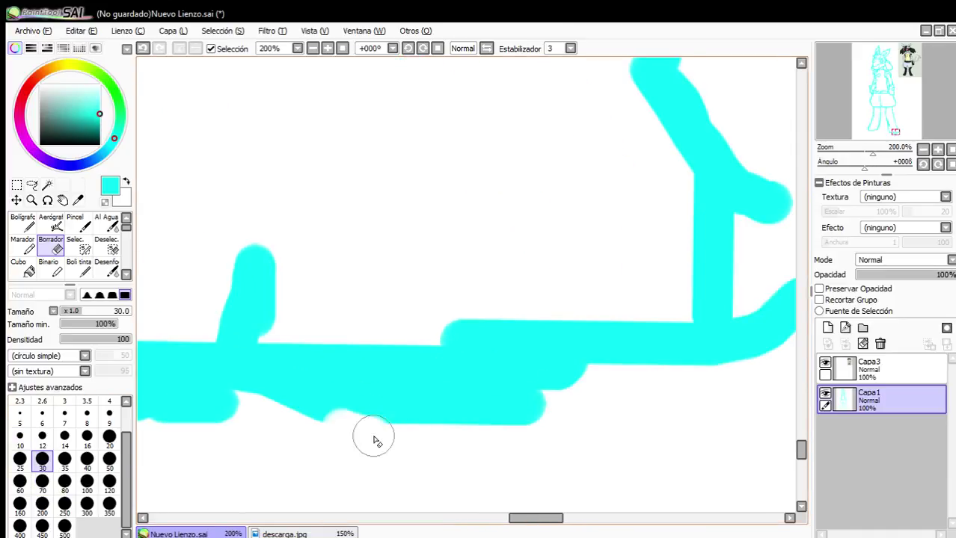
{"action": "mouse_move", "coordinate": [376, 442]}
{"action": "left_mouse_down"}
{"action": "mouse_move", "coordinate": [565, 394]}
{"action": "mouse_move", "coordinate": [467, 426]}
{"action": "mouse_move", "coordinate": [543, 392]}
{"action": "left_mouse_up"}
{"action": "left_click", "coordinate": [23, 222]}
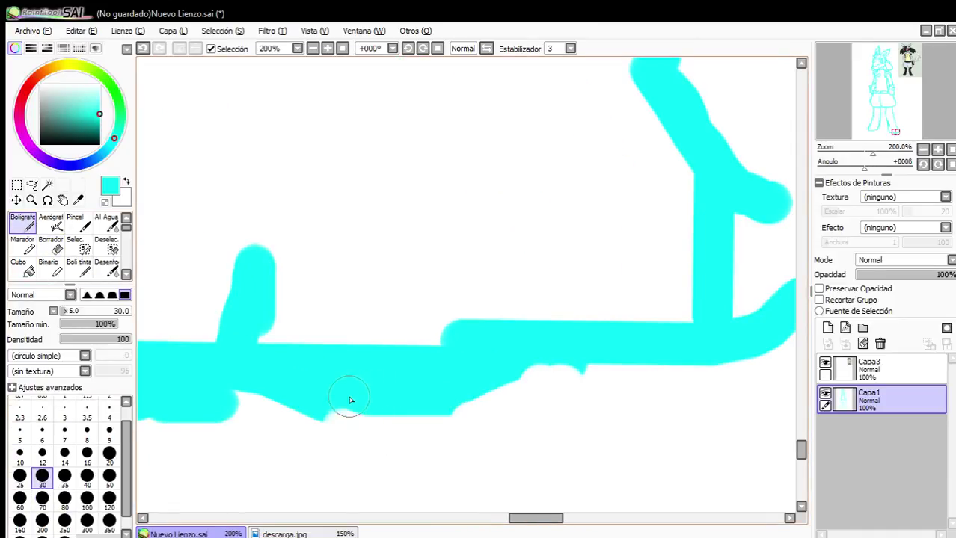
{"action": "mouse_move", "coordinate": [467, 323]}
{"action": "left_mouse_down"}
{"action": "mouse_move", "coordinate": [461, 278]}
{"action": "mouse_move", "coordinate": [476, 352]}
{"action": "left_mouse_up"}
Erase the excess cyan between the two toe lines and under the first toe to shape the rounded toes.
{"action": "left_click", "coordinate": [52, 241]}
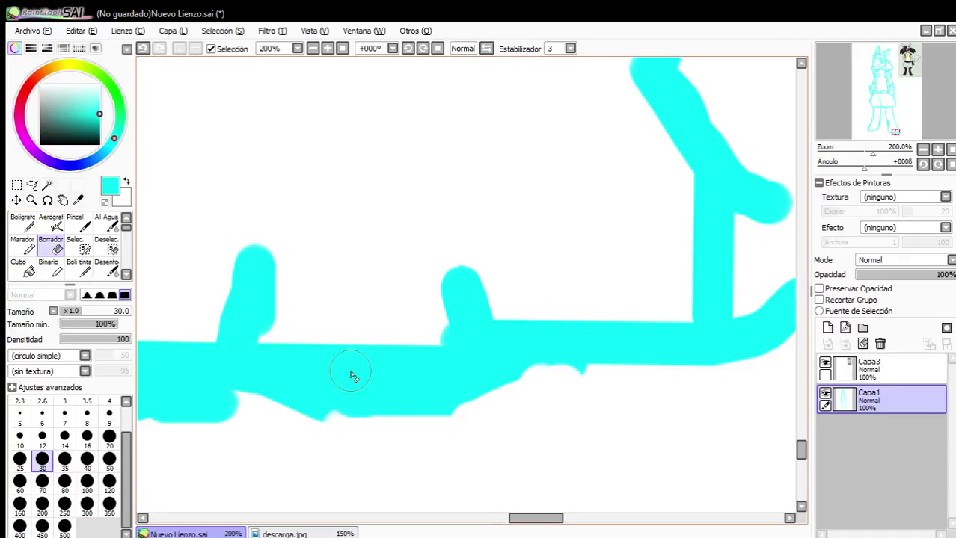
{"action": "mouse_move", "coordinate": [270, 333]}
{"action": "left_mouse_down"}
{"action": "mouse_move", "coordinate": [302, 350]}
{"action": "mouse_move", "coordinate": [428, 358]}
{"action": "mouse_move", "coordinate": [451, 327]}
{"action": "left_mouse_up"}
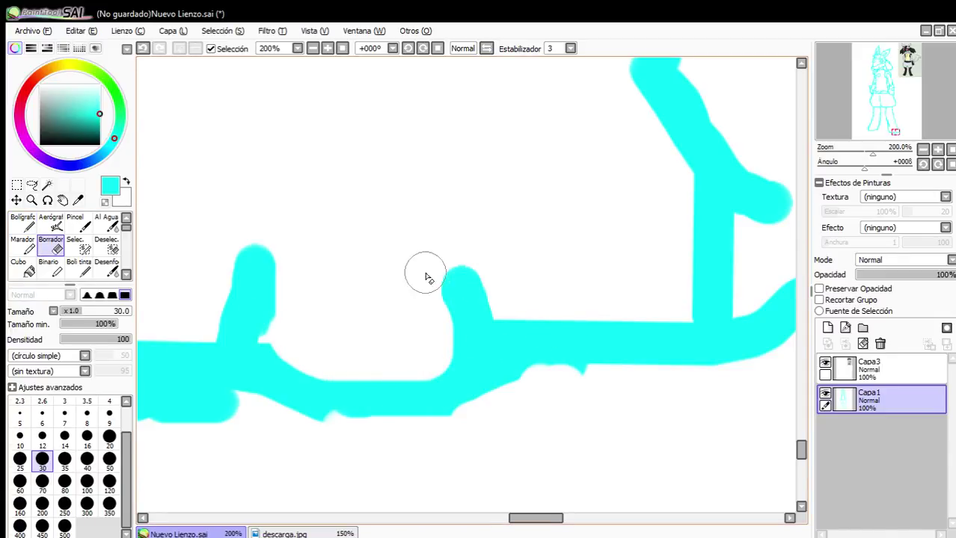
{"action": "left_click_drag", "start_coordinate": [281, 337], "coordinate": [288, 263]}
{"action": "scroll", "coordinate": [428, 299], "scroll_direction": "down", "scroll_amount": 2}
{"action": "scroll", "coordinate": [329, 352], "scroll_direction": "up", "scroll_amount": 1}
{"action": "left_click_drag", "start_coordinate": [341, 355], "coordinate": [279, 371]}
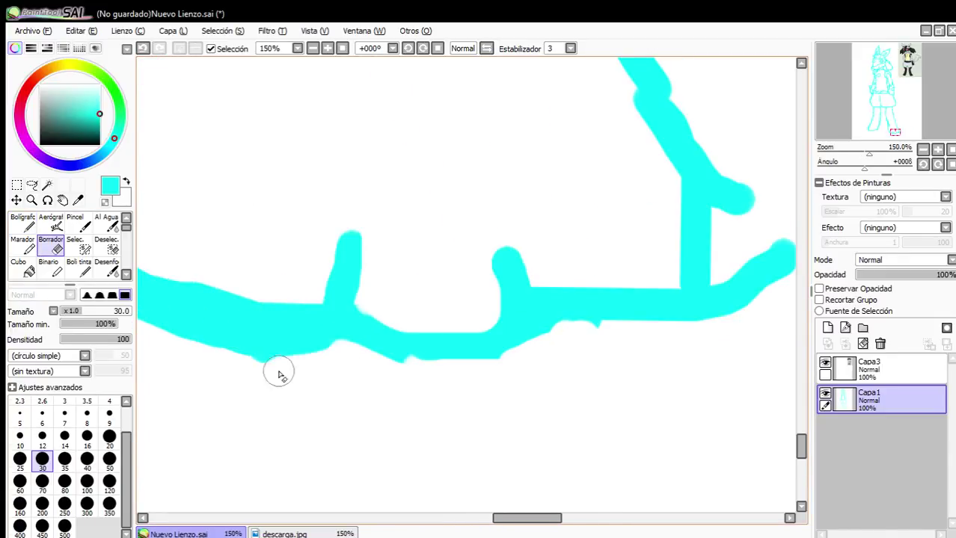
Erase the right-hand foot's outer corner and the lower part of that leg's outer contour, enlarging the eraser to size 70.
{"action": "scroll", "coordinate": [279, 374], "scroll_direction": "down", "scroll_amount": 3}
{"action": "scroll", "coordinate": [550, 363], "scroll_direction": "up", "scroll_amount": 1}
{"action": "left_click_drag", "start_coordinate": [558, 357], "coordinate": [606, 282]}
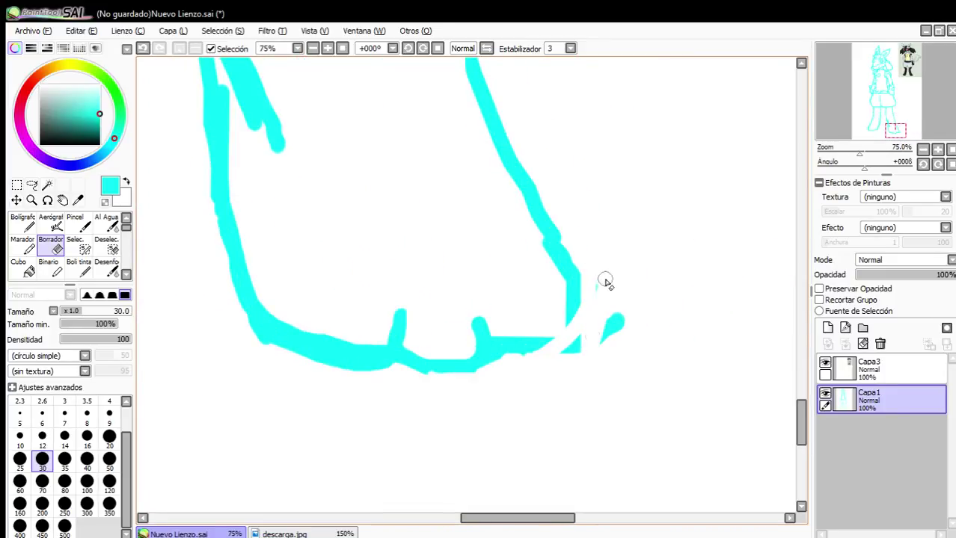
{"action": "left_click", "coordinate": [42, 481]}
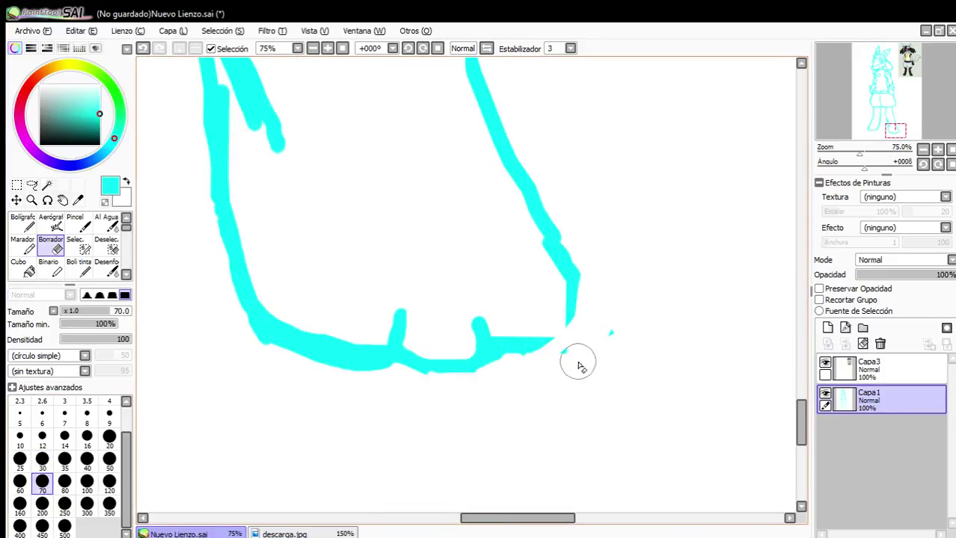
{"action": "left_click_drag", "start_coordinate": [572, 359], "coordinate": [583, 376]}
{"action": "mouse_move", "coordinate": [598, 284]}
{"action": "left_mouse_down"}
{"action": "mouse_move", "coordinate": [550, 217]}
{"action": "mouse_move", "coordinate": [532, 223]}
{"action": "mouse_move", "coordinate": [506, 196]}
{"action": "left_mouse_up"}
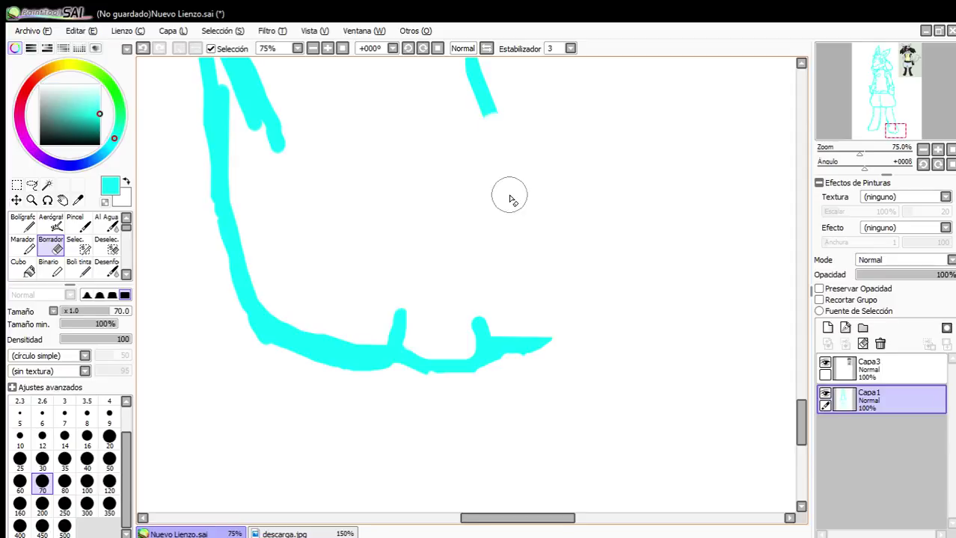
Redraw the right-hand leg's outer contour down into a rounded outer toe and lengthen the second toe line with the pen.
{"action": "left_click", "coordinate": [22, 224]}
{"action": "scroll", "coordinate": [555, 361], "scroll_direction": "up", "scroll_amount": 1}
{"action": "mouse_move", "coordinate": [523, 354]}
{"action": "left_mouse_down"}
{"action": "mouse_move", "coordinate": [555, 235]}
{"action": "mouse_move", "coordinate": [516, 150]}
{"action": "mouse_move", "coordinate": [525, 359]}
{"action": "left_mouse_up"}
{"action": "scroll", "coordinate": [534, 206], "scroll_direction": "down", "scroll_amount": 3}
{"action": "scroll", "coordinate": [534, 206], "scroll_direction": "up", "scroll_amount": 2}
{"action": "left_click_drag", "start_coordinate": [467, 351], "coordinate": [475, 389]}
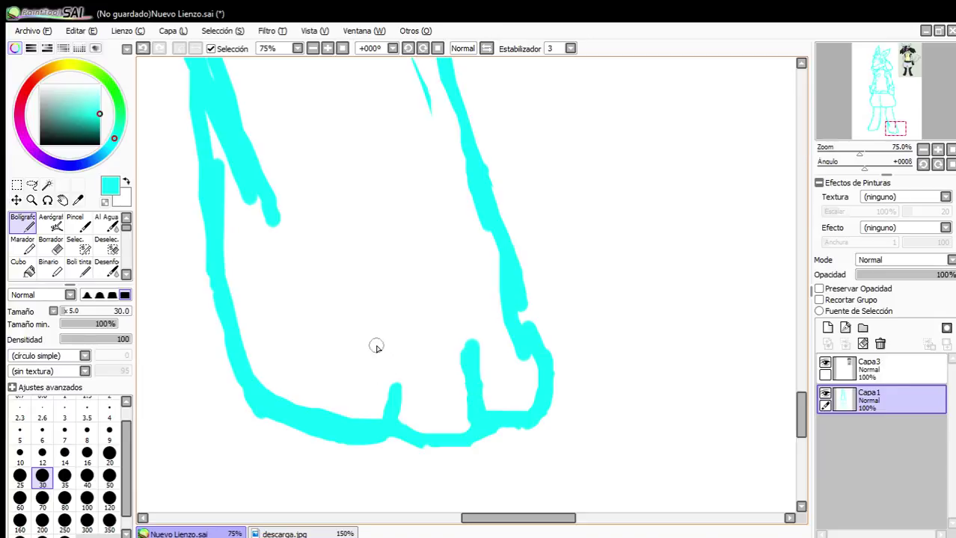
Draw a toe line on the left-hand foot and round its outer toe and sole with the size 30 pen.
{"action": "scroll", "coordinate": [394, 421], "scroll_direction": "down", "scroll_amount": 2}
{"action": "scroll", "coordinate": [347, 362], "scroll_direction": "up", "scroll_amount": 2}
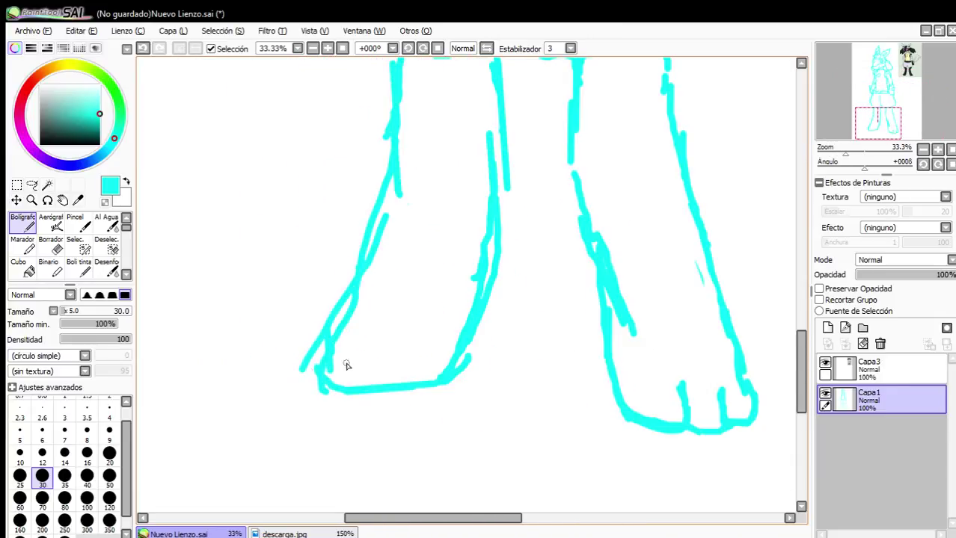
{"action": "mouse_move", "coordinate": [311, 373]}
{"action": "left_mouse_down"}
{"action": "mouse_move", "coordinate": [297, 408]}
{"action": "mouse_move", "coordinate": [307, 459]}
{"action": "left_mouse_up"}
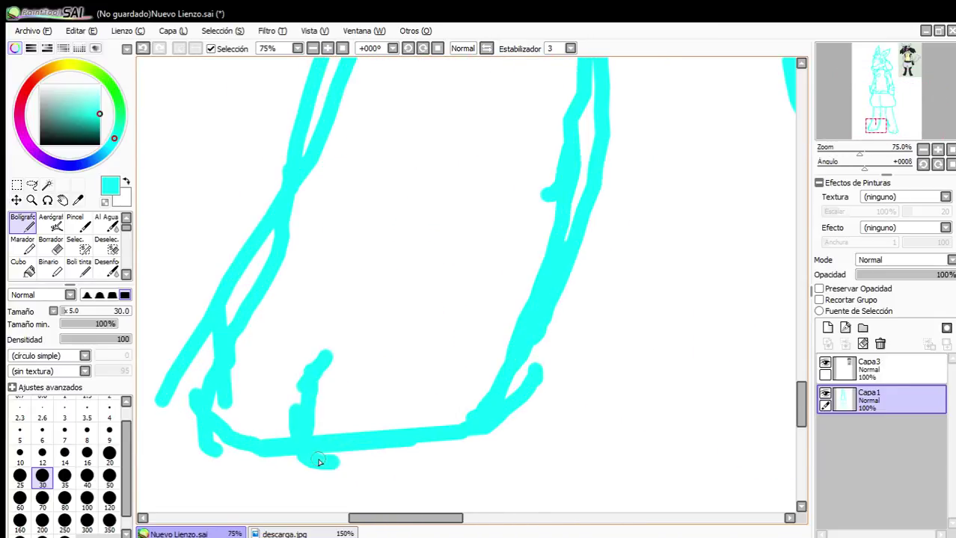
{"action": "scroll", "coordinate": [277, 443], "scroll_direction": "down", "scroll_amount": 1}
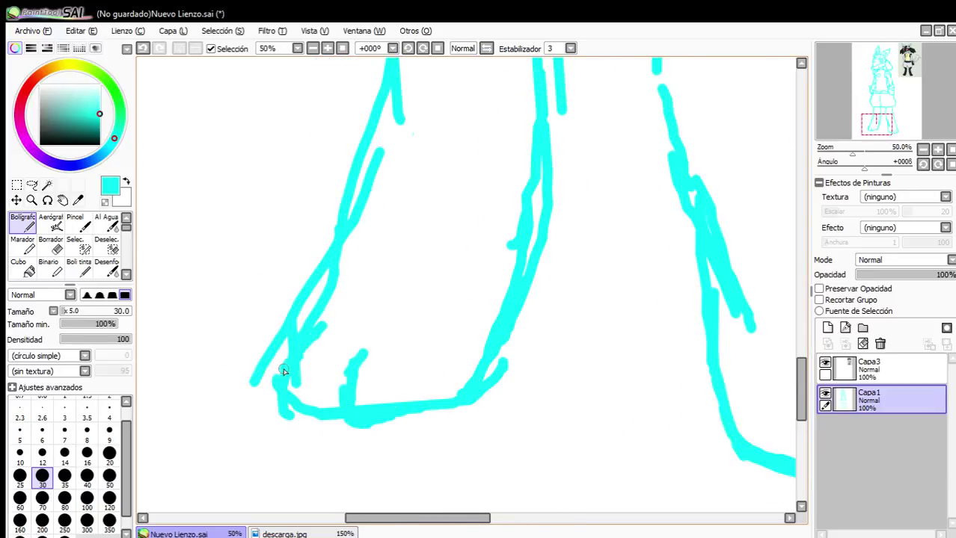
{"action": "left_click_drag", "start_coordinate": [284, 404], "coordinate": [317, 423]}
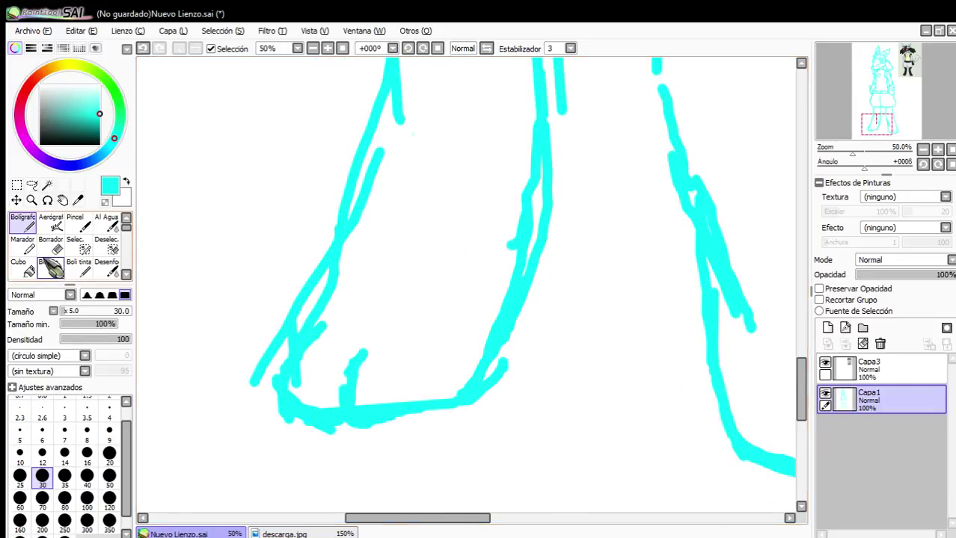
Erase the stray lines around the left-hand foot's outer toe and the lower outer contour of that leg with the size 70 eraser.
{"action": "key", "text": "e"}
{"action": "scroll", "coordinate": [325, 401], "scroll_direction": "up", "scroll_amount": 2}
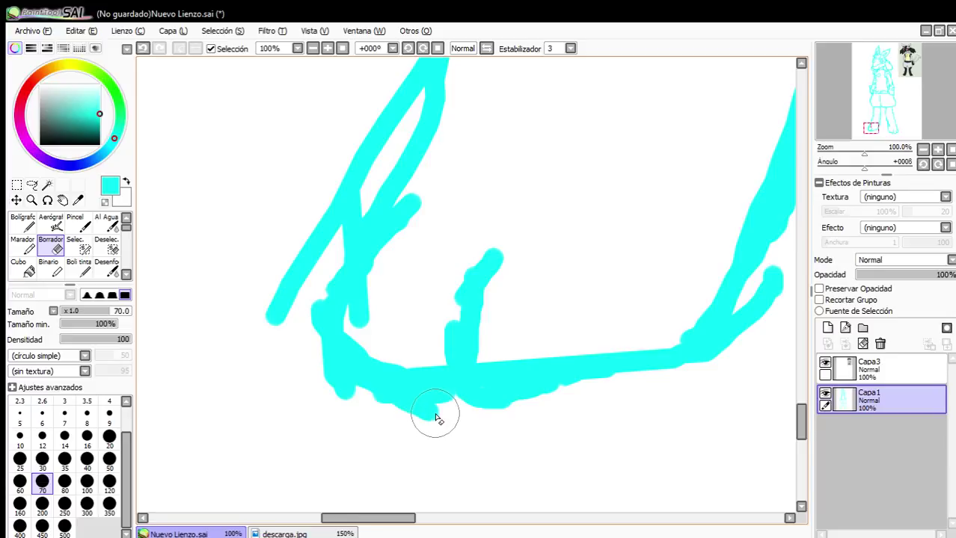
{"action": "mouse_move", "coordinate": [435, 414]}
{"action": "left_mouse_down"}
{"action": "mouse_move", "coordinate": [364, 412]}
{"action": "mouse_move", "coordinate": [379, 407]}
{"action": "mouse_move", "coordinate": [362, 407]}
{"action": "mouse_move", "coordinate": [296, 308]}
{"action": "mouse_move", "coordinate": [344, 355]}
{"action": "mouse_move", "coordinate": [362, 201]}
{"action": "mouse_move", "coordinate": [355, 155]}
{"action": "mouse_move", "coordinate": [309, 232]}
{"action": "mouse_move", "coordinate": [311, 218]}
{"action": "mouse_move", "coordinate": [271, 320]}
{"action": "left_mouse_up"}
{"action": "scroll", "coordinate": [329, 306], "scroll_direction": "down", "scroll_amount": 3}
{"action": "scroll", "coordinate": [350, 287], "scroll_direction": "up", "scroll_amount": 3}
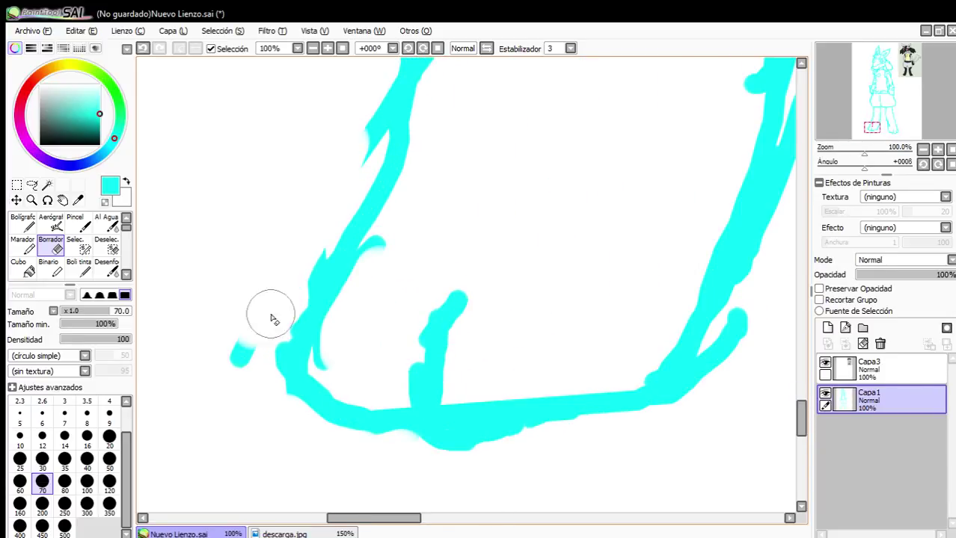
{"action": "scroll", "coordinate": [271, 320], "scroll_direction": "down", "scroll_amount": 1}
{"action": "mouse_move", "coordinate": [293, 270]}
{"action": "left_mouse_down"}
{"action": "mouse_move", "coordinate": [321, 261]}
{"action": "mouse_move", "coordinate": [281, 317]}
{"action": "mouse_move", "coordinate": [333, 216]}
{"action": "mouse_move", "coordinate": [220, 341]}
{"action": "mouse_move", "coordinate": [249, 317]}
{"action": "mouse_move", "coordinate": [215, 437]}
{"action": "left_mouse_up"}
{"action": "left_click", "coordinate": [22, 222]}
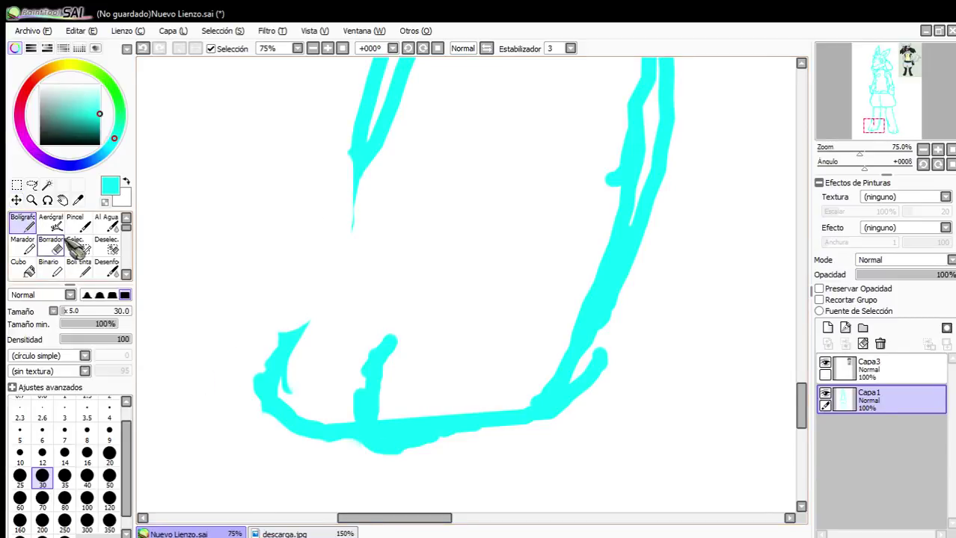
Rework the outer outline of the figure's left lower leg between the knee and the foot with pen strokes.
{"action": "scroll", "coordinate": [288, 383], "scroll_direction": "up", "scroll_amount": 3}
{"action": "mouse_move", "coordinate": [394, 345]}
{"action": "left_mouse_down"}
{"action": "mouse_move", "coordinate": [352, 395]}
{"action": "mouse_move", "coordinate": [406, 341]}
{"action": "mouse_move", "coordinate": [442, 235]}
{"action": "mouse_move", "coordinate": [466, 221]}
{"action": "left_mouse_up"}
{"action": "scroll", "coordinate": [465, 222], "scroll_direction": "down", "scroll_amount": 3}
{"action": "scroll", "coordinate": [466, 220], "scroll_direction": "up", "scroll_amount": 1}
{"action": "left_click_drag", "start_coordinate": [489, 95], "coordinate": [435, 280]}
{"action": "scroll", "coordinate": [442, 274], "scroll_direction": "down", "scroll_amount": 4}
{"action": "scroll", "coordinate": [441, 220], "scroll_direction": "up", "scroll_amount": 3}
{"action": "scroll", "coordinate": [396, 235], "scroll_direction": "down", "scroll_amount": 2}
{"action": "scroll", "coordinate": [353, 304], "scroll_direction": "up", "scroll_amount": 2}
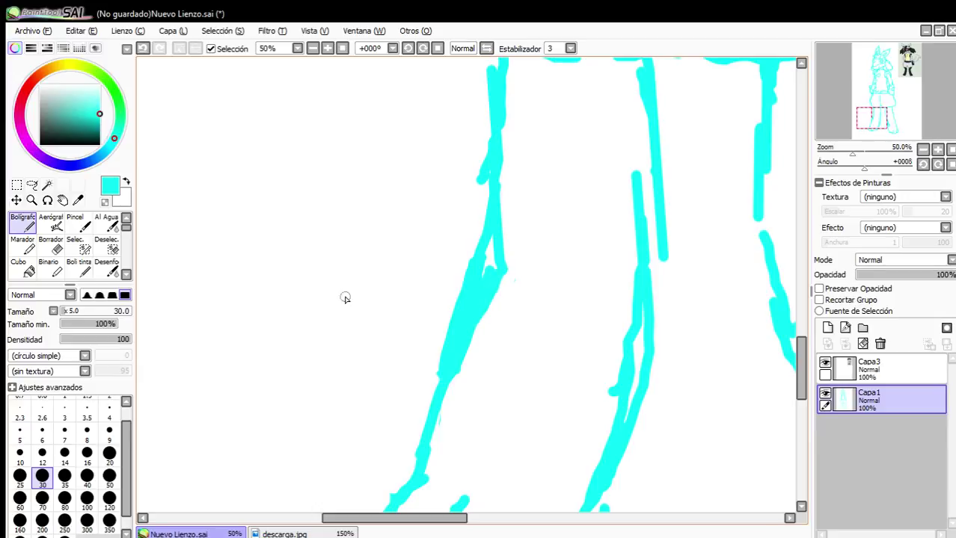
Erase the doubled outer line of the left lower leg and the line segment just above the foot.
{"action": "left_click", "coordinate": [53, 245]}
{"action": "mouse_move", "coordinate": [477, 225]}
{"action": "left_mouse_down"}
{"action": "mouse_move", "coordinate": [476, 301]}
{"action": "mouse_move", "coordinate": [432, 369]}
{"action": "left_mouse_up"}
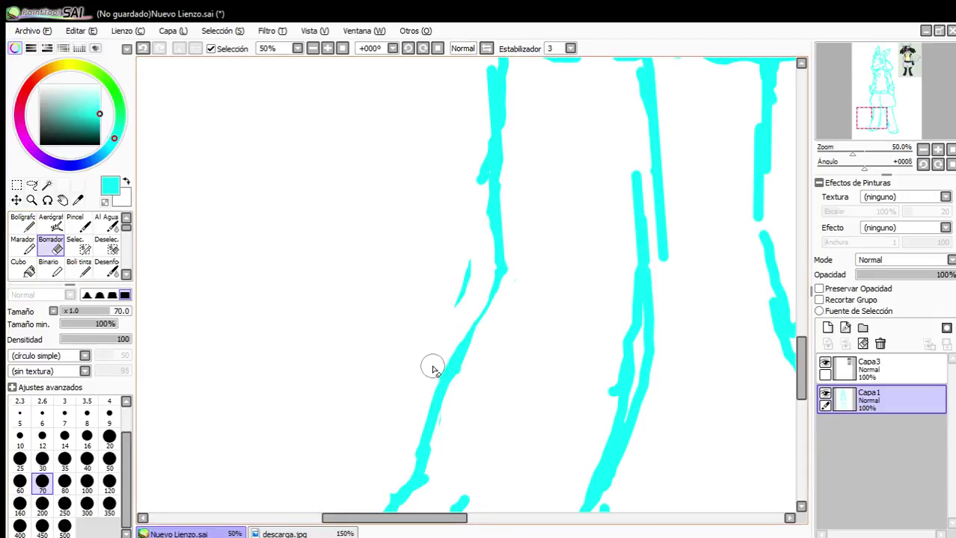
{"action": "scroll", "coordinate": [470, 309], "scroll_direction": "down", "scroll_amount": 5}
{"action": "scroll", "coordinate": [471, 323], "scroll_direction": "up", "scroll_amount": 6}
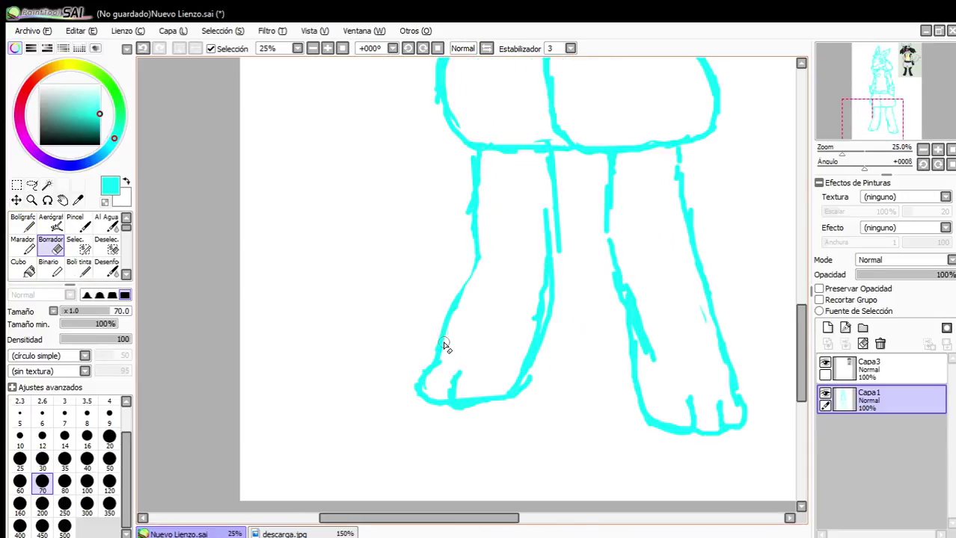
{"action": "left_click_drag", "start_coordinate": [419, 385], "coordinate": [439, 333]}
Redraw the outer shin line with the pen so it connects the left foot to the leg.
{"action": "left_click", "coordinate": [23, 222]}
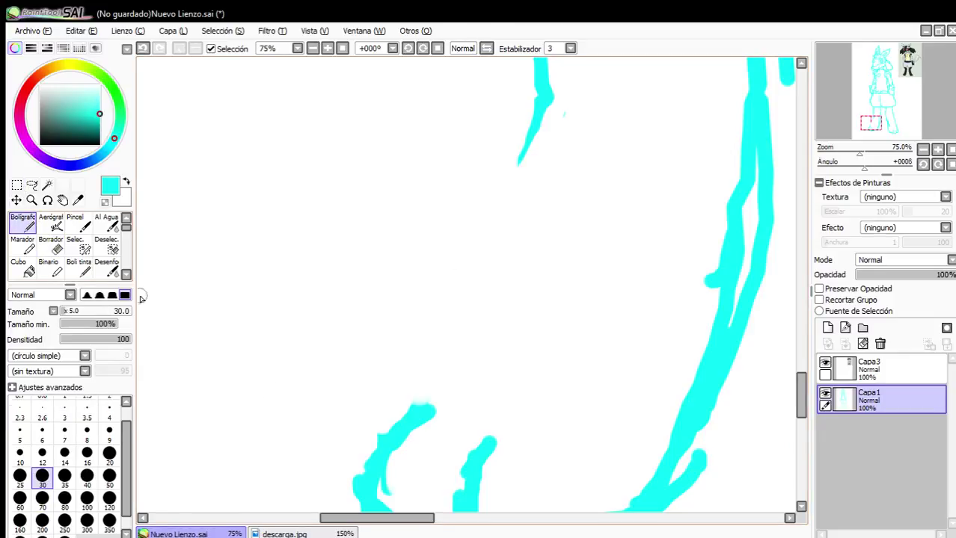
{"action": "mouse_move", "coordinate": [417, 416]}
{"action": "left_mouse_down"}
{"action": "mouse_move", "coordinate": [503, 222]}
{"action": "mouse_move", "coordinate": [482, 265]}
{"action": "mouse_move", "coordinate": [533, 94]}
{"action": "left_mouse_up"}
{"action": "scroll", "coordinate": [536, 296], "scroll_direction": "down", "scroll_amount": 7}
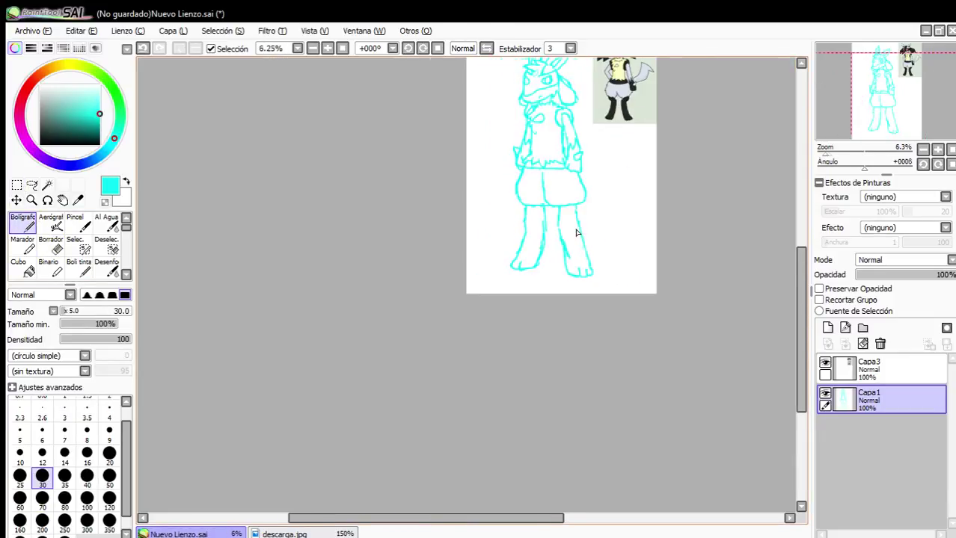
{"action": "scroll", "coordinate": [535, 297], "scroll_direction": "up", "scroll_amount": 2}
{"action": "scroll", "coordinate": [535, 296], "scroll_direction": "down", "scroll_amount": 3}
{"action": "scroll", "coordinate": [542, 295], "scroll_direction": "up", "scroll_amount": 4}
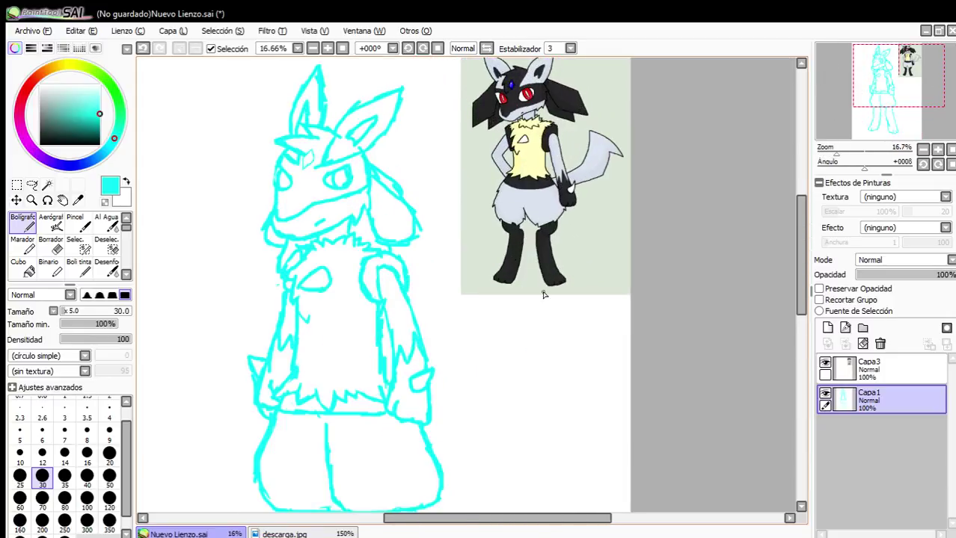
{"action": "scroll", "coordinate": [541, 254], "scroll_direction": "down", "scroll_amount": 4}
{"action": "scroll", "coordinate": [525, 238], "scroll_direction": "up", "scroll_amount": 1}
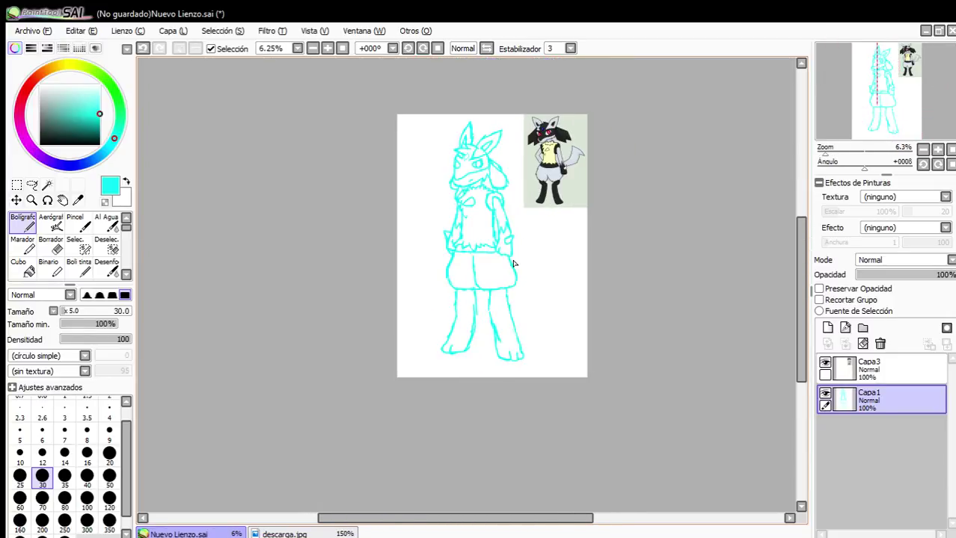
Sketch a short diagonal stroke behind the right forearm as the base of the tail.
{"action": "scroll", "coordinate": [513, 263], "scroll_direction": "up", "scroll_amount": 3}
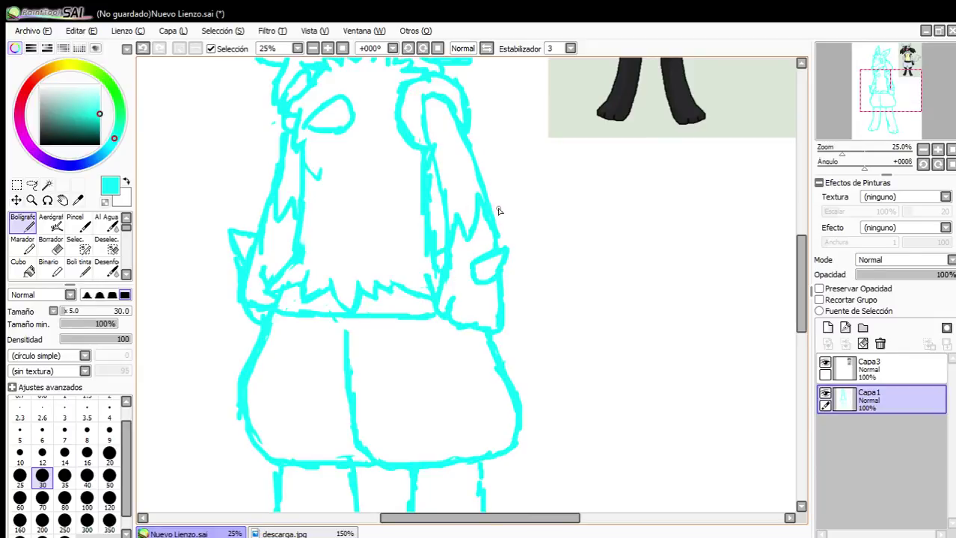
{"action": "scroll", "coordinate": [522, 220], "scroll_direction": "down", "scroll_amount": 2}
{"action": "scroll", "coordinate": [538, 208], "scroll_direction": "up", "scroll_amount": 2}
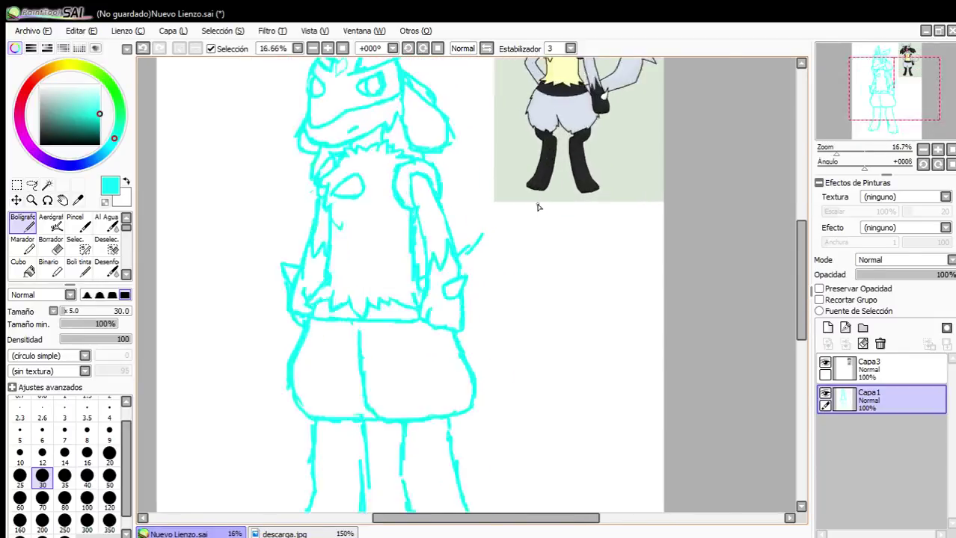
Lower the opacity of the reference layer Capa3 to 42% and make Capa1 the active layer again.
{"action": "left_click", "coordinate": [867, 371]}
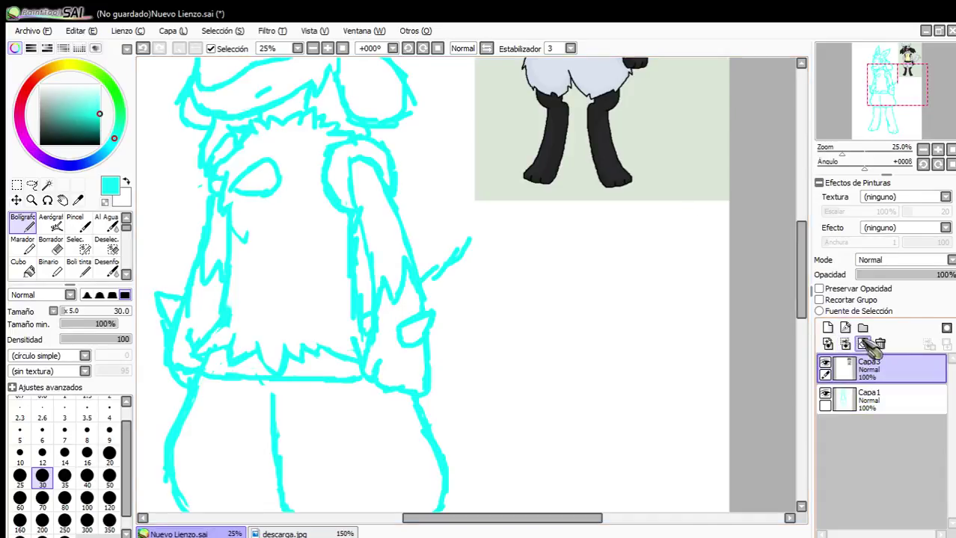
{"action": "left_click", "coordinate": [897, 275]}
{"action": "left_click", "coordinate": [890, 407]}
Sketch the full tail outline beside the right arm with a rising upper edge, a pointed tip and a curved lower edge.
{"action": "scroll", "coordinate": [514, 226], "scroll_direction": "down", "scroll_amount": 2}
{"action": "scroll", "coordinate": [421, 279], "scroll_direction": "up", "scroll_amount": 3}
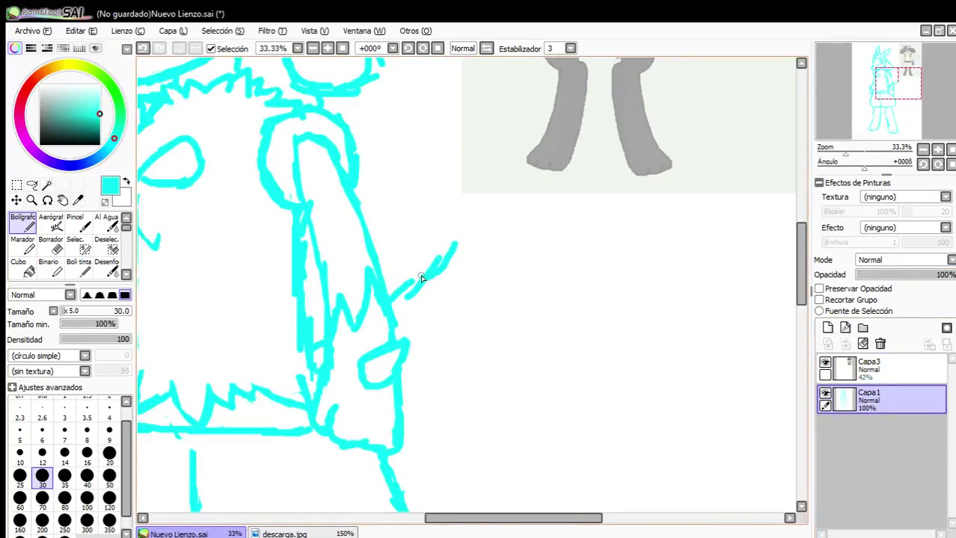
{"action": "mouse_move", "coordinate": [562, 174]}
{"action": "left_mouse_down"}
{"action": "mouse_move", "coordinate": [587, 176]}
{"action": "mouse_move", "coordinate": [693, 308]}
{"action": "left_mouse_up"}
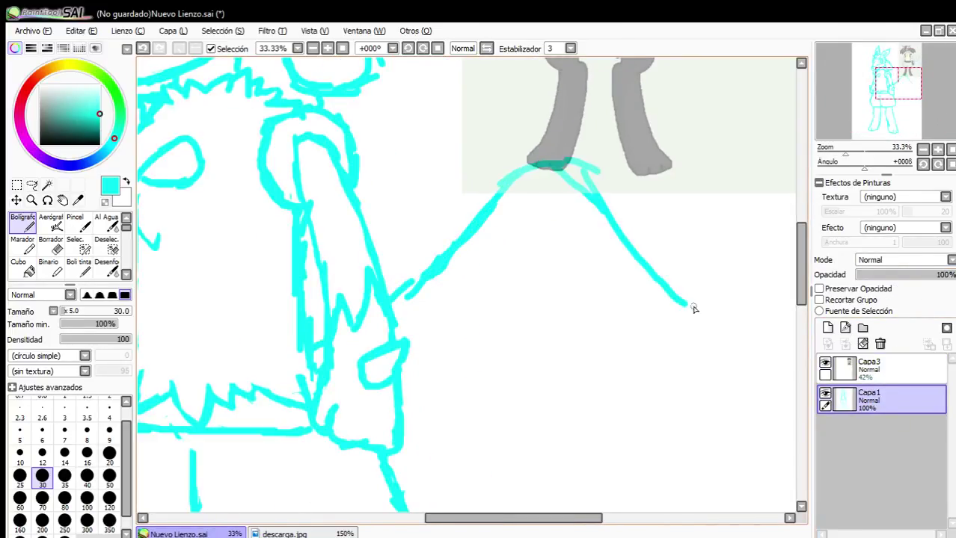
{"action": "scroll", "coordinate": [683, 302], "scroll_direction": "down", "scroll_amount": 2}
{"action": "scroll", "coordinate": [687, 310], "scroll_direction": "up", "scroll_amount": 2}
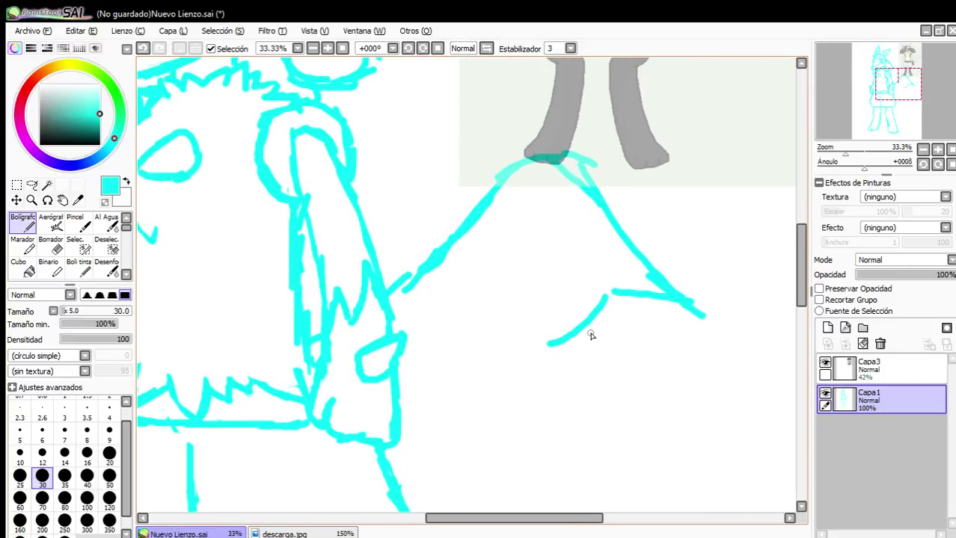
{"action": "left_click_drag", "start_coordinate": [590, 336], "coordinate": [404, 370]}
{"action": "scroll", "coordinate": [529, 361], "scroll_direction": "down", "scroll_amount": 2}
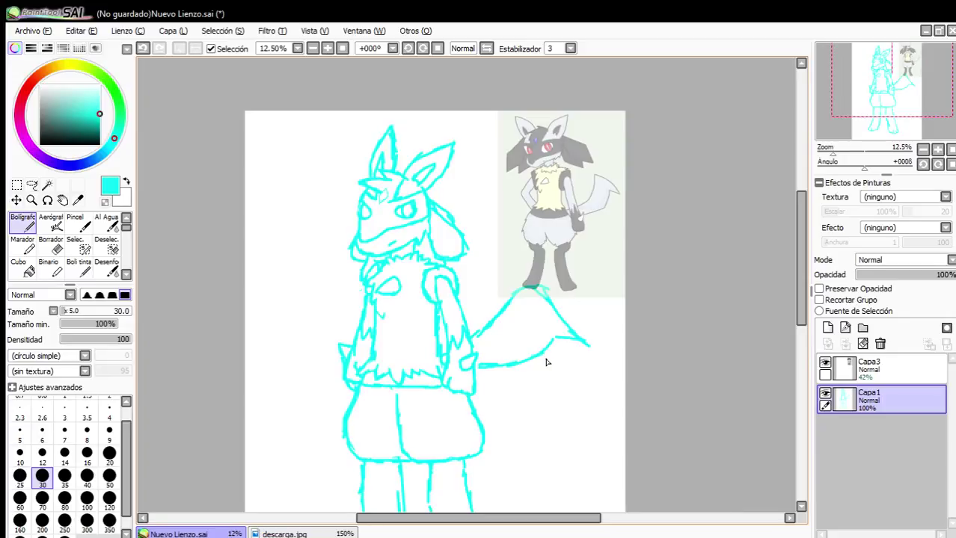
Erase the tail's tip and lower edge with a size 250 eraser, leaving its rising upper edge.
{"action": "scroll", "coordinate": [553, 359], "scroll_direction": "up", "scroll_amount": 3}
{"action": "left_click", "coordinate": [51, 244]}
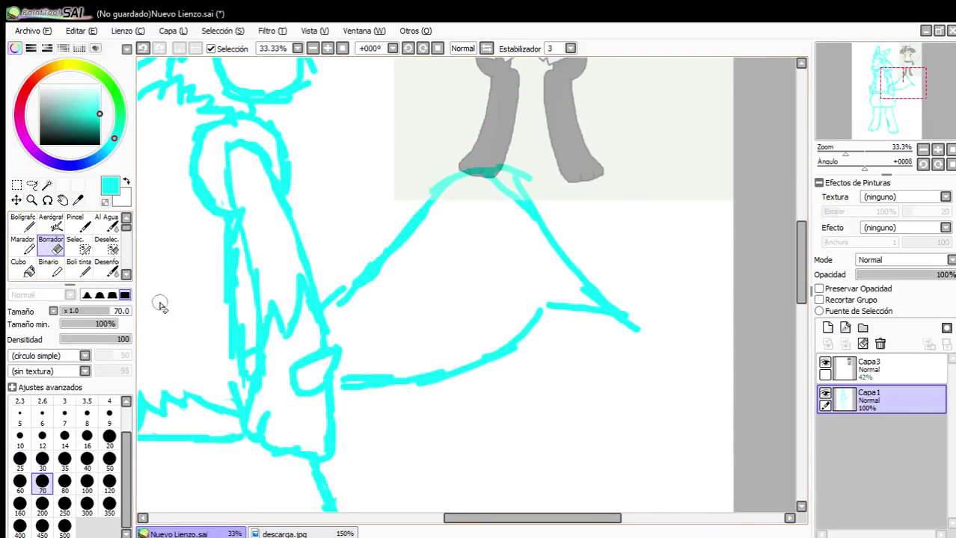
{"action": "left_click", "coordinate": [64, 504]}
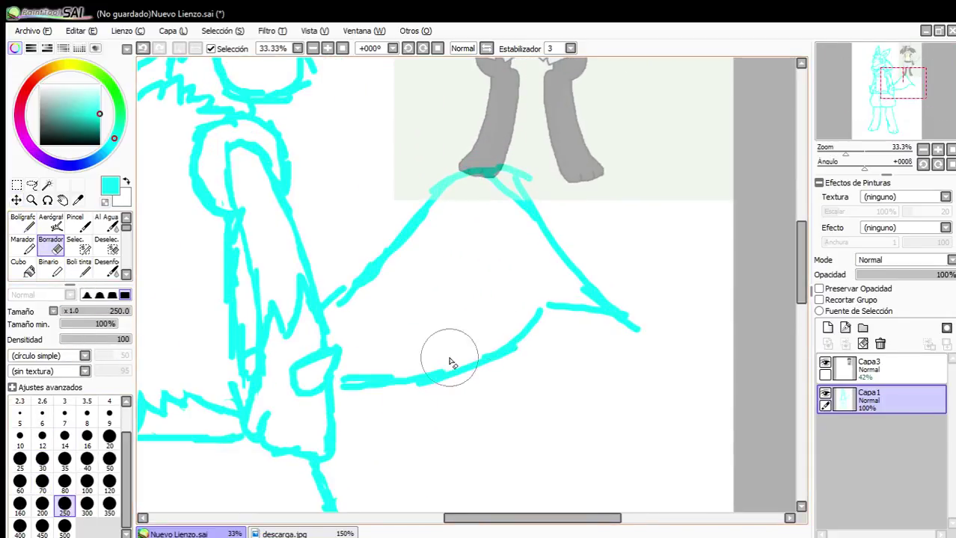
{"action": "mouse_move", "coordinate": [449, 362]}
{"action": "left_mouse_down"}
{"action": "mouse_move", "coordinate": [363, 378]}
{"action": "mouse_move", "coordinate": [524, 325]}
{"action": "mouse_move", "coordinate": [567, 349]}
{"action": "mouse_move", "coordinate": [597, 335]}
{"action": "mouse_move", "coordinate": [567, 319]}
{"action": "mouse_move", "coordinate": [590, 329]}
{"action": "mouse_move", "coordinate": [546, 284]}
{"action": "mouse_move", "coordinate": [577, 300]}
{"action": "left_mouse_up"}
{"action": "scroll", "coordinate": [572, 338], "scroll_direction": "down", "scroll_amount": 2}
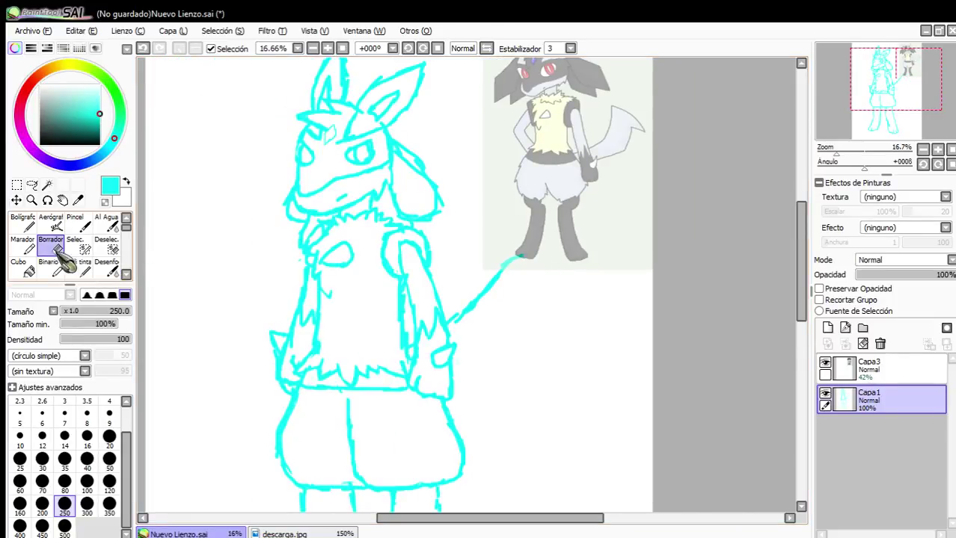
Redraw the tail with the pen, giving it a shorter downward-pointing tip and a curved lower edge back to the arm.
{"action": "left_click", "coordinate": [24, 224]}
{"action": "scroll", "coordinate": [547, 294], "scroll_direction": "up", "scroll_amount": 2}
{"action": "mouse_move", "coordinate": [512, 275]}
{"action": "left_mouse_down"}
{"action": "mouse_move", "coordinate": [542, 293]}
{"action": "mouse_move", "coordinate": [591, 349]}
{"action": "left_mouse_up"}
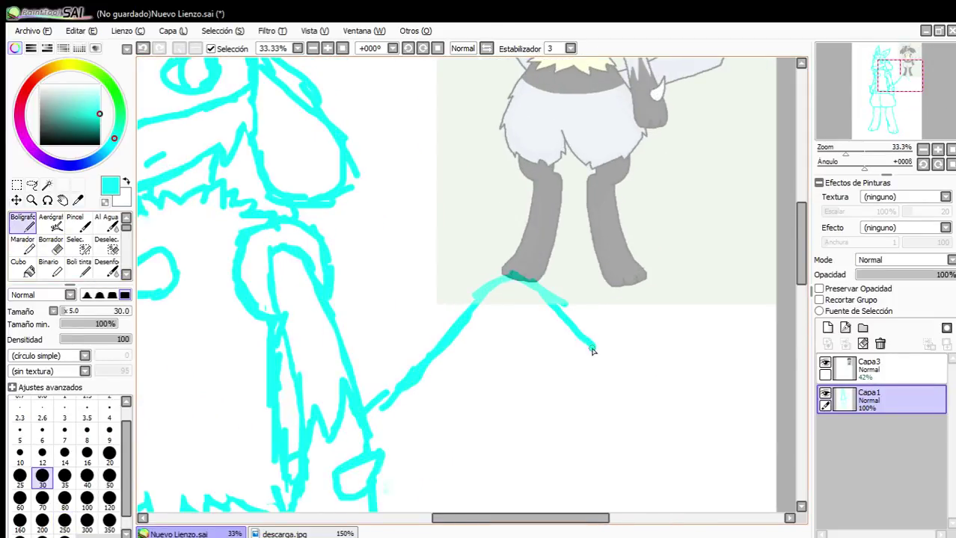
{"action": "scroll", "coordinate": [581, 359], "scroll_direction": "down", "scroll_amount": 1}
{"action": "scroll", "coordinate": [568, 340], "scroll_direction": "up", "scroll_amount": 2}
{"action": "mouse_move", "coordinate": [590, 299]}
{"action": "left_mouse_down"}
{"action": "mouse_move", "coordinate": [553, 307]}
{"action": "mouse_move", "coordinate": [454, 360]}
{"action": "mouse_move", "coordinate": [365, 380]}
{"action": "left_mouse_up"}
{"action": "scroll", "coordinate": [568, 311], "scroll_direction": "down", "scroll_amount": 1}
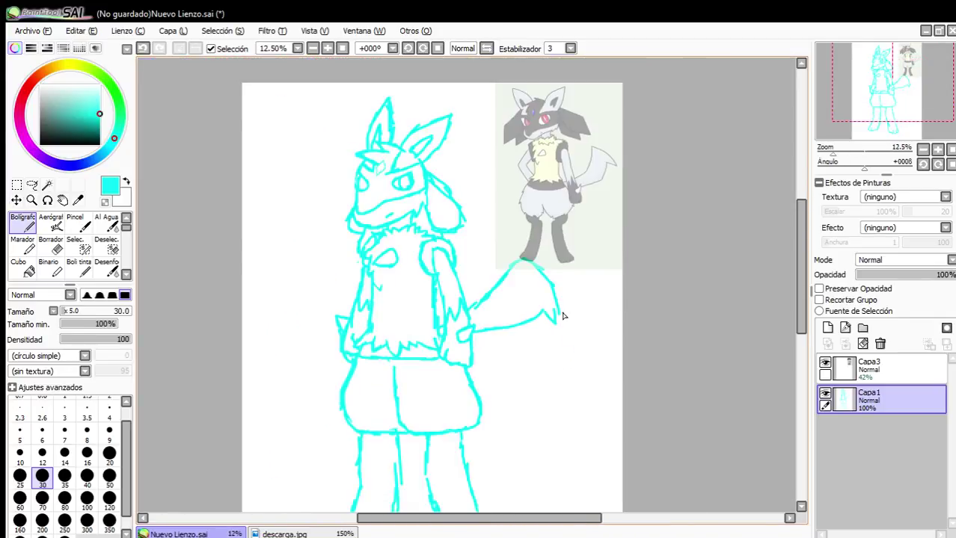
Redraw the tail's lower edge from a higher notch at the tip and erase the old line with a size 60 eraser.
{"action": "scroll", "coordinate": [518, 310], "scroll_direction": "up", "scroll_amount": 2}
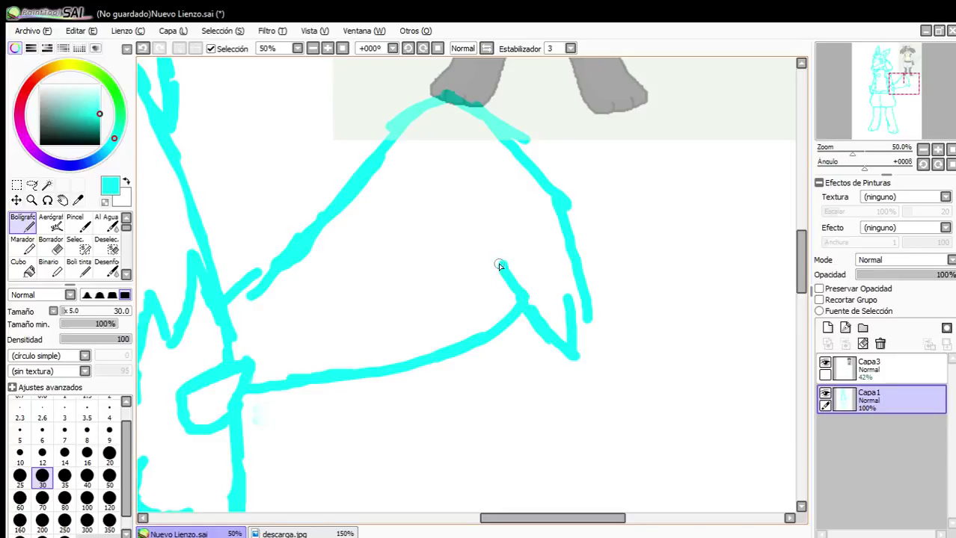
{"action": "mouse_move", "coordinate": [500, 266]}
{"action": "left_mouse_down"}
{"action": "mouse_move", "coordinate": [399, 330]}
{"action": "mouse_move", "coordinate": [501, 270]}
{"action": "mouse_move", "coordinate": [409, 352]}
{"action": "mouse_move", "coordinate": [428, 335]}
{"action": "mouse_move", "coordinate": [332, 371]}
{"action": "mouse_move", "coordinate": [366, 366]}
{"action": "mouse_move", "coordinate": [252, 385]}
{"action": "mouse_move", "coordinate": [431, 361]}
{"action": "mouse_move", "coordinate": [326, 453]}
{"action": "left_mouse_up"}
{"action": "left_click", "coordinate": [51, 245]}
{"action": "scroll", "coordinate": [437, 359], "scroll_direction": "up", "scroll_amount": 2}
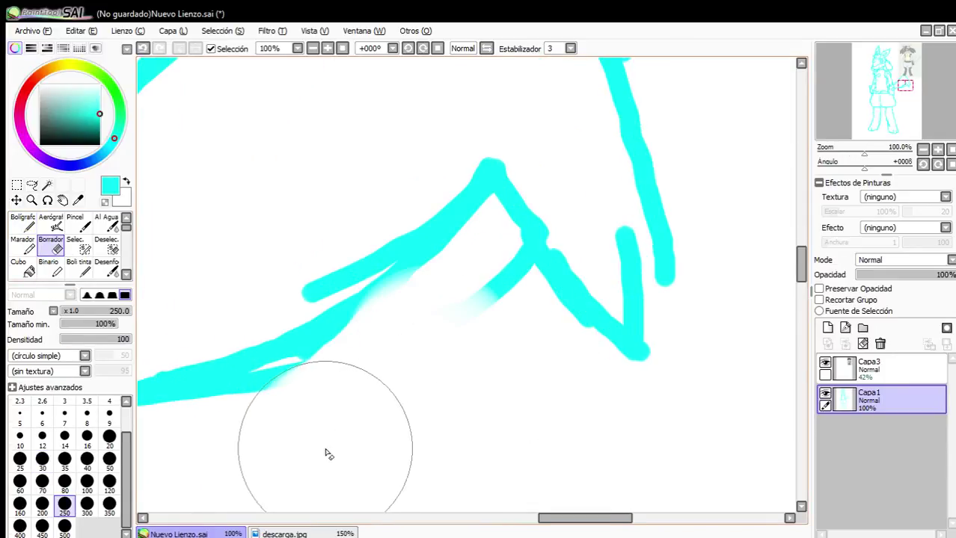
{"action": "left_click", "coordinate": [20, 459]}
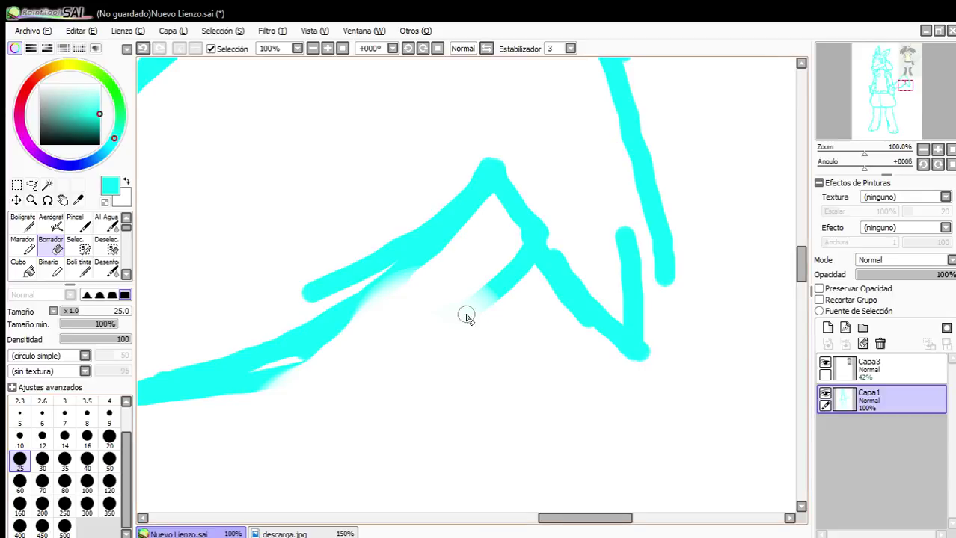
{"action": "left_click", "coordinate": [19, 482]}
{"action": "mouse_move", "coordinate": [515, 281]}
{"action": "left_mouse_down"}
{"action": "mouse_move", "coordinate": [402, 314]}
{"action": "mouse_move", "coordinate": [331, 348]}
{"action": "left_mouse_up"}
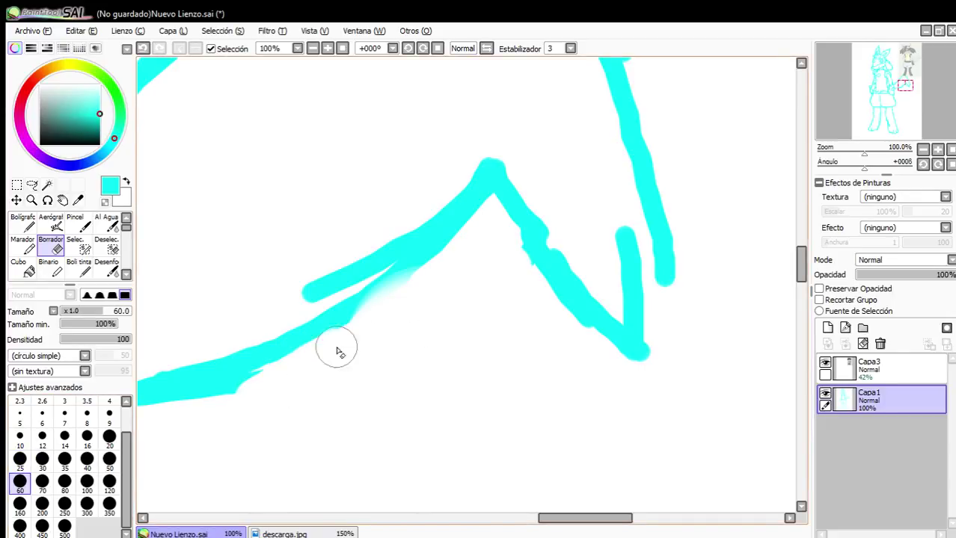
{"action": "scroll", "coordinate": [463, 269], "scroll_direction": "down", "scroll_amount": 5}
{"action": "scroll", "coordinate": [470, 271], "scroll_direction": "down", "scroll_amount": 2}
{"action": "scroll", "coordinate": [473, 256], "scroll_direction": "up", "scroll_amount": 1}
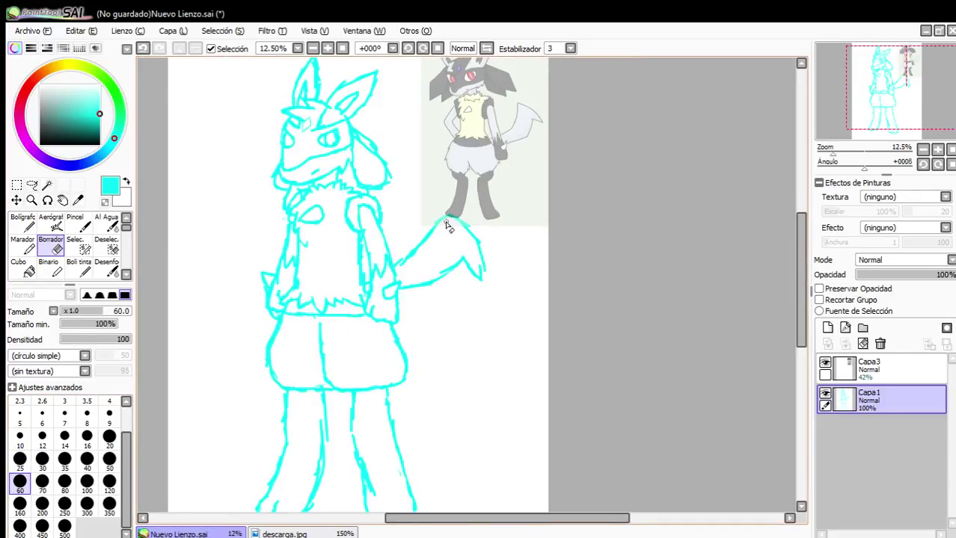
Erase most of the tail's upper edge between its base at the arm and the peak.
{"action": "scroll", "coordinate": [298, 310], "scroll_direction": "up", "scroll_amount": 6}
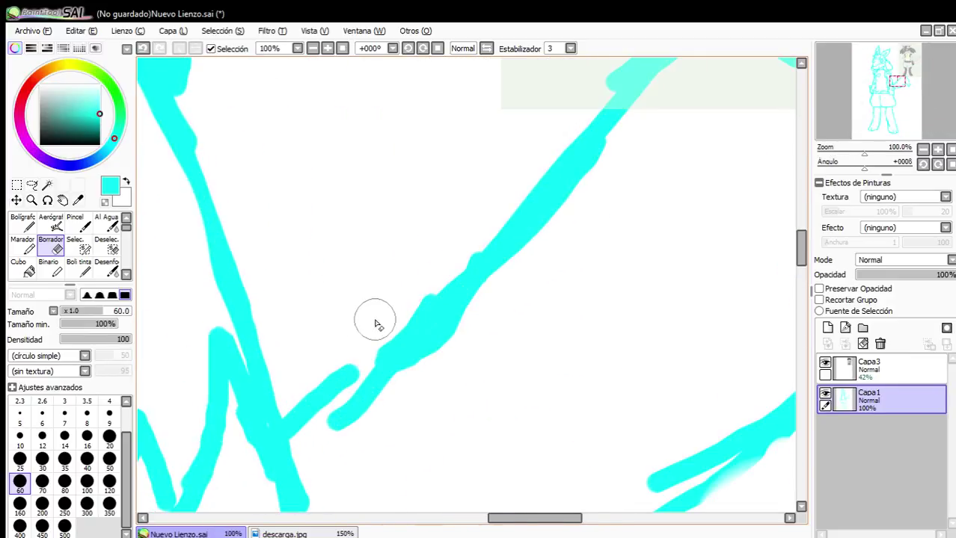
{"action": "scroll", "coordinate": [375, 322], "scroll_direction": "down", "scroll_amount": 2}
{"action": "mouse_move", "coordinate": [334, 365]}
{"action": "left_mouse_down"}
{"action": "mouse_move", "coordinate": [418, 248]}
{"action": "mouse_move", "coordinate": [453, 240]}
{"action": "left_mouse_up"}
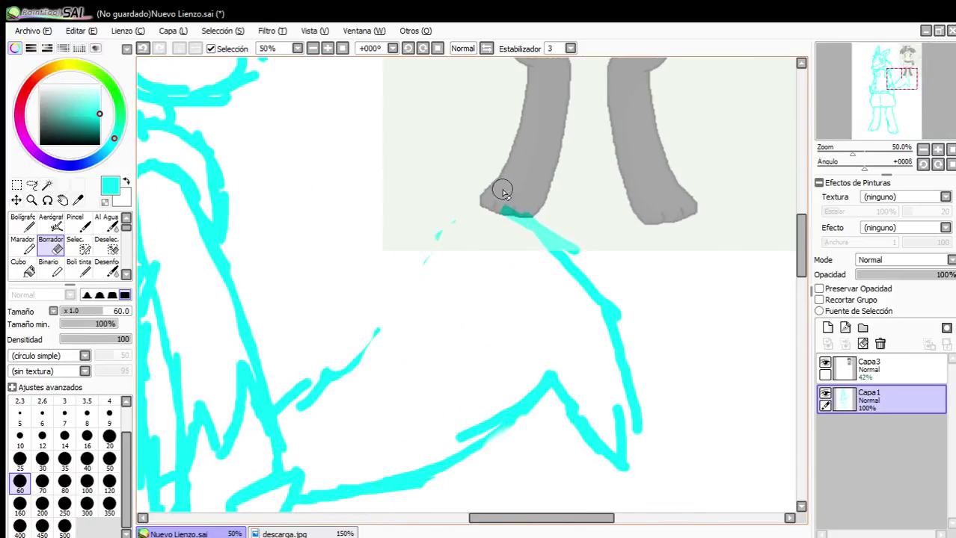
Redraw the tail's upper edge as a lower curve from the arm up to the peak with overlapping pen strokes.
{"action": "left_click", "coordinate": [23, 223]}
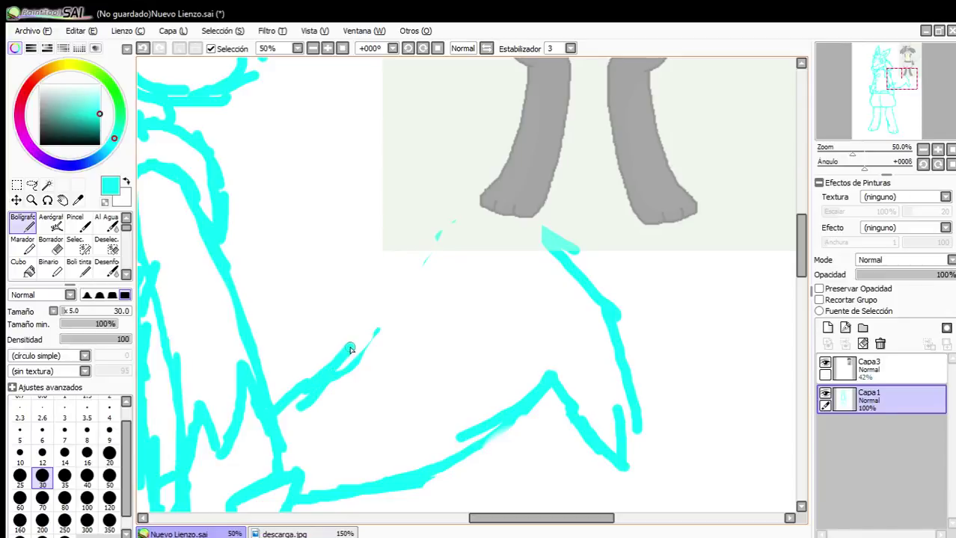
{"action": "left_click_drag", "start_coordinate": [326, 377], "coordinate": [403, 317]}
{"action": "left_click_drag", "start_coordinate": [365, 347], "coordinate": [475, 271]}
{"action": "left_click_drag", "start_coordinate": [403, 327], "coordinate": [463, 262]}
{"action": "left_click_drag", "start_coordinate": [375, 337], "coordinate": [465, 260]}
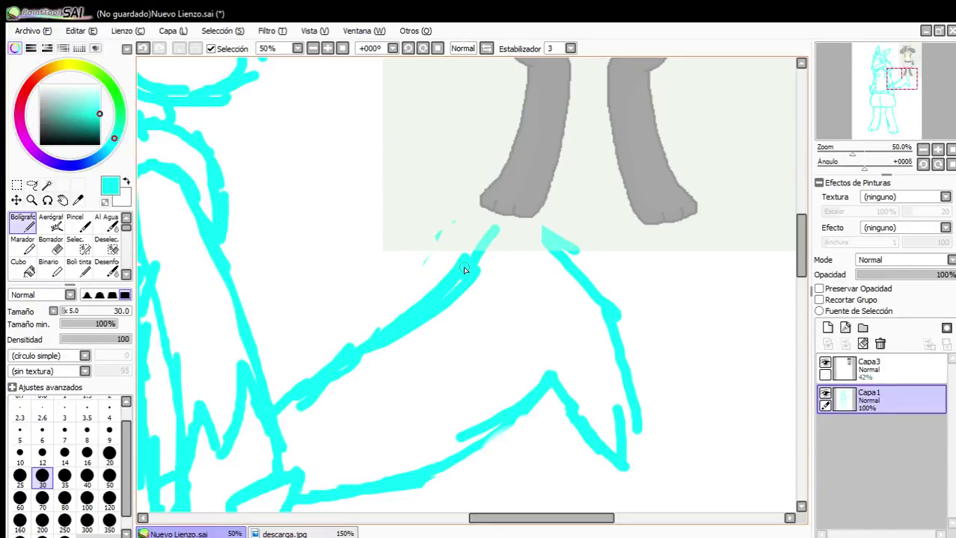
{"action": "scroll", "coordinate": [558, 266], "scroll_direction": "down", "scroll_amount": 5}
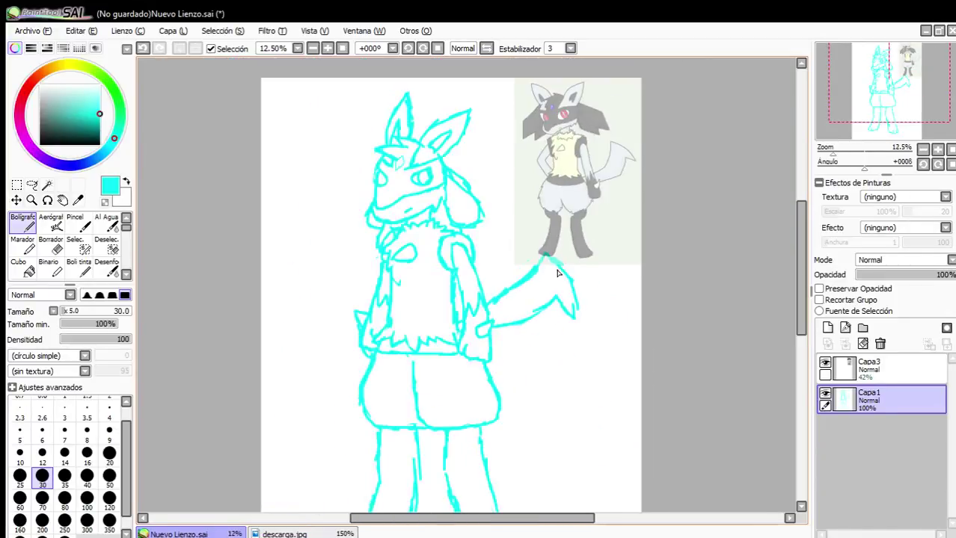
{"action": "scroll", "coordinate": [588, 277], "scroll_direction": "up", "scroll_amount": 2}
{"action": "scroll", "coordinate": [565, 264], "scroll_direction": "up", "scroll_amount": 2}
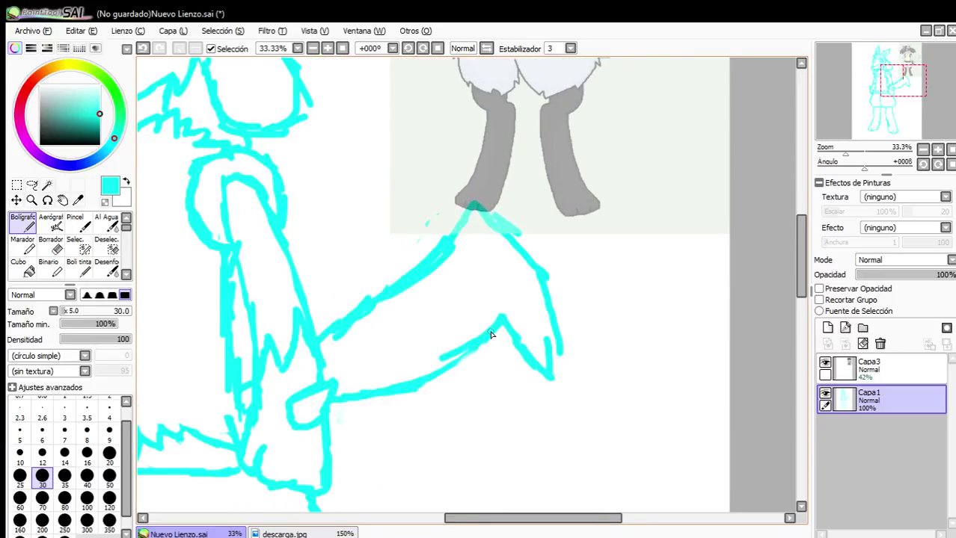
{"action": "scroll", "coordinate": [491, 335], "scroll_direction": "down", "scroll_amount": 1}
Erase the stray marks left beside the tail's peak.
{"action": "scroll", "coordinate": [486, 288], "scroll_direction": "up", "scroll_amount": 4}
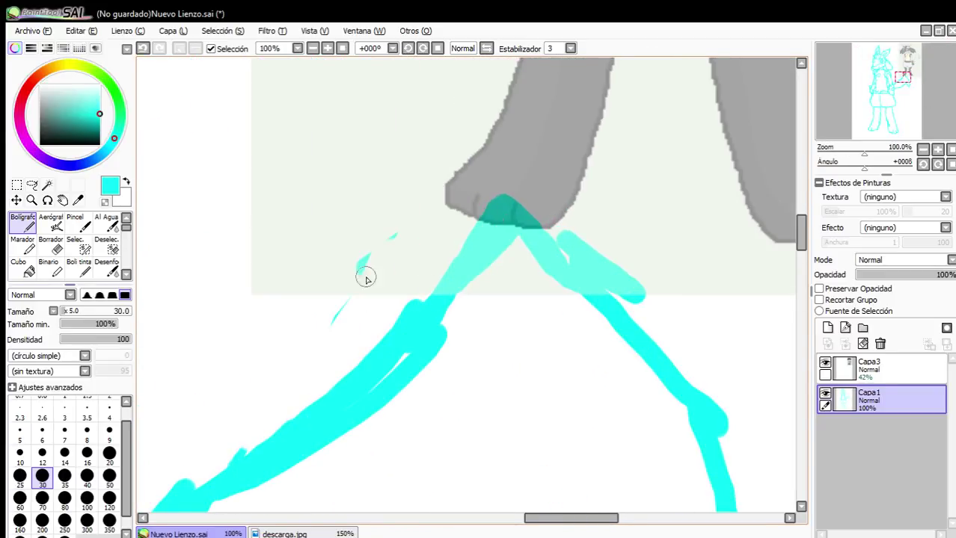
{"action": "left_click", "coordinate": [50, 244]}
{"action": "scroll", "coordinate": [535, 179], "scroll_direction": "down", "scroll_amount": 4}
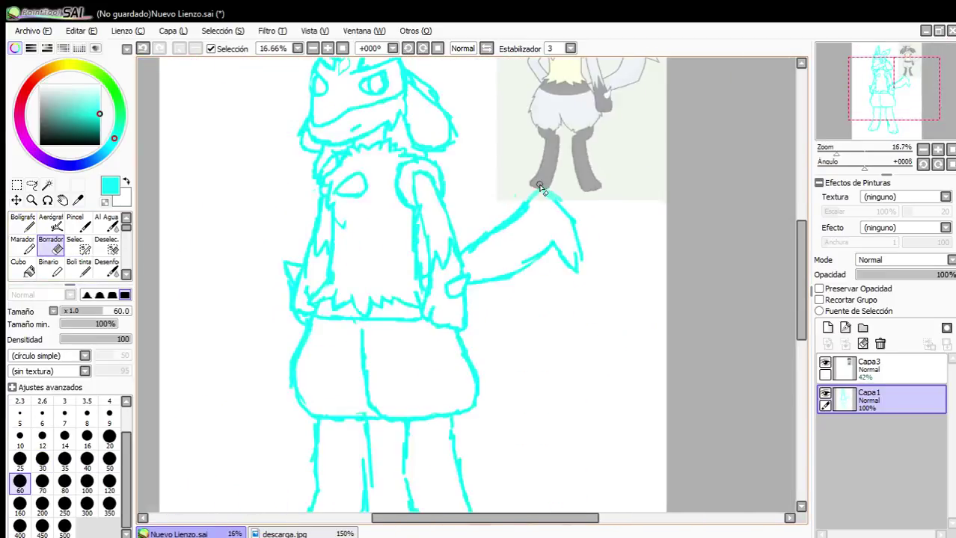
Examine the sketch's overall proportions, focusing on the shorts, legs and feet.
{"action": "scroll", "coordinate": [544, 321], "scroll_direction": "down", "scroll_amount": 1}
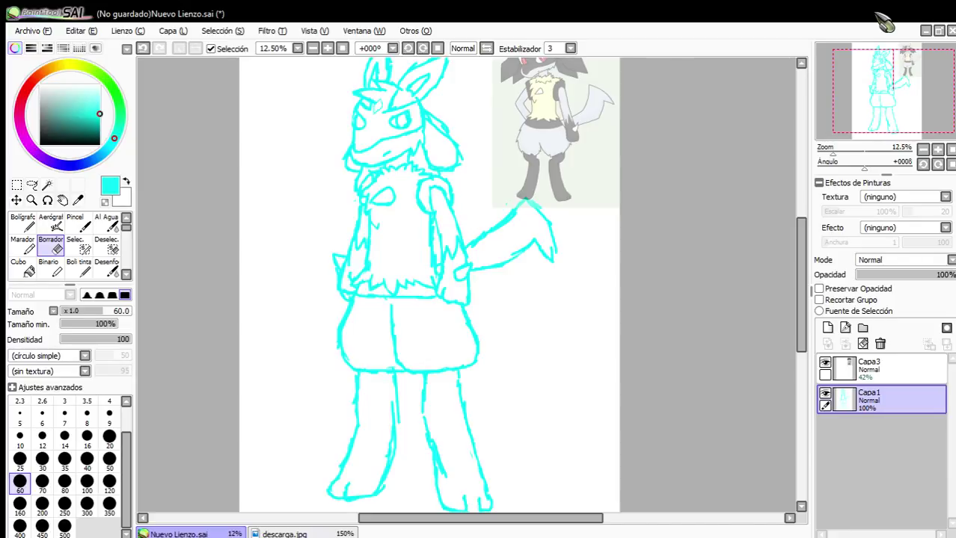
{"action": "scroll", "coordinate": [462, 259], "scroll_direction": "down", "scroll_amount": 3}
{"action": "scroll", "coordinate": [438, 363], "scroll_direction": "up", "scroll_amount": 2}
{"action": "scroll", "coordinate": [397, 296], "scroll_direction": "up", "scroll_amount": 3}
{"action": "scroll", "coordinate": [445, 314], "scroll_direction": "down", "scroll_amount": 2}
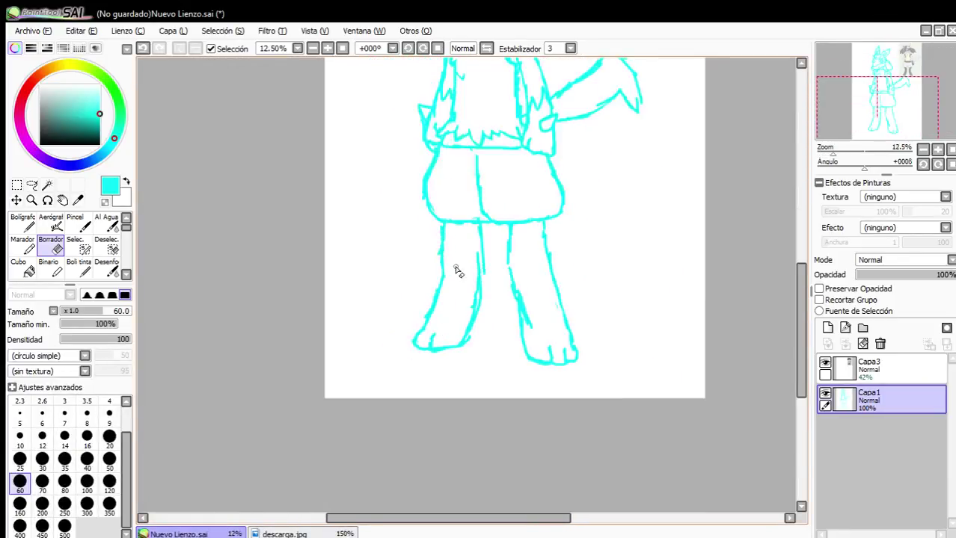
{"action": "scroll", "coordinate": [458, 271], "scroll_direction": "up", "scroll_amount": 1}
{"action": "scroll", "coordinate": [484, 297], "scroll_direction": "up", "scroll_amount": 1}
{"action": "scroll", "coordinate": [591, 394], "scroll_direction": "down", "scroll_amount": 1}
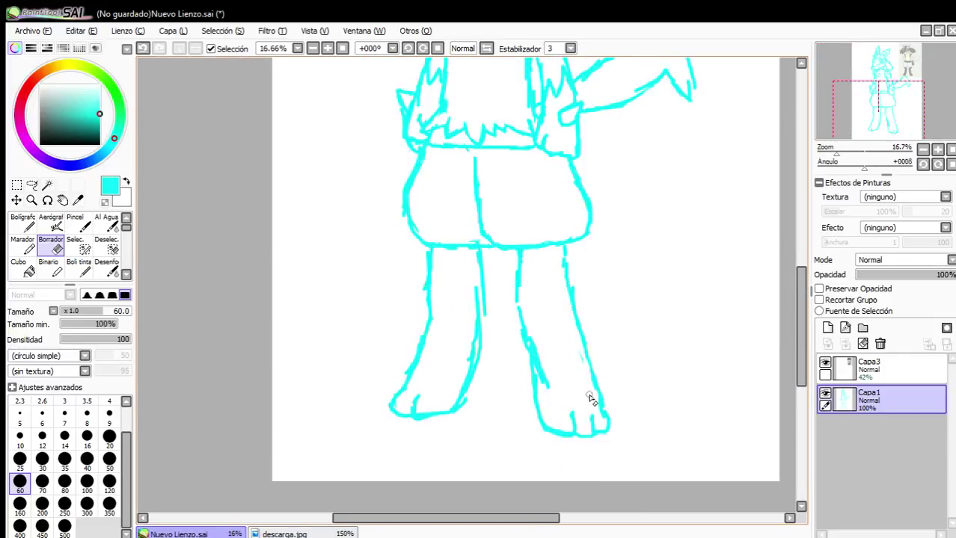
Draw two small cyan marks with the pen just below the jagged neck fur, above the chest spike.
{"action": "scroll", "coordinate": [570, 146], "scroll_direction": "down", "scroll_amount": 4}
{"action": "scroll", "coordinate": [565, 125], "scroll_direction": "up", "scroll_amount": 4}
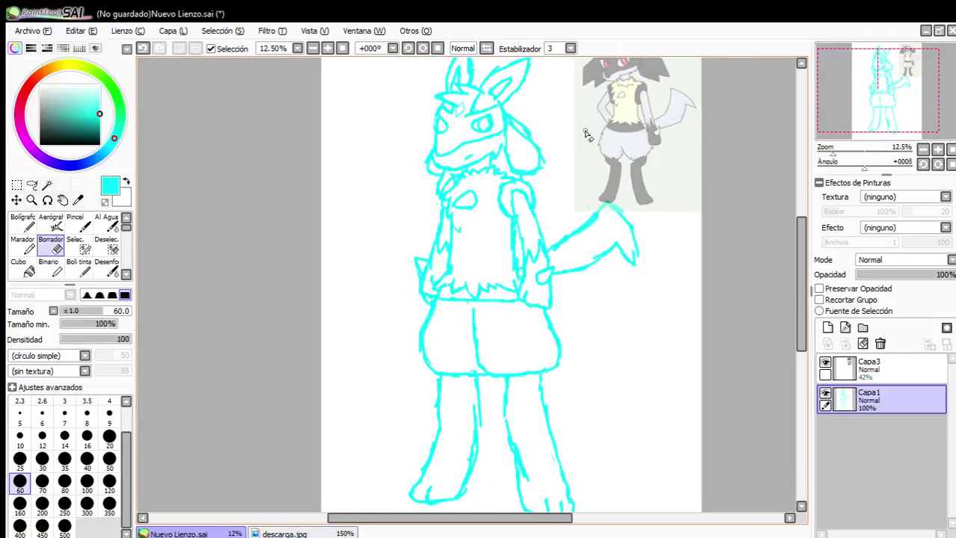
{"action": "scroll", "coordinate": [488, 153], "scroll_direction": "up", "scroll_amount": 2}
{"action": "scroll", "coordinate": [476, 165], "scroll_direction": "down", "scroll_amount": 1}
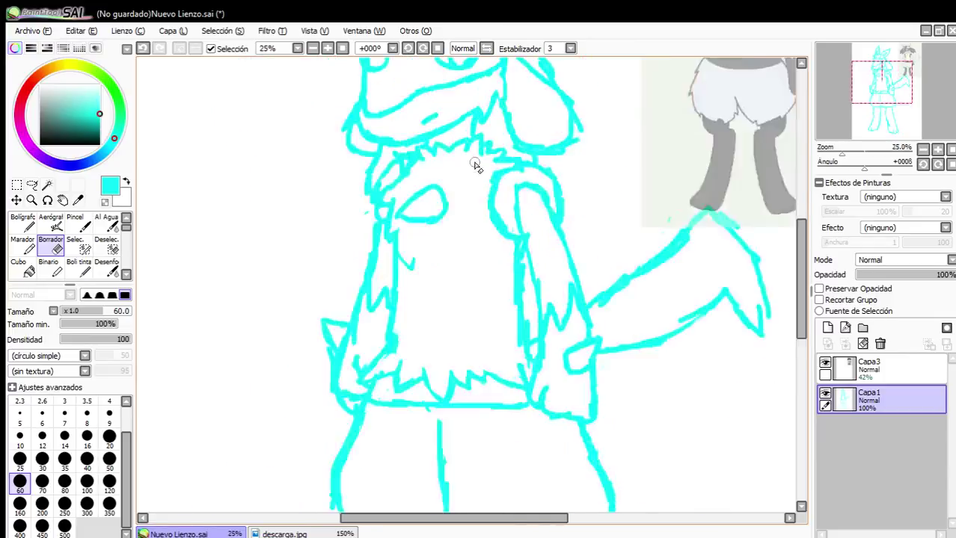
{"action": "scroll", "coordinate": [419, 187], "scroll_direction": "up", "scroll_amount": 2}
{"action": "key", "text": "n"}
{"action": "scroll", "coordinate": [373, 213], "scroll_direction": "up", "scroll_amount": 3}
{"action": "mouse_move", "coordinate": [533, 271]}
{"action": "left_mouse_down"}
{"action": "mouse_move", "coordinate": [565, 273]}
{"action": "mouse_move", "coordinate": [557, 284]}
{"action": "left_mouse_up"}
{"action": "mouse_move", "coordinate": [394, 241]}
{"action": "left_mouse_down"}
{"action": "mouse_move", "coordinate": [350, 270]}
{"action": "mouse_move", "coordinate": [416, 260]}
{"action": "left_mouse_up"}
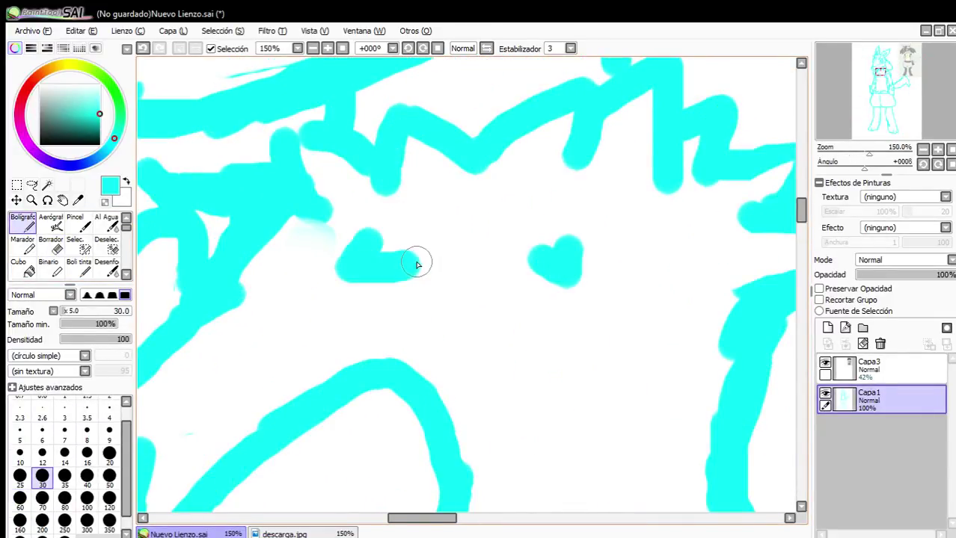
{"action": "scroll", "coordinate": [397, 261], "scroll_direction": "down", "scroll_amount": 2}
{"action": "scroll", "coordinate": [364, 243], "scroll_direction": "up", "scroll_amount": 2}
Raise the opacity of the reference layer Capa3 to 100% and hide that layer.
{"action": "scroll", "coordinate": [364, 243], "scroll_direction": "down", "scroll_amount": 6}
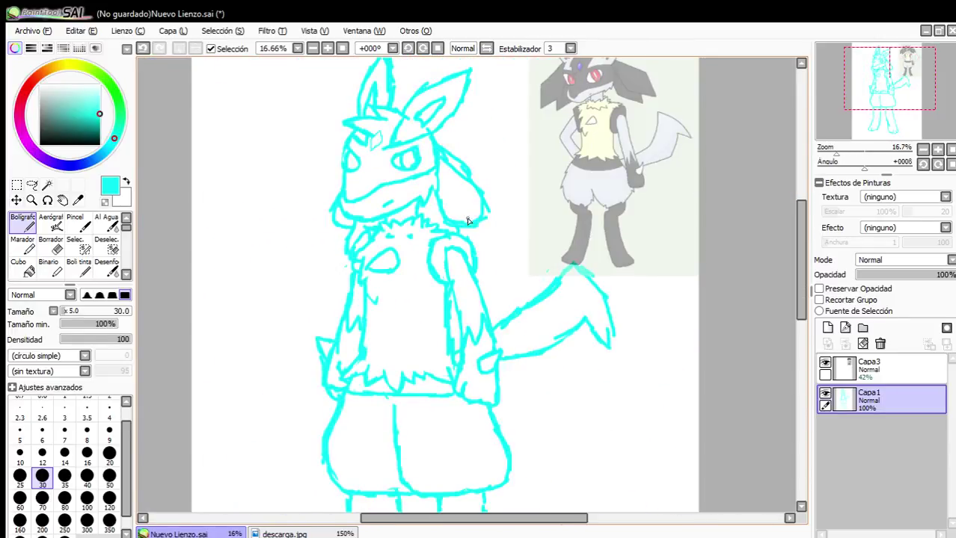
{"action": "scroll", "coordinate": [459, 165], "scroll_direction": "down", "scroll_amount": 3}
{"action": "scroll", "coordinate": [481, 109], "scroll_direction": "up", "scroll_amount": 4}
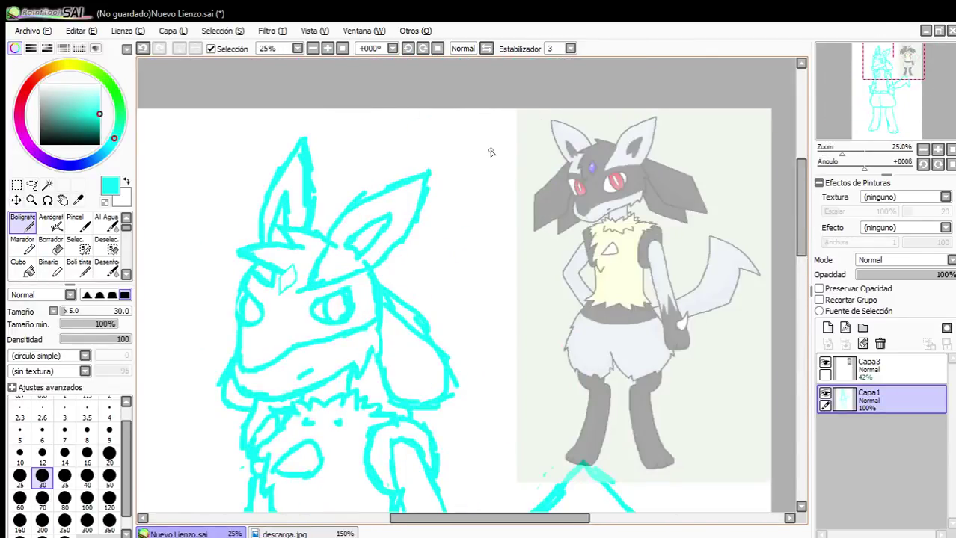
{"action": "scroll", "coordinate": [460, 256], "scroll_direction": "down", "scroll_amount": 3}
{"action": "scroll", "coordinate": [437, 261], "scroll_direction": "up", "scroll_amount": 2}
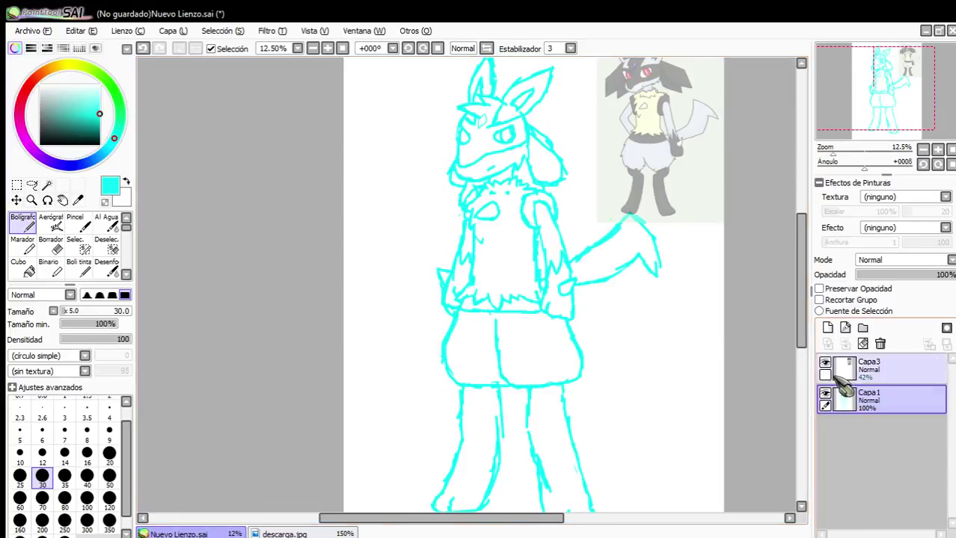
{"action": "left_click_drag", "start_coordinate": [873, 396], "coordinate": [868, 396]}
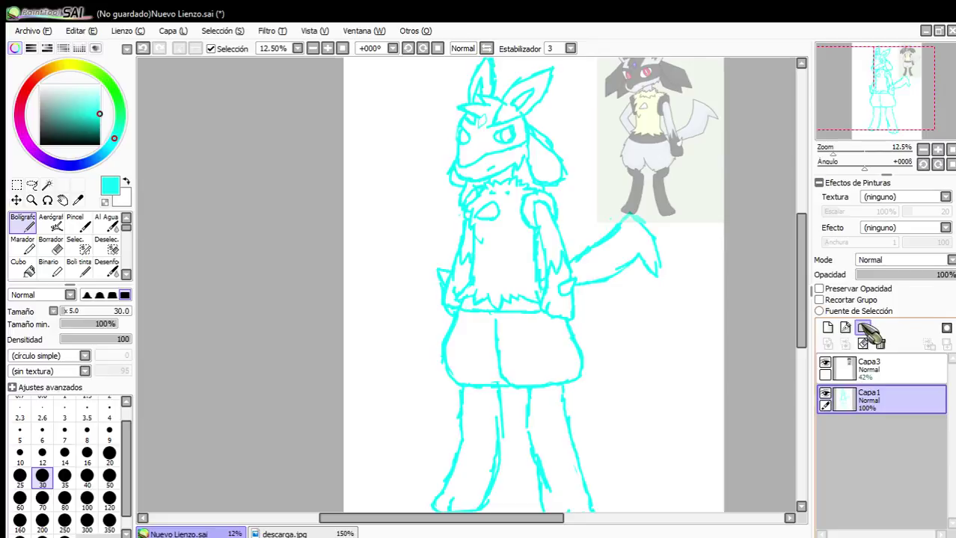
{"action": "left_click", "coordinate": [920, 365]}
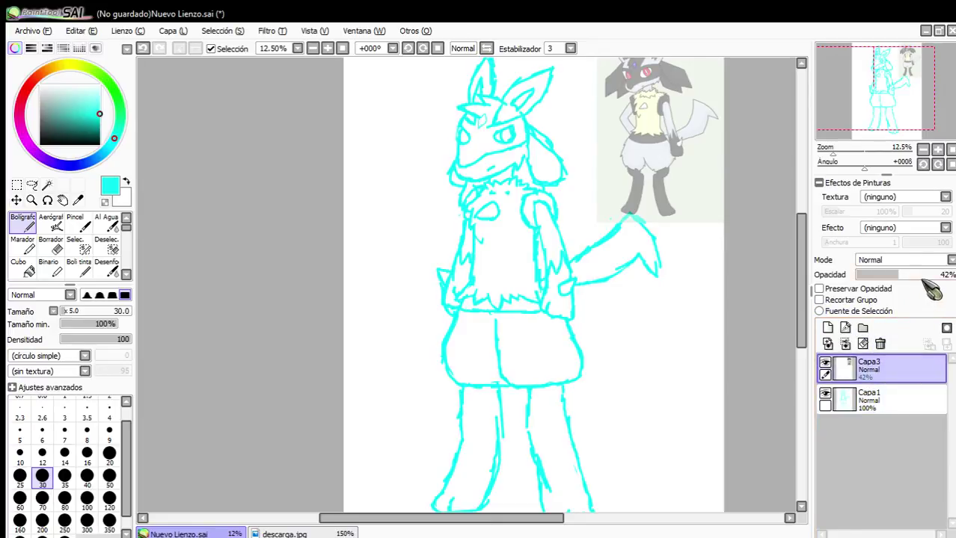
{"action": "left_click_drag", "start_coordinate": [939, 276], "coordinate": [948, 301]}
{"action": "left_click", "coordinate": [825, 363]}
Create a linework layer directly above Capa1 and prepare the Curve tool with black as the drawing colour.
{"action": "left_click", "coordinate": [869, 408]}
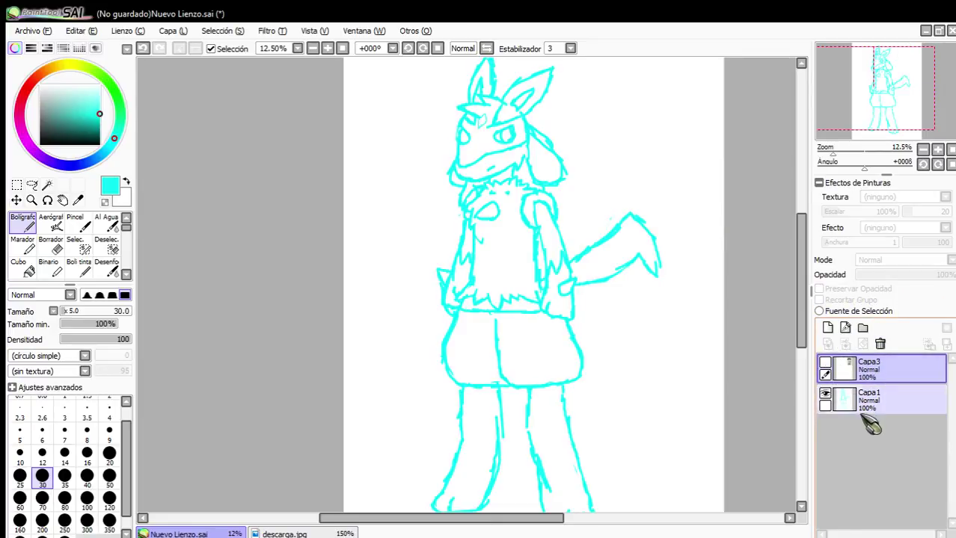
{"action": "left_click", "coordinate": [845, 328]}
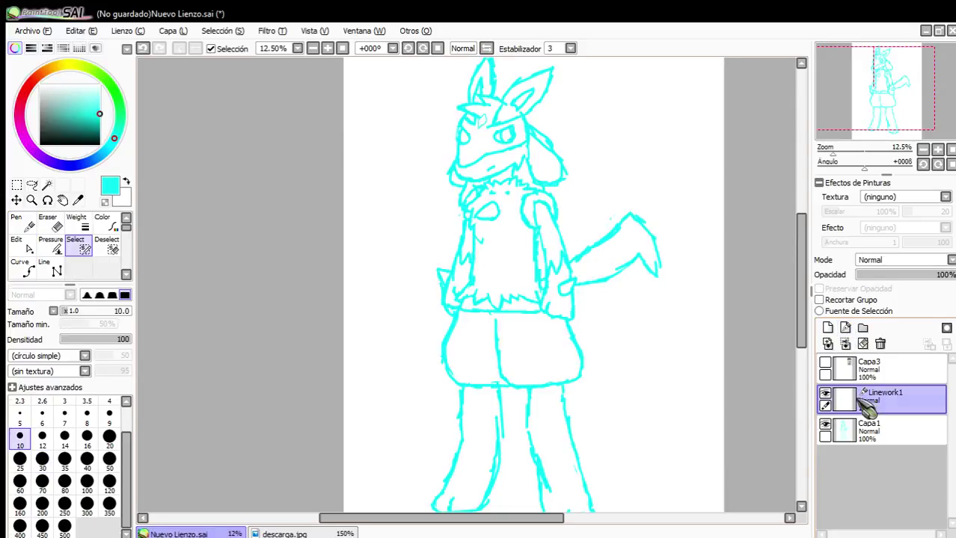
{"action": "left_click", "coordinate": [100, 144]}
{"action": "left_click", "coordinate": [29, 272]}
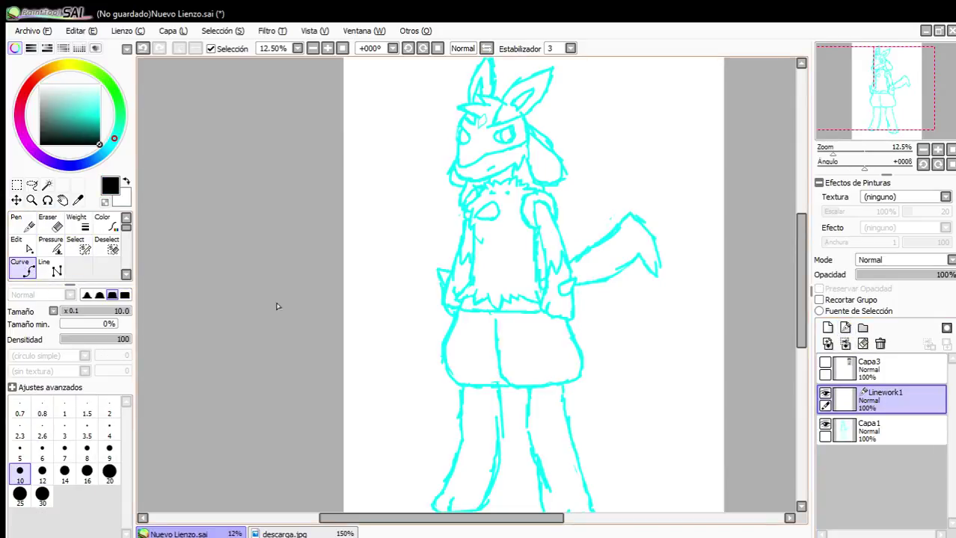
Trace the upper edge of the upper head tuft between the ears with a black curve of size 10.
{"action": "scroll", "coordinate": [456, 203], "scroll_direction": "down", "scroll_amount": 1}
{"action": "scroll", "coordinate": [510, 148], "scroll_direction": "up", "scroll_amount": 1}
{"action": "scroll", "coordinate": [532, 129], "scroll_direction": "up", "scroll_amount": 2}
{"action": "scroll", "coordinate": [403, 160], "scroll_direction": "down", "scroll_amount": 3}
{"action": "scroll", "coordinate": [404, 143], "scroll_direction": "up", "scroll_amount": 9}
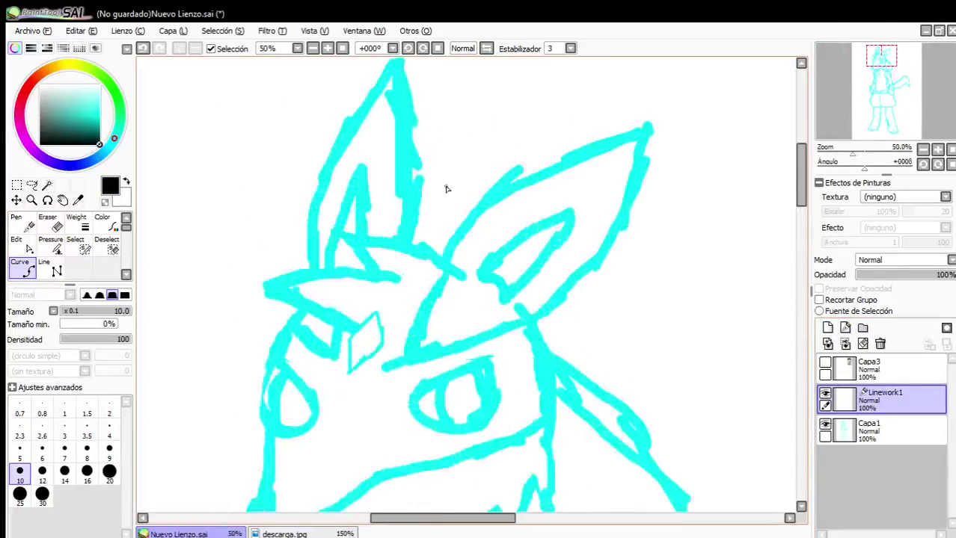
{"action": "scroll", "coordinate": [580, 440], "scroll_direction": "down", "scroll_amount": 4}
{"action": "scroll", "coordinate": [461, 401], "scroll_direction": "up", "scroll_amount": 3}
{"action": "scroll", "coordinate": [520, 386], "scroll_direction": "down", "scroll_amount": 3}
{"action": "scroll", "coordinate": [523, 387], "scroll_direction": "up", "scroll_amount": 2}
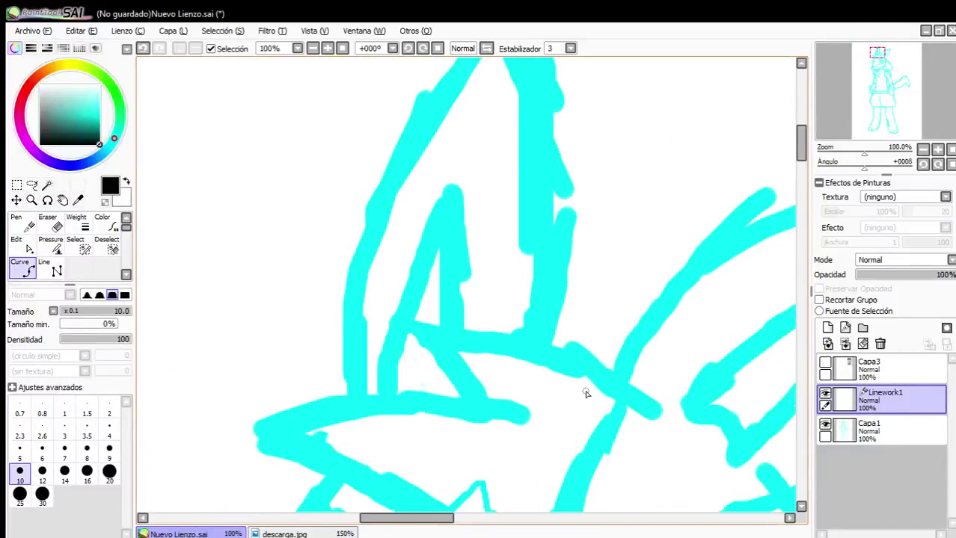
{"action": "scroll", "coordinate": [601, 384], "scroll_direction": "up", "scroll_amount": 1}
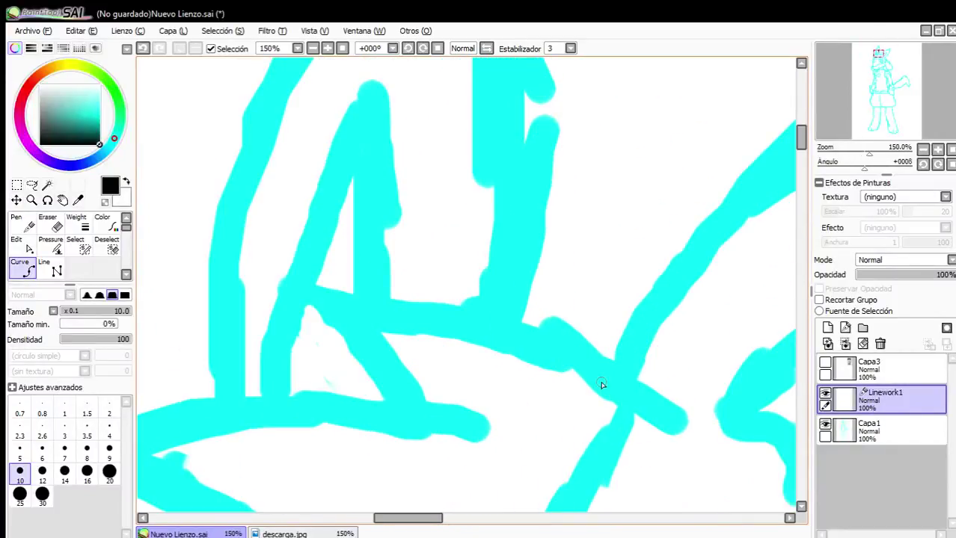
{"action": "left_click", "coordinate": [535, 325]}
{"action": "left_click", "coordinate": [437, 295]}
{"action": "double_click", "coordinate": [310, 291]}
{"action": "scroll", "coordinate": [421, 334], "scroll_direction": "down", "scroll_amount": 1}
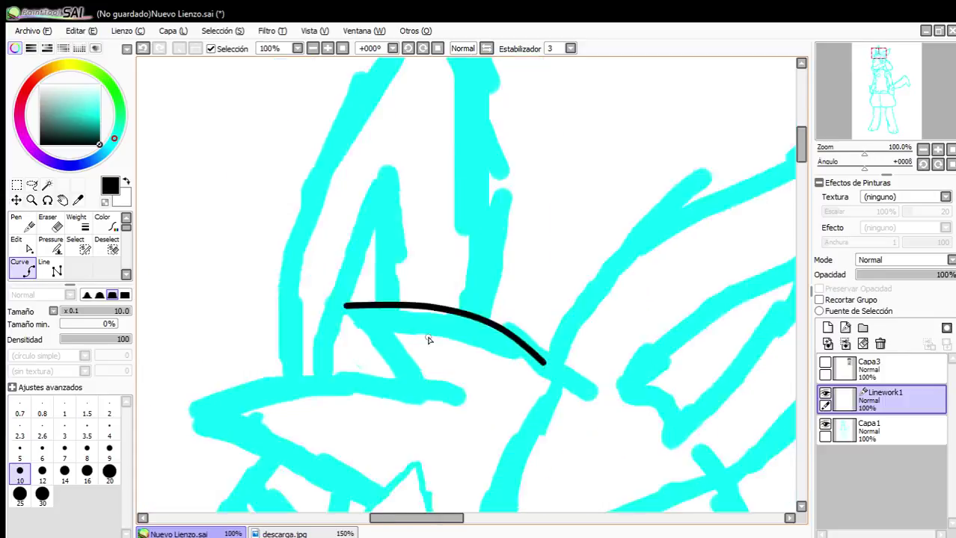
Trace the upper and lower edges of the lower forehead tuft with two black curves meeting at its tip.
{"action": "scroll", "coordinate": [428, 339], "scroll_direction": "down", "scroll_amount": 2}
{"action": "scroll", "coordinate": [276, 410], "scroll_direction": "up", "scroll_amount": 4}
{"action": "scroll", "coordinate": [614, 302], "scroll_direction": "down", "scroll_amount": 2}
{"action": "scroll", "coordinate": [709, 277], "scroll_direction": "down", "scroll_amount": 3}
{"action": "scroll", "coordinate": [750, 268], "scroll_direction": "up", "scroll_amount": 3}
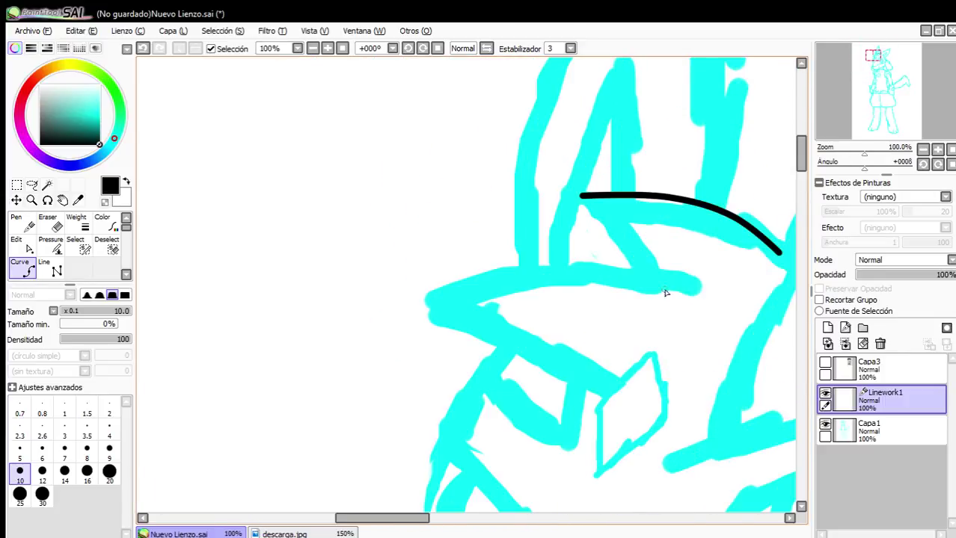
{"action": "left_click", "coordinate": [630, 268]}
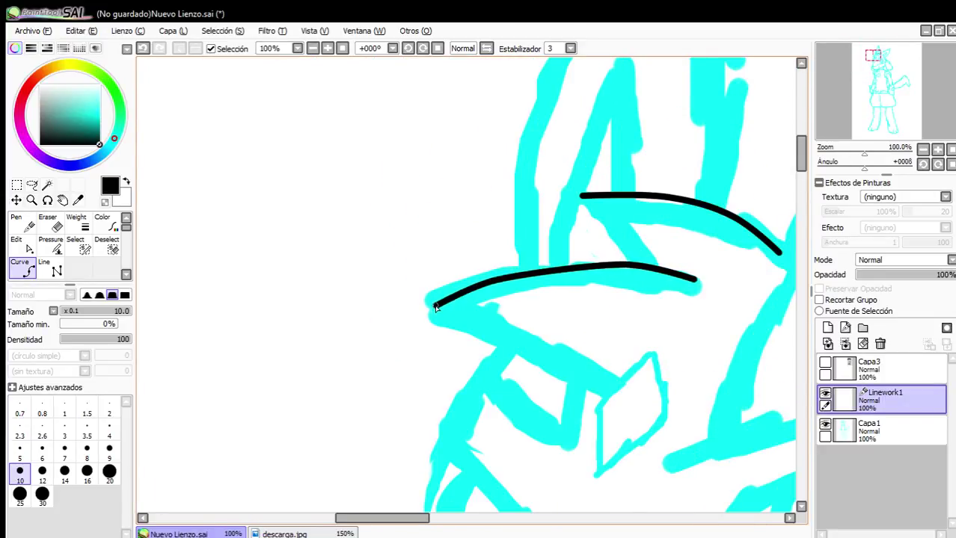
{"action": "scroll", "coordinate": [428, 309], "scroll_direction": "down", "scroll_amount": 1}
{"action": "scroll", "coordinate": [626, 404], "scroll_direction": "up", "scroll_amount": 3}
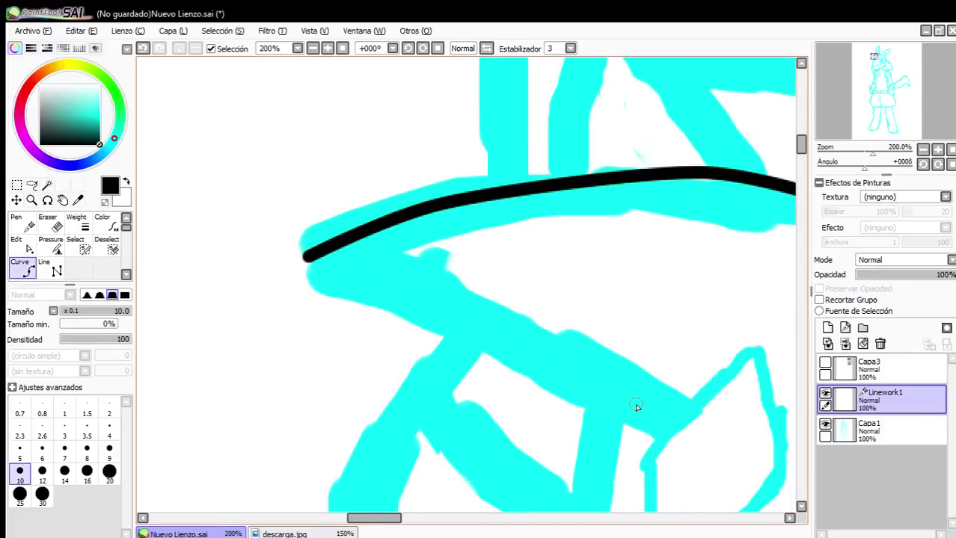
{"action": "left_click", "coordinate": [637, 406]}
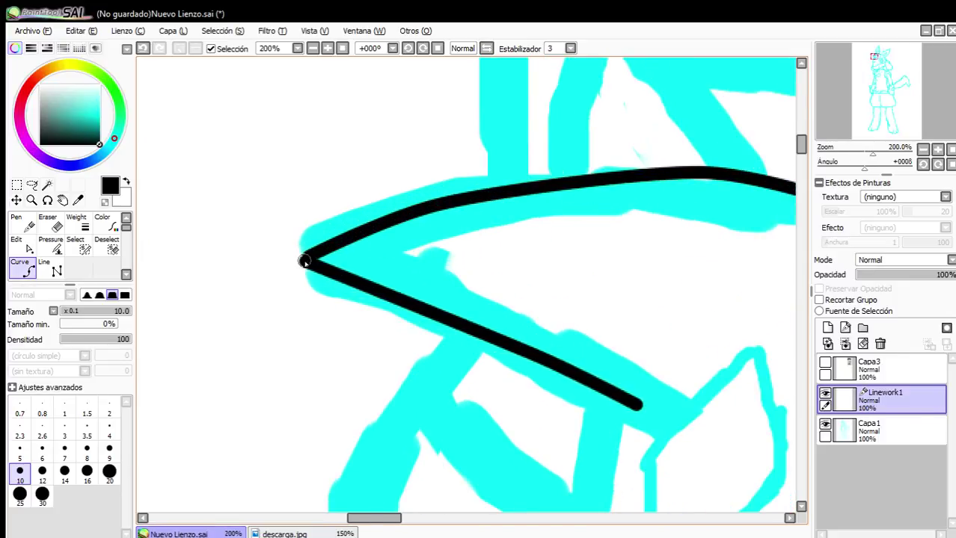
{"action": "double_click", "coordinate": [304, 261]}
Move the end control point of the lower tuft's upper curve onto the end of its lower curve, closing the tip.
{"action": "scroll", "coordinate": [336, 267], "scroll_direction": "down", "scroll_amount": 3}
{"action": "scroll", "coordinate": [368, 267], "scroll_direction": "up", "scroll_amount": 2}
{"action": "scroll", "coordinate": [227, 253], "scroll_direction": "up", "scroll_amount": 3}
{"action": "left_click", "coordinate": [30, 247]}
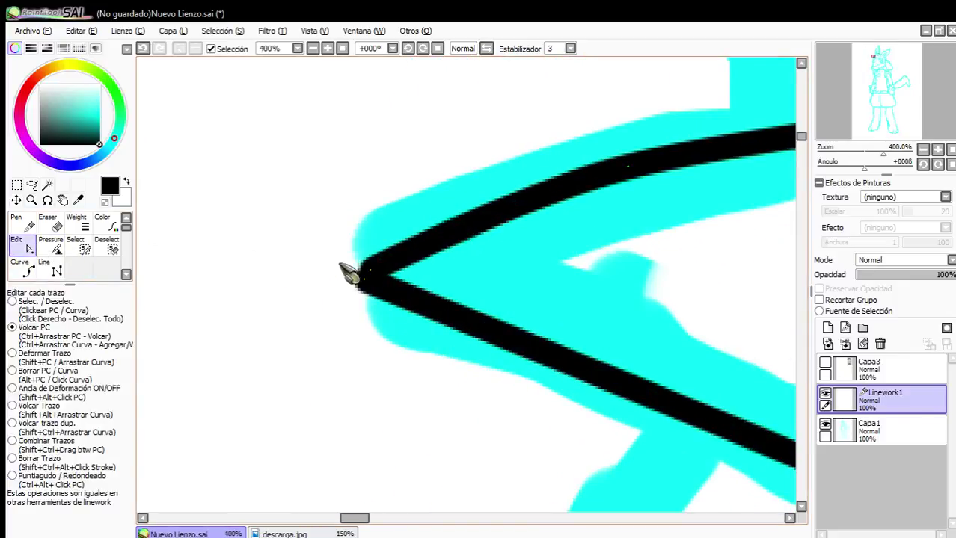
{"action": "left_click_drag", "start_coordinate": [370, 271], "coordinate": [362, 278]}
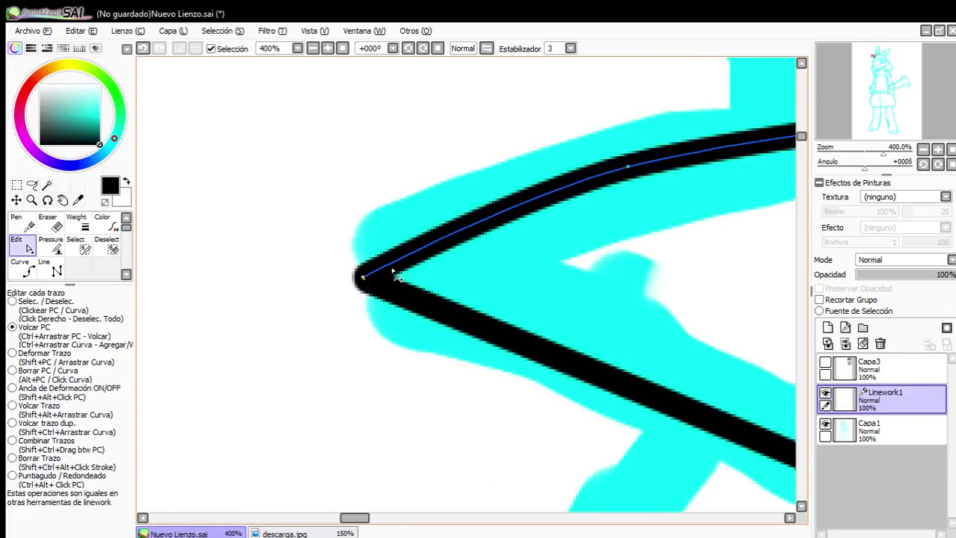
{"action": "scroll", "coordinate": [392, 271], "scroll_direction": "down", "scroll_amount": 3}
{"action": "scroll", "coordinate": [460, 220], "scroll_direction": "up", "scroll_amount": 3}
{"action": "left_click_drag", "start_coordinate": [400, 238], "coordinate": [405, 231]}
{"action": "scroll", "coordinate": [492, 231], "scroll_direction": "down", "scroll_amount": 4}
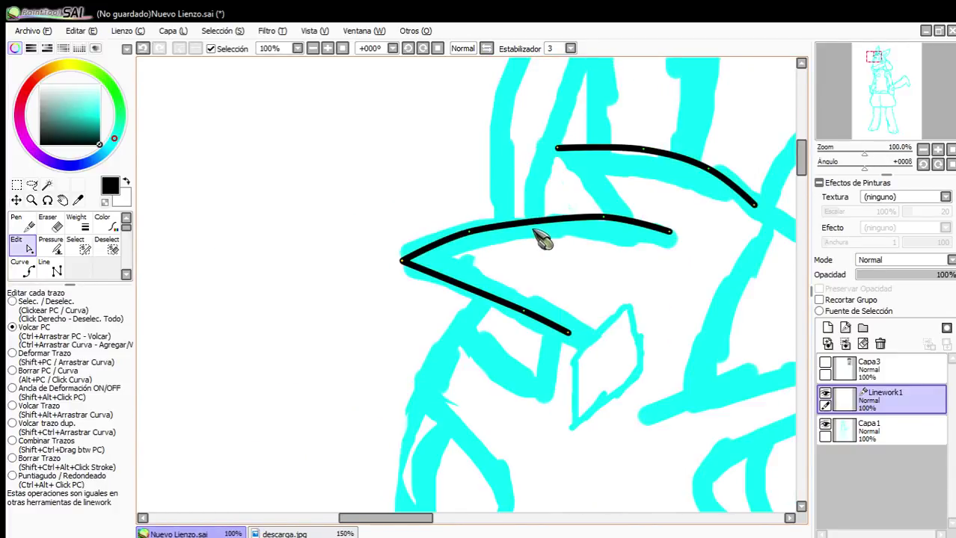
Trace the upper tuft's slanted edge down to the lower tuft, and add a short curve extending its end at the ear base.
{"action": "scroll", "coordinate": [556, 223], "scroll_direction": "up", "scroll_amount": 2}
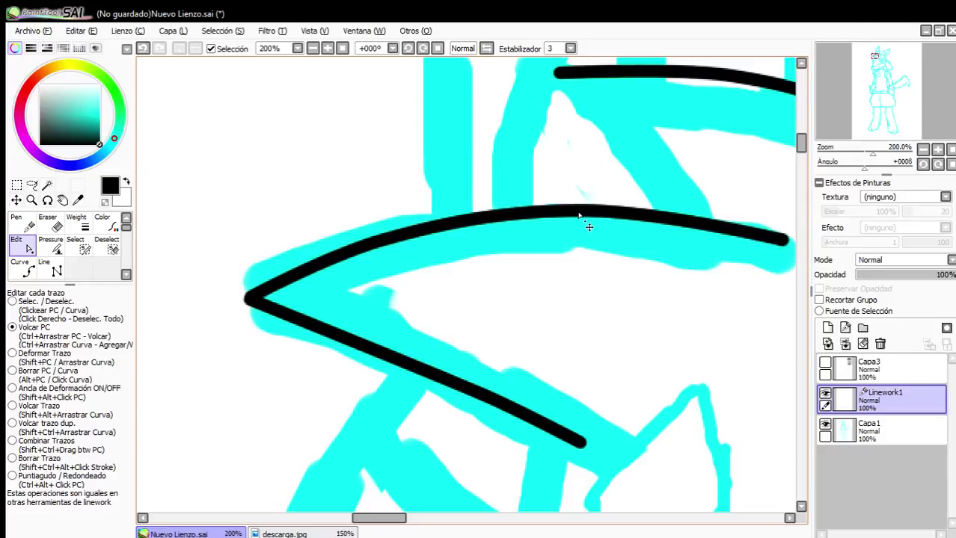
{"action": "scroll", "coordinate": [587, 224], "scroll_direction": "down", "scroll_amount": 2}
{"action": "scroll", "coordinate": [674, 177], "scroll_direction": "up", "scroll_amount": 2}
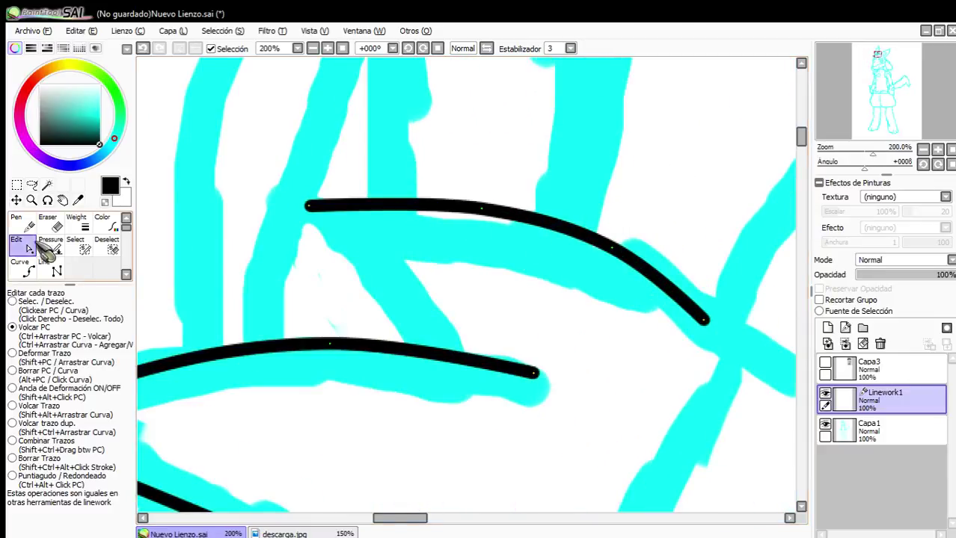
{"action": "left_click", "coordinate": [23, 268]}
{"action": "scroll", "coordinate": [462, 355], "scroll_direction": "up", "scroll_amount": 1}
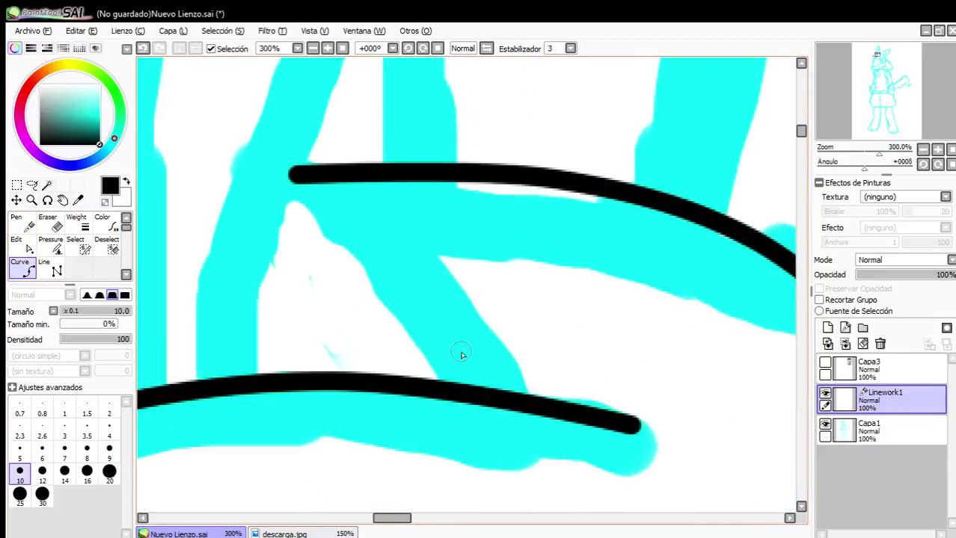
{"action": "left_click", "coordinate": [479, 392]}
{"action": "double_click", "coordinate": [298, 174]}
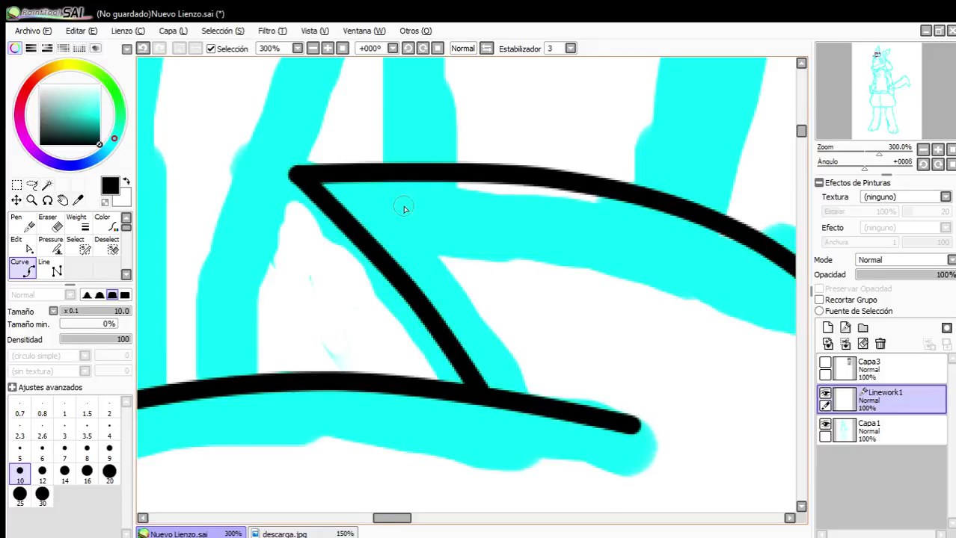
{"action": "scroll", "coordinate": [408, 213], "scroll_direction": "down", "scroll_amount": 5}
{"action": "scroll", "coordinate": [475, 244], "scroll_direction": "up", "scroll_amount": 4}
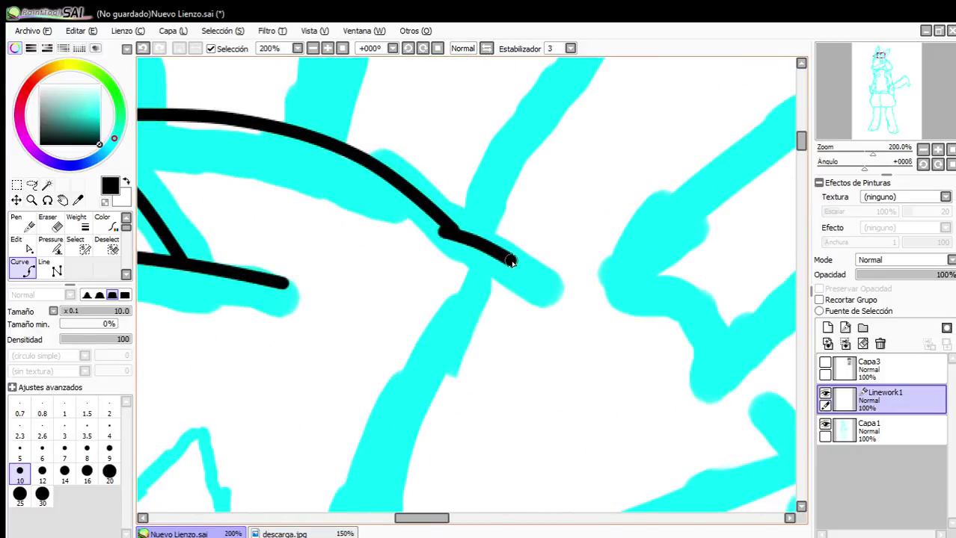
Trace the outline of the slanted ear with two black curves running from its base corners to the tip.
{"action": "scroll", "coordinate": [511, 262], "scroll_direction": "down", "scroll_amount": 4}
{"action": "scroll", "coordinate": [508, 213], "scroll_direction": "up", "scroll_amount": 3}
{"action": "scroll", "coordinate": [455, 284], "scroll_direction": "down", "scroll_amount": 1}
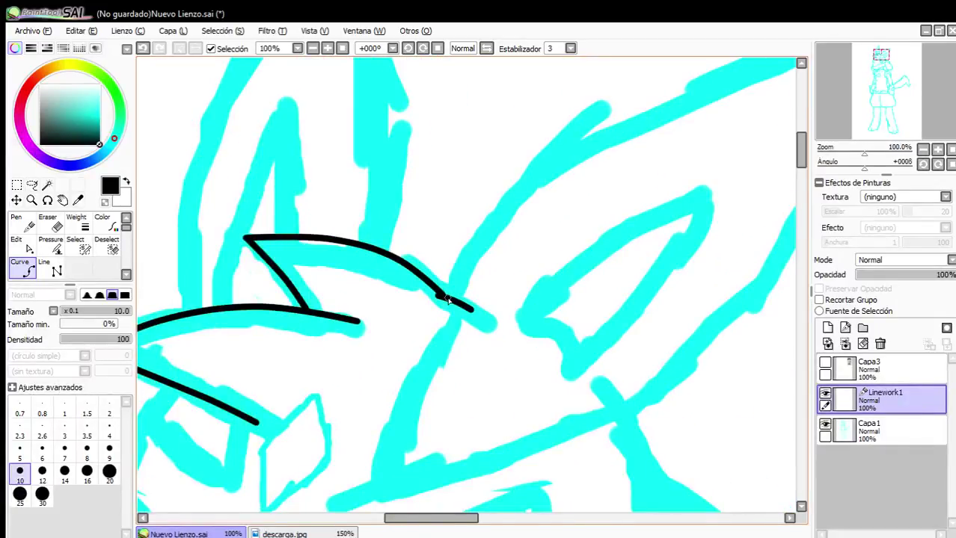
{"action": "scroll", "coordinate": [478, 246], "scroll_direction": "down", "scroll_amount": 2}
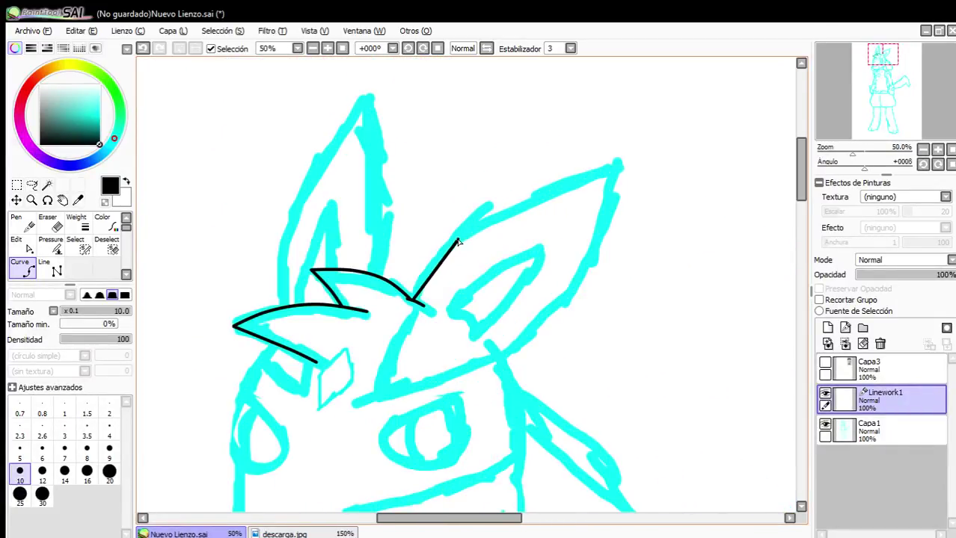
{"action": "left_click", "coordinate": [458, 241]}
{"action": "scroll", "coordinate": [512, 387], "scroll_direction": "up", "scroll_amount": 2}
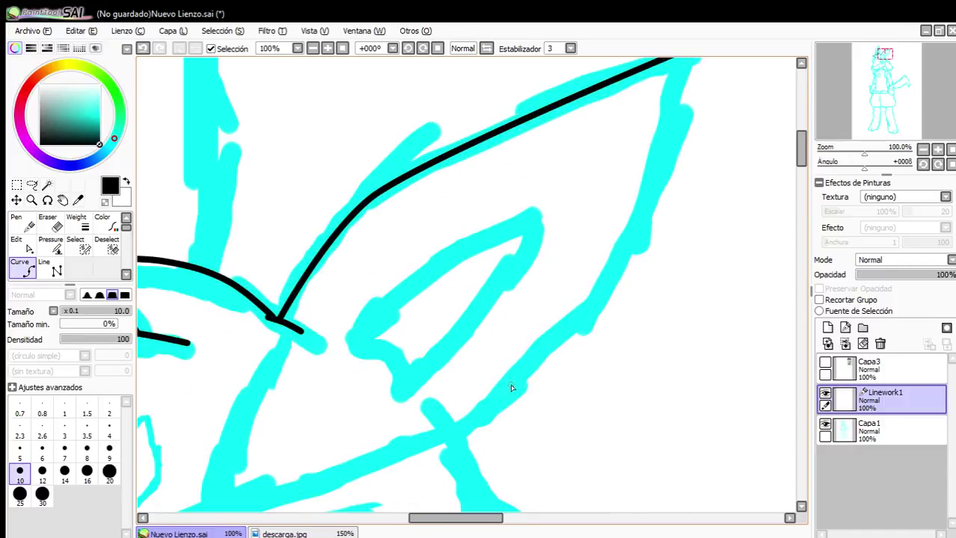
{"action": "left_click", "coordinate": [452, 427]}
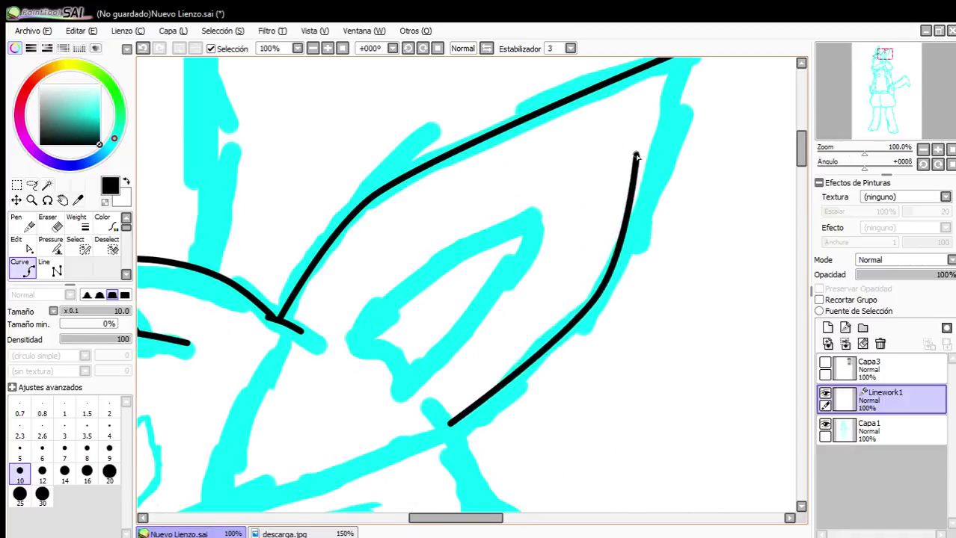
{"action": "scroll", "coordinate": [636, 153], "scroll_direction": "up", "scroll_amount": 2}
{"action": "left_click", "coordinate": [649, 131]}
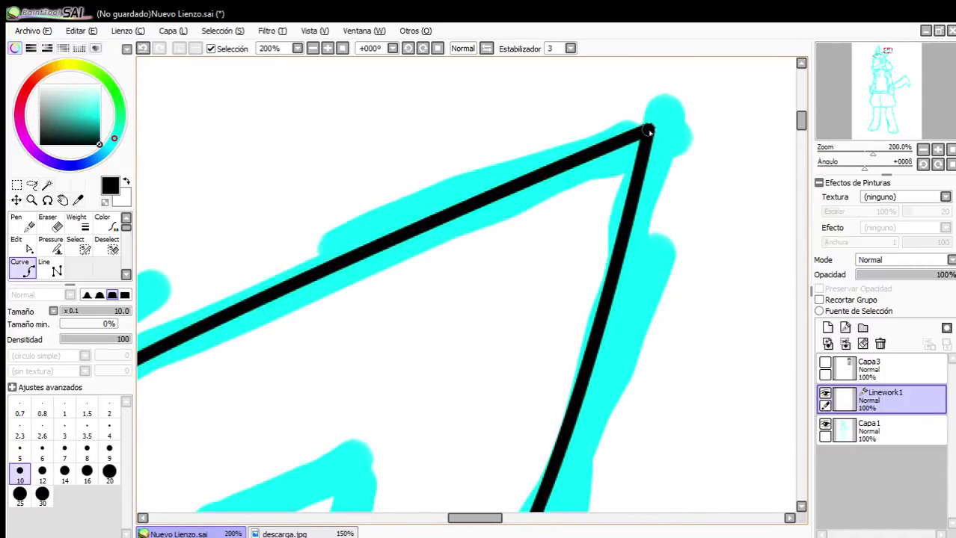
Reshape the slanted ear by moving the middle control points of its upper and lower edge curves.
{"action": "scroll", "coordinate": [649, 131], "scroll_direction": "down", "scroll_amount": 5}
{"action": "scroll", "coordinate": [568, 180], "scroll_direction": "up", "scroll_amount": 3}
{"action": "scroll", "coordinate": [628, 165], "scroll_direction": "down", "scroll_amount": 3}
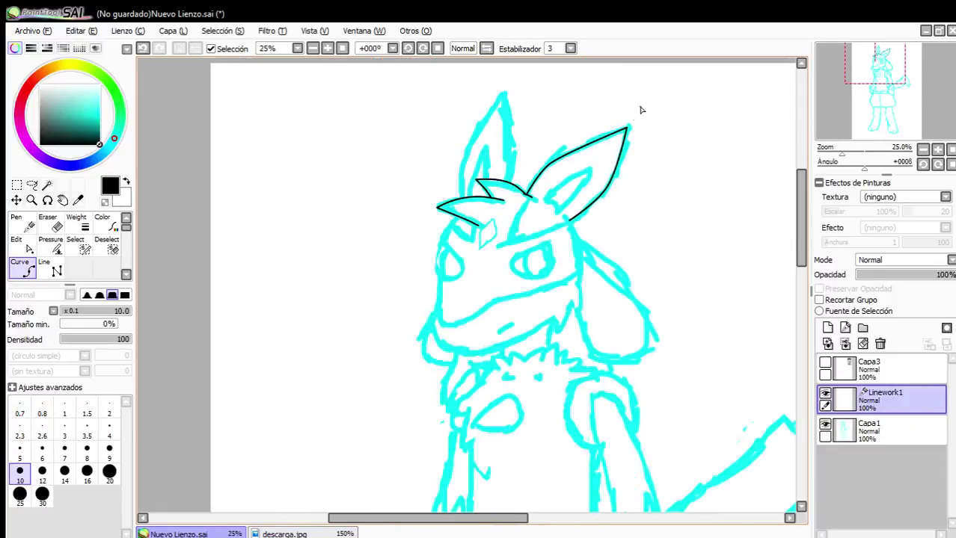
{"action": "scroll", "coordinate": [640, 107], "scroll_direction": "up", "scroll_amount": 3}
{"action": "left_click", "coordinate": [21, 244]}
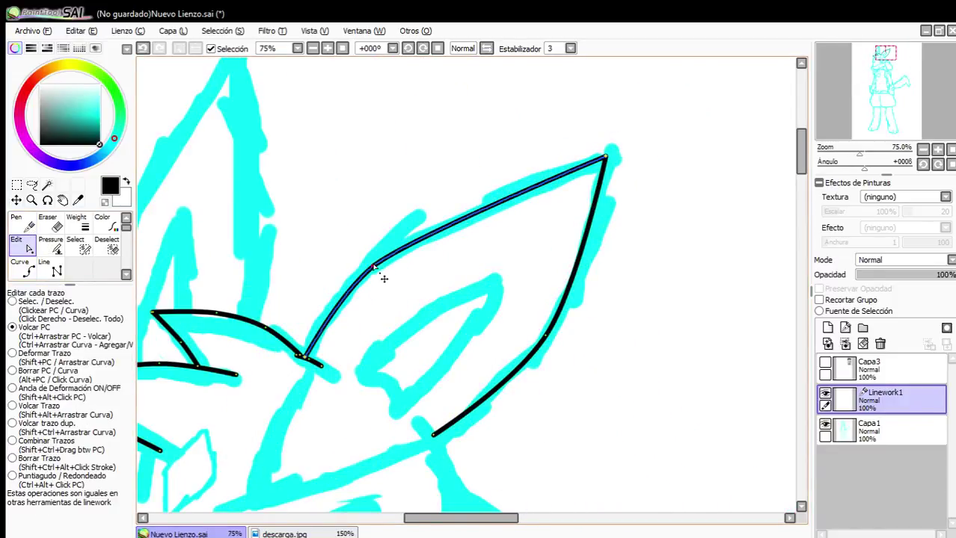
{"action": "left_click_drag", "start_coordinate": [380, 273], "coordinate": [446, 232]}
{"action": "mouse_move", "coordinate": [544, 331]}
{"action": "left_mouse_down"}
{"action": "mouse_move", "coordinate": [555, 349]}
{"action": "mouse_move", "coordinate": [538, 367]}
{"action": "mouse_move", "coordinate": [516, 360]}
{"action": "mouse_move", "coordinate": [534, 337]}
{"action": "left_mouse_up"}
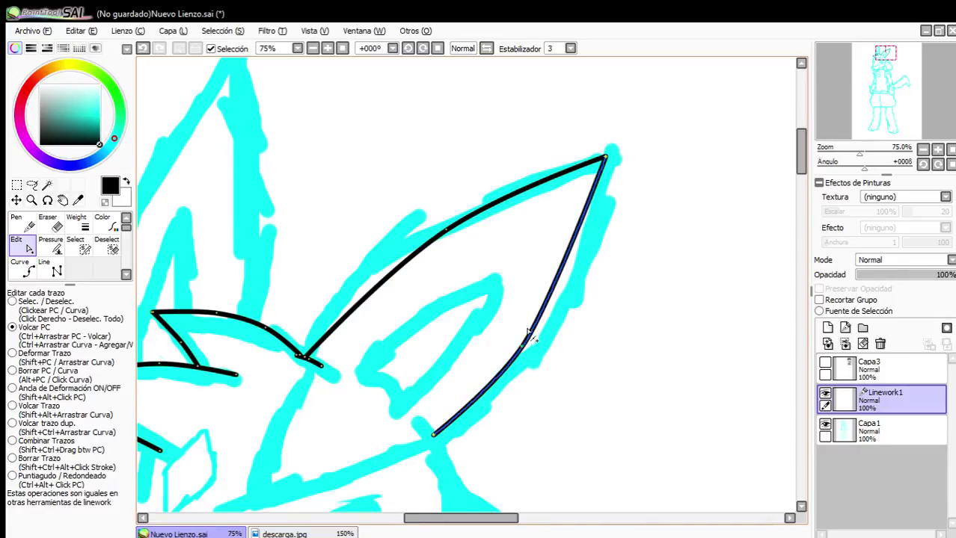
Trace the back edge of the head with a black curve from the slanted ear's base down to the cheek.
{"action": "scroll", "coordinate": [490, 320], "scroll_direction": "down", "scroll_amount": 4}
{"action": "scroll", "coordinate": [507, 382], "scroll_direction": "up", "scroll_amount": 4}
{"action": "scroll", "coordinate": [506, 443], "scroll_direction": "down", "scroll_amount": 1}
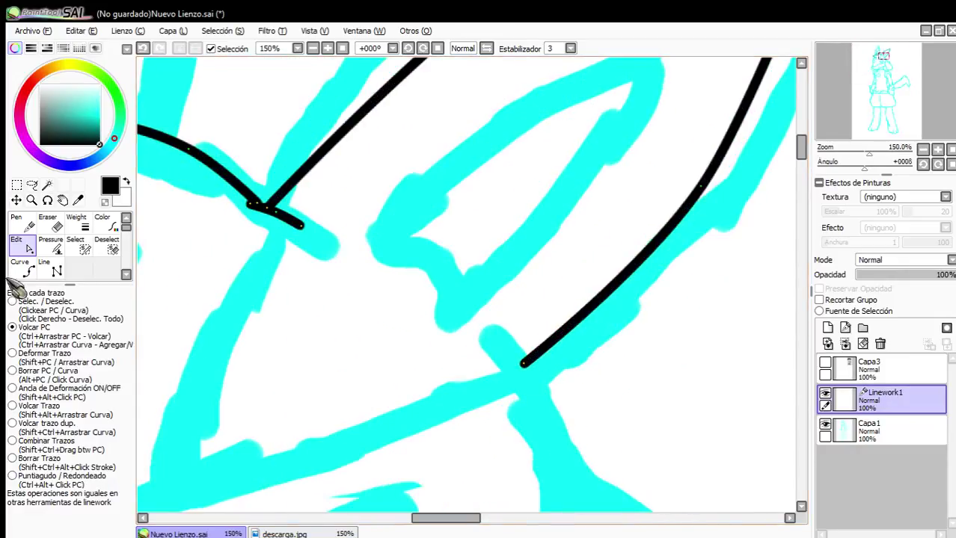
{"action": "left_click", "coordinate": [21, 269]}
{"action": "scroll", "coordinate": [464, 323], "scroll_direction": "down", "scroll_amount": 3}
{"action": "scroll", "coordinate": [485, 238], "scroll_direction": "up", "scroll_amount": 4}
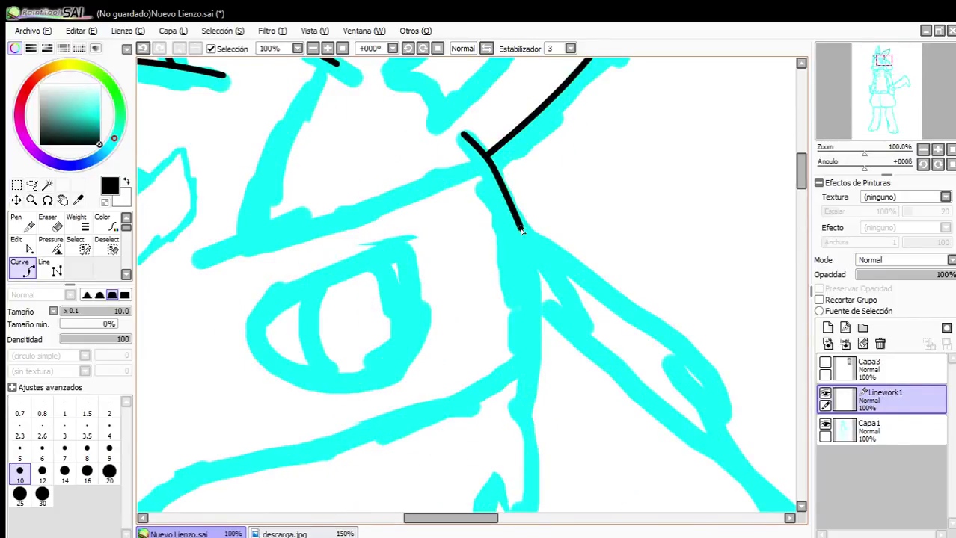
{"action": "scroll", "coordinate": [556, 335], "scroll_direction": "down", "scroll_amount": 4}
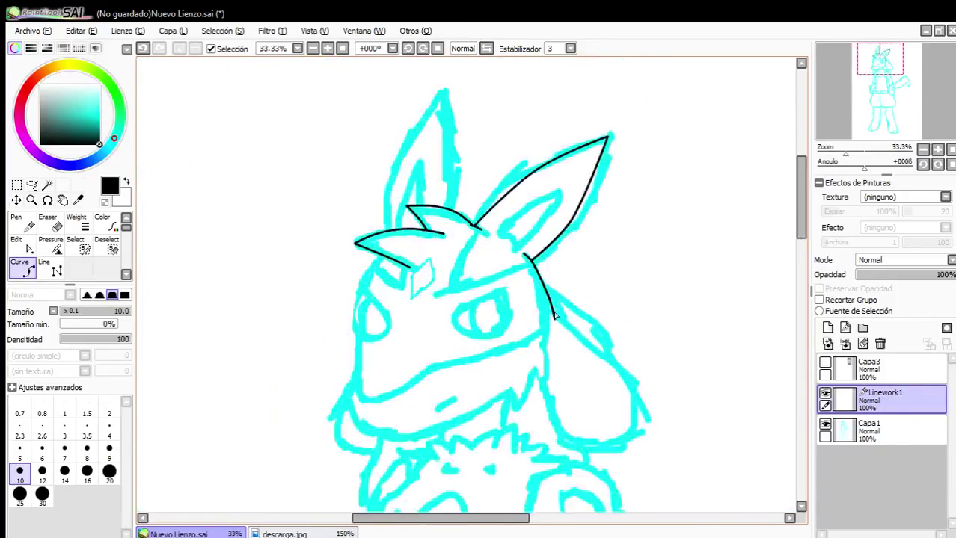
Trace the cheek's edge and the pointed fur tuft below it, joining the cheek to the back of the head with a short curve.
{"action": "scroll", "coordinate": [535, 307], "scroll_direction": "up", "scroll_amount": 3}
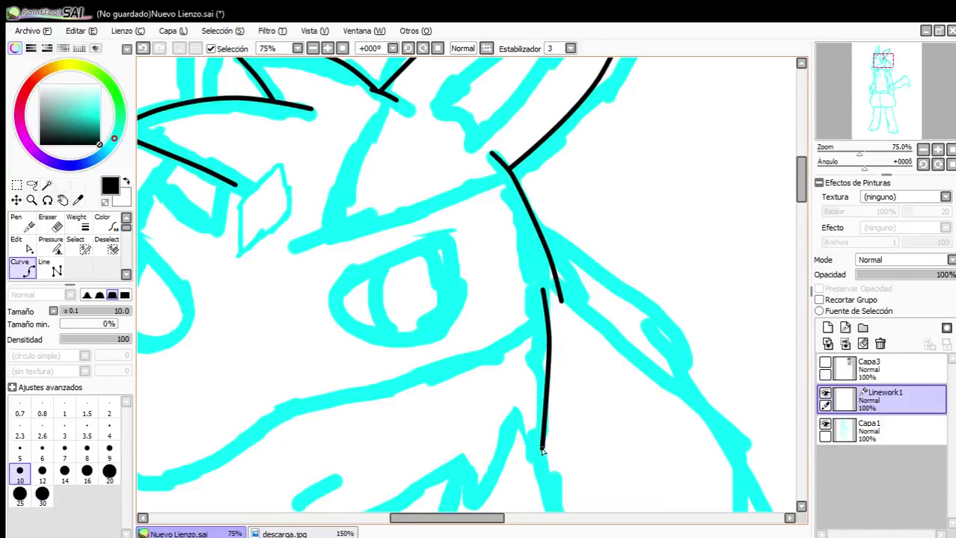
{"action": "scroll", "coordinate": [535, 458], "scroll_direction": "down", "scroll_amount": 2}
{"action": "scroll", "coordinate": [564, 352], "scroll_direction": "up", "scroll_amount": 3}
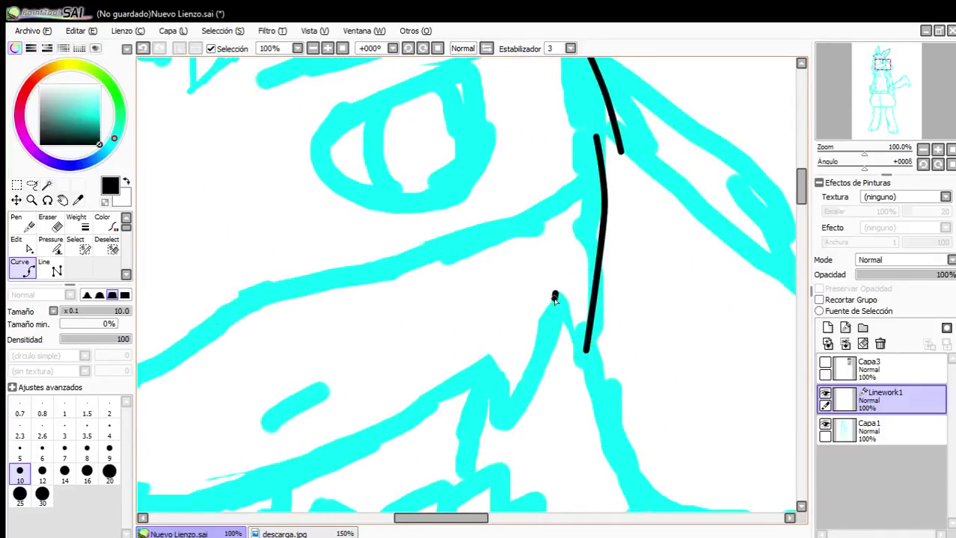
{"action": "scroll", "coordinate": [566, 356], "scroll_direction": "up", "scroll_amount": 4}
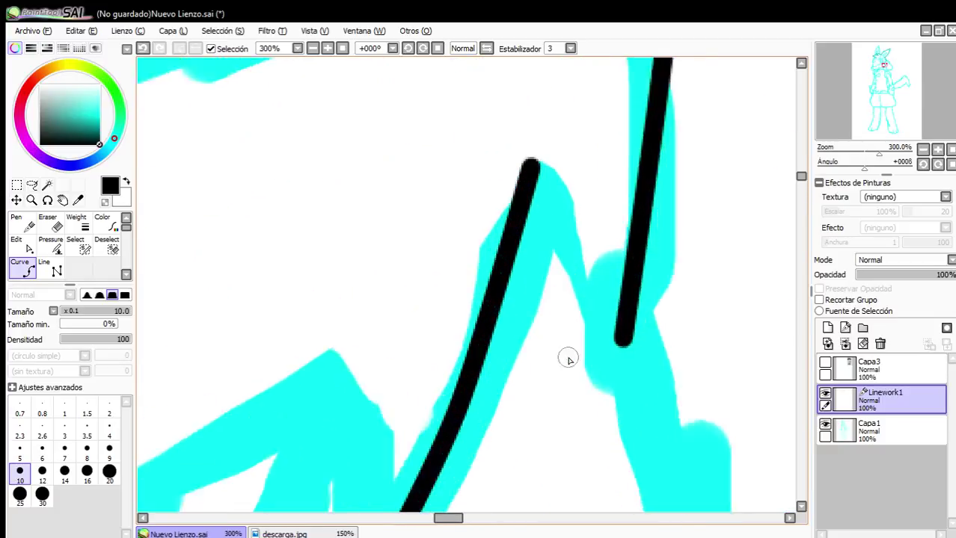
{"action": "left_click", "coordinate": [633, 331]}
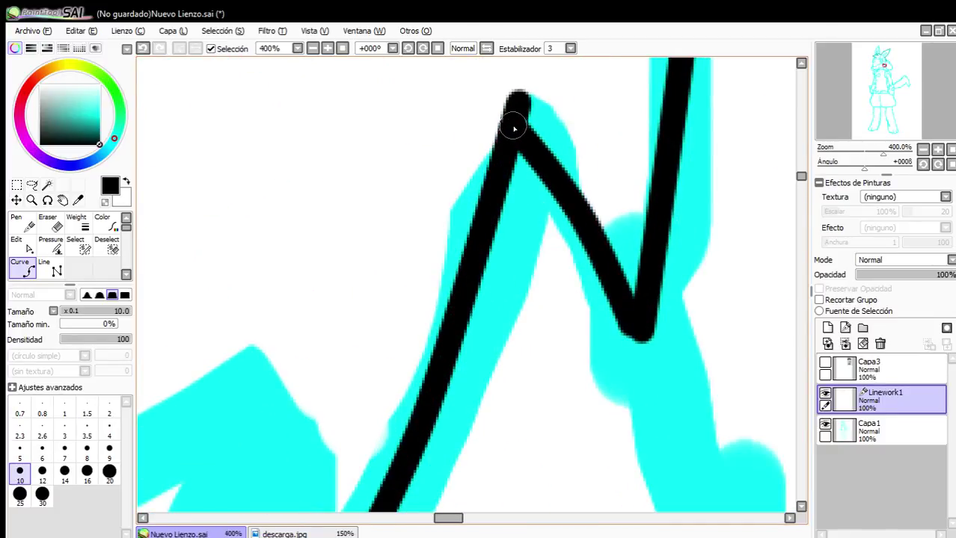
{"action": "scroll", "coordinate": [513, 128], "scroll_direction": "down", "scroll_amount": 4}
{"action": "scroll", "coordinate": [400, 152], "scroll_direction": "up", "scroll_amount": 4}
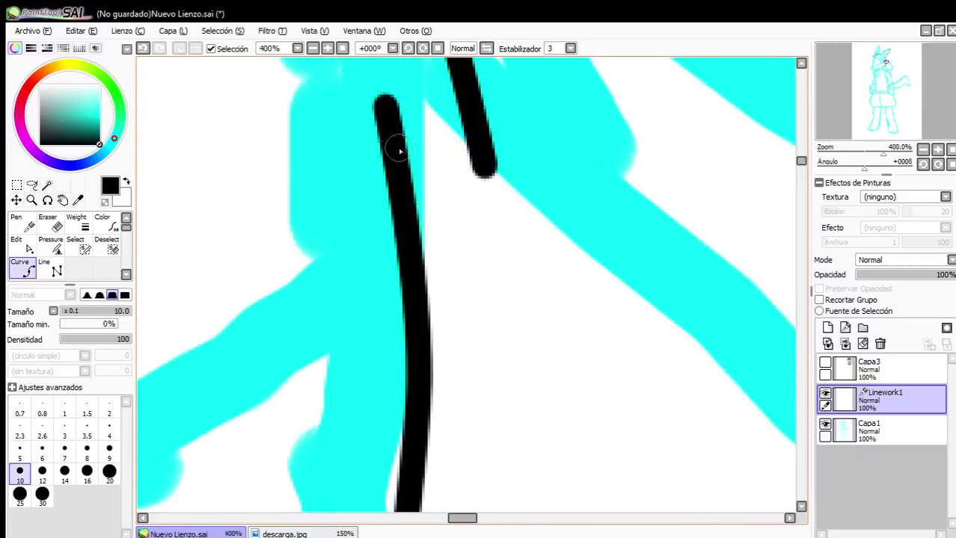
{"action": "scroll", "coordinate": [486, 164], "scroll_direction": "down", "scroll_amount": 6}
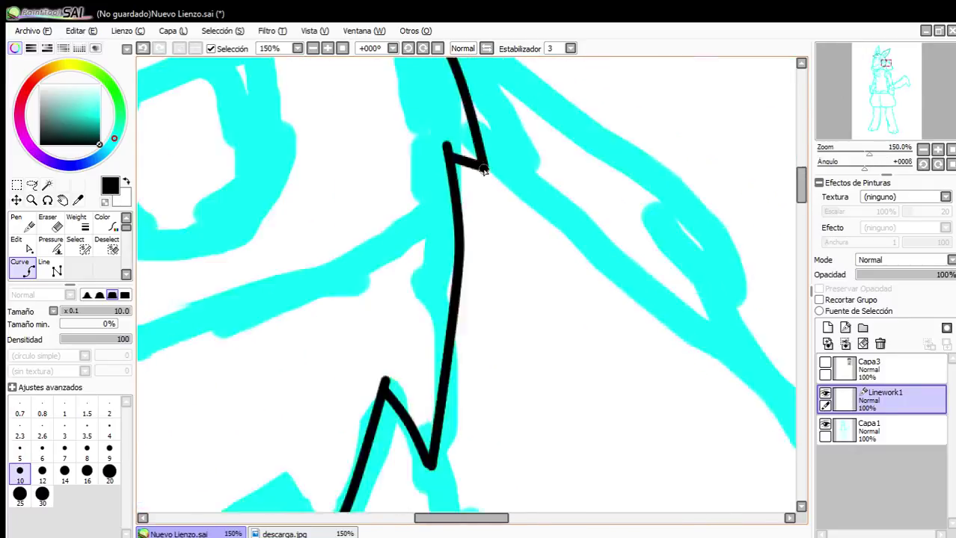
Trace the jaw with one black curve from beside the cheek tuft, around the chin and up to the small eye's base.
{"action": "scroll", "coordinate": [429, 184], "scroll_direction": "up", "scroll_amount": 6}
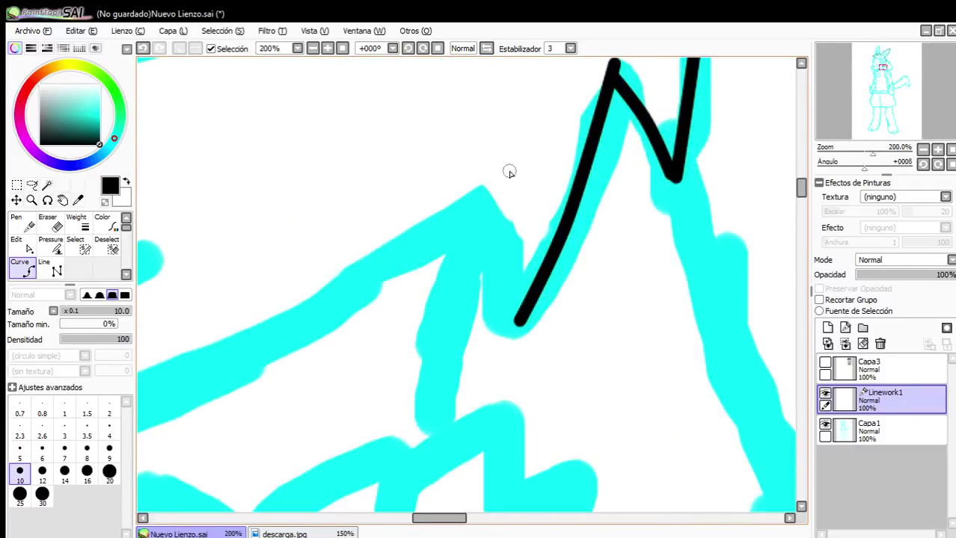
{"action": "scroll", "coordinate": [401, 260], "scroll_direction": "down", "scroll_amount": 2}
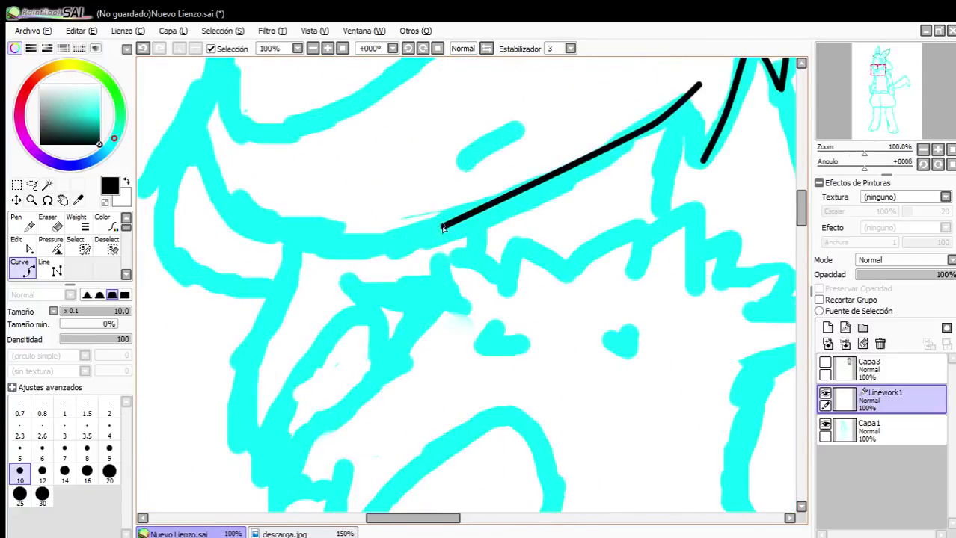
{"action": "left_click", "coordinate": [430, 231]}
{"action": "left_click", "coordinate": [332, 245]}
{"action": "left_click", "coordinate": [261, 230]}
{"action": "scroll", "coordinate": [251, 181], "scroll_direction": "down", "scroll_amount": 1}
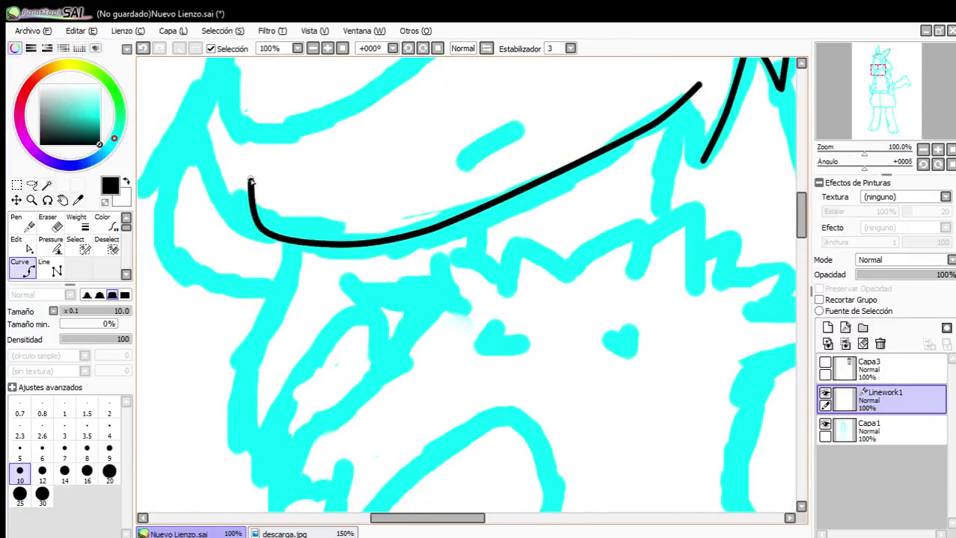
{"action": "scroll", "coordinate": [251, 181], "scroll_direction": "down", "scroll_amount": 2}
{"action": "scroll", "coordinate": [377, 406], "scroll_direction": "up", "scroll_amount": 2}
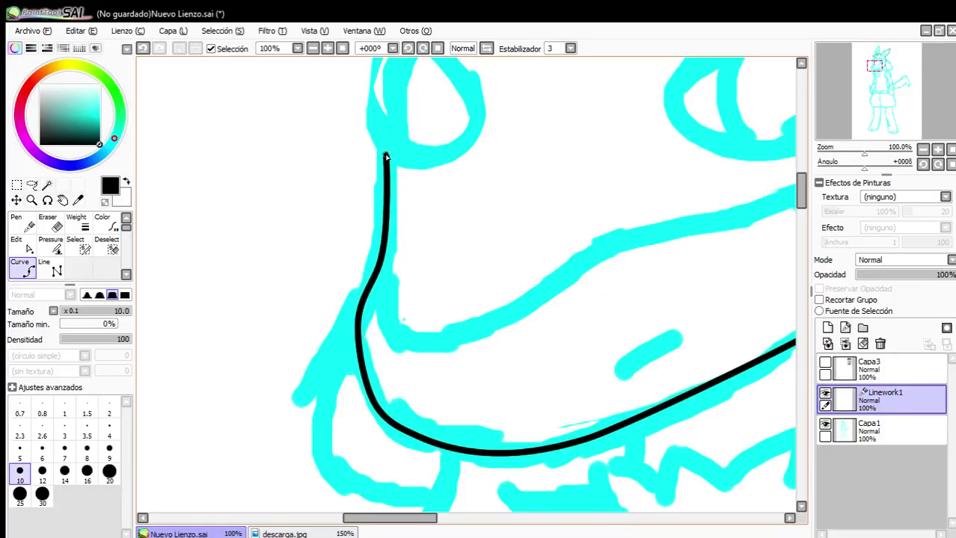
{"action": "scroll", "coordinate": [398, 214], "scroll_direction": "down", "scroll_amount": 2}
{"action": "scroll", "coordinate": [399, 214], "scroll_direction": "up", "scroll_amount": 2}
Reshape the jaw curve by moving its control points along the snout side and chin outward for a fuller chin.
{"action": "left_click", "coordinate": [22, 245]}
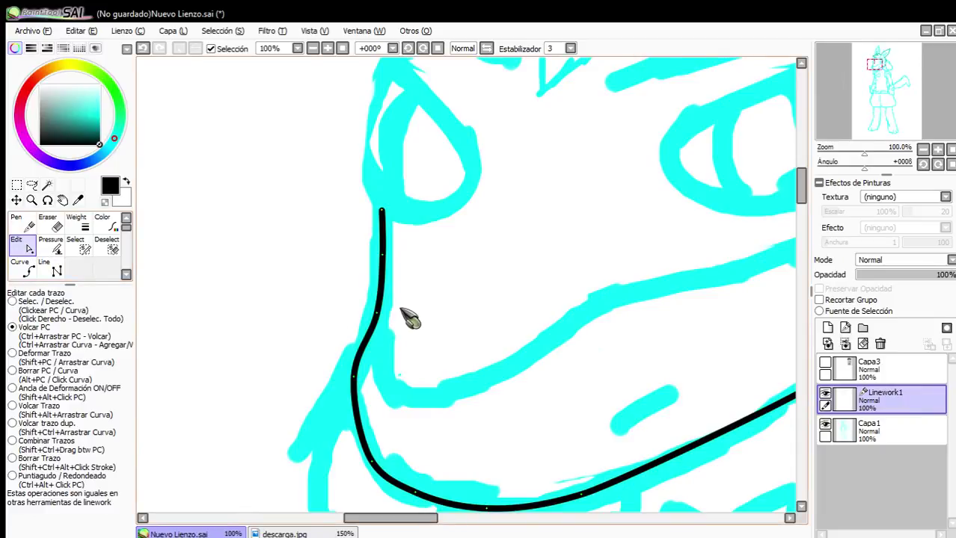
{"action": "left_click_drag", "start_coordinate": [377, 312], "coordinate": [368, 324]}
{"action": "left_click_drag", "start_coordinate": [354, 376], "coordinate": [346, 391]}
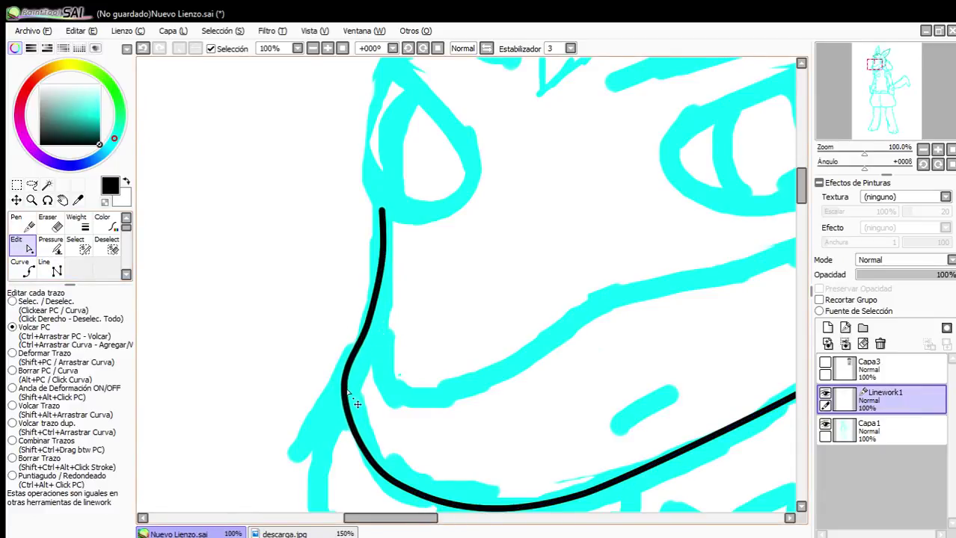
{"action": "left_click_drag", "start_coordinate": [373, 466], "coordinate": [363, 471]}
{"action": "left_click_drag", "start_coordinate": [416, 494], "coordinate": [412, 509]}
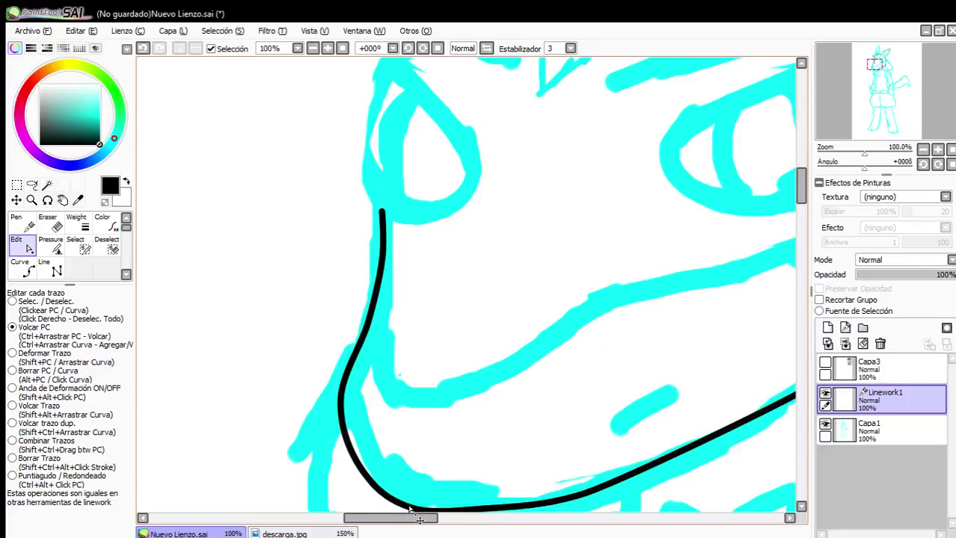
{"action": "scroll", "coordinate": [412, 367], "scroll_direction": "down", "scroll_amount": 3}
{"action": "scroll", "coordinate": [423, 310], "scroll_direction": "up", "scroll_amount": 2}
{"action": "scroll", "coordinate": [423, 311], "scroll_direction": "down", "scroll_amount": 2}
{"action": "scroll", "coordinate": [587, 288], "scroll_direction": "up", "scroll_amount": 1}
{"action": "scroll", "coordinate": [593, 286], "scroll_direction": "up", "scroll_amount": 1}
{"action": "scroll", "coordinate": [535, 329], "scroll_direction": "down", "scroll_amount": 1}
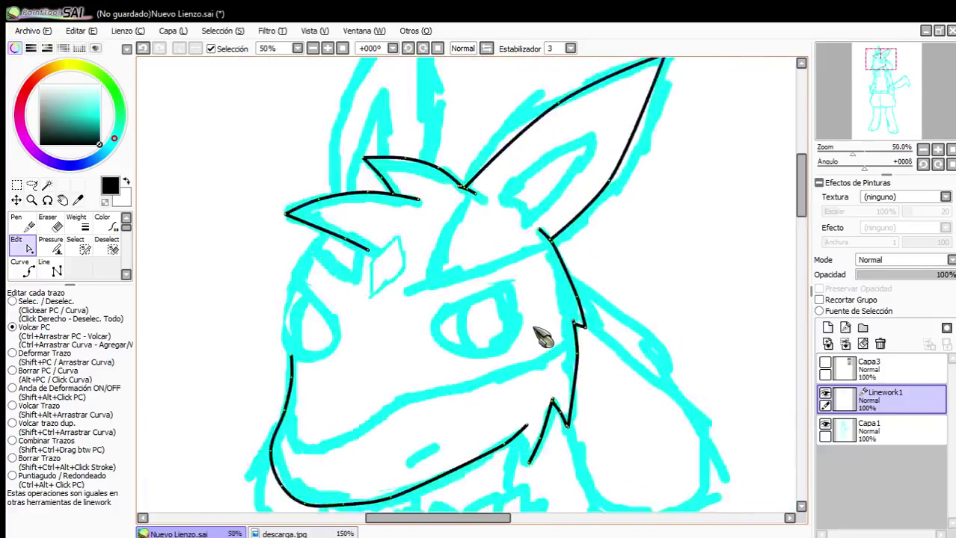
Trace the wavy muzzle line from the snout's front edge, down around its corner and across to the back of the cheek.
{"action": "left_click", "coordinate": [21, 269]}
{"action": "scroll", "coordinate": [305, 426], "scroll_direction": "up", "scroll_amount": 3}
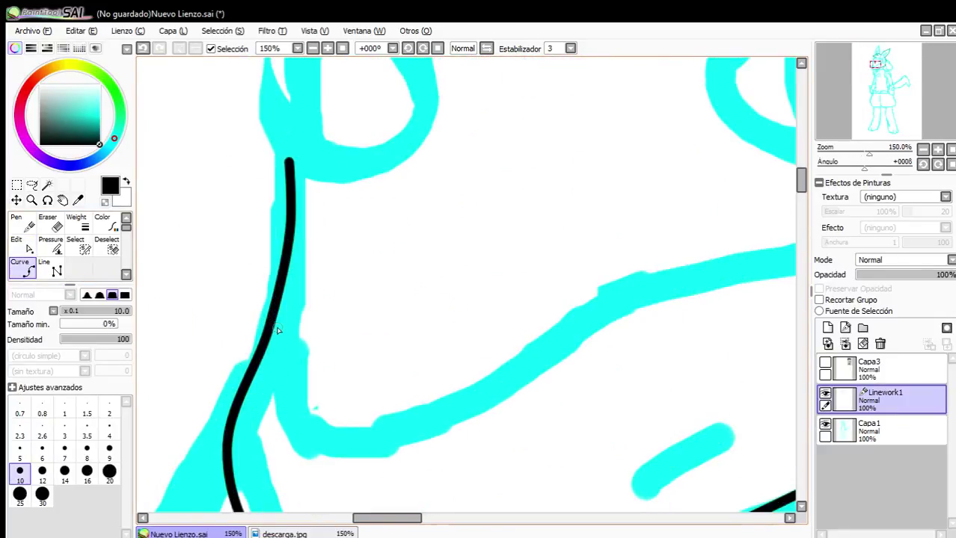
{"action": "left_click", "coordinate": [301, 432]}
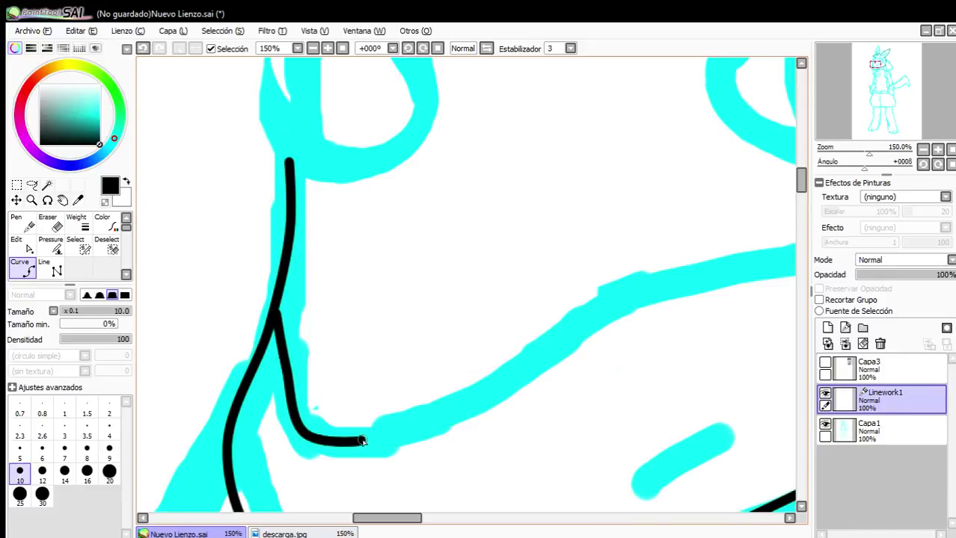
{"action": "scroll", "coordinate": [473, 387], "scroll_direction": "down", "scroll_amount": 4}
{"action": "scroll", "coordinate": [448, 334], "scroll_direction": "up", "scroll_amount": 3}
{"action": "left_click", "coordinate": [439, 354]}
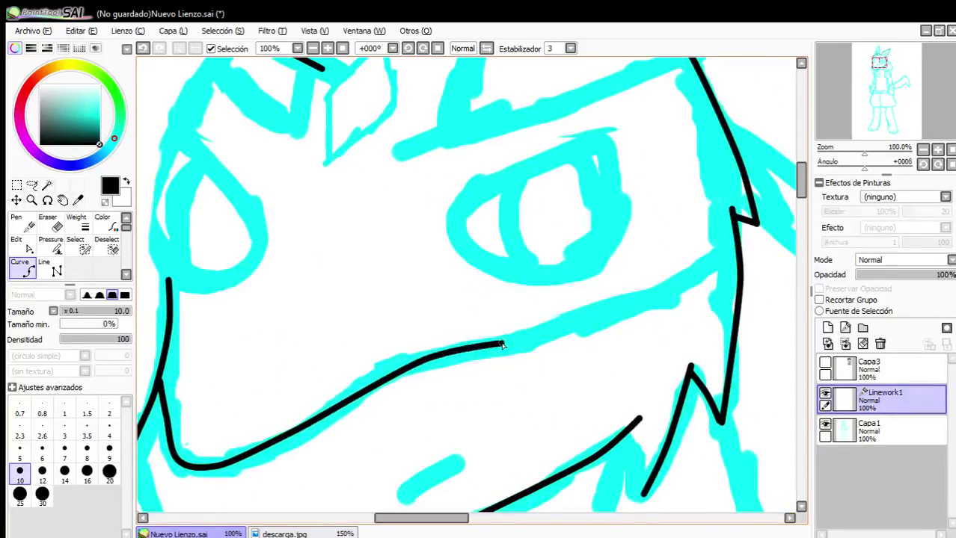
{"action": "left_click", "coordinate": [574, 330]}
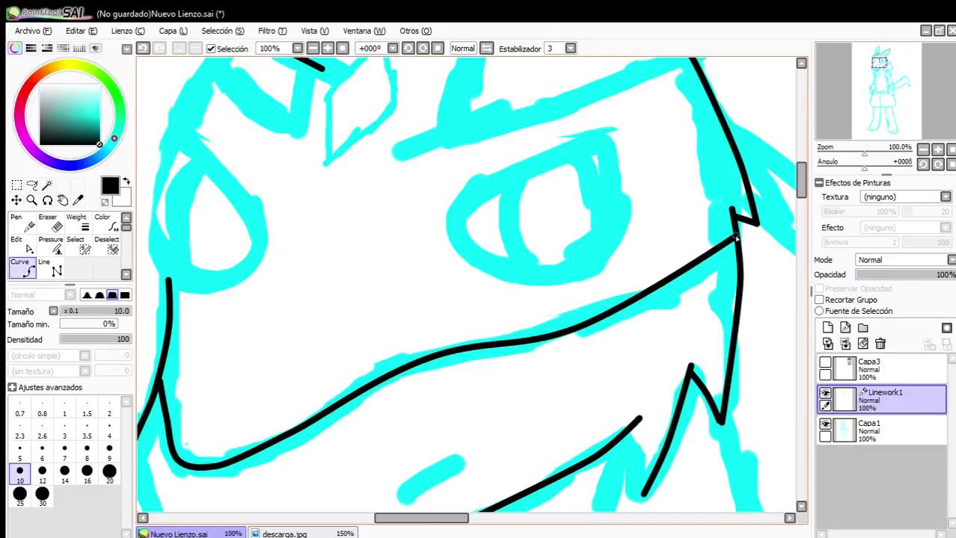
Move the muzzle line's starting control point onto the front edge curve of the face.
{"action": "scroll", "coordinate": [733, 239], "scroll_direction": "down", "scroll_amount": 3}
{"action": "scroll", "coordinate": [419, 272], "scroll_direction": "up", "scroll_amount": 2}
{"action": "scroll", "coordinate": [419, 272], "scroll_direction": "up", "scroll_amount": 2}
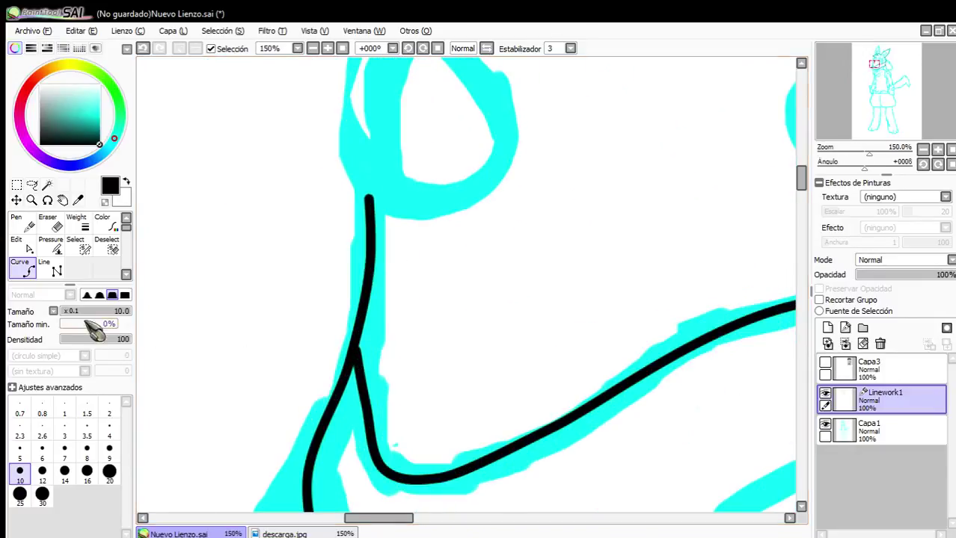
{"action": "left_click", "coordinate": [23, 249]}
{"action": "scroll", "coordinate": [341, 347], "scroll_direction": "up", "scroll_amount": 2}
{"action": "left_click_drag", "start_coordinate": [396, 367], "coordinate": [392, 366]}
{"action": "scroll", "coordinate": [393, 367], "scroll_direction": "down", "scroll_amount": 7}
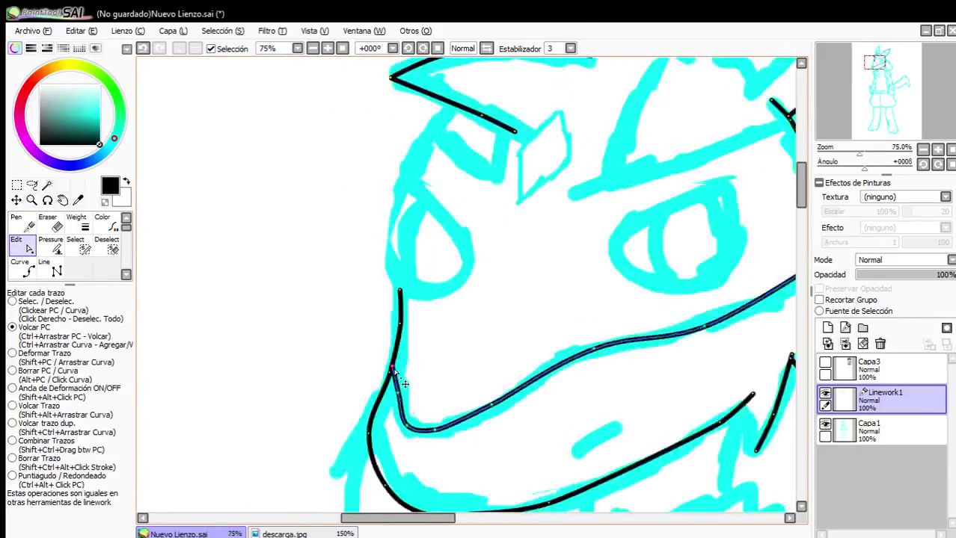
{"action": "scroll", "coordinate": [529, 281], "scroll_direction": "up", "scroll_amount": 2}
{"action": "scroll", "coordinate": [523, 299], "scroll_direction": "down", "scroll_amount": 2}
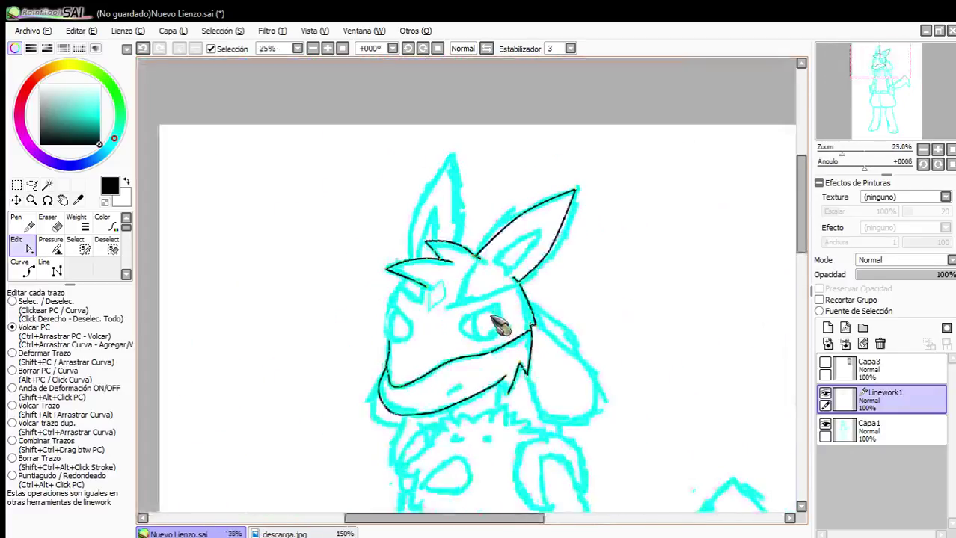
Trace the small eye at the face's front edge as a closed teardrop-shaped outline starting at the snout curve.
{"action": "left_click", "coordinate": [22, 269]}
{"action": "scroll", "coordinate": [348, 342], "scroll_direction": "up", "scroll_amount": 5}
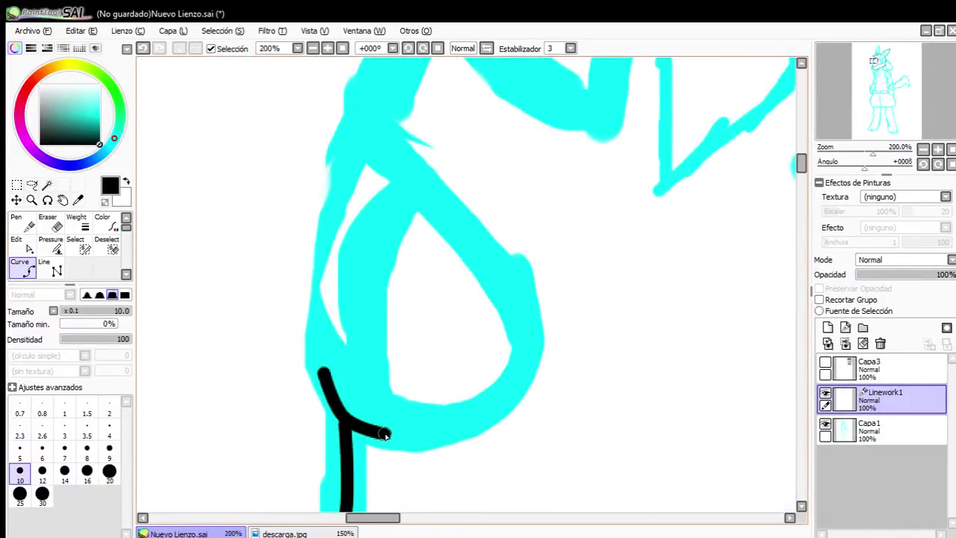
{"action": "left_click", "coordinate": [488, 416]}
{"action": "left_click", "coordinate": [527, 354]}
{"action": "left_click", "coordinate": [518, 301]}
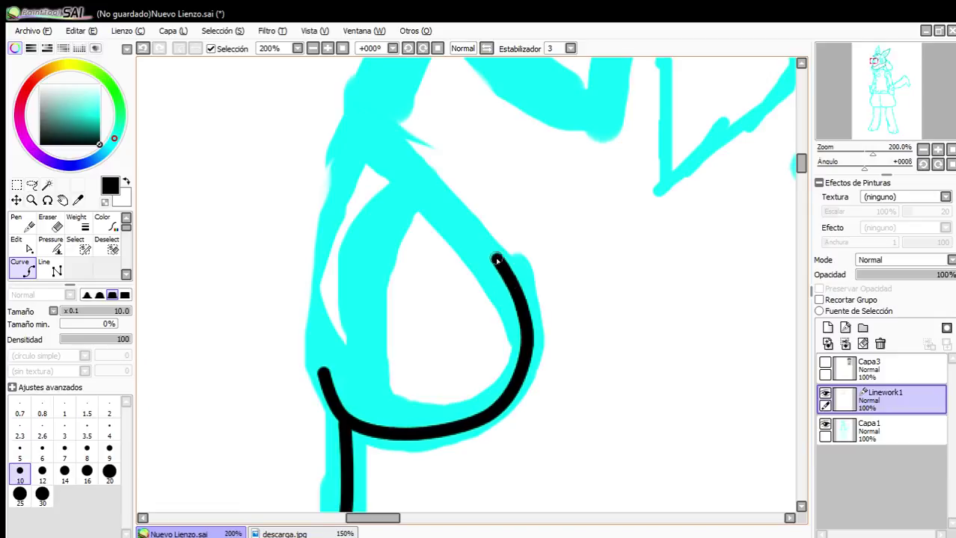
{"action": "left_click", "coordinate": [355, 137]}
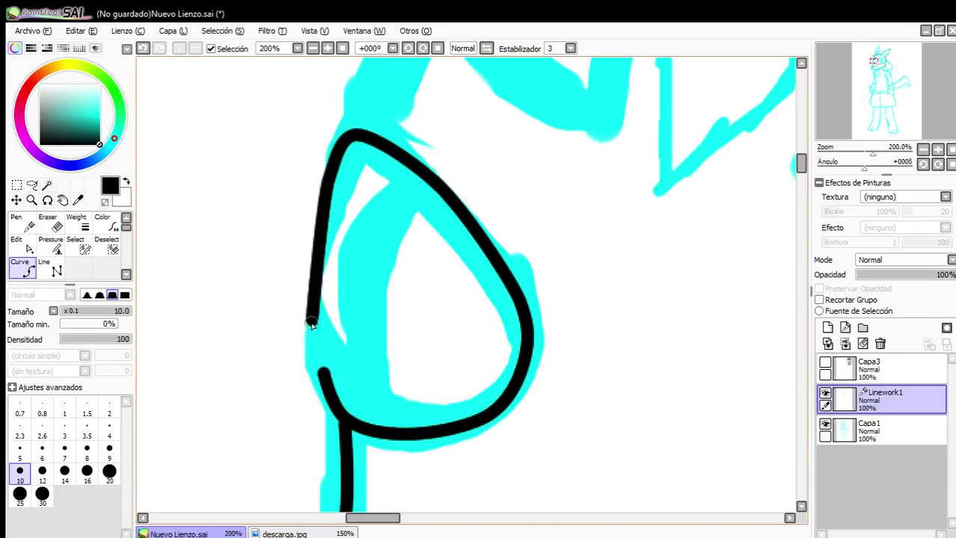
{"action": "double_click", "coordinate": [326, 385]}
Smooth the outer edge of the small eye's outline by moving its control points.
{"action": "left_click", "coordinate": [21, 245]}
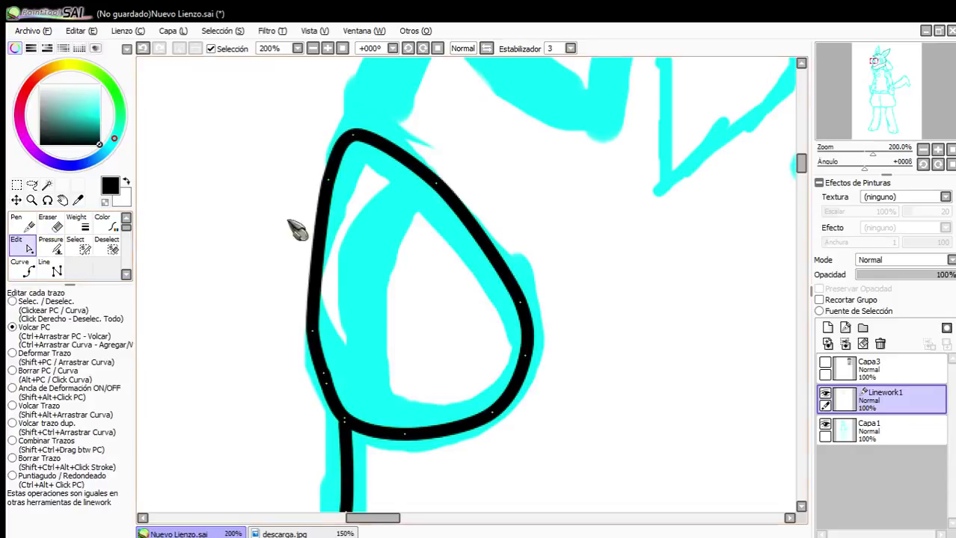
{"action": "left_click_drag", "start_coordinate": [313, 332], "coordinate": [315, 312]}
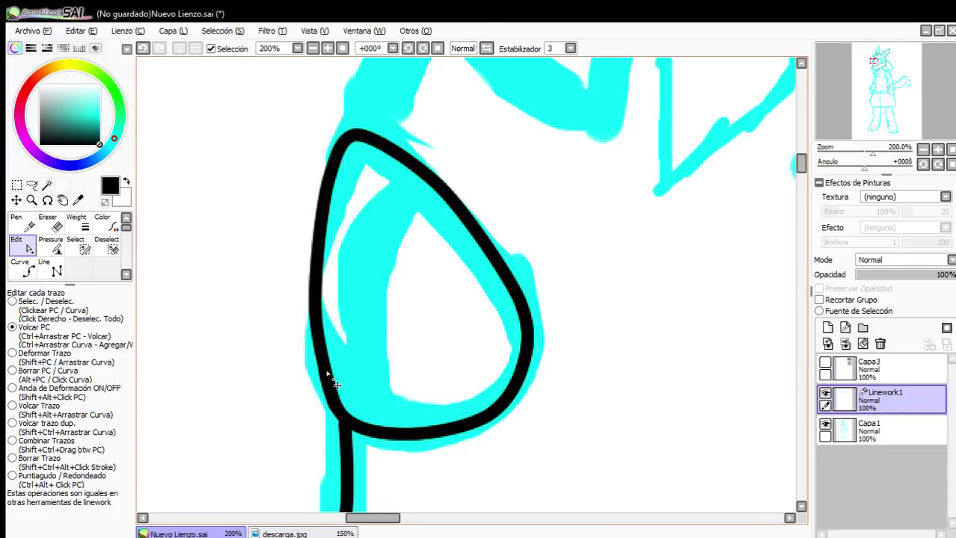
{"action": "scroll", "coordinate": [341, 271], "scroll_direction": "down", "scroll_amount": 3}
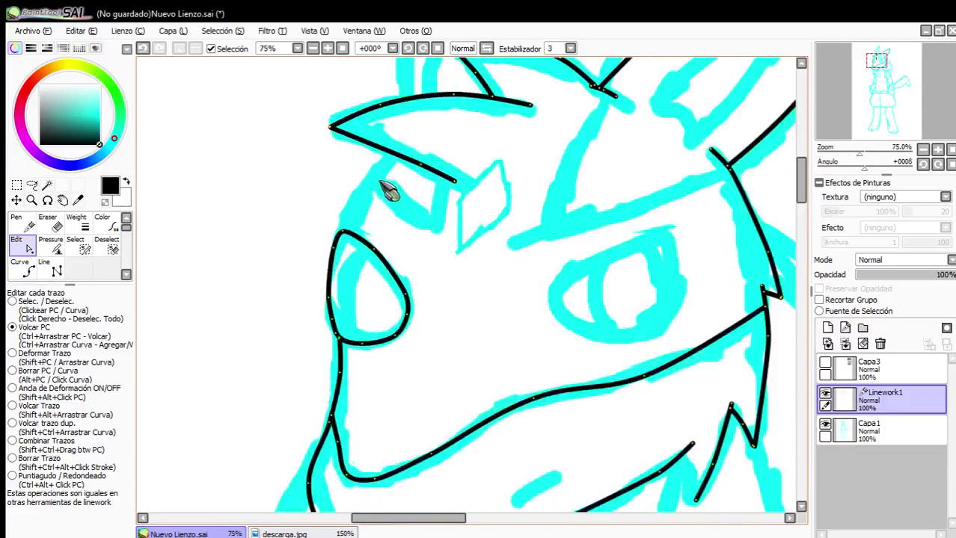
Trace the forehead edge with a black curve from the top of the small eye up to the lower hair tuft.
{"action": "scroll", "coordinate": [389, 192], "scroll_direction": "up", "scroll_amount": 3}
{"action": "left_click", "coordinate": [20, 269]}
{"action": "scroll", "coordinate": [285, 342], "scroll_direction": "up", "scroll_amount": 2}
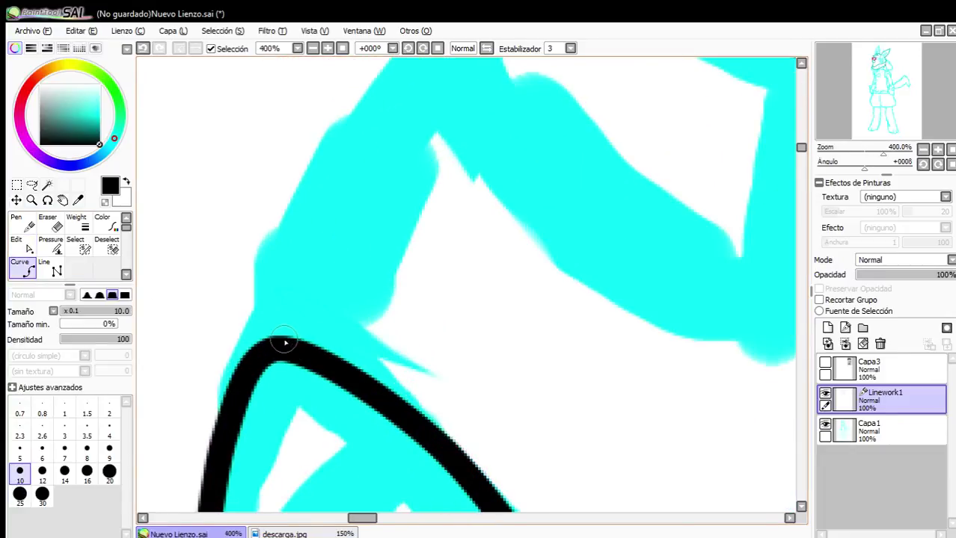
{"action": "left_click", "coordinate": [273, 350]}
{"action": "scroll", "coordinate": [324, 207], "scroll_direction": "down", "scroll_amount": 4}
{"action": "scroll", "coordinate": [321, 206], "scroll_direction": "up", "scroll_amount": 1}
{"action": "left_click", "coordinate": [320, 207]}
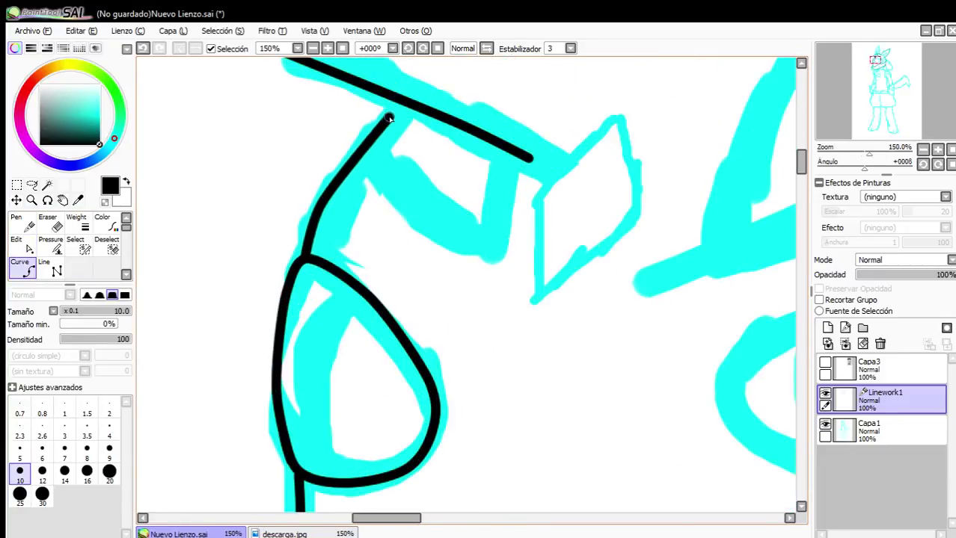
Reshape the forehead curve by moving its middle control point up toward the hair tuft.
{"action": "left_click", "coordinate": [20, 245]}
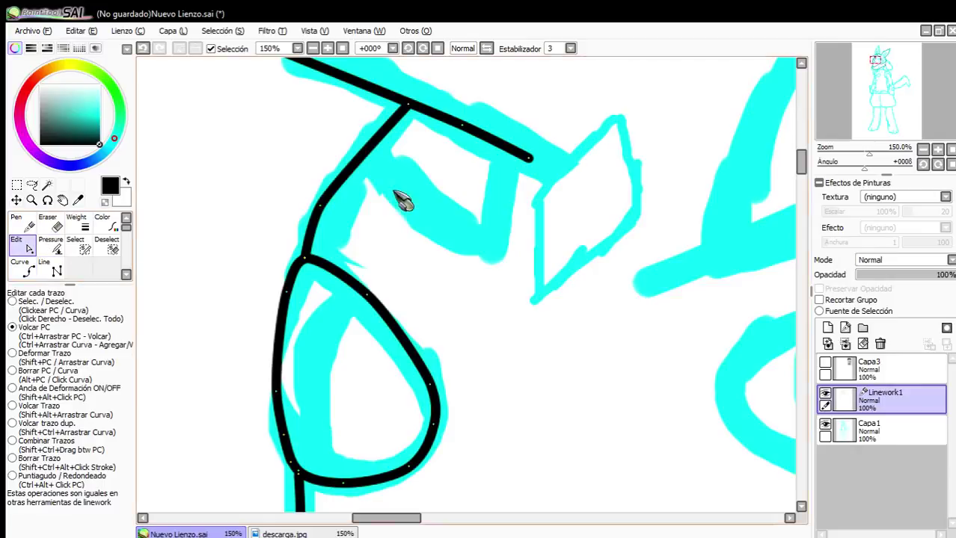
{"action": "left_click_drag", "start_coordinate": [320, 207], "coordinate": [344, 169]}
{"action": "scroll", "coordinate": [372, 184], "scroll_direction": "down", "scroll_amount": 6}
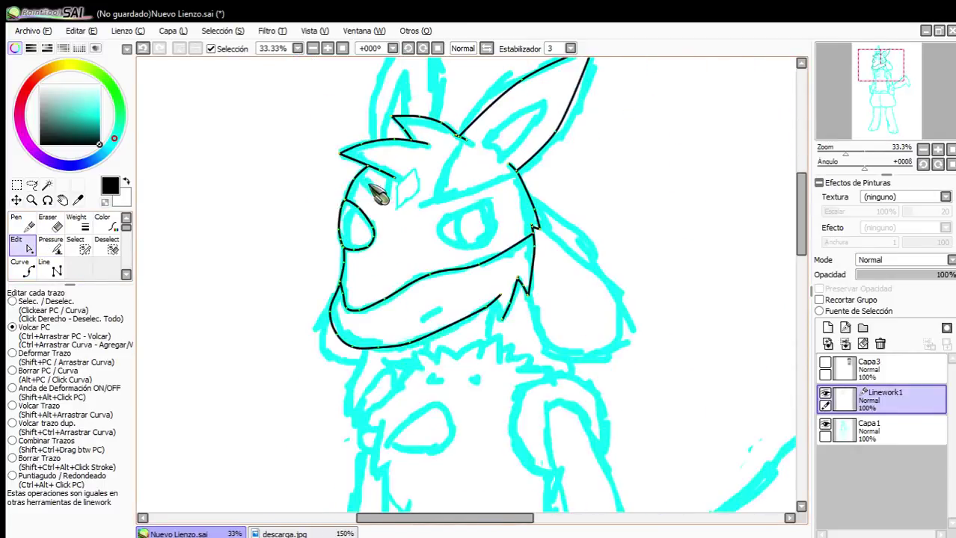
Trace the large eye as a closed black curve outline with a pointed front corner, following the cyan sketch.
{"action": "scroll", "coordinate": [426, 198], "scroll_direction": "up", "scroll_amount": 2}
{"action": "scroll", "coordinate": [434, 206], "scroll_direction": "up", "scroll_amount": 3}
{"action": "left_click", "coordinate": [20, 267]}
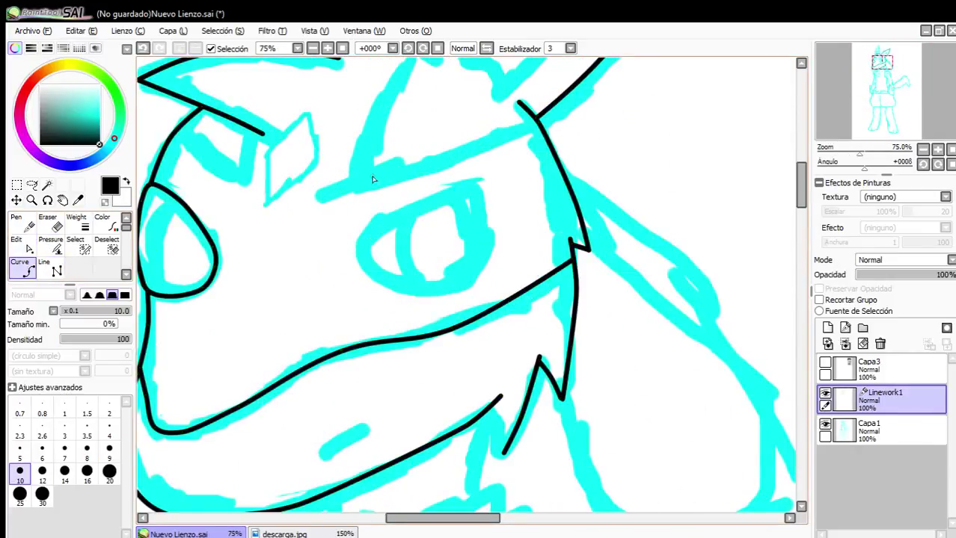
{"action": "scroll", "coordinate": [340, 303], "scroll_direction": "up", "scroll_amount": 3}
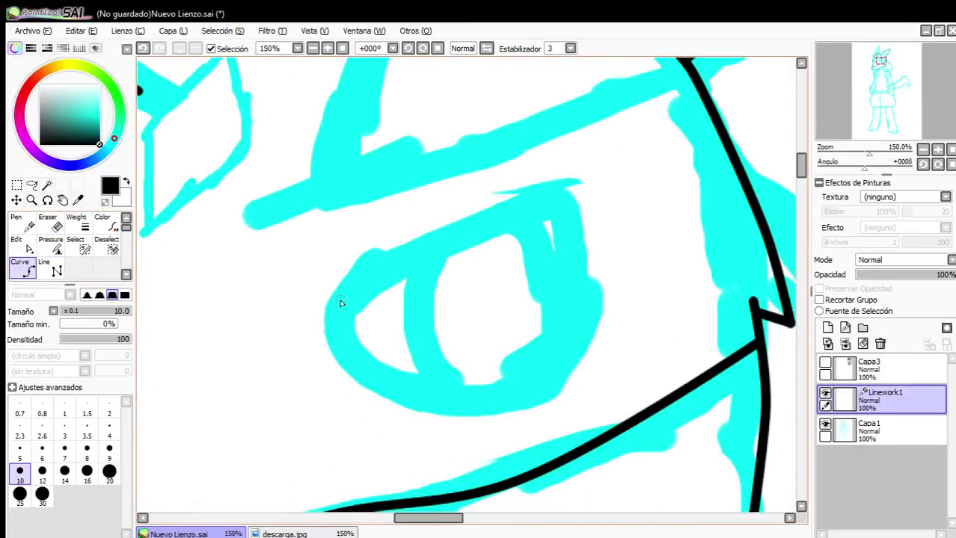
{"action": "left_click", "coordinate": [448, 198]}
{"action": "left_click", "coordinate": [565, 193]}
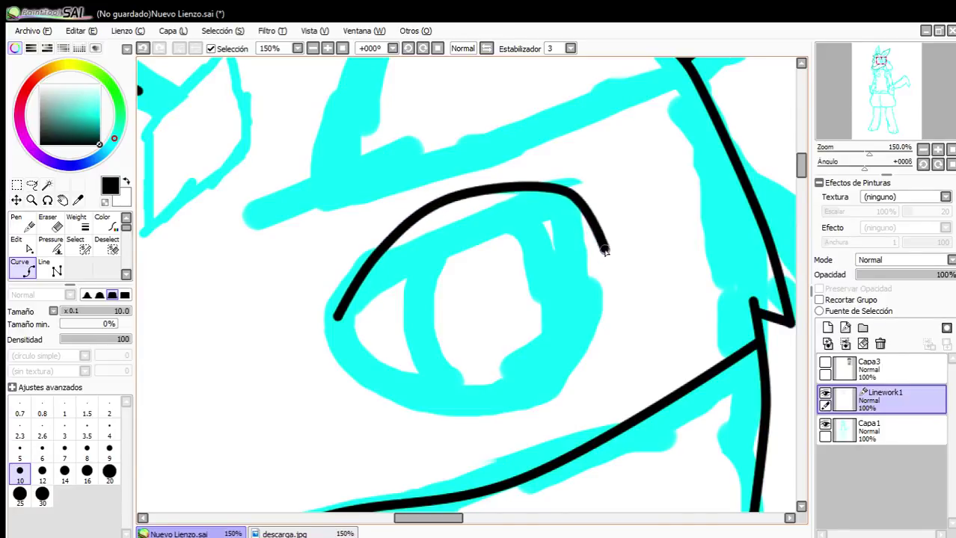
{"action": "left_click", "coordinate": [606, 263]}
{"action": "left_click", "coordinate": [595, 348]}
{"action": "left_click", "coordinate": [522, 397]}
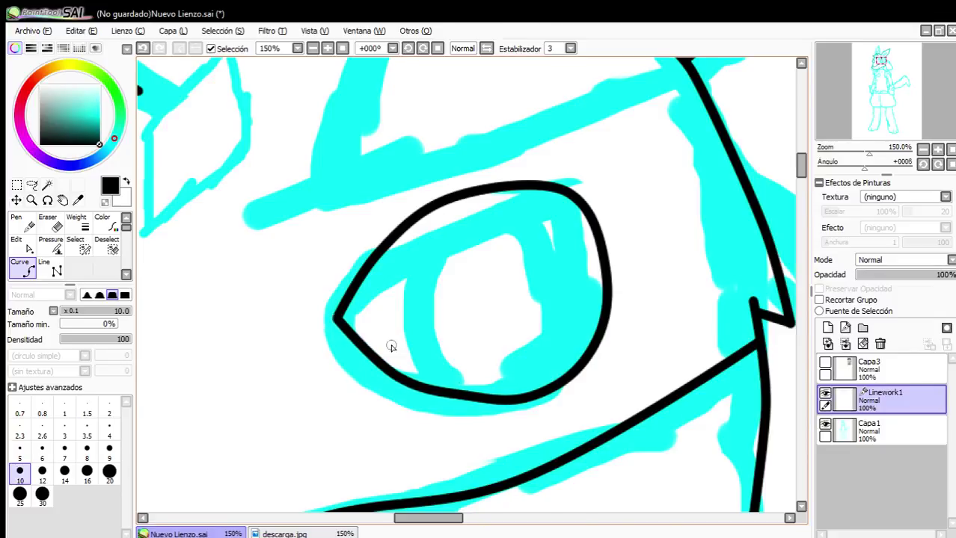
Reshape the large eye's bottom edge into a smooth downward arc by moving its lower control points onto the sketch.
{"action": "scroll", "coordinate": [494, 373], "scroll_direction": "down", "scroll_amount": 4}
{"action": "scroll", "coordinate": [490, 380], "scroll_direction": "up", "scroll_amount": 3}
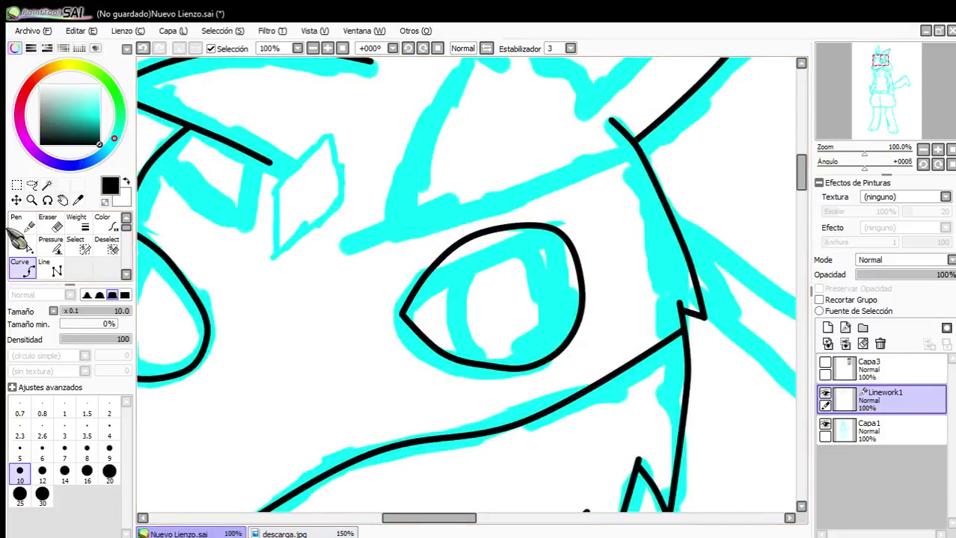
{"action": "left_click", "coordinate": [16, 245]}
{"action": "scroll", "coordinate": [581, 358], "scroll_direction": "up", "scroll_amount": 3}
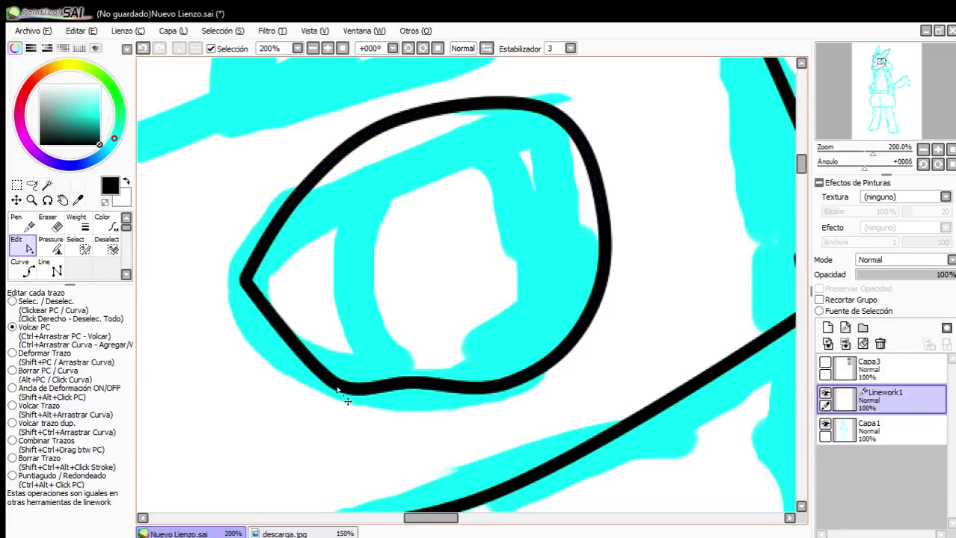
{"action": "left_click_drag", "start_coordinate": [416, 389], "coordinate": [438, 417]}
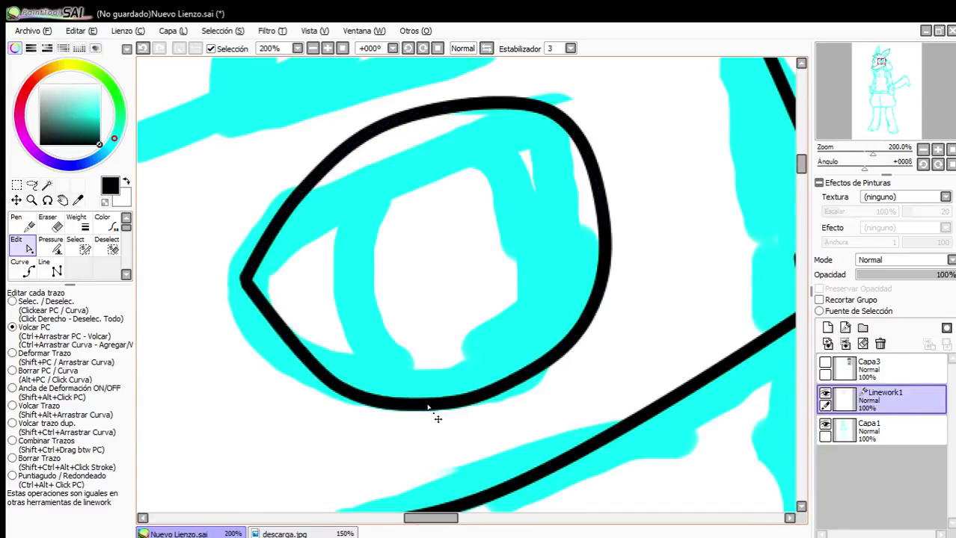
{"action": "right_click", "coordinate": [515, 381]}
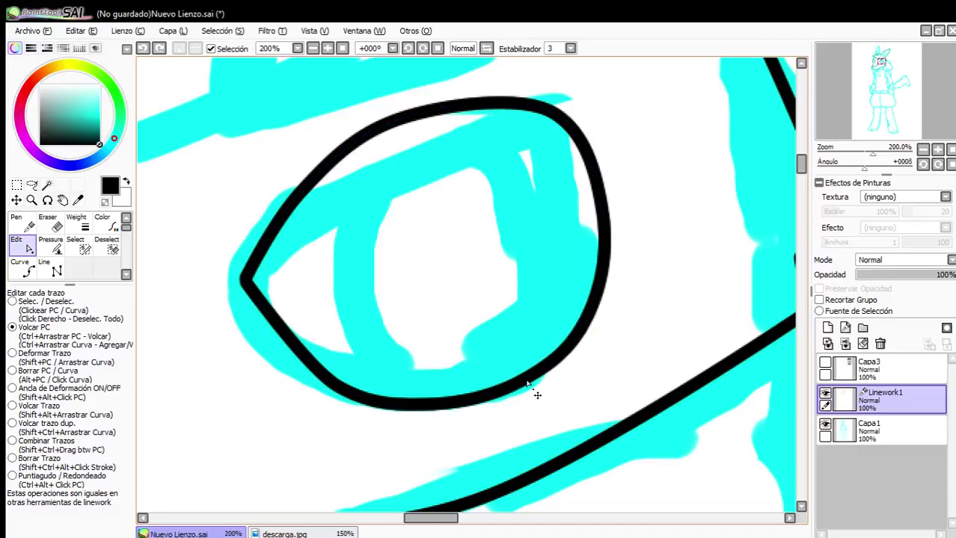
{"action": "scroll", "coordinate": [525, 386], "scroll_direction": "down", "scroll_amount": 3}
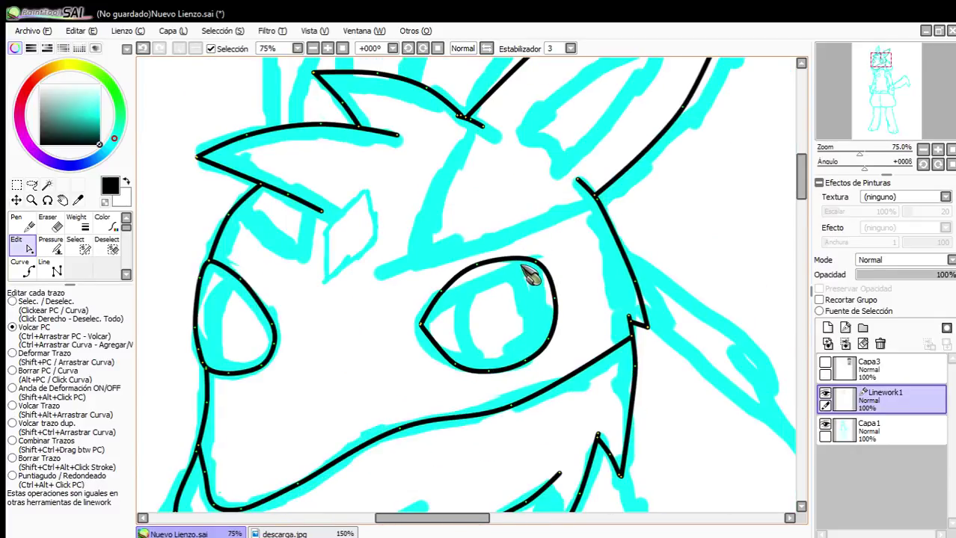
Round off the large eye's pointed front corner and smooth its upper front edge by repositioning the control points.
{"action": "scroll", "coordinate": [464, 336], "scroll_direction": "up", "scroll_amount": 3}
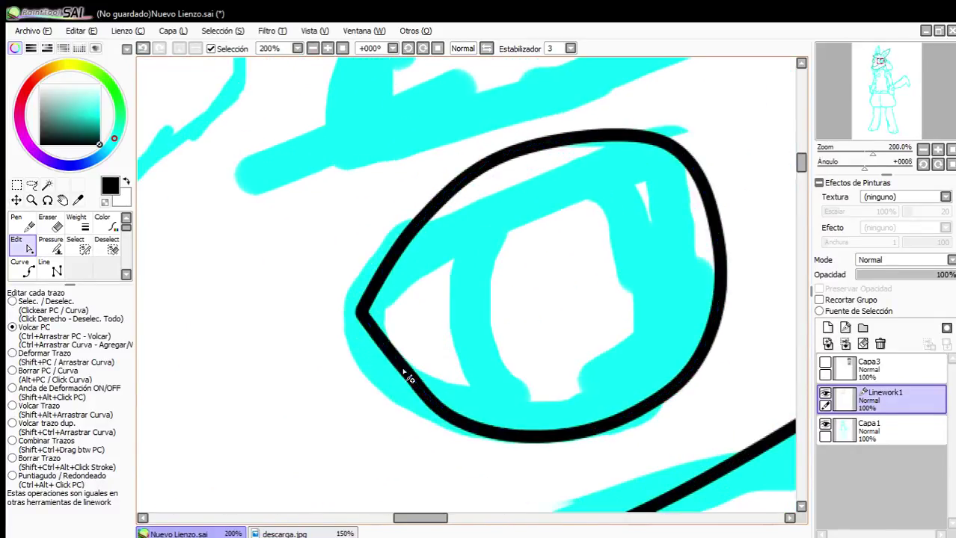
{"action": "left_click", "coordinate": [373, 374]}
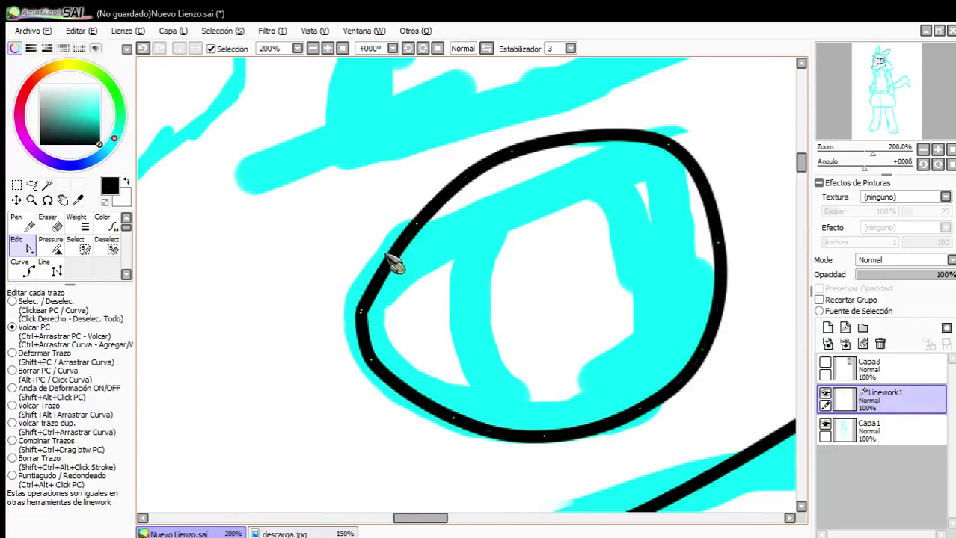
{"action": "left_click_drag", "start_coordinate": [417, 227], "coordinate": [385, 271]}
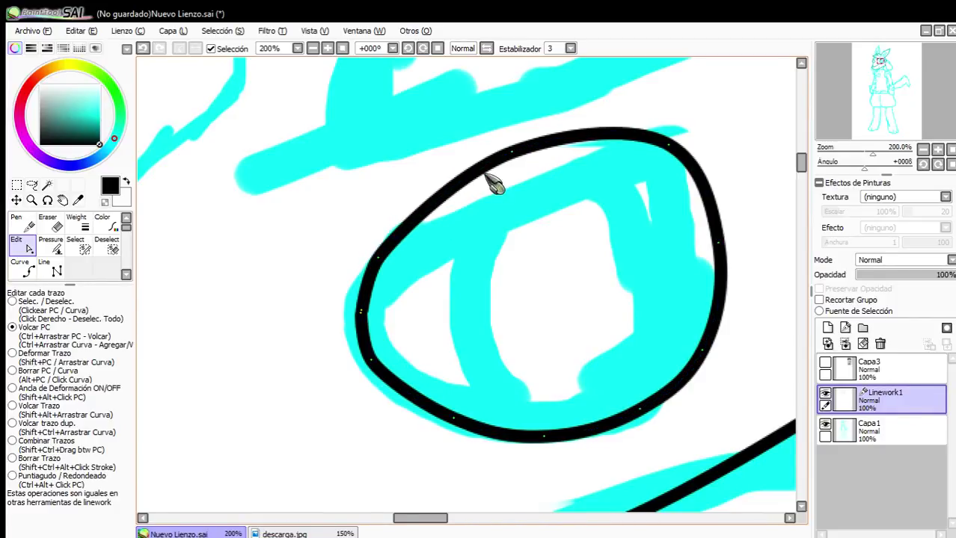
{"action": "left_click_drag", "start_coordinate": [510, 157], "coordinate": [497, 173]}
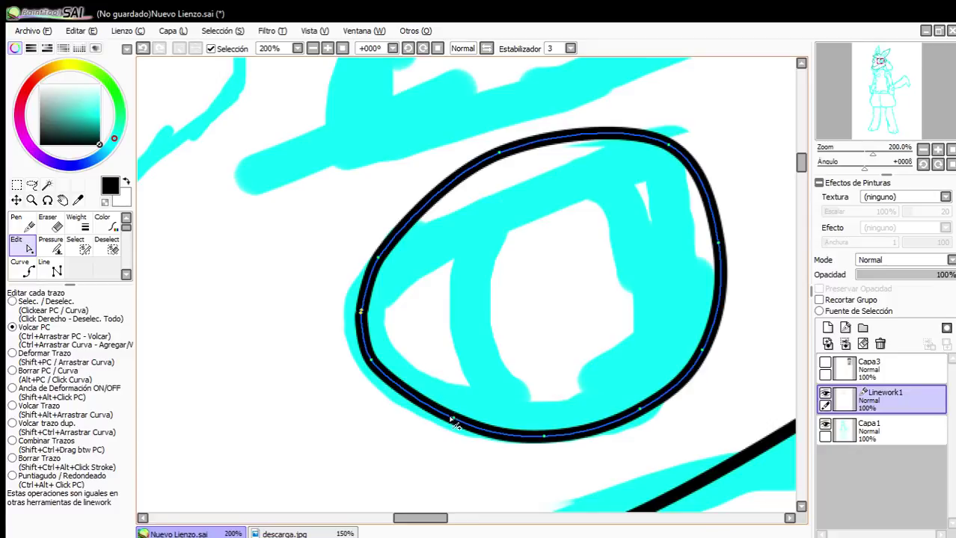
{"action": "mouse_move", "coordinate": [444, 425]}
{"action": "left_mouse_down"}
{"action": "mouse_move", "coordinate": [431, 423]}
{"action": "mouse_move", "coordinate": [448, 417]}
{"action": "left_mouse_up"}
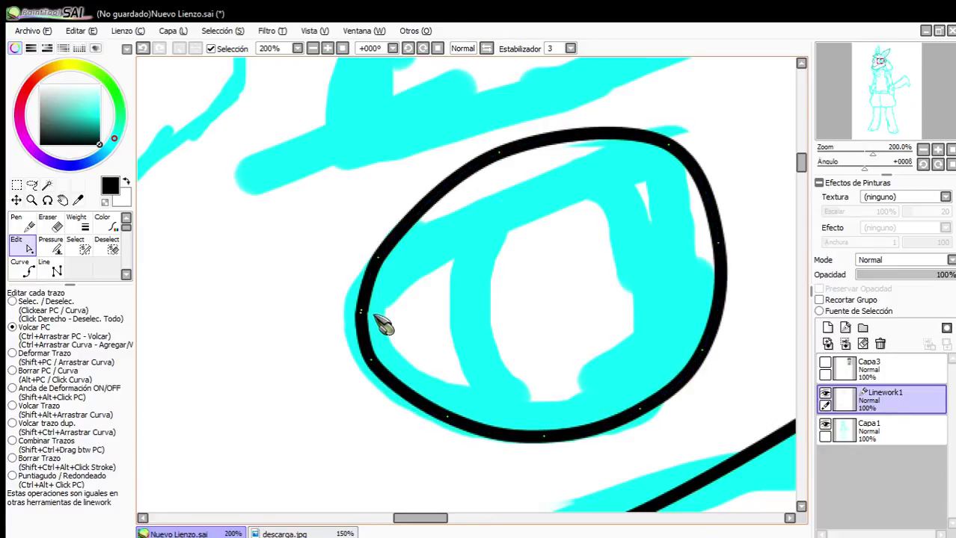
{"action": "left_click_drag", "start_coordinate": [361, 317], "coordinate": [363, 311]}
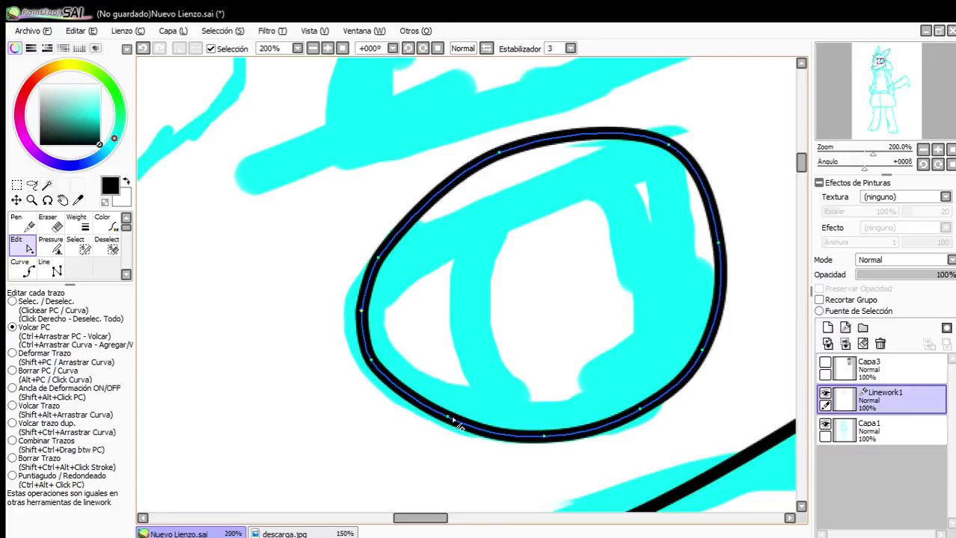
{"action": "scroll", "coordinate": [479, 393], "scroll_direction": "down", "scroll_amount": 3}
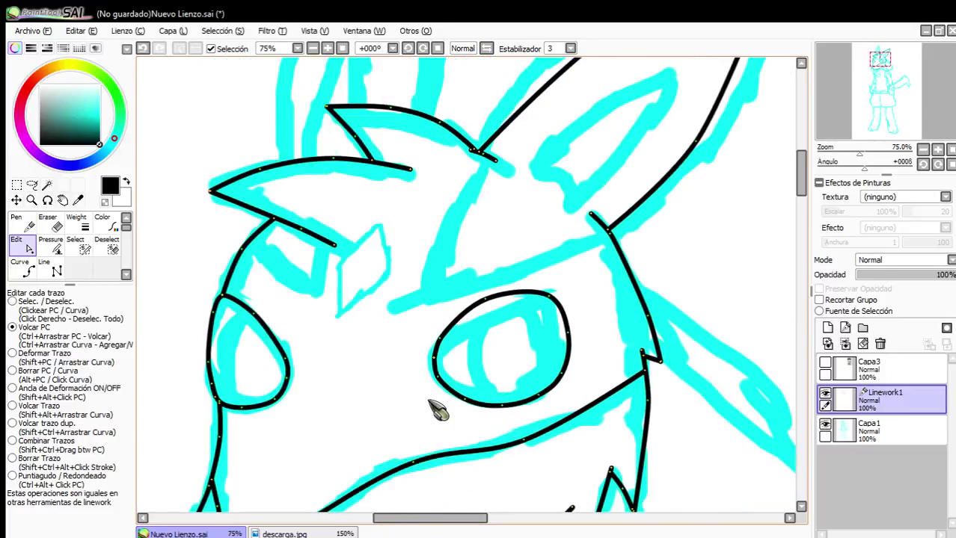
{"action": "scroll", "coordinate": [470, 351], "scroll_direction": "down", "scroll_amount": 3}
{"action": "scroll", "coordinate": [467, 368], "scroll_direction": "up", "scroll_amount": 4}
{"action": "scroll", "coordinate": [465, 374], "scroll_direction": "down", "scroll_amount": 2}
{"action": "scroll", "coordinate": [425, 390], "scroll_direction": "up", "scroll_amount": 1}
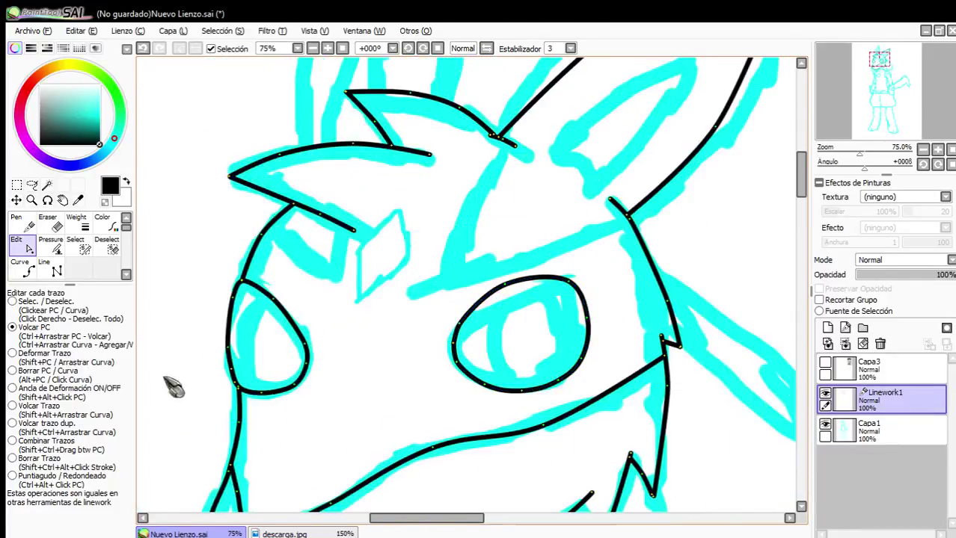
Trace the iris edge inside the small eye with a bowed curve from the bottom outline up to the top outline.
{"action": "left_click", "coordinate": [20, 267]}
{"action": "scroll", "coordinate": [398, 346], "scroll_direction": "down", "scroll_amount": 1}
{"action": "scroll", "coordinate": [404, 299], "scroll_direction": "up", "scroll_amount": 5}
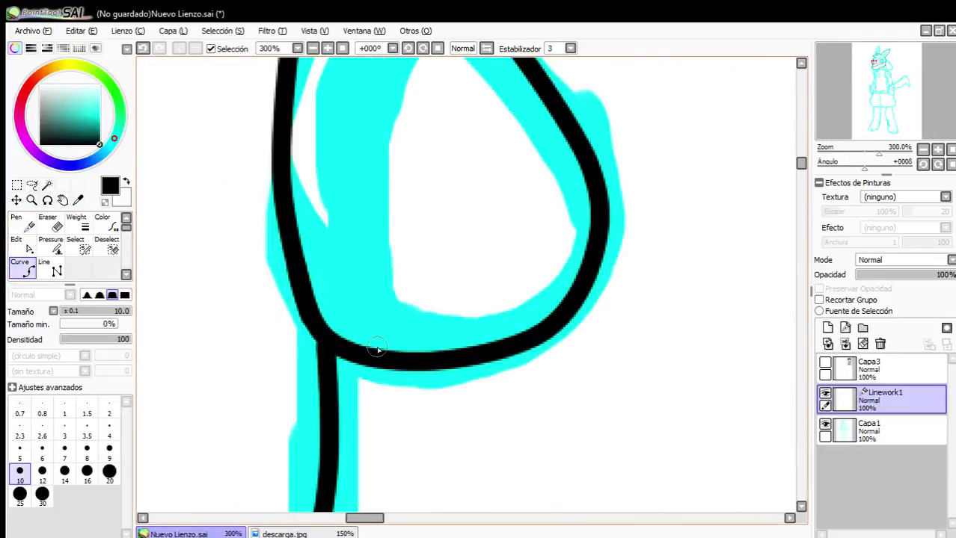
{"action": "left_click", "coordinate": [343, 277]}
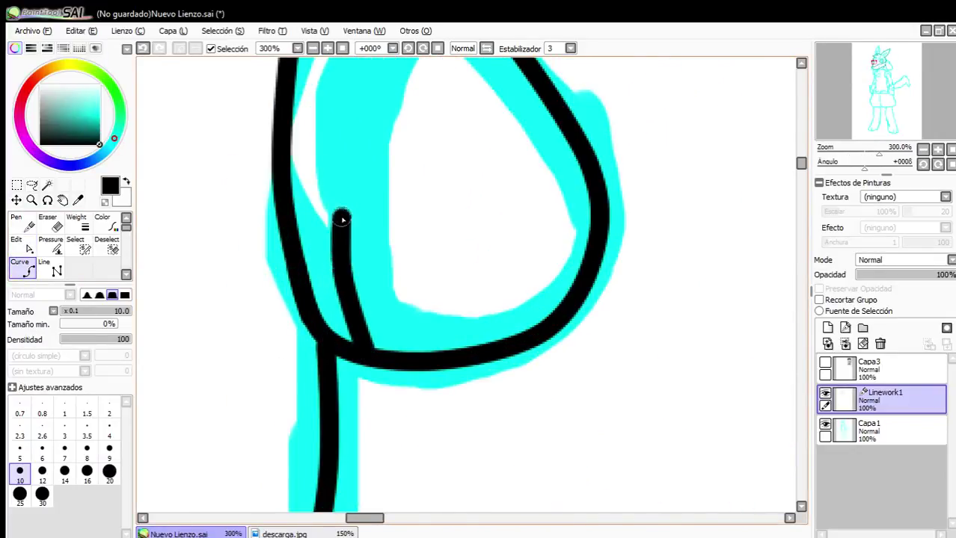
{"action": "scroll", "coordinate": [341, 232], "scroll_direction": "down", "scroll_amount": 3}
{"action": "scroll", "coordinate": [347, 189], "scroll_direction": "up", "scroll_amount": 2}
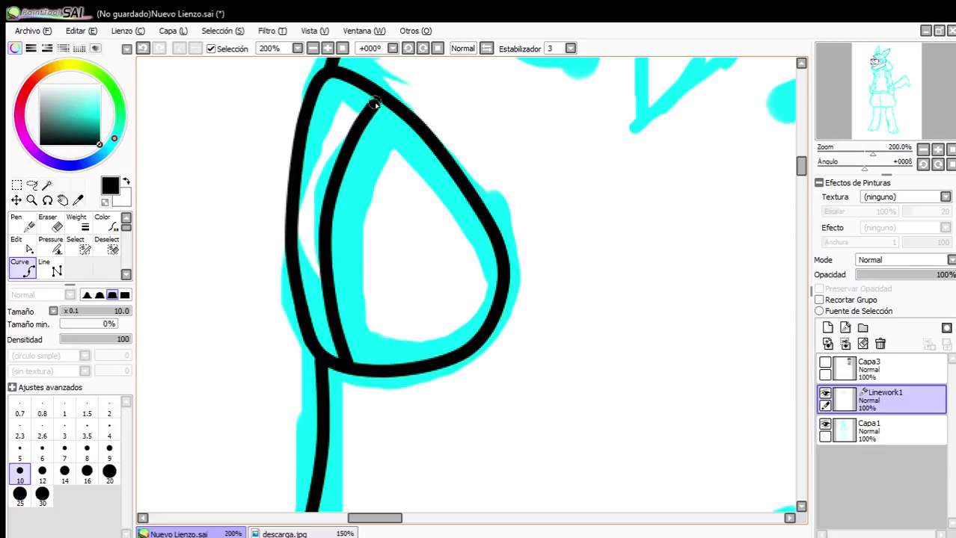
Trace the iris's front edge across the large eye and bow the curve by moving its middle control point.
{"action": "scroll", "coordinate": [390, 213], "scroll_direction": "down", "scroll_amount": 2}
{"action": "scroll", "coordinate": [477, 265], "scroll_direction": "up", "scroll_amount": 2}
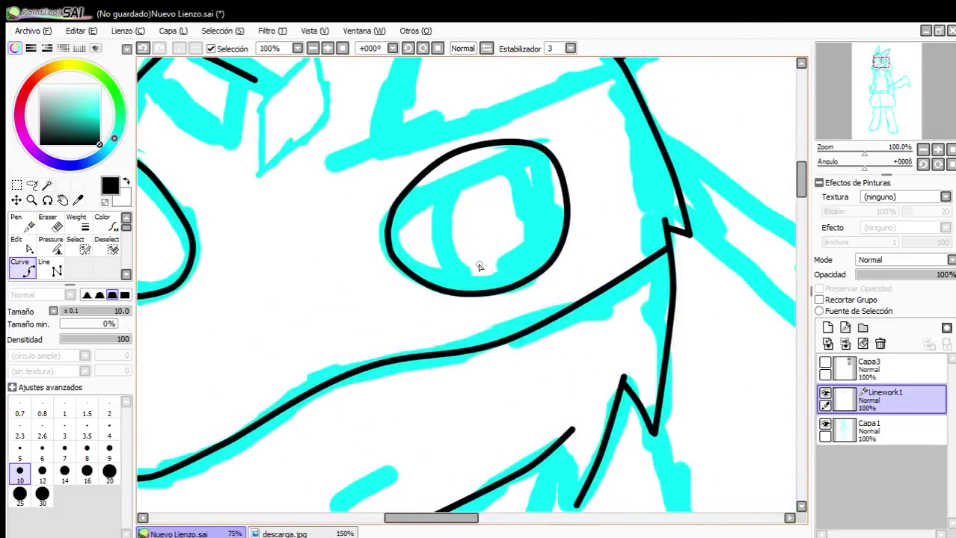
{"action": "scroll", "coordinate": [478, 264], "scroll_direction": "down", "scroll_amount": 2}
{"action": "scroll", "coordinate": [446, 288], "scroll_direction": "up", "scroll_amount": 2}
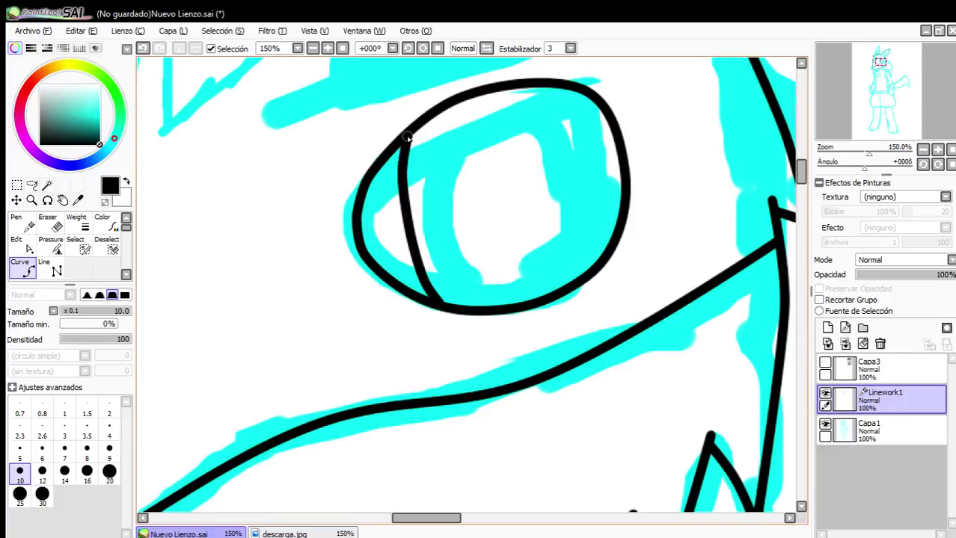
{"action": "left_click", "coordinate": [20, 244]}
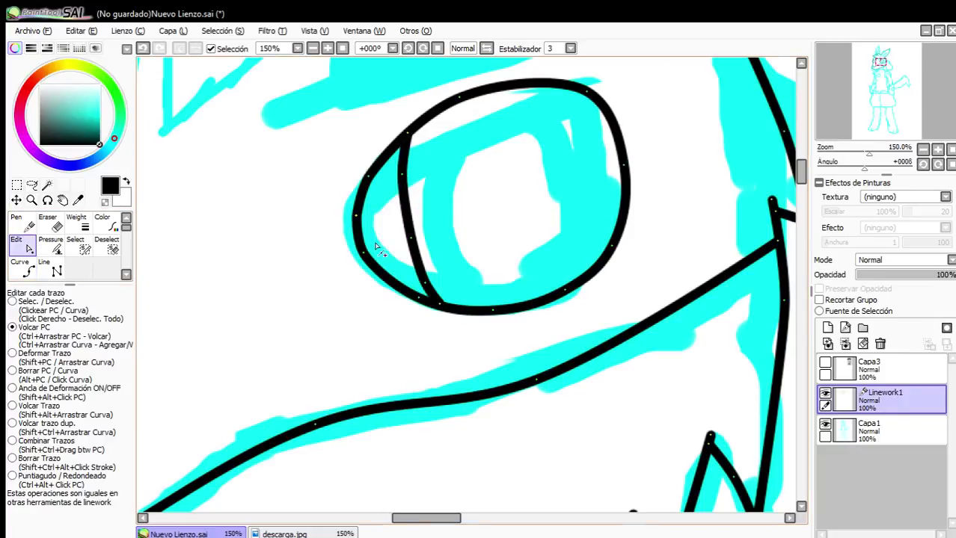
{"action": "left_click_drag", "start_coordinate": [423, 252], "coordinate": [414, 242]}
Trace the iris's rear edge inside the large eye and bend it outward by adjusting its middle control points.
{"action": "left_click", "coordinate": [25, 268]}
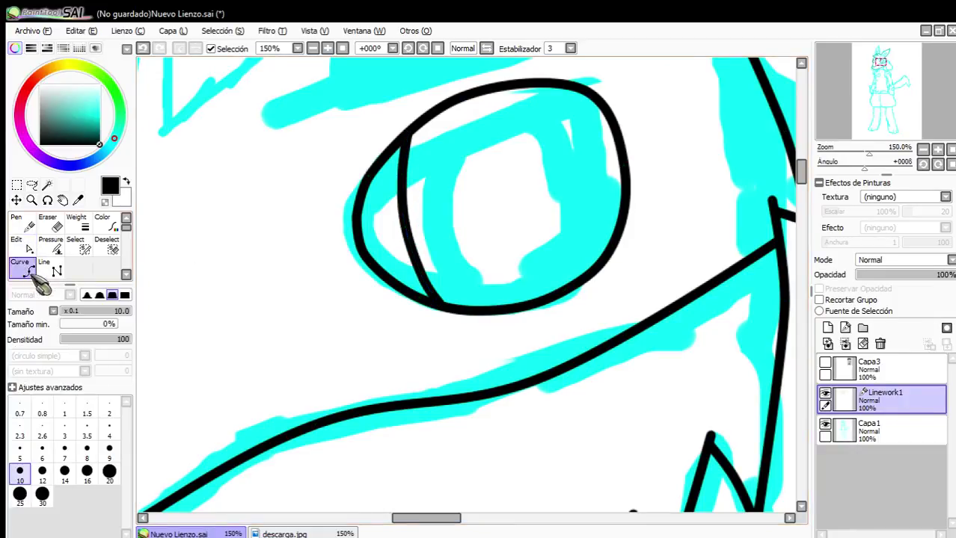
{"action": "scroll", "coordinate": [584, 180], "scroll_direction": "up", "scroll_amount": 2}
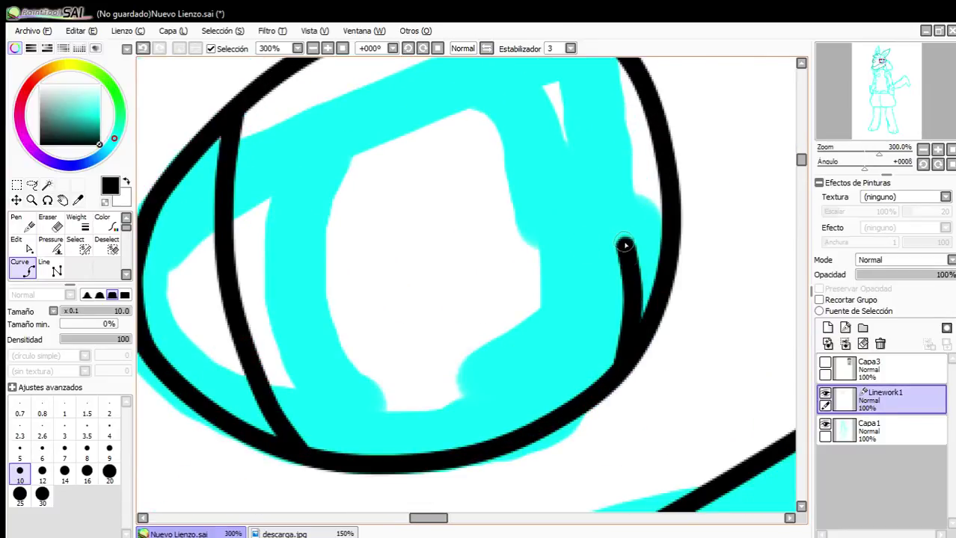
{"action": "scroll", "coordinate": [625, 245], "scroll_direction": "down", "scroll_amount": 2}
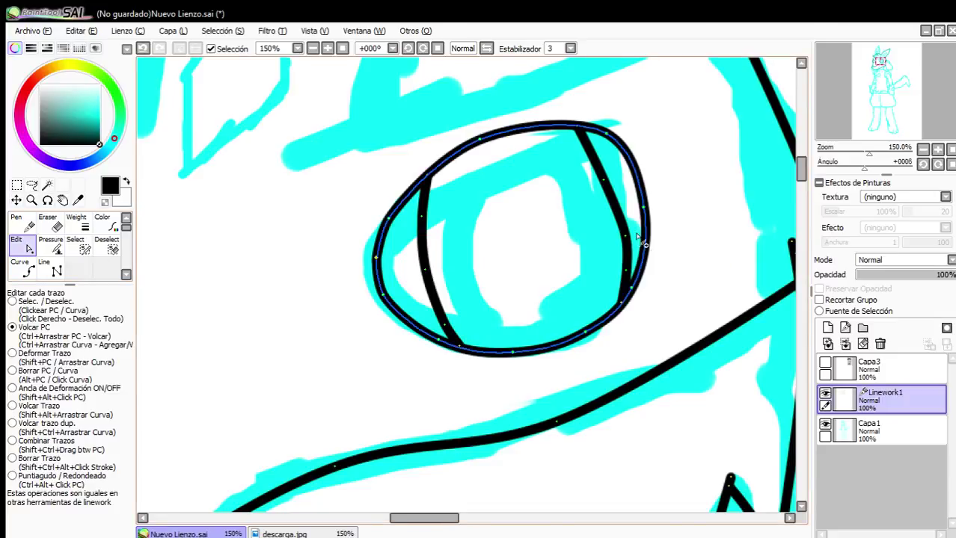
{"action": "left_click_drag", "start_coordinate": [602, 181], "coordinate": [615, 179]}
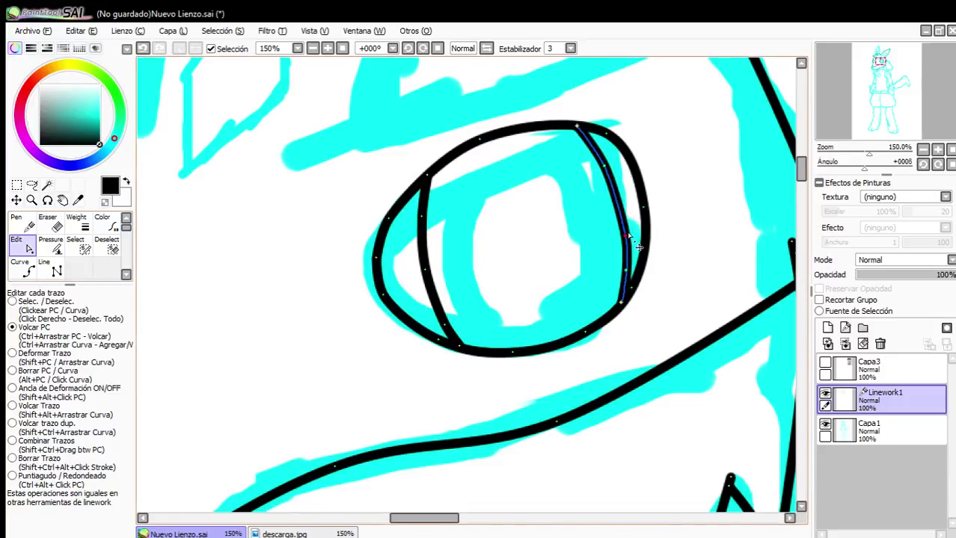
{"action": "left_click_drag", "start_coordinate": [628, 234], "coordinate": [626, 229]}
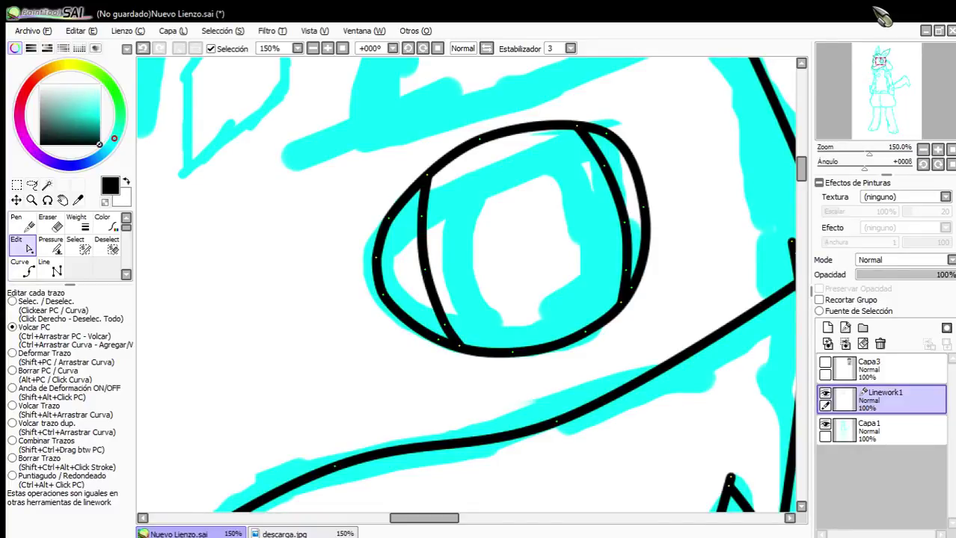
{"action": "scroll", "coordinate": [583, 269], "scroll_direction": "down", "scroll_amount": 3}
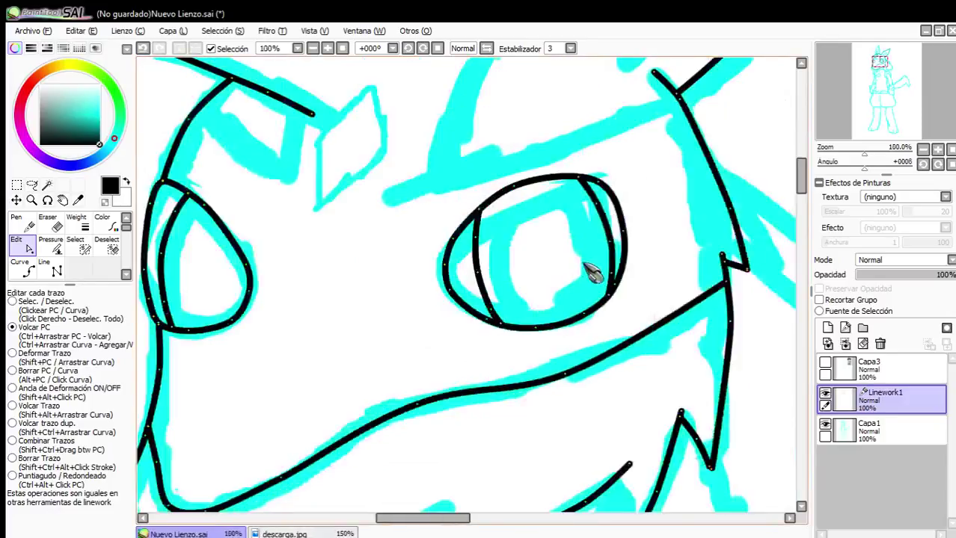
Trace the short edge of the cheek fur tuft from its lower tip up to the jaw line with a black curve.
{"action": "scroll", "coordinate": [557, 260], "scroll_direction": "up", "scroll_amount": 1}
{"action": "scroll", "coordinate": [664, 314], "scroll_direction": "up", "scroll_amount": 4}
{"action": "left_click", "coordinate": [20, 267]}
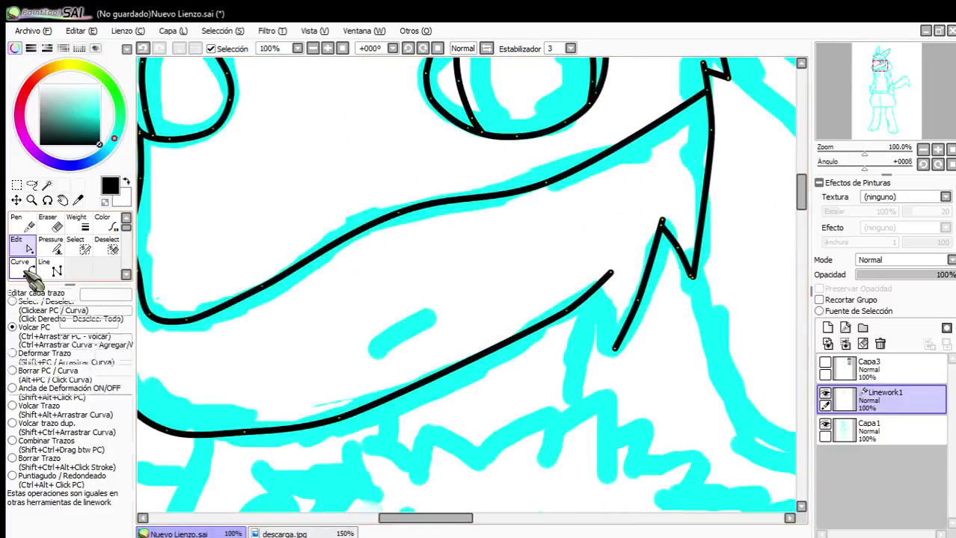
{"action": "left_click", "coordinate": [27, 248]}
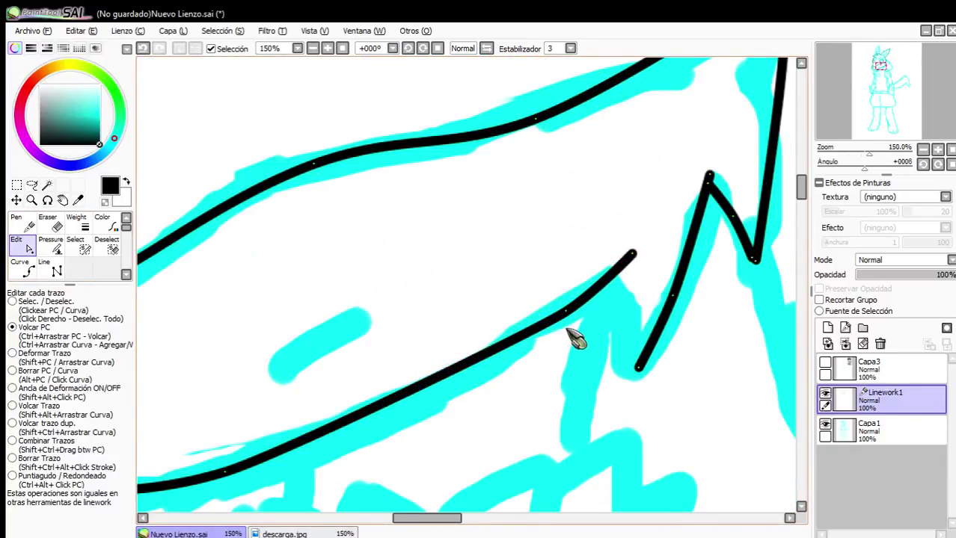
{"action": "left_click", "coordinate": [20, 266]}
{"action": "scroll", "coordinate": [664, 323], "scroll_direction": "up", "scroll_amount": 3}
{"action": "left_click", "coordinate": [596, 436]}
{"action": "left_click", "coordinate": [574, 301]}
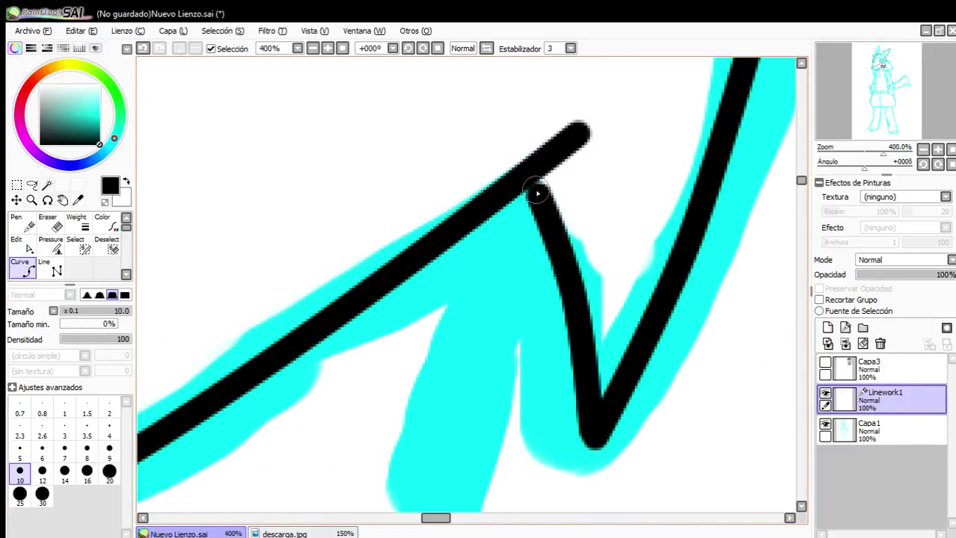
{"action": "double_click", "coordinate": [537, 170]}
{"action": "scroll", "coordinate": [583, 219], "scroll_direction": "down", "scroll_amount": 4}
{"action": "scroll", "coordinate": [588, 208], "scroll_direction": "down", "scroll_amount": 2}
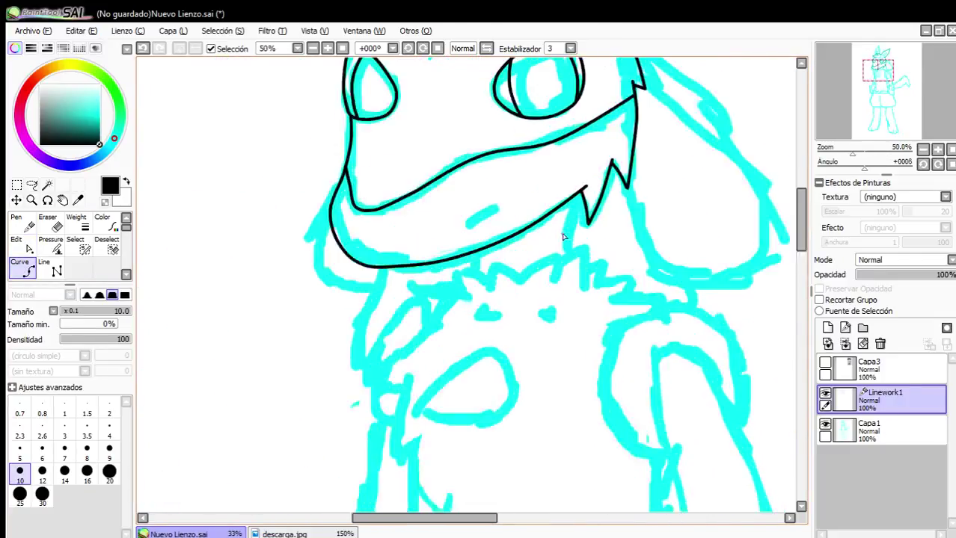
Trace the middle spike of the chest fur below the jaw with two black curves meeting at its tip.
{"action": "scroll", "coordinate": [471, 280], "scroll_direction": "up", "scroll_amount": 5}
{"action": "scroll", "coordinate": [359, 299], "scroll_direction": "down", "scroll_amount": 3}
{"action": "scroll", "coordinate": [511, 301], "scroll_direction": "up", "scroll_amount": 3}
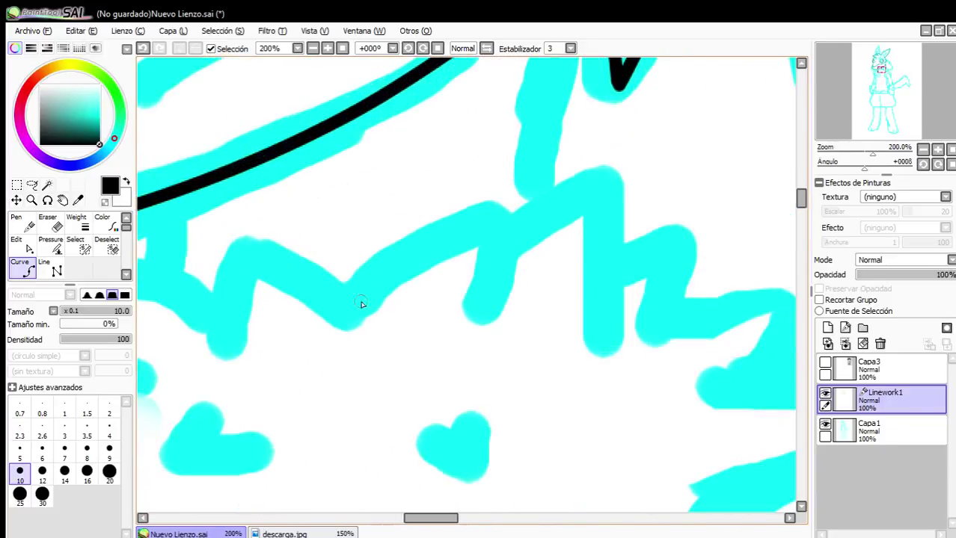
{"action": "left_click", "coordinate": [324, 326]}
{"action": "left_click", "coordinate": [379, 273]}
{"action": "double_click", "coordinate": [487, 216]}
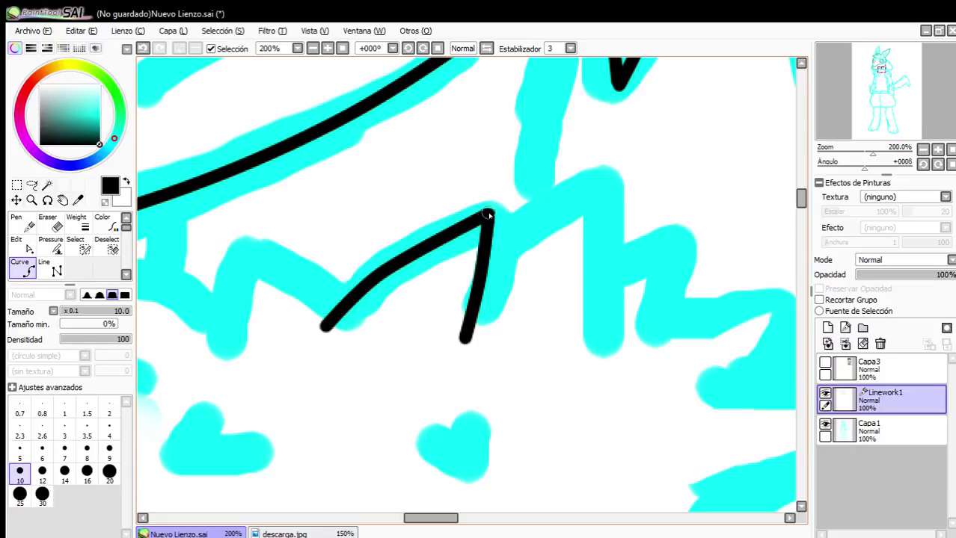
Smooth the middle chest fur spike's long edge by moving its middle control point, and trace the taller neighbouring spike with two curves.
{"action": "left_click", "coordinate": [22, 249]}
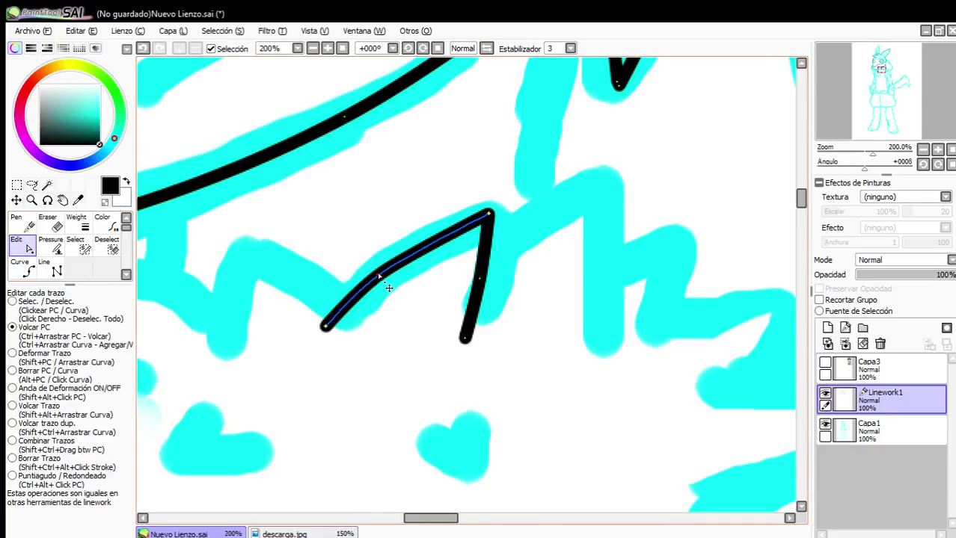
{"action": "left_click_drag", "start_coordinate": [389, 288], "coordinate": [406, 274]}
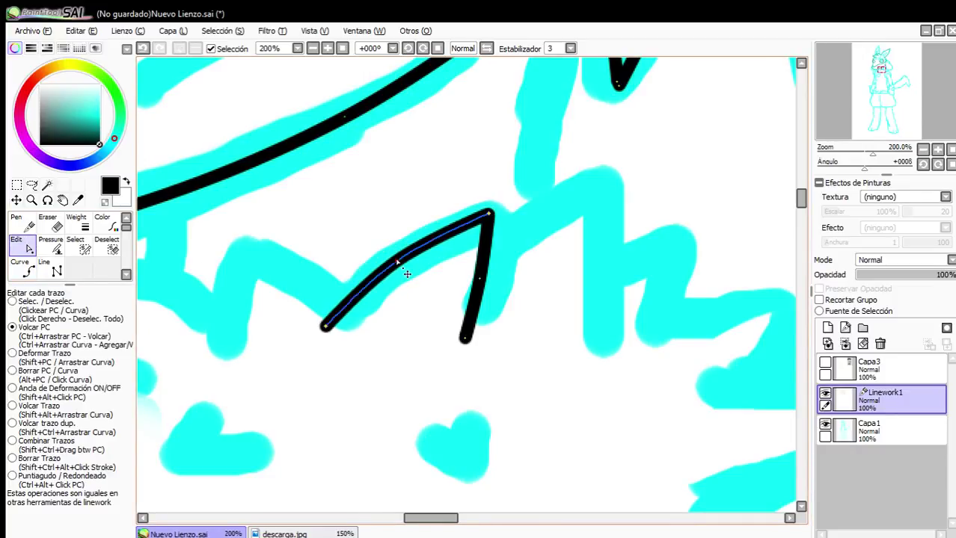
{"action": "left_click", "coordinate": [22, 273]}
{"action": "scroll", "coordinate": [487, 241], "scroll_direction": "up", "scroll_amount": 2}
{"action": "left_click", "coordinate": [497, 281]}
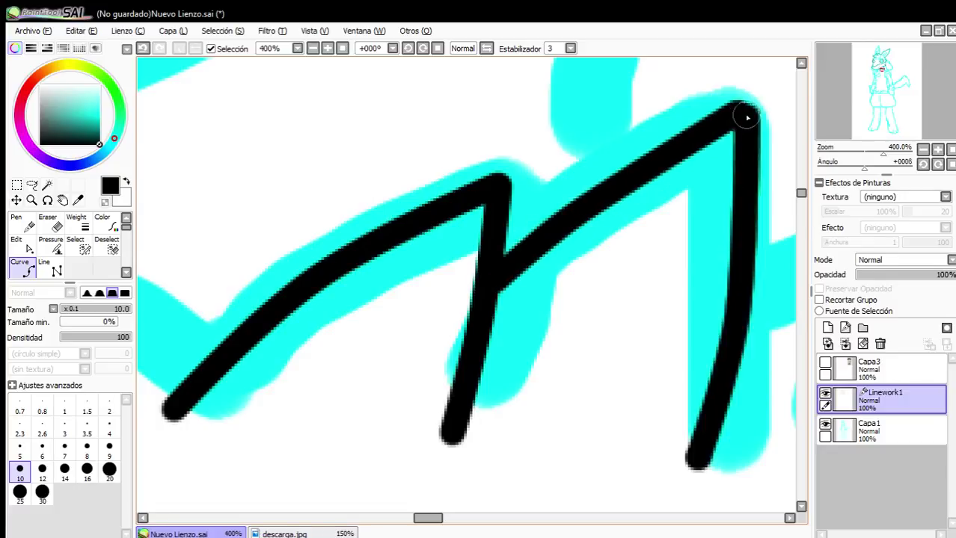
{"action": "left_click_drag", "start_coordinate": [745, 116], "coordinate": [738, 112]}
Trace the small chest fur spike on the shoulder side of the tallest spike with black curves branching off its edge.
{"action": "scroll", "coordinate": [598, 228], "scroll_direction": "down", "scroll_amount": 1}
{"action": "left_click_drag", "start_coordinate": [741, 219], "coordinate": [543, 273]}
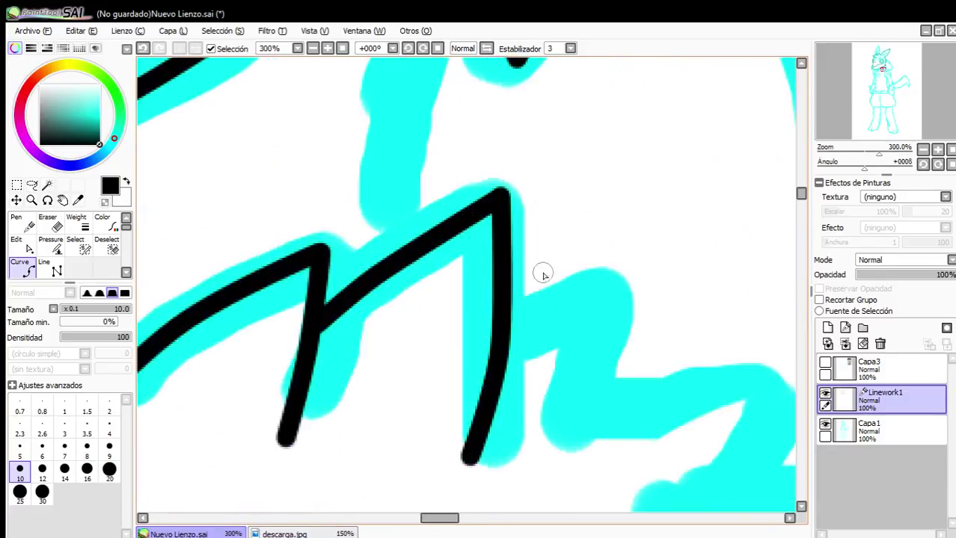
{"action": "left_click", "coordinate": [502, 323]}
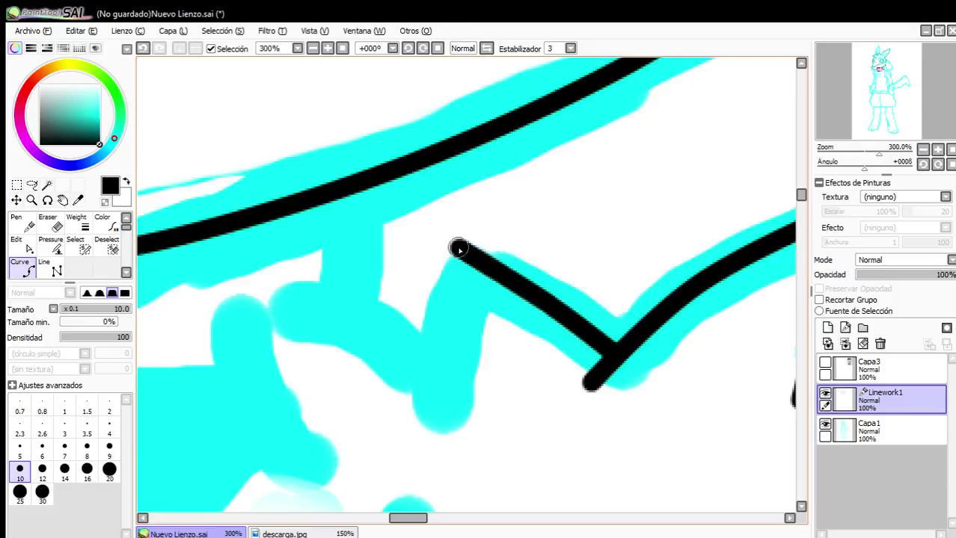
Trace the two chest fur spikes in front of the middle spike with pairs of black curves meeting at each tip.
{"action": "left_click", "coordinate": [444, 428]}
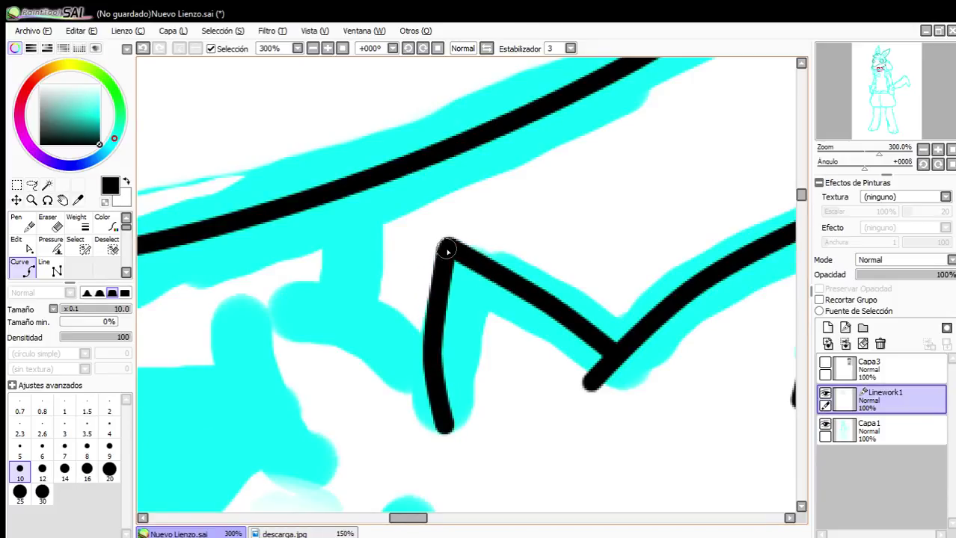
{"action": "scroll", "coordinate": [385, 353], "scroll_direction": "up", "scroll_amount": 2}
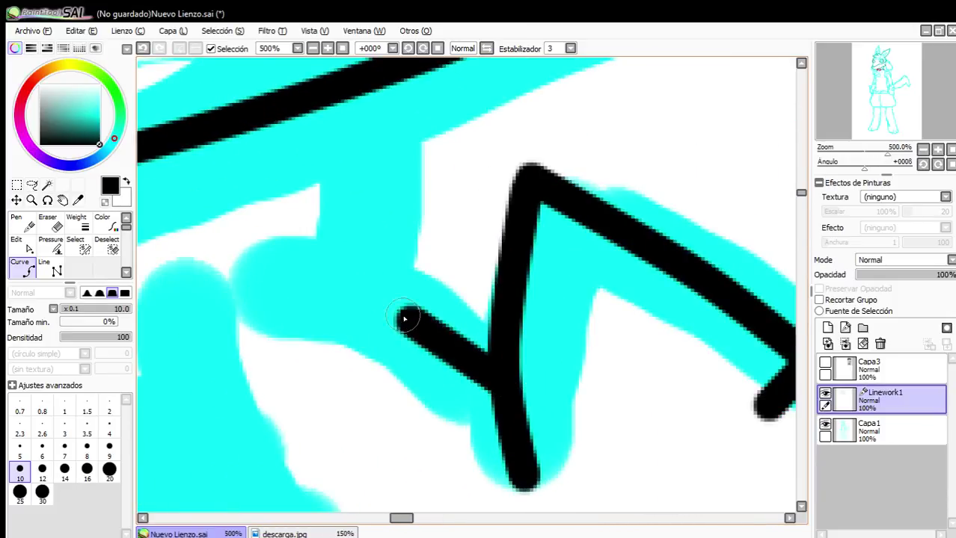
{"action": "left_click", "coordinate": [213, 250]}
{"action": "scroll", "coordinate": [379, 283], "scroll_direction": "down", "scroll_amount": 3}
{"action": "scroll", "coordinate": [379, 283], "scroll_direction": "up", "scroll_amount": 1}
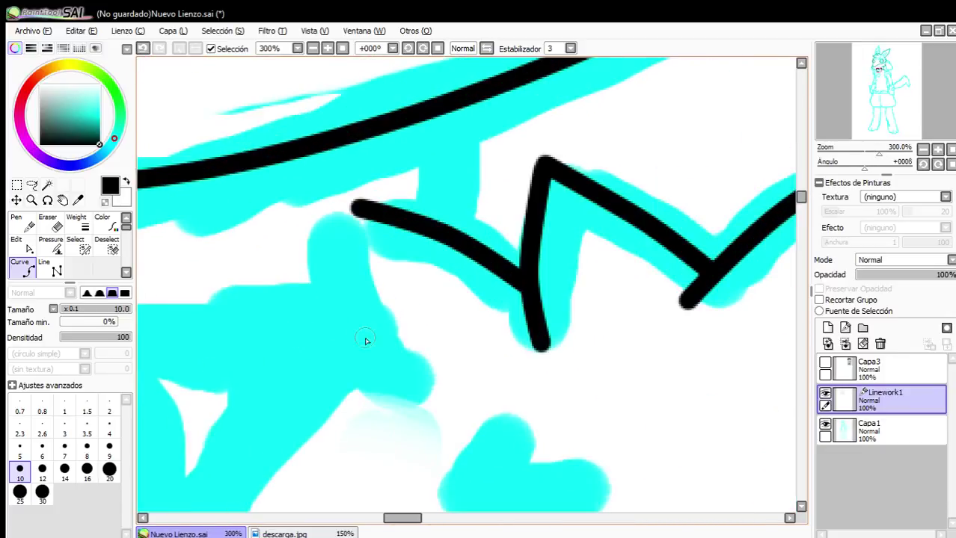
{"action": "left_click", "coordinate": [393, 400]}
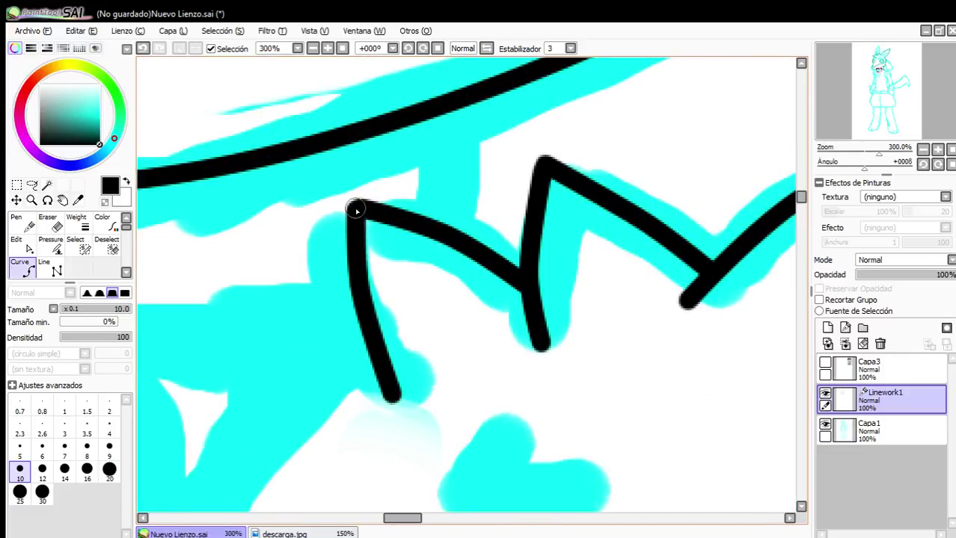
{"action": "double_click", "coordinate": [356, 210]}
Trace the small outermost front spike of the chest fur with two short black curves meeting at its tip.
{"action": "scroll", "coordinate": [371, 284], "scroll_direction": "down", "scroll_amount": 4}
{"action": "scroll", "coordinate": [314, 291], "scroll_direction": "up", "scroll_amount": 3}
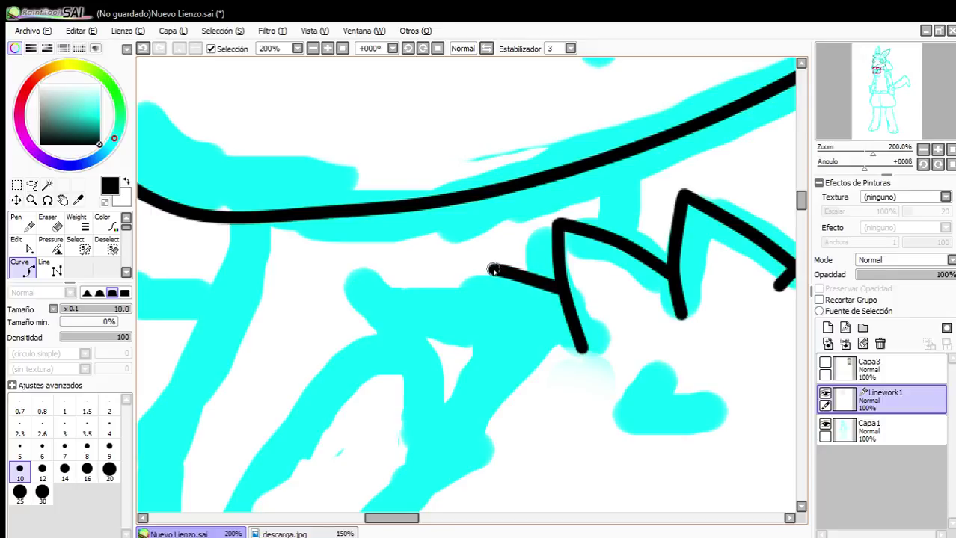
{"action": "left_click", "coordinate": [492, 325]}
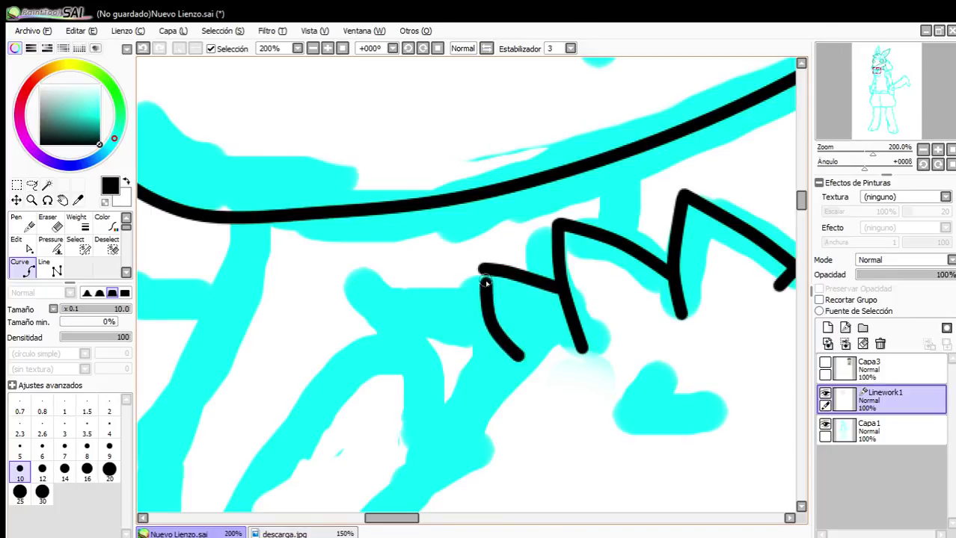
Trace the last rear chest fur spike and the fur line running from its base toward the rounded shoulder with black curves.
{"action": "scroll", "coordinate": [505, 305], "scroll_direction": "down", "scroll_amount": 5}
{"action": "scroll", "coordinate": [541, 296], "scroll_direction": "up", "scroll_amount": 6}
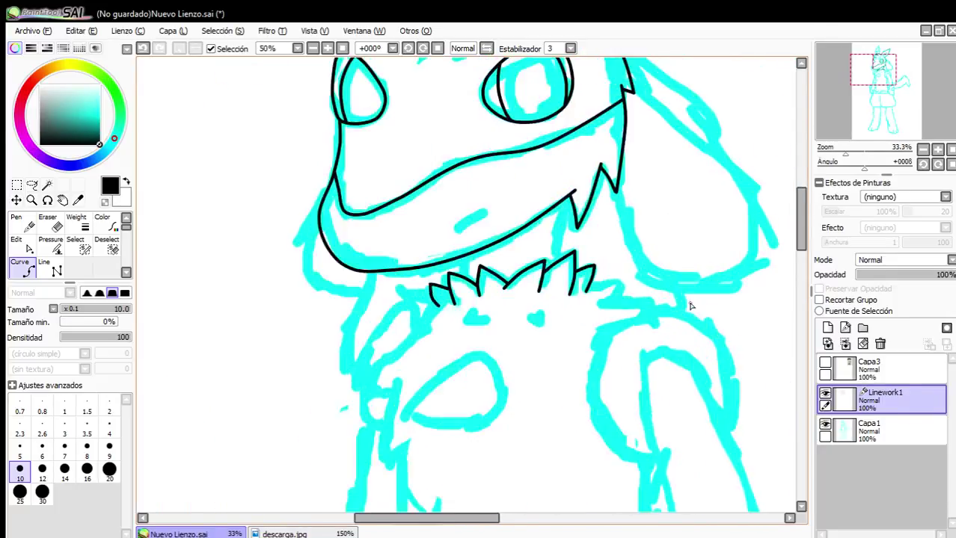
{"action": "left_click", "coordinate": [315, 199]}
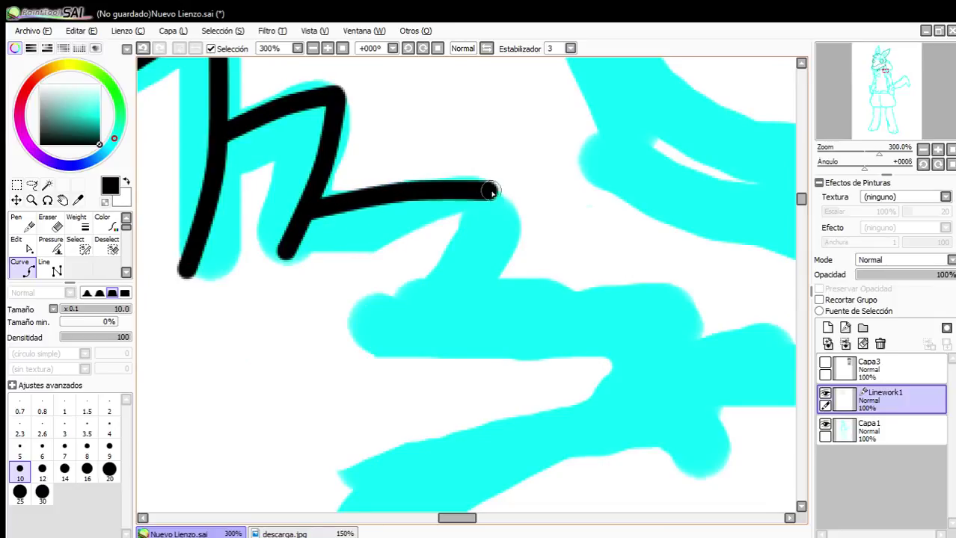
{"action": "left_click", "coordinate": [389, 304]}
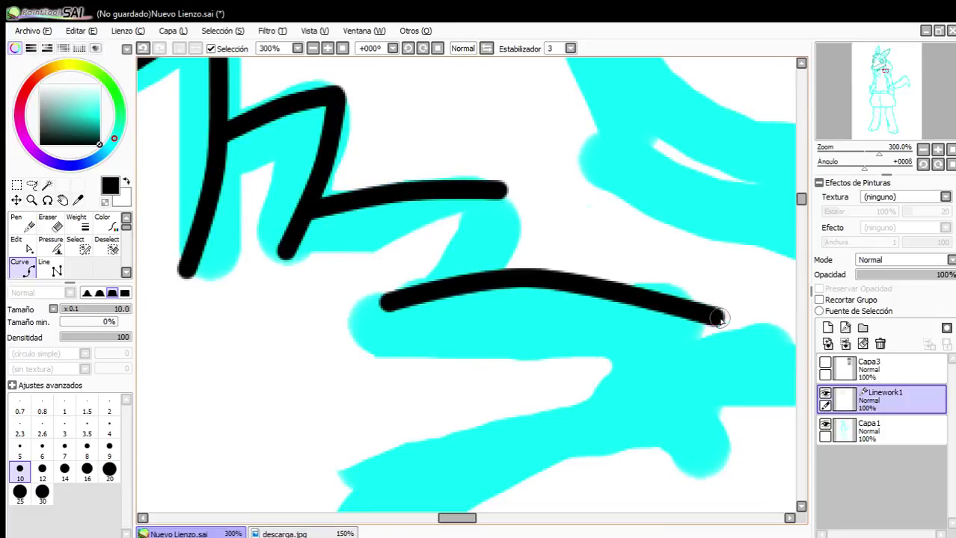
{"action": "left_click", "coordinate": [533, 278]}
{"action": "left_click", "coordinate": [143, 48]}
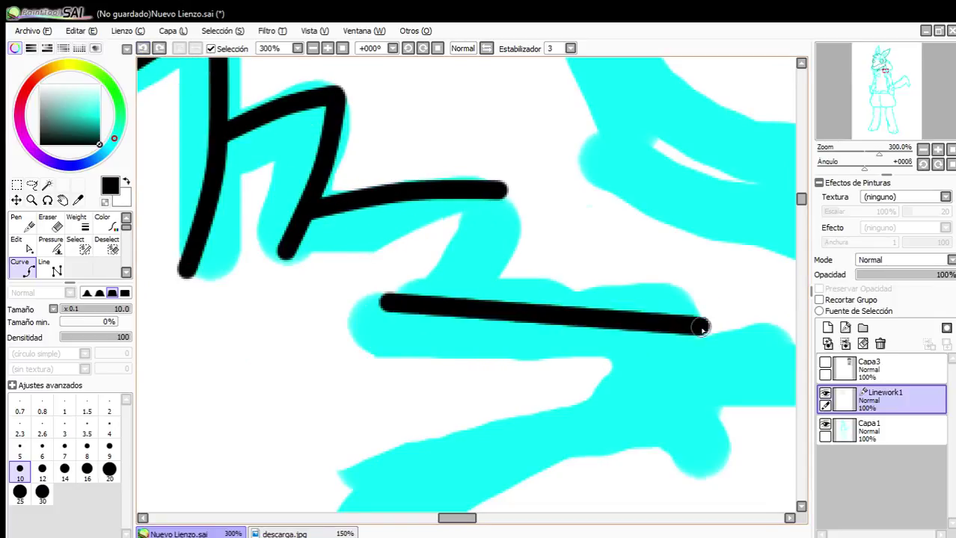
{"action": "left_click", "coordinate": [610, 317]}
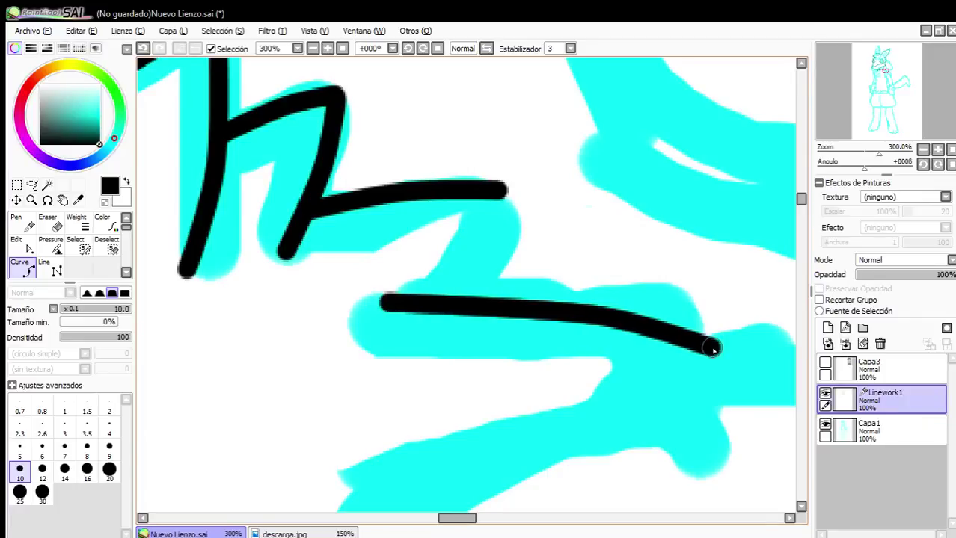
{"action": "left_click", "coordinate": [428, 298]}
{"action": "double_click", "coordinate": [496, 191]}
Trace the upper and outer edge of the rounded shoulder beside the chest fur with one long black arc.
{"action": "scroll", "coordinate": [503, 201], "scroll_direction": "down", "scroll_amount": 5}
{"action": "scroll", "coordinate": [518, 250], "scroll_direction": "up", "scroll_amount": 3}
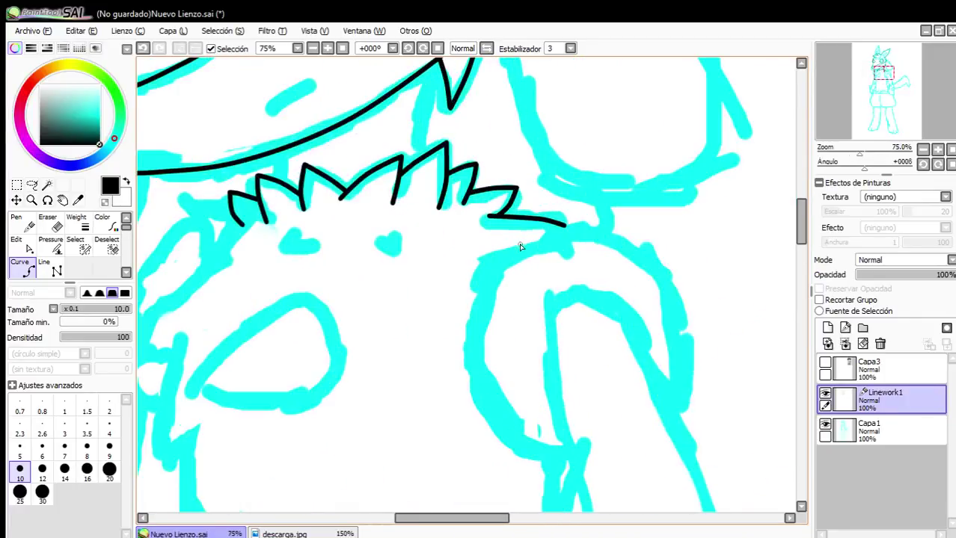
{"action": "left_click", "coordinate": [451, 318]}
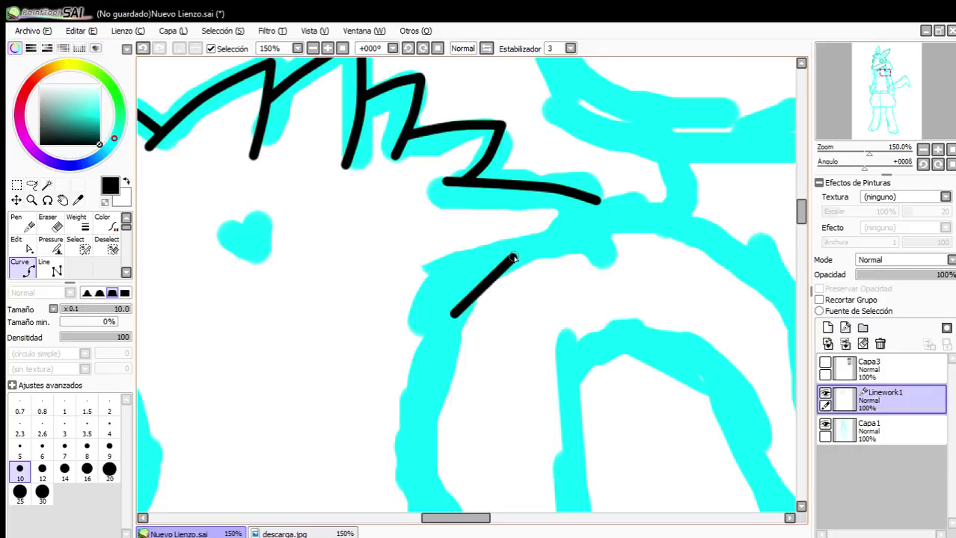
{"action": "left_click", "coordinate": [579, 223]}
{"action": "left_click", "coordinate": [672, 220]}
{"action": "left_click", "coordinate": [762, 254]}
{"action": "scroll", "coordinate": [760, 309], "scroll_direction": "down", "scroll_amount": 3}
{"action": "scroll", "coordinate": [760, 318], "scroll_direction": "up", "scroll_amount": 1}
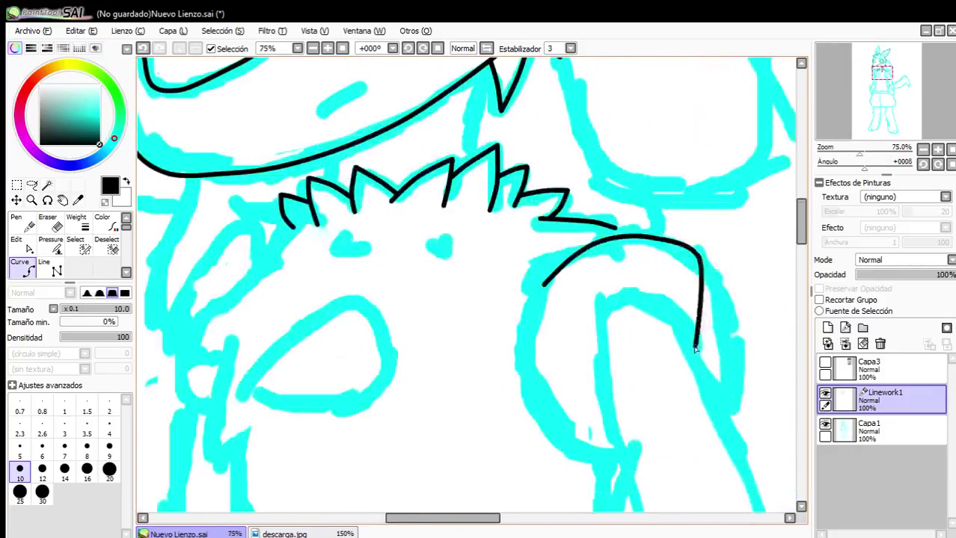
{"action": "scroll", "coordinate": [695, 349], "scroll_direction": "down", "scroll_amount": 1}
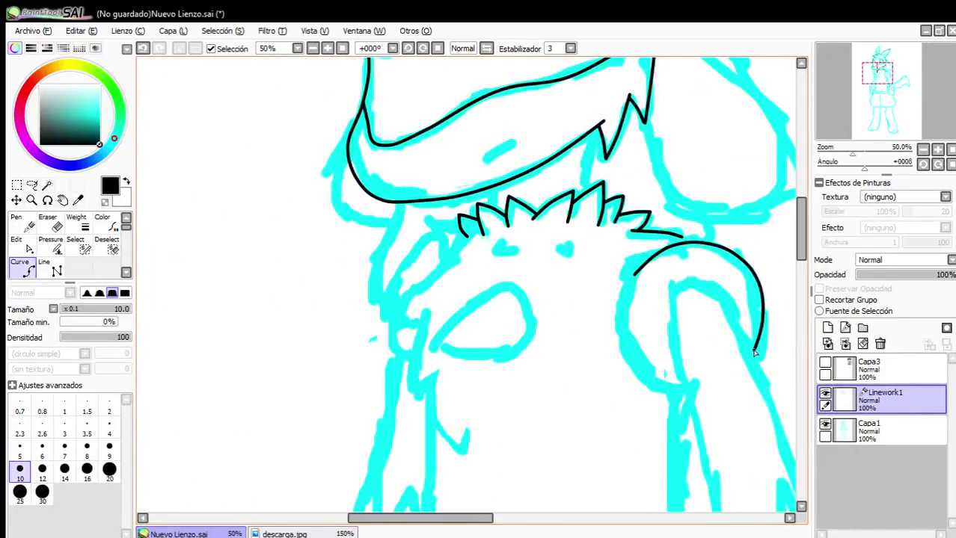
{"action": "scroll", "coordinate": [703, 323], "scroll_direction": "up", "scroll_amount": 4}
{"action": "scroll", "coordinate": [608, 267], "scroll_direction": "down", "scroll_amount": 3}
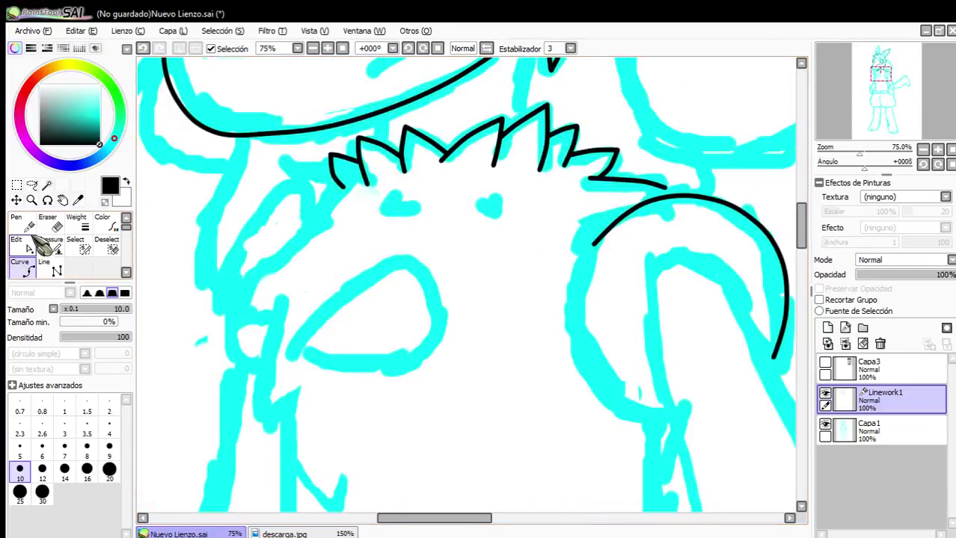
Stretch the shoulder arc's front end down to the arm's inner edge and bow it outward along the shoulder's chest side.
{"action": "left_click", "coordinate": [33, 243]}
{"action": "left_click_drag", "start_coordinate": [600, 258], "coordinate": [680, 425]}
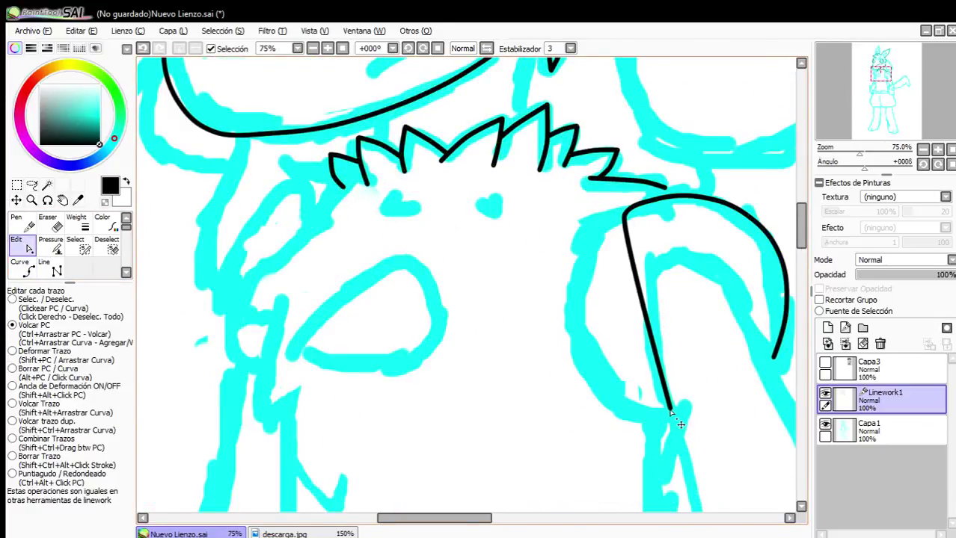
{"action": "left_click_drag", "start_coordinate": [640, 285], "coordinate": [581, 286]}
{"action": "mouse_move", "coordinate": [614, 341]}
{"action": "left_mouse_down"}
{"action": "mouse_move", "coordinate": [607, 397]}
{"action": "mouse_move", "coordinate": [595, 385]}
{"action": "left_mouse_up"}
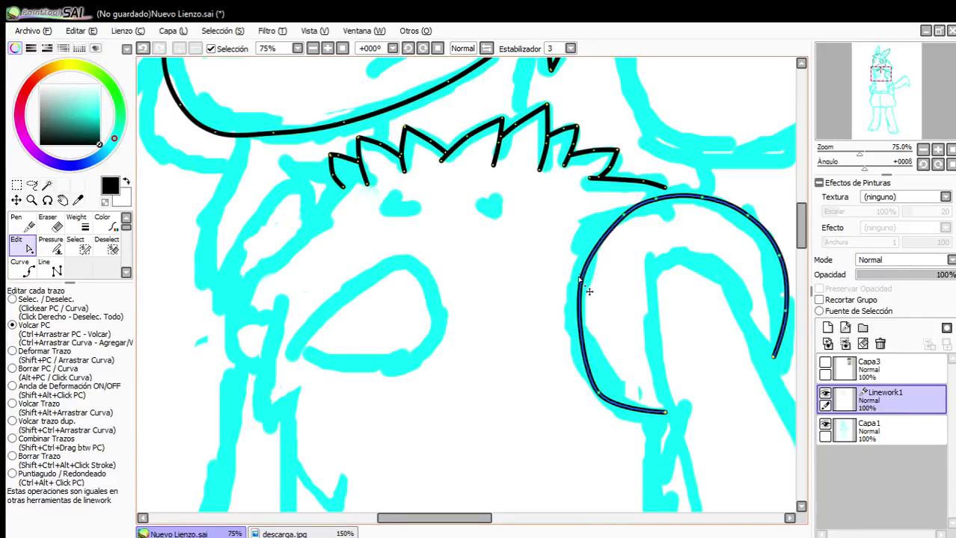
{"action": "left_click_drag", "start_coordinate": [588, 291], "coordinate": [571, 315]}
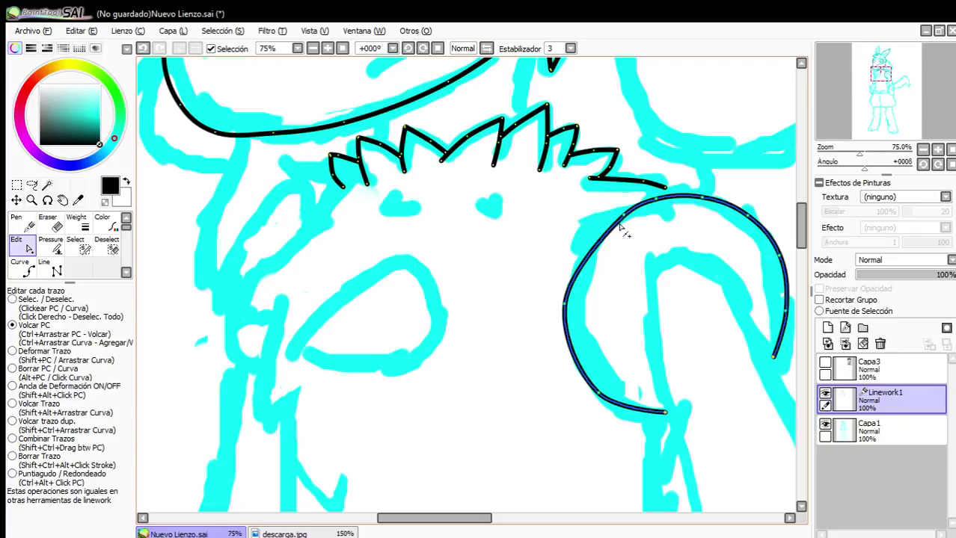
{"action": "left_click_drag", "start_coordinate": [621, 228], "coordinate": [587, 233]}
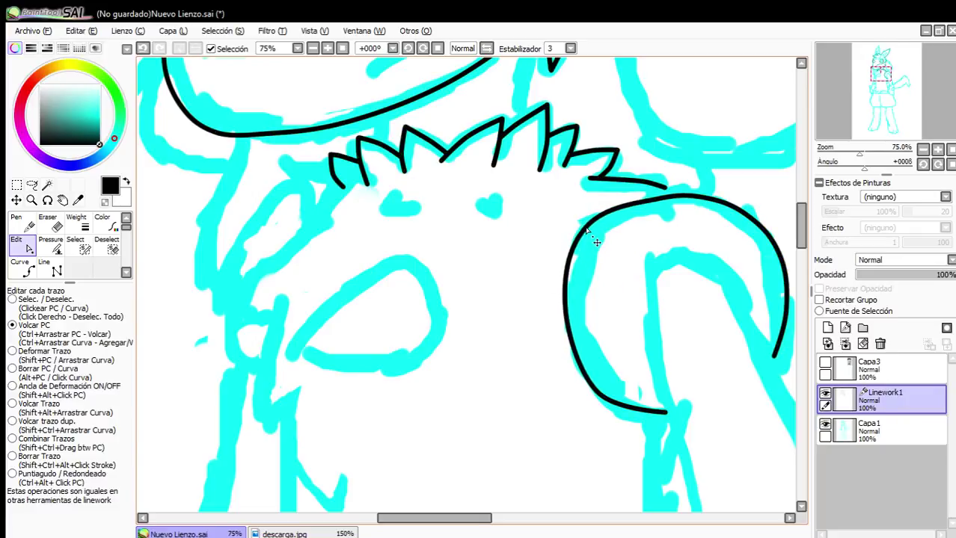
Round the top and outer side of the shoulder arc by moving its control points outward.
{"action": "mouse_move", "coordinate": [646, 202]}
{"action": "left_mouse_down"}
{"action": "mouse_move", "coordinate": [655, 201]}
{"action": "mouse_move", "coordinate": [645, 187]}
{"action": "left_mouse_up"}
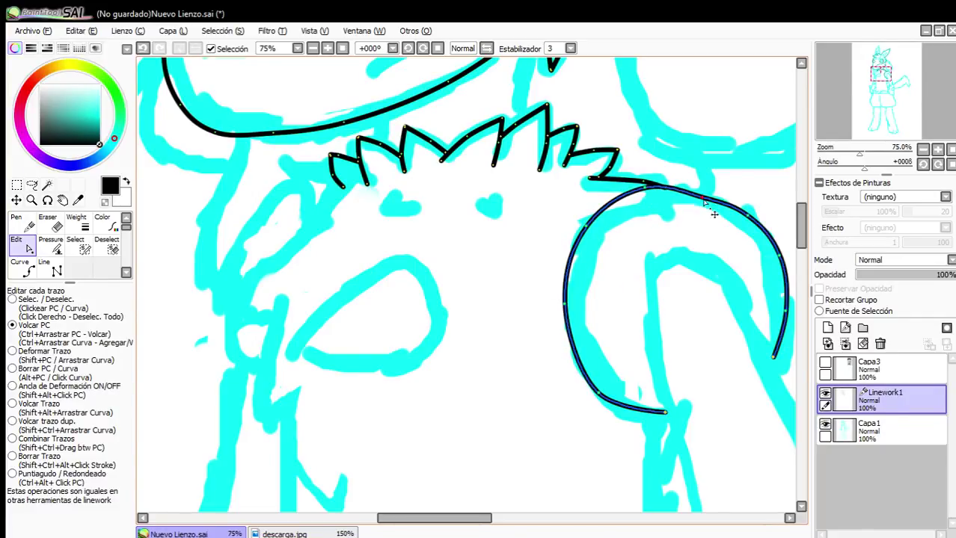
{"action": "left_click_drag", "start_coordinate": [701, 203], "coordinate": [716, 193]}
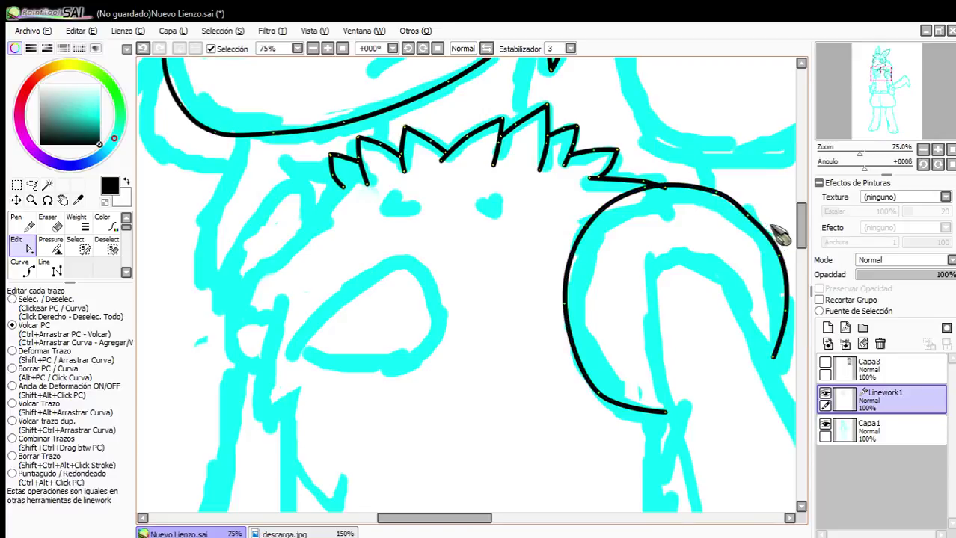
{"action": "left_click_drag", "start_coordinate": [749, 222], "coordinate": [764, 217]}
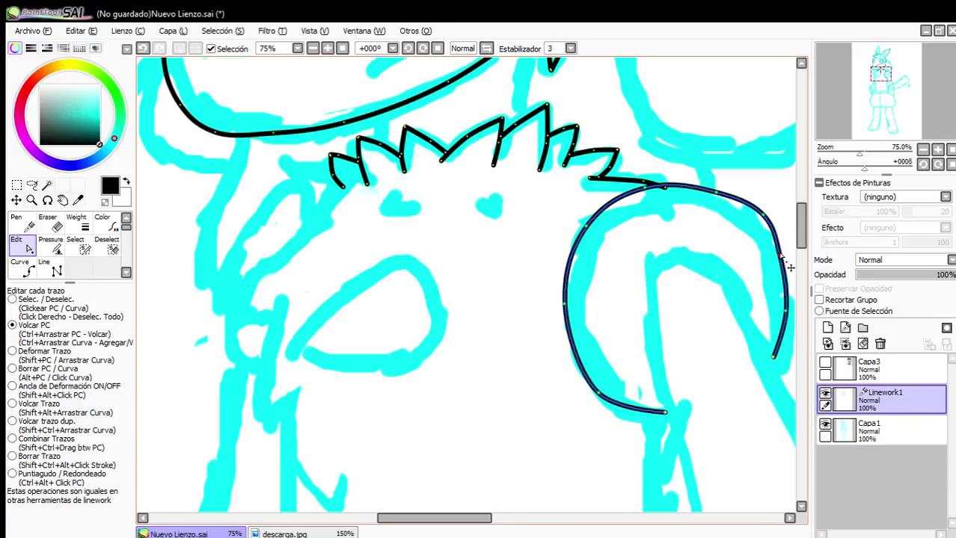
{"action": "left_click_drag", "start_coordinate": [780, 254], "coordinate": [785, 279]}
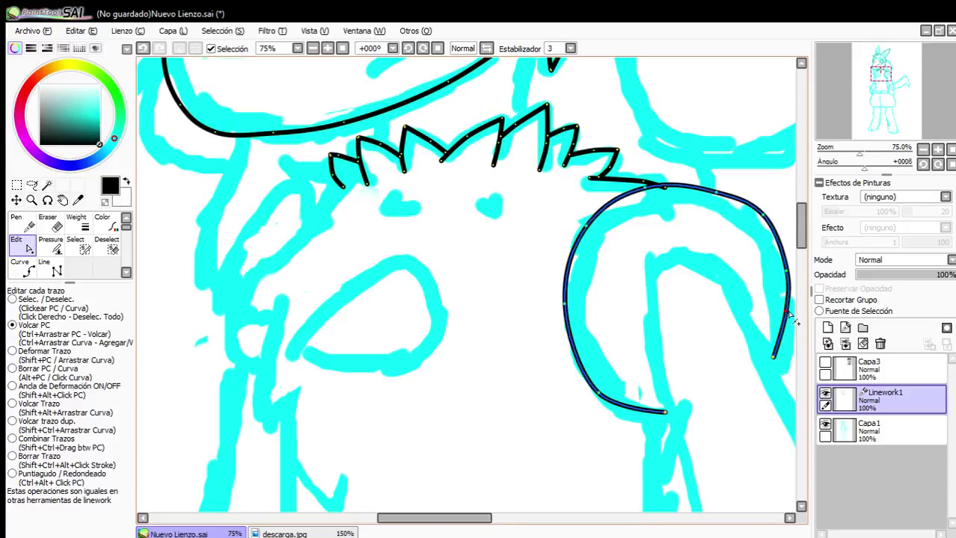
{"action": "left_click_drag", "start_coordinate": [788, 312], "coordinate": [791, 333]}
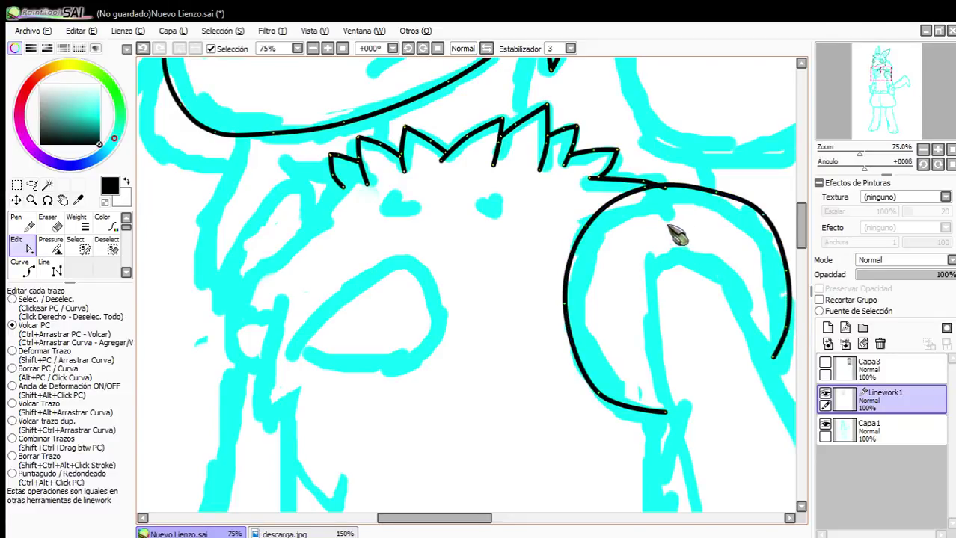
Move the end of the rear chest fur line onto the top of the shoulder arc so both lines meet.
{"action": "scroll", "coordinate": [708, 175], "scroll_direction": "up", "scroll_amount": 4}
{"action": "left_click_drag", "start_coordinate": [442, 248], "coordinate": [427, 236]}
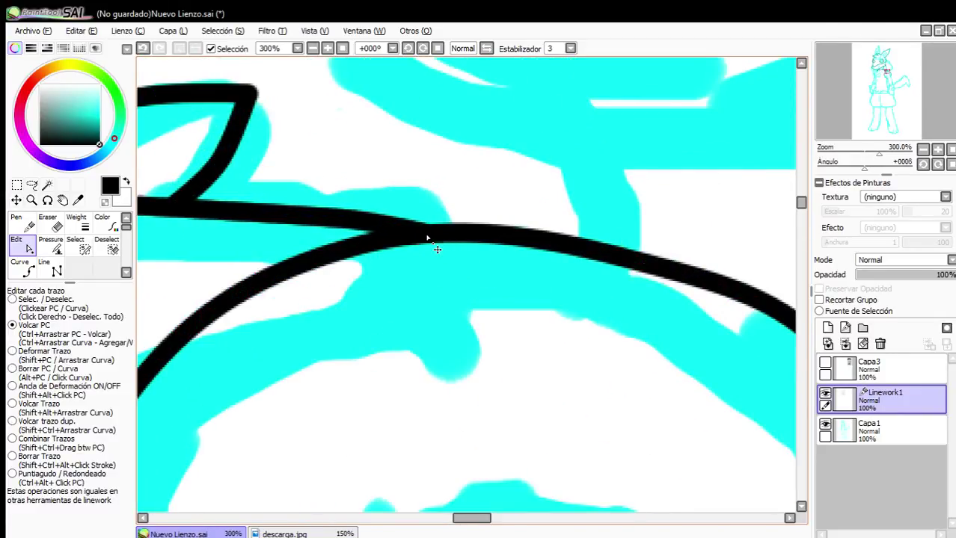
{"action": "scroll", "coordinate": [427, 255], "scroll_direction": "down", "scroll_amount": 4}
{"action": "scroll", "coordinate": [455, 320], "scroll_direction": "up", "scroll_amount": 2}
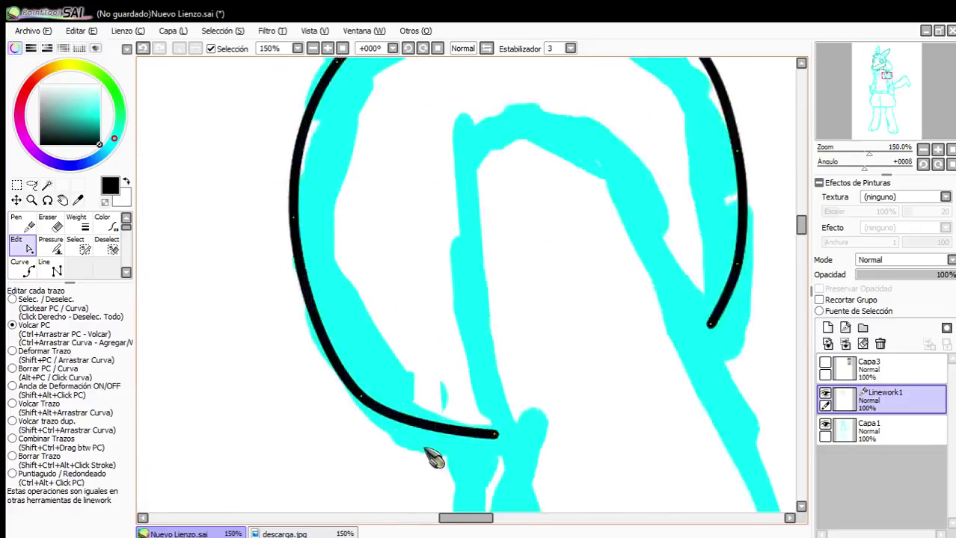
{"action": "scroll", "coordinate": [433, 458], "scroll_direction": "up", "scroll_amount": 1}
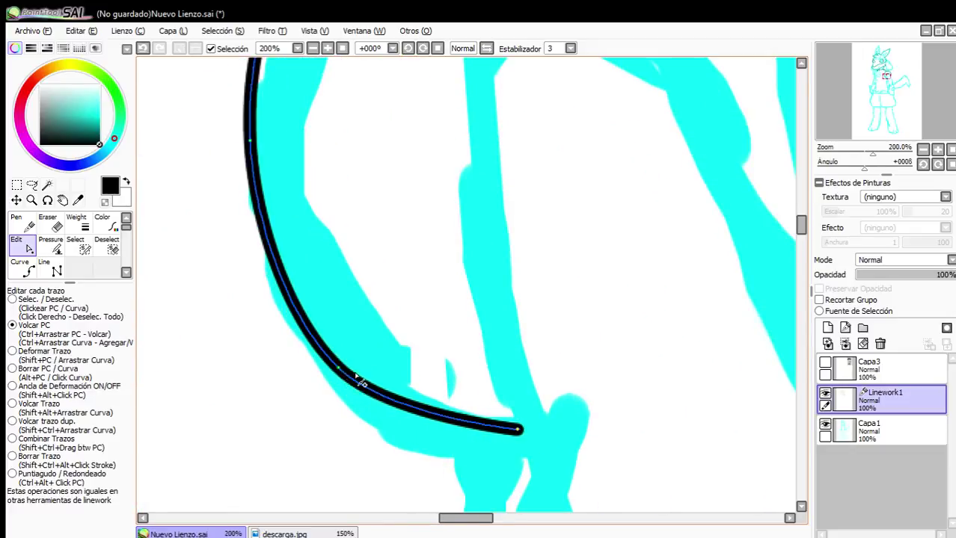
{"action": "scroll", "coordinate": [362, 382], "scroll_direction": "down", "scroll_amount": 4}
{"action": "left_click", "coordinate": [22, 267]}
{"action": "scroll", "coordinate": [320, 297], "scroll_direction": "up", "scroll_amount": 4}
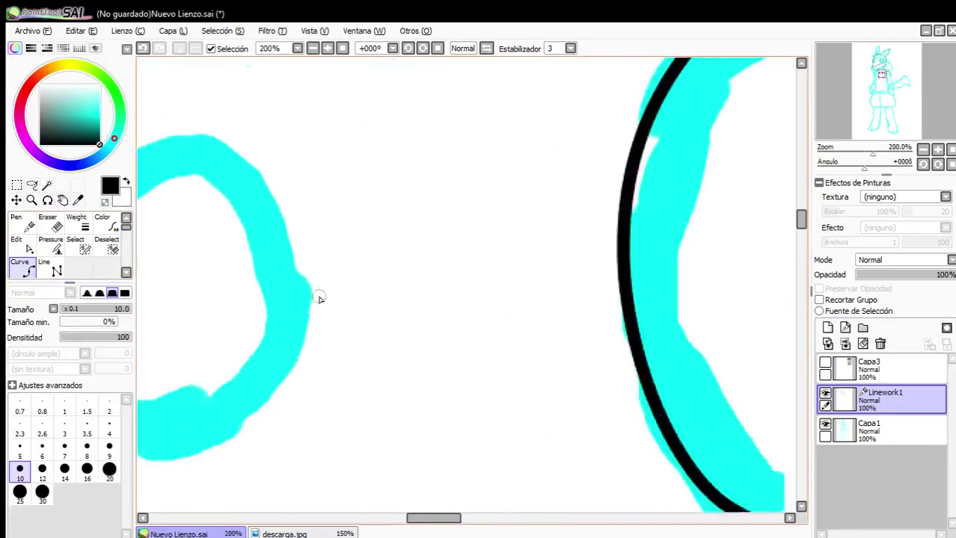
{"action": "scroll", "coordinate": [449, 336], "scroll_direction": "down", "scroll_amount": 6}
{"action": "scroll", "coordinate": [641, 391], "scroll_direction": "up", "scroll_amount": 1}
{"action": "scroll", "coordinate": [641, 390], "scroll_direction": "down", "scroll_amount": 1}
{"action": "scroll", "coordinate": [568, 323], "scroll_direction": "up", "scroll_amount": 3}
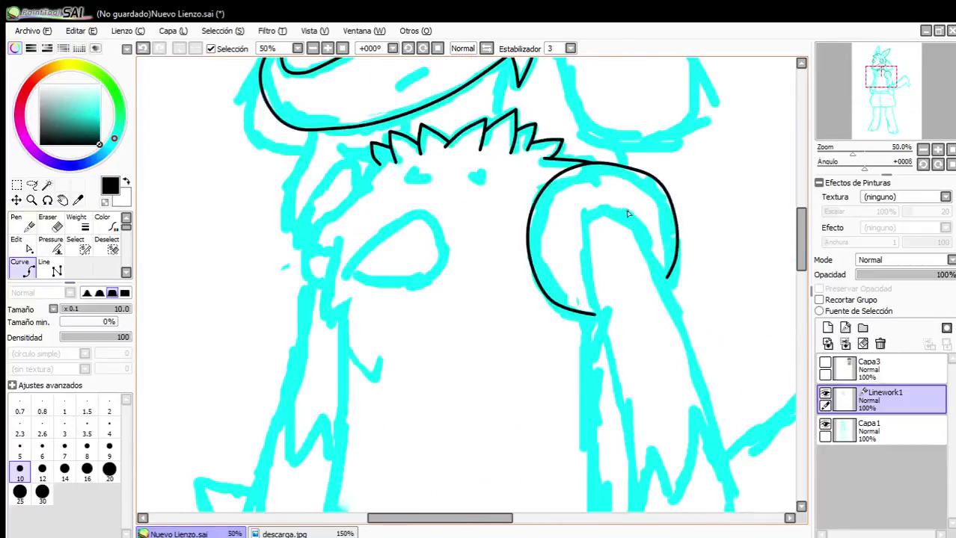
Trace the large teardrop-shaped spike on the chest with one closed black curve.
{"action": "scroll", "coordinate": [554, 231], "scroll_direction": "down", "scroll_amount": 1}
{"action": "scroll", "coordinate": [630, 139], "scroll_direction": "down", "scroll_amount": 2}
{"action": "scroll", "coordinate": [644, 352], "scroll_direction": "up", "scroll_amount": 5}
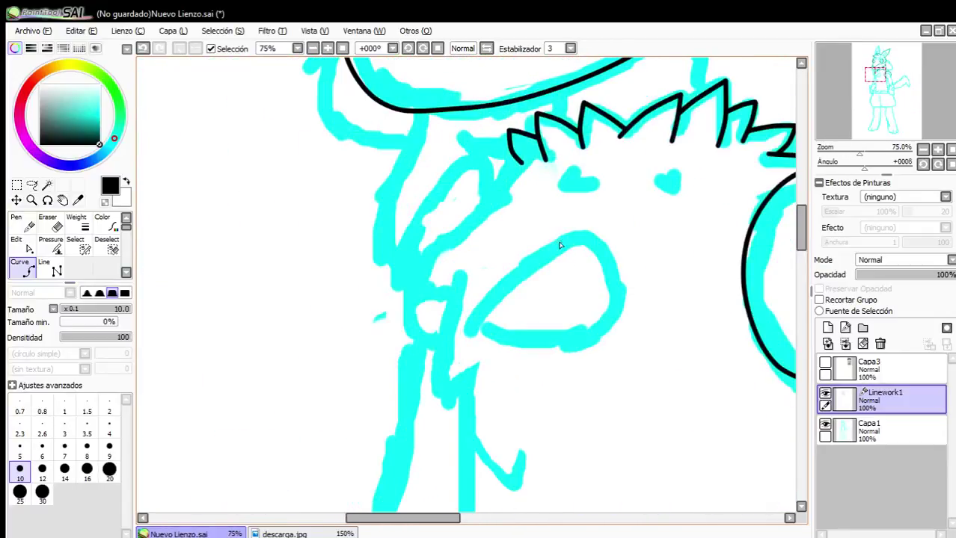
{"action": "mouse_move", "coordinate": [674, 274]}
{"action": "left_mouse_down"}
{"action": "mouse_move", "coordinate": [623, 181]}
{"action": "mouse_move", "coordinate": [586, 167]}
{"action": "mouse_move", "coordinate": [527, 180]}
{"action": "mouse_move", "coordinate": [406, 271]}
{"action": "mouse_move", "coordinate": [307, 400]}
{"action": "mouse_move", "coordinate": [354, 431]}
{"action": "mouse_move", "coordinate": [466, 451]}
{"action": "mouse_move", "coordinate": [604, 426]}
{"action": "mouse_move", "coordinate": [658, 385]}
{"action": "mouse_move", "coordinate": [691, 305]}
{"action": "mouse_move", "coordinate": [682, 271]}
{"action": "left_mouse_up"}
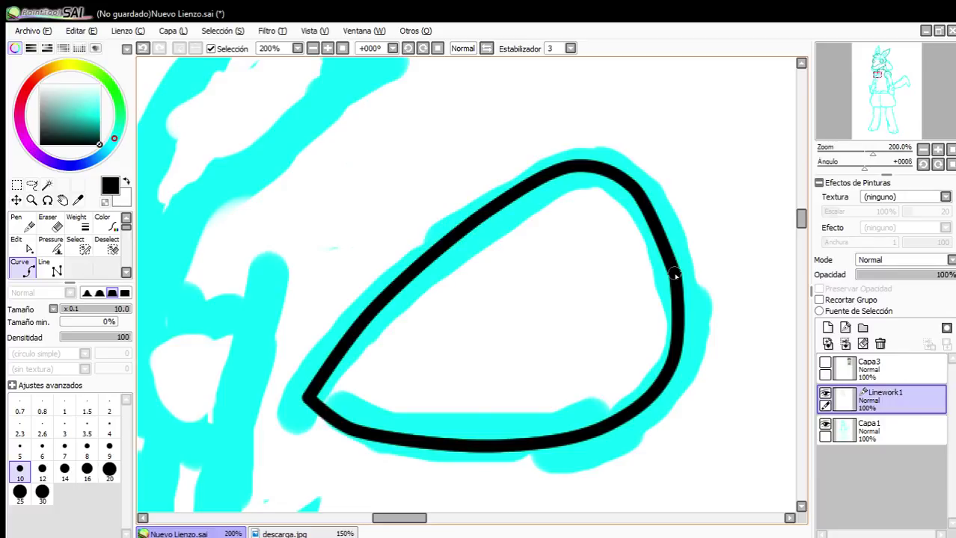
{"action": "double_click", "coordinate": [674, 275]}
Move the control points on both sides of the chest spike's pointed tip to straighten the edges leading into it.
{"action": "scroll", "coordinate": [661, 280], "scroll_direction": "down", "scroll_amount": 2}
{"action": "scroll", "coordinate": [556, 322], "scroll_direction": "up", "scroll_amount": 1}
{"action": "left_click", "coordinate": [28, 247]}
{"action": "scroll", "coordinate": [502, 397], "scroll_direction": "up", "scroll_amount": 1}
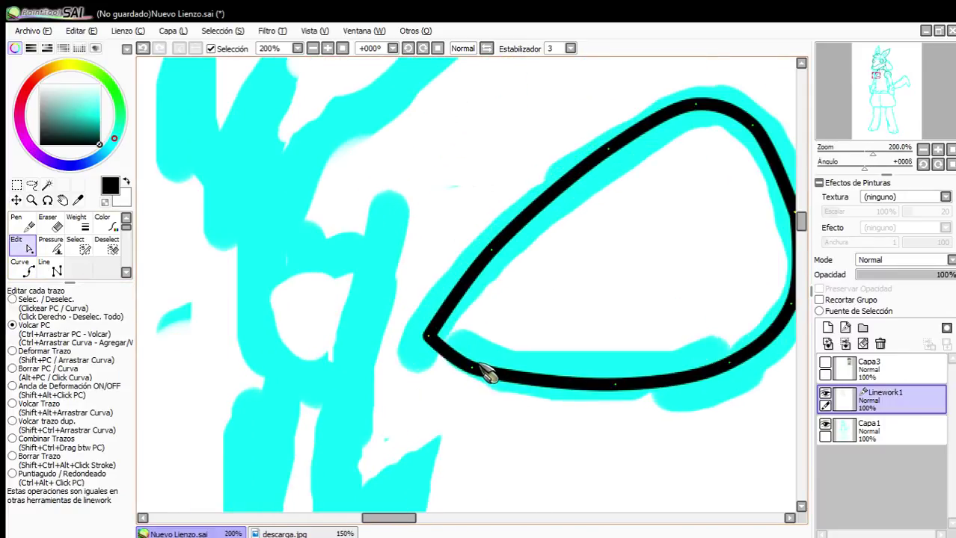
{"action": "left_click_drag", "start_coordinate": [472, 368], "coordinate": [508, 372]}
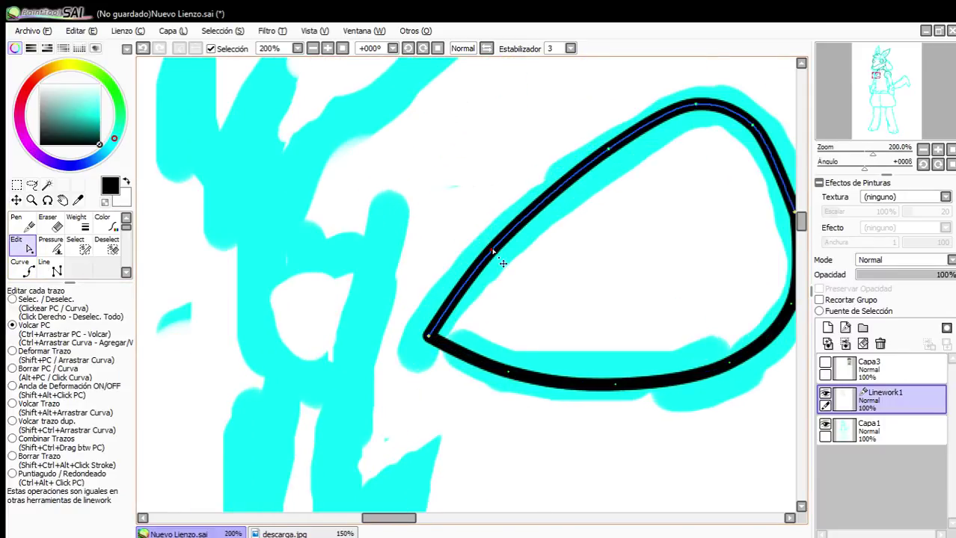
{"action": "mouse_move", "coordinate": [493, 252]}
{"action": "left_mouse_down"}
{"action": "mouse_move", "coordinate": [507, 260]}
{"action": "mouse_move", "coordinate": [493, 257]}
{"action": "left_mouse_up"}
Flatten the chest spike's lower edge by shifting its middle control point outward and raising the one nearest the tip.
{"action": "scroll", "coordinate": [701, 356], "scroll_direction": "up", "scroll_amount": 1}
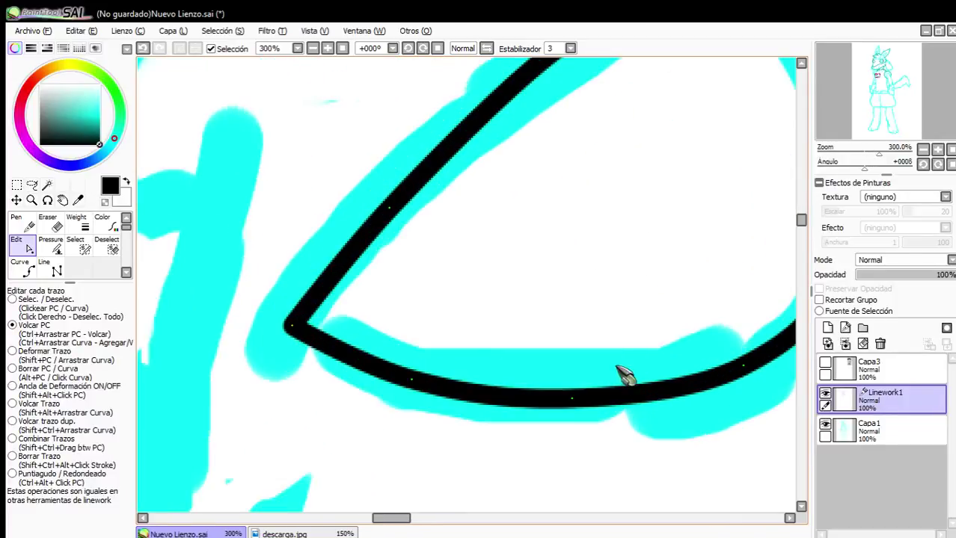
{"action": "left_click_drag", "start_coordinate": [572, 399], "coordinate": [626, 397]}
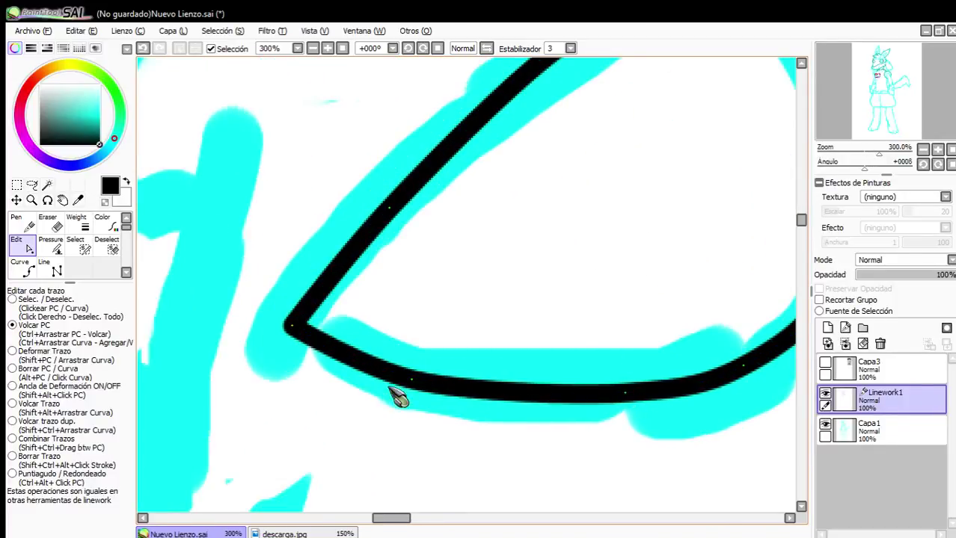
{"action": "mouse_move", "coordinate": [411, 387]}
{"action": "left_mouse_down"}
{"action": "mouse_move", "coordinate": [453, 391]}
{"action": "mouse_move", "coordinate": [416, 374]}
{"action": "left_mouse_up"}
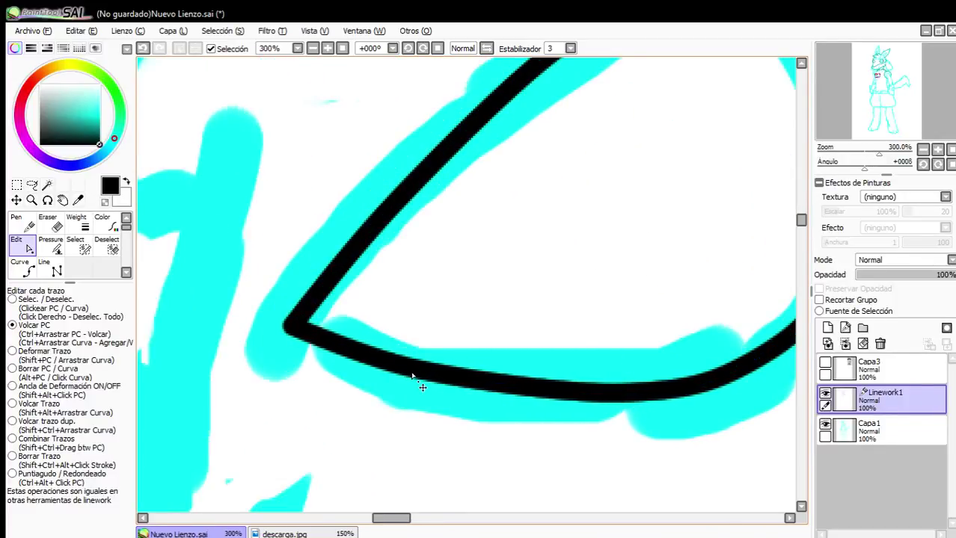
{"action": "scroll", "coordinate": [424, 350], "scroll_direction": "down", "scroll_amount": 4}
{"action": "scroll", "coordinate": [457, 354], "scroll_direction": "up", "scroll_amount": 3}
{"action": "scroll", "coordinate": [604, 273], "scroll_direction": "up", "scroll_amount": 1}
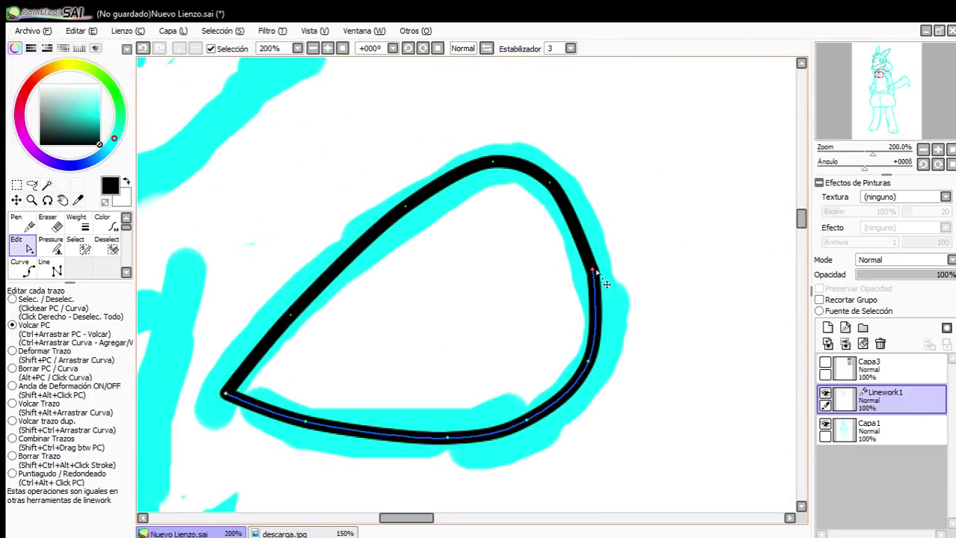
{"action": "scroll", "coordinate": [573, 325], "scroll_direction": "down", "scroll_amount": 6}
{"action": "scroll", "coordinate": [613, 294], "scroll_direction": "up", "scroll_amount": 2}
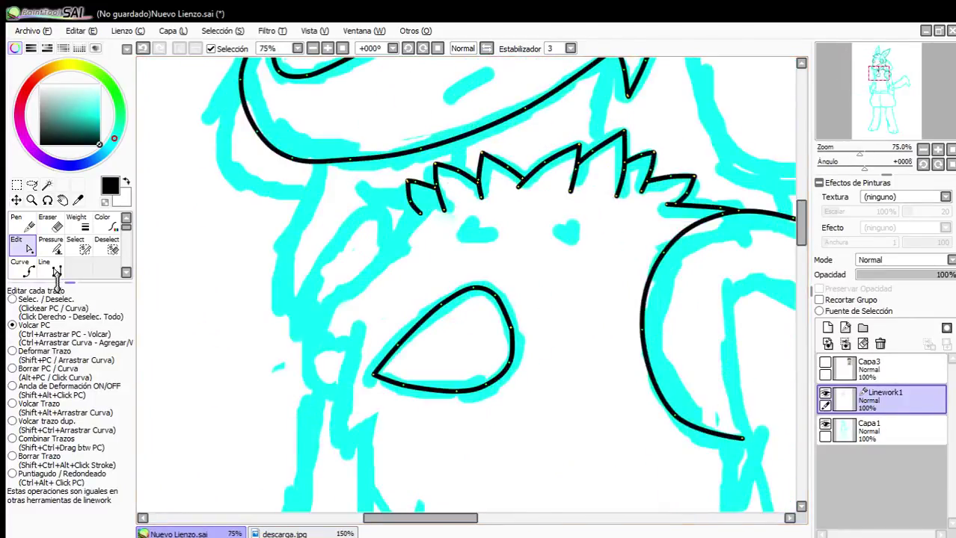
Trace the arm's rounded top inside the shoulder arc and run its outer edge down past the arc's end.
{"action": "left_click", "coordinate": [26, 270]}
{"action": "left_click_drag", "start_coordinate": [746, 345], "coordinate": [364, 301]}
{"action": "scroll", "coordinate": [364, 304], "scroll_direction": "up", "scroll_amount": 1}
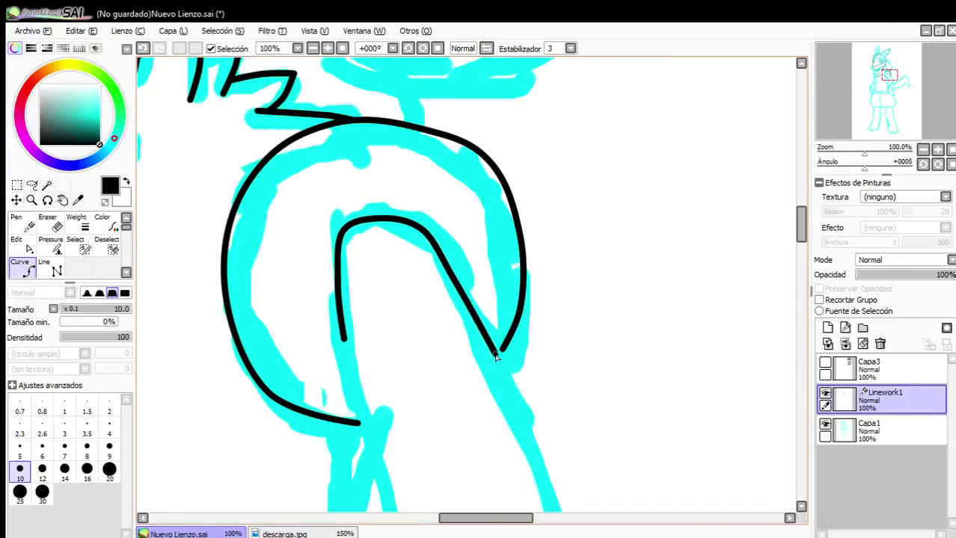
{"action": "scroll", "coordinate": [503, 359], "scroll_direction": "down", "scroll_amount": 3}
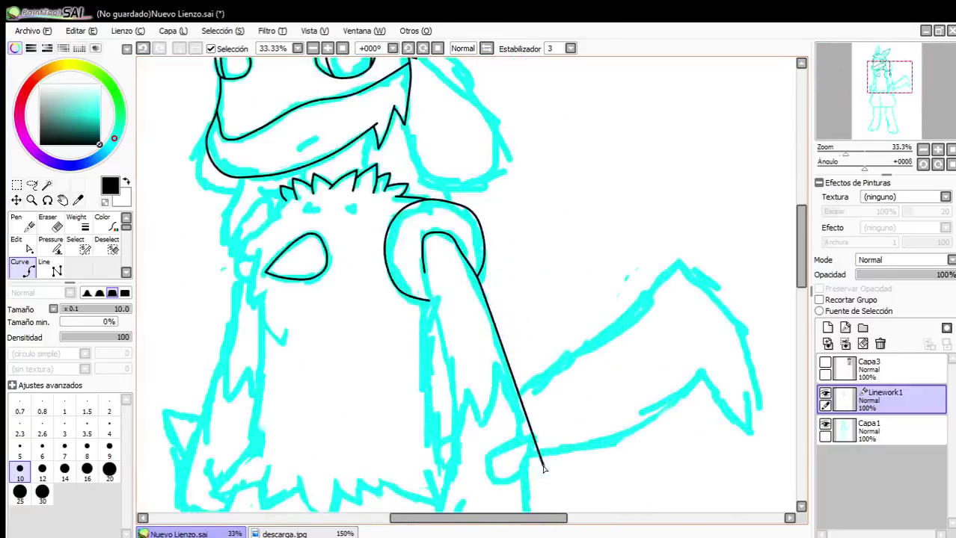
{"action": "scroll", "coordinate": [519, 419], "scroll_direction": "up", "scroll_amount": 3}
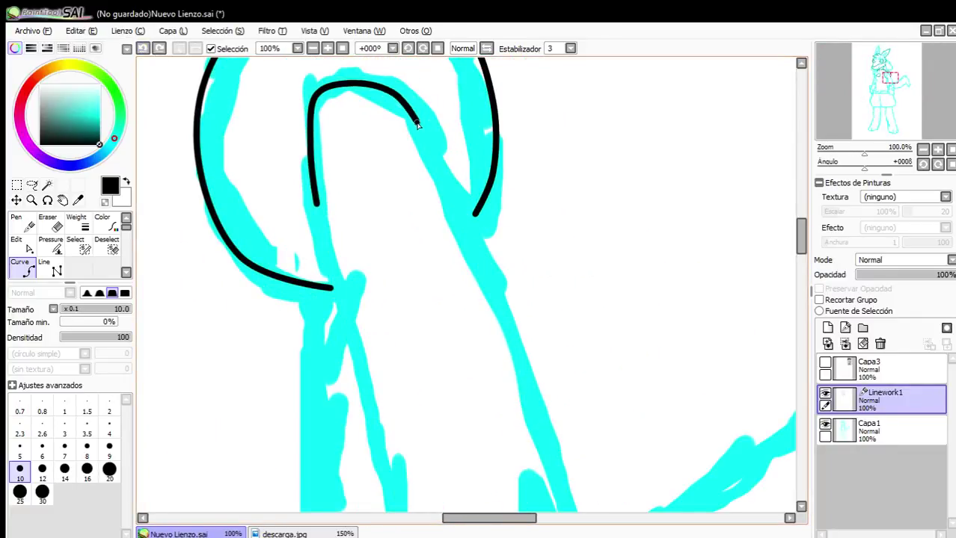
{"action": "left_click", "coordinate": [469, 222]}
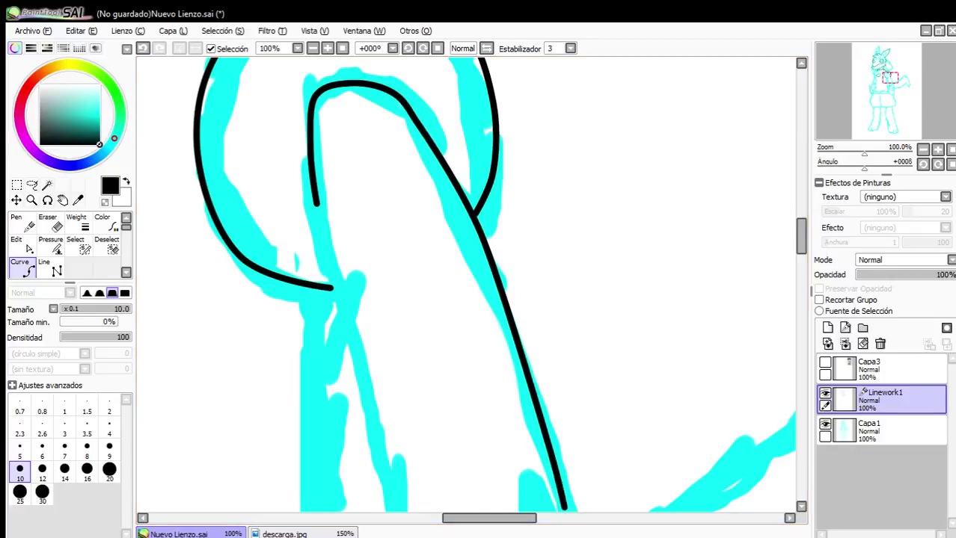
Continue the arm's outer edge down to the hand, round its lower corner and add the curved finger line.
{"action": "scroll", "coordinate": [566, 449], "scroll_direction": "down", "scroll_amount": 3}
{"action": "scroll", "coordinate": [479, 333], "scroll_direction": "up", "scroll_amount": 2}
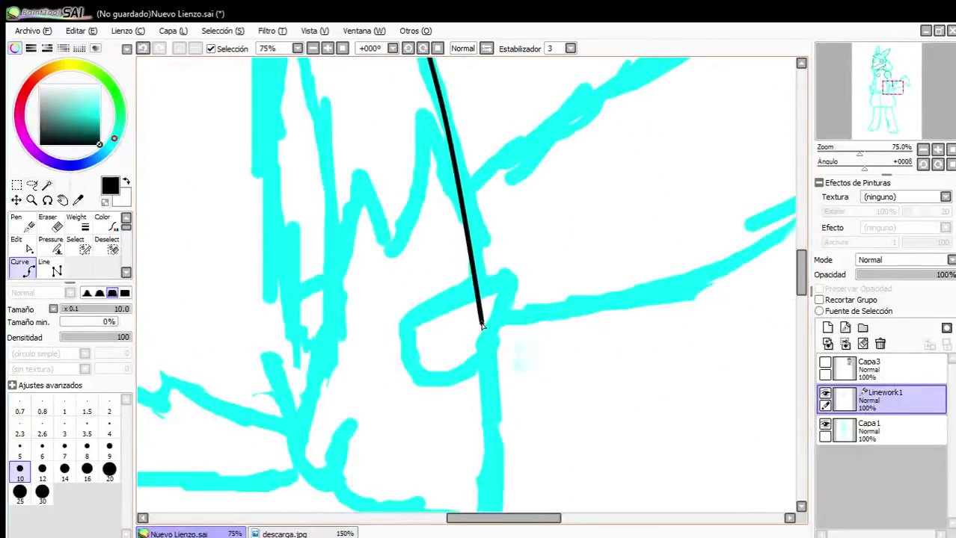
{"action": "scroll", "coordinate": [482, 406], "scroll_direction": "down", "scroll_amount": 1}
{"action": "scroll", "coordinate": [500, 437], "scroll_direction": "up", "scroll_amount": 2}
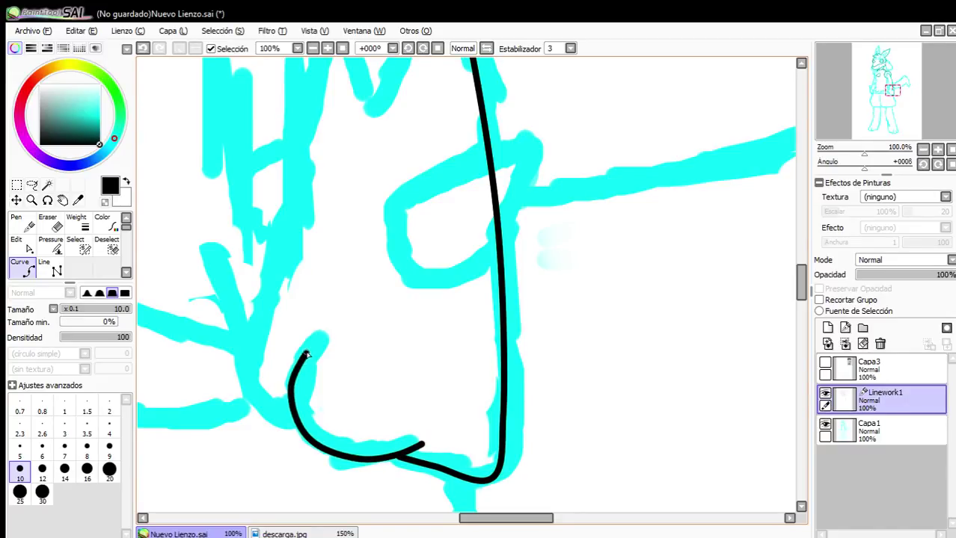
Reshape the hand's underside by moving the control points of the lower edge and of the finger curve.
{"action": "scroll", "coordinate": [315, 342], "scroll_direction": "up", "scroll_amount": 2}
{"action": "scroll", "coordinate": [337, 356], "scroll_direction": "down", "scroll_amount": 2}
{"action": "scroll", "coordinate": [488, 493], "scroll_direction": "up", "scroll_amount": 2}
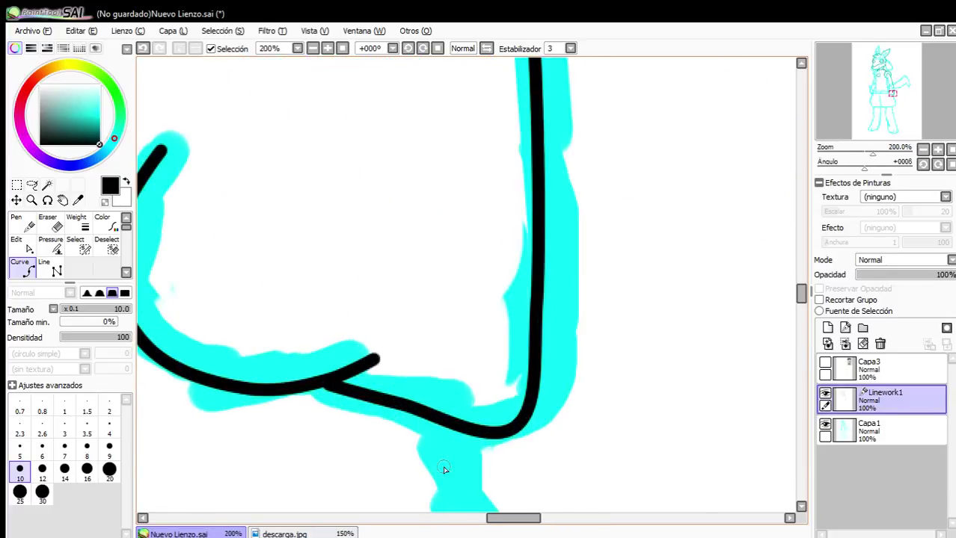
{"action": "left_click", "coordinate": [20, 243]}
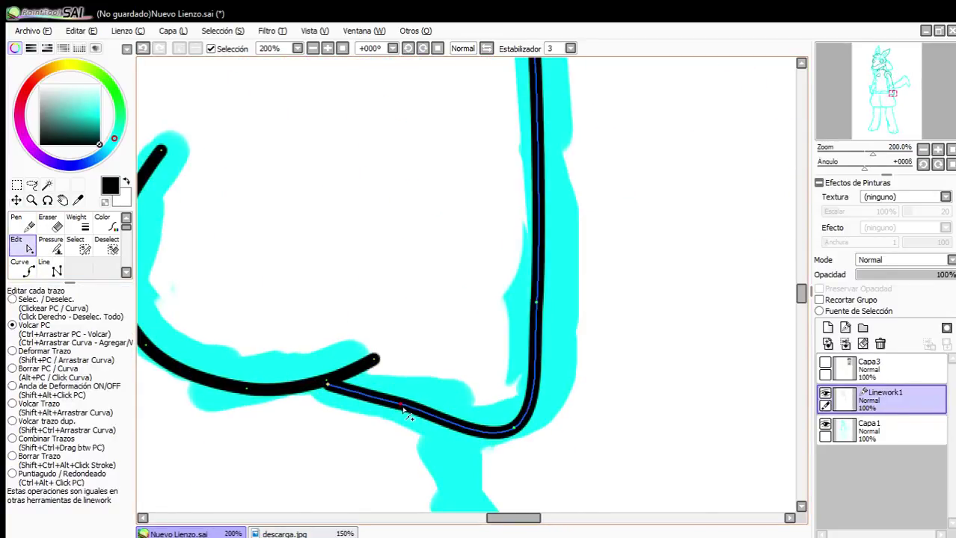
{"action": "mouse_move", "coordinate": [408, 423]}
{"action": "left_mouse_down"}
{"action": "mouse_move", "coordinate": [419, 433]}
{"action": "mouse_move", "coordinate": [402, 407]}
{"action": "mouse_move", "coordinate": [398, 415]}
{"action": "left_mouse_up"}
{"action": "scroll", "coordinate": [416, 379], "scroll_direction": "down", "scroll_amount": 2}
{"action": "scroll", "coordinate": [348, 389], "scroll_direction": "up", "scroll_amount": 2}
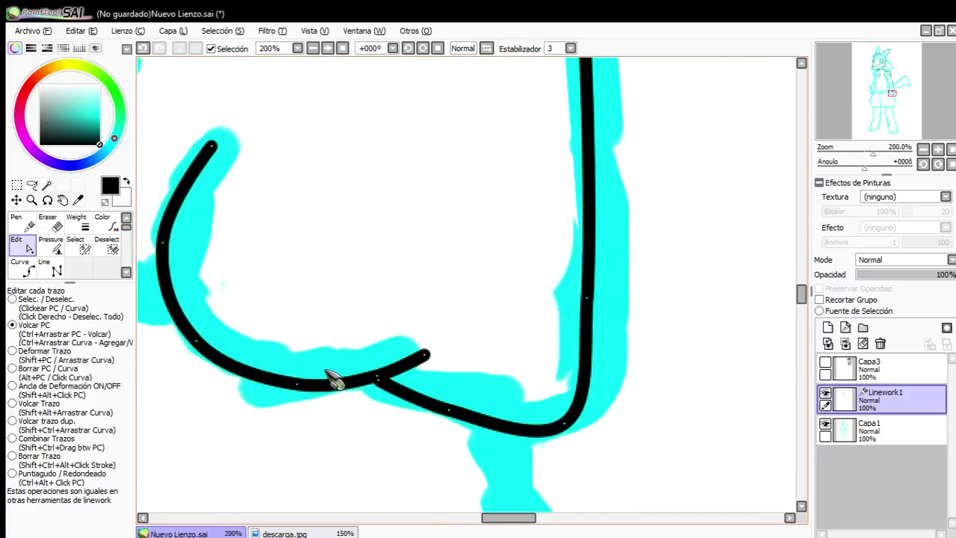
{"action": "left_click_drag", "start_coordinate": [283, 393], "coordinate": [282, 372]}
{"action": "left_click_drag", "start_coordinate": [343, 386], "coordinate": [384, 380]}
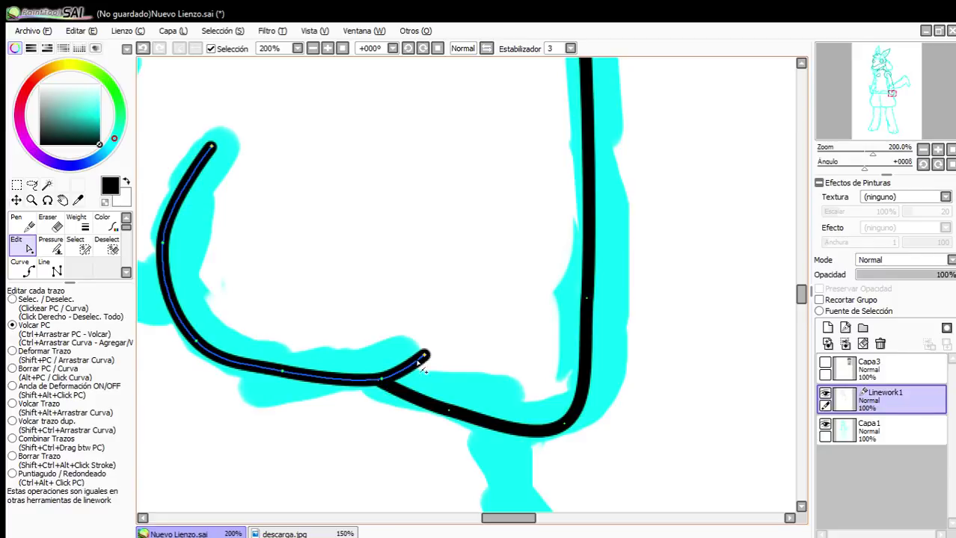
Trace the hand's inner side from the finger curve around the corner and up to the wrist.
{"action": "scroll", "coordinate": [533, 324], "scroll_direction": "down", "scroll_amount": 4}
{"action": "scroll", "coordinate": [401, 289], "scroll_direction": "up", "scroll_amount": 3}
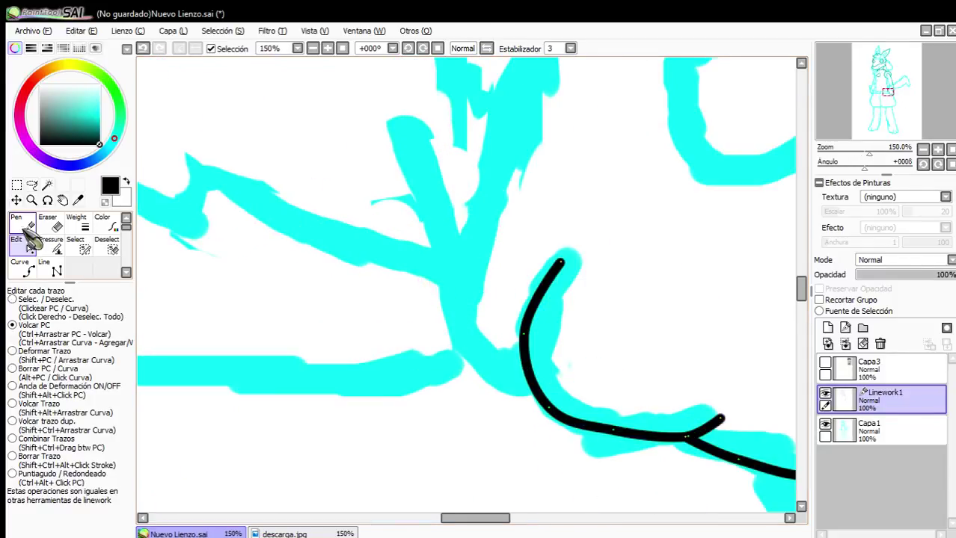
{"action": "left_click", "coordinate": [29, 269]}
{"action": "scroll", "coordinate": [531, 395], "scroll_direction": "up", "scroll_amount": 1}
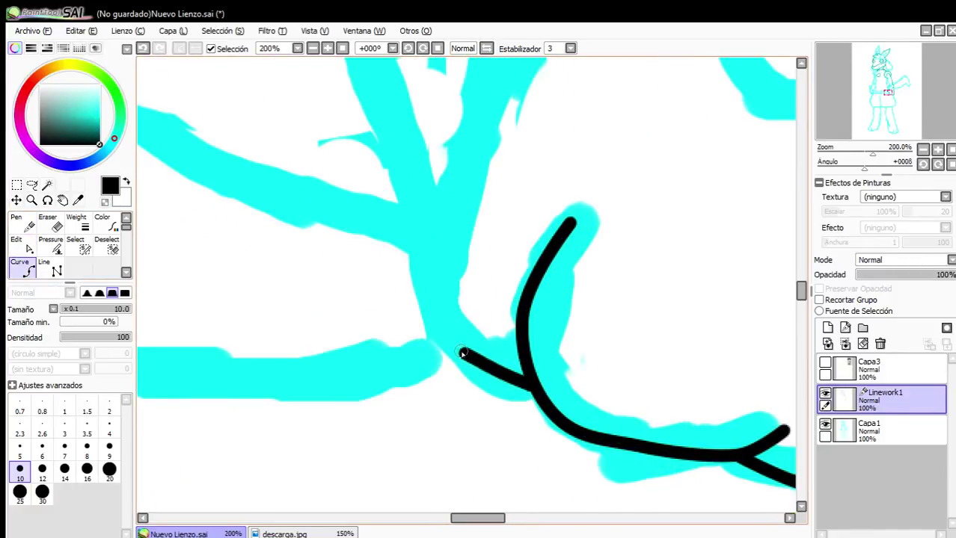
{"action": "scroll", "coordinate": [450, 260], "scroll_direction": "down", "scroll_amount": 3}
{"action": "scroll", "coordinate": [456, 269], "scroll_direction": "up", "scroll_amount": 1}
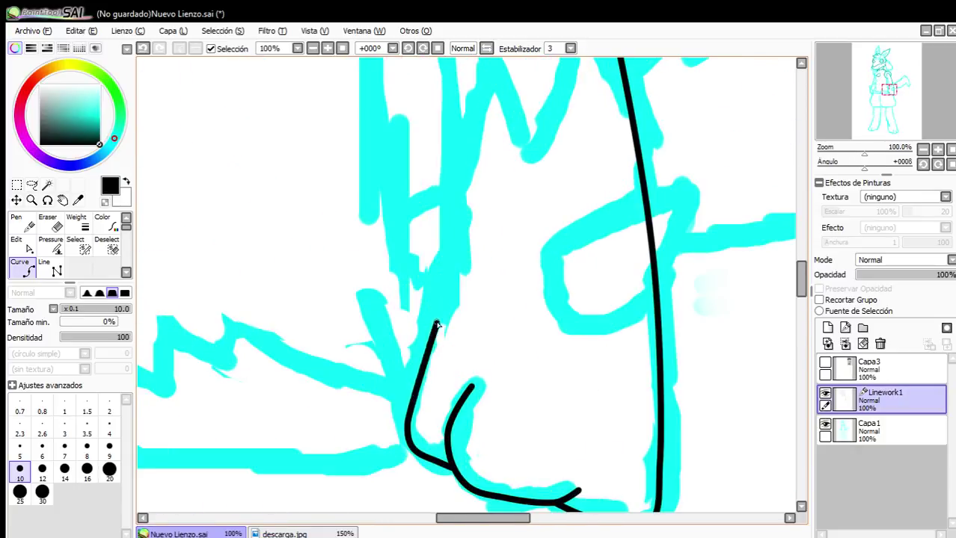
Extend the arm's inner edge from the wrist up into the shoulder arc to meet the line of the arm's rounded top.
{"action": "scroll", "coordinate": [442, 194], "scroll_direction": "down", "scroll_amount": 3}
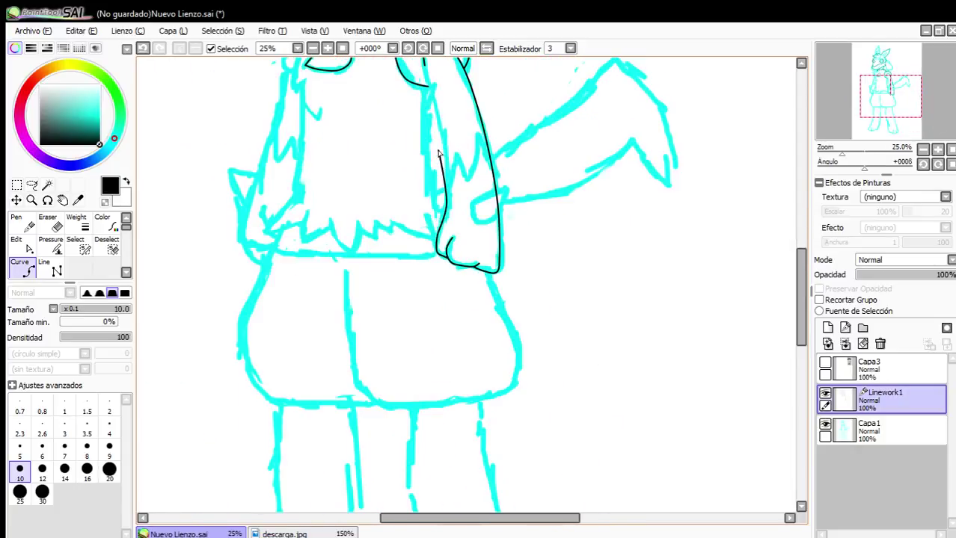
{"action": "scroll", "coordinate": [437, 97], "scroll_direction": "up", "scroll_amount": 4}
{"action": "scroll", "coordinate": [437, 97], "scroll_direction": "down", "scroll_amount": 2}
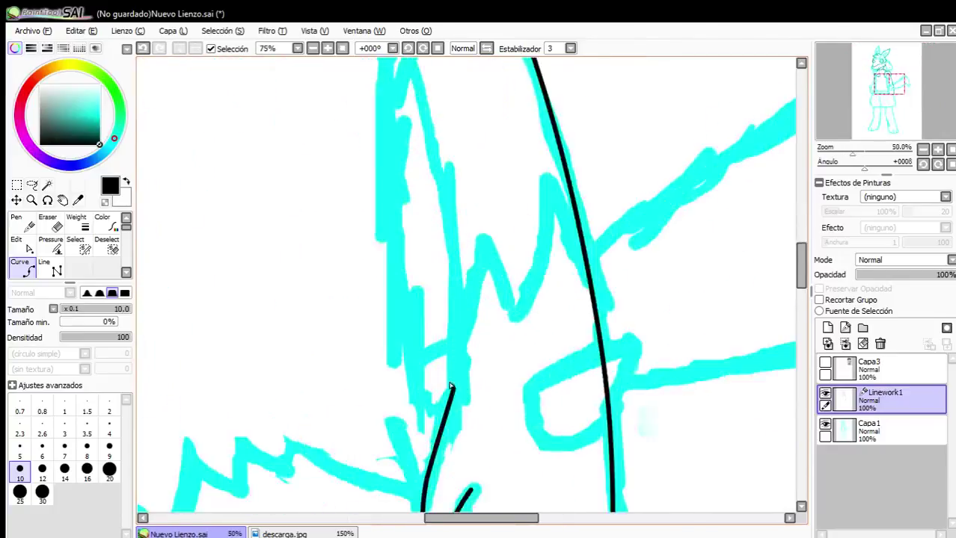
{"action": "scroll", "coordinate": [434, 99], "scroll_direction": "up", "scroll_amount": 1}
{"action": "scroll", "coordinate": [437, 113], "scroll_direction": "down", "scroll_amount": 2}
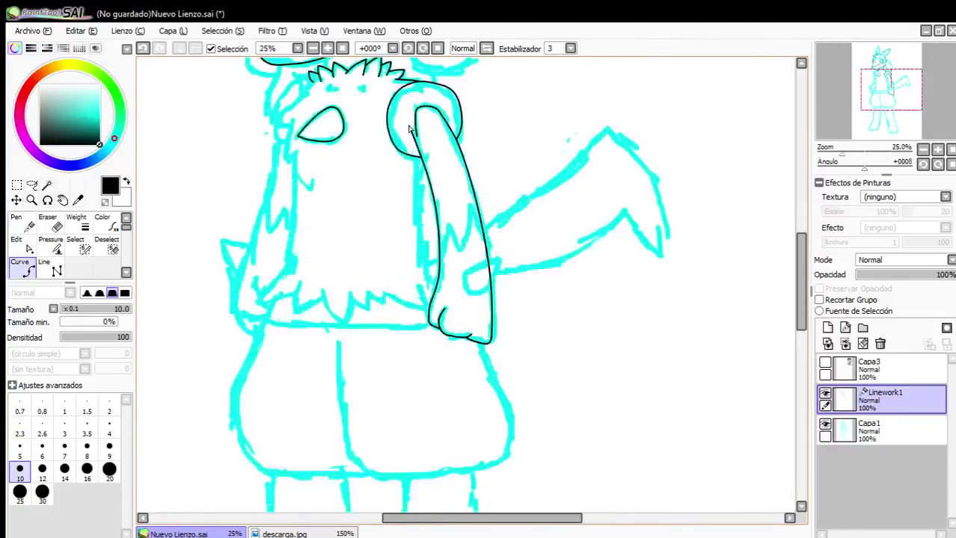
{"action": "scroll", "coordinate": [449, 164], "scroll_direction": "up", "scroll_amount": 3}
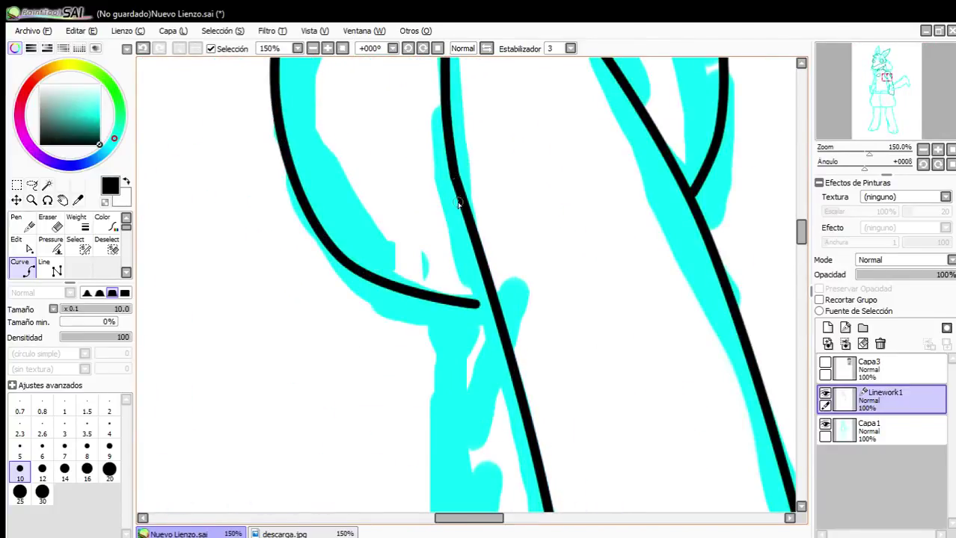
{"action": "left_click", "coordinate": [21, 243]}
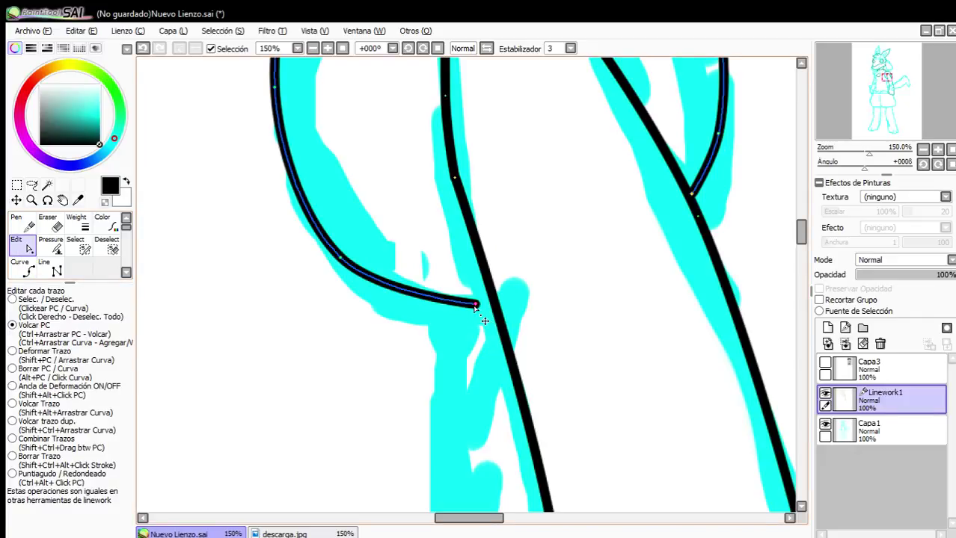
{"action": "scroll", "coordinate": [494, 284], "scroll_direction": "up", "scroll_amount": 4}
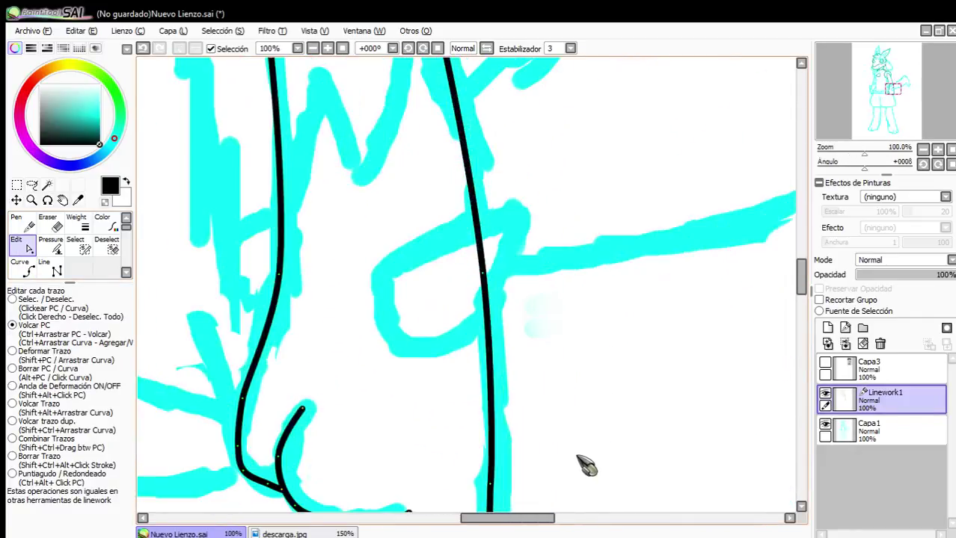
Trace the pointed spike on the forearm with a lower curve and an upper curve meeting at its outer tip.
{"action": "left_click", "coordinate": [21, 268]}
{"action": "scroll", "coordinate": [410, 280], "scroll_direction": "up", "scroll_amount": 2}
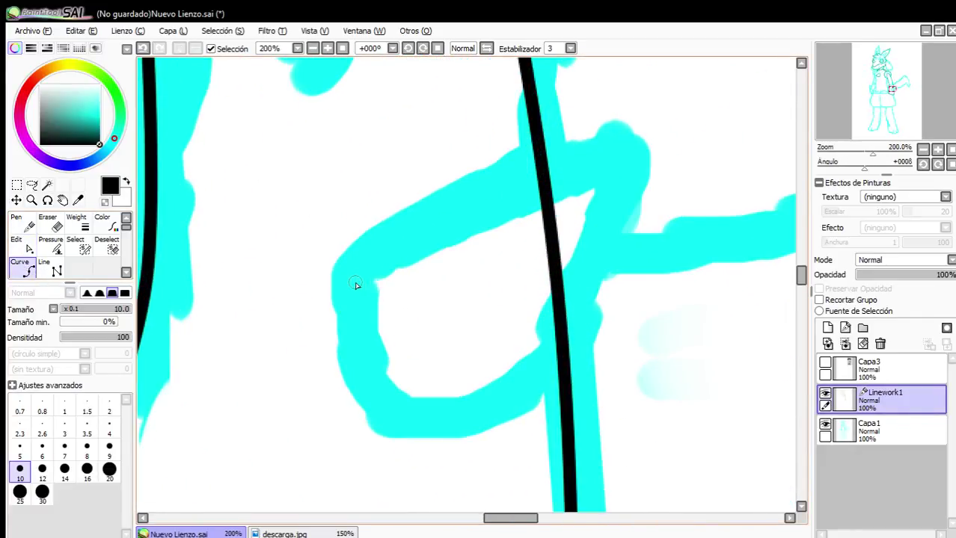
{"action": "mouse_move", "coordinate": [355, 285]}
{"action": "left_mouse_down"}
{"action": "mouse_move", "coordinate": [365, 383]}
{"action": "mouse_move", "coordinate": [423, 420]}
{"action": "mouse_move", "coordinate": [490, 407]}
{"action": "mouse_move", "coordinate": [550, 358]}
{"action": "mouse_move", "coordinate": [627, 235]}
{"action": "mouse_move", "coordinate": [651, 154]}
{"action": "left_mouse_up"}
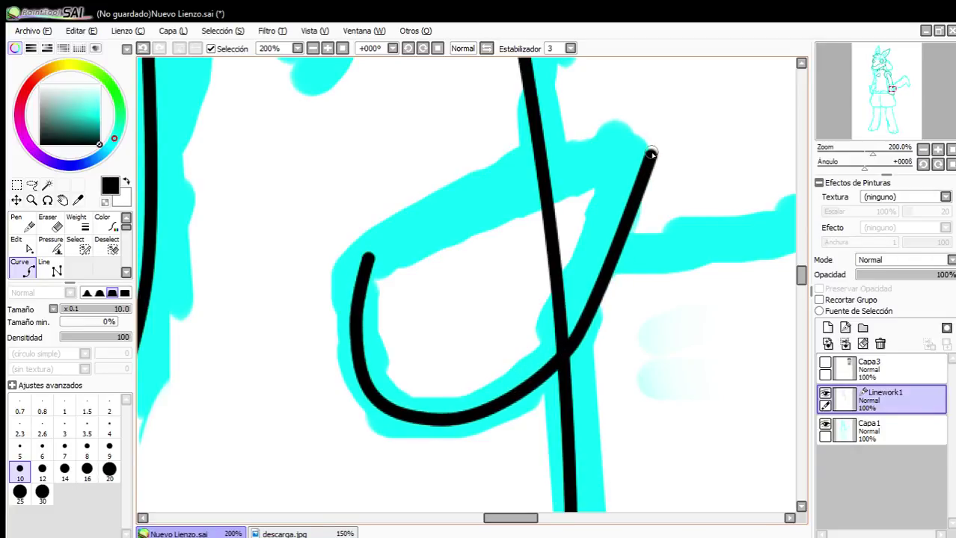
{"action": "mouse_move", "coordinate": [374, 253]}
{"action": "left_mouse_down"}
{"action": "mouse_move", "coordinate": [443, 203]}
{"action": "mouse_move", "coordinate": [650, 154]}
{"action": "left_mouse_up"}
Join the forearm spike's two curves cleanly at their inner corner and smooth the upper edge with its control points.
{"action": "scroll", "coordinate": [523, 202], "scroll_direction": "down", "scroll_amount": 3}
{"action": "scroll", "coordinate": [433, 211], "scroll_direction": "up", "scroll_amount": 4}
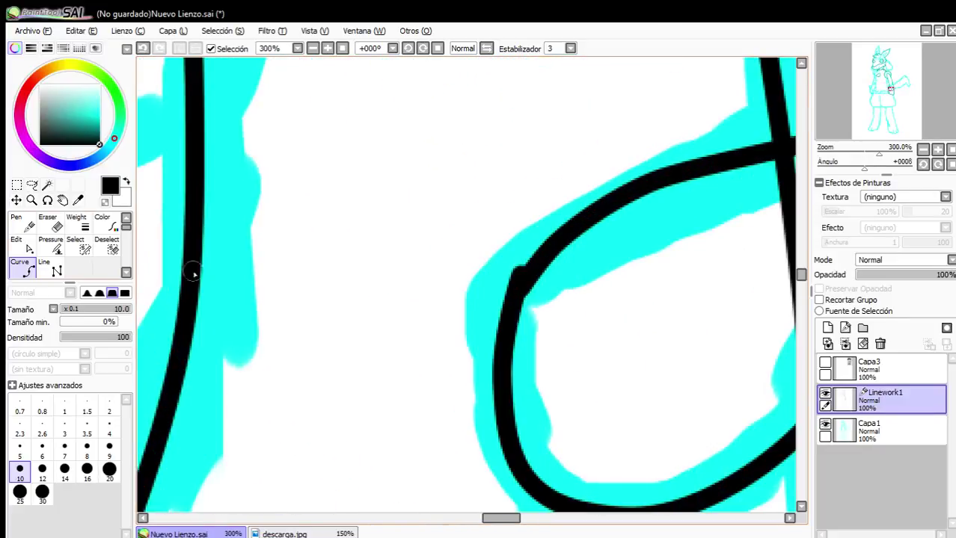
{"action": "left_click", "coordinate": [30, 247]}
{"action": "scroll", "coordinate": [409, 281], "scroll_direction": "up", "scroll_amount": 1}
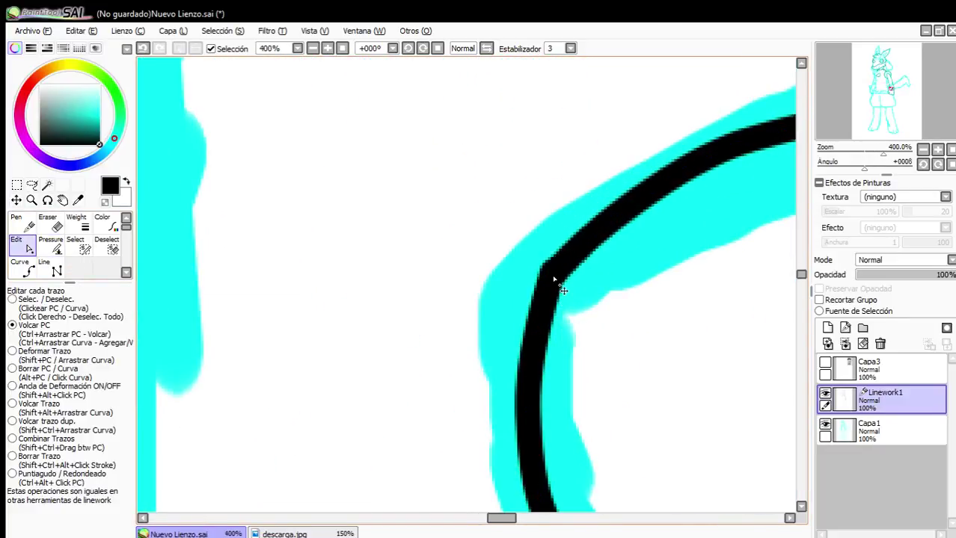
{"action": "scroll", "coordinate": [632, 295], "scroll_direction": "down", "scroll_amount": 4}
{"action": "scroll", "coordinate": [576, 219], "scroll_direction": "up", "scroll_amount": 3}
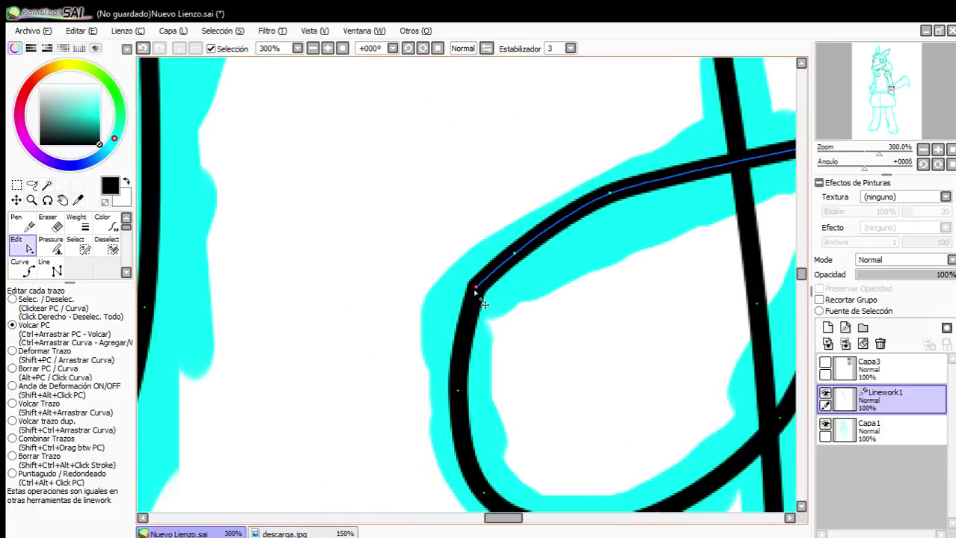
{"action": "key", "text": "space"}
{"action": "mouse_move", "coordinate": [655, 211]}
{"action": "left_mouse_down"}
{"action": "mouse_move", "coordinate": [572, 229]}
{"action": "mouse_move", "coordinate": [551, 223]}
{"action": "left_mouse_up"}
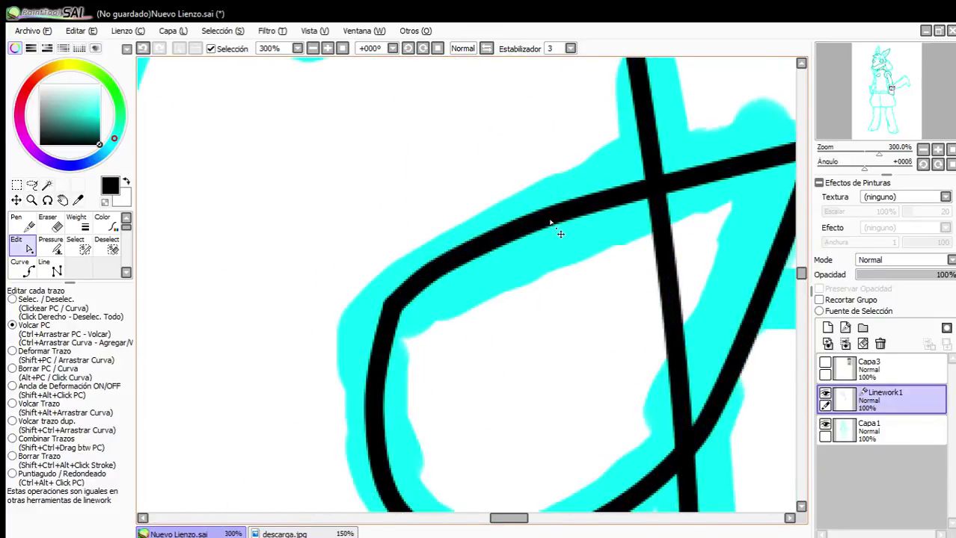
Erase a gap in the arm's outer edge inside the forearm spike and pull both cut ends back to the spike's outline.
{"action": "scroll", "coordinate": [584, 254], "scroll_direction": "down", "scroll_amount": 4}
{"action": "scroll", "coordinate": [611, 292], "scroll_direction": "up", "scroll_amount": 1}
{"action": "left_click", "coordinate": [47, 223]}
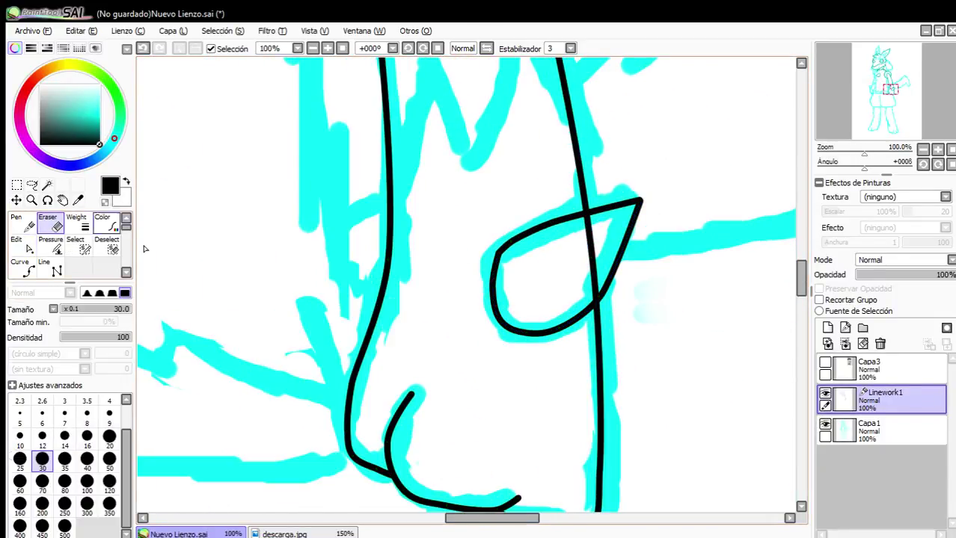
{"action": "scroll", "coordinate": [572, 252], "scroll_direction": "up", "scroll_amount": 2}
{"action": "left_click_drag", "start_coordinate": [580, 255], "coordinate": [525, 279]}
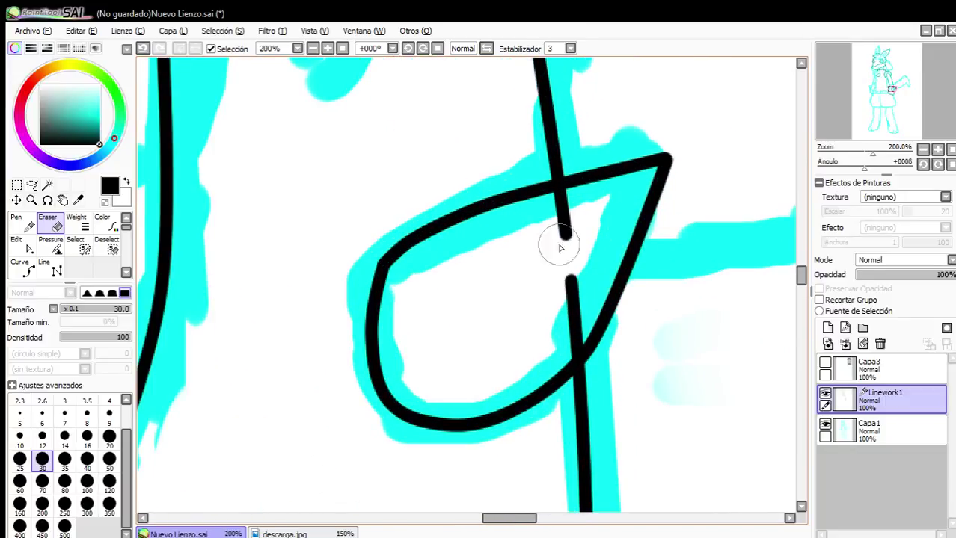
{"action": "left_click", "coordinate": [29, 245]}
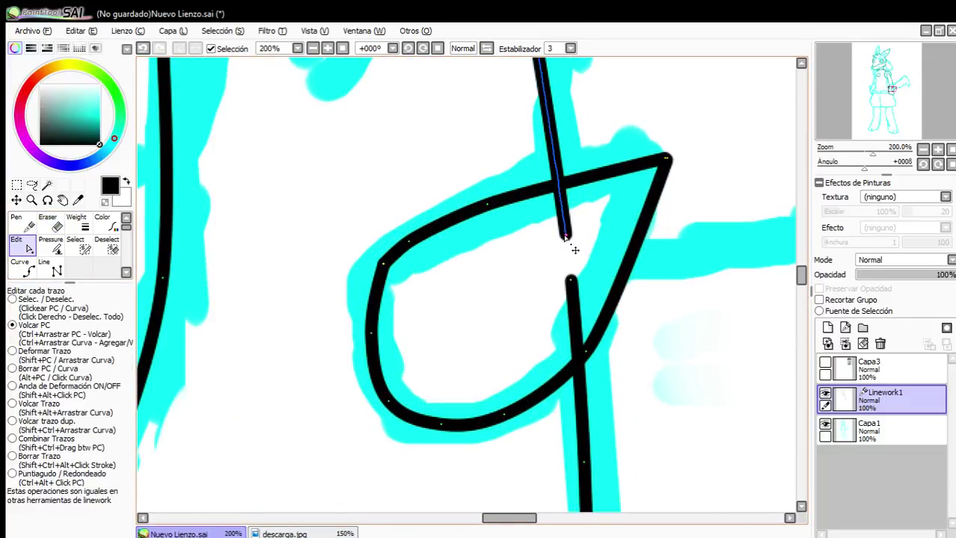
{"action": "left_click_drag", "start_coordinate": [564, 237], "coordinate": [557, 189]}
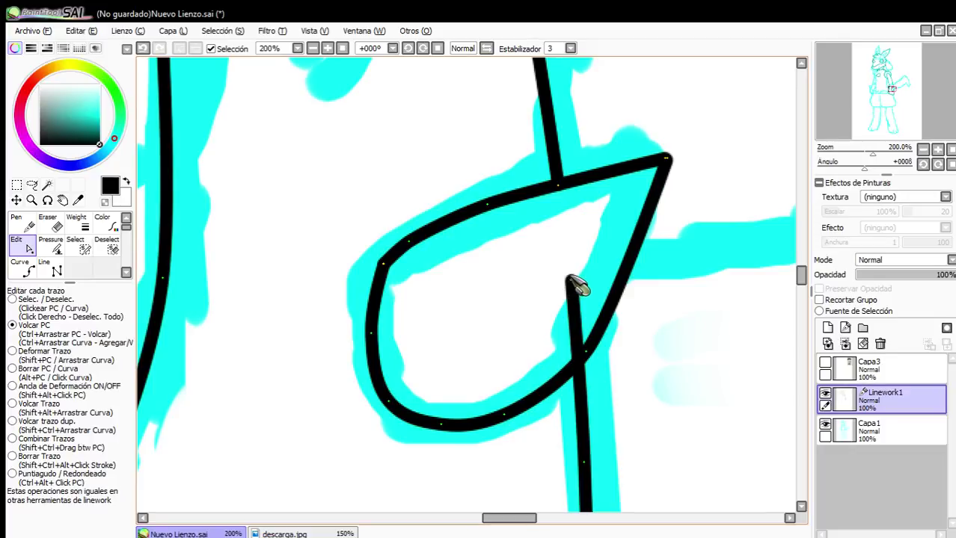
{"action": "left_click_drag", "start_coordinate": [572, 279], "coordinate": [573, 366]}
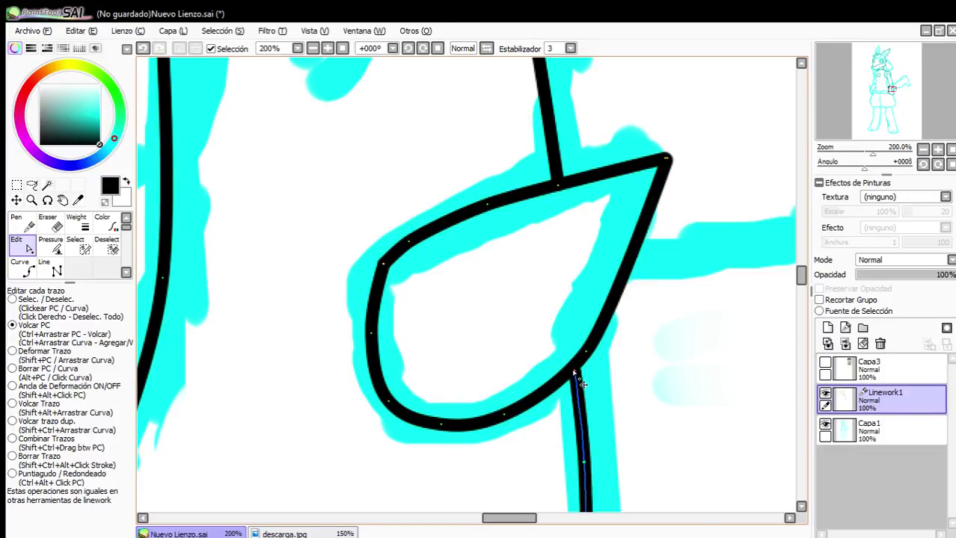
Trace the zigzag fur line on the forearm from the arm's inner edge through its first peak and the valley beyond.
{"action": "scroll", "coordinate": [636, 263], "scroll_direction": "down", "scroll_amount": 3}
{"action": "scroll", "coordinate": [638, 320], "scroll_direction": "down", "scroll_amount": 2}
{"action": "scroll", "coordinate": [620, 235], "scroll_direction": "up", "scroll_amount": 2}
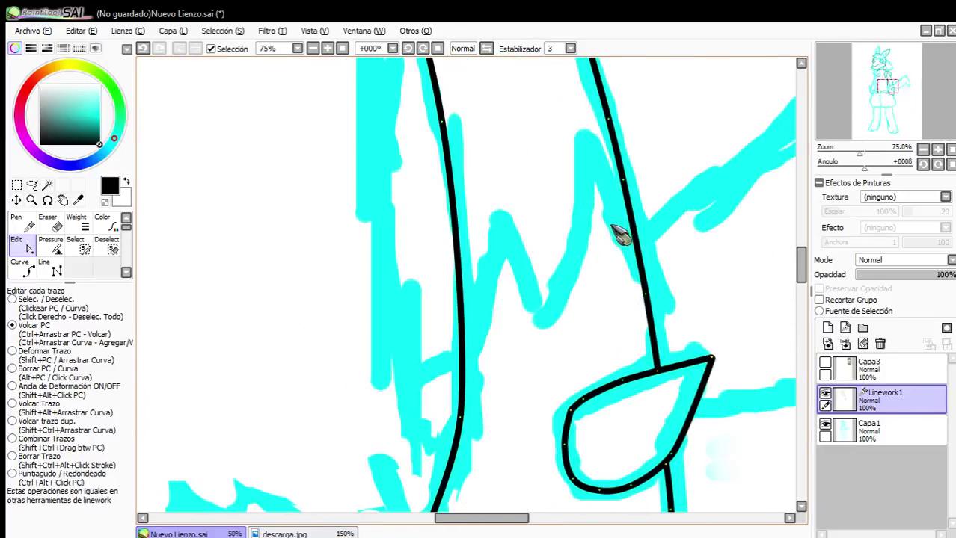
{"action": "left_click", "coordinate": [21, 267]}
{"action": "scroll", "coordinate": [374, 280], "scroll_direction": "up", "scroll_amount": 3}
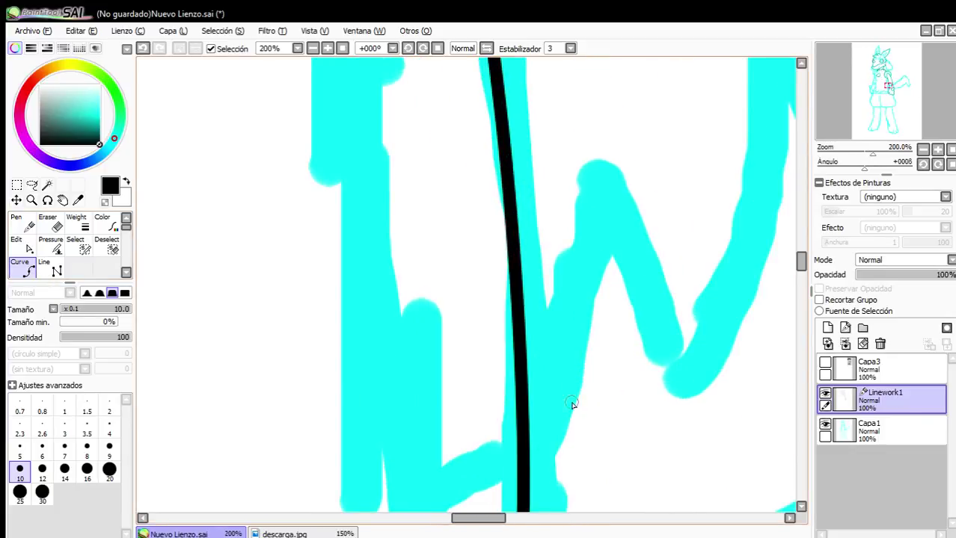
{"action": "left_click", "coordinate": [522, 479]}
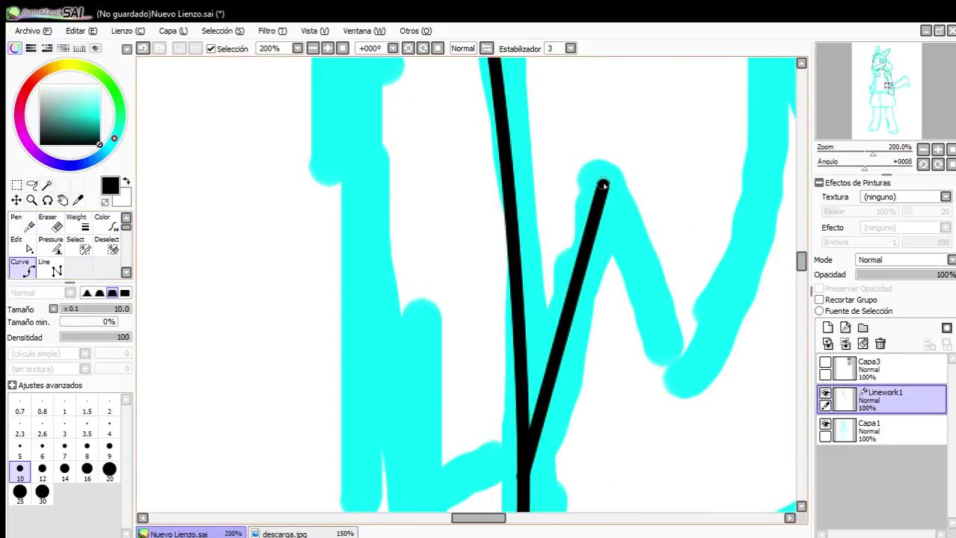
{"action": "left_click", "coordinate": [675, 387]}
{"action": "scroll", "coordinate": [675, 386], "scroll_direction": "down", "scroll_amount": 2}
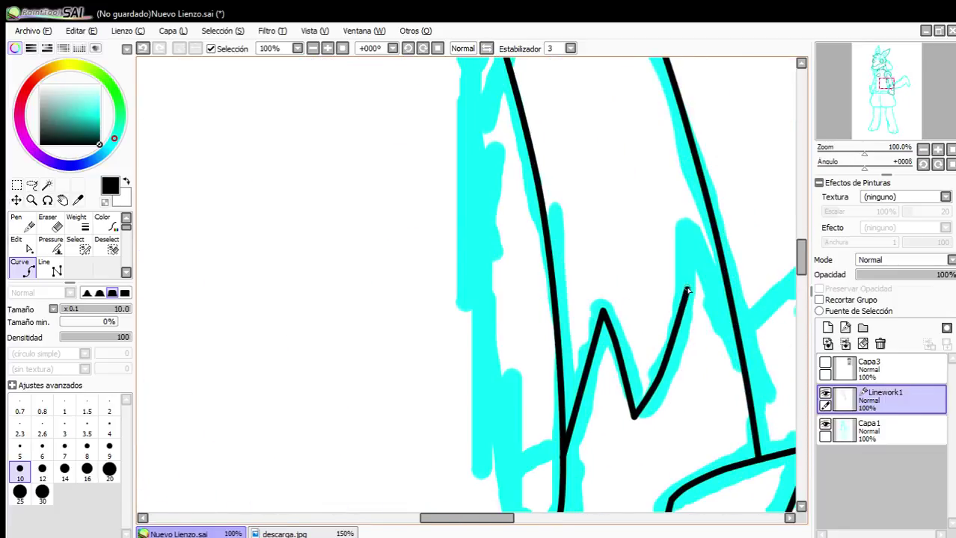
Undo the zigzag's stray final stroke, and finish the line over its taller second peak down to the arm's outer edge.
{"action": "left_click", "coordinate": [686, 253]}
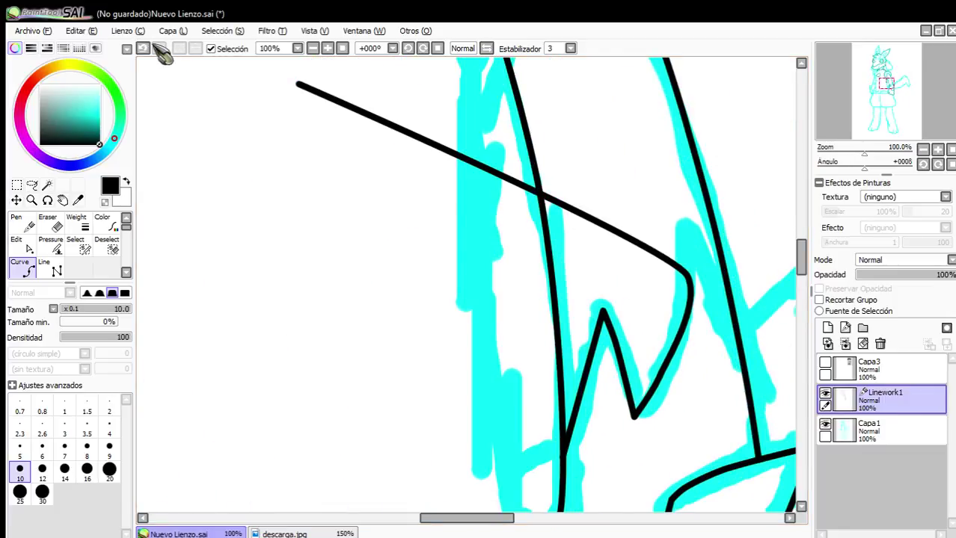
{"action": "key", "text": "Return"}
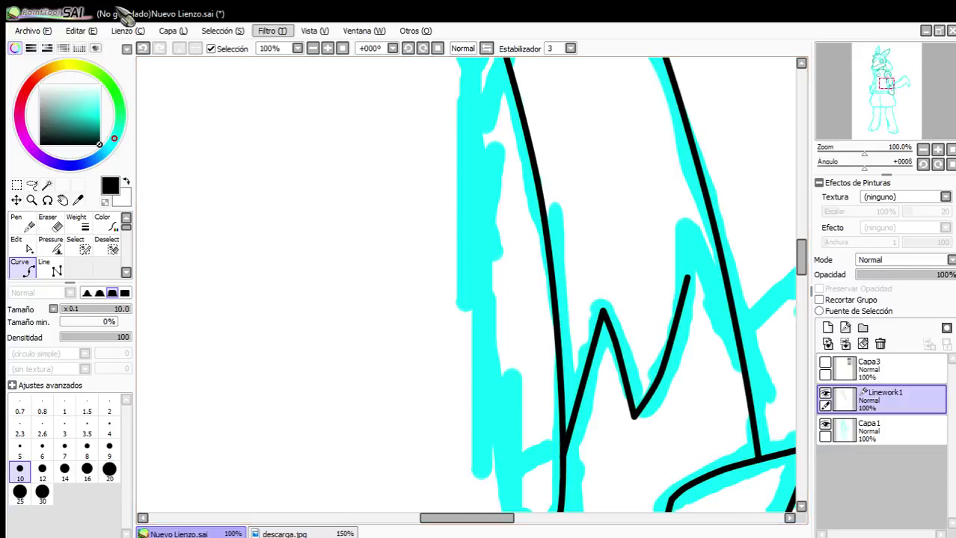
{"action": "left_click", "coordinate": [143, 47]}
{"action": "left_click", "coordinate": [143, 48]}
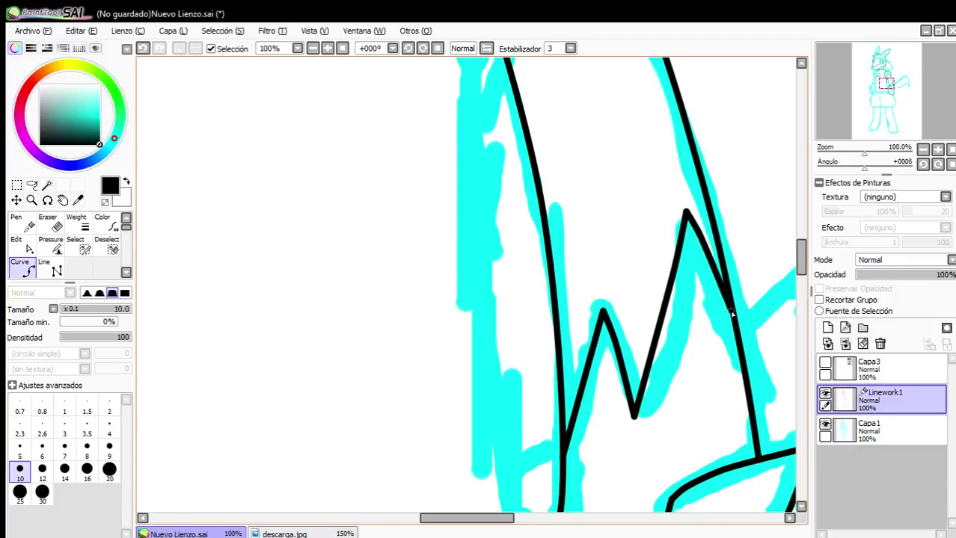
Trace two chest fur curves beside the teardrop shape, one slanting down below the collar fringe and one descending past its pointed tip.
{"action": "scroll", "coordinate": [695, 274], "scroll_direction": "down", "scroll_amount": 4}
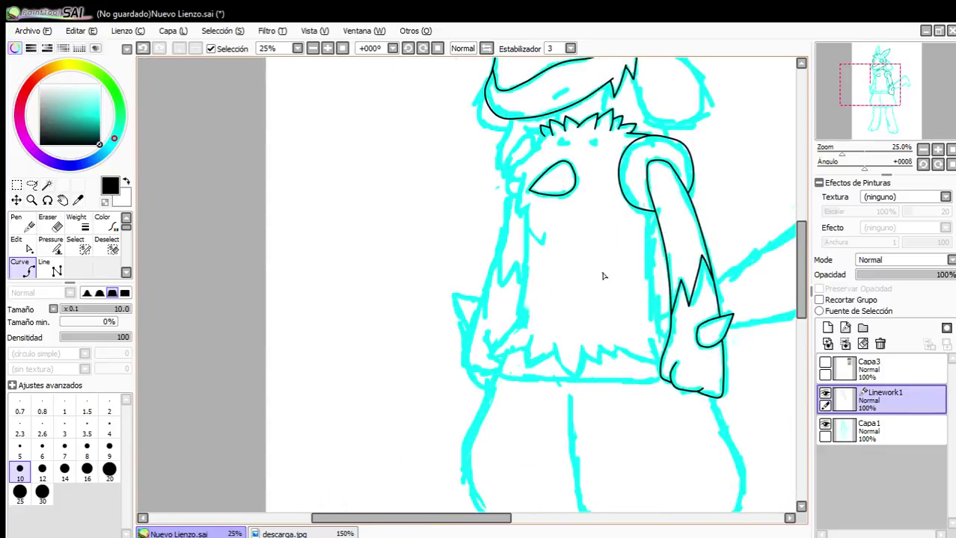
{"action": "scroll", "coordinate": [603, 276], "scroll_direction": "up", "scroll_amount": 5}
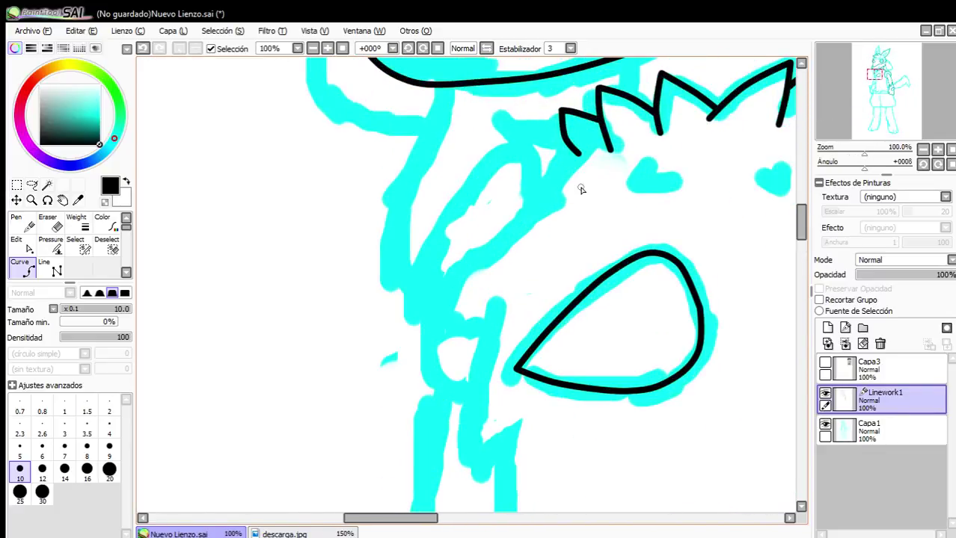
{"action": "left_click", "coordinate": [512, 236]}
{"action": "double_click", "coordinate": [441, 322]}
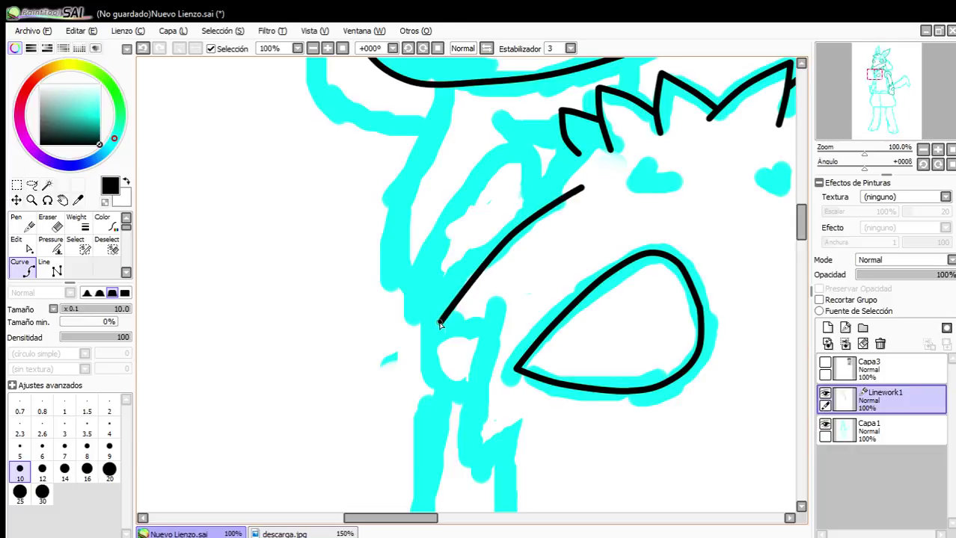
{"action": "left_click_drag", "start_coordinate": [483, 367], "coordinate": [496, 326]}
{"action": "left_click", "coordinate": [503, 326]}
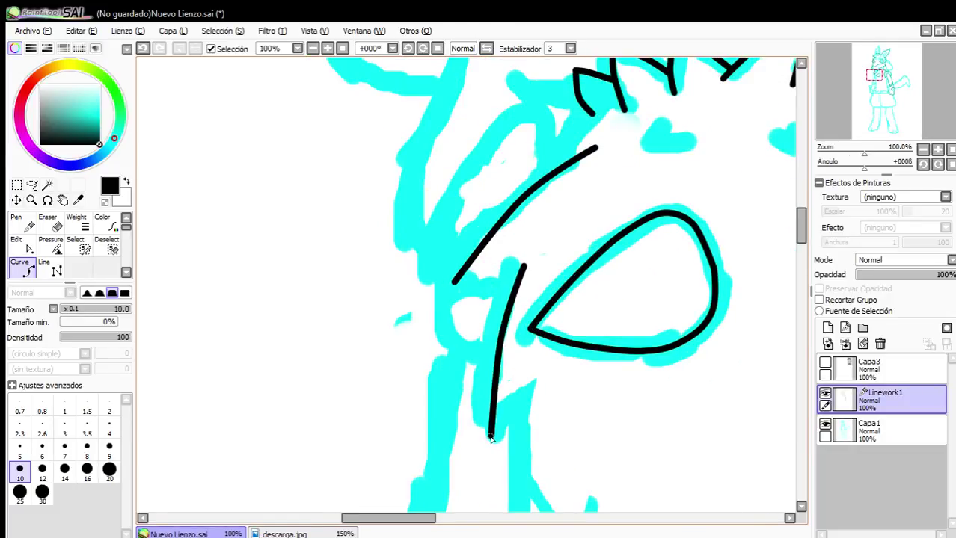
Trace a third chest fur curve below the teardrop and connect it with a short stroke to the second curve's lower tip.
{"action": "scroll", "coordinate": [507, 394], "scroll_direction": "down", "scroll_amount": 2}
{"action": "scroll", "coordinate": [529, 422], "scroll_direction": "up", "scroll_amount": 1}
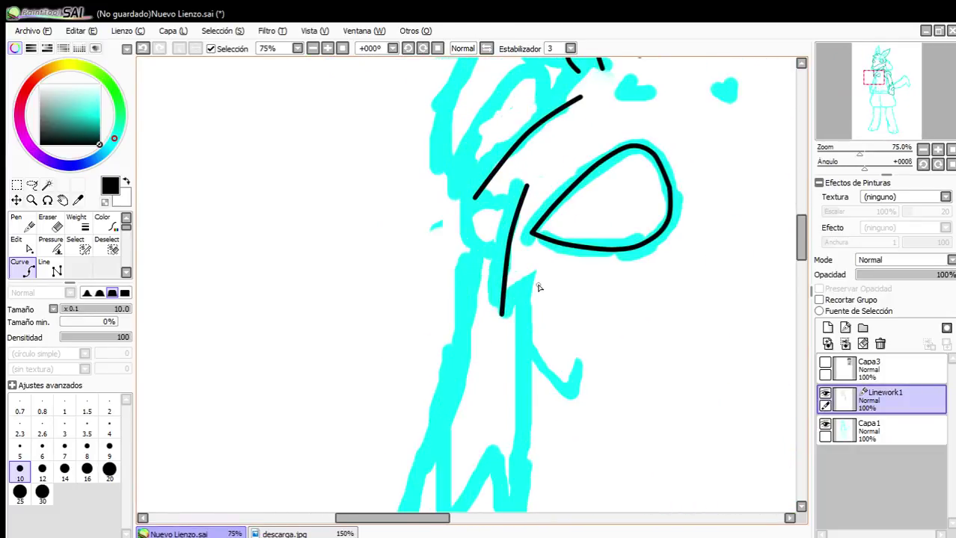
{"action": "left_click", "coordinate": [525, 321]}
{"action": "double_click", "coordinate": [570, 400]}
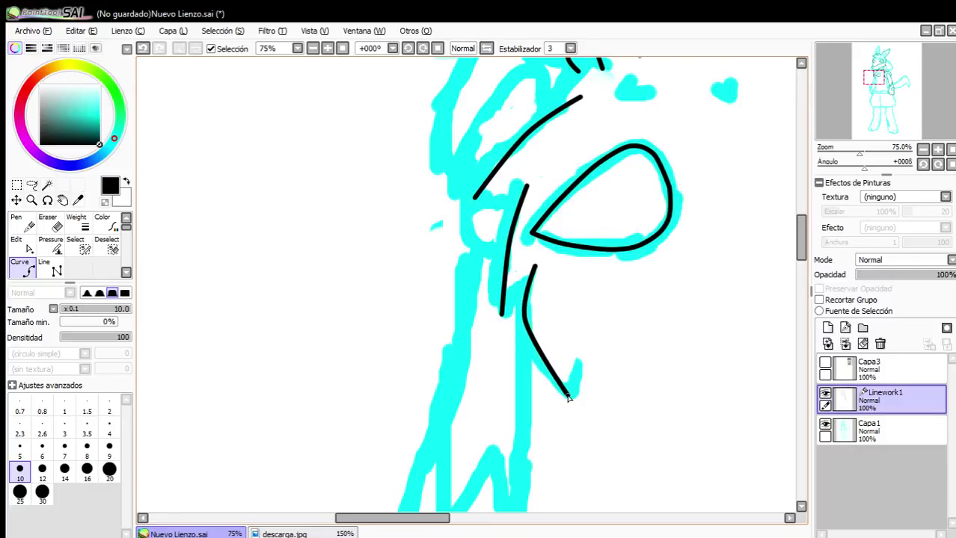
{"action": "scroll", "coordinate": [515, 303], "scroll_direction": "up", "scroll_amount": 4}
{"action": "left_click", "coordinate": [558, 281]}
{"action": "left_click", "coordinate": [510, 324]}
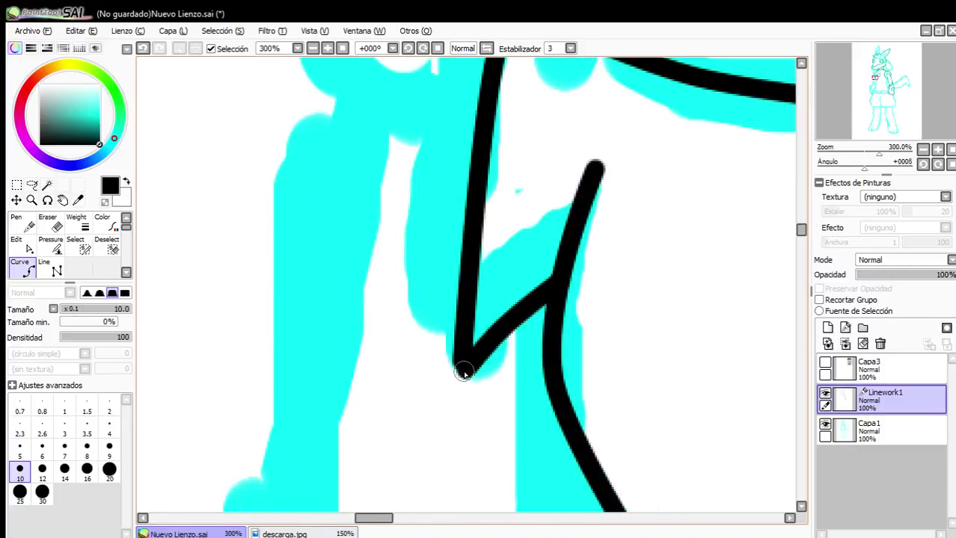
{"action": "double_click", "coordinate": [462, 365]}
Close the upper chest tuft with a curve between the first two strokes and add a short upward stroke at the lowest tuft's tip.
{"action": "scroll", "coordinate": [495, 329], "scroll_direction": "down", "scroll_amount": 5}
{"action": "scroll", "coordinate": [495, 290], "scroll_direction": "up", "scroll_amount": 5}
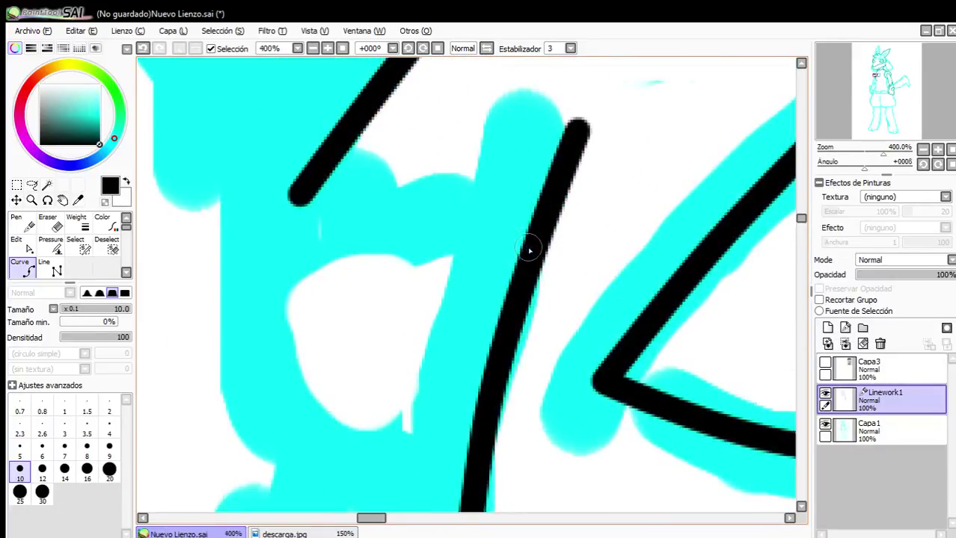
{"action": "left_click", "coordinate": [528, 252]}
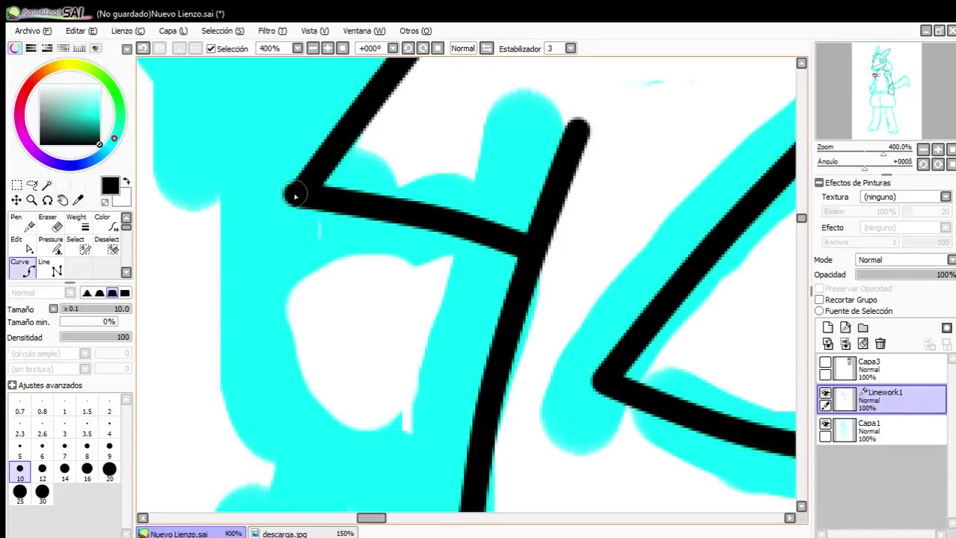
{"action": "scroll", "coordinate": [307, 208], "scroll_direction": "down", "scroll_amount": 4}
{"action": "scroll", "coordinate": [411, 374], "scroll_direction": "up", "scroll_amount": 5}
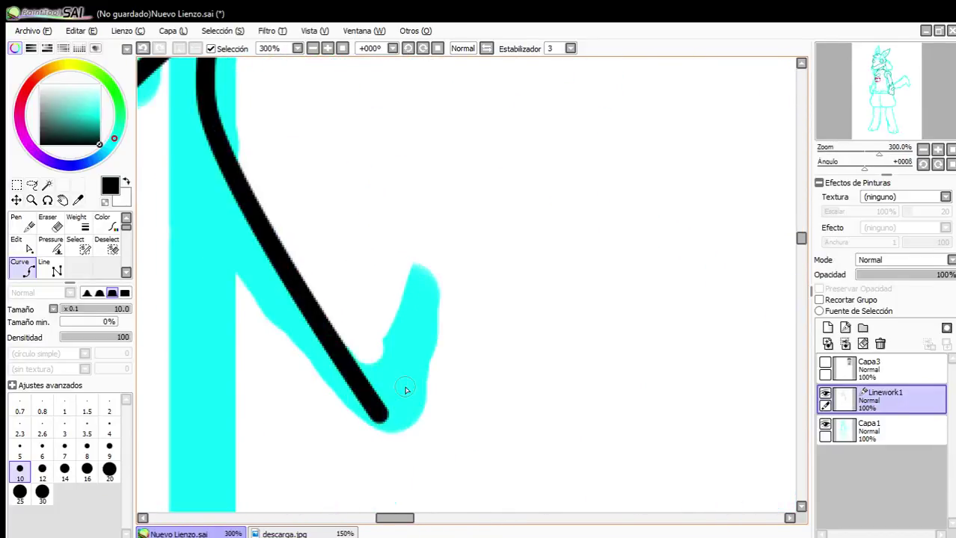
{"action": "left_click", "coordinate": [433, 220]}
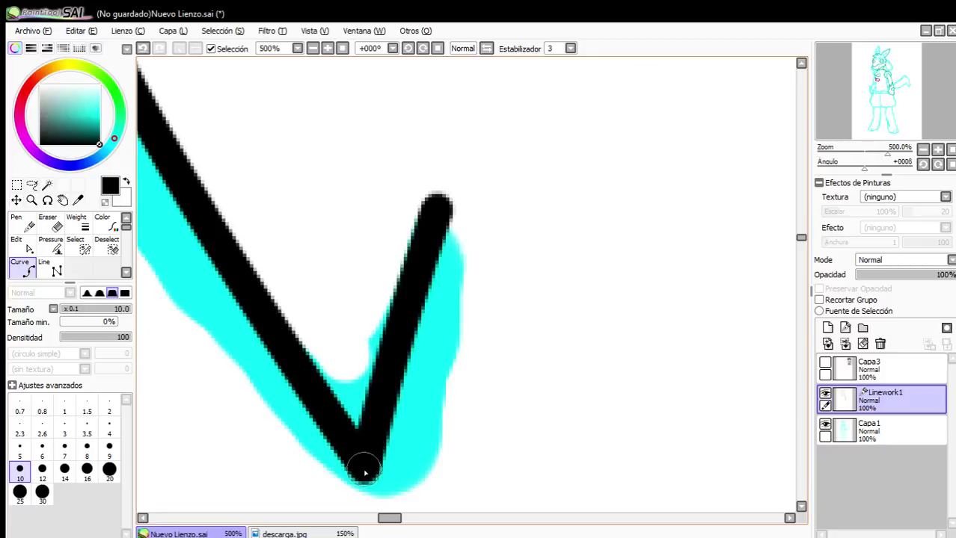
Trace the pointed fur tuft at the end of the collar fringe with a side curve and a top curve meeting at its tip.
{"action": "scroll", "coordinate": [468, 281], "scroll_direction": "down", "scroll_amount": 8}
{"action": "scroll", "coordinate": [493, 140], "scroll_direction": "up", "scroll_amount": 5}
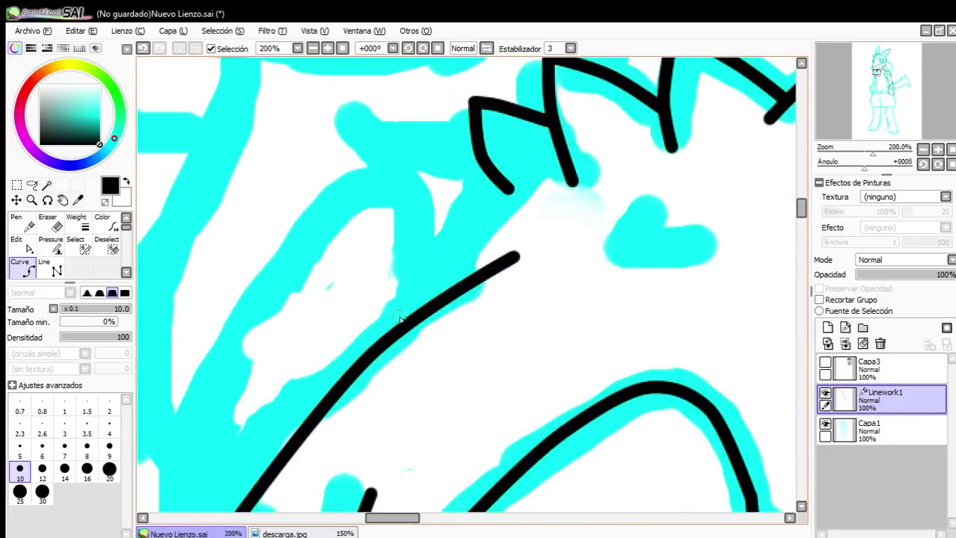
{"action": "mouse_move", "coordinate": [392, 314]}
{"action": "left_mouse_down"}
{"action": "mouse_move", "coordinate": [409, 274]}
{"action": "mouse_move", "coordinate": [410, 223]}
{"action": "left_mouse_up"}
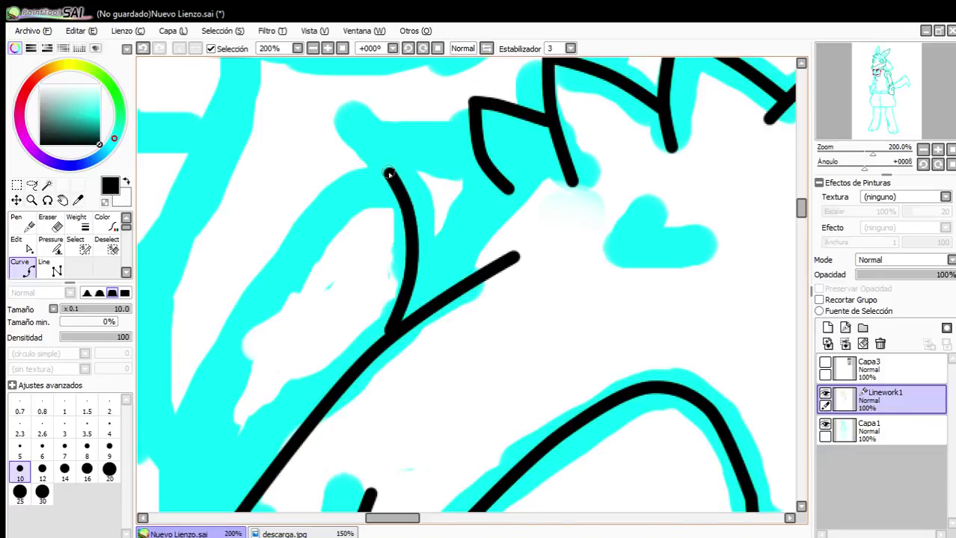
{"action": "left_click_drag", "start_coordinate": [471, 133], "coordinate": [361, 128]}
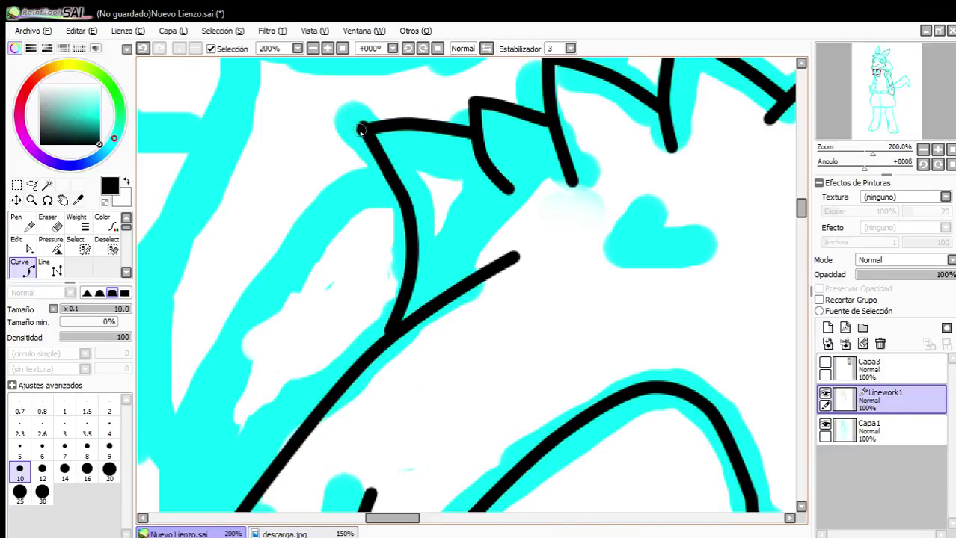
Rework the side edge of the end collar tuft into two strokes that meet at a notch.
{"action": "scroll", "coordinate": [412, 159], "scroll_direction": "down", "scroll_amount": 5}
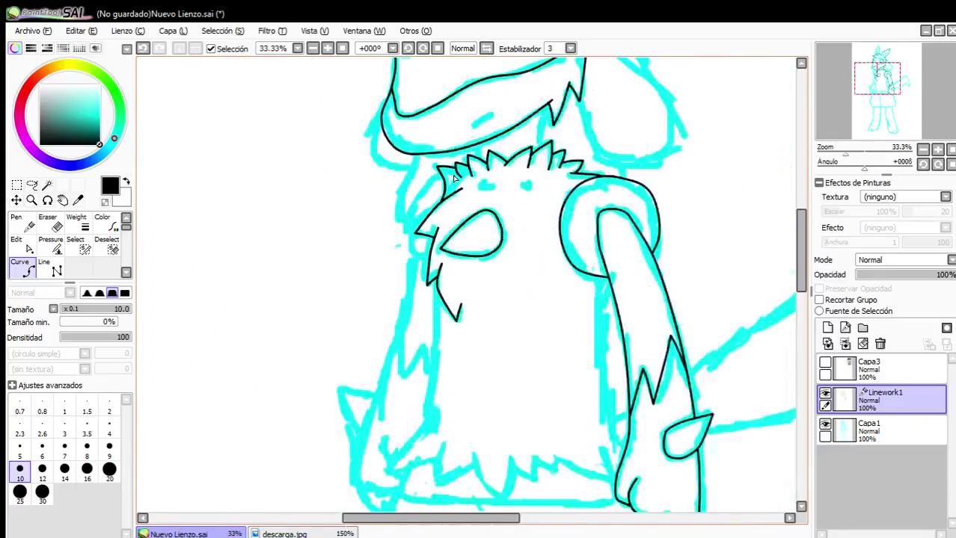
{"action": "scroll", "coordinate": [429, 191], "scroll_direction": "up", "scroll_amount": 6}
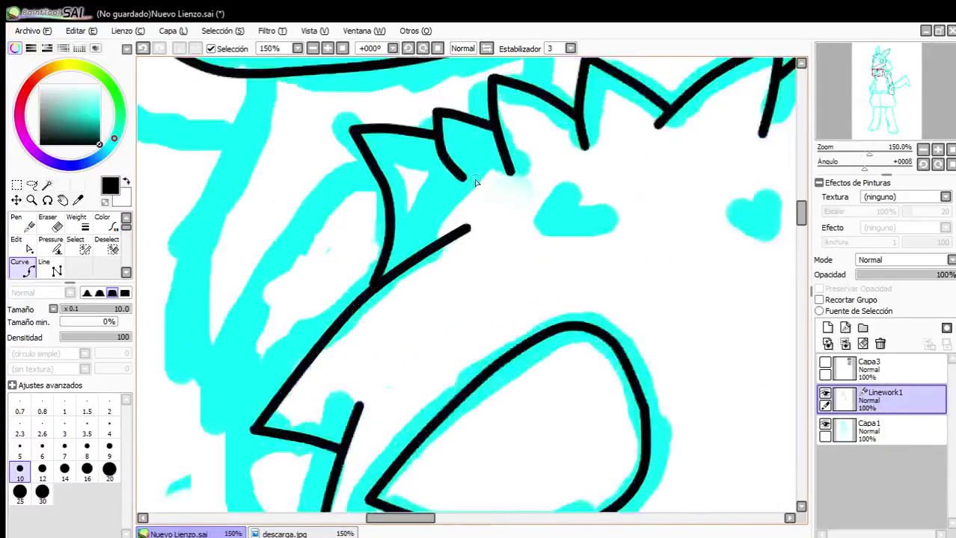
{"action": "left_click", "coordinate": [21, 243]}
{"action": "mouse_move", "coordinate": [306, 215]}
{"action": "left_mouse_down"}
{"action": "mouse_move", "coordinate": [337, 225]}
{"action": "mouse_move", "coordinate": [344, 194]}
{"action": "left_mouse_up"}
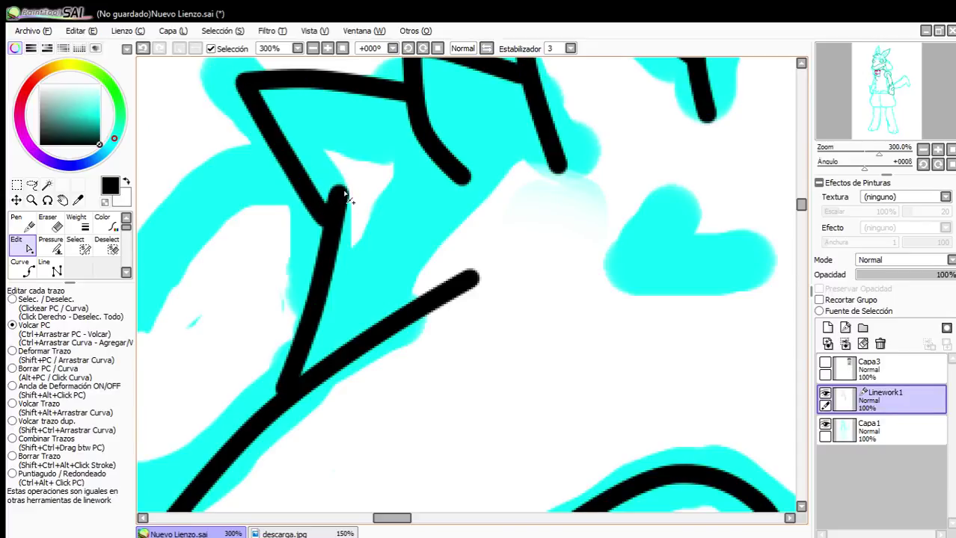
{"action": "scroll", "coordinate": [359, 245], "scroll_direction": "down", "scroll_amount": 4}
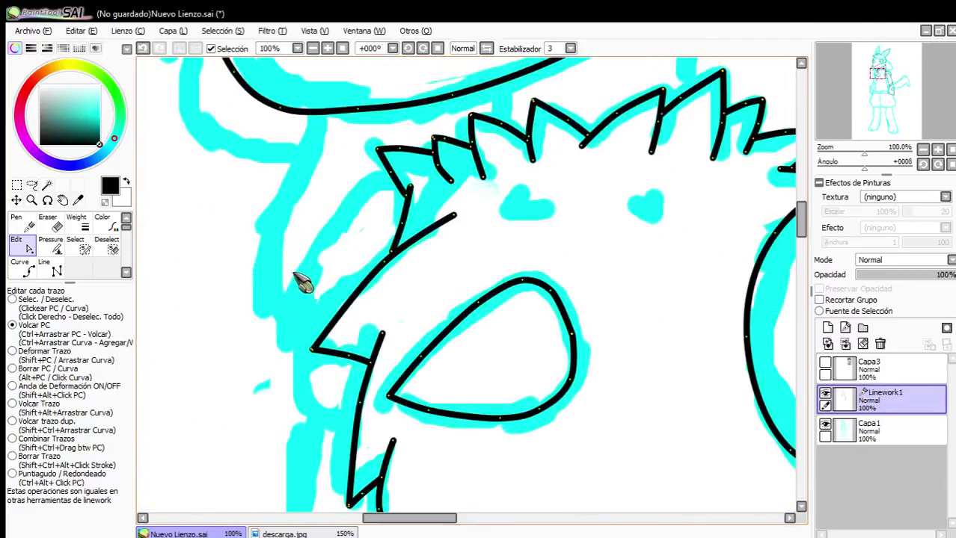
Trace the far shoulder's rounded outline from the end collar tuft down and around to the second chest fur curve.
{"action": "left_click", "coordinate": [19, 266]}
{"action": "scroll", "coordinate": [389, 157], "scroll_direction": "up", "scroll_amount": 2}
{"action": "left_click", "coordinate": [386, 192]}
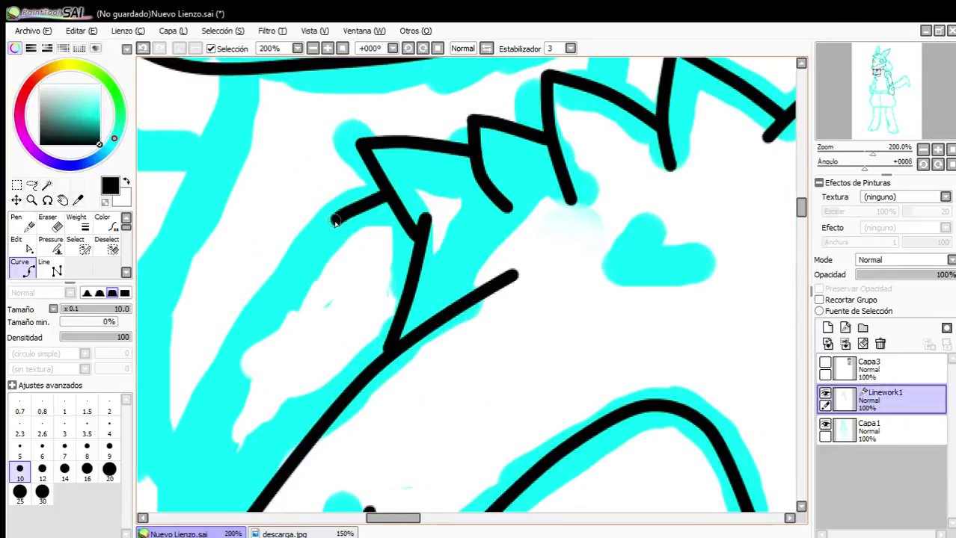
{"action": "left_click", "coordinate": [241, 316]}
{"action": "scroll", "coordinate": [241, 393], "scroll_direction": "down", "scroll_amount": 3}
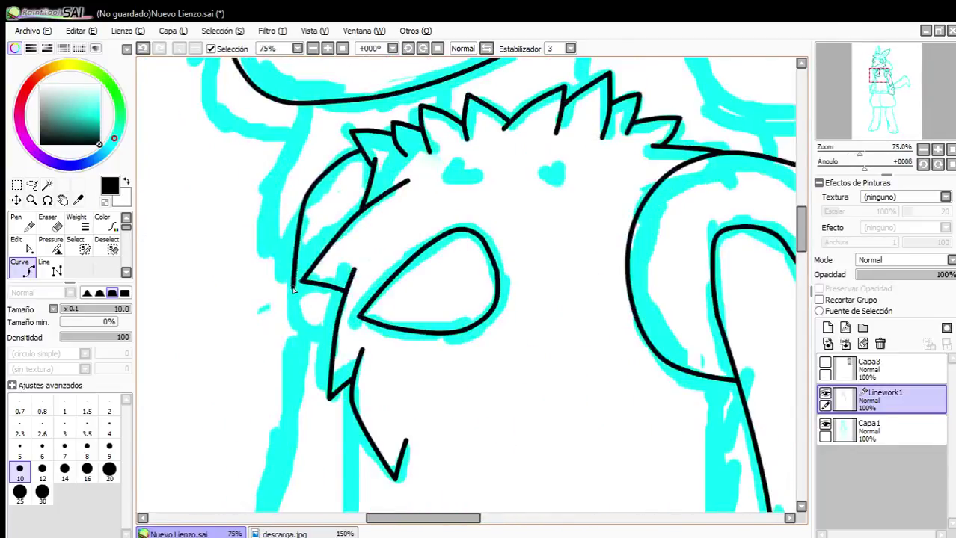
{"action": "scroll", "coordinate": [293, 291], "scroll_direction": "up", "scroll_amount": 2}
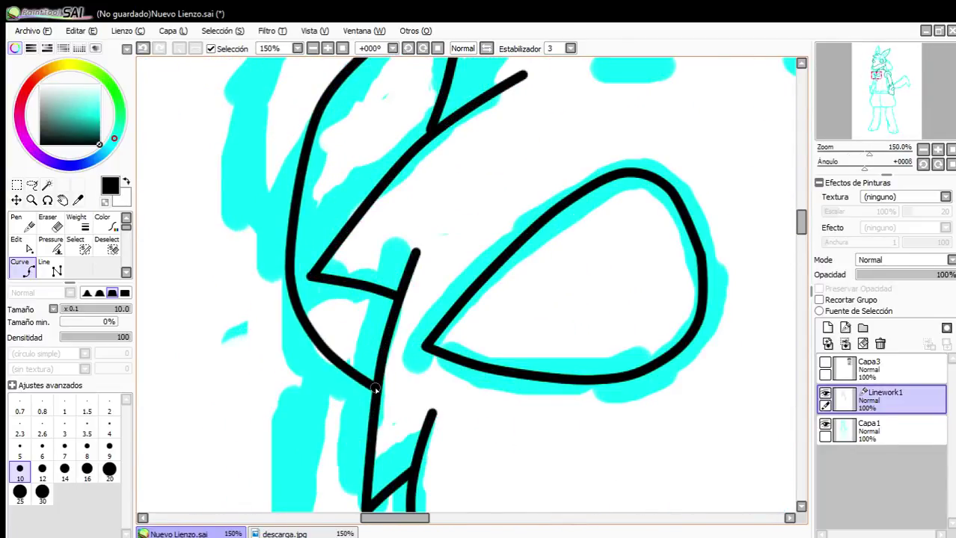
Reshape the upper part of the far shoulder's outline by moving its control point slightly outward and down.
{"action": "scroll", "coordinate": [371, 358], "scroll_direction": "down", "scroll_amount": 4}
{"action": "scroll", "coordinate": [369, 337], "scroll_direction": "up", "scroll_amount": 3}
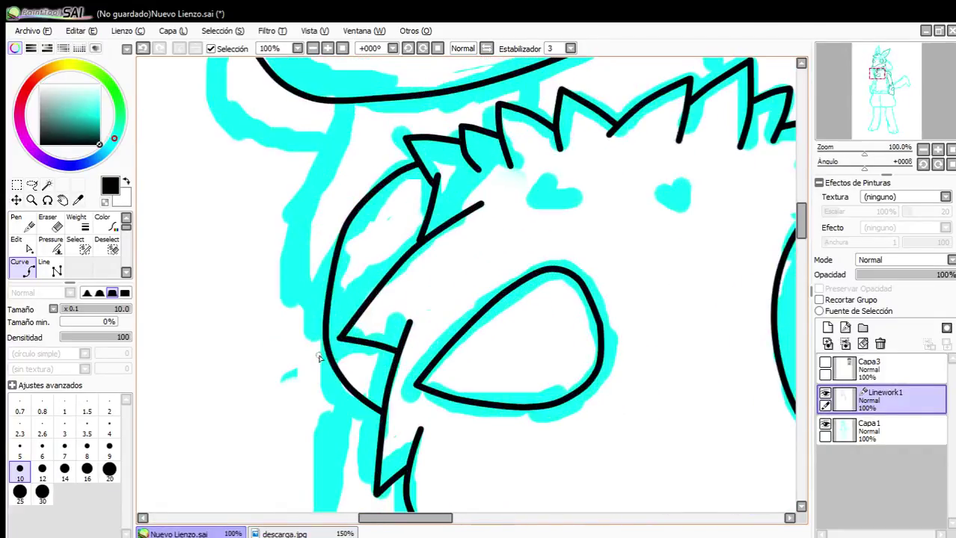
{"action": "left_click", "coordinate": [15, 243]}
{"action": "left_click", "coordinate": [347, 224]}
{"action": "left_click_drag", "start_coordinate": [347, 225], "coordinate": [335, 240]}
{"action": "scroll", "coordinate": [341, 314], "scroll_direction": "down", "scroll_amount": 5}
{"action": "scroll", "coordinate": [345, 397], "scroll_direction": "up", "scroll_amount": 3}
{"action": "scroll", "coordinate": [294, 388], "scroll_direction": "down", "scroll_amount": 1}
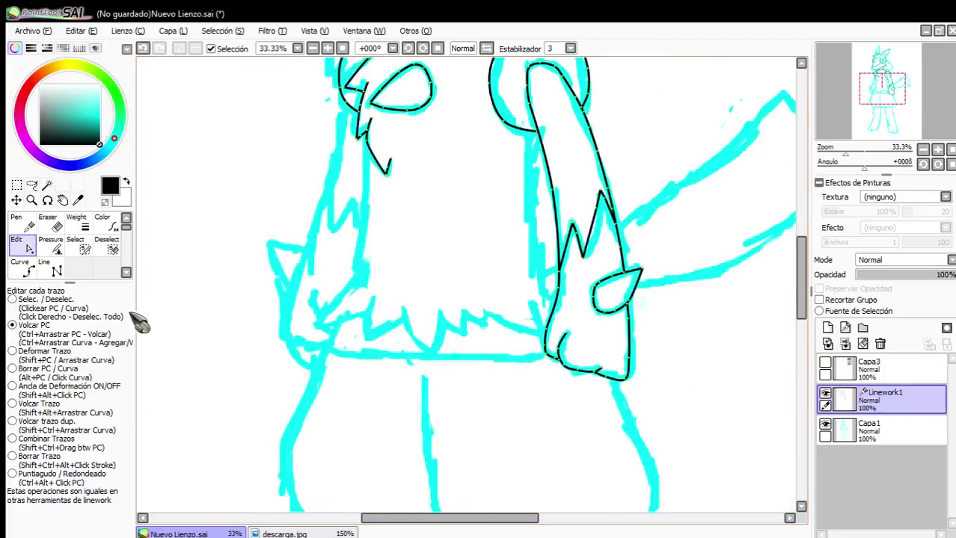
Trace the torso's far side edge with a curve from the chest fur tuft down to the waist fur.
{"action": "left_click", "coordinate": [21, 266]}
{"action": "scroll", "coordinate": [350, 135], "scroll_direction": "up", "scroll_amount": 4}
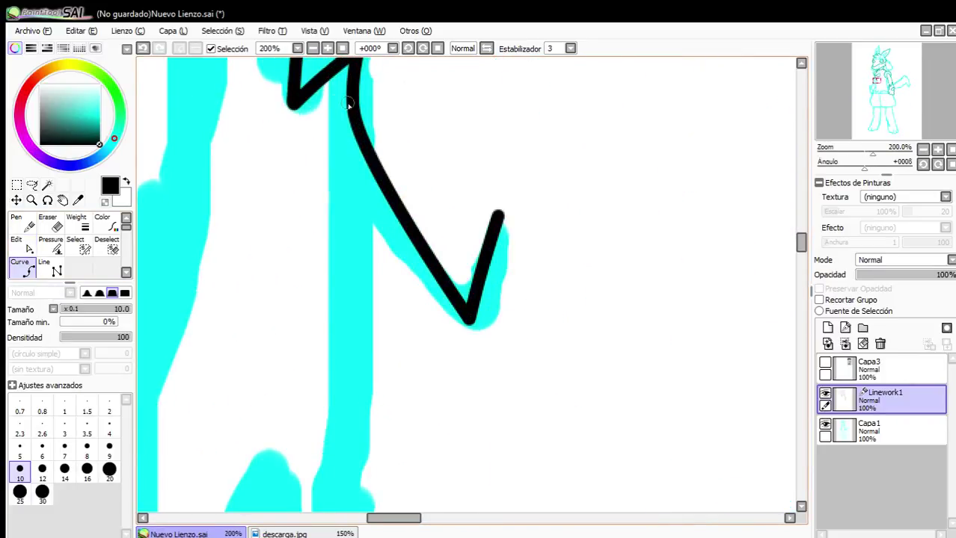
{"action": "left_click", "coordinate": [337, 73]}
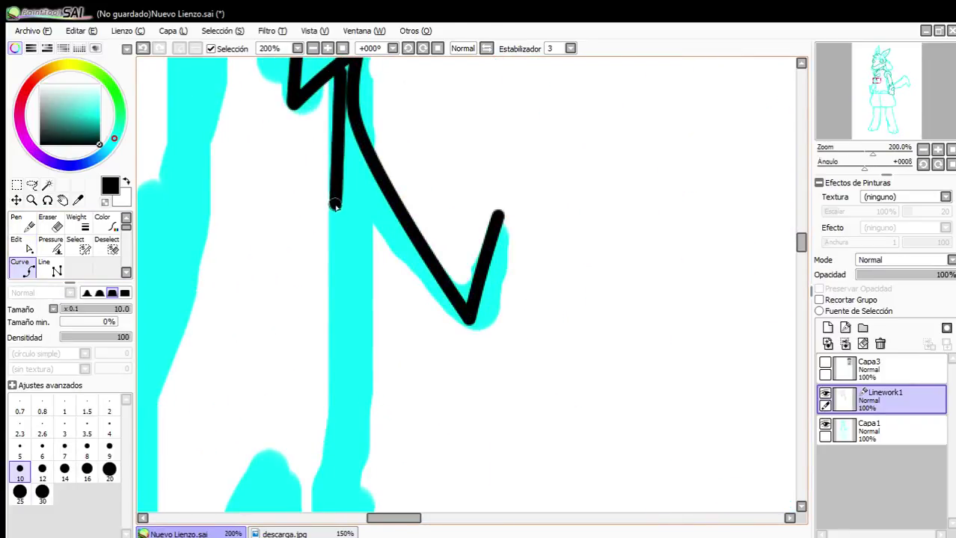
{"action": "left_click", "coordinate": [147, 49]}
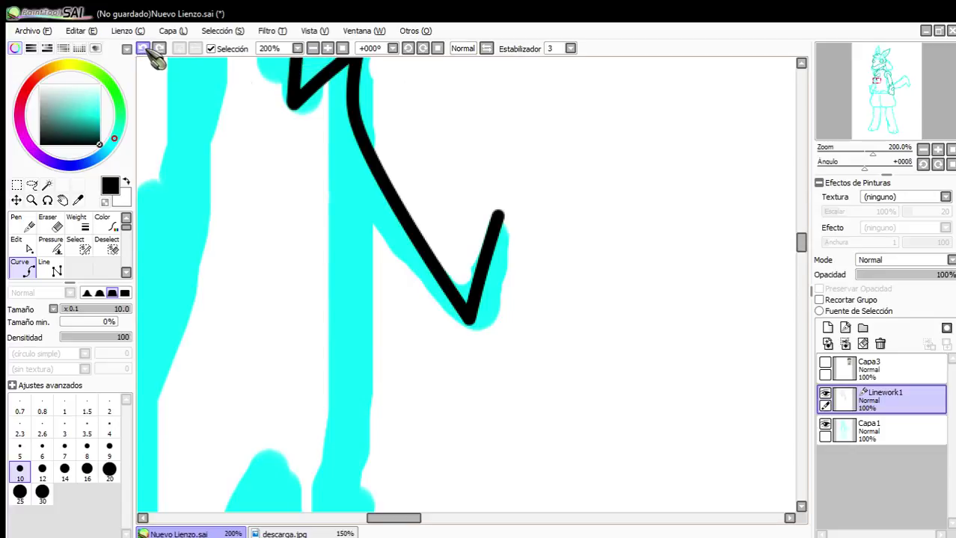
{"action": "left_click", "coordinate": [337, 71]}
{"action": "scroll", "coordinate": [336, 329], "scroll_direction": "down", "scroll_amount": 5}
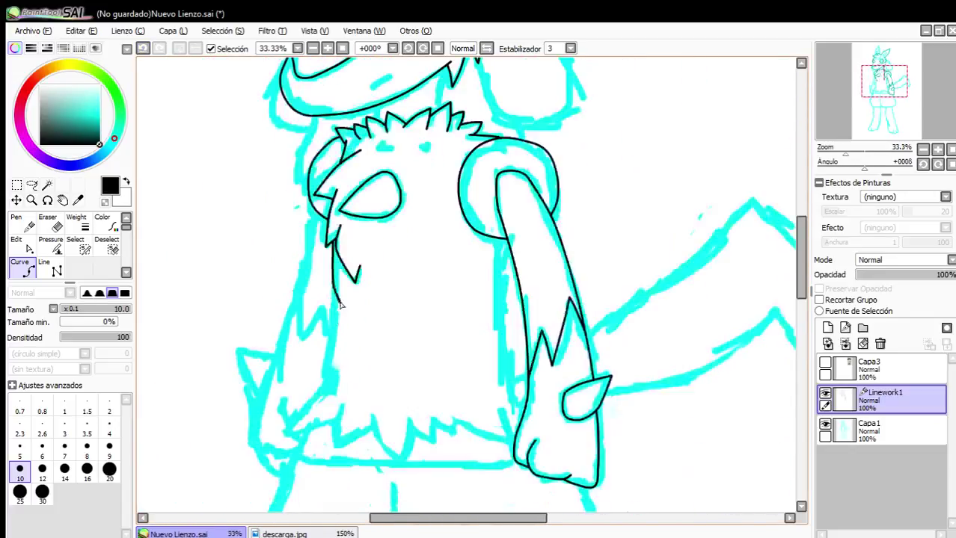
{"action": "scroll", "coordinate": [340, 305], "scroll_direction": "up", "scroll_amount": 2}
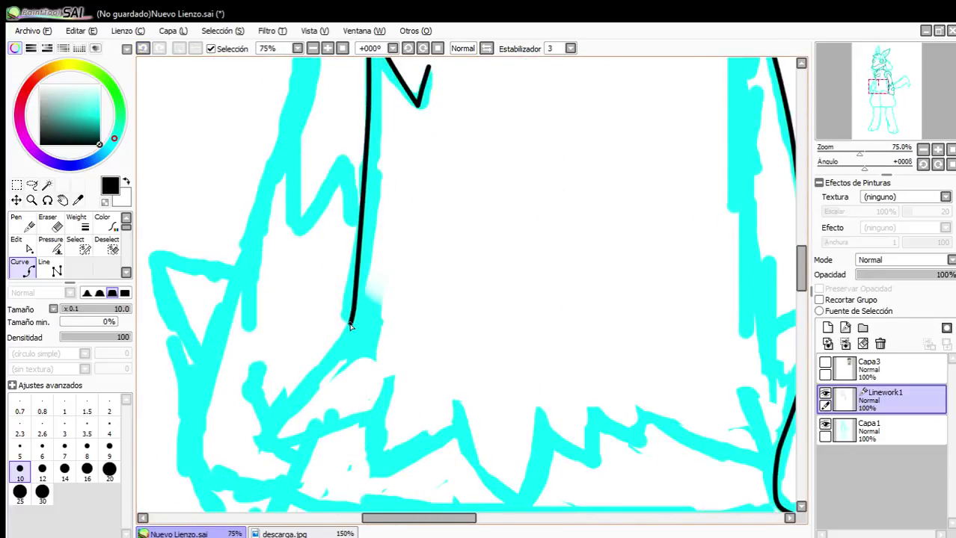
Trace the upper edge of the waist's side tuft down to its tip and bow the curve outward with its control point.
{"action": "scroll", "coordinate": [360, 338], "scroll_direction": "up", "scroll_amount": 1}
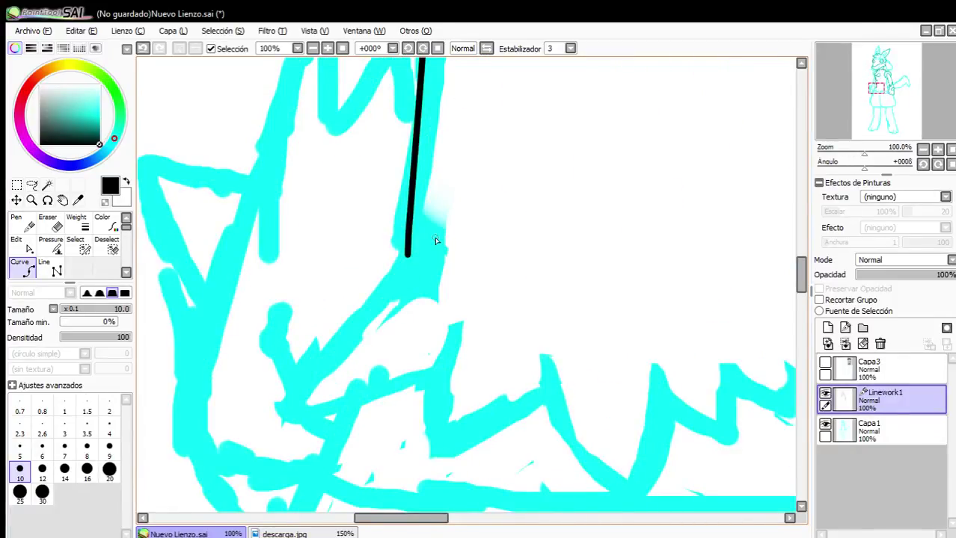
{"action": "scroll", "coordinate": [436, 241], "scroll_direction": "up", "scroll_amount": 2}
{"action": "left_click", "coordinate": [499, 193]}
{"action": "left_click", "coordinate": [380, 248]}
{"action": "scroll", "coordinate": [328, 317], "scroll_direction": "down", "scroll_amount": 4}
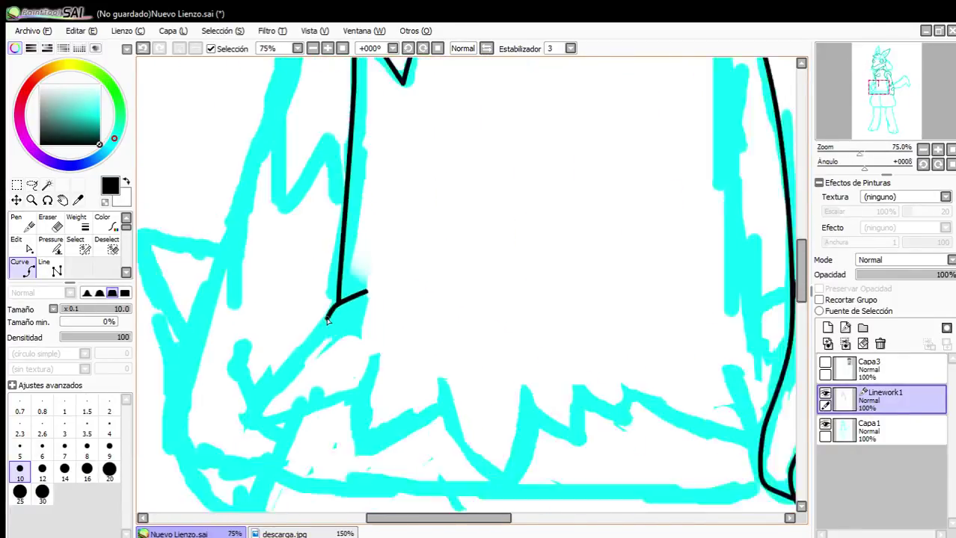
{"action": "scroll", "coordinate": [258, 390], "scroll_direction": "up", "scroll_amount": 2}
{"action": "double_click", "coordinate": [251, 441]}
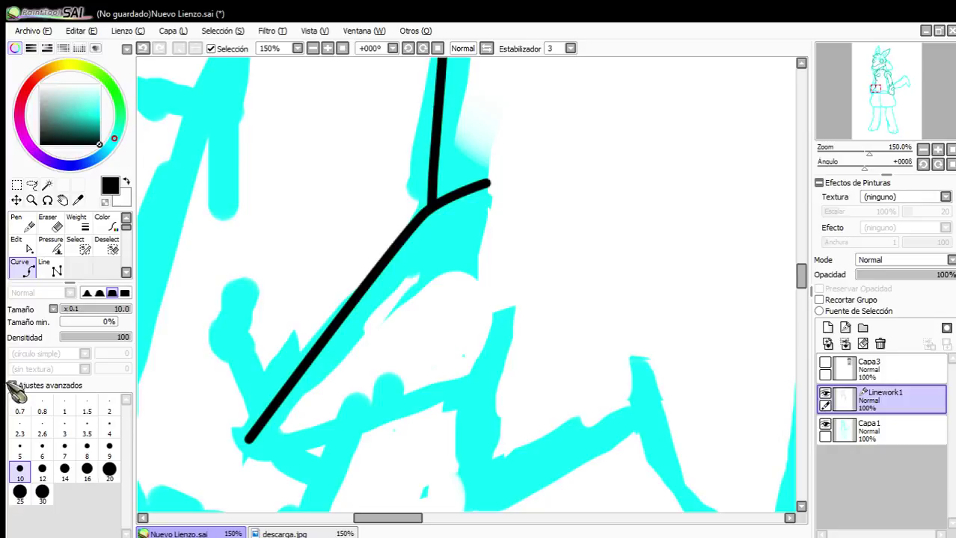
{"action": "left_click", "coordinate": [21, 245]}
{"action": "mouse_move", "coordinate": [427, 212]}
{"action": "left_mouse_down"}
{"action": "mouse_move", "coordinate": [368, 270]}
{"action": "mouse_move", "coordinate": [379, 254]}
{"action": "left_mouse_up"}
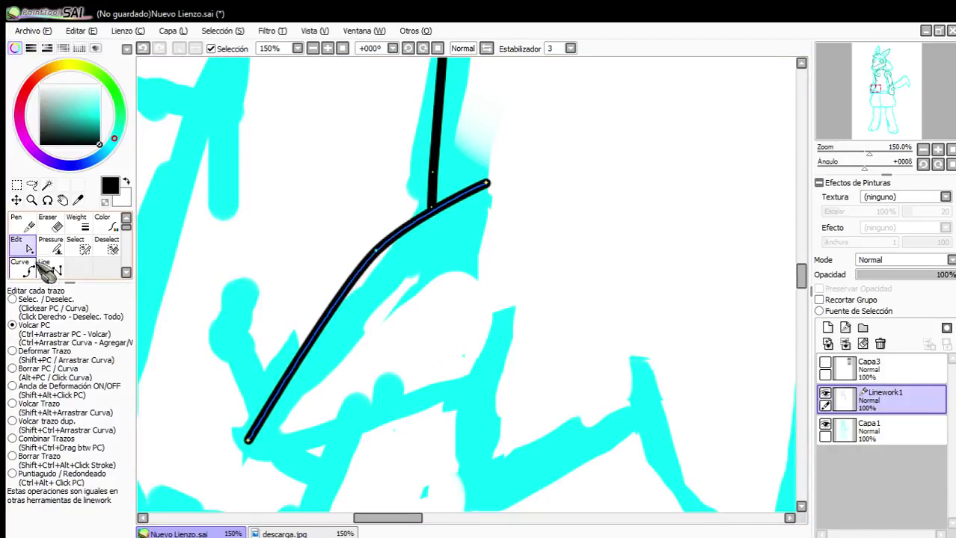
Trace the first strand of the waist fur fringe as a curve from its upper tip down to its base.
{"action": "left_click", "coordinate": [30, 266]}
{"action": "scroll", "coordinate": [432, 241], "scroll_direction": "down", "scroll_amount": 3}
{"action": "scroll", "coordinate": [503, 333], "scroll_direction": "up", "scroll_amount": 2}
{"action": "scroll", "coordinate": [382, 235], "scroll_direction": "up", "scroll_amount": 4}
{"action": "scroll", "coordinate": [466, 166], "scroll_direction": "down", "scroll_amount": 3}
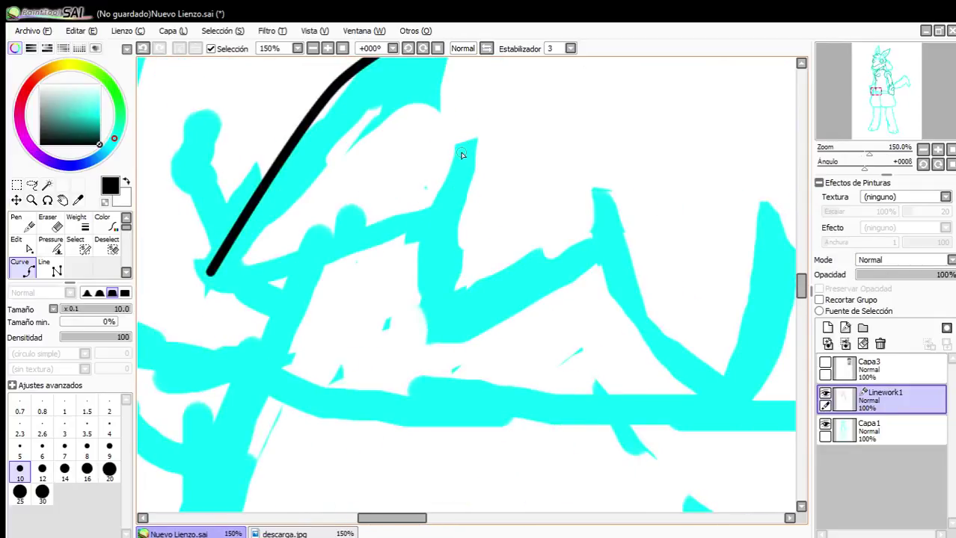
{"action": "left_click", "coordinate": [466, 135]}
{"action": "left_click", "coordinate": [437, 219]}
{"action": "scroll", "coordinate": [576, 260], "scroll_direction": "up", "scroll_amount": 1}
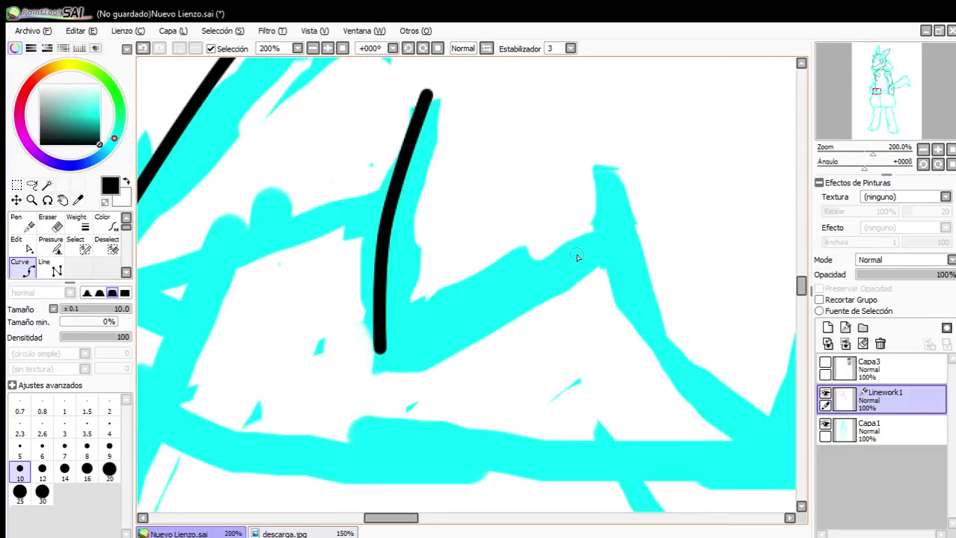
Trace the large central V-shaped spike of the waist fringe and bow its sides outward by moving their control points.
{"action": "scroll", "coordinate": [576, 261], "scroll_direction": "down", "scroll_amount": 3}
{"action": "scroll", "coordinate": [457, 166], "scroll_direction": "up", "scroll_amount": 2}
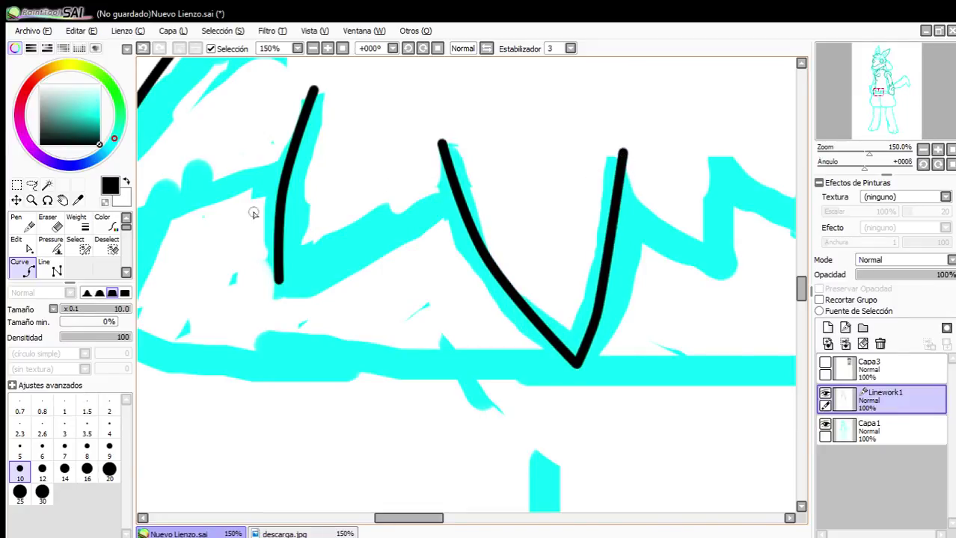
{"action": "left_click", "coordinate": [21, 245]}
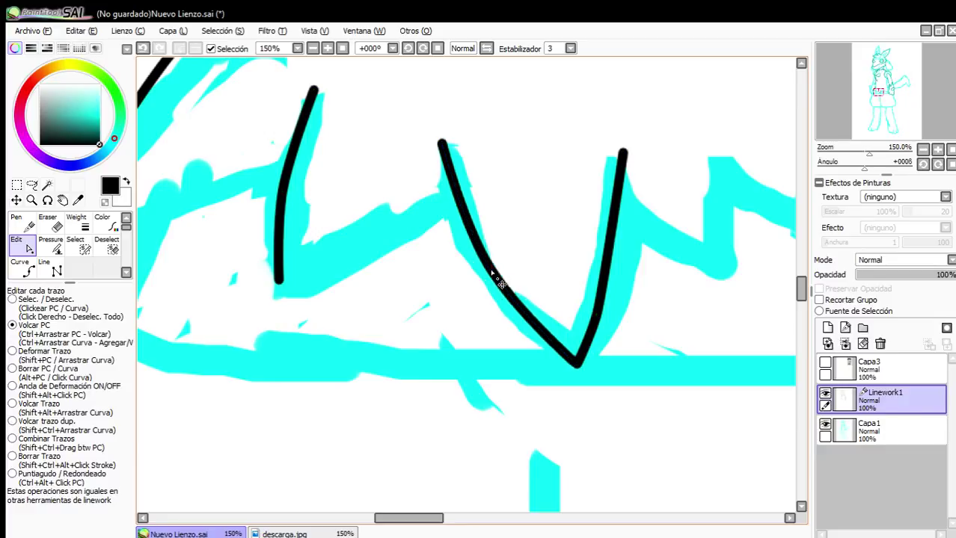
{"action": "left_click_drag", "start_coordinate": [597, 314], "coordinate": [616, 266]}
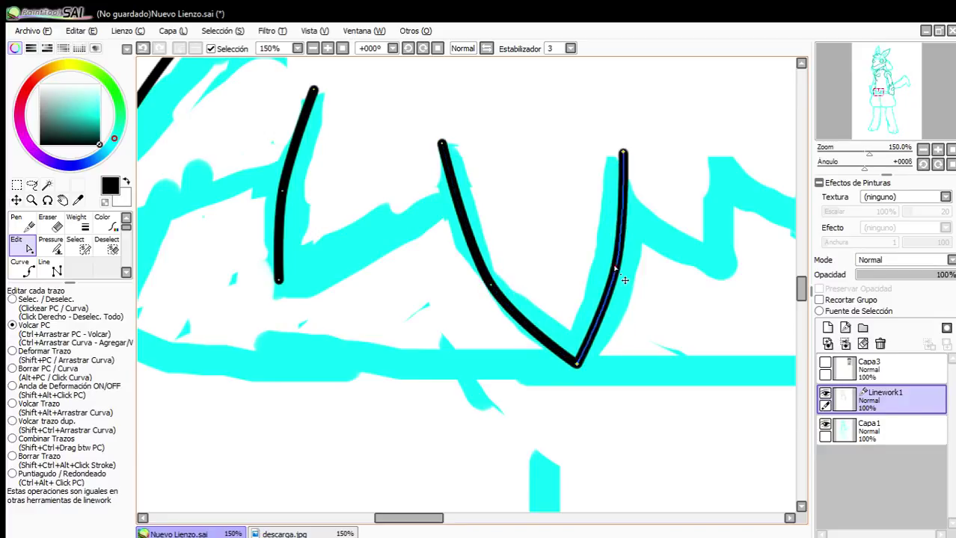
Trace the fringe tuft next to the central spike with a lower edge and a side curve meeting at a point.
{"action": "left_click", "coordinate": [21, 271]}
{"action": "scroll", "coordinate": [465, 283], "scroll_direction": "down", "scroll_amount": 1}
{"action": "scroll", "coordinate": [414, 283], "scroll_direction": "up", "scroll_amount": 1}
{"action": "scroll", "coordinate": [413, 283], "scroll_direction": "down", "scroll_amount": 3}
{"action": "scroll", "coordinate": [567, 261], "scroll_direction": "up", "scroll_amount": 4}
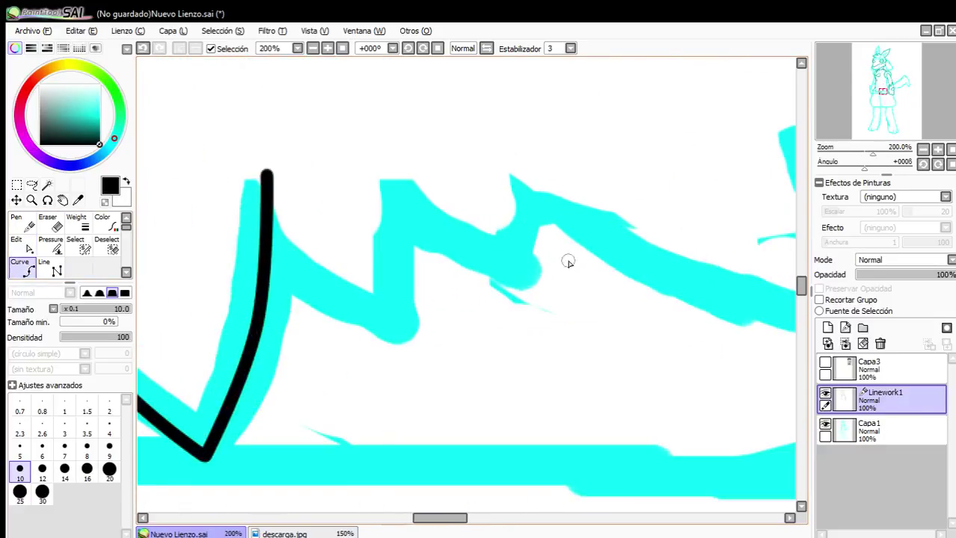
{"action": "left_click", "coordinate": [320, 303]}
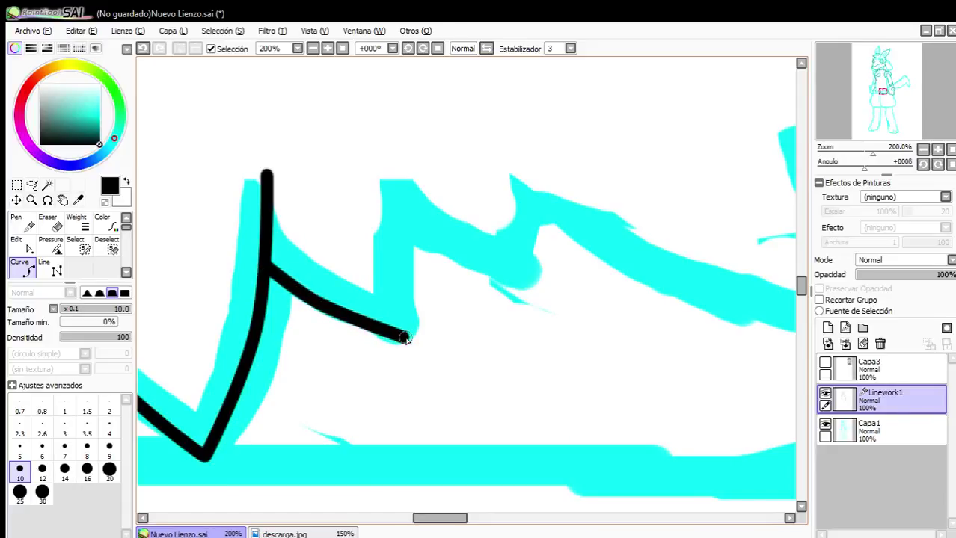
{"action": "left_click", "coordinate": [378, 148]}
{"action": "left_click", "coordinate": [396, 214]}
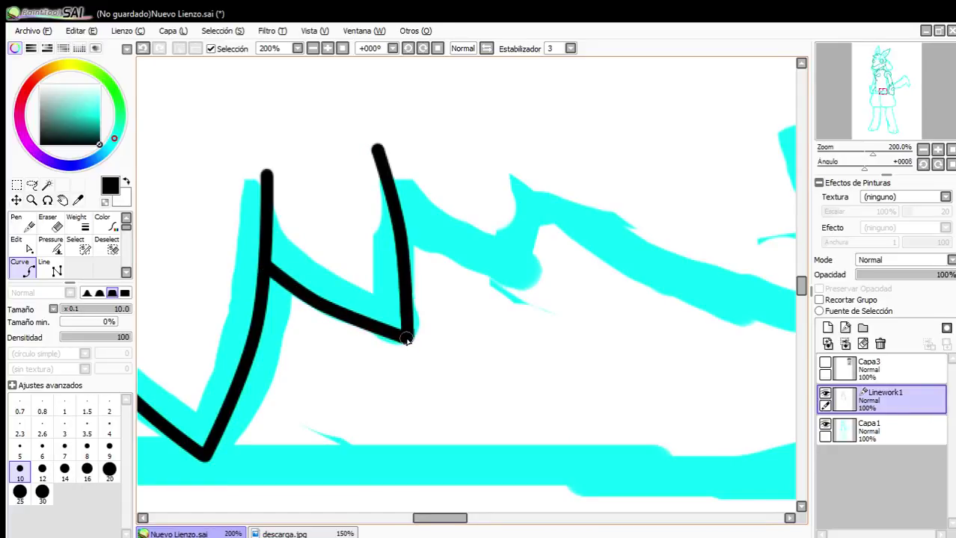
{"action": "double_click", "coordinate": [406, 338]}
Trace the next smaller fringe tuft with a lower edge from the previous strand and a short side curve.
{"action": "scroll", "coordinate": [401, 316], "scroll_direction": "down", "scroll_amount": 4}
{"action": "scroll", "coordinate": [435, 302], "scroll_direction": "up", "scroll_amount": 5}
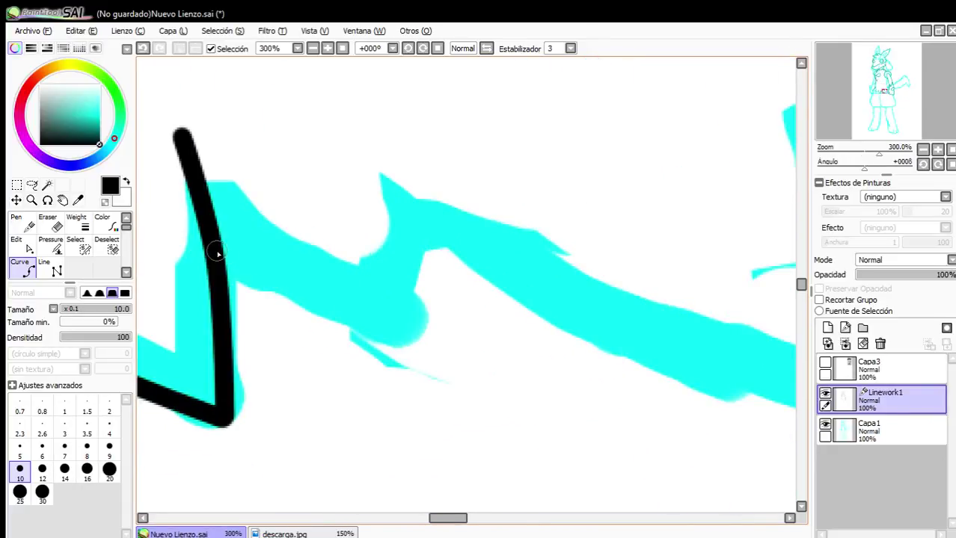
{"action": "mouse_move", "coordinate": [218, 254]}
{"action": "left_mouse_down"}
{"action": "mouse_move", "coordinate": [320, 313]}
{"action": "mouse_move", "coordinate": [418, 345]}
{"action": "left_mouse_up"}
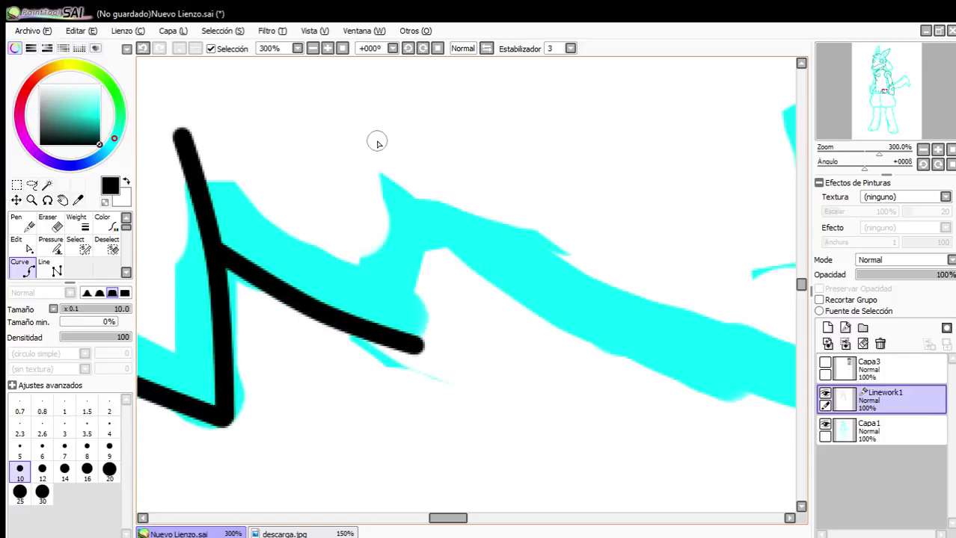
{"action": "left_click_drag", "start_coordinate": [388, 153], "coordinate": [417, 350]}
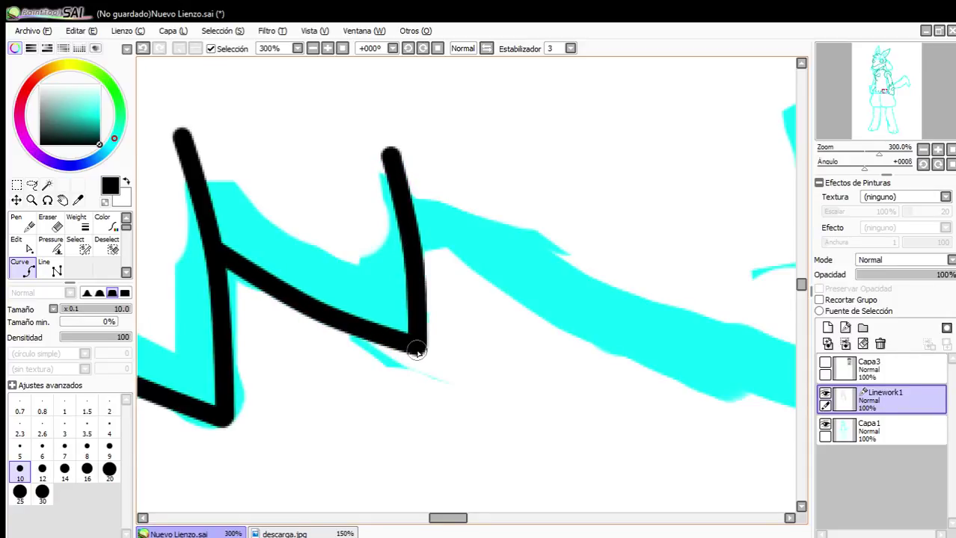
Trace the fringe's long last edge to the near arm and add two short fur strokes beside the forearm.
{"action": "scroll", "coordinate": [416, 345], "scroll_direction": "down", "scroll_amount": 5}
{"action": "scroll", "coordinate": [432, 324], "scroll_direction": "up", "scroll_amount": 3}
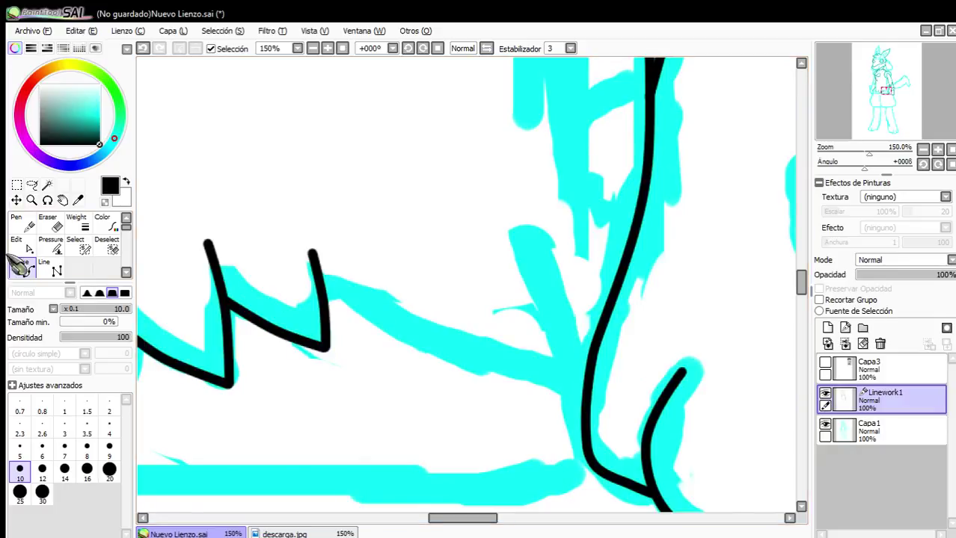
{"action": "left_click_drag", "start_coordinate": [347, 308], "coordinate": [588, 409]}
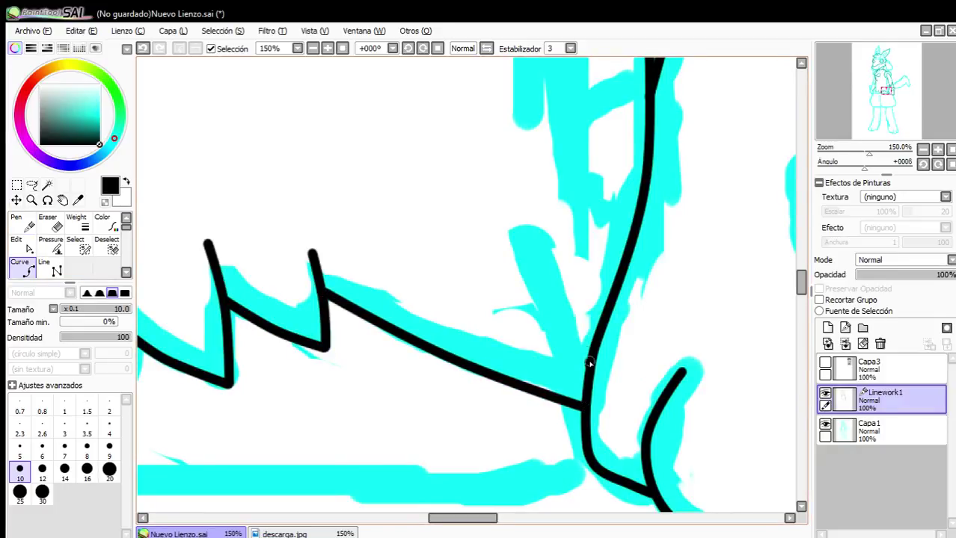
{"action": "left_click_drag", "start_coordinate": [553, 283], "coordinate": [535, 243]}
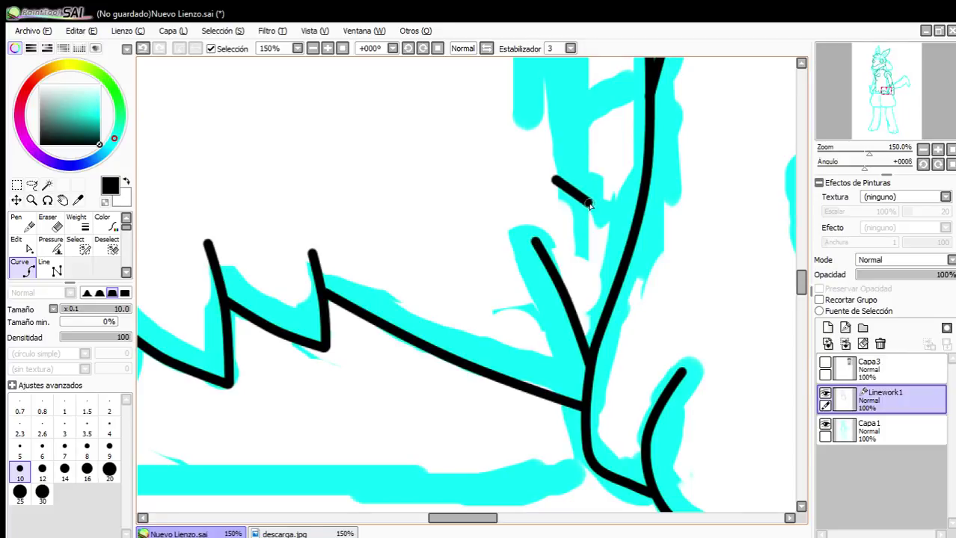
{"action": "scroll", "coordinate": [630, 243], "scroll_direction": "down", "scroll_amount": 3}
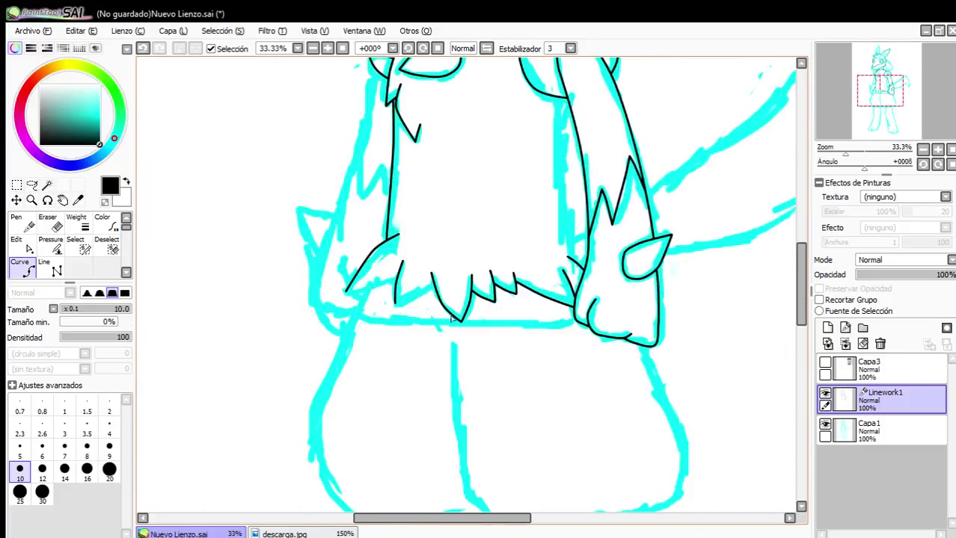
Close the waist fringe by joining the first strand to the central spike and to the side tuft's tip.
{"action": "scroll", "coordinate": [389, 314], "scroll_direction": "up", "scroll_amount": 4}
{"action": "mouse_move", "coordinate": [375, 380]}
{"action": "left_mouse_down"}
{"action": "mouse_move", "coordinate": [548, 308]}
{"action": "mouse_move", "coordinate": [601, 246]}
{"action": "left_mouse_up"}
{"action": "scroll", "coordinate": [246, 283], "scroll_direction": "up", "scroll_amount": 1}
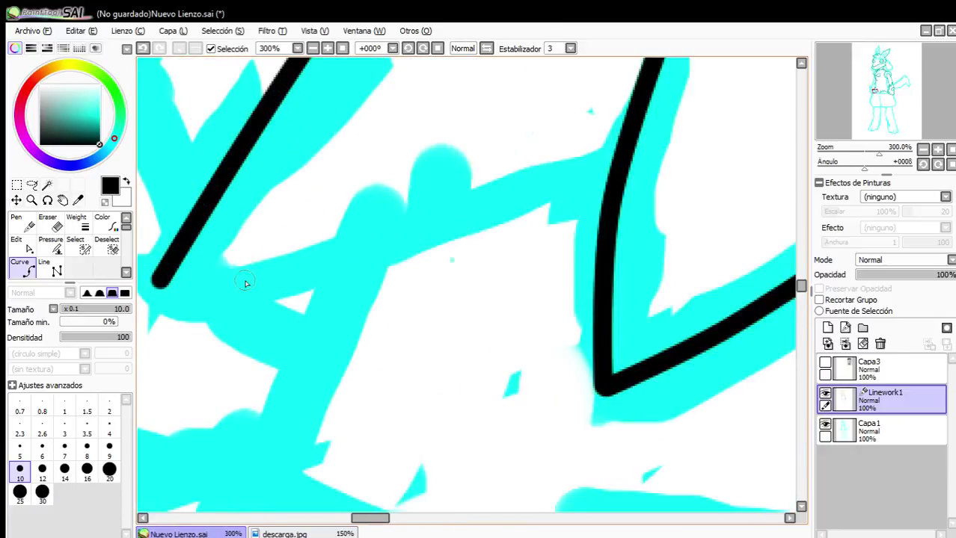
{"action": "left_click", "coordinate": [166, 284]}
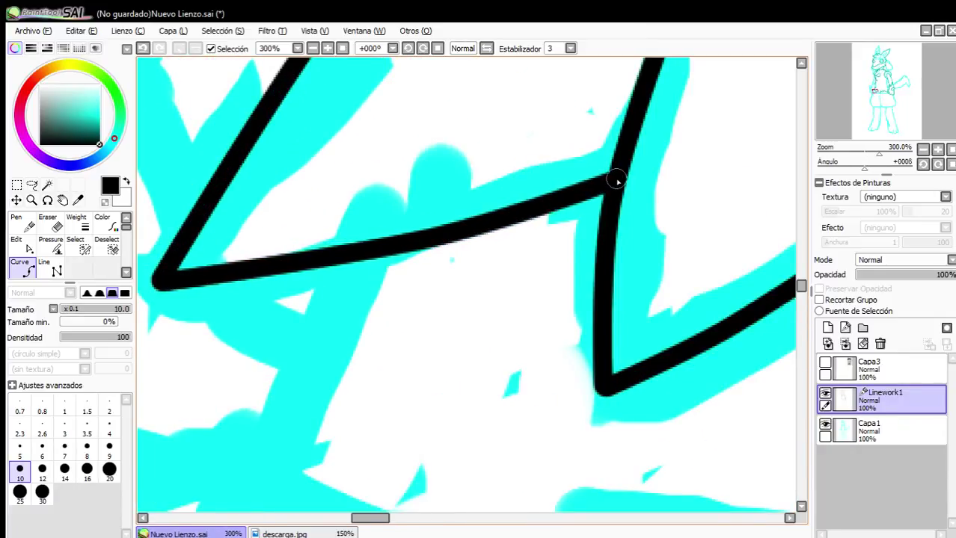
Trace the far arm's outer edge from the shoulder outline down to the hand.
{"action": "scroll", "coordinate": [581, 249], "scroll_direction": "down", "scroll_amount": 7}
{"action": "scroll", "coordinate": [532, 138], "scroll_direction": "up", "scroll_amount": 6}
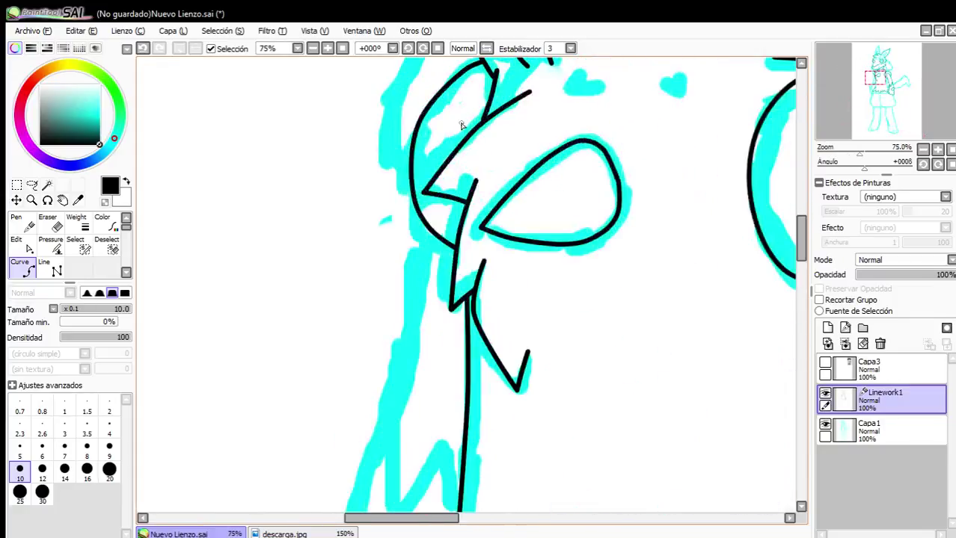
{"action": "left_click", "coordinate": [498, 175]}
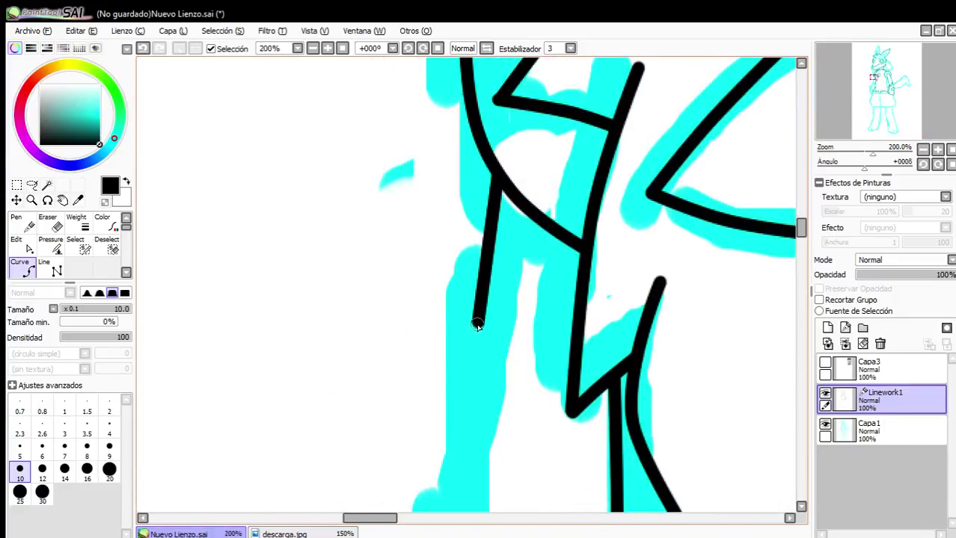
{"action": "scroll", "coordinate": [471, 330], "scroll_direction": "down", "scroll_amount": 5}
{"action": "scroll", "coordinate": [453, 408], "scroll_direction": "up", "scroll_amount": 3}
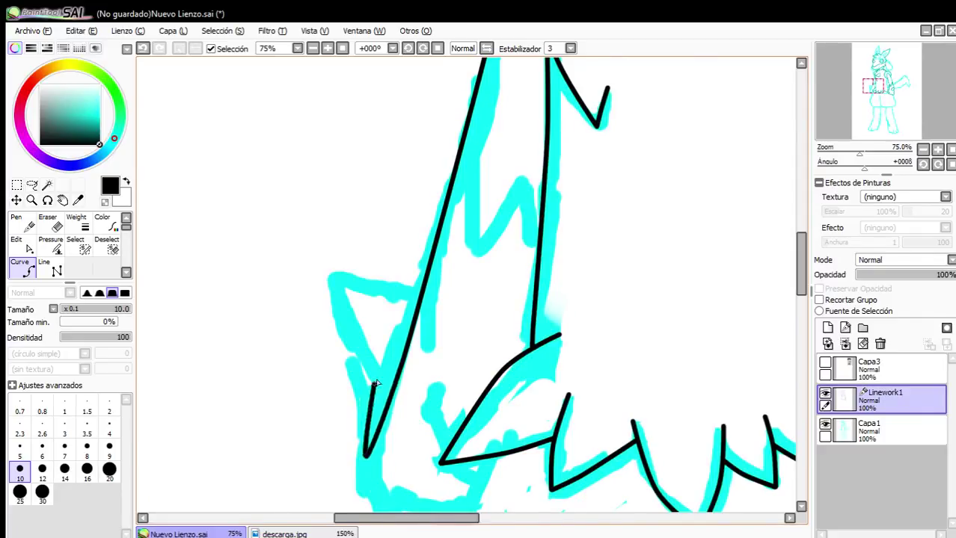
Trace the far hand's rounded lower outline and add a short stroke beside the side tuft's tip.
{"action": "scroll", "coordinate": [363, 448], "scroll_direction": "up", "scroll_amount": 3}
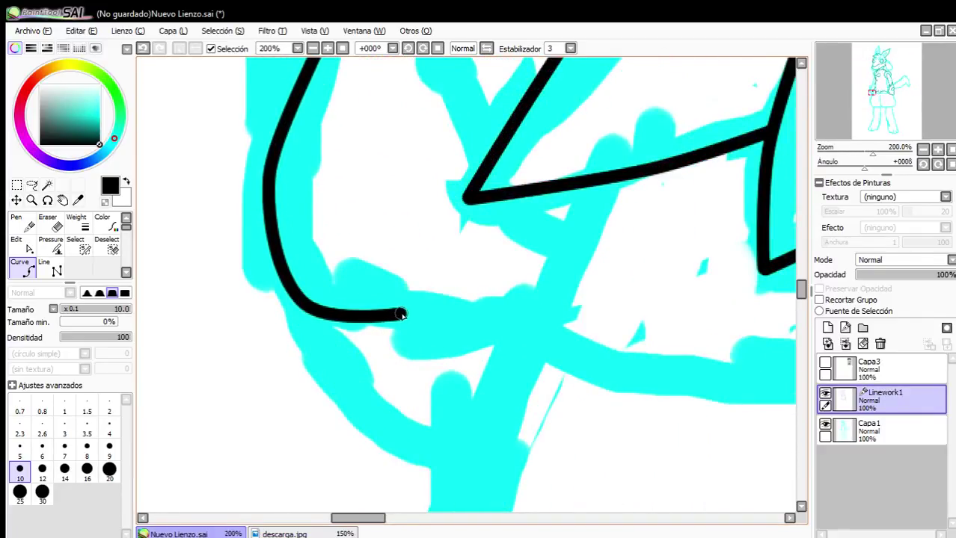
{"action": "scroll", "coordinate": [524, 306], "scroll_direction": "down", "scroll_amount": 4}
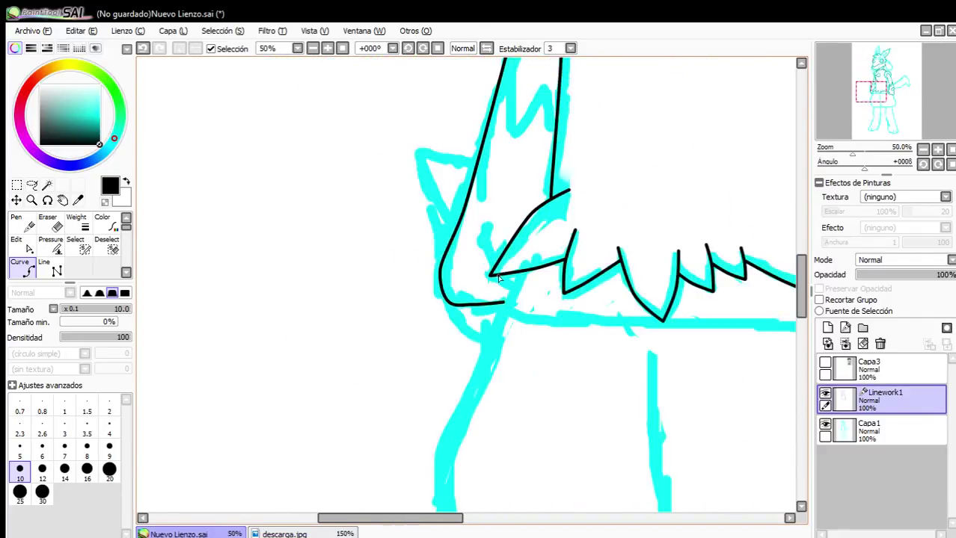
{"action": "scroll", "coordinate": [448, 245], "scroll_direction": "up", "scroll_amount": 3}
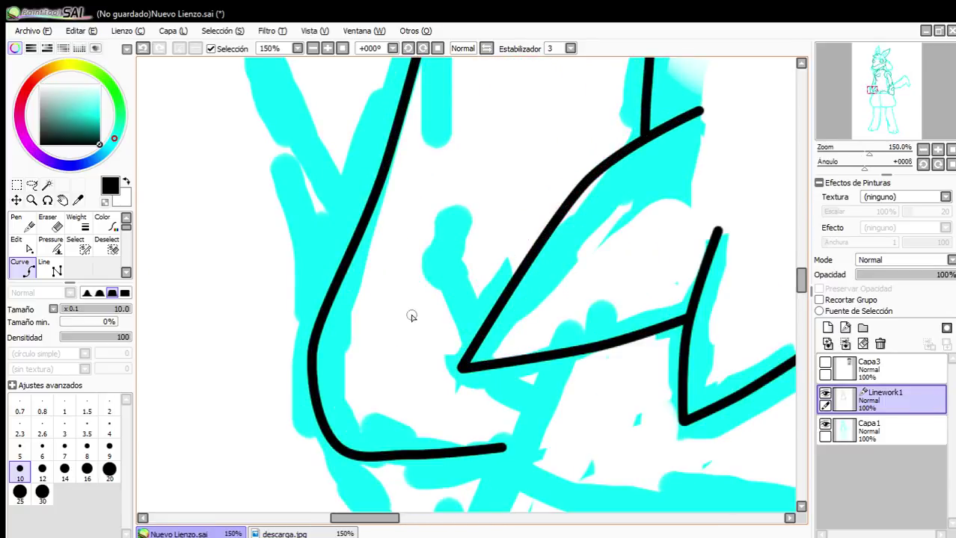
{"action": "scroll", "coordinate": [472, 344], "scroll_direction": "down", "scroll_amount": 2}
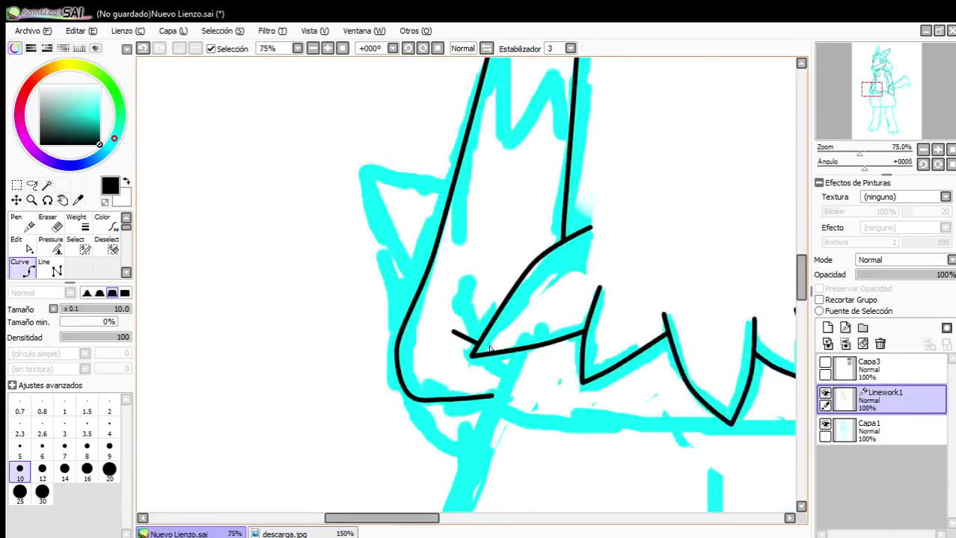
Trace the shorts' far outer edge from the waist fringe down and around the hem to the centre seam.
{"action": "scroll", "coordinate": [542, 346], "scroll_direction": "up", "scroll_amount": 2}
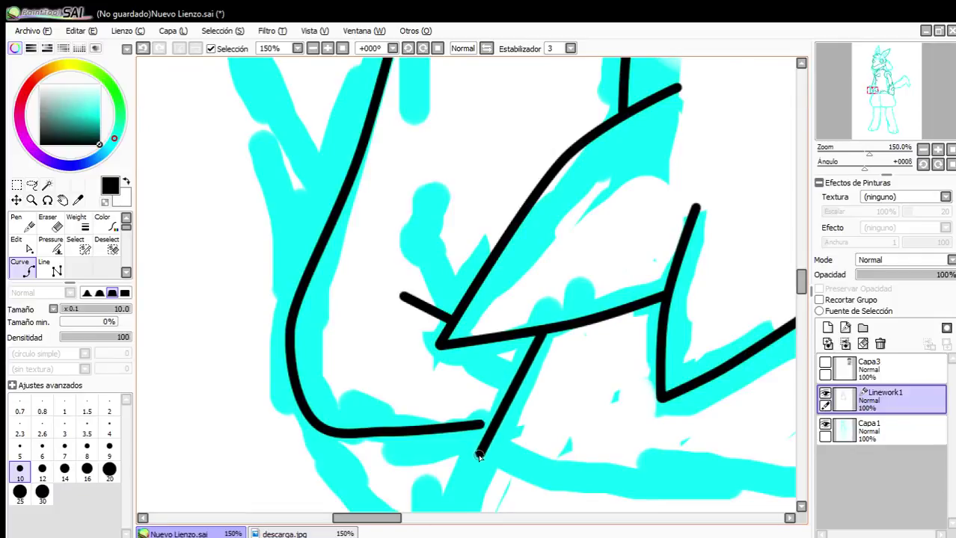
{"action": "scroll", "coordinate": [486, 397], "scroll_direction": "down", "scroll_amount": 3}
{"action": "scroll", "coordinate": [417, 391], "scroll_direction": "up", "scroll_amount": 1}
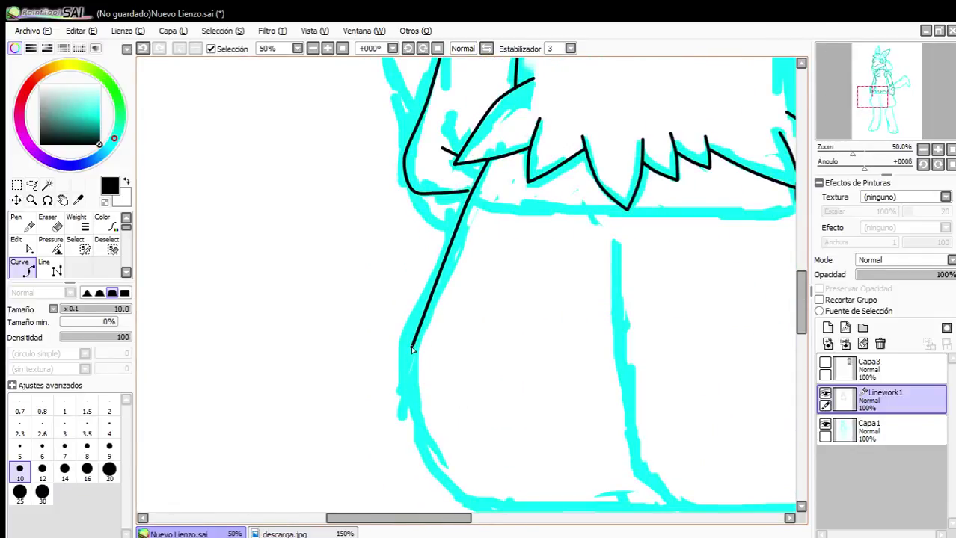
{"action": "left_click", "coordinate": [413, 355]}
{"action": "scroll", "coordinate": [486, 509], "scroll_direction": "down", "scroll_amount": 2}
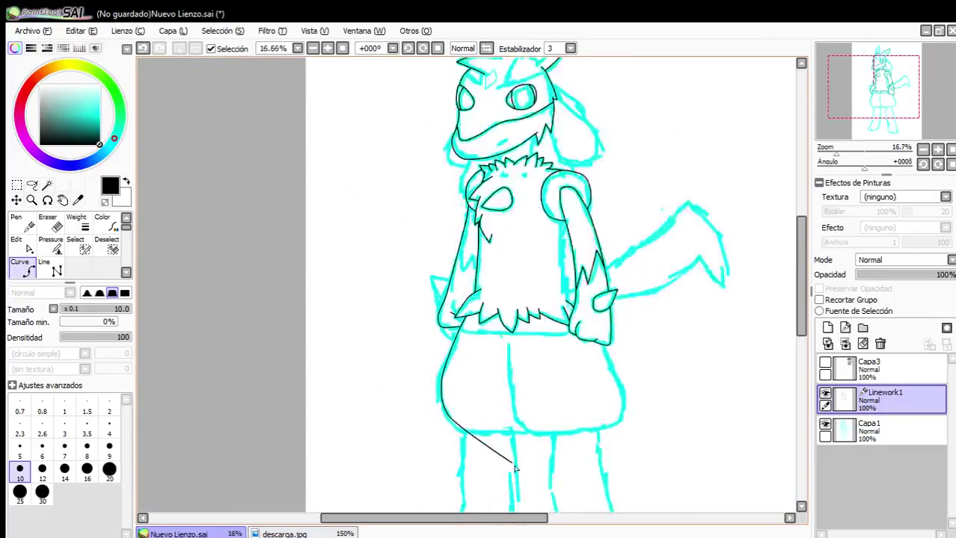
{"action": "scroll", "coordinate": [377, 408], "scroll_direction": "up", "scroll_amount": 1}
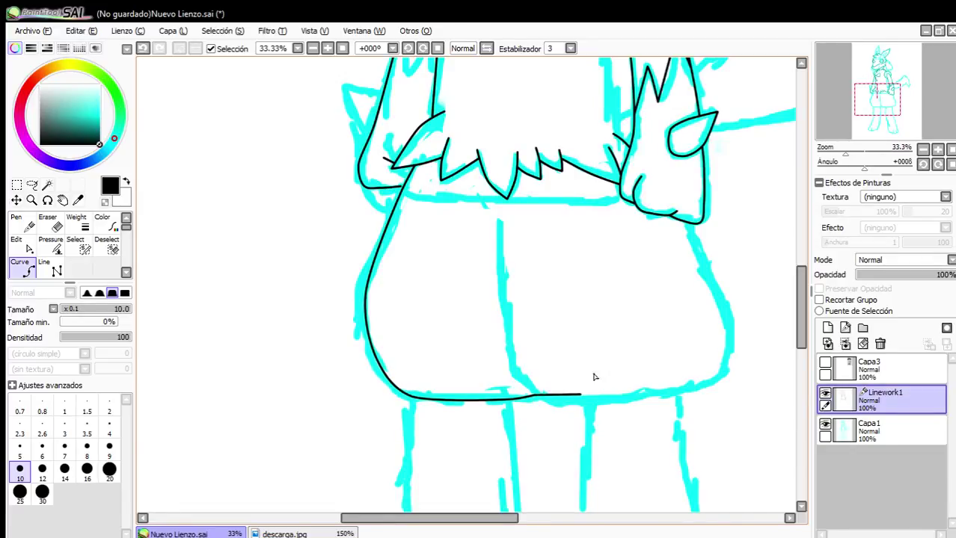
{"action": "key", "text": "Return"}
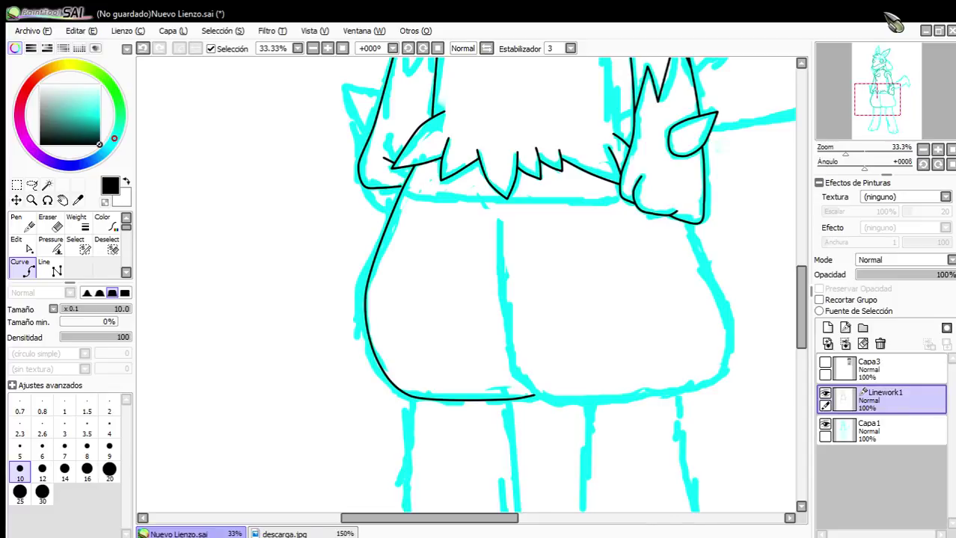
Trace the shorts' centre seam from below the fringe's central spike down to the hem, curving into the near leg's hem.
{"action": "scroll", "coordinate": [452, 273], "scroll_direction": "up", "scroll_amount": 3}
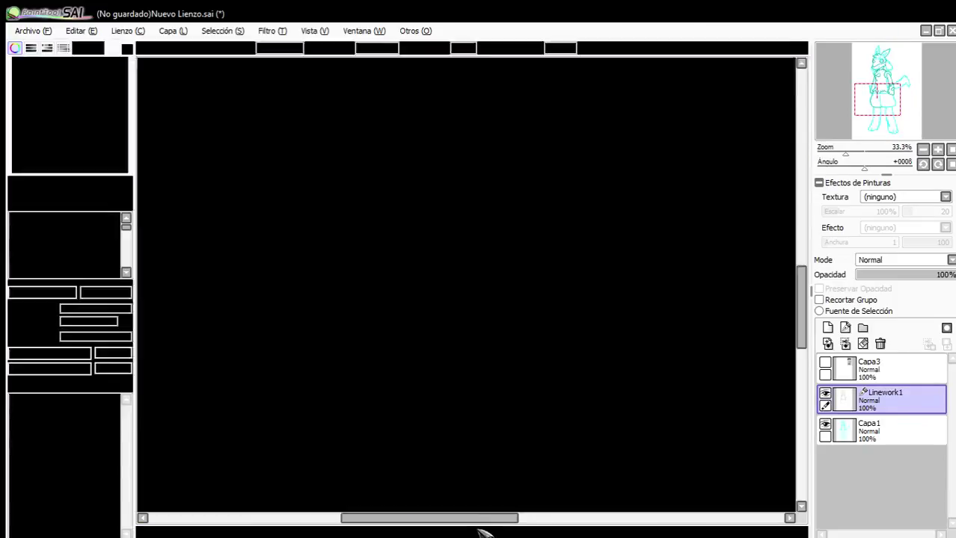
{"action": "scroll", "coordinate": [441, 126], "scroll_direction": "down", "scroll_amount": 2}
{"action": "scroll", "coordinate": [441, 118], "scroll_direction": "up", "scroll_amount": 2}
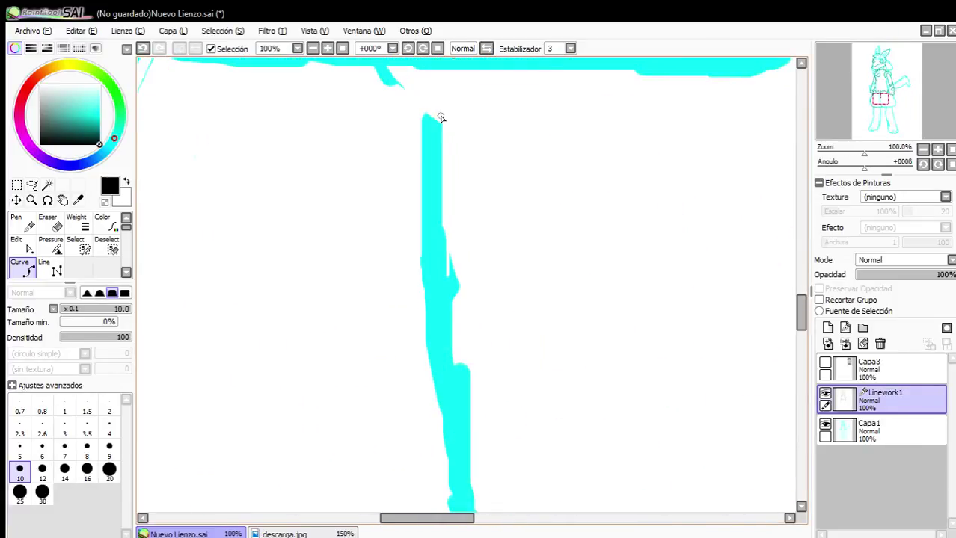
{"action": "left_click", "coordinate": [436, 251]}
{"action": "scroll", "coordinate": [445, 322], "scroll_direction": "down", "scroll_amount": 3}
{"action": "scroll", "coordinate": [449, 412], "scroll_direction": "up", "scroll_amount": 2}
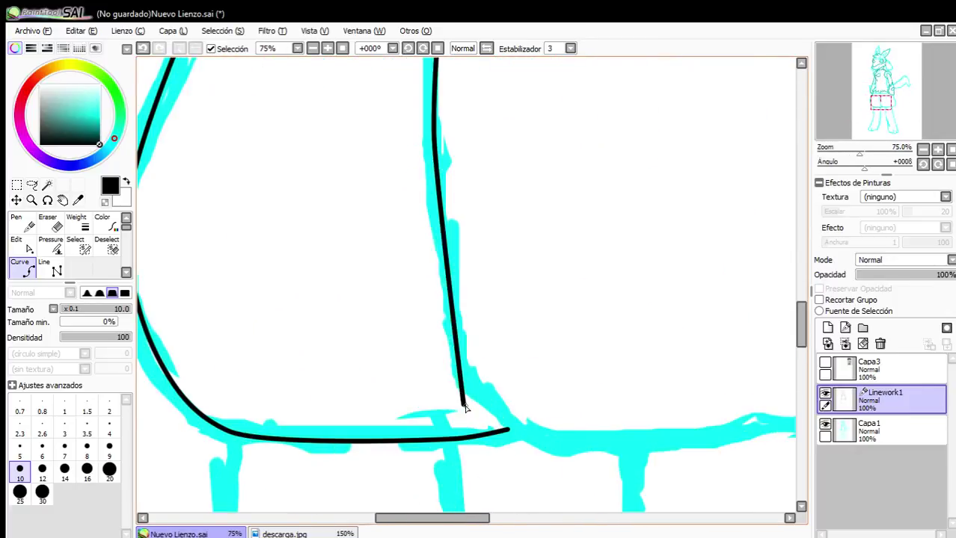
{"action": "left_click", "coordinate": [468, 382]}
{"action": "left_click", "coordinate": [520, 437]}
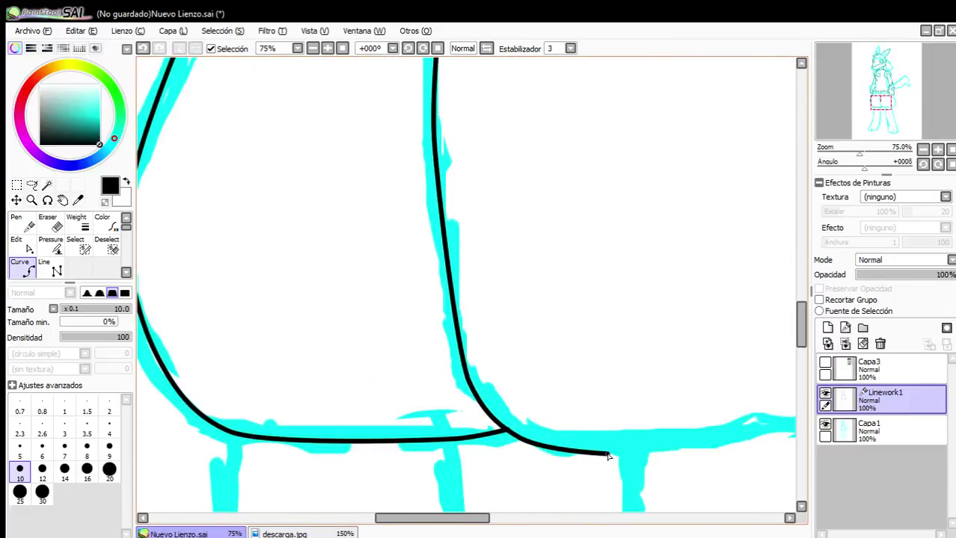
Continue the curve along the near leg's hem and up the shorts' outer edge to the near hand.
{"action": "scroll", "coordinate": [610, 455], "scroll_direction": "down", "scroll_amount": 2}
{"action": "scroll", "coordinate": [684, 460], "scroll_direction": "up", "scroll_amount": 2}
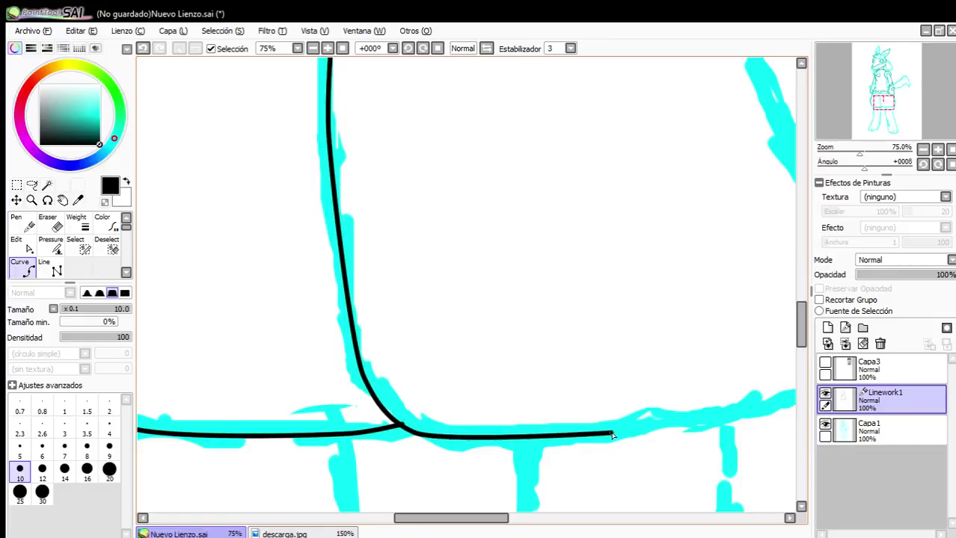
{"action": "scroll", "coordinate": [523, 471], "scroll_direction": "down", "scroll_amount": 3}
{"action": "scroll", "coordinate": [655, 441], "scroll_direction": "up", "scroll_amount": 3}
{"action": "left_click", "coordinate": [510, 466]}
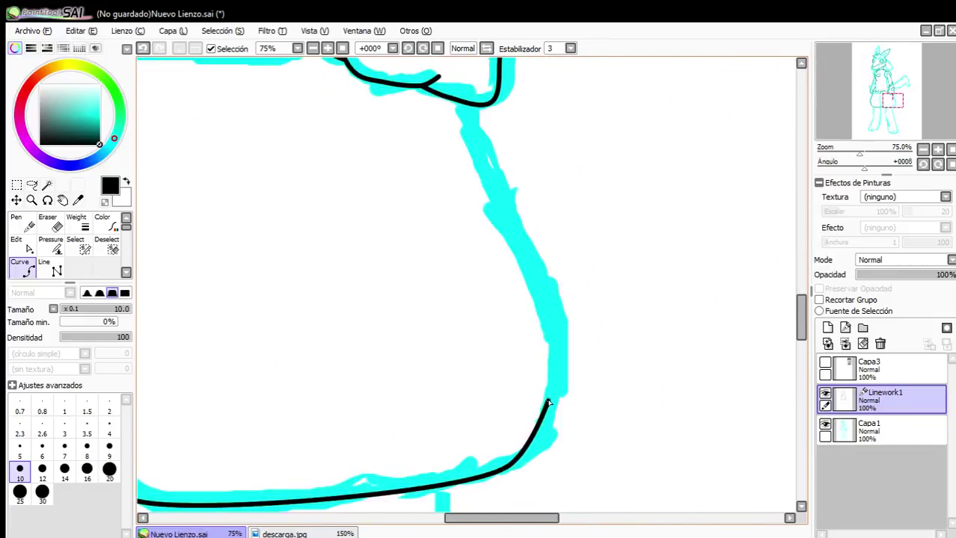
{"action": "left_click", "coordinate": [550, 323]}
{"action": "scroll", "coordinate": [469, 191], "scroll_direction": "down", "scroll_amount": 4}
{"action": "scroll", "coordinate": [475, 145], "scroll_direction": "up", "scroll_amount": 4}
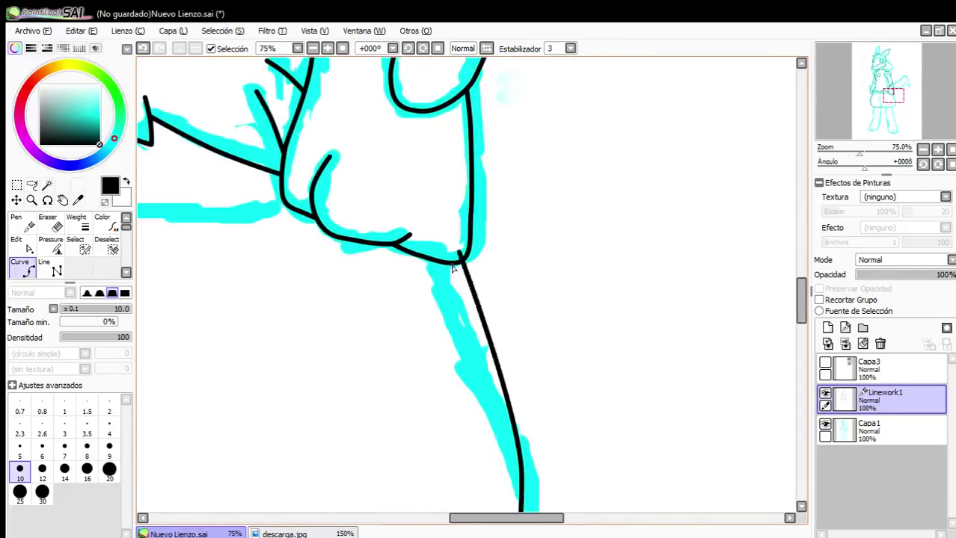
{"action": "double_click", "coordinate": [439, 261]}
{"action": "scroll", "coordinate": [490, 245], "scroll_direction": "down", "scroll_amount": 3}
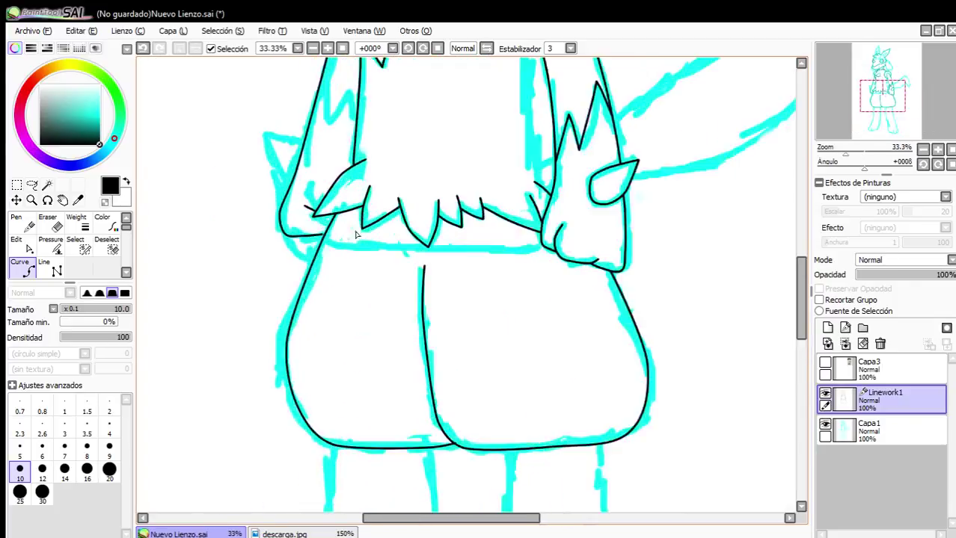
Add a short fold stroke branching off the upper end of the shorts' centre seam.
{"action": "scroll", "coordinate": [404, 262], "scroll_direction": "up", "scroll_amount": 4}
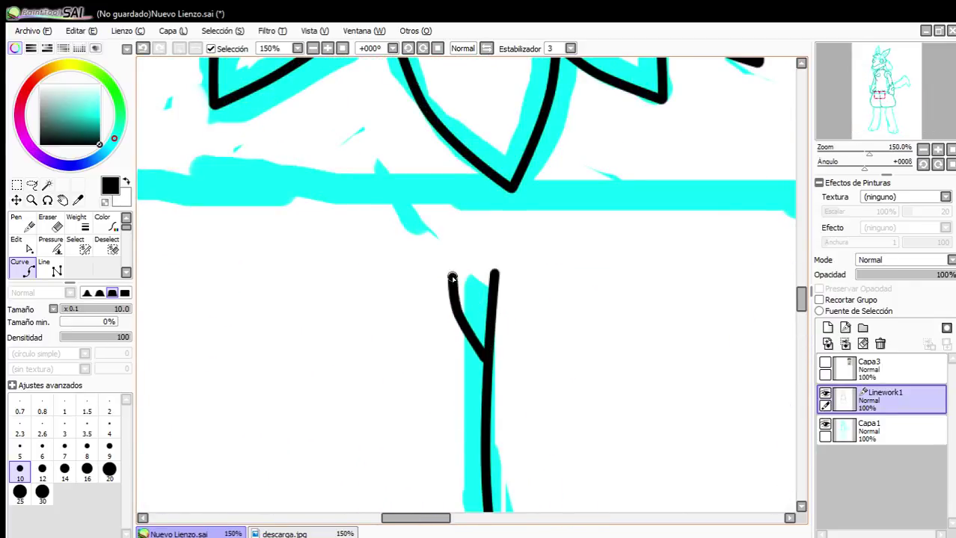
{"action": "scroll", "coordinate": [438, 278], "scroll_direction": "down", "scroll_amount": 2}
{"action": "scroll", "coordinate": [480, 305], "scroll_direction": "up", "scroll_amount": 4}
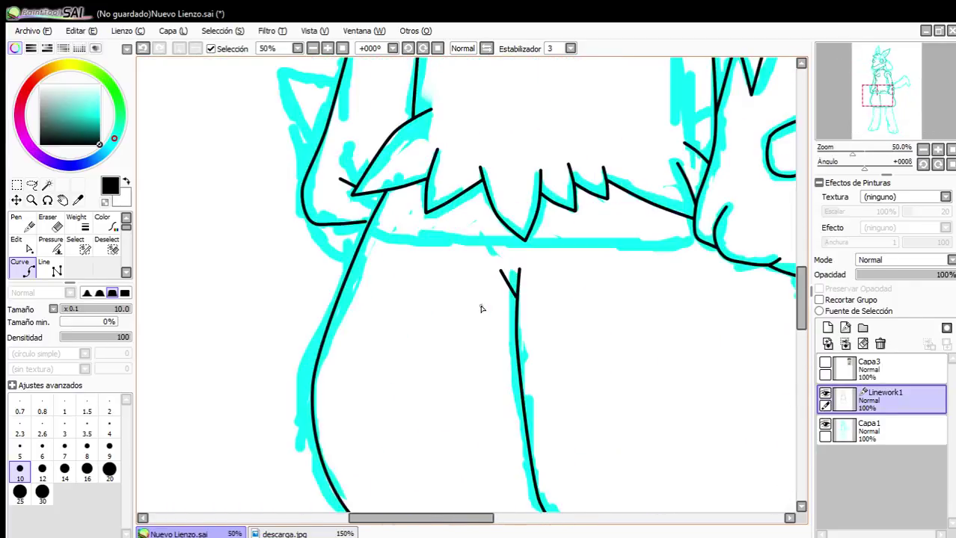
{"action": "left_click", "coordinate": [29, 247]}
{"action": "scroll", "coordinate": [494, 269], "scroll_direction": "up", "scroll_amount": 2}
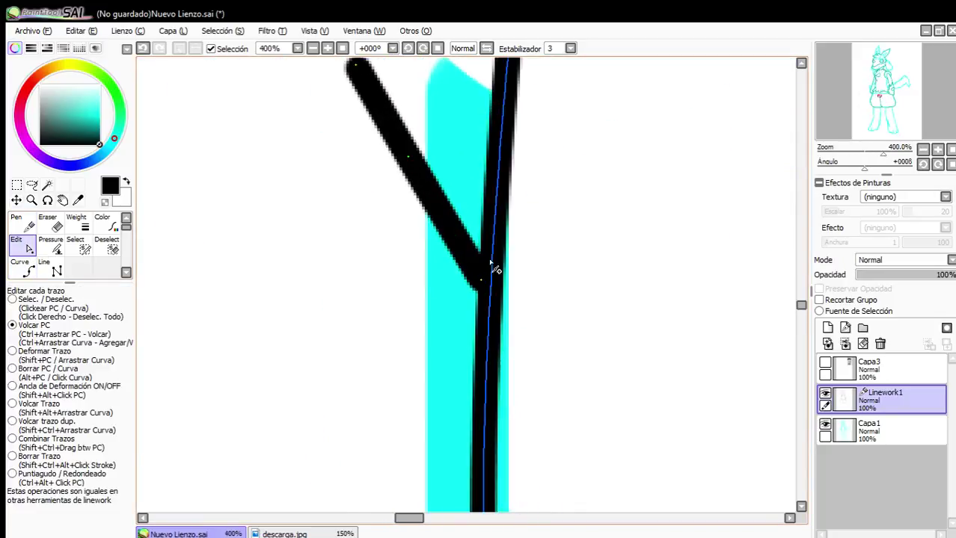
Try to pull the far hem line's end point back so it stops at the centre seam.
{"action": "scroll", "coordinate": [491, 374], "scroll_direction": "down", "scroll_amount": 5}
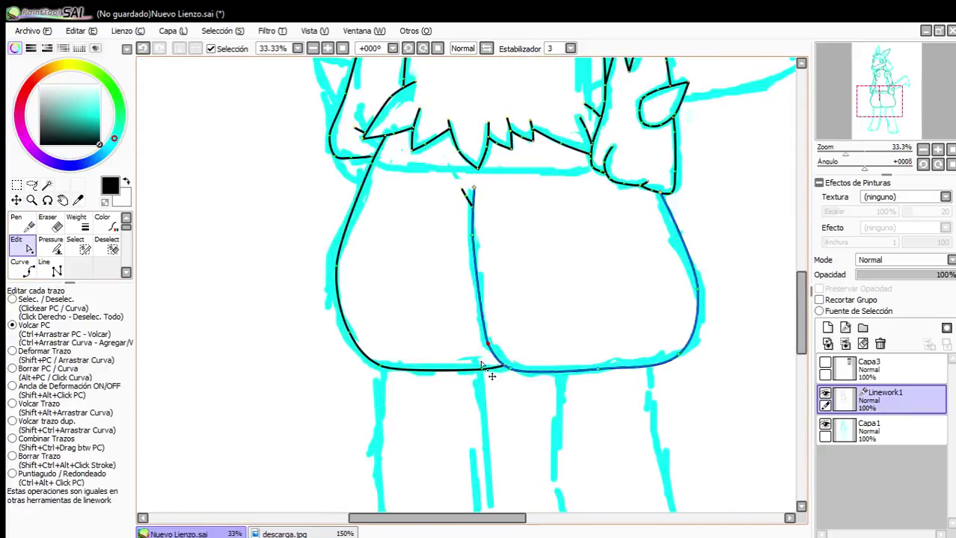
{"action": "scroll", "coordinate": [505, 377], "scroll_direction": "up", "scroll_amount": 5}
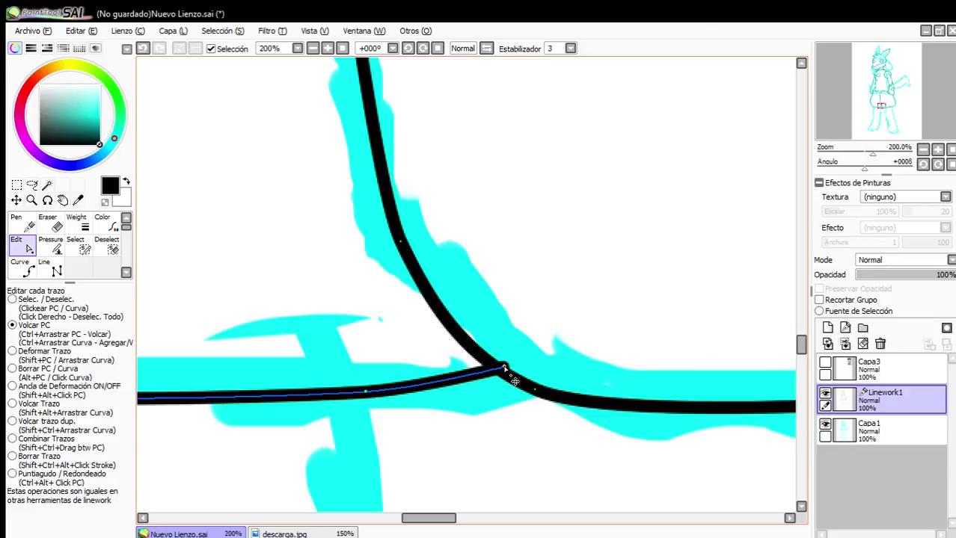
{"action": "left_click_drag", "start_coordinate": [503, 367], "coordinate": [489, 370]}
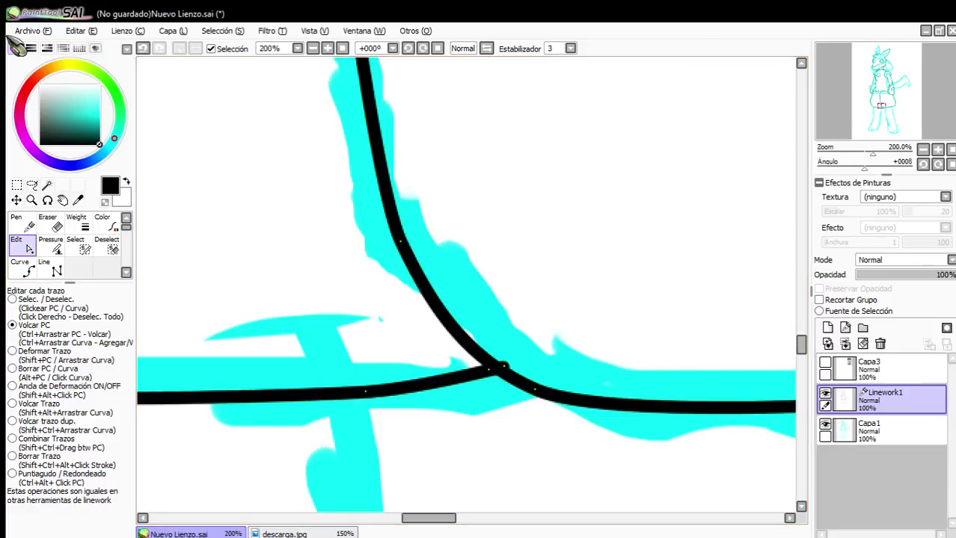
{"action": "left_click", "coordinate": [144, 49]}
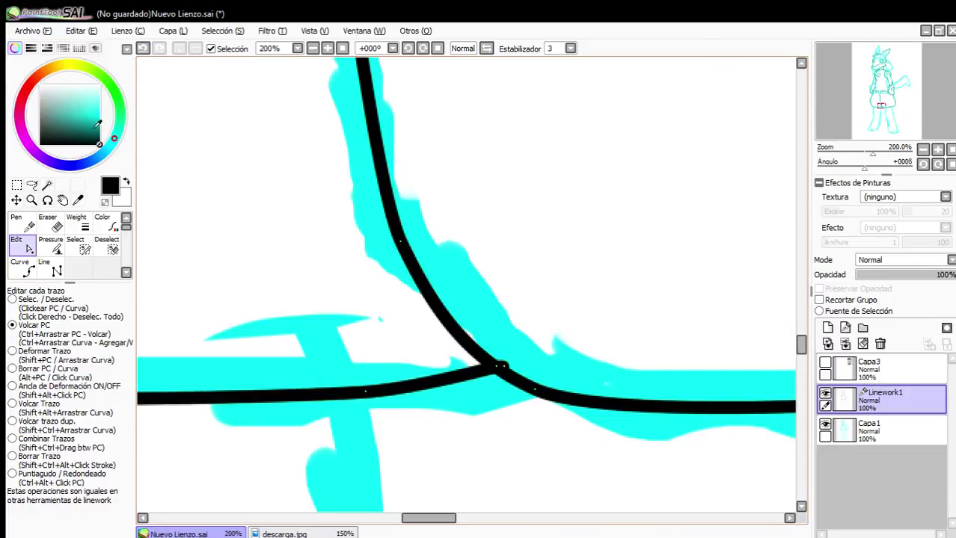
{"action": "left_click", "coordinate": [143, 48]}
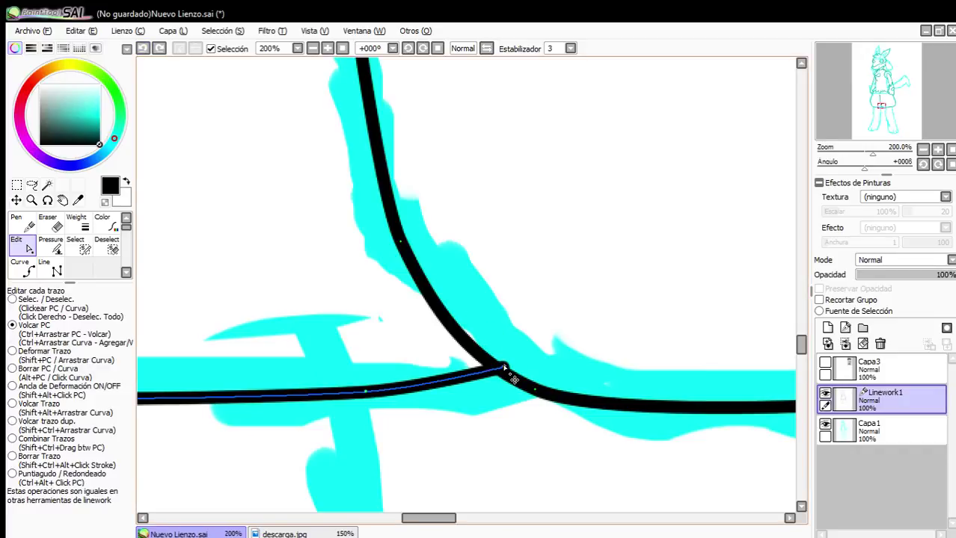
{"action": "mouse_move", "coordinate": [503, 368]}
{"action": "left_mouse_down"}
{"action": "mouse_move", "coordinate": [489, 377]}
{"action": "mouse_move", "coordinate": [508, 376]}
{"action": "mouse_move", "coordinate": [498, 376]}
{"action": "mouse_move", "coordinate": [503, 368]}
{"action": "left_mouse_up"}
{"action": "left_click", "coordinate": [143, 49]}
{"action": "left_click", "coordinate": [143, 48]}
{"action": "mouse_move", "coordinate": [506, 368]}
{"action": "left_mouse_down"}
{"action": "mouse_move", "coordinate": [487, 423]}
{"action": "mouse_move", "coordinate": [465, 367]}
{"action": "left_mouse_up"}
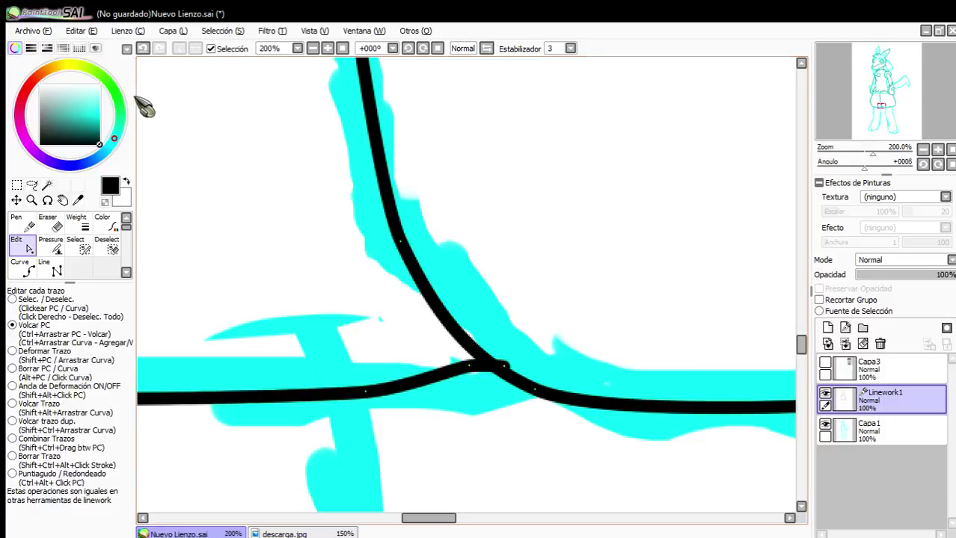
{"action": "left_click", "coordinate": [143, 48]}
Erase the line end protruding past the seam and hem junction with a size 30 eraser.
{"action": "left_click", "coordinate": [48, 223]}
{"action": "scroll", "coordinate": [513, 380], "scroll_direction": "up", "scroll_amount": 4}
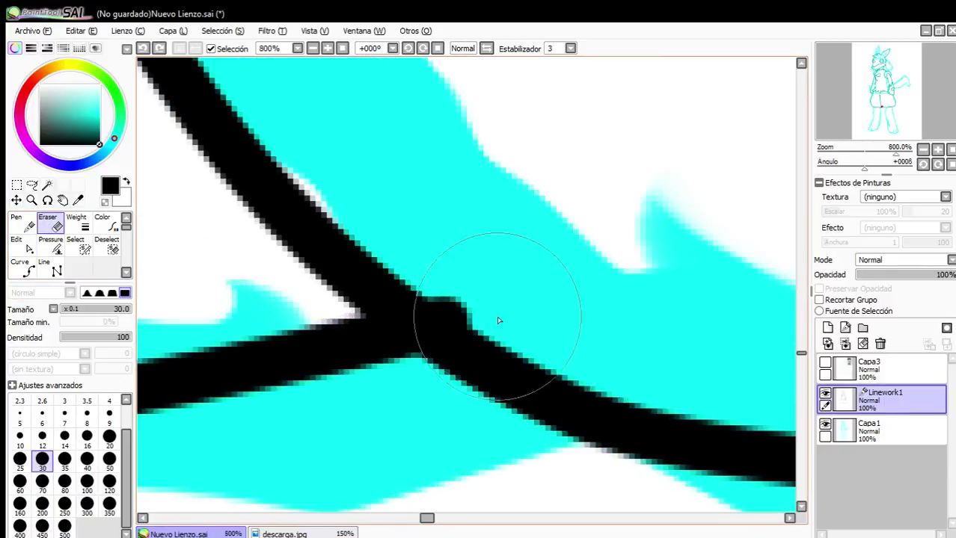
{"action": "left_click_drag", "start_coordinate": [486, 242], "coordinate": [484, 258]}
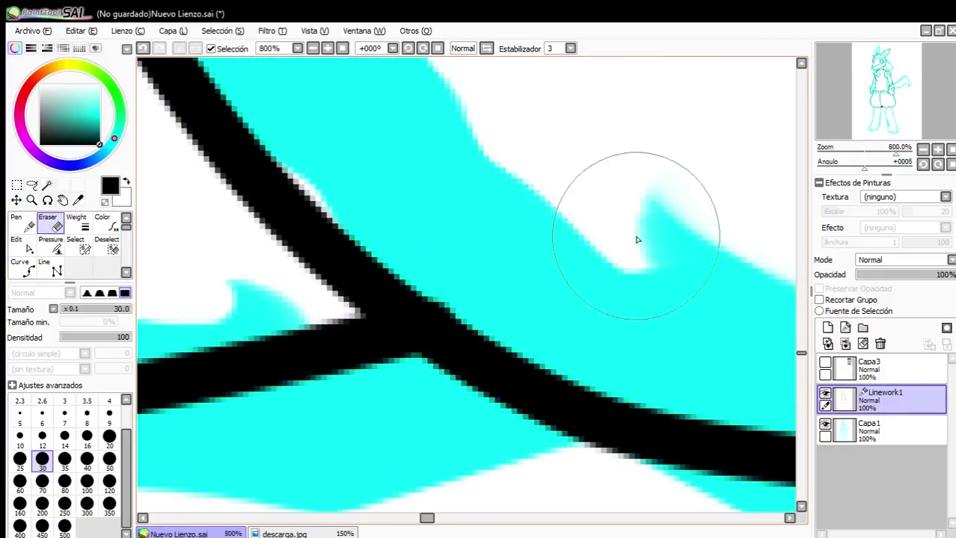
{"action": "scroll", "coordinate": [636, 239], "scroll_direction": "down", "scroll_amount": 6}
{"action": "scroll", "coordinate": [597, 256], "scroll_direction": "up", "scroll_amount": 4}
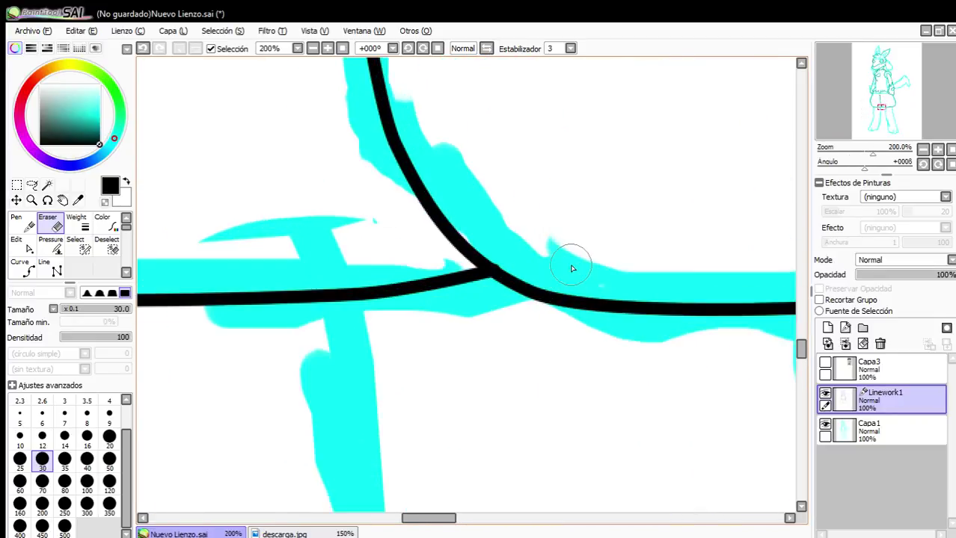
Trim the seam and hem junction with a size 25 eraser and pull the near leg's hem line back to the junction.
{"action": "scroll", "coordinate": [443, 235], "scroll_direction": "up", "scroll_amount": 2}
{"action": "scroll", "coordinate": [611, 231], "scroll_direction": "down", "scroll_amount": 1}
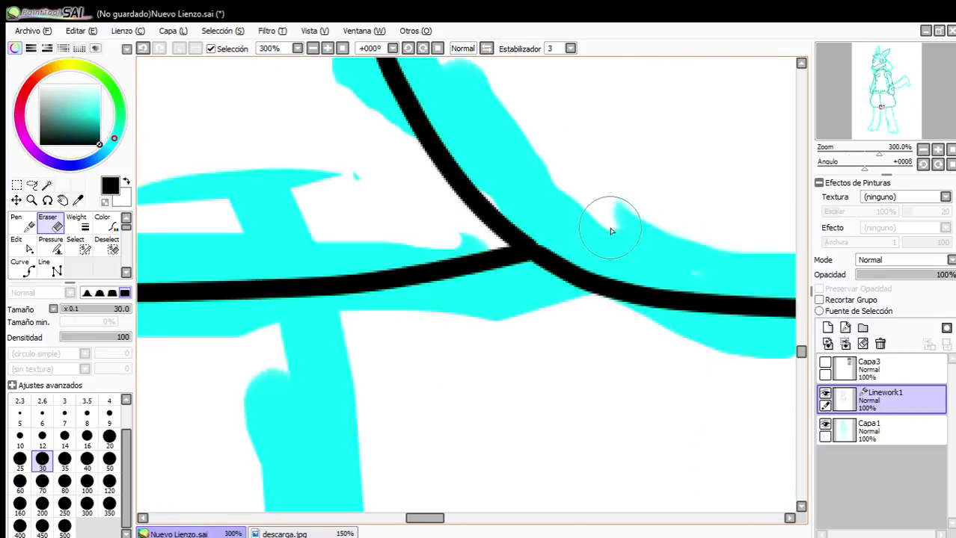
{"action": "scroll", "coordinate": [611, 231], "scroll_direction": "up", "scroll_amount": 2}
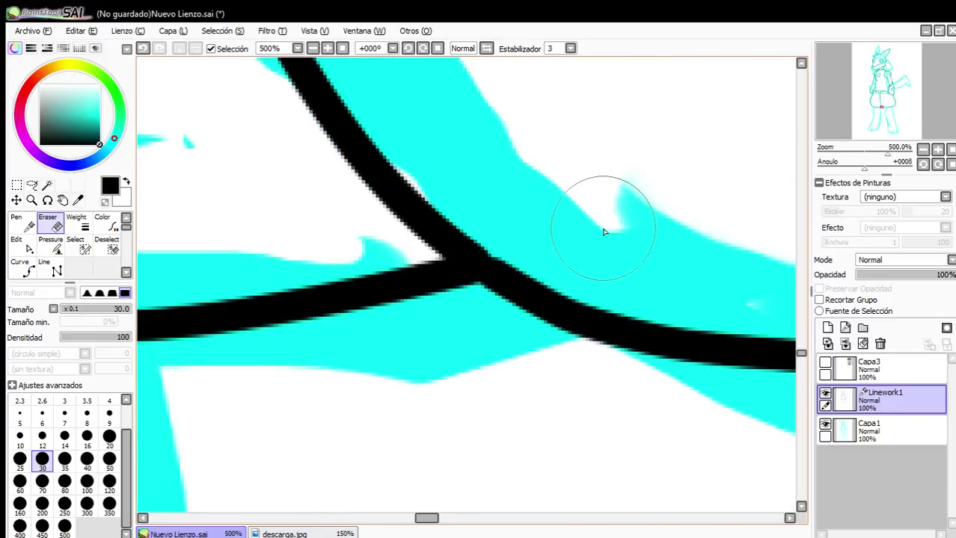
{"action": "left_click", "coordinate": [20, 459]}
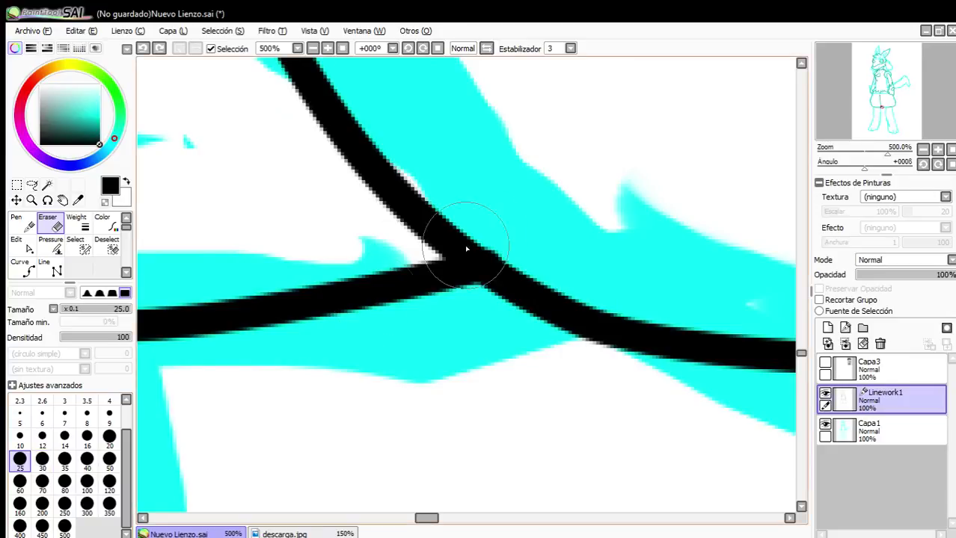
{"action": "left_click", "coordinate": [508, 241]}
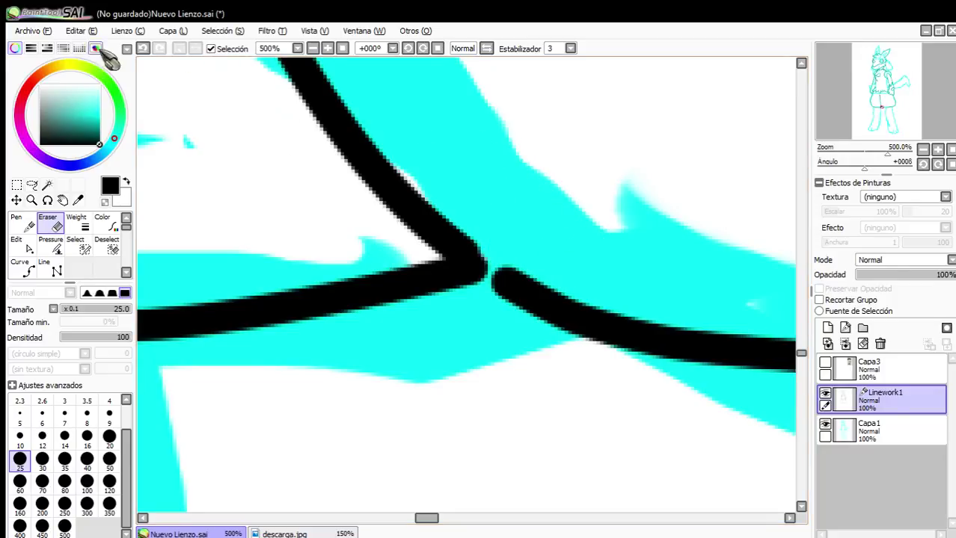
{"action": "left_click", "coordinate": [30, 245]}
{"action": "left_click_drag", "start_coordinate": [508, 298], "coordinate": [483, 275]}
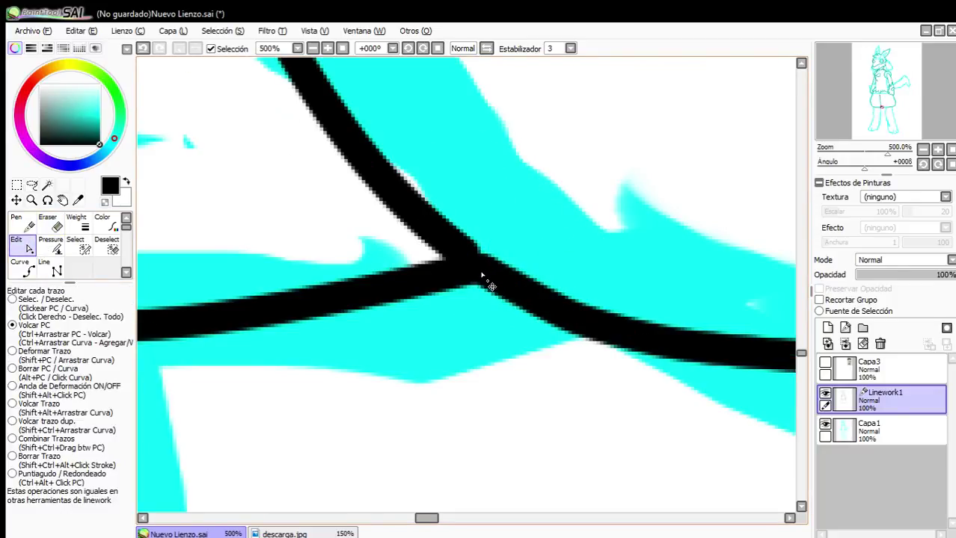
Move the end point of the far hand's lower outline onto the shorts' outer edge.
{"action": "scroll", "coordinate": [478, 271], "scroll_direction": "down", "scroll_amount": 9}
{"action": "scroll", "coordinate": [467, 149], "scroll_direction": "up", "scroll_amount": 2}
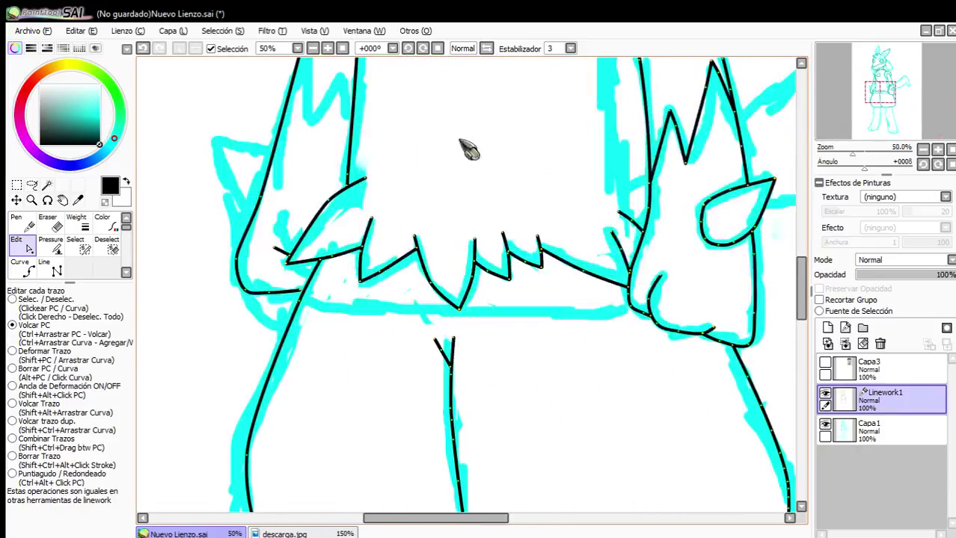
{"action": "scroll", "coordinate": [298, 340], "scroll_direction": "up", "scroll_amount": 1}
{"action": "scroll", "coordinate": [305, 350], "scroll_direction": "up", "scroll_amount": 1}
{"action": "scroll", "coordinate": [396, 248], "scroll_direction": "up", "scroll_amount": 3}
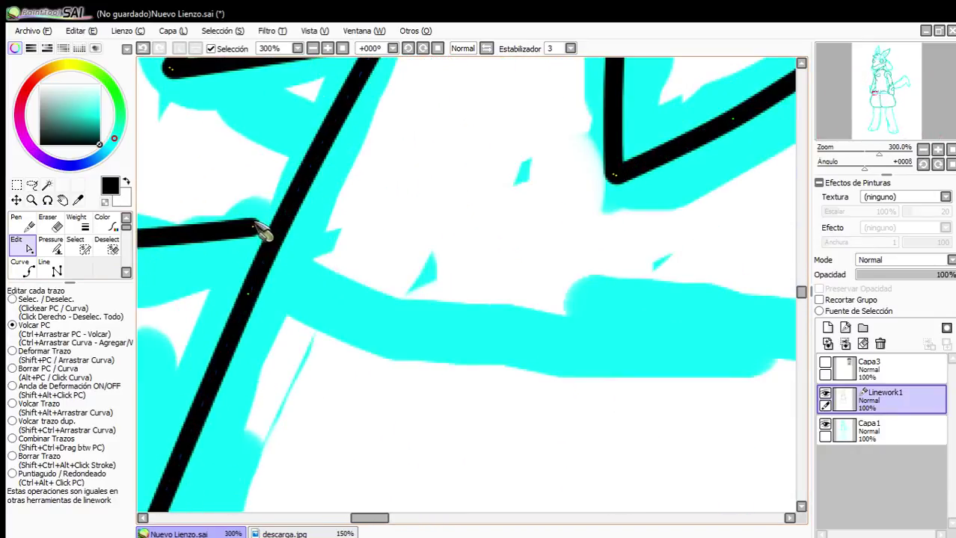
{"action": "left_click_drag", "start_coordinate": [253, 228], "coordinate": [264, 249]}
{"action": "scroll", "coordinate": [381, 299], "scroll_direction": "down", "scroll_amount": 4}
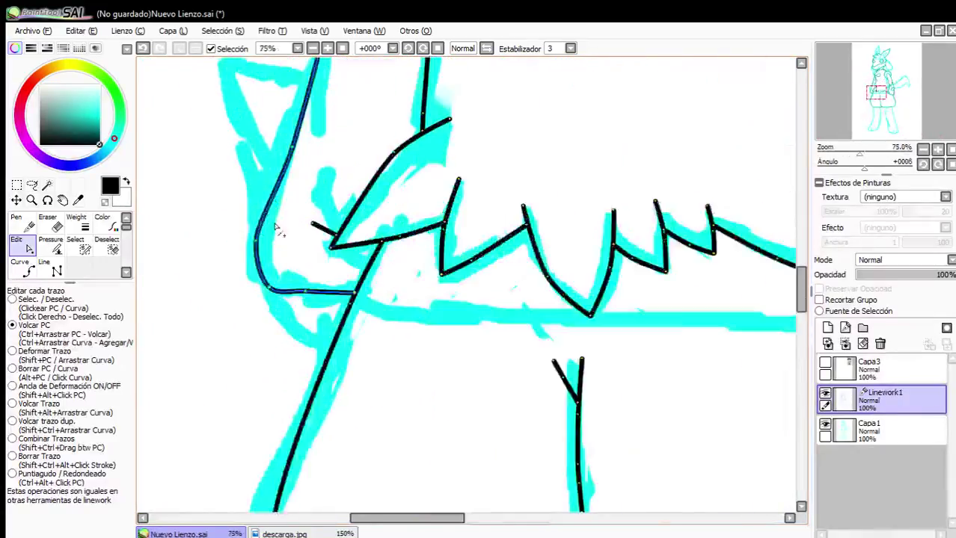
Trace the rounded curve below the far hand from the hand's outline to the shorts' outer edge.
{"action": "scroll", "coordinate": [301, 248], "scroll_direction": "up", "scroll_amount": 2}
{"action": "scroll", "coordinate": [304, 327], "scroll_direction": "down", "scroll_amount": 1}
{"action": "left_click", "coordinate": [20, 268]}
{"action": "scroll", "coordinate": [298, 312], "scroll_direction": "up", "scroll_amount": 3}
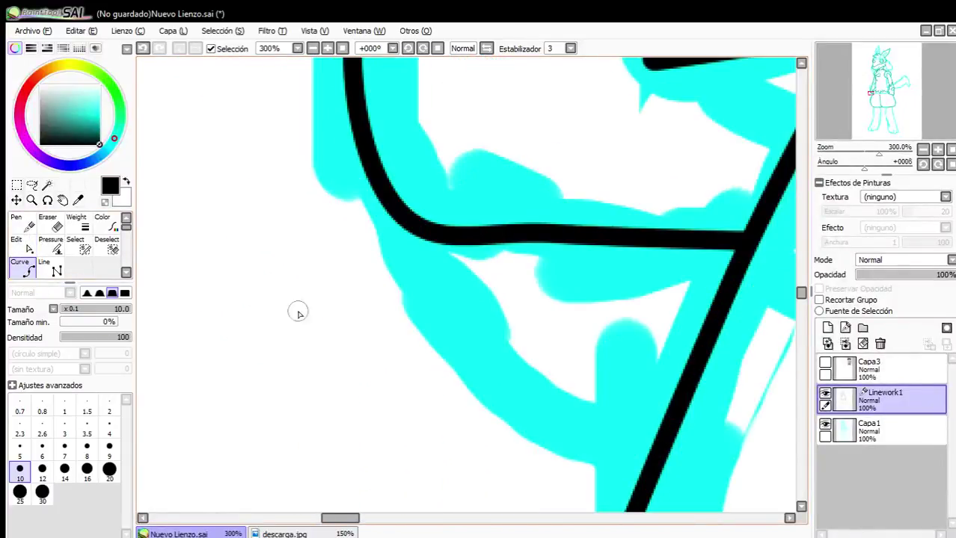
{"action": "mouse_move", "coordinate": [411, 233]}
{"action": "left_mouse_down"}
{"action": "mouse_move", "coordinate": [435, 315]}
{"action": "mouse_move", "coordinate": [529, 418]}
{"action": "mouse_move", "coordinate": [613, 454]}
{"action": "mouse_move", "coordinate": [654, 448]}
{"action": "left_mouse_up"}
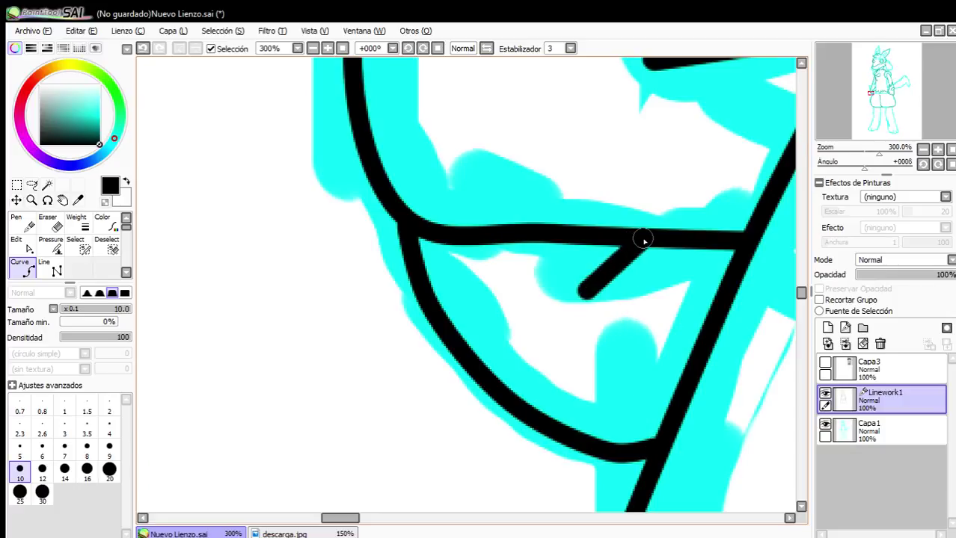
Trace the zigzag fur tuft inside the far forearm, from the arm's outer edge across to the torso side line.
{"action": "scroll", "coordinate": [643, 241], "scroll_direction": "down", "scroll_amount": 9}
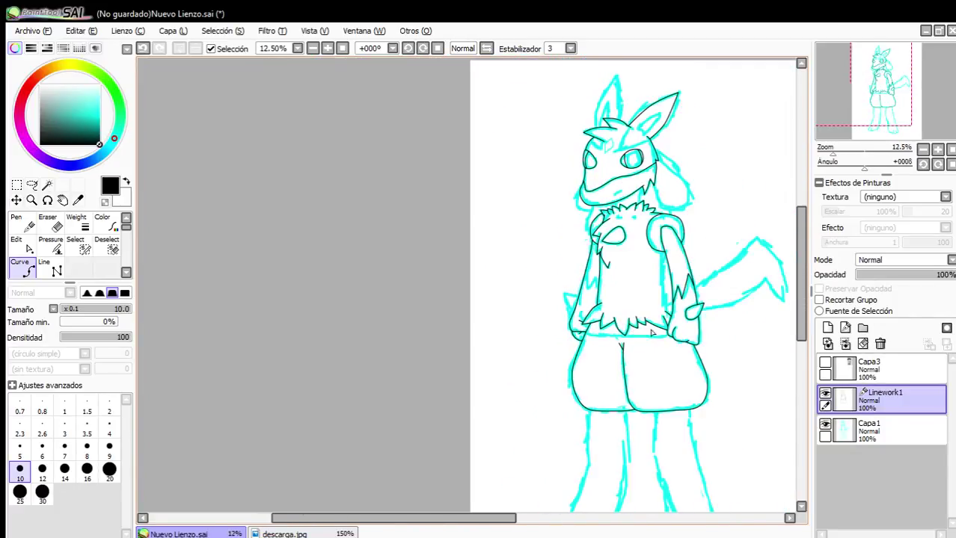
{"action": "scroll", "coordinate": [652, 333], "scroll_direction": "up", "scroll_amount": 4}
{"action": "scroll", "coordinate": [266, 325], "scroll_direction": "down", "scroll_amount": 1}
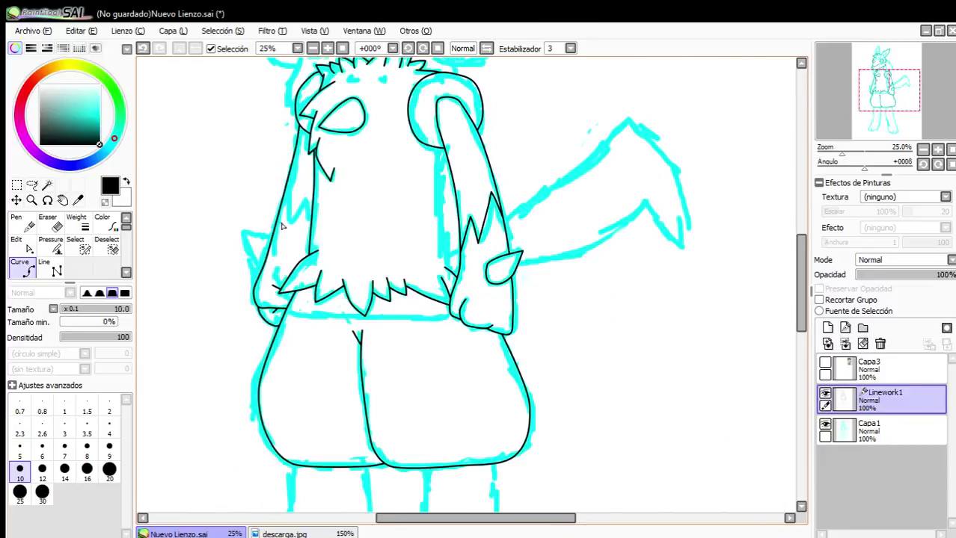
{"action": "scroll", "coordinate": [266, 325], "scroll_direction": "up", "scroll_amount": 5}
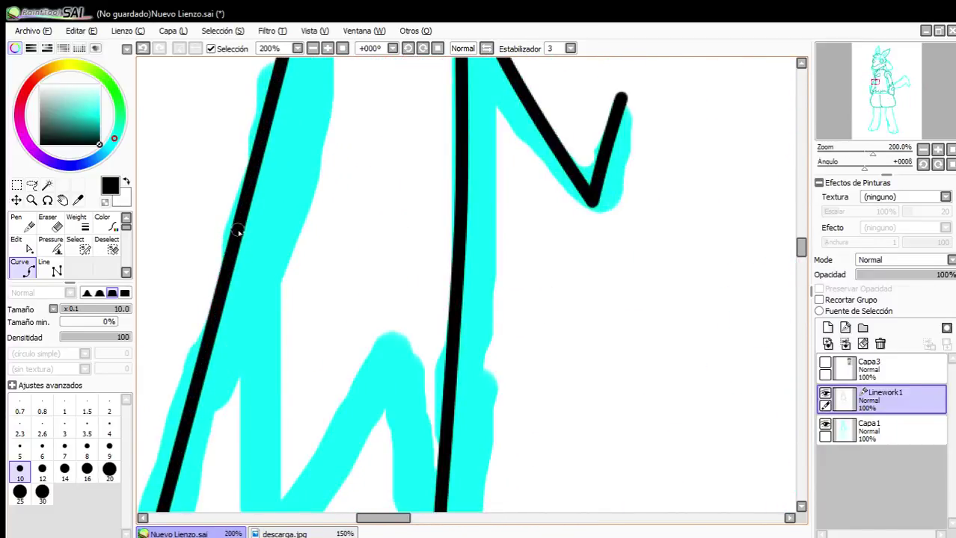
{"action": "left_click", "coordinate": [238, 231]}
{"action": "scroll", "coordinate": [264, 330], "scroll_direction": "down", "scroll_amount": 2}
{"action": "scroll", "coordinate": [273, 404], "scroll_direction": "up", "scroll_amount": 2}
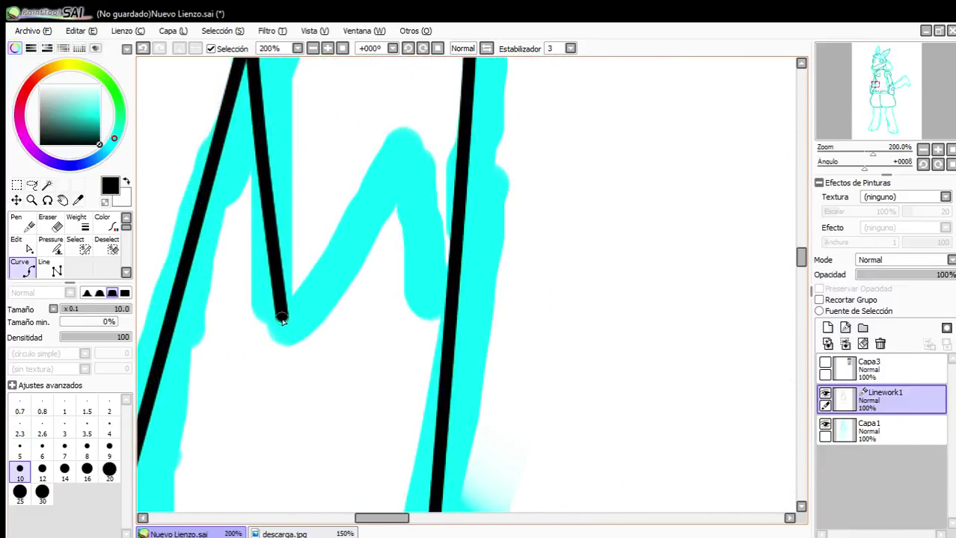
{"action": "left_click", "coordinate": [281, 323]}
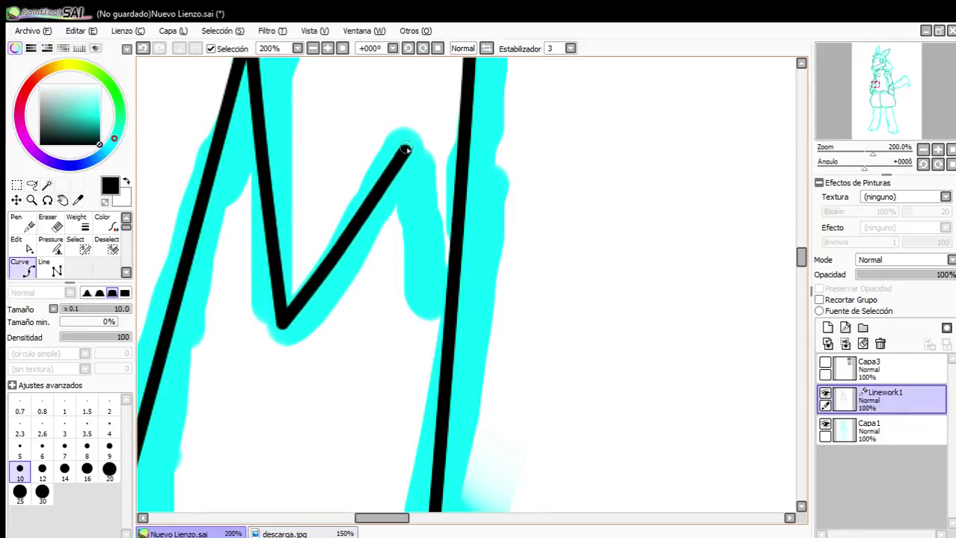
{"action": "double_click", "coordinate": [448, 344]}
Trace the pointed spike on the far forearm with two curves meeting at its tip and ending on the arm's outer edge.
{"action": "scroll", "coordinate": [441, 317], "scroll_direction": "down", "scroll_amount": 5}
{"action": "scroll", "coordinate": [408, 333], "scroll_direction": "up", "scroll_amount": 4}
{"action": "scroll", "coordinate": [438, 419], "scroll_direction": "down", "scroll_amount": 1}
{"action": "scroll", "coordinate": [444, 433], "scroll_direction": "up", "scroll_amount": 1}
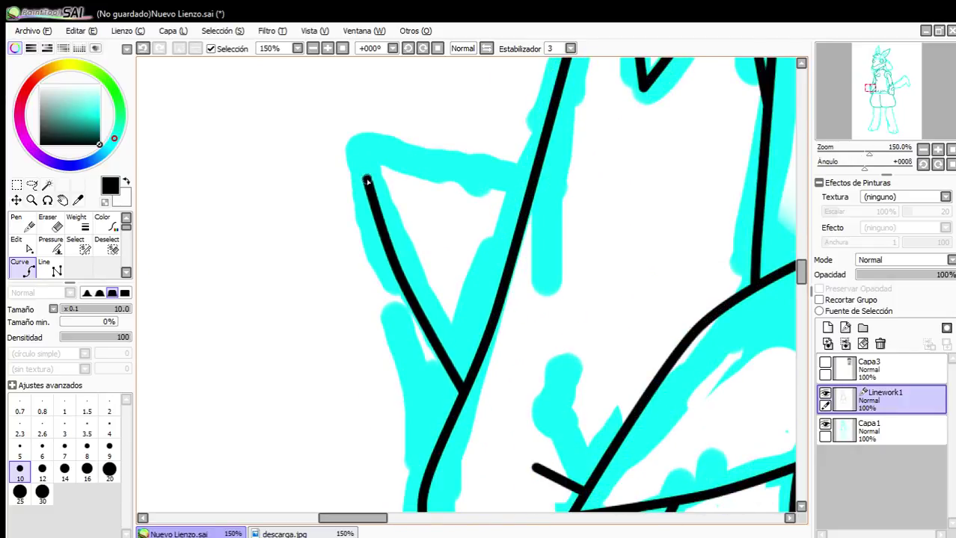
{"action": "scroll", "coordinate": [516, 176], "scroll_direction": "up", "scroll_amount": 2}
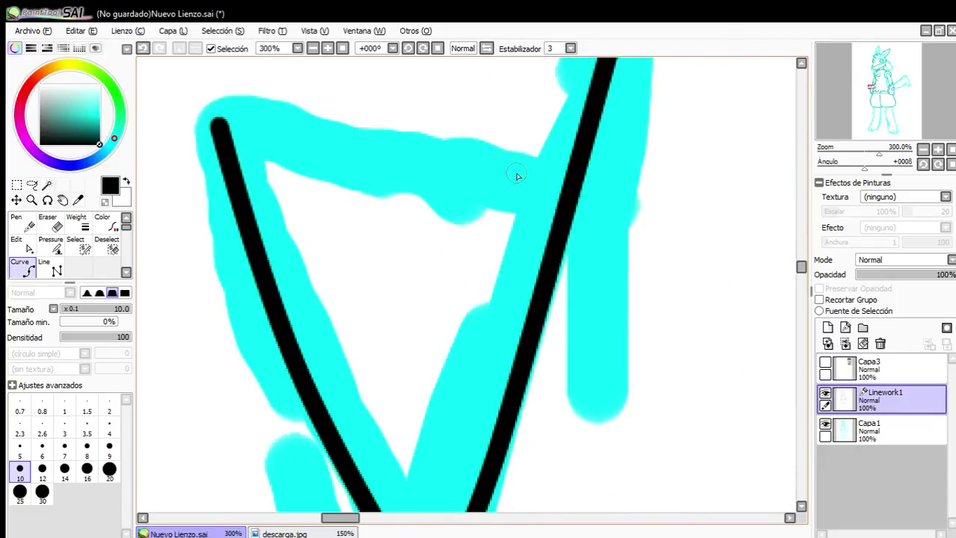
{"action": "left_click", "coordinate": [556, 216]}
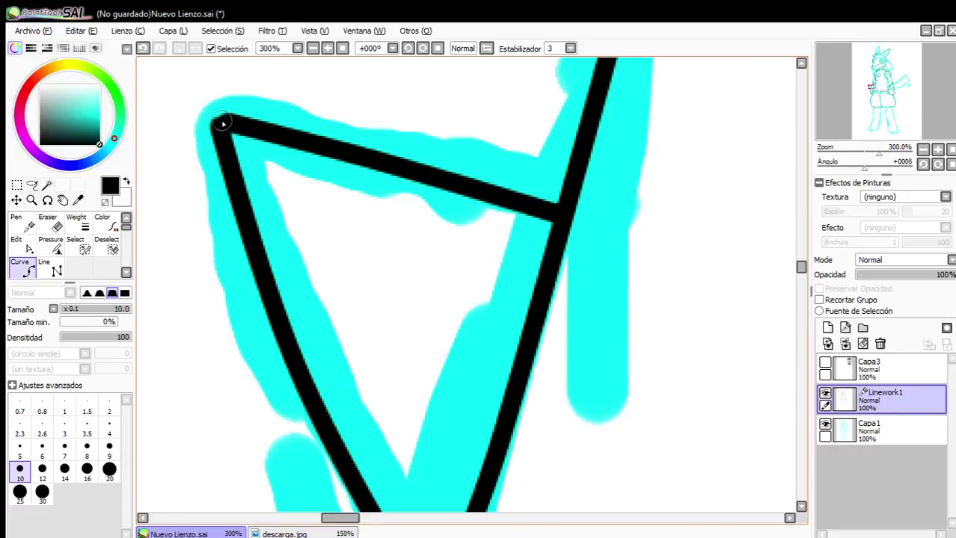
Trace the two long sides of the near ear's inner shape, meeting at its tip.
{"action": "scroll", "coordinate": [217, 123], "scroll_direction": "down", "scroll_amount": 9}
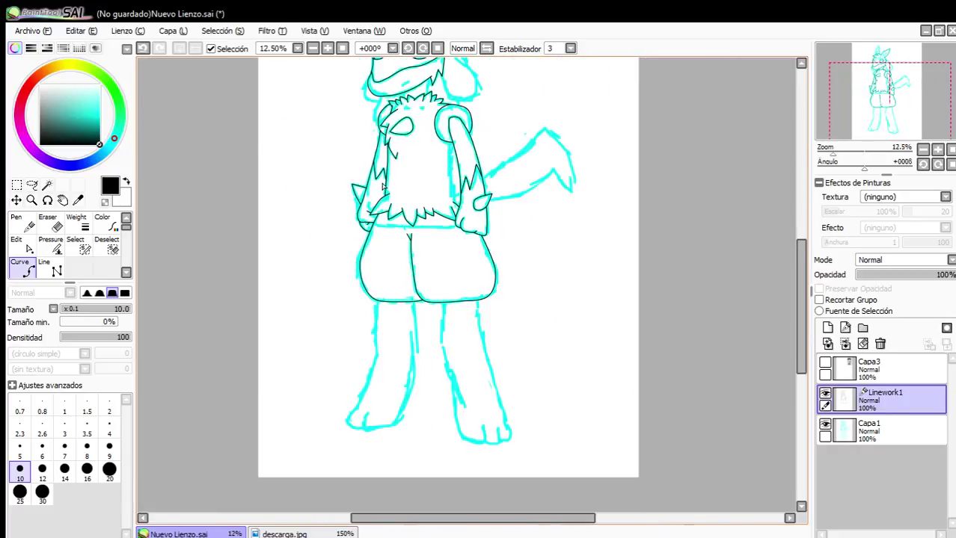
{"action": "scroll", "coordinate": [371, 133], "scroll_direction": "up", "scroll_amount": 2}
{"action": "scroll", "coordinate": [371, 165], "scroll_direction": "down", "scroll_amount": 4}
{"action": "scroll", "coordinate": [368, 159], "scroll_direction": "up", "scroll_amount": 4}
{"action": "scroll", "coordinate": [398, 175], "scroll_direction": "down", "scroll_amount": 4}
{"action": "scroll", "coordinate": [426, 120], "scroll_direction": "up", "scroll_amount": 5}
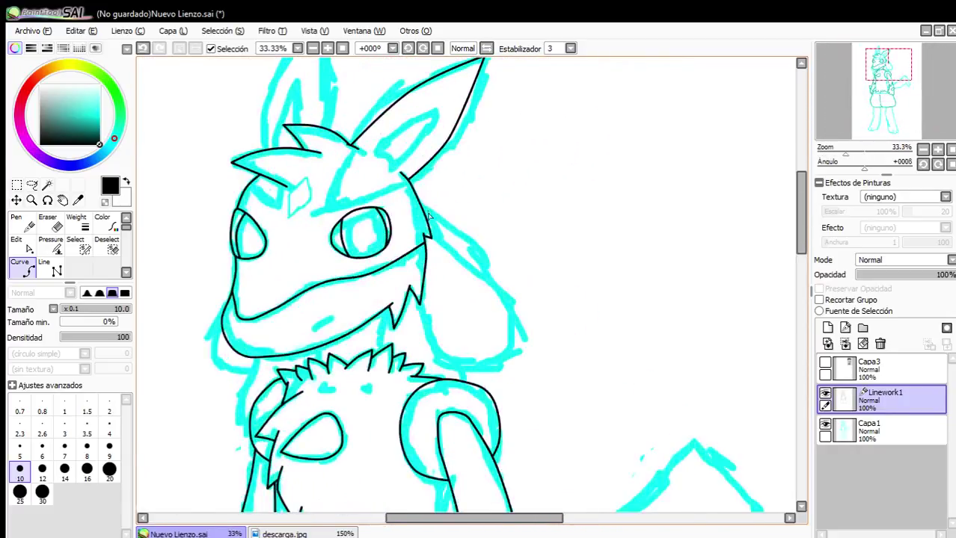
{"action": "scroll", "coordinate": [429, 216], "scroll_direction": "up", "scroll_amount": 1}
{"action": "scroll", "coordinate": [396, 240], "scroll_direction": "down", "scroll_amount": 3}
{"action": "scroll", "coordinate": [386, 177], "scroll_direction": "up", "scroll_amount": 7}
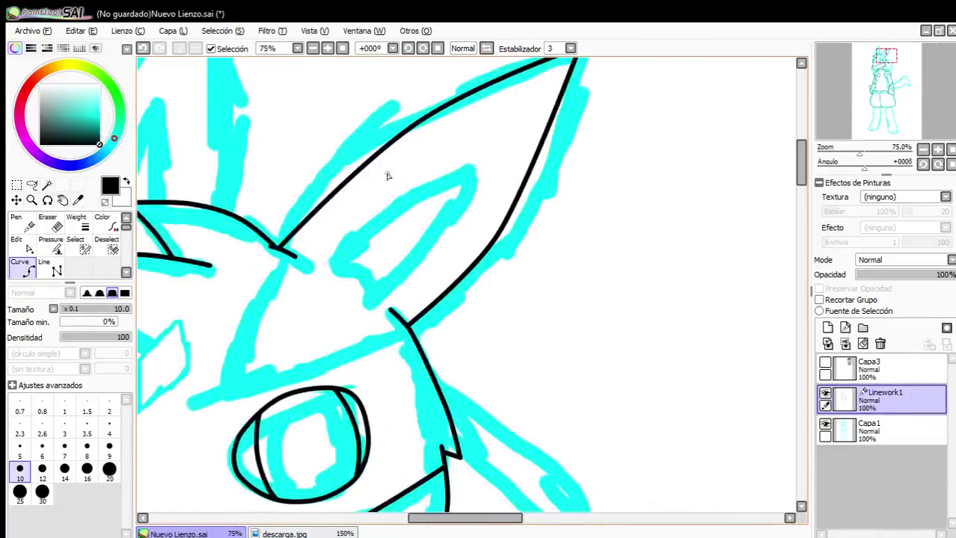
{"action": "mouse_move", "coordinate": [264, 322]}
{"action": "left_mouse_down"}
{"action": "mouse_move", "coordinate": [381, 212]}
{"action": "mouse_move", "coordinate": [525, 128]}
{"action": "mouse_move", "coordinate": [649, 82]}
{"action": "left_mouse_up"}
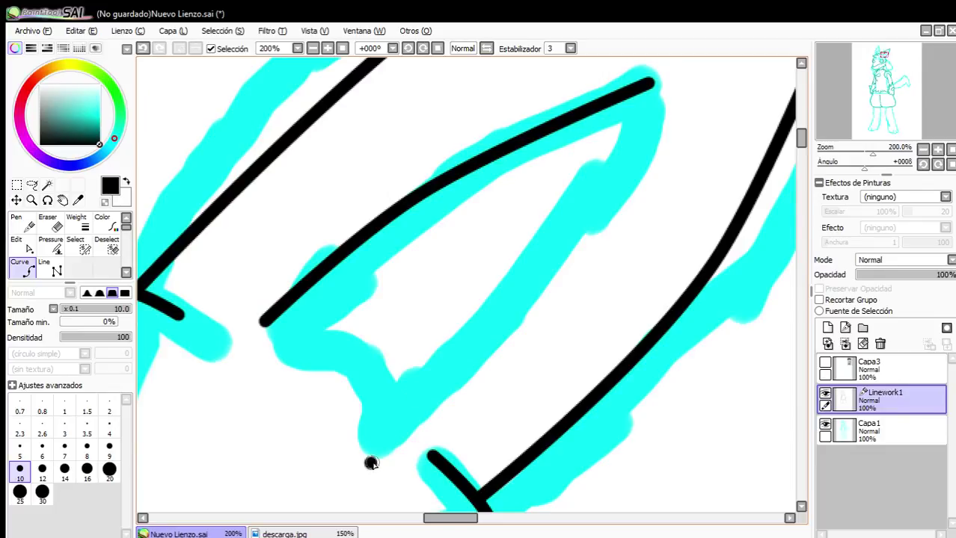
{"action": "mouse_move", "coordinate": [371, 464]}
{"action": "left_mouse_down"}
{"action": "mouse_move", "coordinate": [519, 299]}
{"action": "mouse_move", "coordinate": [606, 180]}
{"action": "mouse_move", "coordinate": [649, 85]}
{"action": "left_mouse_up"}
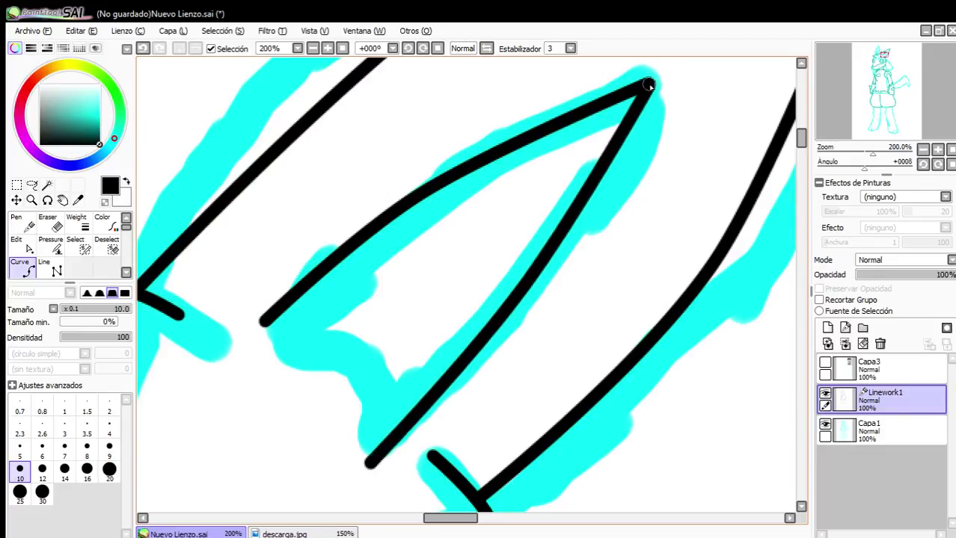
Close the base of the near ear's inner shape with a notched curve and shift its control points to smooth the bend.
{"action": "scroll", "coordinate": [337, 299], "scroll_direction": "up", "scroll_amount": 3}
{"action": "mouse_move", "coordinate": [197, 352]}
{"action": "left_mouse_down"}
{"action": "mouse_move", "coordinate": [205, 385]}
{"action": "mouse_move", "coordinate": [381, 453]}
{"action": "mouse_move", "coordinate": [379, 469]}
{"action": "mouse_move", "coordinate": [340, 246]}
{"action": "left_mouse_up"}
{"action": "left_click", "coordinate": [379, 468]}
{"action": "scroll", "coordinate": [380, 469], "scroll_direction": "down", "scroll_amount": 1}
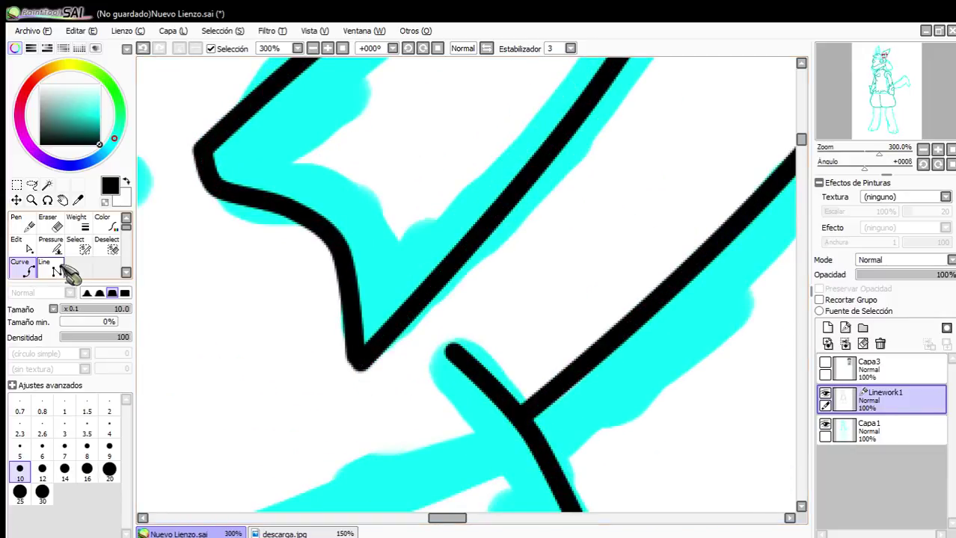
{"action": "left_click", "coordinate": [21, 243]}
{"action": "left_click_drag", "start_coordinate": [208, 187], "coordinate": [318, 208]}
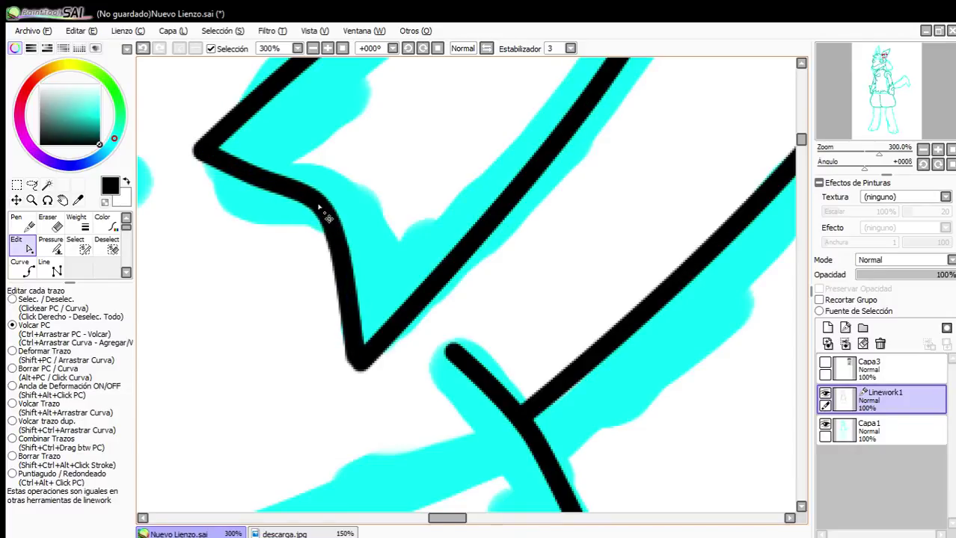
{"action": "left_click_drag", "start_coordinate": [340, 251], "coordinate": [349, 305]}
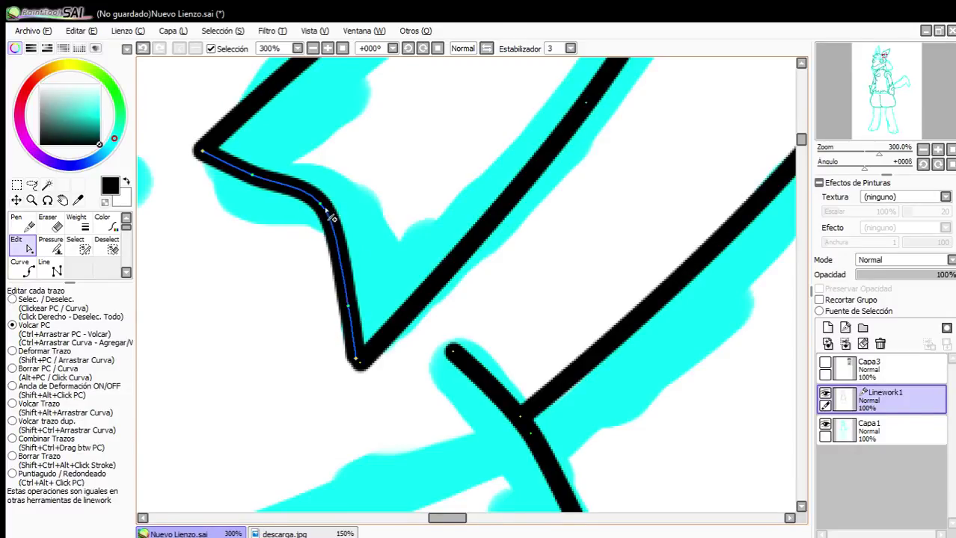
{"action": "left_click_drag", "start_coordinate": [325, 211], "coordinate": [333, 211]}
Trace the far ear's outline with curves from the hair tuft up to the tip and down the outer side.
{"action": "scroll", "coordinate": [334, 217], "scroll_direction": "down", "scroll_amount": 6}
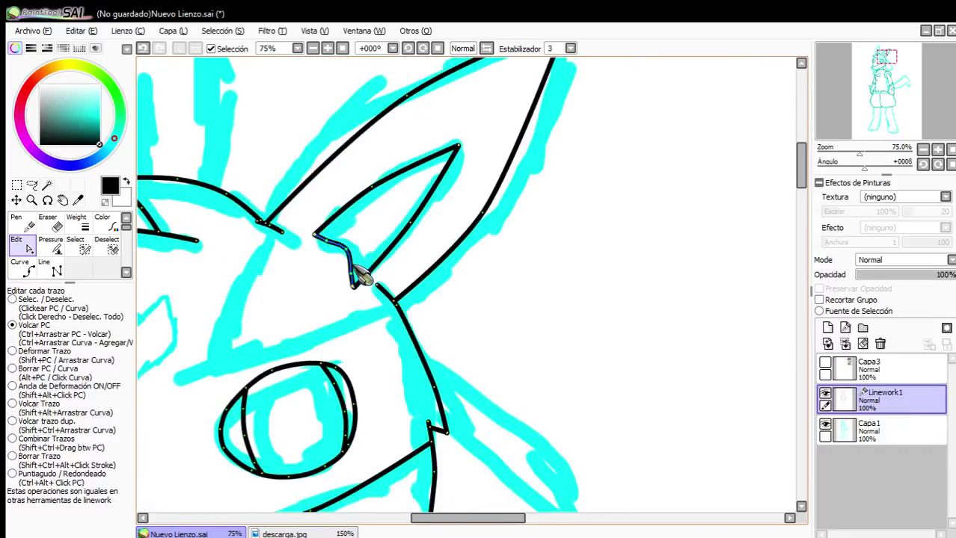
{"action": "scroll", "coordinate": [266, 221], "scroll_direction": "up", "scroll_amount": 3}
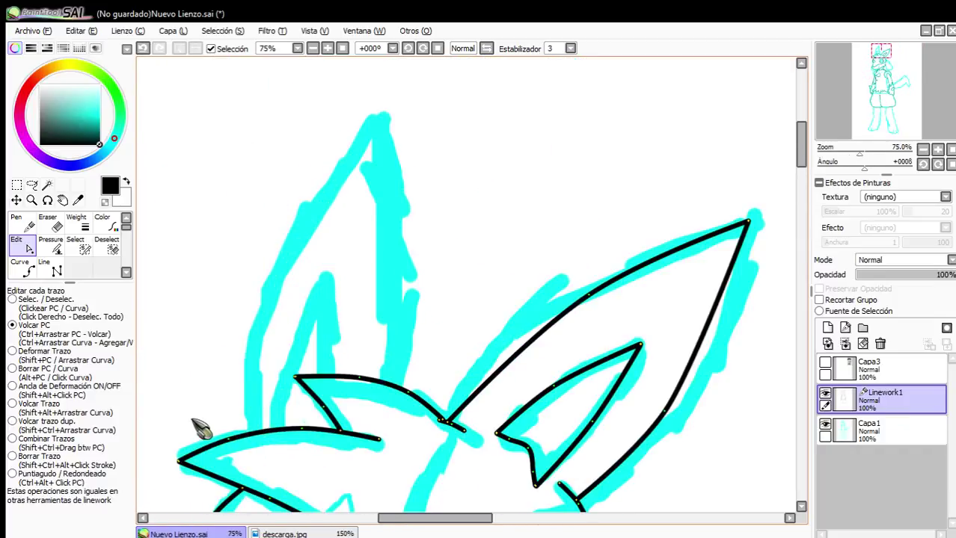
{"action": "left_click", "coordinate": [23, 268]}
{"action": "scroll", "coordinate": [430, 362], "scroll_direction": "up", "scroll_amount": 3}
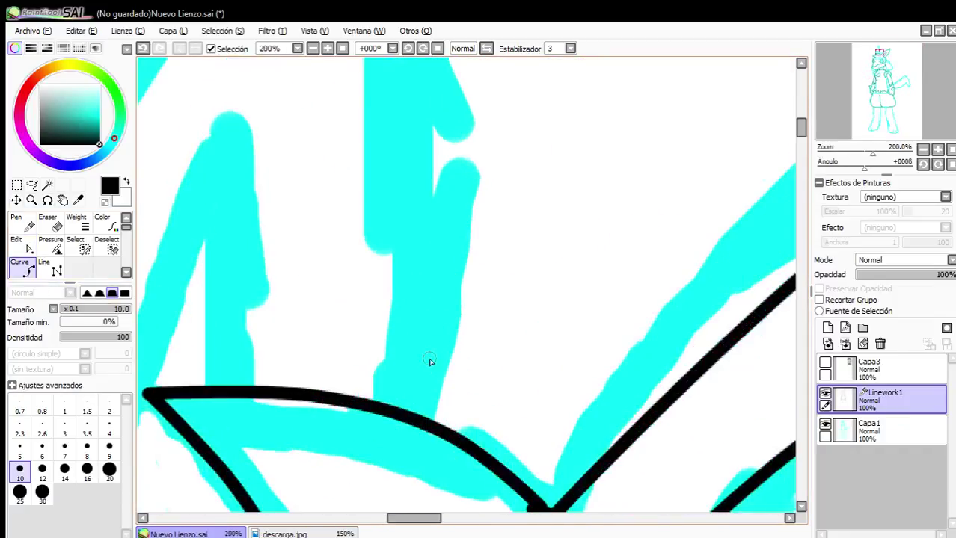
{"action": "left_click", "coordinate": [401, 412]}
{"action": "scroll", "coordinate": [412, 337], "scroll_direction": "down", "scroll_amount": 4}
{"action": "scroll", "coordinate": [419, 303], "scroll_direction": "up", "scroll_amount": 2}
{"action": "left_click", "coordinate": [410, 309]}
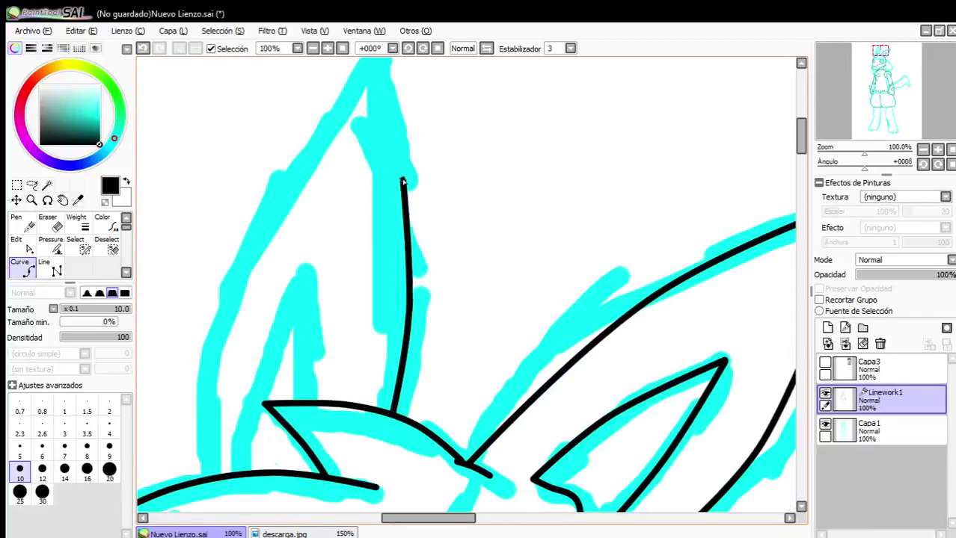
{"action": "scroll", "coordinate": [385, 144], "scroll_direction": "down", "scroll_amount": 2}
{"action": "scroll", "coordinate": [383, 111], "scroll_direction": "up", "scroll_amount": 1}
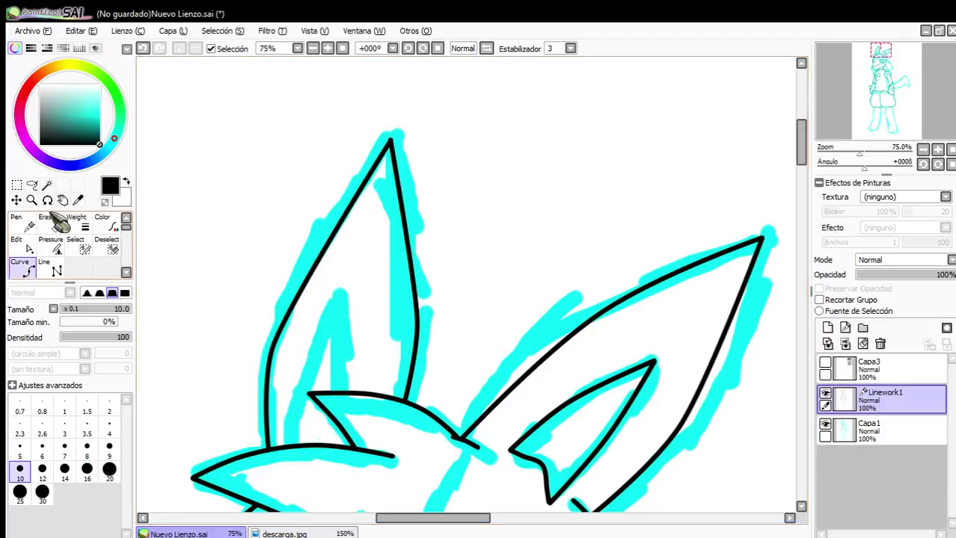
Align the curve ends at the far ear's tip and reshape the bend of its outer edge by moving control points.
{"action": "left_click", "coordinate": [21, 245]}
{"action": "scroll", "coordinate": [396, 127], "scroll_direction": "up", "scroll_amount": 2}
{"action": "left_click", "coordinate": [390, 126]}
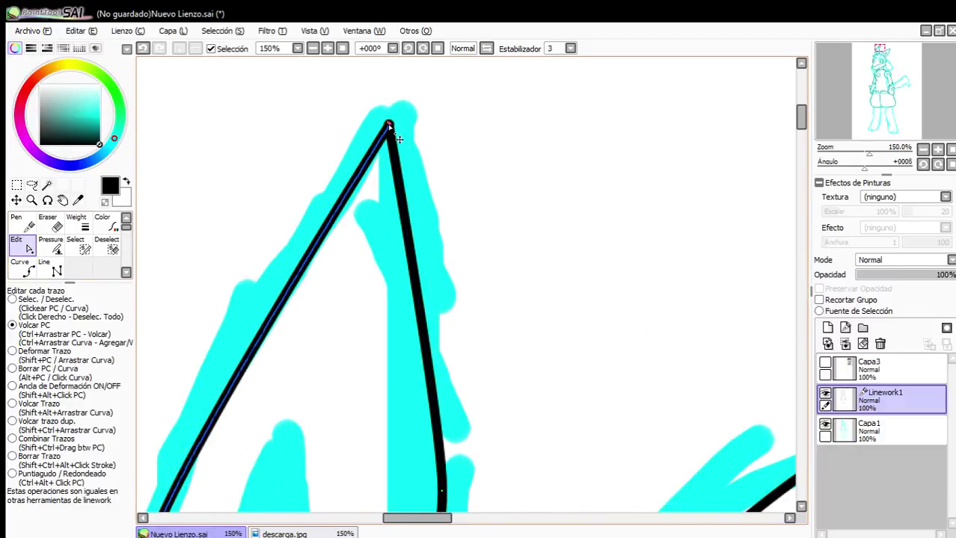
{"action": "left_click_drag", "start_coordinate": [389, 126], "coordinate": [387, 127]}
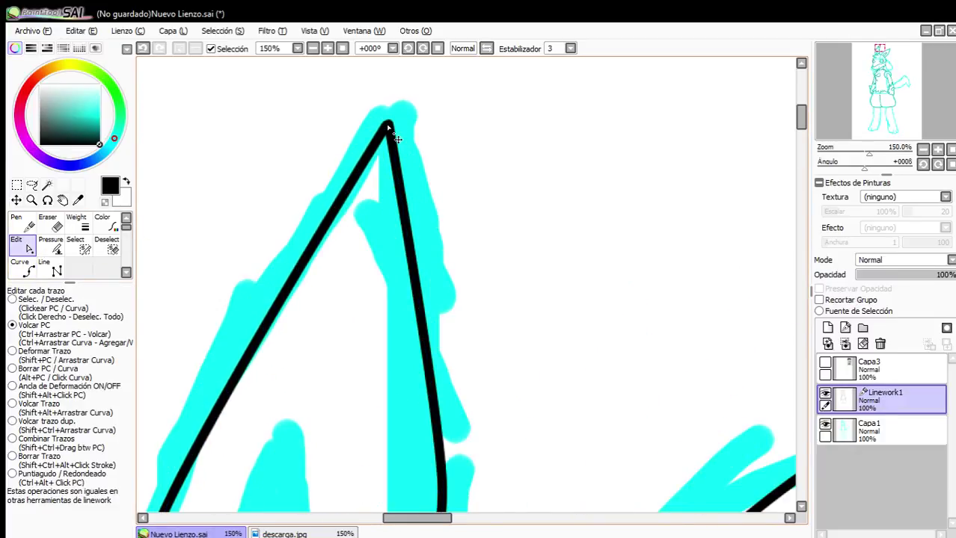
{"action": "scroll", "coordinate": [390, 128], "scroll_direction": "down", "scroll_amount": 3}
{"action": "scroll", "coordinate": [401, 132], "scroll_direction": "up", "scroll_amount": 2}
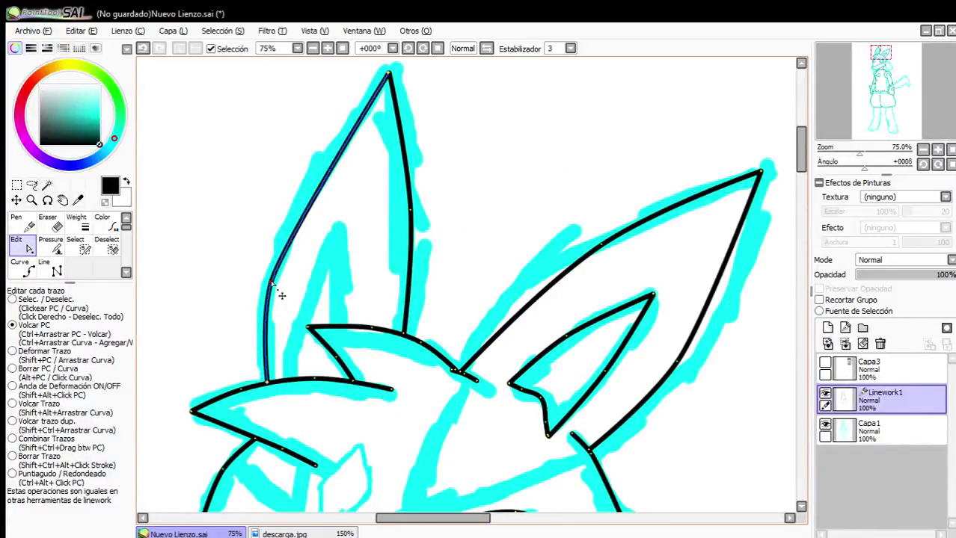
Trace the far ear's inner shape with two curves rising from the hair tufts to a shared tip.
{"action": "left_click", "coordinate": [28, 271]}
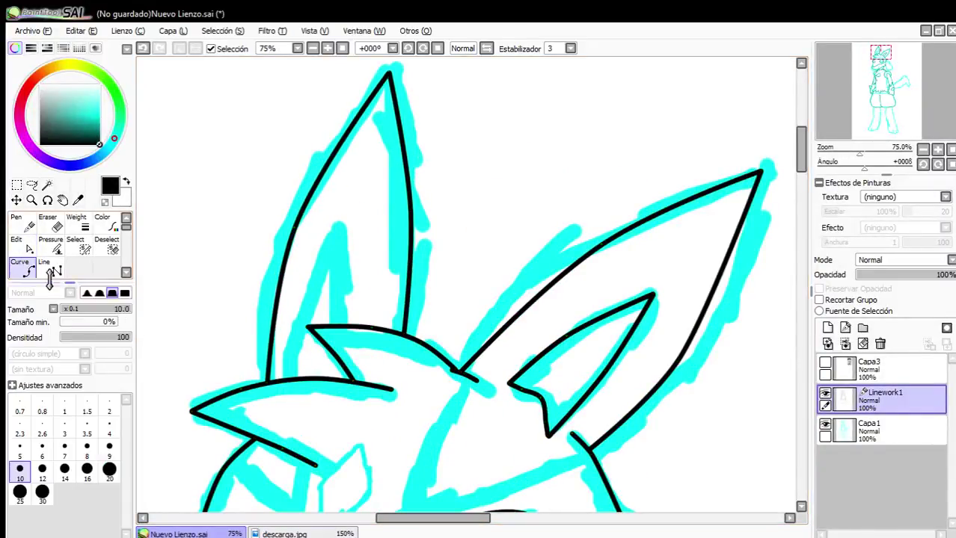
{"action": "scroll", "coordinate": [342, 373], "scroll_direction": "up", "scroll_amount": 3}
{"action": "left_click", "coordinate": [186, 385]}
{"action": "left_click", "coordinate": [222, 242]}
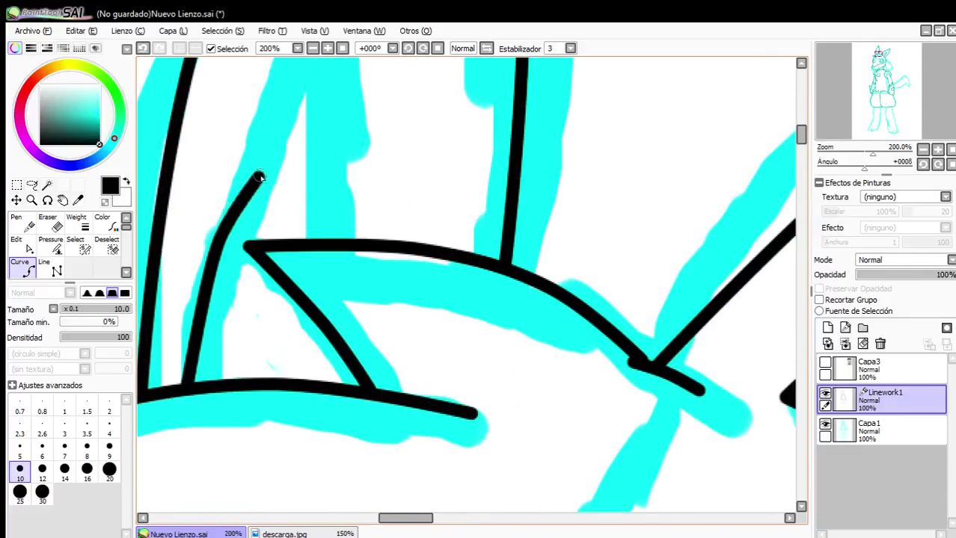
{"action": "scroll", "coordinate": [258, 175], "scroll_direction": "down", "scroll_amount": 2}
{"action": "scroll", "coordinate": [243, 302], "scroll_direction": "up", "scroll_amount": 3}
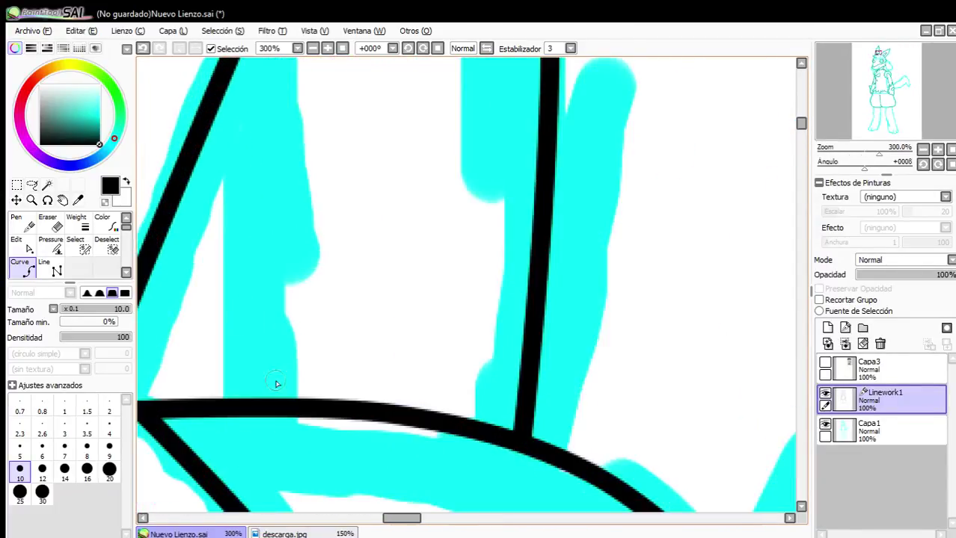
{"action": "left_click", "coordinate": [269, 407]}
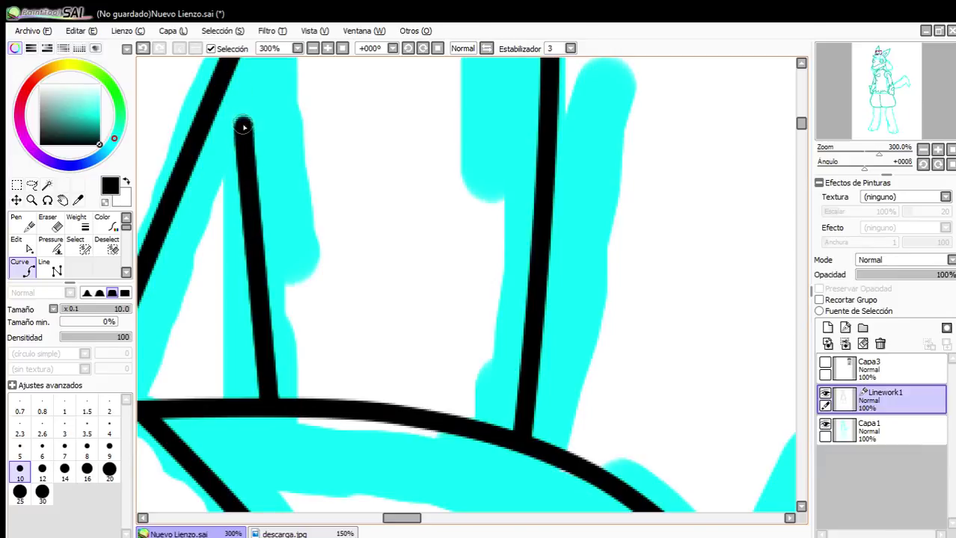
{"action": "scroll", "coordinate": [244, 129], "scroll_direction": "down", "scroll_amount": 3}
{"action": "scroll", "coordinate": [232, 82], "scroll_direction": "up", "scroll_amount": 3}
{"action": "scroll", "coordinate": [290, 181], "scroll_direction": "down", "scroll_amount": 5}
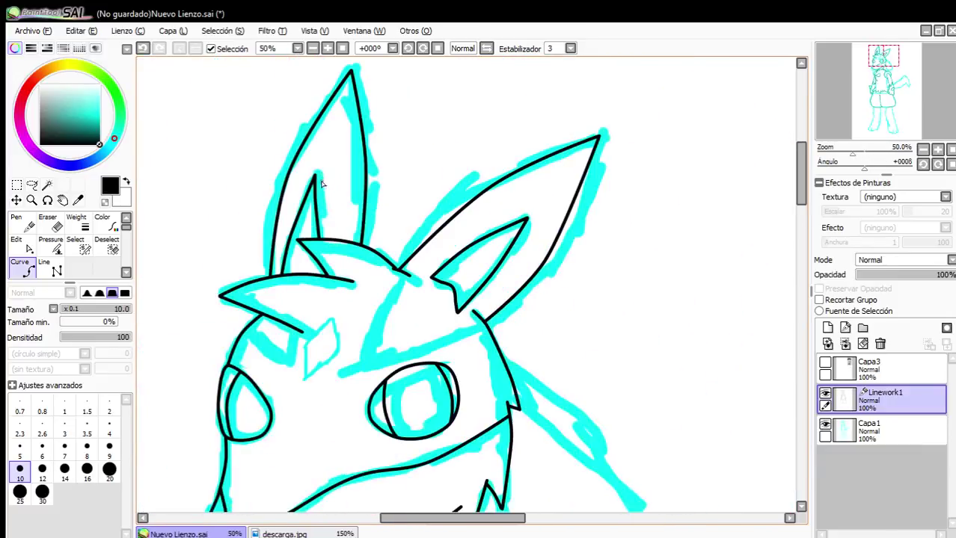
Pull the end point at the tip of the far ear's inner shape slightly upward.
{"action": "scroll", "coordinate": [307, 157], "scroll_direction": "up", "scroll_amount": 3}
{"action": "left_click", "coordinate": [15, 242]}
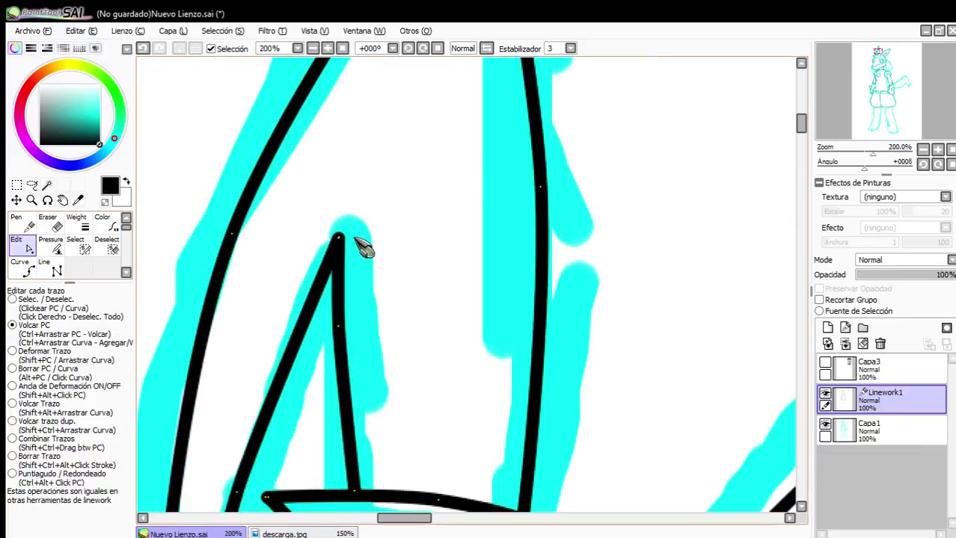
{"action": "scroll", "coordinate": [348, 238], "scroll_direction": "up", "scroll_amount": 2}
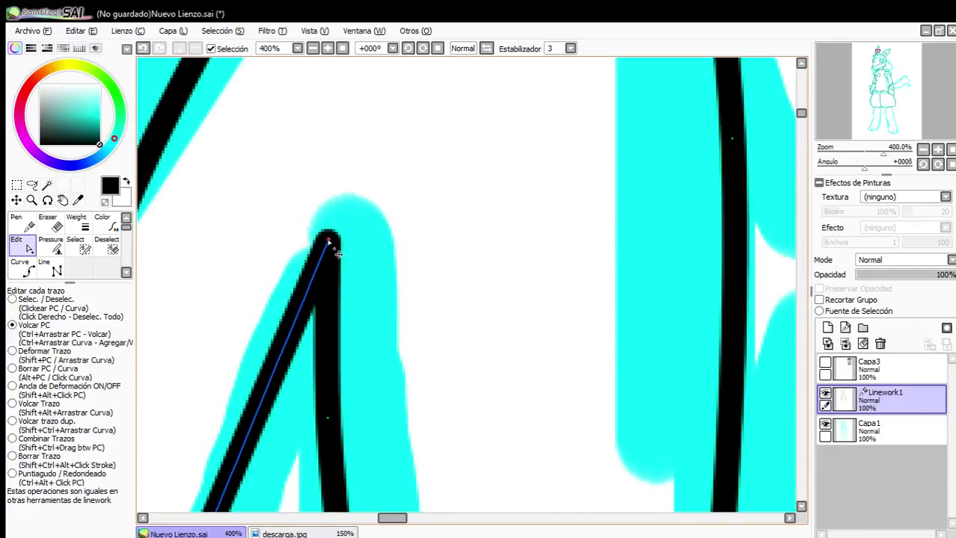
{"action": "left_click_drag", "start_coordinate": [329, 241], "coordinate": [329, 192]}
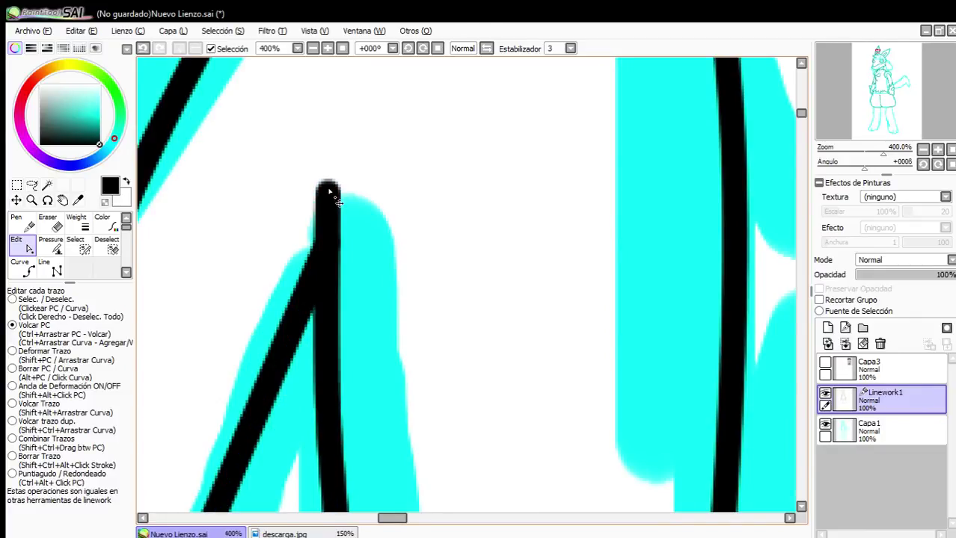
{"action": "scroll", "coordinate": [329, 193], "scroll_direction": "down", "scroll_amount": 6}
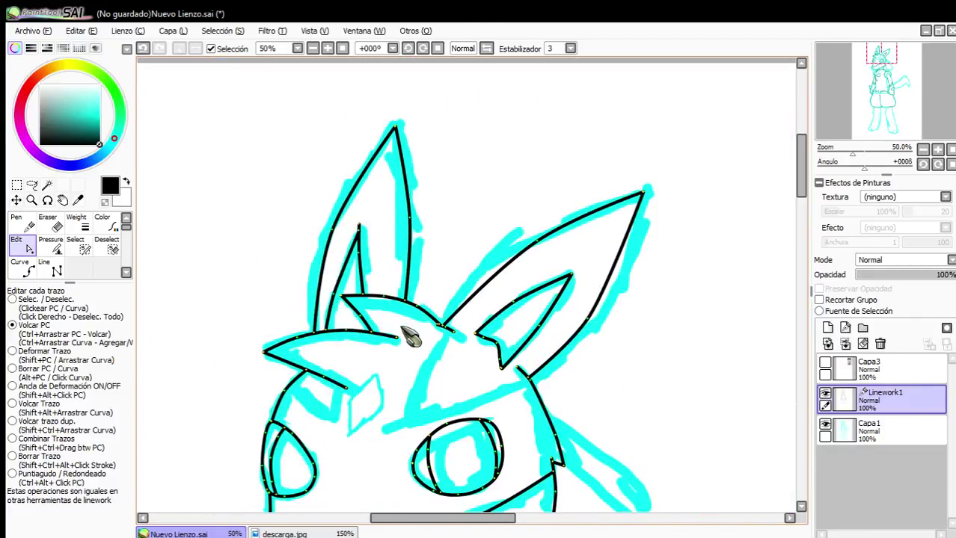
Shift the base point and bend of the far ear's inner outer-side curve slightly inward.
{"action": "scroll", "coordinate": [407, 335], "scroll_direction": "up", "scroll_amount": 4}
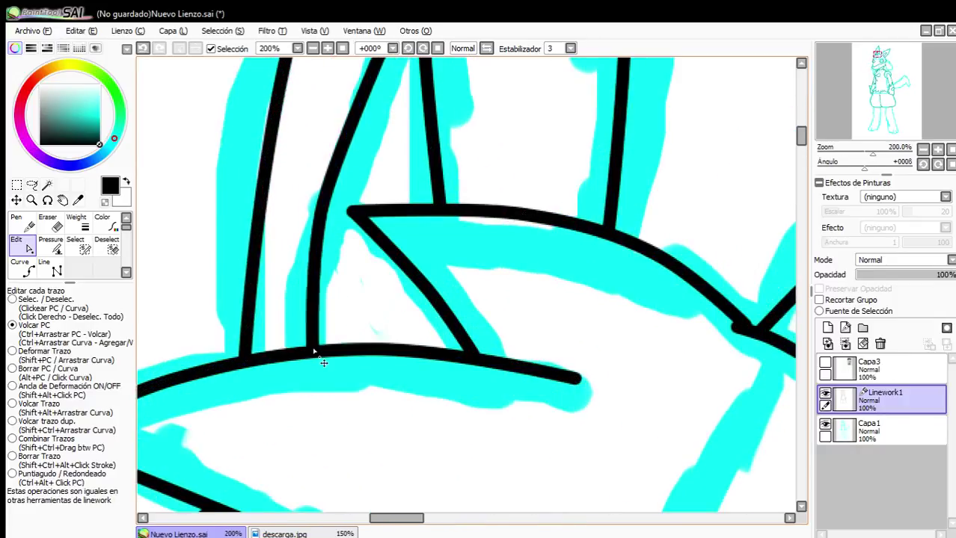
{"action": "left_click_drag", "start_coordinate": [314, 351], "coordinate": [320, 350]}
{"action": "left_click_drag", "start_coordinate": [323, 214], "coordinate": [334, 222]}
{"action": "scroll", "coordinate": [333, 222], "scroll_direction": "down", "scroll_amount": 5}
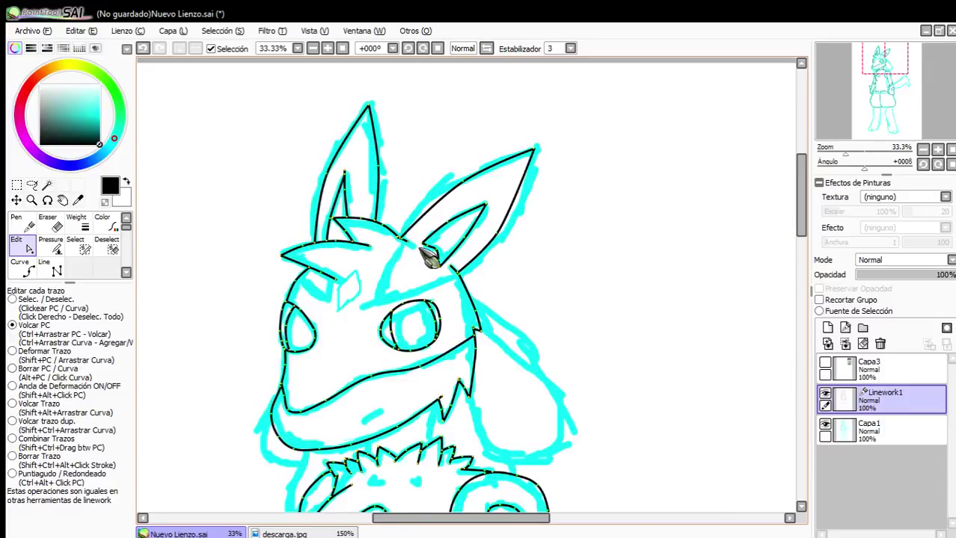
Outline the diamond mark on the forehead with a closed four-sided straight line shape at brush size 10.
{"action": "scroll", "coordinate": [429, 257], "scroll_direction": "up", "scroll_amount": 4}
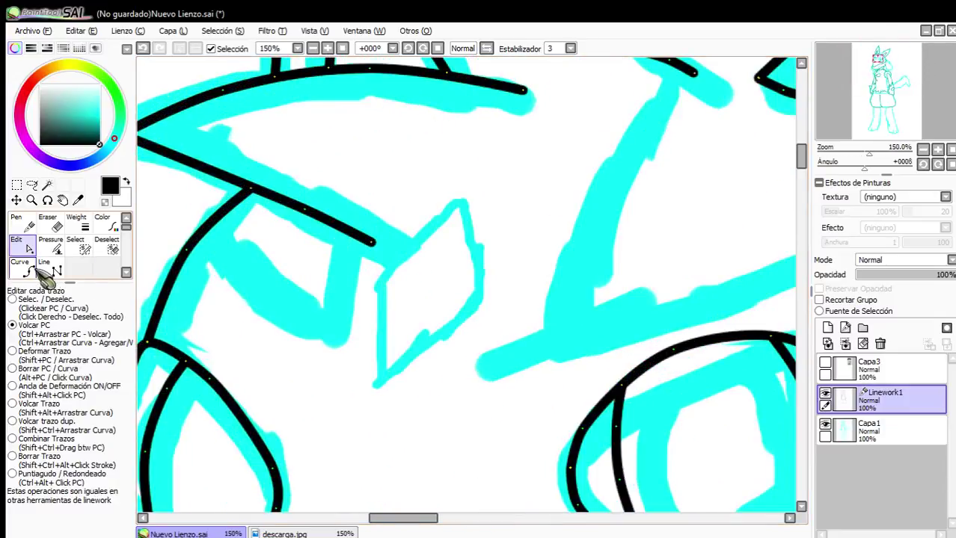
{"action": "left_click", "coordinate": [47, 270]}
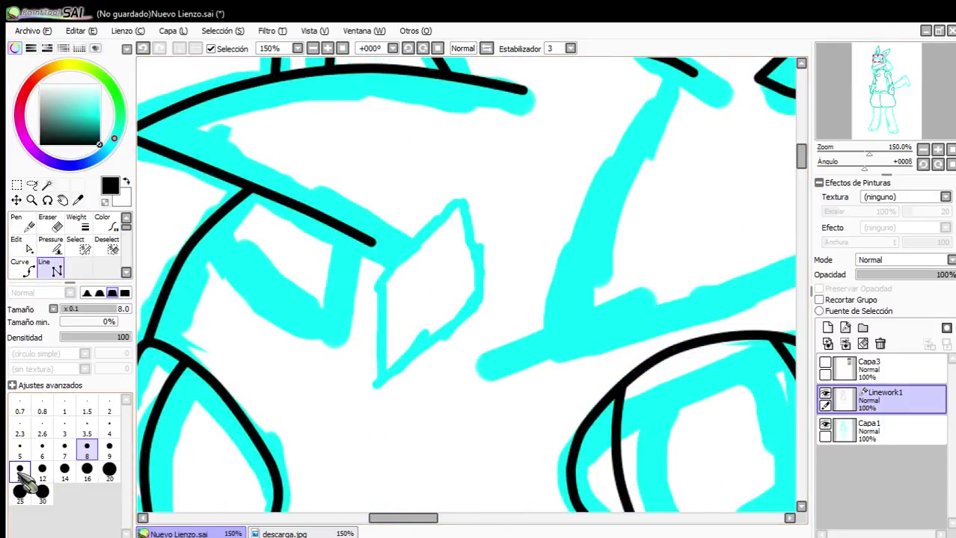
{"action": "left_click", "coordinate": [20, 470]}
{"action": "scroll", "coordinate": [410, 337], "scroll_direction": "up", "scroll_amount": 3}
{"action": "left_click_drag", "start_coordinate": [344, 431], "coordinate": [336, 212]}
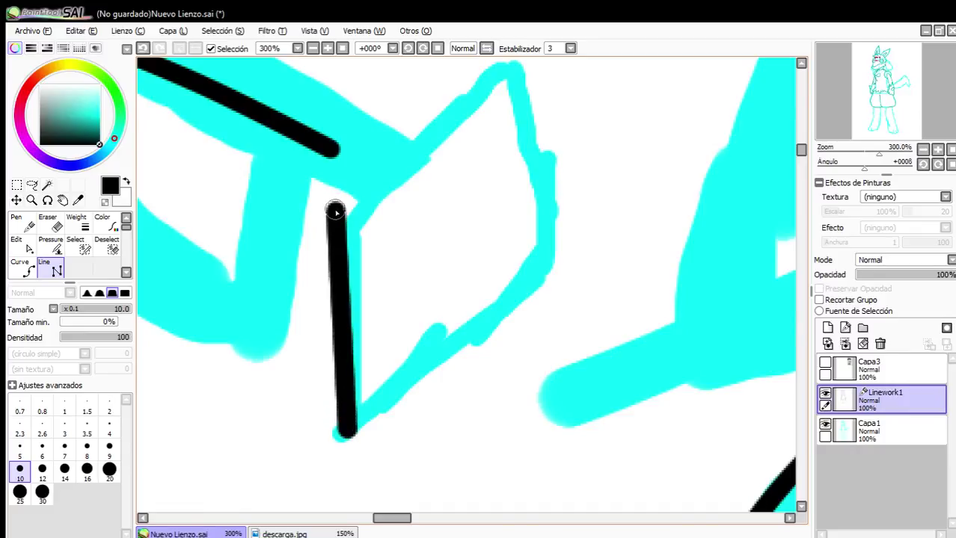
{"action": "left_click", "coordinate": [337, 222]}
{"action": "left_click", "coordinate": [503, 64]}
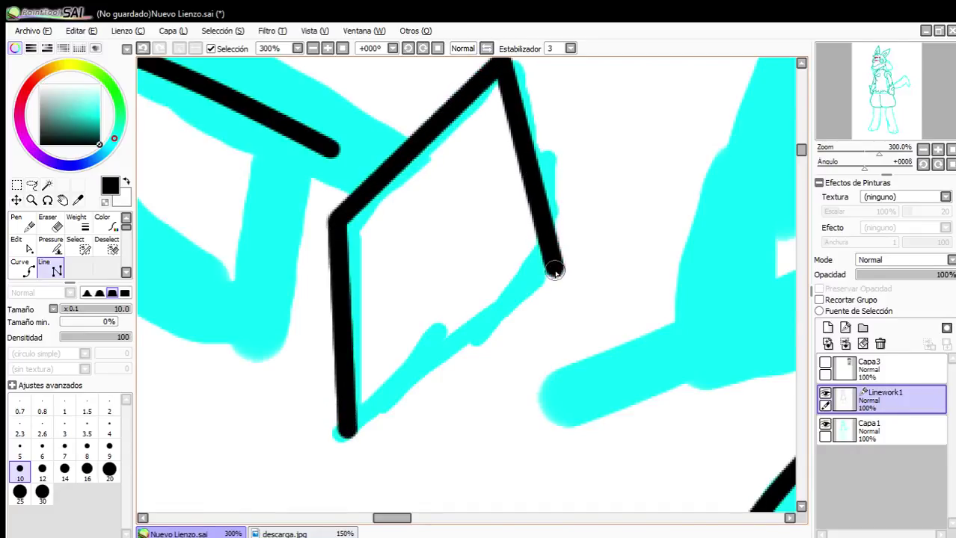
{"action": "left_click", "coordinate": [555, 272]}
{"action": "double_click", "coordinate": [342, 433]}
{"action": "scroll", "coordinate": [378, 356], "scroll_direction": "down", "scroll_amount": 4}
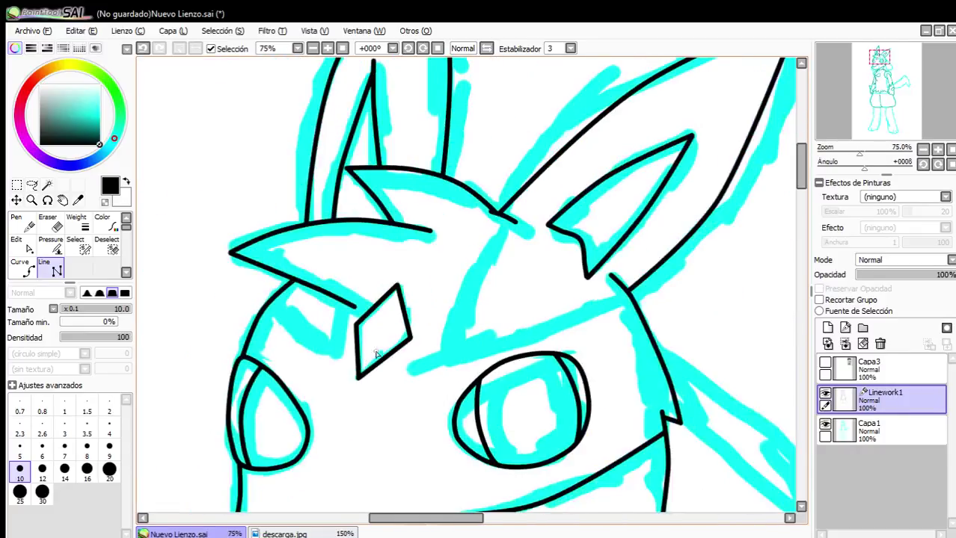
Trace the curve from the hair tuft down to the forehead marking's corner and bend it outward along the sketch.
{"action": "scroll", "coordinate": [378, 355], "scroll_direction": "down", "scroll_amount": 1}
{"action": "left_click", "coordinate": [21, 268]}
{"action": "scroll", "coordinate": [614, 302], "scroll_direction": "up", "scroll_amount": 2}
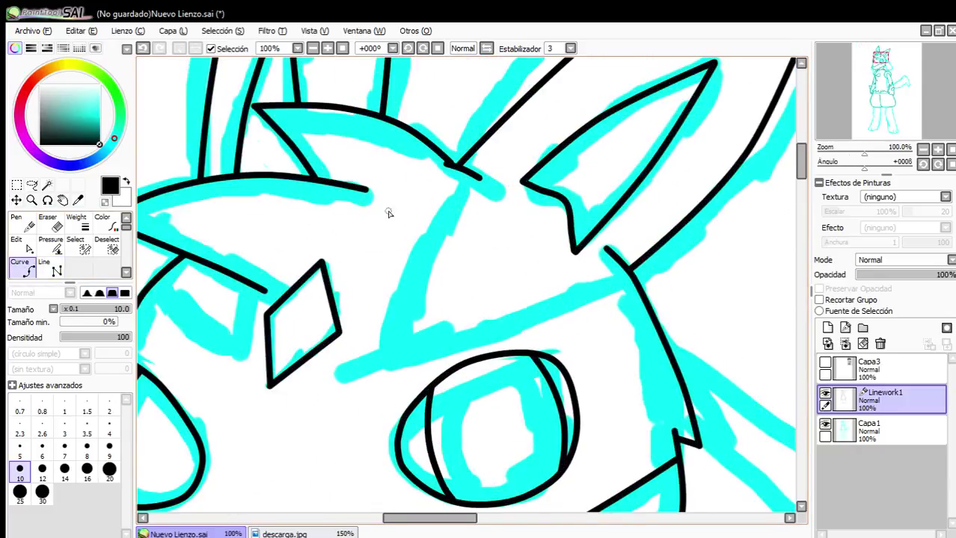
{"action": "scroll", "coordinate": [388, 208], "scroll_direction": "up", "scroll_amount": 1}
{"action": "left_click", "coordinate": [474, 202]}
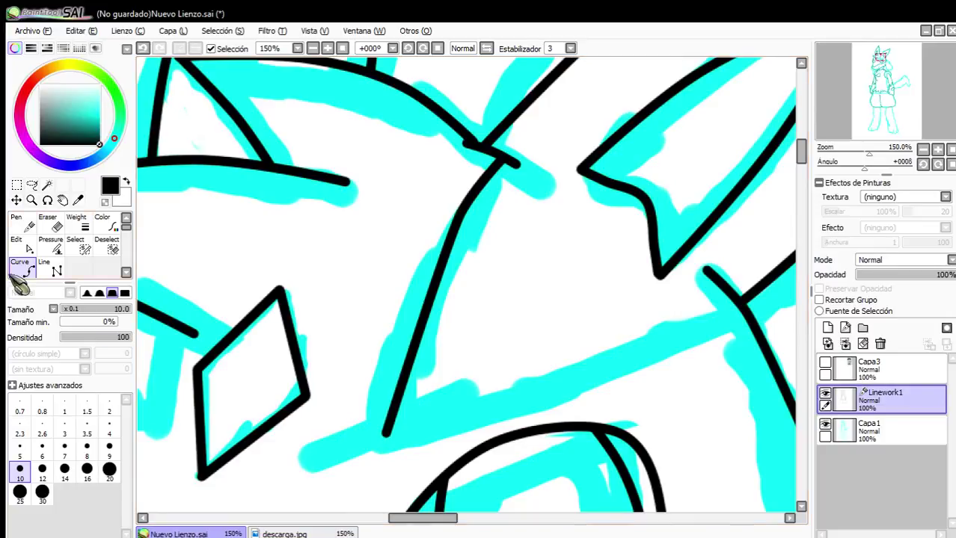
{"action": "left_click", "coordinate": [21, 246]}
{"action": "mouse_move", "coordinate": [469, 214]}
{"action": "left_mouse_down"}
{"action": "mouse_move", "coordinate": [401, 293]}
{"action": "mouse_move", "coordinate": [427, 298]}
{"action": "mouse_move", "coordinate": [419, 286]}
{"action": "left_mouse_up"}
Trace the forehead marking's lower edge as a curve above the near eye, from its corner to the head outline.
{"action": "left_click", "coordinate": [23, 269]}
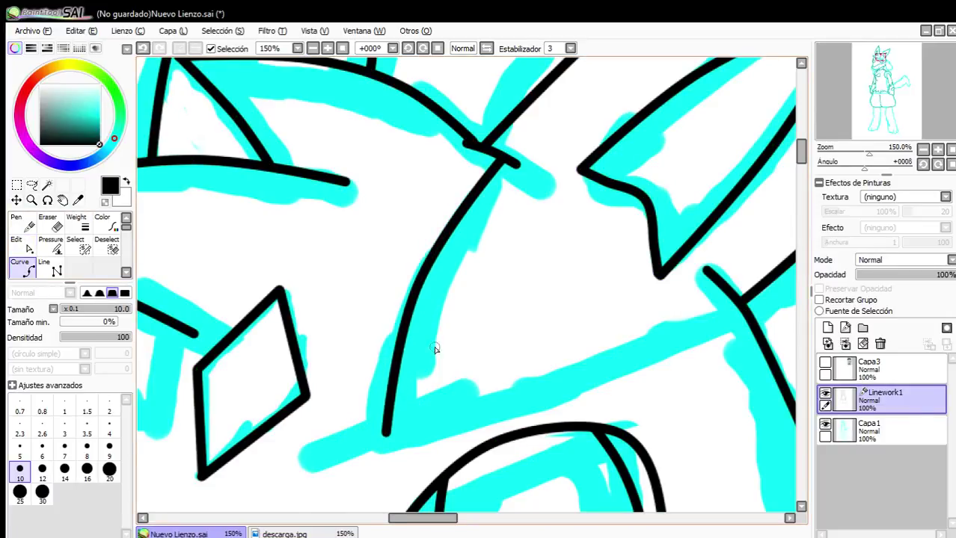
{"action": "scroll", "coordinate": [438, 350], "scroll_direction": "up", "scroll_amount": 2}
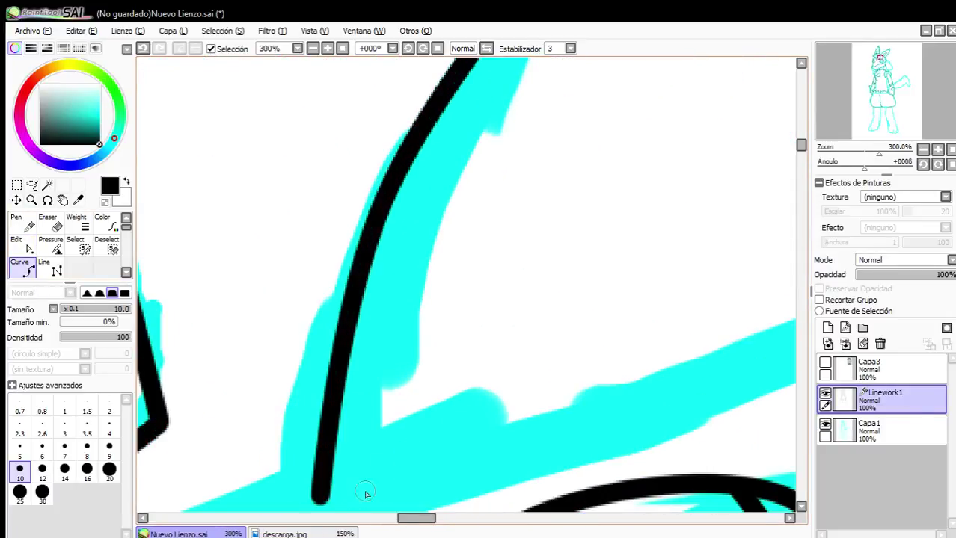
{"action": "left_click", "coordinate": [319, 499]}
{"action": "scroll", "coordinate": [669, 401], "scroll_direction": "up", "scroll_amount": 4}
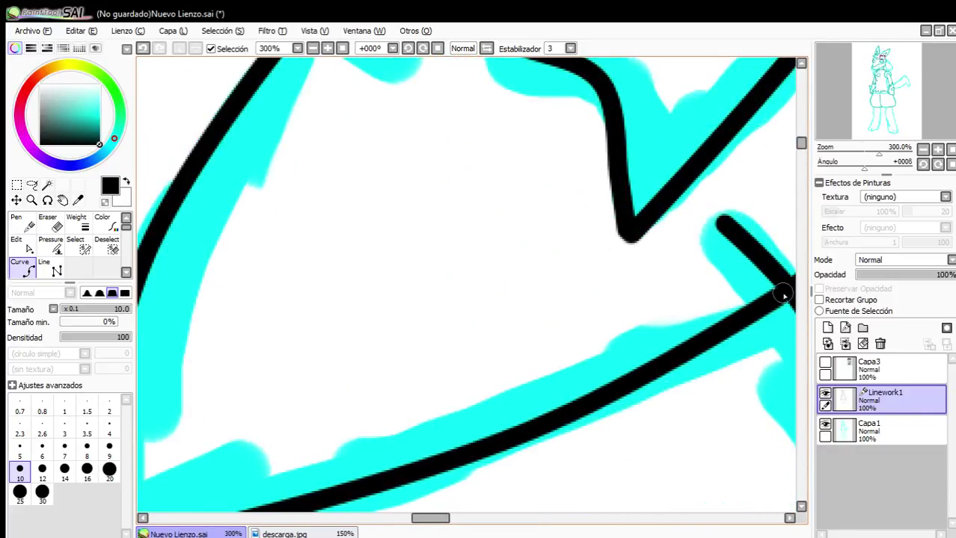
{"action": "scroll", "coordinate": [777, 303], "scroll_direction": "down", "scroll_amount": 5}
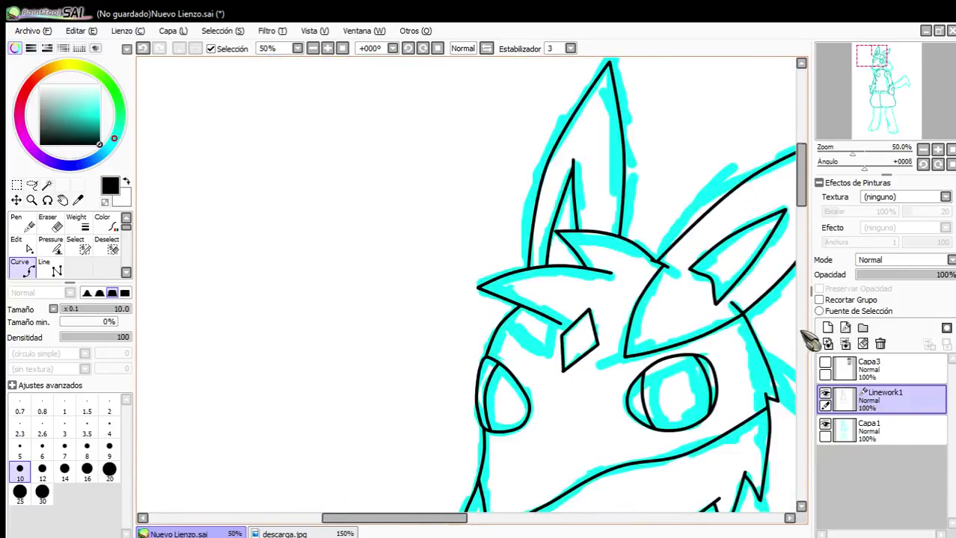
Trace the small brow patch under the front hair tuft with two curves and align their shared lower corner.
{"action": "scroll", "coordinate": [550, 324], "scroll_direction": "up", "scroll_amount": 1}
{"action": "scroll", "coordinate": [419, 329], "scroll_direction": "up", "scroll_amount": 3}
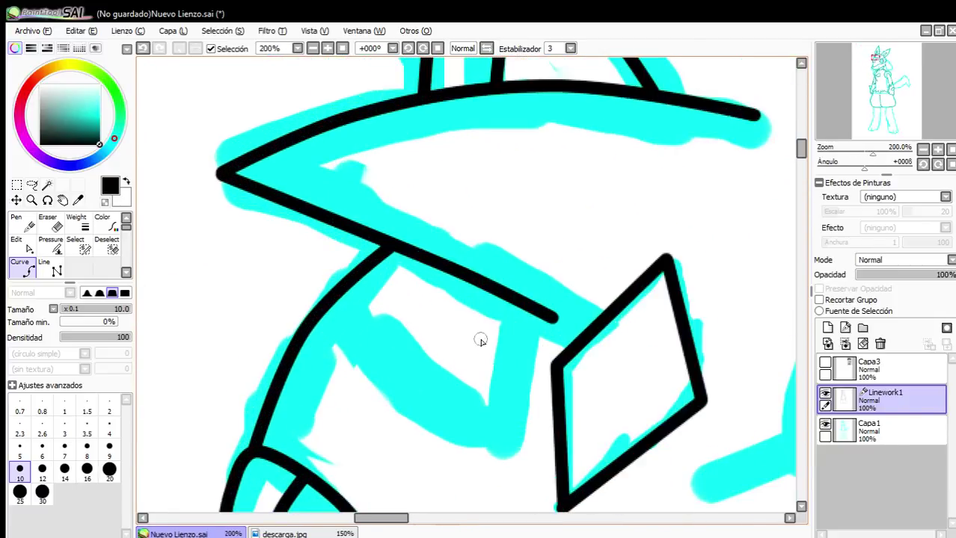
{"action": "left_click", "coordinate": [532, 311]}
{"action": "left_click", "coordinate": [514, 379]}
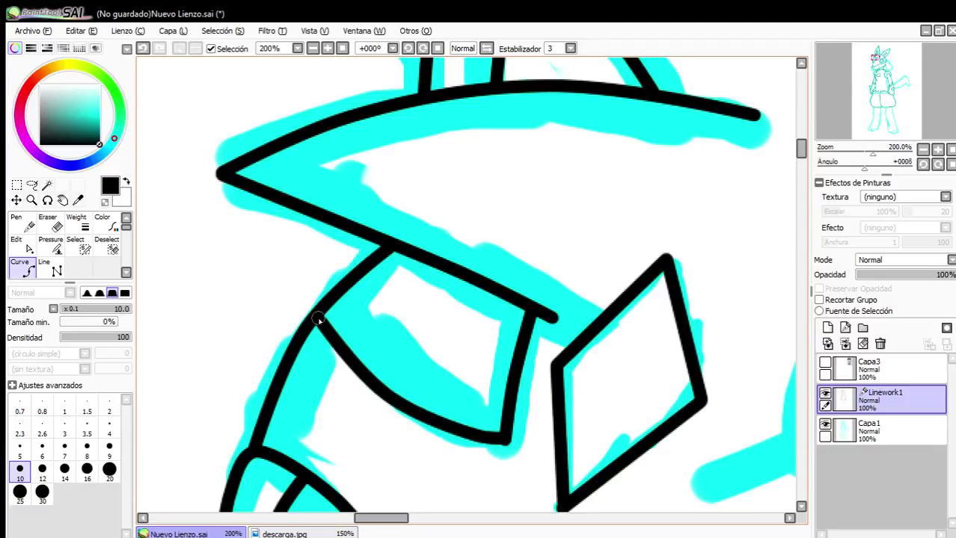
{"action": "left_click", "coordinate": [21, 247]}
{"action": "scroll", "coordinate": [457, 445], "scroll_direction": "up", "scroll_amount": 1}
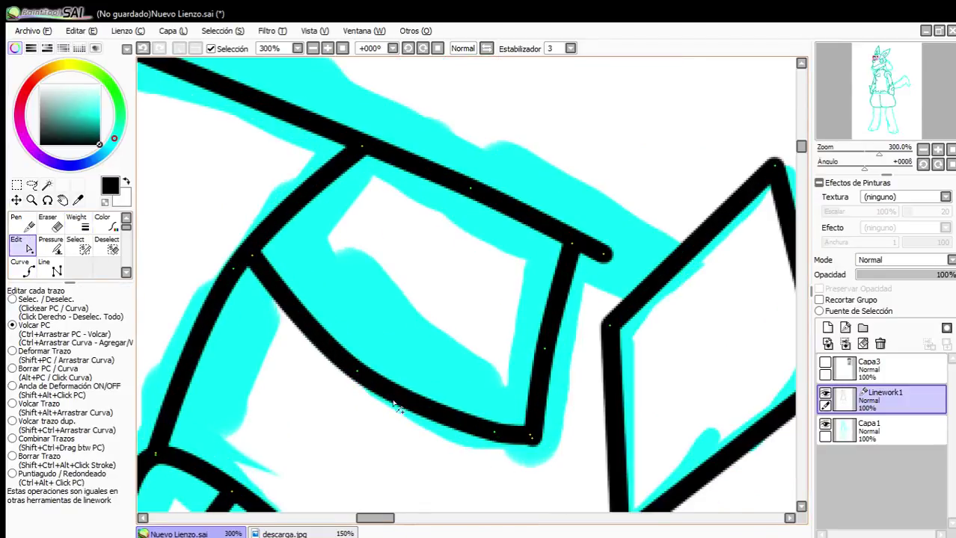
{"action": "left_click_drag", "start_coordinate": [533, 441], "coordinate": [527, 440]}
{"action": "scroll", "coordinate": [499, 320], "scroll_direction": "down", "scroll_amount": 4}
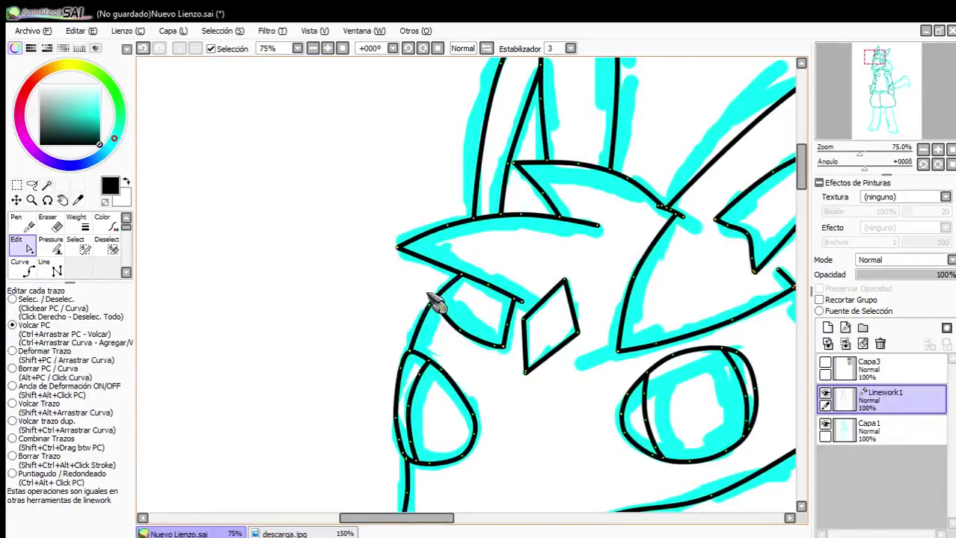
Draw the short curved mark on the lower jaw and move its middle point to smooth the bend.
{"action": "scroll", "coordinate": [495, 278], "scroll_direction": "down", "scroll_amount": 6}
{"action": "scroll", "coordinate": [451, 280], "scroll_direction": "up", "scroll_amount": 4}
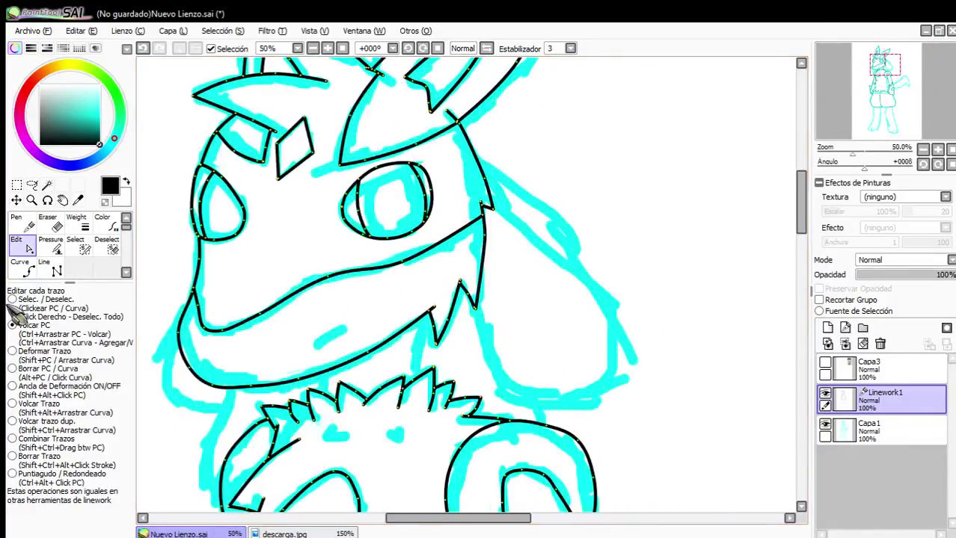
{"action": "left_click", "coordinate": [22, 267]}
{"action": "scroll", "coordinate": [320, 341], "scroll_direction": "up", "scroll_amount": 3}
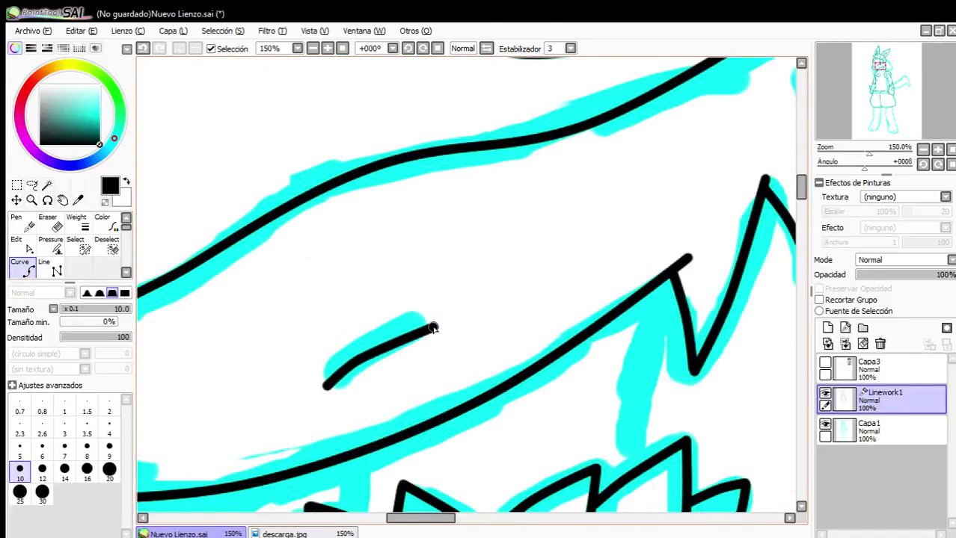
{"action": "key", "text": "ctrl"}
{"action": "mouse_move", "coordinate": [352, 367]}
{"action": "left_mouse_down"}
{"action": "mouse_move", "coordinate": [388, 364]}
{"action": "mouse_move", "coordinate": [366, 353]}
{"action": "left_mouse_up"}
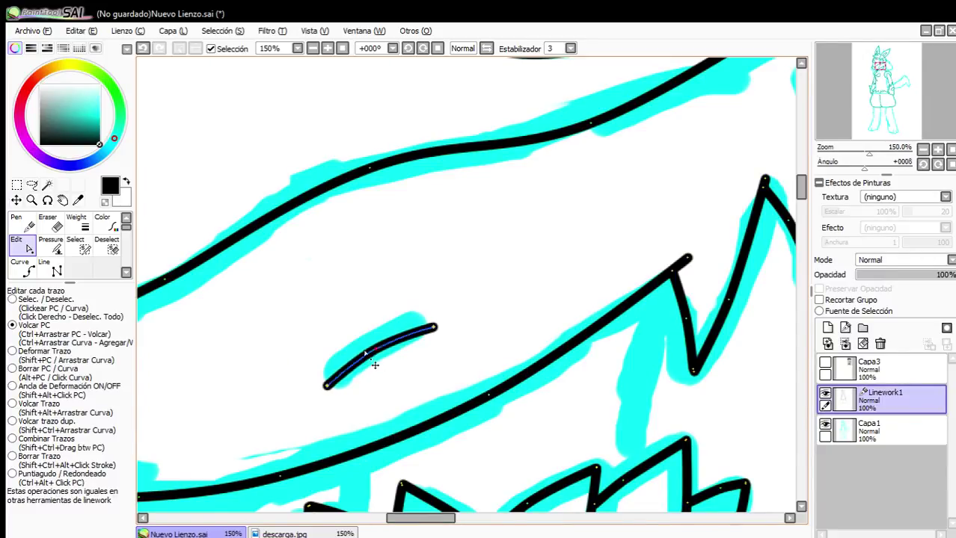
Erase a small gap in the middle of the jaw mark with the Eraser at size 10.
{"action": "left_click", "coordinate": [48, 223]}
{"action": "left_click", "coordinate": [20, 417]}
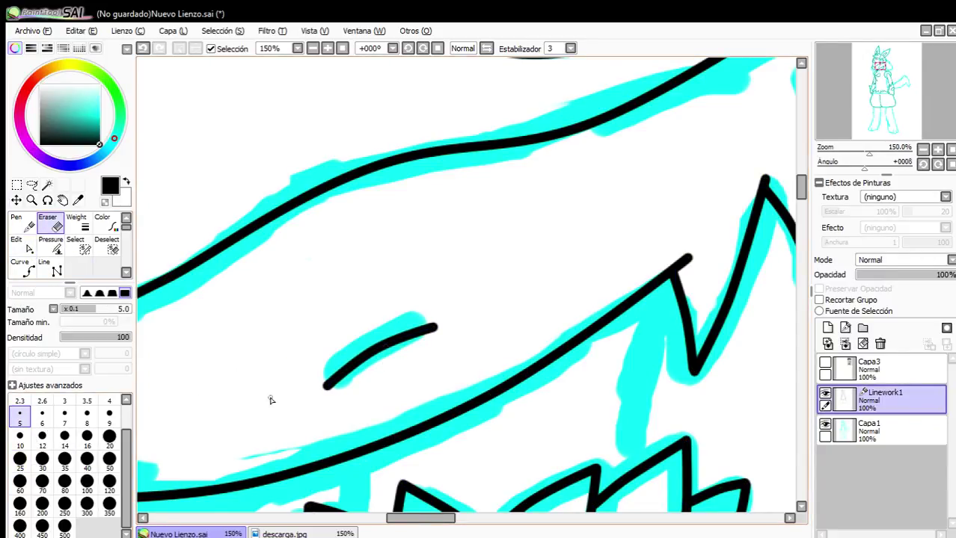
{"action": "scroll", "coordinate": [327, 371], "scroll_direction": "up", "scroll_amount": 3}
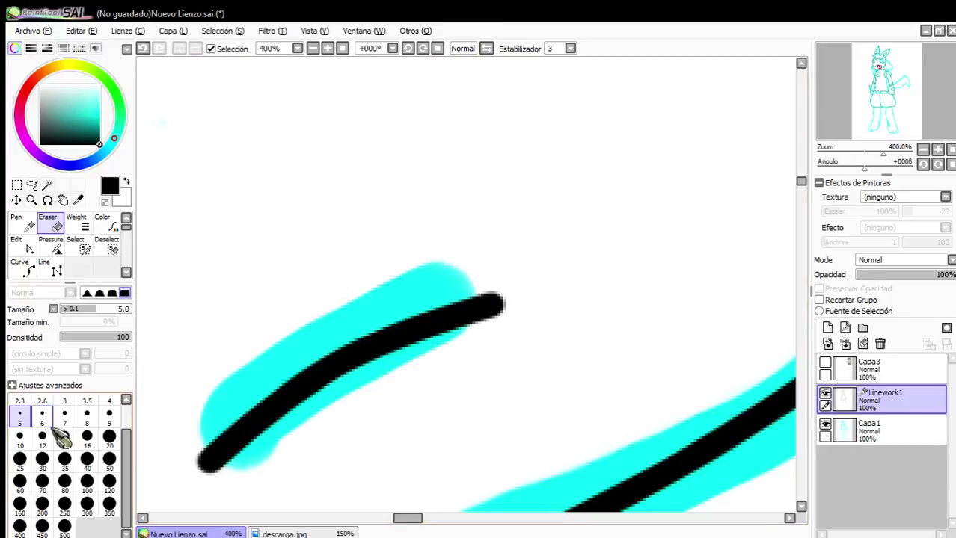
{"action": "left_click", "coordinate": [20, 436]}
{"action": "left_click_drag", "start_coordinate": [335, 366], "coordinate": [363, 338]}
{"action": "scroll", "coordinate": [453, 356], "scroll_direction": "down", "scroll_amount": 6}
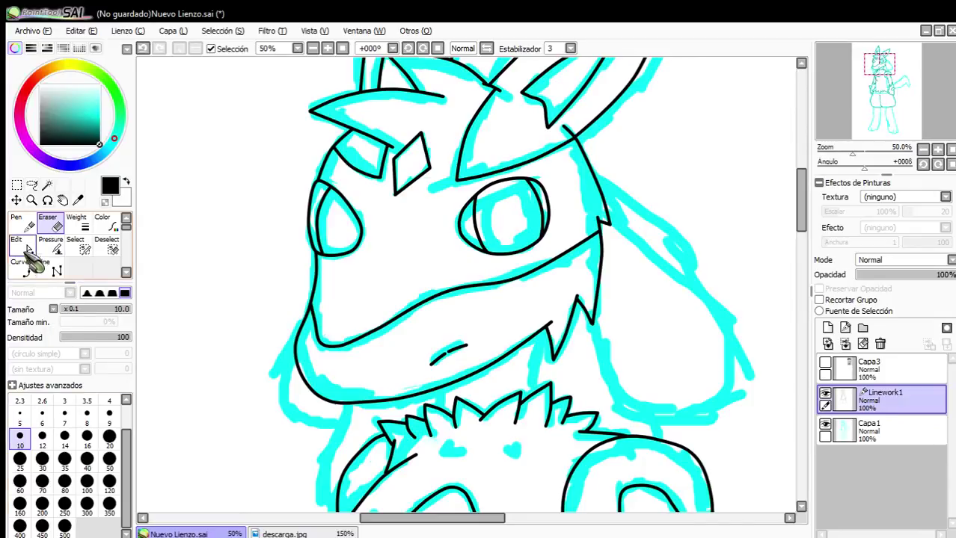
Trace the drooping appendage behind the cheek as a rounded curve from the upper fur notch back to the lower cheek fur.
{"action": "left_click", "coordinate": [23, 268]}
{"action": "scroll", "coordinate": [463, 235], "scroll_direction": "up", "scroll_amount": 2}
{"action": "scroll", "coordinate": [463, 235], "scroll_direction": "down", "scroll_amount": 3}
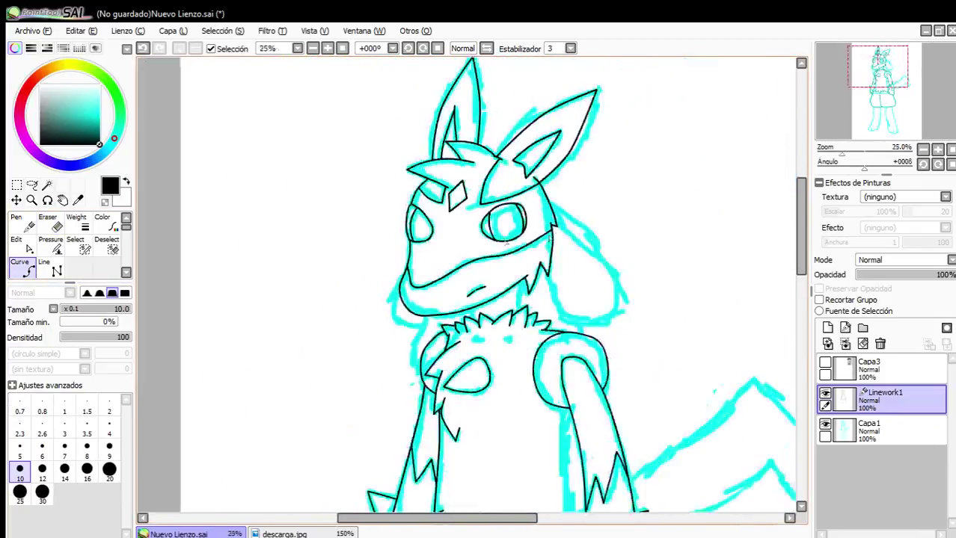
{"action": "scroll", "coordinate": [438, 188], "scroll_direction": "up", "scroll_amount": 5}
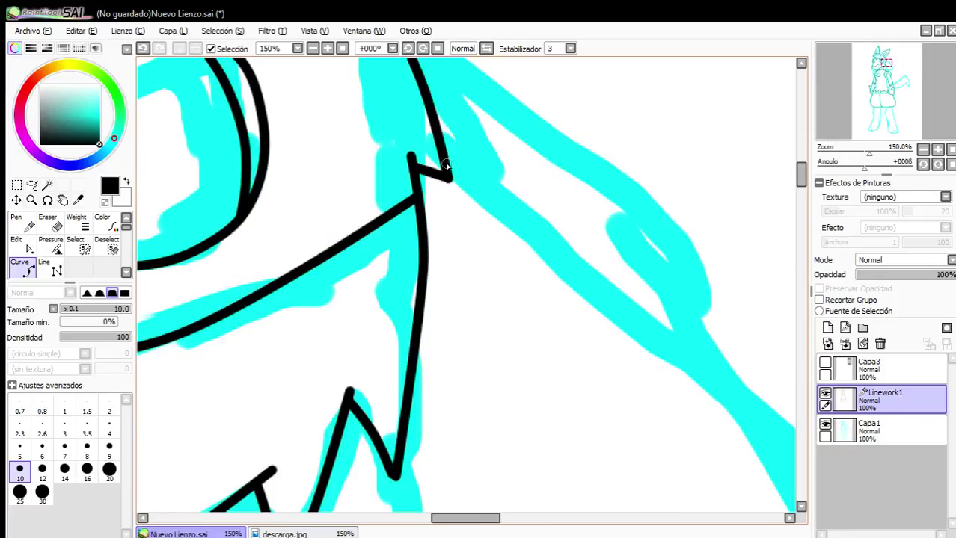
{"action": "scroll", "coordinate": [686, 363], "scroll_direction": "down", "scroll_amount": 4}
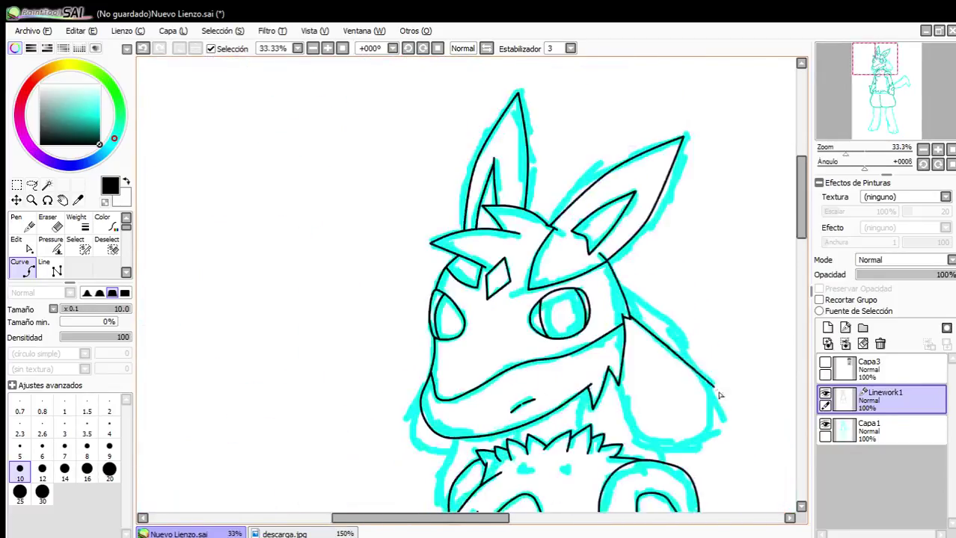
{"action": "scroll", "coordinate": [669, 357], "scroll_direction": "up", "scroll_amount": 3}
{"action": "left_click", "coordinate": [670, 357]}
{"action": "scroll", "coordinate": [692, 486], "scroll_direction": "down", "scroll_amount": 2}
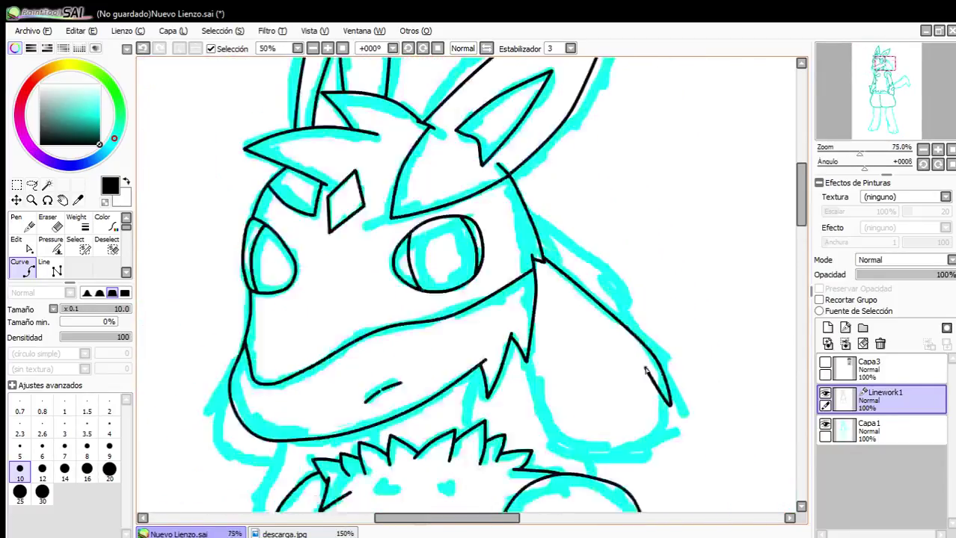
{"action": "scroll", "coordinate": [632, 366], "scroll_direction": "up", "scroll_amount": 1}
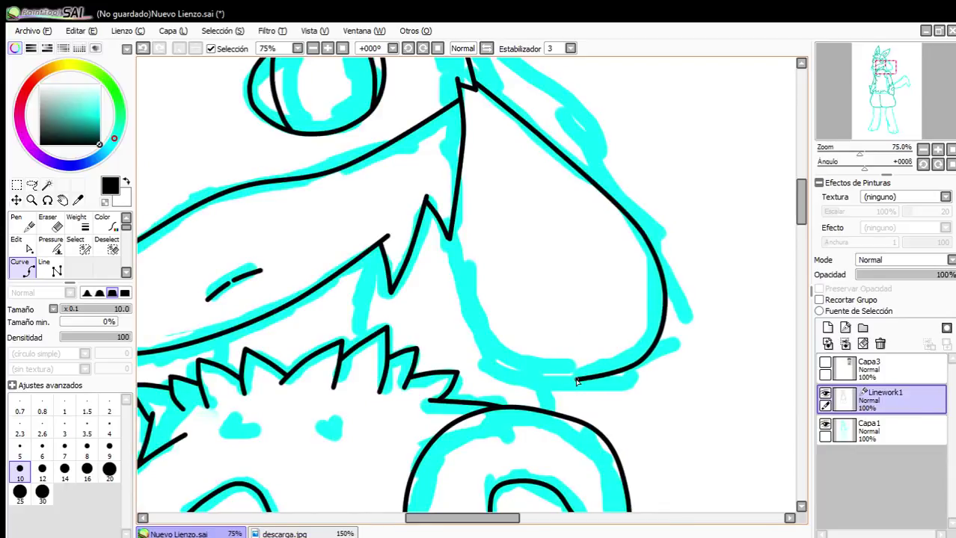
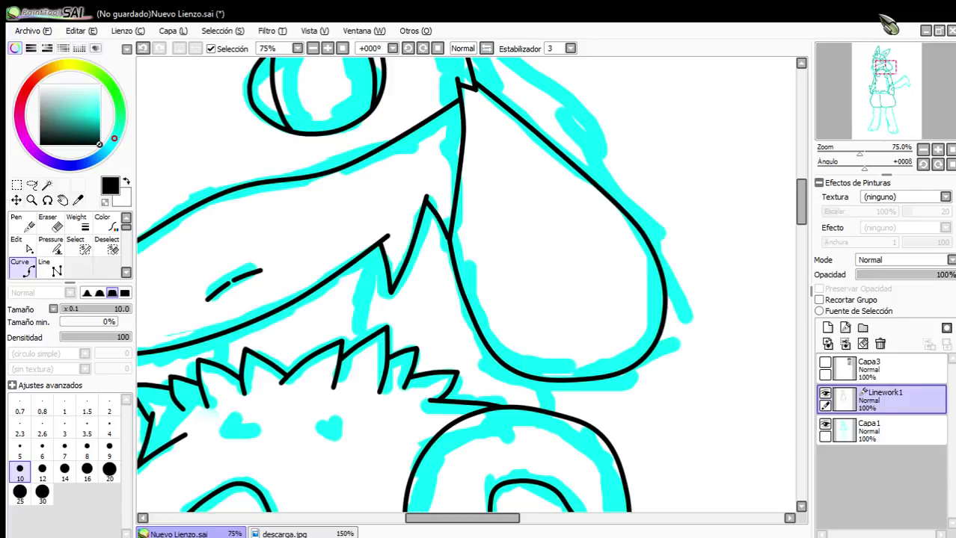
Draw a short curve joining the underside of the drooping appendage to the near shoulder.
{"action": "scroll", "coordinate": [512, 281], "scroll_direction": "down", "scroll_amount": 3}
{"action": "scroll", "coordinate": [422, 296], "scroll_direction": "up", "scroll_amount": 3}
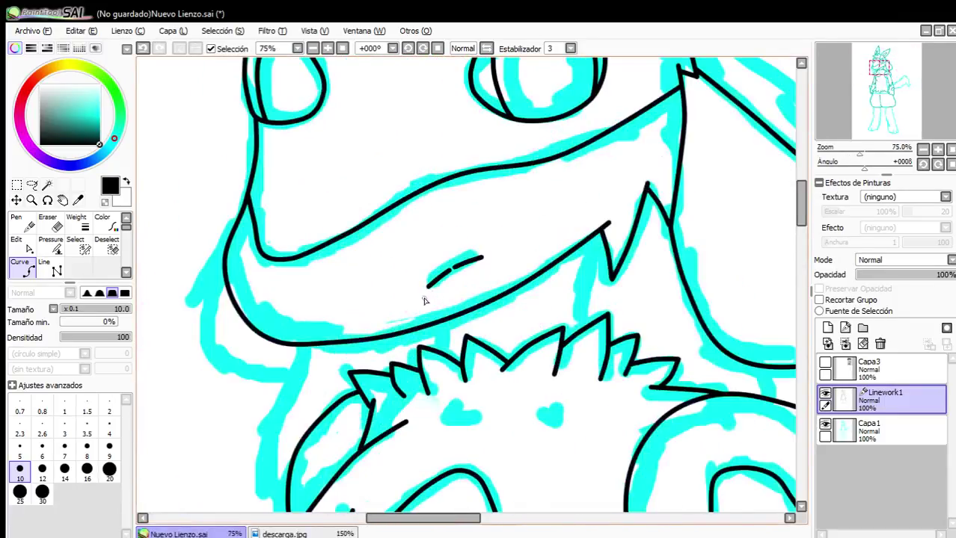
{"action": "scroll", "coordinate": [665, 293], "scroll_direction": "down", "scroll_amount": 3}
{"action": "scroll", "coordinate": [666, 314], "scroll_direction": "up", "scroll_amount": 4}
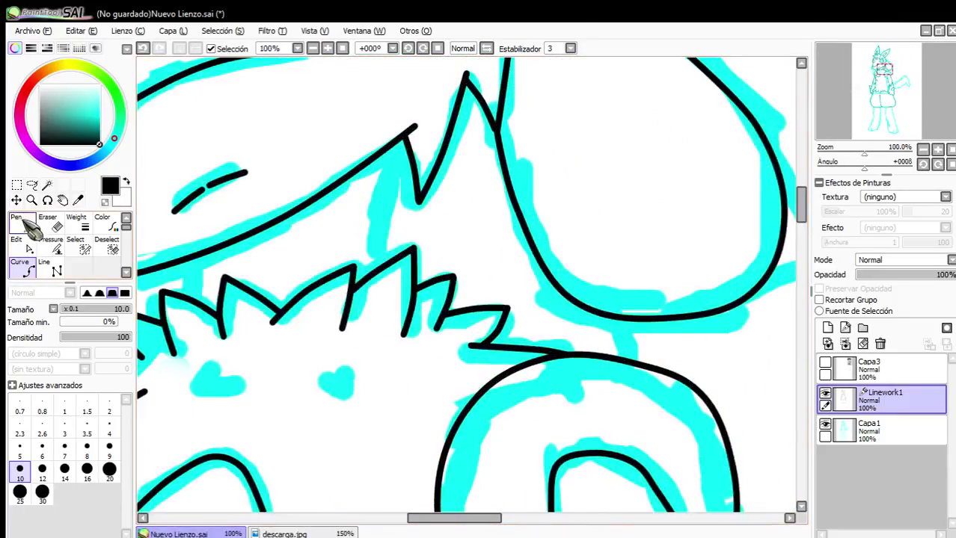
{"action": "scroll", "coordinate": [625, 335], "scroll_direction": "up", "scroll_amount": 2}
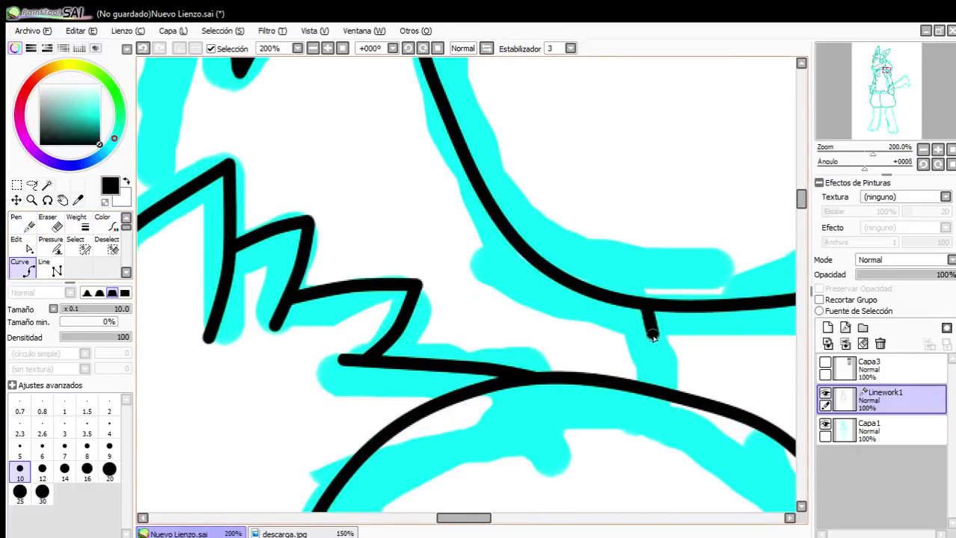
{"action": "scroll", "coordinate": [657, 389], "scroll_direction": "down", "scroll_amount": 5}
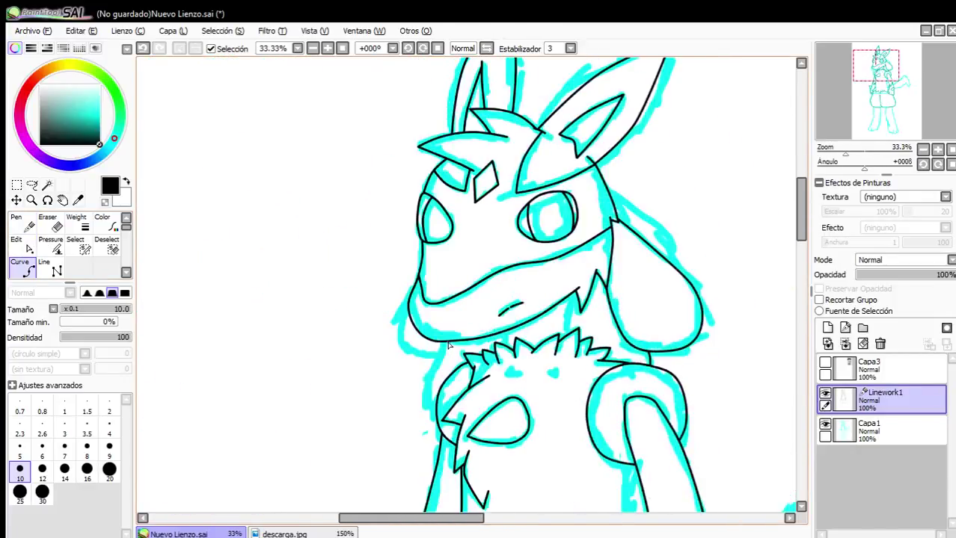
Trace the two neck lines between the jaw and the chest fur.
{"action": "scroll", "coordinate": [642, 202], "scroll_direction": "up", "scroll_amount": 4}
{"action": "left_click_drag", "start_coordinate": [642, 183], "coordinate": [618, 370]}
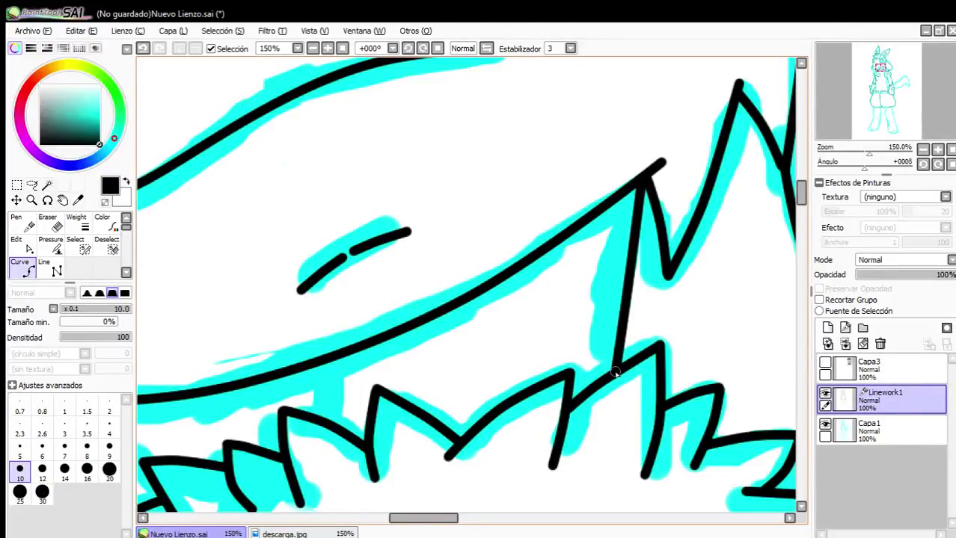
{"action": "scroll", "coordinate": [278, 386], "scroll_direction": "up", "scroll_amount": 2}
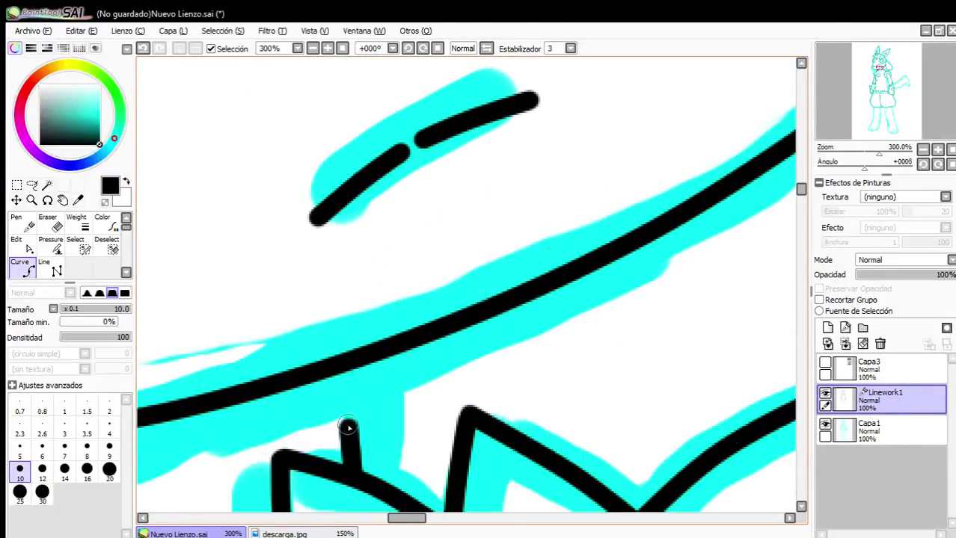
Ink the short neck line joining the jaw to the chest fur and the long curve from the jaw down to the far shoulder.
{"action": "left_click_drag", "start_coordinate": [348, 427], "coordinate": [337, 374]}
{"action": "scroll", "coordinate": [340, 371], "scroll_direction": "down", "scroll_amount": 3}
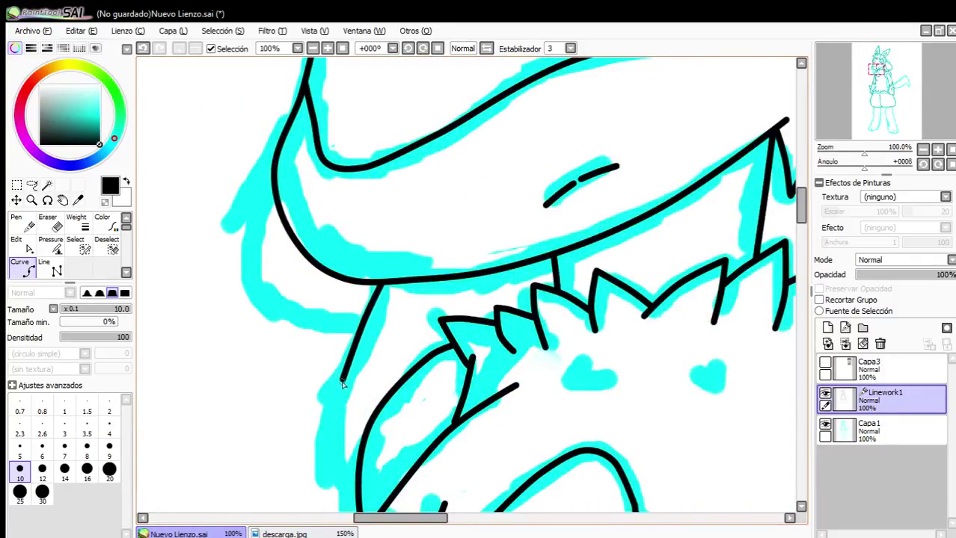
{"action": "scroll", "coordinate": [343, 490], "scroll_direction": "down", "scroll_amount": 2}
{"action": "scroll", "coordinate": [325, 516], "scroll_direction": "up", "scroll_amount": 3}
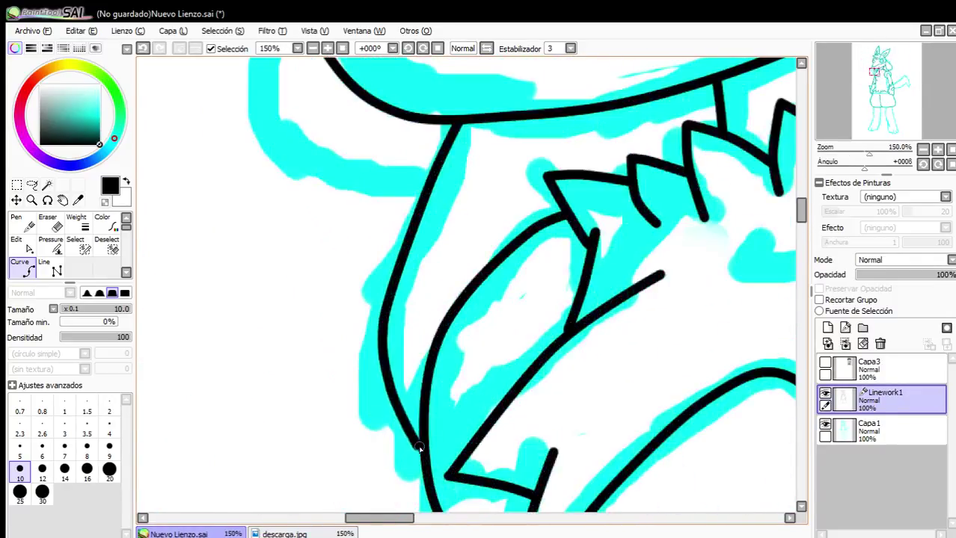
{"action": "double_click", "coordinate": [420, 442]}
Ink the rounded hanging appendage behind the muzzle, curving from the cheek down to the neck line.
{"action": "scroll", "coordinate": [406, 419], "scroll_direction": "down", "scroll_amount": 1}
{"action": "scroll", "coordinate": [413, 418], "scroll_direction": "down", "scroll_amount": 2}
{"action": "scroll", "coordinate": [390, 247], "scroll_direction": "up", "scroll_amount": 2}
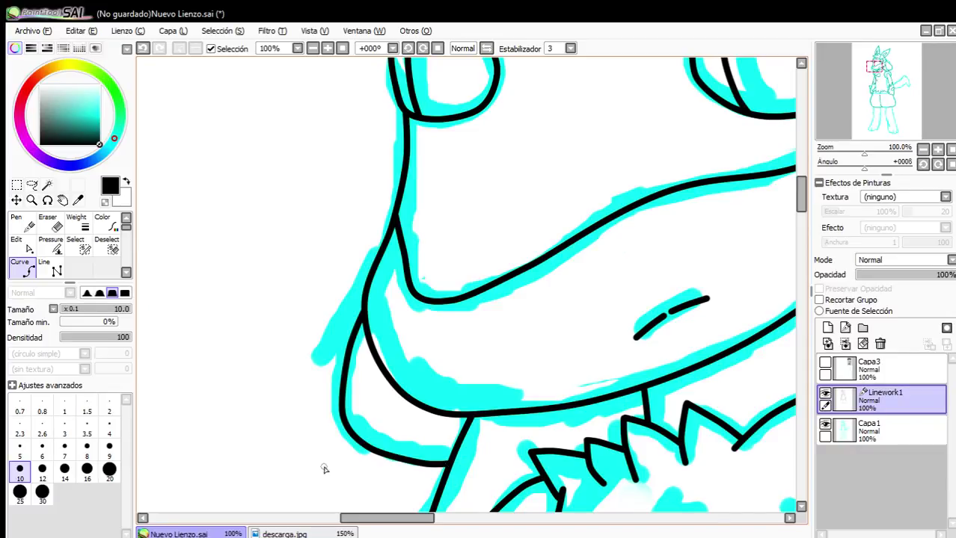
{"action": "scroll", "coordinate": [497, 401], "scroll_direction": "down", "scroll_amount": 4}
{"action": "scroll", "coordinate": [602, 270], "scroll_direction": "up", "scroll_amount": 4}
{"action": "scroll", "coordinate": [222, 329], "scroll_direction": "up", "scroll_amount": 1}
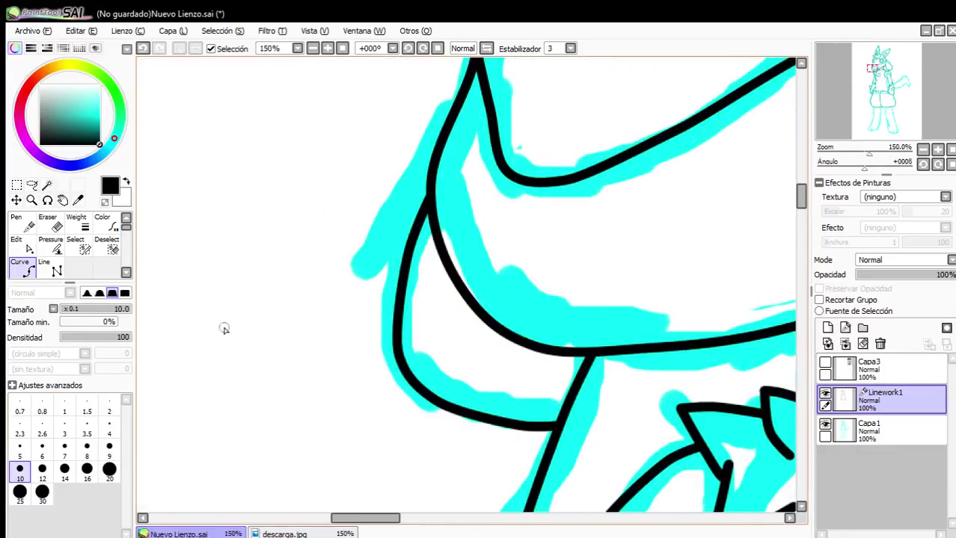
Adjust the lower curve of the appendage behind the muzzle by moving the stroke with the Edit tool.
{"action": "left_click", "coordinate": [22, 243]}
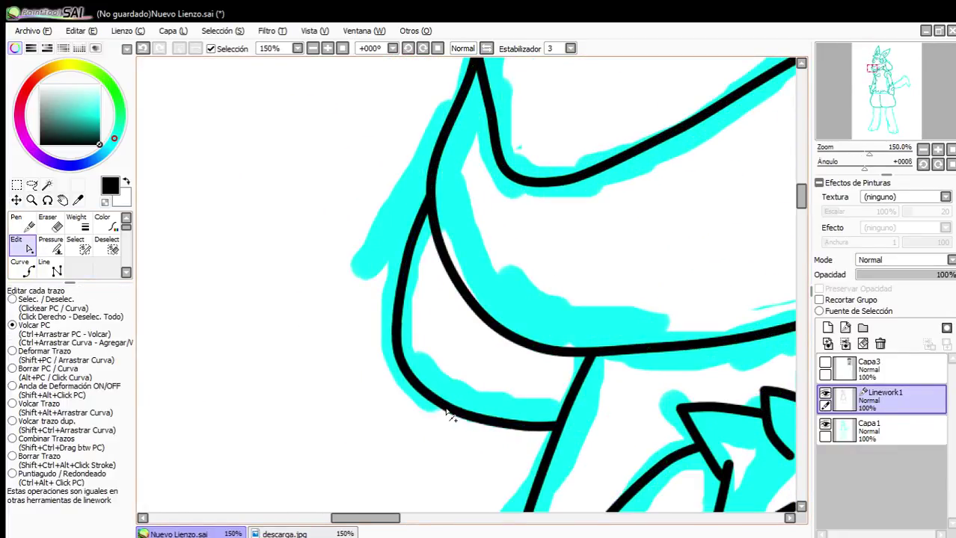
{"action": "left_click_drag", "start_coordinate": [522, 427], "coordinate": [513, 433]}
{"action": "scroll", "coordinate": [449, 277], "scroll_direction": "down", "scroll_amount": 5}
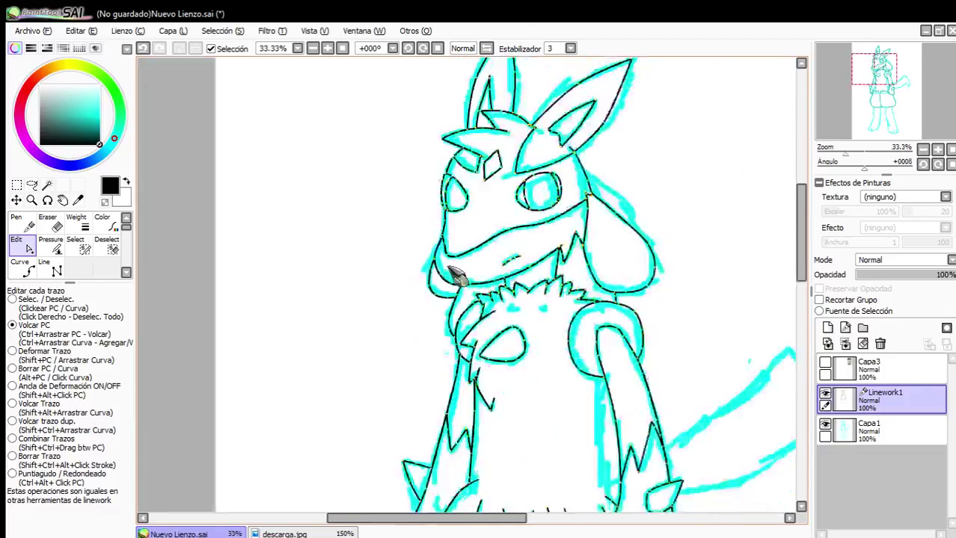
Ink the torso's side line with the Curve tool, from the lower fur up to the shoulder beside the tail-side arm.
{"action": "scroll", "coordinate": [572, 245], "scroll_direction": "down", "scroll_amount": 2}
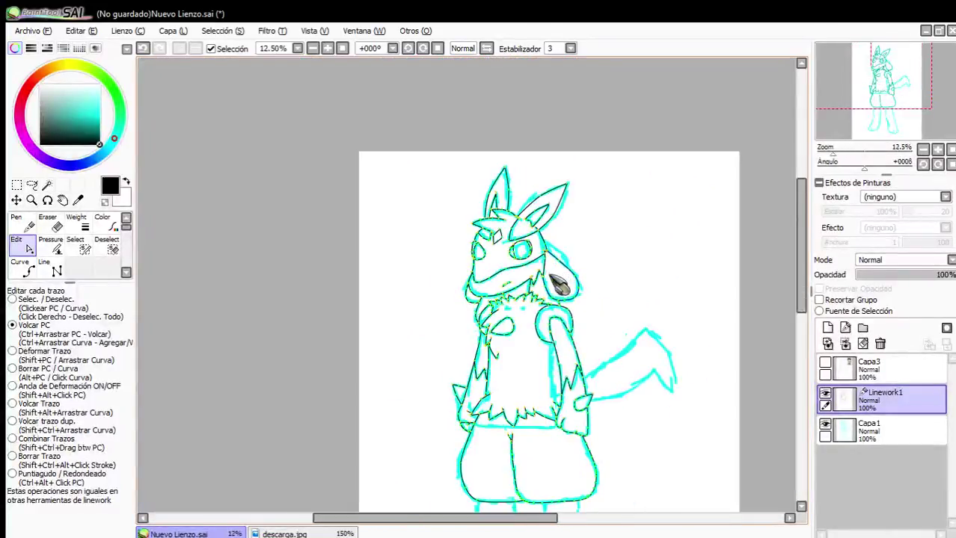
{"action": "scroll", "coordinate": [548, 434], "scroll_direction": "up", "scroll_amount": 3}
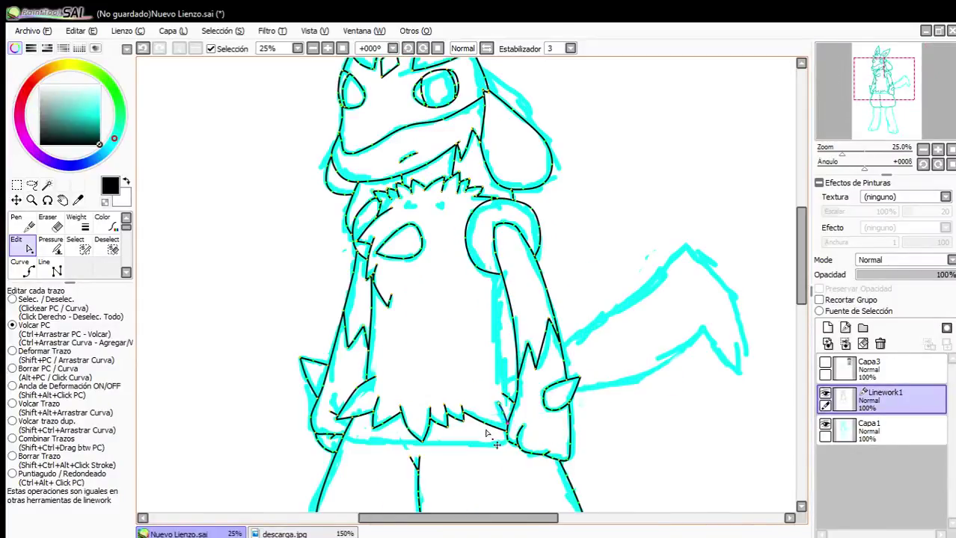
{"action": "left_click", "coordinate": [21, 269]}
{"action": "scroll", "coordinate": [568, 419], "scroll_direction": "up", "scroll_amount": 4}
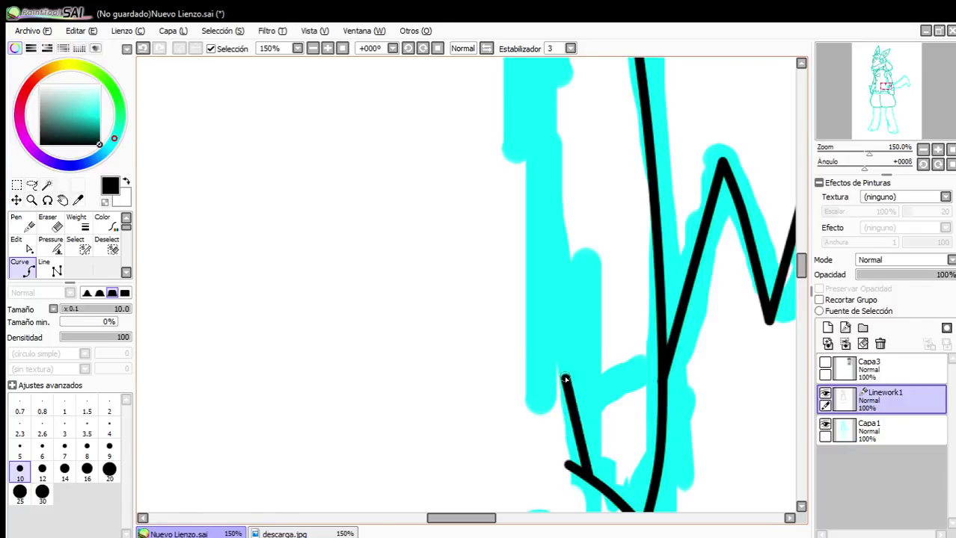
{"action": "scroll", "coordinate": [563, 378], "scroll_direction": "down", "scroll_amount": 2}
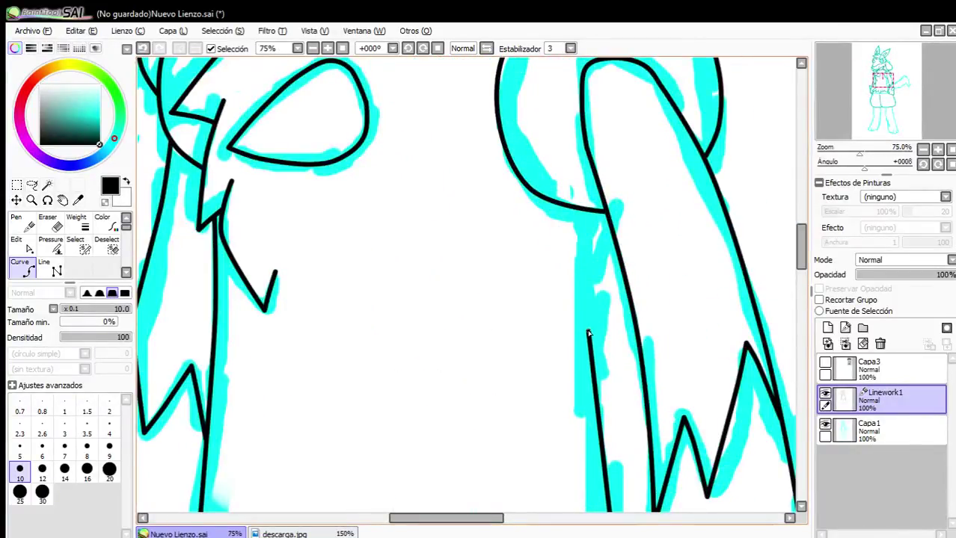
{"action": "scroll", "coordinate": [595, 273], "scroll_direction": "down", "scroll_amount": 4}
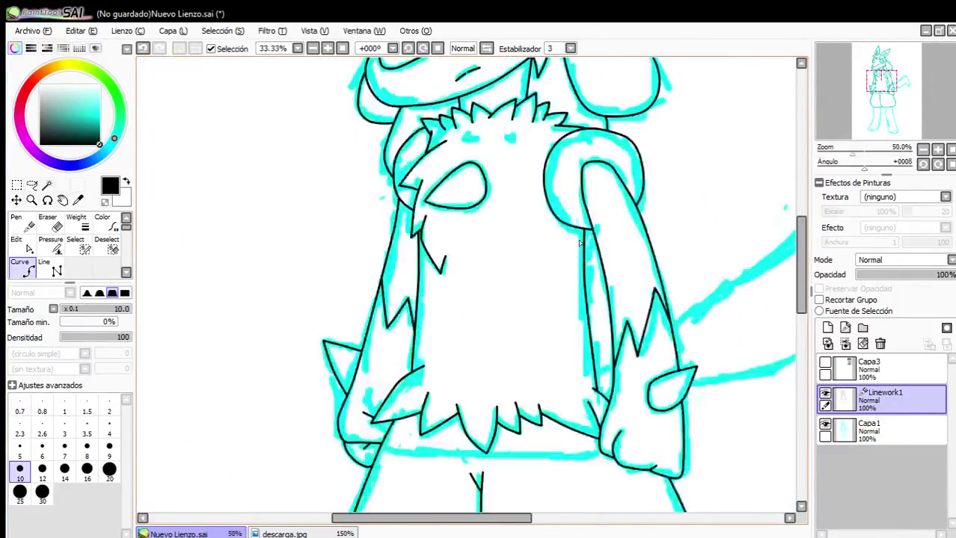
{"action": "scroll", "coordinate": [602, 303], "scroll_direction": "up", "scroll_amount": 5}
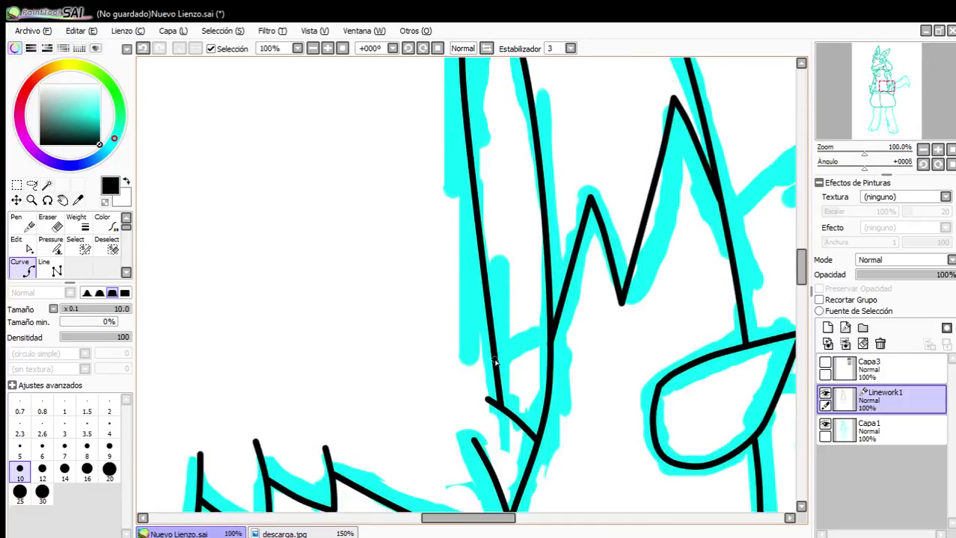
Finish the short slanted line between the torso and the tail-side arm by adjusting its end point, and return to the Curve tool.
{"action": "left_click", "coordinate": [27, 249]}
{"action": "scroll", "coordinate": [651, 417], "scroll_direction": "up", "scroll_amount": 3}
{"action": "left_click_drag", "start_coordinate": [639, 404], "coordinate": [642, 396]}
{"action": "left_click", "coordinate": [27, 269]}
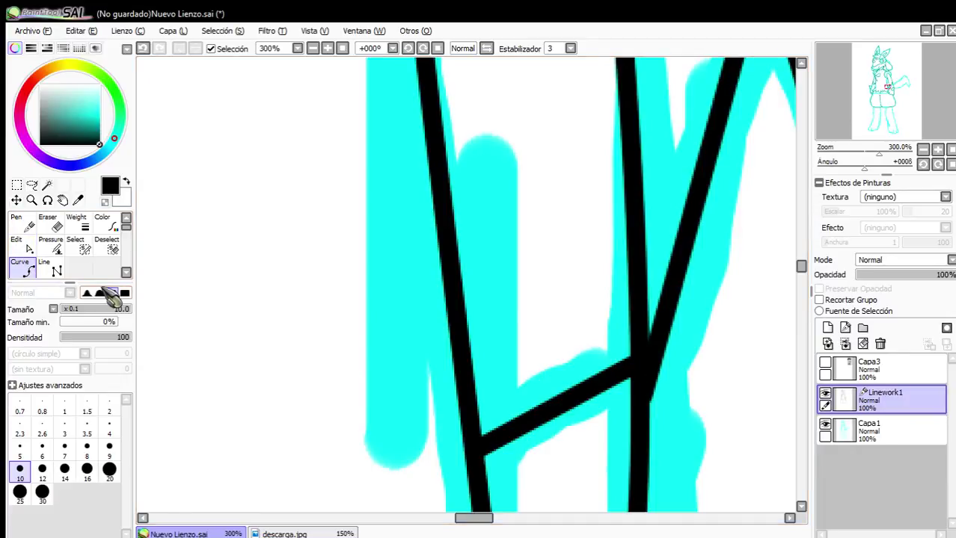
Ink the tail's upper edge from the forearm out to the pointed peak of the sketch.
{"action": "scroll", "coordinate": [425, 297], "scroll_direction": "down", "scroll_amount": 4}
{"action": "scroll", "coordinate": [608, 300], "scroll_direction": "up", "scroll_amount": 2}
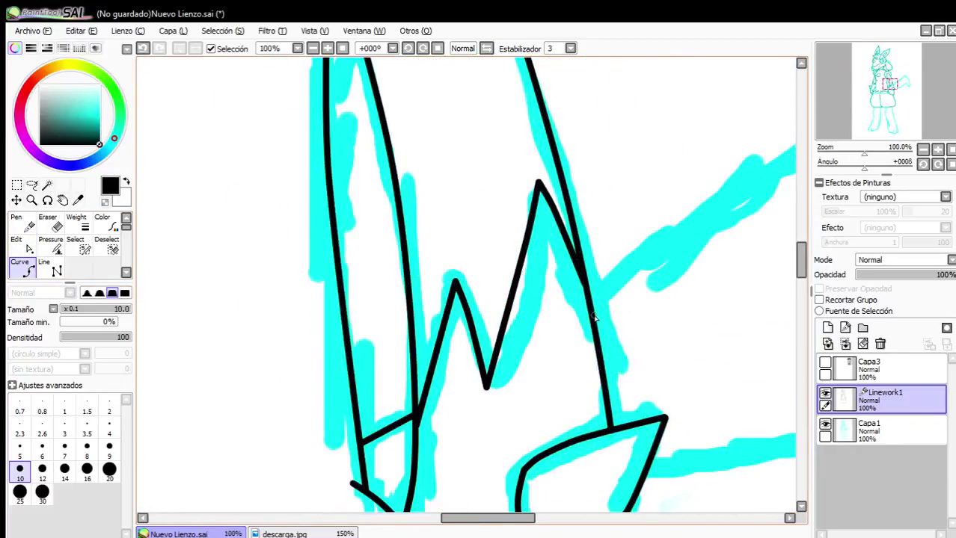
{"action": "scroll", "coordinate": [596, 315], "scroll_direction": "down", "scroll_amount": 4}
{"action": "scroll", "coordinate": [598, 299], "scroll_direction": "up", "scroll_amount": 1}
{"action": "left_click", "coordinate": [554, 322]}
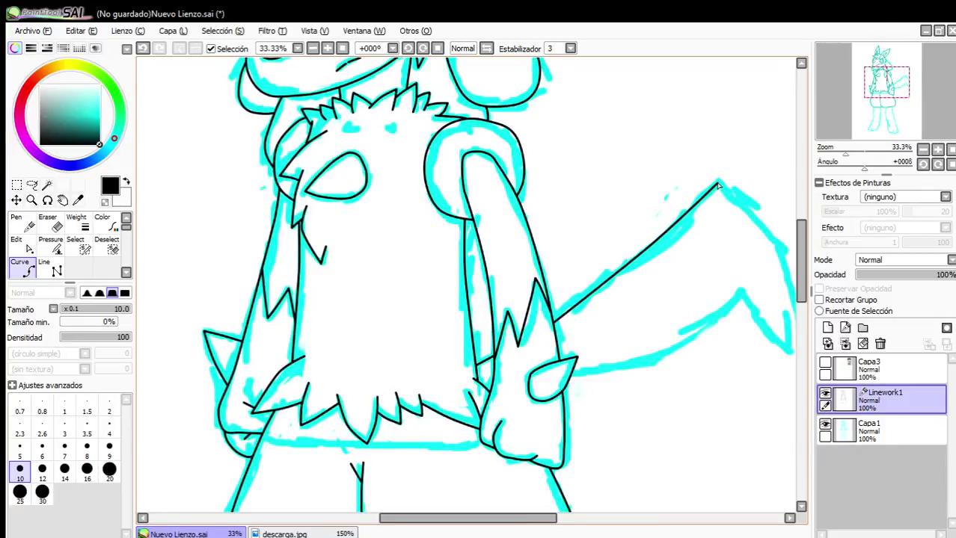
{"action": "scroll", "coordinate": [718, 185], "scroll_direction": "up", "scroll_amount": 5}
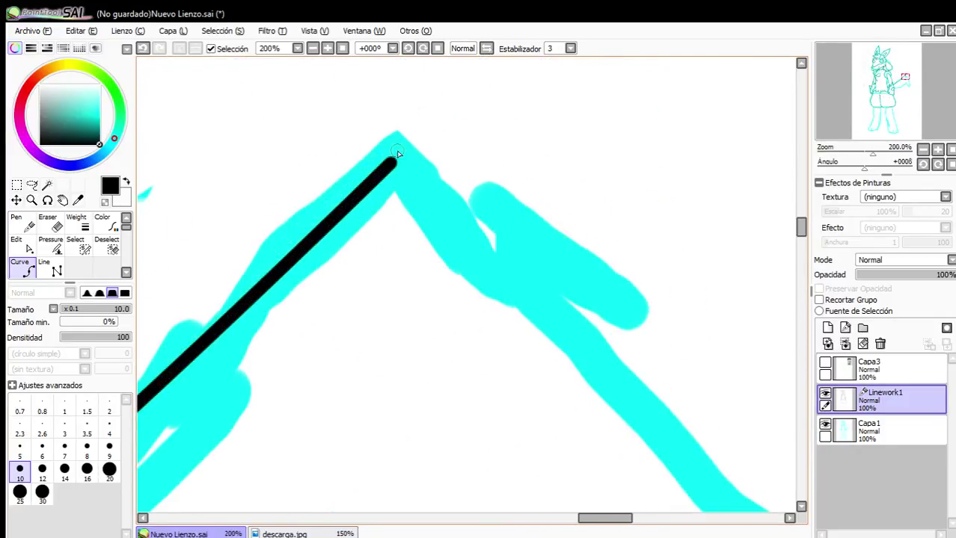
Ink the tail's outer edge, curving from the peak down to the lower point.
{"action": "left_click", "coordinate": [390, 163]}
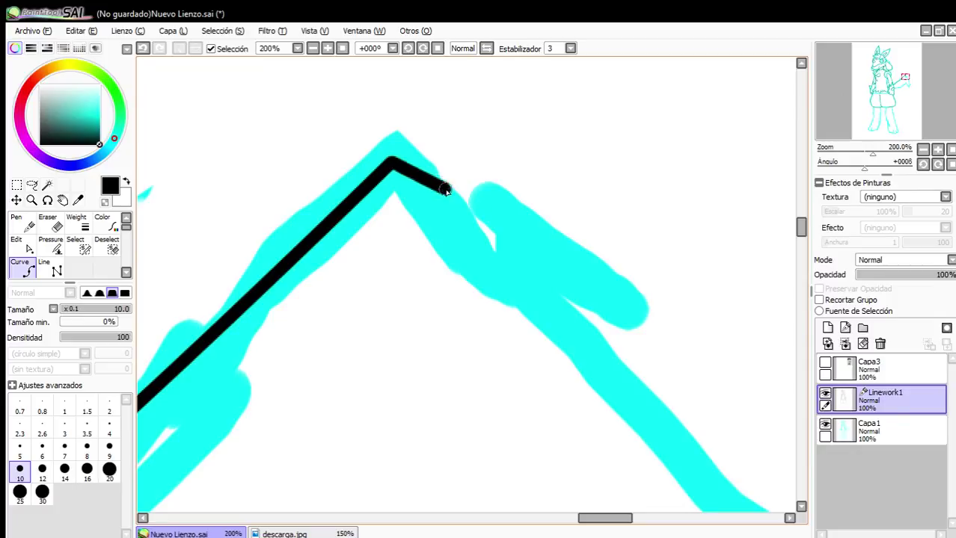
{"action": "left_click", "coordinate": [625, 336]}
{"action": "scroll", "coordinate": [666, 420], "scroll_direction": "down", "scroll_amount": 4}
{"action": "scroll", "coordinate": [673, 441], "scroll_direction": "up", "scroll_amount": 1}
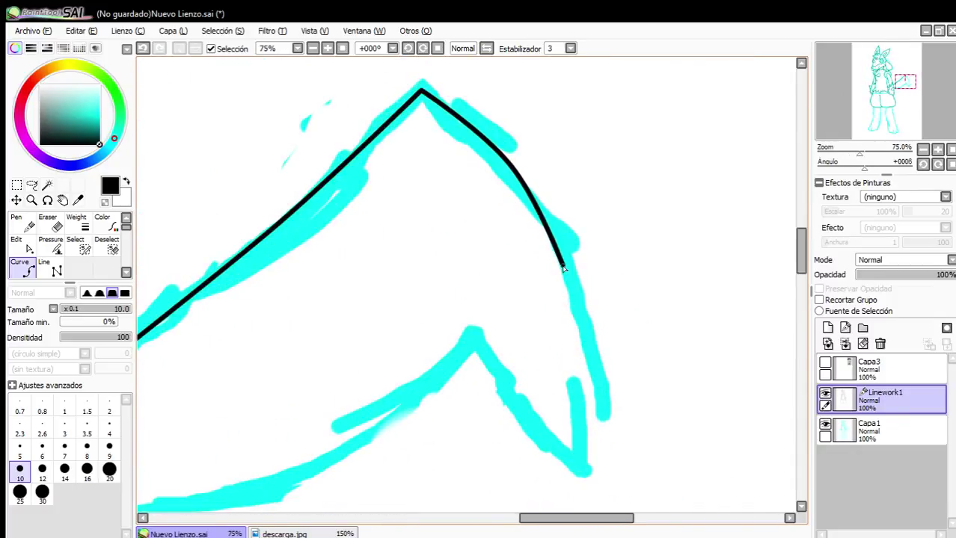
{"action": "scroll", "coordinate": [582, 468], "scroll_direction": "up", "scroll_amount": 2}
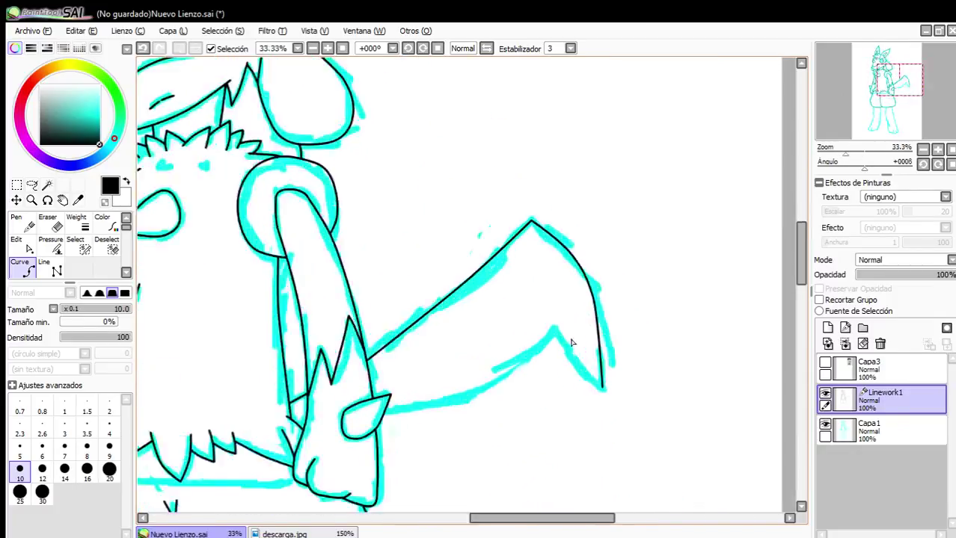
Ink the tail's lower edge from the inner notch back to the spike on the hand.
{"action": "scroll", "coordinate": [419, 396], "scroll_direction": "down", "scroll_amount": 2}
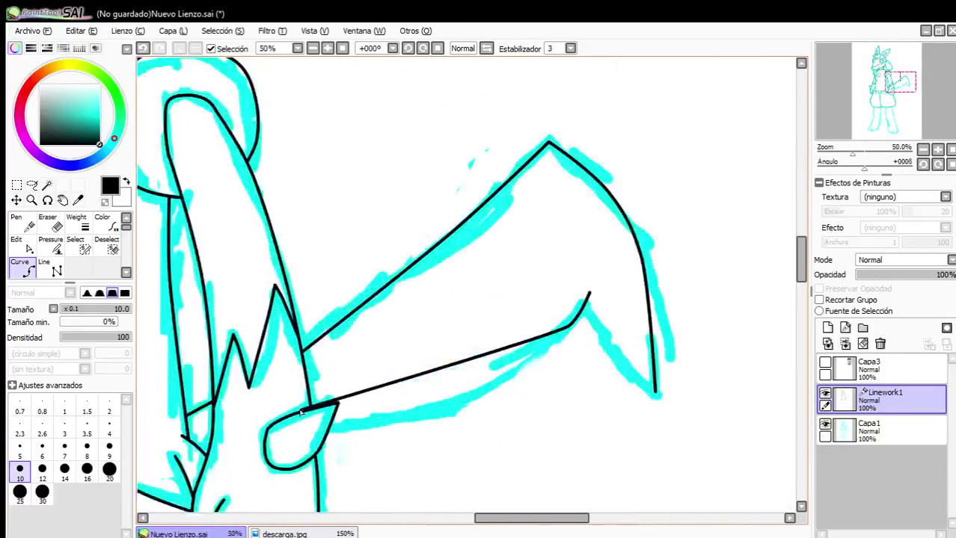
{"action": "scroll", "coordinate": [553, 411], "scroll_direction": "up", "scroll_amount": 1}
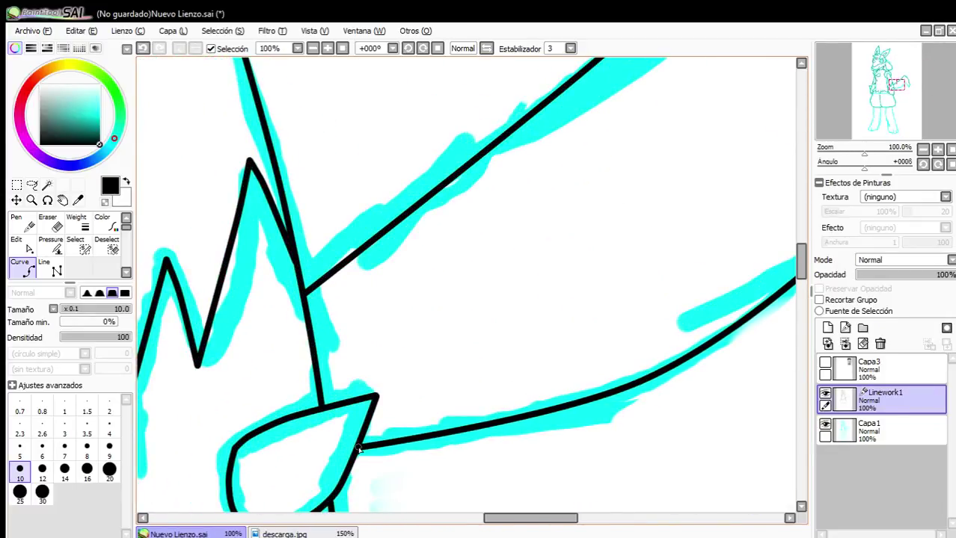
{"action": "scroll", "coordinate": [553, 361], "scroll_direction": "down", "scroll_amount": 3}
Close the tail tip by inking the line from its lower point up to the inner notch.
{"action": "scroll", "coordinate": [673, 367], "scroll_direction": "up", "scroll_amount": 5}
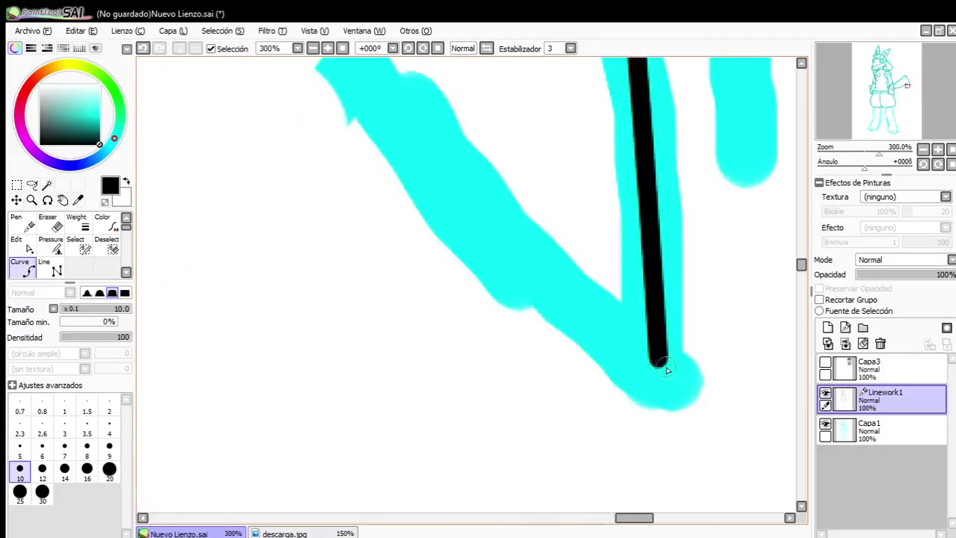
{"action": "left_click", "coordinate": [660, 361]}
{"action": "scroll", "coordinate": [651, 355], "scroll_direction": "down", "scroll_amount": 3}
{"action": "scroll", "coordinate": [665, 340], "scroll_direction": "up", "scroll_amount": 2}
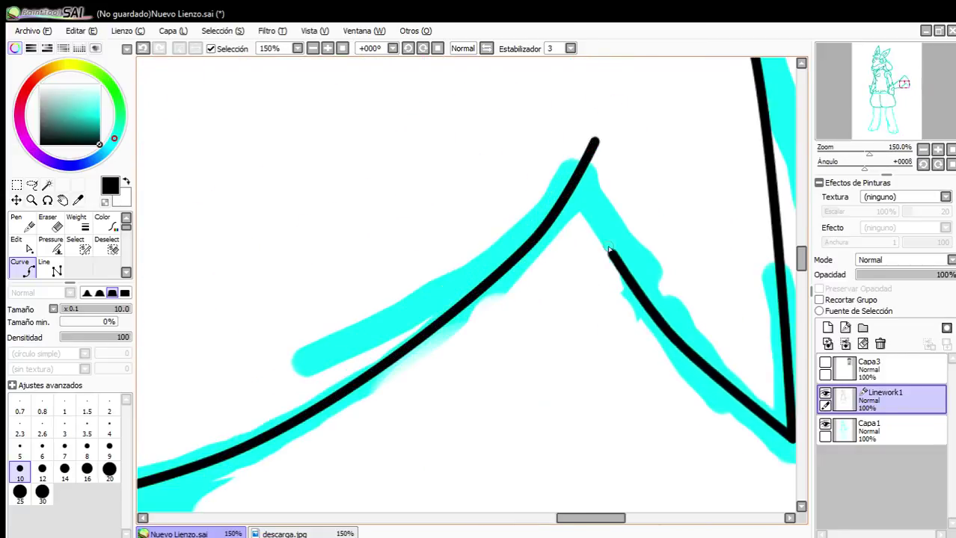
{"action": "scroll", "coordinate": [524, 213], "scroll_direction": "down", "scroll_amount": 4}
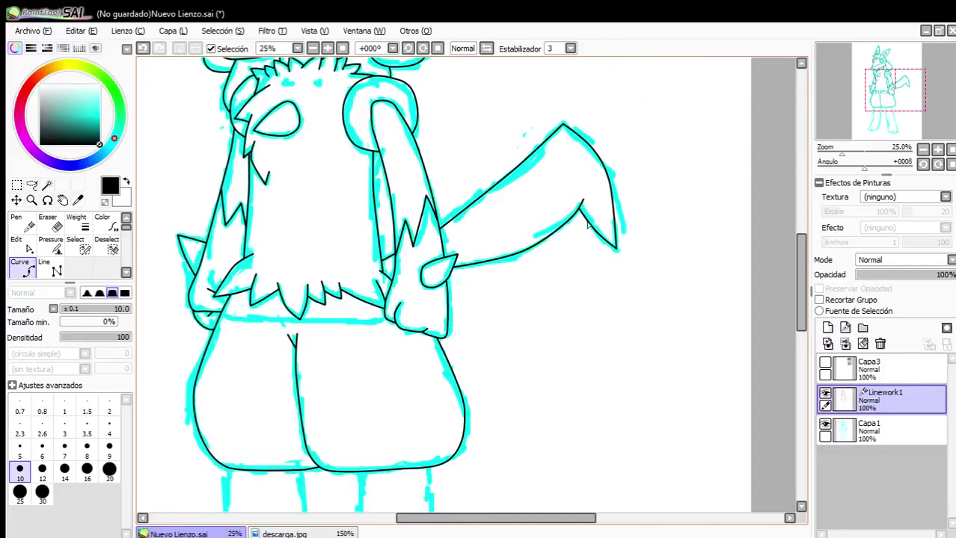
Undo the stray stroke at the hip and ink the waistline of the shorts from the hip across to the tail-side hand.
{"action": "scroll", "coordinate": [385, 280], "scroll_direction": "up", "scroll_amount": 2}
{"action": "scroll", "coordinate": [189, 289], "scroll_direction": "up", "scroll_amount": 3}
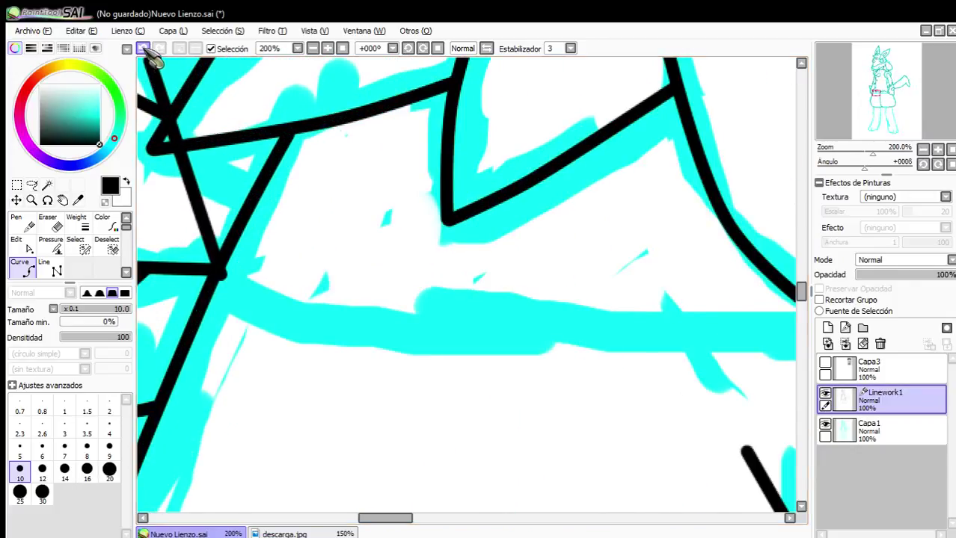
{"action": "key", "text": "ctrl+z"}
{"action": "left_click", "coordinate": [208, 290]}
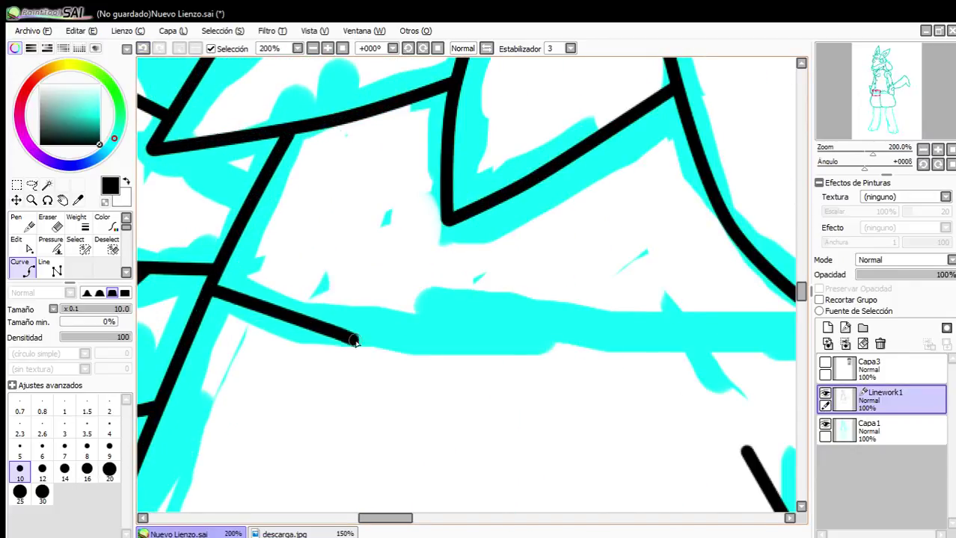
{"action": "left_click", "coordinate": [355, 341]}
{"action": "scroll", "coordinate": [564, 372], "scroll_direction": "down", "scroll_amount": 5}
{"action": "scroll", "coordinate": [710, 364], "scroll_direction": "up", "scroll_amount": 4}
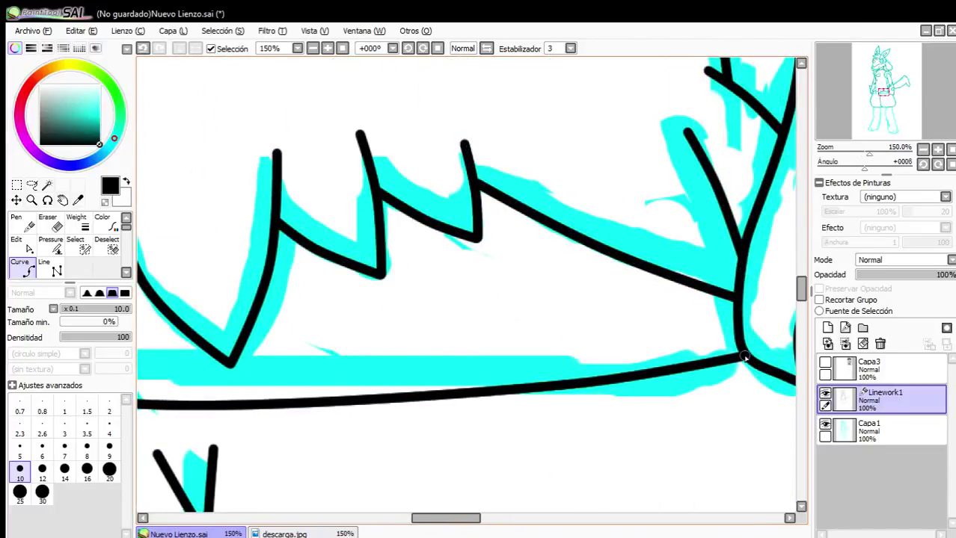
Ink the inner line of the tail-side leg from the shorts' hem down around the foot and up the first toe divider.
{"action": "scroll", "coordinate": [522, 231], "scroll_direction": "down", "scroll_amount": 9}
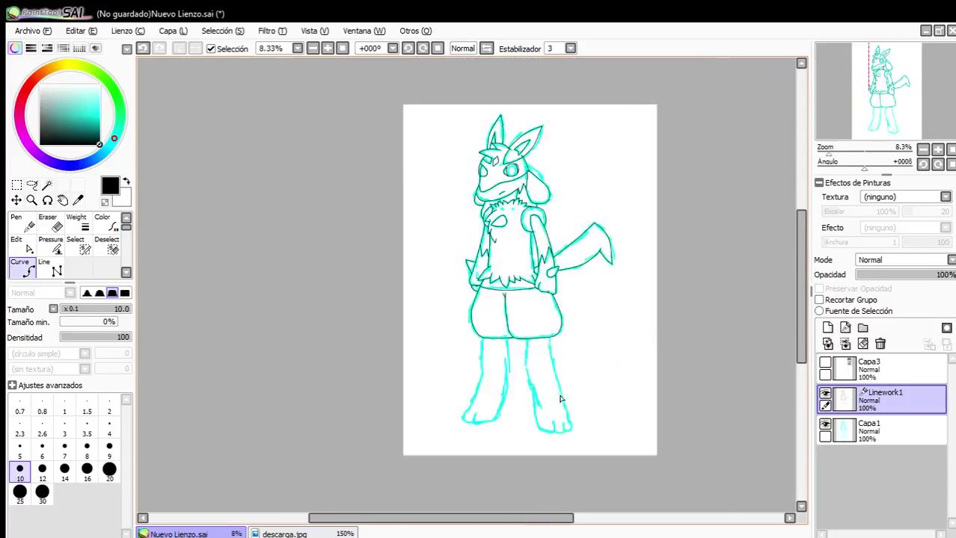
{"action": "scroll", "coordinate": [555, 441], "scroll_direction": "up", "scroll_amount": 4}
{"action": "scroll", "coordinate": [475, 290], "scroll_direction": "down", "scroll_amount": 2}
{"action": "scroll", "coordinate": [460, 82], "scroll_direction": "up", "scroll_amount": 7}
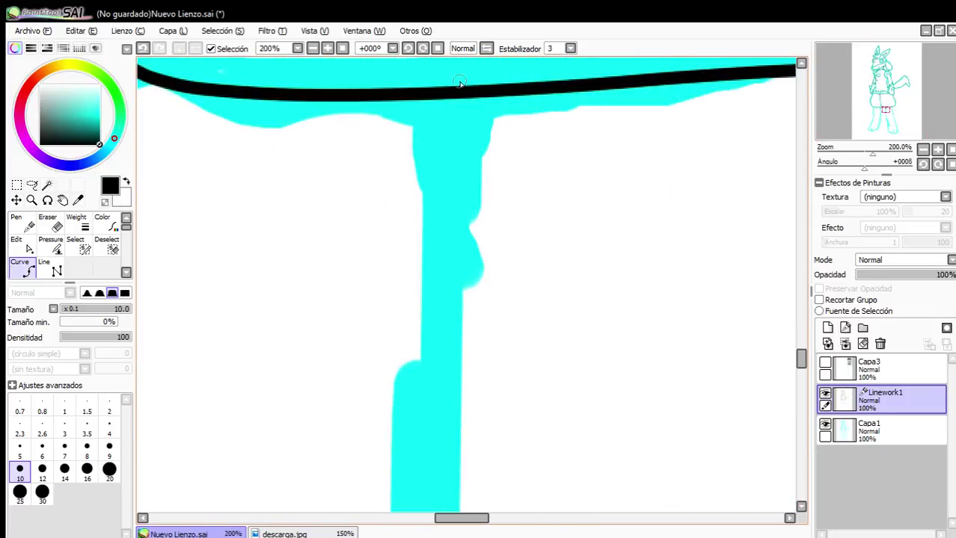
{"action": "left_click", "coordinate": [464, 96]}
{"action": "scroll", "coordinate": [458, 171], "scroll_direction": "down", "scroll_amount": 4}
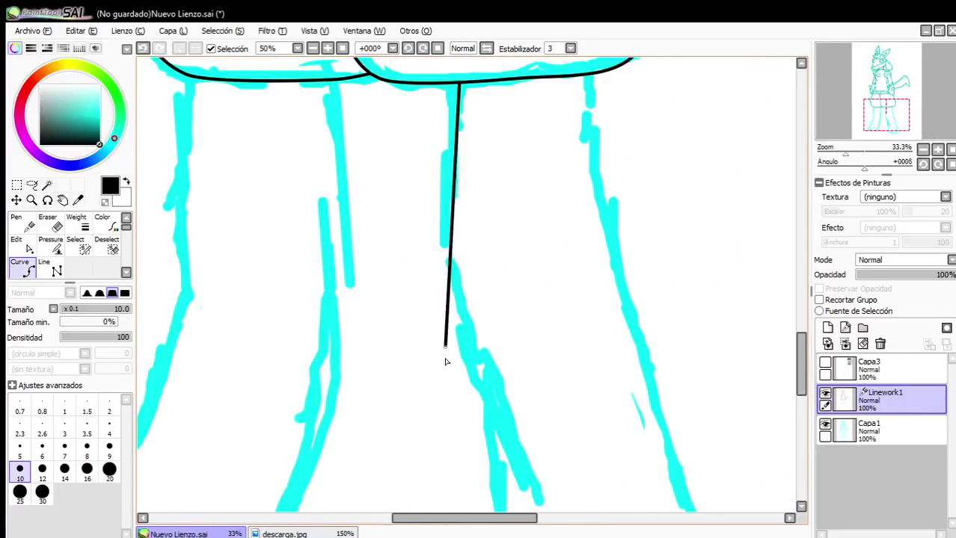
{"action": "left_click", "coordinate": [446, 269]}
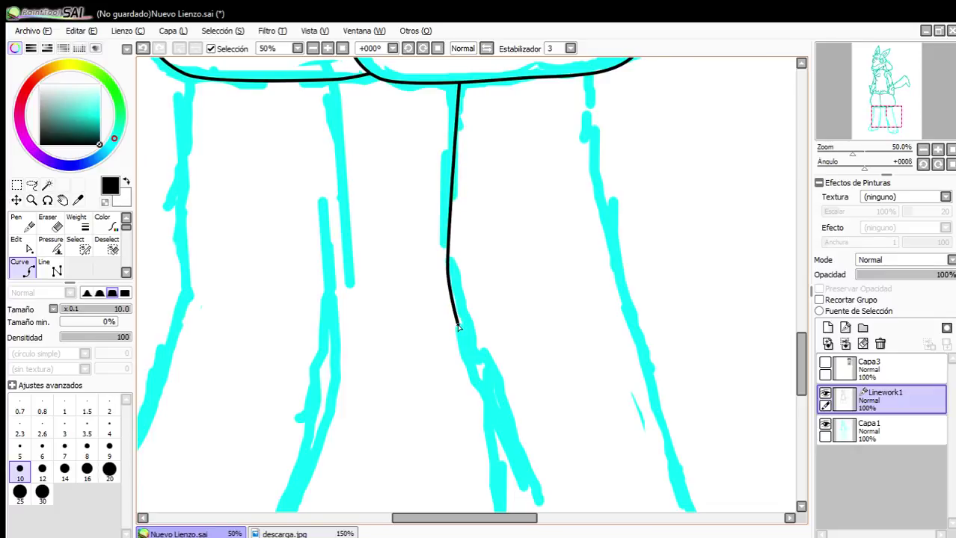
{"action": "scroll", "coordinate": [478, 395], "scroll_direction": "down", "scroll_amount": 2}
{"action": "scroll", "coordinate": [455, 337], "scroll_direction": "up", "scroll_amount": 2}
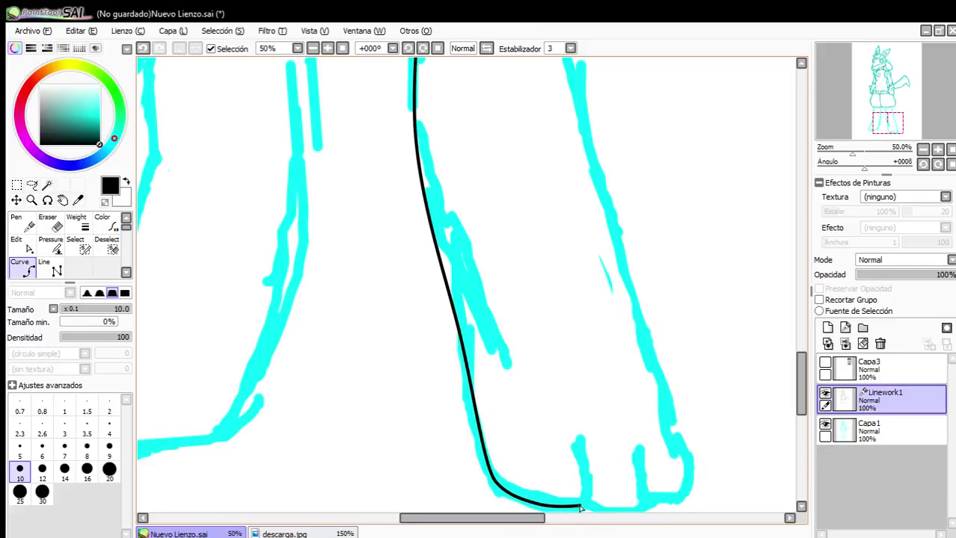
{"action": "left_click", "coordinate": [580, 447]}
Ink the underside of the middle toe on the tail-side foot and continue up along the second toe divider.
{"action": "scroll", "coordinate": [590, 463], "scroll_direction": "down", "scroll_amount": 2}
{"action": "scroll", "coordinate": [523, 448], "scroll_direction": "up", "scroll_amount": 4}
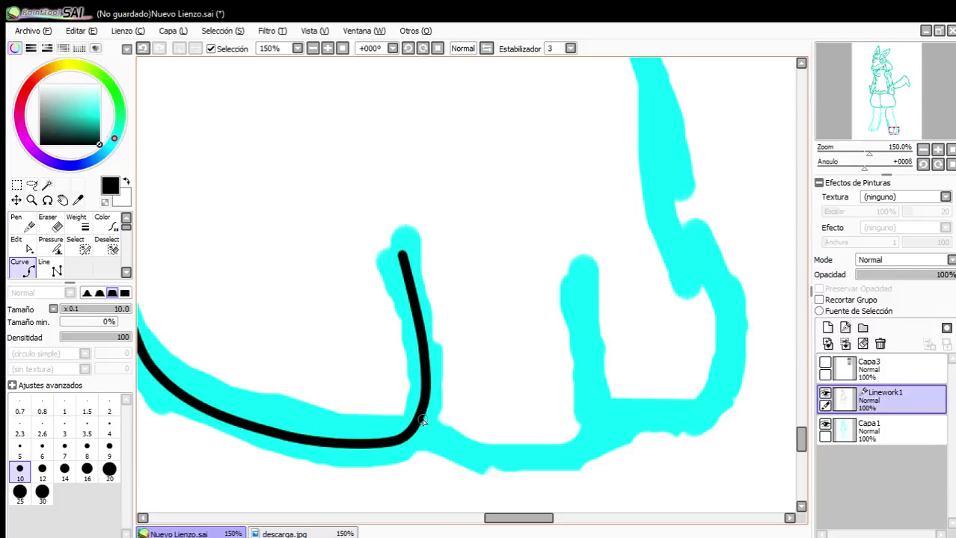
{"action": "left_click", "coordinate": [596, 427]}
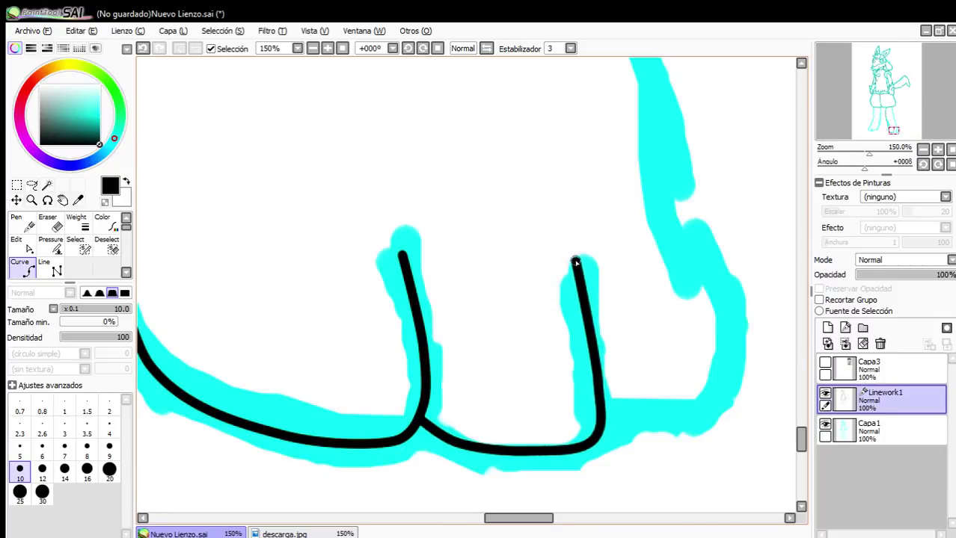
{"action": "scroll", "coordinate": [611, 424], "scroll_direction": "up", "scroll_amount": 2}
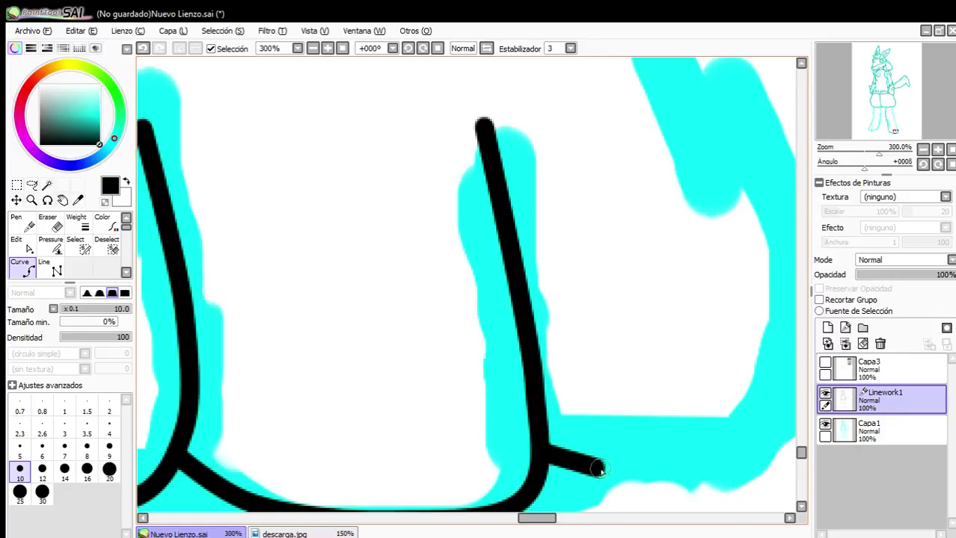
Ink the outer toe of the tail-side foot and the leg's outer line up to the shorts' hem.
{"action": "scroll", "coordinate": [598, 465], "scroll_direction": "down", "scroll_amount": 4}
{"action": "scroll", "coordinate": [599, 465], "scroll_direction": "up", "scroll_amount": 3}
{"action": "scroll", "coordinate": [684, 432], "scroll_direction": "down", "scroll_amount": 3}
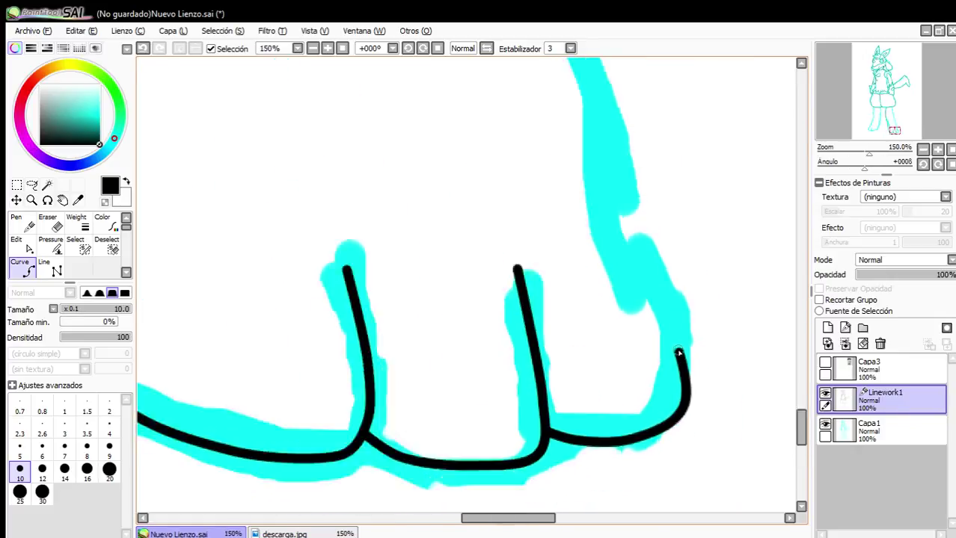
{"action": "scroll", "coordinate": [636, 246], "scroll_direction": "up", "scroll_amount": 2}
{"action": "scroll", "coordinate": [617, 247], "scroll_direction": "down", "scroll_amount": 4}
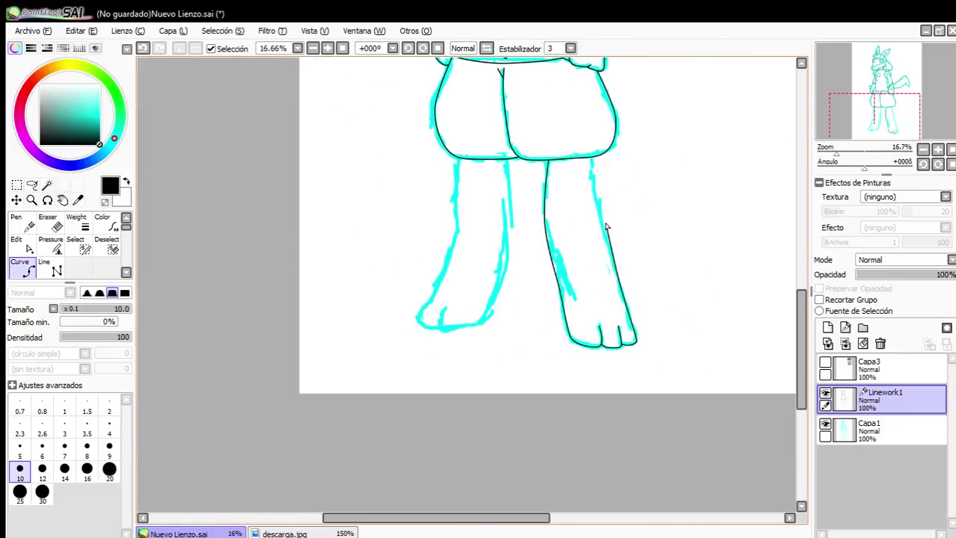
{"action": "scroll", "coordinate": [570, 188], "scroll_direction": "up", "scroll_amount": 3}
{"action": "scroll", "coordinate": [538, 90], "scroll_direction": "down", "scroll_amount": 4}
{"action": "scroll", "coordinate": [529, 99], "scroll_direction": "up", "scroll_amount": 4}
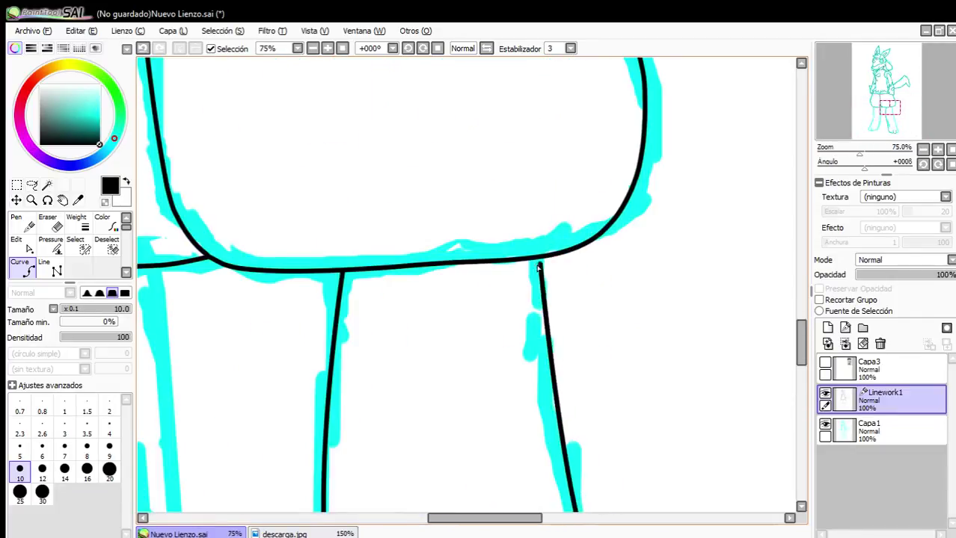
Undo all the inked strokes of the tail-side leg and foot.
{"action": "scroll", "coordinate": [574, 280], "scroll_direction": "down", "scroll_amount": 5}
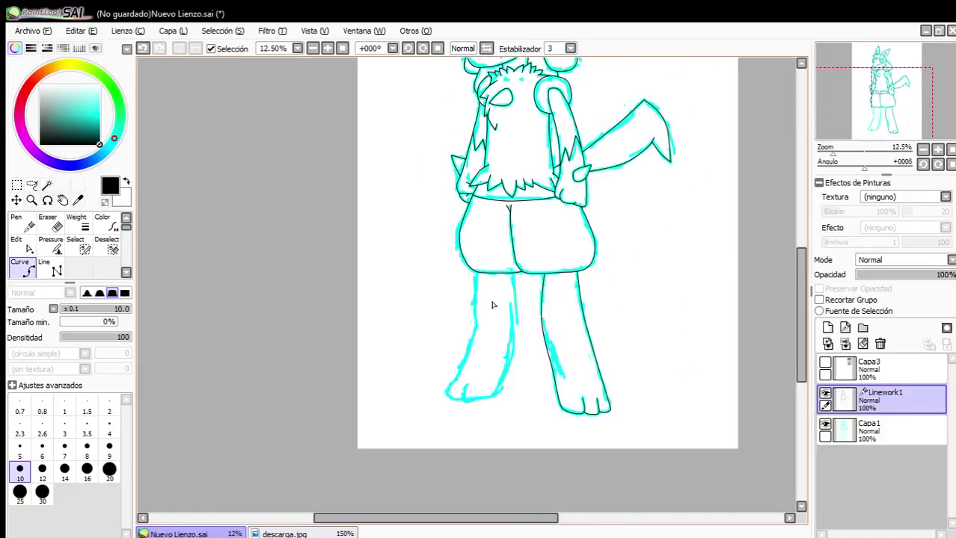
{"action": "scroll", "coordinate": [542, 325], "scroll_direction": "down", "scroll_amount": 3}
{"action": "scroll", "coordinate": [544, 323], "scroll_direction": "up", "scroll_amount": 1}
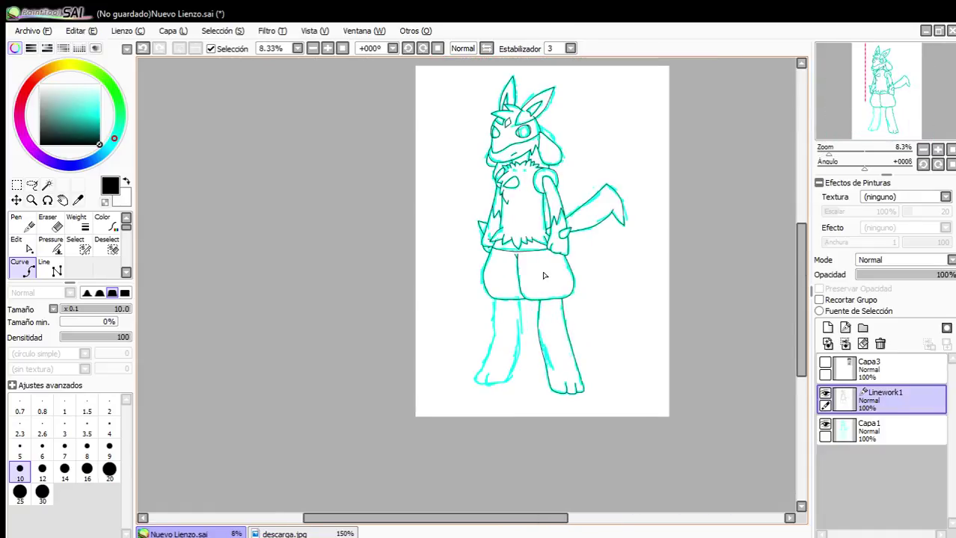
{"action": "scroll", "coordinate": [621, 353], "scroll_direction": "up", "scroll_amount": 1}
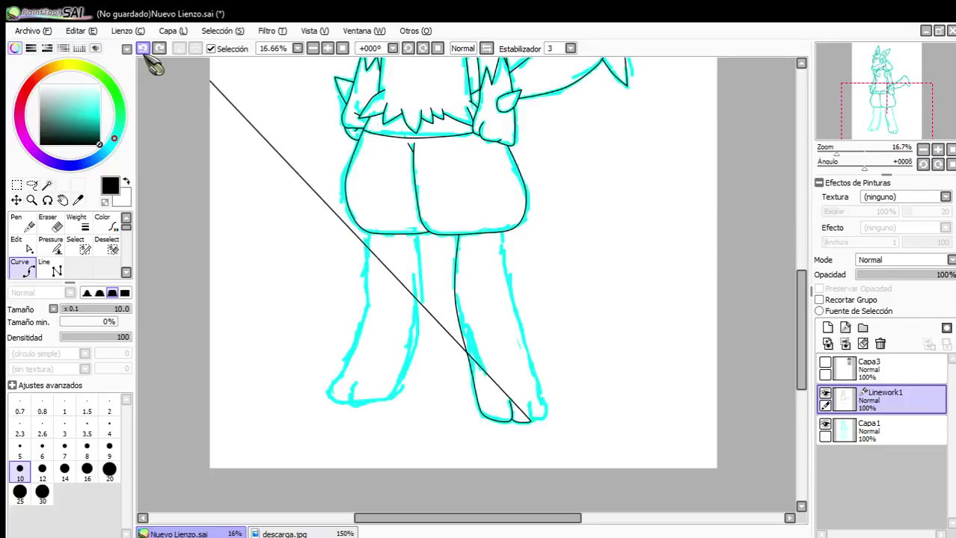
{"action": "left_click", "coordinate": [144, 52]}
{"action": "left_click", "coordinate": [144, 53]}
{"action": "left_click", "coordinate": [144, 52]}
{"action": "left_click", "coordinate": [144, 53]}
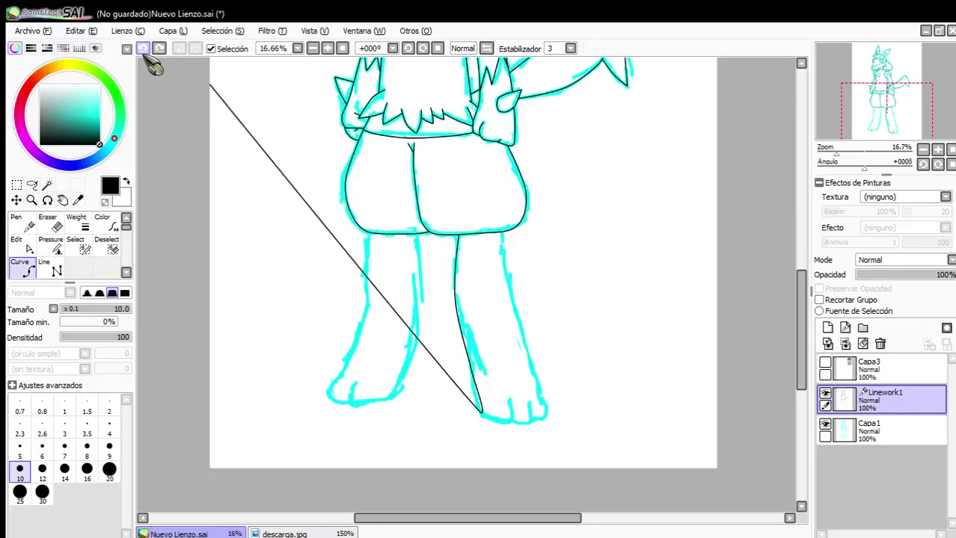
{"action": "left_click", "coordinate": [144, 52]}
{"action": "left_click", "coordinate": [144, 53]}
{"action": "left_click", "coordinate": [145, 53]}
On the Capa1 sketch layer, select the tail-side leg and foot with the selection brush.
{"action": "scroll", "coordinate": [429, 208], "scroll_direction": "down", "scroll_amount": 1}
{"action": "scroll", "coordinate": [454, 220], "scroll_direction": "up", "scroll_amount": 1}
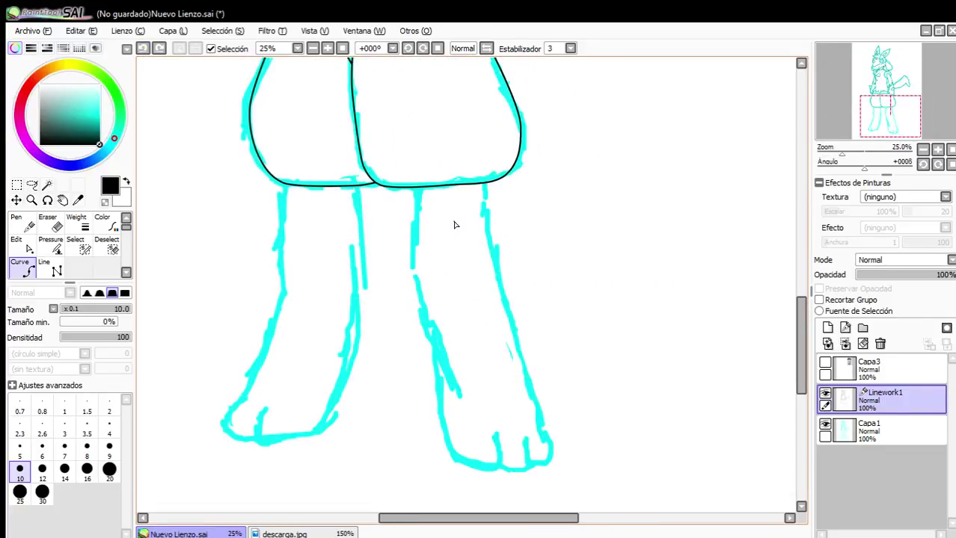
{"action": "scroll", "coordinate": [453, 213], "scroll_direction": "down", "scroll_amount": 2}
{"action": "scroll", "coordinate": [453, 207], "scroll_direction": "up", "scroll_amount": 4}
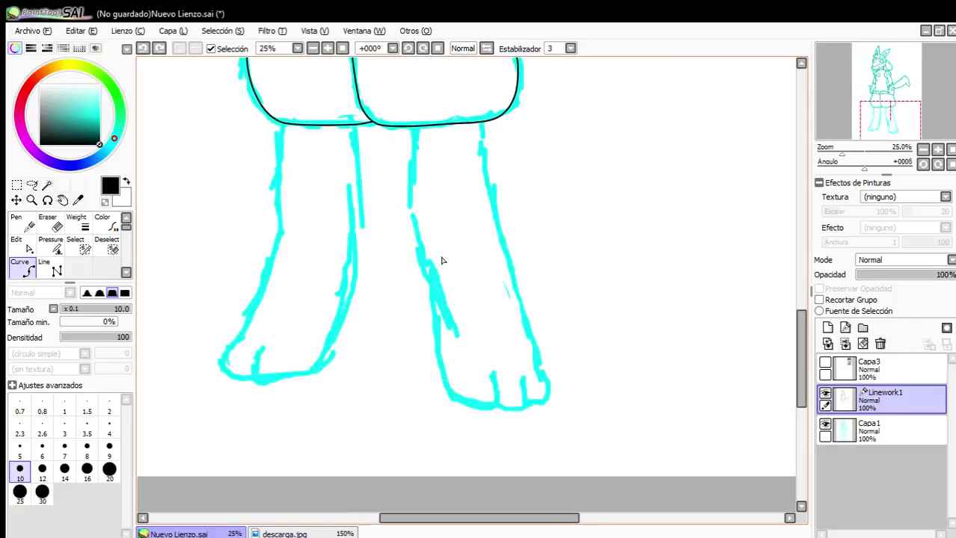
{"action": "scroll", "coordinate": [405, 188], "scroll_direction": "down", "scroll_amount": 1}
{"action": "left_click", "coordinate": [927, 438]}
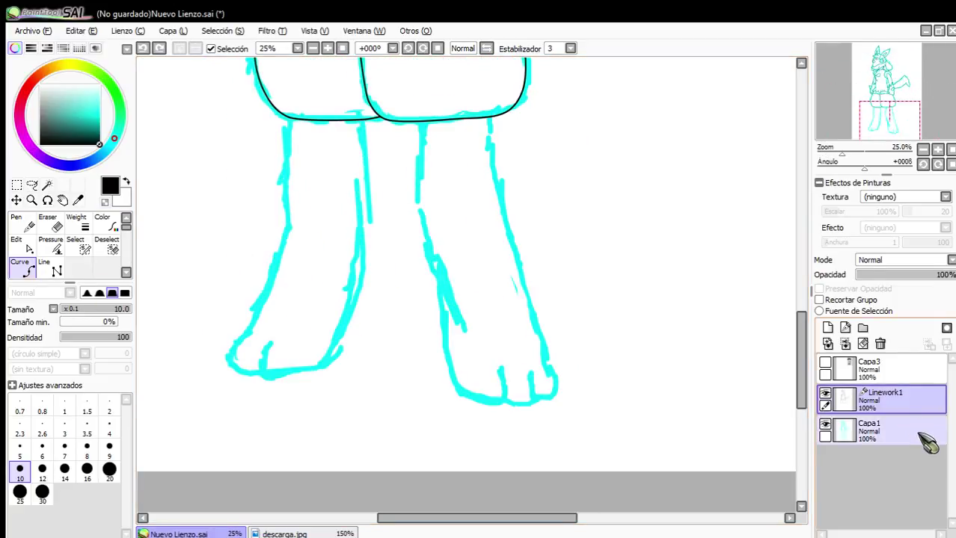
{"action": "left_click", "coordinate": [75, 245]}
{"action": "mouse_move", "coordinate": [426, 123]}
{"action": "left_mouse_down"}
{"action": "mouse_move", "coordinate": [493, 394]}
{"action": "mouse_move", "coordinate": [549, 398]}
{"action": "mouse_move", "coordinate": [487, 109]}
{"action": "left_mouse_up"}
Transform the selected leg sketch to make it slightly shorter and narrower, then deselect it.
{"action": "key", "text": "ctrl+t"}
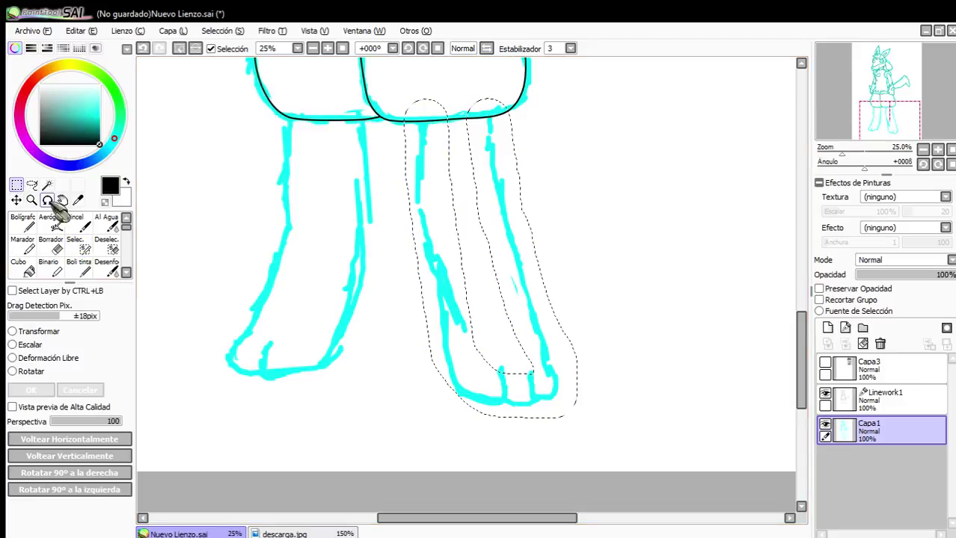
{"action": "left_click_drag", "start_coordinate": [479, 403], "coordinate": [481, 389]}
{"action": "mouse_move", "coordinate": [561, 248]}
{"action": "left_mouse_down"}
{"action": "mouse_move", "coordinate": [545, 246]}
{"action": "mouse_move", "coordinate": [561, 246]}
{"action": "left_mouse_up"}
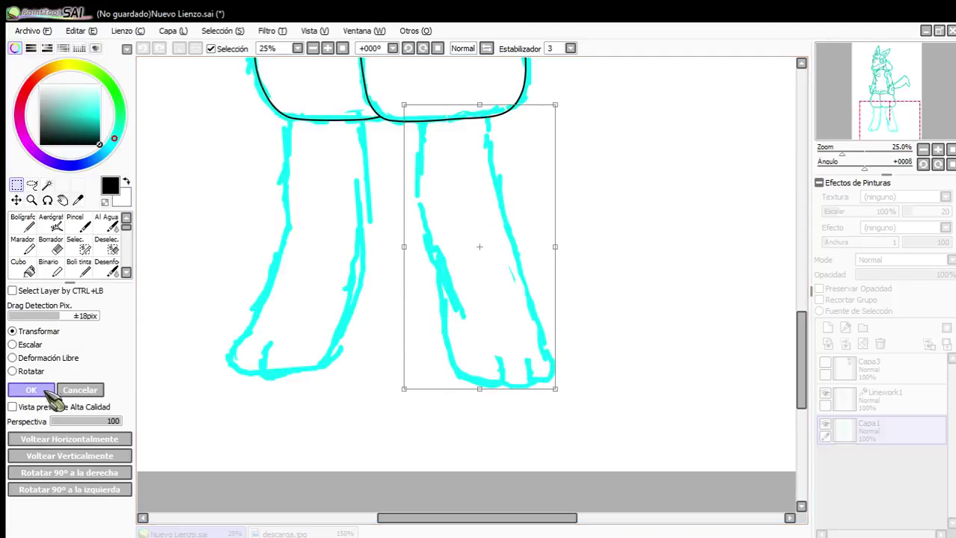
{"action": "key", "text": "Return"}
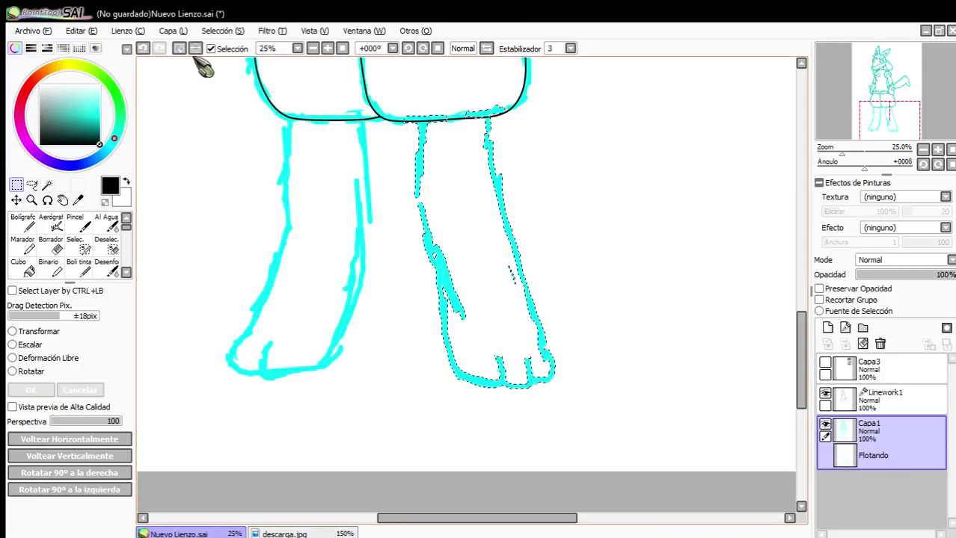
{"action": "left_click", "coordinate": [179, 48]}
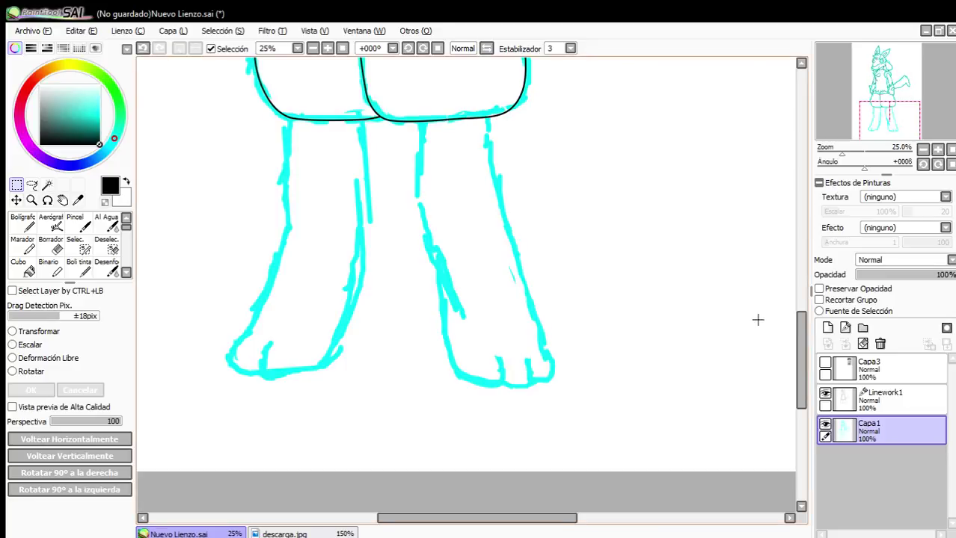
On the Linework1 layer, ink the other leg's outer line with the Curve tool from the shorts' hem around the toe, plus its toe divider.
{"action": "left_click", "coordinate": [885, 406]}
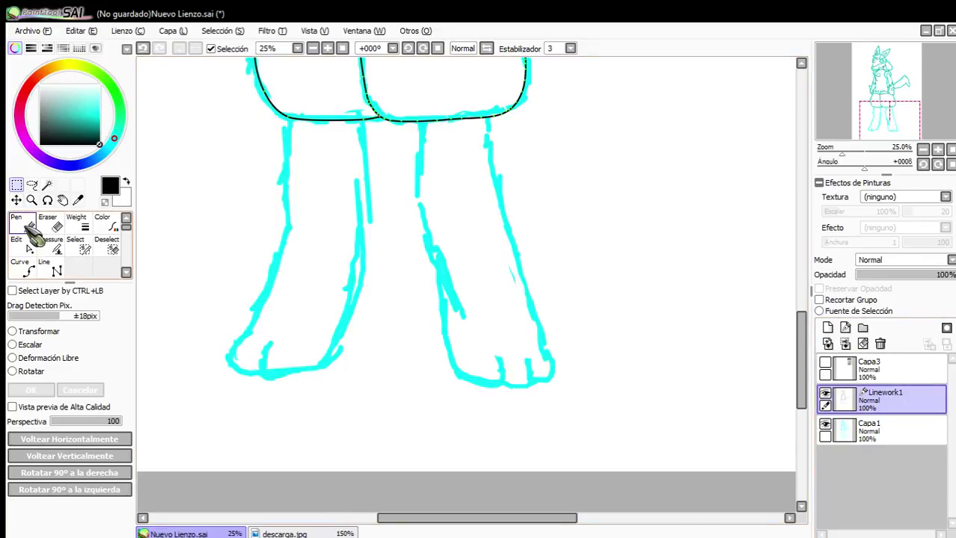
{"action": "left_click", "coordinate": [23, 267]}
{"action": "scroll", "coordinate": [318, 165], "scroll_direction": "up", "scroll_amount": 4}
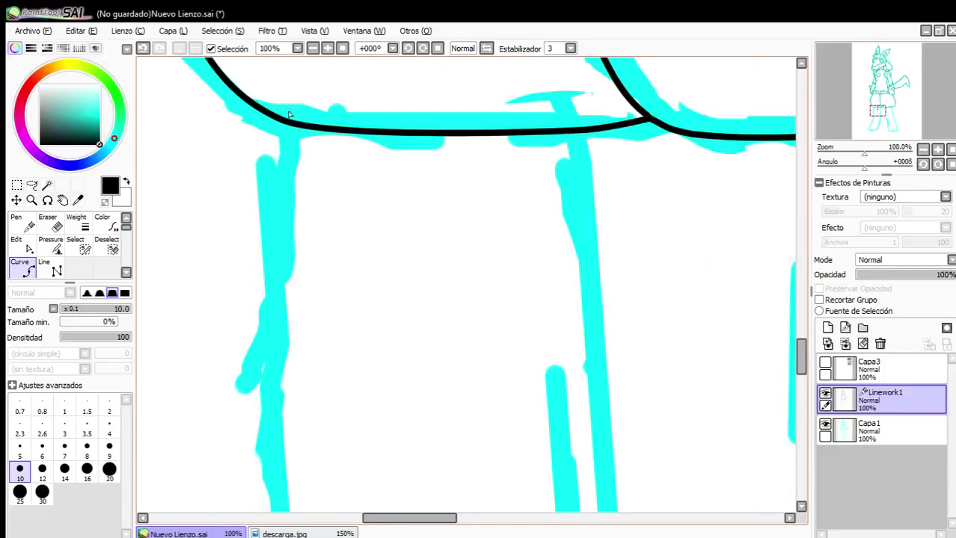
{"action": "scroll", "coordinate": [298, 189], "scroll_direction": "down", "scroll_amount": 2}
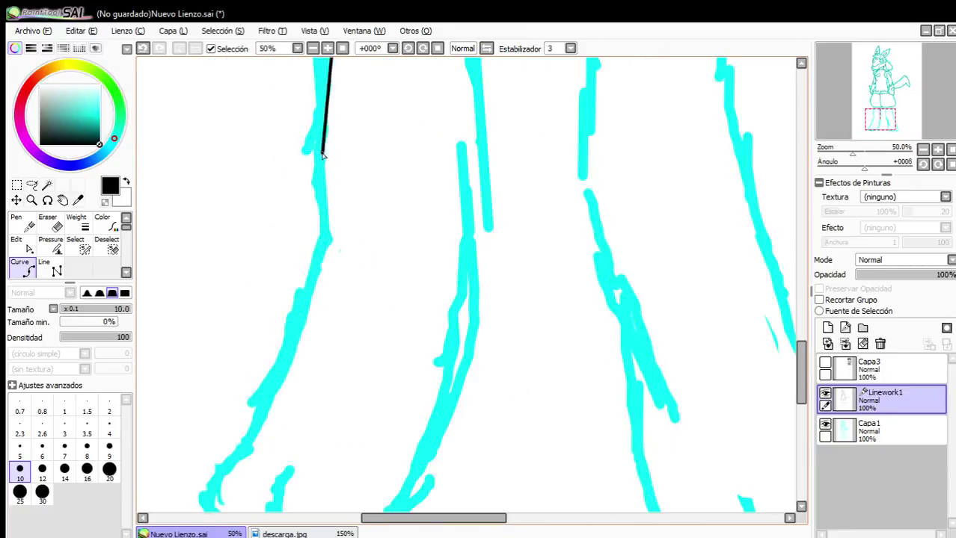
{"action": "scroll", "coordinate": [325, 241], "scroll_direction": "down", "scroll_amount": 2}
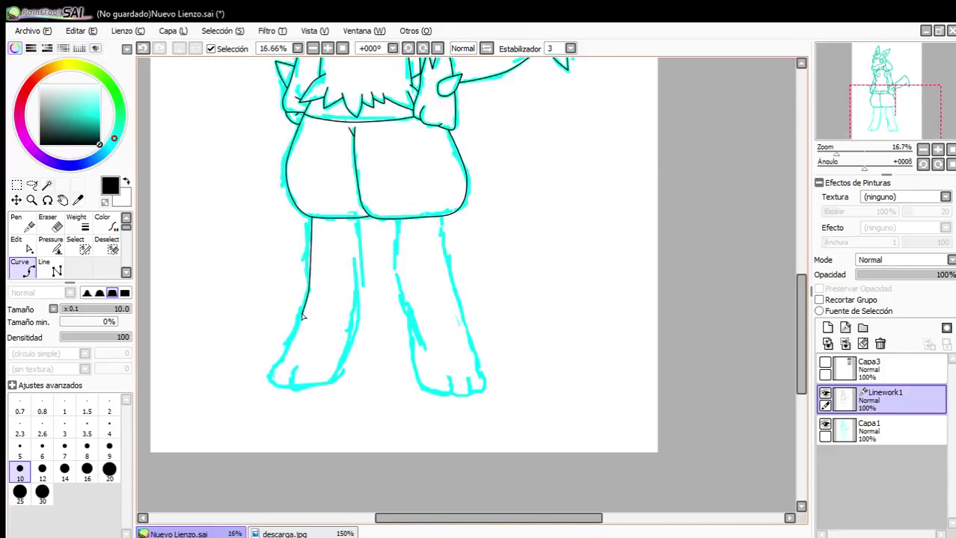
{"action": "scroll", "coordinate": [288, 341], "scroll_direction": "up", "scroll_amount": 4}
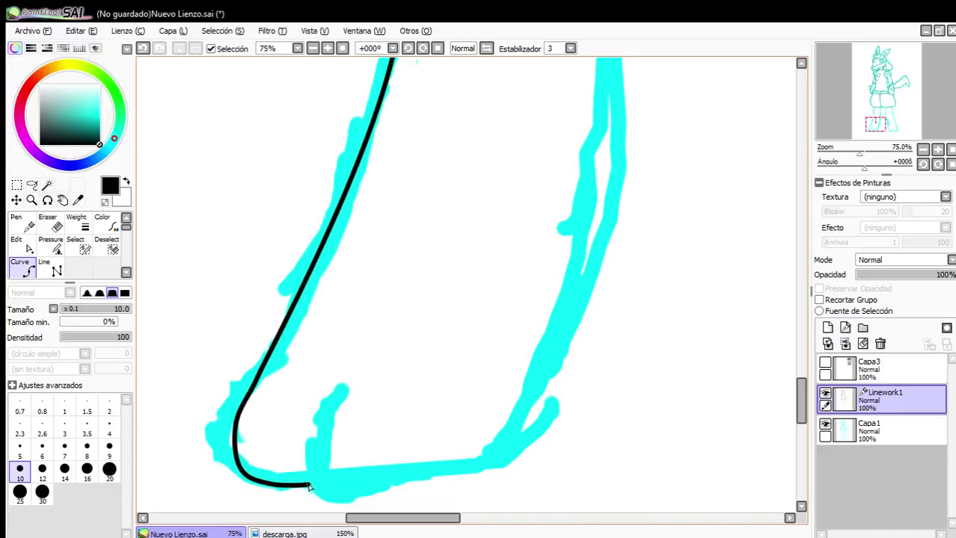
{"action": "scroll", "coordinate": [329, 473], "scroll_direction": "down", "scroll_amount": 2}
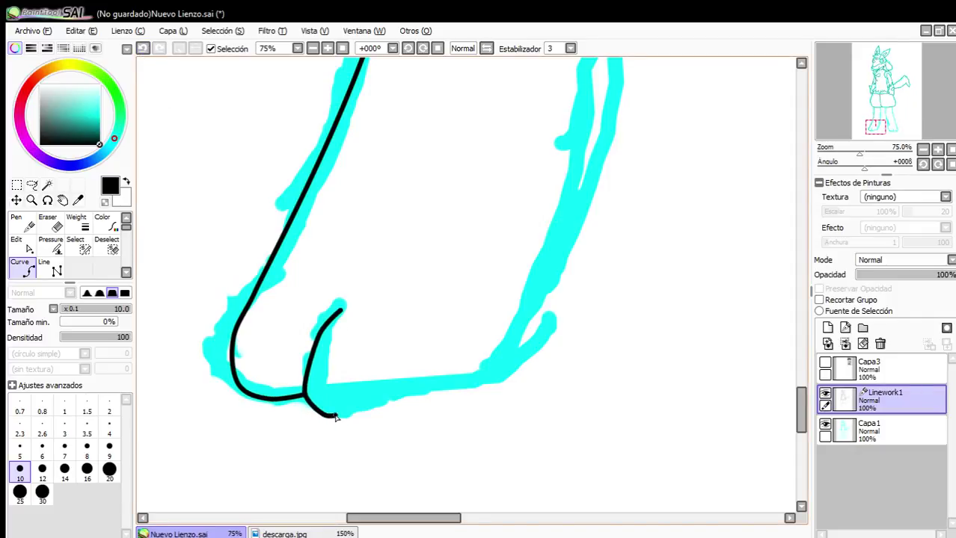
Ink the sole of that foot from the toe divider to the heel side and up the leg's inner line to the shorts' hem.
{"action": "left_click", "coordinate": [143, 48]}
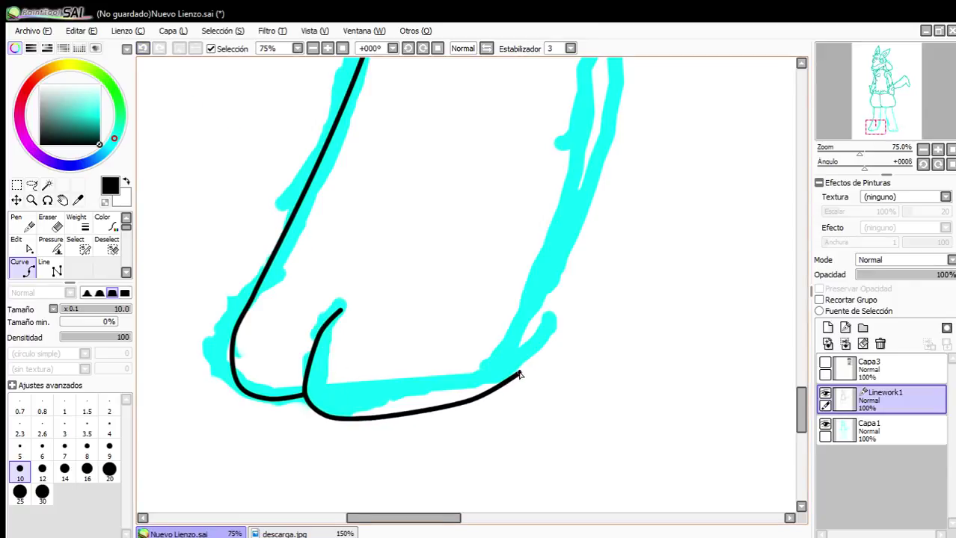
{"action": "scroll", "coordinate": [531, 315], "scroll_direction": "down", "scroll_amount": 4}
{"action": "scroll", "coordinate": [532, 313], "scroll_direction": "up", "scroll_amount": 2}
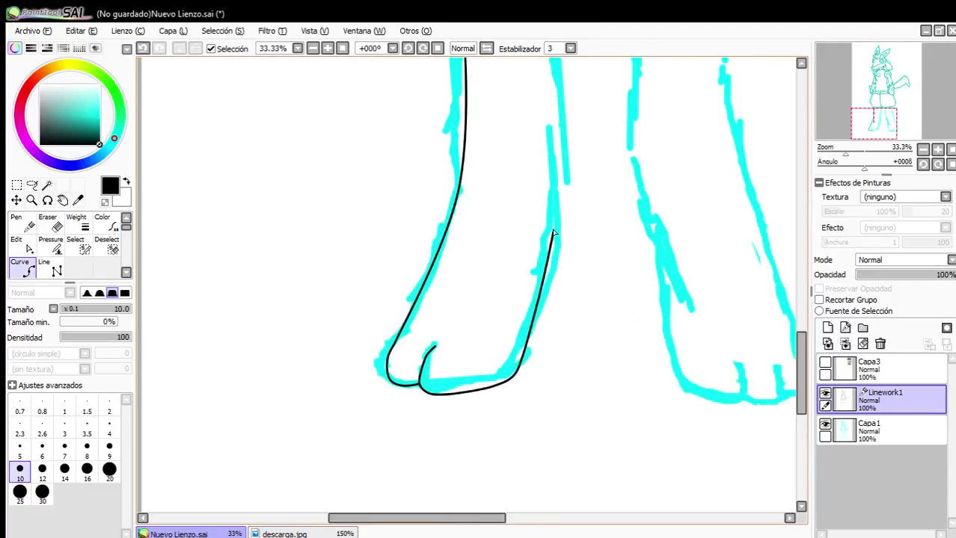
{"action": "scroll", "coordinate": [566, 155], "scroll_direction": "down", "scroll_amount": 2}
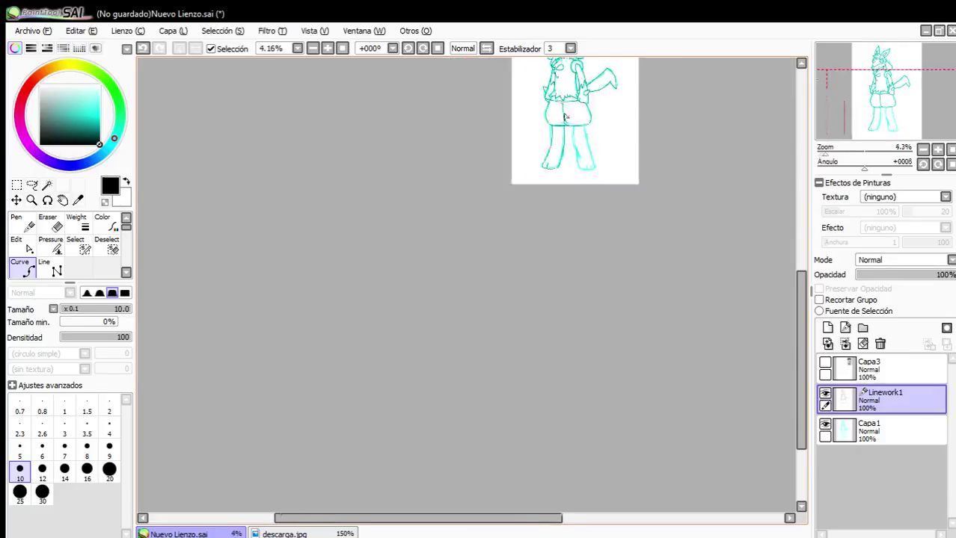
{"action": "scroll", "coordinate": [569, 180], "scroll_direction": "up", "scroll_amount": 7}
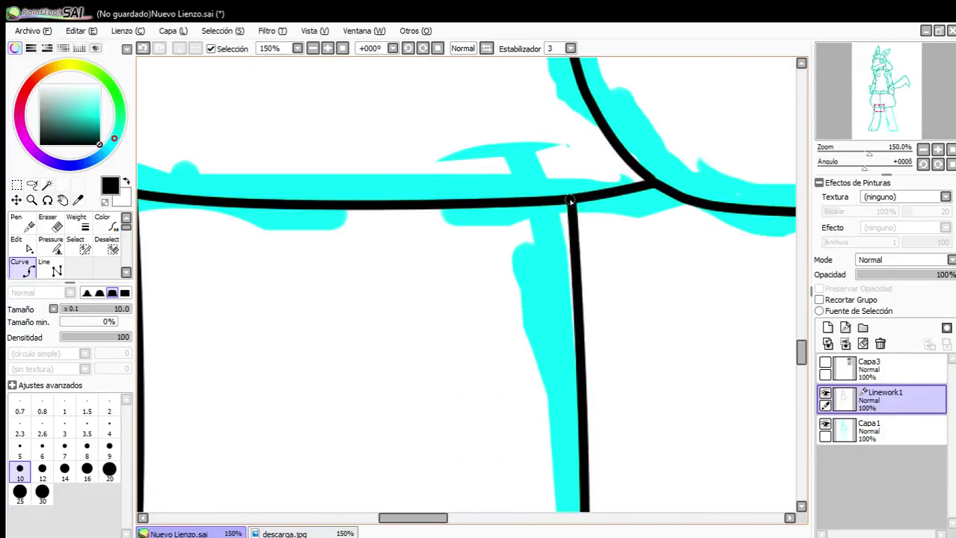
{"action": "double_click", "coordinate": [570, 200]}
Reshape the inked sole line of that foot by pulling its curve slightly outward with the Edit tool.
{"action": "scroll", "coordinate": [570, 200], "scroll_direction": "down", "scroll_amount": 5}
{"action": "scroll", "coordinate": [528, 388], "scroll_direction": "up", "scroll_amount": 4}
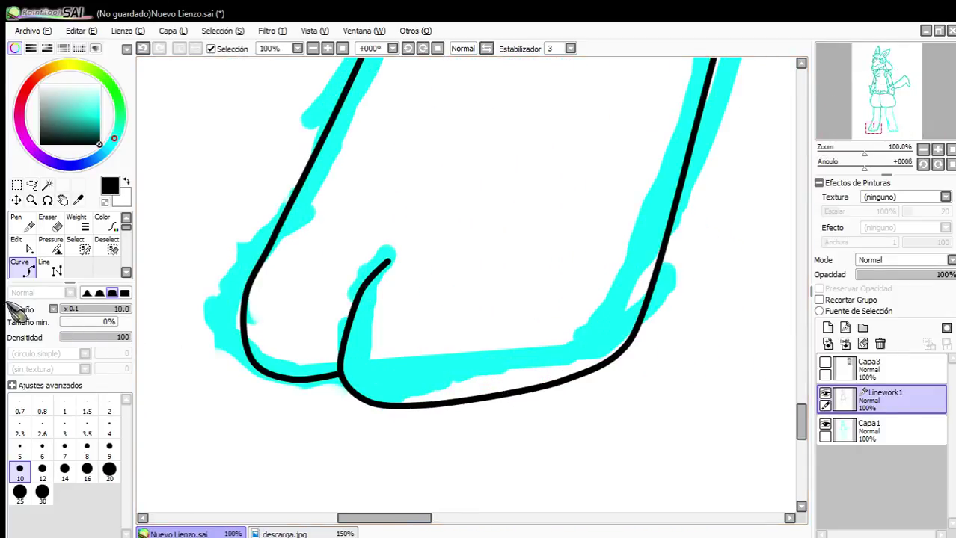
{"action": "left_click", "coordinate": [21, 246]}
{"action": "scroll", "coordinate": [389, 309], "scroll_direction": "up", "scroll_amount": 2}
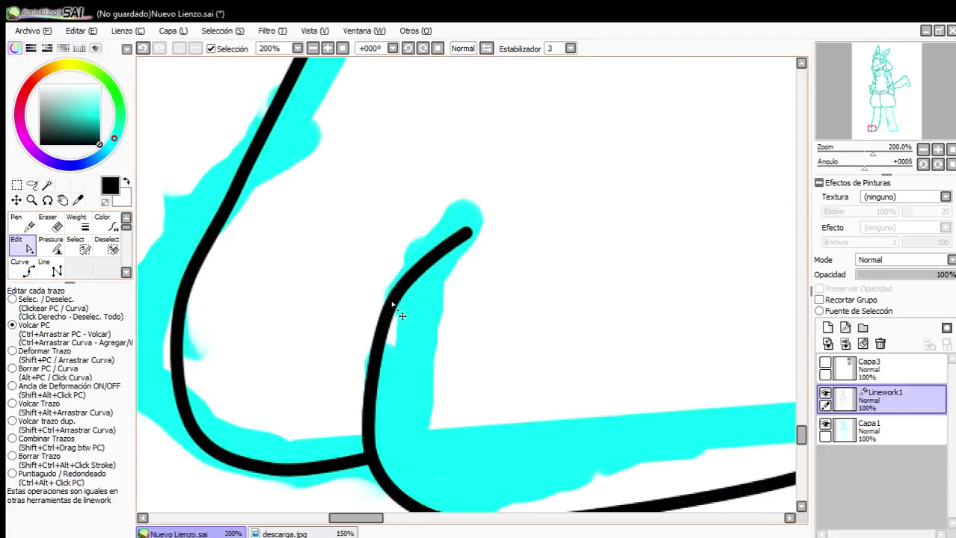
{"action": "scroll", "coordinate": [472, 374], "scroll_direction": "down", "scroll_amount": 3}
{"action": "scroll", "coordinate": [493, 351], "scroll_direction": "up", "scroll_amount": 1}
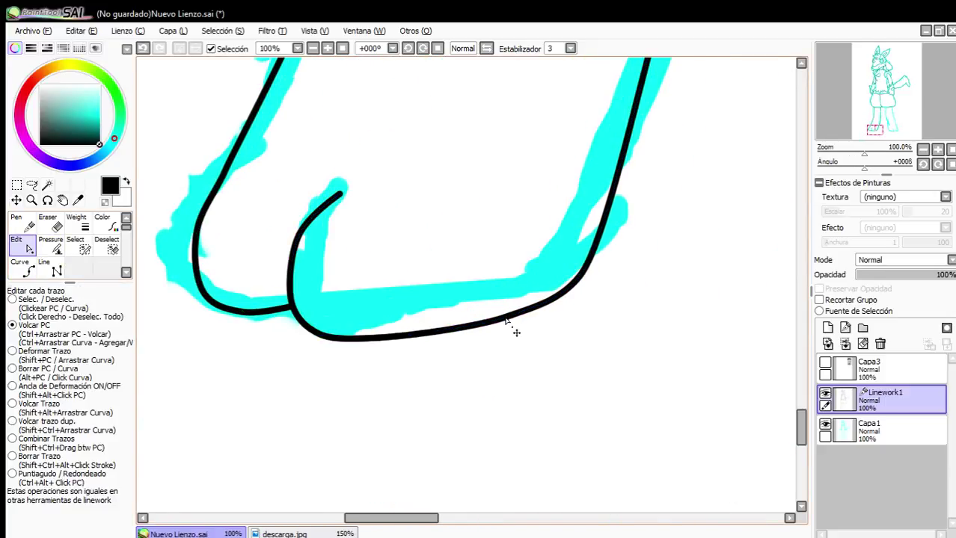
{"action": "left_click_drag", "start_coordinate": [505, 319], "coordinate": [499, 324]}
{"action": "scroll", "coordinate": [449, 317], "scroll_direction": "down", "scroll_amount": 5}
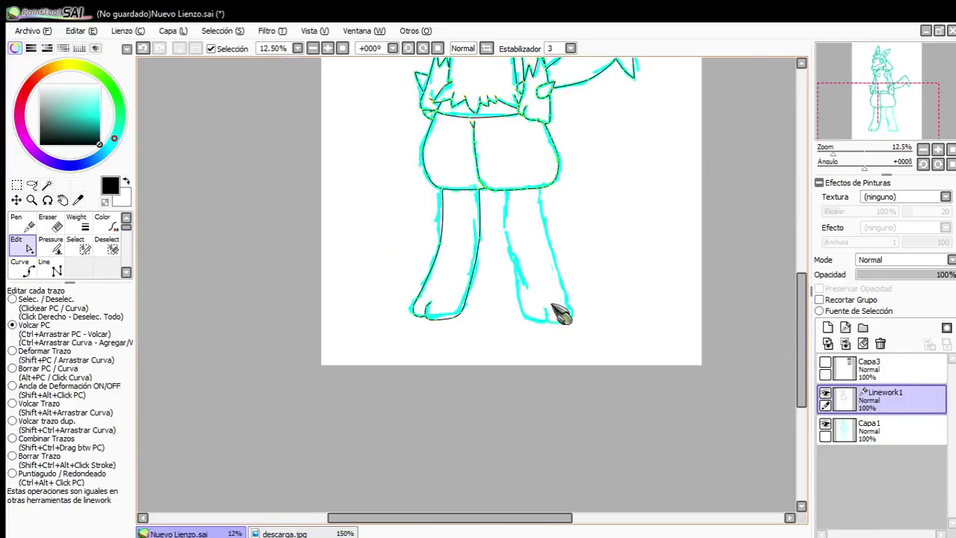
Ink the tail-side leg's inner line over the resized sketch with the Curve tool, from the hem around the foot and up the first toe divider.
{"action": "scroll", "coordinate": [524, 276], "scroll_direction": "up", "scroll_amount": 1}
{"action": "left_click", "coordinate": [22, 271]}
{"action": "scroll", "coordinate": [416, 160], "scroll_direction": "up", "scroll_amount": 5}
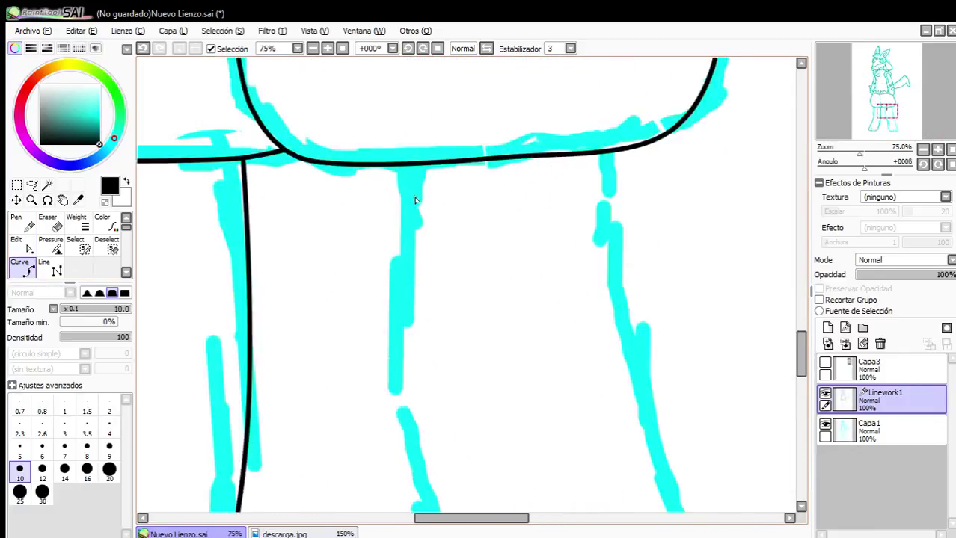
{"action": "scroll", "coordinate": [432, 232], "scroll_direction": "down", "scroll_amount": 3}
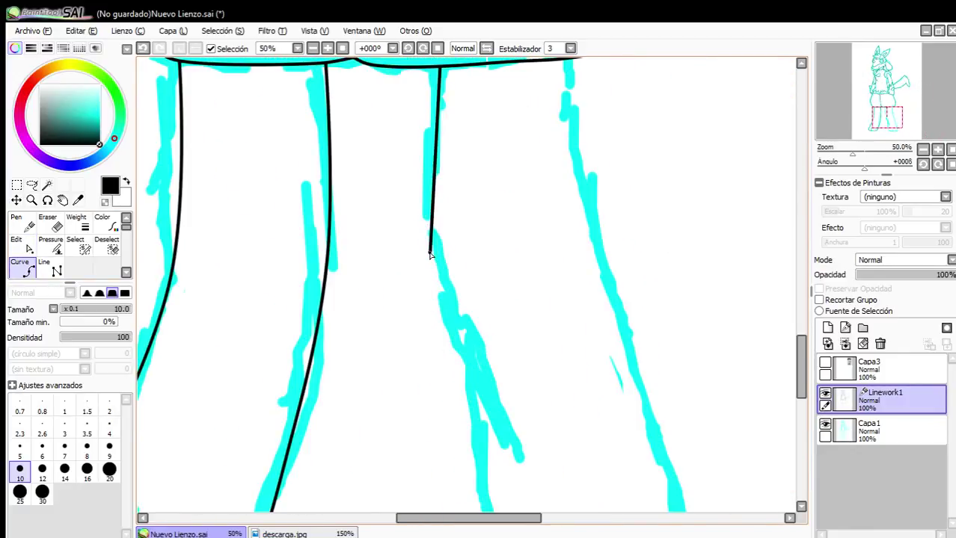
{"action": "scroll", "coordinate": [451, 323], "scroll_direction": "down", "scroll_amount": 4}
{"action": "scroll", "coordinate": [451, 323], "scroll_direction": "up", "scroll_amount": 6}
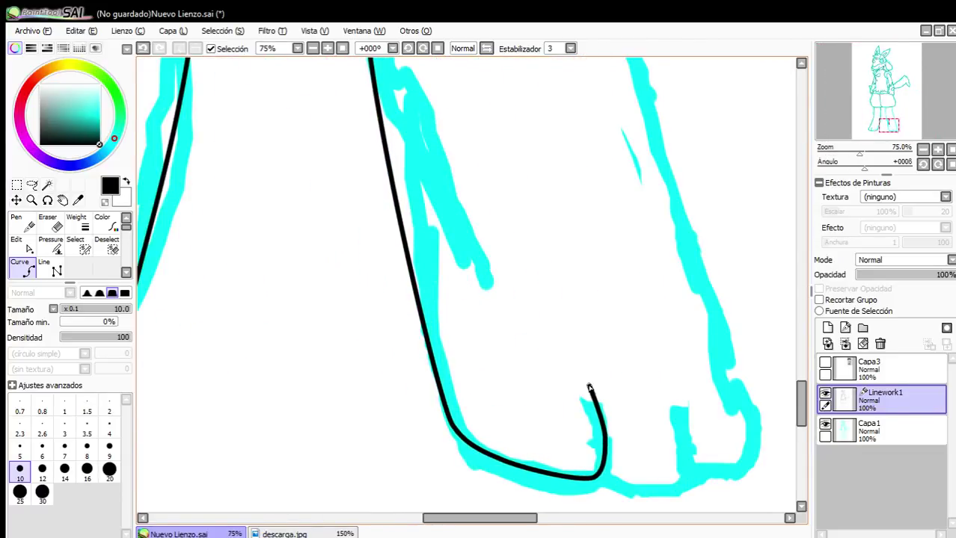
Ink the middle toe of the tail-side foot with the Curve tool, from the first toe divider along the underside and up the second divider.
{"action": "left_click", "coordinate": [26, 249]}
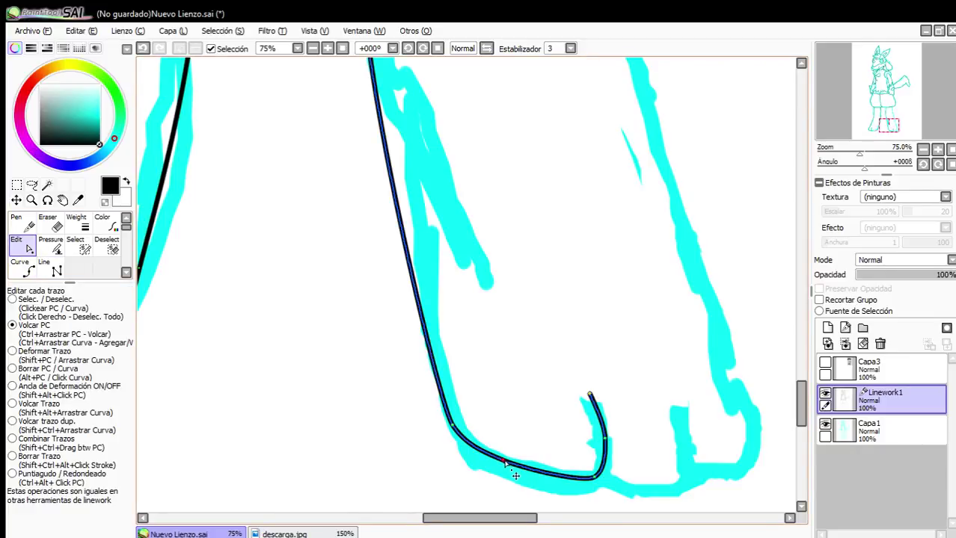
{"action": "left_click", "coordinate": [37, 271]}
{"action": "scroll", "coordinate": [235, 316], "scroll_direction": "down", "scroll_amount": 1}
{"action": "scroll", "coordinate": [380, 367], "scroll_direction": "up", "scroll_amount": 5}
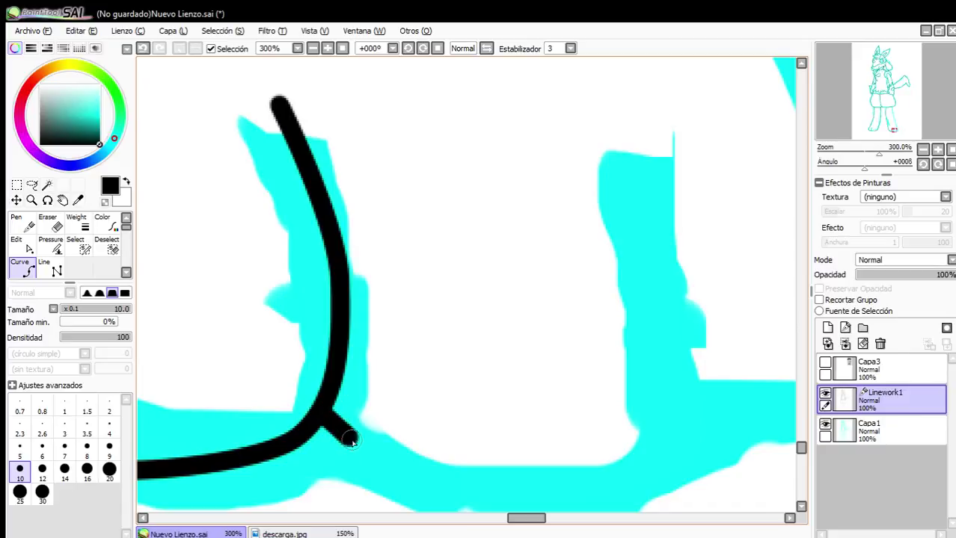
{"action": "left_click", "coordinate": [408, 472]}
{"action": "left_click", "coordinate": [600, 489]}
{"action": "left_click", "coordinate": [709, 423]}
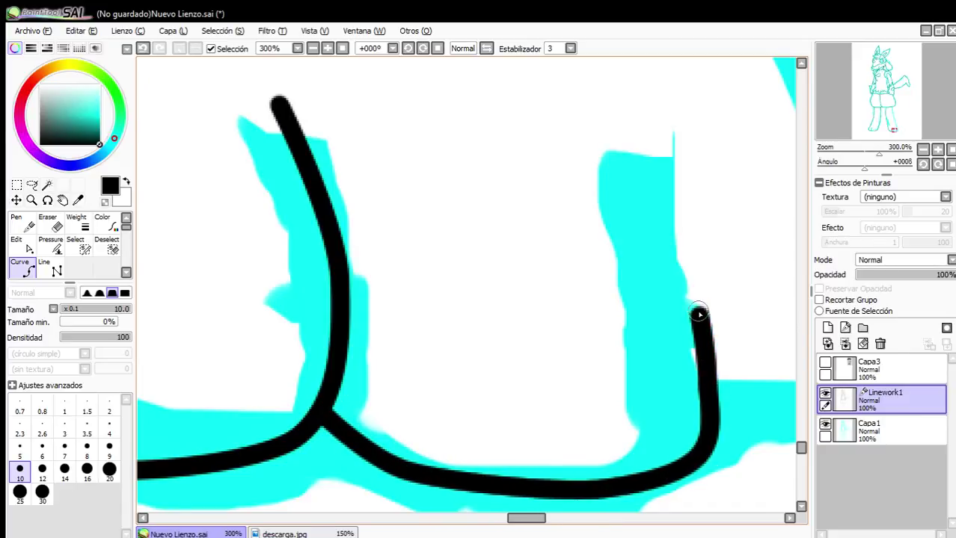
{"action": "double_click", "coordinate": [631, 132]}
{"action": "scroll", "coordinate": [201, 316], "scroll_direction": "down", "scroll_amount": 3}
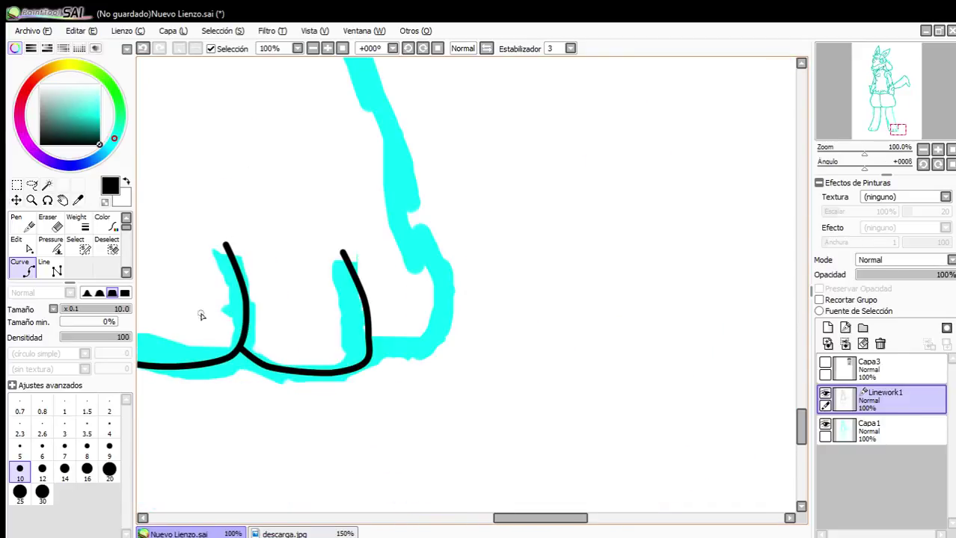
Ink the tail-side foot's last toe and continue up the leg's outer line to the shorts' hem with the Curve tool.
{"action": "scroll", "coordinate": [331, 323], "scroll_direction": "up", "scroll_amount": 1}
{"action": "left_click", "coordinate": [27, 248]}
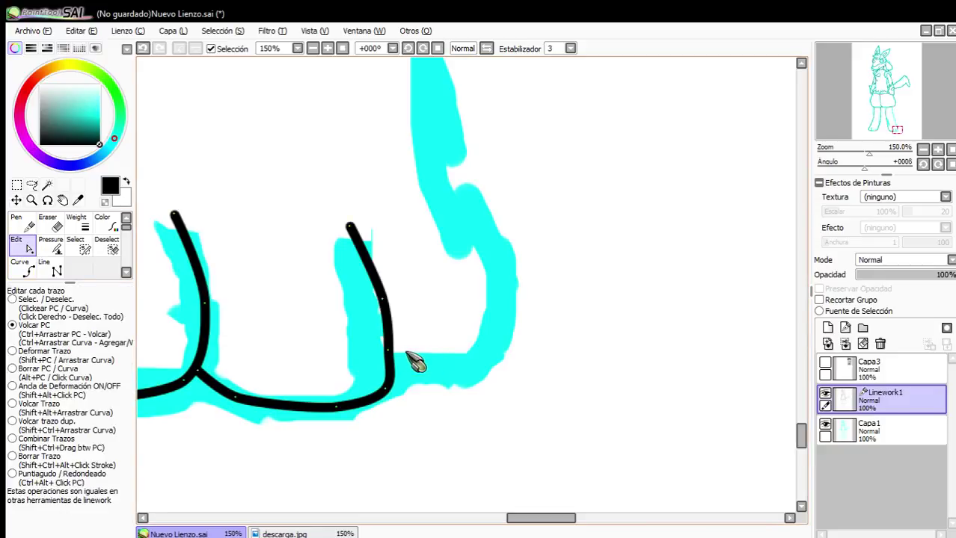
{"action": "left_click", "coordinate": [21, 268]}
{"action": "scroll", "coordinate": [380, 393], "scroll_direction": "up", "scroll_amount": 3}
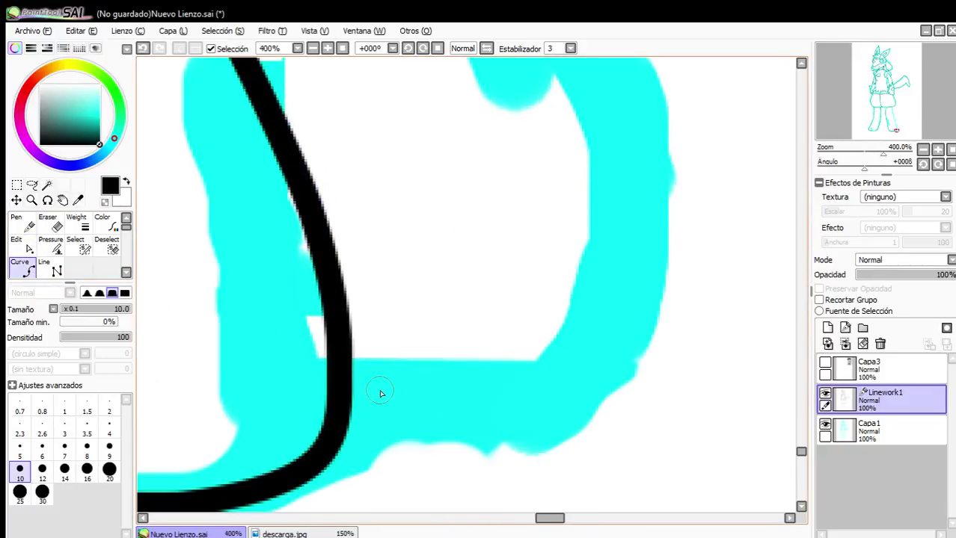
{"action": "left_click", "coordinate": [493, 422]}
{"action": "left_click", "coordinate": [622, 348]}
{"action": "scroll", "coordinate": [625, 338], "scroll_direction": "down", "scroll_amount": 4}
{"action": "scroll", "coordinate": [598, 374], "scroll_direction": "up", "scroll_amount": 2}
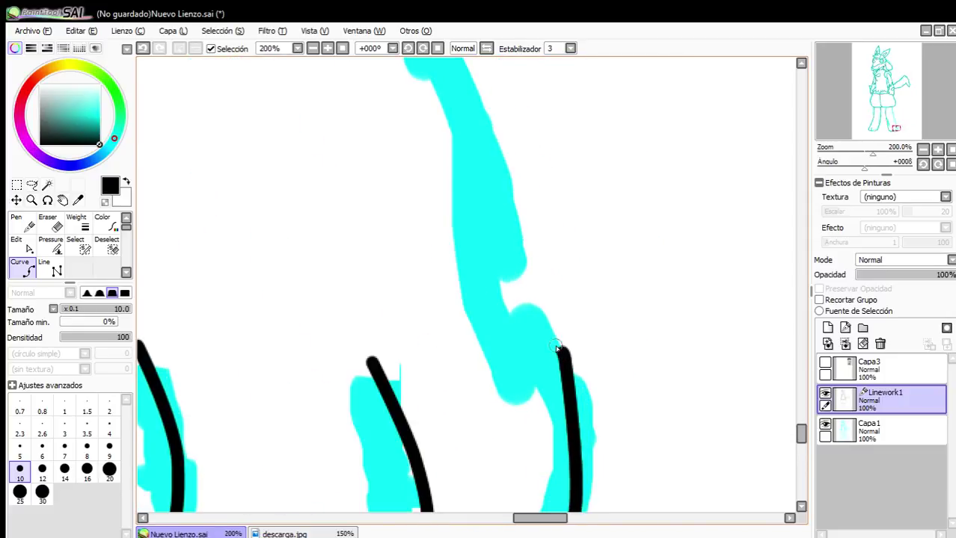
{"action": "scroll", "coordinate": [388, 176], "scroll_direction": "down", "scroll_amount": 5}
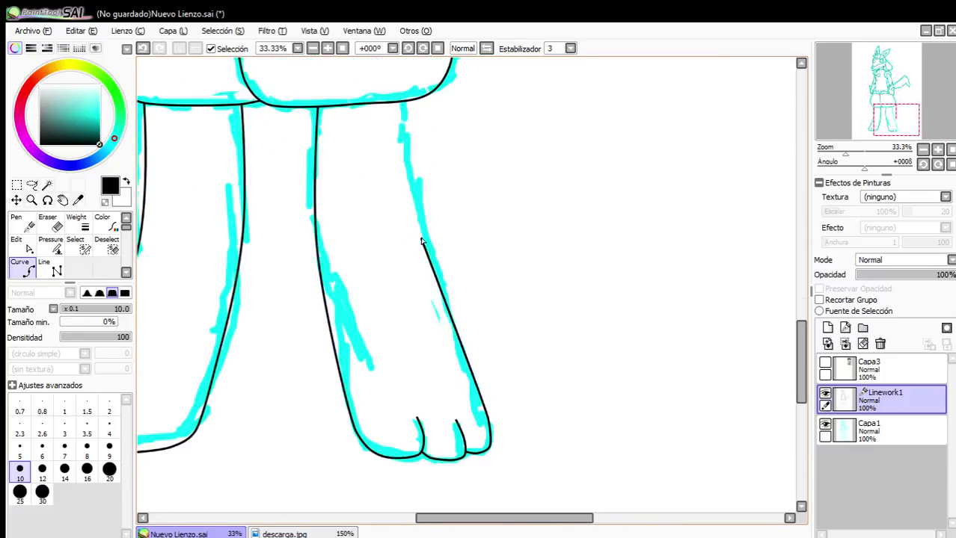
{"action": "scroll", "coordinate": [400, 120], "scroll_direction": "up", "scroll_amount": 5}
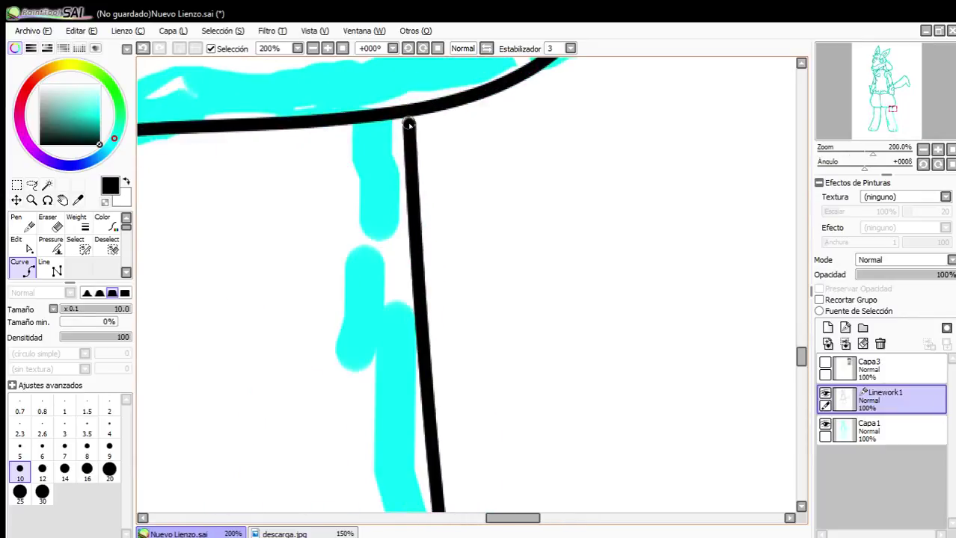
{"action": "double_click", "coordinate": [400, 116]}
Reshape the other foot's inked sole and heel with the Edit tool, pulling the curve upward closer to the sketch.
{"action": "scroll", "coordinate": [401, 116], "scroll_direction": "down", "scroll_amount": 7}
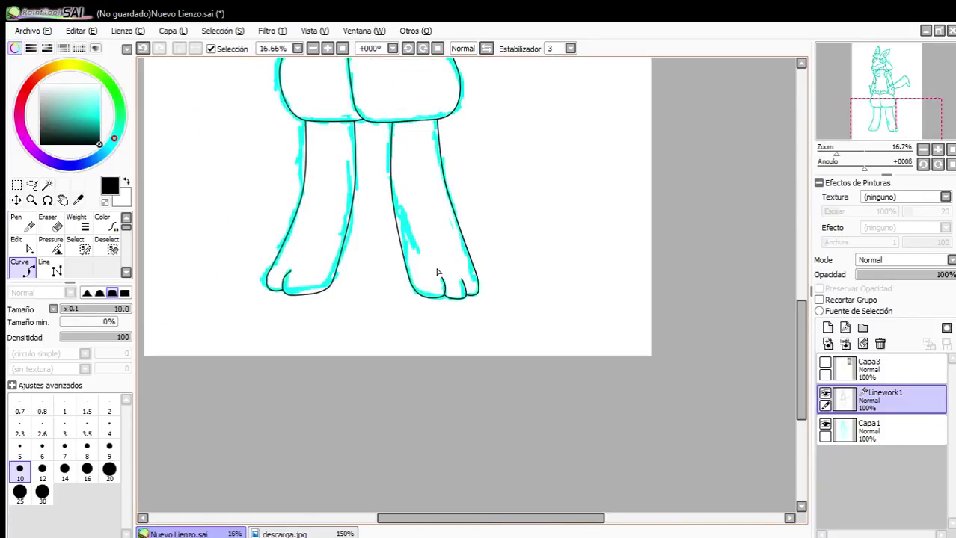
{"action": "scroll", "coordinate": [182, 350], "scroll_direction": "down", "scroll_amount": 2}
{"action": "scroll", "coordinate": [312, 397], "scroll_direction": "up", "scroll_amount": 5}
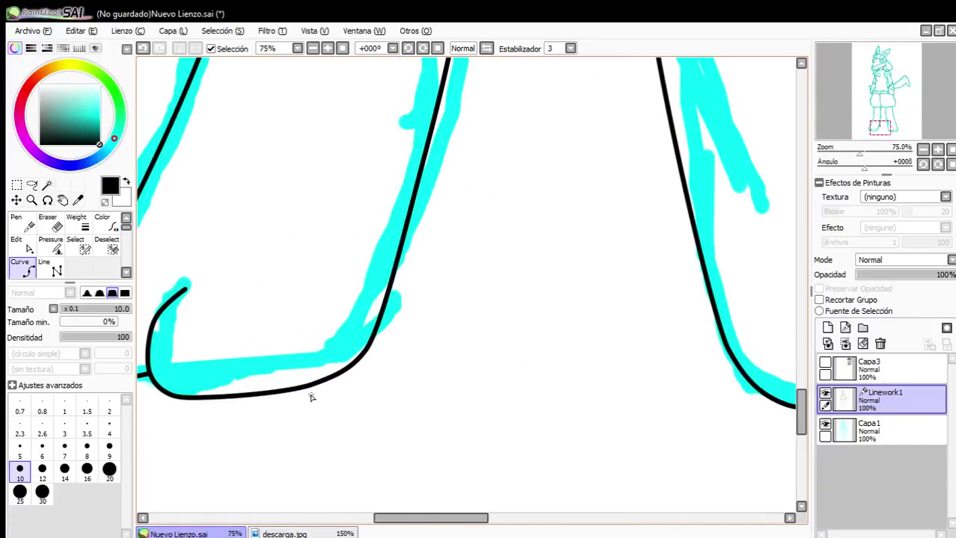
{"action": "left_click", "coordinate": [18, 245]}
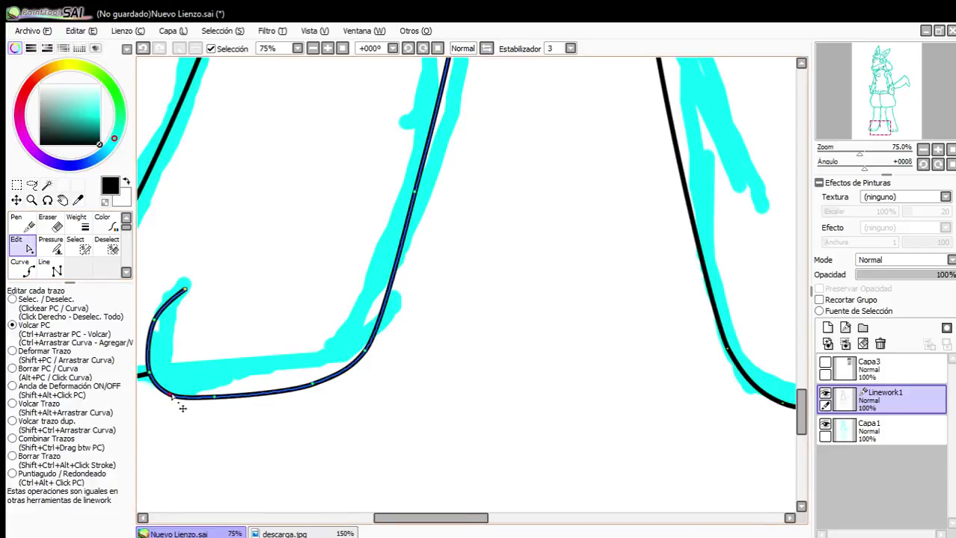
{"action": "left_click_drag", "start_coordinate": [215, 400], "coordinate": [236, 390]}
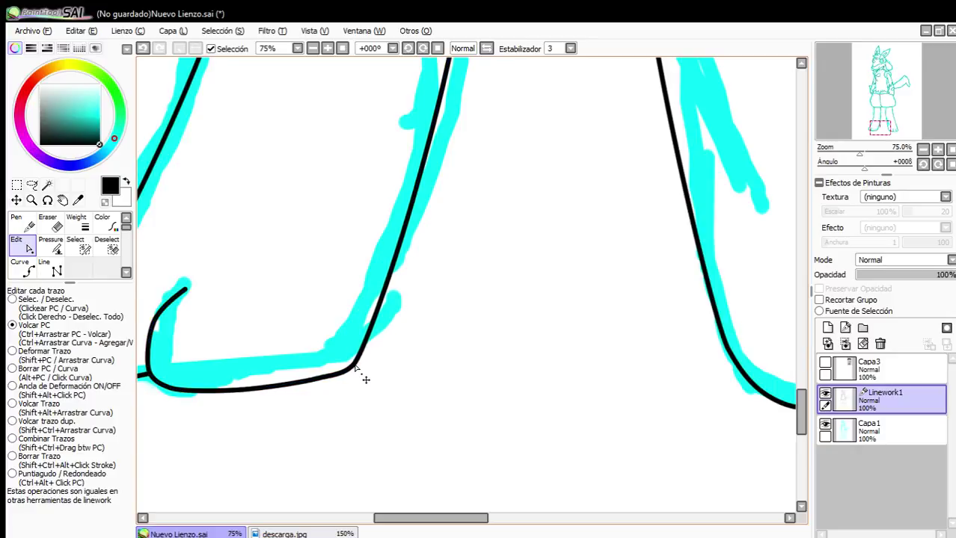
{"action": "scroll", "coordinate": [368, 362], "scroll_direction": "down", "scroll_amount": 6}
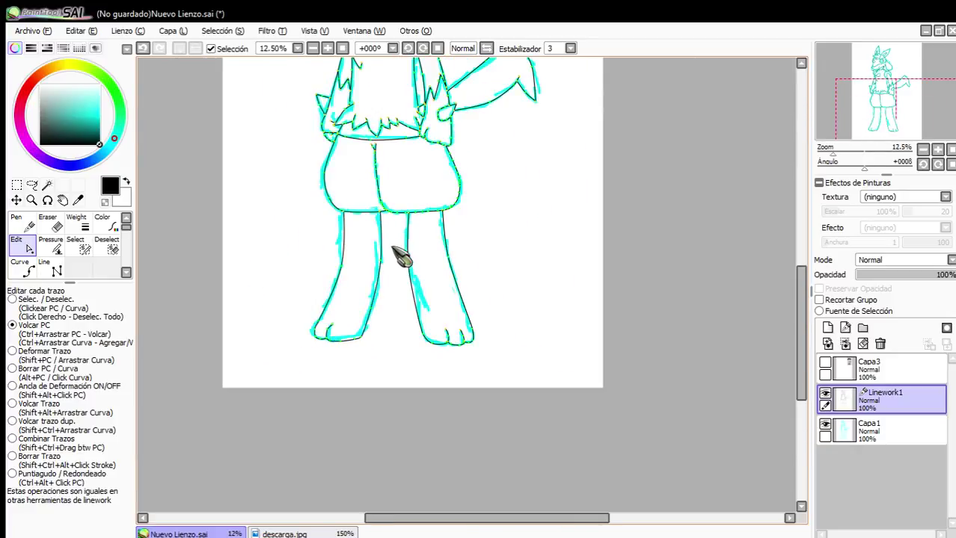
Hide the Capa1 sketch layer so that only the character's line art shows.
{"action": "scroll", "coordinate": [586, 106], "scroll_direction": "up", "scroll_amount": 1}
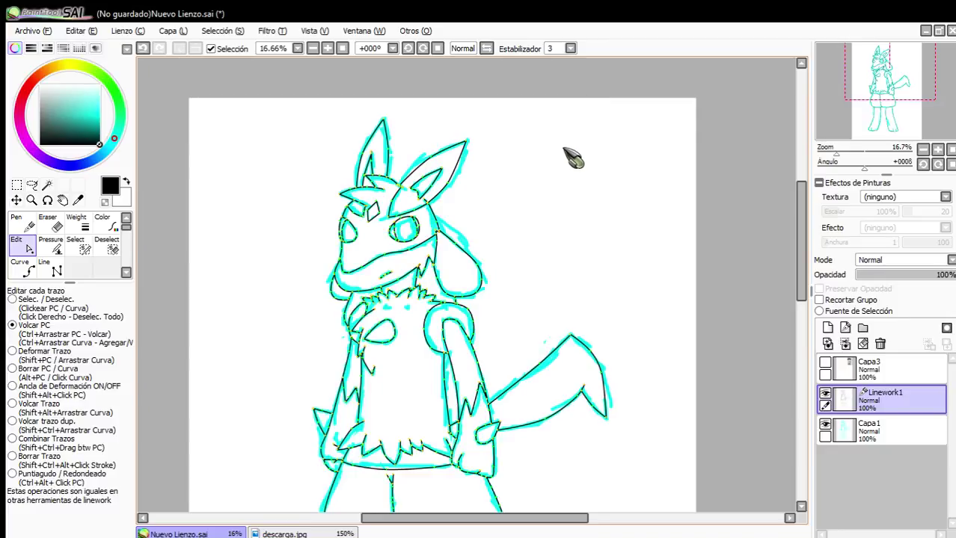
{"action": "scroll", "coordinate": [405, 257], "scroll_direction": "down", "scroll_amount": 3}
{"action": "scroll", "coordinate": [399, 410], "scroll_direction": "up", "scroll_amount": 4}
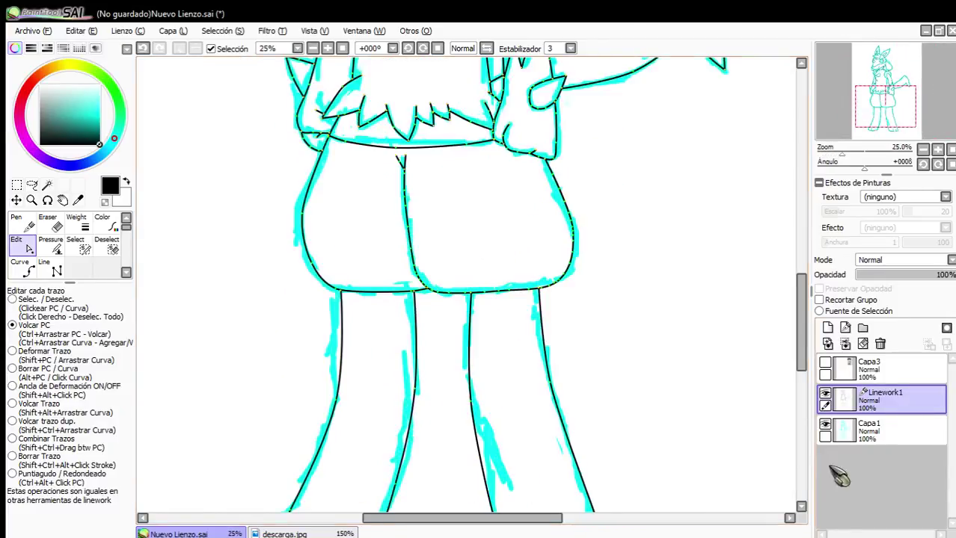
{"action": "left_click", "coordinate": [826, 424]}
{"action": "scroll", "coordinate": [513, 274], "scroll_direction": "down", "scroll_amount": 1}
{"action": "scroll", "coordinate": [523, 277], "scroll_direction": "down", "scroll_amount": 1}
{"action": "scroll", "coordinate": [571, 209], "scroll_direction": "up", "scroll_amount": 2}
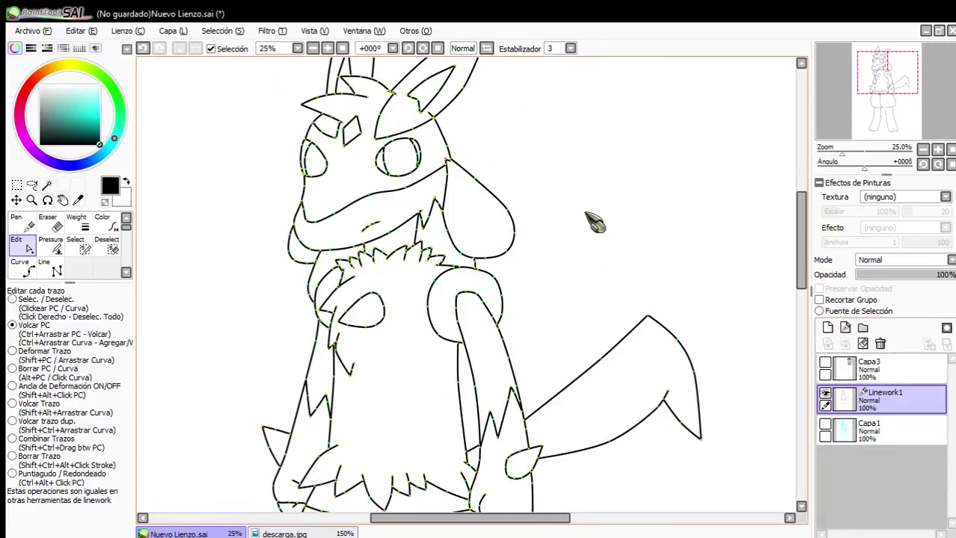
Select the Capa3 layer and show its coloured reference picture beside the line art.
{"action": "left_click", "coordinate": [886, 370]}
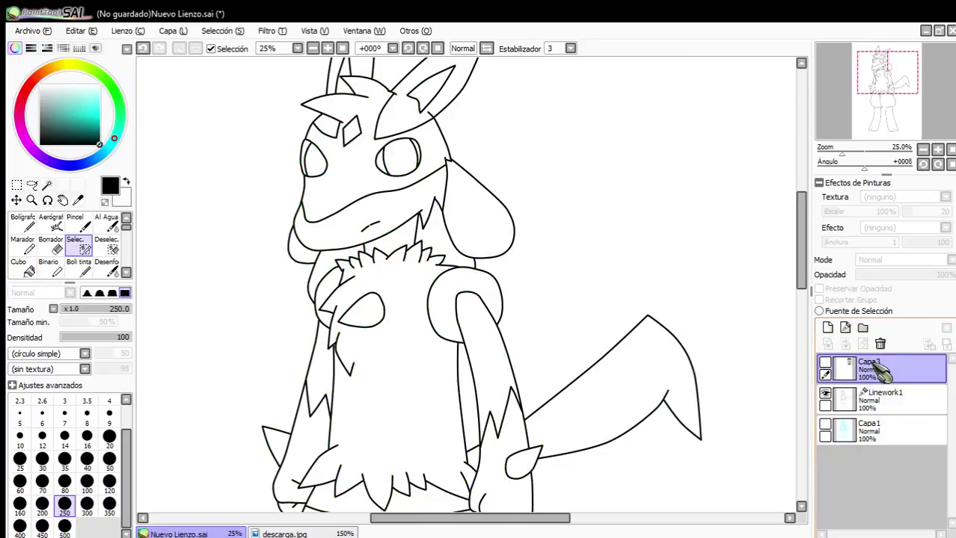
{"action": "scroll", "coordinate": [403, 107], "scroll_direction": "down", "scroll_amount": 1}
{"action": "scroll", "coordinate": [438, 192], "scroll_direction": "up", "scroll_amount": 1}
{"action": "scroll", "coordinate": [427, 264], "scroll_direction": "down", "scroll_amount": 2}
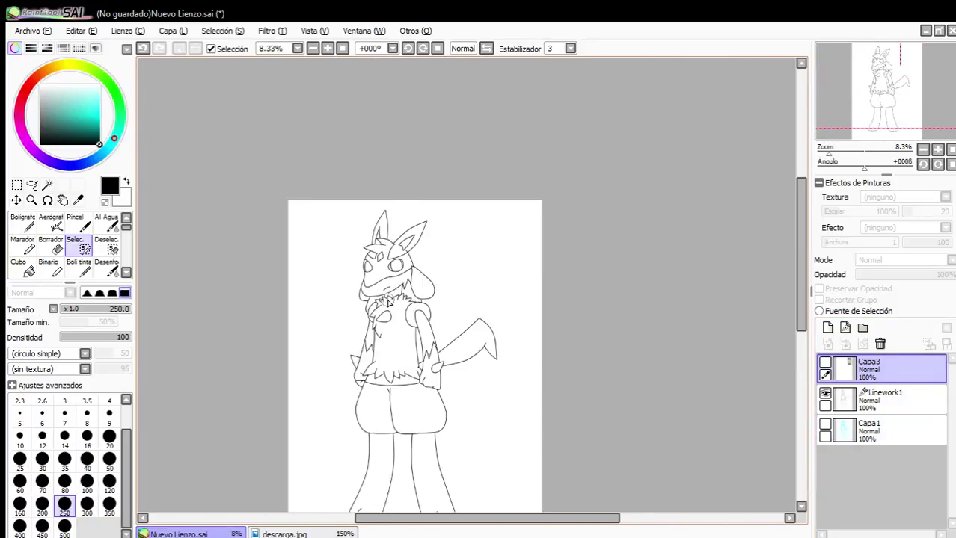
{"action": "scroll", "coordinate": [427, 265], "scroll_direction": "up", "scroll_amount": 1}
{"action": "scroll", "coordinate": [428, 265], "scroll_direction": "down", "scroll_amount": 2}
{"action": "scroll", "coordinate": [479, 352], "scroll_direction": "up", "scroll_amount": 2}
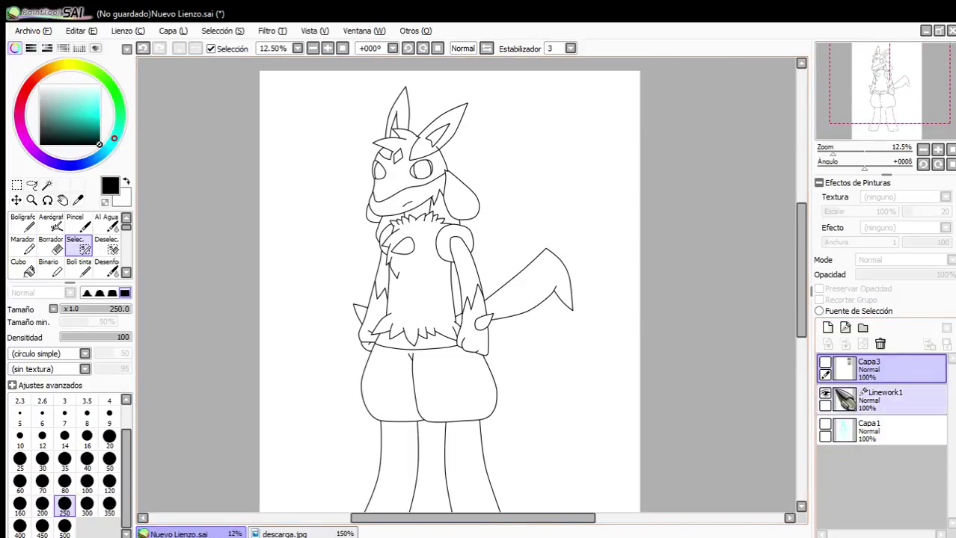
{"action": "left_click", "coordinate": [825, 365]}
{"action": "scroll", "coordinate": [587, 217], "scroll_direction": "up", "scroll_amount": 7}
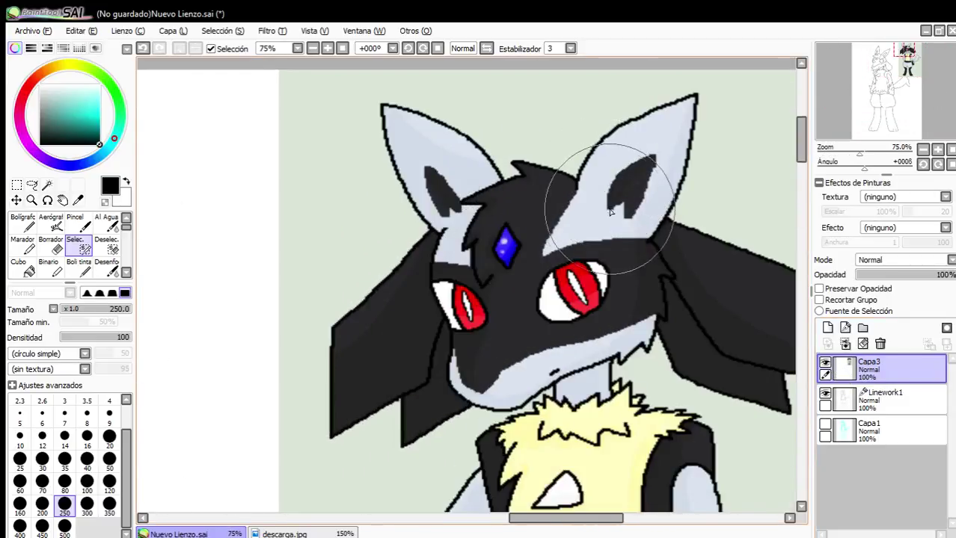
{"action": "scroll", "coordinate": [580, 202], "scroll_direction": "down", "scroll_amount": 3}
{"action": "scroll", "coordinate": [576, 240], "scroll_direction": "up", "scroll_amount": 3}
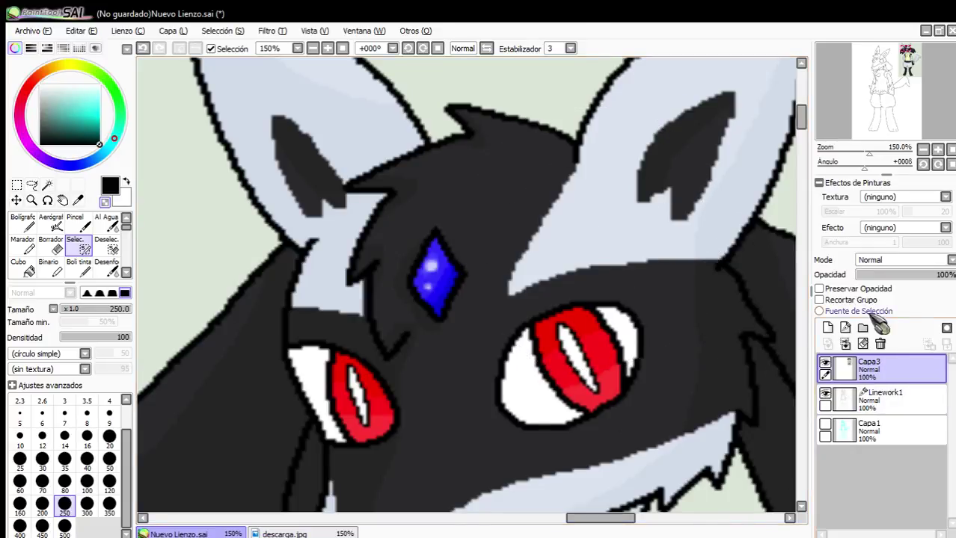
Choose the bucket tool on Capa3 and sample the pale blue-grey from the reference character's ear as the painting colour.
{"action": "left_click", "coordinate": [860, 402]}
{"action": "left_click", "coordinate": [870, 438]}
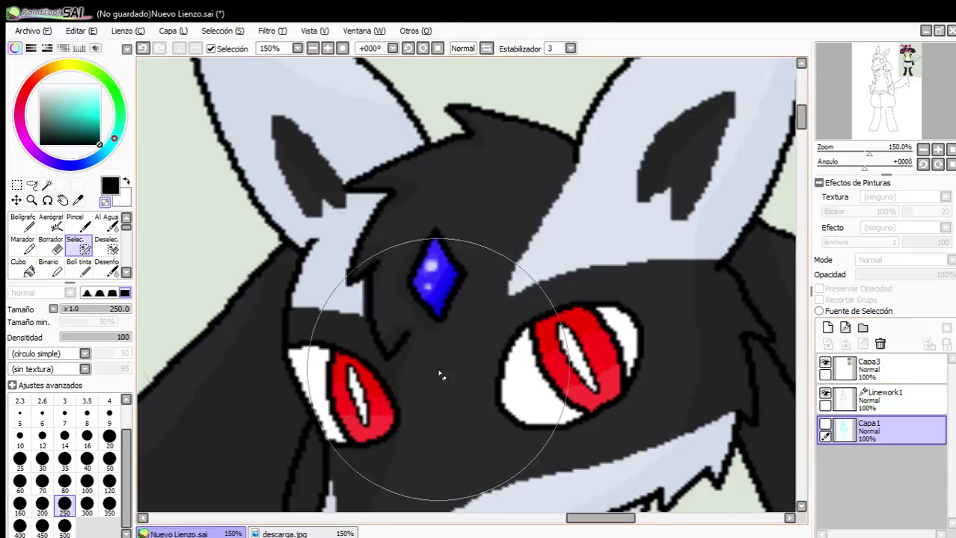
{"action": "left_click", "coordinate": [912, 372]}
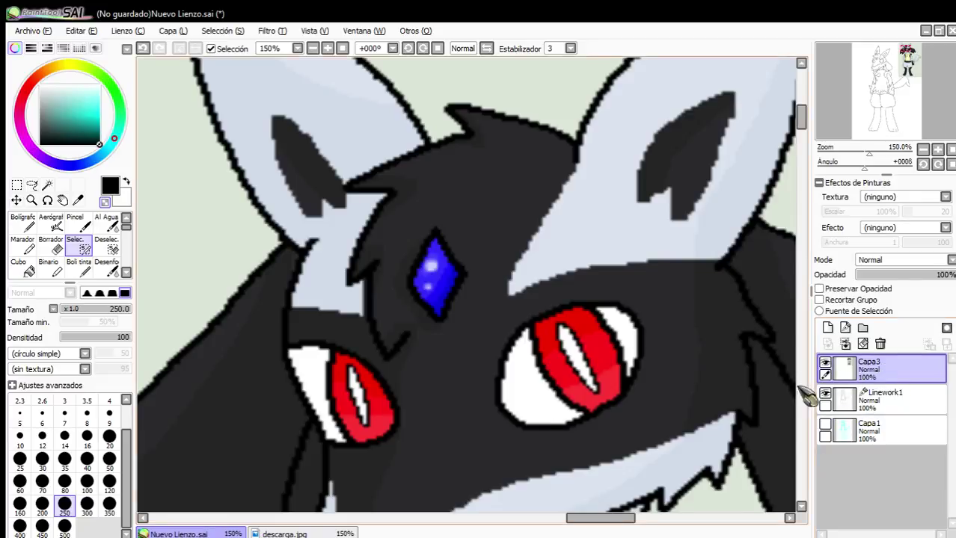
{"action": "left_click", "coordinate": [21, 228]}
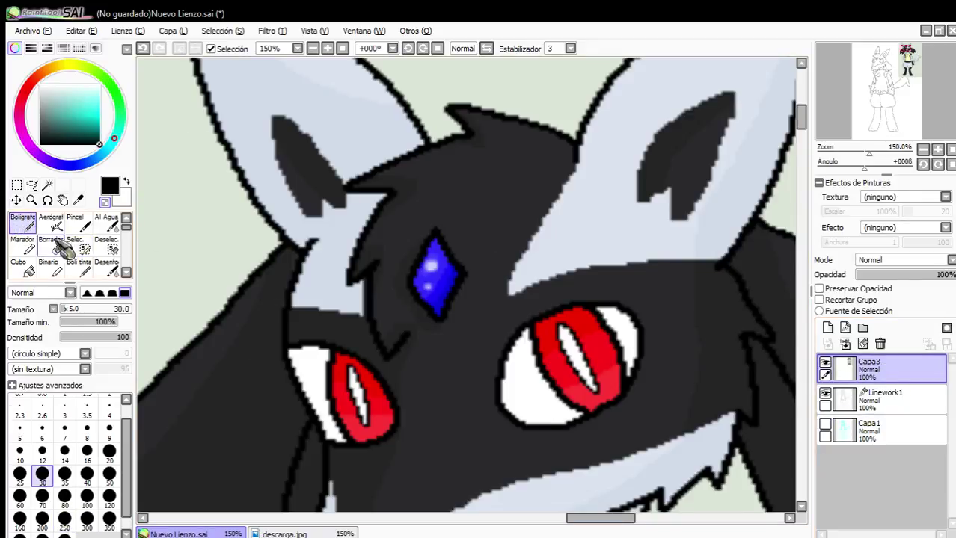
{"action": "left_click", "coordinate": [22, 267]}
{"action": "right_click", "coordinate": [603, 242]}
Add a new raster layer directly above the Capa1 sketch layer for the flat colours.
{"action": "scroll", "coordinate": [590, 247], "scroll_direction": "down", "scroll_amount": 8}
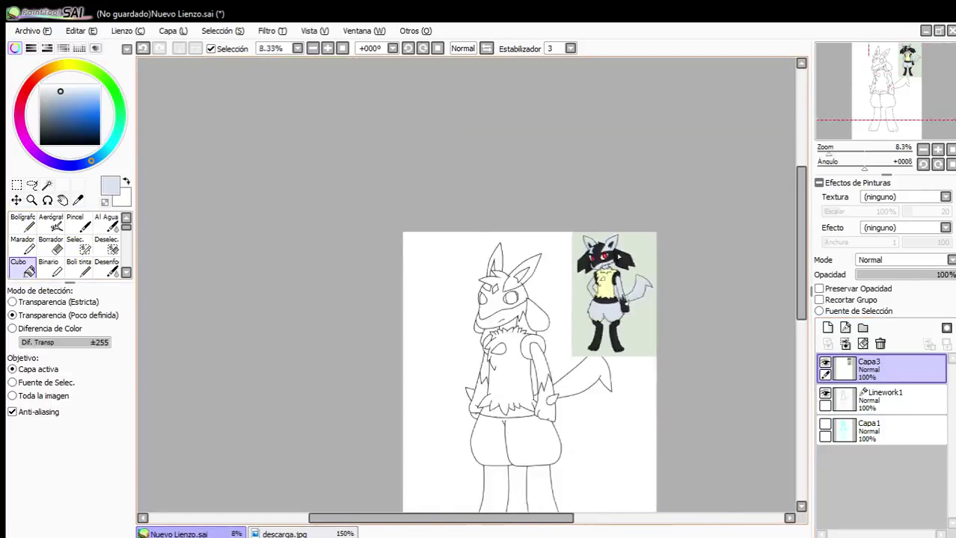
{"action": "scroll", "coordinate": [583, 247], "scroll_direction": "up", "scroll_amount": 3}
{"action": "left_click", "coordinate": [935, 398]}
{"action": "left_click", "coordinate": [905, 441]}
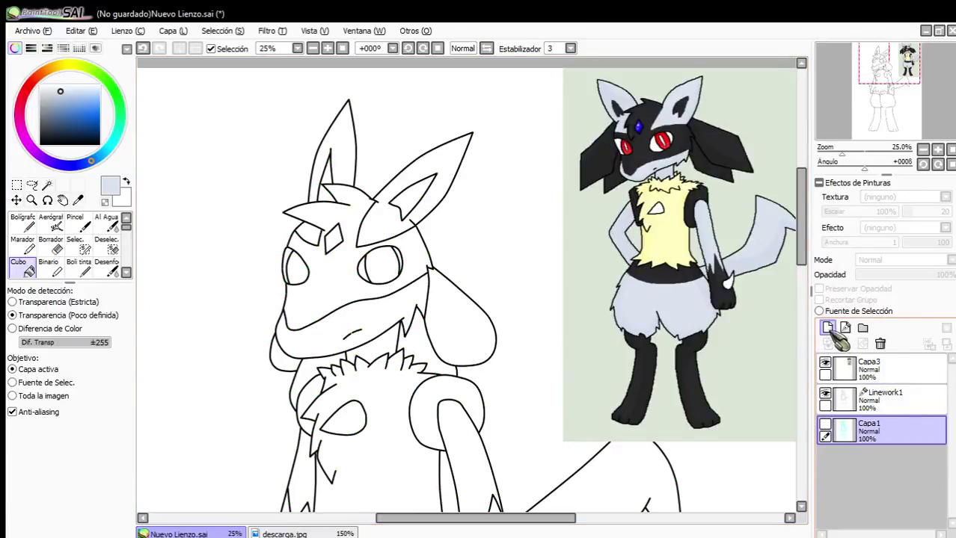
{"action": "left_click", "coordinate": [828, 328]}
Select the outer areas of both ears and the small forehead patch on Linework1 with the Magic Wand.
{"action": "left_click", "coordinate": [884, 400]}
{"action": "left_click", "coordinate": [46, 184]}
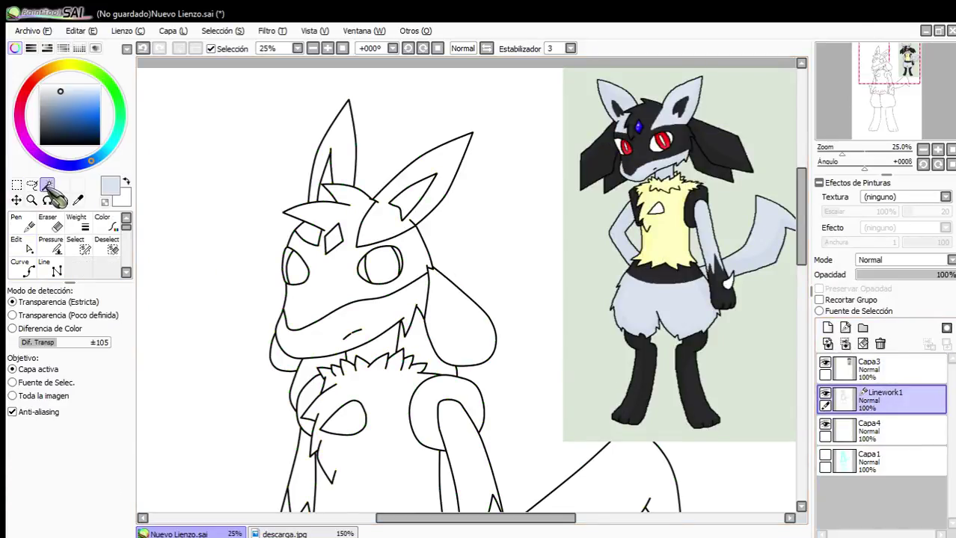
{"action": "scroll", "coordinate": [307, 179], "scroll_direction": "up", "scroll_amount": 3}
{"action": "left_click", "coordinate": [342, 166]}
{"action": "left_click", "coordinate": [590, 190]}
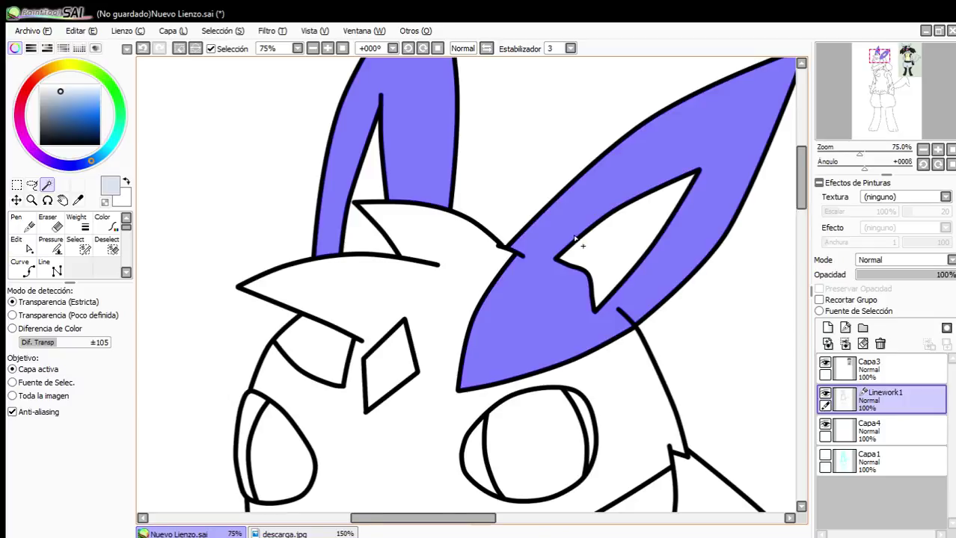
{"action": "scroll", "coordinate": [548, 251], "scroll_direction": "down", "scroll_amount": 2}
{"action": "left_click", "coordinate": [554, 249]}
{"action": "scroll", "coordinate": [553, 249], "scroll_direction": "down", "scroll_amount": 2}
{"action": "scroll", "coordinate": [607, 292], "scroll_direction": "up", "scroll_amount": 1}
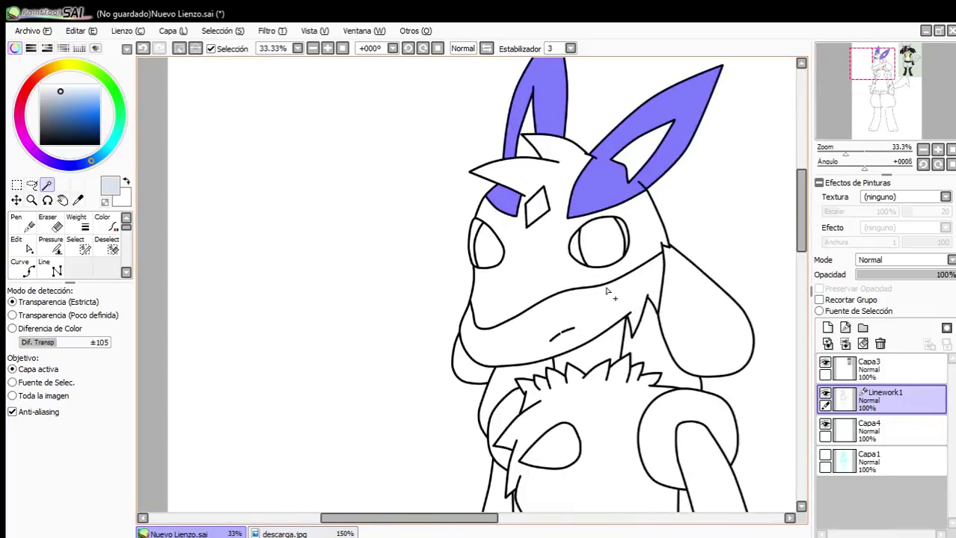
Add the muzzle, neck, upper arms, tail and both halves of the shorts to the Magic Wand selection.
{"action": "scroll", "coordinate": [620, 299], "scroll_direction": "down", "scroll_amount": 2}
{"action": "scroll", "coordinate": [641, 304], "scroll_direction": "up", "scroll_amount": 1}
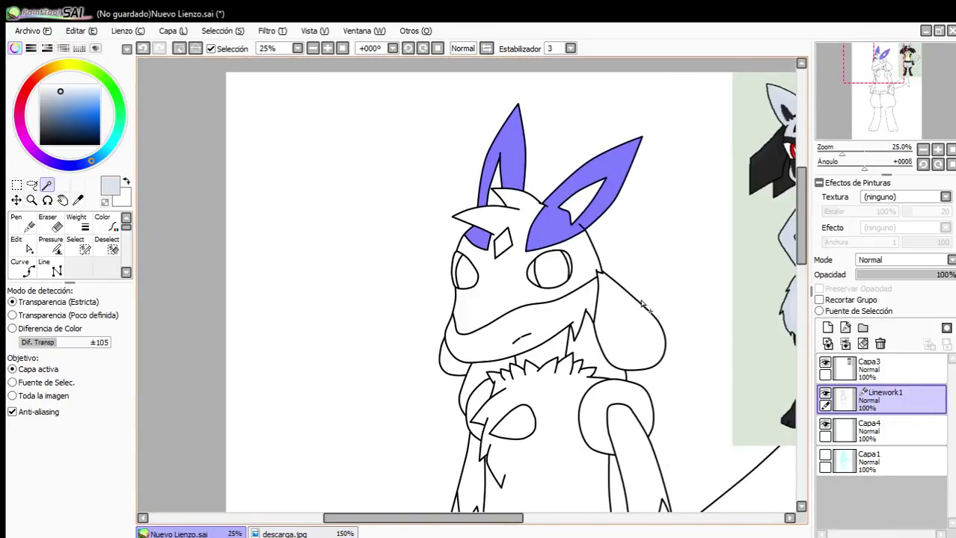
{"action": "left_click", "coordinate": [582, 306]}
{"action": "scroll", "coordinate": [591, 317], "scroll_direction": "down", "scroll_amount": 1}
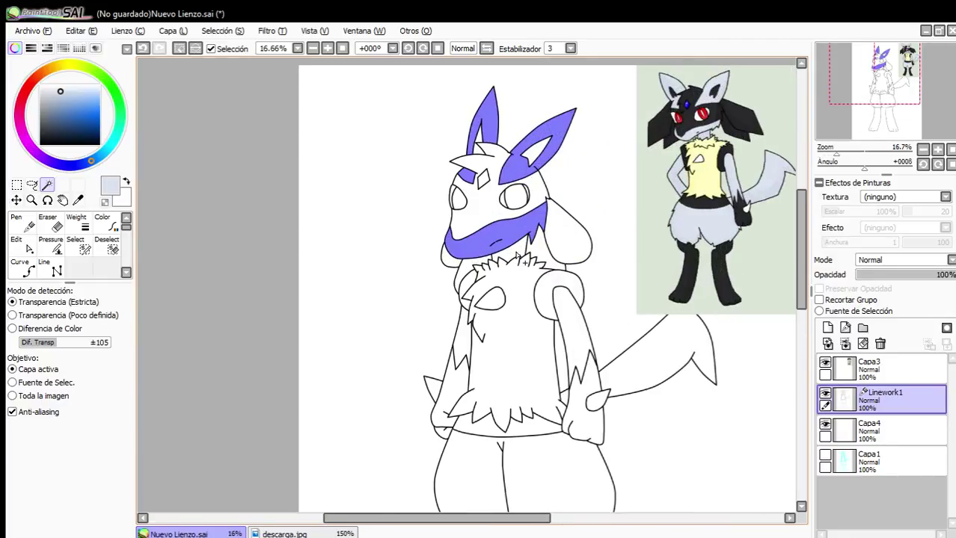
{"action": "left_click", "coordinate": [576, 347]}
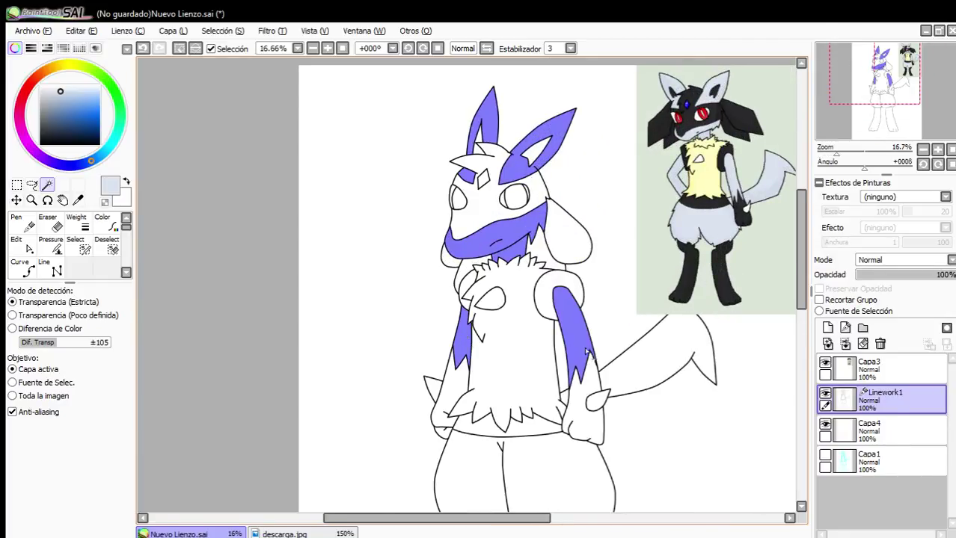
{"action": "left_click", "coordinate": [635, 375]}
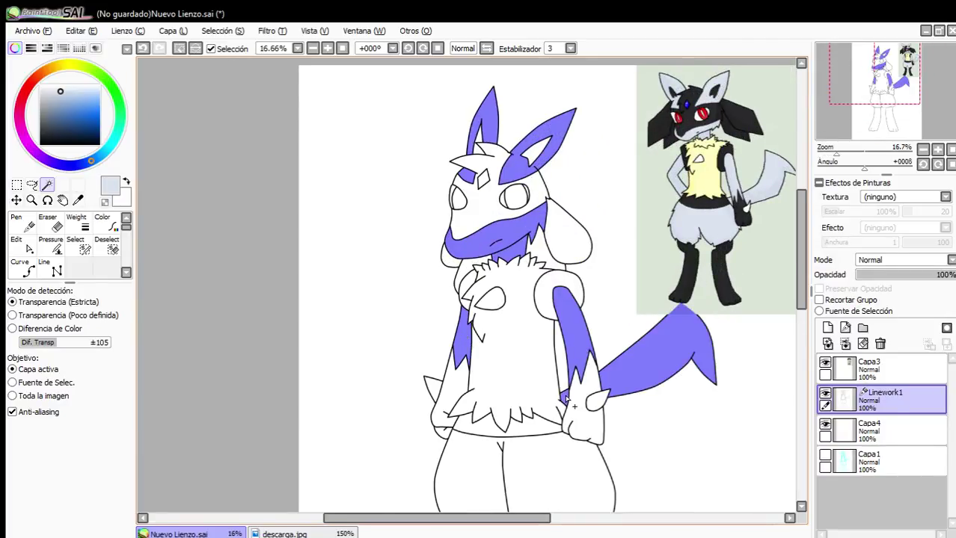
{"action": "left_click", "coordinate": [555, 472]}
{"action": "scroll", "coordinate": [604, 307], "scroll_direction": "down", "scroll_amount": 3}
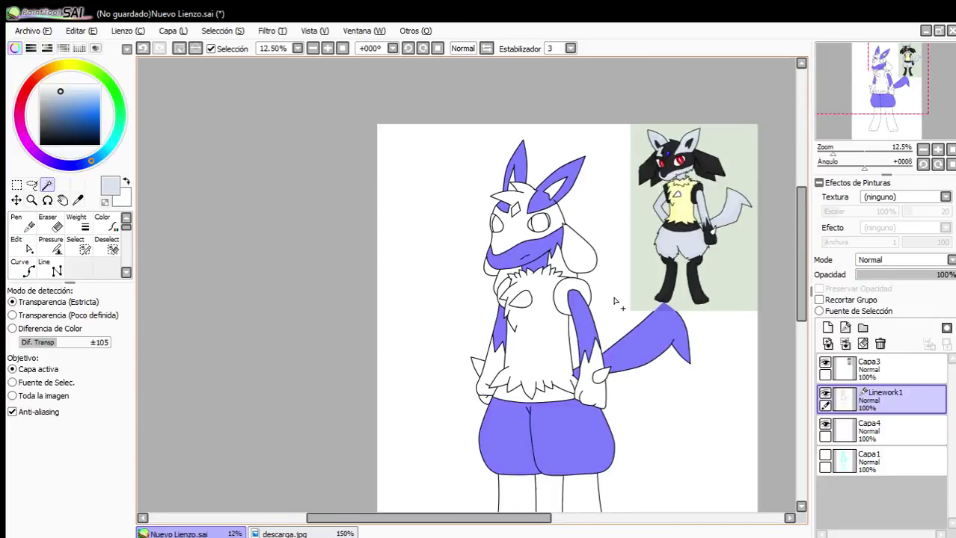
Fill the selected ears, forehead patch, muzzle, neck, upper arms, shorts and tail with the pale blue-grey on Capa4.
{"action": "scroll", "coordinate": [604, 388], "scroll_direction": "up", "scroll_amount": 2}
{"action": "scroll", "coordinate": [604, 388], "scroll_direction": "down", "scroll_amount": 2}
{"action": "scroll", "coordinate": [604, 341], "scroll_direction": "up", "scroll_amount": 2}
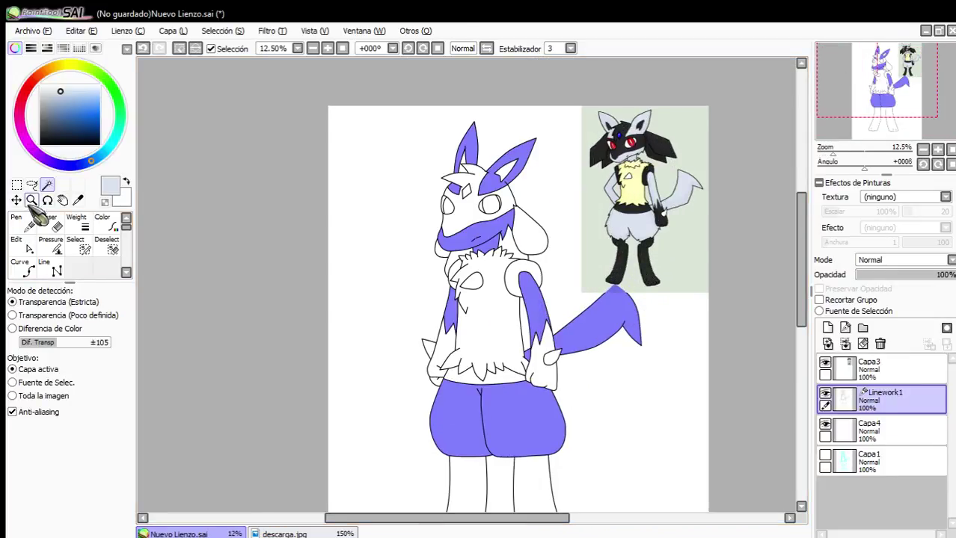
{"action": "left_click", "coordinate": [867, 432]}
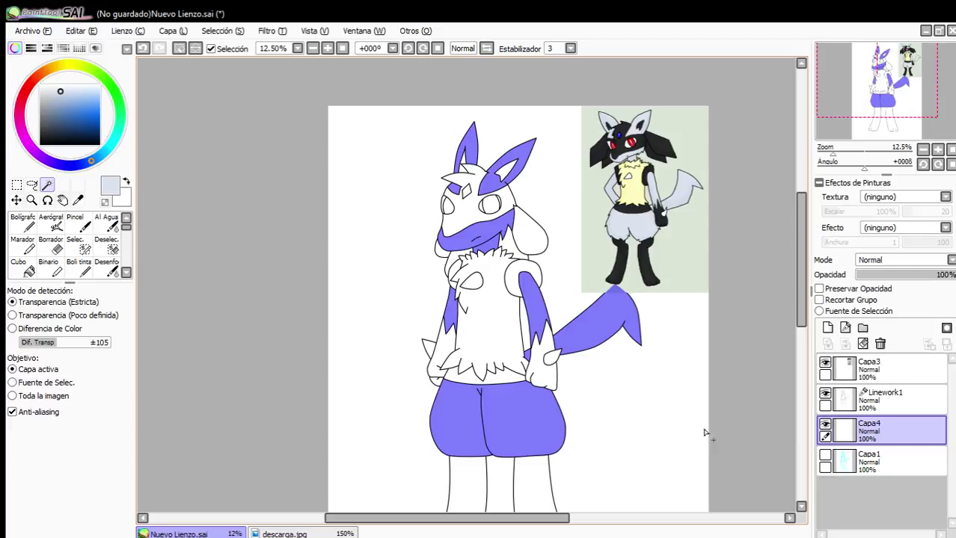
{"action": "left_click", "coordinate": [22, 268]}
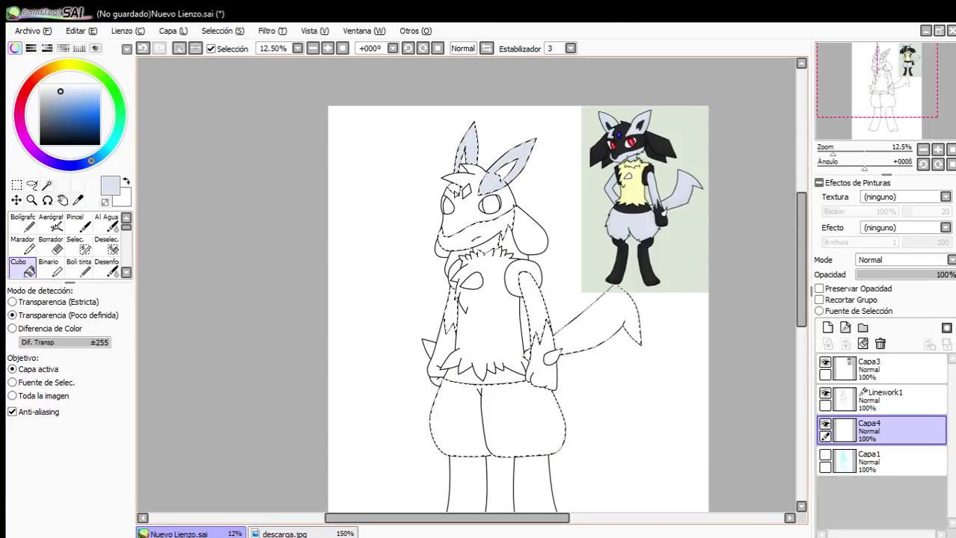
{"action": "left_click", "coordinate": [465, 242]}
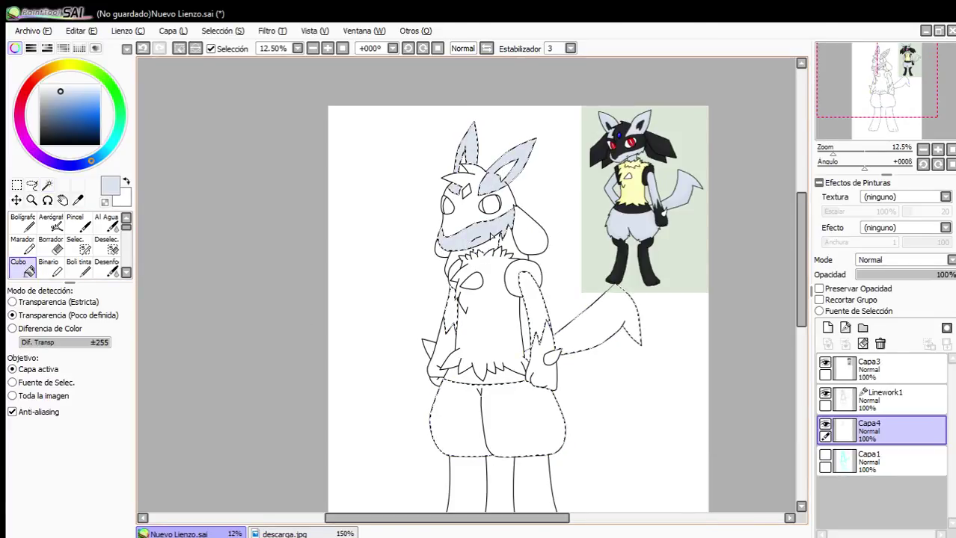
{"action": "left_click", "coordinate": [450, 311]}
{"action": "left_click", "coordinate": [495, 400]}
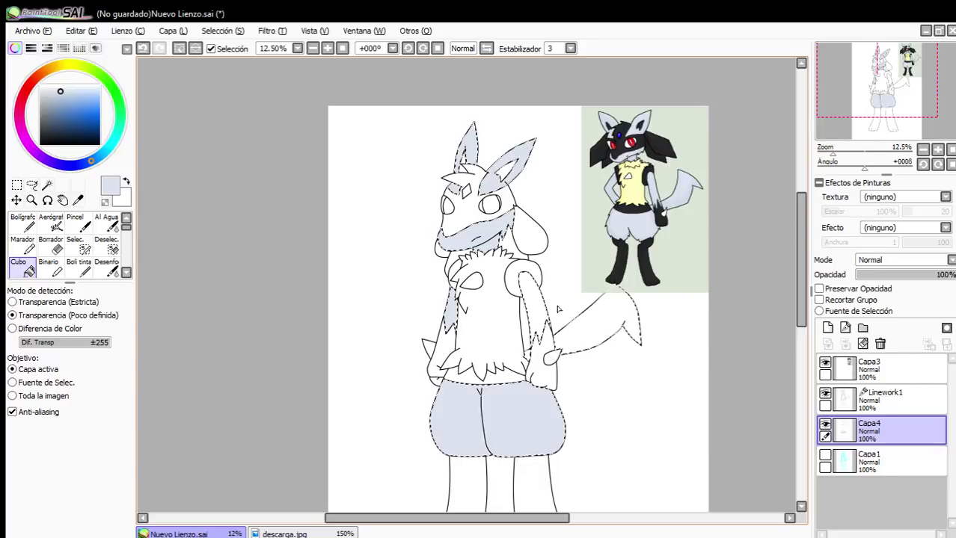
{"action": "left_click", "coordinate": [534, 318]}
{"action": "left_click", "coordinate": [598, 327]}
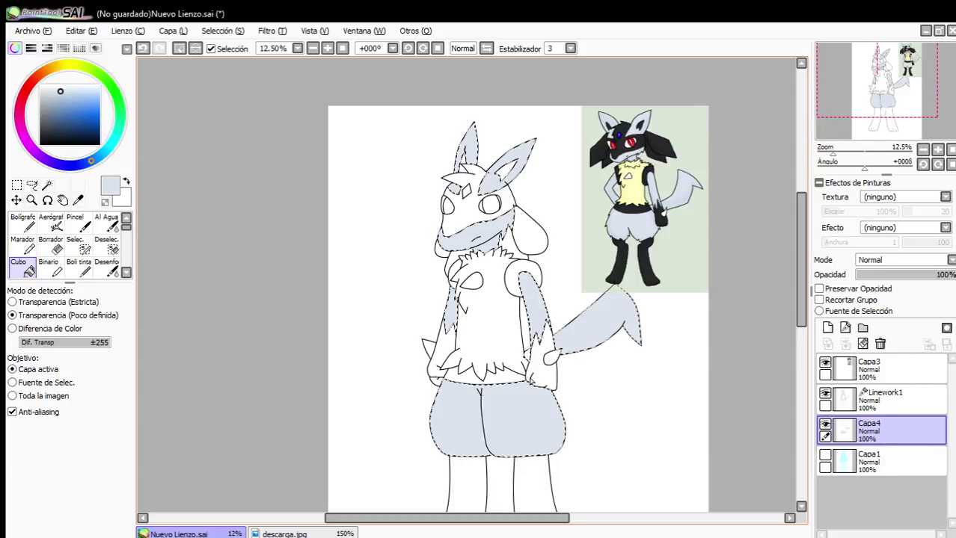
Clear the selection and sample the near-black from the reference character's head as the painting colour.
{"action": "scroll", "coordinate": [544, 327], "scroll_direction": "up", "scroll_amount": 4}
{"action": "scroll", "coordinate": [508, 247], "scroll_direction": "down", "scroll_amount": 5}
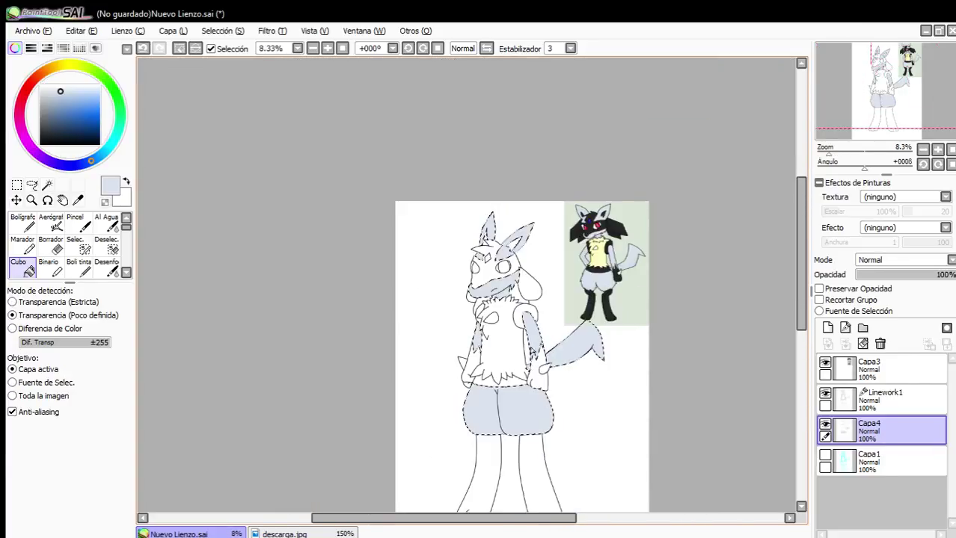
{"action": "scroll", "coordinate": [483, 176], "scroll_direction": "up", "scroll_amount": 4}
{"action": "scroll", "coordinate": [497, 183], "scroll_direction": "down", "scroll_amount": 1}
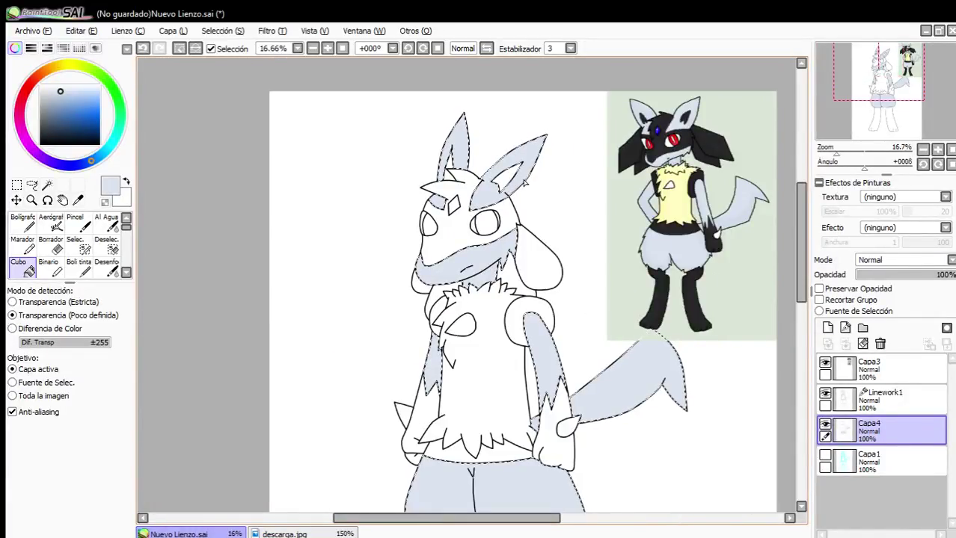
{"action": "scroll", "coordinate": [523, 191], "scroll_direction": "up", "scroll_amount": 1}
{"action": "scroll", "coordinate": [518, 308], "scroll_direction": "down", "scroll_amount": 1}
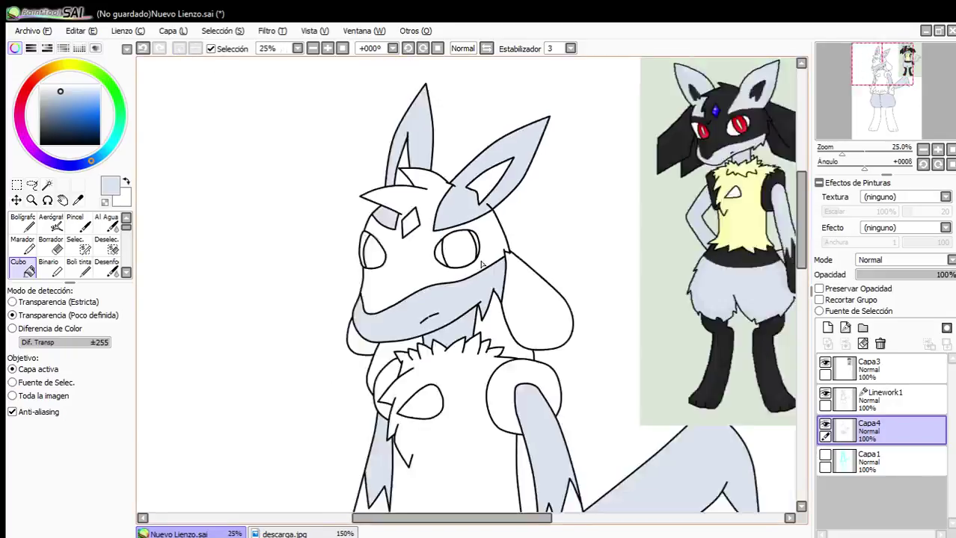
{"action": "scroll", "coordinate": [517, 309], "scroll_direction": "down", "scroll_amount": 2}
{"action": "scroll", "coordinate": [625, 374], "scroll_direction": "up", "scroll_amount": 1}
{"action": "scroll", "coordinate": [565, 100], "scroll_direction": "up", "scroll_amount": 4}
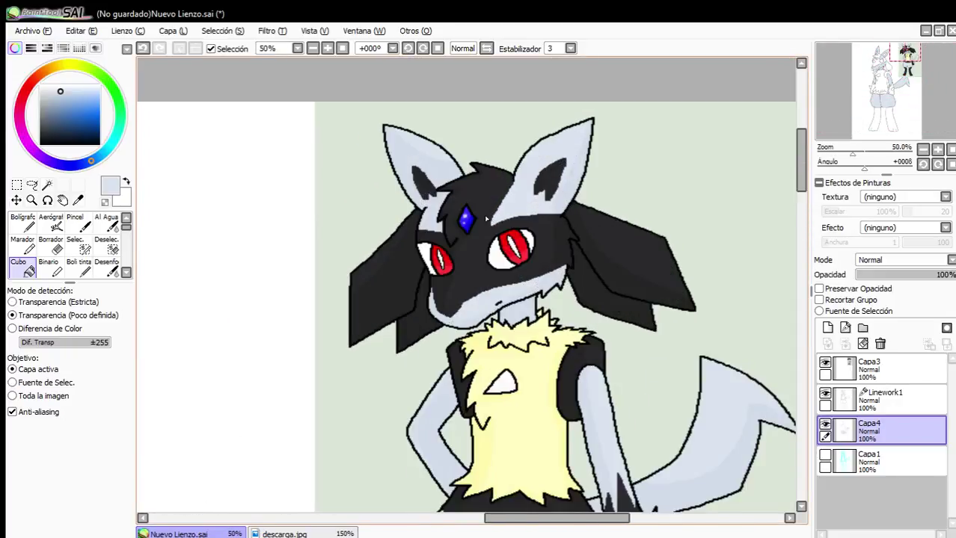
{"action": "right_click", "coordinate": [486, 208]}
{"action": "scroll", "coordinate": [478, 210], "scroll_direction": "down", "scroll_amount": 4}
{"action": "scroll", "coordinate": [363, 341], "scroll_direction": "up", "scroll_amount": 2}
Select the shoulders, hanging side ears, face mask, hair and inner ears on Linework1 with the Magic Wand.
{"action": "left_click", "coordinate": [882, 398]}
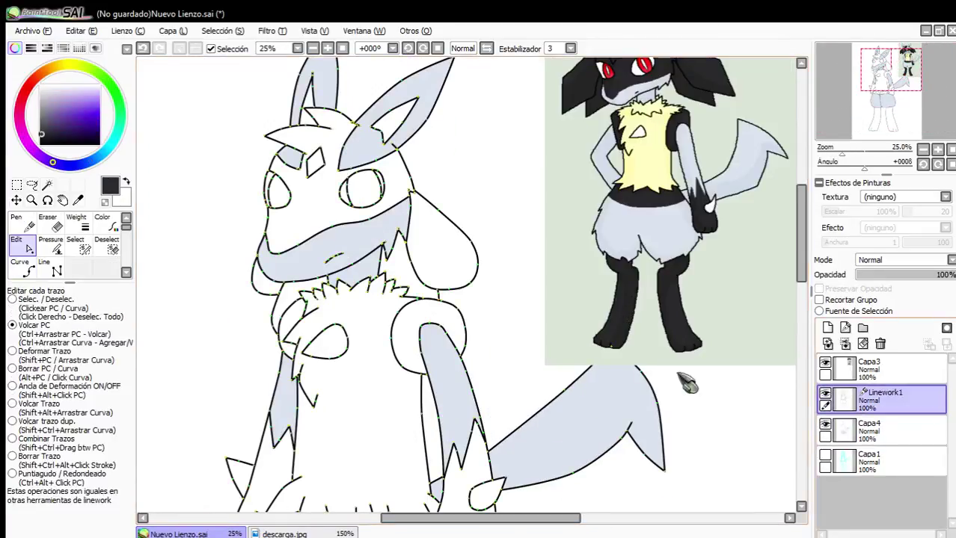
{"action": "left_click", "coordinate": [47, 186]}
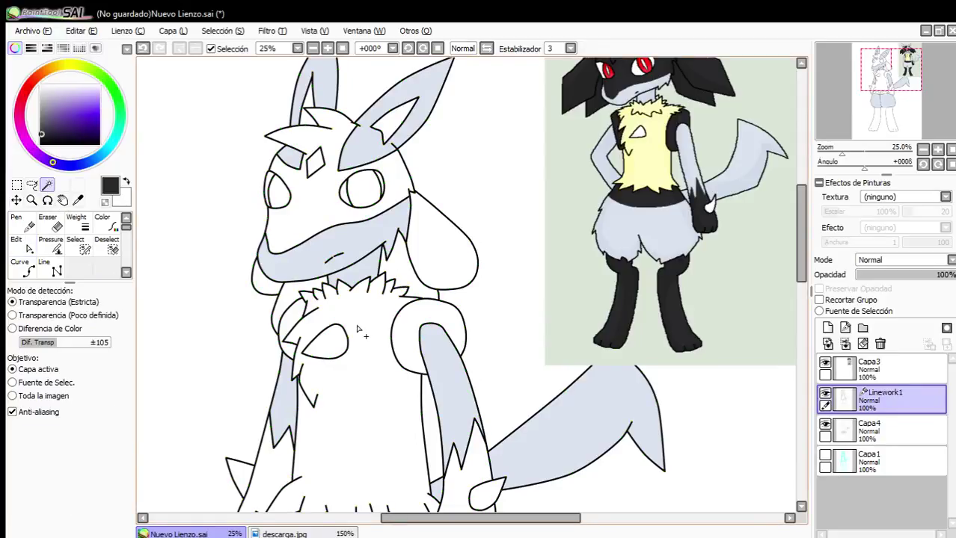
{"action": "left_click", "coordinate": [293, 322]}
{"action": "left_click", "coordinate": [416, 314]}
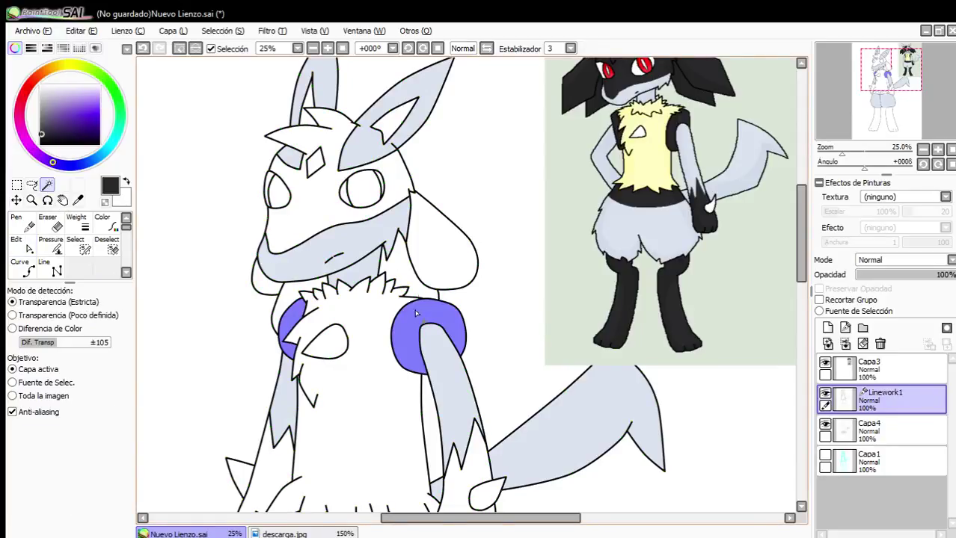
{"action": "left_click", "coordinate": [403, 267]}
{"action": "left_click", "coordinate": [433, 260]}
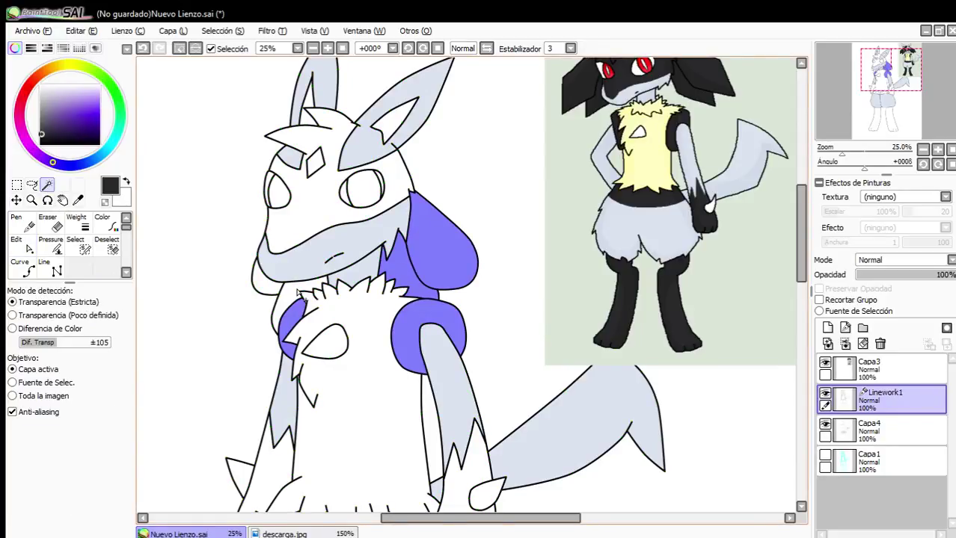
{"action": "left_click", "coordinate": [297, 202]}
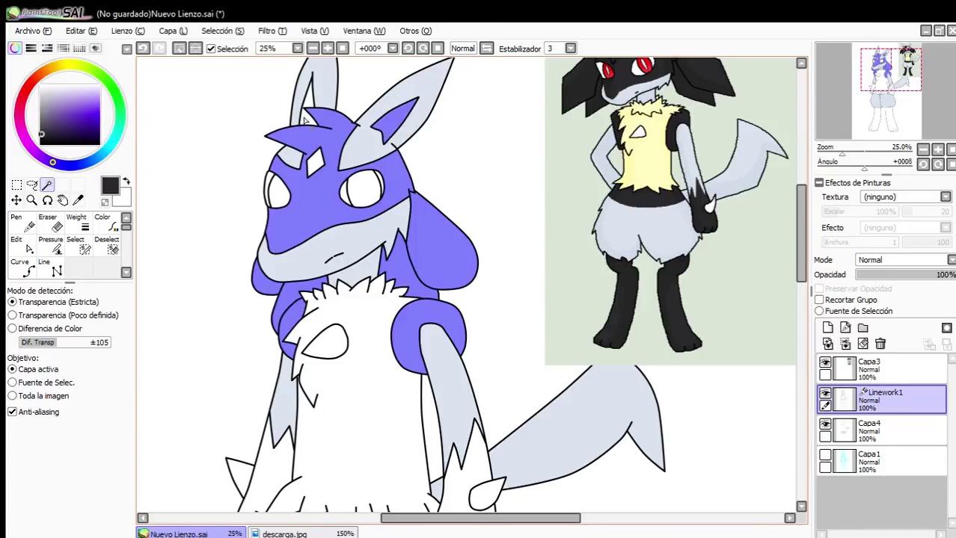
Add both forearms and hands, the waistband and both legs to the Magic Wand selection.
{"action": "scroll", "coordinate": [338, 120], "scroll_direction": "down", "scroll_amount": 1}
{"action": "scroll", "coordinate": [500, 323], "scroll_direction": "up", "scroll_amount": 2}
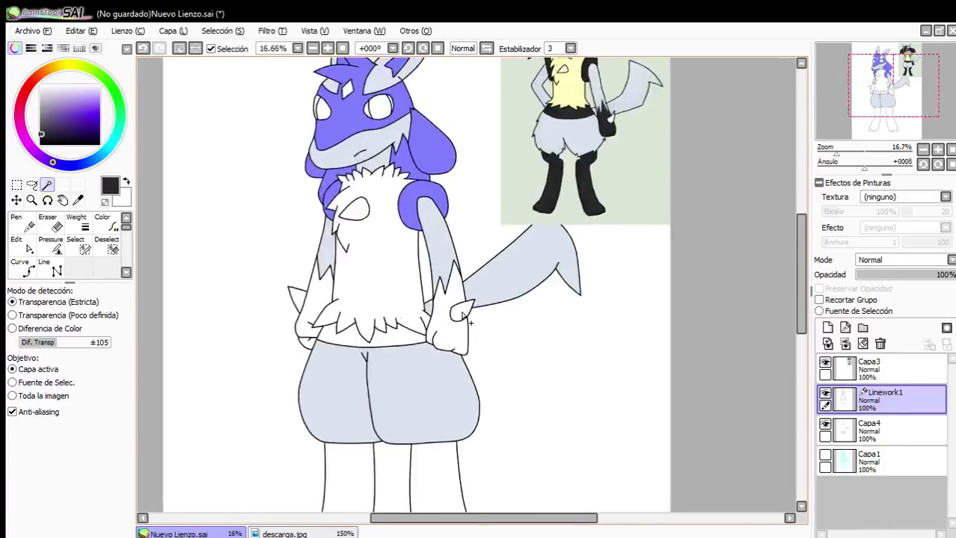
{"action": "left_click", "coordinate": [445, 352]}
{"action": "left_click", "coordinate": [236, 325]}
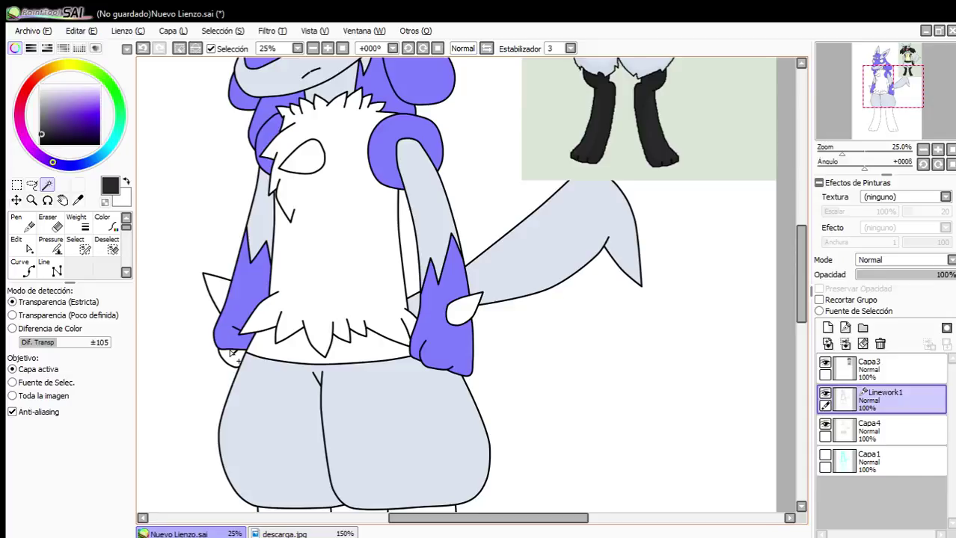
{"action": "left_click", "coordinate": [284, 362]}
{"action": "scroll", "coordinate": [292, 359], "scroll_direction": "down", "scroll_amount": 3}
{"action": "scroll", "coordinate": [331, 395], "scroll_direction": "up", "scroll_amount": 2}
{"action": "left_click", "coordinate": [335, 400]}
{"action": "left_click", "coordinate": [422, 392]}
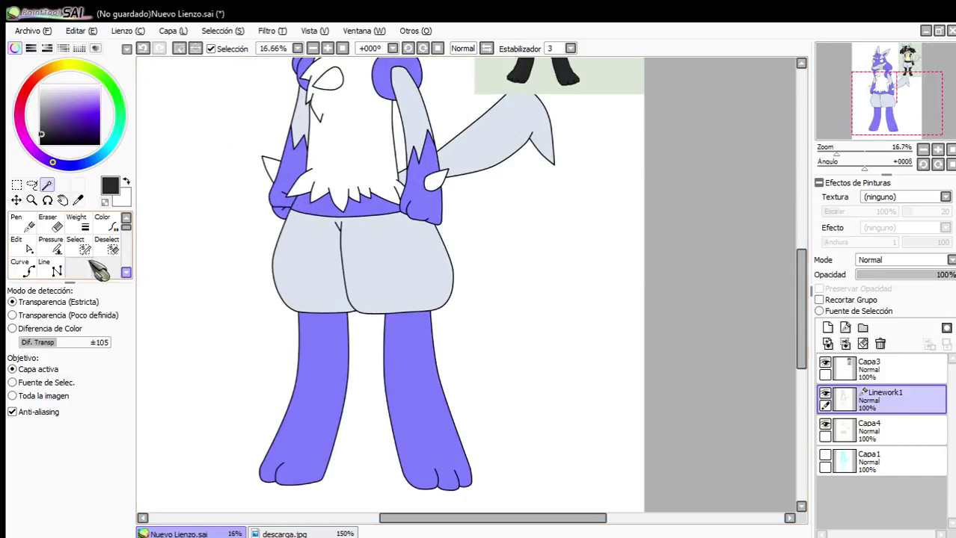
Fill the selected legs, hands, forearms and waistband with the near-black on Capa4.
{"action": "left_click", "coordinate": [882, 432]}
{"action": "left_click", "coordinate": [22, 266]}
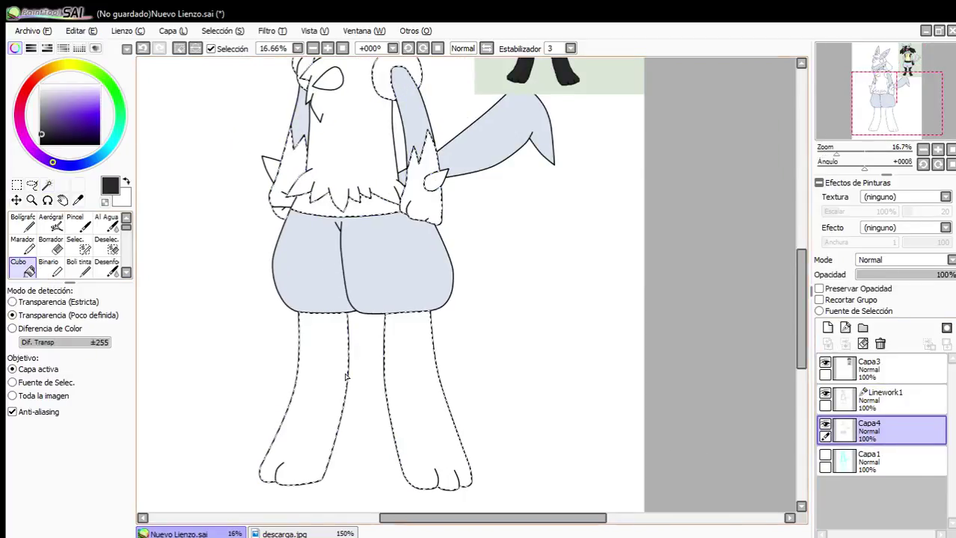
{"action": "left_click", "coordinate": [328, 379]}
{"action": "left_click", "coordinate": [407, 380]}
{"action": "left_click", "coordinate": [423, 179]}
{"action": "left_click", "coordinate": [329, 205]}
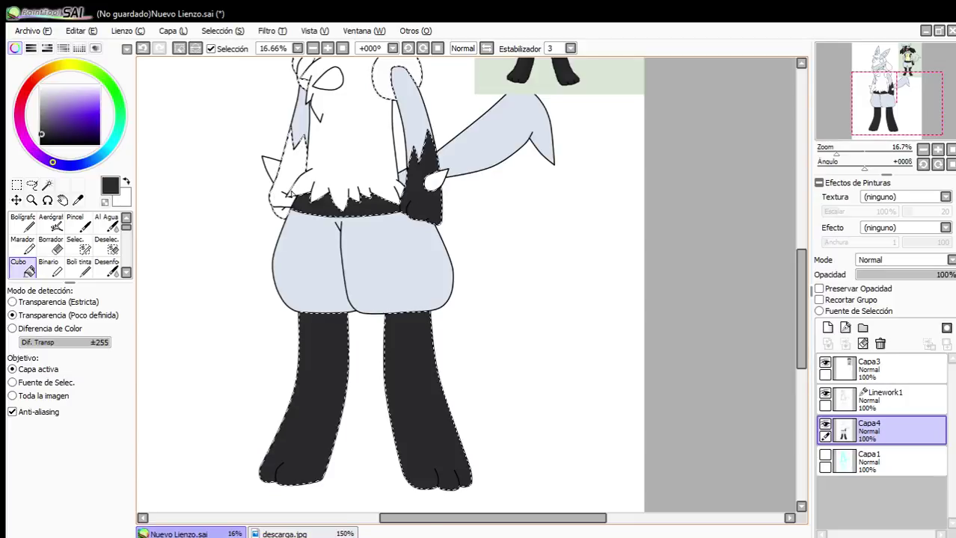
{"action": "left_click", "coordinate": [284, 209]}
Fill the selected shoulders, hanging side ears, back of the neck and face mask with the near-black.
{"action": "scroll", "coordinate": [294, 181], "scroll_direction": "down", "scroll_amount": 3}
{"action": "scroll", "coordinate": [326, 116], "scroll_direction": "up", "scroll_amount": 4}
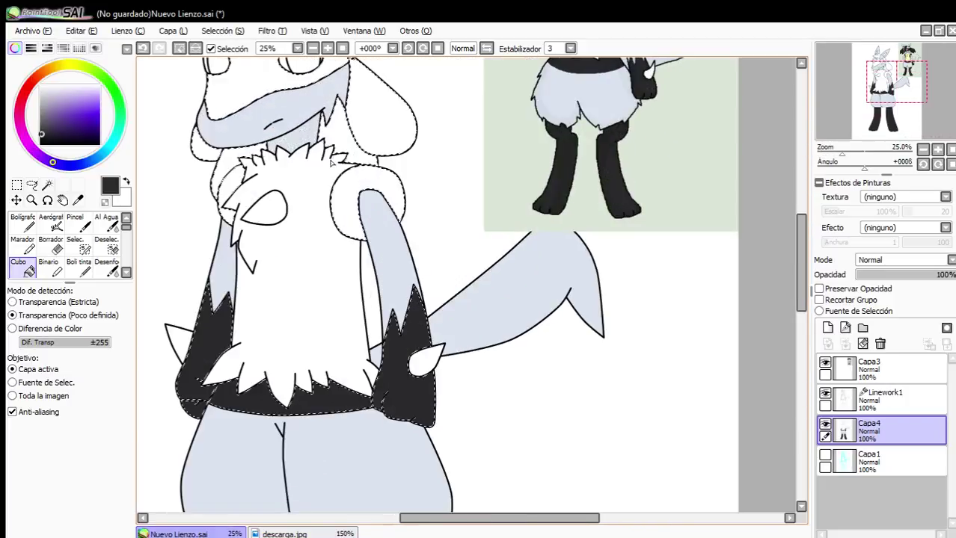
{"action": "left_click", "coordinate": [354, 180]}
{"action": "left_click", "coordinate": [229, 184]}
{"action": "left_click", "coordinate": [231, 163]}
{"action": "left_click", "coordinate": [229, 209]}
{"action": "left_click", "coordinate": [341, 138]}
{"action": "left_click", "coordinate": [378, 120]}
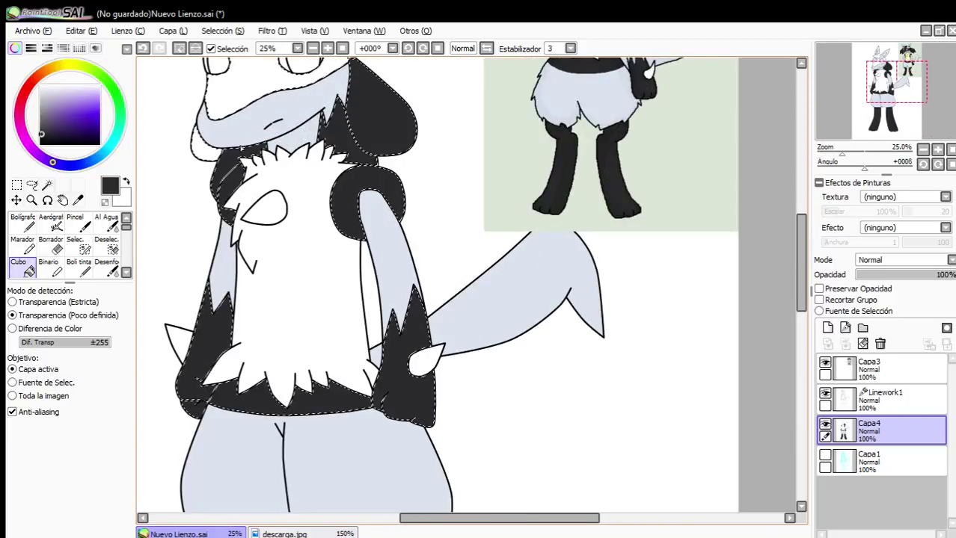
{"action": "left_click", "coordinate": [206, 149]}
{"action": "left_click", "coordinate": [262, 86]}
Fill the inner ears and the remaining selected dark areas with the near-black, and clear the selection.
{"action": "scroll", "coordinate": [276, 77], "scroll_direction": "down", "scroll_amount": 4}
{"action": "scroll", "coordinate": [276, 76], "scroll_direction": "up", "scroll_amount": 5}
{"action": "scroll", "coordinate": [259, 86], "scroll_direction": "down", "scroll_amount": 3}
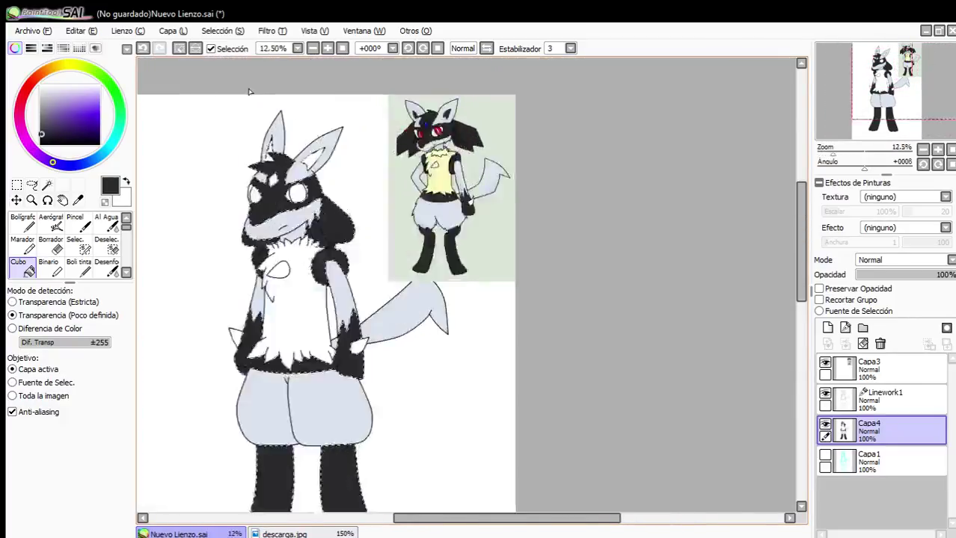
{"action": "scroll", "coordinate": [247, 93], "scroll_direction": "up", "scroll_amount": 2}
{"action": "left_click", "coordinate": [295, 215]}
{"action": "scroll", "coordinate": [296, 215], "scroll_direction": "down", "scroll_amount": 1}
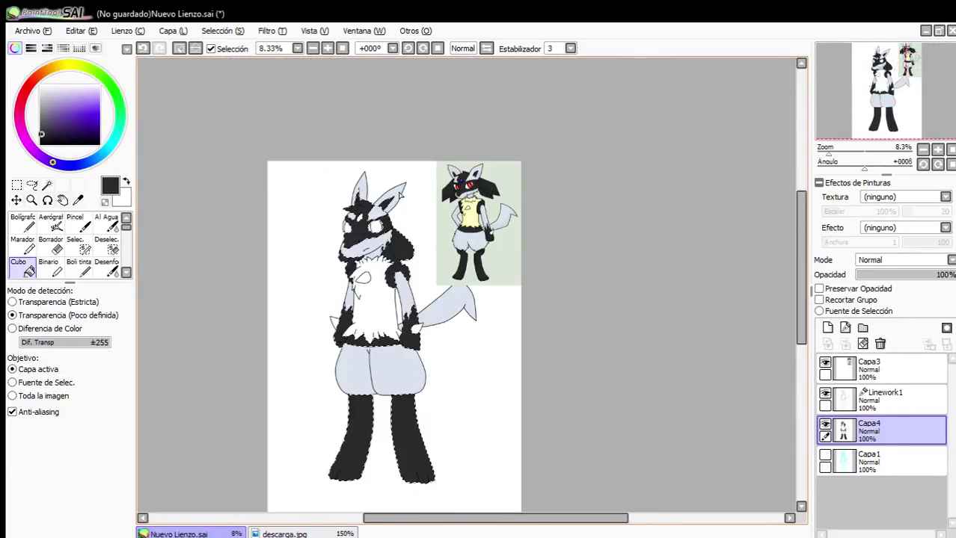
{"action": "scroll", "coordinate": [344, 277], "scroll_direction": "up", "scroll_amount": 1}
{"action": "left_click", "coordinate": [382, 282]}
{"action": "left_click", "coordinate": [308, 279]}
{"action": "scroll", "coordinate": [344, 277], "scroll_direction": "down", "scroll_amount": 1}
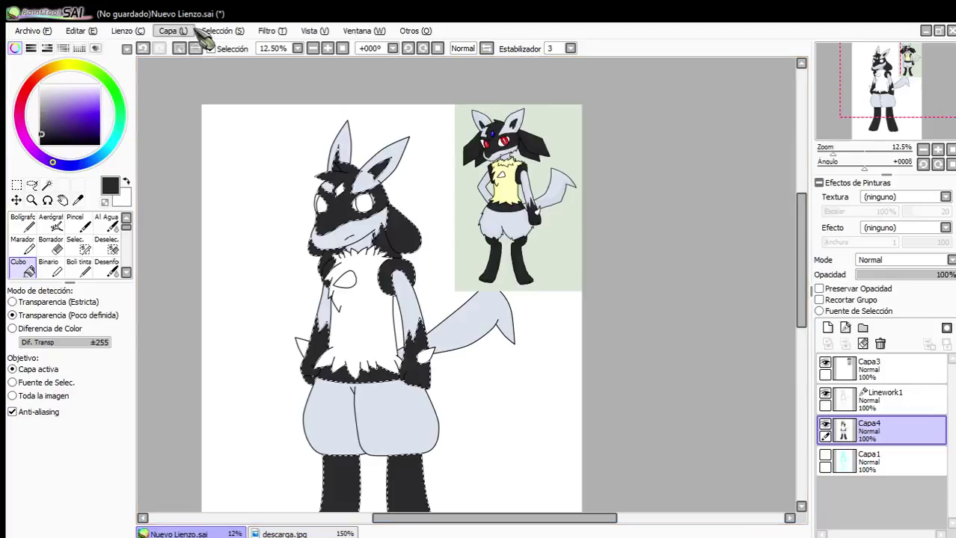
{"action": "left_click", "coordinate": [179, 47]}
Add a new raster layer directly above Capa1 and fill it with dark grey as a background.
{"action": "left_click", "coordinate": [874, 403]}
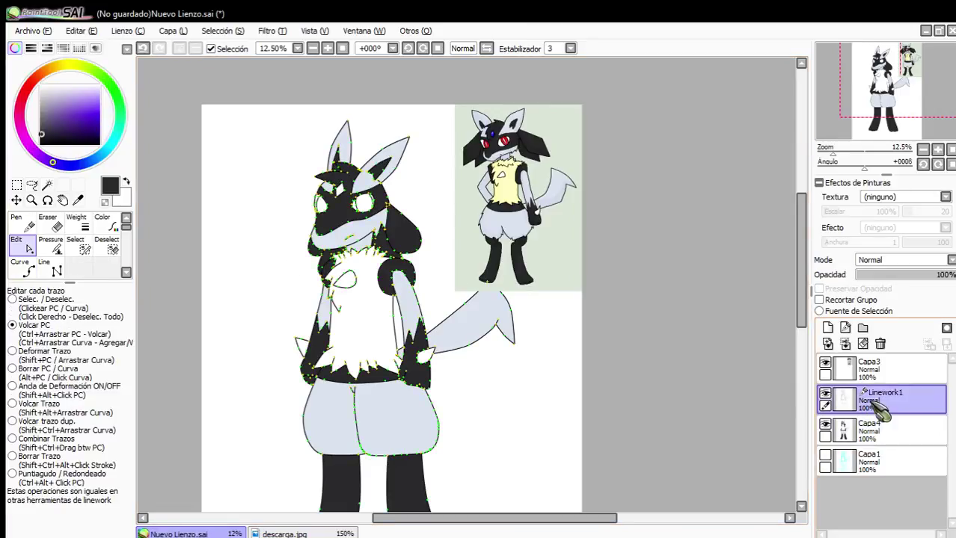
{"action": "left_click", "coordinate": [867, 464]}
{"action": "left_click", "coordinate": [828, 327]}
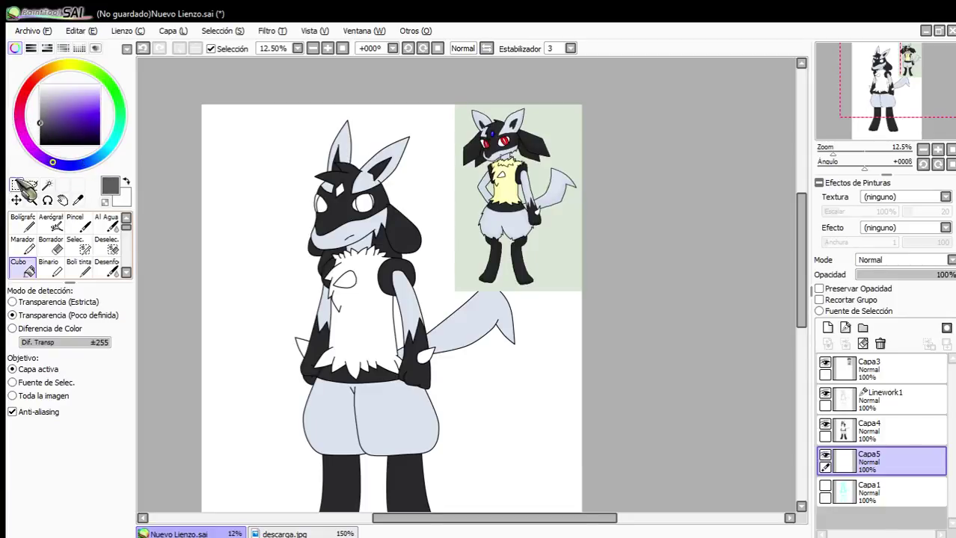
{"action": "left_click", "coordinate": [430, 384]}
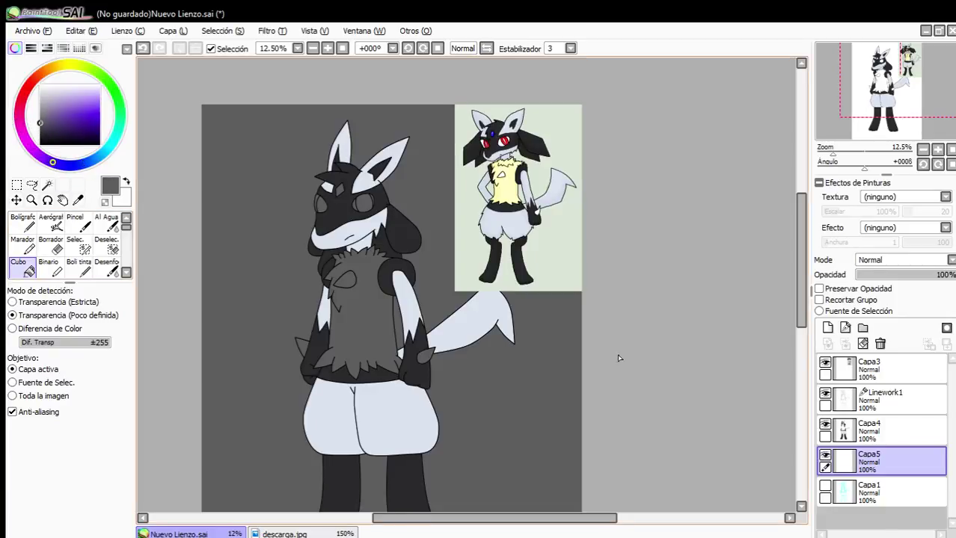
Select the chest fur area on Linework1 with the Magic Wand, leaving out the chest spike.
{"action": "left_click", "coordinate": [830, 430]}
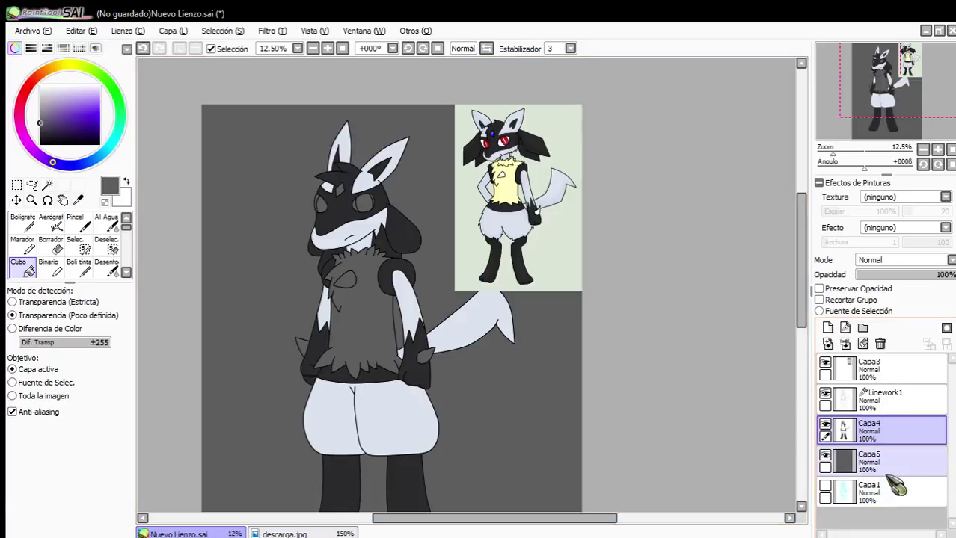
{"action": "left_click", "coordinate": [867, 397]}
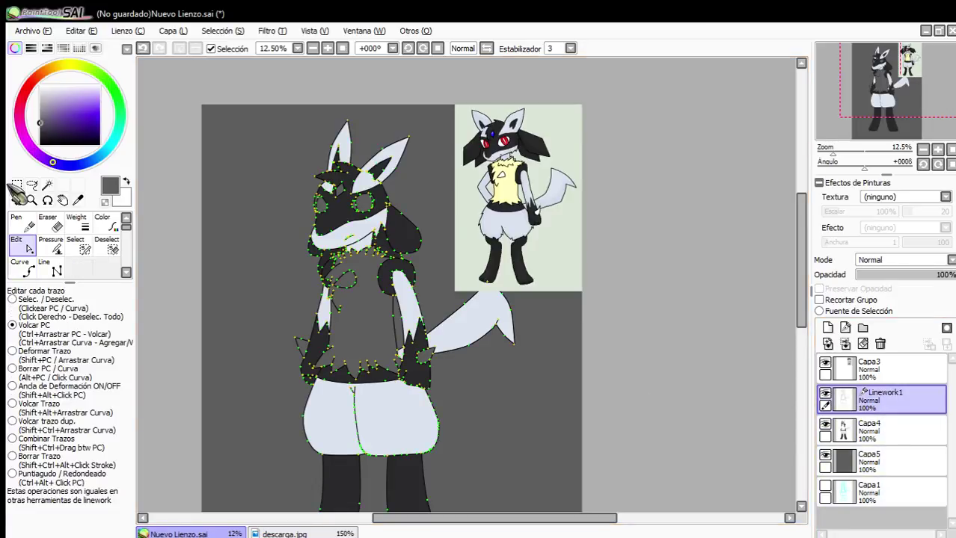
{"action": "left_click", "coordinate": [47, 185]}
{"action": "scroll", "coordinate": [344, 216], "scroll_direction": "up", "scroll_amount": 5}
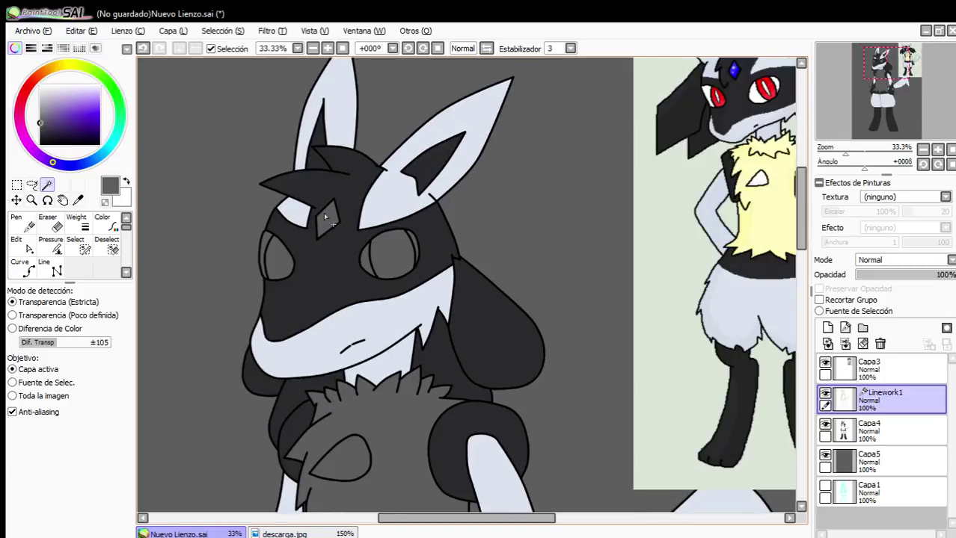
{"action": "scroll", "coordinate": [380, 314], "scroll_direction": "up", "scroll_amount": 2}
{"action": "scroll", "coordinate": [374, 347], "scroll_direction": "down", "scroll_amount": 2}
{"action": "left_click", "coordinate": [330, 310]}
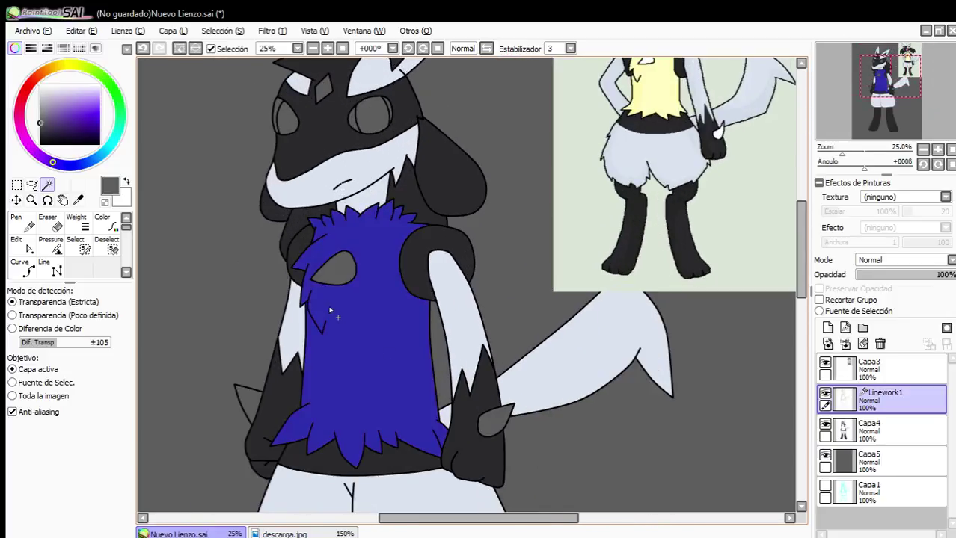
Sample the pale yellow from the reference's chest, fill the selected chest fur with it on Capa4, and clear the selection.
{"action": "left_click", "coordinate": [656, 111], "text": "alt"}
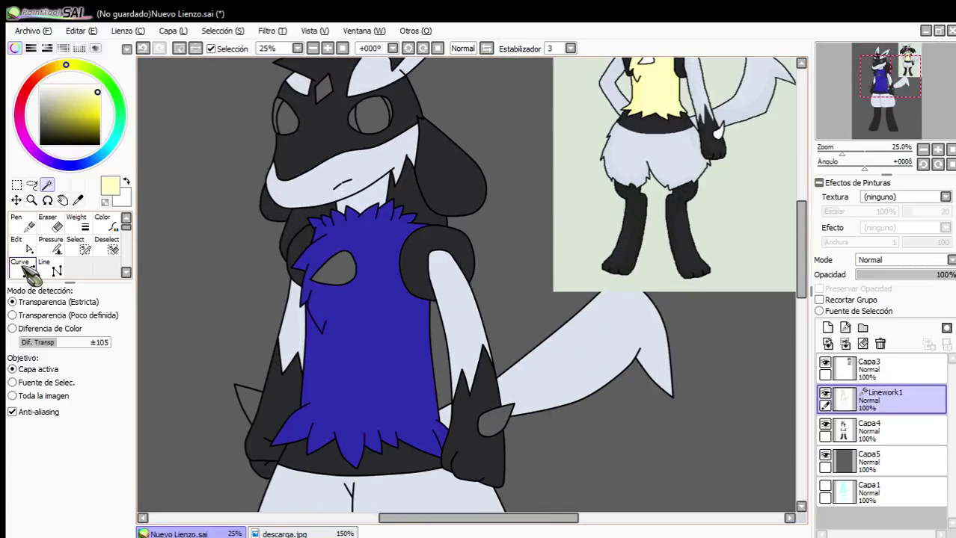
{"action": "left_click", "coordinate": [883, 432]}
{"action": "left_click", "coordinate": [23, 268]}
{"action": "left_click", "coordinate": [342, 332]}
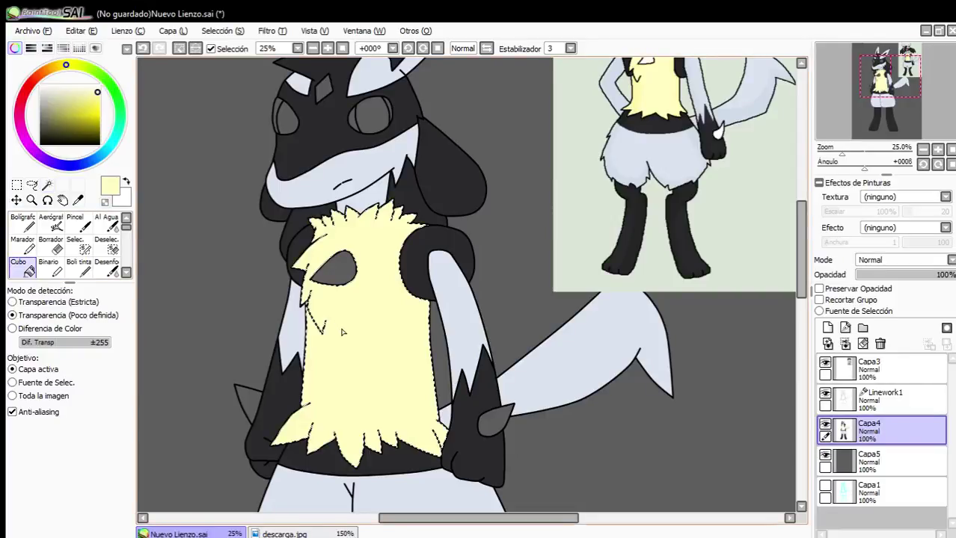
{"action": "scroll", "coordinate": [342, 332], "scroll_direction": "down", "scroll_amount": 1}
{"action": "left_click", "coordinate": [180, 48]}
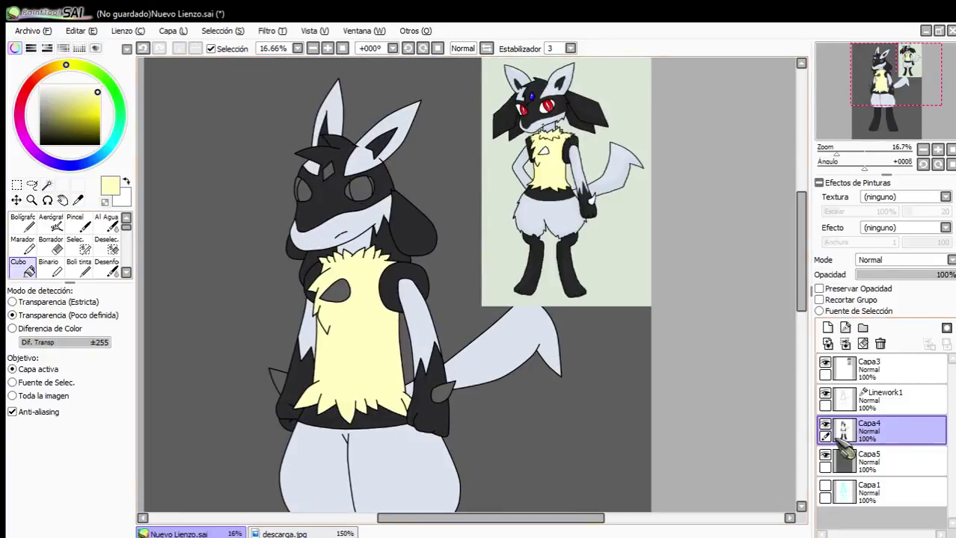
Select the white areas of both eyes on Linework1 with the Magic Wand.
{"action": "left_click", "coordinate": [882, 400]}
{"action": "left_click", "coordinate": [47, 184]}
{"action": "scroll", "coordinate": [278, 178], "scroll_direction": "up", "scroll_amount": 2}
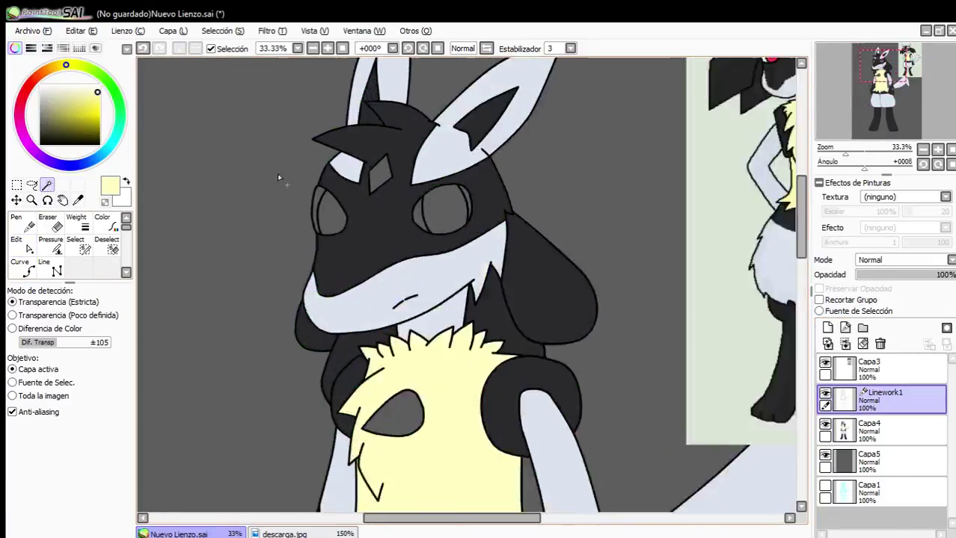
{"action": "scroll", "coordinate": [279, 178], "scroll_direction": "up", "scroll_amount": 3}
{"action": "left_click", "coordinate": [289, 195]}
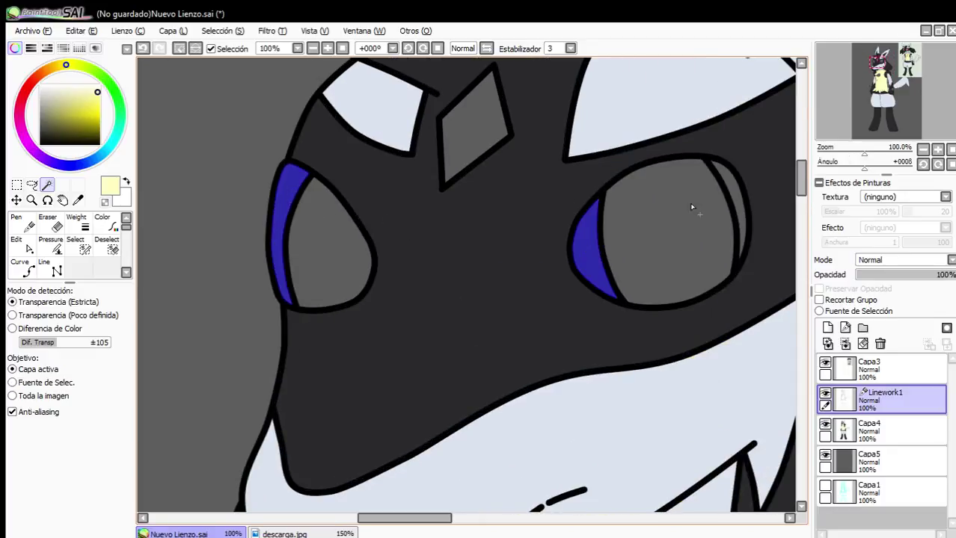
{"action": "scroll", "coordinate": [722, 189], "scroll_direction": "down", "scroll_amount": 5}
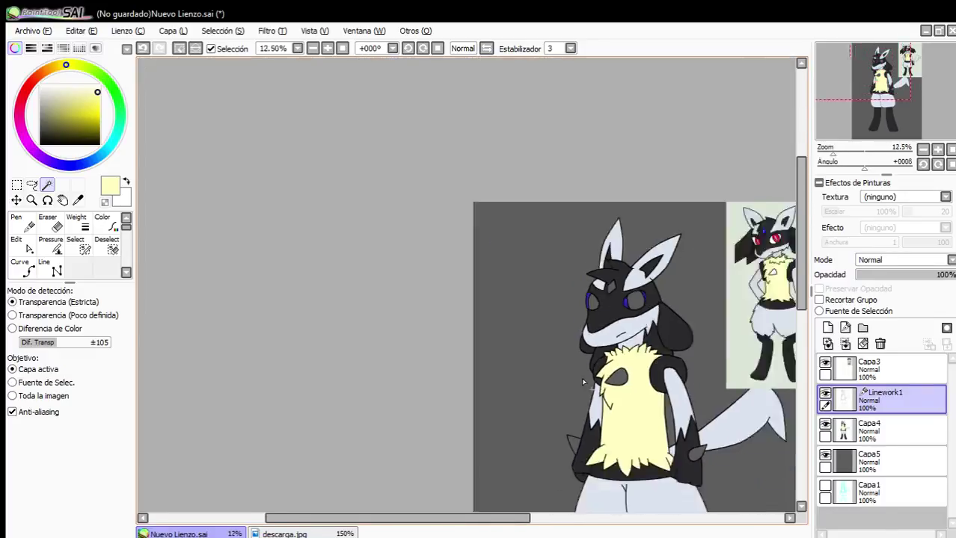
Add the chest spike and both hand spikes to the selection with the Magic Wand.
{"action": "scroll", "coordinate": [581, 378], "scroll_direction": "up", "scroll_amount": 2}
{"action": "left_click", "coordinate": [592, 364]}
{"action": "left_click", "coordinate": [390, 161]}
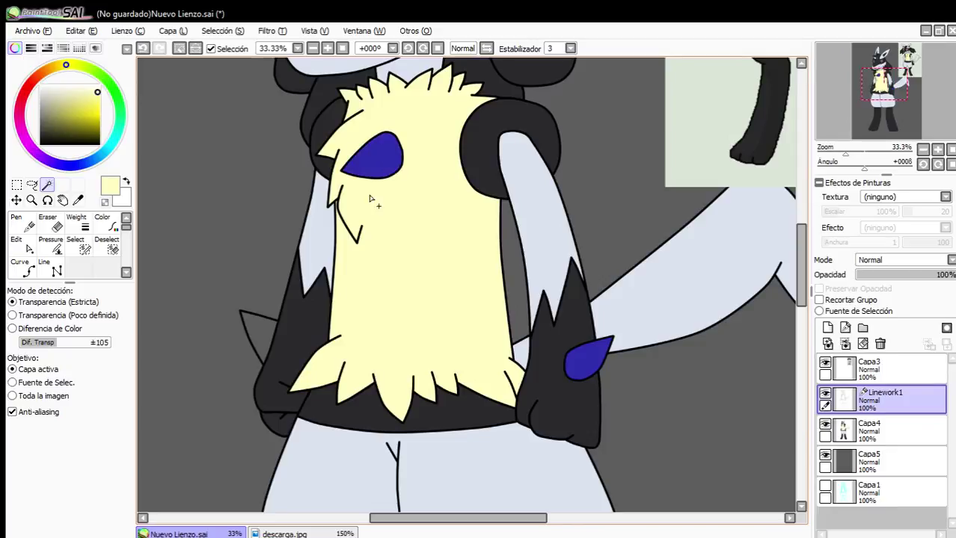
{"action": "left_click", "coordinate": [257, 336]}
{"action": "scroll", "coordinate": [258, 336], "scroll_direction": "down", "scroll_amount": 2}
{"action": "scroll", "coordinate": [225, 300], "scroll_direction": "up", "scroll_amount": 1}
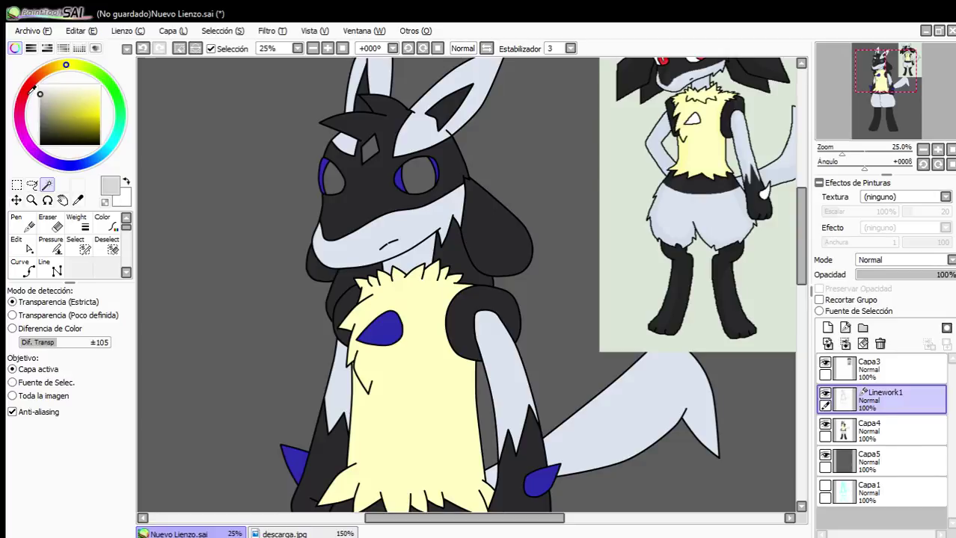
Fill the selected eye whites and spikes with light grey on Capa4, and clear the selection.
{"action": "left_click", "coordinate": [897, 431]}
{"action": "left_click", "coordinate": [24, 267]}
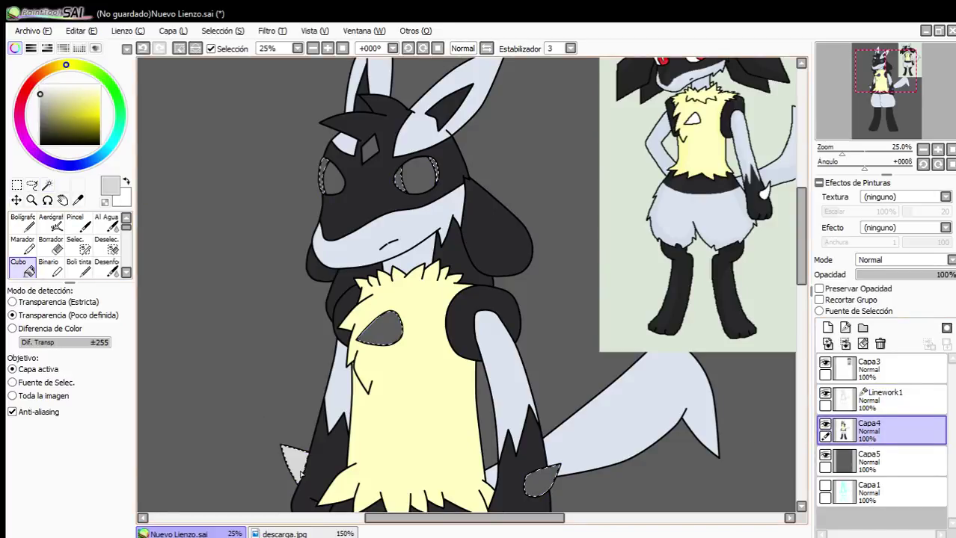
{"action": "left_click", "coordinate": [540, 483]}
{"action": "left_click", "coordinate": [390, 332]}
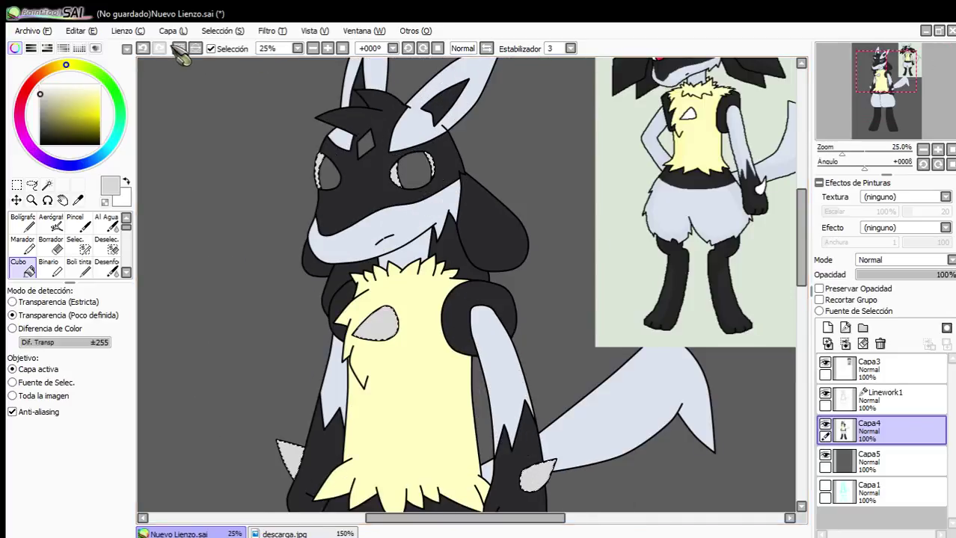
{"action": "left_click", "coordinate": [179, 48]}
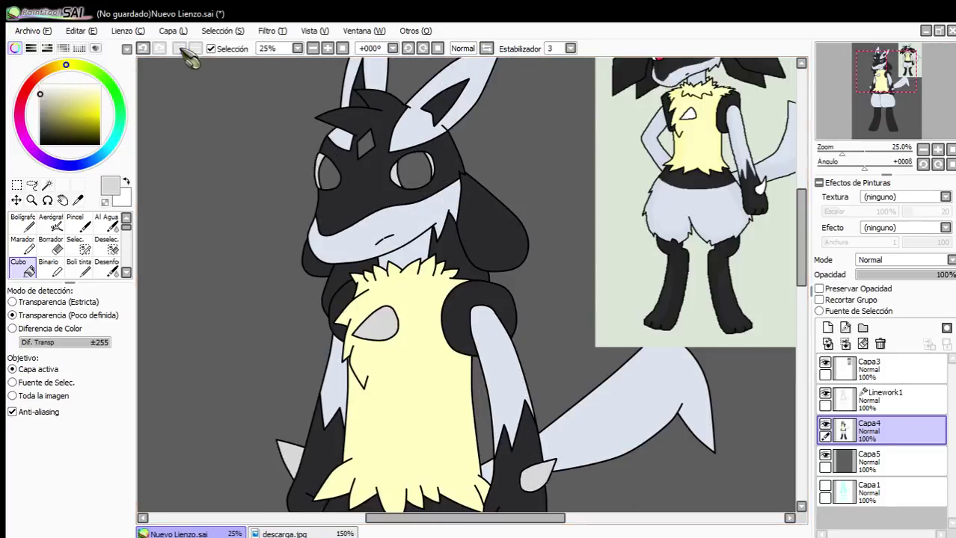
Sample the red from the reference's eyes and select both irises on Linework1 with the Magic Wand.
{"action": "scroll", "coordinate": [701, 110], "scroll_direction": "down", "scroll_amount": 3}
{"action": "scroll", "coordinate": [704, 96], "scroll_direction": "up", "scroll_amount": 4}
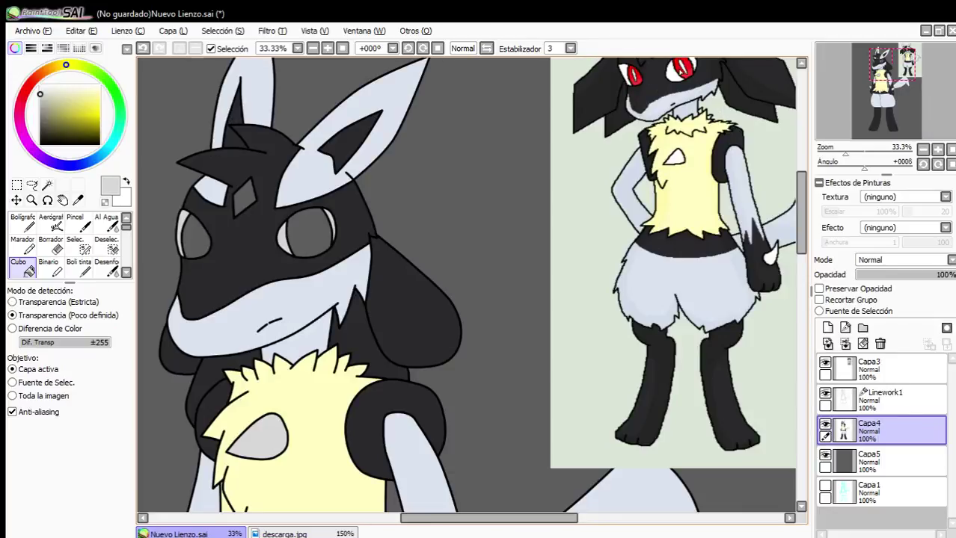
{"action": "left_click", "coordinate": [883, 400]}
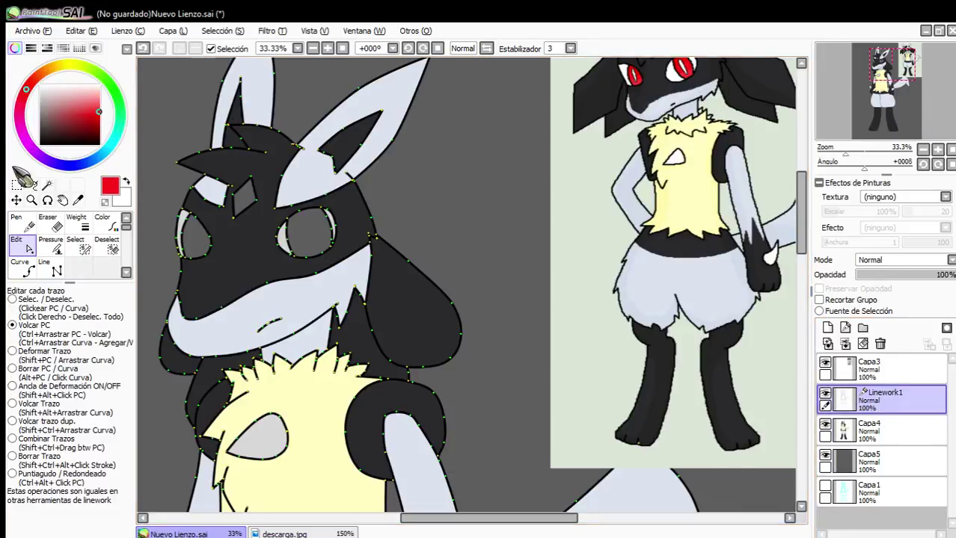
{"action": "left_click", "coordinate": [48, 185]}
{"action": "left_click", "coordinate": [202, 233]}
{"action": "left_click", "coordinate": [307, 234]}
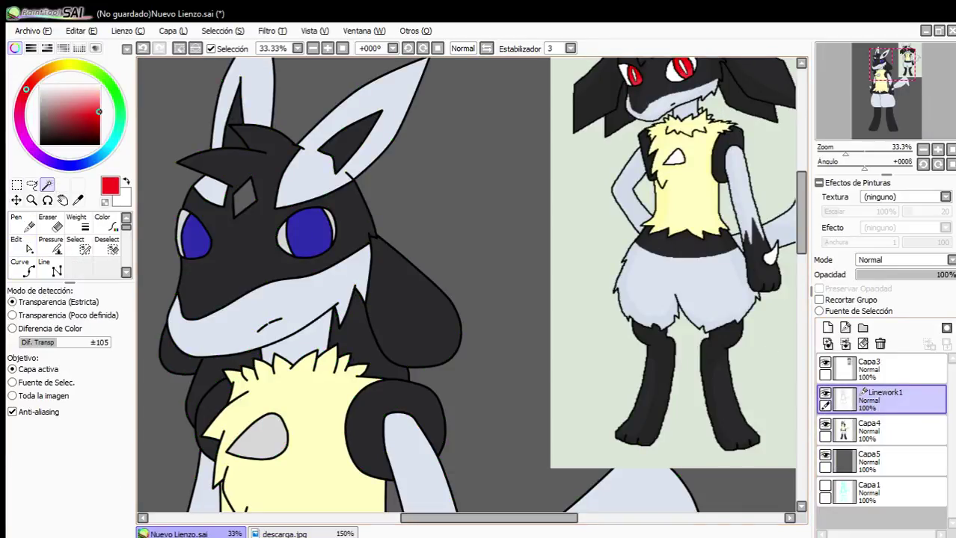
Fill both selected irises with the red on Capa4 and clear the selection.
{"action": "left_click", "coordinate": [883, 430]}
{"action": "left_click", "coordinate": [30, 269]}
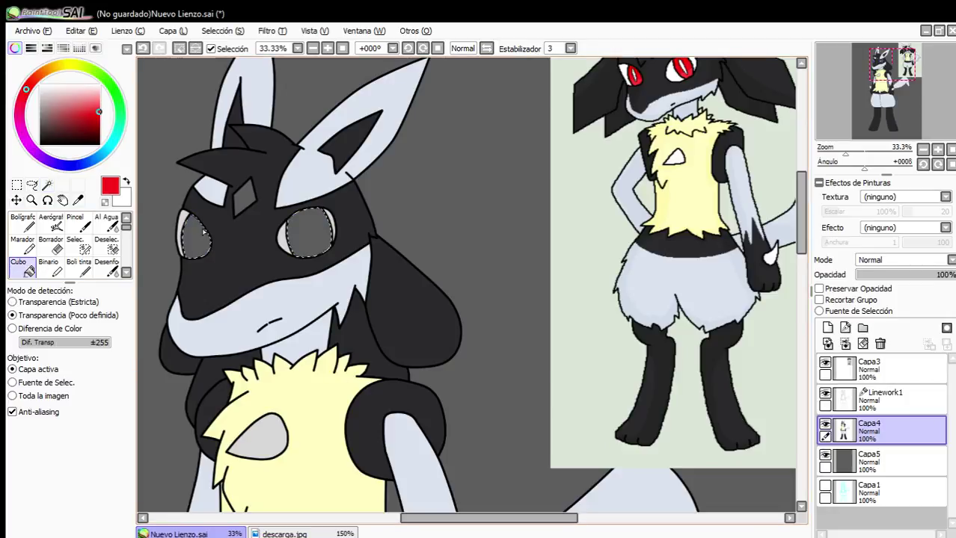
{"action": "left_click", "coordinate": [196, 236]}
{"action": "left_click", "coordinate": [308, 233]}
{"action": "scroll", "coordinate": [402, 295], "scroll_direction": "down", "scroll_amount": 3}
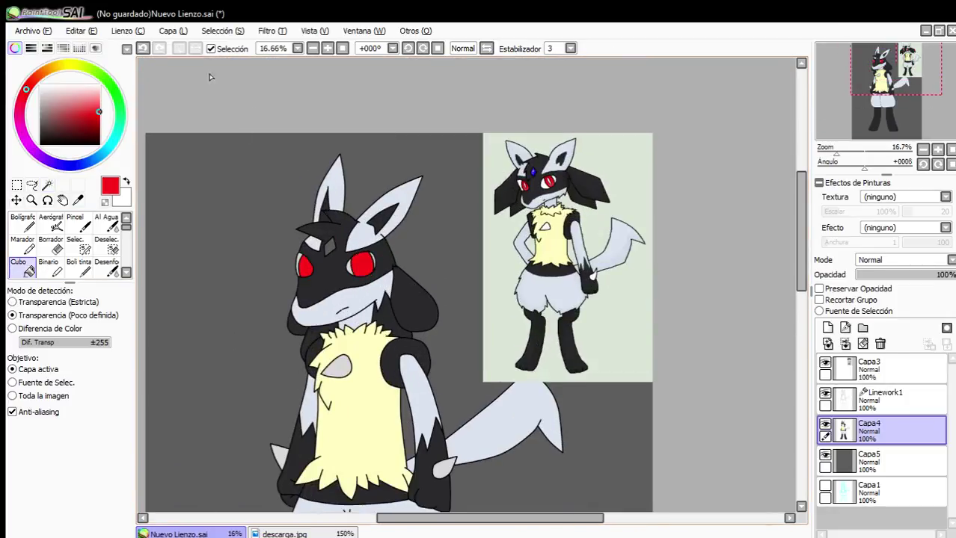
Sample the blue from the reference's forehead gem and select the character's diamond-shaped gem on Linework1 with the Magic Wand.
{"action": "scroll", "coordinate": [346, 238], "scroll_direction": "down", "scroll_amount": 1}
{"action": "scroll", "coordinate": [465, 276], "scroll_direction": "down", "scroll_amount": 1}
{"action": "scroll", "coordinate": [453, 252], "scroll_direction": "up", "scroll_amount": 1}
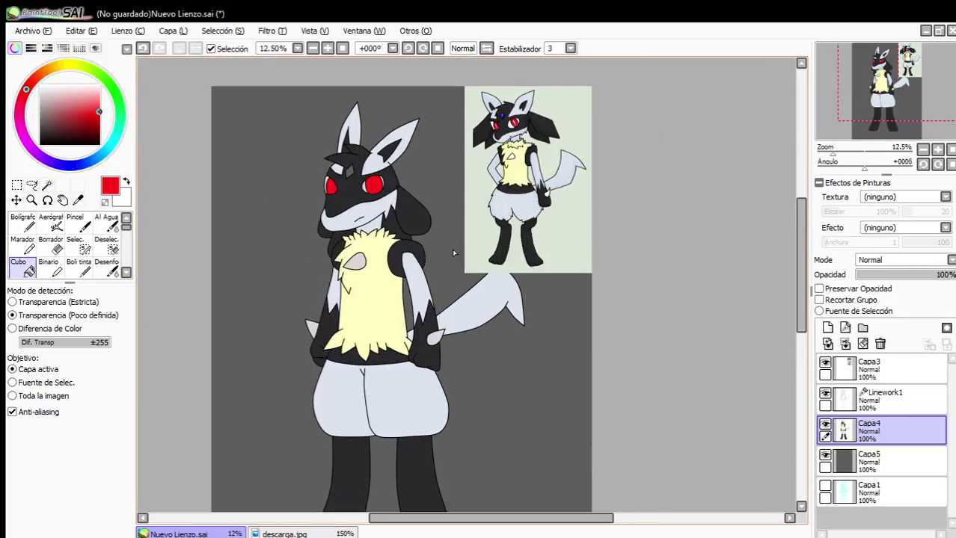
{"action": "scroll", "coordinate": [506, 112], "scroll_direction": "up", "scroll_amount": 6}
{"action": "left_click", "coordinate": [480, 132], "text": "alt"}
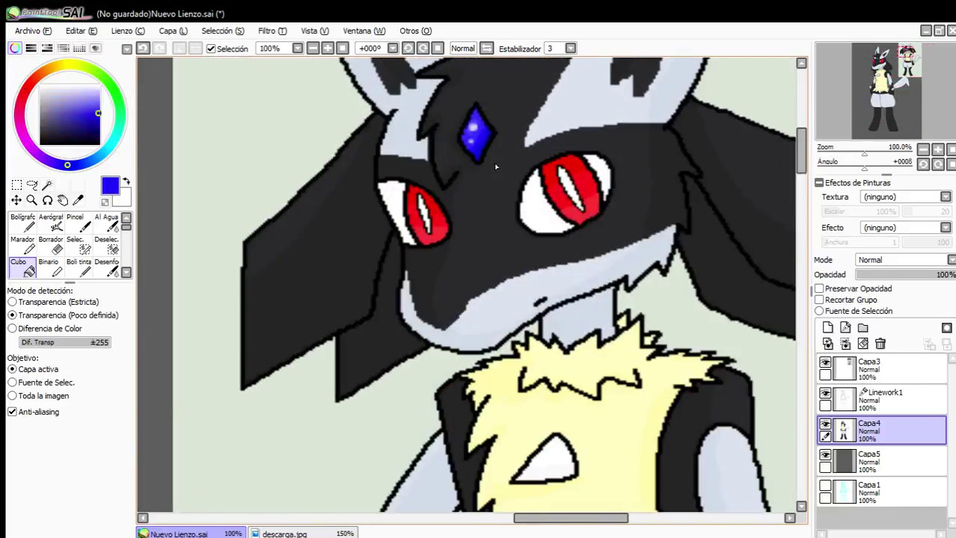
{"action": "scroll", "coordinate": [480, 132], "scroll_direction": "down", "scroll_amount": 4}
{"action": "scroll", "coordinate": [250, 213], "scroll_direction": "up", "scroll_amount": 2}
{"action": "left_click", "coordinate": [905, 400]}
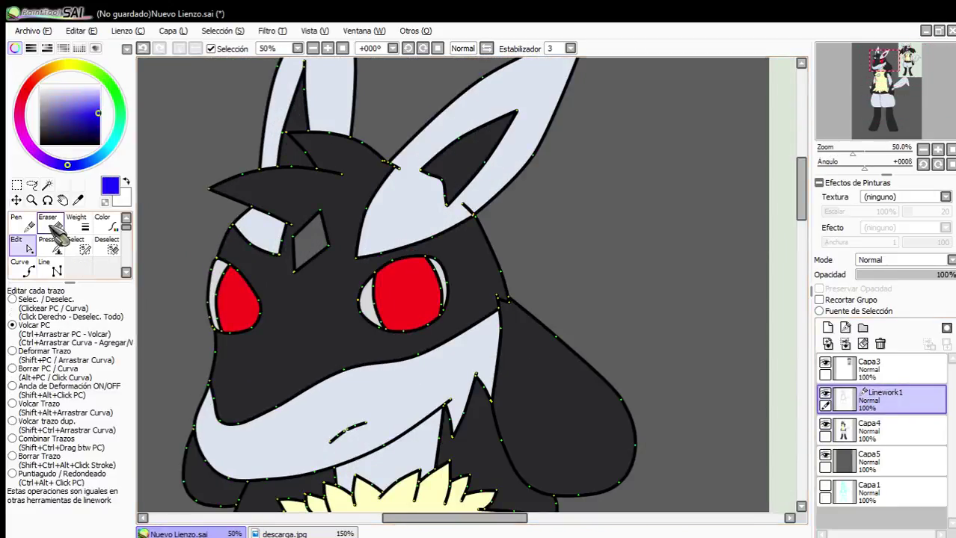
{"action": "left_click", "coordinate": [46, 185]}
{"action": "left_click", "coordinate": [322, 251]}
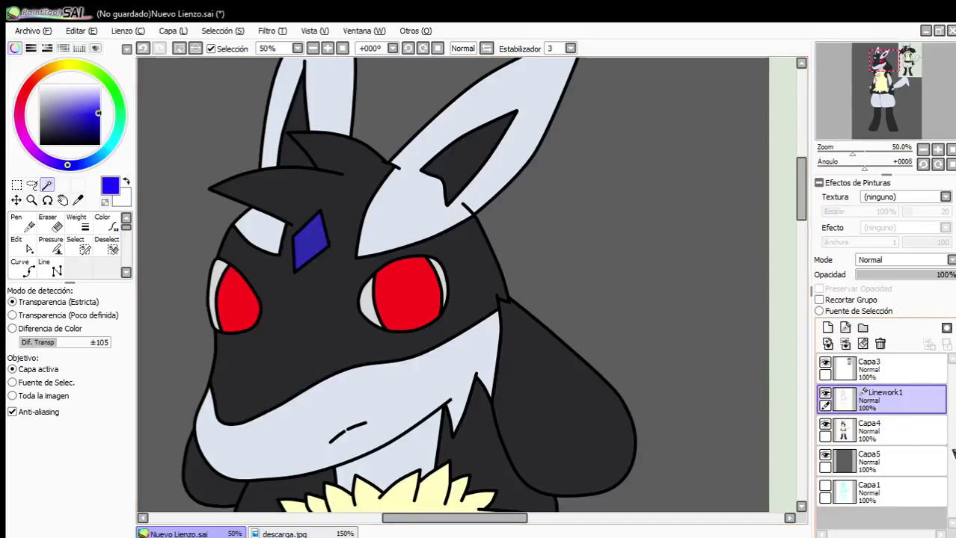
Fill the selected forehead gem with the blue on Capa4 and clear the selection.
{"action": "left_click", "coordinate": [909, 435]}
{"action": "left_click", "coordinate": [20, 266]}
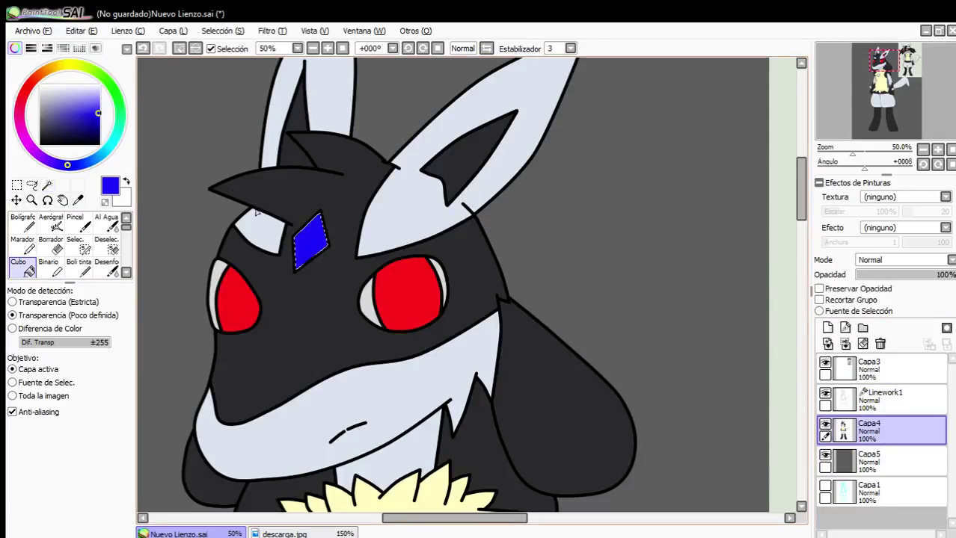
{"action": "scroll", "coordinate": [317, 175], "scroll_direction": "down", "scroll_amount": 4}
{"action": "scroll", "coordinate": [388, 222], "scroll_direction": "up", "scroll_amount": 2}
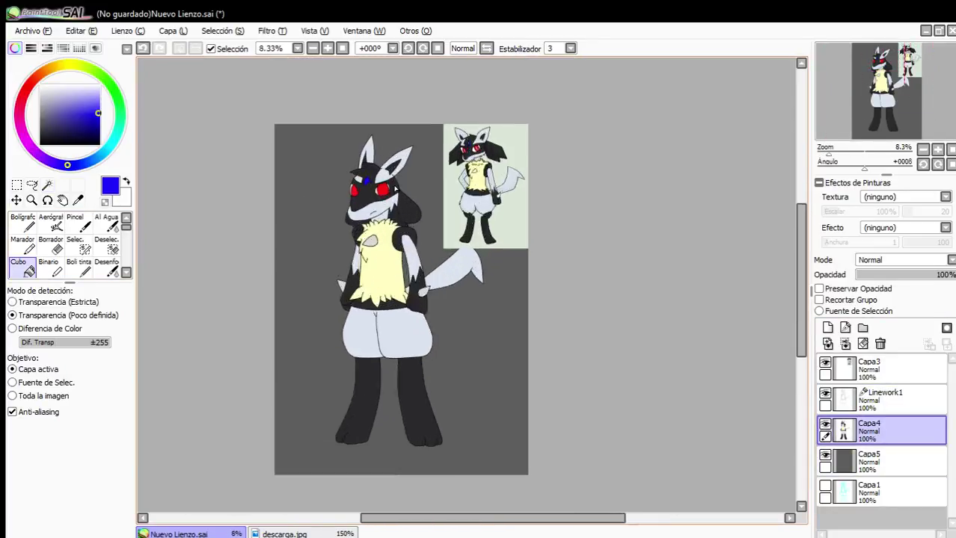
Select the pale outer area of the upright ear on Capa4 with the Magic Wand.
{"action": "scroll", "coordinate": [409, 226], "scroll_direction": "up", "scroll_amount": 3}
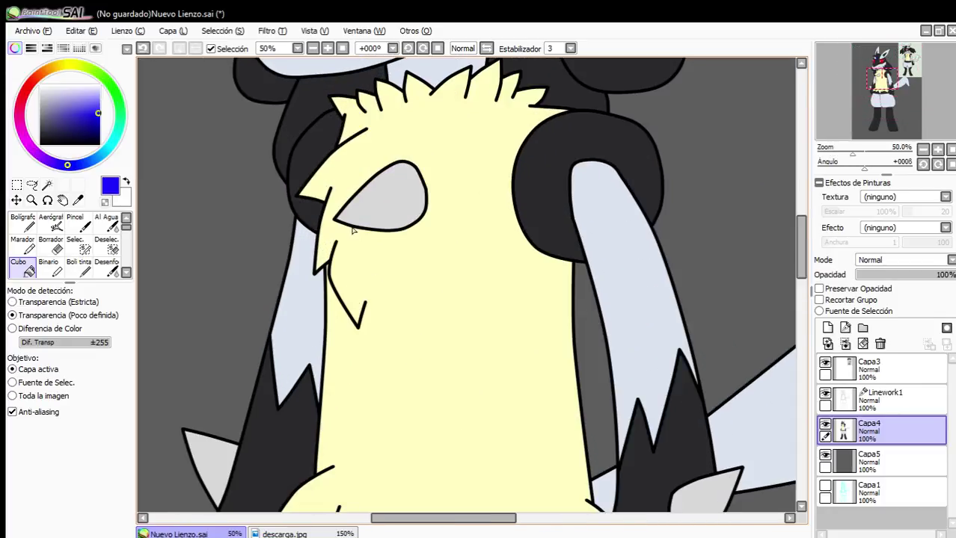
{"action": "scroll", "coordinate": [357, 236], "scroll_direction": "down", "scroll_amount": 2}
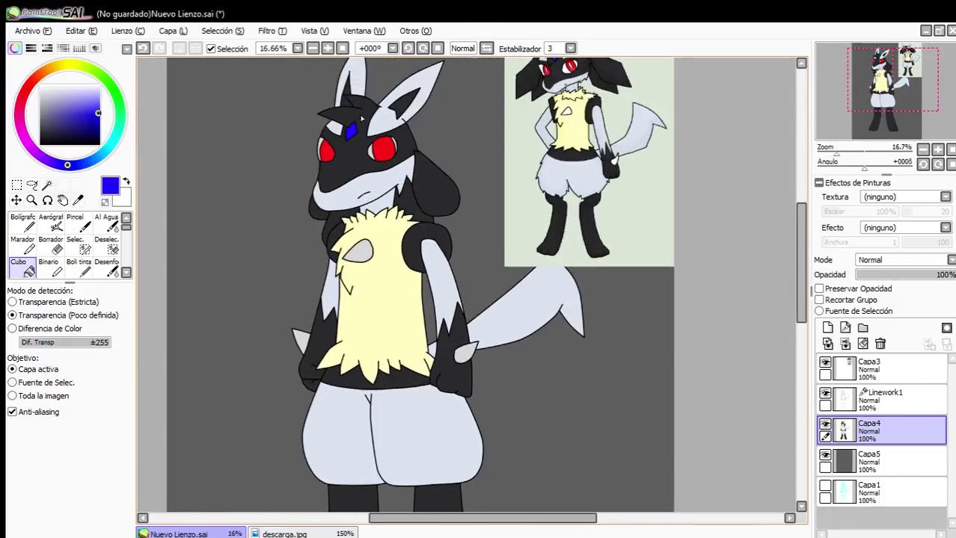
{"action": "scroll", "coordinate": [333, 245], "scroll_direction": "down", "scroll_amount": 1}
{"action": "scroll", "coordinate": [365, 208], "scroll_direction": "up", "scroll_amount": 2}
{"action": "left_click", "coordinate": [48, 184]}
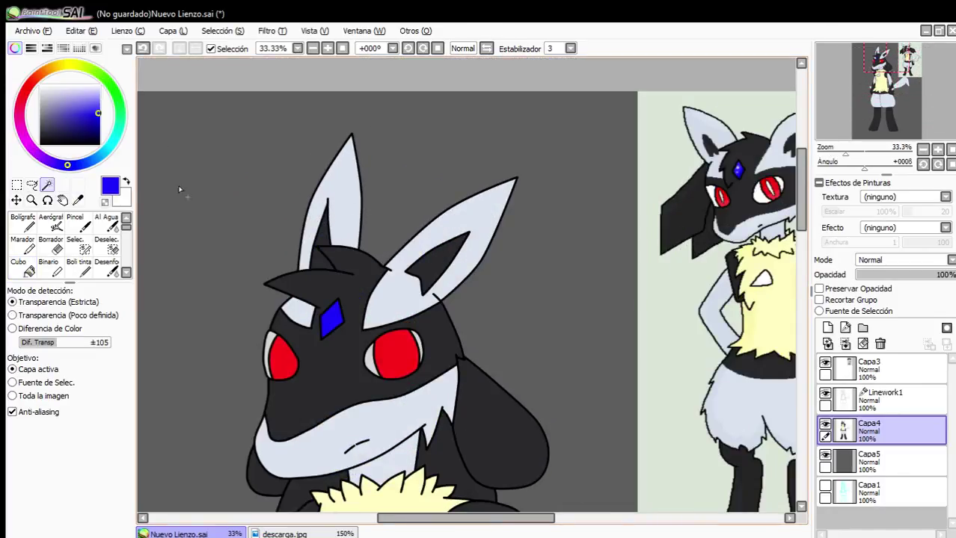
{"action": "scroll", "coordinate": [347, 193], "scroll_direction": "up", "scroll_amount": 2}
{"action": "left_click", "coordinate": [305, 277]}
{"action": "scroll", "coordinate": [274, 265], "scroll_direction": "down", "scroll_amount": 1}
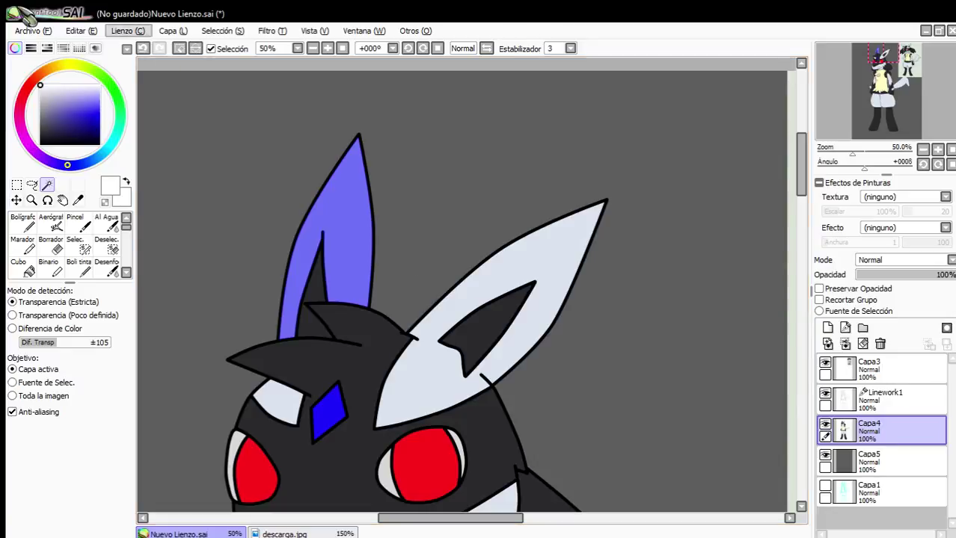
Paint a white highlight along the outer side of the selected ear on Capa4 with the Pen at size 80.
{"action": "left_click", "coordinate": [868, 401]}
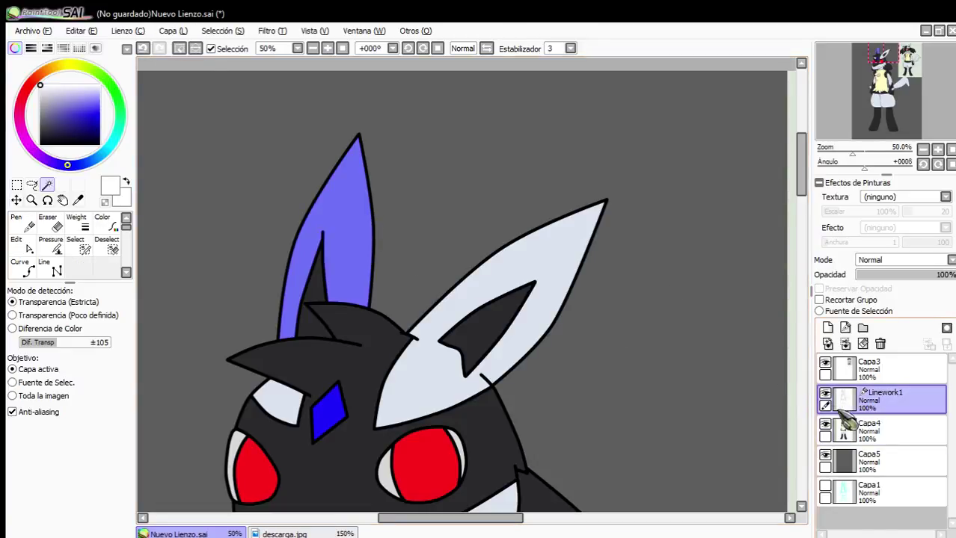
{"action": "left_click", "coordinate": [867, 432]}
{"action": "left_click", "coordinate": [23, 222]}
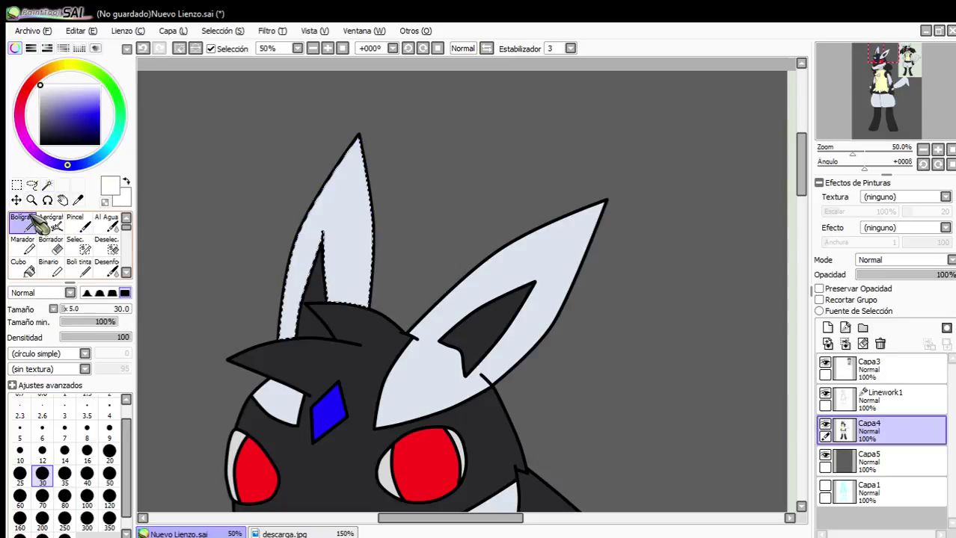
{"action": "left_click", "coordinate": [65, 498]}
{"action": "mouse_move", "coordinate": [358, 143]}
{"action": "left_mouse_down"}
{"action": "mouse_move", "coordinate": [279, 337]}
{"action": "mouse_move", "coordinate": [330, 175]}
{"action": "left_mouse_up"}
Blend the white highlight into the ear's sampled pale blue with the Brush, using density 31 and size 80.
{"action": "left_click", "coordinate": [80, 225]}
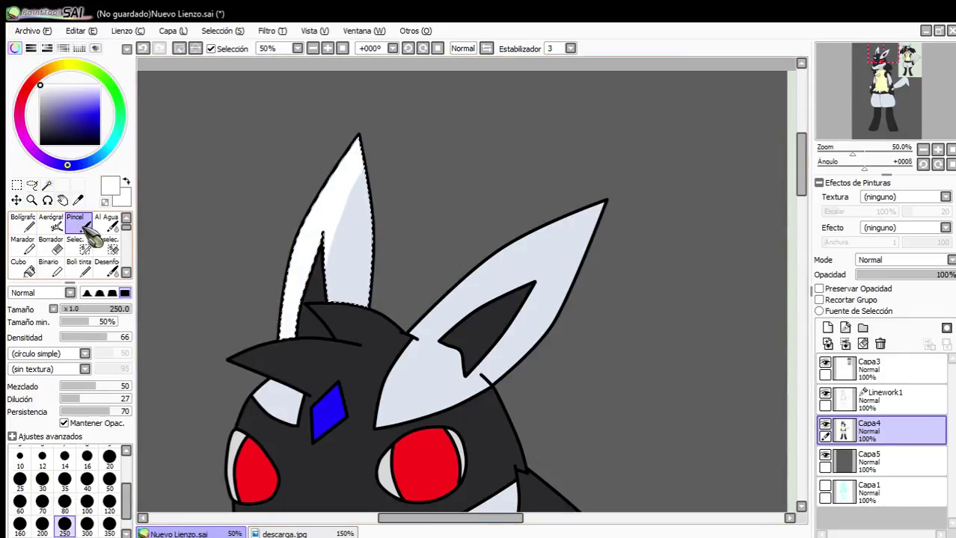
{"action": "scroll", "coordinate": [318, 253], "scroll_direction": "up", "scroll_amount": 2}
{"action": "right_click", "coordinate": [314, 258]}
{"action": "left_click", "coordinate": [19, 480]}
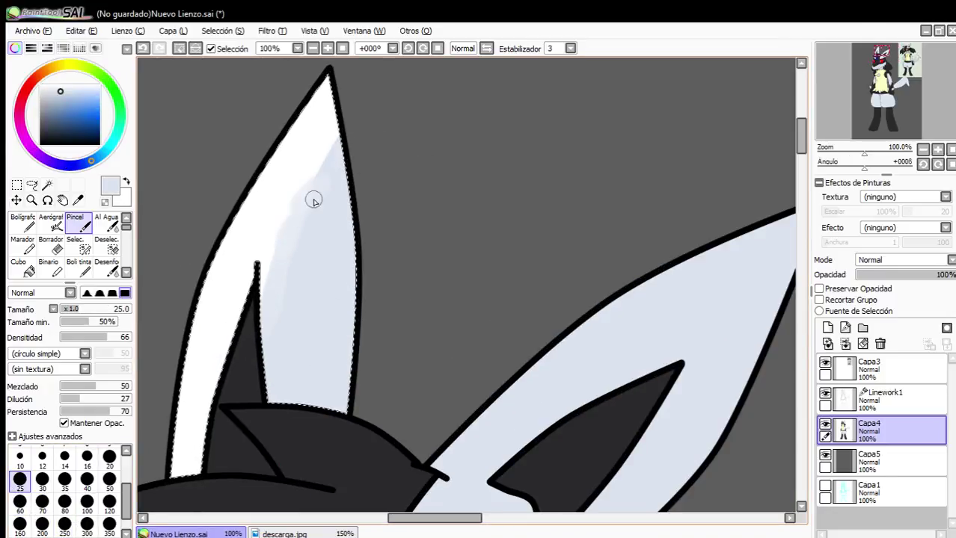
{"action": "left_click_drag", "start_coordinate": [103, 338], "coordinate": [82, 338]}
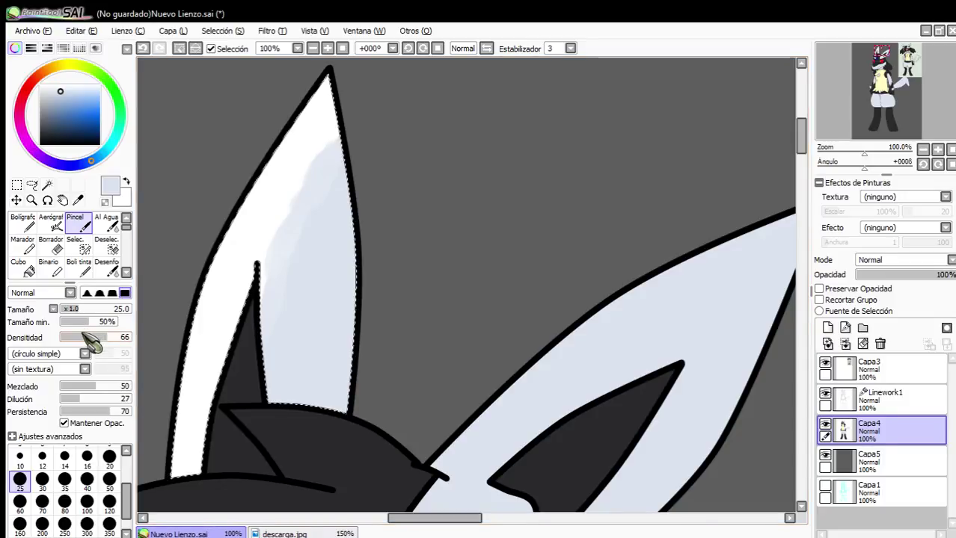
{"action": "left_click", "coordinate": [65, 502]}
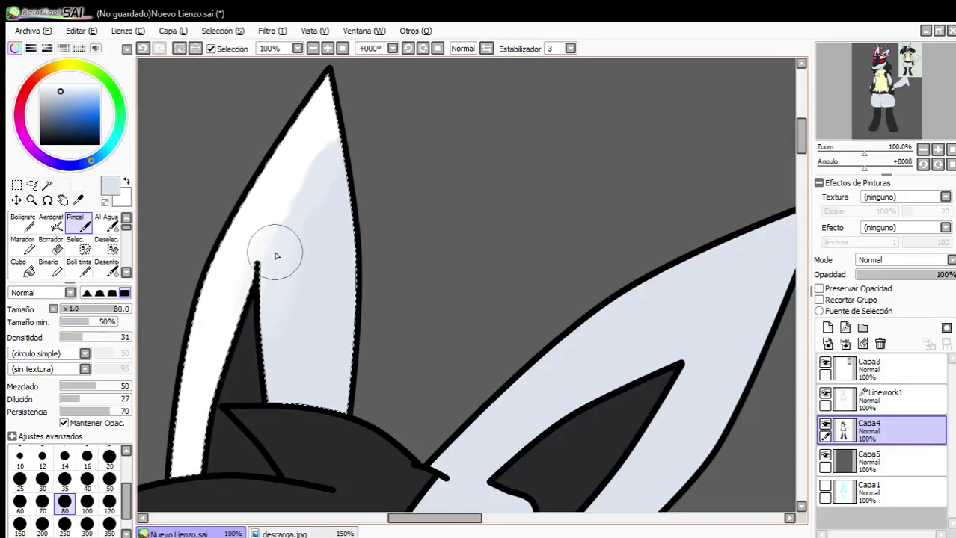
{"action": "left_click_drag", "start_coordinate": [333, 189], "coordinate": [313, 179]}
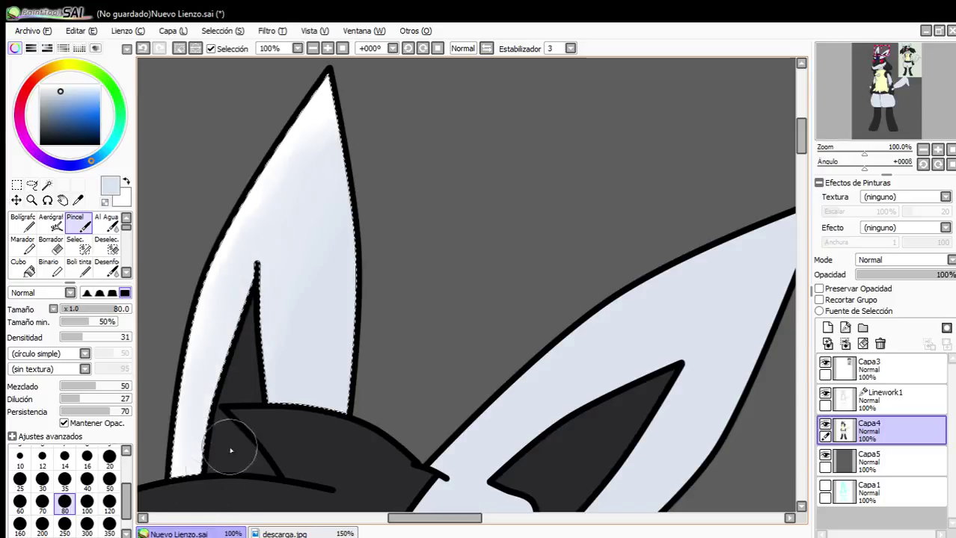
Shade the base and inner-facing edge of the upright ear with a darker blue using the size 80 Brush.
{"action": "mouse_move", "coordinate": [388, 388]}
{"action": "left_mouse_down"}
{"action": "mouse_move", "coordinate": [312, 422]}
{"action": "mouse_move", "coordinate": [348, 375]}
{"action": "mouse_move", "coordinate": [366, 282]}
{"action": "left_mouse_up"}
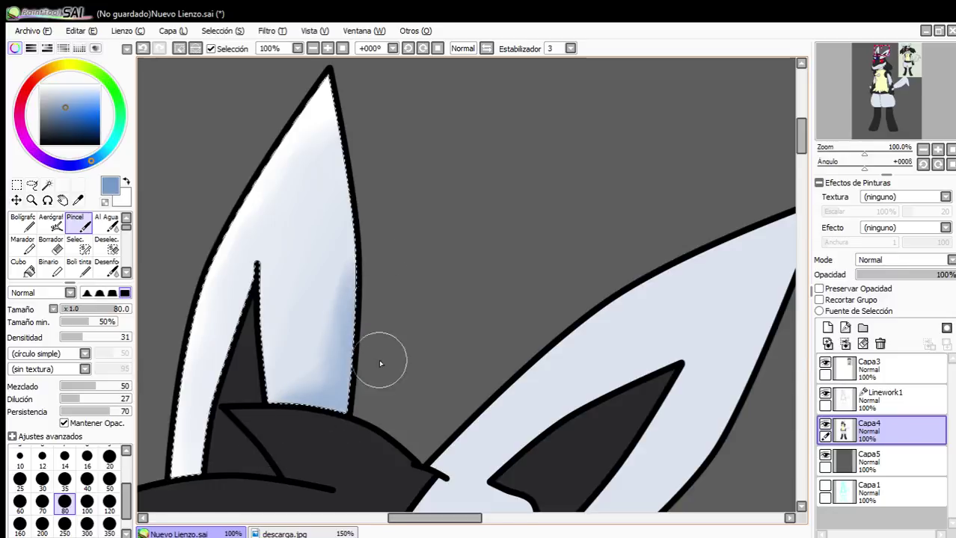
{"action": "scroll", "coordinate": [380, 364], "scroll_direction": "down", "scroll_amount": 1}
{"action": "scroll", "coordinate": [411, 271], "scroll_direction": "down", "scroll_amount": 1}
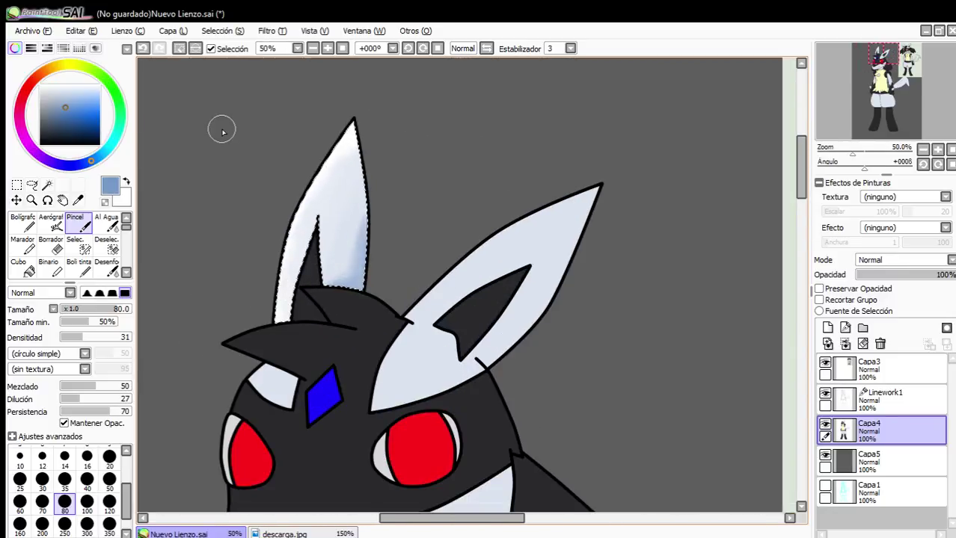
Store the shading blue in the colour swatches and clear the ear selection.
{"action": "left_click", "coordinate": [78, 48]}
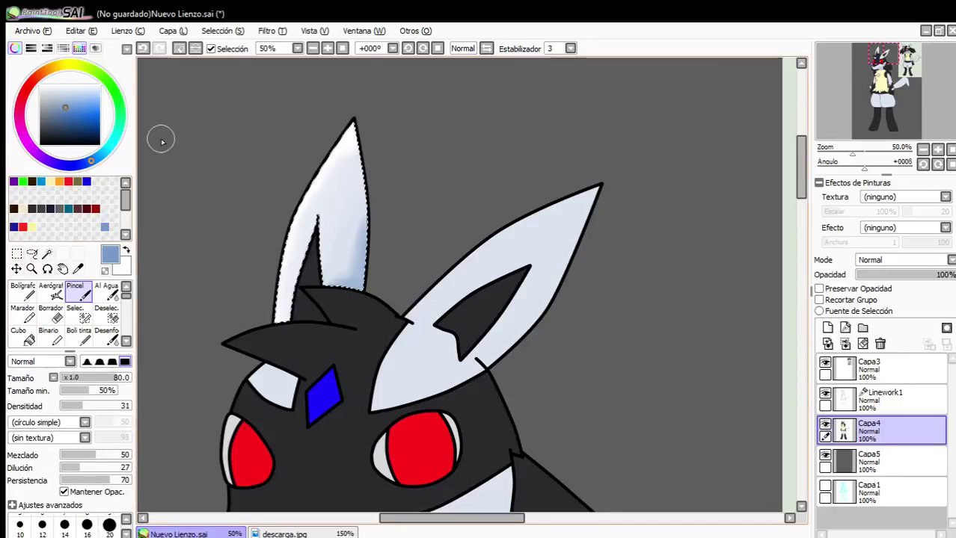
{"action": "scroll", "coordinate": [430, 270], "scroll_direction": "down", "scroll_amount": 1}
{"action": "scroll", "coordinate": [502, 278], "scroll_direction": "up", "scroll_amount": 1}
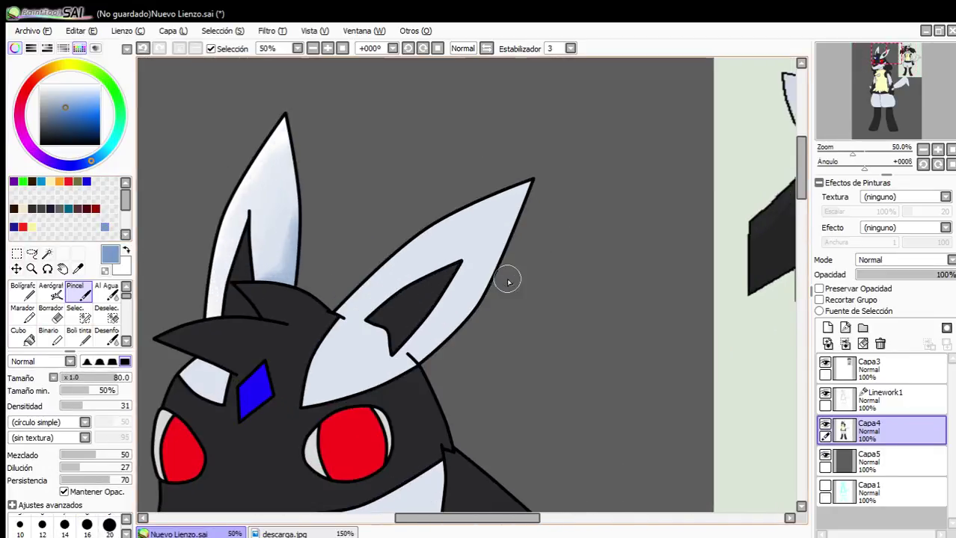
Select the slanted ear's pale area from the Linework1 outlines with the Magic Wand and make Capa4 the active layer.
{"action": "scroll", "coordinate": [387, 257], "scroll_direction": "down", "scroll_amount": 1}
{"action": "scroll", "coordinate": [378, 265], "scroll_direction": "up", "scroll_amount": 1}
{"action": "left_click", "coordinate": [853, 393]}
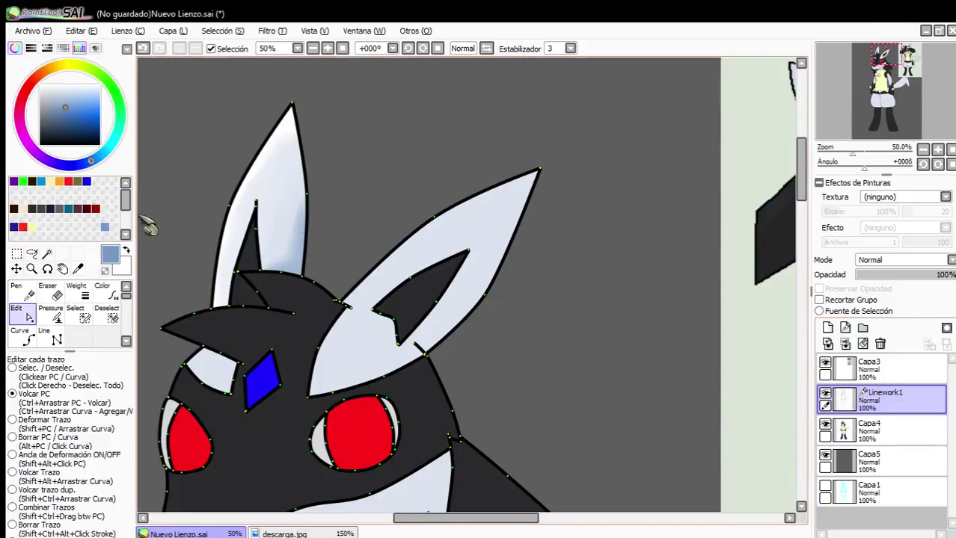
{"action": "left_click", "coordinate": [48, 254]}
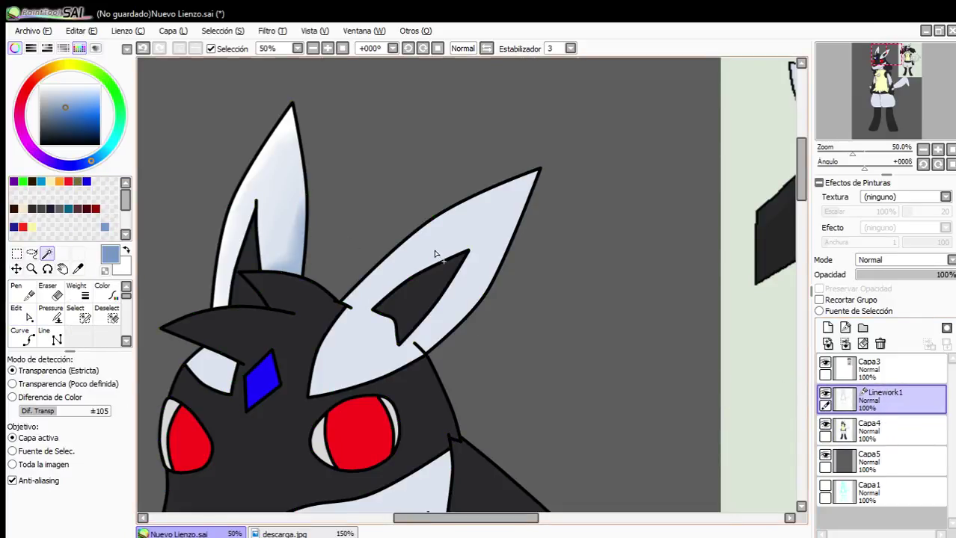
{"action": "left_click", "coordinate": [435, 256]}
{"action": "left_click", "coordinate": [905, 434]}
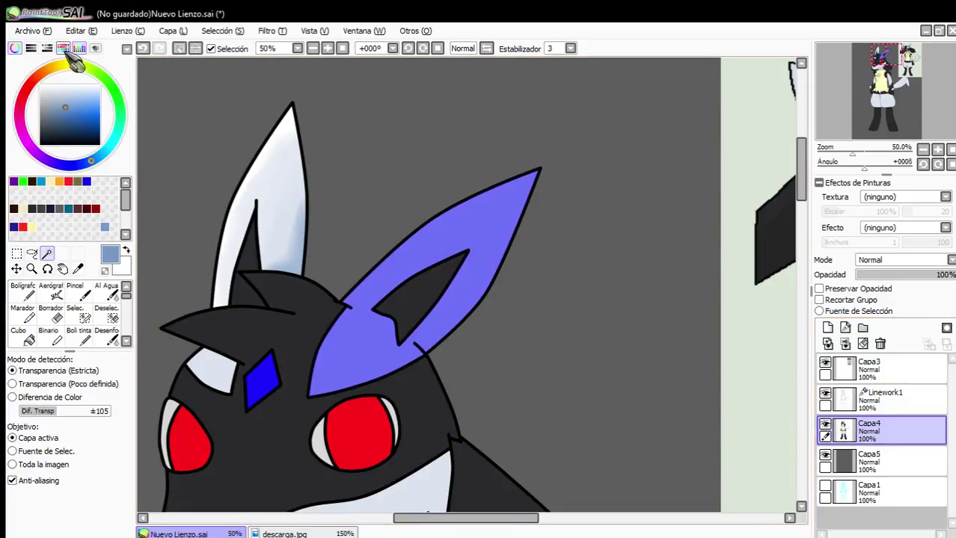
Paint a white highlight along the upper outer side of the slanted ear with the Pen at size 80.
{"action": "left_click", "coordinate": [34, 294]}
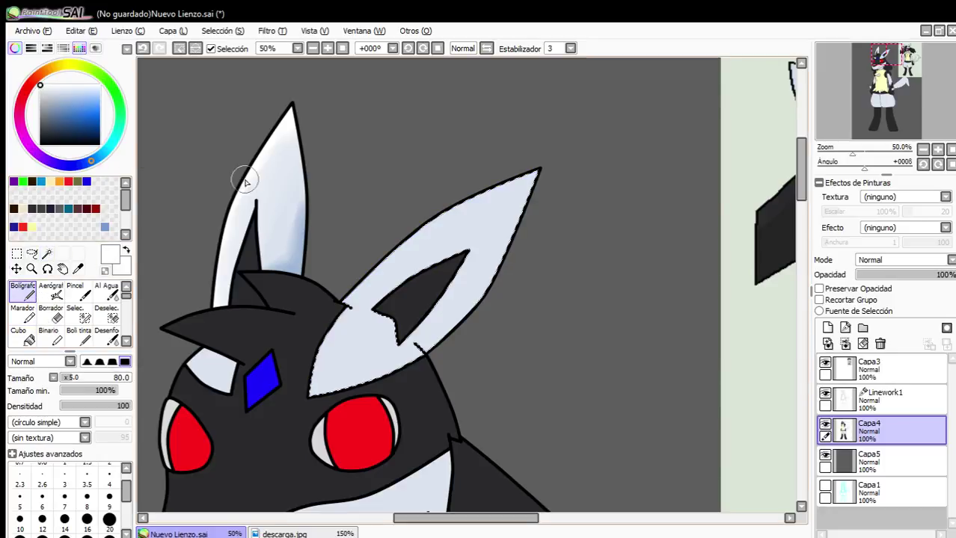
{"action": "mouse_move", "coordinate": [552, 195]}
{"action": "left_mouse_down"}
{"action": "mouse_move", "coordinate": [430, 232]}
{"action": "mouse_move", "coordinate": [320, 314]}
{"action": "left_mouse_up"}
{"action": "scroll", "coordinate": [401, 279], "scroll_direction": "down", "scroll_amount": 1}
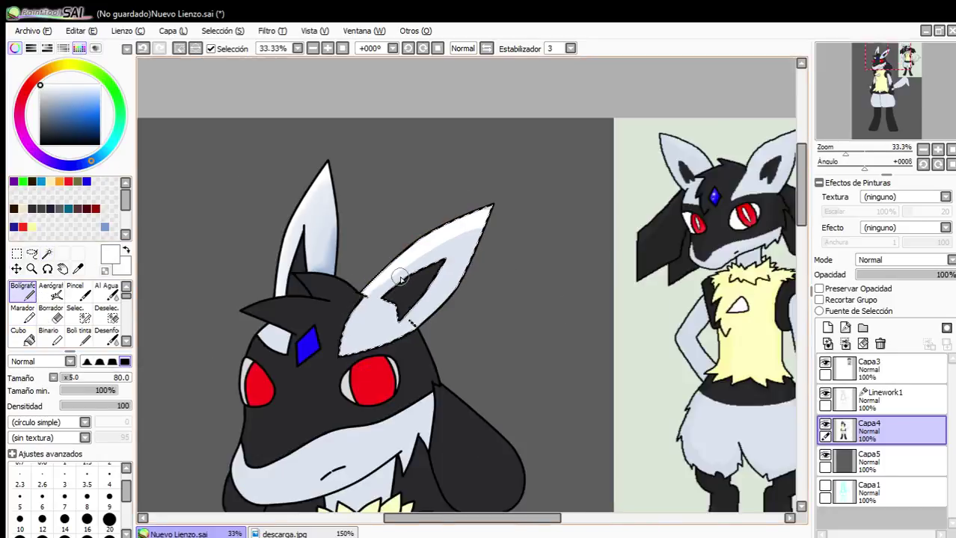
Blend the slanted ear's white highlight into its sampled pale blue using the Brush at size 80 and density 31.
{"action": "scroll", "coordinate": [401, 279], "scroll_direction": "up", "scroll_amount": 2}
{"action": "left_click", "coordinate": [75, 292]}
{"action": "scroll", "coordinate": [506, 214], "scroll_direction": "up", "scroll_amount": 2}
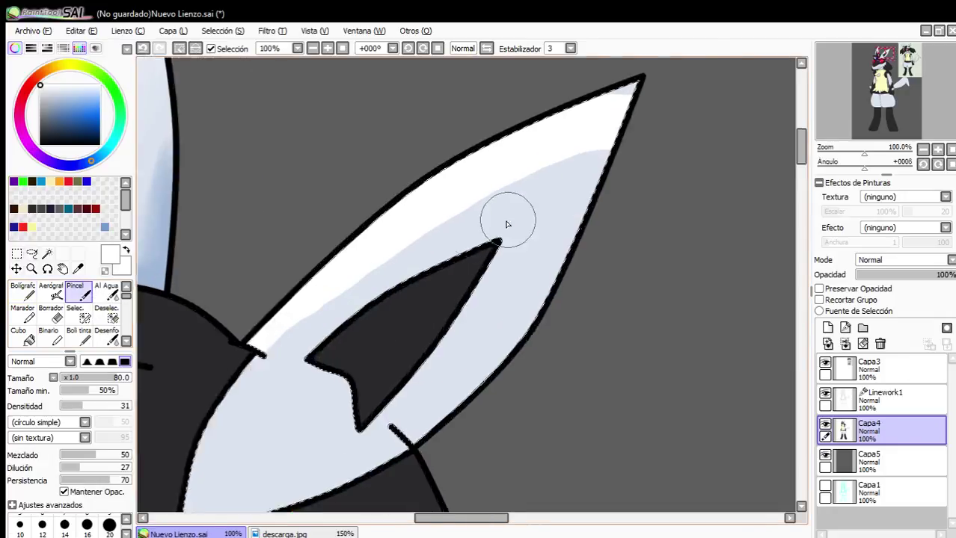
{"action": "right_click", "coordinate": [194, 451]}
{"action": "mouse_move", "coordinate": [326, 345]}
{"action": "left_mouse_down"}
{"action": "mouse_move", "coordinate": [243, 411]}
{"action": "mouse_move", "coordinate": [264, 381]}
{"action": "mouse_move", "coordinate": [219, 396]}
{"action": "mouse_move", "coordinate": [435, 249]}
{"action": "mouse_move", "coordinate": [515, 231]}
{"action": "mouse_move", "coordinate": [571, 183]}
{"action": "mouse_move", "coordinate": [622, 174]}
{"action": "mouse_move", "coordinate": [649, 156]}
{"action": "mouse_move", "coordinate": [628, 138]}
{"action": "mouse_move", "coordinate": [498, 203]}
{"action": "mouse_move", "coordinate": [511, 164]}
{"action": "left_mouse_up"}
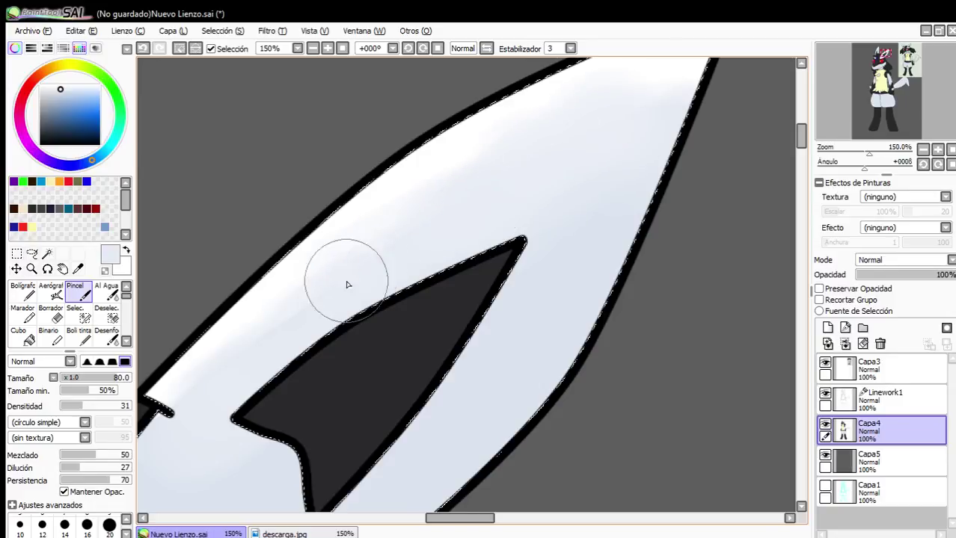
{"action": "scroll", "coordinate": [561, 276], "scroll_direction": "down", "scroll_amount": 1}
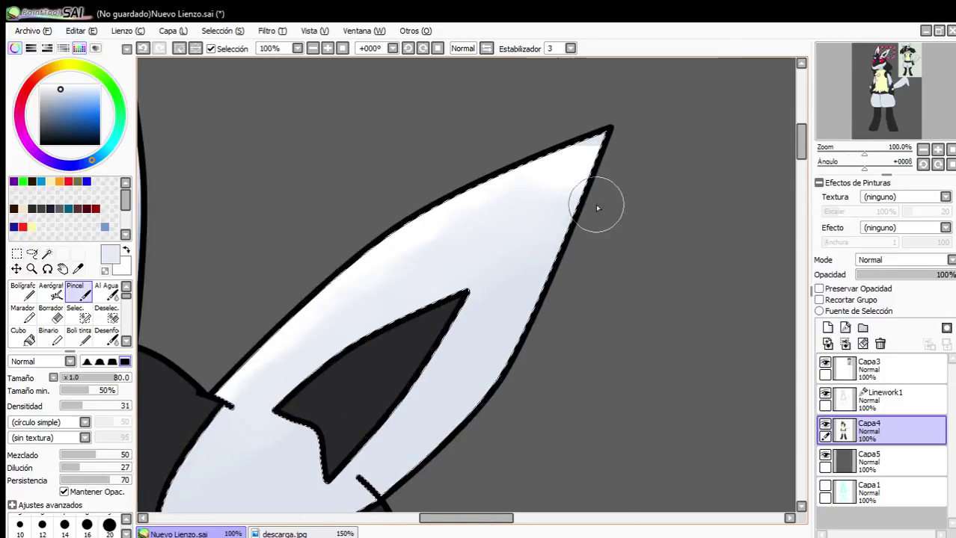
{"action": "right_click", "coordinate": [581, 151]}
{"action": "scroll", "coordinate": [596, 139], "scroll_direction": "down", "scroll_amount": 3}
{"action": "scroll", "coordinate": [594, 180], "scroll_direction": "up", "scroll_amount": 2}
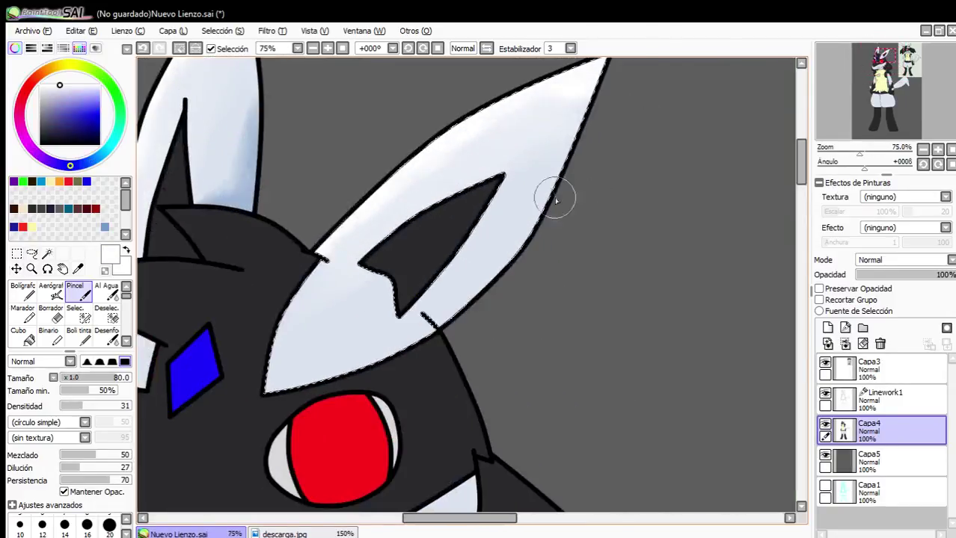
Shade the slanted ear's base and lower edge with the stored blue using the size 80 Brush and clear the selection.
{"action": "left_click", "coordinate": [107, 226]}
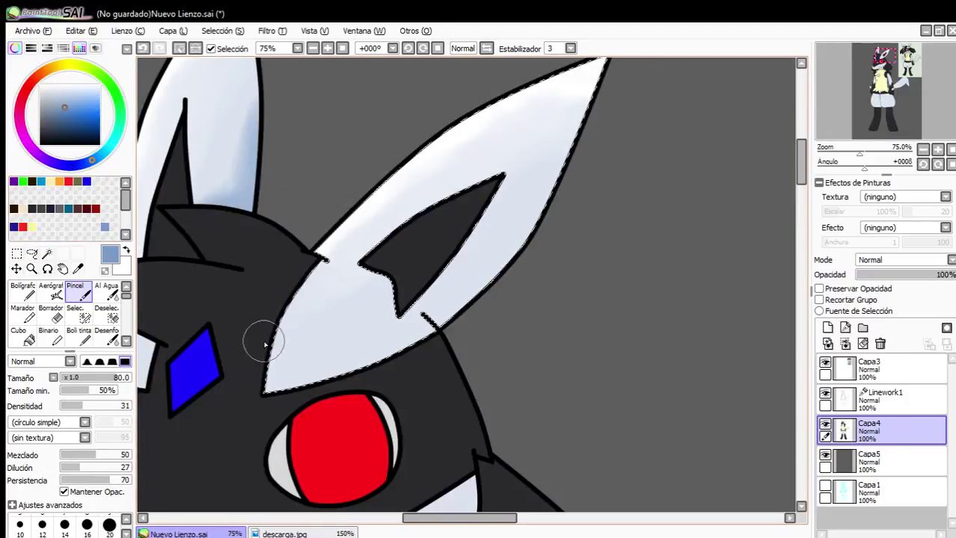
{"action": "mouse_move", "coordinate": [280, 369]}
{"action": "left_mouse_down"}
{"action": "mouse_move", "coordinate": [412, 349]}
{"action": "mouse_move", "coordinate": [396, 352]}
{"action": "mouse_move", "coordinate": [499, 255]}
{"action": "mouse_move", "coordinate": [538, 245]}
{"action": "left_mouse_up"}
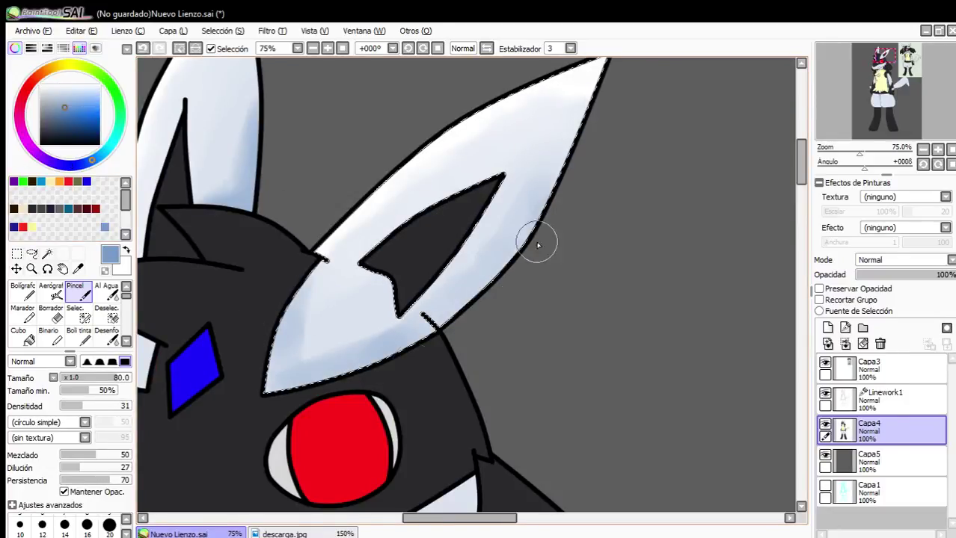
{"action": "left_click_drag", "start_coordinate": [271, 374], "coordinate": [282, 301]}
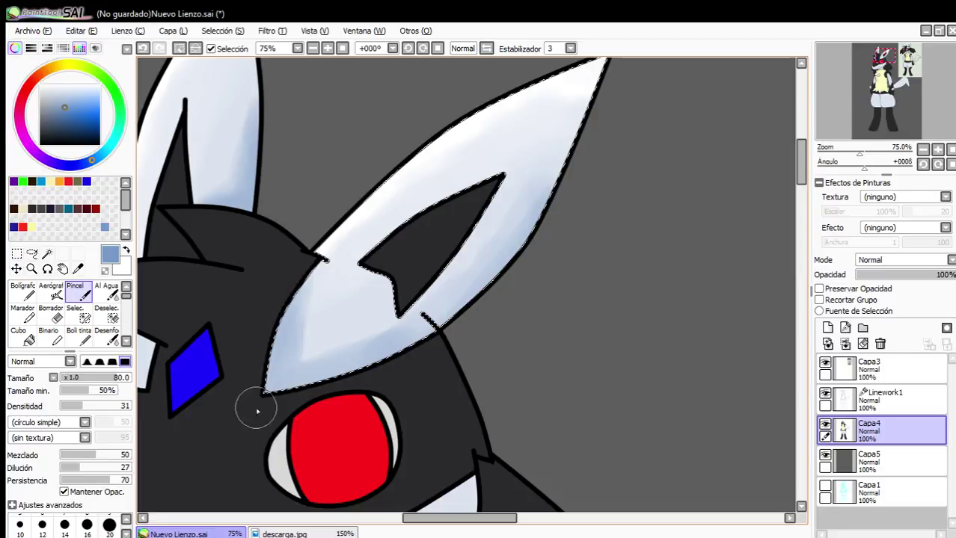
{"action": "scroll", "coordinate": [478, 233], "scroll_direction": "down", "scroll_amount": 3}
{"action": "scroll", "coordinate": [467, 271], "scroll_direction": "up", "scroll_amount": 2}
{"action": "scroll", "coordinate": [216, 265], "scroll_direction": "up", "scroll_amount": 1}
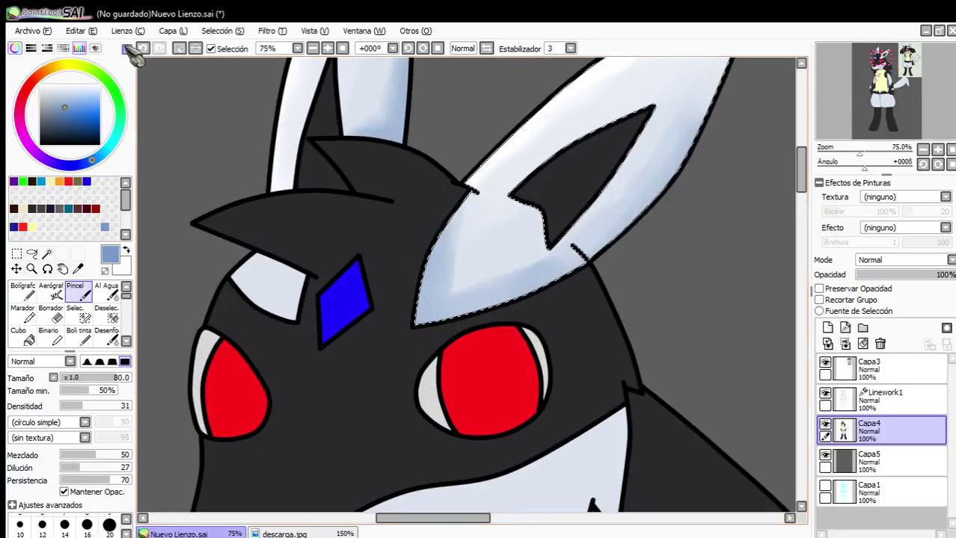
{"action": "left_click", "coordinate": [178, 47]}
{"action": "scroll", "coordinate": [479, 175], "scroll_direction": "down", "scroll_amount": 4}
{"action": "scroll", "coordinate": [479, 175], "scroll_direction": "up", "scroll_amount": 2}
{"action": "scroll", "coordinate": [479, 175], "scroll_direction": "down", "scroll_amount": 3}
{"action": "scroll", "coordinate": [478, 175], "scroll_direction": "up", "scroll_amount": 3}
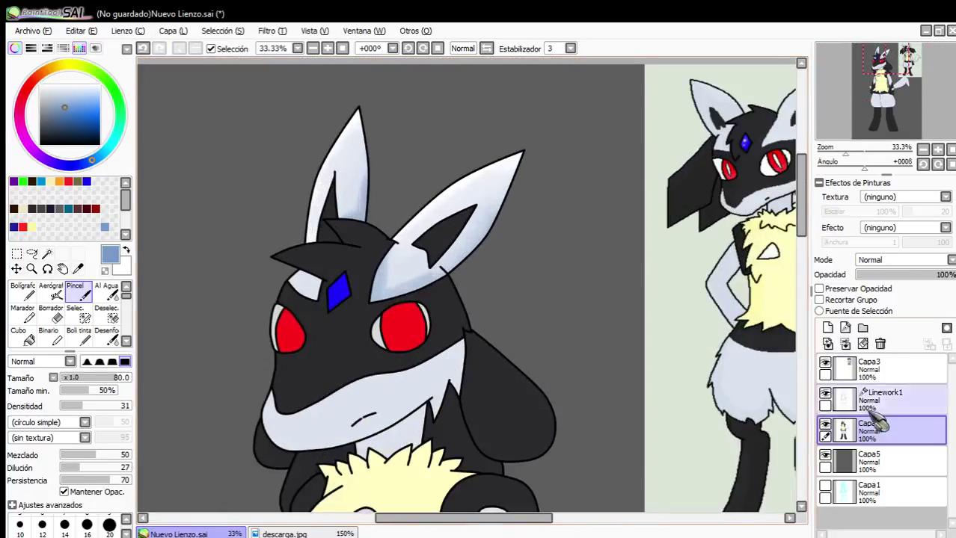
Select the pale brow patch and the muzzle from Linework1 with the Magic Wand and make Capa4 the active layer.
{"action": "left_click", "coordinate": [890, 396]}
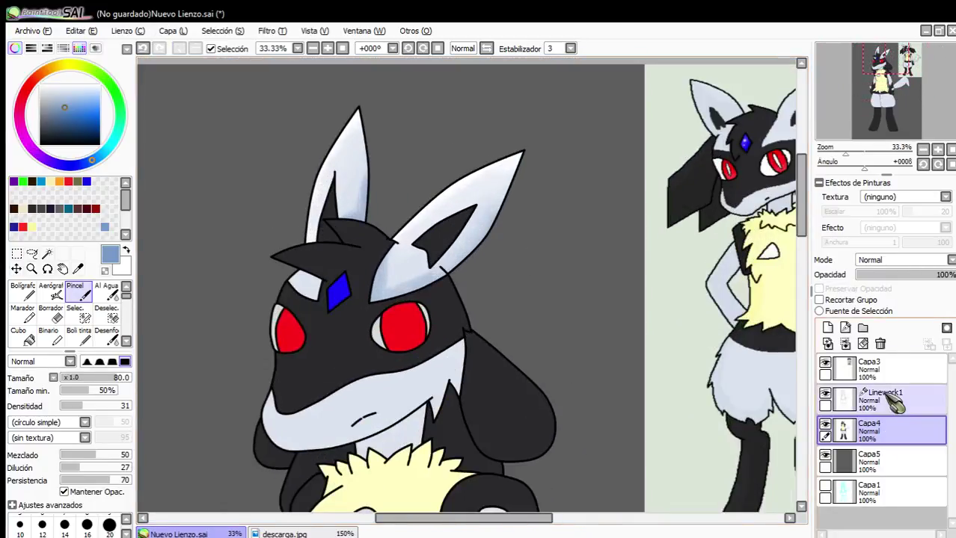
{"action": "left_click", "coordinate": [46, 255]}
{"action": "scroll", "coordinate": [281, 234], "scroll_direction": "up", "scroll_amount": 2}
{"action": "left_click", "coordinate": [279, 225]}
{"action": "scroll", "coordinate": [346, 406], "scroll_direction": "up", "scroll_amount": 1}
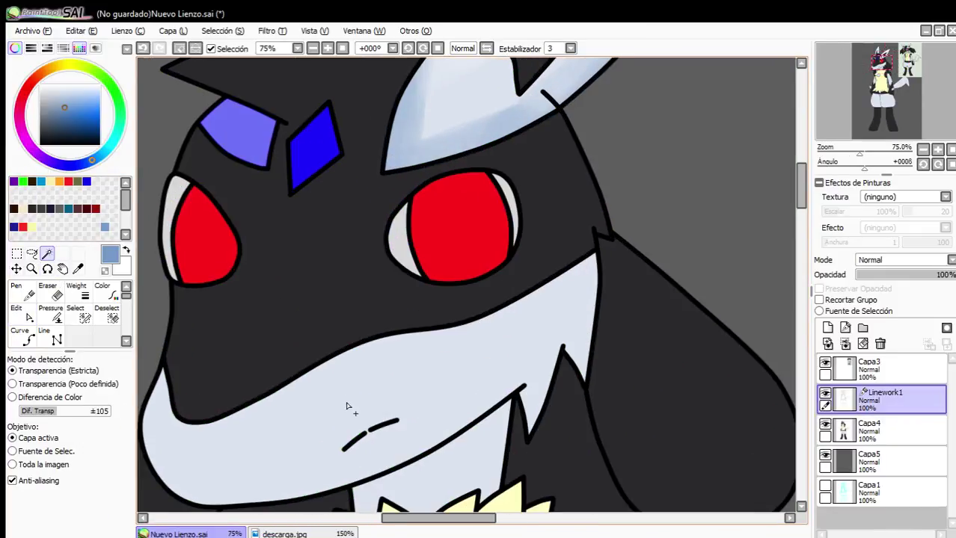
{"action": "left_click", "coordinate": [306, 440]}
{"action": "scroll", "coordinate": [306, 440], "scroll_direction": "down", "scroll_amount": 2}
{"action": "scroll", "coordinate": [328, 221], "scroll_direction": "up", "scroll_amount": 1}
{"action": "scroll", "coordinate": [328, 222], "scroll_direction": "down", "scroll_amount": 1}
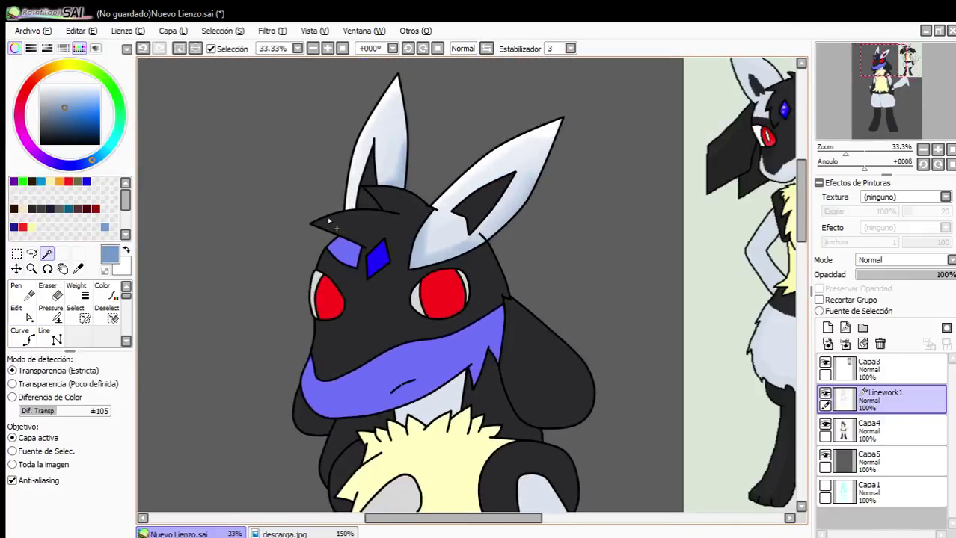
{"action": "left_click", "coordinate": [845, 430]}
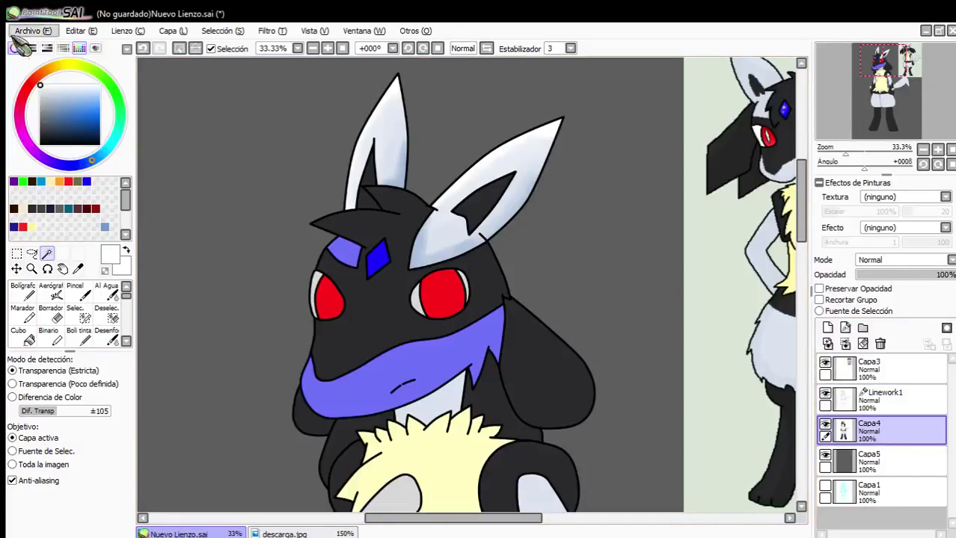
Shade the edges of the brow patch with the stored blue using the Brush at size 80 and density 31.
{"action": "left_click", "coordinate": [22, 291]}
{"action": "scroll", "coordinate": [315, 272], "scroll_direction": "up", "scroll_amount": 2}
{"action": "scroll", "coordinate": [348, 316], "scroll_direction": "down", "scroll_amount": 2}
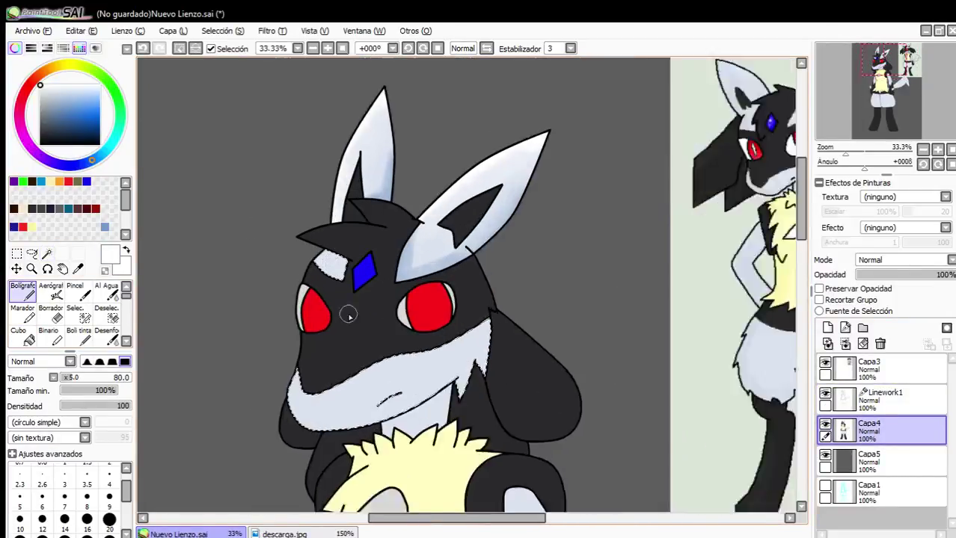
{"action": "scroll", "coordinate": [349, 315], "scroll_direction": "up", "scroll_amount": 1}
{"action": "left_click", "coordinate": [104, 227]}
{"action": "left_click", "coordinate": [77, 293]}
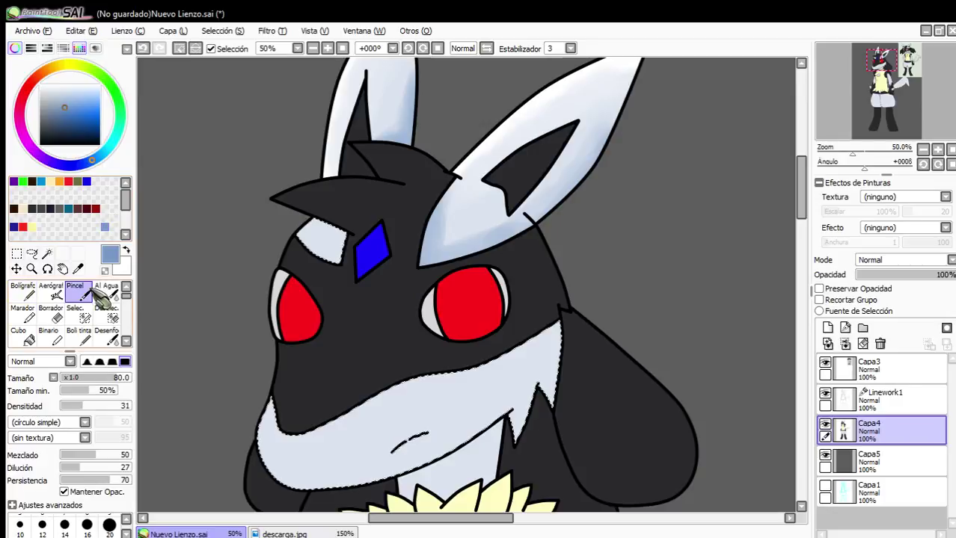
{"action": "scroll", "coordinate": [254, 228], "scroll_direction": "up", "scroll_amount": 2}
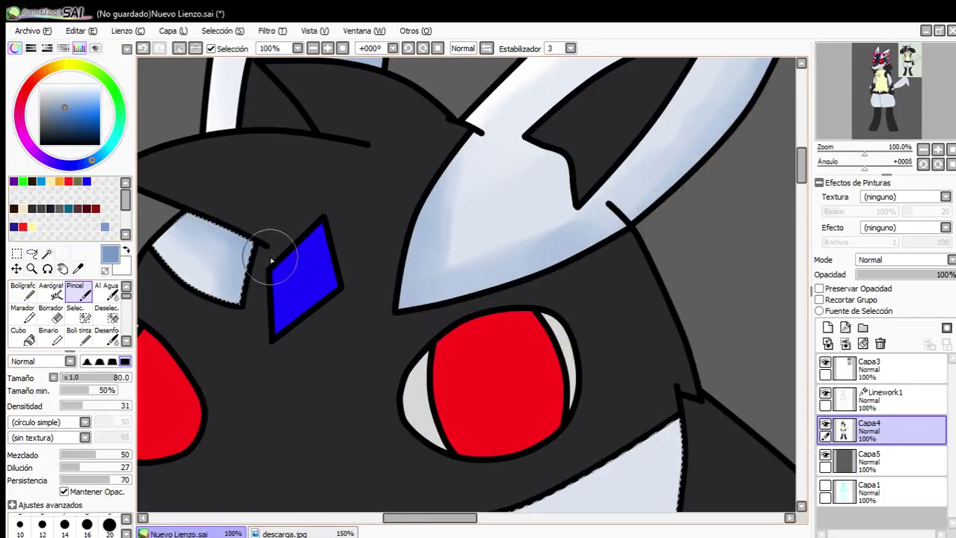
{"action": "scroll", "coordinate": [399, 290], "scroll_direction": "down", "scroll_amount": 1}
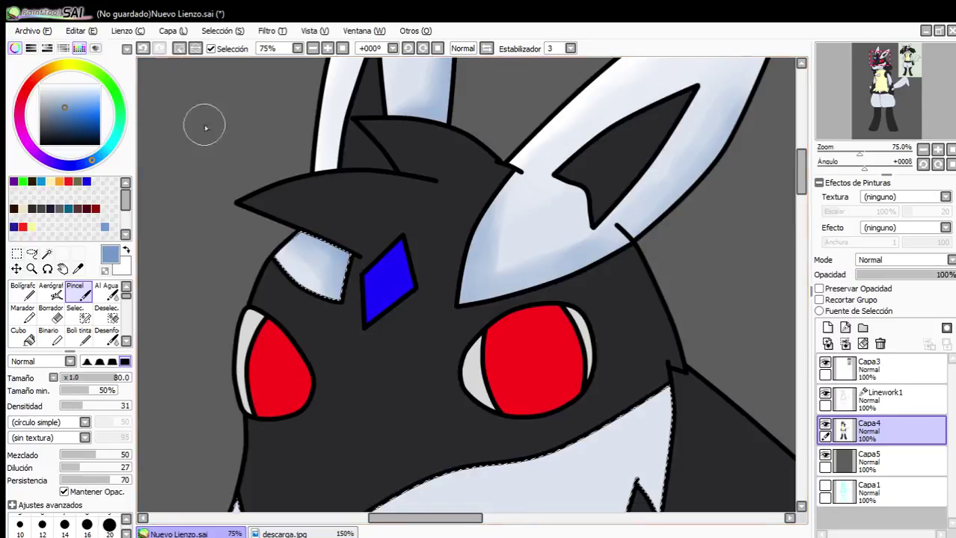
Paint a white highlight around the front and underside of the muzzle with the Pen at size 80.
{"action": "scroll", "coordinate": [288, 284], "scroll_direction": "down", "scroll_amount": 3}
{"action": "scroll", "coordinate": [267, 171], "scroll_direction": "up", "scroll_amount": 2}
{"action": "scroll", "coordinate": [377, 236], "scroll_direction": "down", "scroll_amount": 3}
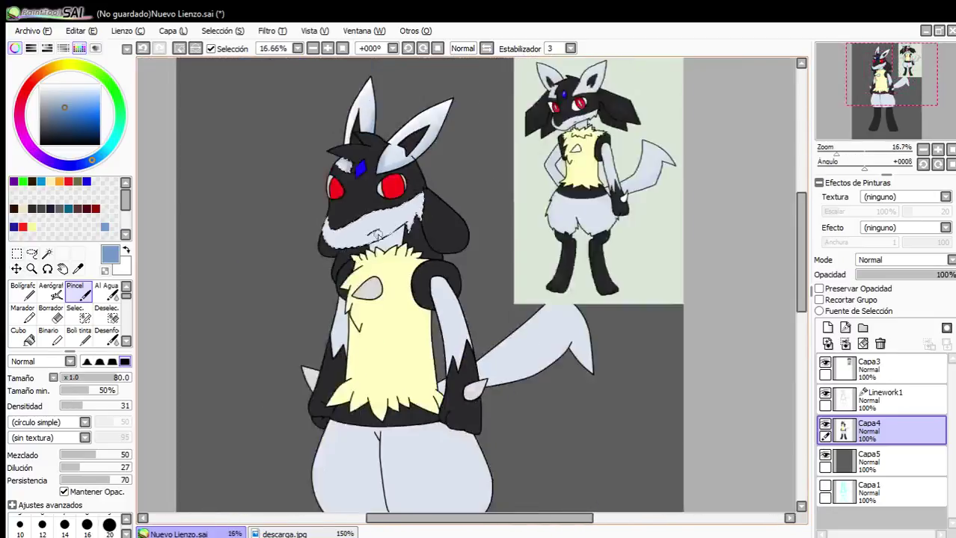
{"action": "scroll", "coordinate": [380, 237], "scroll_direction": "up", "scroll_amount": 4}
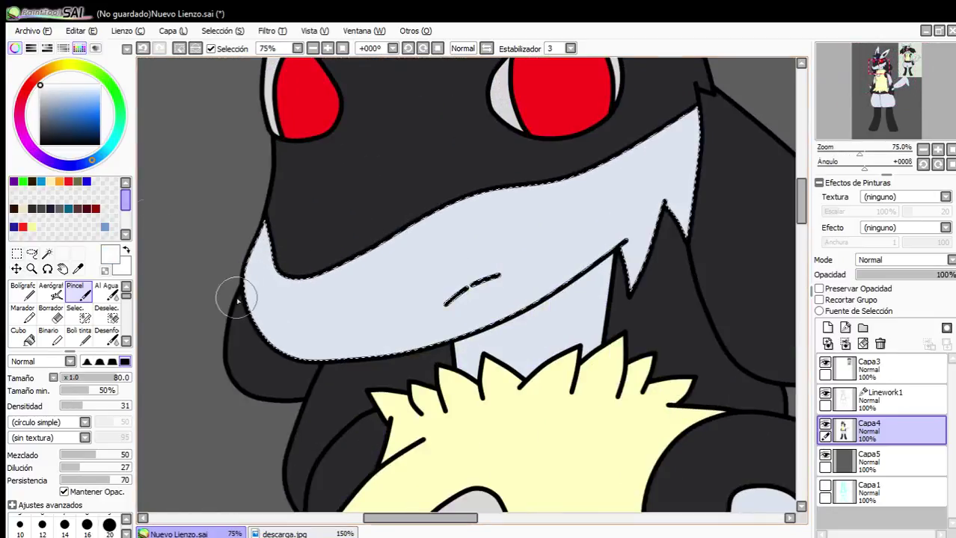
{"action": "left_click", "coordinate": [33, 297]}
{"action": "left_click_drag", "start_coordinate": [280, 226], "coordinate": [320, 384]}
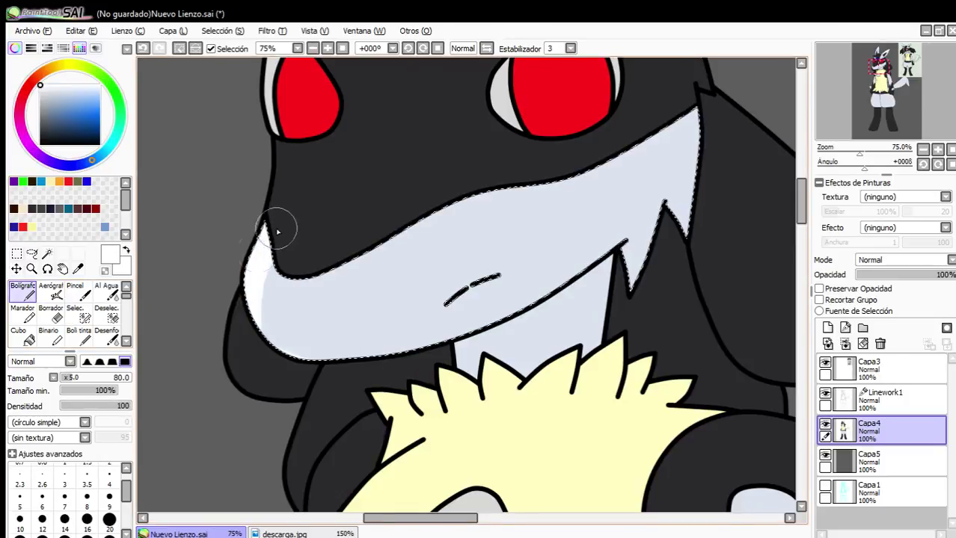
{"action": "mouse_move", "coordinate": [276, 232]}
{"action": "left_mouse_down"}
{"action": "mouse_move", "coordinate": [268, 299]}
{"action": "mouse_move", "coordinate": [331, 353]}
{"action": "mouse_move", "coordinate": [458, 365]}
{"action": "left_mouse_up"}
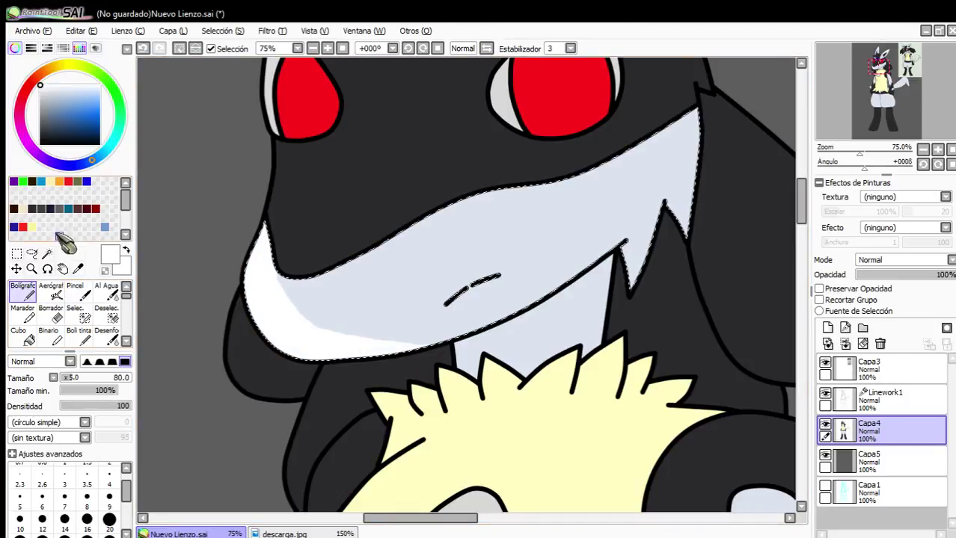
Blend the muzzle's white highlight into its sampled pale blue using the Brush at size 80 and density 31.
{"action": "left_click", "coordinate": [74, 291]}
{"action": "left_click", "coordinate": [329, 293], "text": "alt"}
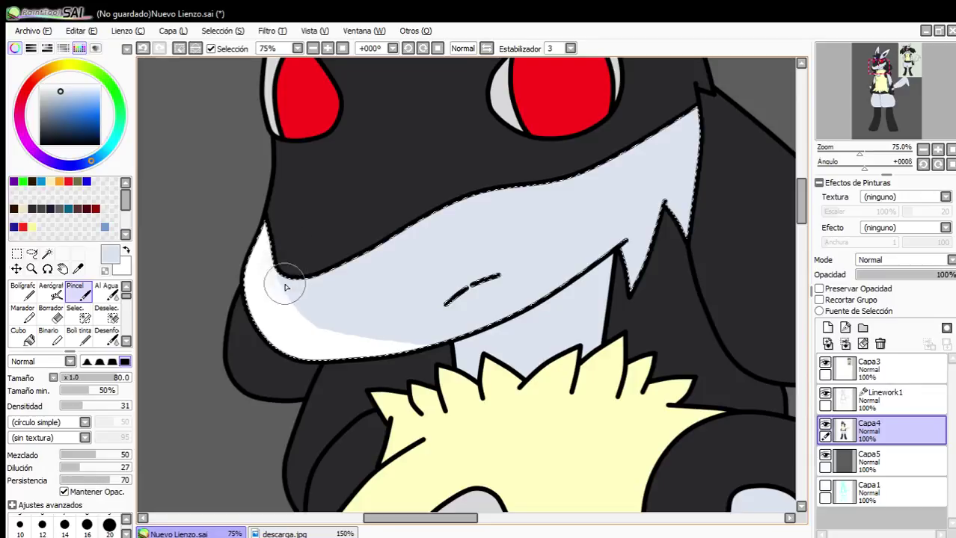
{"action": "left_click_drag", "start_coordinate": [436, 352], "coordinate": [309, 325]}
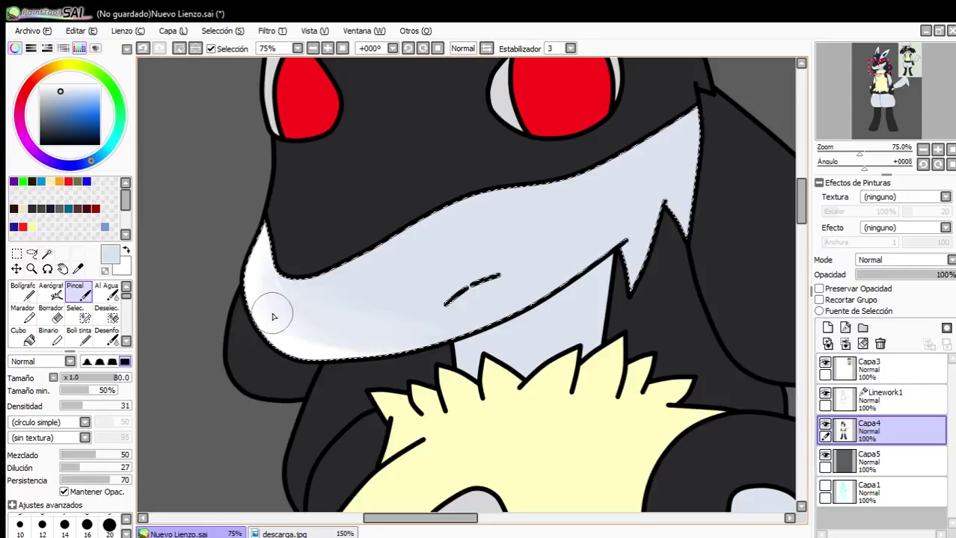
{"action": "scroll", "coordinate": [430, 307], "scroll_direction": "down", "scroll_amount": 3}
{"action": "scroll", "coordinate": [475, 289], "scroll_direction": "up", "scroll_amount": 2}
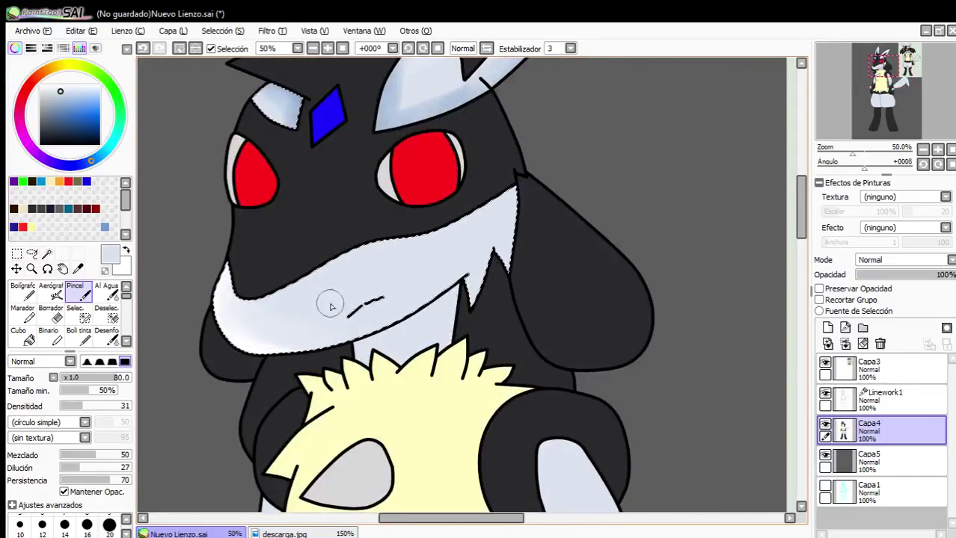
{"action": "scroll", "coordinate": [259, 260], "scroll_direction": "down", "scroll_amount": 1}
{"action": "scroll", "coordinate": [278, 254], "scroll_direction": "up", "scroll_amount": 2}
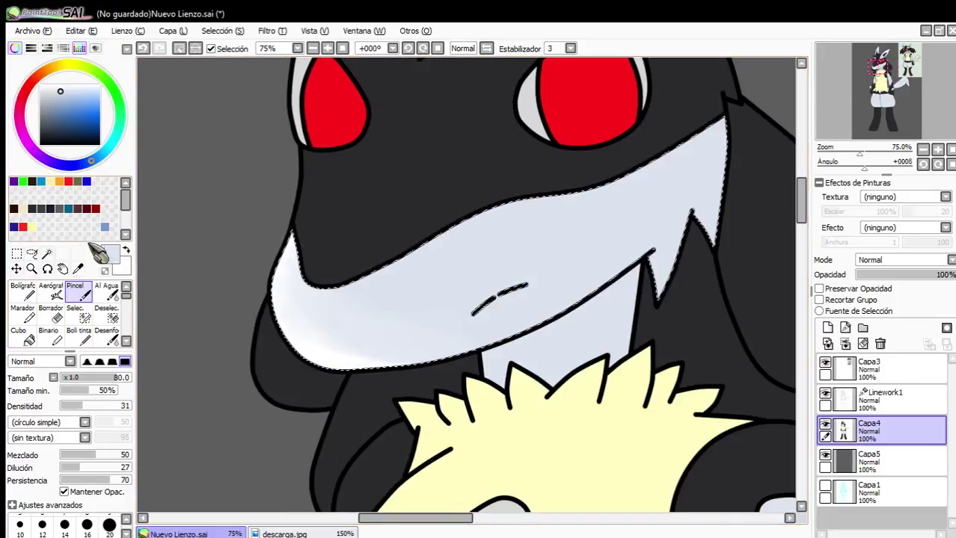
Paint stored-blue shadows on the muzzle's rear edge, cheek fur tip and lower jaw with the Pen at size 80.
{"action": "left_click", "coordinate": [23, 294]}
{"action": "scroll", "coordinate": [336, 299], "scroll_direction": "down", "scroll_amount": 2}
{"action": "scroll", "coordinate": [405, 260], "scroll_direction": "up", "scroll_amount": 4}
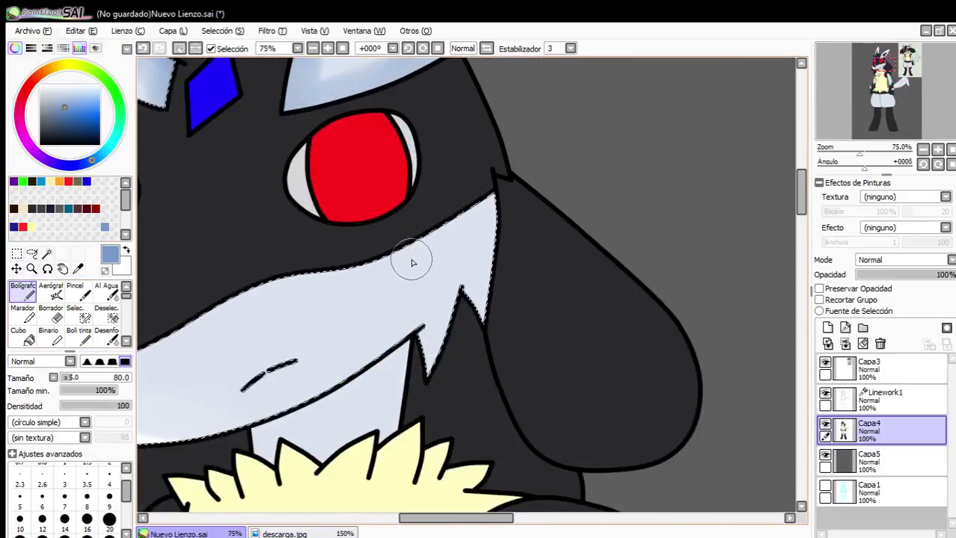
{"action": "mouse_move", "coordinate": [551, 142]}
{"action": "left_mouse_down"}
{"action": "mouse_move", "coordinate": [568, 256]}
{"action": "mouse_move", "coordinate": [567, 376]}
{"action": "left_mouse_up"}
{"action": "left_click", "coordinate": [143, 47]}
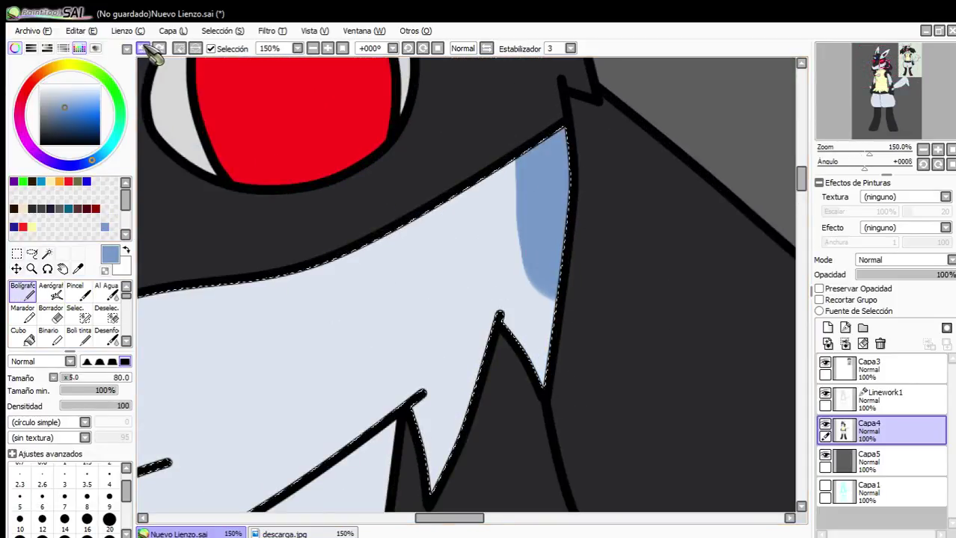
{"action": "left_click_drag", "start_coordinate": [579, 283], "coordinate": [557, 357]}
{"action": "scroll", "coordinate": [436, 353], "scroll_direction": "up", "scroll_amount": 1}
{"action": "mouse_move", "coordinate": [490, 335]}
{"action": "left_mouse_down"}
{"action": "mouse_move", "coordinate": [363, 331]}
{"action": "mouse_move", "coordinate": [299, 352]}
{"action": "left_mouse_up"}
{"action": "scroll", "coordinate": [401, 277], "scroll_direction": "down", "scroll_amount": 1}
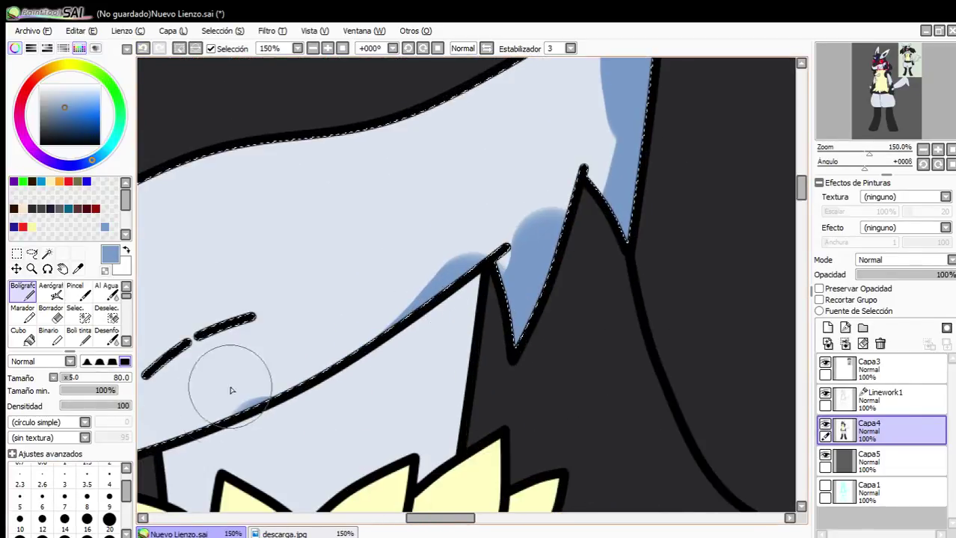
{"action": "scroll", "coordinate": [419, 299], "scroll_direction": "down", "scroll_amount": 2}
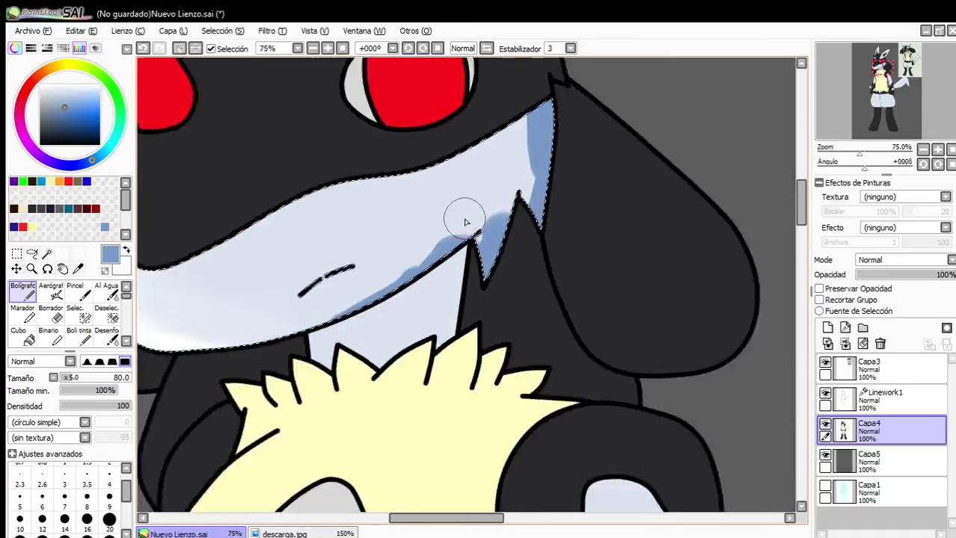
Blend the blue shadows on the muzzle's lower jaw, cheek fur and rear edge with the Brush at size 80 and density 31.
{"action": "scroll", "coordinate": [463, 213], "scroll_direction": "up", "scroll_amount": 1}
{"action": "left_click", "coordinate": [81, 294]}
{"action": "scroll", "coordinate": [434, 269], "scroll_direction": "up", "scroll_amount": 2}
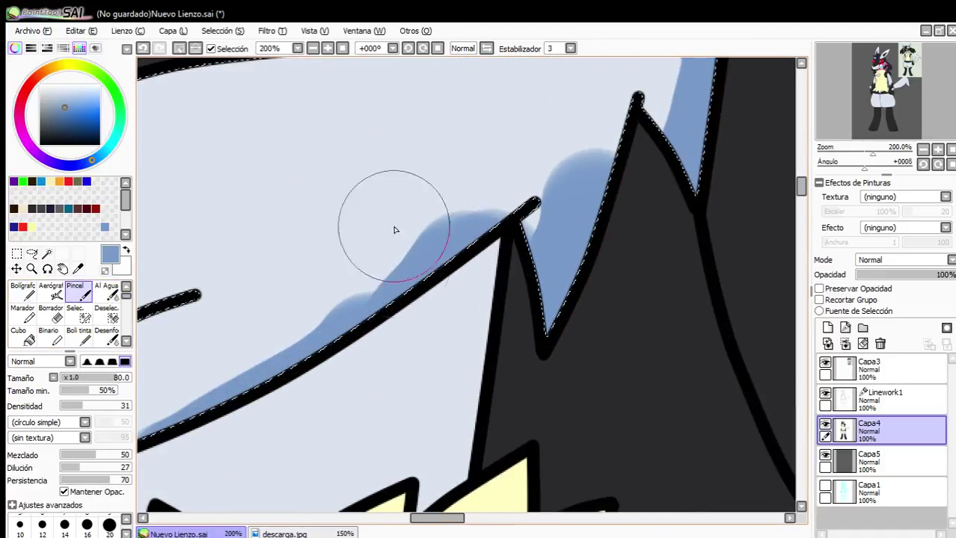
{"action": "mouse_move", "coordinate": [183, 466]}
{"action": "left_mouse_down"}
{"action": "mouse_move", "coordinate": [387, 341]}
{"action": "mouse_move", "coordinate": [395, 316]}
{"action": "mouse_move", "coordinate": [440, 295]}
{"action": "mouse_move", "coordinate": [519, 187]}
{"action": "mouse_move", "coordinate": [490, 280]}
{"action": "mouse_move", "coordinate": [511, 304]}
{"action": "mouse_move", "coordinate": [557, 257]}
{"action": "mouse_move", "coordinate": [627, 112]}
{"action": "left_mouse_up"}
{"action": "mouse_move", "coordinate": [444, 288]}
{"action": "left_mouse_down"}
{"action": "mouse_move", "coordinate": [557, 228]}
{"action": "mouse_move", "coordinate": [341, 376]}
{"action": "mouse_move", "coordinate": [150, 441]}
{"action": "left_mouse_up"}
{"action": "scroll", "coordinate": [577, 300], "scroll_direction": "down", "scroll_amount": 4}
{"action": "scroll", "coordinate": [541, 299], "scroll_direction": "down", "scroll_amount": 1}
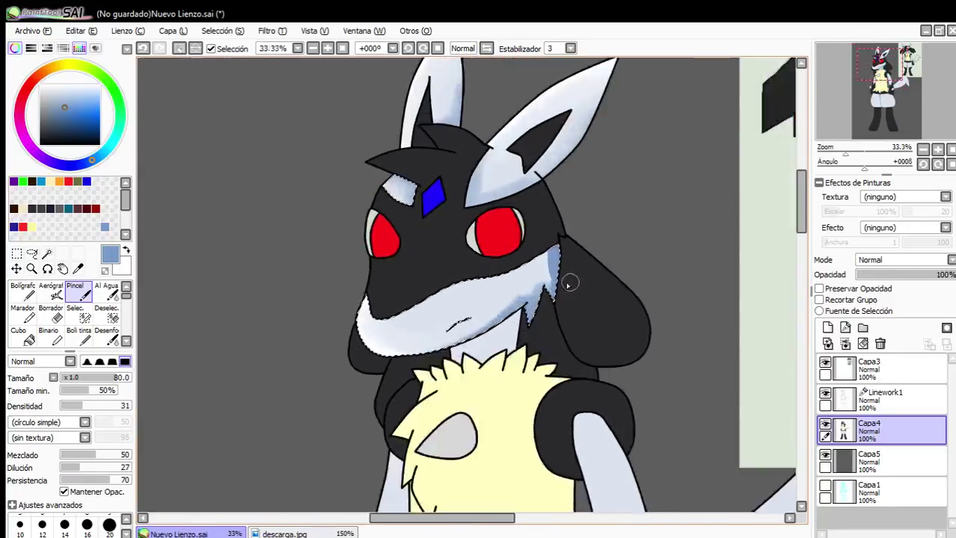
{"action": "scroll", "coordinate": [567, 280], "scroll_direction": "up", "scroll_amount": 3}
{"action": "left_click_drag", "start_coordinate": [526, 303], "coordinate": [430, 309]}
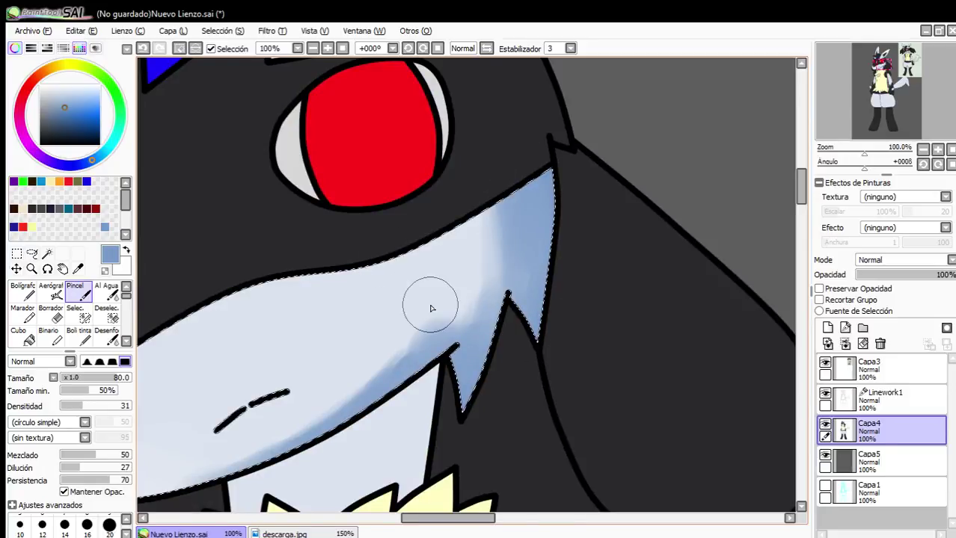
Soften the muzzle's rear, cheek and jaw shadows with the sampled pale blue, using the Brush at size 80.
{"action": "left_click_drag", "start_coordinate": [498, 191], "coordinate": [516, 219]}
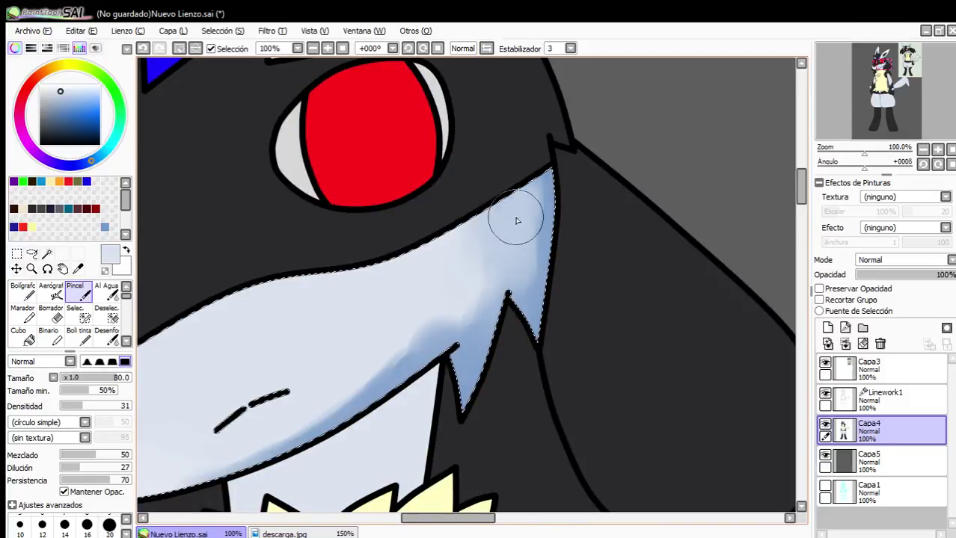
{"action": "left_click_drag", "start_coordinate": [504, 275], "coordinate": [516, 247]}
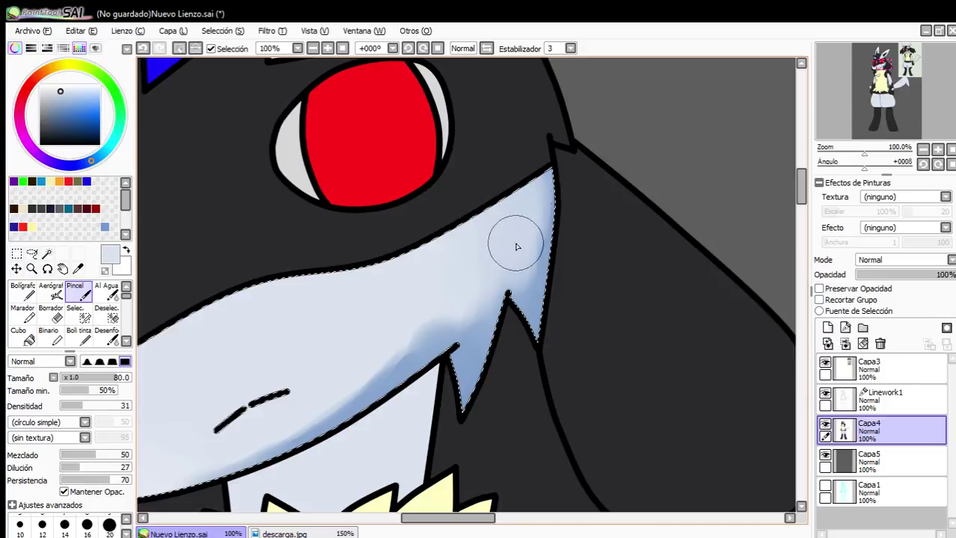
{"action": "mouse_move", "coordinate": [467, 309]}
{"action": "left_mouse_down"}
{"action": "mouse_move", "coordinate": [295, 414]}
{"action": "mouse_move", "coordinate": [411, 363]}
{"action": "mouse_move", "coordinate": [352, 382]}
{"action": "left_mouse_up"}
{"action": "scroll", "coordinate": [486, 288], "scroll_direction": "down", "scroll_amount": 1}
{"action": "scroll", "coordinate": [472, 314], "scroll_direction": "up", "scroll_amount": 1}
{"action": "scroll", "coordinate": [503, 259], "scroll_direction": "down", "scroll_amount": 2}
{"action": "scroll", "coordinate": [415, 287], "scroll_direction": "up", "scroll_amount": 2}
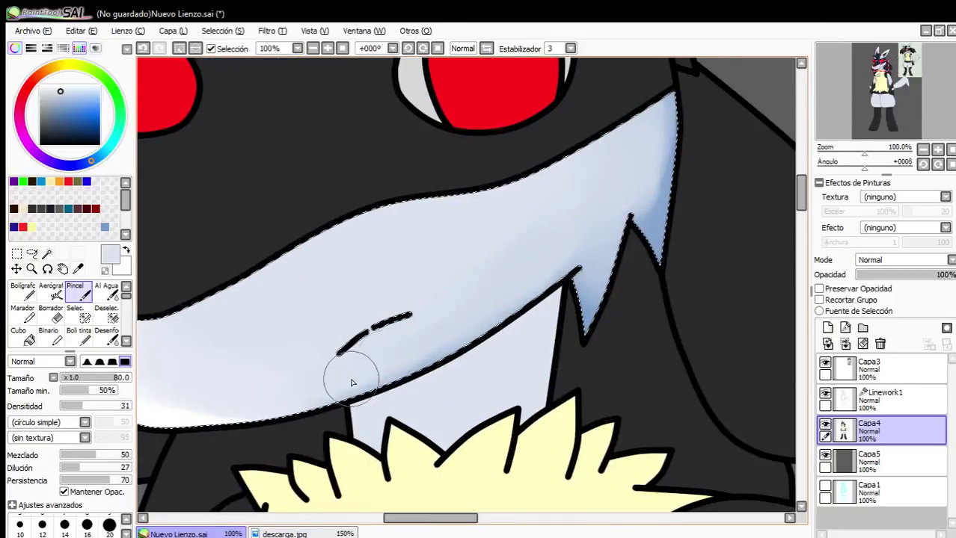
{"action": "scroll", "coordinate": [436, 332], "scroll_direction": "down", "scroll_amount": 2}
{"action": "scroll", "coordinate": [495, 255], "scroll_direction": "up", "scroll_amount": 1}
{"action": "scroll", "coordinate": [494, 255], "scroll_direction": "up", "scroll_amount": 1}
{"action": "scroll", "coordinate": [583, 273], "scroll_direction": "down", "scroll_amount": 1}
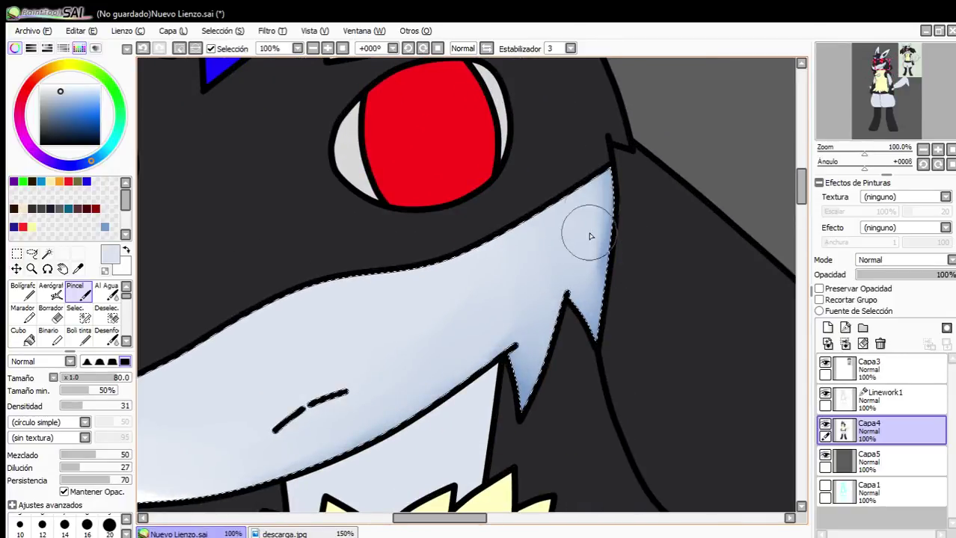
{"action": "scroll", "coordinate": [598, 225], "scroll_direction": "down", "scroll_amount": 3}
{"action": "scroll", "coordinate": [590, 249], "scroll_direction": "up", "scroll_amount": 3}
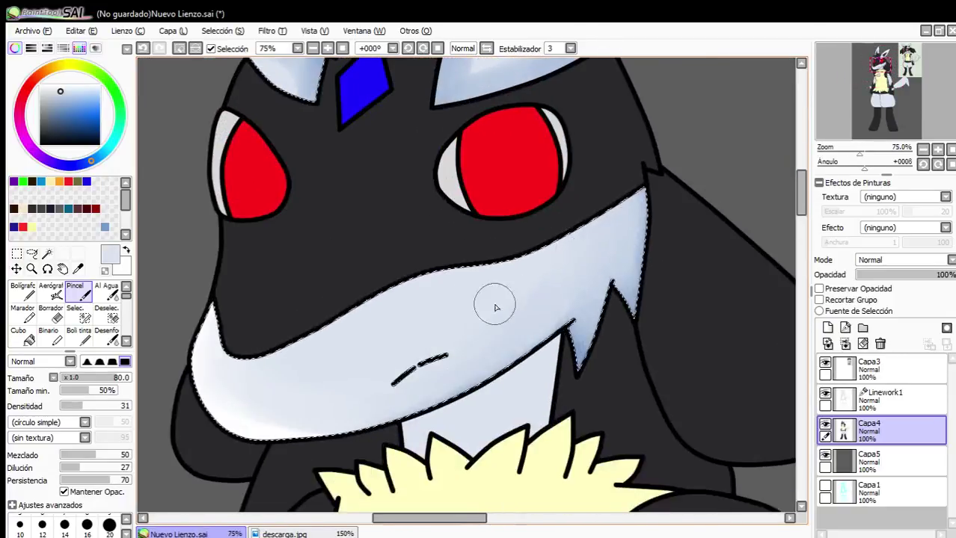
Shade the muzzle's upper and rear edges with the stored blue using the Brush at size 80, and clear the selection.
{"action": "scroll", "coordinate": [445, 271], "scroll_direction": "up", "scroll_amount": 1}
{"action": "left_click", "coordinate": [104, 226]}
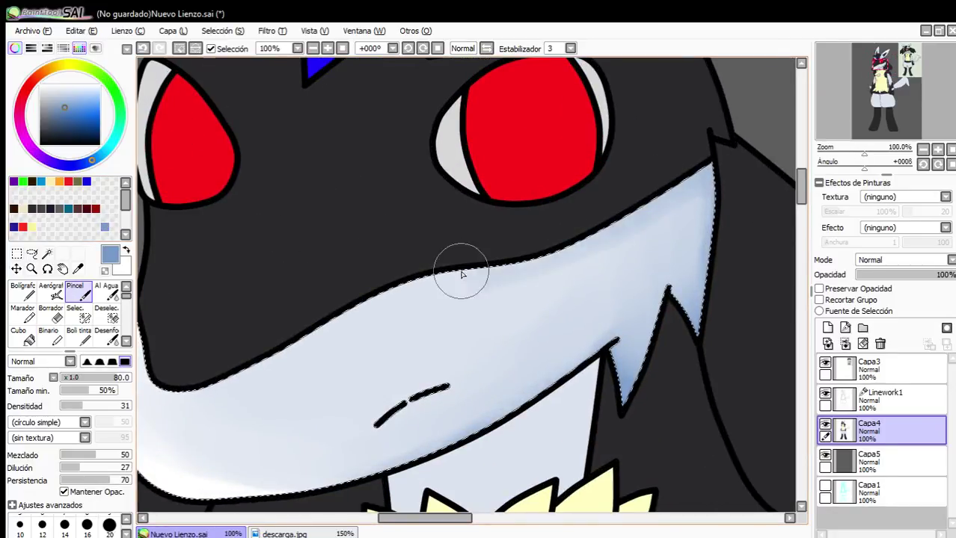
{"action": "scroll", "coordinate": [666, 175], "scroll_direction": "down", "scroll_amount": 4}
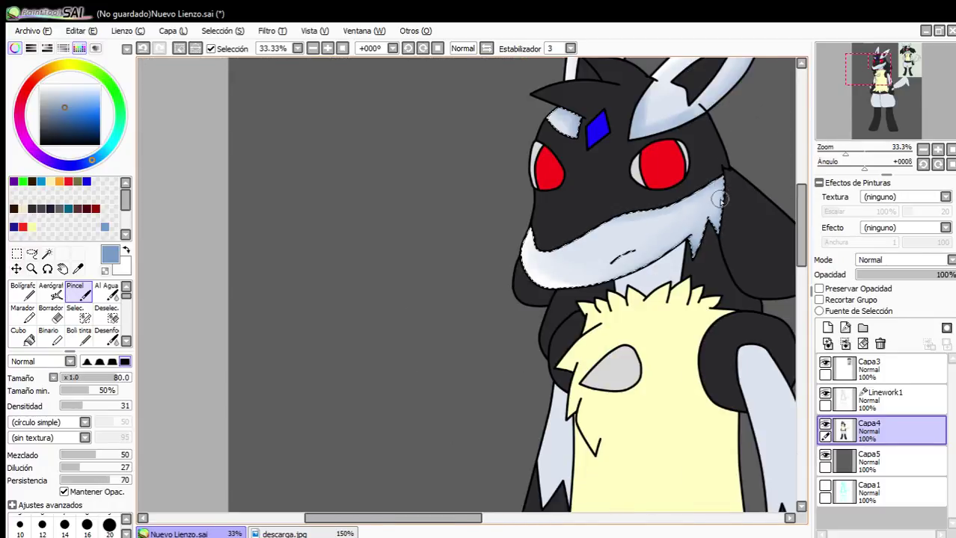
{"action": "scroll", "coordinate": [711, 177], "scroll_direction": "up", "scroll_amount": 4}
{"action": "scroll", "coordinate": [727, 260], "scroll_direction": "down", "scroll_amount": 3}
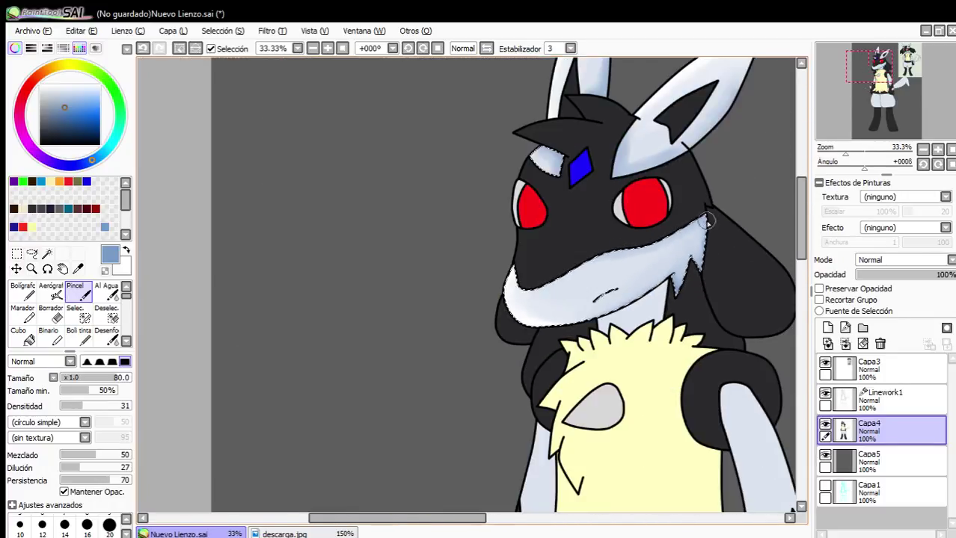
{"action": "left_click", "coordinate": [184, 47]}
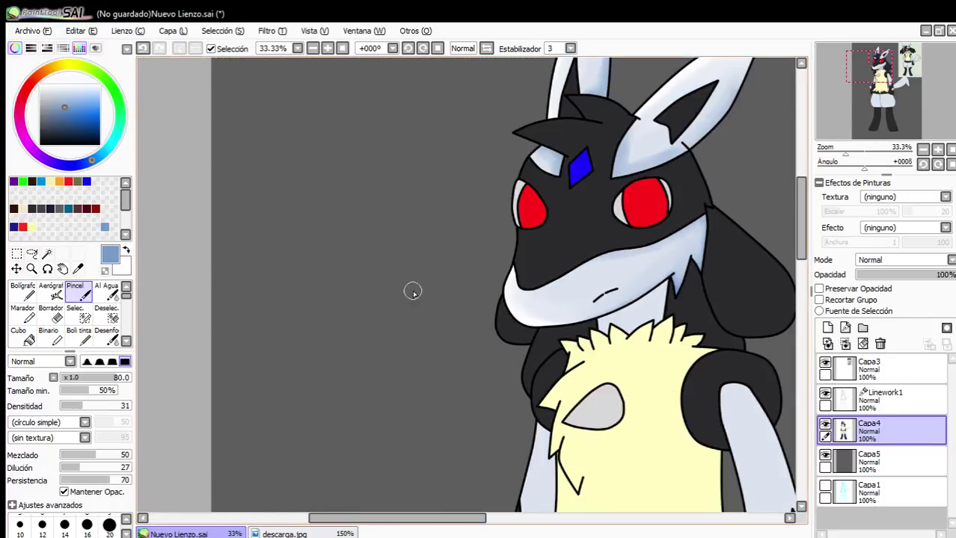
Select the neck area from the Linework1 outlines with the Magic Wand, and make Capa4 the active layer.
{"action": "scroll", "coordinate": [412, 291], "scroll_direction": "down", "scroll_amount": 2}
{"action": "scroll", "coordinate": [565, 341], "scroll_direction": "up", "scroll_amount": 2}
{"action": "left_click", "coordinate": [853, 397]}
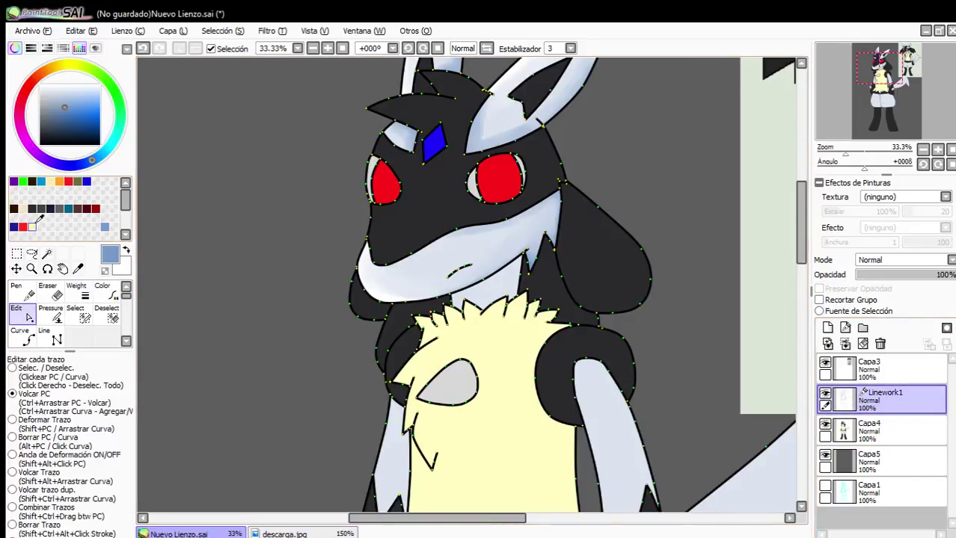
{"action": "left_click", "coordinate": [46, 255]}
{"action": "scroll", "coordinate": [513, 297], "scroll_direction": "up", "scroll_amount": 1}
{"action": "left_click", "coordinate": [546, 311]}
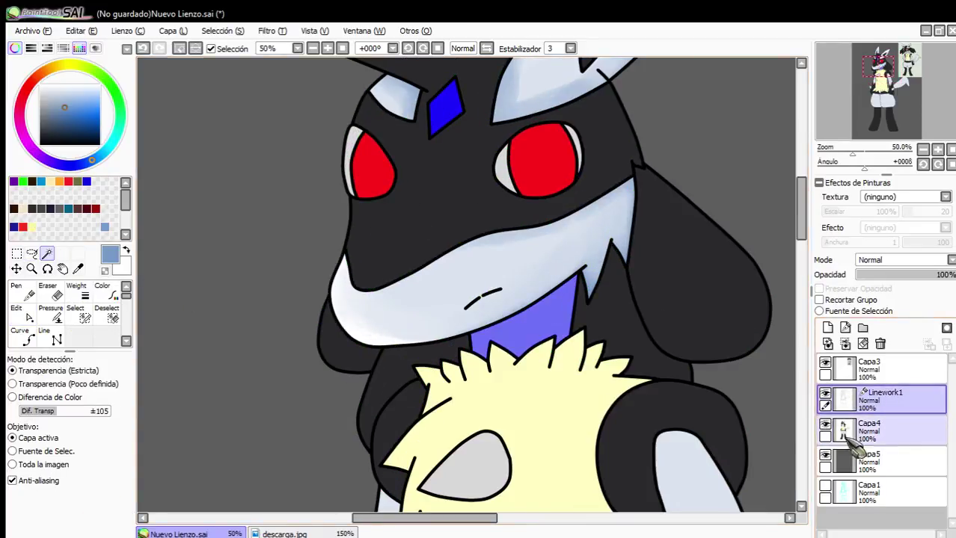
{"action": "left_click", "coordinate": [868, 432]}
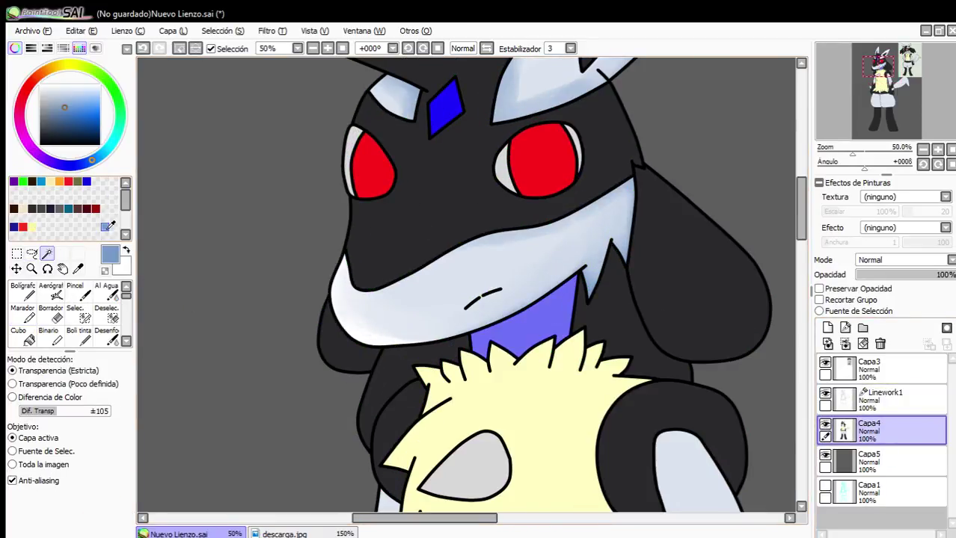
Shade the neck under the jaw and along its edges with stored blue using the Brush at size 80, and deselect it.
{"action": "left_click", "coordinate": [89, 292]}
{"action": "scroll", "coordinate": [659, 314], "scroll_direction": "up", "scroll_amount": 3}
{"action": "scroll", "coordinate": [568, 288], "scroll_direction": "down", "scroll_amount": 2}
{"action": "scroll", "coordinate": [412, 303], "scroll_direction": "up", "scroll_amount": 1}
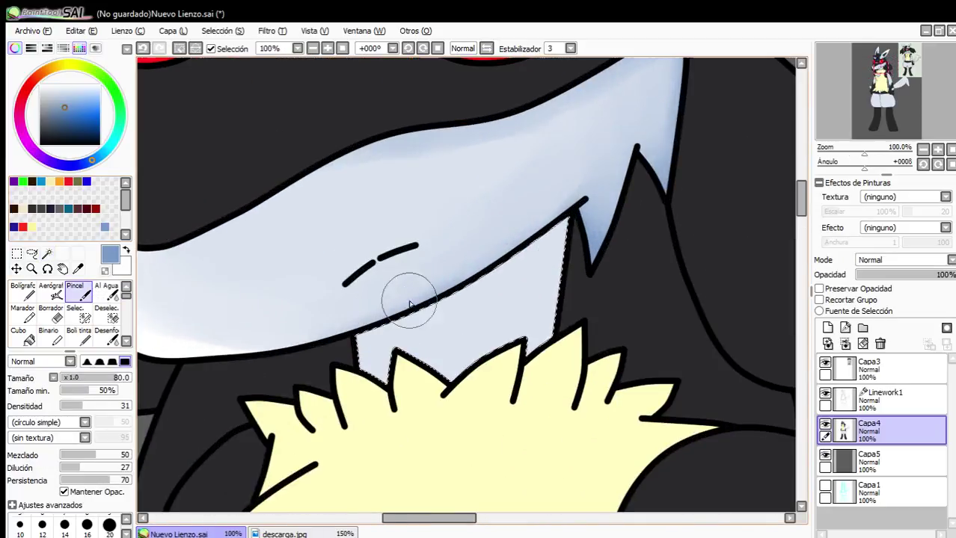
{"action": "mouse_move", "coordinate": [557, 344]}
{"action": "left_mouse_down"}
{"action": "mouse_move", "coordinate": [527, 348]}
{"action": "mouse_move", "coordinate": [554, 233]}
{"action": "mouse_move", "coordinate": [296, 337]}
{"action": "left_mouse_up"}
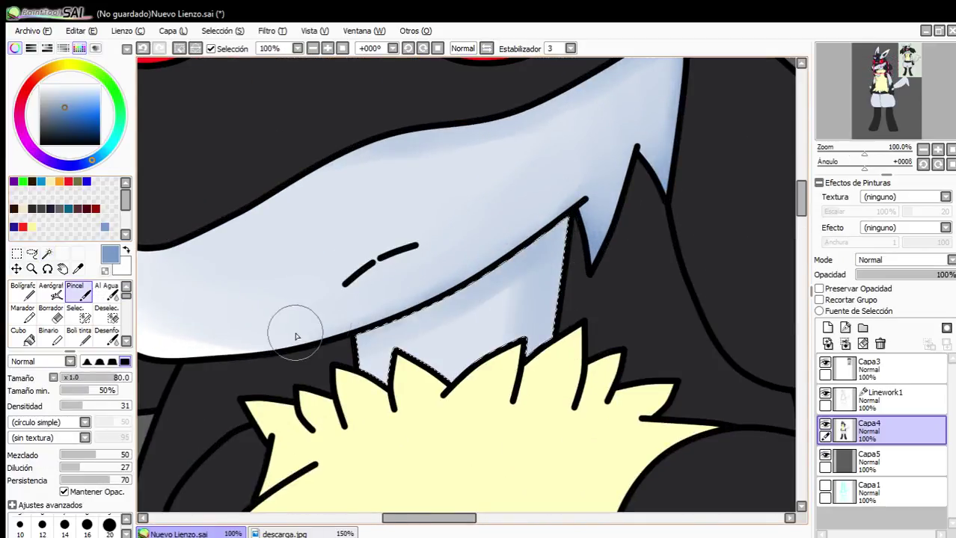
{"action": "scroll", "coordinate": [546, 387], "scroll_direction": "down", "scroll_amount": 1}
{"action": "scroll", "coordinate": [490, 230], "scroll_direction": "up", "scroll_amount": 1}
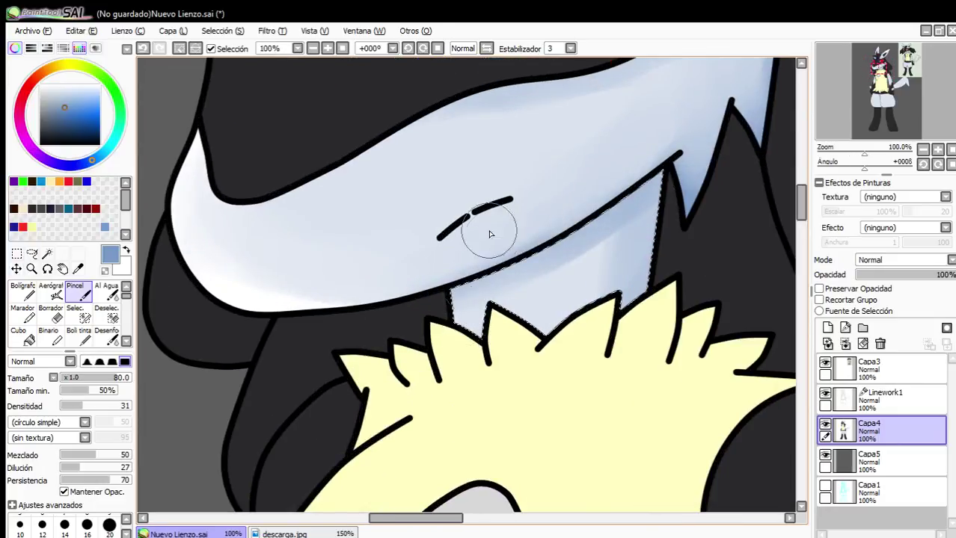
{"action": "scroll", "coordinate": [551, 313], "scroll_direction": "down", "scroll_amount": 1}
{"action": "scroll", "coordinate": [551, 312], "scroll_direction": "up", "scroll_amount": 1}
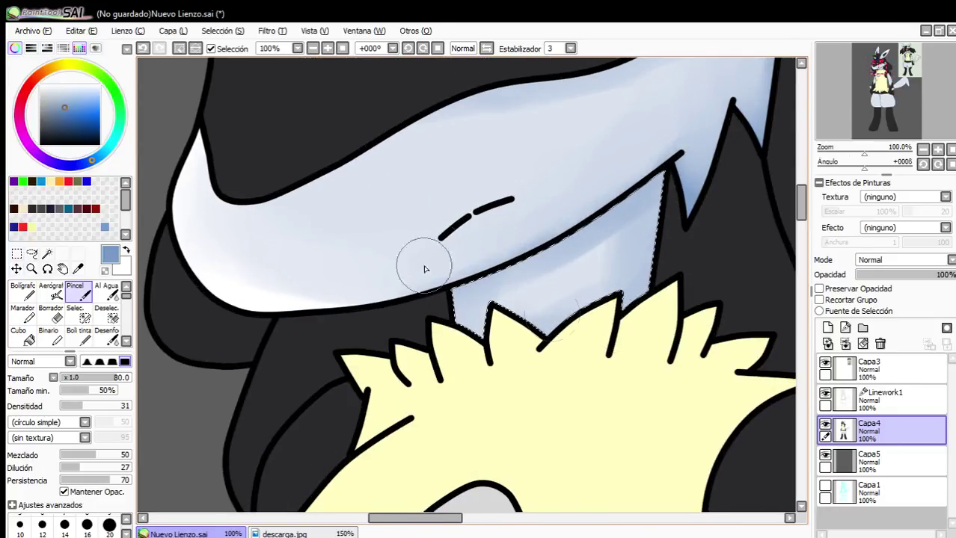
{"action": "left_click_drag", "start_coordinate": [656, 230], "coordinate": [634, 299]}
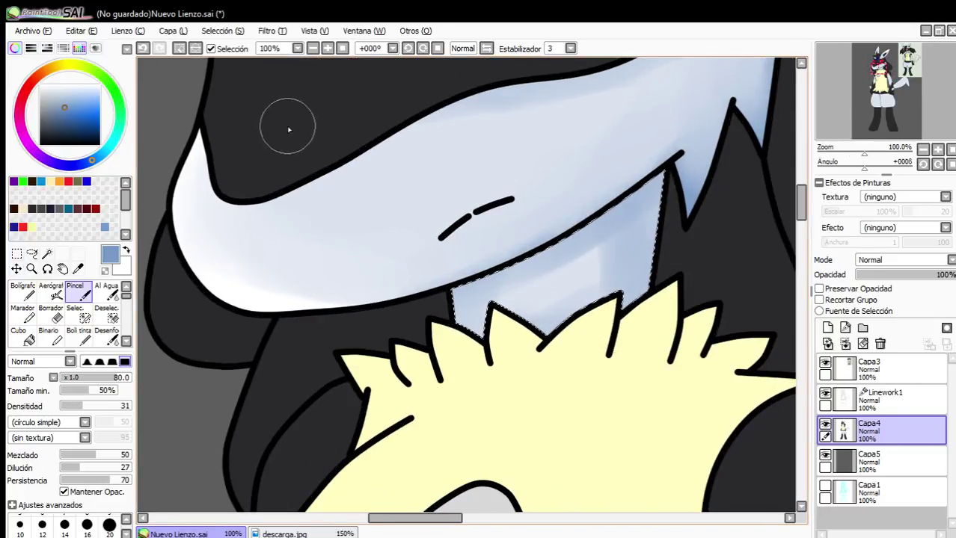
{"action": "left_click", "coordinate": [179, 48]}
Select the pale areas of both arms from the Linework1 outlines with the Magic Wand, and make Capa4 active.
{"action": "scroll", "coordinate": [533, 310], "scroll_direction": "down", "scroll_amount": 7}
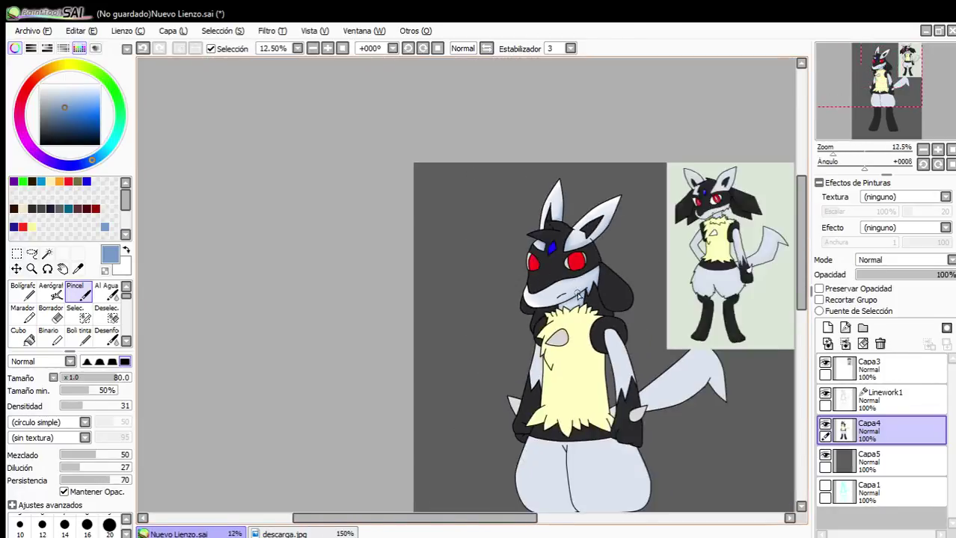
{"action": "scroll", "coordinate": [597, 350], "scroll_direction": "up", "scroll_amount": 3}
{"action": "left_click", "coordinate": [882, 400]}
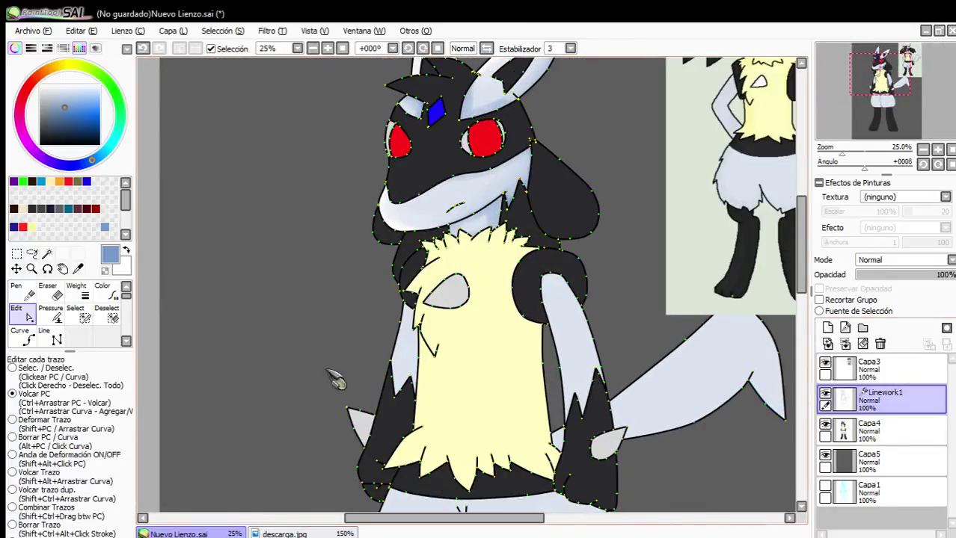
{"action": "left_click", "coordinate": [48, 254]}
{"action": "scroll", "coordinate": [376, 316], "scroll_direction": "up", "scroll_amount": 2}
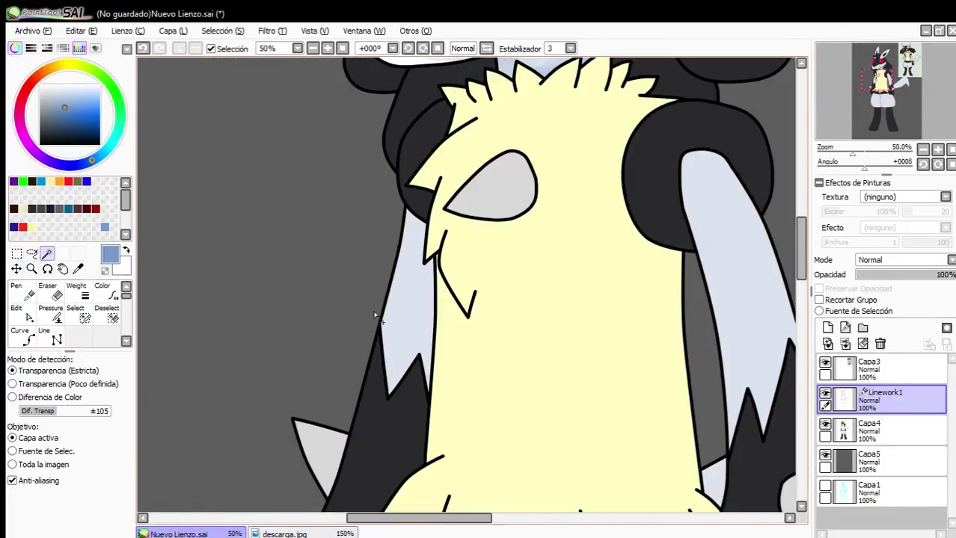
{"action": "left_click", "coordinate": [408, 318]}
{"action": "scroll", "coordinate": [407, 318], "scroll_direction": "down", "scroll_amount": 2}
{"action": "left_click", "coordinate": [493, 307]}
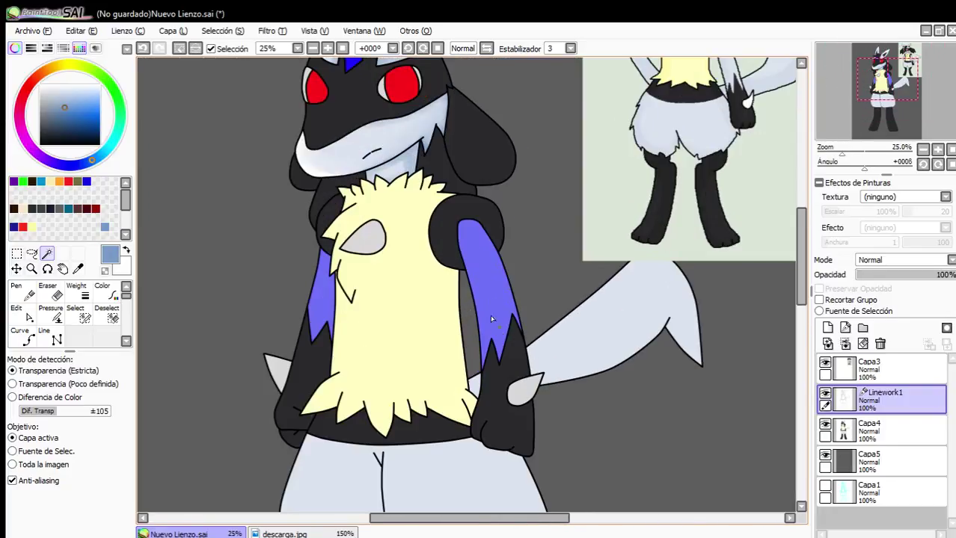
{"action": "left_click", "coordinate": [874, 437]}
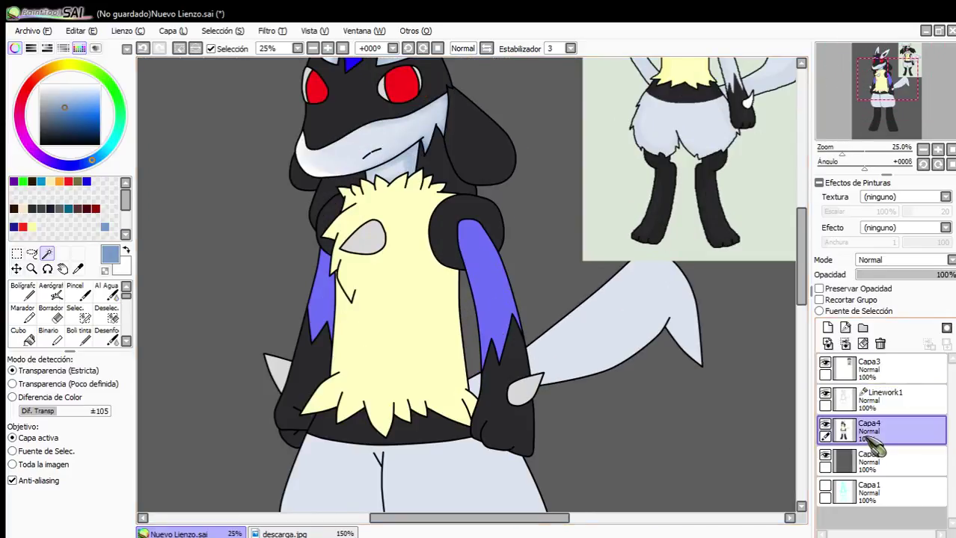
Paint white highlights down the same side of both pale arm areas with the Pen at size 80.
{"action": "left_click", "coordinate": [22, 288]}
{"action": "scroll", "coordinate": [338, 212], "scroll_direction": "up", "scroll_amount": 2}
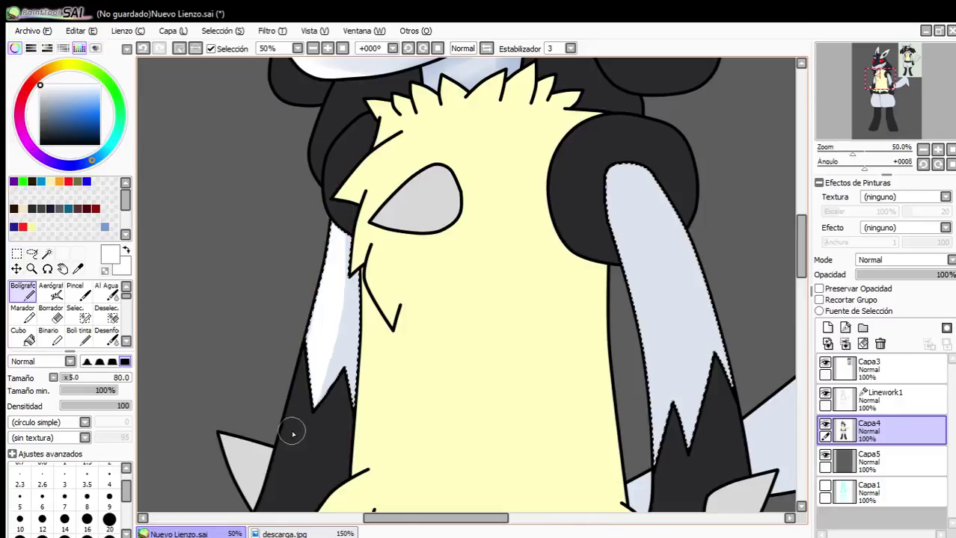
{"action": "scroll", "coordinate": [463, 268], "scroll_direction": "down", "scroll_amount": 1}
{"action": "scroll", "coordinate": [512, 325], "scroll_direction": "up", "scroll_amount": 1}
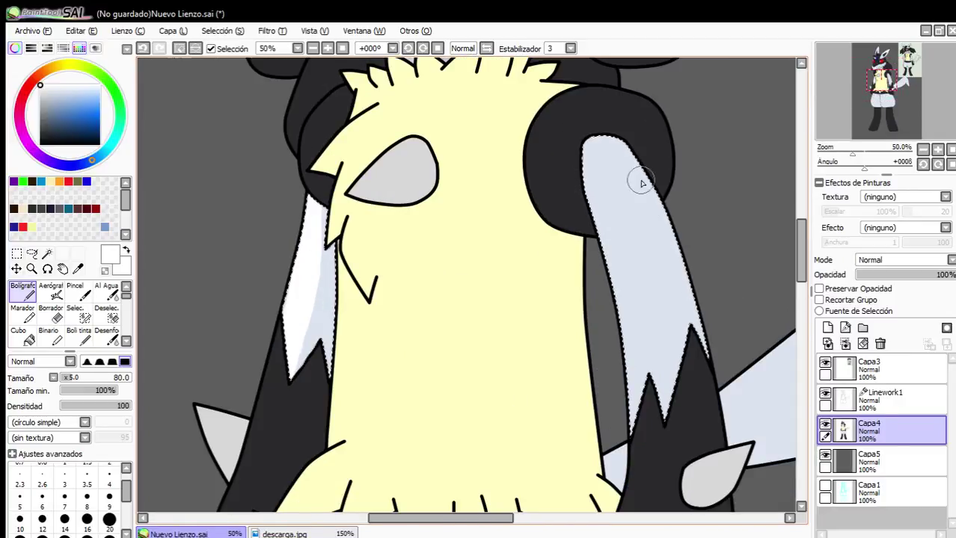
{"action": "mouse_move", "coordinate": [583, 157]}
{"action": "left_mouse_down"}
{"action": "mouse_move", "coordinate": [635, 491]}
{"action": "mouse_move", "coordinate": [621, 294]}
{"action": "left_mouse_up"}
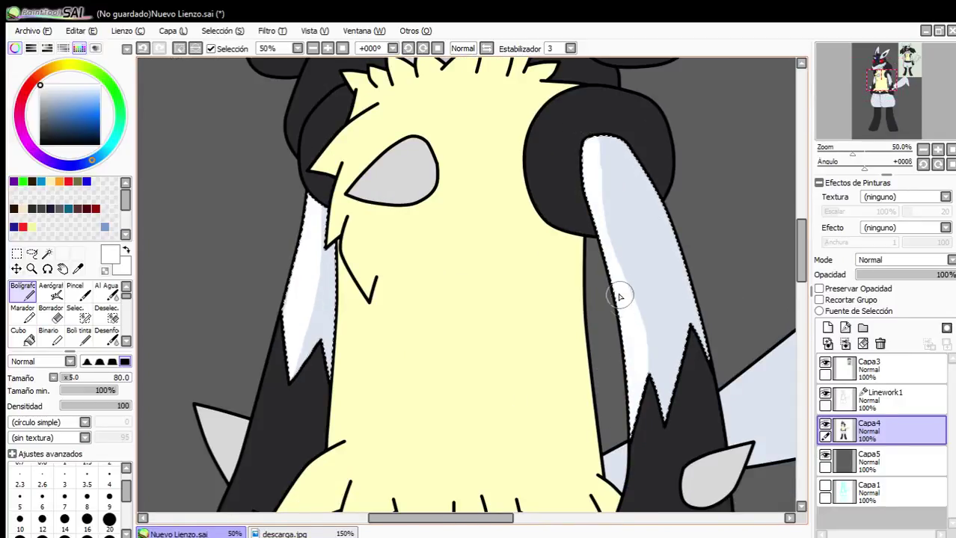
{"action": "scroll", "coordinate": [621, 294], "scroll_direction": "up", "scroll_amount": 1}
{"action": "scroll", "coordinate": [336, 238], "scroll_direction": "down", "scroll_amount": 1}
{"action": "scroll", "coordinate": [336, 240], "scroll_direction": "up", "scroll_amount": 1}
Blend the white highlights on both arms into their sampled pale blue using the Brush at size 80 and density 31.
{"action": "left_click", "coordinate": [78, 294]}
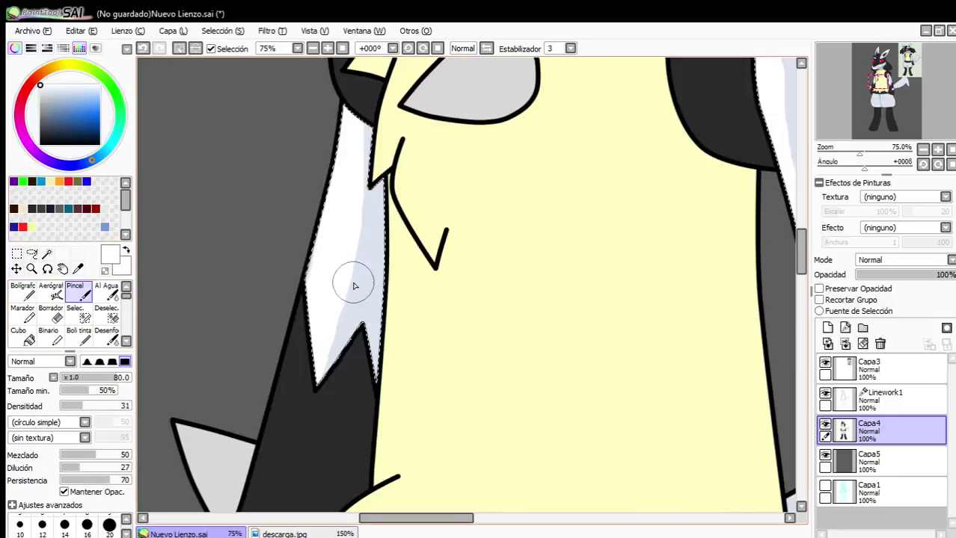
{"action": "right_click", "coordinate": [373, 303]}
{"action": "mouse_move", "coordinate": [365, 292]}
{"action": "left_mouse_down"}
{"action": "mouse_move", "coordinate": [323, 409]}
{"action": "mouse_move", "coordinate": [332, 379]}
{"action": "mouse_move", "coordinate": [323, 332]}
{"action": "mouse_move", "coordinate": [359, 211]}
{"action": "left_mouse_up"}
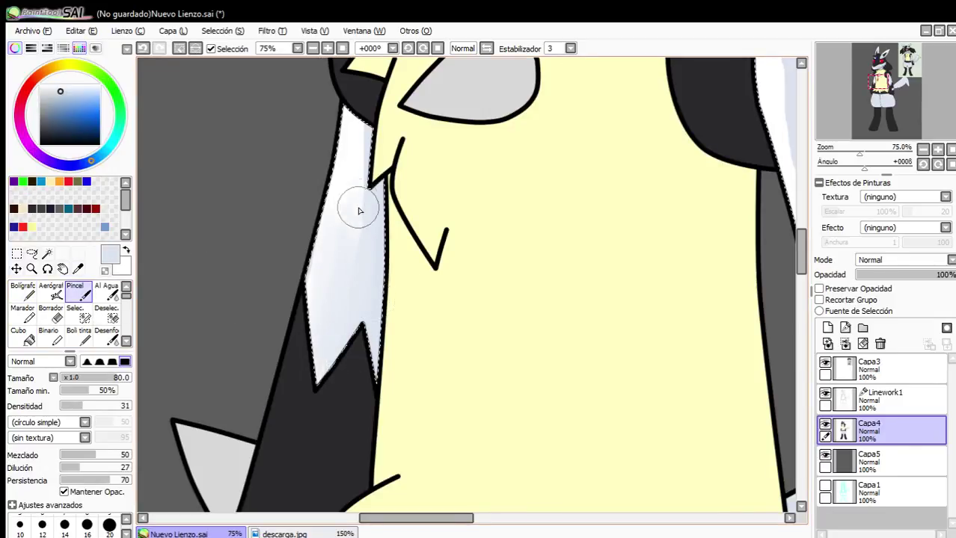
{"action": "scroll", "coordinate": [326, 384], "scroll_direction": "down", "scroll_amount": 2}
{"action": "left_click_drag", "start_coordinate": [507, 349], "coordinate": [454, 324]}
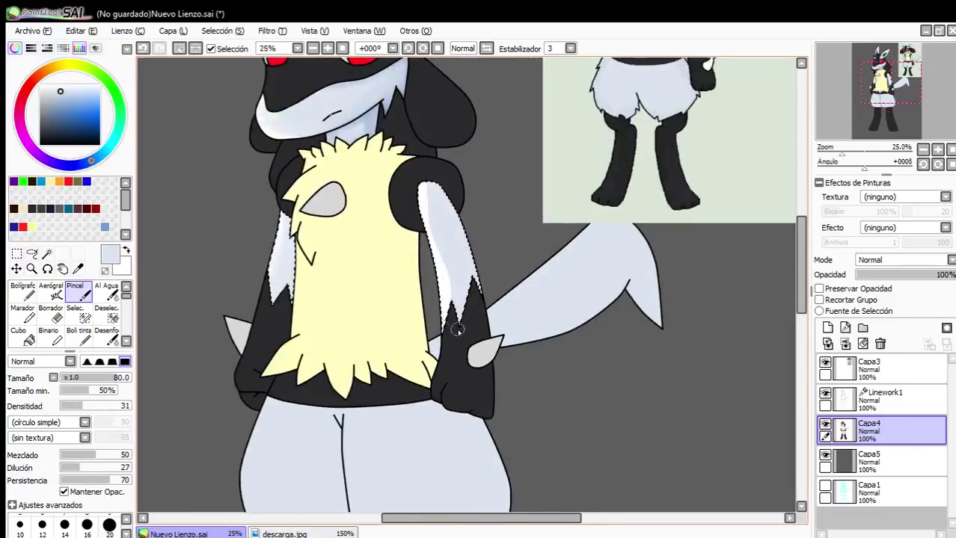
{"action": "scroll", "coordinate": [454, 324], "scroll_direction": "up", "scroll_amount": 1}
{"action": "scroll", "coordinate": [446, 246], "scroll_direction": "up", "scroll_amount": 1}
{"action": "left_click_drag", "start_coordinate": [448, 255], "coordinate": [444, 328]}
{"action": "left_click_drag", "start_coordinate": [411, 419], "coordinate": [435, 379]}
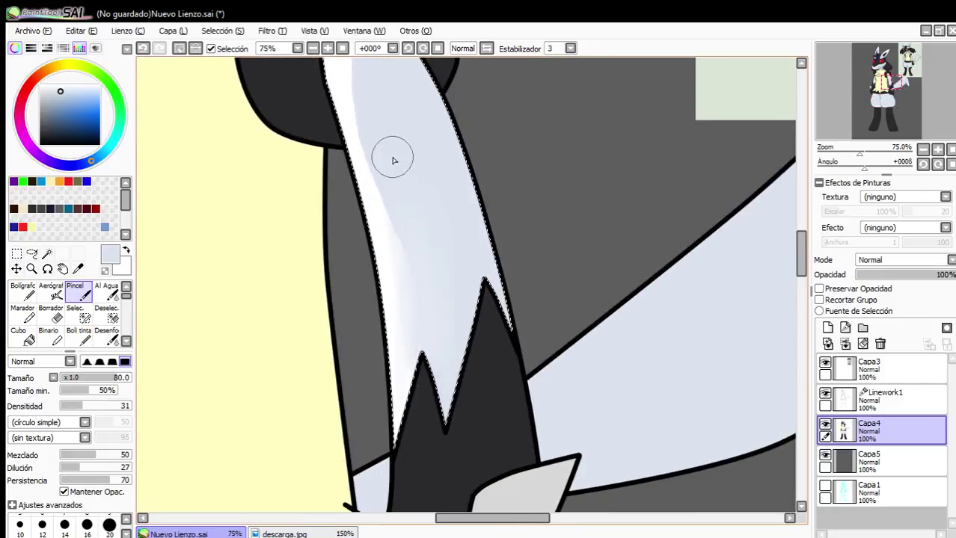
{"action": "scroll", "coordinate": [412, 350], "scroll_direction": "down", "scroll_amount": 1}
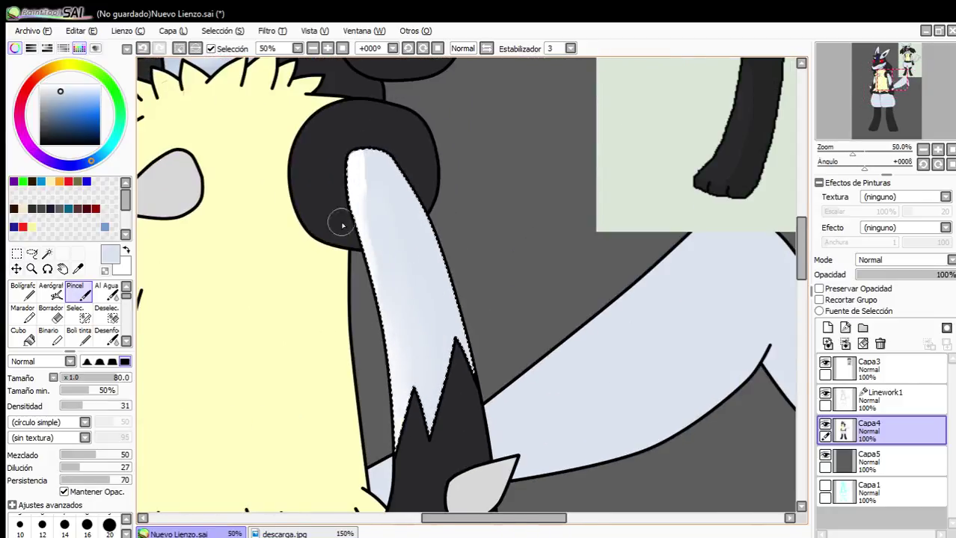
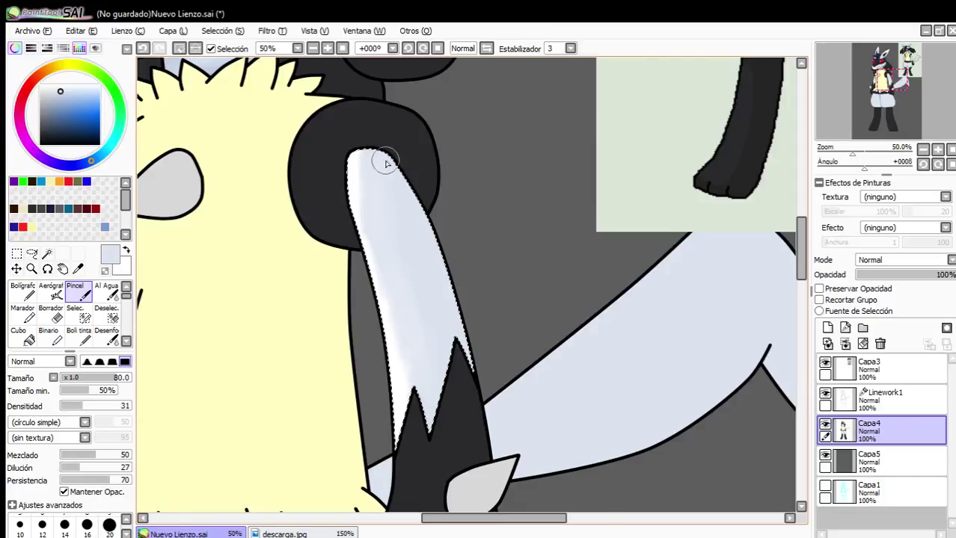
{"action": "scroll", "coordinate": [386, 164], "scroll_direction": "down", "scroll_amount": 2}
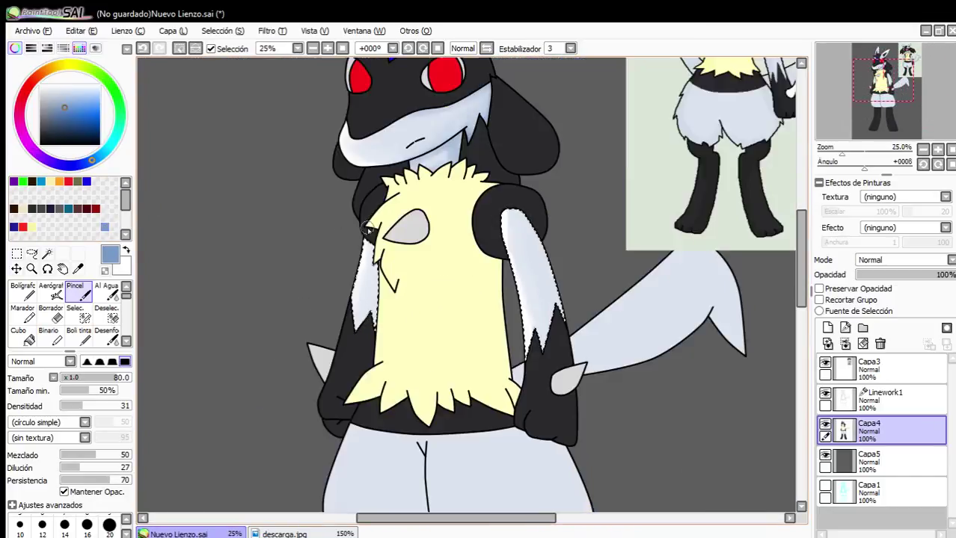
Shade the unlit edges of both pale arm areas with the stored blue using the Brush at size 80, and deselect them.
{"action": "scroll", "coordinate": [368, 230], "scroll_direction": "up", "scroll_amount": 2}
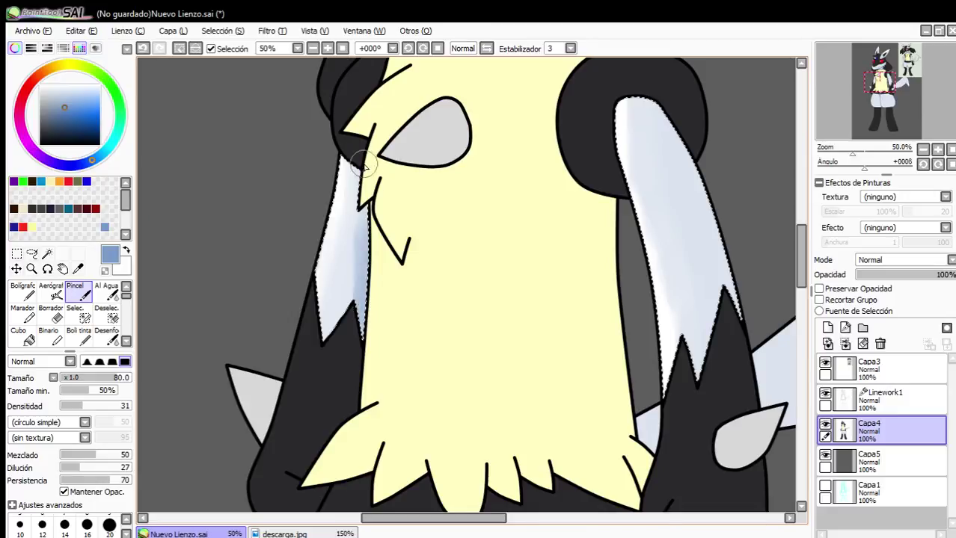
{"action": "scroll", "coordinate": [367, 269], "scroll_direction": "down", "scroll_amount": 2}
{"action": "scroll", "coordinate": [493, 230], "scroll_direction": "up", "scroll_amount": 3}
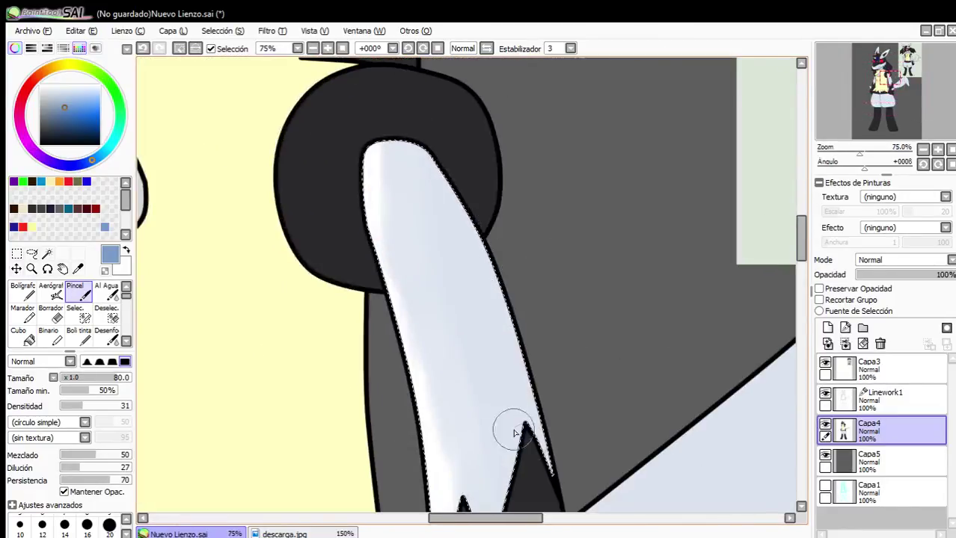
{"action": "mouse_move", "coordinate": [534, 345]}
{"action": "left_mouse_down"}
{"action": "mouse_move", "coordinate": [523, 401]}
{"action": "mouse_move", "coordinate": [412, 123]}
{"action": "left_mouse_up"}
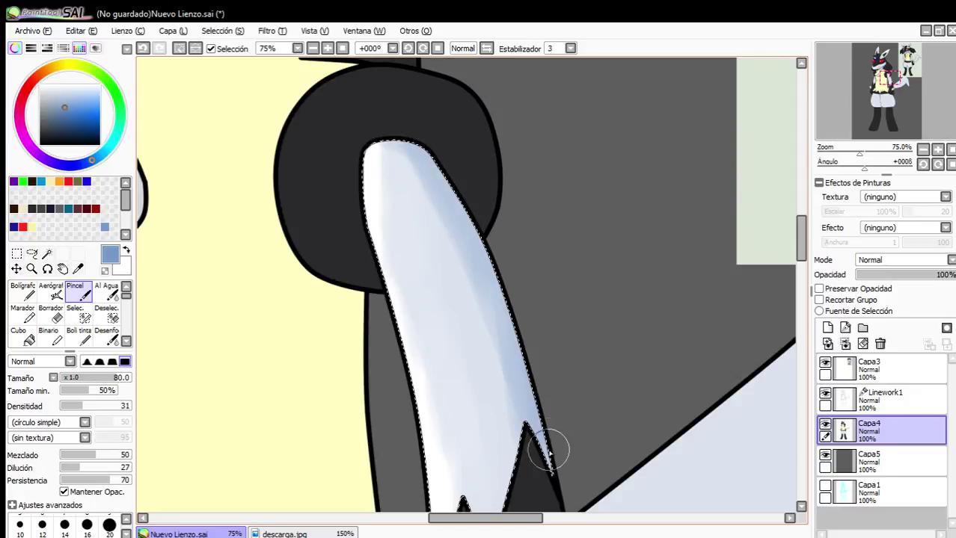
{"action": "scroll", "coordinate": [563, 351], "scroll_direction": "down", "scroll_amount": 2}
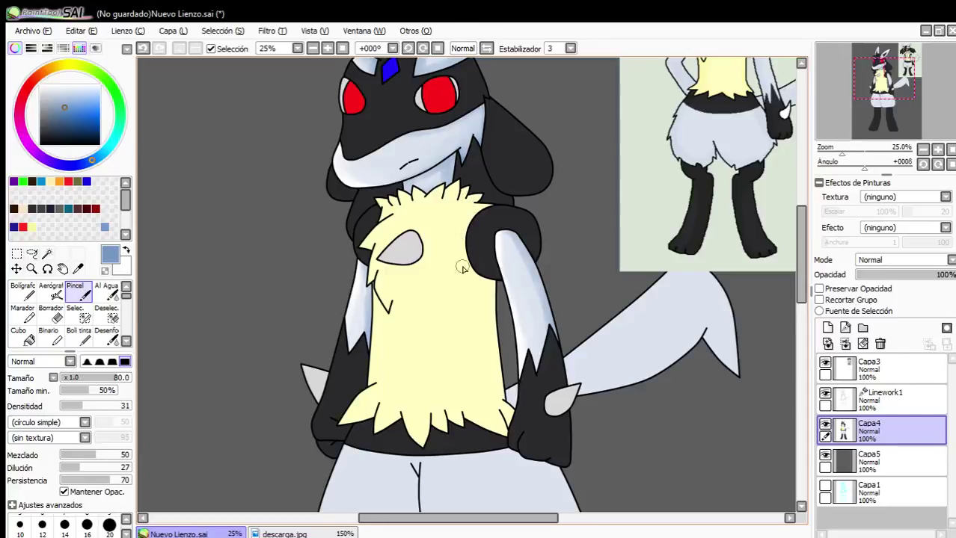
Select both pale thigh areas from the Linework1 outlines with the Magic Wand, and make Capa4 active.
{"action": "left_click", "coordinate": [886, 397]}
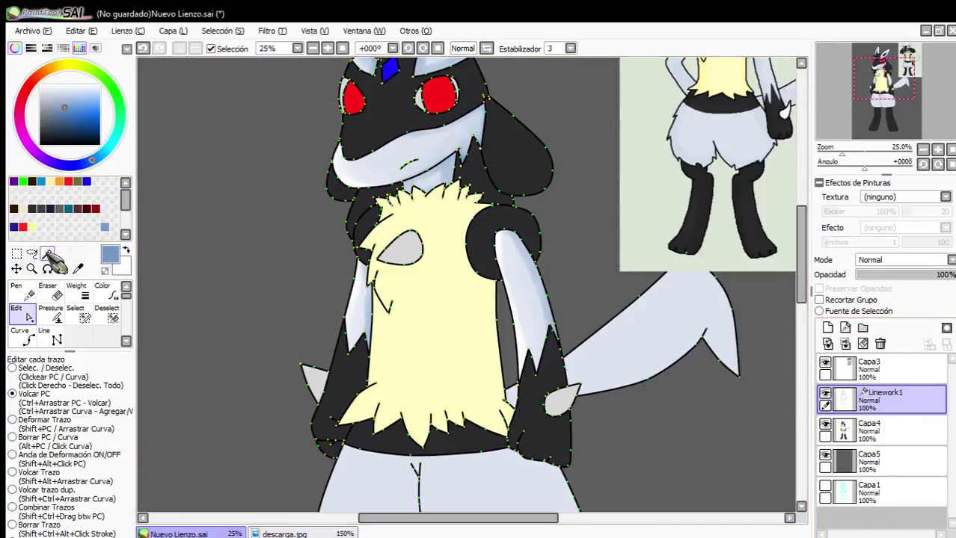
{"action": "left_click", "coordinate": [47, 254]}
{"action": "scroll", "coordinate": [250, 169], "scroll_direction": "down", "scroll_amount": 2}
{"action": "scroll", "coordinate": [331, 329], "scroll_direction": "up", "scroll_amount": 2}
{"action": "left_click", "coordinate": [280, 342]}
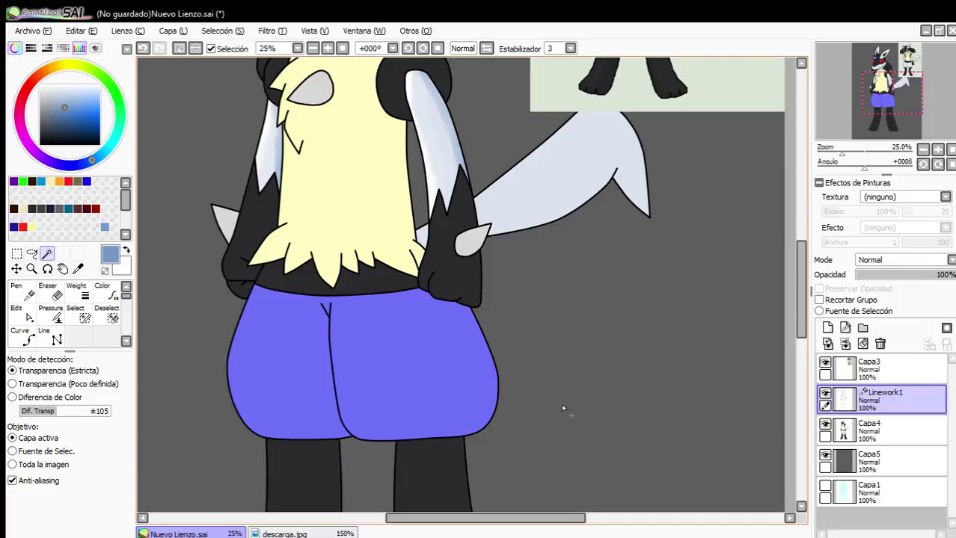
{"action": "left_click", "coordinate": [883, 431]}
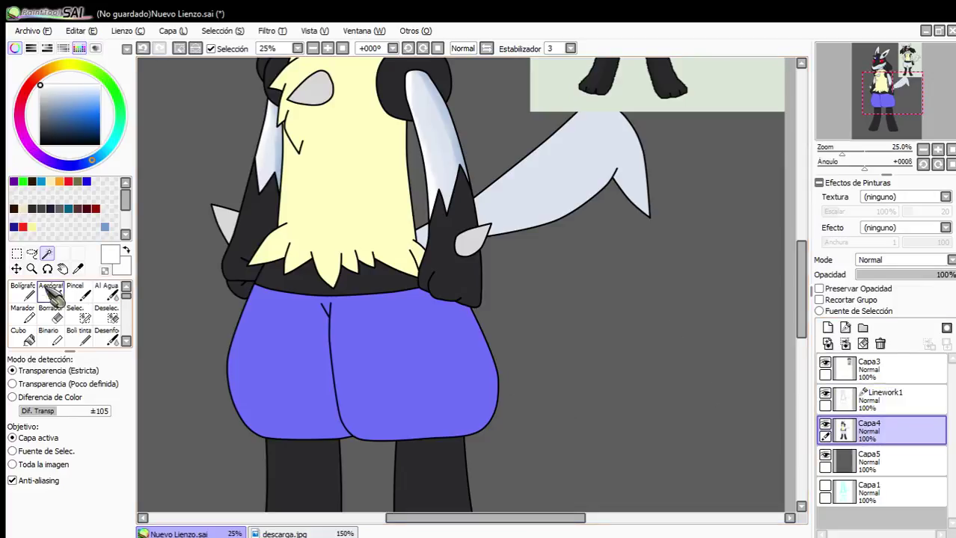
Paint broad white highlights down the left side of each thigh with the Pen at size 80.
{"action": "left_click", "coordinate": [22, 292]}
{"action": "scroll", "coordinate": [391, 240], "scroll_direction": "up", "scroll_amount": 1}
{"action": "mouse_move", "coordinate": [393, 217]}
{"action": "left_mouse_down"}
{"action": "mouse_move", "coordinate": [365, 316]}
{"action": "mouse_move", "coordinate": [431, 470]}
{"action": "mouse_move", "coordinate": [362, 418]}
{"action": "mouse_move", "coordinate": [349, 355]}
{"action": "left_mouse_up"}
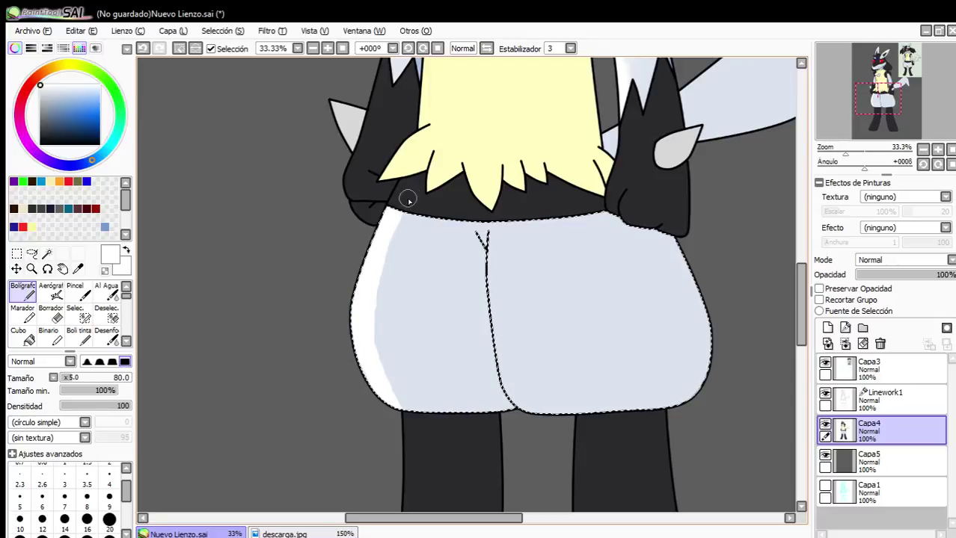
{"action": "mouse_move", "coordinate": [408, 199]}
{"action": "left_mouse_down"}
{"action": "mouse_move", "coordinate": [385, 319]}
{"action": "mouse_move", "coordinate": [424, 433]}
{"action": "left_mouse_up"}
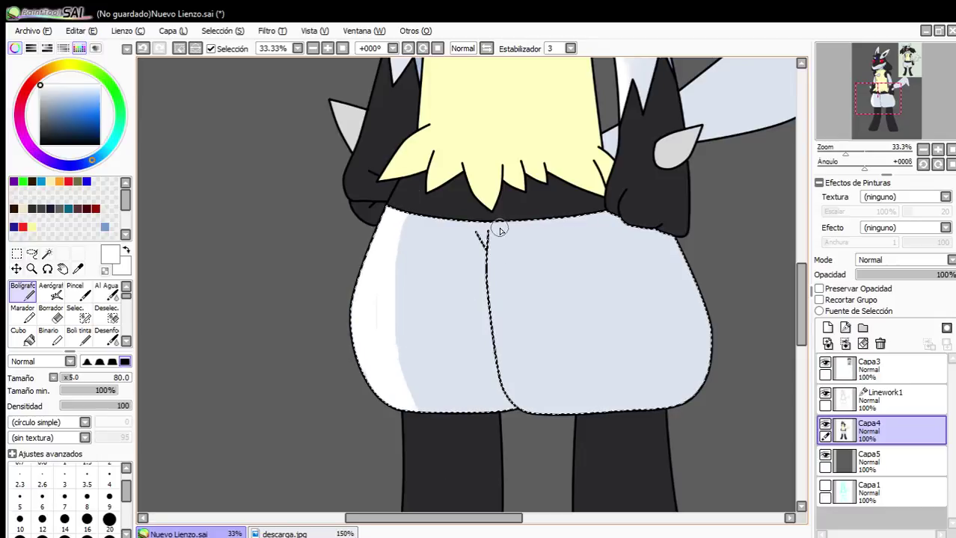
{"action": "mouse_move", "coordinate": [499, 230]}
{"action": "left_mouse_down"}
{"action": "mouse_move", "coordinate": [522, 406]}
{"action": "mouse_move", "coordinate": [558, 423]}
{"action": "mouse_move", "coordinate": [534, 399]}
{"action": "mouse_move", "coordinate": [504, 299]}
{"action": "mouse_move", "coordinate": [503, 225]}
{"action": "left_mouse_up"}
{"action": "scroll", "coordinate": [514, 318], "scroll_direction": "down", "scroll_amount": 1}
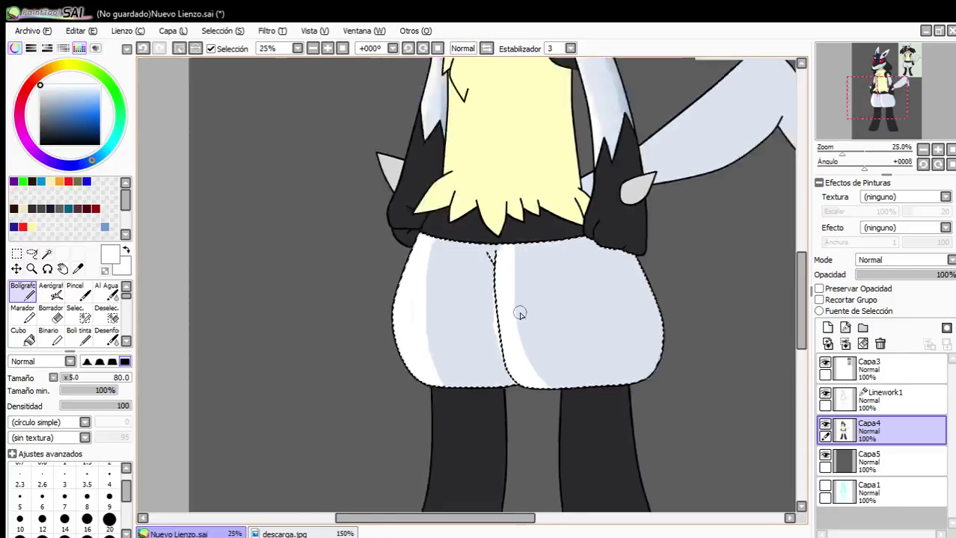
Blend the white highlight on the left thigh into its sampled pale blue using the Brush at size 80 and density 31.
{"action": "scroll", "coordinate": [498, 362], "scroll_direction": "up", "scroll_amount": 1}
{"action": "left_click", "coordinate": [84, 291]}
{"action": "scroll", "coordinate": [394, 272], "scroll_direction": "up", "scroll_amount": 3}
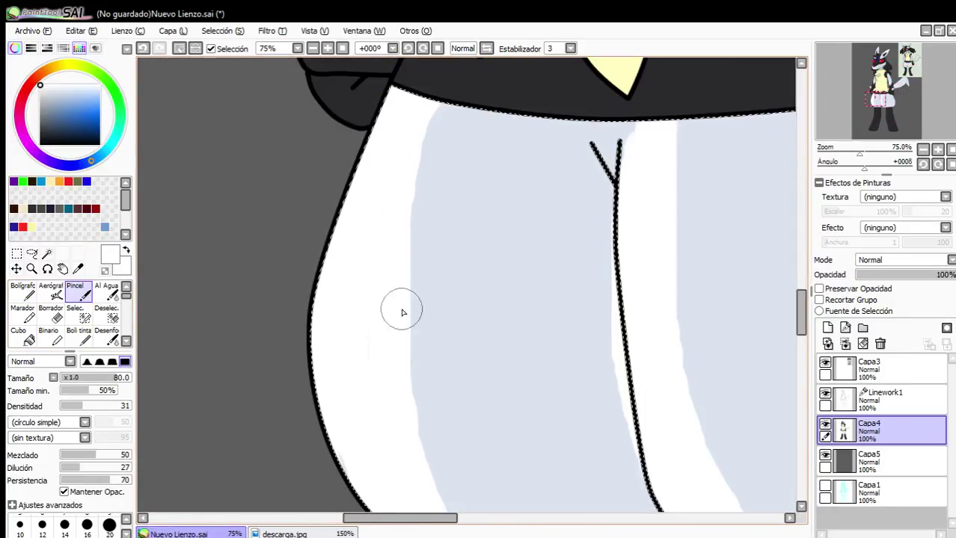
{"action": "left_click", "coordinate": [458, 226], "text": "alt"}
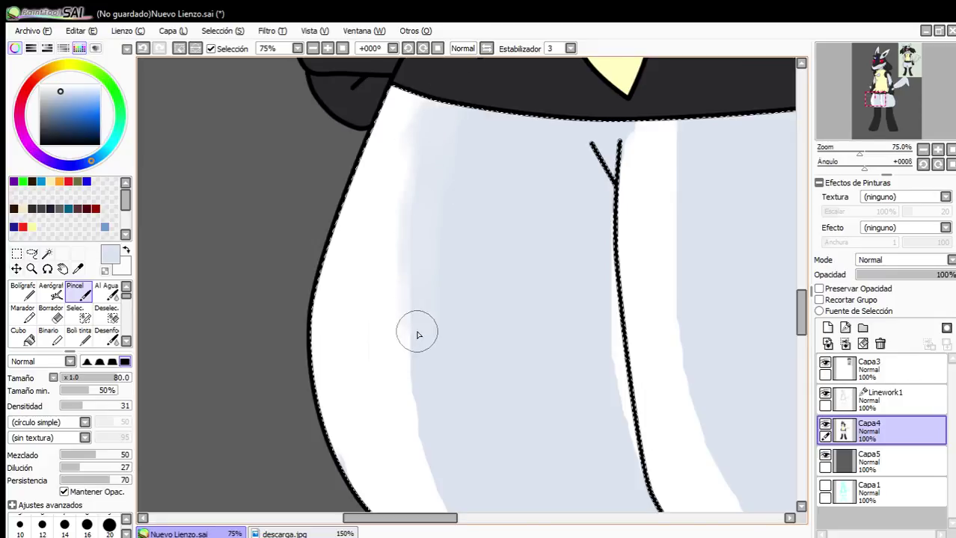
{"action": "mouse_move", "coordinate": [449, 481]}
{"action": "left_mouse_down"}
{"action": "mouse_move", "coordinate": [413, 413]}
{"action": "mouse_move", "coordinate": [421, 181]}
{"action": "left_mouse_up"}
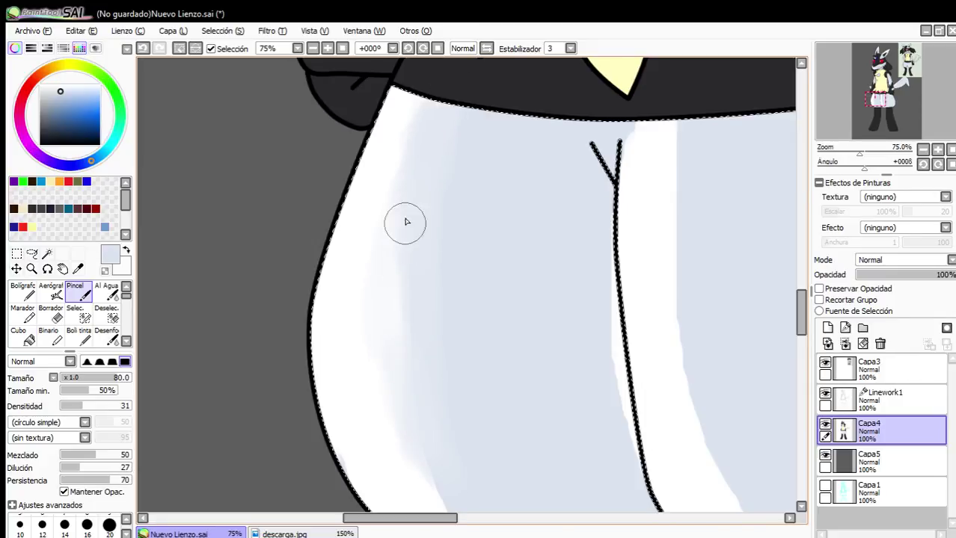
{"action": "scroll", "coordinate": [439, 342], "scroll_direction": "down", "scroll_amount": 4}
{"action": "scroll", "coordinate": [419, 314], "scroll_direction": "up", "scroll_amount": 3}
{"action": "scroll", "coordinate": [419, 299], "scroll_direction": "down", "scroll_amount": 1}
{"action": "scroll", "coordinate": [434, 284], "scroll_direction": "up", "scroll_amount": 2}
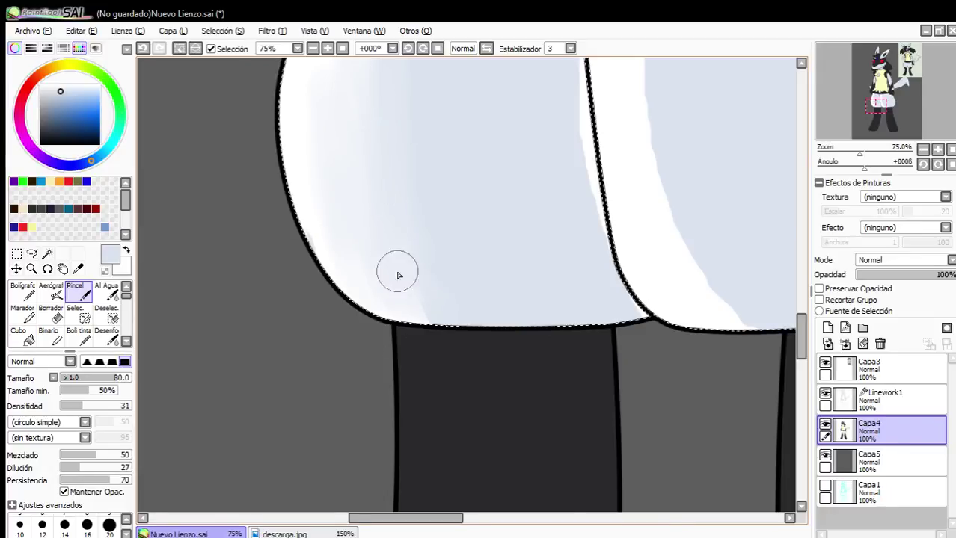
Blend the white highlight beside the central crease of the right thigh into the pale blue with the Brush.
{"action": "scroll", "coordinate": [398, 275], "scroll_direction": "down", "scroll_amount": 5}
{"action": "scroll", "coordinate": [411, 256], "scroll_direction": "up", "scroll_amount": 2}
{"action": "scroll", "coordinate": [491, 238], "scroll_direction": "up", "scroll_amount": 1}
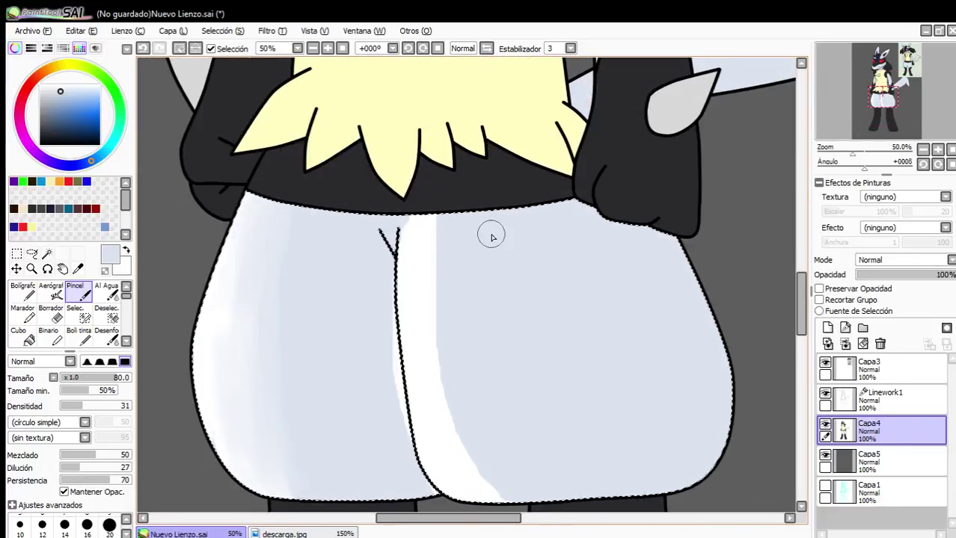
{"action": "left_click_drag", "start_coordinate": [446, 176], "coordinate": [439, 313]}
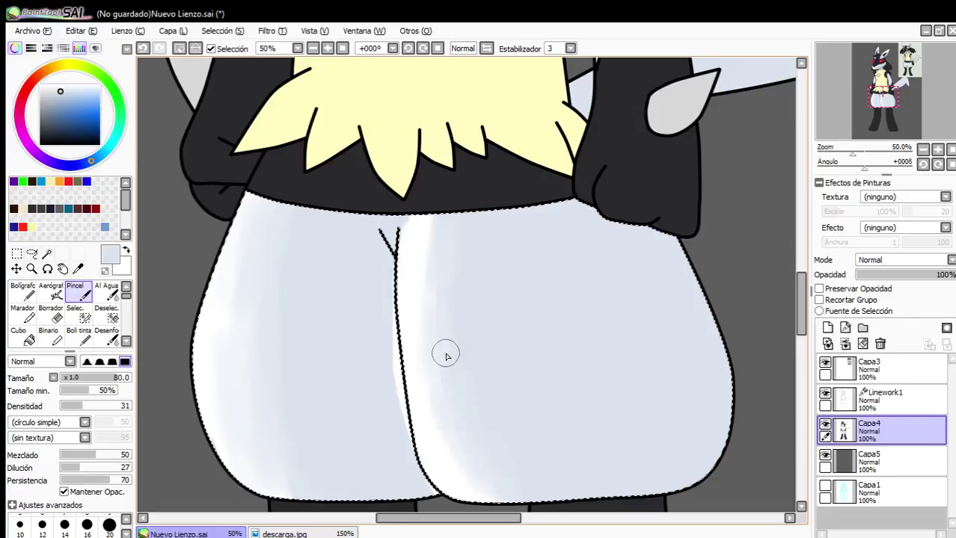
Shade the left thigh beside the central crease, the waist edge and the right thigh's outer edge with the stored blue.
{"action": "scroll", "coordinate": [429, 294], "scroll_direction": "up", "scroll_amount": 1}
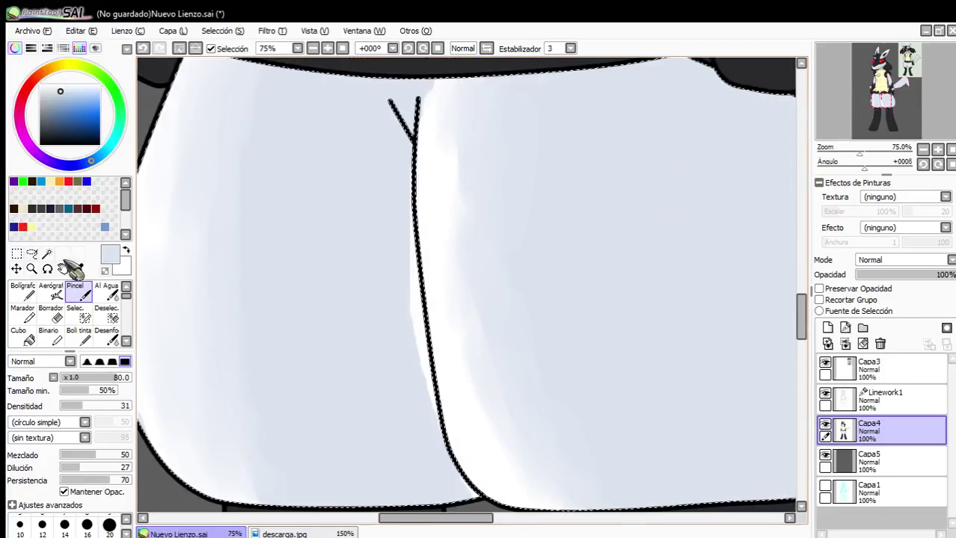
{"action": "left_click", "coordinate": [105, 227]}
{"action": "mouse_move", "coordinate": [389, 137]}
{"action": "left_mouse_down"}
{"action": "mouse_move", "coordinate": [401, 100]}
{"action": "mouse_move", "coordinate": [417, 344]}
{"action": "mouse_move", "coordinate": [400, 308]}
{"action": "mouse_move", "coordinate": [403, 243]}
{"action": "mouse_move", "coordinate": [426, 451]}
{"action": "mouse_move", "coordinate": [457, 511]}
{"action": "mouse_move", "coordinate": [466, 504]}
{"action": "mouse_move", "coordinate": [397, 413]}
{"action": "mouse_move", "coordinate": [419, 461]}
{"action": "mouse_move", "coordinate": [419, 497]}
{"action": "left_mouse_up"}
{"action": "scroll", "coordinate": [433, 503], "scroll_direction": "down", "scroll_amount": 5}
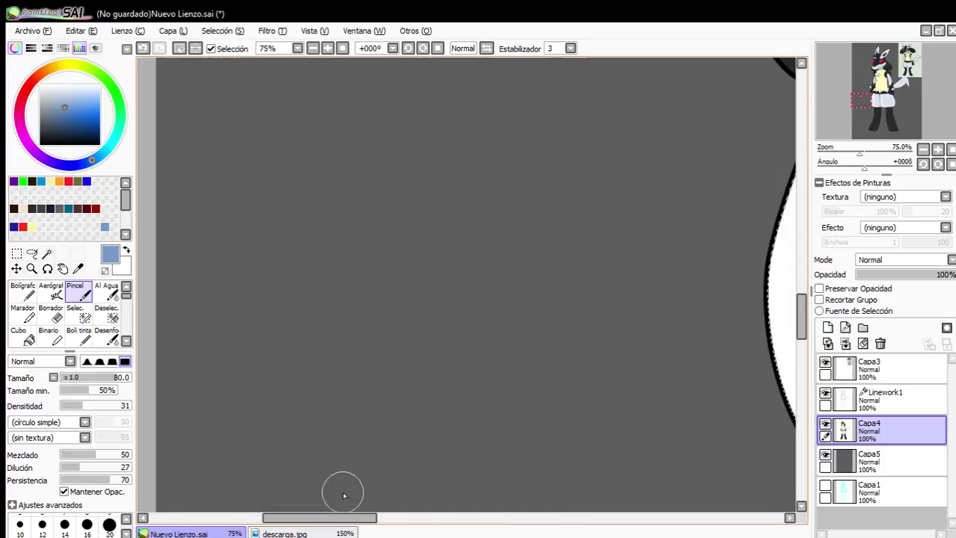
{"action": "scroll", "coordinate": [547, 240], "scroll_direction": "up", "scroll_amount": 3}
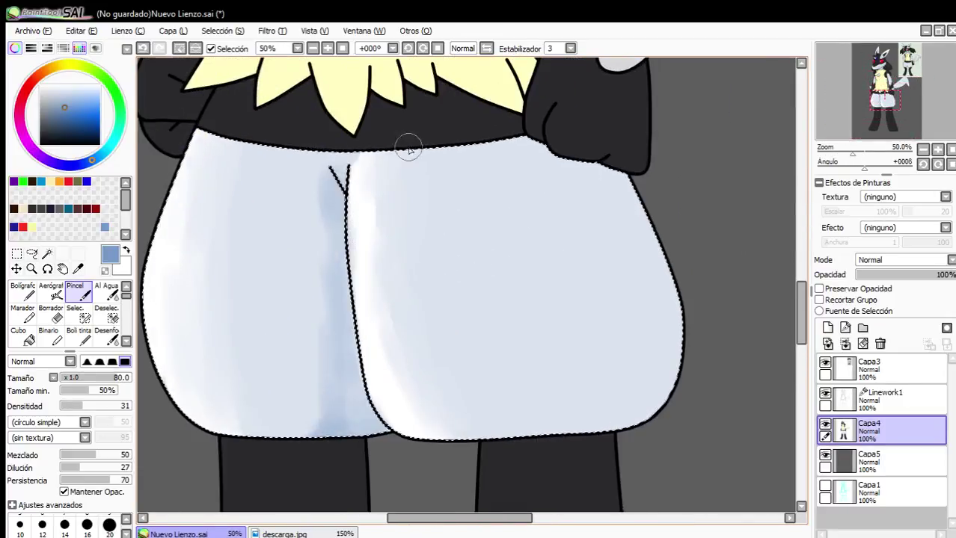
{"action": "mouse_move", "coordinate": [461, 152]}
{"action": "left_mouse_down"}
{"action": "mouse_move", "coordinate": [535, 134]}
{"action": "mouse_move", "coordinate": [608, 204]}
{"action": "mouse_move", "coordinate": [627, 191]}
{"action": "mouse_move", "coordinate": [558, 166]}
{"action": "mouse_move", "coordinate": [612, 160]}
{"action": "mouse_move", "coordinate": [641, 177]}
{"action": "mouse_move", "coordinate": [669, 314]}
{"action": "mouse_move", "coordinate": [594, 448]}
{"action": "mouse_move", "coordinate": [693, 332]}
{"action": "mouse_move", "coordinate": [681, 265]}
{"action": "mouse_move", "coordinate": [670, 345]}
{"action": "left_mouse_up"}
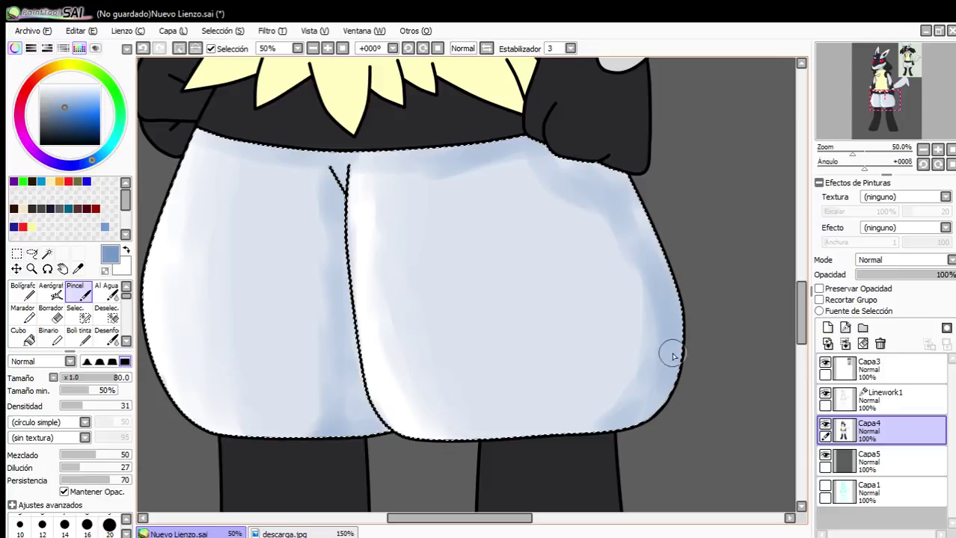
Smooth and widen the stored-blue shading on the left thigh beside the central crease with the Brush.
{"action": "scroll", "coordinate": [524, 239], "scroll_direction": "down", "scroll_amount": 3}
{"action": "scroll", "coordinate": [493, 249], "scroll_direction": "up", "scroll_amount": 1}
{"action": "scroll", "coordinate": [498, 235], "scroll_direction": "up", "scroll_amount": 4}
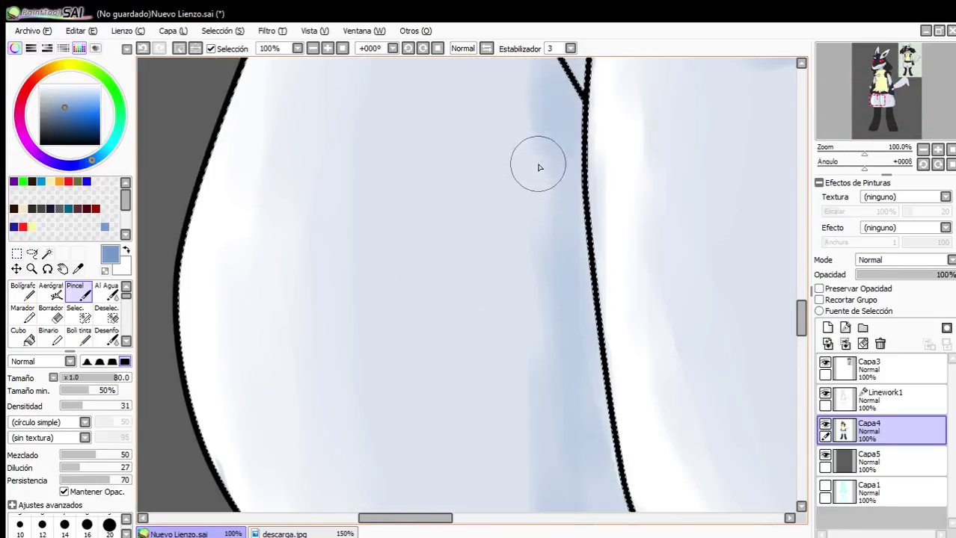
{"action": "left_click_drag", "start_coordinate": [538, 164], "coordinate": [510, 449]}
{"action": "scroll", "coordinate": [500, 228], "scroll_direction": "down", "scroll_amount": 2}
{"action": "scroll", "coordinate": [516, 312], "scroll_direction": "up", "scroll_amount": 2}
{"action": "scroll", "coordinate": [530, 241], "scroll_direction": "down", "scroll_amount": 2}
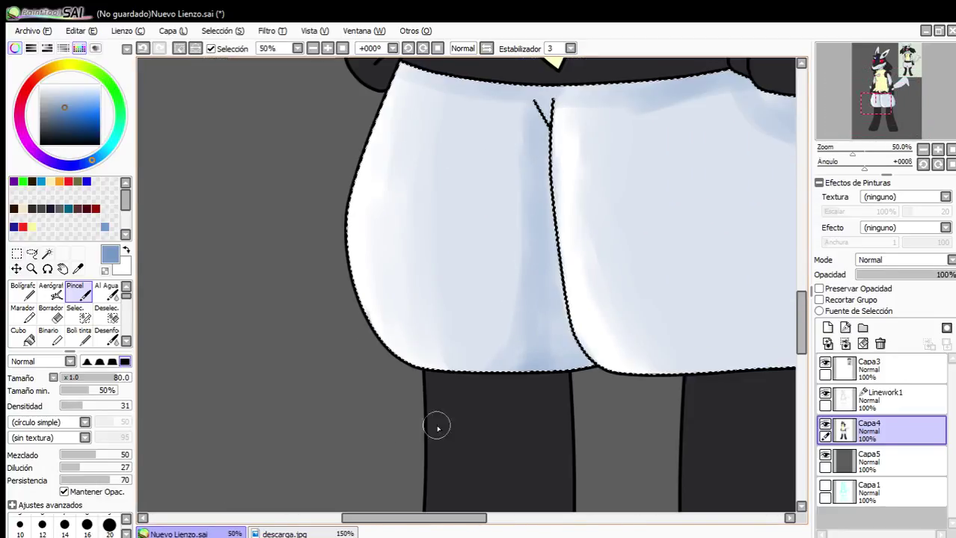
{"action": "scroll", "coordinate": [538, 335], "scroll_direction": "down", "scroll_amount": 3}
{"action": "scroll", "coordinate": [606, 435], "scroll_direction": "up", "scroll_amount": 2}
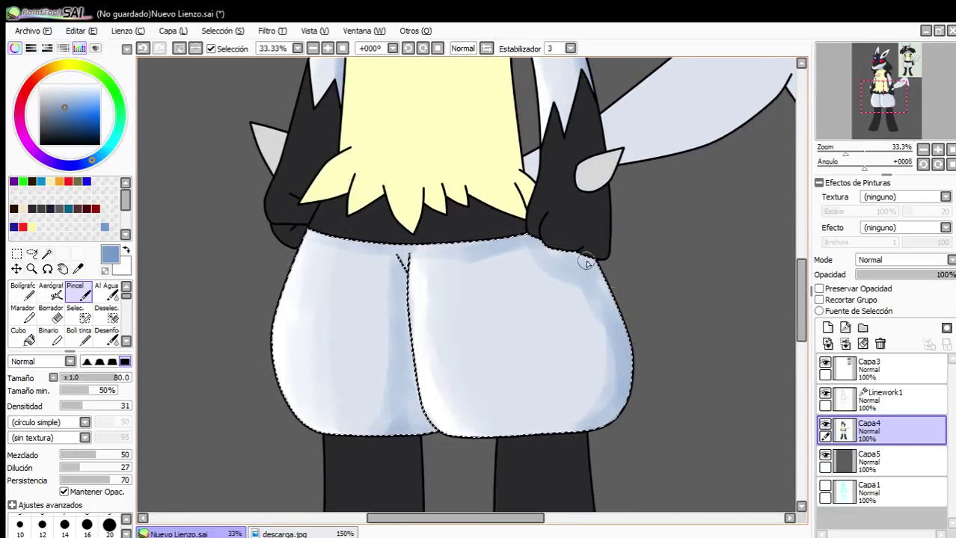
Blend the blue shading along the waist and thigh edges into the sampled pale blue, and deselect the thighs.
{"action": "scroll", "coordinate": [581, 280], "scroll_direction": "down", "scroll_amount": 1}
{"action": "scroll", "coordinate": [550, 264], "scroll_direction": "up", "scroll_amount": 3}
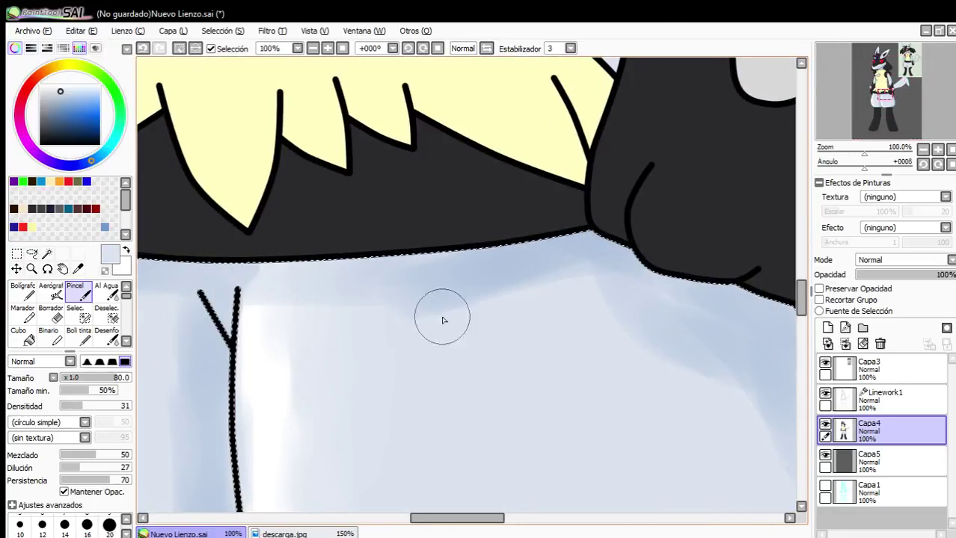
{"action": "scroll", "coordinate": [659, 323], "scroll_direction": "down", "scroll_amount": 2}
{"action": "scroll", "coordinate": [458, 428], "scroll_direction": "up", "scroll_amount": 1}
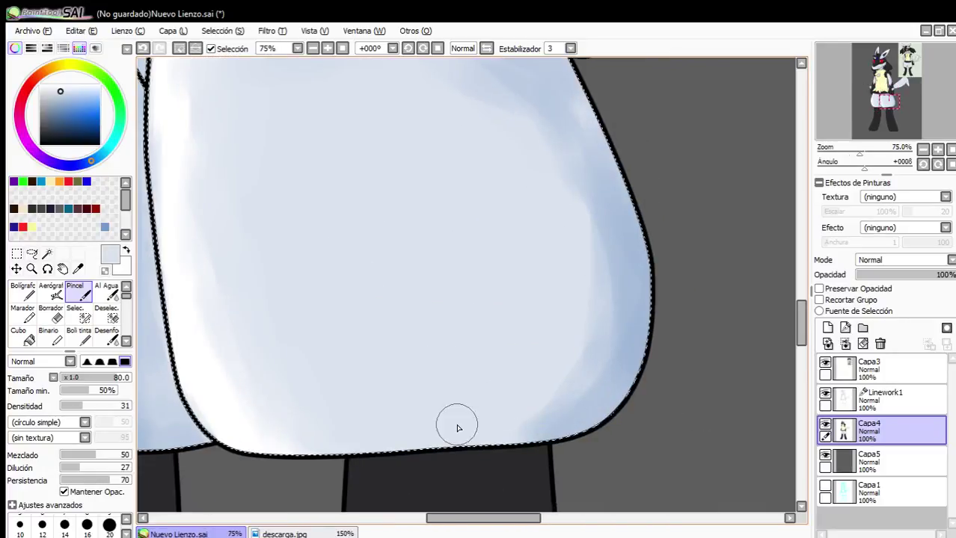
{"action": "scroll", "coordinate": [515, 313], "scroll_direction": "down", "scroll_amount": 2}
{"action": "scroll", "coordinate": [288, 318], "scroll_direction": "up", "scroll_amount": 1}
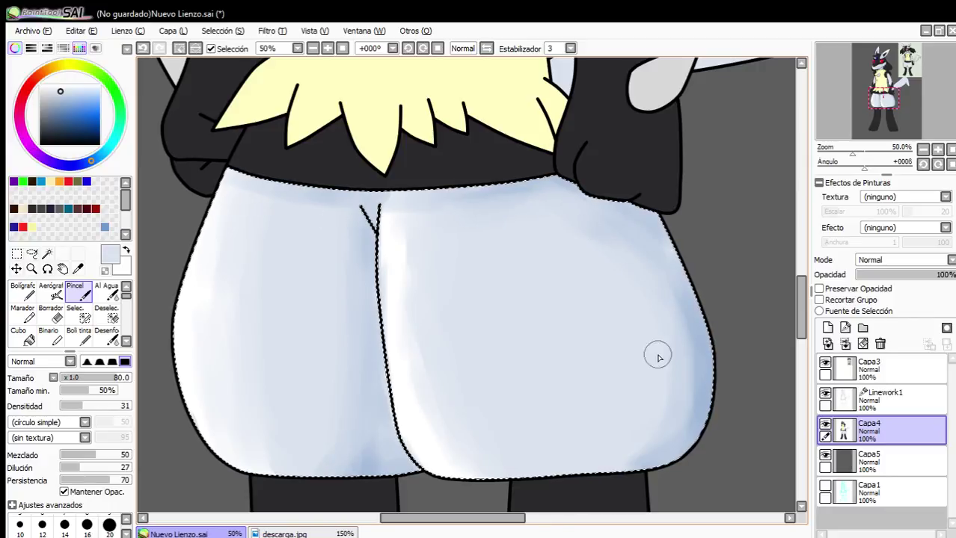
{"action": "scroll", "coordinate": [628, 350], "scroll_direction": "down", "scroll_amount": 2}
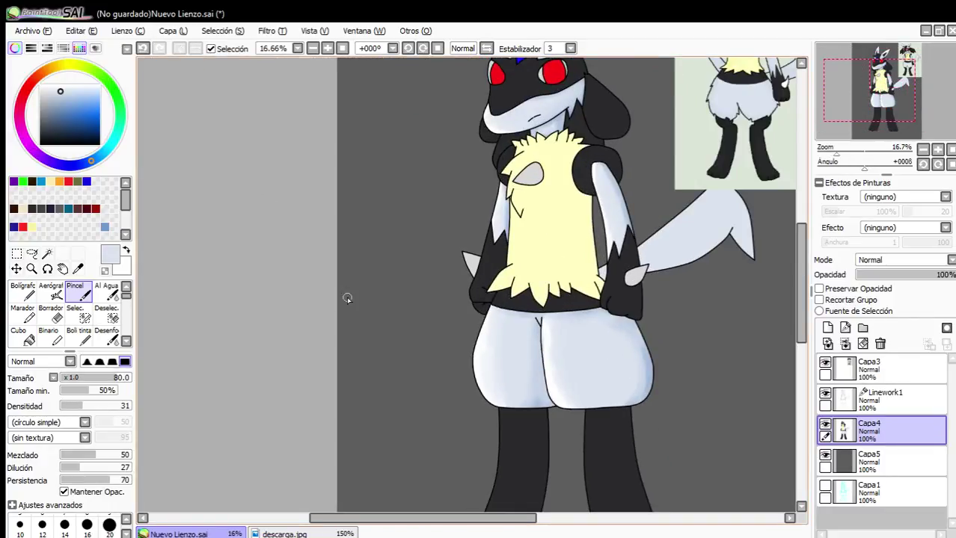
Select the whole tail from the Linework1 outlines with the Magic Wand, including the piece behind the arm, and make Capa4 active.
{"action": "scroll", "coordinate": [595, 209], "scroll_direction": "down", "scroll_amount": 2}
{"action": "scroll", "coordinate": [595, 209], "scroll_direction": "up", "scroll_amount": 3}
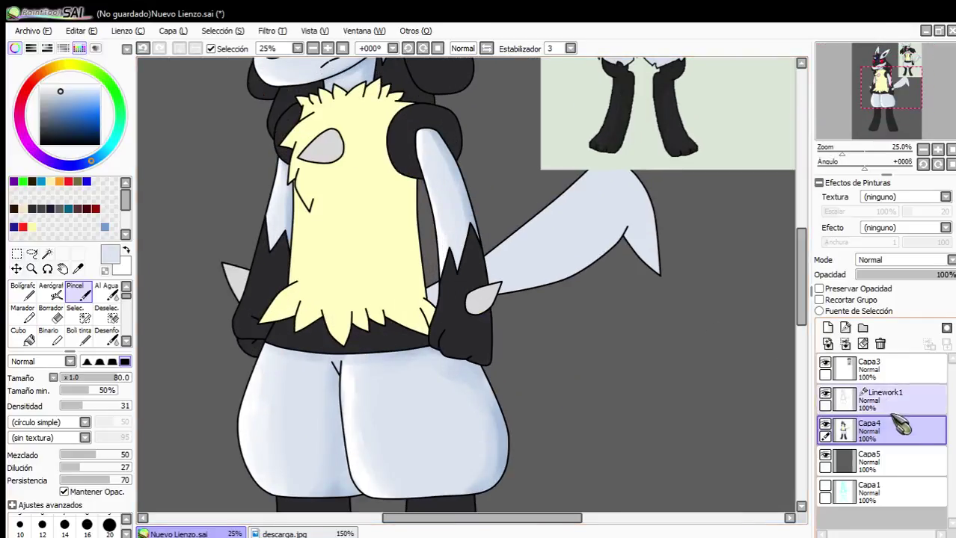
{"action": "left_click", "coordinate": [884, 400]}
{"action": "left_click", "coordinate": [47, 254]}
{"action": "scroll", "coordinate": [430, 305], "scroll_direction": "up", "scroll_amount": 2}
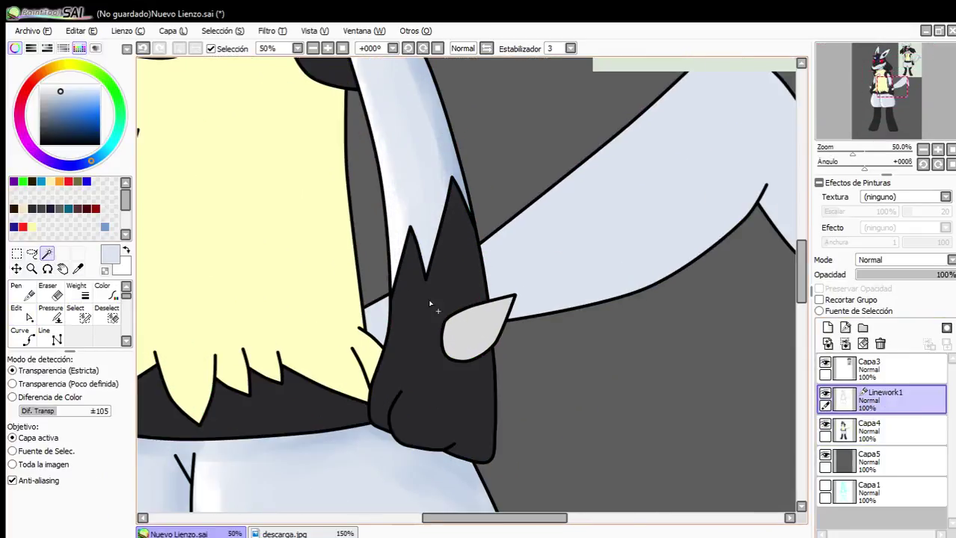
{"action": "left_click", "coordinate": [573, 256]}
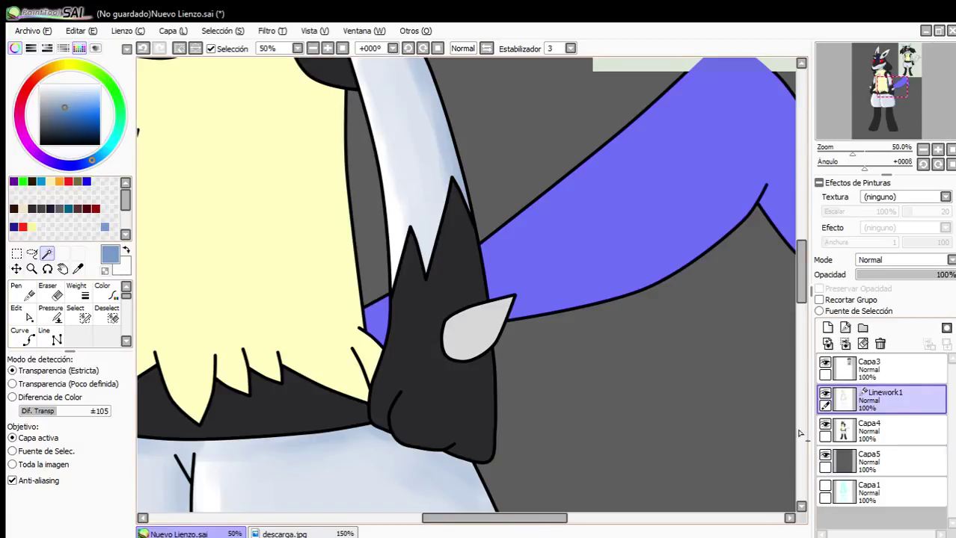
{"action": "left_click", "coordinate": [882, 430]}
Paint a stored-blue shadow on the tail base between the torso and arm with the Pen at size 80.
{"action": "left_click", "coordinate": [24, 335]}
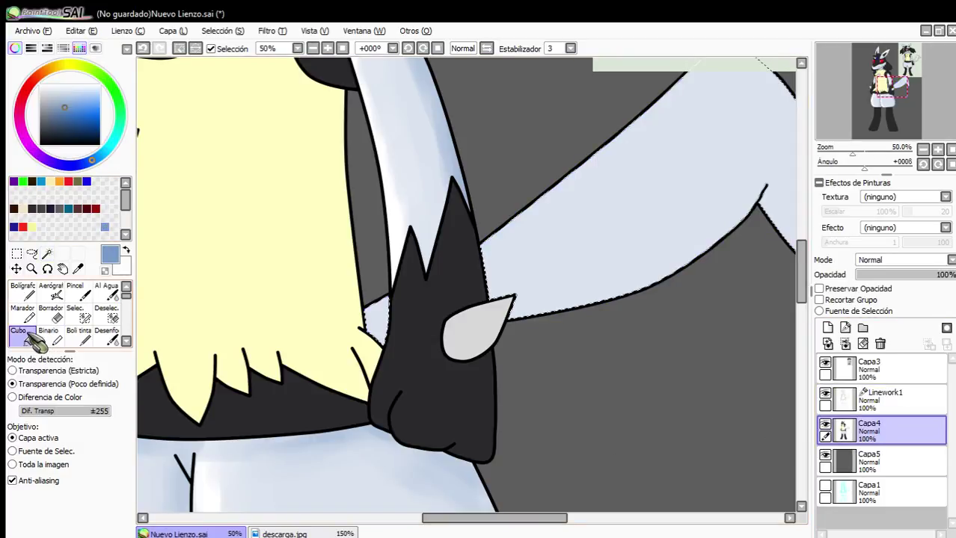
{"action": "left_click", "coordinate": [23, 292]}
{"action": "scroll", "coordinate": [201, 292], "scroll_direction": "down", "scroll_amount": 2}
{"action": "scroll", "coordinate": [404, 256], "scroll_direction": "up", "scroll_amount": 1}
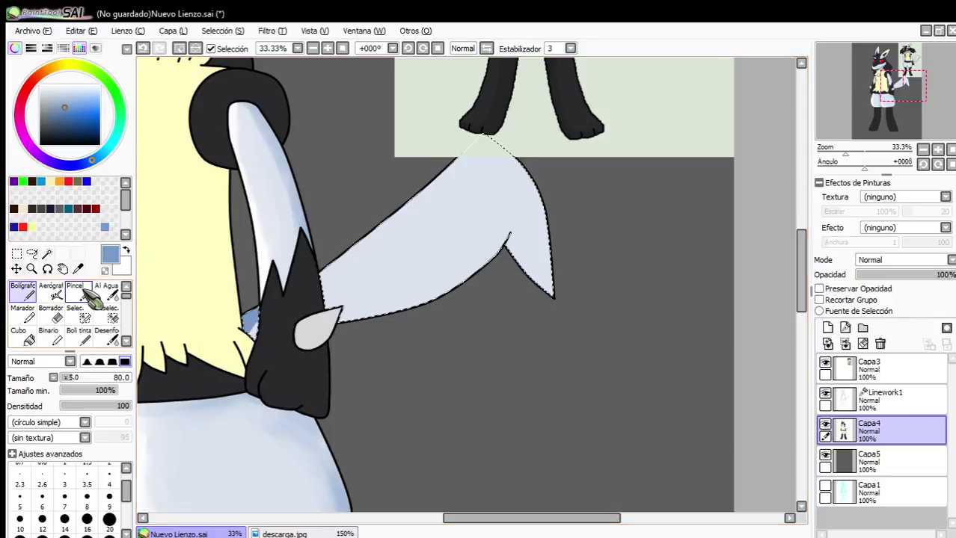
Blend the blue shadow on the tail base into the sampled pale blue using the Brush at size 80 and density 31.
{"action": "left_click", "coordinate": [86, 294]}
{"action": "scroll", "coordinate": [282, 325], "scroll_direction": "up", "scroll_amount": 2}
{"action": "scroll", "coordinate": [262, 337], "scroll_direction": "down", "scroll_amount": 2}
{"action": "scroll", "coordinate": [255, 341], "scroll_direction": "up", "scroll_amount": 4}
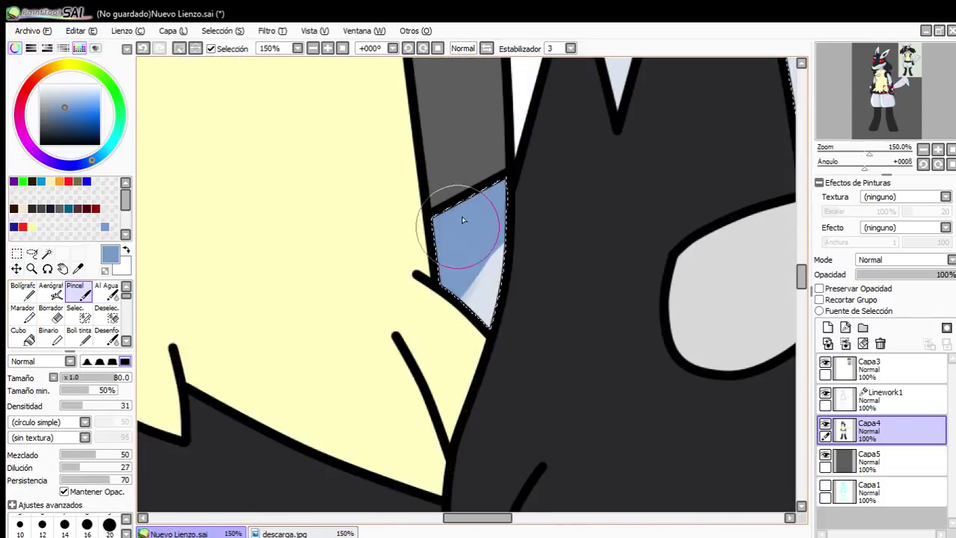
{"action": "scroll", "coordinate": [399, 313], "scroll_direction": "down", "scroll_amount": 1}
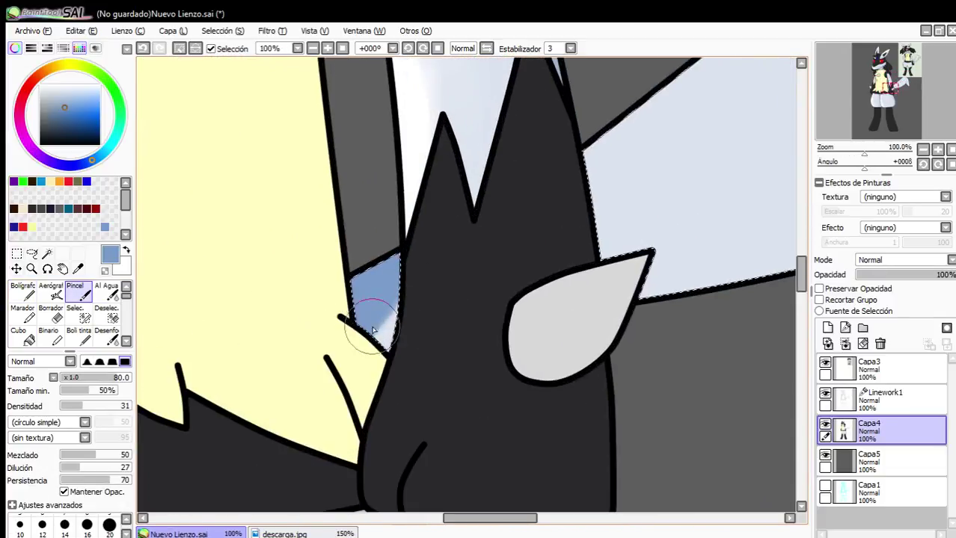
{"action": "right_click", "coordinate": [388, 335]}
{"action": "left_click_drag", "start_coordinate": [357, 362], "coordinate": [381, 328]}
{"action": "left_click_drag", "start_coordinate": [408, 292], "coordinate": [275, 391]}
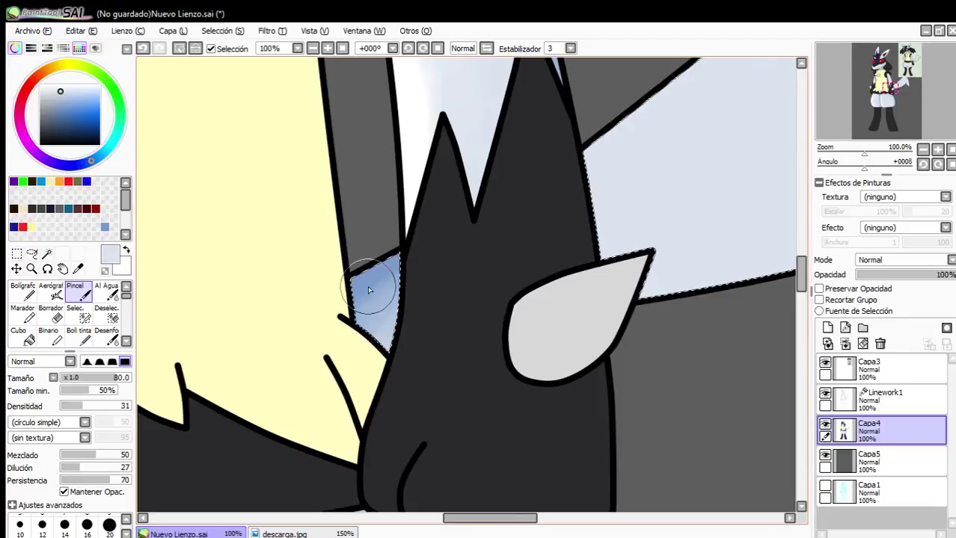
Paint a stored-blue shadow on the tail along its upper edge and beside the arm, using the Pen at size 80.
{"action": "scroll", "coordinate": [367, 288], "scroll_direction": "down", "scroll_amount": 3}
{"action": "scroll", "coordinate": [459, 224], "scroll_direction": "down", "scroll_amount": 2}
{"action": "scroll", "coordinate": [479, 223], "scroll_direction": "up", "scroll_amount": 4}
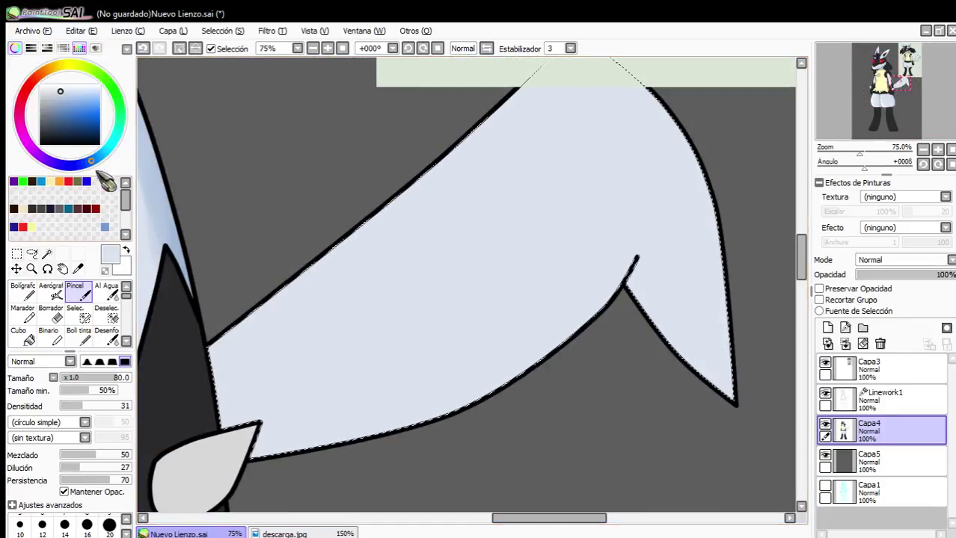
{"action": "left_click", "coordinate": [105, 227]}
{"action": "left_click", "coordinate": [24, 293]}
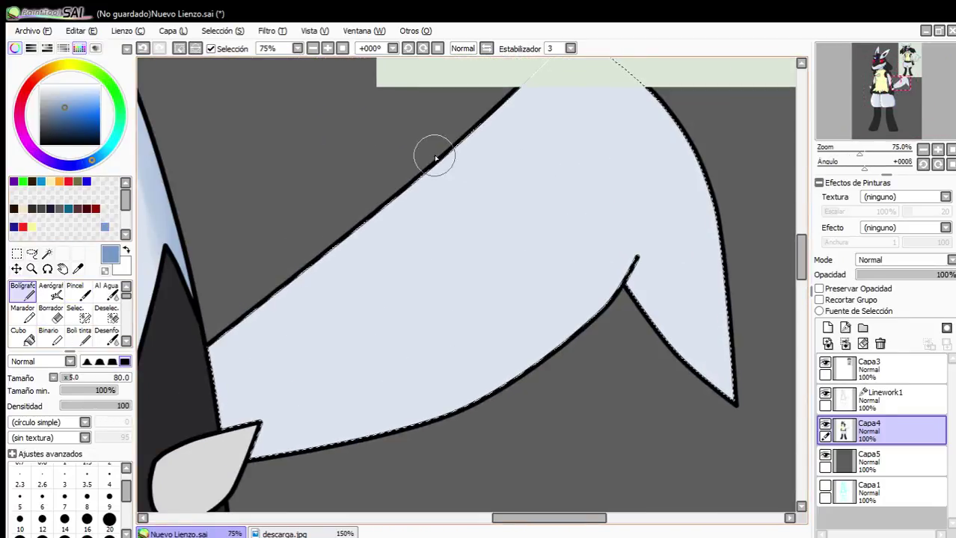
{"action": "mouse_move", "coordinate": [433, 156]}
{"action": "left_mouse_down"}
{"action": "mouse_move", "coordinate": [403, 202]}
{"action": "mouse_move", "coordinate": [213, 363]}
{"action": "left_mouse_up"}
{"action": "mouse_move", "coordinate": [335, 226]}
{"action": "left_mouse_down"}
{"action": "mouse_move", "coordinate": [254, 313]}
{"action": "mouse_move", "coordinate": [244, 457]}
{"action": "left_mouse_up"}
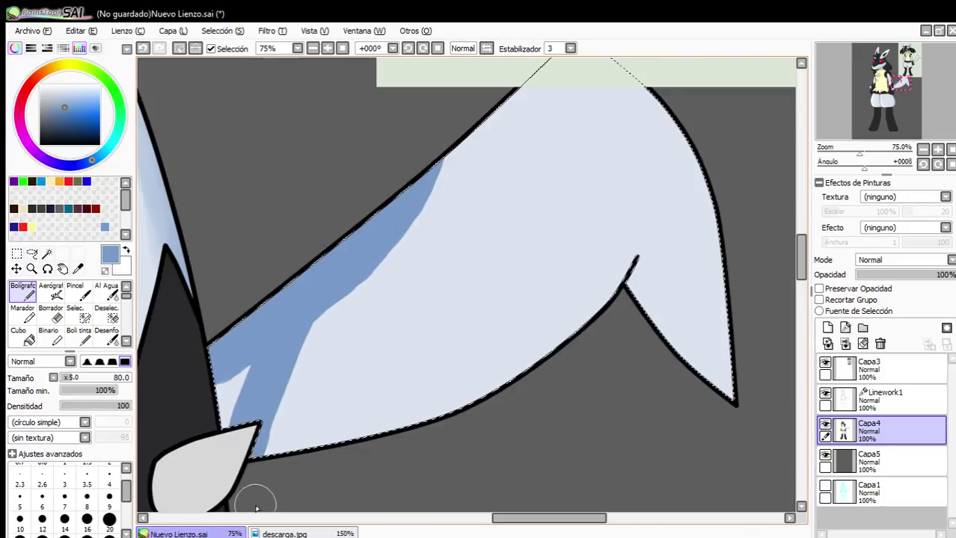
{"action": "left_click_drag", "start_coordinate": [239, 382], "coordinate": [223, 431]}
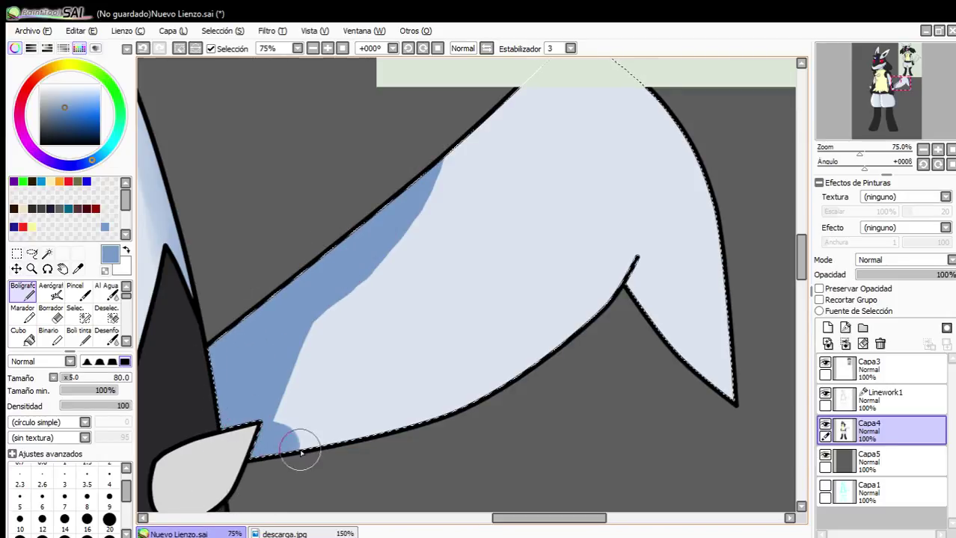
{"action": "scroll", "coordinate": [380, 453], "scroll_direction": "down", "scroll_amount": 2}
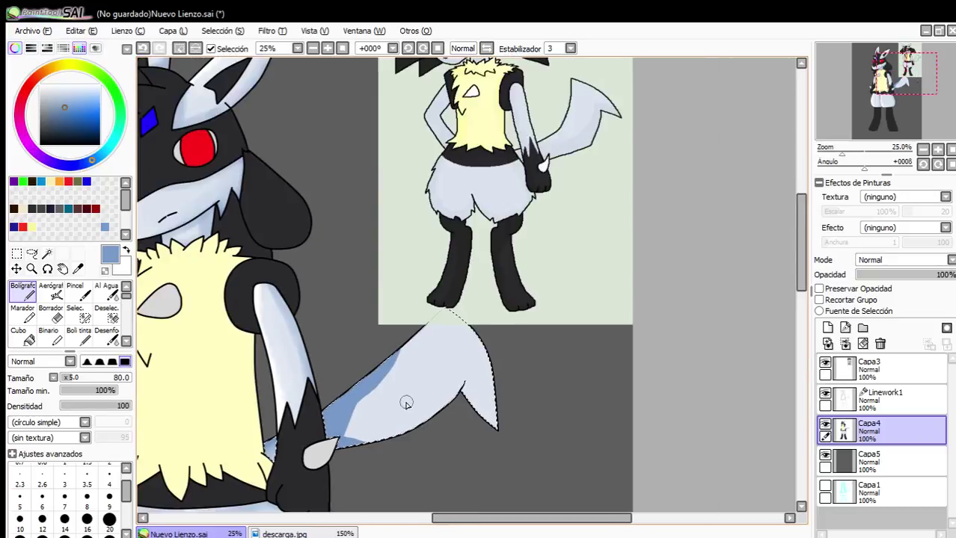
{"action": "scroll", "coordinate": [406, 404], "scroll_direction": "up", "scroll_amount": 1}
{"action": "left_click_drag", "start_coordinate": [292, 408], "coordinate": [432, 251]}
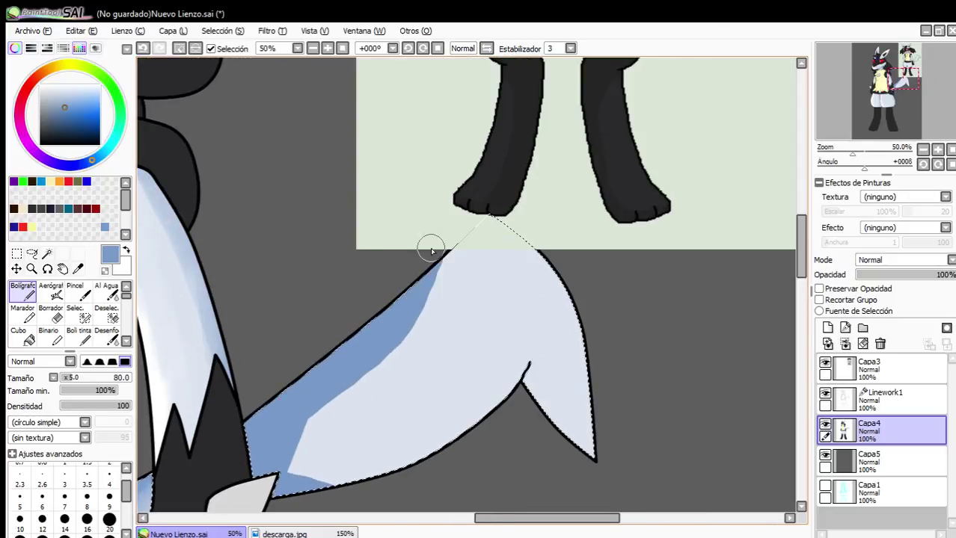
{"action": "scroll", "coordinate": [450, 308], "scroll_direction": "down", "scroll_amount": 1}
{"action": "scroll", "coordinate": [450, 290], "scroll_direction": "up", "scroll_amount": 1}
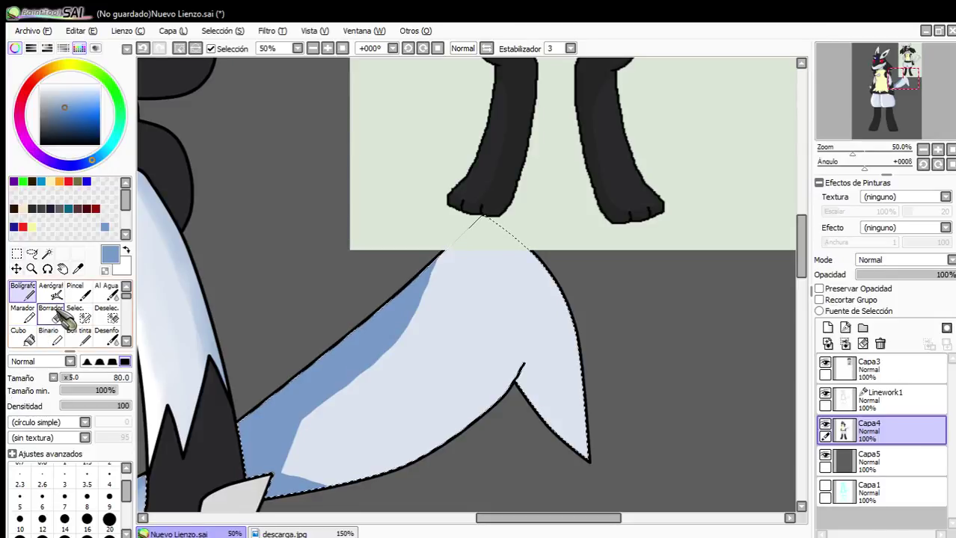
Blend the lower part of the tail shadow near the arm into the sampled pale blue with the Brush at size 80.
{"action": "left_click", "coordinate": [75, 291]}
{"action": "scroll", "coordinate": [367, 415], "scroll_direction": "up", "scroll_amount": 2}
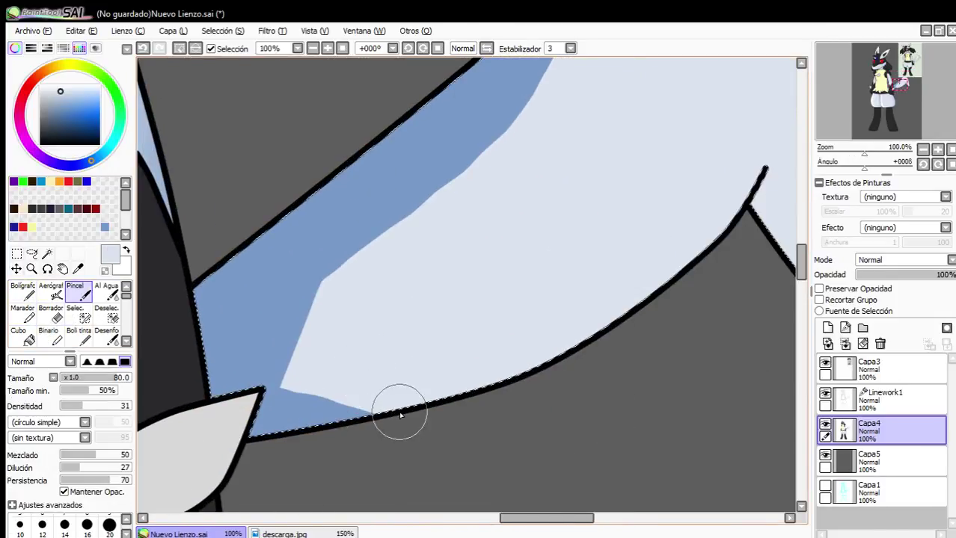
{"action": "mouse_move", "coordinate": [400, 415]}
{"action": "left_mouse_down"}
{"action": "mouse_move", "coordinate": [288, 373]}
{"action": "mouse_move", "coordinate": [306, 398]}
{"action": "mouse_move", "coordinate": [283, 395]}
{"action": "mouse_move", "coordinate": [346, 296]}
{"action": "mouse_move", "coordinate": [490, 176]}
{"action": "mouse_move", "coordinate": [506, 141]}
{"action": "mouse_move", "coordinate": [334, 301]}
{"action": "left_mouse_up"}
{"action": "left_click_drag", "start_coordinate": [337, 353], "coordinate": [373, 417]}
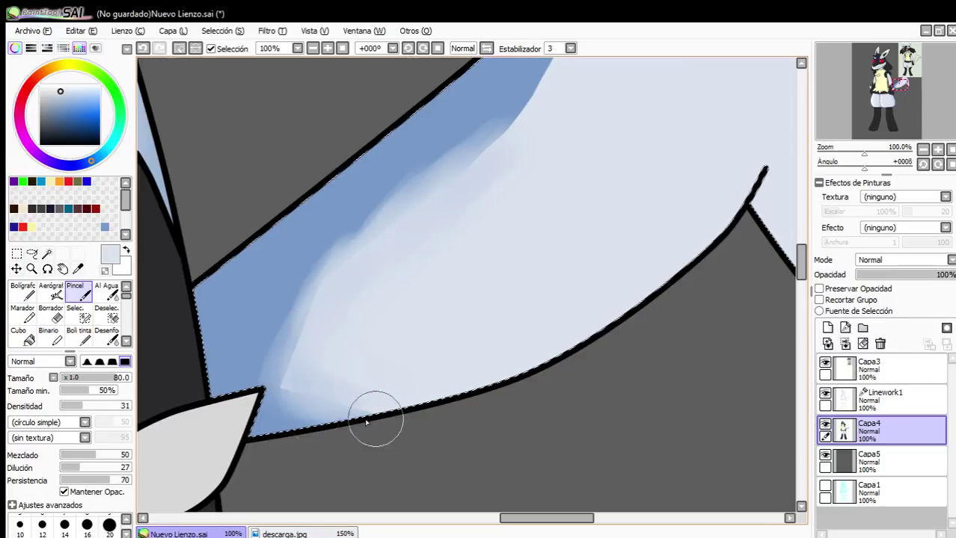
{"action": "scroll", "coordinate": [493, 241], "scroll_direction": "down", "scroll_amount": 4}
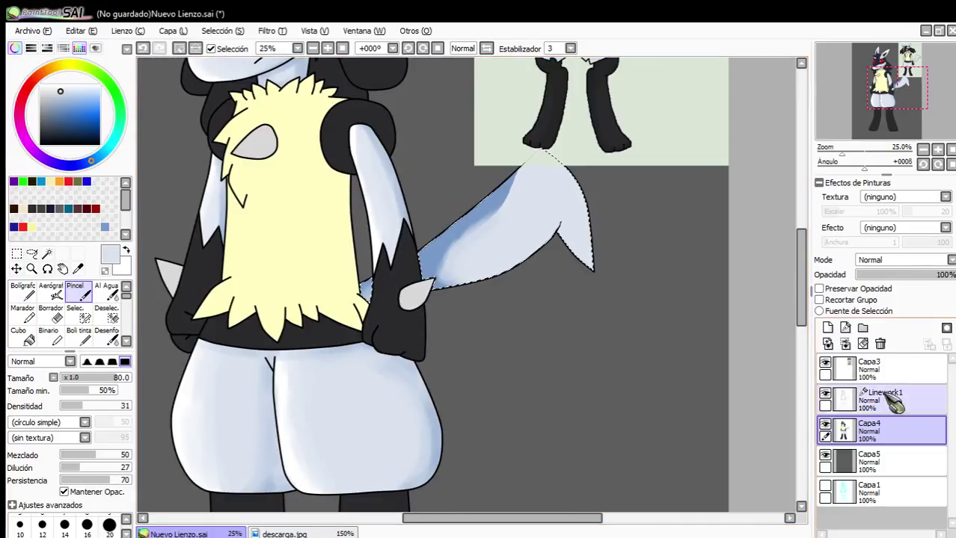
Hide the Capa3 reference layer and blend the remaining blue shadow along the tail's upper edge into the pale blue.
{"action": "left_click", "coordinate": [825, 363]}
{"action": "scroll", "coordinate": [452, 252], "scroll_direction": "up", "scroll_amount": 2}
{"action": "scroll", "coordinate": [446, 391], "scroll_direction": "up", "scroll_amount": 2}
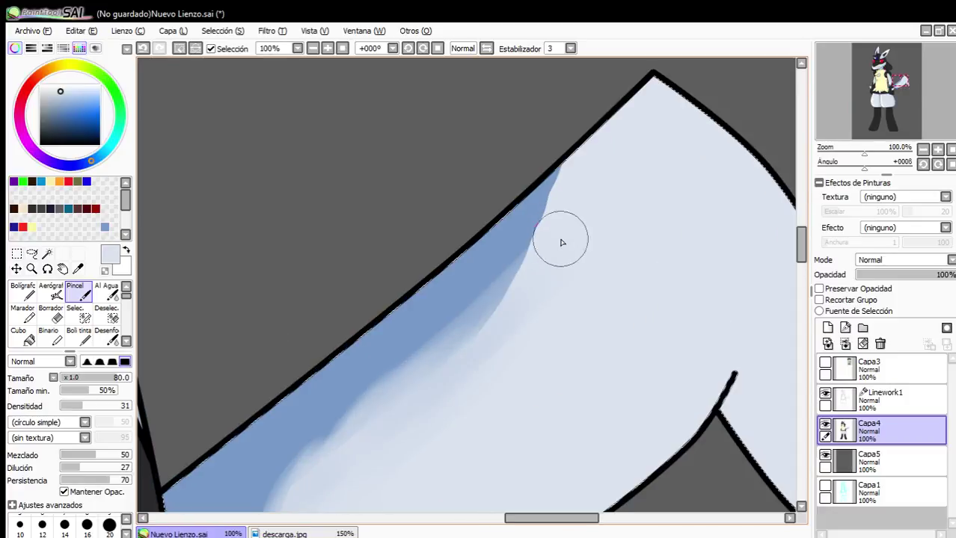
{"action": "mouse_move", "coordinate": [560, 242]}
{"action": "left_mouse_down"}
{"action": "mouse_move", "coordinate": [443, 335]}
{"action": "mouse_move", "coordinate": [482, 321]}
{"action": "mouse_move", "coordinate": [517, 261]}
{"action": "mouse_move", "coordinate": [449, 395]}
{"action": "mouse_move", "coordinate": [385, 412]}
{"action": "mouse_move", "coordinate": [433, 307]}
{"action": "mouse_move", "coordinate": [389, 379]}
{"action": "mouse_move", "coordinate": [292, 474]}
{"action": "left_mouse_up"}
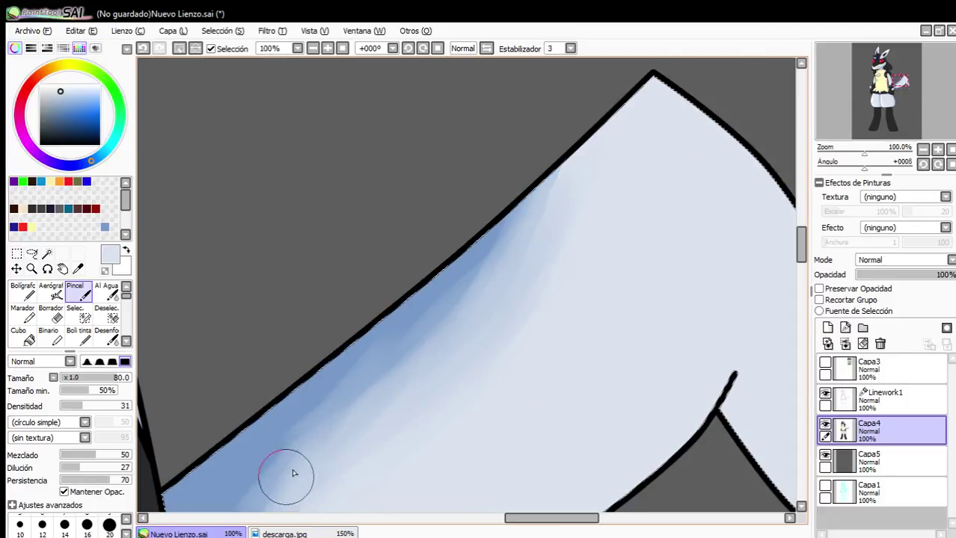
{"action": "scroll", "coordinate": [431, 252], "scroll_direction": "down", "scroll_amount": 4}
{"action": "scroll", "coordinate": [683, 359], "scroll_direction": "up", "scroll_amount": 4}
{"action": "mouse_move", "coordinate": [456, 289]}
{"action": "left_mouse_down"}
{"action": "mouse_move", "coordinate": [504, 271]}
{"action": "mouse_move", "coordinate": [581, 390]}
{"action": "mouse_move", "coordinate": [498, 335]}
{"action": "left_mouse_up"}
{"action": "scroll", "coordinate": [498, 335], "scroll_direction": "down", "scroll_amount": 4}
{"action": "scroll", "coordinate": [499, 335], "scroll_direction": "up", "scroll_amount": 2}
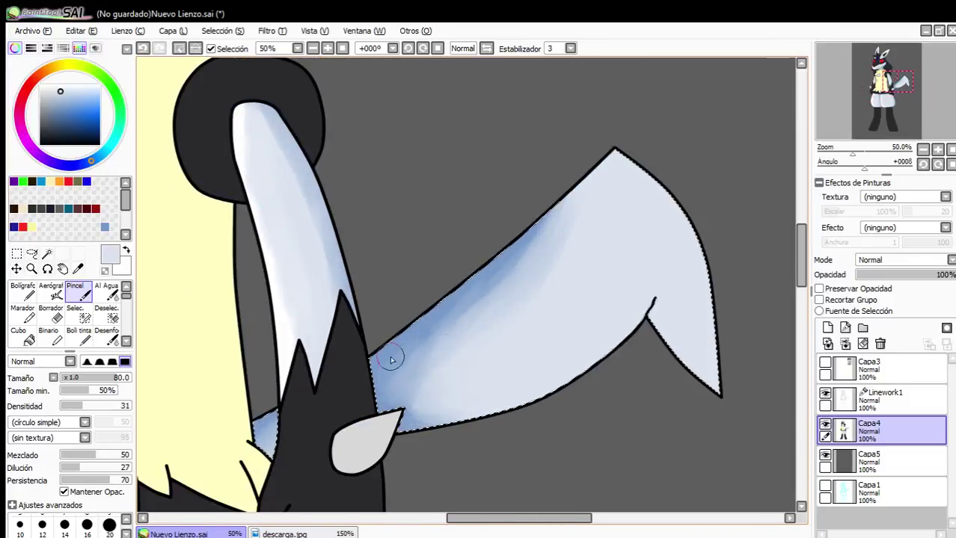
{"action": "left_click_drag", "start_coordinate": [391, 359], "coordinate": [567, 203]}
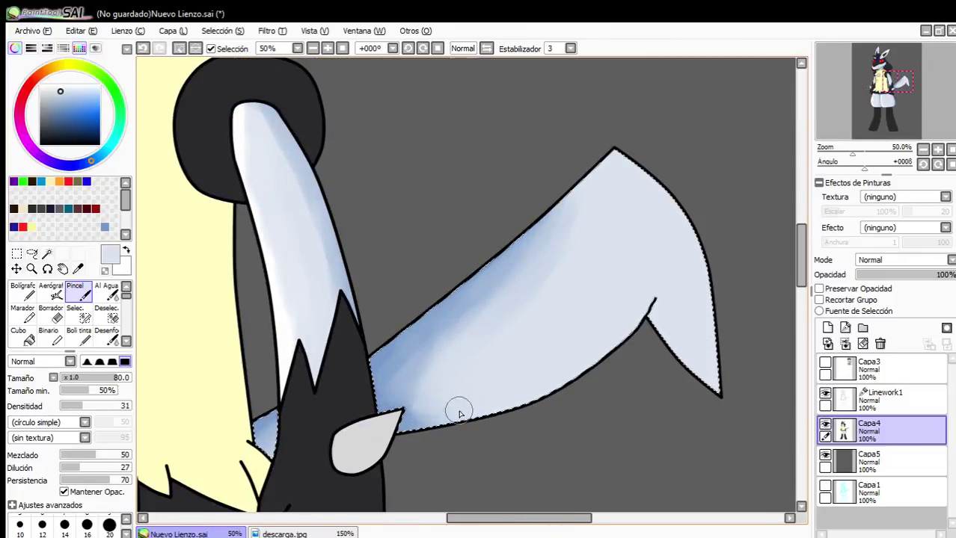
Paint a white highlight along the outer edge of the tail tip with the Pen at size 80.
{"action": "left_click_drag", "start_coordinate": [59, 100], "coordinate": [40, 75]}
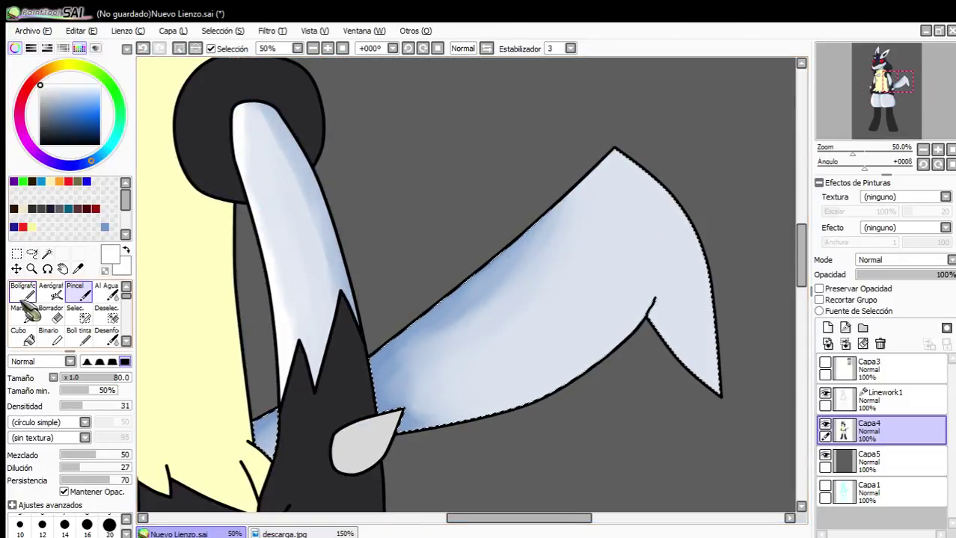
{"action": "left_click", "coordinate": [23, 295]}
{"action": "mouse_move", "coordinate": [706, 403]}
{"action": "left_mouse_down"}
{"action": "mouse_move", "coordinate": [676, 237]}
{"action": "mouse_move", "coordinate": [559, 130]}
{"action": "mouse_move", "coordinate": [652, 231]}
{"action": "mouse_move", "coordinate": [689, 236]}
{"action": "mouse_move", "coordinate": [589, 112]}
{"action": "mouse_move", "coordinate": [703, 239]}
{"action": "left_mouse_up"}
Blend the white highlight on the tail tip into the sampled pale blue with the Brush at size 80, and deselect the tail.
{"action": "left_click", "coordinate": [74, 290]}
{"action": "scroll", "coordinate": [663, 290], "scroll_direction": "up", "scroll_amount": 1}
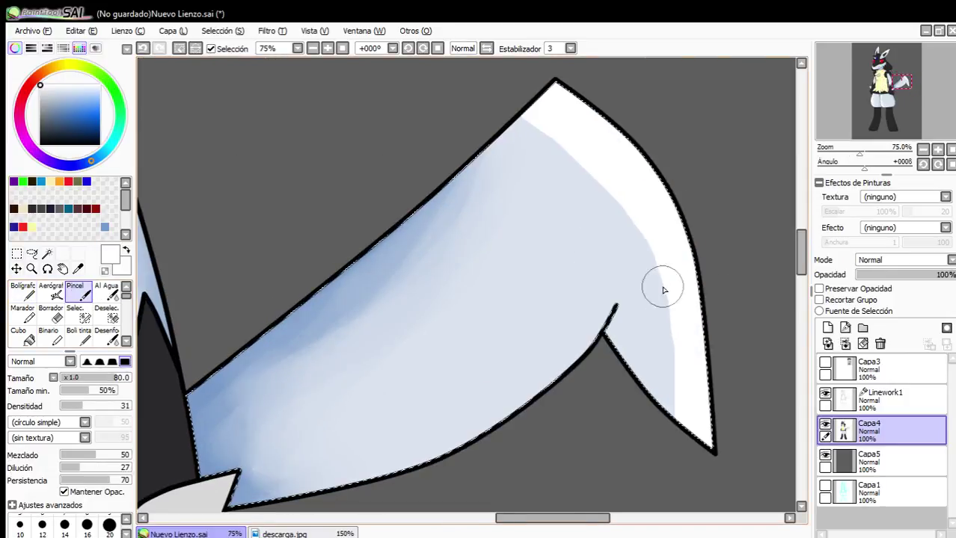
{"action": "mouse_move", "coordinate": [656, 415]}
{"action": "left_mouse_down"}
{"action": "mouse_move", "coordinate": [659, 260]}
{"action": "mouse_move", "coordinate": [655, 396]}
{"action": "mouse_move", "coordinate": [616, 291]}
{"action": "mouse_move", "coordinate": [588, 163]}
{"action": "mouse_move", "coordinate": [572, 161]}
{"action": "mouse_move", "coordinate": [627, 250]}
{"action": "mouse_move", "coordinate": [584, 213]}
{"action": "left_mouse_up"}
{"action": "mouse_move", "coordinate": [699, 410]}
{"action": "left_mouse_down"}
{"action": "mouse_move", "coordinate": [668, 227]}
{"action": "mouse_move", "coordinate": [614, 188]}
{"action": "mouse_move", "coordinate": [678, 321]}
{"action": "mouse_move", "coordinate": [521, 221]}
{"action": "mouse_move", "coordinate": [347, 305]}
{"action": "mouse_move", "coordinate": [163, 445]}
{"action": "left_mouse_up"}
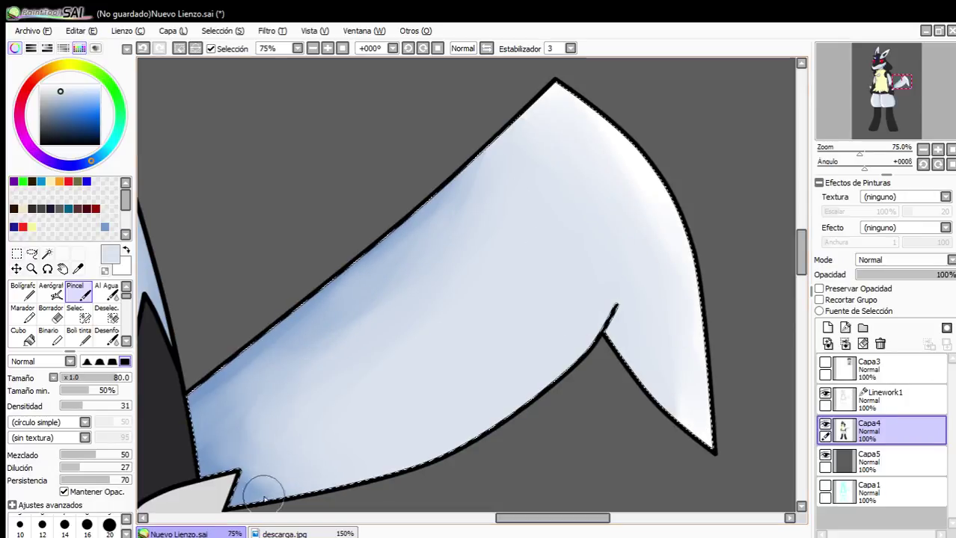
{"action": "scroll", "coordinate": [314, 405], "scroll_direction": "down", "scroll_amount": 5}
{"action": "scroll", "coordinate": [368, 365], "scroll_direction": "down", "scroll_amount": 1}
{"action": "scroll", "coordinate": [284, 434], "scroll_direction": "up", "scroll_amount": 3}
{"action": "scroll", "coordinate": [356, 309], "scroll_direction": "down", "scroll_amount": 3}
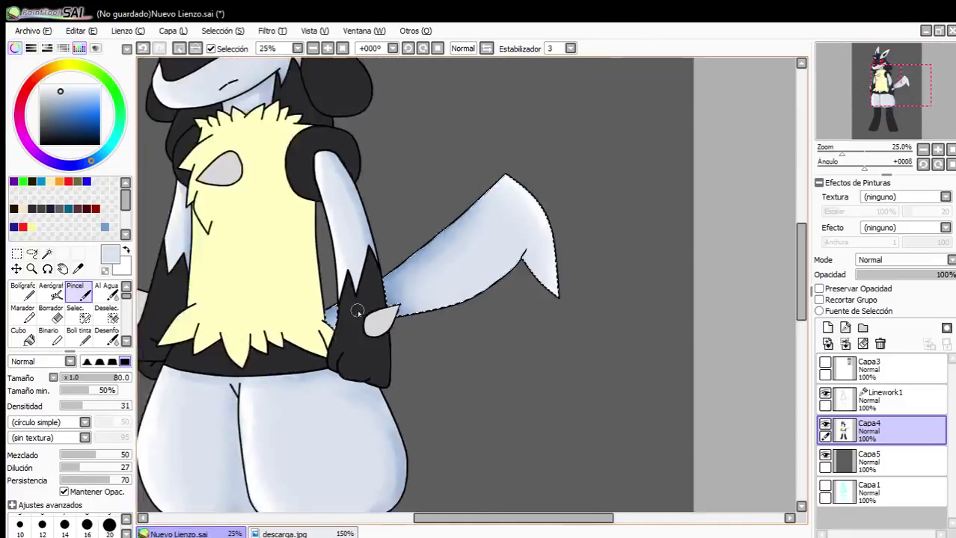
{"action": "scroll", "coordinate": [310, 273], "scroll_direction": "up", "scroll_amount": 1}
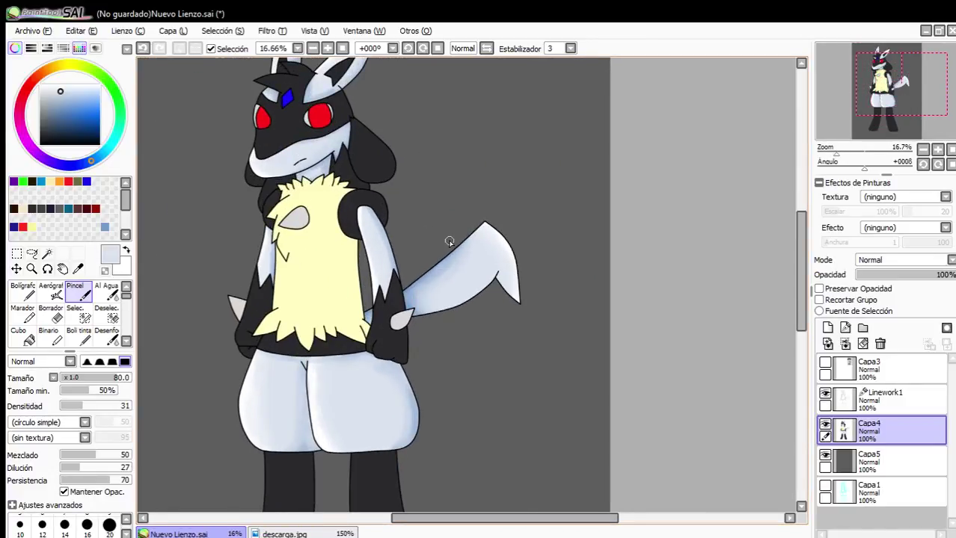
Examine the shading across the whole character, from the head and torso to the thighs and tail.
{"action": "scroll", "coordinate": [401, 223], "scroll_direction": "down", "scroll_amount": 1}
{"action": "scroll", "coordinate": [339, 216], "scroll_direction": "up", "scroll_amount": 3}
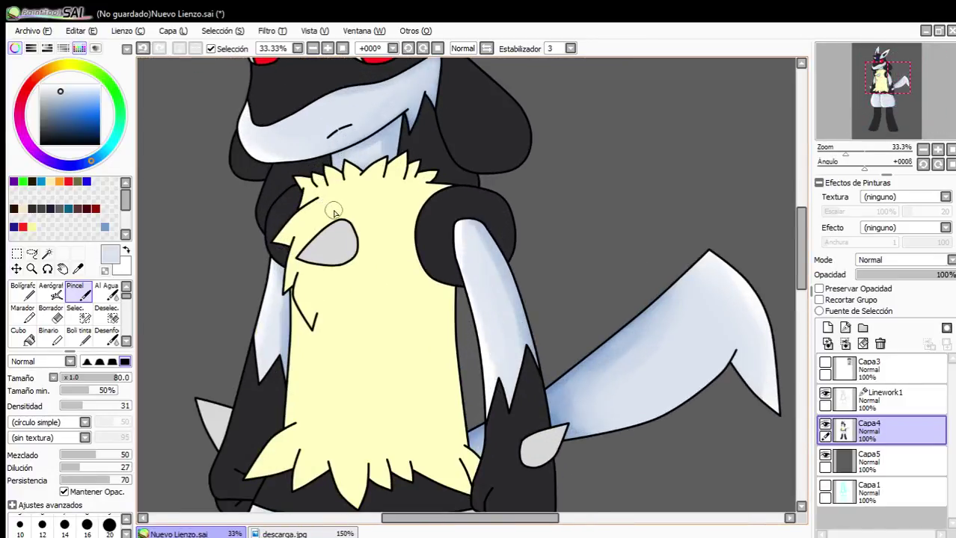
{"action": "scroll", "coordinate": [338, 216], "scroll_direction": "down", "scroll_amount": 4}
{"action": "scroll", "coordinate": [340, 155], "scroll_direction": "up", "scroll_amount": 3}
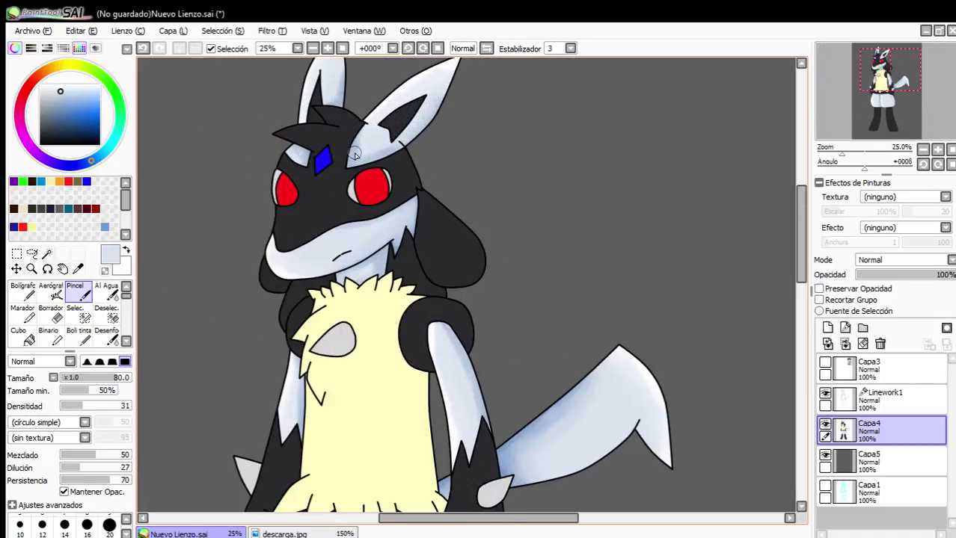
{"action": "scroll", "coordinate": [356, 154], "scroll_direction": "down", "scroll_amount": 4}
{"action": "scroll", "coordinate": [378, 303], "scroll_direction": "up", "scroll_amount": 2}
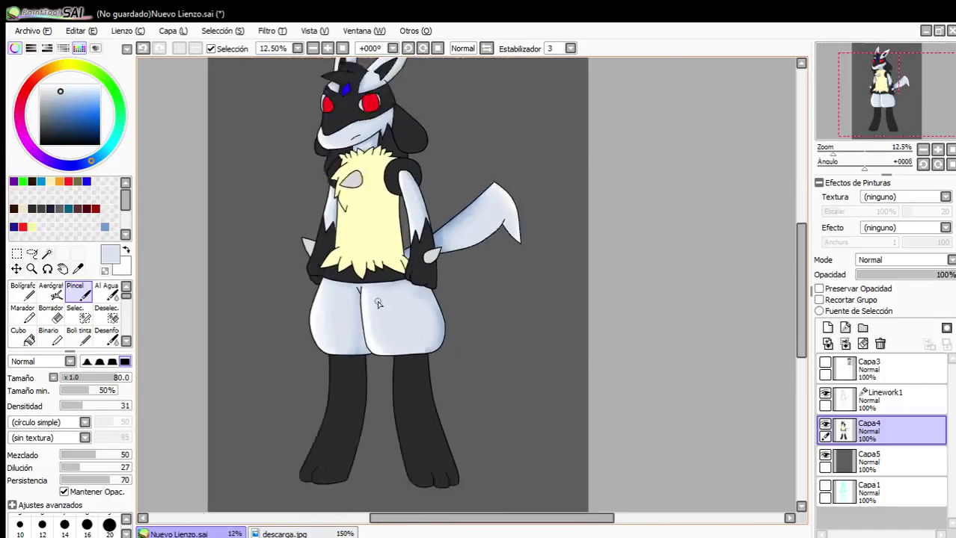
{"action": "scroll", "coordinate": [378, 303], "scroll_direction": "down", "scroll_amount": 2}
{"action": "scroll", "coordinate": [347, 289], "scroll_direction": "up", "scroll_amount": 2}
{"action": "scroll", "coordinate": [348, 289], "scroll_direction": "down", "scroll_amount": 2}
{"action": "scroll", "coordinate": [390, 153], "scroll_direction": "up", "scroll_amount": 2}
{"action": "scroll", "coordinate": [403, 184], "scroll_direction": "up", "scroll_amount": 5}
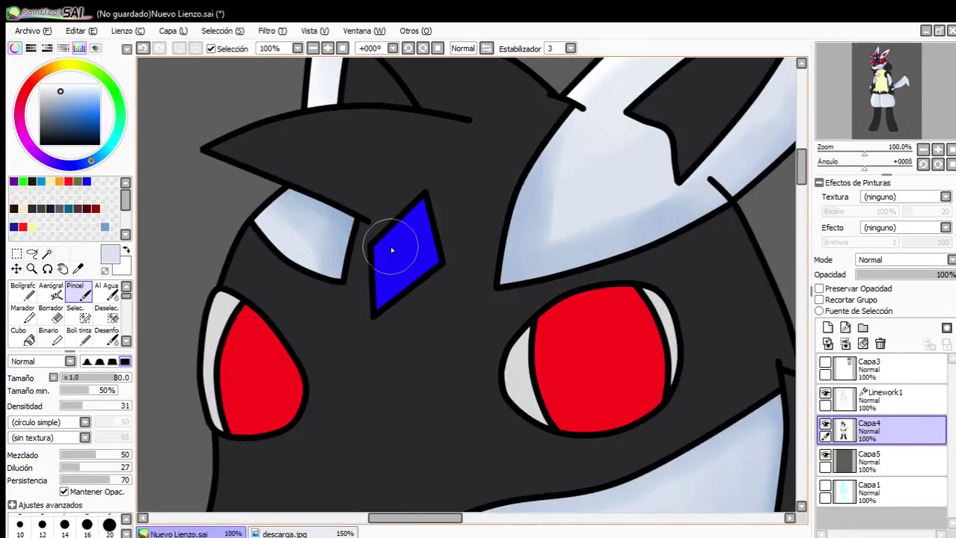
Select the blue forehead gem from the Linework1 outlines with the Magic Wand and make Capa4 active.
{"action": "left_click", "coordinate": [391, 250], "text": "alt"}
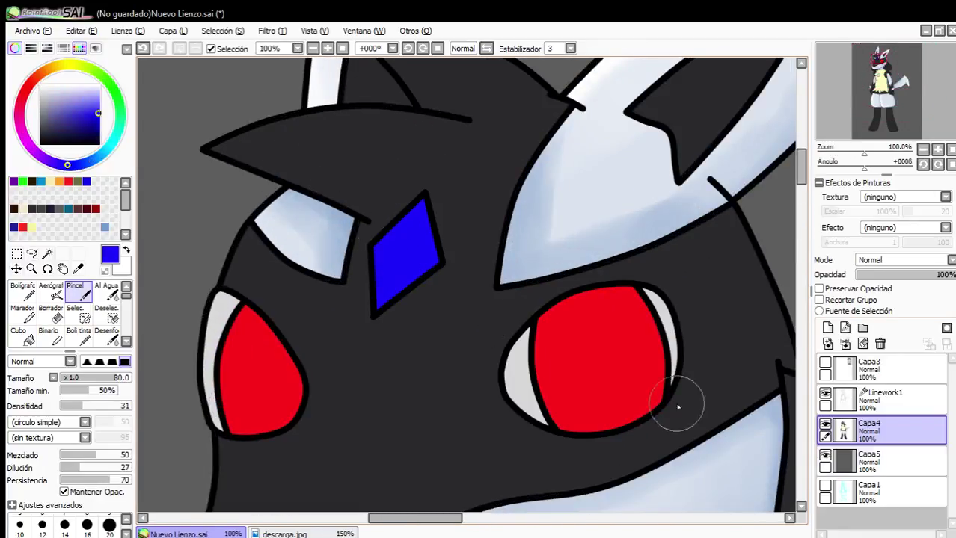
{"action": "left_click", "coordinate": [834, 396]}
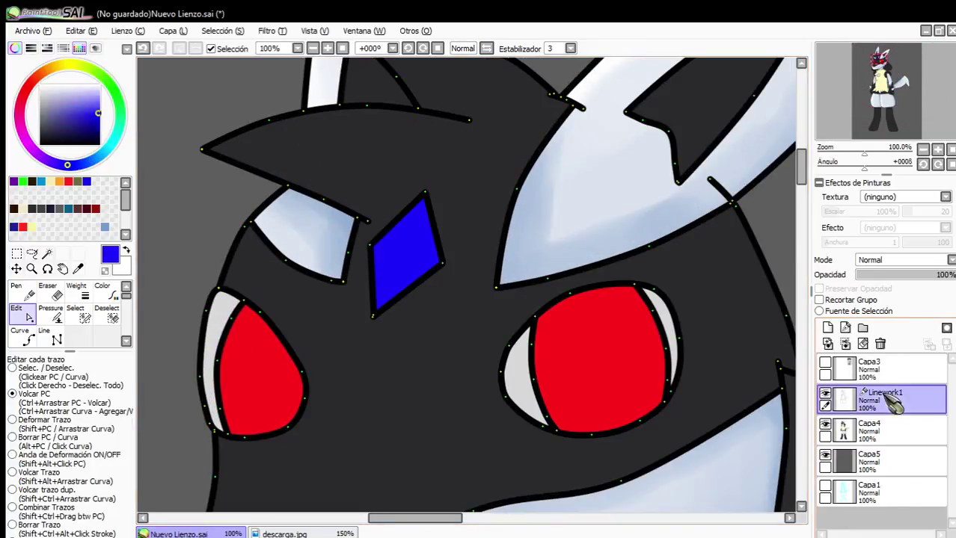
{"action": "left_click", "coordinate": [142, 49]}
{"action": "left_click", "coordinate": [46, 254]}
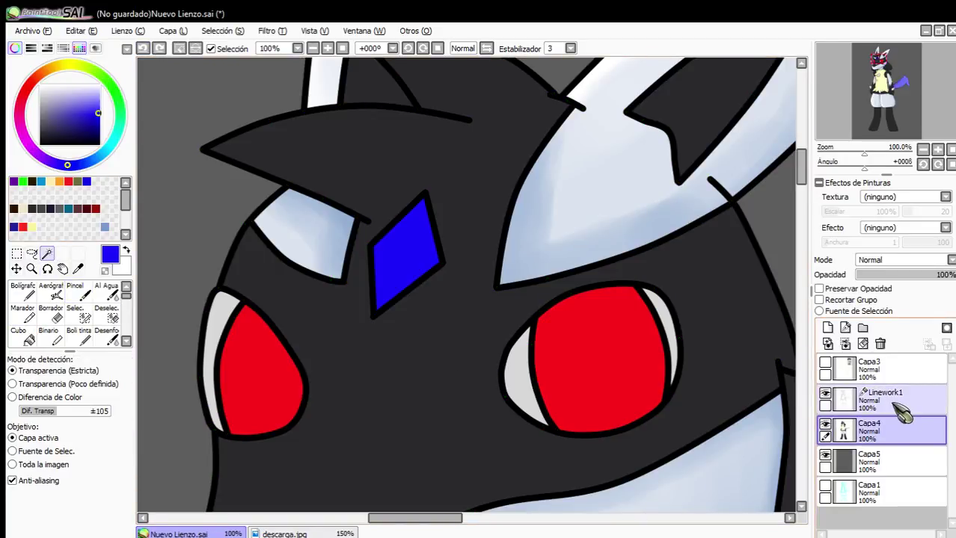
{"action": "left_click", "coordinate": [838, 404]}
{"action": "left_click", "coordinate": [923, 425]}
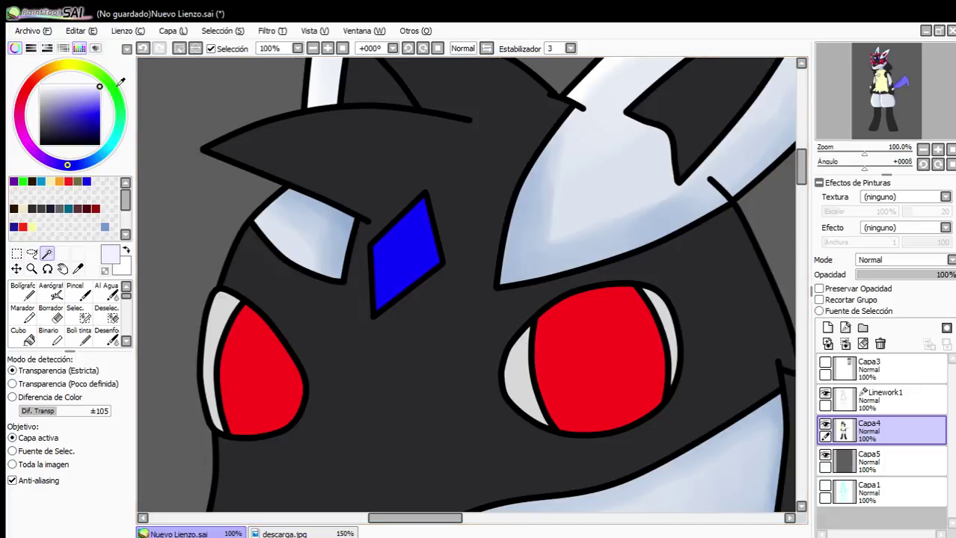
Paint a very pale lavender highlight along the gem's upper and left edges with the Brush at size 10 and density 31.
{"action": "left_click", "coordinate": [45, 280]}
{"action": "scroll", "coordinate": [338, 246], "scroll_direction": "up", "scroll_amount": 2}
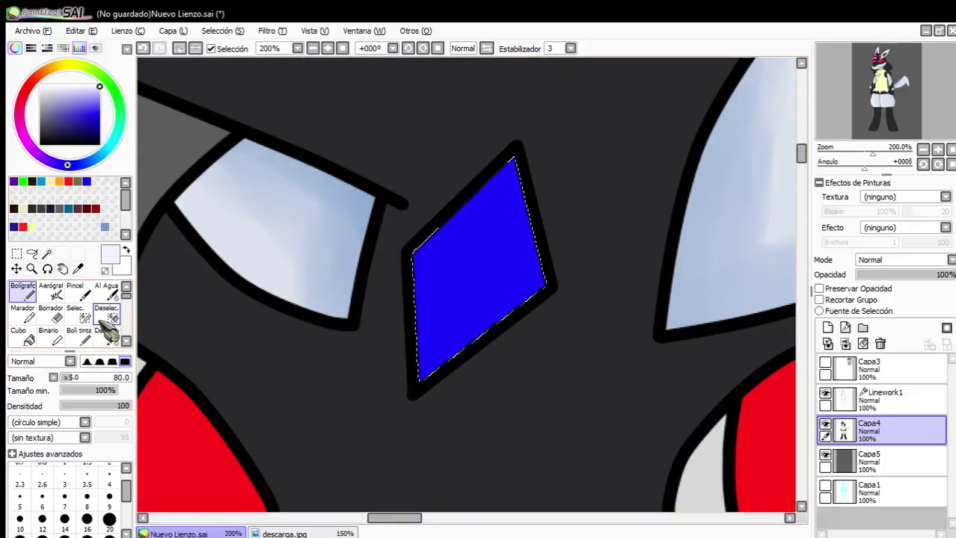
{"action": "left_click", "coordinate": [79, 291]}
{"action": "left_click", "coordinate": [21, 526]}
{"action": "scroll", "coordinate": [455, 255], "scroll_direction": "up", "scroll_amount": 1}
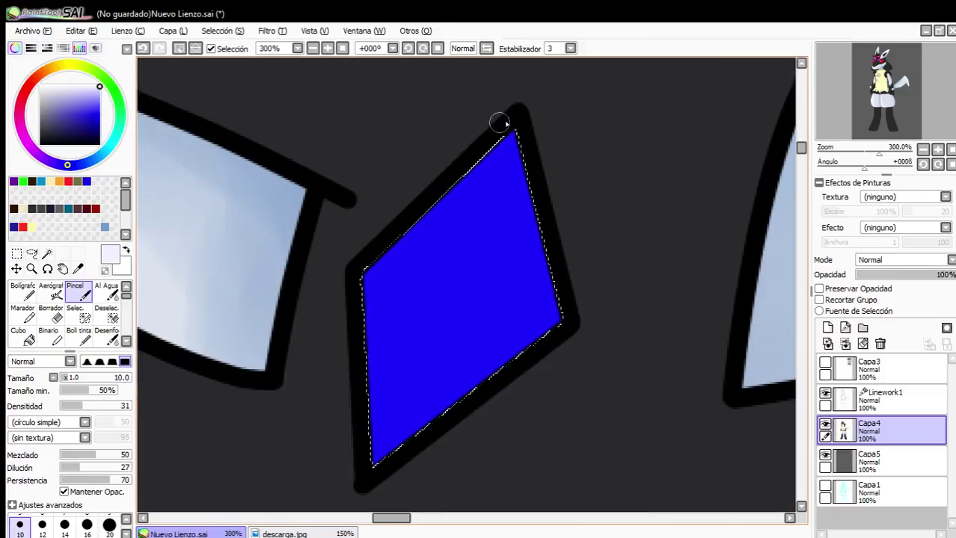
{"action": "mouse_move", "coordinate": [503, 122]}
{"action": "left_mouse_down"}
{"action": "mouse_move", "coordinate": [367, 283]}
{"action": "mouse_move", "coordinate": [473, 186]}
{"action": "mouse_move", "coordinate": [498, 135]}
{"action": "mouse_move", "coordinate": [364, 269]}
{"action": "mouse_move", "coordinate": [374, 269]}
{"action": "mouse_move", "coordinate": [372, 465]}
{"action": "left_mouse_up"}
{"action": "mouse_move", "coordinate": [374, 344]}
{"action": "left_mouse_down"}
{"action": "mouse_move", "coordinate": [375, 285]}
{"action": "mouse_move", "coordinate": [539, 107]}
{"action": "left_mouse_up"}
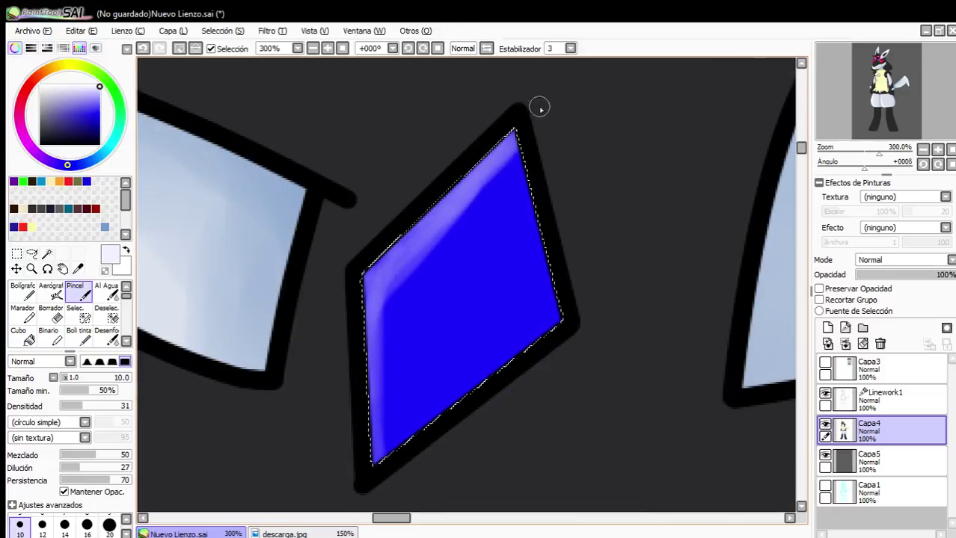
Paint faint pale facet streaks across the gem's interior, from its top point and toward its right corner.
{"action": "mouse_move", "coordinate": [516, 153]}
{"action": "left_mouse_down"}
{"action": "mouse_move", "coordinate": [404, 329]}
{"action": "mouse_move", "coordinate": [463, 281]}
{"action": "left_mouse_up"}
{"action": "left_click_drag", "start_coordinate": [496, 192], "coordinate": [405, 341]}
{"action": "left_click_drag", "start_coordinate": [516, 136], "coordinate": [440, 305]}
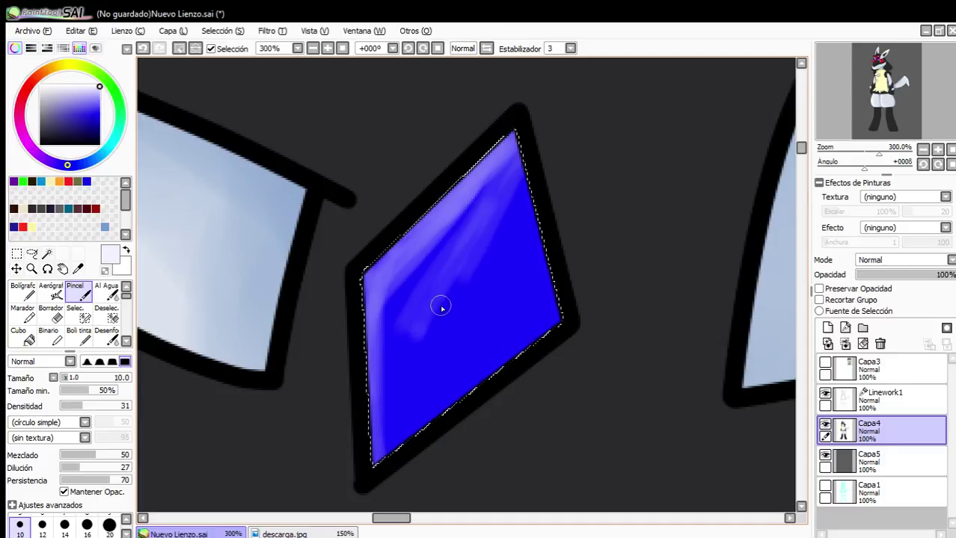
{"action": "mouse_move", "coordinate": [506, 320]}
{"action": "left_mouse_down"}
{"action": "mouse_move", "coordinate": [432, 343]}
{"action": "mouse_move", "coordinate": [552, 322]}
{"action": "left_mouse_up"}
Try a facet streak to the gem's bottom point, a brighter upper edge and a short line to its left corner.
{"action": "mouse_move", "coordinate": [403, 322]}
{"action": "left_mouse_down"}
{"action": "mouse_move", "coordinate": [370, 454]}
{"action": "mouse_move", "coordinate": [380, 462]}
{"action": "left_mouse_up"}
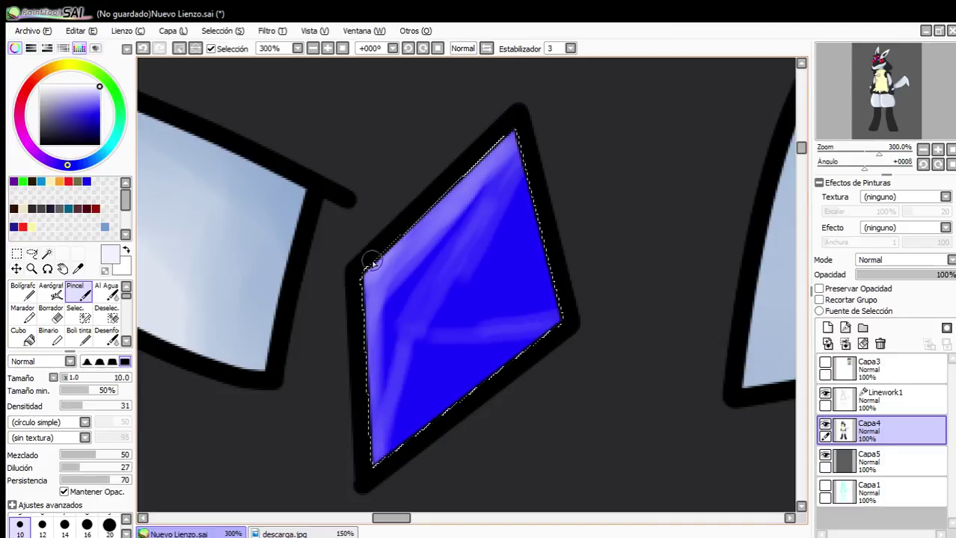
{"action": "left_click_drag", "start_coordinate": [371, 262], "coordinate": [499, 155]}
{"action": "scroll", "coordinate": [433, 281], "scroll_direction": "up", "scroll_amount": 1}
{"action": "mouse_move", "coordinate": [397, 351]}
{"action": "left_mouse_down"}
{"action": "mouse_move", "coordinate": [379, 312]}
{"action": "mouse_move", "coordinate": [349, 295]}
{"action": "left_mouse_up"}
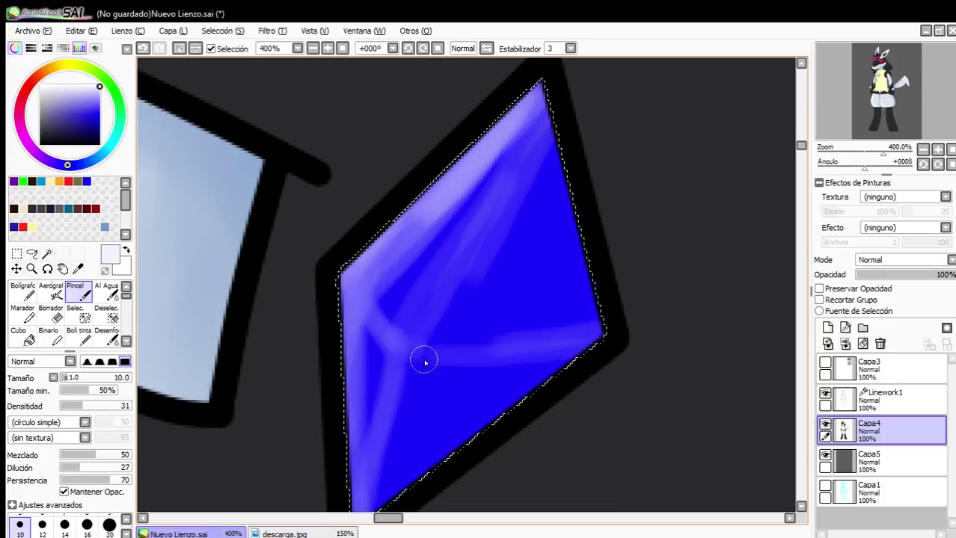
{"action": "scroll", "coordinate": [446, 261], "scroll_direction": "down", "scroll_amount": 4}
{"action": "scroll", "coordinate": [450, 277], "scroll_direction": "up", "scroll_amount": 2}
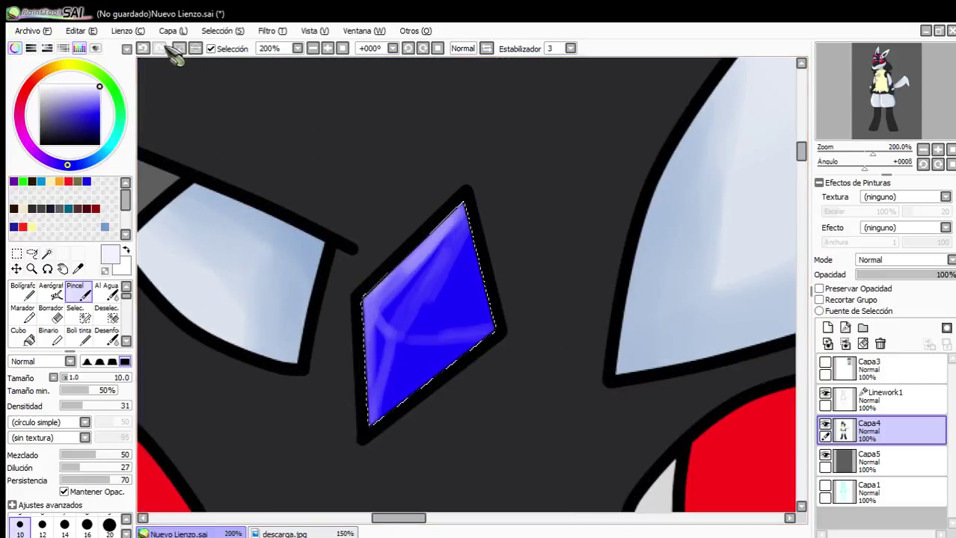
Undo the last three brush strokes on the gem.
{"action": "left_click", "coordinate": [143, 49]}
{"action": "left_click", "coordinate": [143, 48]}
{"action": "left_click", "coordinate": [142, 49]}
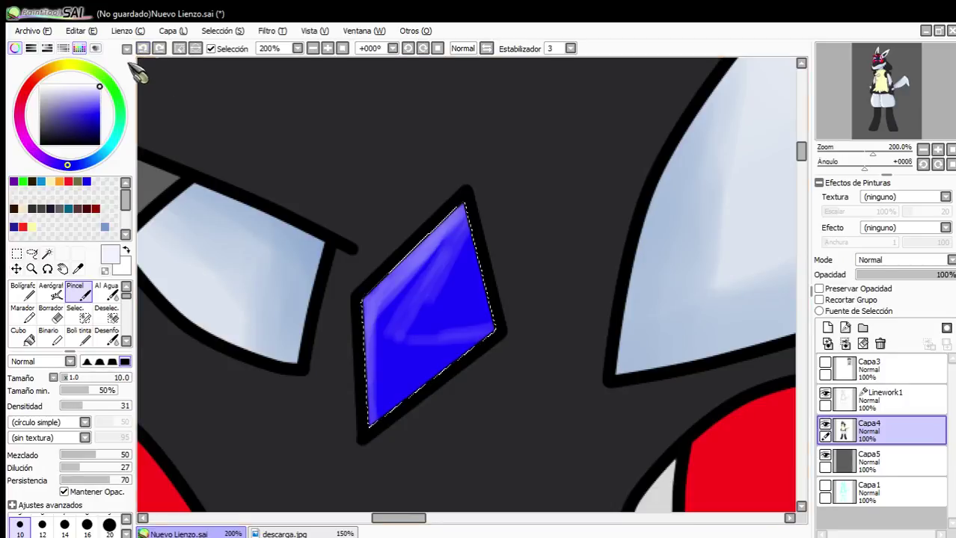
Cover the pale highlights and facet streaks on the gem with its own blue, using the Brush at size 14.
{"action": "right_click", "coordinate": [443, 315]}
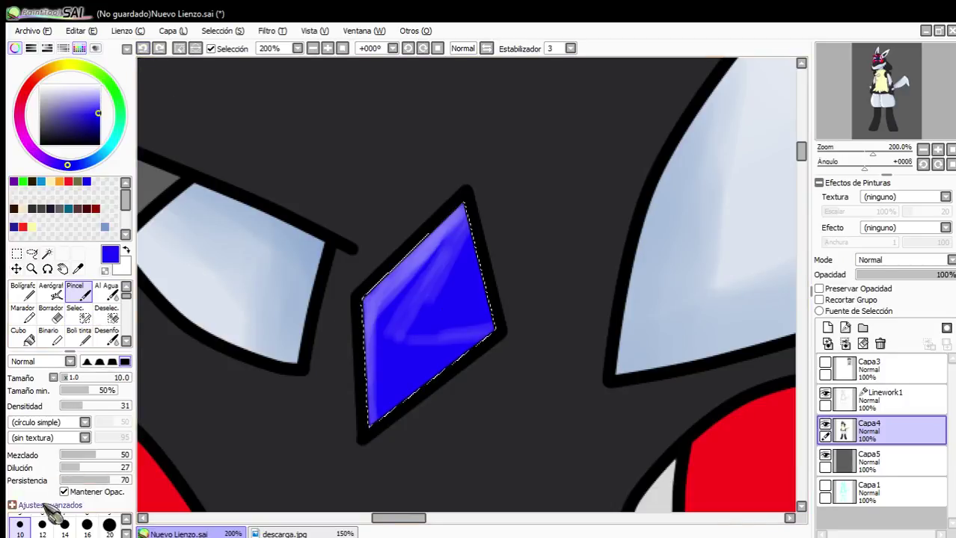
{"action": "left_click", "coordinate": [65, 527]}
{"action": "mouse_move", "coordinate": [427, 249]}
{"action": "left_mouse_down"}
{"action": "mouse_move", "coordinate": [398, 314]}
{"action": "mouse_move", "coordinate": [384, 307]}
{"action": "mouse_move", "coordinate": [354, 324]}
{"action": "left_mouse_up"}
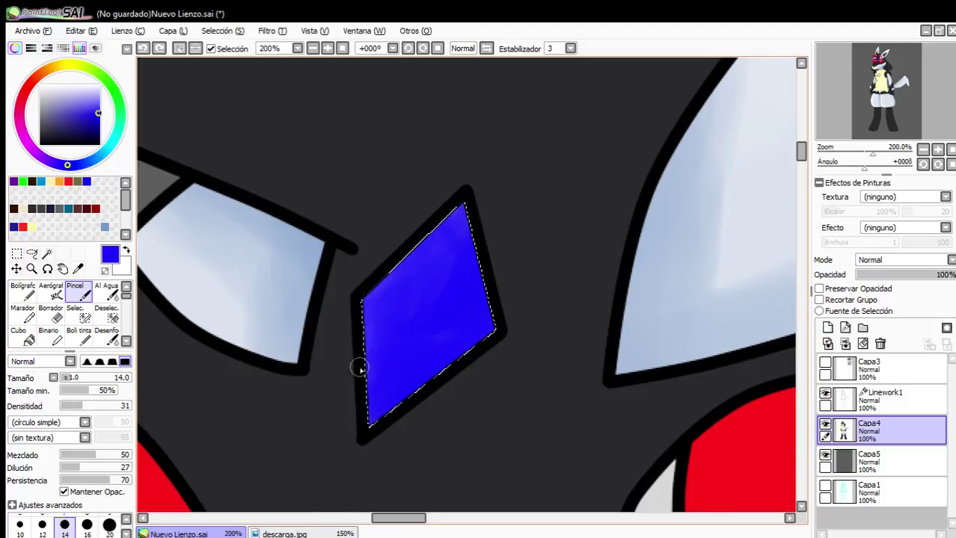
{"action": "left_click_drag", "start_coordinate": [427, 246], "coordinate": [389, 292]}
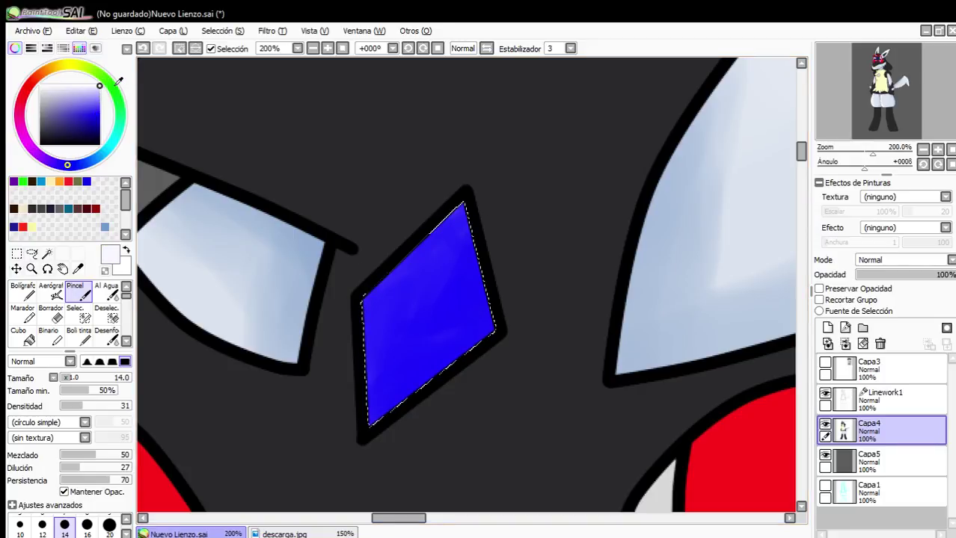
Paint a soft lavender highlight along the gem's upper and left edges with the Brush at size 14.
{"action": "scroll", "coordinate": [454, 231], "scroll_direction": "up", "scroll_amount": 2}
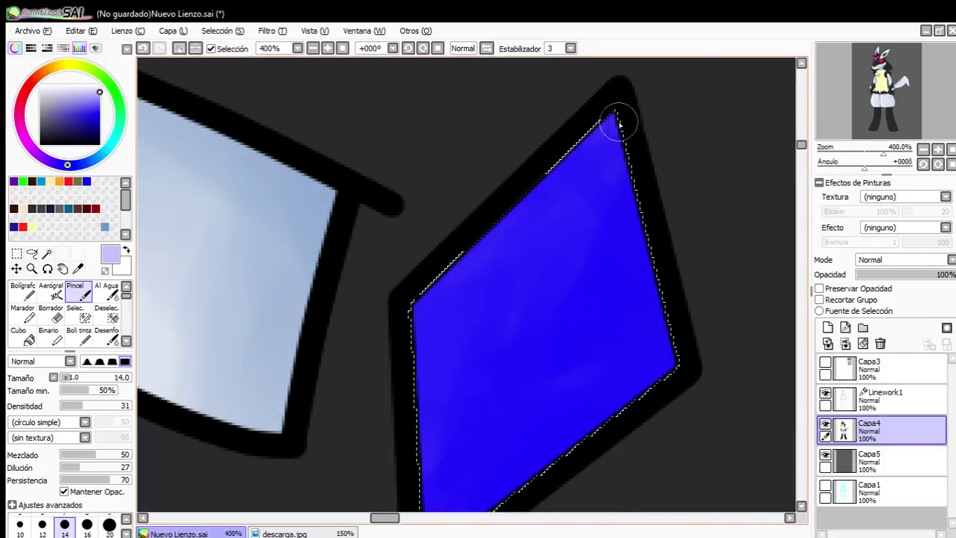
{"action": "left_click_drag", "start_coordinate": [616, 120], "coordinate": [478, 284]}
{"action": "left_click_drag", "start_coordinate": [531, 228], "coordinate": [430, 355]}
{"action": "left_click_drag", "start_coordinate": [493, 238], "coordinate": [419, 351]}
{"action": "mouse_move", "coordinate": [610, 111]}
{"action": "left_mouse_down"}
{"action": "mouse_move", "coordinate": [501, 217]}
{"action": "mouse_move", "coordinate": [471, 382]}
{"action": "left_mouse_up"}
{"action": "scroll", "coordinate": [550, 188], "scroll_direction": "down", "scroll_amount": 1}
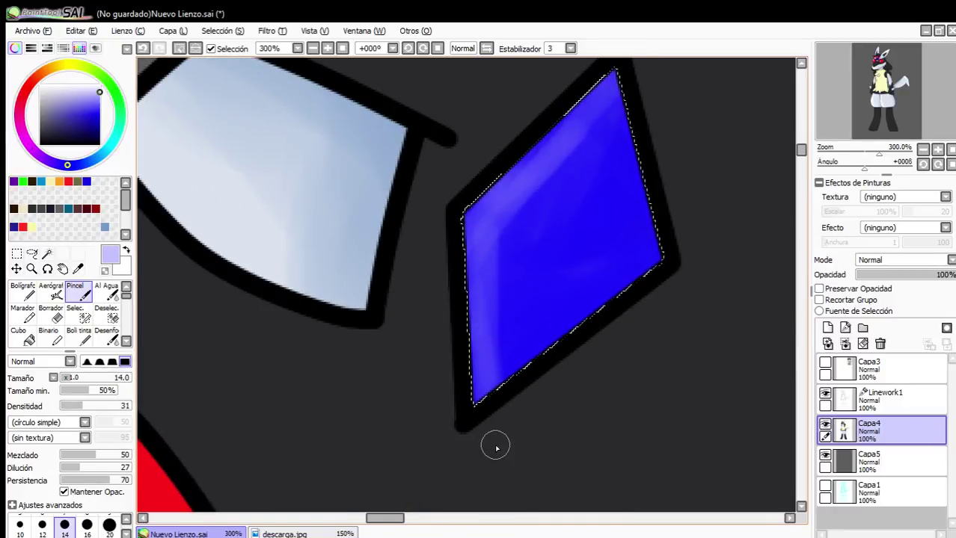
Try a pale streak from the gem's right corner across its interior, undo it, and brush darker blue shading inside.
{"action": "left_click_drag", "start_coordinate": [662, 256], "coordinate": [449, 278]}
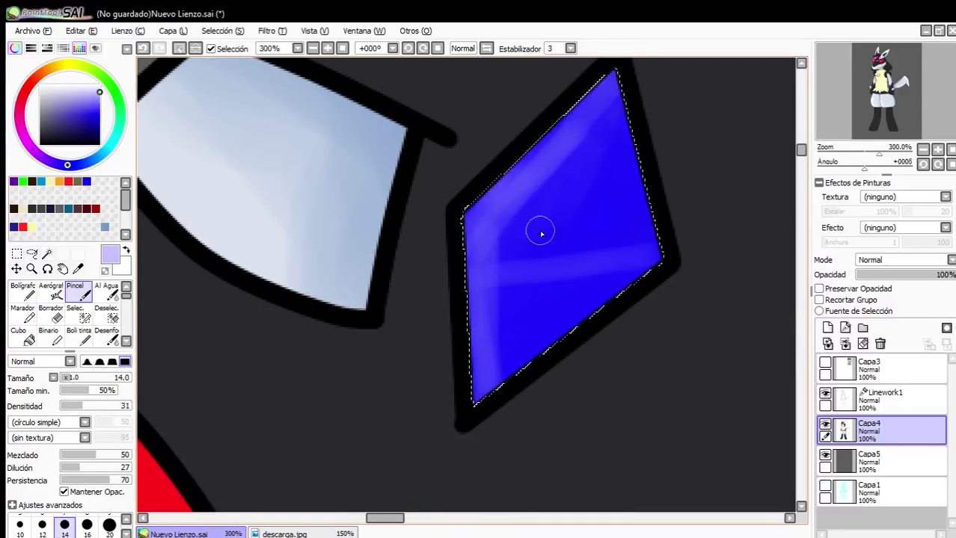
{"action": "left_click", "coordinate": [146, 48]}
{"action": "left_click_drag", "start_coordinate": [526, 275], "coordinate": [462, 166]}
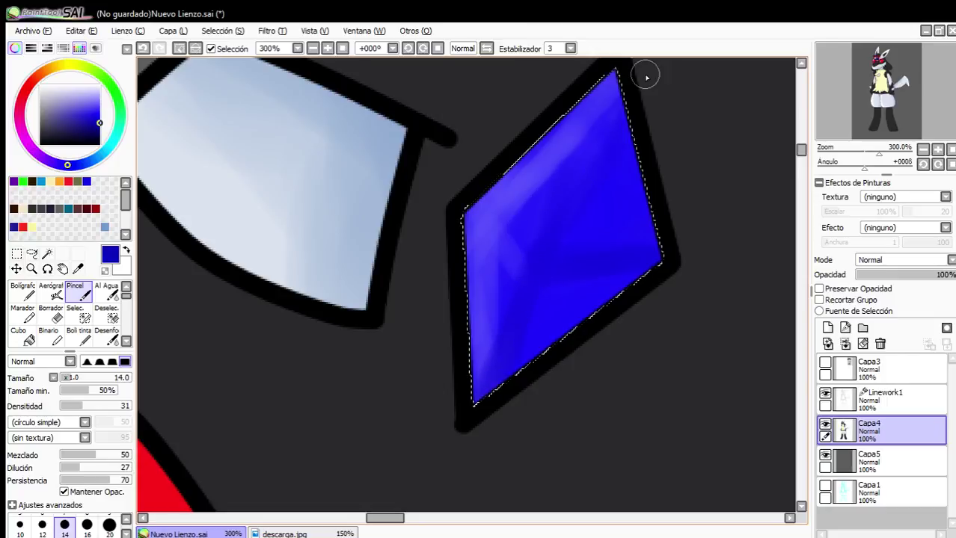
{"action": "scroll", "coordinate": [616, 188], "scroll_direction": "down", "scroll_amount": 5}
{"action": "scroll", "coordinate": [617, 196], "scroll_direction": "up", "scroll_amount": 5}
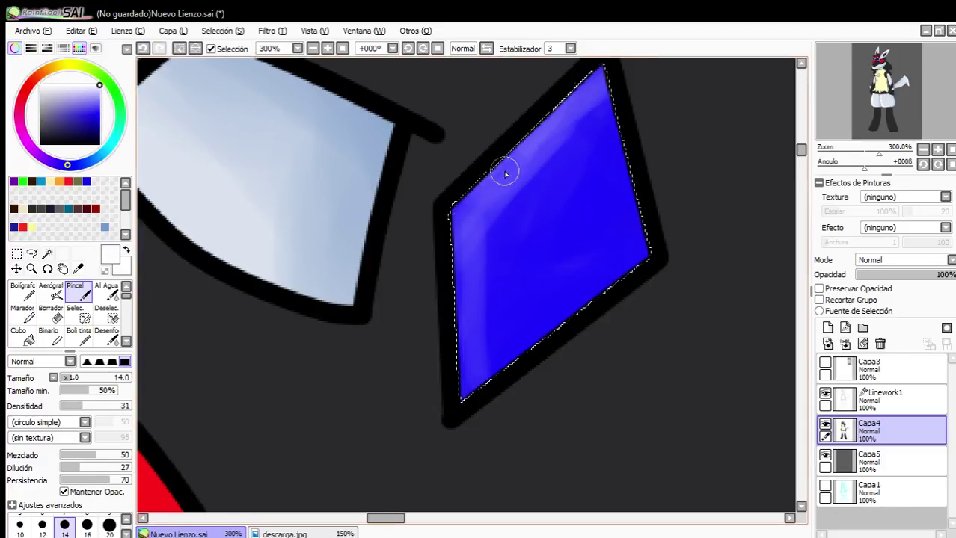
Brush near-white highlights along all the gem's edges and add faint facet streaks inside it.
{"action": "left_click_drag", "start_coordinate": [506, 174], "coordinate": [454, 367]}
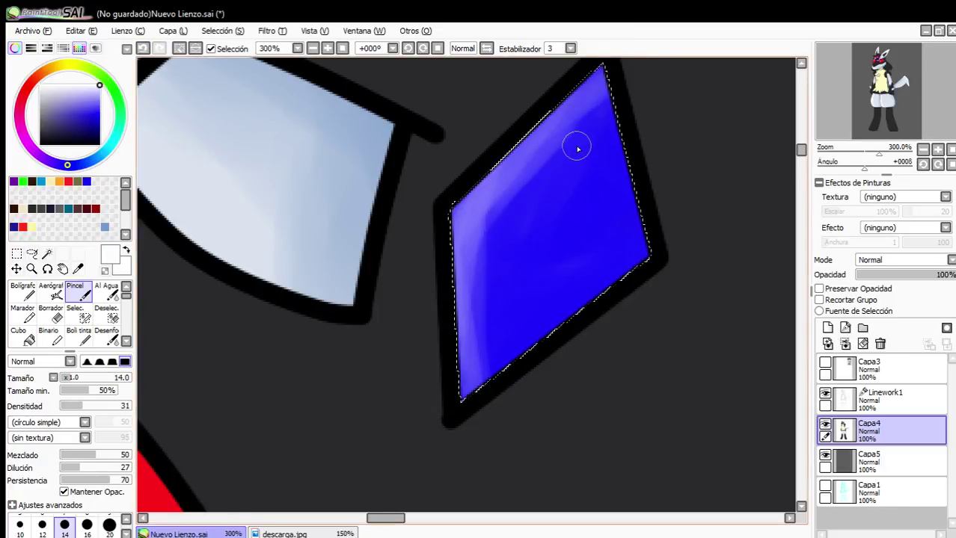
{"action": "left_click_drag", "start_coordinate": [611, 113], "coordinate": [542, 235]}
{"action": "left_click_drag", "start_coordinate": [474, 381], "coordinate": [514, 332]}
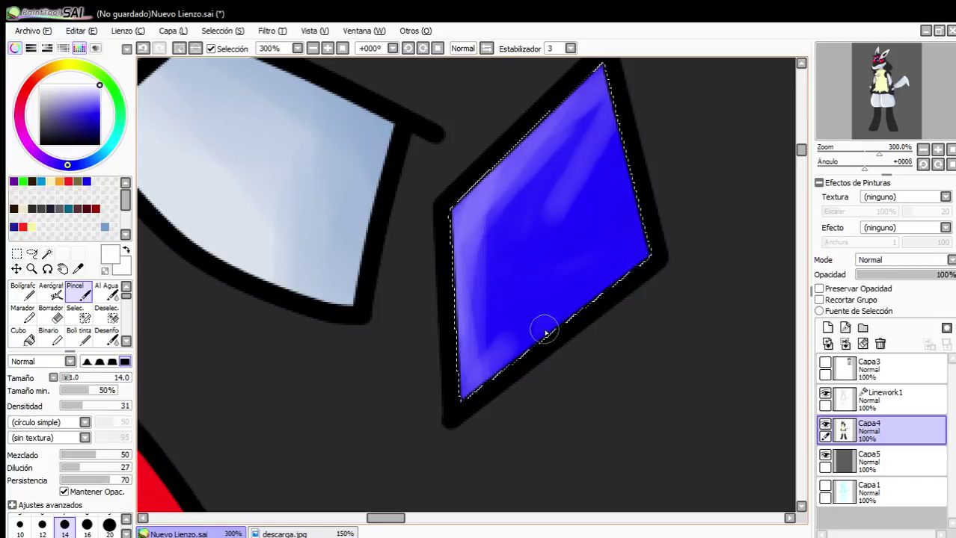
{"action": "mouse_move", "coordinate": [563, 303]}
{"action": "left_mouse_down"}
{"action": "mouse_move", "coordinate": [516, 365]}
{"action": "mouse_move", "coordinate": [436, 425]}
{"action": "left_mouse_up"}
{"action": "scroll", "coordinate": [546, 307], "scroll_direction": "down", "scroll_amount": 5}
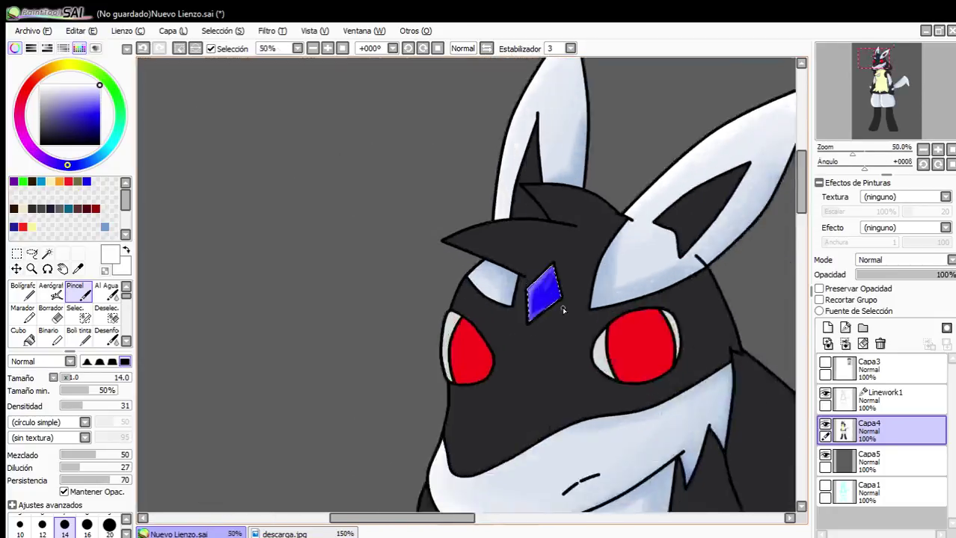
{"action": "scroll", "coordinate": [564, 310], "scroll_direction": "up", "scroll_amount": 5}
{"action": "mouse_move", "coordinate": [543, 220]}
{"action": "left_mouse_down"}
{"action": "mouse_move", "coordinate": [538, 225]}
{"action": "mouse_move", "coordinate": [546, 150]}
{"action": "left_mouse_up"}
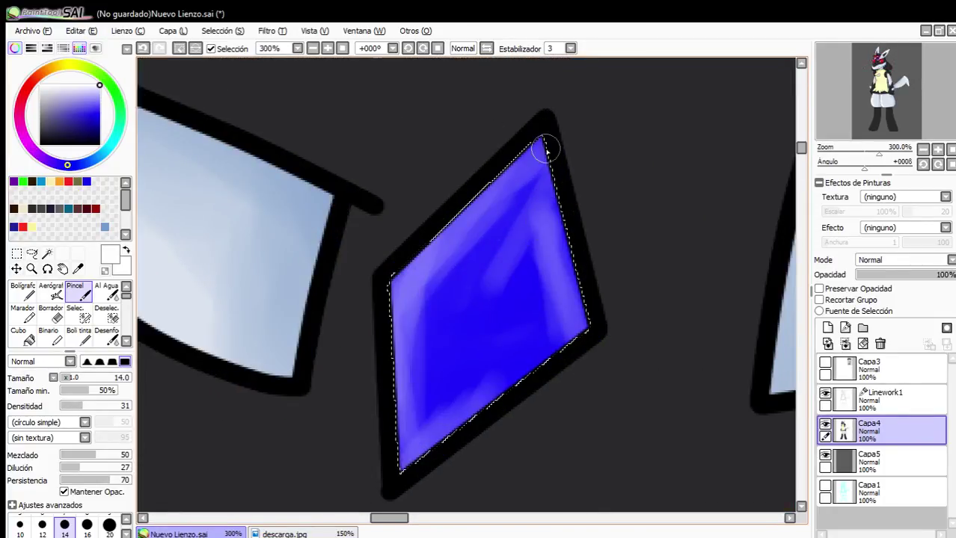
{"action": "mouse_move", "coordinate": [489, 229]}
{"action": "left_mouse_down"}
{"action": "mouse_move", "coordinate": [437, 285]}
{"action": "mouse_move", "coordinate": [430, 318]}
{"action": "left_mouse_up"}
Undo the last five brush strokes on the gem's interior, lower and right edges.
{"action": "left_click", "coordinate": [143, 48]}
{"action": "left_click", "coordinate": [143, 48]}
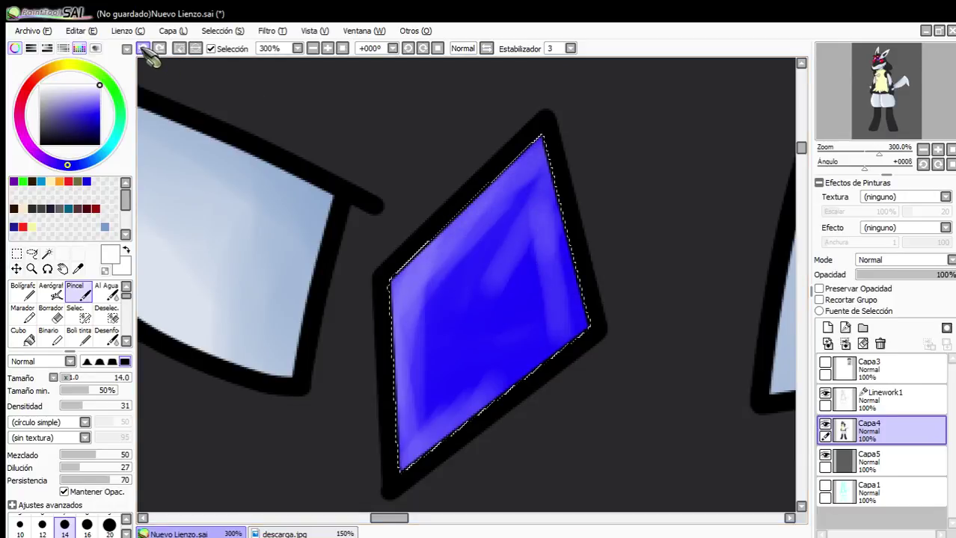
{"action": "left_click", "coordinate": [143, 50]}
{"action": "left_click", "coordinate": [144, 49]}
{"action": "left_click", "coordinate": [144, 49]}
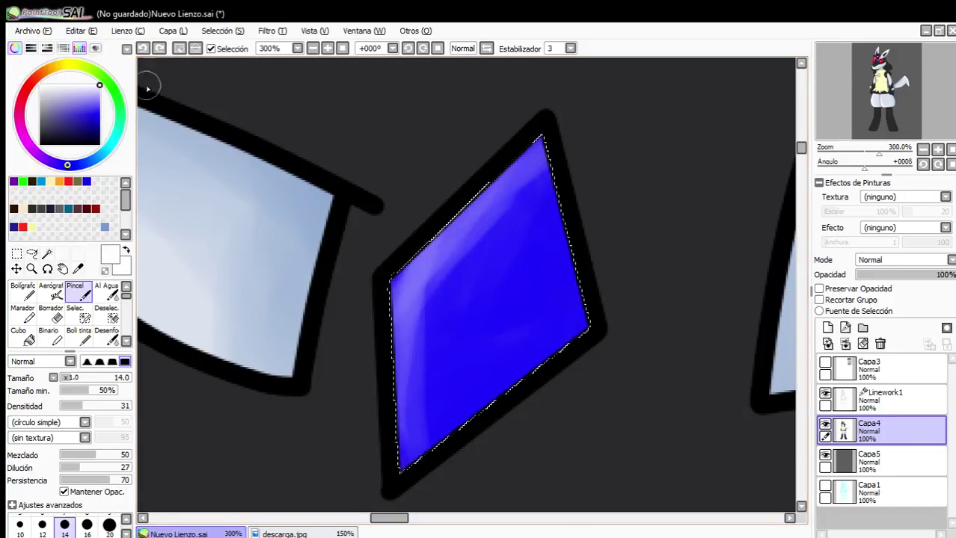
Refill the gem with solid blue using the Bucket, and brush a soft white highlight over its upper-left half at size 80.
{"action": "left_click", "coordinate": [25, 336]}
{"action": "left_click", "coordinate": [536, 338]}
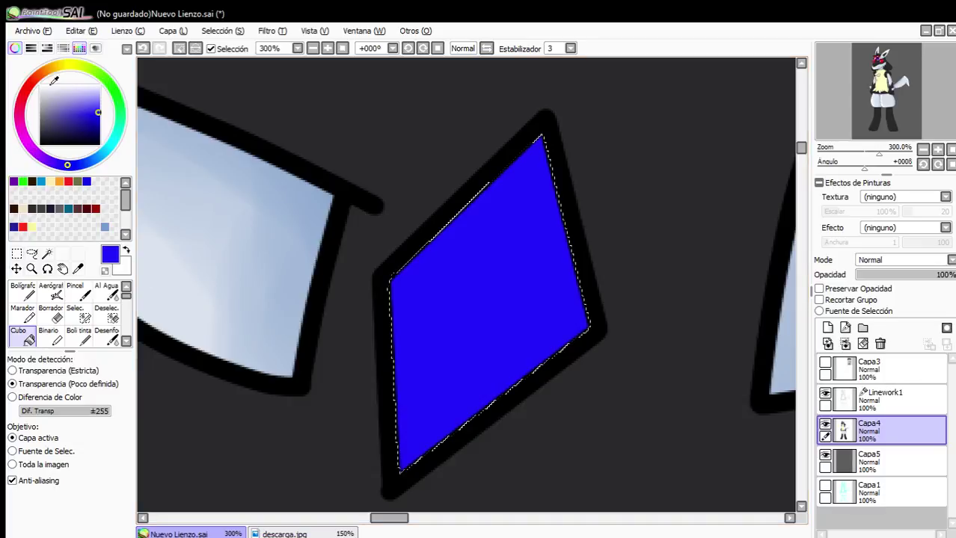
{"action": "key", "text": "x"}
{"action": "left_click", "coordinate": [75, 294]}
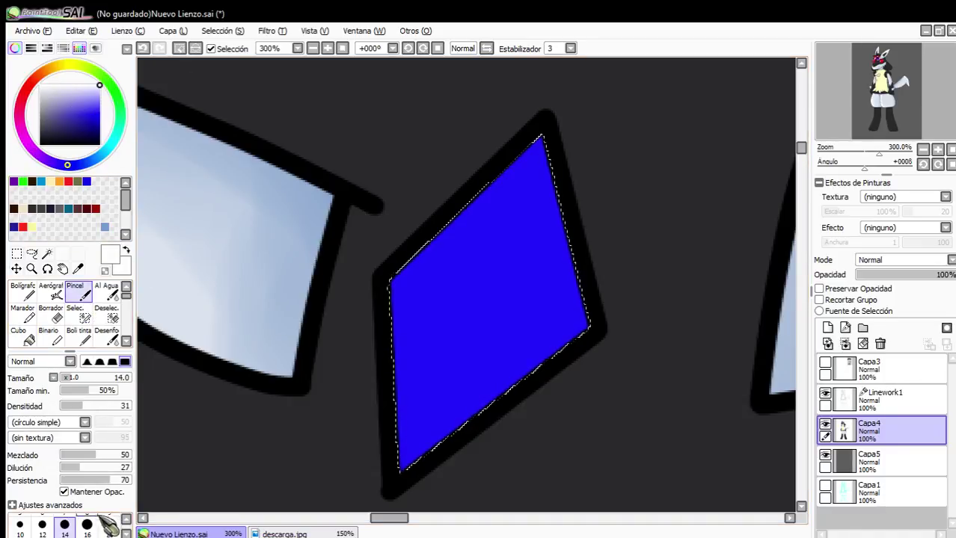
{"action": "scroll", "coordinate": [100, 522], "scroll_direction": "down", "scroll_amount": 2}
{"action": "left_click", "coordinate": [65, 527]}
{"action": "left_click_drag", "start_coordinate": [574, 139], "coordinate": [338, 473]}
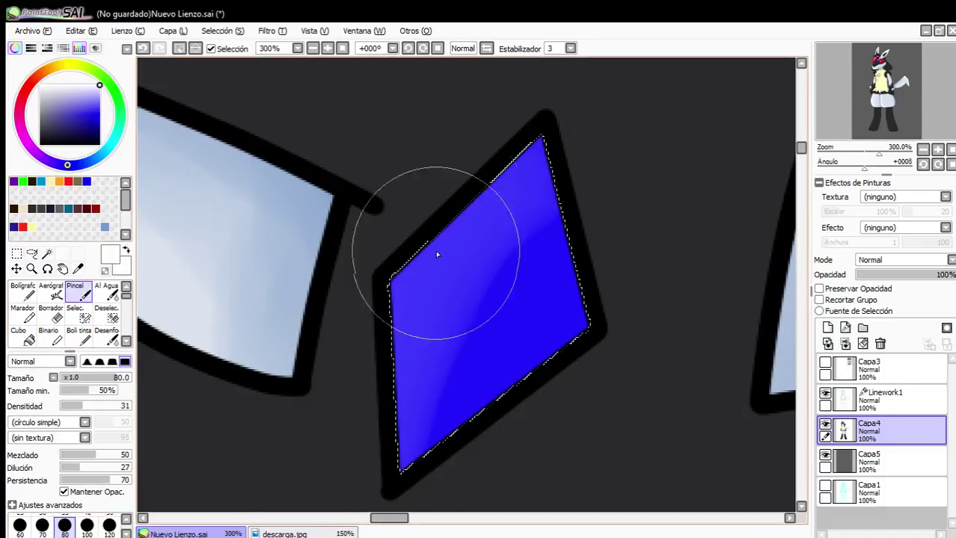
{"action": "left_click_drag", "start_coordinate": [440, 152], "coordinate": [314, 478]}
{"action": "scroll", "coordinate": [470, 256], "scroll_direction": "down", "scroll_amount": 2}
{"action": "scroll", "coordinate": [477, 265], "scroll_direction": "up", "scroll_amount": 1}
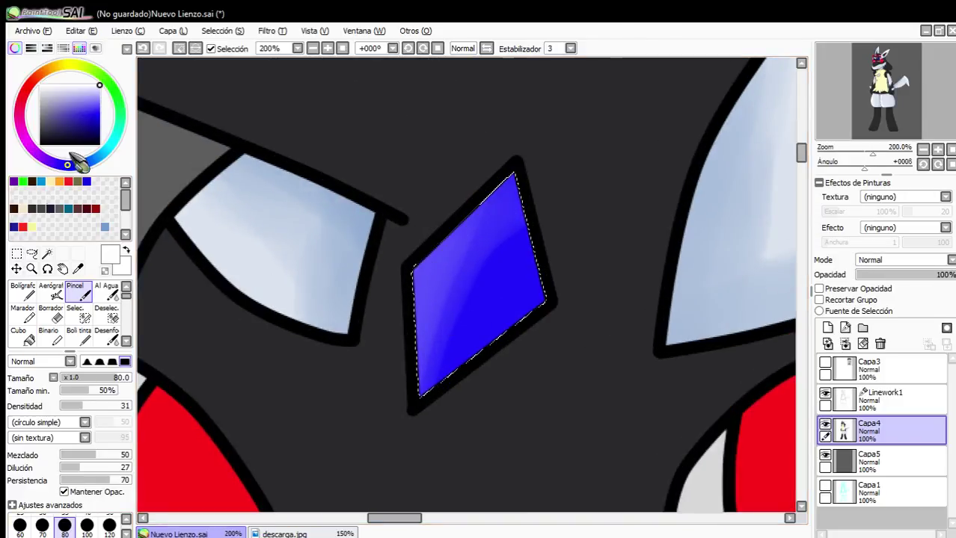
Dab a large pale dot at size 40 near the gem's centre and a white dot at size 14 to its left with the Pen.
{"action": "left_click", "coordinate": [28, 294]}
{"action": "left_click", "coordinate": [87, 536]}
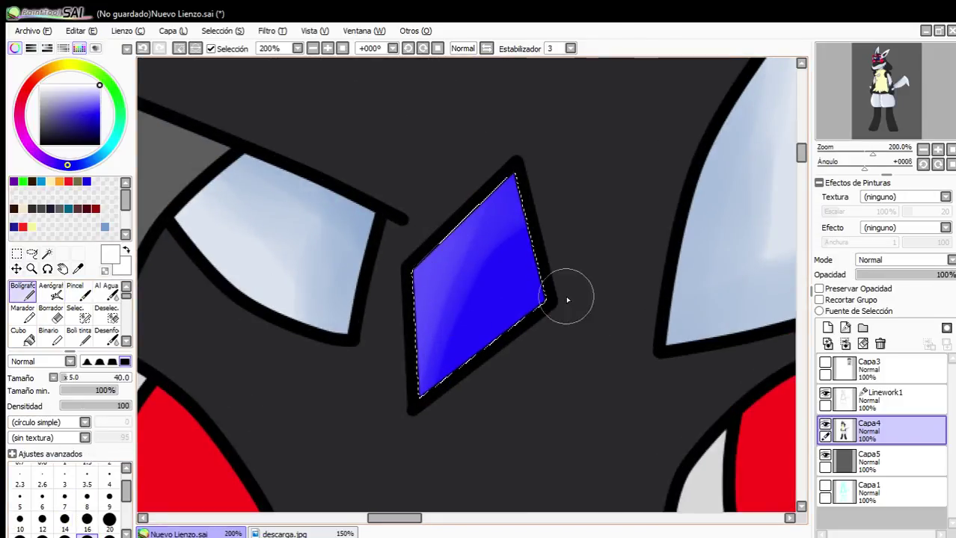
{"action": "scroll", "coordinate": [513, 244], "scroll_direction": "up", "scroll_amount": 2}
{"action": "left_click", "coordinate": [475, 298]}
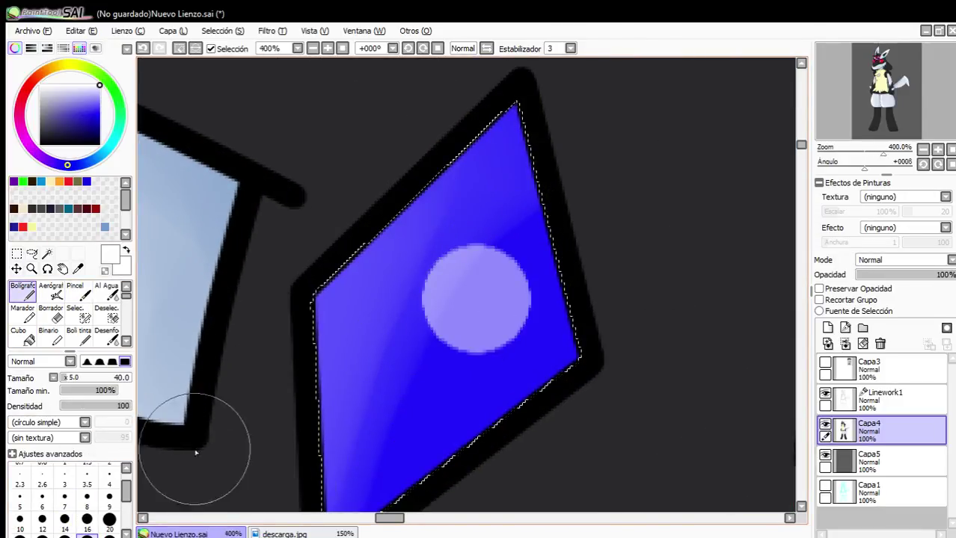
{"action": "left_click", "coordinate": [64, 523]}
{"action": "left_click", "coordinate": [384, 335]}
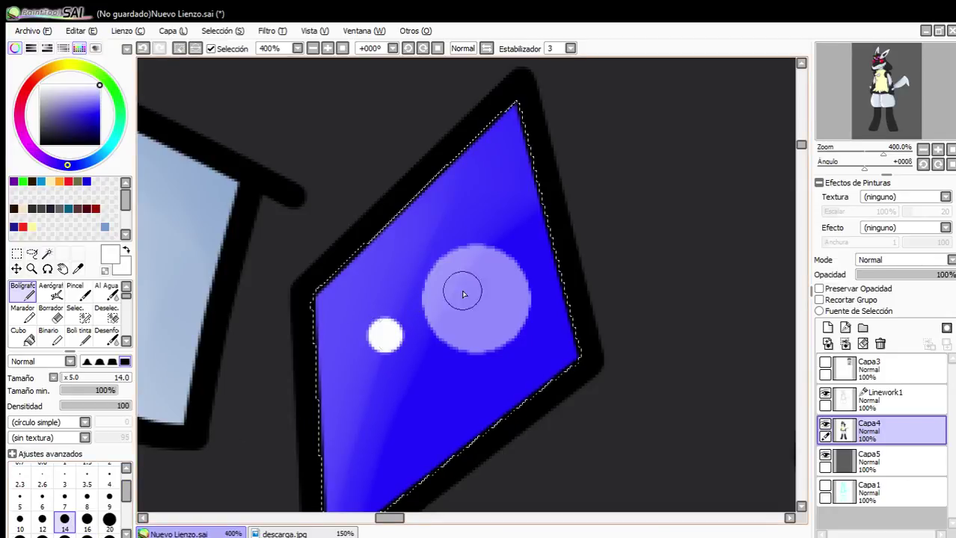
Try a second size 14 white dot on the large dot's upper-right edge and undo it.
{"action": "scroll", "coordinate": [595, 203], "scroll_direction": "down", "scroll_amount": 7}
{"action": "scroll", "coordinate": [602, 203], "scroll_direction": "up", "scroll_amount": 1}
{"action": "scroll", "coordinate": [583, 204], "scroll_direction": "up", "scroll_amount": 5}
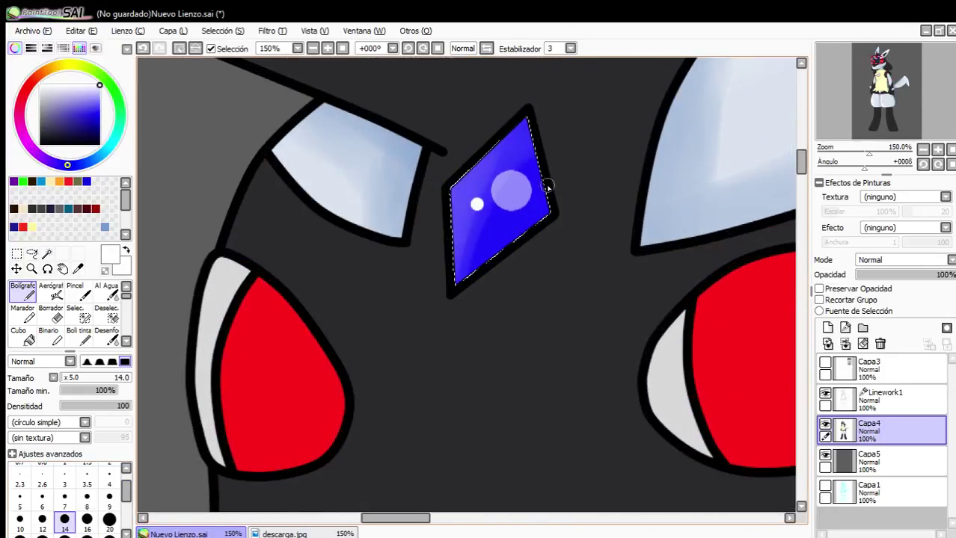
{"action": "left_click", "coordinate": [519, 171]}
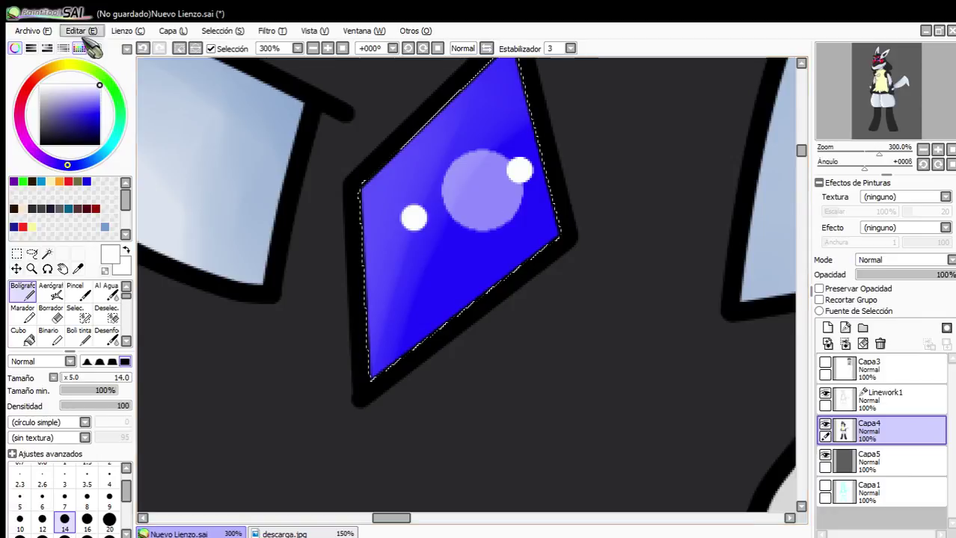
{"action": "left_click", "coordinate": [142, 48]}
Try a size 30 pale dot overlapping the large dot's upper-right side on the gem.
{"action": "scroll", "coordinate": [88, 515], "scroll_direction": "down", "scroll_amount": 2}
{"action": "left_click", "coordinate": [42, 497]}
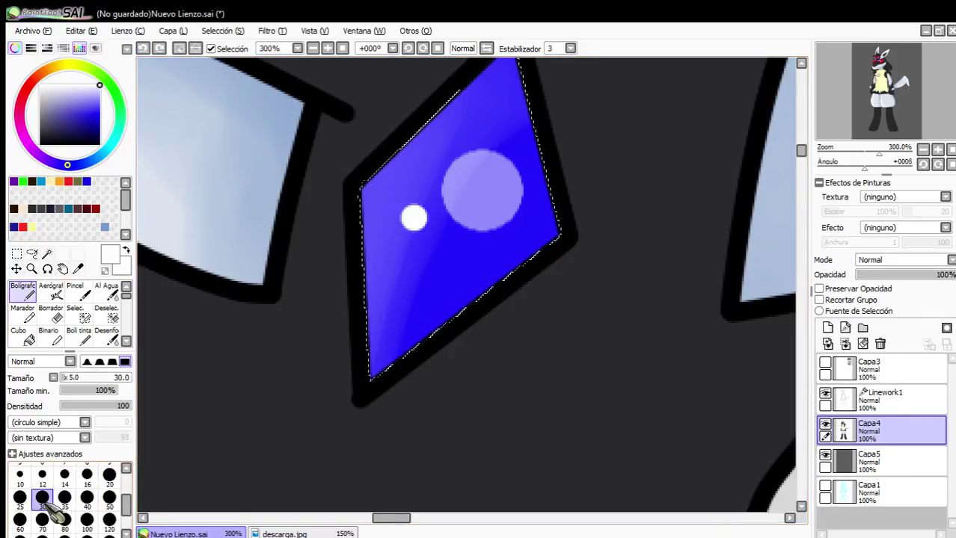
{"action": "left_click", "coordinate": [508, 165]}
{"action": "scroll", "coordinate": [419, 275], "scroll_direction": "down", "scroll_amount": 4}
{"action": "scroll", "coordinate": [442, 255], "scroll_direction": "down", "scroll_amount": 2}
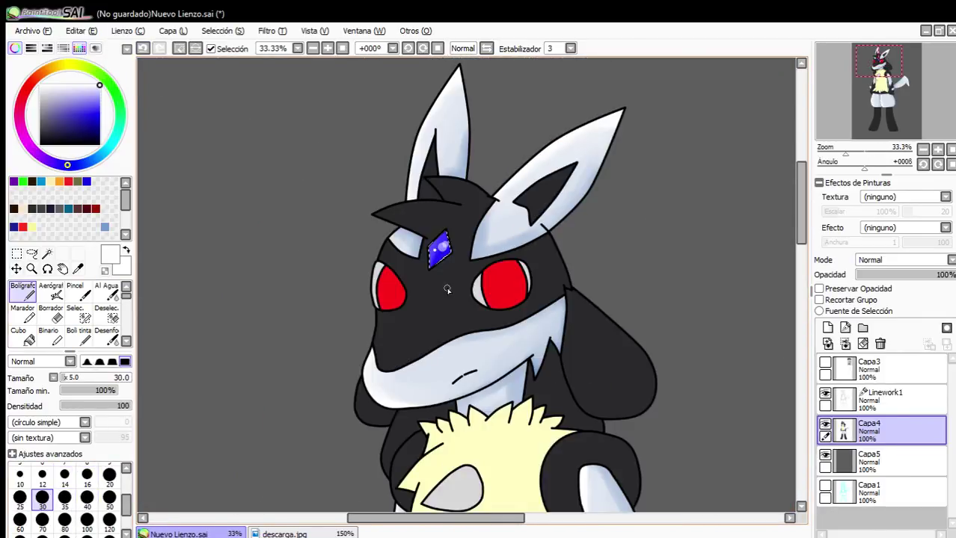
{"action": "scroll", "coordinate": [446, 278], "scroll_direction": "up", "scroll_amount": 1}
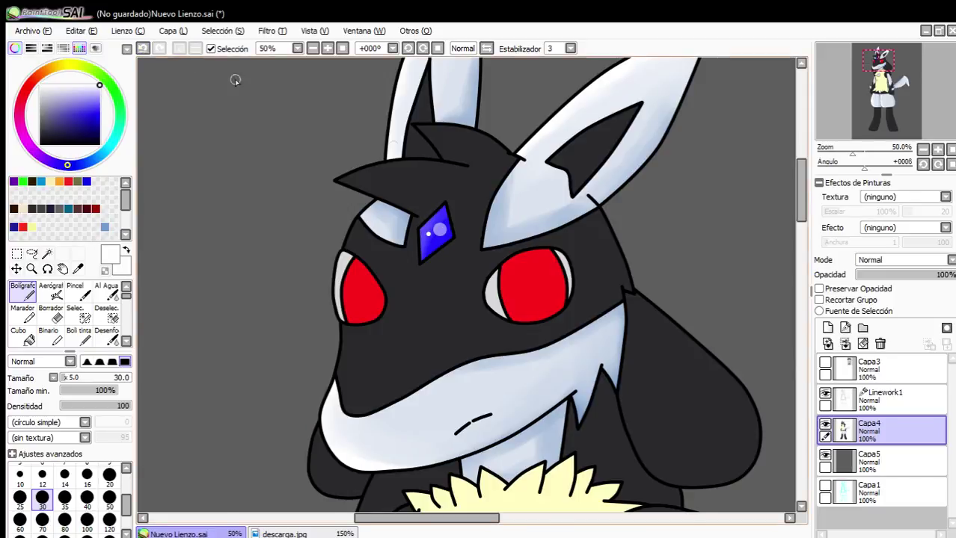
Select the dark face and hair area with the Magic Wand on the Linework1 layer, and make Capa4 the active layer.
{"action": "scroll", "coordinate": [424, 186], "scroll_direction": "down", "scroll_amount": 1}
{"action": "scroll", "coordinate": [473, 245], "scroll_direction": "down", "scroll_amount": 1}
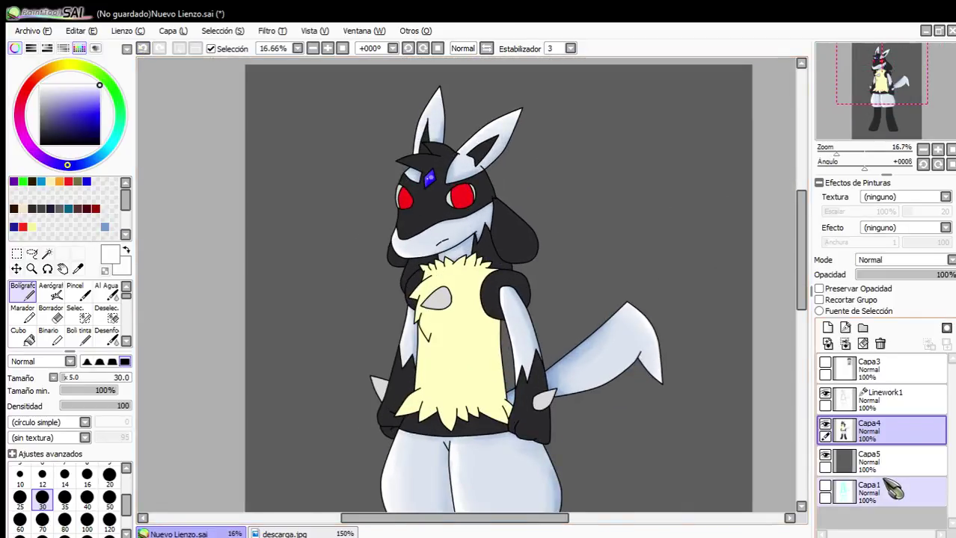
{"action": "left_click", "coordinate": [871, 410]}
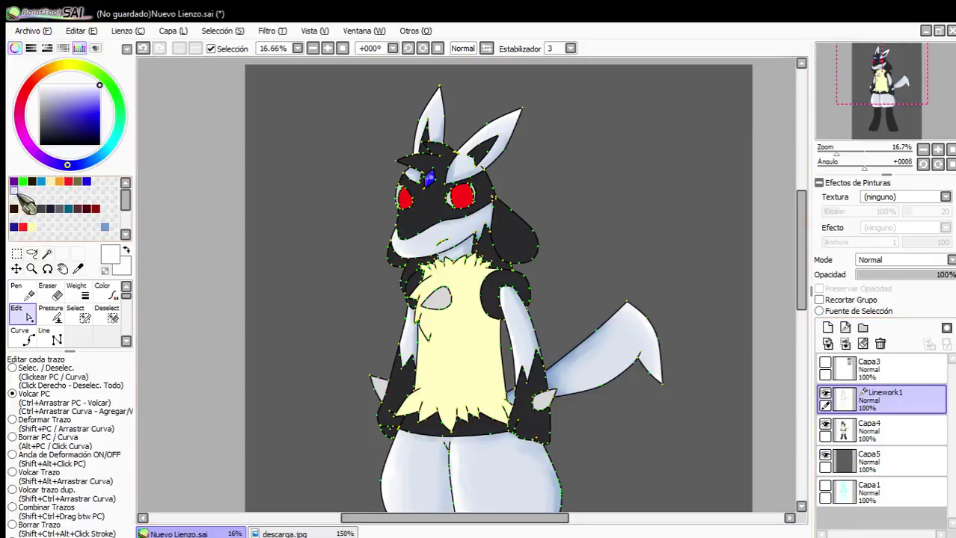
{"action": "left_click", "coordinate": [47, 255]}
{"action": "scroll", "coordinate": [361, 295], "scroll_direction": "up", "scroll_amount": 3}
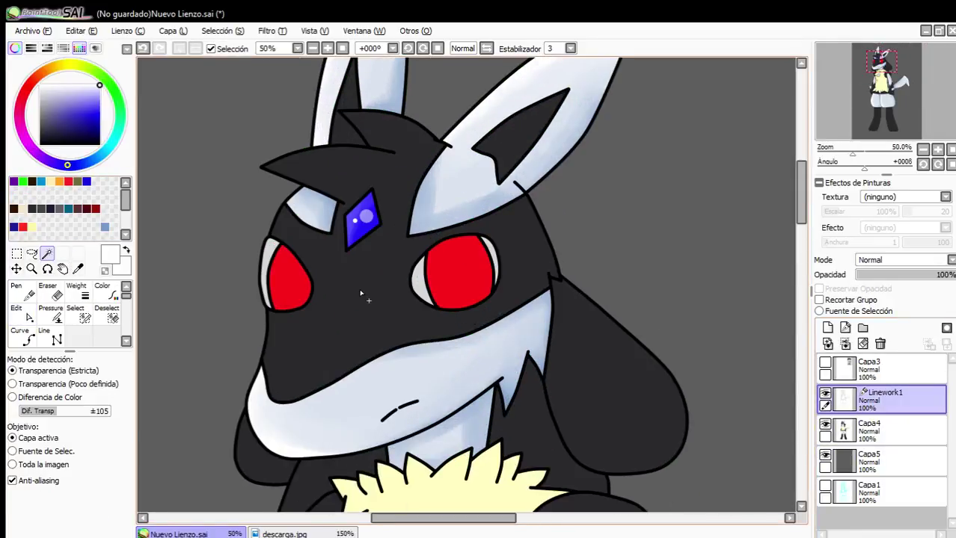
{"action": "left_click", "coordinate": [361, 295]}
{"action": "left_click", "coordinate": [882, 432]}
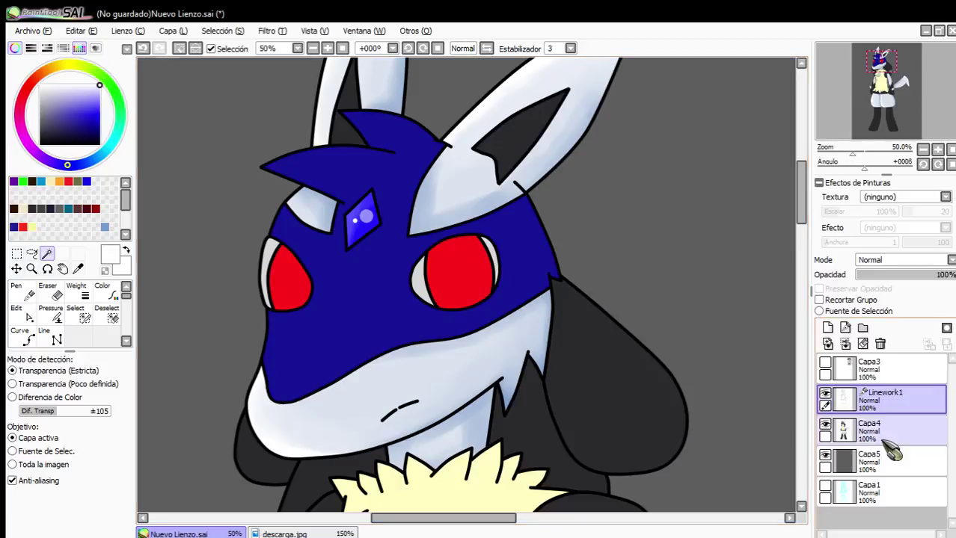
Shade the dark head fur around the right ear's base and the outer side of the right eye with the Brush in black at size 80.
{"action": "left_click", "coordinate": [84, 289]}
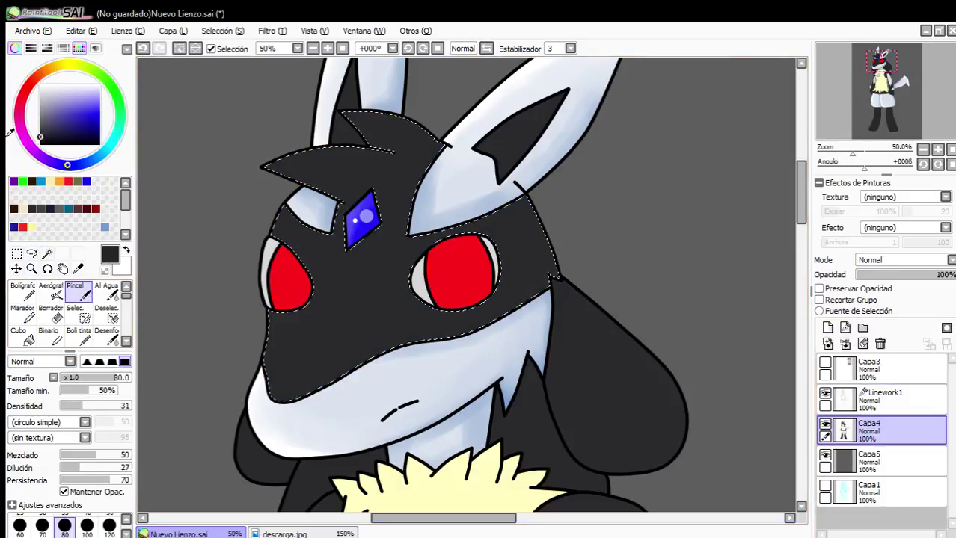
{"action": "scroll", "coordinate": [564, 89], "scroll_direction": "down", "scroll_amount": 1}
{"action": "scroll", "coordinate": [454, 207], "scroll_direction": "up", "scroll_amount": 3}
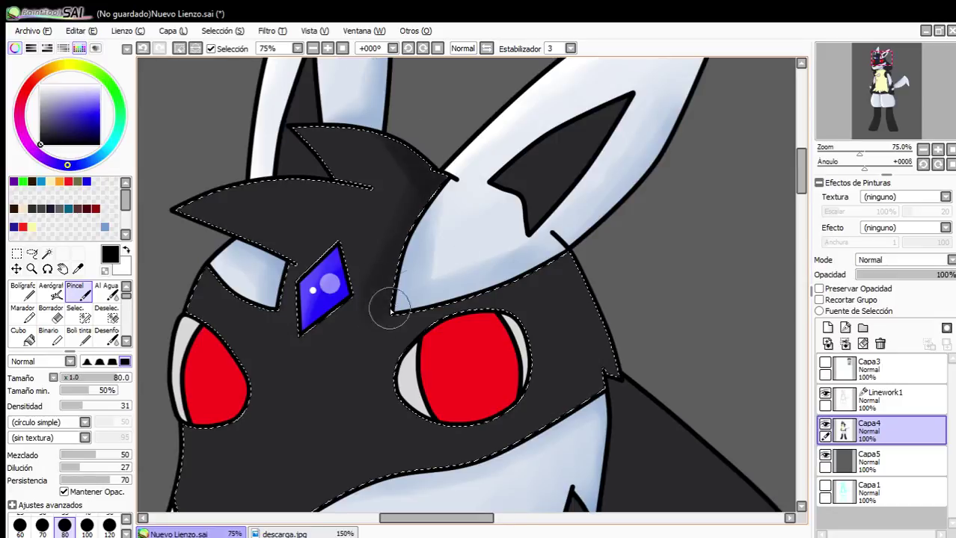
{"action": "mouse_move", "coordinate": [391, 311]}
{"action": "left_mouse_down"}
{"action": "mouse_move", "coordinate": [418, 294]}
{"action": "mouse_move", "coordinate": [526, 284]}
{"action": "mouse_move", "coordinate": [453, 312]}
{"action": "mouse_move", "coordinate": [527, 281]}
{"action": "mouse_move", "coordinate": [593, 341]}
{"action": "mouse_move", "coordinate": [583, 282]}
{"action": "left_mouse_up"}
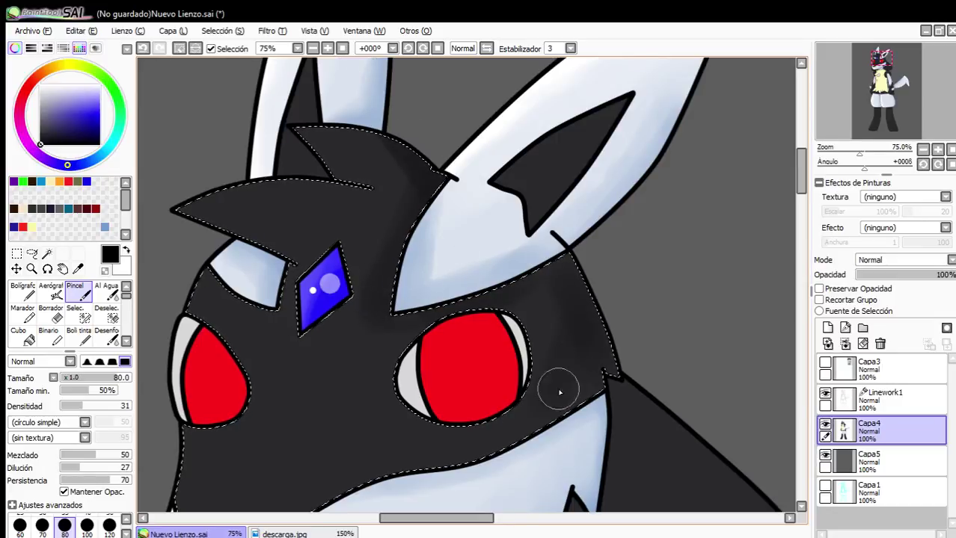
{"action": "scroll", "coordinate": [433, 329], "scroll_direction": "down", "scroll_amount": 2}
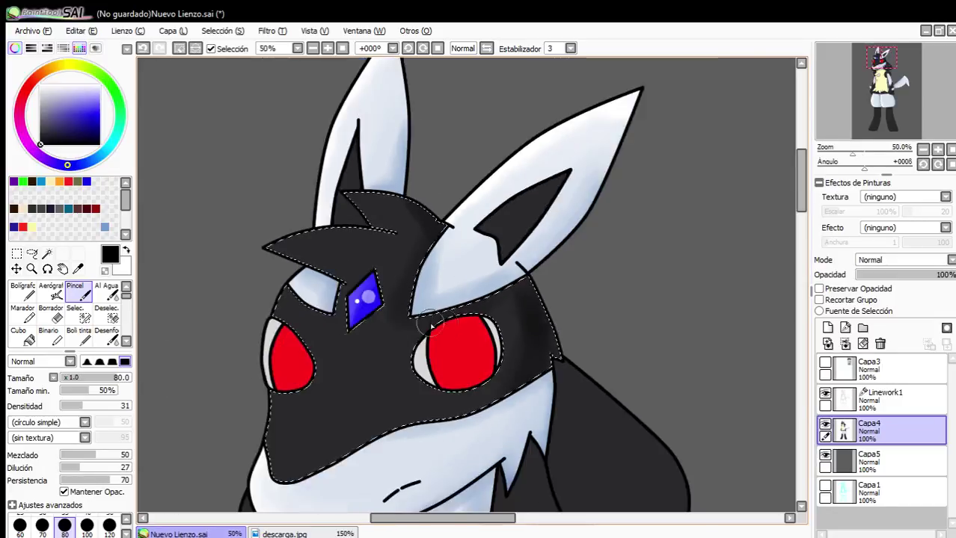
Shade the dark fur around the forehead gem, the hair tuft and the left side of the mask in black, and clear the selection.
{"action": "scroll", "coordinate": [432, 329], "scroll_direction": "up", "scroll_amount": 2}
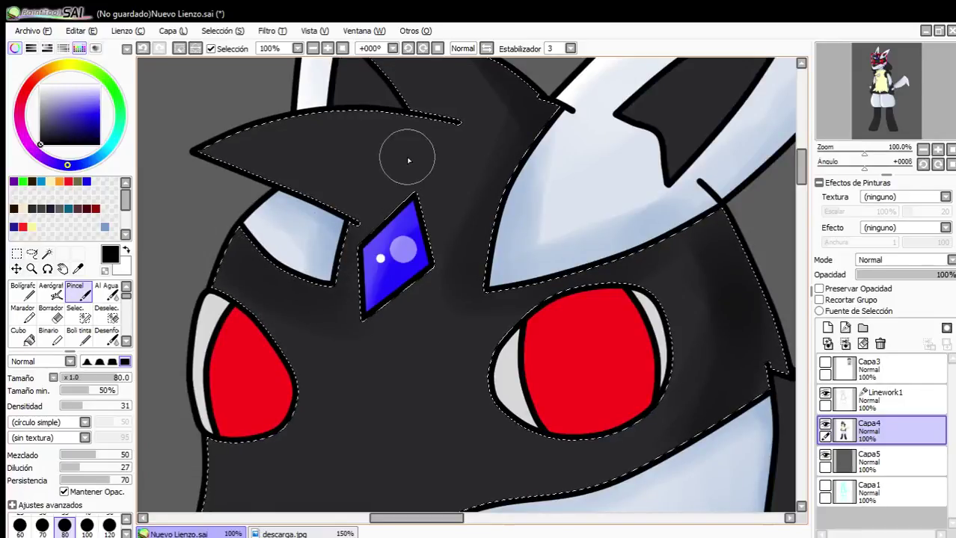
{"action": "scroll", "coordinate": [373, 213], "scroll_direction": "down", "scroll_amount": 1}
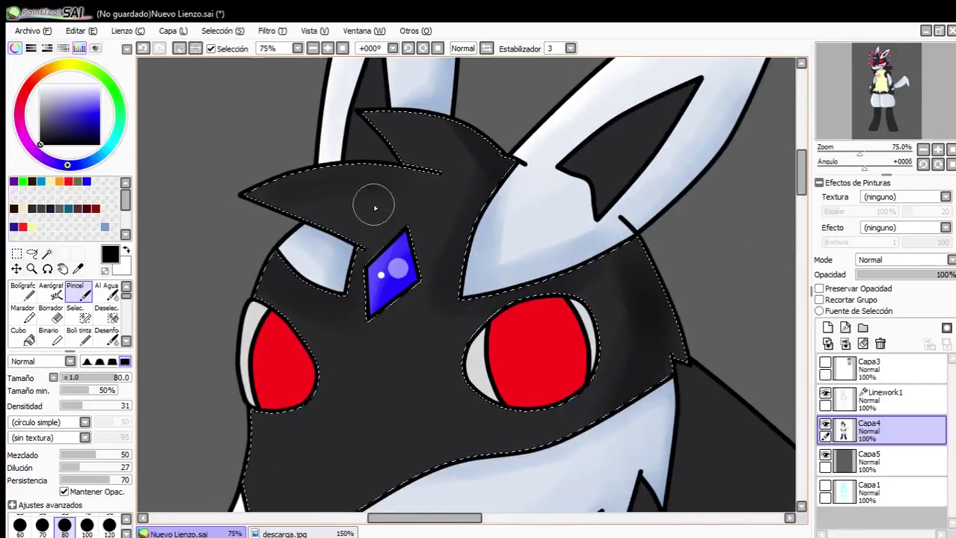
{"action": "left_click_drag", "start_coordinate": [283, 335], "coordinate": [322, 237]}
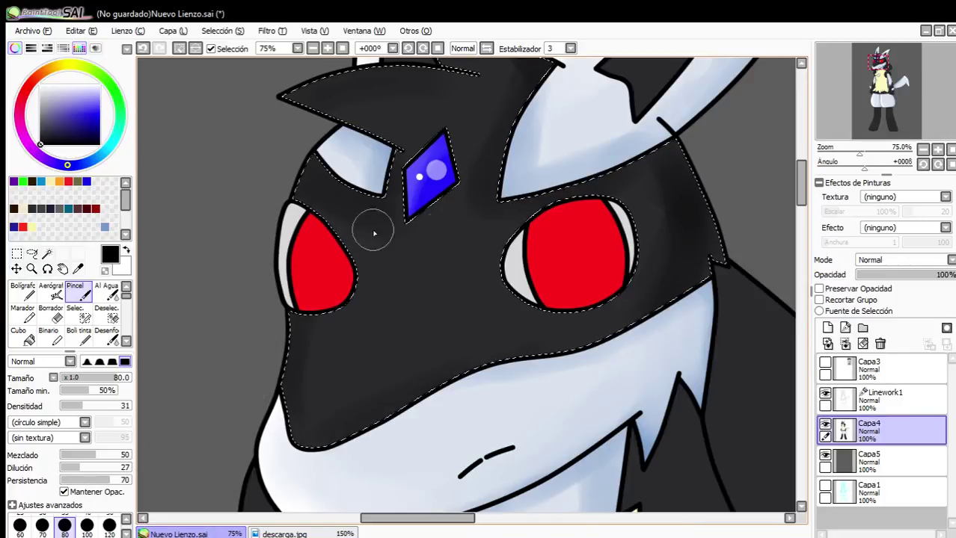
{"action": "scroll", "coordinate": [614, 224], "scroll_direction": "up", "scroll_amount": 3}
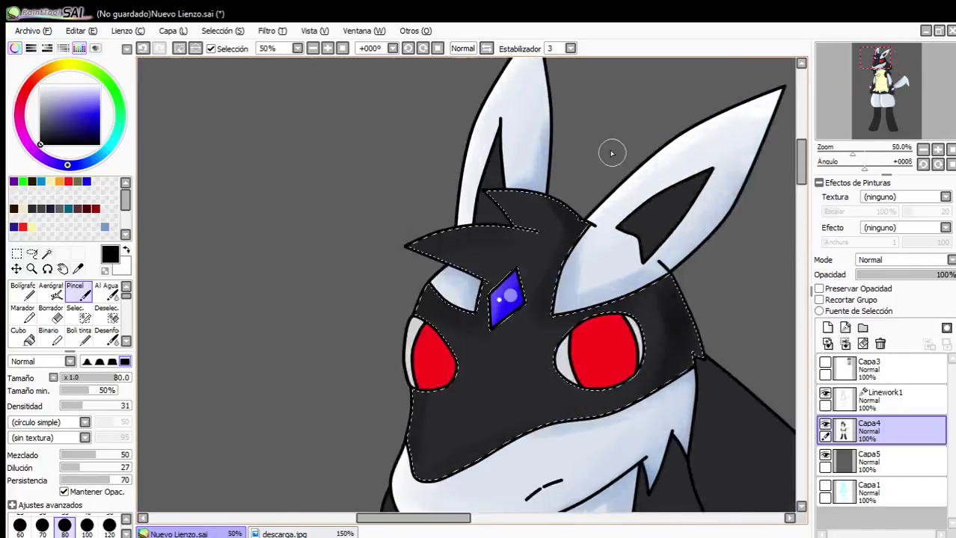
{"action": "left_click", "coordinate": [180, 49]}
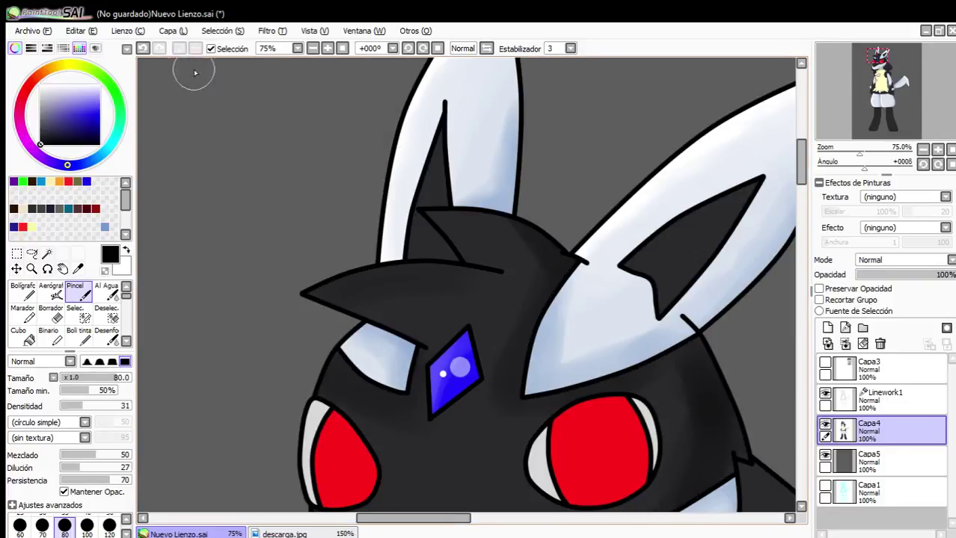
Select the left ear's dark interior with the Magic Wand on Linework1, shade it in black on Capa4 with the Brush, and deselect.
{"action": "left_click", "coordinate": [907, 402]}
{"action": "left_click", "coordinate": [47, 254]}
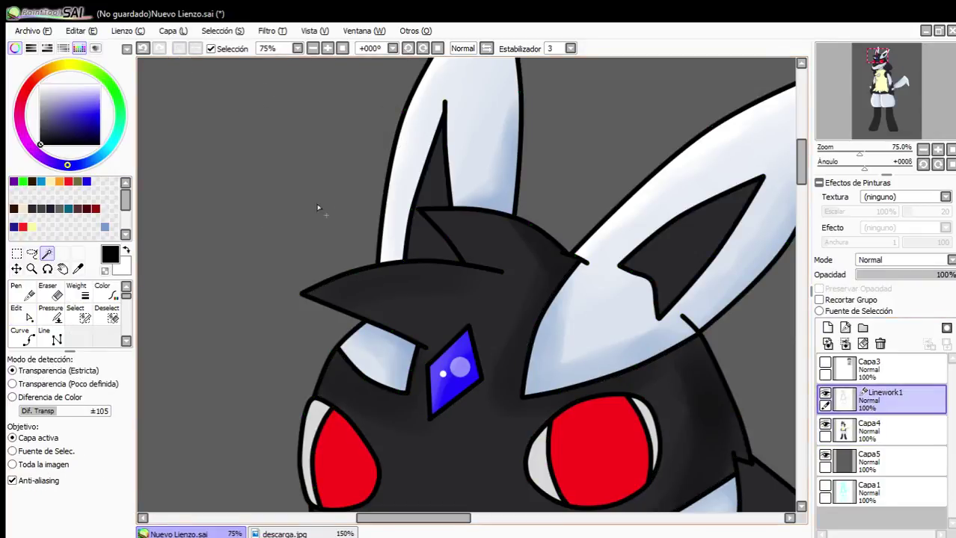
{"action": "left_click", "coordinate": [424, 238]}
{"action": "left_click", "coordinate": [842, 438]}
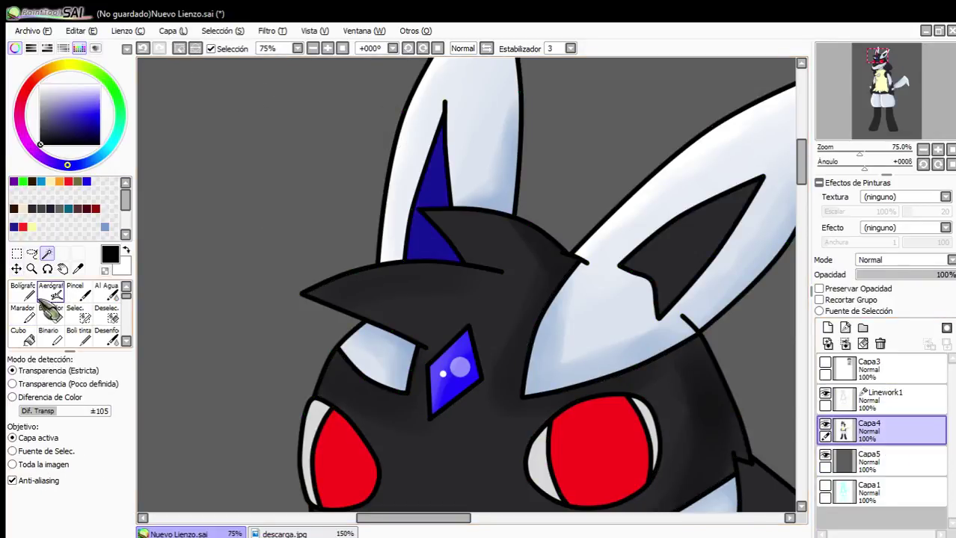
{"action": "left_click", "coordinate": [75, 290]}
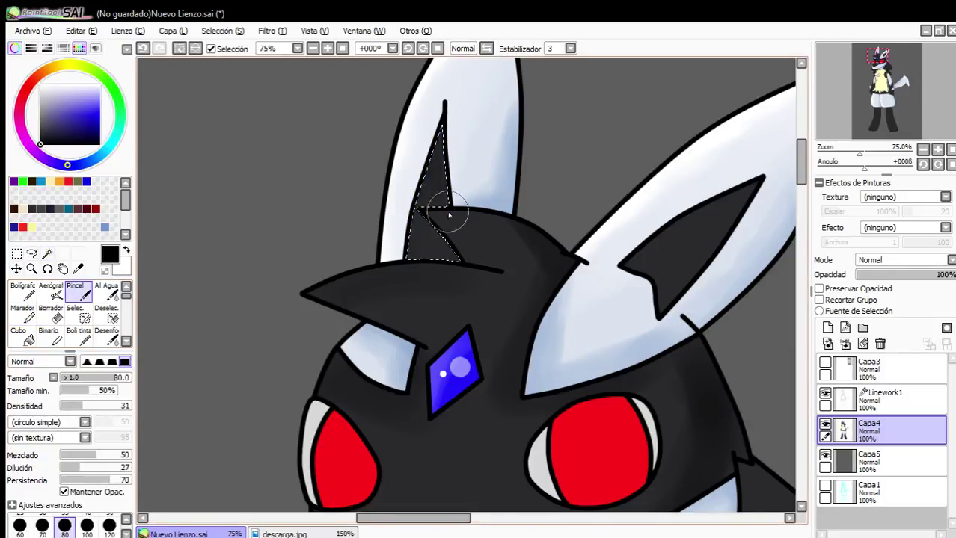
{"action": "scroll", "coordinate": [461, 186], "scroll_direction": "down", "scroll_amount": 3}
{"action": "scroll", "coordinate": [633, 133], "scroll_direction": "up", "scroll_amount": 3}
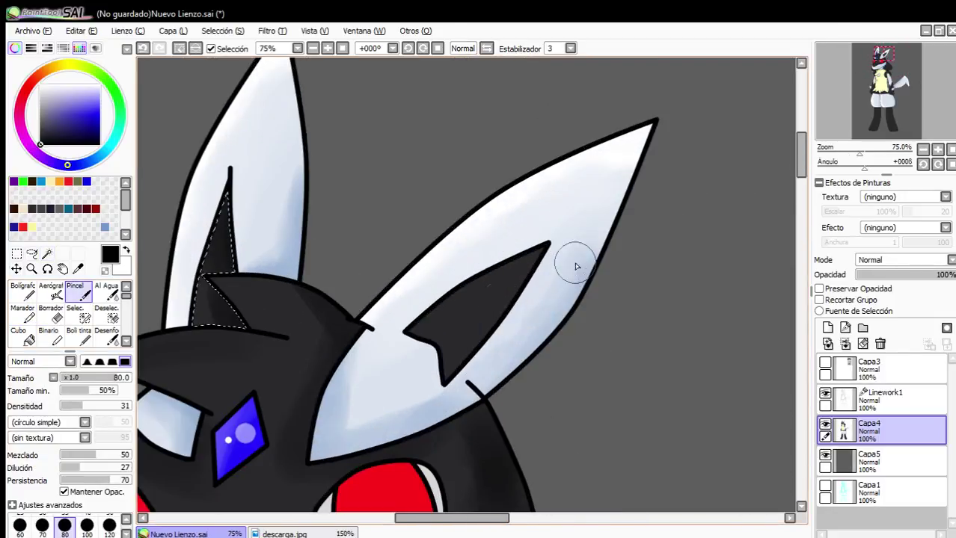
{"action": "left_click", "coordinate": [187, 48]}
Select the right ear's dark interior with the Magic Wand on Linework1, shade it in black on Capa4 with the Brush, and deselect.
{"action": "left_click", "coordinate": [822, 402]}
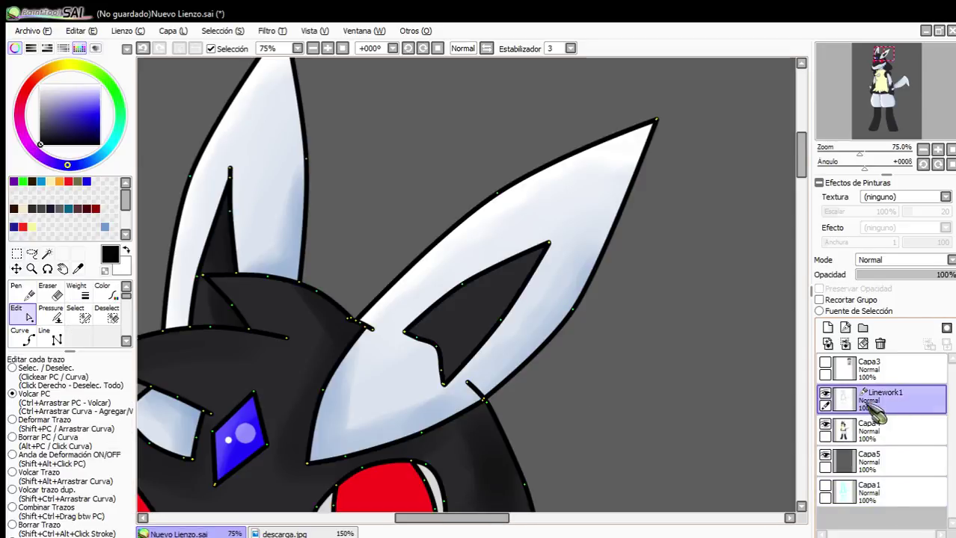
{"action": "left_click", "coordinate": [46, 254]}
{"action": "left_click", "coordinate": [483, 327]}
{"action": "left_click", "coordinate": [830, 432]}
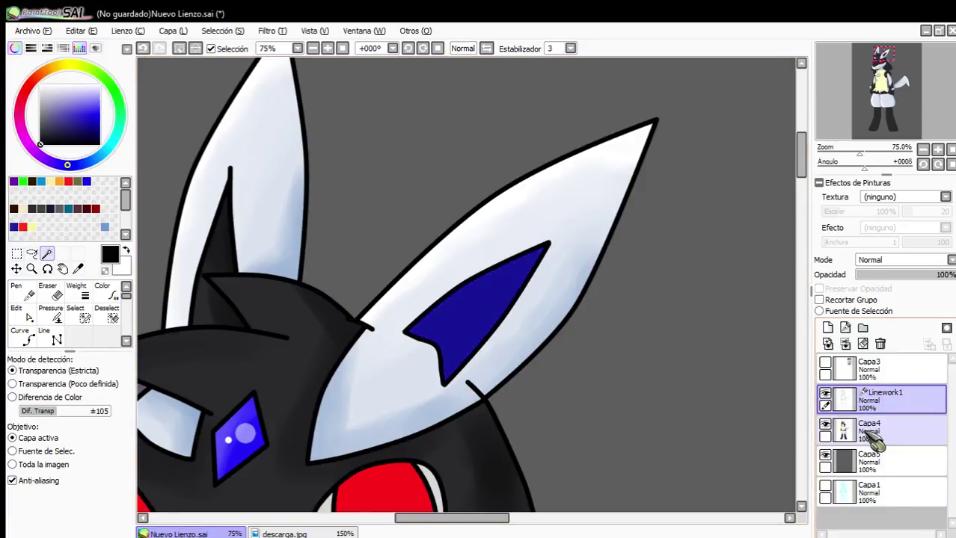
{"action": "left_click", "coordinate": [75, 290]}
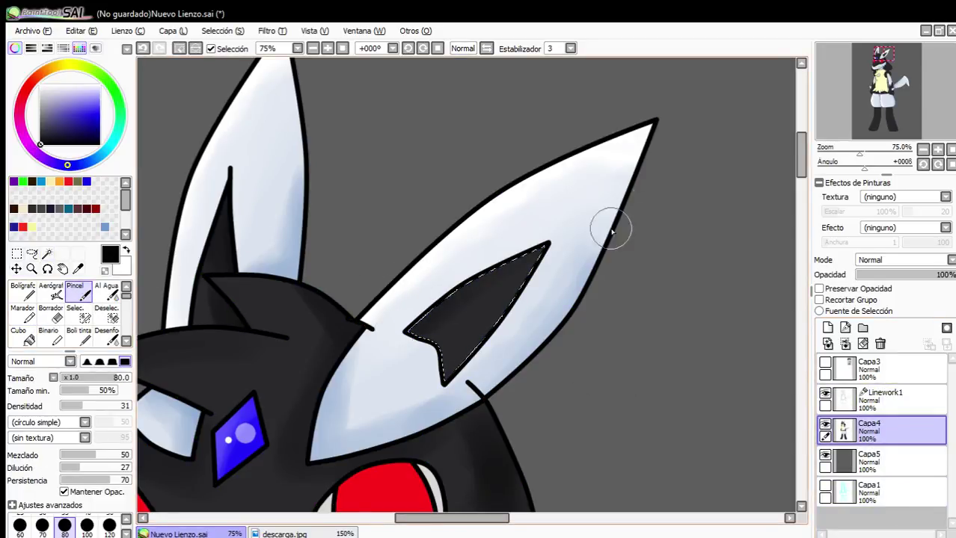
{"action": "scroll", "coordinate": [572, 185], "scroll_direction": "down", "scroll_amount": 4}
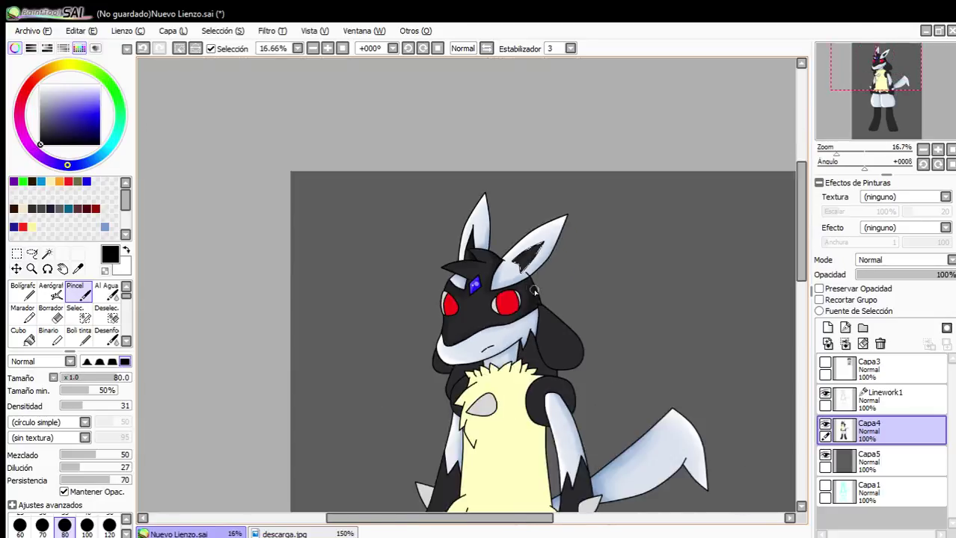
{"action": "scroll", "coordinate": [464, 322], "scroll_direction": "up", "scroll_amount": 4}
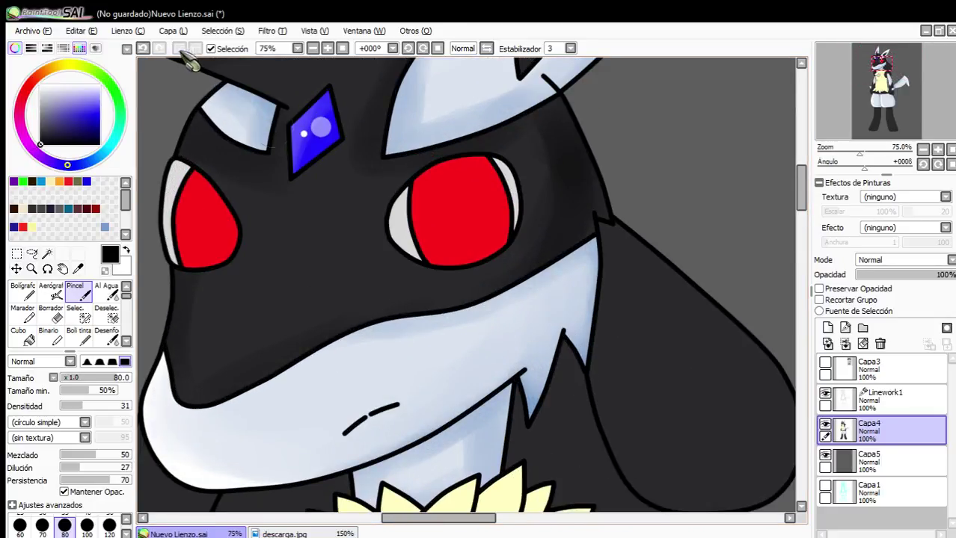
Select the right hanging lobe and the dark neck area beside it with the Magic Wand on Linework1.
{"action": "left_click", "coordinate": [838, 404]}
{"action": "left_click", "coordinate": [47, 254]}
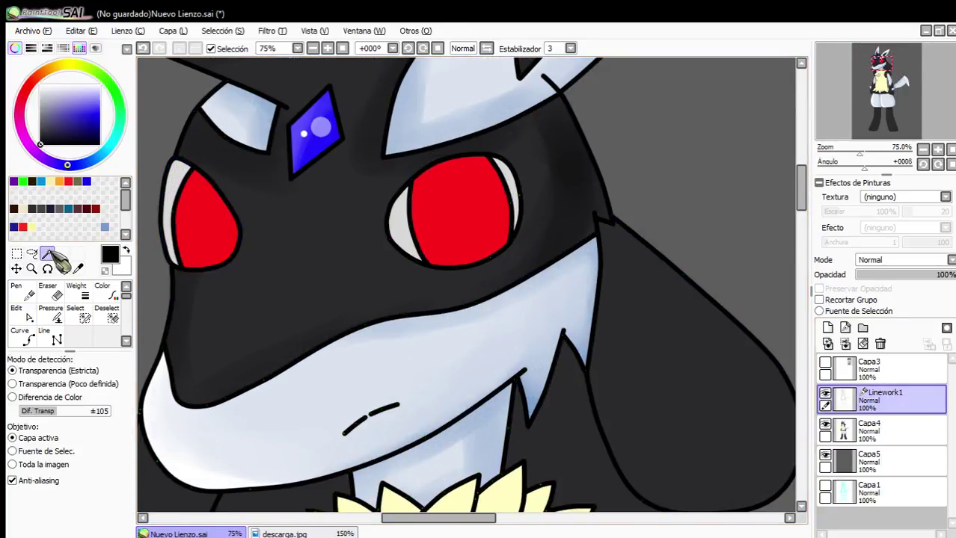
{"action": "left_click", "coordinate": [627, 411]}
{"action": "left_click", "coordinate": [569, 418]}
{"action": "left_click_drag", "start_coordinate": [625, 313], "coordinate": [750, 223]}
{"action": "left_click", "coordinate": [395, 432]}
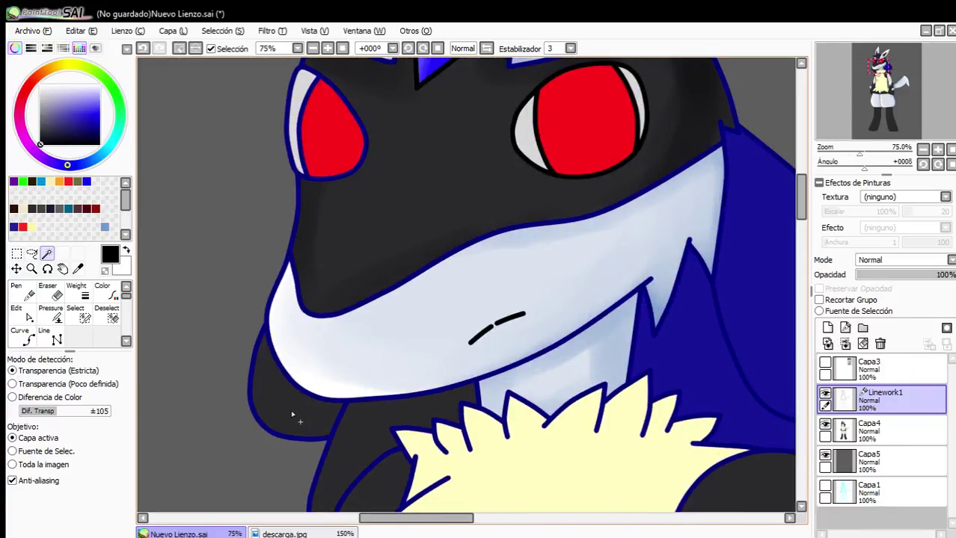
{"action": "left_click", "coordinate": [142, 49]}
{"action": "left_click", "coordinate": [142, 49]}
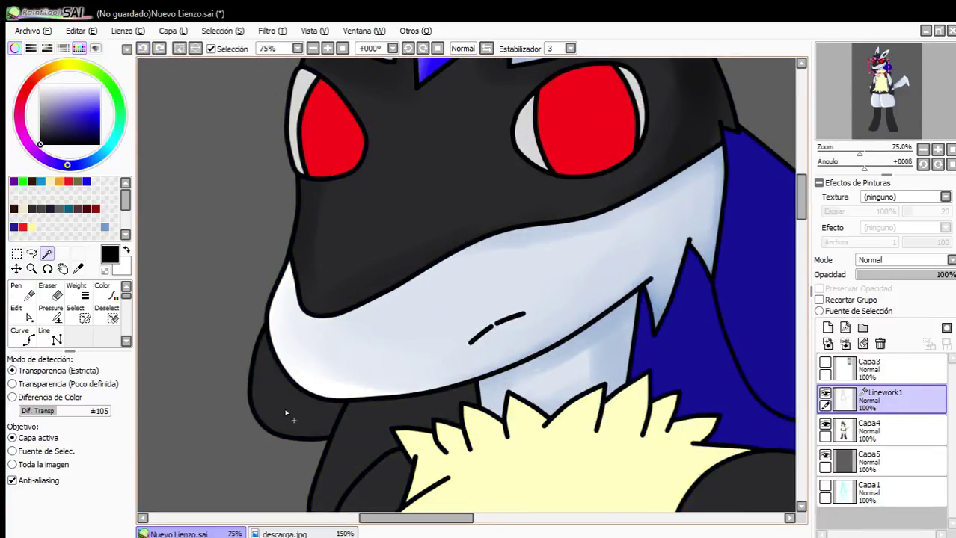
Add the dark neck area and the hanging lobe on the character's left side of the image to the Magic Wand selection.
{"action": "left_click", "coordinate": [354, 441]}
{"action": "left_click", "coordinate": [303, 416]}
{"action": "scroll", "coordinate": [378, 356], "scroll_direction": "down", "scroll_amount": 2}
{"action": "scroll", "coordinate": [587, 318], "scroll_direction": "up", "scroll_amount": 1}
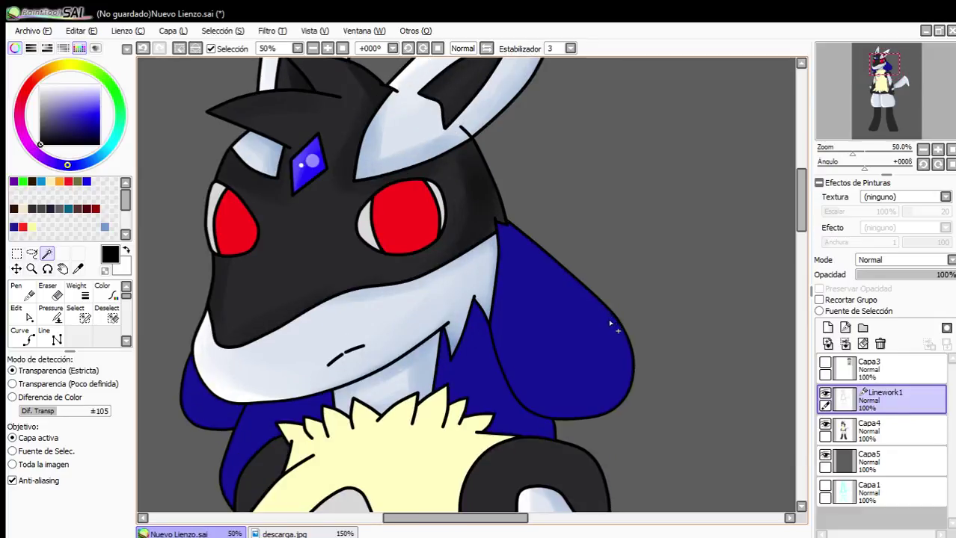
Shade the outer edge of the right hanging lobe in black on Capa4 with the Brush at size 80.
{"action": "left_click", "coordinate": [860, 438]}
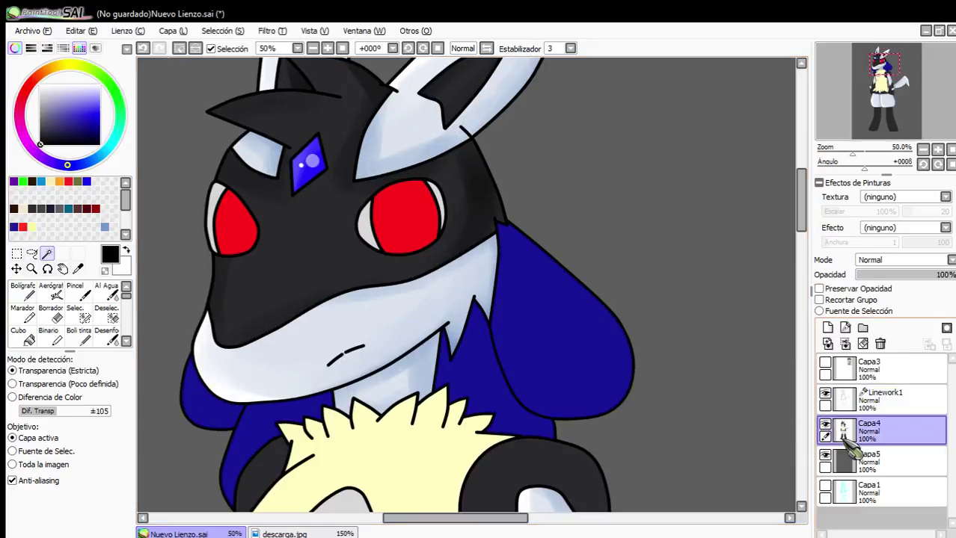
{"action": "left_click", "coordinate": [75, 291]}
{"action": "scroll", "coordinate": [540, 271], "scroll_direction": "up", "scroll_amount": 2}
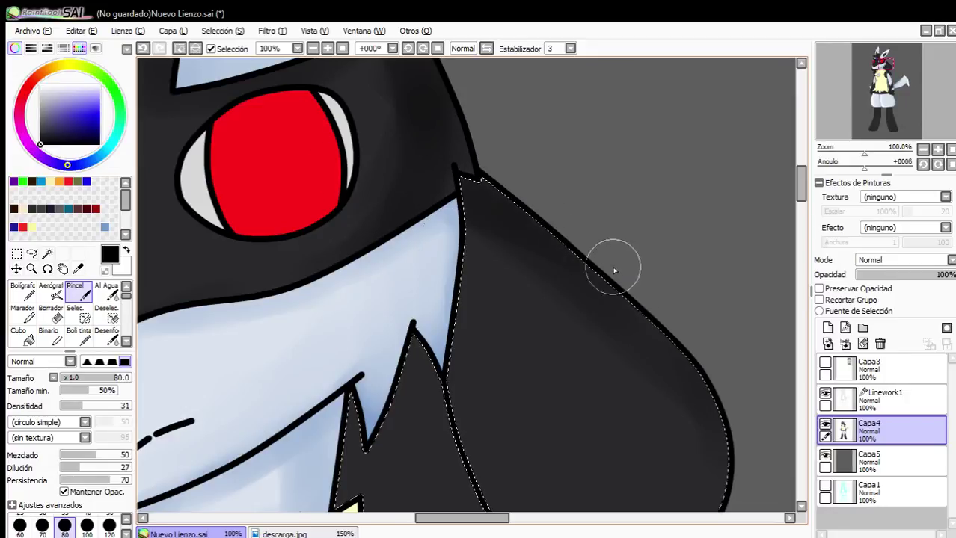
{"action": "left_click", "coordinate": [744, 516]}
{"action": "scroll", "coordinate": [524, 269], "scroll_direction": "down", "scroll_amount": 3}
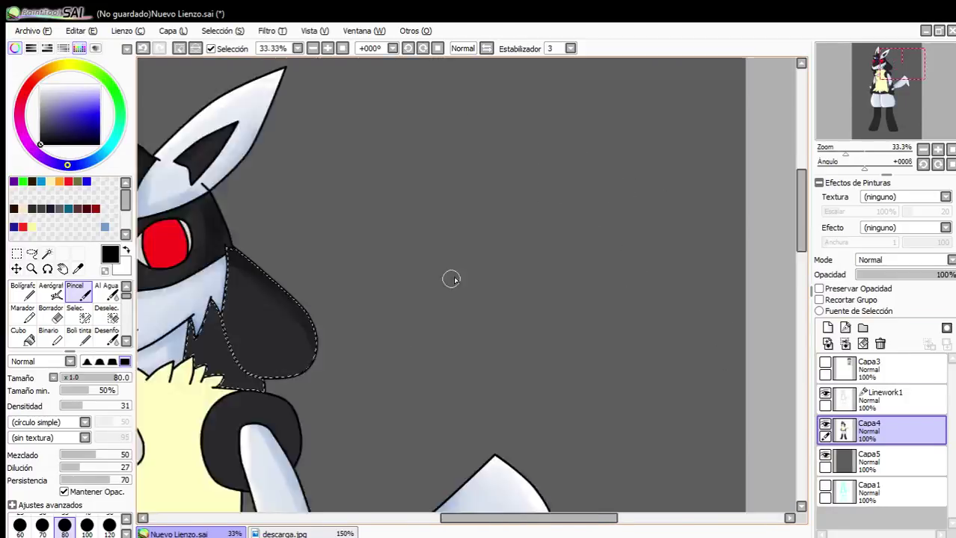
{"action": "scroll", "coordinate": [333, 306], "scroll_direction": "up", "scroll_amount": 3}
Shade the right lobe's inner edge and the dark neck area below the cheek tufts in black.
{"action": "mouse_move", "coordinate": [387, 112]}
{"action": "left_mouse_down"}
{"action": "mouse_move", "coordinate": [343, 177]}
{"action": "mouse_move", "coordinate": [345, 346]}
{"action": "left_mouse_up"}
{"action": "scroll", "coordinate": [406, 374], "scroll_direction": "down", "scroll_amount": 1}
{"action": "scroll", "coordinate": [407, 401], "scroll_direction": "up", "scroll_amount": 1}
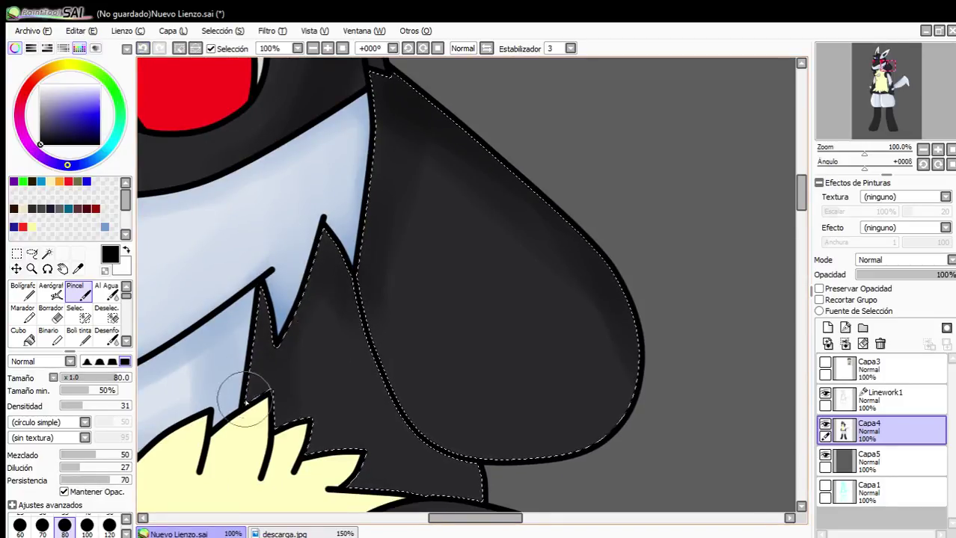
{"action": "left_click_drag", "start_coordinate": [370, 298], "coordinate": [471, 458]}
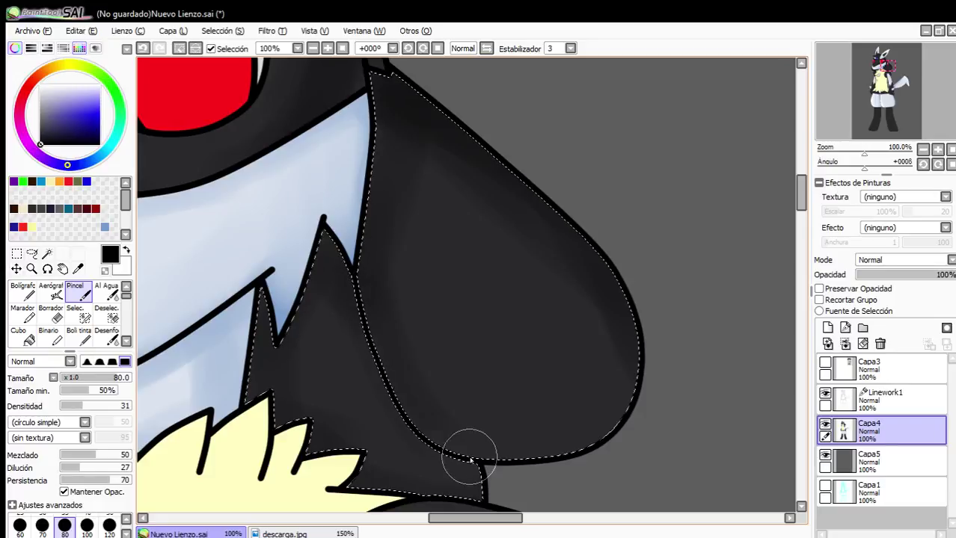
{"action": "scroll", "coordinate": [607, 327], "scroll_direction": "down", "scroll_amount": 3}
Shade the left hanging lobe and the dark neck areas under the chin in black, and clear the selection.
{"action": "scroll", "coordinate": [349, 327], "scroll_direction": "up", "scroll_amount": 5}
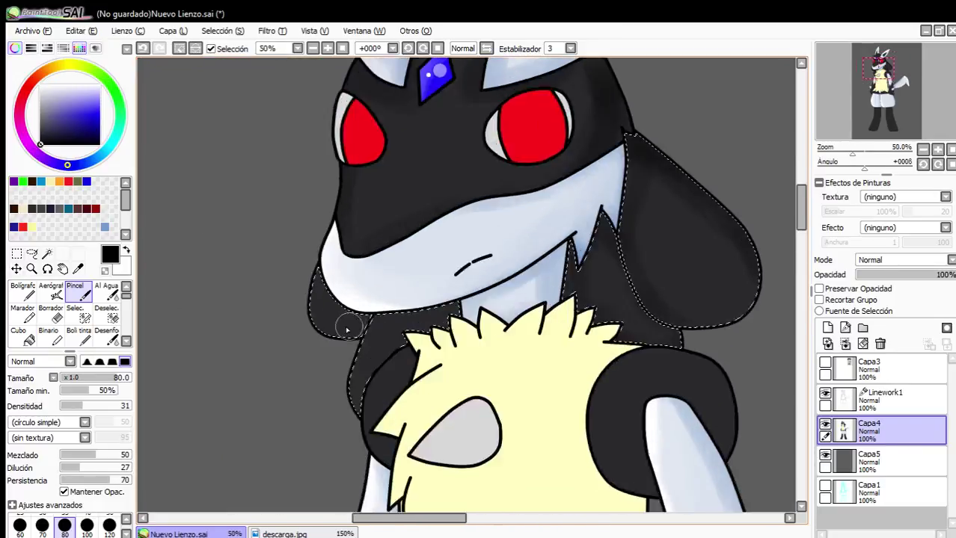
{"action": "scroll", "coordinate": [438, 282], "scroll_direction": "down", "scroll_amount": 4}
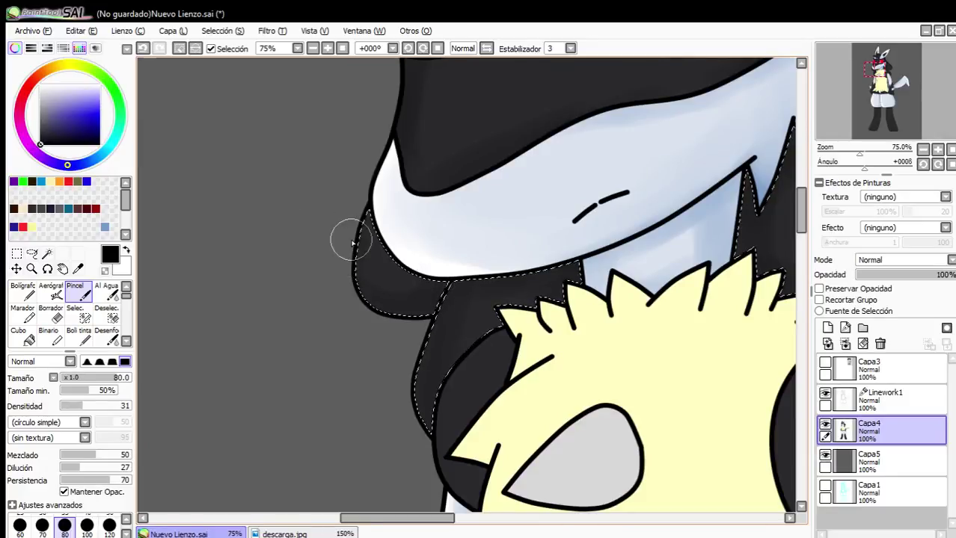
{"action": "scroll", "coordinate": [352, 235], "scroll_direction": "down", "scroll_amount": 3}
{"action": "scroll", "coordinate": [478, 200], "scroll_direction": "up", "scroll_amount": 4}
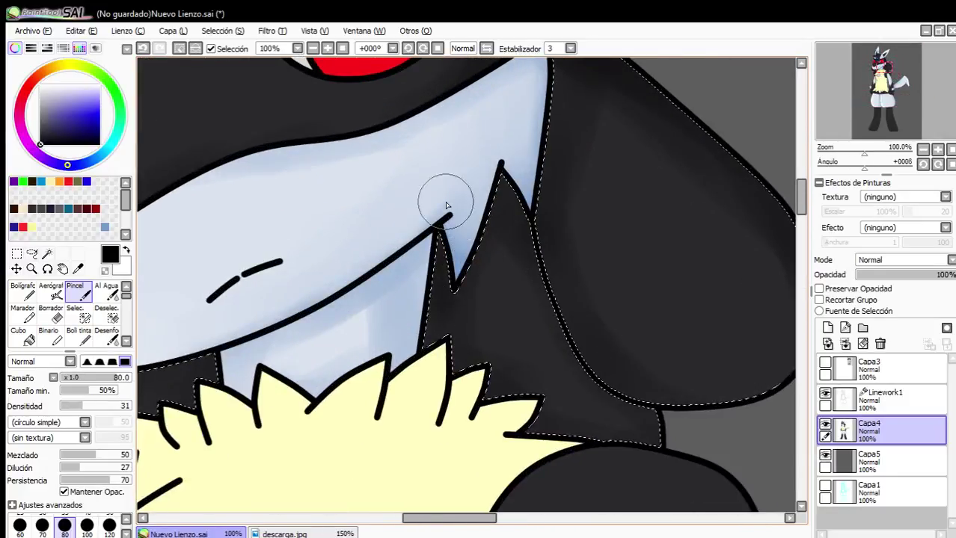
{"action": "scroll", "coordinate": [374, 331], "scroll_direction": "down", "scroll_amount": 1}
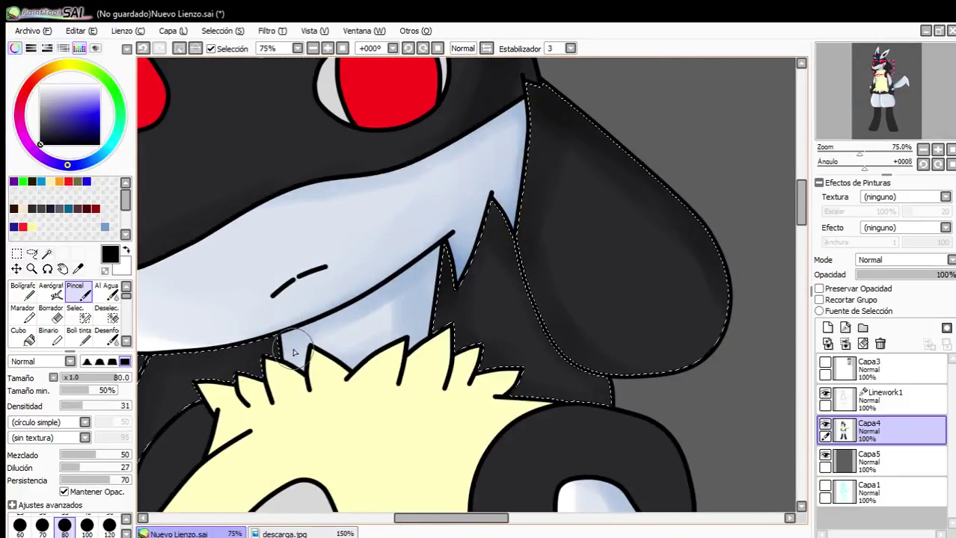
{"action": "scroll", "coordinate": [298, 314], "scroll_direction": "down", "scroll_amount": 4}
{"action": "scroll", "coordinate": [298, 314], "scroll_direction": "up", "scroll_amount": 1}
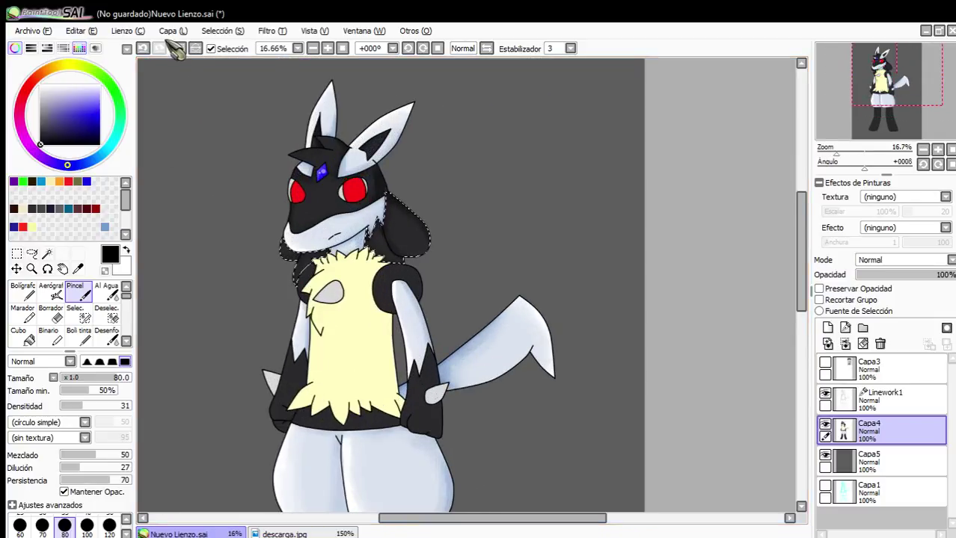
Select both dark shoulders with the Magic Wand on Linework1 and make Capa4 the active layer.
{"action": "scroll", "coordinate": [344, 286], "scroll_direction": "up", "scroll_amount": 1}
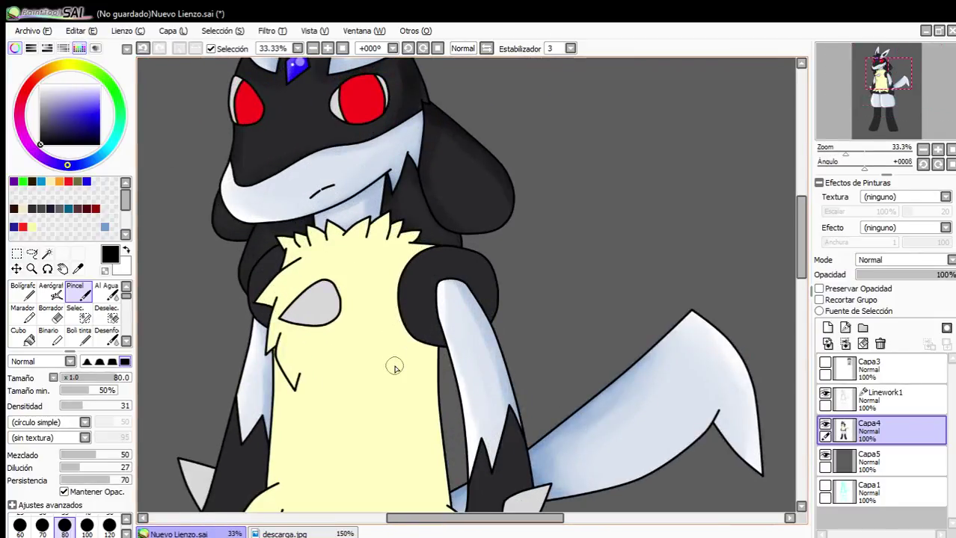
{"action": "scroll", "coordinate": [404, 378], "scroll_direction": "up", "scroll_amount": 1}
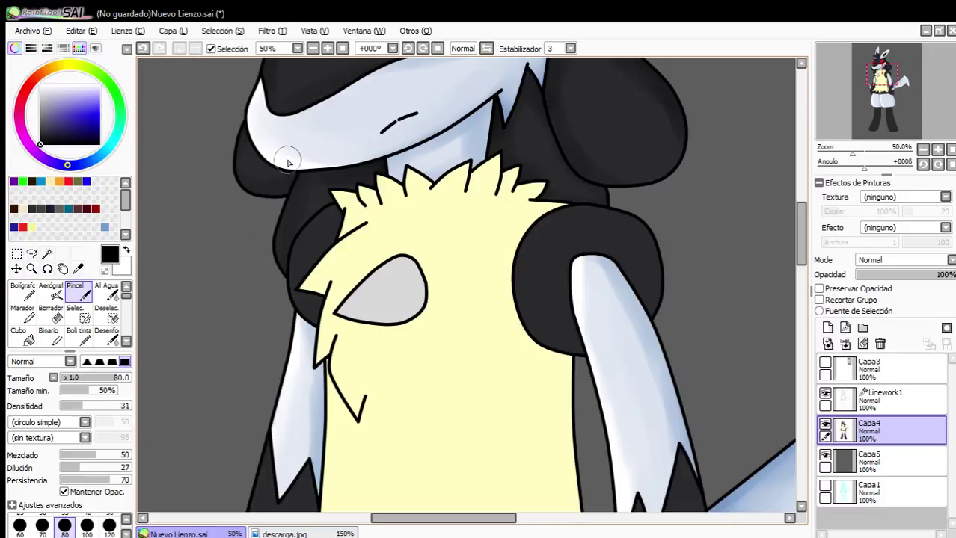
{"action": "left_click", "coordinate": [852, 400]}
{"action": "left_click", "coordinate": [48, 255]}
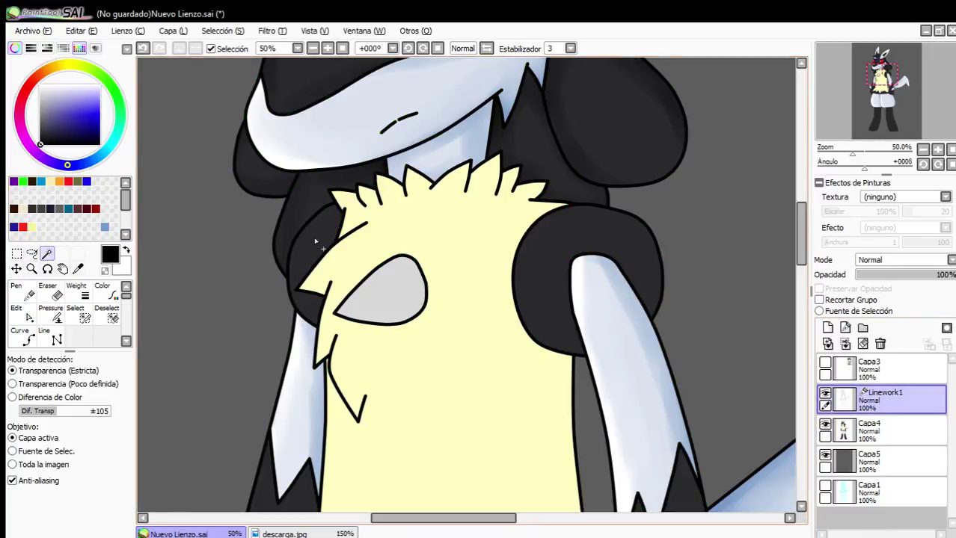
{"action": "left_click", "coordinate": [316, 241]}
{"action": "left_click", "coordinate": [627, 300]}
{"action": "left_click", "coordinate": [871, 430]}
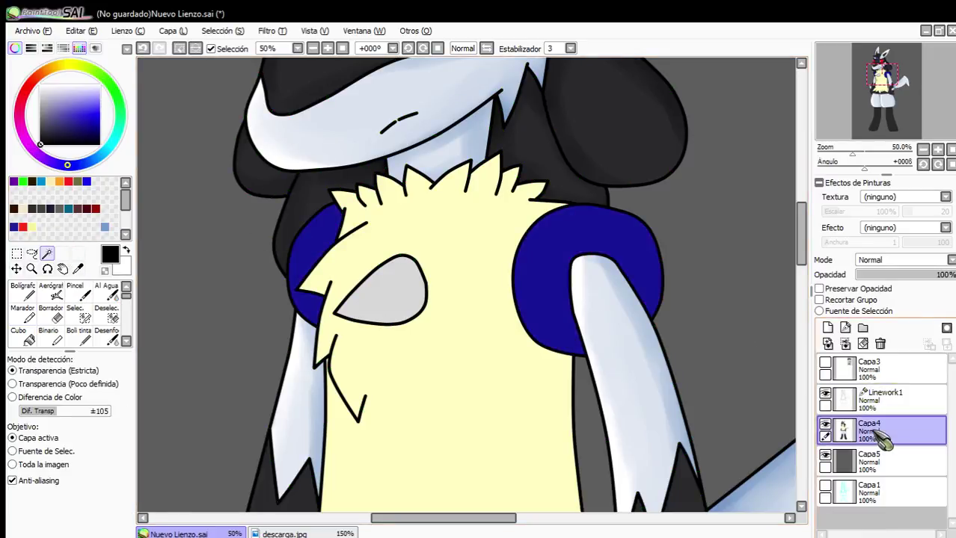
Shade the left shoulder in black with the Brush at size 80.
{"action": "left_click", "coordinate": [84, 295]}
{"action": "scroll", "coordinate": [320, 225], "scroll_direction": "up", "scroll_amount": 4}
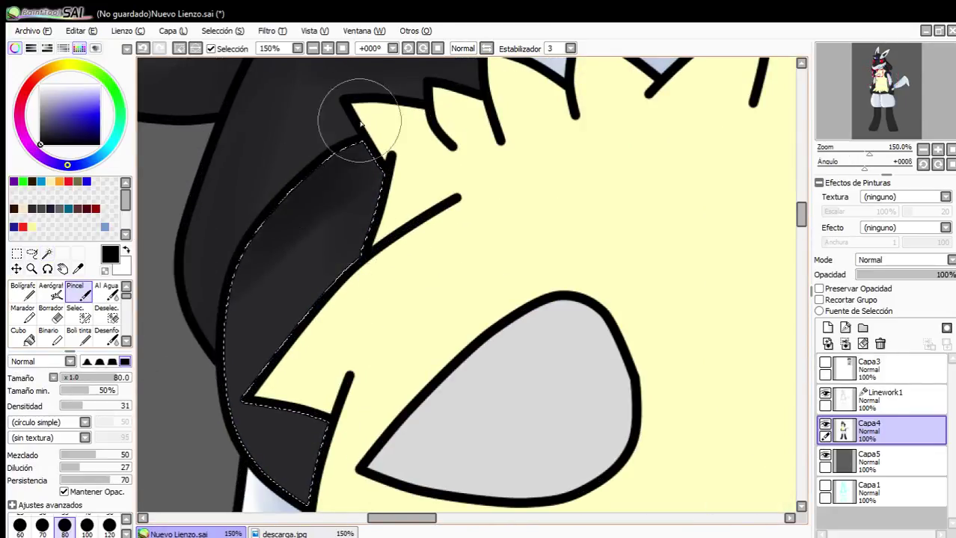
{"action": "scroll", "coordinate": [378, 377], "scroll_direction": "down", "scroll_amount": 3}
Shade the right shoulder in black around the top of the pale arm.
{"action": "scroll", "coordinate": [568, 337], "scroll_direction": "up", "scroll_amount": 2}
{"action": "scroll", "coordinate": [528, 305], "scroll_direction": "down", "scroll_amount": 2}
{"action": "scroll", "coordinate": [635, 344], "scroll_direction": "up", "scroll_amount": 2}
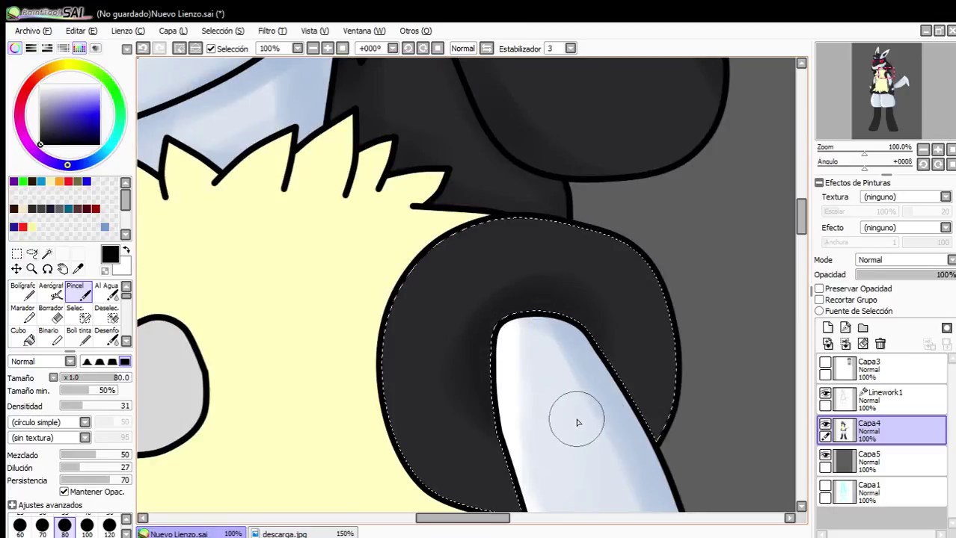
{"action": "scroll", "coordinate": [636, 314], "scroll_direction": "down", "scroll_amount": 2}
{"action": "scroll", "coordinate": [608, 374], "scroll_direction": "up", "scroll_amount": 1}
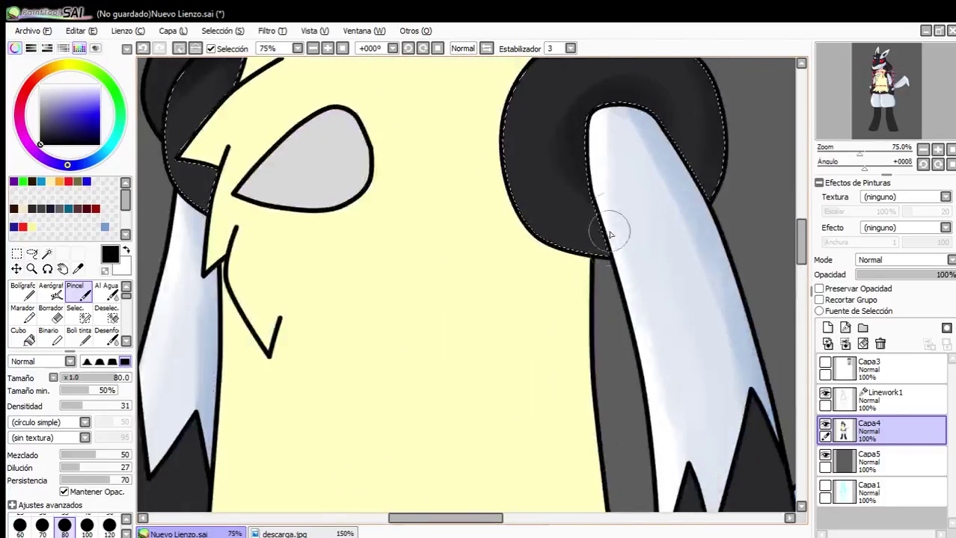
Finish the soft black shading on the round shoulder around the white upper arm, then clear the selection.
{"action": "scroll", "coordinate": [602, 441], "scroll_direction": "down", "scroll_amount": 2}
{"action": "scroll", "coordinate": [636, 348], "scroll_direction": "up", "scroll_amount": 2}
{"action": "left_click_drag", "start_coordinate": [510, 378], "coordinate": [503, 423]}
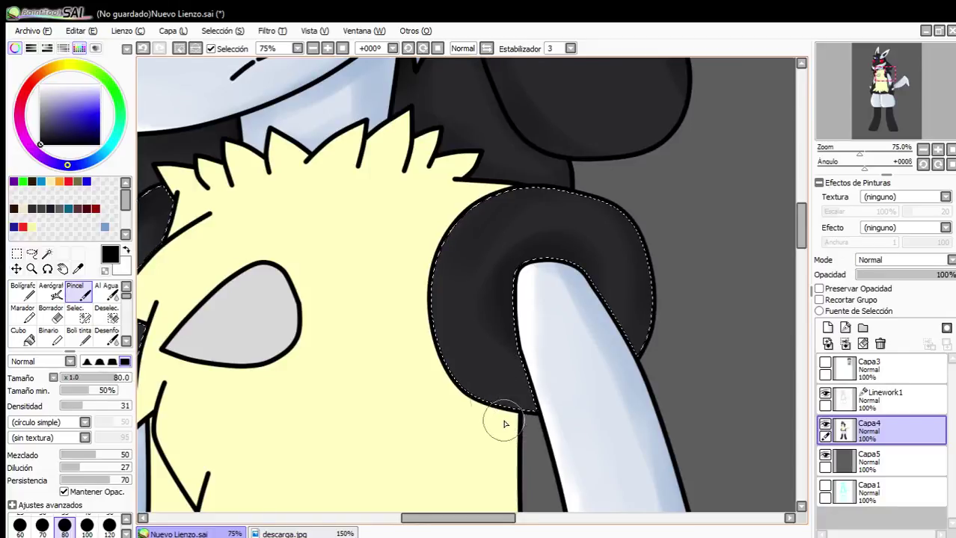
{"action": "mouse_move", "coordinate": [515, 329]}
{"action": "left_mouse_down"}
{"action": "mouse_move", "coordinate": [455, 434]}
{"action": "mouse_move", "coordinate": [521, 340]}
{"action": "mouse_move", "coordinate": [484, 419]}
{"action": "left_mouse_up"}
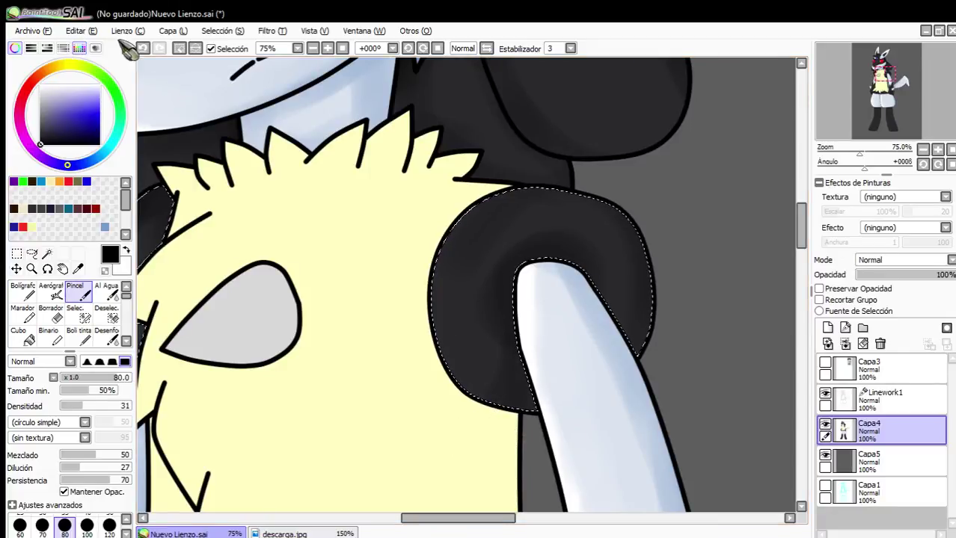
{"action": "left_click", "coordinate": [471, 335], "text": "alt"}
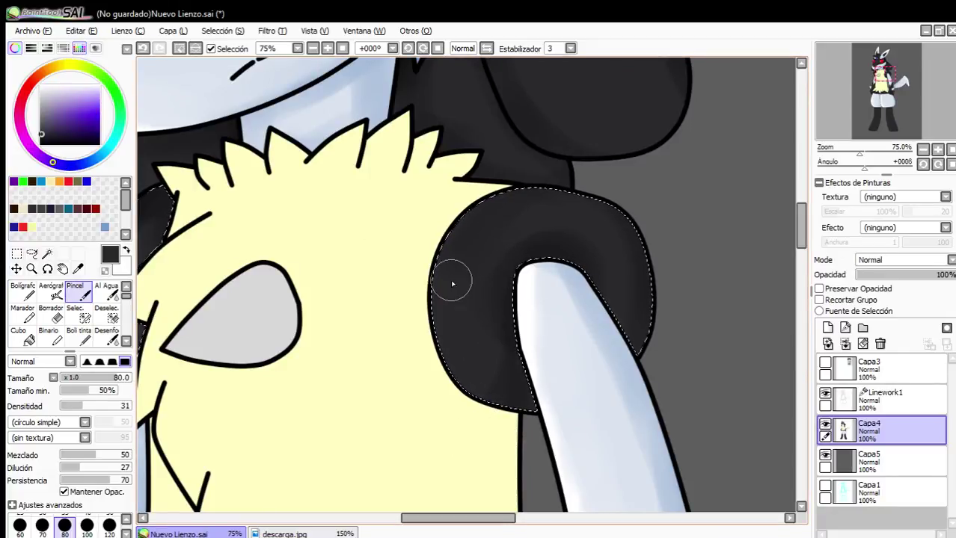
{"action": "scroll", "coordinate": [536, 313], "scroll_direction": "down", "scroll_amount": 4}
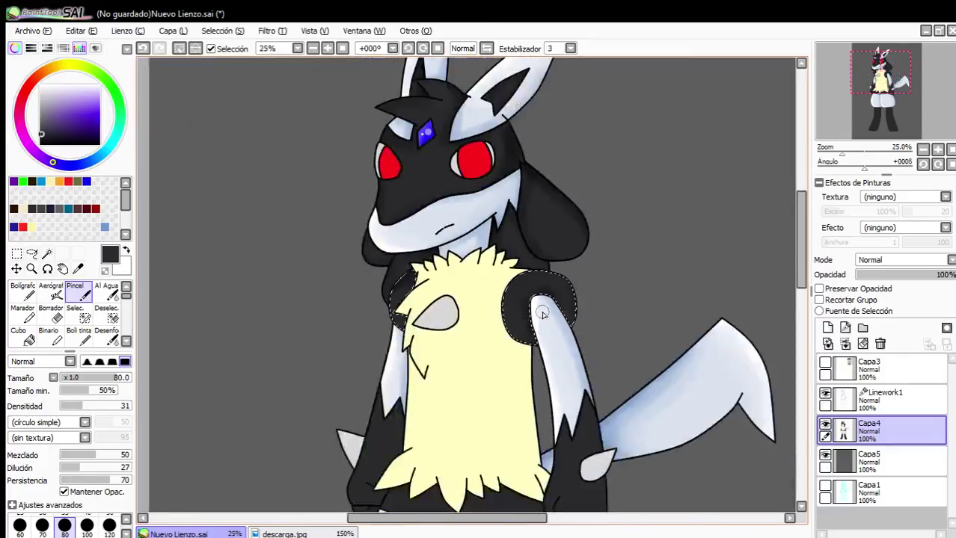
{"action": "scroll", "coordinate": [535, 313], "scroll_direction": "up", "scroll_amount": 1}
{"action": "left_click", "coordinate": [179, 49]}
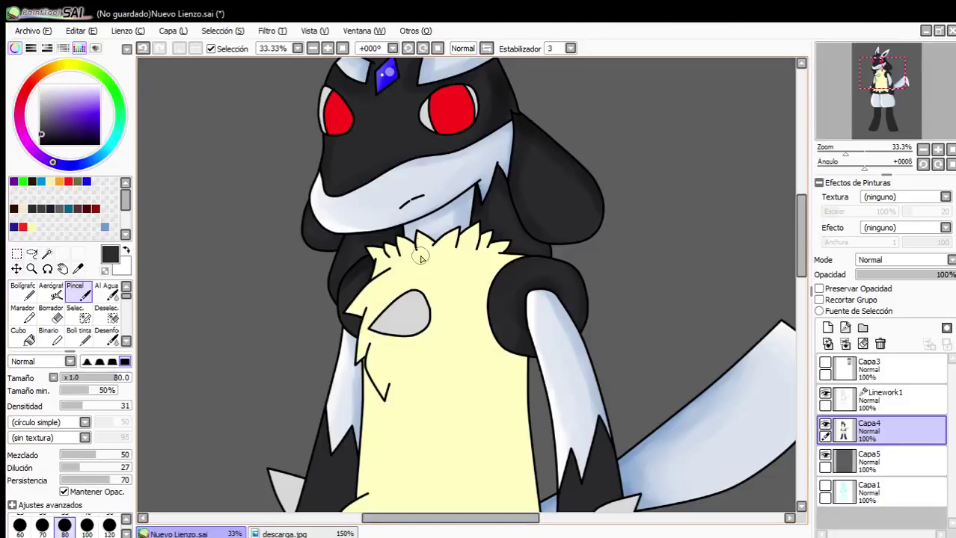
Select both black forearms and hands from the Linework1 outlines with the Magic Wand.
{"action": "scroll", "coordinate": [432, 220], "scroll_direction": "down", "scroll_amount": 1}
{"action": "scroll", "coordinate": [433, 219], "scroll_direction": "down", "scroll_amount": 3}
{"action": "scroll", "coordinate": [409, 397], "scroll_direction": "up", "scroll_amount": 2}
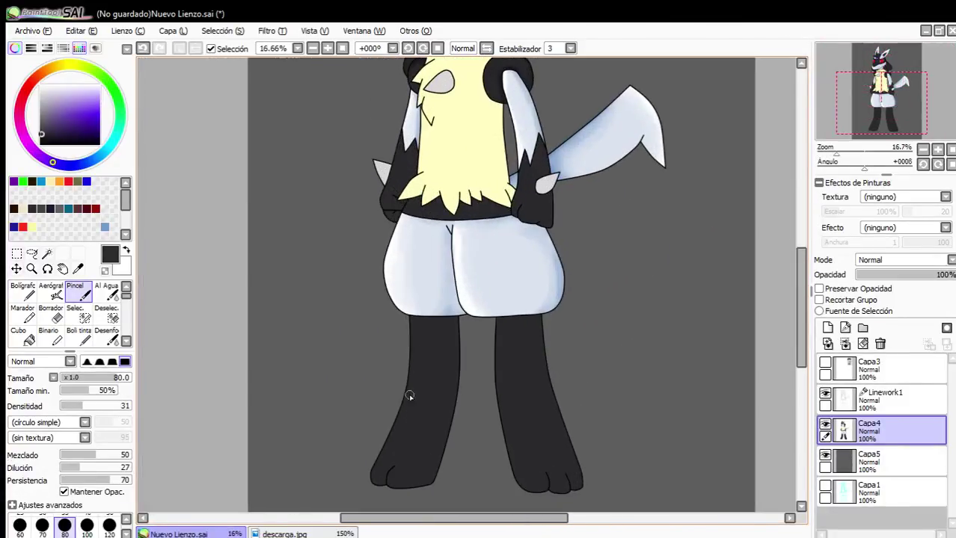
{"action": "scroll", "coordinate": [418, 390], "scroll_direction": "down", "scroll_amount": 2}
{"action": "scroll", "coordinate": [468, 166], "scroll_direction": "up", "scroll_amount": 4}
{"action": "left_click", "coordinate": [885, 396]}
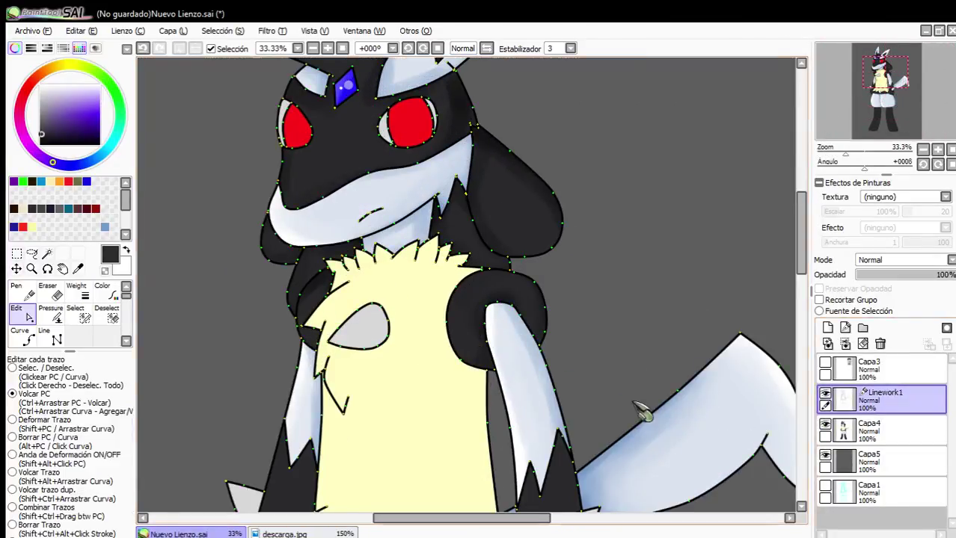
{"action": "left_click", "coordinate": [48, 254]}
{"action": "scroll", "coordinate": [279, 317], "scroll_direction": "down", "scroll_amount": 2}
{"action": "scroll", "coordinate": [285, 380], "scroll_direction": "up", "scroll_amount": 2}
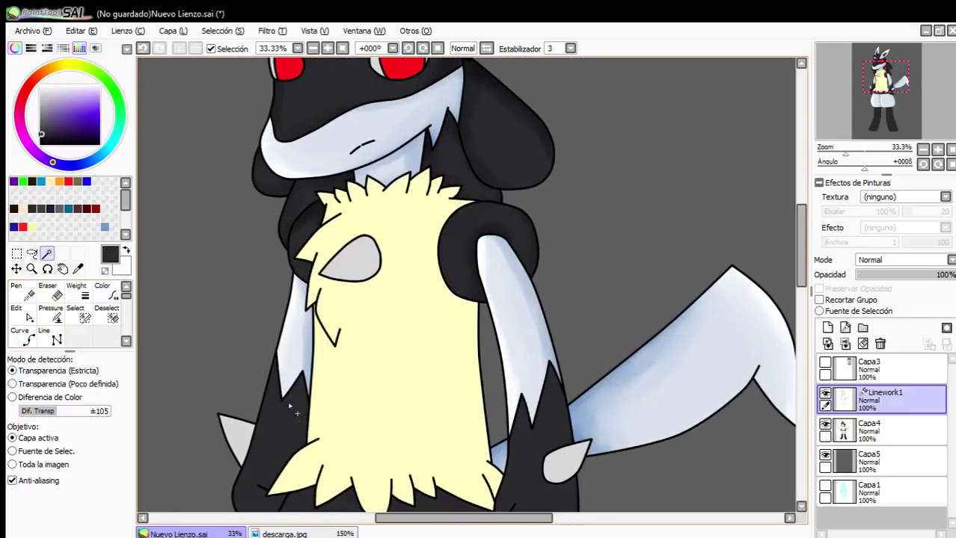
{"action": "left_click", "coordinate": [286, 397]}
{"action": "left_click", "coordinate": [519, 439]}
{"action": "scroll", "coordinate": [519, 442], "scroll_direction": "down", "scroll_amount": 2}
{"action": "scroll", "coordinate": [375, 418], "scroll_direction": "up", "scroll_amount": 2}
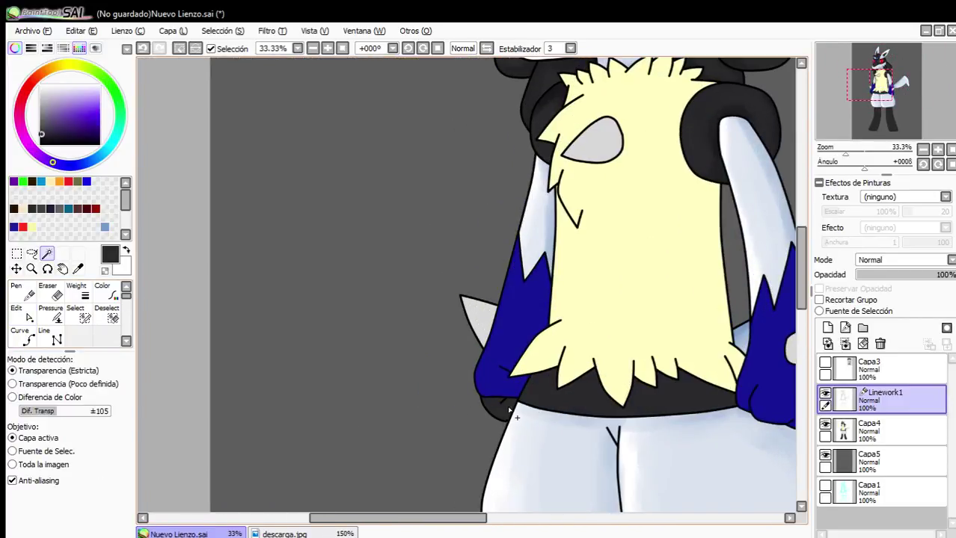
{"action": "scroll", "coordinate": [505, 411], "scroll_direction": "down", "scroll_amount": 2}
{"action": "scroll", "coordinate": [505, 411], "scroll_direction": "up", "scroll_amount": 1}
{"action": "left_click", "coordinate": [825, 454]}
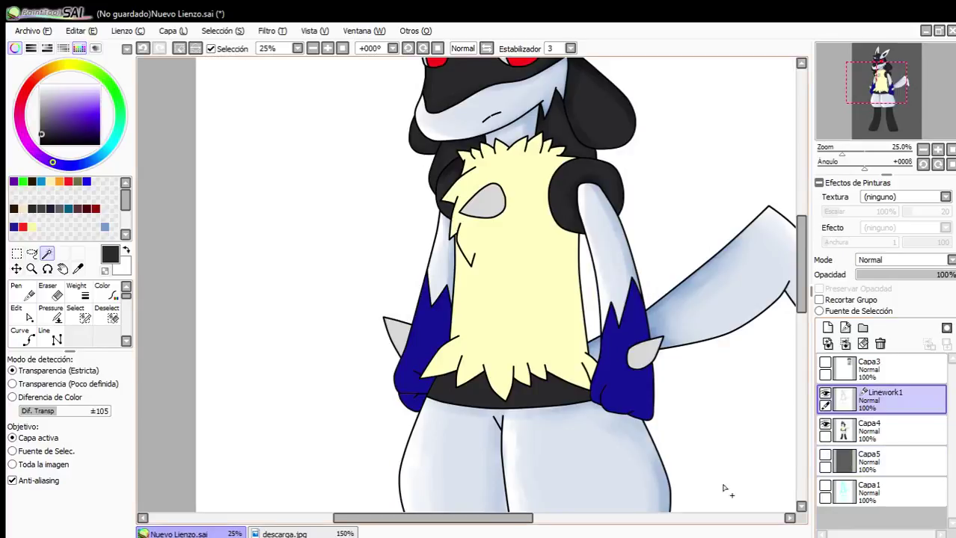
{"action": "left_click", "coordinate": [825, 454]}
Shade the left forearm and hand with black brush strokes on Capa4, along the fur edge.
{"action": "left_click", "coordinate": [867, 432]}
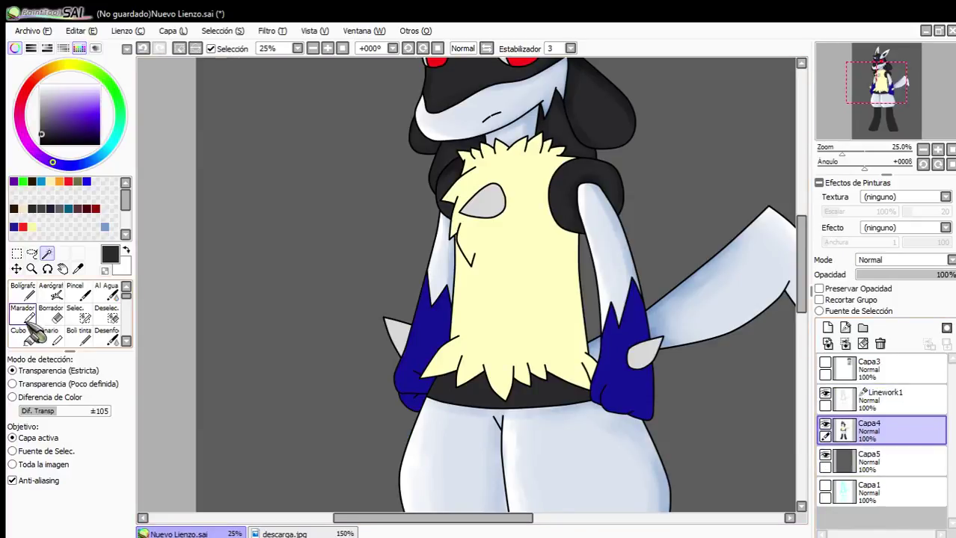
{"action": "left_click", "coordinate": [75, 292]}
{"action": "scroll", "coordinate": [448, 331], "scroll_direction": "up", "scroll_amount": 2}
{"action": "scroll", "coordinate": [448, 332], "scroll_direction": "up", "scroll_amount": 1}
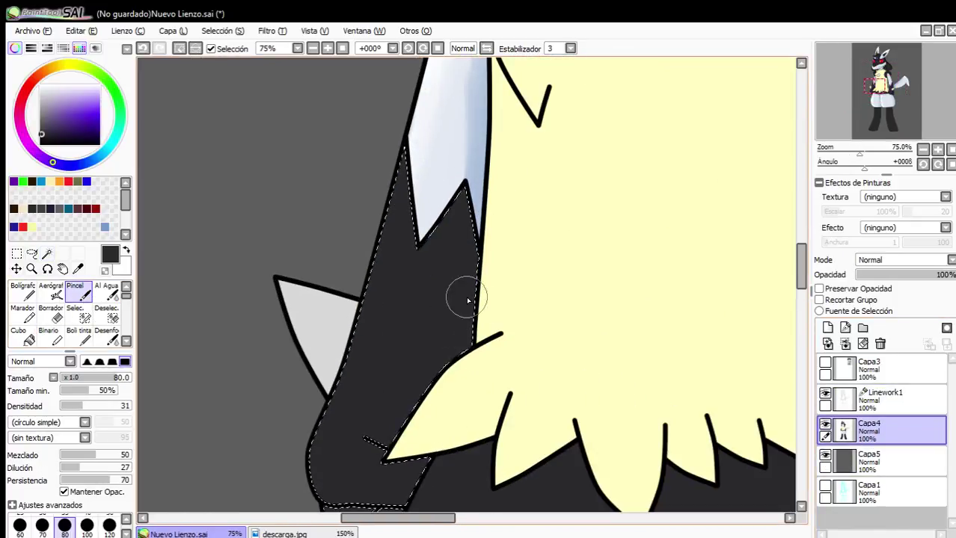
{"action": "key", "text": "ctrl+z"}
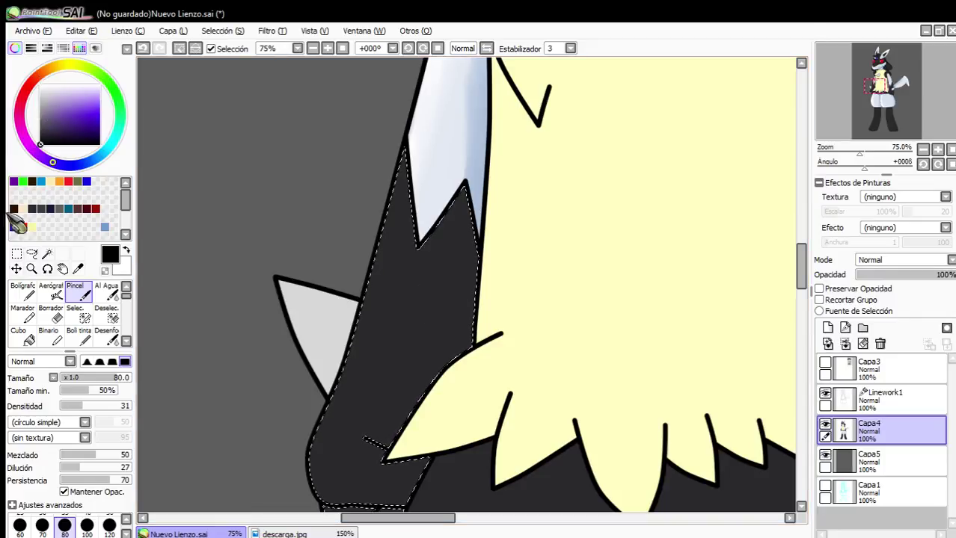
{"action": "mouse_move", "coordinate": [470, 247]}
{"action": "left_mouse_down"}
{"action": "mouse_move", "coordinate": [470, 331]}
{"action": "mouse_move", "coordinate": [438, 418]}
{"action": "mouse_move", "coordinate": [381, 455]}
{"action": "mouse_move", "coordinate": [437, 483]}
{"action": "left_mouse_up"}
{"action": "left_click_drag", "start_coordinate": [465, 334], "coordinate": [534, 130]}
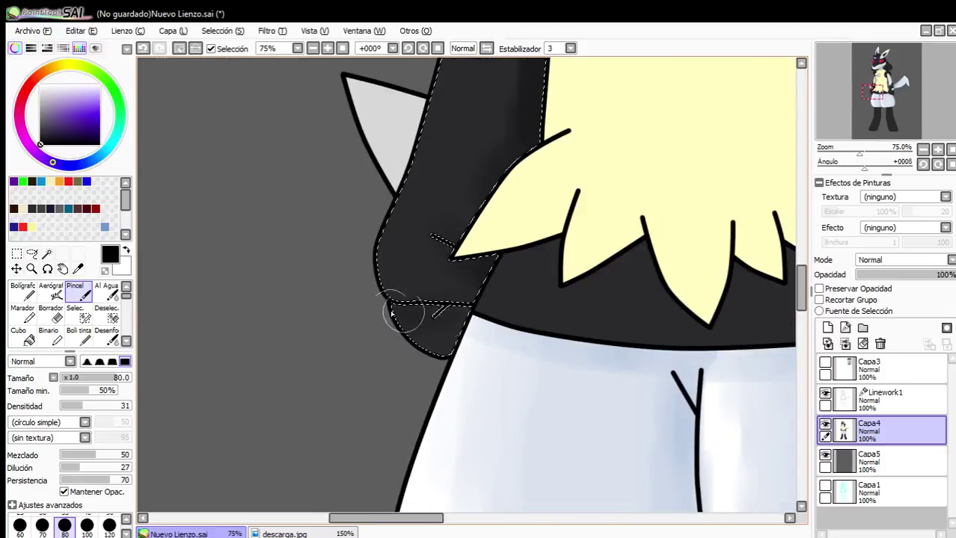
{"action": "scroll", "coordinate": [467, 289], "scroll_direction": "down", "scroll_amount": 4}
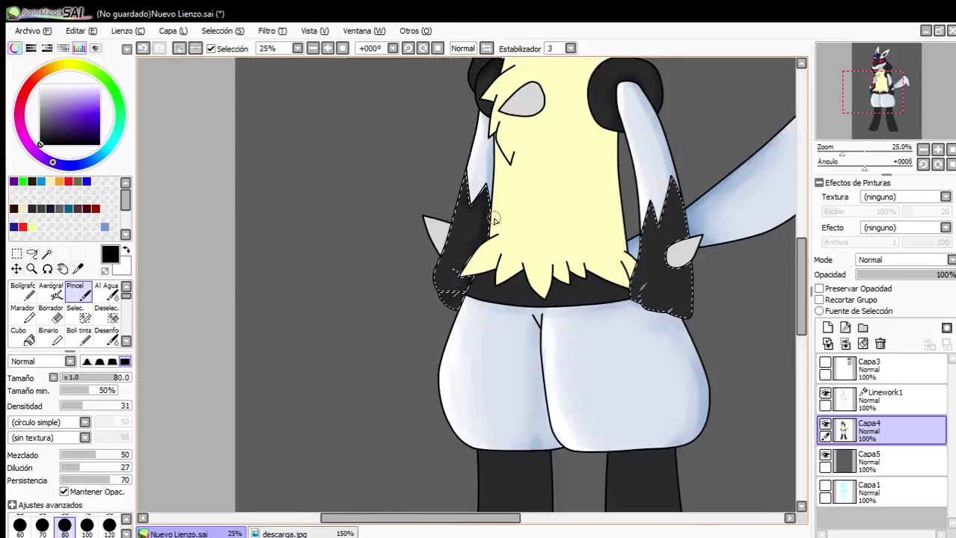
Shade the right forearm and hand in black around the spike and finger lines, then clear the selection.
{"action": "scroll", "coordinate": [502, 193], "scroll_direction": "up", "scroll_amount": 4}
{"action": "scroll", "coordinate": [454, 261], "scroll_direction": "down", "scroll_amount": 3}
{"action": "scroll", "coordinate": [725, 315], "scroll_direction": "up", "scroll_amount": 4}
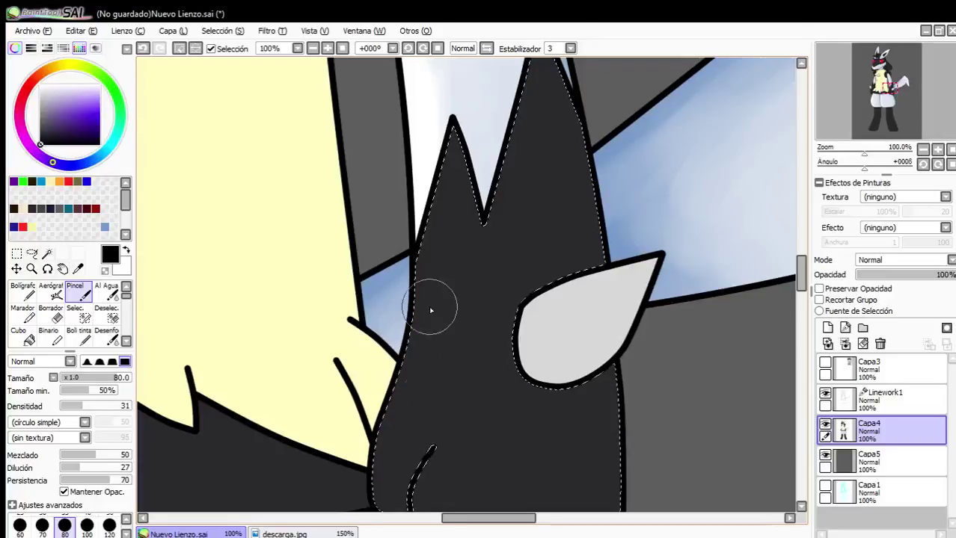
{"action": "scroll", "coordinate": [429, 310], "scroll_direction": "down", "scroll_amount": 2}
{"action": "scroll", "coordinate": [448, 271], "scroll_direction": "up", "scroll_amount": 2}
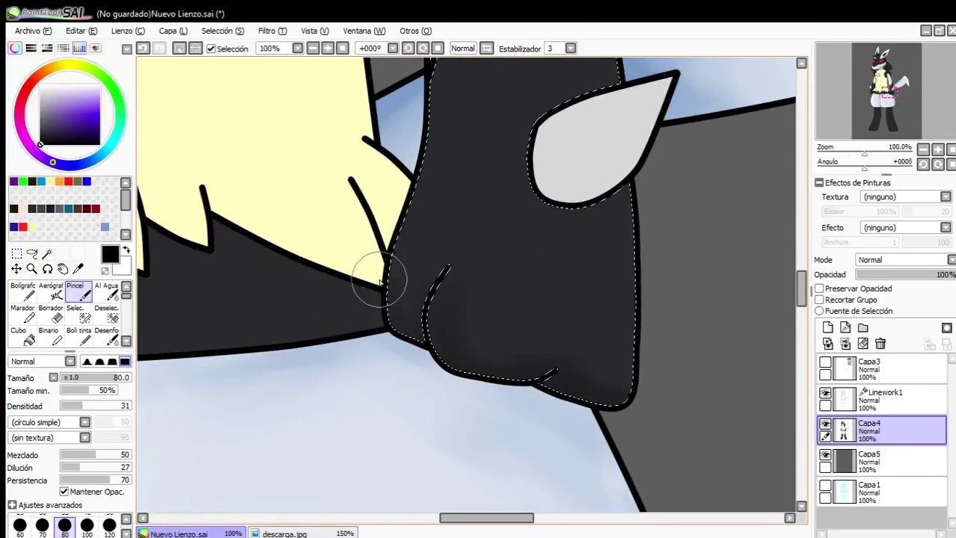
{"action": "scroll", "coordinate": [378, 241], "scroll_direction": "down", "scroll_amount": 2}
{"action": "scroll", "coordinate": [388, 230], "scroll_direction": "up", "scroll_amount": 2}
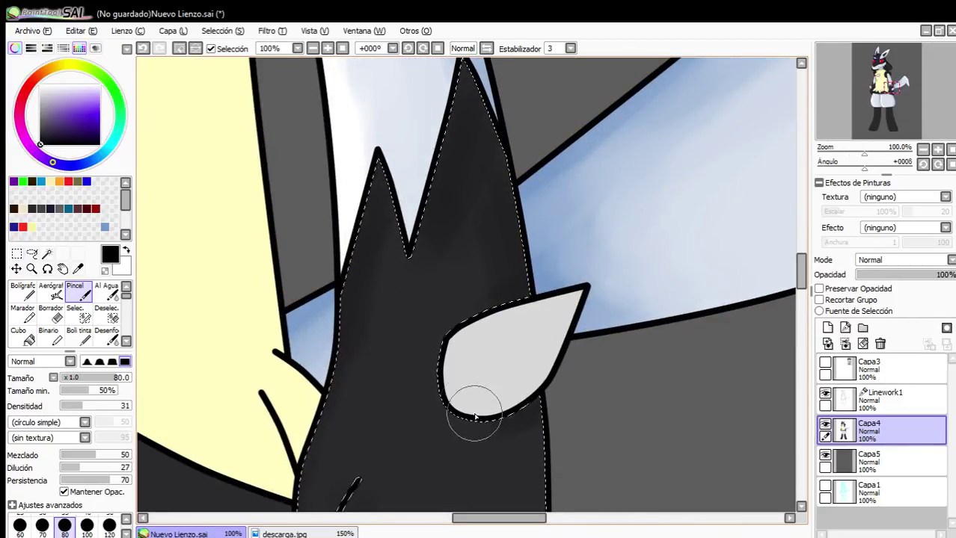
{"action": "scroll", "coordinate": [583, 252], "scroll_direction": "down", "scroll_amount": 2}
{"action": "scroll", "coordinate": [543, 373], "scroll_direction": "up", "scroll_amount": 2}
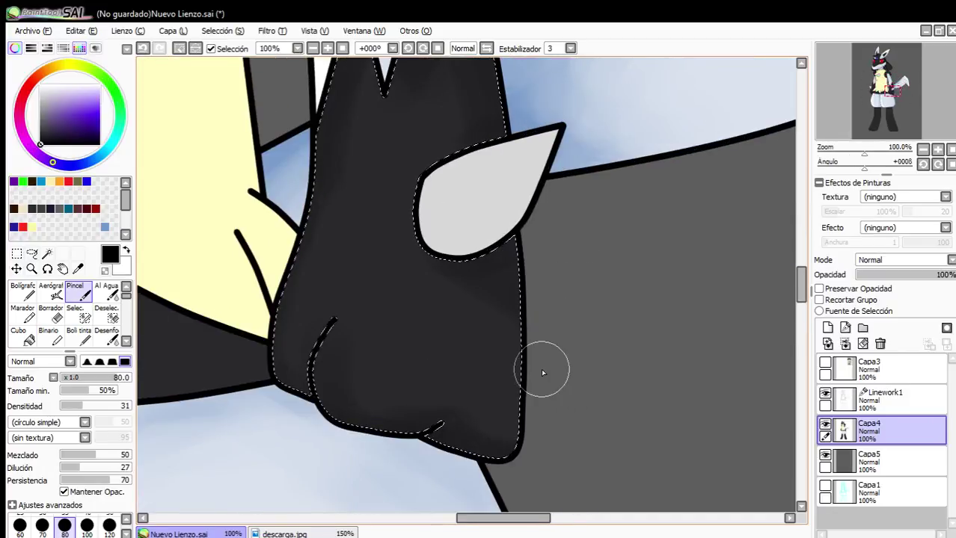
{"action": "scroll", "coordinate": [527, 432], "scroll_direction": "down", "scroll_amount": 3}
{"action": "scroll", "coordinate": [458, 269], "scroll_direction": "up", "scroll_amount": 1}
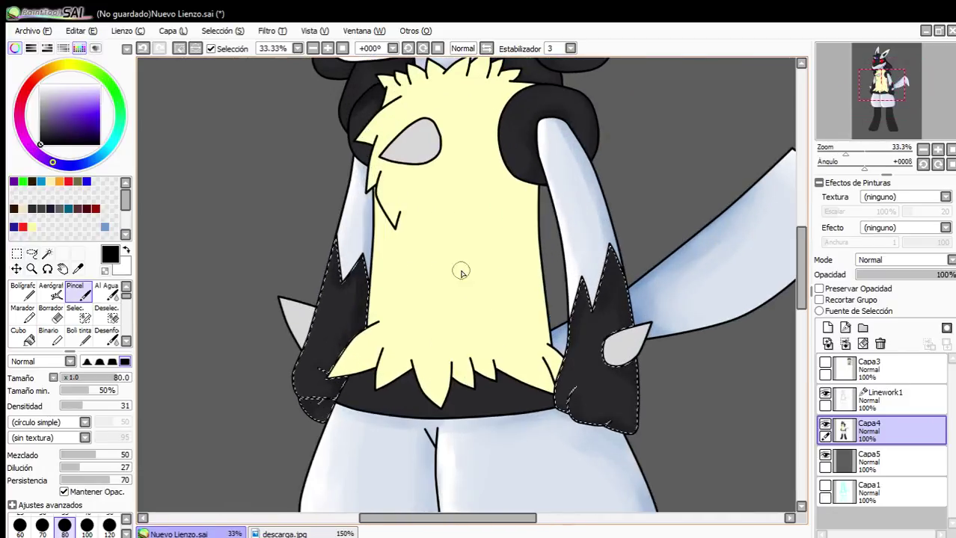
{"action": "left_click", "coordinate": [179, 48]}
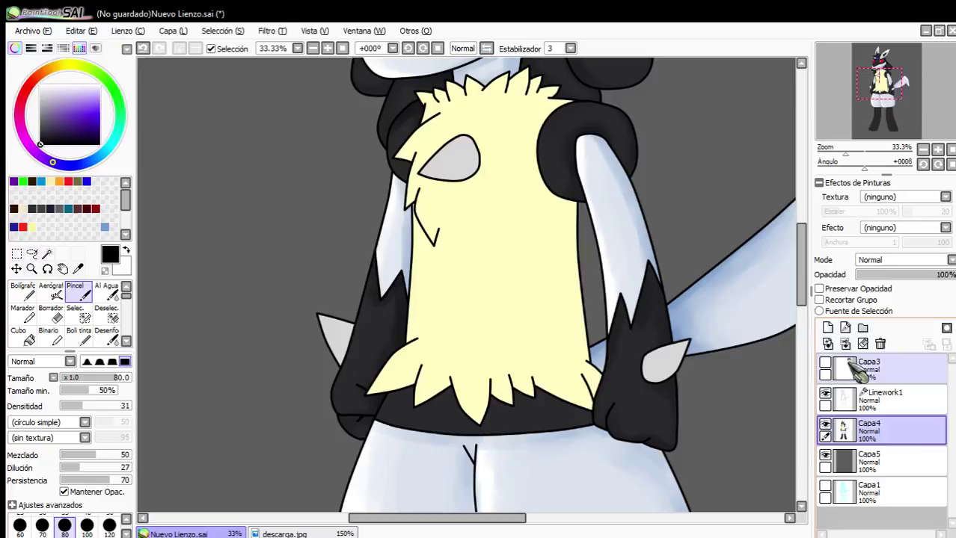
Select the black waist area below the yellow fur from Linework1, and ready the Pincel brush on Capa4.
{"action": "left_click", "coordinate": [886, 396]}
{"action": "left_click", "coordinate": [47, 254]}
{"action": "left_click", "coordinate": [404, 410]}
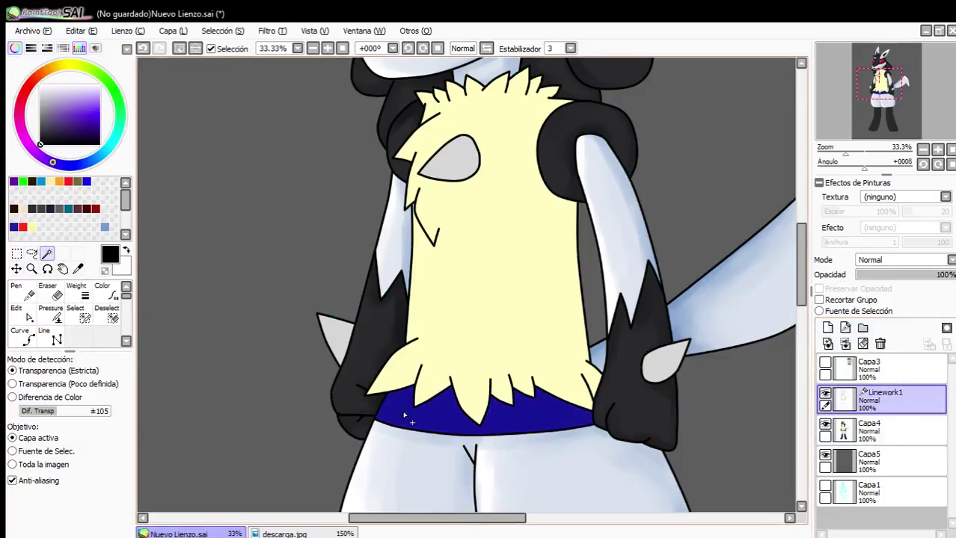
{"action": "left_click", "coordinate": [907, 433]}
{"action": "left_click", "coordinate": [75, 293]}
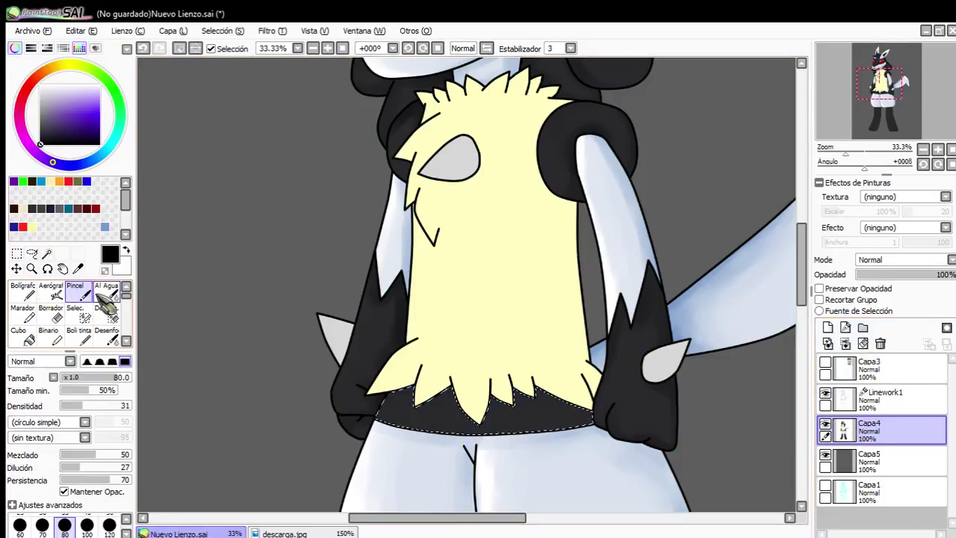
Shade the waist in black beneath the pointed fur tips, then clear the selection.
{"action": "scroll", "coordinate": [292, 386], "scroll_direction": "up", "scroll_amount": 5}
{"action": "scroll", "coordinate": [536, 255], "scroll_direction": "right", "scroll_amount": 5}
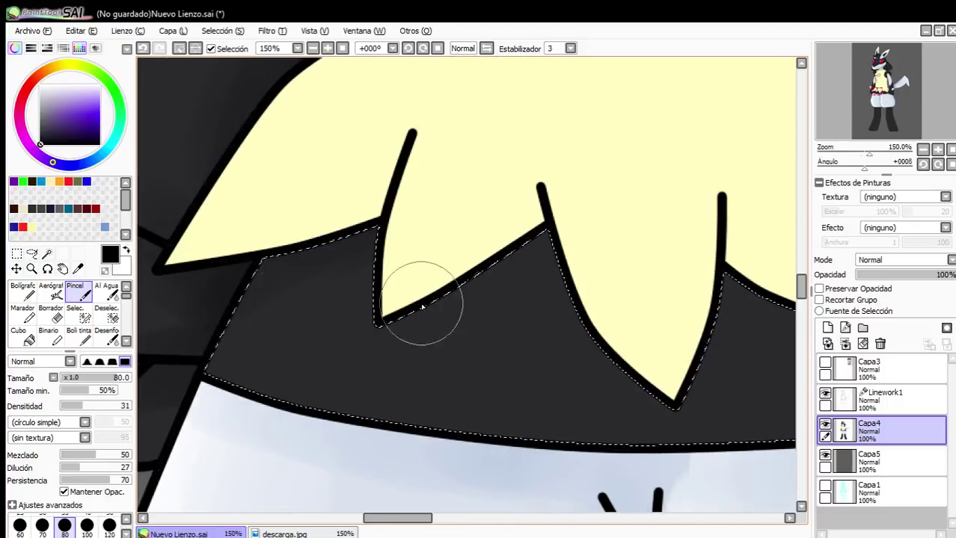
{"action": "scroll", "coordinate": [659, 202], "scroll_direction": "right", "scroll_amount": 2}
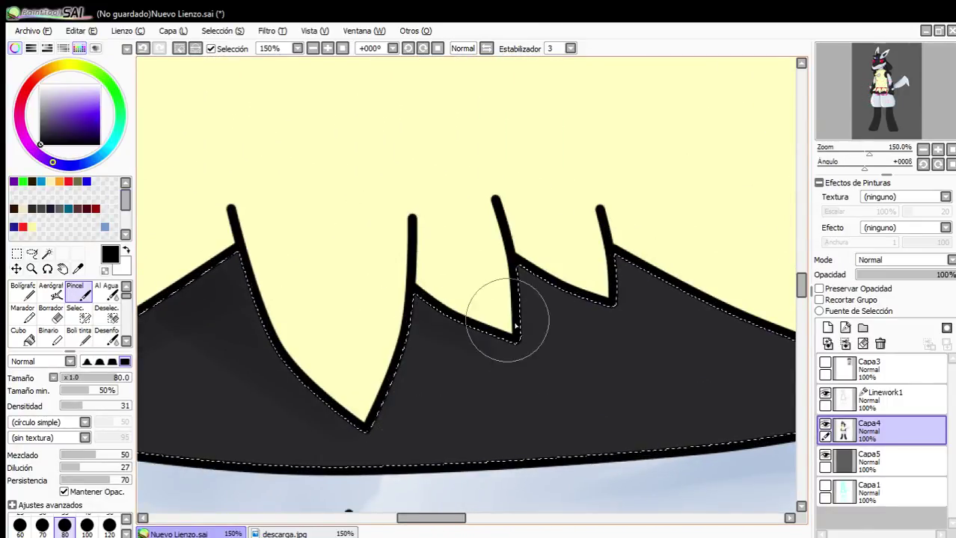
{"action": "scroll", "coordinate": [577, 174], "scroll_direction": "down", "scroll_amount": 1}
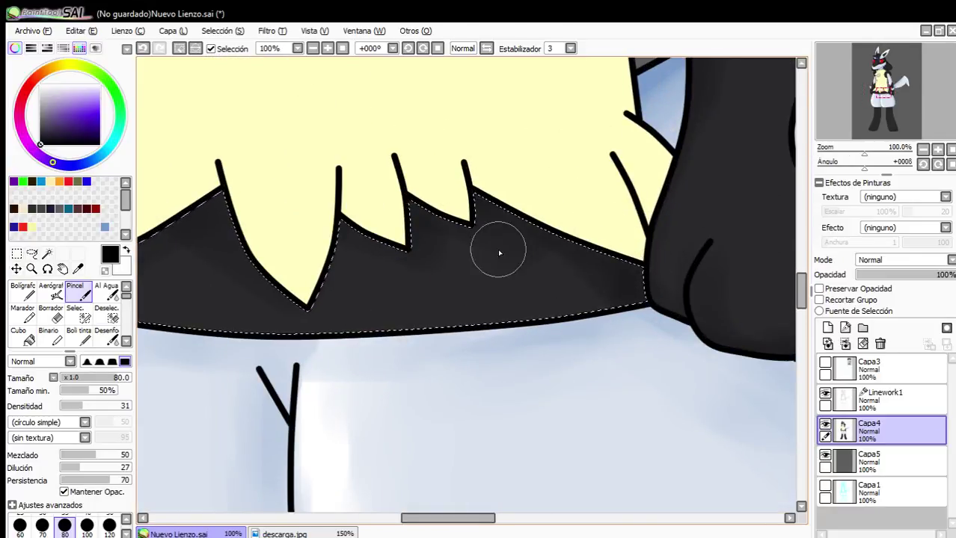
{"action": "scroll", "coordinate": [258, 196], "scroll_direction": "down", "scroll_amount": 1}
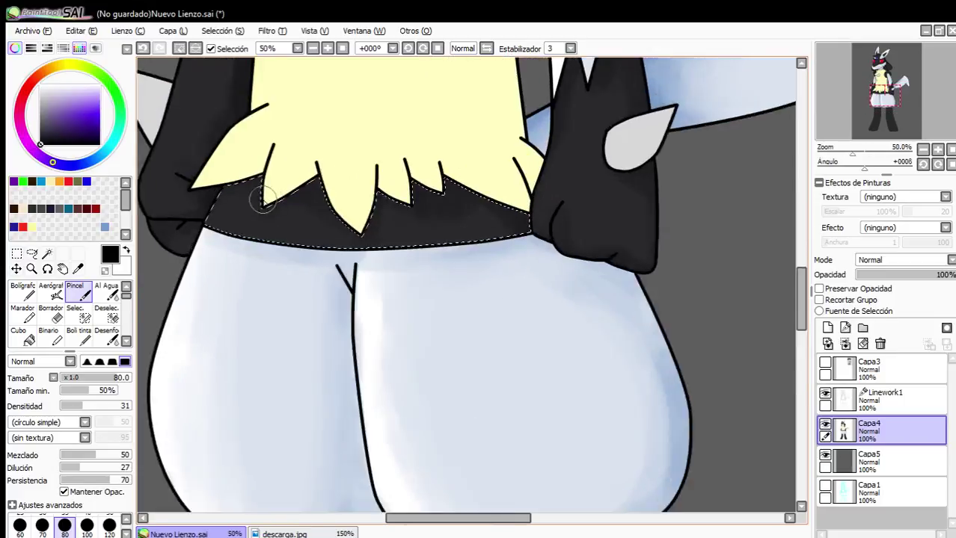
{"action": "scroll", "coordinate": [247, 172], "scroll_direction": "down", "scroll_amount": 3}
{"action": "scroll", "coordinate": [433, 182], "scroll_direction": "up", "scroll_amount": 1}
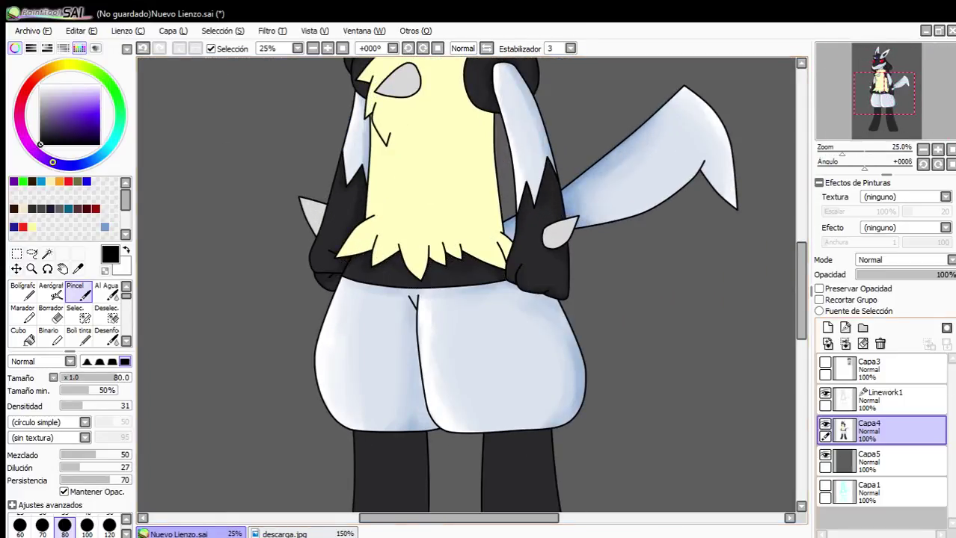
Select both black lower legs from the Linework1 outlines with the Magic Wand, and make Capa4 active.
{"action": "left_click", "coordinate": [883, 400]}
{"action": "left_click", "coordinate": [46, 254]}
{"action": "left_click_drag", "start_coordinate": [415, 509], "coordinate": [312, 330]}
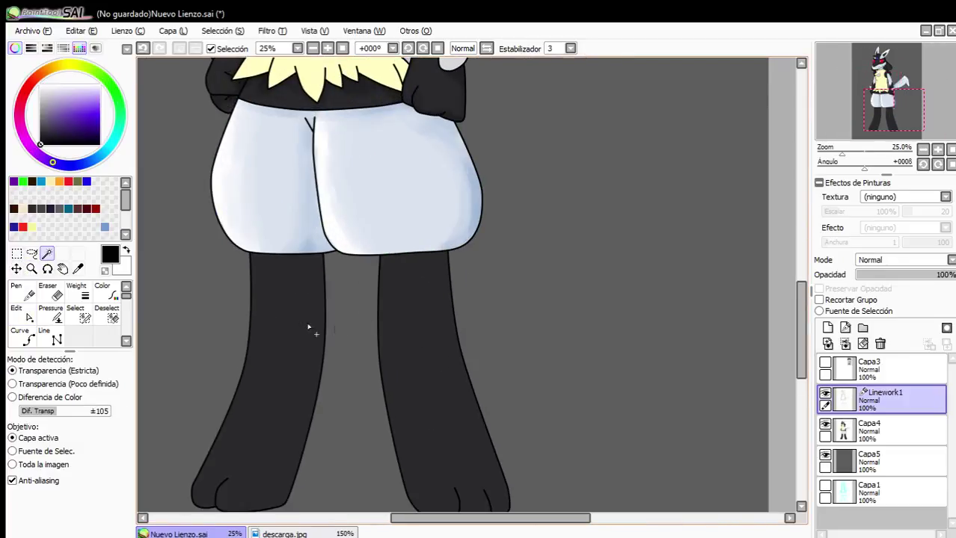
{"action": "left_click", "coordinate": [310, 331]}
{"action": "left_click", "coordinate": [445, 319]}
{"action": "left_click", "coordinate": [879, 430]}
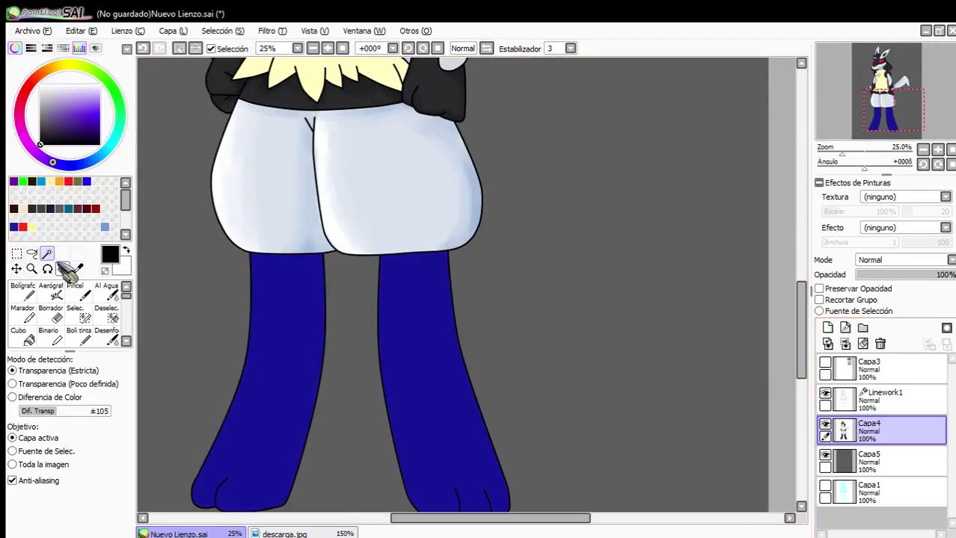
Shade the left leg with black Pincel strokes at brush size 160.
{"action": "left_click", "coordinate": [75, 291]}
{"action": "scroll", "coordinate": [222, 371], "scroll_direction": "up", "scroll_amount": 2}
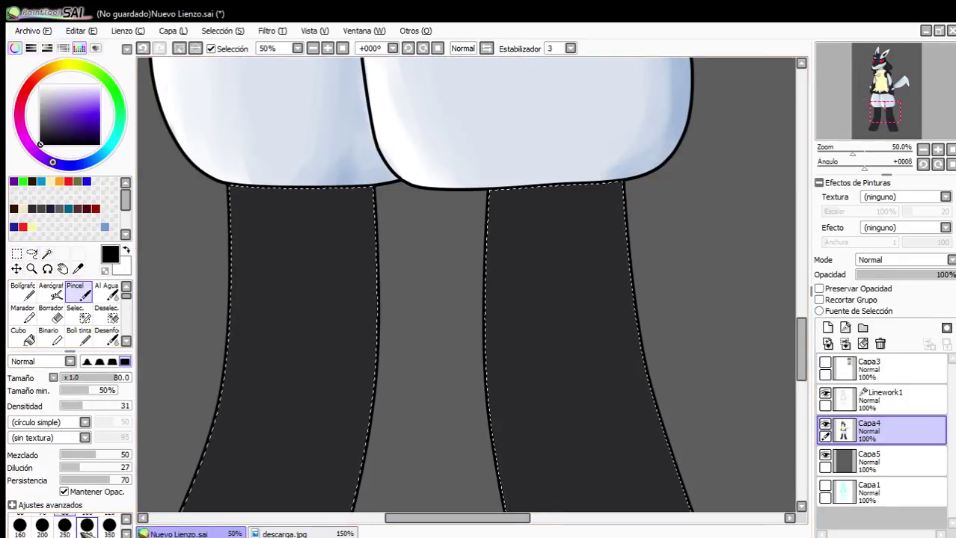
{"action": "scroll", "coordinate": [45, 528], "scroll_direction": "down", "scroll_amount": 1}
{"action": "left_click", "coordinate": [20, 527]}
{"action": "mouse_move", "coordinate": [265, 352]}
{"action": "left_mouse_down"}
{"action": "mouse_move", "coordinate": [212, 346]}
{"action": "mouse_move", "coordinate": [237, 228]}
{"action": "mouse_move", "coordinate": [310, 204]}
{"action": "mouse_move", "coordinate": [337, 168]}
{"action": "left_mouse_up"}
{"action": "mouse_move", "coordinate": [369, 228]}
{"action": "left_mouse_down"}
{"action": "mouse_move", "coordinate": [356, 482]}
{"action": "mouse_move", "coordinate": [369, 340]}
{"action": "mouse_move", "coordinate": [361, 288]}
{"action": "left_mouse_up"}
{"action": "scroll", "coordinate": [524, 305], "scroll_direction": "down", "scroll_amount": 1}
Shade the right leg in black from below the shorts down to the foot.
{"action": "left_click_drag", "start_coordinate": [494, 359], "coordinate": [514, 241]}
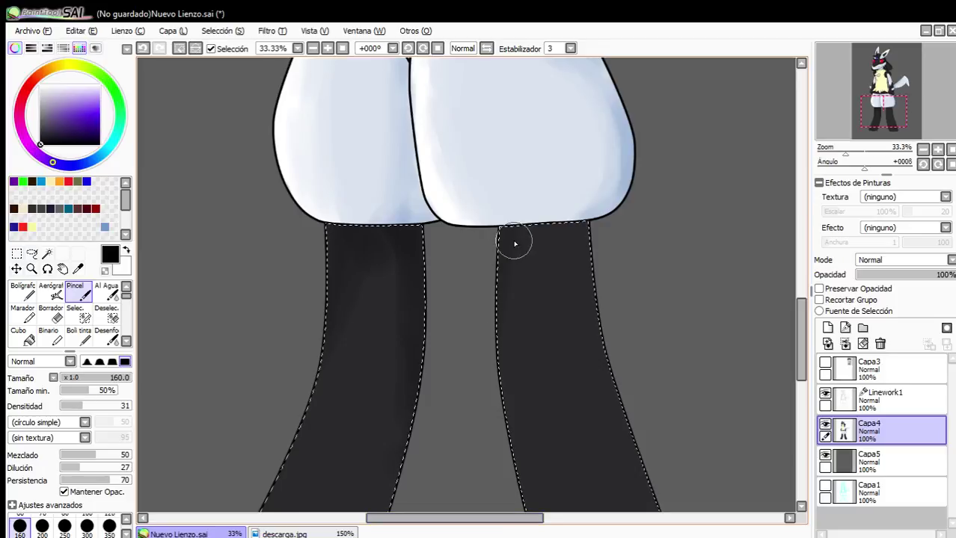
{"action": "mouse_move", "coordinate": [495, 404]}
{"action": "left_mouse_down"}
{"action": "mouse_move", "coordinate": [519, 206]}
{"action": "mouse_move", "coordinate": [540, 252]}
{"action": "mouse_move", "coordinate": [565, 209]}
{"action": "mouse_move", "coordinate": [604, 371]}
{"action": "mouse_move", "coordinate": [579, 219]}
{"action": "left_mouse_up"}
{"action": "scroll", "coordinate": [564, 286], "scroll_direction": "down", "scroll_amount": 2}
{"action": "scroll", "coordinate": [534, 299], "scroll_direction": "up", "scroll_amount": 2}
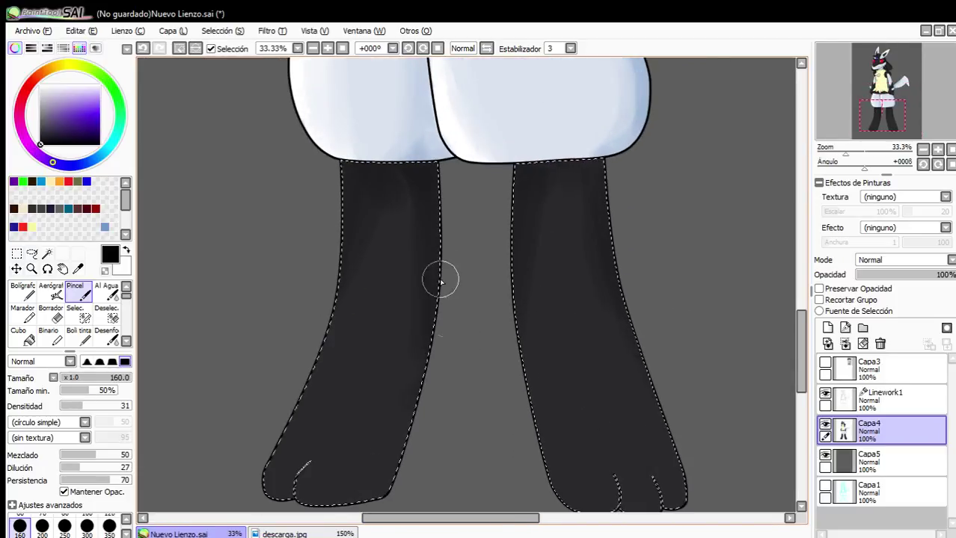
{"action": "mouse_move", "coordinate": [552, 354]}
{"action": "left_mouse_down"}
{"action": "mouse_move", "coordinate": [546, 318]}
{"action": "mouse_move", "coordinate": [514, 275]}
{"action": "left_mouse_up"}
{"action": "mouse_move", "coordinate": [504, 362]}
{"action": "left_mouse_down"}
{"action": "mouse_move", "coordinate": [568, 499]}
{"action": "mouse_move", "coordinate": [606, 508]}
{"action": "left_mouse_up"}
Soften the shading on both black legs with dark grey sampled from the left leg, then clear the selection.
{"action": "left_click", "coordinate": [641, 518]}
{"action": "scroll", "coordinate": [512, 272], "scroll_direction": "down", "scroll_amount": 5}
{"action": "scroll", "coordinate": [297, 292], "scroll_direction": "up", "scroll_amount": 2}
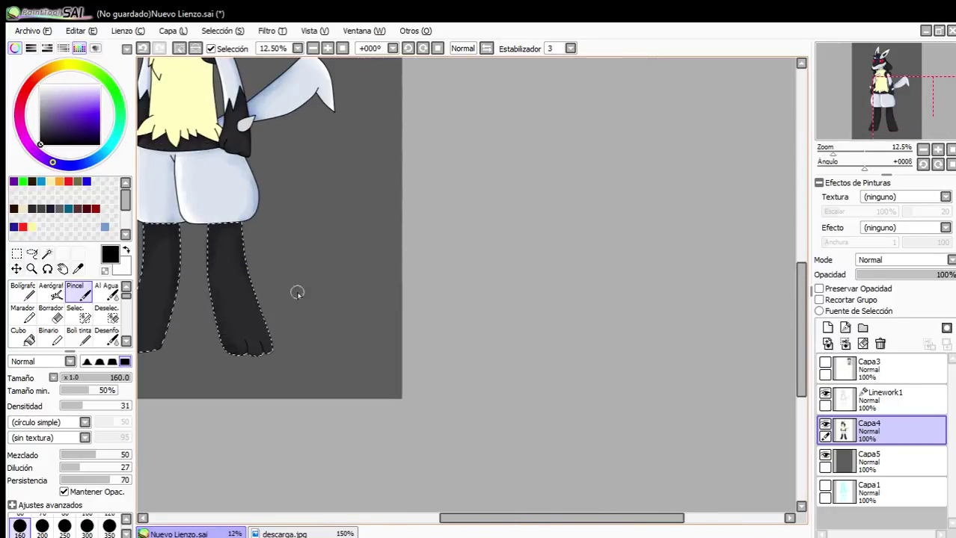
{"action": "scroll", "coordinate": [294, 361], "scroll_direction": "up", "scroll_amount": 3}
{"action": "scroll", "coordinate": [293, 361], "scroll_direction": "up", "scroll_amount": 2}
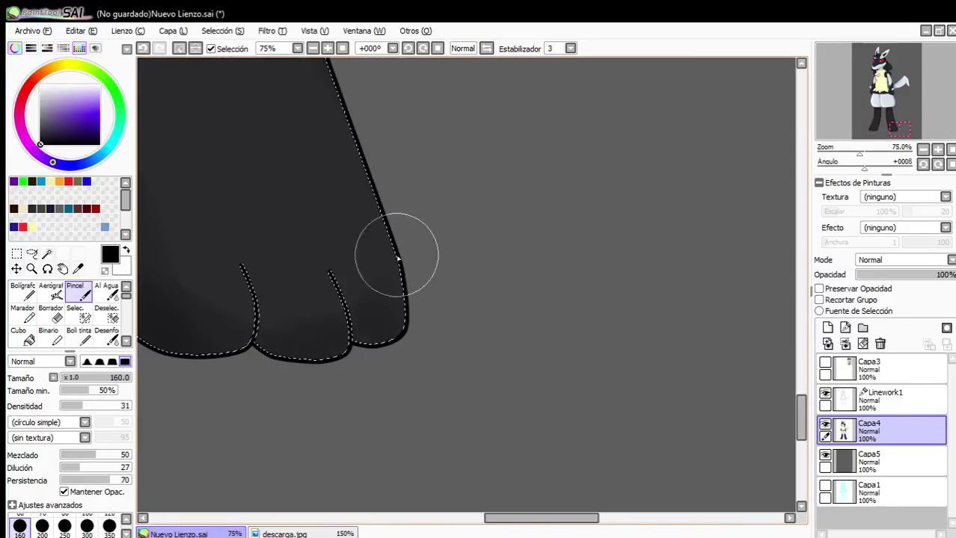
{"action": "scroll", "coordinate": [474, 433], "scroll_direction": "down", "scroll_amount": 4}
{"action": "scroll", "coordinate": [270, 272], "scroll_direction": "up", "scroll_amount": 2}
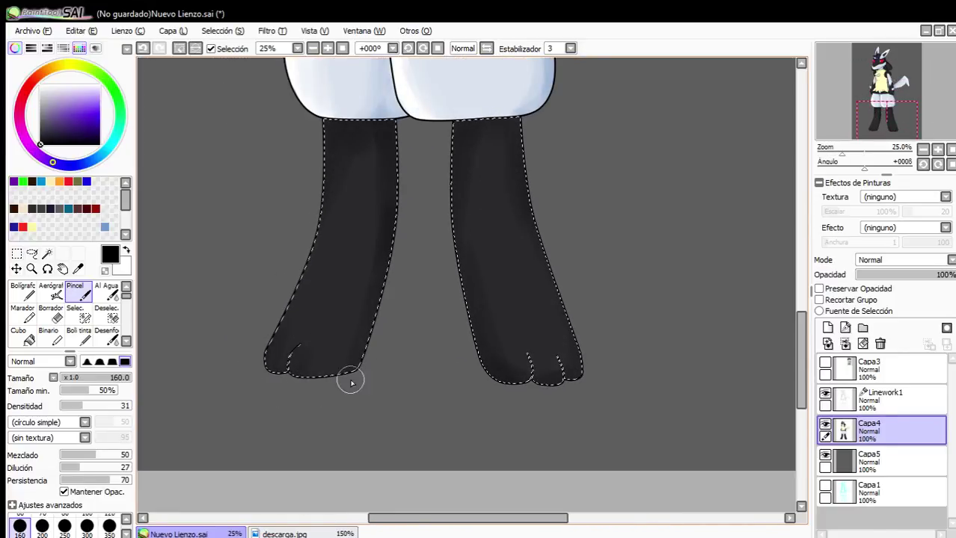
{"action": "right_click", "coordinate": [355, 209]}
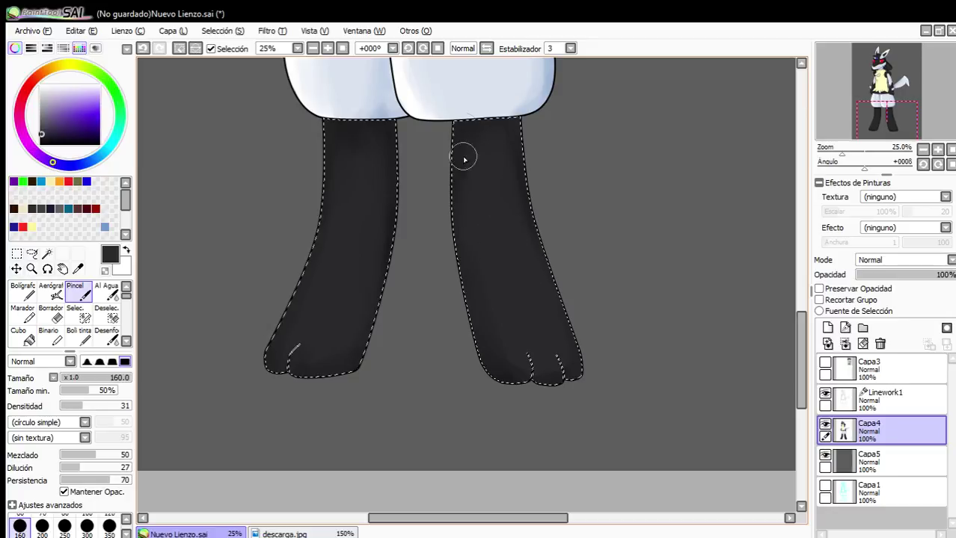
{"action": "scroll", "coordinate": [461, 153], "scroll_direction": "down", "scroll_amount": 5}
{"action": "scroll", "coordinate": [461, 224], "scroll_direction": "up", "scroll_amount": 3}
{"action": "scroll", "coordinate": [462, 277], "scroll_direction": "down", "scroll_amount": 1}
{"action": "left_click_drag", "start_coordinate": [485, 364], "coordinate": [461, 303]}
{"action": "scroll", "coordinate": [462, 304], "scroll_direction": "up", "scroll_amount": 2}
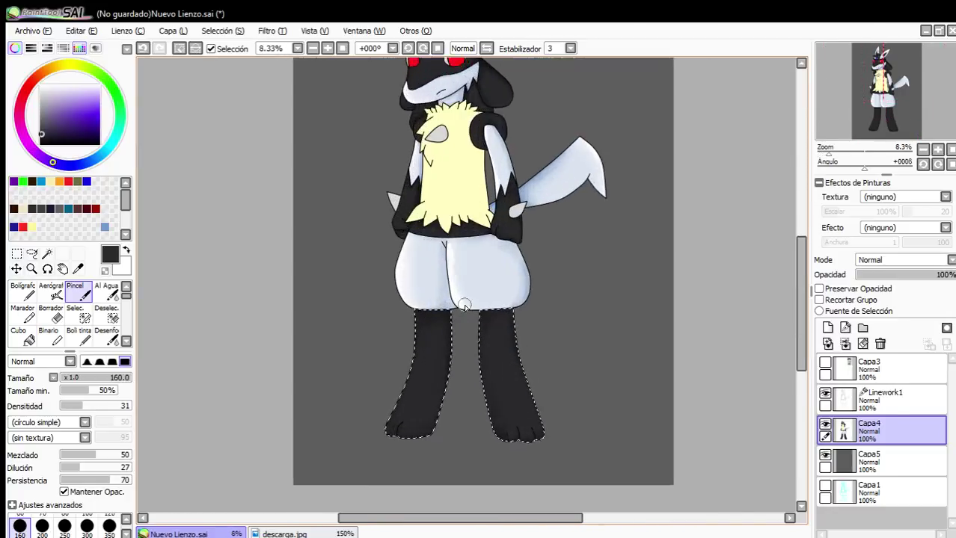
{"action": "left_click", "coordinate": [180, 49]}
{"action": "scroll", "coordinate": [404, 217], "scroll_direction": "down", "scroll_amount": 2}
{"action": "scroll", "coordinate": [405, 218], "scroll_direction": "up", "scroll_amount": 2}
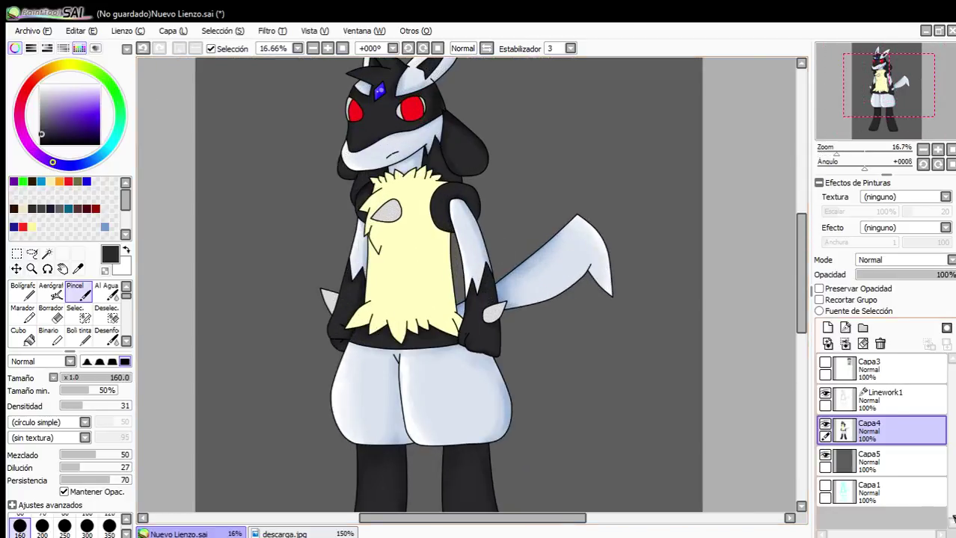
Select the yellow chest fur from the Linework1 outlines with the Magic Wand, and make Capa4 active.
{"action": "left_click", "coordinate": [883, 396]}
{"action": "left_click", "coordinate": [46, 254]}
{"action": "left_click", "coordinate": [376, 270]}
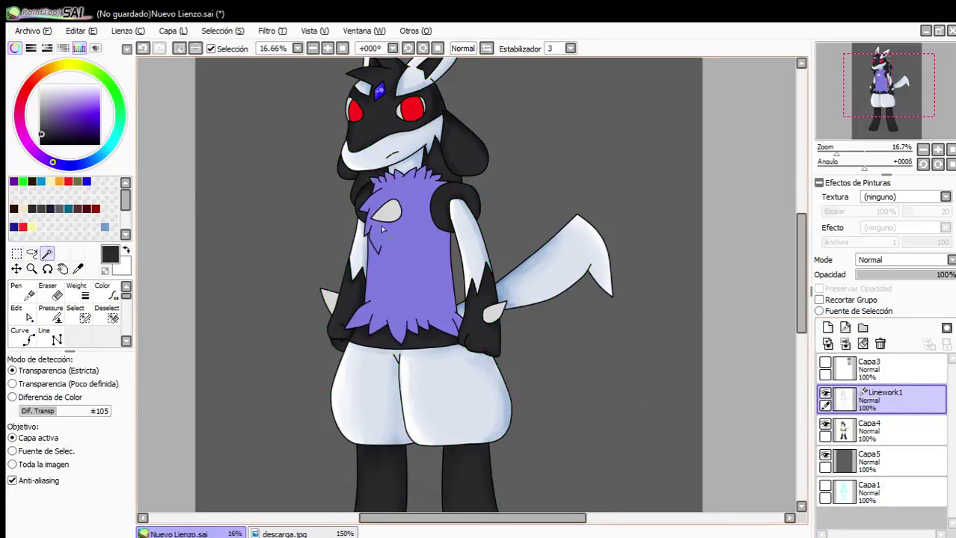
{"action": "scroll", "coordinate": [376, 270], "scroll_direction": "up", "scroll_amount": 2}
{"action": "left_click", "coordinate": [853, 433]}
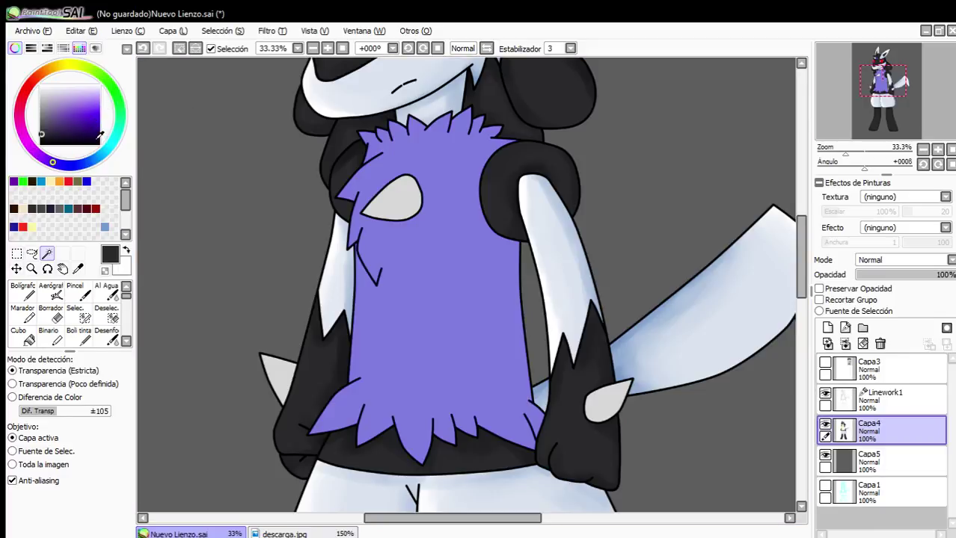
Paint darker yellow shadows on the collar tufts and beside the right shoulder with the Bolígrafo at size 80.
{"action": "left_click", "coordinate": [22, 291]}
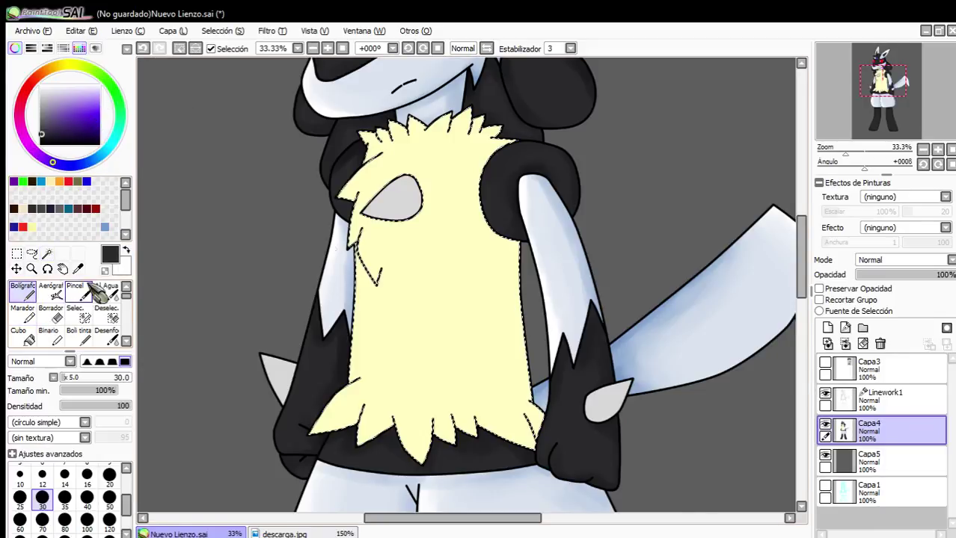
{"action": "left_click", "coordinate": [66, 65]}
{"action": "left_click", "coordinate": [98, 91]}
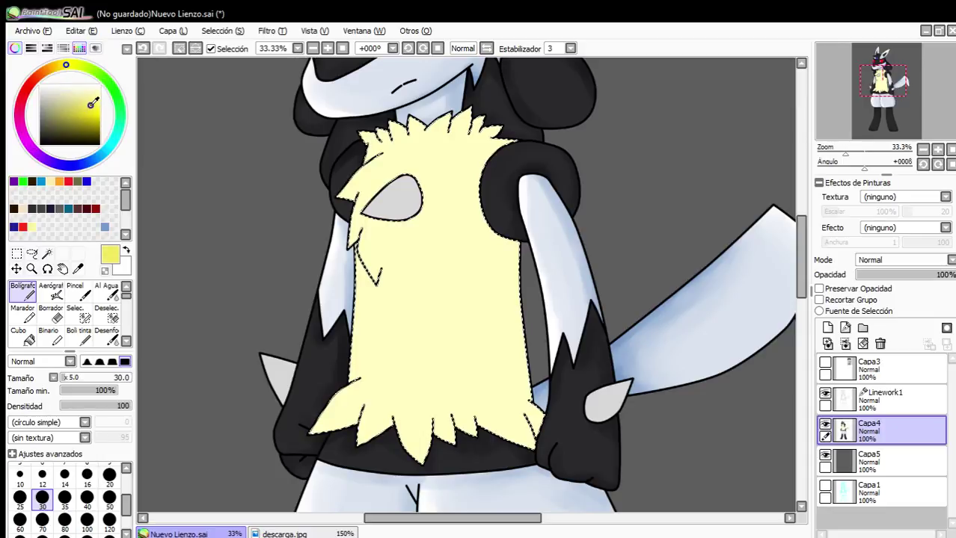
{"action": "left_click", "coordinate": [64, 520]}
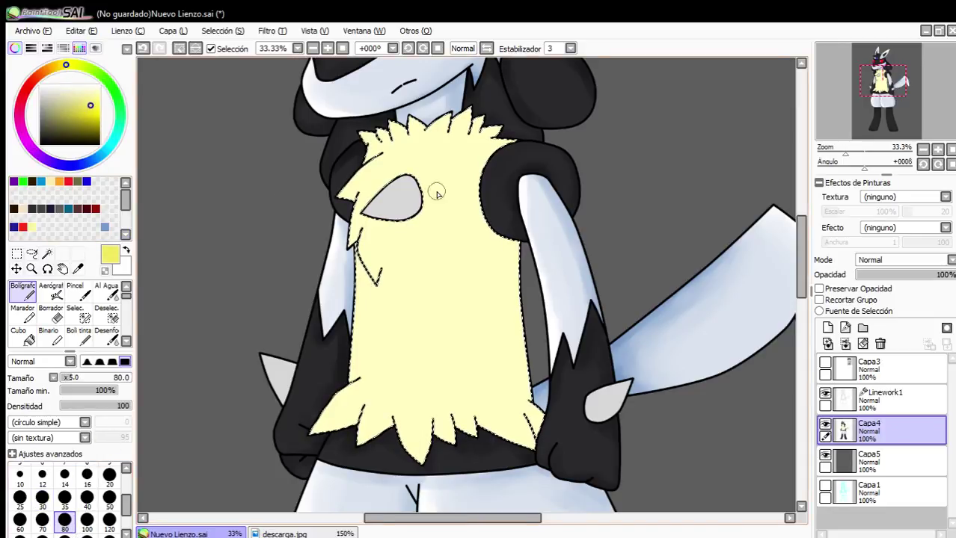
{"action": "scroll", "coordinate": [436, 193], "scroll_direction": "up", "scroll_amount": 2}
{"action": "mouse_move", "coordinate": [456, 259]}
{"action": "left_mouse_down"}
{"action": "mouse_move", "coordinate": [513, 156]}
{"action": "mouse_move", "coordinate": [479, 162]}
{"action": "mouse_move", "coordinate": [525, 82]}
{"action": "mouse_move", "coordinate": [394, 136]}
{"action": "mouse_move", "coordinate": [442, 97]}
{"action": "mouse_move", "coordinate": [303, 131]}
{"action": "mouse_move", "coordinate": [359, 92]}
{"action": "mouse_move", "coordinate": [275, 130]}
{"action": "mouse_move", "coordinate": [343, 120]}
{"action": "mouse_move", "coordinate": [268, 96]}
{"action": "mouse_move", "coordinate": [244, 101]}
{"action": "mouse_move", "coordinate": [260, 149]}
{"action": "mouse_move", "coordinate": [159, 128]}
{"action": "mouse_move", "coordinate": [176, 174]}
{"action": "mouse_move", "coordinate": [185, 125]}
{"action": "mouse_move", "coordinate": [160, 208]}
{"action": "left_mouse_up"}
{"action": "scroll", "coordinate": [224, 182], "scroll_direction": "down", "scroll_amount": 1}
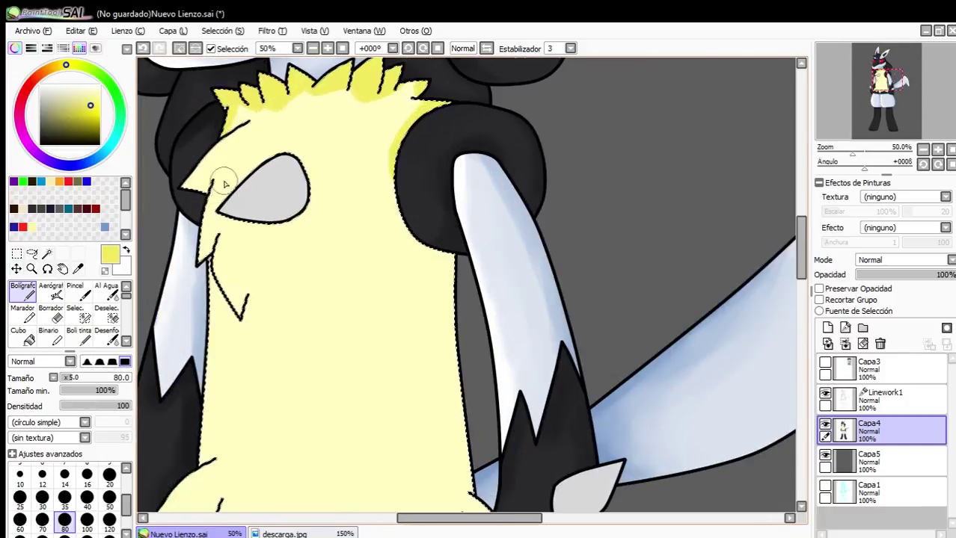
Paint darker yellow shadows on the left chest tufts and down the torso's left edge.
{"action": "mouse_move", "coordinate": [225, 185]}
{"action": "left_mouse_down"}
{"action": "mouse_move", "coordinate": [187, 189]}
{"action": "mouse_move", "coordinate": [185, 214]}
{"action": "mouse_move", "coordinate": [220, 267]}
{"action": "mouse_move", "coordinate": [241, 332]}
{"action": "left_mouse_up"}
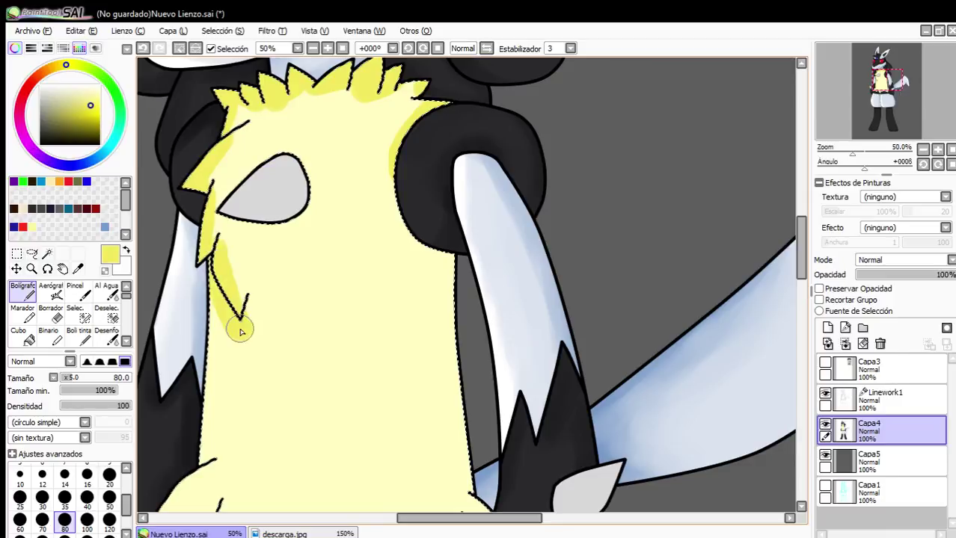
{"action": "scroll", "coordinate": [241, 332], "scroll_direction": "down", "scroll_amount": 1}
{"action": "scroll", "coordinate": [245, 273], "scroll_direction": "up", "scroll_amount": 1}
{"action": "mouse_move", "coordinate": [246, 273]}
{"action": "left_mouse_down"}
{"action": "mouse_move", "coordinate": [228, 430]}
{"action": "mouse_move", "coordinate": [222, 235]}
{"action": "left_mouse_up"}
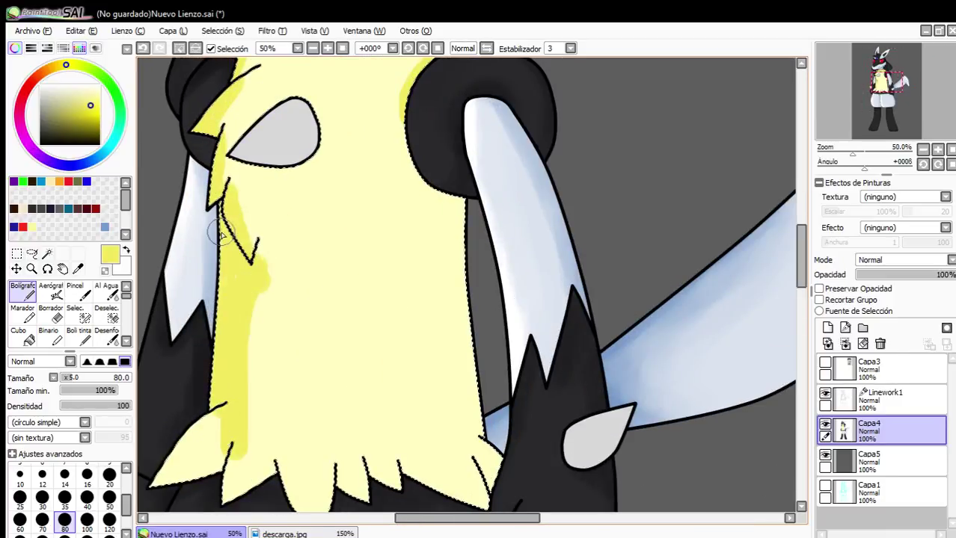
Paint darker yellow shadows along the pointed fur tips at the lower edge of the torso.
{"action": "scroll", "coordinate": [160, 501], "scroll_direction": "up", "scroll_amount": 1}
{"action": "left_click_drag", "start_coordinate": [293, 320], "coordinate": [327, 419]}
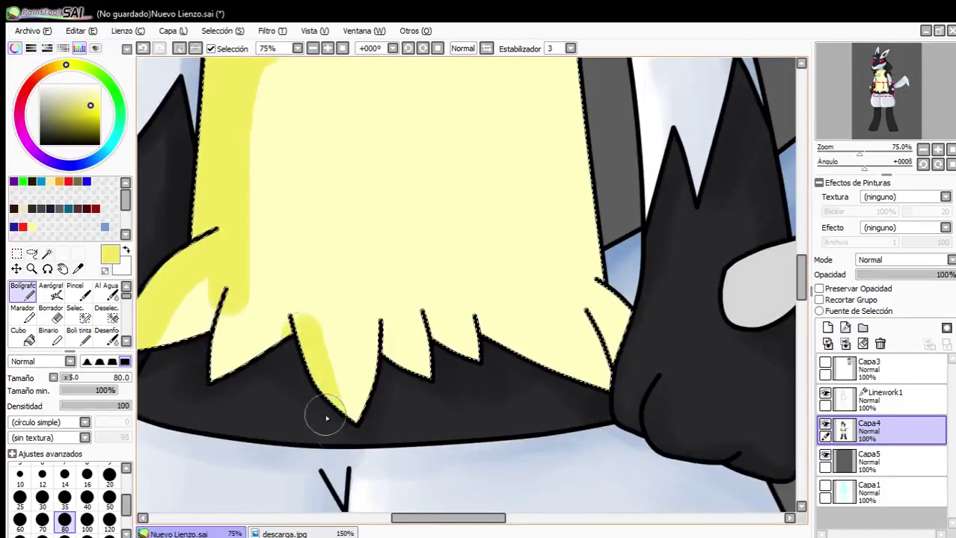
{"action": "mouse_move", "coordinate": [387, 350]}
{"action": "left_mouse_down"}
{"action": "mouse_move", "coordinate": [380, 336]}
{"action": "mouse_move", "coordinate": [398, 365]}
{"action": "left_mouse_up"}
{"action": "left_click_drag", "start_coordinate": [487, 346], "coordinate": [628, 393]}
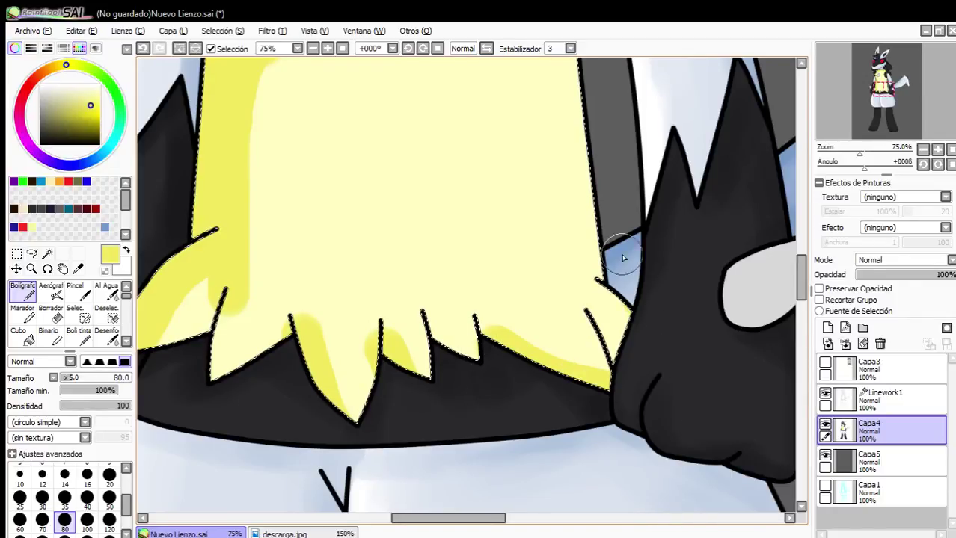
Paint a darker yellow shadow up the torso's right edge from the lowest tuft to the shoulder.
{"action": "left_click_drag", "start_coordinate": [623, 255], "coordinate": [581, 124]}
{"action": "left_click_drag", "start_coordinate": [625, 233], "coordinate": [585, 100]}
{"action": "mouse_move", "coordinate": [673, 367]}
{"action": "left_mouse_down"}
{"action": "mouse_move", "coordinate": [597, 199]}
{"action": "mouse_move", "coordinate": [597, 122]}
{"action": "left_mouse_up"}
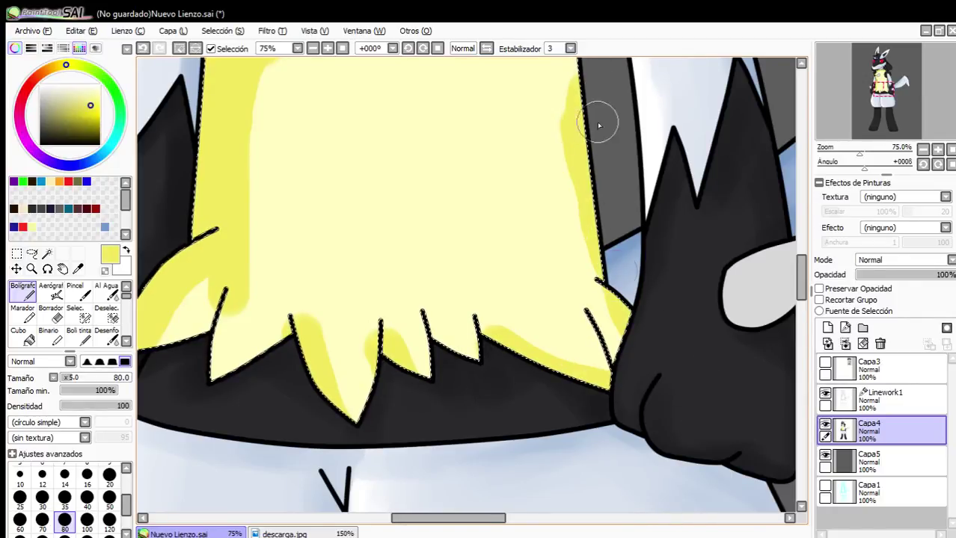
{"action": "scroll", "coordinate": [607, 172], "scroll_direction": "up", "scroll_amount": 3}
{"action": "left_click_drag", "start_coordinate": [585, 335], "coordinate": [575, 107]}
Widen the darker yellow shadow around the right shoulder's curve and outline the grey chest spike with the same shade.
{"action": "scroll", "coordinate": [567, 259], "scroll_direction": "down", "scroll_amount": 3}
{"action": "scroll", "coordinate": [553, 180], "scroll_direction": "up", "scroll_amount": 3}
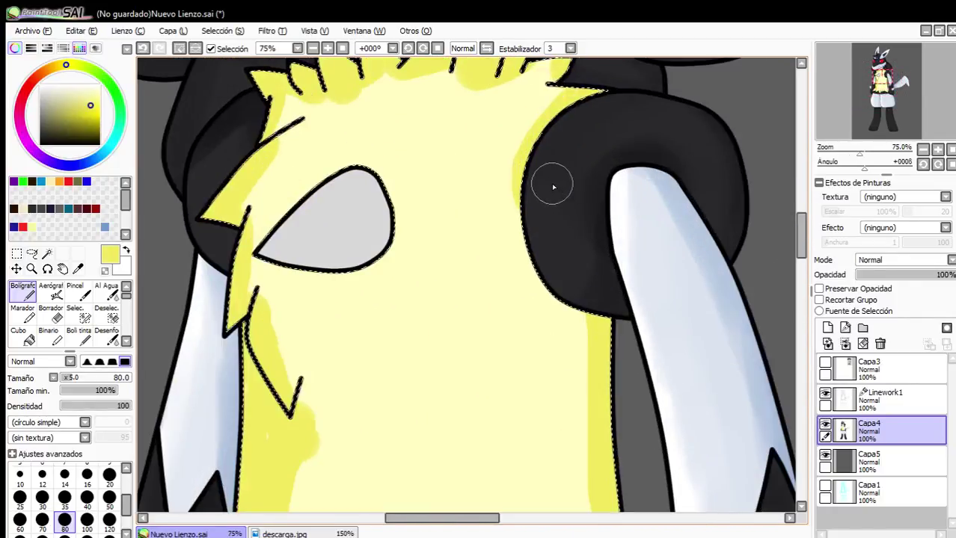
{"action": "mouse_move", "coordinate": [540, 145]}
{"action": "left_mouse_down"}
{"action": "mouse_move", "coordinate": [519, 221]}
{"action": "mouse_move", "coordinate": [588, 329]}
{"action": "left_mouse_up"}
{"action": "left_click_drag", "start_coordinate": [554, 287], "coordinate": [527, 279]}
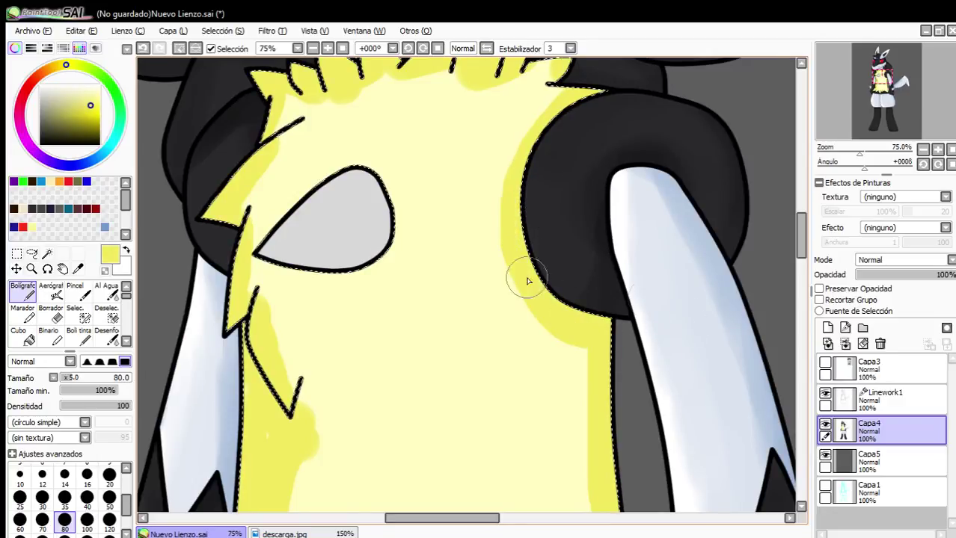
{"action": "scroll", "coordinate": [413, 230], "scroll_direction": "up", "scroll_amount": 2}
{"action": "mouse_move", "coordinate": [268, 148]}
{"action": "left_mouse_down"}
{"action": "mouse_move", "coordinate": [253, 156]}
{"action": "mouse_move", "coordinate": [358, 213]}
{"action": "mouse_move", "coordinate": [267, 228]}
{"action": "left_mouse_up"}
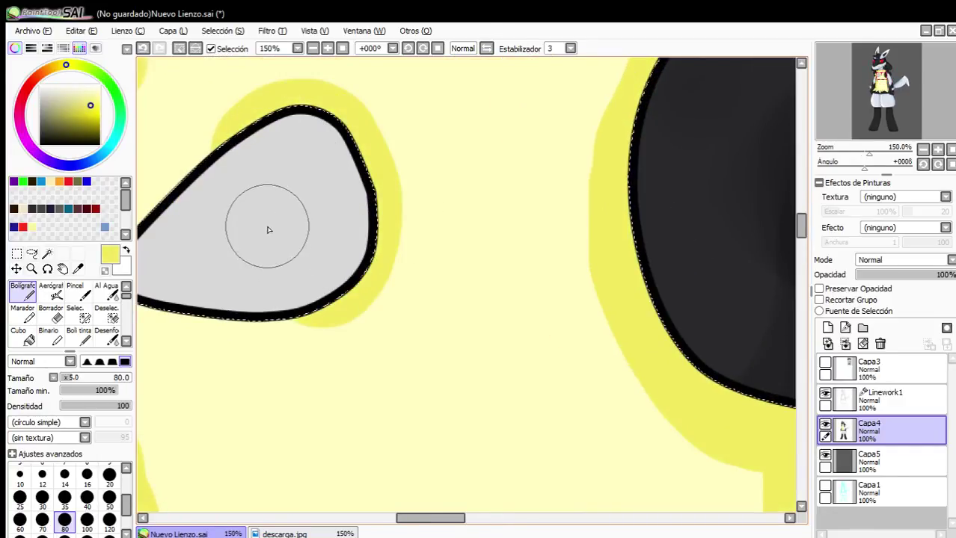
Blend the collar tuft shadows into the fur with the Pincel at size 60, using pale yellow sampled from the chest.
{"action": "left_click", "coordinate": [75, 295]}
{"action": "scroll", "coordinate": [351, 254], "scroll_direction": "down", "scroll_amount": 4}
{"action": "scroll", "coordinate": [357, 212], "scroll_direction": "up", "scroll_amount": 3}
{"action": "right_click", "coordinate": [364, 210]}
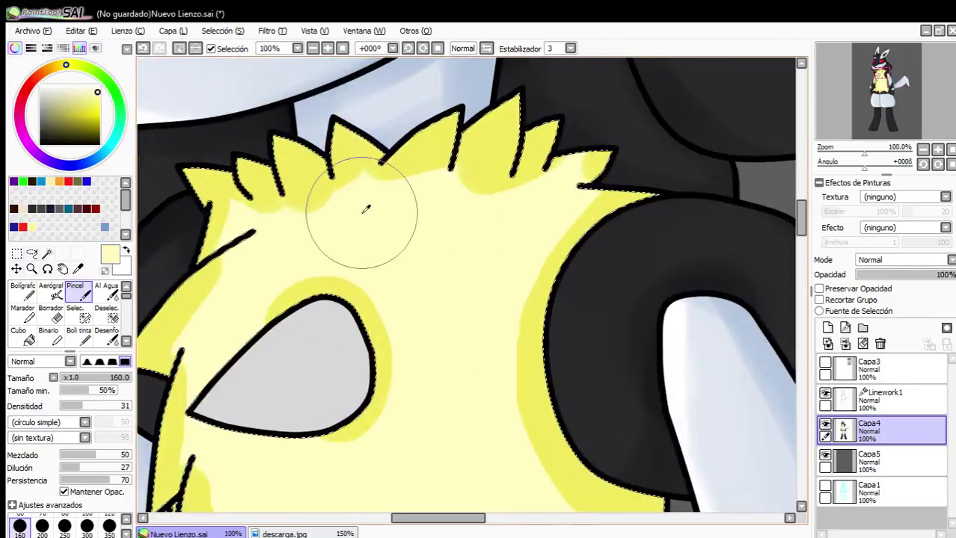
{"action": "scroll", "coordinate": [48, 527], "scroll_direction": "up", "scroll_amount": 1}
{"action": "left_click", "coordinate": [20, 527]}
{"action": "scroll", "coordinate": [397, 191], "scroll_direction": "down", "scroll_amount": 2}
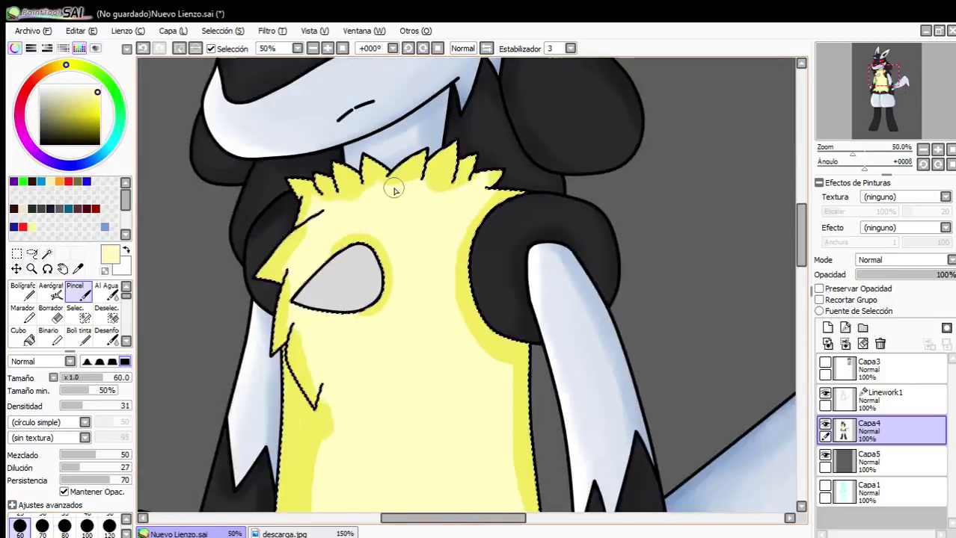
{"action": "scroll", "coordinate": [396, 191], "scroll_direction": "up", "scroll_amount": 2}
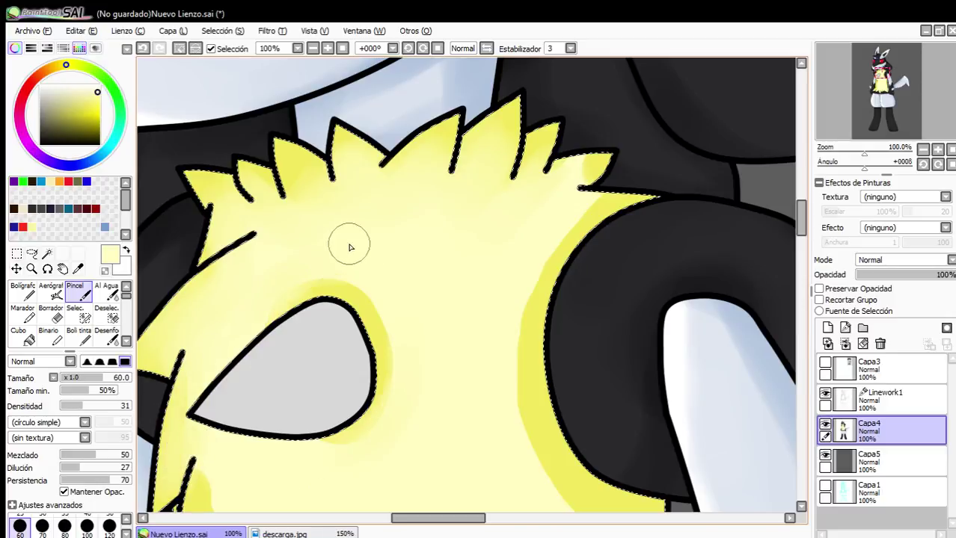
Blend the yellow shadows around the chest spike and down the left side of the torso.
{"action": "left_click_drag", "start_coordinate": [389, 234], "coordinate": [473, 57]}
{"action": "mouse_move", "coordinate": [283, 405]}
{"action": "left_mouse_down"}
{"action": "mouse_move", "coordinate": [297, 377]}
{"action": "mouse_move", "coordinate": [310, 413]}
{"action": "mouse_move", "coordinate": [333, 425]}
{"action": "left_mouse_up"}
{"action": "left_click_drag", "start_coordinate": [249, 273], "coordinate": [292, 224]}
{"action": "scroll", "coordinate": [293, 224], "scroll_direction": "down", "scroll_amount": 1}
{"action": "mouse_move", "coordinate": [332, 502]}
{"action": "left_mouse_down"}
{"action": "mouse_move", "coordinate": [328, 343]}
{"action": "mouse_move", "coordinate": [364, 233]}
{"action": "left_mouse_up"}
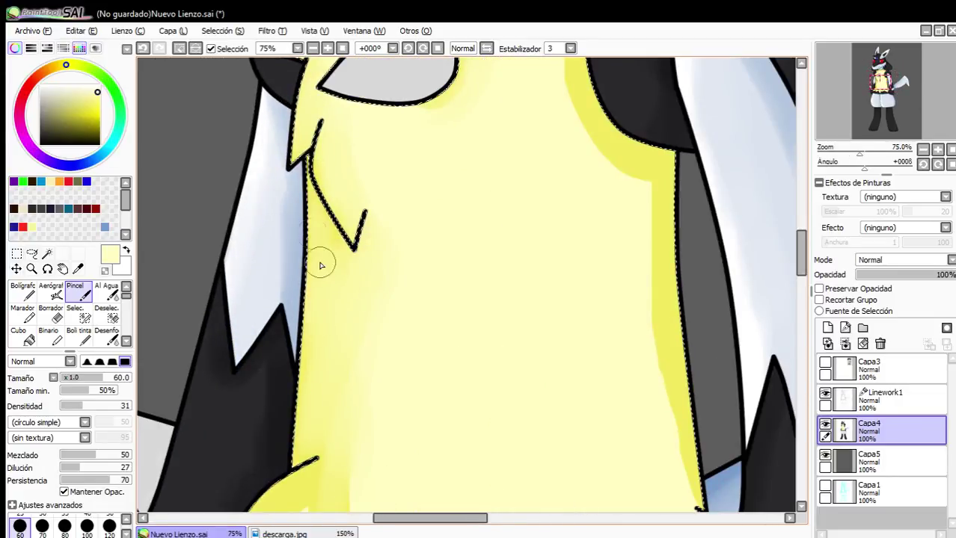
Blend the darker yellow shadows on the lower fur tips into the pale yellow base.
{"action": "scroll", "coordinate": [348, 278], "scroll_direction": "down", "scroll_amount": 3}
{"action": "scroll", "coordinate": [352, 267], "scroll_direction": "up", "scroll_amount": 4}
{"action": "left_click_drag", "start_coordinate": [318, 326], "coordinate": [296, 415]}
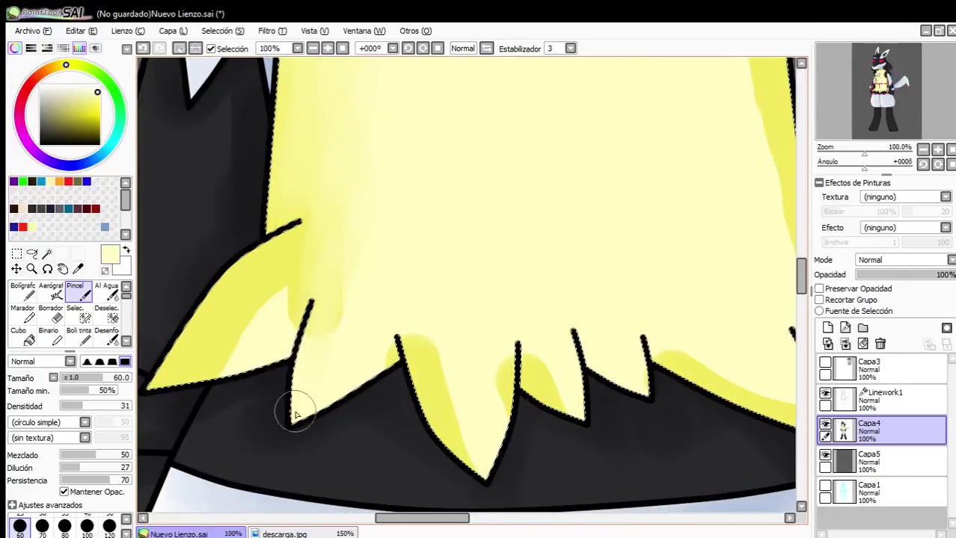
{"action": "mouse_move", "coordinate": [198, 392]}
{"action": "left_mouse_down"}
{"action": "mouse_move", "coordinate": [172, 370]}
{"action": "mouse_move", "coordinate": [230, 337]}
{"action": "left_mouse_up"}
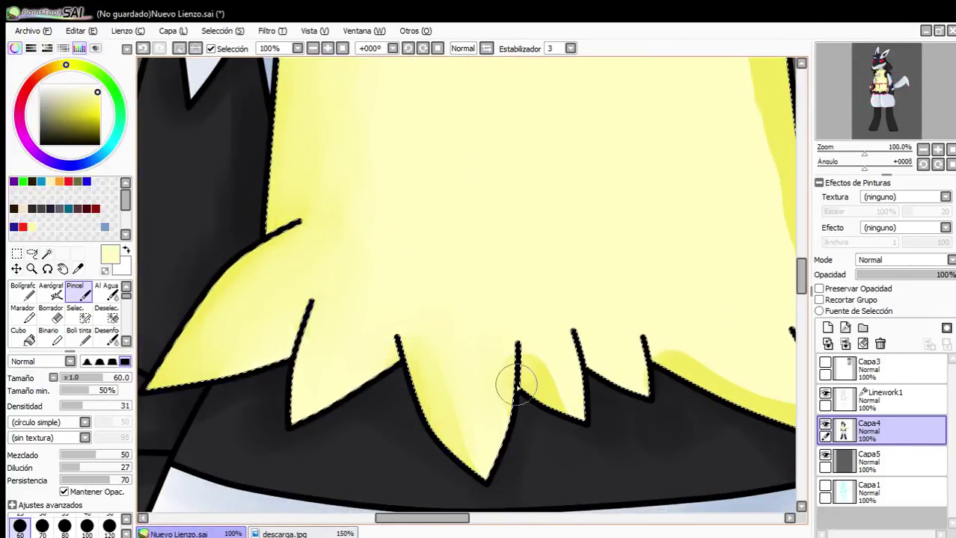
{"action": "scroll", "coordinate": [426, 361], "scroll_direction": "down", "scroll_amount": 1}
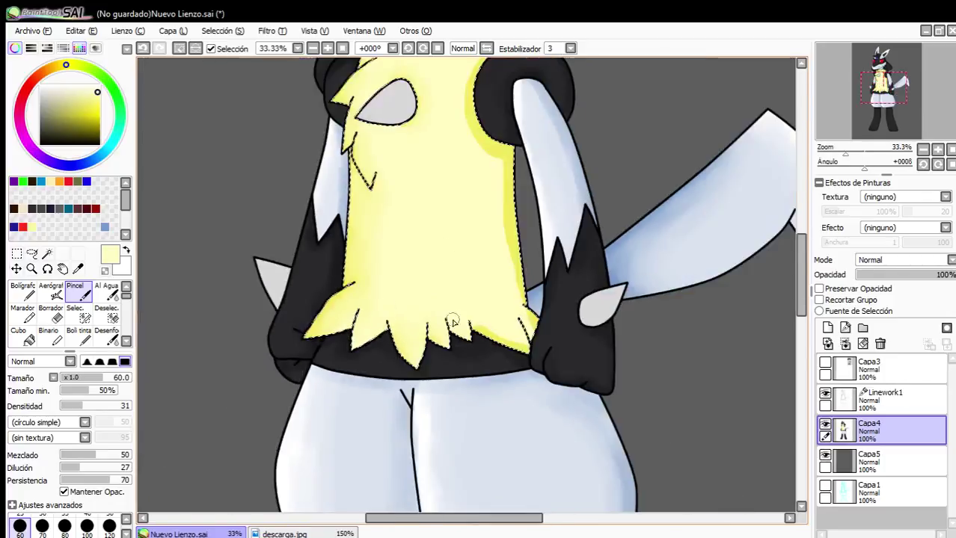
{"action": "scroll", "coordinate": [448, 325], "scroll_direction": "up", "scroll_amount": 1}
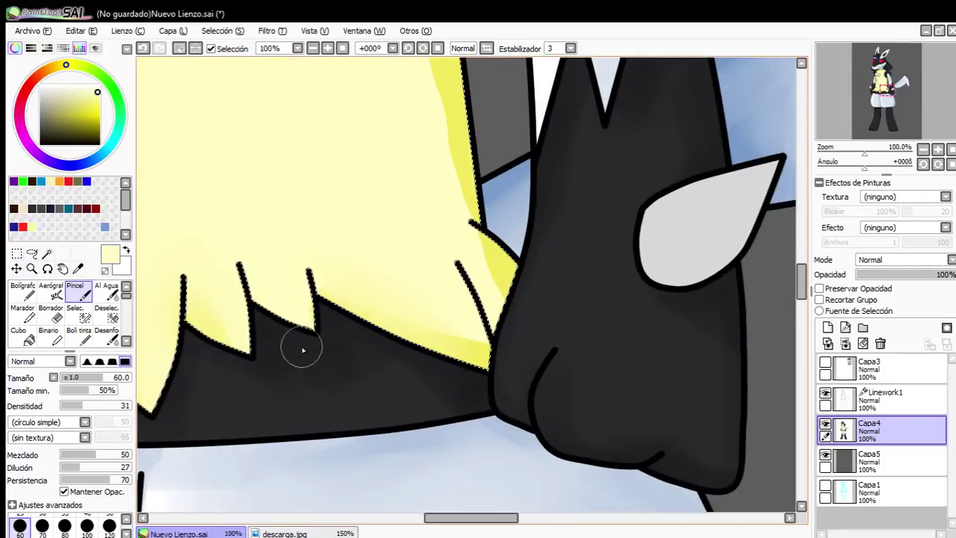
Blend the shadow along the torso's right edge from the lower tufts up toward the shoulder.
{"action": "scroll", "coordinate": [453, 230], "scroll_direction": "down", "scroll_amount": 2}
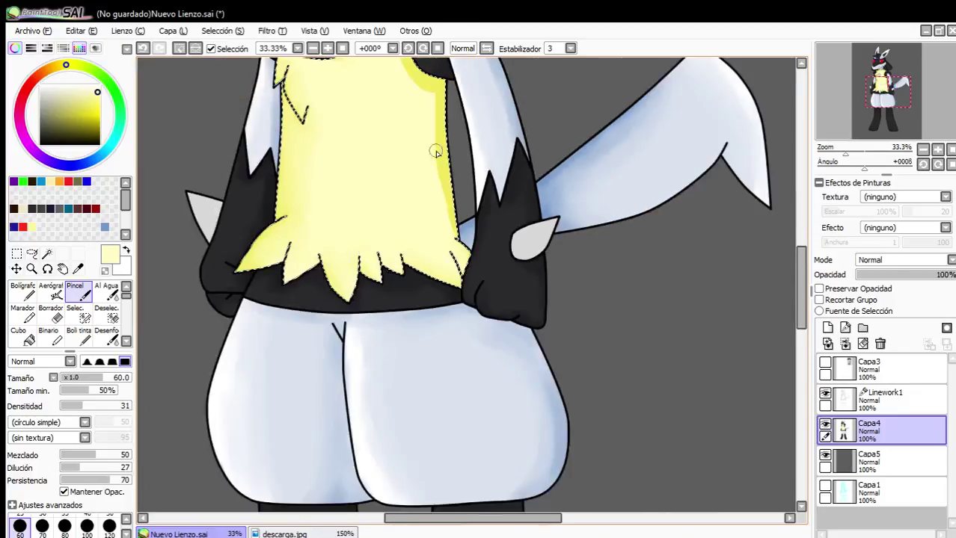
{"action": "scroll", "coordinate": [435, 150], "scroll_direction": "up", "scroll_amount": 2}
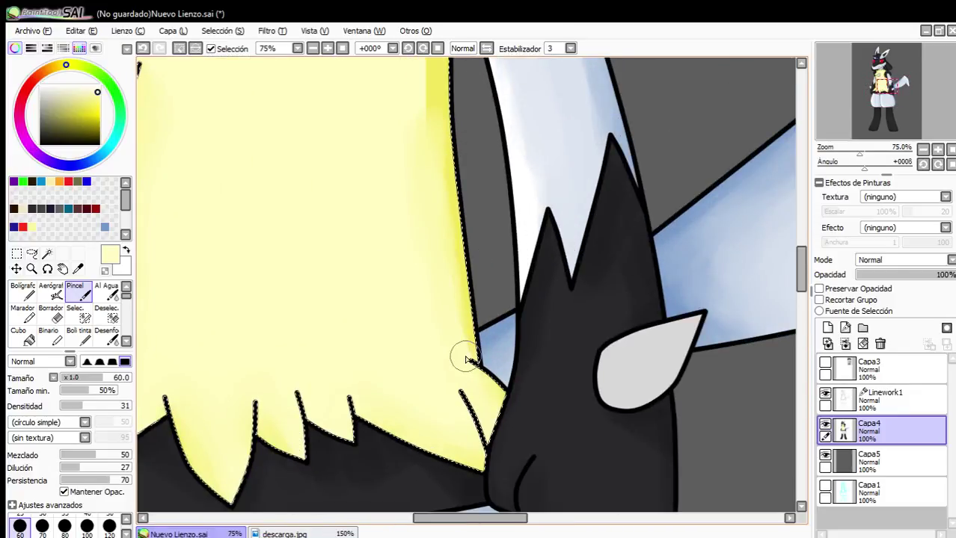
{"action": "scroll", "coordinate": [465, 361], "scroll_direction": "down", "scroll_amount": 1}
{"action": "scroll", "coordinate": [413, 208], "scroll_direction": "up", "scroll_amount": 1}
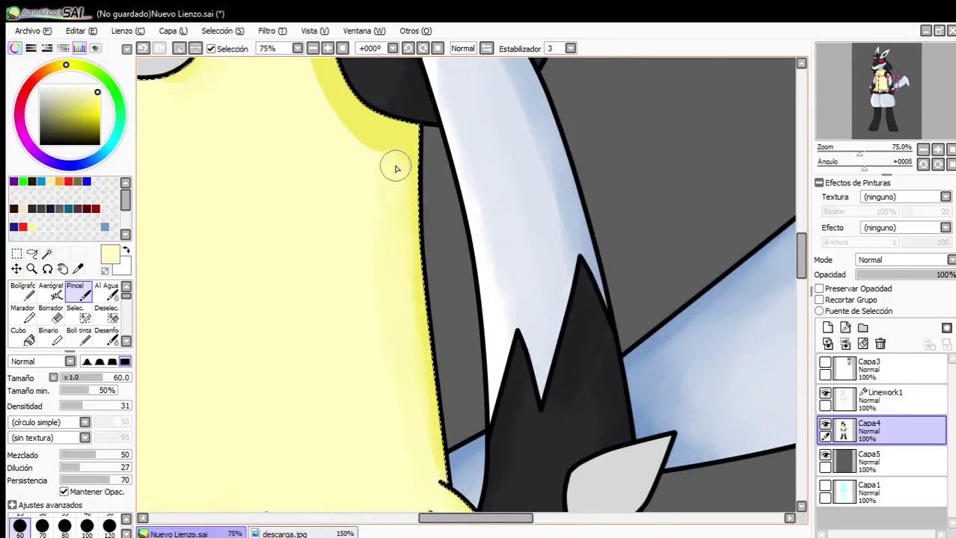
Blend the yellow shadow around the right shoulder's curve, then clear the chest selection.
{"action": "scroll", "coordinate": [310, 96], "scroll_direction": "down", "scroll_amount": 1}
{"action": "scroll", "coordinate": [451, 90], "scroll_direction": "up", "scroll_amount": 2}
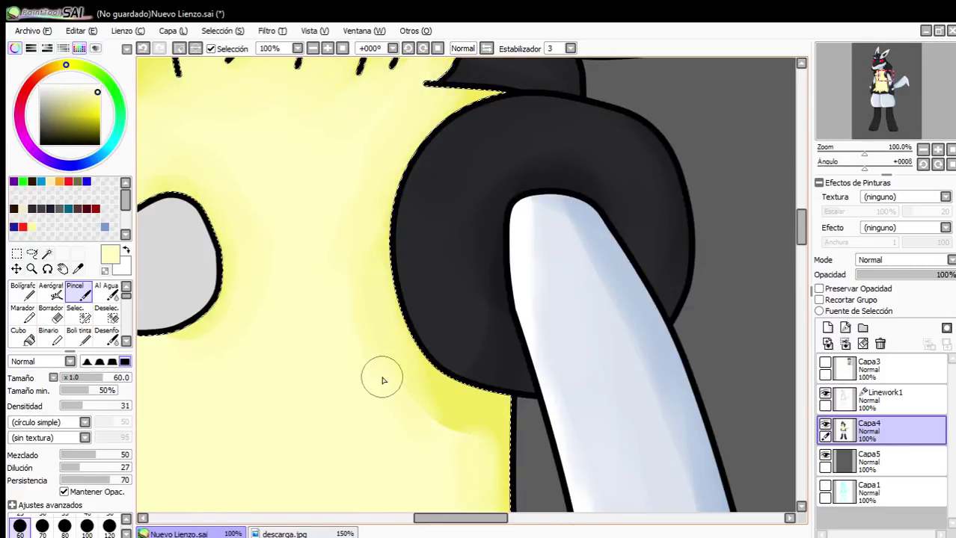
{"action": "scroll", "coordinate": [474, 441], "scroll_direction": "down", "scroll_amount": 2}
{"action": "scroll", "coordinate": [371, 228], "scroll_direction": "down", "scroll_amount": 1}
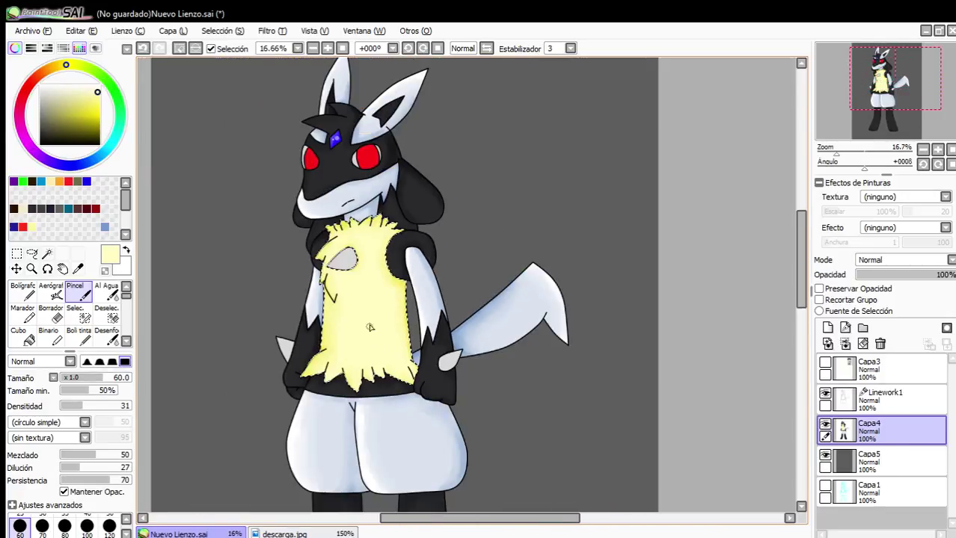
{"action": "scroll", "coordinate": [340, 256], "scroll_direction": "up", "scroll_amount": 1}
{"action": "key", "text": "ctrl+d"}
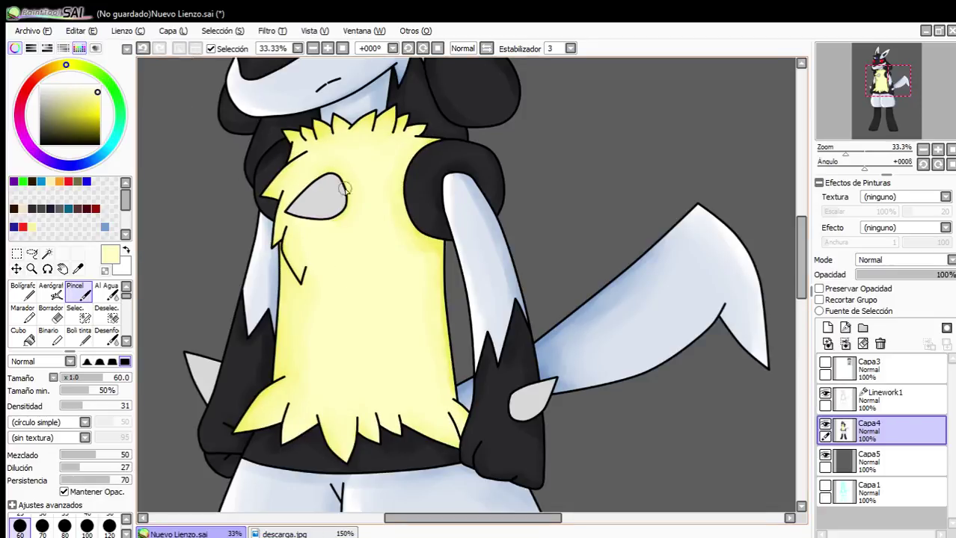
{"action": "scroll", "coordinate": [338, 180], "scroll_direction": "up", "scroll_amount": 3}
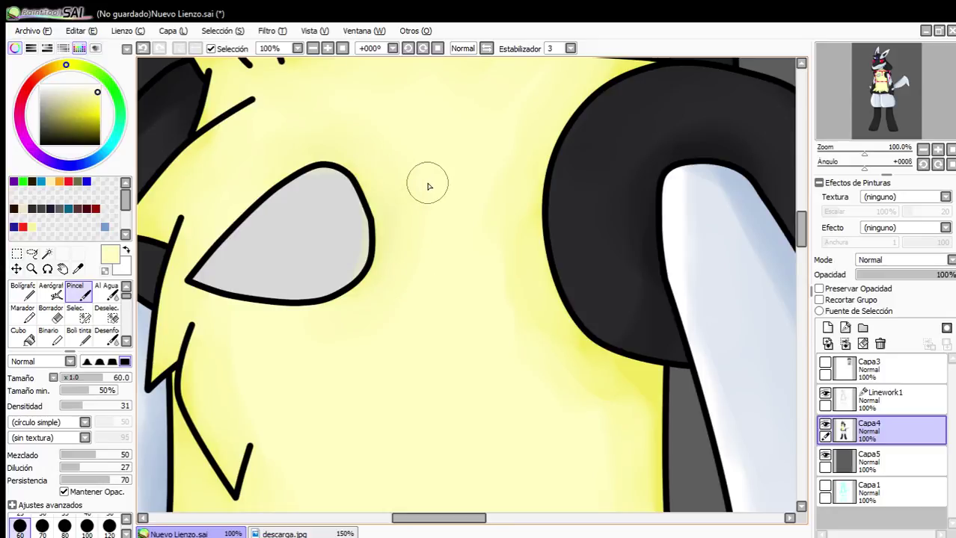
Select the chest spike's interior from the Linework1 outline with the magic wand and make Capa4 the painting layer.
{"action": "scroll", "coordinate": [409, 177], "scroll_direction": "up", "scroll_amount": 1}
{"action": "scroll", "coordinate": [347, 217], "scroll_direction": "down", "scroll_amount": 3}
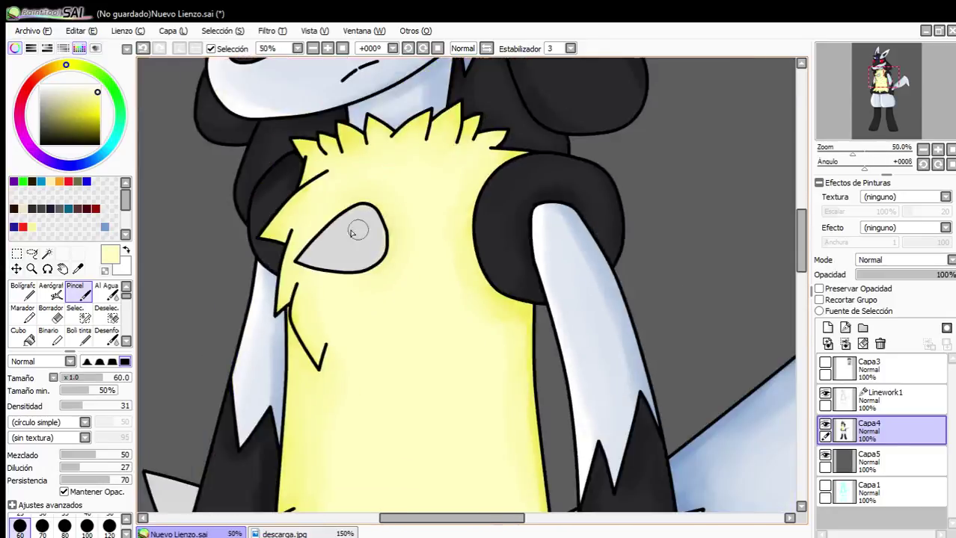
{"action": "scroll", "coordinate": [352, 225], "scroll_direction": "up", "scroll_amount": 3}
{"action": "left_click", "coordinate": [888, 408]}
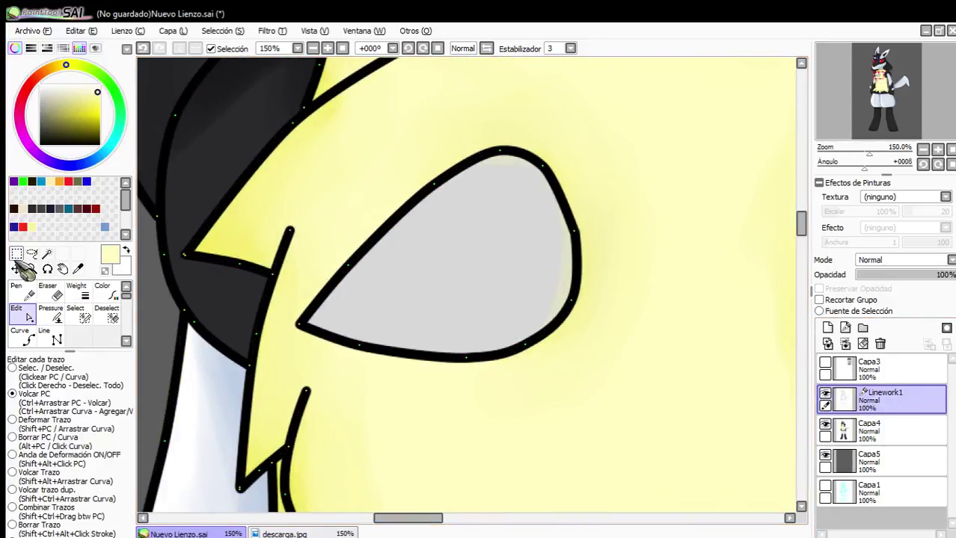
{"action": "left_click", "coordinate": [62, 267]}
{"action": "left_click", "coordinate": [471, 263]}
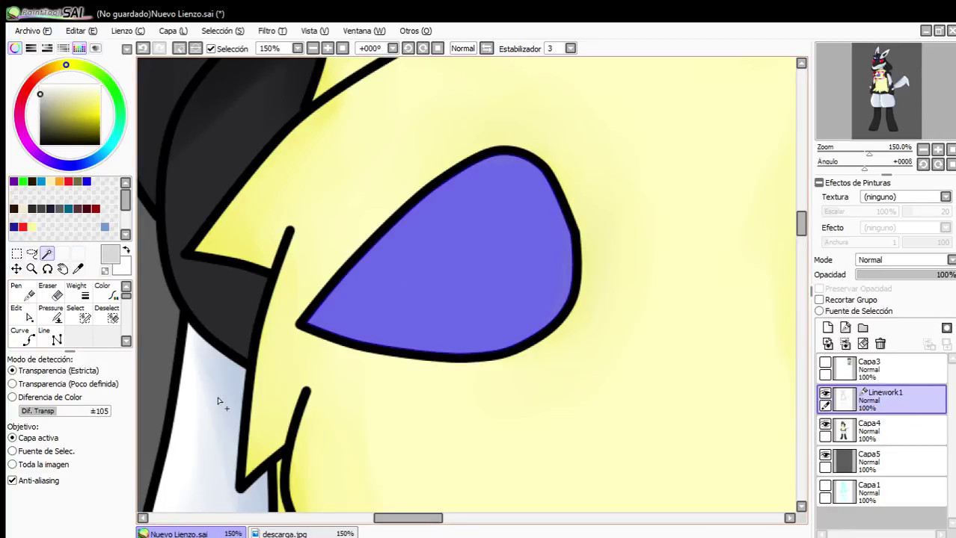
{"action": "left_click", "coordinate": [905, 434]}
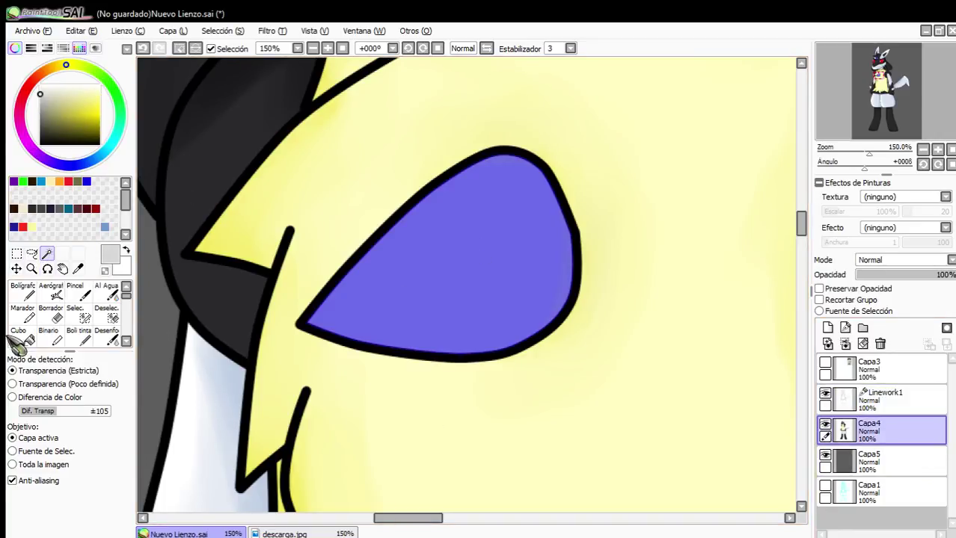
Cover the yellow spill inside the selected chest spike with its light grey base colour.
{"action": "left_click", "coordinate": [28, 337]}
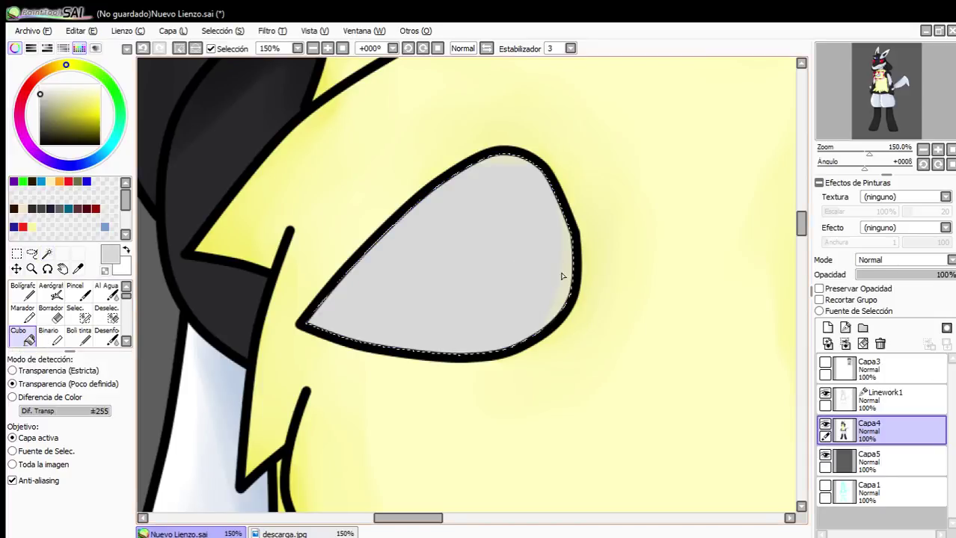
{"action": "left_click", "coordinate": [24, 293]}
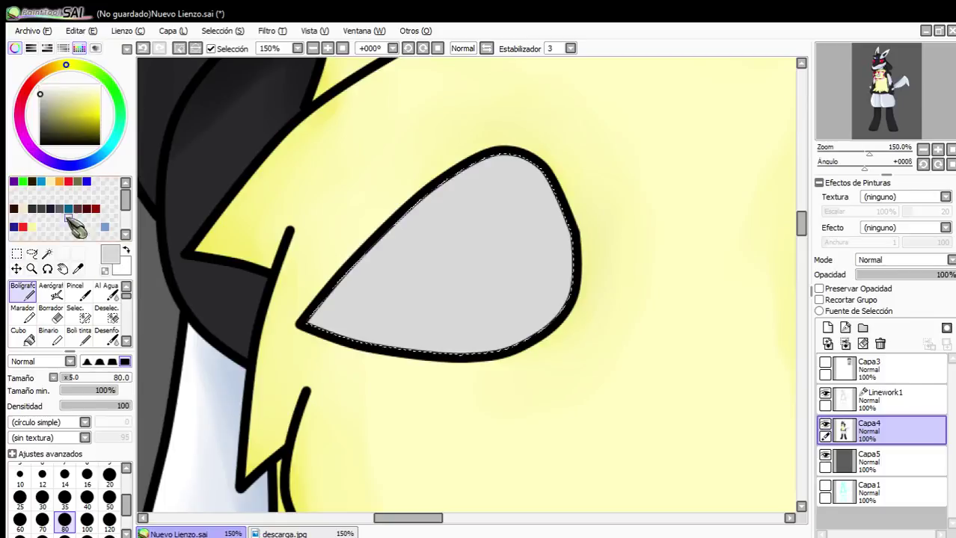
{"action": "key", "text": "ctrl+z"}
Try brushing white highlights over the grey chest spike at brush size 60, then undo the last stroke.
{"action": "left_click_drag", "start_coordinate": [73, 86], "coordinate": [21, 43]}
{"action": "left_click", "coordinate": [76, 292]}
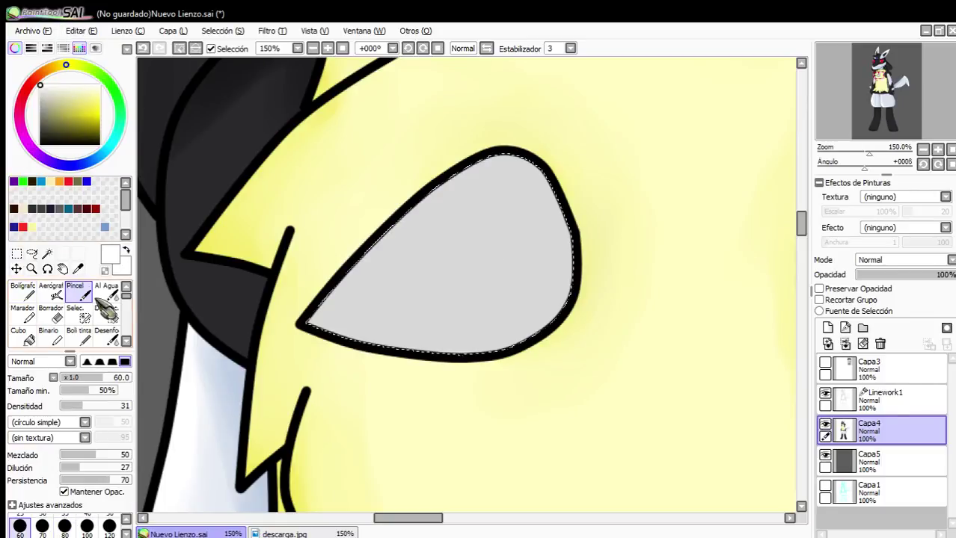
{"action": "left_click_drag", "start_coordinate": [365, 300], "coordinate": [479, 198]}
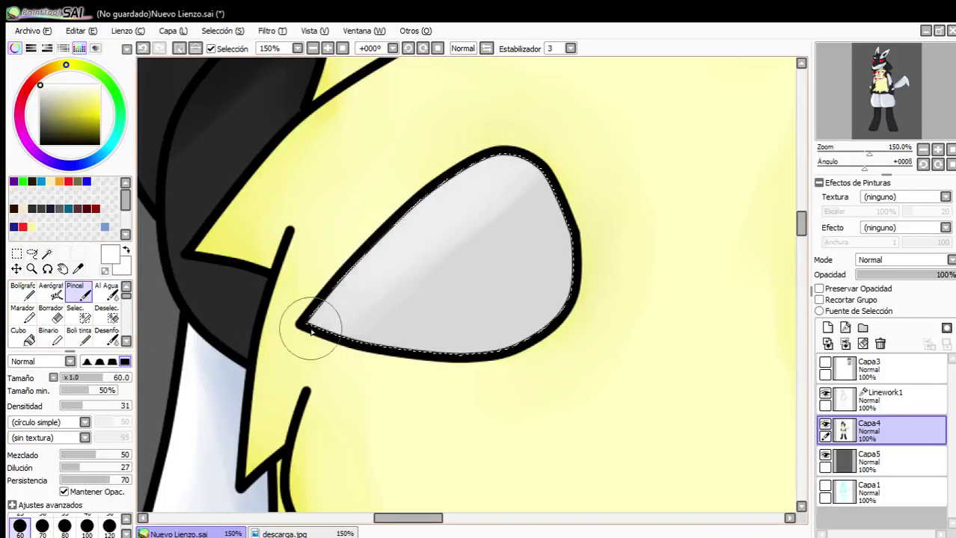
{"action": "left_click_drag", "start_coordinate": [396, 278], "coordinate": [429, 229]}
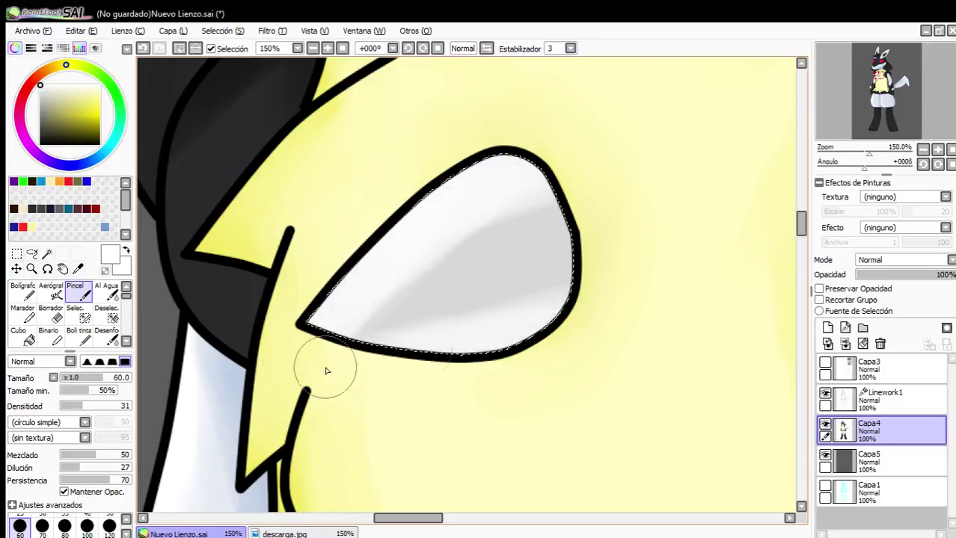
{"action": "left_click", "coordinate": [23, 291]}
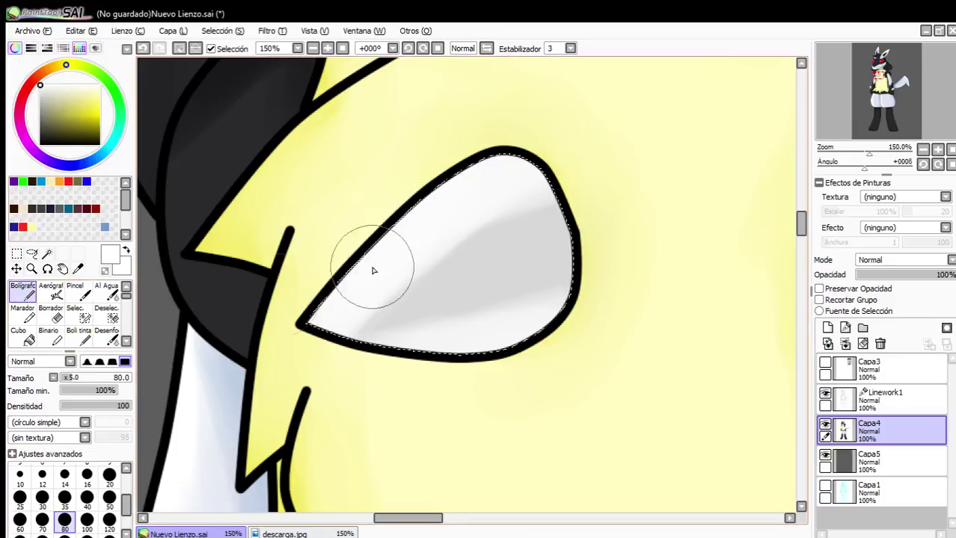
{"action": "scroll", "coordinate": [521, 281], "scroll_direction": "down", "scroll_amount": 5}
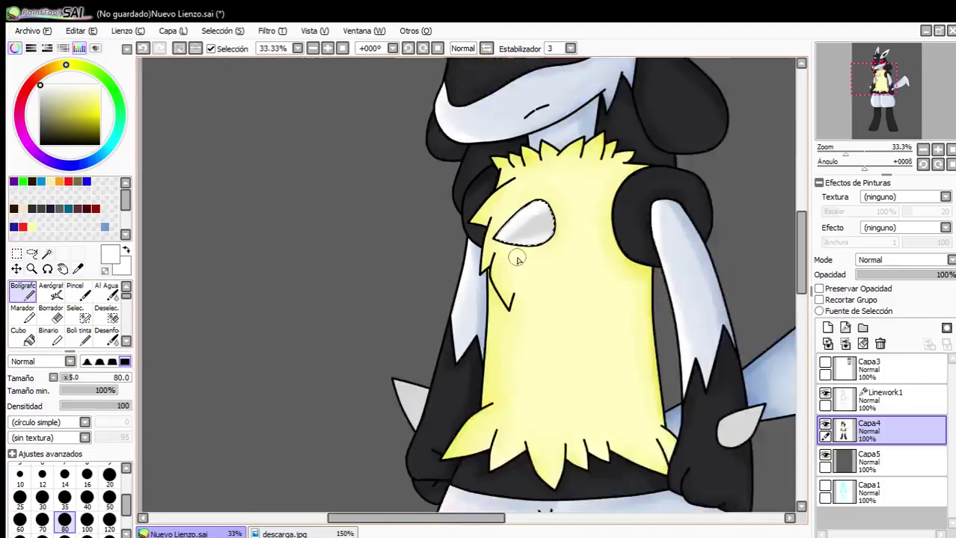
{"action": "scroll", "coordinate": [521, 280], "scroll_direction": "up", "scroll_amount": 4}
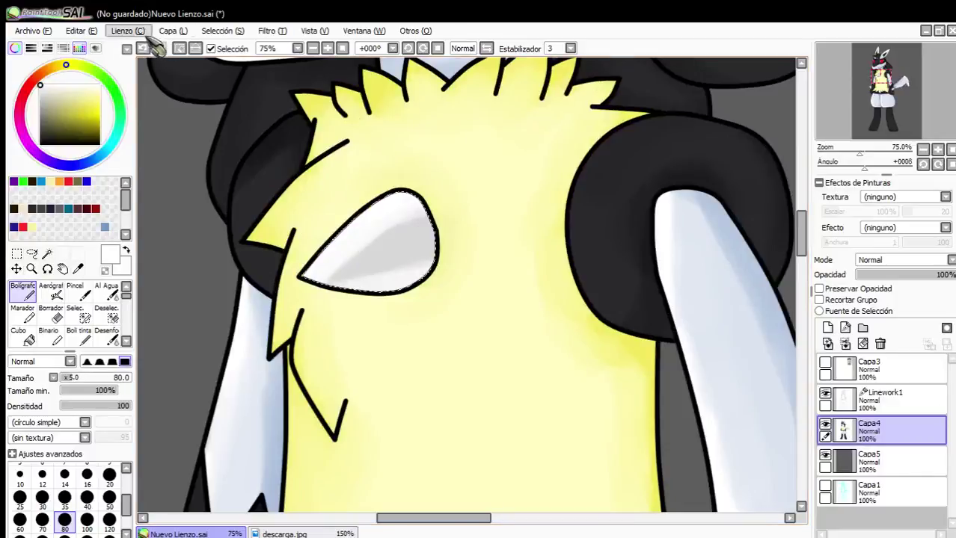
{"action": "left_click", "coordinate": [145, 50]}
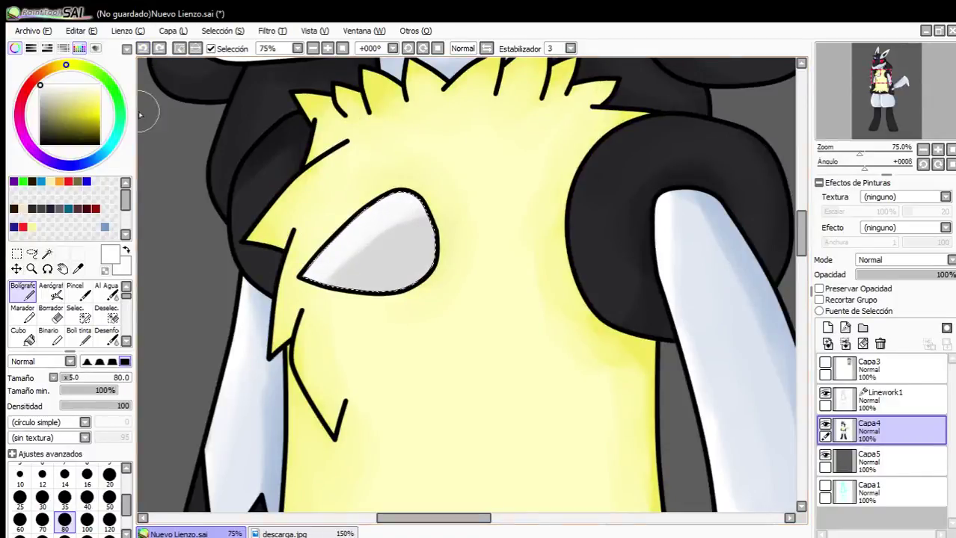
Fill the selected chest spike with solid white.
{"action": "left_click", "coordinate": [33, 340]}
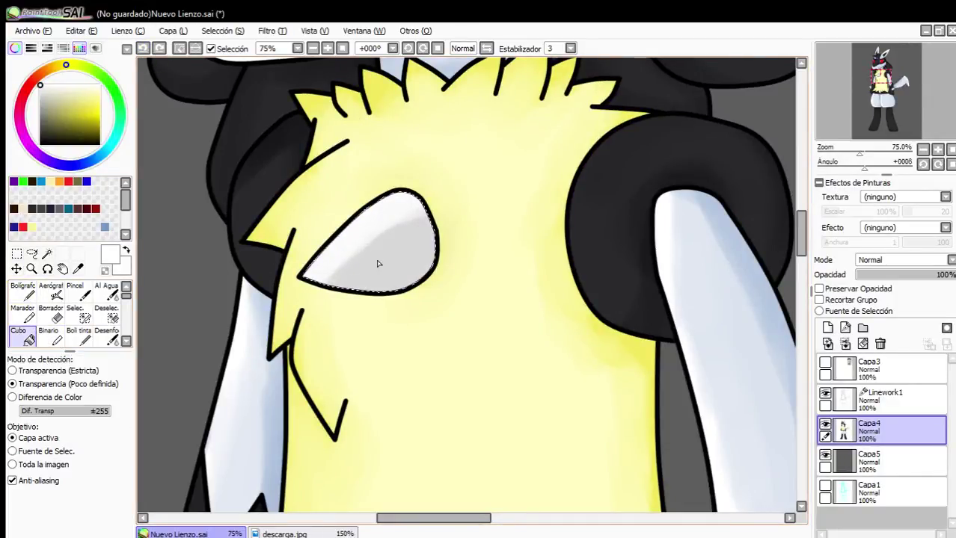
{"action": "left_click", "coordinate": [378, 260]}
{"action": "scroll", "coordinate": [377, 260], "scroll_direction": "down", "scroll_amount": 2}
{"action": "scroll", "coordinate": [352, 303], "scroll_direction": "up", "scroll_amount": 3}
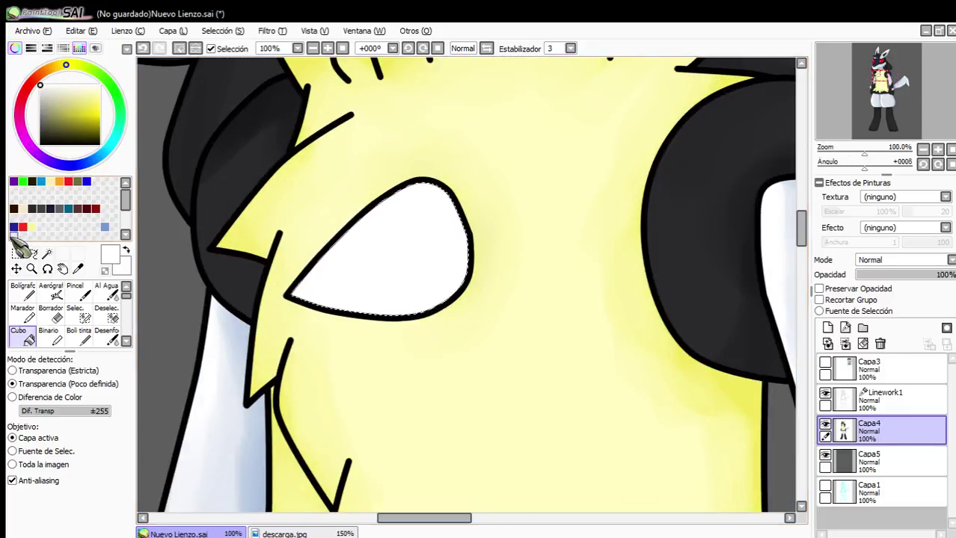
Try shading the lower part of the white chest spike with dark grey strokes at brush size 25.
{"action": "left_click", "coordinate": [75, 291]}
{"action": "left_click", "coordinate": [30, 122]}
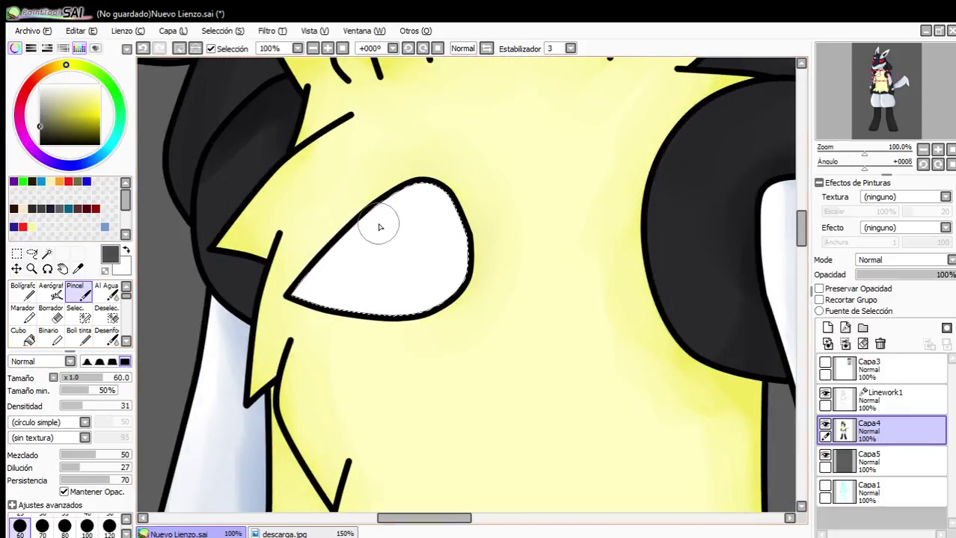
{"action": "scroll", "coordinate": [379, 227], "scroll_direction": "up", "scroll_amount": 2}
{"action": "scroll", "coordinate": [47, 525], "scroll_direction": "up", "scroll_amount": 2}
{"action": "left_click", "coordinate": [20, 527]}
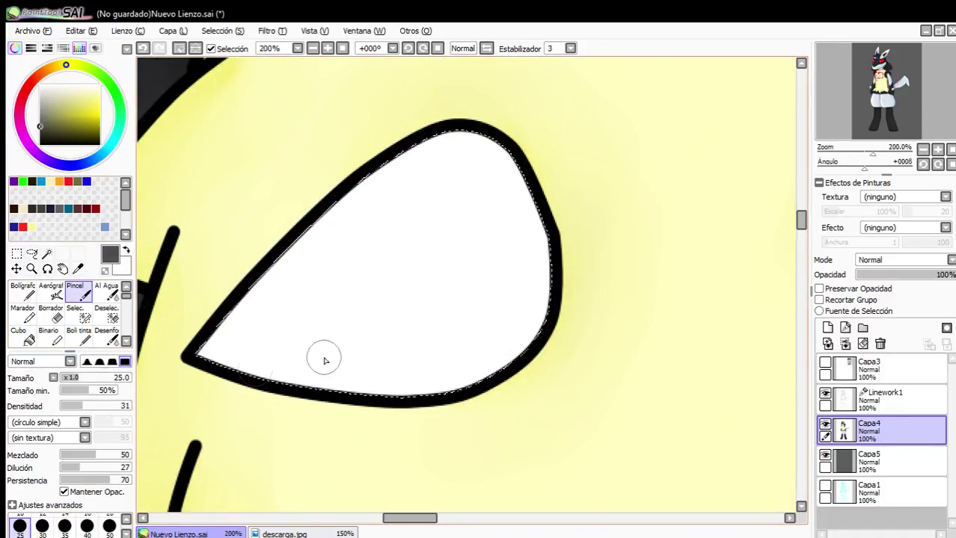
{"action": "left_click_drag", "start_coordinate": [270, 362], "coordinate": [435, 335]}
{"action": "left_click_drag", "start_coordinate": [307, 369], "coordinate": [513, 285]}
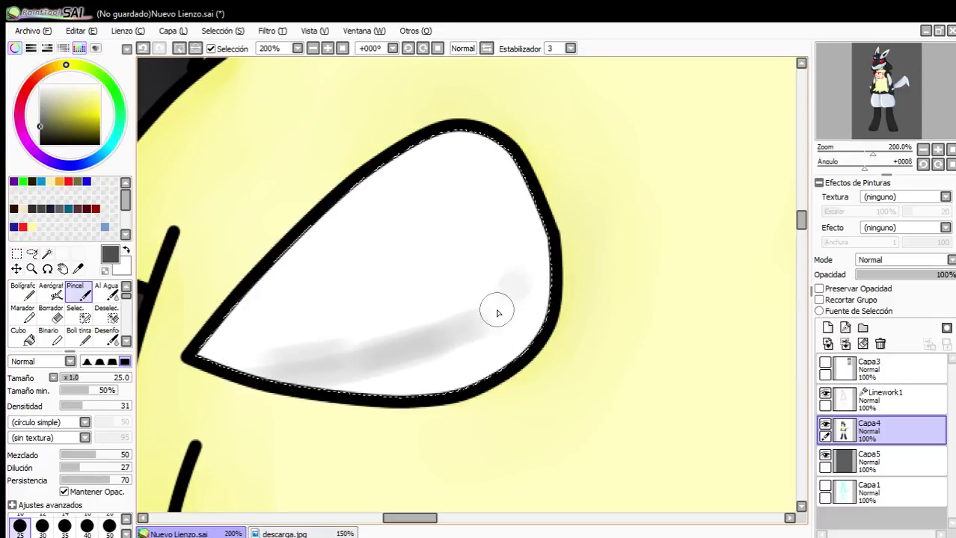
{"action": "scroll", "coordinate": [416, 154], "scroll_direction": "down", "scroll_amount": 4}
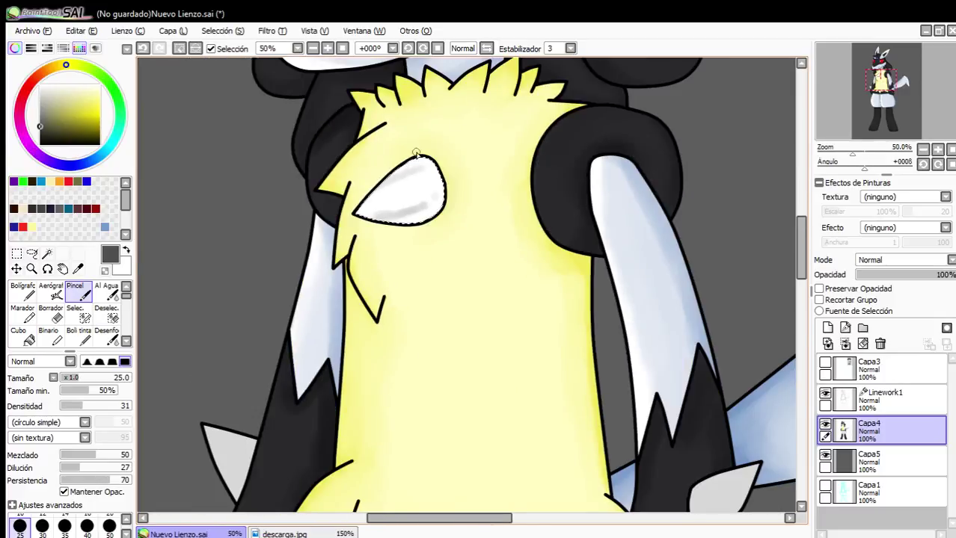
Undo the dark grey shading strokes on the chest spike.
{"action": "scroll", "coordinate": [416, 155], "scroll_direction": "up", "scroll_amount": 3}
{"action": "left_click", "coordinate": [144, 49]}
{"action": "left_click", "coordinate": [144, 50]}
{"action": "left_click", "coordinate": [144, 49]}
{"action": "left_click", "coordinate": [144, 49]}
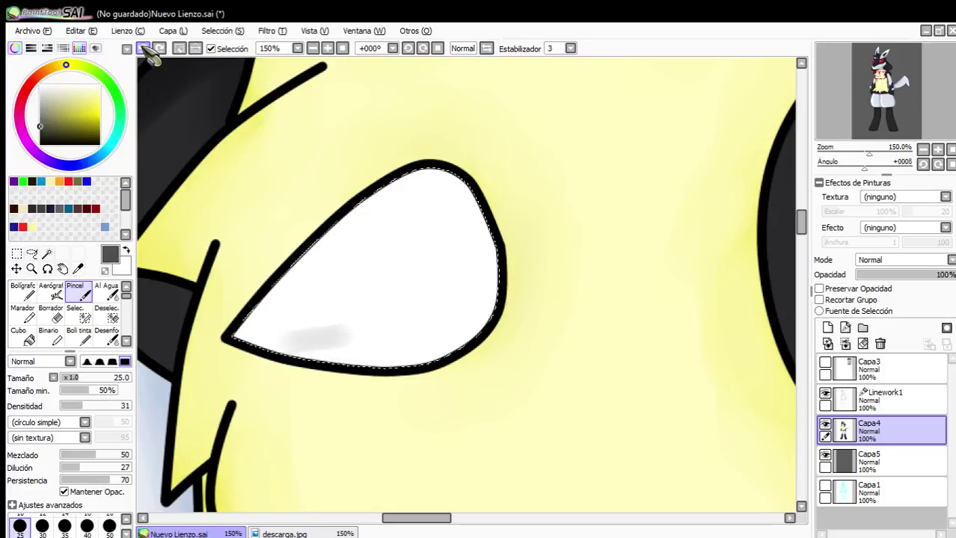
{"action": "left_click", "coordinate": [145, 50]}
{"action": "left_click", "coordinate": [145, 50]}
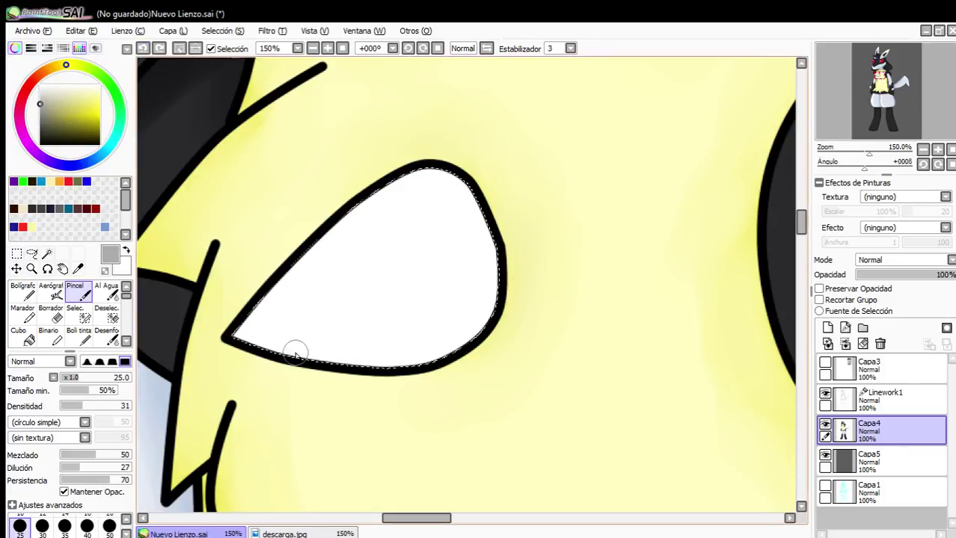
Shade the lower half of the chest spike with diagonal strokes of a lighter grey, then clear the selection.
{"action": "left_click_drag", "start_coordinate": [296, 350], "coordinate": [431, 326]}
{"action": "left_click_drag", "start_coordinate": [337, 359], "coordinate": [488, 299]}
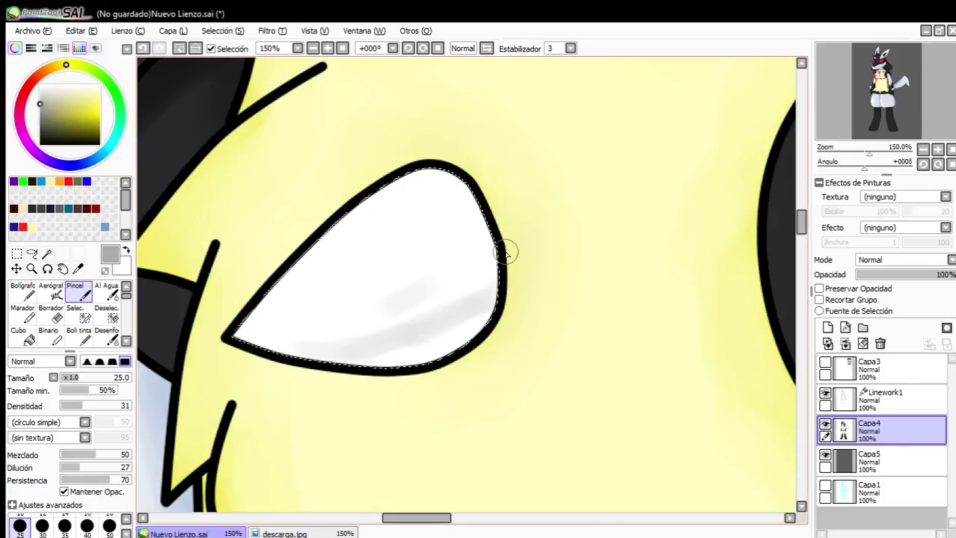
{"action": "mouse_move", "coordinate": [508, 252]}
{"action": "left_mouse_down"}
{"action": "mouse_move", "coordinate": [406, 292]}
{"action": "mouse_move", "coordinate": [333, 335]}
{"action": "mouse_move", "coordinate": [434, 303]}
{"action": "mouse_move", "coordinate": [234, 364]}
{"action": "left_mouse_up"}
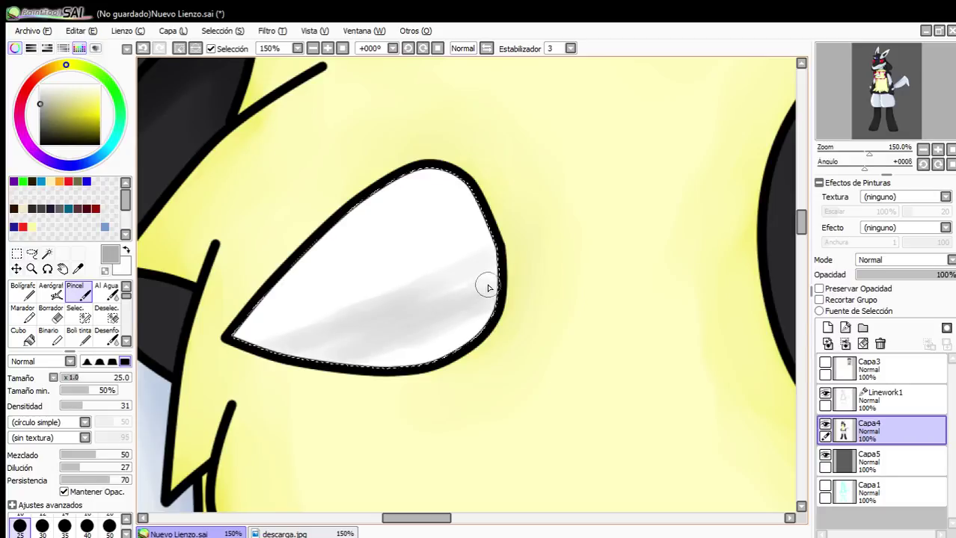
{"action": "scroll", "coordinate": [559, 266], "scroll_direction": "down", "scroll_amount": 4}
{"action": "scroll", "coordinate": [550, 274], "scroll_direction": "down", "scroll_amount": 1}
{"action": "scroll", "coordinate": [608, 299], "scroll_direction": "up", "scroll_amount": 2}
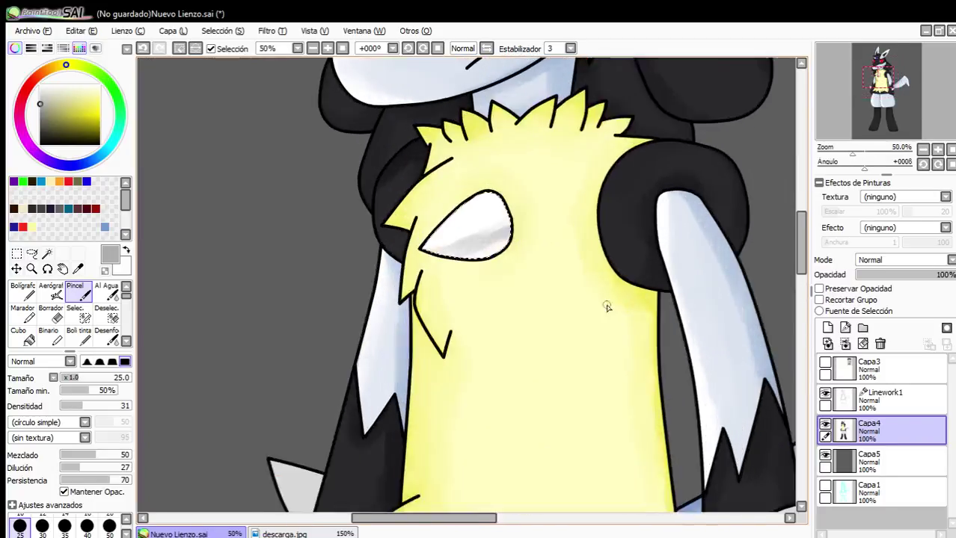
{"action": "scroll", "coordinate": [608, 305], "scroll_direction": "down", "scroll_amount": 5}
{"action": "scroll", "coordinate": [688, 380], "scroll_direction": "up", "scroll_amount": 3}
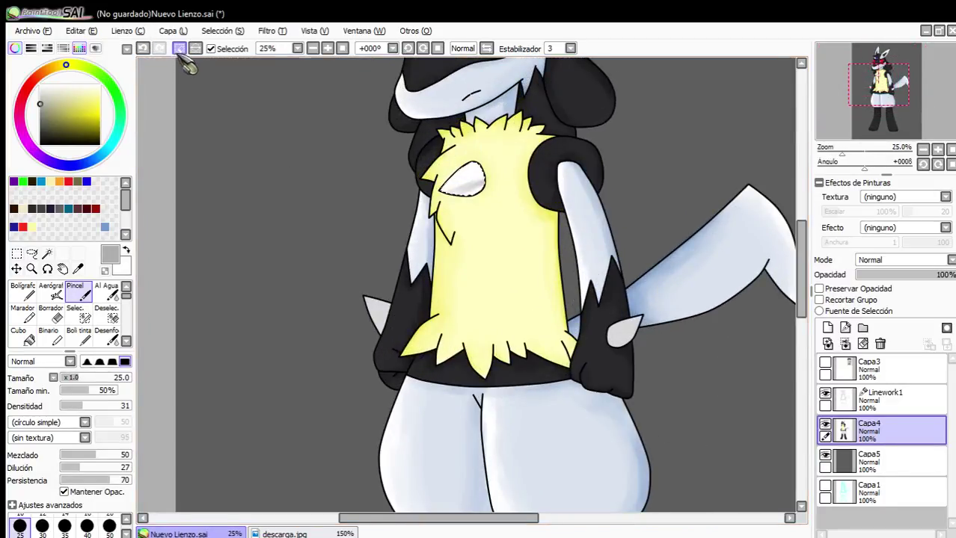
Select the interiors of both forearm spikes from the Linework1 outlines with the magic wand.
{"action": "left_click", "coordinate": [871, 400]}
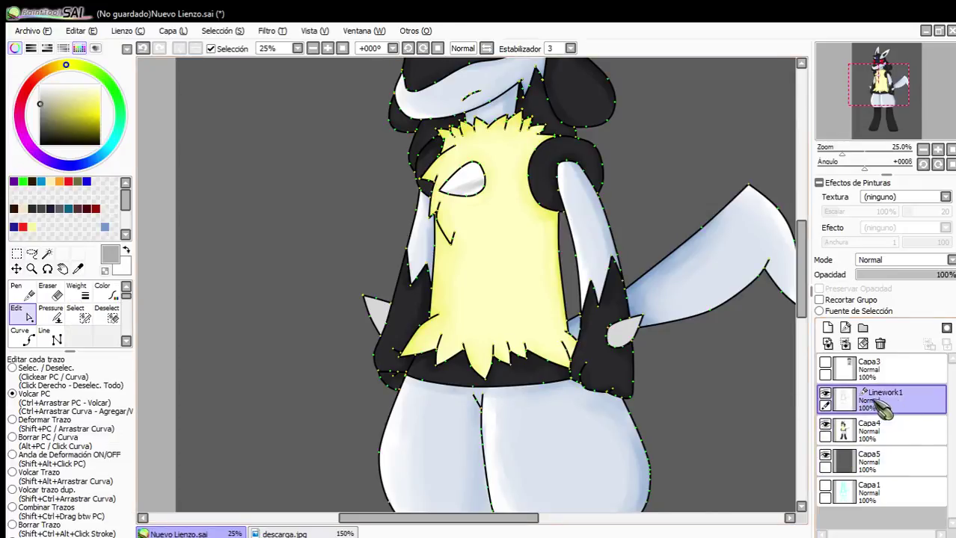
{"action": "left_click", "coordinate": [49, 257]}
{"action": "scroll", "coordinate": [359, 323], "scroll_direction": "up", "scroll_amount": 2}
{"action": "left_click", "coordinate": [401, 310]}
{"action": "scroll", "coordinate": [385, 314], "scroll_direction": "down", "scroll_amount": 3}
{"action": "scroll", "coordinate": [496, 319], "scroll_direction": "up", "scroll_amount": 2}
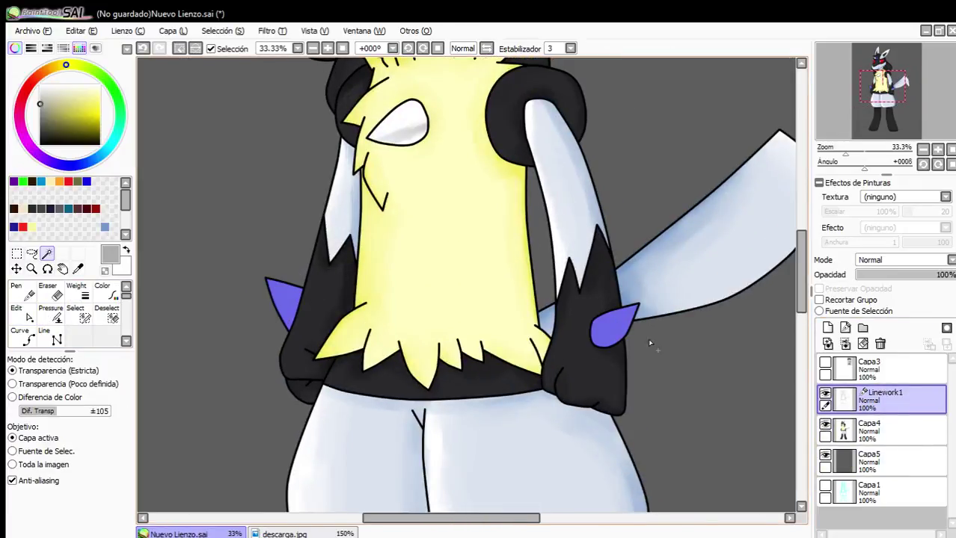
Fill both selected forearm spikes with white on the Capa4 layer.
{"action": "left_click", "coordinate": [872, 432]}
{"action": "left_click", "coordinate": [40, 85]}
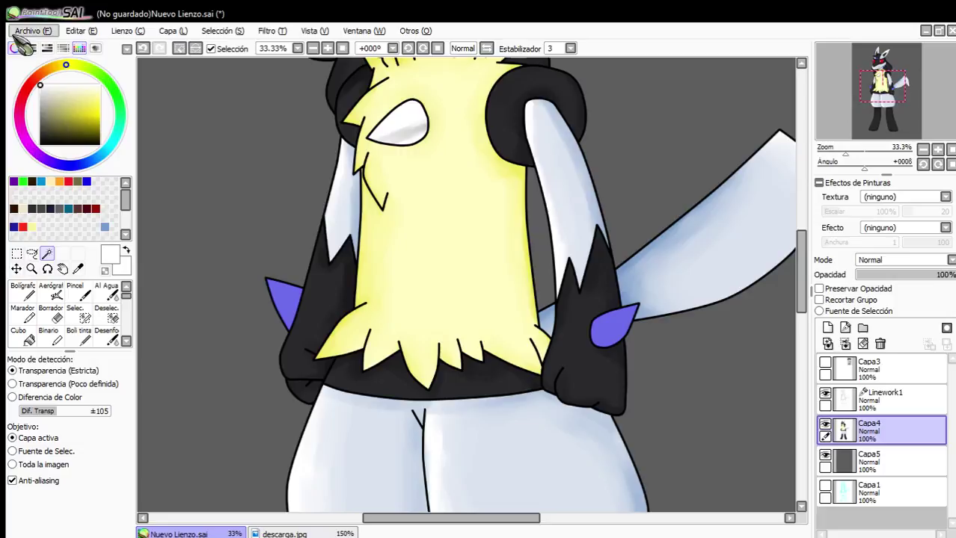
{"action": "left_click", "coordinate": [30, 338]}
{"action": "left_click", "coordinate": [619, 325]}
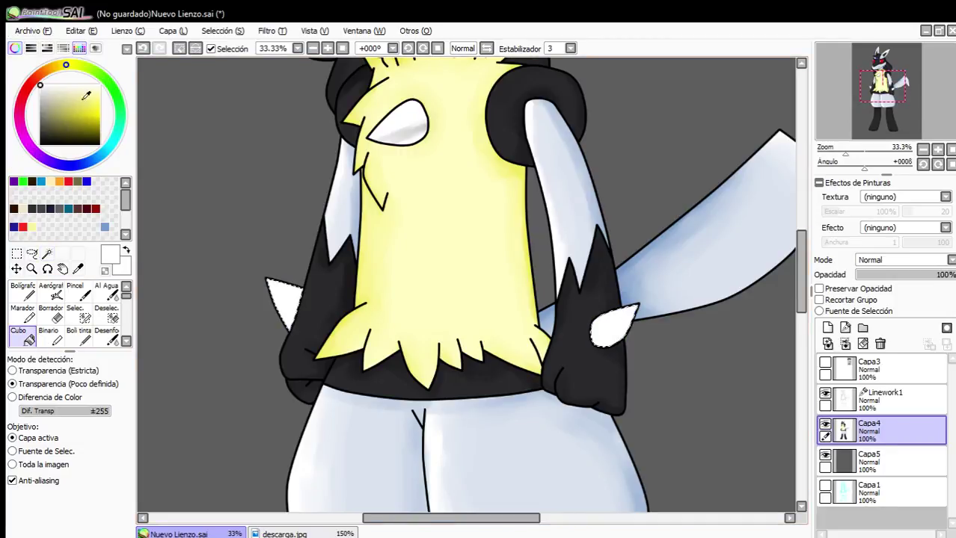
Shade the left forearm spike with light grey brush strokes along its outer curved edge and lower tip at size 25.
{"action": "scroll", "coordinate": [416, 139], "scroll_direction": "up", "scroll_amount": 3}
{"action": "scroll", "coordinate": [396, 165], "scroll_direction": "down", "scroll_amount": 2}
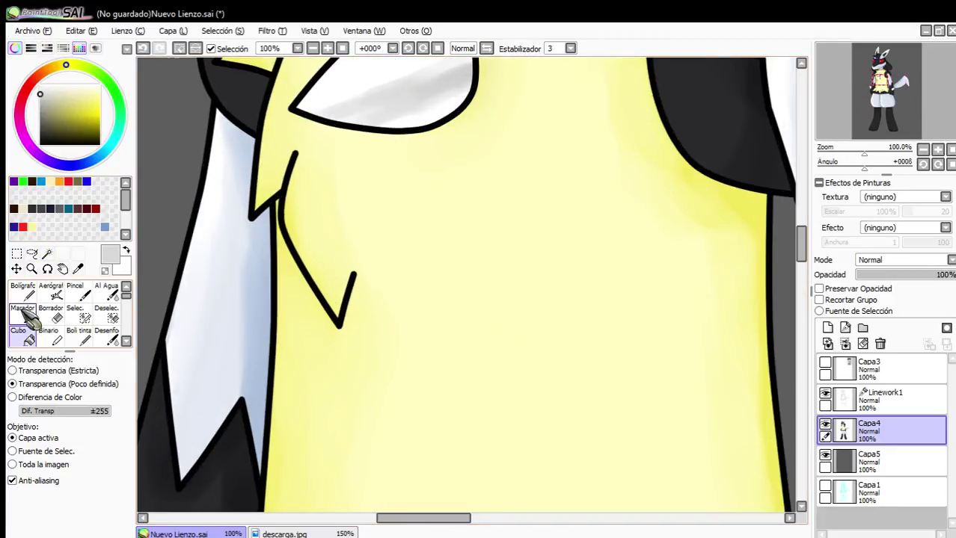
{"action": "left_click", "coordinate": [75, 294]}
{"action": "scroll", "coordinate": [285, 430], "scroll_direction": "down", "scroll_amount": 1}
{"action": "scroll", "coordinate": [235, 309], "scroll_direction": "up", "scroll_amount": 5}
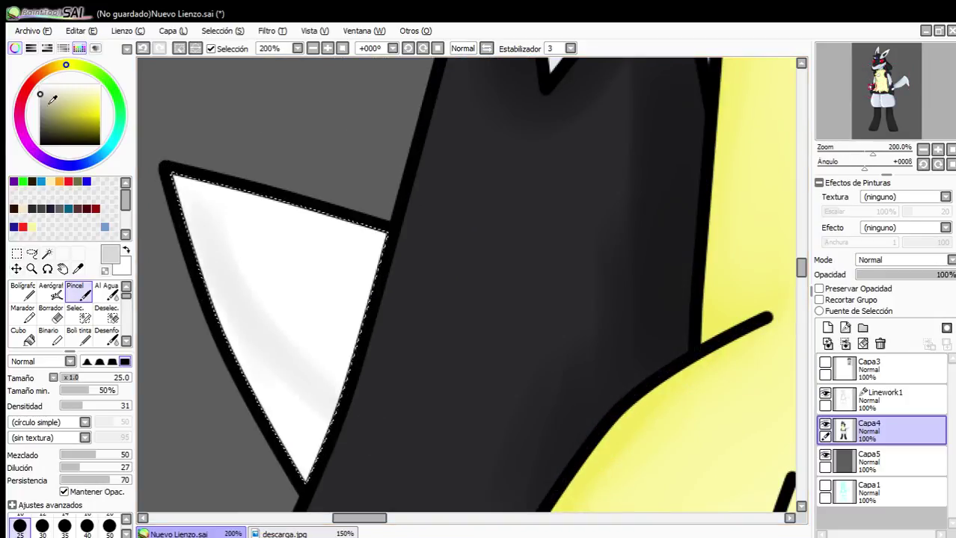
{"action": "left_click_drag", "start_coordinate": [202, 251], "coordinate": [284, 378]}
{"action": "left_click_drag", "start_coordinate": [233, 331], "coordinate": [335, 465]}
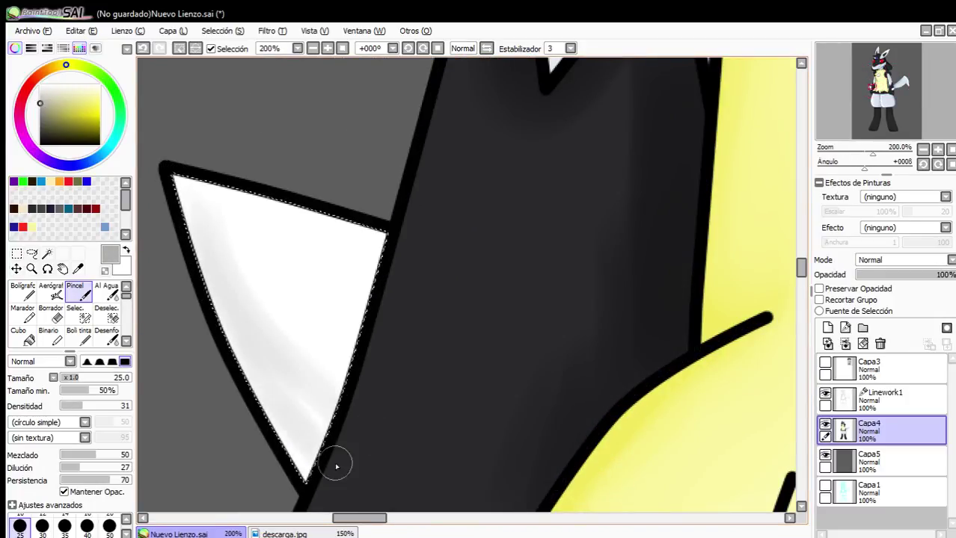
{"action": "left_click_drag", "start_coordinate": [203, 234], "coordinate": [348, 410]}
{"action": "left_click_drag", "start_coordinate": [268, 344], "coordinate": [355, 398]}
{"action": "scroll", "coordinate": [356, 399], "scroll_direction": "down", "scroll_amount": 4}
{"action": "scroll", "coordinate": [536, 279], "scroll_direction": "up", "scroll_amount": 3}
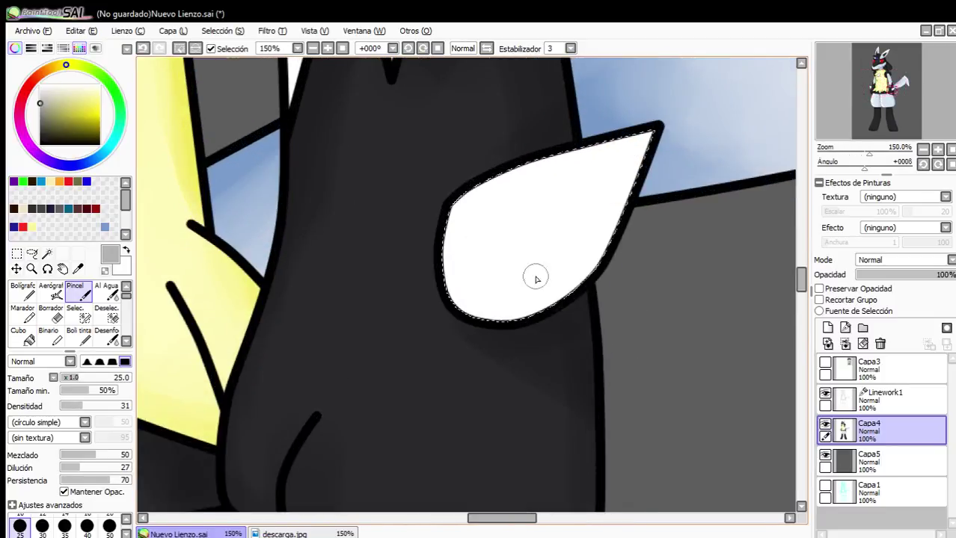
Shade the right forearm spike with light grey diagonal brush strokes from its rounded base to its pointed tip at size 25.
{"action": "mouse_move", "coordinate": [452, 254]}
{"action": "left_mouse_down"}
{"action": "mouse_move", "coordinate": [660, 98]}
{"action": "mouse_move", "coordinate": [518, 225]}
{"action": "left_mouse_up"}
{"action": "left_click_drag", "start_coordinate": [659, 130], "coordinate": [486, 219]}
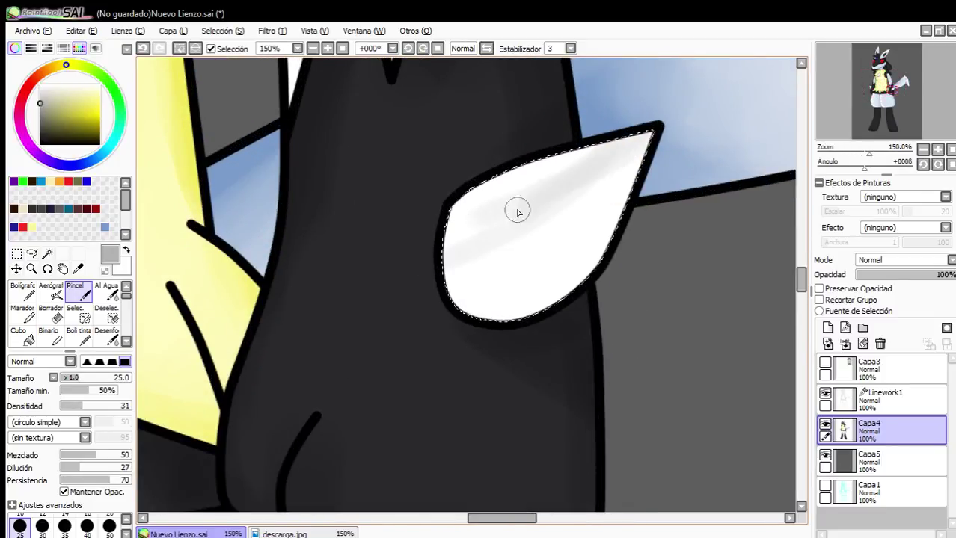
{"action": "mouse_move", "coordinate": [657, 150]}
{"action": "left_mouse_down"}
{"action": "mouse_move", "coordinate": [439, 217]}
{"action": "mouse_move", "coordinate": [434, 197]}
{"action": "mouse_move", "coordinate": [473, 272]}
{"action": "mouse_move", "coordinate": [442, 285]}
{"action": "mouse_move", "coordinate": [550, 237]}
{"action": "mouse_move", "coordinate": [648, 131]}
{"action": "mouse_move", "coordinate": [572, 221]}
{"action": "left_mouse_up"}
{"action": "left_click", "coordinate": [143, 49]}
{"action": "left_click", "coordinate": [144, 50]}
{"action": "left_click", "coordinate": [144, 50]}
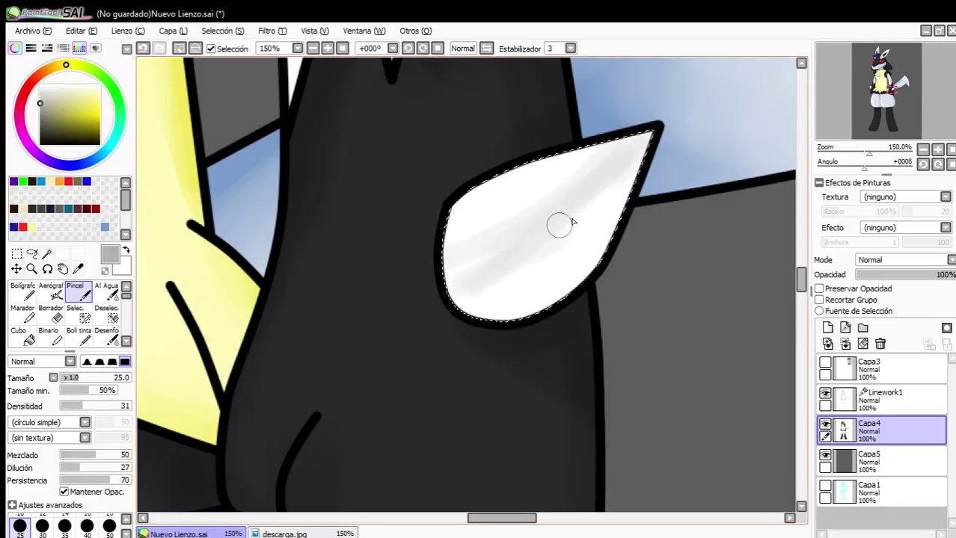
{"action": "mouse_move", "coordinate": [472, 253]}
{"action": "left_mouse_down"}
{"action": "mouse_move", "coordinate": [433, 266]}
{"action": "mouse_move", "coordinate": [678, 129]}
{"action": "left_mouse_up"}
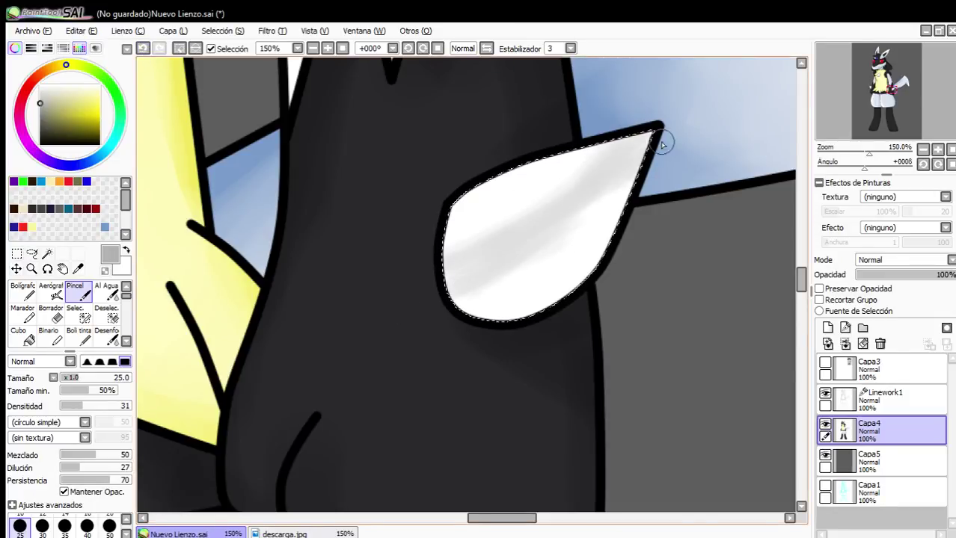
Clear the spike selection and select both red irises from the Linework1 outlines with the magic wand.
{"action": "scroll", "coordinate": [662, 145], "scroll_direction": "down", "scroll_amount": 6}
{"action": "scroll", "coordinate": [598, 186], "scroll_direction": "up", "scroll_amount": 3}
{"action": "scroll", "coordinate": [598, 185], "scroll_direction": "down", "scroll_amount": 3}
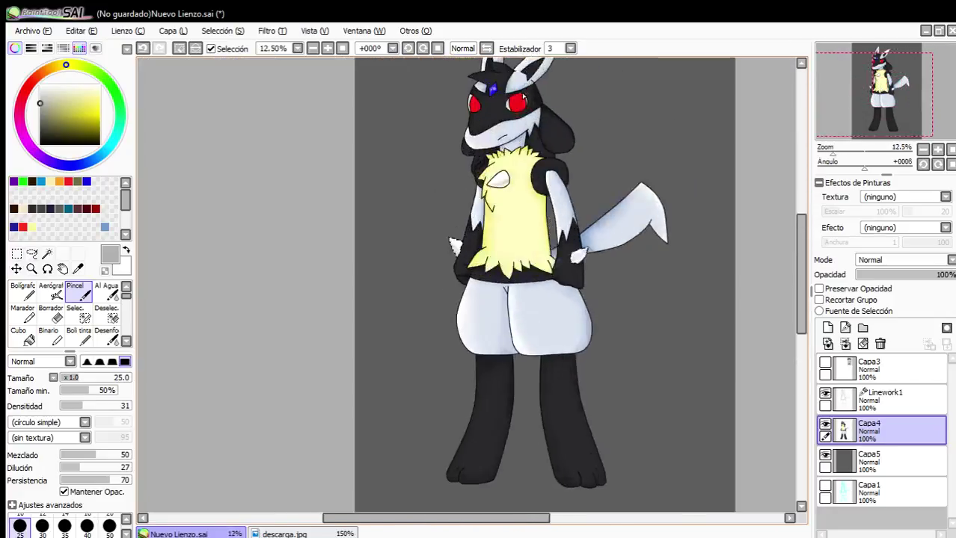
{"action": "scroll", "coordinate": [523, 98], "scroll_direction": "up", "scroll_amount": 3}
{"action": "scroll", "coordinate": [417, 185], "scroll_direction": "up", "scroll_amount": 3}
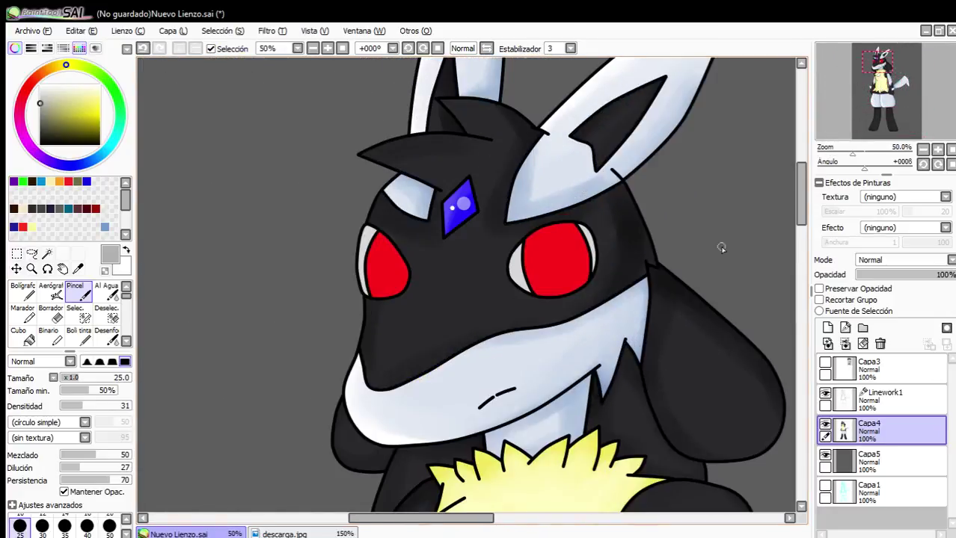
{"action": "left_click", "coordinate": [842, 400]}
{"action": "left_click", "coordinate": [47, 253]}
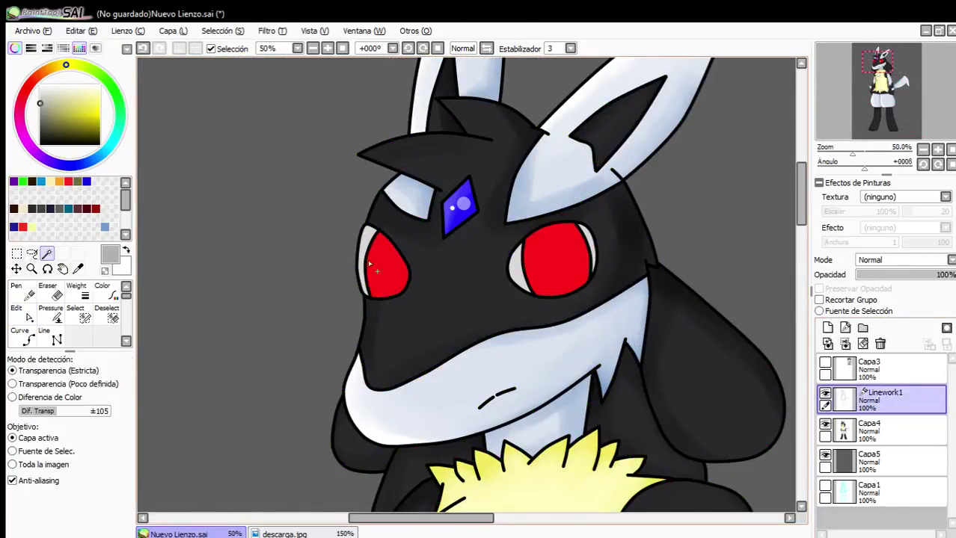
{"action": "scroll", "coordinate": [385, 265], "scroll_direction": "up", "scroll_amount": 4}
{"action": "left_click", "coordinate": [389, 264]}
{"action": "scroll", "coordinate": [516, 281], "scroll_direction": "down", "scroll_amount": 2}
{"action": "left_click", "coordinate": [533, 282]}
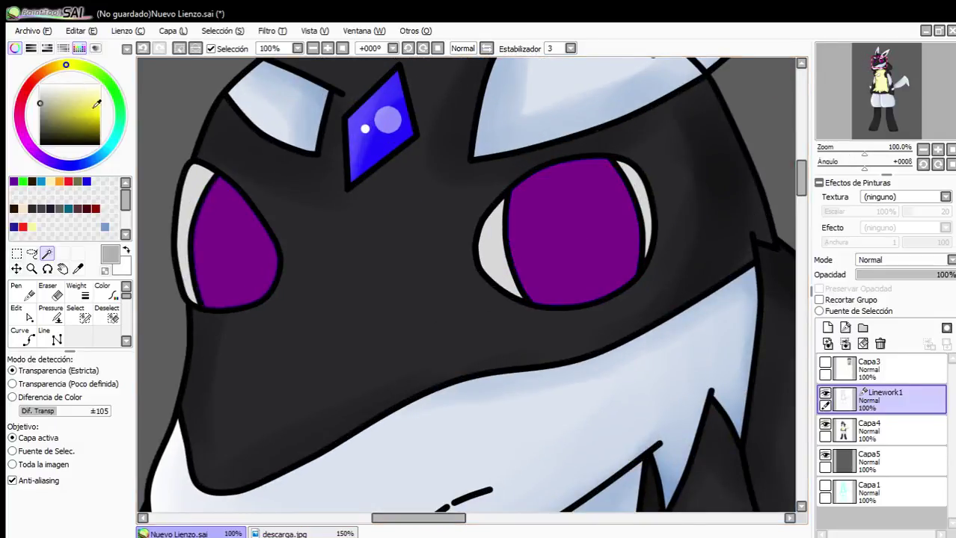
On the Capa4 layer, shade the upper and side edges of both irises with dark red brush strokes at size 60.
{"action": "left_click", "coordinate": [913, 427]}
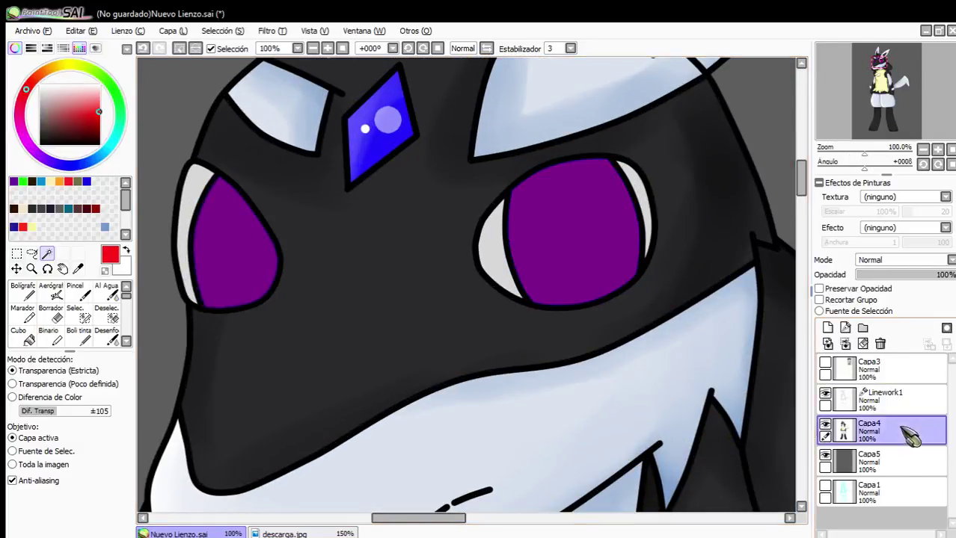
{"action": "left_click", "coordinate": [81, 309]}
{"action": "left_click", "coordinate": [79, 298]}
{"action": "left_click_drag", "start_coordinate": [184, 196], "coordinate": [191, 199]}
{"action": "scroll", "coordinate": [191, 199], "scroll_direction": "up", "scroll_amount": 1}
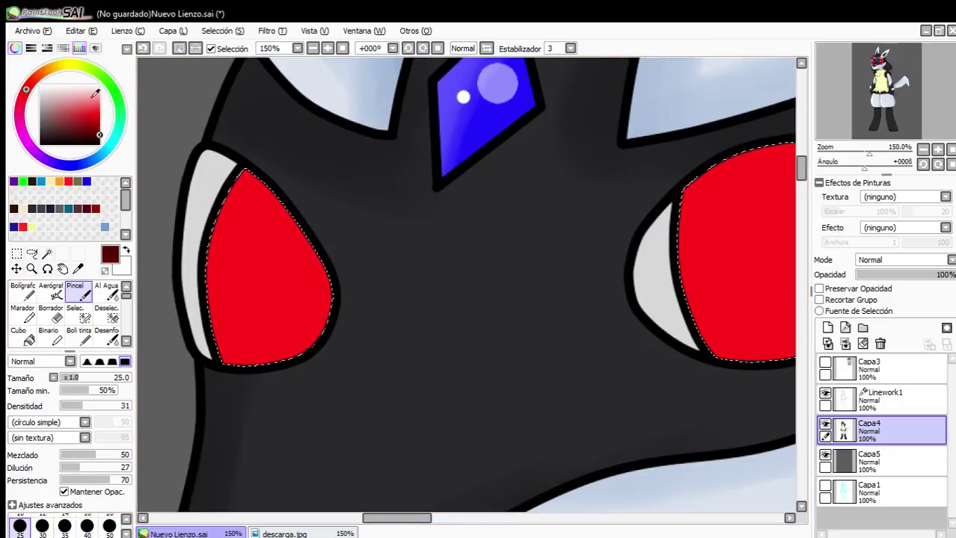
{"action": "left_click", "coordinate": [79, 48]}
{"action": "left_click", "coordinate": [19, 481]}
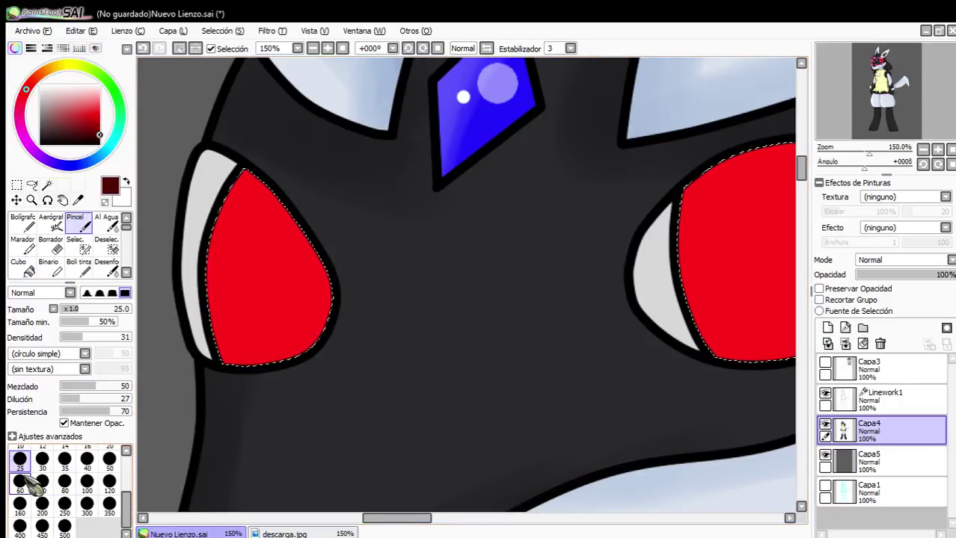
{"action": "left_click_drag", "start_coordinate": [188, 250], "coordinate": [343, 322]}
{"action": "scroll", "coordinate": [213, 275], "scroll_direction": "up", "scroll_amount": 1}
{"action": "left_click_drag", "start_coordinate": [730, 201], "coordinate": [422, 250]}
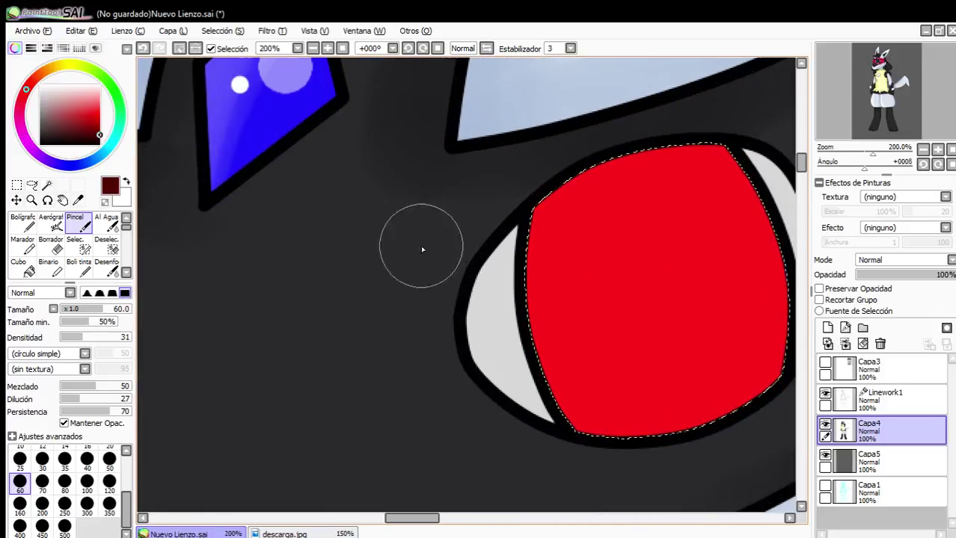
{"action": "mouse_move", "coordinate": [518, 360]}
{"action": "left_mouse_down"}
{"action": "mouse_move", "coordinate": [794, 255]}
{"action": "mouse_move", "coordinate": [528, 374]}
{"action": "left_mouse_up"}
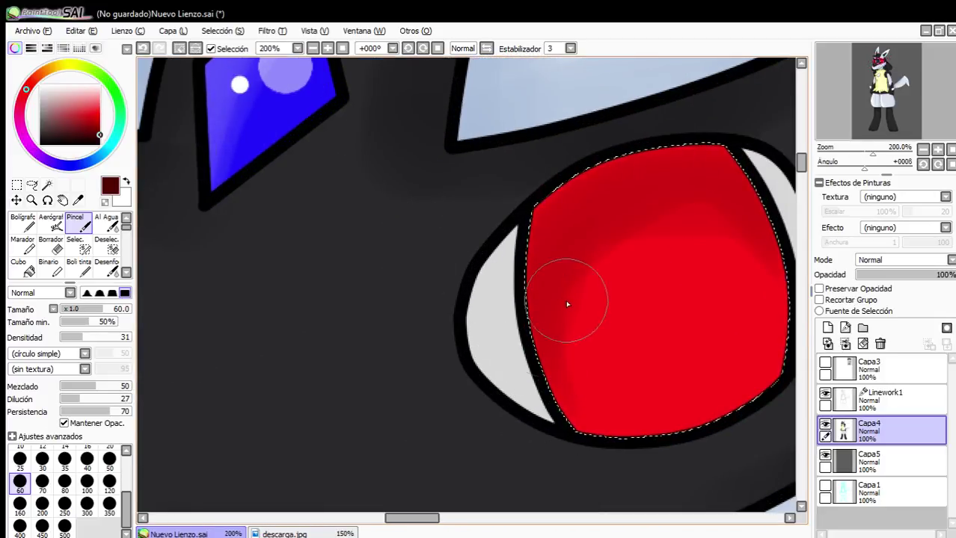
Deepen the shadows along the upper edges of both irises with a darker, almost black red at size 60.
{"action": "scroll", "coordinate": [576, 298], "scroll_direction": "down", "scroll_amount": 3}
{"action": "scroll", "coordinate": [363, 281], "scroll_direction": "up", "scroll_amount": 3}
{"action": "scroll", "coordinate": [413, 271], "scroll_direction": "down", "scroll_amount": 3}
{"action": "scroll", "coordinate": [650, 269], "scroll_direction": "up", "scroll_amount": 2}
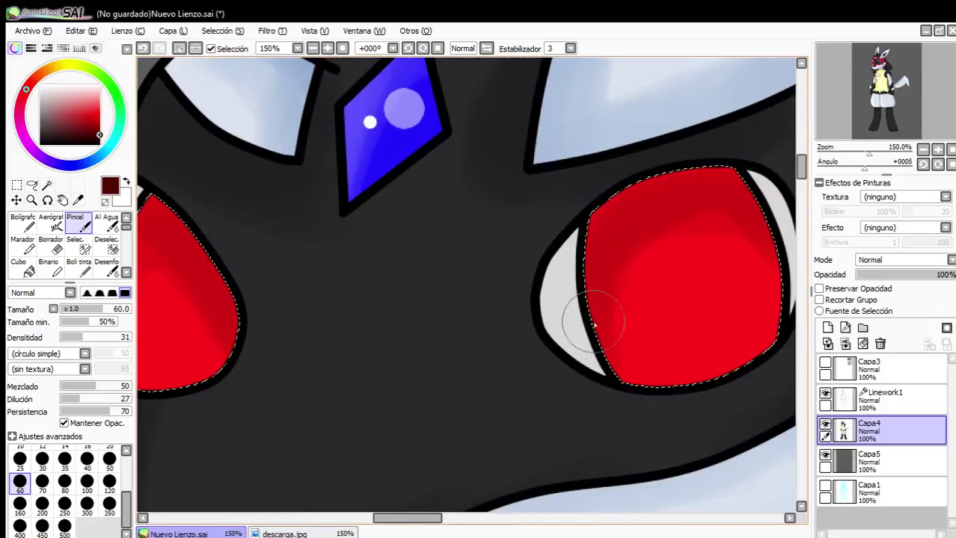
{"action": "scroll", "coordinate": [687, 259], "scroll_direction": "down", "scroll_amount": 3}
{"action": "scroll", "coordinate": [382, 274], "scroll_direction": "up", "scroll_amount": 1}
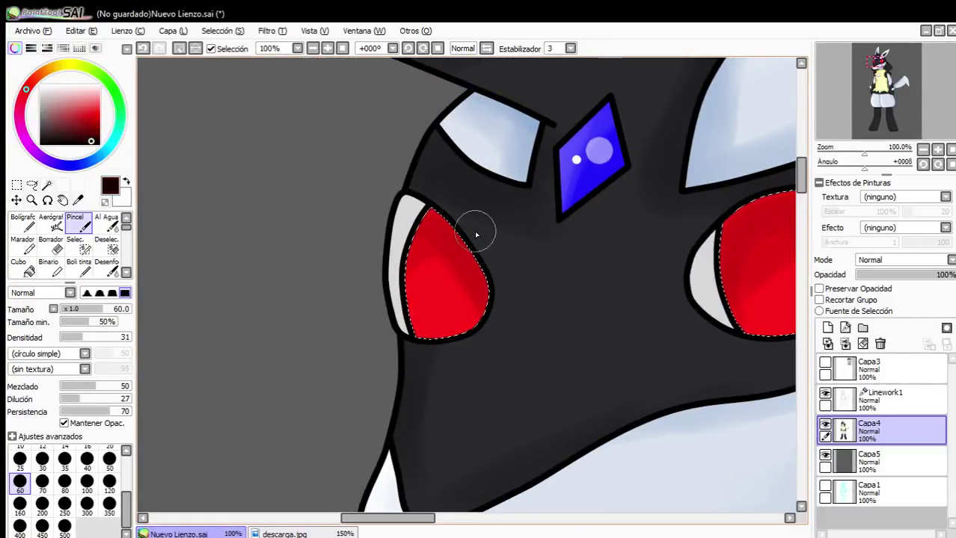
{"action": "scroll", "coordinate": [476, 235], "scroll_direction": "up", "scroll_amount": 2}
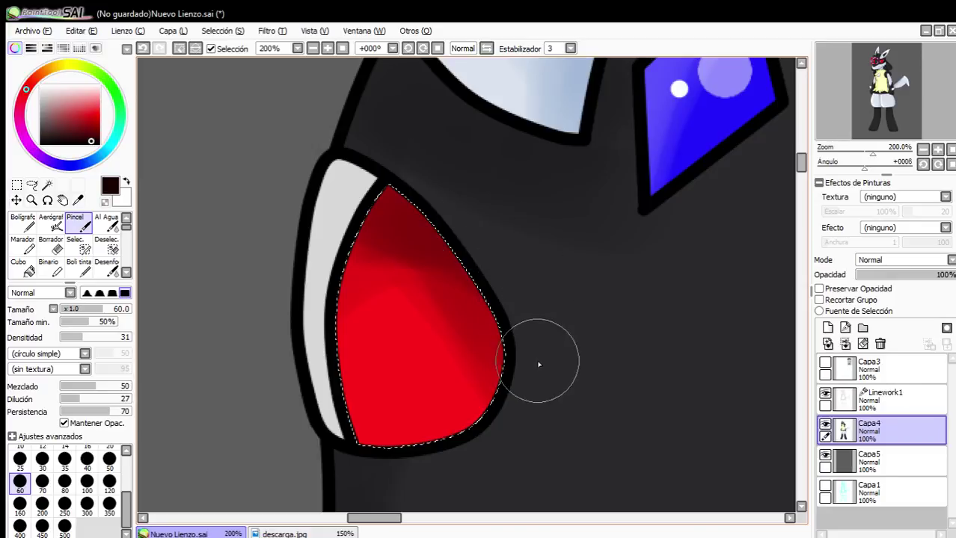
{"action": "scroll", "coordinate": [538, 365], "scroll_direction": "down", "scroll_amount": 2}
{"action": "scroll", "coordinate": [473, 284], "scroll_direction": "up", "scroll_amount": 1}
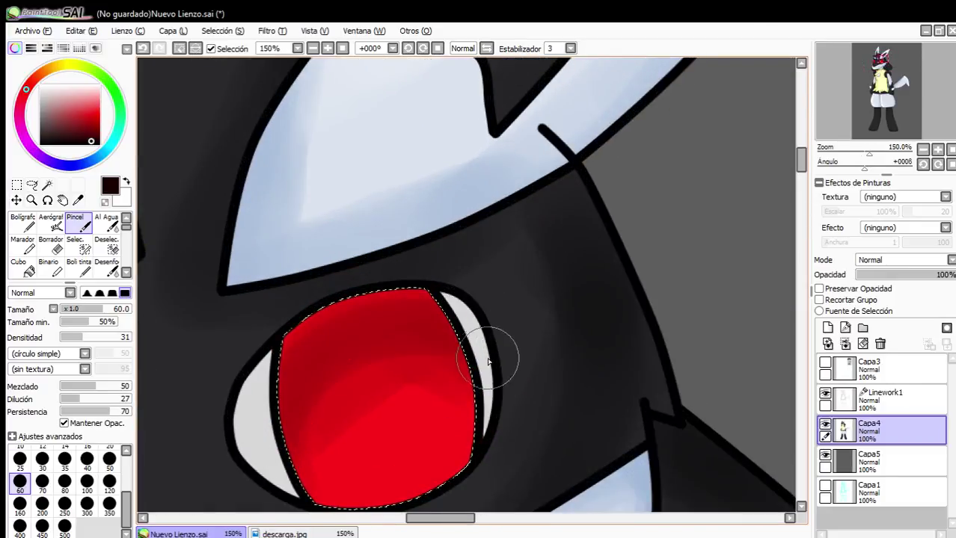
{"action": "scroll", "coordinate": [478, 269], "scroll_direction": "down", "scroll_amount": 2}
{"action": "scroll", "coordinate": [271, 305], "scroll_direction": "up", "scroll_amount": 3}
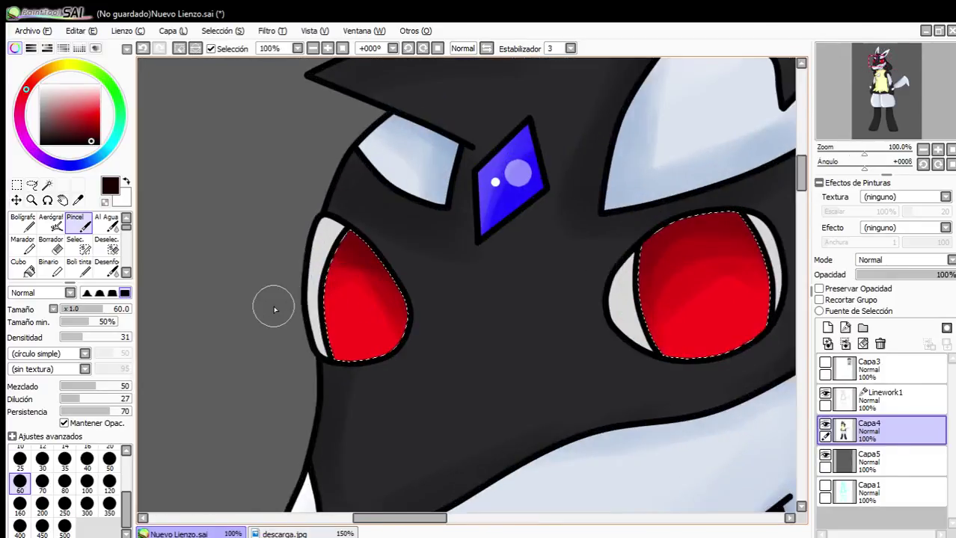
Paint a soft-edged black oval pupil in the middle of each iris with the size 60 brush.
{"action": "scroll", "coordinate": [489, 426], "scroll_direction": "up", "scroll_amount": 2}
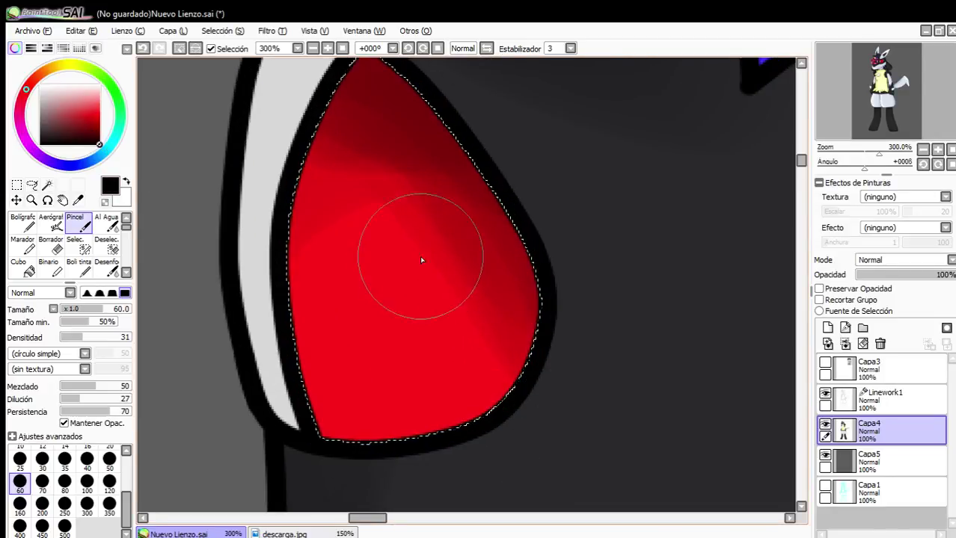
{"action": "mouse_move", "coordinate": [423, 259]}
{"action": "left_mouse_down"}
{"action": "mouse_move", "coordinate": [397, 325]}
{"action": "mouse_move", "coordinate": [416, 249]}
{"action": "mouse_move", "coordinate": [412, 273]}
{"action": "mouse_move", "coordinate": [396, 245]}
{"action": "mouse_move", "coordinate": [416, 213]}
{"action": "mouse_move", "coordinate": [408, 219]}
{"action": "mouse_move", "coordinate": [407, 209]}
{"action": "mouse_move", "coordinate": [407, 325]}
{"action": "mouse_move", "coordinate": [420, 284]}
{"action": "mouse_move", "coordinate": [413, 289]}
{"action": "mouse_move", "coordinate": [418, 227]}
{"action": "mouse_move", "coordinate": [415, 310]}
{"action": "mouse_move", "coordinate": [401, 326]}
{"action": "mouse_move", "coordinate": [424, 209]}
{"action": "mouse_move", "coordinate": [408, 329]}
{"action": "left_mouse_up"}
{"action": "scroll", "coordinate": [408, 329], "scroll_direction": "down", "scroll_amount": 4}
{"action": "scroll", "coordinate": [646, 249], "scroll_direction": "up", "scroll_amount": 5}
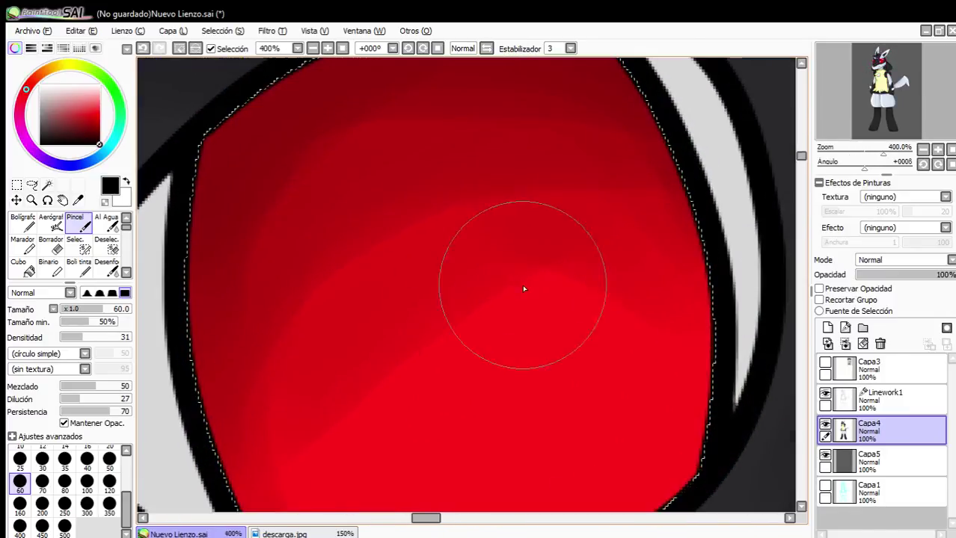
{"action": "mouse_move", "coordinate": [523, 288]}
{"action": "left_mouse_down"}
{"action": "mouse_move", "coordinate": [507, 354]}
{"action": "mouse_move", "coordinate": [456, 373]}
{"action": "mouse_move", "coordinate": [440, 262]}
{"action": "mouse_move", "coordinate": [480, 241]}
{"action": "mouse_move", "coordinate": [492, 265]}
{"action": "mouse_move", "coordinate": [442, 365]}
{"action": "mouse_move", "coordinate": [463, 204]}
{"action": "mouse_move", "coordinate": [497, 446]}
{"action": "mouse_move", "coordinate": [434, 242]}
{"action": "mouse_move", "coordinate": [457, 248]}
{"action": "mouse_move", "coordinate": [510, 461]}
{"action": "mouse_move", "coordinate": [465, 344]}
{"action": "mouse_move", "coordinate": [471, 258]}
{"action": "mouse_move", "coordinate": [487, 402]}
{"action": "mouse_move", "coordinate": [420, 247]}
{"action": "mouse_move", "coordinate": [512, 373]}
{"action": "left_mouse_up"}
{"action": "scroll", "coordinate": [512, 373], "scroll_direction": "down", "scroll_amount": 5}
{"action": "scroll", "coordinate": [267, 316], "scroll_direction": "up", "scroll_amount": 3}
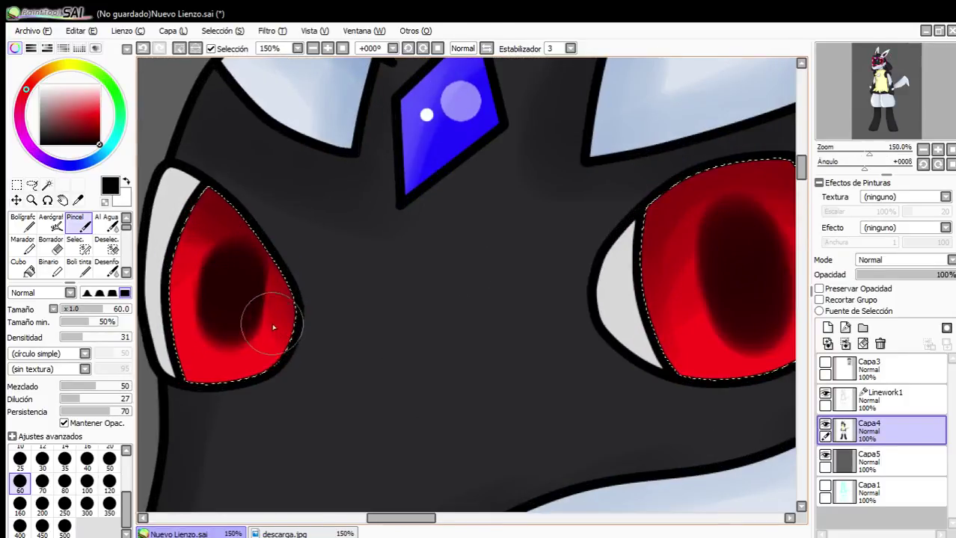
Extend the left eye's pupil up to the iris's upper edge and refine the right pupil's oval with black.
{"action": "mouse_move", "coordinate": [188, 278]}
{"action": "left_mouse_down"}
{"action": "mouse_move", "coordinate": [315, 320]}
{"action": "mouse_move", "coordinate": [318, 262]}
{"action": "mouse_move", "coordinate": [306, 315]}
{"action": "left_mouse_up"}
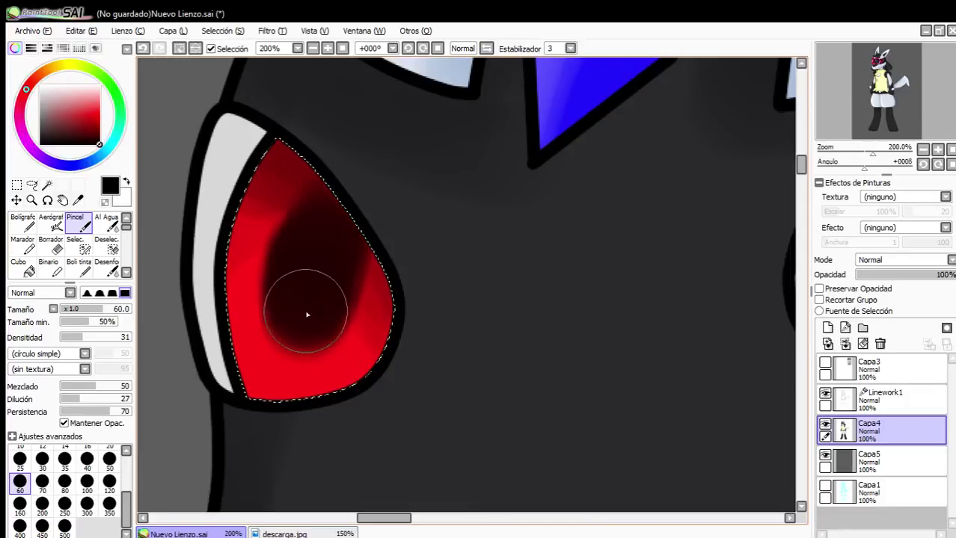
{"action": "left_click_drag", "start_coordinate": [343, 208], "coordinate": [299, 318]}
{"action": "scroll", "coordinate": [325, 264], "scroll_direction": "down", "scroll_amount": 4}
{"action": "scroll", "coordinate": [497, 261], "scroll_direction": "up", "scroll_amount": 5}
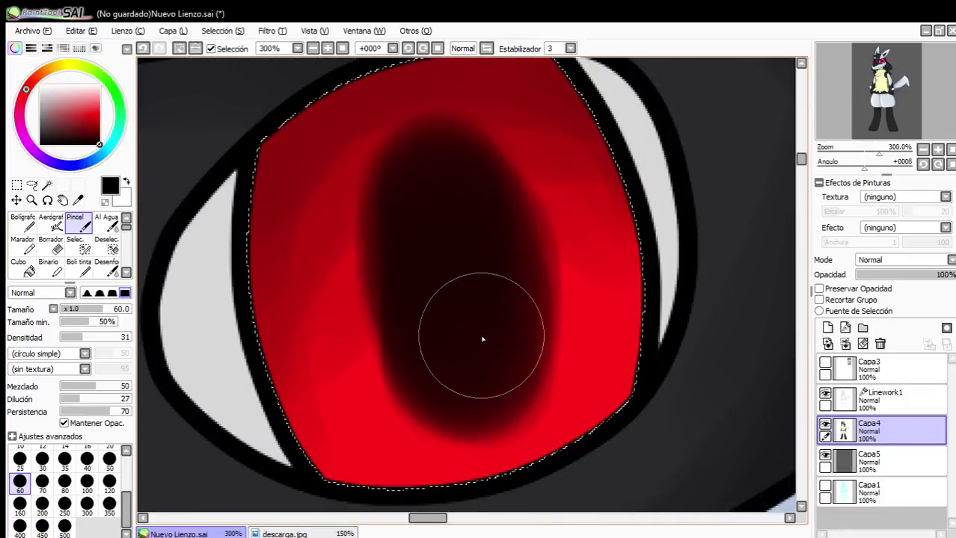
{"action": "scroll", "coordinate": [245, 298], "scroll_direction": "down", "scroll_amount": 5}
{"action": "scroll", "coordinate": [245, 297], "scroll_direction": "up", "scroll_amount": 4}
{"action": "scroll", "coordinate": [299, 271], "scroll_direction": "down", "scroll_amount": 2}
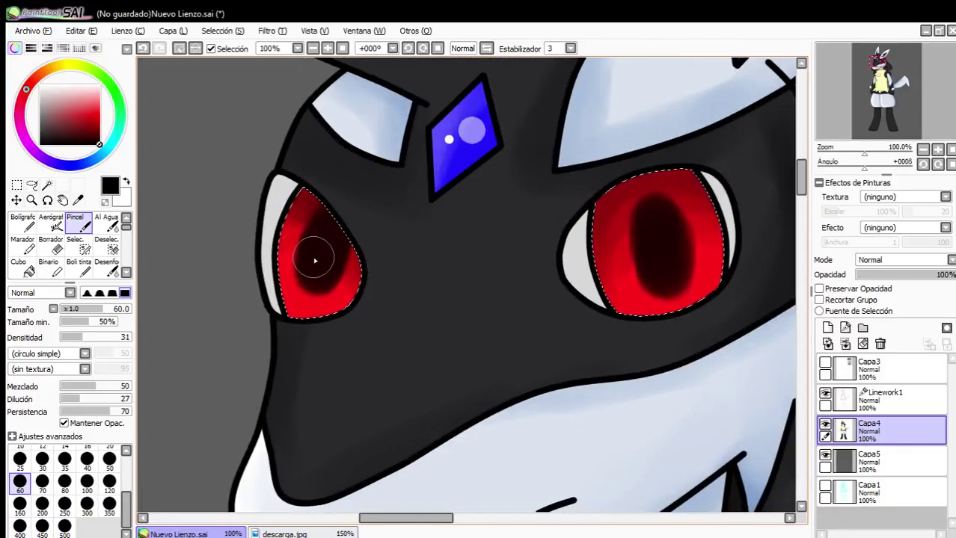
Add two round whitish pen highlights to the left iris: size 60 at the pupil's upper left, size 35 at its lower right.
{"action": "scroll", "coordinate": [304, 233], "scroll_direction": "up", "scroll_amount": 3}
{"action": "left_click", "coordinate": [22, 223]}
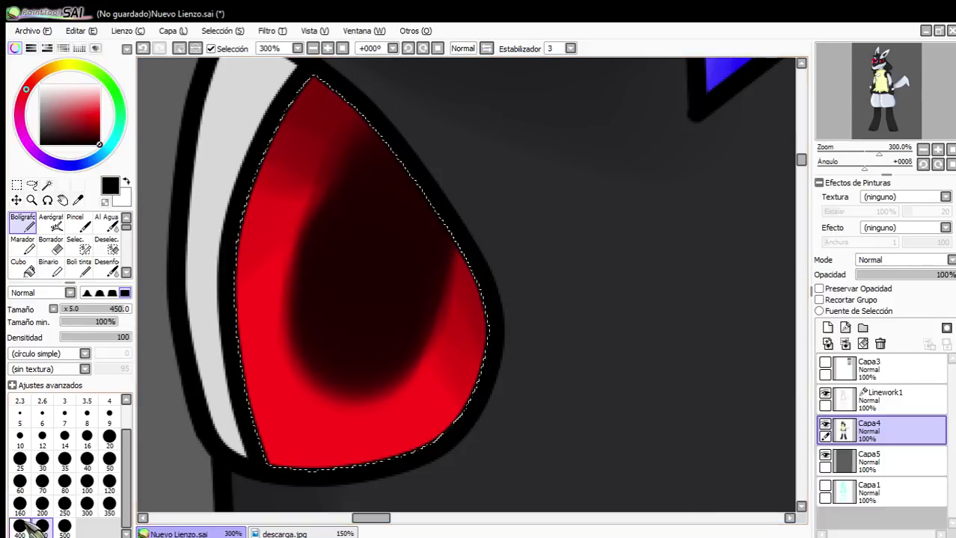
{"action": "left_click", "coordinate": [21, 459]}
{"action": "left_click", "coordinate": [20, 482]}
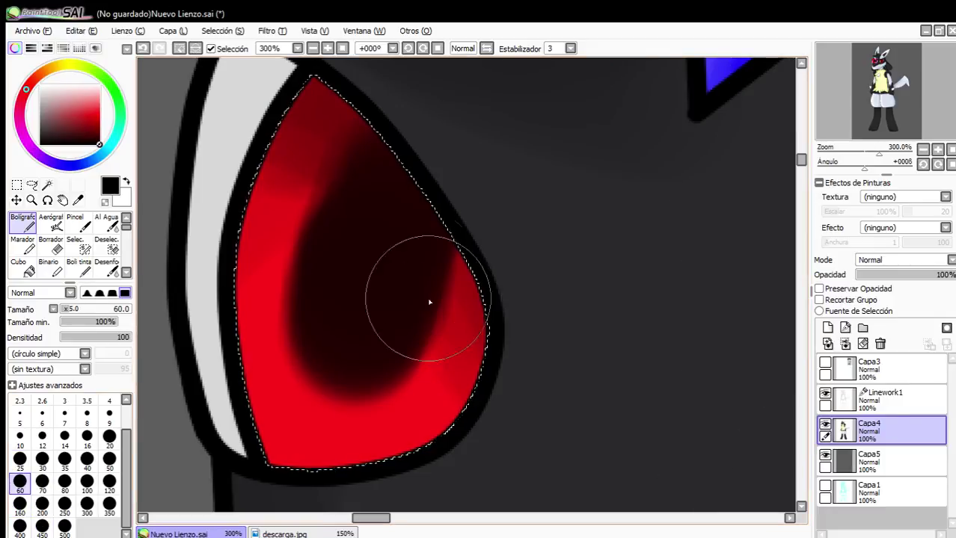
{"action": "left_click", "coordinate": [213, 206], "text": "alt"}
{"action": "left_click", "coordinate": [323, 202]}
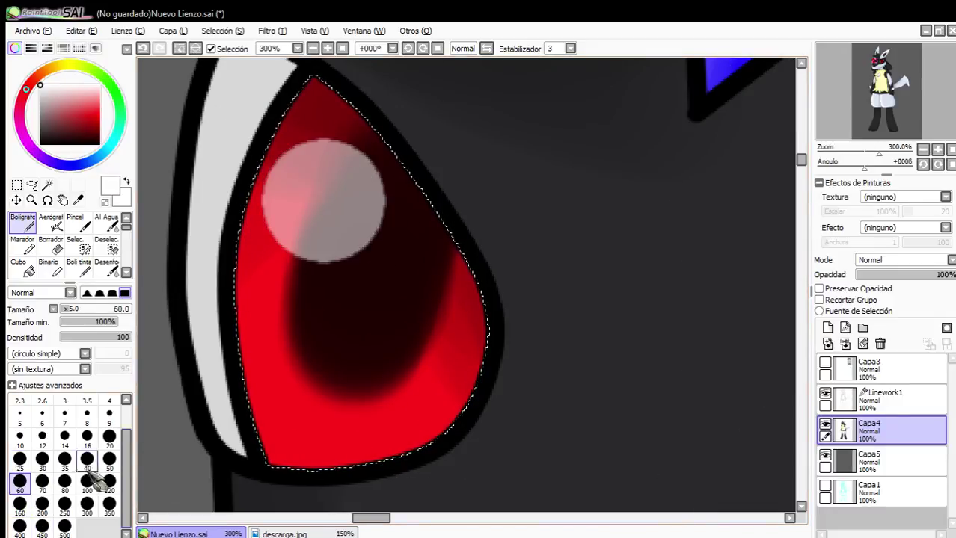
{"action": "left_click", "coordinate": [64, 459]}
{"action": "left_click", "coordinate": [405, 355]}
{"action": "scroll", "coordinate": [406, 354], "scroll_direction": "down", "scroll_amount": 5}
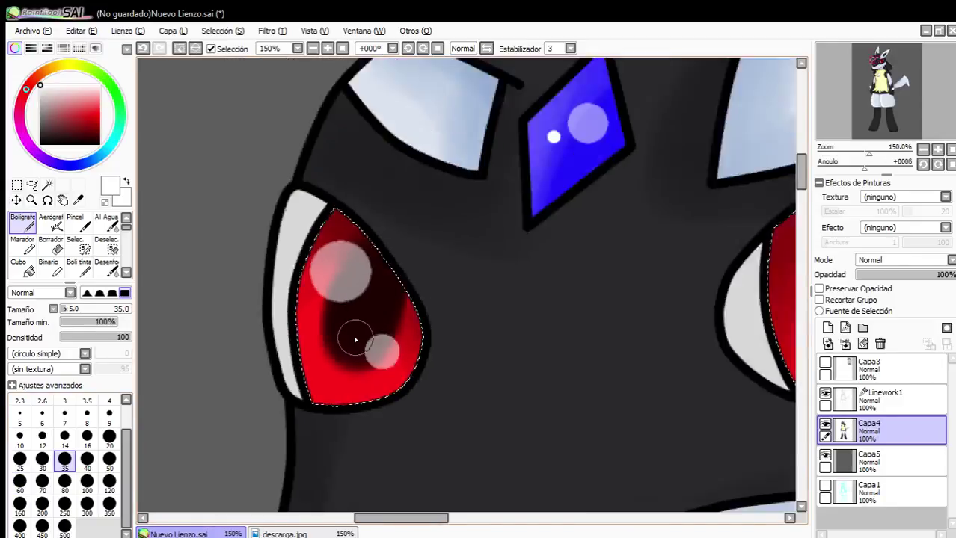
Add matching whitish highlights to the right iris, size 35 at lower right and size 60 at upper left, then clear the selection.
{"action": "scroll", "coordinate": [621, 342], "scroll_direction": "up", "scroll_amount": 4}
{"action": "left_click", "coordinate": [323, 329]}
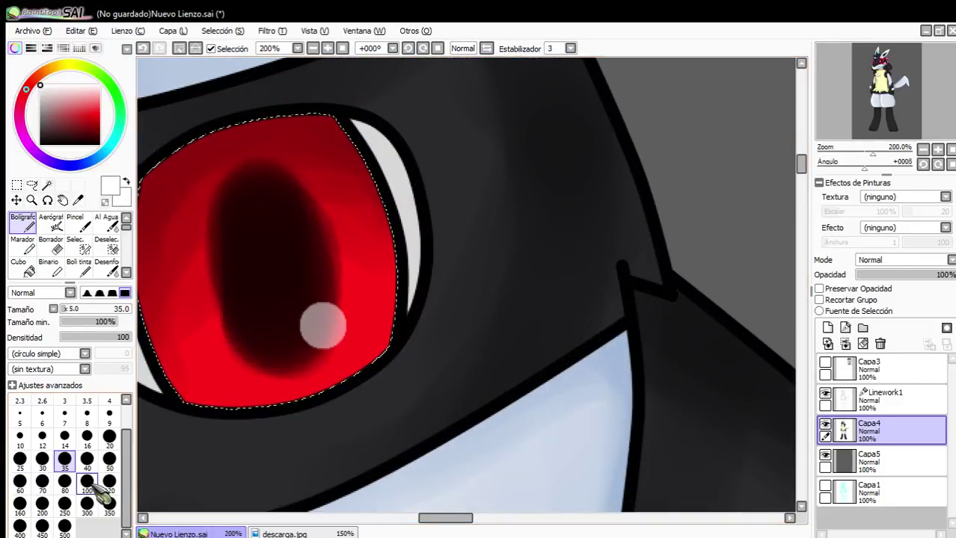
{"action": "left_click", "coordinate": [65, 481]}
{"action": "scroll", "coordinate": [285, 287], "scroll_direction": "down", "scroll_amount": 2}
{"action": "scroll", "coordinate": [285, 287], "scroll_direction": "down", "scroll_amount": 3}
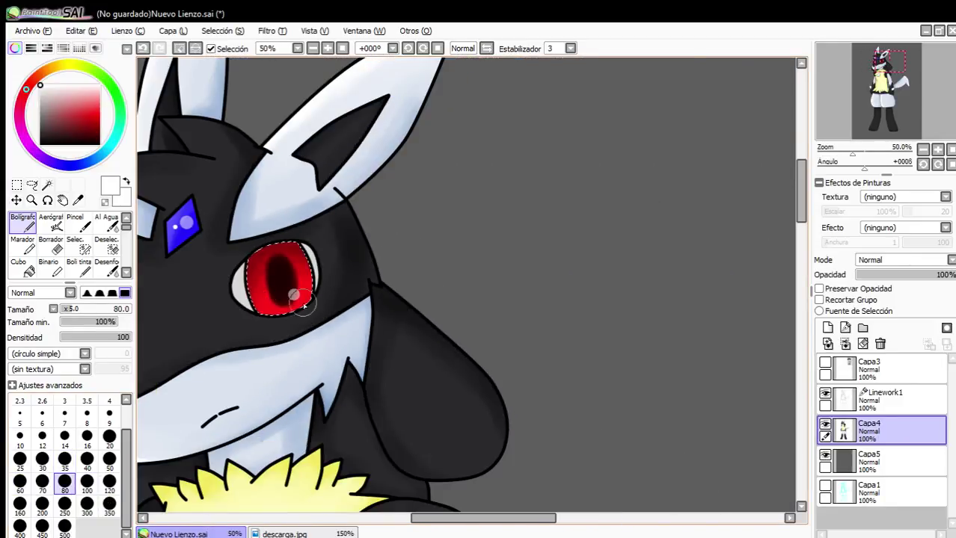
{"action": "scroll", "coordinate": [223, 182], "scroll_direction": "up", "scroll_amount": 3}
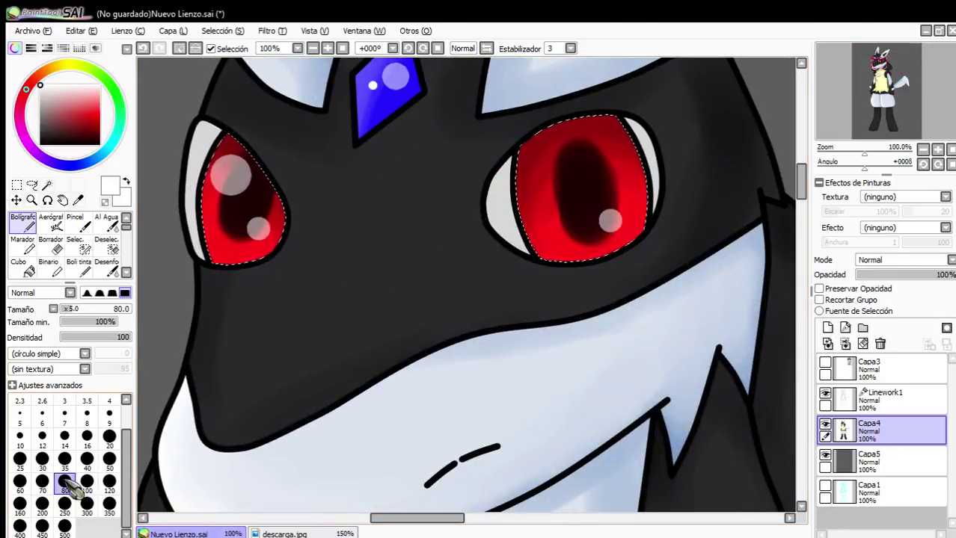
{"action": "left_click", "coordinate": [25, 480]}
{"action": "left_click", "coordinate": [557, 161]}
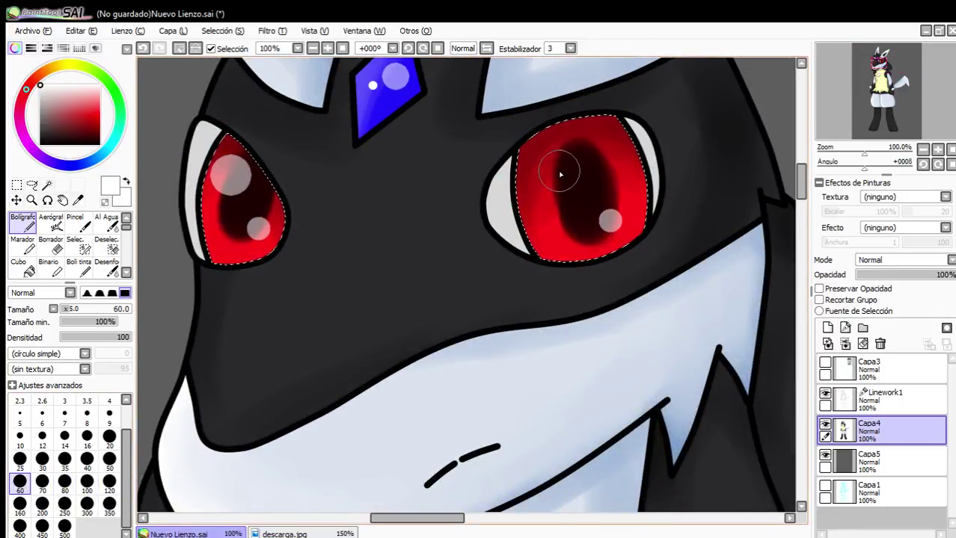
{"action": "scroll", "coordinate": [622, 191], "scroll_direction": "down", "scroll_amount": 3}
{"action": "scroll", "coordinate": [553, 232], "scroll_direction": "down", "scroll_amount": 3}
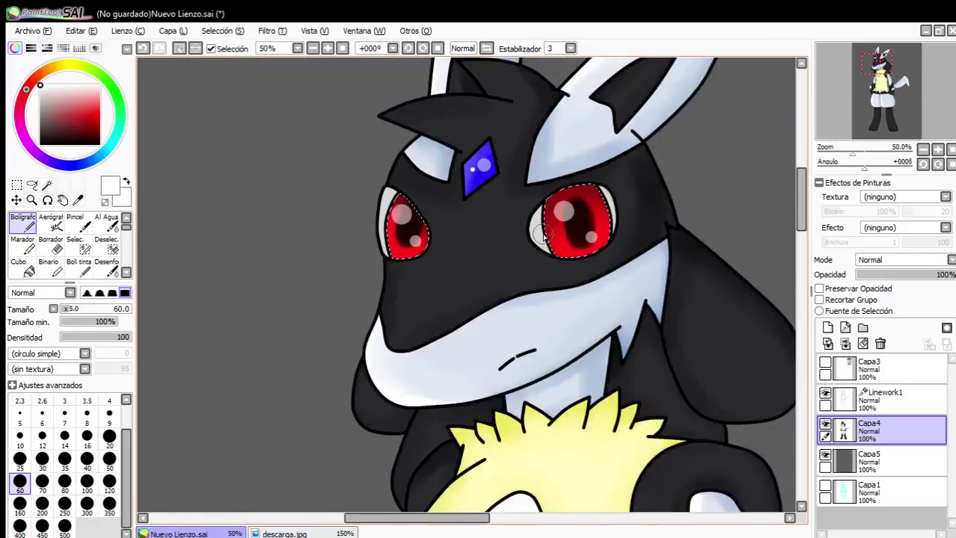
{"action": "left_click", "coordinate": [179, 48]}
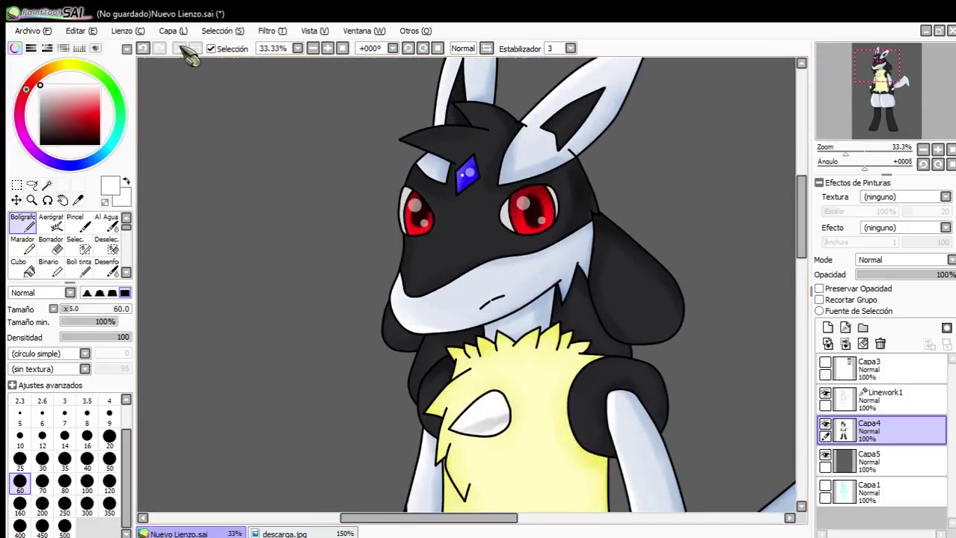
Select the whites of both eyes with the magic wand, using the Linework1 layer as the boundary.
{"action": "scroll", "coordinate": [361, 178], "scroll_direction": "down", "scroll_amount": 5}
{"action": "scroll", "coordinate": [390, 146], "scroll_direction": "up", "scroll_amount": 2}
{"action": "scroll", "coordinate": [356, 261], "scroll_direction": "up", "scroll_amount": 5}
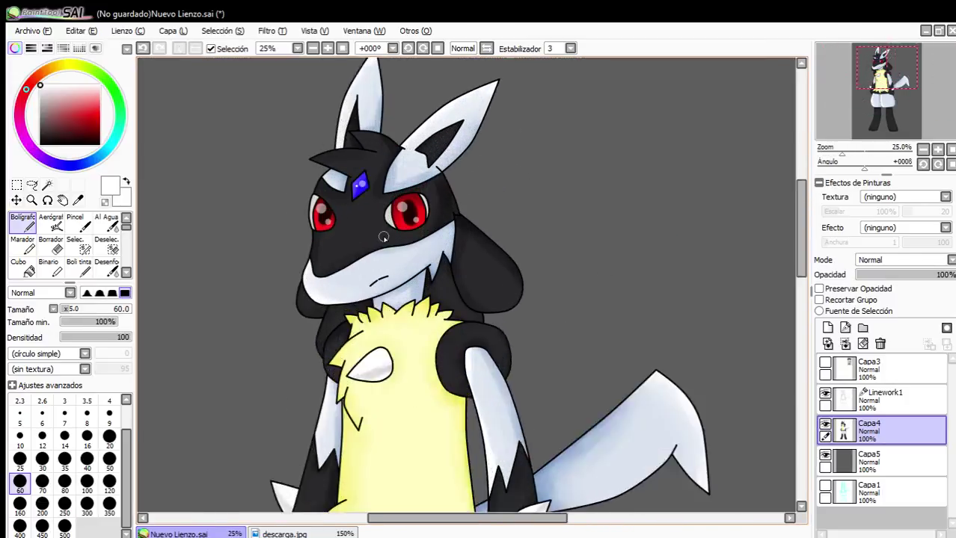
{"action": "left_click", "coordinate": [882, 401]}
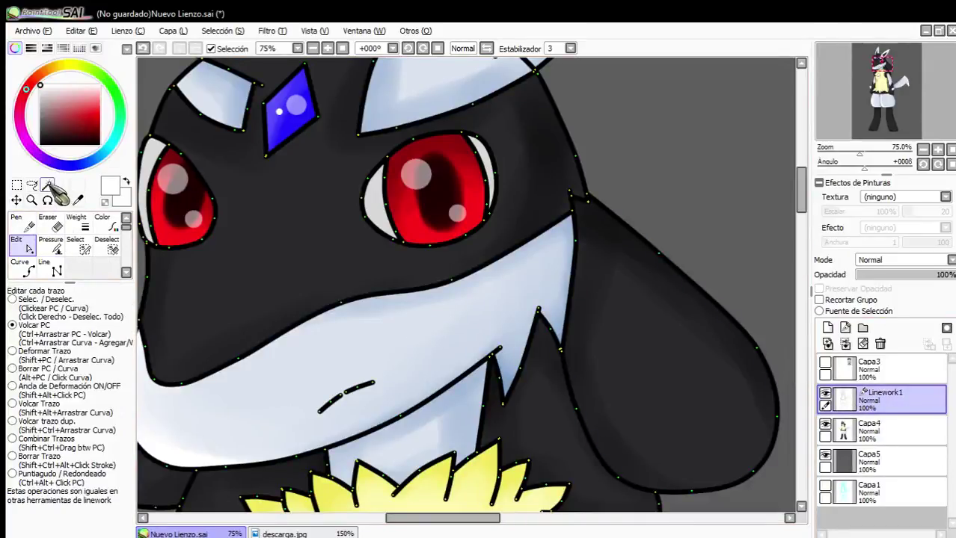
{"action": "left_click", "coordinate": [47, 185]}
{"action": "scroll", "coordinate": [434, 191], "scroll_direction": "up", "scroll_amount": 2}
{"action": "left_click", "coordinate": [321, 203]}
{"action": "scroll", "coordinate": [525, 123], "scroll_direction": "down", "scroll_amount": 3}
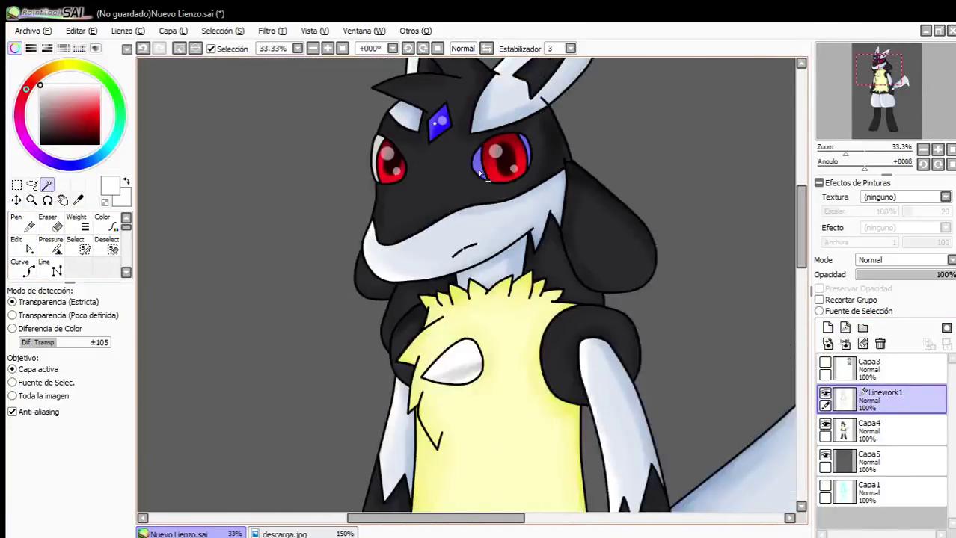
{"action": "scroll", "coordinate": [449, 299], "scroll_direction": "up", "scroll_amount": 2}
{"action": "scroll", "coordinate": [448, 300], "scroll_direction": "down", "scroll_amount": 3}
{"action": "scroll", "coordinate": [353, 196], "scroll_direction": "up", "scroll_amount": 4}
{"action": "left_click", "coordinate": [353, 196]}
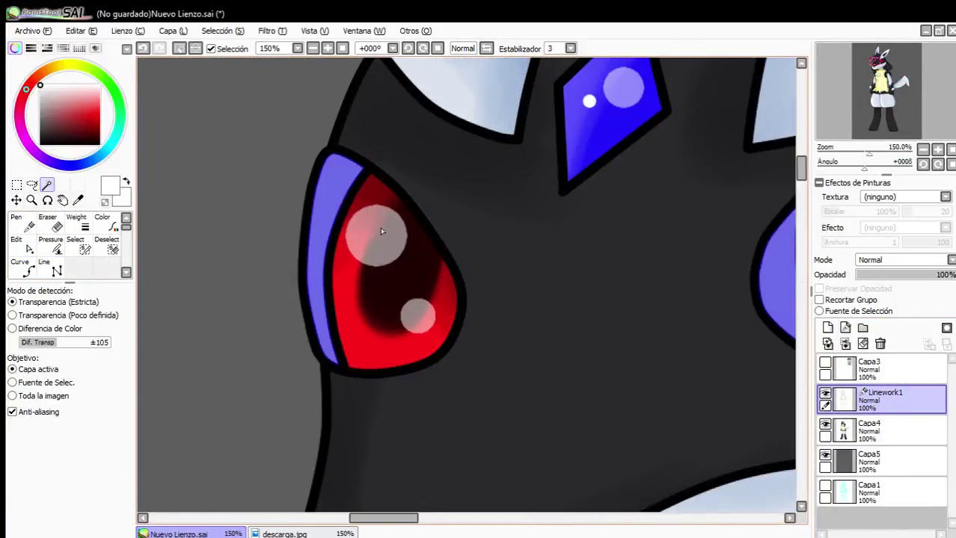
Fill the selected eye whites with white on the Capa4 layer.
{"action": "left_click", "coordinate": [836, 427]}
{"action": "left_click", "coordinate": [41, 84]}
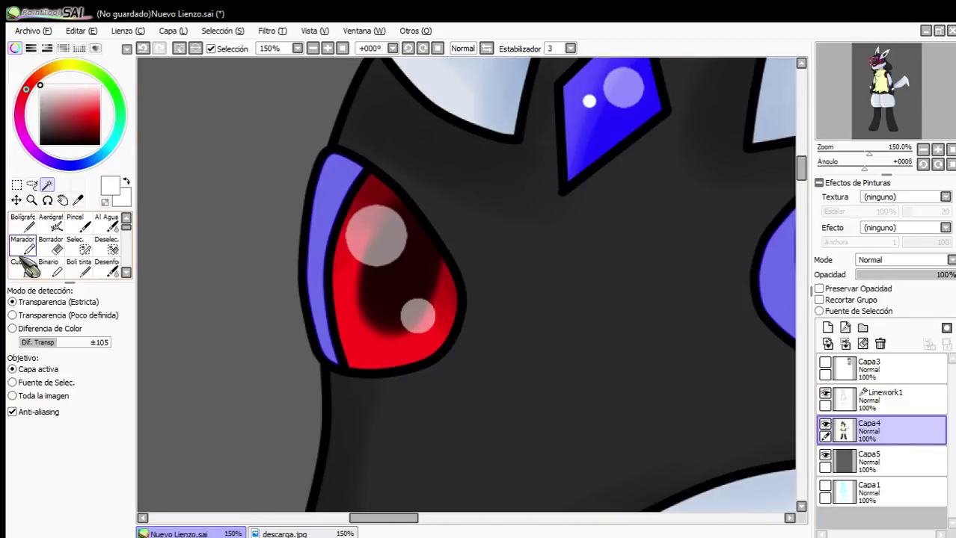
{"action": "left_click", "coordinate": [27, 267]}
{"action": "left_click", "coordinate": [316, 232]}
{"action": "scroll", "coordinate": [493, 297], "scroll_direction": "down", "scroll_amount": 2}
{"action": "scroll", "coordinate": [493, 297], "scroll_direction": "down", "scroll_amount": 2}
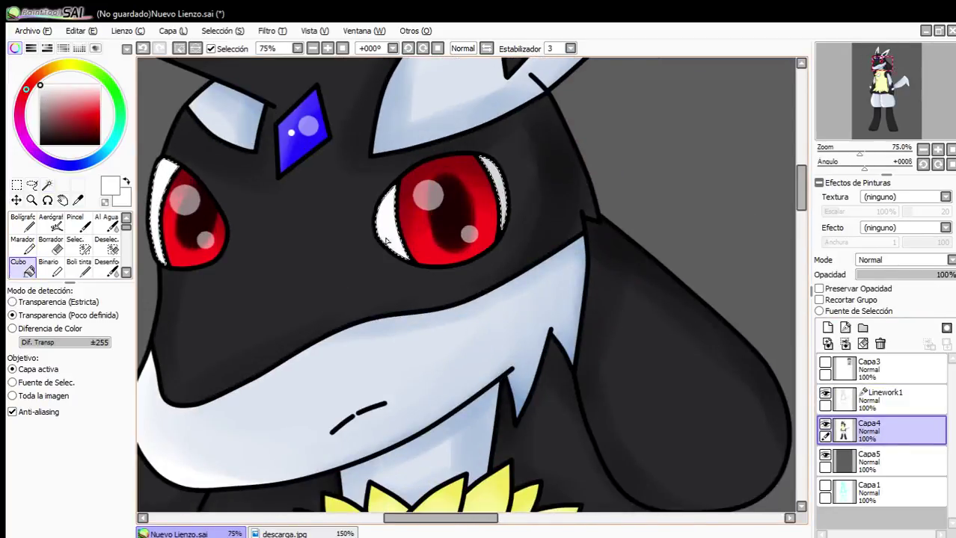
{"action": "scroll", "coordinate": [380, 199], "scroll_direction": "down", "scroll_amount": 1}
{"action": "scroll", "coordinate": [381, 198], "scroll_direction": "up", "scroll_amount": 3}
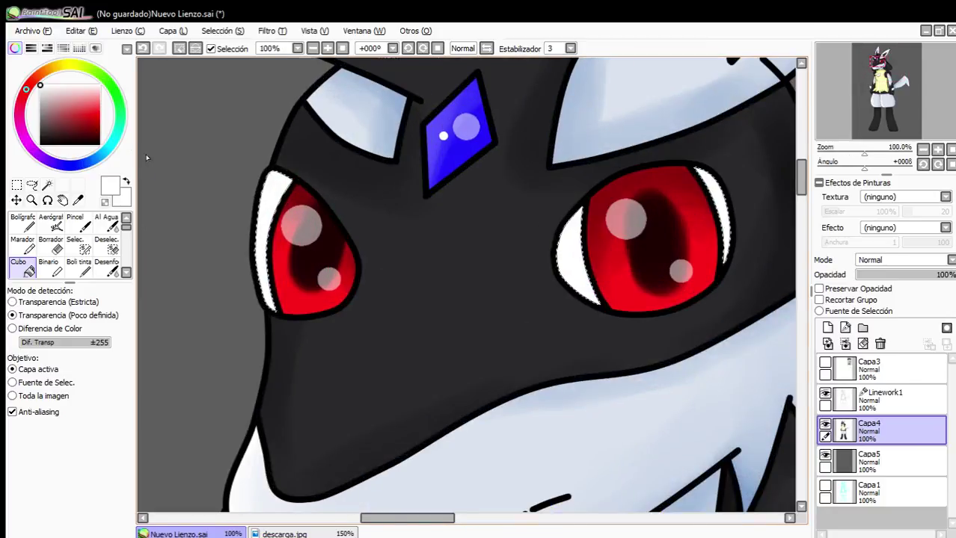
Shade the upper parts of the eye whites with light grey using the size 60 blending brush.
{"action": "left_click_drag", "start_coordinate": [42, 93], "coordinate": [21, 98]}
{"action": "left_click", "coordinate": [75, 222]}
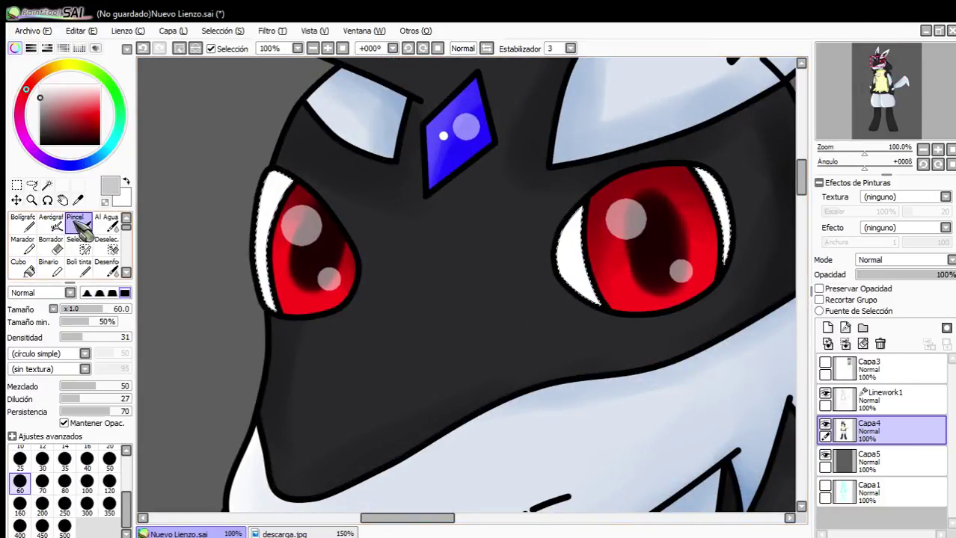
{"action": "left_click_drag", "start_coordinate": [259, 185], "coordinate": [311, 189]}
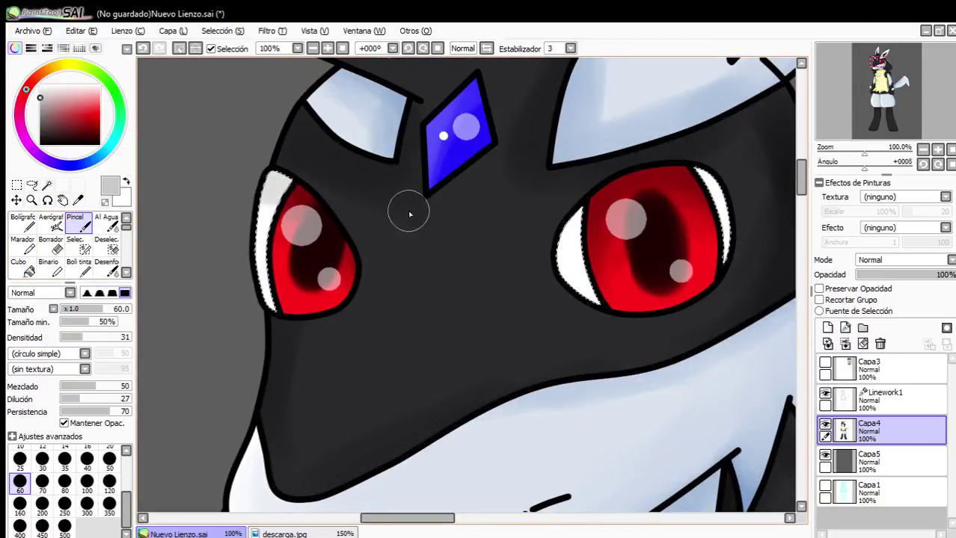
{"action": "left_click_drag", "start_coordinate": [563, 254], "coordinate": [614, 182]}
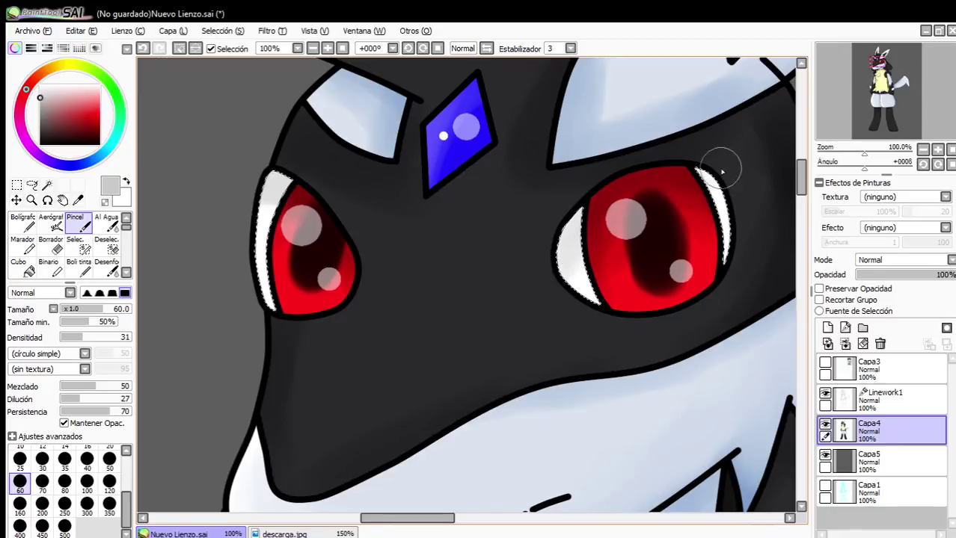
Deepen the shadows along the upper edges of the eye whites with dark grey, then clear the selection.
{"action": "left_click_drag", "start_coordinate": [46, 119], "coordinate": [20, 126]}
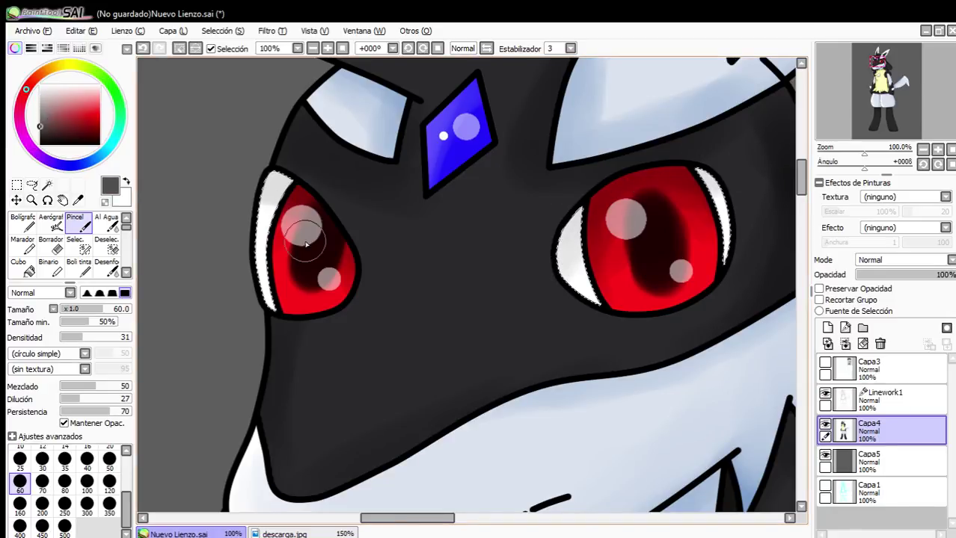
{"action": "mouse_move", "coordinate": [297, 187]}
{"action": "left_mouse_down"}
{"action": "mouse_move", "coordinate": [229, 150]}
{"action": "mouse_move", "coordinate": [339, 210]}
{"action": "mouse_move", "coordinate": [238, 180]}
{"action": "left_mouse_up"}
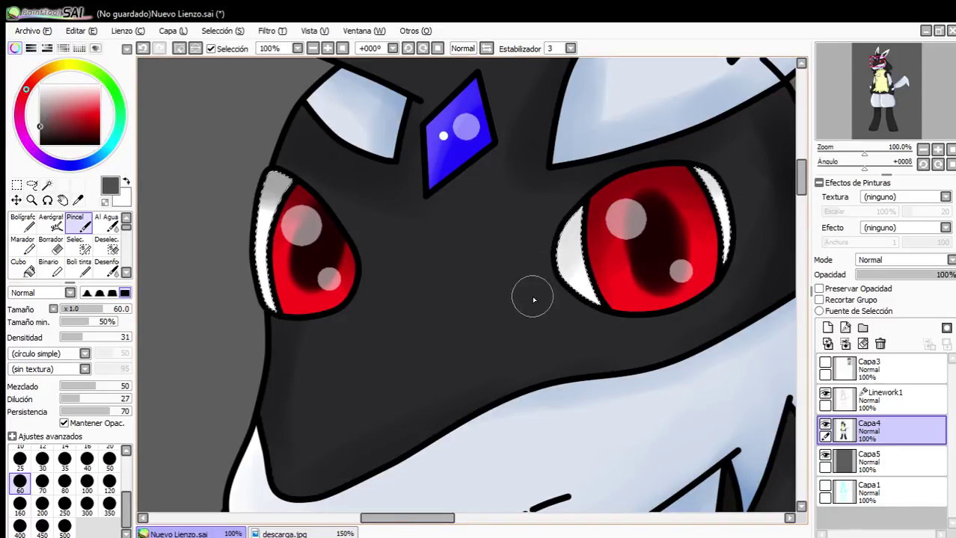
{"action": "mouse_move", "coordinate": [532, 297]}
{"action": "left_mouse_down"}
{"action": "mouse_move", "coordinate": [586, 230]}
{"action": "mouse_move", "coordinate": [628, 205]}
{"action": "left_mouse_up"}
{"action": "mouse_move", "coordinate": [721, 165]}
{"action": "left_mouse_down"}
{"action": "mouse_move", "coordinate": [705, 169]}
{"action": "mouse_move", "coordinate": [769, 165]}
{"action": "left_mouse_up"}
{"action": "scroll", "coordinate": [535, 185], "scroll_direction": "down", "scroll_amount": 3}
{"action": "scroll", "coordinate": [561, 170], "scroll_direction": "up", "scroll_amount": 2}
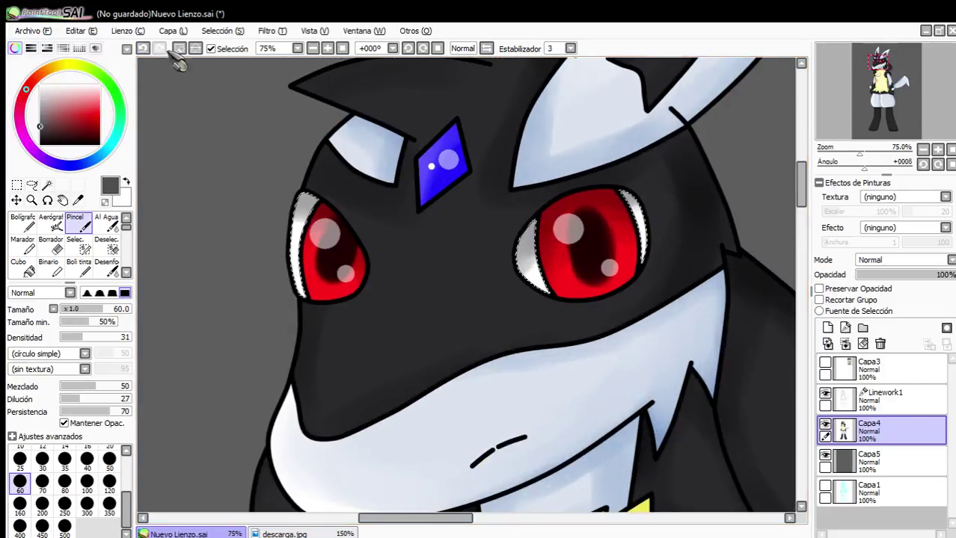
{"action": "scroll", "coordinate": [527, 240], "scroll_direction": "down", "scroll_amount": 4}
{"action": "scroll", "coordinate": [534, 250], "scroll_direction": "down", "scroll_amount": 2}
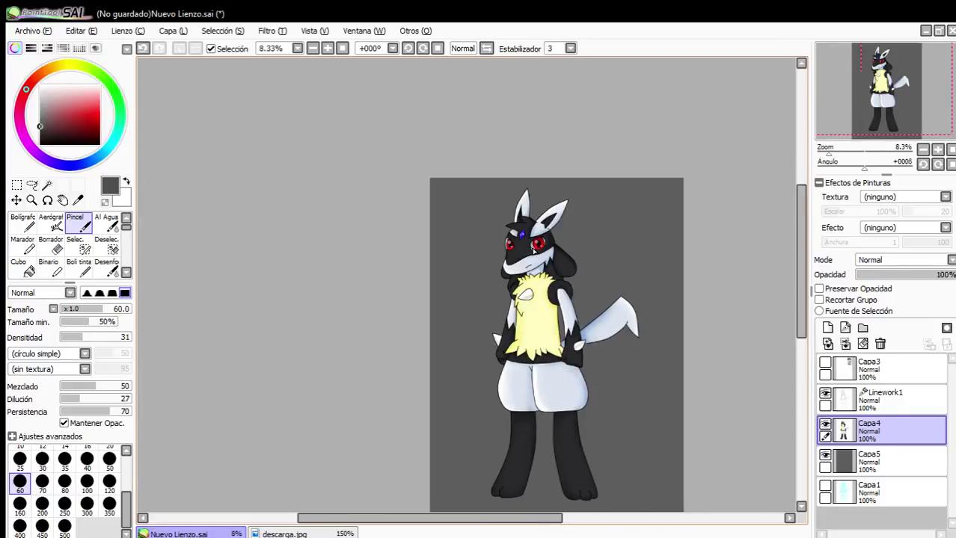
Clear the grey fill from the background layer Capa5.
{"action": "scroll", "coordinate": [655, 379], "scroll_direction": "up", "scroll_amount": 1}
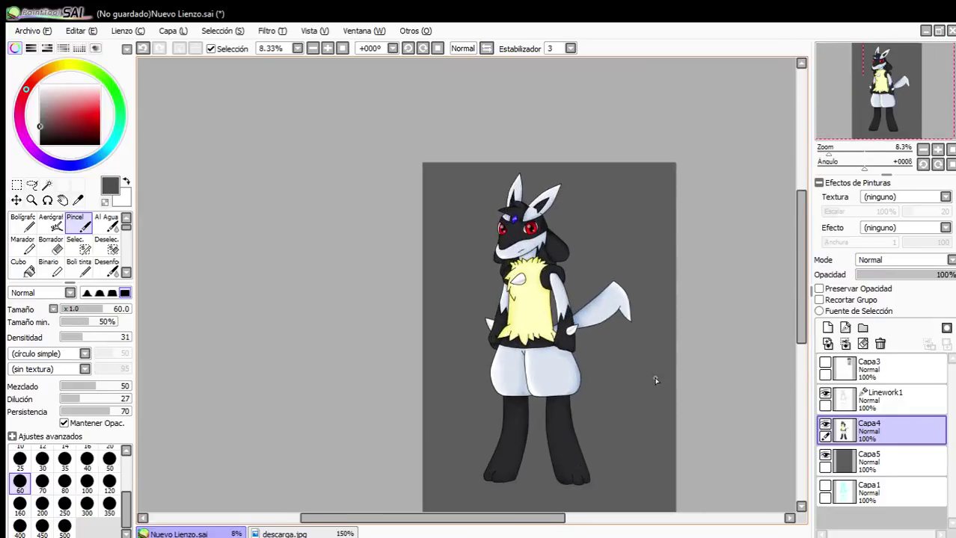
{"action": "left_click", "coordinate": [882, 459]}
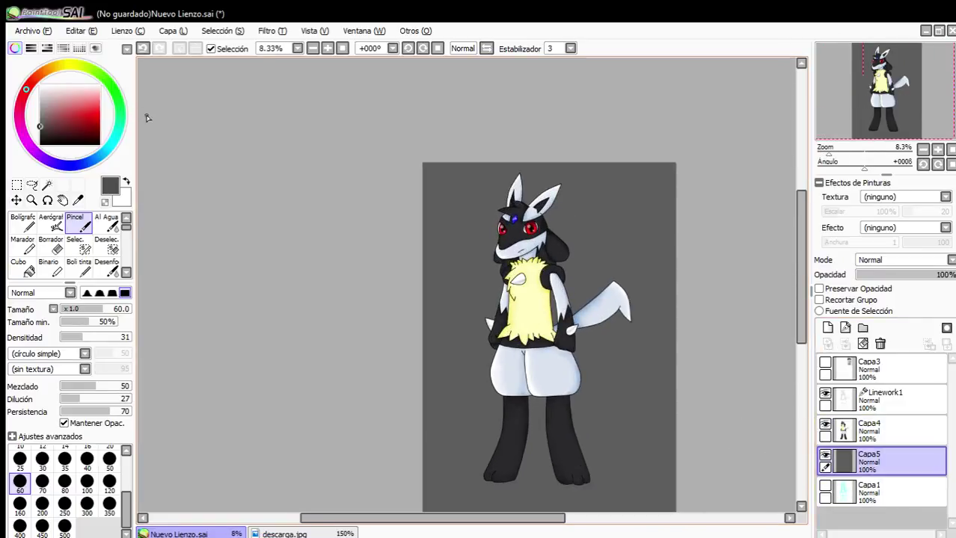
{"action": "left_click", "coordinate": [863, 344]}
{"action": "scroll", "coordinate": [494, 265], "scroll_direction": "down", "scroll_amount": 2}
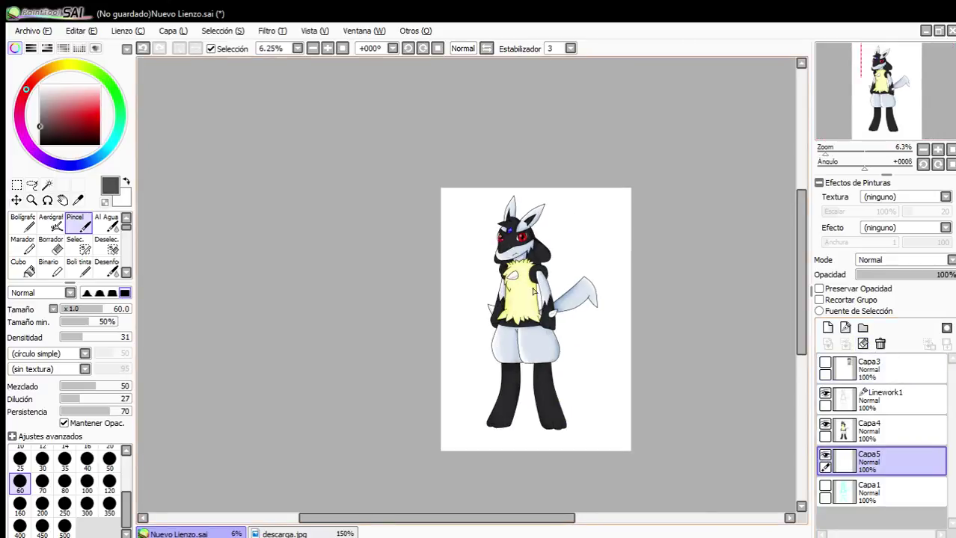
{"action": "scroll", "coordinate": [568, 339], "scroll_direction": "up", "scroll_amount": 2}
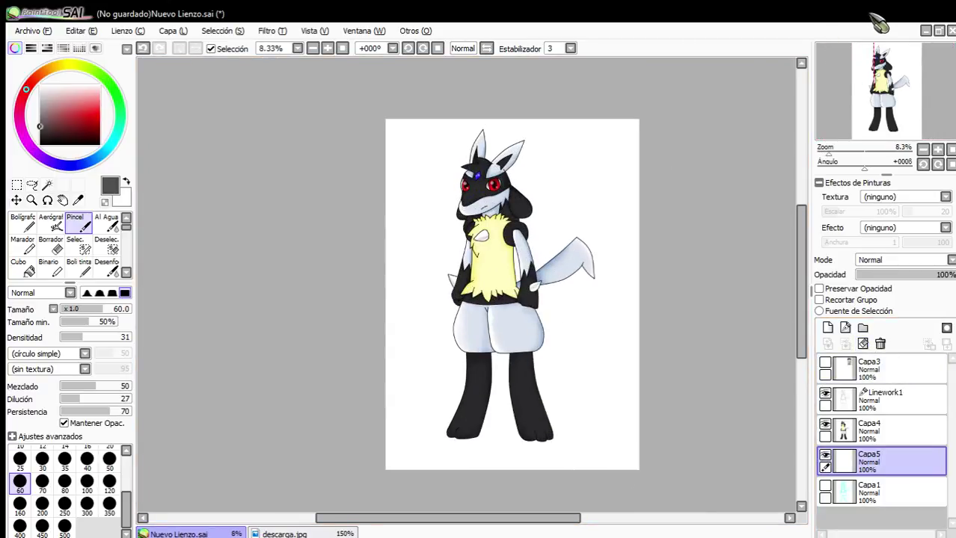
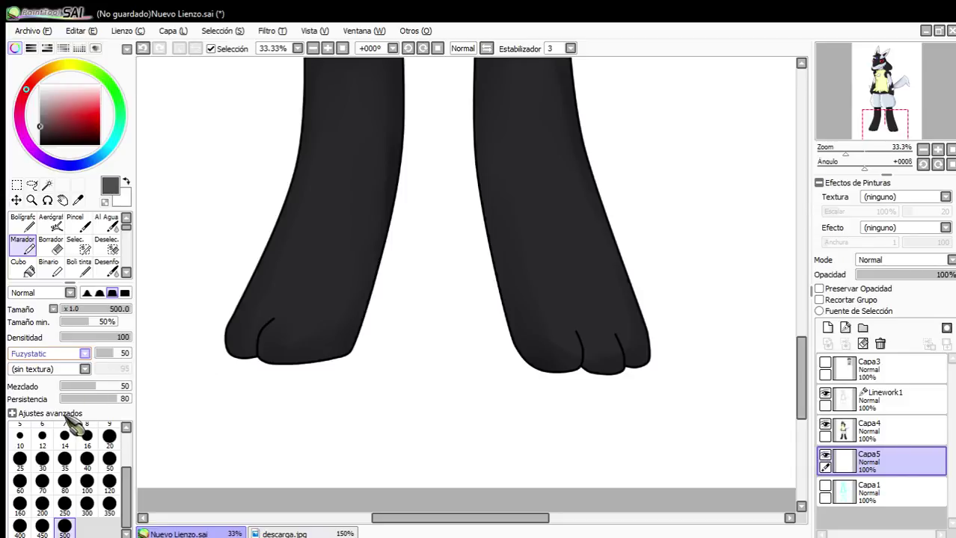
Try dark grey Fuzystatic marker dabs at sizes 40 and 80 below the feet, undoing each one.
{"action": "key", "text": "m"}
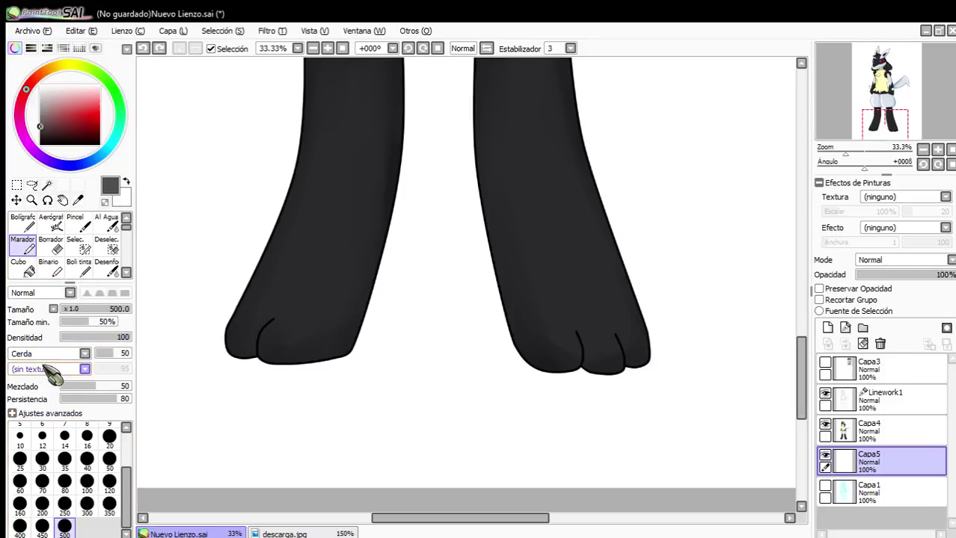
{"action": "scroll", "coordinate": [52, 434], "scroll_direction": "up", "scroll_amount": 1}
{"action": "scroll", "coordinate": [71, 358], "scroll_direction": "down", "scroll_amount": 1}
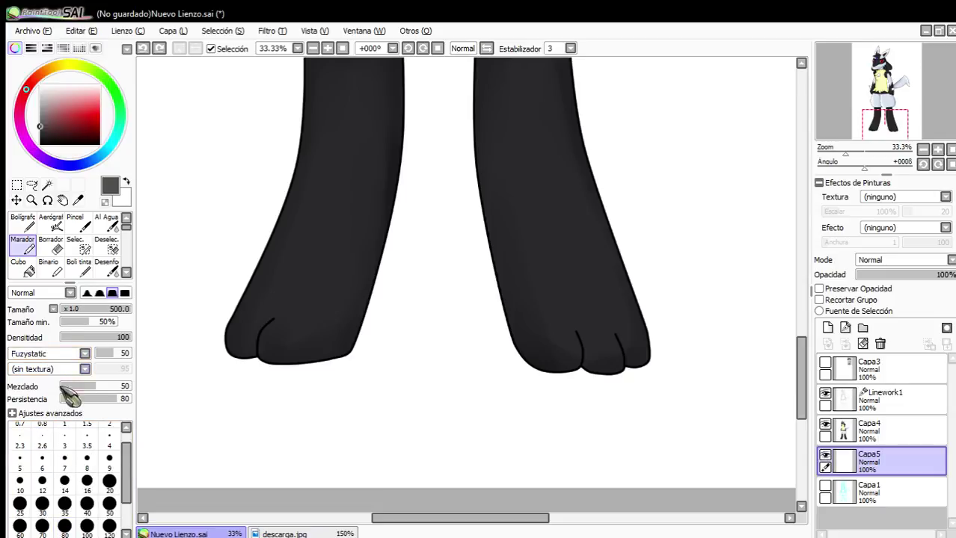
{"action": "left_click", "coordinate": [86, 503]}
{"action": "left_click", "coordinate": [381, 405]}
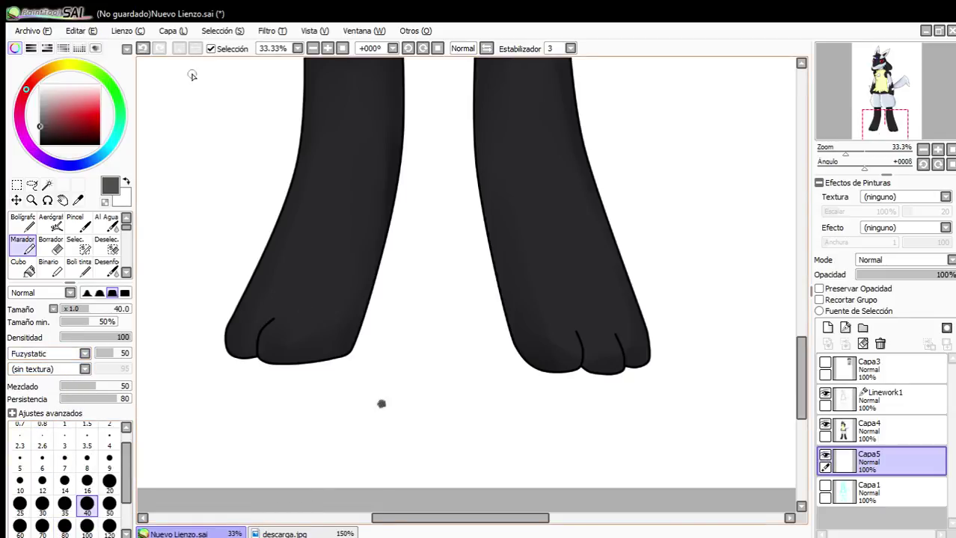
{"action": "left_click", "coordinate": [142, 48]}
{"action": "left_click", "coordinate": [65, 526]}
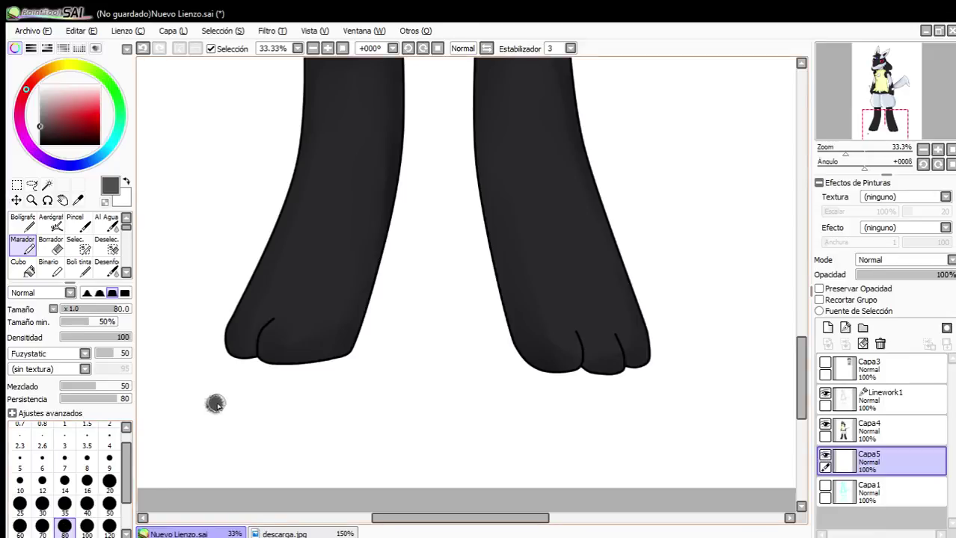
{"action": "left_click", "coordinate": [143, 48]}
Try larger Fuzystatic marker dabs at sizes 200 and 500 around the left foot, undoing each one.
{"action": "scroll", "coordinate": [64, 467], "scroll_direction": "down", "scroll_amount": 3}
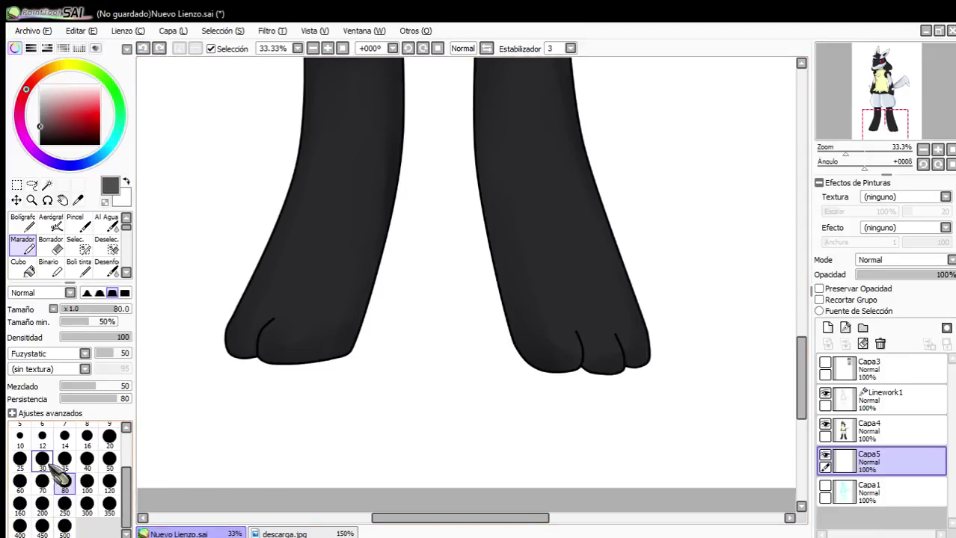
{"action": "left_click", "coordinate": [42, 504]}
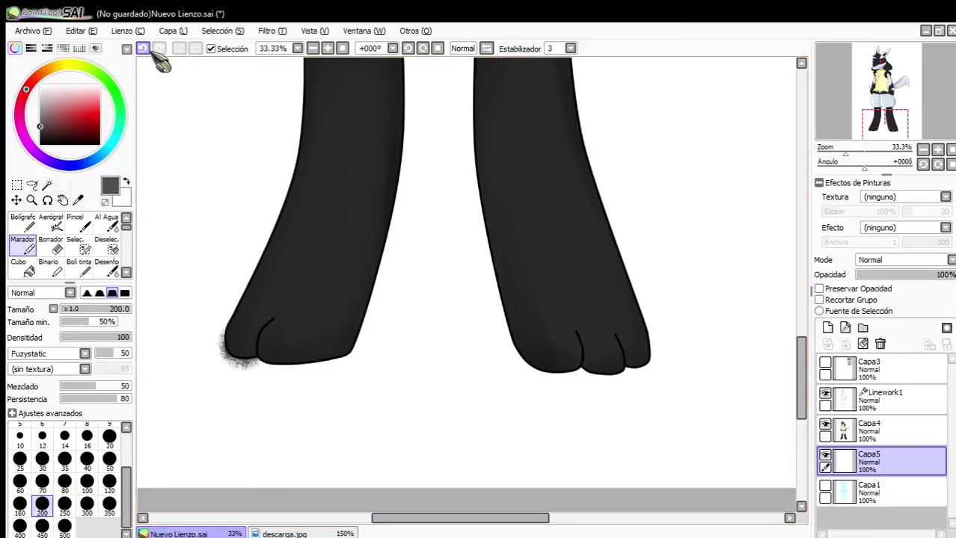
{"action": "left_click", "coordinate": [65, 526]}
{"action": "left_click", "coordinate": [226, 333]}
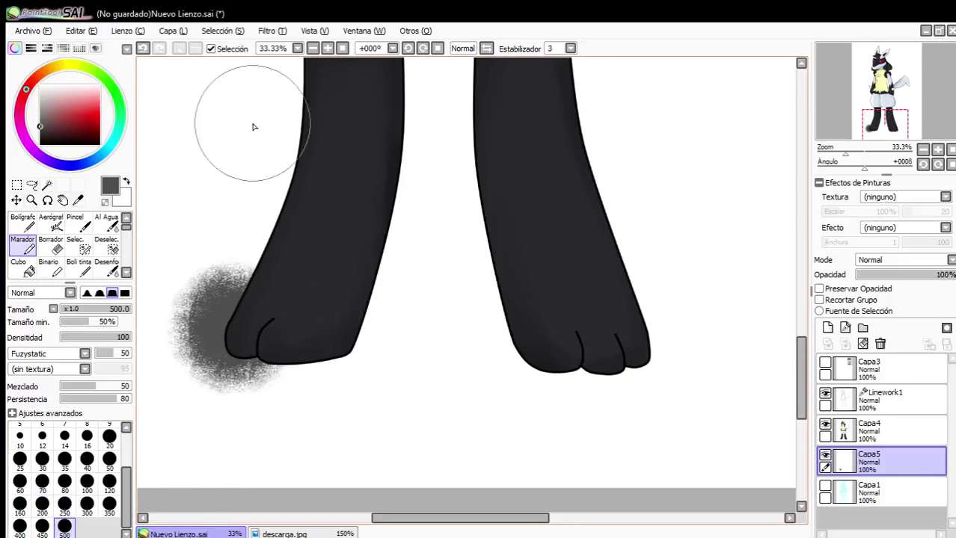
{"action": "left_click", "coordinate": [143, 48]}
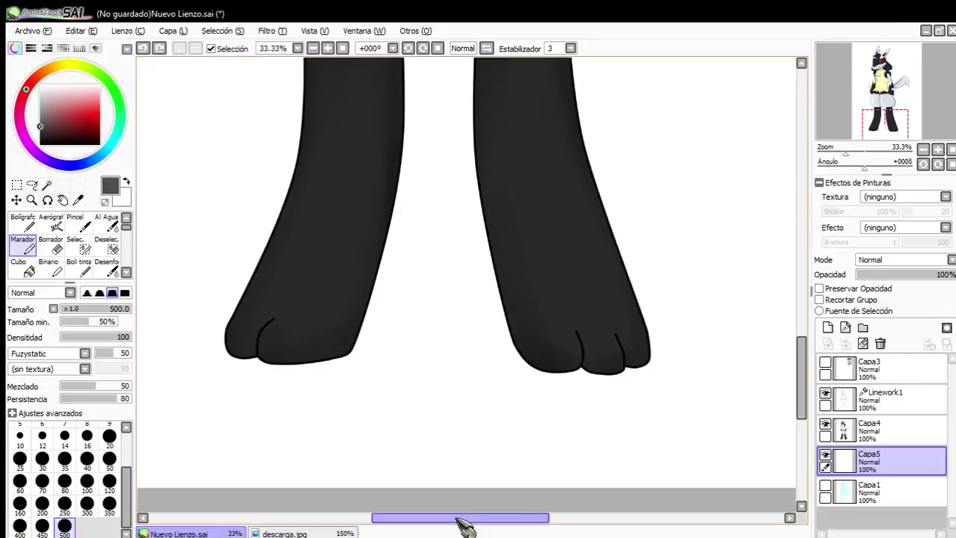
Paint a fuzzy bright blue aura around the whole character on Capa5 with the size 500 Fuzystatic marker.
{"action": "scroll", "coordinate": [531, 252], "scroll_direction": "down", "scroll_amount": 4}
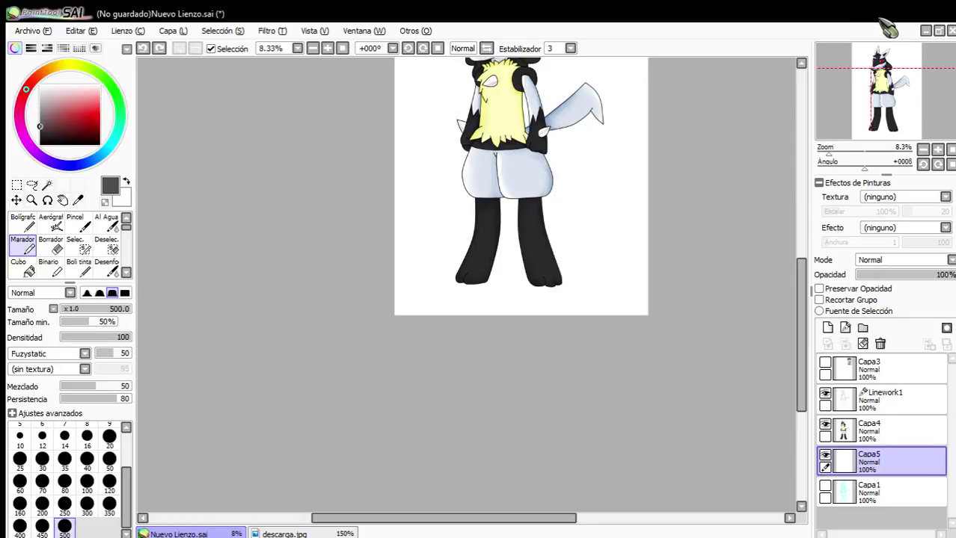
{"action": "scroll", "coordinate": [520, 314], "scroll_direction": "down", "scroll_amount": 2}
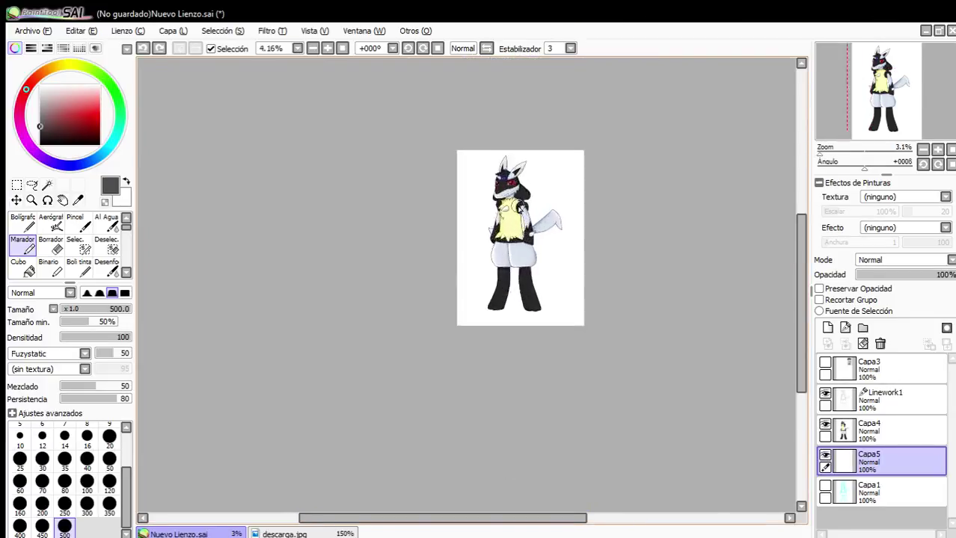
{"action": "scroll", "coordinate": [516, 271], "scroll_direction": "up", "scroll_amount": 4}
{"action": "scroll", "coordinate": [513, 225], "scroll_direction": "down", "scroll_amount": 2}
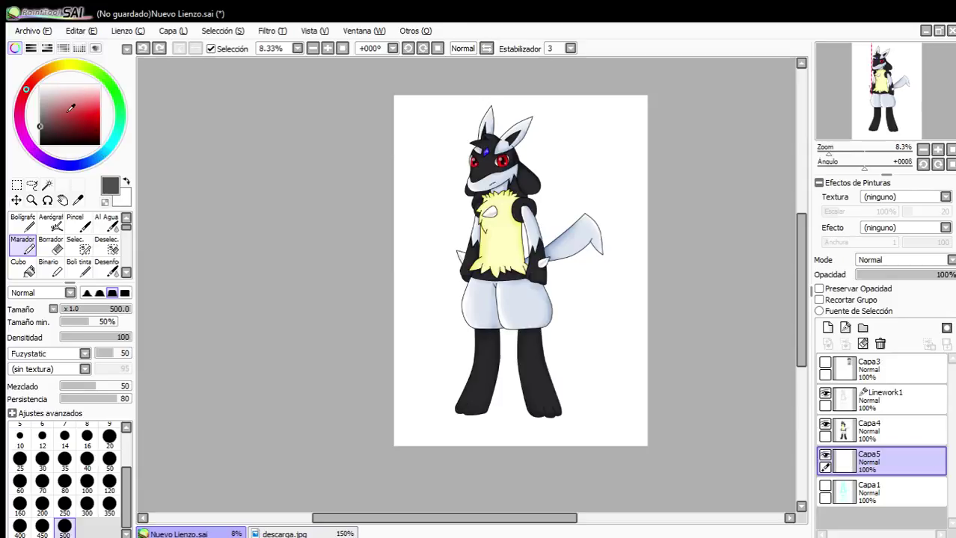
{"action": "left_click_drag", "start_coordinate": [102, 161], "coordinate": [91, 168]}
{"action": "left_click_drag", "start_coordinate": [85, 132], "coordinate": [110, 117]}
{"action": "scroll", "coordinate": [476, 352], "scroll_direction": "up", "scroll_amount": 3}
{"action": "scroll", "coordinate": [486, 420], "scroll_direction": "down", "scroll_amount": 1}
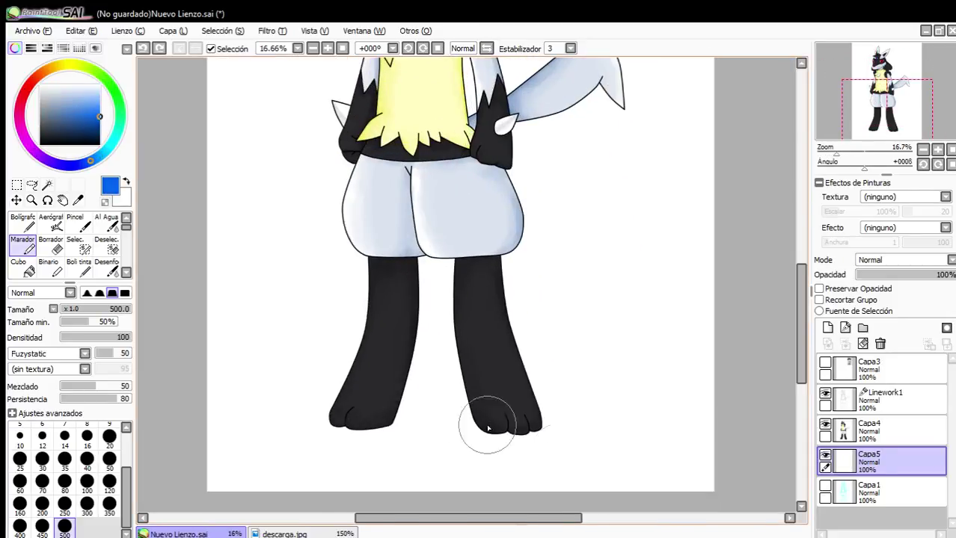
{"action": "mouse_move", "coordinate": [310, 412]}
{"action": "left_mouse_down"}
{"action": "mouse_move", "coordinate": [359, 430]}
{"action": "mouse_move", "coordinate": [385, 297]}
{"action": "mouse_move", "coordinate": [322, 224]}
{"action": "mouse_move", "coordinate": [321, 90]}
{"action": "left_mouse_up"}
{"action": "scroll", "coordinate": [329, 224], "scroll_direction": "down", "scroll_amount": 2}
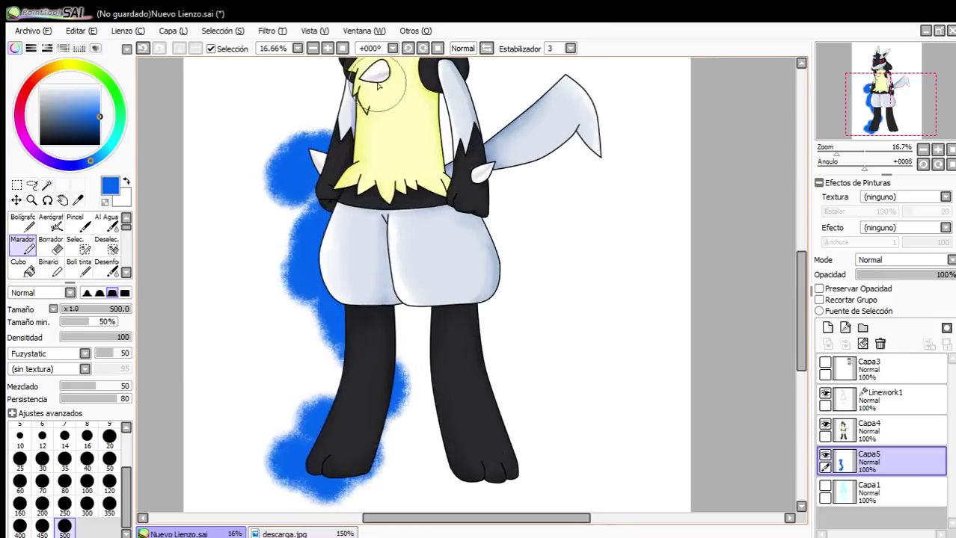
{"action": "mouse_move", "coordinate": [330, 223]}
{"action": "left_mouse_down"}
{"action": "mouse_move", "coordinate": [338, 174]}
{"action": "mouse_move", "coordinate": [326, 168]}
{"action": "mouse_move", "coordinate": [351, 99]}
{"action": "mouse_move", "coordinate": [371, 122]}
{"action": "mouse_move", "coordinate": [386, 112]}
{"action": "mouse_move", "coordinate": [381, 152]}
{"action": "mouse_move", "coordinate": [400, 177]}
{"action": "mouse_move", "coordinate": [385, 201]}
{"action": "mouse_move", "coordinate": [383, 235]}
{"action": "mouse_move", "coordinate": [402, 245]}
{"action": "mouse_move", "coordinate": [459, 218]}
{"action": "mouse_move", "coordinate": [447, 212]}
{"action": "mouse_move", "coordinate": [437, 233]}
{"action": "mouse_move", "coordinate": [456, 235]}
{"action": "mouse_move", "coordinate": [384, 269]}
{"action": "mouse_move", "coordinate": [404, 264]}
{"action": "mouse_move", "coordinate": [414, 286]}
{"action": "mouse_move", "coordinate": [405, 321]}
{"action": "mouse_move", "coordinate": [433, 388]}
{"action": "mouse_move", "coordinate": [391, 398]}
{"action": "mouse_move", "coordinate": [390, 326]}
{"action": "mouse_move", "coordinate": [360, 332]}
{"action": "mouse_move", "coordinate": [367, 382]}
{"action": "left_mouse_up"}
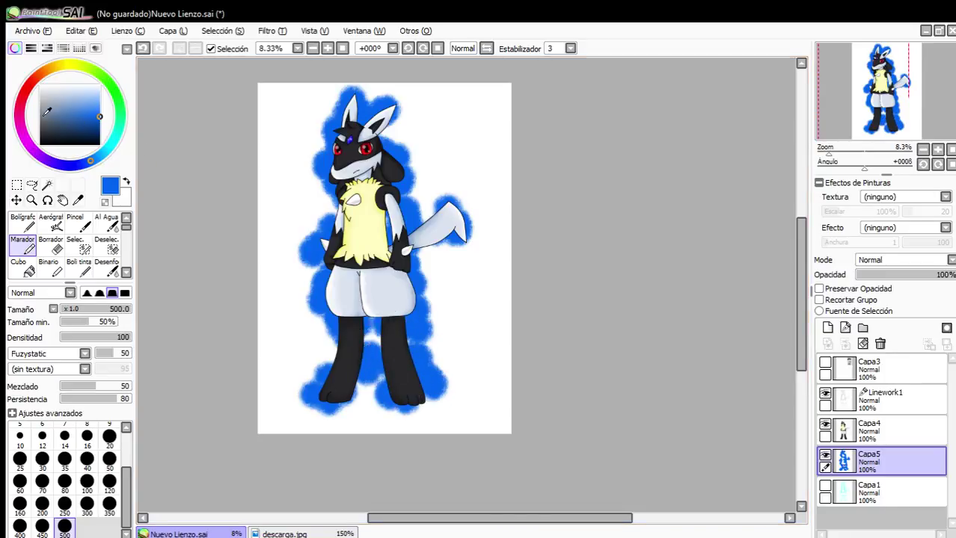
Paint bright red over the blue aura around the head, torso and upper legs on Capa5 with the size 500 Fuzystatic marker.
{"action": "left_click", "coordinate": [21, 107]}
{"action": "left_click_drag", "start_coordinate": [22, 107], "coordinate": [28, 85]}
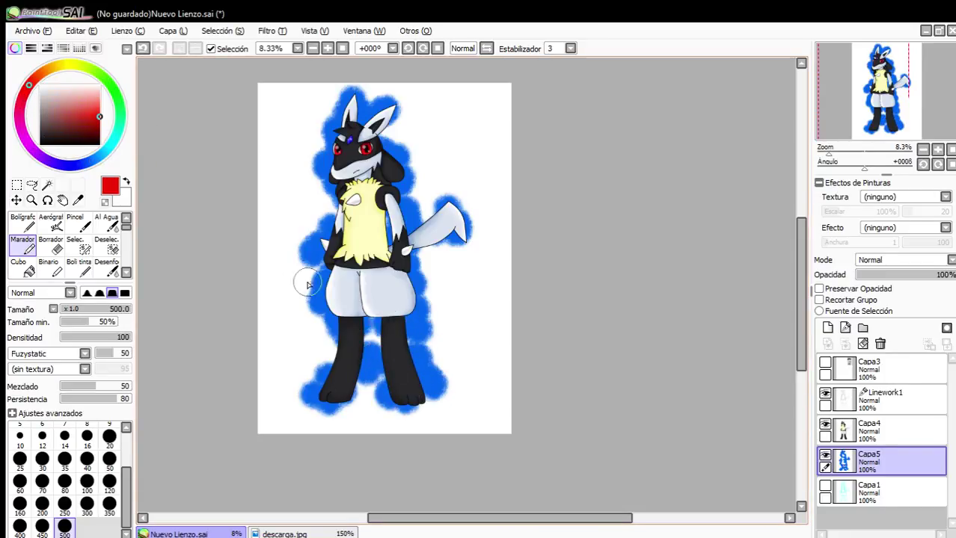
{"action": "mouse_move", "coordinate": [330, 221]}
{"action": "left_mouse_down"}
{"action": "mouse_move", "coordinate": [323, 187]}
{"action": "mouse_move", "coordinate": [326, 129]}
{"action": "mouse_move", "coordinate": [365, 98]}
{"action": "mouse_move", "coordinate": [341, 132]}
{"action": "mouse_move", "coordinate": [395, 174]}
{"action": "mouse_move", "coordinate": [393, 219]}
{"action": "mouse_move", "coordinate": [430, 258]}
{"action": "left_mouse_up"}
{"action": "left_click_drag", "start_coordinate": [299, 254], "coordinate": [323, 219]}
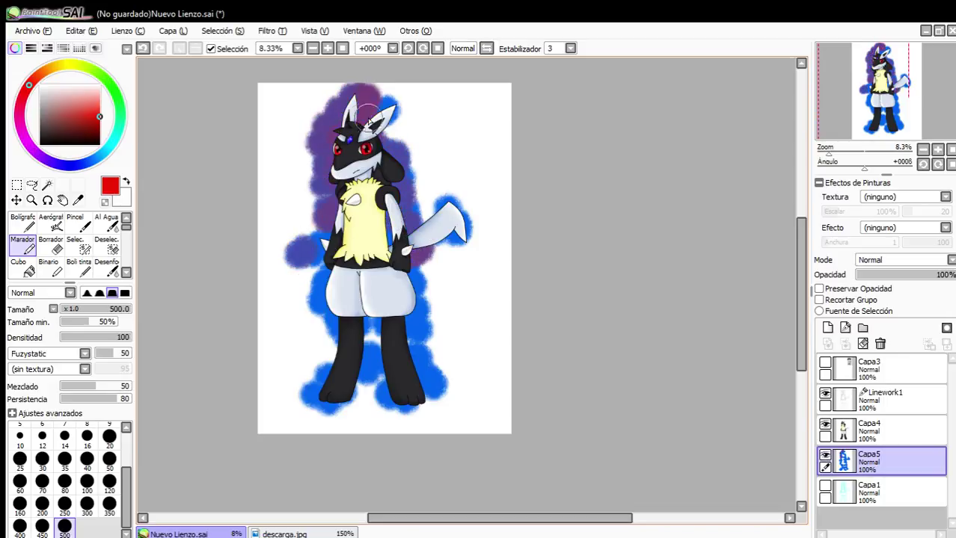
{"action": "left_click_drag", "start_coordinate": [380, 113], "coordinate": [396, 109]}
{"action": "mouse_move", "coordinate": [296, 139]}
{"action": "left_mouse_down"}
{"action": "mouse_move", "coordinate": [324, 127]}
{"action": "mouse_move", "coordinate": [370, 97]}
{"action": "mouse_move", "coordinate": [390, 102]}
{"action": "mouse_move", "coordinate": [388, 137]}
{"action": "mouse_move", "coordinate": [426, 245]}
{"action": "mouse_move", "coordinate": [412, 303]}
{"action": "left_mouse_up"}
{"action": "left_click_drag", "start_coordinate": [318, 225], "coordinate": [344, 329]}
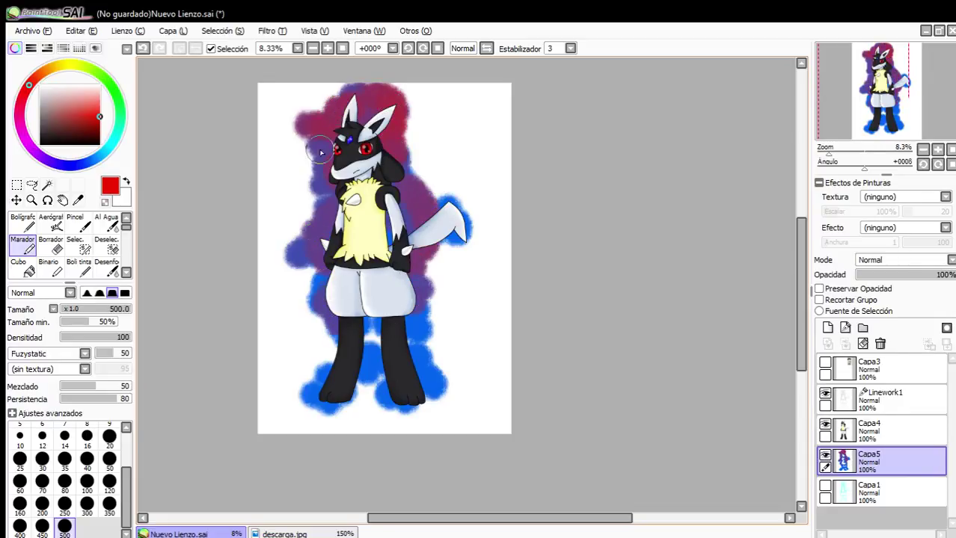
{"action": "mouse_move", "coordinate": [318, 154]}
{"action": "left_mouse_down"}
{"action": "mouse_move", "coordinate": [351, 96]}
{"action": "mouse_move", "coordinate": [366, 97]}
{"action": "mouse_move", "coordinate": [363, 120]}
{"action": "mouse_move", "coordinate": [317, 171]}
{"action": "mouse_move", "coordinate": [336, 221]}
{"action": "mouse_move", "coordinate": [307, 241]}
{"action": "left_mouse_up"}
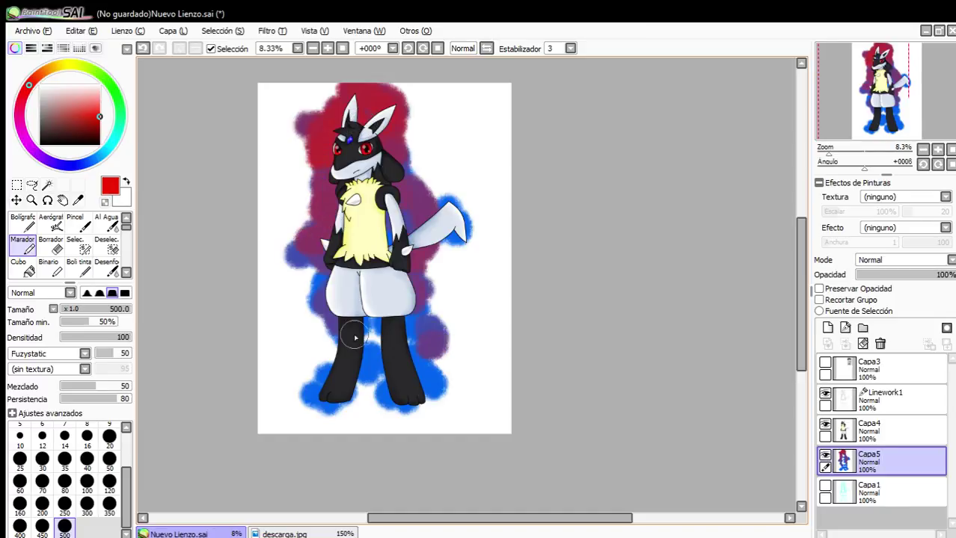
{"action": "scroll", "coordinate": [356, 223], "scroll_direction": "down", "scroll_amount": 3}
{"action": "scroll", "coordinate": [356, 223], "scroll_direction": "up", "scroll_amount": 3}
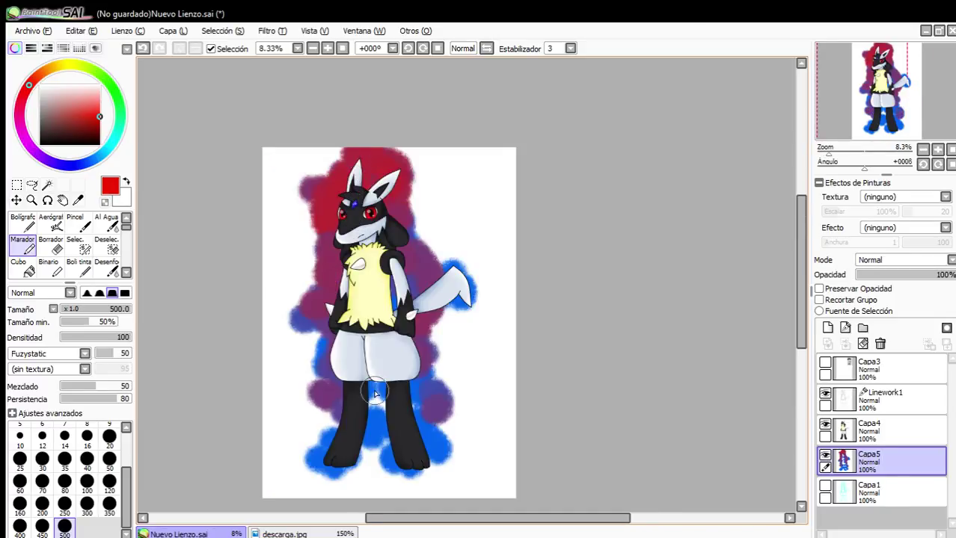
Smear the whole red and blue aura into soft vertical washes using white and the size 500 Pincel brush.
{"action": "scroll", "coordinate": [449, 306], "scroll_direction": "down", "scroll_amount": 1}
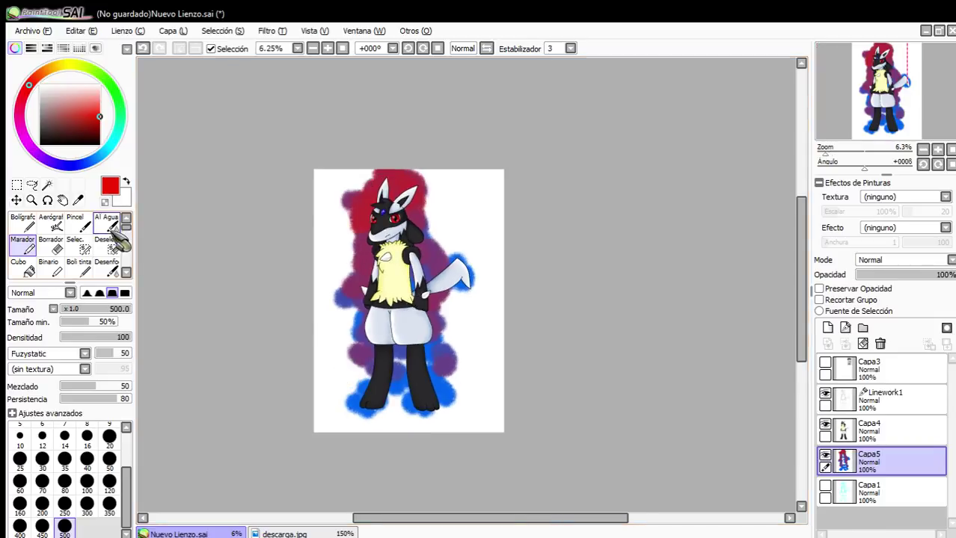
{"action": "left_click", "coordinate": [77, 224]}
{"action": "left_click", "coordinate": [64, 528]}
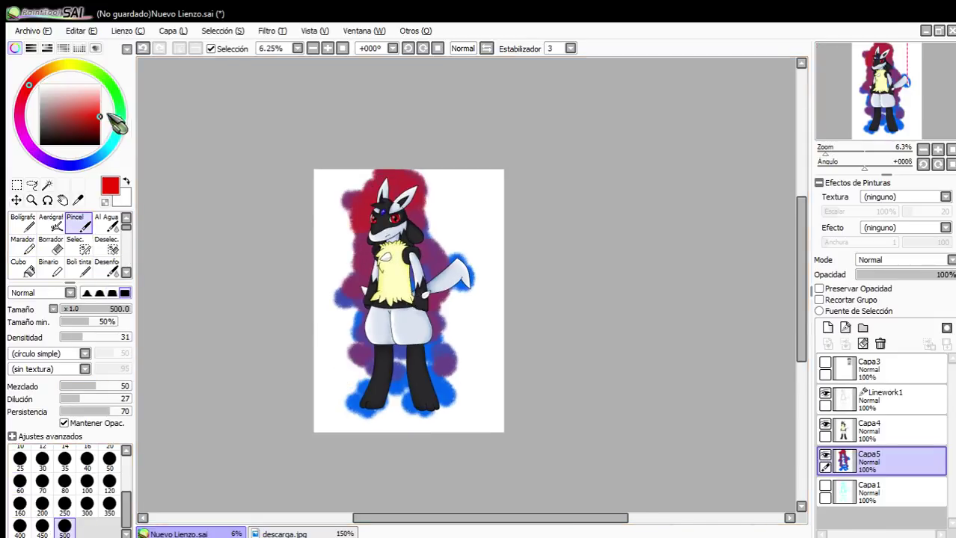
{"action": "left_click_drag", "start_coordinate": [89, 95], "coordinate": [8, 8]}
{"action": "scroll", "coordinate": [329, 338], "scroll_direction": "up", "scroll_amount": 1}
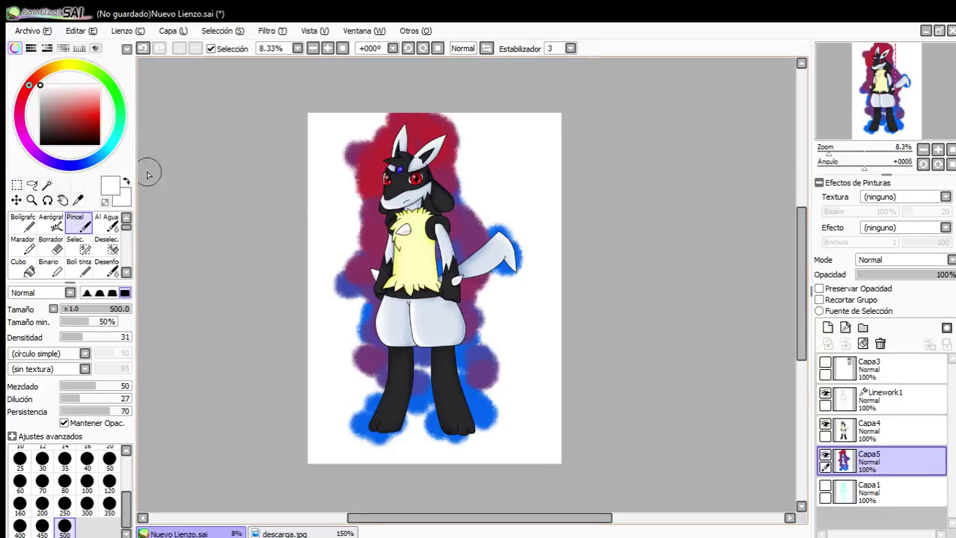
{"action": "mouse_move", "coordinate": [350, 178]}
{"action": "left_mouse_down"}
{"action": "mouse_move", "coordinate": [364, 292]}
{"action": "mouse_move", "coordinate": [345, 280]}
{"action": "mouse_move", "coordinate": [356, 282]}
{"action": "mouse_move", "coordinate": [368, 320]}
{"action": "mouse_move", "coordinate": [376, 456]}
{"action": "mouse_move", "coordinate": [370, 423]}
{"action": "mouse_move", "coordinate": [407, 416]}
{"action": "mouse_move", "coordinate": [420, 365]}
{"action": "mouse_move", "coordinate": [430, 419]}
{"action": "mouse_move", "coordinate": [450, 452]}
{"action": "mouse_move", "coordinate": [486, 422]}
{"action": "mouse_move", "coordinate": [492, 351]}
{"action": "mouse_move", "coordinate": [477, 330]}
{"action": "mouse_move", "coordinate": [465, 378]}
{"action": "mouse_move", "coordinate": [441, 378]}
{"action": "mouse_move", "coordinate": [428, 345]}
{"action": "mouse_move", "coordinate": [388, 346]}
{"action": "mouse_move", "coordinate": [358, 290]}
{"action": "mouse_move", "coordinate": [332, 330]}
{"action": "mouse_move", "coordinate": [369, 293]}
{"action": "left_mouse_up"}
{"action": "mouse_move", "coordinate": [362, 160]}
{"action": "left_mouse_down"}
{"action": "mouse_move", "coordinate": [397, 140]}
{"action": "mouse_move", "coordinate": [393, 108]}
{"action": "mouse_move", "coordinate": [446, 123]}
{"action": "mouse_move", "coordinate": [464, 262]}
{"action": "mouse_move", "coordinate": [510, 201]}
{"action": "mouse_move", "coordinate": [513, 271]}
{"action": "mouse_move", "coordinate": [494, 291]}
{"action": "mouse_move", "coordinate": [460, 297]}
{"action": "mouse_move", "coordinate": [479, 320]}
{"action": "mouse_move", "coordinate": [344, 368]}
{"action": "mouse_move", "coordinate": [372, 359]}
{"action": "mouse_move", "coordinate": [363, 335]}
{"action": "mouse_move", "coordinate": [363, 371]}
{"action": "mouse_move", "coordinate": [427, 367]}
{"action": "mouse_move", "coordinate": [477, 271]}
{"action": "mouse_move", "coordinate": [416, 329]}
{"action": "left_mouse_up"}
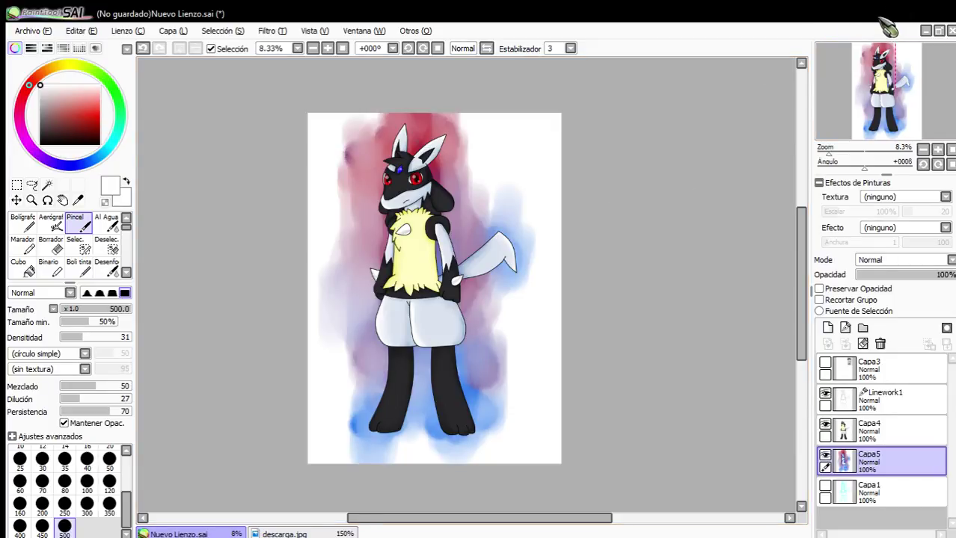
Blend the aura's hard edges beside the head and around the tail with the white size 500 brush.
{"action": "scroll", "coordinate": [516, 140], "scroll_direction": "up", "scroll_amount": 1}
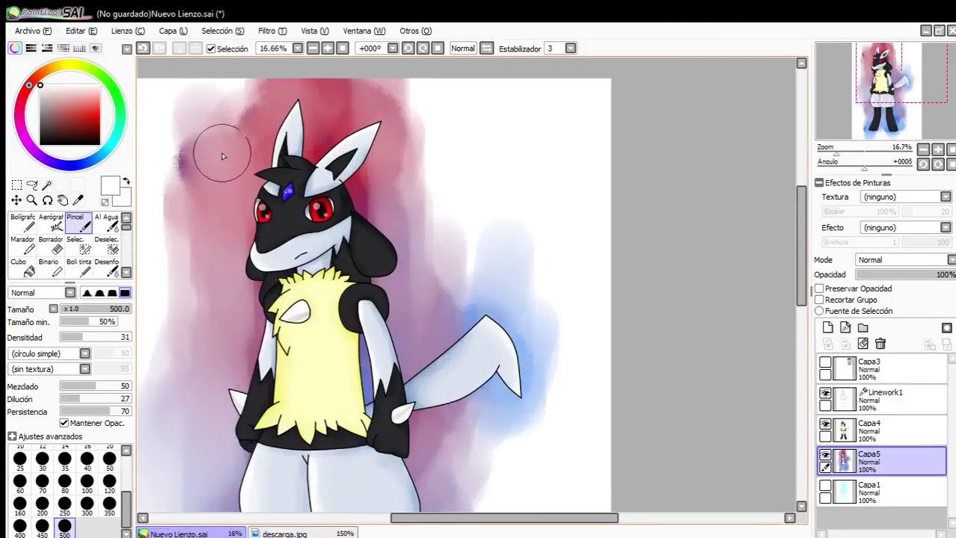
{"action": "mouse_move", "coordinate": [377, 93]}
{"action": "left_mouse_down"}
{"action": "mouse_move", "coordinate": [404, 241]}
{"action": "mouse_move", "coordinate": [444, 262]}
{"action": "left_mouse_up"}
{"action": "mouse_move", "coordinate": [479, 427]}
{"action": "left_mouse_down"}
{"action": "mouse_move", "coordinate": [454, 496]}
{"action": "mouse_move", "coordinate": [441, 441]}
{"action": "left_mouse_up"}
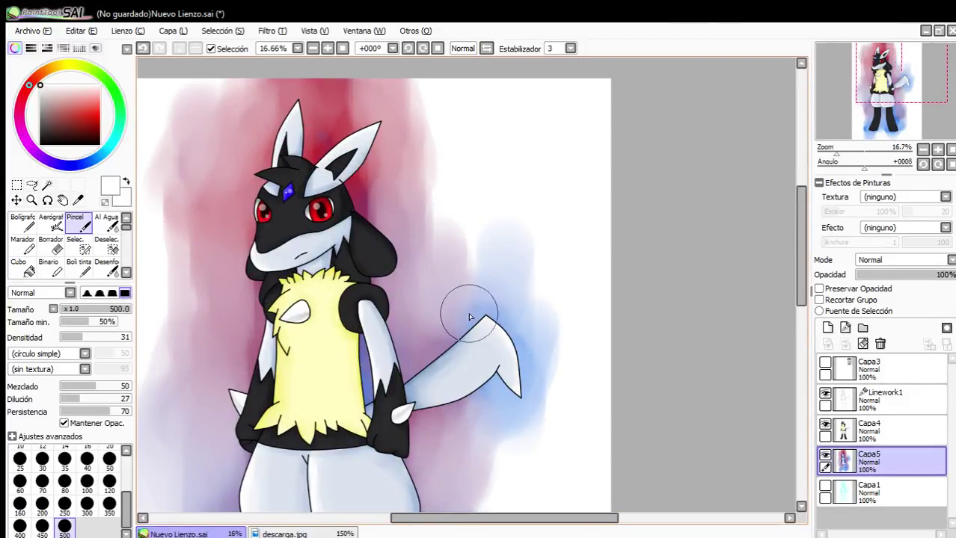
{"action": "scroll", "coordinate": [470, 316], "scroll_direction": "down", "scroll_amount": 4}
{"action": "scroll", "coordinate": [444, 404], "scroll_direction": "up", "scroll_amount": 3}
{"action": "mouse_move", "coordinate": [368, 333]}
{"action": "left_mouse_down"}
{"action": "mouse_move", "coordinate": [368, 379]}
{"action": "mouse_move", "coordinate": [467, 454]}
{"action": "mouse_move", "coordinate": [506, 380]}
{"action": "mouse_move", "coordinate": [556, 378]}
{"action": "mouse_move", "coordinate": [593, 320]}
{"action": "mouse_move", "coordinate": [528, 252]}
{"action": "mouse_move", "coordinate": [370, 256]}
{"action": "mouse_move", "coordinate": [411, 160]}
{"action": "mouse_move", "coordinate": [341, 228]}
{"action": "mouse_move", "coordinate": [380, 414]}
{"action": "mouse_move", "coordinate": [504, 384]}
{"action": "mouse_move", "coordinate": [622, 298]}
{"action": "mouse_move", "coordinate": [572, 228]}
{"action": "mouse_move", "coordinate": [581, 181]}
{"action": "mouse_move", "coordinate": [610, 301]}
{"action": "mouse_move", "coordinate": [597, 306]}
{"action": "left_mouse_up"}
{"action": "scroll", "coordinate": [600, 196], "scroll_direction": "down", "scroll_amount": 2}
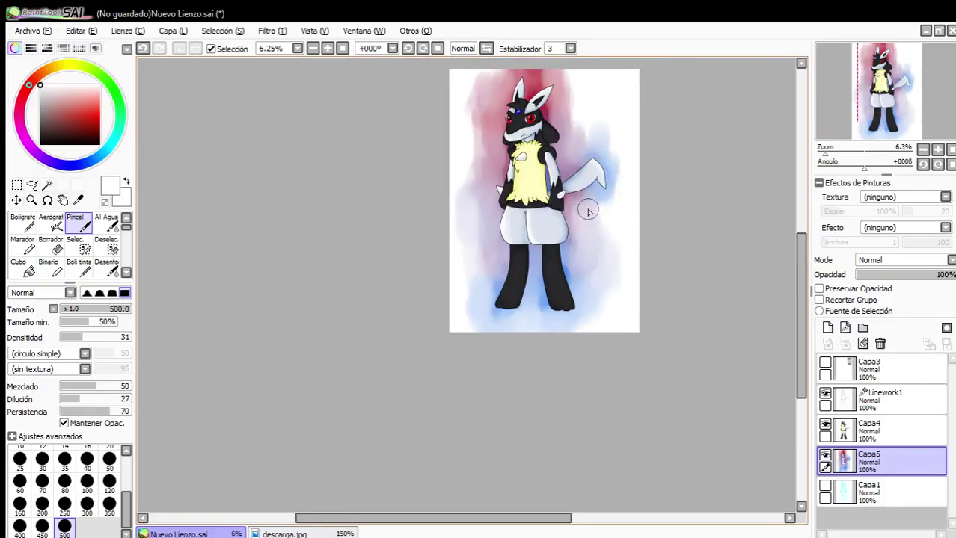
Fade the red and purple wash around the head, ears and torso outward toward the canvas edges with white brush strokes.
{"action": "scroll", "coordinate": [589, 210], "scroll_direction": "down", "scroll_amount": 1}
{"action": "scroll", "coordinate": [612, 141], "scroll_direction": "up", "scroll_amount": 5}
{"action": "mouse_move", "coordinate": [443, 153]}
{"action": "left_mouse_down"}
{"action": "mouse_move", "coordinate": [437, 224]}
{"action": "mouse_move", "coordinate": [414, 179]}
{"action": "mouse_move", "coordinate": [290, 215]}
{"action": "mouse_move", "coordinate": [248, 234]}
{"action": "mouse_move", "coordinate": [188, 321]}
{"action": "mouse_move", "coordinate": [155, 322]}
{"action": "mouse_move", "coordinate": [330, 132]}
{"action": "mouse_move", "coordinate": [488, 163]}
{"action": "mouse_move", "coordinate": [658, 454]}
{"action": "mouse_move", "coordinate": [623, 291]}
{"action": "mouse_move", "coordinate": [724, 309]}
{"action": "mouse_move", "coordinate": [733, 463]}
{"action": "mouse_move", "coordinate": [429, 140]}
{"action": "left_mouse_up"}
{"action": "scroll", "coordinate": [559, 160], "scroll_direction": "down", "scroll_amount": 2}
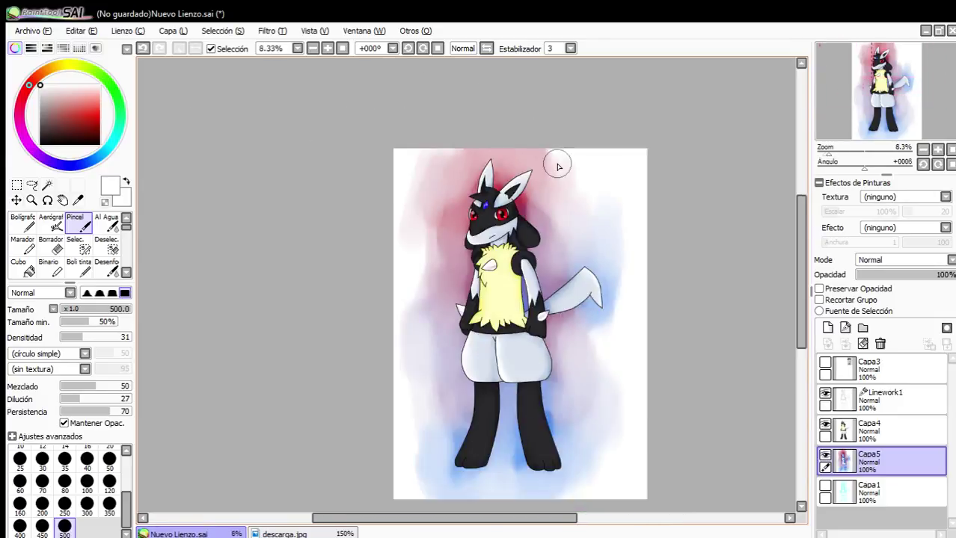
{"action": "scroll", "coordinate": [554, 195], "scroll_direction": "up", "scroll_amount": 1}
{"action": "scroll", "coordinate": [656, 169], "scroll_direction": "down", "scroll_amount": 1}
{"action": "scroll", "coordinate": [656, 169], "scroll_direction": "up", "scroll_amount": 1}
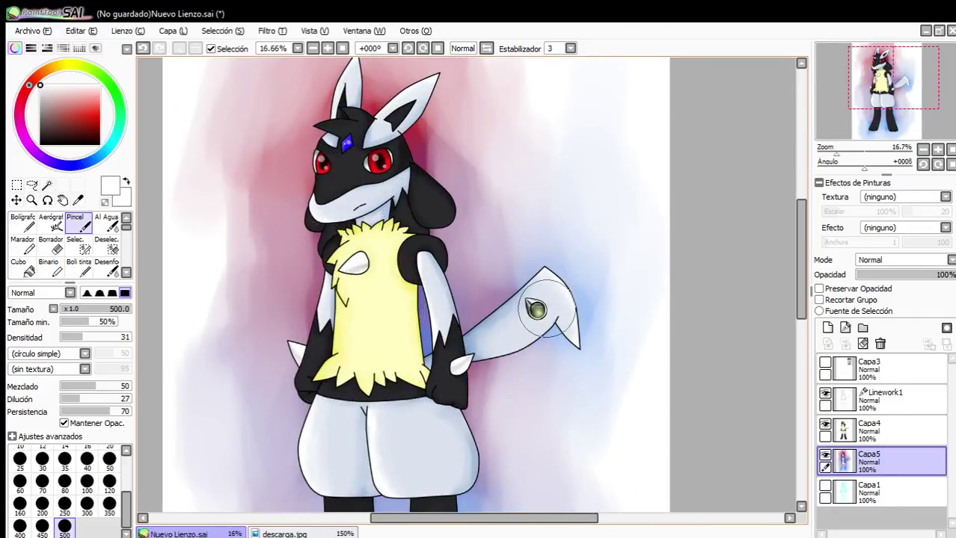
{"action": "scroll", "coordinate": [560, 297], "scroll_direction": "down", "scroll_amount": 1}
{"action": "scroll", "coordinate": [345, 260], "scroll_direction": "up", "scroll_amount": 1}
{"action": "mouse_move", "coordinate": [344, 259]}
{"action": "left_mouse_down"}
{"action": "mouse_move", "coordinate": [370, 277]}
{"action": "mouse_move", "coordinate": [356, 286]}
{"action": "mouse_move", "coordinate": [313, 216]}
{"action": "mouse_move", "coordinate": [405, 283]}
{"action": "mouse_move", "coordinate": [341, 240]}
{"action": "mouse_move", "coordinate": [308, 175]}
{"action": "mouse_move", "coordinate": [357, 380]}
{"action": "mouse_move", "coordinate": [341, 498]}
{"action": "mouse_move", "coordinate": [390, 496]}
{"action": "mouse_move", "coordinate": [379, 432]}
{"action": "left_mouse_up"}
{"action": "scroll", "coordinate": [386, 225], "scroll_direction": "down", "scroll_amount": 1}
{"action": "scroll", "coordinate": [389, 193], "scroll_direction": "up", "scroll_amount": 1}
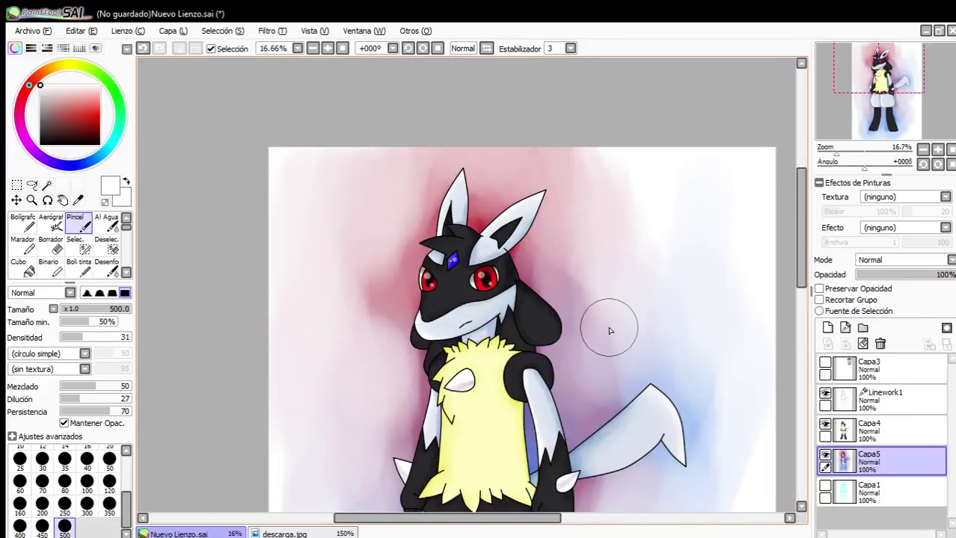
Soften the blue and purple wash around the legs and feet with the white brush.
{"action": "scroll", "coordinate": [612, 329], "scroll_direction": "down", "scroll_amount": 2}
{"action": "scroll", "coordinate": [492, 423], "scroll_direction": "up", "scroll_amount": 1}
{"action": "scroll", "coordinate": [485, 496], "scroll_direction": "down", "scroll_amount": 1}
{"action": "scroll", "coordinate": [425, 451], "scroll_direction": "up", "scroll_amount": 2}
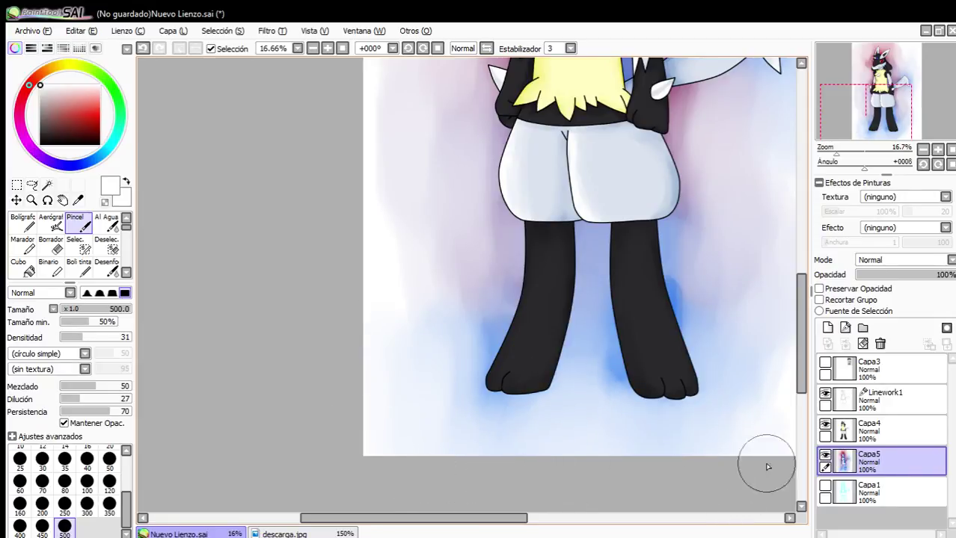
{"action": "mouse_move", "coordinate": [450, 385]}
{"action": "left_mouse_down"}
{"action": "mouse_move", "coordinate": [481, 326]}
{"action": "mouse_move", "coordinate": [415, 275]}
{"action": "mouse_move", "coordinate": [381, 208]}
{"action": "mouse_move", "coordinate": [352, 211]}
{"action": "left_mouse_up"}
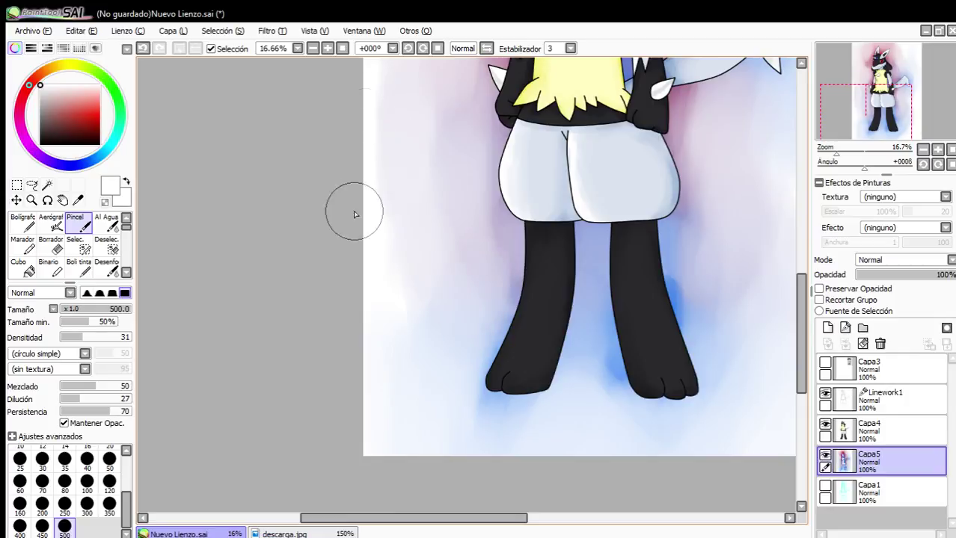
{"action": "left_click_drag", "start_coordinate": [466, 217], "coordinate": [453, 289]}
{"action": "left_click_drag", "start_coordinate": [543, 261], "coordinate": [605, 421]}
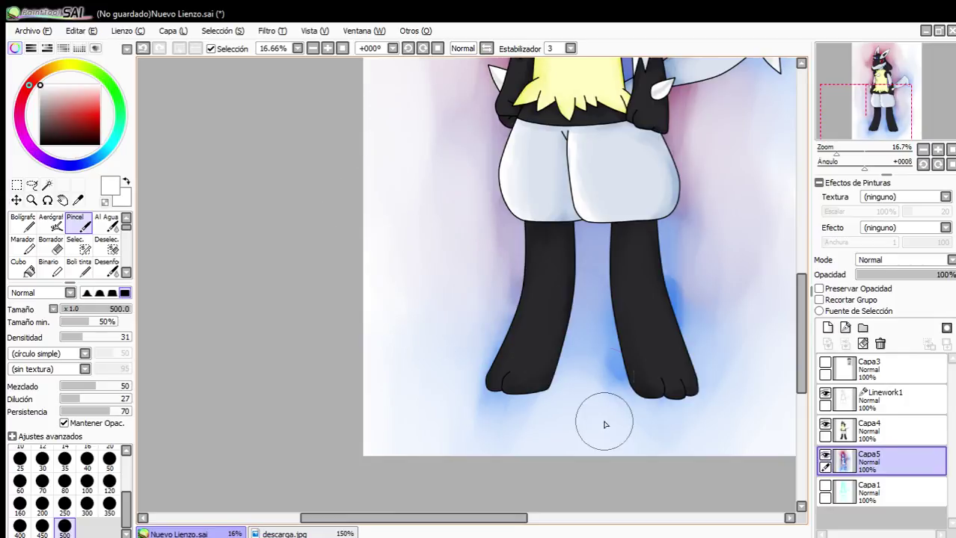
{"action": "scroll", "coordinate": [640, 320], "scroll_direction": "down", "scroll_amount": 1}
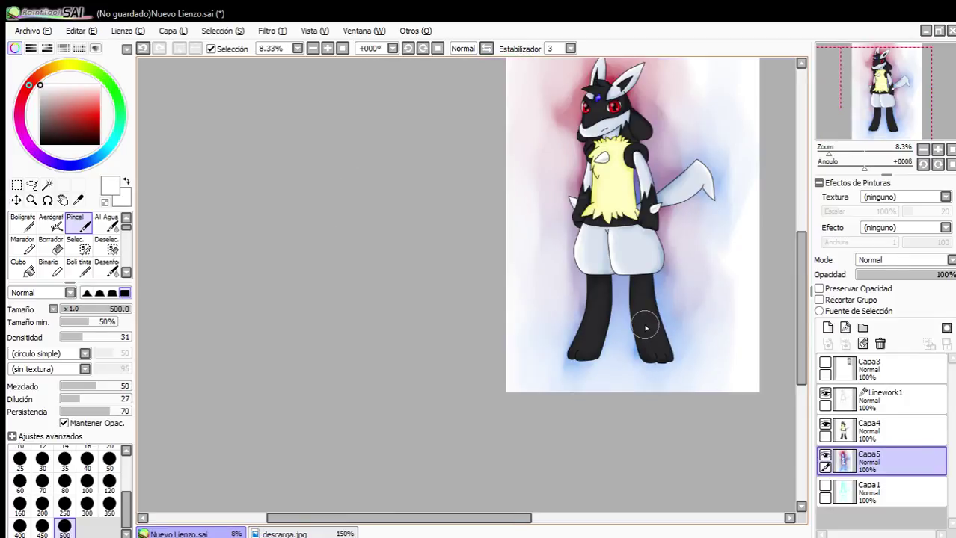
Show the Capa1 layer and clear its contents, and delete the hidden Capa3 layer.
{"action": "left_click", "coordinate": [873, 488]}
{"action": "left_click", "coordinate": [825, 487]}
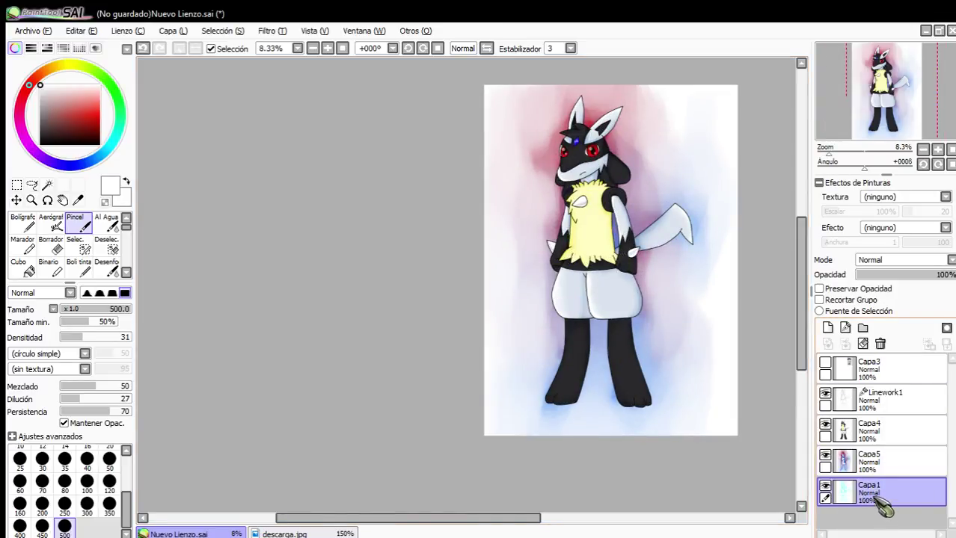
{"action": "left_click", "coordinate": [863, 344]}
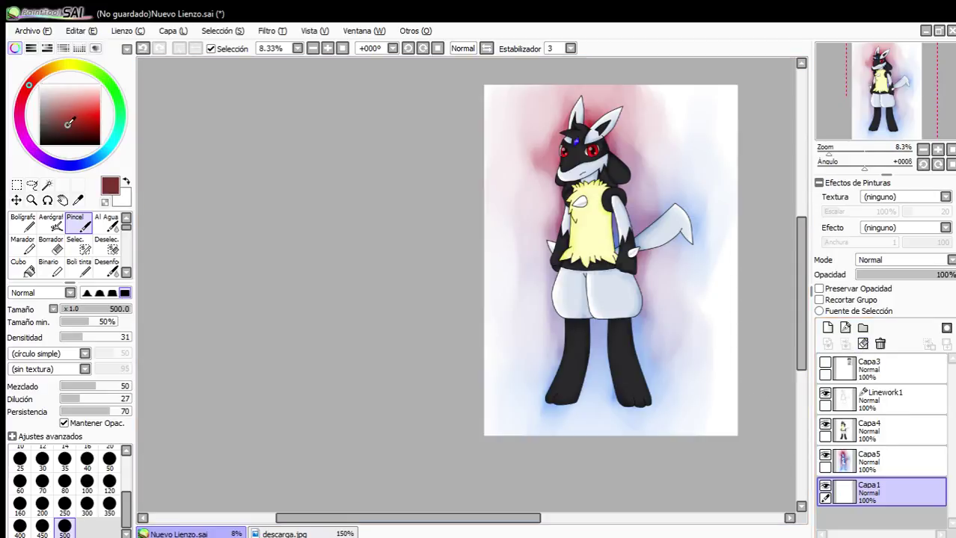
{"action": "left_click", "coordinate": [19, 270]}
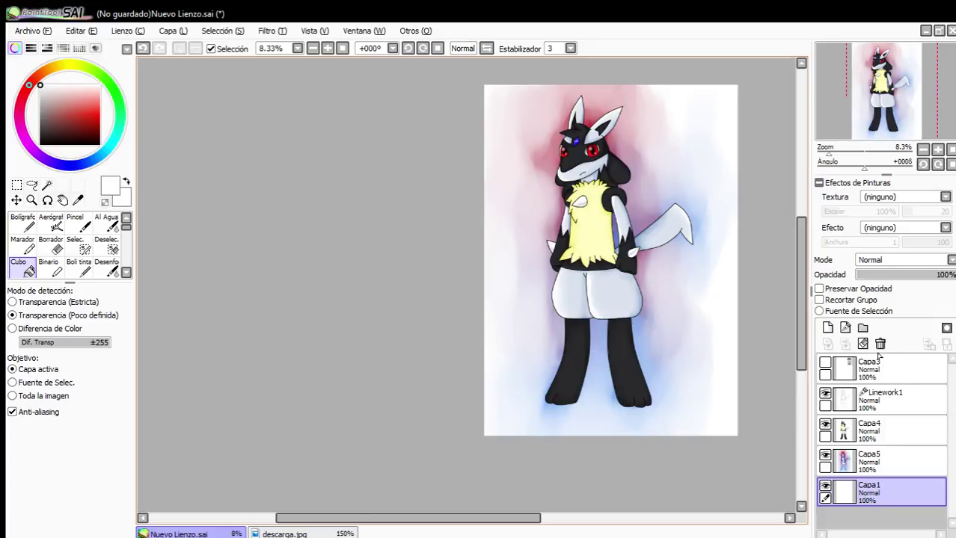
{"action": "left_click", "coordinate": [880, 379]}
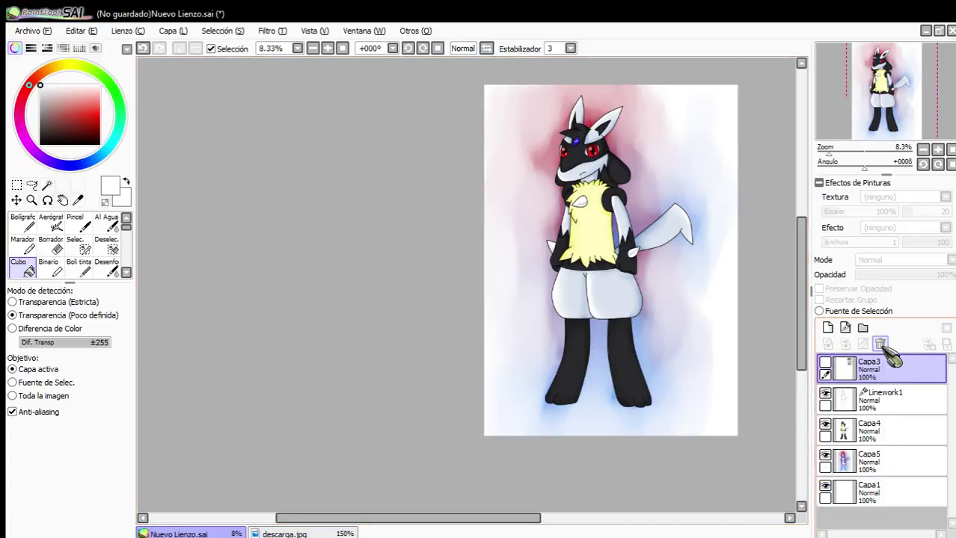
{"action": "left_click", "coordinate": [879, 344]}
Examine the Linework1 outlines around the eyes, face and chest up close.
{"action": "scroll", "coordinate": [590, 276], "scroll_direction": "down", "scroll_amount": 4}
{"action": "scroll", "coordinate": [608, 256], "scroll_direction": "up", "scroll_amount": 4}
{"action": "scroll", "coordinate": [576, 255], "scroll_direction": "down", "scroll_amount": 2}
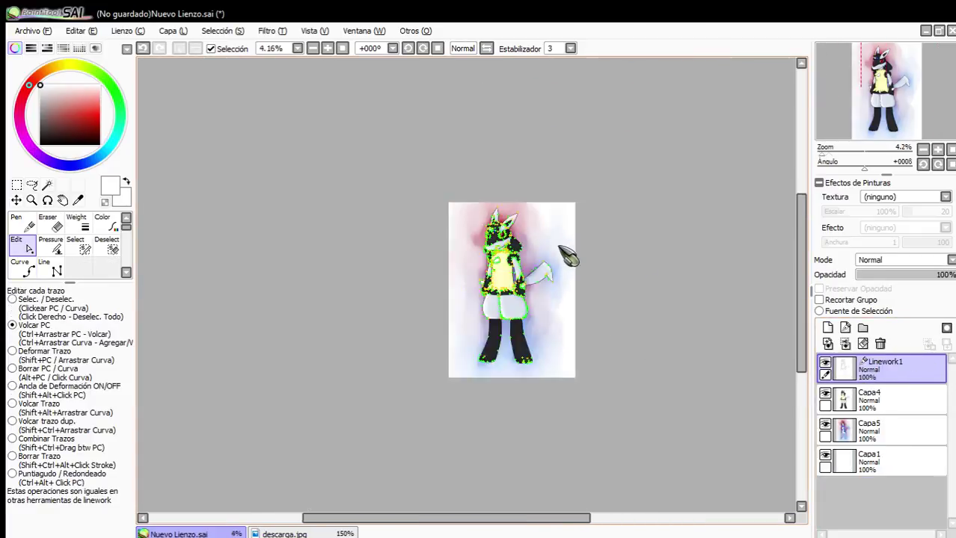
{"action": "scroll", "coordinate": [565, 256], "scroll_direction": "up", "scroll_amount": 6}
{"action": "scroll", "coordinate": [529, 245], "scroll_direction": "down", "scroll_amount": 4}
{"action": "scroll", "coordinate": [490, 112], "scroll_direction": "up", "scroll_amount": 6}
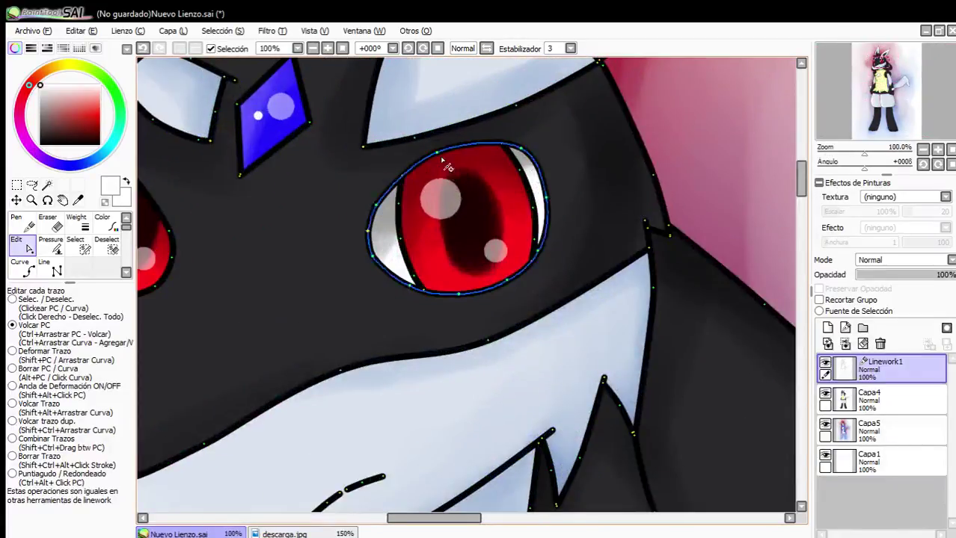
{"action": "scroll", "coordinate": [493, 150], "scroll_direction": "down", "scroll_amount": 4}
{"action": "scroll", "coordinate": [495, 197], "scroll_direction": "up", "scroll_amount": 2}
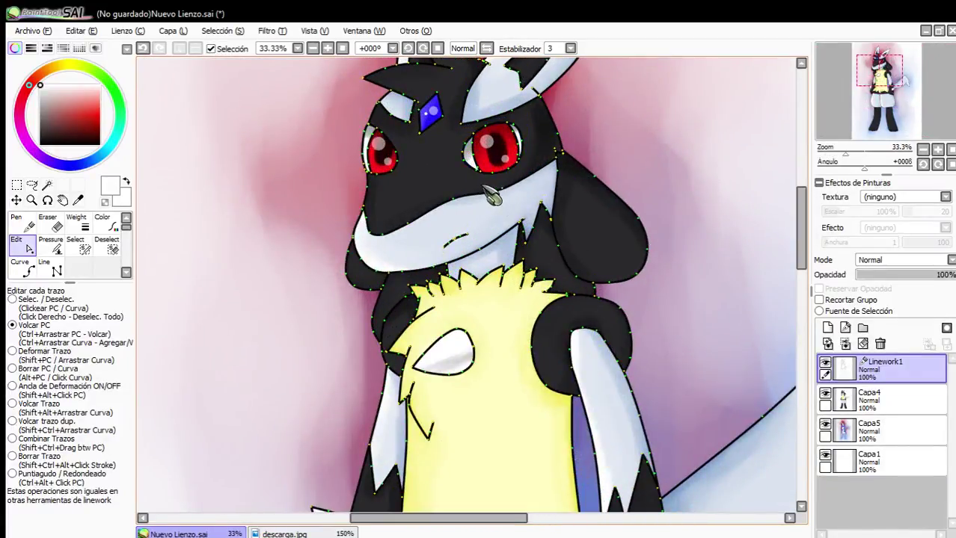
{"action": "scroll", "coordinate": [552, 117], "scroll_direction": "up", "scroll_amount": 1}
{"action": "left_click", "coordinate": [869, 400]}
{"action": "left_click", "coordinate": [882, 369]}
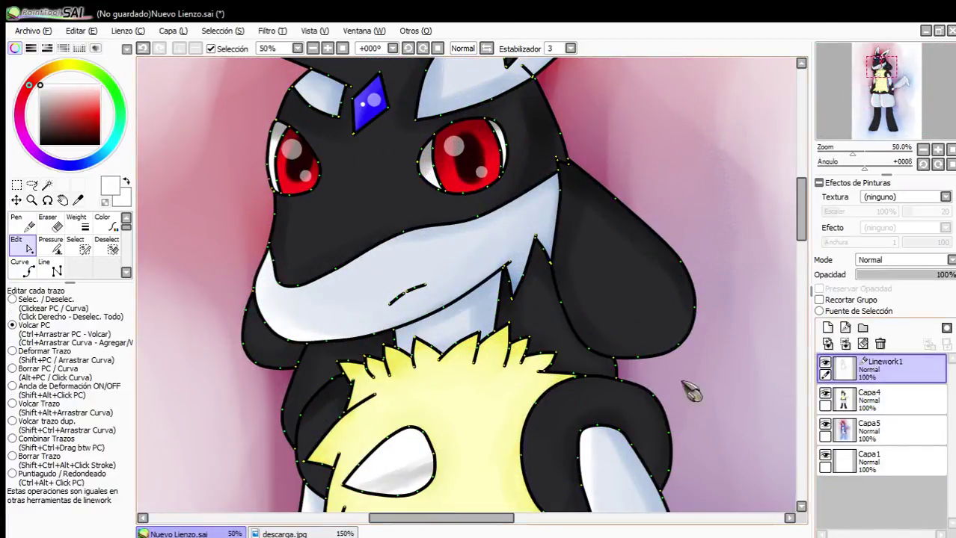
{"action": "scroll", "coordinate": [386, 141], "scroll_direction": "down", "scroll_amount": 1}
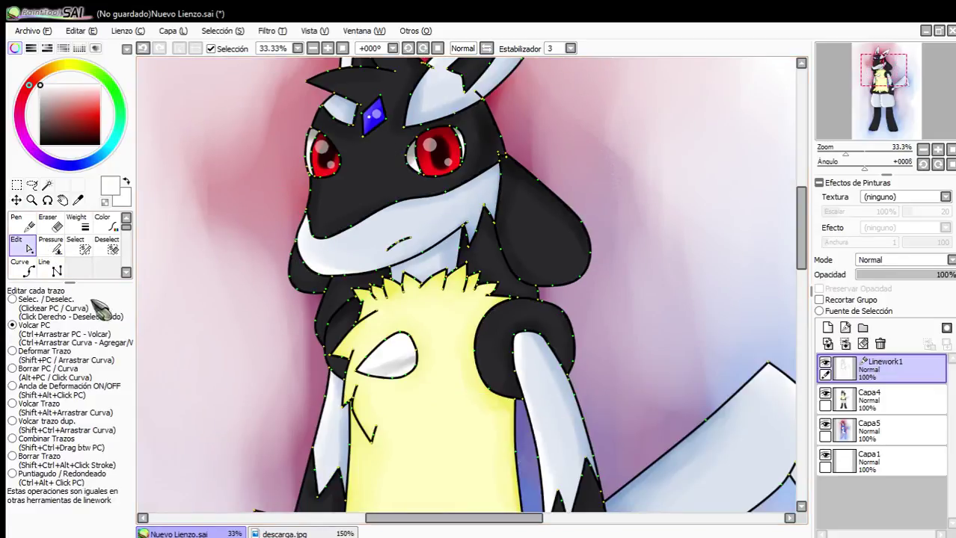
Thin the stray line end protruding into the base of the right ear by lowering its Linework1 point pressure.
{"action": "left_click", "coordinate": [50, 245]}
{"action": "scroll", "coordinate": [449, 224], "scroll_direction": "up", "scroll_amount": 5}
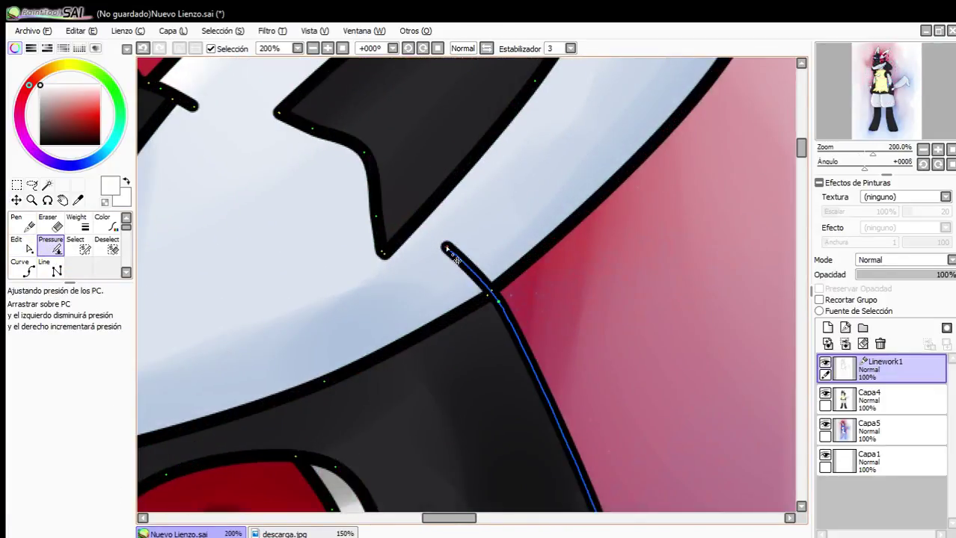
{"action": "left_click_drag", "start_coordinate": [446, 246], "coordinate": [371, 236]}
{"action": "left_click_drag", "start_coordinate": [315, 214], "coordinate": [281, 159]}
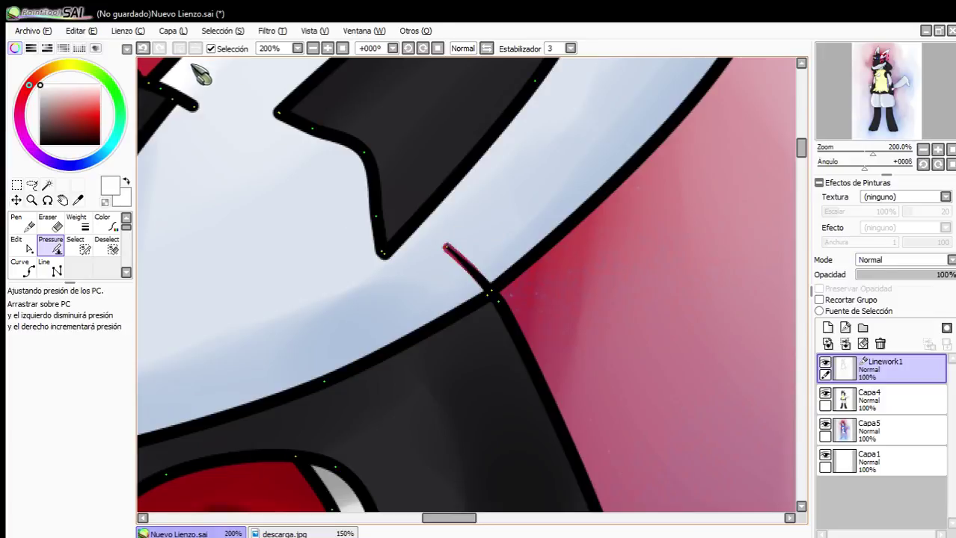
{"action": "scroll", "coordinate": [463, 266], "scroll_direction": "down", "scroll_amount": 8}
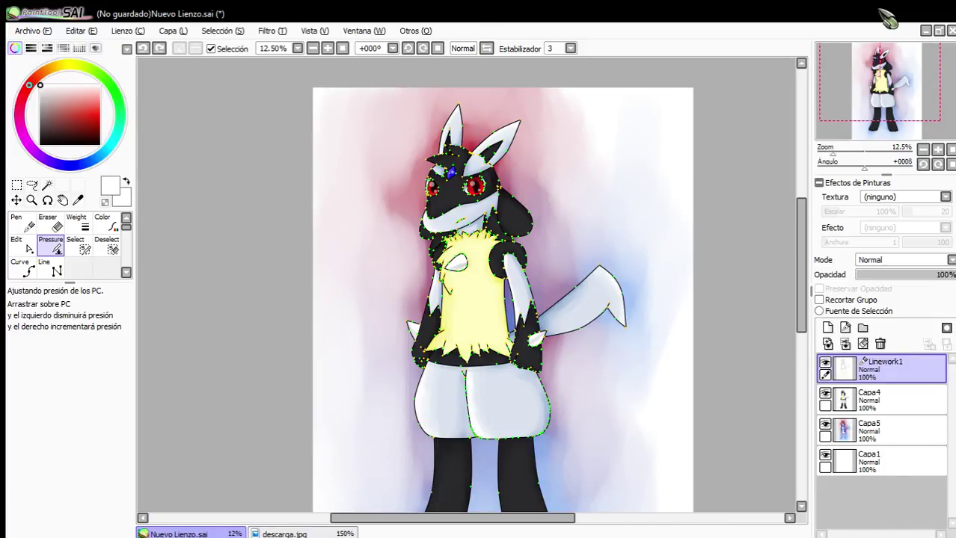
Toggle the Capa5 background's visibility off and back on, and add a new linework layer above Linework1.
{"action": "scroll", "coordinate": [577, 418], "scroll_direction": "down", "scroll_amount": 1}
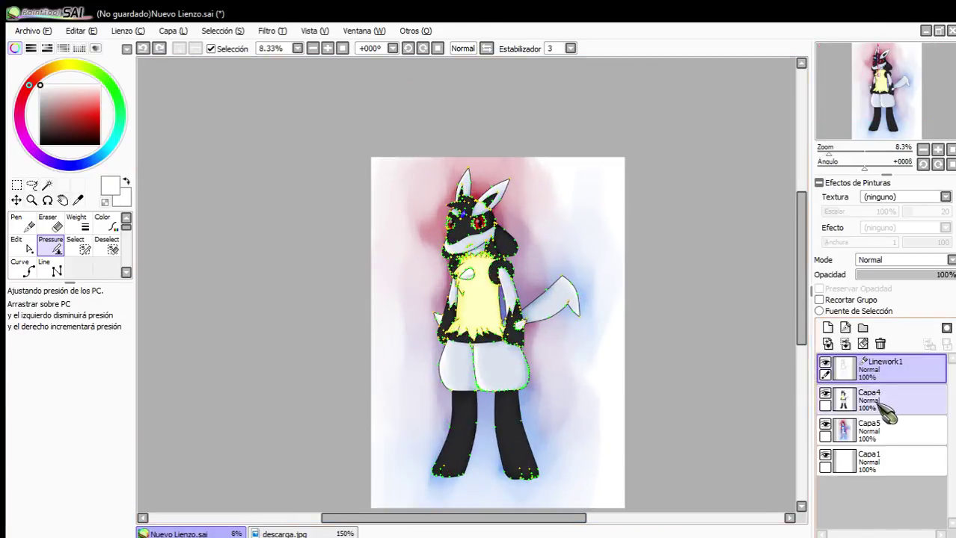
{"action": "left_click", "coordinate": [882, 404]}
{"action": "left_click", "coordinate": [870, 464]}
{"action": "left_click", "coordinate": [844, 427]}
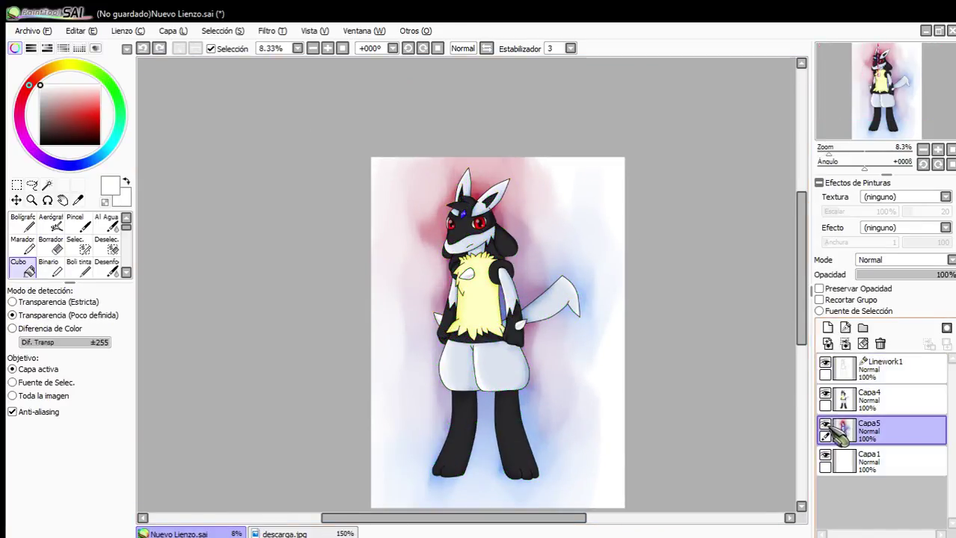
{"action": "left_click", "coordinate": [826, 426]}
{"action": "left_click", "coordinate": [826, 426]}
{"action": "left_click", "coordinate": [875, 364]}
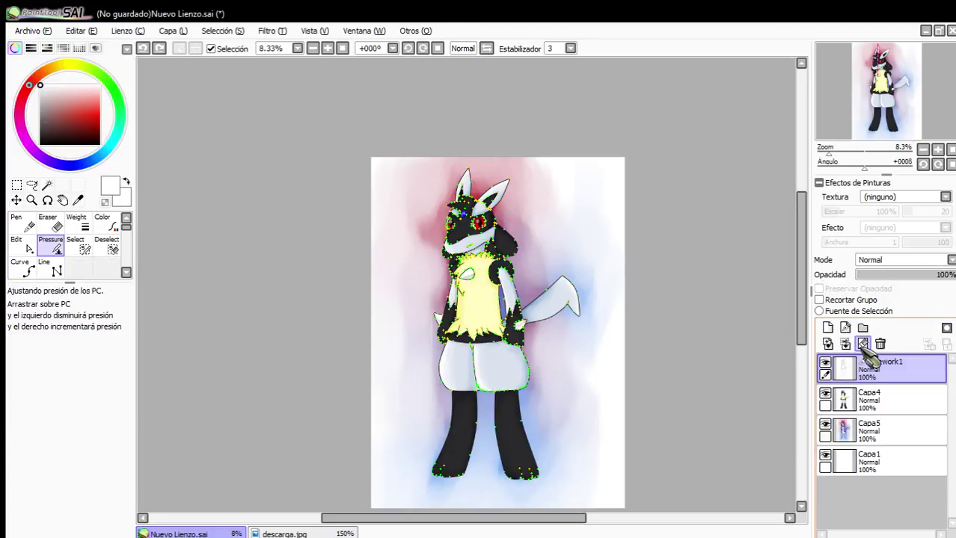
{"action": "left_click", "coordinate": [845, 327]}
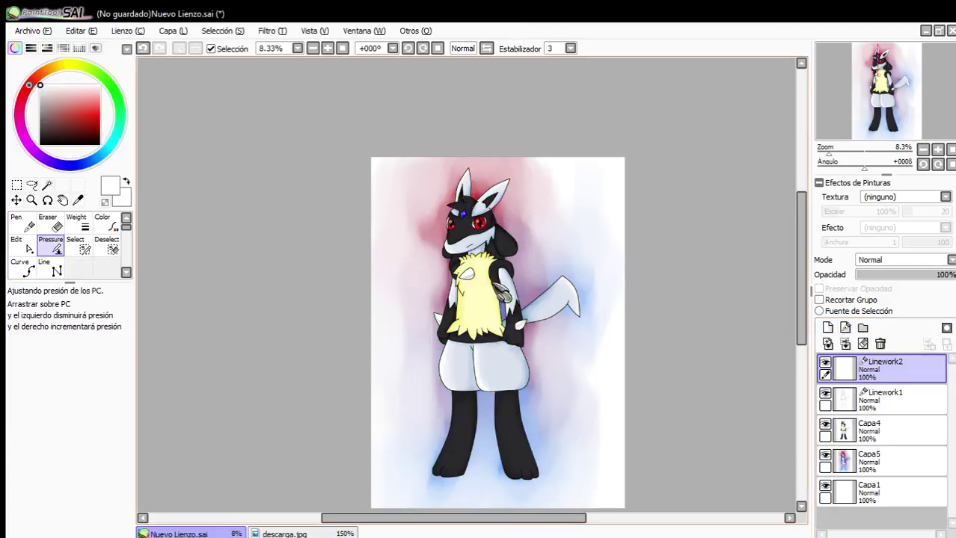
Pick bright green and draw a snout-like wedge of two size-10 curves on Linework2 in the empty area right of the feet.
{"action": "left_click", "coordinate": [113, 84]}
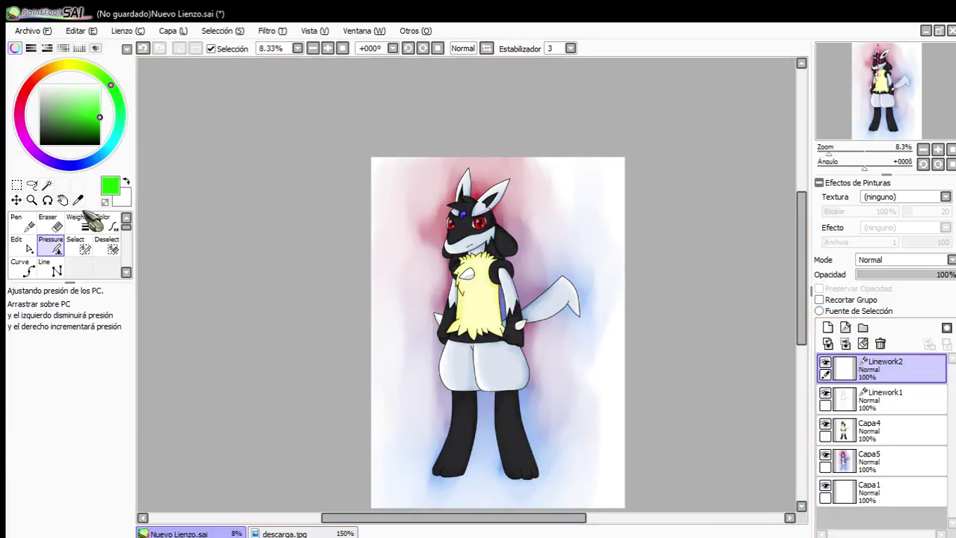
{"action": "left_click", "coordinate": [27, 268]}
{"action": "scroll", "coordinate": [345, 337], "scroll_direction": "up", "scroll_amount": 5}
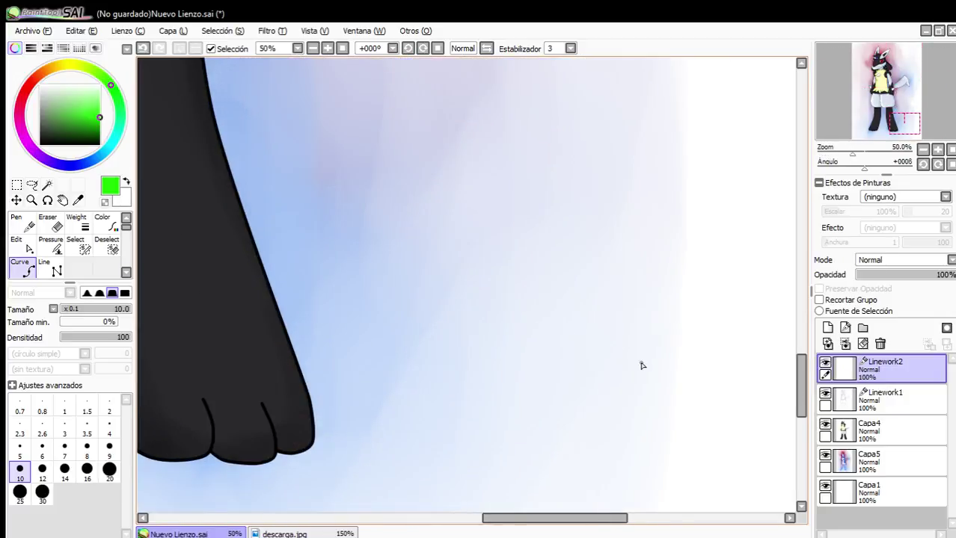
{"action": "scroll", "coordinate": [665, 367], "scroll_direction": "down", "scroll_amount": 2}
{"action": "scroll", "coordinate": [488, 401], "scroll_direction": "up", "scroll_amount": 1}
{"action": "scroll", "coordinate": [432, 359], "scroll_direction": "up", "scroll_amount": 4}
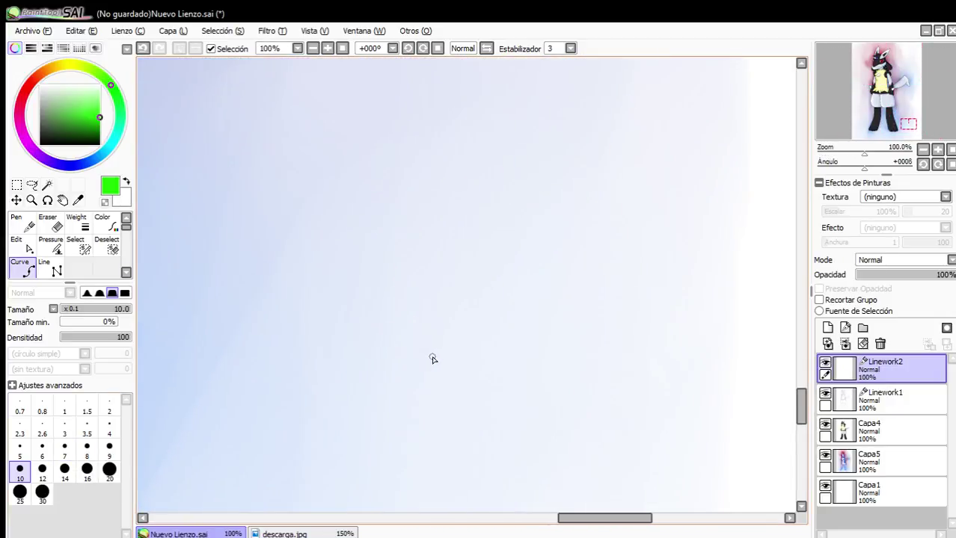
{"action": "scroll", "coordinate": [551, 331], "scroll_direction": "up", "scroll_amount": 1}
{"action": "left_click", "coordinate": [506, 252]}
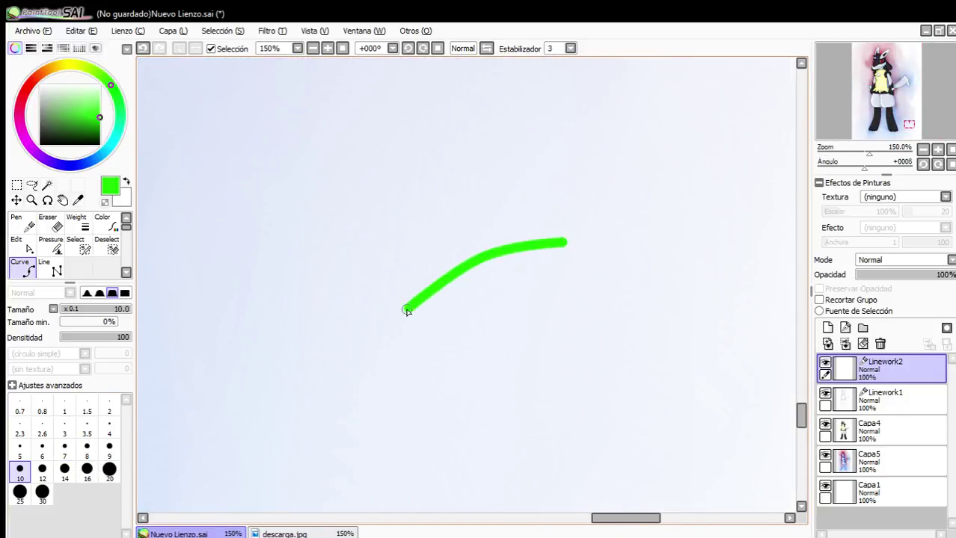
{"action": "left_click", "coordinate": [559, 372]}
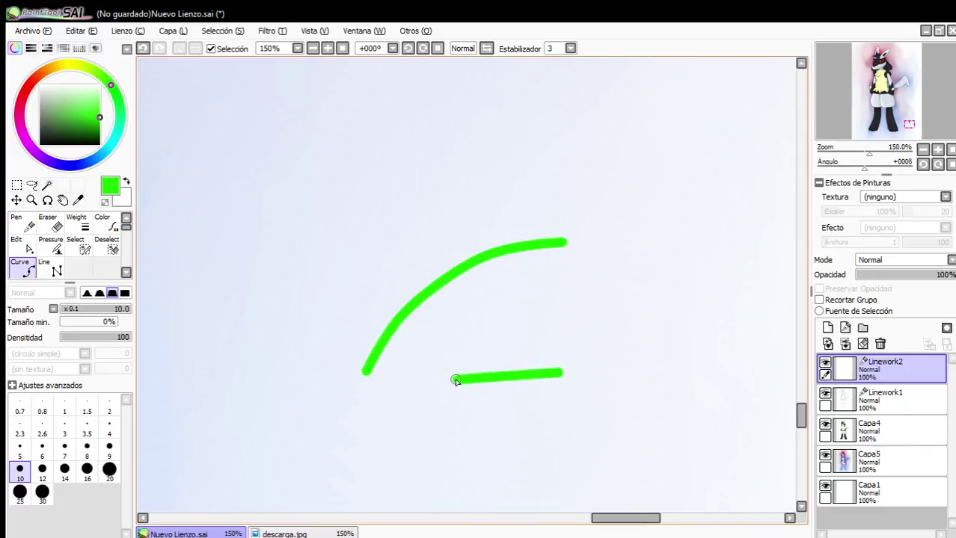
{"action": "left_click", "coordinate": [452, 369]}
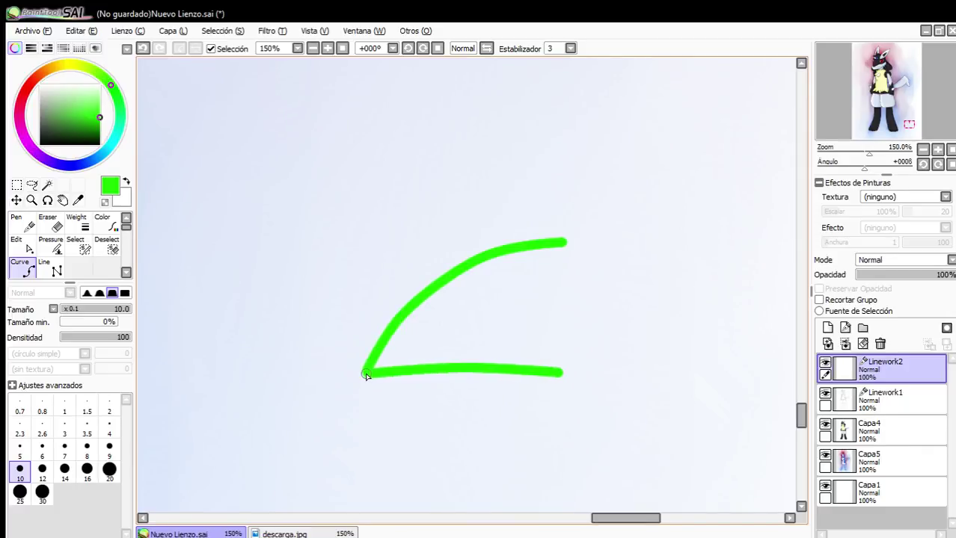
{"action": "double_click", "coordinate": [366, 374]}
Draw a short curve rising from the wedge's upper edge and a larger curved spike followed by a long curve beside it.
{"action": "scroll", "coordinate": [389, 363], "scroll_direction": "down", "scroll_amount": 2}
{"action": "scroll", "coordinate": [479, 322], "scroll_direction": "up", "scroll_amount": 2}
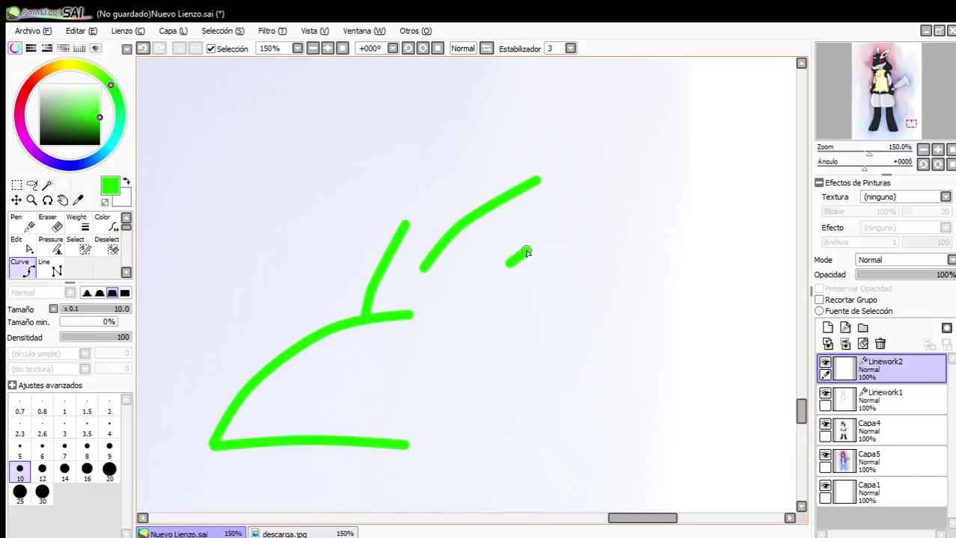
{"action": "left_click", "coordinate": [600, 217]}
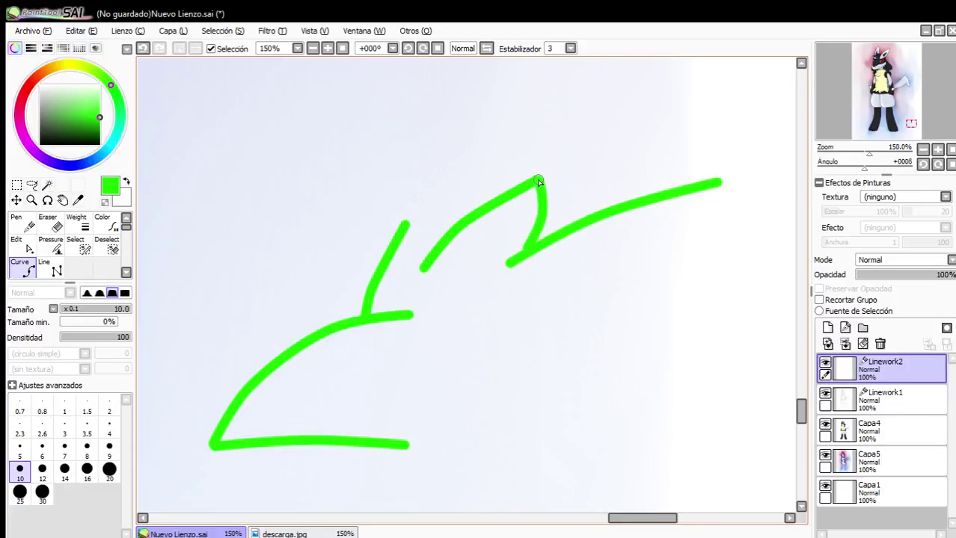
Reshape the short curve rising from the wedge so it bends outward toward the larger spike.
{"action": "left_click", "coordinate": [22, 247]}
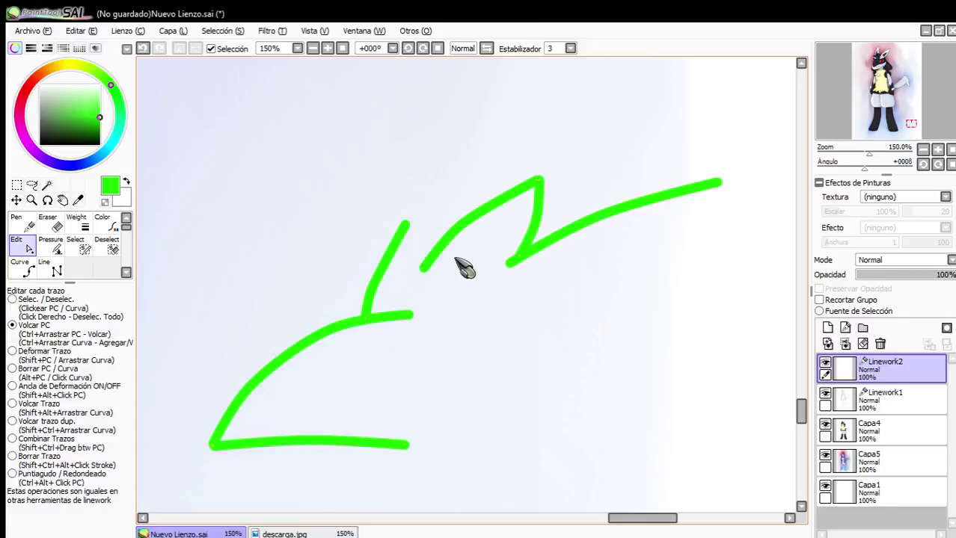
{"action": "mouse_move", "coordinate": [406, 222]}
{"action": "left_mouse_down"}
{"action": "mouse_move", "coordinate": [432, 229]}
{"action": "mouse_move", "coordinate": [423, 219]}
{"action": "left_mouse_up"}
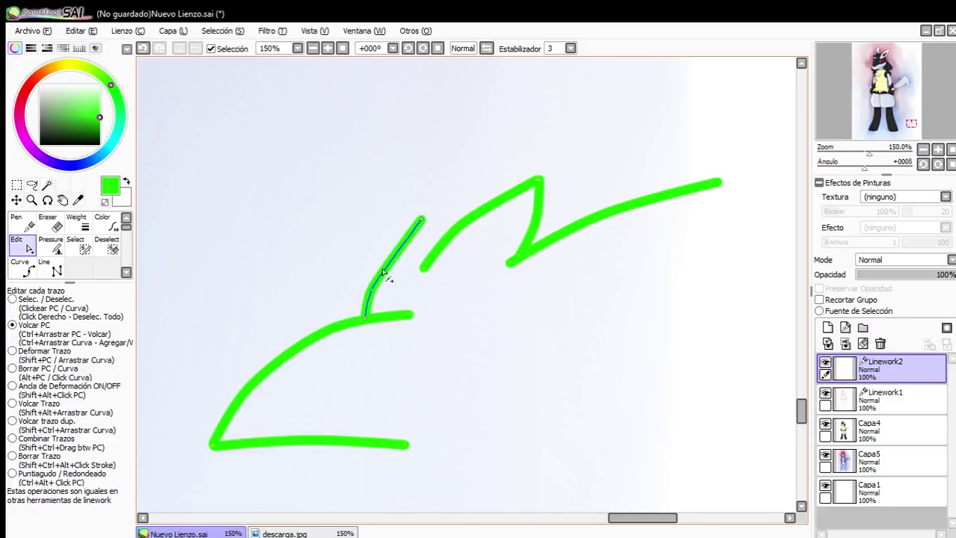
{"action": "mouse_move", "coordinate": [370, 293]}
{"action": "left_mouse_down"}
{"action": "mouse_move", "coordinate": [394, 273]}
{"action": "mouse_move", "coordinate": [390, 266]}
{"action": "left_mouse_up"}
{"action": "left_click_drag", "start_coordinate": [422, 219], "coordinate": [433, 221]}
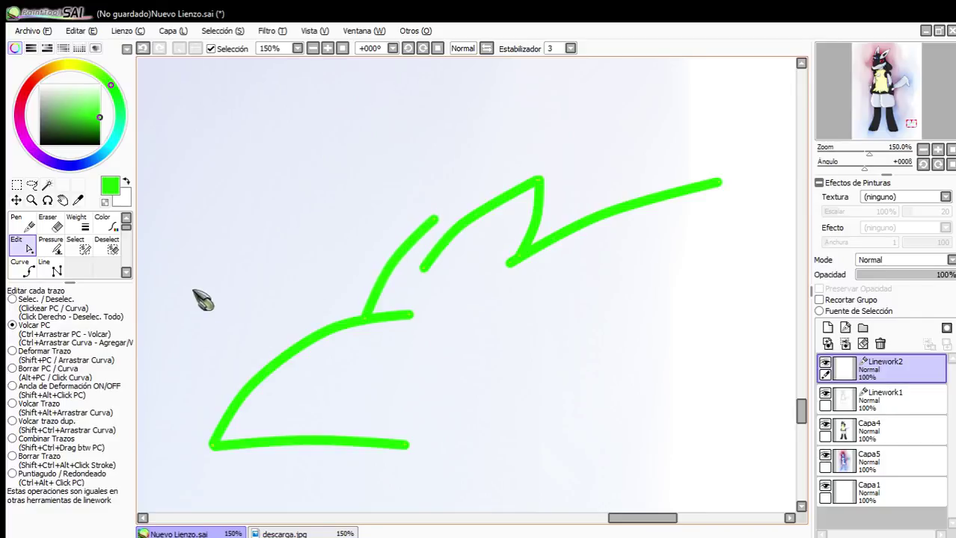
Close the first small spike with a short curve down to the neighbouring spike's base.
{"action": "left_click", "coordinate": [22, 267]}
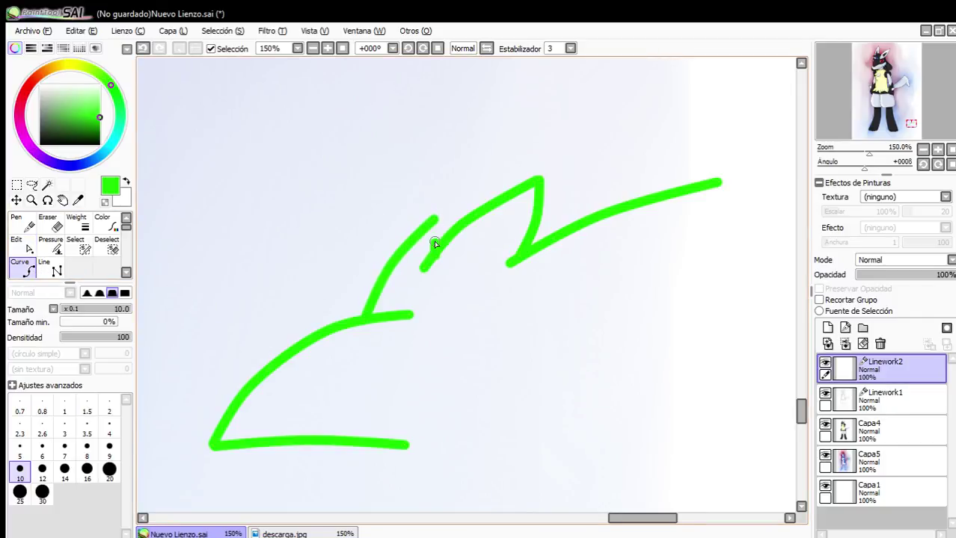
{"action": "left_click", "coordinate": [18, 246]}
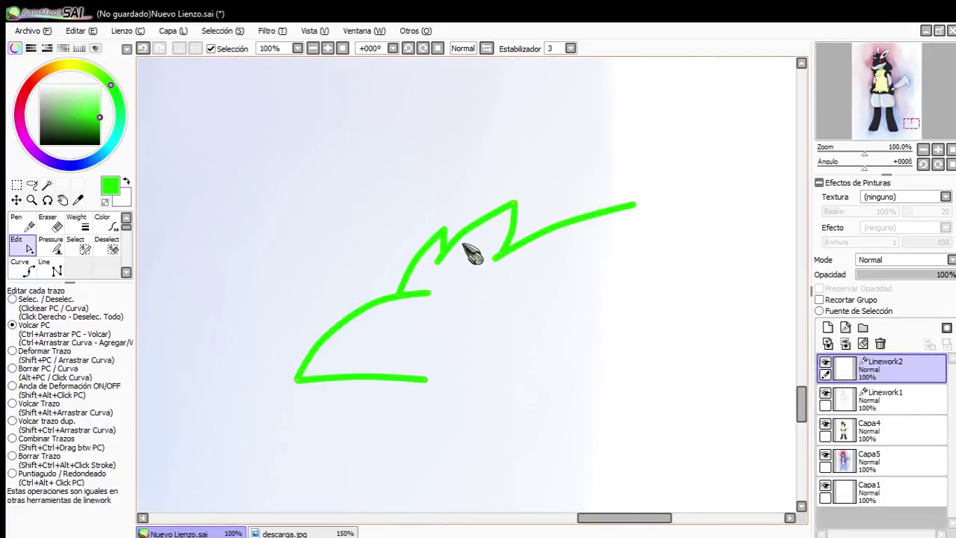
{"action": "left_click", "coordinate": [22, 269]}
{"action": "key", "text": "Right"}
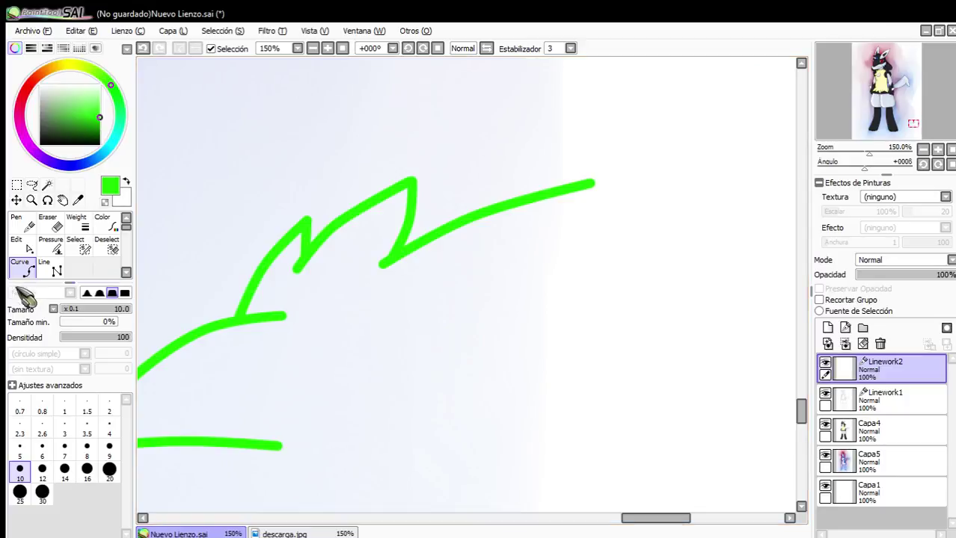
Reshape the second spike by straightening its back edge, and extend the following curve's inner end while shortening its outer end.
{"action": "left_click", "coordinate": [22, 245]}
{"action": "left_click_drag", "start_coordinate": [384, 266], "coordinate": [350, 286]}
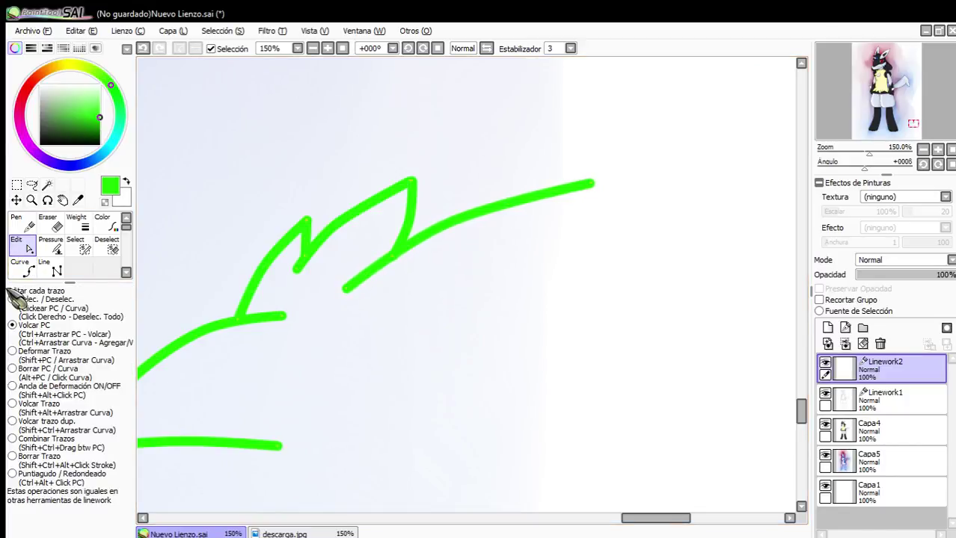
{"action": "left_click_drag", "start_coordinate": [410, 227], "coordinate": [401, 225]}
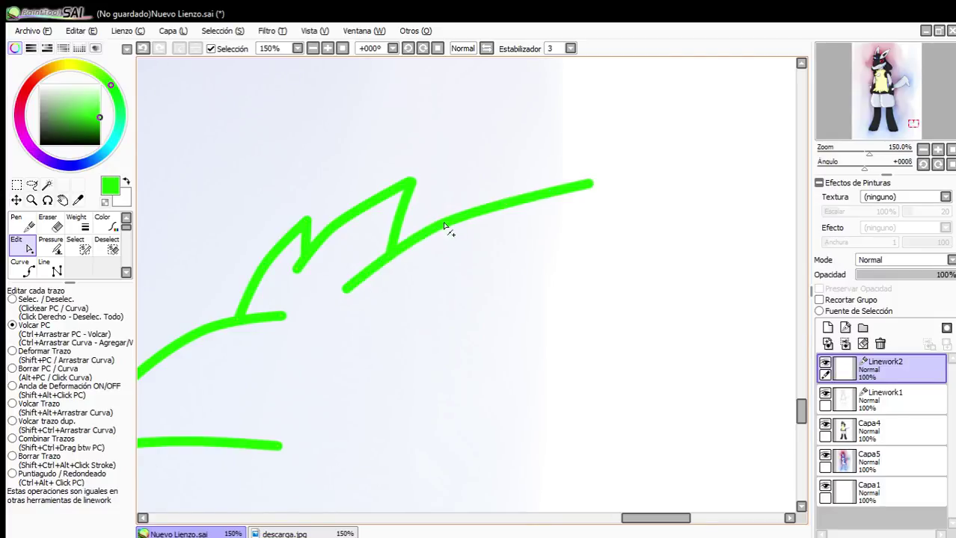
{"action": "left_click_drag", "start_coordinate": [596, 187], "coordinate": [548, 187]}
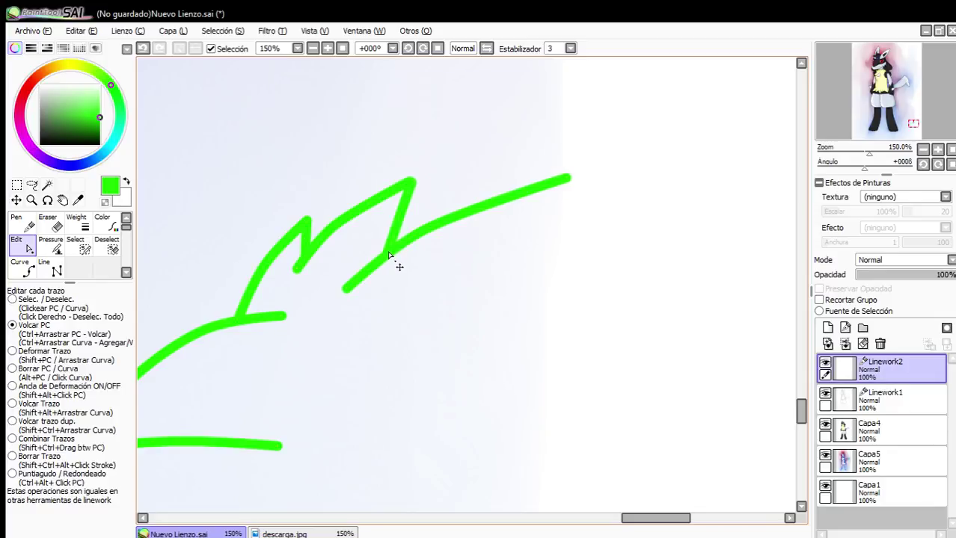
Draw the downward back edge of the third, largest spike from its tip and straighten it.
{"action": "left_click", "coordinate": [23, 267]}
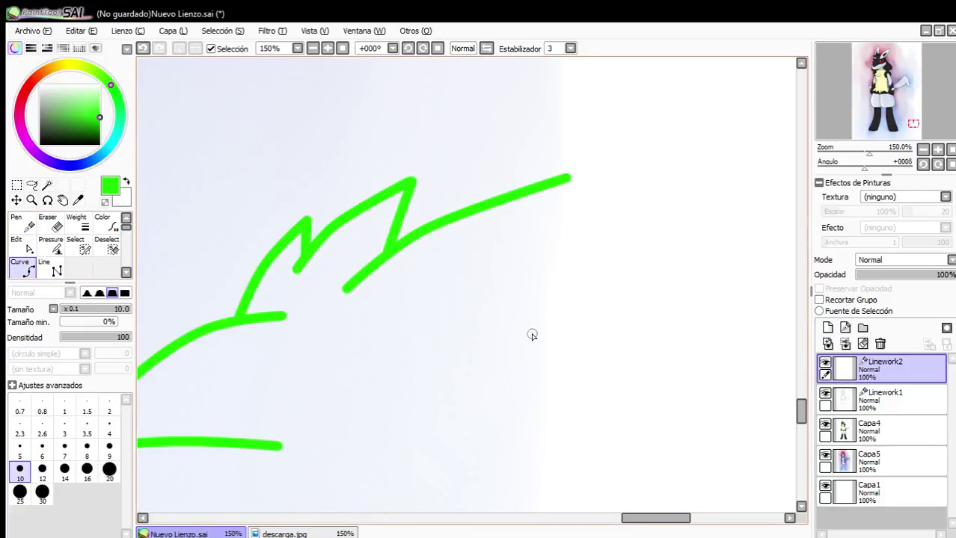
{"action": "left_click", "coordinate": [534, 292]}
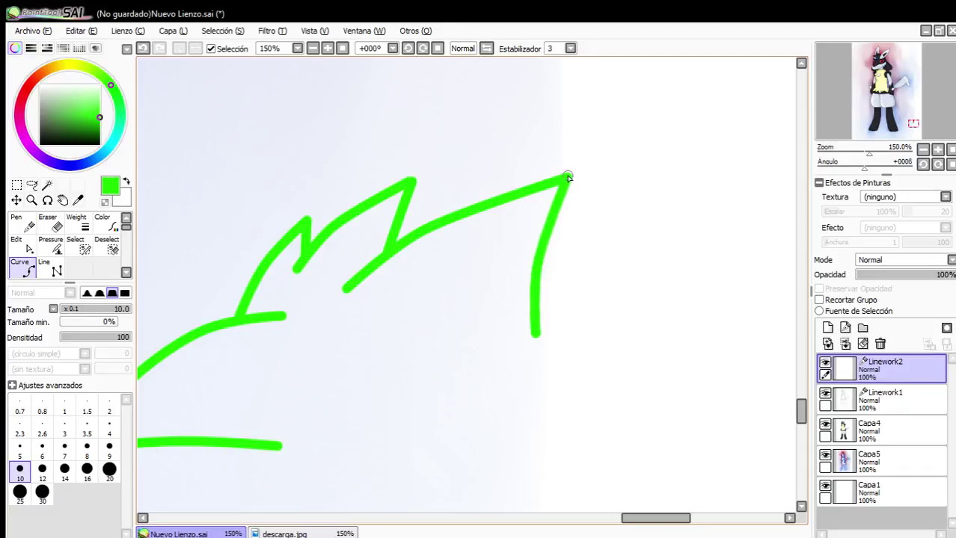
{"action": "left_click", "coordinate": [23, 243]}
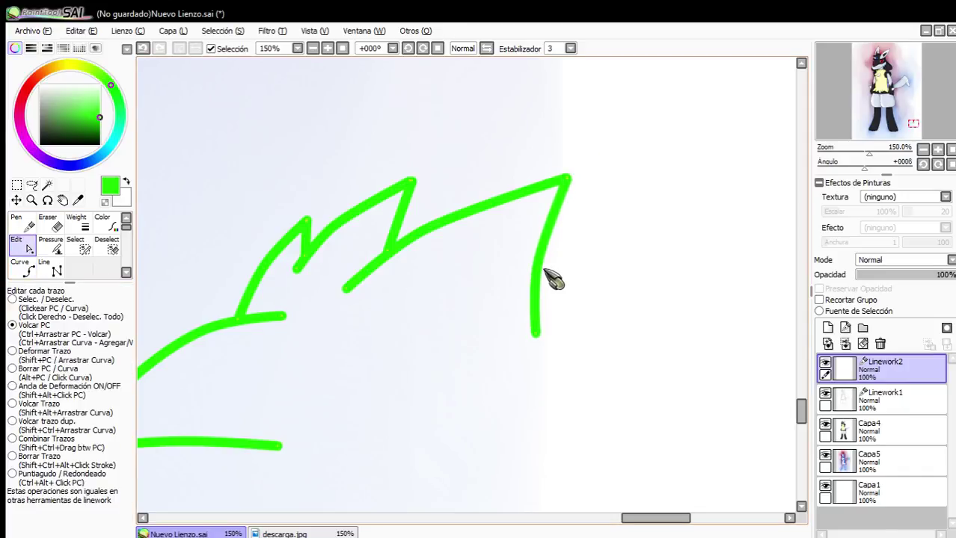
{"action": "left_click_drag", "start_coordinate": [545, 271], "coordinate": [552, 291]}
{"action": "scroll", "coordinate": [527, 219], "scroll_direction": "down", "scroll_amount": 2}
{"action": "scroll", "coordinate": [540, 286], "scroll_direction": "up", "scroll_amount": 2}
Draw two smaller spikes below the largest one, ending in a long curve that sweeps down and inward.
{"action": "left_click", "coordinate": [22, 267]}
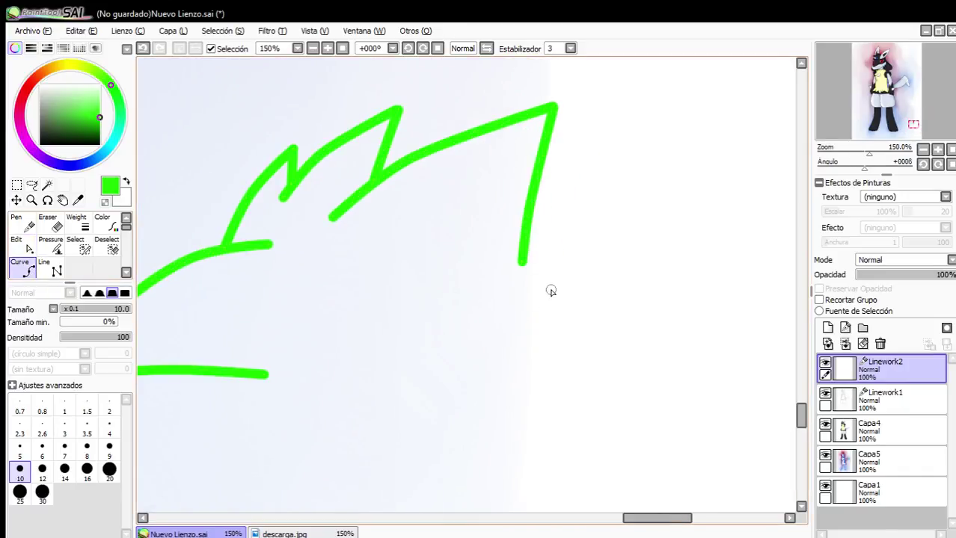
{"action": "left_click", "coordinate": [561, 318]}
{"action": "left_click", "coordinate": [588, 259]}
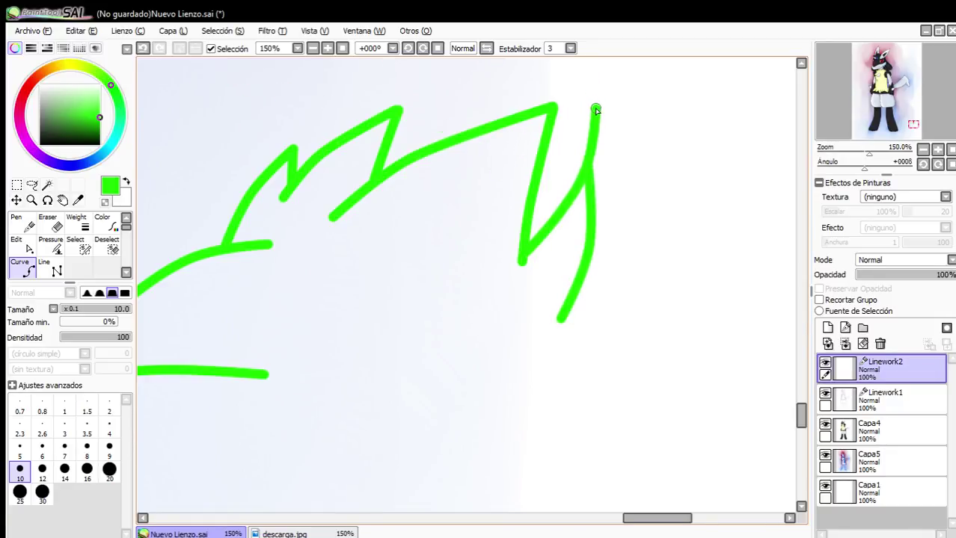
{"action": "key", "text": "Return"}
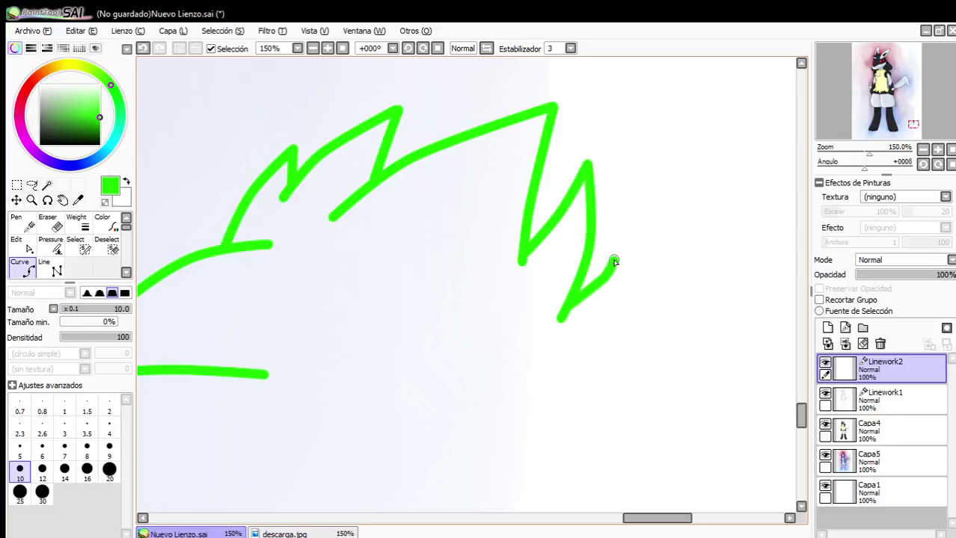
{"action": "left_click", "coordinate": [617, 262]}
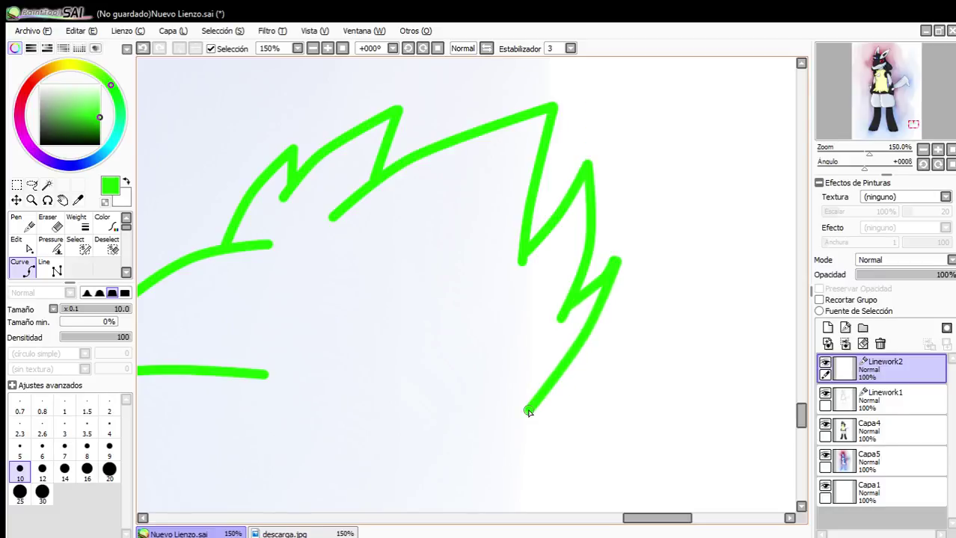
Bow the long curve below the last spike outward for a rounder outline.
{"action": "left_click", "coordinate": [20, 249]}
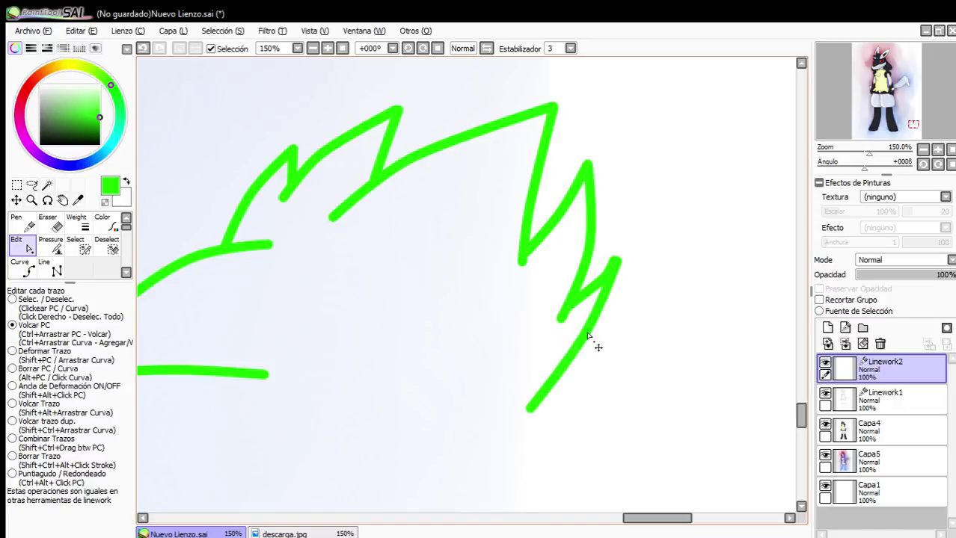
{"action": "left_click_drag", "start_coordinate": [594, 350], "coordinate": [597, 347]}
{"action": "scroll", "coordinate": [598, 347], "scroll_direction": "down", "scroll_amount": 1}
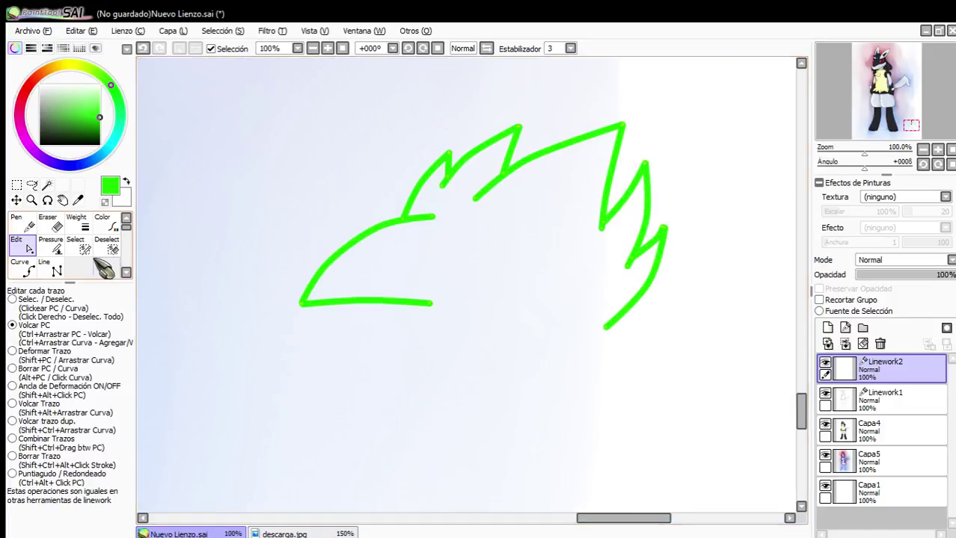
Extend the wedge's lower edge and draw a small V-shaped notch at its end.
{"action": "scroll", "coordinate": [437, 315], "scroll_direction": "up", "scroll_amount": 2}
{"action": "left_click_drag", "start_coordinate": [430, 289], "coordinate": [469, 275]}
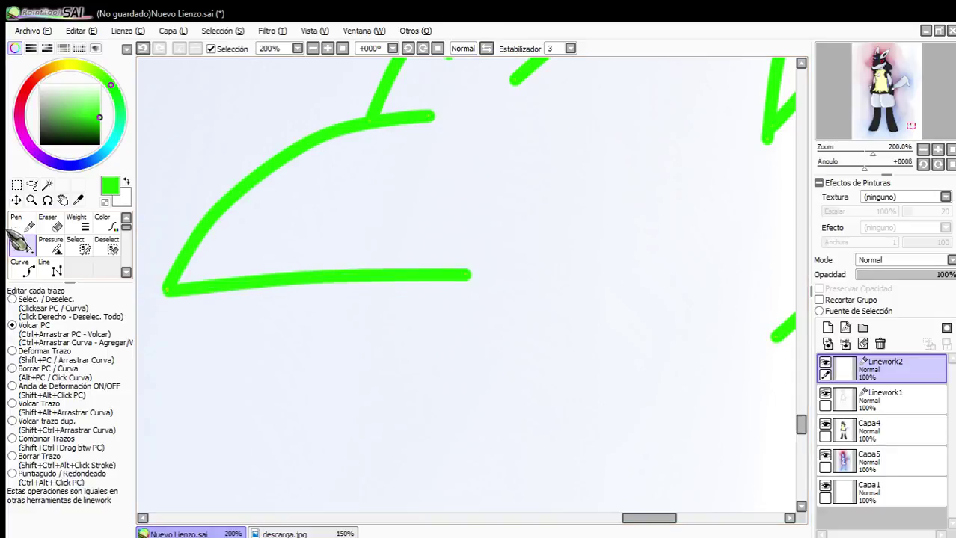
{"action": "left_click", "coordinate": [22, 267]}
{"action": "scroll", "coordinate": [469, 294], "scroll_direction": "up", "scroll_amount": 2}
{"action": "left_click", "coordinate": [338, 214]}
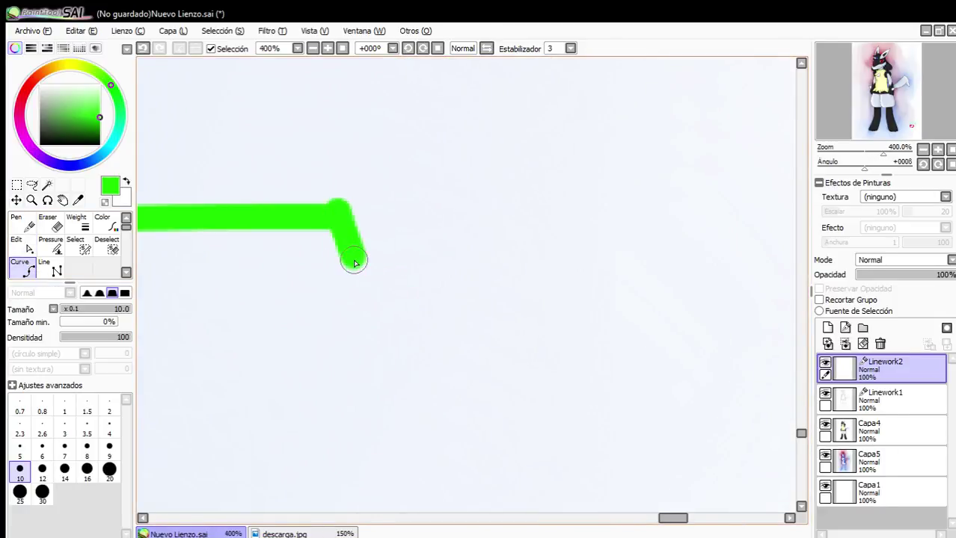
{"action": "left_click", "coordinate": [438, 218]}
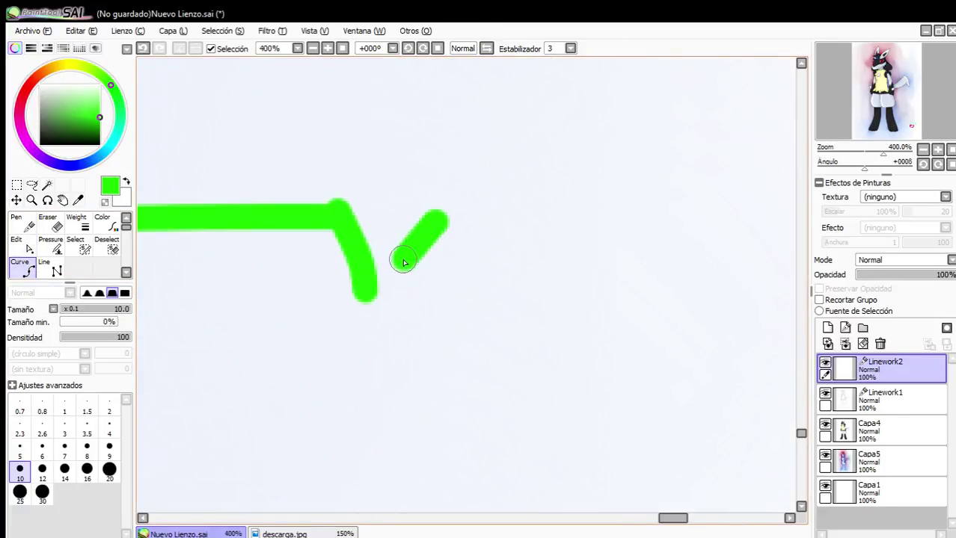
{"action": "scroll", "coordinate": [383, 289], "scroll_direction": "down", "scroll_amount": 2}
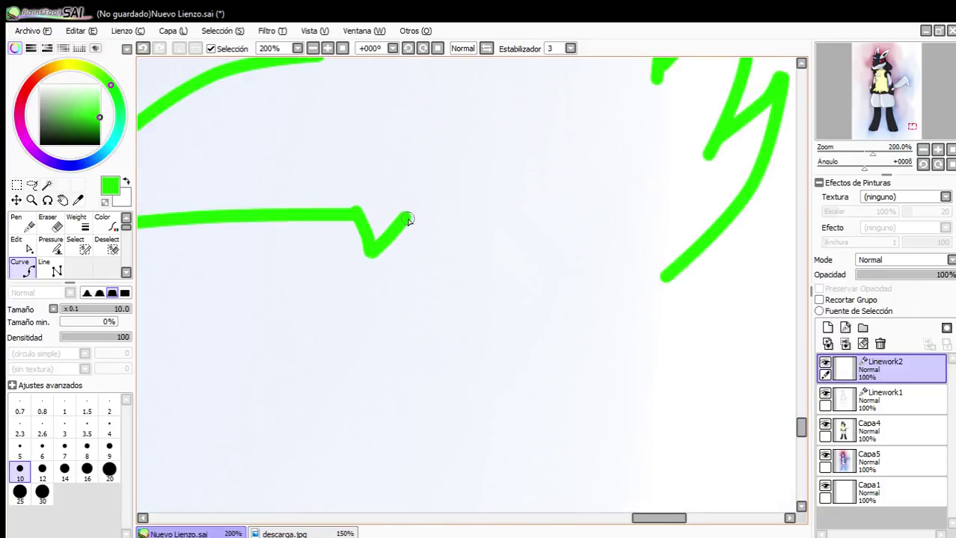
Draw a rounded curve from the notch down to a sharp tip, and an outer curve meeting it at that tip.
{"action": "left_click", "coordinate": [472, 235]}
{"action": "left_click", "coordinate": [517, 281]}
{"action": "left_click", "coordinate": [494, 364]}
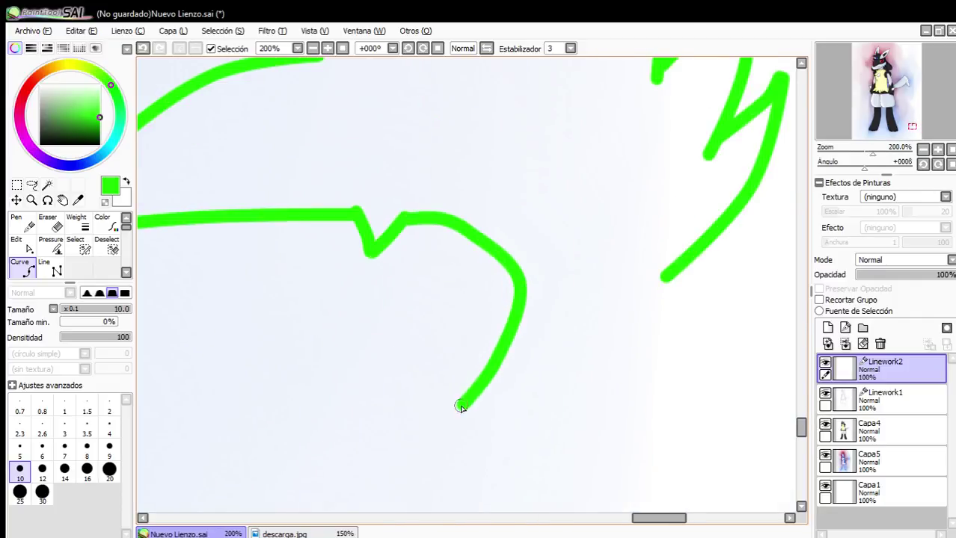
{"action": "left_click", "coordinate": [629, 255]}
{"action": "left_click", "coordinate": [587, 370]}
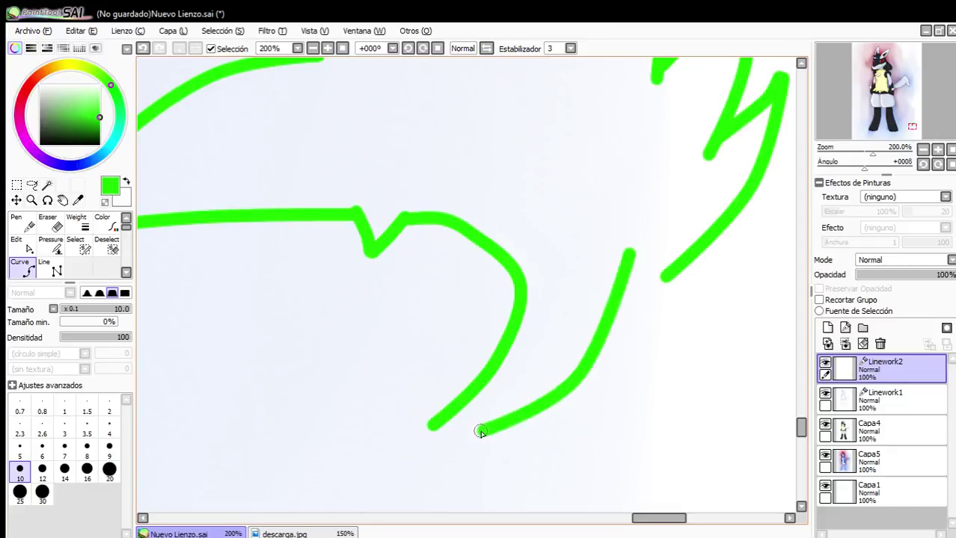
{"action": "double_click", "coordinate": [433, 427]}
Draw an outer curve from the last spike's lower end to a second tip, and join that tip to the inner curve.
{"action": "scroll", "coordinate": [665, 278], "scroll_direction": "up", "scroll_amount": 1}
{"action": "left_click", "coordinate": [676, 283]}
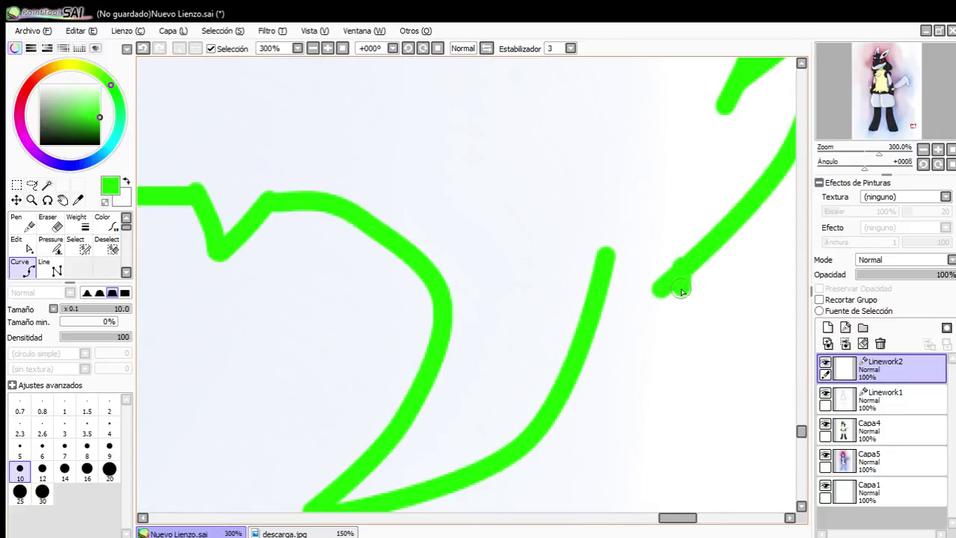
{"action": "left_click", "coordinate": [671, 393]}
{"action": "left_click_drag", "start_coordinate": [512, 504], "coordinate": [676, 376]}
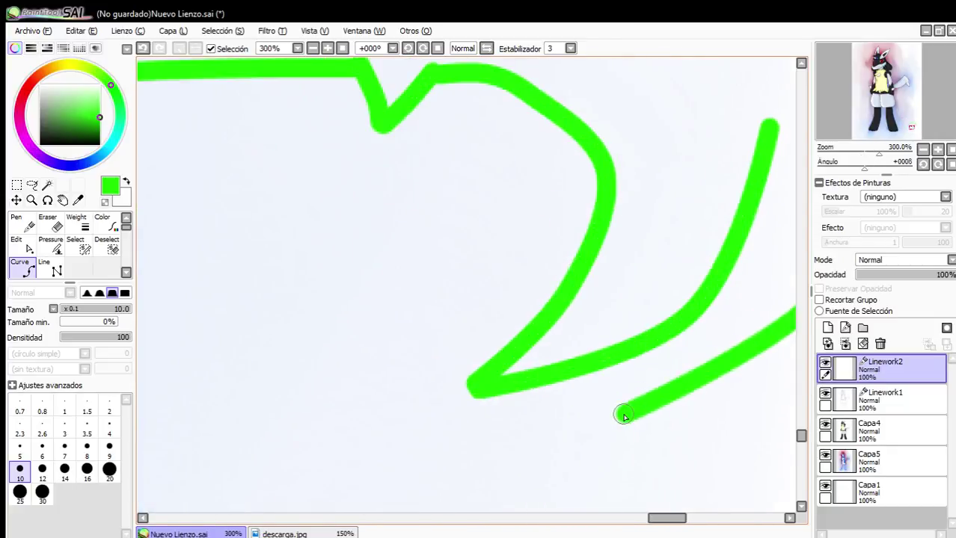
{"action": "double_click", "coordinate": [625, 414]}
{"action": "left_click", "coordinate": [648, 349]}
{"action": "double_click", "coordinate": [622, 414]}
{"action": "scroll", "coordinate": [606, 367], "scroll_direction": "down", "scroll_amount": 1}
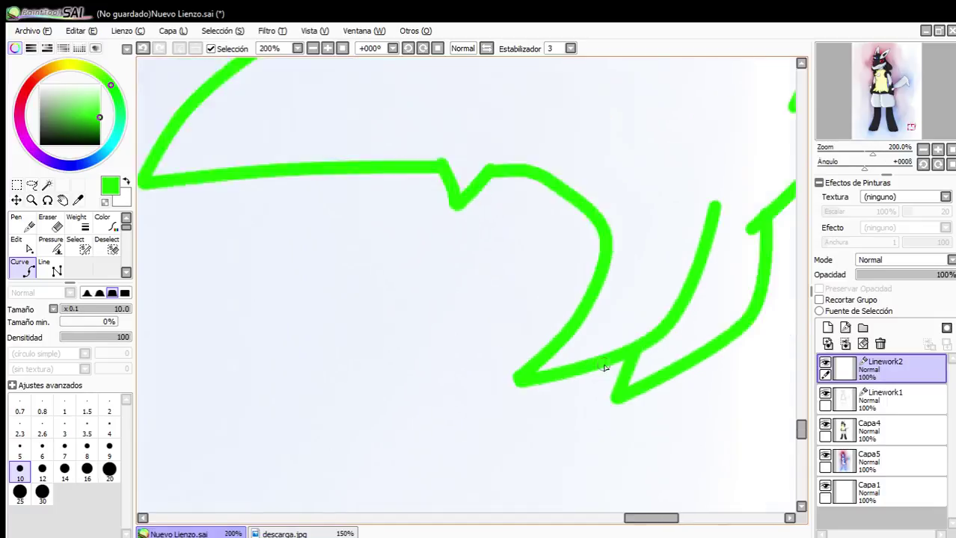
Draw a curved face outline from the wedge's lower edge down around the chin and up to the second tip.
{"action": "scroll", "coordinate": [497, 343], "scroll_direction": "up", "scroll_amount": 1}
{"action": "scroll", "coordinate": [347, 166], "scroll_direction": "down", "scroll_amount": 2}
{"action": "left_click", "coordinate": [281, 113]}
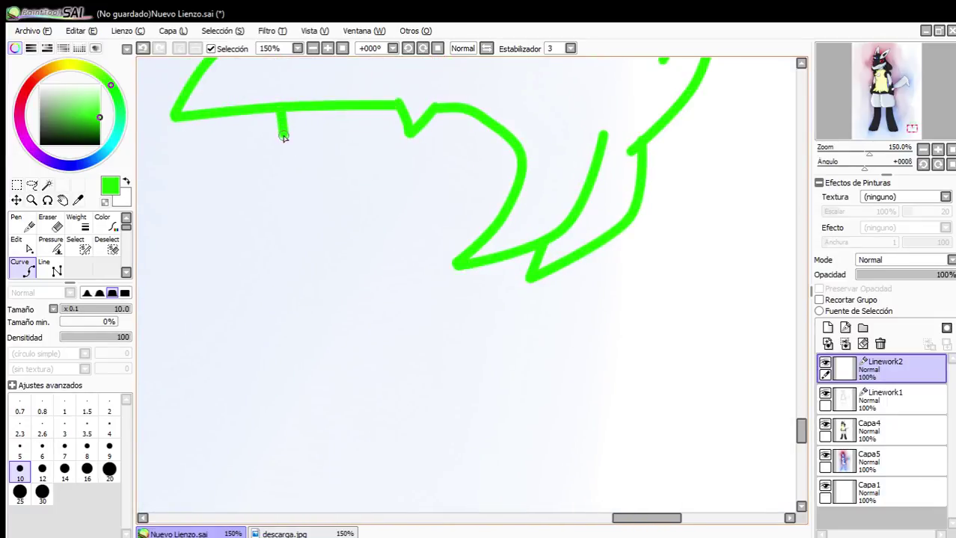
{"action": "left_click", "coordinate": [284, 156]}
{"action": "left_click", "coordinate": [282, 210]}
{"action": "left_click", "coordinate": [292, 243]}
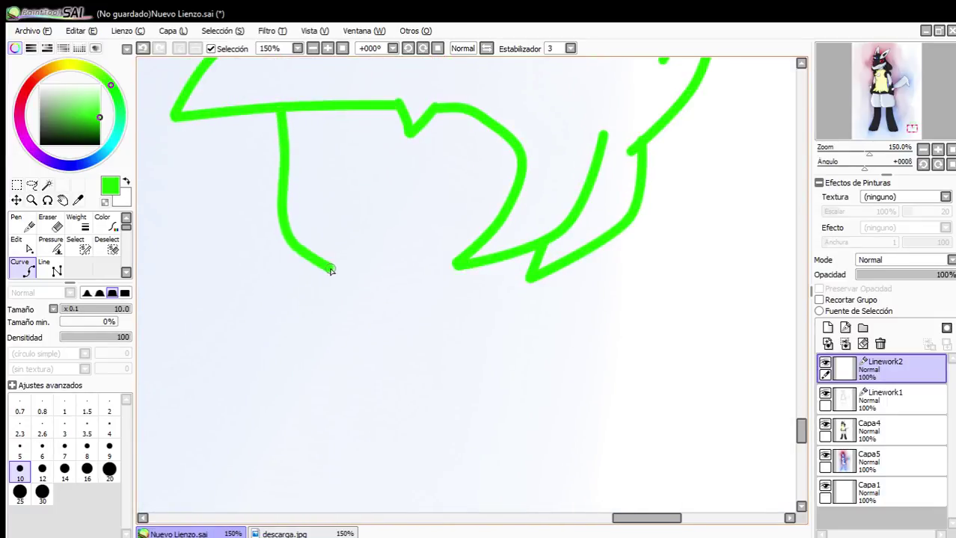
{"action": "left_click", "coordinate": [397, 292]}
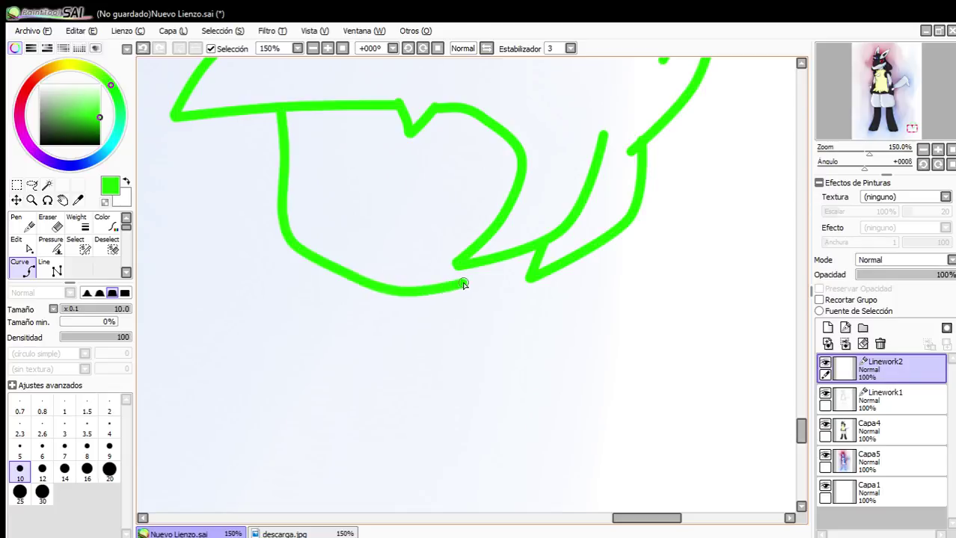
{"action": "double_click", "coordinate": [534, 262]}
Pull the lower control points of the face outline outward to make the chin evenly rounded.
{"action": "scroll", "coordinate": [403, 170], "scroll_direction": "down", "scroll_amount": 2}
{"action": "scroll", "coordinate": [391, 191], "scroll_direction": "up", "scroll_amount": 2}
{"action": "left_click", "coordinate": [17, 244]}
{"action": "mouse_move", "coordinate": [345, 255]}
{"action": "left_mouse_down"}
{"action": "mouse_move", "coordinate": [358, 252]}
{"action": "mouse_move", "coordinate": [348, 271]}
{"action": "mouse_move", "coordinate": [418, 277]}
{"action": "mouse_move", "coordinate": [408, 283]}
{"action": "left_mouse_up"}
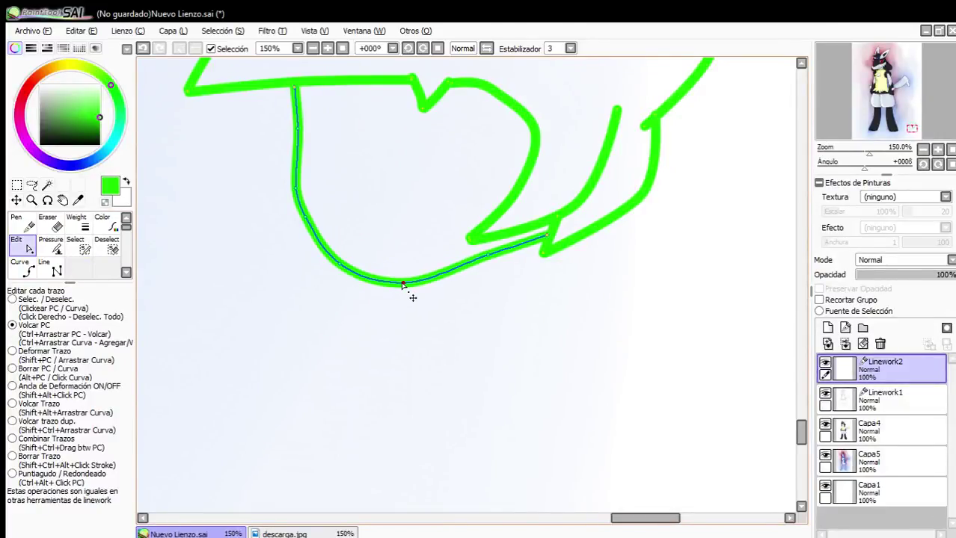
{"action": "mouse_move", "coordinate": [488, 266]}
{"action": "left_mouse_down"}
{"action": "mouse_move", "coordinate": [474, 283]}
{"action": "mouse_move", "coordinate": [486, 286]}
{"action": "left_mouse_up"}
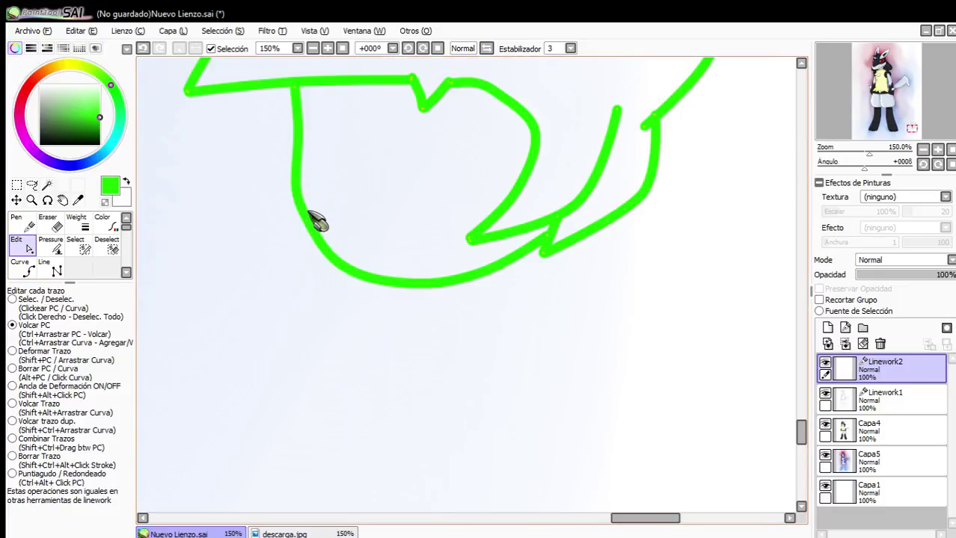
Draw two short arched curves inside the face as closed eyes, one on each side of the V-shaped notch.
{"action": "left_click", "coordinate": [26, 268]}
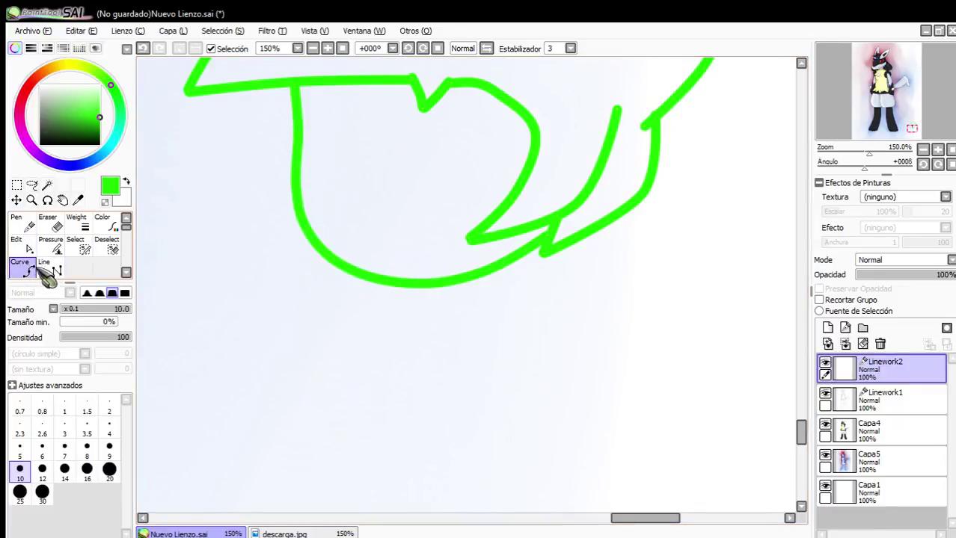
{"action": "scroll", "coordinate": [325, 137], "scroll_direction": "up", "scroll_amount": 3}
{"action": "mouse_move", "coordinate": [228, 190]}
{"action": "left_mouse_down"}
{"action": "mouse_move", "coordinate": [276, 160]}
{"action": "mouse_move", "coordinate": [327, 154]}
{"action": "mouse_move", "coordinate": [410, 185]}
{"action": "left_mouse_up"}
{"action": "scroll", "coordinate": [416, 232], "scroll_direction": "down", "scroll_amount": 3}
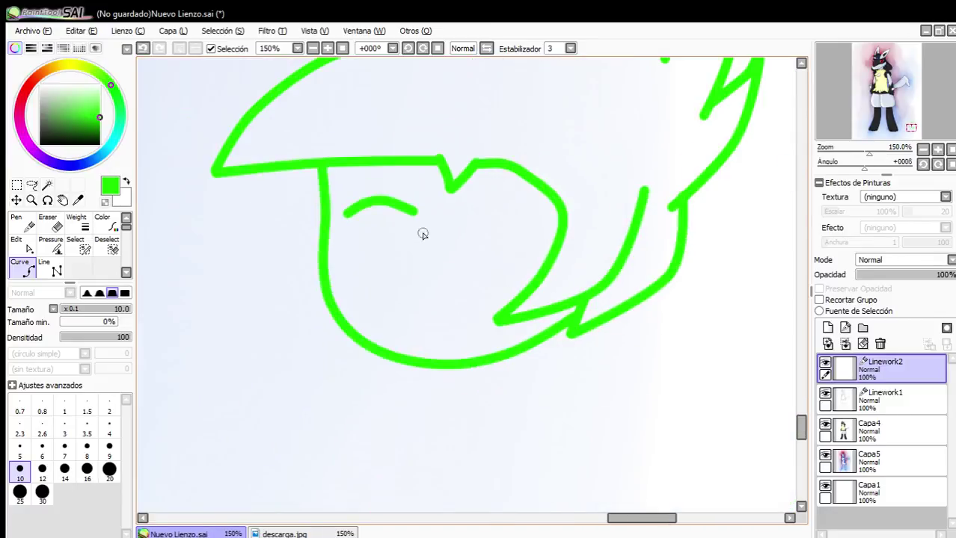
{"action": "scroll", "coordinate": [505, 202], "scroll_direction": "up", "scroll_amount": 3}
{"action": "left_click_drag", "start_coordinate": [421, 241], "coordinate": [471, 215]}
{"action": "left_click", "coordinate": [495, 206]}
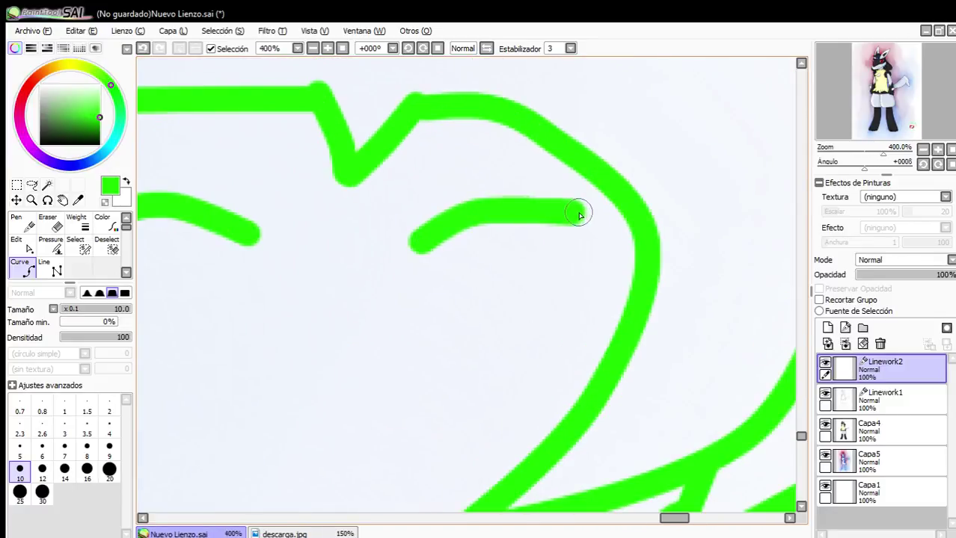
{"action": "left_click", "coordinate": [580, 213]}
{"action": "scroll", "coordinate": [611, 236], "scroll_direction": "down", "scroll_amount": 1}
{"action": "left_click_drag", "start_coordinate": [430, 384], "coordinate": [508, 316]}
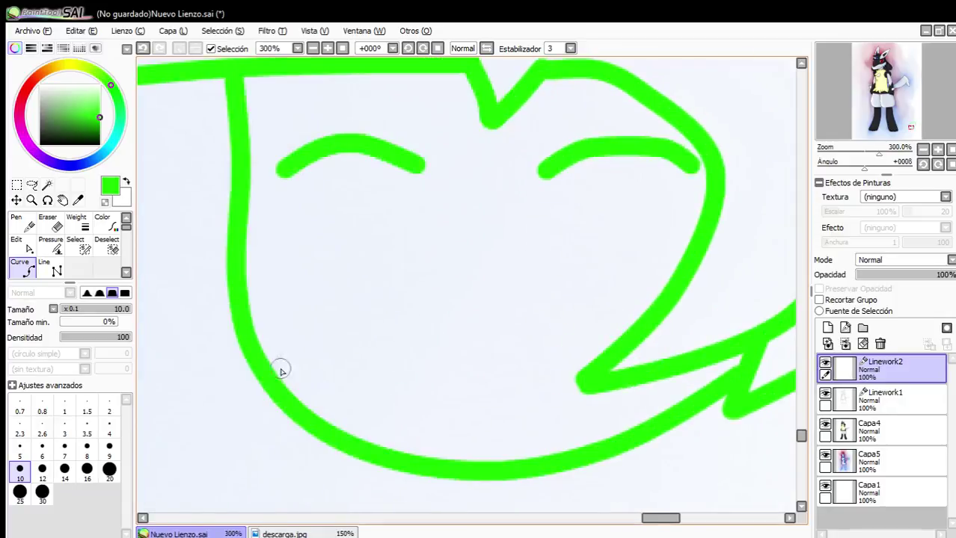
Set the brush size to 6 and draw the mouth's upper curve, rising to a rounded corner that ends at the hair strand.
{"action": "left_click", "coordinate": [47, 449]}
{"action": "left_click", "coordinate": [356, 333]}
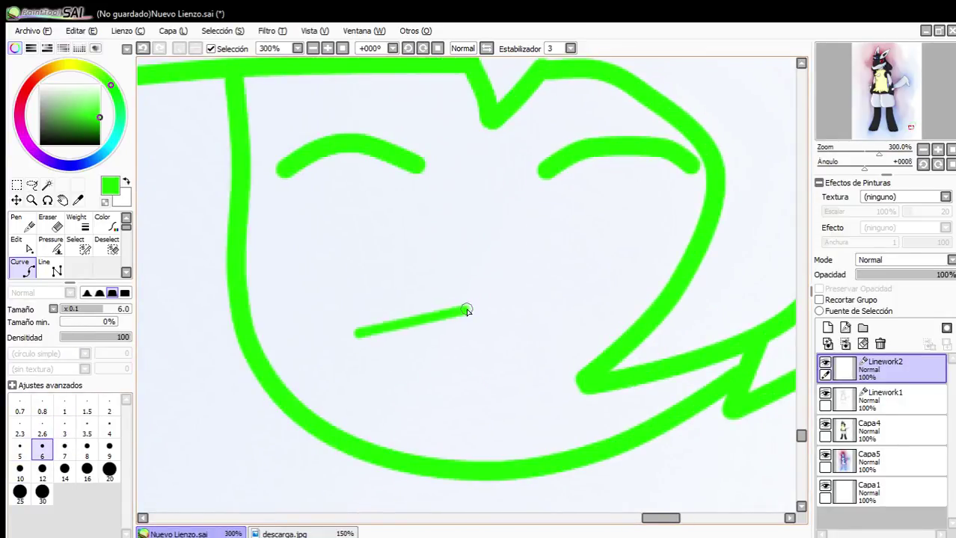
{"action": "left_click", "coordinate": [485, 324]}
{"action": "left_click", "coordinate": [611, 275]}
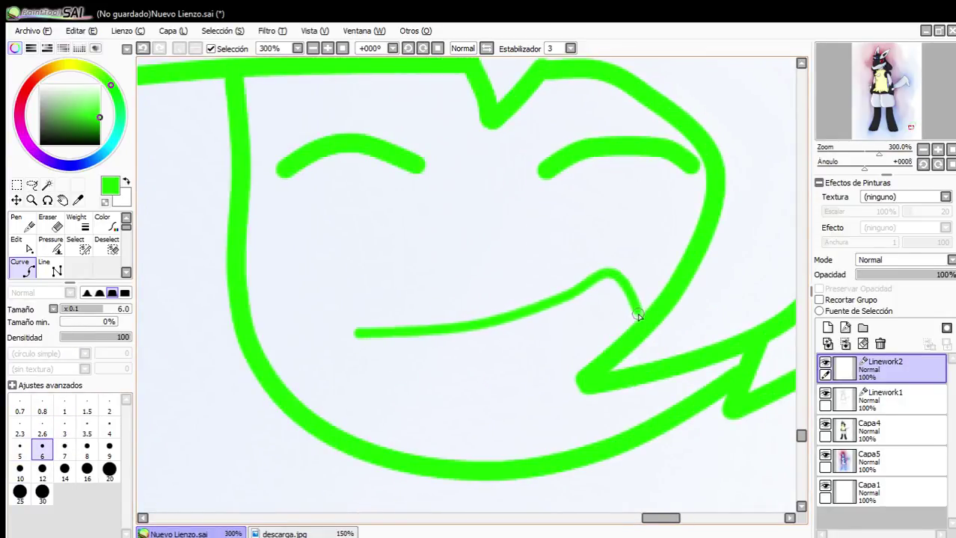
{"action": "double_click", "coordinate": [640, 320]}
Draw the mouth's lower curve from below the hair strand back to the start of the upper curve.
{"action": "left_click", "coordinate": [640, 383]}
{"action": "left_click", "coordinate": [612, 408]}
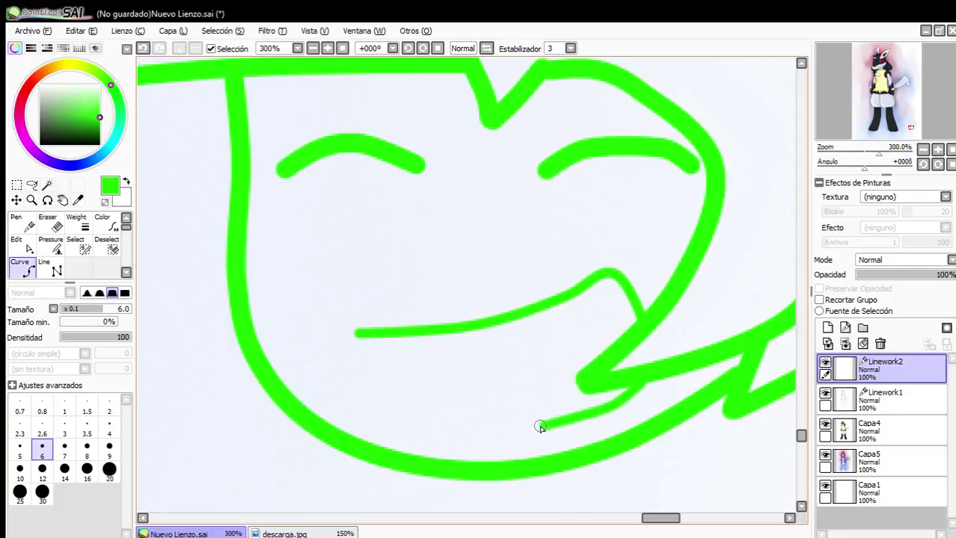
{"action": "left_click", "coordinate": [511, 425]}
{"action": "left_click", "coordinate": [397, 395]}
{"action": "double_click", "coordinate": [357, 334]}
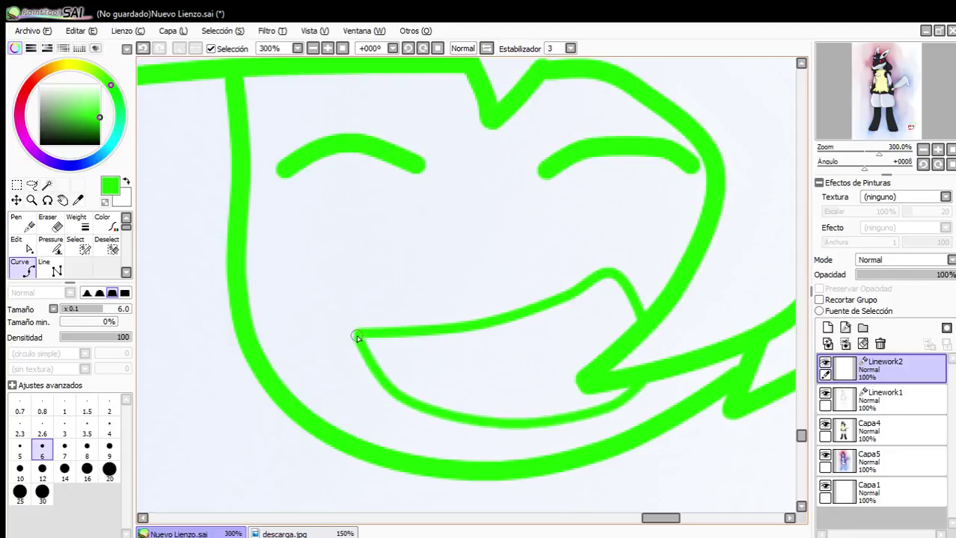
{"action": "scroll", "coordinate": [476, 360], "scroll_direction": "down", "scroll_amount": 1}
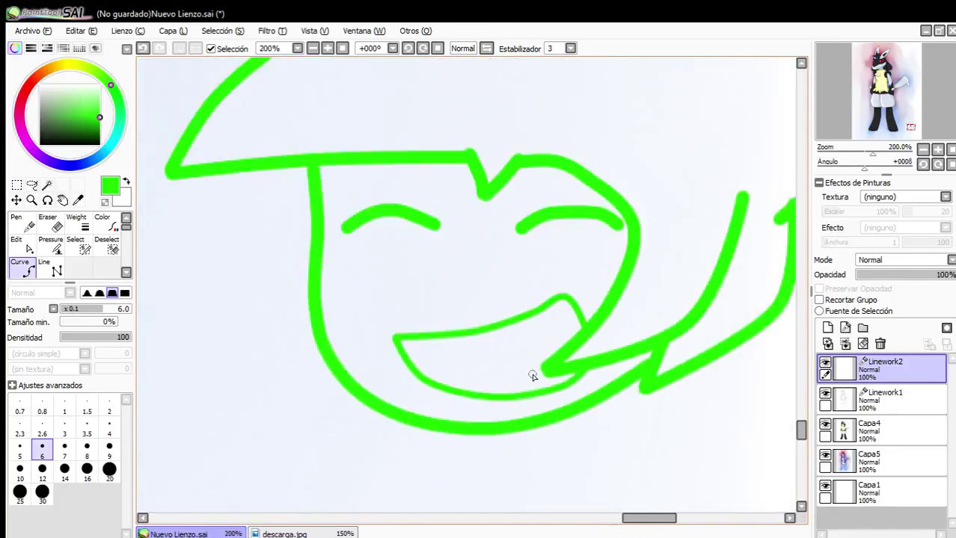
Draw a tiny bent curve between the eyes and the mouth as the nose.
{"action": "scroll", "coordinate": [509, 356], "scroll_direction": "up", "scroll_amount": 2}
{"action": "scroll", "coordinate": [449, 299], "scroll_direction": "down", "scroll_amount": 2}
{"action": "scroll", "coordinate": [434, 269], "scroll_direction": "up", "scroll_amount": 2}
{"action": "left_click", "coordinate": [455, 268]}
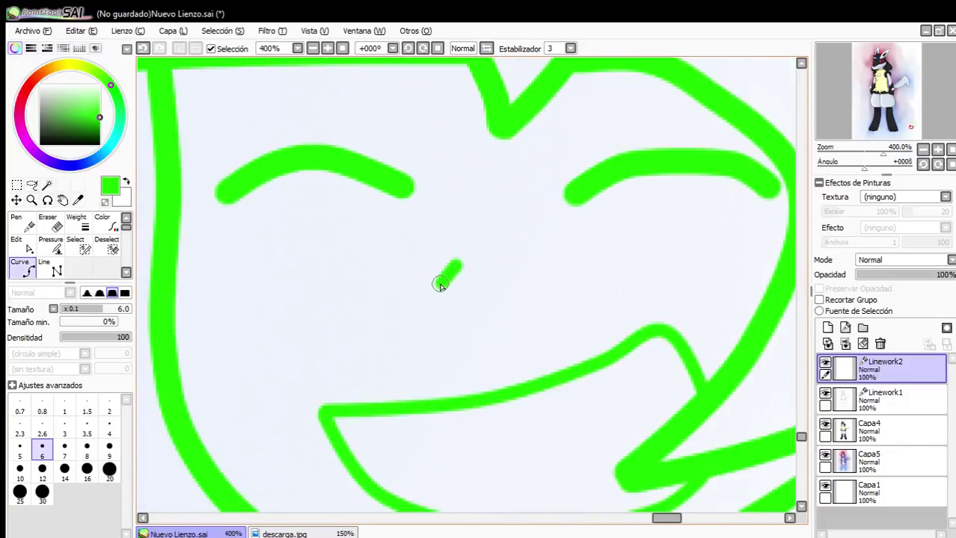
{"action": "double_click", "coordinate": [442, 299]}
{"action": "scroll", "coordinate": [473, 258], "scroll_direction": "down", "scroll_amount": 3}
{"action": "scroll", "coordinate": [469, 267], "scroll_direction": "up", "scroll_amount": 1}
Draw two short slanted straight lines inside the mouth near the hair tip, using the Line tool at size 6.
{"action": "scroll", "coordinate": [469, 267], "scroll_direction": "up", "scroll_amount": 3}
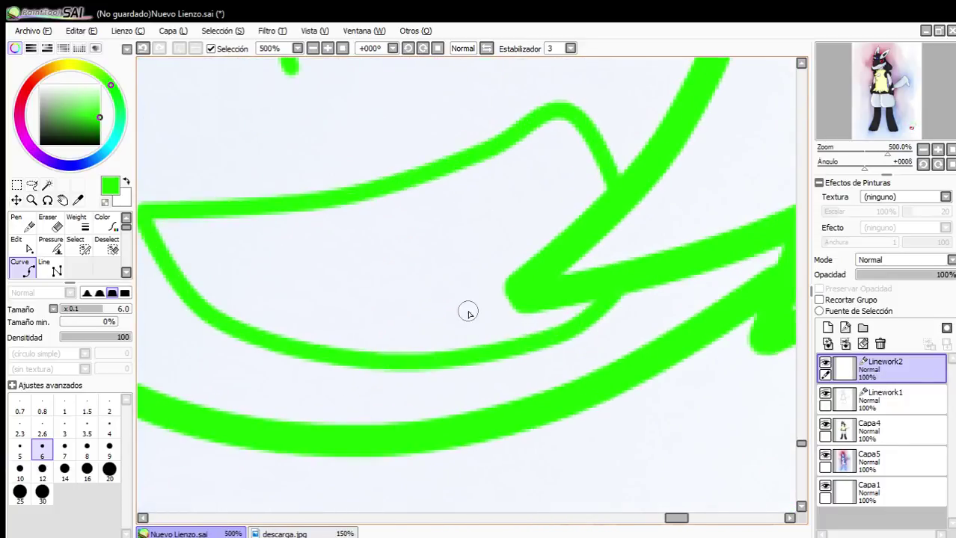
{"action": "left_click", "coordinate": [50, 267]}
{"action": "left_click", "coordinate": [19, 469]}
{"action": "left_click", "coordinate": [42, 447]}
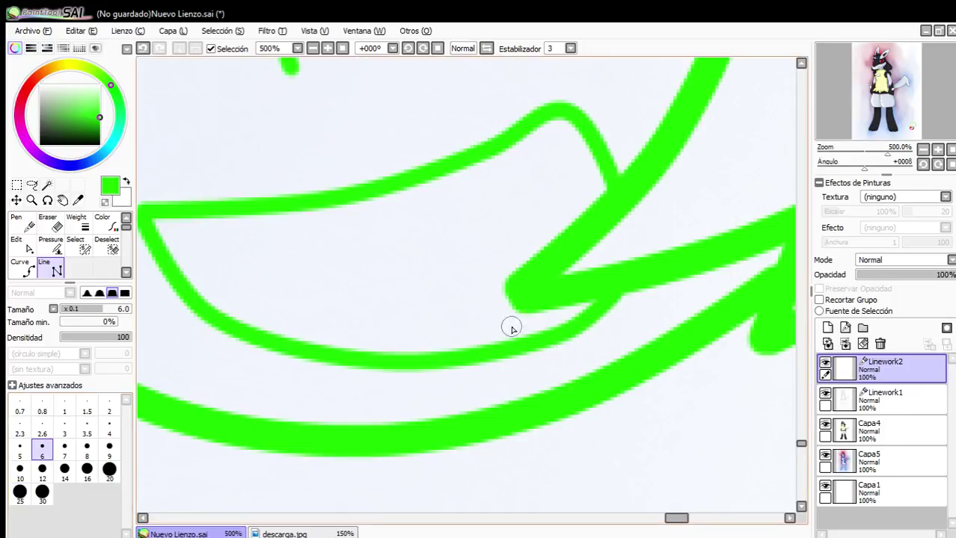
{"action": "left_click_drag", "start_coordinate": [441, 286], "coordinate": [478, 347]}
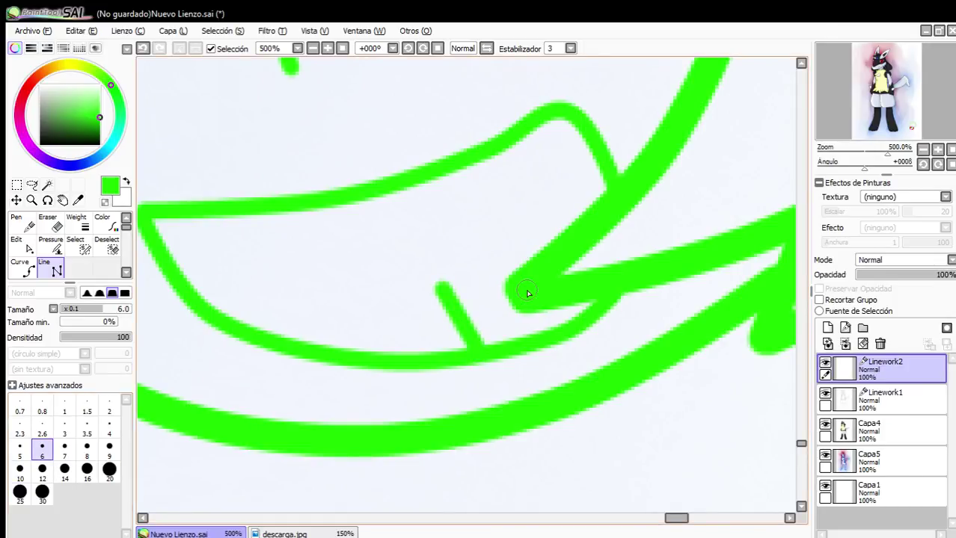
{"action": "left_click_drag", "start_coordinate": [509, 255], "coordinate": [540, 335]}
{"action": "scroll", "coordinate": [524, 317], "scroll_direction": "down", "scroll_amount": 8}
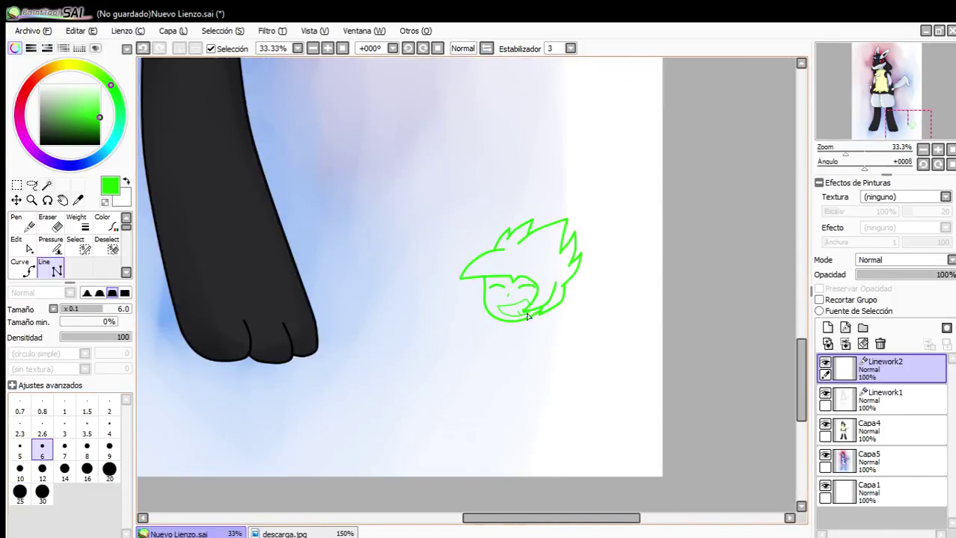
Add a normal layer directly beneath Linework2 and merge Linework2 down into it.
{"action": "scroll", "coordinate": [608, 294], "scroll_direction": "down", "scroll_amount": 2}
{"action": "scroll", "coordinate": [608, 295], "scroll_direction": "up", "scroll_amount": 1}
{"action": "left_click", "coordinate": [871, 395]}
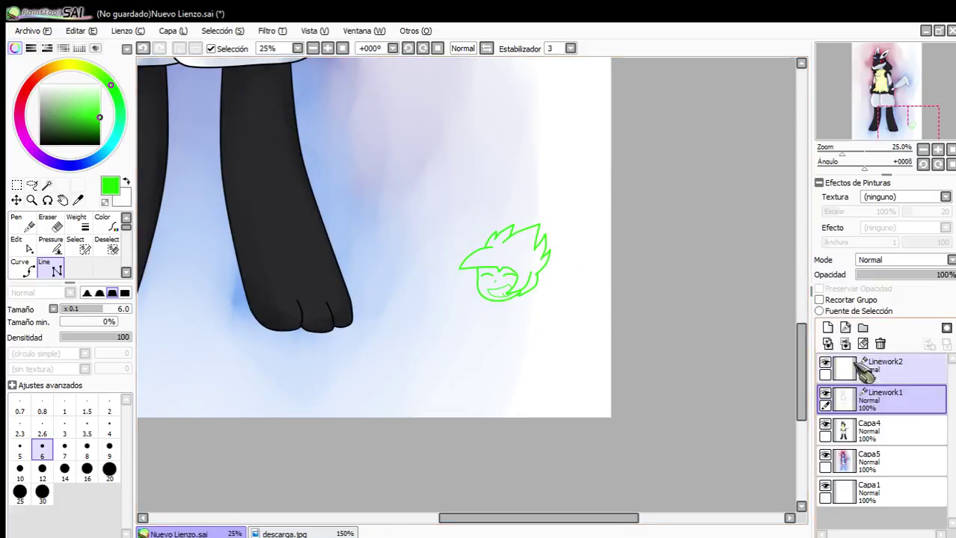
{"action": "left_click", "coordinate": [827, 328]}
{"action": "left_click", "coordinate": [862, 365]}
{"action": "left_click", "coordinate": [845, 344]}
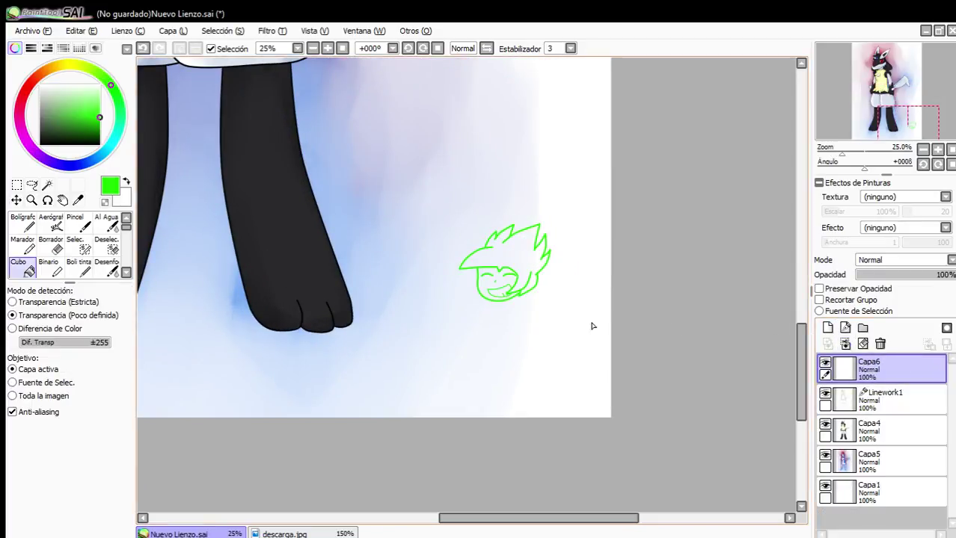
Move the green head emblem into the canvas's lower-right corner and set its layer opacity to 60%.
{"action": "mouse_move", "coordinate": [548, 253]}
{"action": "left_mouse_down"}
{"action": "mouse_move", "coordinate": [567, 344]}
{"action": "mouse_move", "coordinate": [578, 332]}
{"action": "left_mouse_up"}
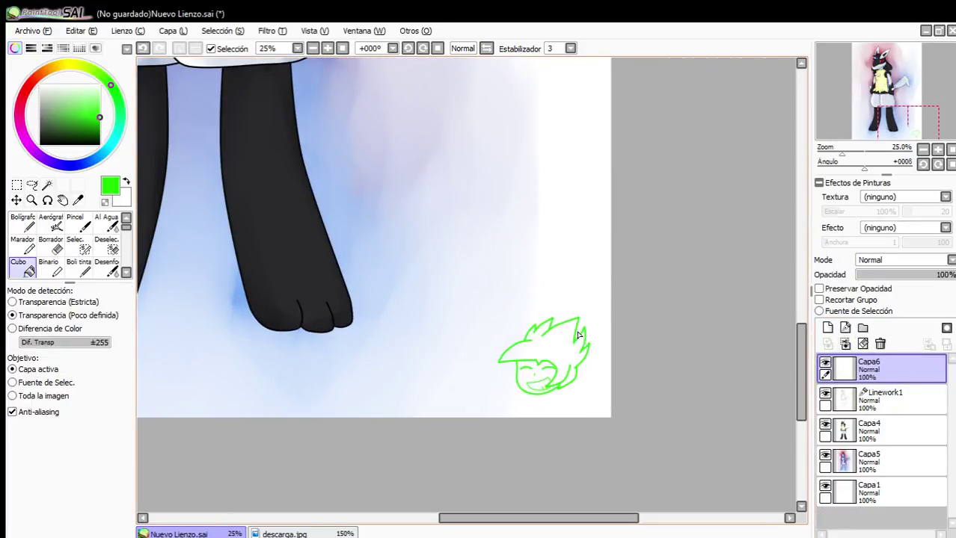
{"action": "left_click_drag", "start_coordinate": [921, 275], "coordinate": [914, 278]}
{"action": "scroll", "coordinate": [683, 252], "scroll_direction": "down", "scroll_amount": 3}
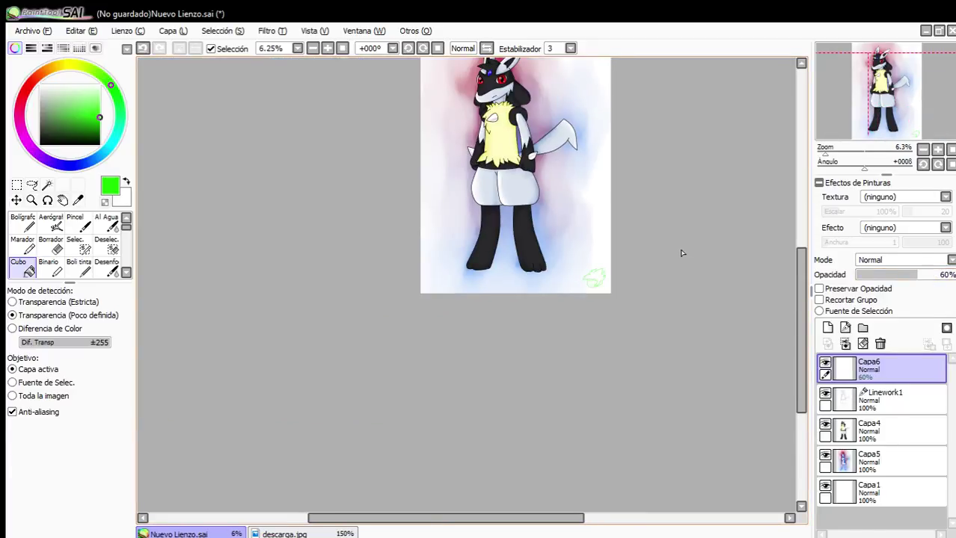
{"action": "scroll", "coordinate": [661, 318], "scroll_direction": "up", "scroll_amount": 3}
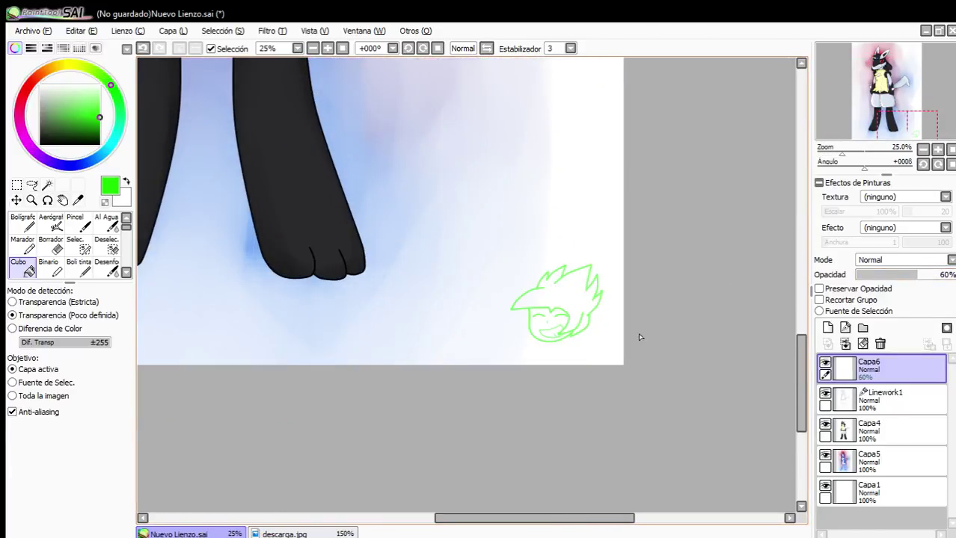
{"action": "scroll", "coordinate": [597, 290], "scroll_direction": "up", "scroll_amount": 2}
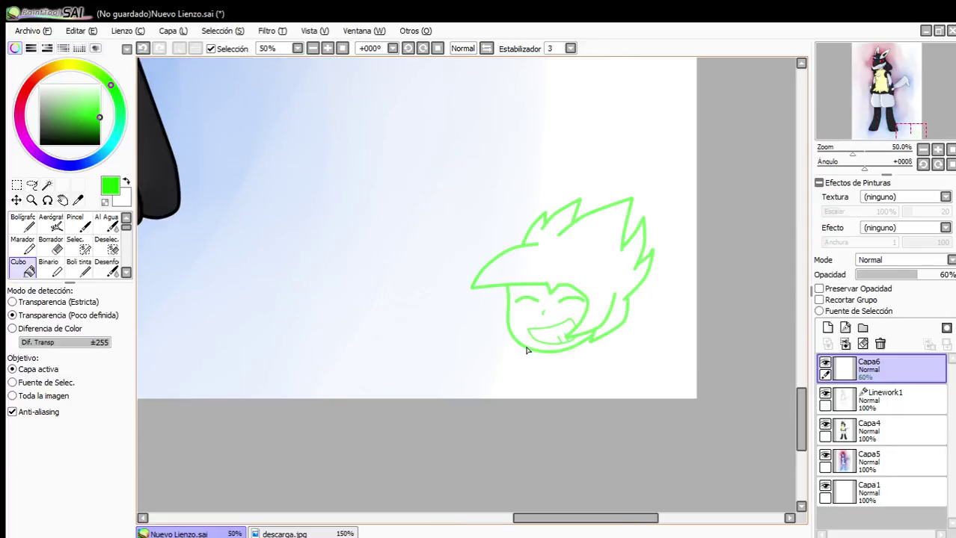
{"action": "scroll", "coordinate": [531, 329], "scroll_direction": "down", "scroll_amount": 6}
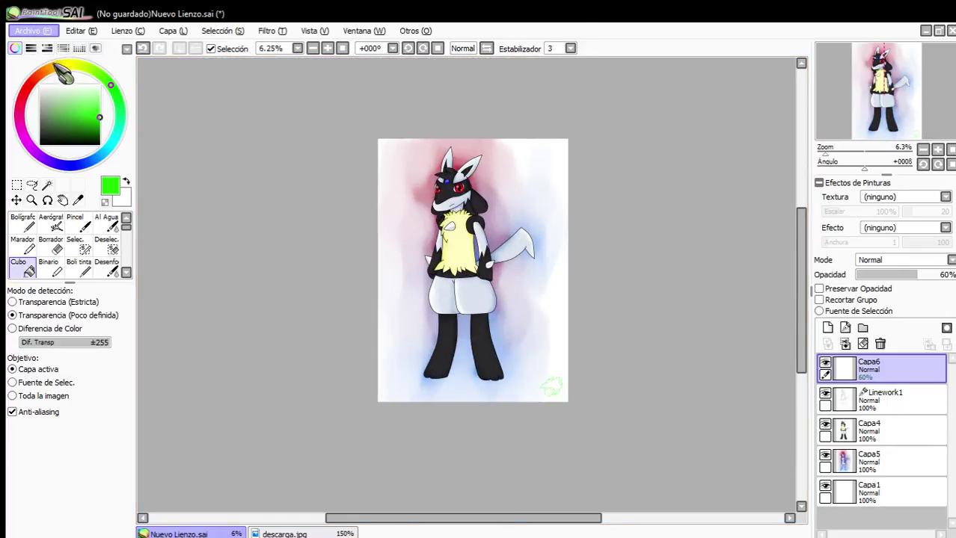
Save the drawing as Dechta The Lucario.sai and save a PNG copy as Dechta The Lucario.png.
{"action": "left_click", "coordinate": [70, 132]}
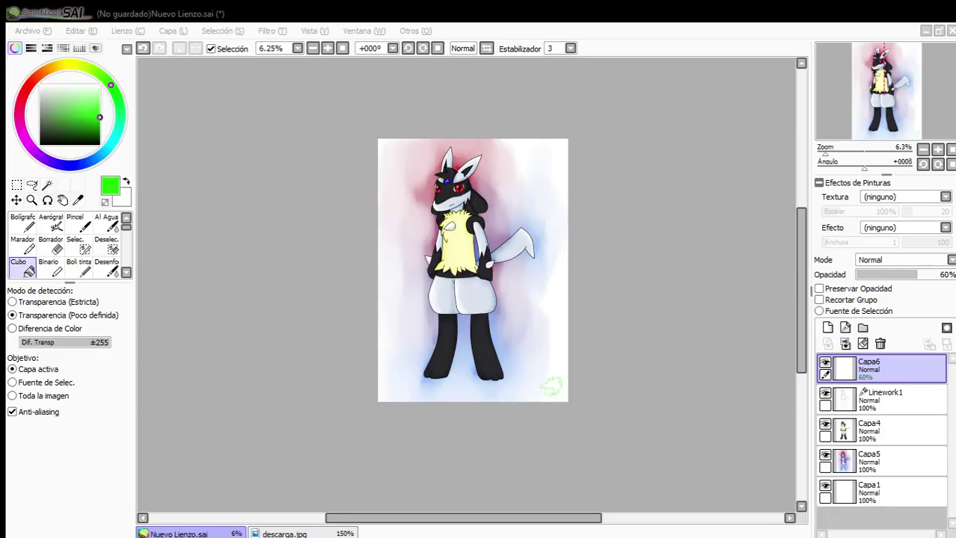
{"action": "key", "text": "alt+Tab"}
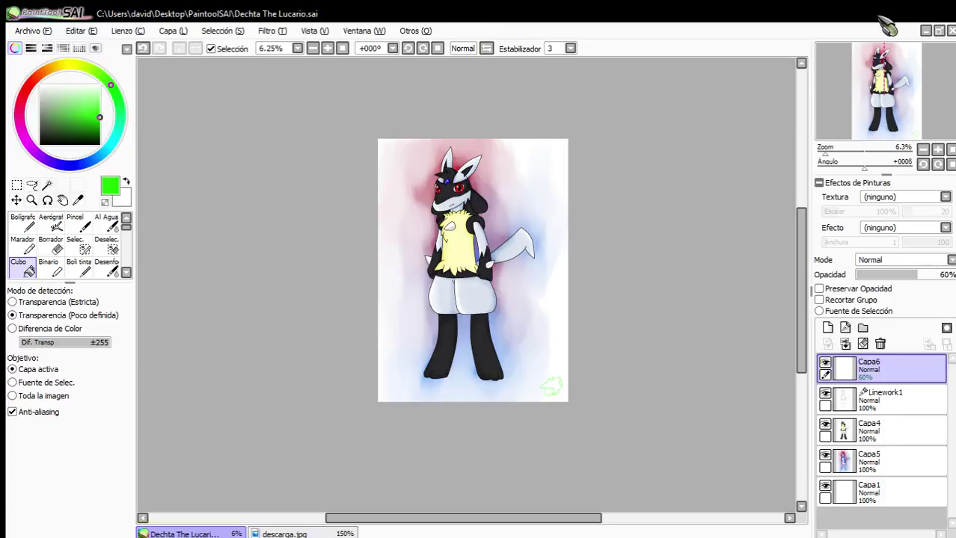
{"action": "left_click", "coordinate": [38, 36]}
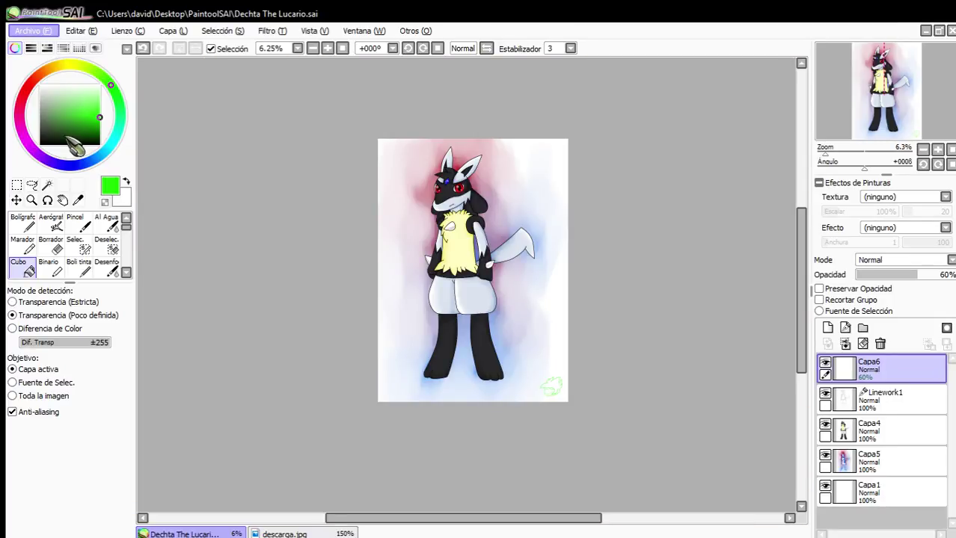
{"action": "left_click", "coordinate": [65, 136]}
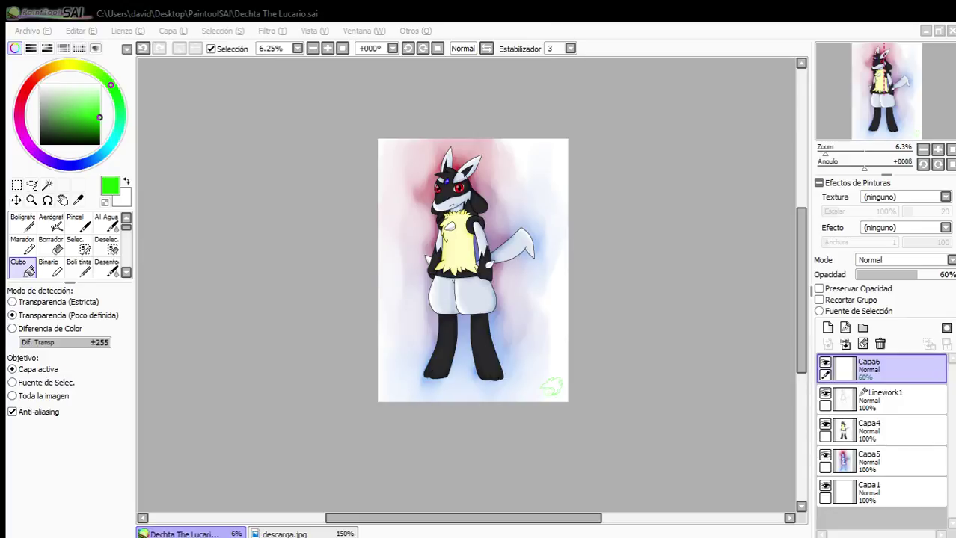
{"action": "left_click", "coordinate": [356, 332]}
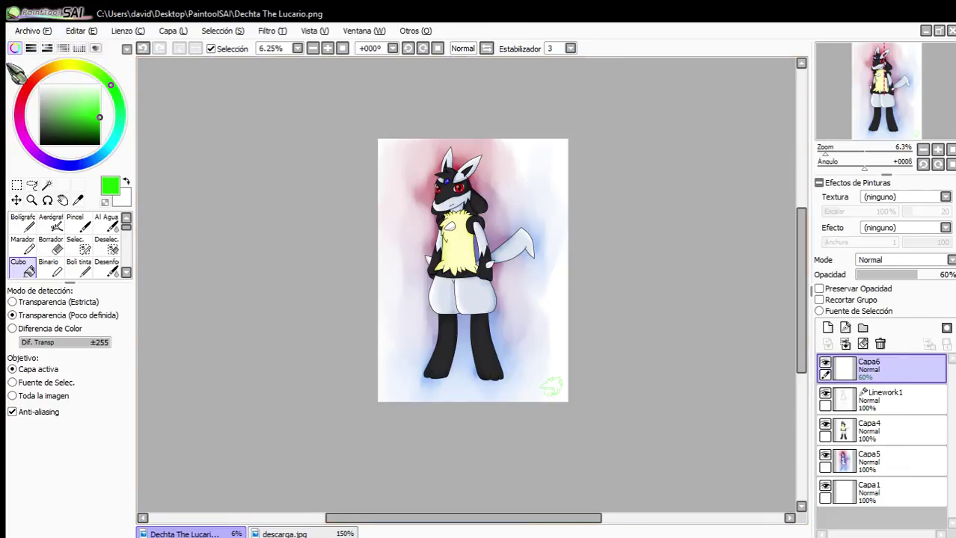
Close the finished drawing and create a new blank canvas in portrait format.
{"action": "left_click", "coordinate": [950, 30]}
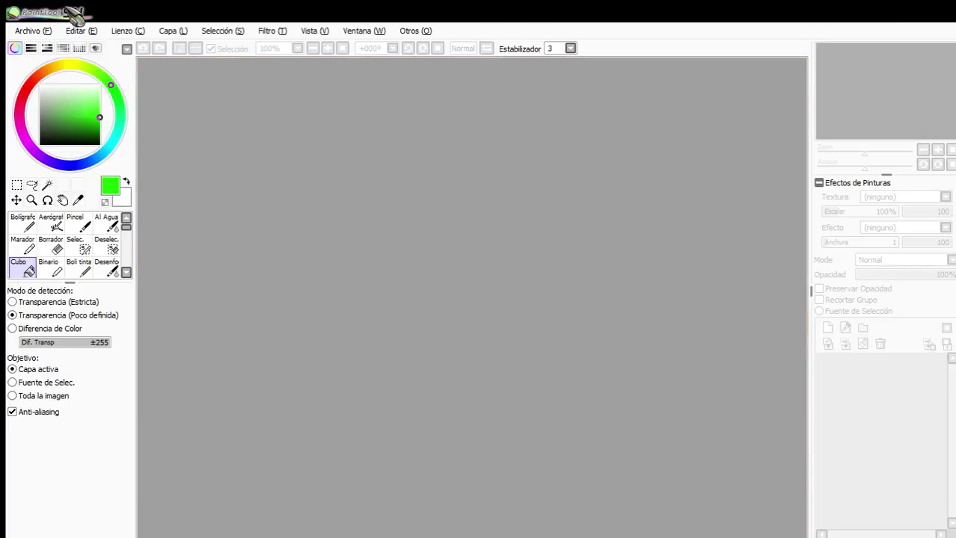
{"action": "left_click", "coordinate": [44, 33]}
{"action": "left_click", "coordinate": [62, 50]}
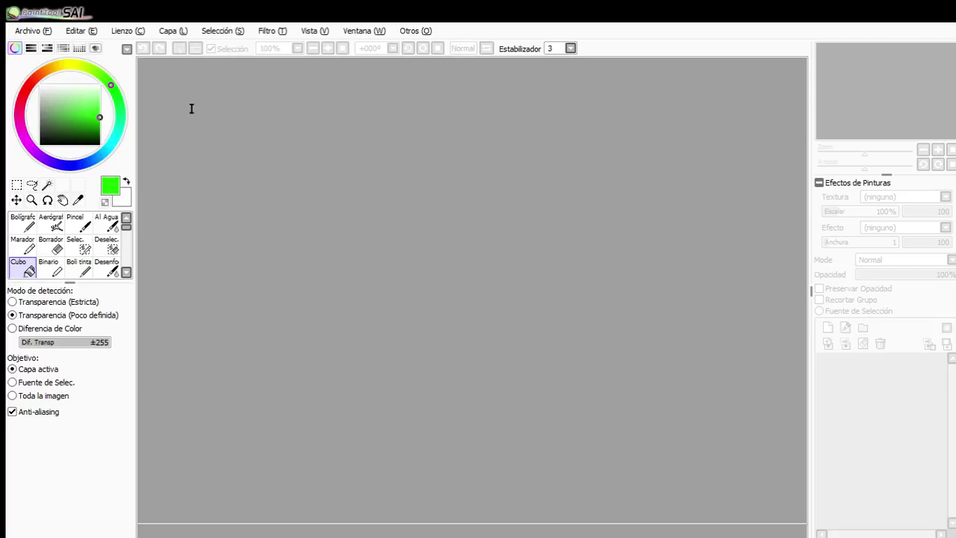
{"action": "scroll", "coordinate": [439, 215], "scroll_direction": "up", "scroll_amount": 2}
{"action": "scroll", "coordinate": [440, 215], "scroll_direction": "down", "scroll_amount": 3}
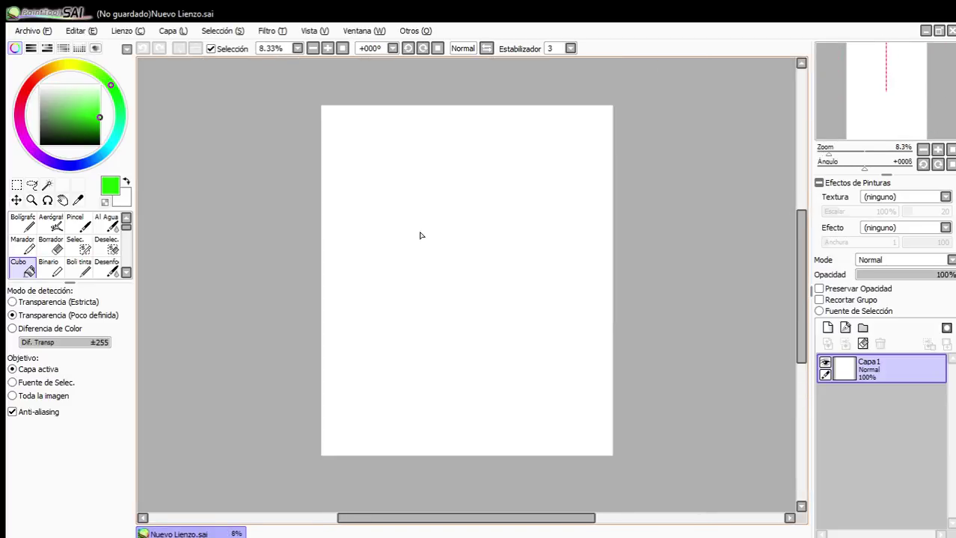
{"action": "scroll", "coordinate": [418, 235], "scroll_direction": "up", "scroll_amount": 2}
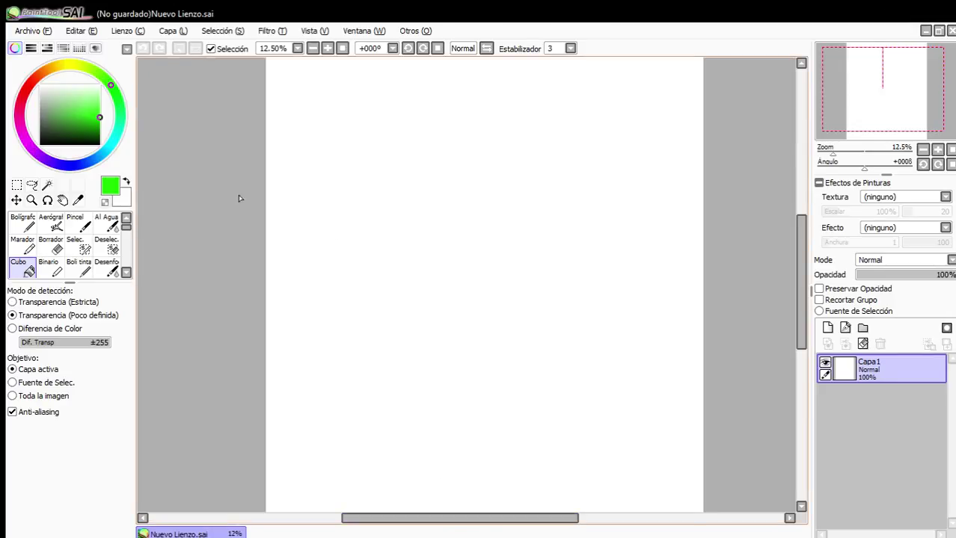
Sketch the left side, bottom and lower-right curve of a large rounded head in cyan with the size 60 pen.
{"action": "left_click", "coordinate": [22, 224]}
{"action": "left_click_drag", "start_coordinate": [116, 140], "coordinate": [114, 140]}
{"action": "scroll", "coordinate": [441, 229], "scroll_direction": "down", "scroll_amount": 2}
{"action": "scroll", "coordinate": [456, 218], "scroll_direction": "up", "scroll_amount": 4}
{"action": "mouse_move", "coordinate": [365, 154]}
{"action": "left_mouse_down"}
{"action": "mouse_move", "coordinate": [341, 166]}
{"action": "mouse_move", "coordinate": [302, 240]}
{"action": "left_mouse_up"}
{"action": "left_click_drag", "start_coordinate": [318, 198], "coordinate": [344, 323]}
{"action": "left_click_drag", "start_coordinate": [314, 275], "coordinate": [359, 363]}
{"action": "left_click_drag", "start_coordinate": [282, 269], "coordinate": [389, 398]}
{"action": "left_click_drag", "start_coordinate": [337, 376], "coordinate": [583, 425]}
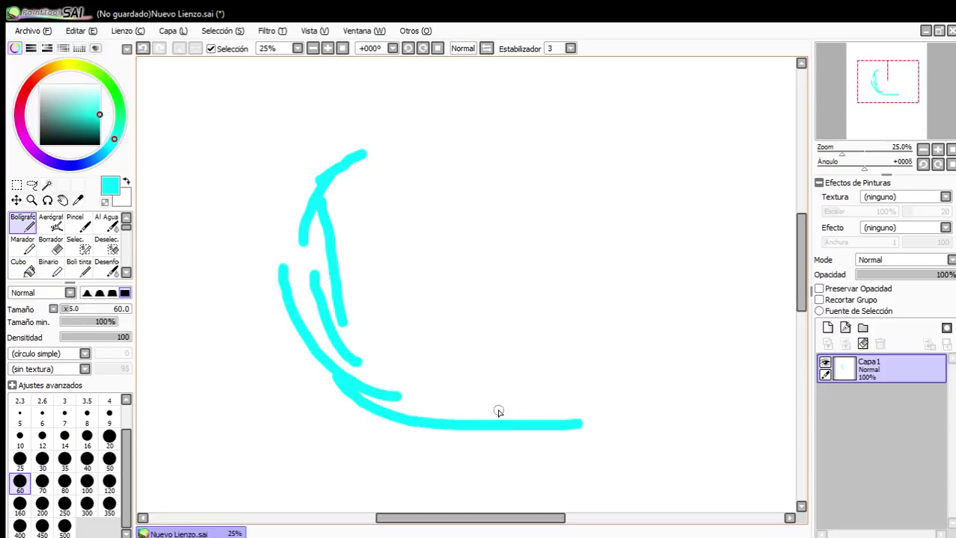
{"action": "left_click_drag", "start_coordinate": [448, 431], "coordinate": [707, 401]}
{"action": "left_click_drag", "start_coordinate": [651, 411], "coordinate": [758, 269]}
Close the rounded head outline with overlapping cyan strokes along its upper left, top and right side.
{"action": "left_click_drag", "start_coordinate": [296, 271], "coordinate": [291, 188]}
{"action": "mouse_move", "coordinate": [312, 146]}
{"action": "left_mouse_down"}
{"action": "mouse_move", "coordinate": [295, 232]}
{"action": "mouse_move", "coordinate": [354, 87]}
{"action": "left_mouse_up"}
{"action": "left_click_drag", "start_coordinate": [303, 123], "coordinate": [392, 69]}
{"action": "mouse_move", "coordinate": [339, 100]}
{"action": "left_mouse_down"}
{"action": "mouse_move", "coordinate": [397, 88]}
{"action": "mouse_move", "coordinate": [733, 64]}
{"action": "left_mouse_up"}
{"action": "mouse_move", "coordinate": [663, 81]}
{"action": "left_mouse_down"}
{"action": "mouse_move", "coordinate": [710, 111]}
{"action": "mouse_move", "coordinate": [750, 160]}
{"action": "mouse_move", "coordinate": [773, 271]}
{"action": "left_mouse_up"}
{"action": "left_click_drag", "start_coordinate": [751, 222], "coordinate": [748, 322]}
{"action": "left_click_drag", "start_coordinate": [748, 314], "coordinate": [715, 368]}
{"action": "scroll", "coordinate": [621, 307], "scroll_direction": "down", "scroll_amount": 3}
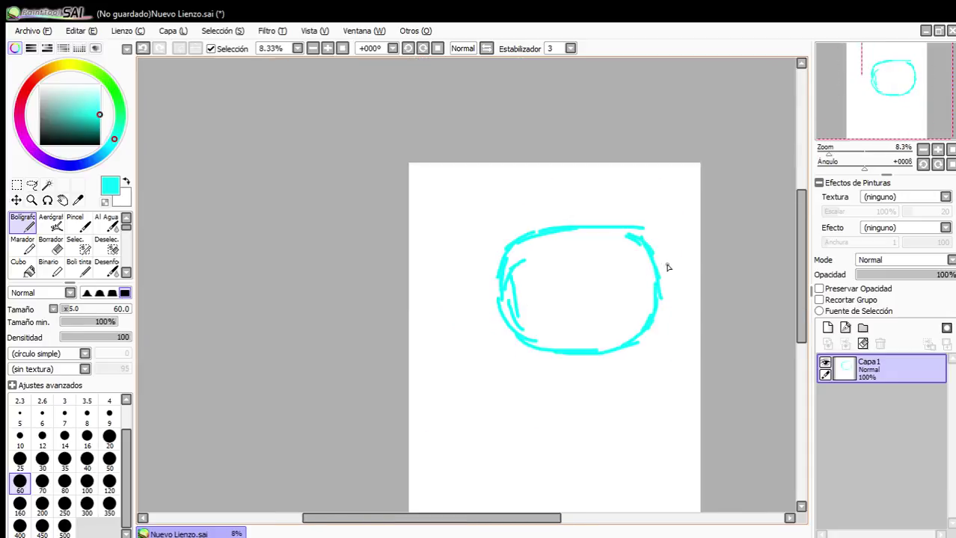
{"action": "scroll", "coordinate": [657, 258], "scroll_direction": "up", "scroll_amount": 4}
{"action": "left_click_drag", "start_coordinate": [595, 202], "coordinate": [523, 155]}
{"action": "left_click_drag", "start_coordinate": [572, 186], "coordinate": [374, 138]}
{"action": "left_click_drag", "start_coordinate": [482, 158], "coordinate": [207, 188]}
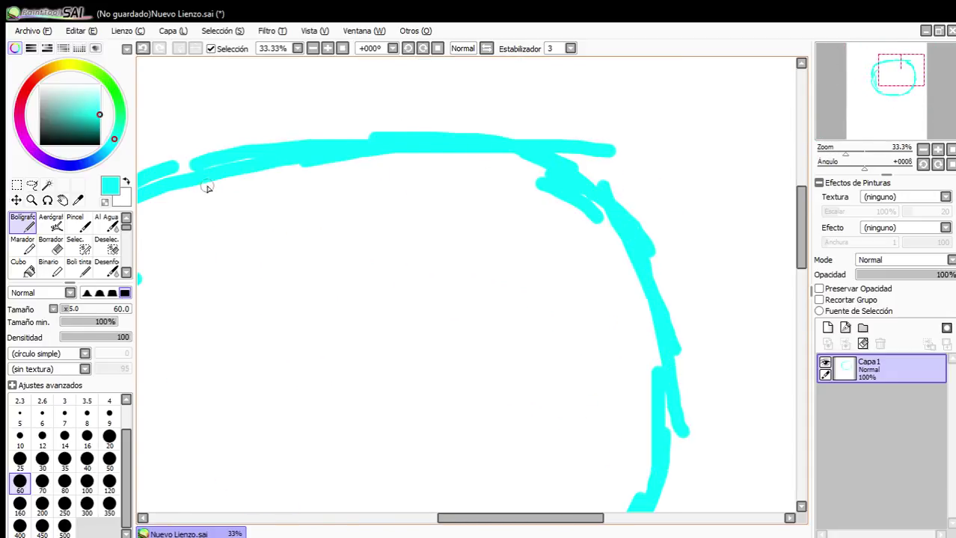
{"action": "scroll", "coordinate": [454, 224], "scroll_direction": "down", "scroll_amount": 4}
{"action": "scroll", "coordinate": [438, 237], "scroll_direction": "up", "scroll_amount": 2}
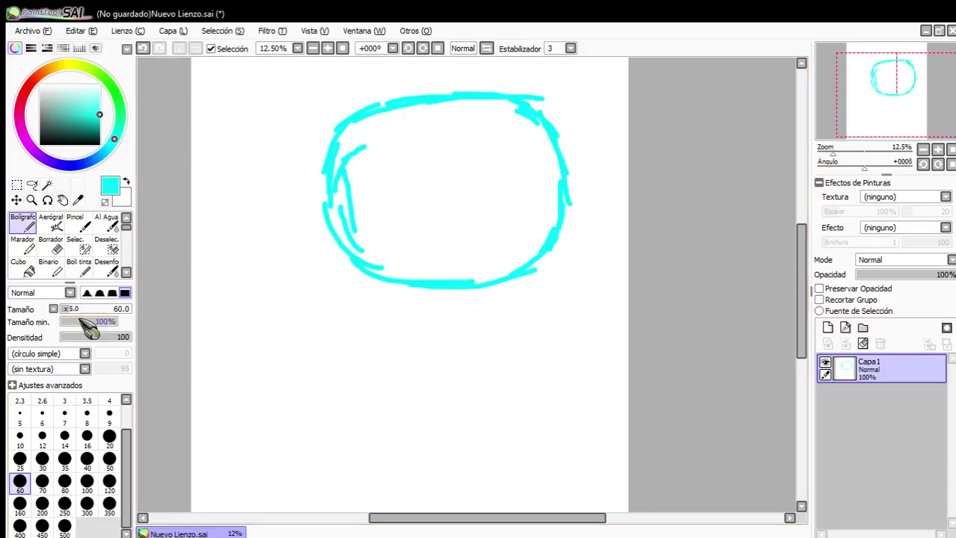
Select the head sketch, move it slightly left, scale it down to roughly two thirds and deselect it.
{"action": "left_click", "coordinate": [17, 184]}
{"action": "scroll", "coordinate": [385, 233], "scroll_direction": "down", "scroll_amount": 3}
{"action": "scroll", "coordinate": [377, 204], "scroll_direction": "up", "scroll_amount": 2}
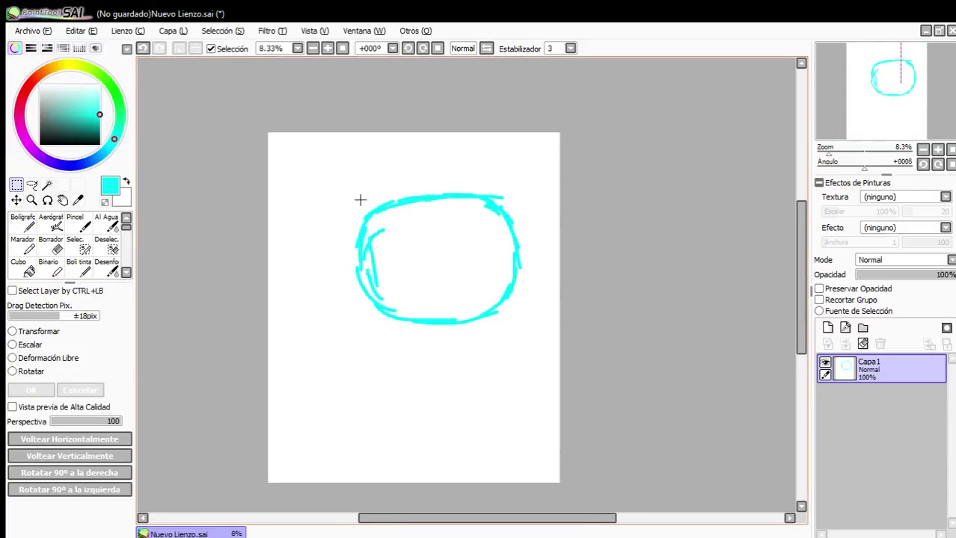
{"action": "mouse_move", "coordinate": [333, 174]}
{"action": "left_mouse_down"}
{"action": "mouse_move", "coordinate": [452, 290]}
{"action": "mouse_move", "coordinate": [552, 349]}
{"action": "left_mouse_up"}
{"action": "key", "text": "ctrl"}
{"action": "left_click_drag", "start_coordinate": [446, 285], "coordinate": [469, 273]}
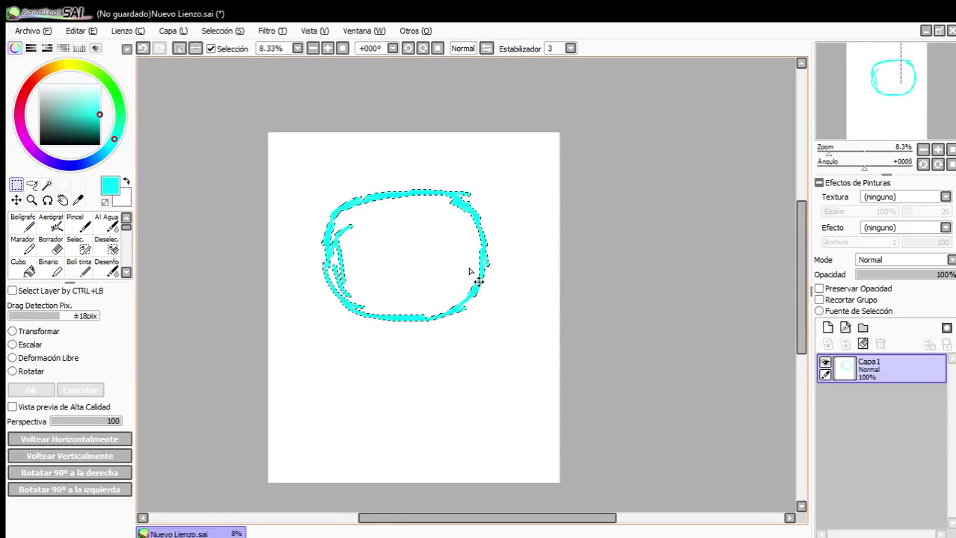
{"action": "left_click", "coordinate": [30, 333]}
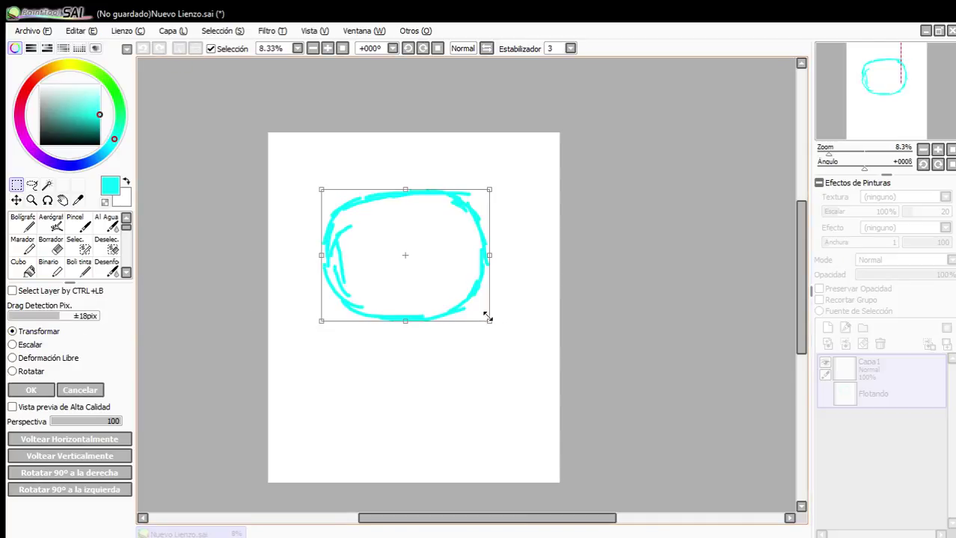
{"action": "left_click_drag", "start_coordinate": [488, 318], "coordinate": [444, 279]}
{"action": "left_click", "coordinate": [24, 391]}
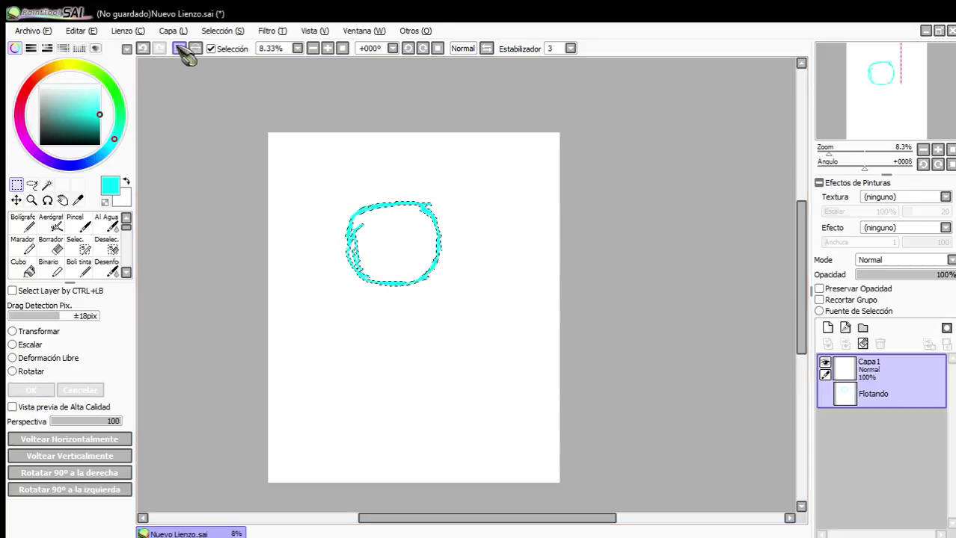
{"action": "left_click", "coordinate": [178, 48]}
Switch to the Marador brush with a size of 30.
{"action": "left_click", "coordinate": [24, 244]}
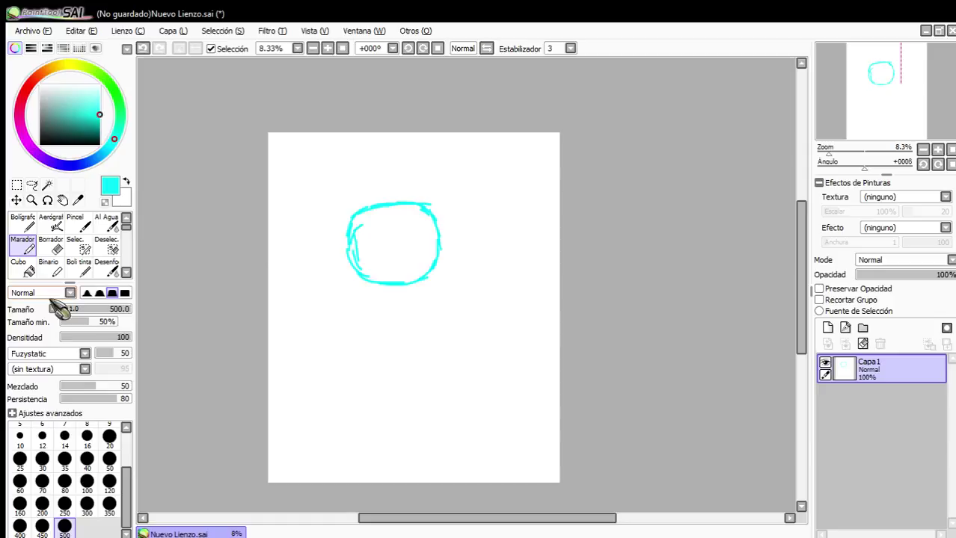
{"action": "left_click", "coordinate": [42, 459]}
{"action": "scroll", "coordinate": [358, 273], "scroll_direction": "up", "scroll_amount": 3}
{"action": "scroll", "coordinate": [358, 273], "scroll_direction": "up", "scroll_amount": 2}
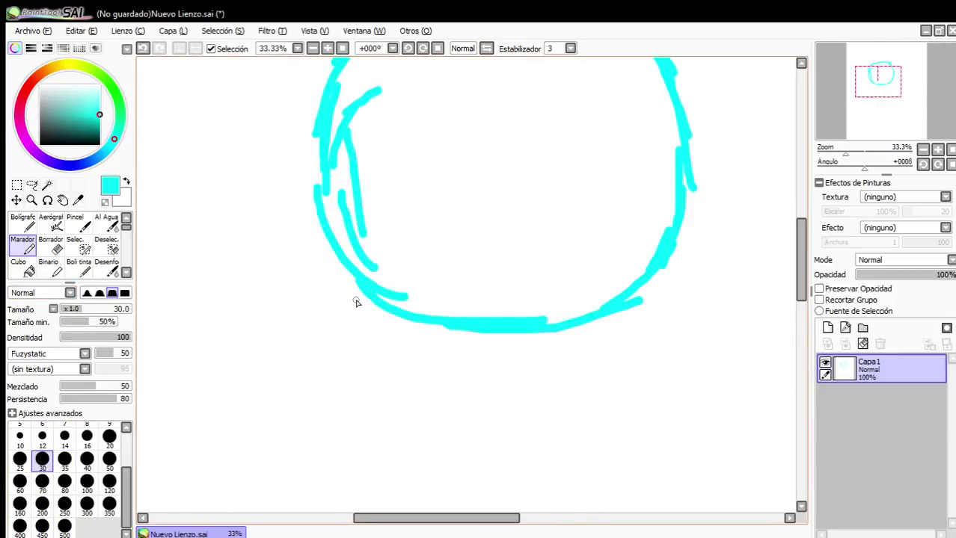
{"action": "scroll", "coordinate": [390, 315], "scroll_direction": "down", "scroll_amount": 4}
Select the head sketch again, shrink it to about three quarters of its size and deselect it.
{"action": "left_click", "coordinate": [17, 184]}
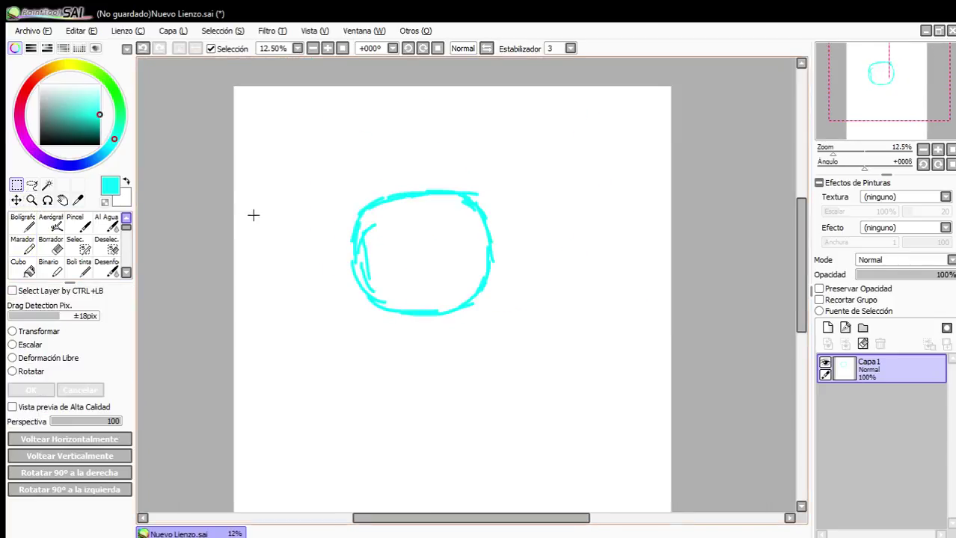
{"action": "left_click_drag", "start_coordinate": [329, 164], "coordinate": [545, 343]}
{"action": "left_click", "coordinate": [13, 332]}
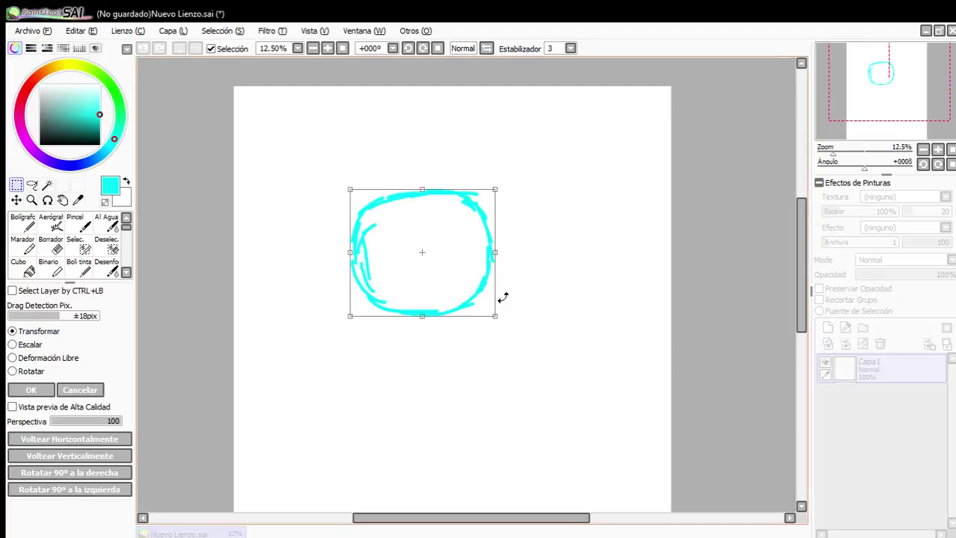
{"action": "left_click_drag", "start_coordinate": [493, 316], "coordinate": [470, 296]}
{"action": "left_click", "coordinate": [30, 390]}
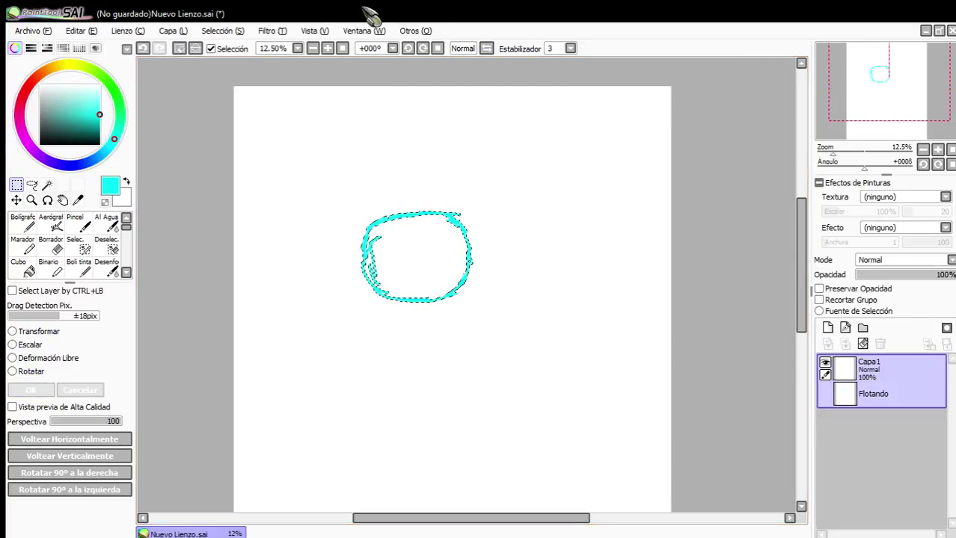
{"action": "scroll", "coordinate": [391, 271], "scroll_direction": "up", "scroll_amount": 1}
{"action": "scroll", "coordinate": [391, 272], "scroll_direction": "up", "scroll_amount": 2}
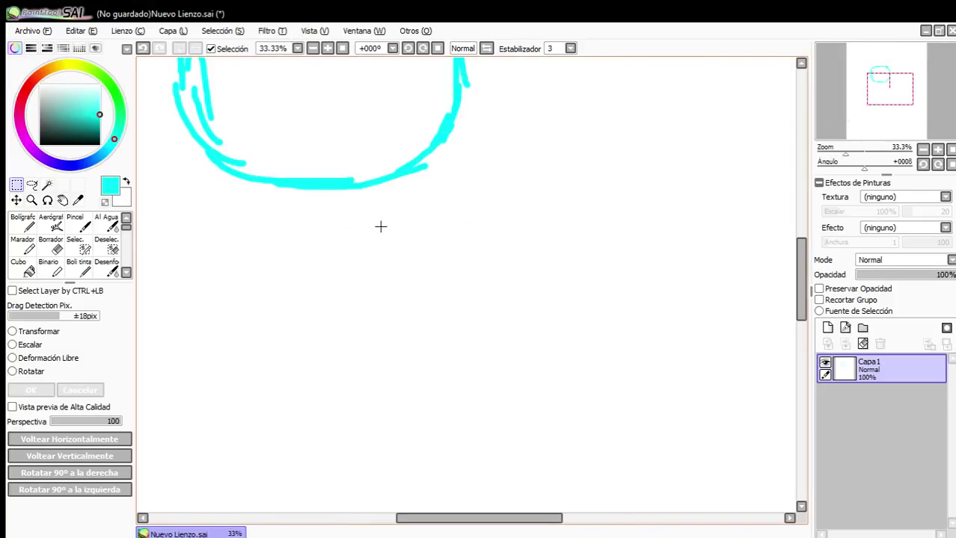
Sketch a slanted line down the head's left side and extra jaw lines beneath it with the Marador brush.
{"action": "left_click", "coordinate": [22, 247]}
{"action": "scroll", "coordinate": [396, 287], "scroll_direction": "down", "scroll_amount": 1}
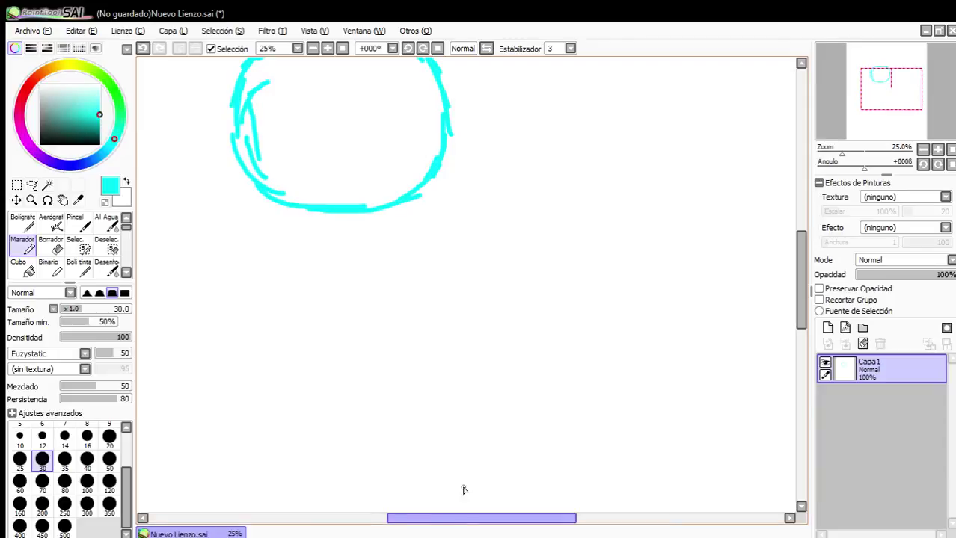
{"action": "scroll", "coordinate": [375, 235], "scroll_direction": "down", "scroll_amount": 2}
{"action": "scroll", "coordinate": [376, 225], "scroll_direction": "up", "scroll_amount": 3}
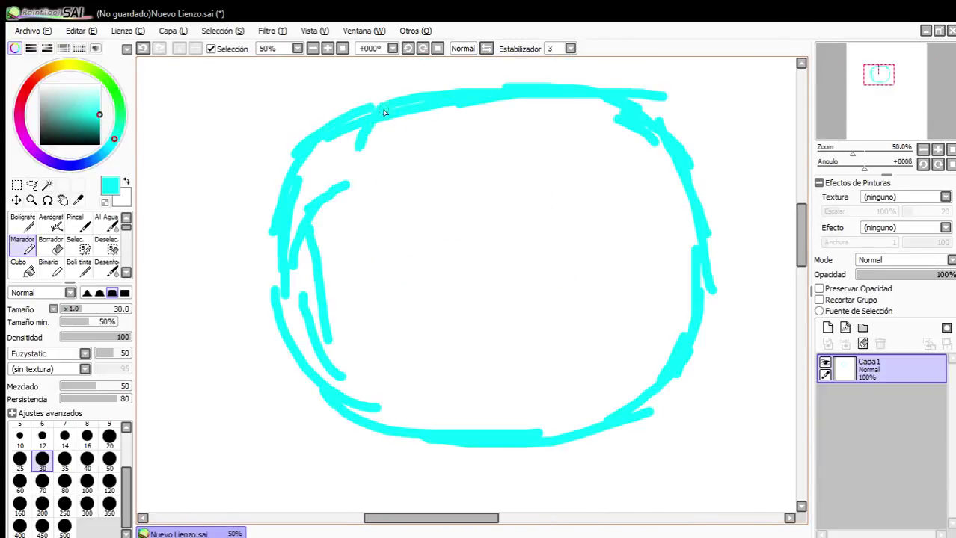
{"action": "mouse_move", "coordinate": [376, 120]}
{"action": "left_mouse_down"}
{"action": "mouse_move", "coordinate": [359, 210]}
{"action": "mouse_move", "coordinate": [280, 382]}
{"action": "mouse_move", "coordinate": [282, 406]}
{"action": "mouse_move", "coordinate": [359, 441]}
{"action": "mouse_move", "coordinate": [340, 447]}
{"action": "mouse_move", "coordinate": [485, 480]}
{"action": "mouse_move", "coordinate": [543, 439]}
{"action": "left_mouse_up"}
Erase the stray marker strokes hanging below the head's lower outline with a size 60 eraser.
{"action": "left_click", "coordinate": [50, 245]}
{"action": "scroll", "coordinate": [487, 398], "scroll_direction": "up", "scroll_amount": 1}
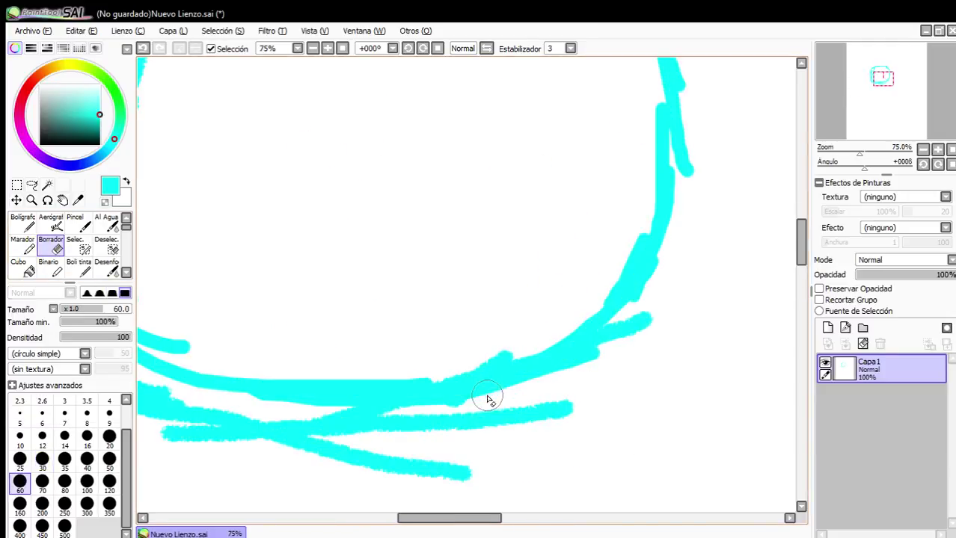
{"action": "mouse_move", "coordinate": [487, 397]}
{"action": "left_mouse_down"}
{"action": "mouse_move", "coordinate": [417, 476]}
{"action": "mouse_move", "coordinate": [508, 430]}
{"action": "mouse_move", "coordinate": [464, 466]}
{"action": "mouse_move", "coordinate": [360, 456]}
{"action": "mouse_move", "coordinate": [567, 404]}
{"action": "mouse_move", "coordinate": [384, 445]}
{"action": "left_mouse_up"}
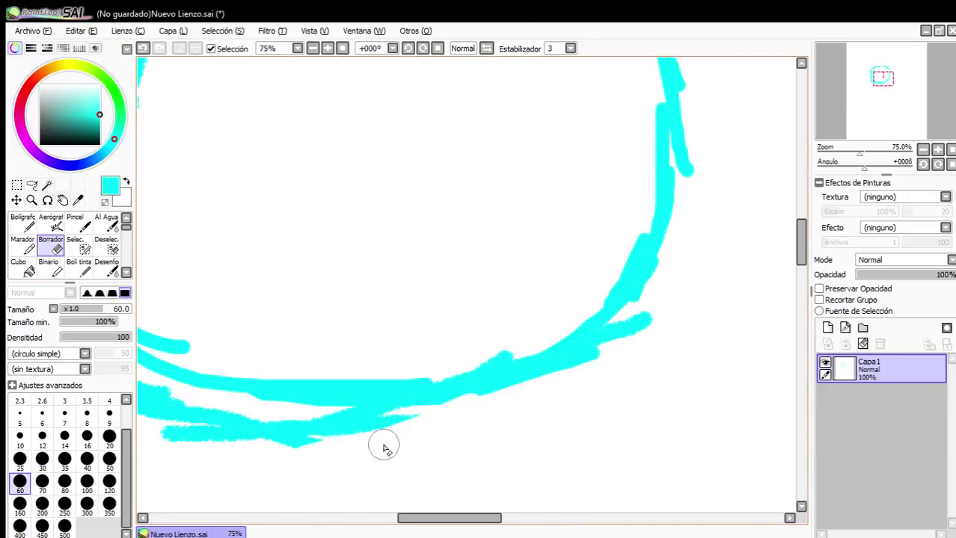
{"action": "mouse_move", "coordinate": [207, 460]}
{"action": "left_mouse_down"}
{"action": "mouse_move", "coordinate": [313, 440]}
{"action": "mouse_move", "coordinate": [210, 384]}
{"action": "mouse_move", "coordinate": [337, 431]}
{"action": "mouse_move", "coordinate": [543, 401]}
{"action": "left_mouse_up"}
Set the pen size to 25 and undo the thick stroke added on the head's lower-left outline.
{"action": "left_click", "coordinate": [22, 223]}
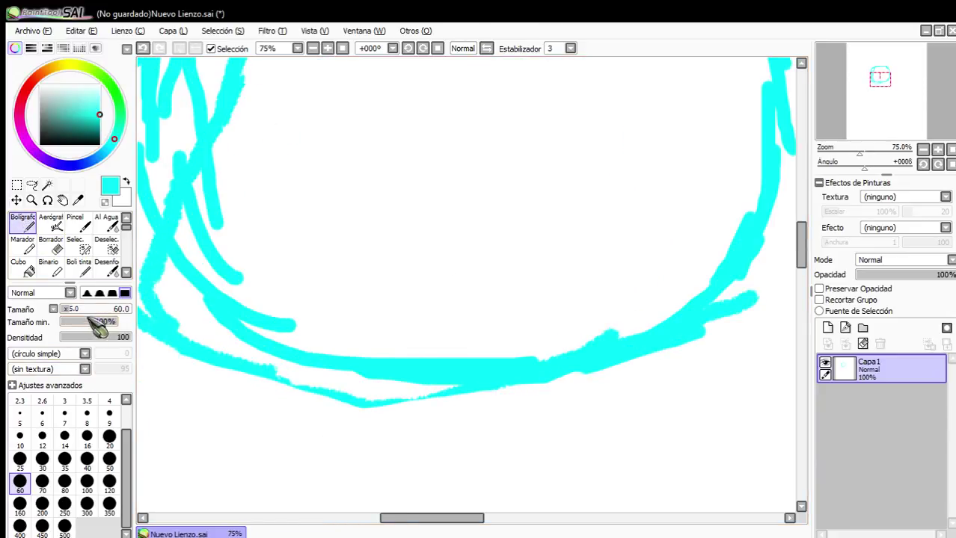
{"action": "mouse_move", "coordinate": [220, 325]}
{"action": "left_mouse_down"}
{"action": "mouse_move", "coordinate": [202, 327]}
{"action": "mouse_move", "coordinate": [154, 384]}
{"action": "left_mouse_up"}
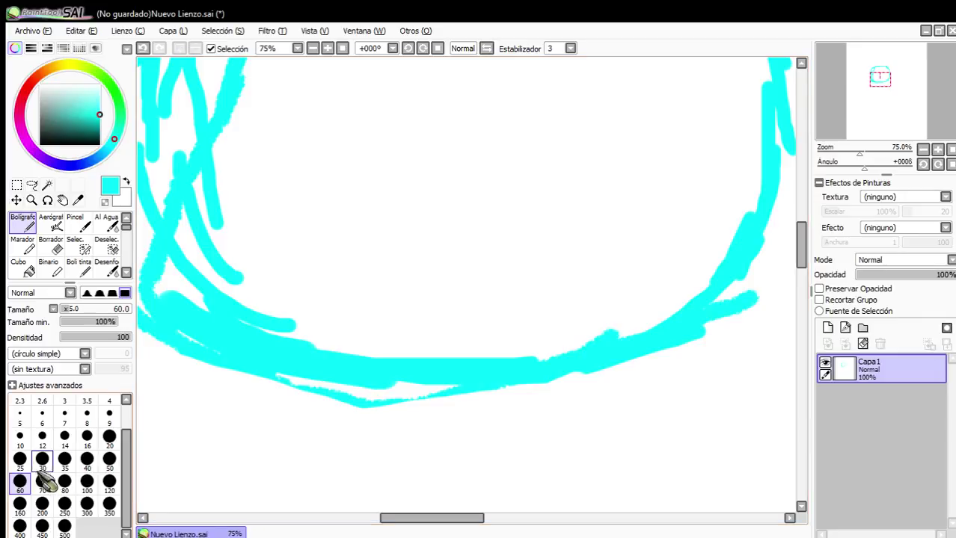
{"action": "left_click", "coordinate": [19, 460]}
{"action": "scroll", "coordinate": [431, 343], "scroll_direction": "down", "scroll_amount": 1}
{"action": "left_click", "coordinate": [148, 48]}
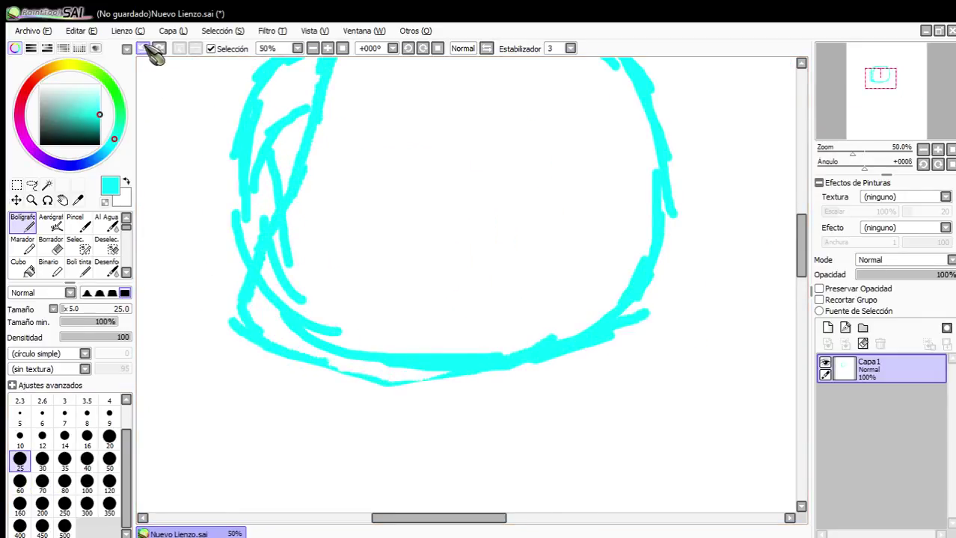
Undo the recent eraser strokes beneath the head and redo them.
{"action": "left_click", "coordinate": [147, 49]}
{"action": "left_click", "coordinate": [147, 49]}
{"action": "left_click", "coordinate": [160, 48]}
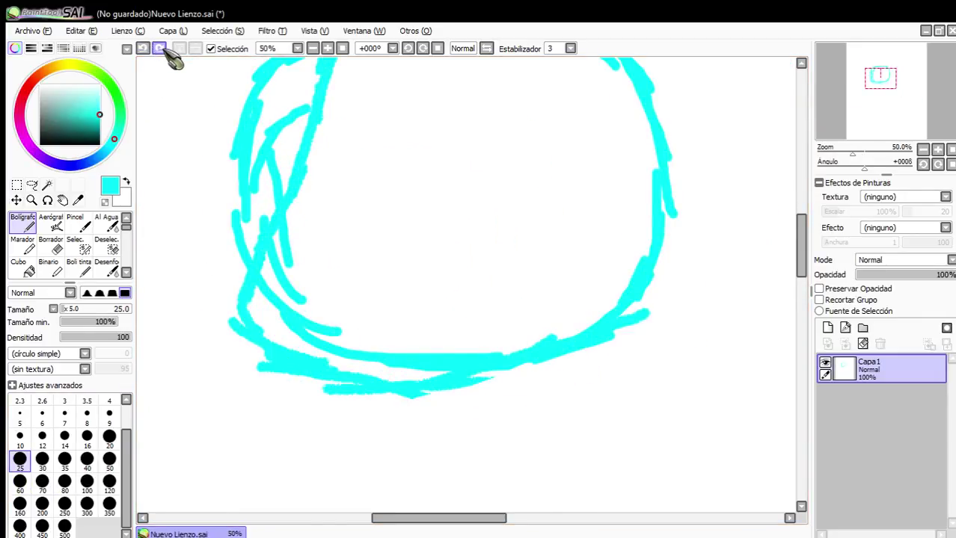
{"action": "left_click", "coordinate": [162, 49]}
{"action": "left_click", "coordinate": [163, 49]}
{"action": "left_click", "coordinate": [145, 50]}
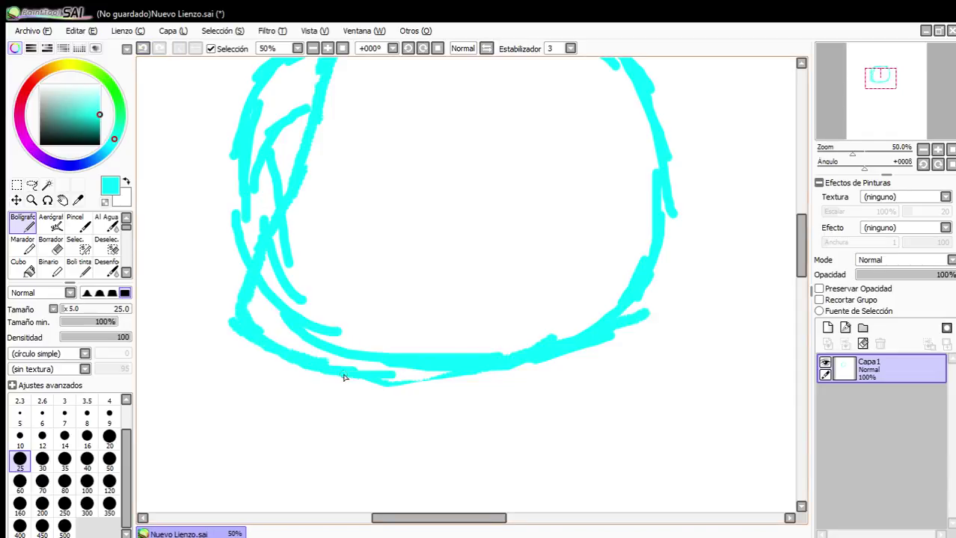
Fill the gaps in the head's lower edge and reinforce its lower-left corner with size 25 pen strokes.
{"action": "left_click_drag", "start_coordinate": [343, 376], "coordinate": [534, 351]}
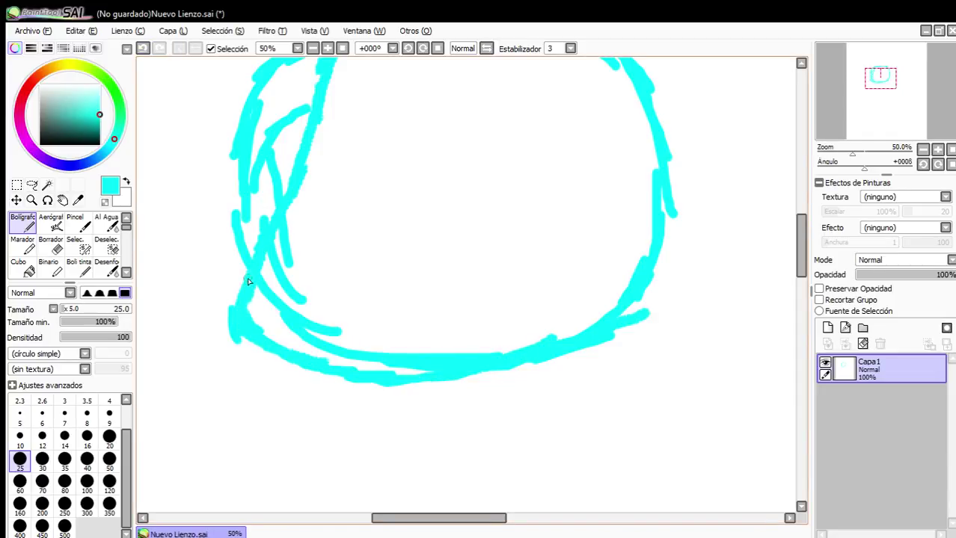
{"action": "scroll", "coordinate": [283, 199], "scroll_direction": "down", "scroll_amount": 3}
{"action": "scroll", "coordinate": [289, 155], "scroll_direction": "up", "scroll_amount": 3}
{"action": "scroll", "coordinate": [288, 243], "scroll_direction": "down", "scroll_amount": 3}
{"action": "scroll", "coordinate": [291, 190], "scroll_direction": "up", "scroll_amount": 4}
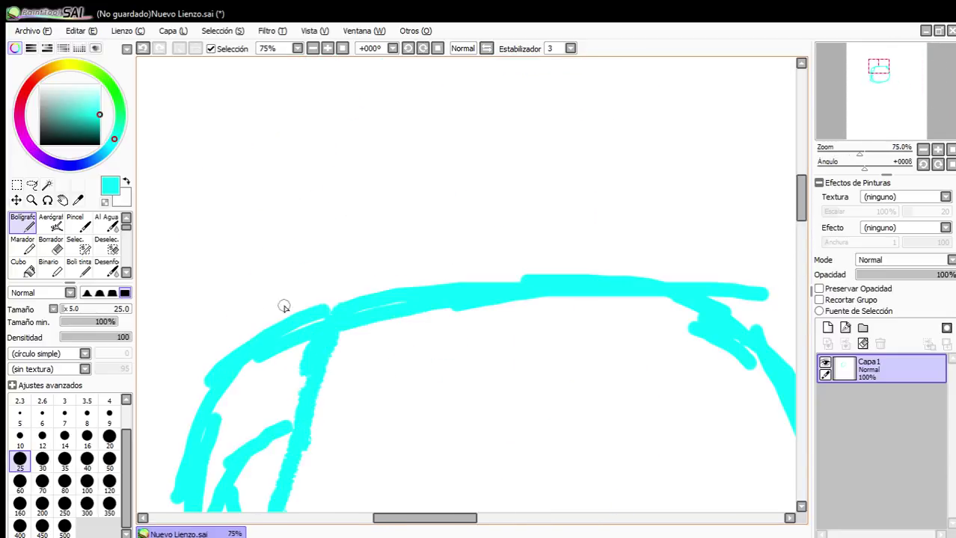
{"action": "scroll", "coordinate": [276, 311], "scroll_direction": "down", "scroll_amount": 3}
{"action": "scroll", "coordinate": [192, 239], "scroll_direction": "up", "scroll_amount": 2}
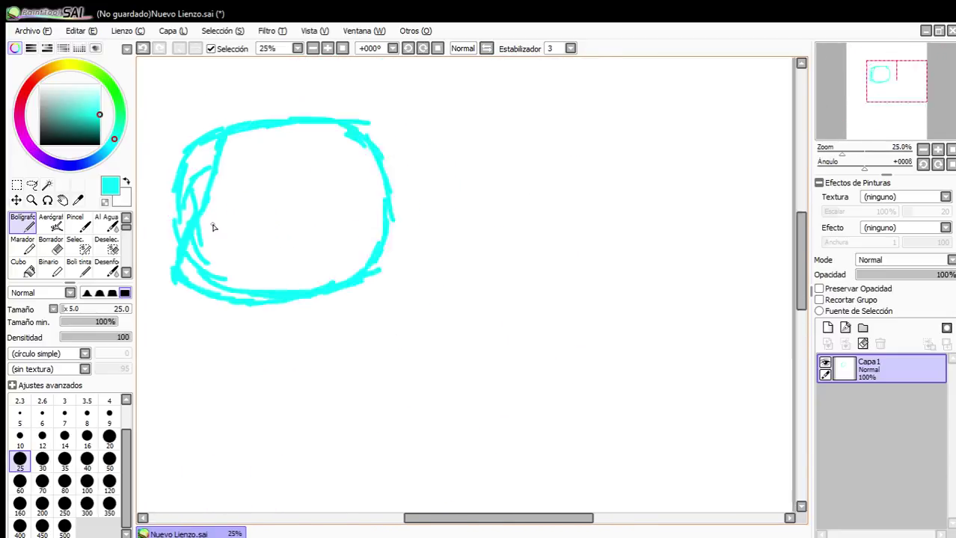
Sketch a diagonal line descending from the head's lower-right edge and undo the vertical stroke at its end.
{"action": "scroll", "coordinate": [335, 280], "scroll_direction": "up", "scroll_amount": 1}
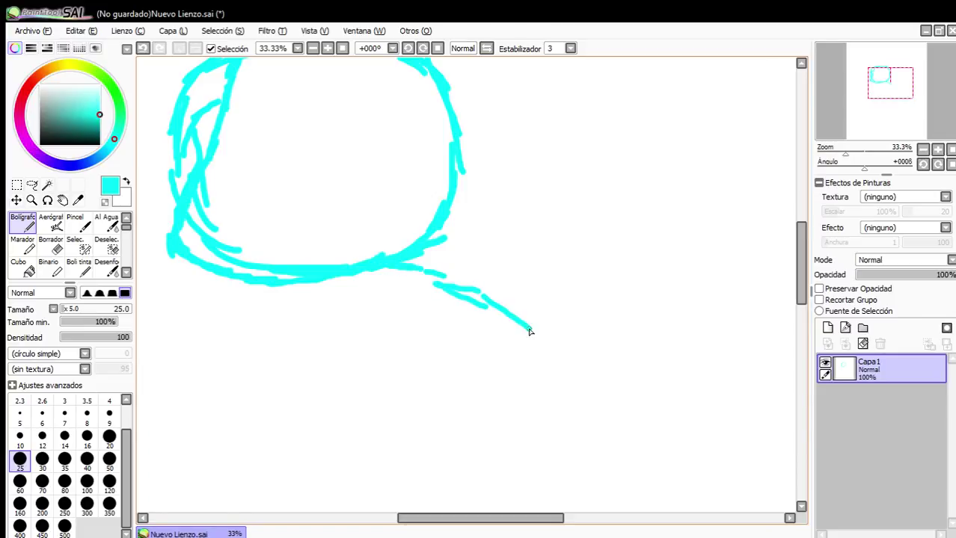
{"action": "left_click_drag", "start_coordinate": [529, 331], "coordinate": [599, 372]}
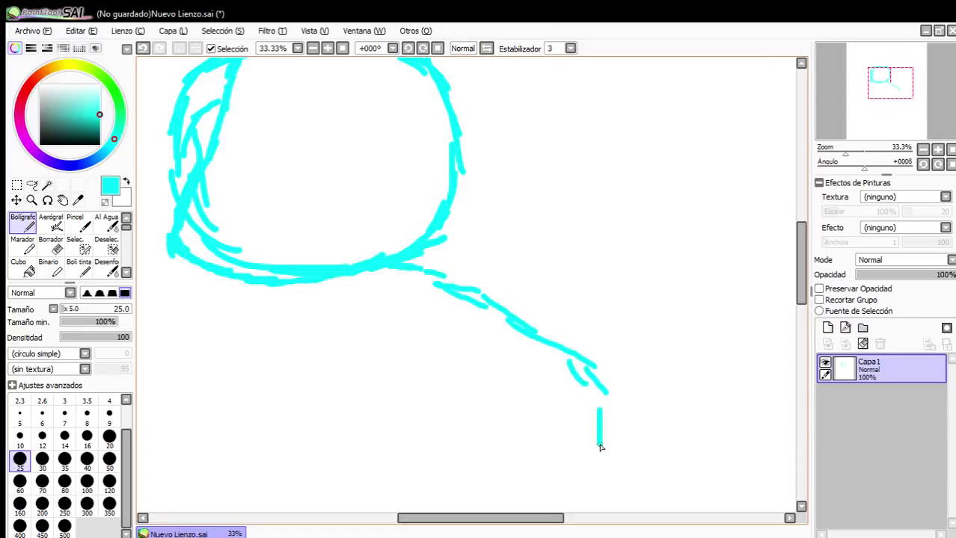
{"action": "left_click", "coordinate": [143, 49]}
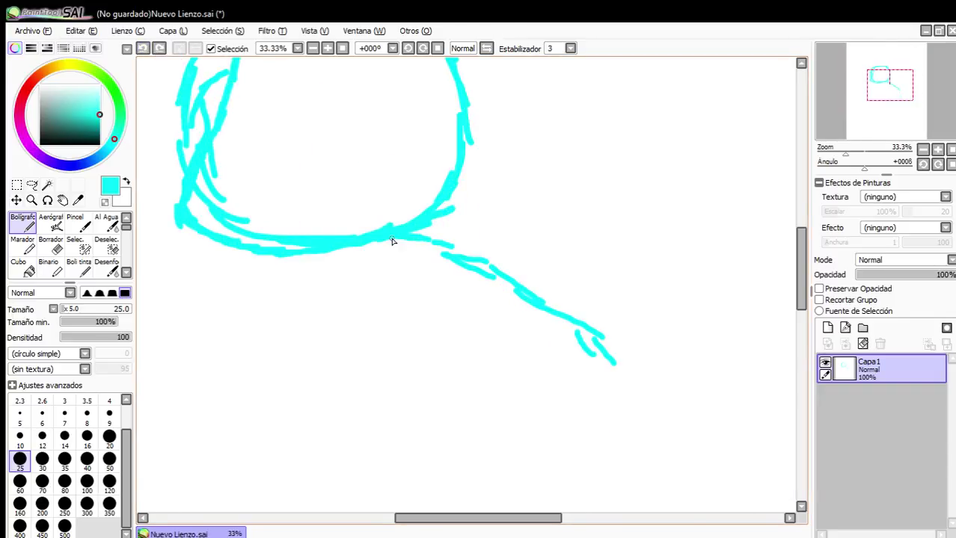
Outline a wide limb extending diagonally from beneath the head, with upper and lower edges and a slanted open end.
{"action": "mouse_move", "coordinate": [468, 248]}
{"action": "left_mouse_down"}
{"action": "mouse_move", "coordinate": [571, 272]}
{"action": "mouse_move", "coordinate": [531, 269]}
{"action": "mouse_move", "coordinate": [652, 275]}
{"action": "mouse_move", "coordinate": [697, 333]}
{"action": "left_mouse_up"}
{"action": "left_click_drag", "start_coordinate": [405, 298], "coordinate": [549, 350]}
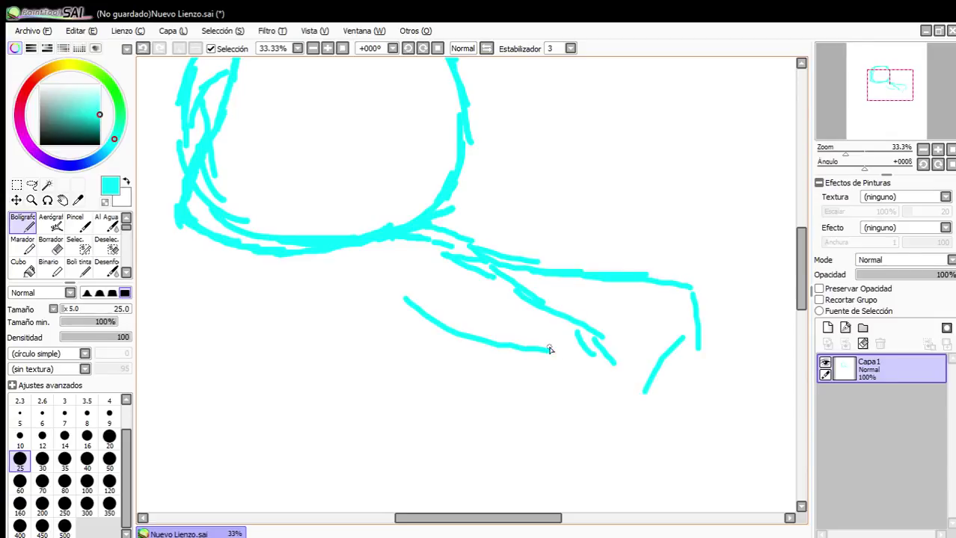
{"action": "left_click_drag", "start_coordinate": [450, 330], "coordinate": [628, 414]}
{"action": "left_click_drag", "start_coordinate": [579, 383], "coordinate": [592, 400]}
{"action": "mouse_move", "coordinate": [628, 413]}
{"action": "left_mouse_down"}
{"action": "mouse_move", "coordinate": [668, 385]}
{"action": "mouse_move", "coordinate": [714, 297]}
{"action": "left_mouse_up"}
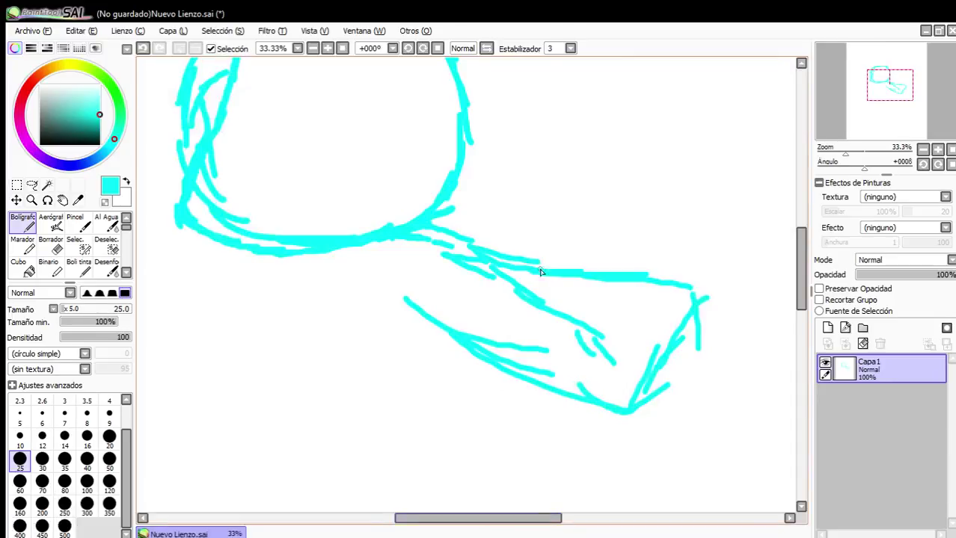
Sketch a rounded hand with a circular front at the slanted end of the limb.
{"action": "scroll", "coordinate": [489, 299], "scroll_direction": "up", "scroll_amount": 1}
{"action": "scroll", "coordinate": [636, 336], "scroll_direction": "down", "scroll_amount": 4}
{"action": "scroll", "coordinate": [679, 337], "scroll_direction": "down", "scroll_amount": 1}
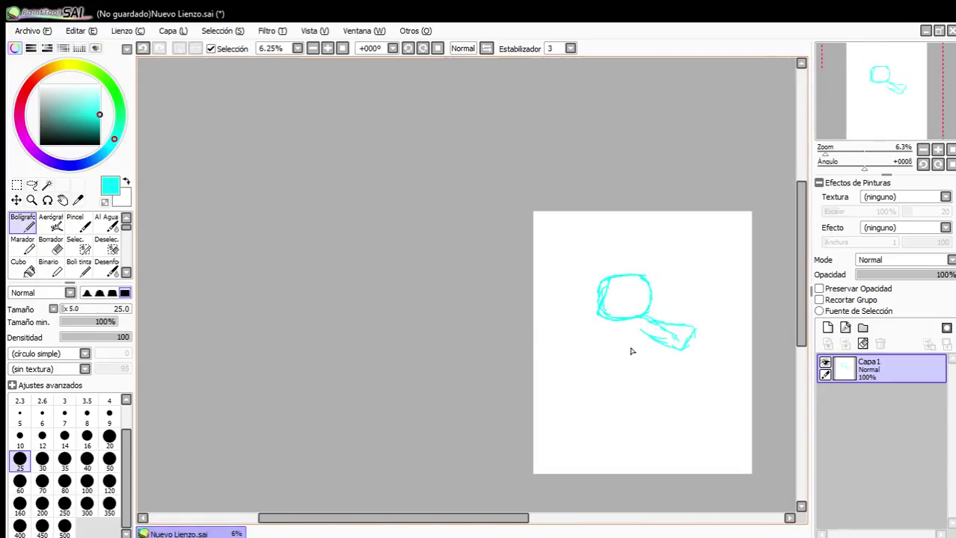
{"action": "scroll", "coordinate": [632, 348], "scroll_direction": "up", "scroll_amount": 2}
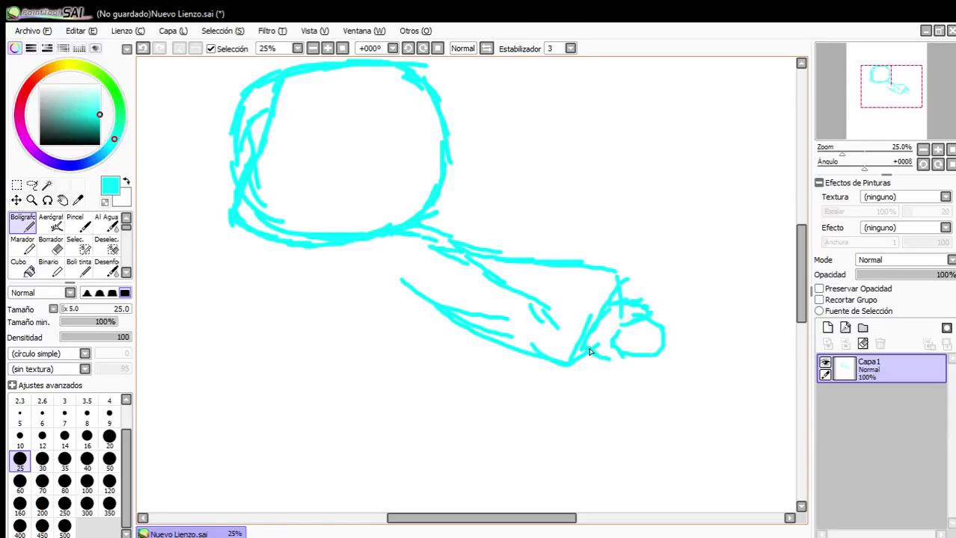
{"action": "scroll", "coordinate": [636, 317], "scroll_direction": "up", "scroll_amount": 2}
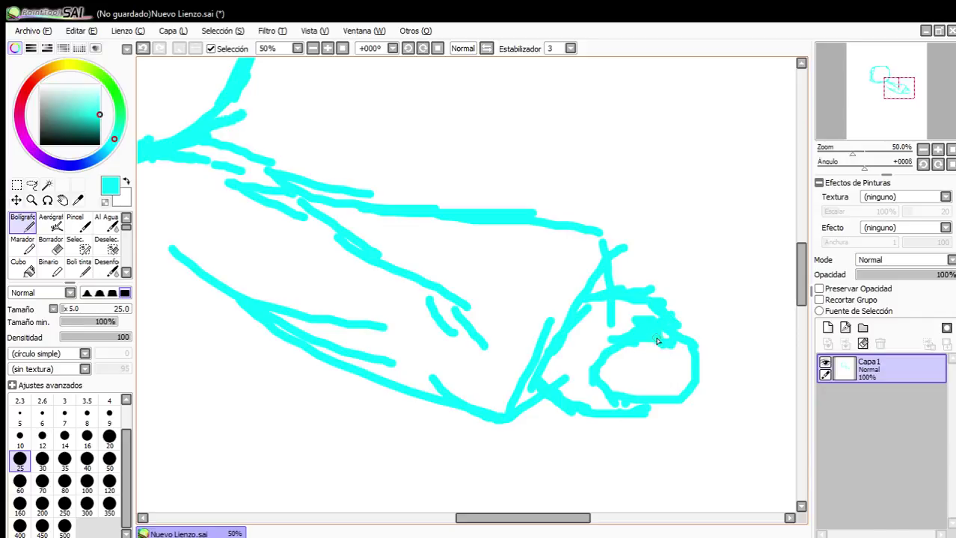
{"action": "left_click_drag", "start_coordinate": [785, 379], "coordinate": [700, 370]}
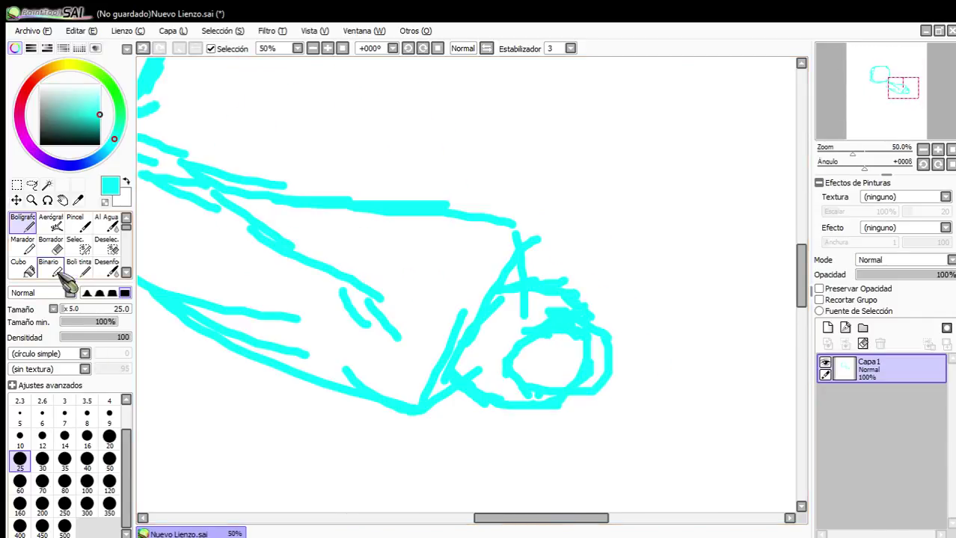
Erase the right side of the hand's front circle with the size 60 eraser and redraw it as a clean curve.
{"action": "left_click", "coordinate": [51, 245]}
{"action": "scroll", "coordinate": [500, 343], "scroll_direction": "up", "scroll_amount": 2}
{"action": "scroll", "coordinate": [661, 404], "scroll_direction": "down", "scroll_amount": 3}
{"action": "scroll", "coordinate": [718, 417], "scroll_direction": "up", "scroll_amount": 3}
{"action": "mouse_move", "coordinate": [524, 420]}
{"action": "left_mouse_down"}
{"action": "mouse_move", "coordinate": [513, 421]}
{"action": "mouse_move", "coordinate": [572, 323]}
{"action": "left_mouse_up"}
{"action": "mouse_move", "coordinate": [495, 378]}
{"action": "left_mouse_down"}
{"action": "mouse_move", "coordinate": [497, 397]}
{"action": "mouse_move", "coordinate": [501, 341]}
{"action": "mouse_move", "coordinate": [490, 329]}
{"action": "left_mouse_up"}
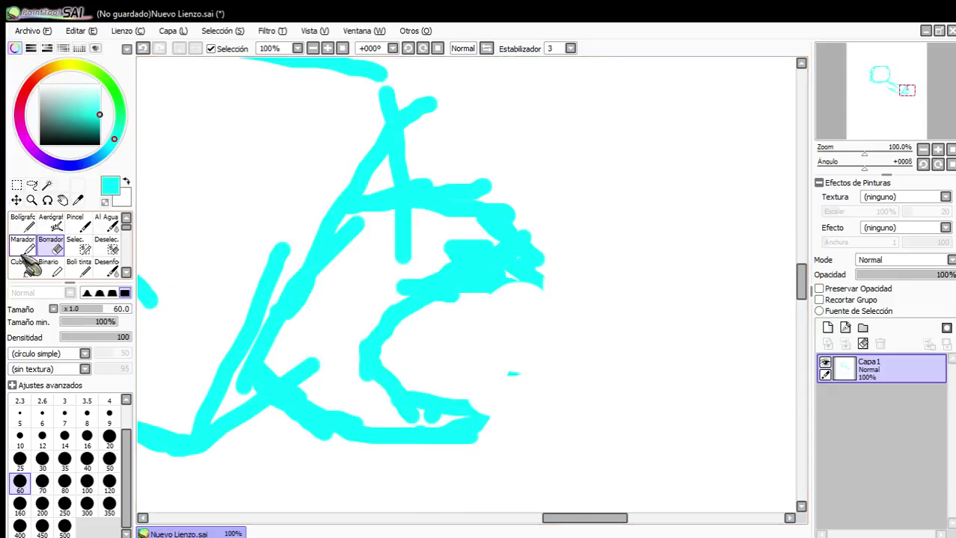
{"action": "left_click", "coordinate": [23, 222]}
{"action": "mouse_move", "coordinate": [475, 405]}
{"action": "left_mouse_down"}
{"action": "mouse_move", "coordinate": [511, 392]}
{"action": "mouse_move", "coordinate": [528, 343]}
{"action": "mouse_move", "coordinate": [525, 309]}
{"action": "mouse_move", "coordinate": [448, 288]}
{"action": "mouse_move", "coordinate": [486, 290]}
{"action": "left_mouse_up"}
Erase the overlapping strokes around the hand's front circle, cleaning its edges with eraser sizes 60 and 10.
{"action": "left_click", "coordinate": [51, 245]}
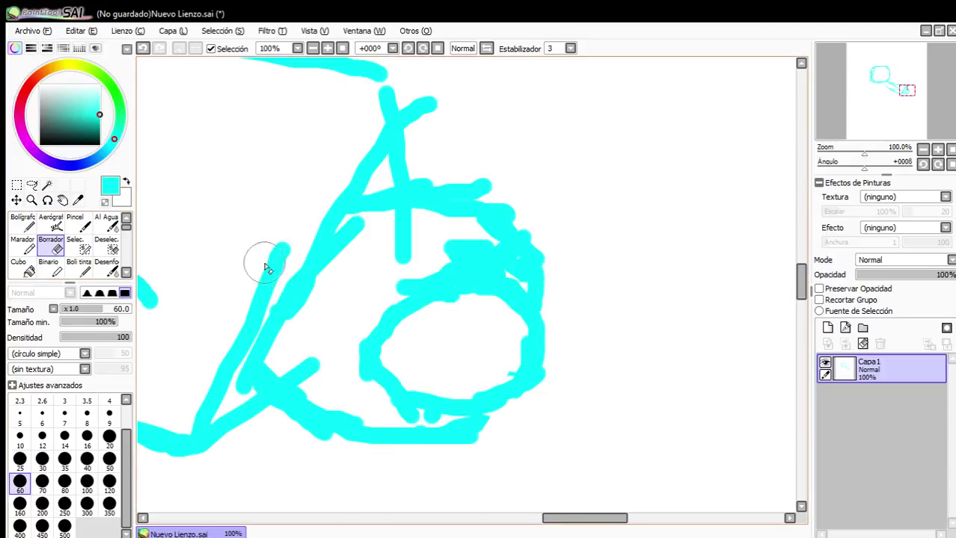
{"action": "scroll", "coordinate": [385, 258], "scroll_direction": "up", "scroll_amount": 1}
{"action": "mouse_move", "coordinate": [389, 265]}
{"action": "left_mouse_down"}
{"action": "mouse_move", "coordinate": [407, 236]}
{"action": "mouse_move", "coordinate": [340, 221]}
{"action": "mouse_move", "coordinate": [371, 359]}
{"action": "mouse_move", "coordinate": [402, 318]}
{"action": "mouse_move", "coordinate": [528, 264]}
{"action": "mouse_move", "coordinate": [579, 272]}
{"action": "mouse_move", "coordinate": [568, 298]}
{"action": "mouse_move", "coordinate": [646, 310]}
{"action": "mouse_move", "coordinate": [624, 261]}
{"action": "mouse_move", "coordinate": [588, 230]}
{"action": "mouse_move", "coordinate": [653, 323]}
{"action": "mouse_move", "coordinate": [628, 296]}
{"action": "left_mouse_up"}
{"action": "left_click", "coordinate": [20, 436]}
{"action": "scroll", "coordinate": [467, 320], "scroll_direction": "down", "scroll_amount": 4}
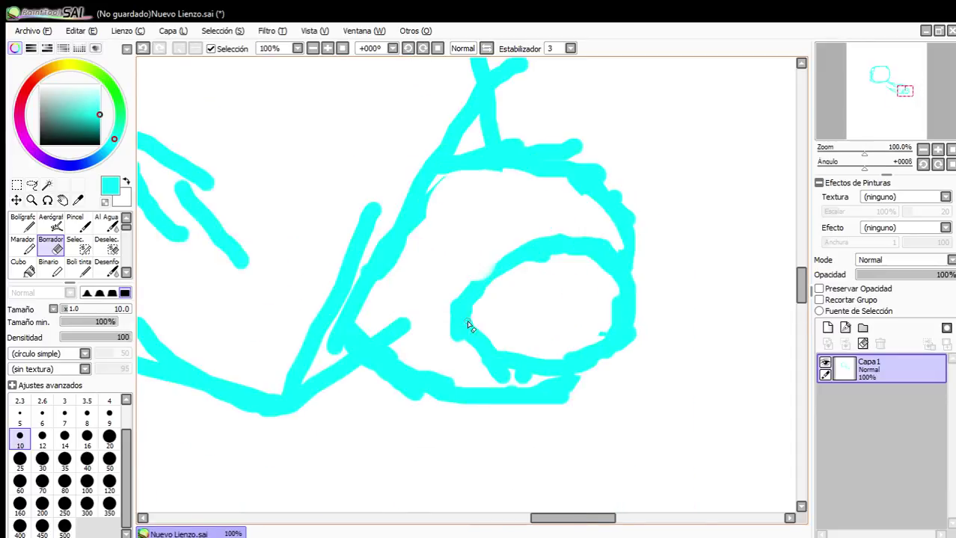
{"action": "scroll", "coordinate": [438, 329], "scroll_direction": "up", "scroll_amount": 2}
Sketch a long, tapered blade-like shape extending from the hand's circle, with a notched lower edge and a curved tip, using the size 25 pen.
{"action": "left_click", "coordinate": [22, 222]}
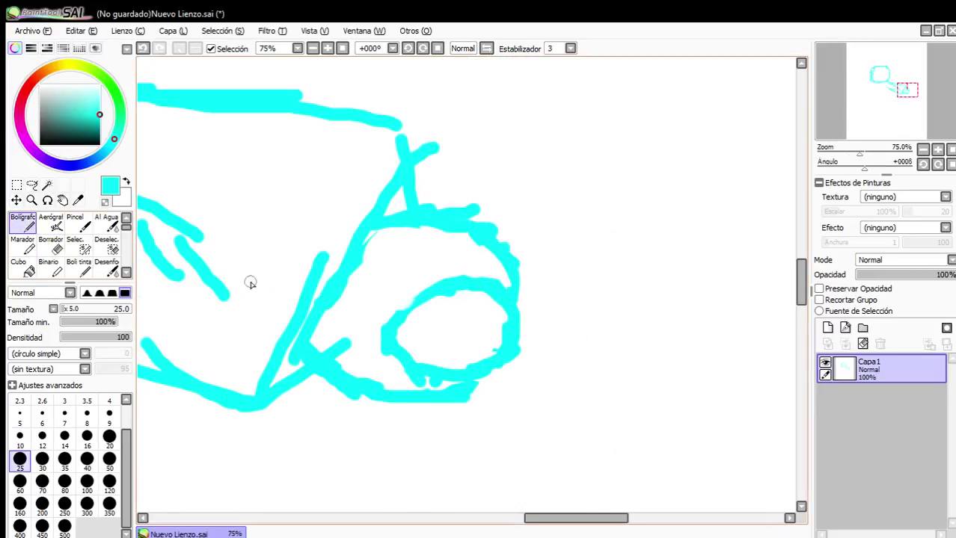
{"action": "scroll", "coordinate": [250, 279], "scroll_direction": "up", "scroll_amount": 1}
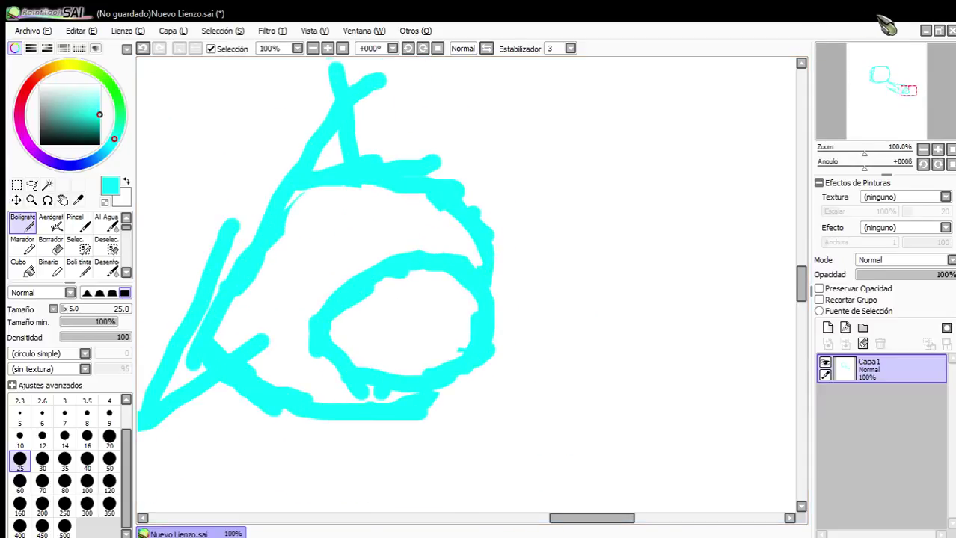
{"action": "scroll", "coordinate": [471, 282], "scroll_direction": "down", "scroll_amount": 1}
{"action": "scroll", "coordinate": [456, 294], "scroll_direction": "up", "scroll_amount": 1}
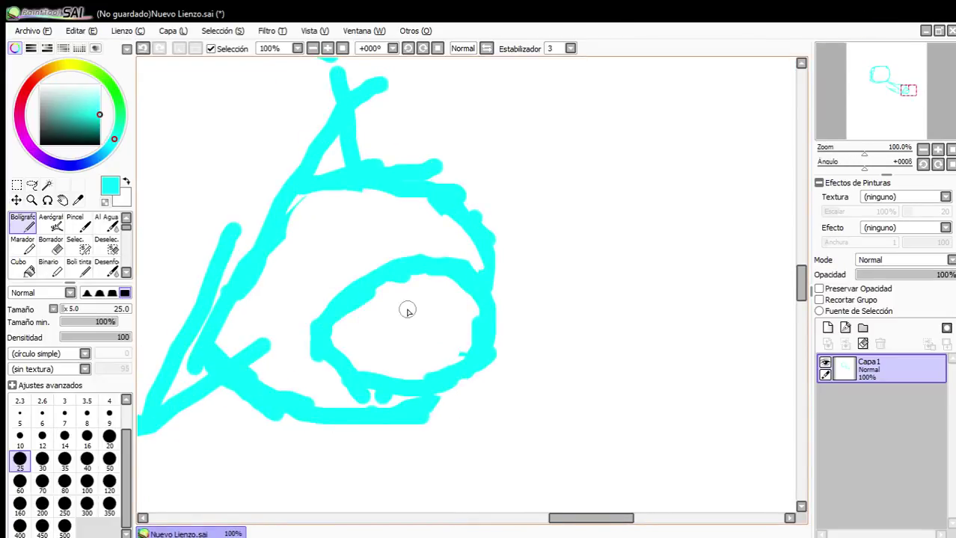
{"action": "mouse_move", "coordinate": [406, 307]}
{"action": "left_mouse_down"}
{"action": "mouse_move", "coordinate": [668, 228]}
{"action": "mouse_move", "coordinate": [793, 205]}
{"action": "left_mouse_up"}
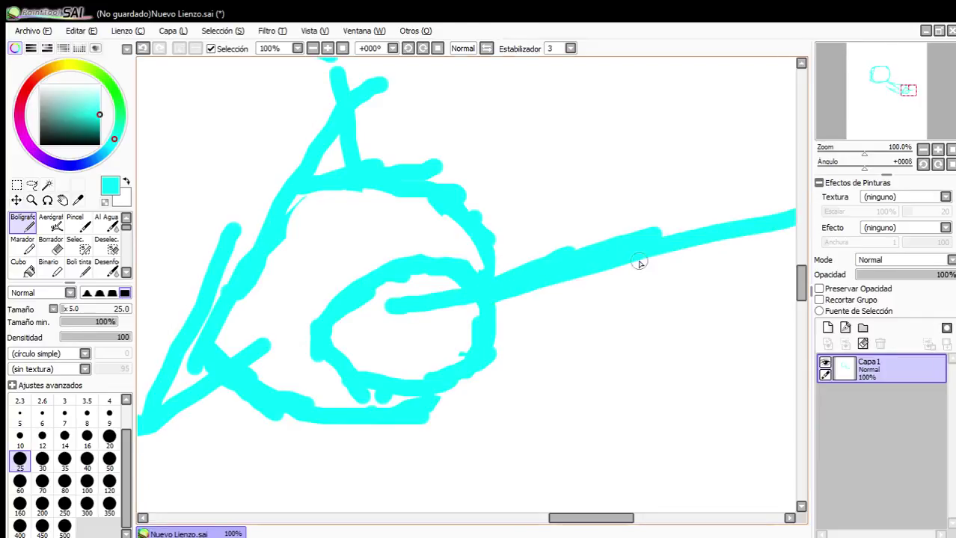
{"action": "scroll", "coordinate": [404, 331], "scroll_direction": "down", "scroll_amount": 2}
{"action": "scroll", "coordinate": [404, 330], "scroll_direction": "up", "scroll_amount": 2}
{"action": "mouse_move", "coordinate": [216, 333]}
{"action": "left_mouse_down"}
{"action": "mouse_move", "coordinate": [211, 367]}
{"action": "mouse_move", "coordinate": [314, 407]}
{"action": "mouse_move", "coordinate": [399, 404]}
{"action": "mouse_move", "coordinate": [372, 411]}
{"action": "mouse_move", "coordinate": [404, 400]}
{"action": "mouse_move", "coordinate": [436, 356]}
{"action": "left_mouse_up"}
{"action": "mouse_move", "coordinate": [445, 364]}
{"action": "left_mouse_down"}
{"action": "mouse_move", "coordinate": [502, 389]}
{"action": "mouse_move", "coordinate": [475, 387]}
{"action": "mouse_move", "coordinate": [567, 387]}
{"action": "mouse_move", "coordinate": [613, 341]}
{"action": "mouse_move", "coordinate": [649, 260]}
{"action": "left_mouse_up"}
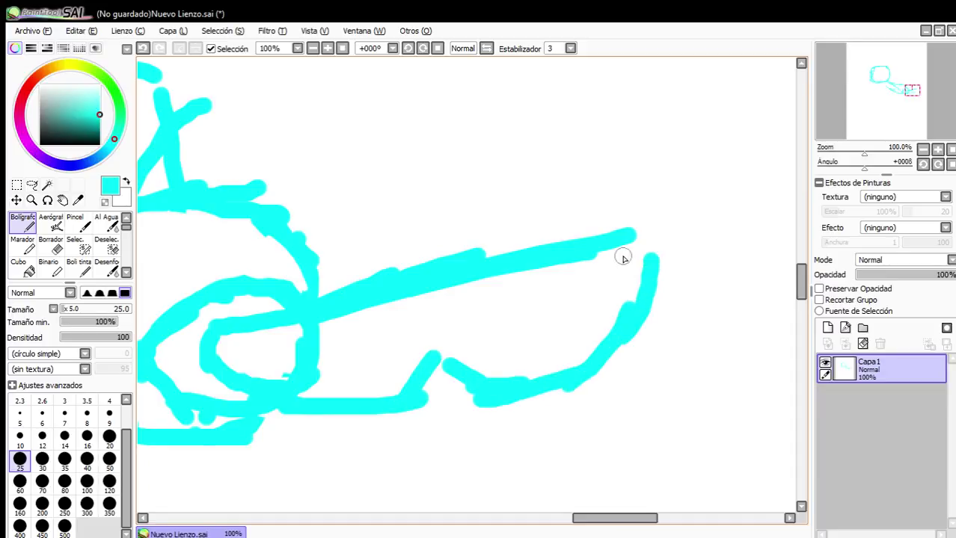
{"action": "scroll", "coordinate": [568, 337], "scroll_direction": "down", "scroll_amount": 2}
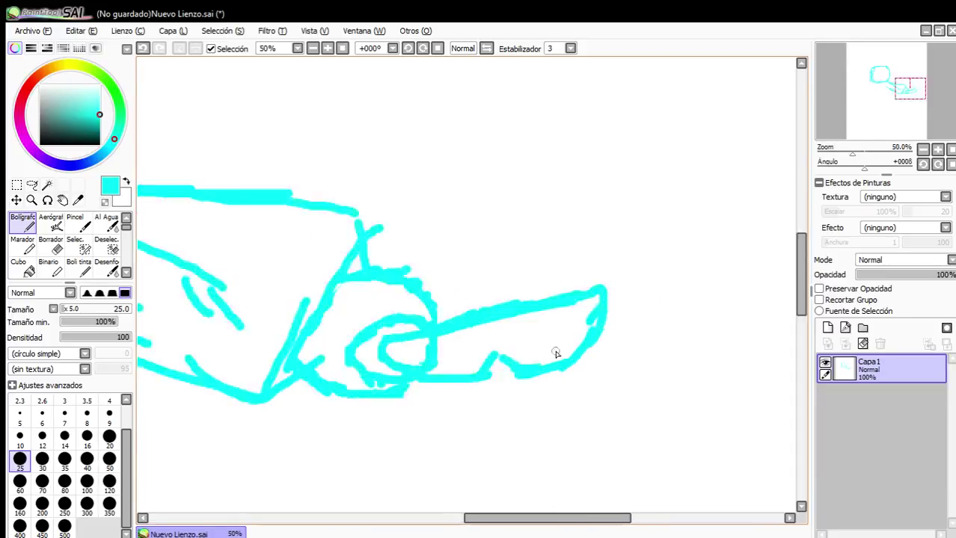
{"action": "scroll", "coordinate": [374, 299], "scroll_direction": "down", "scroll_amount": 3}
{"action": "scroll", "coordinate": [367, 267], "scroll_direction": "up", "scroll_amount": 1}
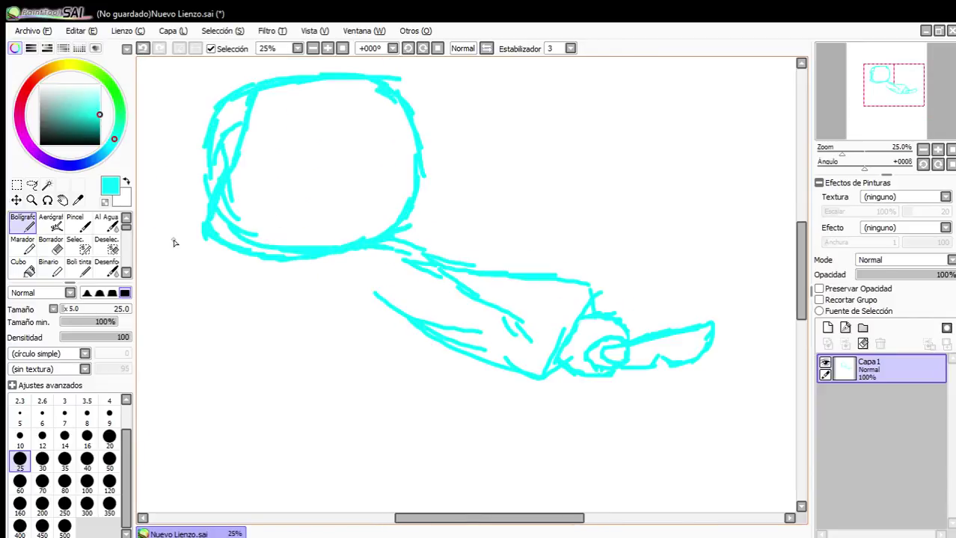
Erase the stray lines inside the limb with the size 200 eraser and redraw its lower edge.
{"action": "left_click", "coordinate": [53, 247]}
{"action": "scroll", "coordinate": [492, 292], "scroll_direction": "up", "scroll_amount": 2}
{"action": "left_click", "coordinate": [42, 505]}
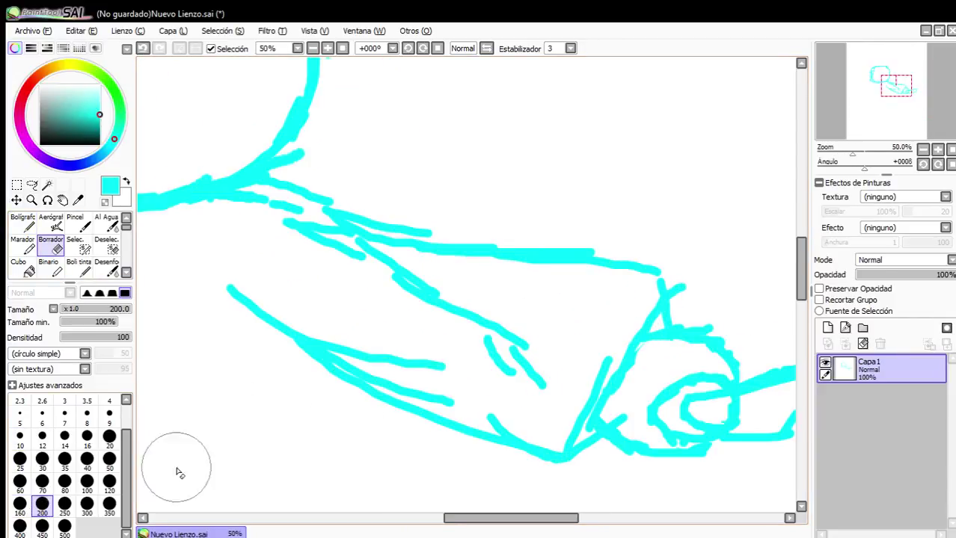
{"action": "mouse_move", "coordinate": [503, 332]}
{"action": "left_mouse_down"}
{"action": "mouse_move", "coordinate": [514, 352]}
{"action": "mouse_move", "coordinate": [397, 293]}
{"action": "mouse_move", "coordinate": [311, 290]}
{"action": "mouse_move", "coordinate": [529, 373]}
{"action": "mouse_move", "coordinate": [357, 319]}
{"action": "mouse_move", "coordinate": [397, 363]}
{"action": "mouse_move", "coordinate": [443, 385]}
{"action": "left_mouse_up"}
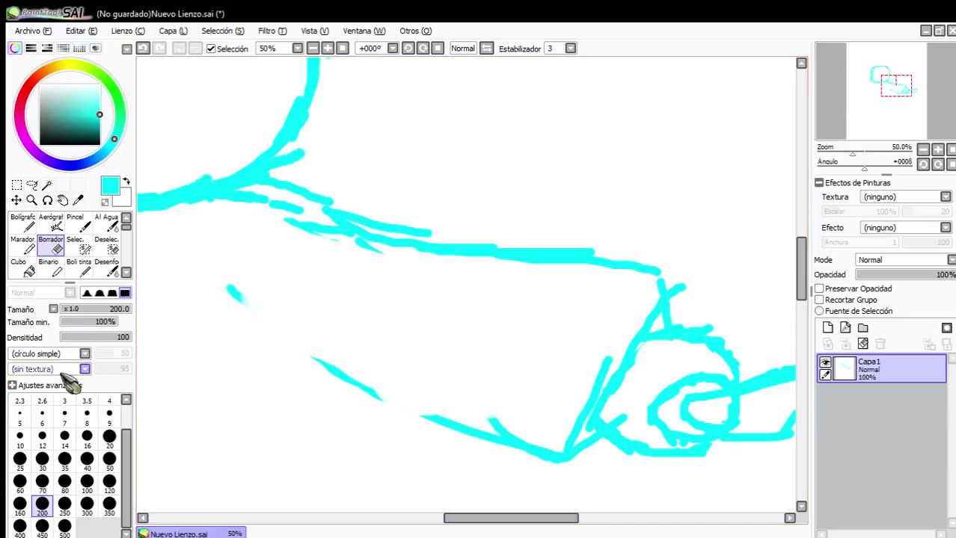
{"action": "left_click", "coordinate": [21, 228]}
{"action": "mouse_move", "coordinate": [229, 287]}
{"action": "left_mouse_down"}
{"action": "mouse_move", "coordinate": [347, 368]}
{"action": "mouse_move", "coordinate": [333, 366]}
{"action": "mouse_move", "coordinate": [434, 426]}
{"action": "mouse_move", "coordinate": [526, 440]}
{"action": "left_mouse_up"}
{"action": "scroll", "coordinate": [568, 454], "scroll_direction": "down", "scroll_amount": 3}
{"action": "scroll", "coordinate": [564, 394], "scroll_direction": "up", "scroll_amount": 5}
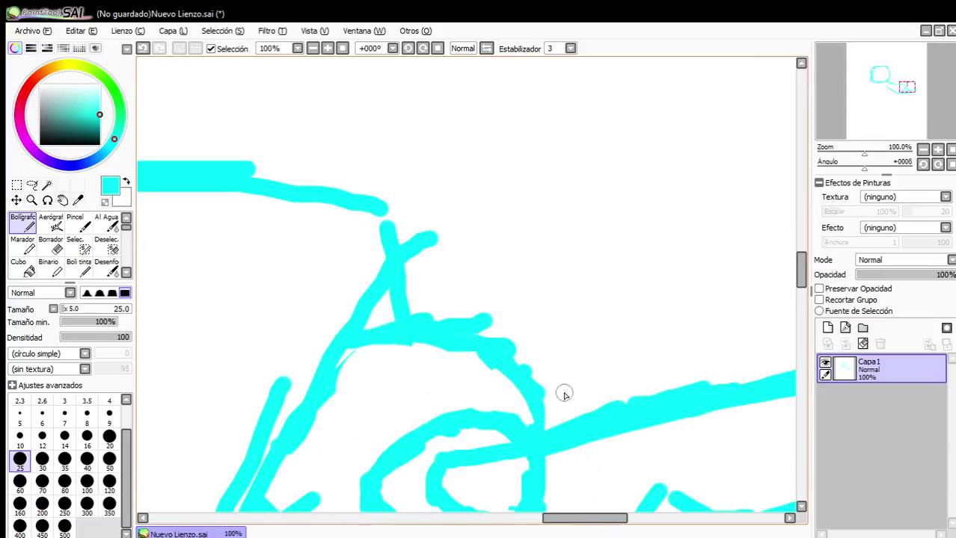
{"action": "scroll", "coordinate": [444, 340], "scroll_direction": "down", "scroll_amount": 5}
{"action": "scroll", "coordinate": [273, 187], "scroll_direction": "up", "scroll_amount": 2}
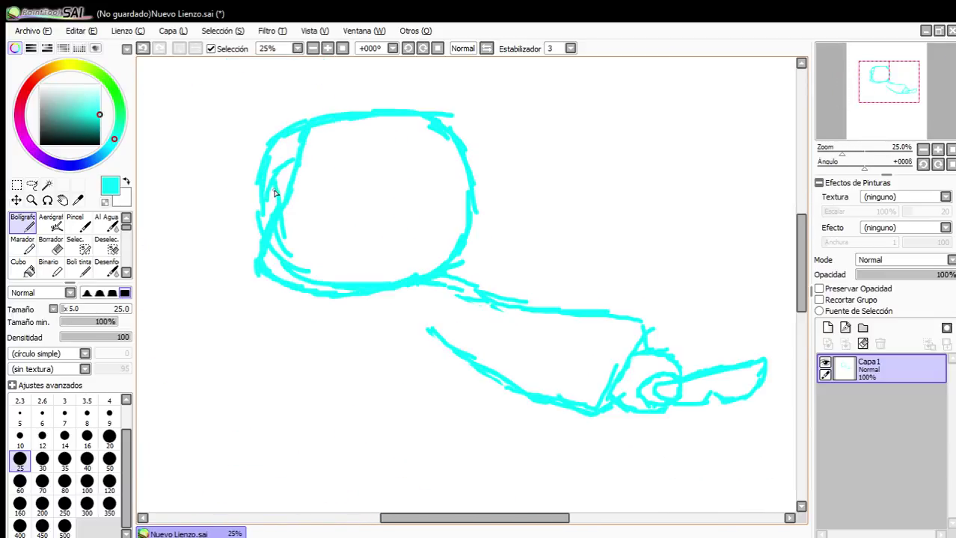
Draw the eye's outline inside the head with an arched upper lid, a straight side and a short lower edge.
{"action": "scroll", "coordinate": [399, 137], "scroll_direction": "down", "scroll_amount": 1}
{"action": "scroll", "coordinate": [378, 294], "scroll_direction": "up", "scroll_amount": 4}
{"action": "mouse_move", "coordinate": [340, 216]}
{"action": "left_mouse_down"}
{"action": "mouse_move", "coordinate": [324, 273]}
{"action": "mouse_move", "coordinate": [513, 161]}
{"action": "mouse_move", "coordinate": [618, 155]}
{"action": "mouse_move", "coordinate": [638, 312]}
{"action": "left_mouse_up"}
{"action": "left_click_drag", "start_coordinate": [528, 362], "coordinate": [617, 329]}
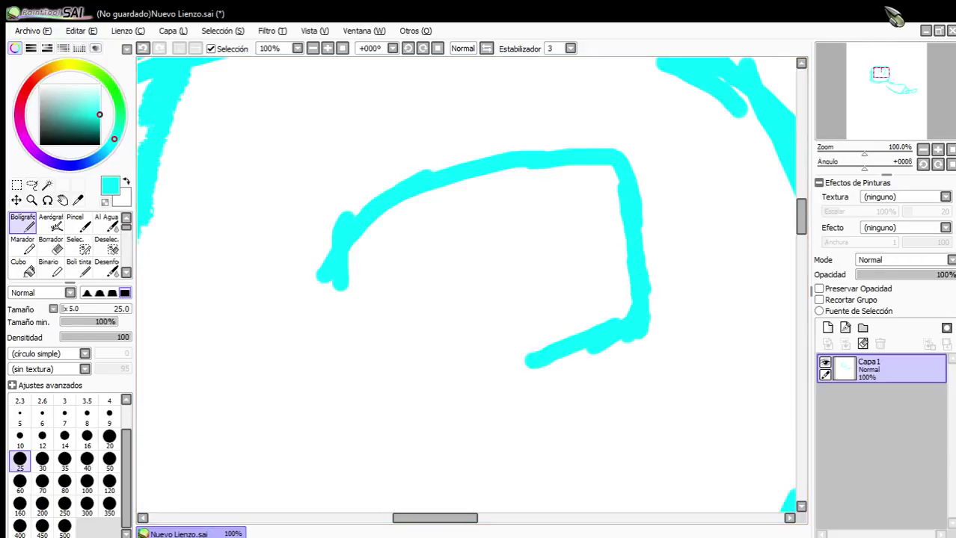
Draw an oval iris inside the eye, meeting the lower lid.
{"action": "scroll", "coordinate": [479, 271], "scroll_direction": "up", "scroll_amount": 2}
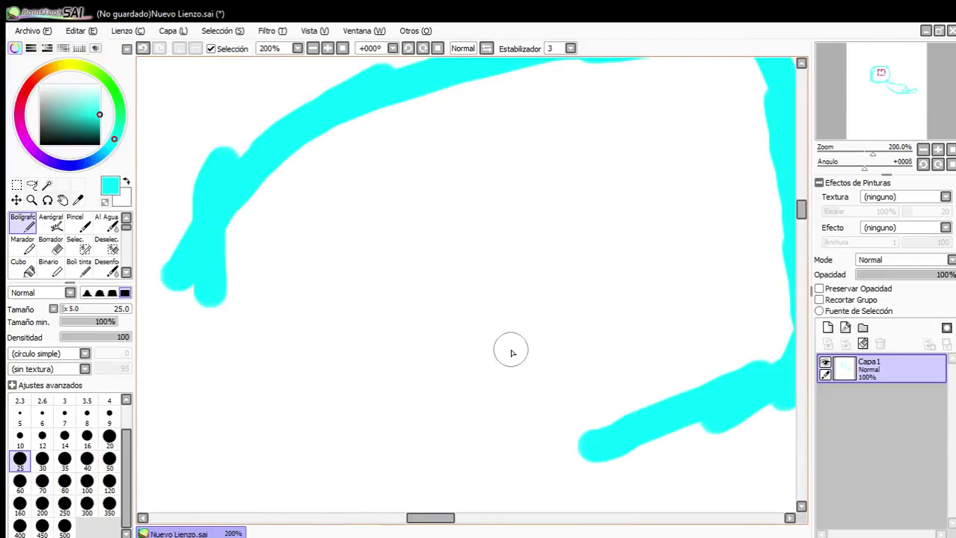
{"action": "mouse_move", "coordinate": [503, 425]}
{"action": "left_mouse_down"}
{"action": "mouse_move", "coordinate": [468, 314]}
{"action": "mouse_move", "coordinate": [505, 179]}
{"action": "mouse_move", "coordinate": [533, 164]}
{"action": "mouse_move", "coordinate": [660, 198]}
{"action": "mouse_move", "coordinate": [683, 305]}
{"action": "mouse_move", "coordinate": [675, 398]}
{"action": "left_mouse_up"}
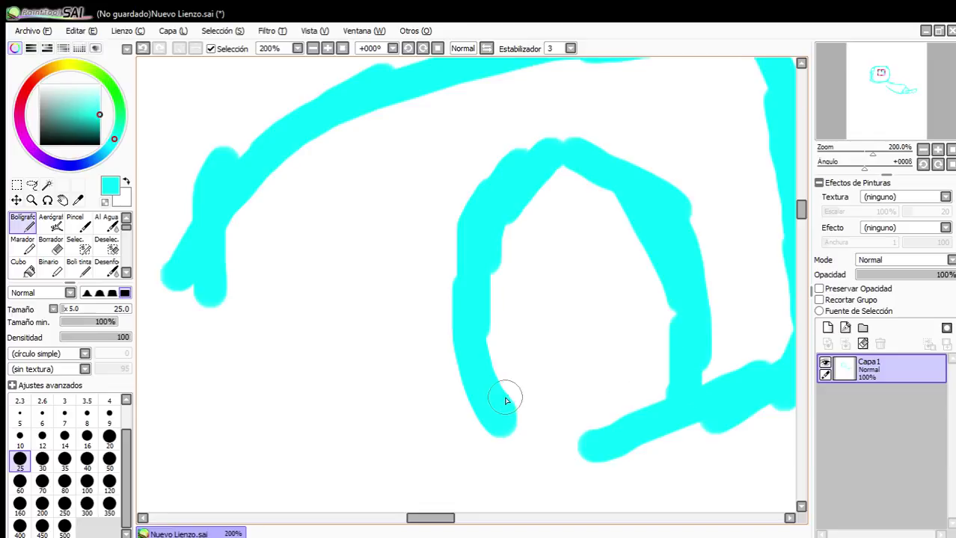
{"action": "mouse_move", "coordinate": [506, 395]}
{"action": "left_mouse_down"}
{"action": "mouse_move", "coordinate": [520, 456]}
{"action": "mouse_move", "coordinate": [520, 445]}
{"action": "mouse_move", "coordinate": [610, 426]}
{"action": "left_mouse_up"}
{"action": "scroll", "coordinate": [629, 382], "scroll_direction": "down", "scroll_amount": 7}
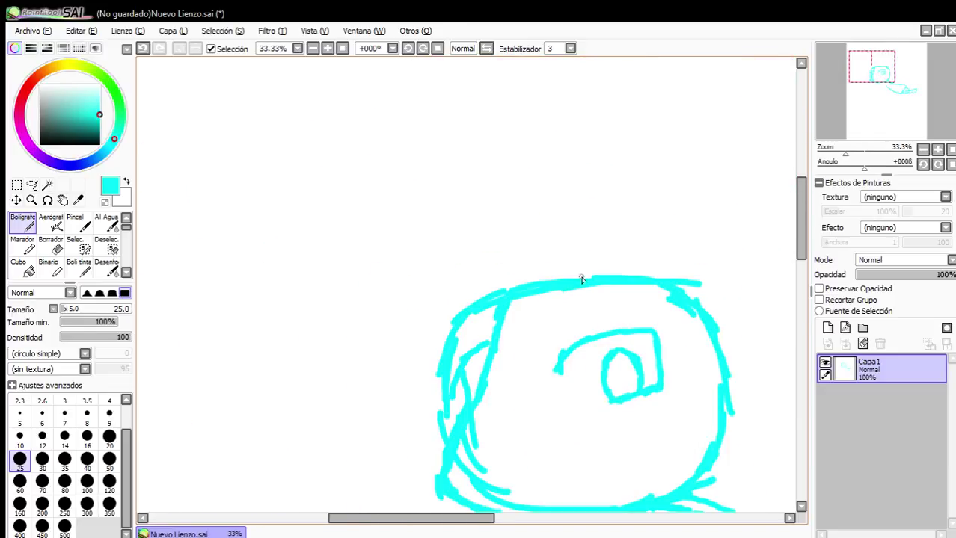
Sketch a small rectangular block beneath the head's lower edge and slanted lines linking it toward the limb.
{"action": "scroll", "coordinate": [448, 321], "scroll_direction": "up", "scroll_amount": 3}
{"action": "scroll", "coordinate": [370, 326], "scroll_direction": "down", "scroll_amount": 1}
{"action": "scroll", "coordinate": [198, 316], "scroll_direction": "up", "scroll_amount": 2}
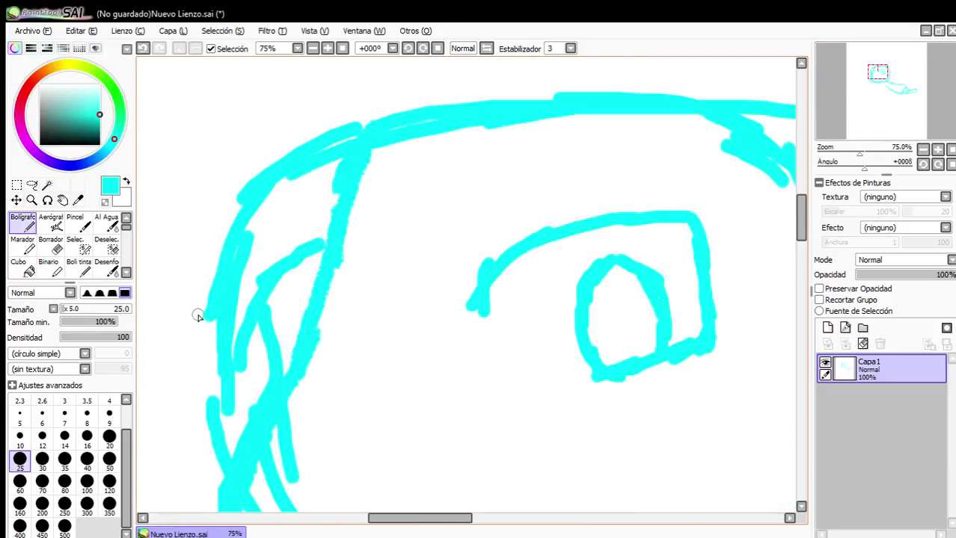
{"action": "scroll", "coordinate": [296, 301], "scroll_direction": "down", "scroll_amount": 2}
{"action": "scroll", "coordinate": [306, 298], "scroll_direction": "up", "scroll_amount": 3}
{"action": "scroll", "coordinate": [453, 316], "scroll_direction": "down", "scroll_amount": 7}
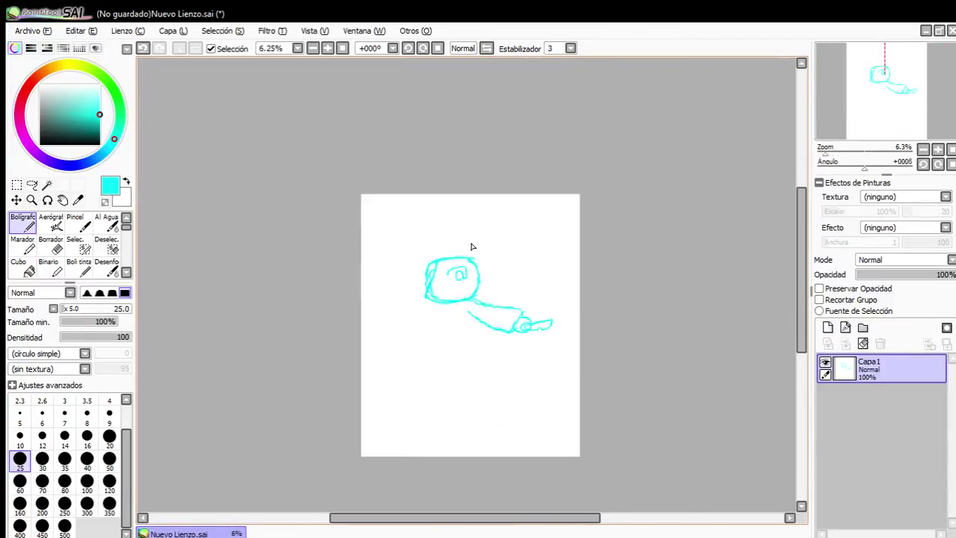
{"action": "scroll", "coordinate": [450, 198], "scroll_direction": "up", "scroll_amount": 2}
{"action": "scroll", "coordinate": [451, 198], "scroll_direction": "down", "scroll_amount": 1}
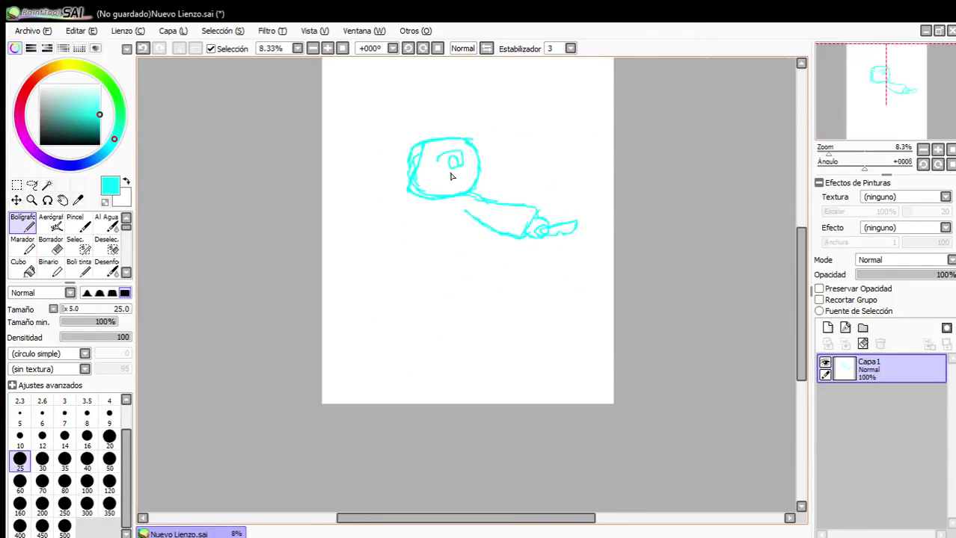
{"action": "scroll", "coordinate": [471, 215], "scroll_direction": "down", "scroll_amount": 1}
{"action": "scroll", "coordinate": [466, 165], "scroll_direction": "up", "scroll_amount": 5}
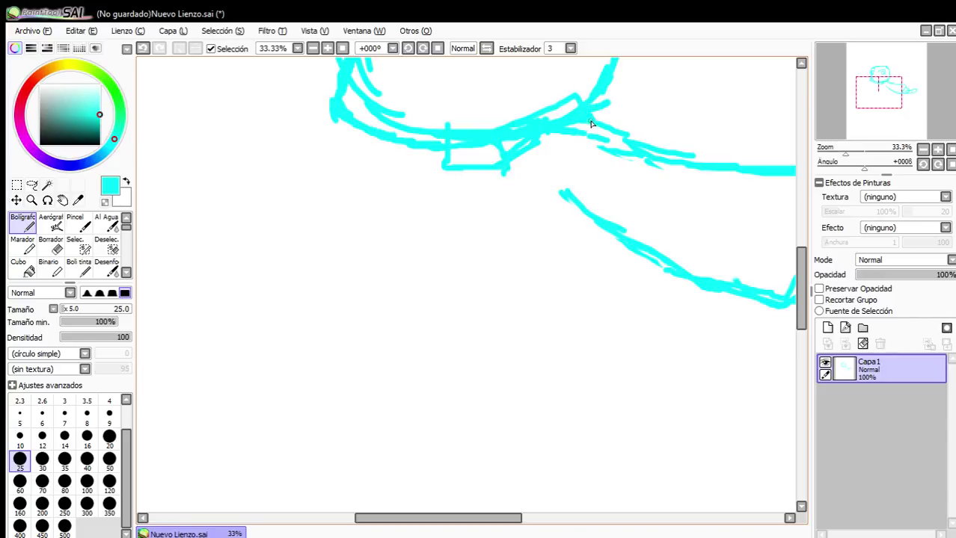
Erase the overlapping lines between the block beneath the head and the limb with eraser sizes 200, 25 and 35.
{"action": "left_click", "coordinate": [53, 244]}
{"action": "scroll", "coordinate": [540, 119], "scroll_direction": "up", "scroll_amount": 3}
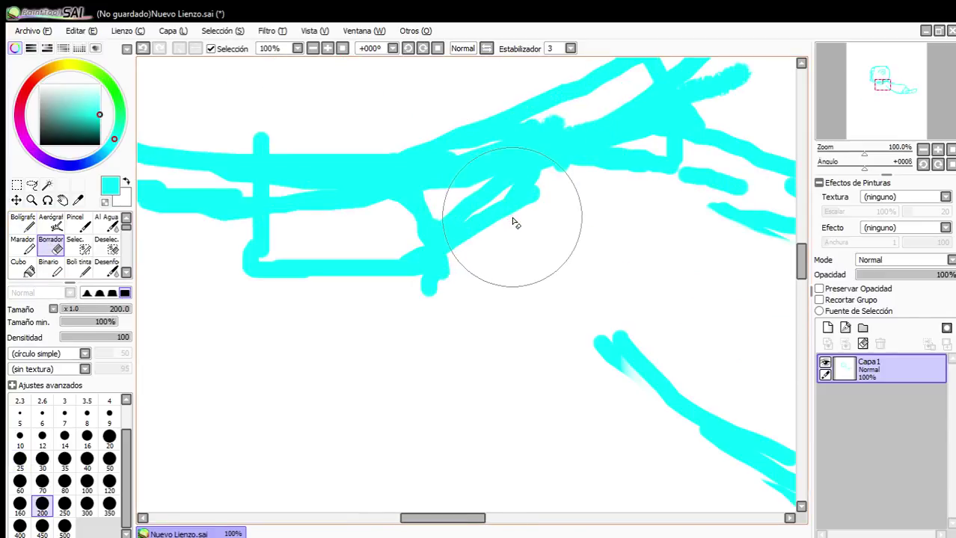
{"action": "left_click_drag", "start_coordinate": [513, 216], "coordinate": [580, 181]}
{"action": "left_click", "coordinate": [20, 460]}
{"action": "scroll", "coordinate": [502, 191], "scroll_direction": "up", "scroll_amount": 1}
{"action": "mouse_move", "coordinate": [418, 311]}
{"action": "left_mouse_down"}
{"action": "mouse_move", "coordinate": [412, 273]}
{"action": "mouse_move", "coordinate": [359, 166]}
{"action": "mouse_move", "coordinate": [418, 145]}
{"action": "mouse_move", "coordinate": [449, 262]}
{"action": "left_mouse_up"}
{"action": "left_click", "coordinate": [64, 459]}
{"action": "mouse_move", "coordinate": [495, 295]}
{"action": "left_mouse_down"}
{"action": "mouse_move", "coordinate": [443, 271]}
{"action": "mouse_move", "coordinate": [396, 166]}
{"action": "mouse_move", "coordinate": [724, 66]}
{"action": "mouse_move", "coordinate": [673, 108]}
{"action": "left_mouse_up"}
{"action": "scroll", "coordinate": [463, 273], "scroll_direction": "down", "scroll_amount": 3}
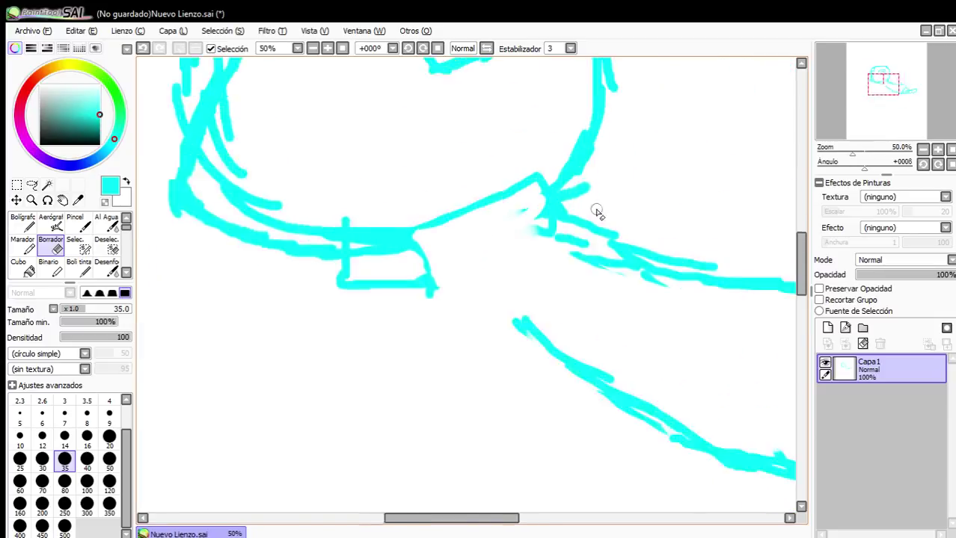
{"action": "scroll", "coordinate": [598, 212], "scroll_direction": "up", "scroll_amount": 2}
{"action": "mouse_move", "coordinate": [581, 314]}
{"action": "left_mouse_down"}
{"action": "mouse_move", "coordinate": [425, 209]}
{"action": "mouse_move", "coordinate": [491, 285]}
{"action": "mouse_move", "coordinate": [509, 225]}
{"action": "mouse_move", "coordinate": [501, 232]}
{"action": "mouse_move", "coordinate": [458, 187]}
{"action": "mouse_move", "coordinate": [588, 311]}
{"action": "mouse_move", "coordinate": [489, 257]}
{"action": "mouse_move", "coordinate": [692, 346]}
{"action": "mouse_move", "coordinate": [506, 295]}
{"action": "left_mouse_up"}
Redraw the limb's upper inner end, thicken the block's slanted side and add a horizontal line above it.
{"action": "left_click", "coordinate": [22, 222]}
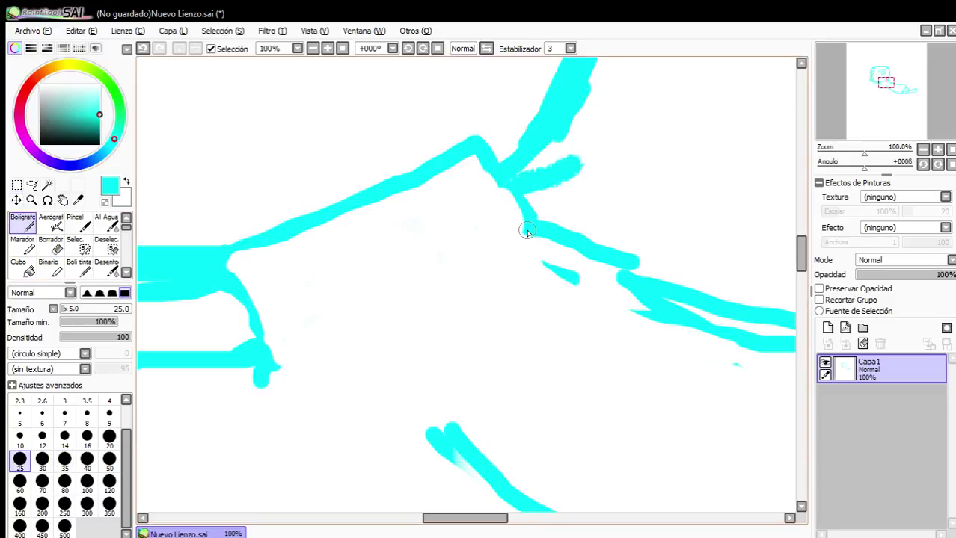
{"action": "left_click_drag", "start_coordinate": [437, 264], "coordinate": [527, 226]}
{"action": "scroll", "coordinate": [520, 236], "scroll_direction": "down", "scroll_amount": 2}
{"action": "scroll", "coordinate": [353, 269], "scroll_direction": "up", "scroll_amount": 2}
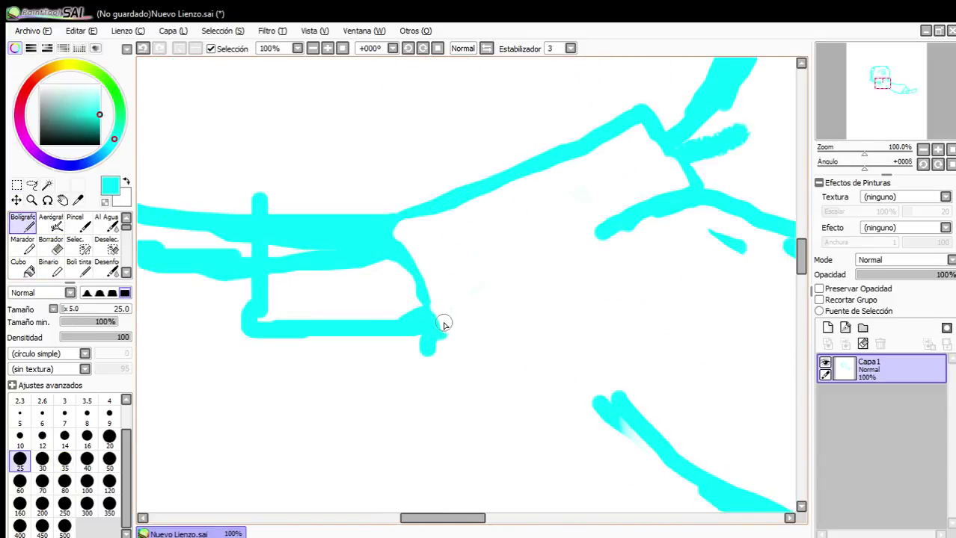
{"action": "left_click_drag", "start_coordinate": [441, 323], "coordinate": [404, 278]}
{"action": "left_click_drag", "start_coordinate": [346, 198], "coordinate": [504, 192]}
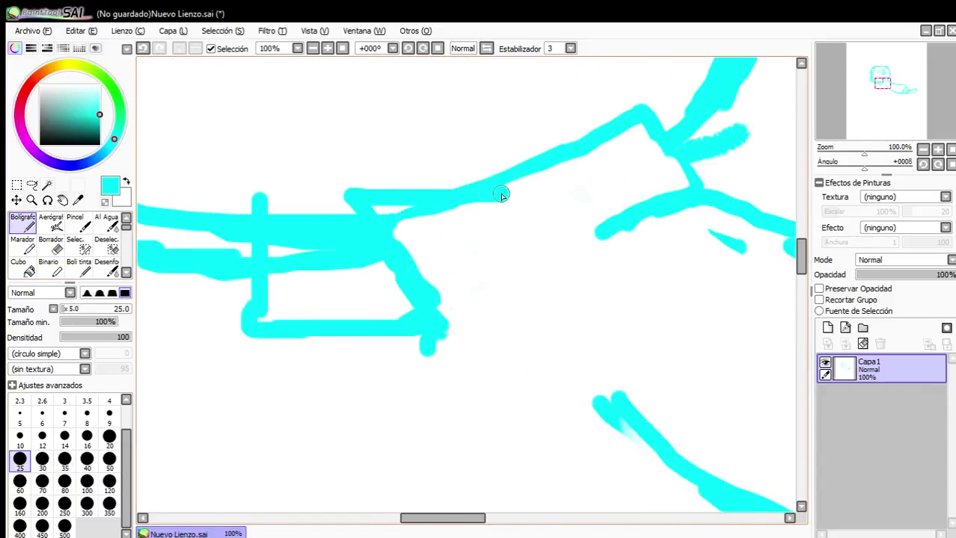
Erase the leftover strokes beneath the new horizontal line at the head's lower edge.
{"action": "left_click", "coordinate": [50, 244]}
{"action": "scroll", "coordinate": [421, 249], "scroll_direction": "up", "scroll_amount": 1}
{"action": "mouse_move", "coordinate": [421, 248]}
{"action": "left_mouse_down"}
{"action": "mouse_move", "coordinate": [373, 219]}
{"action": "mouse_move", "coordinate": [488, 199]}
{"action": "left_mouse_up"}
{"action": "scroll", "coordinate": [500, 226], "scroll_direction": "down", "scroll_amount": 4}
{"action": "scroll", "coordinate": [499, 226], "scroll_direction": "down", "scroll_amount": 2}
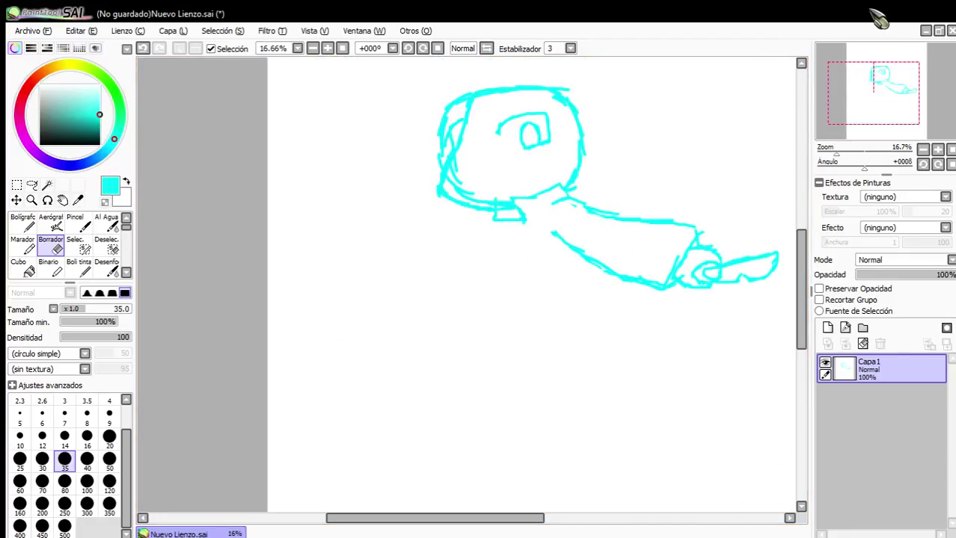
Draw a short line descending from the block's lower corner that turns horizontally toward the limb, using the size 25 pen.
{"action": "scroll", "coordinate": [438, 267], "scroll_direction": "down", "scroll_amount": 1}
{"action": "scroll", "coordinate": [482, 240], "scroll_direction": "up", "scroll_amount": 4}
{"action": "key", "text": "n"}
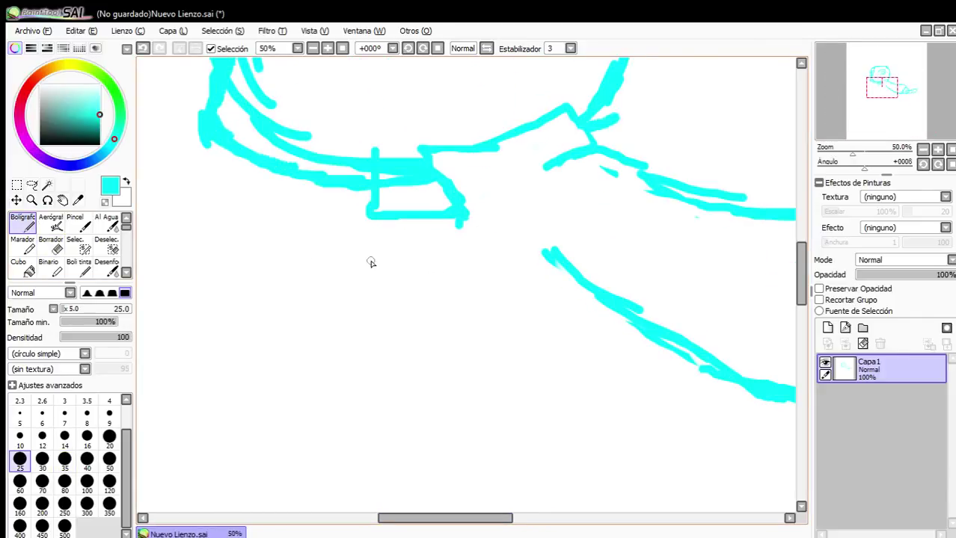
{"action": "scroll", "coordinate": [449, 224], "scroll_direction": "up", "scroll_amount": 1}
{"action": "mouse_move", "coordinate": [473, 208]}
{"action": "left_mouse_down"}
{"action": "mouse_move", "coordinate": [446, 296]}
{"action": "mouse_move", "coordinate": [512, 302]}
{"action": "left_mouse_up"}
{"action": "scroll", "coordinate": [518, 301], "scroll_direction": "down", "scroll_amount": 3}
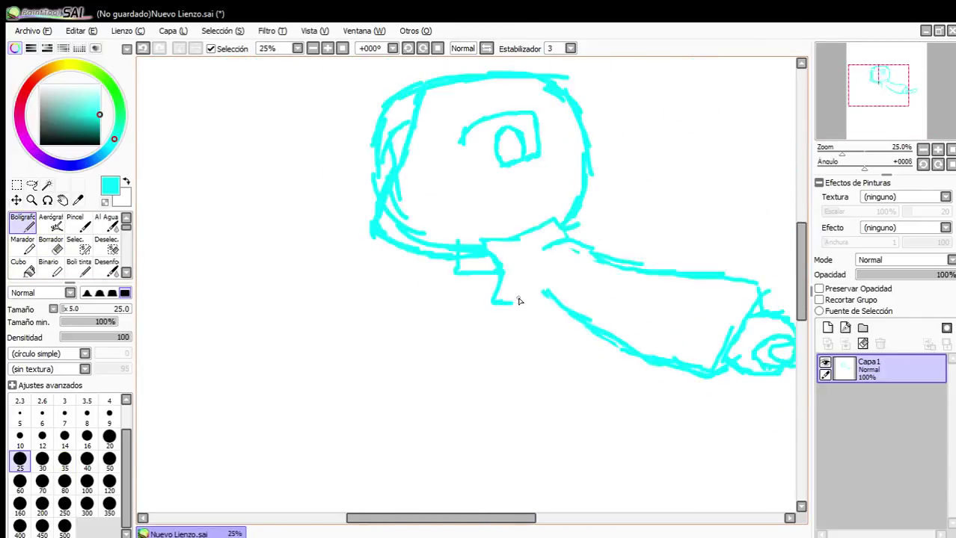
Outline the lower body with a long diagonal curve down to a pointed corner, joined back up to the limb's lower edge.
{"action": "scroll", "coordinate": [518, 300], "scroll_direction": "up", "scroll_amount": 4}
{"action": "left_click_drag", "start_coordinate": [404, 284], "coordinate": [440, 350]}
{"action": "mouse_move", "coordinate": [337, 224]}
{"action": "left_mouse_down"}
{"action": "mouse_move", "coordinate": [444, 375]}
{"action": "mouse_move", "coordinate": [580, 511]}
{"action": "left_mouse_up"}
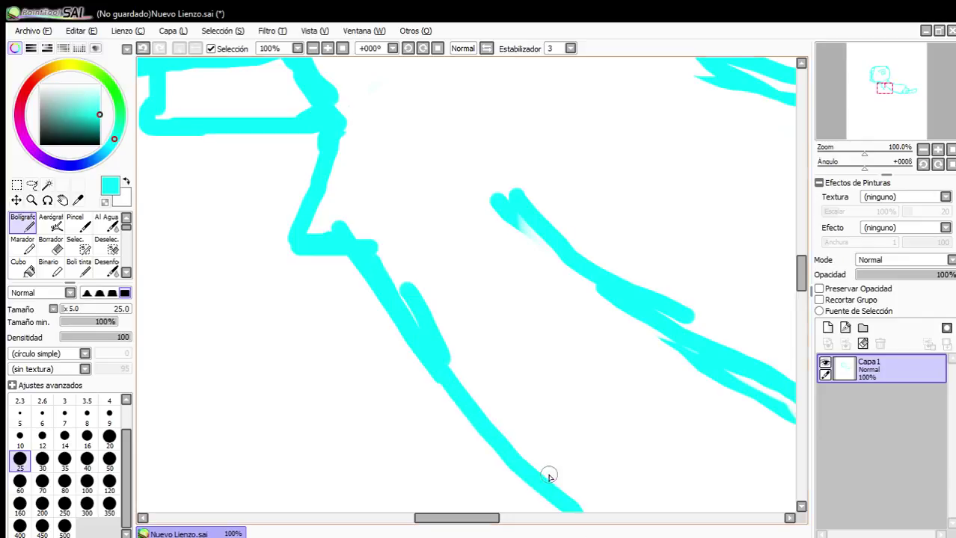
{"action": "scroll", "coordinate": [521, 328], "scroll_direction": "down", "scroll_amount": 2}
{"action": "mouse_move", "coordinate": [418, 264]}
{"action": "left_mouse_down"}
{"action": "mouse_move", "coordinate": [509, 315]}
{"action": "mouse_move", "coordinate": [481, 294]}
{"action": "mouse_move", "coordinate": [566, 368]}
{"action": "mouse_move", "coordinate": [609, 336]}
{"action": "mouse_move", "coordinate": [555, 368]}
{"action": "mouse_move", "coordinate": [618, 340]}
{"action": "left_mouse_up"}
{"action": "left_click_drag", "start_coordinate": [640, 305], "coordinate": [661, 265]}
{"action": "scroll", "coordinate": [599, 263], "scroll_direction": "down", "scroll_amount": 4}
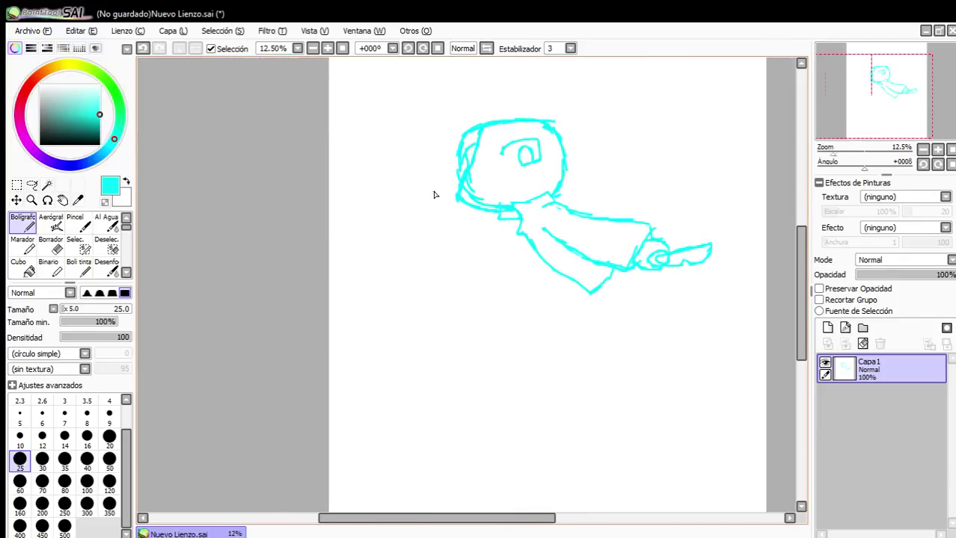
Draw the hanging drape beneath the limb: slanted lines from its inner and outer ends and a curved lower edge past the pointed corner.
{"action": "scroll", "coordinate": [471, 198], "scroll_direction": "up", "scroll_amount": 4}
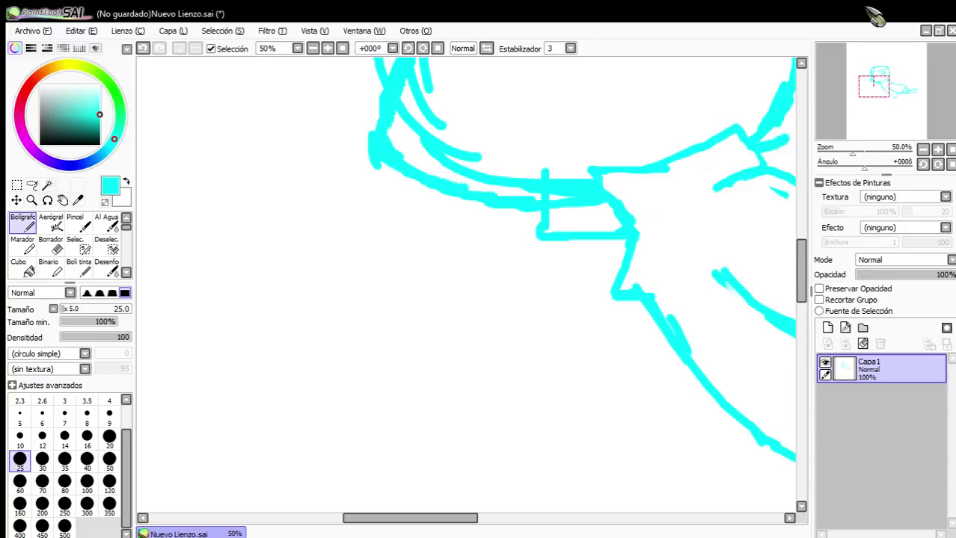
{"action": "scroll", "coordinate": [500, 171], "scroll_direction": "down", "scroll_amount": 2}
{"action": "scroll", "coordinate": [445, 179], "scroll_direction": "up", "scroll_amount": 2}
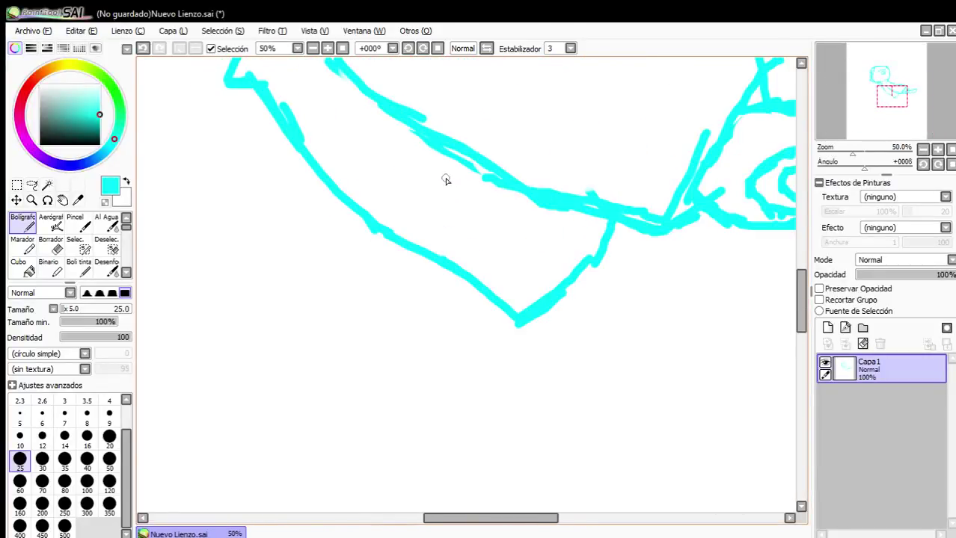
{"action": "scroll", "coordinate": [674, 277], "scroll_direction": "down", "scroll_amount": 1}
{"action": "scroll", "coordinate": [515, 284], "scroll_direction": "up", "scroll_amount": 1}
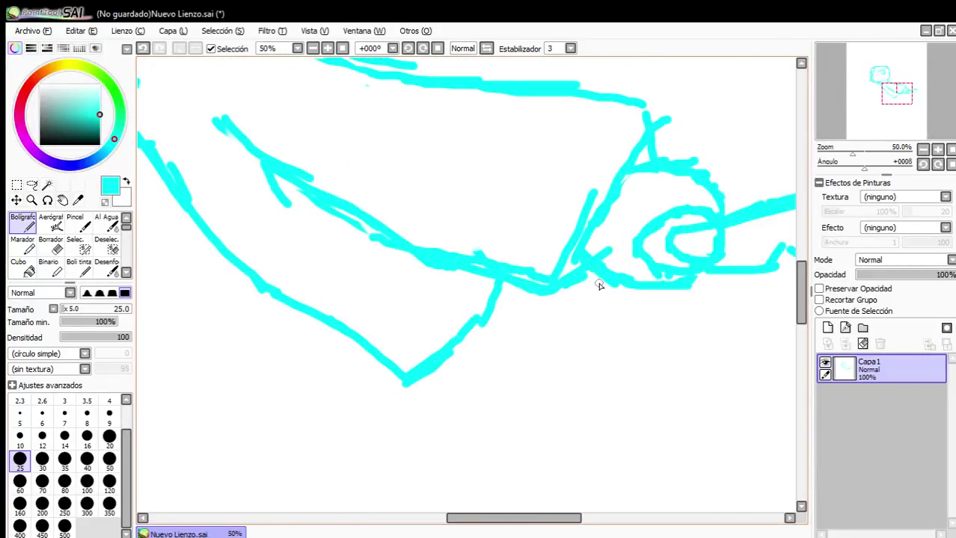
{"action": "left_click_drag", "start_coordinate": [598, 278], "coordinate": [662, 346]}
{"action": "mouse_move", "coordinate": [416, 295]}
{"action": "left_mouse_down"}
{"action": "mouse_move", "coordinate": [560, 387]}
{"action": "mouse_move", "coordinate": [572, 374]}
{"action": "mouse_move", "coordinate": [672, 390]}
{"action": "left_mouse_up"}
{"action": "mouse_move", "coordinate": [283, 190]}
{"action": "left_mouse_down"}
{"action": "mouse_move", "coordinate": [330, 282]}
{"action": "mouse_move", "coordinate": [308, 242]}
{"action": "mouse_move", "coordinate": [414, 351]}
{"action": "left_mouse_up"}
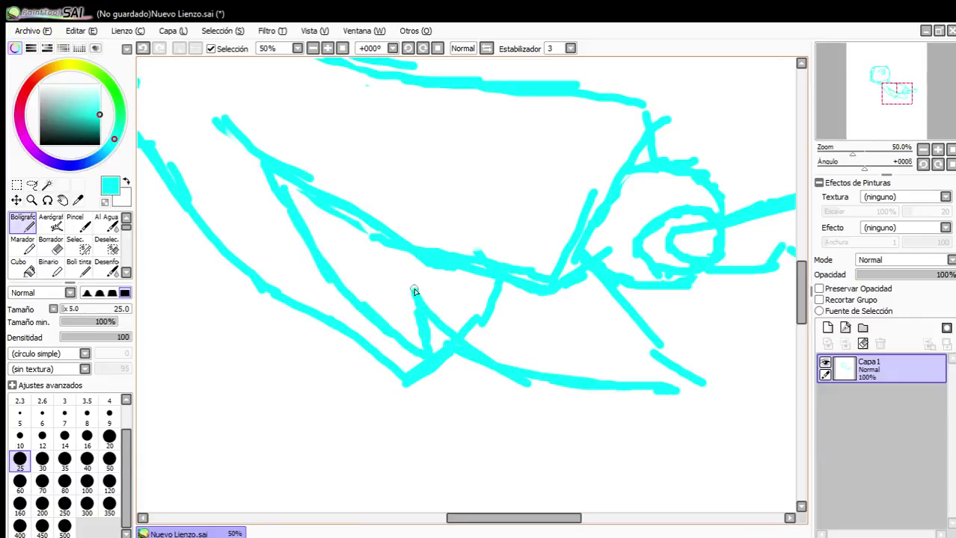
Erase the old line joining the pointed body corner to the limb's lower edge, using the size 35 eraser.
{"action": "left_click", "coordinate": [51, 245]}
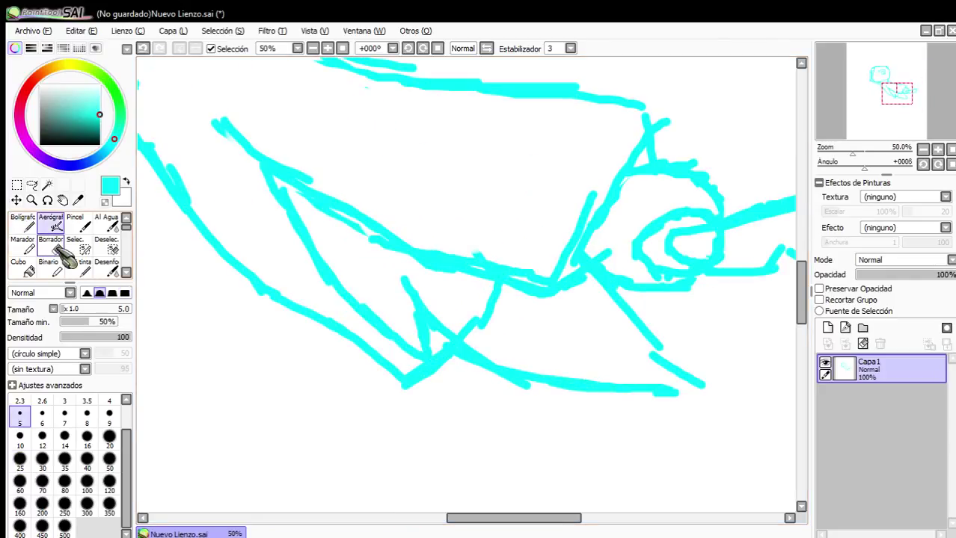
{"action": "scroll", "coordinate": [499, 307], "scroll_direction": "up", "scroll_amount": 2}
{"action": "mouse_move", "coordinate": [454, 318]}
{"action": "left_mouse_down"}
{"action": "mouse_move", "coordinate": [444, 350]}
{"action": "mouse_move", "coordinate": [452, 376]}
{"action": "mouse_move", "coordinate": [455, 298]}
{"action": "mouse_move", "coordinate": [436, 305]}
{"action": "mouse_move", "coordinate": [442, 314]}
{"action": "mouse_move", "coordinate": [508, 271]}
{"action": "left_mouse_up"}
{"action": "scroll", "coordinate": [465, 265], "scroll_direction": "down", "scroll_amount": 4}
{"action": "scroll", "coordinate": [383, 217], "scroll_direction": "up", "scroll_amount": 1}
{"action": "scroll", "coordinate": [395, 145], "scroll_direction": "up", "scroll_amount": 1}
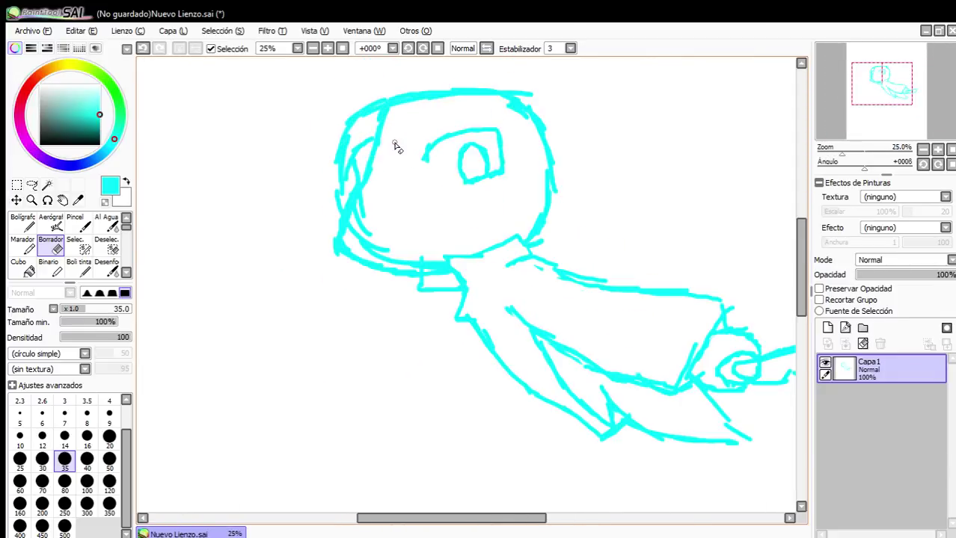
Erase the head's overlapping front contour and inner curved lines with the size 70 eraser.
{"action": "scroll", "coordinate": [373, 250], "scroll_direction": "up", "scroll_amount": 2}
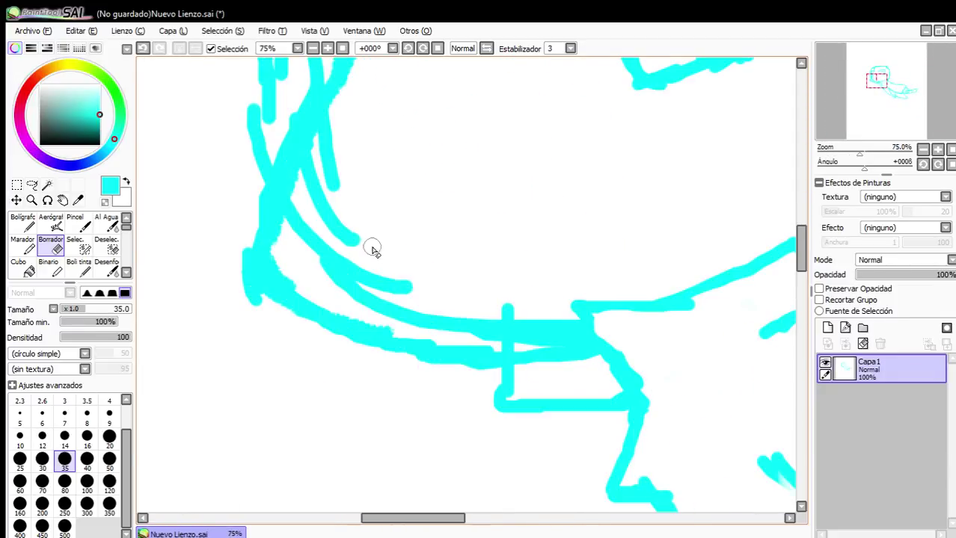
{"action": "left_click", "coordinate": [42, 482]}
{"action": "mouse_move", "coordinate": [298, 241]}
{"action": "left_mouse_down"}
{"action": "mouse_move", "coordinate": [360, 84]}
{"action": "mouse_move", "coordinate": [332, 229]}
{"action": "mouse_move", "coordinate": [373, 253]}
{"action": "mouse_move", "coordinate": [335, 240]}
{"action": "mouse_move", "coordinate": [320, 273]}
{"action": "mouse_move", "coordinate": [408, 311]}
{"action": "mouse_move", "coordinate": [530, 339]}
{"action": "mouse_move", "coordinate": [489, 306]}
{"action": "left_mouse_up"}
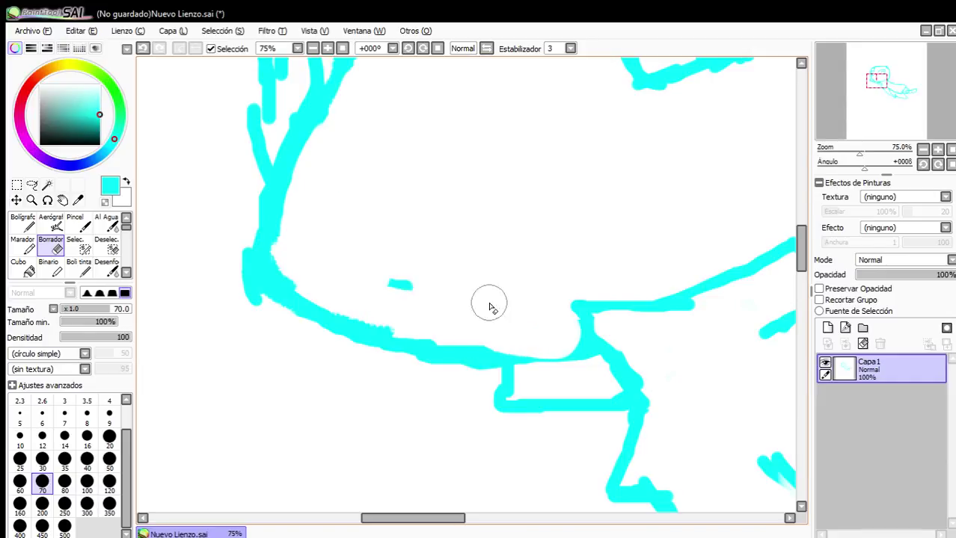
{"action": "scroll", "coordinate": [503, 306], "scroll_direction": "down", "scroll_amount": 1}
{"action": "mouse_move", "coordinate": [368, 306]}
{"action": "left_mouse_down"}
{"action": "mouse_move", "coordinate": [384, 267]}
{"action": "mouse_move", "coordinate": [395, 299]}
{"action": "mouse_move", "coordinate": [433, 188]}
{"action": "mouse_move", "coordinate": [346, 423]}
{"action": "mouse_move", "coordinate": [332, 340]}
{"action": "mouse_move", "coordinate": [343, 332]}
{"action": "mouse_move", "coordinate": [348, 246]}
{"action": "left_mouse_up"}
Redraw the front of the face with the size 25 pen, rising from the chin and slanting inward toward the forehead.
{"action": "left_click", "coordinate": [24, 225]}
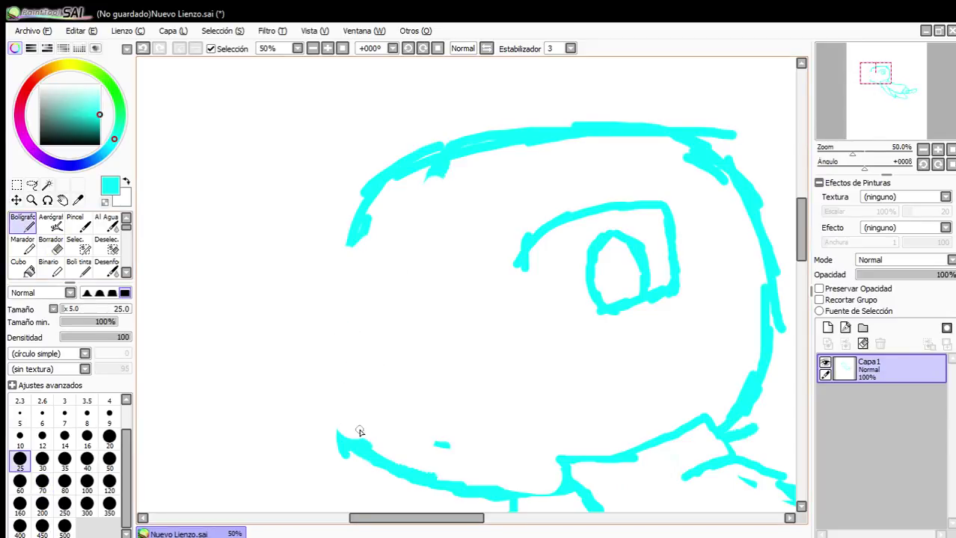
{"action": "mouse_move", "coordinate": [351, 440]}
{"action": "left_mouse_down"}
{"action": "mouse_move", "coordinate": [345, 389]}
{"action": "mouse_move", "coordinate": [342, 406]}
{"action": "mouse_move", "coordinate": [340, 439]}
{"action": "mouse_move", "coordinate": [359, 346]}
{"action": "left_mouse_up"}
{"action": "mouse_move", "coordinate": [331, 383]}
{"action": "left_mouse_down"}
{"action": "mouse_move", "coordinate": [388, 311]}
{"action": "mouse_move", "coordinate": [380, 329]}
{"action": "mouse_move", "coordinate": [382, 314]}
{"action": "mouse_move", "coordinate": [374, 326]}
{"action": "mouse_move", "coordinate": [400, 298]}
{"action": "left_mouse_up"}
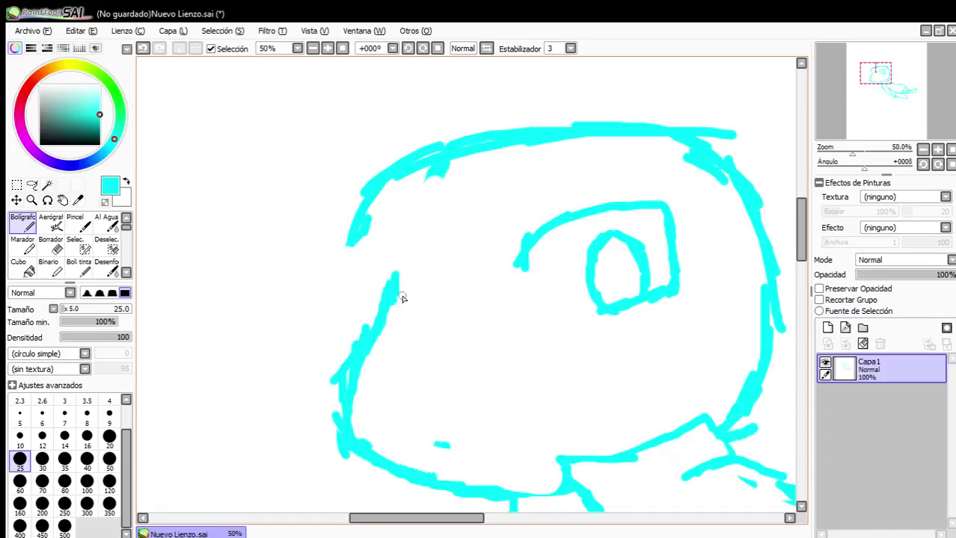
{"action": "scroll", "coordinate": [401, 298], "scroll_direction": "up", "scroll_amount": 3}
{"action": "mouse_move", "coordinate": [387, 331]}
{"action": "left_mouse_down"}
{"action": "mouse_move", "coordinate": [412, 255]}
{"action": "mouse_move", "coordinate": [437, 218]}
{"action": "mouse_move", "coordinate": [490, 225]}
{"action": "left_mouse_up"}
Thicken and extend the long front line of the torso descending from the neck block.
{"action": "scroll", "coordinate": [489, 230], "scroll_direction": "down", "scroll_amount": 4}
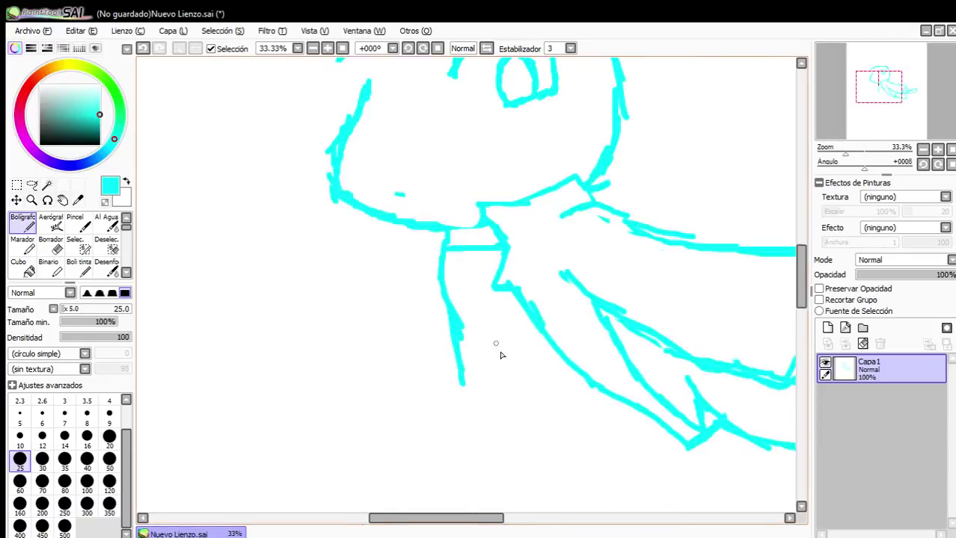
{"action": "scroll", "coordinate": [495, 342], "scroll_direction": "up", "scroll_amount": 4}
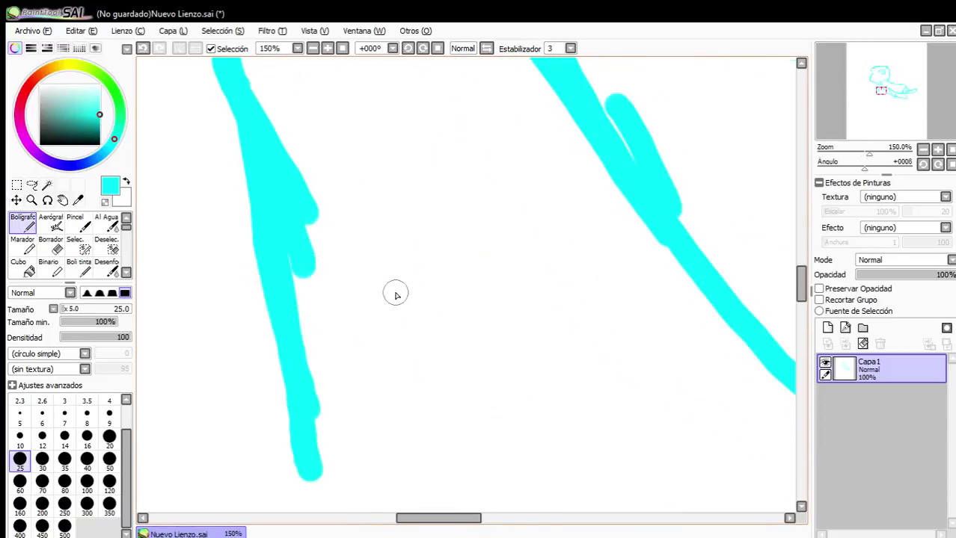
{"action": "scroll", "coordinate": [395, 295], "scroll_direction": "down", "scroll_amount": 1}
{"action": "left_click_drag", "start_coordinate": [286, 228], "coordinate": [376, 373]}
{"action": "left_click_drag", "start_coordinate": [334, 284], "coordinate": [390, 527]}
{"action": "left_click_drag", "start_coordinate": [344, 392], "coordinate": [366, 510]}
{"action": "scroll", "coordinate": [374, 335], "scroll_direction": "down", "scroll_amount": 1}
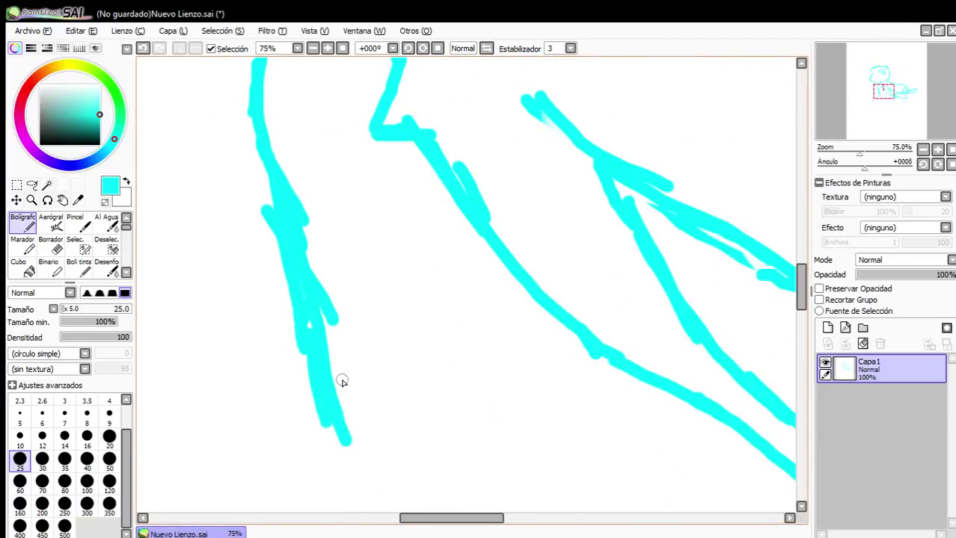
{"action": "left_click_drag", "start_coordinate": [347, 410], "coordinate": [359, 484]}
{"action": "scroll", "coordinate": [336, 441], "scroll_direction": "down", "scroll_amount": 2}
{"action": "scroll", "coordinate": [333, 352], "scroll_direction": "up", "scroll_amount": 1}
Draw two curved lines across the torso's bottom, forming a hem band that meets the diagonal body edge.
{"action": "mouse_move", "coordinate": [329, 348]}
{"action": "left_mouse_down"}
{"action": "mouse_move", "coordinate": [350, 399]}
{"action": "mouse_move", "coordinate": [476, 400]}
{"action": "mouse_move", "coordinate": [549, 378]}
{"action": "mouse_move", "coordinate": [580, 348]}
{"action": "mouse_move", "coordinate": [566, 350]}
{"action": "mouse_move", "coordinate": [559, 316]}
{"action": "mouse_move", "coordinate": [566, 329]}
{"action": "mouse_move", "coordinate": [548, 314]}
{"action": "left_mouse_up"}
{"action": "scroll", "coordinate": [553, 326], "scroll_direction": "down", "scroll_amount": 3}
{"action": "scroll", "coordinate": [524, 341], "scroll_direction": "up", "scroll_amount": 2}
{"action": "scroll", "coordinate": [523, 344], "scroll_direction": "up", "scroll_amount": 2}
{"action": "mouse_move", "coordinate": [343, 358]}
{"action": "left_mouse_down"}
{"action": "mouse_move", "coordinate": [448, 356]}
{"action": "mouse_move", "coordinate": [632, 309]}
{"action": "left_mouse_up"}
{"action": "mouse_move", "coordinate": [338, 385]}
{"action": "left_mouse_down"}
{"action": "mouse_move", "coordinate": [375, 414]}
{"action": "mouse_move", "coordinate": [465, 413]}
{"action": "left_mouse_up"}
Draw a short collar line from under the chin that bends back down and outward beside the torso.
{"action": "scroll", "coordinate": [493, 314], "scroll_direction": "down", "scroll_amount": 4}
{"action": "scroll", "coordinate": [480, 311], "scroll_direction": "up", "scroll_amount": 2}
{"action": "scroll", "coordinate": [481, 310], "scroll_direction": "up", "scroll_amount": 1}
{"action": "scroll", "coordinate": [752, 73], "scroll_direction": "down", "scroll_amount": 1}
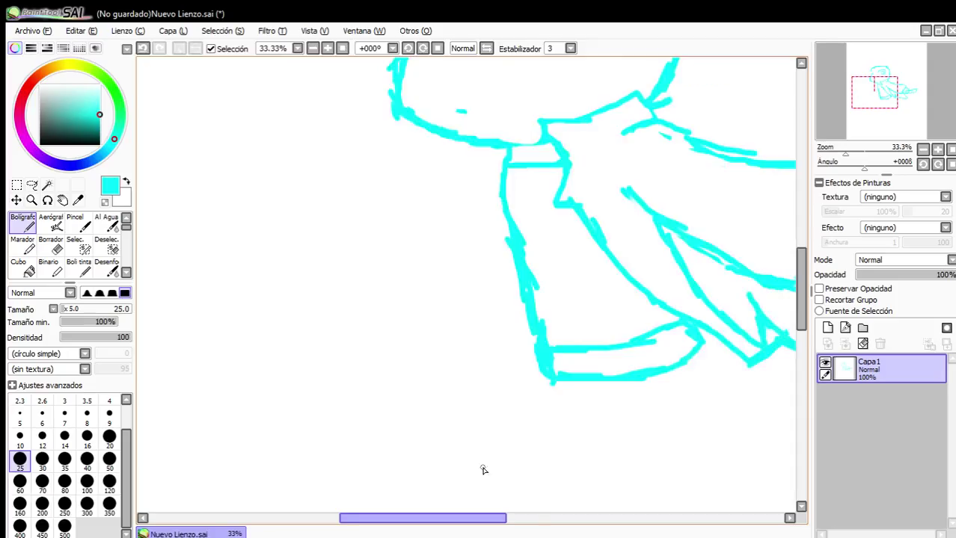
{"action": "scroll", "coordinate": [560, 209], "scroll_direction": "down", "scroll_amount": 3}
{"action": "scroll", "coordinate": [505, 207], "scroll_direction": "up", "scroll_amount": 4}
{"action": "scroll", "coordinate": [515, 170], "scroll_direction": "down", "scroll_amount": 2}
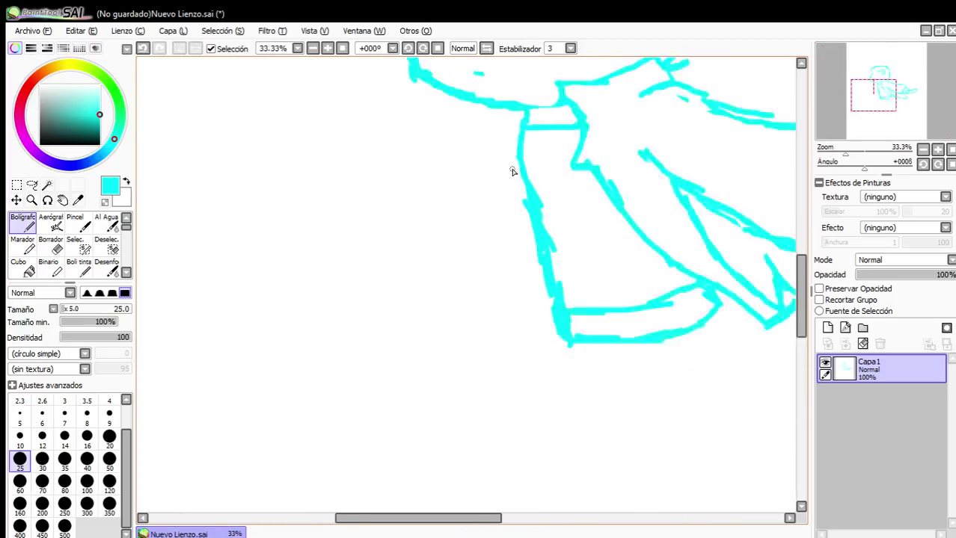
{"action": "scroll", "coordinate": [510, 173], "scroll_direction": "up", "scroll_amount": 1}
{"action": "mouse_move", "coordinate": [492, 128]}
{"action": "left_mouse_down"}
{"action": "mouse_move", "coordinate": [521, 161]}
{"action": "mouse_move", "coordinate": [493, 235]}
{"action": "mouse_move", "coordinate": [509, 230]}
{"action": "left_mouse_up"}
{"action": "scroll", "coordinate": [484, 220], "scroll_direction": "down", "scroll_amount": 3}
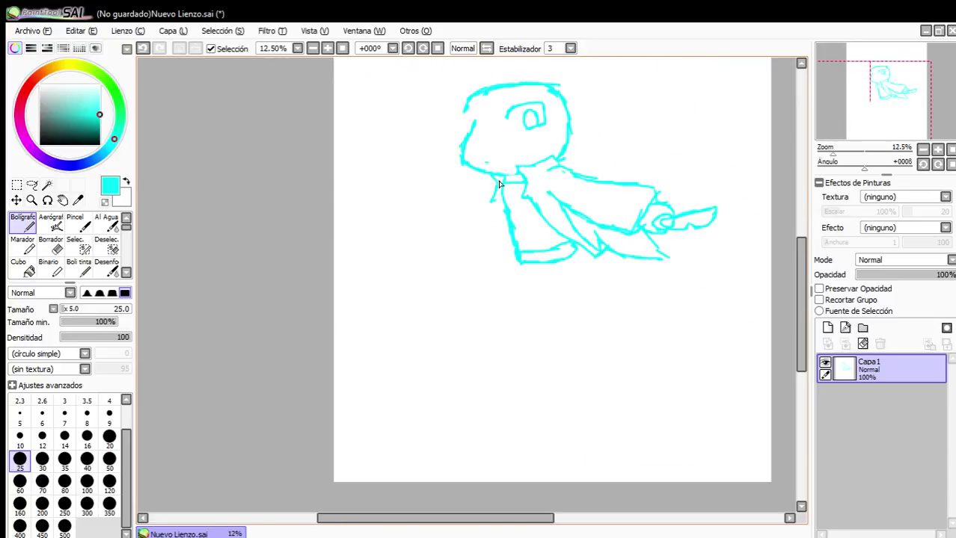
Draw the open coat flap's long edge curving down and outward from the collar, with a curved hem at its bottom.
{"action": "scroll", "coordinate": [484, 220], "scroll_direction": "up", "scroll_amount": 3}
{"action": "scroll", "coordinate": [476, 229], "scroll_direction": "down", "scroll_amount": 1}
{"action": "scroll", "coordinate": [459, 246], "scroll_direction": "up", "scroll_amount": 1}
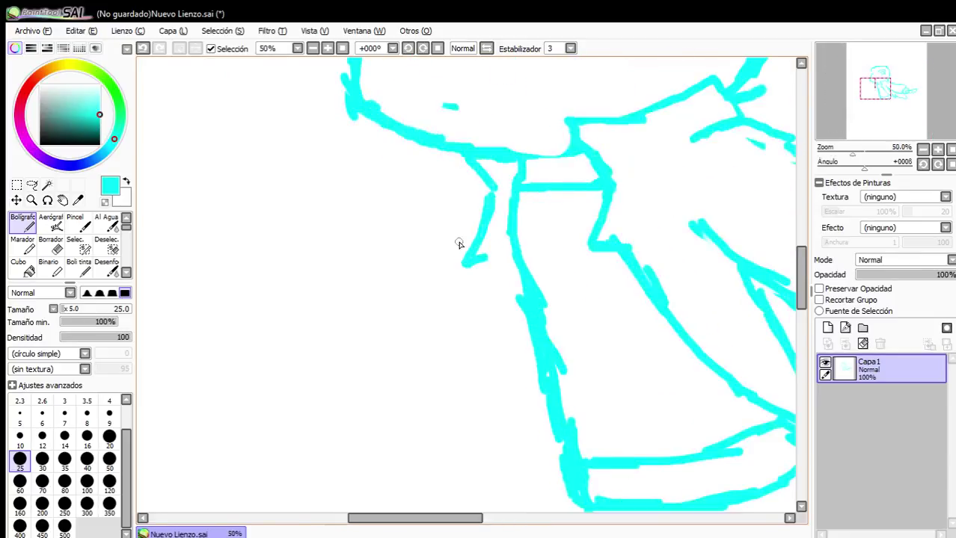
{"action": "left_click_drag", "start_coordinate": [481, 240], "coordinate": [481, 361]}
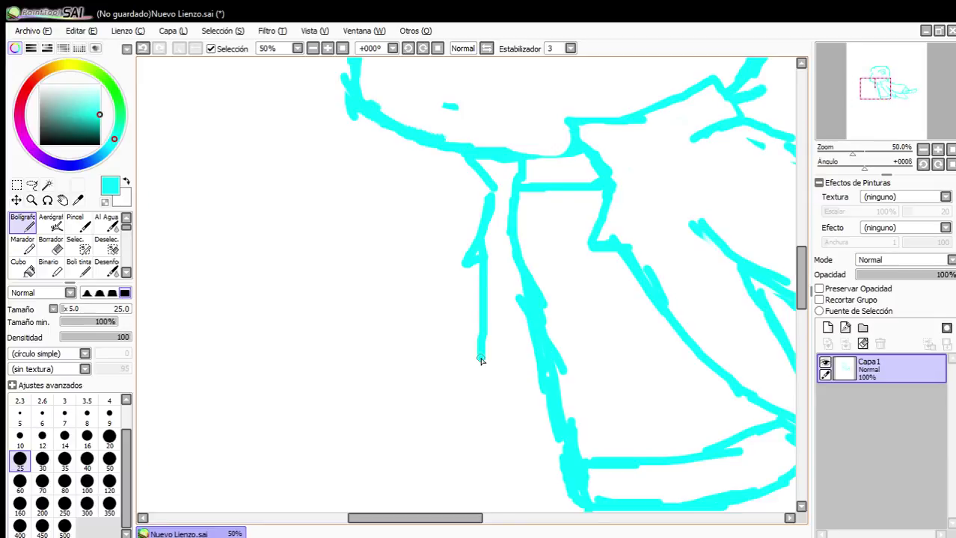
{"action": "left_click", "coordinate": [142, 48]}
{"action": "mouse_move", "coordinate": [473, 264]}
{"action": "left_mouse_down"}
{"action": "mouse_move", "coordinate": [464, 380]}
{"action": "mouse_move", "coordinate": [367, 508]}
{"action": "left_mouse_up"}
{"action": "scroll", "coordinate": [427, 351], "scroll_direction": "down", "scroll_amount": 1}
{"action": "mouse_move", "coordinate": [441, 333]}
{"action": "left_mouse_down"}
{"action": "mouse_move", "coordinate": [496, 377]}
{"action": "mouse_move", "coordinate": [469, 378]}
{"action": "mouse_move", "coordinate": [565, 386]}
{"action": "left_mouse_up"}
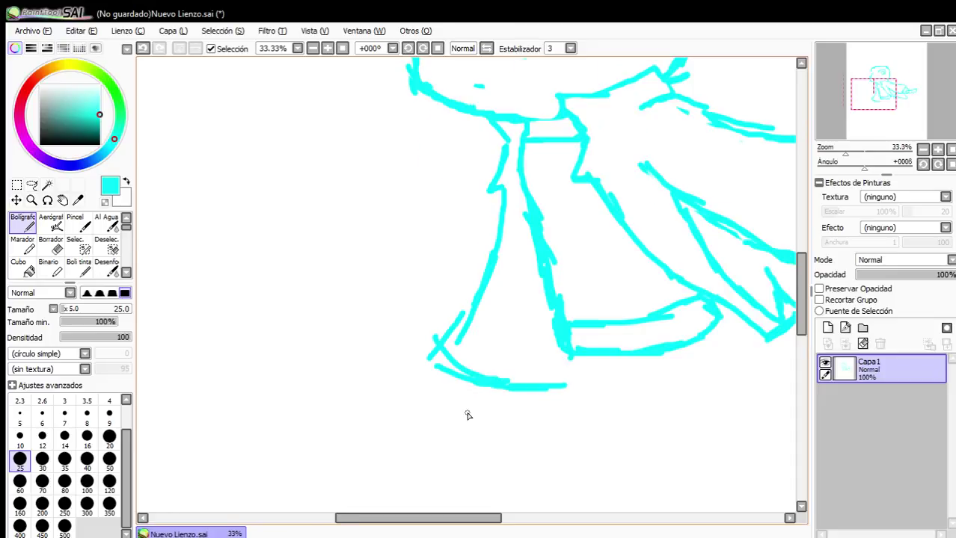
Draw the second arm's outer line sloping outward from the collar corner and turning down at its end.
{"action": "scroll", "coordinate": [467, 284], "scroll_direction": "up", "scroll_amount": 3}
{"action": "mouse_move", "coordinate": [506, 262]}
{"action": "left_mouse_down"}
{"action": "mouse_move", "coordinate": [398, 352]}
{"action": "mouse_move", "coordinate": [400, 400]}
{"action": "left_mouse_up"}
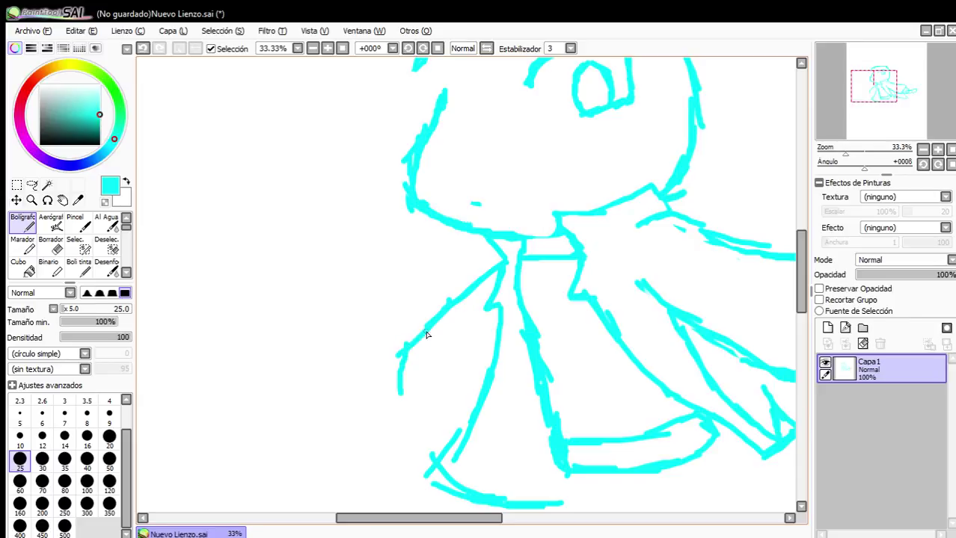
{"action": "scroll", "coordinate": [407, 344], "scroll_direction": "down", "scroll_amount": 1}
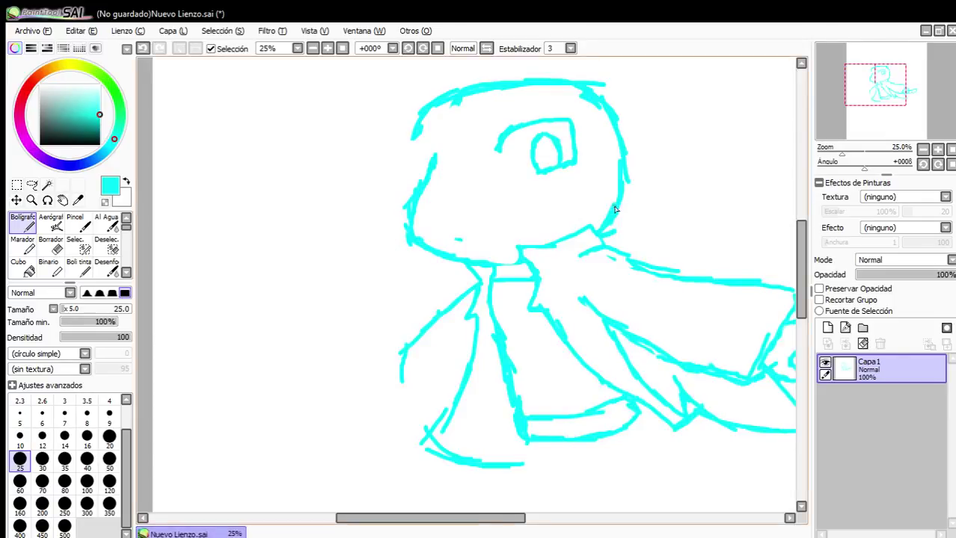
Draw spiky hair around the top and sides of the head, with a jagged fringe across the forehead.
{"action": "scroll", "coordinate": [546, 206], "scroll_direction": "down", "scroll_amount": 2}
{"action": "scroll", "coordinate": [508, 242], "scroll_direction": "up", "scroll_amount": 4}
{"action": "scroll", "coordinate": [410, 315], "scroll_direction": "down", "scroll_amount": 3}
{"action": "scroll", "coordinate": [445, 175], "scroll_direction": "up", "scroll_amount": 3}
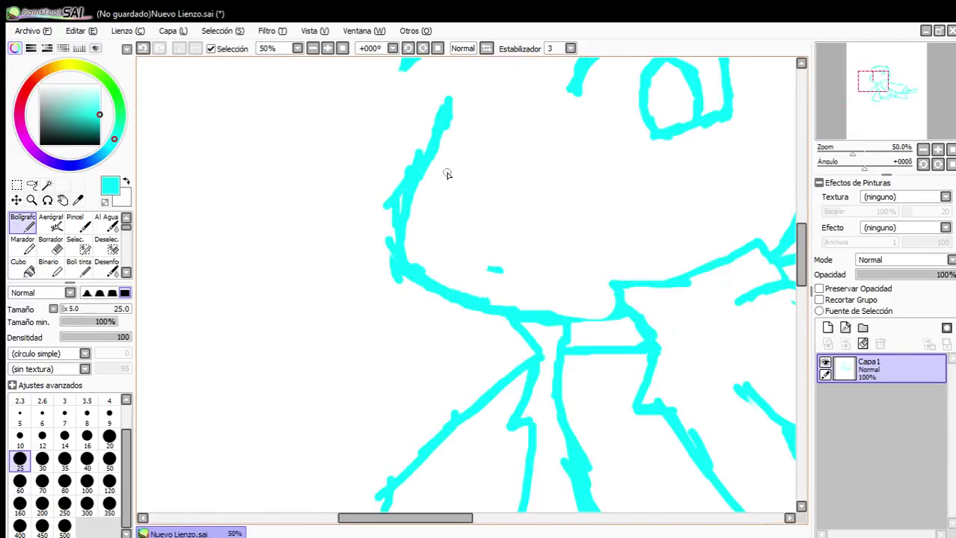
{"action": "scroll", "coordinate": [446, 175], "scroll_direction": "down", "scroll_amount": 4}
{"action": "scroll", "coordinate": [492, 128], "scroll_direction": "down", "scroll_amount": 1}
{"action": "scroll", "coordinate": [492, 128], "scroll_direction": "up", "scroll_amount": 4}
{"action": "left_click_drag", "start_coordinate": [447, 197], "coordinate": [513, 167]}
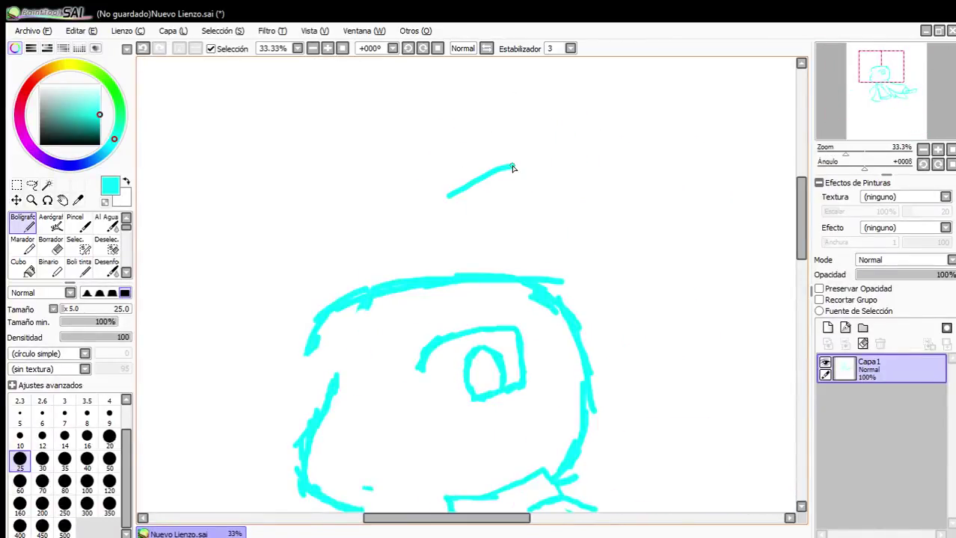
{"action": "left_click_drag", "start_coordinate": [589, 256], "coordinate": [621, 325]}
{"action": "left_click_drag", "start_coordinate": [607, 300], "coordinate": [603, 346]}
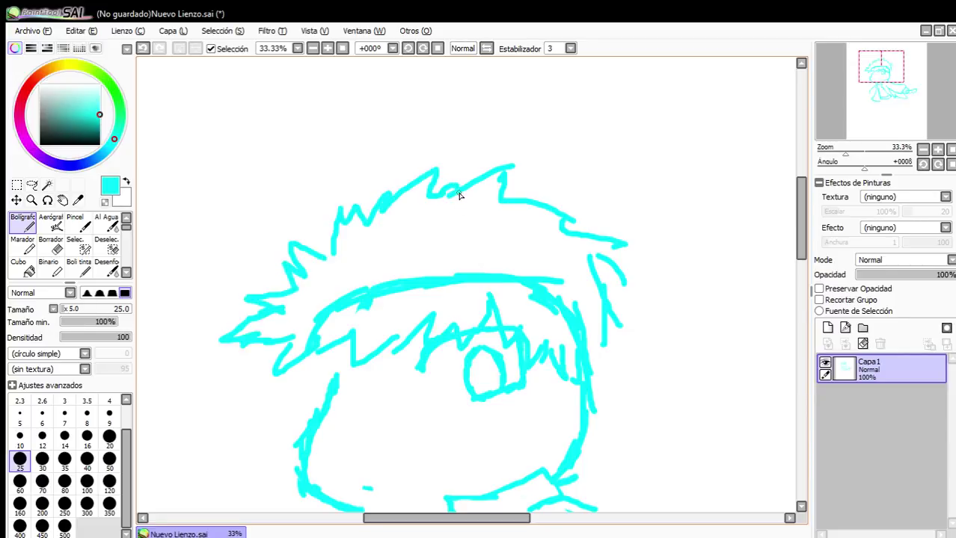
Extend the face's front line up to the fringe and outline an almond-shaped nose on it.
{"action": "scroll", "coordinate": [463, 202], "scroll_direction": "down", "scroll_amount": 2}
{"action": "scroll", "coordinate": [395, 297], "scroll_direction": "up", "scroll_amount": 4}
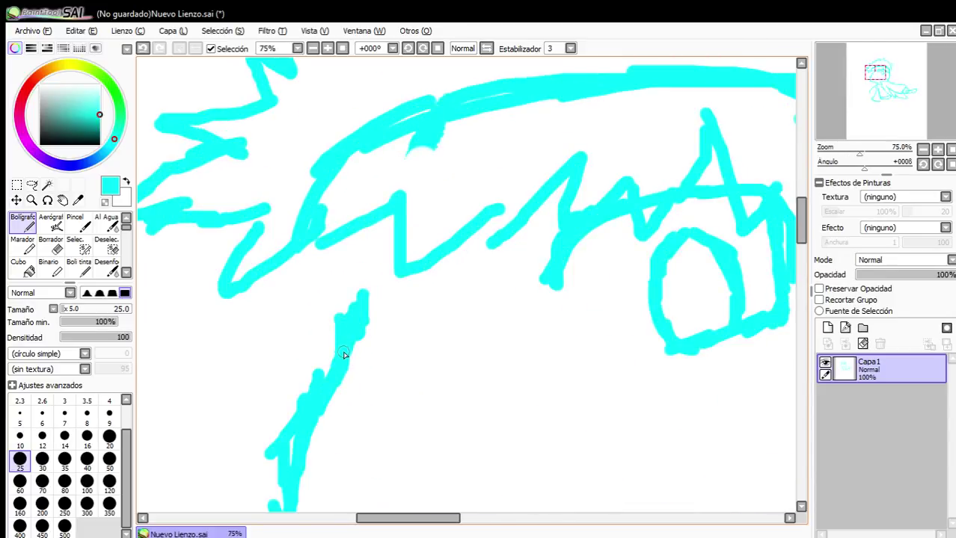
{"action": "mouse_move", "coordinate": [344, 356]}
{"action": "left_mouse_down"}
{"action": "mouse_move", "coordinate": [357, 276]}
{"action": "mouse_move", "coordinate": [392, 212]}
{"action": "left_mouse_up"}
{"action": "scroll", "coordinate": [427, 278], "scroll_direction": "down", "scroll_amount": 2}
{"action": "scroll", "coordinate": [335, 261], "scroll_direction": "up", "scroll_amount": 5}
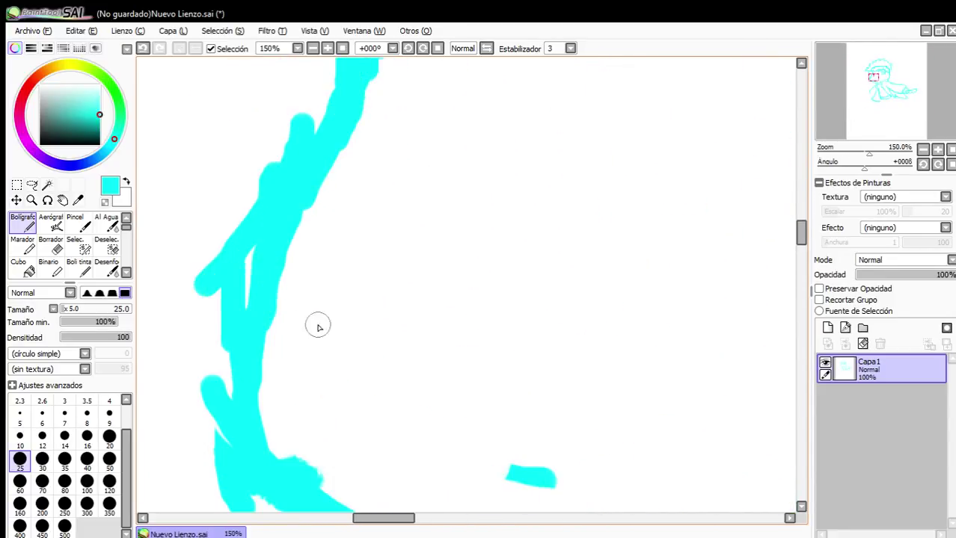
{"action": "mouse_move", "coordinate": [321, 337]}
{"action": "left_mouse_down"}
{"action": "mouse_move", "coordinate": [288, 303]}
{"action": "mouse_move", "coordinate": [263, 297]}
{"action": "mouse_move", "coordinate": [252, 218]}
{"action": "mouse_move", "coordinate": [345, 172]}
{"action": "mouse_move", "coordinate": [318, 191]}
{"action": "mouse_move", "coordinate": [460, 177]}
{"action": "mouse_move", "coordinate": [527, 202]}
{"action": "mouse_move", "coordinate": [520, 230]}
{"action": "mouse_move", "coordinate": [480, 282]}
{"action": "mouse_move", "coordinate": [490, 274]}
{"action": "mouse_move", "coordinate": [371, 315]}
{"action": "mouse_move", "coordinate": [340, 340]}
{"action": "left_mouse_up"}
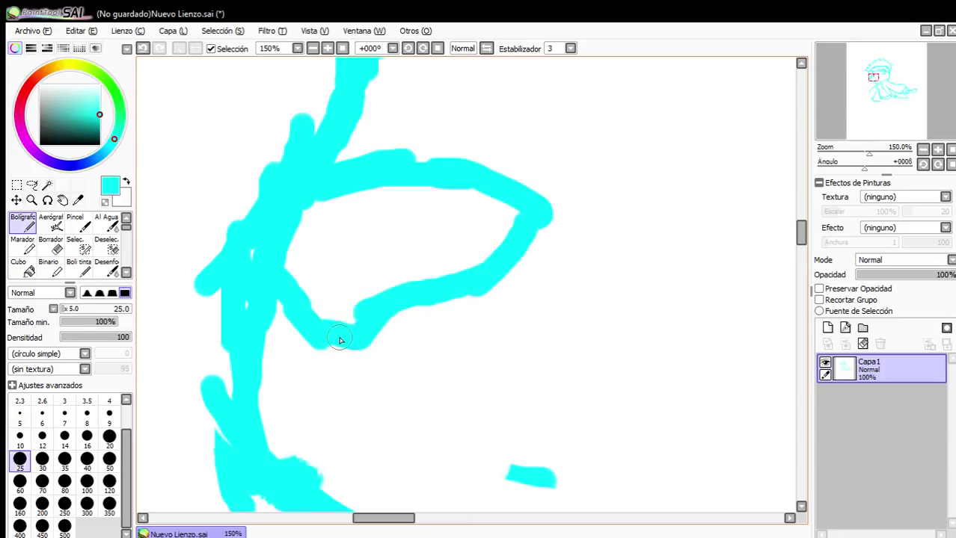
Erase the overlapping strokes around the nose and the stray dash near the chin with the size 30 eraser.
{"action": "left_click", "coordinate": [48, 267]}
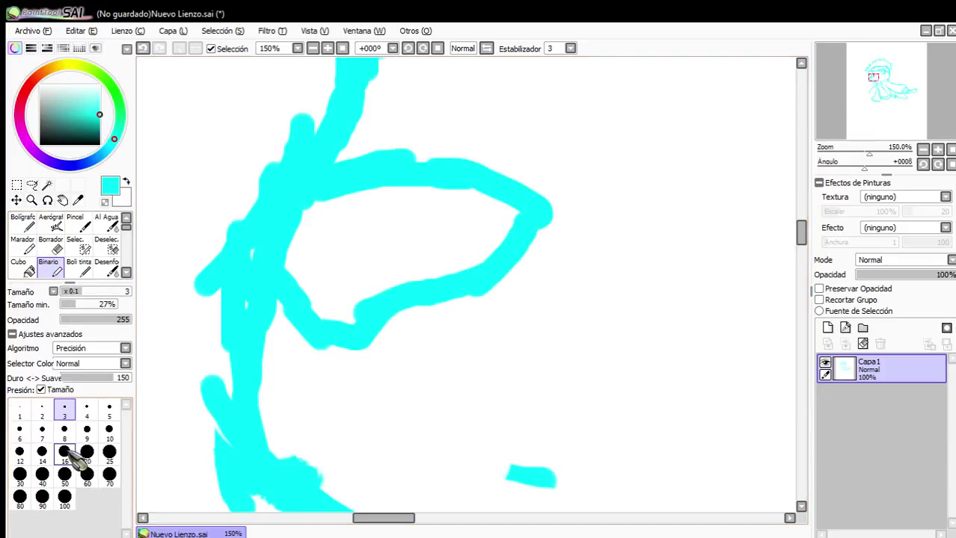
{"action": "left_click", "coordinate": [53, 247]}
{"action": "left_click", "coordinate": [42, 459]}
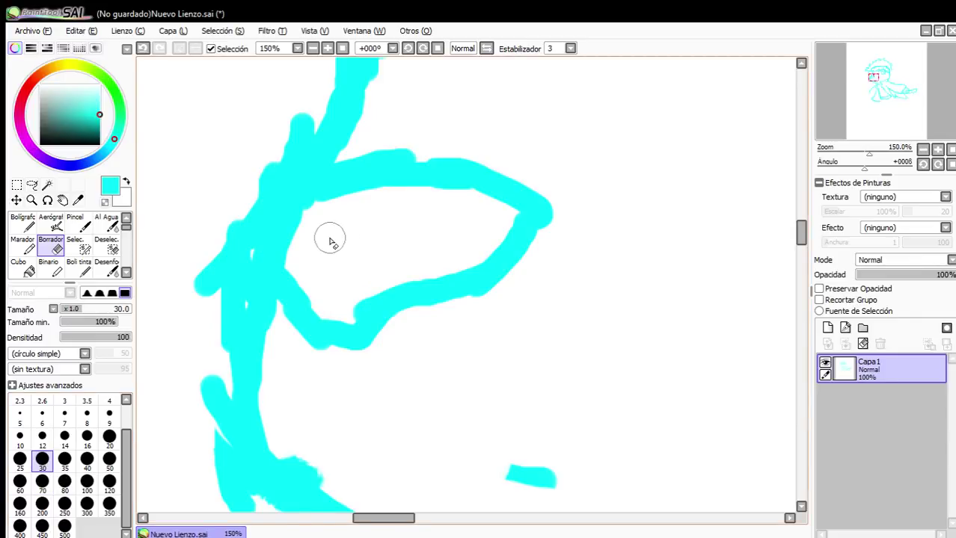
{"action": "mouse_move", "coordinate": [331, 235]}
{"action": "left_mouse_down"}
{"action": "mouse_move", "coordinate": [308, 259]}
{"action": "mouse_move", "coordinate": [287, 256]}
{"action": "mouse_move", "coordinate": [281, 234]}
{"action": "mouse_move", "coordinate": [305, 220]}
{"action": "mouse_move", "coordinate": [274, 154]}
{"action": "mouse_move", "coordinate": [298, 125]}
{"action": "mouse_move", "coordinate": [245, 193]}
{"action": "mouse_move", "coordinate": [233, 230]}
{"action": "mouse_move", "coordinate": [241, 306]}
{"action": "mouse_move", "coordinate": [226, 356]}
{"action": "mouse_move", "coordinate": [223, 258]}
{"action": "mouse_move", "coordinate": [221, 451]}
{"action": "mouse_move", "coordinate": [253, 523]}
{"action": "mouse_move", "coordinate": [189, 310]}
{"action": "mouse_move", "coordinate": [210, 264]}
{"action": "left_mouse_up"}
{"action": "scroll", "coordinate": [310, 301], "scroll_direction": "down", "scroll_amount": 4}
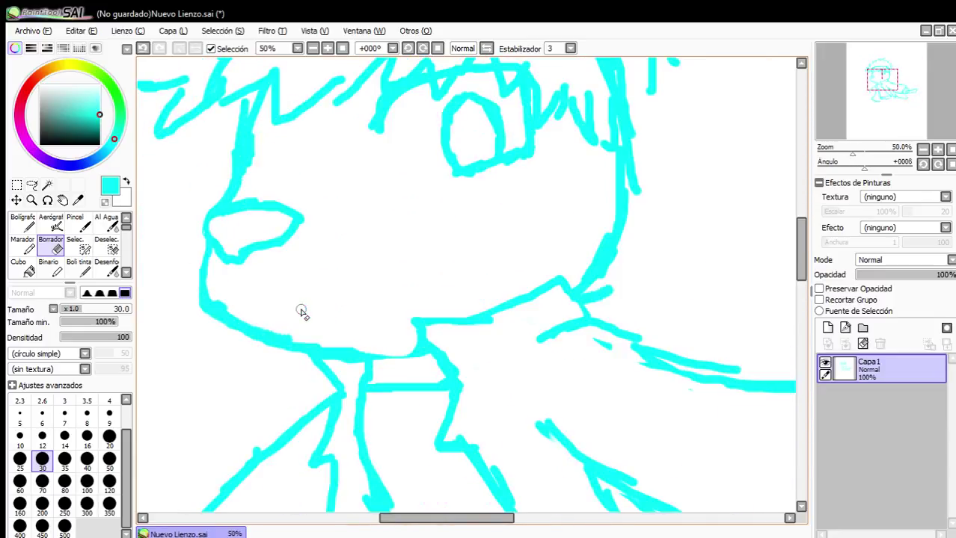
Thin the muzzle and chin outline beneath the nose by erasing along both of its sides.
{"action": "scroll", "coordinate": [376, 290], "scroll_direction": "down", "scroll_amount": 2}
{"action": "scroll", "coordinate": [440, 180], "scroll_direction": "up", "scroll_amount": 2}
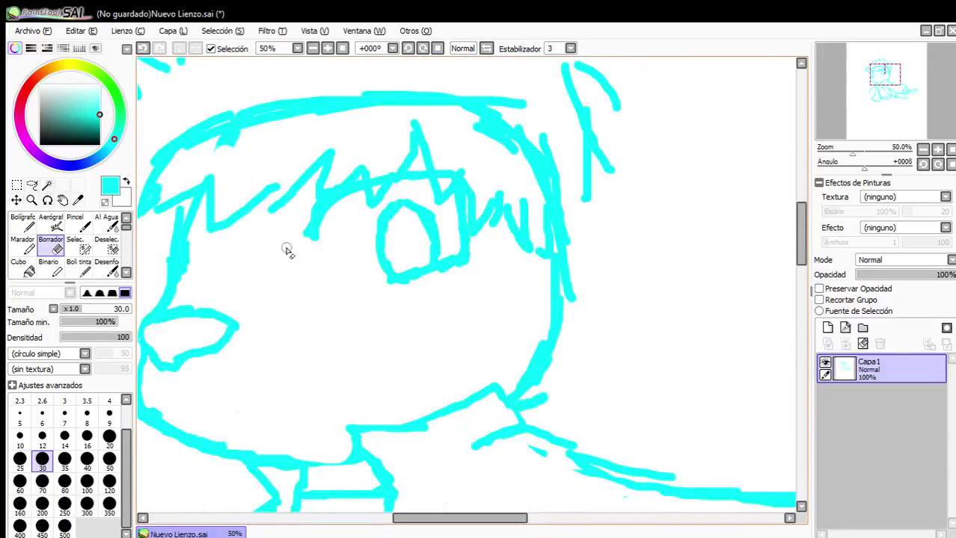
{"action": "scroll", "coordinate": [188, 316], "scroll_direction": "up", "scroll_amount": 2}
{"action": "scroll", "coordinate": [254, 324], "scroll_direction": "down", "scroll_amount": 2}
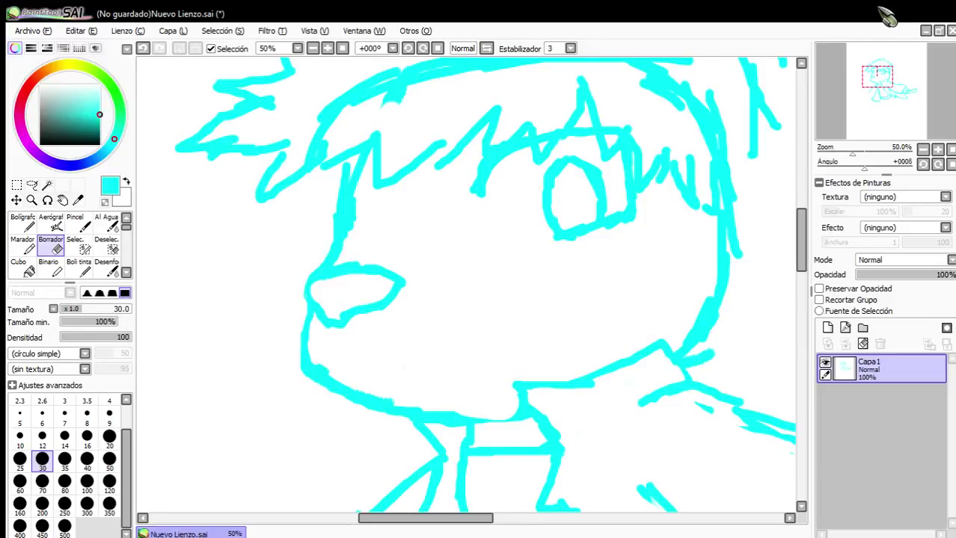
{"action": "scroll", "coordinate": [395, 241], "scroll_direction": "down", "scroll_amount": 2}
{"action": "scroll", "coordinate": [400, 258], "scroll_direction": "down", "scroll_amount": 3}
{"action": "scroll", "coordinate": [295, 244], "scroll_direction": "up", "scroll_amount": 5}
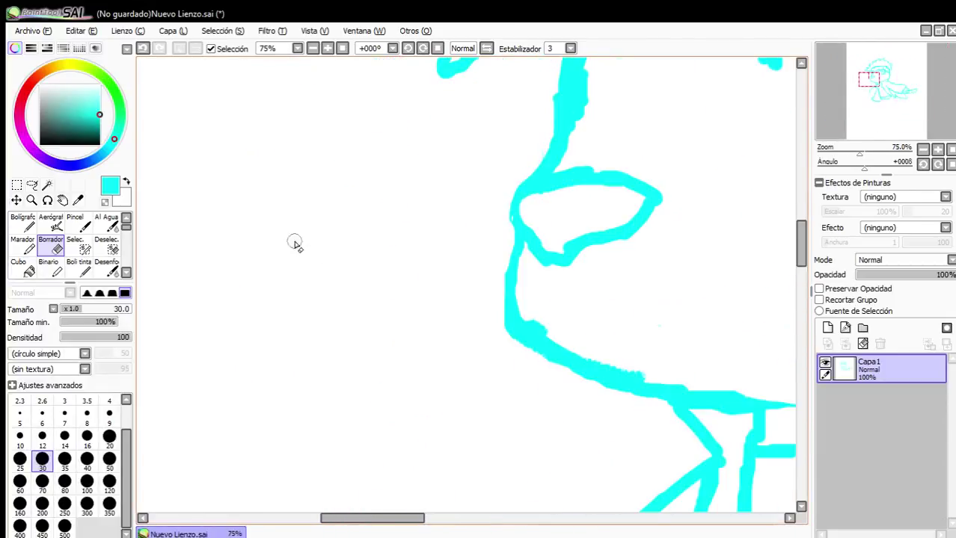
{"action": "scroll", "coordinate": [494, 317], "scroll_direction": "up", "scroll_amount": 1}
{"action": "mouse_move", "coordinate": [457, 300]}
{"action": "left_mouse_down"}
{"action": "mouse_move", "coordinate": [459, 337]}
{"action": "mouse_move", "coordinate": [443, 226]}
{"action": "mouse_move", "coordinate": [458, 245]}
{"action": "left_mouse_up"}
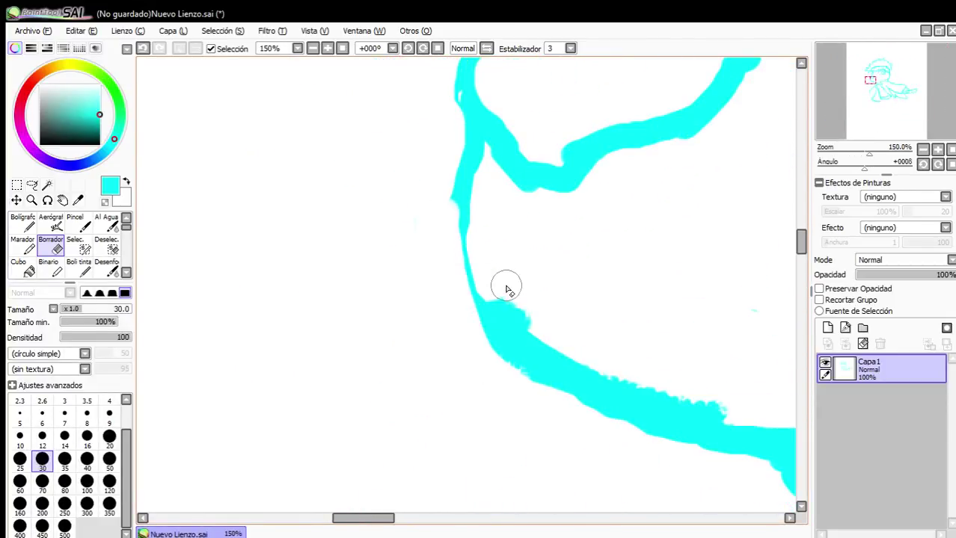
{"action": "mouse_move", "coordinate": [506, 287]}
{"action": "left_mouse_down"}
{"action": "mouse_move", "coordinate": [522, 336]}
{"action": "mouse_move", "coordinate": [660, 412]}
{"action": "mouse_move", "coordinate": [755, 427]}
{"action": "left_mouse_up"}
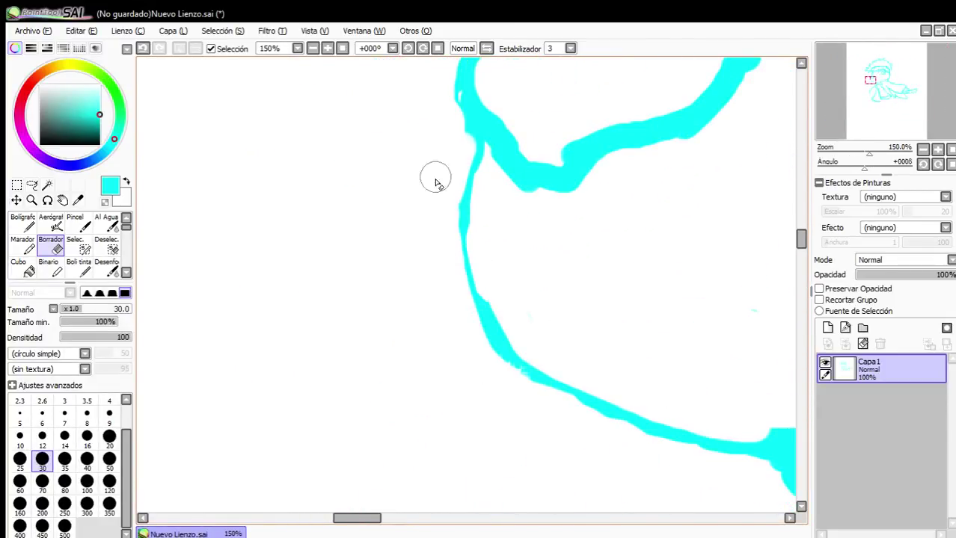
Draw a short slanted mouth stroke just above the chin line with the size 25 pen.
{"action": "scroll", "coordinate": [486, 185], "scroll_direction": "down", "scroll_amount": 7}
{"action": "scroll", "coordinate": [486, 185], "scroll_direction": "up", "scroll_amount": 4}
{"action": "key", "text": "n"}
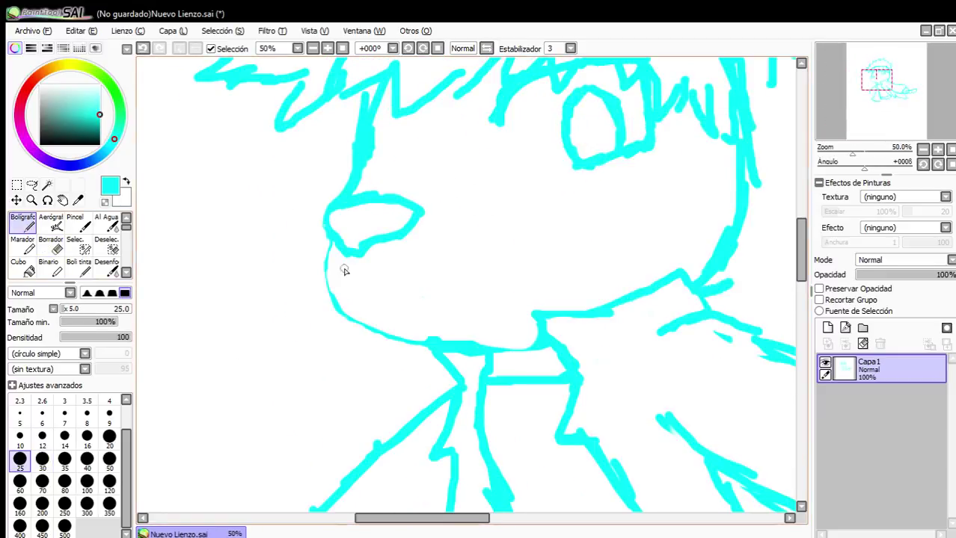
{"action": "scroll", "coordinate": [359, 292], "scroll_direction": "up", "scroll_amount": 2}
{"action": "left_click_drag", "start_coordinate": [449, 336], "coordinate": [497, 322]}
{"action": "scroll", "coordinate": [518, 318], "scroll_direction": "down", "scroll_amount": 6}
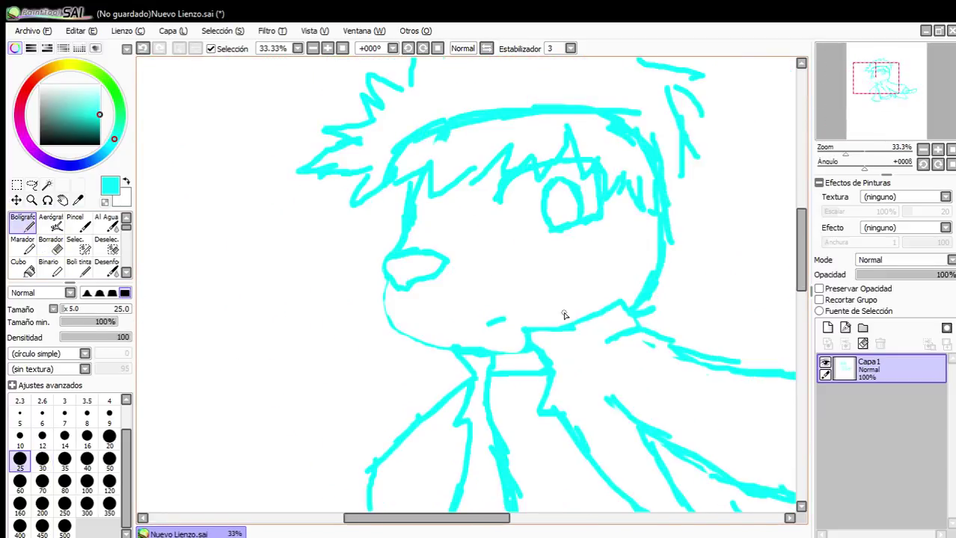
Switch from the pen to the Marador brush.
{"action": "scroll", "coordinate": [513, 131], "scroll_direction": "up", "scroll_amount": 3}
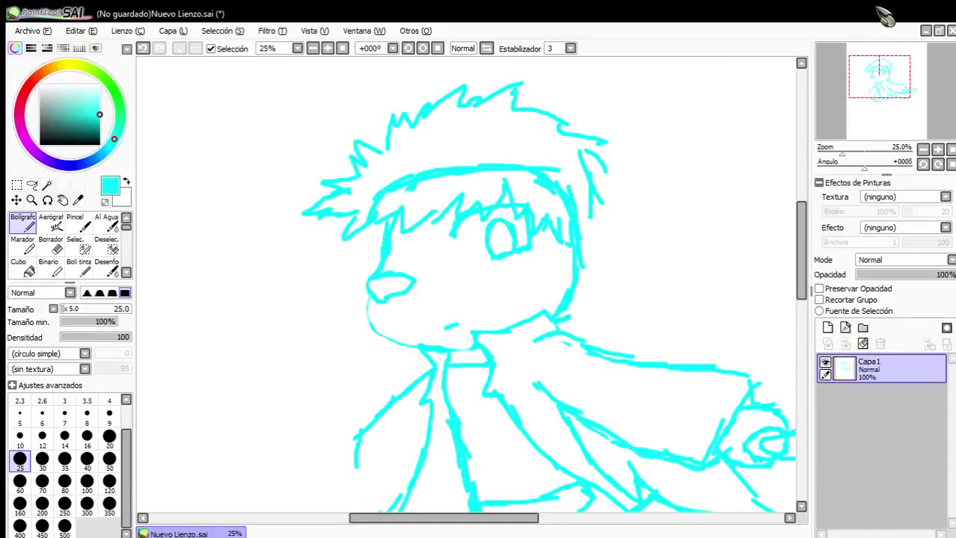
{"action": "scroll", "coordinate": [416, 347], "scroll_direction": "down", "scroll_amount": 3}
{"action": "scroll", "coordinate": [429, 278], "scroll_direction": "up", "scroll_amount": 3}
{"action": "scroll", "coordinate": [287, 266], "scroll_direction": "up", "scroll_amount": 1}
{"action": "left_click", "coordinate": [22, 245]}
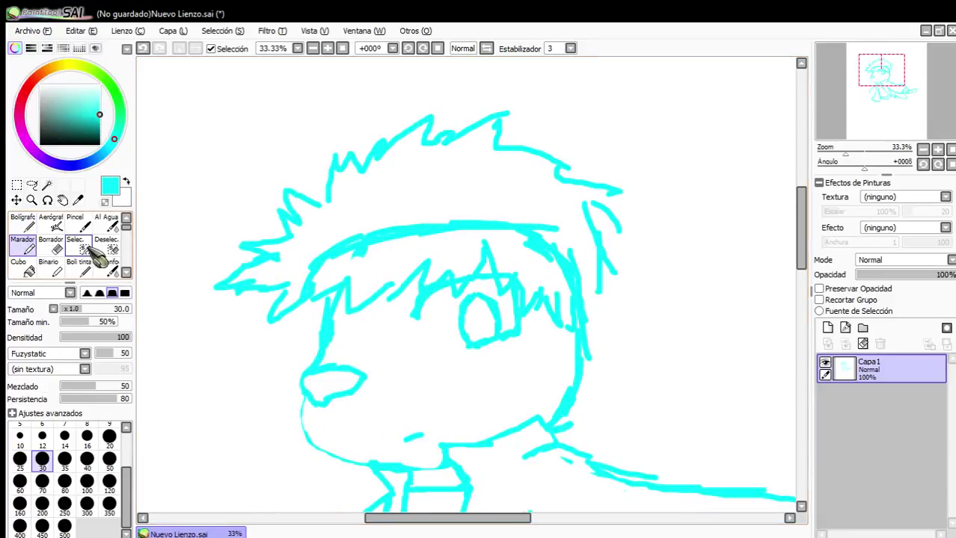
Select the spiky hair tufts at the front of the head with the selection brush, shift them inward toward the face, and deselect.
{"action": "left_click", "coordinate": [83, 245]}
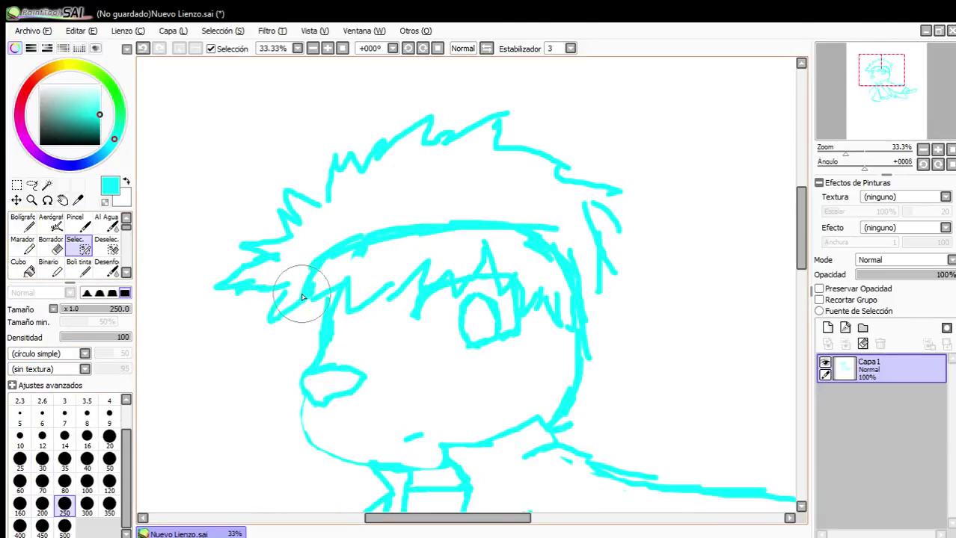
{"action": "mouse_move", "coordinate": [303, 298]}
{"action": "left_mouse_down"}
{"action": "mouse_move", "coordinate": [244, 226]}
{"action": "mouse_move", "coordinate": [236, 306]}
{"action": "mouse_move", "coordinate": [287, 258]}
{"action": "mouse_move", "coordinate": [299, 187]}
{"action": "left_mouse_up"}
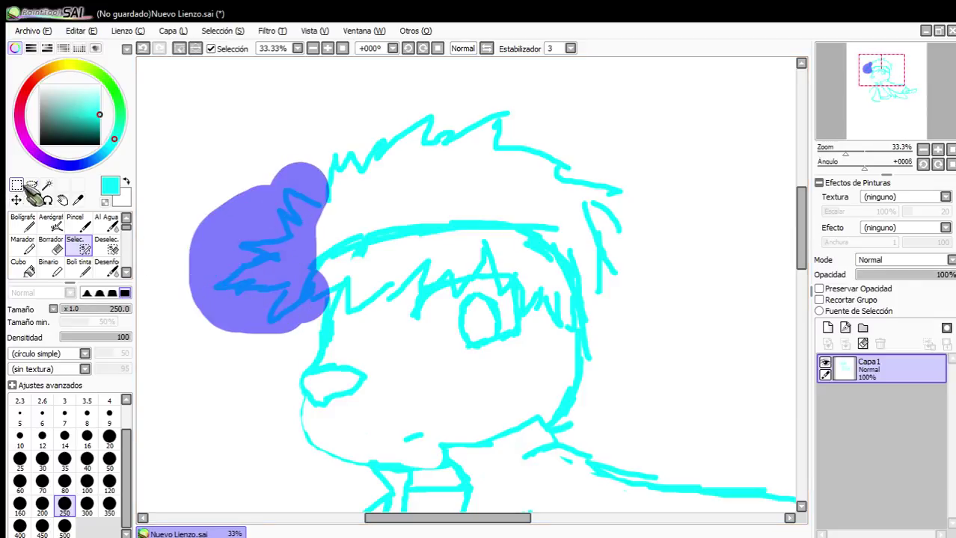
{"action": "key", "text": "ctrl+t"}
{"action": "left_click_drag", "start_coordinate": [207, 257], "coordinate": [253, 255]}
{"action": "left_click", "coordinate": [30, 390]}
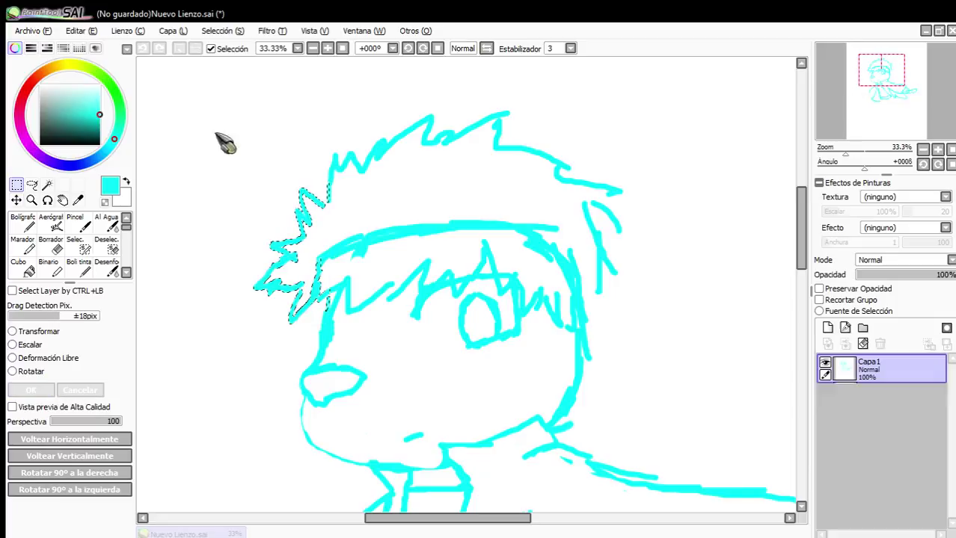
{"action": "left_click", "coordinate": [179, 48]}
Erase the headband line across the forehead and above the fringe with the eraser at size 80.
{"action": "scroll", "coordinate": [338, 172], "scroll_direction": "down", "scroll_amount": 2}
{"action": "scroll", "coordinate": [361, 213], "scroll_direction": "up", "scroll_amount": 2}
{"action": "scroll", "coordinate": [360, 213], "scroll_direction": "up", "scroll_amount": 1}
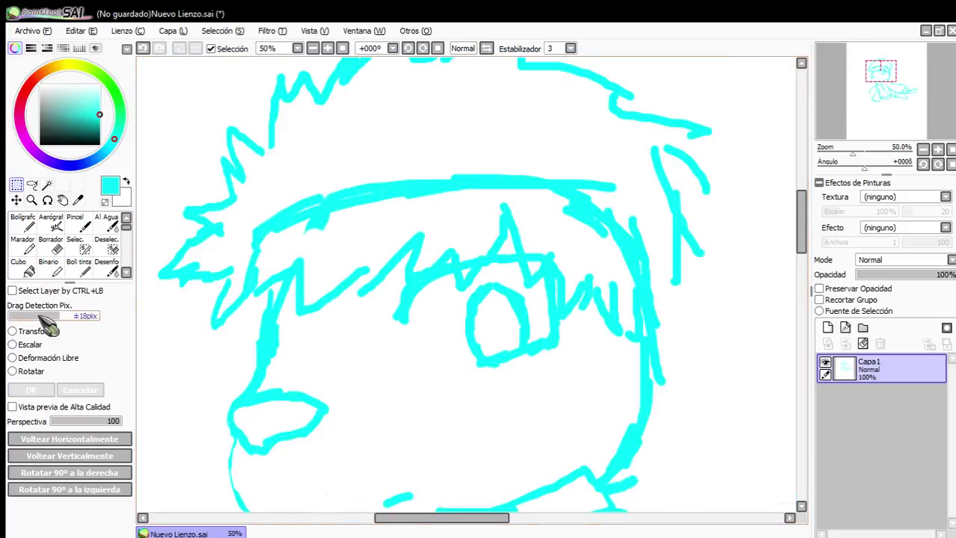
{"action": "left_click", "coordinate": [51, 245]}
{"action": "left_click", "coordinate": [65, 481]}
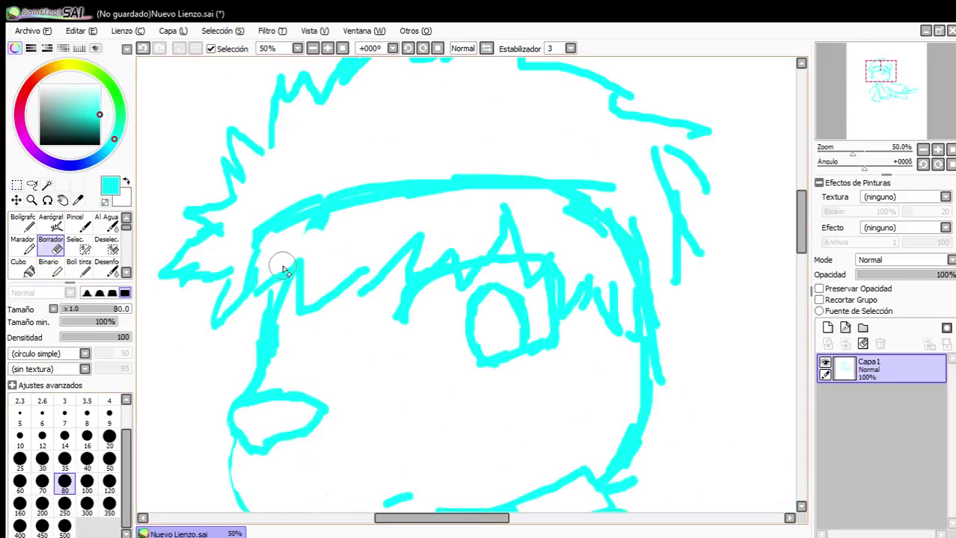
{"action": "mouse_move", "coordinate": [249, 273]}
{"action": "left_mouse_down"}
{"action": "mouse_move", "coordinate": [301, 198]}
{"action": "mouse_move", "coordinate": [276, 237]}
{"action": "mouse_move", "coordinate": [392, 192]}
{"action": "mouse_move", "coordinate": [479, 201]}
{"action": "mouse_move", "coordinate": [421, 184]}
{"action": "mouse_move", "coordinate": [501, 170]}
{"action": "mouse_move", "coordinate": [577, 190]}
{"action": "mouse_move", "coordinate": [629, 241]}
{"action": "mouse_move", "coordinate": [642, 283]}
{"action": "mouse_move", "coordinate": [578, 204]}
{"action": "mouse_move", "coordinate": [575, 173]}
{"action": "left_mouse_up"}
{"action": "scroll", "coordinate": [486, 168], "scroll_direction": "down", "scroll_amount": 2}
{"action": "scroll", "coordinate": [403, 253], "scroll_direction": "up", "scroll_amount": 5}
Clean up and redraw the snout line from the nose up to the front of the fringe with the pen at size 25.
{"action": "mouse_move", "coordinate": [238, 380]}
{"action": "left_mouse_down"}
{"action": "mouse_move", "coordinate": [318, 157]}
{"action": "mouse_move", "coordinate": [288, 335]}
{"action": "left_mouse_up"}
{"action": "key", "text": "n"}
{"action": "mouse_move", "coordinate": [227, 417]}
{"action": "left_mouse_down"}
{"action": "mouse_move", "coordinate": [278, 383]}
{"action": "mouse_move", "coordinate": [270, 320]}
{"action": "mouse_move", "coordinate": [278, 358]}
{"action": "mouse_move", "coordinate": [320, 213]}
{"action": "left_mouse_up"}
{"action": "left_click_drag", "start_coordinate": [314, 303], "coordinate": [372, 138]}
{"action": "left_click_drag", "start_coordinate": [343, 219], "coordinate": [379, 102]}
Trace a thicker line over the thin chin and lower jaw contour, from beneath the nose toward the neck.
{"action": "scroll", "coordinate": [436, 144], "scroll_direction": "down", "scroll_amount": 4}
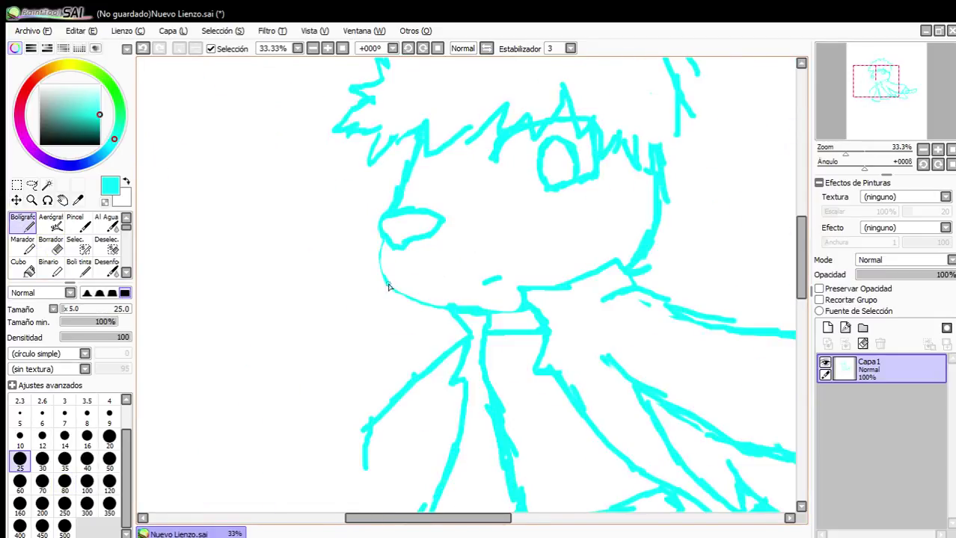
{"action": "scroll", "coordinate": [388, 287], "scroll_direction": "up", "scroll_amount": 3}
{"action": "mouse_move", "coordinate": [394, 217]}
{"action": "left_mouse_down"}
{"action": "mouse_move", "coordinate": [402, 296]}
{"action": "mouse_move", "coordinate": [480, 374]}
{"action": "mouse_move", "coordinate": [603, 403]}
{"action": "left_mouse_up"}
Erase the short mouth stroke on the lower face.
{"action": "scroll", "coordinate": [650, 341], "scroll_direction": "down", "scroll_amount": 2}
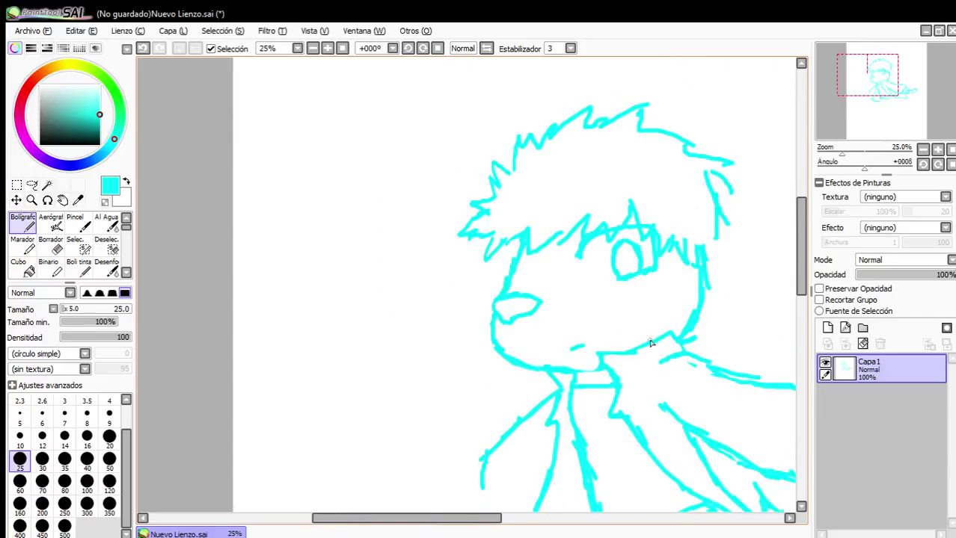
{"action": "scroll", "coordinate": [414, 376], "scroll_direction": "up", "scroll_amount": 3}
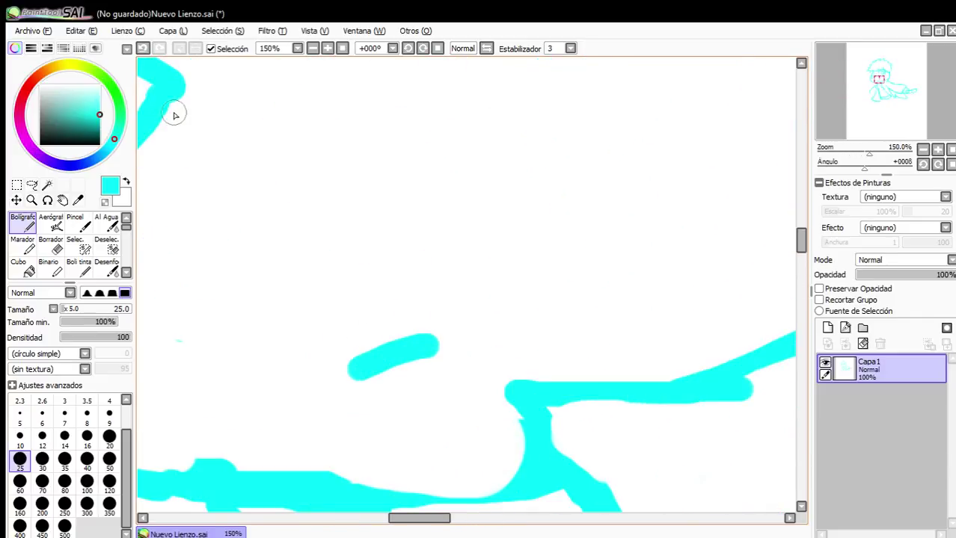
{"action": "left_click", "coordinate": [51, 245]}
{"action": "left_click", "coordinate": [397, 345]}
Draw a slanted, teardrop-shaped open mouth outline with the size 25 pen where the short mouth stroke was.
{"action": "left_click", "coordinate": [22, 223]}
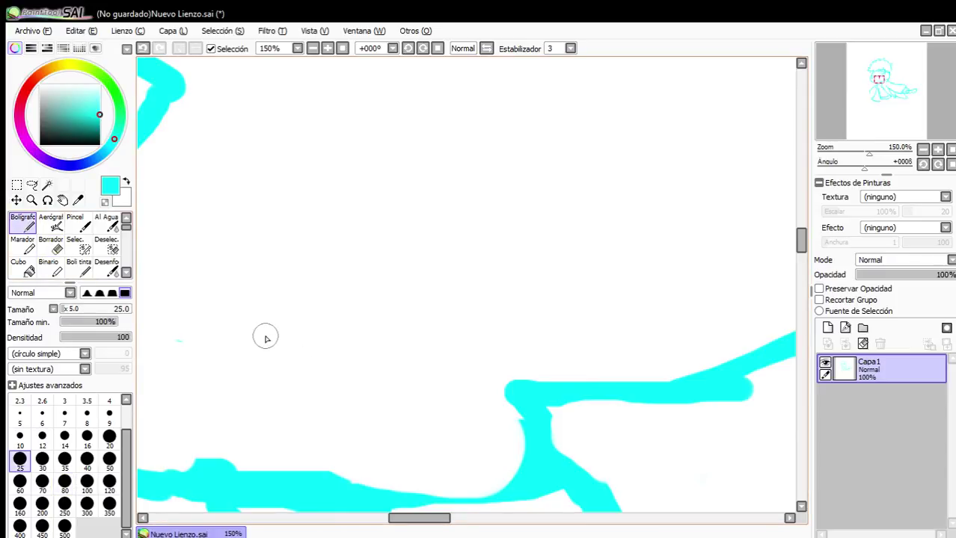
{"action": "left_click_drag", "start_coordinate": [273, 329], "coordinate": [378, 286]}
{"action": "left_click_drag", "start_coordinate": [395, 268], "coordinate": [457, 228]}
{"action": "mouse_move", "coordinate": [371, 292]}
{"action": "left_mouse_down"}
{"action": "mouse_move", "coordinate": [491, 188]}
{"action": "mouse_move", "coordinate": [581, 202]}
{"action": "mouse_move", "coordinate": [552, 271]}
{"action": "mouse_move", "coordinate": [448, 344]}
{"action": "left_mouse_up"}
{"action": "left_click_drag", "start_coordinate": [295, 341], "coordinate": [463, 318]}
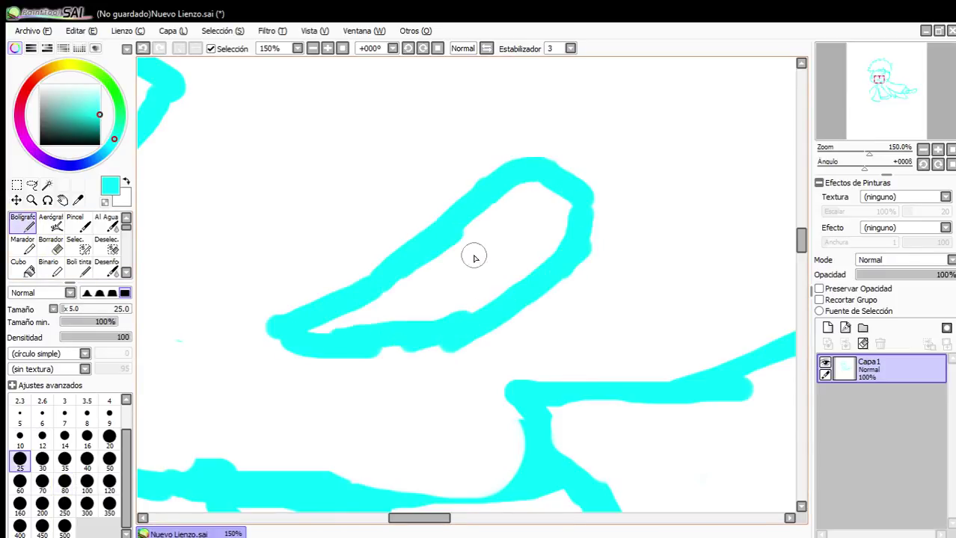
Draw zigzag lines inside the mouth outline to form pointed teeth.
{"action": "mouse_move", "coordinate": [464, 236]}
{"action": "left_mouse_down"}
{"action": "mouse_move", "coordinate": [540, 264]}
{"action": "mouse_move", "coordinate": [501, 187]}
{"action": "left_mouse_up"}
{"action": "mouse_move", "coordinate": [477, 306]}
{"action": "left_mouse_down"}
{"action": "mouse_move", "coordinate": [450, 273]}
{"action": "mouse_move", "coordinate": [446, 249]}
{"action": "left_mouse_up"}
{"action": "left_click_drag", "start_coordinate": [374, 289], "coordinate": [465, 327]}
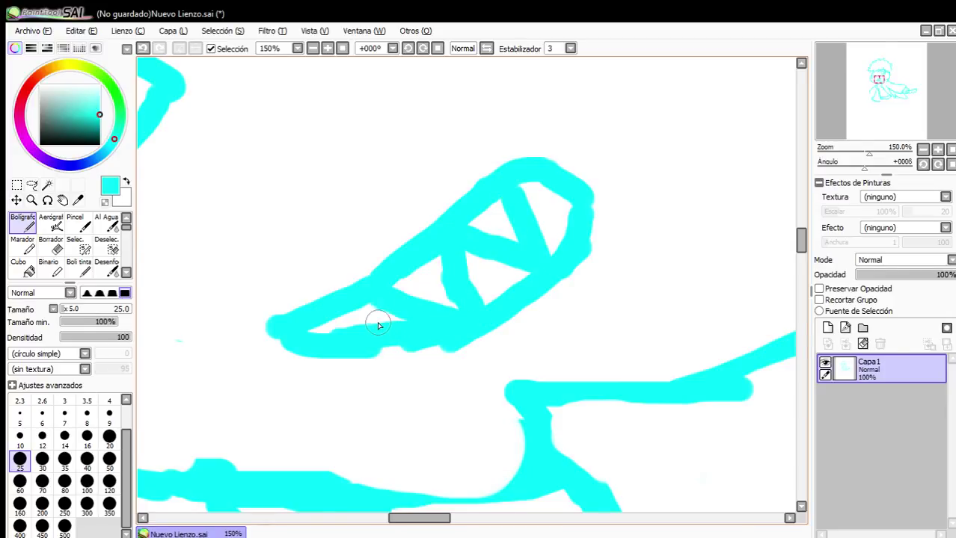
{"action": "scroll", "coordinate": [369, 311], "scroll_direction": "down", "scroll_amount": 4}
{"action": "scroll", "coordinate": [429, 255], "scroll_direction": "up", "scroll_amount": 5}
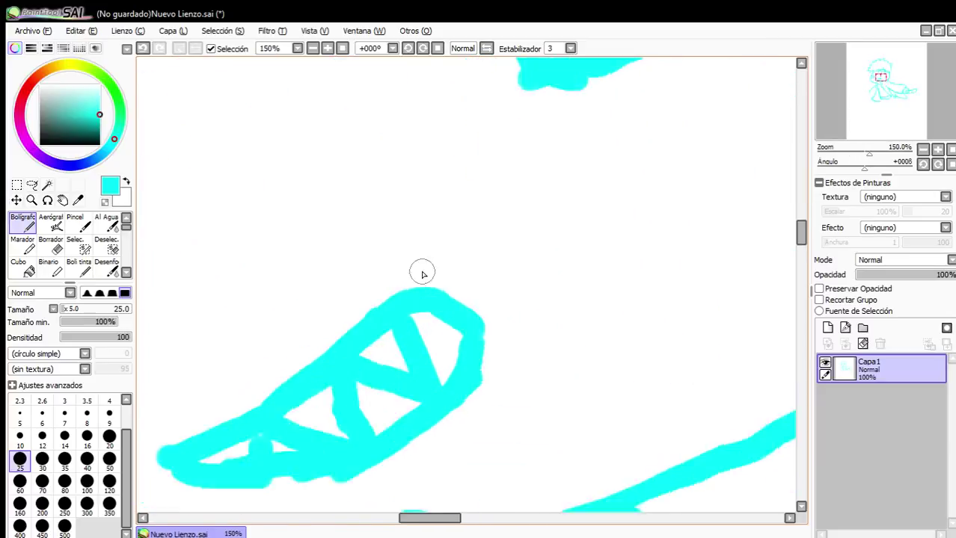
{"action": "left_click_drag", "start_coordinate": [340, 304], "coordinate": [358, 298]}
{"action": "scroll", "coordinate": [437, 310], "scroll_direction": "down", "scroll_amount": 6}
{"action": "scroll", "coordinate": [387, 257], "scroll_direction": "up", "scroll_amount": 2}
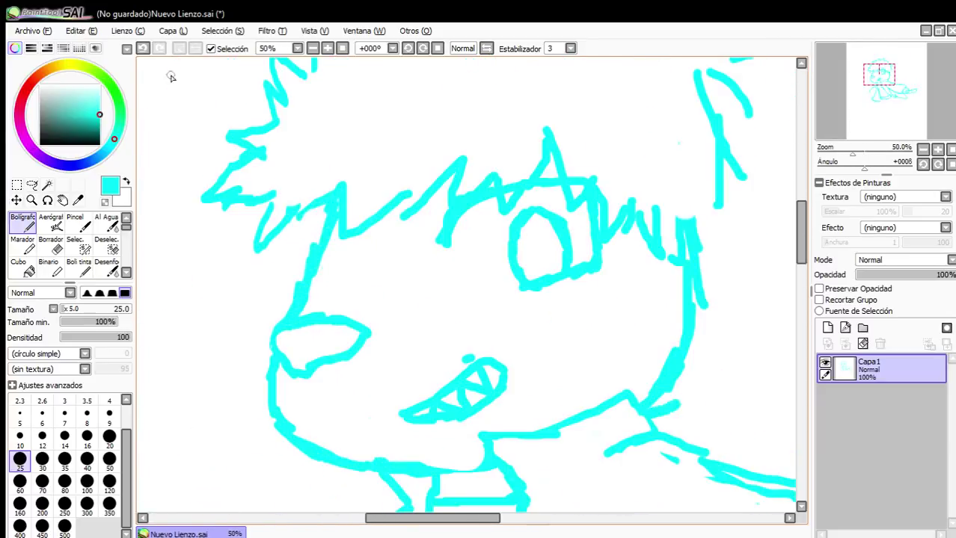
{"action": "left_click", "coordinate": [146, 49]}
Sketch pointed hair strands hanging over the cheek behind the eye.
{"action": "scroll", "coordinate": [433, 178], "scroll_direction": "down", "scroll_amount": 2}
{"action": "scroll", "coordinate": [513, 254], "scroll_direction": "up", "scroll_amount": 4}
{"action": "scroll", "coordinate": [564, 211], "scroll_direction": "down", "scroll_amount": 4}
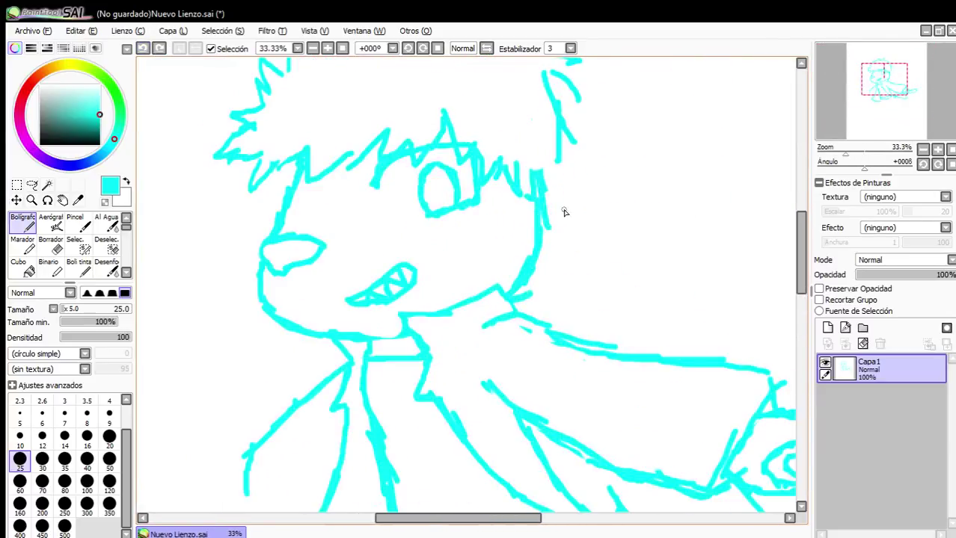
{"action": "scroll", "coordinate": [356, 278], "scroll_direction": "up", "scroll_amount": 3}
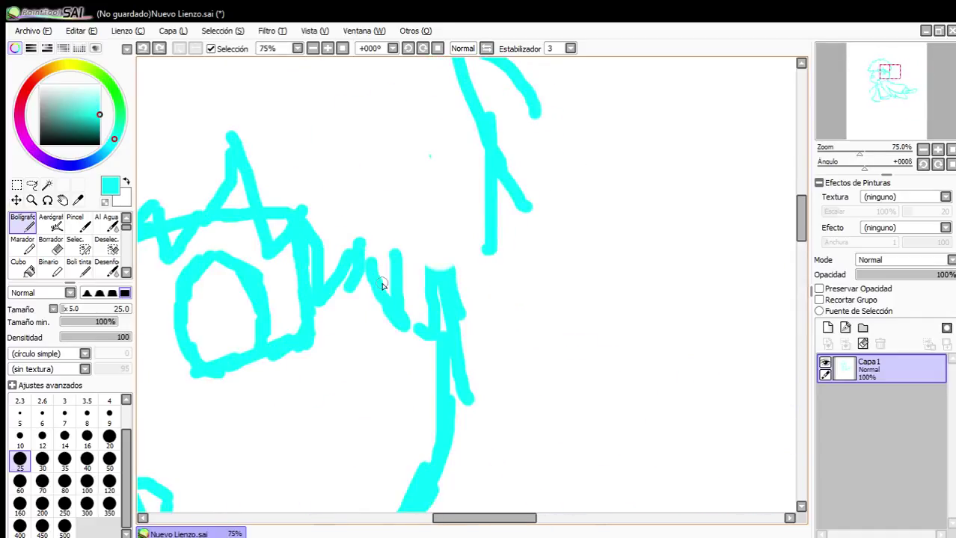
{"action": "mouse_move", "coordinate": [381, 285]}
{"action": "left_mouse_down"}
{"action": "mouse_move", "coordinate": [411, 363]}
{"action": "mouse_move", "coordinate": [441, 326]}
{"action": "left_mouse_up"}
Sketch the long upper and lower edges of a pointed ear extending back from the side of the head.
{"action": "scroll", "coordinate": [471, 222], "scroll_direction": "down", "scroll_amount": 2}
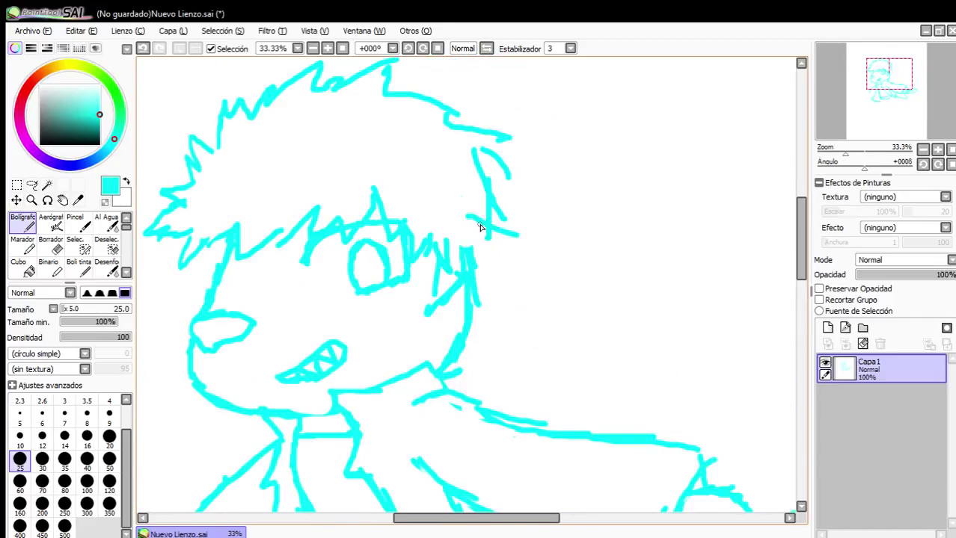
{"action": "left_click_drag", "start_coordinate": [480, 227], "coordinate": [650, 253]}
{"action": "mouse_move", "coordinate": [443, 318]}
{"action": "left_mouse_down"}
{"action": "mouse_move", "coordinate": [516, 324]}
{"action": "mouse_move", "coordinate": [583, 304]}
{"action": "left_mouse_up"}
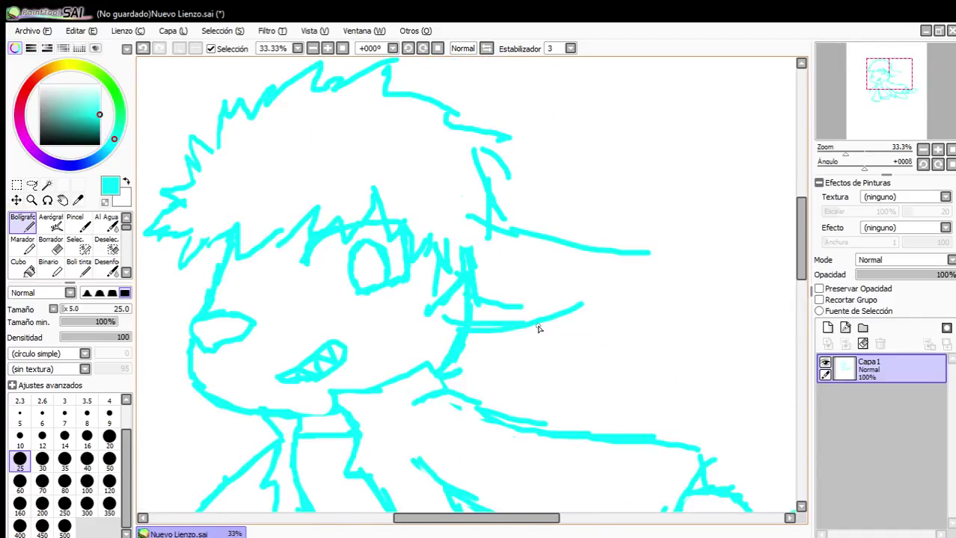
Add a stroke at the ear's base and erase the overlapping lines there with the eraser at size 80.
{"action": "scroll", "coordinate": [457, 286], "scroll_direction": "up", "scroll_amount": 2}
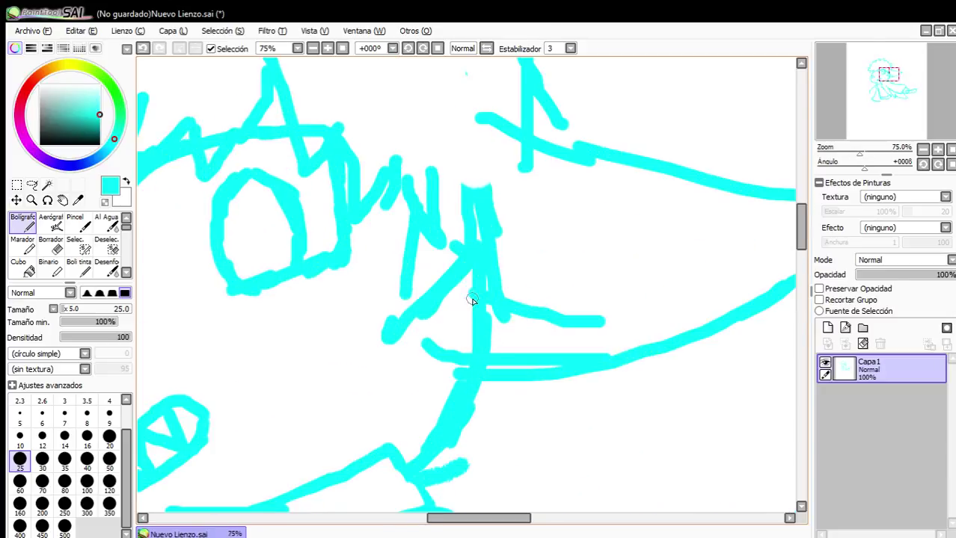
{"action": "mouse_move", "coordinate": [471, 299]}
{"action": "left_mouse_down"}
{"action": "mouse_move", "coordinate": [446, 373]}
{"action": "mouse_move", "coordinate": [527, 313]}
{"action": "left_mouse_up"}
{"action": "left_click", "coordinate": [51, 244]}
{"action": "scroll", "coordinate": [593, 273], "scroll_direction": "up", "scroll_amount": 1}
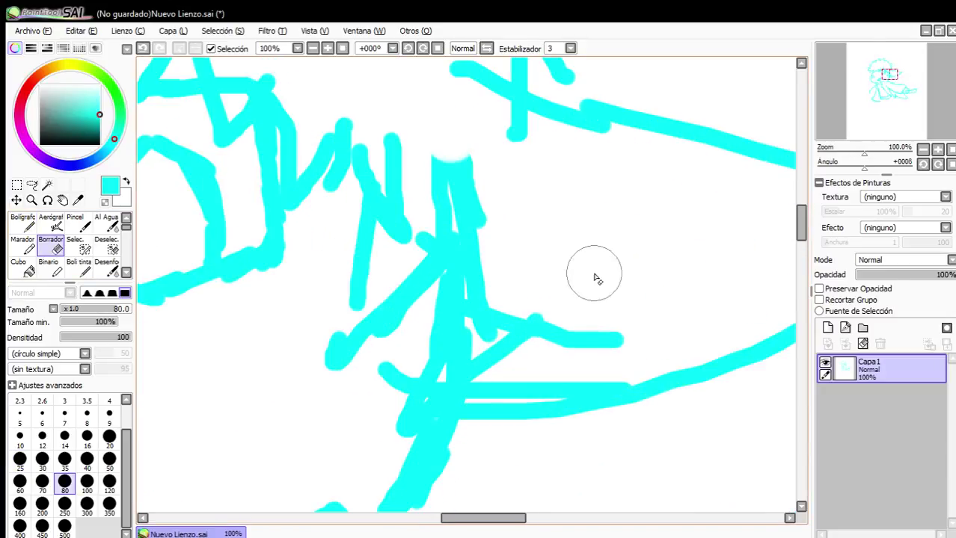
{"action": "mouse_move", "coordinate": [451, 367]}
{"action": "left_mouse_down"}
{"action": "mouse_move", "coordinate": [494, 244]}
{"action": "mouse_move", "coordinate": [482, 293]}
{"action": "mouse_move", "coordinate": [495, 174]}
{"action": "mouse_move", "coordinate": [516, 306]}
{"action": "mouse_move", "coordinate": [598, 329]}
{"action": "left_mouse_up"}
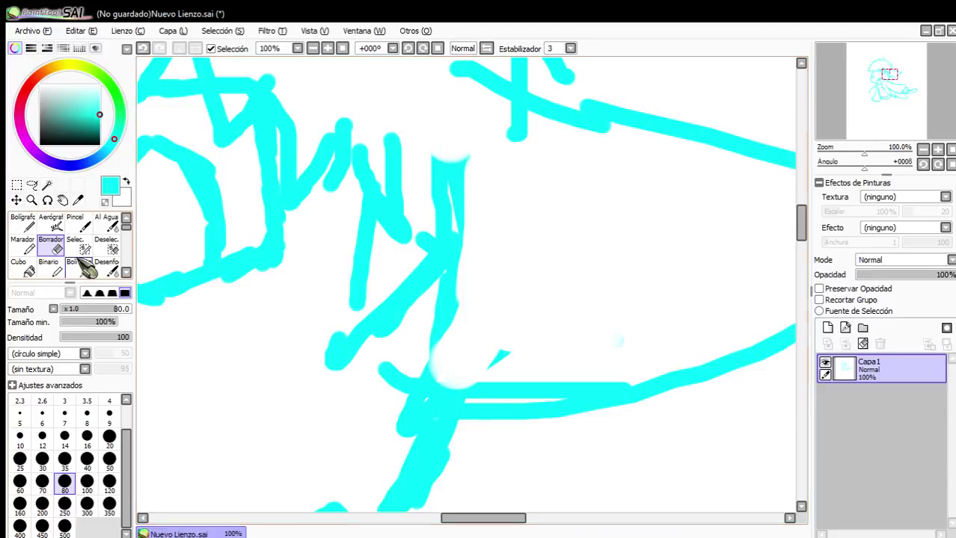
Redraw the ear's base and inner contour with the size 25 pen, adding short hair strands where the ear meets the head.
{"action": "left_click", "coordinate": [24, 224]}
{"action": "left_click_drag", "start_coordinate": [415, 397], "coordinate": [467, 292]}
{"action": "mouse_move", "coordinate": [447, 396]}
{"action": "left_mouse_down"}
{"action": "mouse_move", "coordinate": [506, 348]}
{"action": "mouse_move", "coordinate": [527, 307]}
{"action": "left_mouse_up"}
{"action": "left_click_drag", "start_coordinate": [550, 96], "coordinate": [602, 193]}
{"action": "left_click_drag", "start_coordinate": [527, 179], "coordinate": [605, 217]}
{"action": "left_click_drag", "start_coordinate": [536, 215], "coordinate": [522, 301]}
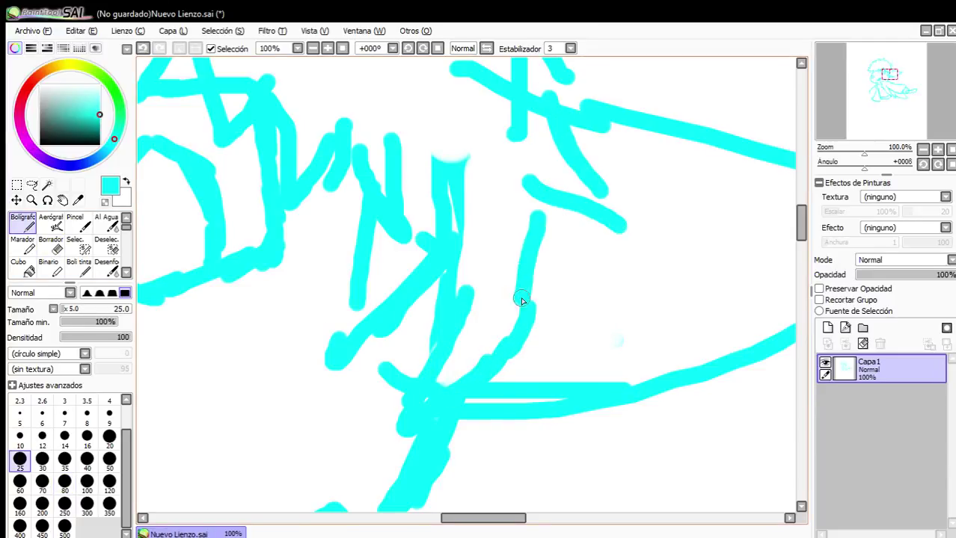
{"action": "left_click_drag", "start_coordinate": [536, 249], "coordinate": [531, 321]}
Draw a wavy fur edge inside the ear, running beneath its upper contour to the tip.
{"action": "left_click_drag", "start_coordinate": [651, 173], "coordinate": [539, 243]}
{"action": "mouse_move", "coordinate": [469, 201]}
{"action": "left_mouse_down"}
{"action": "mouse_move", "coordinate": [521, 243]}
{"action": "mouse_move", "coordinate": [608, 285]}
{"action": "mouse_move", "coordinate": [726, 280]}
{"action": "left_mouse_up"}
{"action": "mouse_move", "coordinate": [694, 308]}
{"action": "left_mouse_down"}
{"action": "mouse_move", "coordinate": [760, 318]}
{"action": "mouse_move", "coordinate": [790, 299]}
{"action": "mouse_move", "coordinate": [712, 313]}
{"action": "left_mouse_up"}
{"action": "scroll", "coordinate": [671, 315], "scroll_direction": "down", "scroll_amount": 1}
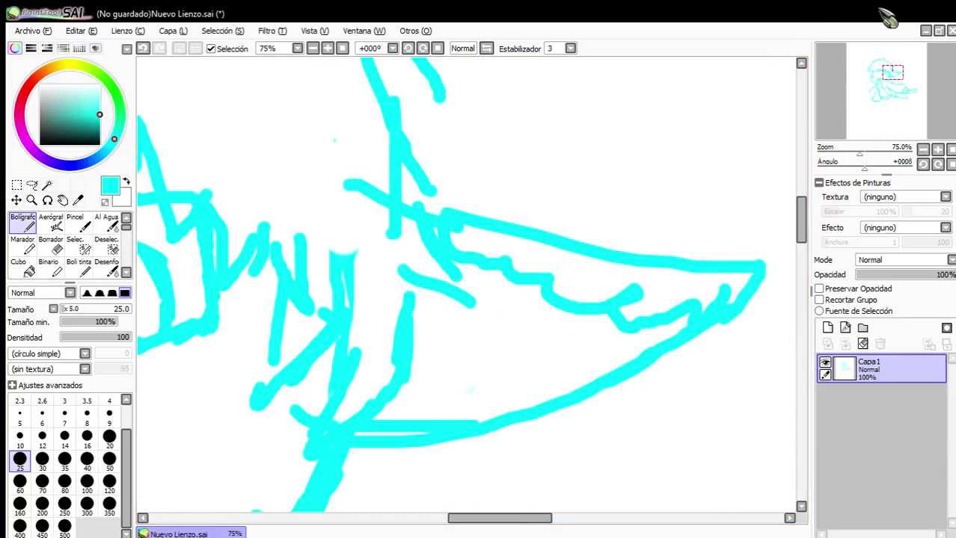
Draw a band along the ear's lower edge and divide it with short cross strokes.
{"action": "scroll", "coordinate": [515, 359], "scroll_direction": "up", "scroll_amount": 1}
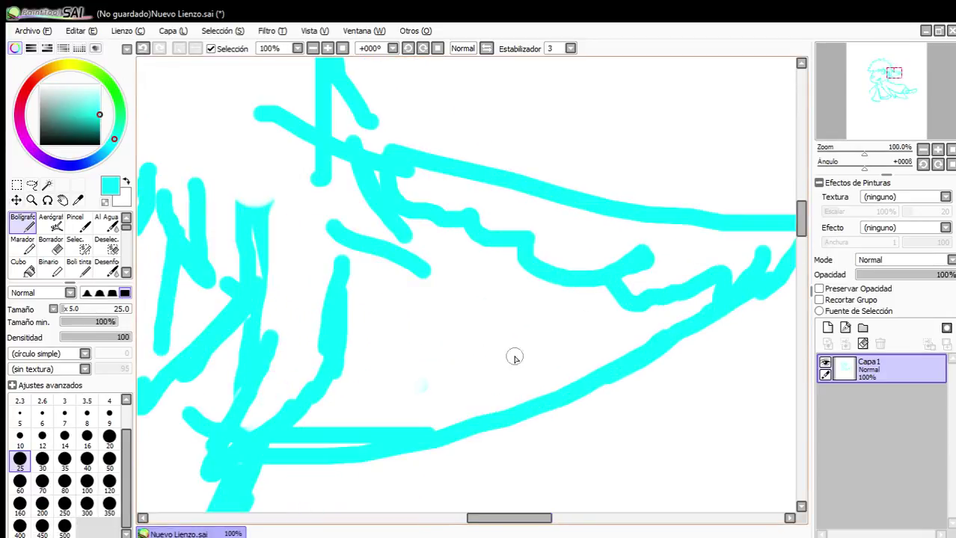
{"action": "mouse_move", "coordinate": [333, 360]}
{"action": "left_mouse_down"}
{"action": "mouse_move", "coordinate": [458, 358]}
{"action": "mouse_move", "coordinate": [599, 333]}
{"action": "mouse_move", "coordinate": [588, 400]}
{"action": "left_mouse_up"}
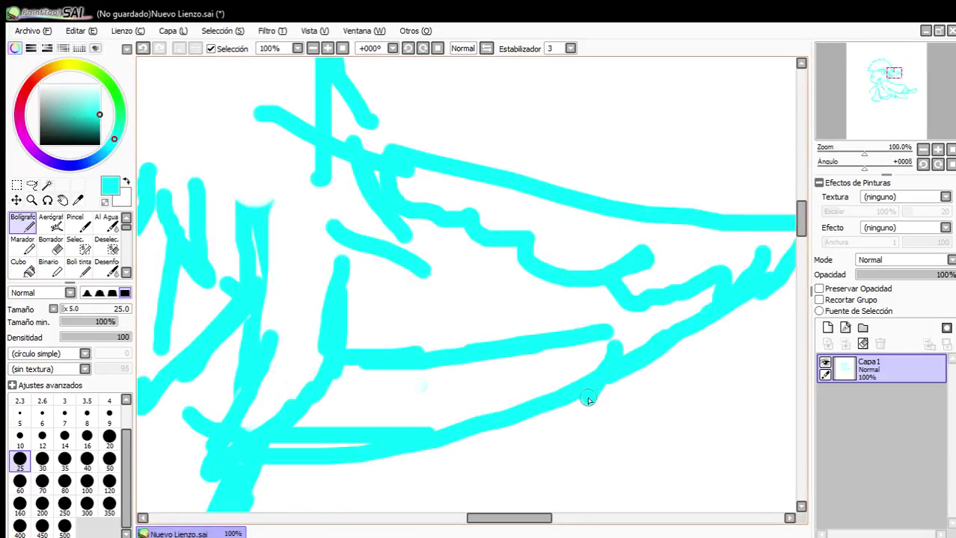
{"action": "scroll", "coordinate": [606, 348], "scroll_direction": "down", "scroll_amount": 3}
{"action": "scroll", "coordinate": [566, 398], "scroll_direction": "up", "scroll_amount": 2}
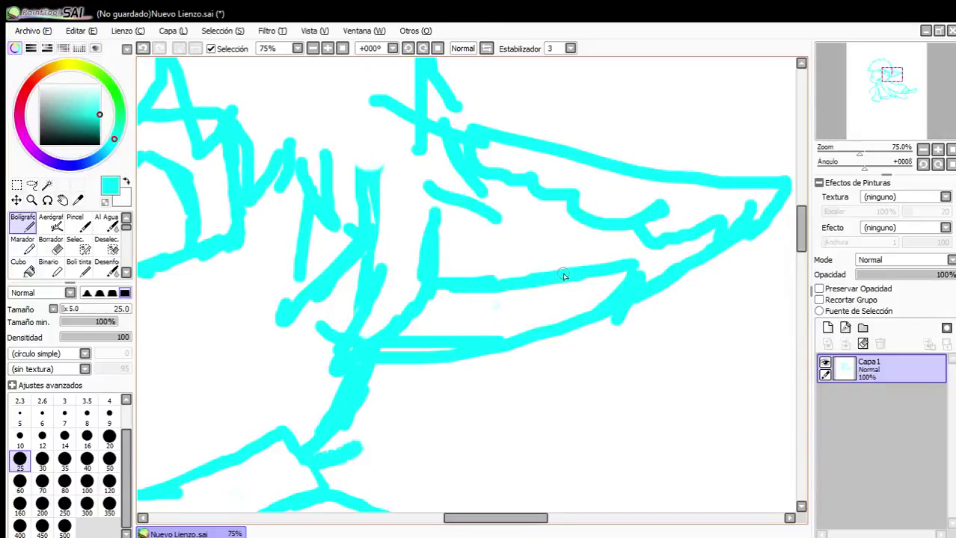
{"action": "left_click_drag", "start_coordinate": [563, 274], "coordinate": [549, 319]}
{"action": "left_click_drag", "start_coordinate": [504, 284], "coordinate": [480, 329]}
Examine the whole character sketch, from the hair and ear down to the sleeve and garment hem.
{"action": "scroll", "coordinate": [475, 321], "scroll_direction": "down", "scroll_amount": 4}
{"action": "scroll", "coordinate": [262, 281], "scroll_direction": "up", "scroll_amount": 1}
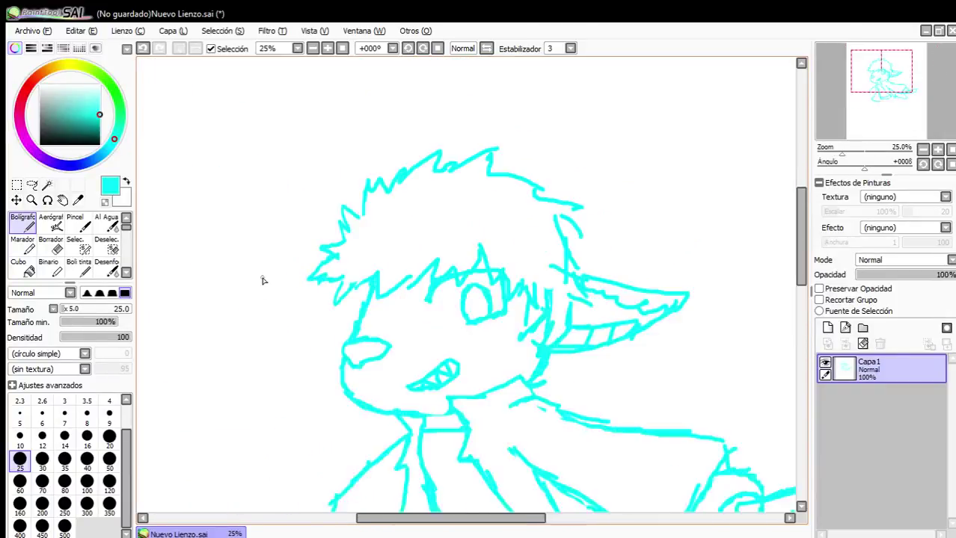
{"action": "scroll", "coordinate": [384, 312], "scroll_direction": "up", "scroll_amount": 3}
{"action": "scroll", "coordinate": [412, 350], "scroll_direction": "down", "scroll_amount": 4}
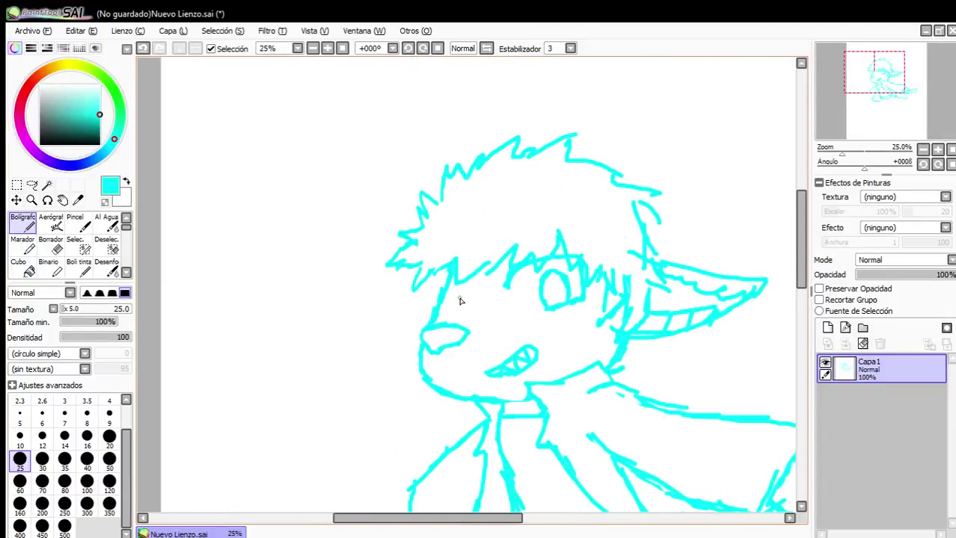
{"action": "scroll", "coordinate": [474, 288], "scroll_direction": "up", "scroll_amount": 2}
{"action": "scroll", "coordinate": [544, 277], "scroll_direction": "down", "scroll_amount": 3}
{"action": "scroll", "coordinate": [504, 288], "scroll_direction": "up", "scroll_amount": 2}
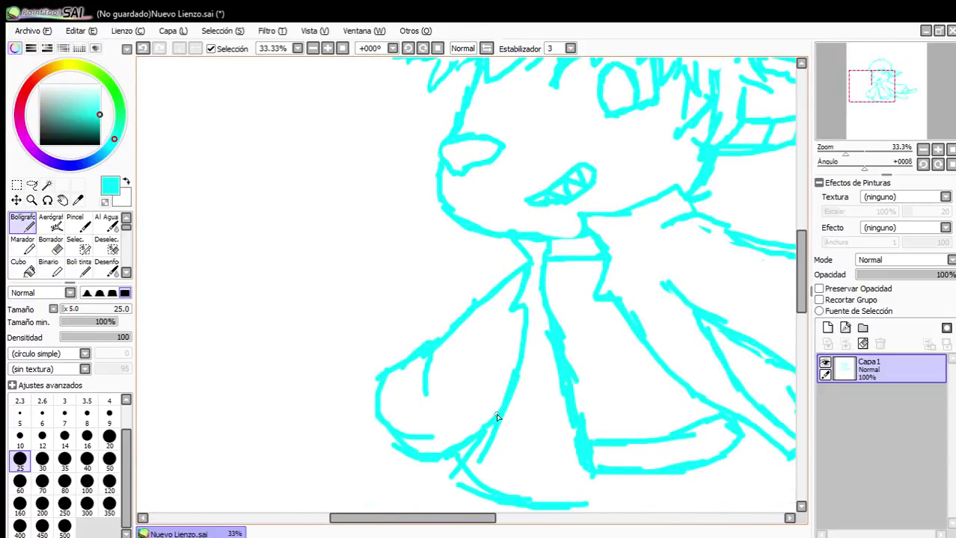
{"action": "scroll", "coordinate": [478, 455], "scroll_direction": "down", "scroll_amount": 2}
{"action": "scroll", "coordinate": [499, 426], "scroll_direction": "up", "scroll_amount": 2}
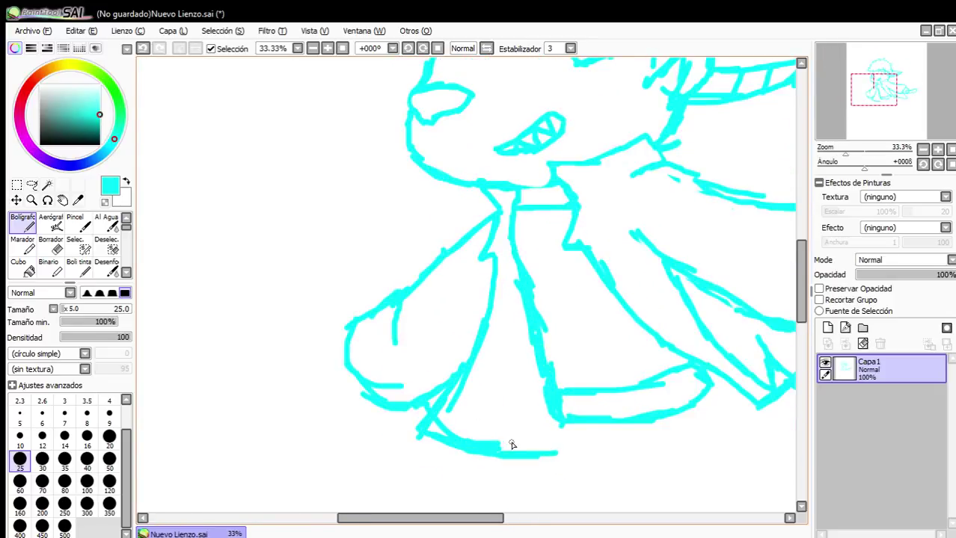
{"action": "scroll", "coordinate": [518, 403], "scroll_direction": "down", "scroll_amount": 2}
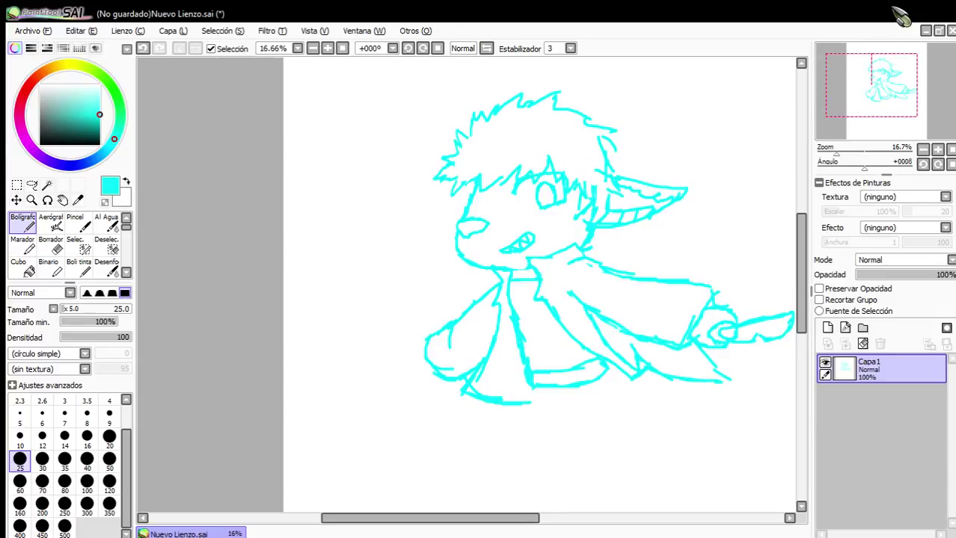
Draw jagged, pointed marks projecting inward from both side edges of the garment's central panel, including one just above the bottom band.
{"action": "scroll", "coordinate": [580, 331], "scroll_direction": "up", "scroll_amount": 4}
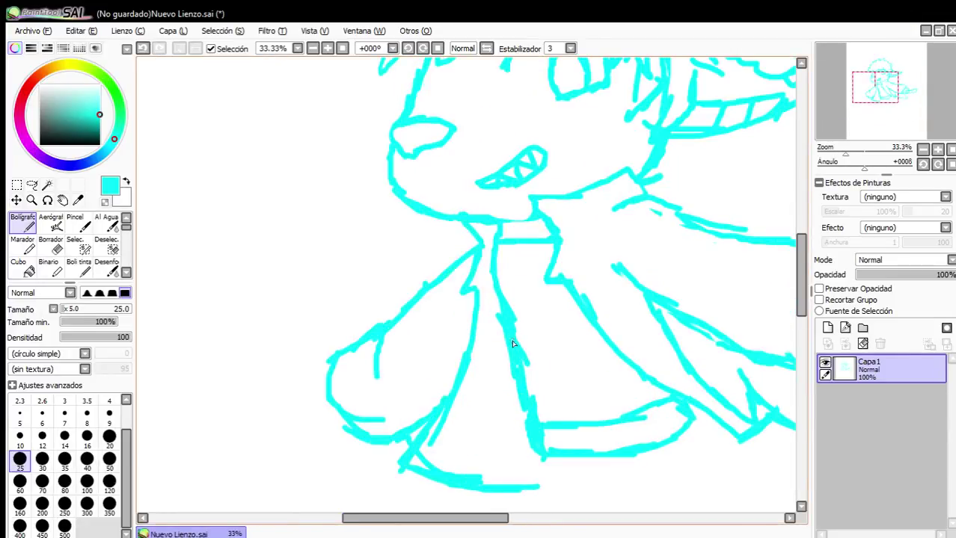
{"action": "mouse_move", "coordinate": [579, 330]}
{"action": "left_mouse_down"}
{"action": "mouse_move", "coordinate": [495, 362]}
{"action": "mouse_move", "coordinate": [531, 365]}
{"action": "mouse_move", "coordinate": [511, 420]}
{"action": "mouse_move", "coordinate": [525, 430]}
{"action": "mouse_move", "coordinate": [649, 376]}
{"action": "left_mouse_up"}
{"action": "mouse_move", "coordinate": [305, 215]}
{"action": "left_mouse_down"}
{"action": "mouse_move", "coordinate": [363, 223]}
{"action": "mouse_move", "coordinate": [374, 231]}
{"action": "mouse_move", "coordinate": [349, 255]}
{"action": "mouse_move", "coordinate": [425, 274]}
{"action": "mouse_move", "coordinate": [340, 306]}
{"action": "left_mouse_up"}
{"action": "scroll", "coordinate": [395, 266], "scroll_direction": "down", "scroll_amount": 3}
{"action": "scroll", "coordinate": [353, 422], "scroll_direction": "up", "scroll_amount": 3}
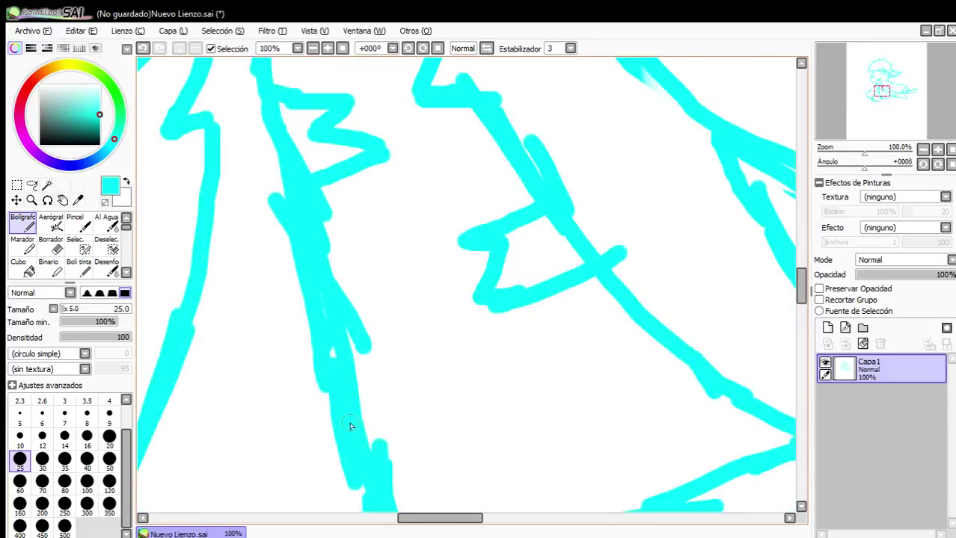
{"action": "mouse_move", "coordinate": [359, 424]}
{"action": "left_mouse_down"}
{"action": "mouse_move", "coordinate": [435, 409]}
{"action": "mouse_move", "coordinate": [506, 418]}
{"action": "mouse_move", "coordinate": [459, 448]}
{"action": "mouse_move", "coordinate": [478, 461]}
{"action": "mouse_move", "coordinate": [377, 509]}
{"action": "left_mouse_up"}
Draw two curved dividing lines across the garment's bottom band and a small oval detail between them.
{"action": "scroll", "coordinate": [454, 338], "scroll_direction": "down", "scroll_amount": 2}
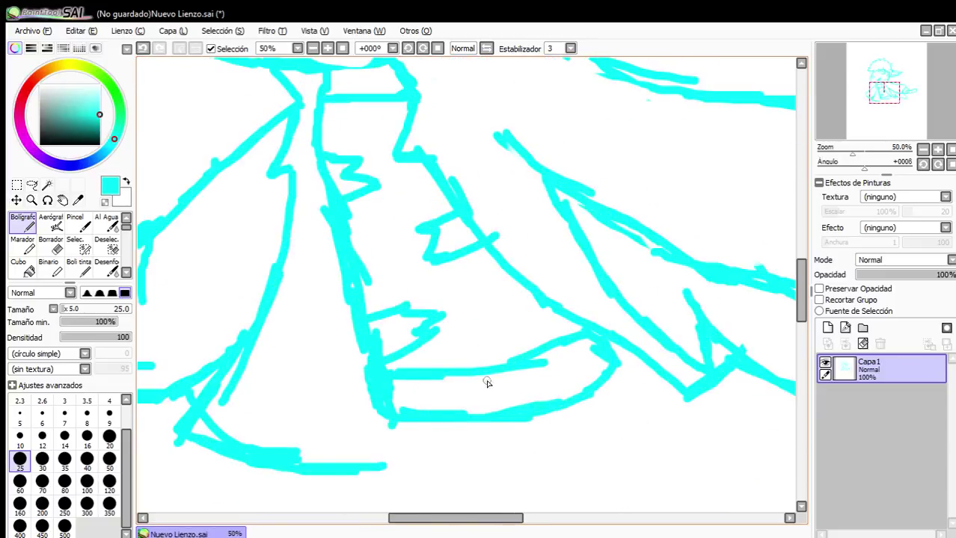
{"action": "scroll", "coordinate": [487, 383], "scroll_direction": "up", "scroll_amount": 1}
{"action": "scroll", "coordinate": [482, 412], "scroll_direction": "down", "scroll_amount": 1}
{"action": "scroll", "coordinate": [481, 411], "scroll_direction": "up", "scroll_amount": 4}
{"action": "left_click_drag", "start_coordinate": [387, 340], "coordinate": [350, 470]}
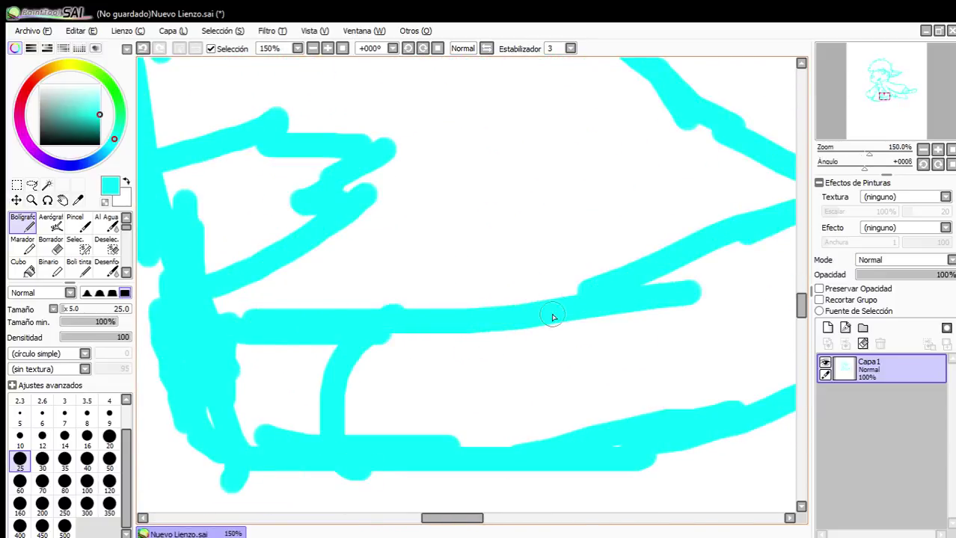
{"action": "left_click_drag", "start_coordinate": [553, 318], "coordinate": [579, 438]}
{"action": "mouse_move", "coordinate": [516, 378]}
{"action": "left_mouse_down"}
{"action": "mouse_move", "coordinate": [525, 361]}
{"action": "mouse_move", "coordinate": [548, 367]}
{"action": "mouse_move", "coordinate": [518, 413]}
{"action": "mouse_move", "coordinate": [400, 408]}
{"action": "mouse_move", "coordinate": [487, 348]}
{"action": "mouse_move", "coordinate": [516, 342]}
{"action": "left_mouse_up"}
{"action": "scroll", "coordinate": [554, 280], "scroll_direction": "down", "scroll_amount": 2}
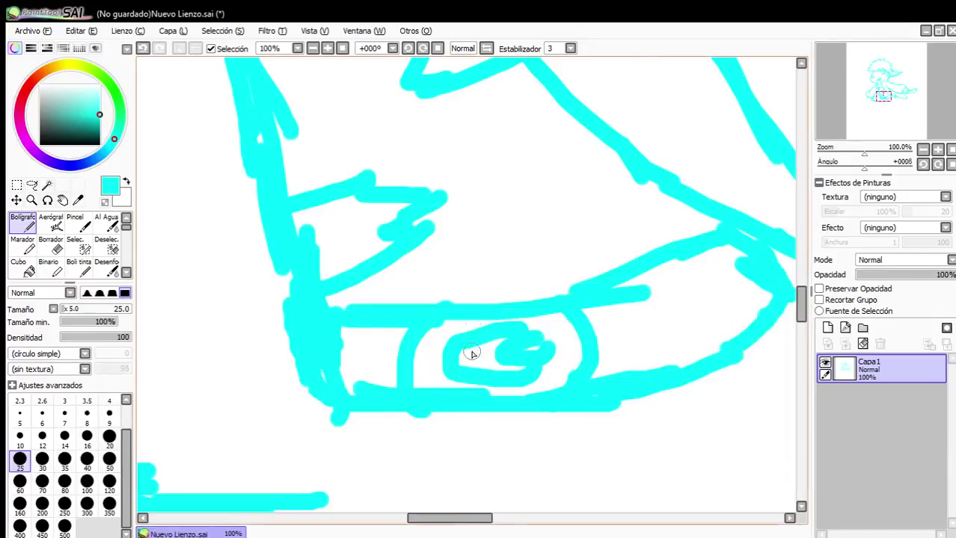
Erase the oval detail and both curved dividing lines from inside the garment's bottom band.
{"action": "left_click_drag", "start_coordinate": [535, 354], "coordinate": [490, 341]}
{"action": "left_click", "coordinate": [60, 241]}
{"action": "mouse_move", "coordinate": [374, 352]}
{"action": "left_mouse_down"}
{"action": "mouse_move", "coordinate": [348, 359]}
{"action": "mouse_move", "coordinate": [600, 344]}
{"action": "mouse_move", "coordinate": [402, 349]}
{"action": "left_mouse_up"}
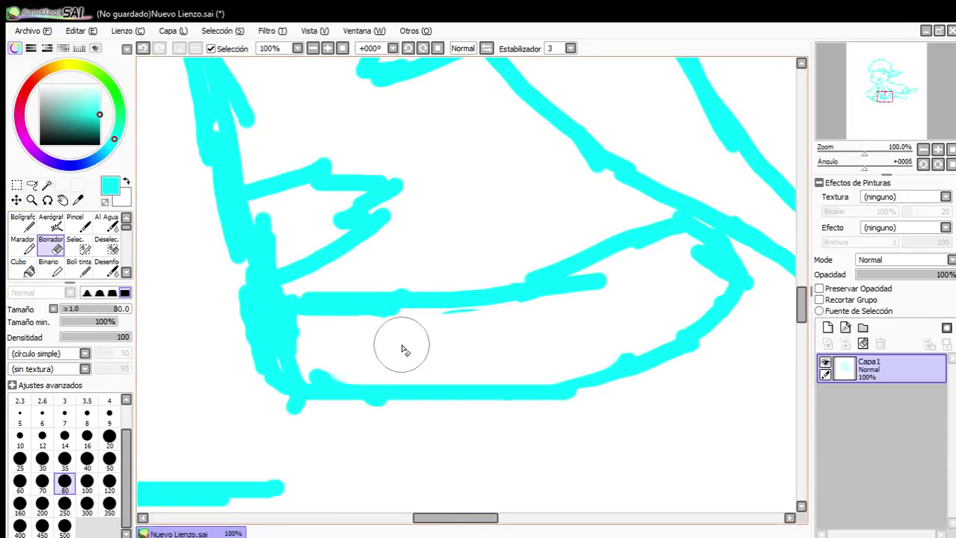
Redraw one dividing line across the garment's bottom band, reinforce the band's edges and add a small filled dot beside the divider.
{"action": "left_click", "coordinate": [23, 222]}
{"action": "mouse_move", "coordinate": [415, 309]}
{"action": "left_mouse_down"}
{"action": "mouse_move", "coordinate": [408, 358]}
{"action": "mouse_move", "coordinate": [422, 398]}
{"action": "mouse_move", "coordinate": [409, 305]}
{"action": "left_mouse_up"}
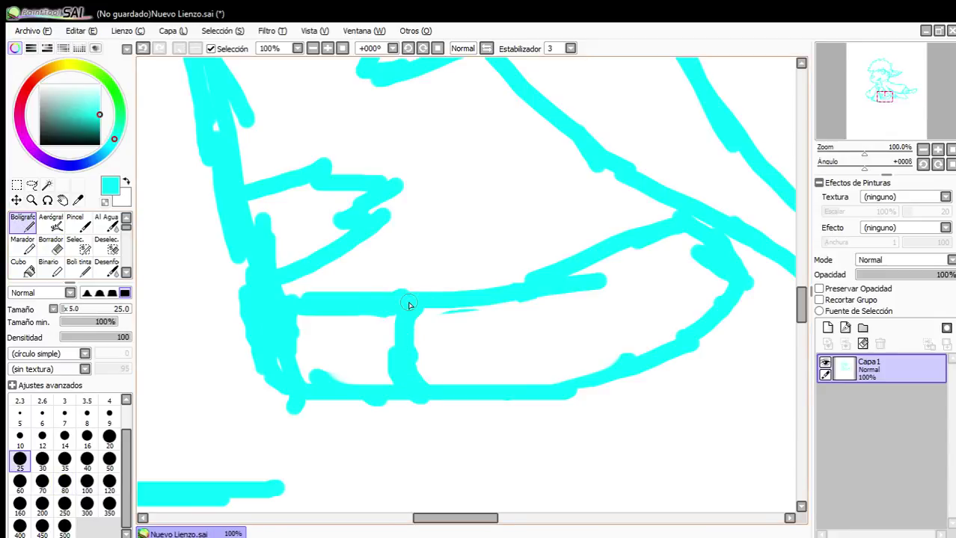
{"action": "left_click_drag", "start_coordinate": [468, 296], "coordinate": [651, 244]}
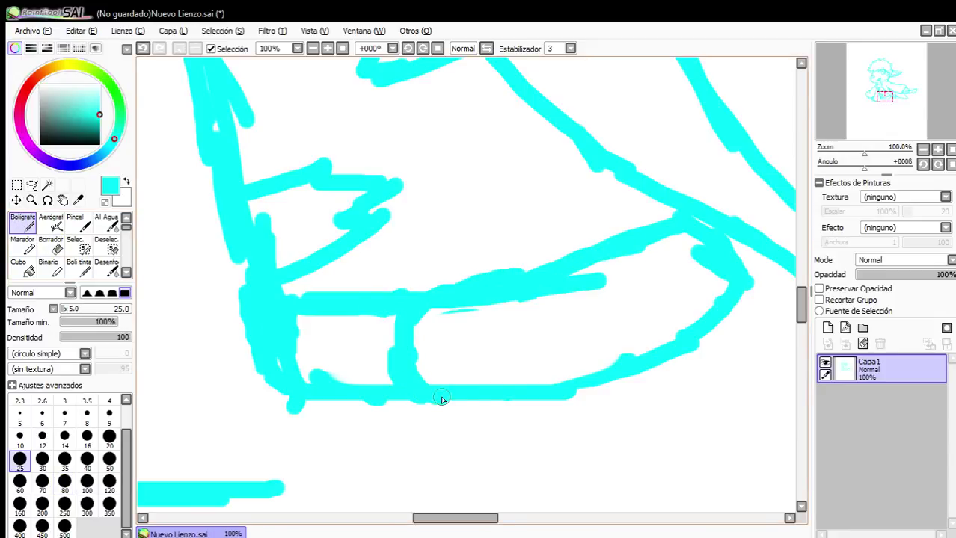
{"action": "left_click_drag", "start_coordinate": [442, 400], "coordinate": [490, 403]}
{"action": "left_click_drag", "start_coordinate": [457, 334], "coordinate": [452, 351]}
{"action": "scroll", "coordinate": [490, 336], "scroll_direction": "down", "scroll_amount": 4}
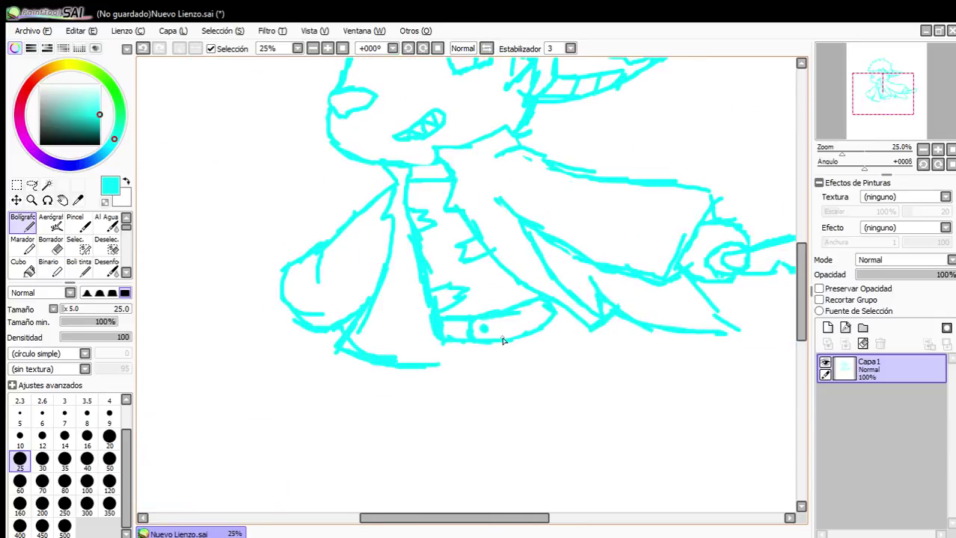
{"action": "scroll", "coordinate": [506, 351], "scroll_direction": "up", "scroll_amount": 2}
{"action": "scroll", "coordinate": [532, 323], "scroll_direction": "down", "scroll_amount": 3}
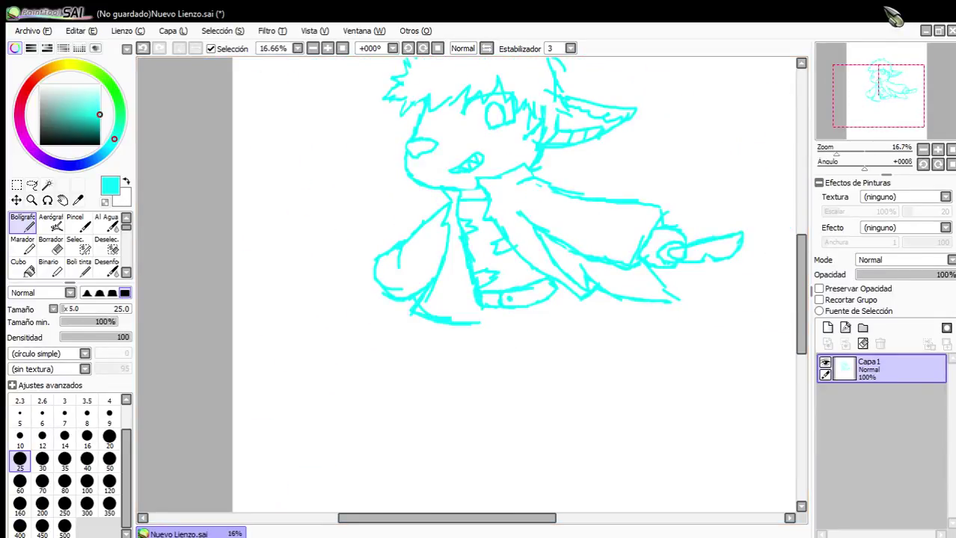
Sketch the front and lower edges of a bent leg below the garment and the lower edge of an outstretched second leg.
{"action": "scroll", "coordinate": [531, 382], "scroll_direction": "up", "scroll_amount": 1}
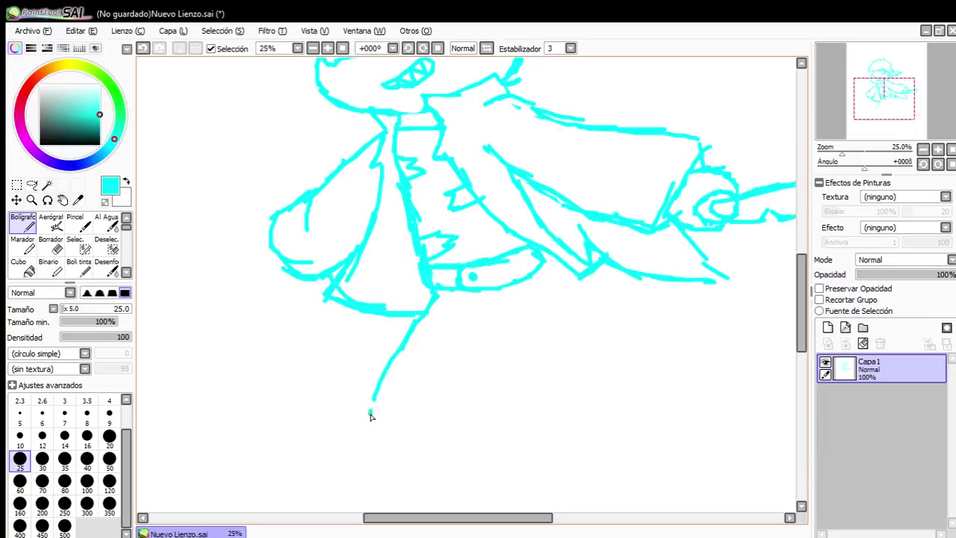
{"action": "left_click_drag", "start_coordinate": [371, 417], "coordinate": [373, 448]}
{"action": "left_click_drag", "start_coordinate": [359, 430], "coordinate": [491, 501]}
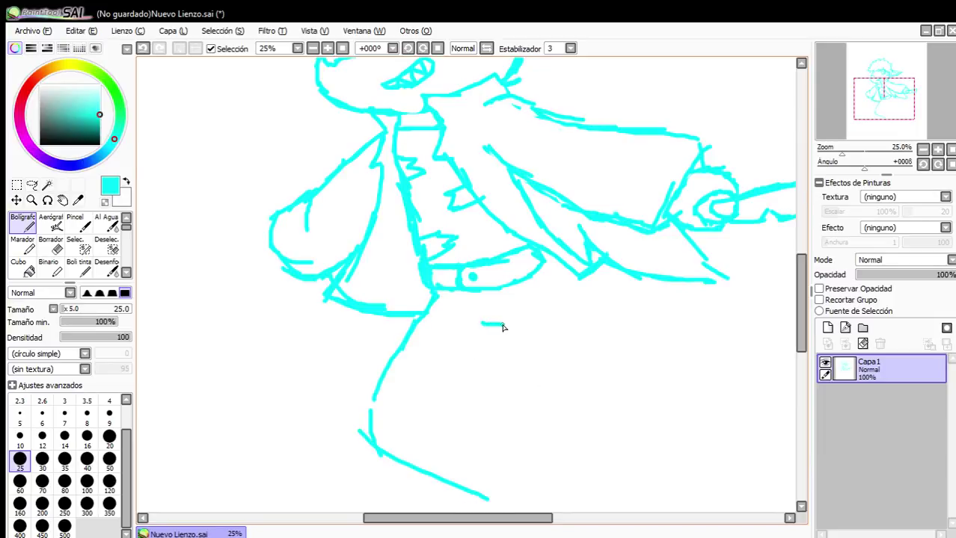
{"action": "mouse_move", "coordinate": [550, 360]}
{"action": "left_mouse_down"}
{"action": "mouse_move", "coordinate": [662, 393]}
{"action": "mouse_move", "coordinate": [794, 404]}
{"action": "left_mouse_up"}
Draw the outstretched leg's upper edge from the garment hem, thicken its underside and close its far end.
{"action": "scroll", "coordinate": [565, 320], "scroll_direction": "down", "scroll_amount": 2}
{"action": "scroll", "coordinate": [453, 249], "scroll_direction": "up", "scroll_amount": 3}
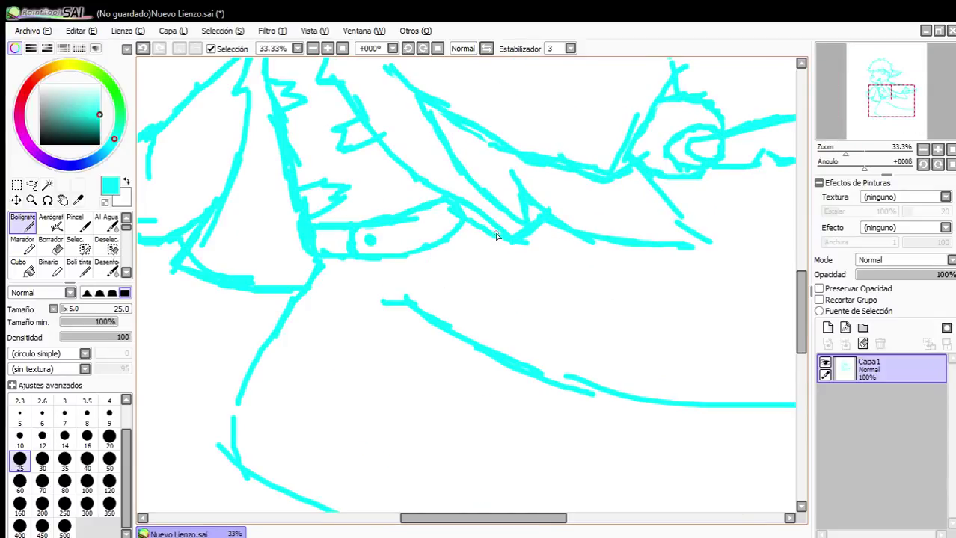
{"action": "left_click_drag", "start_coordinate": [496, 236], "coordinate": [621, 280]}
{"action": "left_click_drag", "start_coordinate": [534, 256], "coordinate": [685, 310]}
{"action": "scroll", "coordinate": [518, 299], "scroll_direction": "down", "scroll_amount": 2}
{"action": "scroll", "coordinate": [445, 360], "scroll_direction": "up", "scroll_amount": 2}
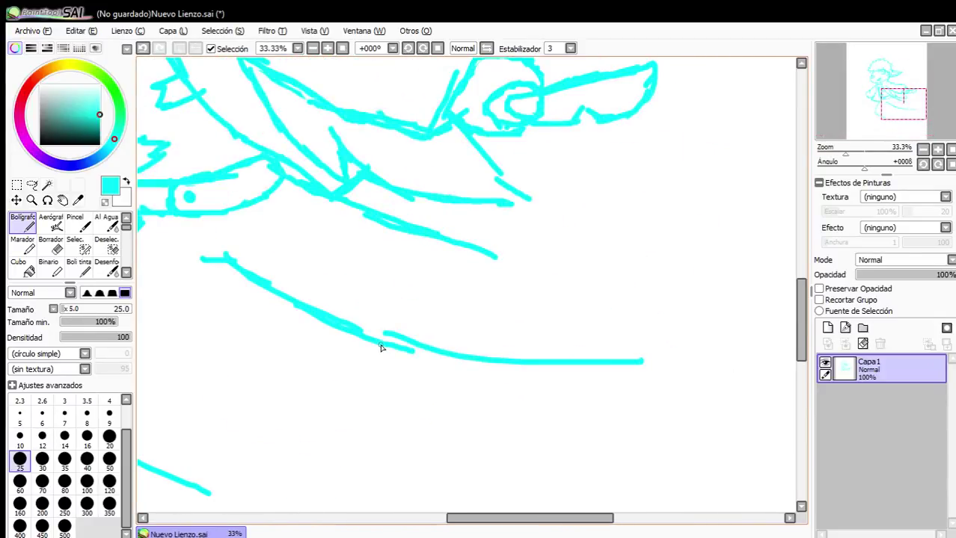
{"action": "left_click_drag", "start_coordinate": [380, 347], "coordinate": [497, 384]}
{"action": "mouse_move", "coordinate": [421, 358]}
{"action": "left_mouse_down"}
{"action": "mouse_move", "coordinate": [576, 408]}
{"action": "mouse_move", "coordinate": [614, 357]}
{"action": "left_mouse_up"}
{"action": "left_click_drag", "start_coordinate": [622, 352], "coordinate": [614, 276]}
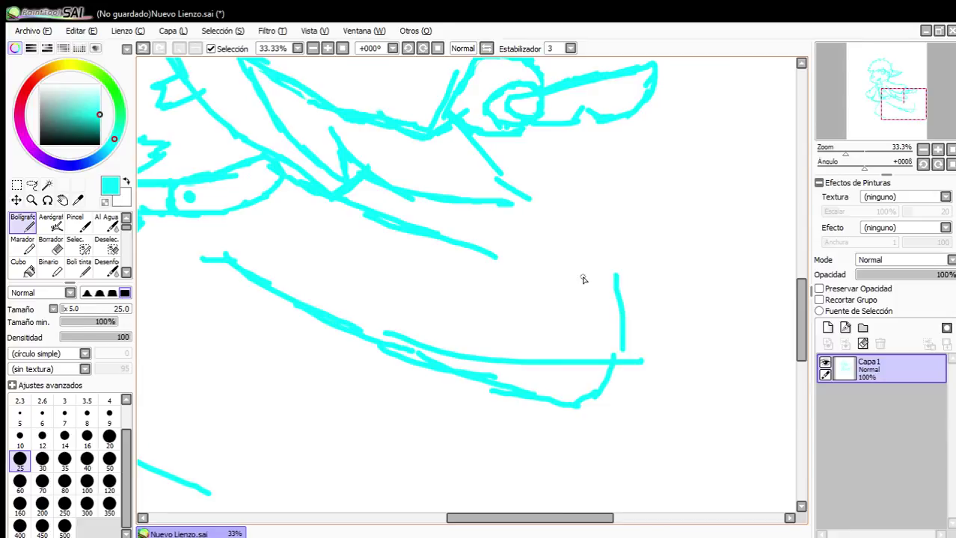
{"action": "left_click_drag", "start_coordinate": [496, 258], "coordinate": [610, 283]}
Close the bent leg's lower end, draw its inner edge and connect it up to the start of the outstretched leg.
{"action": "scroll", "coordinate": [619, 333], "scroll_direction": "down", "scroll_amount": 1}
{"action": "scroll", "coordinate": [461, 401], "scroll_direction": "up", "scroll_amount": 1}
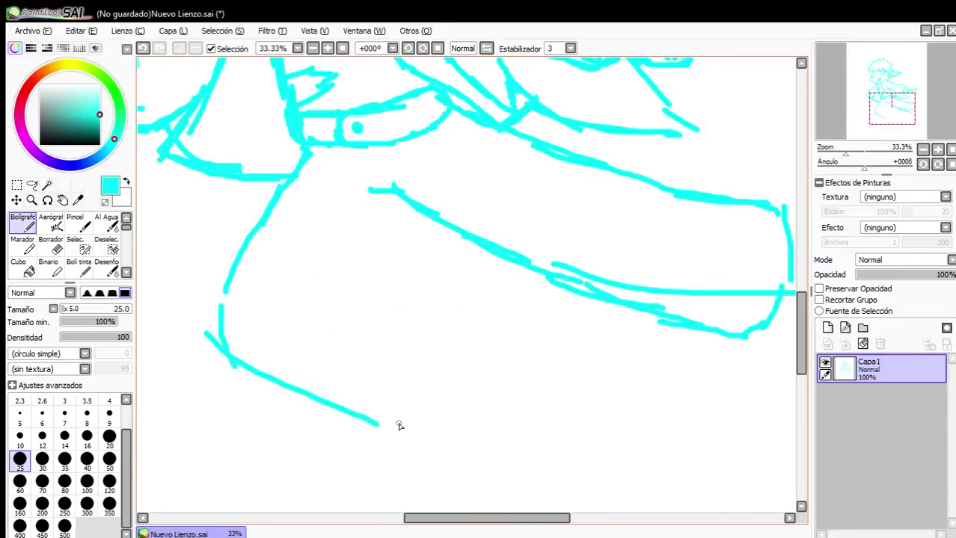
{"action": "mouse_move", "coordinate": [404, 442]}
{"action": "left_mouse_down"}
{"action": "mouse_move", "coordinate": [470, 410]}
{"action": "mouse_move", "coordinate": [478, 313]}
{"action": "left_mouse_up"}
{"action": "left_click_drag", "start_coordinate": [347, 290], "coordinate": [490, 317]}
{"action": "left_click_drag", "start_coordinate": [432, 318], "coordinate": [445, 320]}
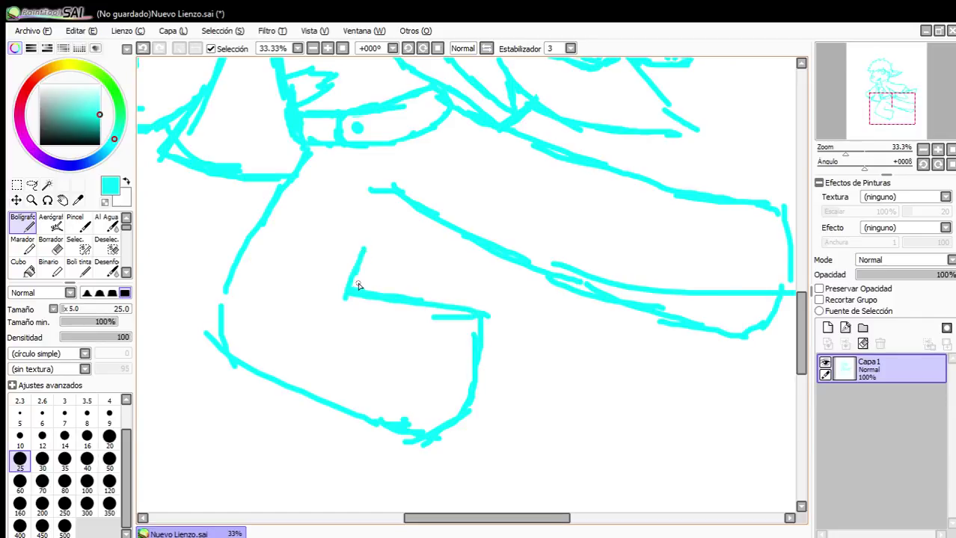
{"action": "left_click_drag", "start_coordinate": [357, 286], "coordinate": [376, 218]}
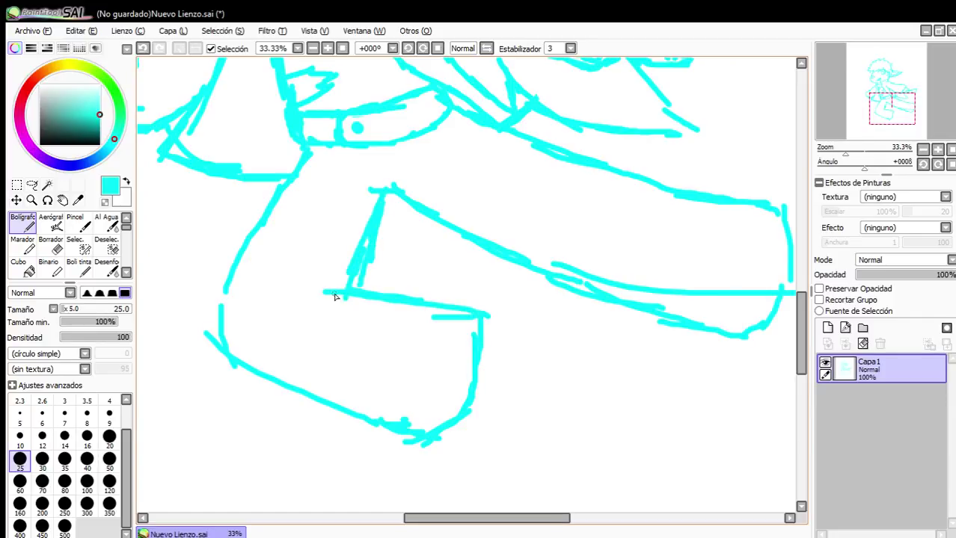
Draw an open hand with spread pointed fingers and a thumb at the end of the empty sleeve.
{"action": "scroll", "coordinate": [352, 284], "scroll_direction": "down", "scroll_amount": 2}
{"action": "scroll", "coordinate": [295, 240], "scroll_direction": "up", "scroll_amount": 3}
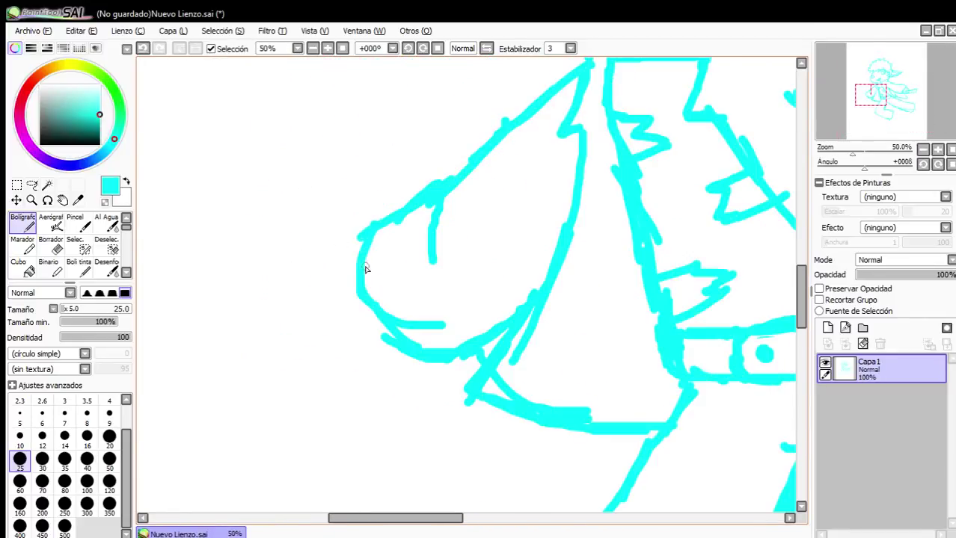
{"action": "mouse_move", "coordinate": [348, 280]}
{"action": "left_mouse_down"}
{"action": "mouse_move", "coordinate": [290, 282]}
{"action": "mouse_move", "coordinate": [329, 285]}
{"action": "mouse_move", "coordinate": [249, 263]}
{"action": "mouse_move", "coordinate": [265, 273]}
{"action": "mouse_move", "coordinate": [299, 253]}
{"action": "mouse_move", "coordinate": [273, 185]}
{"action": "left_mouse_up"}
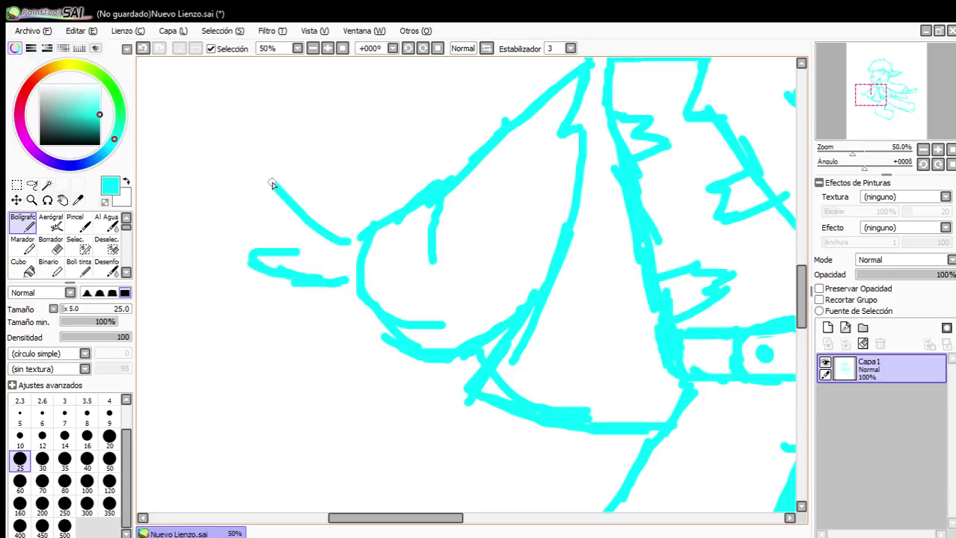
{"action": "left_click_drag", "start_coordinate": [302, 253], "coordinate": [270, 196]}
{"action": "mouse_move", "coordinate": [336, 240]}
{"action": "left_mouse_down"}
{"action": "mouse_move", "coordinate": [316, 193]}
{"action": "mouse_move", "coordinate": [329, 216]}
{"action": "mouse_move", "coordinate": [356, 226]}
{"action": "left_mouse_up"}
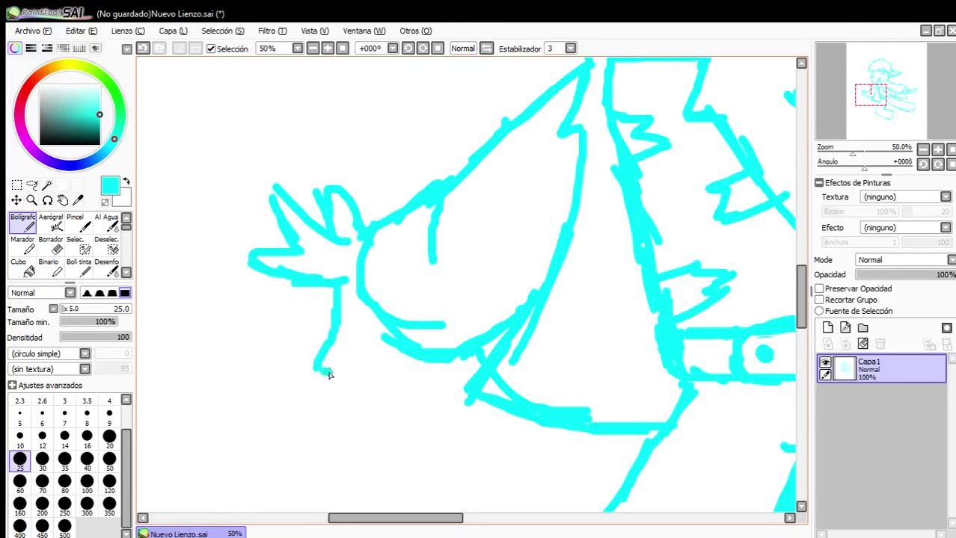
{"action": "left_click_drag", "start_coordinate": [328, 374], "coordinate": [392, 356]}
{"action": "mouse_move", "coordinate": [324, 371]}
{"action": "left_mouse_down"}
{"action": "mouse_move", "coordinate": [386, 336]}
{"action": "mouse_move", "coordinate": [365, 370]}
{"action": "left_mouse_up"}
{"action": "scroll", "coordinate": [360, 323], "scroll_direction": "down", "scroll_amount": 3}
{"action": "scroll", "coordinate": [351, 333], "scroll_direction": "up", "scroll_amount": 3}
Erase the open hand's lowest finger and redraw the spread fingers between the thumb and the upper finger.
{"action": "left_click", "coordinate": [51, 246]}
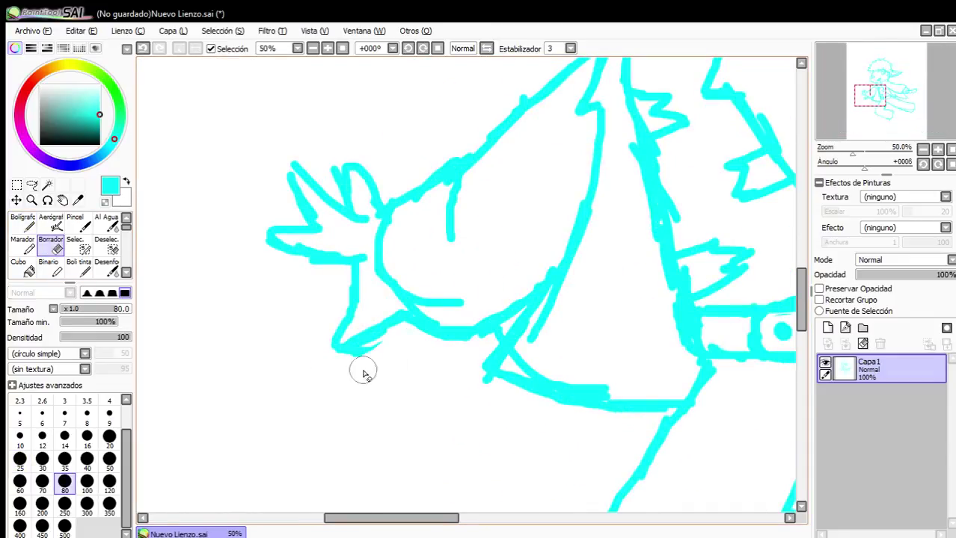
{"action": "scroll", "coordinate": [361, 337], "scroll_direction": "down", "scroll_amount": 2}
{"action": "scroll", "coordinate": [355, 305], "scroll_direction": "up", "scroll_amount": 3}
{"action": "mouse_move", "coordinate": [400, 342]}
{"action": "left_mouse_down"}
{"action": "mouse_move", "coordinate": [297, 309]}
{"action": "mouse_move", "coordinate": [378, 322]}
{"action": "mouse_move", "coordinate": [300, 291]}
{"action": "mouse_move", "coordinate": [273, 335]}
{"action": "left_mouse_up"}
{"action": "left_click", "coordinate": [22, 222]}
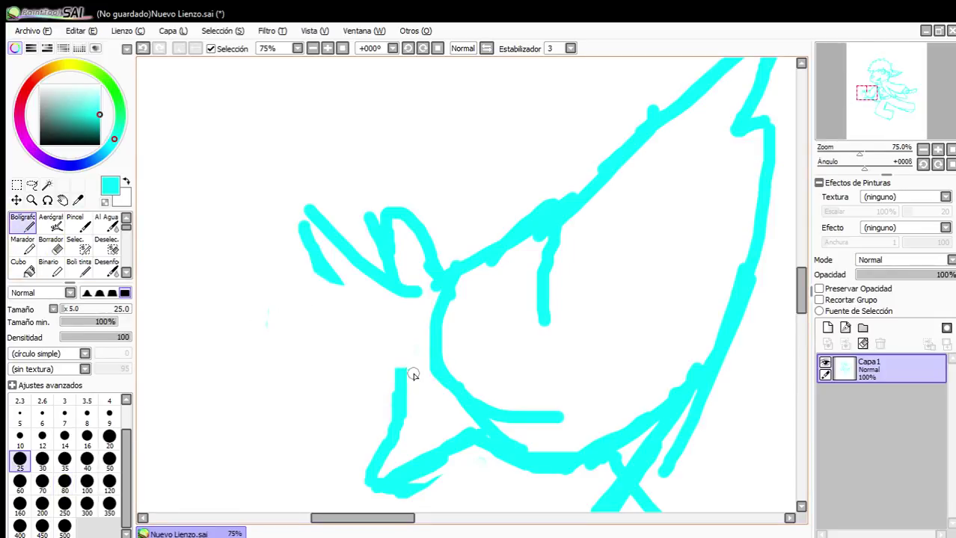
{"action": "mouse_move", "coordinate": [411, 374]}
{"action": "left_mouse_down"}
{"action": "mouse_move", "coordinate": [347, 382]}
{"action": "mouse_move", "coordinate": [368, 377]}
{"action": "mouse_move", "coordinate": [280, 359]}
{"action": "mouse_move", "coordinate": [326, 382]}
{"action": "mouse_move", "coordinate": [258, 344]}
{"action": "mouse_move", "coordinate": [283, 333]}
{"action": "mouse_move", "coordinate": [385, 326]}
{"action": "mouse_move", "coordinate": [357, 330]}
{"action": "mouse_move", "coordinate": [332, 303]}
{"action": "left_mouse_up"}
{"action": "mouse_move", "coordinate": [407, 285]}
{"action": "left_mouse_down"}
{"action": "mouse_move", "coordinate": [390, 222]}
{"action": "mouse_move", "coordinate": [388, 283]}
{"action": "mouse_move", "coordinate": [390, 193]}
{"action": "mouse_move", "coordinate": [406, 228]}
{"action": "left_mouse_up"}
{"action": "scroll", "coordinate": [449, 292], "scroll_direction": "down", "scroll_amount": 5}
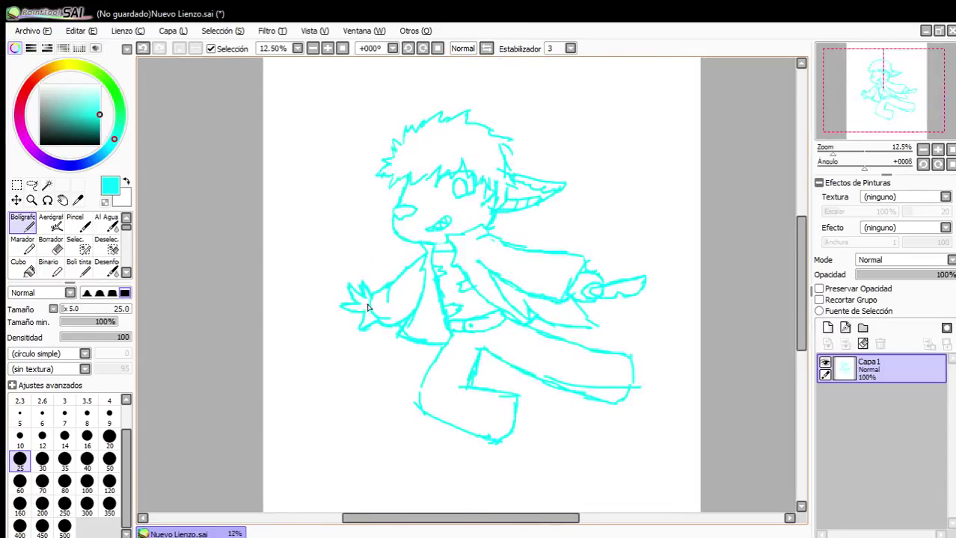
Erase part of the open hand's fingers again and redraw the outlines between the thumb and the fingers.
{"action": "scroll", "coordinate": [367, 305], "scroll_direction": "up", "scroll_amount": 7}
{"action": "left_click", "coordinate": [51, 244]}
{"action": "left_click_drag", "start_coordinate": [329, 422], "coordinate": [336, 321]}
{"action": "left_click", "coordinate": [23, 222]}
{"action": "mouse_move", "coordinate": [294, 490]}
{"action": "left_mouse_down"}
{"action": "mouse_move", "coordinate": [310, 437]}
{"action": "mouse_move", "coordinate": [345, 384]}
{"action": "mouse_move", "coordinate": [345, 346]}
{"action": "left_mouse_up"}
{"action": "left_click_drag", "start_coordinate": [295, 326], "coordinate": [337, 331]}
{"action": "scroll", "coordinate": [348, 367], "scroll_direction": "down", "scroll_amount": 7}
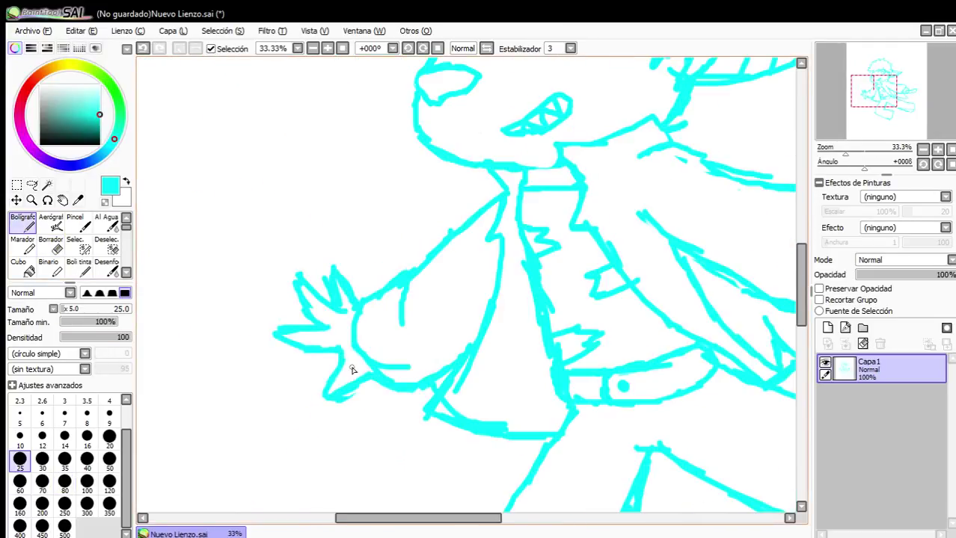
{"action": "scroll", "coordinate": [390, 340], "scroll_direction": "up", "scroll_amount": 4}
{"action": "scroll", "coordinate": [342, 341], "scroll_direction": "down", "scroll_amount": 2}
{"action": "scroll", "coordinate": [477, 302], "scroll_direction": "down", "scroll_amount": 1}
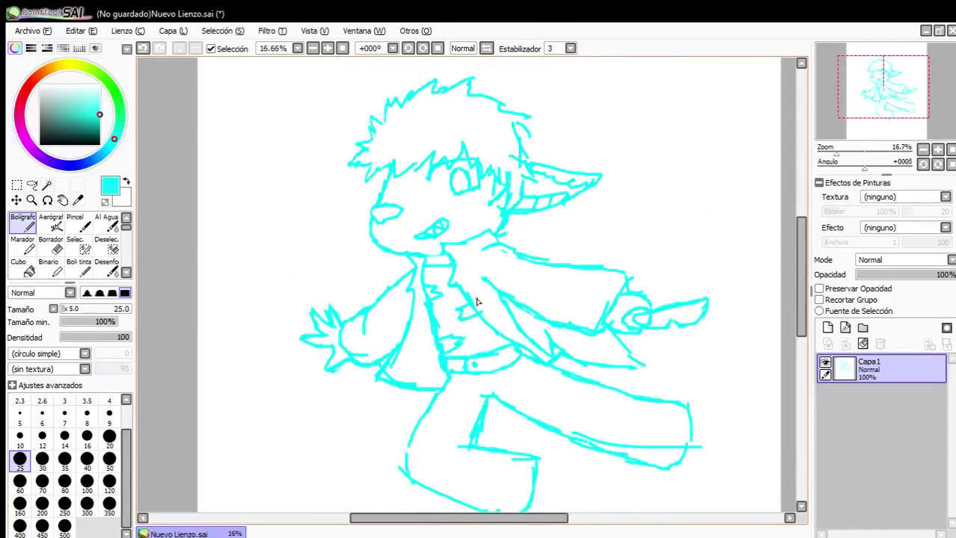
Draw a wide collar band around the neck, erase the old lines inside it and redraw its side edge.
{"action": "scroll", "coordinate": [446, 278], "scroll_direction": "up", "scroll_amount": 7}
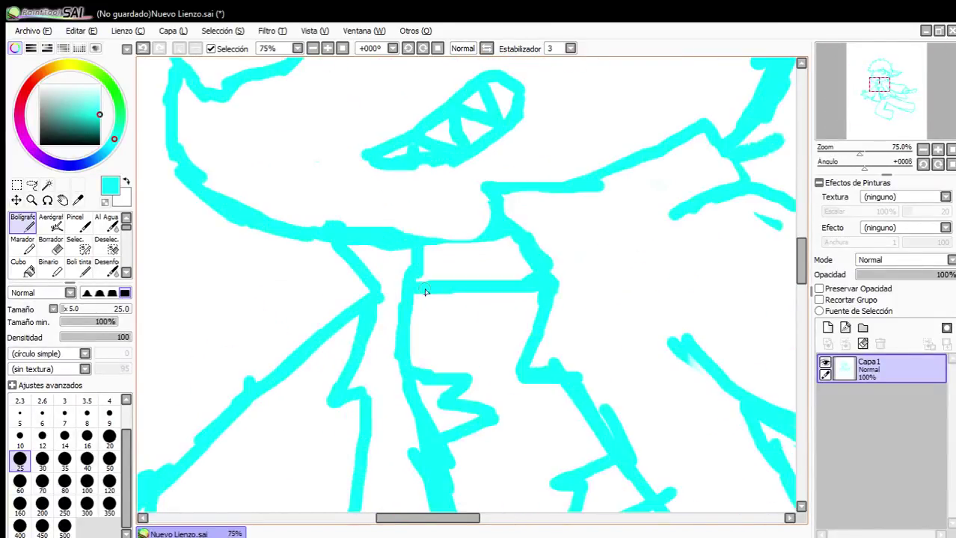
{"action": "mouse_move", "coordinate": [350, 256]}
{"action": "left_mouse_down"}
{"action": "mouse_move", "coordinate": [390, 208]}
{"action": "mouse_move", "coordinate": [401, 230]}
{"action": "mouse_move", "coordinate": [619, 246]}
{"action": "left_mouse_up"}
{"action": "mouse_move", "coordinate": [362, 316]}
{"action": "left_mouse_down"}
{"action": "mouse_move", "coordinate": [372, 400]}
{"action": "mouse_move", "coordinate": [512, 410]}
{"action": "mouse_move", "coordinate": [682, 372]}
{"action": "left_mouse_up"}
{"action": "left_click", "coordinate": [50, 245]}
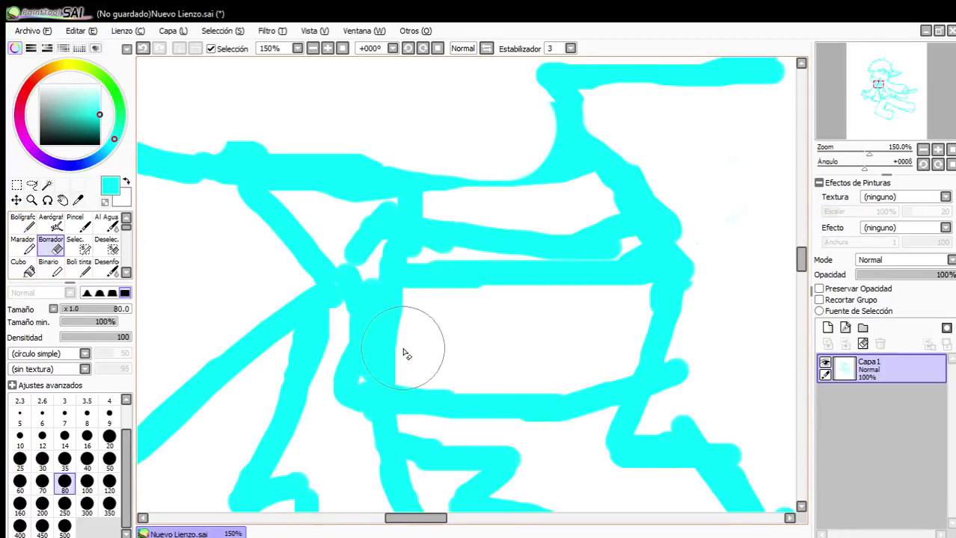
{"action": "mouse_move", "coordinate": [401, 352]}
{"action": "left_mouse_down"}
{"action": "mouse_move", "coordinate": [397, 279]}
{"action": "mouse_move", "coordinate": [654, 296]}
{"action": "left_mouse_up"}
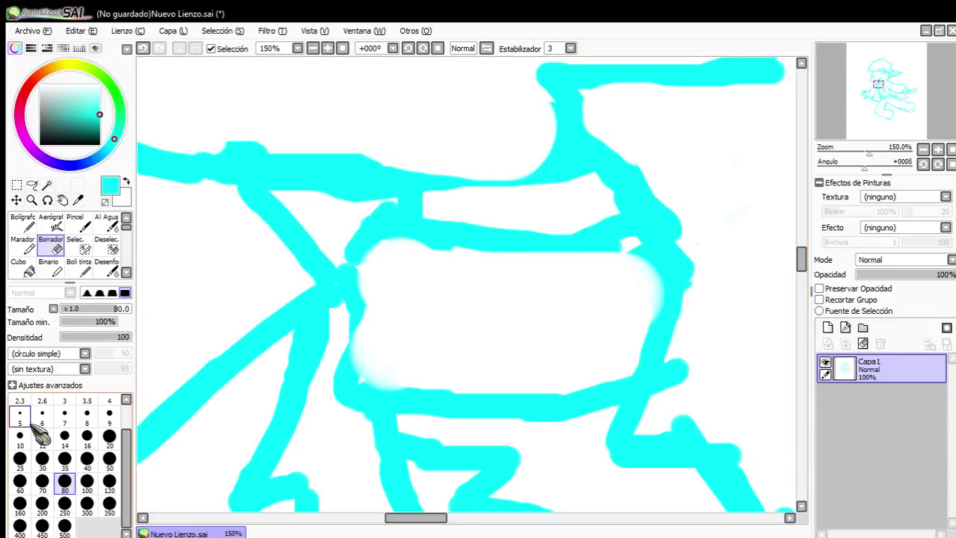
{"action": "left_click", "coordinate": [22, 223]}
{"action": "mouse_move", "coordinate": [350, 254]}
{"action": "left_mouse_down"}
{"action": "mouse_move", "coordinate": [361, 309]}
{"action": "mouse_move", "coordinate": [345, 331]}
{"action": "mouse_move", "coordinate": [355, 324]}
{"action": "mouse_move", "coordinate": [352, 387]}
{"action": "left_mouse_up"}
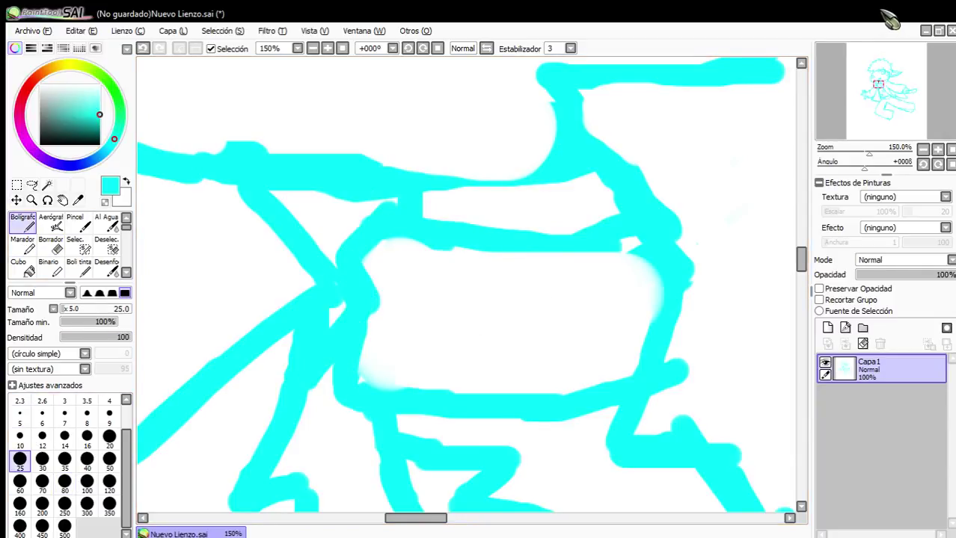
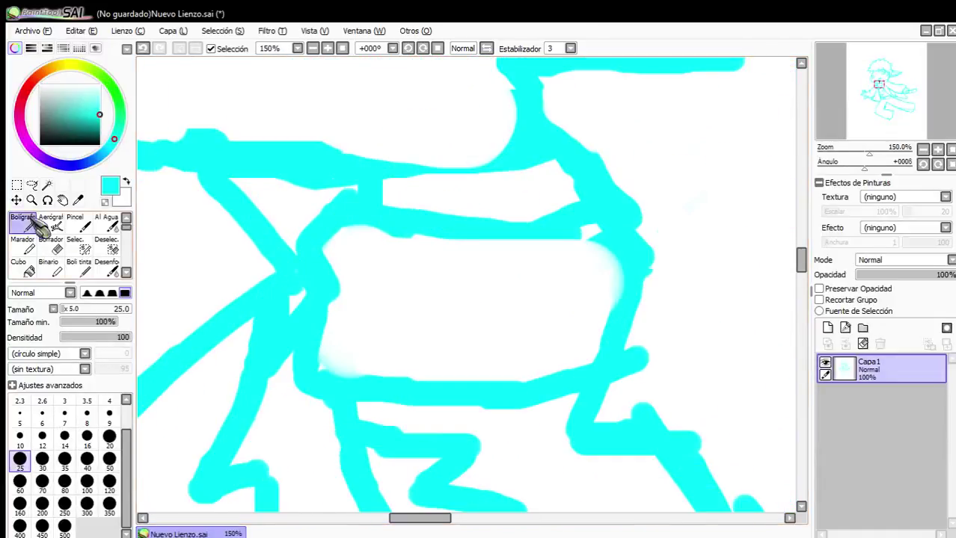
Divide the collar band with vertical strokes and touch up its upper corner.
{"action": "left_click", "coordinate": [36, 225]}
{"action": "mouse_move", "coordinate": [387, 224]}
{"action": "left_mouse_down"}
{"action": "mouse_move", "coordinate": [361, 264]}
{"action": "mouse_move", "coordinate": [378, 410]}
{"action": "left_mouse_up"}
{"action": "mouse_move", "coordinate": [462, 229]}
{"action": "left_mouse_down"}
{"action": "mouse_move", "coordinate": [477, 282]}
{"action": "mouse_move", "coordinate": [468, 347]}
{"action": "mouse_move", "coordinate": [467, 381]}
{"action": "left_mouse_up"}
{"action": "mouse_move", "coordinate": [533, 243]}
{"action": "left_mouse_down"}
{"action": "mouse_move", "coordinate": [588, 274]}
{"action": "mouse_move", "coordinate": [583, 384]}
{"action": "mouse_move", "coordinate": [614, 345]}
{"action": "mouse_move", "coordinate": [609, 356]}
{"action": "mouse_move", "coordinate": [622, 243]}
{"action": "left_mouse_up"}
{"action": "scroll", "coordinate": [567, 145], "scroll_direction": "down", "scroll_amount": 6}
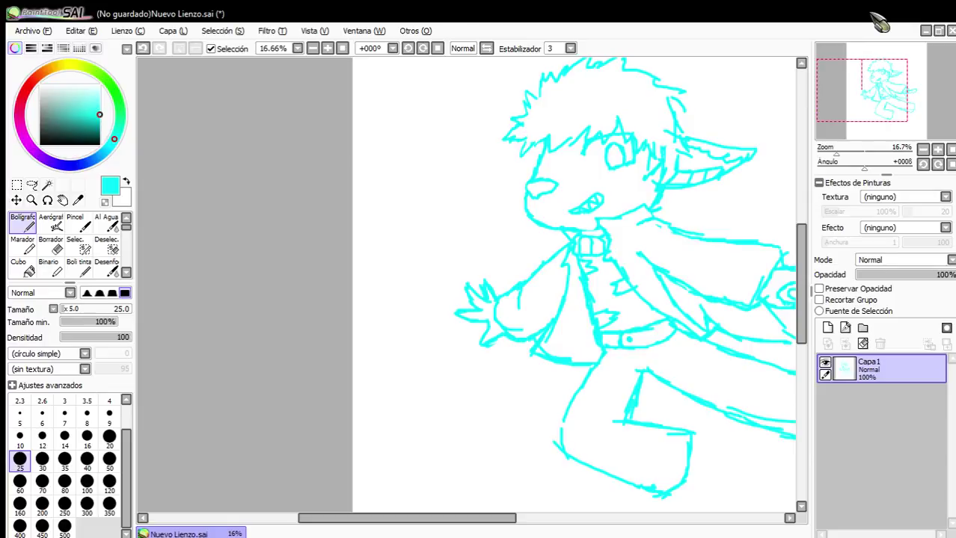
Draw a line from the collar's lower corner down to join the cape's inner edge beside the garment panel.
{"action": "scroll", "coordinate": [638, 270], "scroll_direction": "up", "scroll_amount": 2}
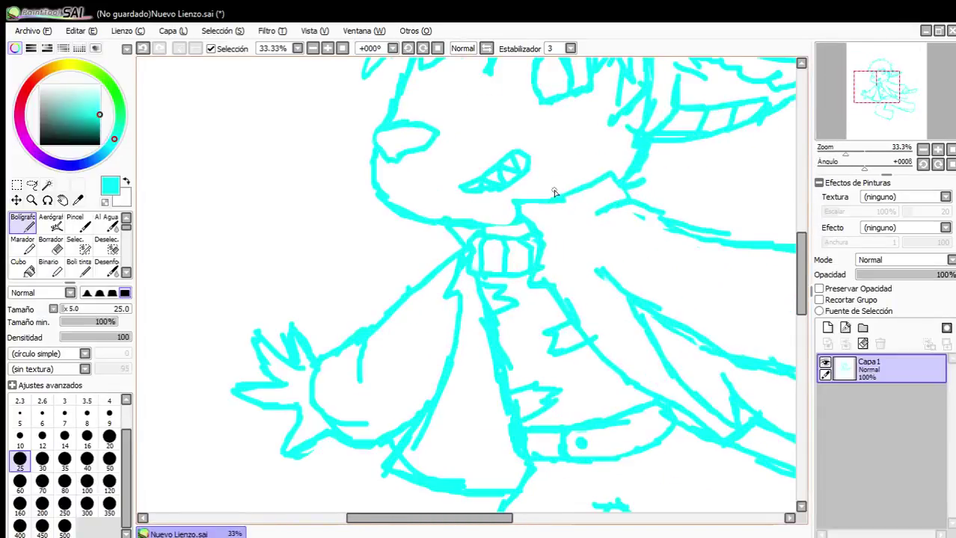
{"action": "scroll", "coordinate": [603, 218], "scroll_direction": "down", "scroll_amount": 1}
{"action": "scroll", "coordinate": [603, 218], "scroll_direction": "up", "scroll_amount": 2}
{"action": "scroll", "coordinate": [503, 332], "scroll_direction": "down", "scroll_amount": 1}
{"action": "scroll", "coordinate": [450, 352], "scroll_direction": "up", "scroll_amount": 3}
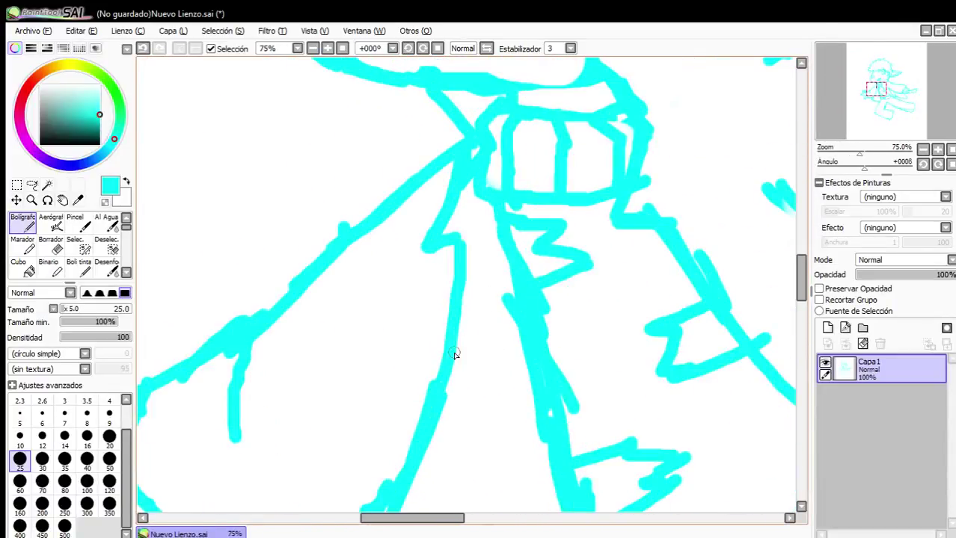
{"action": "scroll", "coordinate": [490, 225], "scroll_direction": "down", "scroll_amount": 3}
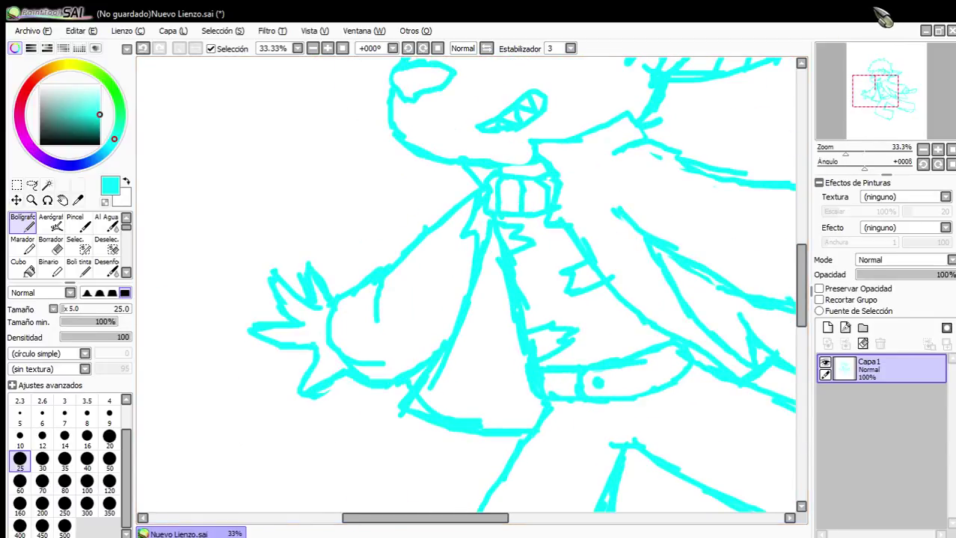
Draw a rounded shape on the panel's edge just above the bottom band and fill it with crossing diagonal lines.
{"action": "scroll", "coordinate": [473, 356], "scroll_direction": "up", "scroll_amount": 3}
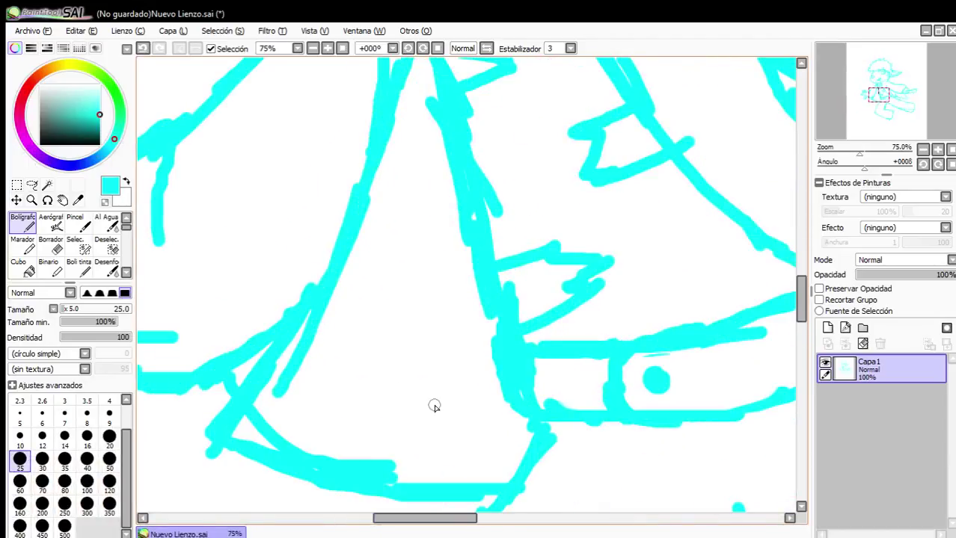
{"action": "mouse_move", "coordinate": [437, 406]}
{"action": "left_mouse_down"}
{"action": "mouse_move", "coordinate": [385, 288]}
{"action": "mouse_move", "coordinate": [409, 235]}
{"action": "mouse_move", "coordinate": [507, 258]}
{"action": "mouse_move", "coordinate": [430, 400]}
{"action": "mouse_move", "coordinate": [484, 418]}
{"action": "mouse_move", "coordinate": [514, 399]}
{"action": "left_mouse_up"}
{"action": "left_click_drag", "start_coordinate": [419, 265], "coordinate": [493, 363]}
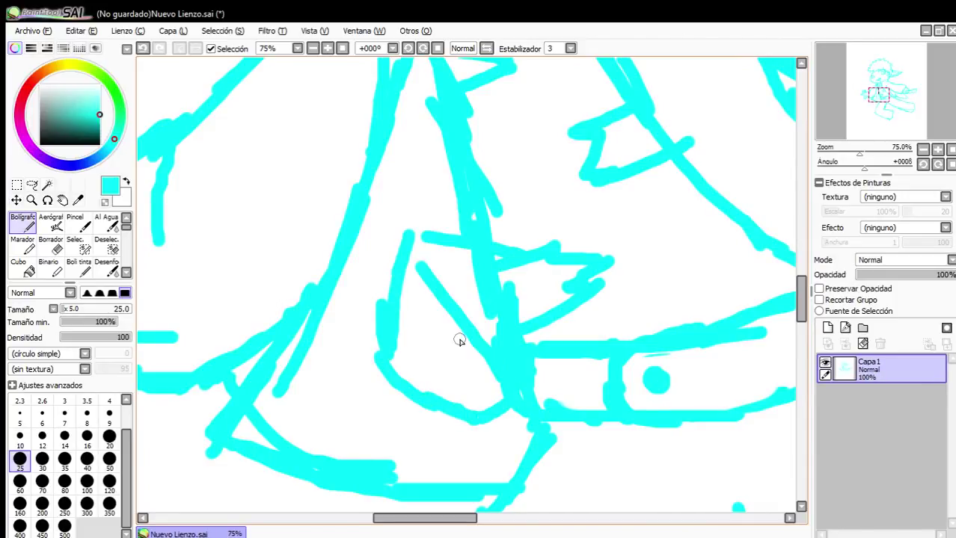
{"action": "left_click_drag", "start_coordinate": [403, 303], "coordinate": [484, 430]}
{"action": "left_click_drag", "start_coordinate": [385, 333], "coordinate": [471, 263]}
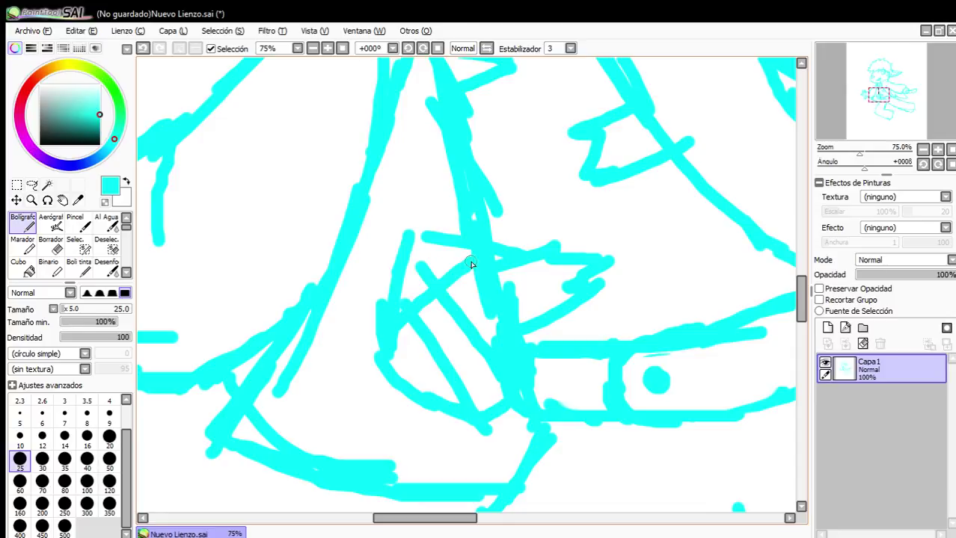
{"action": "left_click_drag", "start_coordinate": [396, 383], "coordinate": [490, 309]}
{"action": "left_click_drag", "start_coordinate": [443, 409], "coordinate": [501, 354]}
Draw a small angular shape on the garment panel's edge above the crosshatched shape and add a stroke inside it.
{"action": "mouse_move", "coordinate": [447, 143]}
{"action": "left_mouse_down"}
{"action": "mouse_move", "coordinate": [453, 251]}
{"action": "mouse_move", "coordinate": [398, 283]}
{"action": "mouse_move", "coordinate": [423, 329]}
{"action": "mouse_move", "coordinate": [457, 333]}
{"action": "left_mouse_up"}
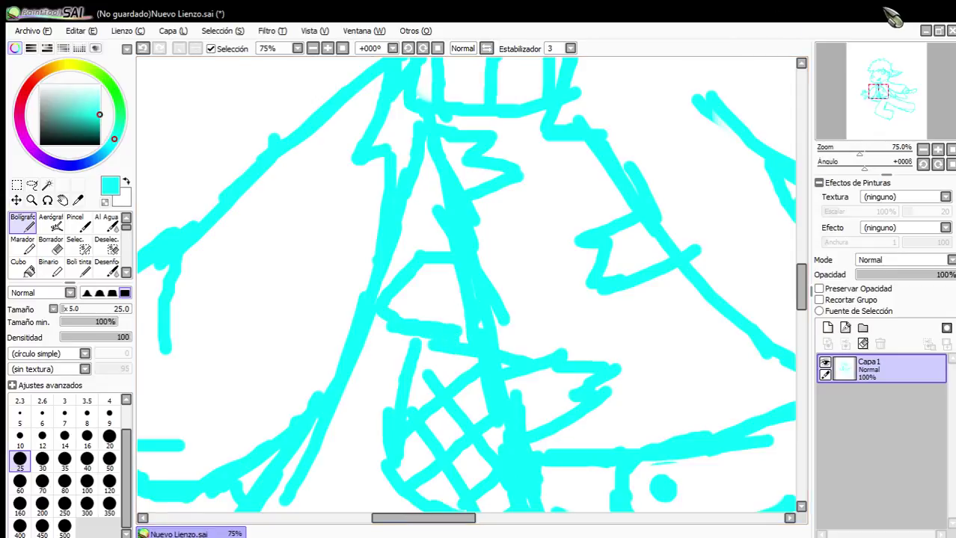
{"action": "scroll", "coordinate": [407, 254], "scroll_direction": "up", "scroll_amount": 2}
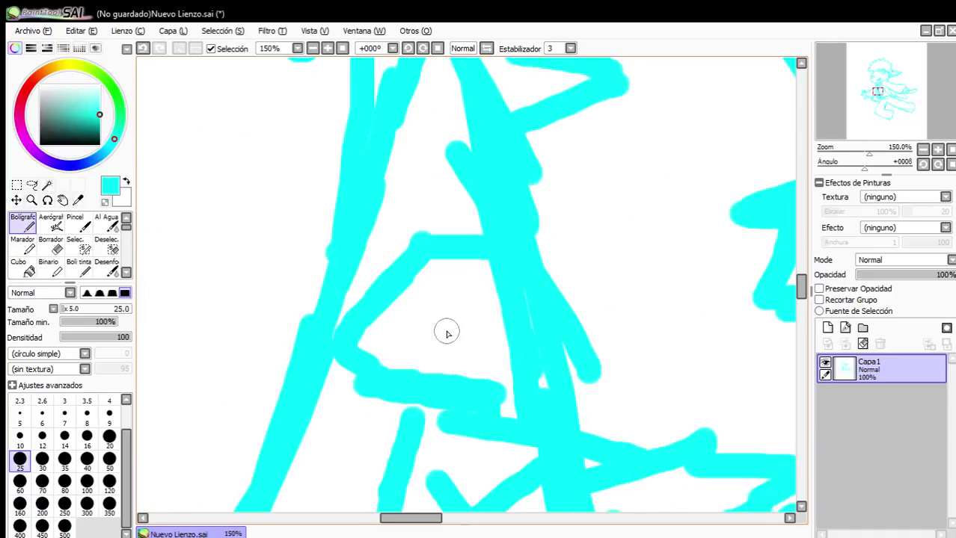
{"action": "mouse_move", "coordinate": [505, 346]}
{"action": "left_mouse_down"}
{"action": "mouse_move", "coordinate": [447, 339]}
{"action": "mouse_move", "coordinate": [433, 303]}
{"action": "mouse_move", "coordinate": [500, 296]}
{"action": "mouse_move", "coordinate": [477, 331]}
{"action": "mouse_move", "coordinate": [515, 312]}
{"action": "left_mouse_up"}
Draw a scar line from the eye down to the jaw and cross it with short stitch strokes.
{"action": "scroll", "coordinate": [490, 305], "scroll_direction": "down", "scroll_amount": 6}
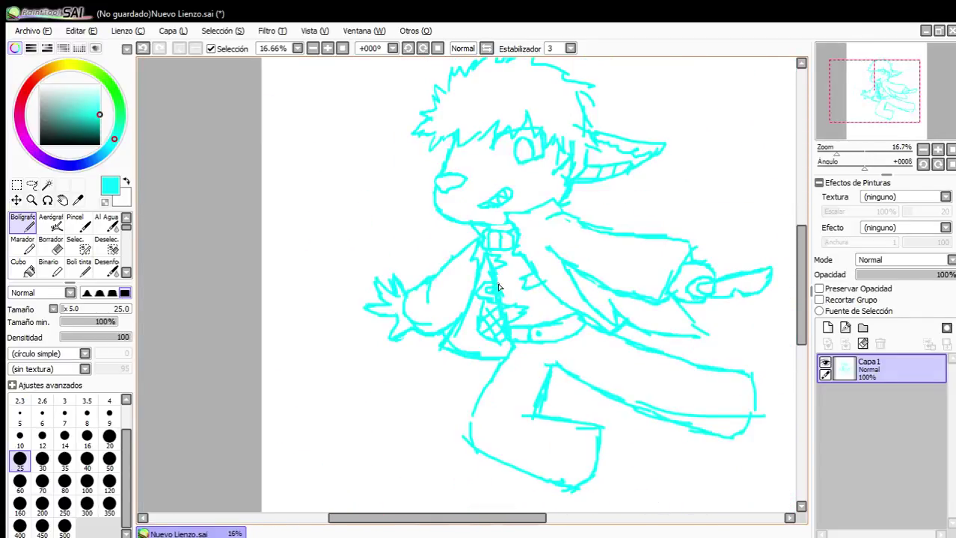
{"action": "scroll", "coordinate": [500, 287], "scroll_direction": "down", "scroll_amount": 1}
{"action": "scroll", "coordinate": [500, 203], "scroll_direction": "up", "scroll_amount": 2}
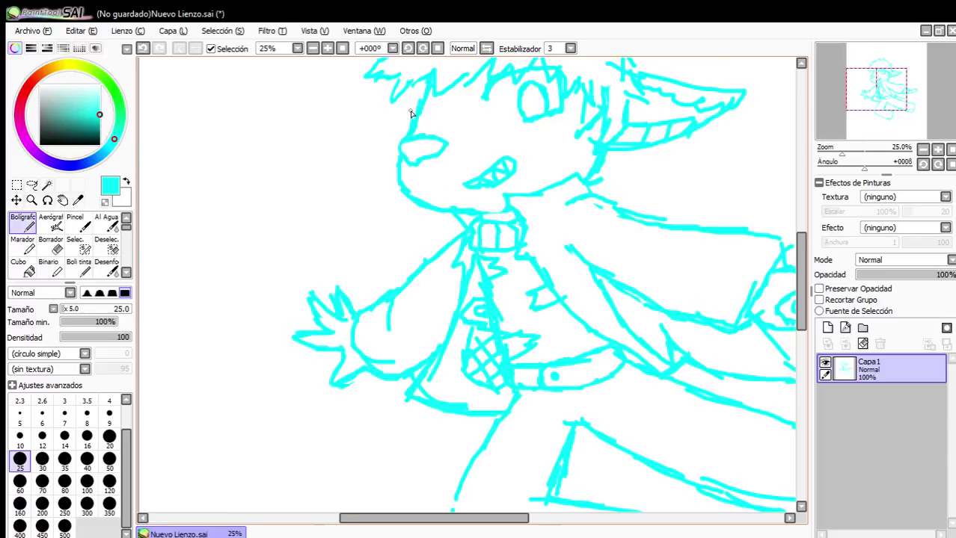
{"action": "scroll", "coordinate": [449, 131], "scroll_direction": "up", "scroll_amount": 1}
{"action": "scroll", "coordinate": [482, 145], "scroll_direction": "down", "scroll_amount": 3}
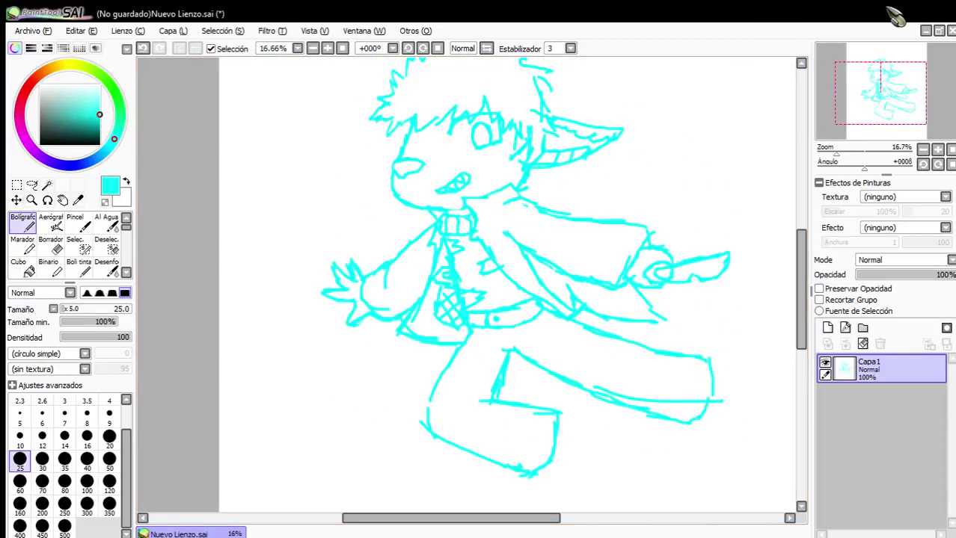
{"action": "scroll", "coordinate": [429, 258], "scroll_direction": "down", "scroll_amount": 1}
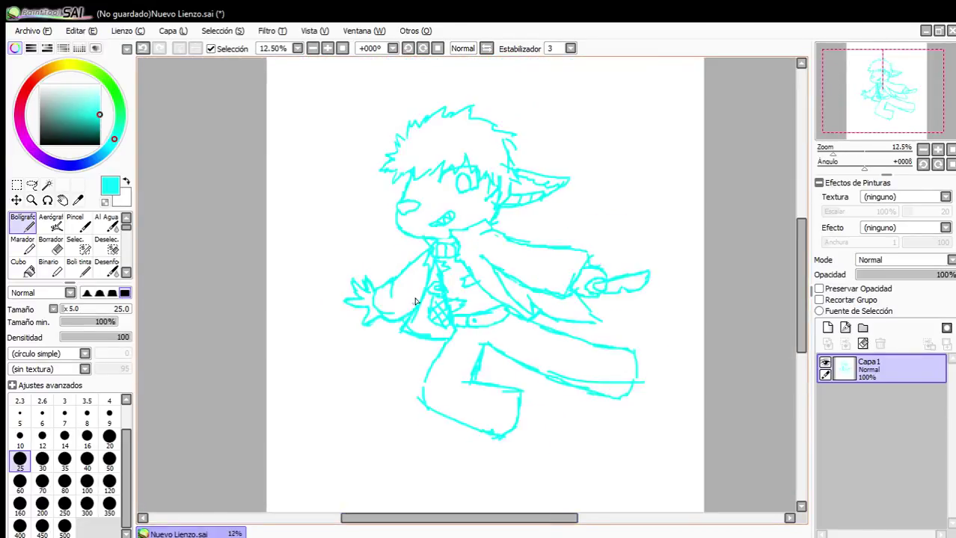
{"action": "scroll", "coordinate": [429, 258], "scroll_direction": "up", "scroll_amount": 2}
{"action": "left_click_drag", "start_coordinate": [409, 350], "coordinate": [420, 247]}
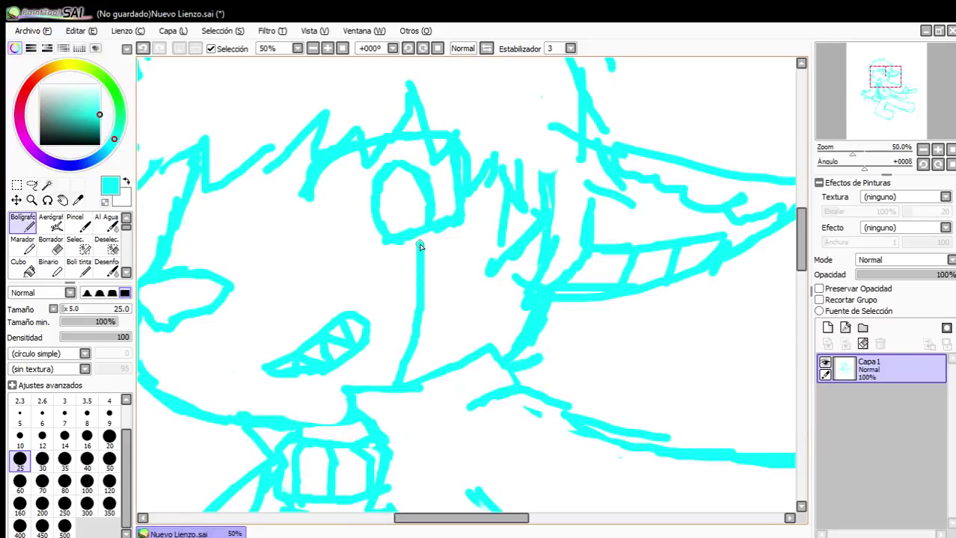
{"action": "left_click_drag", "start_coordinate": [399, 292], "coordinate": [452, 290]}
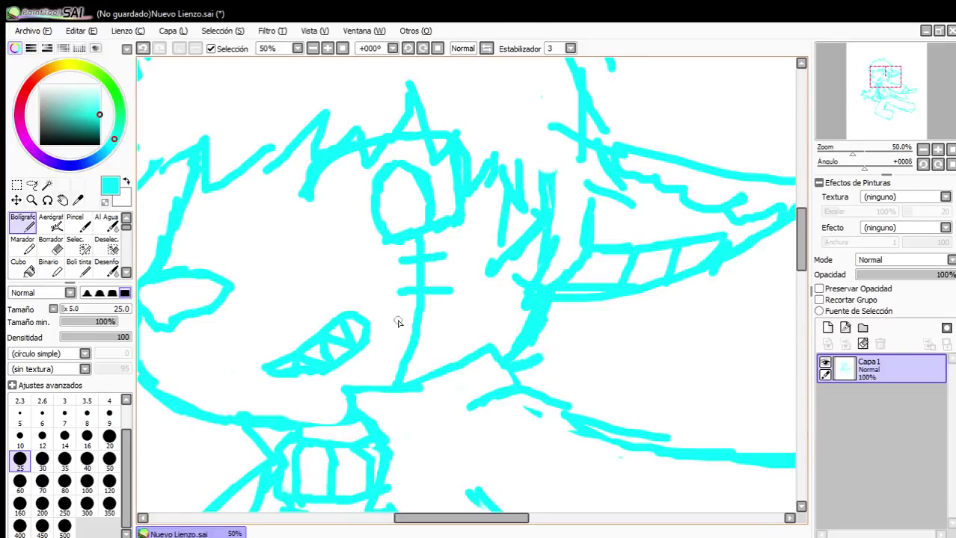
{"action": "left_click_drag", "start_coordinate": [381, 360], "coordinate": [428, 372]}
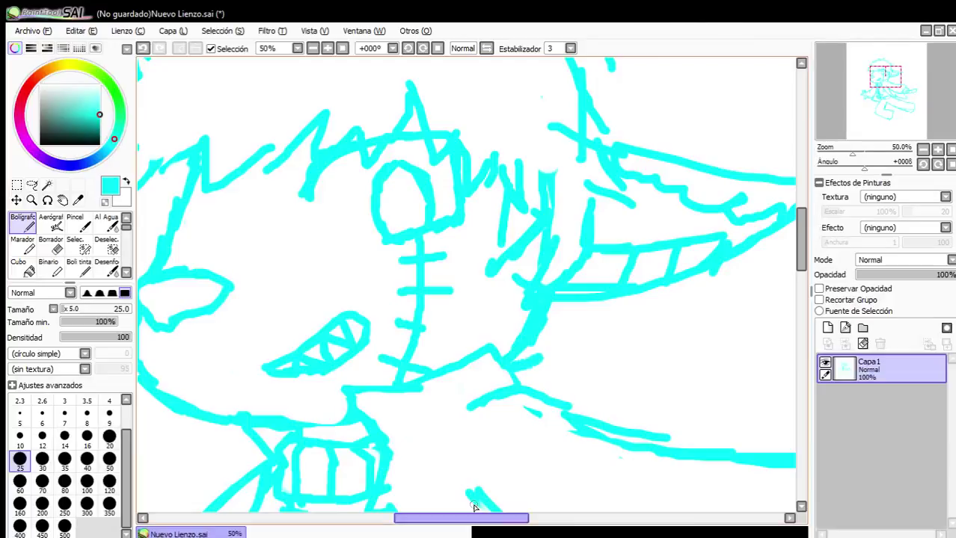
Add round dots to the ends of the scar's stitch strokes, extending the third stitch across the line.
{"action": "scroll", "coordinate": [493, 280], "scroll_direction": "up", "scroll_amount": 3}
{"action": "left_click_drag", "start_coordinate": [421, 255], "coordinate": [416, 261]}
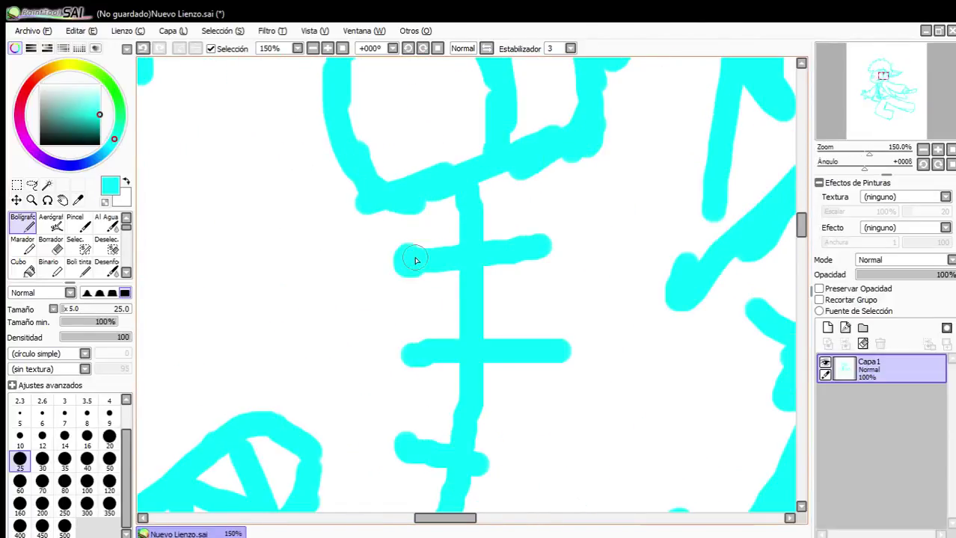
{"action": "left_click_drag", "start_coordinate": [556, 251], "coordinate": [554, 240]}
{"action": "left_click_drag", "start_coordinate": [406, 350], "coordinate": [411, 356]}
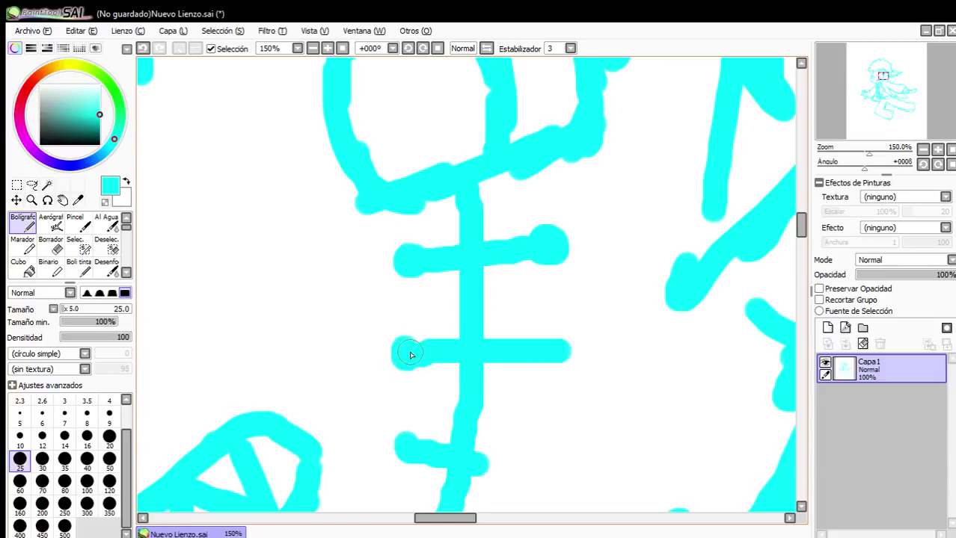
{"action": "left_click_drag", "start_coordinate": [575, 356], "coordinate": [570, 346]}
{"action": "scroll", "coordinate": [576, 351], "scroll_direction": "down", "scroll_amount": 1}
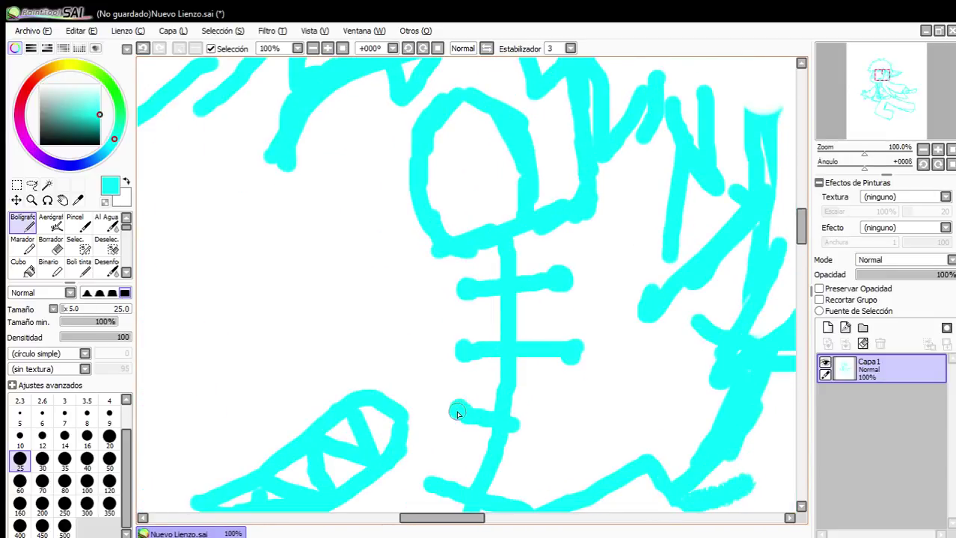
{"action": "left_click_drag", "start_coordinate": [531, 429], "coordinate": [547, 440]}
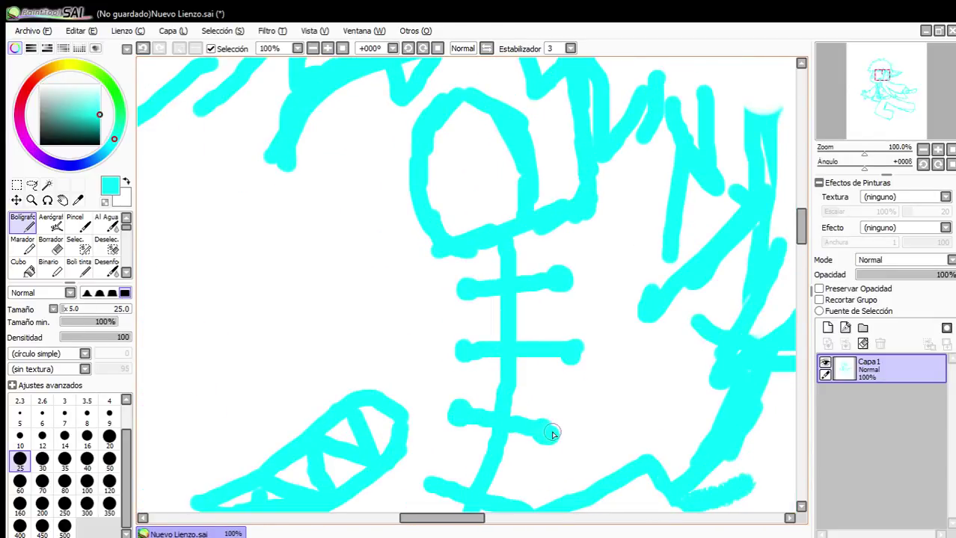
{"action": "scroll", "coordinate": [552, 425], "scroll_direction": "up", "scroll_amount": 1}
{"action": "left_click_drag", "start_coordinate": [458, 428], "coordinate": [418, 421]}
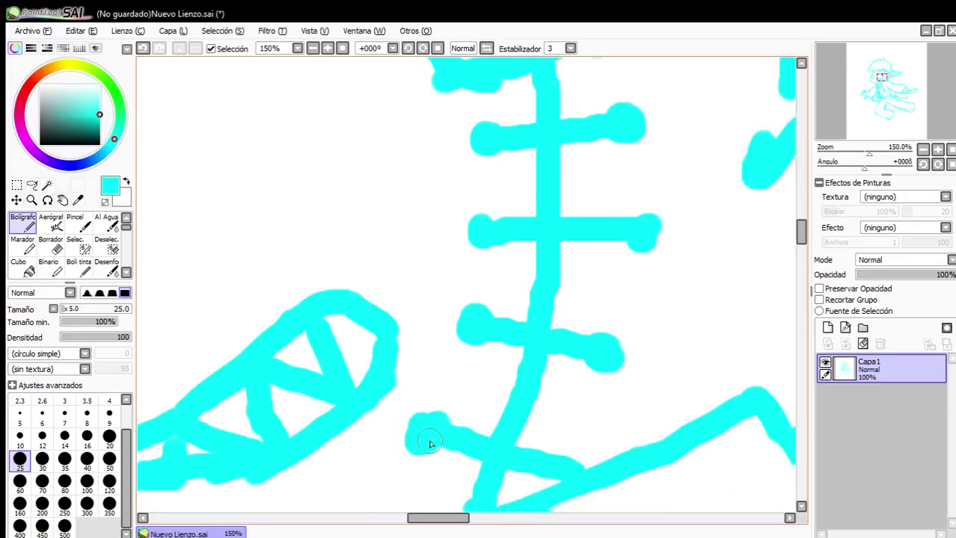
Examine the stitched face up close and the proportions of the whole figure.
{"action": "scroll", "coordinate": [584, 475], "scroll_direction": "down", "scroll_amount": 3}
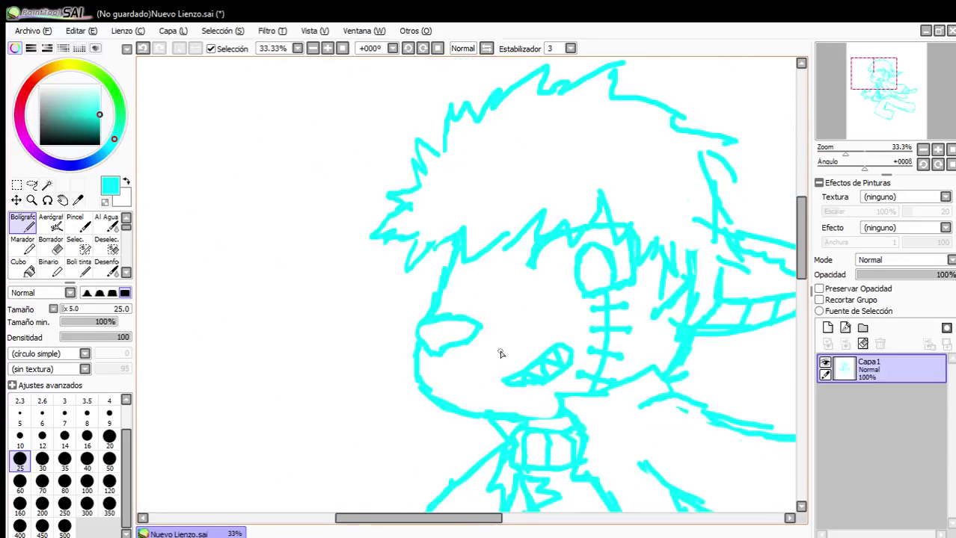
{"action": "scroll", "coordinate": [497, 352], "scroll_direction": "up", "scroll_amount": 1}
{"action": "scroll", "coordinate": [440, 278], "scroll_direction": "down", "scroll_amount": 1}
{"action": "scroll", "coordinate": [493, 228], "scroll_direction": "up", "scroll_amount": 2}
{"action": "scroll", "coordinate": [546, 196], "scroll_direction": "down", "scroll_amount": 2}
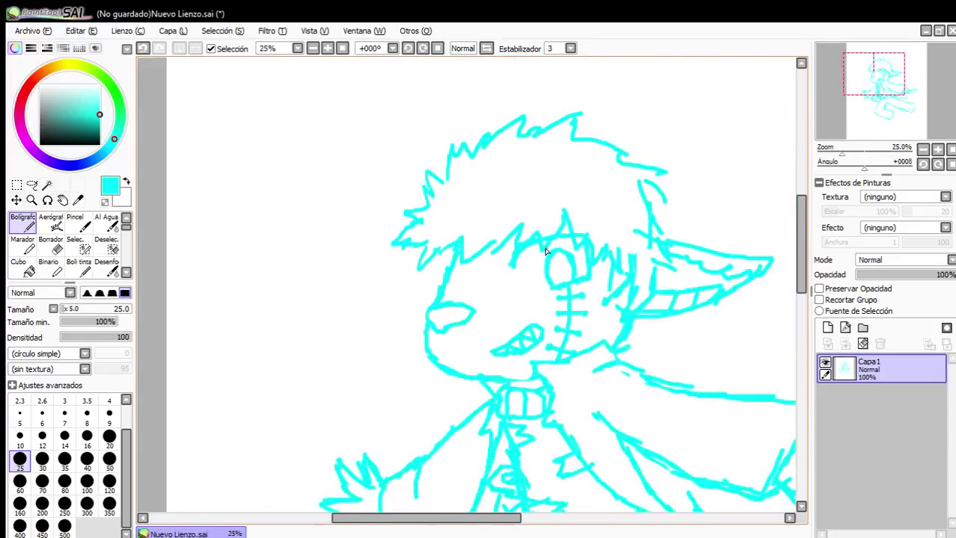
{"action": "scroll", "coordinate": [538, 247], "scroll_direction": "up", "scroll_amount": 1}
{"action": "scroll", "coordinate": [531, 335], "scroll_direction": "down", "scroll_amount": 1}
{"action": "scroll", "coordinate": [538, 299], "scroll_direction": "down", "scroll_amount": 4}
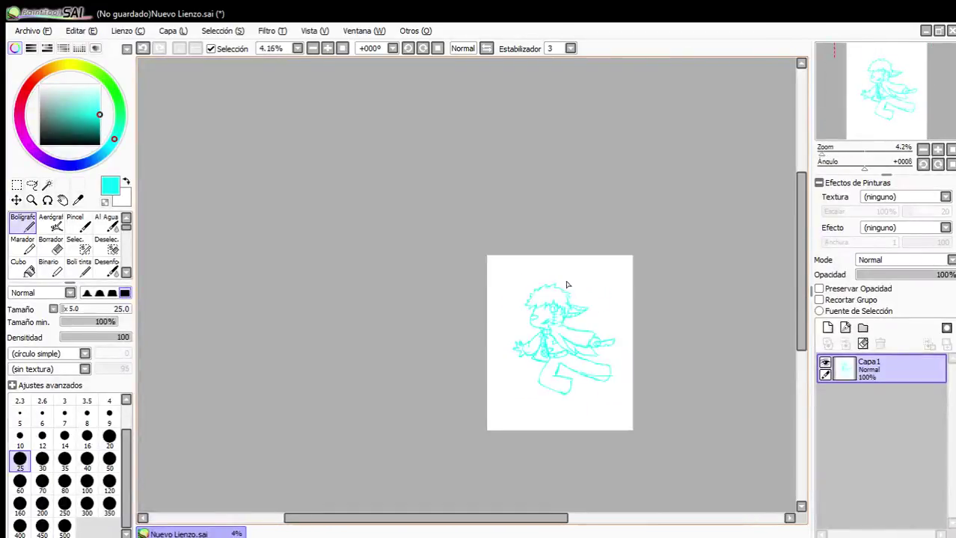
{"action": "scroll", "coordinate": [567, 282], "scroll_direction": "up", "scroll_amount": 2}
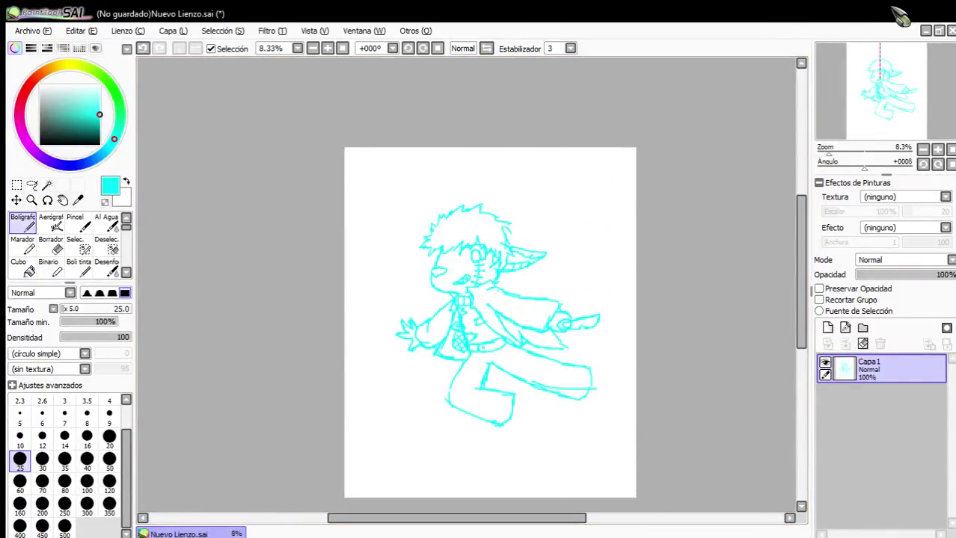
{"action": "scroll", "coordinate": [533, 282], "scroll_direction": "down", "scroll_amount": 1}
Draw a long rounded foot outline hanging from the end of the bent leg.
{"action": "scroll", "coordinate": [491, 282], "scroll_direction": "up", "scroll_amount": 5}
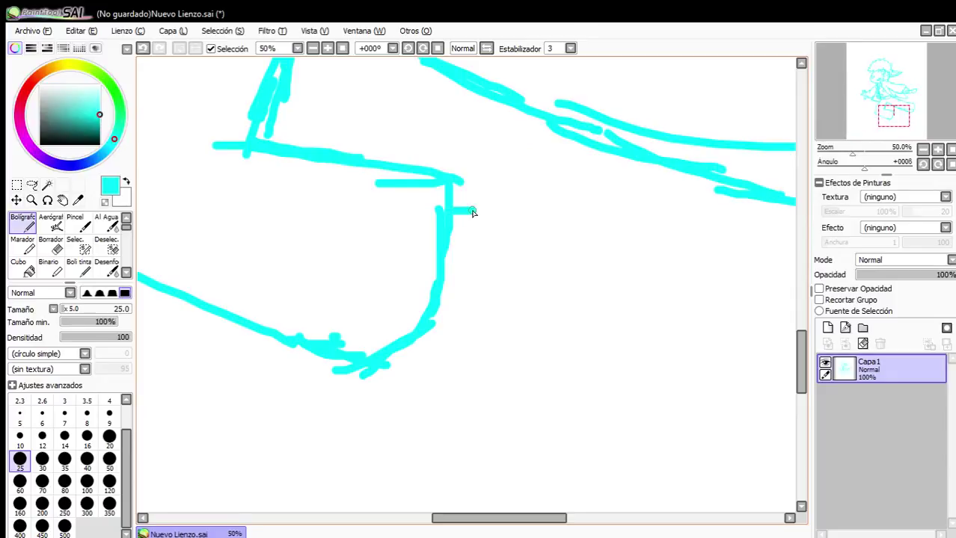
{"action": "left_click_drag", "start_coordinate": [454, 212], "coordinate": [531, 190]}
{"action": "mouse_move", "coordinate": [544, 187]}
{"action": "left_mouse_down"}
{"action": "mouse_move", "coordinate": [578, 215]}
{"action": "mouse_move", "coordinate": [610, 281]}
{"action": "left_mouse_up"}
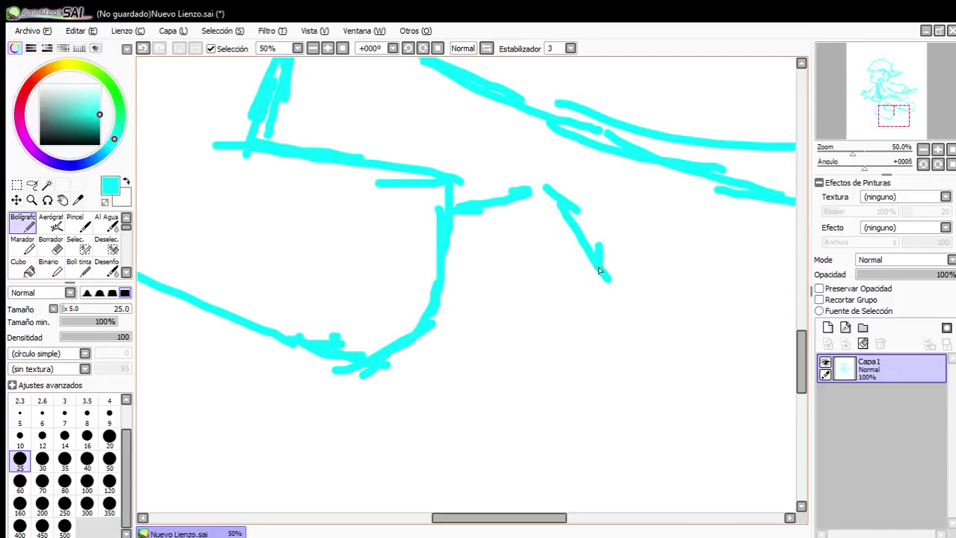
{"action": "left_click_drag", "start_coordinate": [598, 243], "coordinate": [595, 343]}
{"action": "mouse_move", "coordinate": [404, 332]}
{"action": "left_mouse_down"}
{"action": "mouse_move", "coordinate": [410, 412]}
{"action": "mouse_move", "coordinate": [449, 482]}
{"action": "mouse_move", "coordinate": [524, 494]}
{"action": "mouse_move", "coordinate": [593, 378]}
{"action": "left_mouse_up"}
{"action": "left_click_drag", "start_coordinate": [576, 412], "coordinate": [595, 320]}
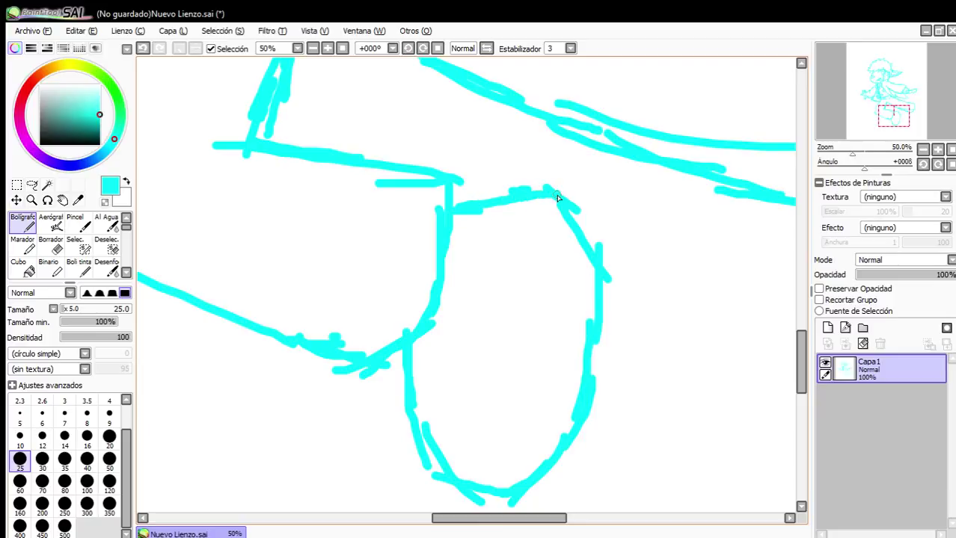
Draw a curved inner line along the foot's outer side to mark off the shoe sole and thicken its lower part.
{"action": "left_click_drag", "start_coordinate": [545, 185], "coordinate": [574, 350]}
{"action": "left_click_drag", "start_coordinate": [572, 316], "coordinate": [539, 423]}
{"action": "left_click_drag", "start_coordinate": [555, 373], "coordinate": [473, 487]}
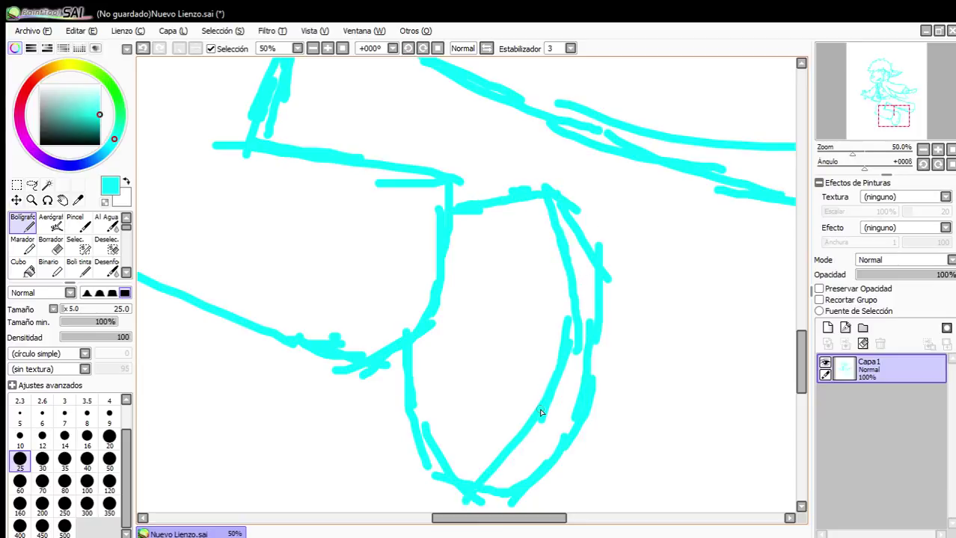
{"action": "mouse_move", "coordinate": [541, 415]}
{"action": "left_mouse_down"}
{"action": "mouse_move", "coordinate": [523, 468]}
{"action": "mouse_move", "coordinate": [540, 446]}
{"action": "left_mouse_up"}
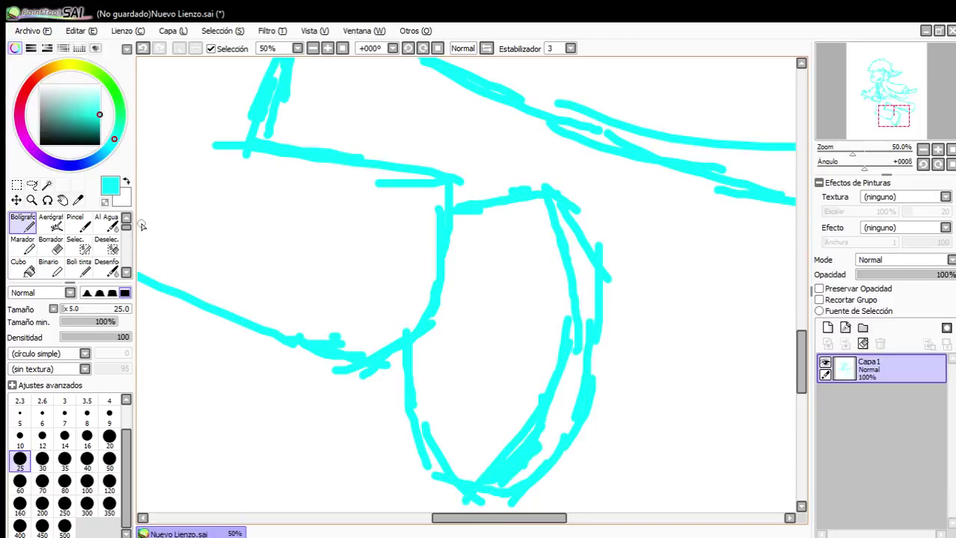
Erase part of the inner sole line, redraw it closer to the outer edge and divide the sole with short cross strokes.
{"action": "left_click", "coordinate": [57, 247]}
{"action": "scroll", "coordinate": [551, 461], "scroll_direction": "up", "scroll_amount": 1}
{"action": "mouse_move", "coordinate": [415, 474]}
{"action": "left_mouse_down"}
{"action": "mouse_move", "coordinate": [459, 474]}
{"action": "mouse_move", "coordinate": [549, 308]}
{"action": "left_mouse_up"}
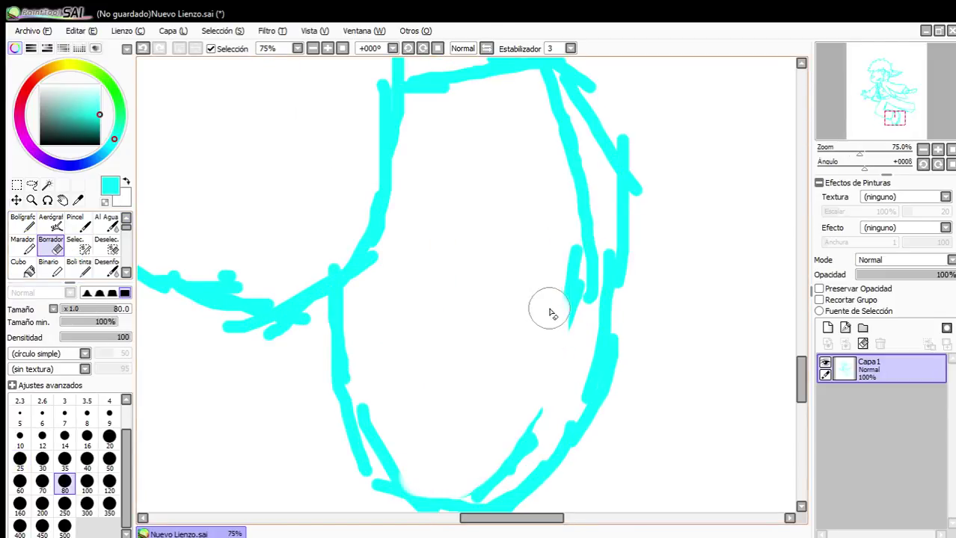
{"action": "key", "text": "n"}
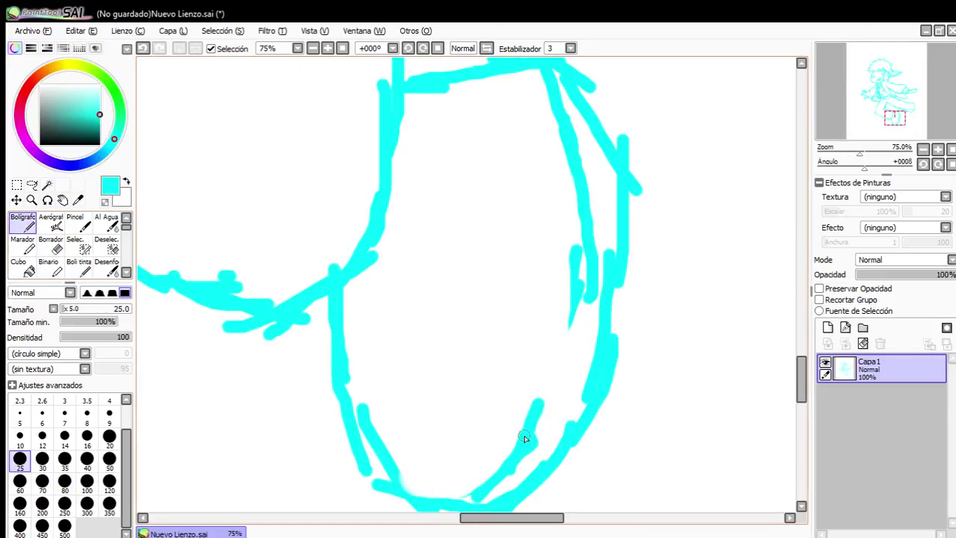
{"action": "left_click_drag", "start_coordinate": [543, 419], "coordinate": [586, 283]}
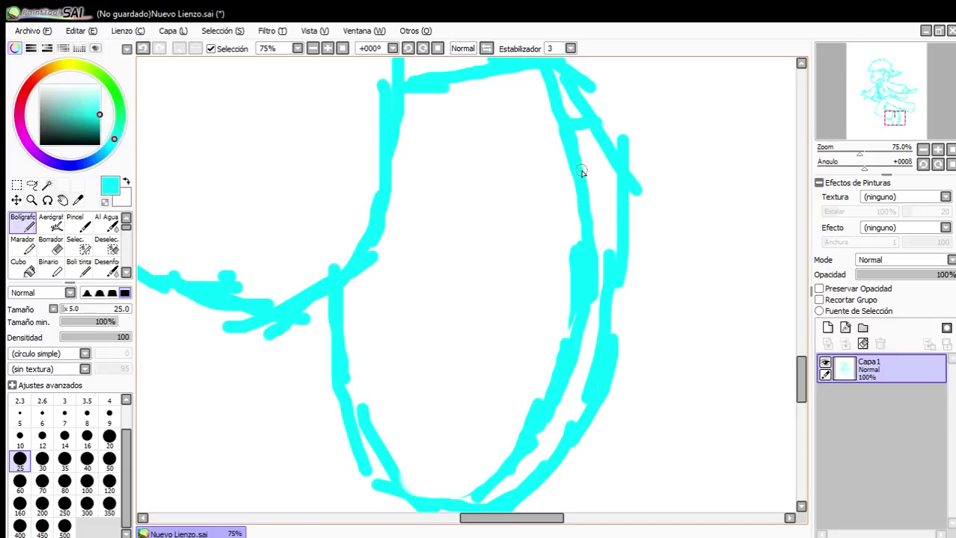
{"action": "left_click_drag", "start_coordinate": [582, 172], "coordinate": [609, 177]}
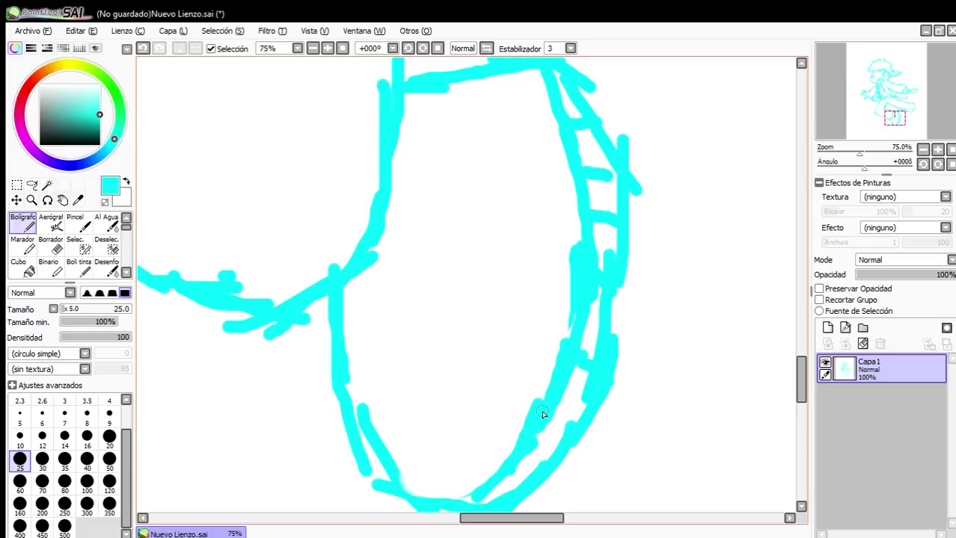
Select the foot with the selection brush, move it slightly up and inward against the leg, and clear the selection.
{"action": "scroll", "coordinate": [524, 373], "scroll_direction": "down", "scroll_amount": 3}
{"action": "scroll", "coordinate": [503, 312], "scroll_direction": "up", "scroll_amount": 2}
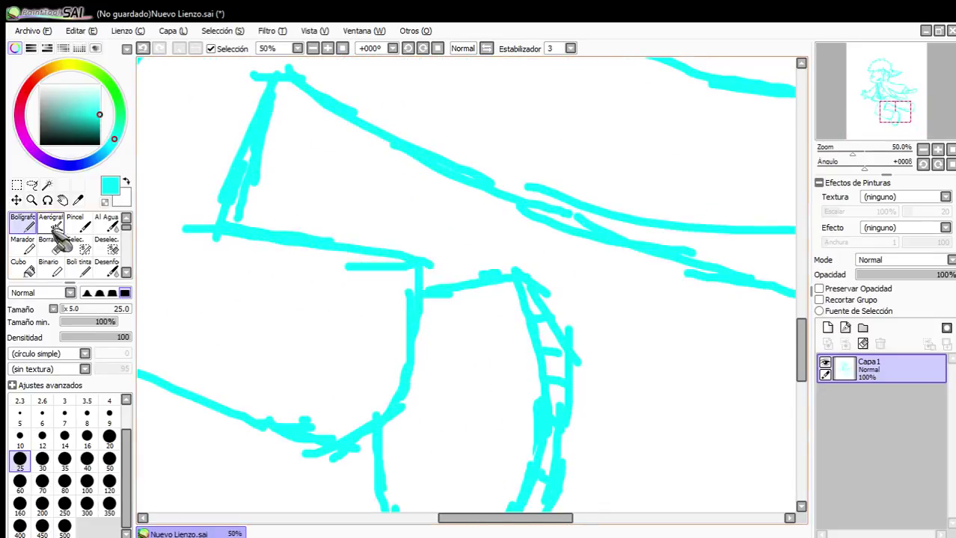
{"action": "left_click", "coordinate": [78, 247]}
{"action": "scroll", "coordinate": [395, 181], "scroll_direction": "down", "scroll_amount": 2}
{"action": "scroll", "coordinate": [377, 192], "scroll_direction": "up", "scroll_amount": 1}
{"action": "mouse_move", "coordinate": [373, 191]}
{"action": "left_mouse_down"}
{"action": "mouse_move", "coordinate": [365, 361]}
{"action": "mouse_move", "coordinate": [316, 361]}
{"action": "mouse_move", "coordinate": [308, 329]}
{"action": "left_mouse_up"}
{"action": "left_click", "coordinate": [16, 200]}
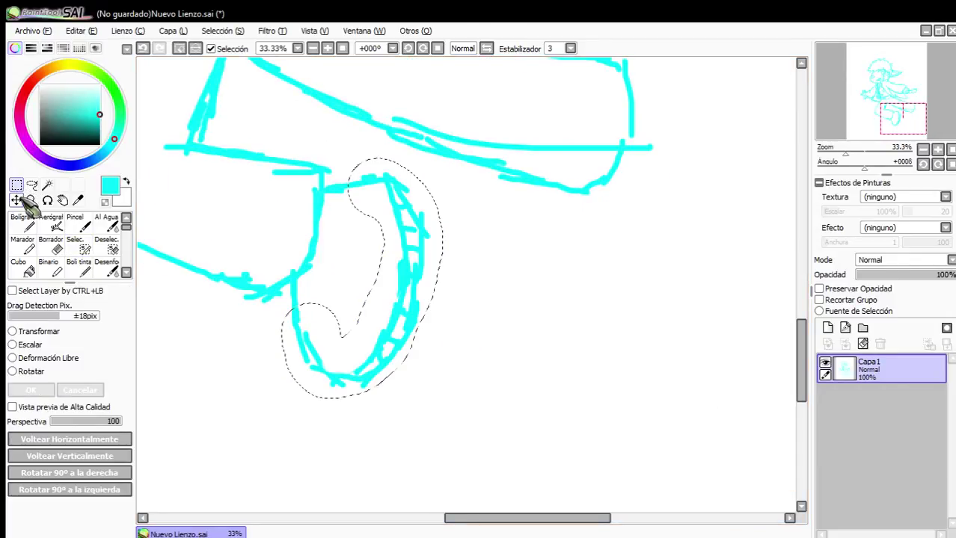
{"action": "left_click_drag", "start_coordinate": [412, 281], "coordinate": [395, 266]}
{"action": "left_click", "coordinate": [180, 49]}
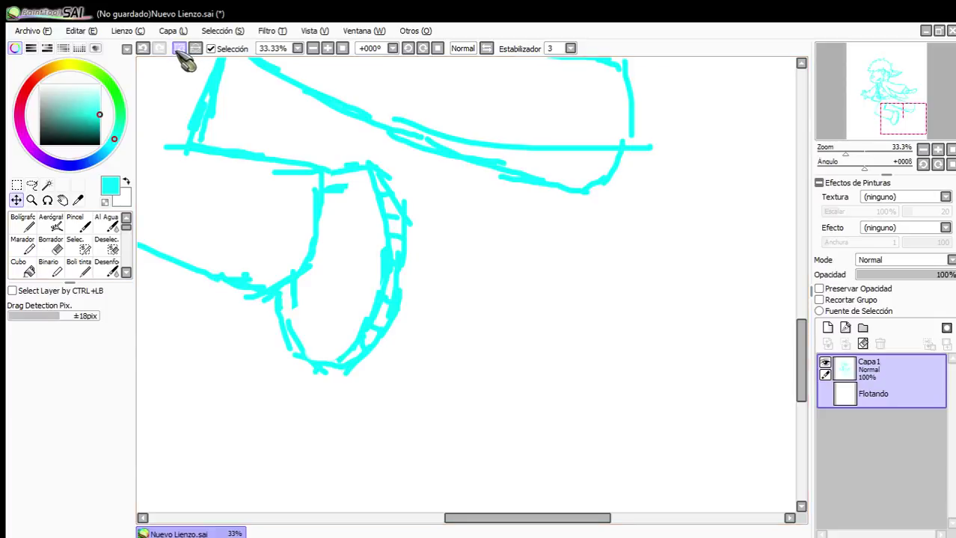
Erase the leftover and doubled strokes along the foot's inner edge and at the ankle.
{"action": "left_click", "coordinate": [51, 243]}
{"action": "scroll", "coordinate": [327, 337], "scroll_direction": "up", "scroll_amount": 1}
{"action": "mouse_move", "coordinate": [328, 337]}
{"action": "left_mouse_down"}
{"action": "mouse_move", "coordinate": [277, 353]}
{"action": "mouse_move", "coordinate": [260, 283]}
{"action": "mouse_move", "coordinate": [278, 255]}
{"action": "left_mouse_up"}
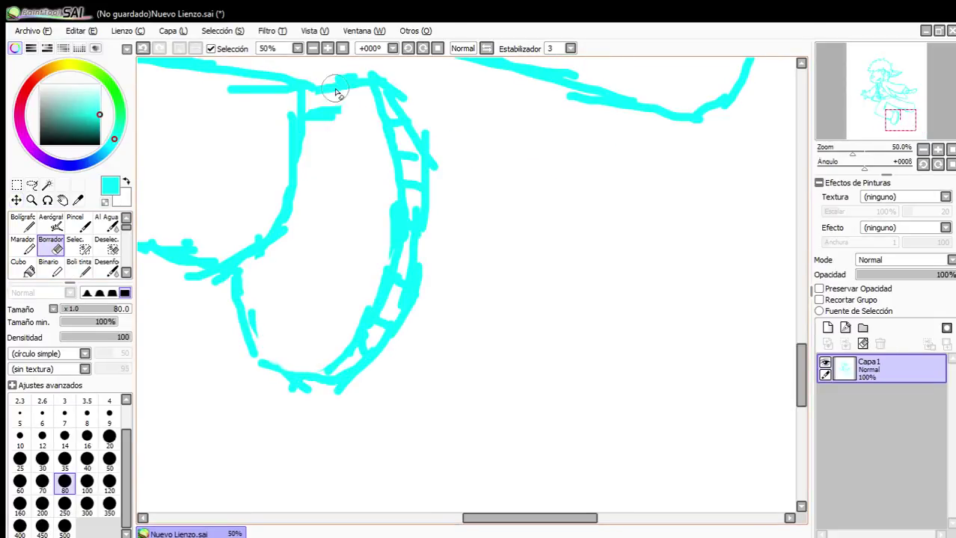
{"action": "left_click_drag", "start_coordinate": [335, 89], "coordinate": [340, 124]}
{"action": "scroll", "coordinate": [388, 137], "scroll_direction": "down", "scroll_amount": 6}
{"action": "scroll", "coordinate": [386, 137], "scroll_direction": "up", "scroll_amount": 4}
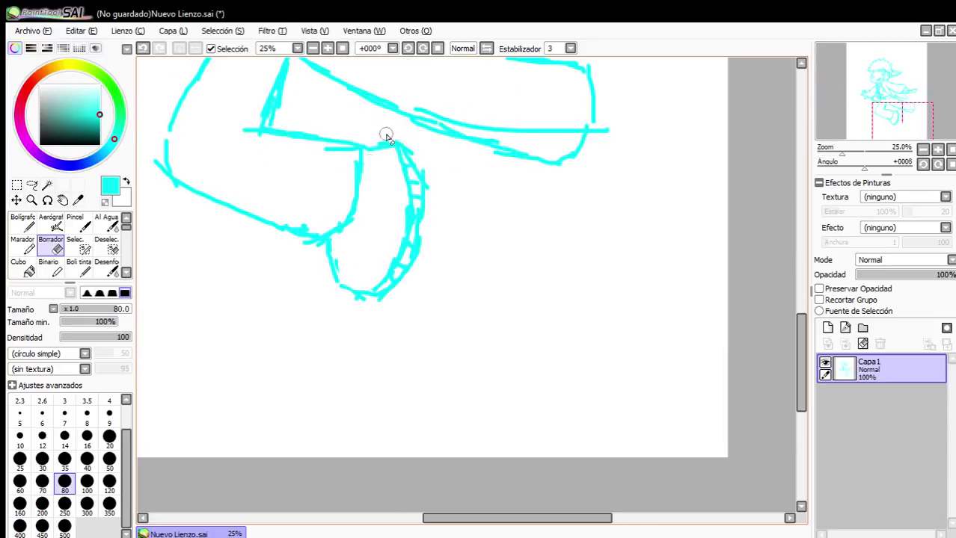
{"action": "scroll", "coordinate": [410, 201], "scroll_direction": "down", "scroll_amount": 3}
{"action": "scroll", "coordinate": [410, 200], "scroll_direction": "down", "scroll_amount": 1}
{"action": "scroll", "coordinate": [395, 217], "scroll_direction": "up", "scroll_amount": 1}
{"action": "scroll", "coordinate": [322, 220], "scroll_direction": "up", "scroll_amount": 1}
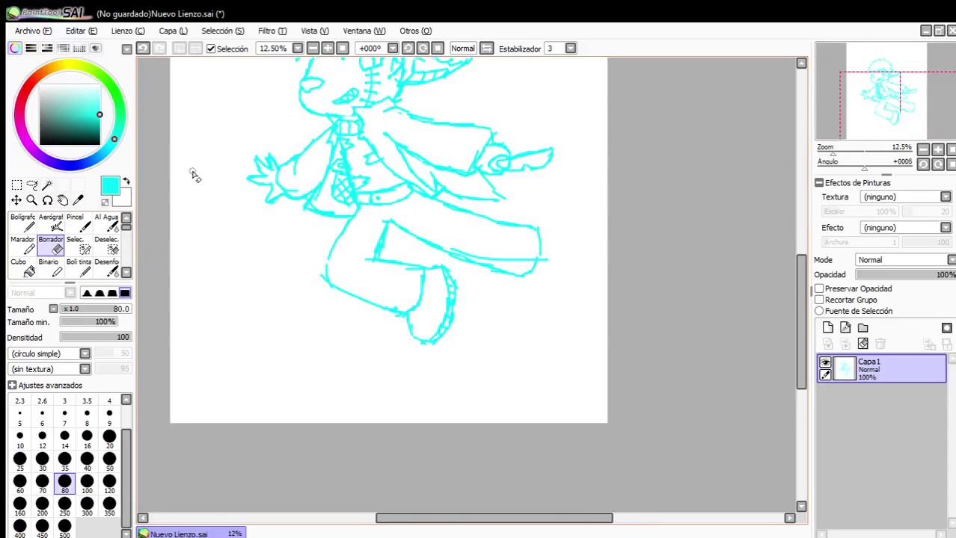
{"action": "left_click", "coordinate": [79, 247]}
{"action": "scroll", "coordinate": [444, 335], "scroll_direction": "up", "scroll_amount": 1}
{"action": "mouse_move", "coordinate": [401, 335]}
{"action": "left_mouse_down"}
{"action": "mouse_move", "coordinate": [486, 323]}
{"action": "mouse_move", "coordinate": [474, 339]}
{"action": "mouse_move", "coordinate": [470, 236]}
{"action": "mouse_move", "coordinate": [457, 226]}
{"action": "left_mouse_up"}
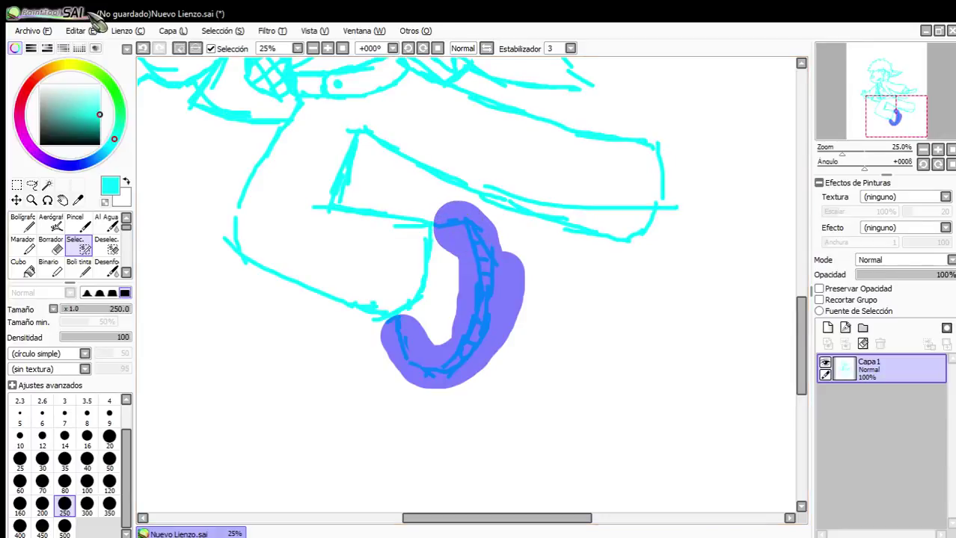
{"action": "key", "text": "ctrl+d"}
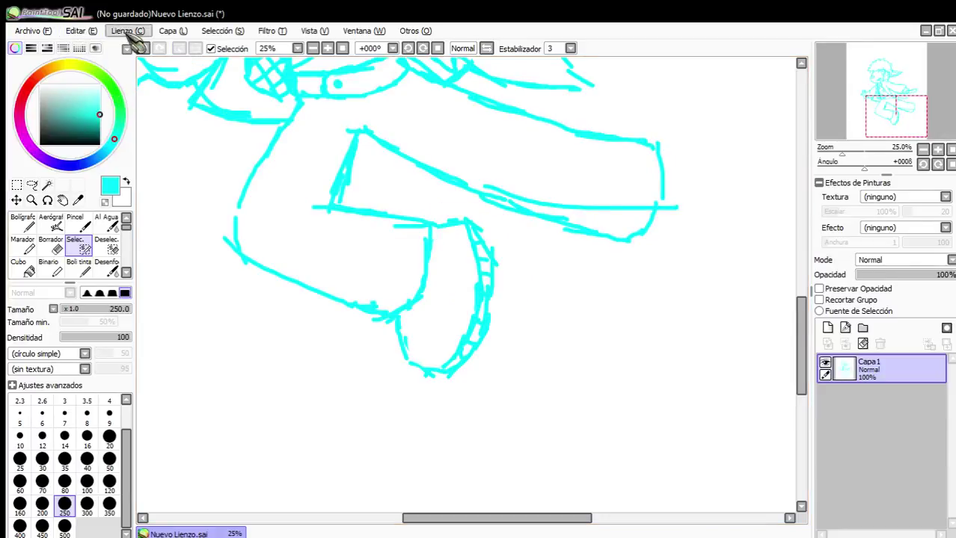
Paste a copy of the finished foot, move it to the end of the outstretched leg and merge it into the sketch layer.
{"action": "key", "text": "ctrl+v"}
{"action": "left_click_drag", "start_coordinate": [434, 260], "coordinate": [672, 195]}
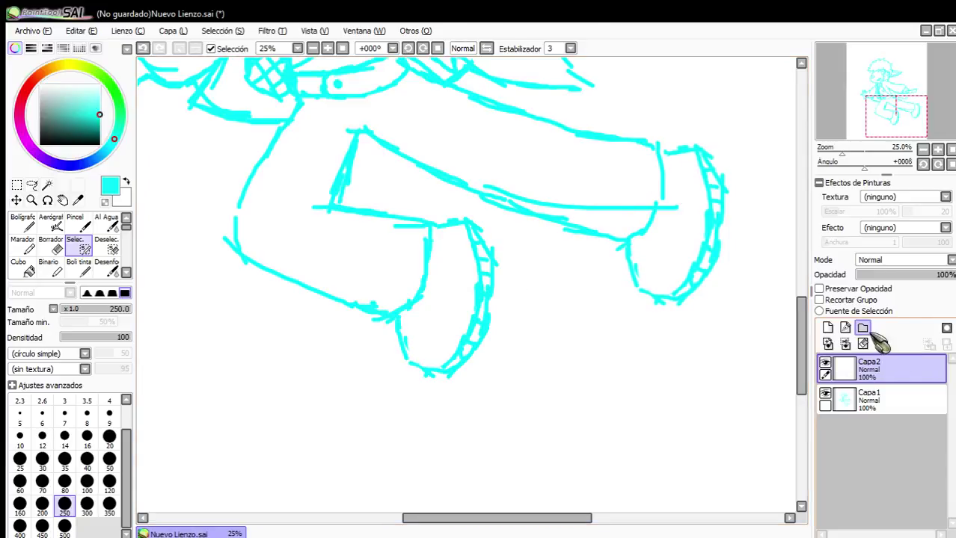
{"action": "left_click", "coordinate": [845, 344]}
{"action": "scroll", "coordinate": [501, 273], "scroll_direction": "down", "scroll_amount": 3}
{"action": "scroll", "coordinate": [502, 273], "scroll_direction": "up", "scroll_amount": 3}
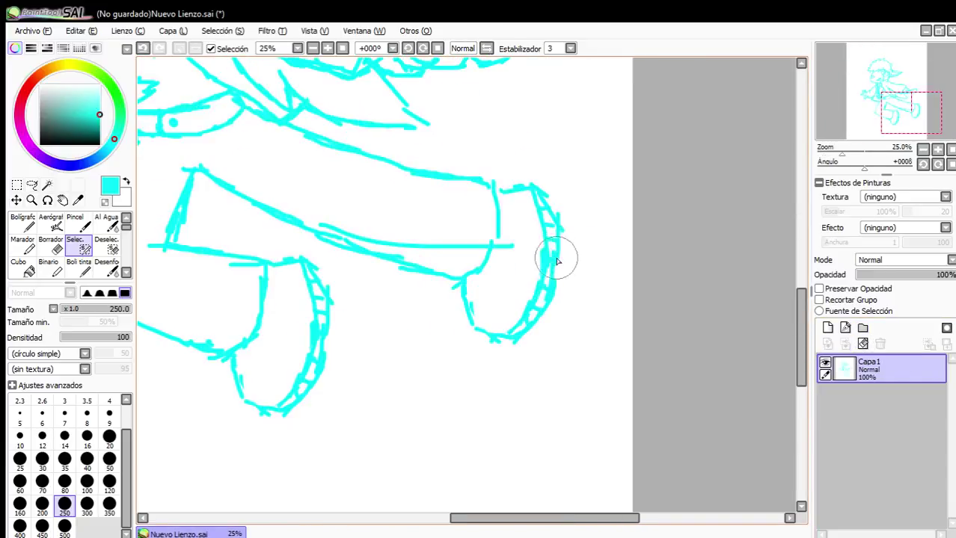
{"action": "scroll", "coordinate": [559, 256], "scroll_direction": "down", "scroll_amount": 3}
{"action": "scroll", "coordinate": [418, 260], "scroll_direction": "up", "scroll_amount": 1}
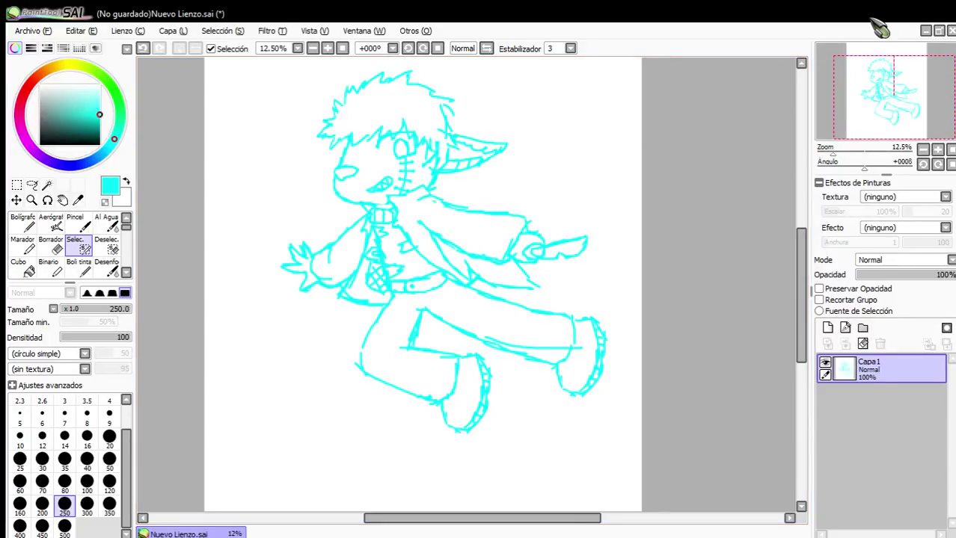
Draw short curved pen strokes across the fingers of the open hand to mark off the claws.
{"action": "left_click", "coordinate": [22, 222]}
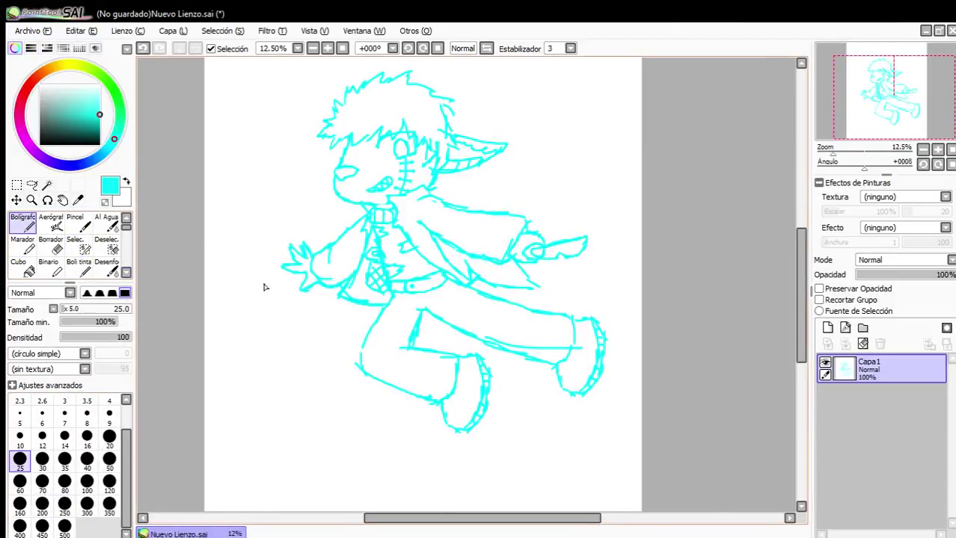
{"action": "scroll", "coordinate": [324, 277], "scroll_direction": "up", "scroll_amount": 7}
{"action": "mouse_move", "coordinate": [393, 287]}
{"action": "left_mouse_down"}
{"action": "mouse_move", "coordinate": [412, 316]}
{"action": "mouse_move", "coordinate": [381, 344]}
{"action": "left_mouse_up"}
{"action": "left_click_drag", "start_coordinate": [348, 288], "coordinate": [315, 334]}
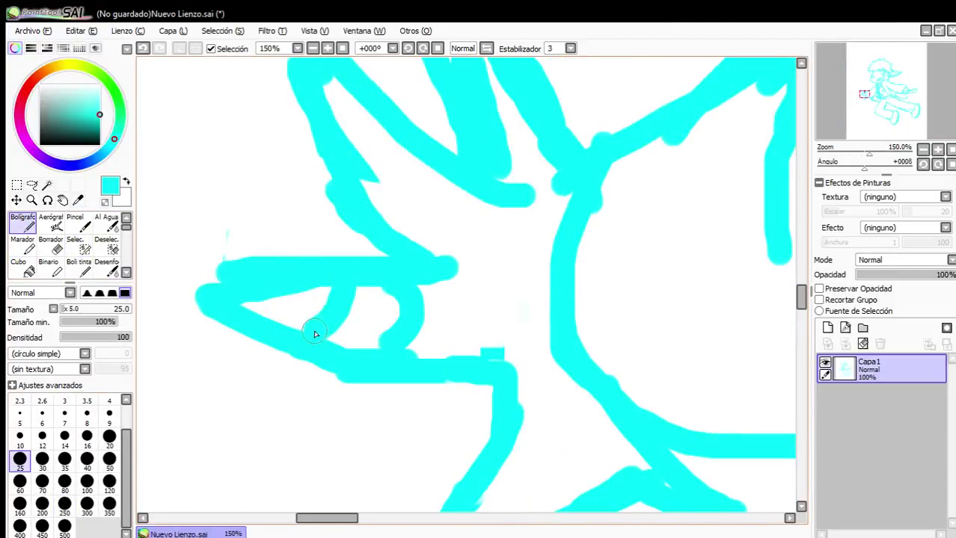
{"action": "mouse_move", "coordinate": [363, 187]}
{"action": "left_mouse_down"}
{"action": "mouse_move", "coordinate": [411, 199]}
{"action": "mouse_move", "coordinate": [445, 166]}
{"action": "left_mouse_up"}
{"action": "left_click_drag", "start_coordinate": [360, 149], "coordinate": [416, 125]}
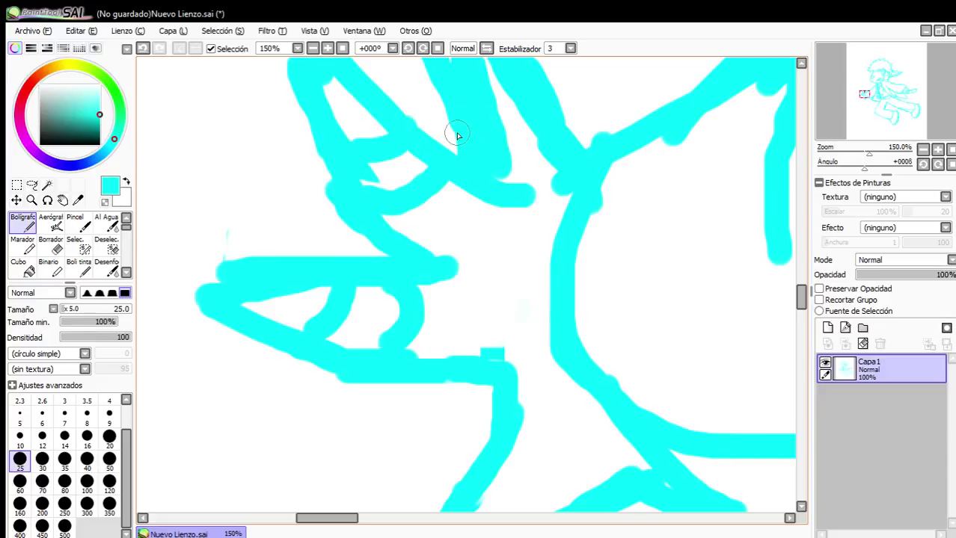
{"action": "scroll", "coordinate": [521, 137], "scroll_direction": "down", "scroll_amount": 3}
{"action": "scroll", "coordinate": [519, 109], "scroll_direction": "up", "scroll_amount": 1}
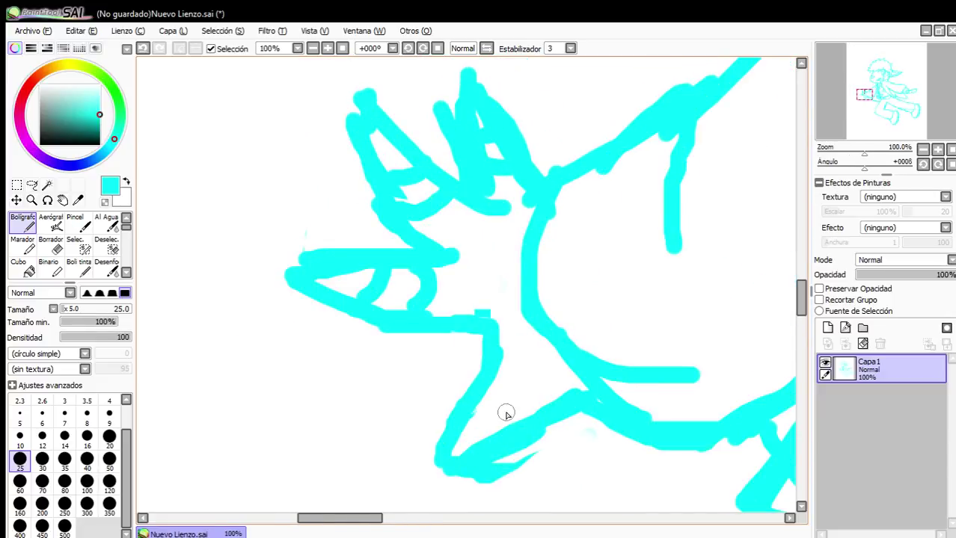
{"action": "scroll", "coordinate": [483, 419], "scroll_direction": "down", "scroll_amount": 5}
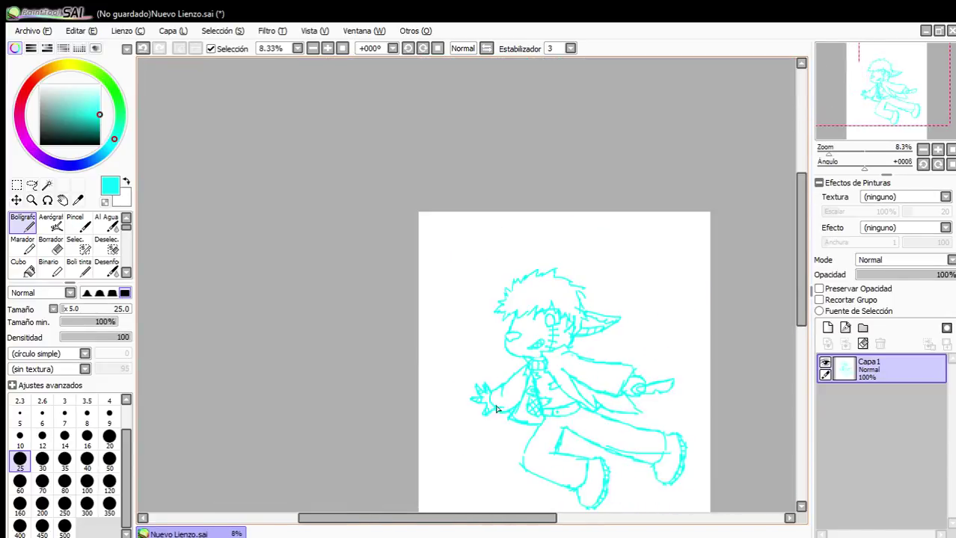
Draw short claw strokes on the fingers of the hand gripping the knife.
{"action": "scroll", "coordinate": [662, 408], "scroll_direction": "up", "scroll_amount": 2}
{"action": "scroll", "coordinate": [662, 408], "scroll_direction": "up", "scroll_amount": 4}
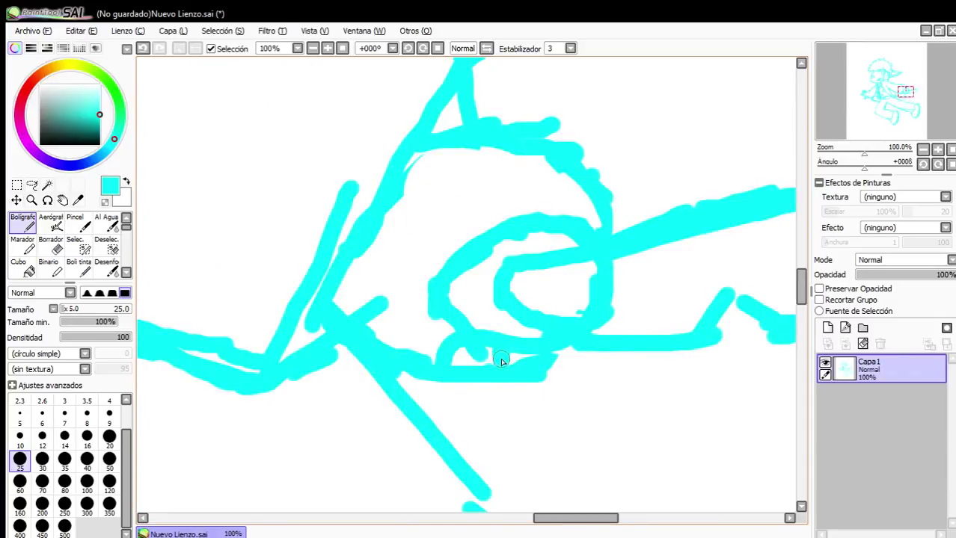
{"action": "left_click_drag", "start_coordinate": [531, 212], "coordinate": [575, 173]}
{"action": "scroll", "coordinate": [582, 210], "scroll_direction": "down", "scroll_amount": 4}
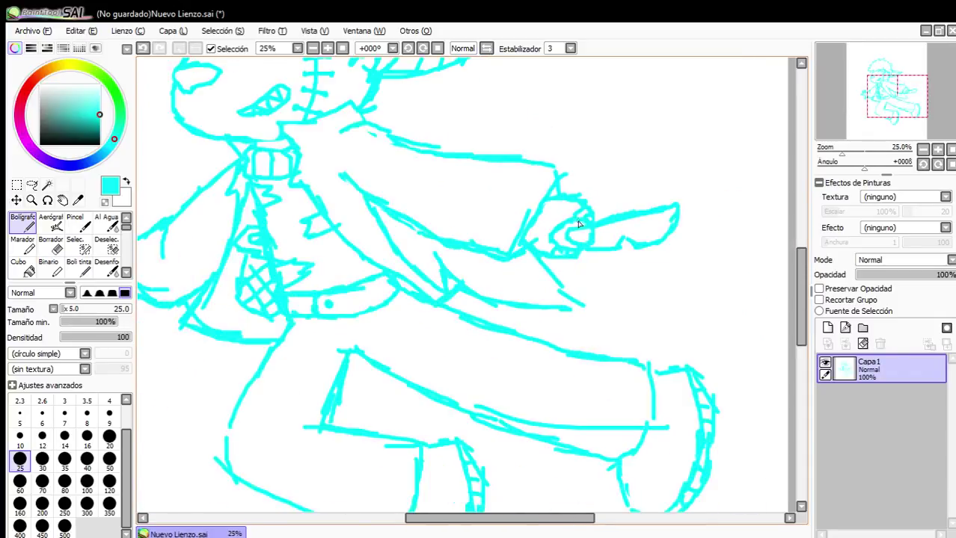
{"action": "scroll", "coordinate": [557, 221], "scroll_direction": "up", "scroll_amount": 2}
{"action": "scroll", "coordinate": [525, 209], "scroll_direction": "down", "scroll_amount": 1}
{"action": "scroll", "coordinate": [525, 209], "scroll_direction": "up", "scroll_amount": 1}
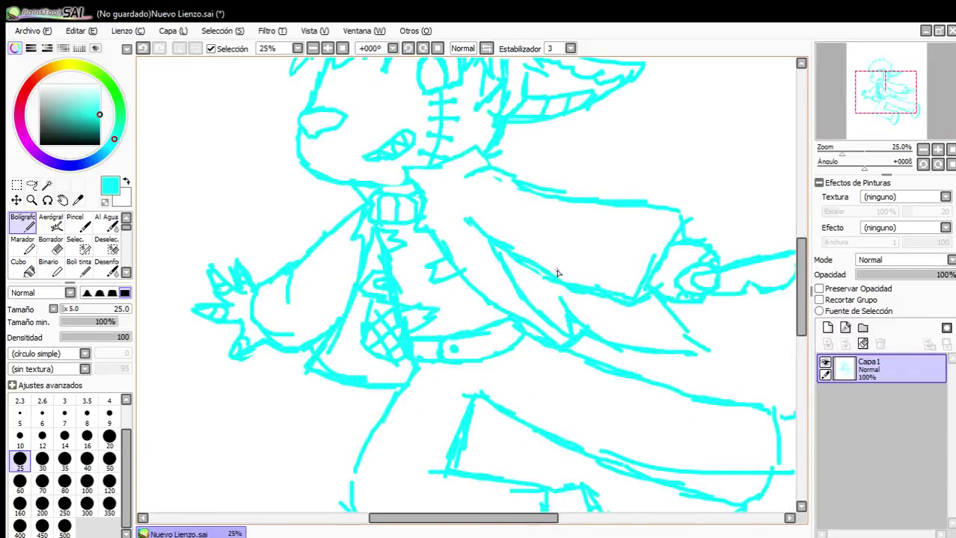
Draw a large and a small pointed cape tip hanging below the jacket hem beside the open hand.
{"action": "scroll", "coordinate": [285, 345], "scroll_direction": "up", "scroll_amount": 1}
{"action": "left_click_drag", "start_coordinate": [300, 357], "coordinate": [319, 413]}
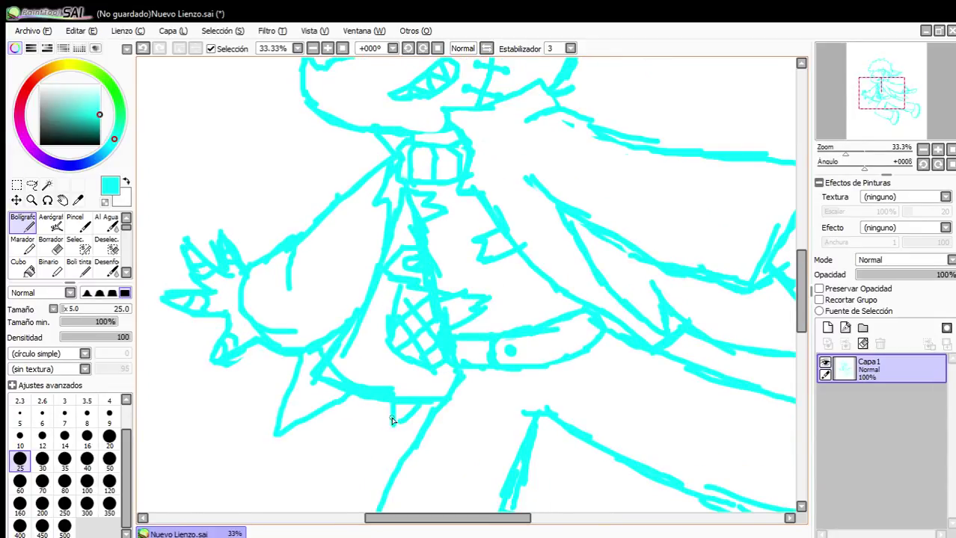
{"action": "scroll", "coordinate": [405, 424], "scroll_direction": "down", "scroll_amount": 3}
{"action": "scroll", "coordinate": [437, 250], "scroll_direction": "down", "scroll_amount": 1}
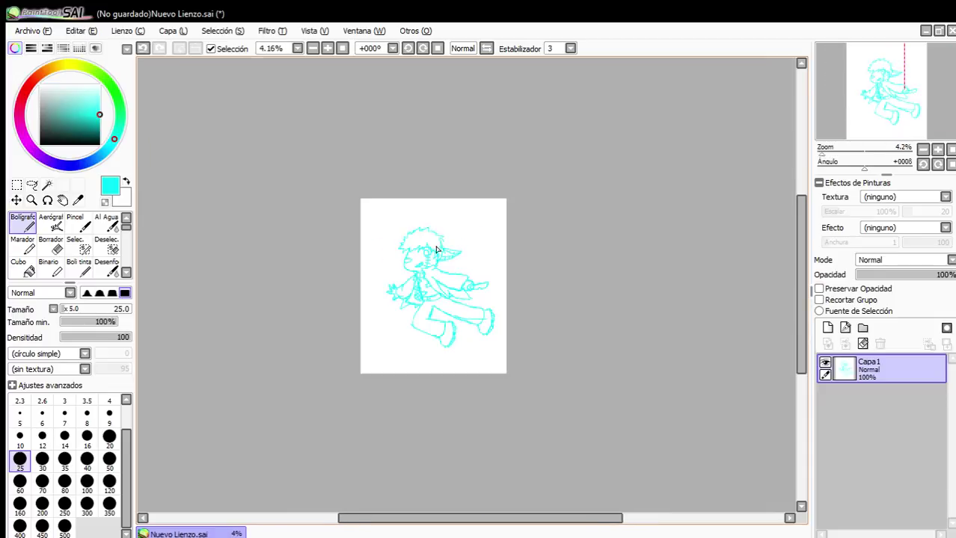
{"action": "scroll", "coordinate": [427, 283], "scroll_direction": "up", "scroll_amount": 1}
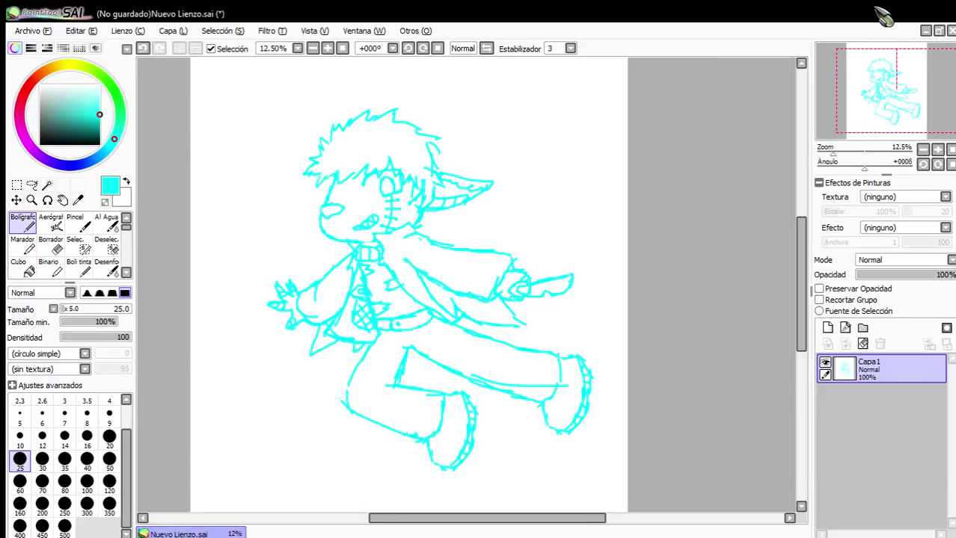
Add a small cross-shaped pair of strokes between the chin and the collar buckle.
{"action": "scroll", "coordinate": [364, 248], "scroll_direction": "up", "scroll_amount": 7}
{"action": "mouse_move", "coordinate": [430, 181]}
{"action": "left_mouse_down"}
{"action": "mouse_move", "coordinate": [426, 227]}
{"action": "mouse_move", "coordinate": [487, 214]}
{"action": "left_mouse_up"}
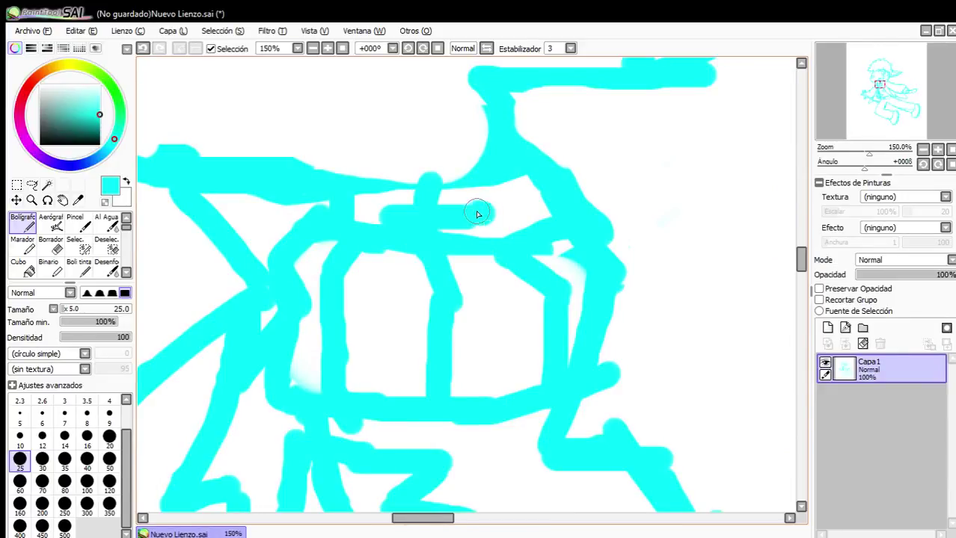
{"action": "scroll", "coordinate": [378, 218], "scroll_direction": "down", "scroll_amount": 8}
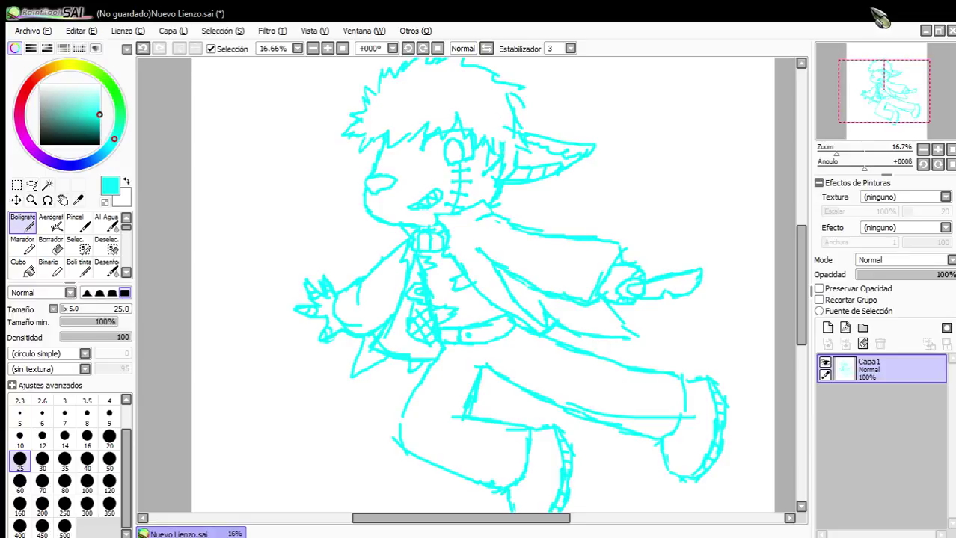
Close the cape corner below the knife hand and add inner fold lines to it and to the tips under the jacket hem.
{"action": "scroll", "coordinate": [549, 309], "scroll_direction": "up", "scroll_amount": 4}
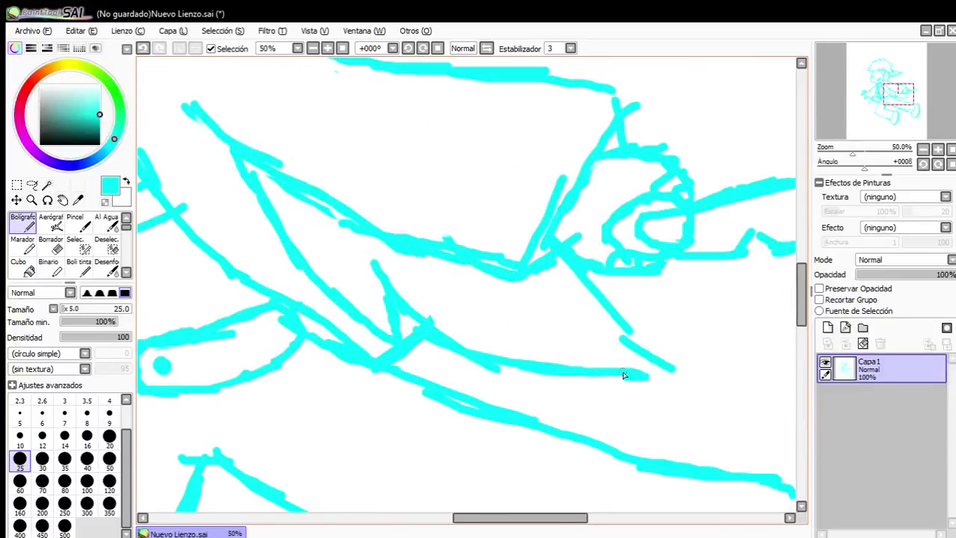
{"action": "left_click_drag", "start_coordinate": [552, 329], "coordinate": [658, 378]}
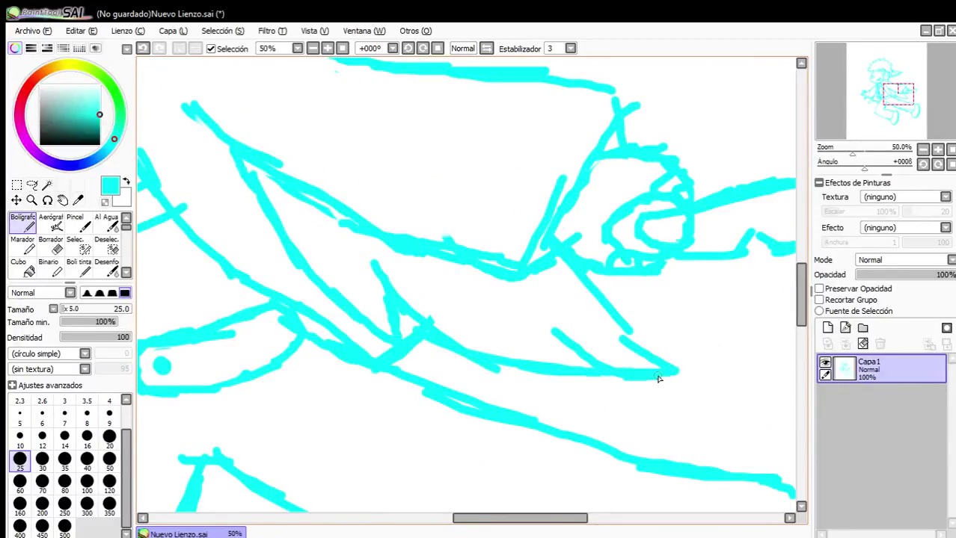
{"action": "scroll", "coordinate": [391, 331], "scroll_direction": "down", "scroll_amount": 3}
{"action": "scroll", "coordinate": [240, 366], "scroll_direction": "up", "scroll_amount": 4}
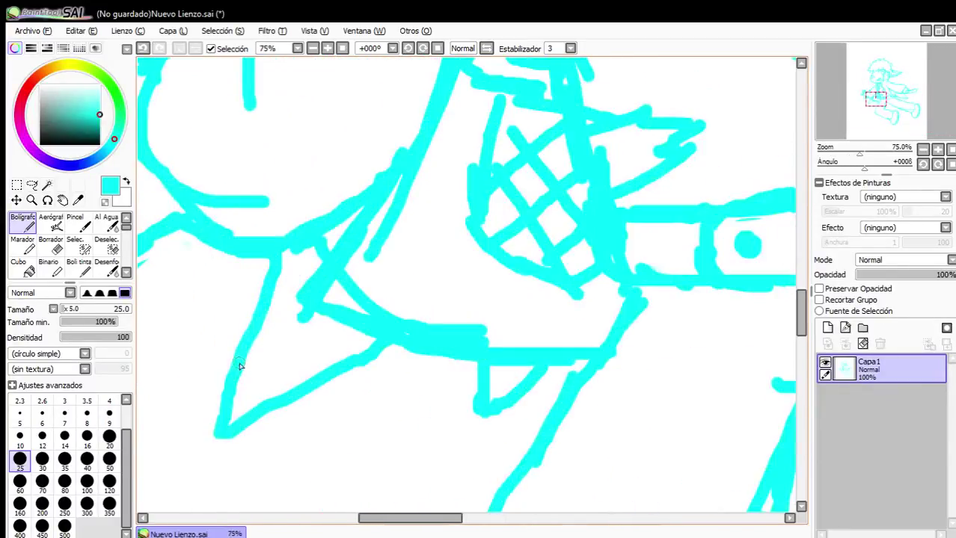
{"action": "left_click_drag", "start_coordinate": [297, 341], "coordinate": [226, 426]}
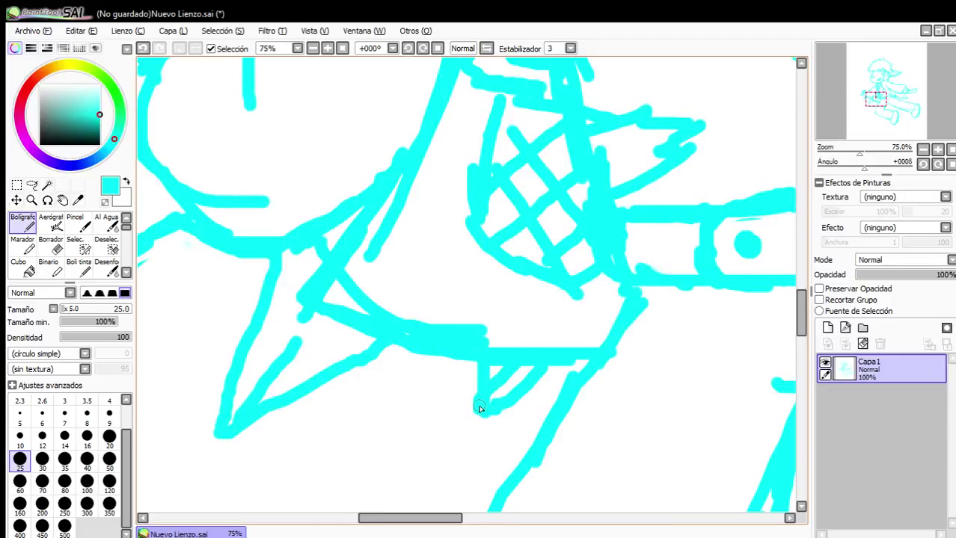
{"action": "scroll", "coordinate": [480, 409], "scroll_direction": "down", "scroll_amount": 4}
Draw an extra hair strand in the front of the fringe, just above the nose.
{"action": "scroll", "coordinate": [538, 270], "scroll_direction": "up", "scroll_amount": 7}
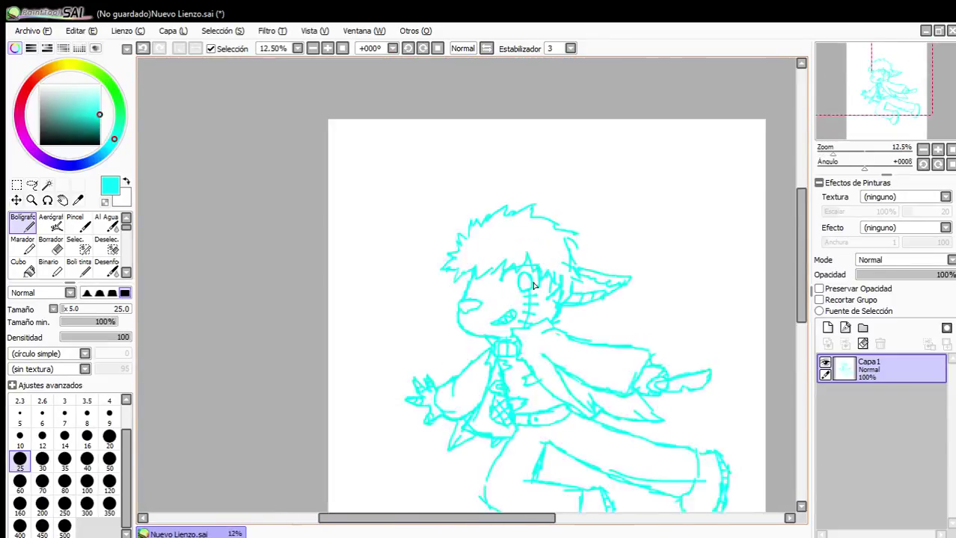
{"action": "left_click_drag", "start_coordinate": [462, 158], "coordinate": [426, 281]}
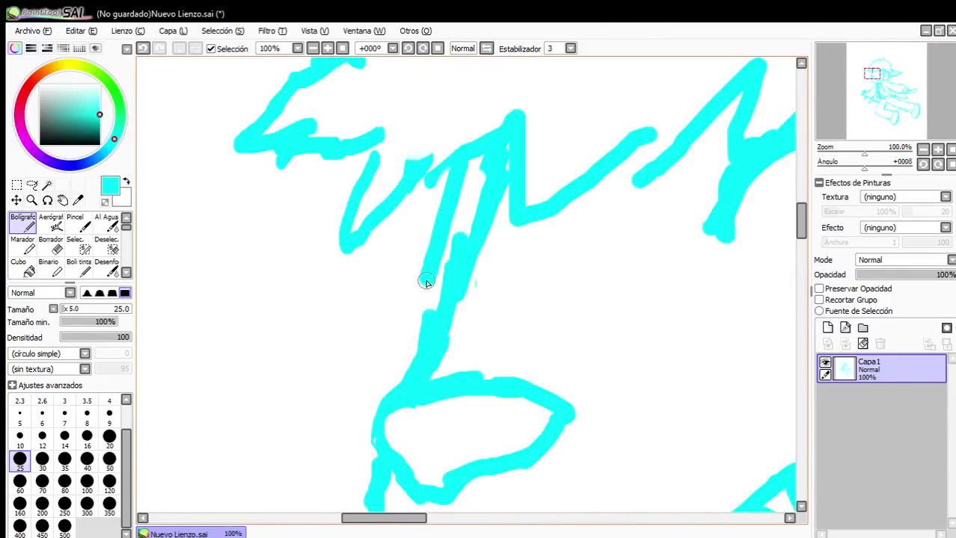
{"action": "scroll", "coordinate": [467, 246], "scroll_direction": "down", "scroll_amount": 5}
{"action": "scroll", "coordinate": [454, 237], "scroll_direction": "up", "scroll_amount": 9}
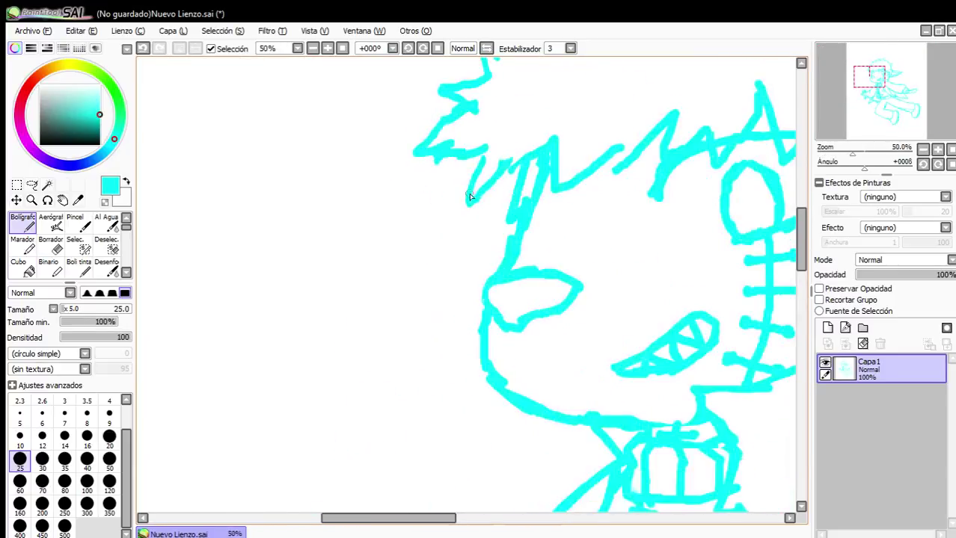
{"action": "scroll", "coordinate": [638, 236], "scroll_direction": "down", "scroll_amount": 6}
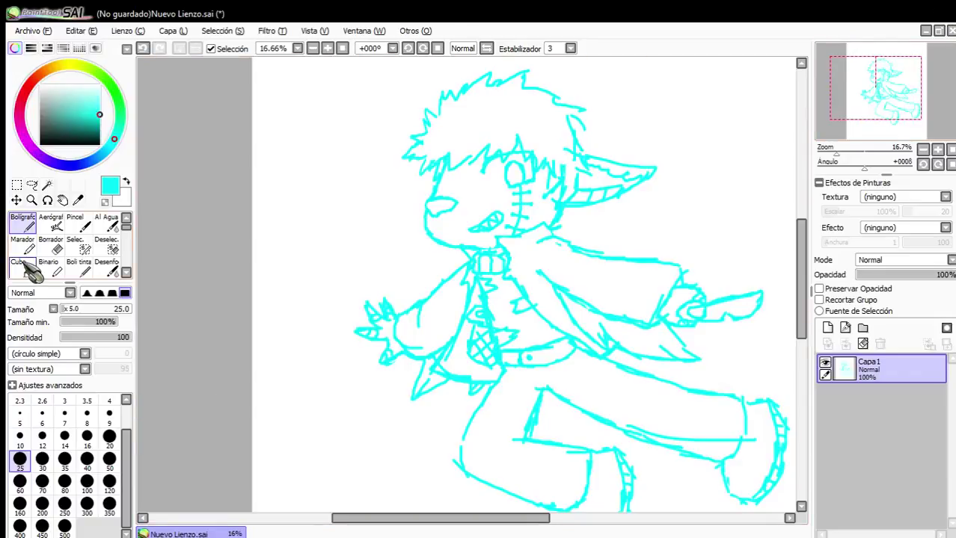
Add a linework layer above the sketch and set up the Line tool in black at size 10.
{"action": "left_click", "coordinate": [845, 327]}
{"action": "left_click", "coordinate": [22, 268]}
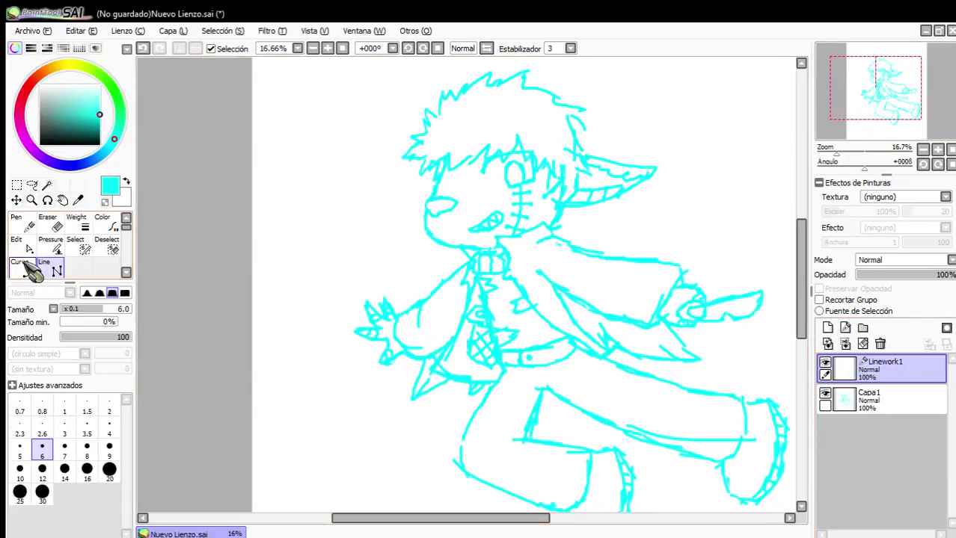
{"action": "left_click", "coordinate": [40, 144]}
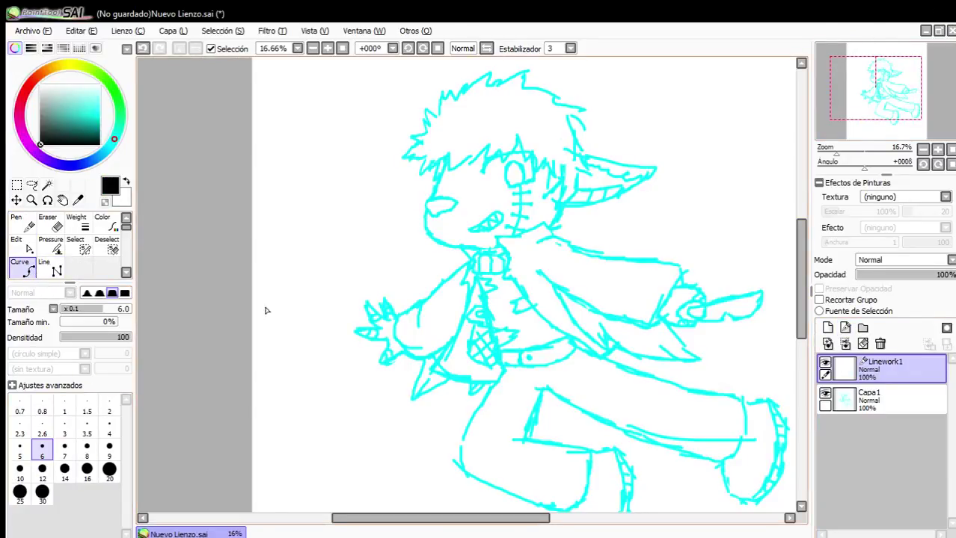
{"action": "scroll", "coordinate": [470, 136], "scroll_direction": "up", "scroll_amount": 1}
{"action": "scroll", "coordinate": [469, 135], "scroll_direction": "down", "scroll_amount": 2}
{"action": "scroll", "coordinate": [473, 94], "scroll_direction": "up", "scroll_amount": 3}
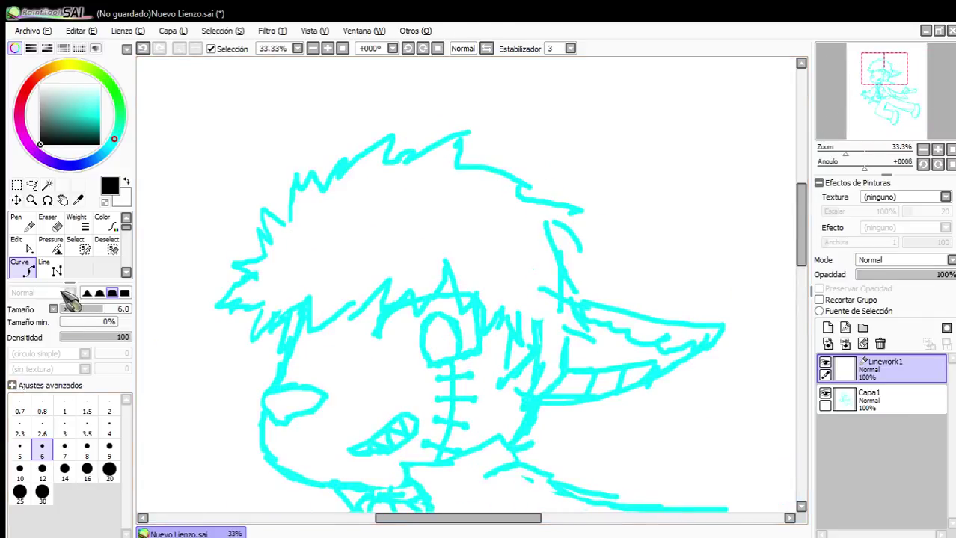
{"action": "left_click", "coordinate": [45, 268]}
{"action": "scroll", "coordinate": [413, 210], "scroll_direction": "up", "scroll_amount": 4}
{"action": "left_click", "coordinate": [19, 469]}
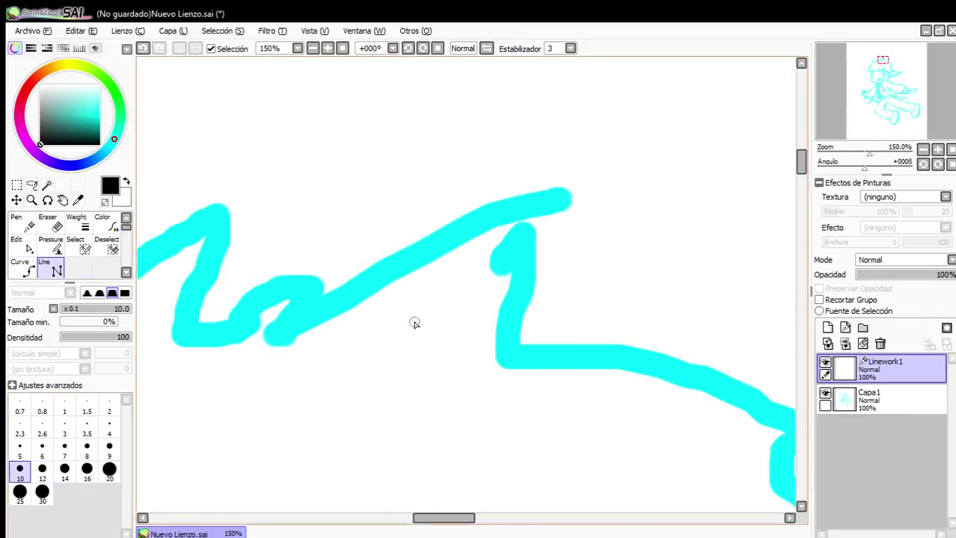
Trace the hair outline with connected straight segments from the crown spike down to the pointed tuft at the back.
{"action": "left_click", "coordinate": [281, 343]}
{"action": "left_click", "coordinate": [536, 191]}
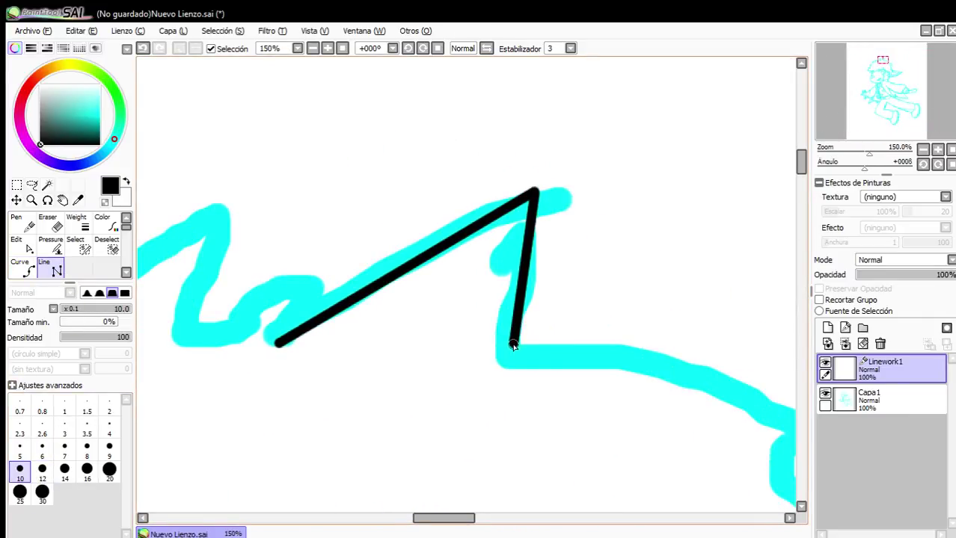
{"action": "left_click", "coordinate": [507, 358]}
{"action": "scroll", "coordinate": [507, 358], "scroll_direction": "down", "scroll_amount": 4}
{"action": "scroll", "coordinate": [572, 375], "scroll_direction": "up", "scroll_amount": 3}
{"action": "left_click", "coordinate": [602, 372]}
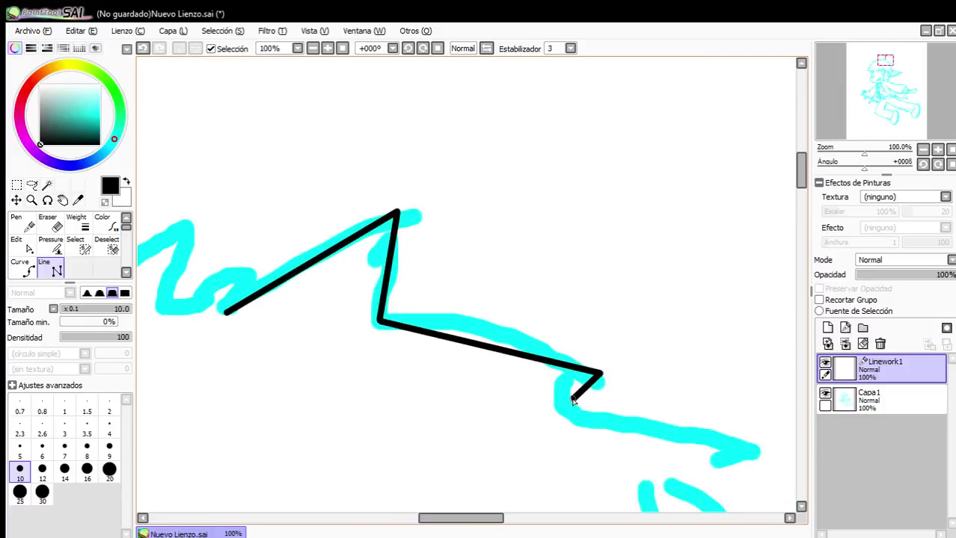
{"action": "left_click", "coordinate": [562, 401]}
{"action": "left_click", "coordinate": [737, 449]}
Continue the black hair outline down the back of the head, tracing the stepped spikes and the short tuft above the ear.
{"action": "scroll", "coordinate": [666, 469], "scroll_direction": "down", "scroll_amount": 4}
{"action": "scroll", "coordinate": [661, 473], "scroll_direction": "up", "scroll_amount": 4}
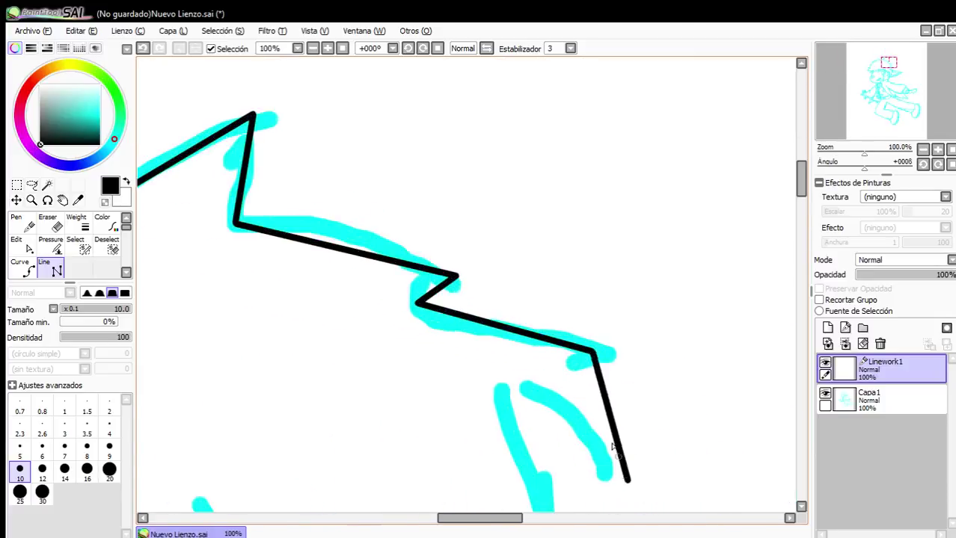
{"action": "scroll", "coordinate": [613, 456], "scroll_direction": "down", "scroll_amount": 3}
{"action": "scroll", "coordinate": [573, 484], "scroll_direction": "up", "scroll_amount": 4}
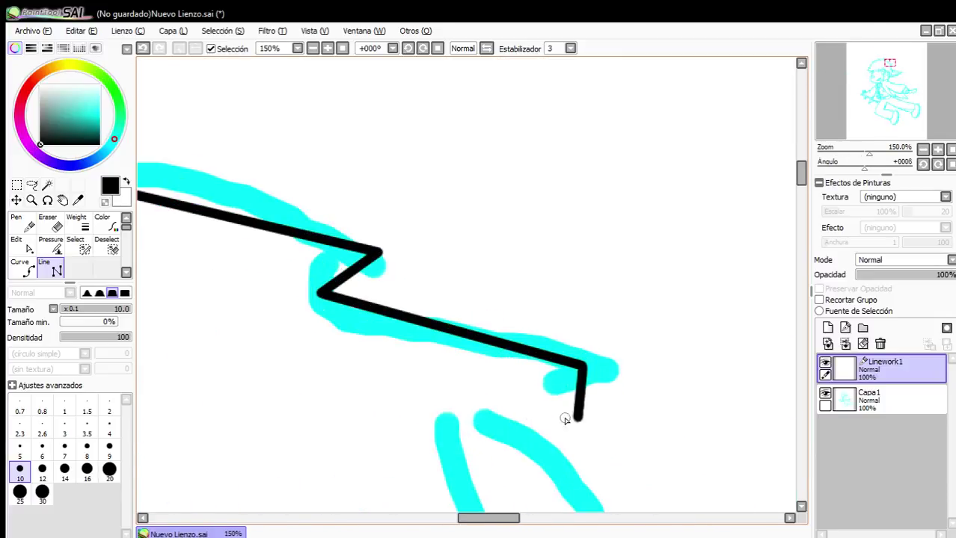
{"action": "left_click", "coordinate": [485, 425]}
{"action": "scroll", "coordinate": [546, 418], "scroll_direction": "down", "scroll_amount": 4}
{"action": "scroll", "coordinate": [509, 329], "scroll_direction": "up", "scroll_amount": 3}
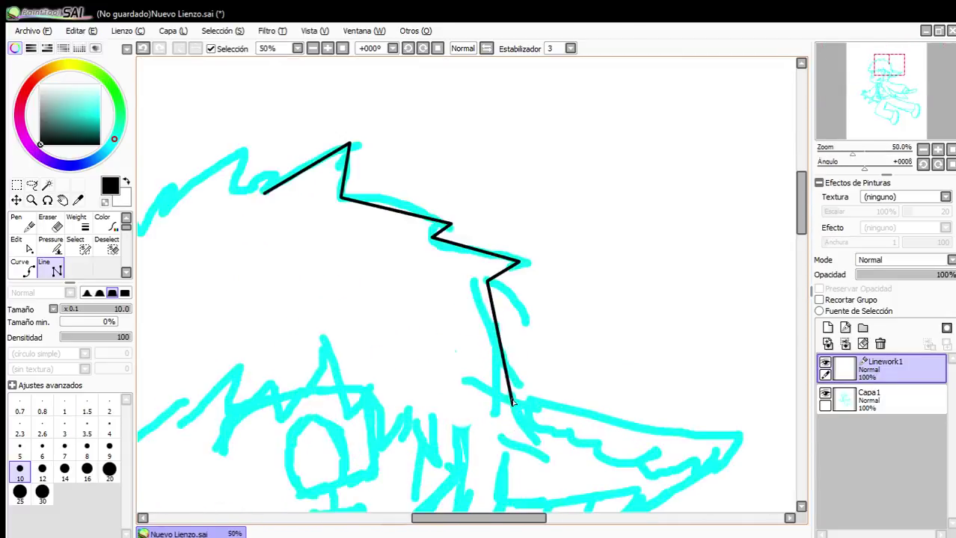
{"action": "left_click", "coordinate": [537, 258]}
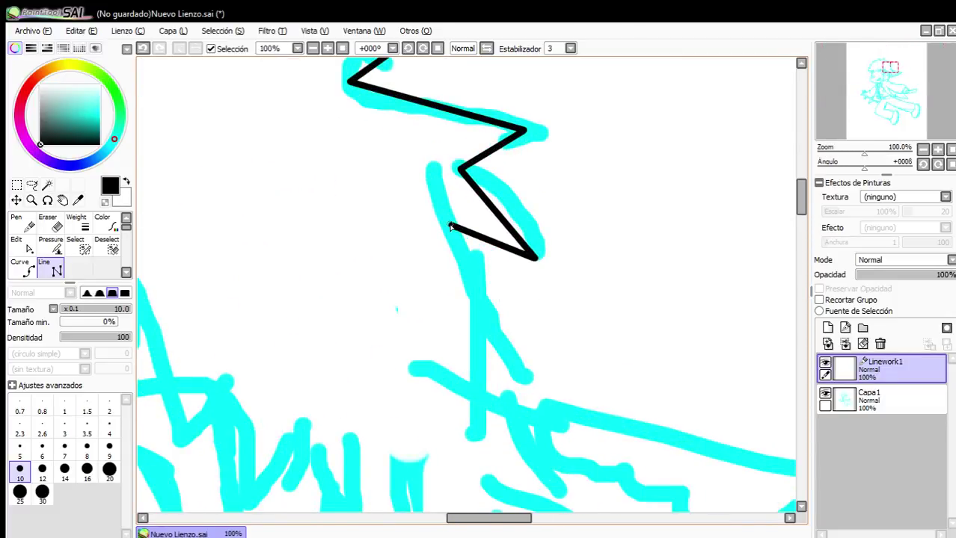
Trace the hair in front of the ear with jagged straight segments, ending in the pointed sideburn beside the cheek.
{"action": "left_click", "coordinate": [439, 198]}
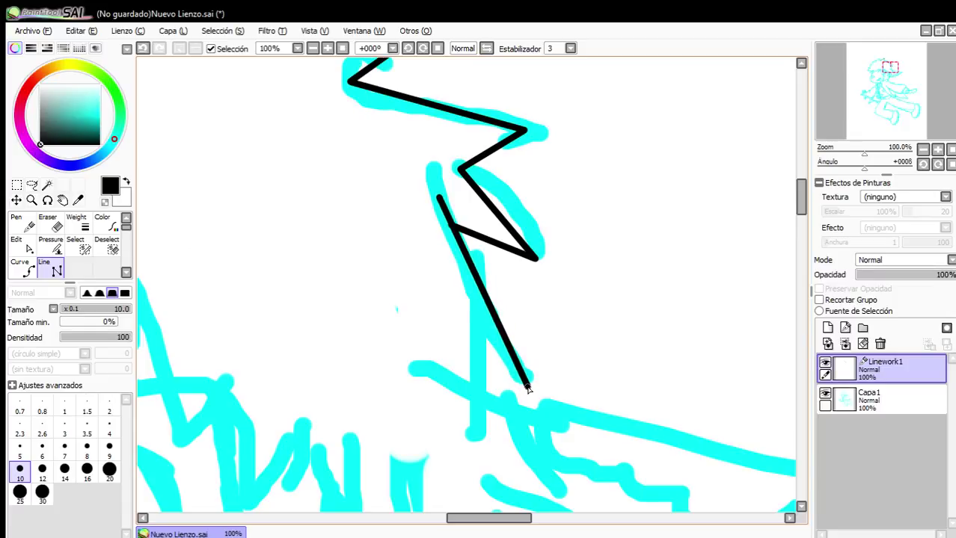
{"action": "scroll", "coordinate": [505, 382], "scroll_direction": "down", "scroll_amount": 1}
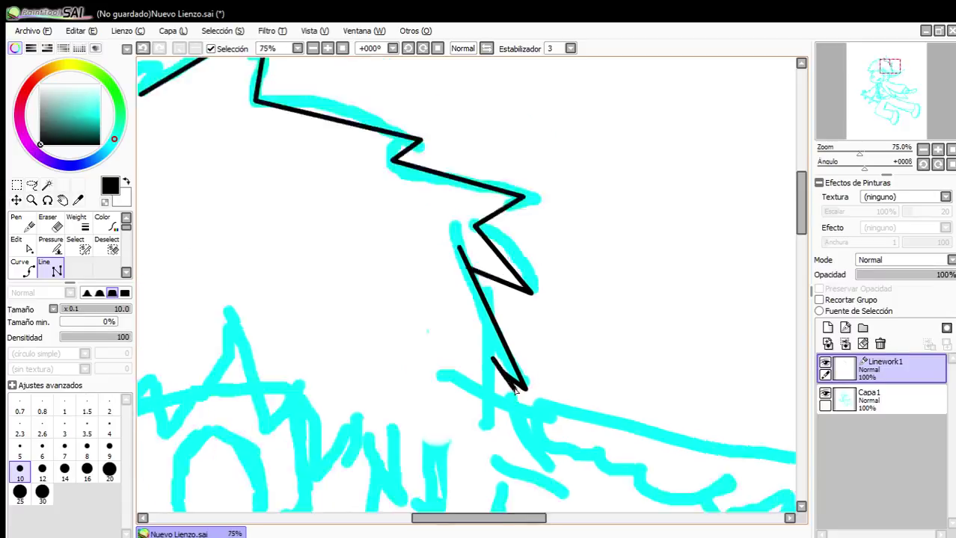
{"action": "left_click", "coordinate": [510, 387]}
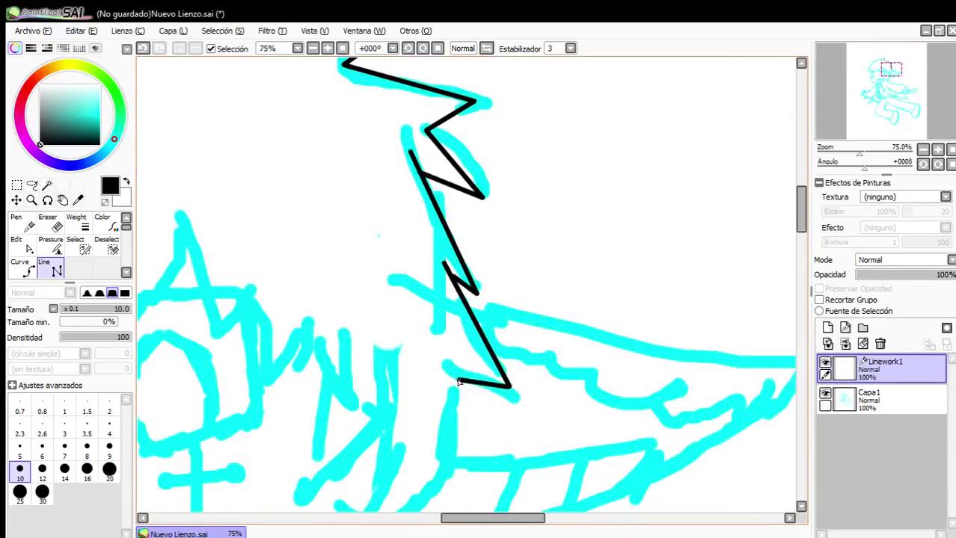
{"action": "scroll", "coordinate": [445, 387], "scroll_direction": "down", "scroll_amount": 1}
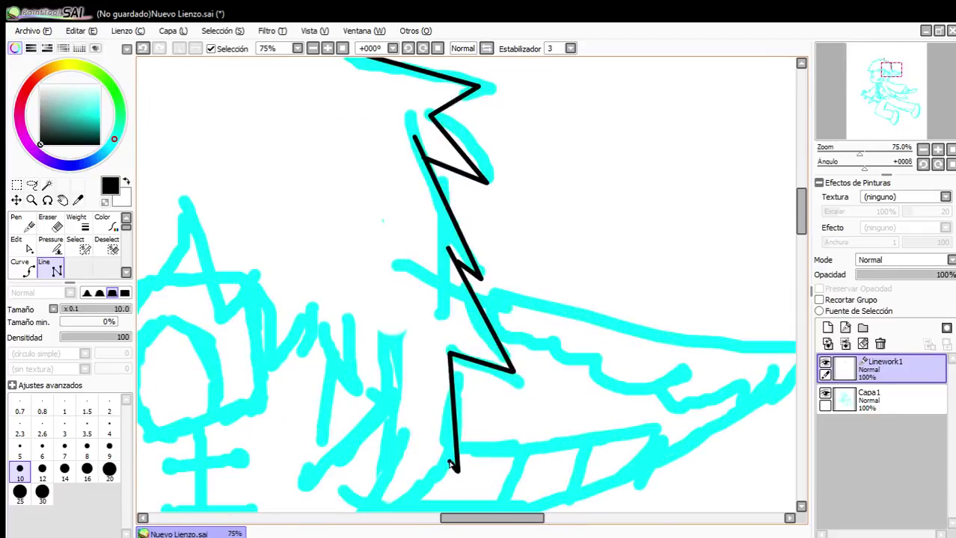
{"action": "scroll", "coordinate": [444, 460], "scroll_direction": "down", "scroll_amount": 1}
{"action": "scroll", "coordinate": [406, 458], "scroll_direction": "up", "scroll_amount": 3}
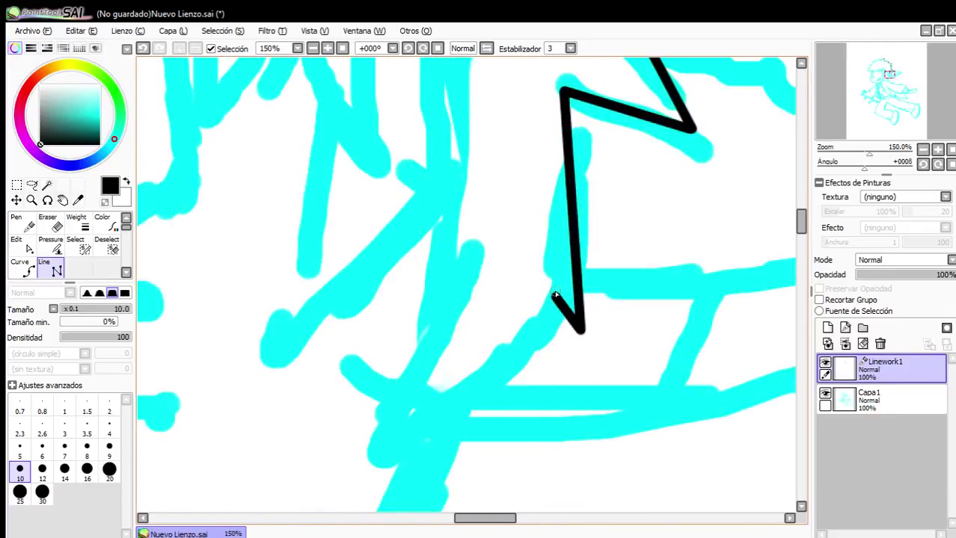
{"action": "left_click", "coordinate": [433, 425]}
{"action": "scroll", "coordinate": [449, 314], "scroll_direction": "down", "scroll_amount": 1}
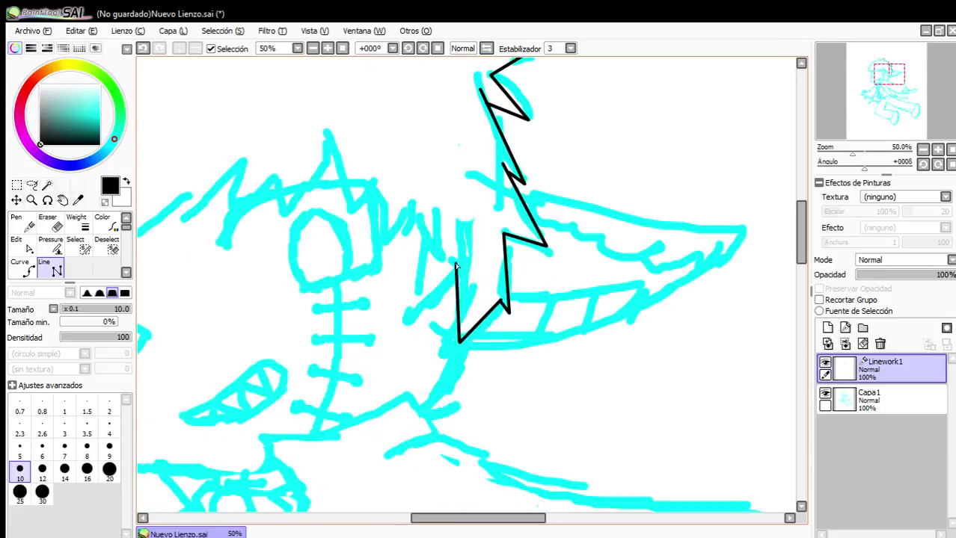
Trace two V-shaped fringe tufts between the sideburn and the eye with straight black segments.
{"action": "scroll", "coordinate": [456, 265], "scroll_direction": "up", "scroll_amount": 4}
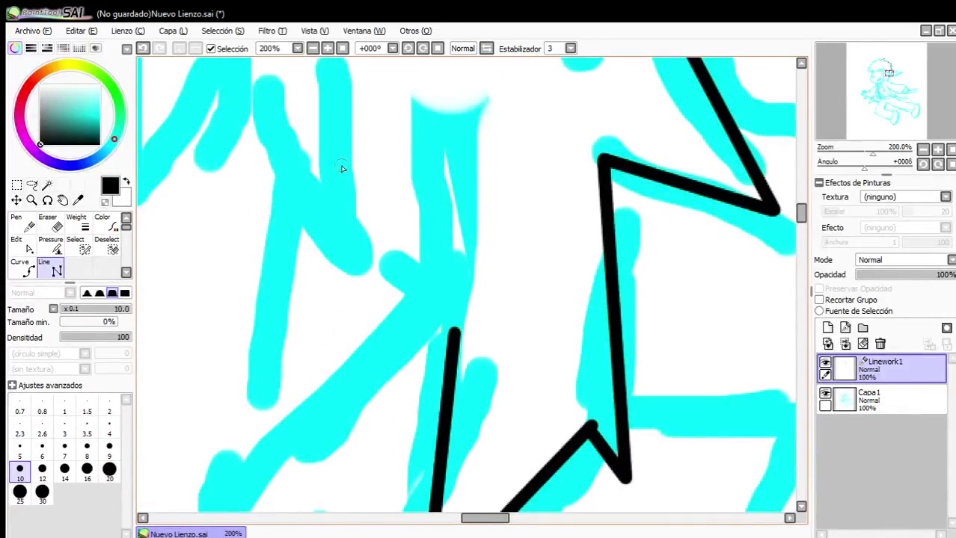
{"action": "left_click", "coordinate": [331, 139]}
{"action": "left_click", "coordinate": [394, 360]}
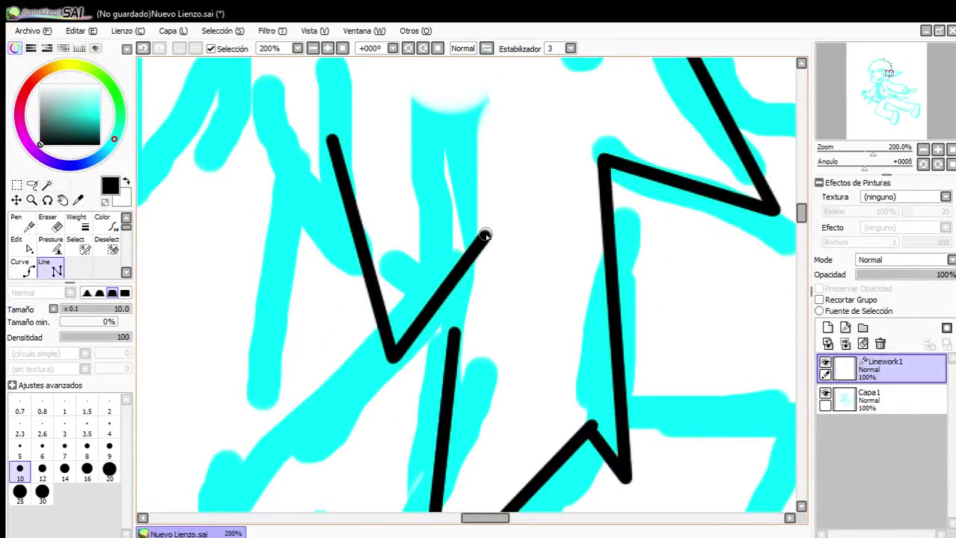
{"action": "double_click", "coordinate": [486, 236]}
{"action": "scroll", "coordinate": [471, 249], "scroll_direction": "down", "scroll_amount": 4}
{"action": "scroll", "coordinate": [426, 238], "scroll_direction": "up", "scroll_amount": 3}
{"action": "left_click", "coordinate": [401, 122]}
{"action": "left_click", "coordinate": [385, 249]}
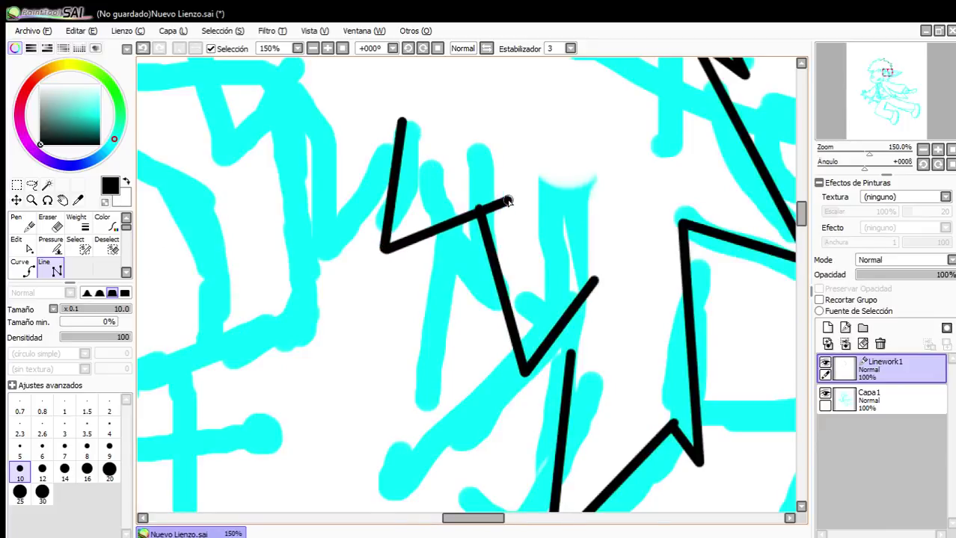
{"action": "double_click", "coordinate": [505, 199]}
{"action": "scroll", "coordinate": [486, 187], "scroll_direction": "down", "scroll_amount": 3}
{"action": "scroll", "coordinate": [464, 154], "scroll_direction": "up", "scroll_amount": 2}
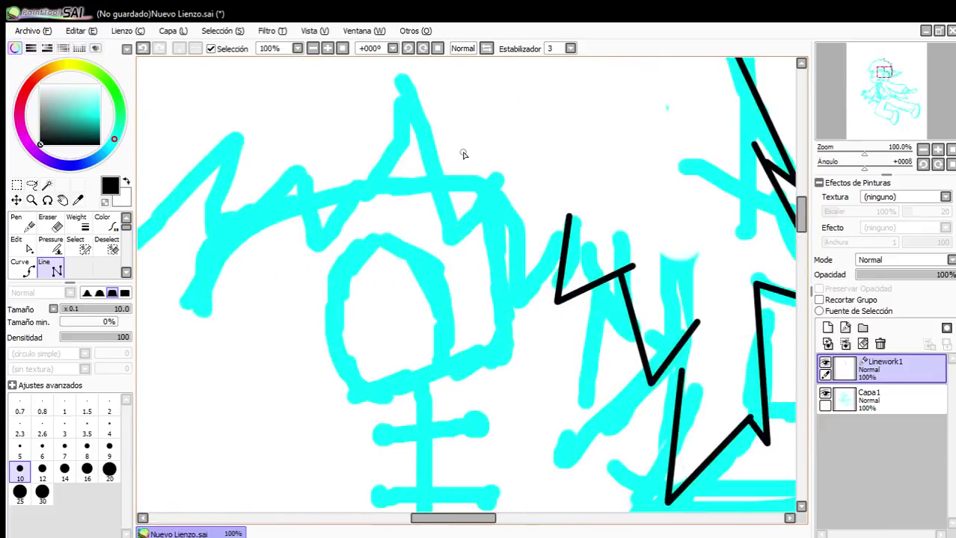
Trace the fringe above the eye as a zigzag, including the tall central spike and the small spike in front of it.
{"action": "left_click", "coordinate": [495, 177]}
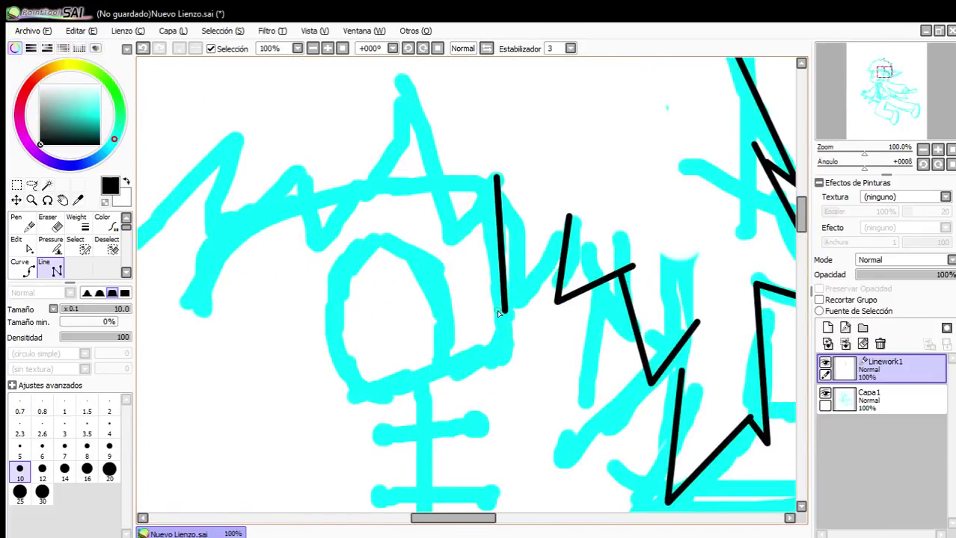
{"action": "left_click", "coordinate": [505, 313]}
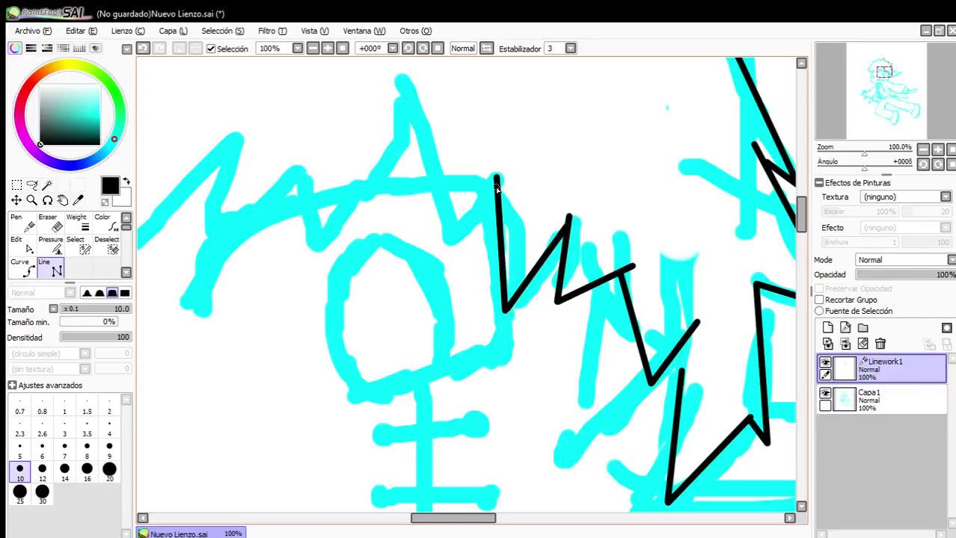
{"action": "left_click", "coordinate": [454, 239]}
{"action": "left_click", "coordinate": [404, 97]}
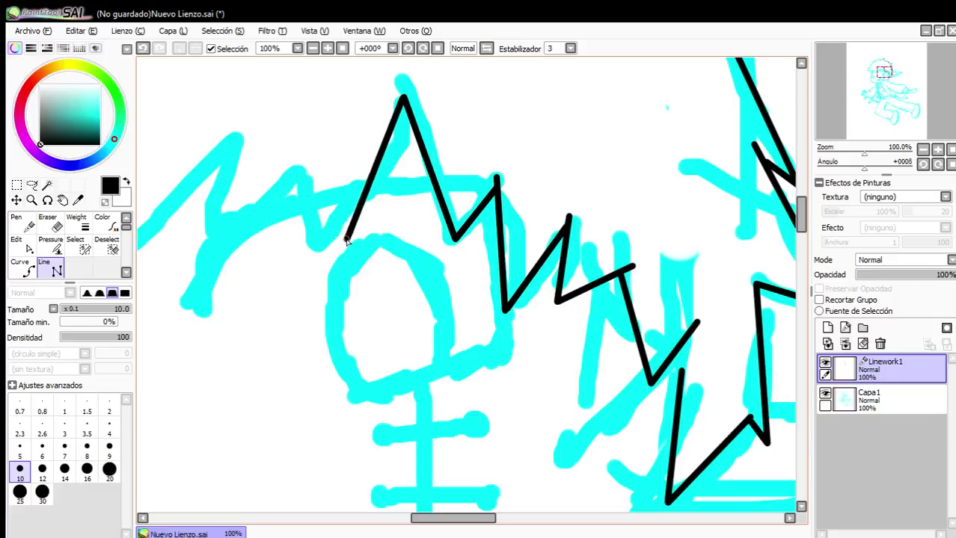
{"action": "left_click", "coordinate": [304, 187]}
{"action": "scroll", "coordinate": [284, 279], "scroll_direction": "down", "scroll_amount": 3}
{"action": "scroll", "coordinate": [262, 290], "scroll_direction": "up", "scroll_amount": 2}
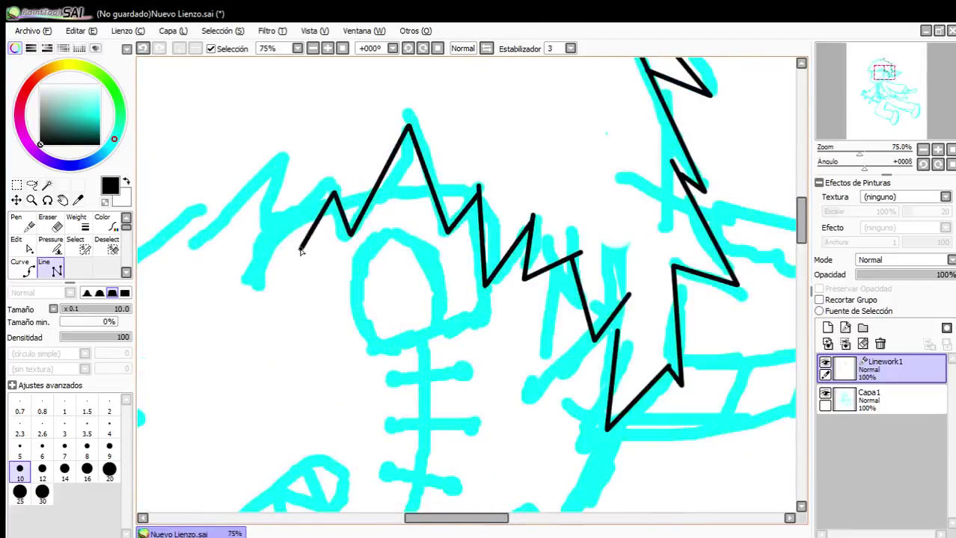
Extend the zigzag fringe across the forehead, from the small spike by the eye to the spike above the nose bridge.
{"action": "left_click", "coordinate": [282, 251]}
{"action": "left_click", "coordinate": [278, 171]}
{"action": "scroll", "coordinate": [277, 171], "scroll_direction": "down", "scroll_amount": 3}
{"action": "scroll", "coordinate": [272, 255], "scroll_direction": "up", "scroll_amount": 4}
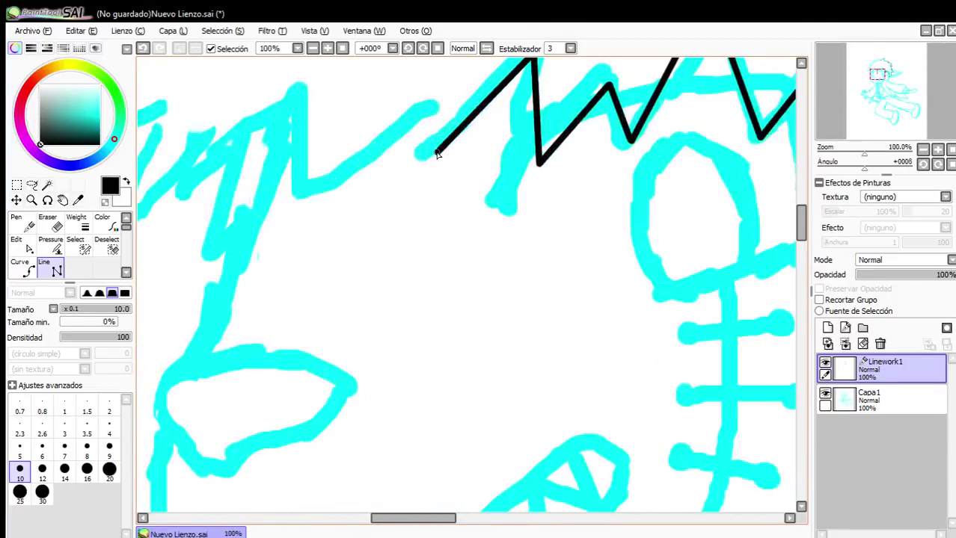
{"action": "left_click", "coordinate": [403, 166]}
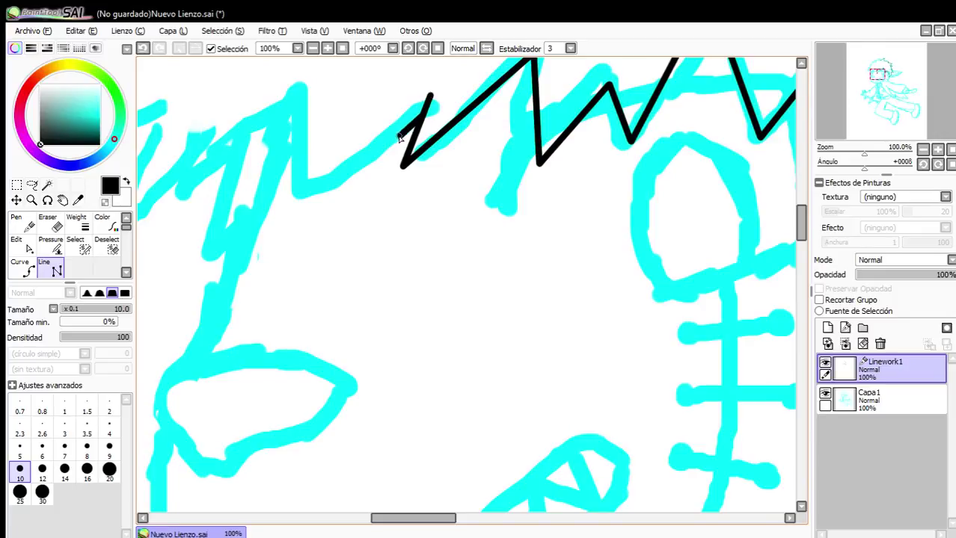
{"action": "left_click", "coordinate": [296, 195]}
{"action": "left_click", "coordinate": [298, 95]}
Trace the frontmost fringe tufts above the nose, including the short strand hanging over the forehead line.
{"action": "scroll", "coordinate": [297, 97], "scroll_direction": "down", "scroll_amount": 2}
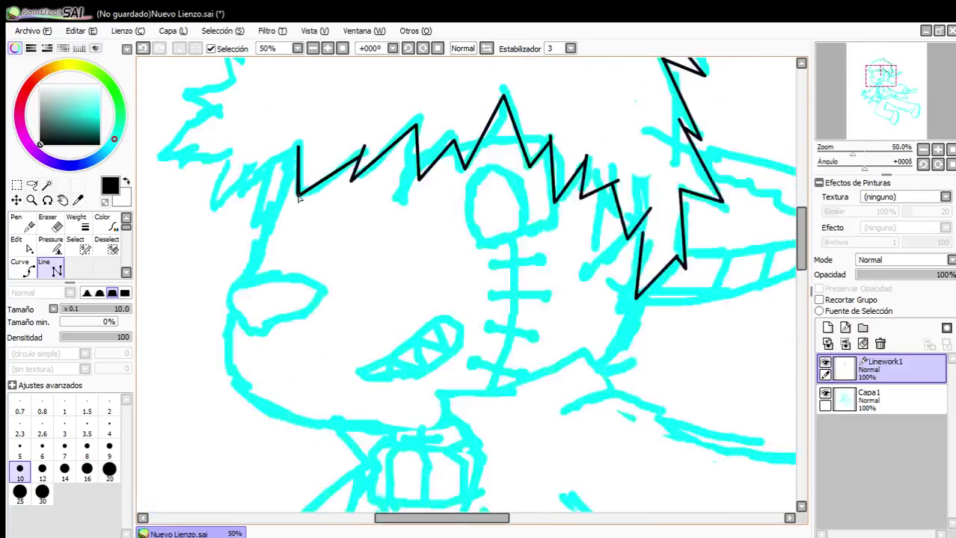
{"action": "scroll", "coordinate": [224, 135], "scroll_direction": "up", "scroll_amount": 2}
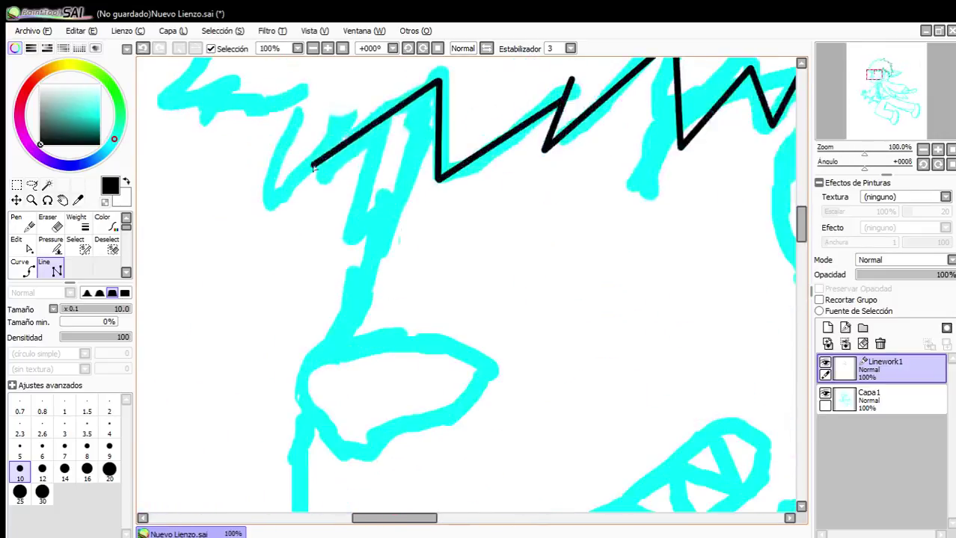
{"action": "left_click", "coordinate": [346, 127]}
{"action": "left_click", "coordinate": [247, 196]}
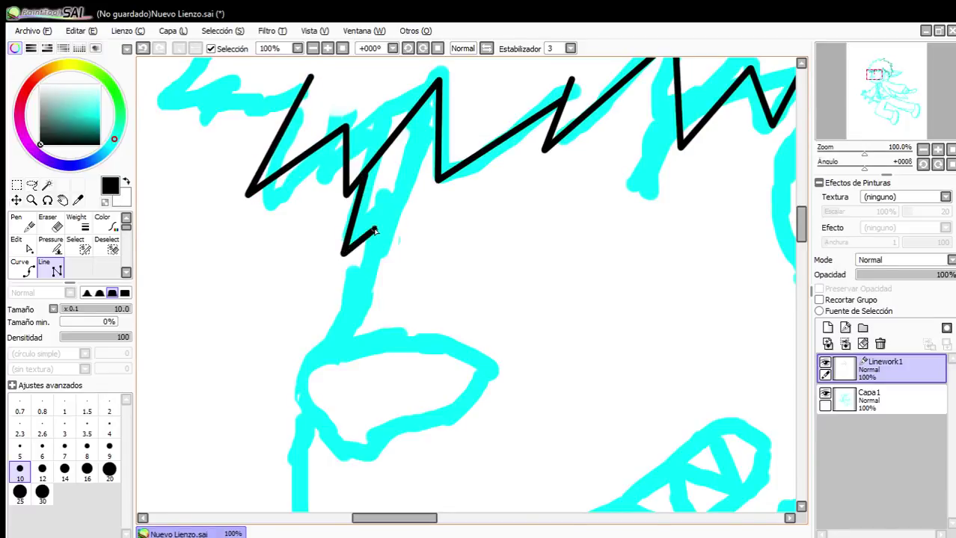
Trace the two large spikes at the front edge of the hair, above the forehead tufts.
{"action": "scroll", "coordinate": [377, 248], "scroll_direction": "down", "scroll_amount": 4}
{"action": "scroll", "coordinate": [353, 204], "scroll_direction": "up", "scroll_amount": 4}
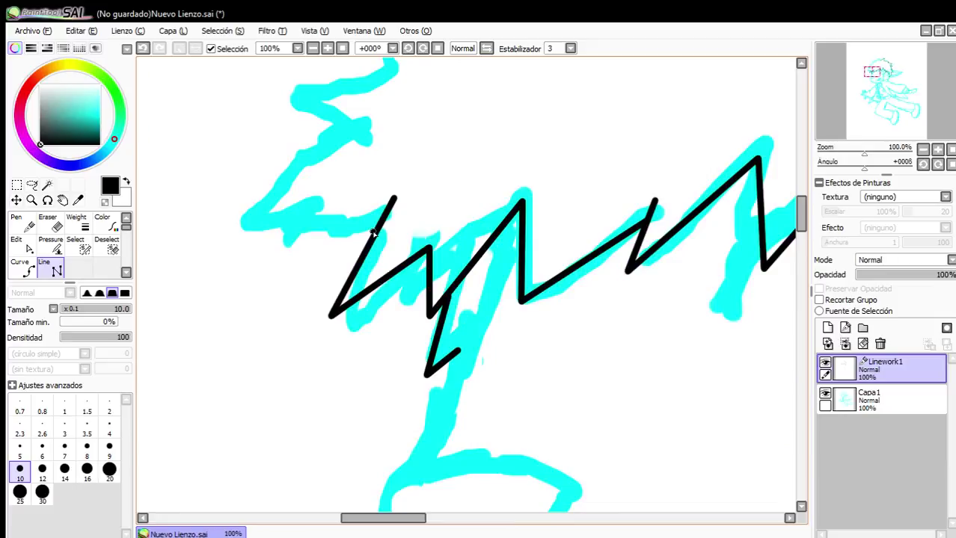
{"action": "left_click", "coordinate": [247, 224]}
{"action": "left_click", "coordinate": [381, 111]}
{"action": "scroll", "coordinate": [354, 160], "scroll_direction": "down", "scroll_amount": 1}
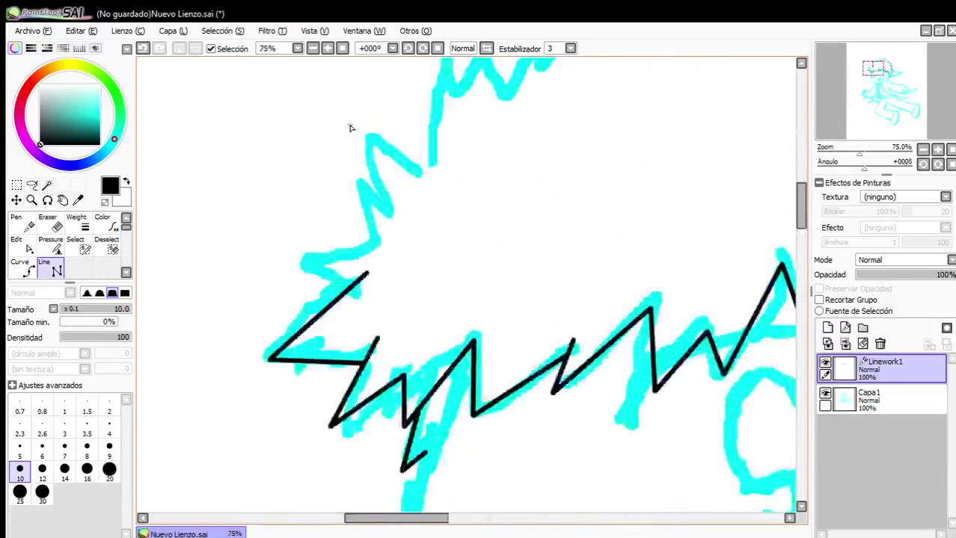
{"action": "scroll", "coordinate": [350, 128], "scroll_direction": "up", "scroll_amount": 1}
{"action": "left_click", "coordinate": [299, 296]}
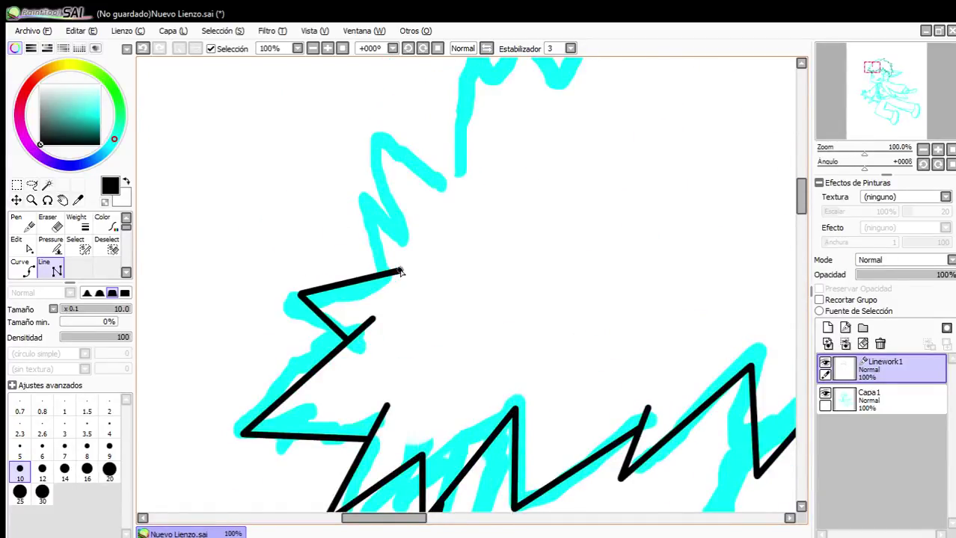
Trace the two smaller upward spikes on the front side of the hair, above the large front spikes.
{"action": "left_click", "coordinate": [402, 224]}
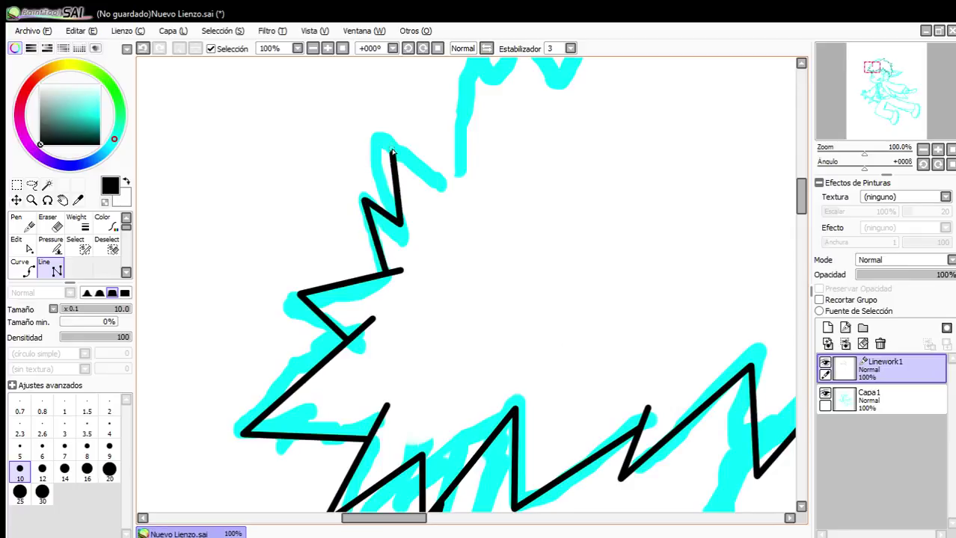
{"action": "double_click", "coordinate": [457, 174]}
{"action": "scroll", "coordinate": [453, 217], "scroll_direction": "down", "scroll_amount": 3}
{"action": "scroll", "coordinate": [460, 157], "scroll_direction": "up", "scroll_amount": 3}
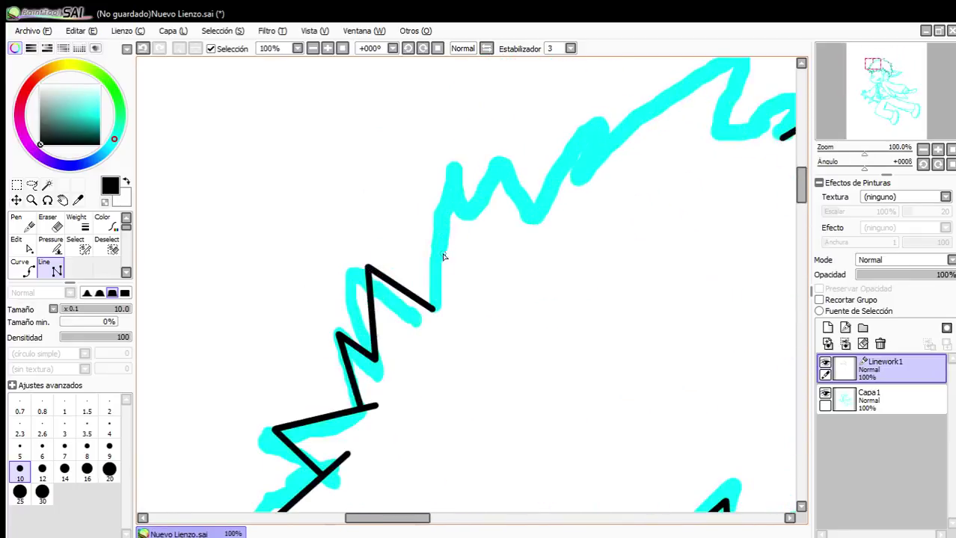
Trace the tall, narrow spike and the zigzag next to it on the upper front of the hair.
{"action": "left_click", "coordinate": [432, 318]}
{"action": "left_click", "coordinate": [452, 164]}
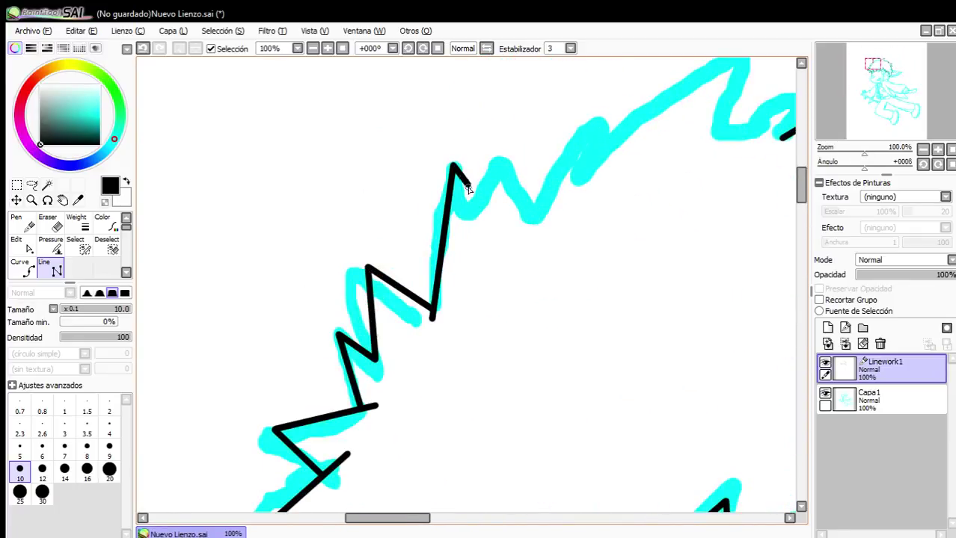
{"action": "left_click", "coordinate": [507, 156]}
{"action": "left_click", "coordinate": [524, 220]}
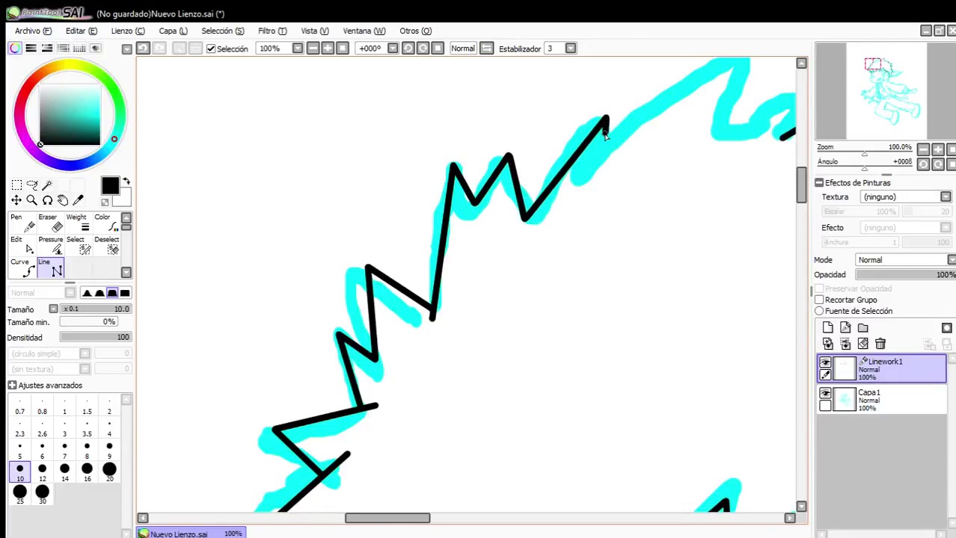
Trace the remaining spikes along the top of the head, adding an extra notch before the crown.
{"action": "scroll", "coordinate": [640, 131], "scroll_direction": "up", "scroll_amount": 2}
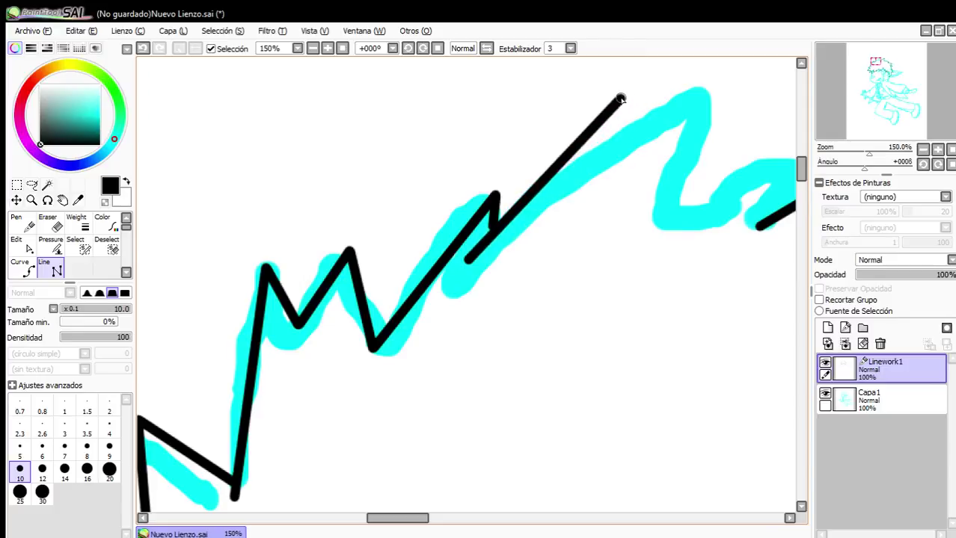
{"action": "left_click", "coordinate": [592, 114]}
{"action": "left_click", "coordinate": [614, 215]}
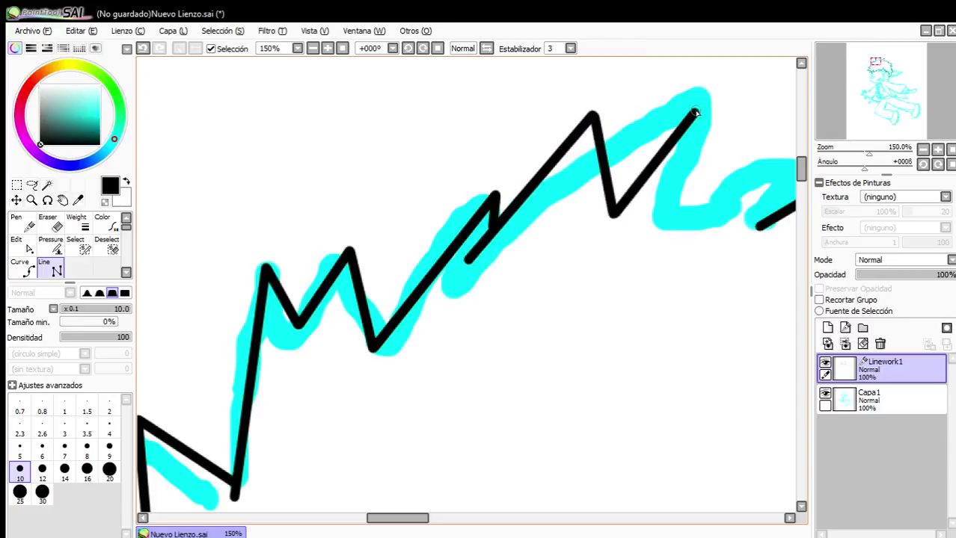
{"action": "left_click", "coordinate": [735, 71]}
Move the upper endpoint of the sideburn line up to meet the neighbouring V-shaped fringe tuft.
{"action": "scroll", "coordinate": [762, 224], "scroll_direction": "down", "scroll_amount": 6}
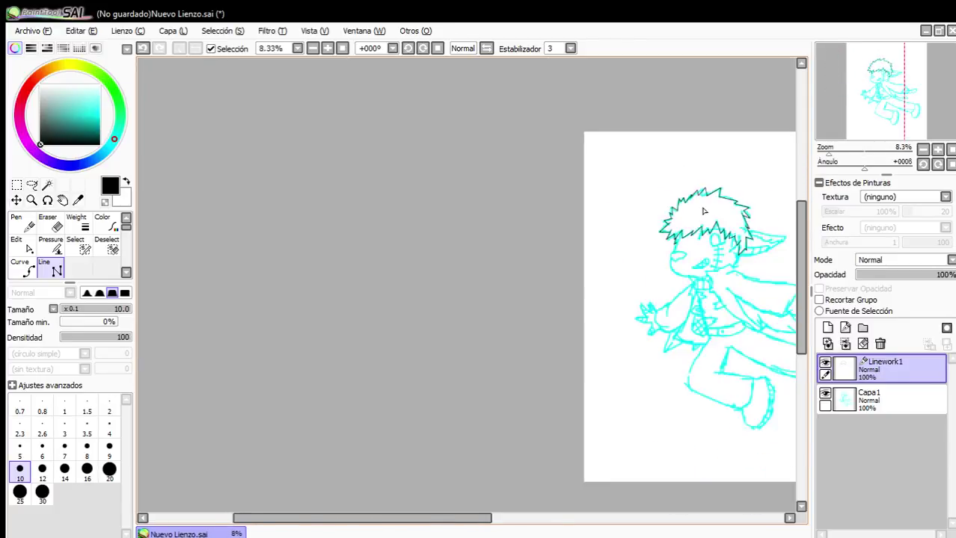
{"action": "scroll", "coordinate": [710, 295], "scroll_direction": "up", "scroll_amount": 2}
{"action": "scroll", "coordinate": [710, 295], "scroll_direction": "up", "scroll_amount": 5}
{"action": "left_click", "coordinate": [16, 245]}
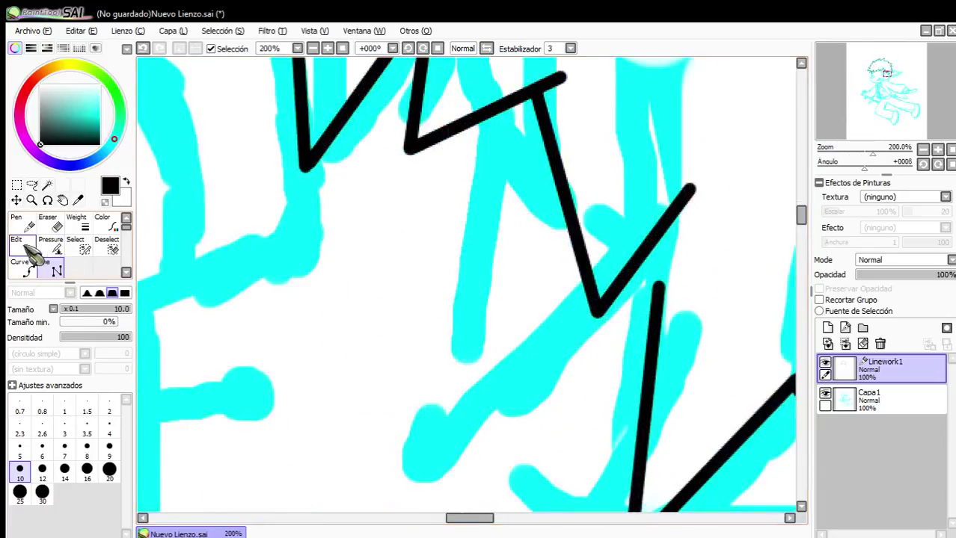
{"action": "left_click_drag", "start_coordinate": [658, 288], "coordinate": [670, 226]}
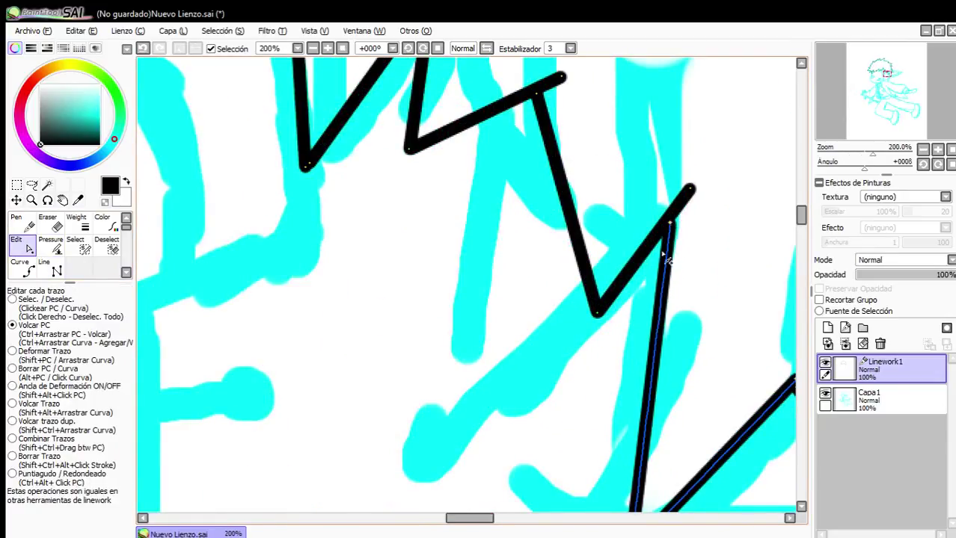
Bend the straight sideburn and back-of-head lines beside the ear into gentle curves and adjust the joint of the spike above.
{"action": "scroll", "coordinate": [660, 243], "scroll_direction": "down", "scroll_amount": 2}
{"action": "left_click_drag", "start_coordinate": [655, 305], "coordinate": [659, 313]}
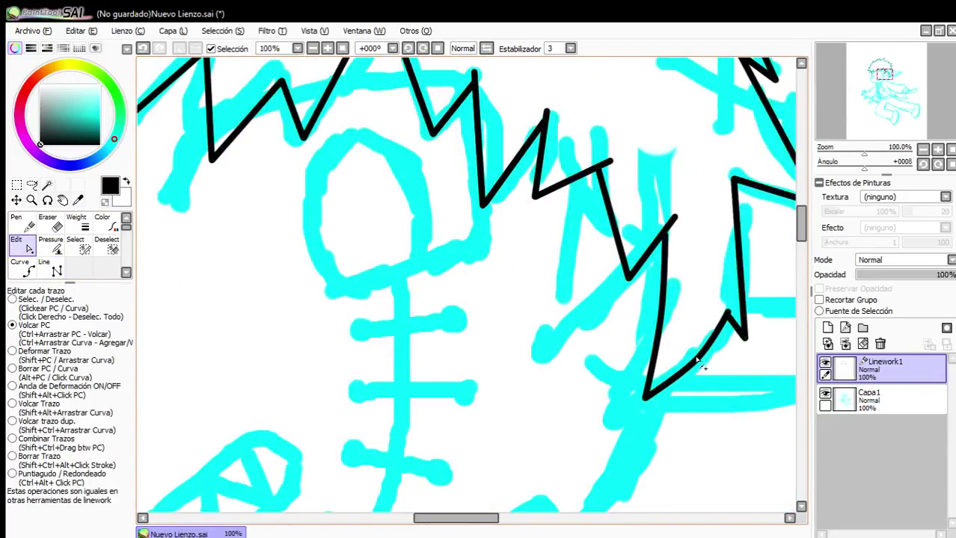
{"action": "scroll", "coordinate": [686, 318], "scroll_direction": "down", "scroll_amount": 1}
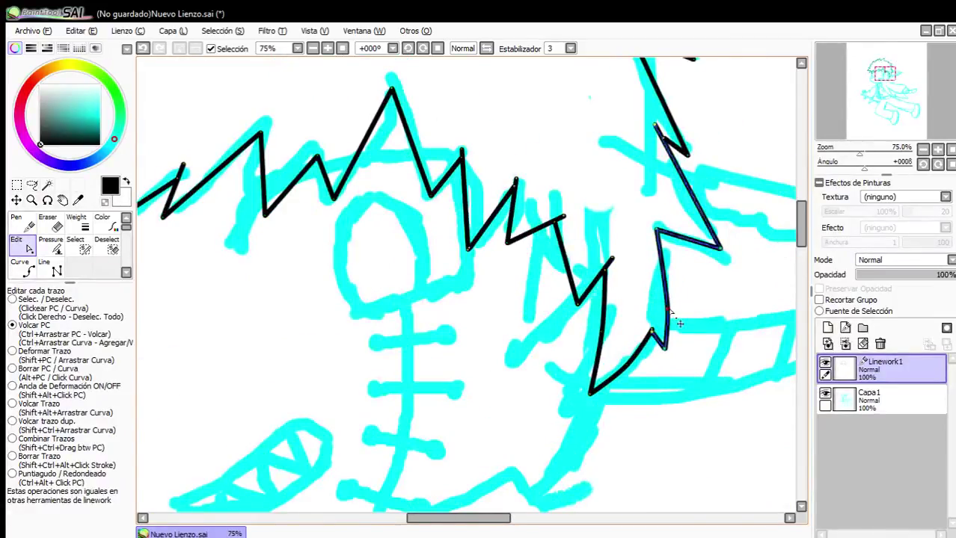
{"action": "scroll", "coordinate": [681, 246], "scroll_direction": "up", "scroll_amount": 1}
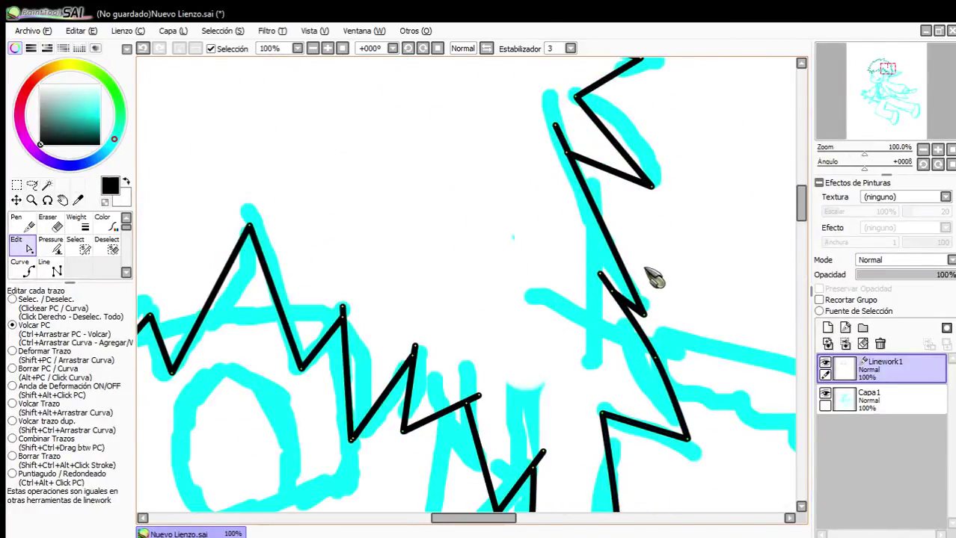
{"action": "mouse_move", "coordinate": [623, 263]}
{"action": "left_mouse_down"}
{"action": "mouse_move", "coordinate": [630, 243]}
{"action": "mouse_move", "coordinate": [612, 212]}
{"action": "left_mouse_up"}
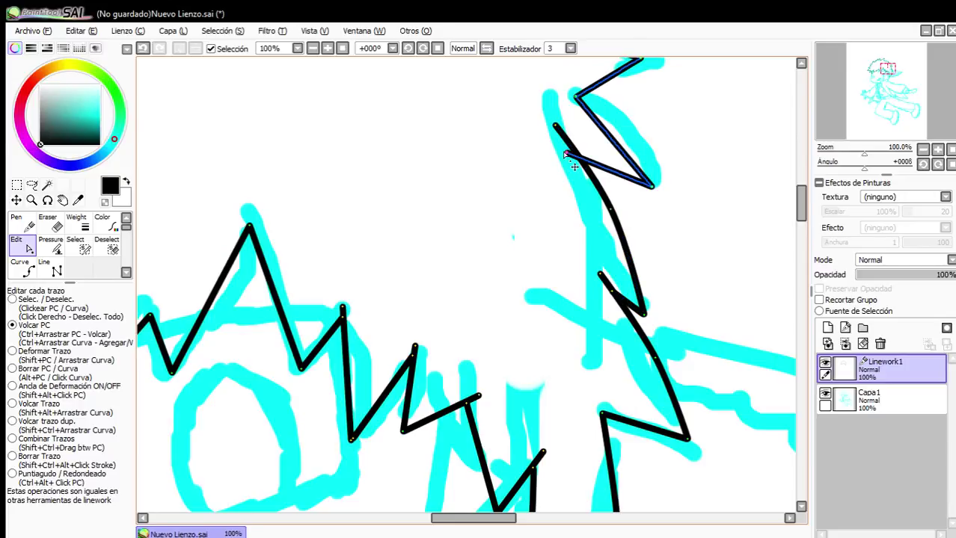
{"action": "left_click_drag", "start_coordinate": [568, 154], "coordinate": [570, 155]}
Curve the lines along the upper back of the head and the crown to follow the sketch, tidying the joint between the crown spikes.
{"action": "scroll", "coordinate": [598, 149], "scroll_direction": "down", "scroll_amount": 3}
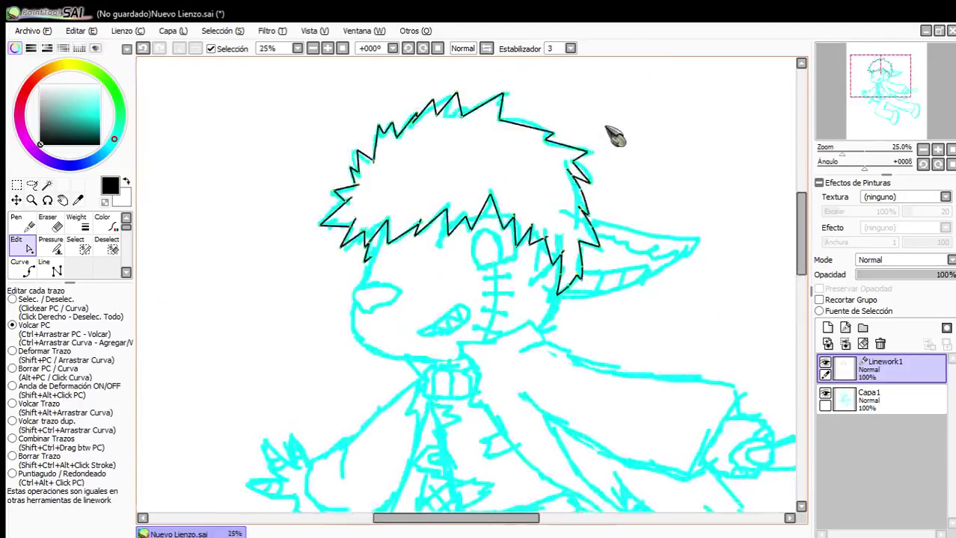
{"action": "scroll", "coordinate": [515, 187], "scroll_direction": "up", "scroll_amount": 2}
{"action": "left_click_drag", "start_coordinate": [512, 183], "coordinate": [503, 171]}
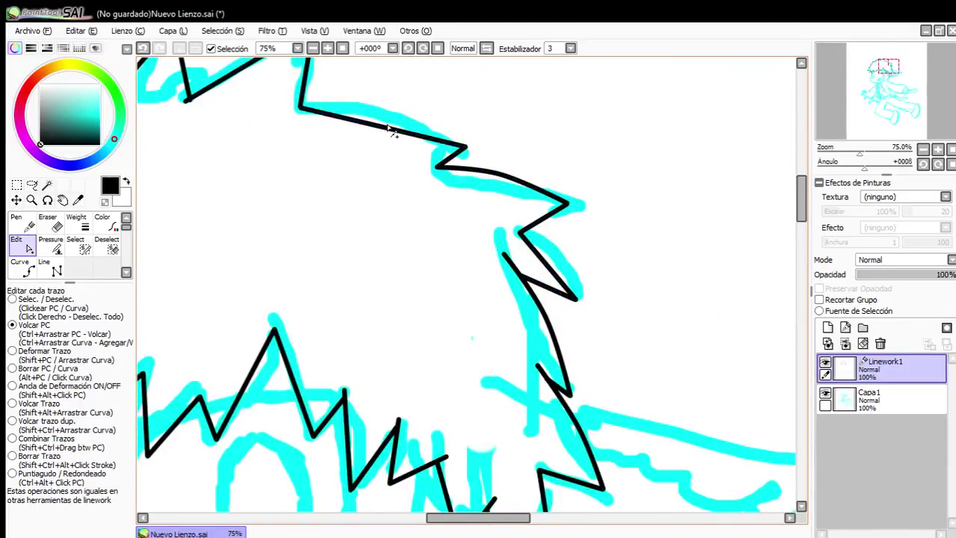
{"action": "left_click_drag", "start_coordinate": [390, 127], "coordinate": [405, 118]}
{"action": "scroll", "coordinate": [406, 124], "scroll_direction": "down", "scroll_amount": 3}
{"action": "scroll", "coordinate": [374, 142], "scroll_direction": "up", "scroll_amount": 3}
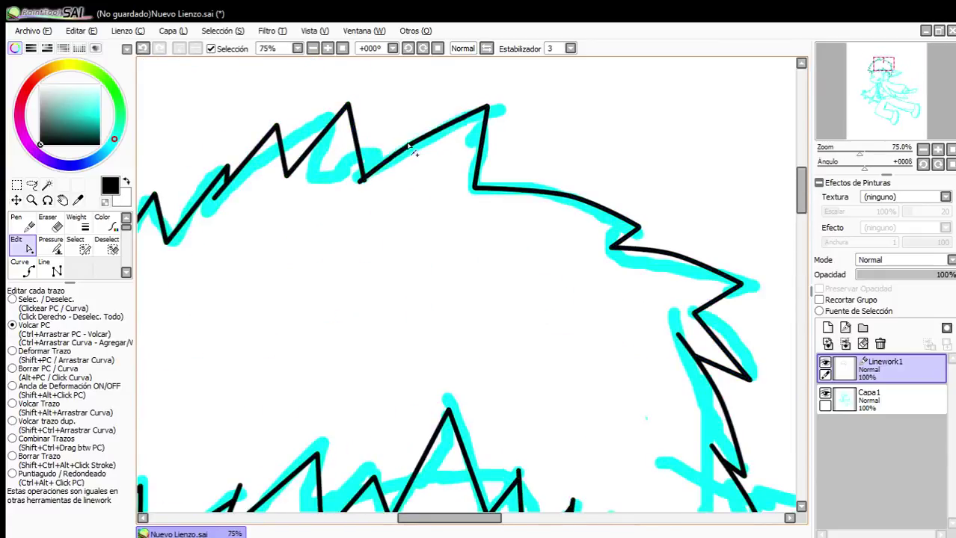
{"action": "left_click_drag", "start_coordinate": [363, 181], "coordinate": [363, 177]}
{"action": "scroll", "coordinate": [373, 191], "scroll_direction": "up", "scroll_amount": 1}
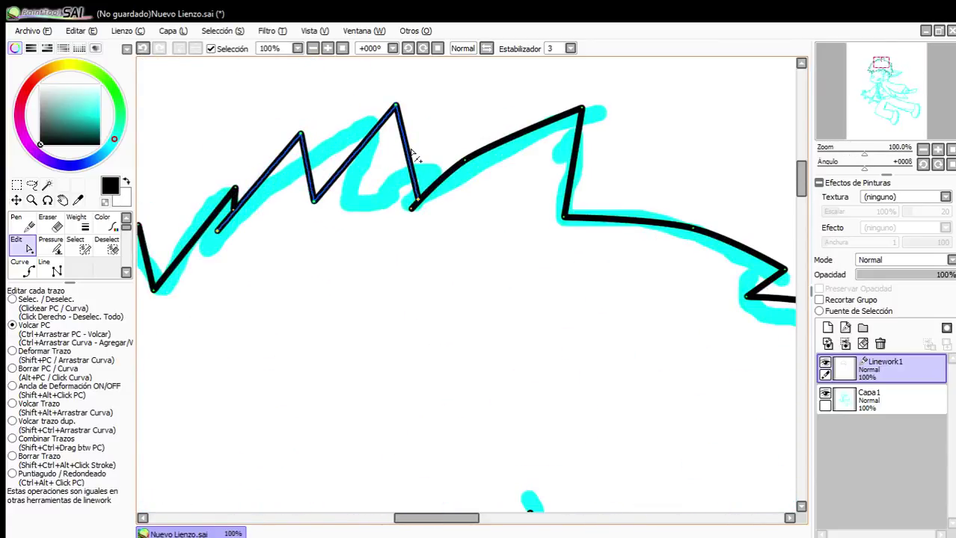
Curve the back edge of the tall crown spike and the long edge of the spike before the small notch.
{"action": "scroll", "coordinate": [391, 175], "scroll_direction": "down", "scroll_amount": 2}
{"action": "scroll", "coordinate": [391, 175], "scroll_direction": "up", "scroll_amount": 3}
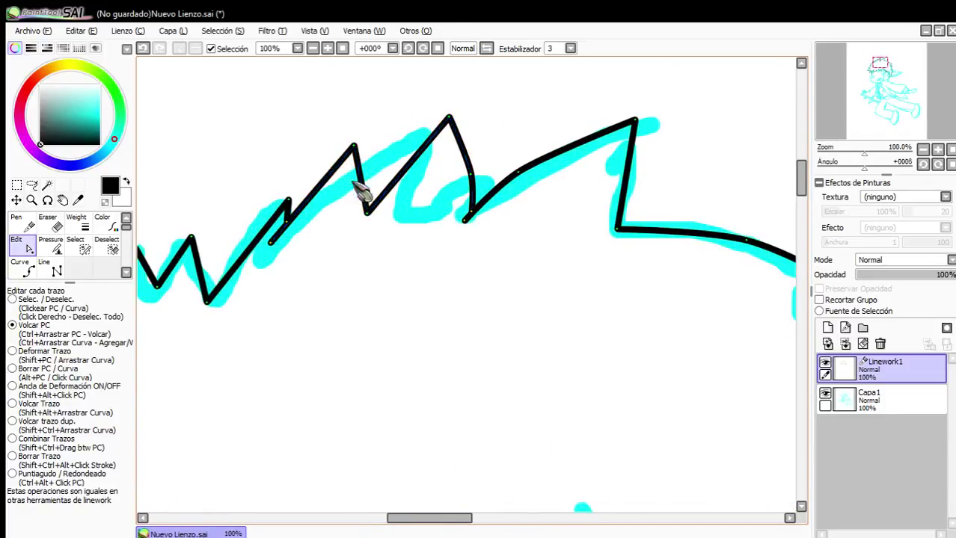
{"action": "scroll", "coordinate": [418, 188], "scroll_direction": "down", "scroll_amount": 3}
{"action": "scroll", "coordinate": [329, 252], "scroll_direction": "up", "scroll_amount": 3}
{"action": "left_click_drag", "start_coordinate": [324, 246], "coordinate": [297, 262]}
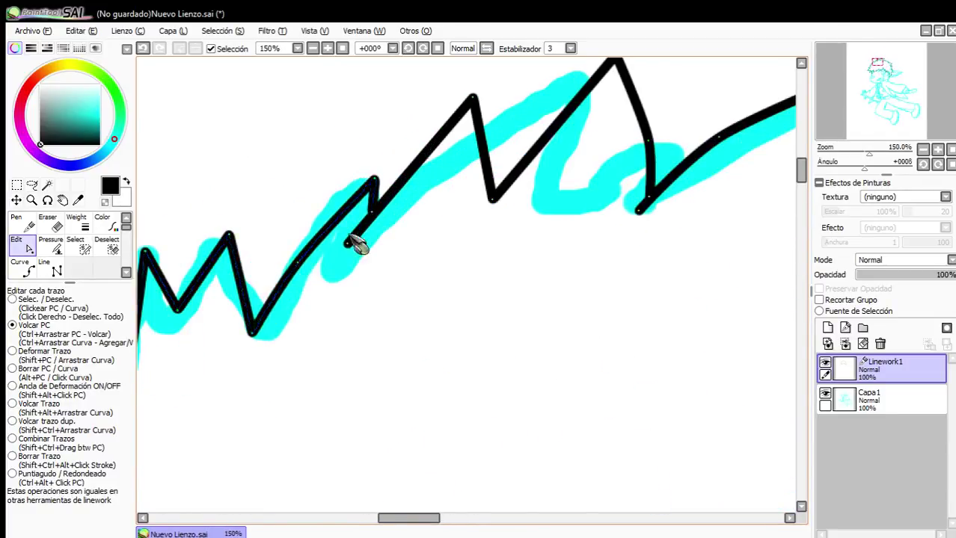
Curve the upper edge of the large front hair spike and the outer edge of the fringe tuft below it, keeping their joints connected.
{"action": "scroll", "coordinate": [514, 154], "scroll_direction": "down", "scroll_amount": 4}
{"action": "scroll", "coordinate": [387, 264], "scroll_direction": "up", "scroll_amount": 2}
{"action": "scroll", "coordinate": [459, 176], "scroll_direction": "up", "scroll_amount": 1}
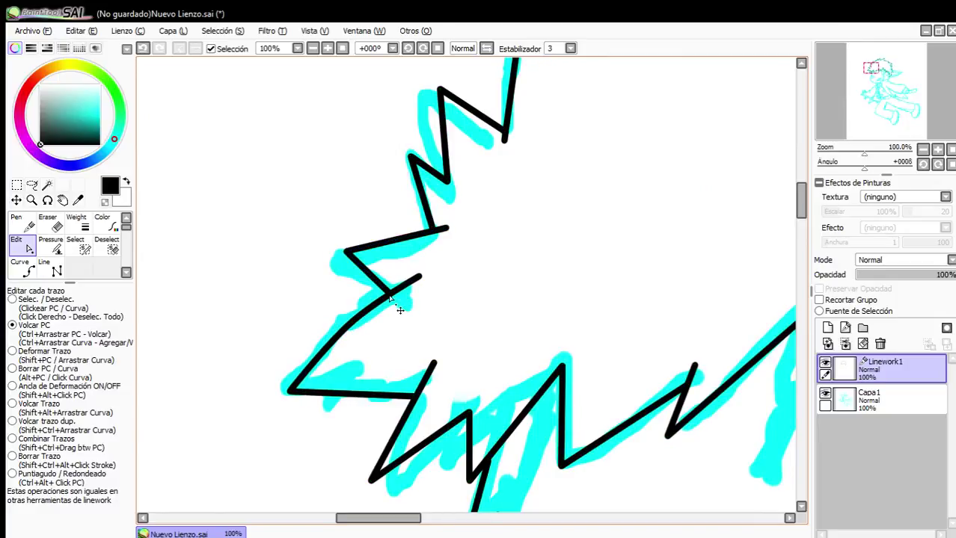
{"action": "mouse_move", "coordinate": [406, 415]}
{"action": "left_mouse_down"}
{"action": "mouse_move", "coordinate": [392, 421]}
{"action": "mouse_move", "coordinate": [395, 408]}
{"action": "left_mouse_up"}
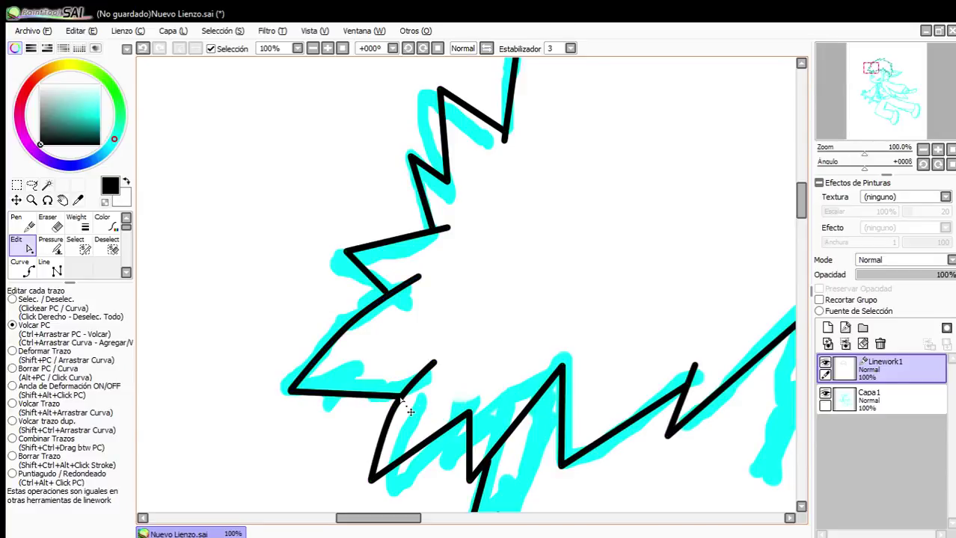
Bend the inner edge of the front fringe spike and the next small V-shaped tuft inward, then attach the neighbouring line's end to it.
{"action": "scroll", "coordinate": [433, 334], "scroll_direction": "down", "scroll_amount": 3}
{"action": "scroll", "coordinate": [438, 351], "scroll_direction": "up", "scroll_amount": 3}
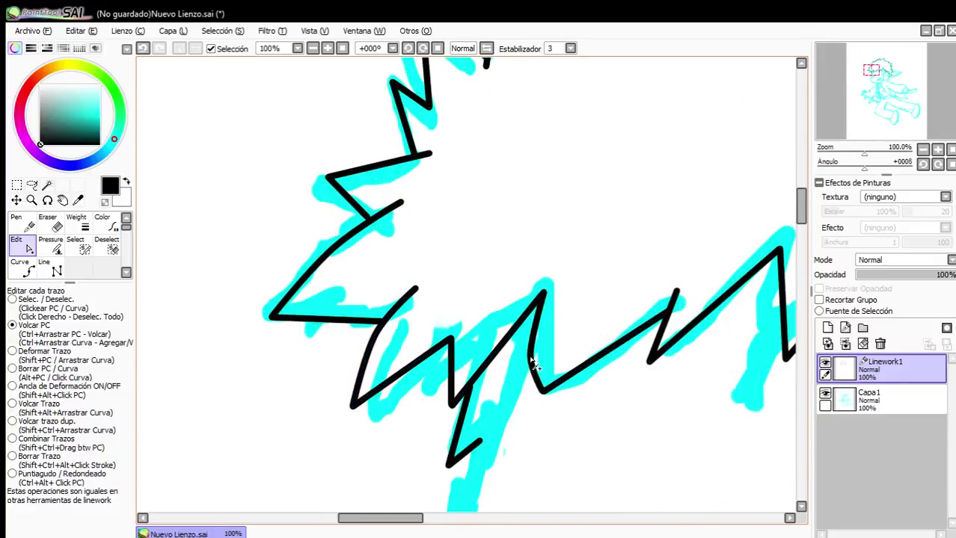
{"action": "scroll", "coordinate": [598, 348], "scroll_direction": "down", "scroll_amount": 2}
{"action": "scroll", "coordinate": [548, 359], "scroll_direction": "up", "scroll_amount": 3}
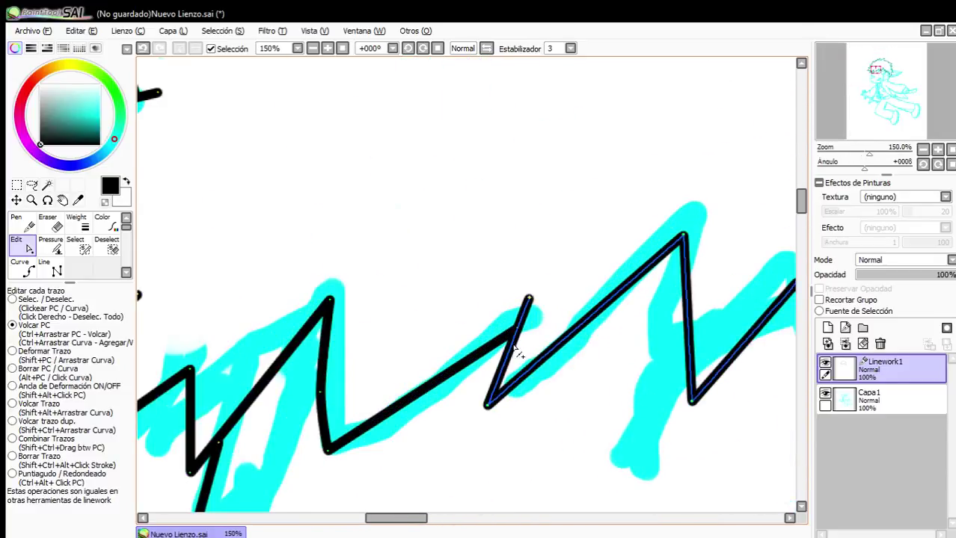
{"action": "left_click_drag", "start_coordinate": [509, 352], "coordinate": [491, 369]}
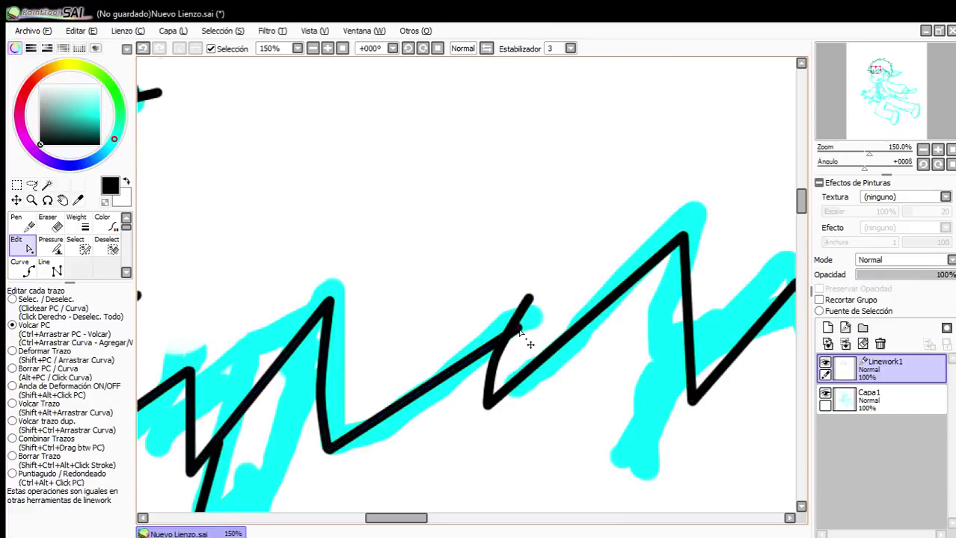
{"action": "left_click_drag", "start_coordinate": [519, 331], "coordinate": [509, 335]}
Curve the edges of the central fringe spikes, including both sides of the tall one above the eye.
{"action": "scroll", "coordinate": [509, 336], "scroll_direction": "down", "scroll_amount": 3}
{"action": "scroll", "coordinate": [595, 343], "scroll_direction": "down", "scroll_amount": 1}
{"action": "scroll", "coordinate": [536, 299], "scroll_direction": "up", "scroll_amount": 2}
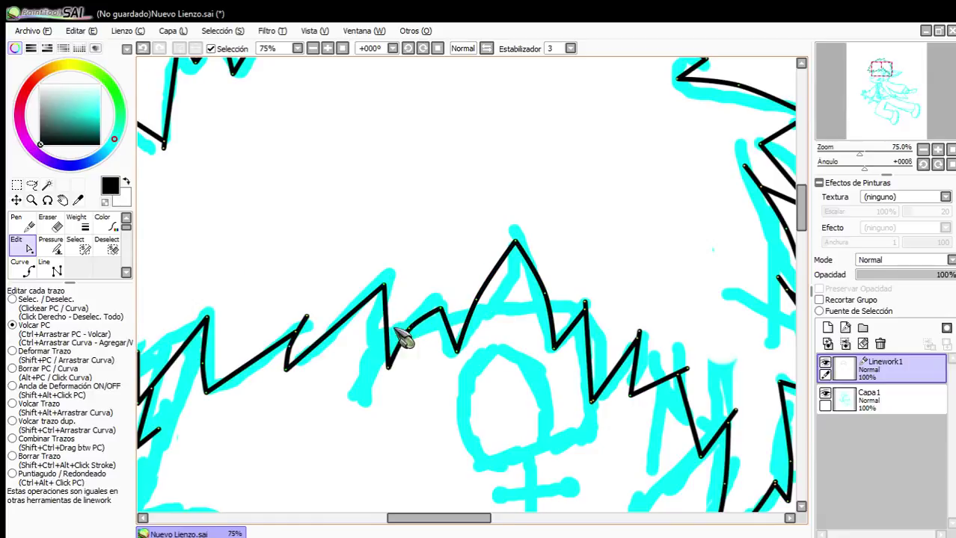
Curve the two fringe lines between the eye and the sideburn, bowing both outward.
{"action": "scroll", "coordinate": [379, 326], "scroll_direction": "down", "scroll_amount": 2}
{"action": "scroll", "coordinate": [561, 333], "scroll_direction": "up", "scroll_amount": 4}
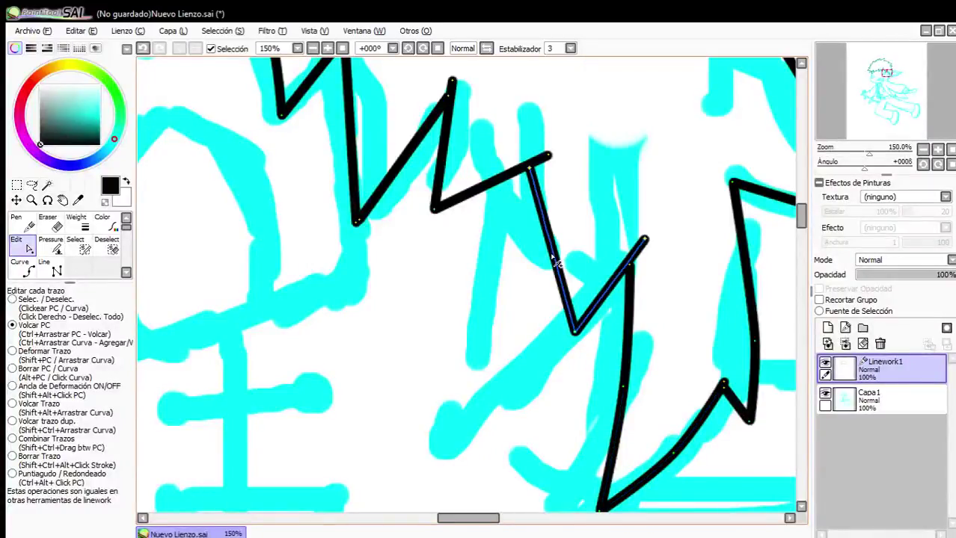
{"action": "left_click_drag", "start_coordinate": [551, 255], "coordinate": [559, 245]}
{"action": "left_click_drag", "start_coordinate": [492, 193], "coordinate": [488, 187]}
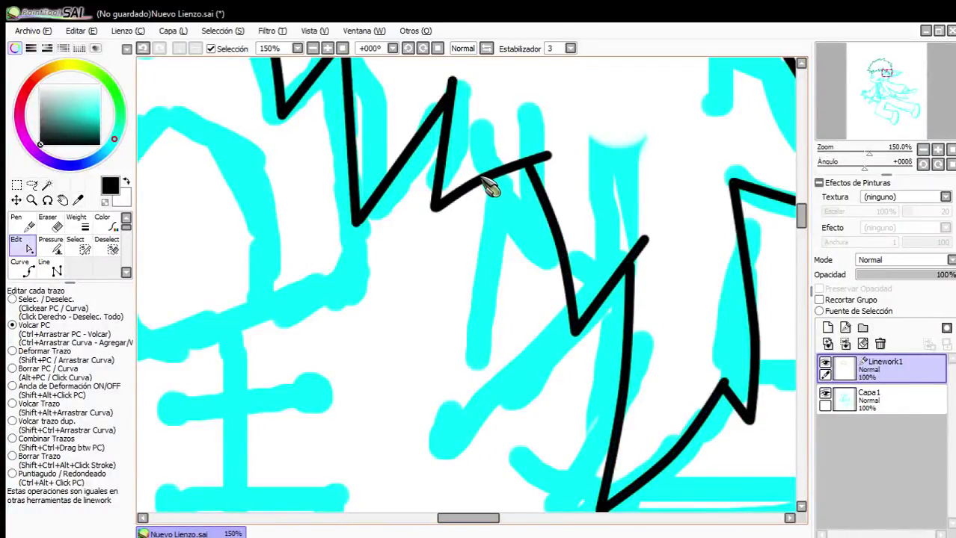
{"action": "scroll", "coordinate": [508, 193], "scroll_direction": "down", "scroll_amount": 2}
{"action": "scroll", "coordinate": [560, 218], "scroll_direction": "up", "scroll_amount": 3}
{"action": "scroll", "coordinate": [586, 277], "scroll_direction": "down", "scroll_amount": 5}
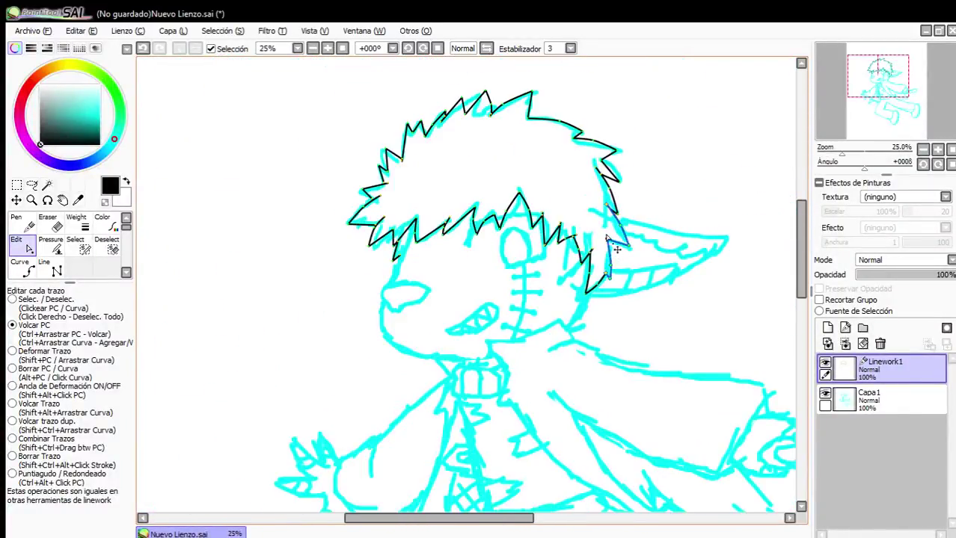
Draw the forehead line with the Curve tool at size 10, from the front fringe down to the top of the nose.
{"action": "scroll", "coordinate": [353, 262], "scroll_direction": "up", "scroll_amount": 1}
{"action": "scroll", "coordinate": [360, 271], "scroll_direction": "up", "scroll_amount": 3}
{"action": "left_click", "coordinate": [20, 267]}
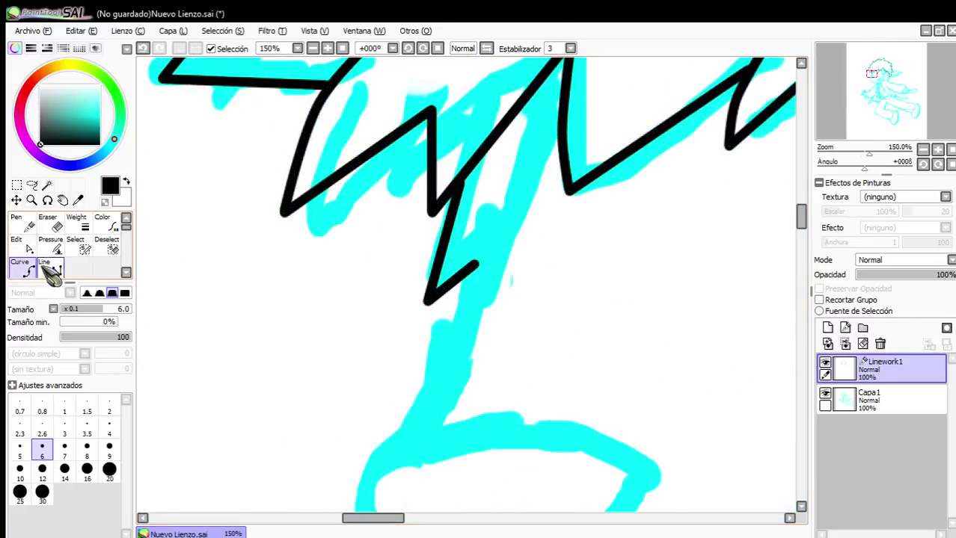
{"action": "left_click", "coordinate": [21, 471]}
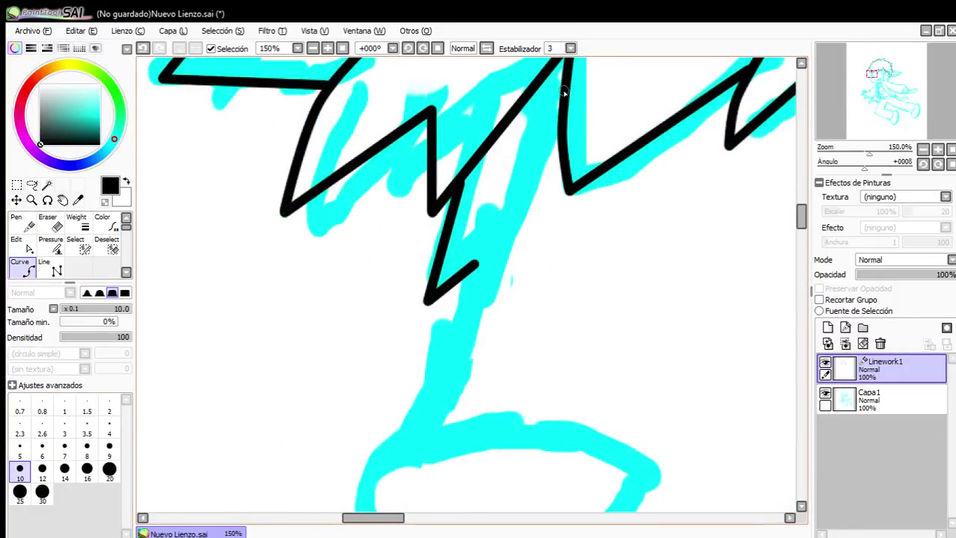
{"action": "mouse_move", "coordinate": [565, 91]}
{"action": "left_mouse_down"}
{"action": "mouse_move", "coordinate": [498, 198]}
{"action": "mouse_move", "coordinate": [441, 398]}
{"action": "left_mouse_up"}
Trace the full outline of the nose with a curve, starting and ending at its lower corner.
{"action": "scroll", "coordinate": [458, 277], "scroll_direction": "down", "scroll_amount": 2}
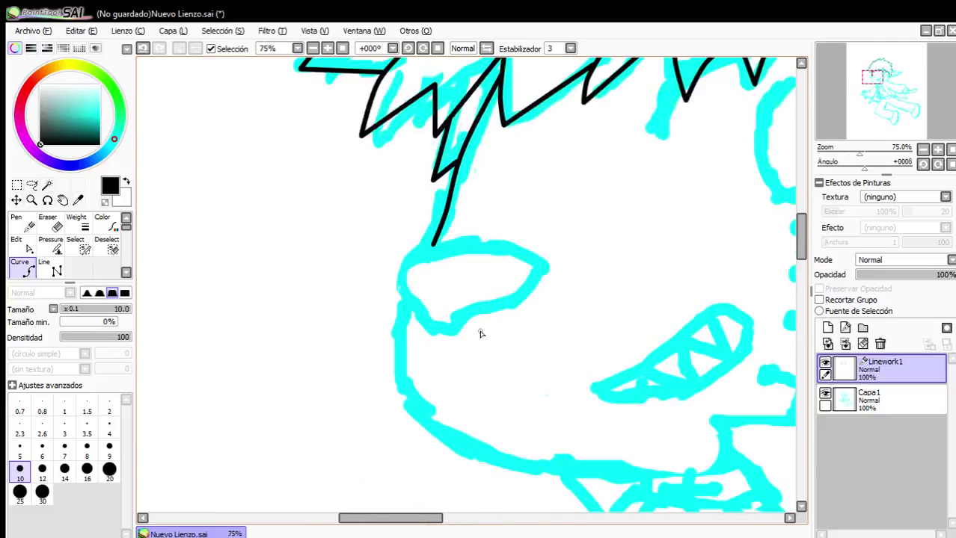
{"action": "scroll", "coordinate": [480, 333], "scroll_direction": "up", "scroll_amount": 3}
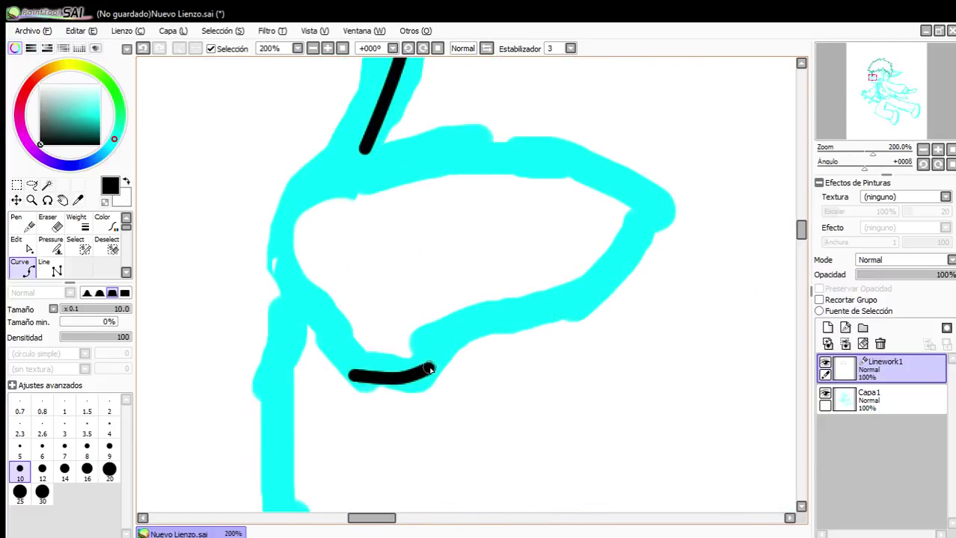
{"action": "mouse_move", "coordinate": [457, 343]}
{"action": "left_mouse_down"}
{"action": "mouse_move", "coordinate": [563, 307]}
{"action": "mouse_move", "coordinate": [618, 273]}
{"action": "mouse_move", "coordinate": [652, 219]}
{"action": "mouse_move", "coordinate": [617, 174]}
{"action": "mouse_move", "coordinate": [502, 153]}
{"action": "mouse_move", "coordinate": [367, 154]}
{"action": "mouse_move", "coordinate": [284, 190]}
{"action": "mouse_move", "coordinate": [270, 249]}
{"action": "mouse_move", "coordinate": [279, 287]}
{"action": "mouse_move", "coordinate": [348, 368]}
{"action": "left_mouse_up"}
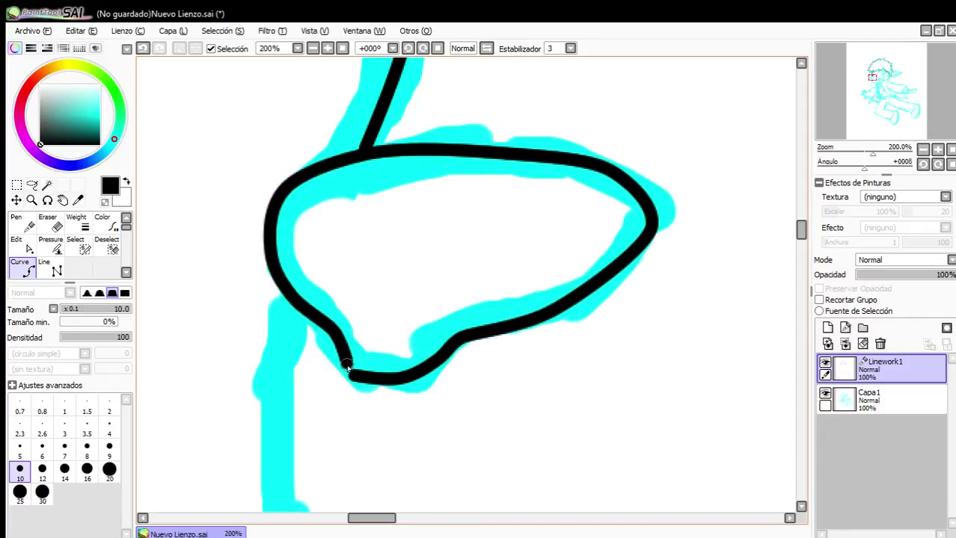
{"action": "scroll", "coordinate": [390, 321], "scroll_direction": "down", "scroll_amount": 1}
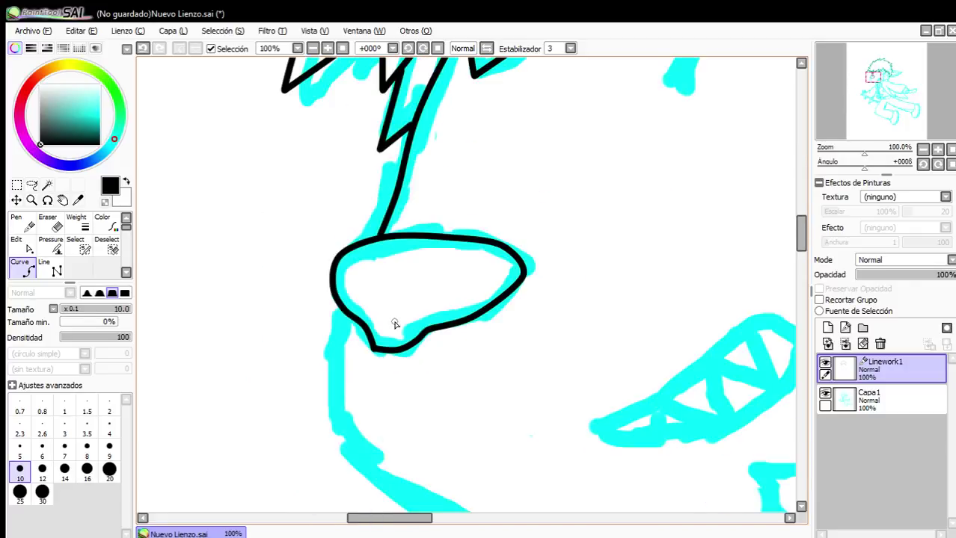
Close the nose outline by moving its end point onto the start point at the lower corner.
{"action": "scroll", "coordinate": [390, 343], "scroll_direction": "up", "scroll_amount": 3}
{"action": "left_click", "coordinate": [32, 248]}
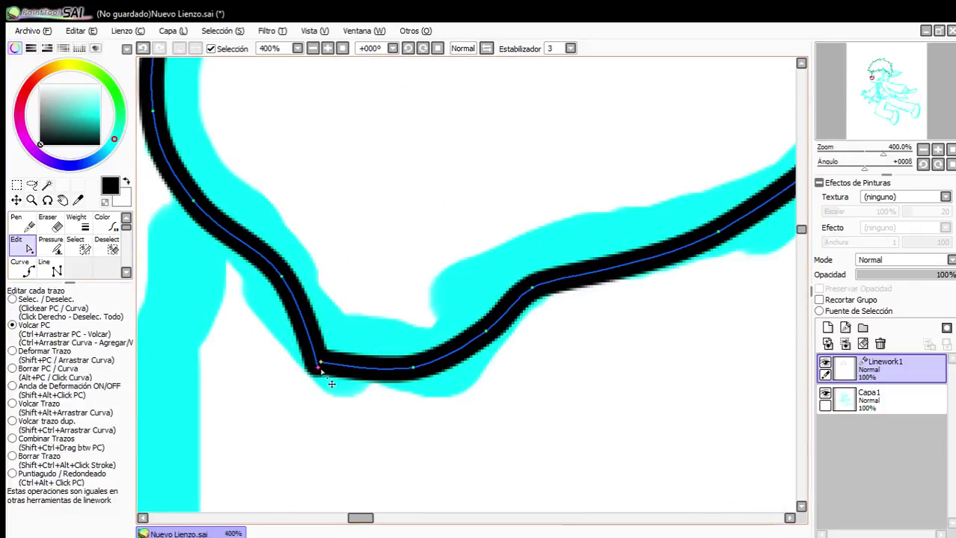
{"action": "mouse_move", "coordinate": [331, 383]}
{"action": "left_mouse_down"}
{"action": "mouse_move", "coordinate": [324, 363]}
{"action": "mouse_move", "coordinate": [311, 364]}
{"action": "mouse_move", "coordinate": [320, 363]}
{"action": "left_mouse_up"}
{"action": "scroll", "coordinate": [374, 307], "scroll_direction": "down", "scroll_amount": 4}
Reshape the lower front edge of the nose by shifting its curve points slightly inward.
{"action": "scroll", "coordinate": [419, 251], "scroll_direction": "up", "scroll_amount": 2}
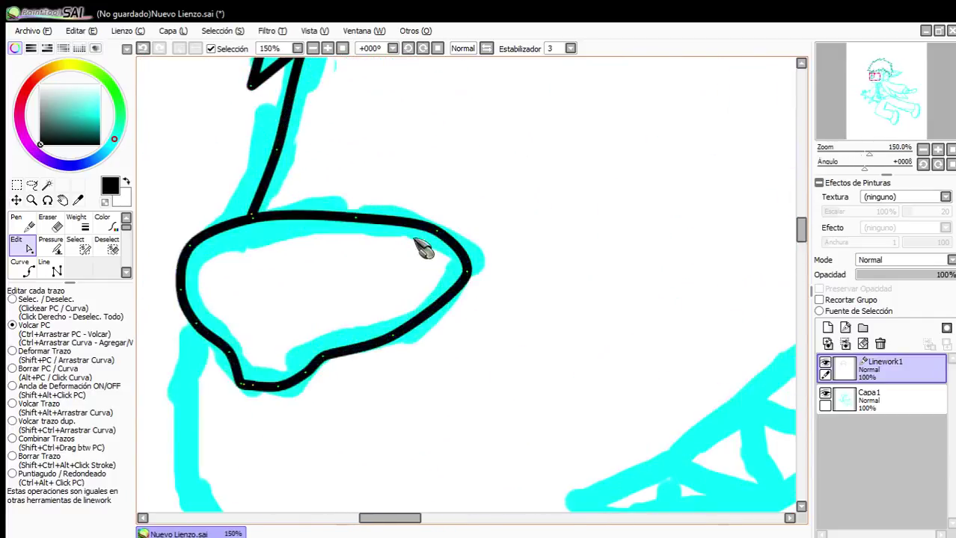
{"action": "left_click_drag", "start_coordinate": [185, 317], "coordinate": [198, 323]}
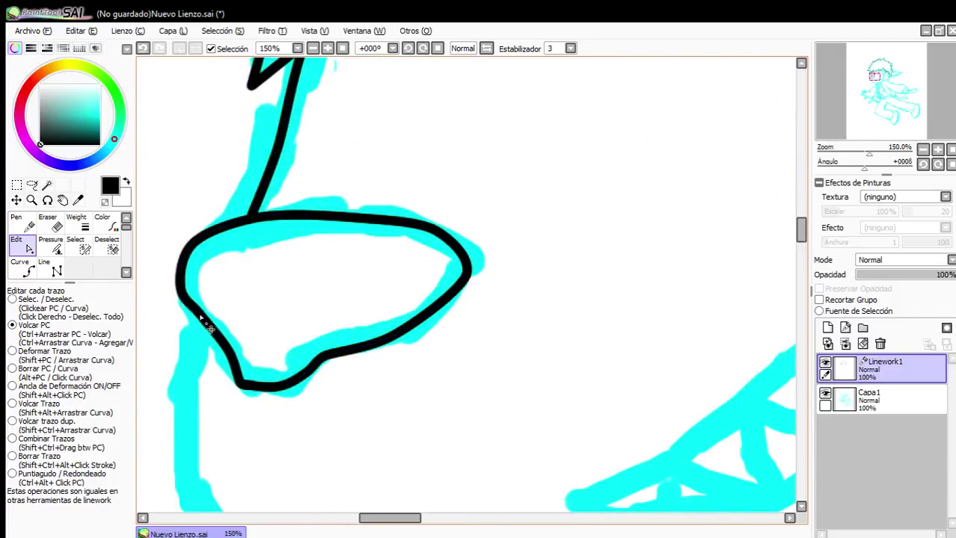
{"action": "left_click", "coordinate": [197, 312]}
{"action": "left_click", "coordinate": [191, 303]}
{"action": "left_click", "coordinate": [189, 297]}
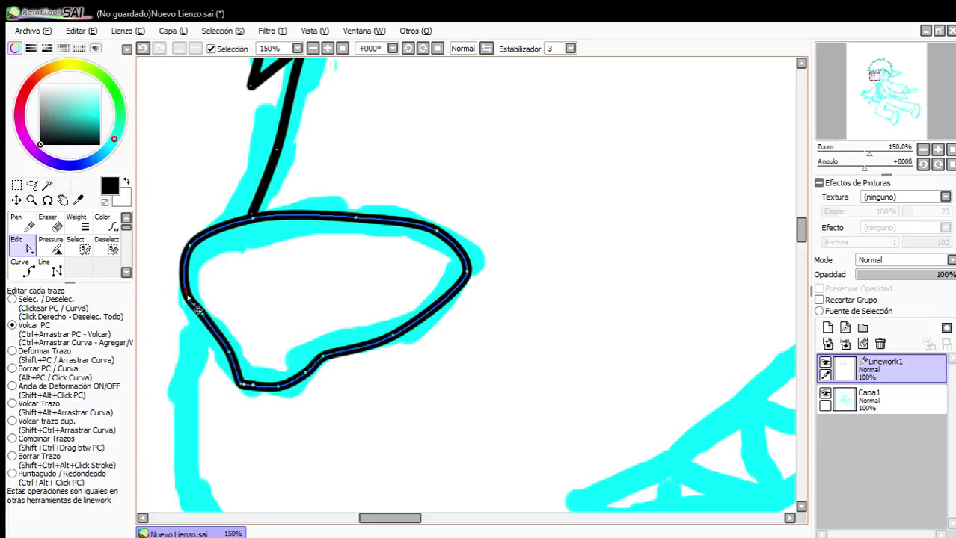
{"action": "left_click", "coordinate": [222, 351]}
Trace the muzzle and jaw with one size 10 curve from the lower front of the nose around the chin to the neck.
{"action": "left_click", "coordinate": [18, 274]}
{"action": "scroll", "coordinate": [589, 193], "scroll_direction": "down", "scroll_amount": 5}
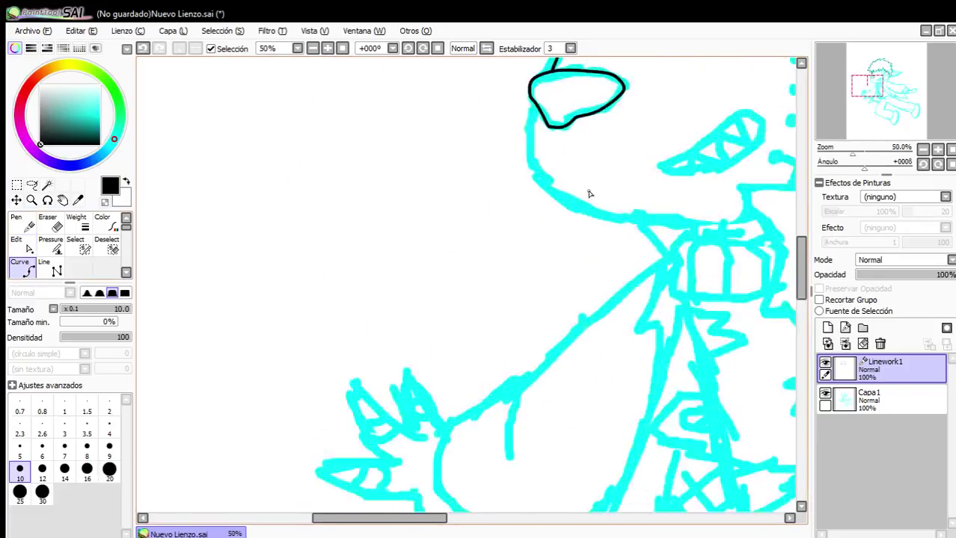
{"action": "scroll", "coordinate": [556, 131], "scroll_direction": "up", "scroll_amount": 5}
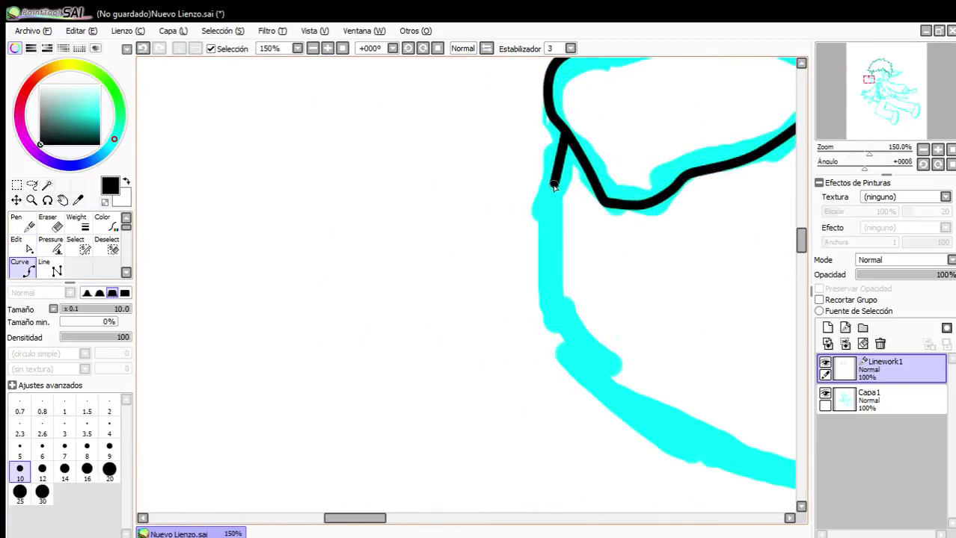
{"action": "scroll", "coordinate": [593, 380], "scroll_direction": "down", "scroll_amount": 3}
{"action": "scroll", "coordinate": [460, 323], "scroll_direction": "up", "scroll_amount": 4}
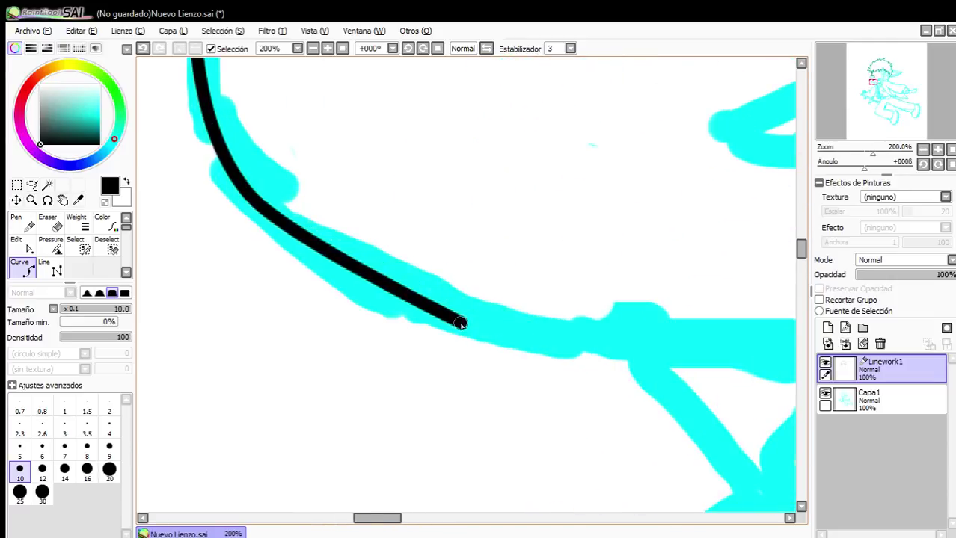
{"action": "scroll", "coordinate": [606, 307], "scroll_direction": "down", "scroll_amount": 4}
{"action": "scroll", "coordinate": [643, 324], "scroll_direction": "up", "scroll_amount": 2}
{"action": "scroll", "coordinate": [599, 358], "scroll_direction": "down", "scroll_amount": 2}
{"action": "scroll", "coordinate": [658, 344], "scroll_direction": "up", "scroll_amount": 3}
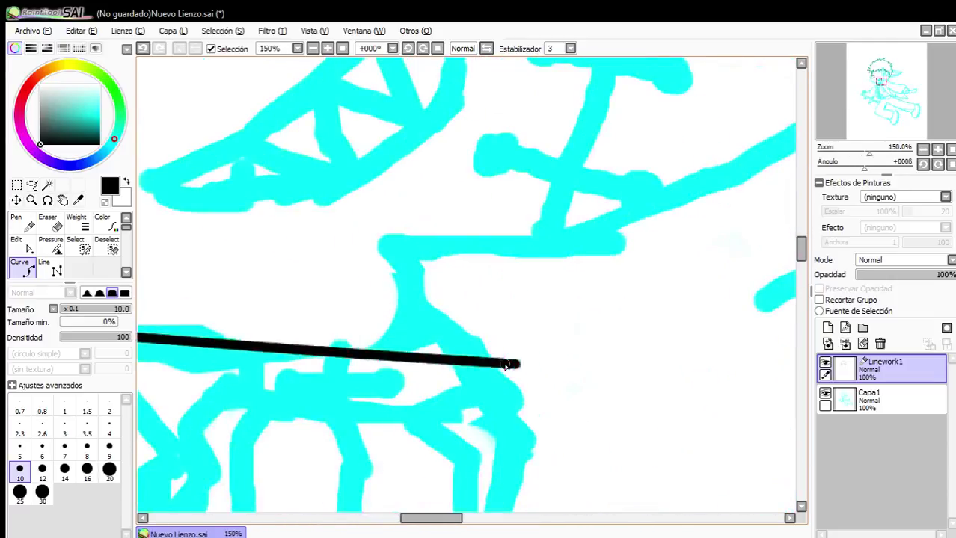
{"action": "scroll", "coordinate": [509, 364], "scroll_direction": "down", "scroll_amount": 2}
{"action": "scroll", "coordinate": [625, 267], "scroll_direction": "up", "scroll_amount": 1}
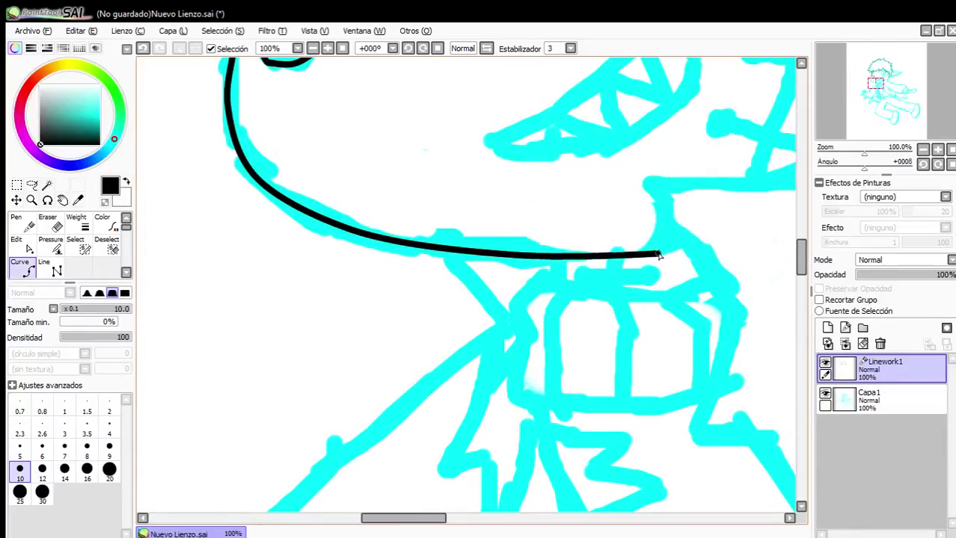
{"action": "scroll", "coordinate": [660, 256], "scroll_direction": "down", "scroll_amount": 2}
{"action": "scroll", "coordinate": [662, 256], "scroll_direction": "up", "scroll_amount": 1}
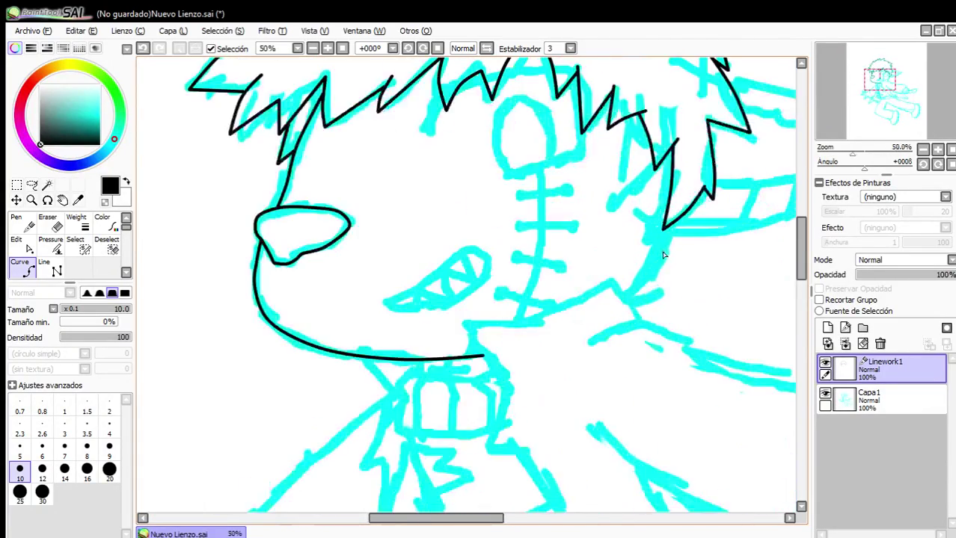
Trace the upper edge of the ear with a size 10 curve from the hair to the ear tip.
{"action": "scroll", "coordinate": [663, 255], "scroll_direction": "down", "scroll_amount": 3}
{"action": "scroll", "coordinate": [481, 221], "scroll_direction": "up", "scroll_amount": 5}
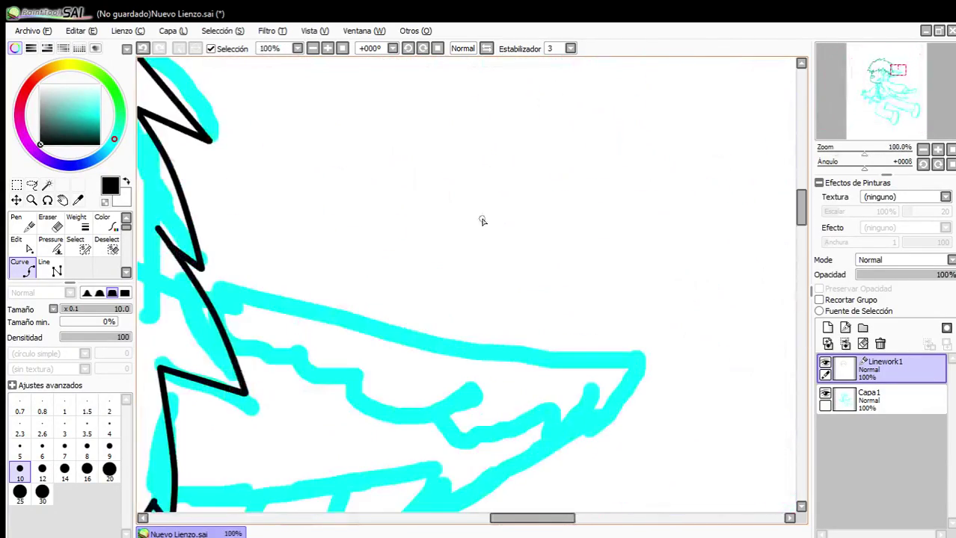
{"action": "scroll", "coordinate": [181, 279], "scroll_direction": "up", "scroll_amount": 1}
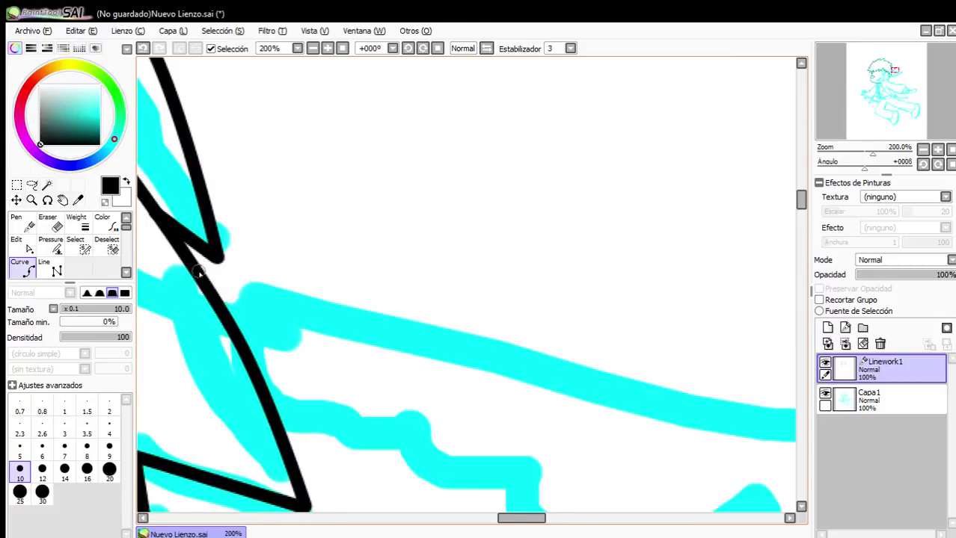
{"action": "left_click", "coordinate": [198, 271]}
{"action": "scroll", "coordinate": [335, 303], "scroll_direction": "down", "scroll_amount": 4}
{"action": "scroll", "coordinate": [444, 306], "scroll_direction": "up", "scroll_amount": 2}
{"action": "left_click", "coordinate": [343, 338]}
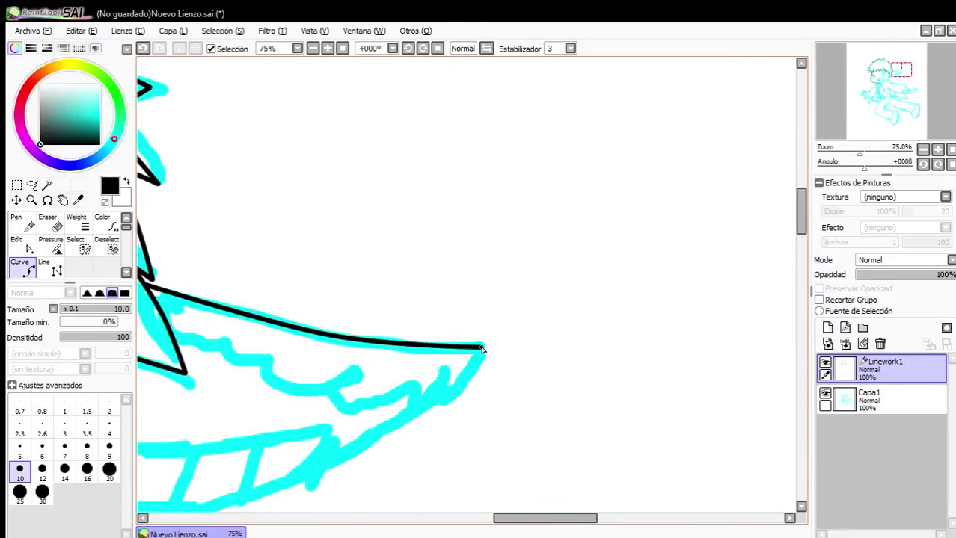
Trace the short edge down from the ear tip and continue it as a wavy fur line back to the hair.
{"action": "scroll", "coordinate": [486, 371], "scroll_direction": "down", "scroll_amount": 2}
{"action": "scroll", "coordinate": [490, 366], "scroll_direction": "up", "scroll_amount": 3}
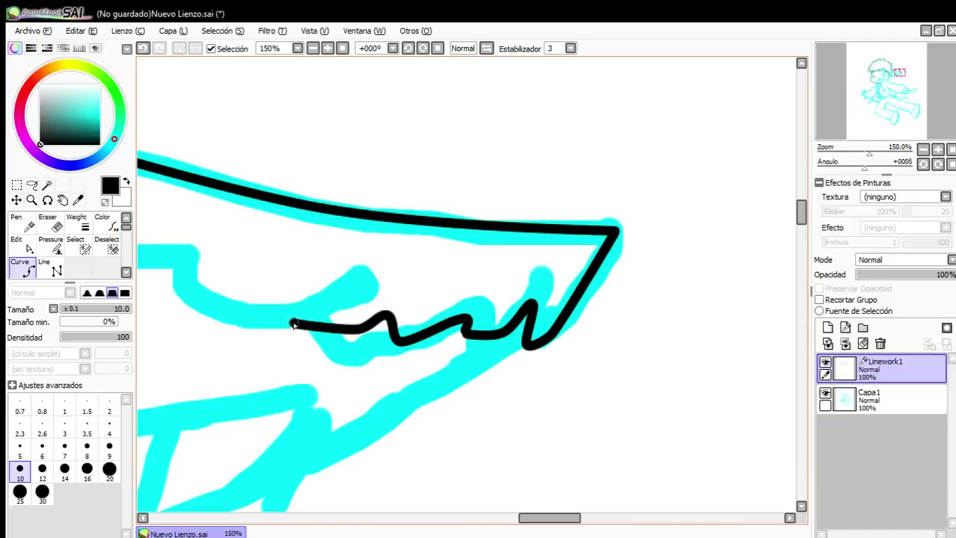
{"action": "scroll", "coordinate": [261, 294], "scroll_direction": "down", "scroll_amount": 3}
{"action": "scroll", "coordinate": [390, 271], "scroll_direction": "up", "scroll_amount": 3}
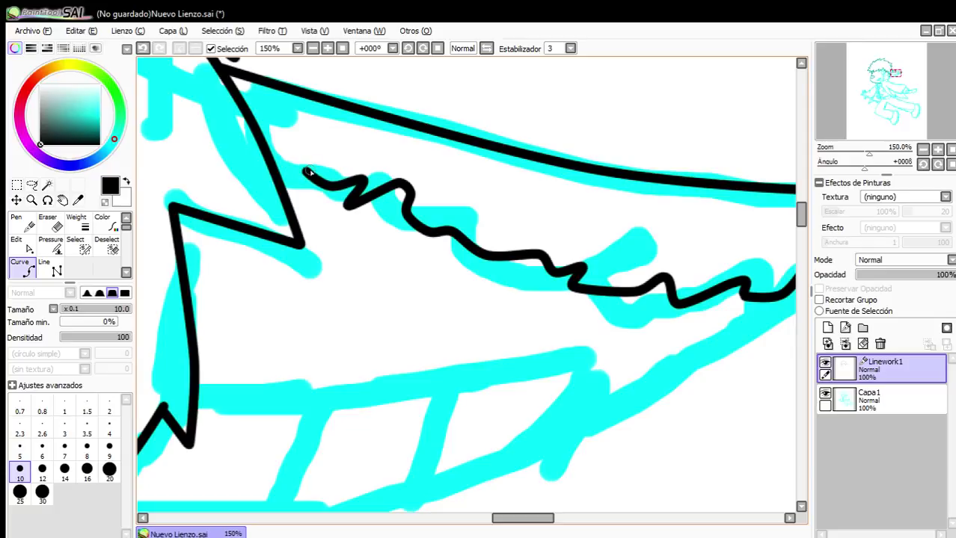
{"action": "scroll", "coordinate": [276, 171], "scroll_direction": "down", "scroll_amount": 3}
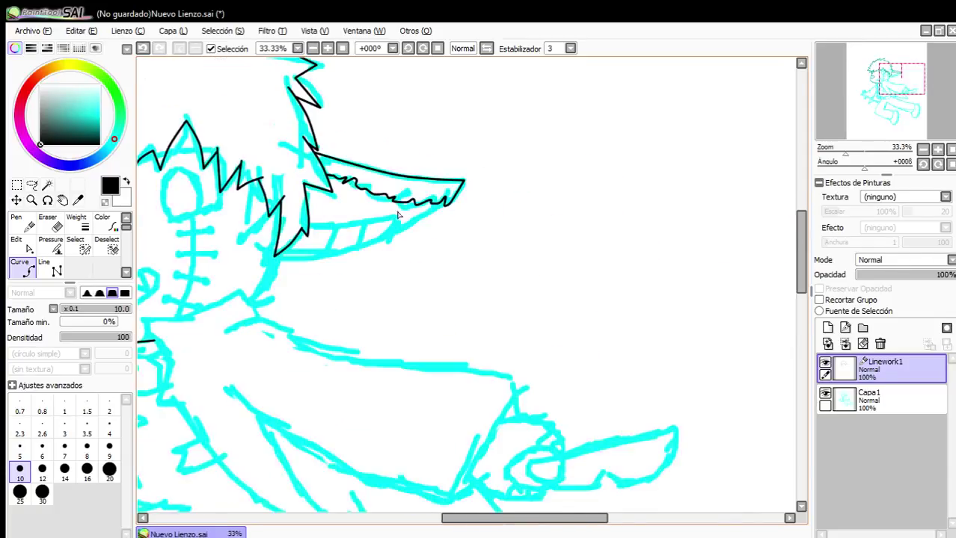
Trace the lower edge of the ear with one curve between the ear tip and the lowest hair spike.
{"action": "scroll", "coordinate": [483, 155], "scroll_direction": "up", "scroll_amount": 4}
{"action": "left_click", "coordinate": [513, 193]}
{"action": "scroll", "coordinate": [395, 259], "scroll_direction": "down", "scroll_amount": 4}
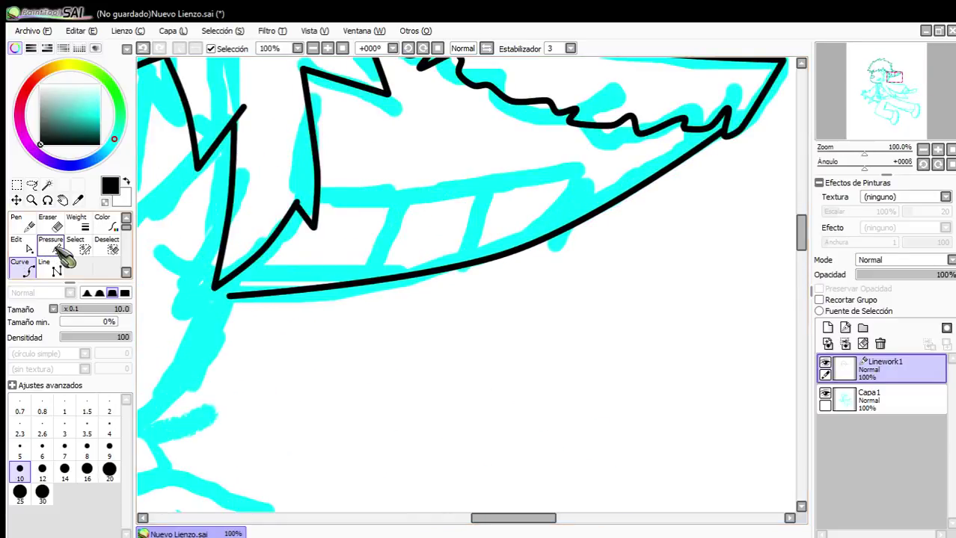
{"action": "left_click", "coordinate": [23, 247]}
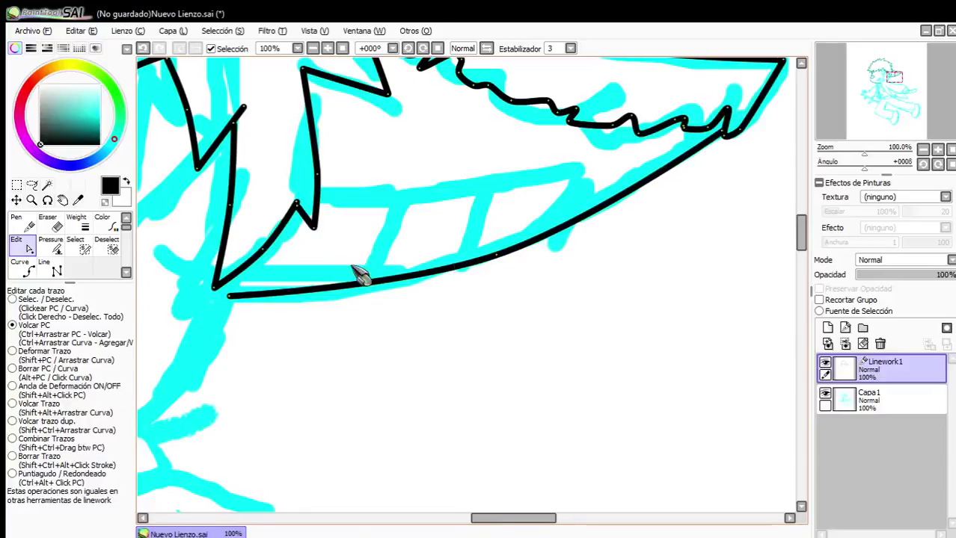
Trace the back of the cheek with a curve from the ear base down to the collar.
{"action": "left_click", "coordinate": [27, 272]}
{"action": "scroll", "coordinate": [352, 278], "scroll_direction": "down", "scroll_amount": 3}
{"action": "scroll", "coordinate": [307, 303], "scroll_direction": "up", "scroll_amount": 3}
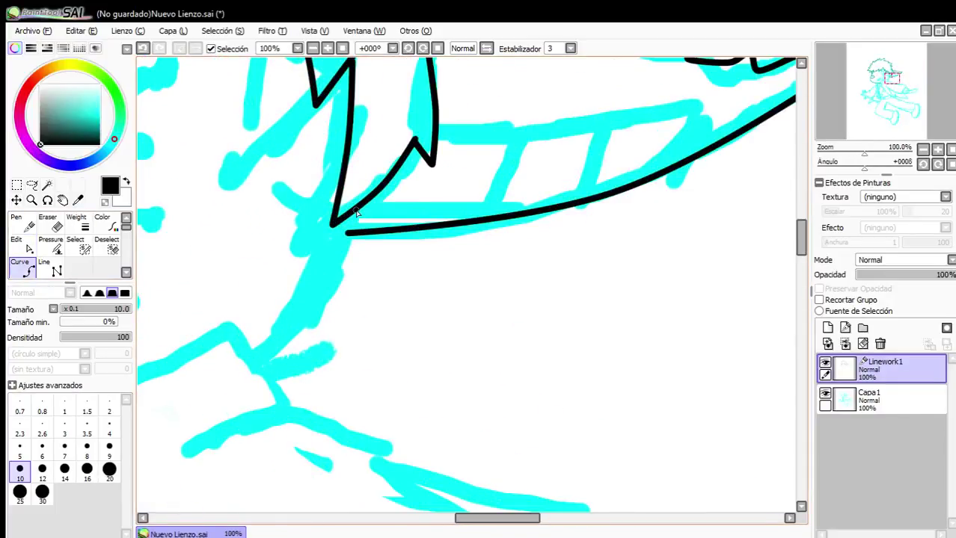
{"action": "left_click", "coordinate": [304, 294]}
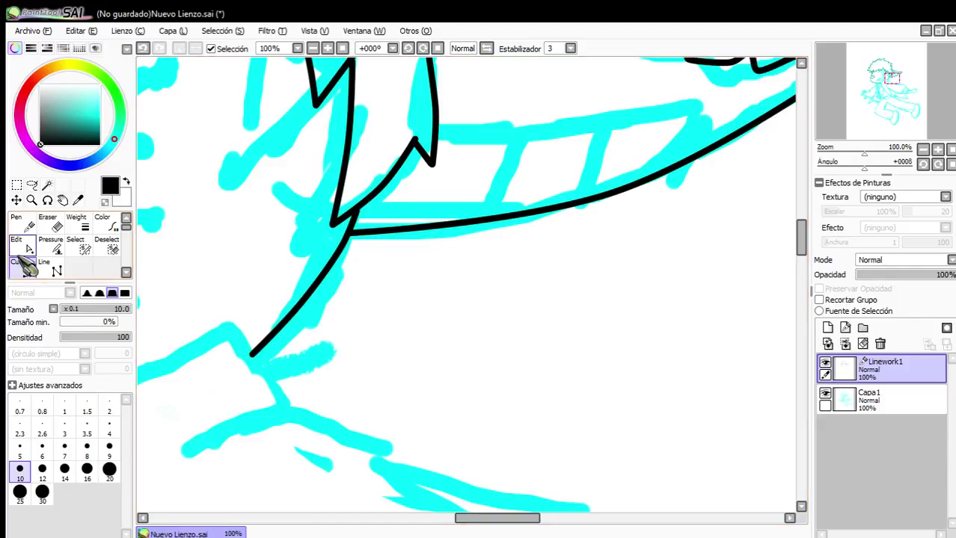
Reshape the cheek line into a rounder bulge by shifting its two middle curve points outward.
{"action": "left_click", "coordinate": [23, 245]}
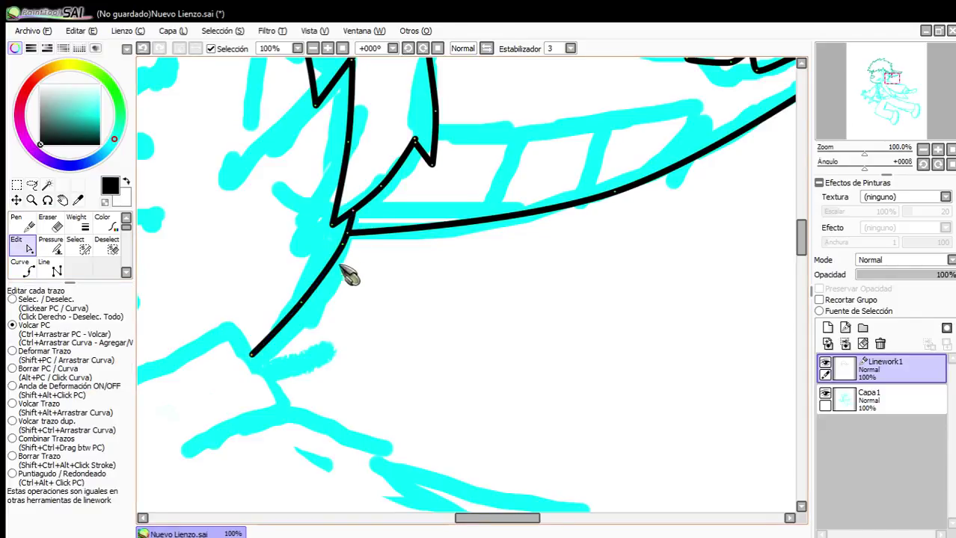
{"action": "left_click_drag", "start_coordinate": [342, 244], "coordinate": [334, 268]}
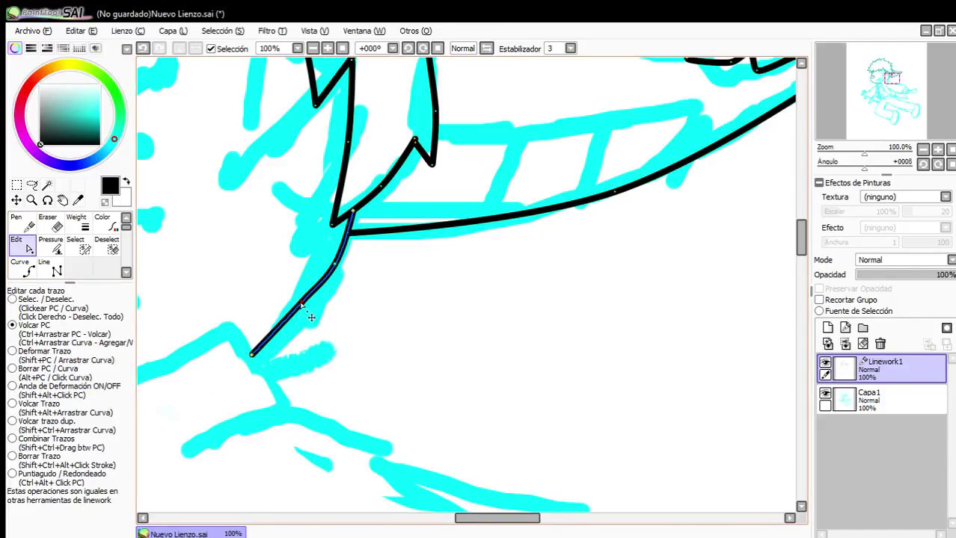
{"action": "left_click_drag", "start_coordinate": [311, 317], "coordinate": [308, 337]}
{"action": "scroll", "coordinate": [306, 337], "scroll_direction": "down", "scroll_amount": 3}
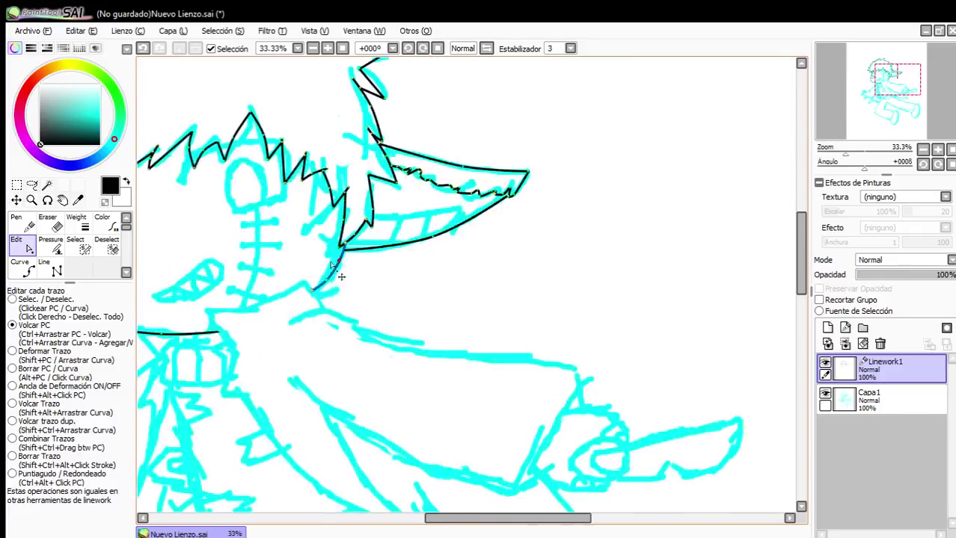
Trace the closed mouth outline with a curve from its front corner, over the upper lip and around the rounded rear end.
{"action": "scroll", "coordinate": [196, 352], "scroll_direction": "up", "scroll_amount": 2}
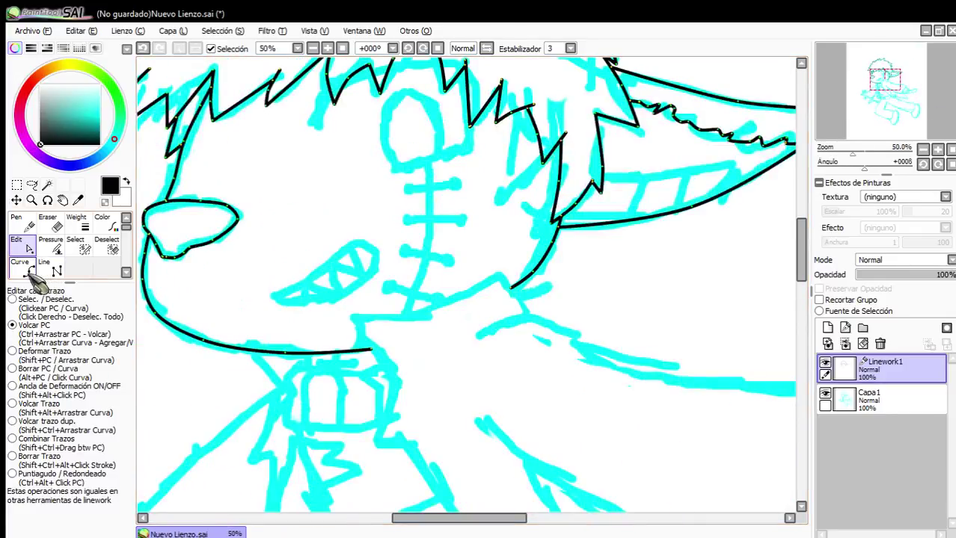
{"action": "left_click", "coordinate": [22, 269]}
{"action": "scroll", "coordinate": [320, 295], "scroll_direction": "up", "scroll_amount": 3}
{"action": "scroll", "coordinate": [256, 316], "scroll_direction": "down", "scroll_amount": 3}
{"action": "scroll", "coordinate": [216, 344], "scroll_direction": "up", "scroll_amount": 3}
{"action": "left_click", "coordinate": [210, 352]}
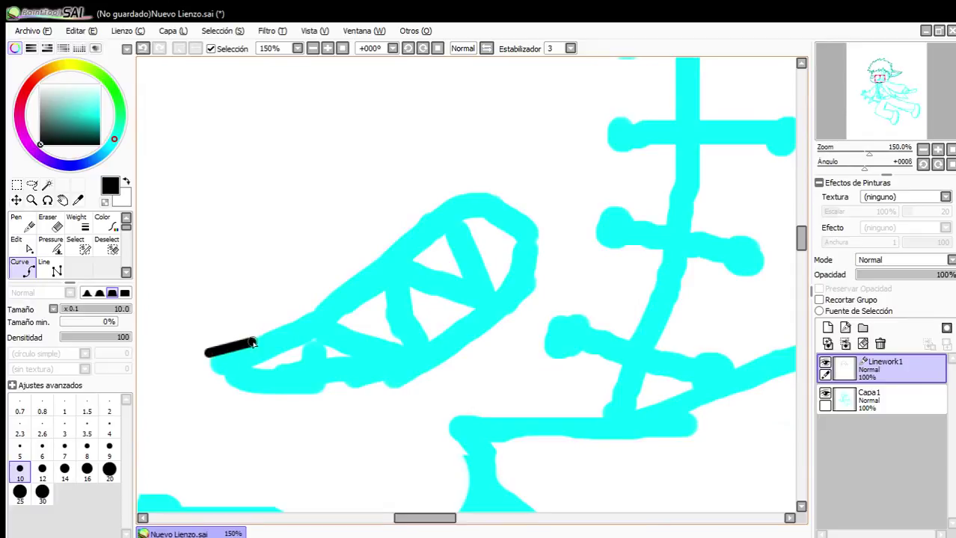
{"action": "left_click", "coordinate": [314, 326]}
{"action": "left_click", "coordinate": [452, 236]}
{"action": "left_click", "coordinate": [507, 208]}
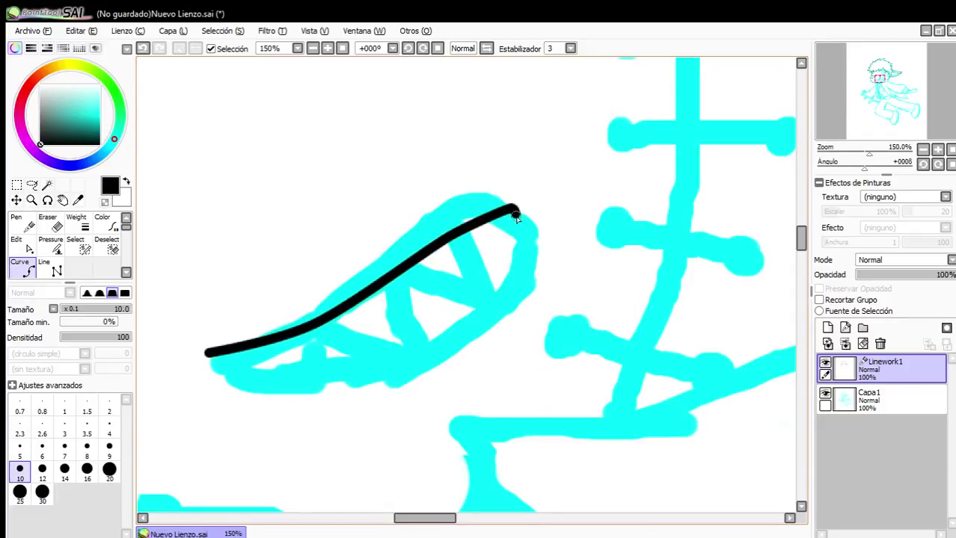
{"action": "left_click", "coordinate": [547, 276]}
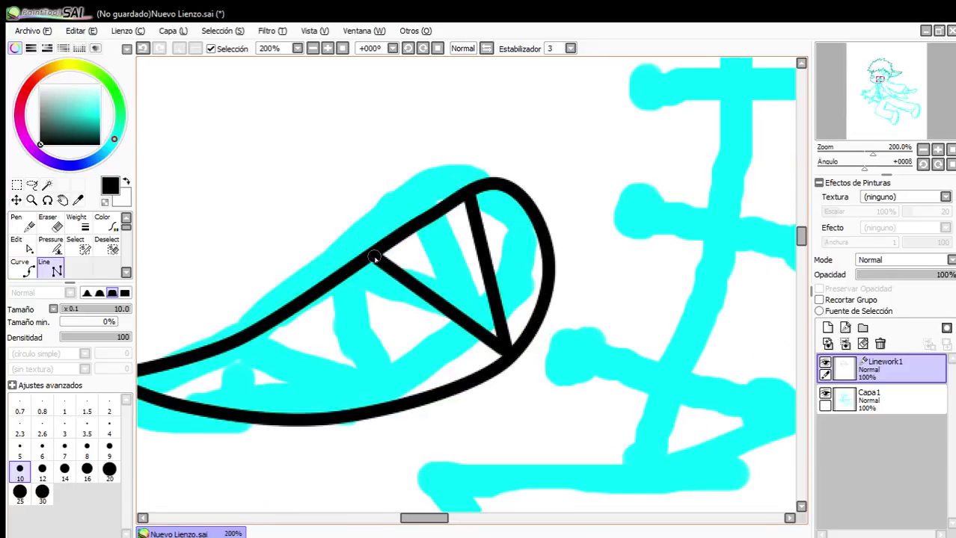
Draw the zigzag of pointed teeth inside the mouth with connected straight lines, working toward the front corner.
{"action": "left_click", "coordinate": [375, 257]}
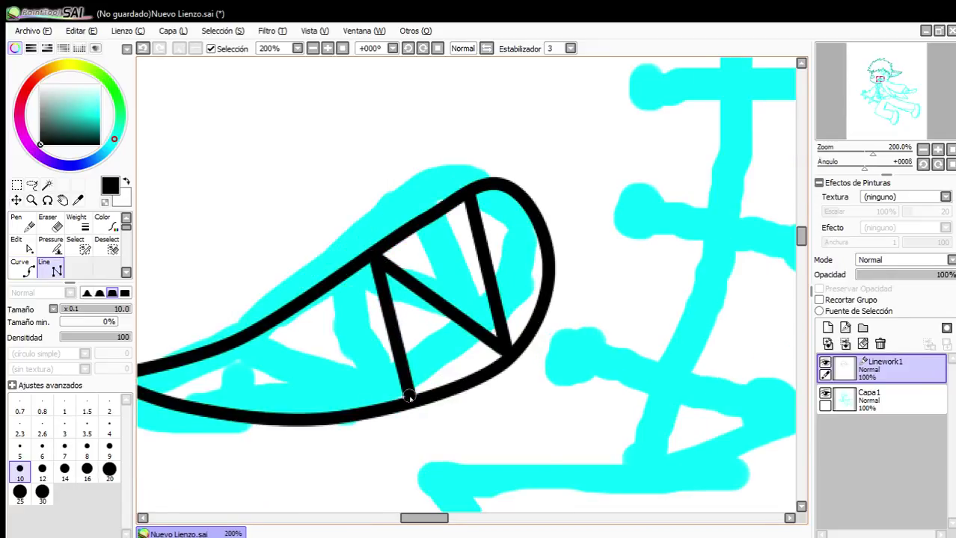
{"action": "left_click", "coordinate": [405, 397]}
{"action": "left_click", "coordinate": [293, 312]}
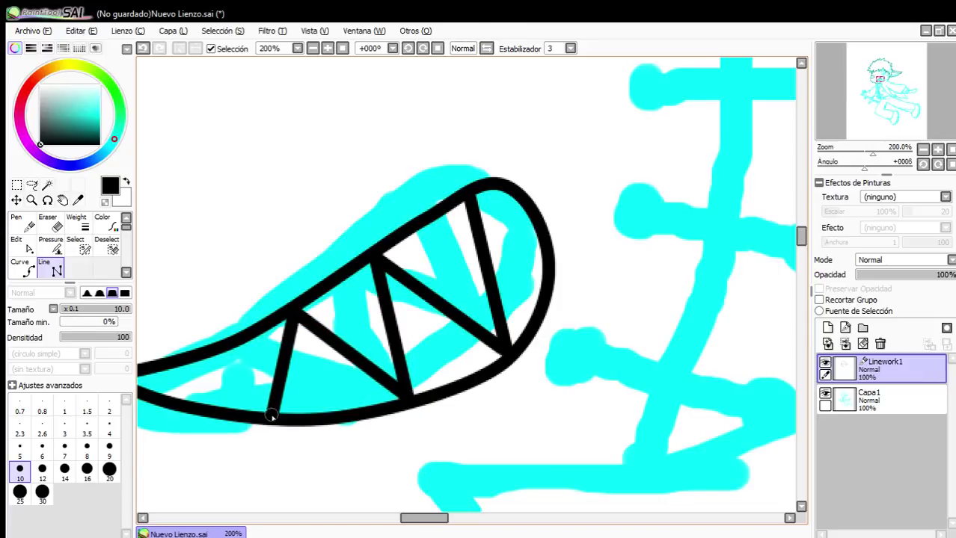
{"action": "left_click", "coordinate": [271, 413]}
{"action": "double_click", "coordinate": [191, 362]}
{"action": "scroll", "coordinate": [304, 370], "scroll_direction": "down", "scroll_amount": 4}
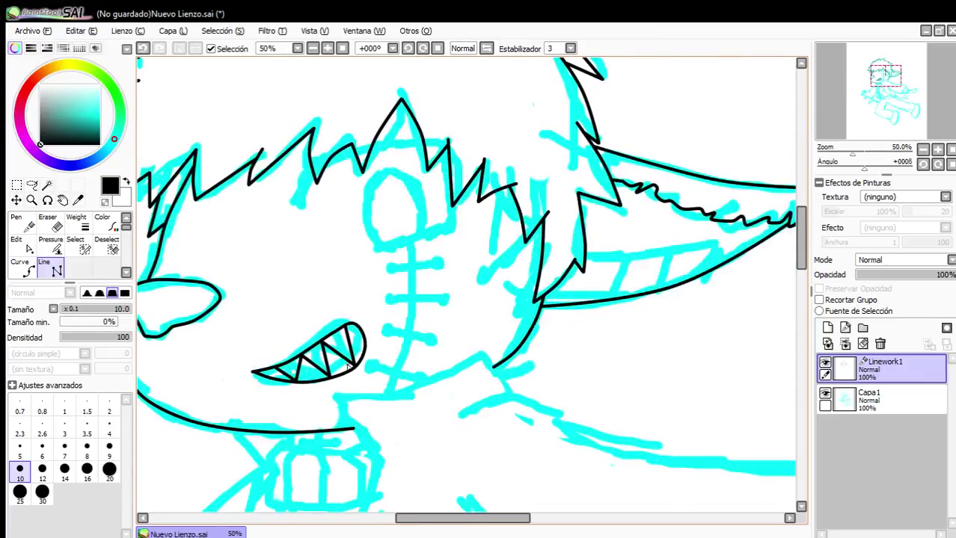
Trace the eye's outer contour with a curve from the front end of the upper lid, over the top and along the lower lid.
{"action": "scroll", "coordinate": [348, 368], "scroll_direction": "up", "scroll_amount": 2}
{"action": "scroll", "coordinate": [348, 367], "scroll_direction": "down", "scroll_amount": 3}
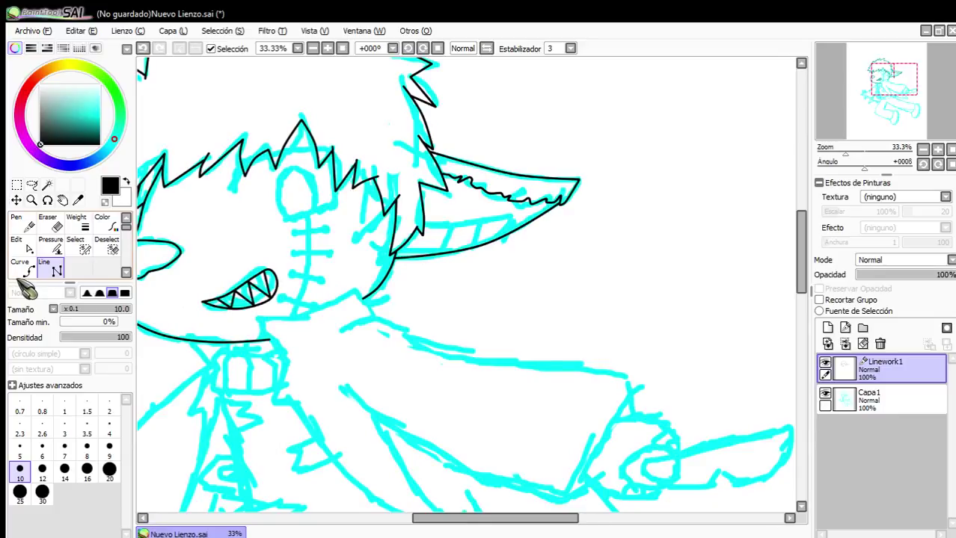
{"action": "left_click", "coordinate": [23, 267]}
{"action": "scroll", "coordinate": [198, 208], "scroll_direction": "up", "scroll_amount": 5}
{"action": "left_click", "coordinate": [179, 258]}
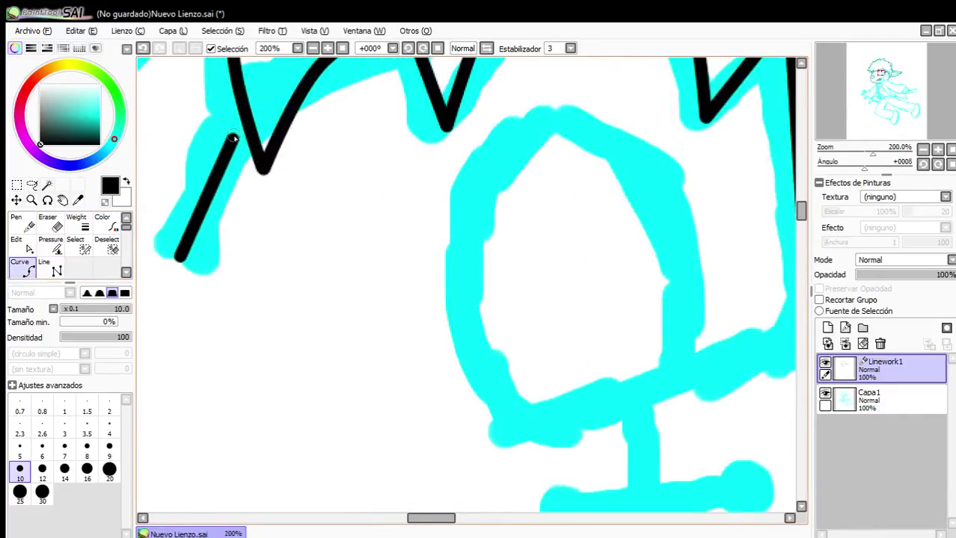
{"action": "left_click", "coordinate": [233, 137]}
{"action": "scroll", "coordinate": [331, 129], "scroll_direction": "down", "scroll_amount": 4}
{"action": "scroll", "coordinate": [372, 66], "scroll_direction": "up", "scroll_amount": 2}
{"action": "left_click", "coordinate": [328, 146]}
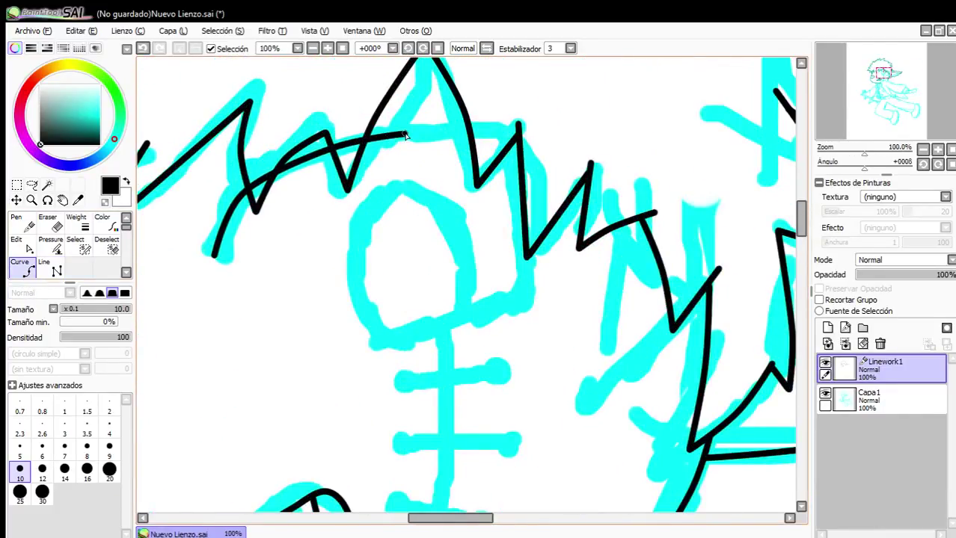
{"action": "left_click", "coordinate": [535, 159]}
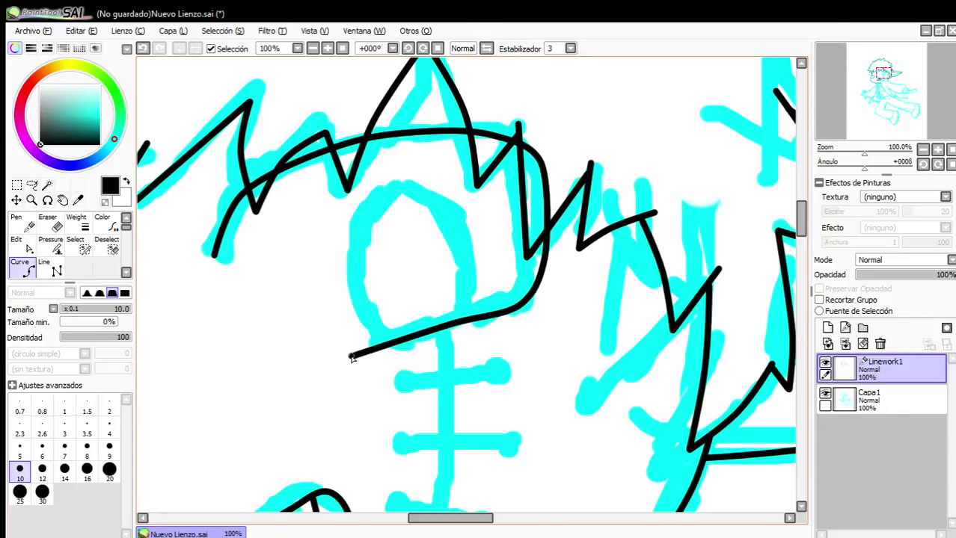
{"action": "left_click", "coordinate": [30, 248]}
{"action": "scroll", "coordinate": [530, 282], "scroll_direction": "up", "scroll_amount": 1}
{"action": "mouse_move", "coordinate": [521, 329]}
{"action": "left_mouse_down"}
{"action": "mouse_move", "coordinate": [528, 316]}
{"action": "mouse_move", "coordinate": [553, 329]}
{"action": "mouse_move", "coordinate": [526, 330]}
{"action": "left_mouse_up"}
{"action": "left_click", "coordinate": [144, 49]}
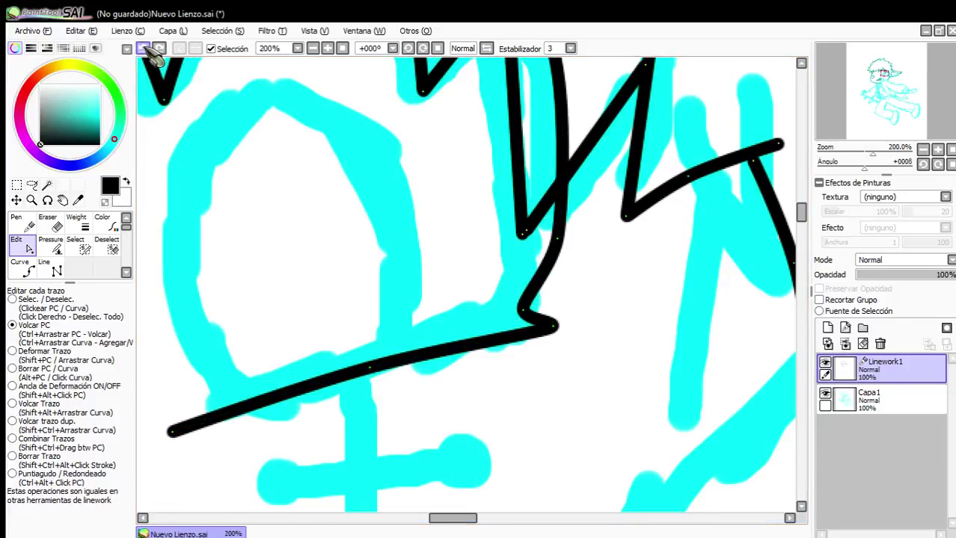
{"action": "left_click", "coordinate": [144, 50]}
{"action": "left_click", "coordinate": [49, 222]}
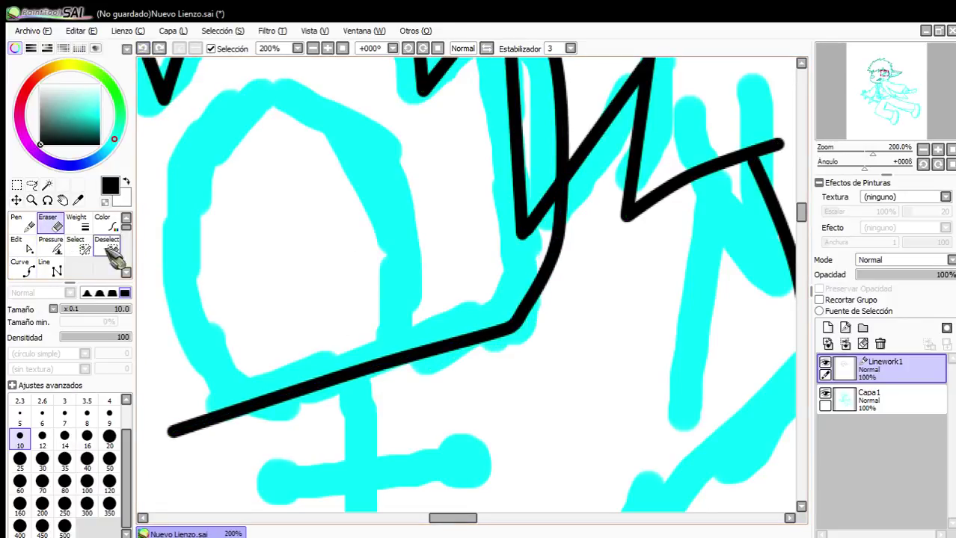
Extend the lower lid line slightly past the eye's rear corner, reshape it and join the rear curve onto it.
{"action": "left_click", "coordinate": [21, 245]}
{"action": "mouse_move", "coordinate": [519, 326]}
{"action": "left_mouse_down"}
{"action": "mouse_move", "coordinate": [541, 344]}
{"action": "mouse_move", "coordinate": [512, 341]}
{"action": "mouse_move", "coordinate": [515, 327]}
{"action": "mouse_move", "coordinate": [556, 349]}
{"action": "left_mouse_up"}
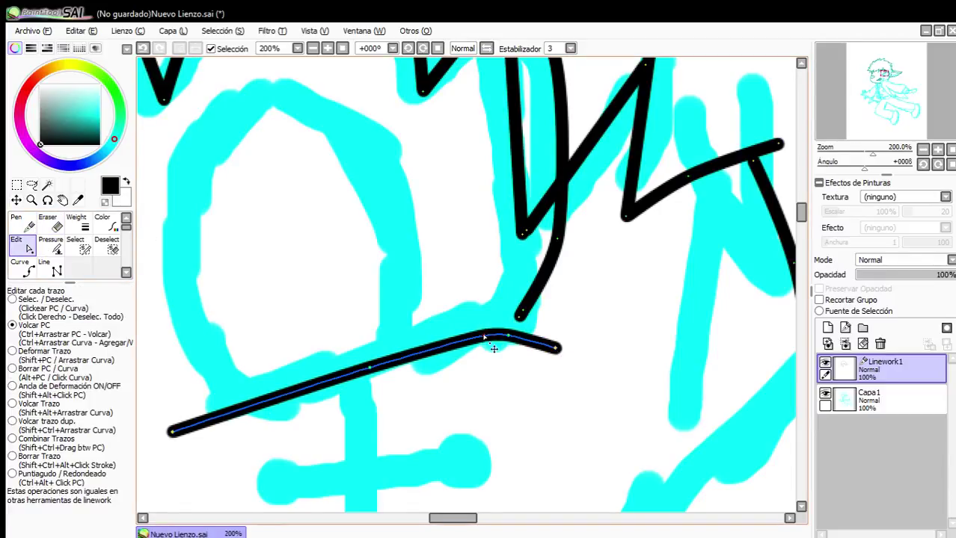
{"action": "left_click_drag", "start_coordinate": [485, 335], "coordinate": [444, 346]}
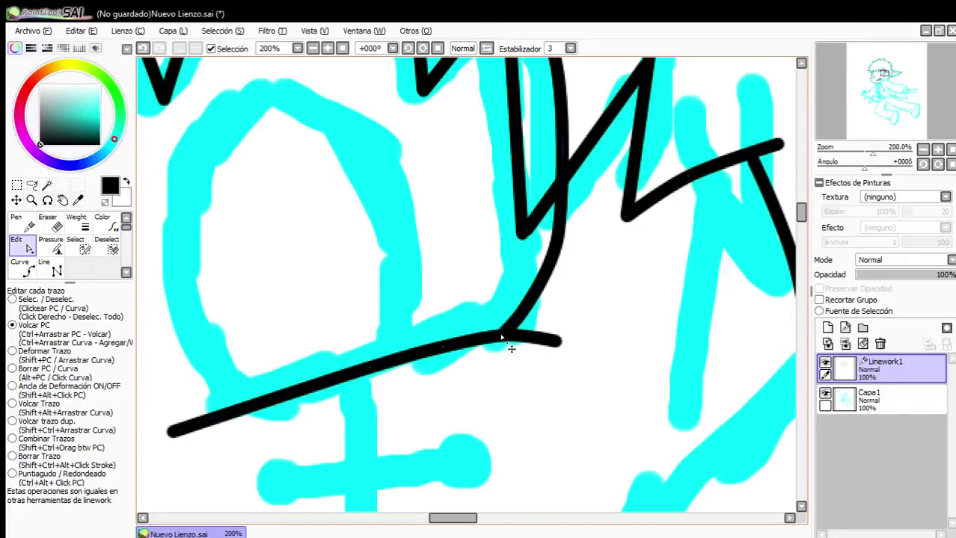
{"action": "scroll", "coordinate": [495, 346], "scroll_direction": "down", "scroll_amount": 4}
{"action": "scroll", "coordinate": [449, 342], "scroll_direction": "up", "scroll_amount": 4}
{"action": "scroll", "coordinate": [277, 329], "scroll_direction": "down", "scroll_amount": 2}
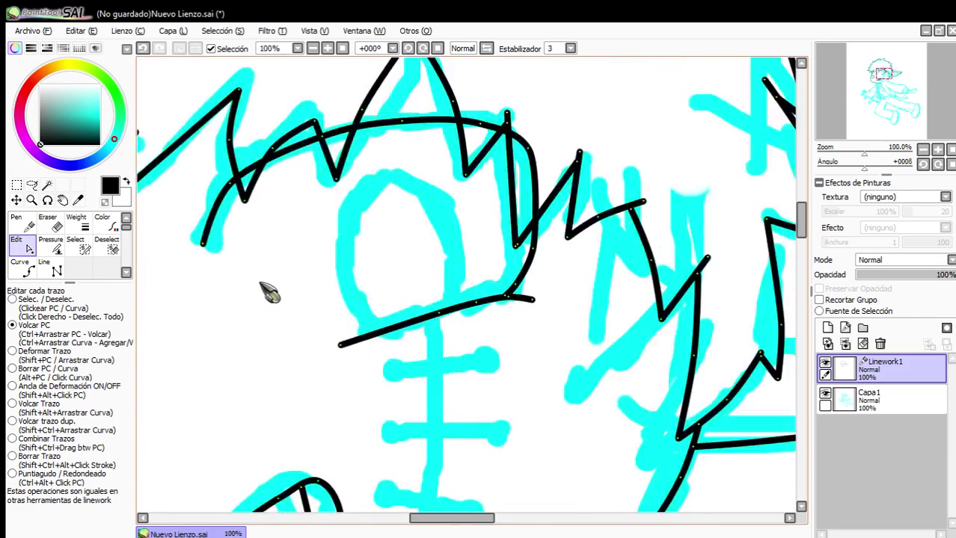
Trace the tall oval iris with one curve, starting and ending on the lower lid line.
{"action": "scroll", "coordinate": [278, 290], "scroll_direction": "down", "scroll_amount": 2}
{"action": "scroll", "coordinate": [222, 223], "scroll_direction": "up", "scroll_amount": 2}
{"action": "scroll", "coordinate": [329, 258], "scroll_direction": "down", "scroll_amount": 2}
{"action": "scroll", "coordinate": [363, 325], "scroll_direction": "up", "scroll_amount": 2}
{"action": "scroll", "coordinate": [436, 288], "scroll_direction": "down", "scroll_amount": 2}
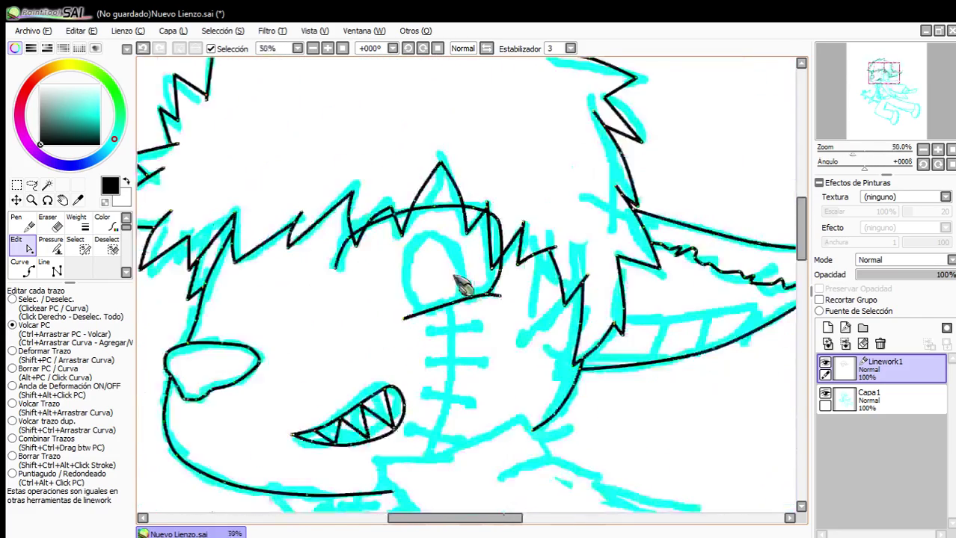
{"action": "key", "text": "plus"}
{"action": "left_click", "coordinate": [20, 267]}
{"action": "key", "text": "plus"}
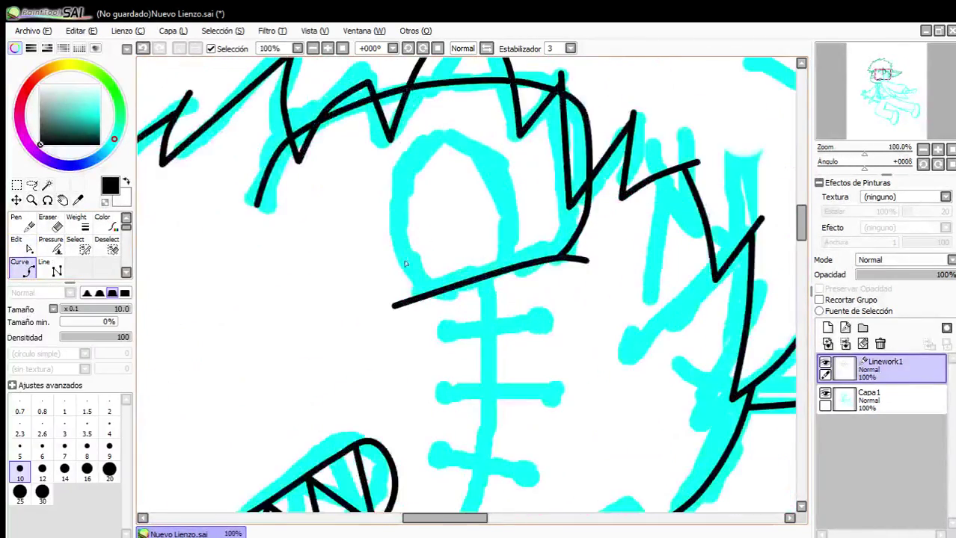
{"action": "scroll", "coordinate": [414, 276], "scroll_direction": "up", "scroll_amount": 3}
{"action": "left_click", "coordinate": [384, 296]}
{"action": "scroll", "coordinate": [390, 285], "scroll_direction": "down", "scroll_amount": 2}
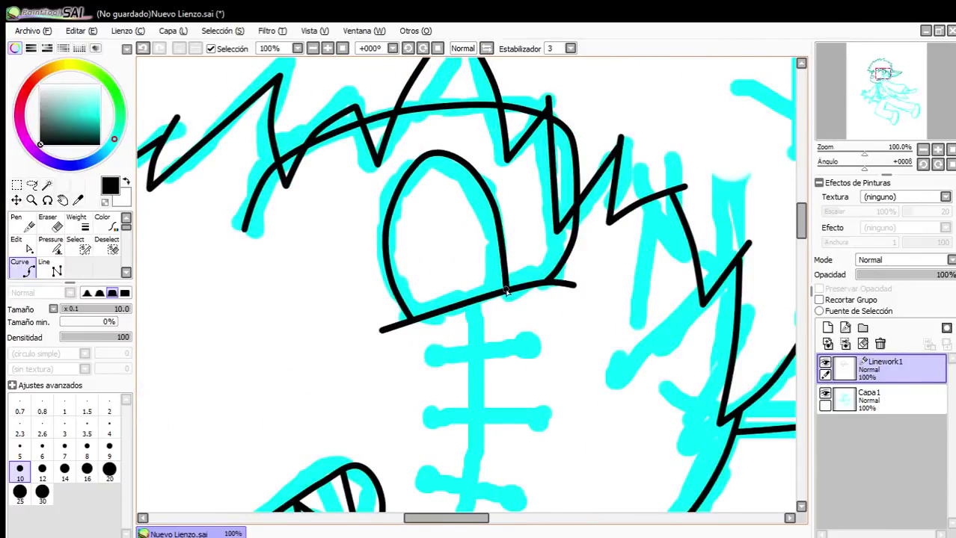
Reshape the iris outline by adjusting its control points along the front and upper curve to fit the sketch.
{"action": "left_click", "coordinate": [25, 245]}
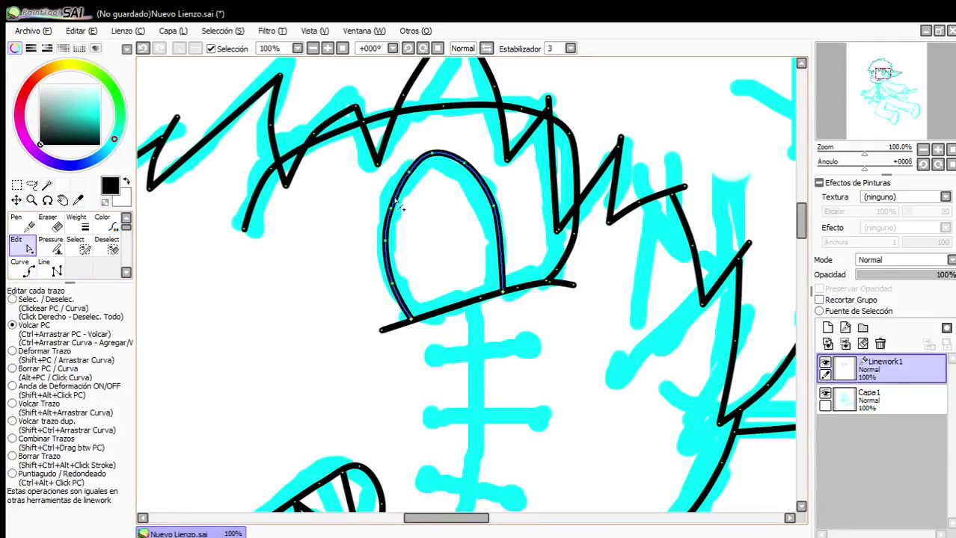
{"action": "left_click_drag", "start_coordinate": [420, 178], "coordinate": [408, 175]}
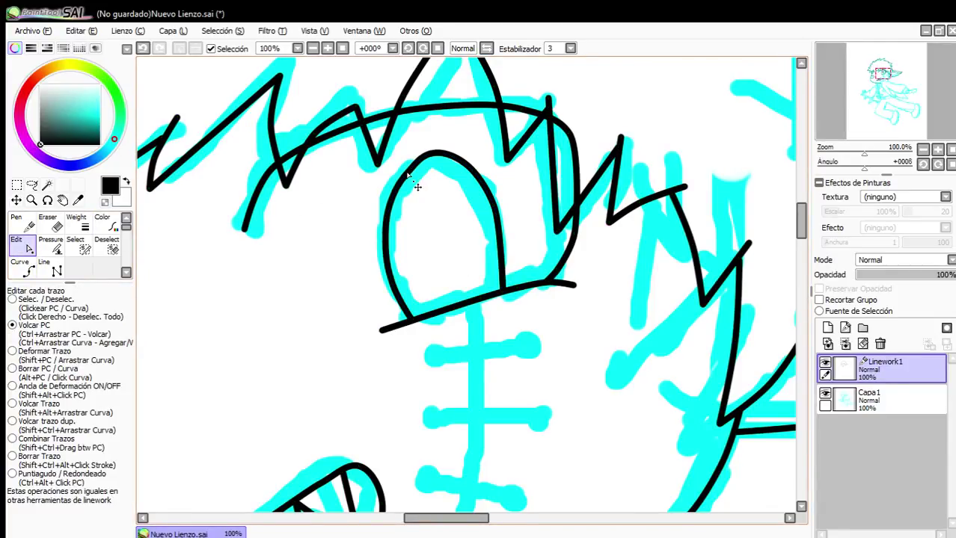
{"action": "left_click", "coordinate": [451, 161]}
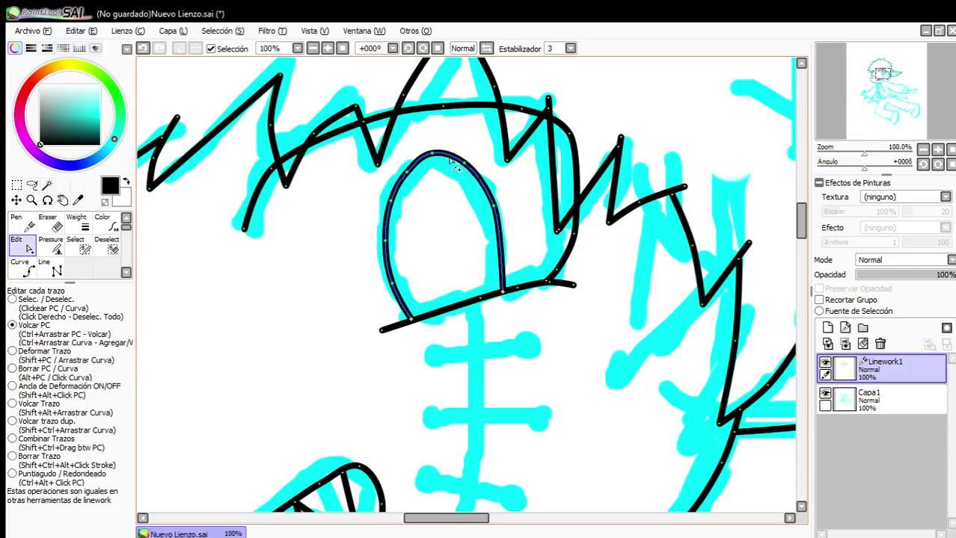
{"action": "mouse_move", "coordinate": [421, 180]}
{"action": "left_mouse_down"}
{"action": "mouse_move", "coordinate": [402, 219]}
{"action": "mouse_move", "coordinate": [389, 205]}
{"action": "left_mouse_up"}
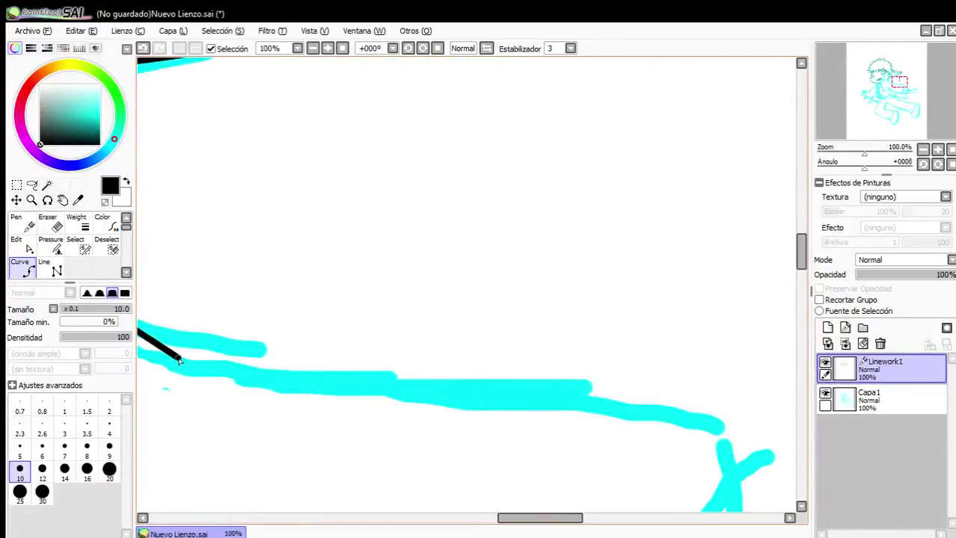
Trace the rest of the wide sleeve with one curve, along its upper edge, down the cuff and back along the lower edge.
{"action": "left_click", "coordinate": [716, 424]}
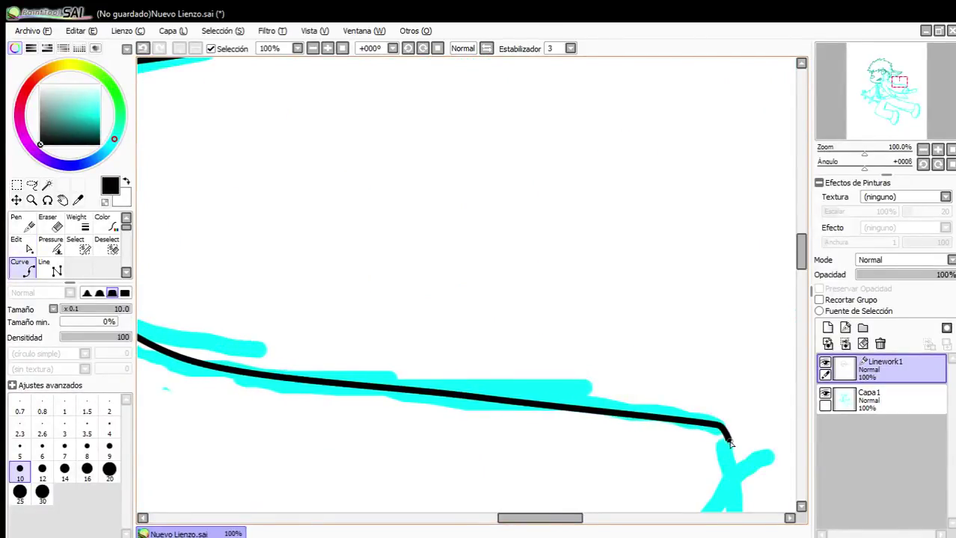
{"action": "scroll", "coordinate": [726, 482], "scroll_direction": "down", "scroll_amount": 3}
{"action": "scroll", "coordinate": [679, 436], "scroll_direction": "up", "scroll_amount": 3}
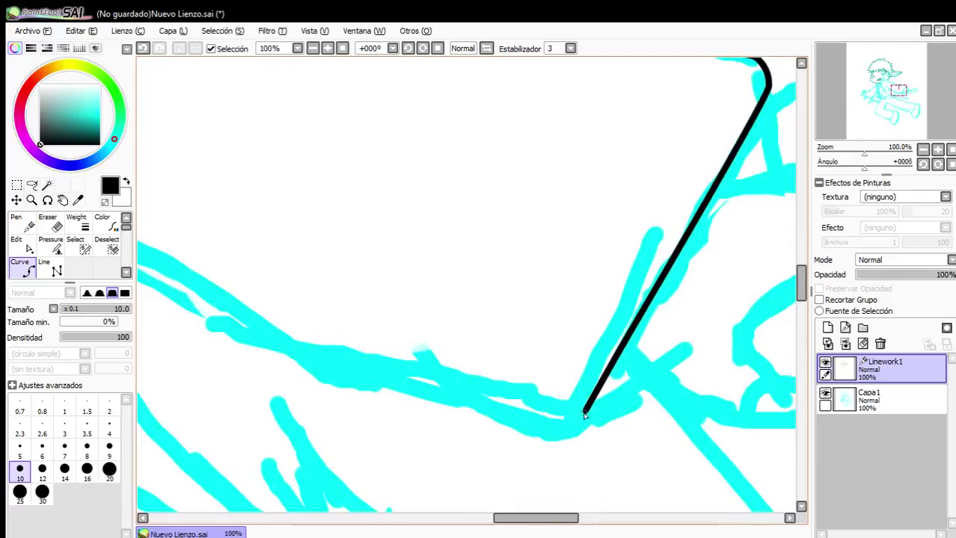
{"action": "left_click", "coordinate": [562, 432]}
{"action": "scroll", "coordinate": [337, 361], "scroll_direction": "down", "scroll_amount": 3}
{"action": "scroll", "coordinate": [491, 437], "scroll_direction": "up", "scroll_amount": 2}
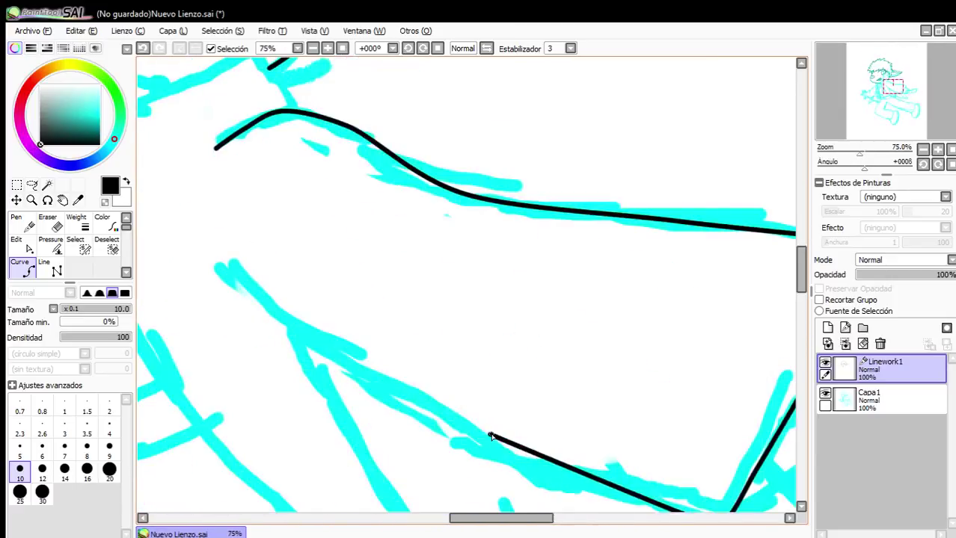
{"action": "double_click", "coordinate": [224, 263]}
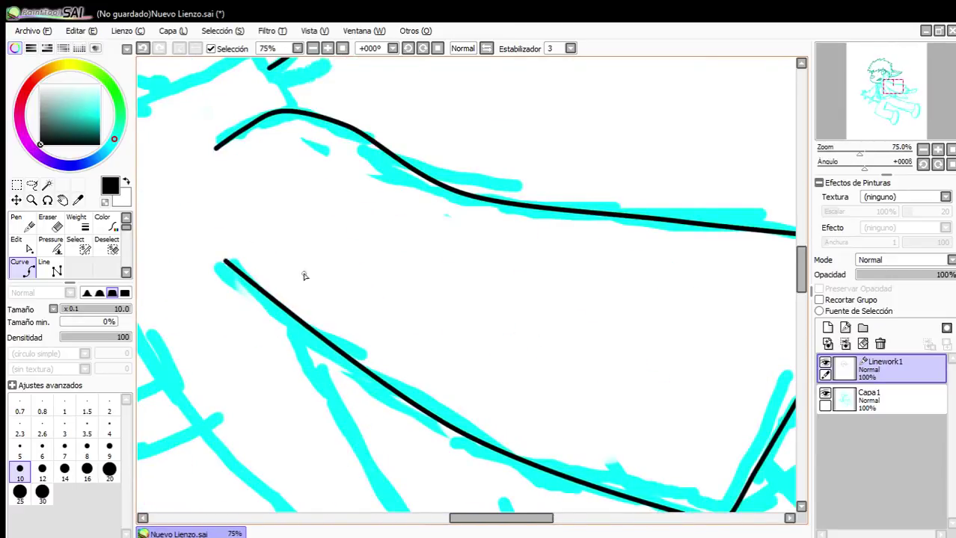
Move the sleeve's lower cuff corner inward and shift the lower edge's control points to even out that curve.
{"action": "scroll", "coordinate": [305, 273], "scroll_direction": "down", "scroll_amount": 5}
{"action": "scroll", "coordinate": [354, 288], "scroll_direction": "up", "scroll_amount": 3}
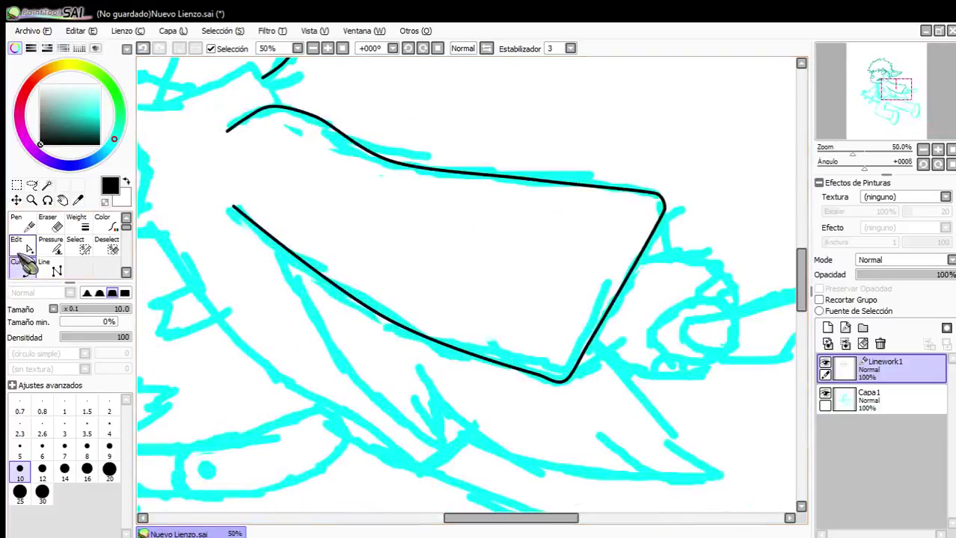
{"action": "left_click", "coordinate": [21, 245]}
{"action": "mouse_move", "coordinate": [565, 385]}
{"action": "left_mouse_down"}
{"action": "mouse_move", "coordinate": [562, 365]}
{"action": "mouse_move", "coordinate": [576, 353]}
{"action": "left_mouse_up"}
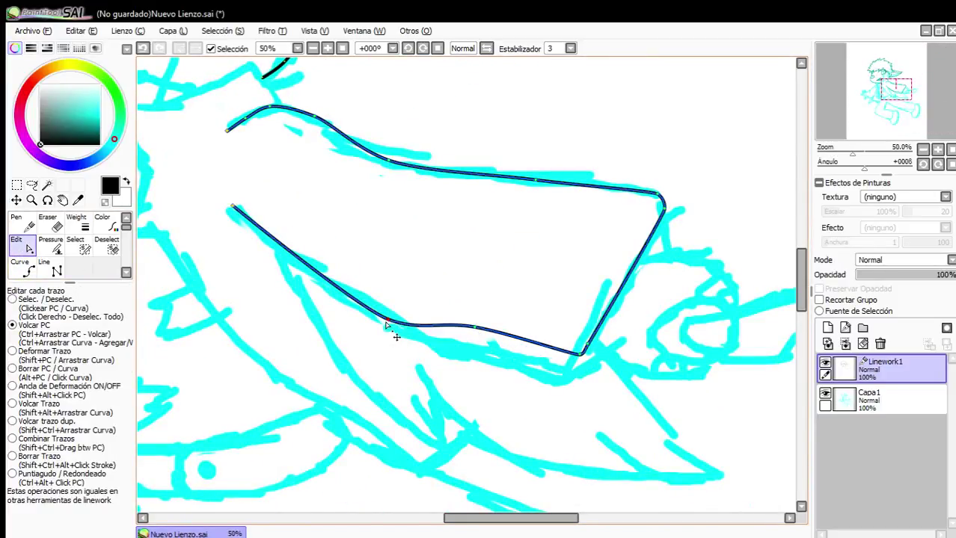
{"action": "mouse_move", "coordinate": [387, 321]}
{"action": "left_mouse_down"}
{"action": "mouse_move", "coordinate": [378, 277]}
{"action": "mouse_move", "coordinate": [289, 246]}
{"action": "left_mouse_up"}
{"action": "scroll", "coordinate": [381, 238], "scroll_direction": "down", "scroll_amount": 3}
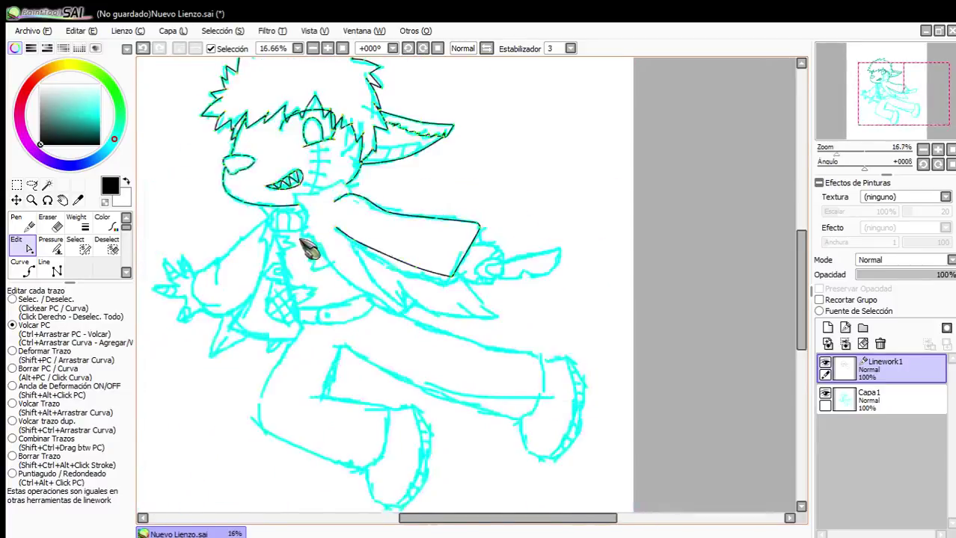
{"action": "scroll", "coordinate": [300, 242], "scroll_direction": "up", "scroll_amount": 3}
{"action": "scroll", "coordinate": [259, 230], "scroll_direction": "down", "scroll_amount": 1}
Draw the collar's rear edge from the sleeve's shoulder line up to the collar peak and join the end of the jaw line to it.
{"action": "left_click", "coordinate": [20, 265]}
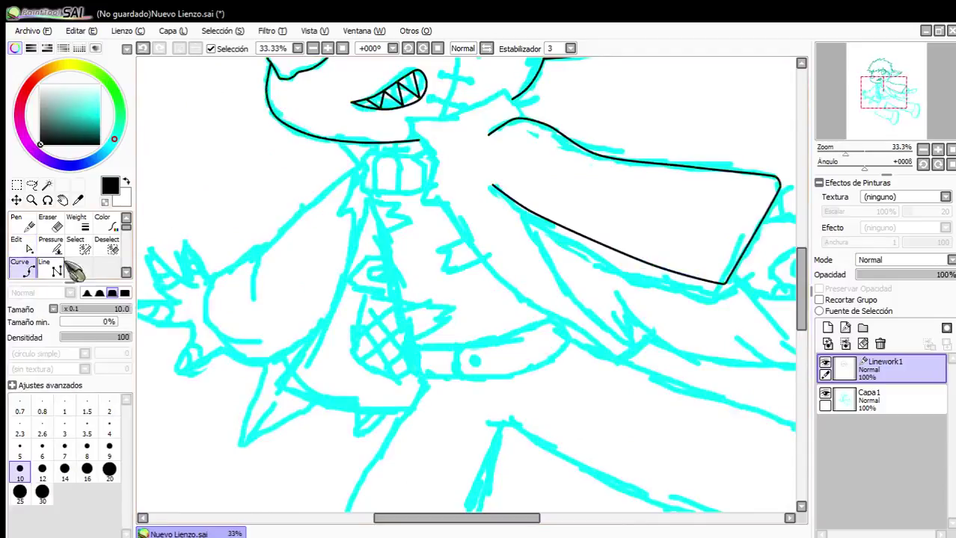
{"action": "scroll", "coordinate": [576, 301], "scroll_direction": "up", "scroll_amount": 5}
{"action": "left_click", "coordinate": [620, 394]}
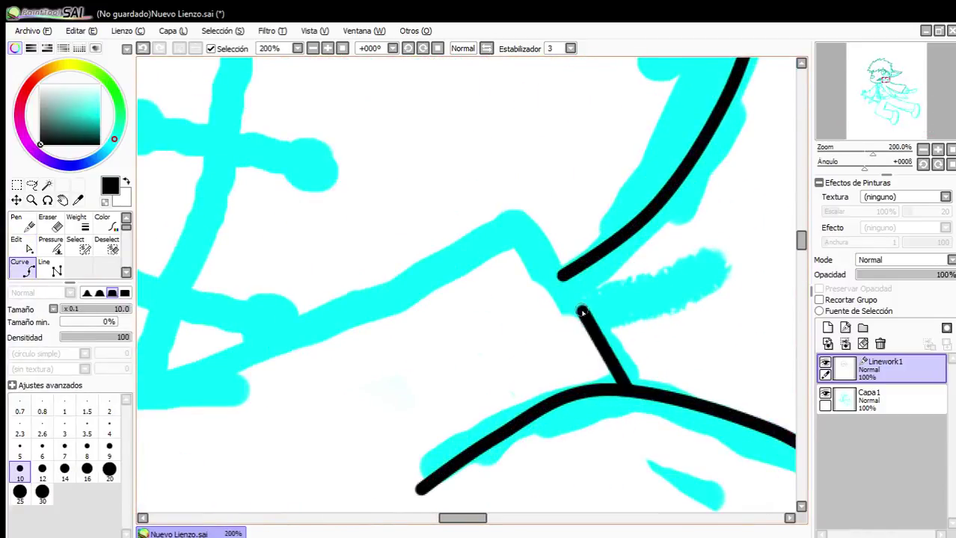
{"action": "left_click", "coordinate": [563, 273]}
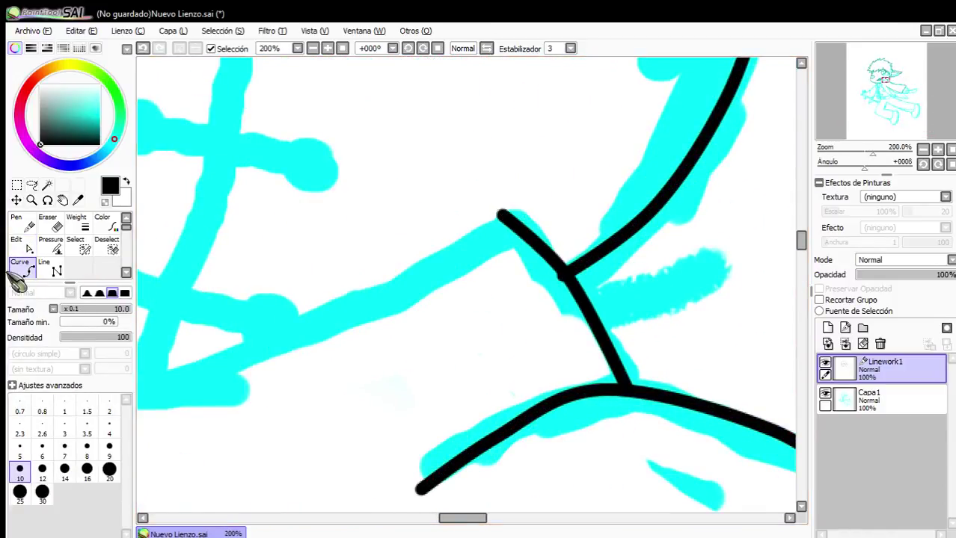
{"action": "left_click", "coordinate": [20, 244]}
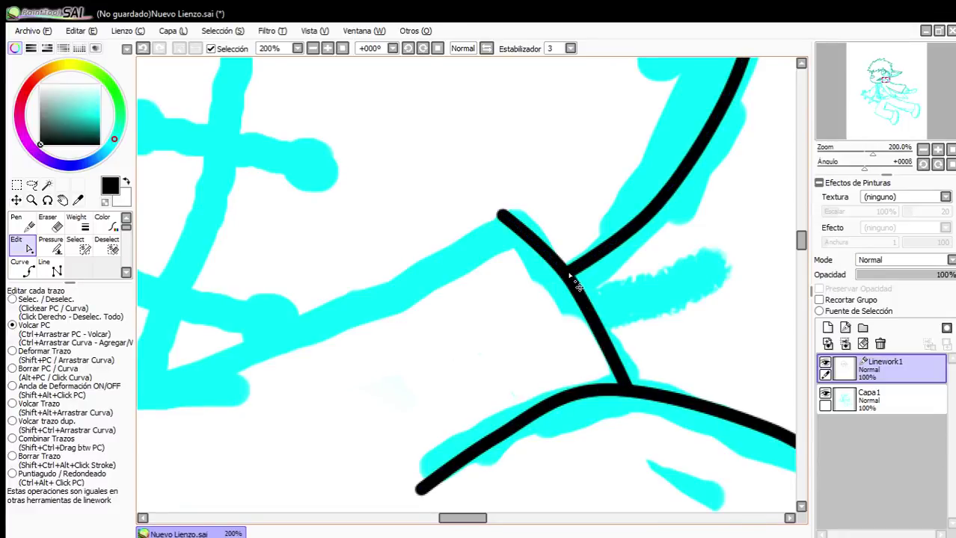
Trace the collar's upper edge with a curve from the rear peak to the front tip beneath the mouth.
{"action": "left_click", "coordinate": [22, 269]}
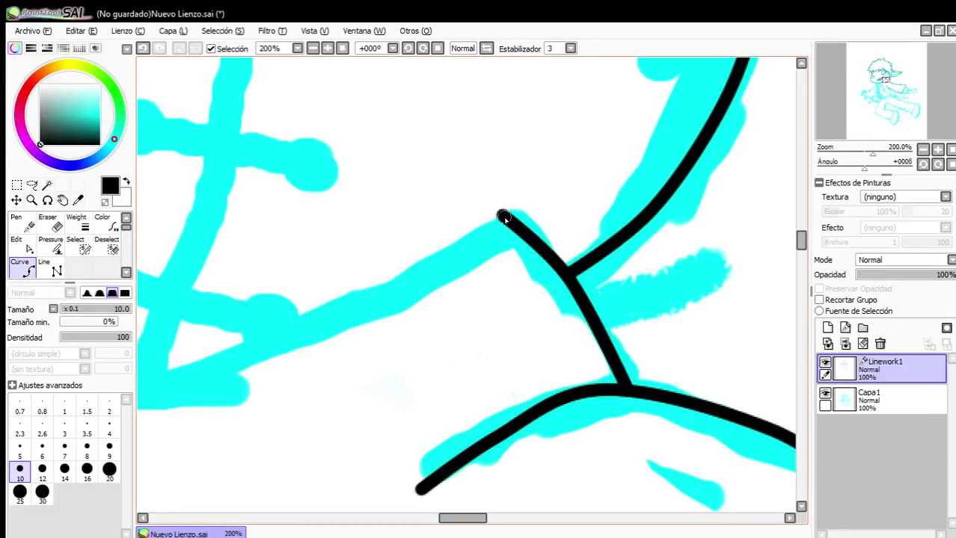
{"action": "scroll", "coordinate": [481, 243], "scroll_direction": "down", "scroll_amount": 2}
{"action": "left_click_drag", "start_coordinate": [241, 340], "coordinate": [408, 282]}
{"action": "left_click", "coordinate": [524, 267]}
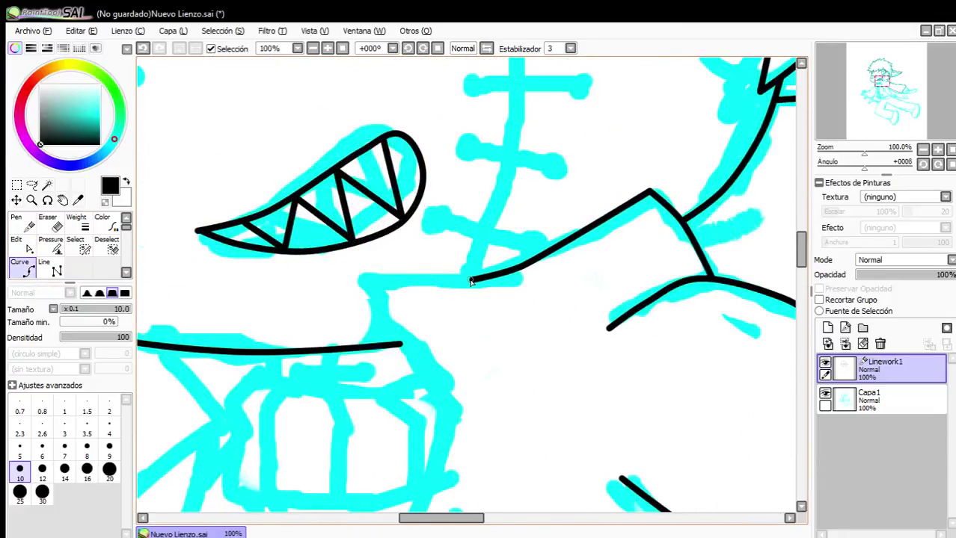
{"action": "scroll", "coordinate": [434, 314], "scroll_direction": "down", "scroll_amount": 2}
{"action": "scroll", "coordinate": [418, 349], "scroll_direction": "up", "scroll_amount": 2}
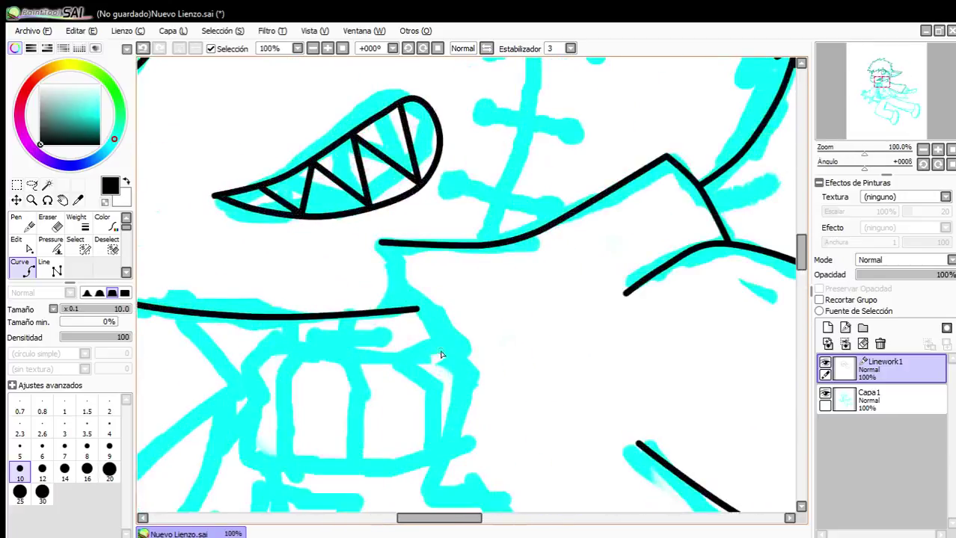
Trace the coat's front edge from the collar tip through the notch at the neck and down past the belt.
{"action": "left_click", "coordinate": [464, 374]}
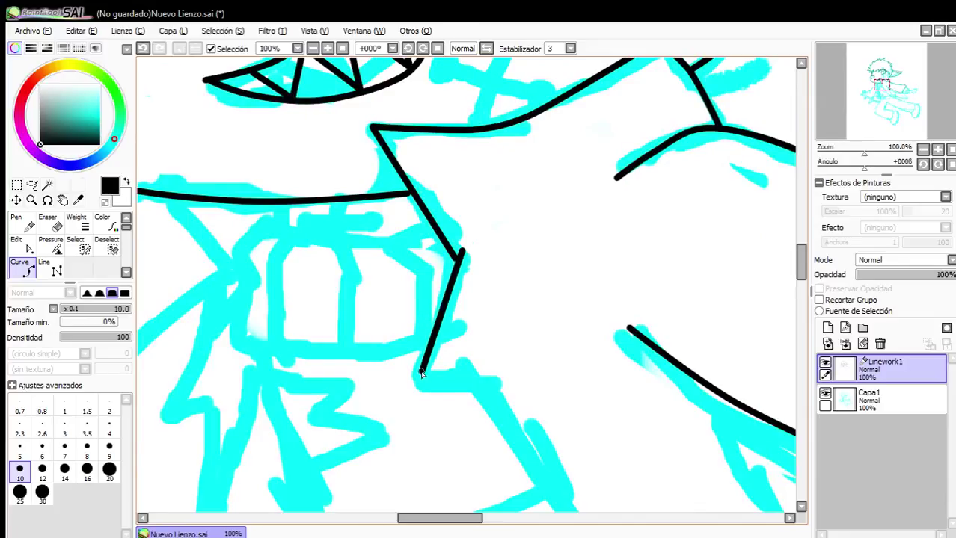
{"action": "left_click", "coordinate": [418, 379]}
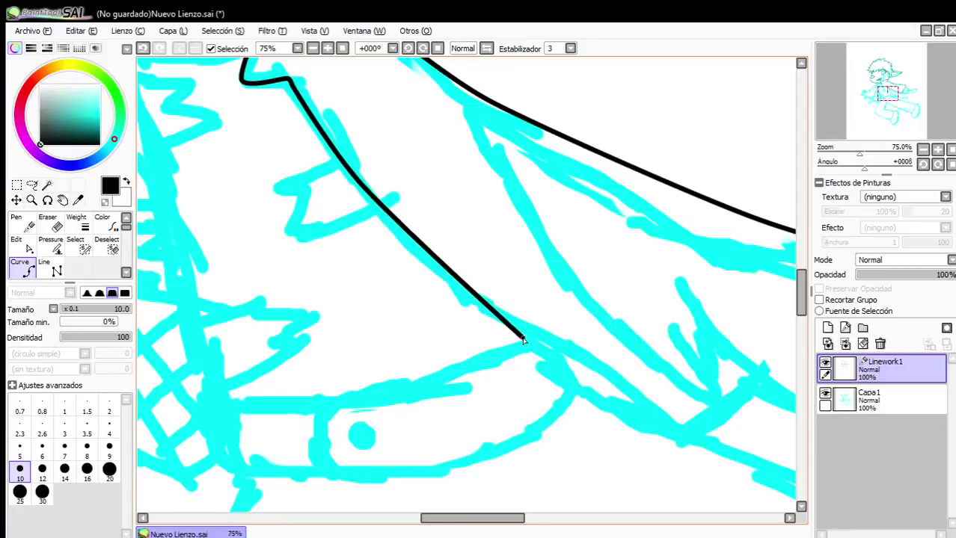
{"action": "scroll", "coordinate": [523, 340], "scroll_direction": "down", "scroll_amount": 5}
{"action": "scroll", "coordinate": [481, 324], "scroll_direction": "up", "scroll_amount": 3}
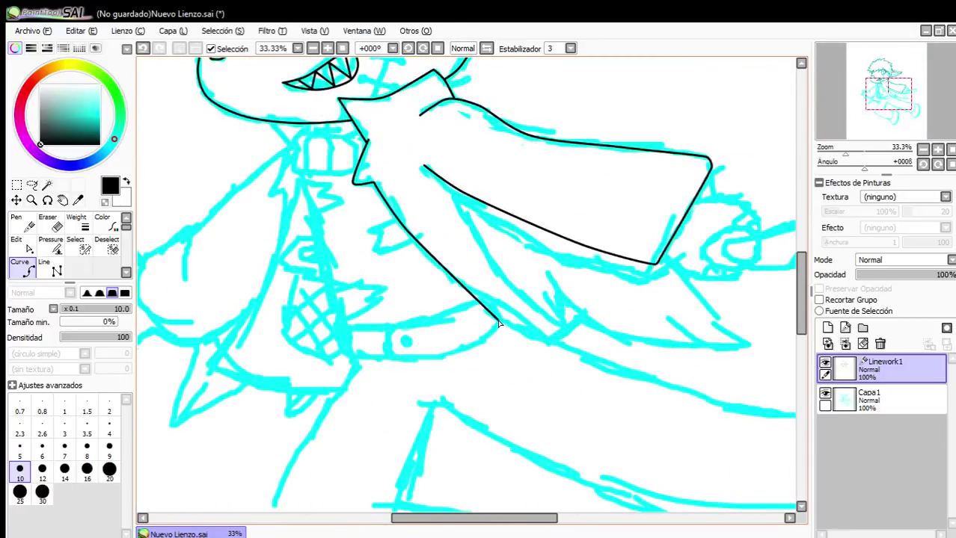
{"action": "scroll", "coordinate": [534, 349], "scroll_direction": "down", "scroll_amount": 2}
{"action": "scroll", "coordinate": [352, 216], "scroll_direction": "up", "scroll_amount": 6}
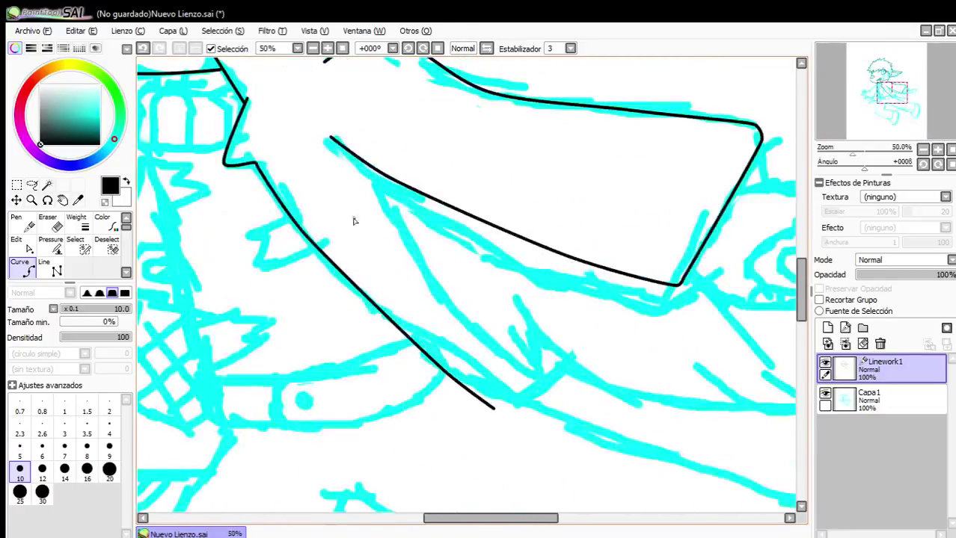
Draw two curves for the coat fold beneath the sleeve and link their ends with a short connecting line.
{"action": "scroll", "coordinate": [419, 284], "scroll_direction": "down", "scroll_amount": 3}
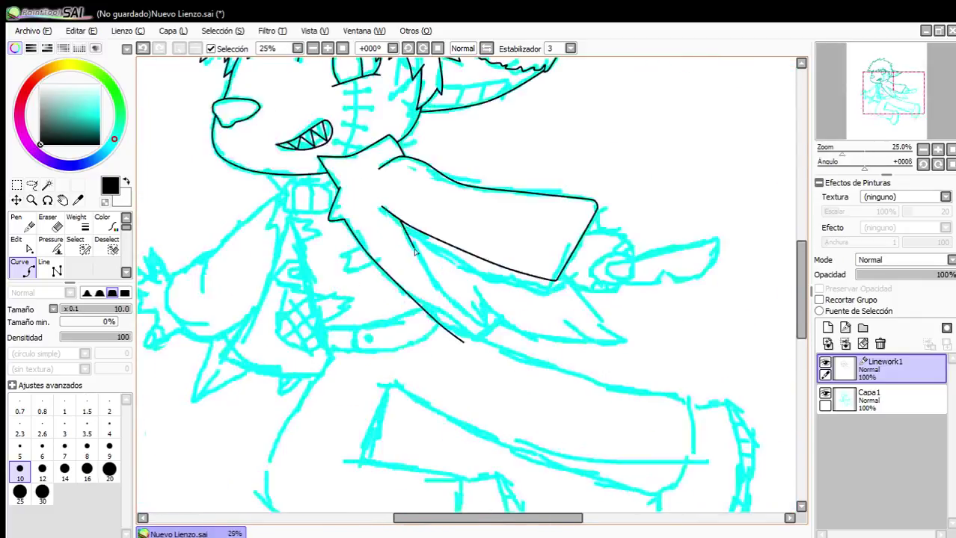
{"action": "scroll", "coordinate": [388, 239], "scroll_direction": "up", "scroll_amount": 2}
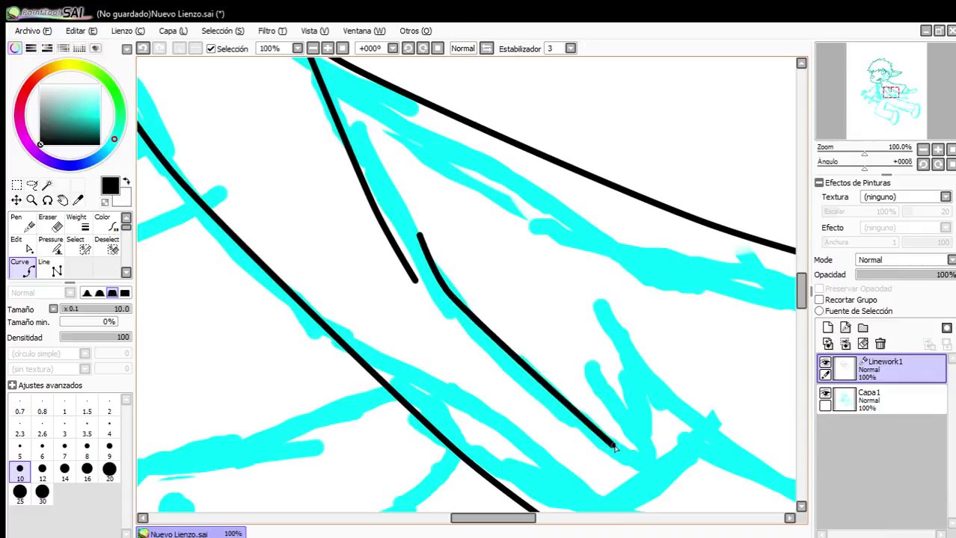
{"action": "double_click", "coordinate": [640, 462]}
{"action": "left_click", "coordinate": [30, 246]}
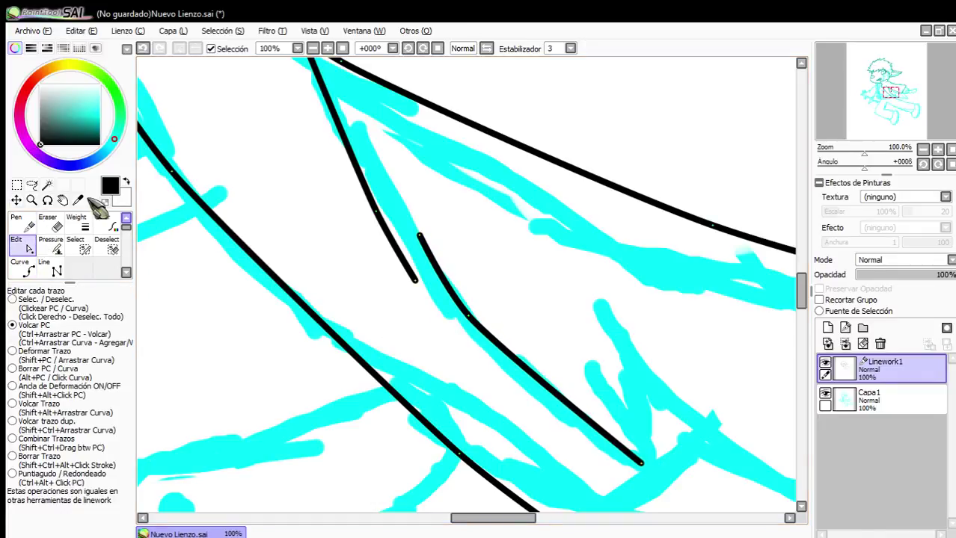
{"action": "left_click", "coordinate": [24, 270]}
{"action": "scroll", "coordinate": [428, 282], "scroll_direction": "up", "scroll_amount": 3}
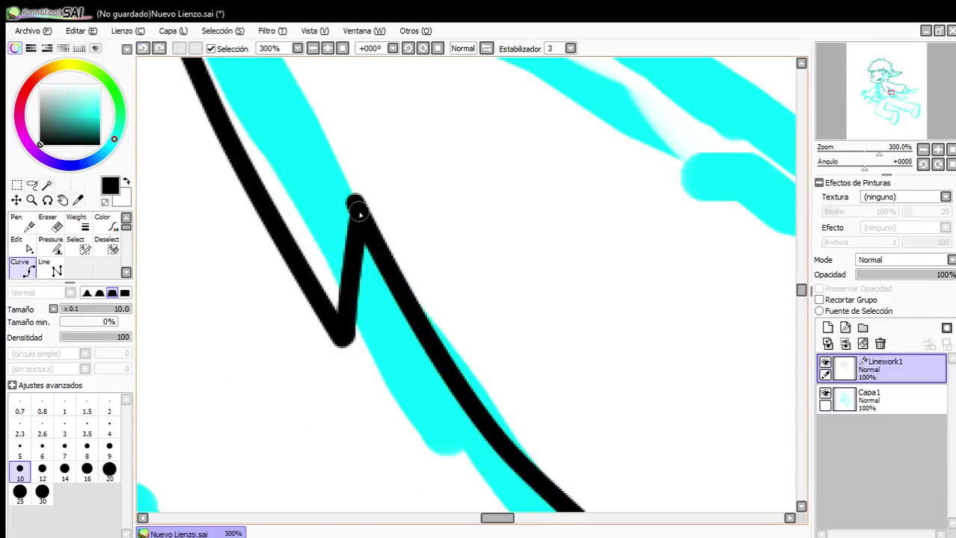
Trace the coat tail's lower edge with a curve from the inner fold to the pointed rear tip.
{"action": "scroll", "coordinate": [368, 213], "scroll_direction": "down", "scroll_amount": 3}
{"action": "scroll", "coordinate": [363, 132], "scroll_direction": "up", "scroll_amount": 1}
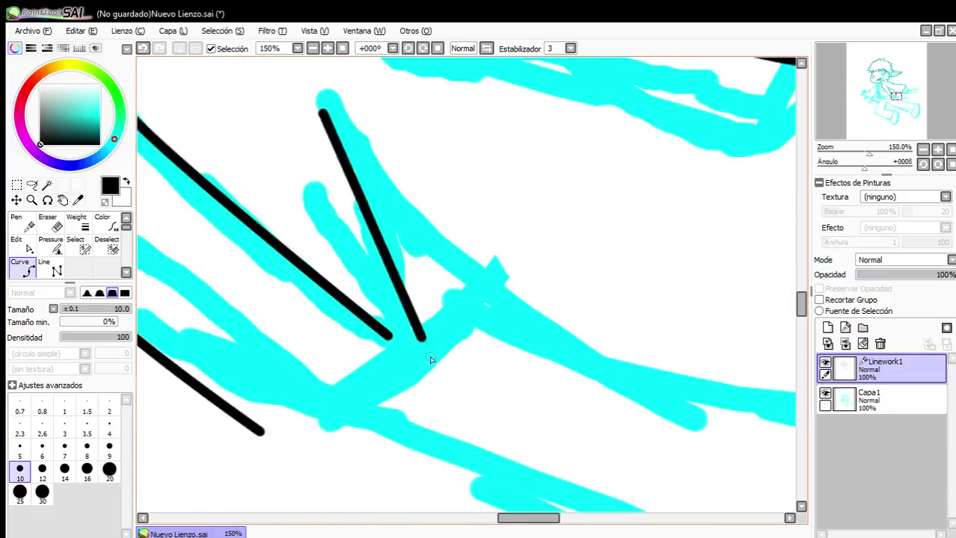
{"action": "scroll", "coordinate": [426, 358], "scroll_direction": "down", "scroll_amount": 2}
{"action": "scroll", "coordinate": [563, 410], "scroll_direction": "down", "scroll_amount": 2}
{"action": "scroll", "coordinate": [563, 410], "scroll_direction": "up", "scroll_amount": 3}
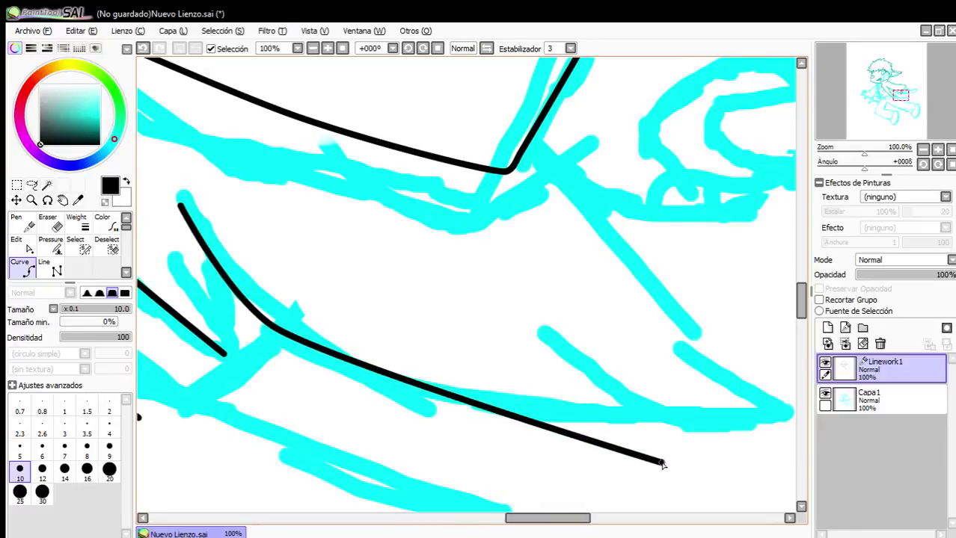
{"action": "left_click", "coordinate": [687, 469]}
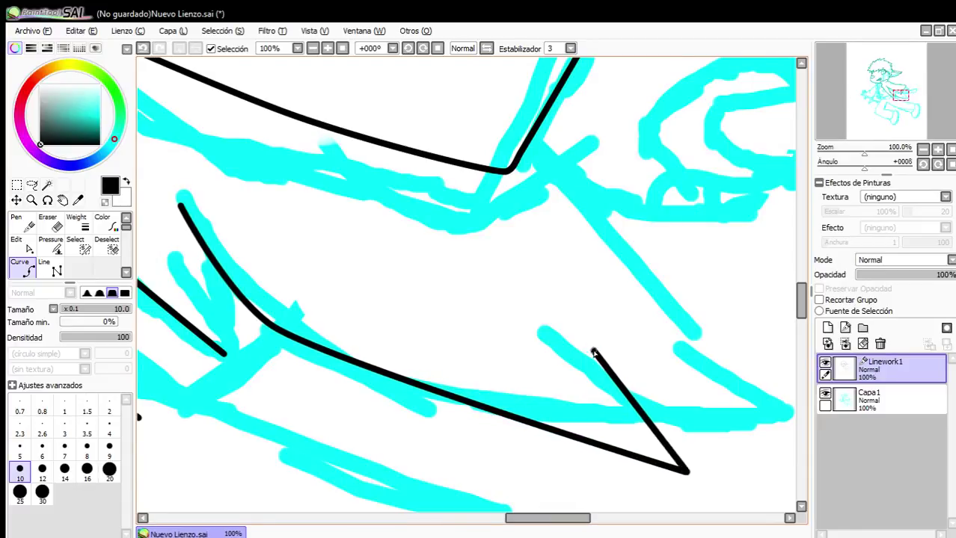
Bring the coat tail's rear edge from the pointed tip up to the sleeve's cuff corner and adjust its curve.
{"action": "left_click", "coordinate": [22, 244]}
{"action": "scroll", "coordinate": [543, 275], "scroll_direction": "down", "scroll_amount": 2}
{"action": "scroll", "coordinate": [534, 221], "scroll_direction": "up", "scroll_amount": 2}
{"action": "left_click_drag", "start_coordinate": [529, 213], "coordinate": [543, 215]}
{"action": "scroll", "coordinate": [544, 218], "scroll_direction": "down", "scroll_amount": 2}
{"action": "scroll", "coordinate": [545, 258], "scroll_direction": "up", "scroll_amount": 1}
Join the end of the coat fold to the tail's lower edge with a short curve and adjust that edge's bend.
{"action": "left_click", "coordinate": [28, 271]}
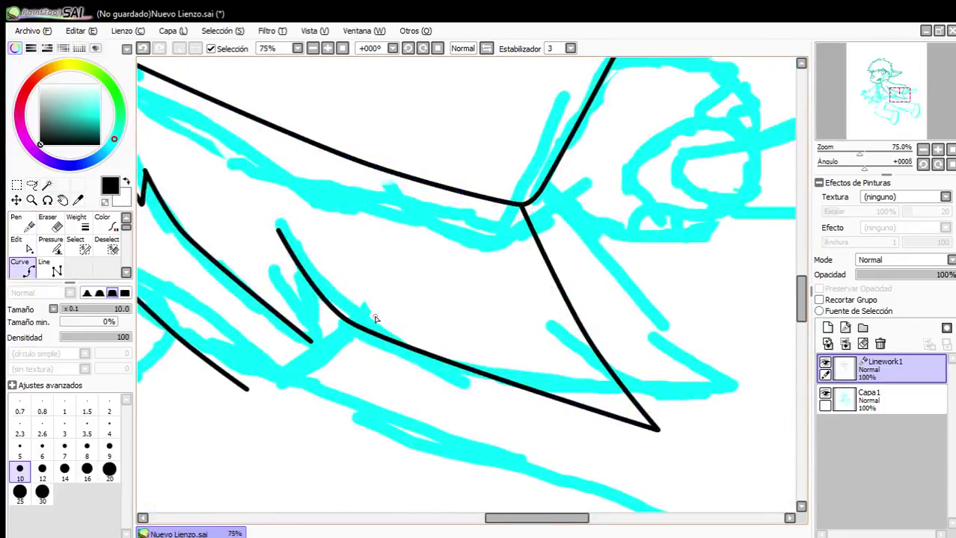
{"action": "scroll", "coordinate": [302, 360], "scroll_direction": "up", "scroll_amount": 3}
{"action": "left_click", "coordinate": [318, 365]}
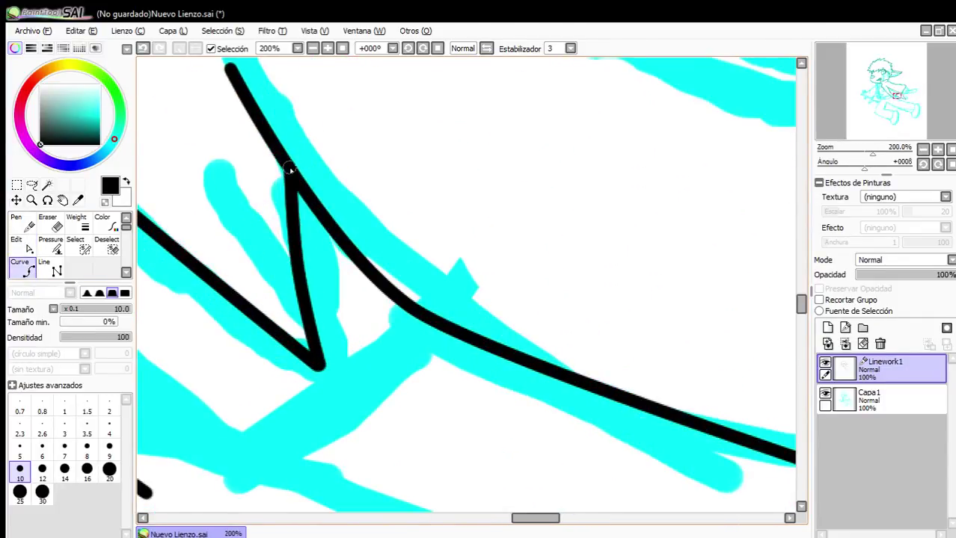
{"action": "left_click", "coordinate": [23, 244]}
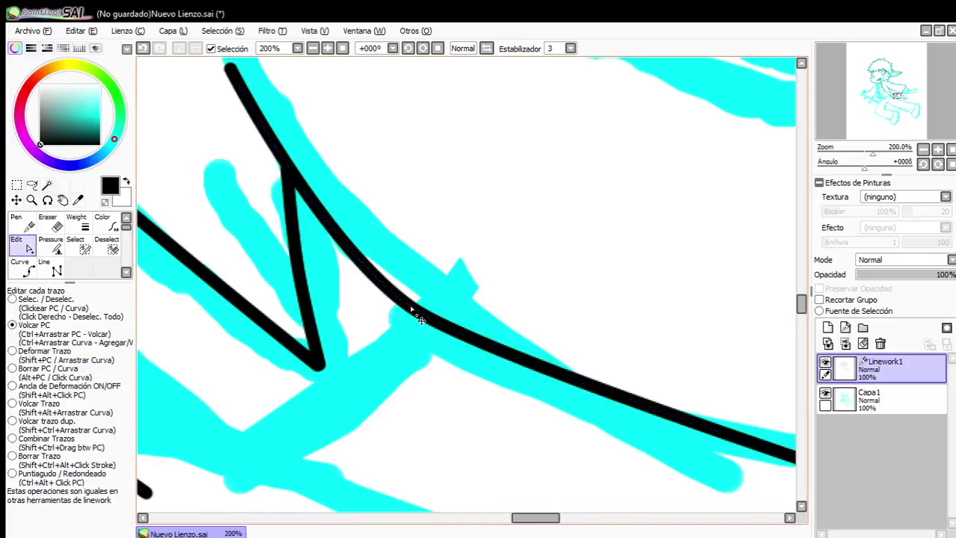
{"action": "mouse_move", "coordinate": [416, 314]}
{"action": "left_mouse_down"}
{"action": "mouse_move", "coordinate": [499, 364]}
{"action": "mouse_move", "coordinate": [479, 365]}
{"action": "mouse_move", "coordinate": [442, 342]}
{"action": "mouse_move", "coordinate": [433, 299]}
{"action": "left_mouse_up"}
{"action": "scroll", "coordinate": [433, 299], "scroll_direction": "down", "scroll_amount": 6}
{"action": "scroll", "coordinate": [497, 314], "scroll_direction": "down", "scroll_amount": 1}
{"action": "scroll", "coordinate": [419, 278], "scroll_direction": "up", "scroll_amount": 1}
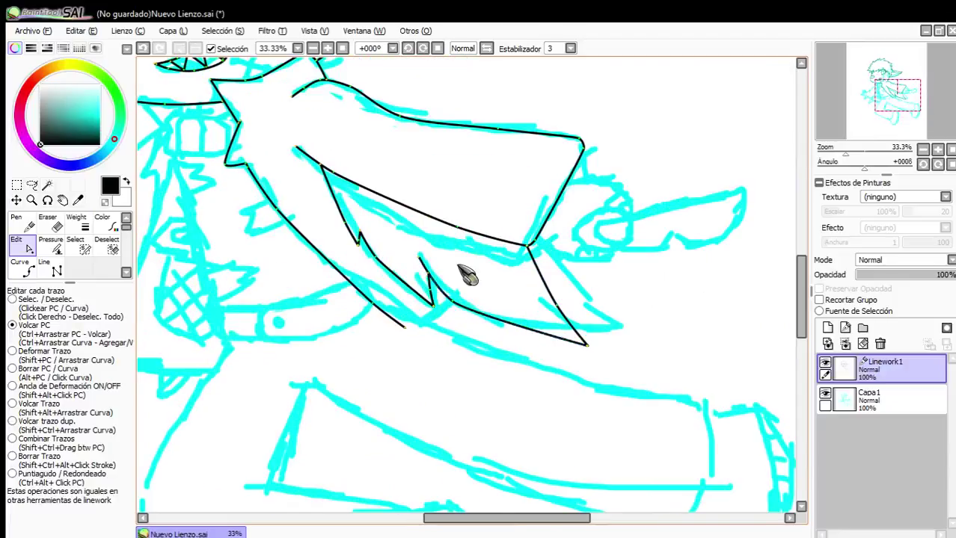
Trace the facial scar's main line with a curve from beneath the eye down to the coat collar.
{"action": "scroll", "coordinate": [462, 269], "scroll_direction": "down", "scroll_amount": 2}
{"action": "scroll", "coordinate": [504, 210], "scroll_direction": "up", "scroll_amount": 3}
{"action": "scroll", "coordinate": [598, 337], "scroll_direction": "down", "scroll_amount": 2}
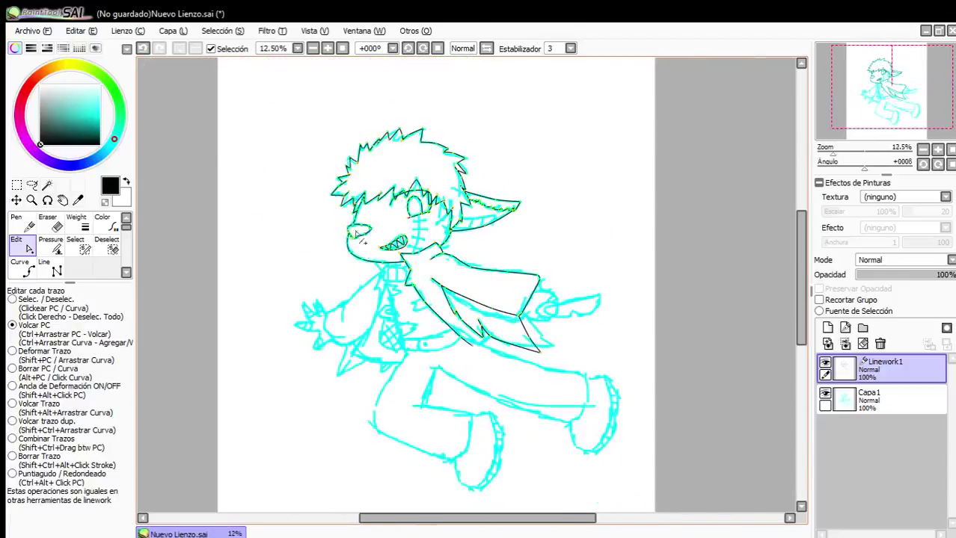
{"action": "scroll", "coordinate": [495, 239], "scroll_direction": "up", "scroll_amount": 3}
{"action": "left_click", "coordinate": [32, 274]}
{"action": "scroll", "coordinate": [486, 154], "scroll_direction": "up", "scroll_amount": 4}
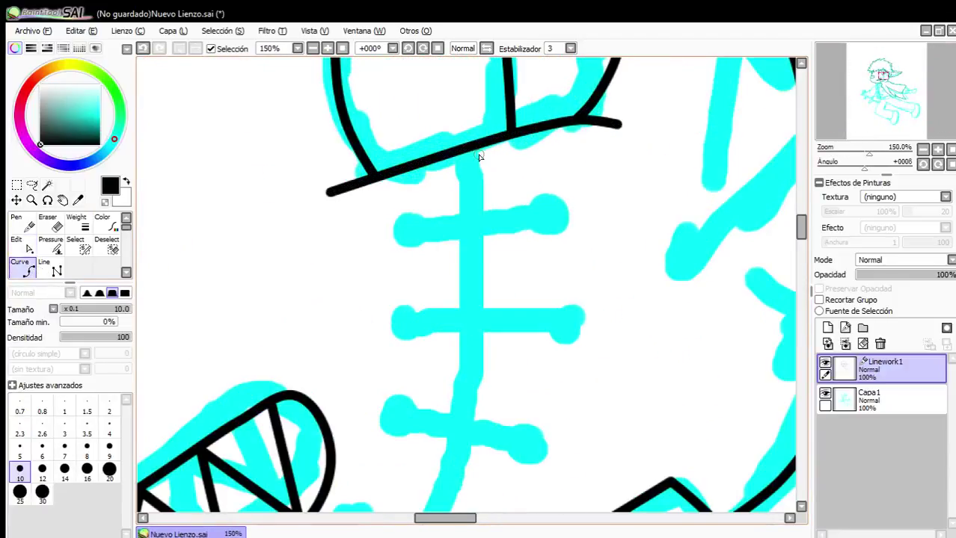
{"action": "left_click", "coordinate": [470, 150]}
{"action": "scroll", "coordinate": [476, 272], "scroll_direction": "down", "scroll_amount": 3}
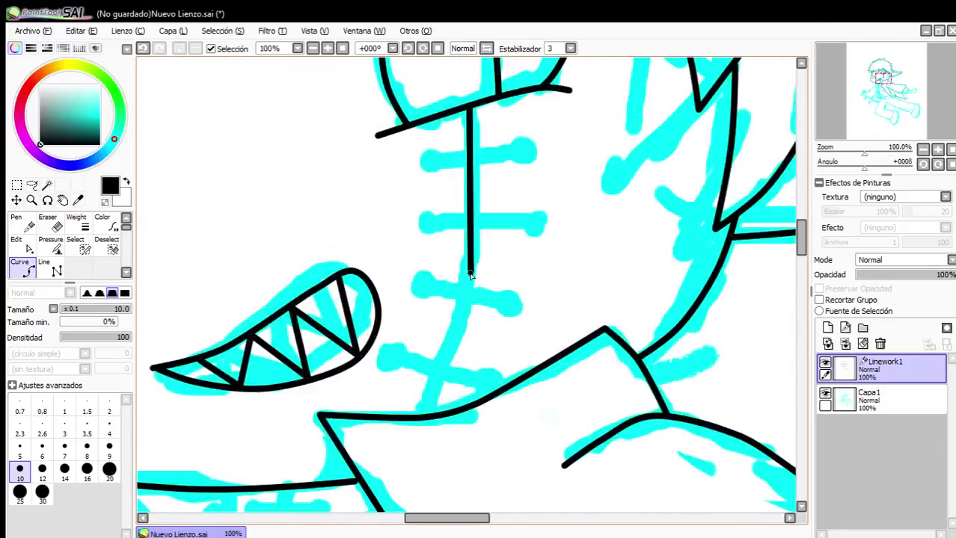
{"action": "double_click", "coordinate": [421, 418]}
{"action": "scroll", "coordinate": [462, 358], "scroll_direction": "down", "scroll_amount": 1}
{"action": "scroll", "coordinate": [465, 318], "scroll_direction": "up", "scroll_amount": 1}
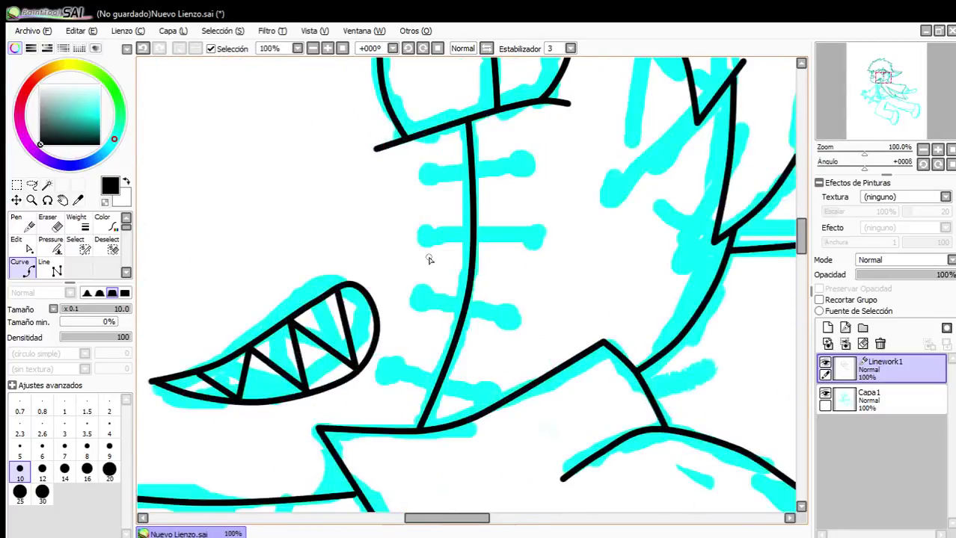
Draw straight lines for the two upper stitches across the facial scar.
{"action": "left_click", "coordinate": [47, 267]}
{"action": "scroll", "coordinate": [495, 160], "scroll_direction": "up", "scroll_amount": 4}
{"action": "left_click", "coordinate": [251, 210]}
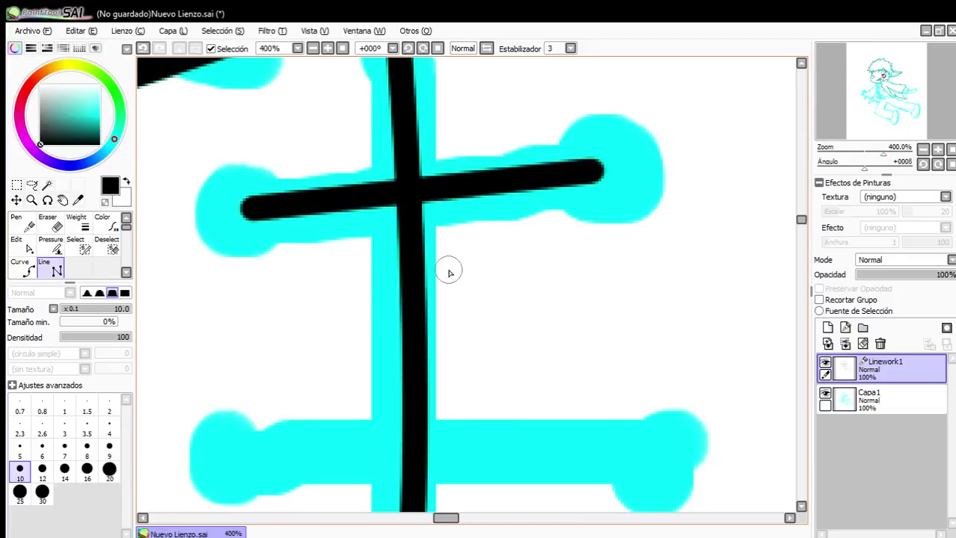
{"action": "left_click", "coordinate": [197, 461]}
{"action": "double_click", "coordinate": [668, 461]}
{"action": "scroll", "coordinate": [658, 462], "scroll_direction": "down", "scroll_amount": 2}
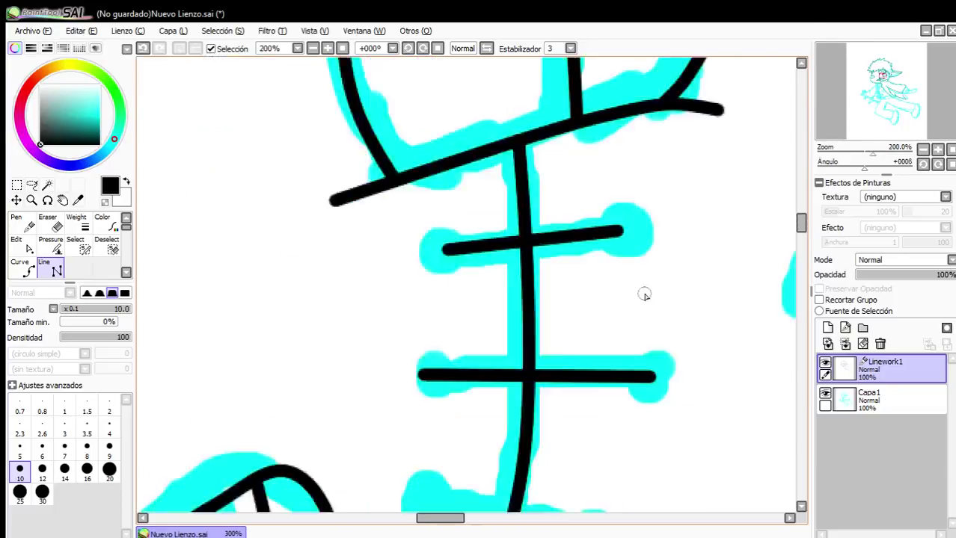
Draw straight slanted lines for the two lower stitches across the facial scar.
{"action": "left_click_drag", "start_coordinate": [619, 488], "coordinate": [572, 314]}
{"action": "left_click", "coordinate": [423, 253]}
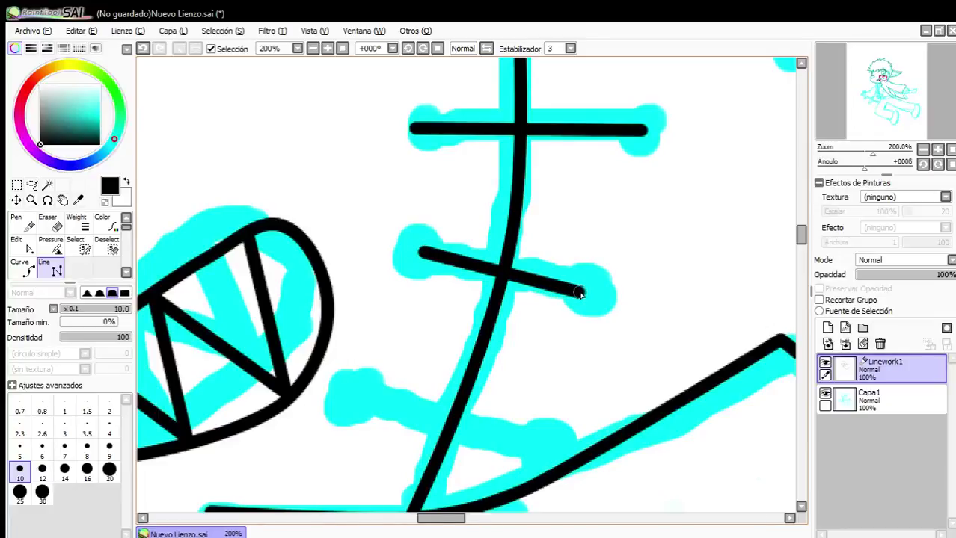
{"action": "left_click", "coordinate": [367, 395]}
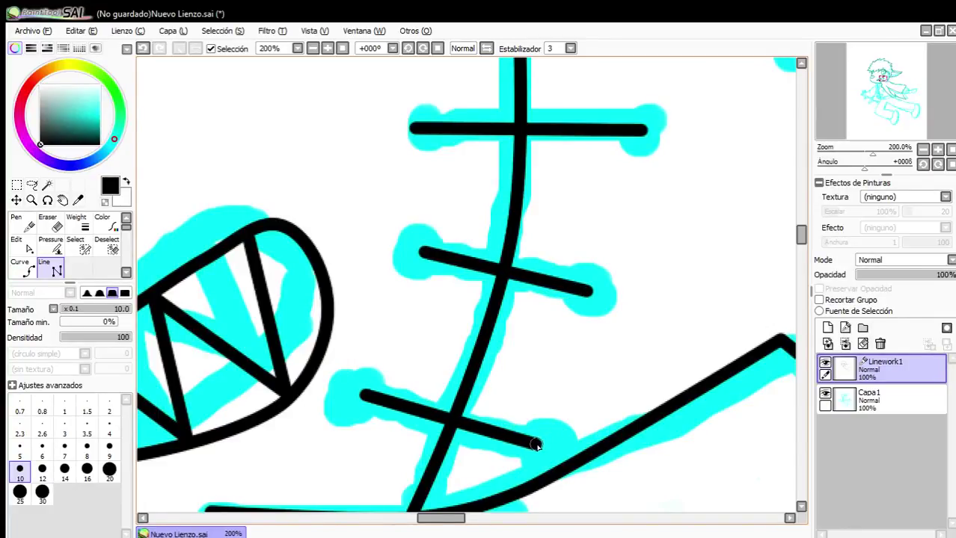
{"action": "double_click", "coordinate": [535, 443]}
{"action": "scroll", "coordinate": [558, 363], "scroll_direction": "down", "scroll_amount": 6}
{"action": "scroll", "coordinate": [499, 443], "scroll_direction": "up", "scroll_amount": 3}
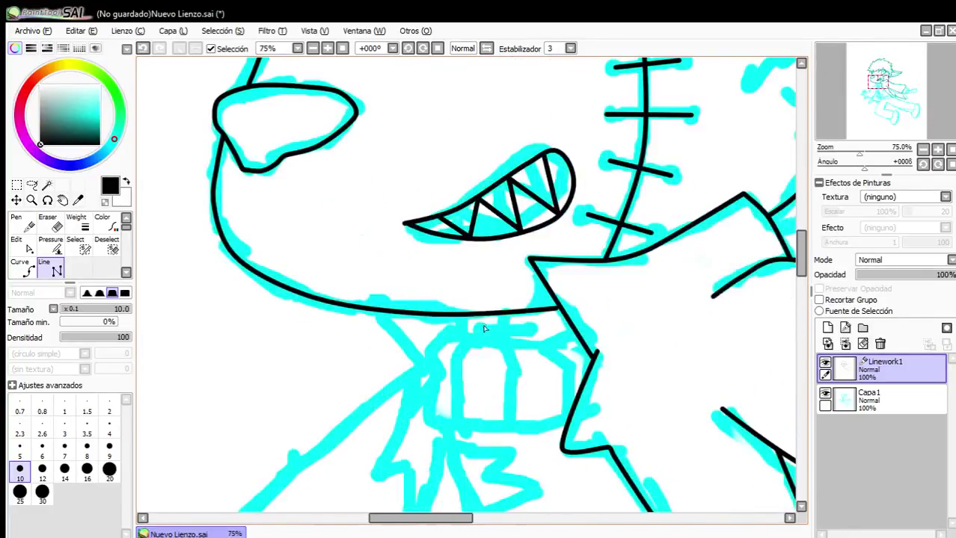
Trace the front collar flap's upper corner with a curve running up to a point and joining the jawline.
{"action": "scroll", "coordinate": [484, 328], "scroll_direction": "down", "scroll_amount": 4}
{"action": "scroll", "coordinate": [507, 255], "scroll_direction": "up", "scroll_amount": 1}
{"action": "scroll", "coordinate": [325, 235], "scroll_direction": "down", "scroll_amount": 1}
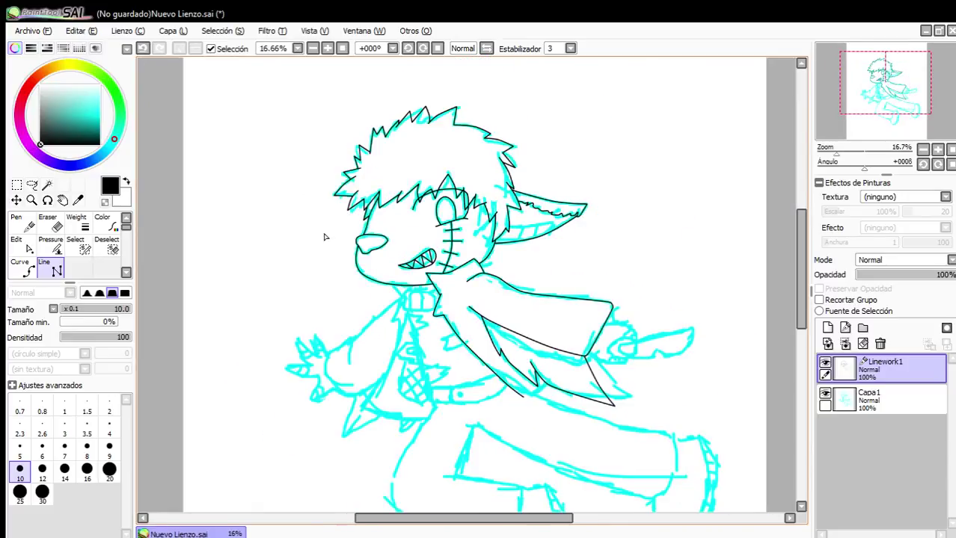
{"action": "scroll", "coordinate": [320, 321], "scroll_direction": "up", "scroll_amount": 1}
{"action": "scroll", "coordinate": [316, 370], "scroll_direction": "down", "scroll_amount": 1}
{"action": "scroll", "coordinate": [316, 370], "scroll_direction": "up", "scroll_amount": 1}
{"action": "left_click", "coordinate": [22, 274]}
{"action": "scroll", "coordinate": [494, 161], "scroll_direction": "up", "scroll_amount": 1}
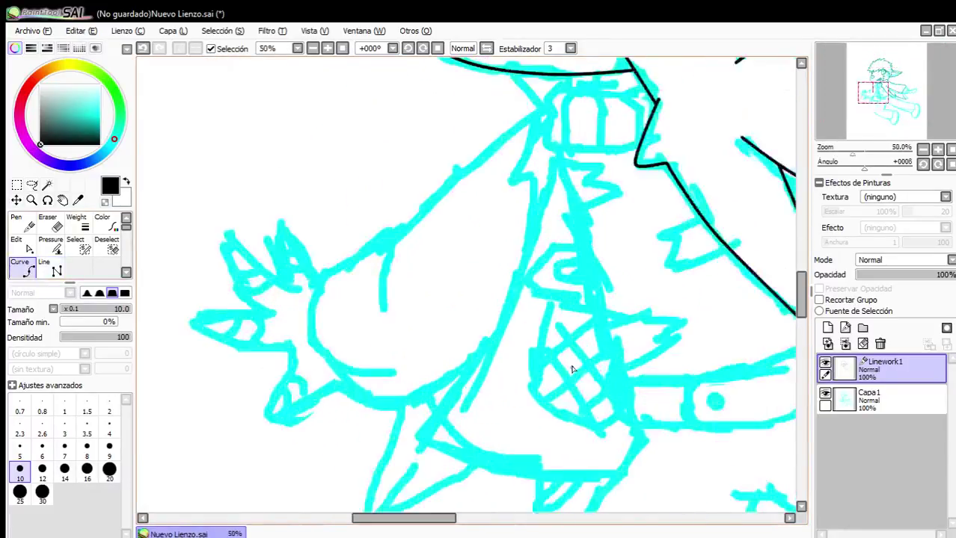
{"action": "scroll", "coordinate": [493, 161], "scroll_direction": "down", "scroll_amount": 1}
{"action": "scroll", "coordinate": [494, 160], "scroll_direction": "up", "scroll_amount": 3}
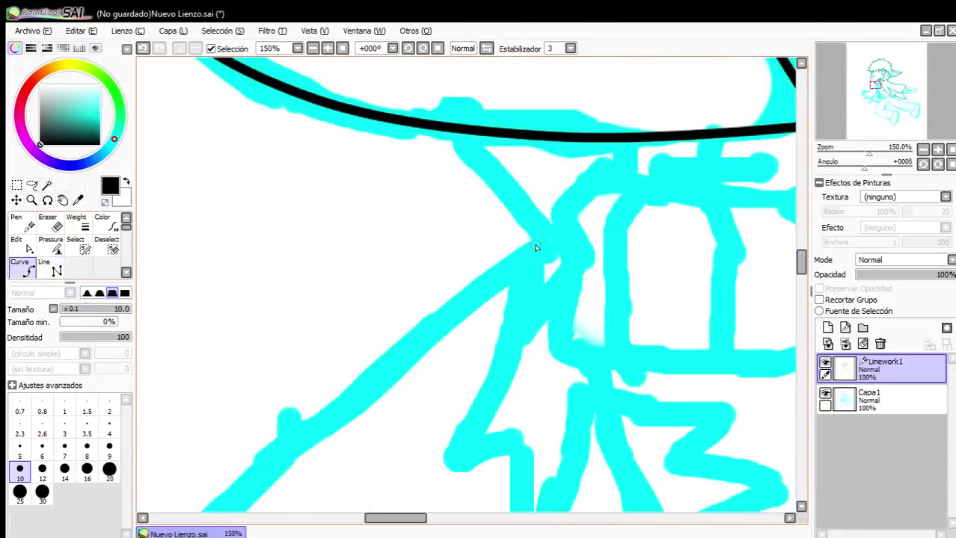
{"action": "left_click", "coordinate": [540, 252]}
{"action": "left_click", "coordinate": [451, 147]}
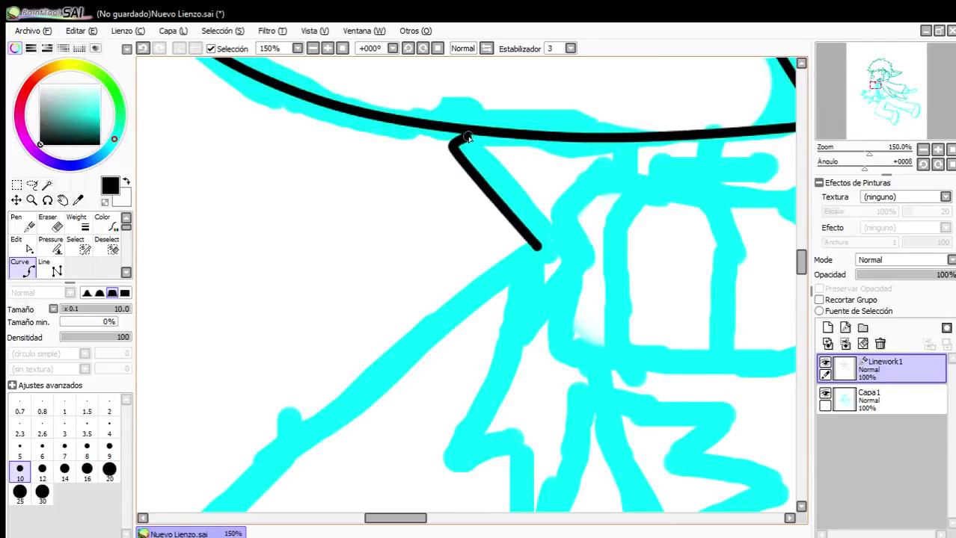
Draw the front collar flap's outer edge down to its pointed tip and back inward along the notch.
{"action": "scroll", "coordinate": [501, 165], "scroll_direction": "up", "scroll_amount": 1}
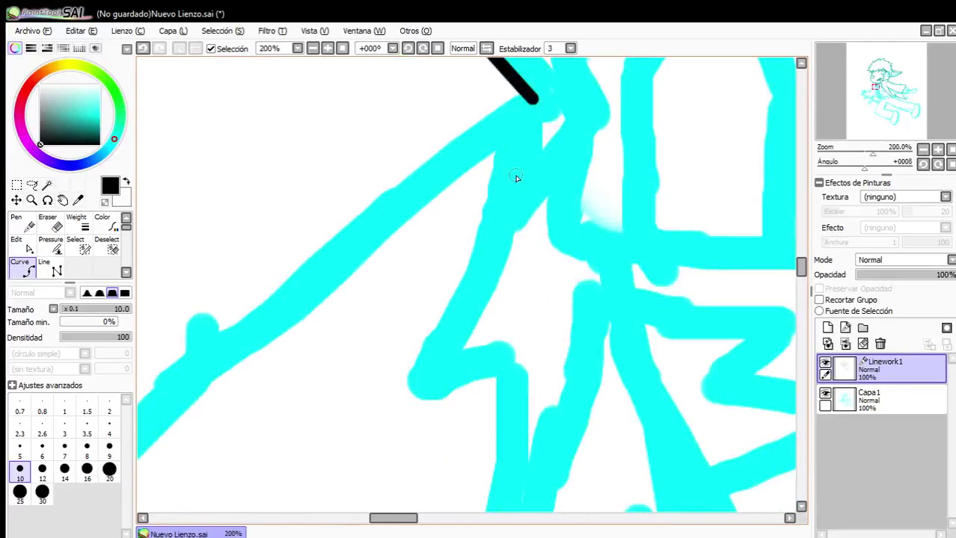
{"action": "left_click", "coordinate": [522, 87]}
{"action": "left_click", "coordinate": [428, 383]}
{"action": "double_click", "coordinate": [496, 357]}
{"action": "left_click_drag", "start_coordinate": [514, 431], "coordinate": [501, 372]}
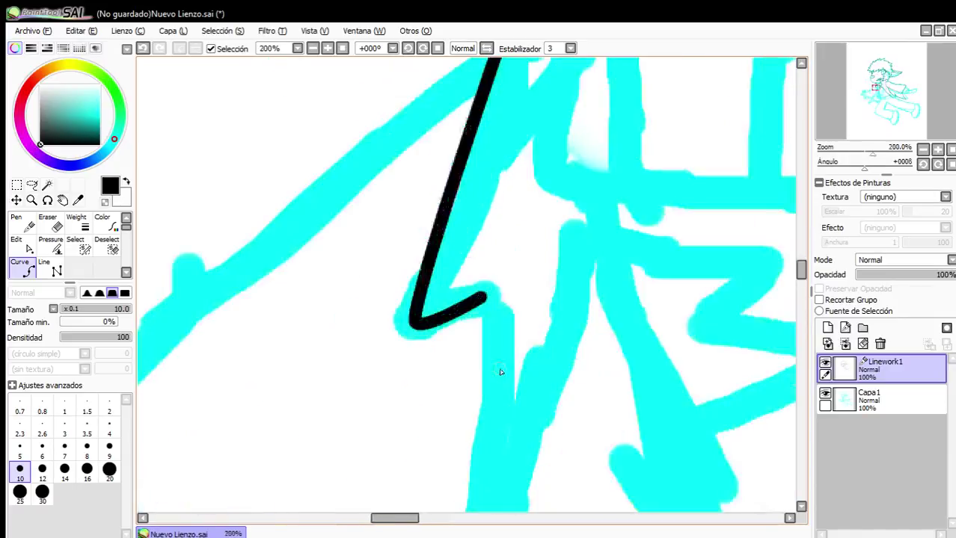
Trace the coat's front edge with a long curve from the collar notch down to the hem corner.
{"action": "scroll", "coordinate": [485, 276], "scroll_direction": "down", "scroll_amount": 5}
{"action": "scroll", "coordinate": [490, 291], "scroll_direction": "up", "scroll_amount": 3}
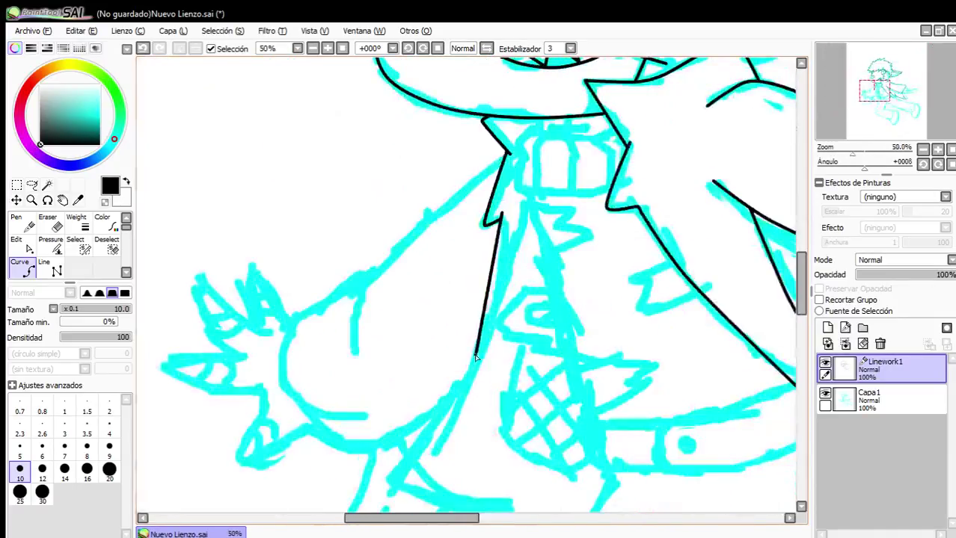
{"action": "left_click", "coordinate": [439, 433]}
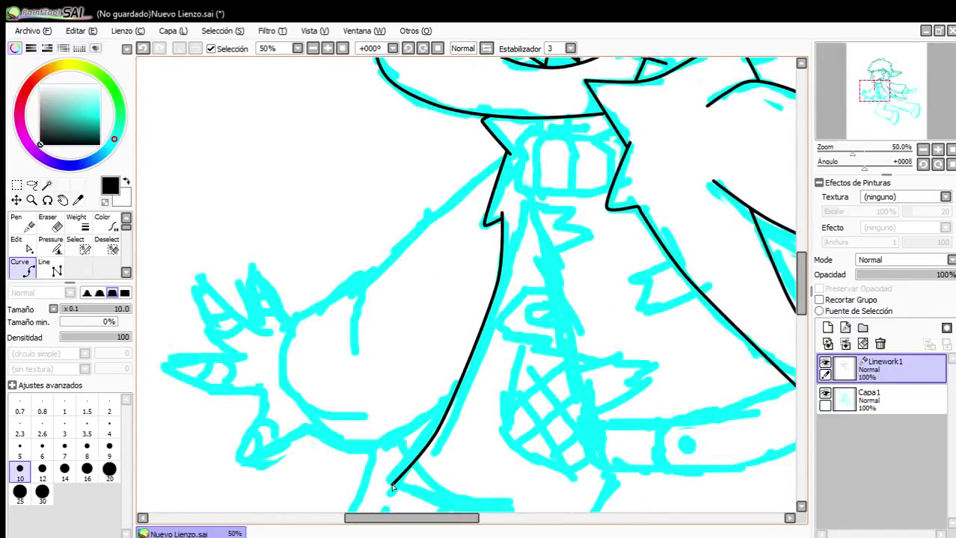
Draw the torso's lower hem as a curve between the coat's front corner and the hip.
{"action": "scroll", "coordinate": [463, 426], "scroll_direction": "down", "scroll_amount": 1}
{"action": "scroll", "coordinate": [625, 363], "scroll_direction": "up", "scroll_amount": 3}
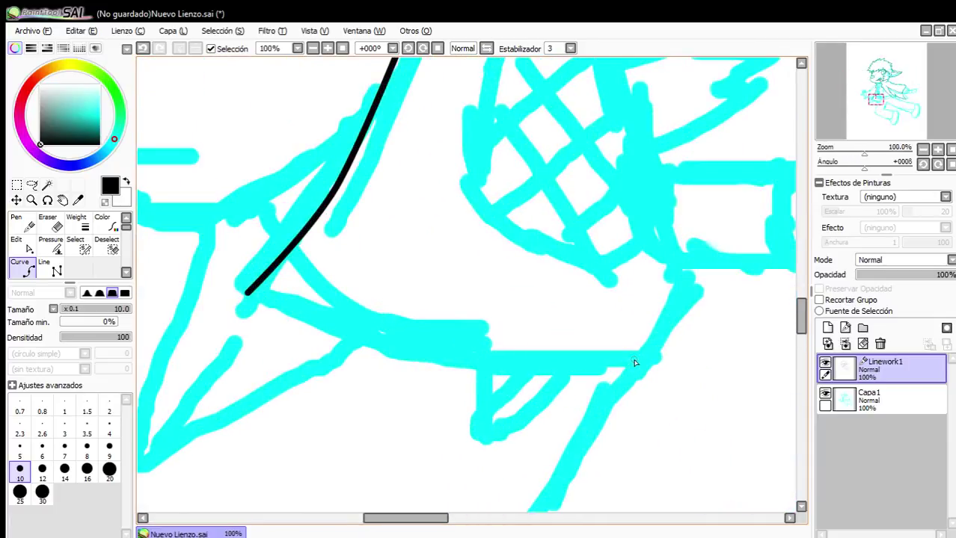
{"action": "left_click", "coordinate": [639, 362]}
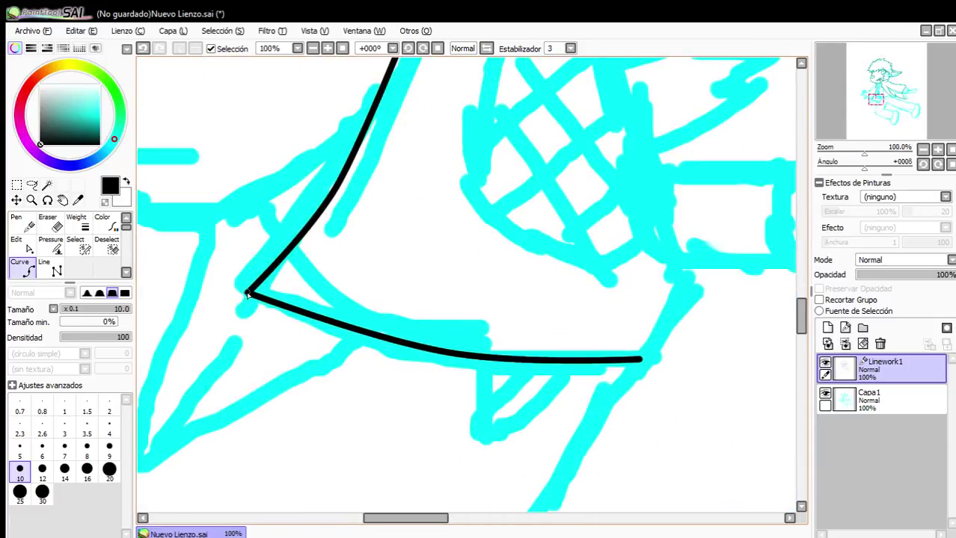
Trace the neckband's wavy front side and continue the curve along its bottom edge to the coat collar.
{"action": "scroll", "coordinate": [304, 306], "scroll_direction": "down", "scroll_amount": 5}
{"action": "scroll", "coordinate": [363, 287], "scroll_direction": "up", "scroll_amount": 2}
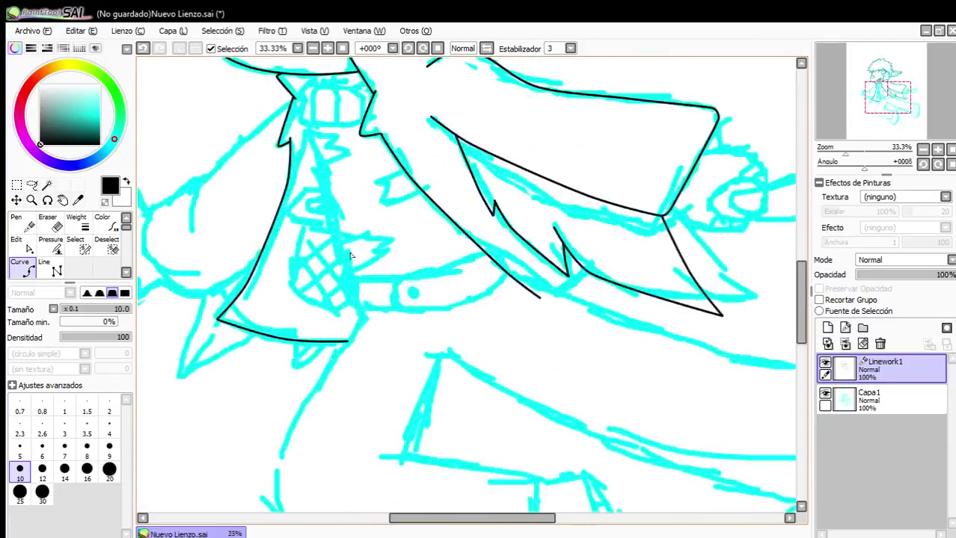
{"action": "scroll", "coordinate": [351, 240], "scroll_direction": "down", "scroll_amount": 2}
{"action": "scroll", "coordinate": [323, 188], "scroll_direction": "up", "scroll_amount": 6}
{"action": "scroll", "coordinate": [344, 181], "scroll_direction": "up", "scroll_amount": 2}
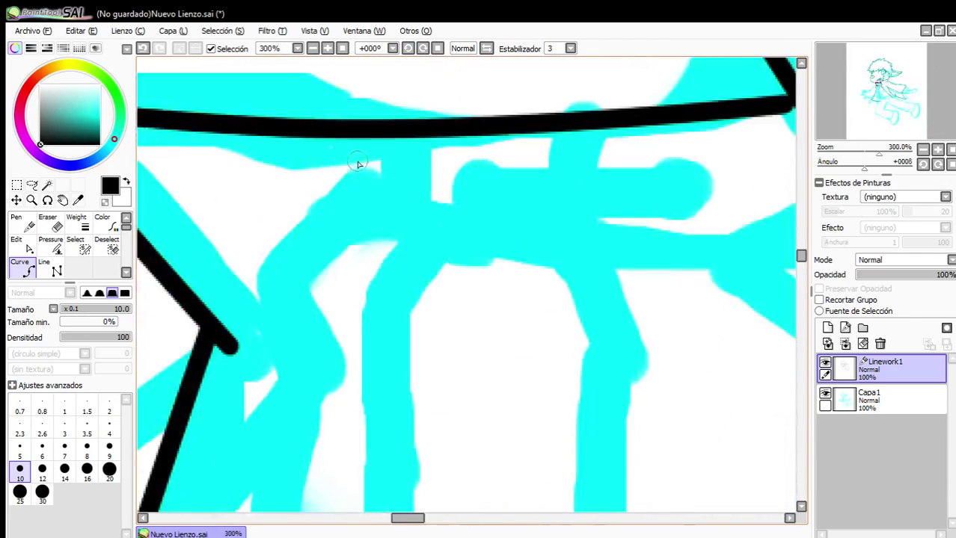
{"action": "left_click", "coordinate": [373, 173]}
{"action": "left_click", "coordinate": [277, 271]}
{"action": "left_click", "coordinate": [305, 386]}
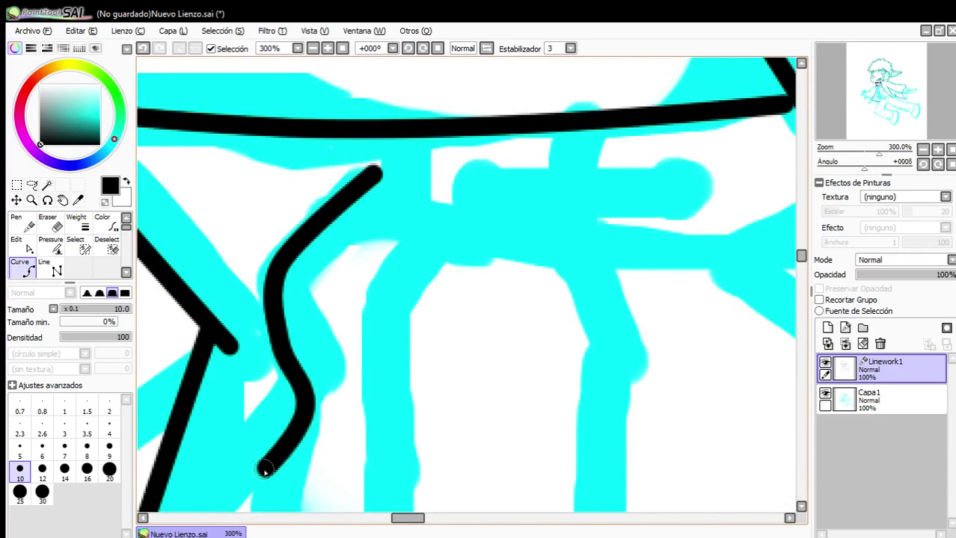
{"action": "scroll", "coordinate": [266, 470], "scroll_direction": "down", "scroll_amount": 1}
{"action": "scroll", "coordinate": [291, 439], "scroll_direction": "up", "scroll_amount": 1}
{"action": "left_click", "coordinate": [256, 405]}
{"action": "scroll", "coordinate": [368, 425], "scroll_direction": "down", "scroll_amount": 2}
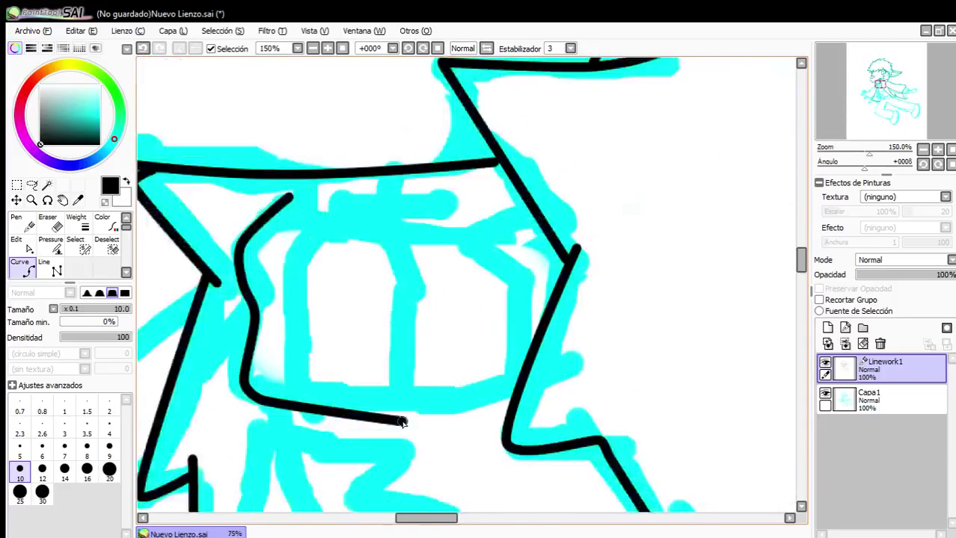
{"action": "scroll", "coordinate": [401, 423], "scroll_direction": "up", "scroll_amount": 1}
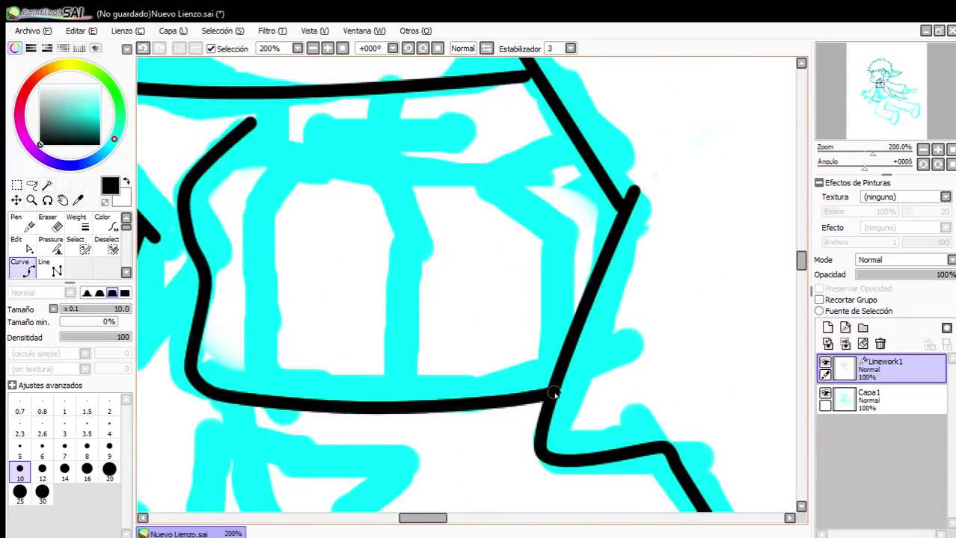
Add a short neck line below the jaw and align its upper end with the jawline.
{"action": "scroll", "coordinate": [290, 150], "scroll_direction": "up", "scroll_amount": 1}
{"action": "scroll", "coordinate": [250, 169], "scroll_direction": "down", "scroll_amount": 1}
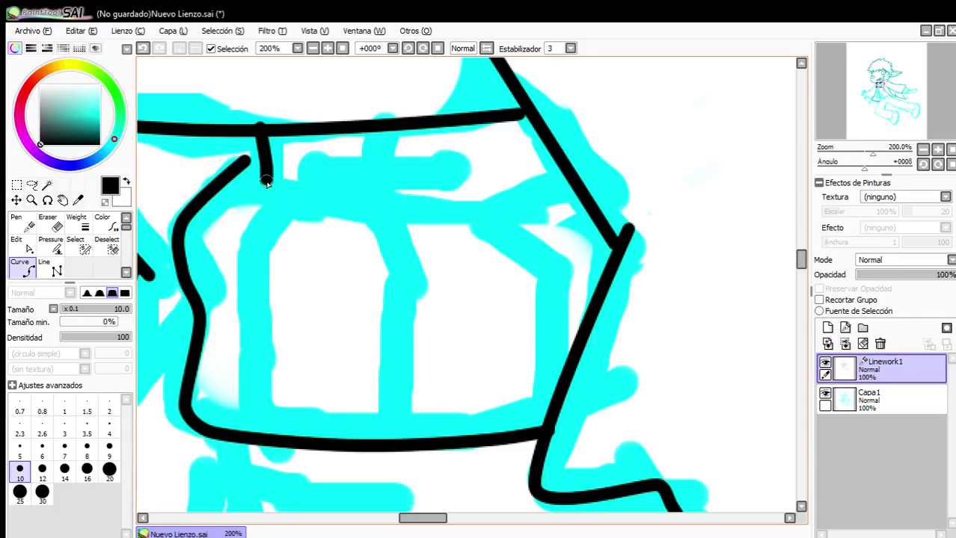
{"action": "left_click", "coordinate": [20, 245]}
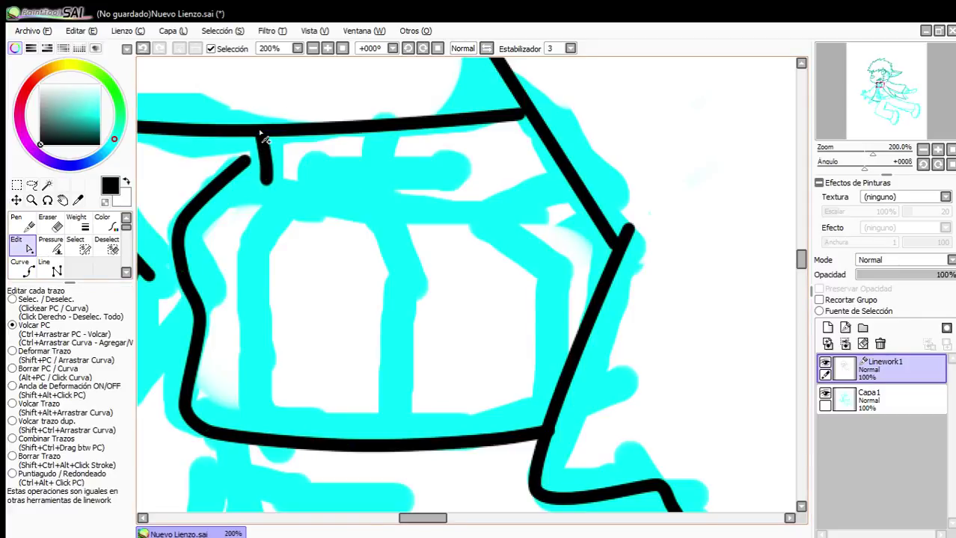
{"action": "left_click", "coordinate": [20, 267]}
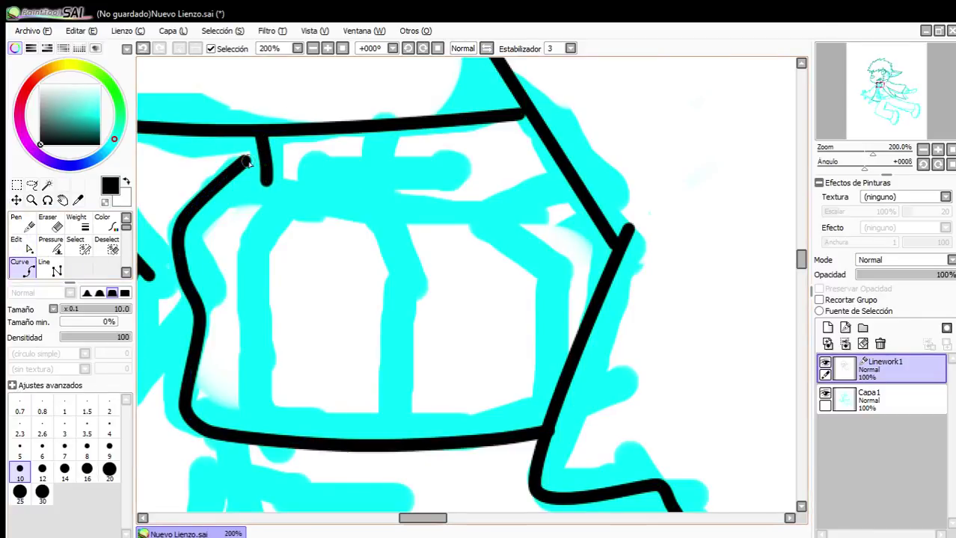
Draw the neckband's upper edge across to the coat collar, then connect its front outline to the neck line and round its upper bend.
{"action": "left_click", "coordinate": [289, 190]}
{"action": "left_click", "coordinate": [431, 201]}
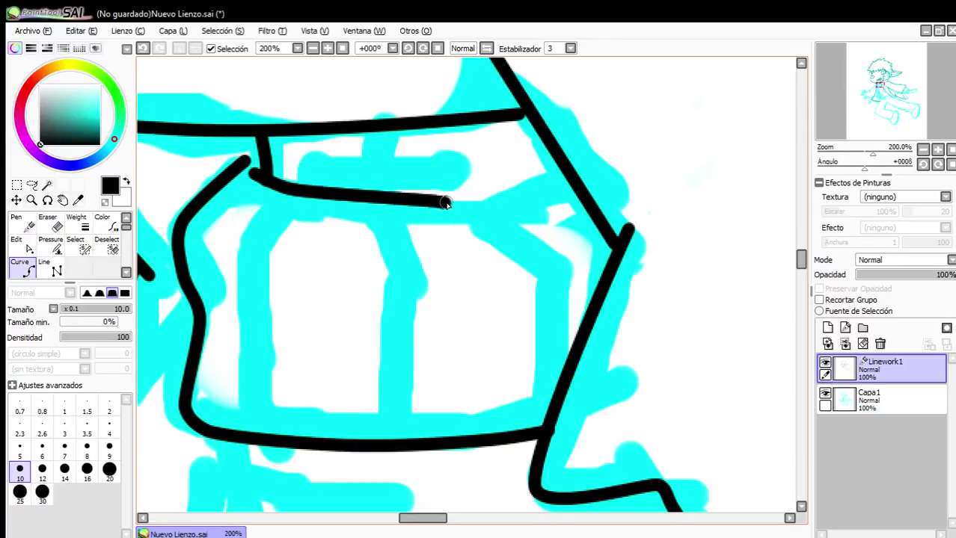
{"action": "left_click", "coordinate": [22, 246]}
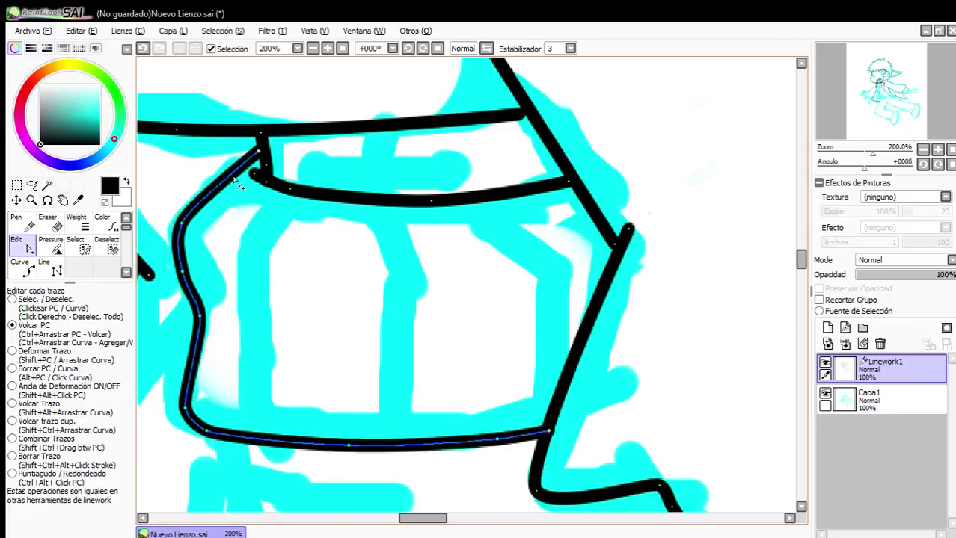
{"action": "left_click_drag", "start_coordinate": [229, 177], "coordinate": [219, 173]}
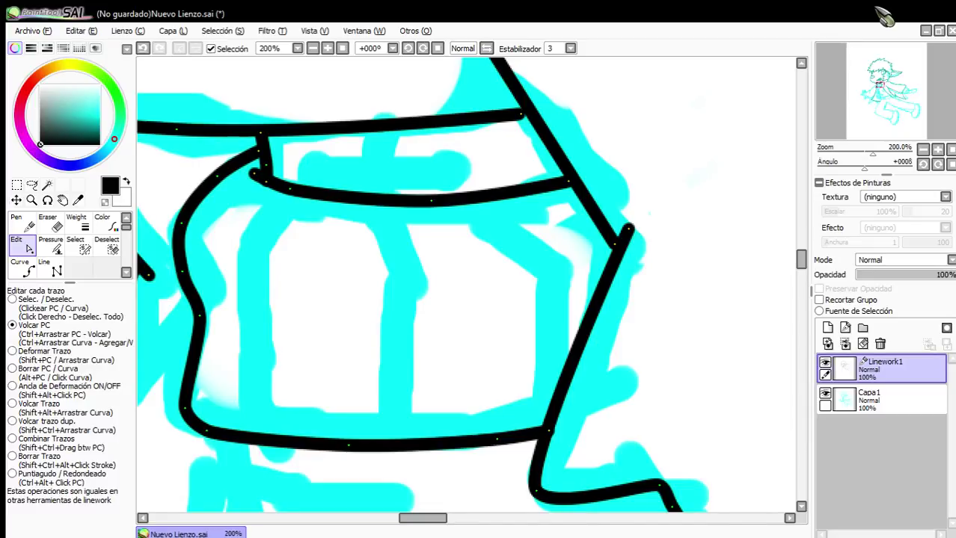
Draw the coat's inner front fold as a curve from the front edge up to the neckband's bottom corner.
{"action": "scroll", "coordinate": [491, 410], "scroll_direction": "down", "scroll_amount": 5}
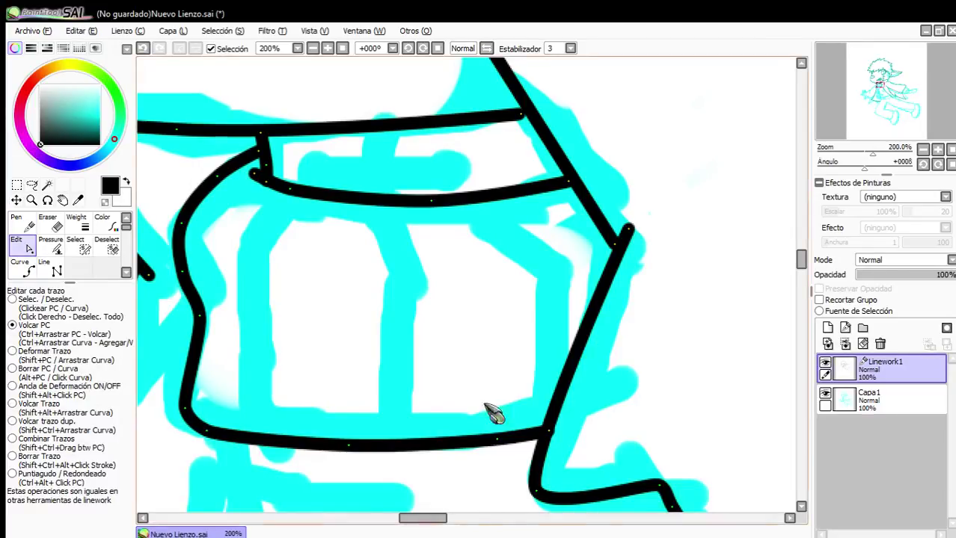
{"action": "scroll", "coordinate": [493, 389], "scroll_direction": "up", "scroll_amount": 2}
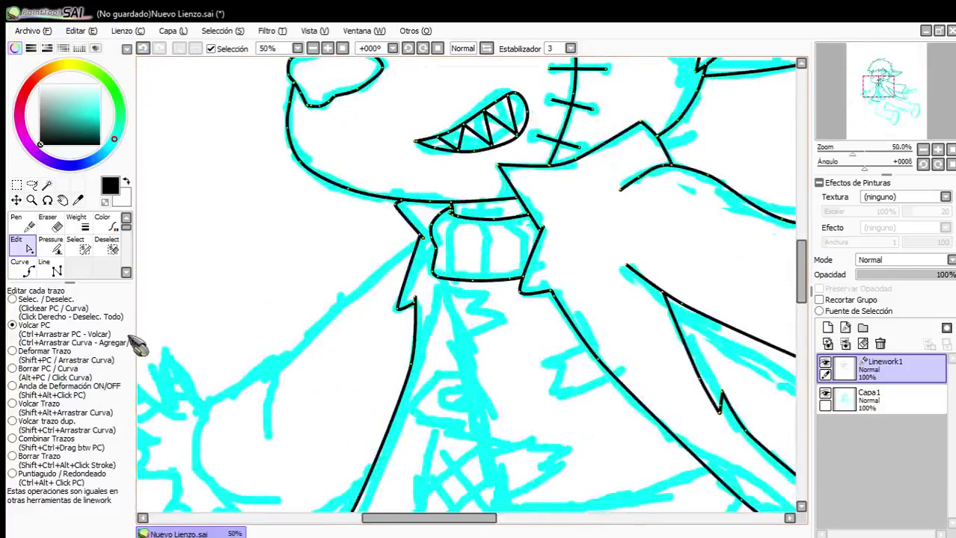
{"action": "left_click", "coordinate": [19, 268]}
{"action": "scroll", "coordinate": [379, 432], "scroll_direction": "up", "scroll_amount": 5}
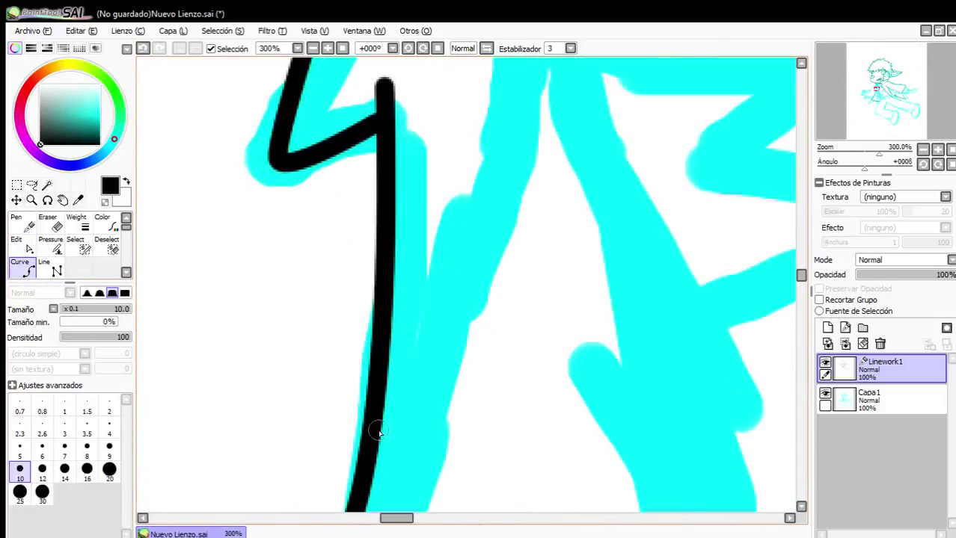
{"action": "left_click", "coordinate": [364, 484]}
{"action": "left_click", "coordinate": [415, 368]}
{"action": "scroll", "coordinate": [478, 171], "scroll_direction": "down", "scroll_amount": 3}
{"action": "scroll", "coordinate": [481, 111], "scroll_direction": "up", "scroll_amount": 3}
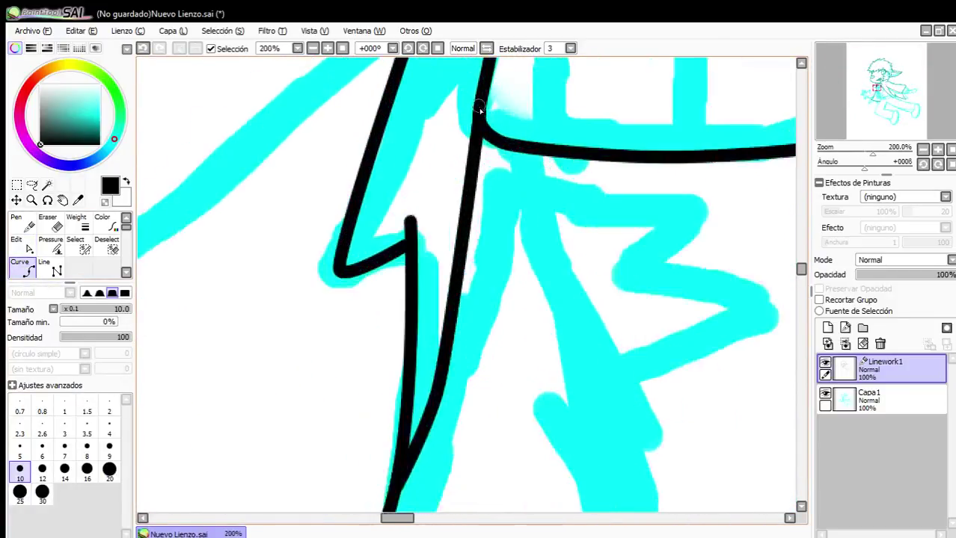
{"action": "double_click", "coordinate": [500, 163]}
{"action": "scroll", "coordinate": [515, 174], "scroll_direction": "down", "scroll_amount": 3}
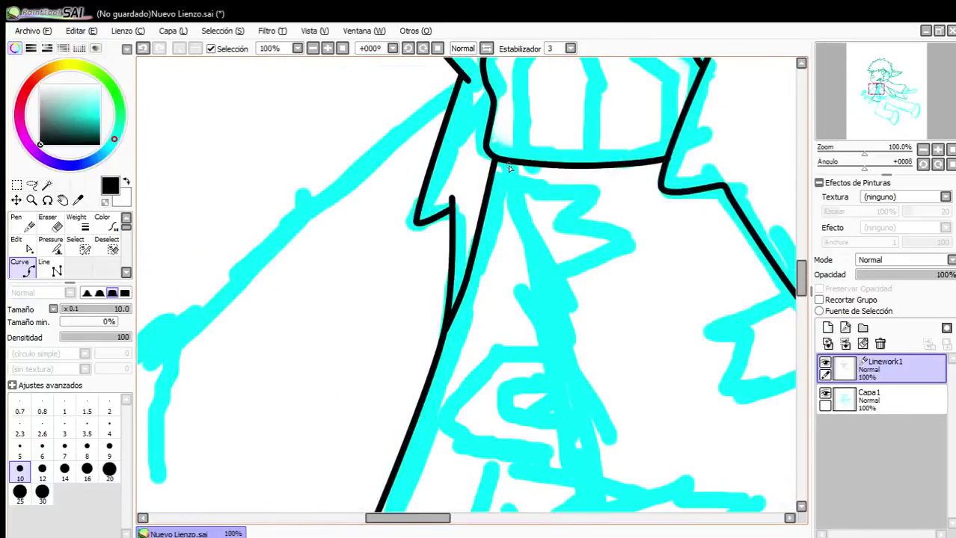
Draw the shirt's front opening as a straight line from the neckband's lower edge down to the belt.
{"action": "scroll", "coordinate": [535, 267], "scroll_direction": "down", "scroll_amount": 1}
{"action": "scroll", "coordinate": [523, 374], "scroll_direction": "down", "scroll_amount": 1}
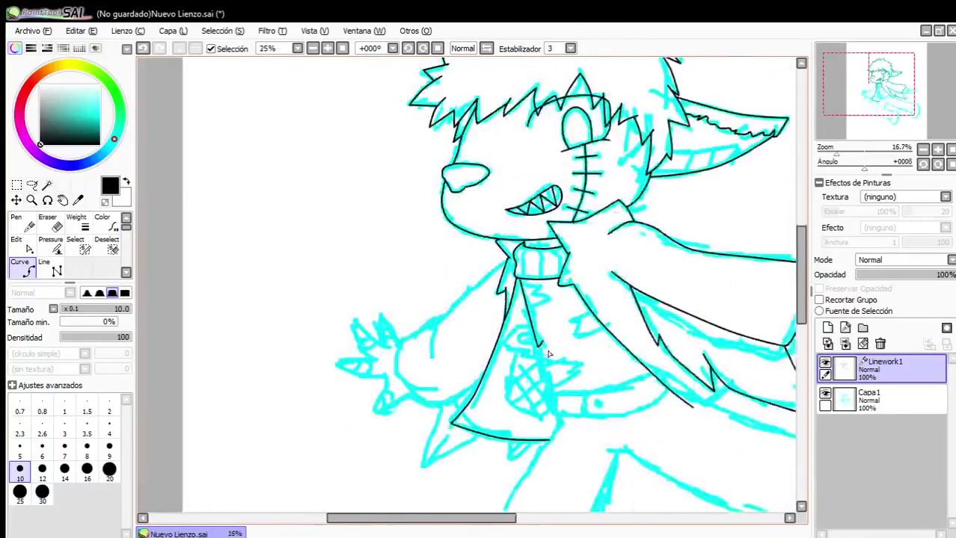
{"action": "scroll", "coordinate": [527, 404], "scroll_direction": "up", "scroll_amount": 1}
{"action": "scroll", "coordinate": [533, 410], "scroll_direction": "up", "scroll_amount": 4}
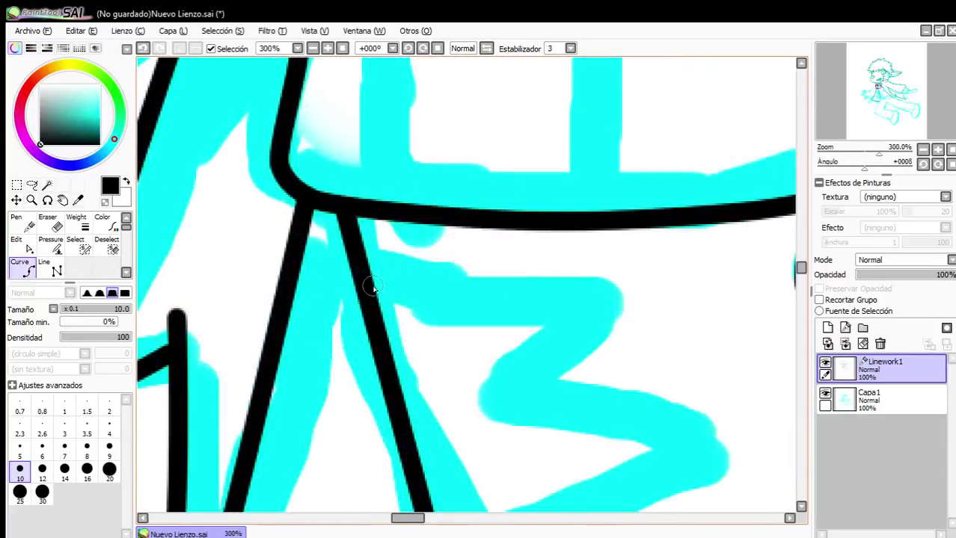
Trace the jagged marking below the neckband as a zigzag and close its lower side on the shirt's front line.
{"action": "left_click", "coordinate": [369, 281]}
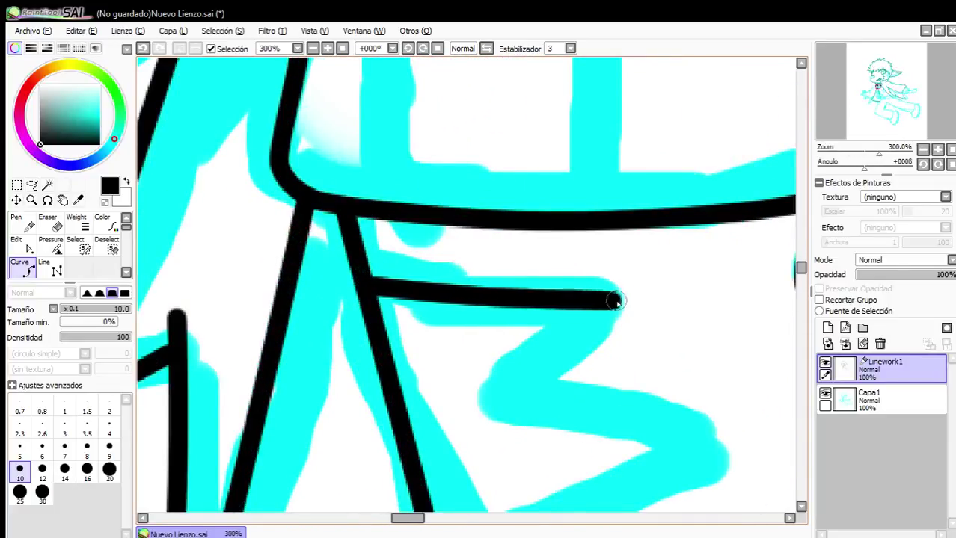
{"action": "left_click", "coordinate": [637, 300]}
{"action": "left_click", "coordinate": [142, 48]}
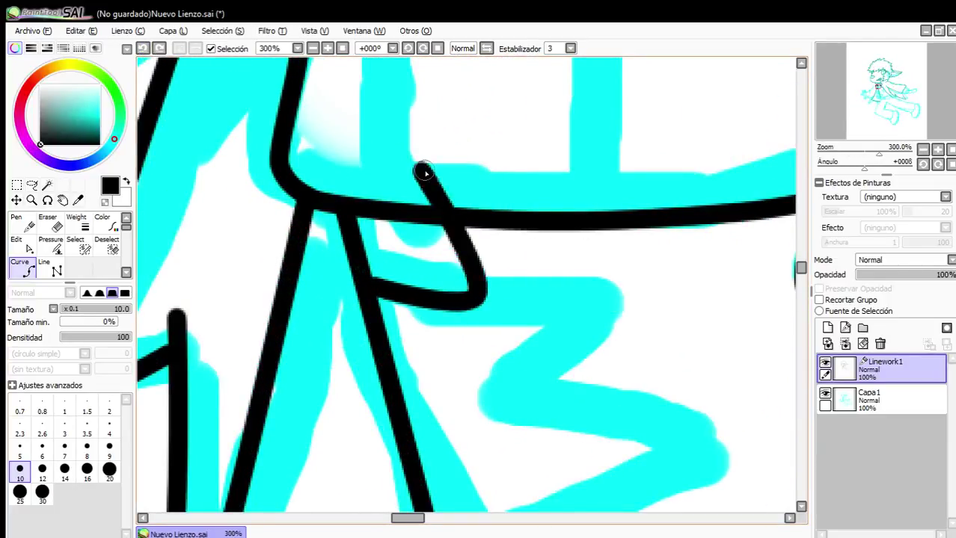
{"action": "left_click", "coordinate": [615, 300]}
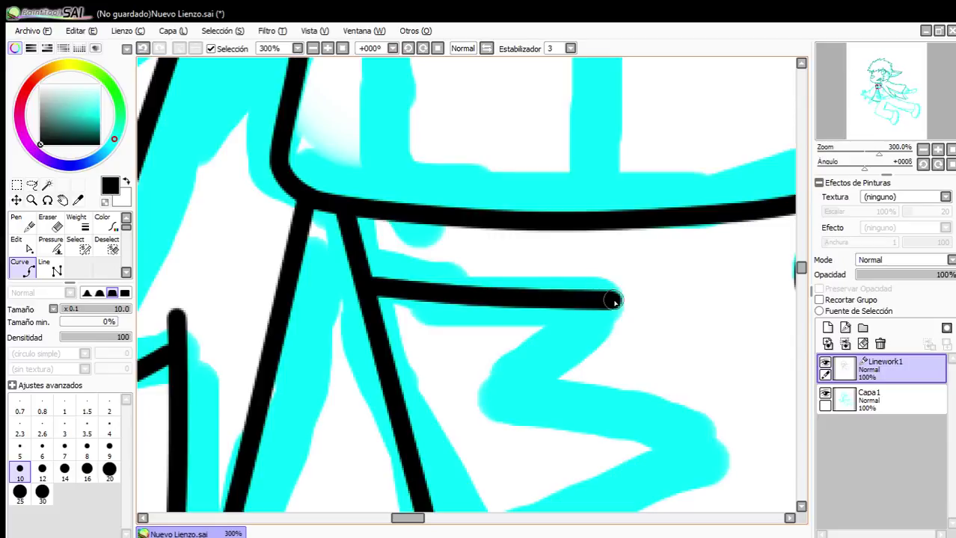
{"action": "left_click", "coordinate": [513, 390]}
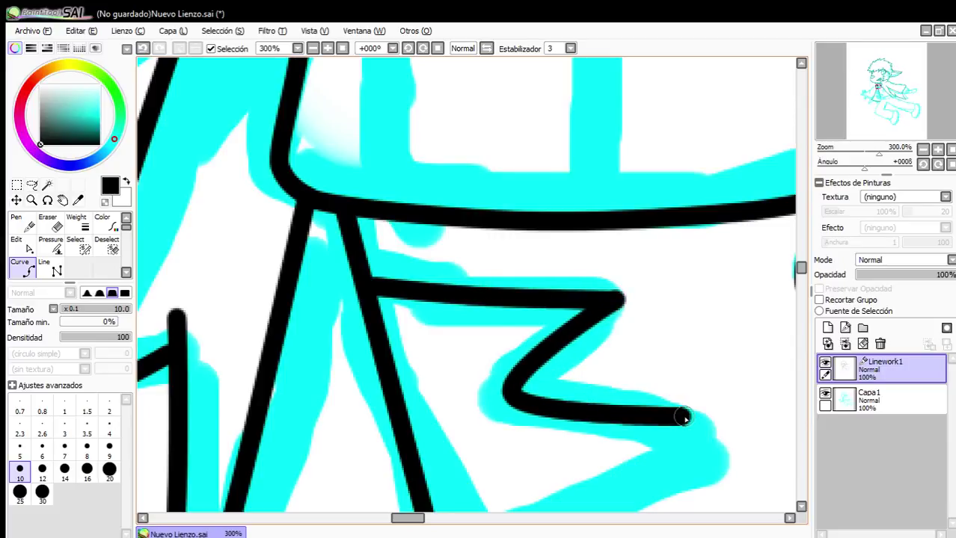
{"action": "left_click", "coordinate": [142, 48]}
{"action": "left_click", "coordinate": [503, 384]}
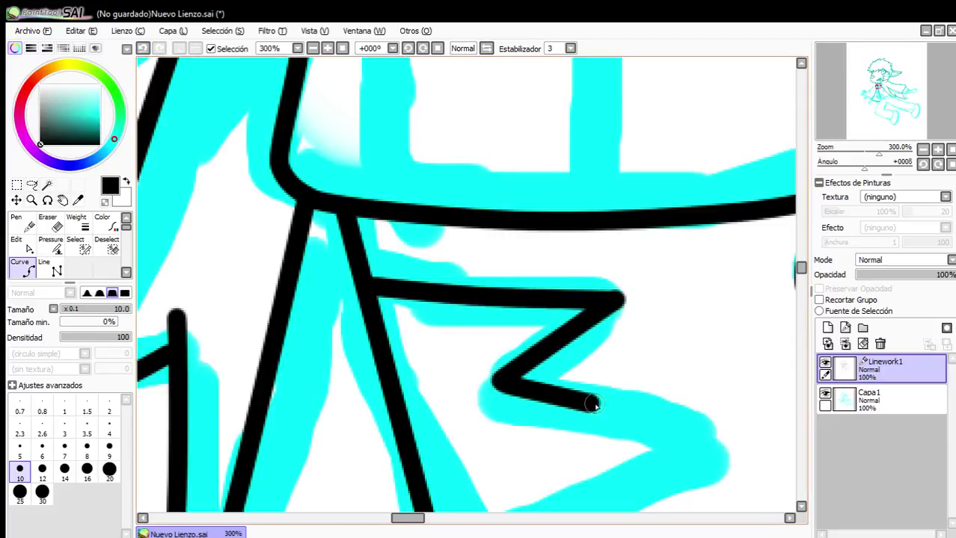
{"action": "double_click", "coordinate": [736, 443]}
{"action": "scroll", "coordinate": [621, 246], "scroll_direction": "down", "scroll_amount": 1}
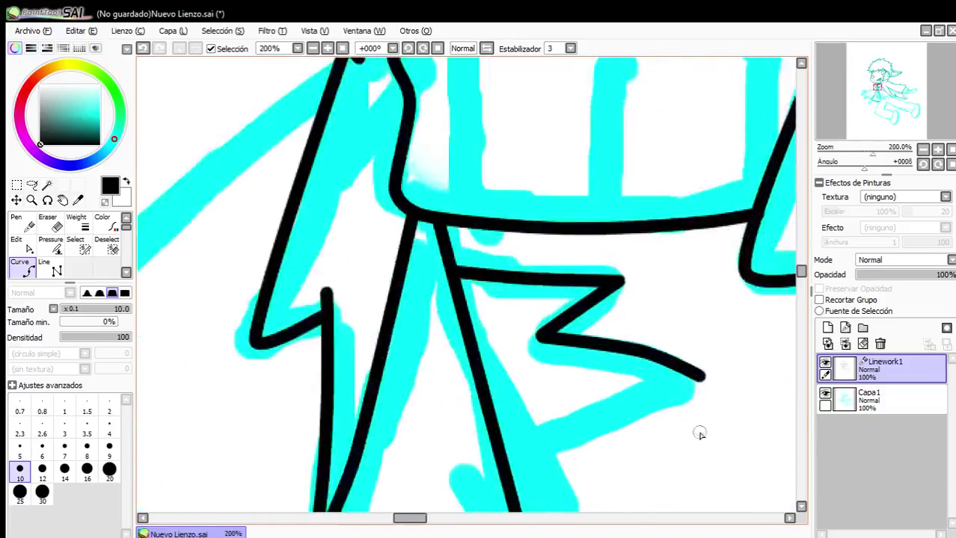
{"action": "scroll", "coordinate": [692, 441], "scroll_direction": "up", "scroll_amount": 1}
{"action": "left_click", "coordinate": [404, 480]}
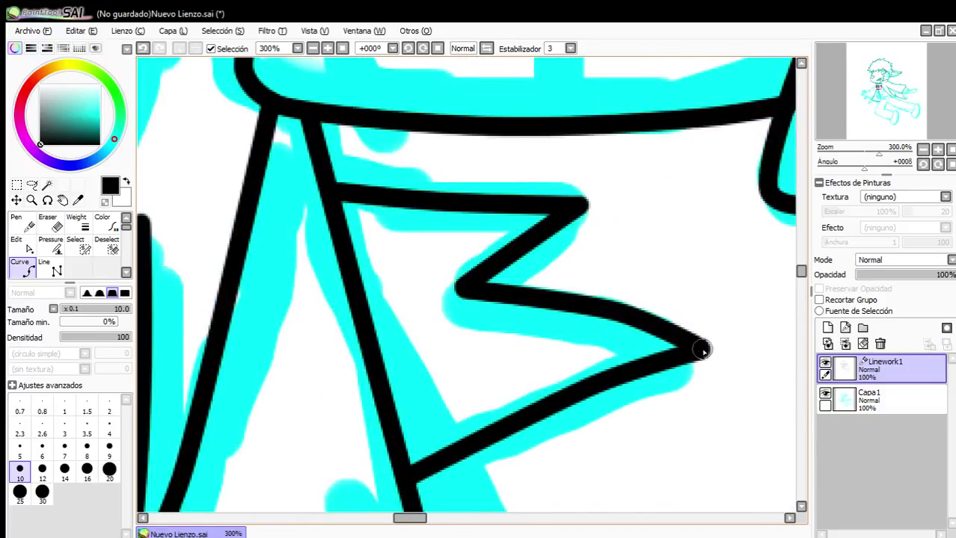
Trace the jagged marking along the coat's edge, then smooth the curve of its inner side by moving a control point.
{"action": "scroll", "coordinate": [623, 316], "scroll_direction": "down", "scroll_amount": 5}
{"action": "scroll", "coordinate": [696, 321], "scroll_direction": "up", "scroll_amount": 5}
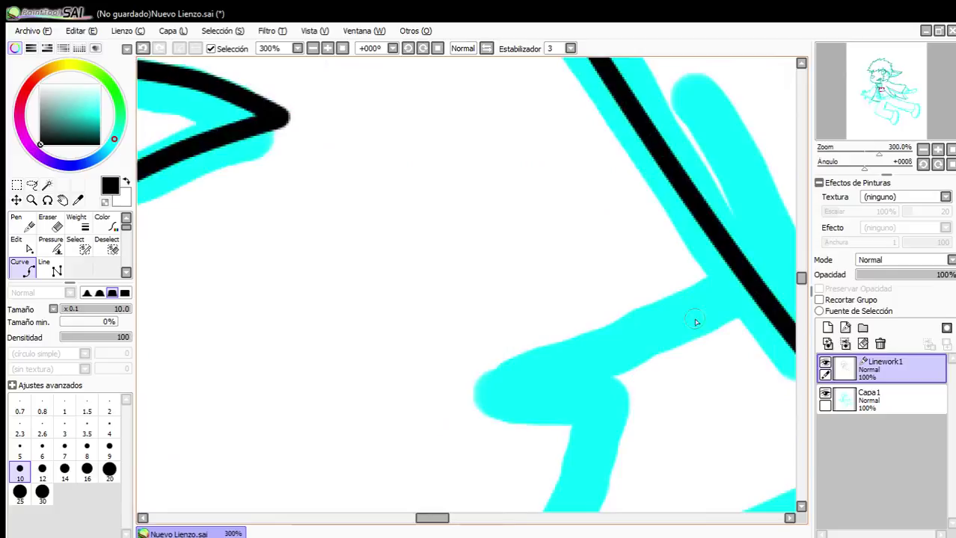
{"action": "left_click", "coordinate": [742, 284]}
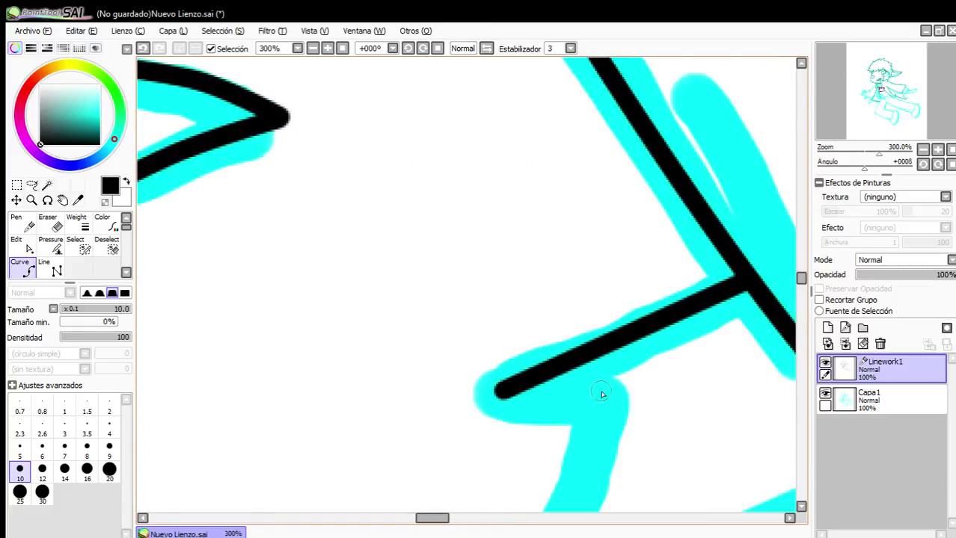
{"action": "left_click", "coordinate": [504, 391]}
{"action": "left_click", "coordinate": [618, 408]}
{"action": "scroll", "coordinate": [599, 397], "scroll_direction": "down", "scroll_amount": 1}
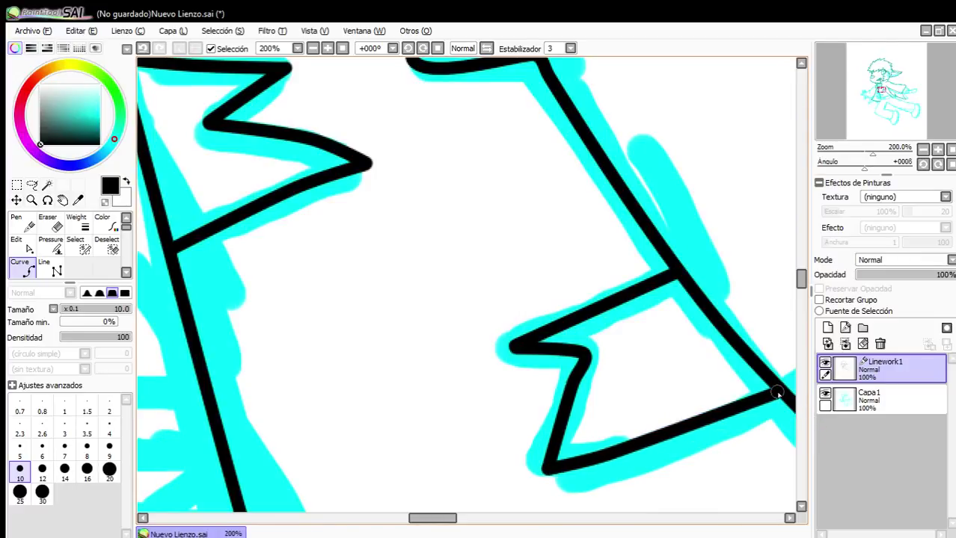
{"action": "left_click", "coordinate": [19, 244]}
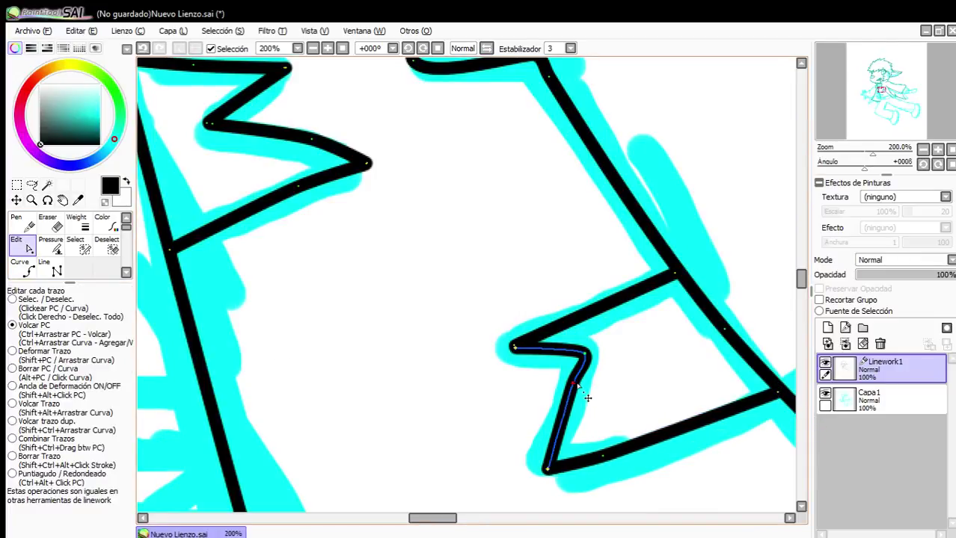
{"action": "left_click_drag", "start_coordinate": [575, 383], "coordinate": [574, 411]}
Trace the upper side of the jagged marking above the belt, from the front line through its notch to the far tip and back inward.
{"action": "scroll", "coordinate": [570, 388], "scroll_direction": "down", "scroll_amount": 6}
{"action": "scroll", "coordinate": [553, 344], "scroll_direction": "up", "scroll_amount": 5}
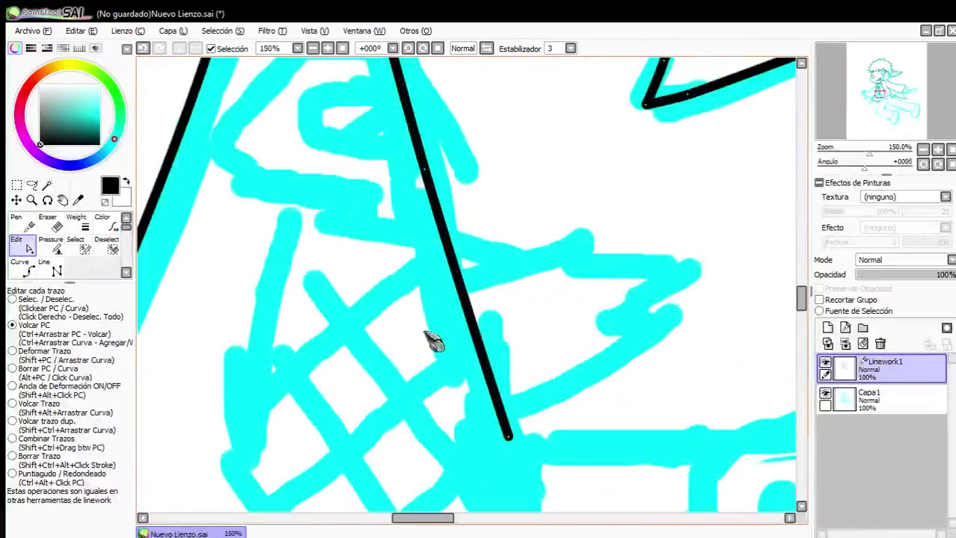
{"action": "left_click", "coordinate": [30, 267]}
{"action": "scroll", "coordinate": [649, 281], "scroll_direction": "up", "scroll_amount": 2}
{"action": "left_click", "coordinate": [257, 290]}
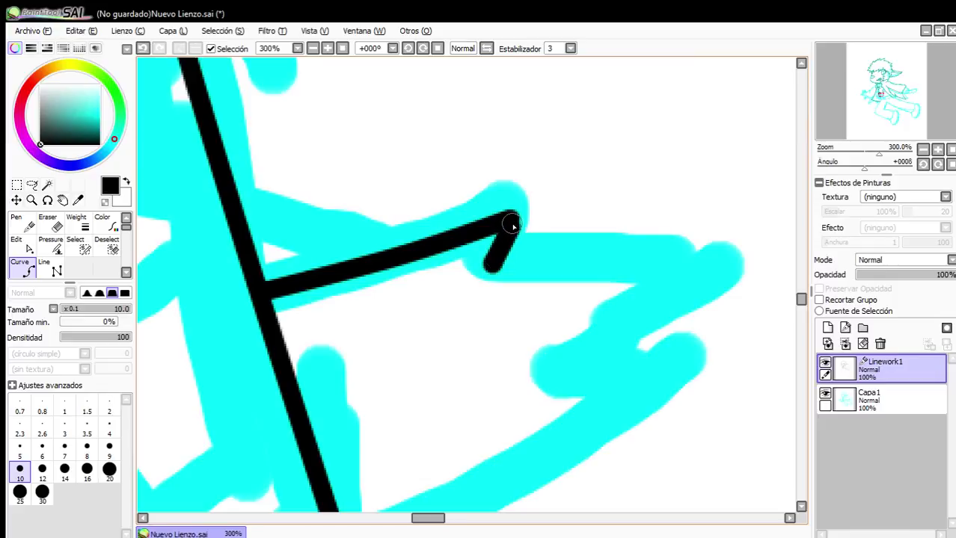
{"action": "left_click", "coordinate": [491, 264]}
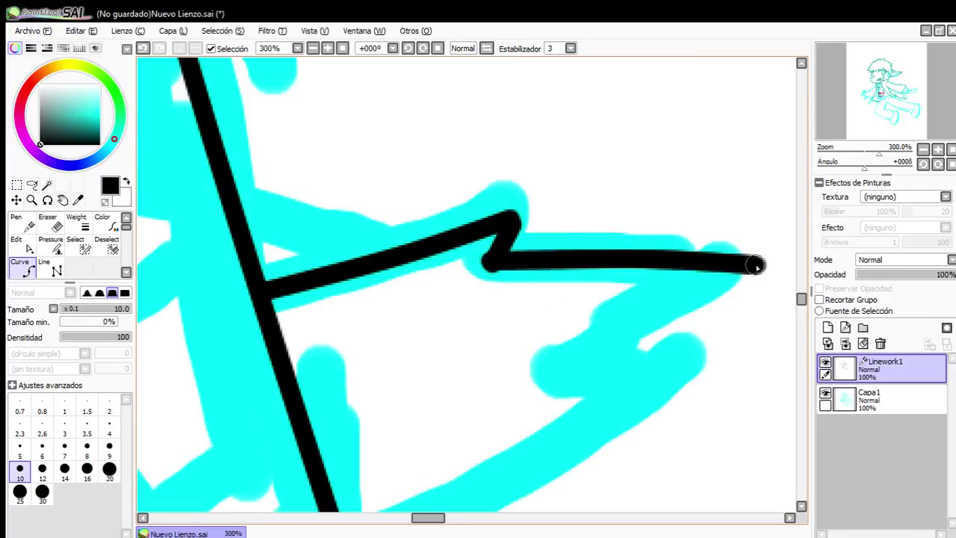
{"action": "double_click", "coordinate": [729, 265]}
{"action": "left_click", "coordinate": [689, 298]}
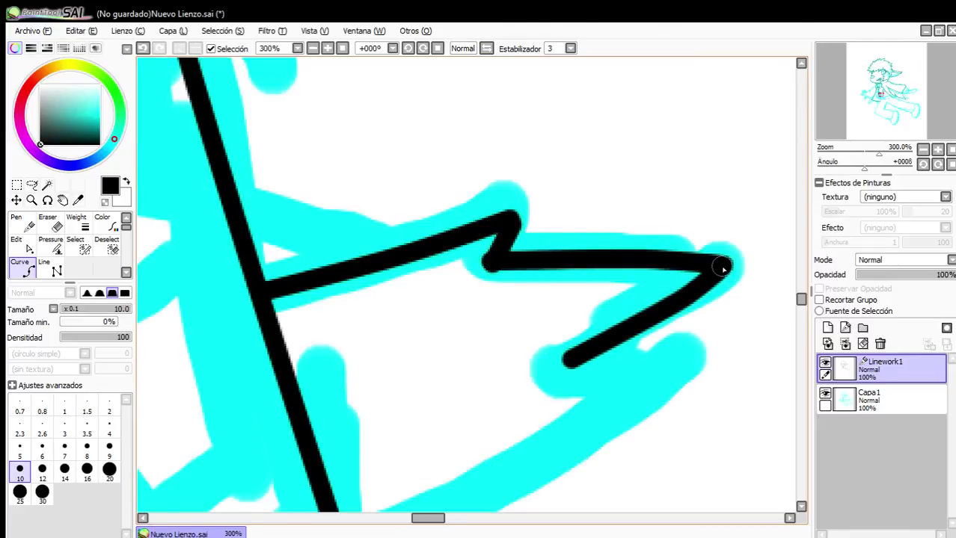
{"action": "double_click", "coordinate": [723, 267]}
Add the lower tooth of the marking above the belt and close it with a curve from the front line.
{"action": "scroll", "coordinate": [674, 344], "scroll_direction": "down", "scroll_amount": 3}
{"action": "scroll", "coordinate": [672, 353], "scroll_direction": "up", "scroll_amount": 4}
{"action": "double_click", "coordinate": [683, 313]}
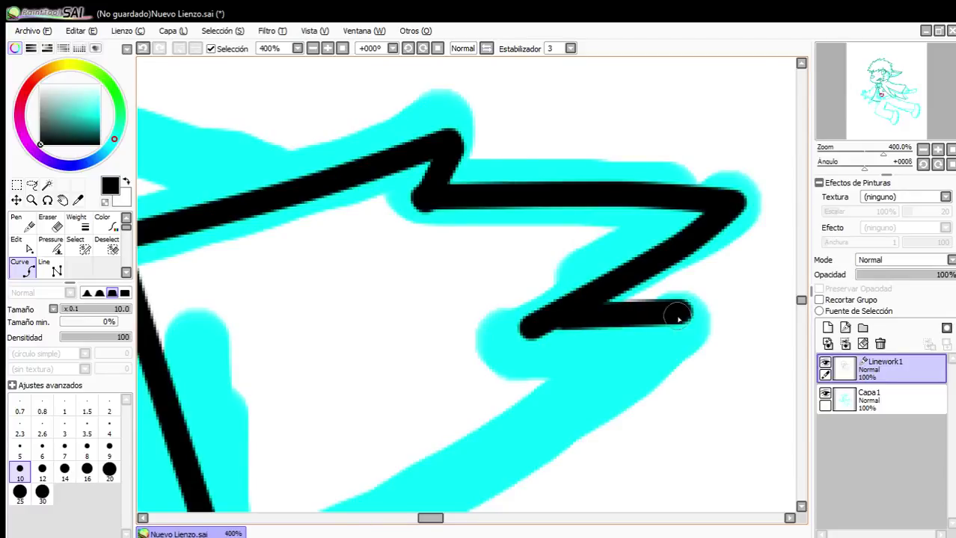
{"action": "scroll", "coordinate": [494, 400], "scroll_direction": "down", "scroll_amount": 3}
{"action": "scroll", "coordinate": [450, 444], "scroll_direction": "up", "scroll_amount": 2}
{"action": "left_click", "coordinate": [510, 421]}
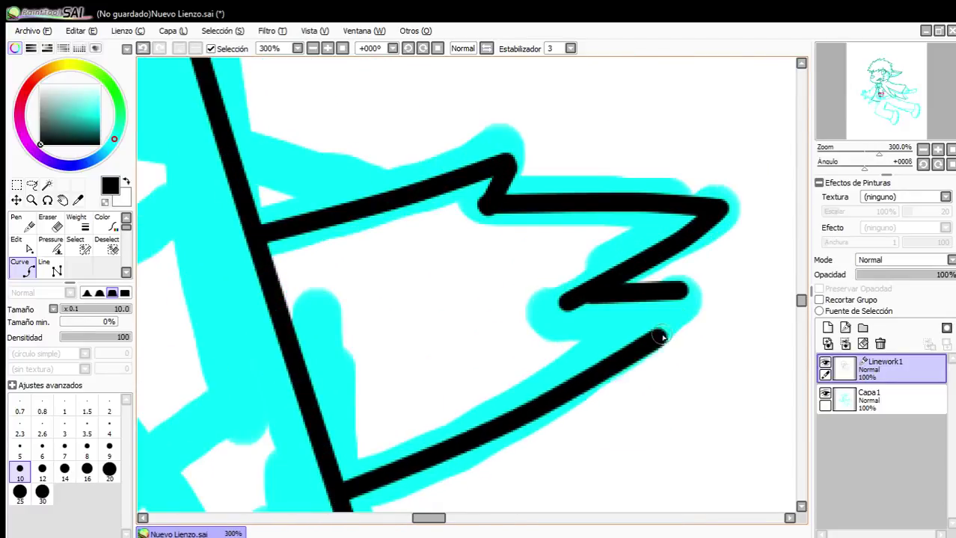
{"action": "double_click", "coordinate": [681, 291]}
Outline the belt's rounded front section and extend its upper edge to the overlapping strap.
{"action": "scroll", "coordinate": [559, 291], "scroll_direction": "down", "scroll_amount": 3}
{"action": "scroll", "coordinate": [528, 404], "scroll_direction": "up", "scroll_amount": 2}
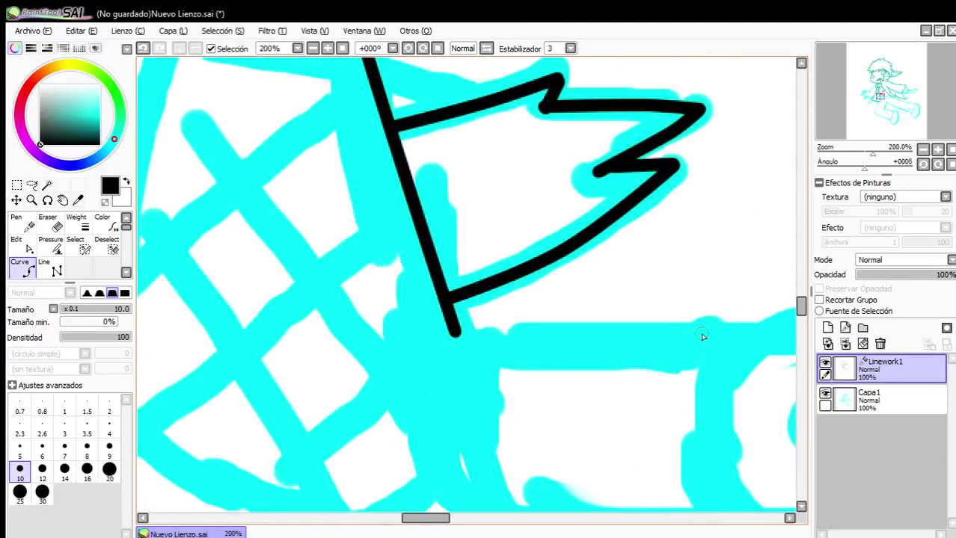
{"action": "left_click", "coordinate": [456, 338]}
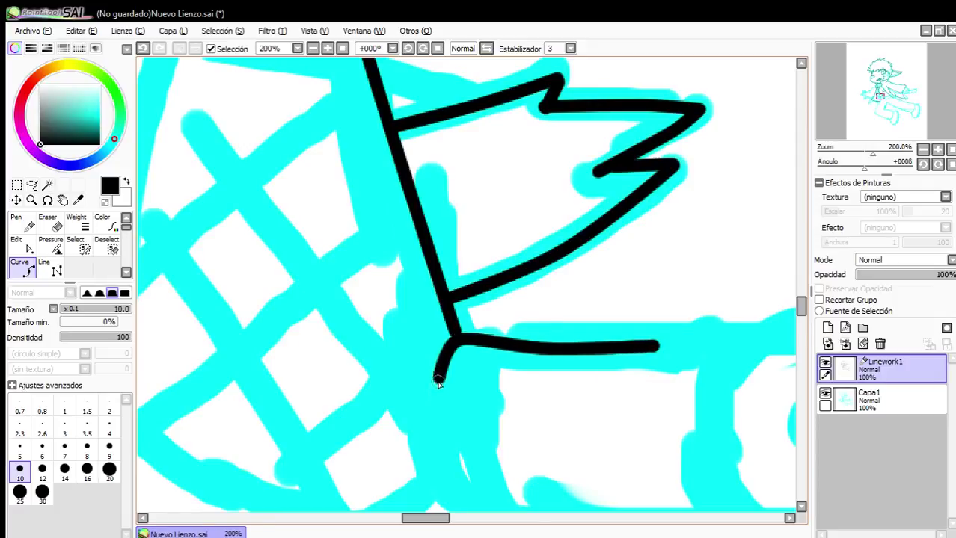
{"action": "left_click", "coordinate": [467, 486]}
{"action": "left_click_drag", "start_coordinate": [599, 508], "coordinate": [465, 419]}
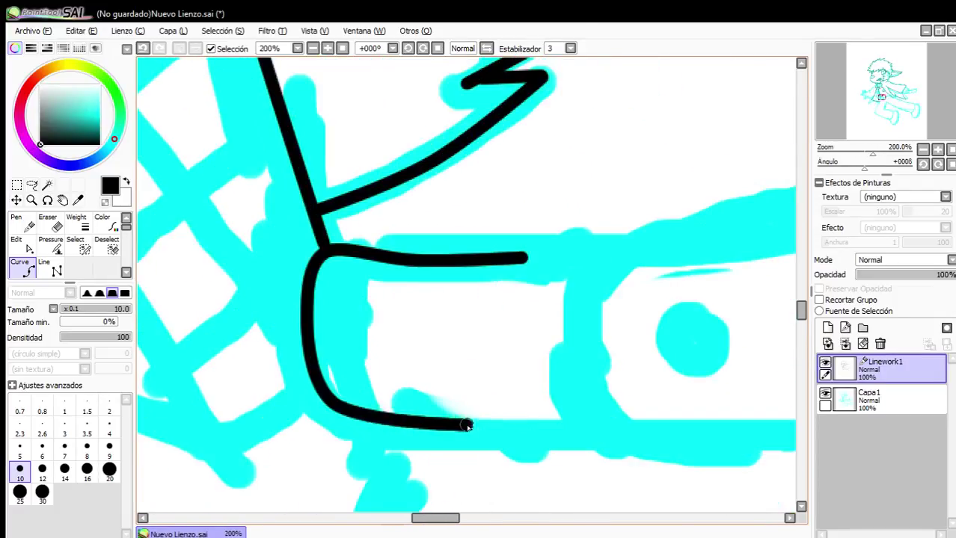
{"action": "left_click", "coordinate": [374, 442]}
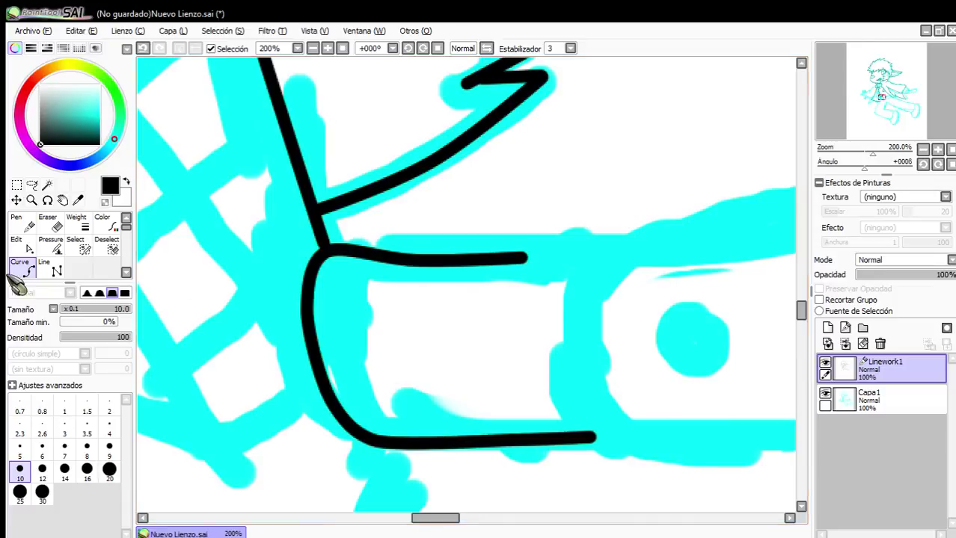
{"action": "left_click", "coordinate": [29, 245]}
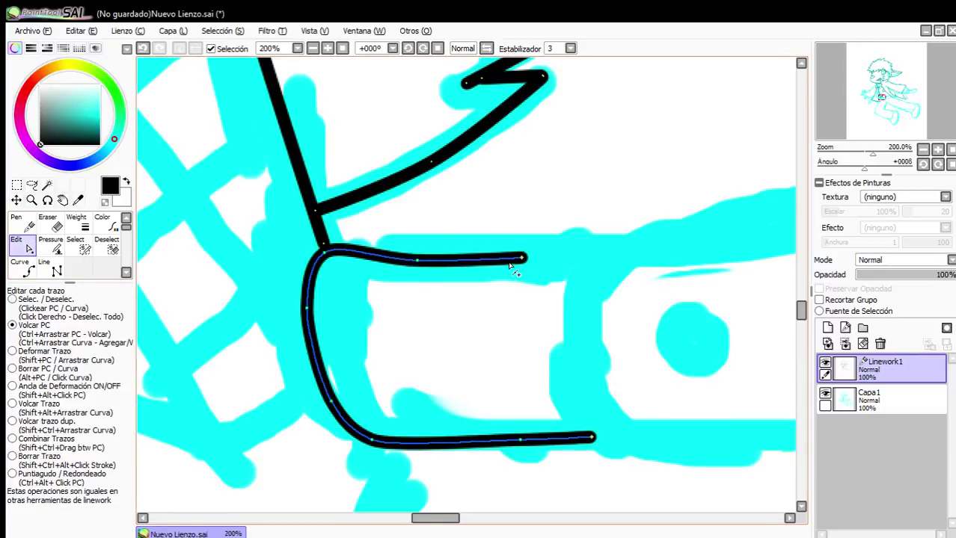
{"action": "left_click_drag", "start_coordinate": [533, 272], "coordinate": [604, 270]}
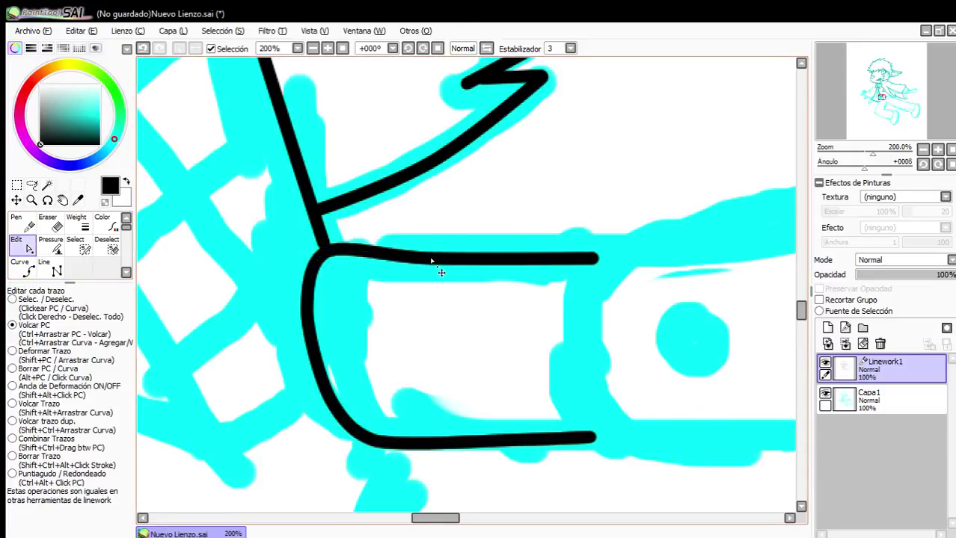
Outline the belt's overlapping strap from the coat edge around its rounded end and back along the bottom to the coat.
{"action": "left_click", "coordinate": [23, 268]}
{"action": "scroll", "coordinate": [239, 335], "scroll_direction": "down", "scroll_amount": 2}
{"action": "left_click_drag", "start_coordinate": [673, 266], "coordinate": [453, 299]}
{"action": "scroll", "coordinate": [452, 298], "scroll_direction": "up", "scroll_amount": 3}
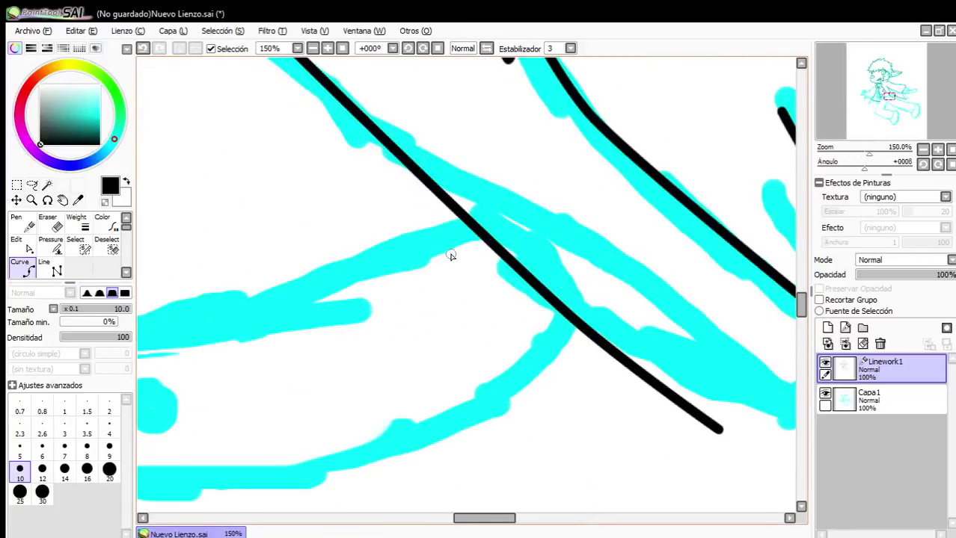
{"action": "left_click", "coordinate": [479, 221]}
{"action": "scroll", "coordinate": [390, 277], "scroll_direction": "down", "scroll_amount": 2}
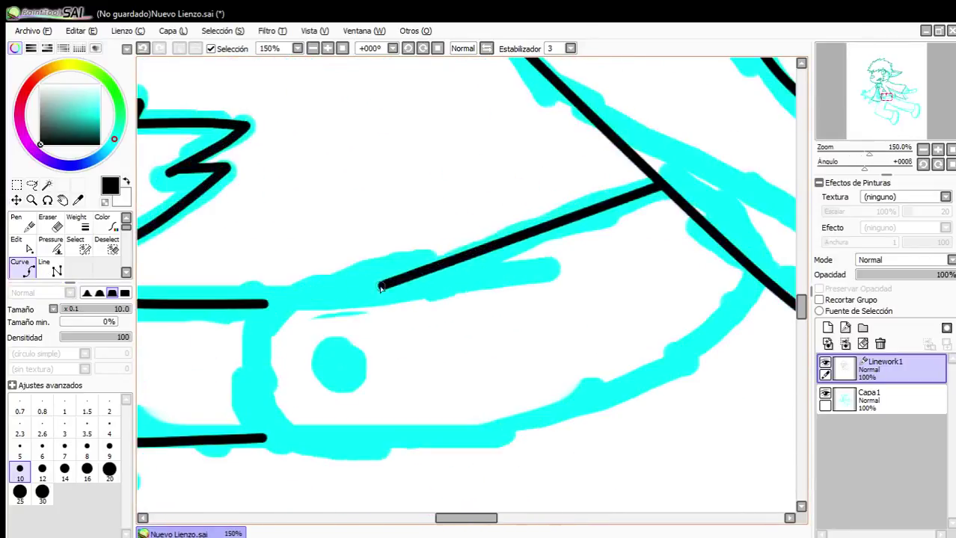
{"action": "left_click", "coordinate": [443, 265]}
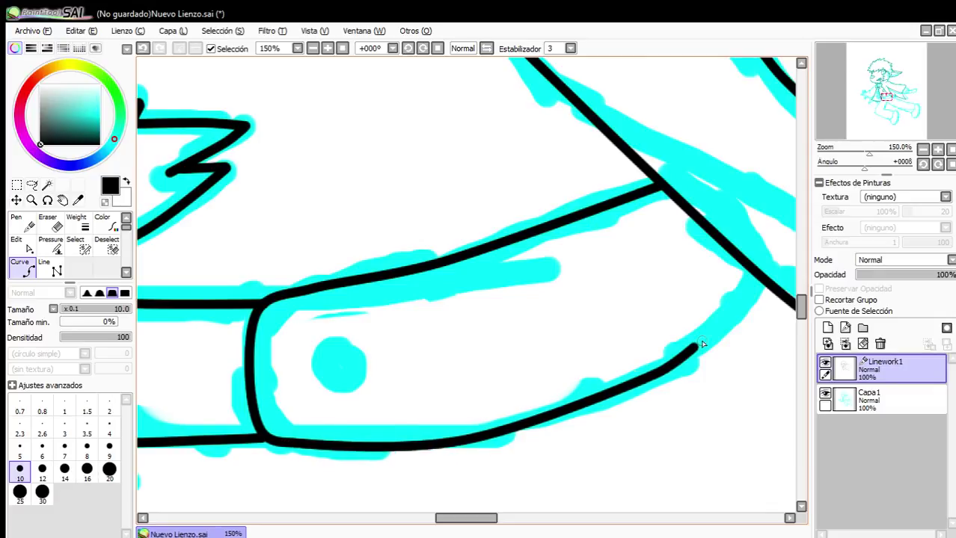
Trace the round button on the belt strap and move its control points to make the circle rounder.
{"action": "scroll", "coordinate": [767, 285], "scroll_direction": "down", "scroll_amount": 1}
{"action": "scroll", "coordinate": [498, 317], "scroll_direction": "up", "scroll_amount": 5}
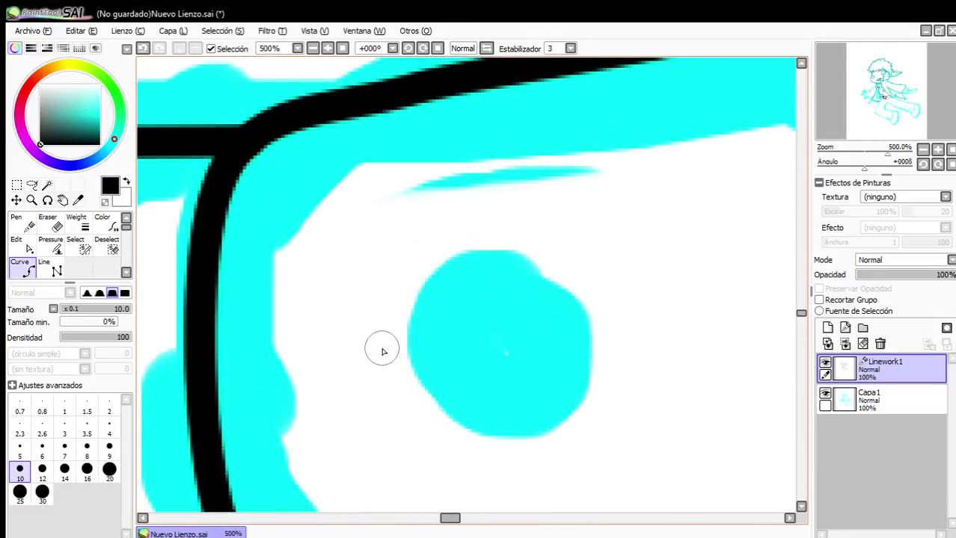
{"action": "mouse_move", "coordinate": [427, 308]}
{"action": "left_mouse_down"}
{"action": "mouse_move", "coordinate": [415, 353]}
{"action": "mouse_move", "coordinate": [459, 405]}
{"action": "mouse_move", "coordinate": [503, 414]}
{"action": "mouse_move", "coordinate": [572, 373]}
{"action": "mouse_move", "coordinate": [577, 306]}
{"action": "mouse_move", "coordinate": [523, 265]}
{"action": "mouse_move", "coordinate": [457, 272]}
{"action": "mouse_move", "coordinate": [423, 312]}
{"action": "left_mouse_up"}
{"action": "left_click", "coordinate": [16, 244]}
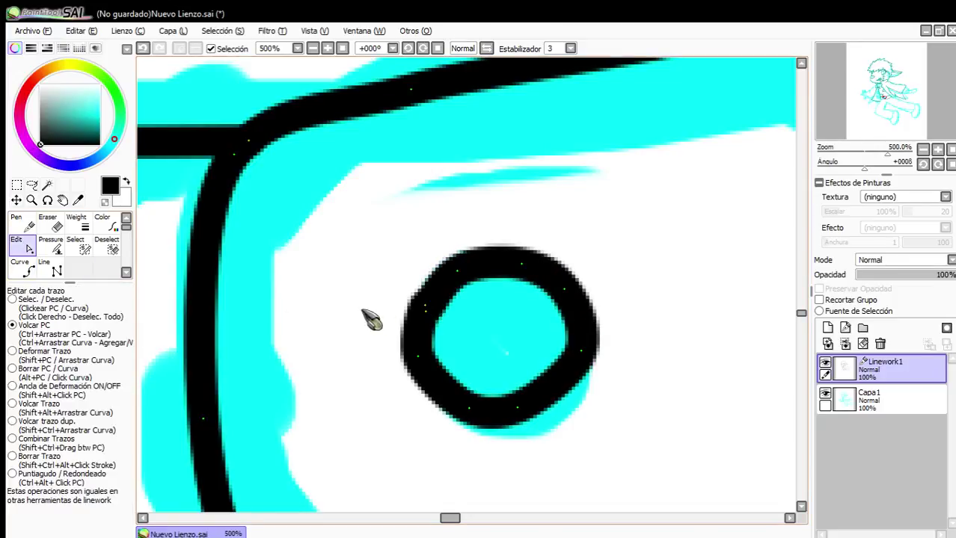
{"action": "left_click_drag", "start_coordinate": [521, 264], "coordinate": [527, 257]}
{"action": "left_click_drag", "start_coordinate": [581, 350], "coordinate": [585, 357]}
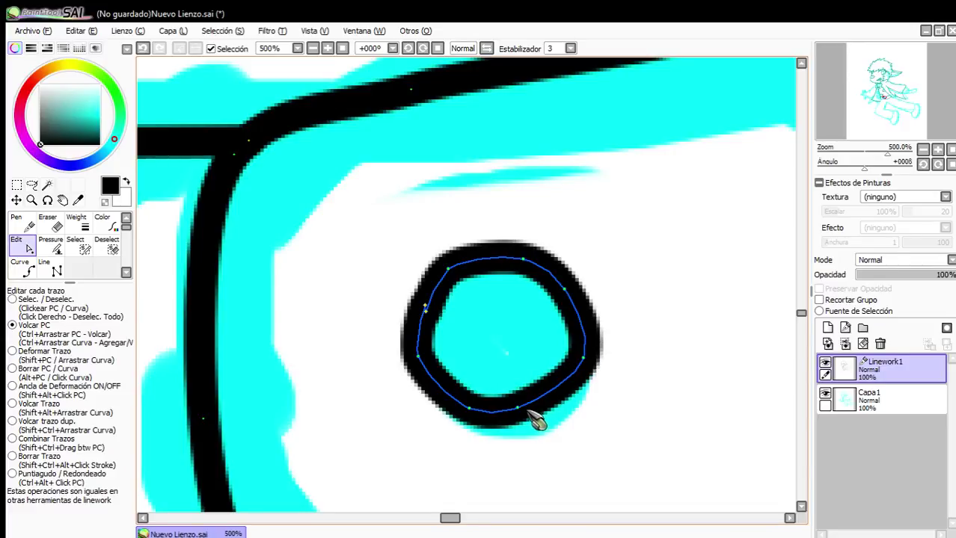
{"action": "left_click_drag", "start_coordinate": [528, 410], "coordinate": [541, 415]}
{"action": "left_click_drag", "start_coordinate": [475, 415], "coordinate": [450, 417]}
Trace the trouser hem of the outstretched leg as a bowed curve from its lower corner to its upper corner.
{"action": "scroll", "coordinate": [471, 320], "scroll_direction": "down", "scroll_amount": 10}
{"action": "scroll", "coordinate": [453, 344], "scroll_direction": "up", "scroll_amount": 2}
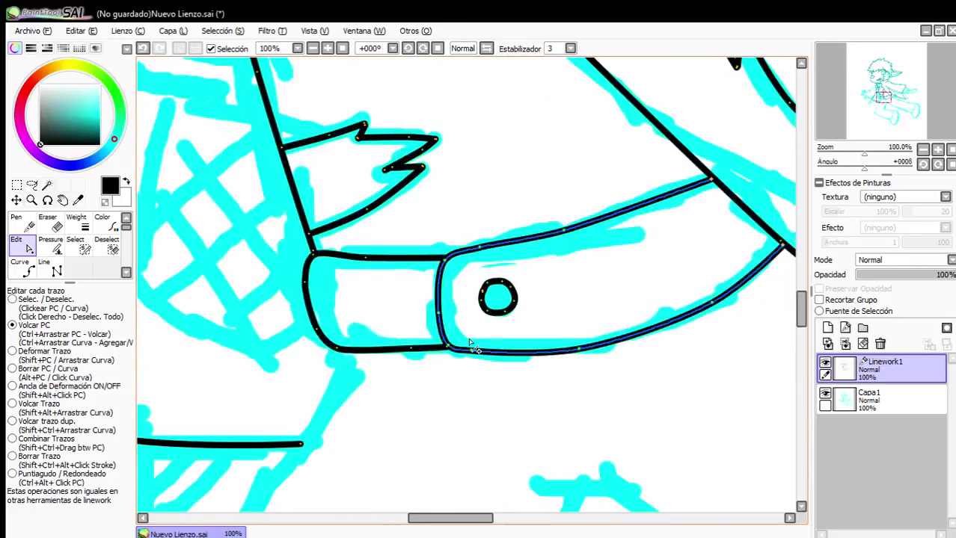
{"action": "scroll", "coordinate": [449, 340], "scroll_direction": "down", "scroll_amount": 4}
{"action": "scroll", "coordinate": [438, 322], "scroll_direction": "up", "scroll_amount": 1}
{"action": "left_click", "coordinate": [24, 266]}
{"action": "scroll", "coordinate": [429, 339], "scroll_direction": "up", "scroll_amount": 3}
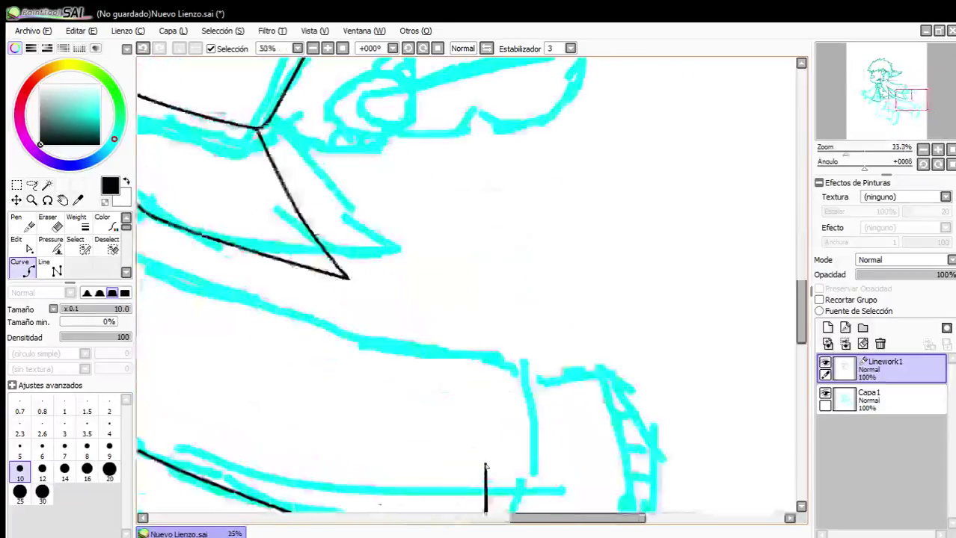
{"action": "scroll", "coordinate": [526, 459], "scroll_direction": "up", "scroll_amount": 2}
{"action": "mouse_move", "coordinate": [538, 503]}
{"action": "left_mouse_down"}
{"action": "mouse_move", "coordinate": [551, 391]}
{"action": "mouse_move", "coordinate": [503, 262]}
{"action": "left_mouse_up"}
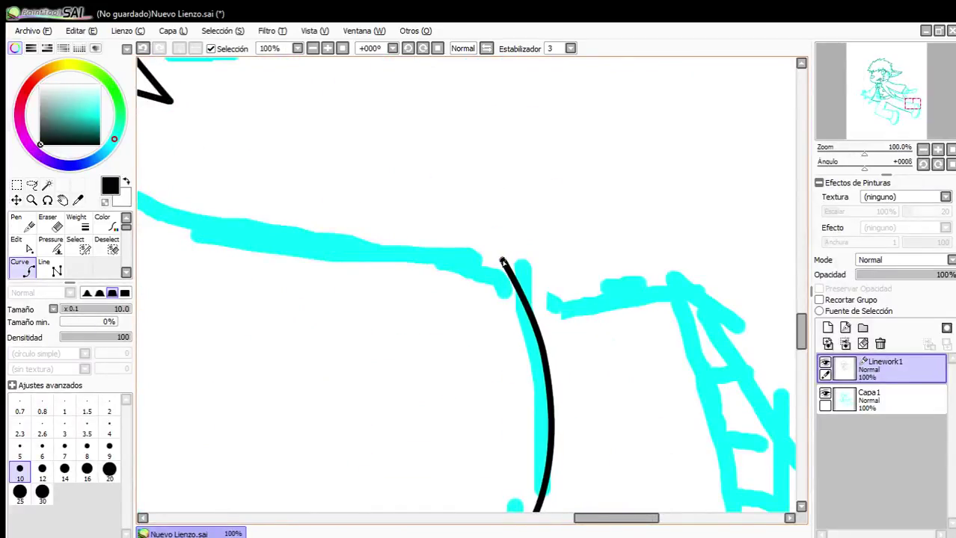
{"action": "left_click", "coordinate": [413, 255]}
{"action": "scroll", "coordinate": [413, 256], "scroll_direction": "down", "scroll_amount": 4}
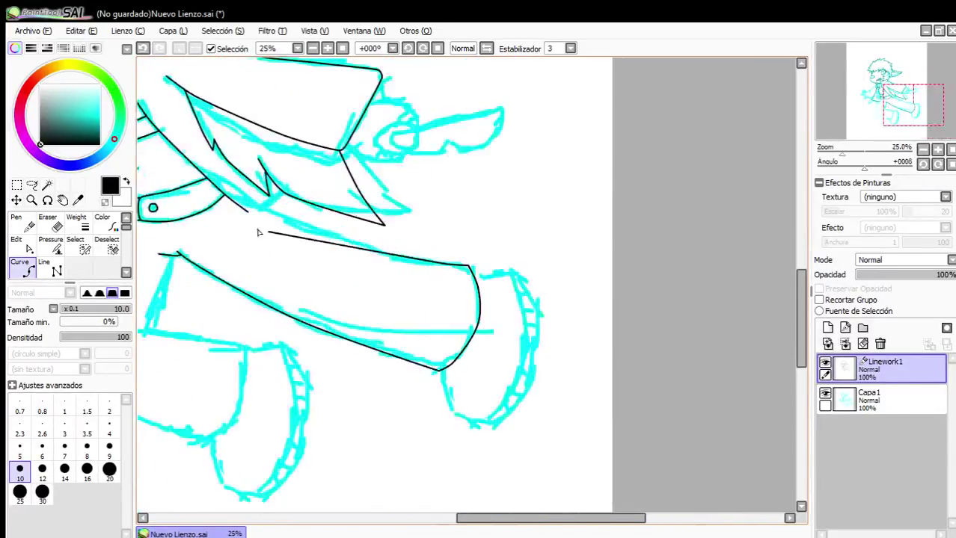
{"action": "scroll", "coordinate": [260, 230], "scroll_direction": "up", "scroll_amount": 4}
{"action": "scroll", "coordinate": [395, 218], "scroll_direction": "down", "scroll_amount": 4}
{"action": "scroll", "coordinate": [348, 217], "scroll_direction": "up", "scroll_amount": 3}
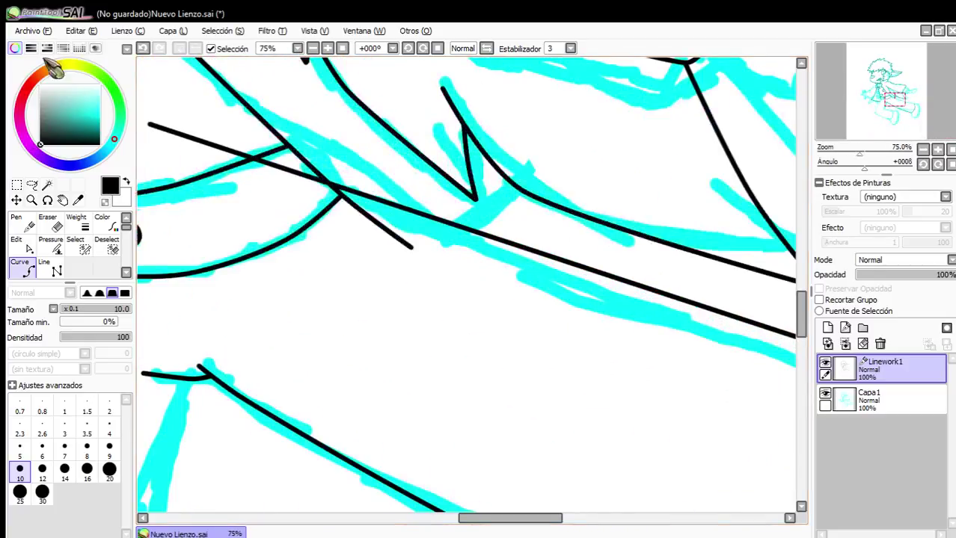
{"action": "key", "text": "Escape"}
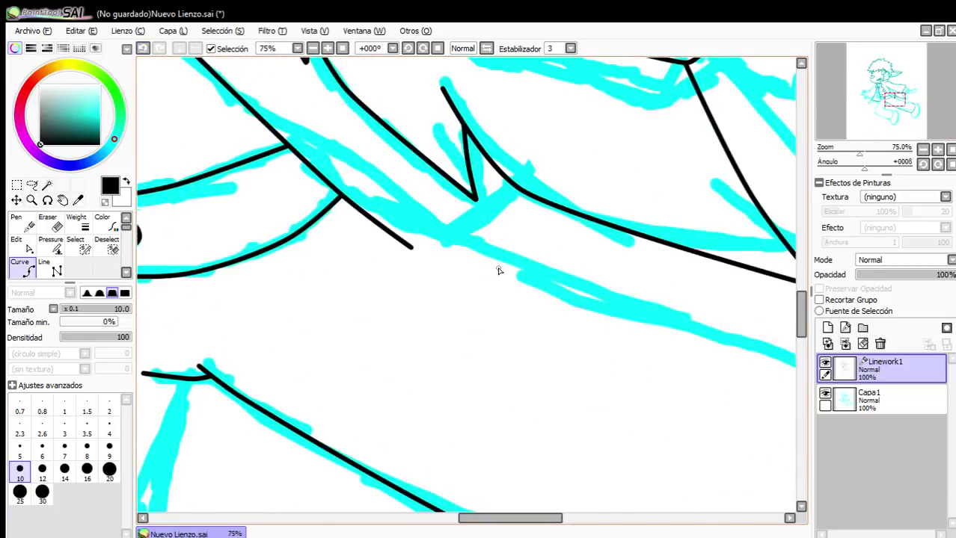
Draw a curve from the coat front's lower tip up to the edge of the adjoining coat flap.
{"action": "scroll", "coordinate": [500, 267], "scroll_direction": "down", "scroll_amount": 3}
{"action": "scroll", "coordinate": [502, 268], "scroll_direction": "up", "scroll_amount": 4}
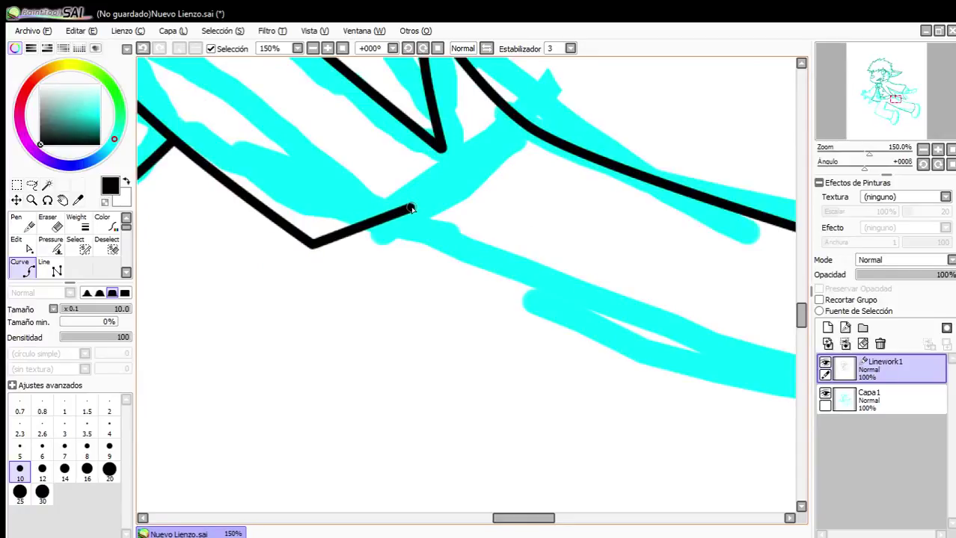
{"action": "left_click", "coordinate": [411, 208]}
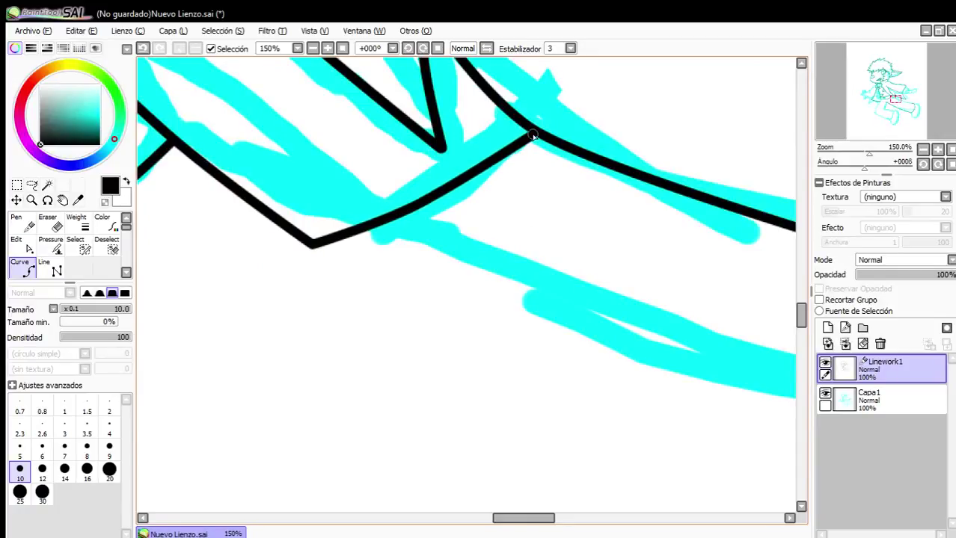
Trace the outstretched leg's upper edge from the coat's lower curve to the upper corner of the trouser hem.
{"action": "left_click", "coordinate": [389, 218]}
{"action": "scroll", "coordinate": [390, 216], "scroll_direction": "down", "scroll_amount": 4}
{"action": "scroll", "coordinate": [545, 271], "scroll_direction": "up", "scroll_amount": 2}
{"action": "left_click", "coordinate": [420, 232]}
{"action": "scroll", "coordinate": [697, 313], "scroll_direction": "down", "scroll_amount": 3}
{"action": "scroll", "coordinate": [756, 311], "scroll_direction": "up", "scroll_amount": 5}
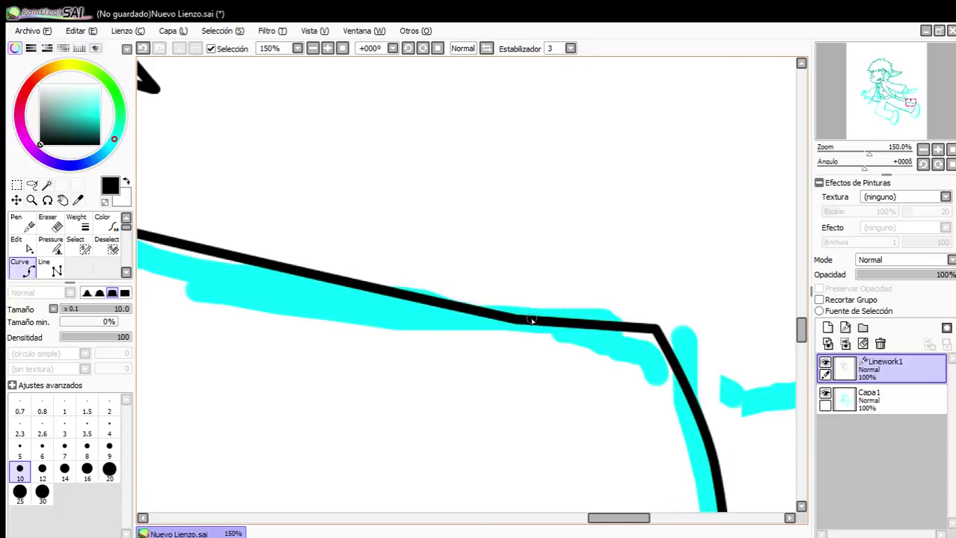
{"action": "scroll", "coordinate": [531, 320], "scroll_direction": "down", "scroll_amount": 4}
{"action": "left_click", "coordinate": [22, 247]}
{"action": "scroll", "coordinate": [529, 288], "scroll_direction": "up", "scroll_amount": 1}
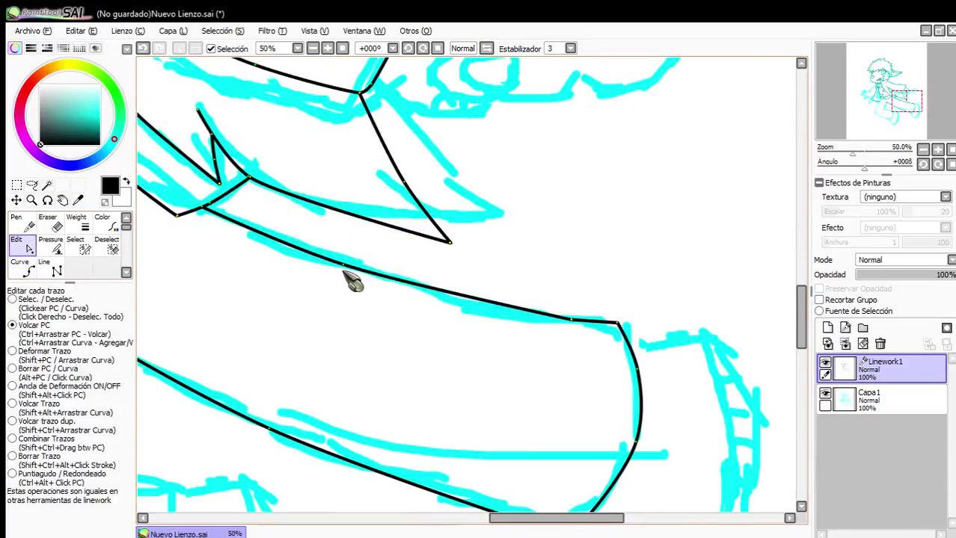
{"action": "scroll", "coordinate": [377, 318], "scroll_direction": "down", "scroll_amount": 4}
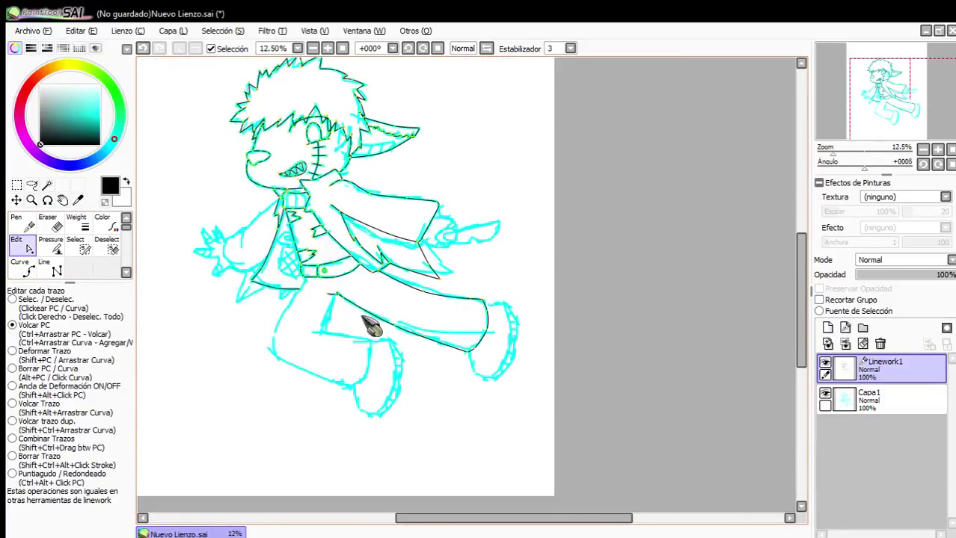
Trace the bent leg's outer contour from the belt's lower corner past the coat and around the knee to the trouser hem.
{"action": "scroll", "coordinate": [372, 327], "scroll_direction": "up", "scroll_amount": 2}
{"action": "left_click", "coordinate": [20, 267]}
{"action": "scroll", "coordinate": [293, 283], "scroll_direction": "up", "scroll_amount": 2}
{"action": "scroll", "coordinate": [587, 196], "scroll_direction": "down", "scroll_amount": 1}
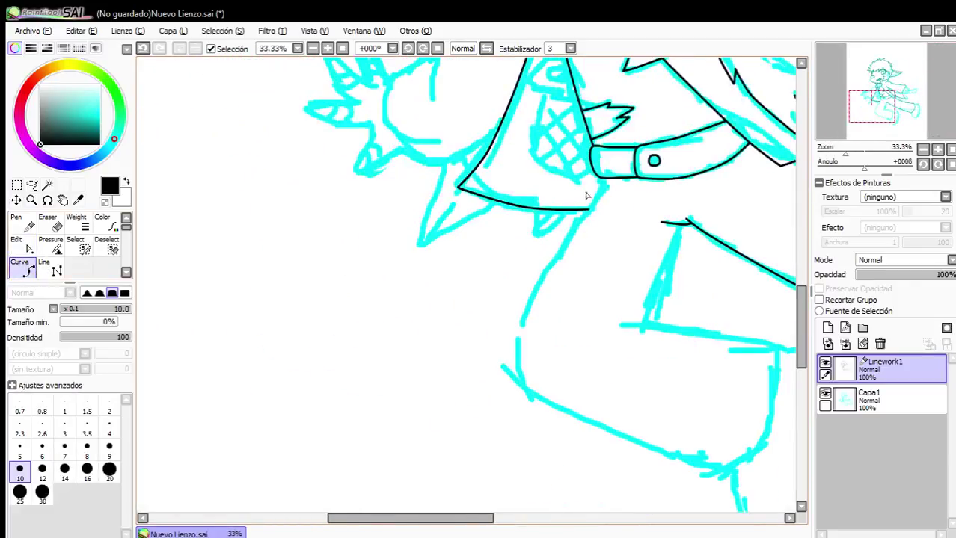
{"action": "scroll", "coordinate": [587, 196], "scroll_direction": "up", "scroll_amount": 4}
{"action": "left_click", "coordinate": [554, 171]}
{"action": "left_click", "coordinate": [487, 307]}
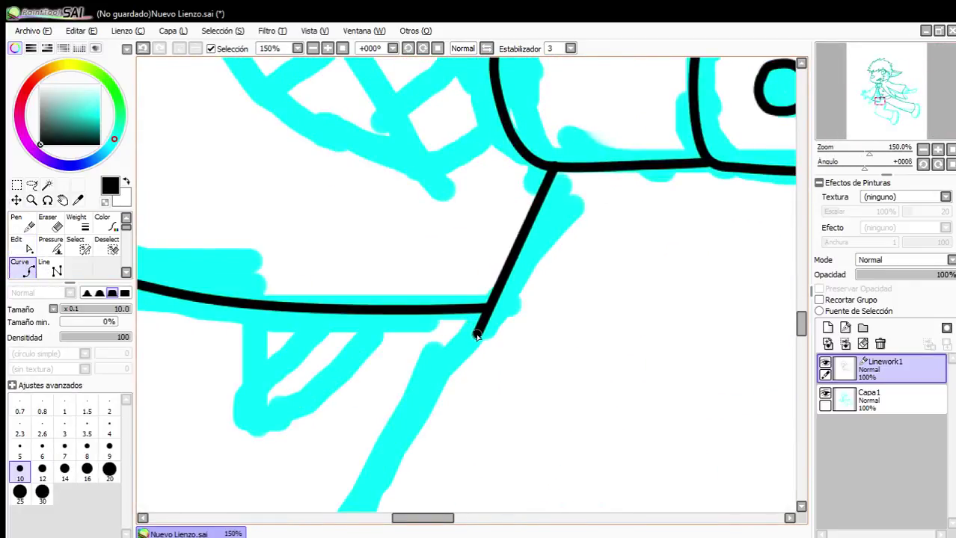
{"action": "left_click", "coordinate": [358, 510]}
{"action": "scroll", "coordinate": [448, 196], "scroll_direction": "down", "scroll_amount": 4}
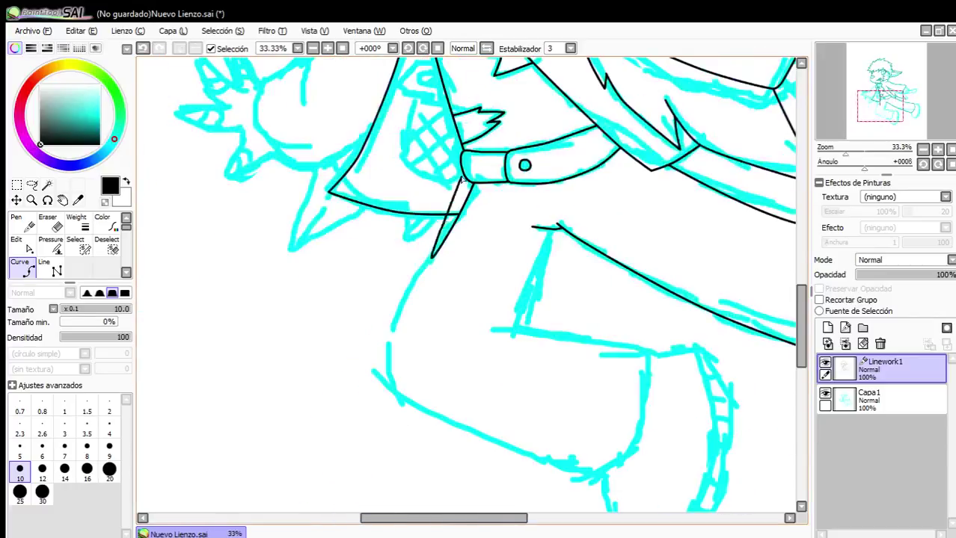
{"action": "scroll", "coordinate": [435, 279], "scroll_direction": "up", "scroll_amount": 2}
{"action": "left_click", "coordinate": [333, 401]}
{"action": "scroll", "coordinate": [348, 464], "scroll_direction": "down", "scroll_amount": 2}
{"action": "scroll", "coordinate": [284, 252], "scroll_direction": "up", "scroll_amount": 1}
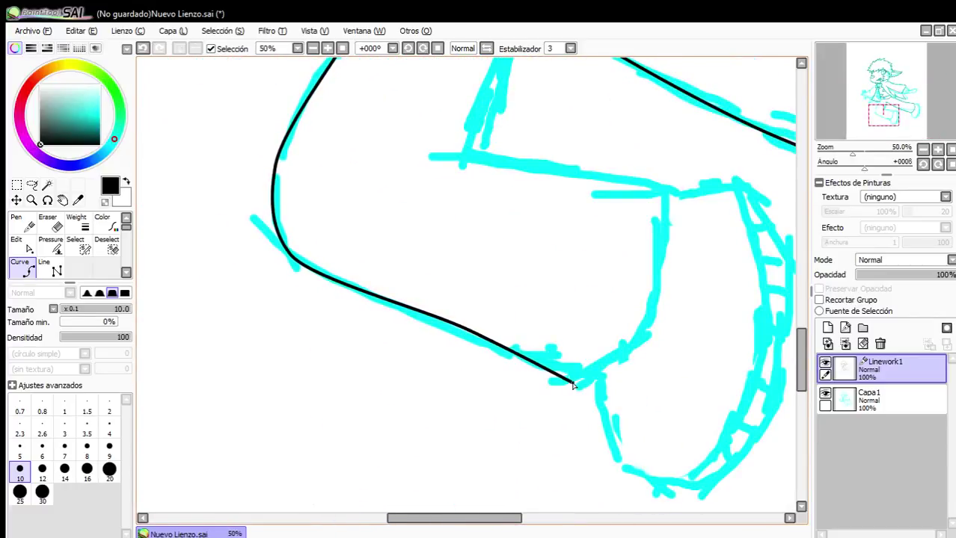
{"action": "scroll", "coordinate": [580, 384], "scroll_direction": "up", "scroll_amount": 4}
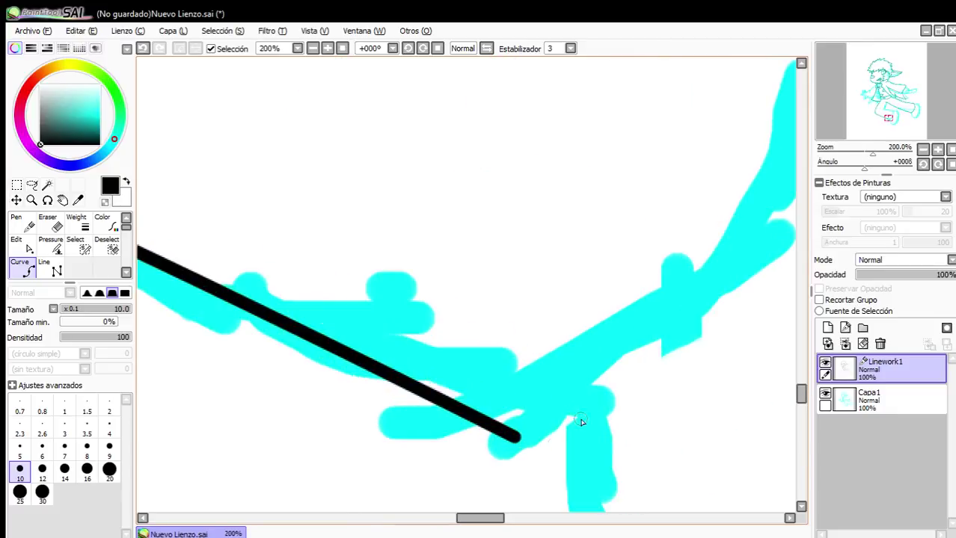
Trace the bent leg's trouser hem as a curve from its lower corner to its upper corner.
{"action": "left_click", "coordinate": [516, 439]}
{"action": "left_click", "coordinate": [602, 397]}
{"action": "scroll", "coordinate": [668, 310], "scroll_direction": "down", "scroll_amount": 4}
{"action": "scroll", "coordinate": [752, 239], "scroll_direction": "up", "scroll_amount": 3}
{"action": "left_click", "coordinate": [571, 359]}
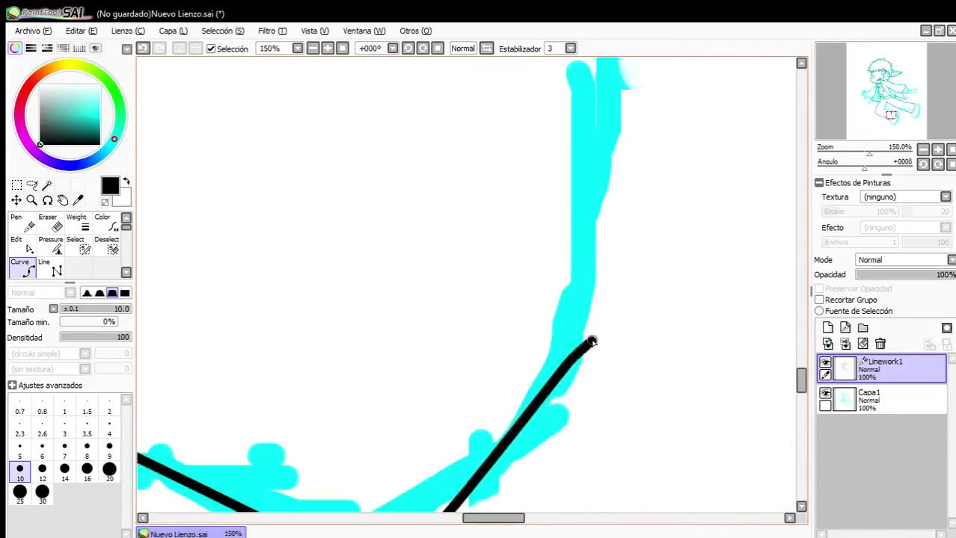
{"action": "scroll", "coordinate": [599, 251], "scroll_direction": "down", "scroll_amount": 4}
{"action": "scroll", "coordinate": [603, 190], "scroll_direction": "up", "scroll_amount": 4}
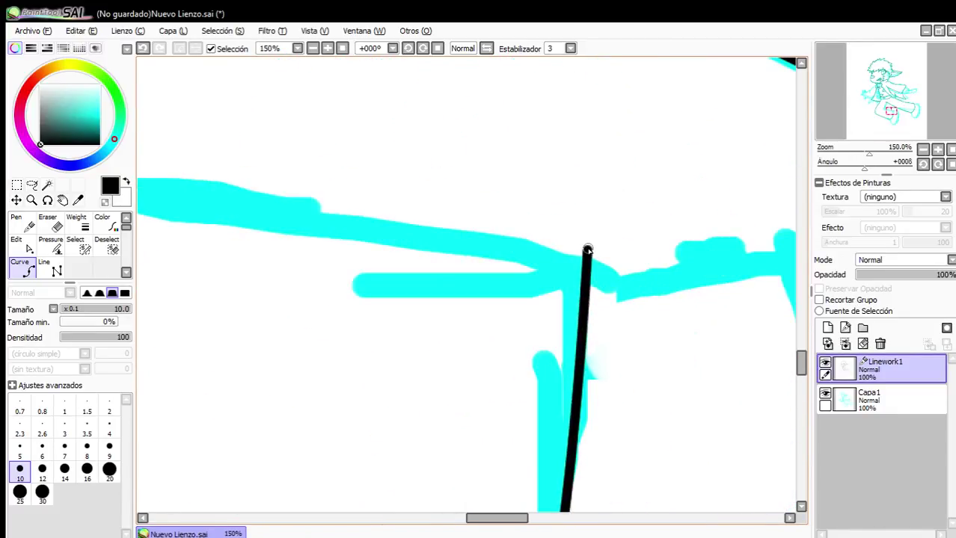
Trace the bent calf's upper edge from the hem to the knee fold and connect it to the crotch with a curve.
{"action": "scroll", "coordinate": [588, 249], "scroll_direction": "down", "scroll_amount": 2}
{"action": "scroll", "coordinate": [537, 240], "scroll_direction": "up", "scroll_amount": 1}
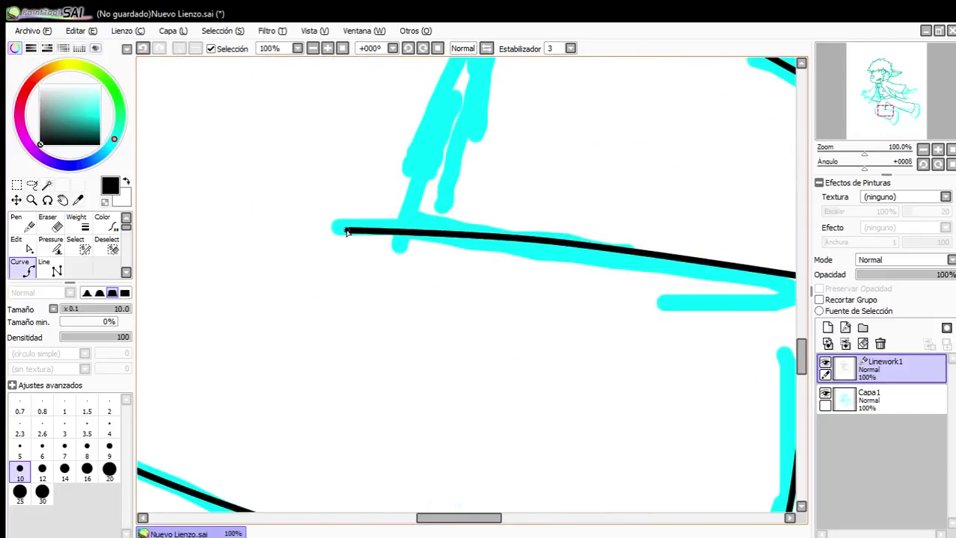
{"action": "scroll", "coordinate": [359, 235], "scroll_direction": "down", "scroll_amount": 3}
{"action": "scroll", "coordinate": [403, 240], "scroll_direction": "up", "scroll_amount": 2}
{"action": "scroll", "coordinate": [412, 292], "scroll_direction": "down", "scroll_amount": 1}
{"action": "scroll", "coordinate": [358, 477], "scroll_direction": "up", "scroll_amount": 3}
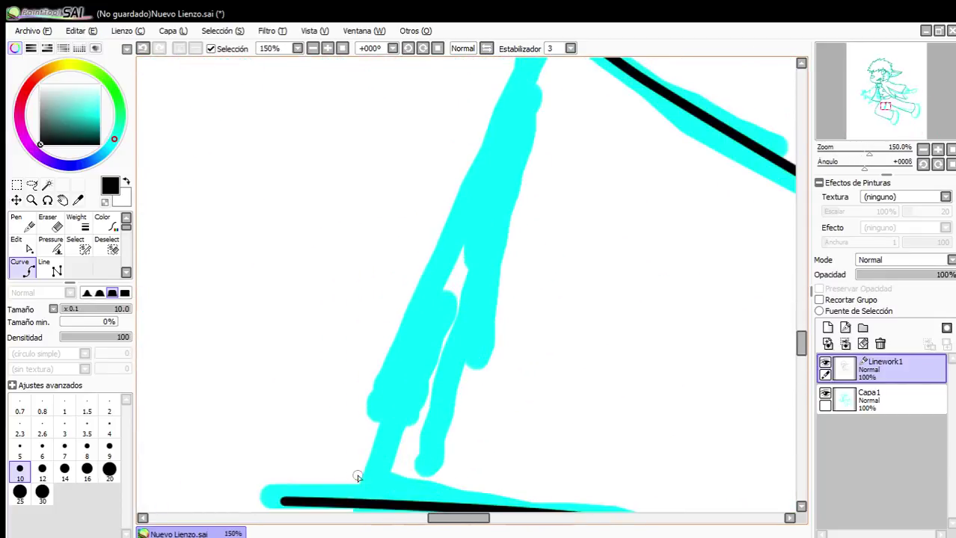
{"action": "left_click", "coordinate": [385, 502]}
{"action": "left_click", "coordinate": [466, 286]}
{"action": "scroll", "coordinate": [508, 138], "scroll_direction": "down", "scroll_amount": 4}
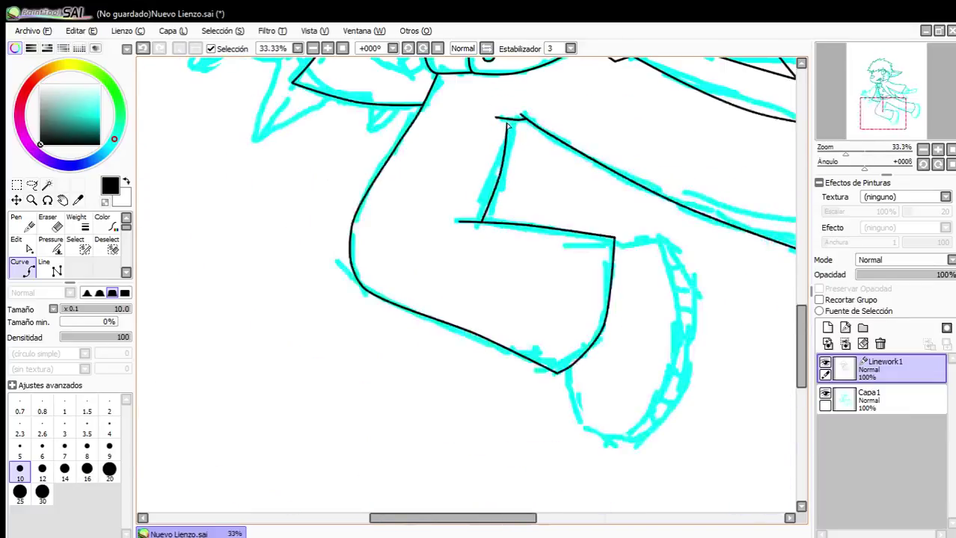
{"action": "scroll", "coordinate": [511, 120], "scroll_direction": "up", "scroll_amount": 3}
{"action": "scroll", "coordinate": [512, 133], "scroll_direction": "down", "scroll_amount": 6}
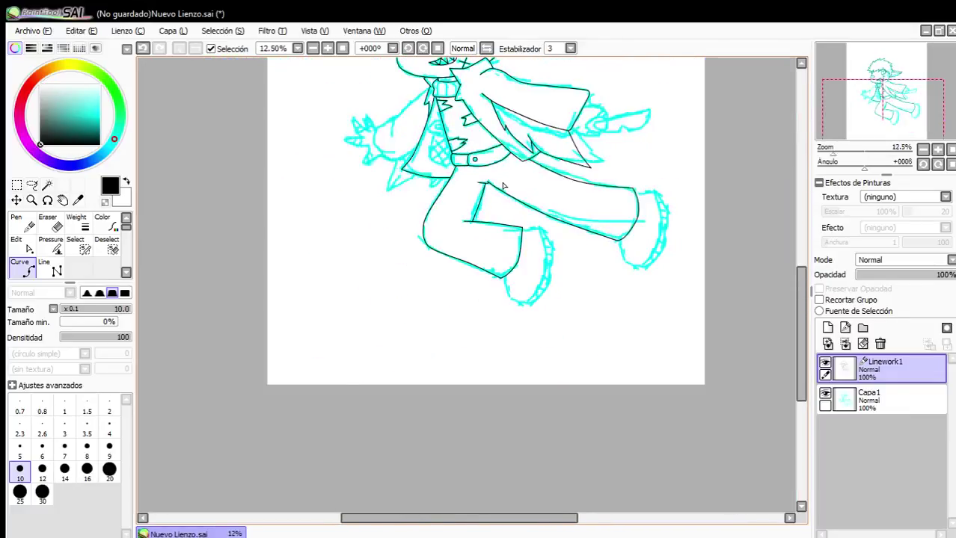
Trace the underside of the knife-holding hand from the sleeve to the pointed fingertip and back along the finger's upper edge.
{"action": "scroll", "coordinate": [537, 178], "scroll_direction": "up", "scroll_amount": 7}
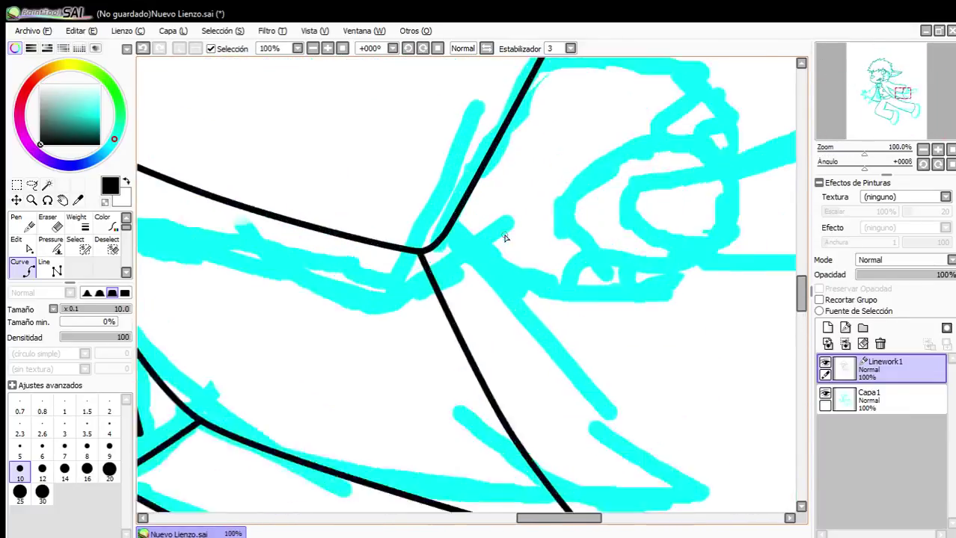
{"action": "left_click", "coordinate": [555, 300]}
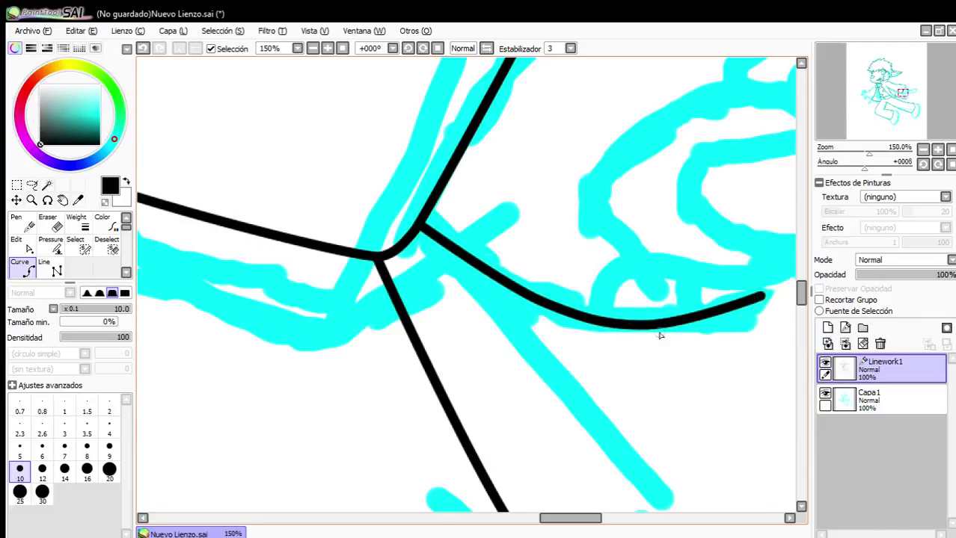
{"action": "scroll", "coordinate": [659, 335], "scroll_direction": "up", "scroll_amount": 2}
{"action": "left_click", "coordinate": [602, 367]}
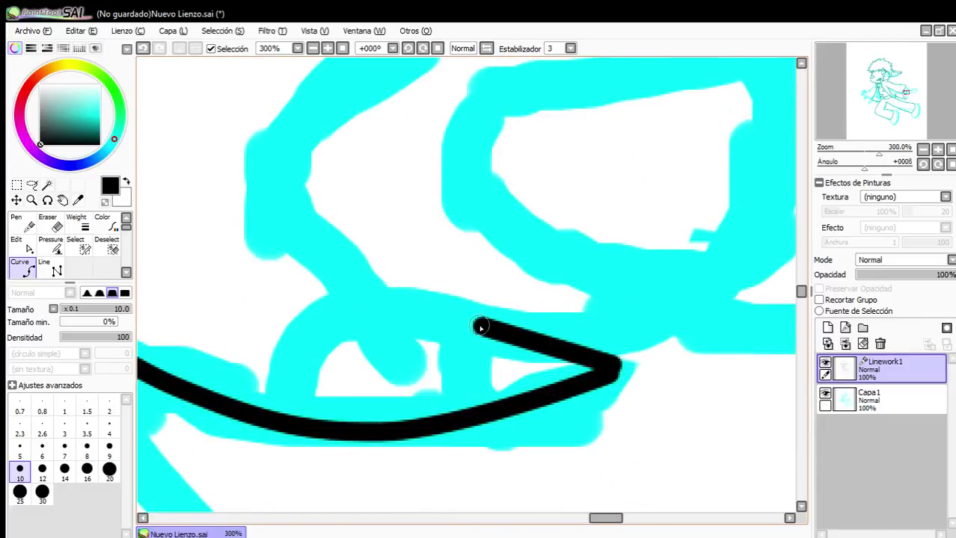
{"action": "scroll", "coordinate": [378, 277], "scroll_direction": "down", "scroll_amount": 5}
Trace the rounded contour above the finger around the knife handle and move a control point to smooth its arc.
{"action": "scroll", "coordinate": [378, 276], "scroll_direction": "up", "scroll_amount": 3}
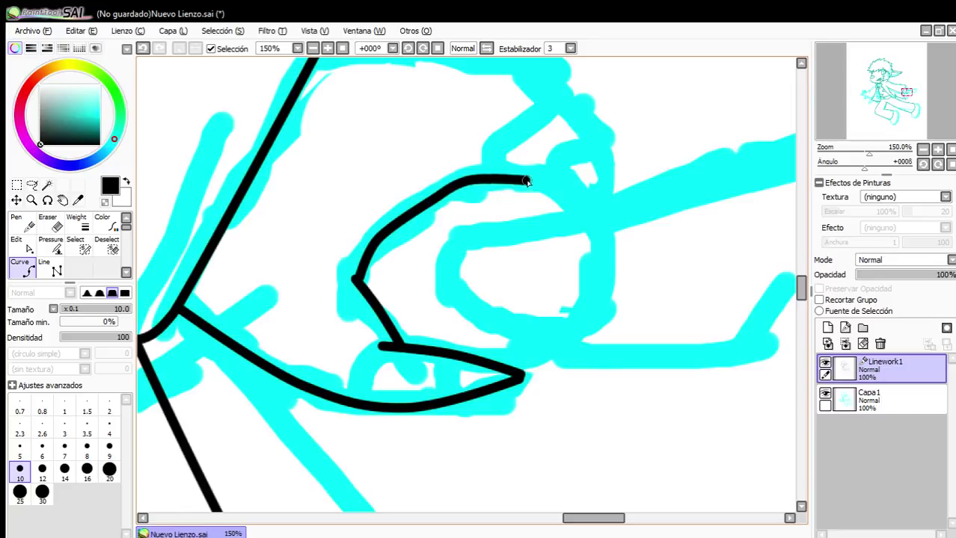
{"action": "left_click", "coordinate": [17, 243]}
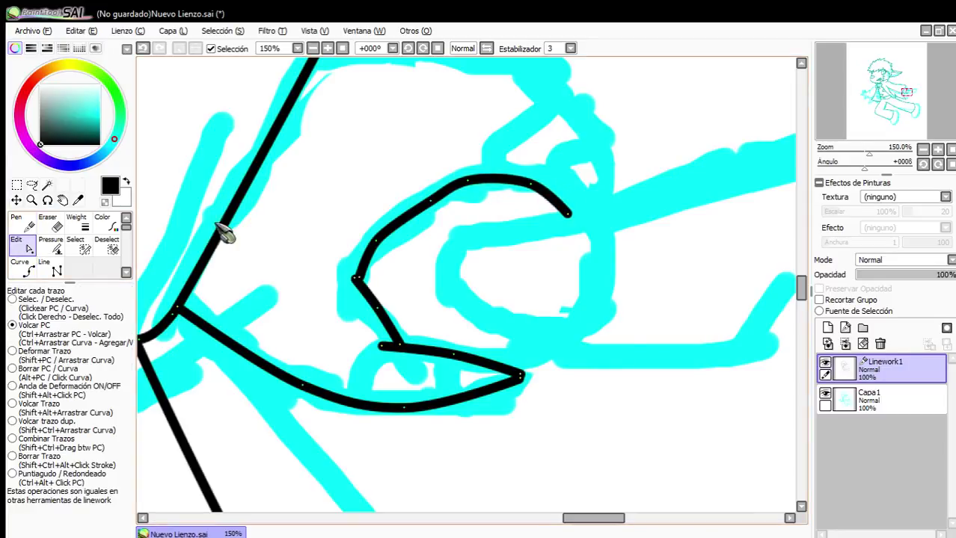
{"action": "left_click_drag", "start_coordinate": [426, 199], "coordinate": [415, 204]}
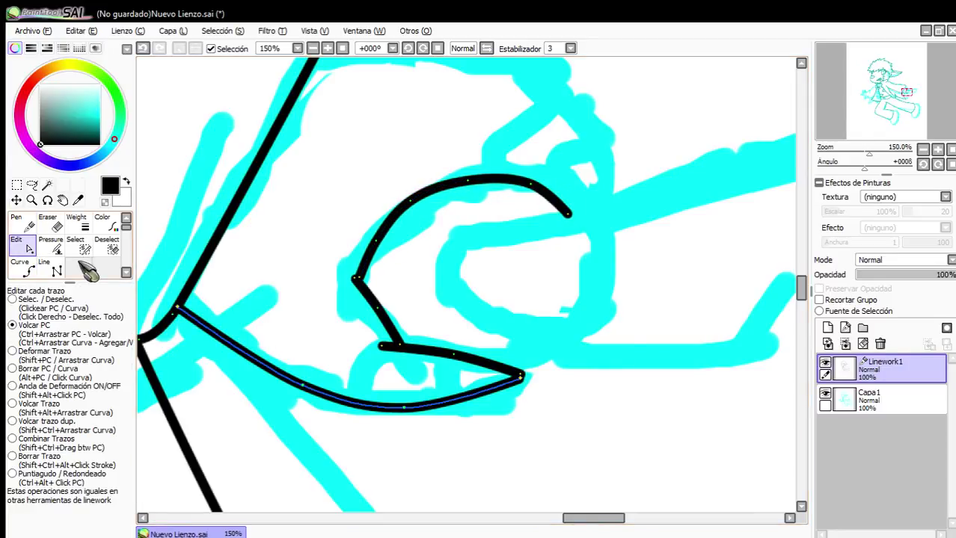
Draw a curved knuckle between the hand's contour and its lower edge, and move its control points outward to enlarge it.
{"action": "left_click", "coordinate": [23, 266]}
{"action": "scroll", "coordinate": [336, 308], "scroll_direction": "down", "scroll_amount": 2}
{"action": "scroll", "coordinate": [463, 324], "scroll_direction": "up", "scroll_amount": 1}
{"action": "scroll", "coordinate": [287, 361], "scroll_direction": "up", "scroll_amount": 3}
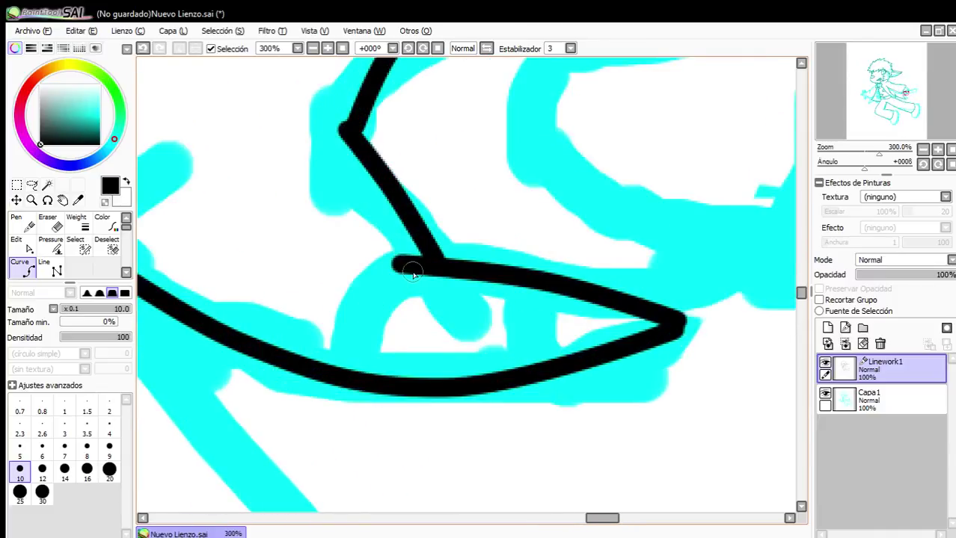
{"action": "left_click", "coordinate": [410, 245]}
{"action": "left_click", "coordinate": [350, 254]}
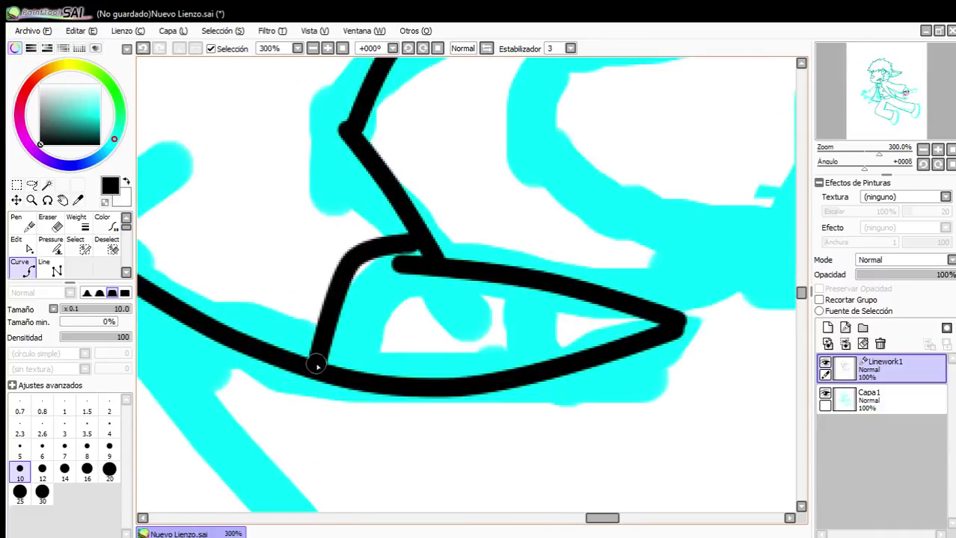
{"action": "left_click", "coordinate": [18, 245]}
{"action": "left_click_drag", "start_coordinate": [350, 256], "coordinate": [322, 279]}
{"action": "mouse_move", "coordinate": [412, 242]}
{"action": "left_mouse_down"}
{"action": "mouse_move", "coordinate": [420, 250]}
{"action": "mouse_move", "coordinate": [416, 228]}
{"action": "left_mouse_up"}
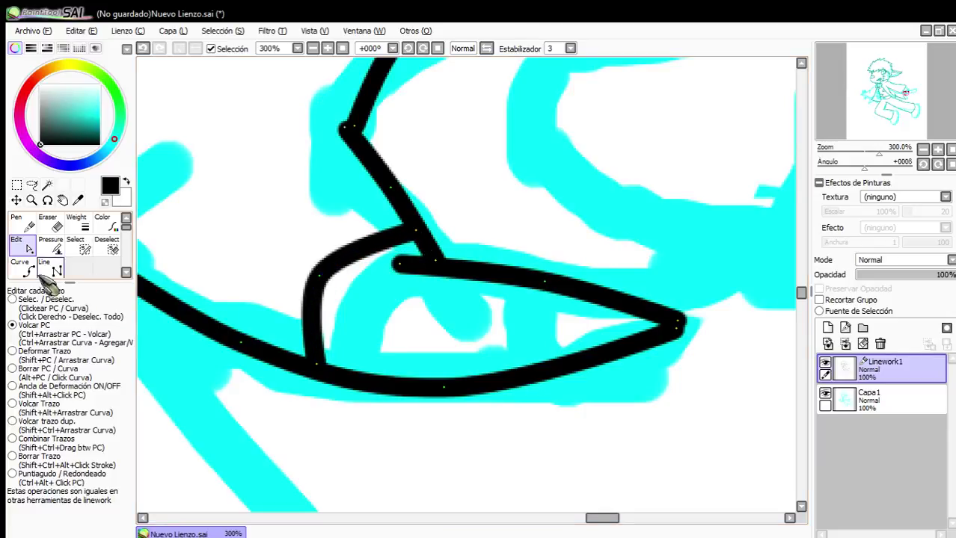
Add two straight dividing lines across the pointed finger beside the knuckle.
{"action": "left_click", "coordinate": [56, 269]}
{"action": "left_click", "coordinate": [439, 271]}
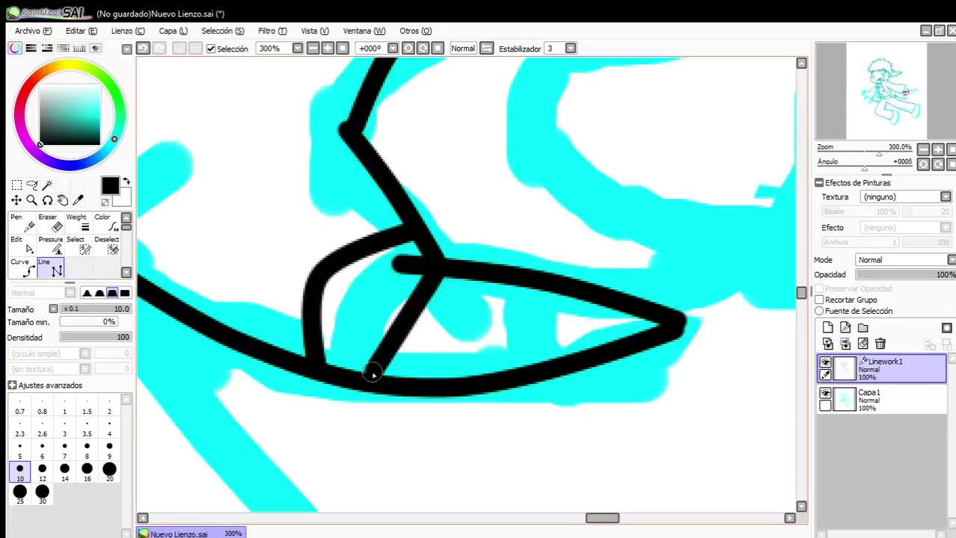
{"action": "left_click", "coordinate": [516, 281]}
{"action": "double_click", "coordinate": [500, 378]}
{"action": "scroll", "coordinate": [486, 368], "scroll_direction": "down", "scroll_amount": 5}
{"action": "scroll", "coordinate": [500, 290], "scroll_direction": "up", "scroll_amount": 3}
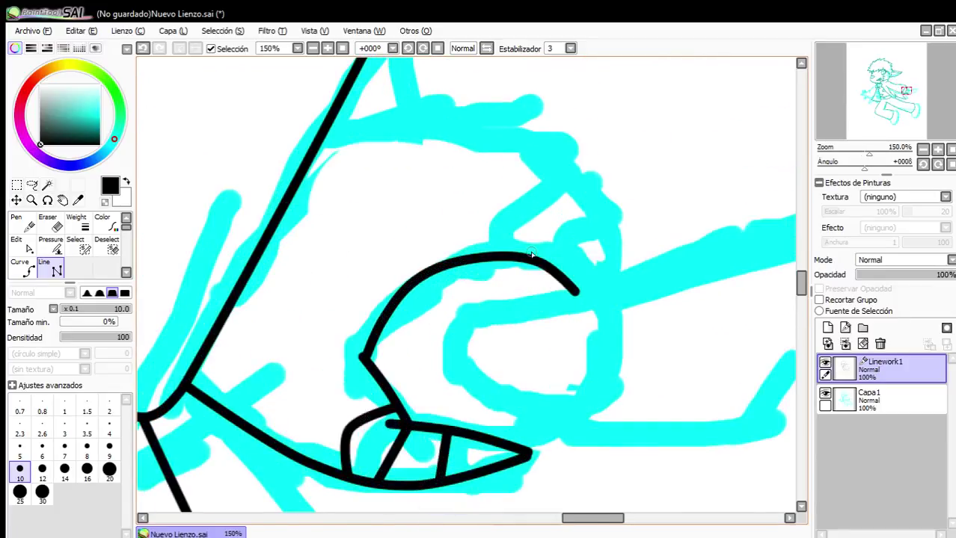
Trace the knife's outline with the Curve tool: straight upper edge to the tip, curved blade edge back, and short rounded handle end.
{"action": "left_click", "coordinate": [28, 269]}
{"action": "scroll", "coordinate": [647, 191], "scroll_direction": "down", "scroll_amount": 1}
{"action": "scroll", "coordinate": [570, 273], "scroll_direction": "up", "scroll_amount": 1}
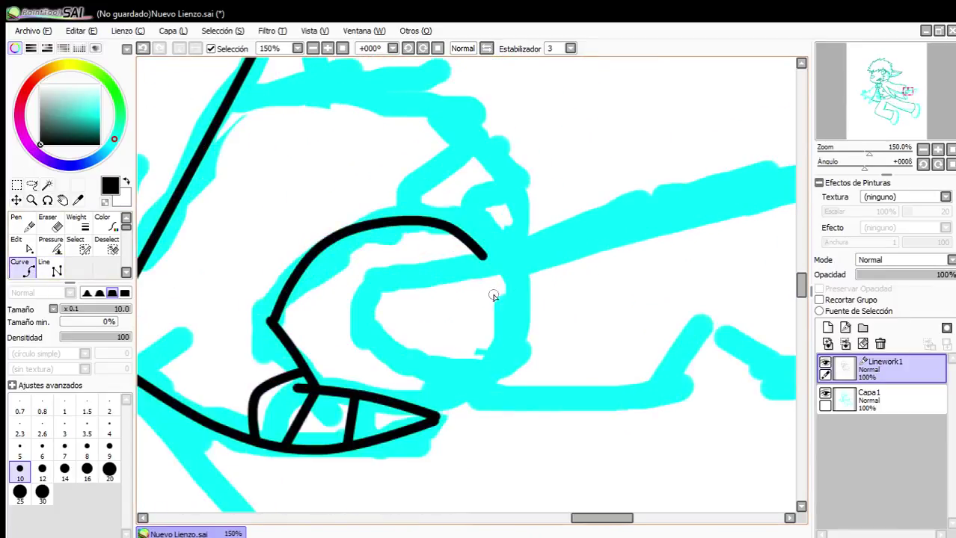
{"action": "left_click", "coordinate": [377, 281]}
{"action": "scroll", "coordinate": [747, 205], "scroll_direction": "down", "scroll_amount": 2}
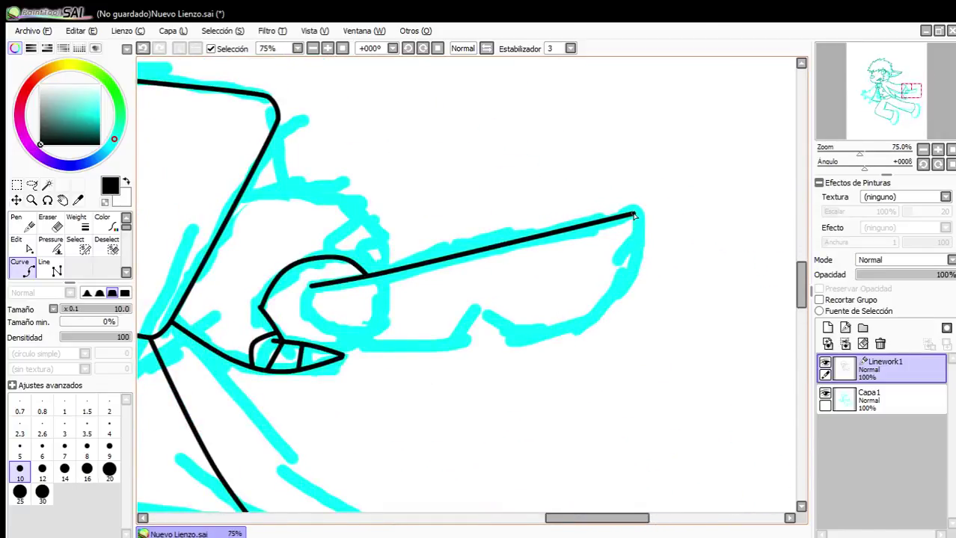
{"action": "left_click", "coordinate": [554, 320]}
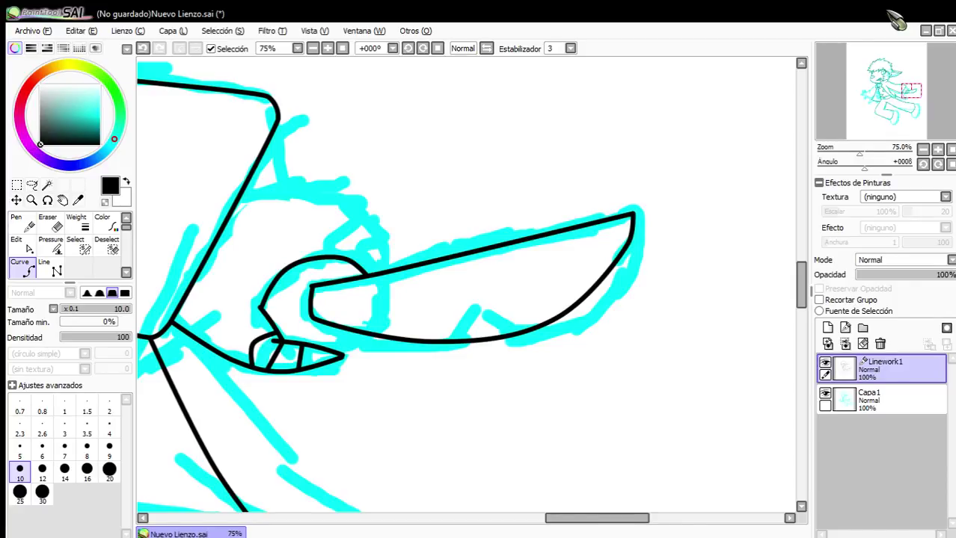
Draw a short curve from the pointed finger's upper edge up to the knife's lower edge.
{"action": "scroll", "coordinate": [301, 319], "scroll_direction": "up", "scroll_amount": 2}
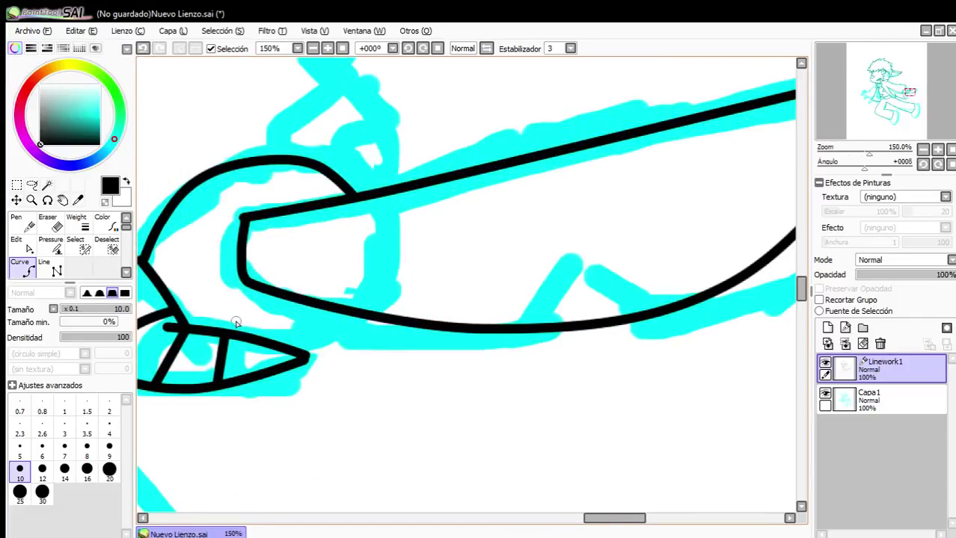
{"action": "scroll", "coordinate": [236, 322], "scroll_direction": "up", "scroll_amount": 2}
{"action": "left_click", "coordinate": [326, 369]}
{"action": "left_click", "coordinate": [388, 336]}
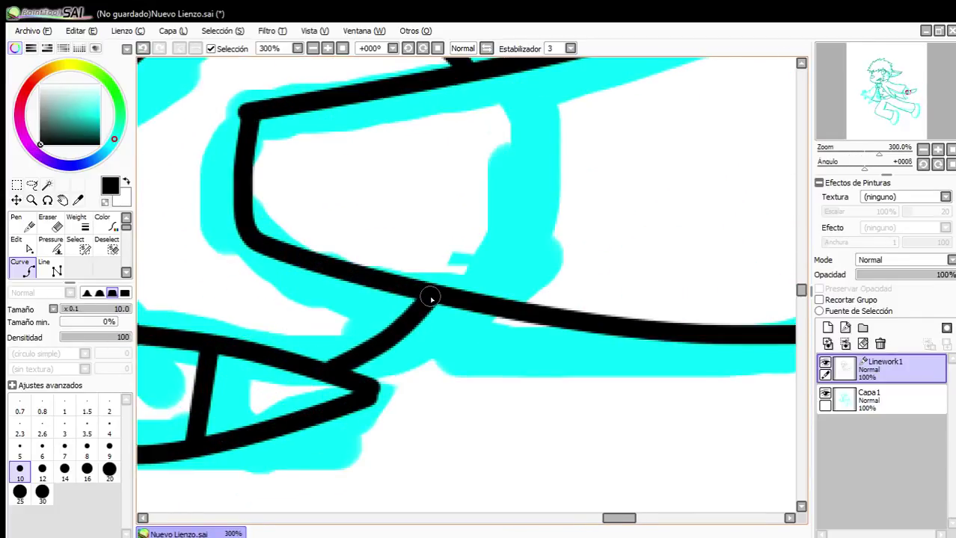
Erase a gap in the knife's lower edge at the sketched notch and move the gap's blade-tip-side end point to widen it.
{"action": "scroll", "coordinate": [376, 327], "scroll_direction": "down", "scroll_amount": 3}
{"action": "scroll", "coordinate": [437, 362], "scroll_direction": "up", "scroll_amount": 2}
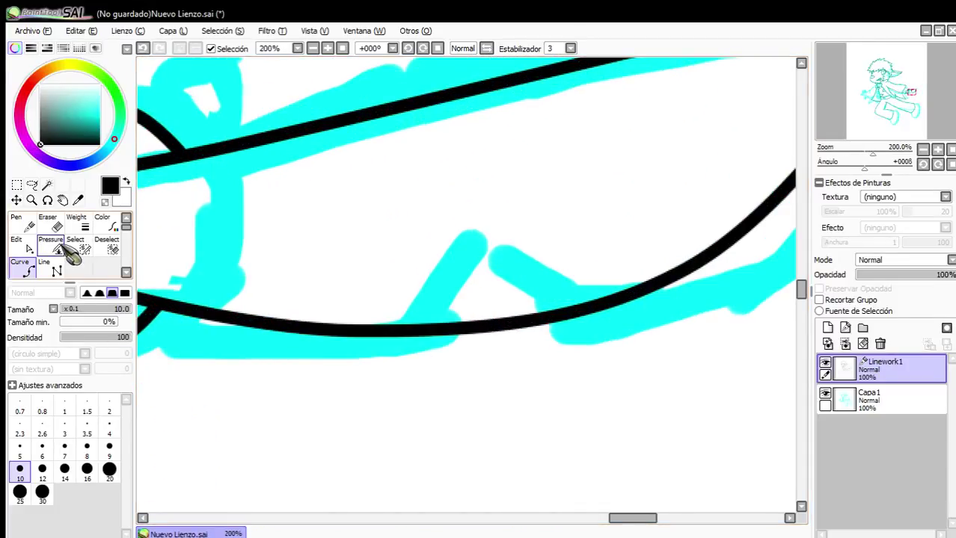
{"action": "left_click", "coordinate": [47, 222]}
{"action": "scroll", "coordinate": [473, 331], "scroll_direction": "up", "scroll_amount": 2}
{"action": "mouse_move", "coordinate": [471, 331]}
{"action": "left_mouse_down"}
{"action": "mouse_move", "coordinate": [506, 329]}
{"action": "mouse_move", "coordinate": [421, 335]}
{"action": "left_mouse_up"}
{"action": "left_click", "coordinate": [18, 244]}
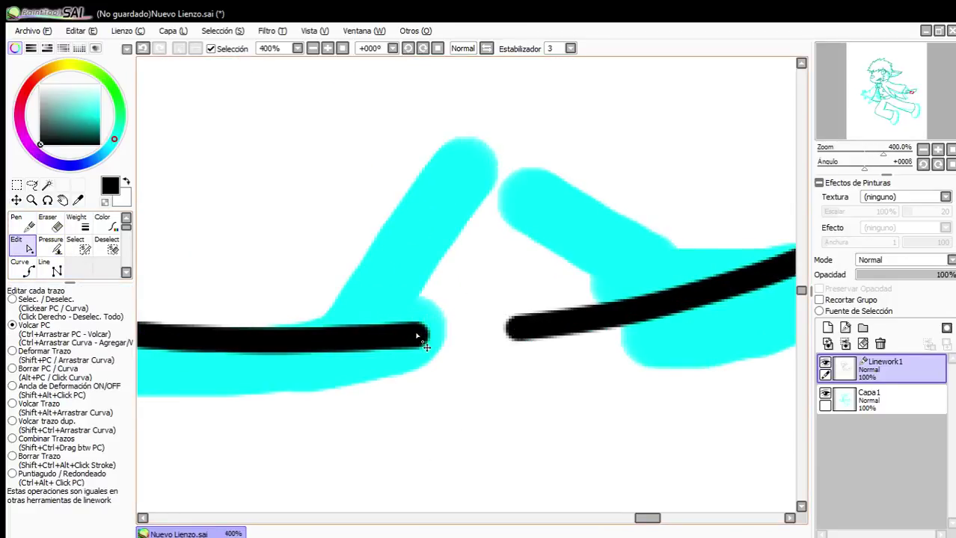
{"action": "left_click_drag", "start_coordinate": [522, 332], "coordinate": [555, 323]}
Draw a pointed inverted-V notch across the gap, joining both open ends of the knife's lower edge.
{"action": "left_click", "coordinate": [21, 263]}
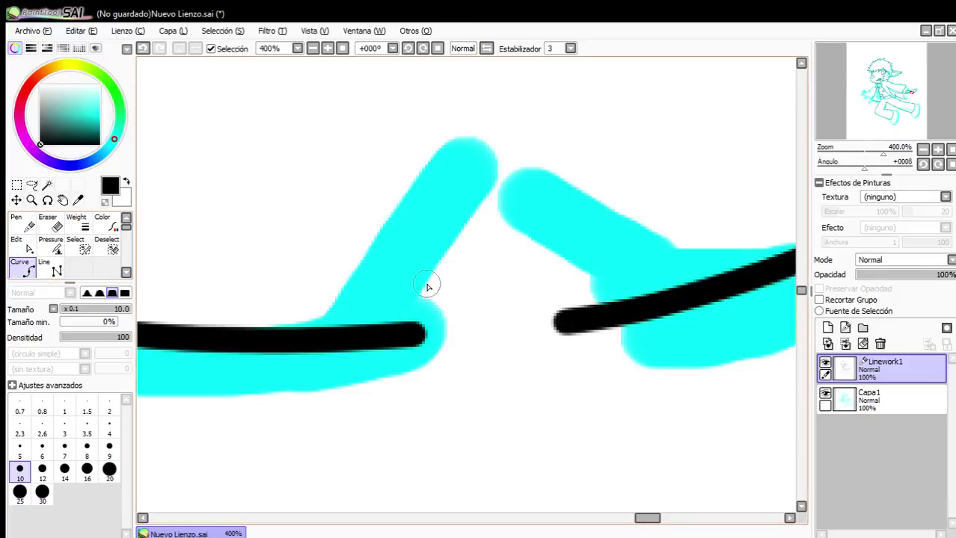
{"action": "left_click", "coordinate": [425, 339]}
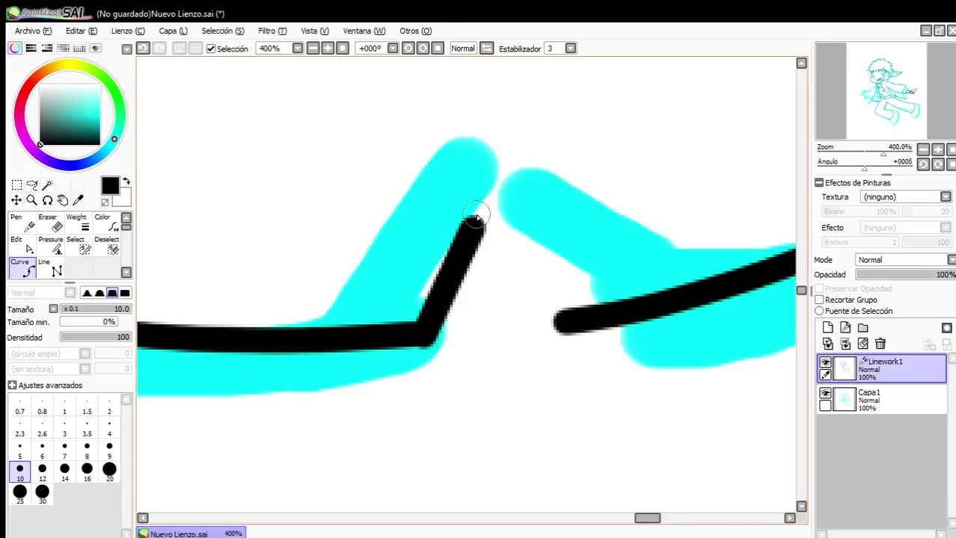
{"action": "left_click", "coordinate": [558, 320]}
{"action": "double_click", "coordinate": [500, 170]}
{"action": "scroll", "coordinate": [514, 245], "scroll_direction": "down", "scroll_amount": 7}
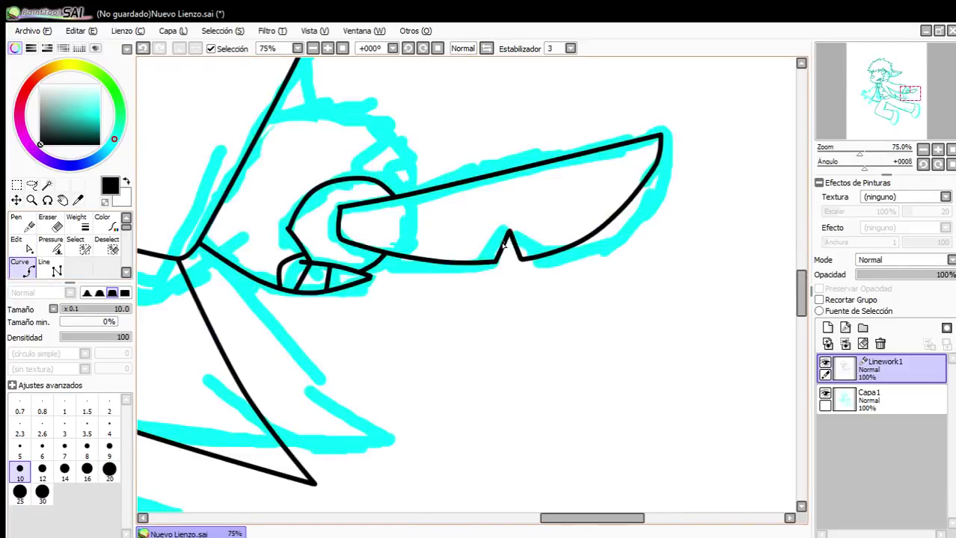
{"action": "scroll", "coordinate": [359, 255], "scroll_direction": "down", "scroll_amount": 4}
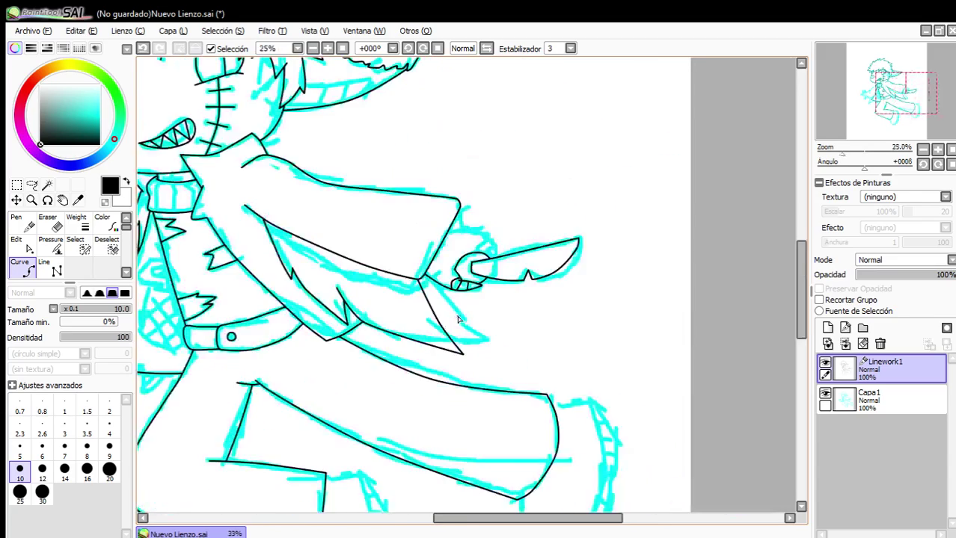
Ink the upper edge of the coat sleeve beside the open hand, curving it from the collar down to the cuff.
{"action": "scroll", "coordinate": [363, 290], "scroll_direction": "up", "scroll_amount": 8}
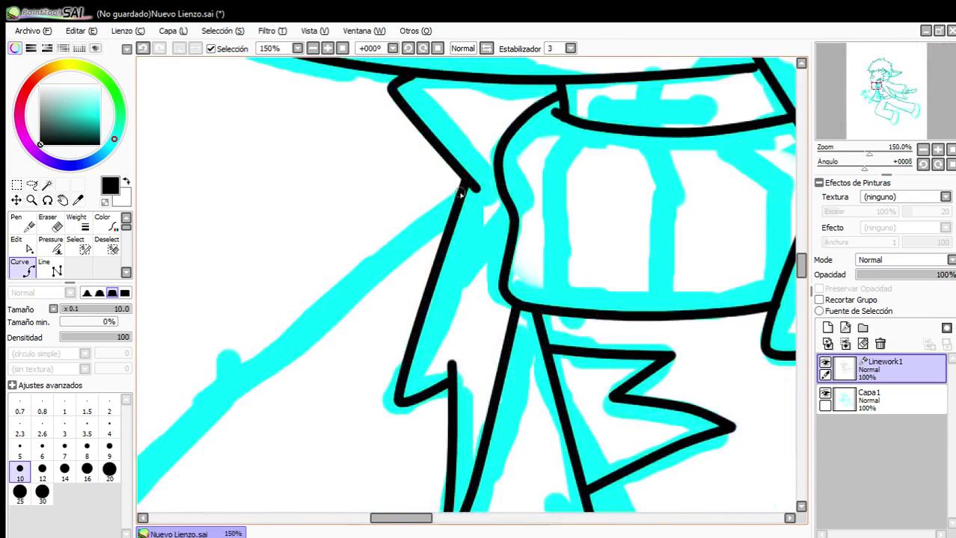
{"action": "scroll", "coordinate": [225, 394], "scroll_direction": "down", "scroll_amount": 5}
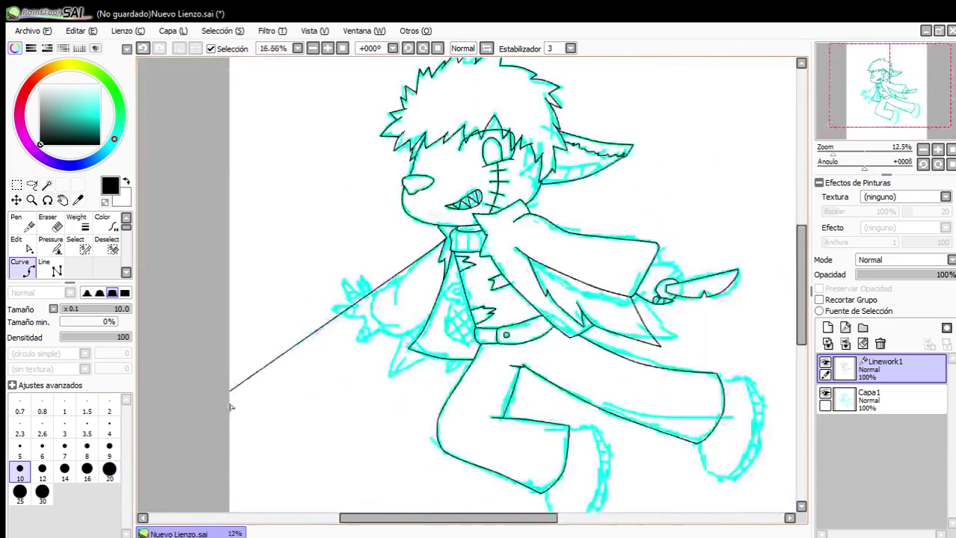
{"action": "scroll", "coordinate": [543, 160], "scroll_direction": "up", "scroll_amount": 1}
{"action": "scroll", "coordinate": [544, 159], "scroll_direction": "up", "scroll_amount": 4}
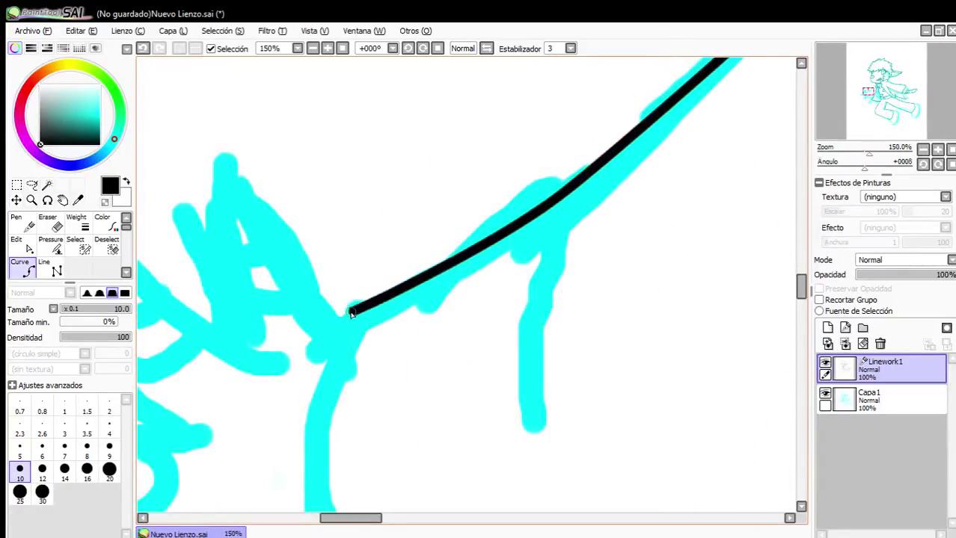
{"action": "scroll", "coordinate": [312, 392], "scroll_direction": "down", "scroll_amount": 4}
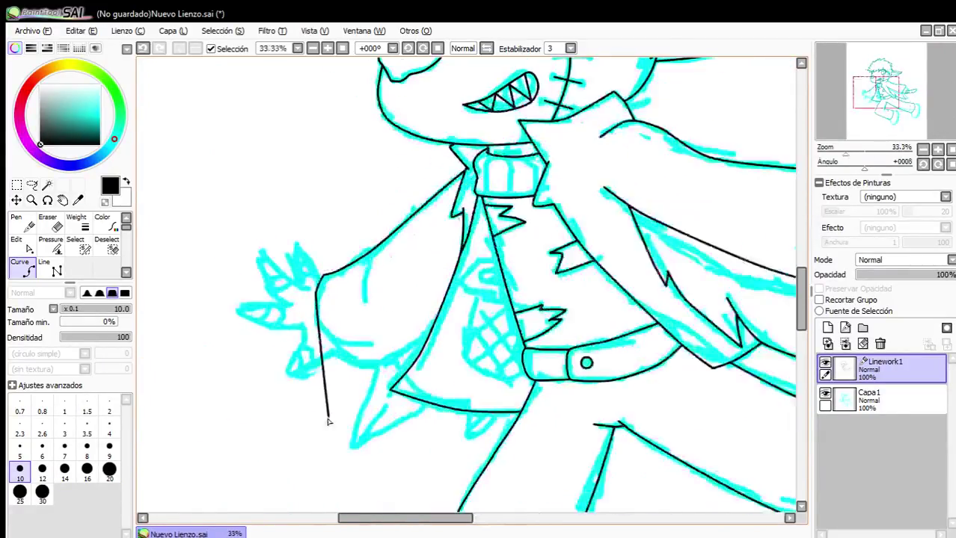
Ink the rounded cuff opening and continue the line along the sleeve's underside to the coat's front edge.
{"action": "scroll", "coordinate": [326, 379], "scroll_direction": "up", "scroll_amount": 5}
{"action": "scroll", "coordinate": [436, 354], "scroll_direction": "down", "scroll_amount": 3}
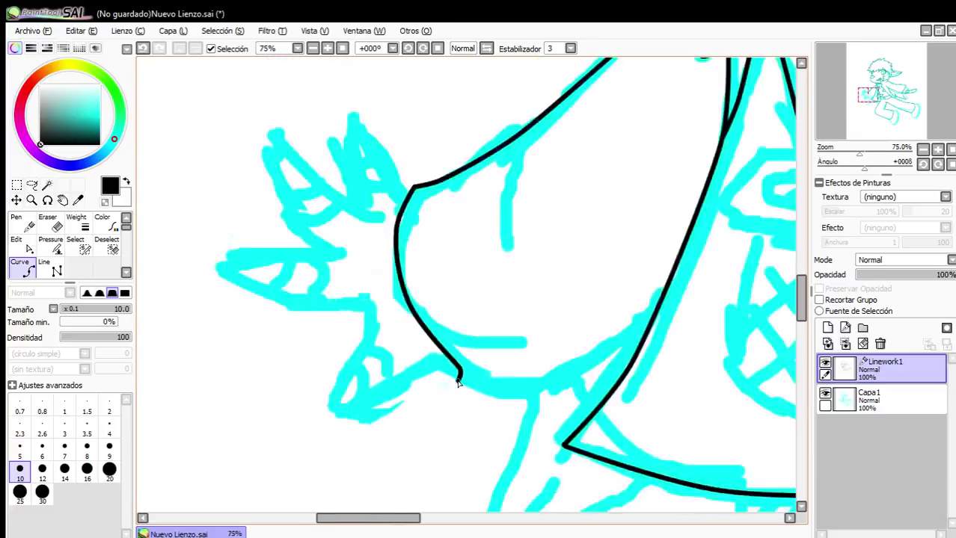
{"action": "scroll", "coordinate": [476, 398], "scroll_direction": "up", "scroll_amount": 2}
{"action": "left_click", "coordinate": [475, 398]}
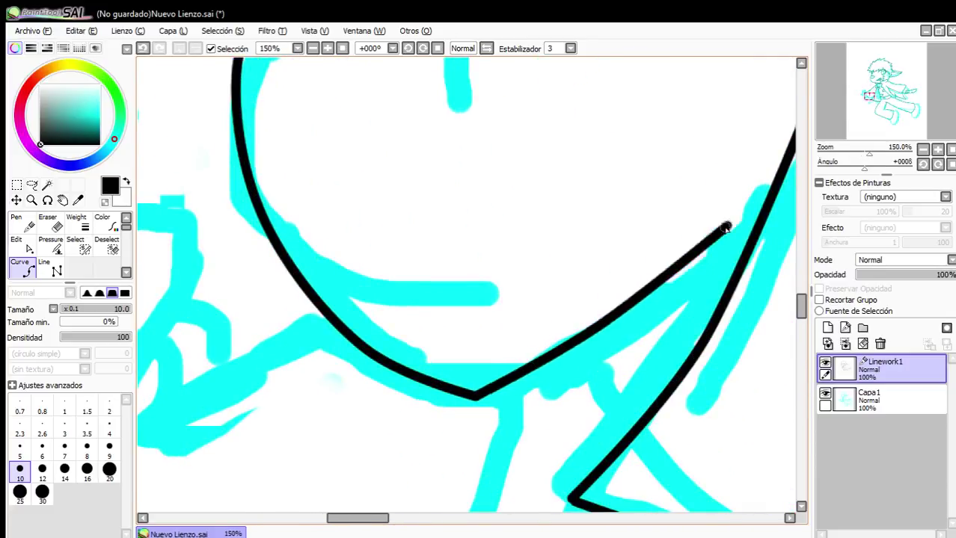
{"action": "scroll", "coordinate": [729, 218], "scroll_direction": "down", "scroll_amount": 2}
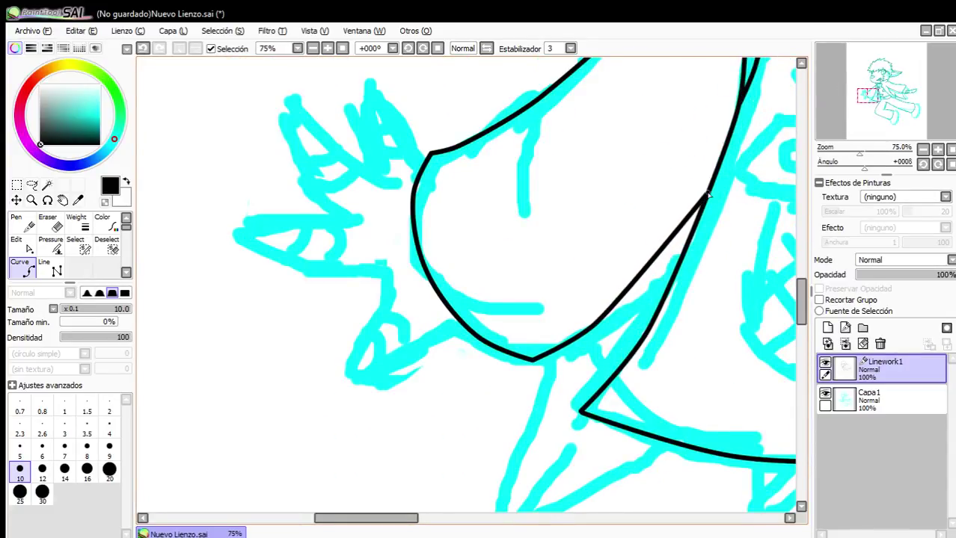
Reshape the cuff and sleeve underside by moving their control points, pulling the cuff's lower corner in and raising the underside.
{"action": "left_click", "coordinate": [21, 244]}
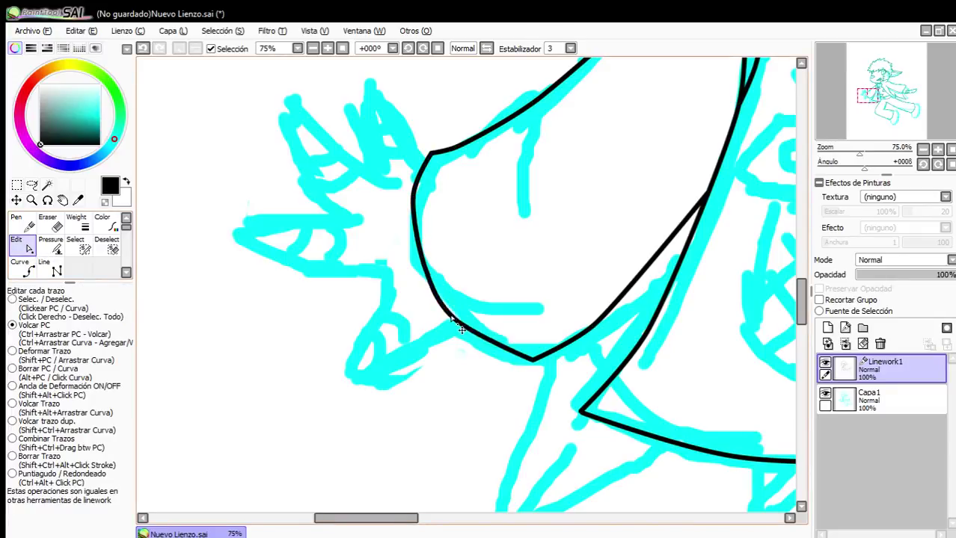
{"action": "left_click_drag", "start_coordinate": [462, 329], "coordinate": [448, 308]}
{"action": "mouse_move", "coordinate": [532, 361]}
{"action": "left_mouse_down"}
{"action": "mouse_move", "coordinate": [460, 330]}
{"action": "mouse_move", "coordinate": [434, 299]}
{"action": "left_mouse_up"}
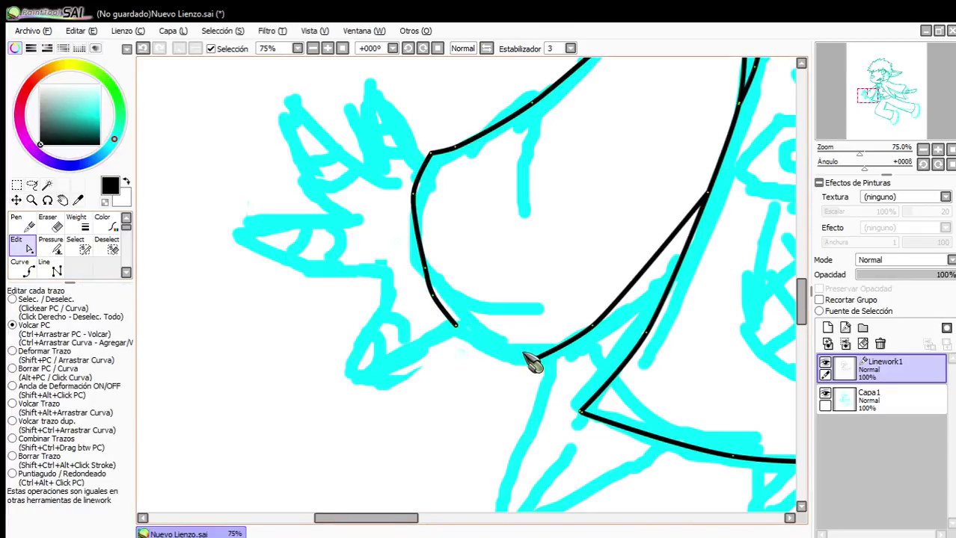
{"action": "left_click_drag", "start_coordinate": [530, 360], "coordinate": [457, 328]}
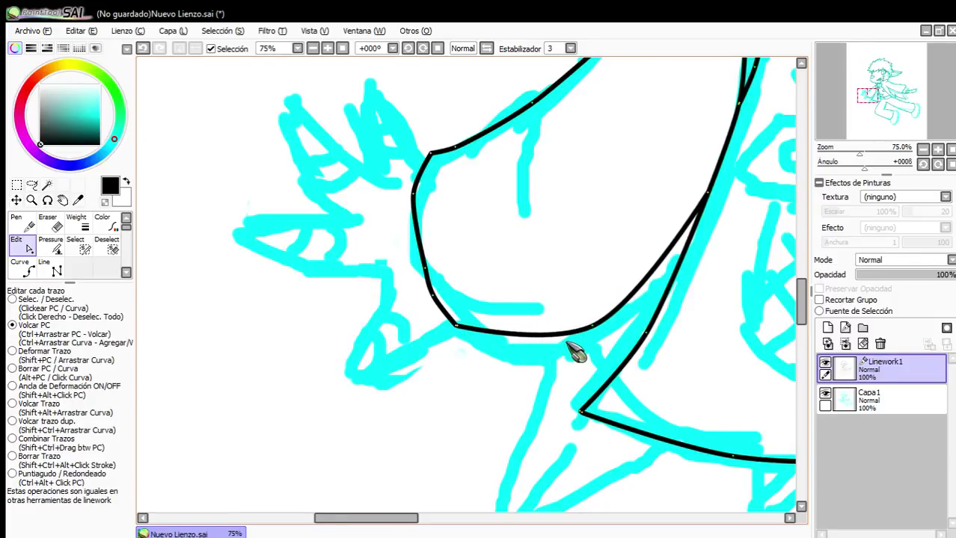
{"action": "left_click_drag", "start_coordinate": [592, 327], "coordinate": [593, 276]}
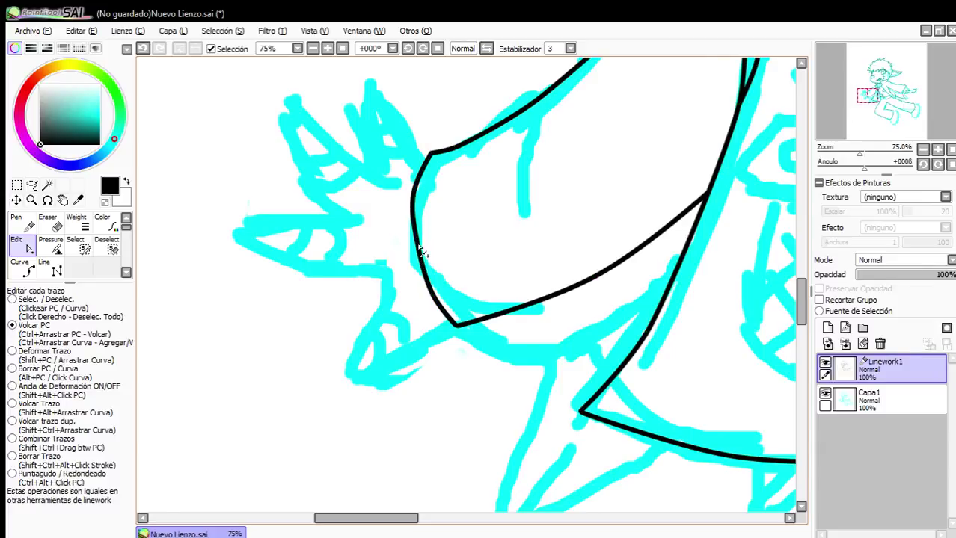
Ink the pointed coat tail with the Curve tool, running from the sleeve's underside to a tip and back to the hem.
{"action": "scroll", "coordinate": [419, 253], "scroll_direction": "down", "scroll_amount": 3}
{"action": "scroll", "coordinate": [449, 288], "scroll_direction": "up", "scroll_amount": 3}
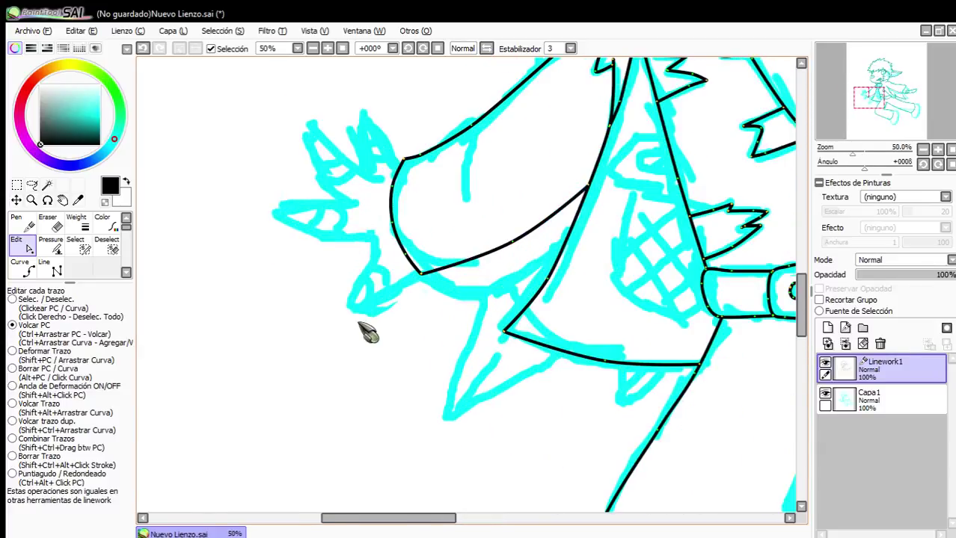
{"action": "left_click", "coordinate": [23, 268]}
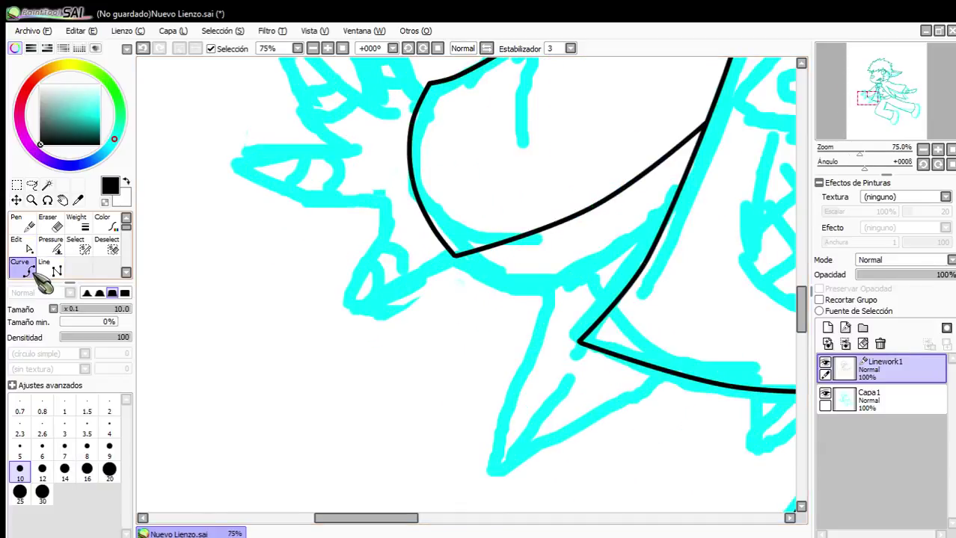
{"action": "left_click", "coordinate": [538, 233]}
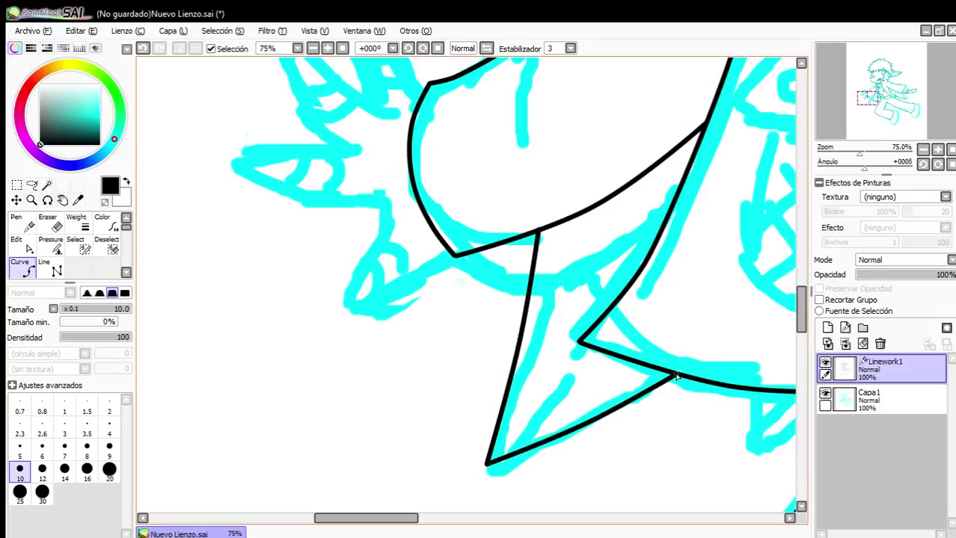
Ink a small pointed flap hanging below the coat hem, next to the large coat tail.
{"action": "scroll", "coordinate": [665, 377], "scroll_direction": "down", "scroll_amount": 5}
{"action": "scroll", "coordinate": [703, 374], "scroll_direction": "up", "scroll_amount": 6}
{"action": "left_click_drag", "start_coordinate": [478, 427], "coordinate": [674, 347]}
{"action": "left_click_drag", "start_coordinate": [481, 437], "coordinate": [495, 394]}
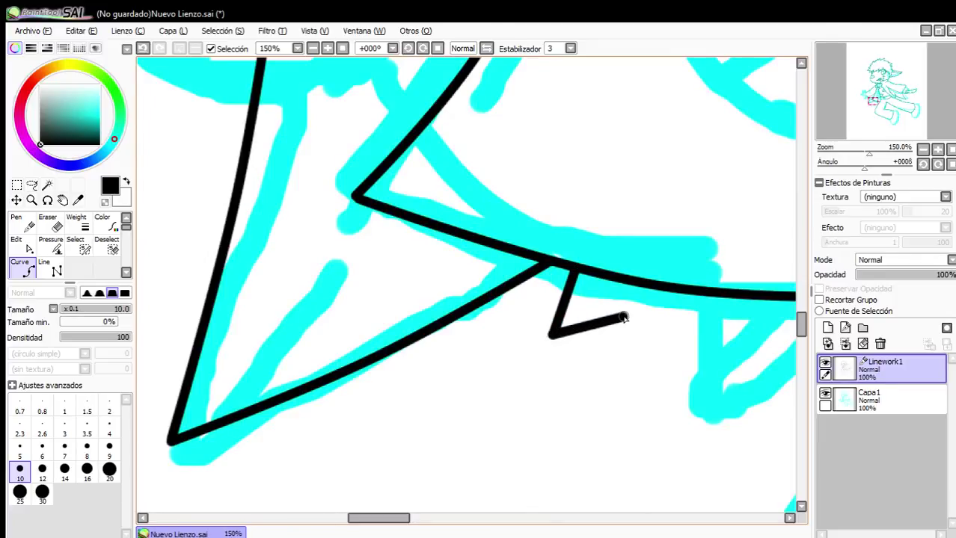
{"action": "scroll", "coordinate": [703, 294], "scroll_direction": "down", "scroll_amount": 4}
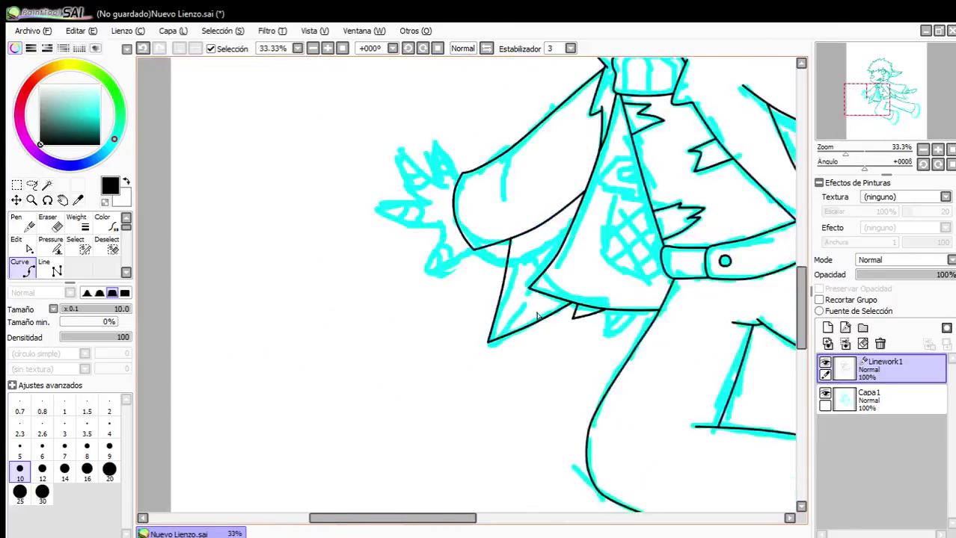
Ink the upper and lower edges of the hand's horizontal pointed finger, meeting at its tip, and adjust the lower curve.
{"action": "scroll", "coordinate": [402, 316], "scroll_direction": "up", "scroll_amount": 3}
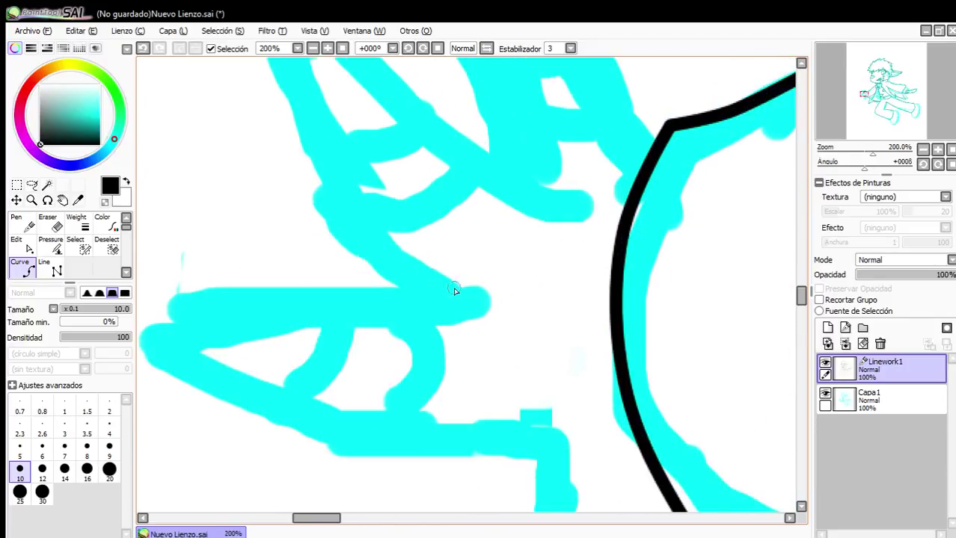
{"action": "left_click", "coordinate": [492, 302]}
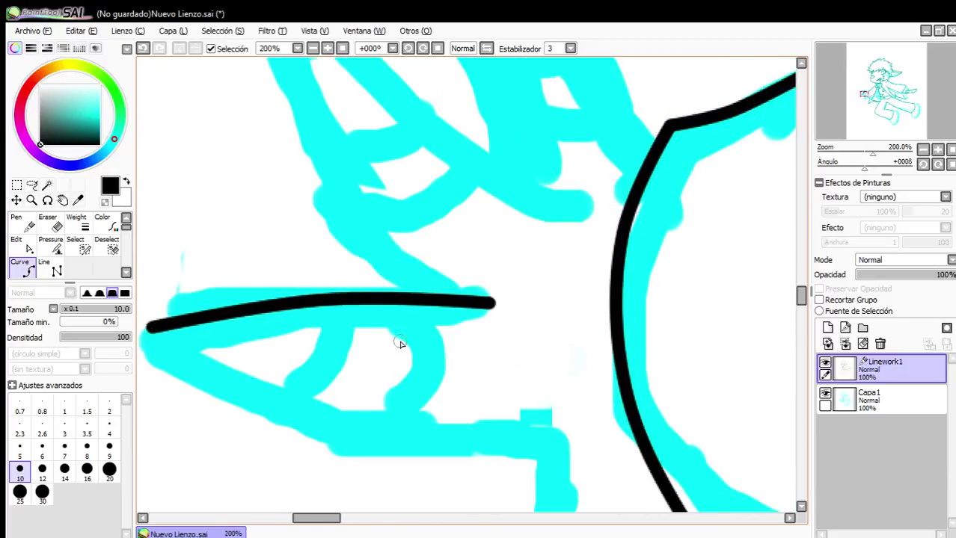
{"action": "scroll", "coordinate": [400, 343], "scroll_direction": "down", "scroll_amount": 1}
{"action": "left_click", "coordinate": [596, 369]}
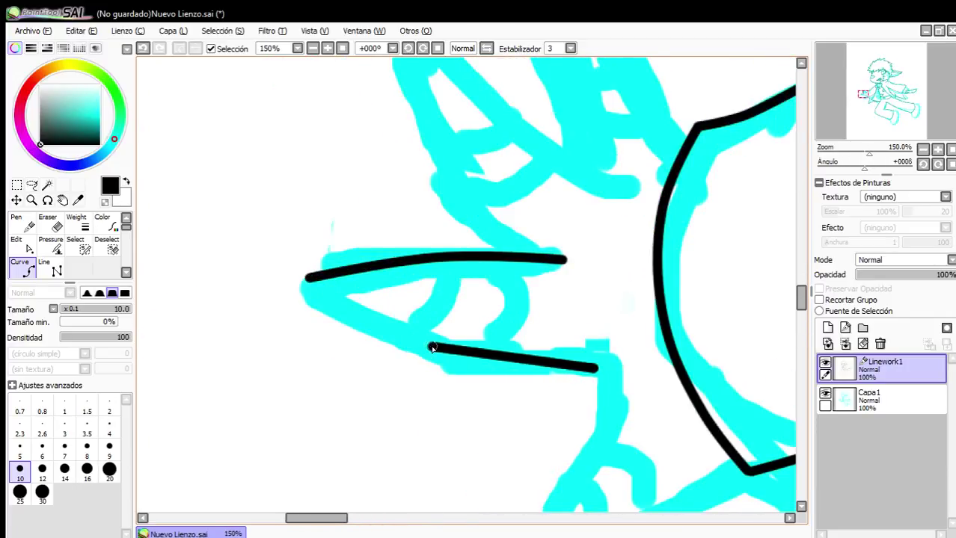
{"action": "left_click", "coordinate": [432, 347]}
{"action": "scroll", "coordinate": [390, 287], "scroll_direction": "down", "scroll_amount": 1}
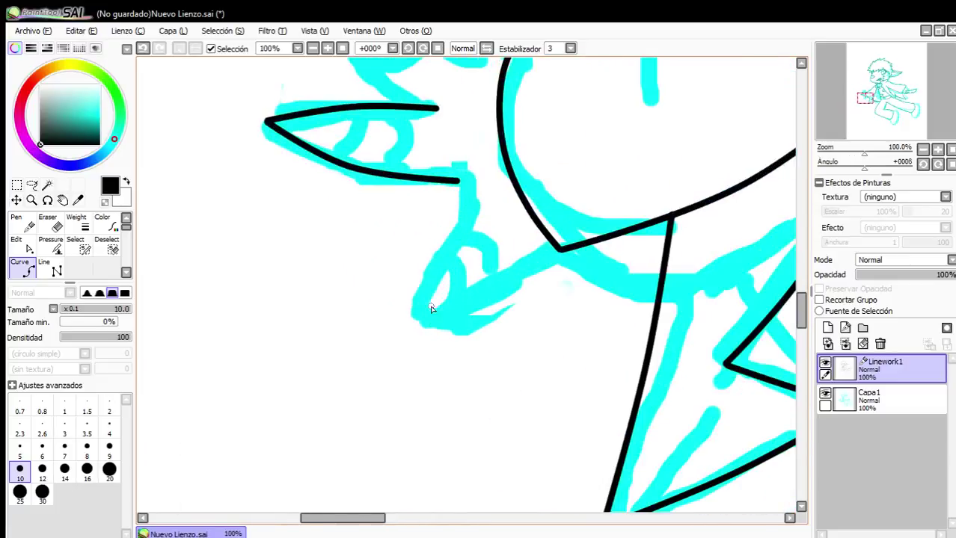
{"action": "left_click", "coordinate": [22, 247]}
{"action": "scroll", "coordinate": [341, 188], "scroll_direction": "up", "scroll_amount": 2}
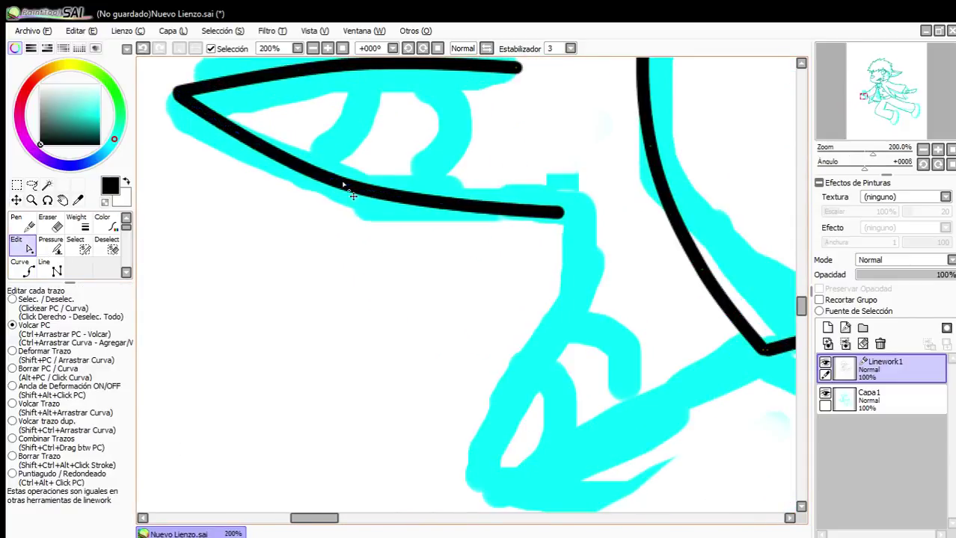
{"action": "scroll", "coordinate": [377, 183], "scroll_direction": "down", "scroll_amount": 2}
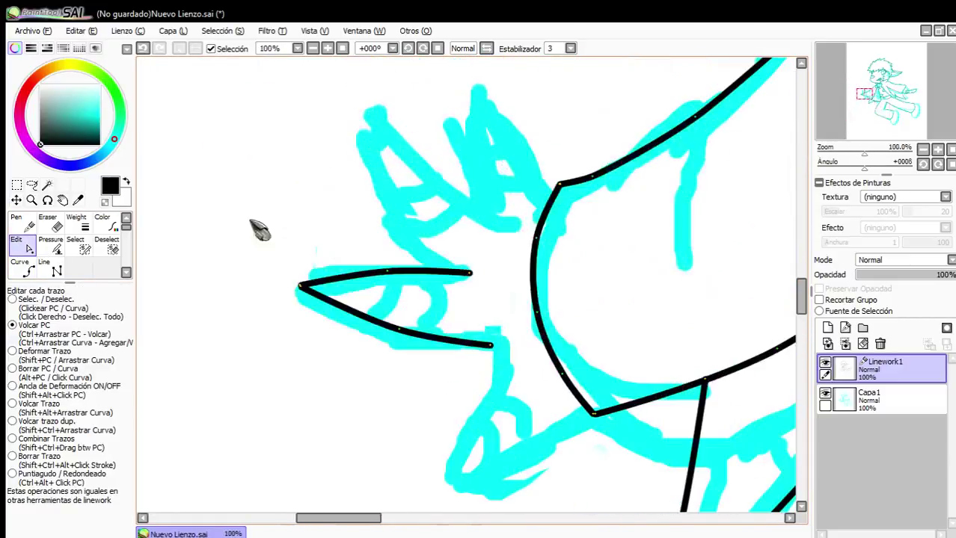
Ink the middle pointed finger with the Curve tool, going up to its tip and back down into the palm.
{"action": "left_click", "coordinate": [30, 273]}
{"action": "scroll", "coordinate": [437, 263], "scroll_direction": "up", "scroll_amount": 2}
{"action": "left_click", "coordinate": [438, 295]}
{"action": "scroll", "coordinate": [371, 250], "scroll_direction": "down", "scroll_amount": 3}
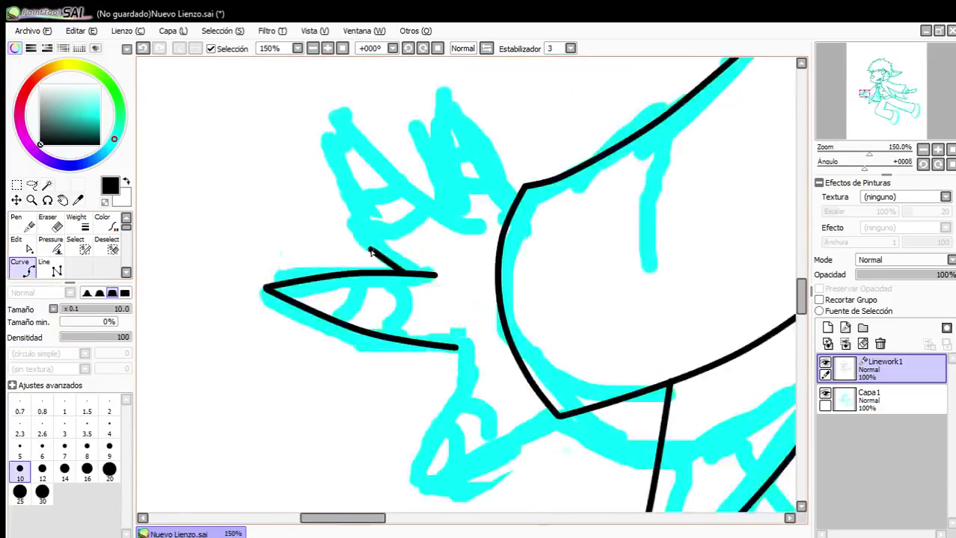
{"action": "scroll", "coordinate": [368, 244], "scroll_direction": "up", "scroll_amount": 2}
{"action": "left_click", "coordinate": [367, 250]}
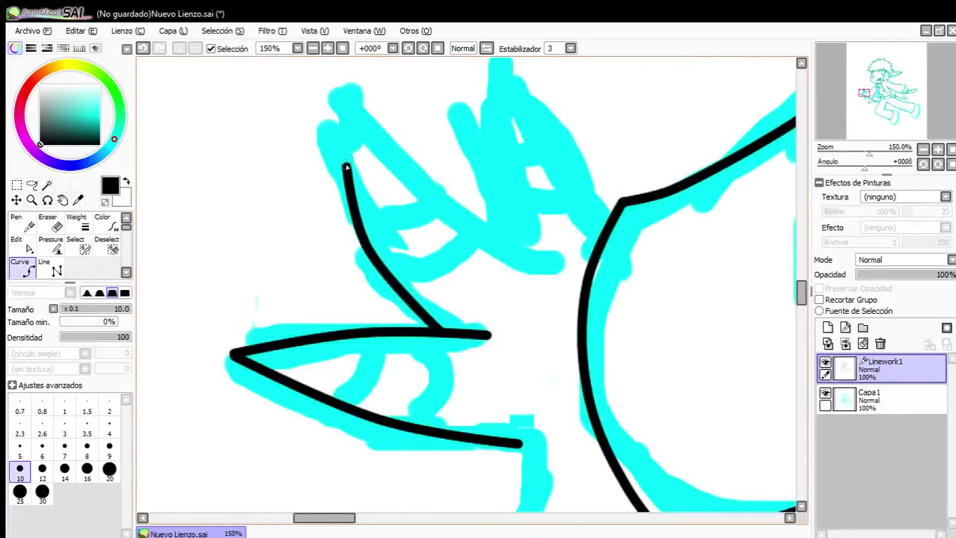
{"action": "left_click", "coordinate": [334, 120]}
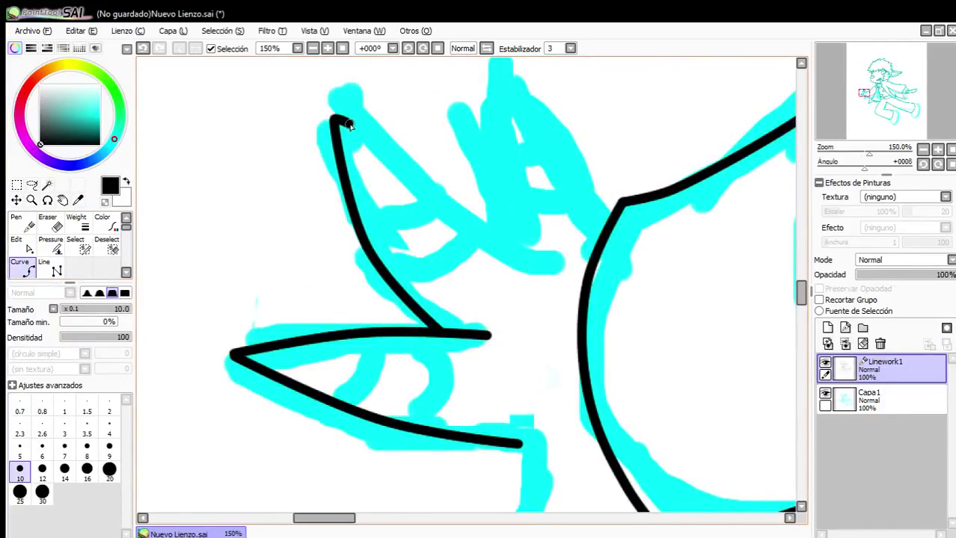
{"action": "left_click", "coordinate": [492, 243]}
{"action": "double_click", "coordinate": [527, 263]}
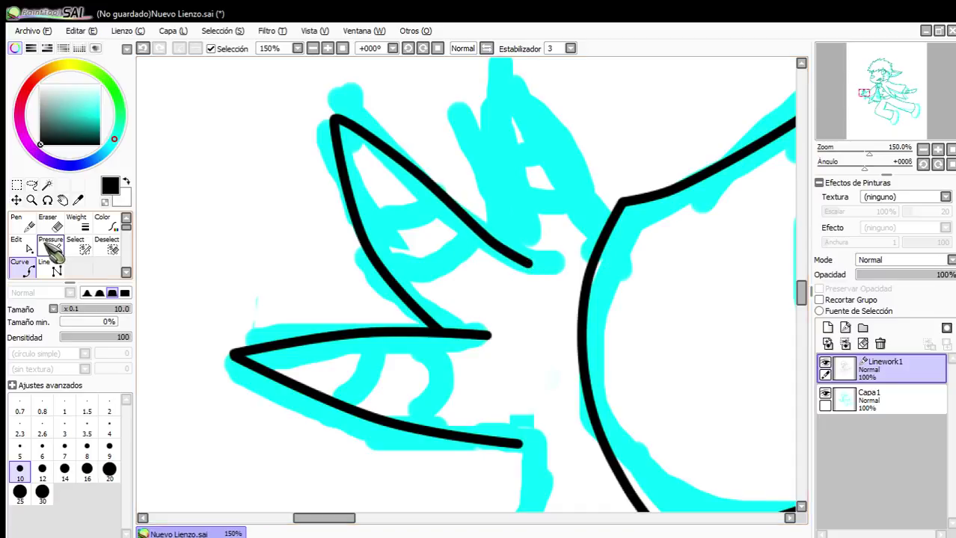
Adjust the middle finger's curve by moving its control points.
{"action": "left_click", "coordinate": [22, 245]}
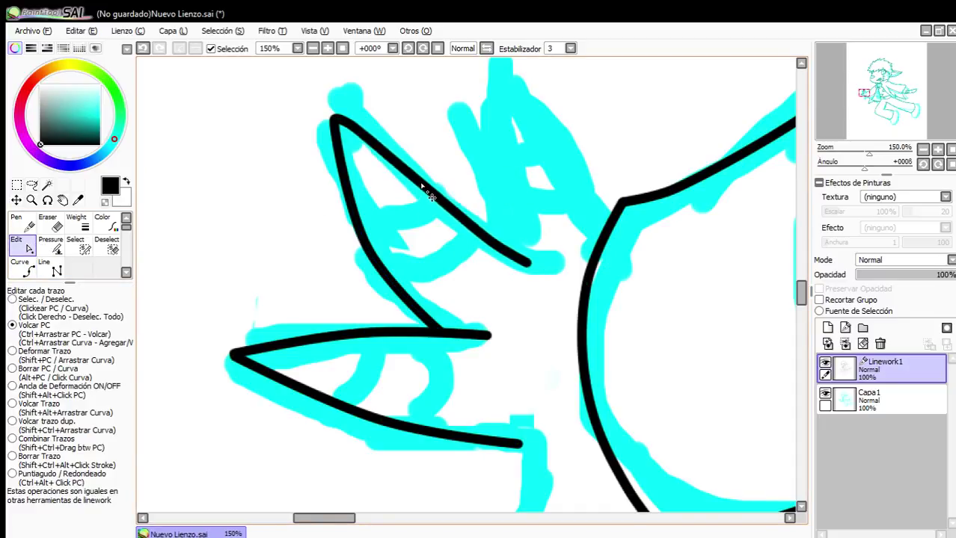
{"action": "mouse_move", "coordinate": [380, 401]}
{"action": "left_mouse_down"}
{"action": "mouse_move", "coordinate": [374, 410]}
{"action": "mouse_move", "coordinate": [289, 400]}
{"action": "mouse_move", "coordinate": [392, 441]}
{"action": "mouse_move", "coordinate": [353, 415]}
{"action": "left_mouse_up"}
{"action": "scroll", "coordinate": [374, 329], "scroll_direction": "down", "scroll_amount": 3}
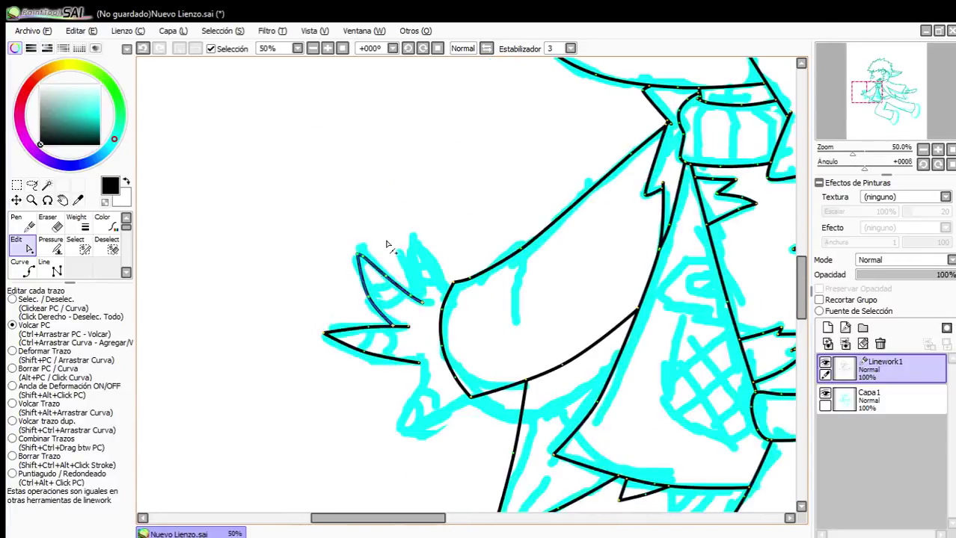
Ink the upper pointed finger next to the cuff, join its two edges at the tip and straighten the outer edge.
{"action": "scroll", "coordinate": [335, 341], "scroll_direction": "up", "scroll_amount": 3}
{"action": "left_click", "coordinate": [22, 268]}
{"action": "scroll", "coordinate": [447, 459], "scroll_direction": "up", "scroll_amount": 3}
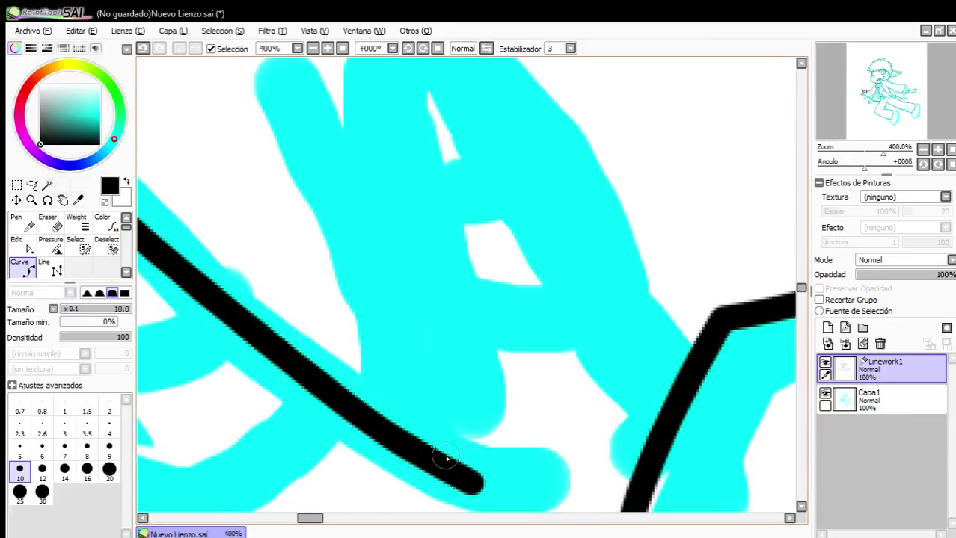
{"action": "left_click", "coordinate": [423, 453]}
{"action": "scroll", "coordinate": [424, 453], "scroll_direction": "down", "scroll_amount": 5}
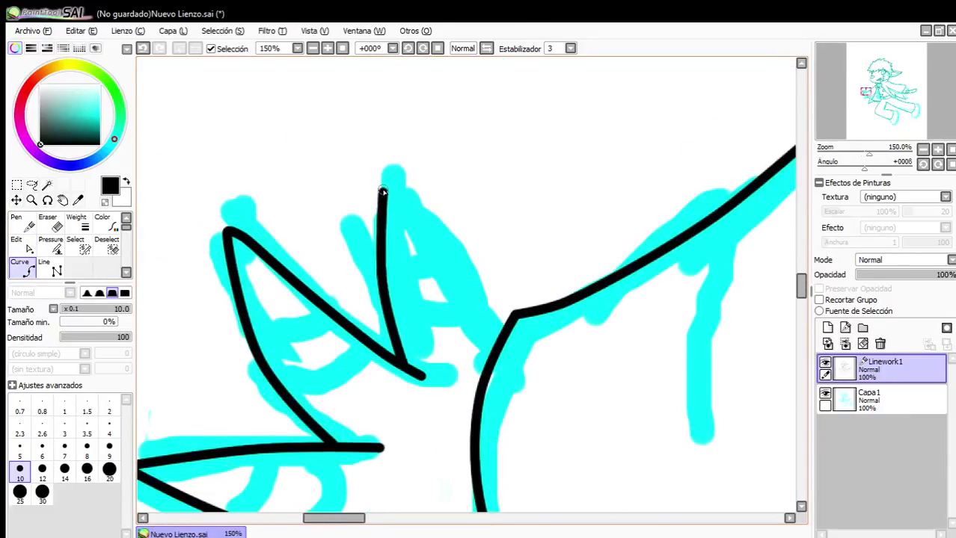
{"action": "left_click", "coordinate": [498, 343]}
{"action": "left_click", "coordinate": [450, 252]}
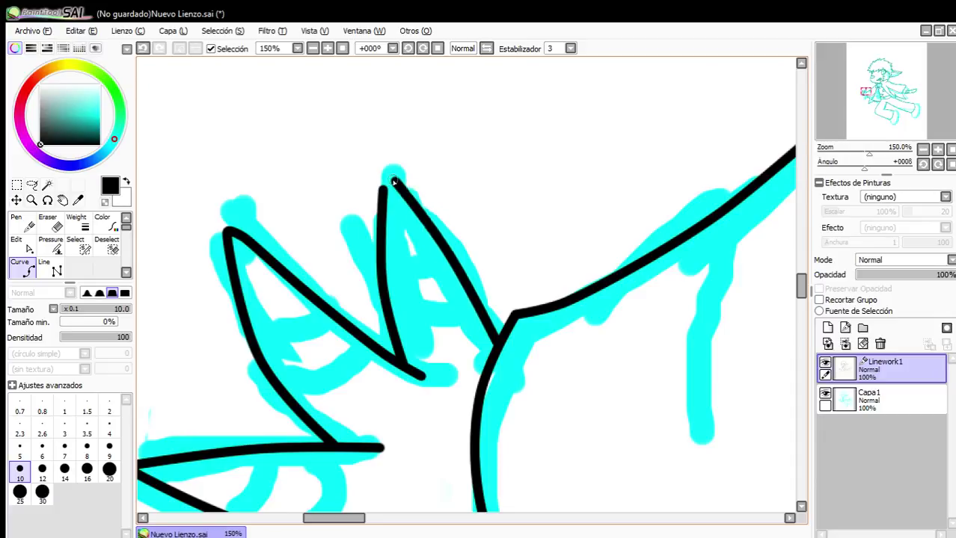
{"action": "left_click", "coordinate": [20, 244]}
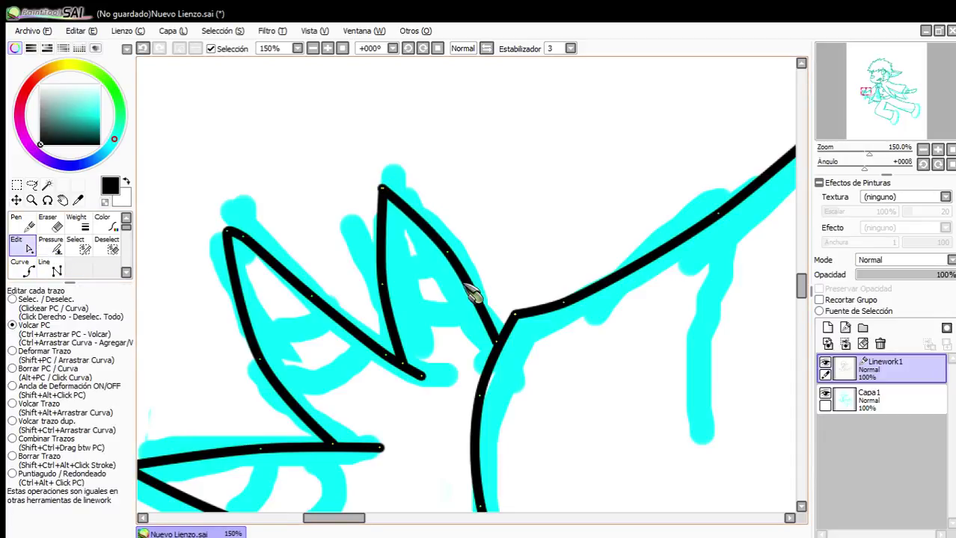
{"action": "left_click_drag", "start_coordinate": [448, 258], "coordinate": [449, 280]}
Ink the thumb's outline with the Curve tool from the palm to its tip and back to the cuff, and reshape its outer edge.
{"action": "left_click", "coordinate": [20, 267]}
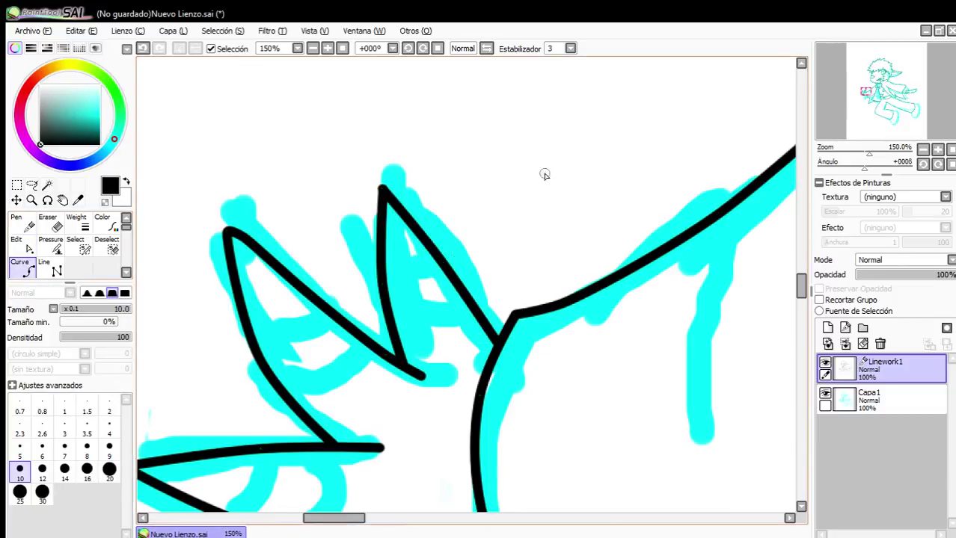
{"action": "scroll", "coordinate": [515, 293], "scroll_direction": "down", "scroll_amount": 3}
{"action": "scroll", "coordinate": [552, 163], "scroll_direction": "up", "scroll_amount": 3}
{"action": "scroll", "coordinate": [479, 144], "scroll_direction": "up", "scroll_amount": 1}
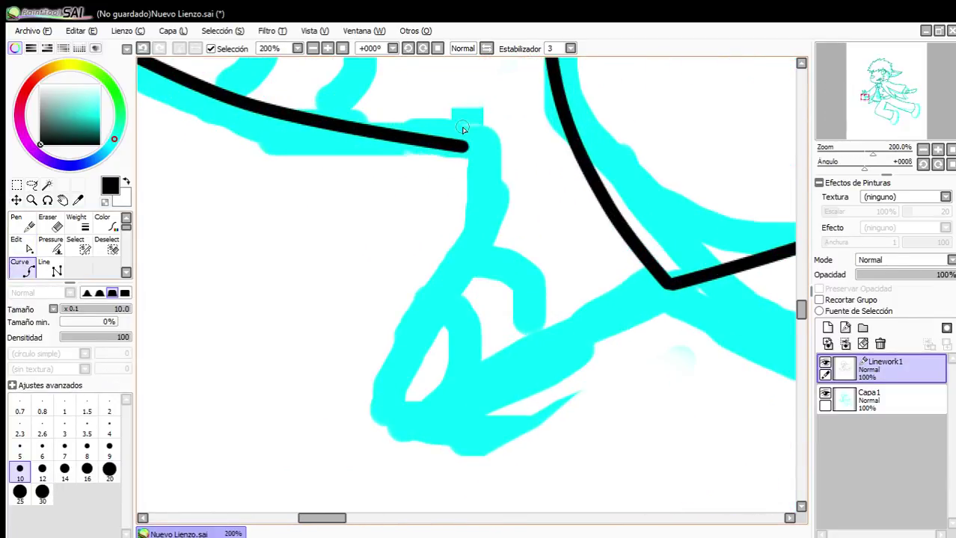
{"action": "left_click", "coordinate": [473, 180]}
{"action": "left_click", "coordinate": [465, 244]}
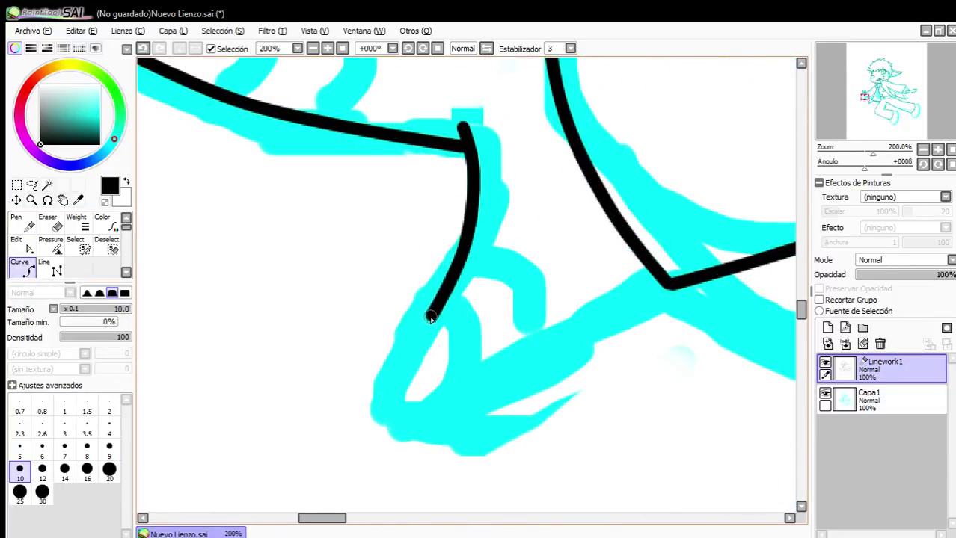
{"action": "left_click", "coordinate": [416, 338]}
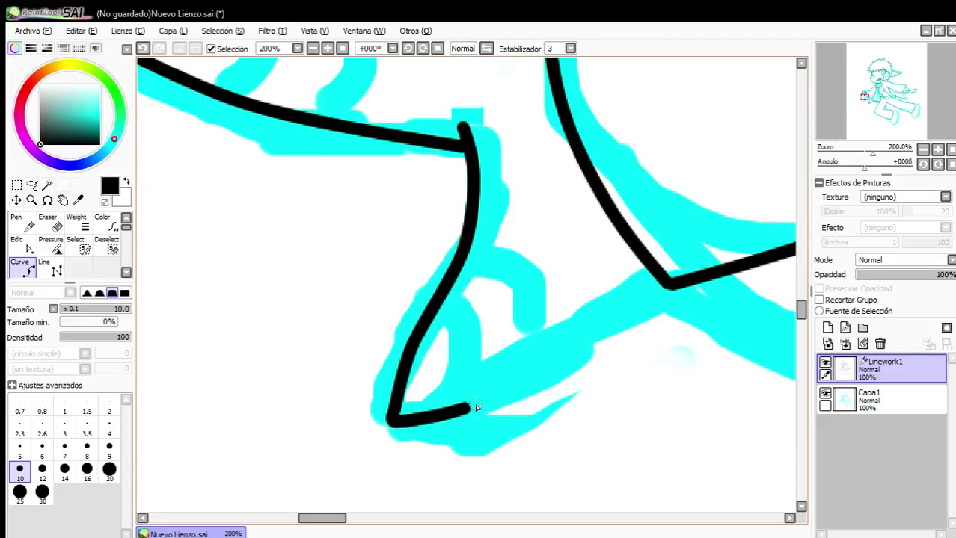
{"action": "left_click", "coordinate": [29, 248]}
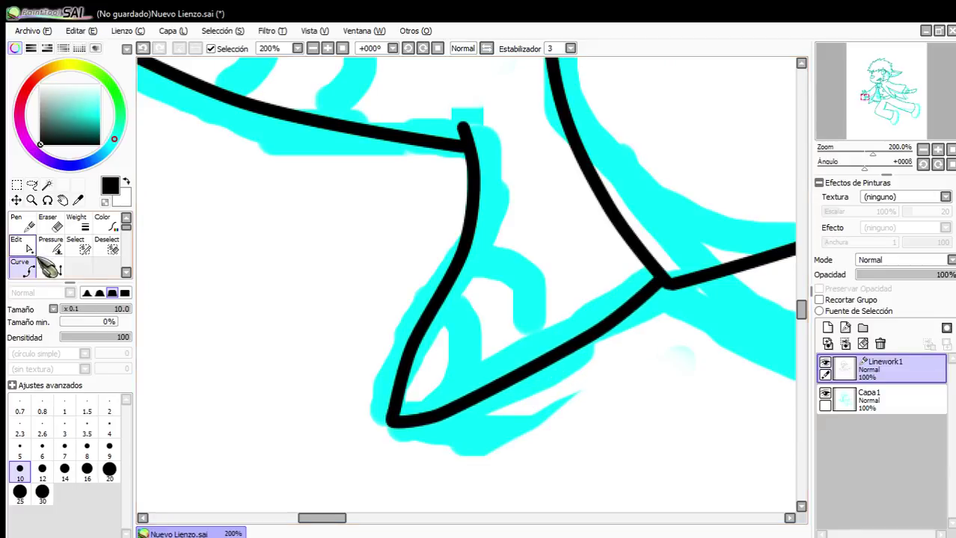
{"action": "left_click_drag", "start_coordinate": [414, 350], "coordinate": [391, 413]}
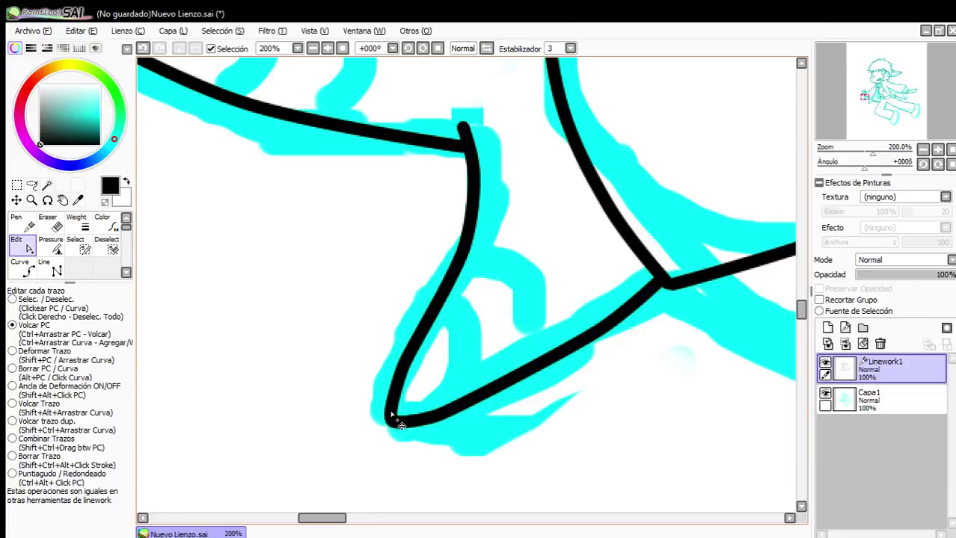
Ink a rounded curve across the base of the thumb, joining its two edges.
{"action": "left_click", "coordinate": [22, 270]}
{"action": "left_click", "coordinate": [577, 341]}
{"action": "left_click", "coordinate": [573, 303]}
{"action": "left_click", "coordinate": [540, 259]}
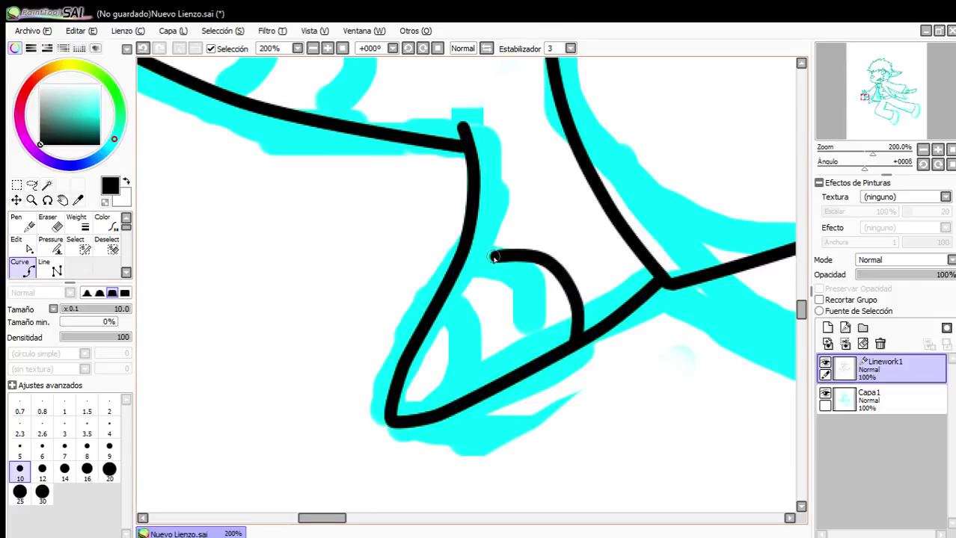
{"action": "double_click", "coordinate": [466, 252]}
Ink a rounded curve across the base of the horizontal finger and adjust its upper end to meet the finger's edge.
{"action": "scroll", "coordinate": [480, 292], "scroll_direction": "down", "scroll_amount": 1}
{"action": "scroll", "coordinate": [480, 292], "scroll_direction": "down", "scroll_amount": 3}
{"action": "scroll", "coordinate": [403, 226], "scroll_direction": "up", "scroll_amount": 3}
{"action": "scroll", "coordinate": [403, 226], "scroll_direction": "down", "scroll_amount": 2}
{"action": "scroll", "coordinate": [446, 222], "scroll_direction": "up", "scroll_amount": 2}
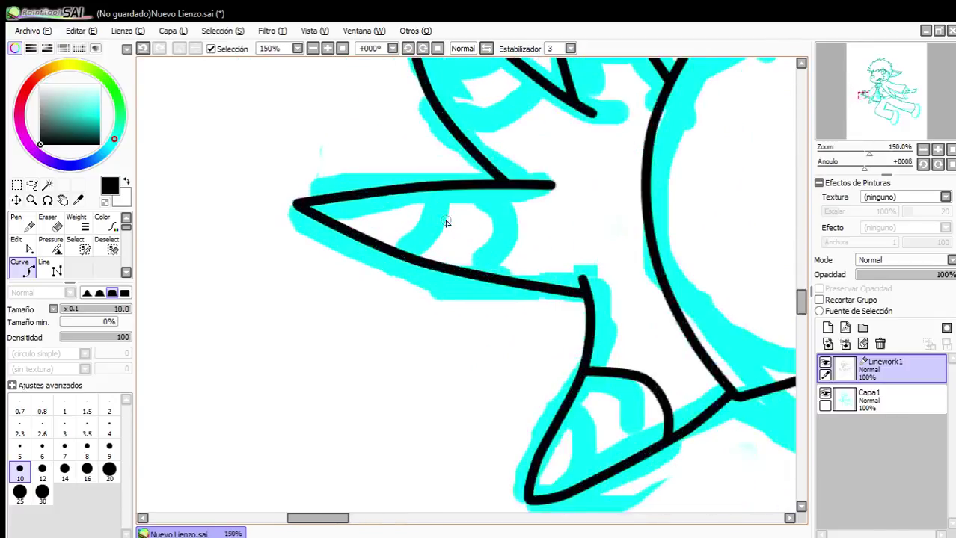
{"action": "scroll", "coordinate": [487, 258], "scroll_direction": "up", "scroll_amount": 1}
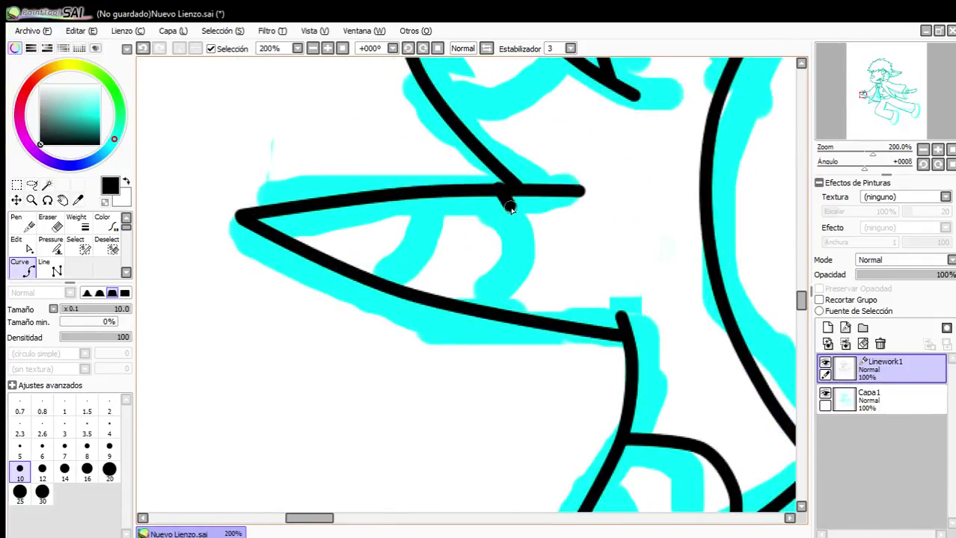
{"action": "left_click", "coordinate": [514, 225]}
{"action": "left_click", "coordinate": [512, 272]}
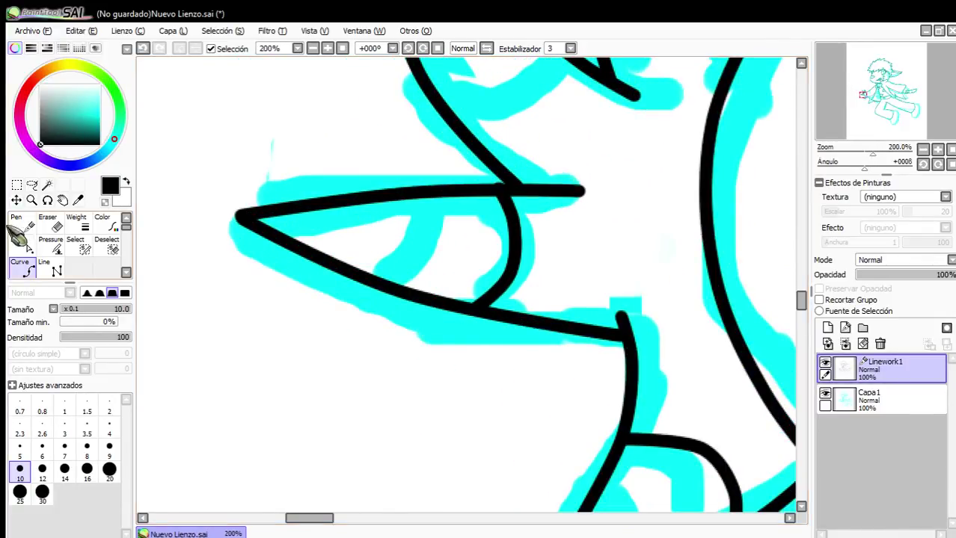
{"action": "left_click", "coordinate": [19, 239]}
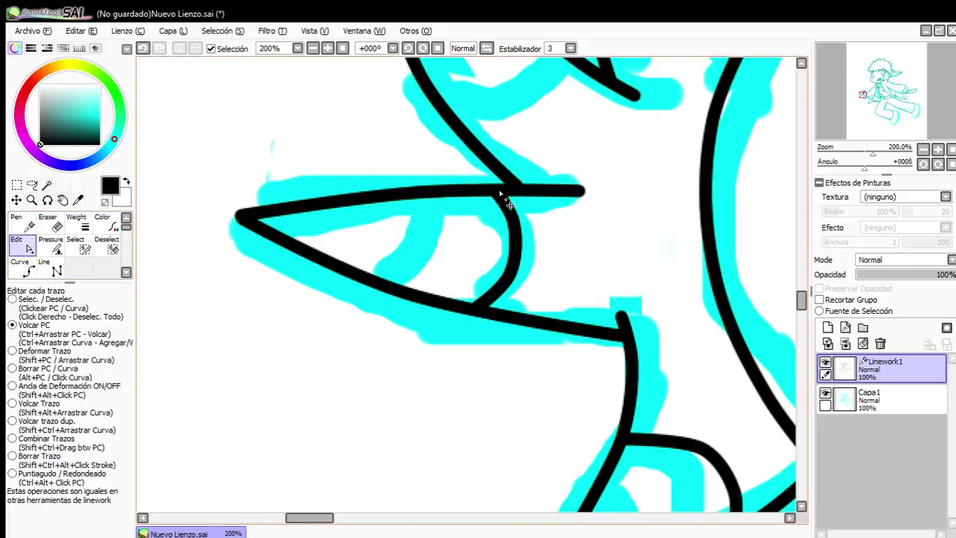
Ink curved lines across the bases of the middle and upper pointed fingers, joining each finger's two edges.
{"action": "scroll", "coordinate": [469, 191], "scroll_direction": "down", "scroll_amount": 4}
{"action": "scroll", "coordinate": [500, 142], "scroll_direction": "up", "scroll_amount": 3}
{"action": "left_click", "coordinate": [24, 266]}
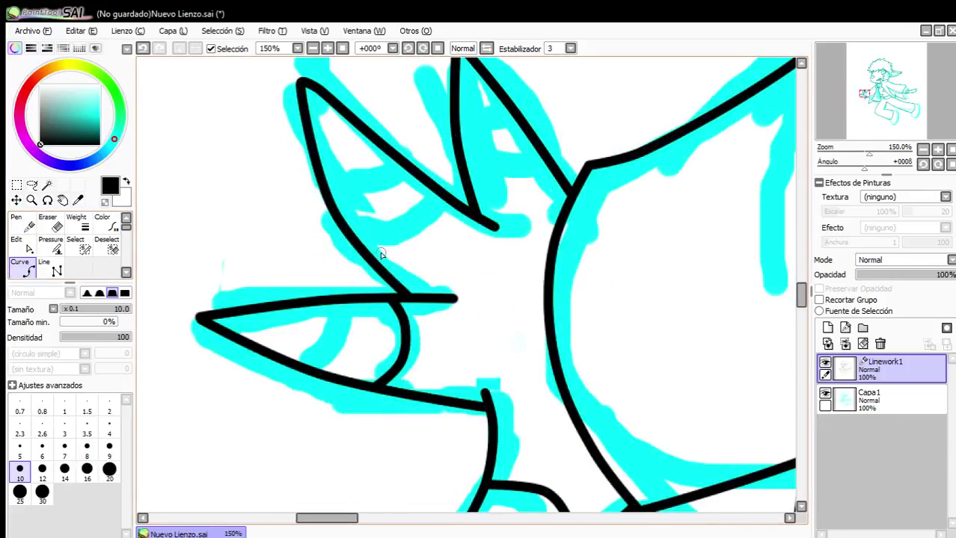
{"action": "left_click", "coordinate": [417, 238]}
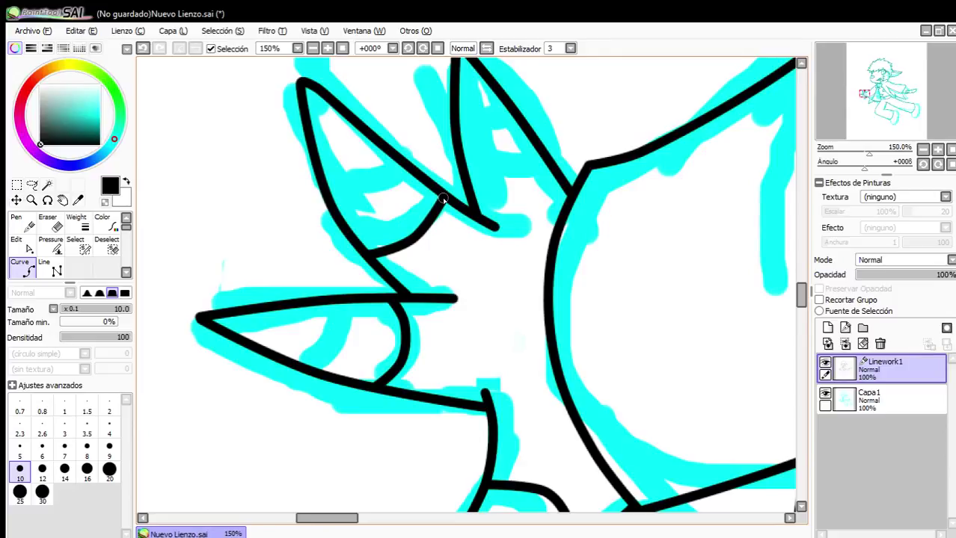
{"action": "double_click", "coordinate": [444, 199]}
{"action": "scroll", "coordinate": [459, 188], "scroll_direction": "down", "scroll_amount": 3}
{"action": "scroll", "coordinate": [490, 157], "scroll_direction": "up", "scroll_amount": 3}
{"action": "left_click", "coordinate": [441, 249]}
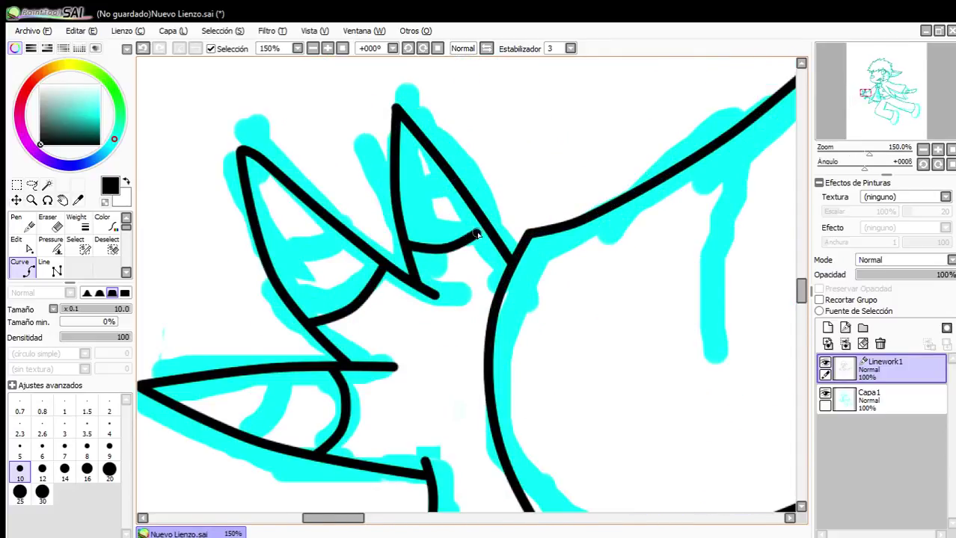
Draw two straight bands across the middle pointed finger and two across the upper one with the Line tool.
{"action": "left_click", "coordinate": [54, 268]}
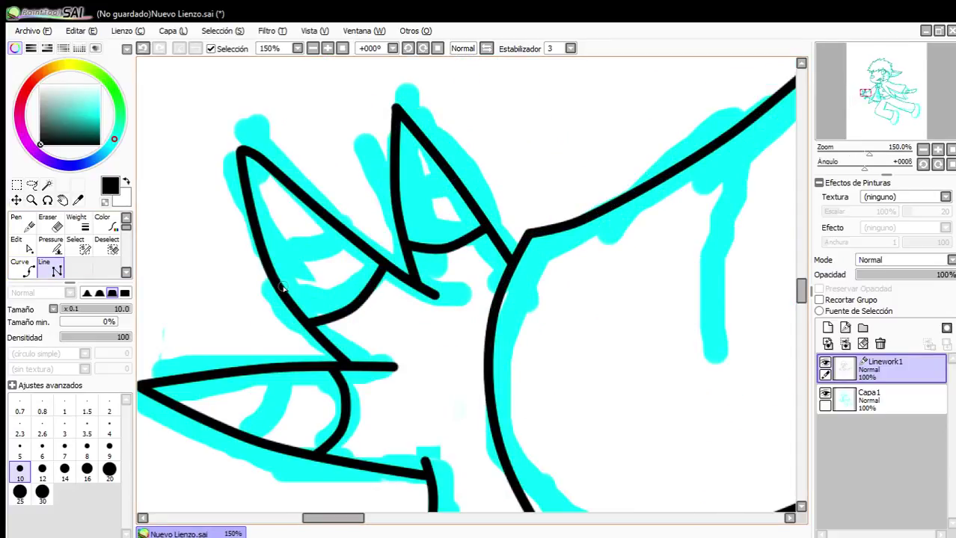
{"action": "left_click_drag", "start_coordinate": [283, 288], "coordinate": [350, 240]}
{"action": "left_click_drag", "start_coordinate": [262, 244], "coordinate": [312, 207]}
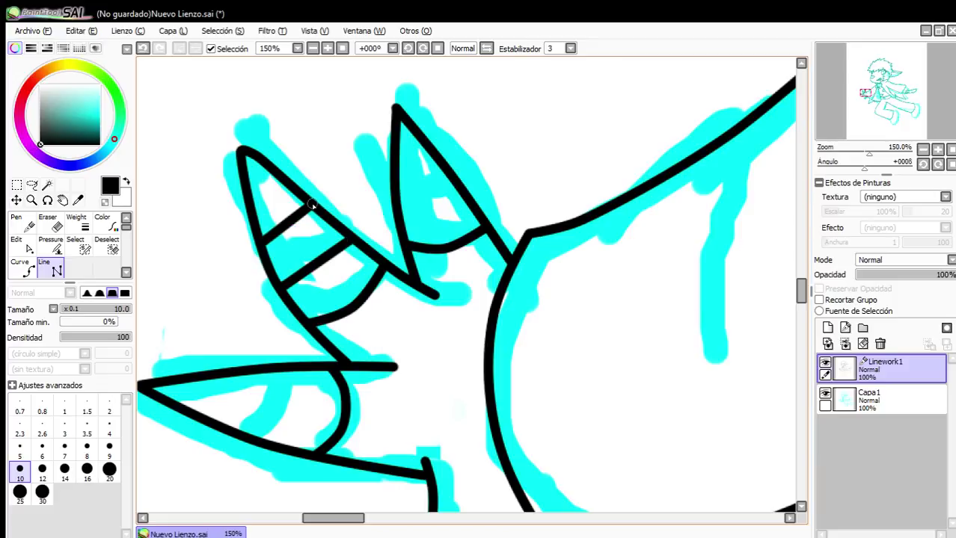
{"action": "left_click_drag", "start_coordinate": [404, 217], "coordinate": [464, 202]}
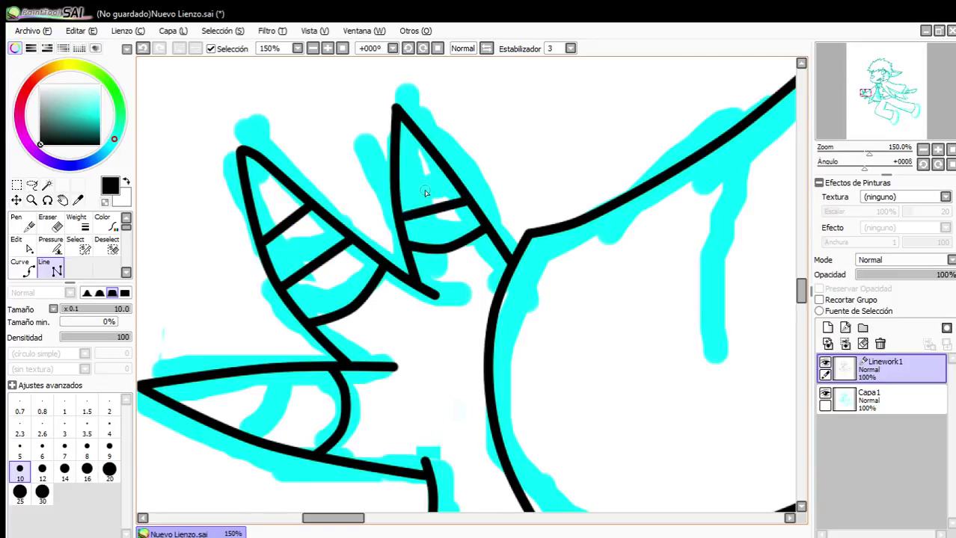
Draw two straight bands across the horizontal pointed finger, one near its base and one near its tip.
{"action": "scroll", "coordinate": [441, 175], "scroll_direction": "down", "scroll_amount": 3}
{"action": "scroll", "coordinate": [404, 217], "scroll_direction": "up", "scroll_amount": 4}
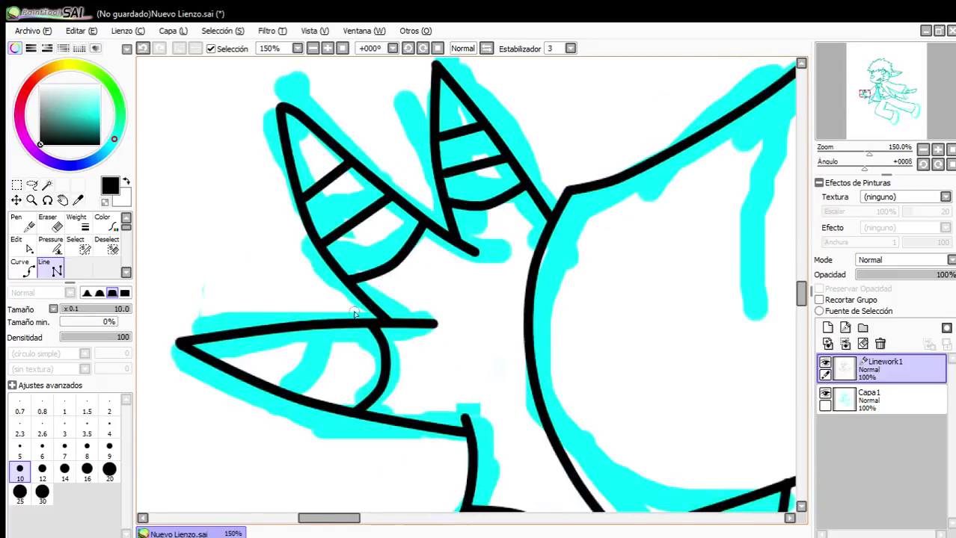
{"action": "left_click_drag", "start_coordinate": [329, 406], "coordinate": [366, 306]}
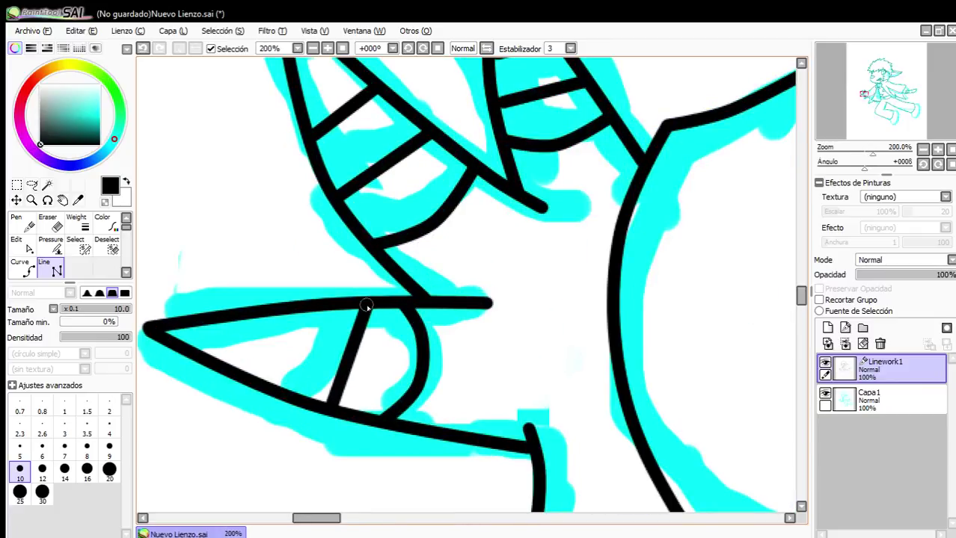
{"action": "mouse_move", "coordinate": [235, 376]}
{"action": "left_mouse_down"}
{"action": "mouse_move", "coordinate": [263, 324]}
{"action": "mouse_move", "coordinate": [256, 317]}
{"action": "left_mouse_up"}
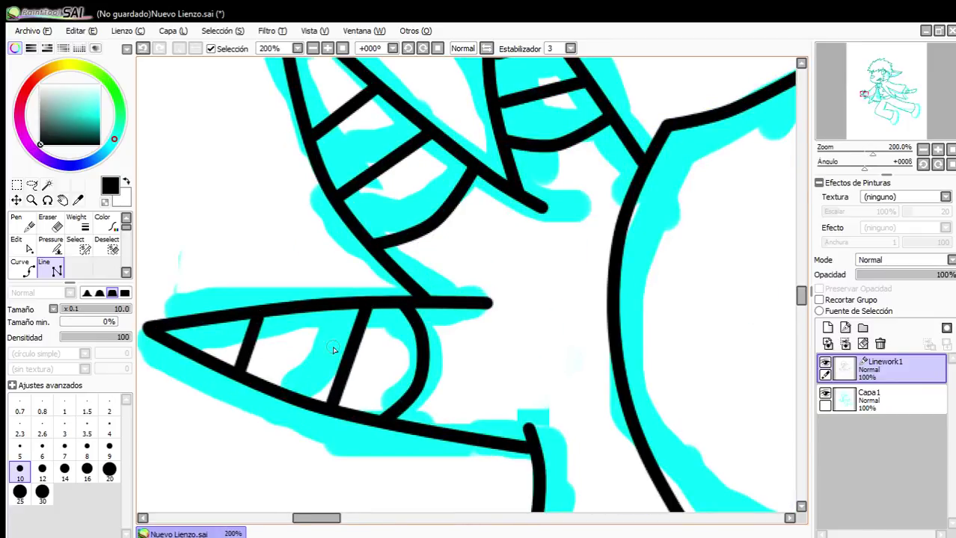
Draw two straight bands across the thumb between its tip and the rounded base curve.
{"action": "scroll", "coordinate": [334, 350], "scroll_direction": "down", "scroll_amount": 3}
{"action": "scroll", "coordinate": [395, 404], "scroll_direction": "up", "scroll_amount": 4}
{"action": "mouse_move", "coordinate": [399, 314]}
{"action": "left_mouse_down"}
{"action": "mouse_move", "coordinate": [460, 398]}
{"action": "mouse_move", "coordinate": [467, 380]}
{"action": "left_mouse_up"}
{"action": "mouse_move", "coordinate": [443, 235]}
{"action": "left_mouse_down"}
{"action": "mouse_move", "coordinate": [580, 334]}
{"action": "mouse_move", "coordinate": [593, 332]}
{"action": "left_mouse_up"}
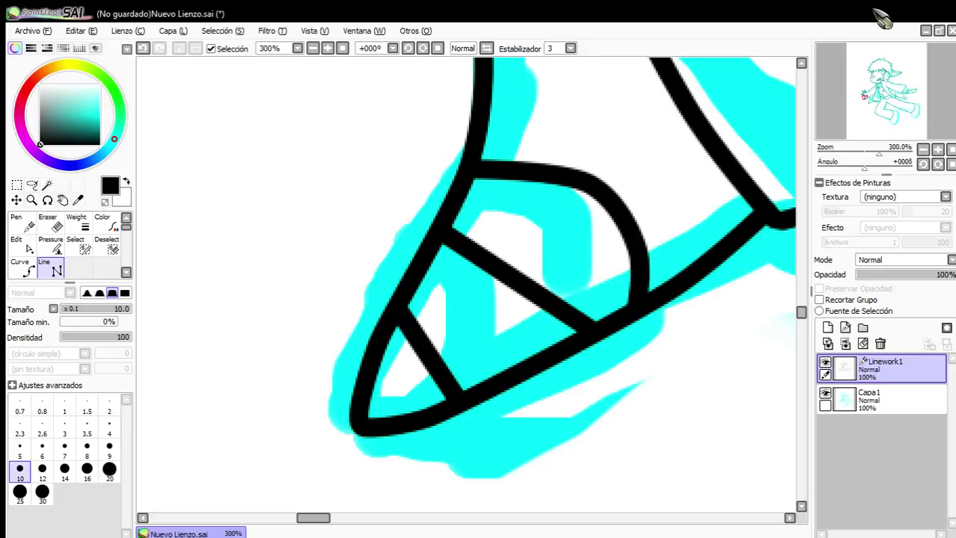
Ink the top edge and outer side of the crosshatched shape on the coat with the Curve tool.
{"action": "scroll", "coordinate": [613, 258], "scroll_direction": "down", "scroll_amount": 10}
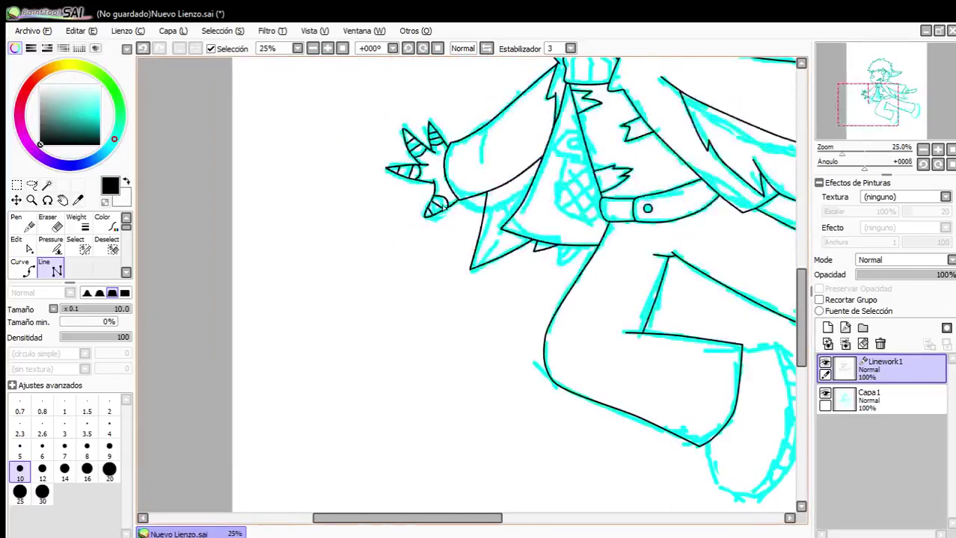
{"action": "scroll", "coordinate": [613, 258], "scroll_direction": "up", "scroll_amount": 8}
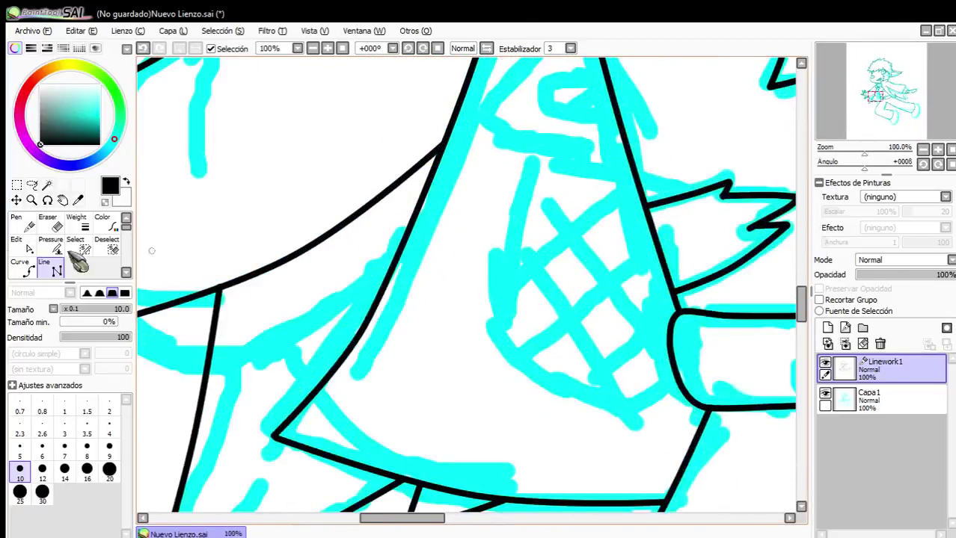
{"action": "left_click", "coordinate": [26, 266]}
{"action": "scroll", "coordinate": [523, 165], "scroll_direction": "up", "scroll_amount": 1}
{"action": "left_click", "coordinate": [532, 156]}
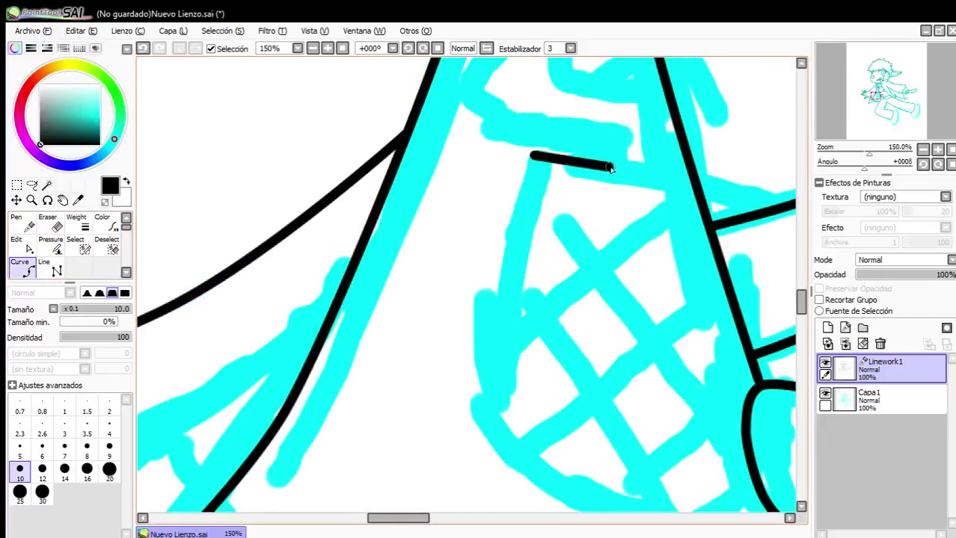
{"action": "left_click", "coordinate": [535, 156]}
{"action": "left_click", "coordinate": [512, 224]}
{"action": "left_click", "coordinate": [481, 377]}
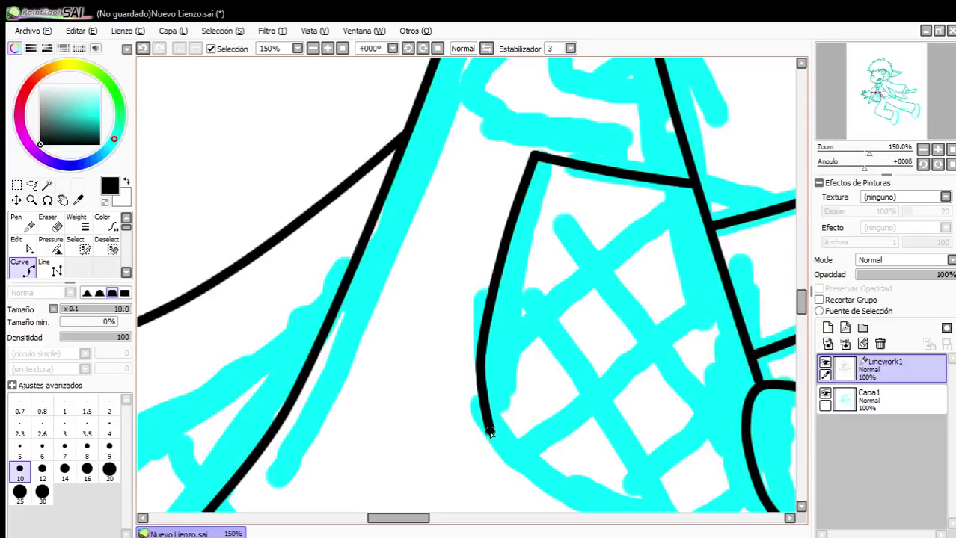
{"action": "double_click", "coordinate": [493, 435]}
Ink the rounded lower edge of the crosshatched shape, continuing from its outer side toward the belt.
{"action": "scroll", "coordinate": [453, 353], "scroll_direction": "down", "scroll_amount": 3}
{"action": "scroll", "coordinate": [530, 418], "scroll_direction": "up", "scroll_amount": 2}
{"action": "left_click", "coordinate": [454, 391]}
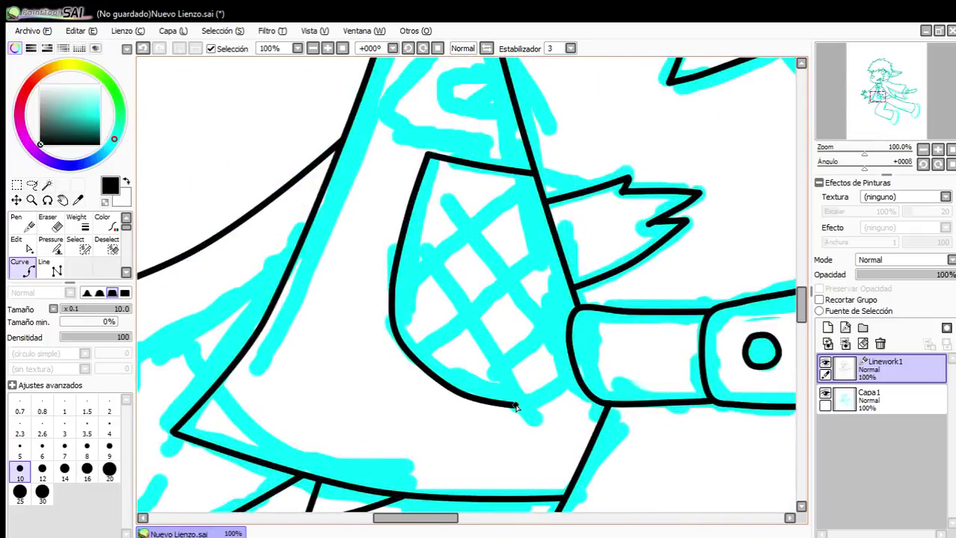
{"action": "left_click", "coordinate": [521, 405]}
Ink the outer outline of the angular piece above the crosshatched shape and link it to that shape with a short line.
{"action": "scroll", "coordinate": [566, 387], "scroll_direction": "up", "scroll_amount": 2}
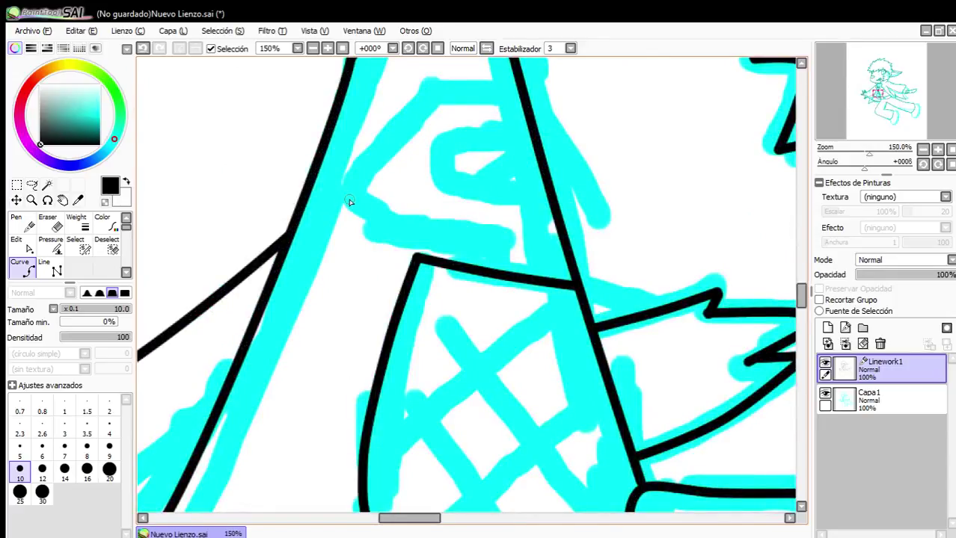
{"action": "left_click", "coordinate": [348, 201]}
{"action": "left_click", "coordinate": [436, 90]}
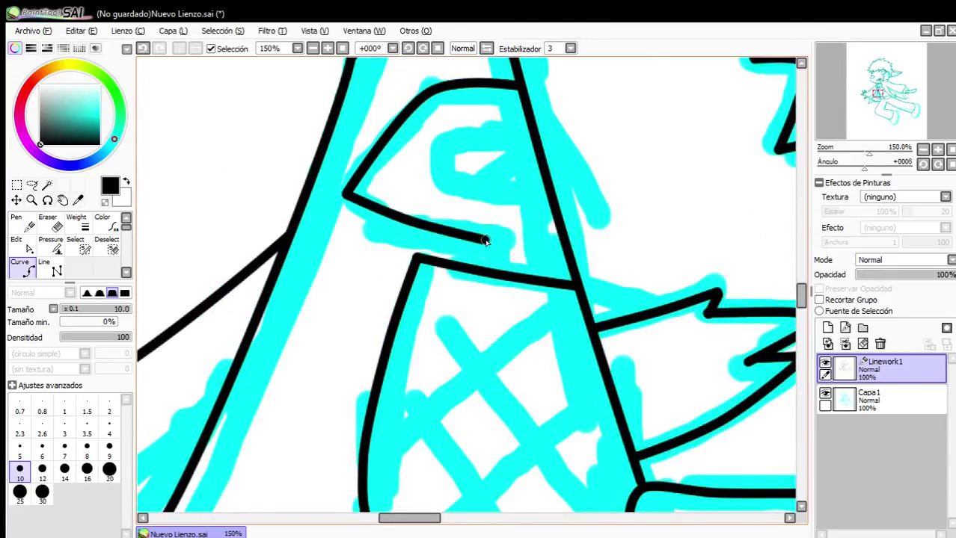
{"action": "scroll", "coordinate": [463, 278], "scroll_direction": "up", "scroll_amount": 2}
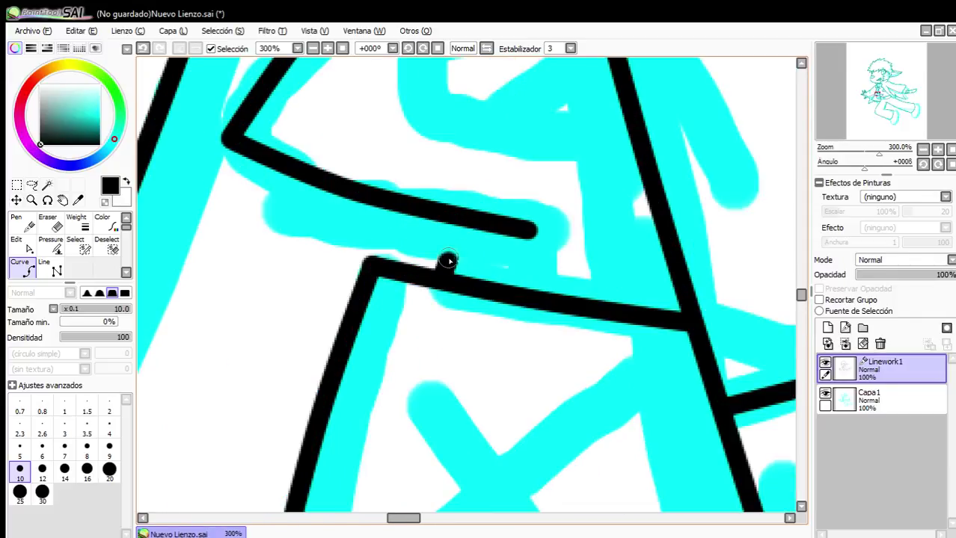
Ink the inner outline of the angular piece from the coat edge around its corner and down to the crosshatched shape.
{"action": "scroll", "coordinate": [454, 240], "scroll_direction": "down", "scroll_amount": 1}
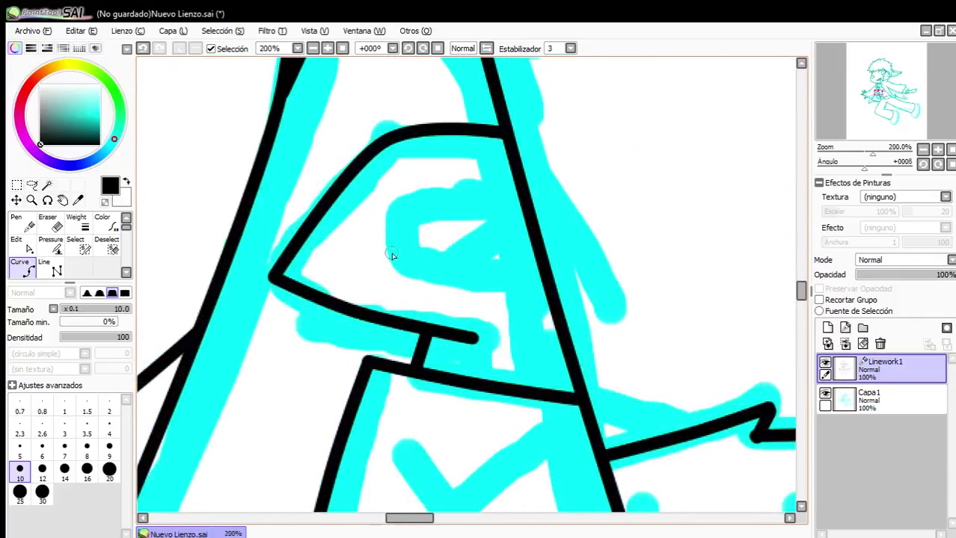
{"action": "left_click", "coordinate": [361, 244]}
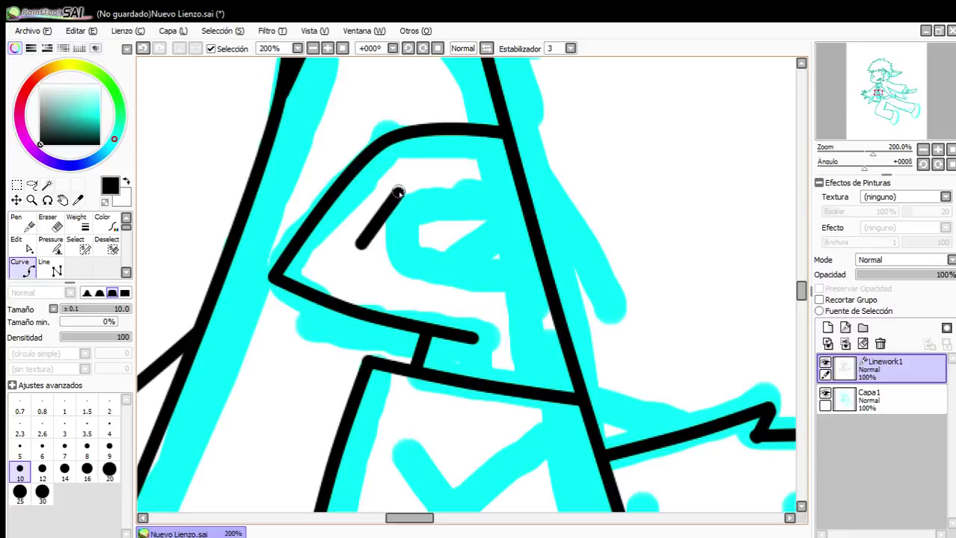
{"action": "left_click", "coordinate": [417, 188]}
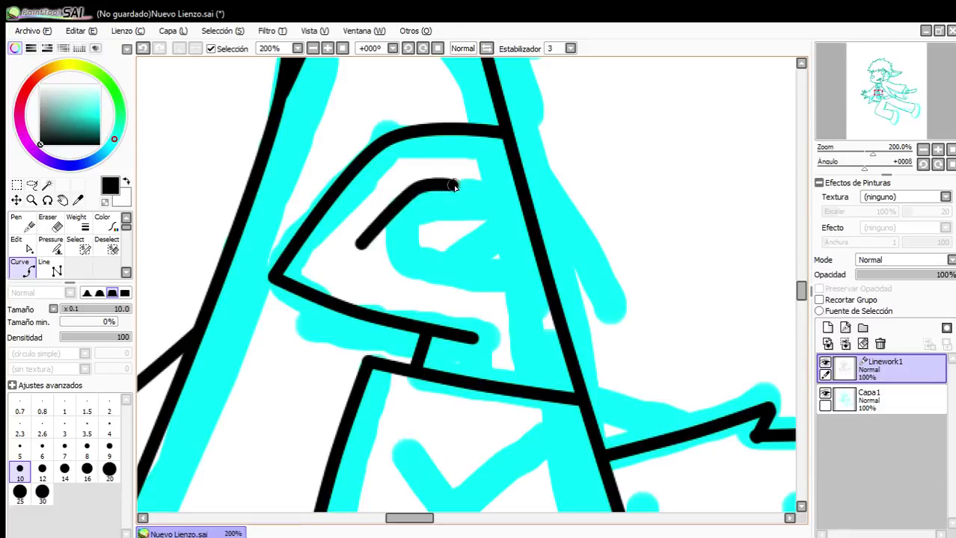
{"action": "left_click", "coordinate": [360, 246]}
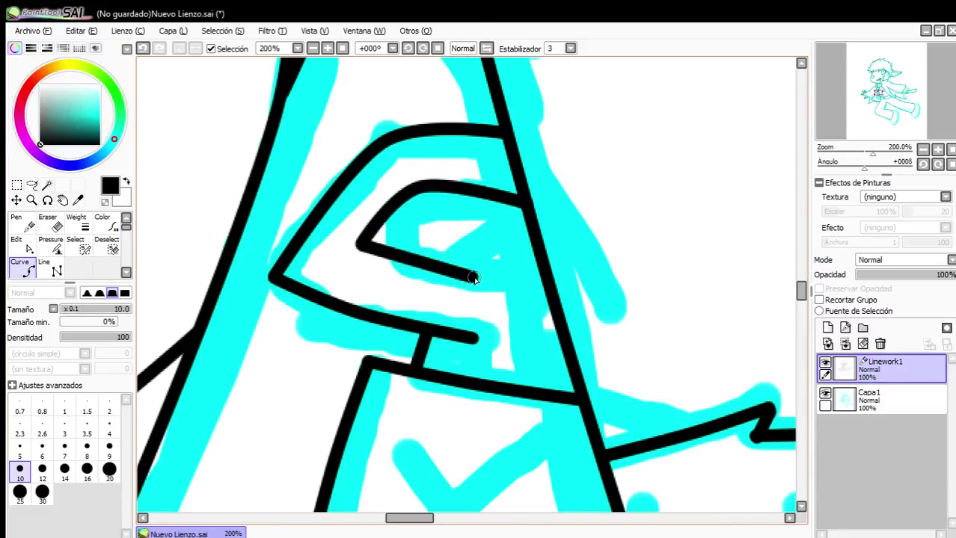
{"action": "left_click", "coordinate": [507, 300]}
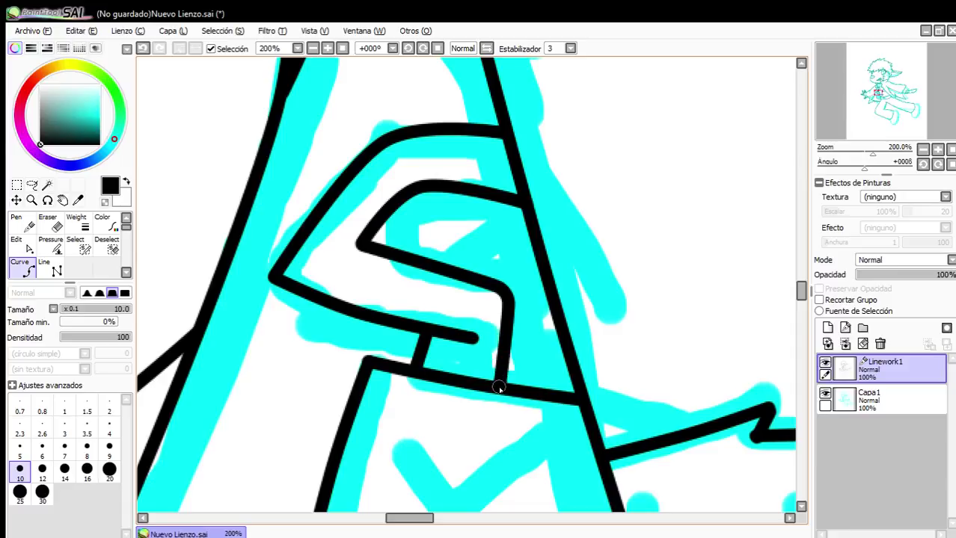
Crosshatch the area inside the inner outline of the angular piece on the coat with straight lines using the Line tool.
{"action": "left_click", "coordinate": [48, 269]}
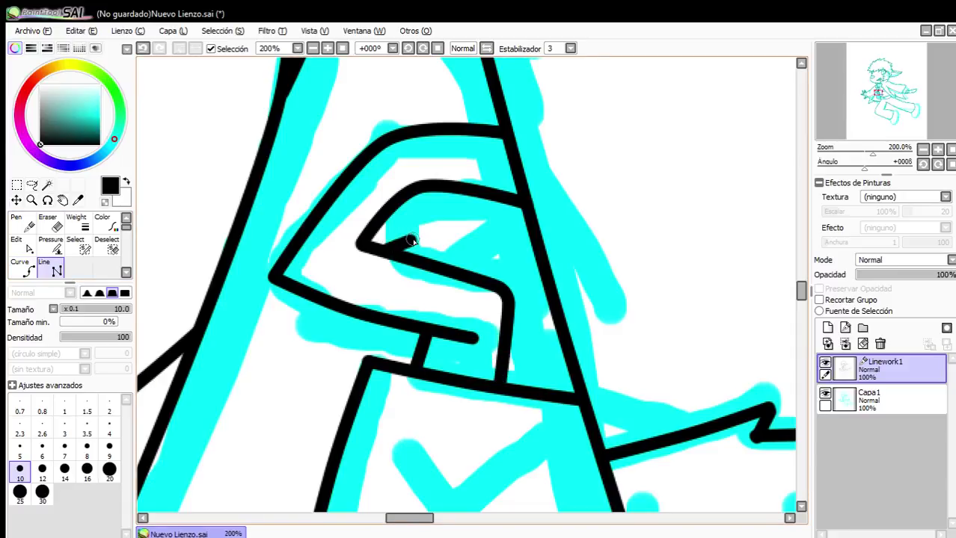
{"action": "left_click", "coordinate": [472, 194]}
{"action": "left_click", "coordinate": [471, 272]}
{"action": "left_click", "coordinate": [530, 236]}
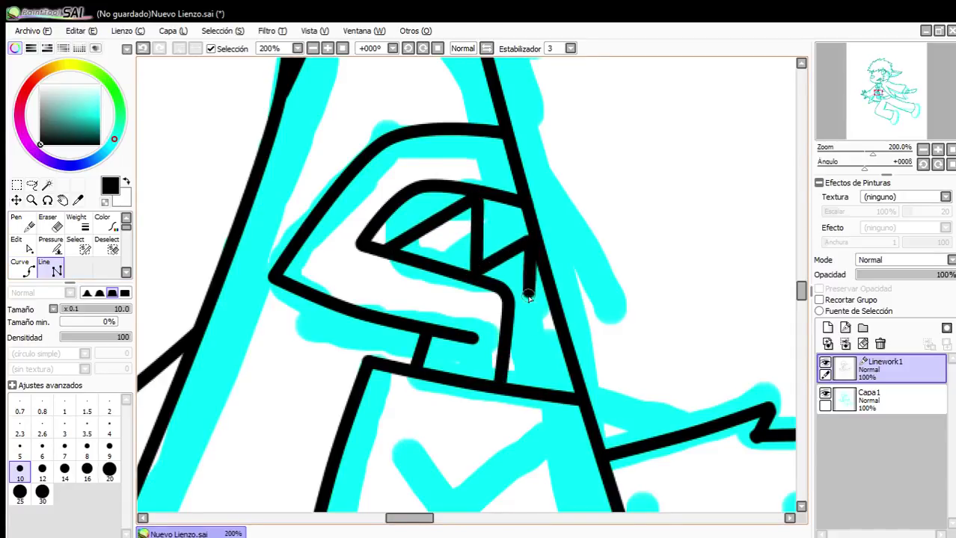
{"action": "left_click", "coordinate": [525, 386]}
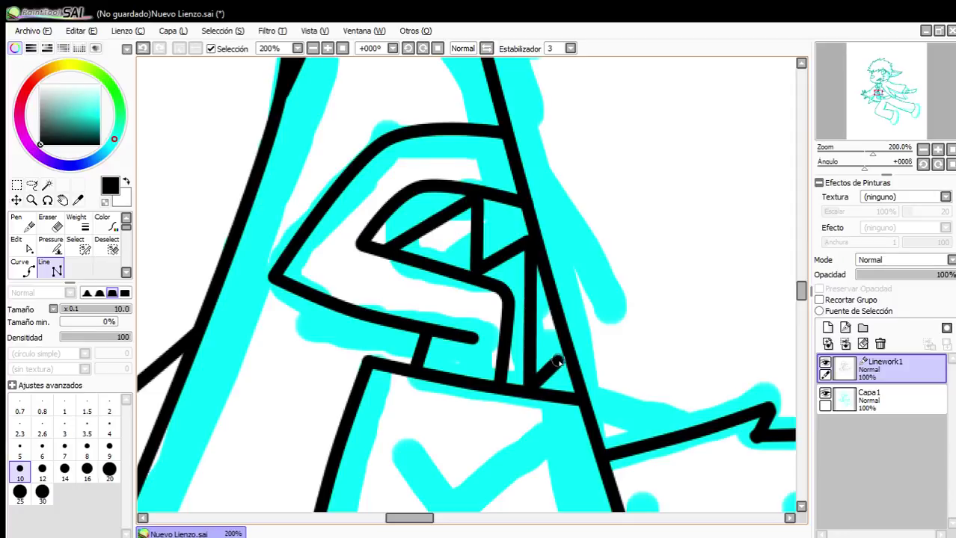
{"action": "left_click", "coordinate": [409, 197]}
{"action": "left_click", "coordinate": [430, 252]}
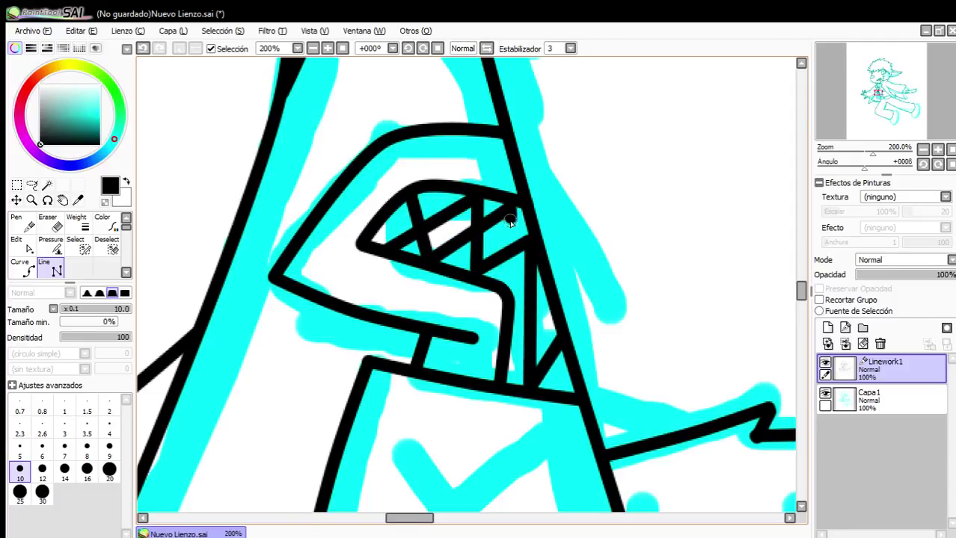
{"action": "left_click", "coordinate": [513, 215]}
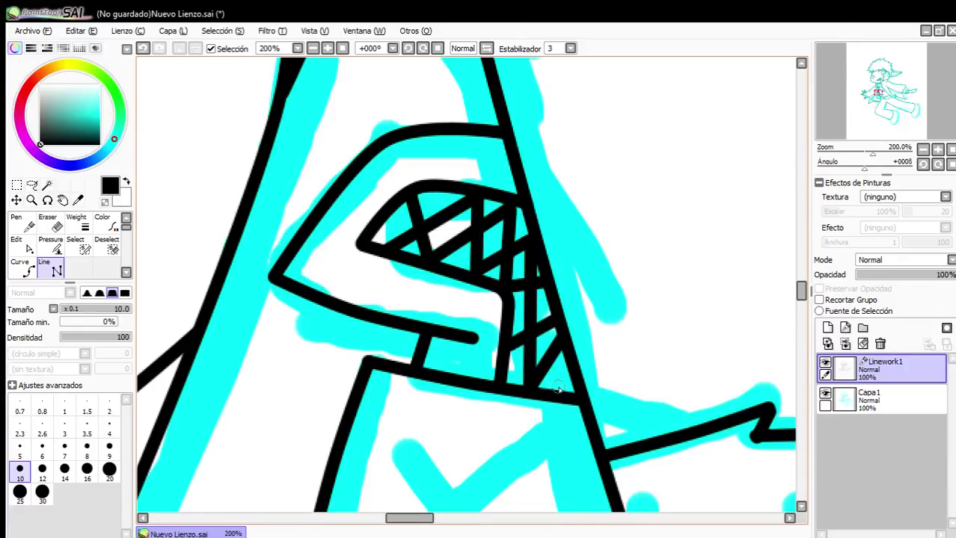
Ink the back of the knife-holding hand from the sleeve cuff to the blade with the Curve tool, plus two short curves across the thumb area.
{"action": "scroll", "coordinate": [509, 289], "scroll_direction": "down", "scroll_amount": 6}
{"action": "scroll", "coordinate": [494, 289], "scroll_direction": "up", "scroll_amount": 3}
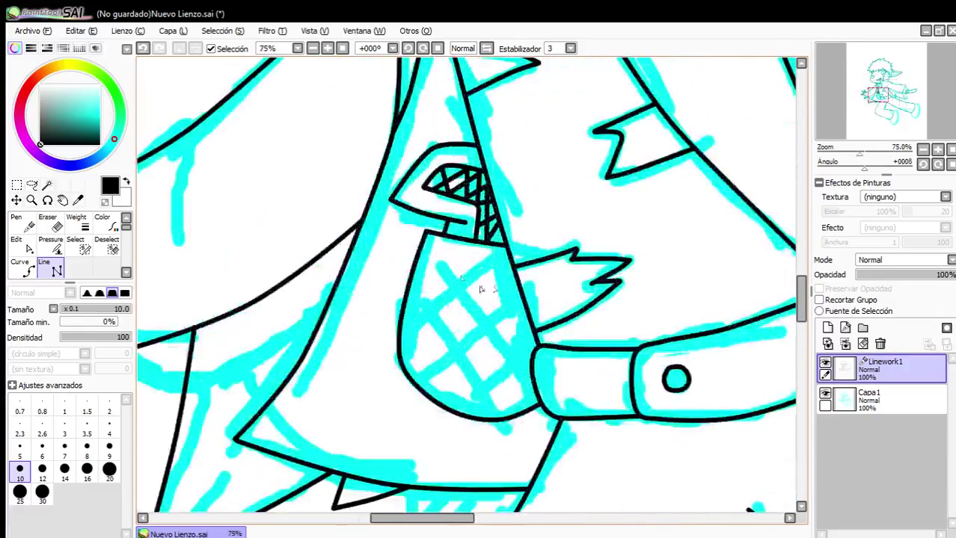
{"action": "scroll", "coordinate": [484, 282], "scroll_direction": "down", "scroll_amount": 6}
{"action": "scroll", "coordinate": [484, 274], "scroll_direction": "up", "scroll_amount": 4}
{"action": "scroll", "coordinate": [513, 253], "scroll_direction": "down", "scroll_amount": 1}
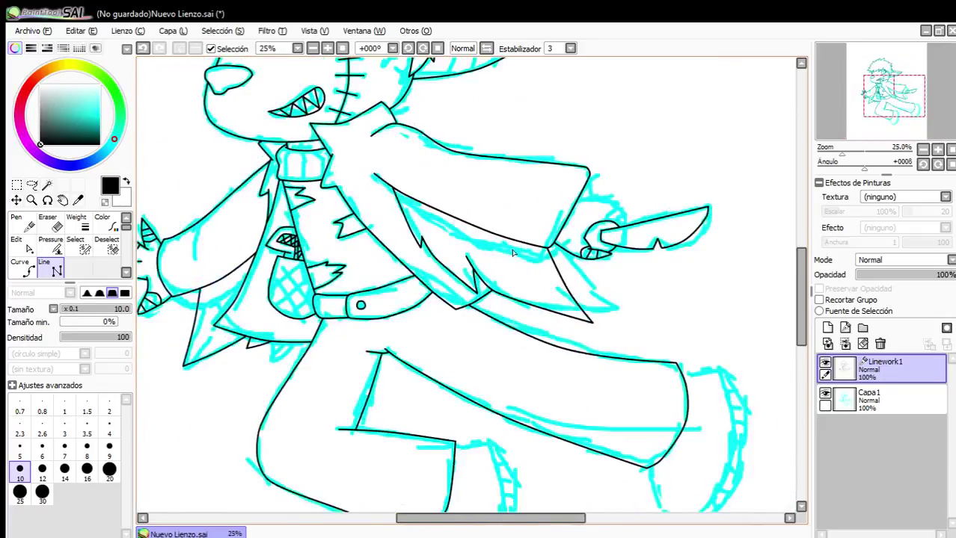
{"action": "scroll", "coordinate": [637, 234], "scroll_direction": "up", "scroll_amount": 4}
{"action": "left_click", "coordinate": [23, 268]}
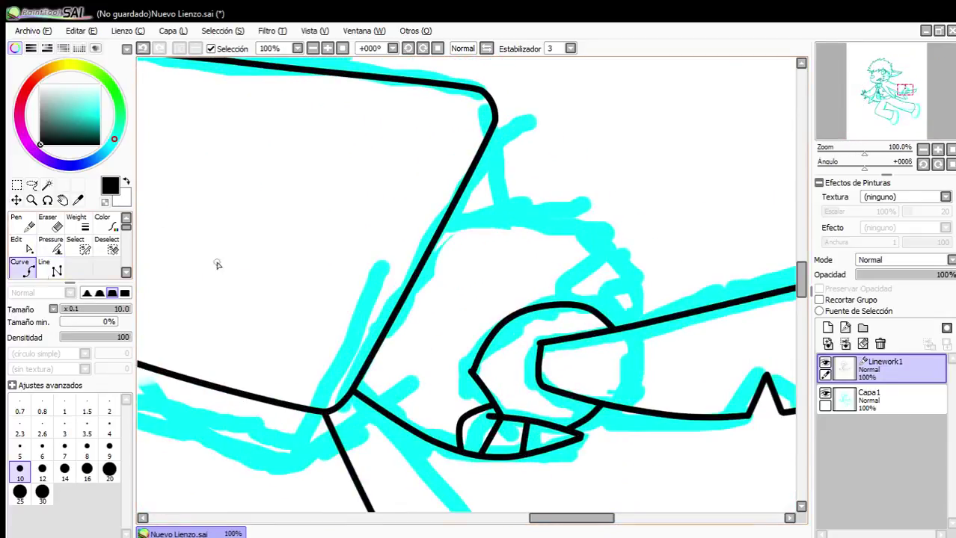
{"action": "scroll", "coordinate": [420, 234], "scroll_direction": "up", "scroll_amount": 2}
{"action": "left_click", "coordinate": [598, 190]}
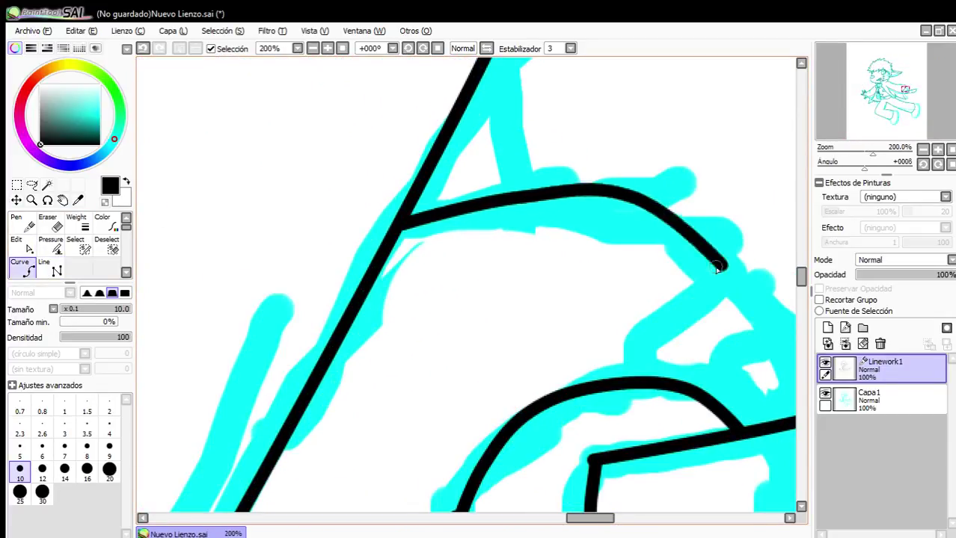
{"action": "scroll", "coordinate": [721, 267], "scroll_direction": "down", "scroll_amount": 3}
{"action": "scroll", "coordinate": [658, 278], "scroll_direction": "up", "scroll_amount": 3}
{"action": "left_click", "coordinate": [633, 279]}
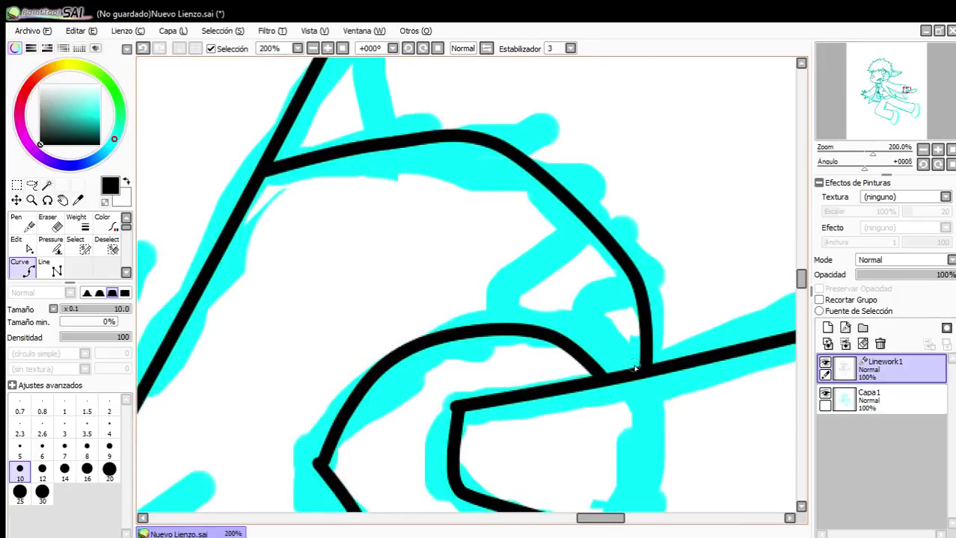
{"action": "left_click", "coordinate": [497, 289]}
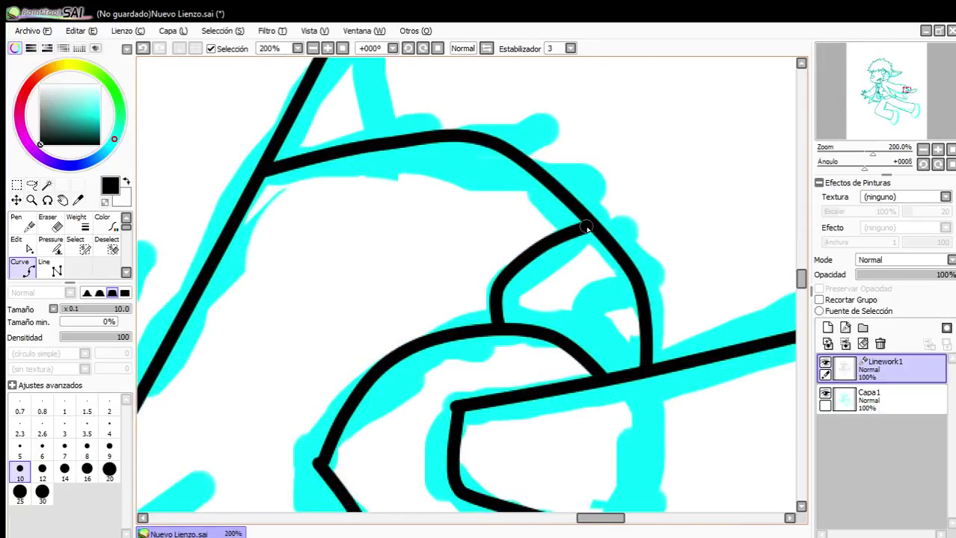
{"action": "left_click", "coordinate": [595, 324]}
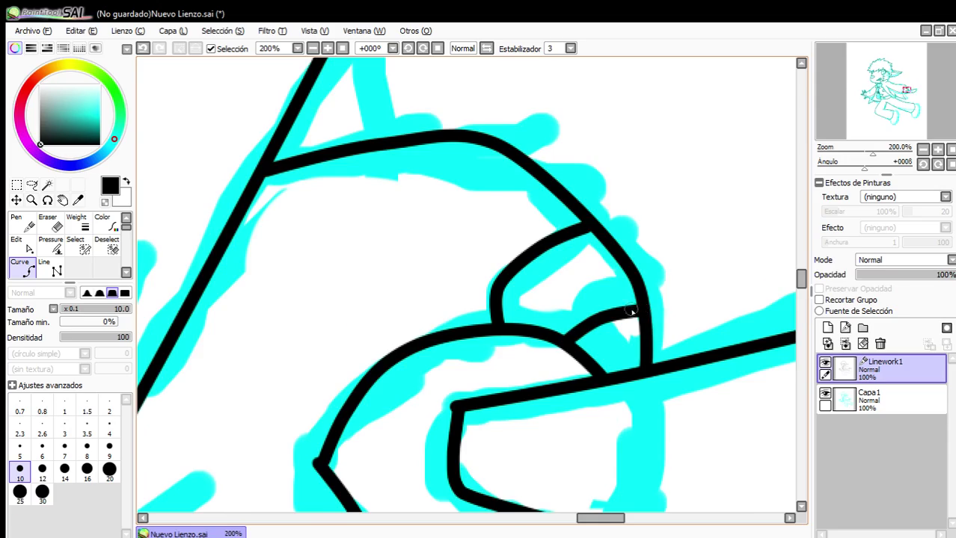
Ink the upper edge of the shoe on the outstretched leg, starting from the trouser hem and rounding into the sole.
{"action": "scroll", "coordinate": [632, 311], "scroll_direction": "down", "scroll_amount": 3}
{"action": "scroll", "coordinate": [517, 302], "scroll_direction": "down", "scroll_amount": 1}
{"action": "scroll", "coordinate": [438, 359], "scroll_direction": "up", "scroll_amount": 1}
{"action": "scroll", "coordinate": [460, 335], "scroll_direction": "down", "scroll_amount": 3}
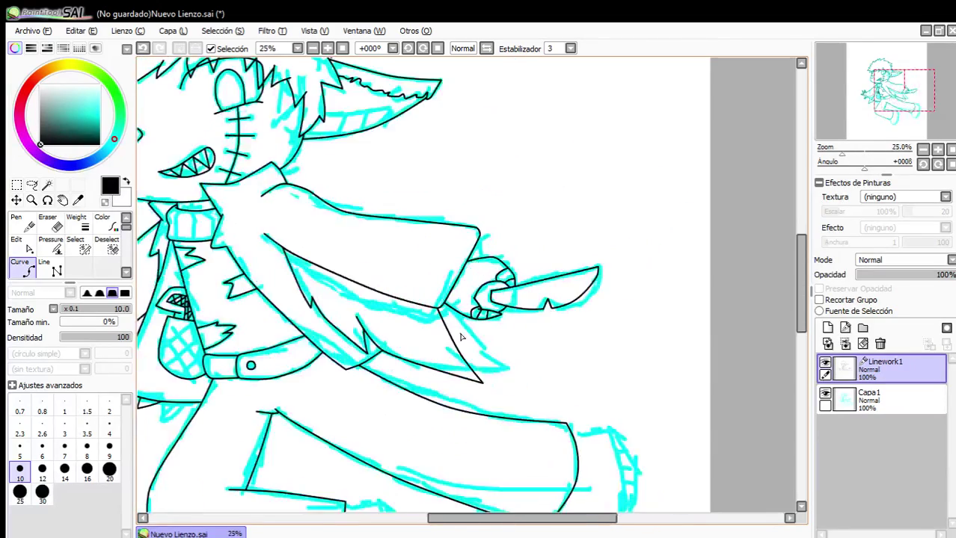
{"action": "scroll", "coordinate": [400, 385], "scroll_direction": "up", "scroll_amount": 3}
{"action": "scroll", "coordinate": [425, 366], "scroll_direction": "down", "scroll_amount": 4}
{"action": "scroll", "coordinate": [540, 377], "scroll_direction": "up", "scroll_amount": 5}
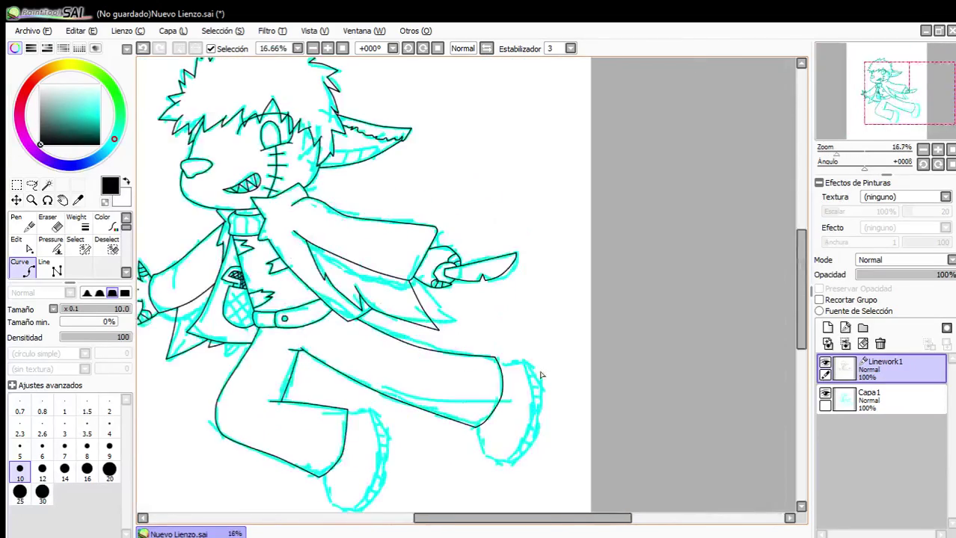
{"action": "scroll", "coordinate": [568, 351], "scroll_direction": "down", "scroll_amount": 2}
{"action": "scroll", "coordinate": [676, 317], "scroll_direction": "up", "scroll_amount": 3}
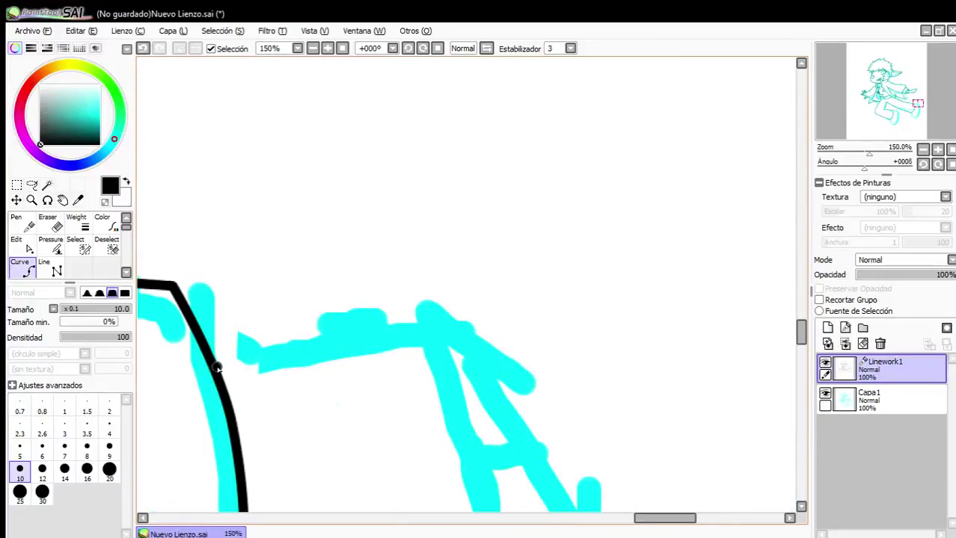
{"action": "left_click", "coordinate": [217, 367]}
{"action": "left_click", "coordinate": [350, 328]}
{"action": "left_click", "coordinate": [447, 324]}
{"action": "left_click", "coordinate": [487, 361]}
{"action": "scroll", "coordinate": [460, 289], "scroll_direction": "down", "scroll_amount": 2}
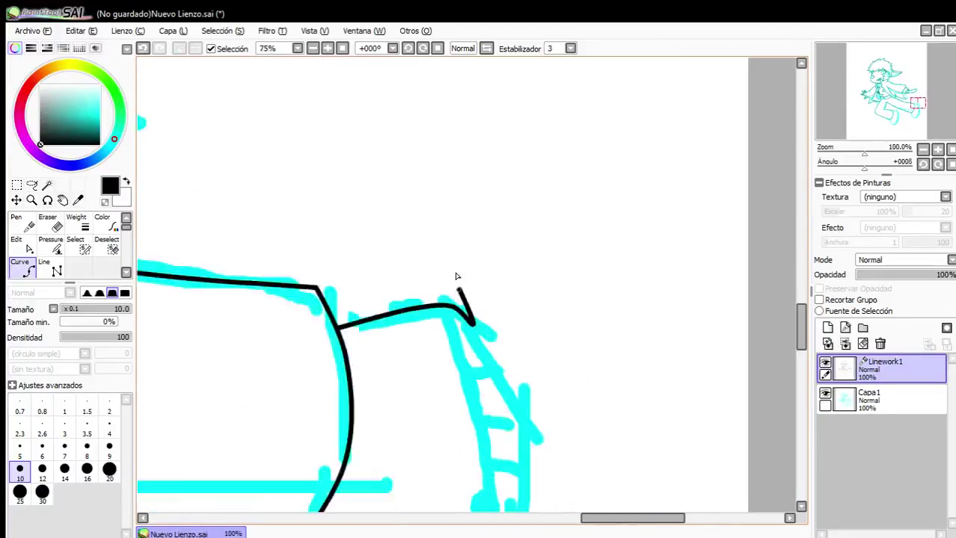
Ink the outer edge of the shoe's sole down around its rounded lower end and back up to the trouser hem.
{"action": "scroll", "coordinate": [456, 276], "scroll_direction": "down", "scroll_amount": 2}
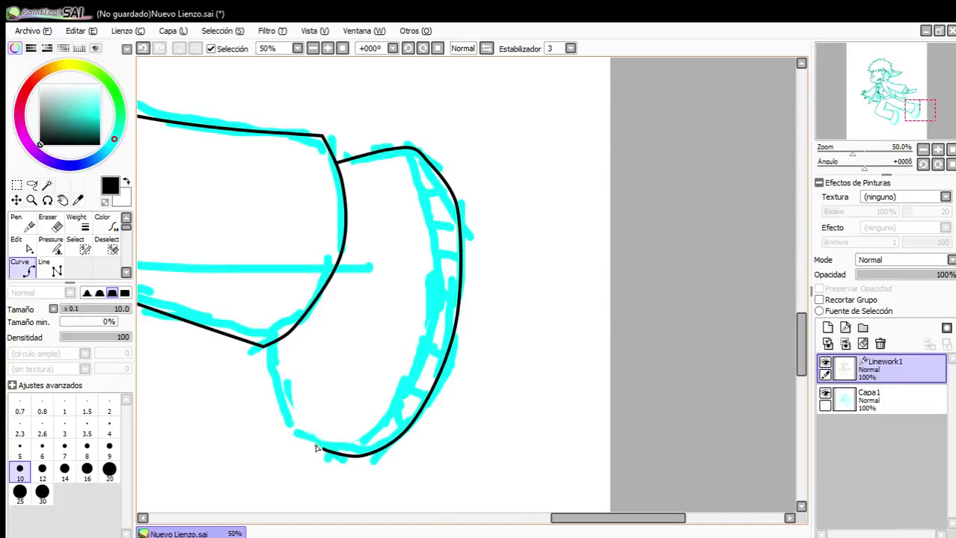
{"action": "scroll", "coordinate": [276, 345], "scroll_direction": "up", "scroll_amount": 4}
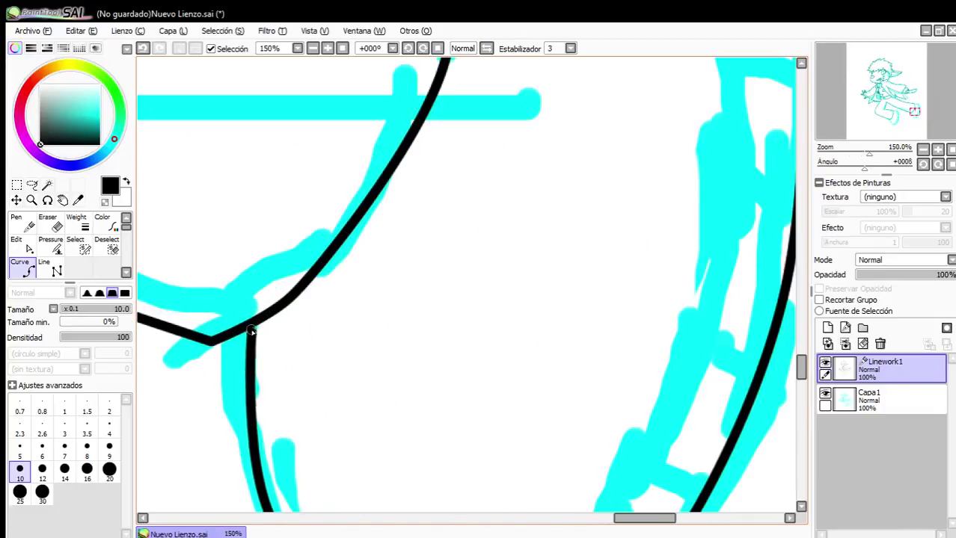
{"action": "scroll", "coordinate": [247, 327], "scroll_direction": "down", "scroll_amount": 4}
Ink the inner line of the sole from the shoe's lower end up toward its upper edge.
{"action": "scroll", "coordinate": [388, 265], "scroll_direction": "up", "scroll_amount": 5}
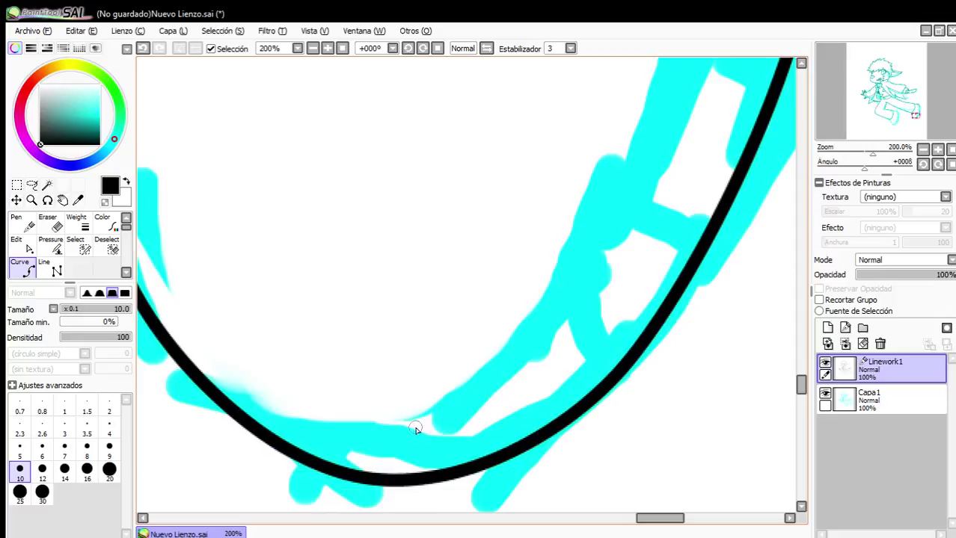
{"action": "left_click", "coordinate": [340, 462]}
{"action": "scroll", "coordinate": [649, 261], "scroll_direction": "down", "scroll_amount": 1}
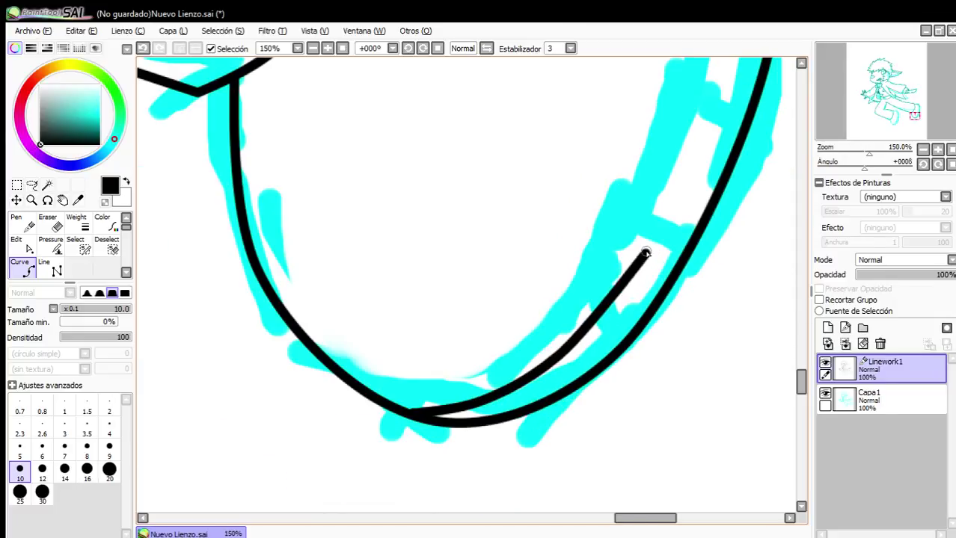
{"action": "scroll", "coordinate": [643, 254], "scroll_direction": "down", "scroll_amount": 2}
{"action": "scroll", "coordinate": [599, 283], "scroll_direction": "up", "scroll_amount": 1}
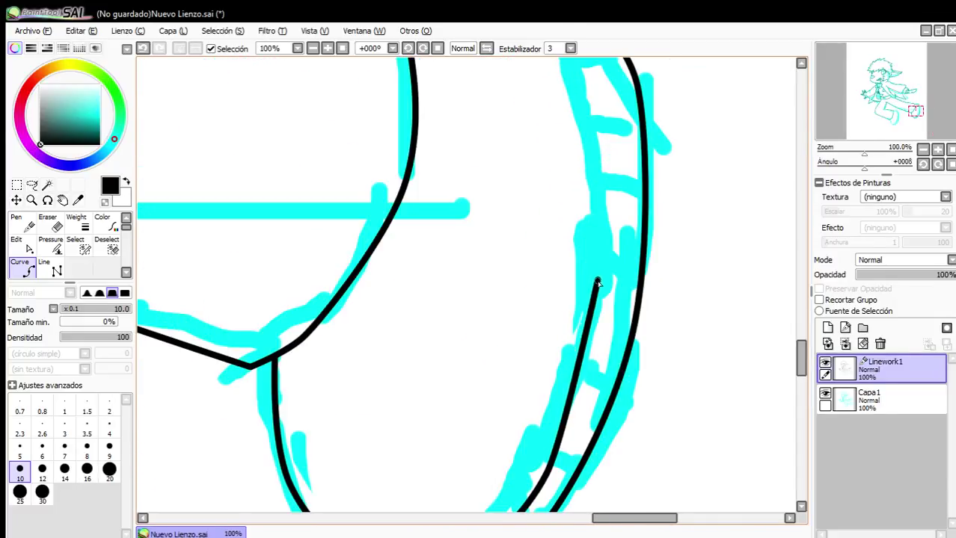
{"action": "scroll", "coordinate": [598, 255], "scroll_direction": "down", "scroll_amount": 2}
{"action": "scroll", "coordinate": [604, 241], "scroll_direction": "up", "scroll_amount": 2}
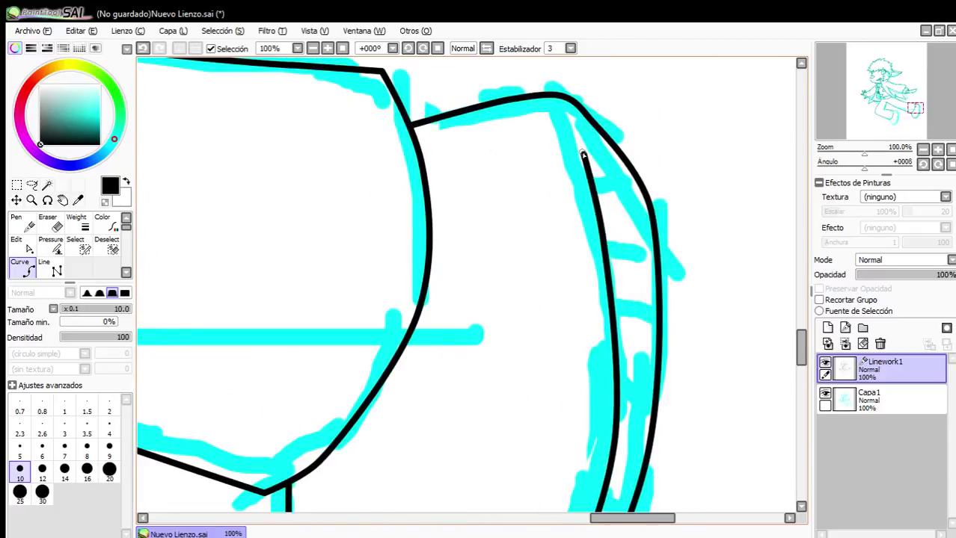
Draw the first two straight tread lines across the upper end of the sole with the Line tool.
{"action": "left_click", "coordinate": [56, 269]}
{"action": "scroll", "coordinate": [650, 182], "scroll_direction": "up", "scroll_amount": 2}
{"action": "left_click_drag", "start_coordinate": [528, 175], "coordinate": [612, 174]}
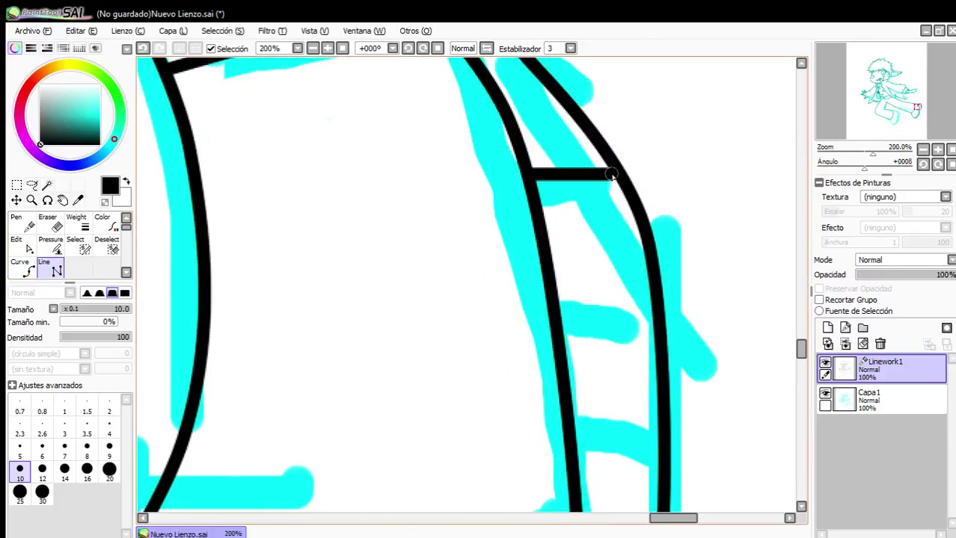
{"action": "scroll", "coordinate": [576, 174], "scroll_direction": "up", "scroll_amount": 3}
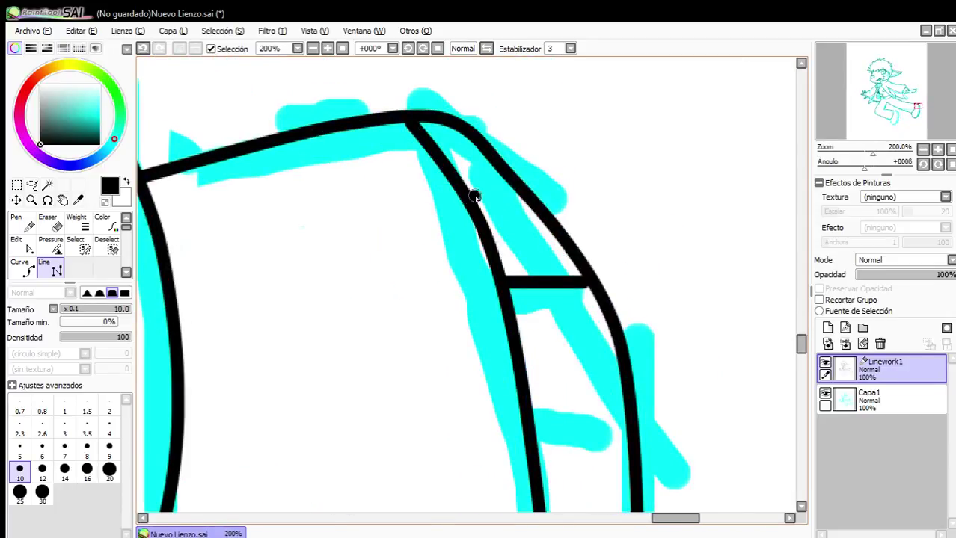
Edit the end point of the second tread line so the line tilts slightly up toward the outer sole edge.
{"action": "left_click", "coordinate": [20, 245]}
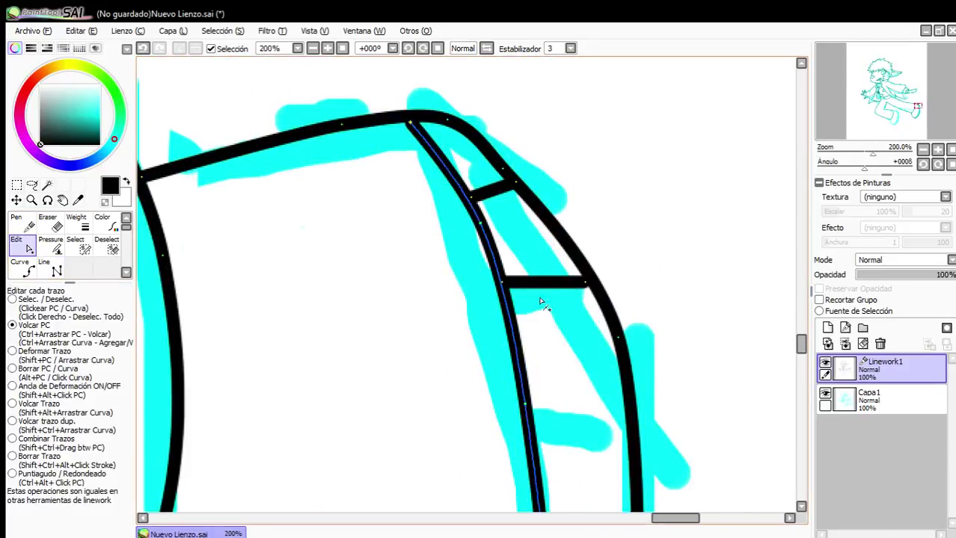
{"action": "scroll", "coordinate": [546, 261], "scroll_direction": "down", "scroll_amount": 2}
{"action": "scroll", "coordinate": [506, 321], "scroll_direction": "up", "scroll_amount": 1}
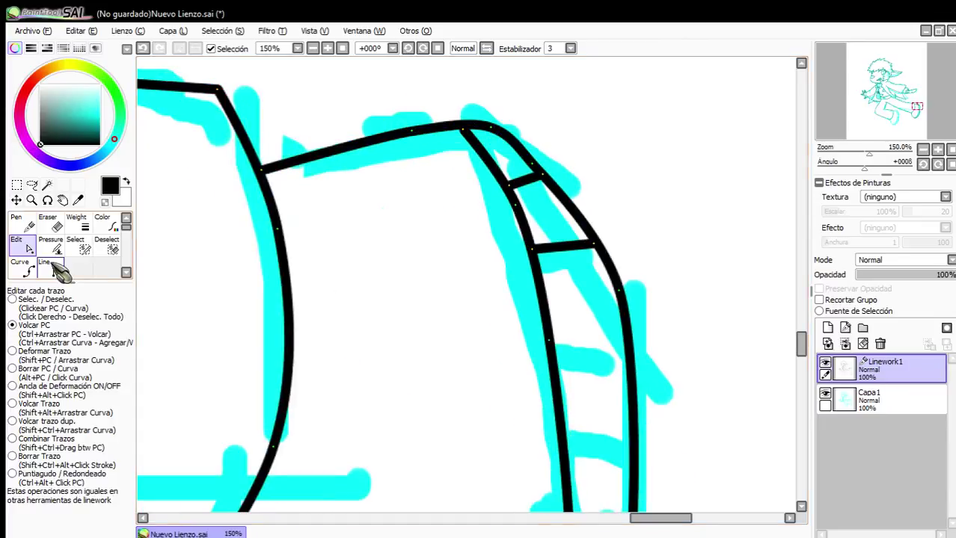
Draw a series of straight tread lines across the middle of the sole with the Line tool.
{"action": "left_click", "coordinate": [54, 267]}
{"action": "scroll", "coordinate": [490, 256], "scroll_direction": "down", "scroll_amount": 2}
{"action": "scroll", "coordinate": [595, 293], "scroll_direction": "up", "scroll_amount": 3}
{"action": "left_click", "coordinate": [394, 285]}
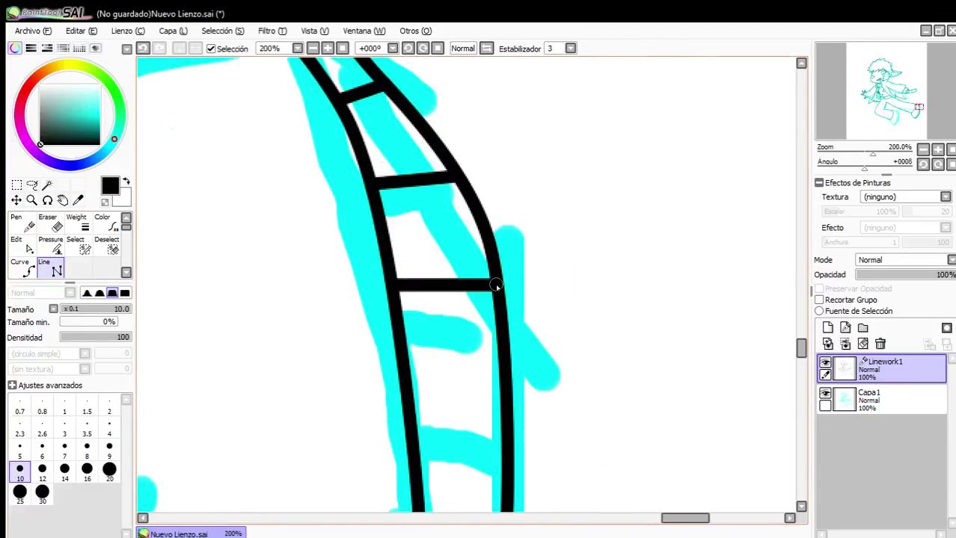
{"action": "left_click", "coordinate": [405, 360]}
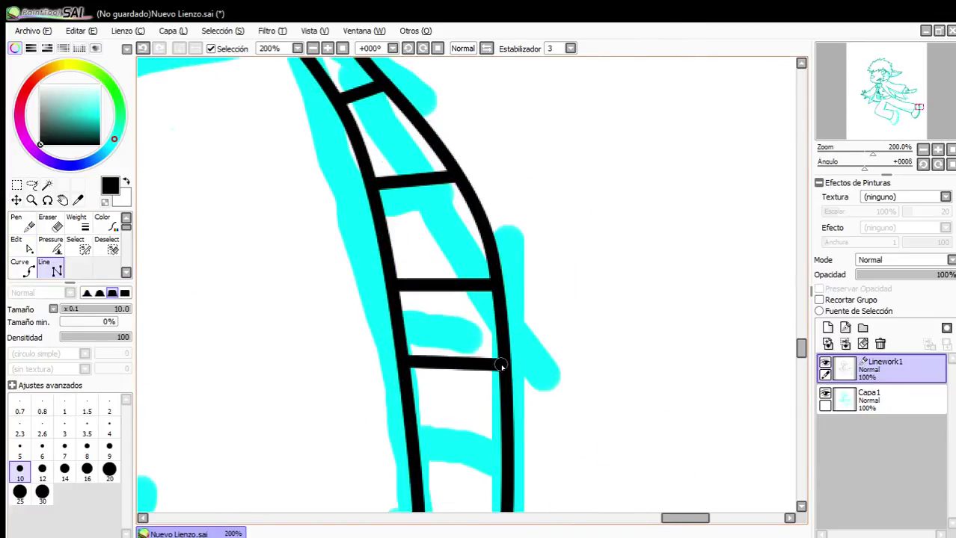
{"action": "double_click", "coordinate": [501, 365]}
{"action": "scroll", "coordinate": [482, 310], "scroll_direction": "down", "scroll_amount": 5}
{"action": "scroll", "coordinate": [467, 384], "scroll_direction": "up", "scroll_amount": 3}
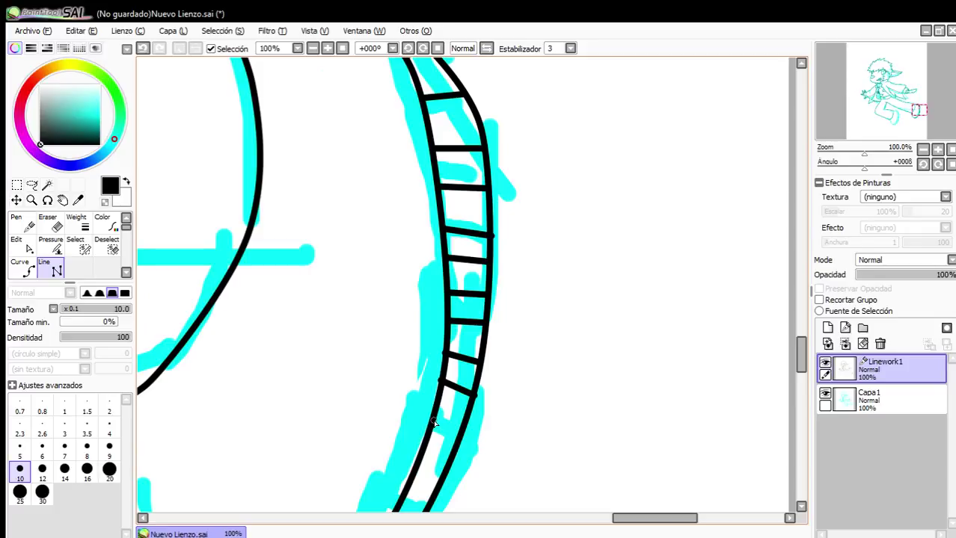
Continue the straight tread lines down the curving lower half of the sole.
{"action": "scroll", "coordinate": [441, 419], "scroll_direction": "down", "scroll_amount": 1}
{"action": "scroll", "coordinate": [280, 330], "scroll_direction": "up", "scroll_amount": 2}
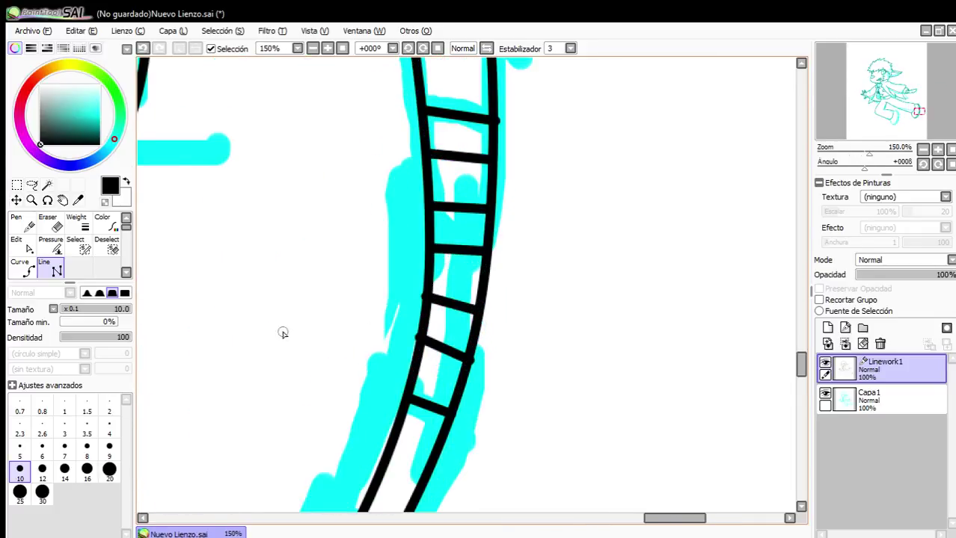
{"action": "left_click", "coordinate": [21, 245]}
{"action": "left_click", "coordinate": [21, 269]}
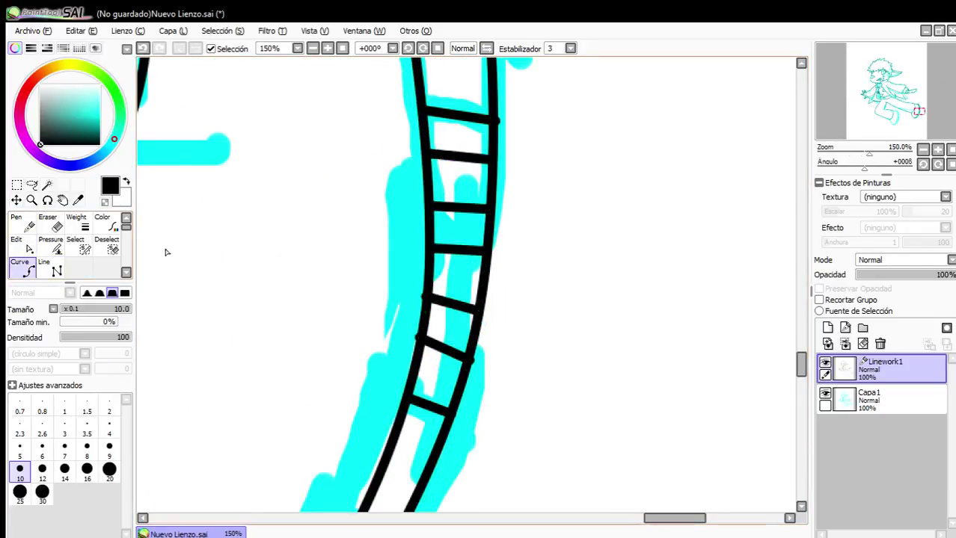
{"action": "left_click", "coordinate": [56, 269]}
{"action": "scroll", "coordinate": [348, 231], "scroll_direction": "down", "scroll_amount": 1}
{"action": "scroll", "coordinate": [339, 262], "scroll_direction": "up", "scroll_amount": 1}
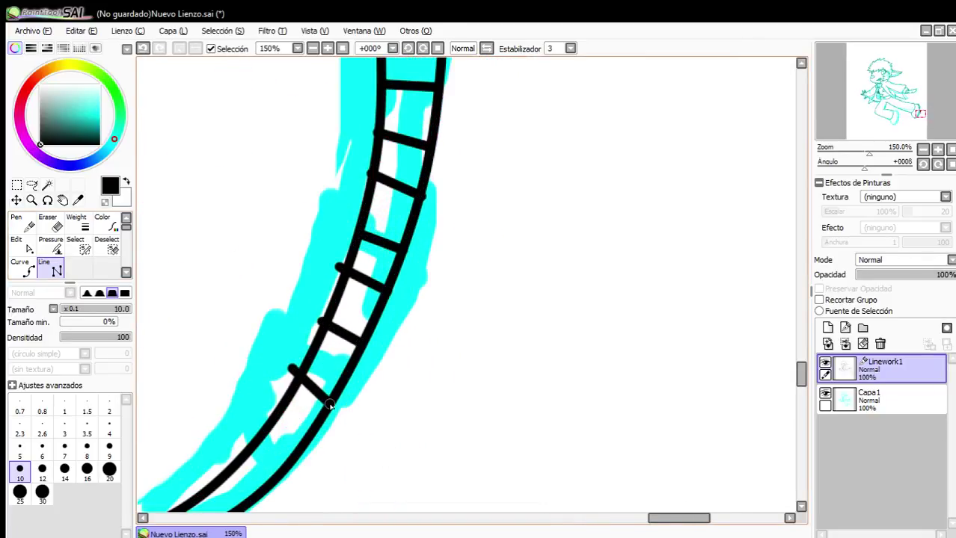
Draw the last short tread lines across the narrowing lower end of the sole.
{"action": "scroll", "coordinate": [329, 404], "scroll_direction": "down", "scroll_amount": 1}
{"action": "left_click_drag", "start_coordinate": [299, 449], "coordinate": [341, 375]}
{"action": "scroll", "coordinate": [337, 359], "scroll_direction": "up", "scroll_amount": 1}
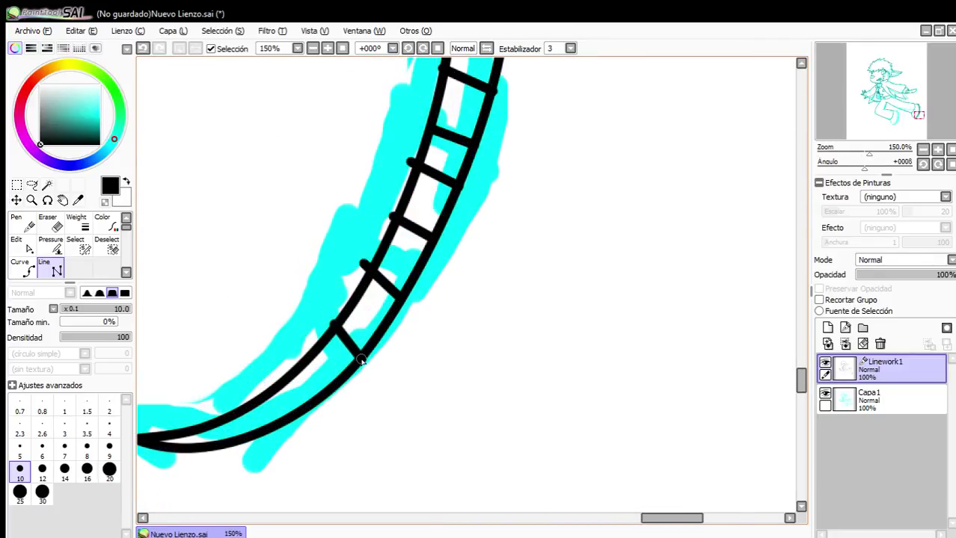
{"action": "mouse_move", "coordinate": [365, 361]}
{"action": "left_mouse_down"}
{"action": "mouse_move", "coordinate": [305, 181]}
{"action": "mouse_move", "coordinate": [347, 326]}
{"action": "left_mouse_up"}
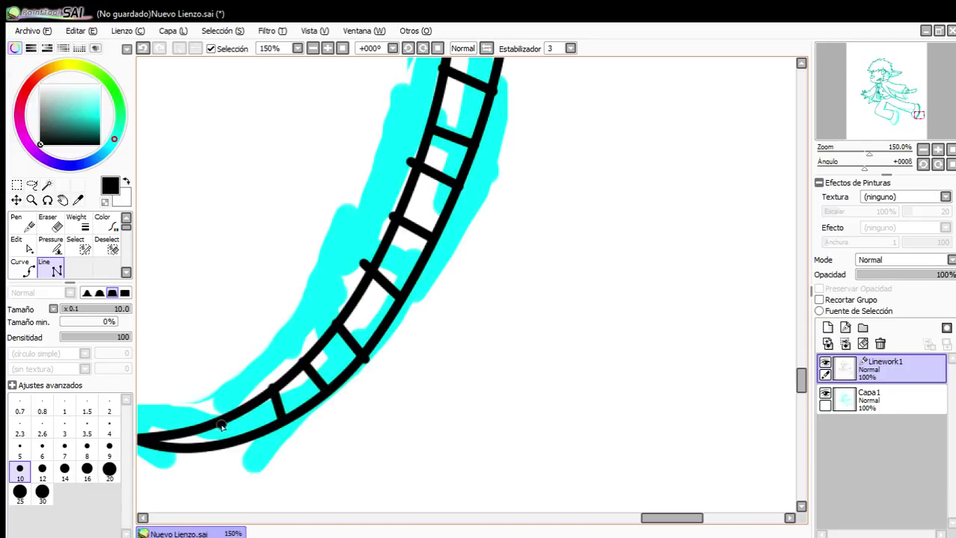
{"action": "scroll", "coordinate": [315, 362], "scroll_direction": "down", "scroll_amount": 6}
{"action": "scroll", "coordinate": [196, 364], "scroll_direction": "up", "scroll_amount": 2}
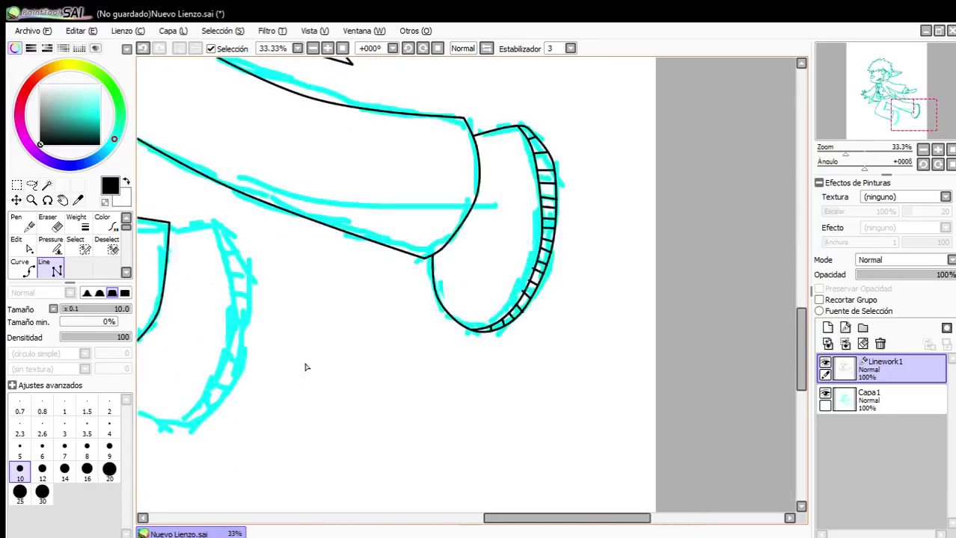
Draw the second shoe's outline with the Curve tool from the trouser hem down around the rounded lower end of the sole.
{"action": "scroll", "coordinate": [307, 367], "scroll_direction": "down", "scroll_amount": 2}
{"action": "scroll", "coordinate": [153, 361], "scroll_direction": "up", "scroll_amount": 2}
{"action": "left_click", "coordinate": [24, 268]}
{"action": "scroll", "coordinate": [315, 383], "scroll_direction": "up", "scroll_amount": 3}
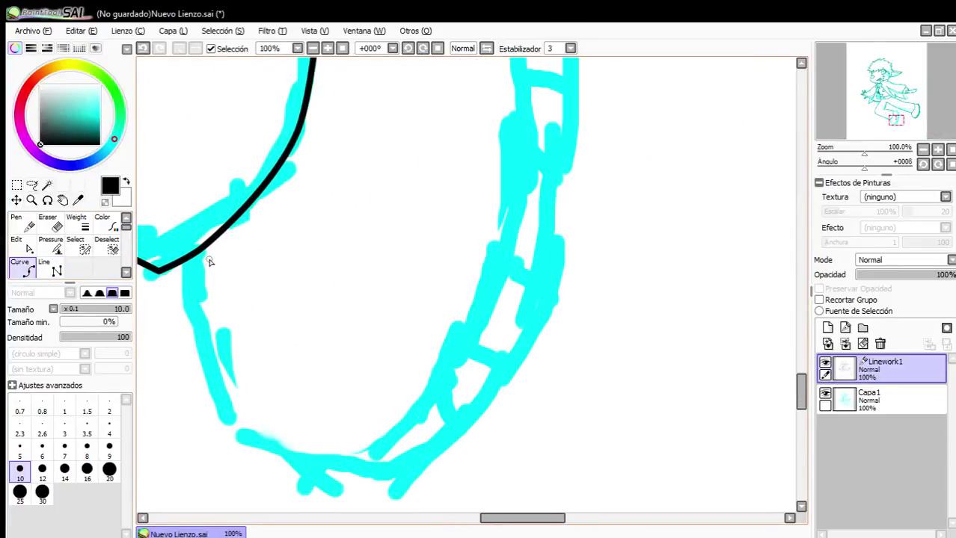
{"action": "left_click", "coordinate": [205, 247]}
{"action": "left_click", "coordinate": [222, 359]}
{"action": "left_click", "coordinate": [255, 437]}
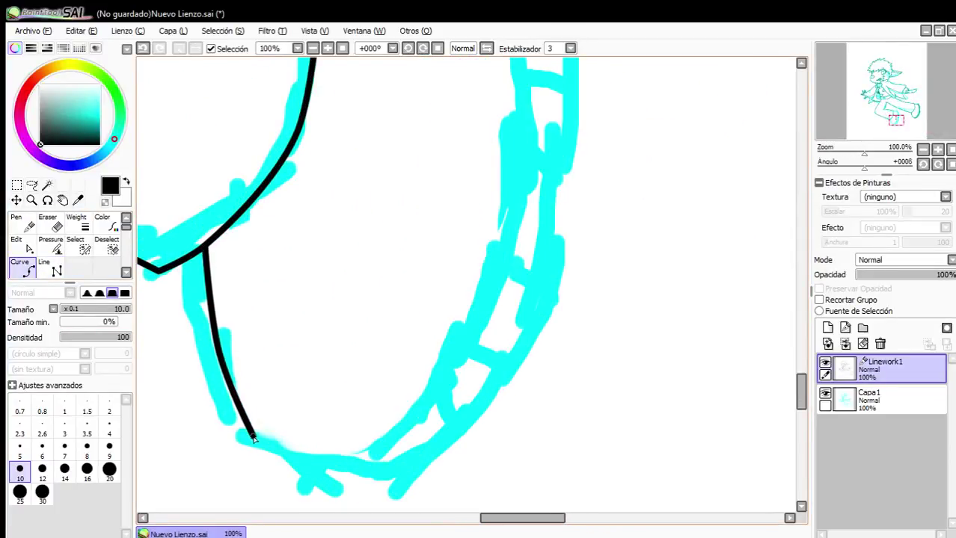
{"action": "left_click", "coordinate": [319, 472]}
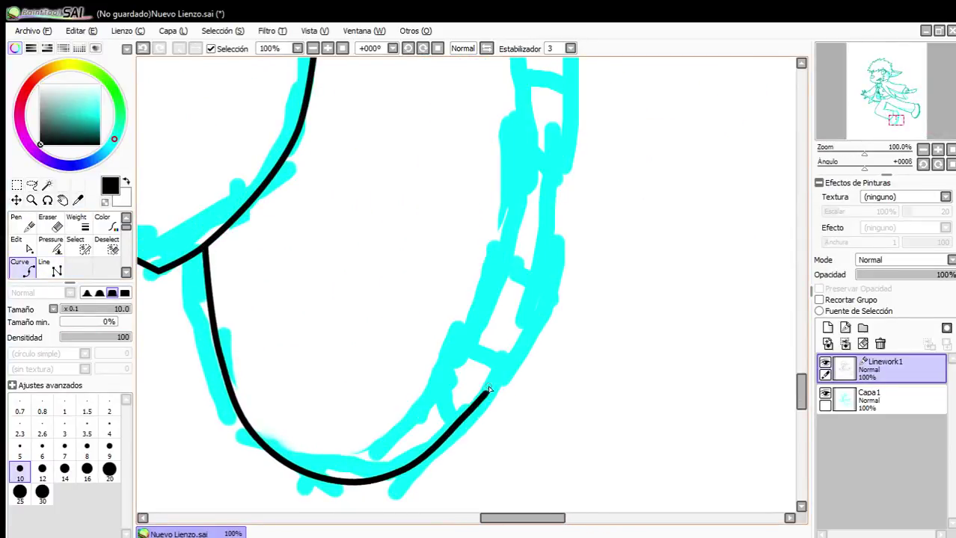
{"action": "left_click", "coordinate": [528, 336]}
Continue the shoe outline up the outer sole edge, over the top corner and back to the trouser hem.
{"action": "scroll", "coordinate": [551, 265], "scroll_direction": "down", "scroll_amount": 3}
{"action": "scroll", "coordinate": [557, 179], "scroll_direction": "up", "scroll_amount": 2}
{"action": "left_click", "coordinate": [545, 237]}
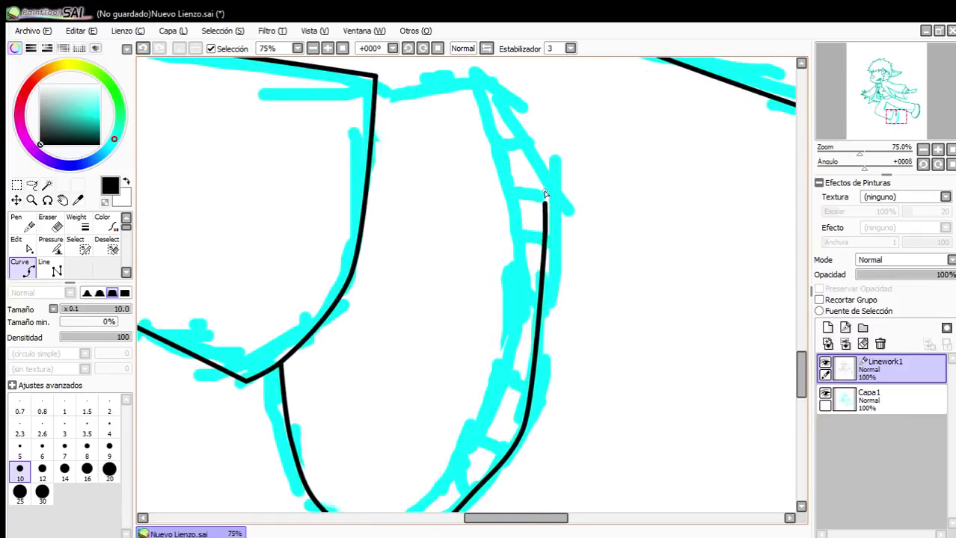
{"action": "left_click", "coordinate": [472, 76]}
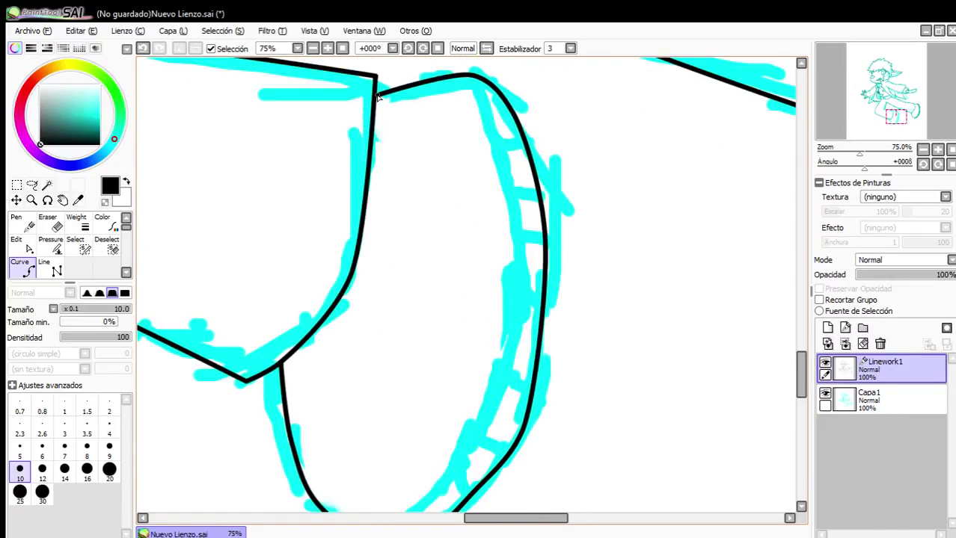
Edit the control point on the lower outer sole curve, moving it outward to round out the flat stretch.
{"action": "scroll", "coordinate": [345, 310], "scroll_direction": "down", "scroll_amount": 3}
{"action": "scroll", "coordinate": [375, 358], "scroll_direction": "up", "scroll_amount": 4}
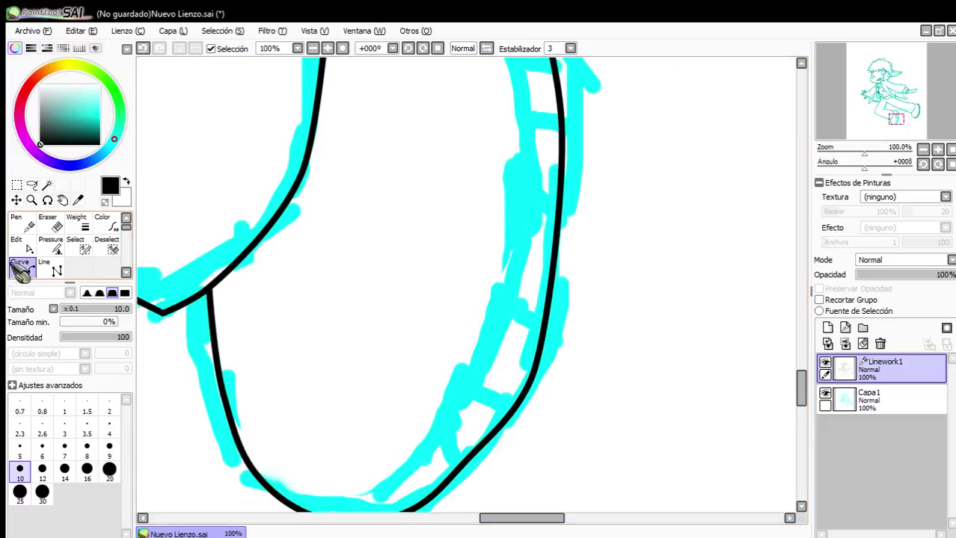
{"action": "left_click", "coordinate": [22, 245]}
{"action": "scroll", "coordinate": [381, 75], "scroll_direction": "down", "scroll_amount": 2}
{"action": "scroll", "coordinate": [455, 314], "scroll_direction": "up", "scroll_amount": 2}
{"action": "scroll", "coordinate": [467, 308], "scroll_direction": "up", "scroll_amount": 1}
{"action": "left_click", "coordinate": [425, 341]}
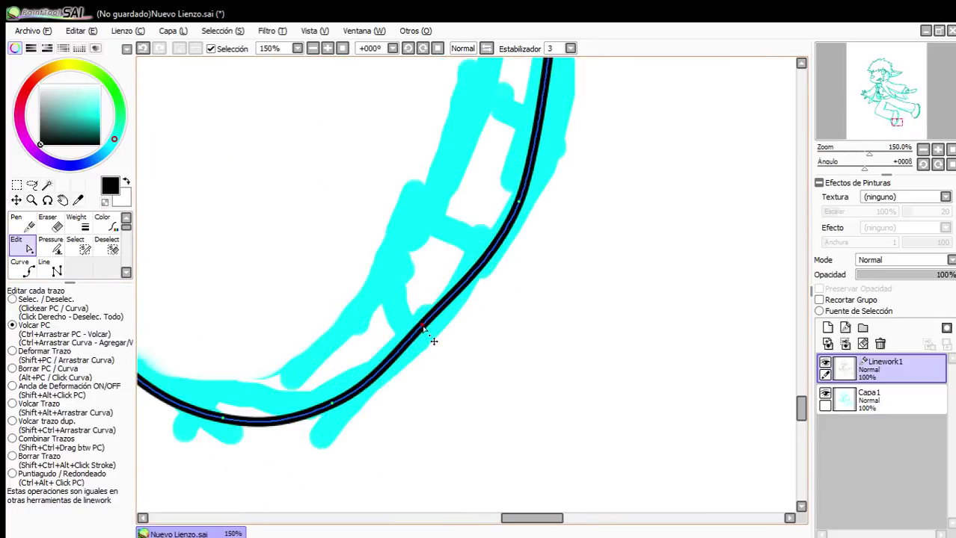
{"action": "left_click_drag", "start_coordinate": [424, 327], "coordinate": [455, 321]}
Draw the inner sole line with the Curve tool from the shoe's lower end up to its top corner.
{"action": "left_click", "coordinate": [23, 268]}
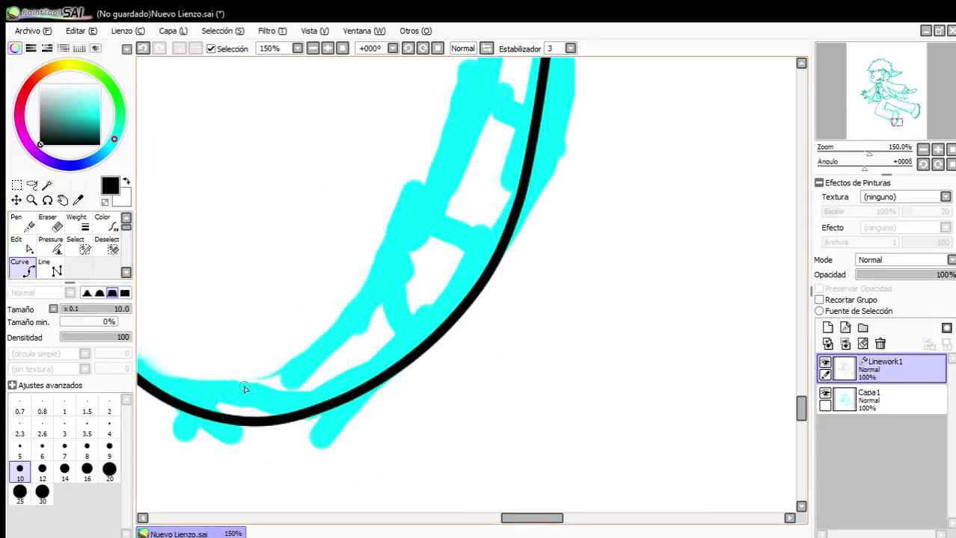
{"action": "left_click", "coordinate": [258, 417]}
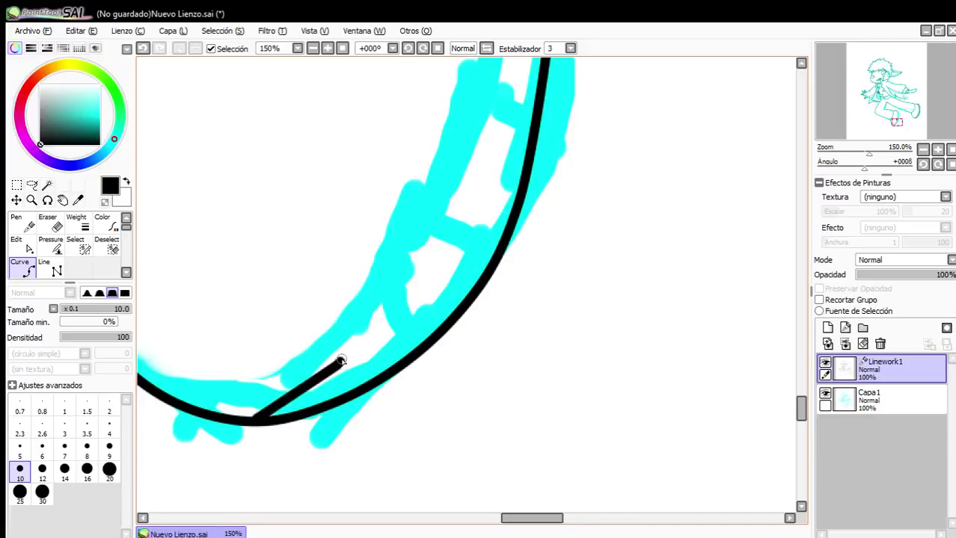
{"action": "left_click", "coordinate": [441, 258]}
{"action": "scroll", "coordinate": [491, 104], "scroll_direction": "down", "scroll_amount": 4}
{"action": "scroll", "coordinate": [461, 163], "scroll_direction": "up", "scroll_amount": 3}
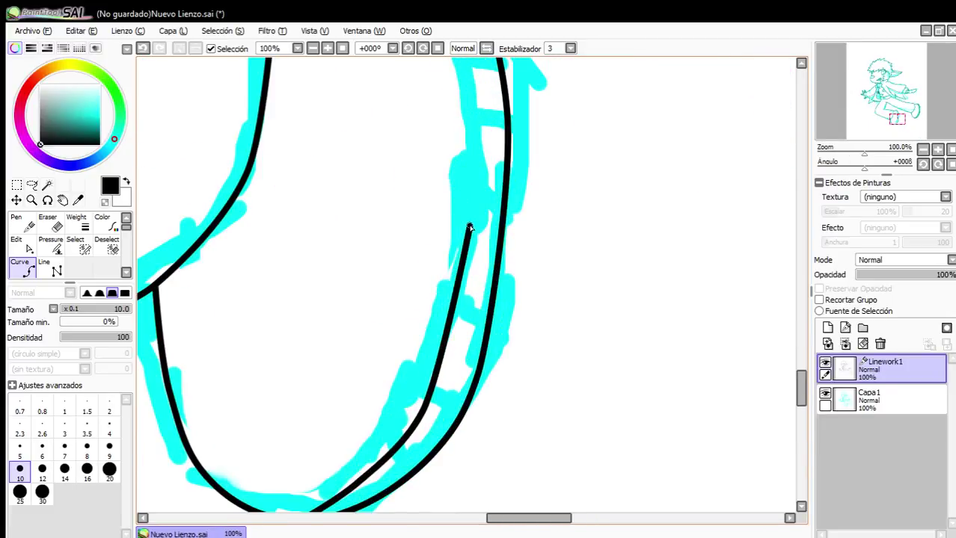
{"action": "left_click", "coordinate": [474, 238]}
{"action": "scroll", "coordinate": [474, 187], "scroll_direction": "down", "scroll_amount": 4}
{"action": "scroll", "coordinate": [464, 131], "scroll_direction": "up", "scroll_amount": 4}
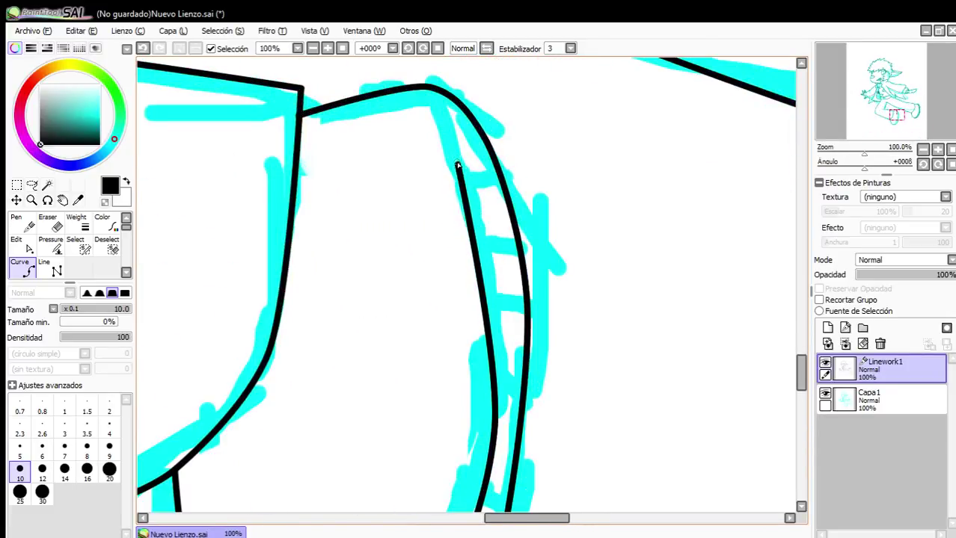
{"action": "double_click", "coordinate": [430, 88]}
Edit the outer sole curve's middle control point, moving it outward and down to widen the sole band.
{"action": "scroll", "coordinate": [451, 125], "scroll_direction": "down", "scroll_amount": 4}
{"action": "scroll", "coordinate": [452, 201], "scroll_direction": "up", "scroll_amount": 3}
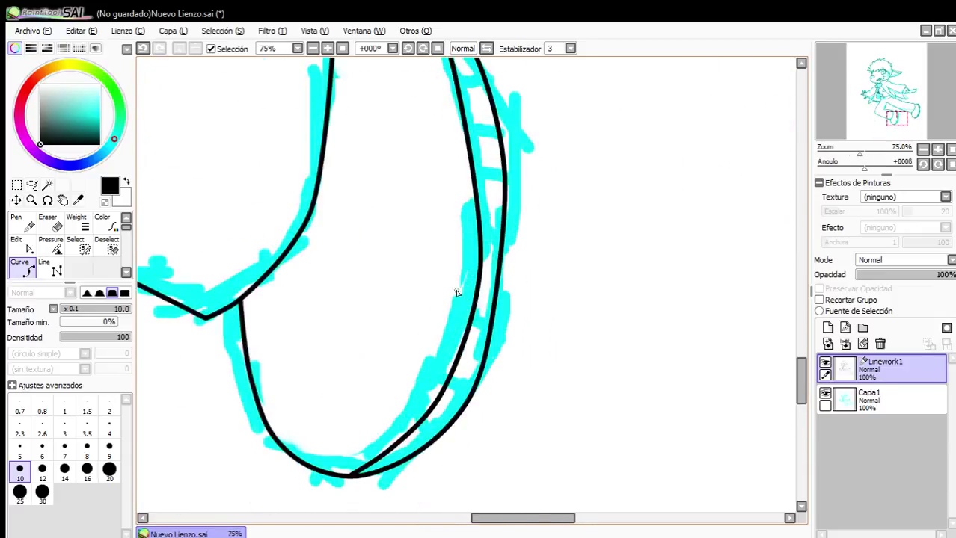
{"action": "left_click", "coordinate": [22, 246]}
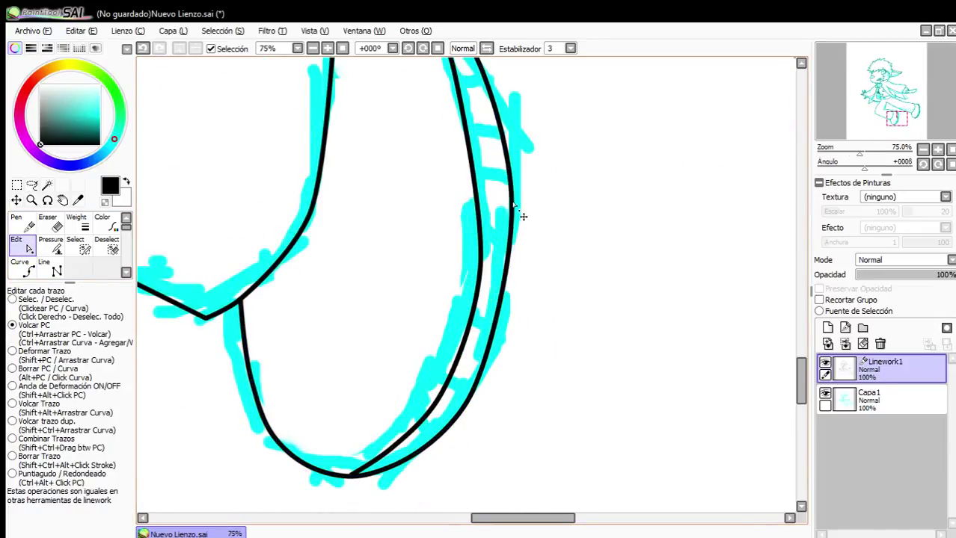
{"action": "left_click_drag", "start_coordinate": [518, 214], "coordinate": [513, 258]}
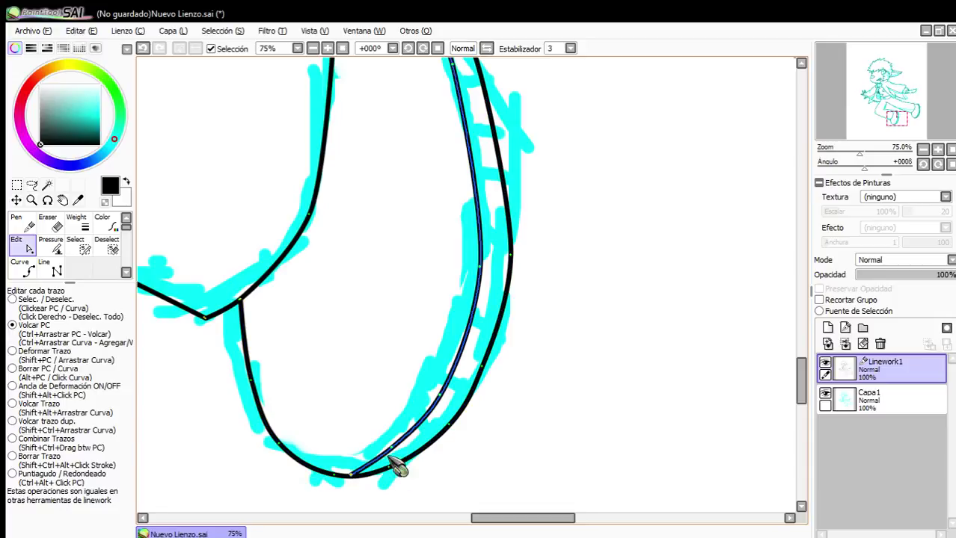
{"action": "scroll", "coordinate": [458, 406], "scroll_direction": "down", "scroll_amount": 1}
{"action": "scroll", "coordinate": [459, 314], "scroll_direction": "up", "scroll_amount": 3}
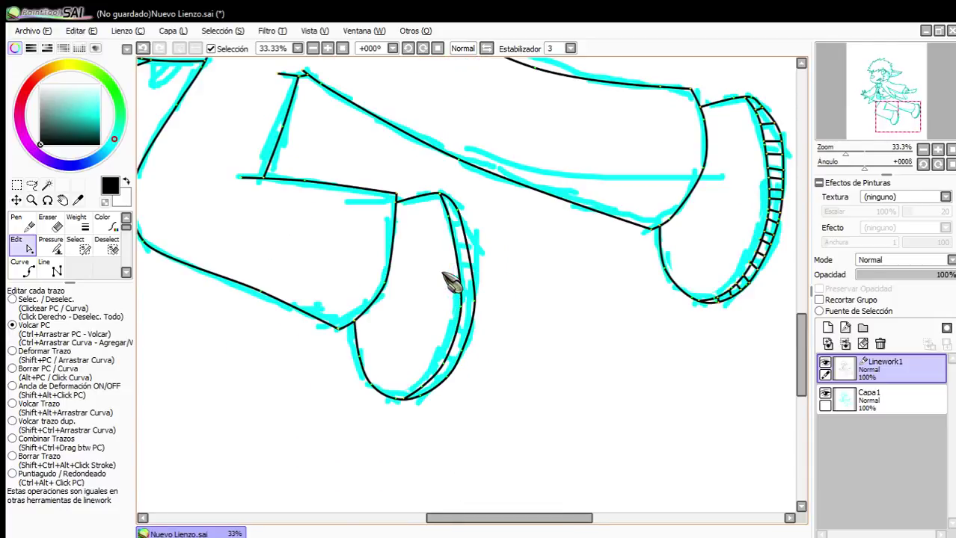
Adjust the control points of the sole curves near the shoe's top corner to refine the upper sole band.
{"action": "left_click_drag", "start_coordinate": [408, 238], "coordinate": [402, 226]}
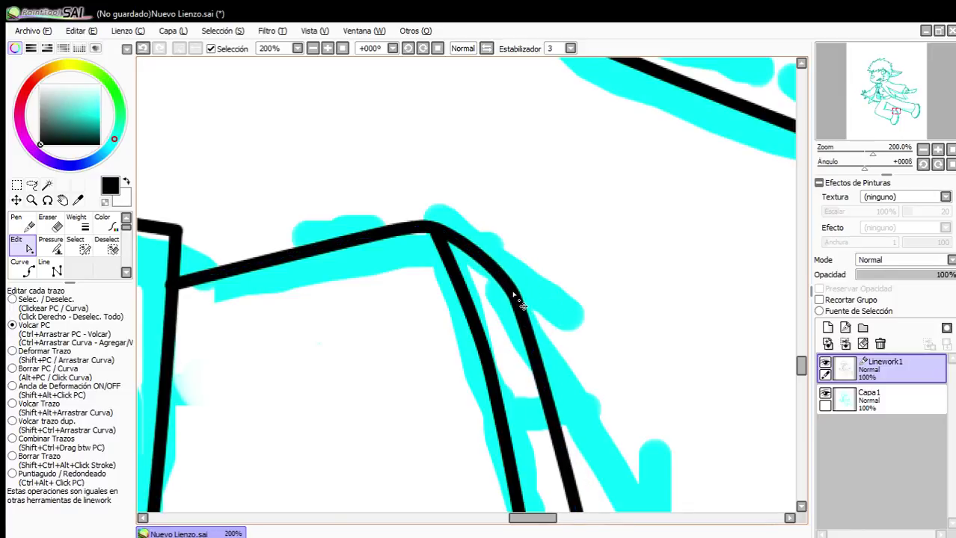
{"action": "scroll", "coordinate": [550, 298], "scroll_direction": "down", "scroll_amount": 2}
{"action": "mouse_move", "coordinate": [573, 509]}
{"action": "left_mouse_down"}
{"action": "mouse_move", "coordinate": [570, 416]}
{"action": "mouse_move", "coordinate": [572, 453]}
{"action": "mouse_move", "coordinate": [562, 459]}
{"action": "left_mouse_up"}
{"action": "scroll", "coordinate": [558, 392], "scroll_direction": "down", "scroll_amount": 3}
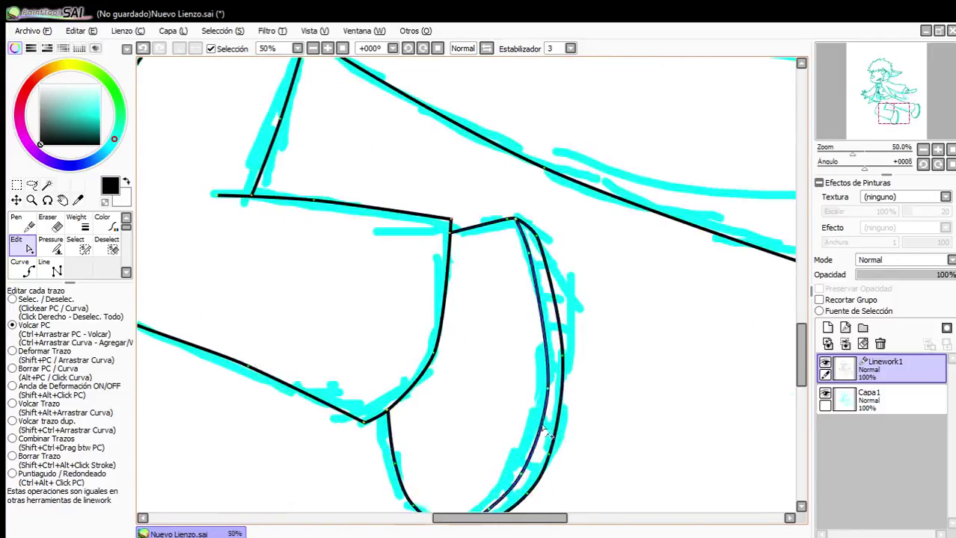
{"action": "scroll", "coordinate": [537, 423], "scroll_direction": "up", "scroll_amount": 1}
{"action": "left_click_drag", "start_coordinate": [537, 423], "coordinate": [579, 345]}
Draw six straight tread lines across the lower end of the second shoe's sole with the Line tool.
{"action": "left_click", "coordinate": [59, 269]}
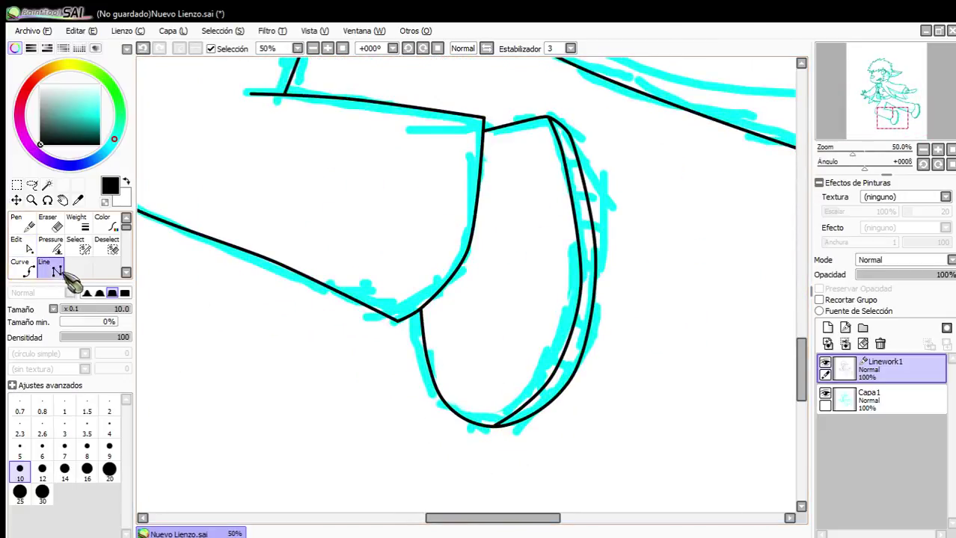
{"action": "scroll", "coordinate": [636, 311], "scroll_direction": "up", "scroll_amount": 3}
{"action": "scroll", "coordinate": [499, 292], "scroll_direction": "down", "scroll_amount": 3}
{"action": "scroll", "coordinate": [436, 444], "scroll_direction": "up", "scroll_amount": 4}
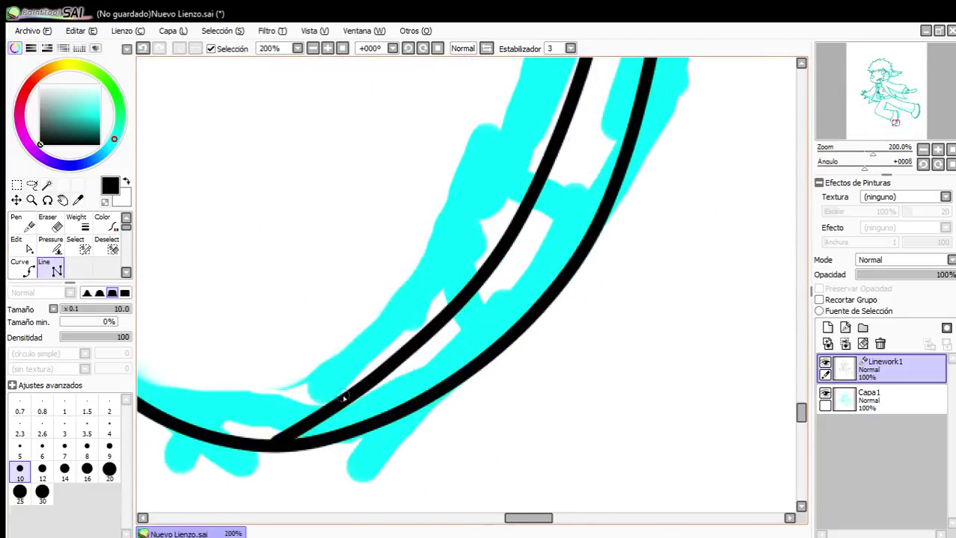
{"action": "left_click_drag", "start_coordinate": [359, 390], "coordinate": [400, 420]}
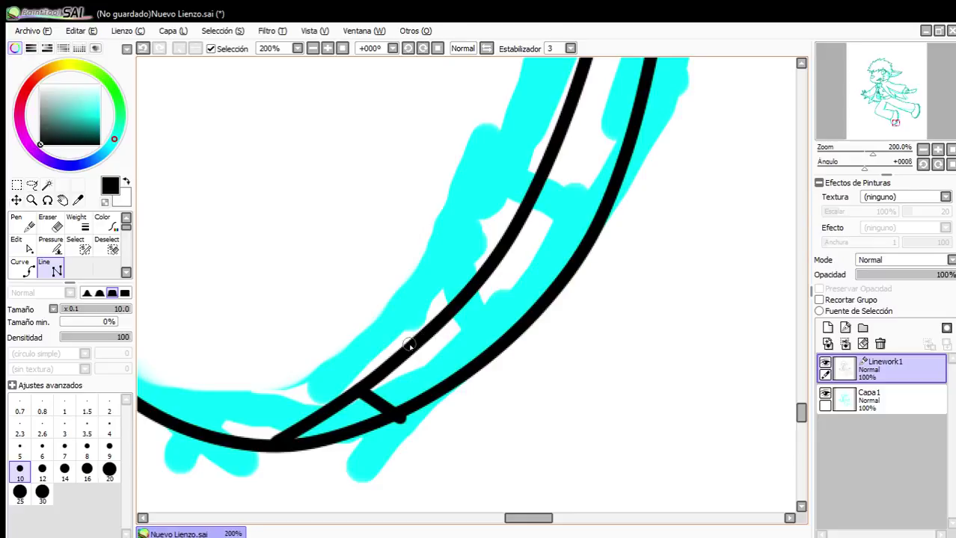
{"action": "left_click_drag", "start_coordinate": [414, 340], "coordinate": [475, 370]}
{"action": "left_click_drag", "start_coordinate": [475, 290], "coordinate": [533, 320]}
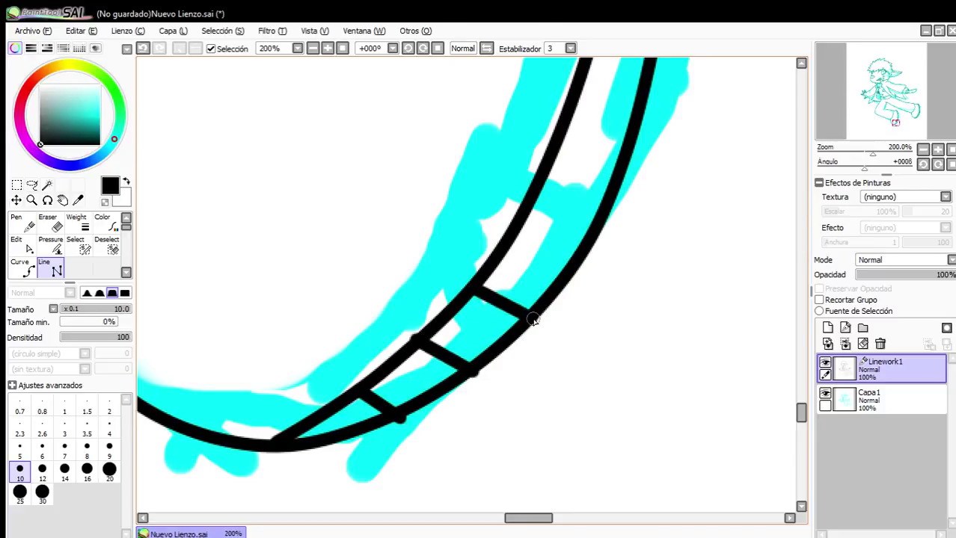
{"action": "left_click_drag", "start_coordinate": [523, 218], "coordinate": [579, 255]}
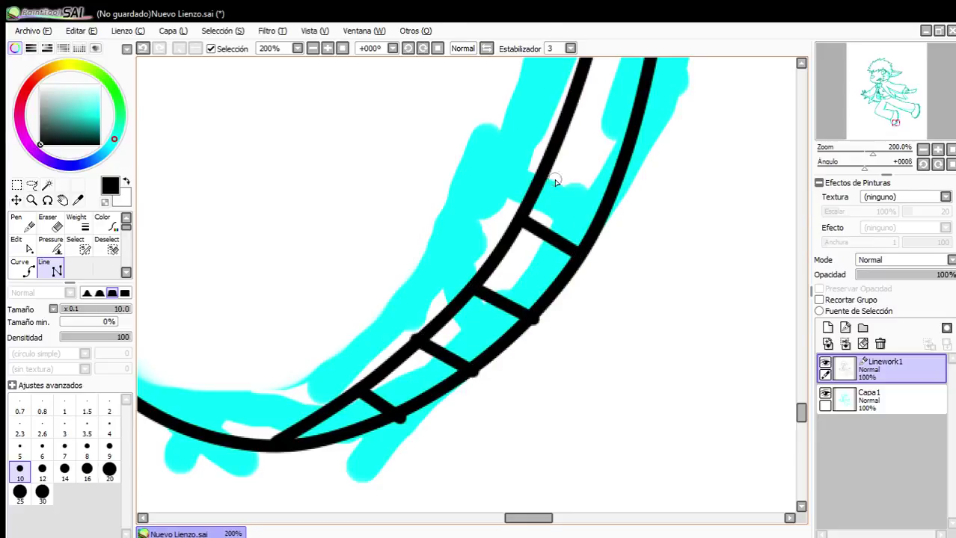
{"action": "left_click_drag", "start_coordinate": [552, 178], "coordinate": [610, 208]}
{"action": "left_click_drag", "start_coordinate": [559, 124], "coordinate": [619, 149]}
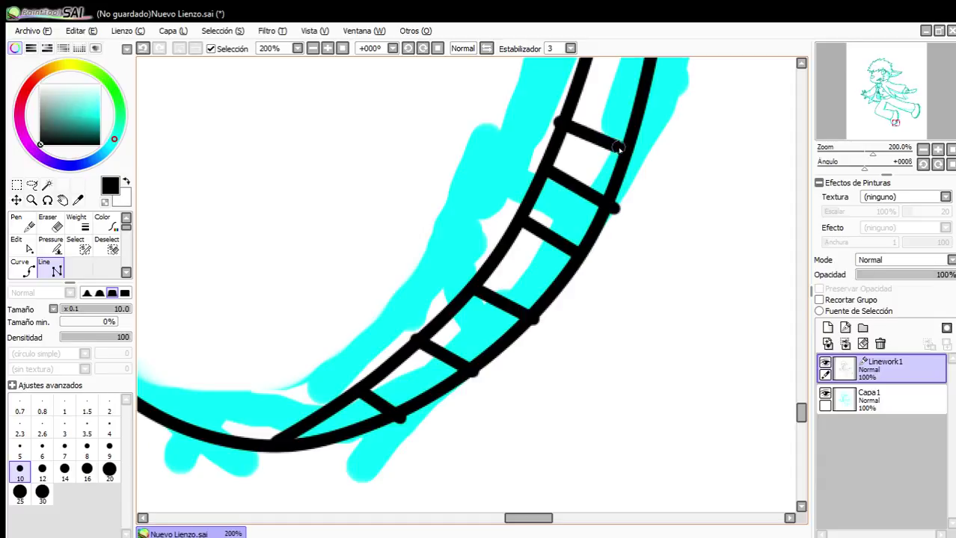
Continue the straight tread lines up the middle and upper part of the second shoe's sole.
{"action": "scroll", "coordinate": [628, 149], "scroll_direction": "down", "scroll_amount": 5}
{"action": "scroll", "coordinate": [634, 110], "scroll_direction": "up", "scroll_amount": 4}
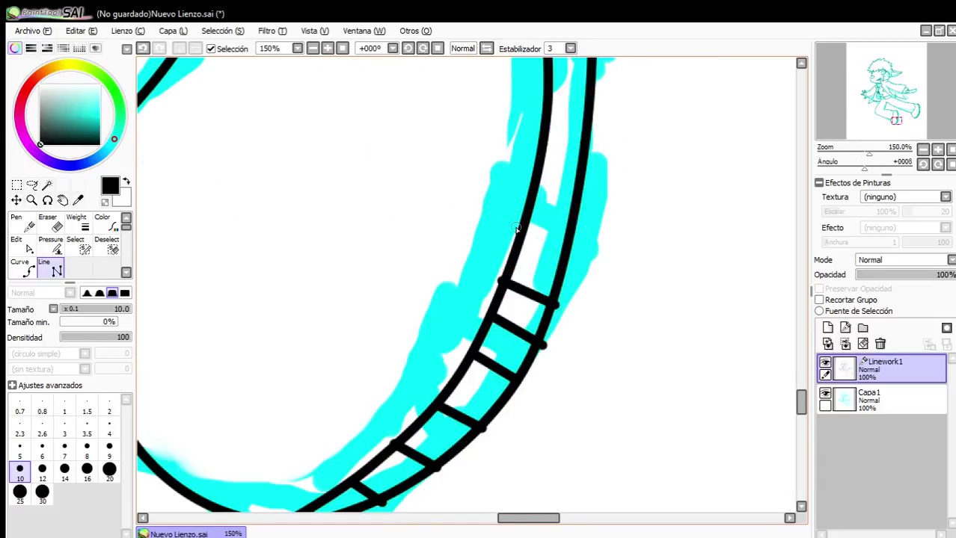
{"action": "scroll", "coordinate": [575, 233], "scroll_direction": "down", "scroll_amount": 4}
{"action": "scroll", "coordinate": [538, 235], "scroll_direction": "up", "scroll_amount": 4}
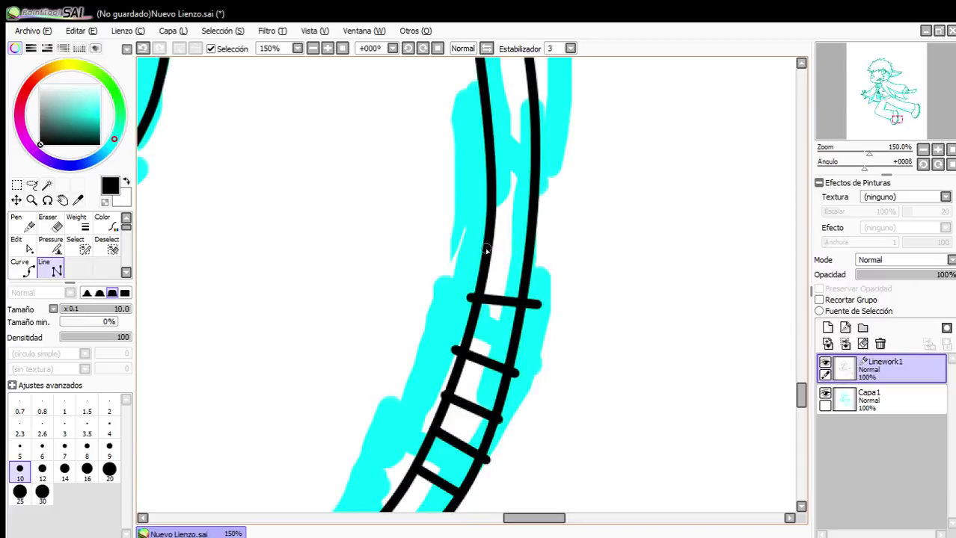
{"action": "left_click_drag", "start_coordinate": [484, 214], "coordinate": [545, 224]}
{"action": "scroll", "coordinate": [540, 145], "scroll_direction": "down", "scroll_amount": 3}
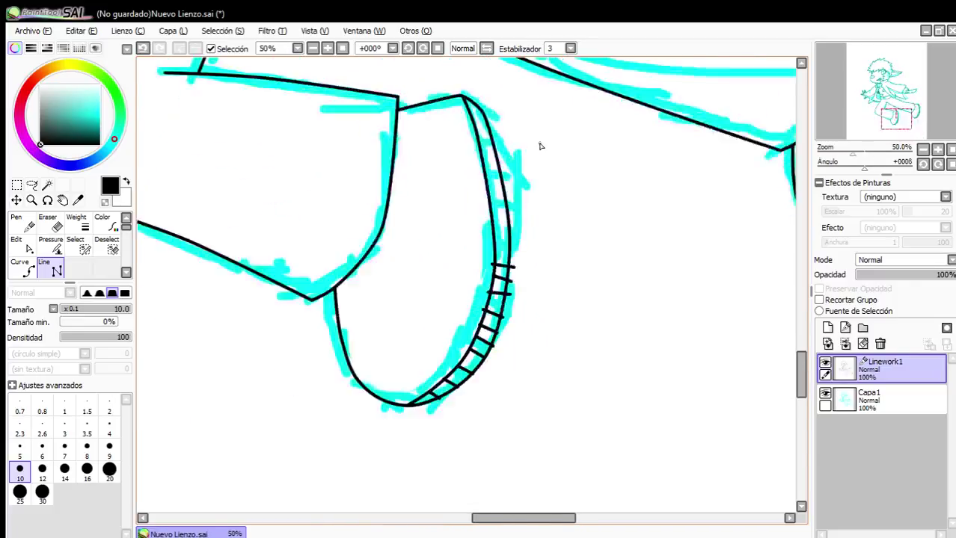
{"action": "scroll", "coordinate": [442, 330], "scroll_direction": "up", "scroll_amount": 2}
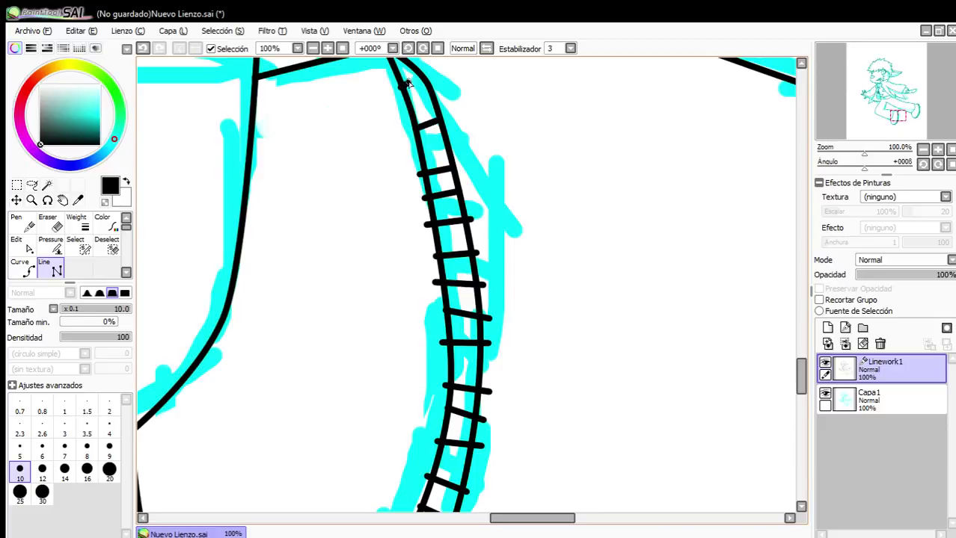
Edit the tread line end points along the first shoe's middle sole so they meet the sole edges.
{"action": "scroll", "coordinate": [452, 133], "scroll_direction": "down", "scroll_amount": 5}
{"action": "scroll", "coordinate": [657, 77], "scroll_direction": "up", "scroll_amount": 5}
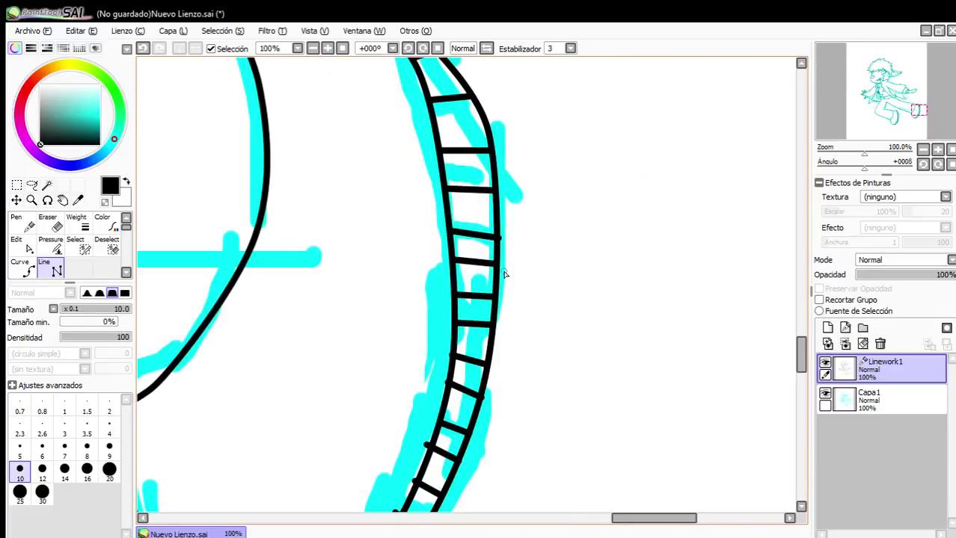
{"action": "left_click", "coordinate": [19, 247]}
{"action": "scroll", "coordinate": [621, 224], "scroll_direction": "up", "scroll_amount": 1}
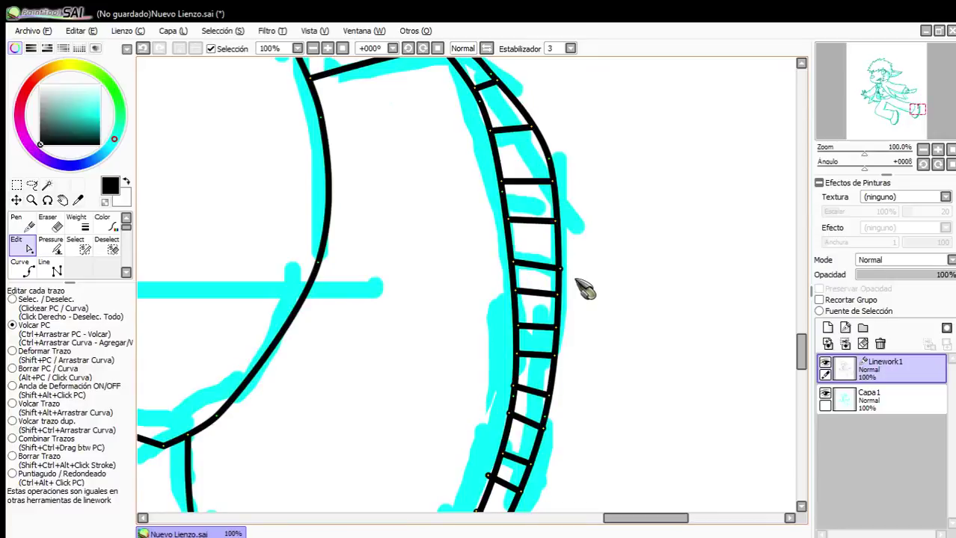
{"action": "scroll", "coordinate": [577, 286], "scroll_direction": "up", "scroll_amount": 1}
{"action": "scroll", "coordinate": [560, 262], "scroll_direction": "down", "scroll_amount": 2}
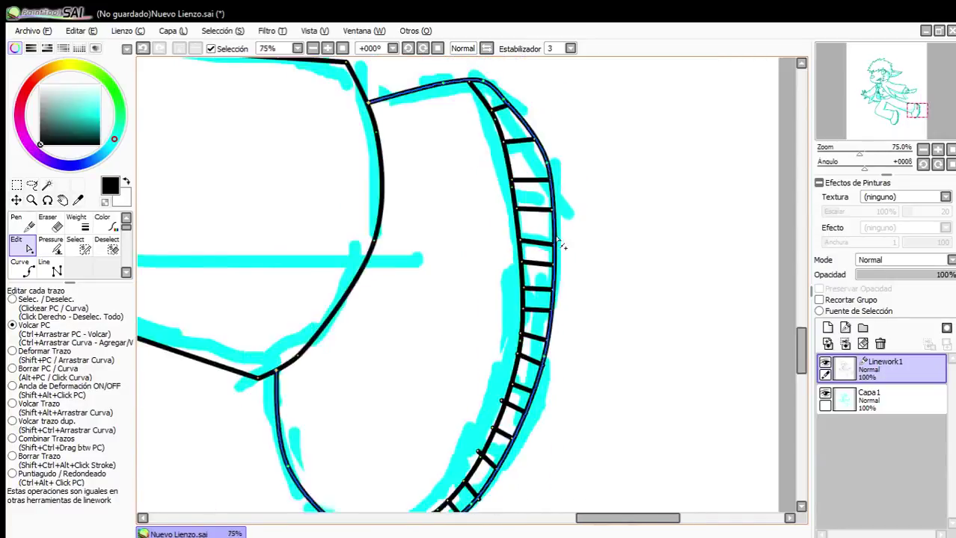
{"action": "scroll", "coordinate": [511, 390], "scroll_direction": "up", "scroll_amount": 1}
{"action": "scroll", "coordinate": [511, 390], "scroll_direction": "up", "scroll_amount": 1}
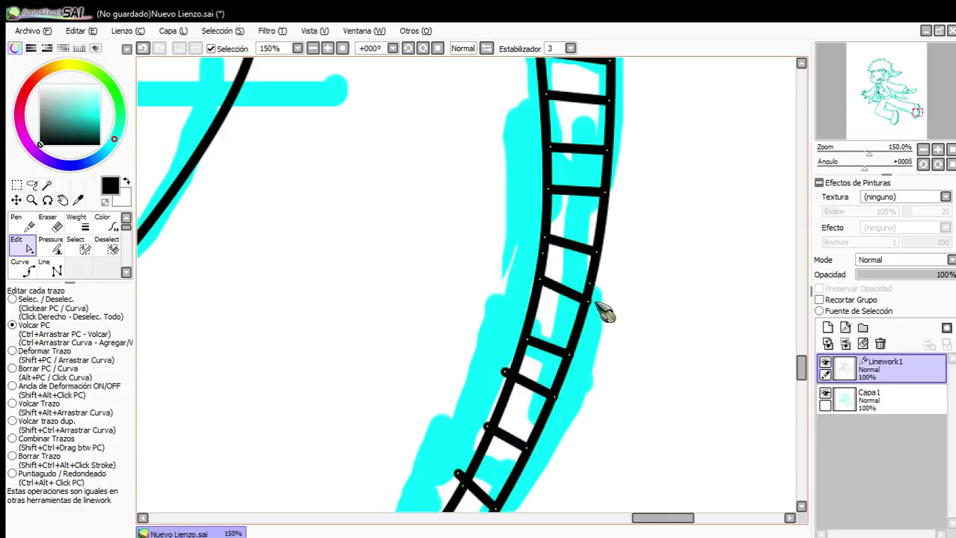
{"action": "scroll", "coordinate": [591, 318], "scroll_direction": "up", "scroll_amount": 1}
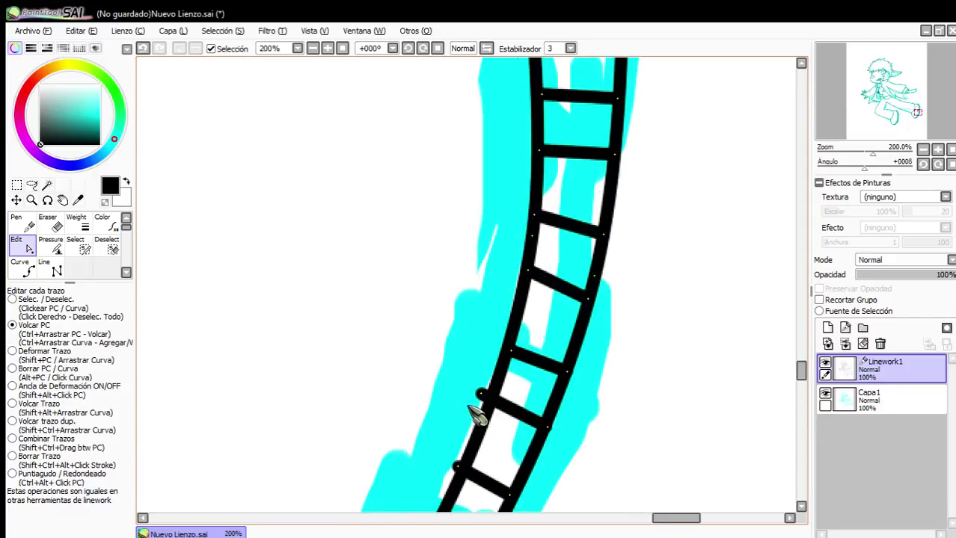
{"action": "scroll", "coordinate": [497, 413], "scroll_direction": "up", "scroll_amount": 1}
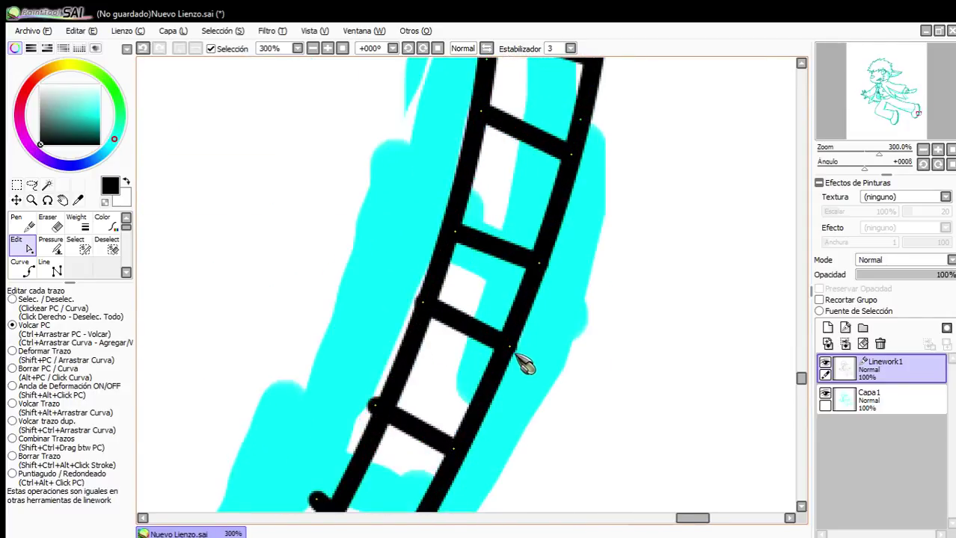
Move the tread line end points at the lower end of the first shoe's sole onto the sole edges.
{"action": "scroll", "coordinate": [518, 362], "scroll_direction": "down", "scroll_amount": 2}
{"action": "scroll", "coordinate": [529, 326], "scroll_direction": "up", "scroll_amount": 1}
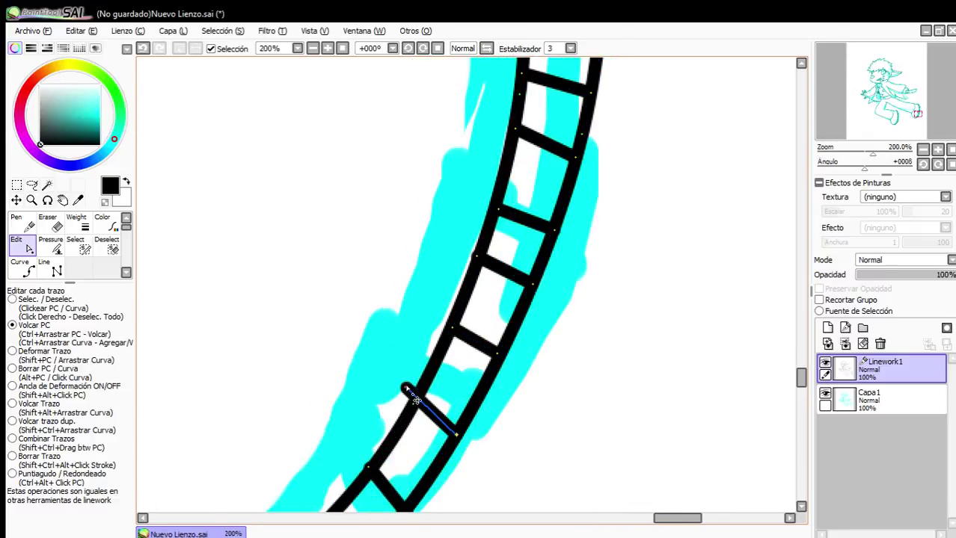
{"action": "scroll", "coordinate": [419, 396], "scroll_direction": "down", "scroll_amount": 2}
{"action": "scroll", "coordinate": [422, 385], "scroll_direction": "up", "scroll_amount": 3}
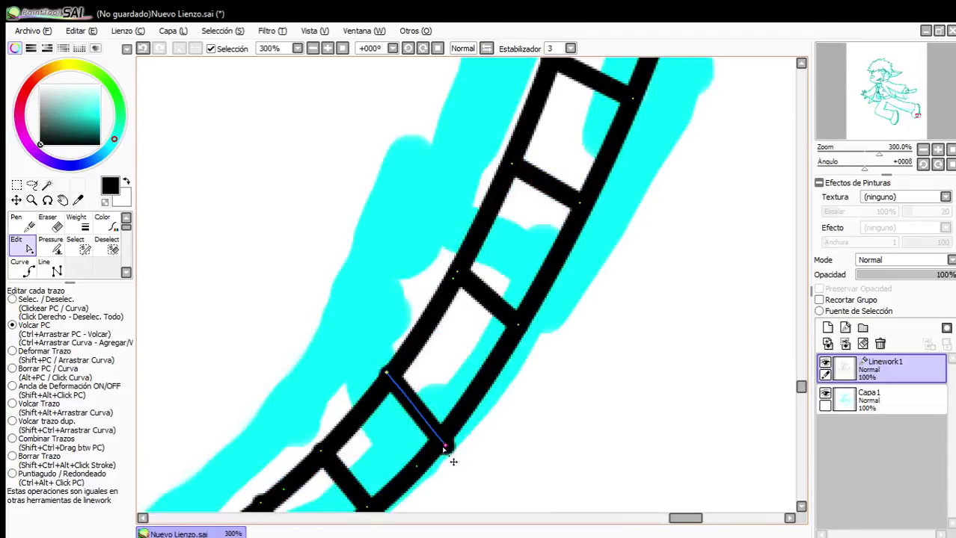
{"action": "left_click_drag", "start_coordinate": [445, 446], "coordinate": [439, 436]}
{"action": "left_click_drag", "start_coordinate": [386, 373], "coordinate": [392, 382]}
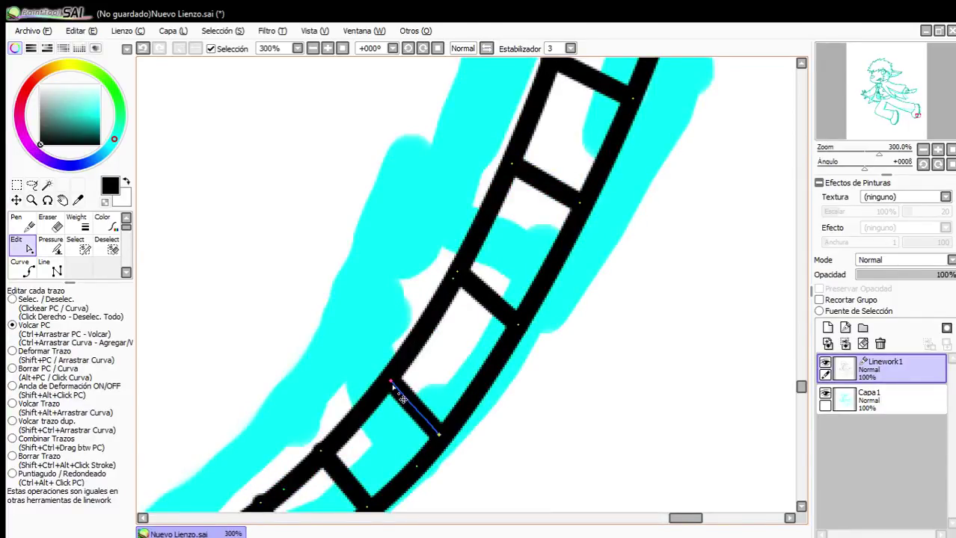
{"action": "scroll", "coordinate": [403, 398], "scroll_direction": "down", "scroll_amount": 2}
{"action": "scroll", "coordinate": [399, 314], "scroll_direction": "up", "scroll_amount": 2}
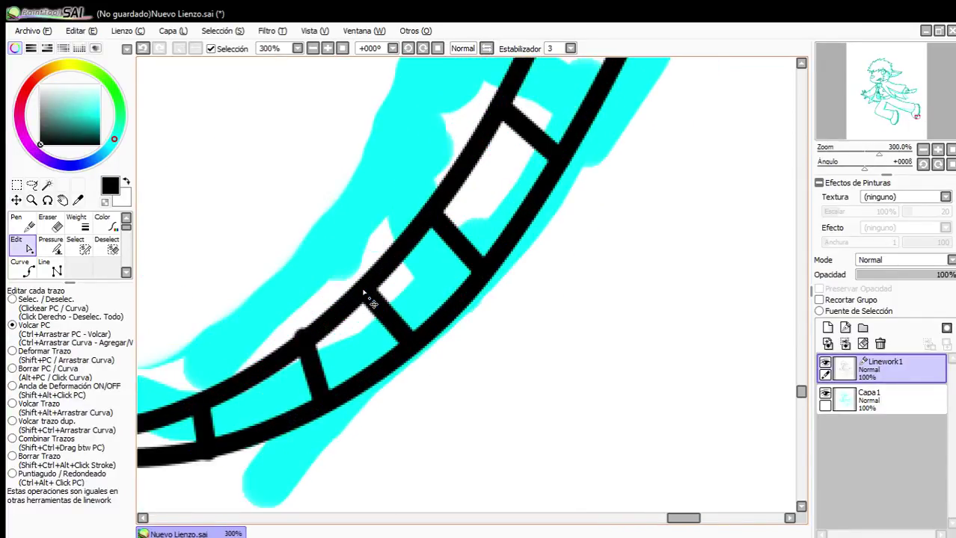
{"action": "left_click_drag", "start_coordinate": [304, 335], "coordinate": [302, 346]}
{"action": "scroll", "coordinate": [322, 377], "scroll_direction": "down", "scroll_amount": 2}
{"action": "scroll", "coordinate": [300, 411], "scroll_direction": "up", "scroll_amount": 2}
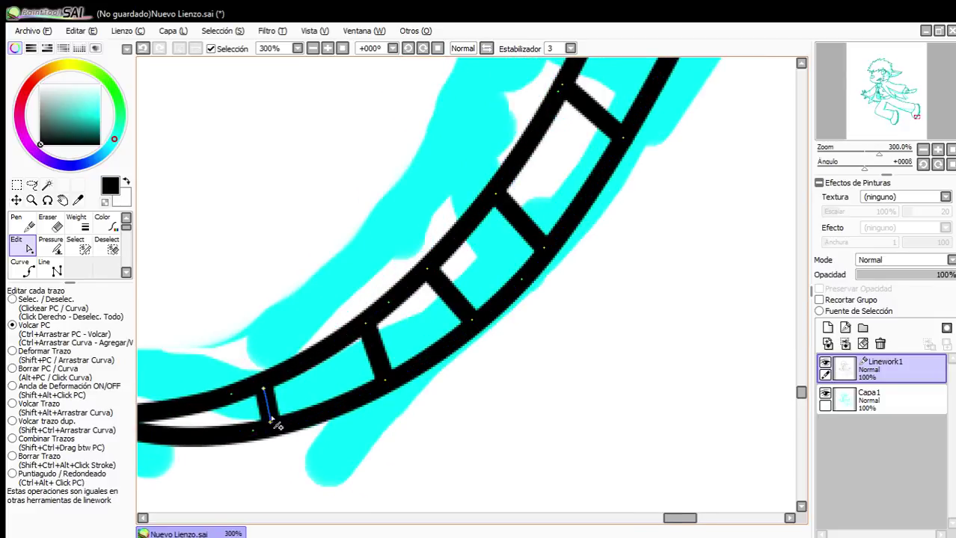
Pull in the outer end points of the lowest tread lines on the second shoe's sole to meet its outer edge.
{"action": "scroll", "coordinate": [273, 424], "scroll_direction": "down", "scroll_amount": 6}
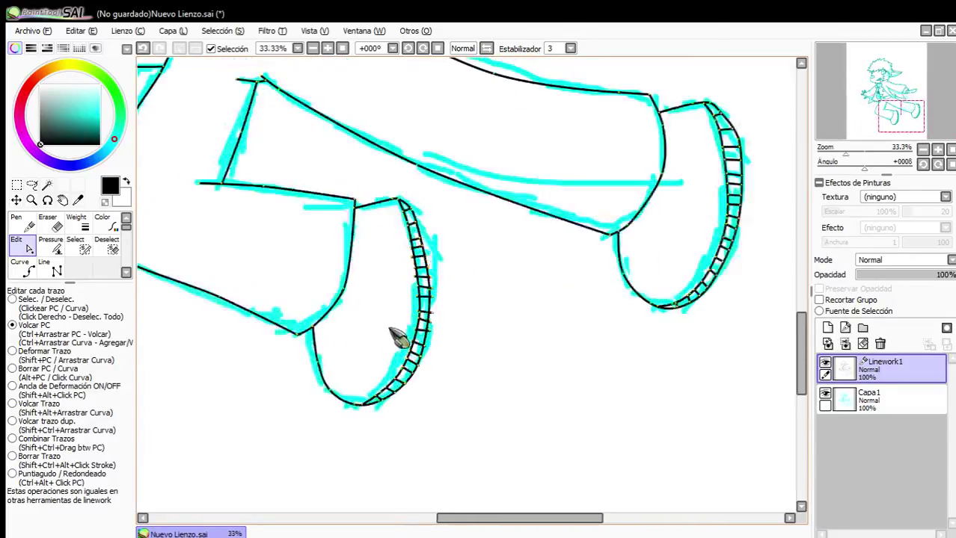
{"action": "scroll", "coordinate": [399, 338], "scroll_direction": "up", "scroll_amount": 3}
{"action": "scroll", "coordinate": [367, 497], "scroll_direction": "up", "scroll_amount": 3}
{"action": "left_click", "coordinate": [406, 500]}
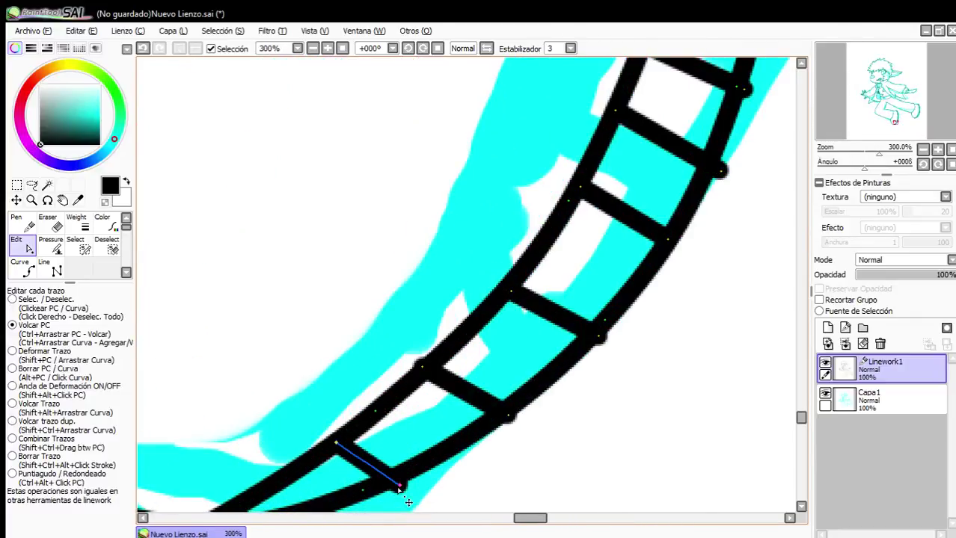
{"action": "left_click_drag", "start_coordinate": [400, 487], "coordinate": [389, 480]}
{"action": "left_click_drag", "start_coordinate": [511, 417], "coordinate": [496, 412]}
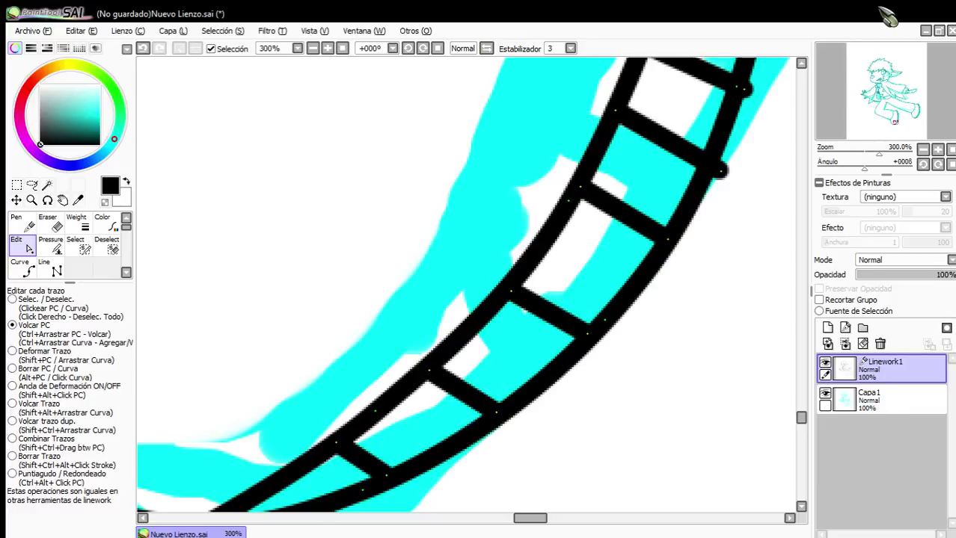
Trim the overhanging end points of the next tread lines up the second shoe's lower sole to meet both edges.
{"action": "scroll", "coordinate": [420, 288], "scroll_direction": "down", "scroll_amount": 2}
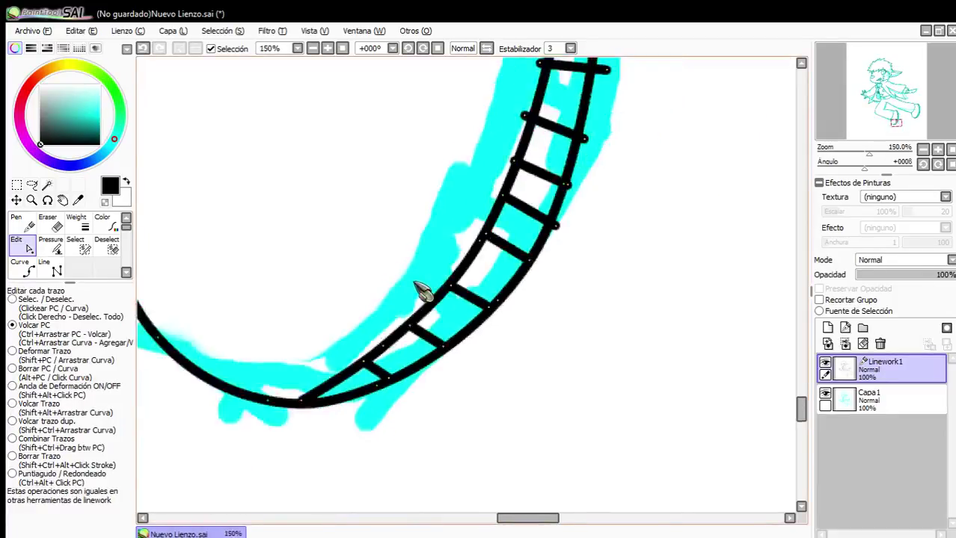
{"action": "scroll", "coordinate": [448, 292], "scroll_direction": "up", "scroll_amount": 4}
{"action": "left_click_drag", "start_coordinate": [395, 351], "coordinate": [378, 344]}
{"action": "left_click_drag", "start_coordinate": [428, 242], "coordinate": [414, 236]}
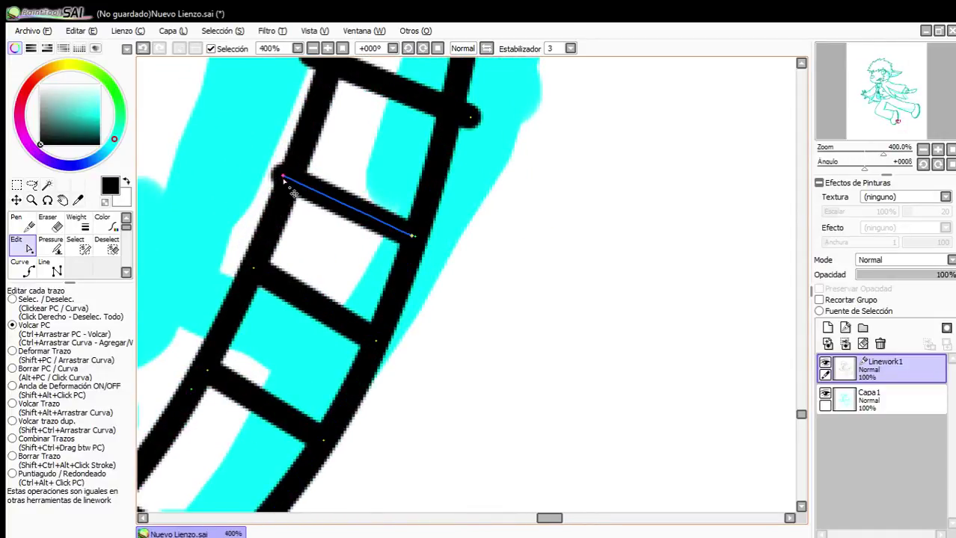
{"action": "left_click_drag", "start_coordinate": [285, 178], "coordinate": [295, 185]}
{"action": "scroll", "coordinate": [308, 192], "scroll_direction": "down", "scroll_amount": 4}
{"action": "scroll", "coordinate": [322, 131], "scroll_direction": "up", "scroll_amount": 3}
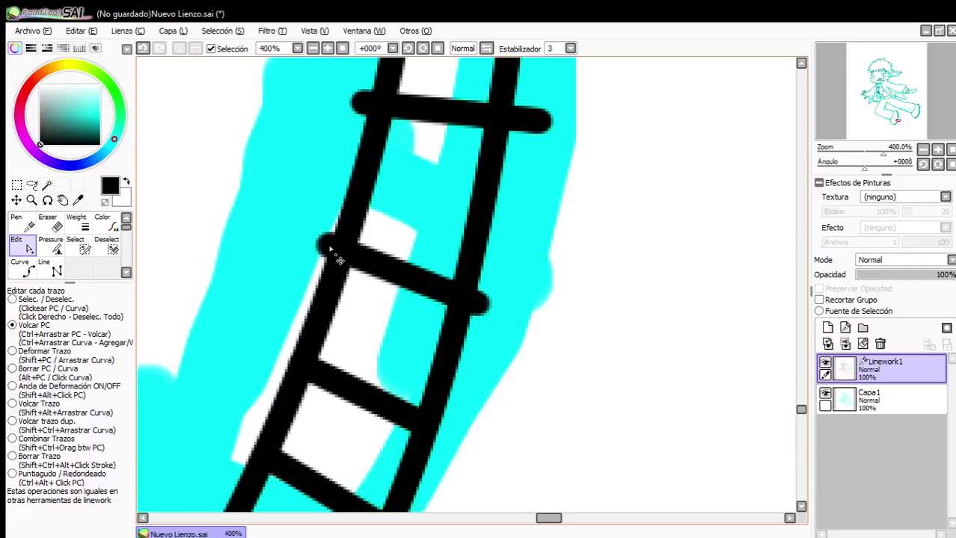
{"action": "left_click_drag", "start_coordinate": [484, 307], "coordinate": [466, 309]}
Align the tread line end points just below the middle of the second shoe's sole with its two edge curves.
{"action": "scroll", "coordinate": [452, 277], "scroll_direction": "down", "scroll_amount": 4}
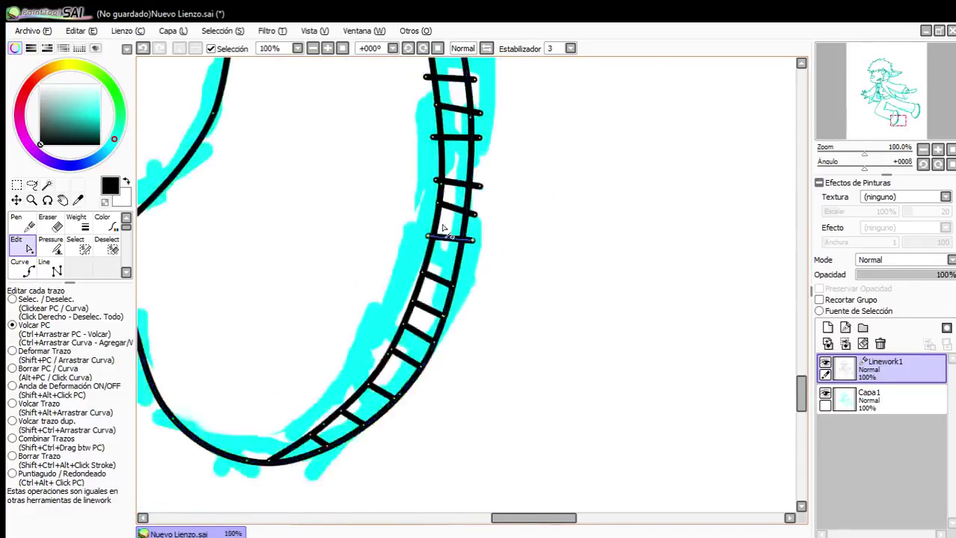
{"action": "scroll", "coordinate": [443, 217], "scroll_direction": "up", "scroll_amount": 5}
{"action": "left_click_drag", "start_coordinate": [382, 316], "coordinate": [407, 315]}
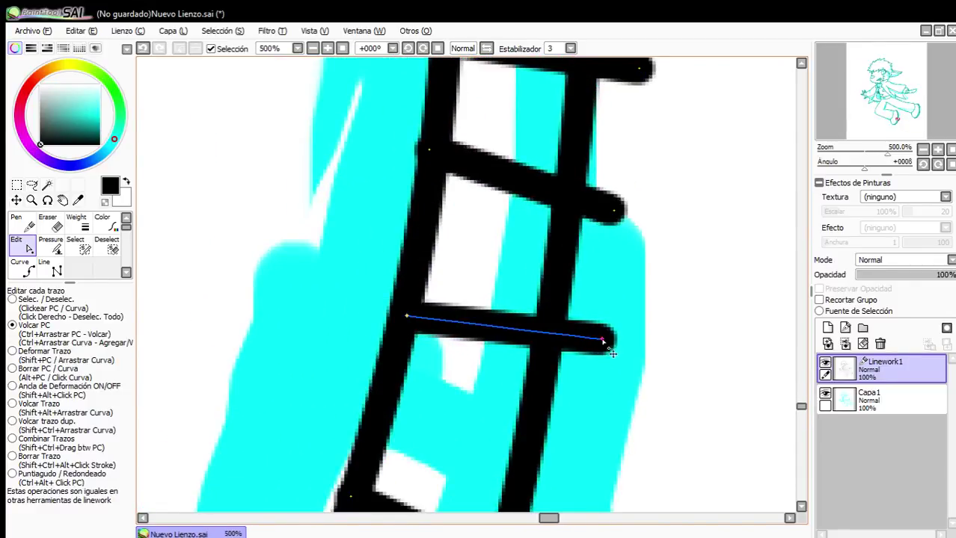
{"action": "left_click_drag", "start_coordinate": [604, 339], "coordinate": [550, 345]}
{"action": "scroll", "coordinate": [590, 299], "scroll_direction": "up", "scroll_amount": 2}
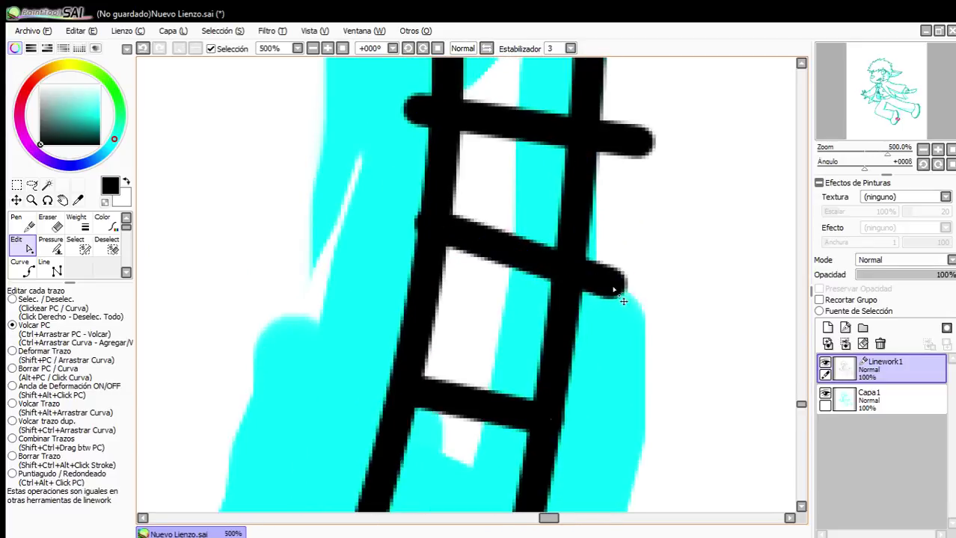
{"action": "left_click_drag", "start_coordinate": [613, 290], "coordinate": [560, 231]}
{"action": "scroll", "coordinate": [575, 262], "scroll_direction": "down", "scroll_amount": 1}
{"action": "left_click_drag", "start_coordinate": [421, 214], "coordinate": [448, 211]}
Shorten the overhanging tread lines across the middle of the second shoe's sole so they end on the edges.
{"action": "scroll", "coordinate": [453, 238], "scroll_direction": "down", "scroll_amount": 3}
{"action": "scroll", "coordinate": [447, 202], "scroll_direction": "up", "scroll_amount": 3}
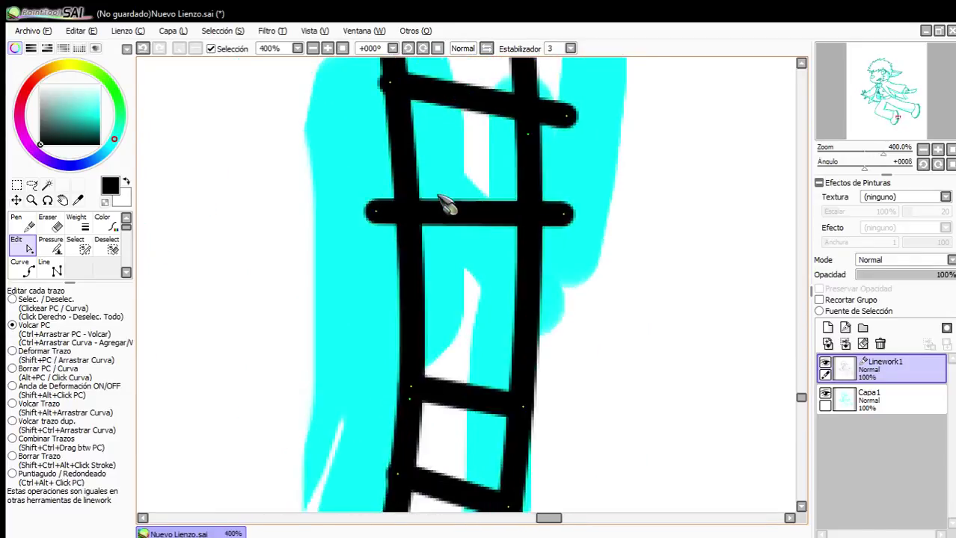
{"action": "left_click_drag", "start_coordinate": [376, 212], "coordinate": [406, 213]}
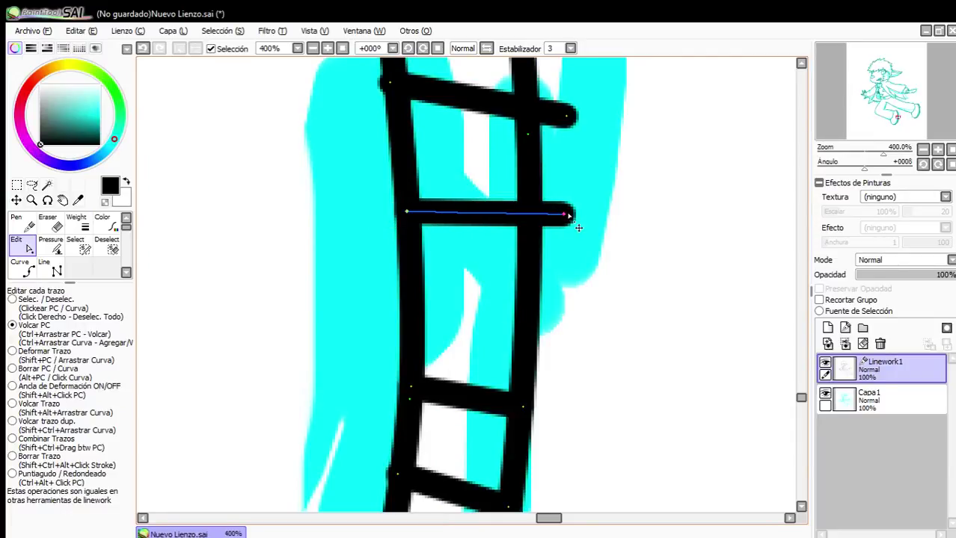
{"action": "left_click_drag", "start_coordinate": [563, 216], "coordinate": [534, 229]}
{"action": "scroll", "coordinate": [527, 224], "scroll_direction": "down", "scroll_amount": 3}
{"action": "scroll", "coordinate": [524, 191], "scroll_direction": "up", "scroll_amount": 3}
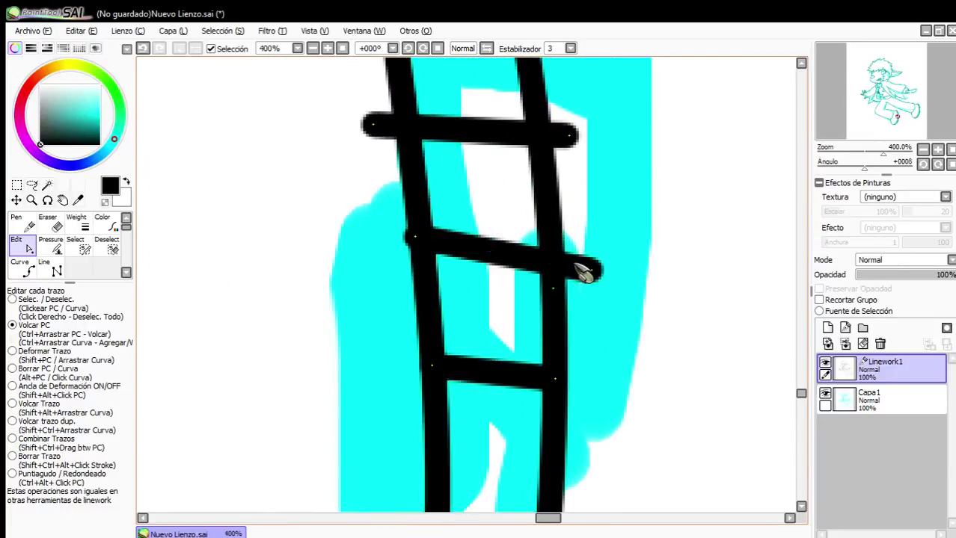
{"action": "left_click_drag", "start_coordinate": [586, 271], "coordinate": [551, 256]}
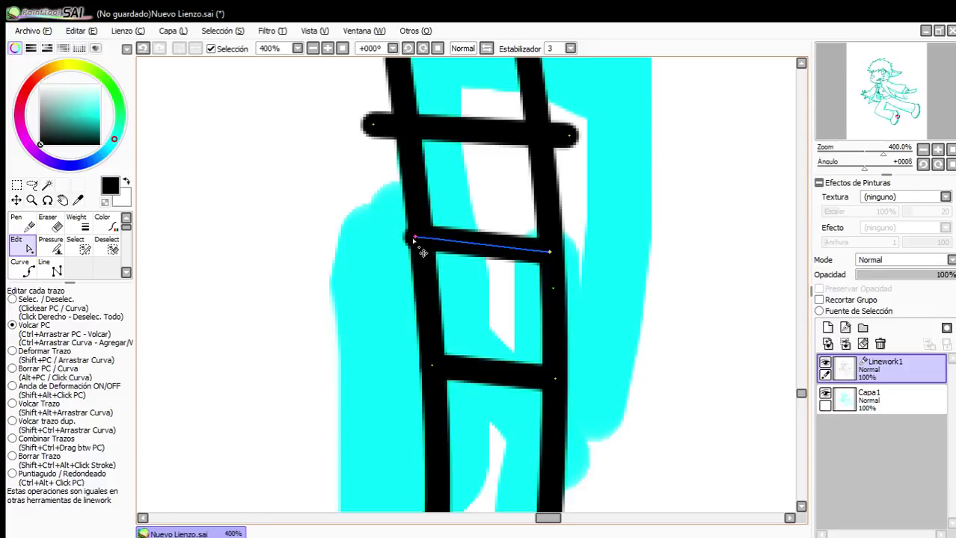
Bring the tread line end points just above the middle of the second shoe's sole onto its edge curves.
{"action": "scroll", "coordinate": [423, 239], "scroll_direction": "down", "scroll_amount": 3}
{"action": "scroll", "coordinate": [419, 213], "scroll_direction": "up", "scroll_amount": 3}
{"action": "left_click_drag", "start_coordinate": [357, 216], "coordinate": [396, 217]}
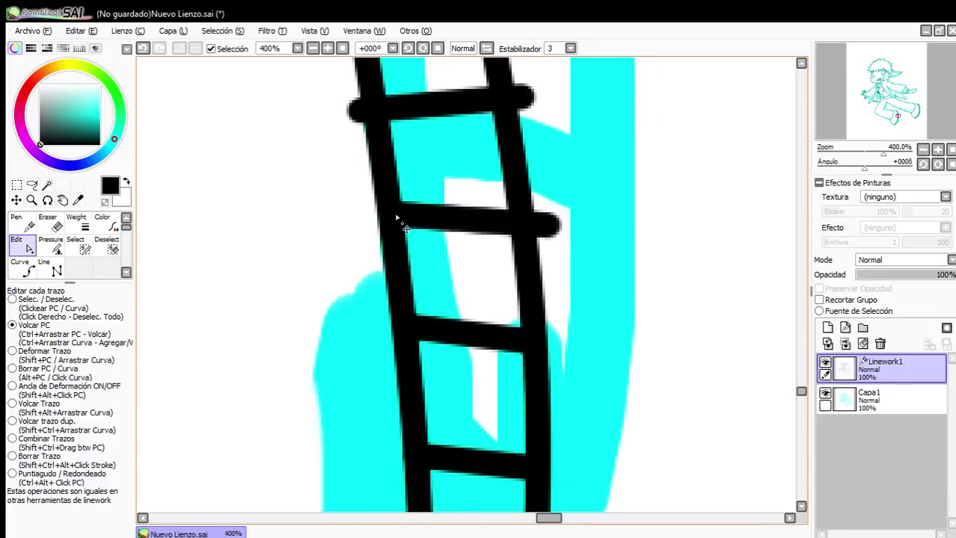
{"action": "scroll", "coordinate": [464, 284], "scroll_direction": "down", "scroll_amount": 3}
{"action": "scroll", "coordinate": [434, 229], "scroll_direction": "up", "scroll_amount": 3}
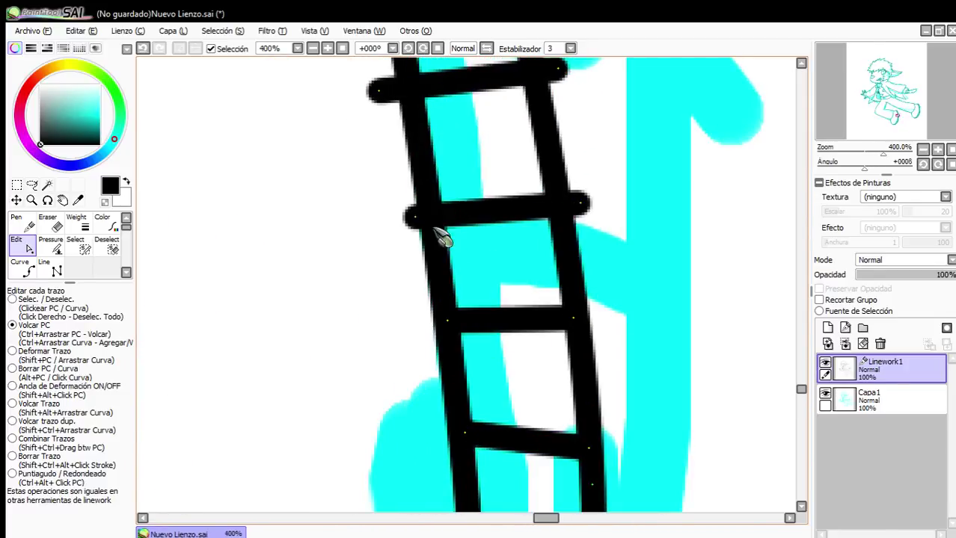
{"action": "left_click_drag", "start_coordinate": [600, 217], "coordinate": [578, 218]}
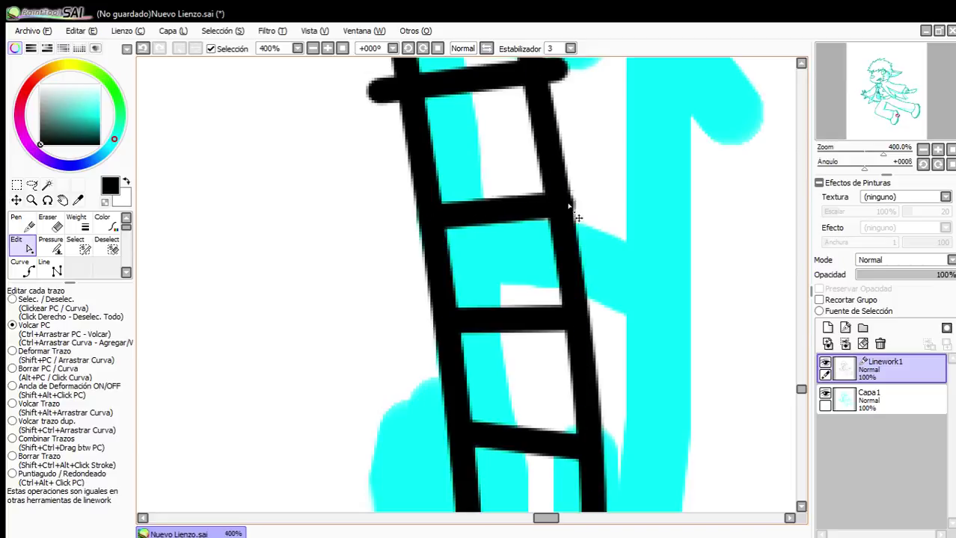
Fit the end points of the remaining tread lines at the top of the second shoe's sole to its edges.
{"action": "scroll", "coordinate": [550, 209], "scroll_direction": "down", "scroll_amount": 3}
{"action": "scroll", "coordinate": [431, 197], "scroll_direction": "up", "scroll_amount": 4}
{"action": "left_click_drag", "start_coordinate": [345, 226], "coordinate": [382, 223]}
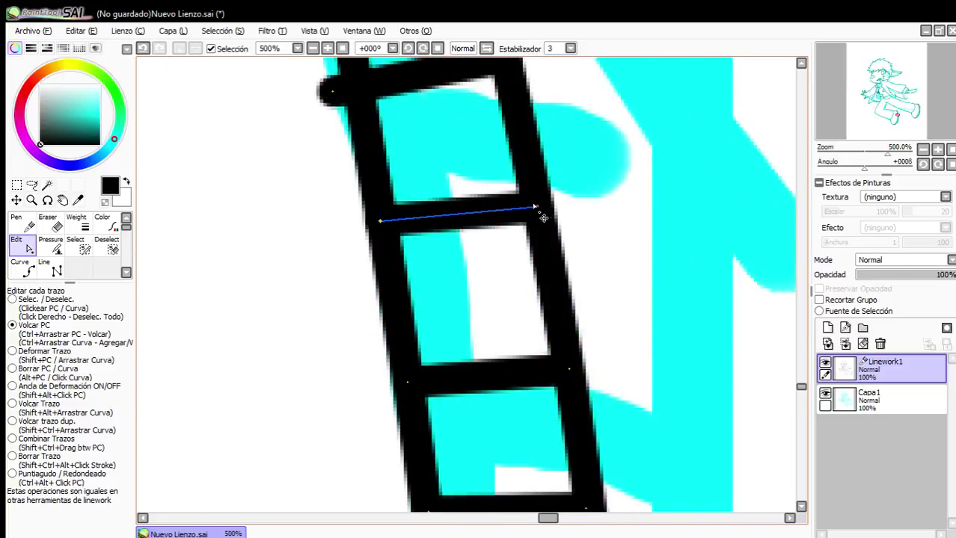
{"action": "scroll", "coordinate": [534, 205], "scroll_direction": "down", "scroll_amount": 4}
{"action": "scroll", "coordinate": [493, 154], "scroll_direction": "up", "scroll_amount": 3}
{"action": "left_click_drag", "start_coordinate": [435, 274], "coordinate": [449, 270]}
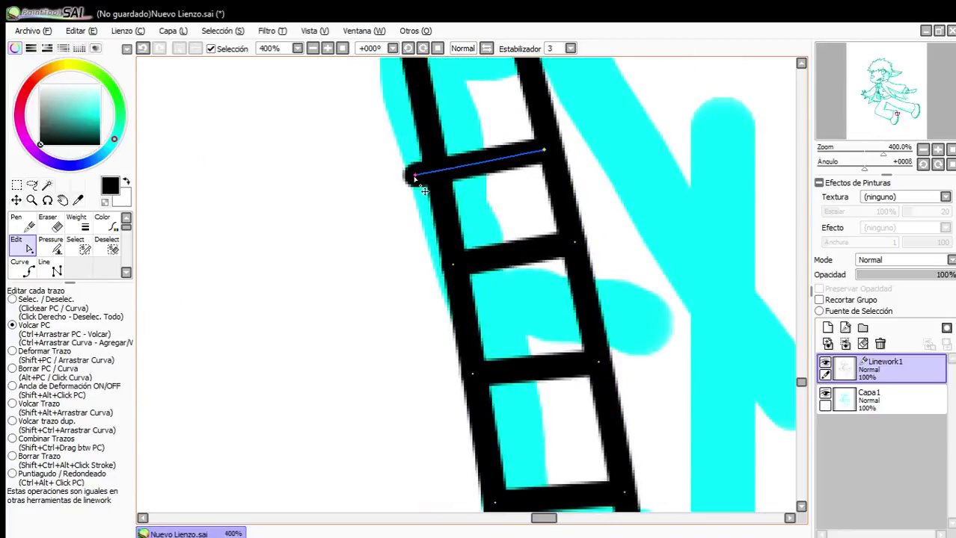
{"action": "scroll", "coordinate": [441, 183], "scroll_direction": "down", "scroll_amount": 5}
{"action": "scroll", "coordinate": [473, 196], "scroll_direction": "up", "scroll_amount": 3}
{"action": "scroll", "coordinate": [444, 182], "scroll_direction": "down", "scroll_amount": 3}
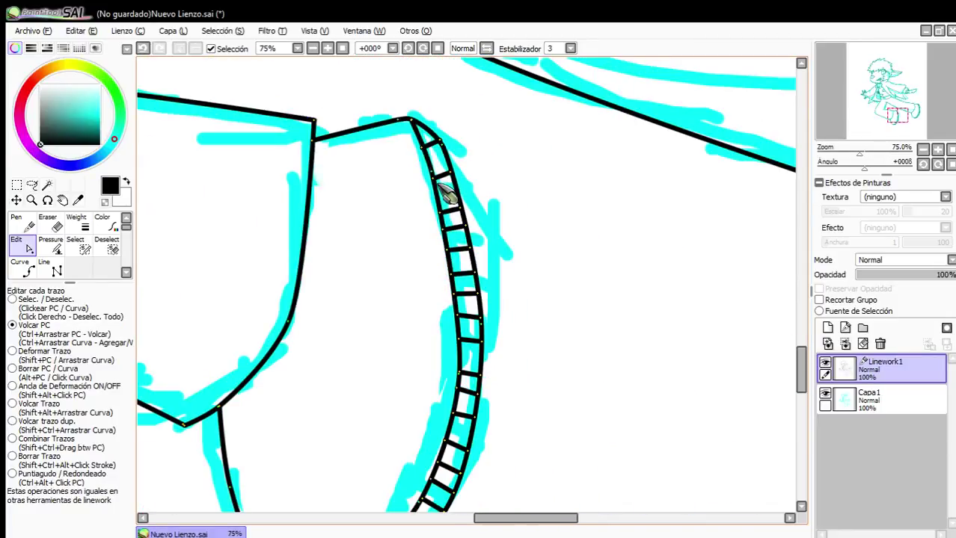
{"action": "scroll", "coordinate": [434, 160], "scroll_direction": "up", "scroll_amount": 4}
{"action": "scroll", "coordinate": [445, 168], "scroll_direction": "down", "scroll_amount": 3}
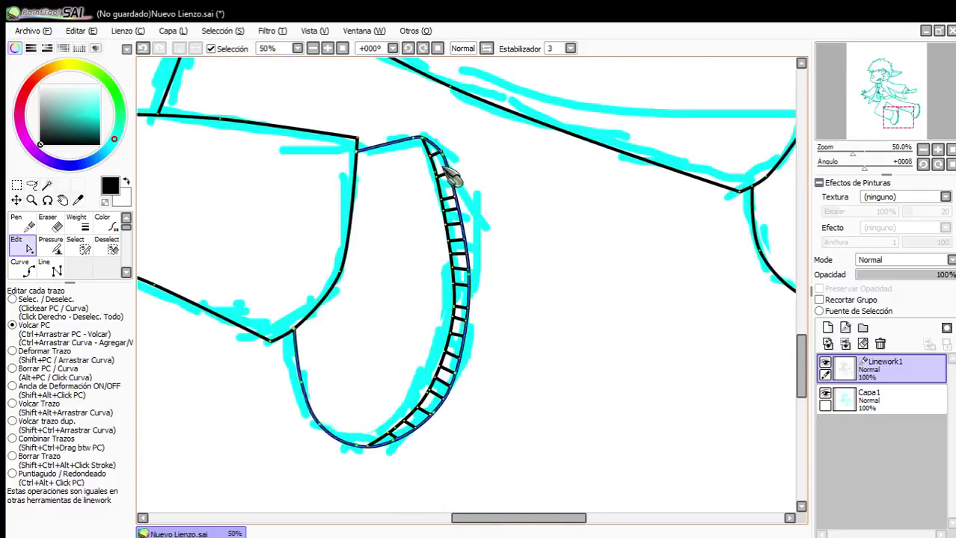
{"action": "scroll", "coordinate": [438, 173], "scroll_direction": "up", "scroll_amount": 2}
Draw the upper edge of the band along the bottom of the character's ear with the Curve tool, following the sketch.
{"action": "scroll", "coordinate": [410, 188], "scroll_direction": "down", "scroll_amount": 10}
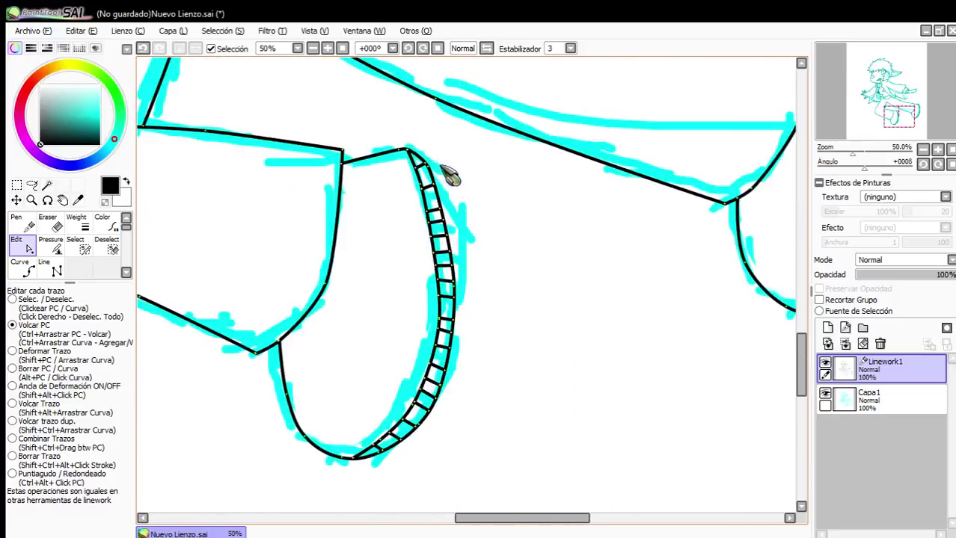
{"action": "scroll", "coordinate": [435, 184], "scroll_direction": "up", "scroll_amount": 3}
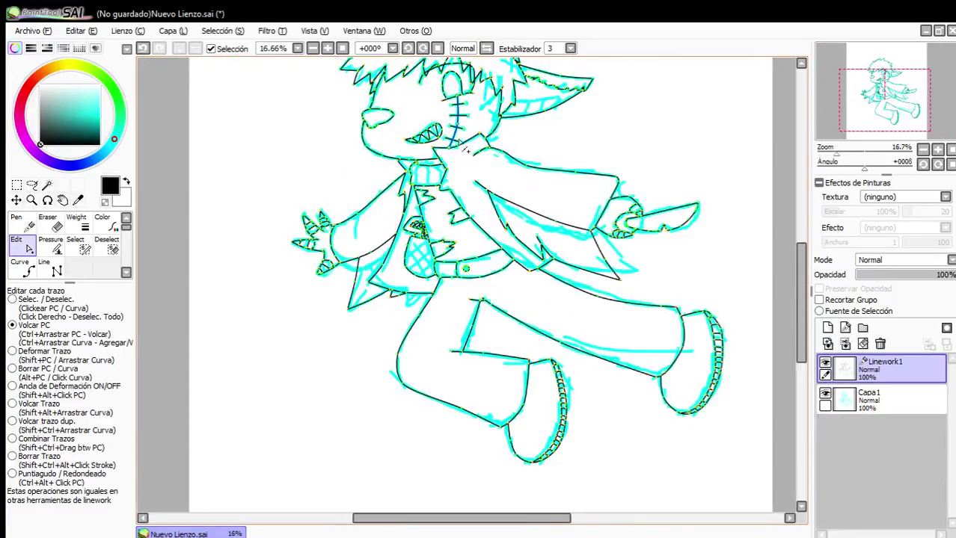
{"action": "scroll", "coordinate": [497, 213], "scroll_direction": "up", "scroll_amount": 6}
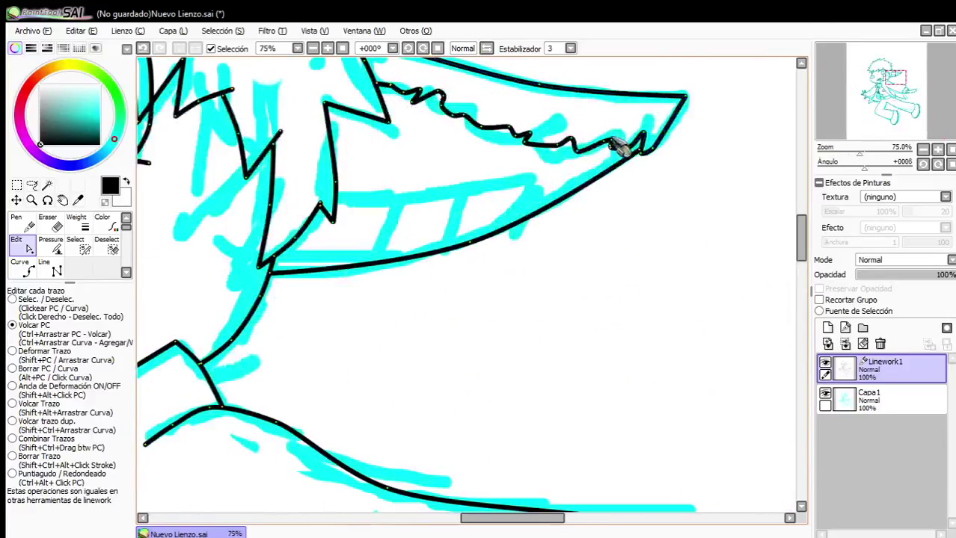
{"action": "left_click", "coordinate": [19, 267]}
{"action": "scroll", "coordinate": [289, 220], "scroll_direction": "up", "scroll_amount": 1}
{"action": "left_click", "coordinate": [286, 205]}
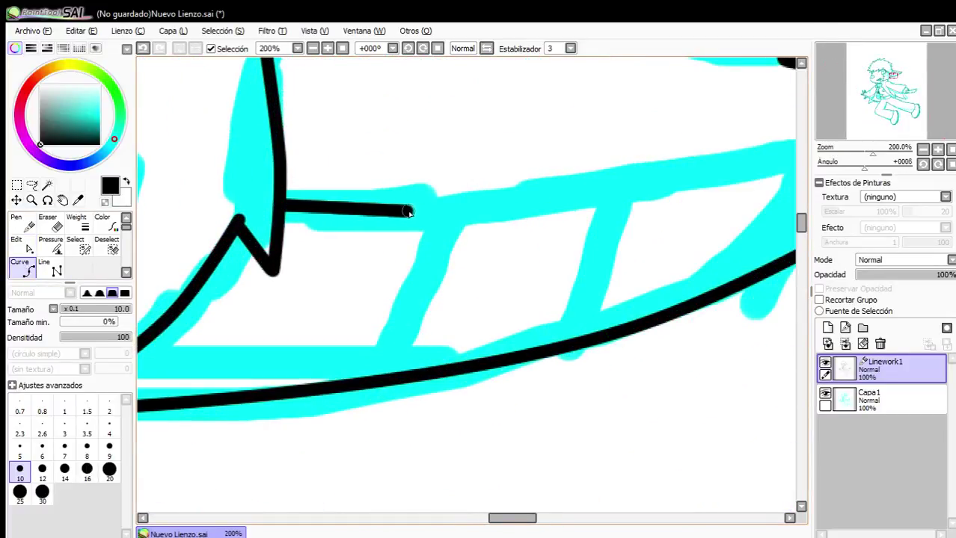
{"action": "left_click_drag", "start_coordinate": [637, 196], "coordinate": [574, 205]}
{"action": "double_click", "coordinate": [750, 169]}
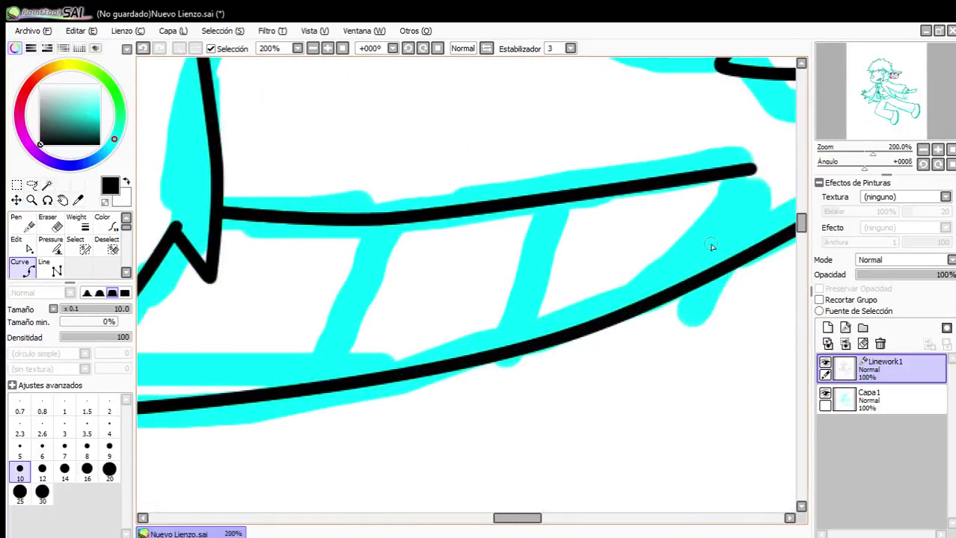
Draw the slanted end and the cross line nearest to it on the ear band with the Curve tool.
{"action": "scroll", "coordinate": [712, 248], "scroll_direction": "up", "scroll_amount": 3}
{"action": "scroll", "coordinate": [618, 364], "scroll_direction": "down", "scroll_amount": 4}
{"action": "scroll", "coordinate": [644, 318], "scroll_direction": "up", "scroll_amount": 1}
{"action": "left_click", "coordinate": [641, 323]}
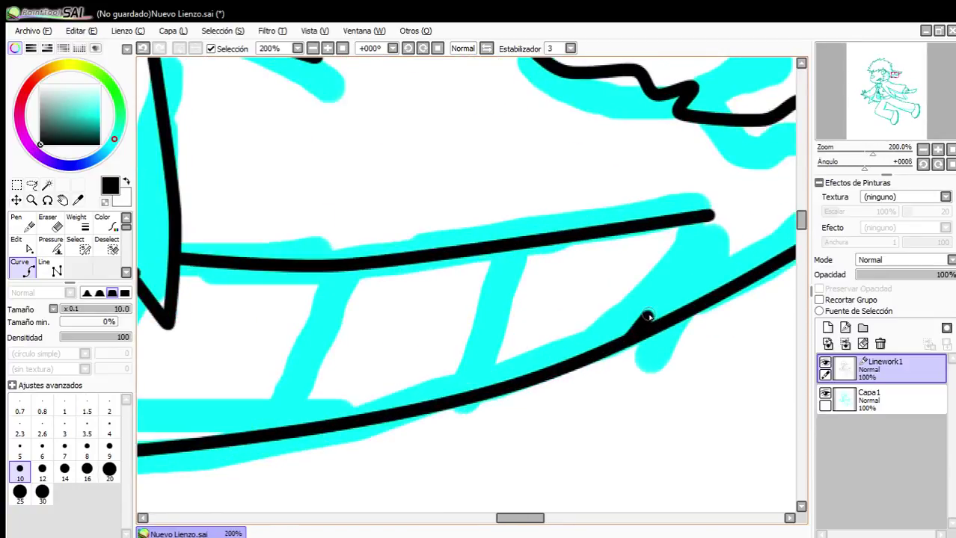
{"action": "scroll", "coordinate": [544, 297], "scroll_direction": "down", "scroll_amount": 1}
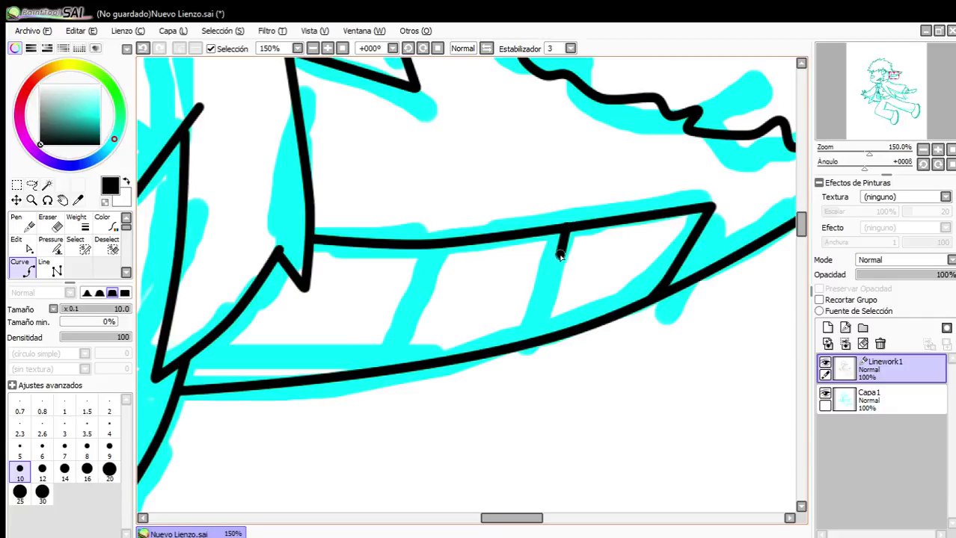
{"action": "left_click", "coordinate": [21, 246]}
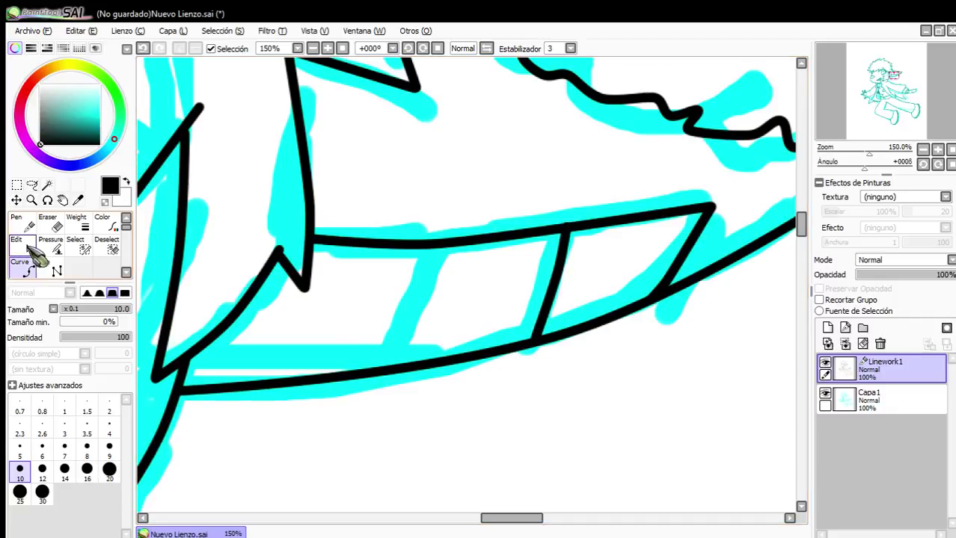
{"action": "scroll", "coordinate": [532, 268], "scroll_direction": "up", "scroll_amount": 1}
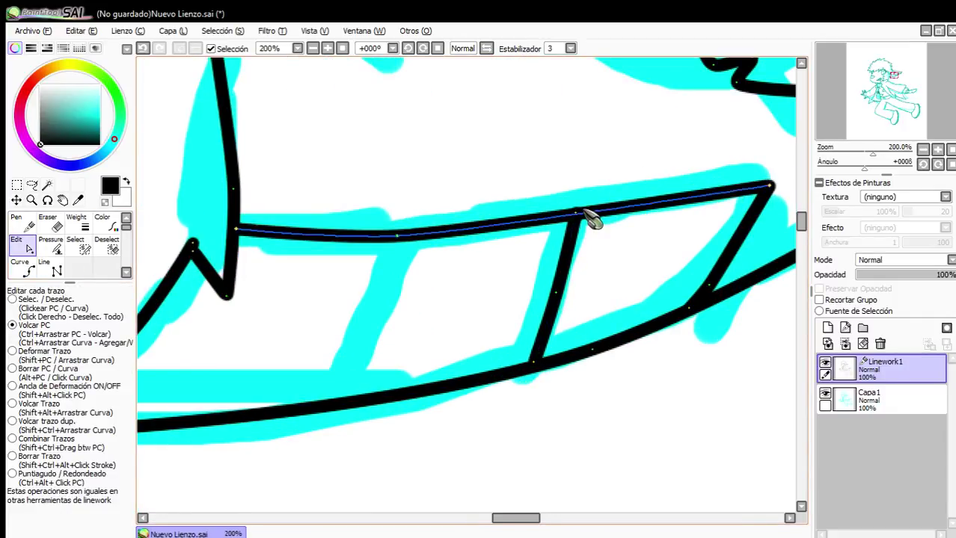
{"action": "left_click", "coordinate": [23, 268]}
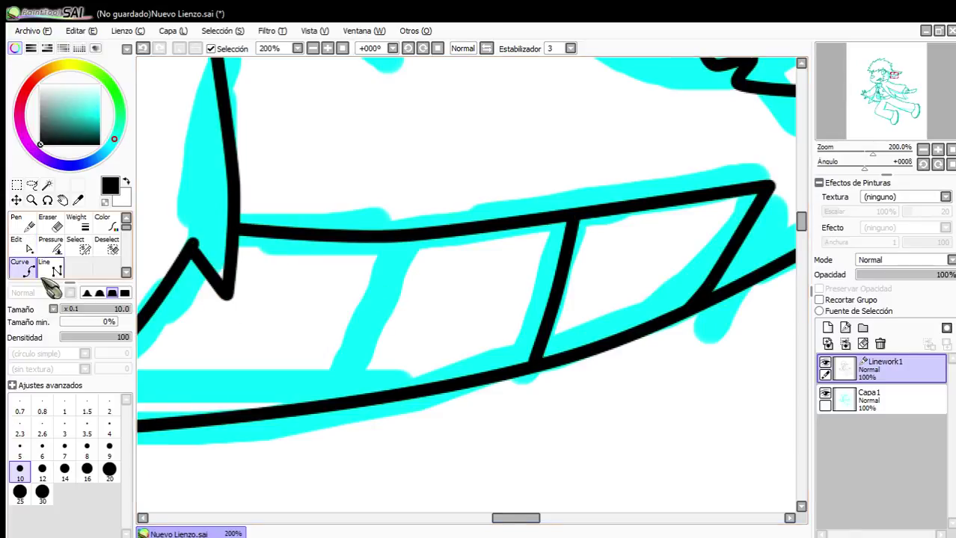
Draw the remaining cross line on the ear band with the Curve tool, following the sketch.
{"action": "left_click", "coordinate": [402, 238]}
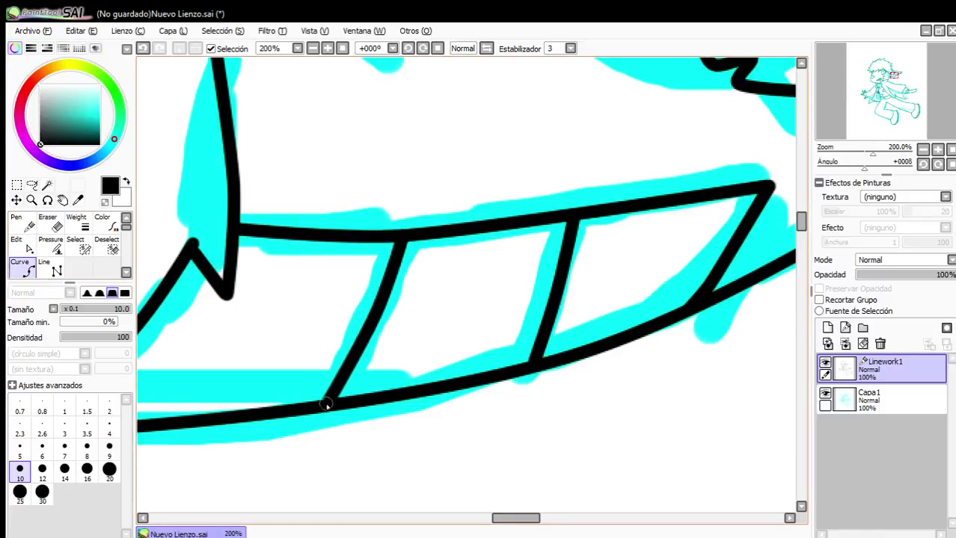
{"action": "left_click", "coordinate": [22, 247]}
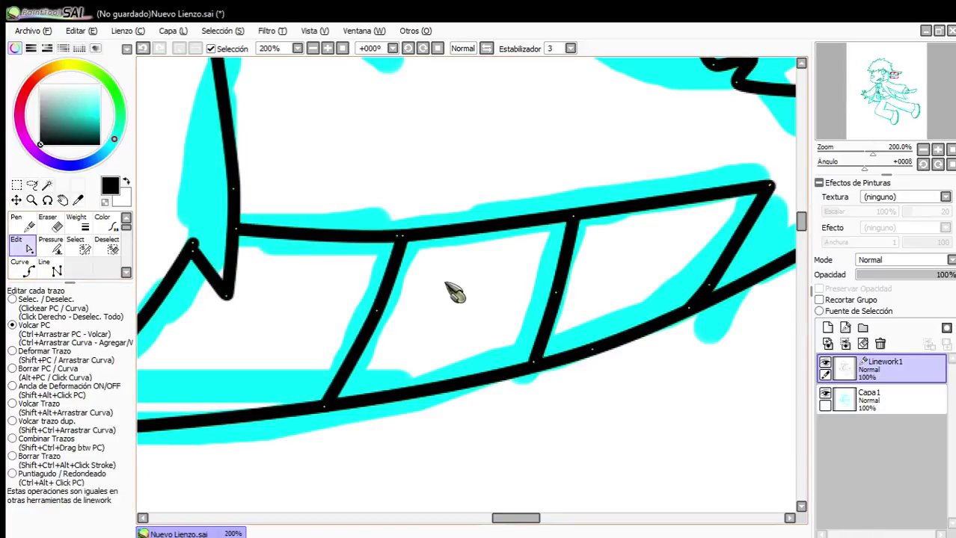
{"action": "scroll", "coordinate": [386, 308], "scroll_direction": "down", "scroll_amount": 7}
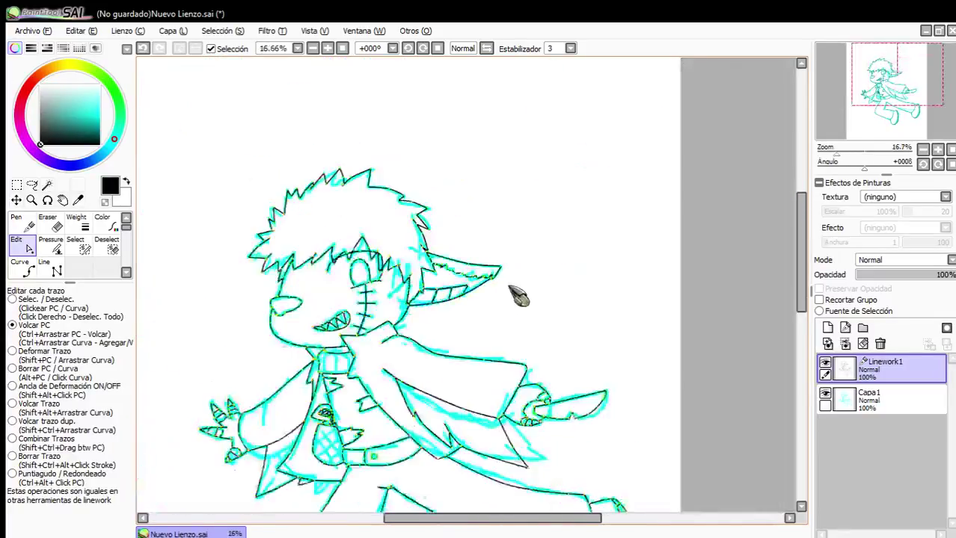
{"action": "scroll", "coordinate": [267, 302], "scroll_direction": "up", "scroll_amount": 2}
{"action": "scroll", "coordinate": [438, 236], "scroll_direction": "down", "scroll_amount": 1}
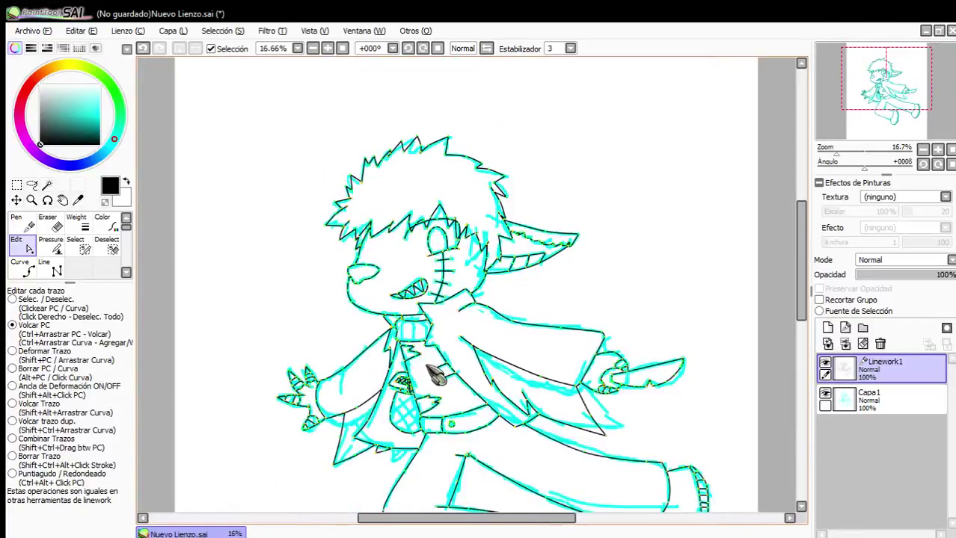
{"action": "scroll", "coordinate": [436, 374], "scroll_direction": "up", "scroll_amount": 1}
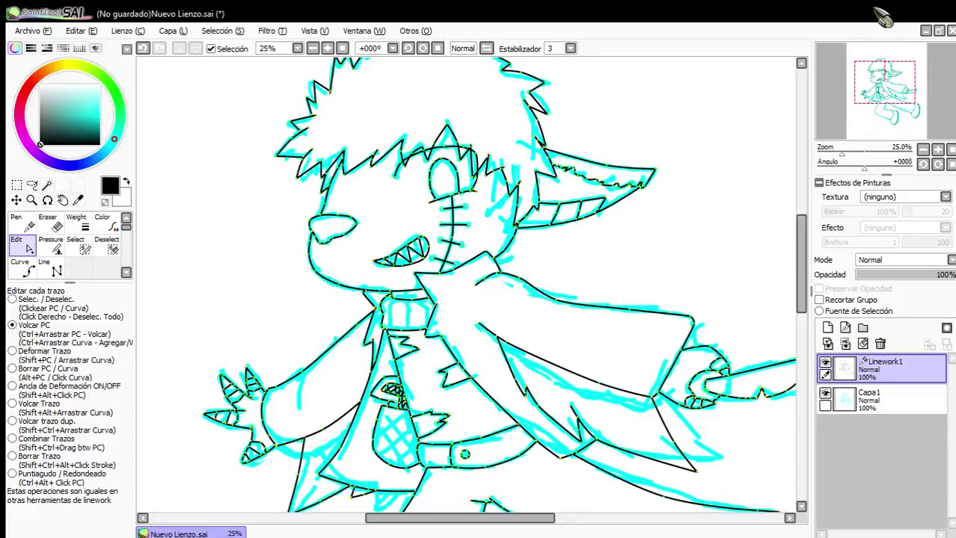
Hide the cyan sketch layer Capa1 and add a new layer directly above it.
{"action": "scroll", "coordinate": [438, 222], "scroll_direction": "down", "scroll_amount": 1}
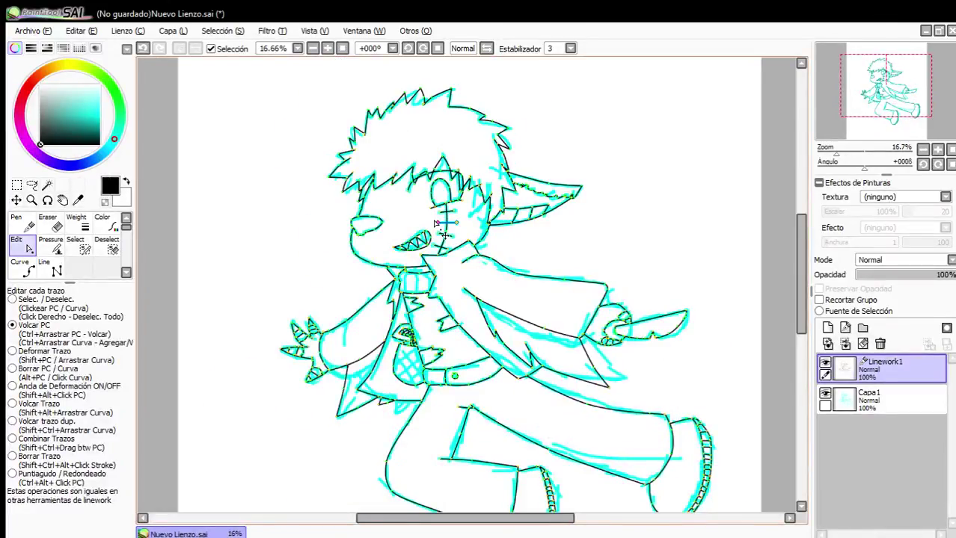
{"action": "left_click", "coordinate": [825, 395]}
{"action": "scroll", "coordinate": [503, 254], "scroll_direction": "up", "scroll_amount": 1}
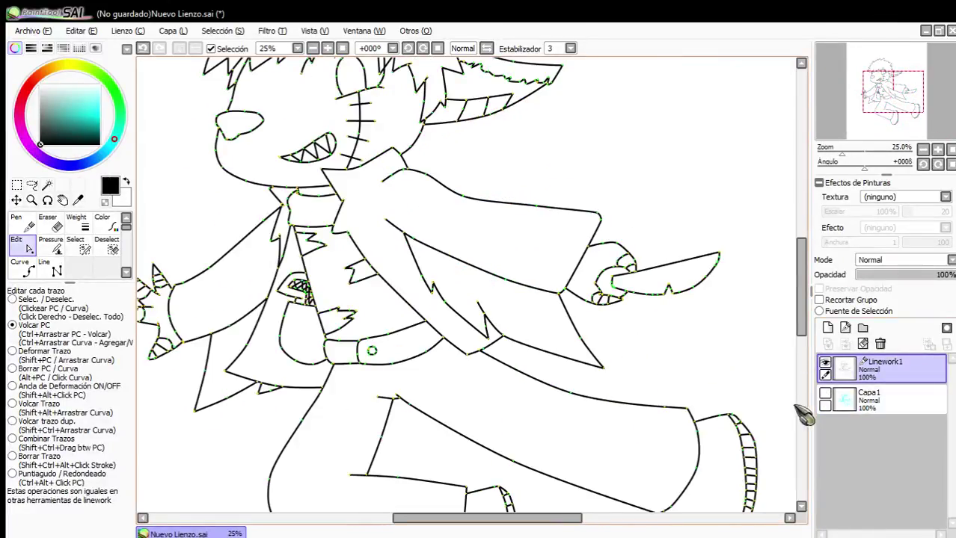
{"action": "left_click", "coordinate": [879, 401]}
{"action": "left_click", "coordinate": [827, 327]}
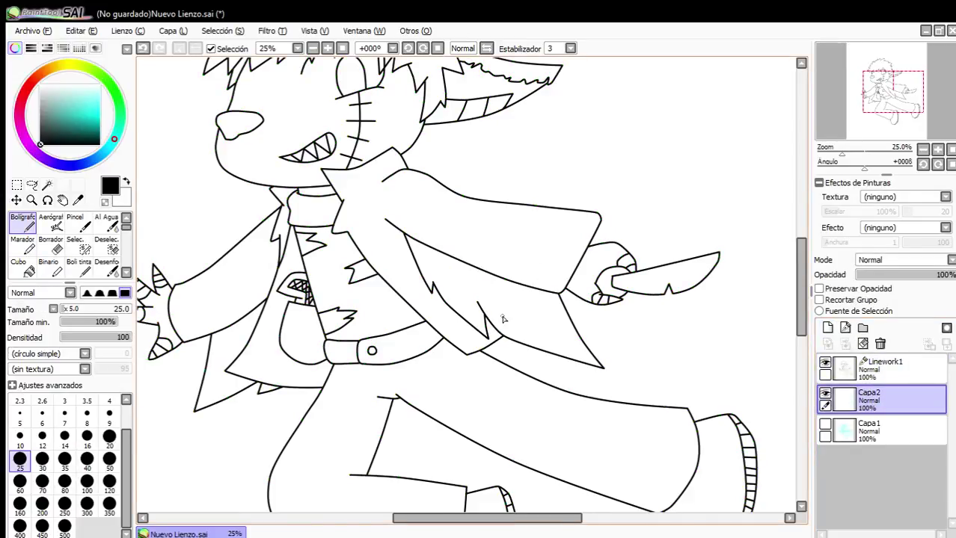
On the Linework1 layer, bend the straight band lines on the three upper claws of the open hand into curves.
{"action": "scroll", "coordinate": [479, 320], "scroll_direction": "down", "scroll_amount": 1}
{"action": "scroll", "coordinate": [310, 318], "scroll_direction": "up", "scroll_amount": 1}
{"action": "scroll", "coordinate": [191, 320], "scroll_direction": "up", "scroll_amount": 5}
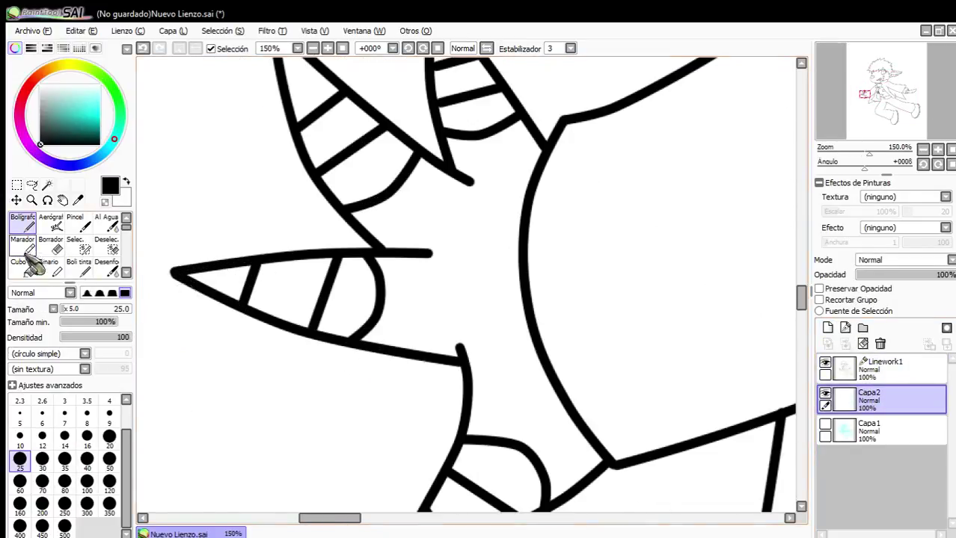
{"action": "left_click", "coordinate": [883, 371]}
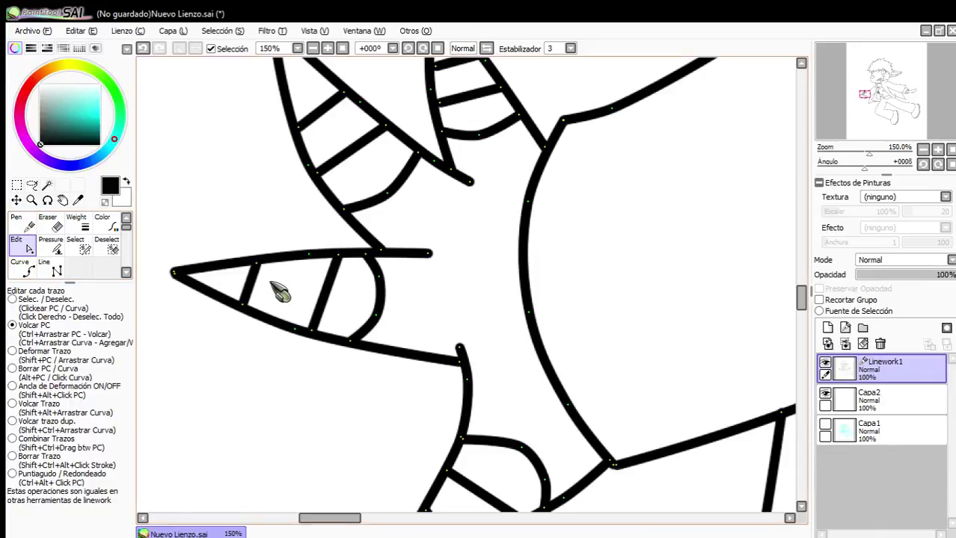
{"action": "left_click_drag", "start_coordinate": [250, 283], "coordinate": [255, 284]}
{"action": "left_click_drag", "start_coordinate": [325, 294], "coordinate": [335, 294]}
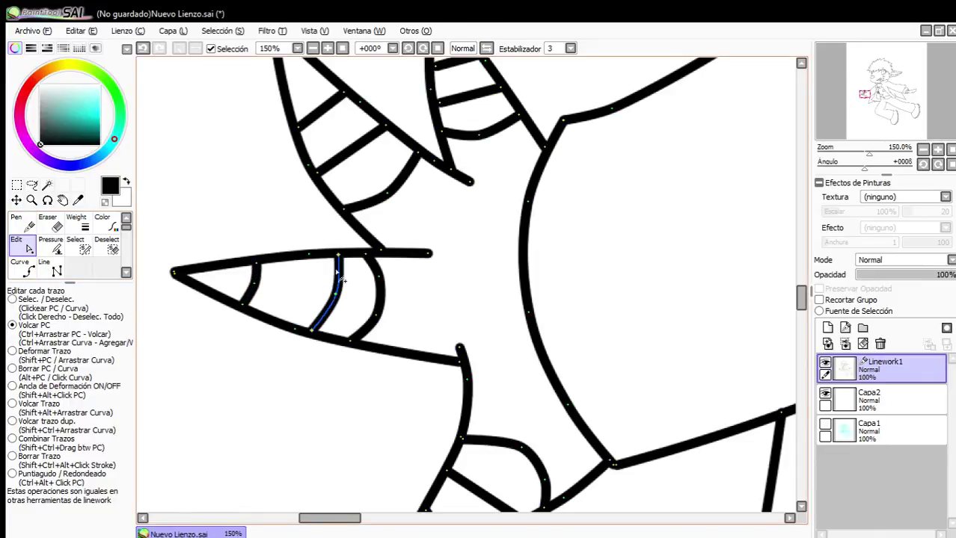
{"action": "left_click_drag", "start_coordinate": [322, 112], "coordinate": [360, 158]}
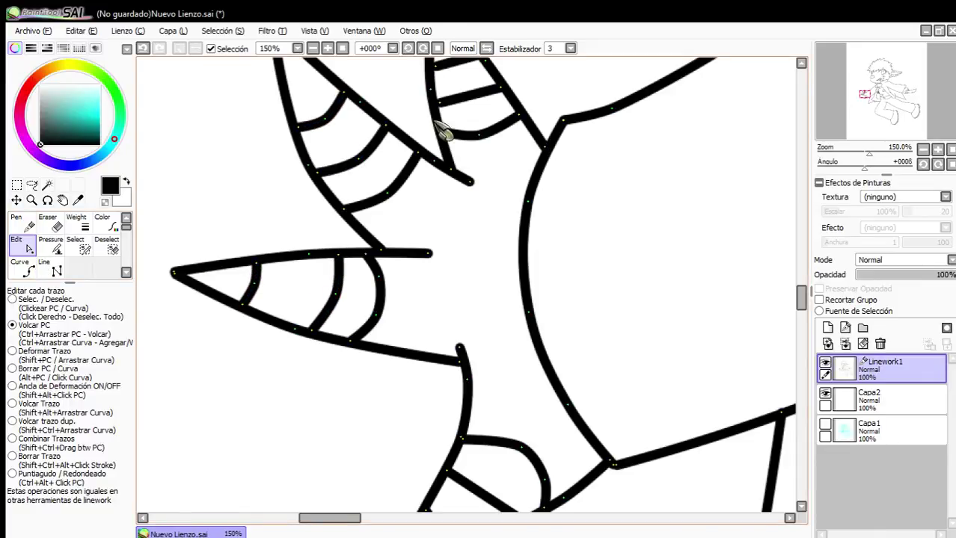
{"action": "mouse_move", "coordinate": [475, 95]}
{"action": "left_mouse_down"}
{"action": "mouse_move", "coordinate": [486, 107]}
{"action": "mouse_move", "coordinate": [478, 100]}
{"action": "left_mouse_up"}
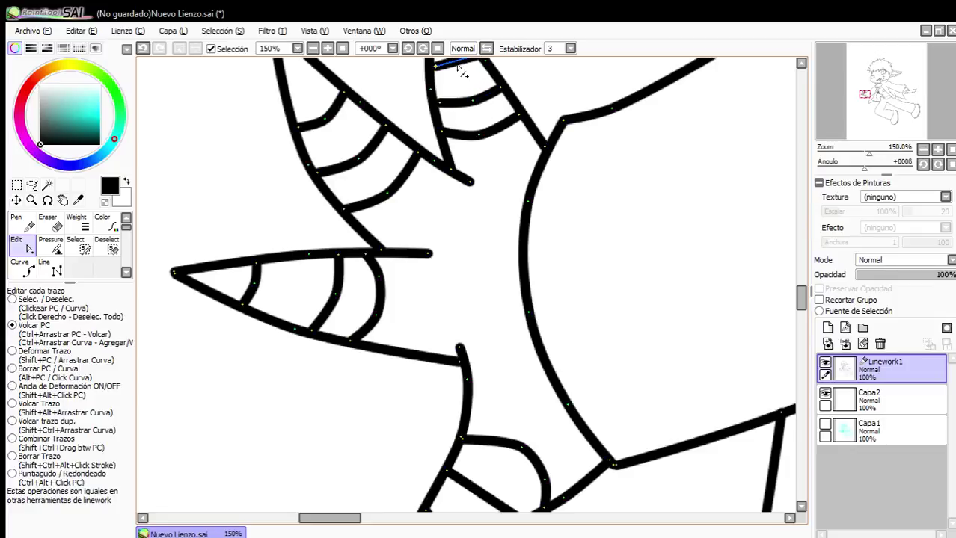
{"action": "left_click_drag", "start_coordinate": [457, 64], "coordinate": [463, 70]}
Bend the two straight band lines on the lowest claw of the open hand outward into curves.
{"action": "scroll", "coordinate": [482, 198], "scroll_direction": "down", "scroll_amount": 3}
{"action": "scroll", "coordinate": [483, 285], "scroll_direction": "up", "scroll_amount": 3}
{"action": "left_click_drag", "start_coordinate": [439, 354], "coordinate": [445, 354]}
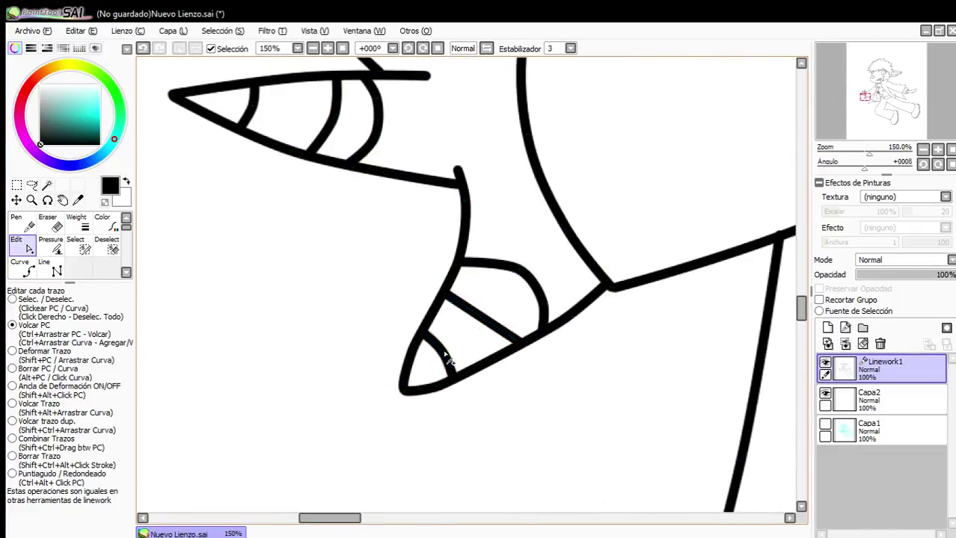
{"action": "left_click_drag", "start_coordinate": [483, 319], "coordinate": [495, 305]}
{"action": "scroll", "coordinate": [491, 303], "scroll_direction": "down", "scroll_amount": 5}
{"action": "scroll", "coordinate": [482, 236], "scroll_direction": "up", "scroll_amount": 6}
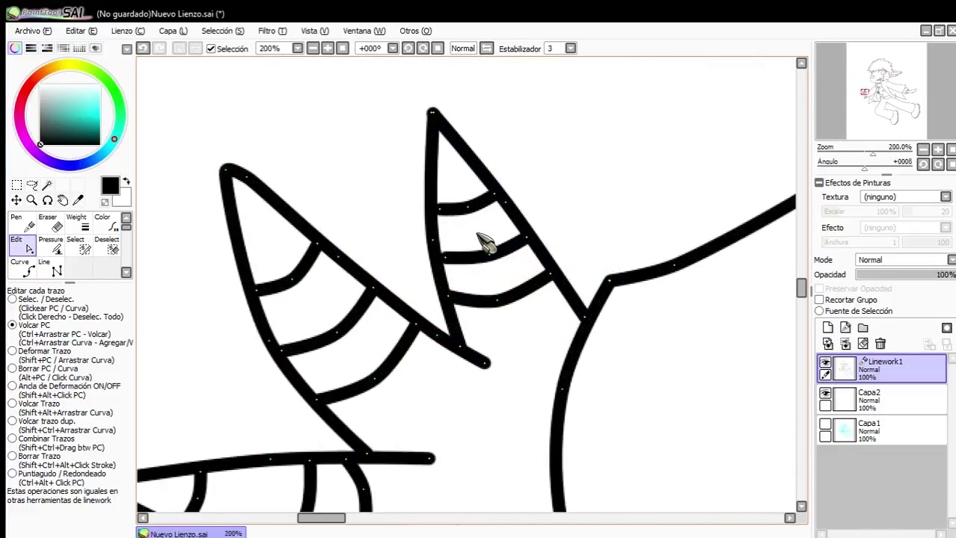
Paste the character's coloured reference sheet onto a new layer above the linework.
{"action": "scroll", "coordinate": [484, 243], "scroll_direction": "down", "scroll_amount": 8}
{"action": "scroll", "coordinate": [740, 212], "scroll_direction": "up", "scroll_amount": 2}
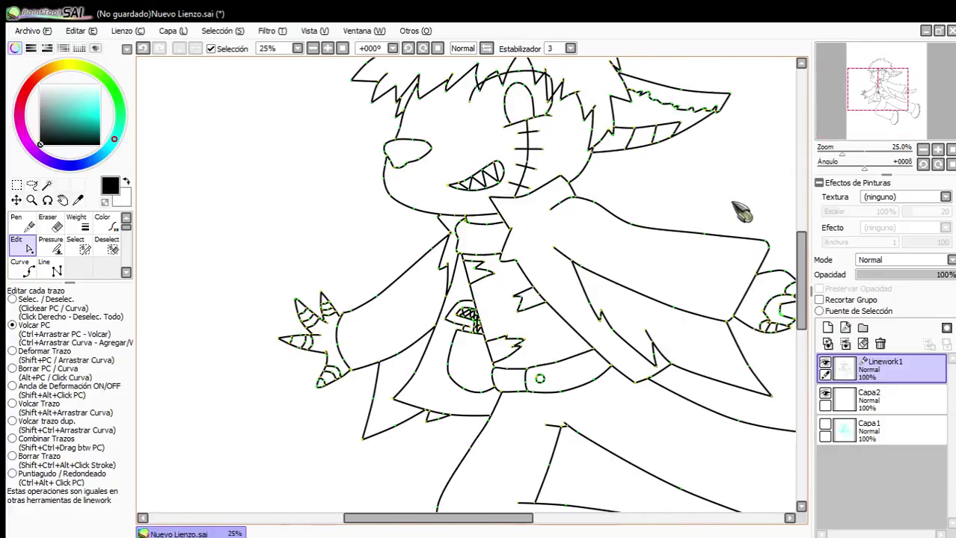
{"action": "scroll", "coordinate": [565, 96], "scroll_direction": "up", "scroll_amount": 2}
{"action": "scroll", "coordinate": [458, 139], "scroll_direction": "down", "scroll_amount": 2}
{"action": "scroll", "coordinate": [591, 142], "scroll_direction": "up", "scroll_amount": 1}
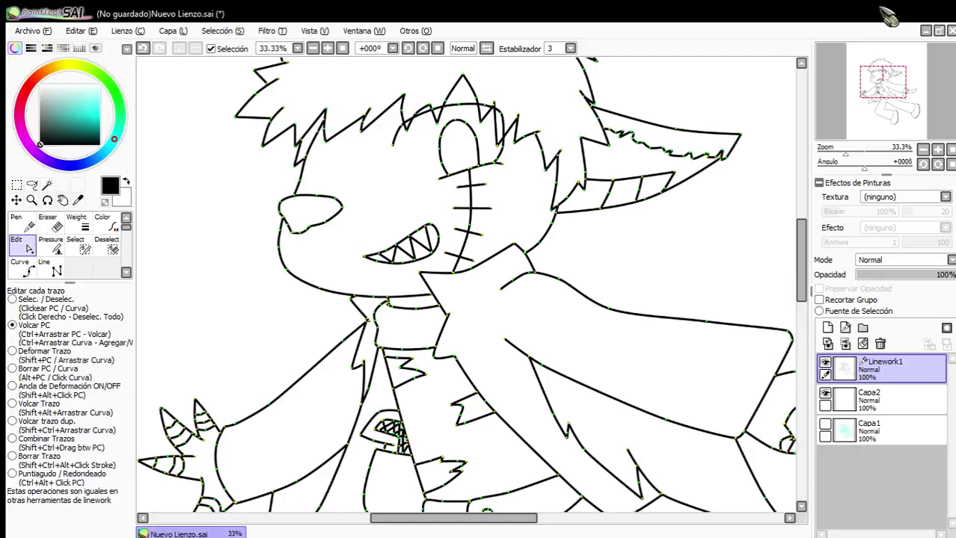
{"action": "scroll", "coordinate": [405, 241], "scroll_direction": "down", "scroll_amount": 2}
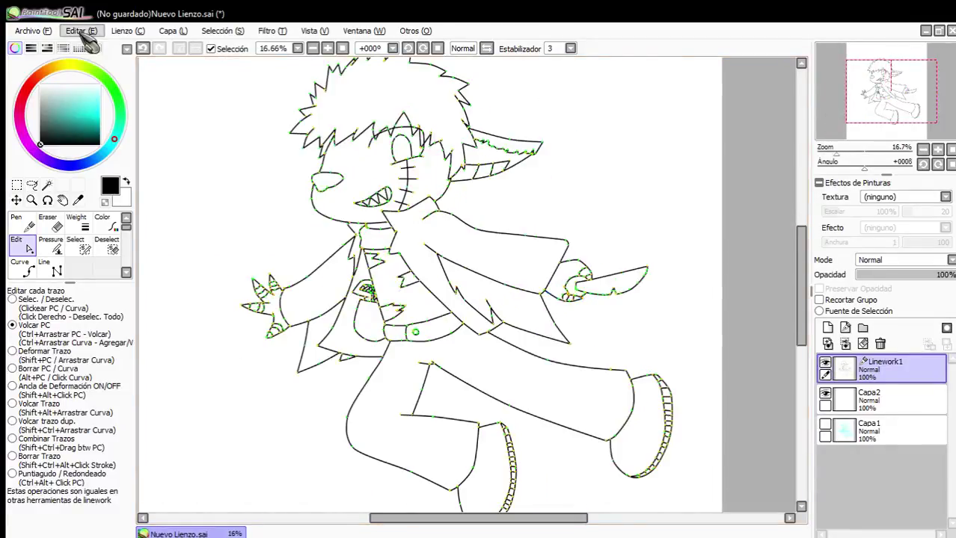
{"action": "left_click", "coordinate": [81, 32]}
{"action": "left_click", "coordinate": [103, 110]}
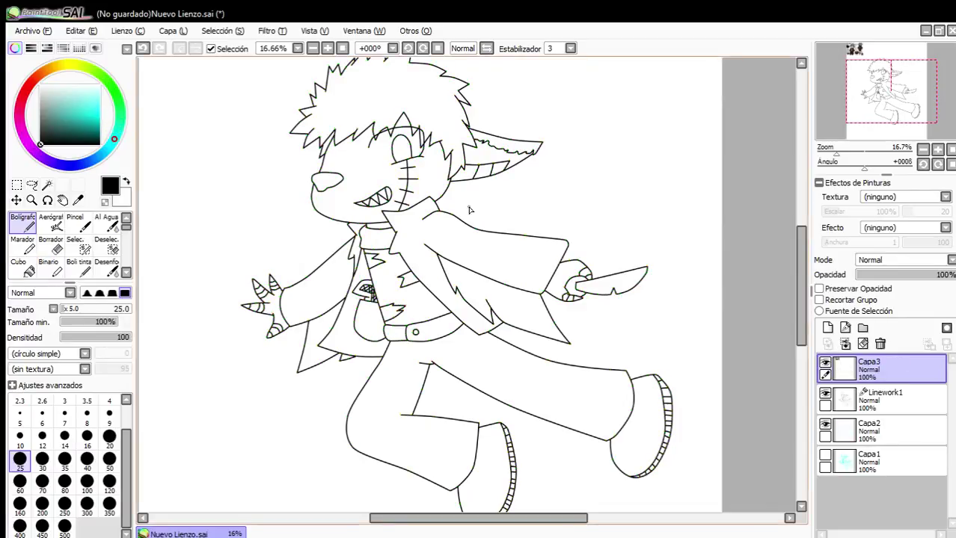
Select the back-view half of the pasted reference sheet, erase it with a size 500 eraser, and deselect.
{"action": "scroll", "coordinate": [472, 210], "scroll_direction": "down", "scroll_amount": 2}
{"action": "scroll", "coordinate": [374, 148], "scroll_direction": "down", "scroll_amount": 1}
{"action": "scroll", "coordinate": [366, 110], "scroll_direction": "up", "scroll_amount": 2}
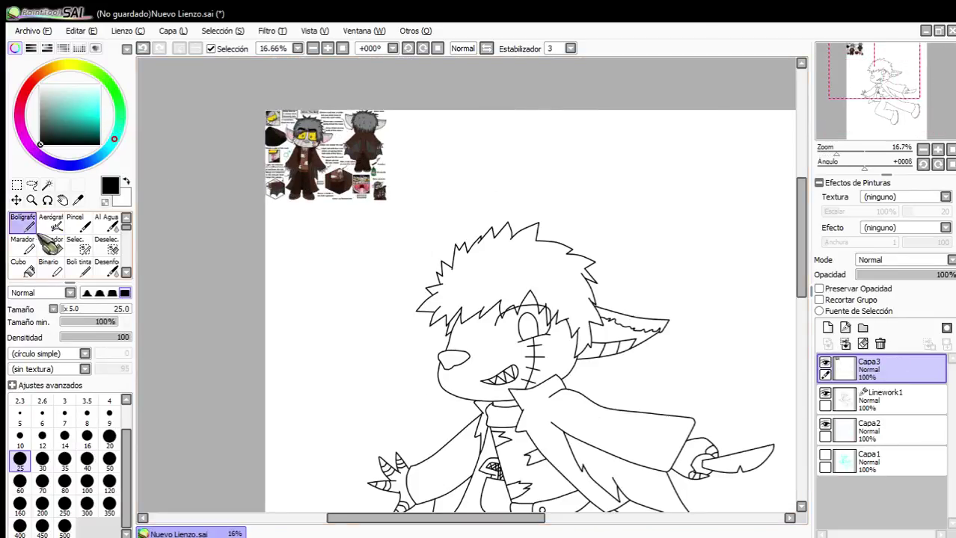
{"action": "left_click", "coordinate": [17, 185]}
{"action": "left_click_drag", "start_coordinate": [400, 212], "coordinate": [335, 86]}
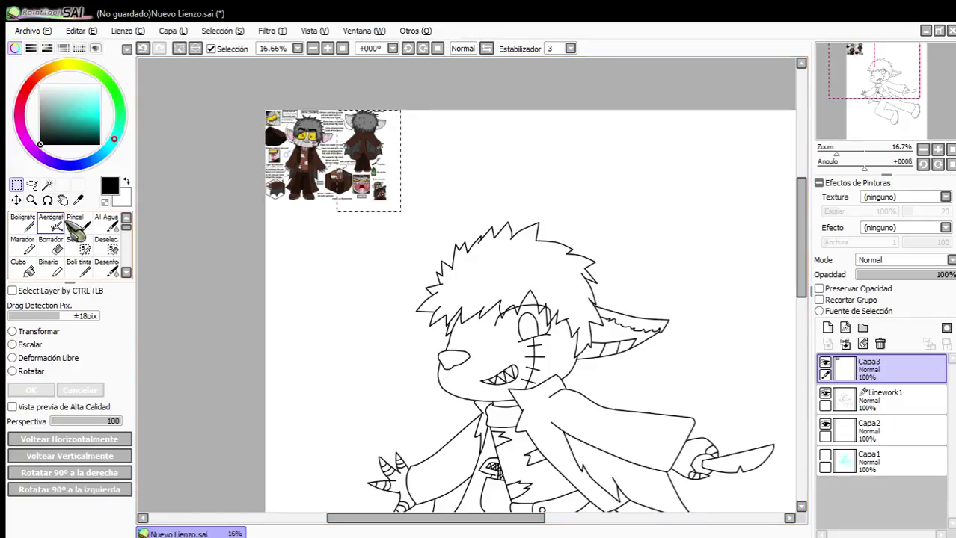
{"action": "left_click", "coordinate": [53, 244]}
{"action": "left_click", "coordinate": [64, 526]}
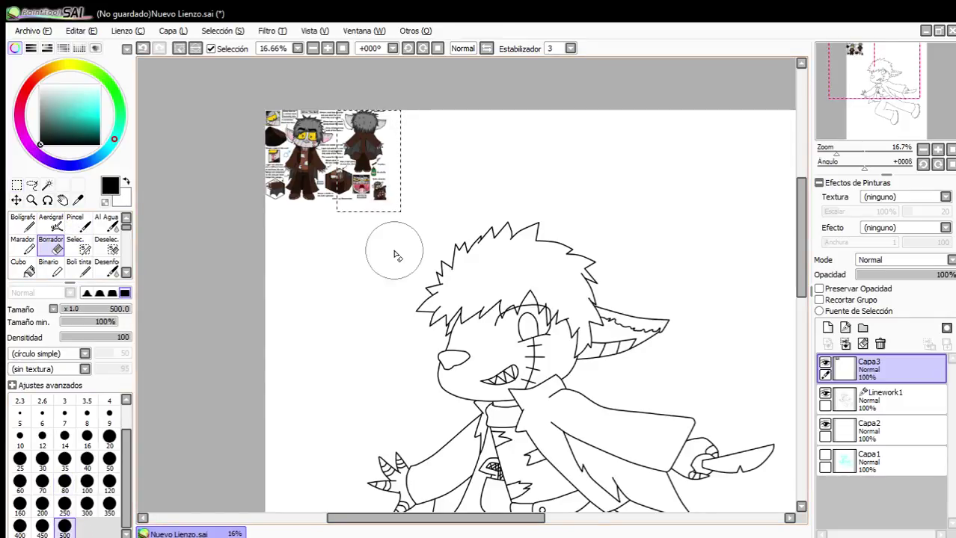
{"action": "mouse_move", "coordinate": [394, 251]}
{"action": "left_mouse_down"}
{"action": "mouse_move", "coordinate": [363, 146]}
{"action": "mouse_move", "coordinate": [383, 160]}
{"action": "left_mouse_up"}
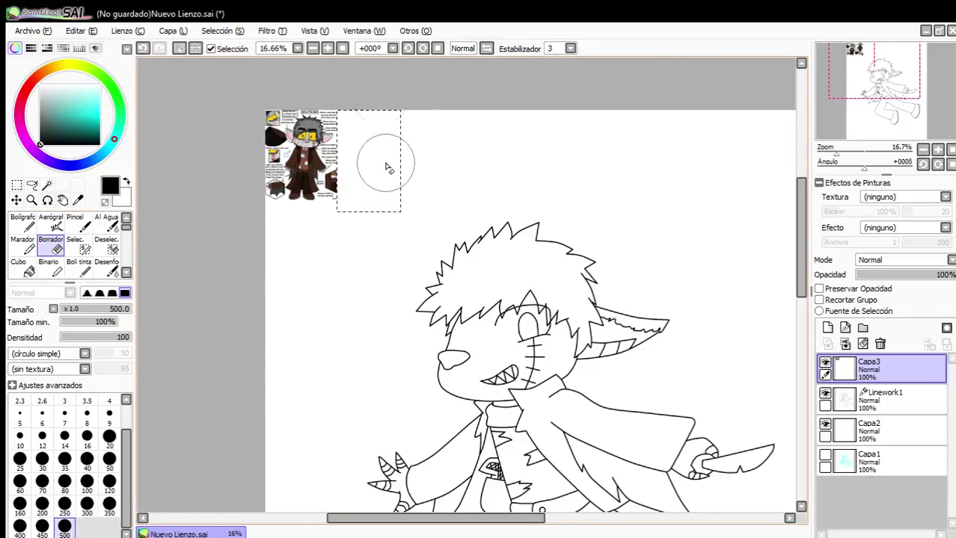
{"action": "left_click", "coordinate": [179, 48]}
Select the narrow strip of detail pictures along the reference's left edge and erase it.
{"action": "left_click", "coordinate": [16, 184]}
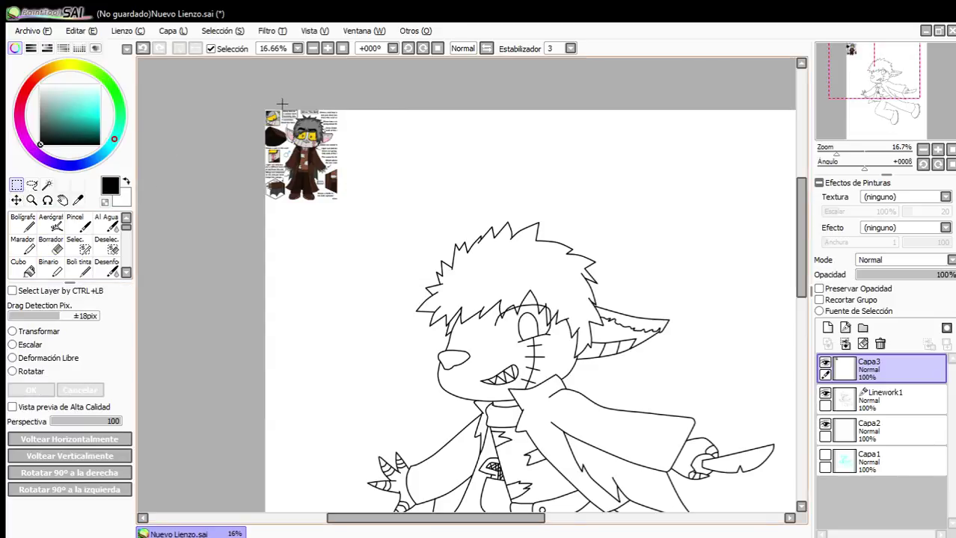
{"action": "mouse_move", "coordinate": [283, 233]}
{"action": "left_mouse_down"}
{"action": "mouse_move", "coordinate": [264, 110]}
{"action": "mouse_move", "coordinate": [273, 187]}
{"action": "left_mouse_up"}
{"action": "left_click", "coordinate": [51, 244]}
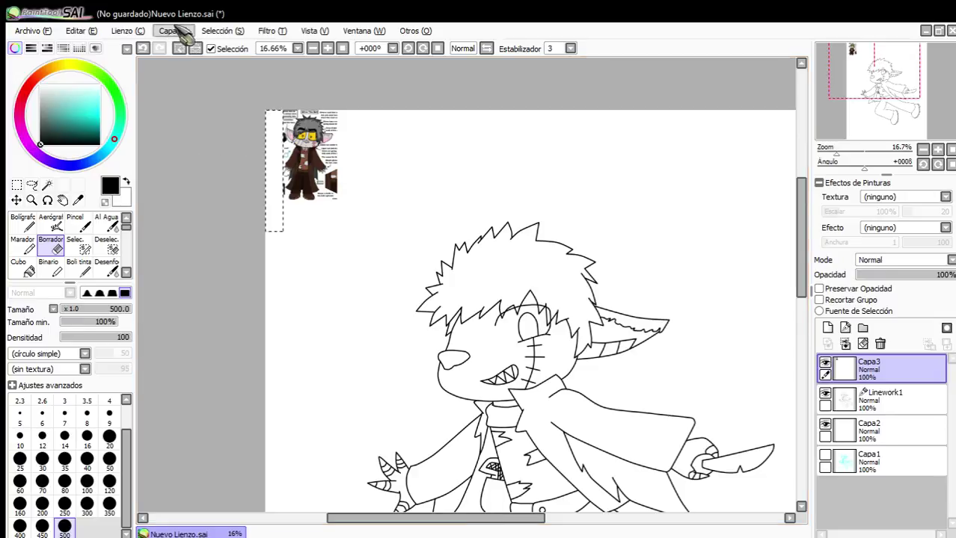
Enlarge the cropped reference figure to about three times its size in the canvas's upper left corner, then deselect it.
{"action": "left_click", "coordinate": [15, 184]}
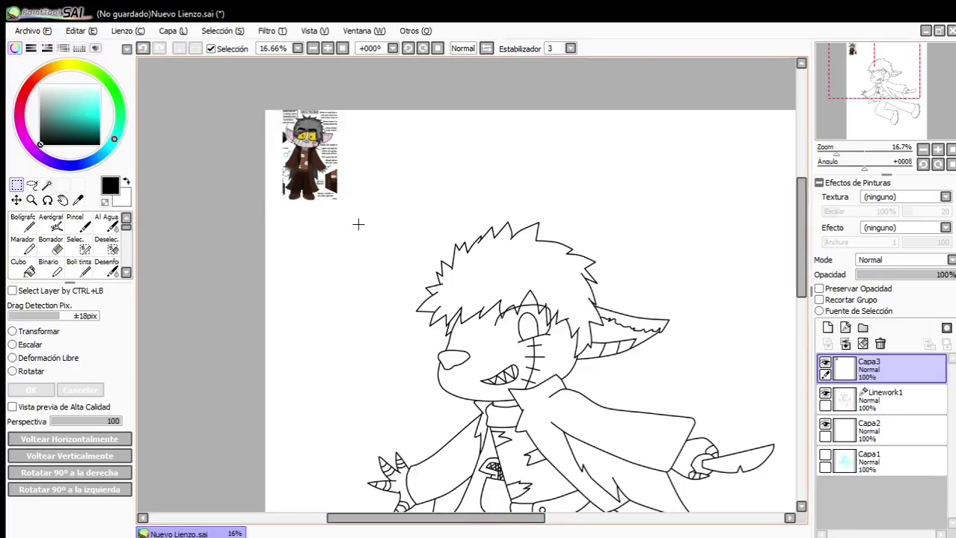
{"action": "left_click_drag", "start_coordinate": [358, 224], "coordinate": [255, 62]}
{"action": "left_click", "coordinate": [20, 331]}
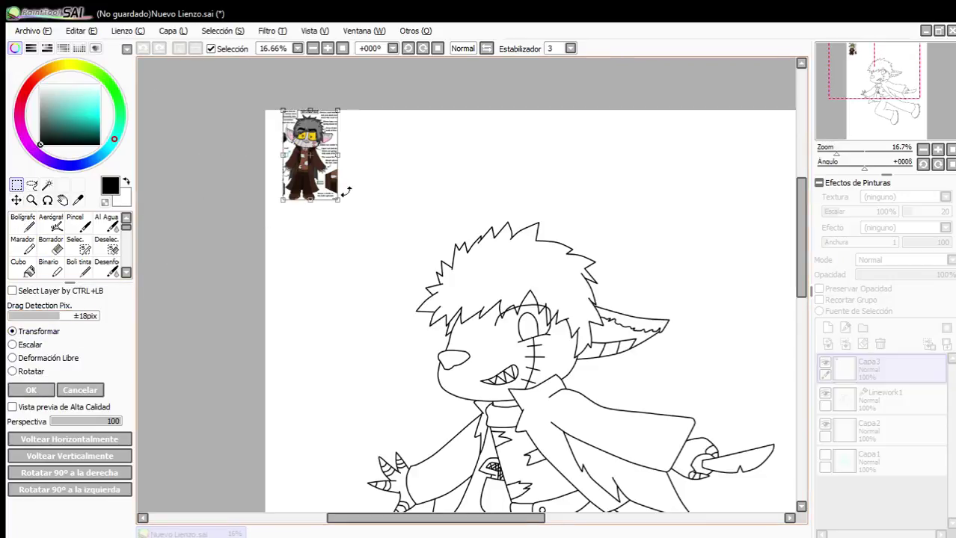
{"action": "left_click_drag", "start_coordinate": [338, 198], "coordinate": [454, 382]}
{"action": "left_click_drag", "start_coordinate": [420, 327], "coordinate": [389, 305]}
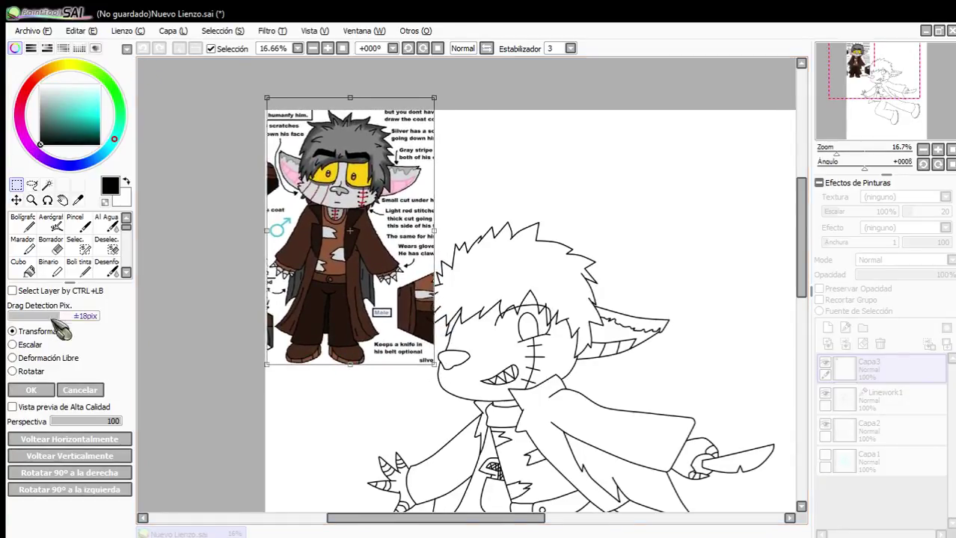
{"action": "left_click", "coordinate": [31, 390]}
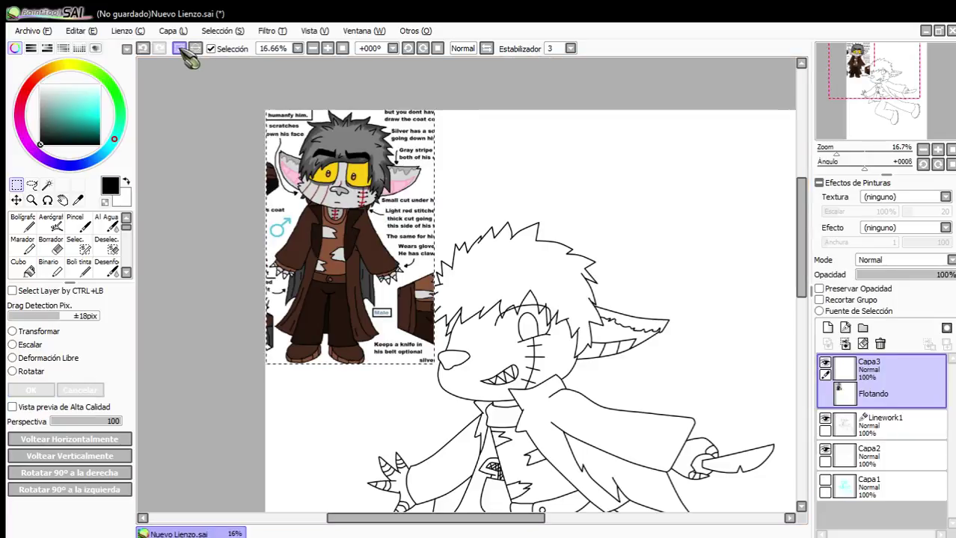
{"action": "left_click", "coordinate": [502, 245]}
Move the enlarged reference figure to the canvas's upper right corner, clear of the character's head.
{"action": "scroll", "coordinate": [502, 247], "scroll_direction": "down", "scroll_amount": 1}
{"action": "scroll", "coordinate": [539, 318], "scroll_direction": "up", "scroll_amount": 2}
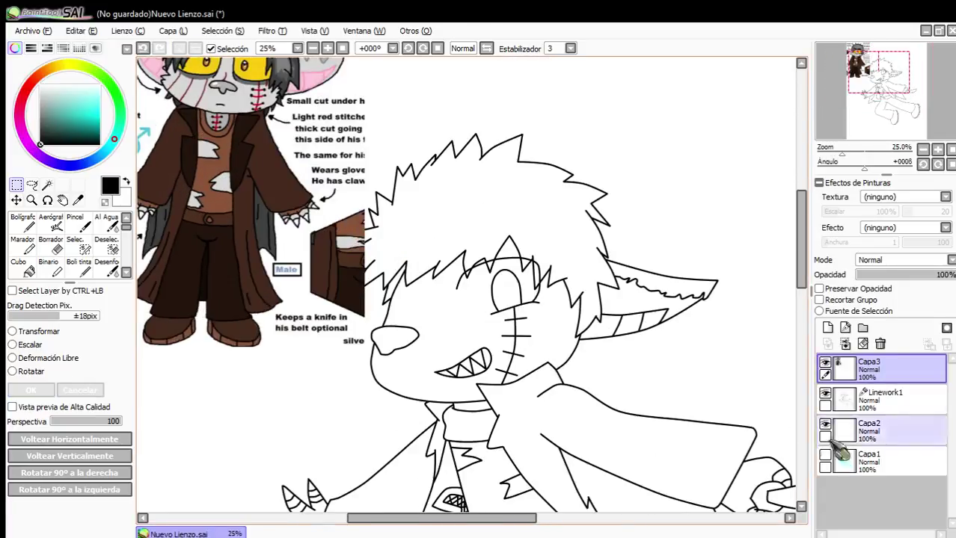
{"action": "scroll", "coordinate": [475, 277], "scroll_direction": "down", "scroll_amount": 3}
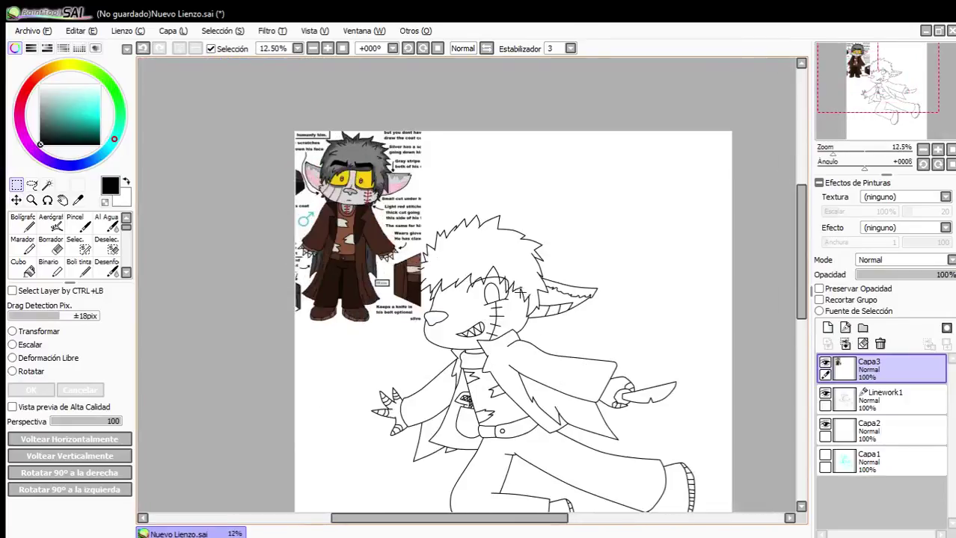
{"action": "left_click_drag", "start_coordinate": [412, 226], "coordinate": [609, 211]}
{"action": "scroll", "coordinate": [609, 211], "scroll_direction": "up", "scroll_amount": 3}
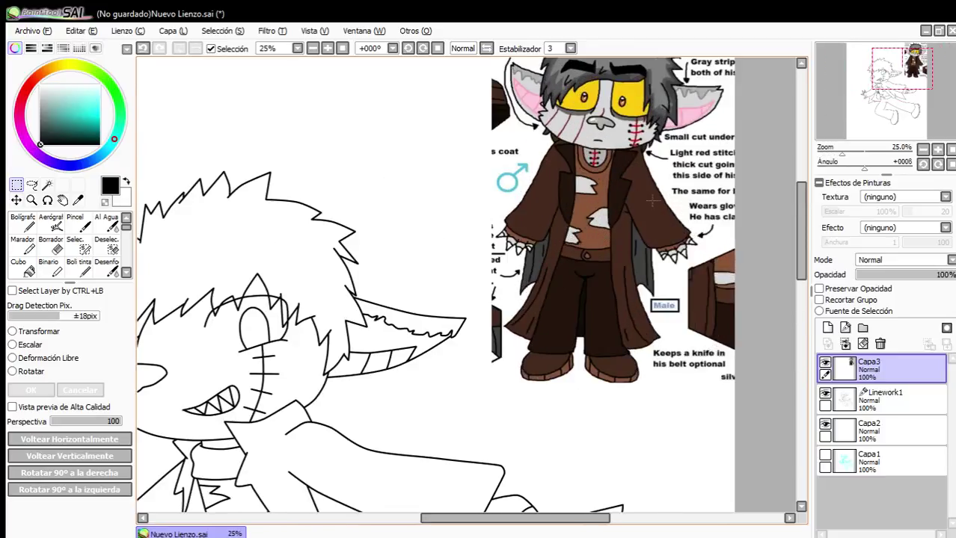
Sample the dark brown of the reference's coat and activate the Linework1 layer for Magic Wand selection.
{"action": "left_click", "coordinate": [651, 202], "text": "alt"}
{"action": "left_click", "coordinate": [867, 404]}
{"action": "left_click", "coordinate": [47, 184]}
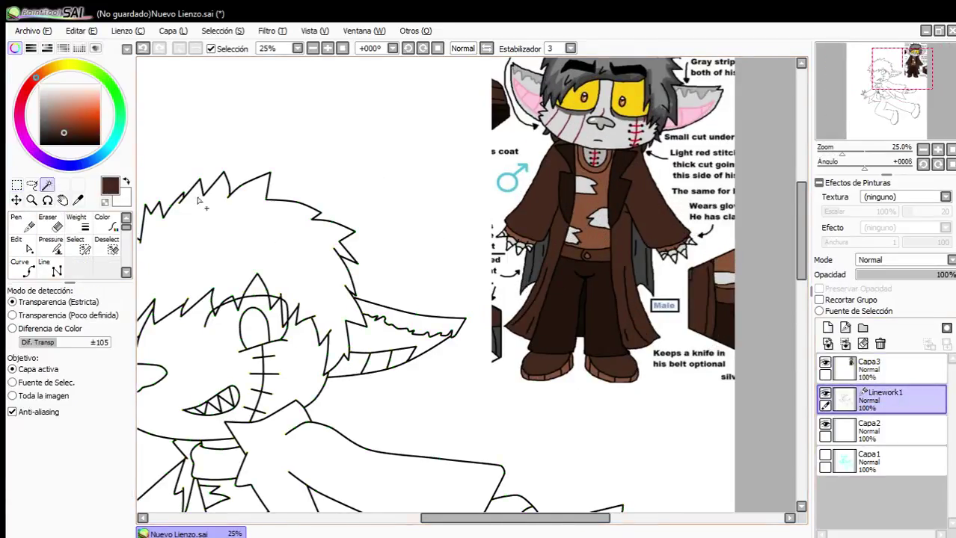
Select the coat's front with the knife-side sleeve and the open hand's sleeve using the Magic Wand.
{"action": "scroll", "coordinate": [338, 261], "scroll_direction": "down", "scroll_amount": 2}
{"action": "scroll", "coordinate": [339, 262], "scroll_direction": "down", "scroll_amount": 1}
{"action": "scroll", "coordinate": [348, 314], "scroll_direction": "up", "scroll_amount": 1}
{"action": "scroll", "coordinate": [483, 238], "scroll_direction": "down", "scroll_amount": 1}
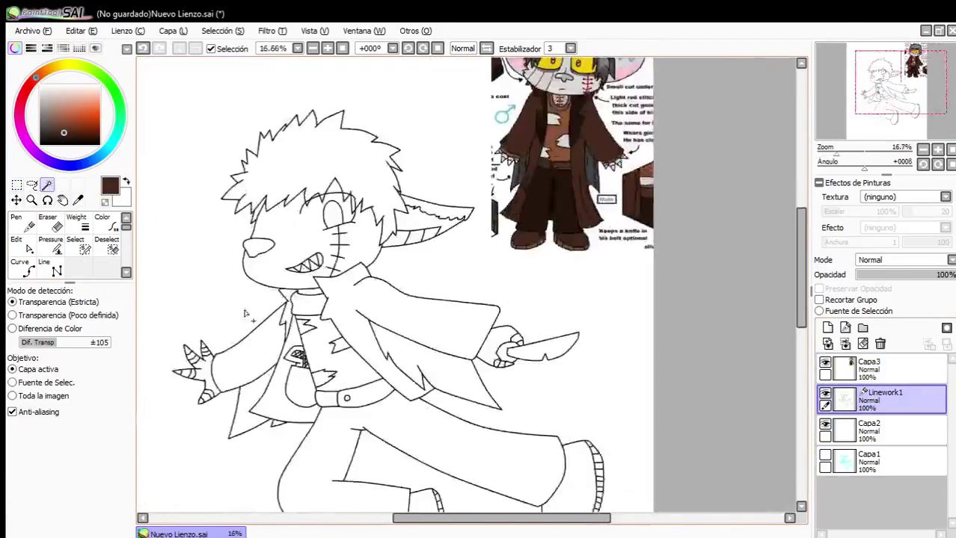
{"action": "scroll", "coordinate": [245, 318], "scroll_direction": "up", "scroll_amount": 1}
{"action": "left_click", "coordinate": [402, 307]}
{"action": "left_click", "coordinate": [266, 378]}
{"action": "scroll", "coordinate": [320, 407], "scroll_direction": "down", "scroll_amount": 2}
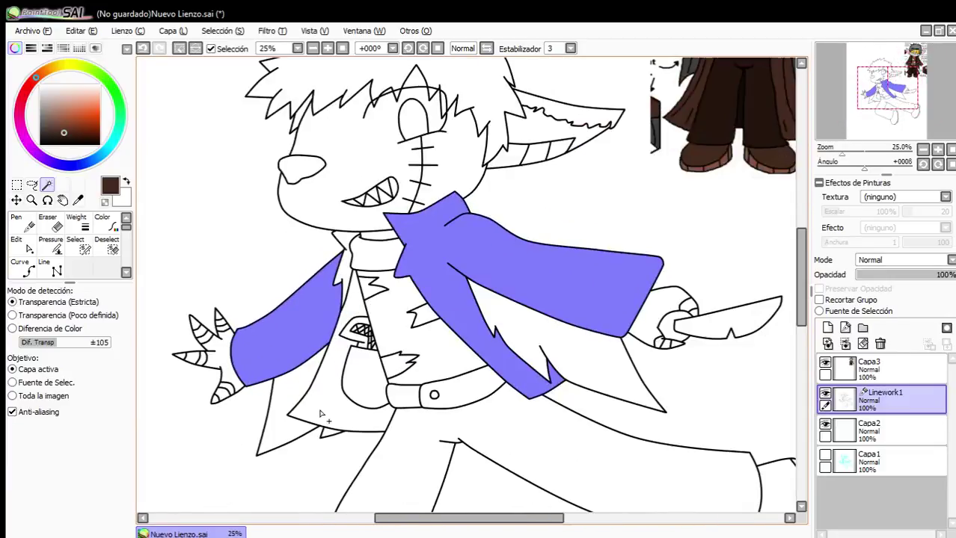
Add the uppers of both shoes to the selection with the Magic Wand.
{"action": "scroll", "coordinate": [330, 363], "scroll_direction": "up", "scroll_amount": 2}
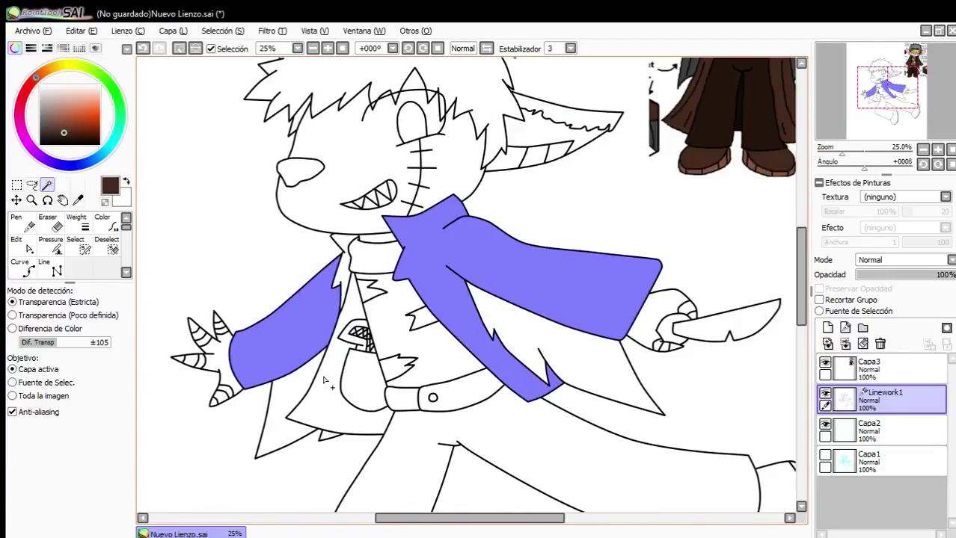
{"action": "scroll", "coordinate": [352, 337], "scroll_direction": "down", "scroll_amount": 1}
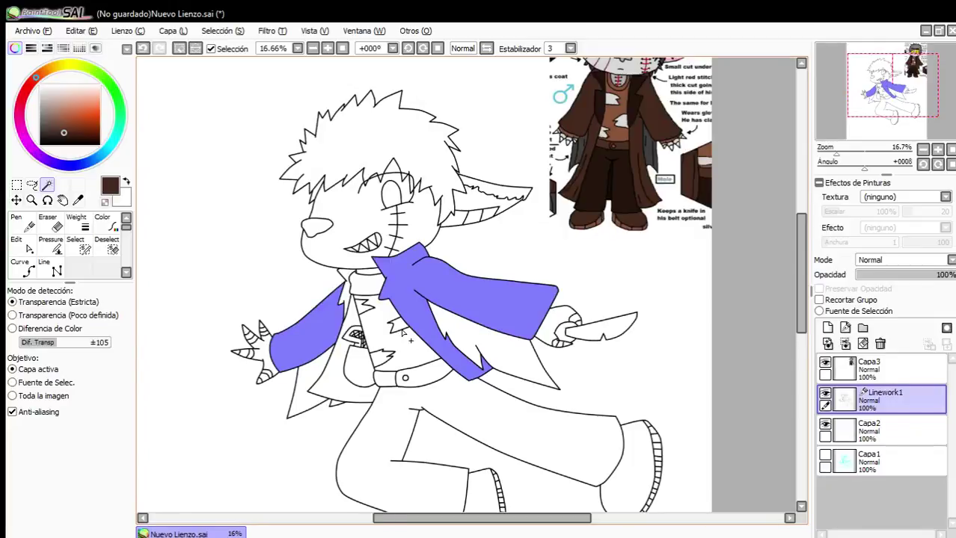
{"action": "scroll", "coordinate": [484, 286], "scroll_direction": "down", "scroll_amount": 1}
{"action": "scroll", "coordinate": [487, 402], "scroll_direction": "up", "scroll_amount": 2}
{"action": "left_click", "coordinate": [475, 471]}
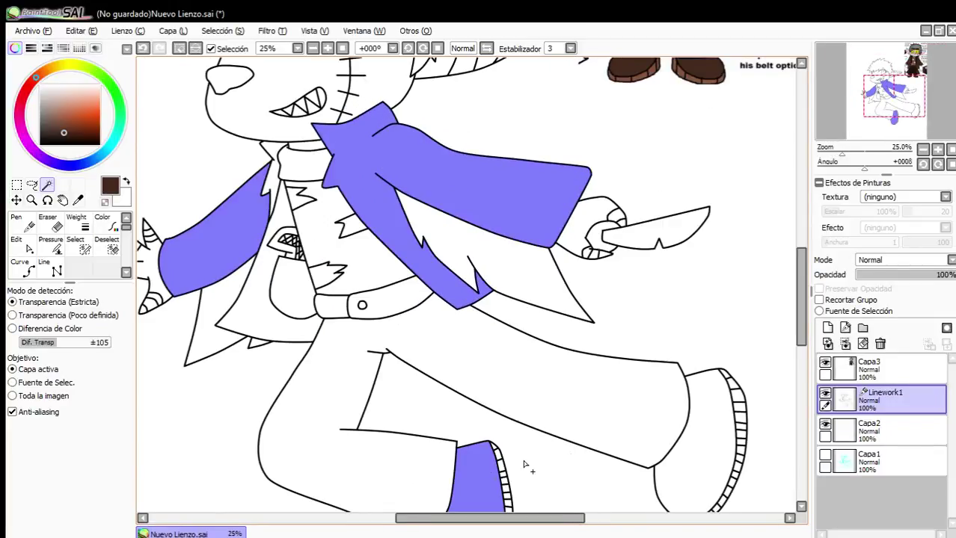
{"action": "left_click", "coordinate": [707, 442]}
{"action": "scroll", "coordinate": [648, 354], "scroll_direction": "down", "scroll_amount": 2}
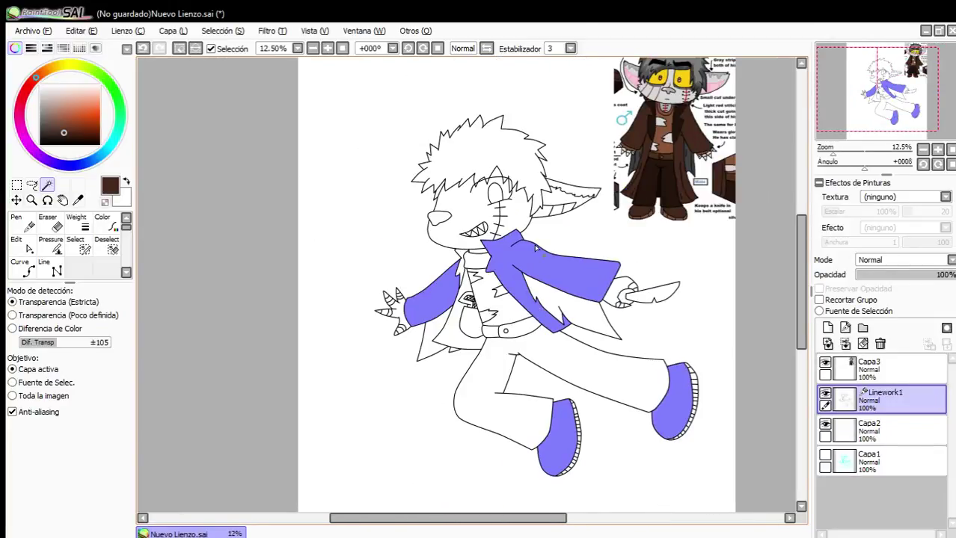
{"action": "scroll", "coordinate": [478, 266], "scroll_direction": "up", "scroll_amount": 3}
{"action": "scroll", "coordinate": [472, 265], "scroll_direction": "down", "scroll_amount": 2}
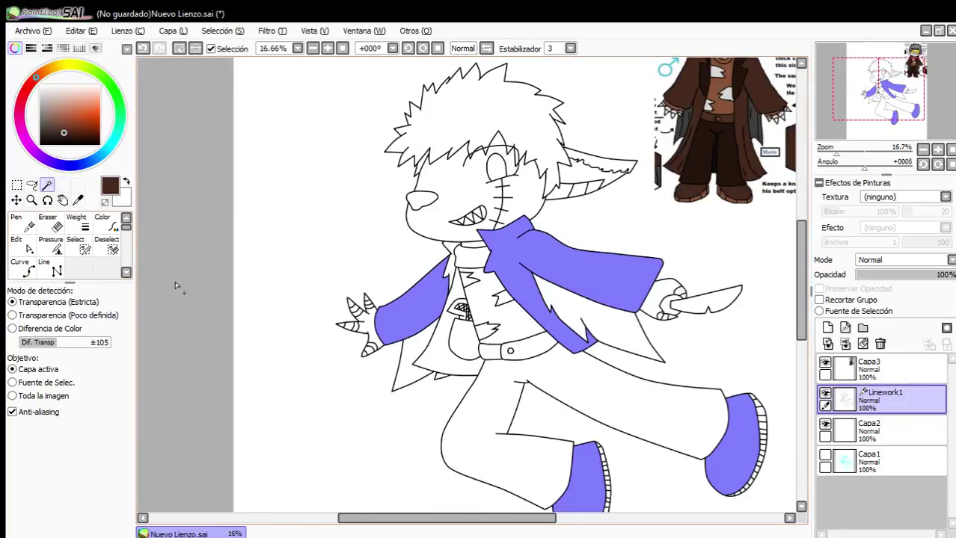
Fill both coat sleeves, the coat's front and both shoes with the dark brown on the Capa2 layer.
{"action": "left_click", "coordinate": [896, 444]}
{"action": "left_click", "coordinate": [18, 267]}
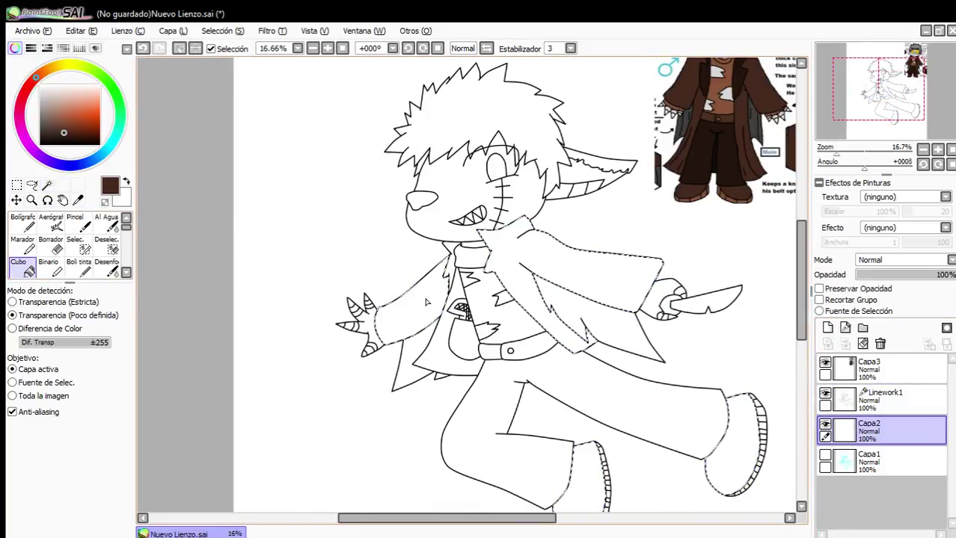
{"action": "left_click", "coordinate": [451, 293]}
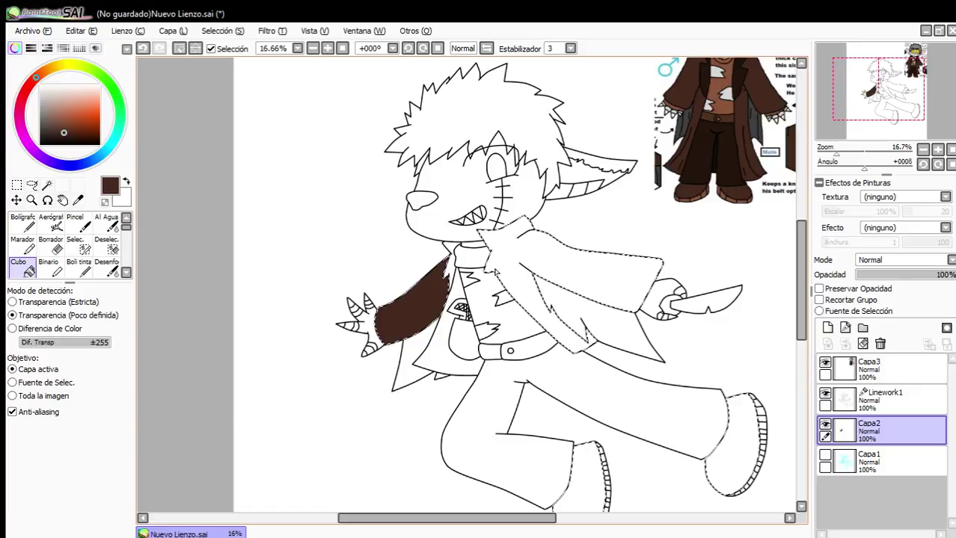
{"action": "left_click", "coordinate": [531, 269]}
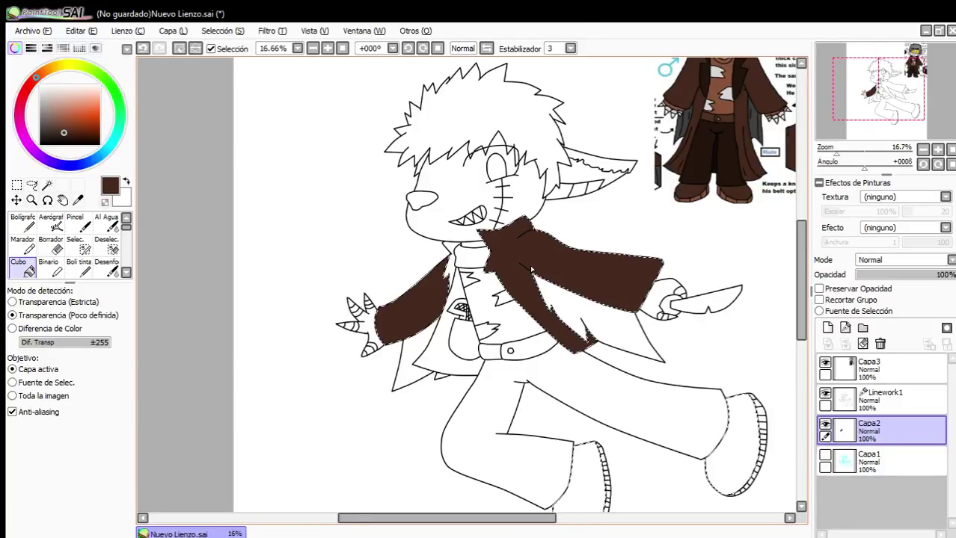
{"action": "scroll", "coordinate": [507, 217], "scroll_direction": "down", "scroll_amount": 1}
{"action": "scroll", "coordinate": [532, 355], "scroll_direction": "up", "scroll_amount": 1}
{"action": "left_click", "coordinate": [533, 359]}
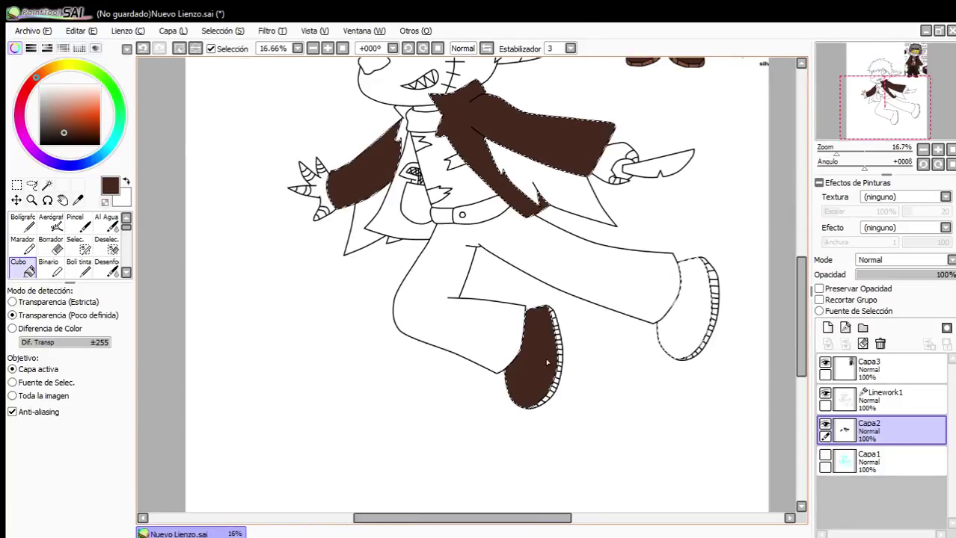
{"action": "left_click", "coordinate": [684, 319]}
{"action": "scroll", "coordinate": [565, 284], "scroll_direction": "down", "scroll_amount": 2}
{"action": "scroll", "coordinate": [524, 196], "scroll_direction": "up", "scroll_amount": 3}
{"action": "scroll", "coordinate": [441, 194], "scroll_direction": "down", "scroll_amount": 1}
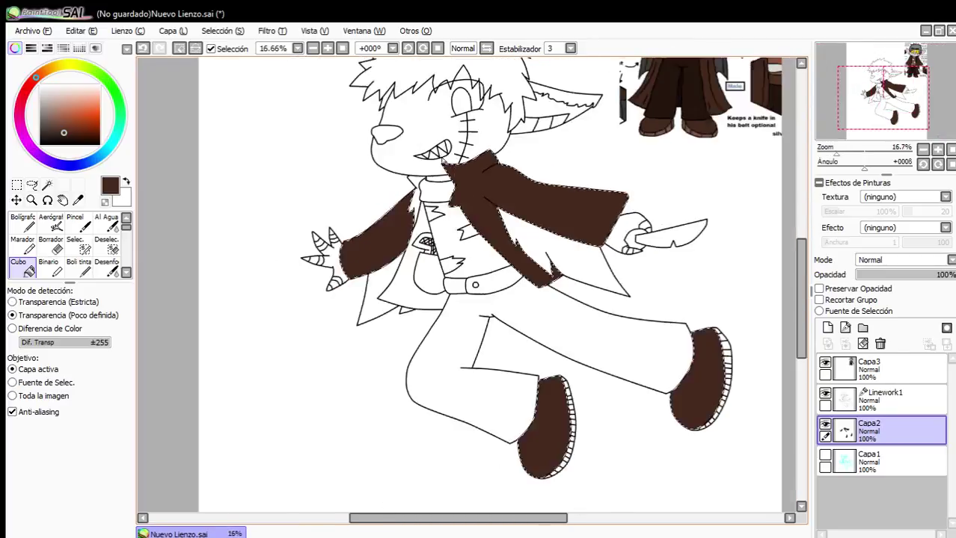
Paint a white highlight strip along the upper edges of both coat sleeves with the Pen tool at size 160.
{"action": "scroll", "coordinate": [427, 170], "scroll_direction": "up", "scroll_amount": 2}
{"action": "scroll", "coordinate": [428, 171], "scroll_direction": "down", "scroll_amount": 2}
{"action": "scroll", "coordinate": [404, 224], "scroll_direction": "up", "scroll_amount": 1}
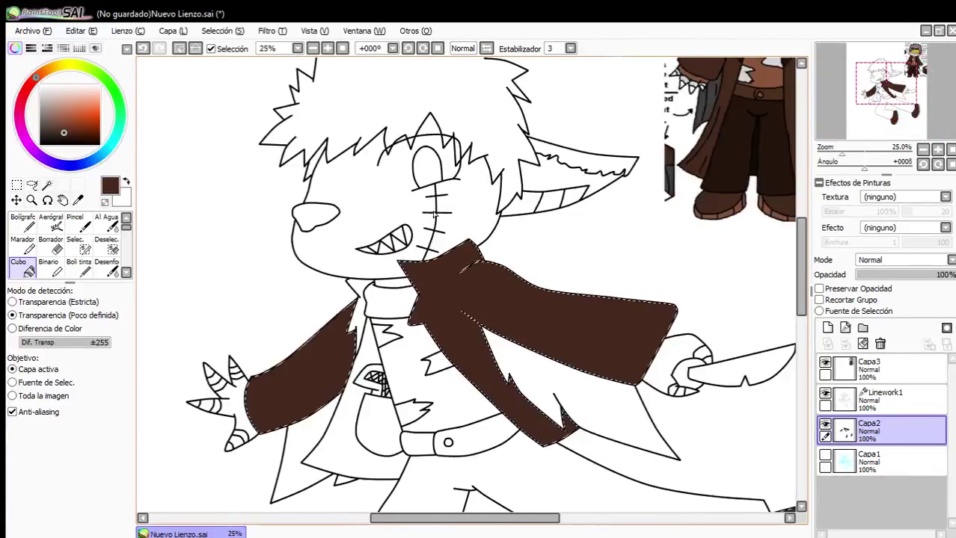
{"action": "scroll", "coordinate": [383, 249], "scroll_direction": "down", "scroll_amount": 1}
{"action": "scroll", "coordinate": [384, 249], "scroll_direction": "up", "scroll_amount": 2}
{"action": "left_click", "coordinate": [41, 85]}
{"action": "left_click", "coordinate": [23, 222]}
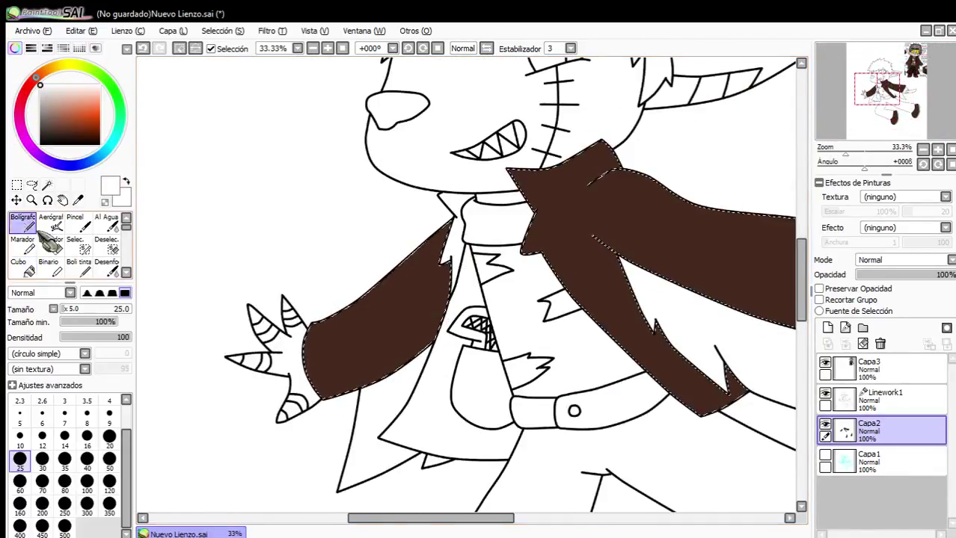
{"action": "left_click", "coordinate": [42, 481]}
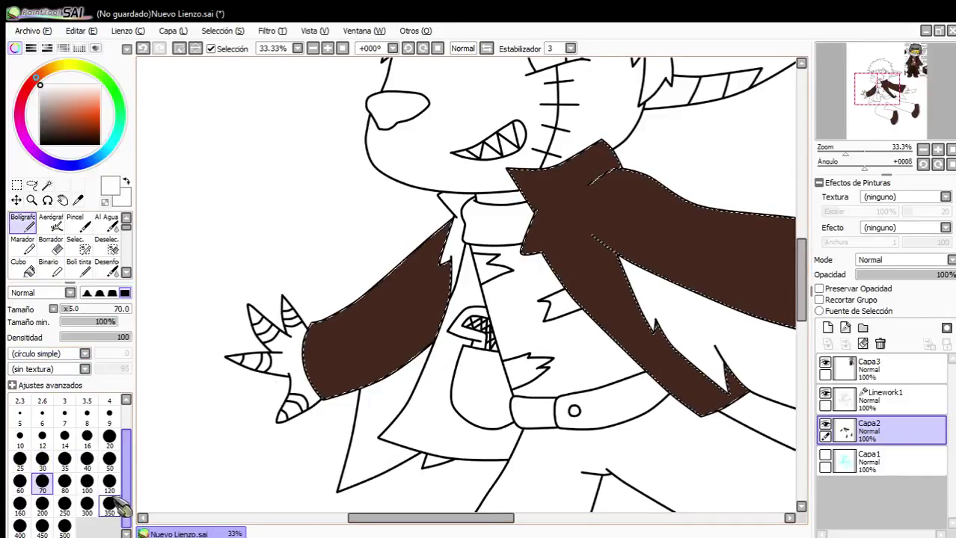
{"action": "left_click", "coordinate": [41, 503]}
{"action": "left_click_drag", "start_coordinate": [441, 221], "coordinate": [307, 335]}
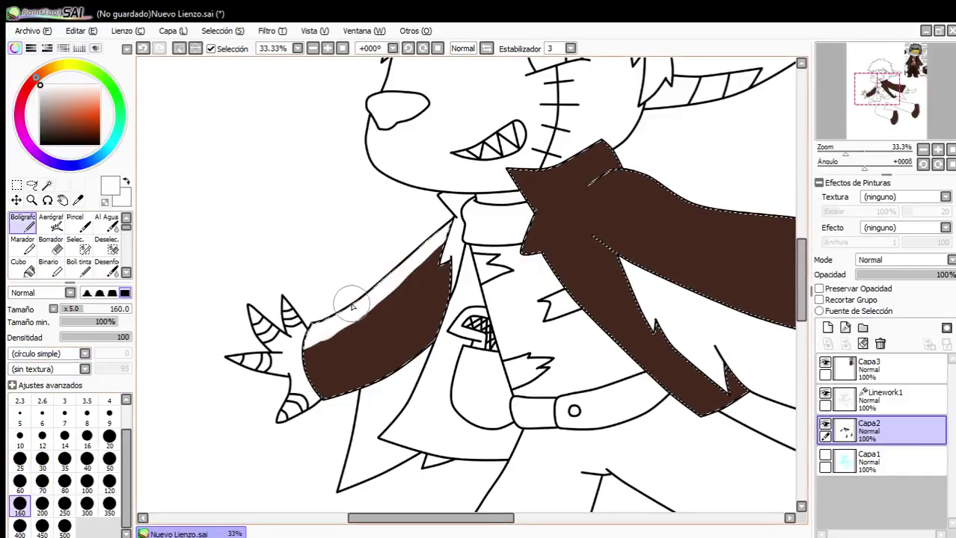
{"action": "scroll", "coordinate": [352, 299], "scroll_direction": "down", "scroll_amount": 1}
{"action": "mouse_move", "coordinate": [445, 228]}
{"action": "left_mouse_down"}
{"action": "mouse_move", "coordinate": [485, 253]}
{"action": "mouse_move", "coordinate": [646, 268]}
{"action": "left_mouse_up"}
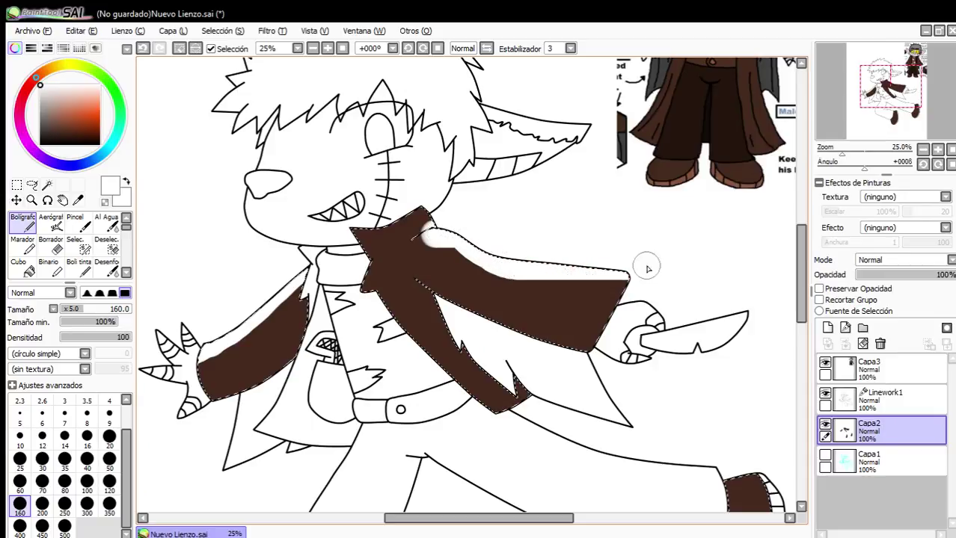
Paint white highlight strips along the outer front edges of both shoes, opposite their soles.
{"action": "scroll", "coordinate": [625, 279], "scroll_direction": "down", "scroll_amount": 1}
{"action": "scroll", "coordinate": [626, 279], "scroll_direction": "down", "scroll_amount": 2}
{"action": "scroll", "coordinate": [591, 427], "scroll_direction": "up", "scroll_amount": 3}
{"action": "left_click_drag", "start_coordinate": [497, 396], "coordinate": [570, 465]}
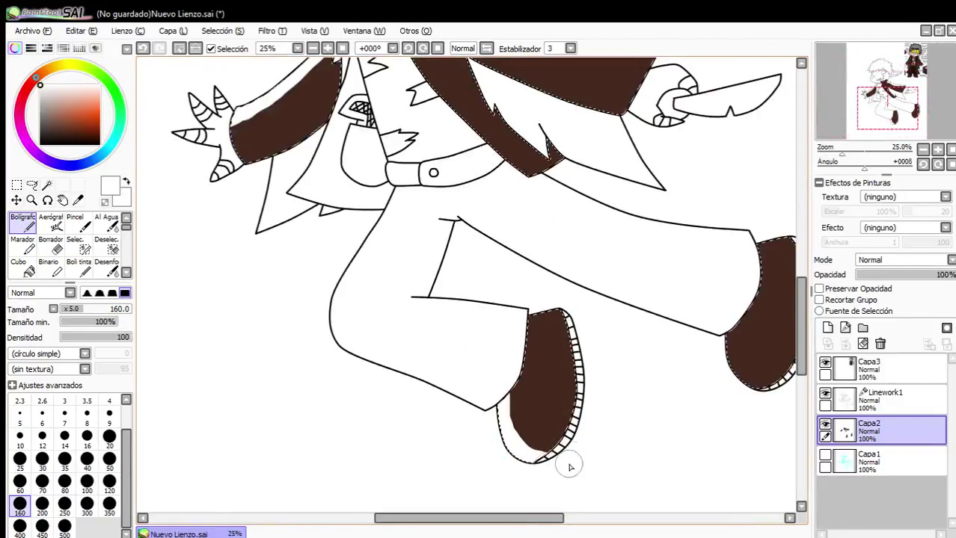
{"action": "scroll", "coordinate": [569, 465], "scroll_direction": "down", "scroll_amount": 2}
{"action": "scroll", "coordinate": [653, 398], "scroll_direction": "up", "scroll_amount": 2}
{"action": "mouse_move", "coordinate": [654, 398]}
{"action": "left_mouse_down"}
{"action": "mouse_move", "coordinate": [594, 333]}
{"action": "mouse_move", "coordinate": [668, 402]}
{"action": "left_mouse_up"}
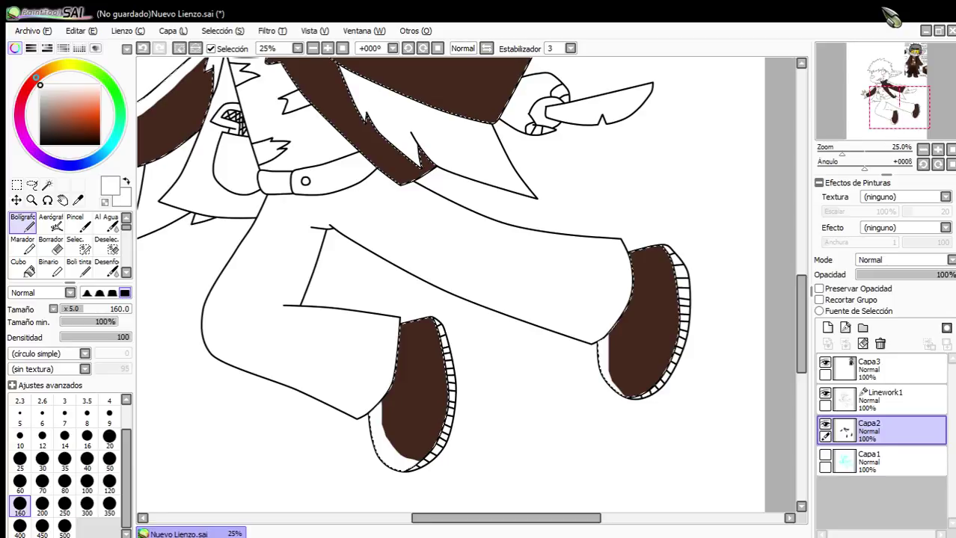
Set the Brush tool to size 60 with the dark brown sampled from the open hand's sleeve.
{"action": "scroll", "coordinate": [410, 253], "scroll_direction": "down", "scroll_amount": 3}
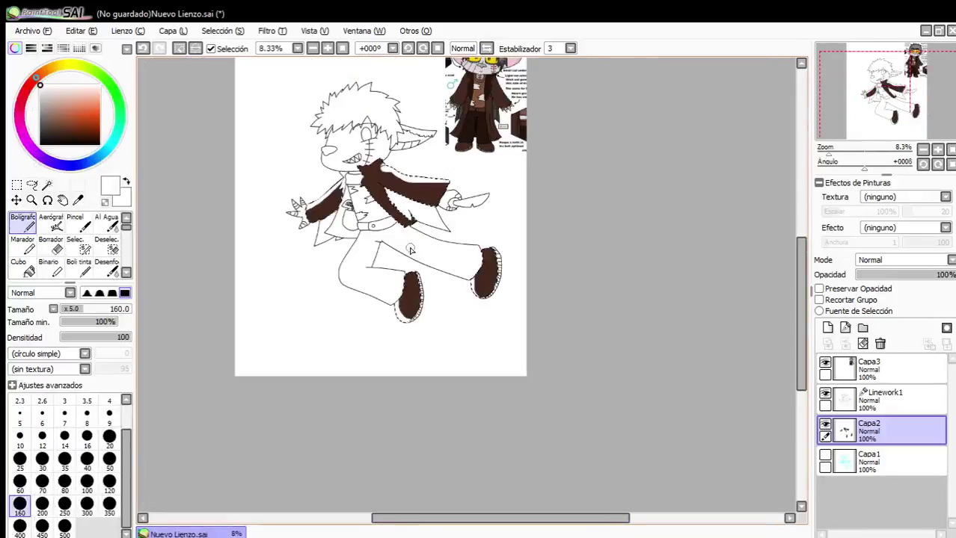
{"action": "scroll", "coordinate": [307, 161], "scroll_direction": "down", "scroll_amount": 1}
{"action": "scroll", "coordinate": [311, 166], "scroll_direction": "up", "scroll_amount": 3}
{"action": "scroll", "coordinate": [473, 233], "scroll_direction": "up", "scroll_amount": 1}
{"action": "scroll", "coordinate": [427, 267], "scroll_direction": "down", "scroll_amount": 1}
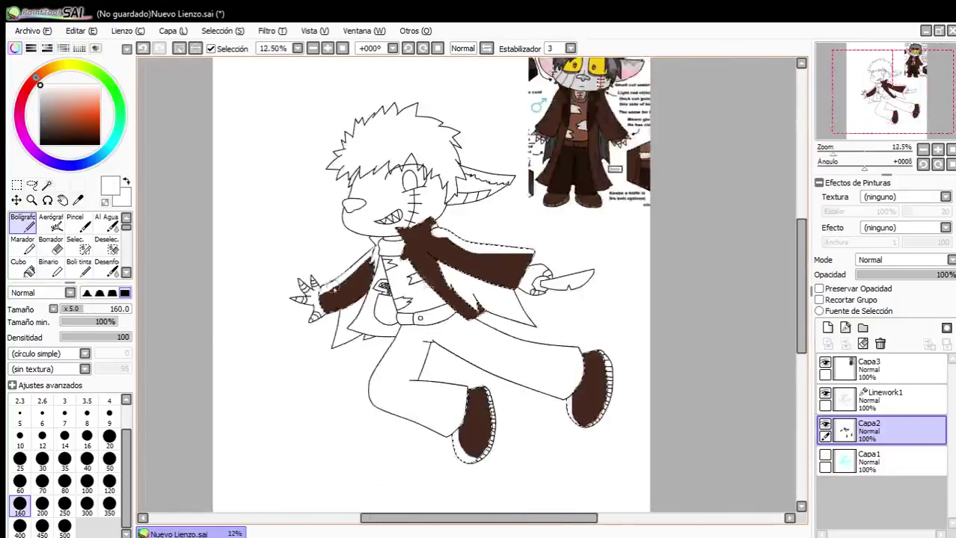
{"action": "scroll", "coordinate": [427, 267], "scroll_direction": "up", "scroll_amount": 1}
{"action": "left_click", "coordinate": [74, 222]}
{"action": "scroll", "coordinate": [406, 267], "scroll_direction": "up", "scroll_amount": 5}
{"action": "right_click", "coordinate": [293, 329]}
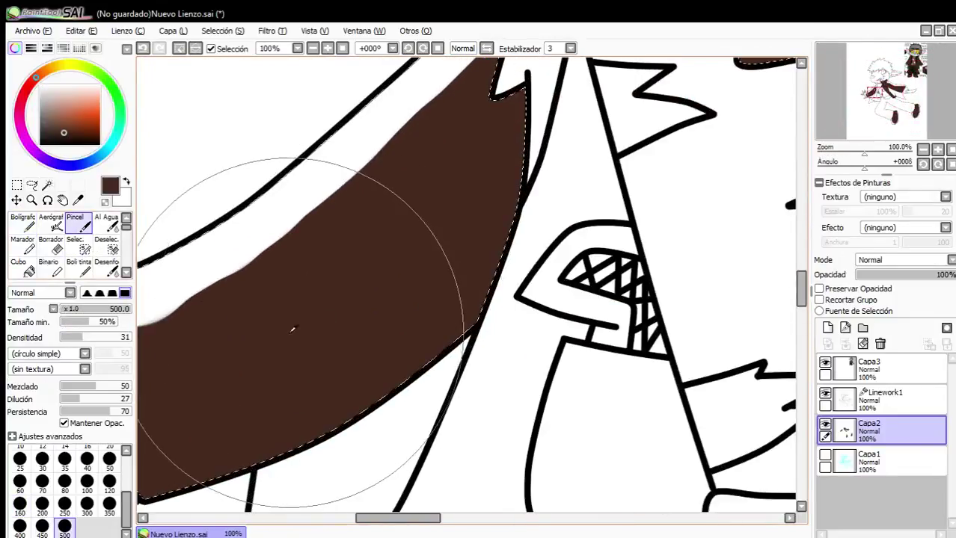
{"action": "left_click", "coordinate": [17, 486]}
{"action": "scroll", "coordinate": [348, 378], "scroll_direction": "down", "scroll_amount": 3}
{"action": "scroll", "coordinate": [273, 367], "scroll_direction": "up", "scroll_amount": 3}
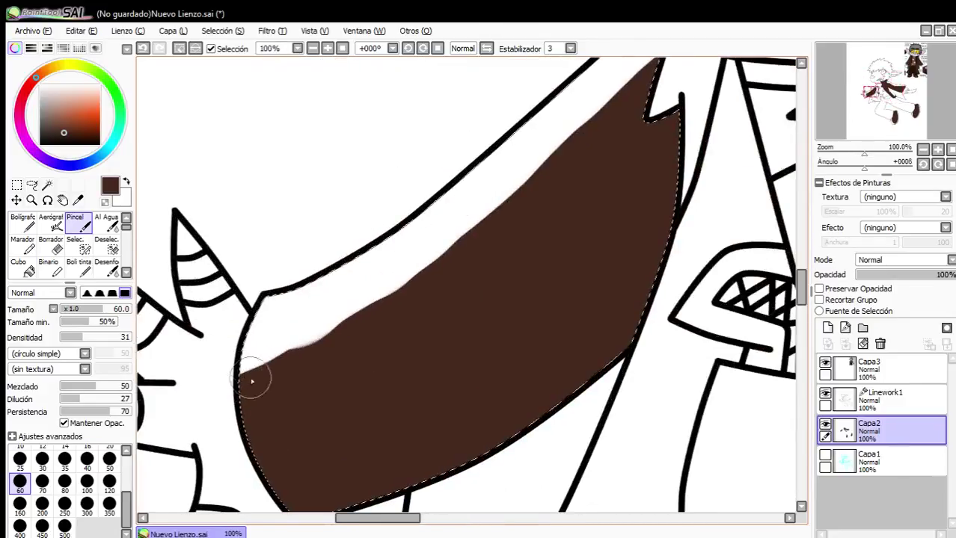
Blend the dark brown into the white highlight along the open hand's sleeve for a soft gradient.
{"action": "mouse_move", "coordinate": [252, 380]}
{"action": "left_mouse_down"}
{"action": "mouse_move", "coordinate": [193, 383]}
{"action": "mouse_move", "coordinate": [305, 347]}
{"action": "mouse_move", "coordinate": [296, 345]}
{"action": "mouse_move", "coordinate": [340, 306]}
{"action": "mouse_move", "coordinate": [303, 314]}
{"action": "mouse_move", "coordinate": [425, 248]}
{"action": "mouse_move", "coordinate": [573, 117]}
{"action": "left_mouse_up"}
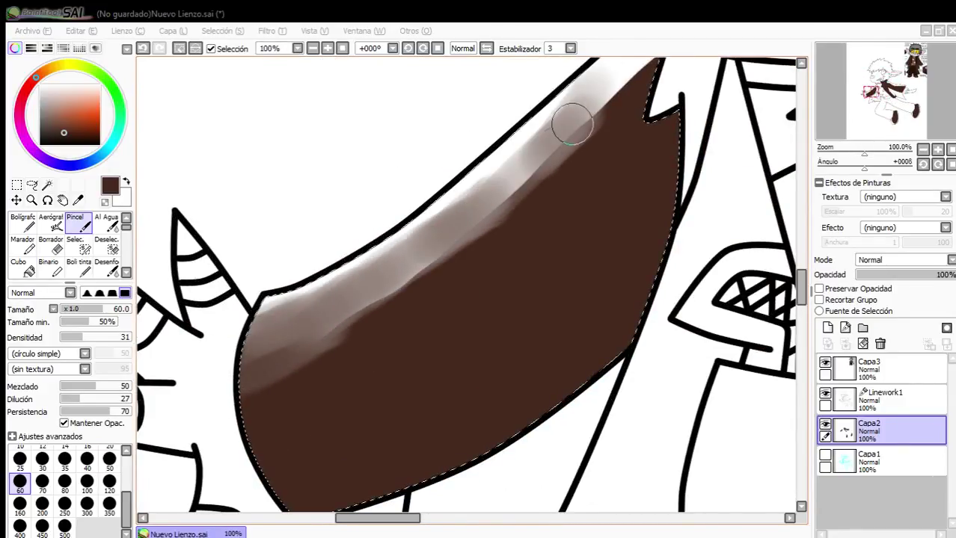
{"action": "scroll", "coordinate": [576, 177], "scroll_direction": "down", "scroll_amount": 1}
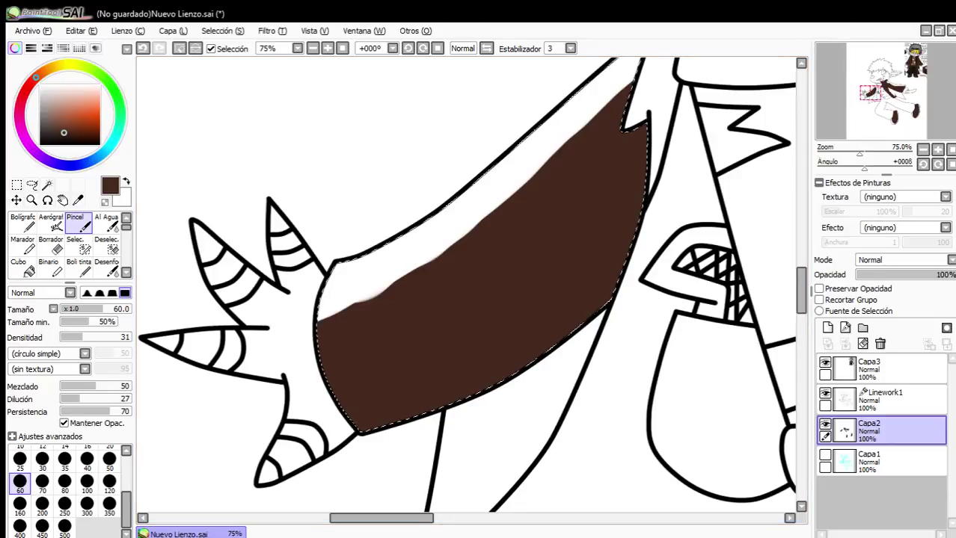
{"action": "scroll", "coordinate": [388, 278], "scroll_direction": "up", "scroll_amount": 2}
{"action": "mouse_move", "coordinate": [388, 278]}
{"action": "left_mouse_down"}
{"action": "mouse_move", "coordinate": [382, 305]}
{"action": "mouse_move", "coordinate": [374, 265]}
{"action": "mouse_move", "coordinate": [283, 330]}
{"action": "mouse_move", "coordinate": [378, 266]}
{"action": "mouse_move", "coordinate": [371, 293]}
{"action": "mouse_move", "coordinate": [543, 182]}
{"action": "mouse_move", "coordinate": [364, 305]}
{"action": "mouse_move", "coordinate": [324, 359]}
{"action": "mouse_move", "coordinate": [333, 323]}
{"action": "mouse_move", "coordinate": [598, 167]}
{"action": "mouse_move", "coordinate": [696, 59]}
{"action": "mouse_move", "coordinate": [647, 76]}
{"action": "mouse_move", "coordinate": [331, 270]}
{"action": "left_mouse_up"}
{"action": "scroll", "coordinate": [330, 270], "scroll_direction": "down", "scroll_amount": 1}
{"action": "mouse_move", "coordinate": [406, 220]}
{"action": "left_mouse_down"}
{"action": "mouse_move", "coordinate": [541, 112]}
{"action": "mouse_move", "coordinate": [564, 72]}
{"action": "mouse_move", "coordinate": [560, 95]}
{"action": "mouse_move", "coordinate": [308, 265]}
{"action": "mouse_move", "coordinate": [554, 154]}
{"action": "mouse_move", "coordinate": [470, 199]}
{"action": "mouse_move", "coordinate": [331, 305]}
{"action": "mouse_move", "coordinate": [163, 402]}
{"action": "mouse_move", "coordinate": [225, 430]}
{"action": "mouse_move", "coordinate": [290, 338]}
{"action": "mouse_move", "coordinate": [153, 400]}
{"action": "mouse_move", "coordinate": [309, 323]}
{"action": "mouse_move", "coordinate": [280, 326]}
{"action": "mouse_move", "coordinate": [532, 159]}
{"action": "mouse_move", "coordinate": [556, 117]}
{"action": "mouse_move", "coordinate": [389, 254]}
{"action": "mouse_move", "coordinate": [291, 297]}
{"action": "mouse_move", "coordinate": [320, 334]}
{"action": "mouse_move", "coordinate": [221, 421]}
{"action": "mouse_move", "coordinate": [307, 323]}
{"action": "left_mouse_up"}
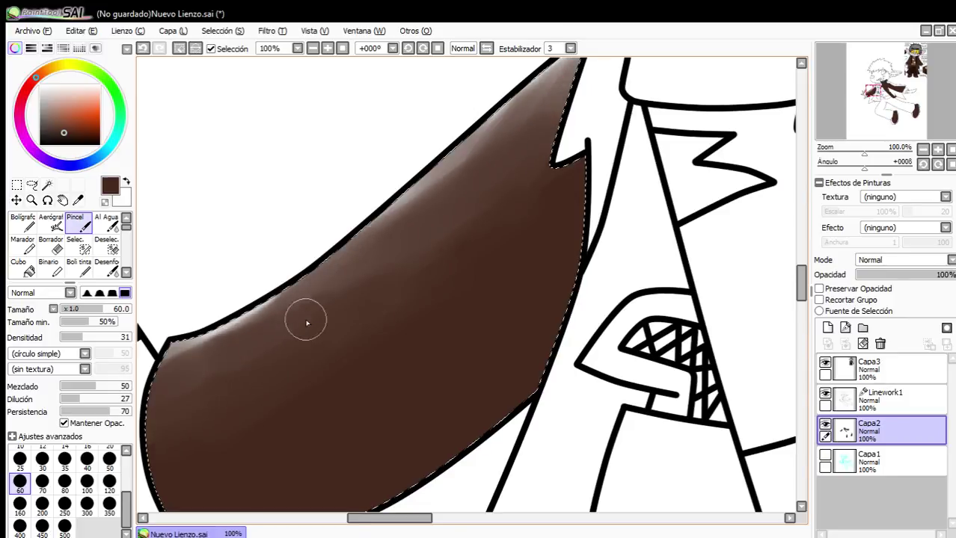
Brush a first pass of dark brown over the knife-side sleeve's white highlight and the adjoining collar base.
{"action": "scroll", "coordinate": [335, 291], "scroll_direction": "down", "scroll_amount": 5}
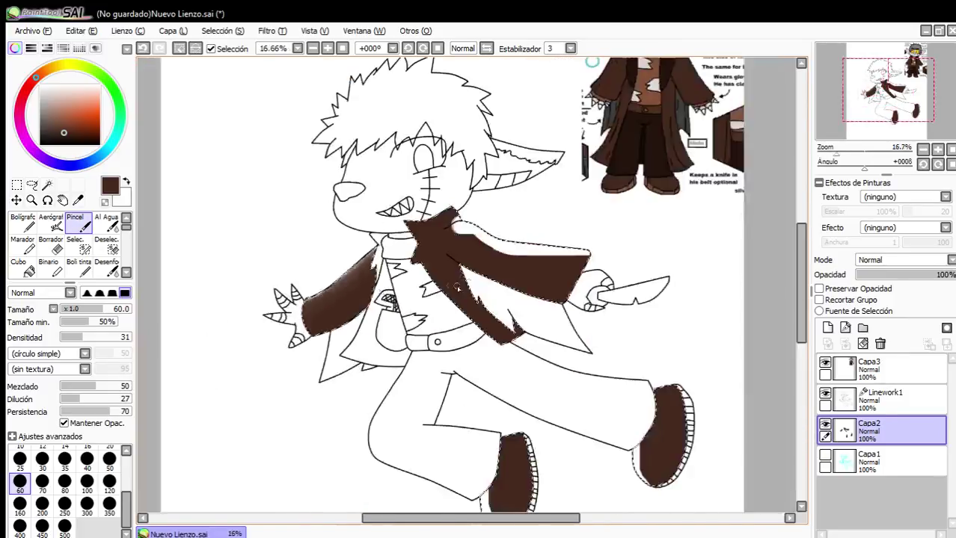
{"action": "scroll", "coordinate": [398, 291], "scroll_direction": "up", "scroll_amount": 3}
{"action": "scroll", "coordinate": [412, 209], "scroll_direction": "down", "scroll_amount": 3}
{"action": "scroll", "coordinate": [415, 156], "scroll_direction": "up", "scroll_amount": 4}
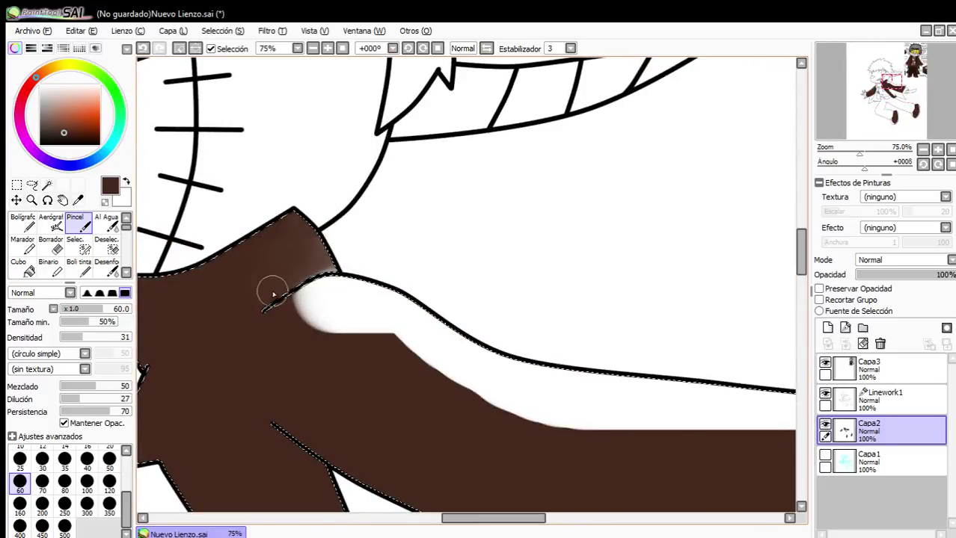
{"action": "mouse_move", "coordinate": [273, 293]}
{"action": "left_mouse_down"}
{"action": "mouse_move", "coordinate": [332, 325]}
{"action": "mouse_move", "coordinate": [441, 306]}
{"action": "mouse_move", "coordinate": [313, 314]}
{"action": "mouse_move", "coordinate": [486, 399]}
{"action": "mouse_move", "coordinate": [614, 441]}
{"action": "mouse_move", "coordinate": [390, 357]}
{"action": "mouse_move", "coordinate": [347, 331]}
{"action": "mouse_move", "coordinate": [303, 336]}
{"action": "mouse_move", "coordinate": [264, 311]}
{"action": "mouse_move", "coordinate": [230, 271]}
{"action": "mouse_move", "coordinate": [465, 344]}
{"action": "mouse_move", "coordinate": [604, 420]}
{"action": "mouse_move", "coordinate": [492, 373]}
{"action": "mouse_move", "coordinate": [482, 410]}
{"action": "mouse_move", "coordinate": [762, 423]}
{"action": "left_mouse_up"}
{"action": "scroll", "coordinate": [389, 404], "scroll_direction": "down", "scroll_amount": 2}
{"action": "scroll", "coordinate": [673, 470], "scroll_direction": "up", "scroll_amount": 2}
{"action": "mouse_move", "coordinate": [222, 366]}
{"action": "left_mouse_down"}
{"action": "mouse_move", "coordinate": [555, 344]}
{"action": "mouse_move", "coordinate": [216, 323]}
{"action": "mouse_move", "coordinate": [395, 322]}
{"action": "mouse_move", "coordinate": [161, 299]}
{"action": "left_mouse_up"}
{"action": "scroll", "coordinate": [561, 314], "scroll_direction": "down", "scroll_amount": 2}
{"action": "scroll", "coordinate": [457, 315], "scroll_direction": "up", "scroll_amount": 1}
{"action": "scroll", "coordinate": [365, 278], "scroll_direction": "up", "scroll_amount": 2}
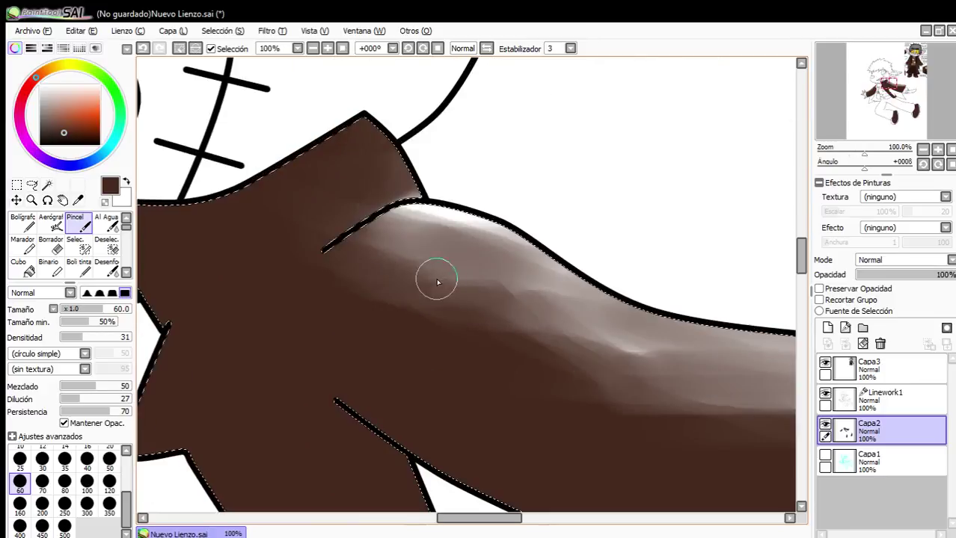
Smooth the knife-side sleeve's highlight into the brown from the shoulder down to the cuff.
{"action": "mouse_move", "coordinate": [438, 282]}
{"action": "left_mouse_down"}
{"action": "mouse_move", "coordinate": [493, 347]}
{"action": "mouse_move", "coordinate": [465, 333]}
{"action": "mouse_move", "coordinate": [538, 390]}
{"action": "mouse_move", "coordinate": [633, 389]}
{"action": "mouse_move", "coordinate": [635, 415]}
{"action": "mouse_move", "coordinate": [611, 412]}
{"action": "mouse_move", "coordinate": [607, 376]}
{"action": "mouse_move", "coordinate": [532, 348]}
{"action": "mouse_move", "coordinate": [473, 272]}
{"action": "mouse_move", "coordinate": [449, 261]}
{"action": "mouse_move", "coordinate": [435, 232]}
{"action": "left_mouse_up"}
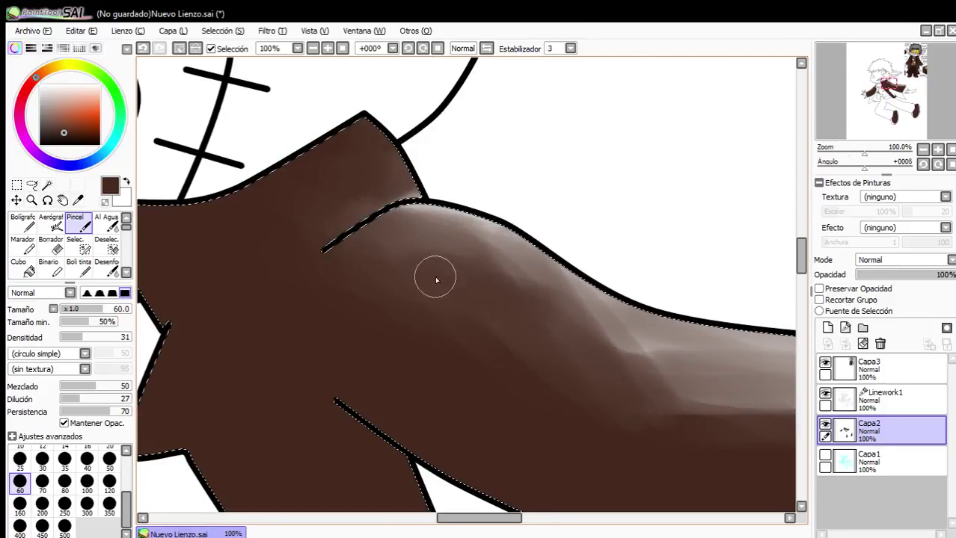
{"action": "mouse_move", "coordinate": [436, 280]}
{"action": "left_mouse_down"}
{"action": "mouse_move", "coordinate": [557, 363]}
{"action": "mouse_move", "coordinate": [618, 374]}
{"action": "left_mouse_up"}
{"action": "left_click_drag", "start_coordinate": [698, 429], "coordinate": [644, 382]}
{"action": "mouse_move", "coordinate": [748, 445]}
{"action": "left_mouse_down"}
{"action": "mouse_move", "coordinate": [438, 382]}
{"action": "mouse_move", "coordinate": [213, 277]}
{"action": "mouse_move", "coordinate": [482, 311]}
{"action": "mouse_move", "coordinate": [367, 315]}
{"action": "mouse_move", "coordinate": [246, 241]}
{"action": "mouse_move", "coordinate": [636, 321]}
{"action": "mouse_move", "coordinate": [716, 377]}
{"action": "left_mouse_up"}
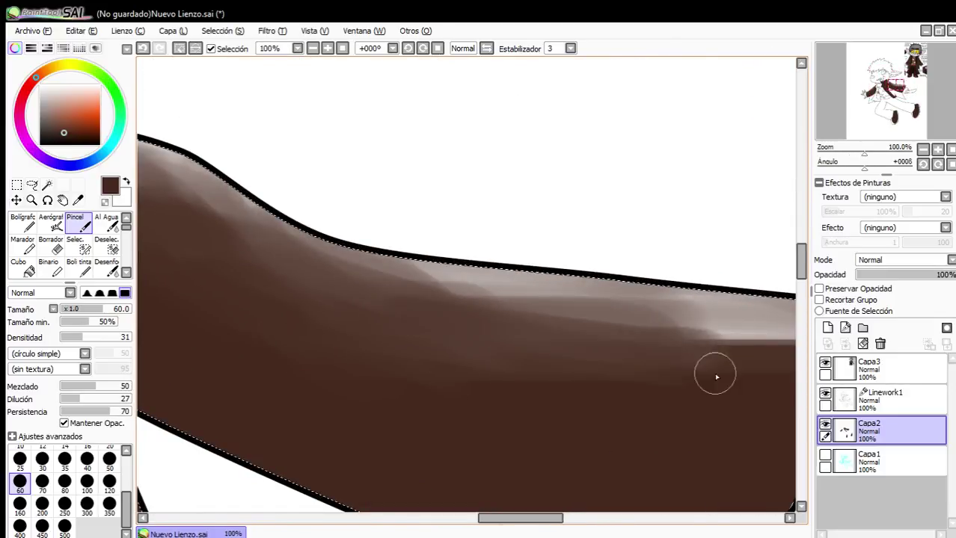
{"action": "scroll", "coordinate": [346, 366], "scroll_direction": "down", "scroll_amount": 2}
{"action": "scroll", "coordinate": [469, 346], "scroll_direction": "up", "scroll_amount": 2}
{"action": "mouse_move", "coordinate": [474, 348]}
{"action": "left_mouse_down"}
{"action": "mouse_move", "coordinate": [665, 363]}
{"action": "mouse_move", "coordinate": [689, 387]}
{"action": "left_mouse_up"}
{"action": "mouse_move", "coordinate": [610, 390]}
{"action": "left_mouse_down"}
{"action": "mouse_move", "coordinate": [353, 331]}
{"action": "mouse_move", "coordinate": [184, 317]}
{"action": "mouse_move", "coordinate": [435, 342]}
{"action": "mouse_move", "coordinate": [596, 334]}
{"action": "mouse_move", "coordinate": [573, 340]}
{"action": "mouse_move", "coordinate": [777, 361]}
{"action": "left_mouse_up"}
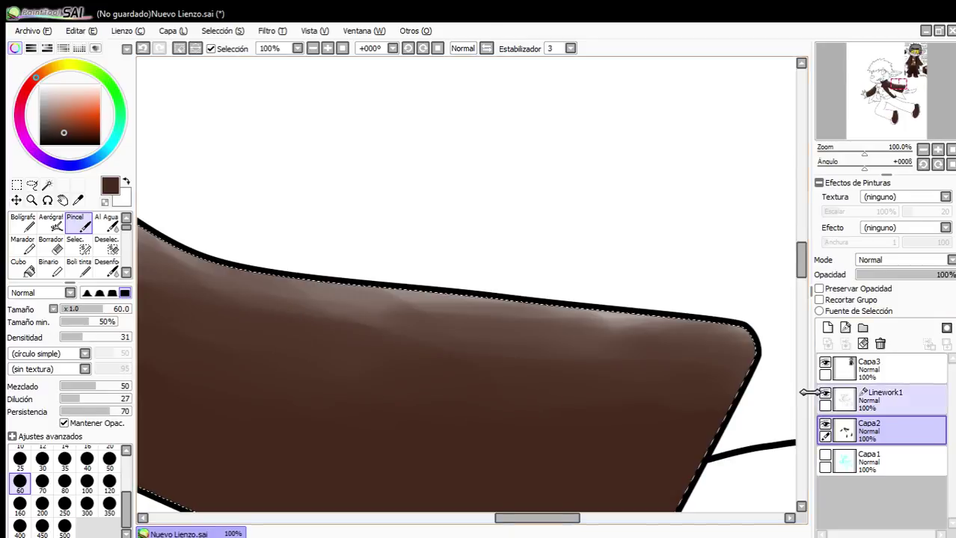
Soften the remaining light patches on the knife-side shoulder and at the collar's base.
{"action": "scroll", "coordinate": [587, 329], "scroll_direction": "down", "scroll_amount": 2}
{"action": "scroll", "coordinate": [440, 318], "scroll_direction": "up", "scroll_amount": 2}
{"action": "scroll", "coordinate": [604, 351], "scroll_direction": "down", "scroll_amount": 2}
{"action": "scroll", "coordinate": [438, 335], "scroll_direction": "up", "scroll_amount": 2}
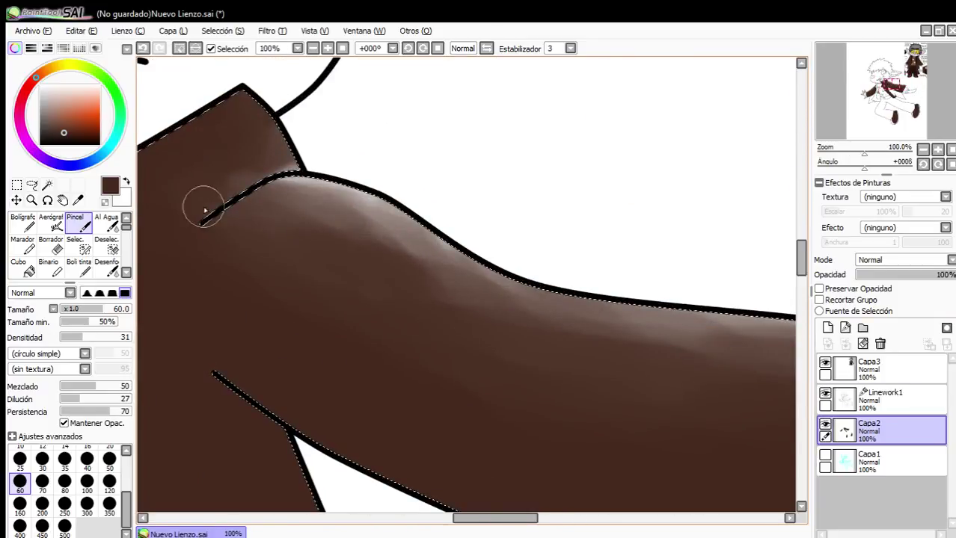
{"action": "mouse_move", "coordinate": [322, 143]}
{"action": "left_mouse_down"}
{"action": "mouse_move", "coordinate": [355, 208]}
{"action": "mouse_move", "coordinate": [257, 201]}
{"action": "mouse_move", "coordinate": [590, 318]}
{"action": "mouse_move", "coordinate": [724, 343]}
{"action": "mouse_move", "coordinate": [585, 293]}
{"action": "left_mouse_up"}
{"action": "scroll", "coordinate": [586, 293], "scroll_direction": "down", "scroll_amount": 4}
{"action": "scroll", "coordinate": [540, 292], "scroll_direction": "up", "scroll_amount": 2}
{"action": "scroll", "coordinate": [536, 292], "scroll_direction": "down", "scroll_amount": 2}
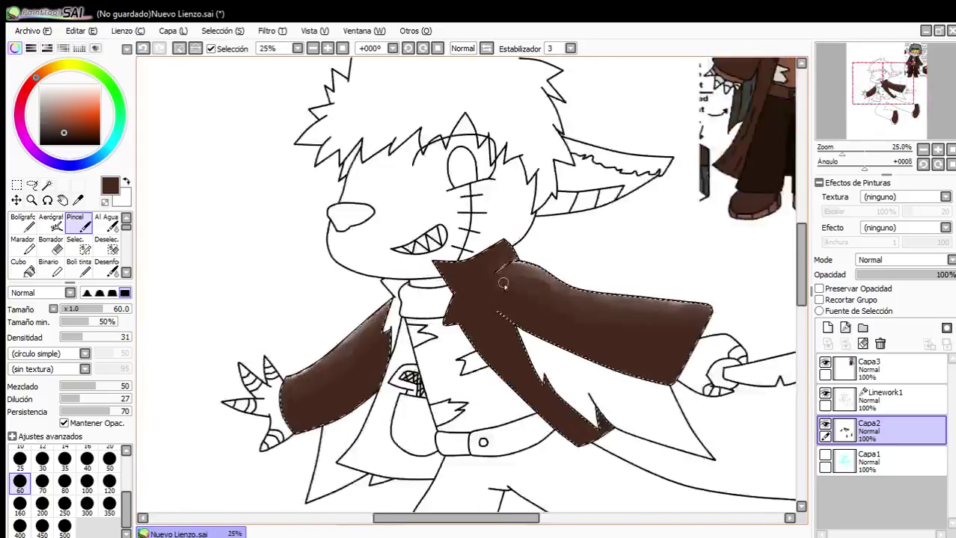
Blend the dark brown into the white highlight along the lower shoe's outer edge.
{"action": "scroll", "coordinate": [503, 280], "scroll_direction": "up", "scroll_amount": 1}
{"action": "scroll", "coordinate": [505, 279], "scroll_direction": "down", "scroll_amount": 3}
{"action": "scroll", "coordinate": [513, 396], "scroll_direction": "up", "scroll_amount": 6}
{"action": "mouse_move", "coordinate": [452, 134]}
{"action": "left_mouse_down"}
{"action": "mouse_move", "coordinate": [445, 100]}
{"action": "mouse_move", "coordinate": [429, 211]}
{"action": "mouse_move", "coordinate": [562, 507]}
{"action": "mouse_move", "coordinate": [547, 452]}
{"action": "mouse_move", "coordinate": [478, 316]}
{"action": "mouse_move", "coordinate": [467, 234]}
{"action": "mouse_move", "coordinate": [609, 361]}
{"action": "mouse_move", "coordinate": [470, 285]}
{"action": "mouse_move", "coordinate": [432, 194]}
{"action": "mouse_move", "coordinate": [457, 314]}
{"action": "mouse_move", "coordinate": [530, 436]}
{"action": "mouse_move", "coordinate": [591, 473]}
{"action": "mouse_move", "coordinate": [547, 388]}
{"action": "mouse_move", "coordinate": [660, 420]}
{"action": "mouse_move", "coordinate": [556, 299]}
{"action": "mouse_move", "coordinate": [551, 333]}
{"action": "mouse_move", "coordinate": [479, 259]}
{"action": "mouse_move", "coordinate": [624, 478]}
{"action": "mouse_move", "coordinate": [668, 511]}
{"action": "mouse_move", "coordinate": [694, 474]}
{"action": "mouse_move", "coordinate": [509, 425]}
{"action": "mouse_move", "coordinate": [546, 434]}
{"action": "mouse_move", "coordinate": [471, 213]}
{"action": "mouse_move", "coordinate": [435, 200]}
{"action": "mouse_move", "coordinate": [510, 392]}
{"action": "mouse_move", "coordinate": [626, 475]}
{"action": "mouse_move", "coordinate": [679, 414]}
{"action": "left_mouse_up"}
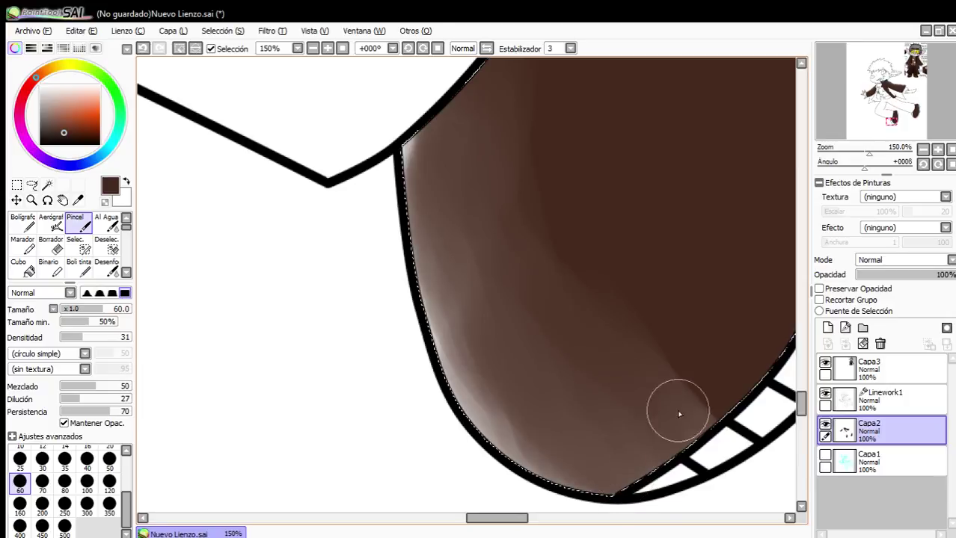
{"action": "mouse_move", "coordinate": [486, 78]}
{"action": "left_mouse_down"}
{"action": "mouse_move", "coordinate": [448, 144]}
{"action": "mouse_move", "coordinate": [419, 105]}
{"action": "left_mouse_up"}
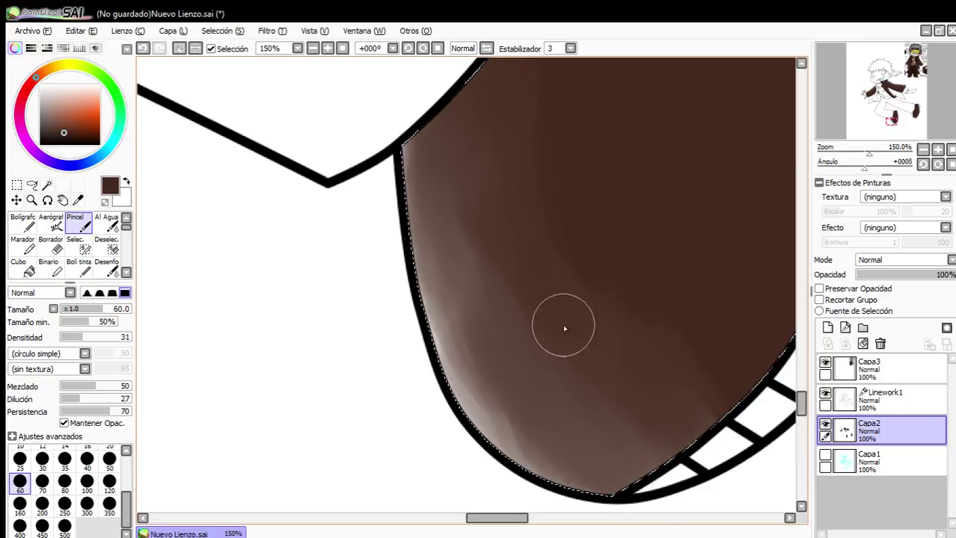
{"action": "mouse_move", "coordinate": [610, 390]}
{"action": "left_mouse_down"}
{"action": "mouse_move", "coordinate": [543, 424]}
{"action": "mouse_move", "coordinate": [480, 365]}
{"action": "mouse_move", "coordinate": [411, 84]}
{"action": "left_mouse_up"}
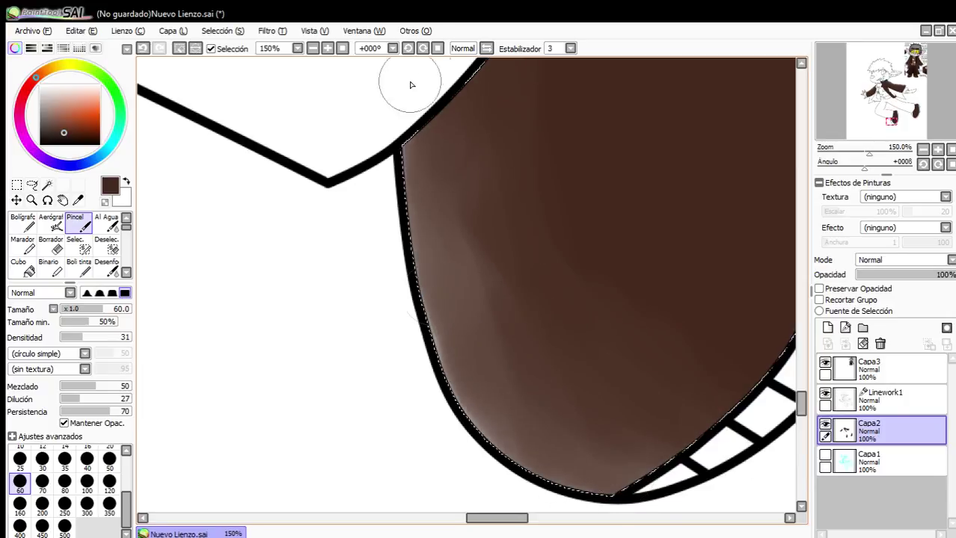
Blend the dark brown into the white strip along the raised shoe's outer edge.
{"action": "scroll", "coordinate": [494, 299], "scroll_direction": "down", "scroll_amount": 6}
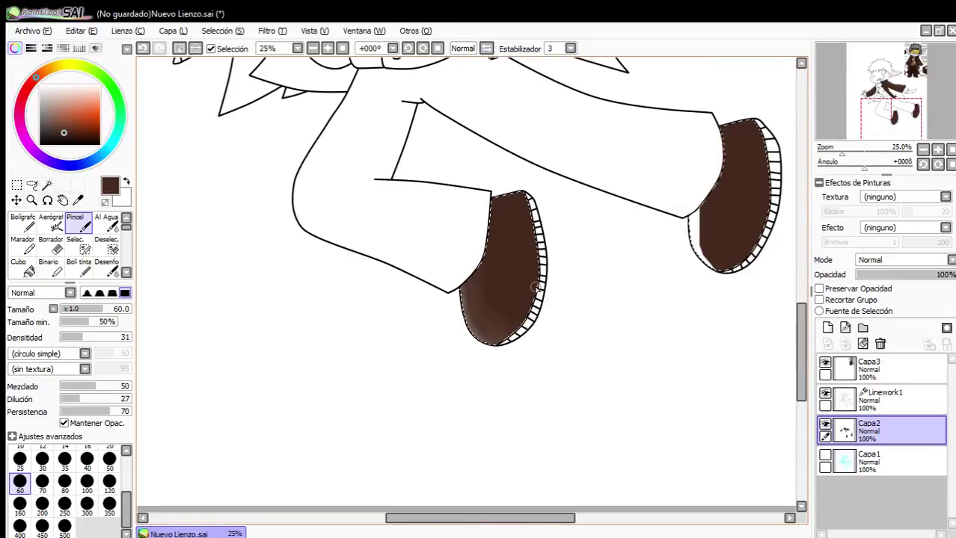
{"action": "scroll", "coordinate": [630, 240], "scroll_direction": "up", "scroll_amount": 6}
{"action": "scroll", "coordinate": [387, 244], "scroll_direction": "down", "scroll_amount": 3}
{"action": "scroll", "coordinate": [393, 270], "scroll_direction": "up", "scroll_amount": 4}
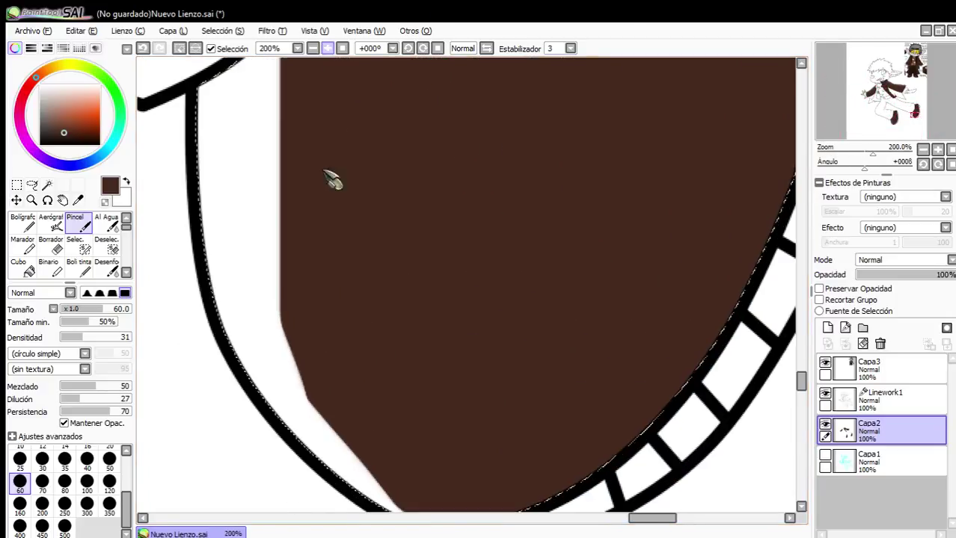
{"action": "scroll", "coordinate": [367, 231], "scroll_direction": "down", "scroll_amount": 2}
{"action": "scroll", "coordinate": [368, 231], "scroll_direction": "down", "scroll_amount": 1}
{"action": "scroll", "coordinate": [351, 213], "scroll_direction": "up", "scroll_amount": 1}
{"action": "mouse_move", "coordinate": [338, 150]}
{"action": "left_mouse_down"}
{"action": "mouse_move", "coordinate": [340, 216]}
{"action": "mouse_move", "coordinate": [353, 281]}
{"action": "mouse_move", "coordinate": [411, 398]}
{"action": "mouse_move", "coordinate": [322, 287]}
{"action": "mouse_move", "coordinate": [304, 172]}
{"action": "mouse_move", "coordinate": [338, 128]}
{"action": "mouse_move", "coordinate": [320, 195]}
{"action": "mouse_move", "coordinate": [333, 269]}
{"action": "mouse_move", "coordinate": [345, 151]}
{"action": "mouse_move", "coordinate": [341, 244]}
{"action": "mouse_move", "coordinate": [388, 403]}
{"action": "left_mouse_up"}
{"action": "mouse_move", "coordinate": [334, 269]}
{"action": "left_mouse_down"}
{"action": "mouse_move", "coordinate": [319, 221]}
{"action": "mouse_move", "coordinate": [334, 169]}
{"action": "mouse_move", "coordinate": [415, 385]}
{"action": "mouse_move", "coordinate": [370, 366]}
{"action": "mouse_move", "coordinate": [378, 320]}
{"action": "mouse_move", "coordinate": [320, 218]}
{"action": "left_mouse_up"}
{"action": "scroll", "coordinate": [396, 309], "scroll_direction": "down", "scroll_amount": 7}
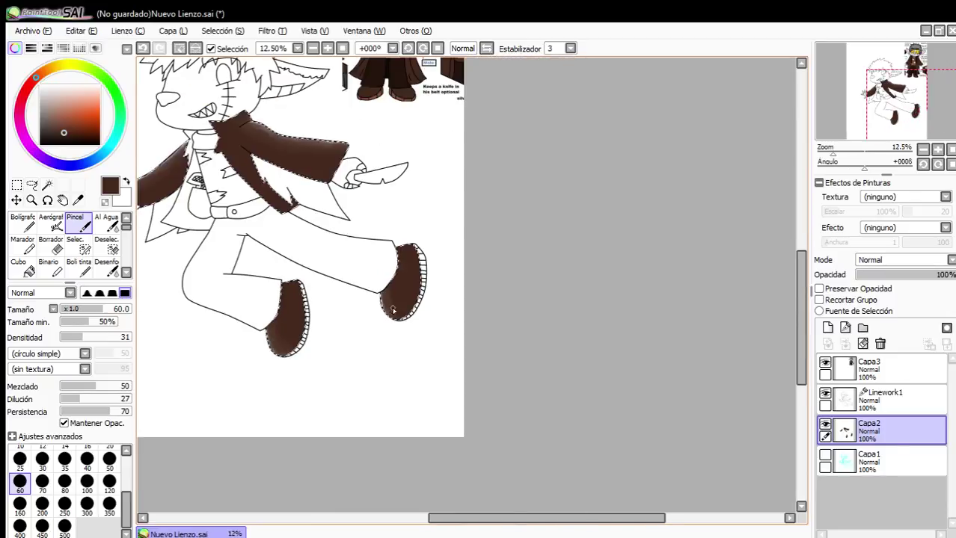
Paint solid black shadows with the size 160 pen along the clawed hand's sleeve underside and the collar's upper edge.
{"action": "scroll", "coordinate": [213, 172], "scroll_direction": "up", "scroll_amount": 2}
{"action": "scroll", "coordinate": [241, 182], "scroll_direction": "up", "scroll_amount": 1}
{"action": "left_click", "coordinate": [54, 135]}
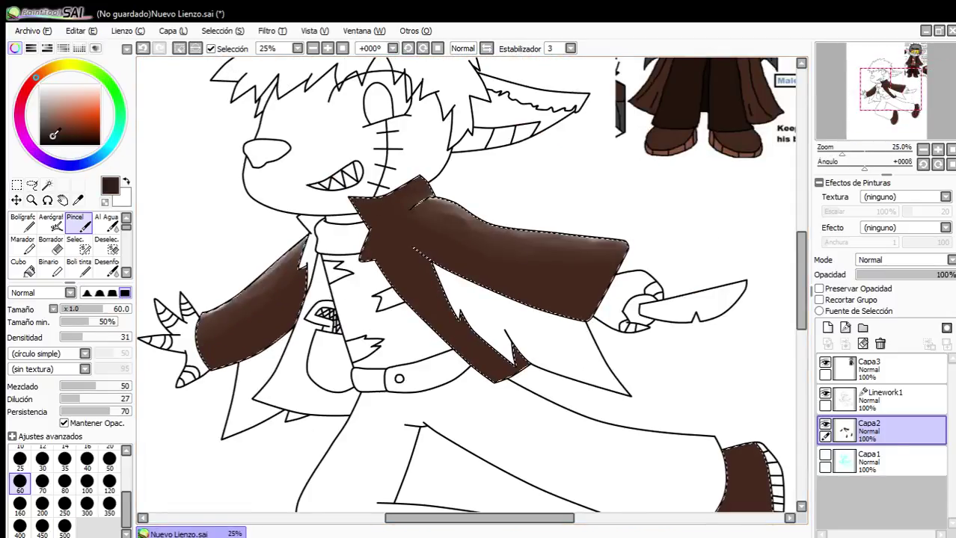
{"action": "left_click_drag", "start_coordinate": [50, 140], "coordinate": [48, 150]}
{"action": "left_click", "coordinate": [27, 229]}
{"action": "scroll", "coordinate": [172, 348], "scroll_direction": "up", "scroll_amount": 2}
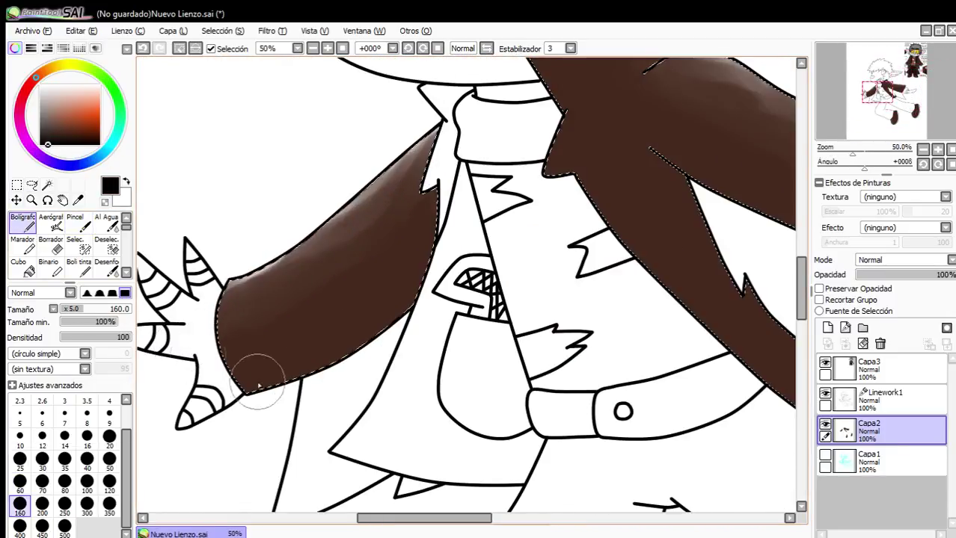
{"action": "left_click_drag", "start_coordinate": [249, 404], "coordinate": [433, 346]}
{"action": "left_click_drag", "start_coordinate": [594, 210], "coordinate": [492, 271]}
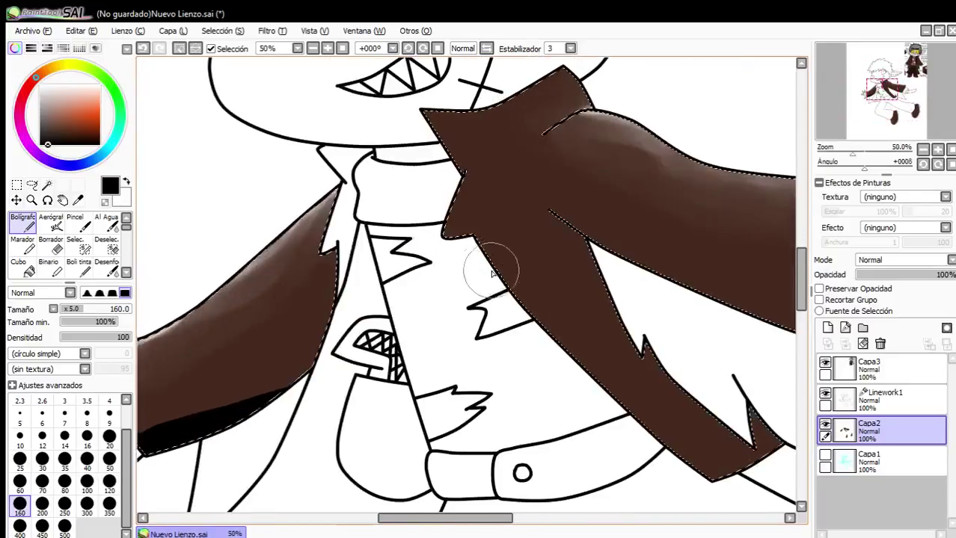
{"action": "left_click_drag", "start_coordinate": [525, 84], "coordinate": [440, 126]}
Paint black shadows along the coat front's torn edge and on both shoes where they meet the trouser legs.
{"action": "scroll", "coordinate": [416, 133], "scroll_direction": "down", "scroll_amount": 3}
{"action": "scroll", "coordinate": [453, 216], "scroll_direction": "up", "scroll_amount": 3}
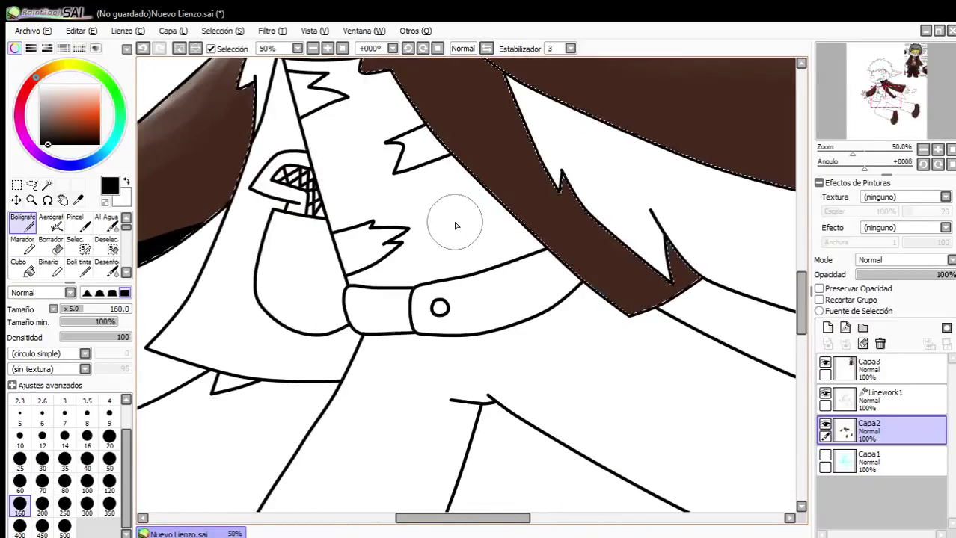
{"action": "mouse_move", "coordinate": [528, 129]}
{"action": "left_mouse_down"}
{"action": "mouse_move", "coordinate": [566, 179]}
{"action": "mouse_move", "coordinate": [677, 279]}
{"action": "left_mouse_up"}
{"action": "scroll", "coordinate": [645, 276], "scroll_direction": "down", "scroll_amount": 4}
{"action": "scroll", "coordinate": [650, 350], "scroll_direction": "up", "scroll_amount": 3}
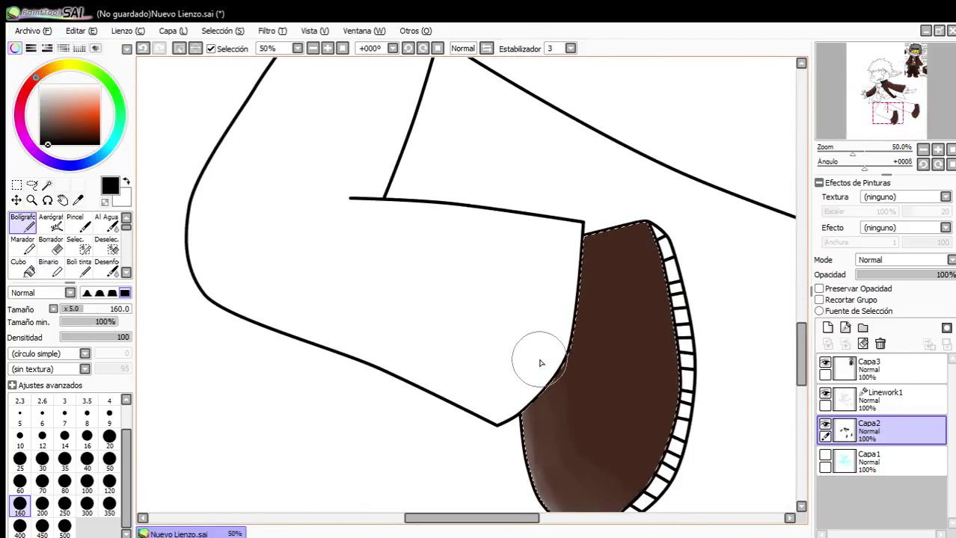
{"action": "left_click_drag", "start_coordinate": [541, 363], "coordinate": [587, 234]}
{"action": "scroll", "coordinate": [604, 260], "scroll_direction": "down", "scroll_amount": 3}
{"action": "scroll", "coordinate": [621, 243], "scroll_direction": "up", "scroll_amount": 1}
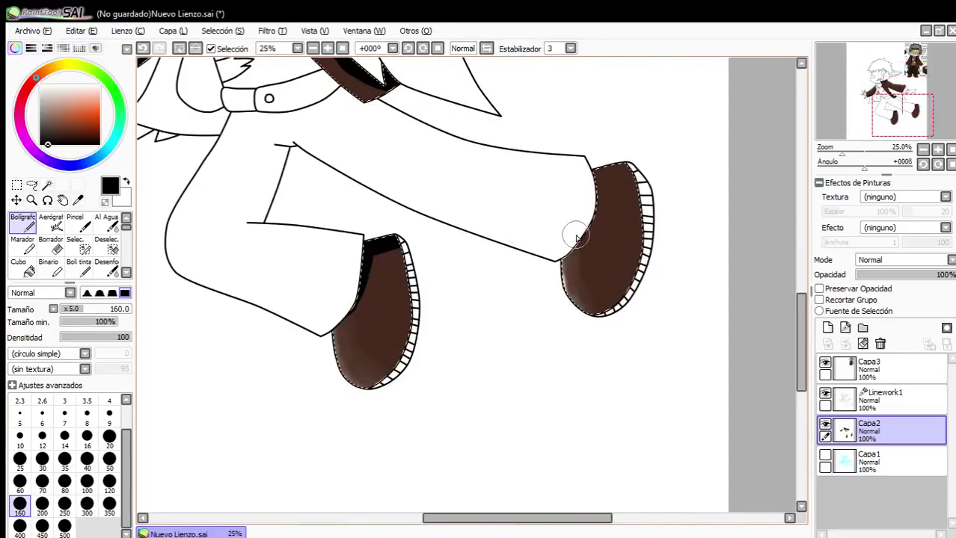
Blend the lower shoe's black shadow into the dark brown with the size 60 brush.
{"action": "left_click", "coordinate": [76, 222]}
{"action": "scroll", "coordinate": [362, 318], "scroll_direction": "up", "scroll_amount": 2}
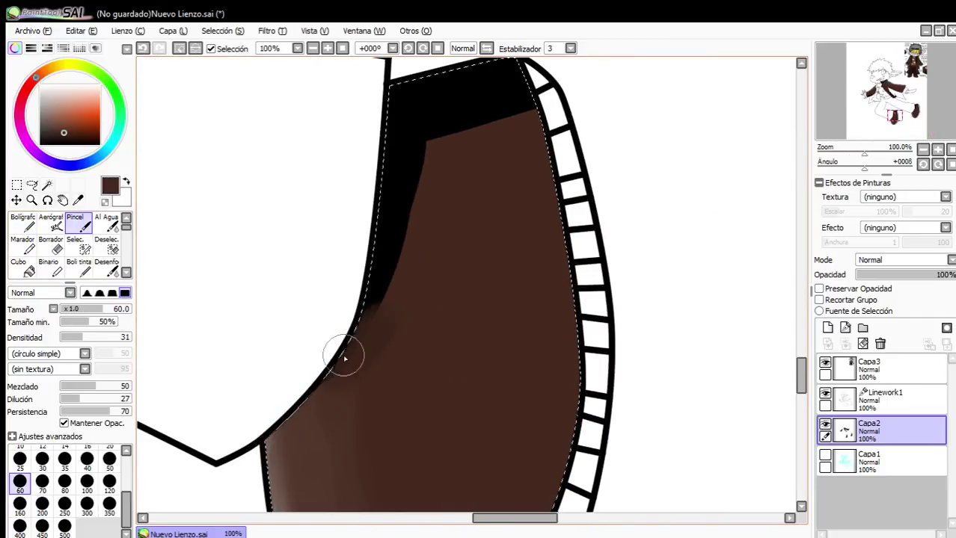
{"action": "mouse_move", "coordinate": [344, 359]}
{"action": "left_mouse_down"}
{"action": "mouse_move", "coordinate": [387, 292]}
{"action": "mouse_move", "coordinate": [408, 146]}
{"action": "mouse_move", "coordinate": [443, 139]}
{"action": "left_mouse_up"}
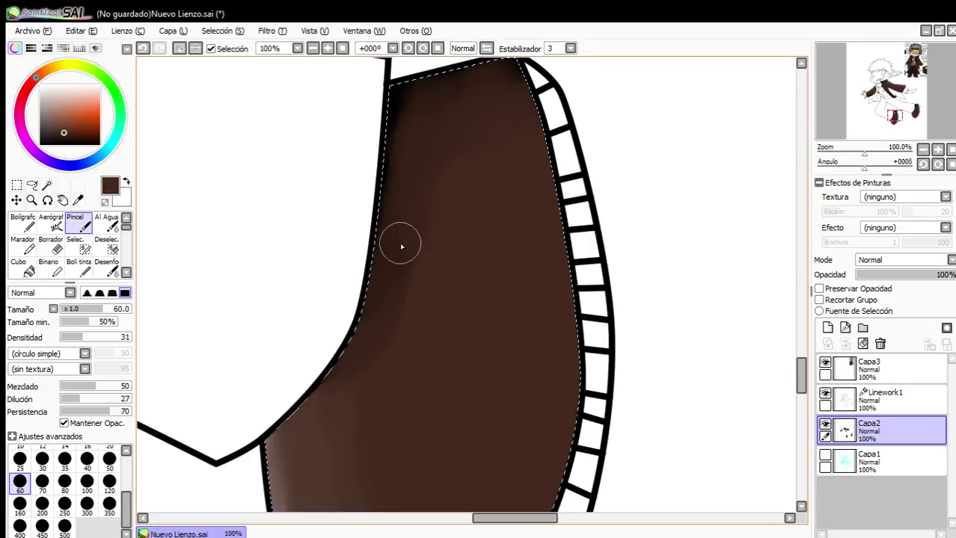
Soften the raised shoe's black shadow into the brown from the trouser hem up to the shoe's upper corner.
{"action": "scroll", "coordinate": [419, 245], "scroll_direction": "down", "scroll_amount": 3}
{"action": "scroll", "coordinate": [625, 188], "scroll_direction": "up", "scroll_amount": 3}
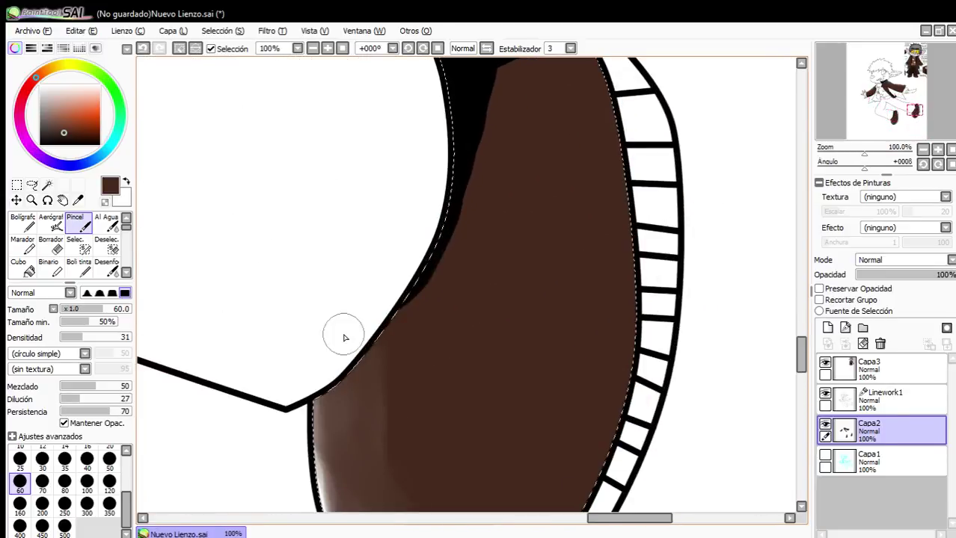
{"action": "mouse_move", "coordinate": [470, 205]}
{"action": "left_mouse_down"}
{"action": "mouse_move", "coordinate": [494, 95]}
{"action": "mouse_move", "coordinate": [468, 178]}
{"action": "mouse_move", "coordinate": [406, 264]}
{"action": "mouse_move", "coordinate": [498, 88]}
{"action": "mouse_move", "coordinate": [477, 86]}
{"action": "mouse_move", "coordinate": [475, 216]}
{"action": "mouse_move", "coordinate": [461, 196]}
{"action": "mouse_move", "coordinate": [474, 213]}
{"action": "mouse_move", "coordinate": [539, 106]}
{"action": "left_mouse_up"}
{"action": "scroll", "coordinate": [475, 214], "scroll_direction": "down", "scroll_amount": 1}
{"action": "scroll", "coordinate": [511, 102], "scroll_direction": "up", "scroll_amount": 2}
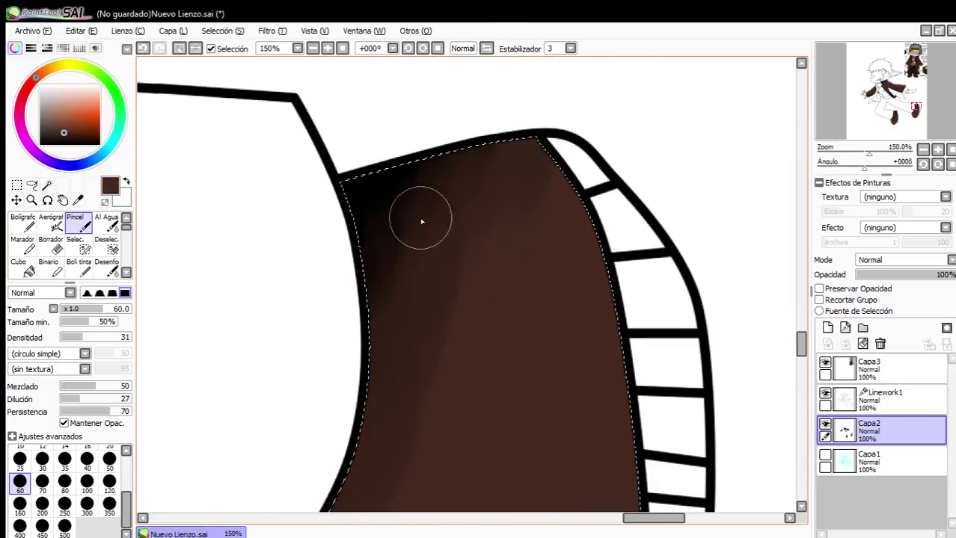
{"action": "left_click_drag", "start_coordinate": [422, 222], "coordinate": [456, 232]}
Blend the collar's black shadow into the dark brown.
{"action": "scroll", "coordinate": [537, 272], "scroll_direction": "down", "scroll_amount": 8}
{"action": "scroll", "coordinate": [289, 202], "scroll_direction": "up", "scroll_amount": 6}
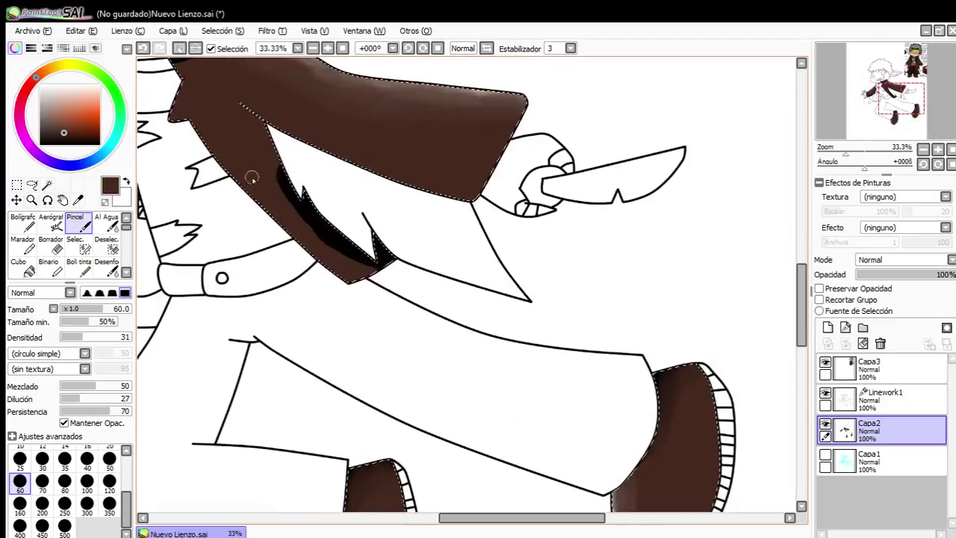
{"action": "scroll", "coordinate": [262, 172], "scroll_direction": "down", "scroll_amount": 4}
{"action": "scroll", "coordinate": [284, 168], "scroll_direction": "up", "scroll_amount": 3}
{"action": "scroll", "coordinate": [272, 149], "scroll_direction": "down", "scroll_amount": 6}
{"action": "scroll", "coordinate": [291, 338], "scroll_direction": "up", "scroll_amount": 4}
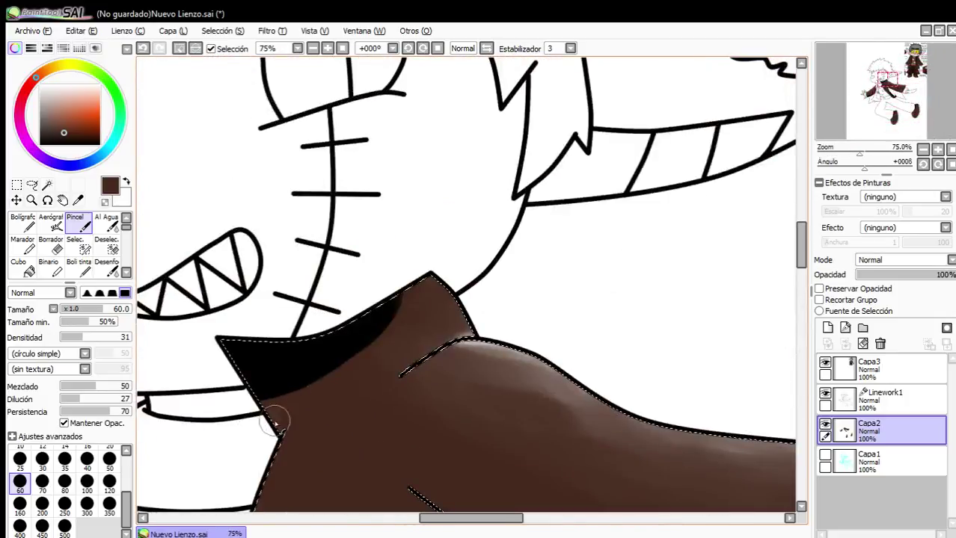
{"action": "left_click_drag", "start_coordinate": [275, 422], "coordinate": [288, 389]}
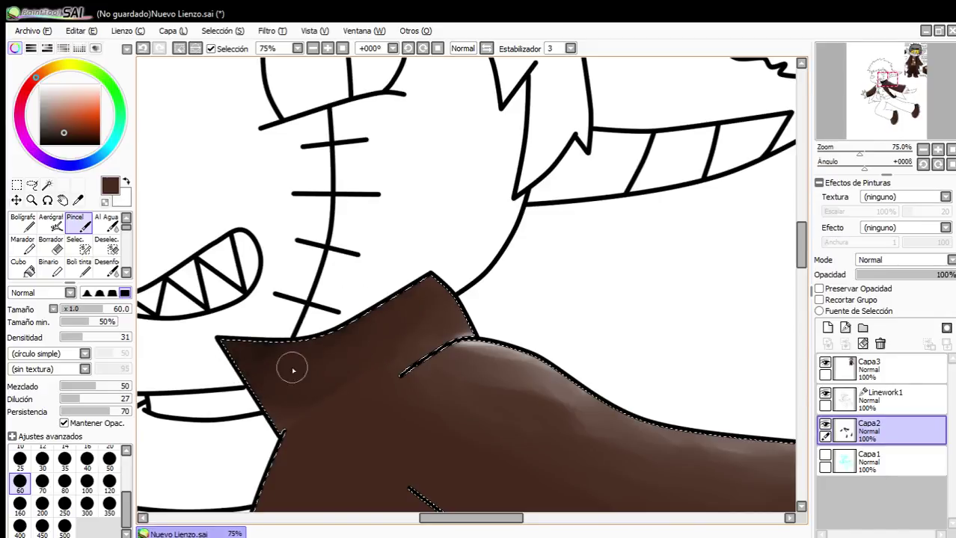
Smooth the black shadow along the underside of the clawed hand's sleeve into the brown.
{"action": "scroll", "coordinate": [396, 207], "scroll_direction": "down", "scroll_amount": 4}
{"action": "scroll", "coordinate": [270, 297], "scroll_direction": "up", "scroll_amount": 2}
{"action": "scroll", "coordinate": [249, 414], "scroll_direction": "up", "scroll_amount": 3}
{"action": "scroll", "coordinate": [371, 311], "scroll_direction": "down", "scroll_amount": 2}
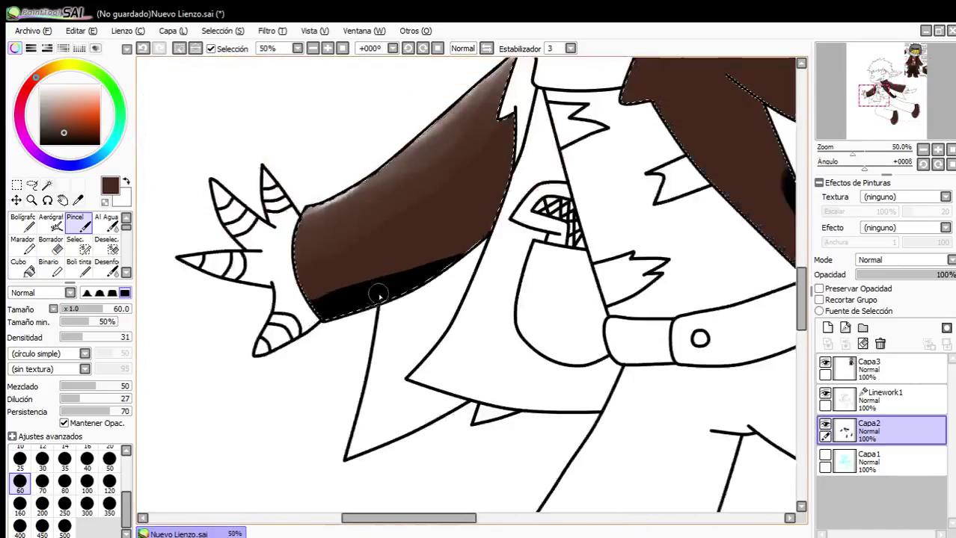
{"action": "scroll", "coordinate": [378, 292], "scroll_direction": "up", "scroll_amount": 2}
{"action": "mouse_move", "coordinate": [245, 311]}
{"action": "left_mouse_down"}
{"action": "mouse_move", "coordinate": [383, 284]}
{"action": "mouse_move", "coordinate": [208, 337]}
{"action": "mouse_move", "coordinate": [469, 245]}
{"action": "left_mouse_up"}
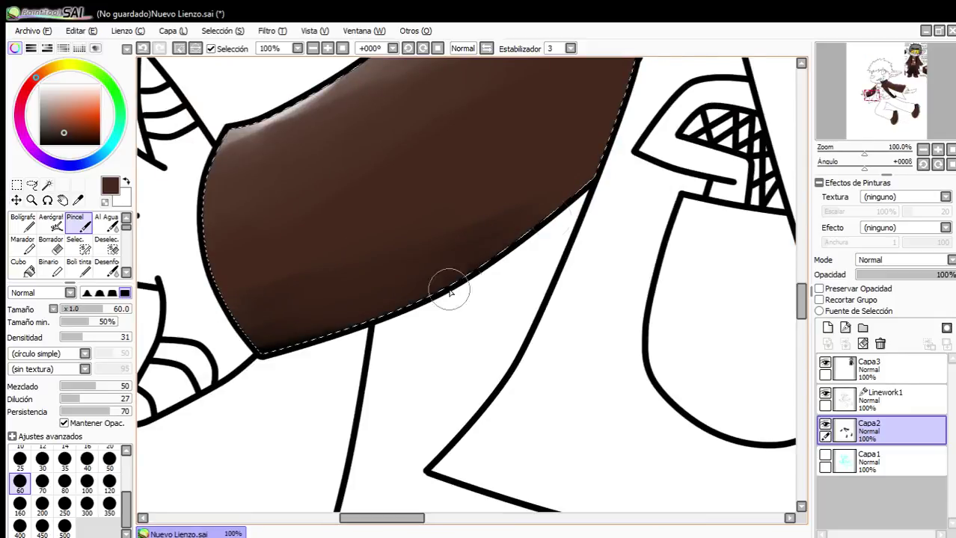
Blend the black shadow along the coat front's torn edge into the brown and clear the selection.
{"action": "scroll", "coordinate": [450, 292], "scroll_direction": "down", "scroll_amount": 1}
{"action": "scroll", "coordinate": [591, 257], "scroll_direction": "up", "scroll_amount": 1}
{"action": "scroll", "coordinate": [494, 198], "scroll_direction": "down", "scroll_amount": 1}
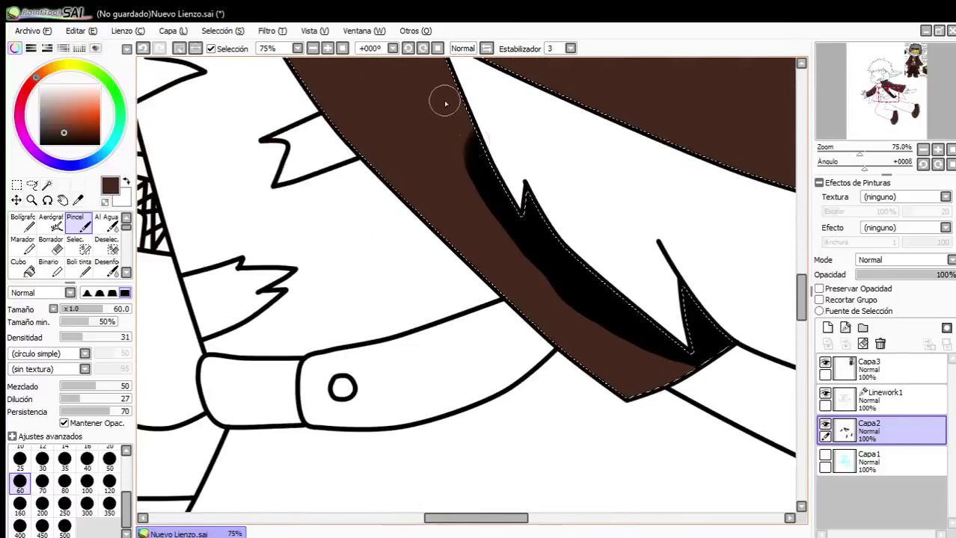
{"action": "mouse_move", "coordinate": [442, 98]}
{"action": "left_mouse_down"}
{"action": "mouse_move", "coordinate": [453, 190]}
{"action": "mouse_move", "coordinate": [490, 186]}
{"action": "mouse_move", "coordinate": [484, 261]}
{"action": "mouse_move", "coordinate": [555, 290]}
{"action": "mouse_move", "coordinate": [521, 193]}
{"action": "left_mouse_up"}
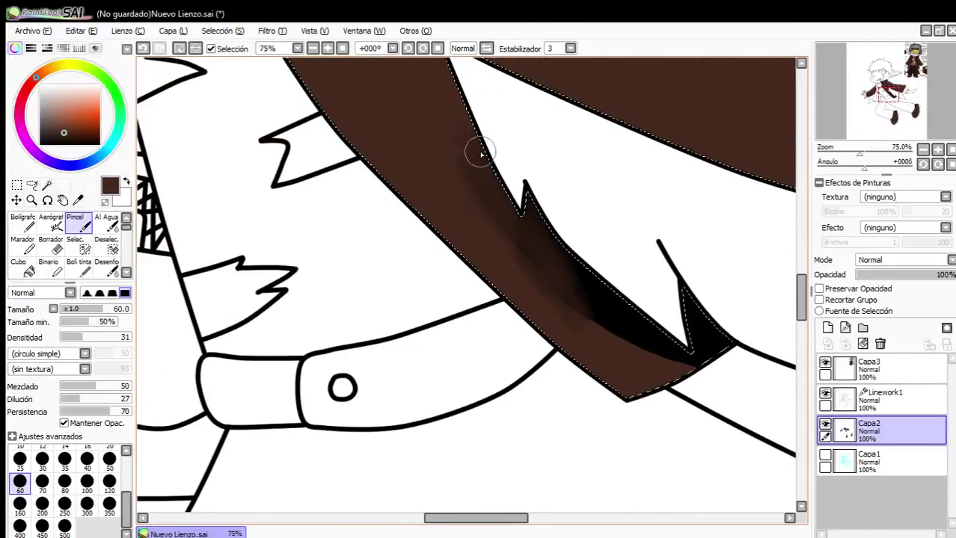
{"action": "mouse_move", "coordinate": [573, 295]}
{"action": "left_mouse_down"}
{"action": "mouse_move", "coordinate": [670, 367]}
{"action": "mouse_move", "coordinate": [552, 278]}
{"action": "left_mouse_up"}
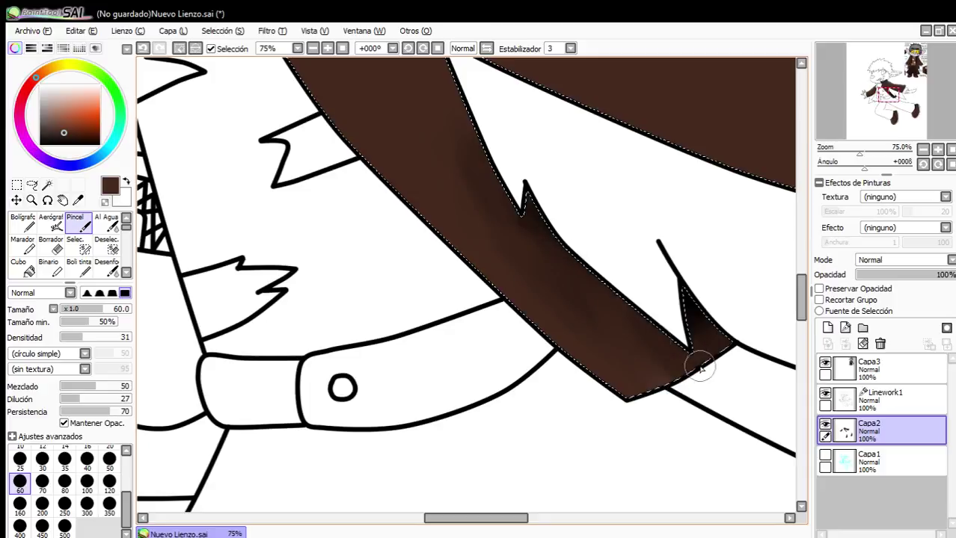
{"action": "scroll", "coordinate": [490, 172], "scroll_direction": "down", "scroll_amount": 5}
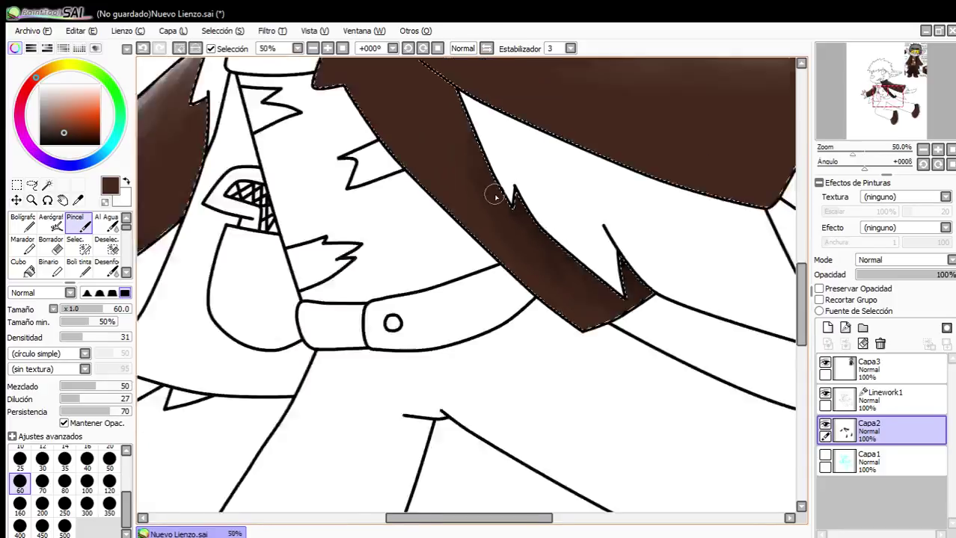
{"action": "scroll", "coordinate": [433, 209], "scroll_direction": "up", "scroll_amount": 3}
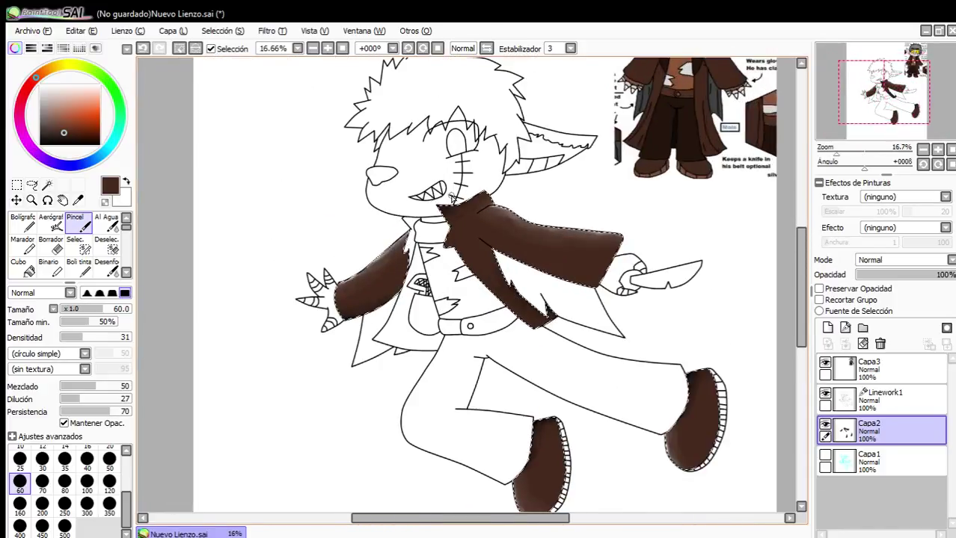
{"action": "scroll", "coordinate": [434, 209], "scroll_direction": "down", "scroll_amount": 3}
{"action": "scroll", "coordinate": [280, 80], "scroll_direction": "up", "scroll_amount": 1}
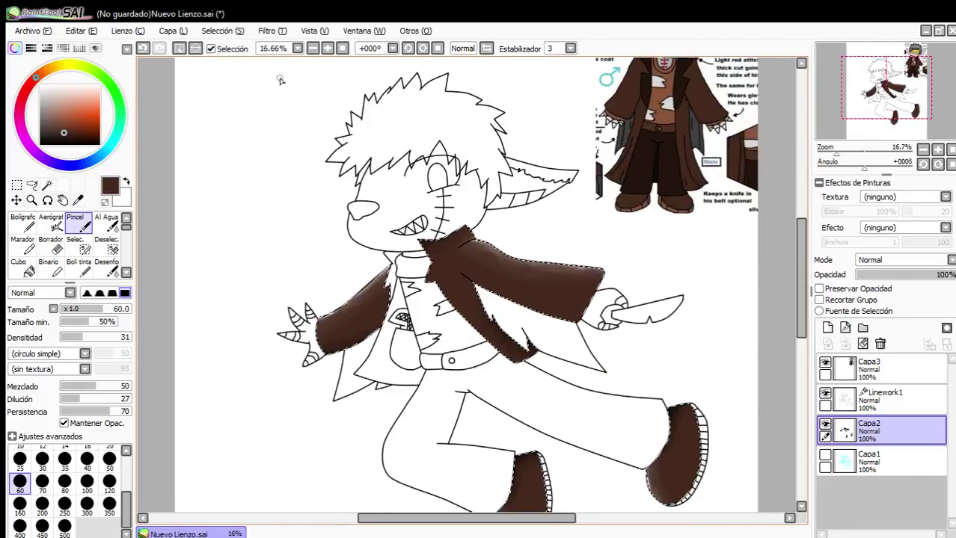
{"action": "left_click", "coordinate": [179, 48]}
Sample the grey of the reference character's hair as the painting colour.
{"action": "scroll", "coordinate": [433, 119], "scroll_direction": "down", "scroll_amount": 1}
{"action": "scroll", "coordinate": [433, 118], "scroll_direction": "up", "scroll_amount": 3}
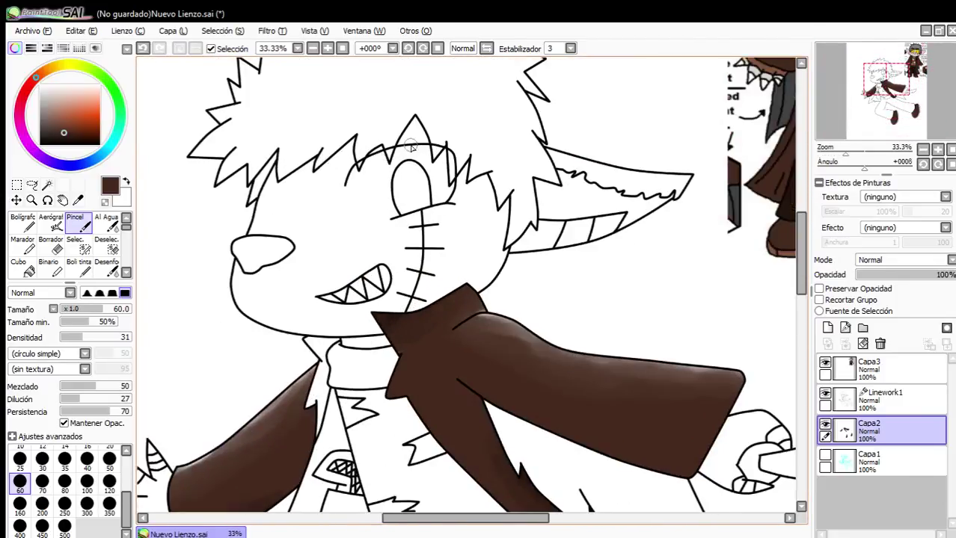
{"action": "scroll", "coordinate": [433, 118], "scroll_direction": "down", "scroll_amount": 3}
{"action": "scroll", "coordinate": [523, 67], "scroll_direction": "up", "scroll_amount": 5}
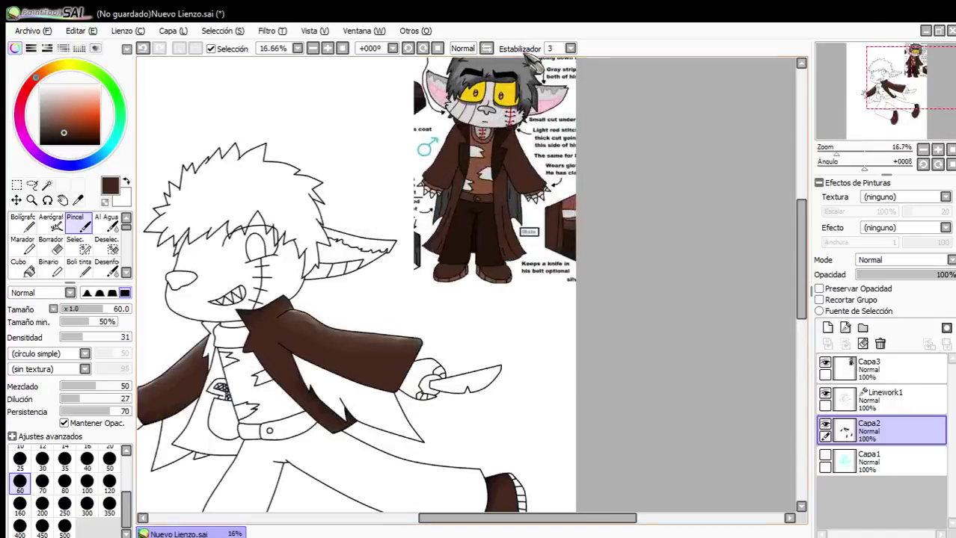
{"action": "scroll", "coordinate": [507, 71], "scroll_direction": "down", "scroll_amount": 3}
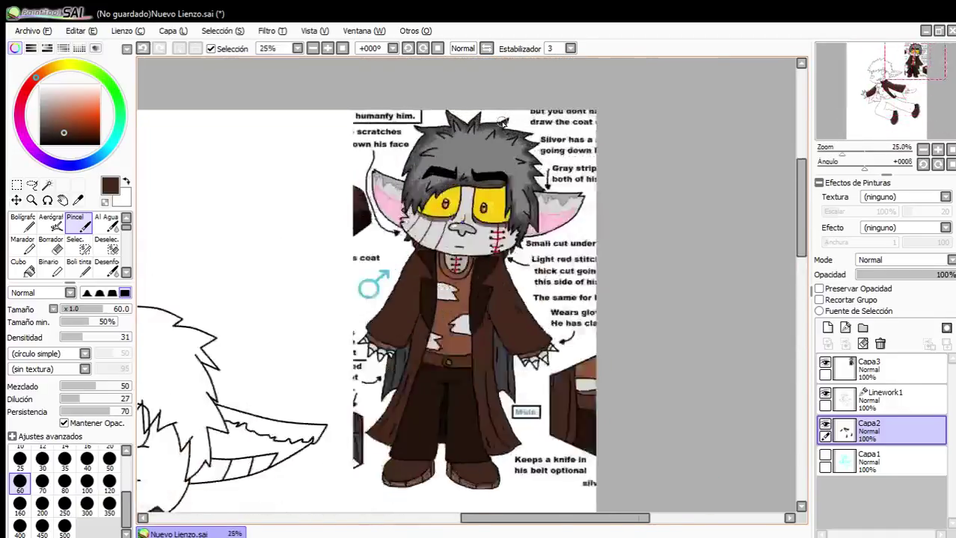
{"action": "scroll", "coordinate": [428, 201], "scroll_direction": "up", "scroll_amount": 4}
{"action": "scroll", "coordinate": [423, 201], "scroll_direction": "down", "scroll_amount": 3}
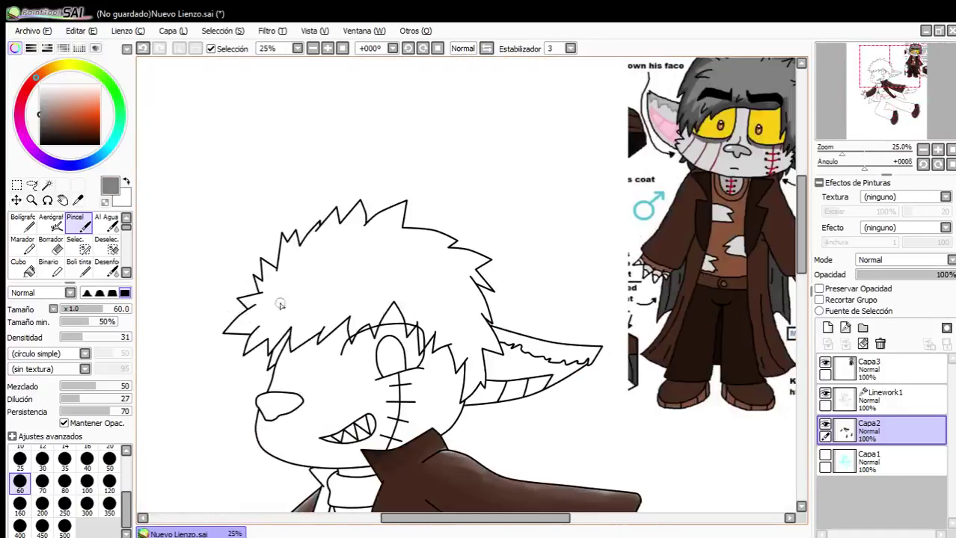
Select the hair, including its separate tufts and the pieces crossed by the eye outline, with the Magic Wand on the Linework1 layer.
{"action": "left_click", "coordinate": [845, 402]}
{"action": "left_click", "coordinate": [47, 186]}
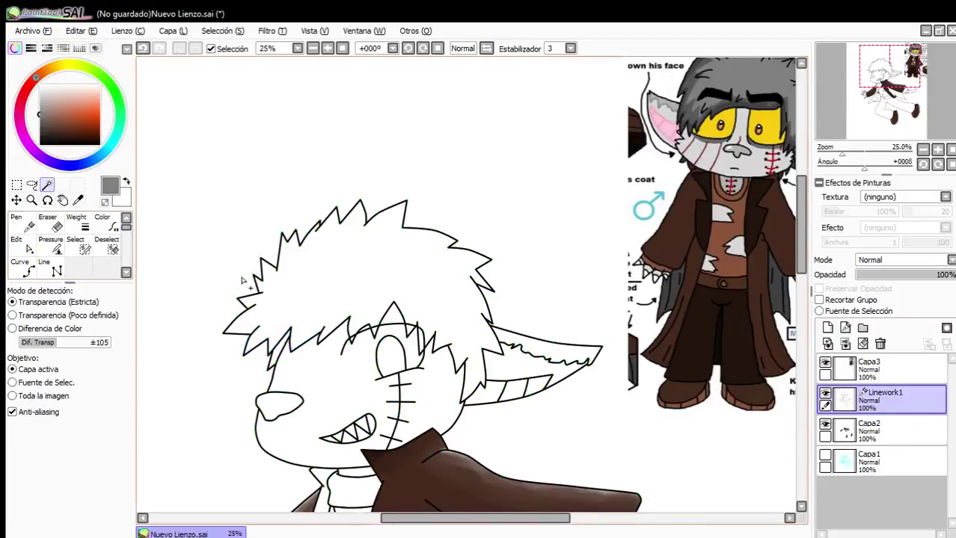
{"action": "scroll", "coordinate": [245, 281], "scroll_direction": "up", "scroll_amount": 3}
{"action": "left_click", "coordinate": [397, 338]}
{"action": "scroll", "coordinate": [382, 326], "scroll_direction": "down", "scroll_amount": 4}
{"action": "scroll", "coordinate": [352, 333], "scroll_direction": "up", "scroll_amount": 4}
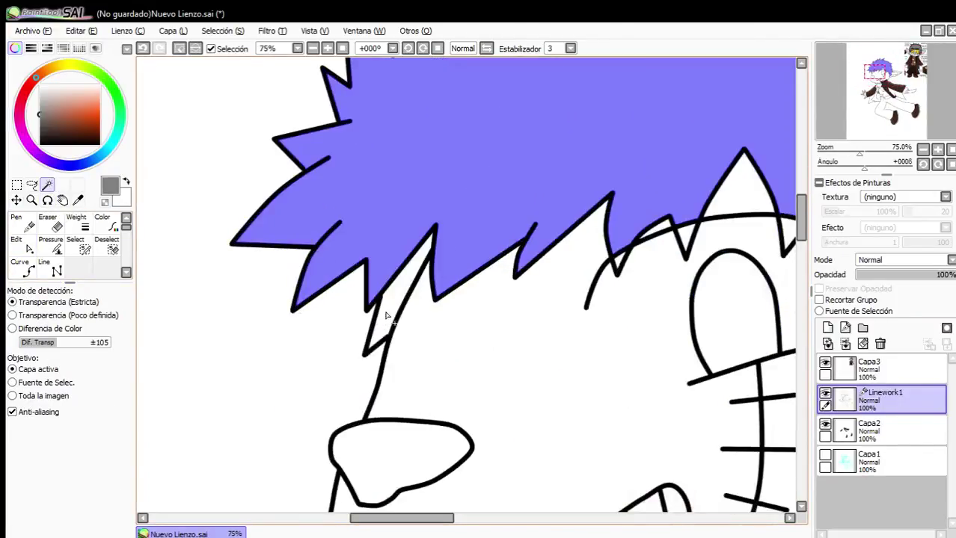
{"action": "scroll", "coordinate": [387, 316], "scroll_direction": "down", "scroll_amount": 2}
{"action": "scroll", "coordinate": [454, 303], "scroll_direction": "up", "scroll_amount": 4}
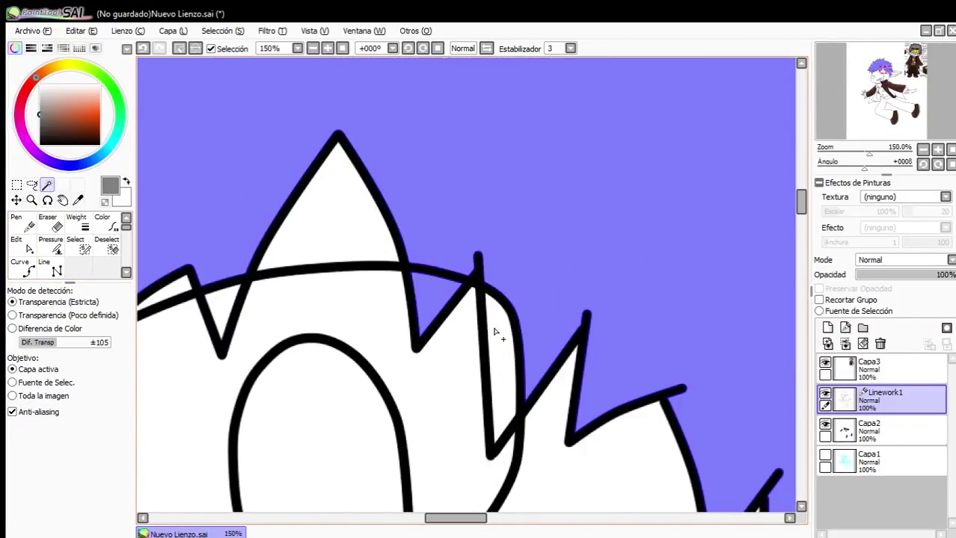
{"action": "scroll", "coordinate": [494, 332], "scroll_direction": "down", "scroll_amount": 2}
{"action": "scroll", "coordinate": [366, 308], "scroll_direction": "up", "scroll_amount": 1}
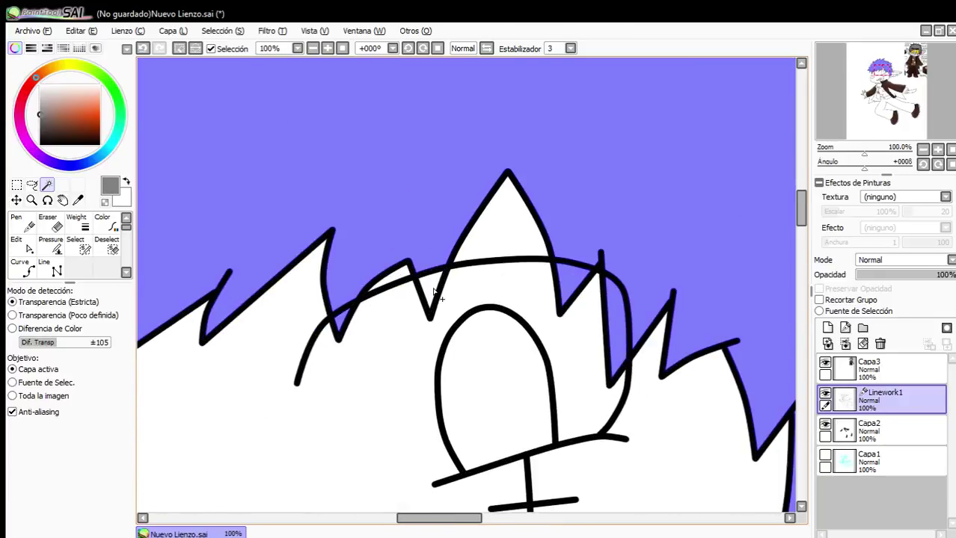
Fill the selected hair with the sampled grey on the Capa2 layer.
{"action": "scroll", "coordinate": [435, 293], "scroll_direction": "down", "scroll_amount": 3}
{"action": "scroll", "coordinate": [512, 307], "scroll_direction": "down", "scroll_amount": 3}
{"action": "scroll", "coordinate": [516, 306], "scroll_direction": "up", "scroll_amount": 3}
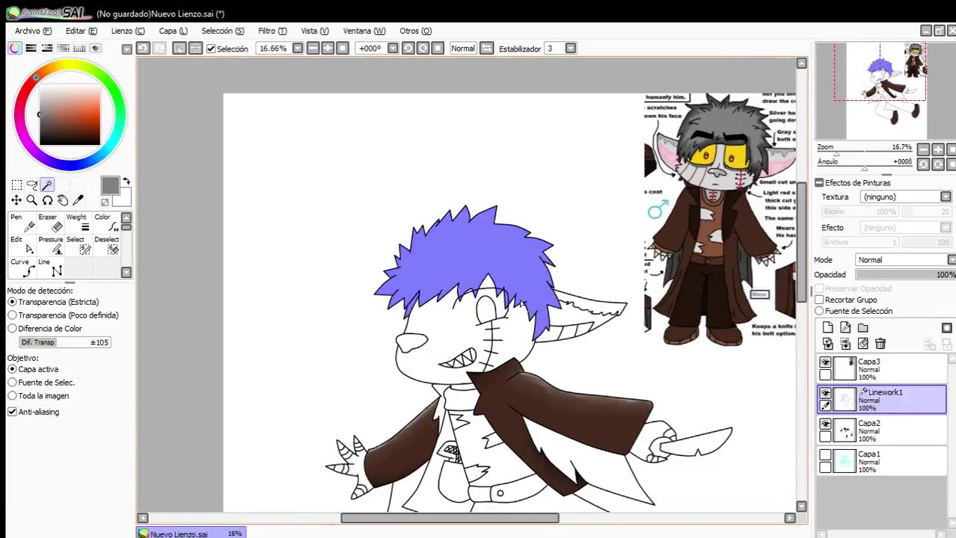
{"action": "left_click", "coordinate": [867, 430]}
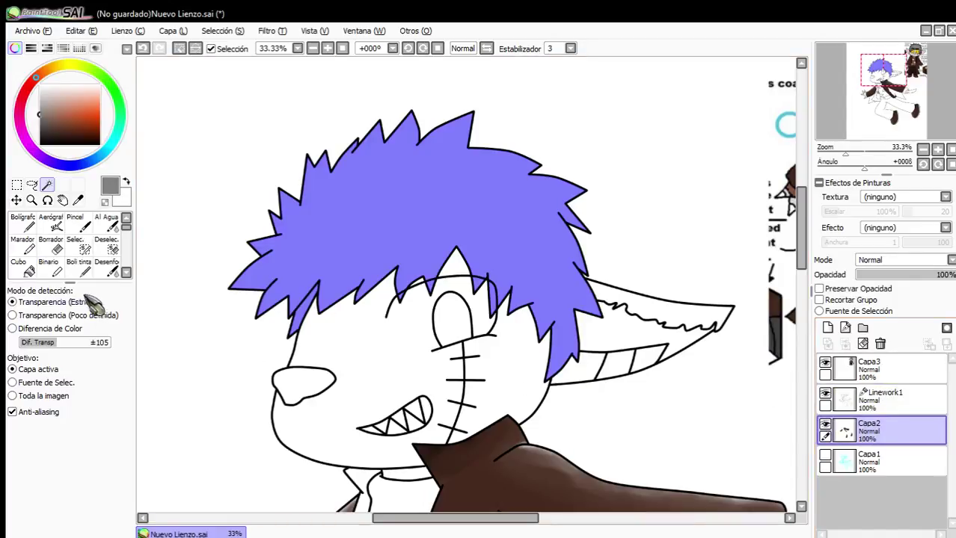
{"action": "left_click", "coordinate": [20, 266]}
{"action": "left_click", "coordinate": [297, 297]}
{"action": "left_click", "coordinate": [301, 309]}
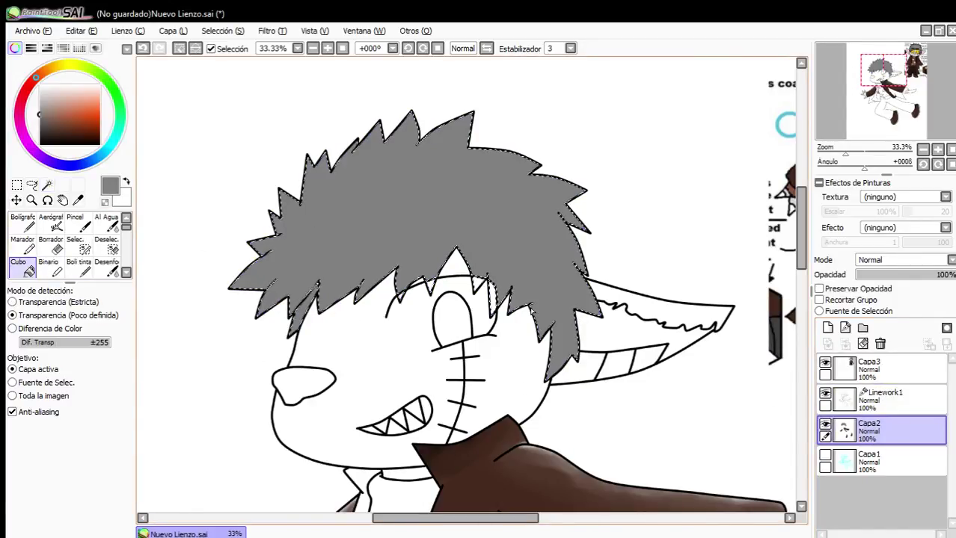
Fill the remaining small hair pieces around the eye with grey and shade the hair's edges dark grey using the Brush at size 250.
{"action": "left_click", "coordinate": [494, 302]}
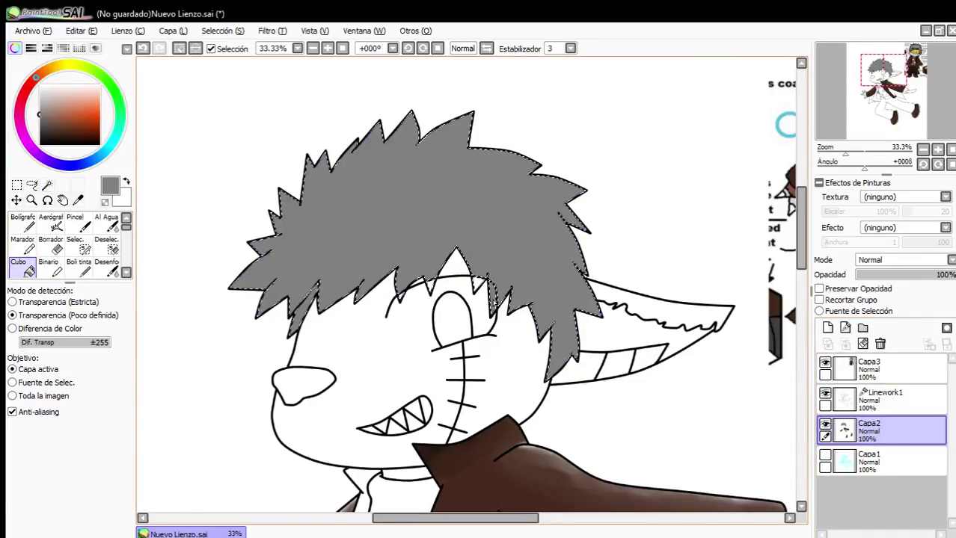
{"action": "left_click", "coordinate": [404, 298]}
{"action": "left_click", "coordinate": [75, 222]}
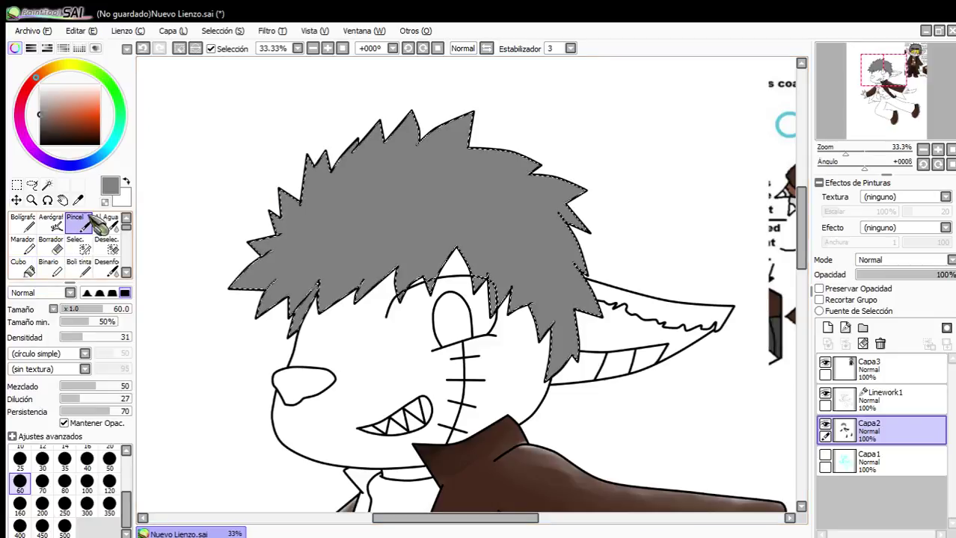
{"action": "left_click", "coordinate": [65, 503]}
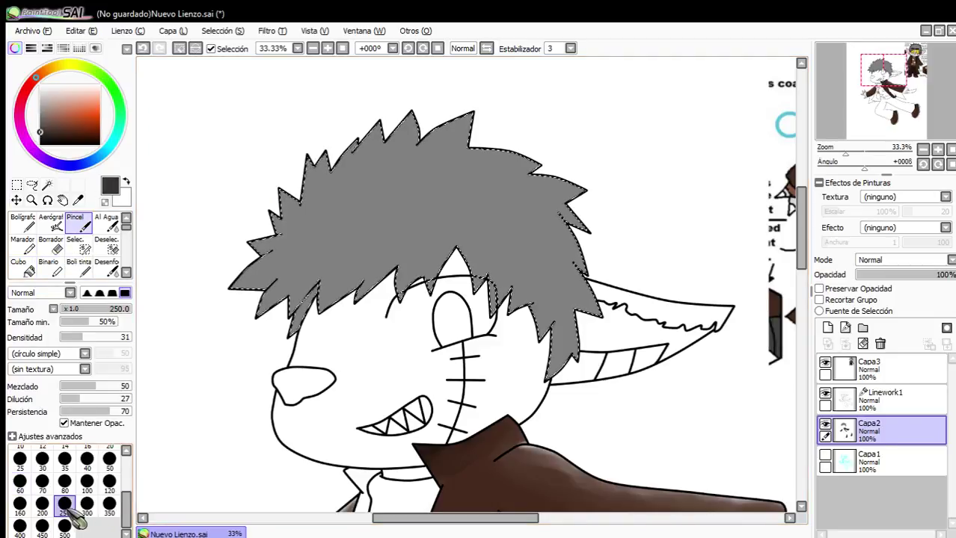
{"action": "mouse_move", "coordinate": [303, 173]}
{"action": "left_mouse_down"}
{"action": "mouse_move", "coordinate": [345, 167]}
{"action": "mouse_move", "coordinate": [486, 96]}
{"action": "mouse_move", "coordinate": [453, 140]}
{"action": "mouse_move", "coordinate": [564, 231]}
{"action": "mouse_move", "coordinate": [561, 343]}
{"action": "mouse_move", "coordinate": [491, 307]}
{"action": "left_mouse_up"}
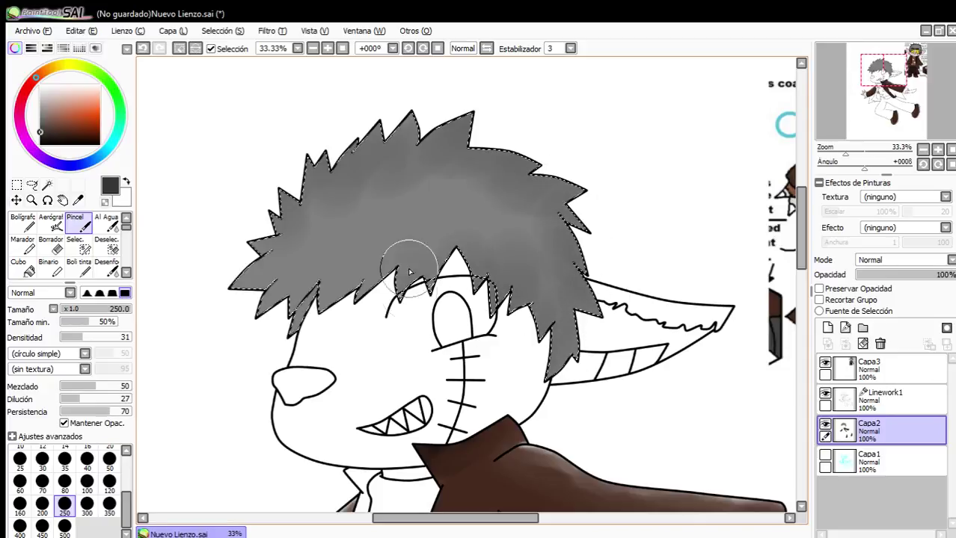
{"action": "mouse_move", "coordinate": [409, 270]}
{"action": "left_mouse_down"}
{"action": "mouse_move", "coordinate": [321, 320]}
{"action": "mouse_move", "coordinate": [241, 325]}
{"action": "mouse_move", "coordinate": [214, 279]}
{"action": "mouse_move", "coordinate": [339, 221]}
{"action": "mouse_move", "coordinate": [282, 141]}
{"action": "mouse_move", "coordinate": [423, 153]}
{"action": "left_mouse_up"}
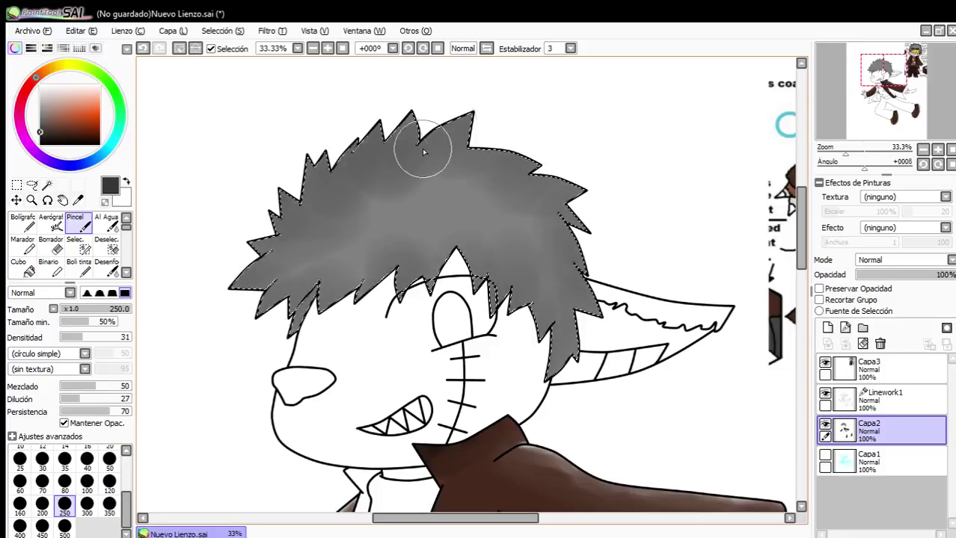
{"action": "mouse_move", "coordinate": [563, 216]}
{"action": "left_mouse_down"}
{"action": "mouse_move", "coordinate": [606, 301]}
{"action": "mouse_move", "coordinate": [570, 344]}
{"action": "left_mouse_up"}
{"action": "left_click_drag", "start_coordinate": [415, 262], "coordinate": [323, 289]}
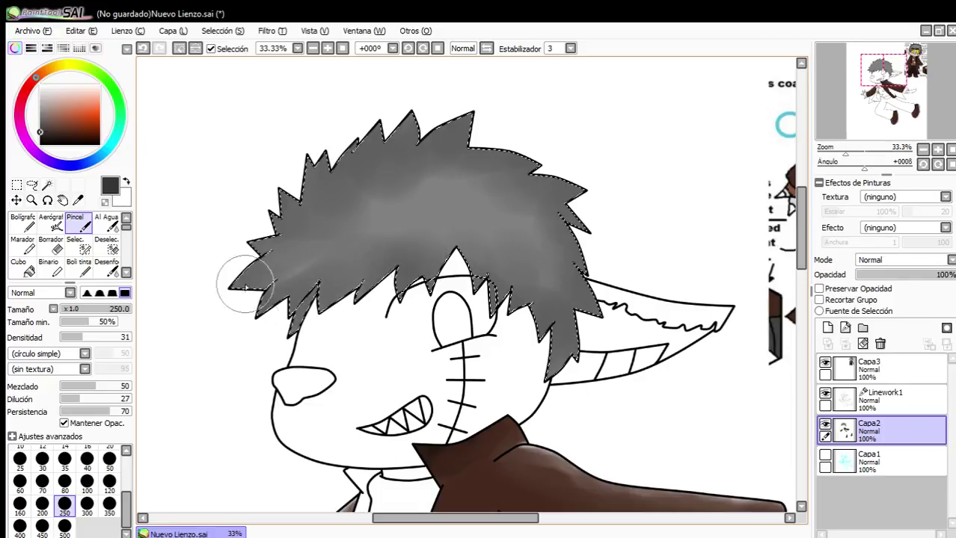
Deepen the shadow all around the hair's outer spikes and fringe with a near-black grey, leaving the middle lighter.
{"action": "left_click", "coordinate": [40, 139]}
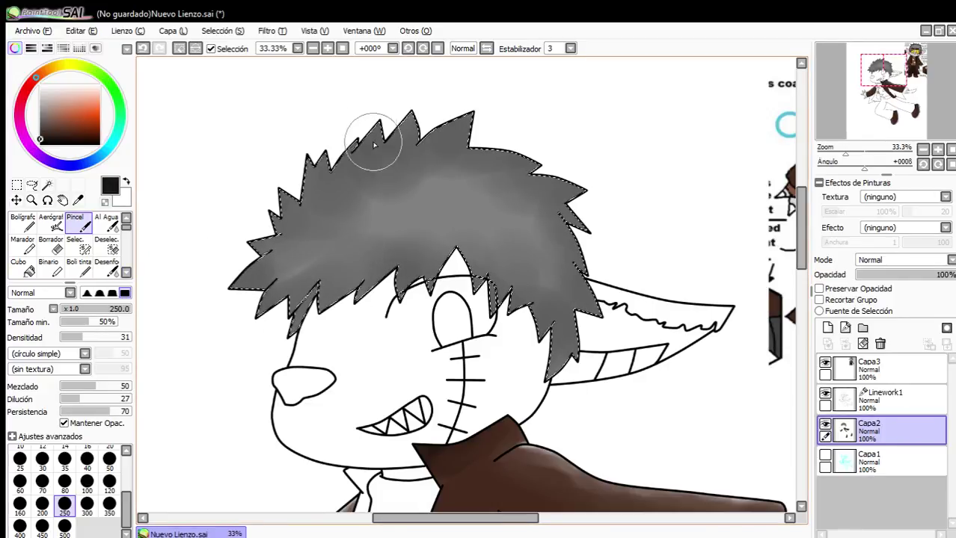
{"action": "mouse_move", "coordinate": [447, 133]}
{"action": "left_mouse_down"}
{"action": "mouse_move", "coordinate": [603, 173]}
{"action": "mouse_move", "coordinate": [610, 335]}
{"action": "mouse_move", "coordinate": [515, 378]}
{"action": "left_mouse_up"}
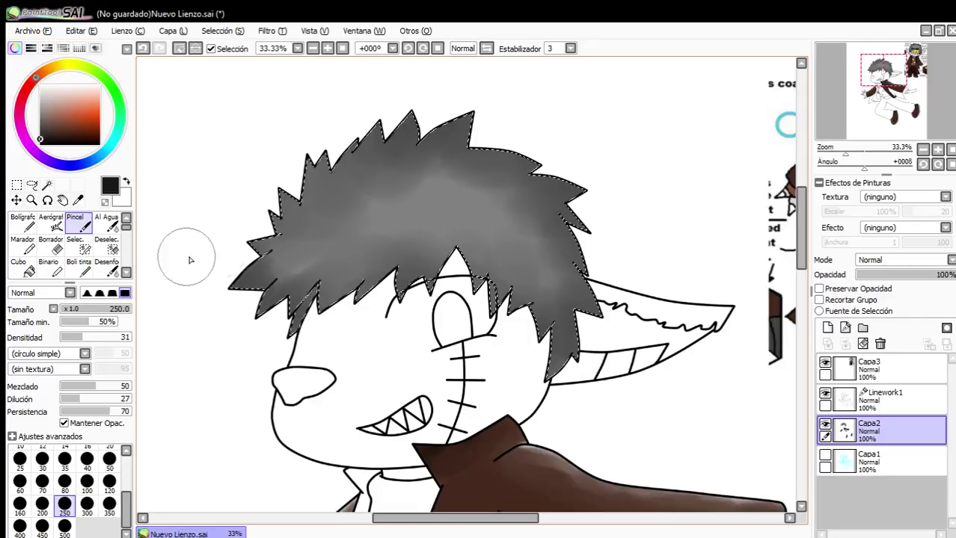
{"action": "left_click_drag", "start_coordinate": [190, 260], "coordinate": [253, 174]}
{"action": "mouse_move", "coordinate": [305, 161]}
{"action": "left_mouse_down"}
{"action": "mouse_move", "coordinate": [317, 112]}
{"action": "mouse_move", "coordinate": [363, 113]}
{"action": "left_mouse_up"}
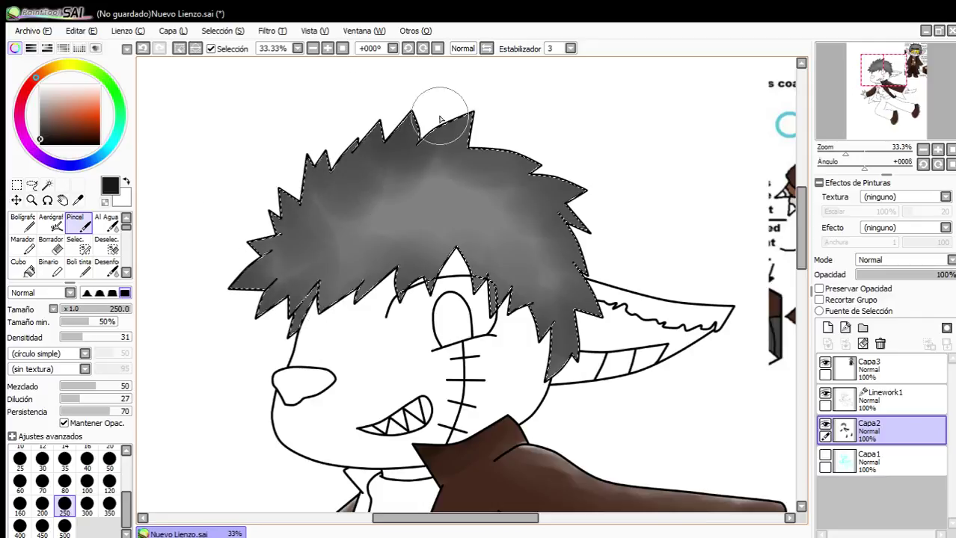
{"action": "mouse_move", "coordinate": [440, 119]}
{"action": "left_mouse_down"}
{"action": "mouse_move", "coordinate": [451, 139]}
{"action": "mouse_move", "coordinate": [504, 132]}
{"action": "left_mouse_up"}
{"action": "mouse_move", "coordinate": [555, 171]}
{"action": "left_mouse_down"}
{"action": "mouse_move", "coordinate": [572, 190]}
{"action": "mouse_move", "coordinate": [558, 238]}
{"action": "mouse_move", "coordinate": [554, 338]}
{"action": "left_mouse_up"}
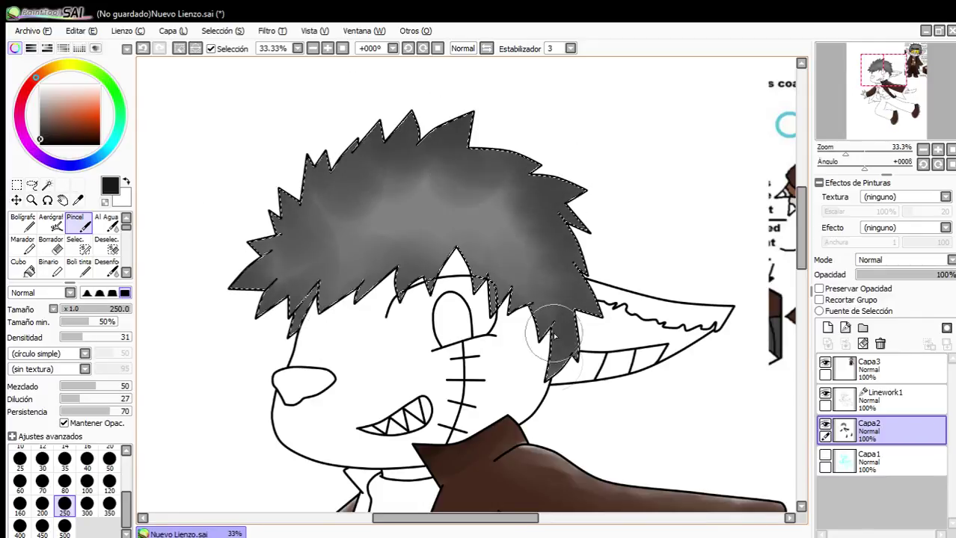
{"action": "mouse_move", "coordinate": [430, 302]}
{"action": "left_mouse_down"}
{"action": "mouse_move", "coordinate": [358, 268]}
{"action": "mouse_move", "coordinate": [239, 325]}
{"action": "left_mouse_up"}
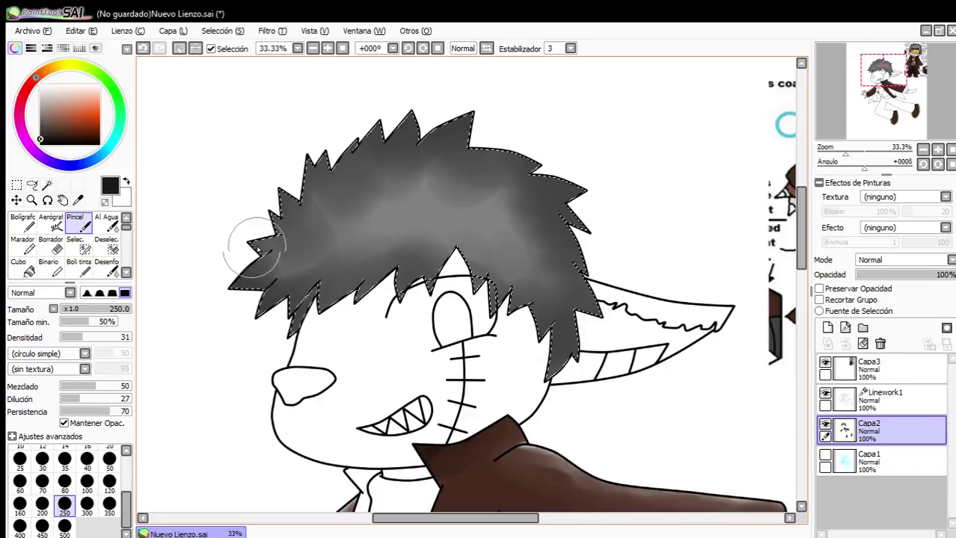
{"action": "mouse_move", "coordinate": [454, 138]}
{"action": "left_mouse_down"}
{"action": "mouse_move", "coordinate": [559, 235]}
{"action": "mouse_move", "coordinate": [563, 293]}
{"action": "left_mouse_up"}
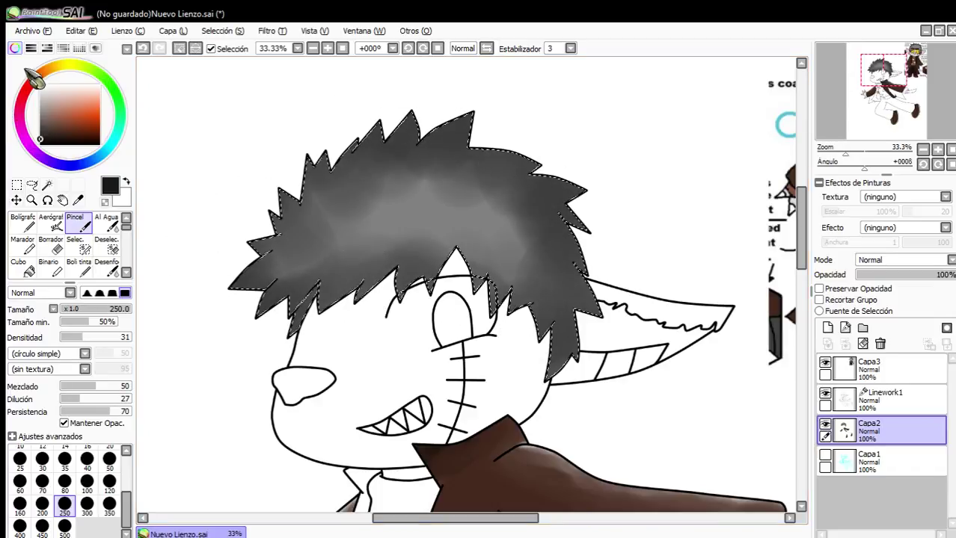
Blend a soft white highlight into the middle of the hair and clear the selection.
{"action": "mouse_move", "coordinate": [424, 190]}
{"action": "left_mouse_down"}
{"action": "mouse_move", "coordinate": [298, 245]}
{"action": "mouse_move", "coordinate": [444, 211]}
{"action": "left_mouse_up"}
{"action": "scroll", "coordinate": [244, 106], "scroll_direction": "down", "scroll_amount": 4}
{"action": "scroll", "coordinate": [250, 112], "scroll_direction": "up", "scroll_amount": 3}
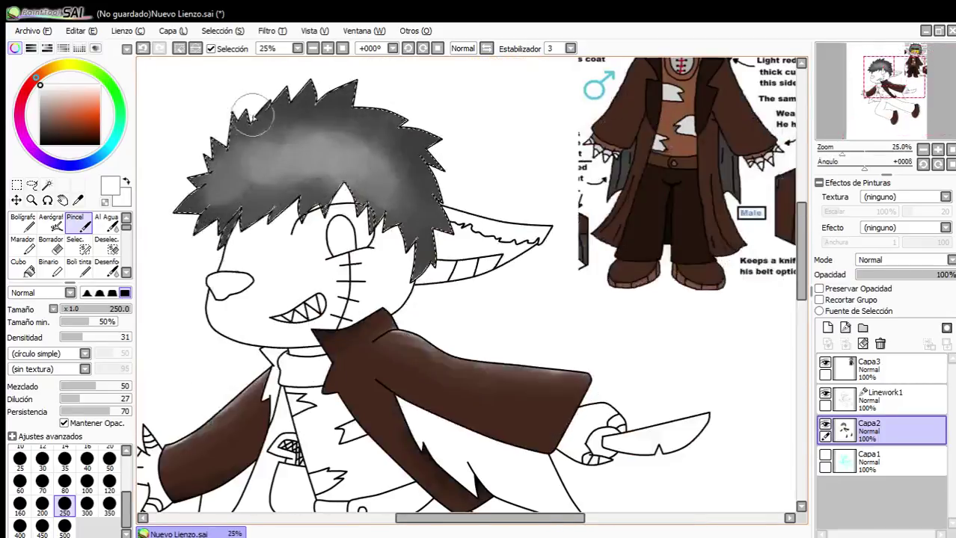
{"action": "scroll", "coordinate": [327, 181], "scroll_direction": "down", "scroll_amount": 3}
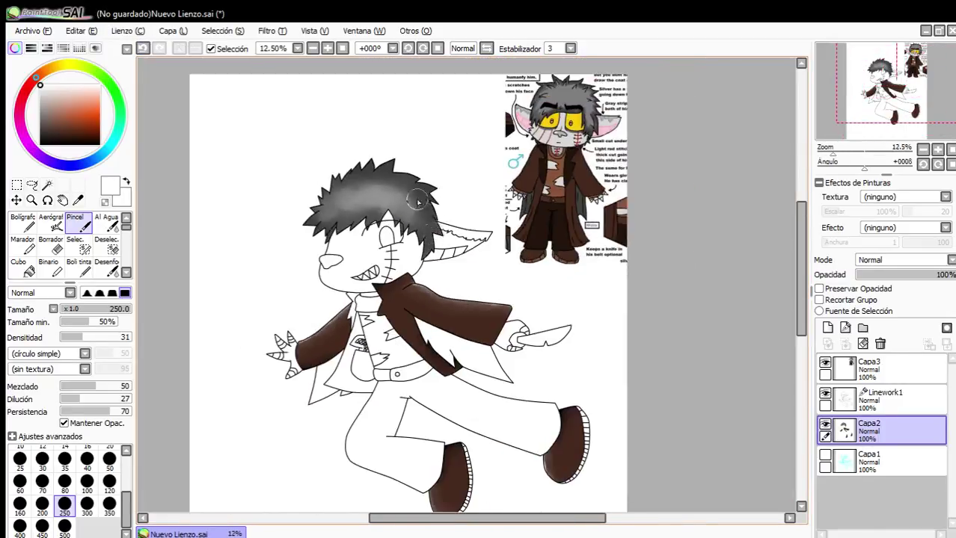
Sample the yellow of the reference character's eye as the painting colour.
{"action": "scroll", "coordinate": [510, 196], "scroll_direction": "up", "scroll_amount": 3}
{"action": "scroll", "coordinate": [509, 197], "scroll_direction": "up", "scroll_amount": 3}
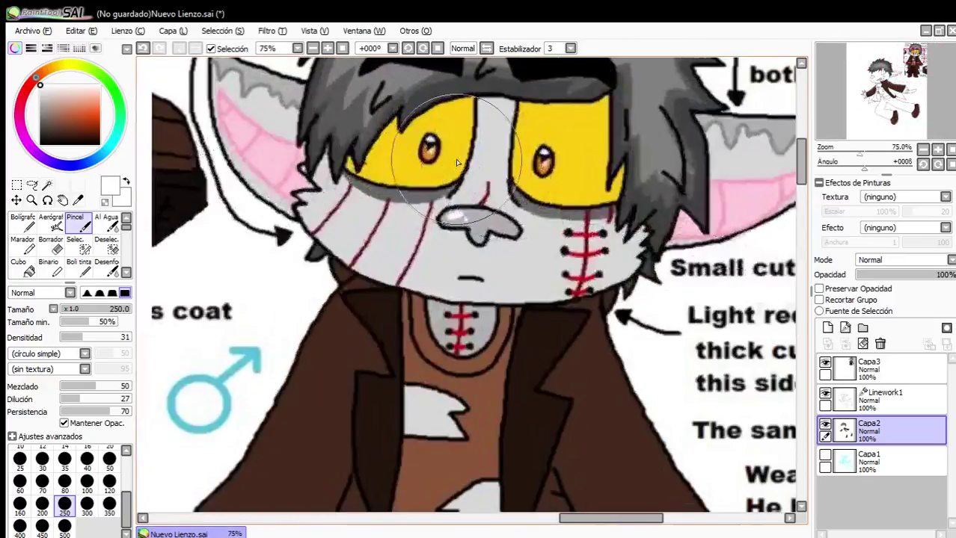
{"action": "right_click", "coordinate": [458, 165]}
Close the open lower outline of the eye on the Linework1 layer with a curved selection stroke painted at size 10.
{"action": "scroll", "coordinate": [553, 224], "scroll_direction": "down", "scroll_amount": 4}
{"action": "scroll", "coordinate": [278, 302], "scroll_direction": "up", "scroll_amount": 2}
{"action": "scroll", "coordinate": [393, 263], "scroll_direction": "down", "scroll_amount": 3}
{"action": "scroll", "coordinate": [288, 349], "scroll_direction": "up", "scroll_amount": 3}
{"action": "scroll", "coordinate": [288, 352], "scroll_direction": "up", "scroll_amount": 3}
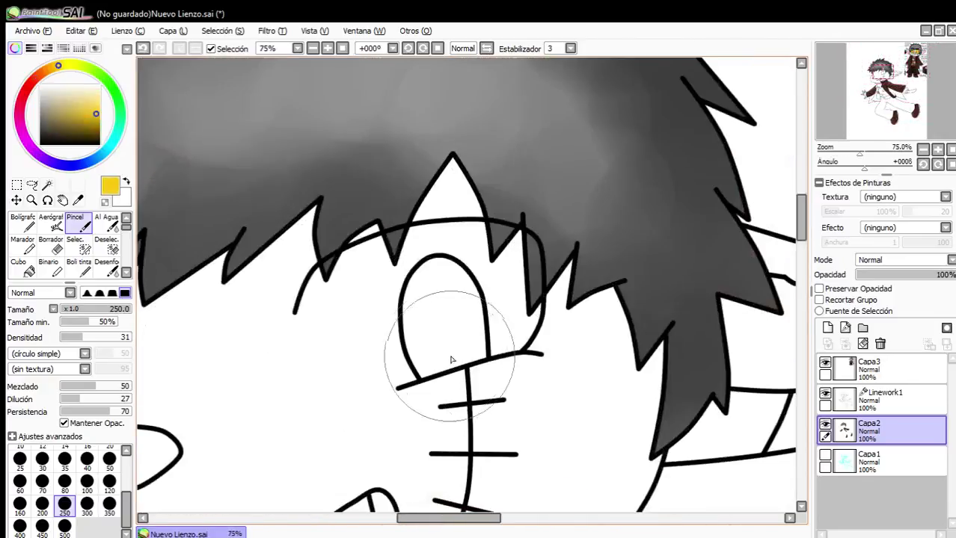
{"action": "left_click", "coordinate": [882, 400]}
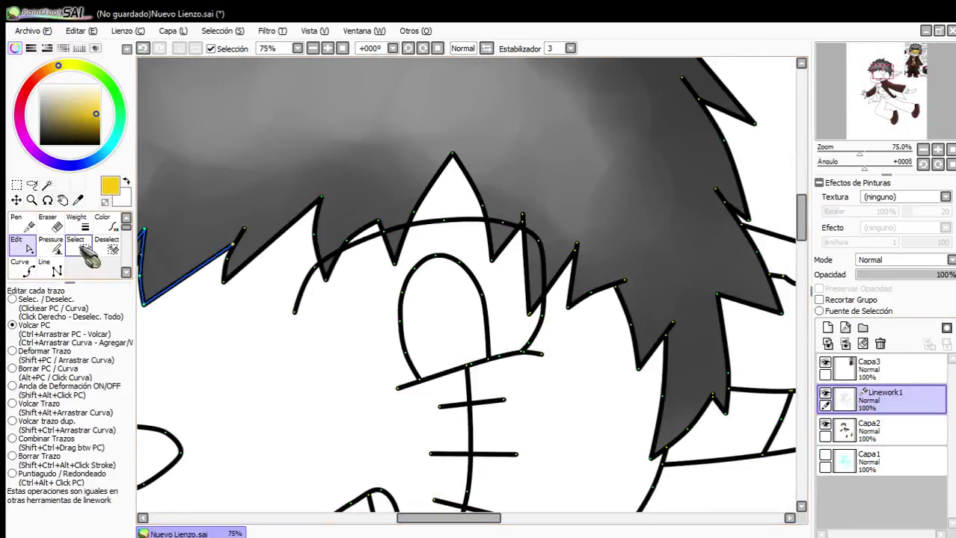
{"action": "left_click", "coordinate": [86, 250]}
{"action": "scroll", "coordinate": [275, 300], "scroll_direction": "up", "scroll_amount": 3}
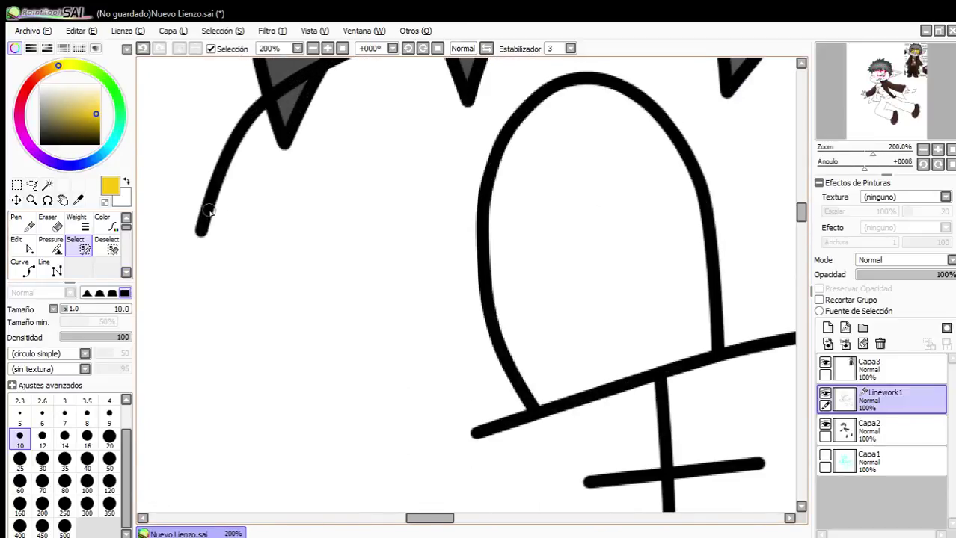
{"action": "mouse_move", "coordinate": [229, 270]}
{"action": "left_mouse_down"}
{"action": "mouse_move", "coordinate": [265, 319]}
{"action": "mouse_move", "coordinate": [331, 378]}
{"action": "left_mouse_up"}
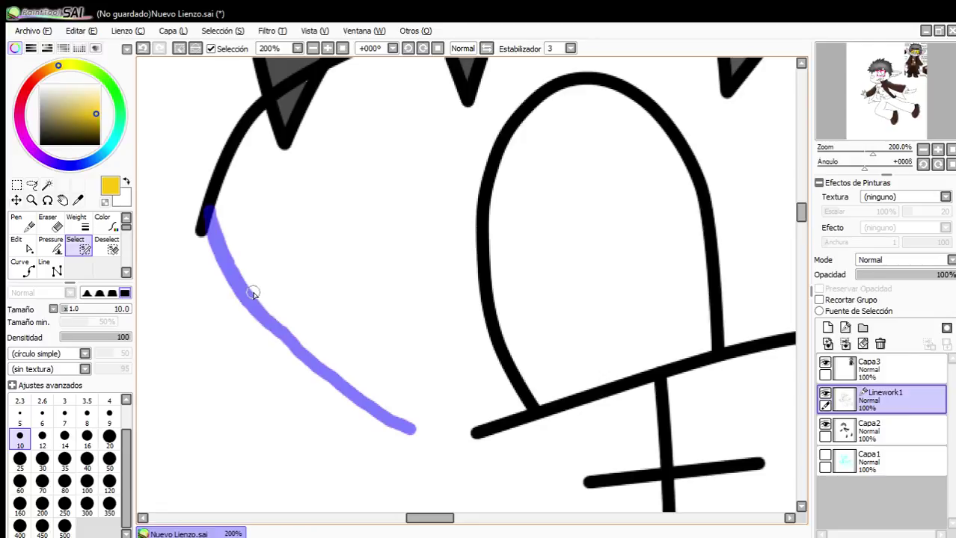
{"action": "scroll", "coordinate": [296, 342], "scroll_direction": "up", "scroll_amount": 2}
{"action": "mouse_move", "coordinate": [221, 297]}
{"action": "left_mouse_down"}
{"action": "mouse_move", "coordinate": [272, 351]}
{"action": "mouse_move", "coordinate": [375, 424]}
{"action": "left_mouse_up"}
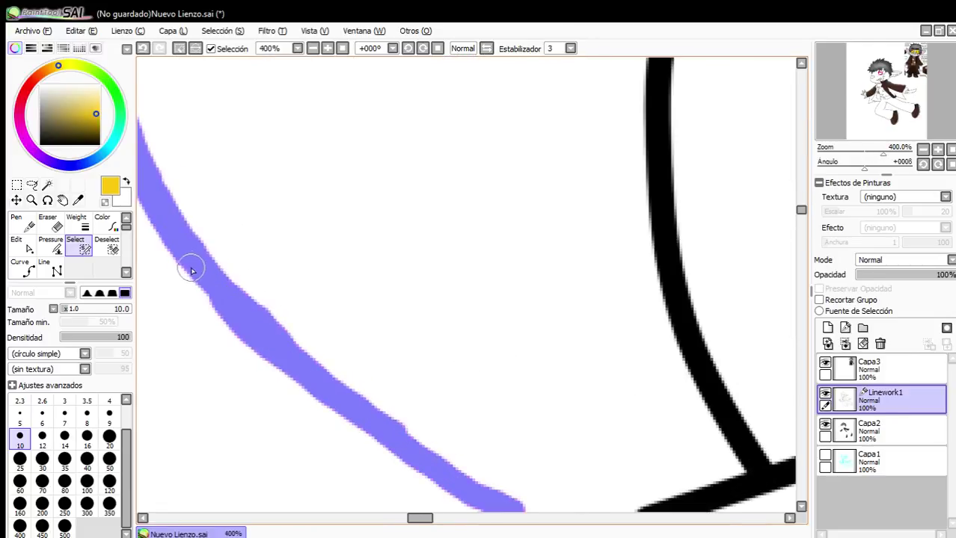
{"action": "scroll", "coordinate": [219, 298], "scroll_direction": "down", "scroll_amount": 2}
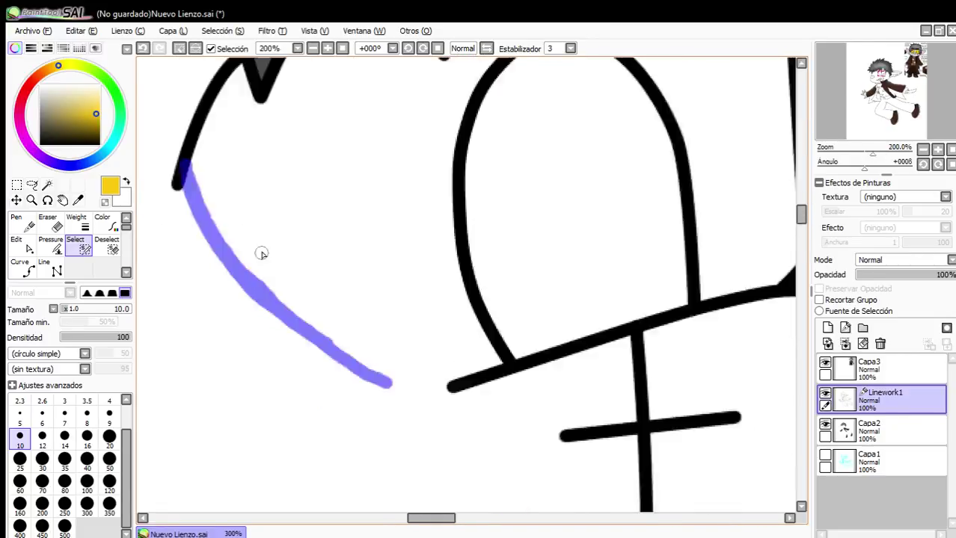
{"action": "scroll", "coordinate": [261, 252], "scroll_direction": "up", "scroll_amount": 4}
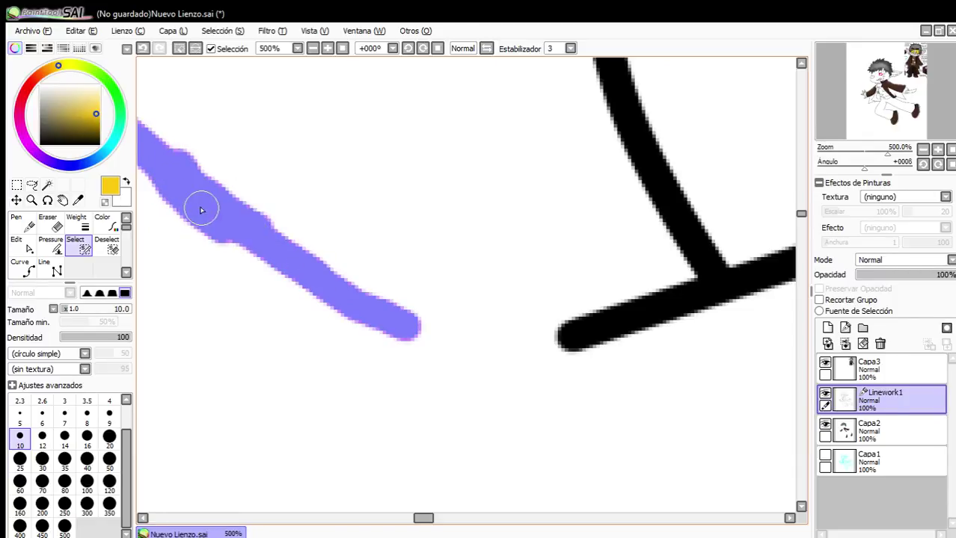
{"action": "left_click_drag", "start_coordinate": [250, 245], "coordinate": [315, 292]}
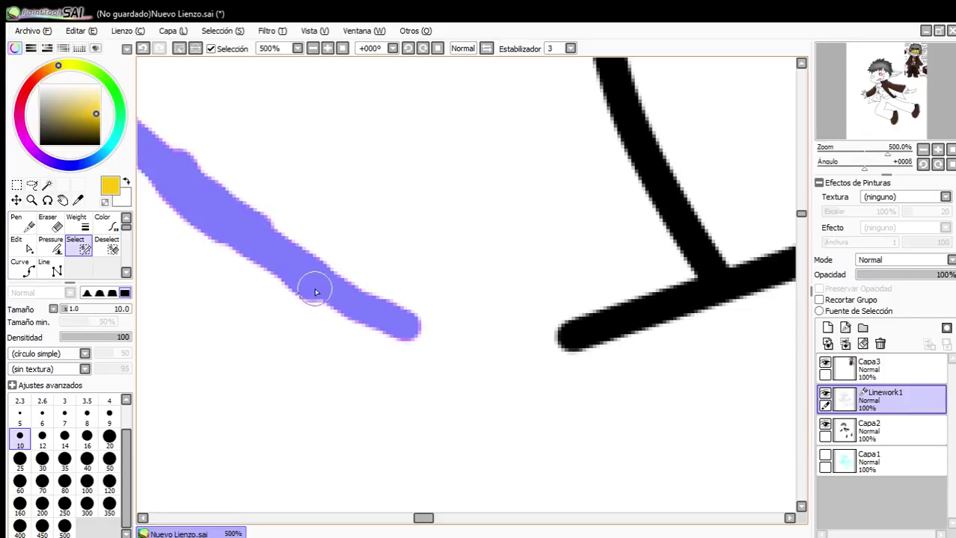
{"action": "mouse_move", "coordinate": [380, 323]}
{"action": "left_mouse_down"}
{"action": "mouse_move", "coordinate": [462, 346]}
{"action": "mouse_move", "coordinate": [537, 349]}
{"action": "mouse_move", "coordinate": [570, 335]}
{"action": "left_mouse_up"}
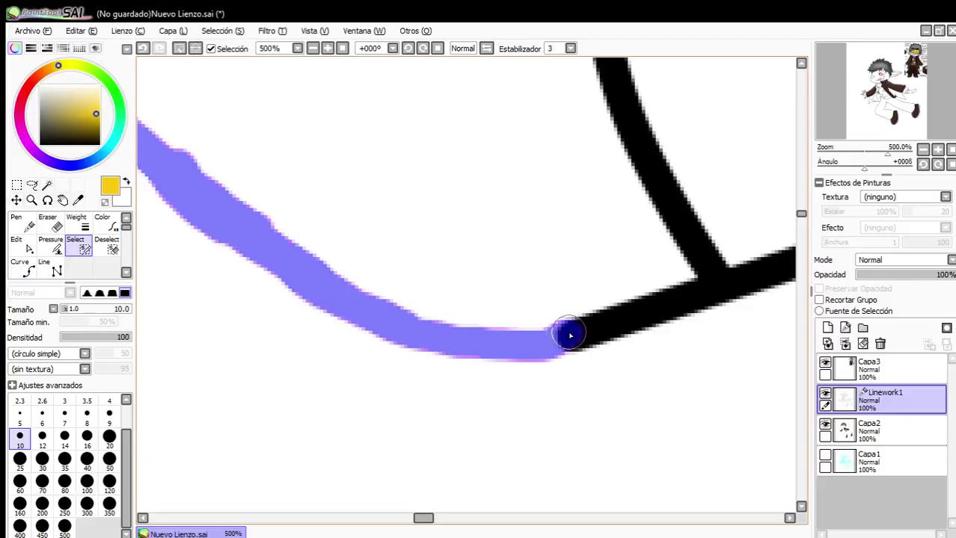
{"action": "scroll", "coordinate": [554, 309], "scroll_direction": "down", "scroll_amount": 4}
{"action": "scroll", "coordinate": [514, 267], "scroll_direction": "up", "scroll_amount": 3}
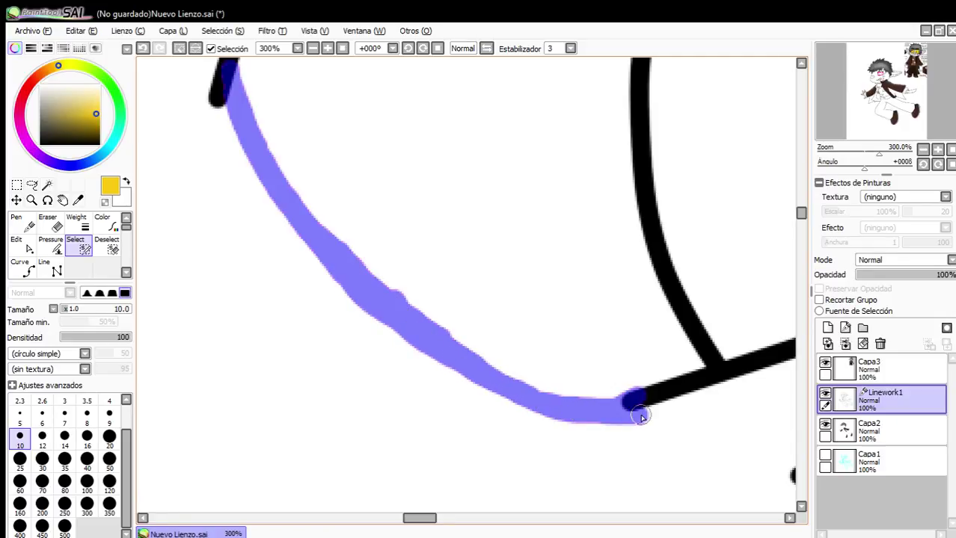
Trim the part of the selection stroke that overshoots the lower eyelid line with the Deselect brush at size 25.
{"action": "scroll", "coordinate": [442, 289], "scroll_direction": "down", "scroll_amount": 2}
{"action": "scroll", "coordinate": [551, 381], "scroll_direction": "up", "scroll_amount": 2}
{"action": "left_click", "coordinate": [112, 247]}
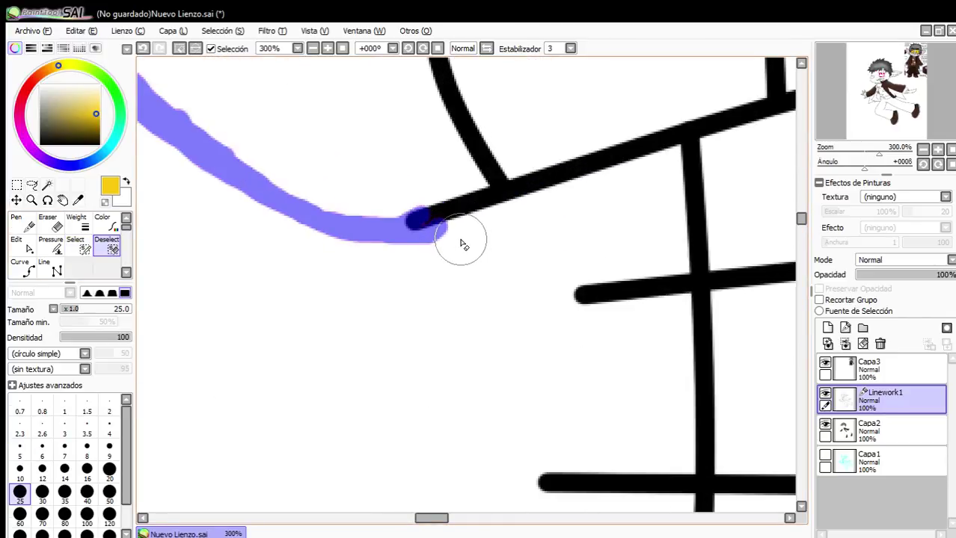
{"action": "scroll", "coordinate": [299, 271], "scroll_direction": "down", "scroll_amount": 3}
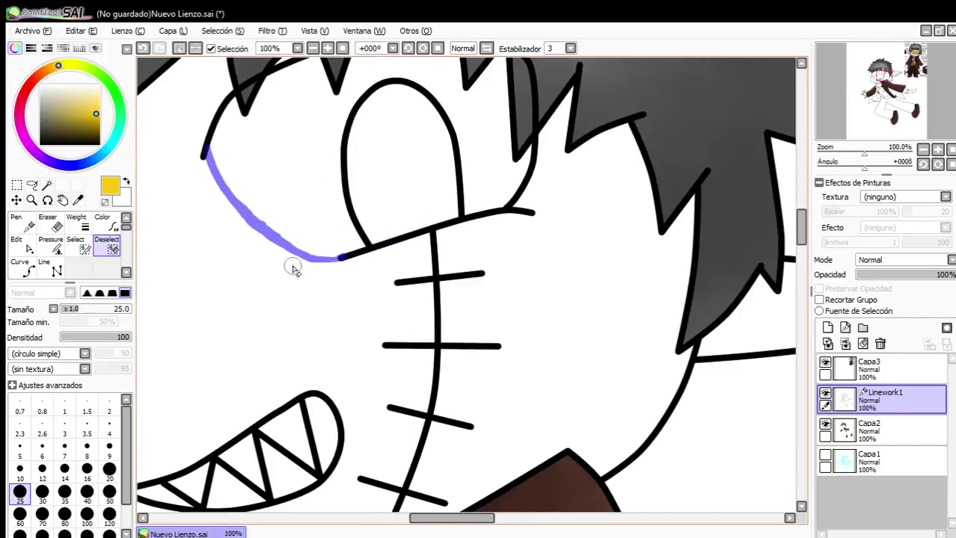
{"action": "scroll", "coordinate": [292, 267], "scroll_direction": "up", "scroll_amount": 4}
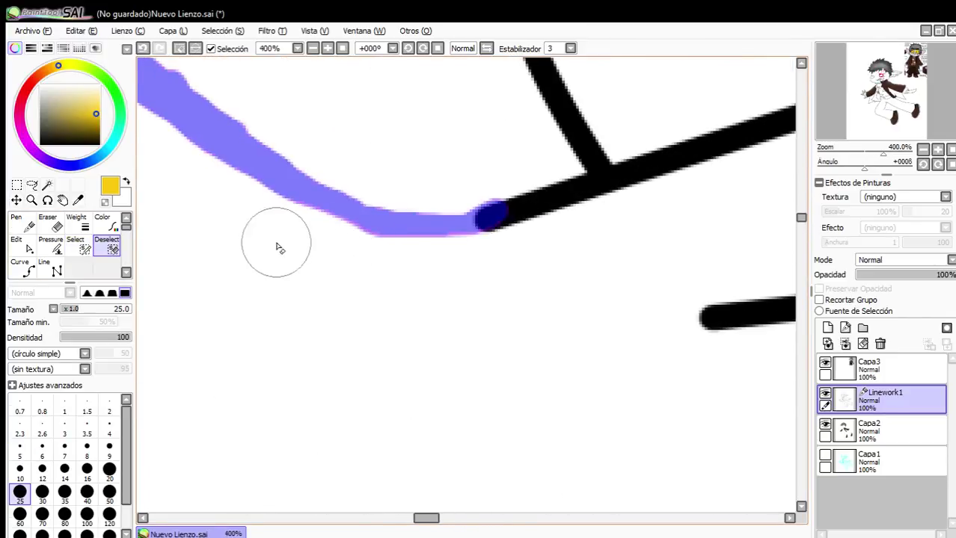
{"action": "scroll", "coordinate": [277, 246], "scroll_direction": "down", "scroll_amount": 4}
Add the eye area around the pupil to the selection with the Magic Wand on the Linework1 layer.
{"action": "left_click", "coordinate": [46, 185]}
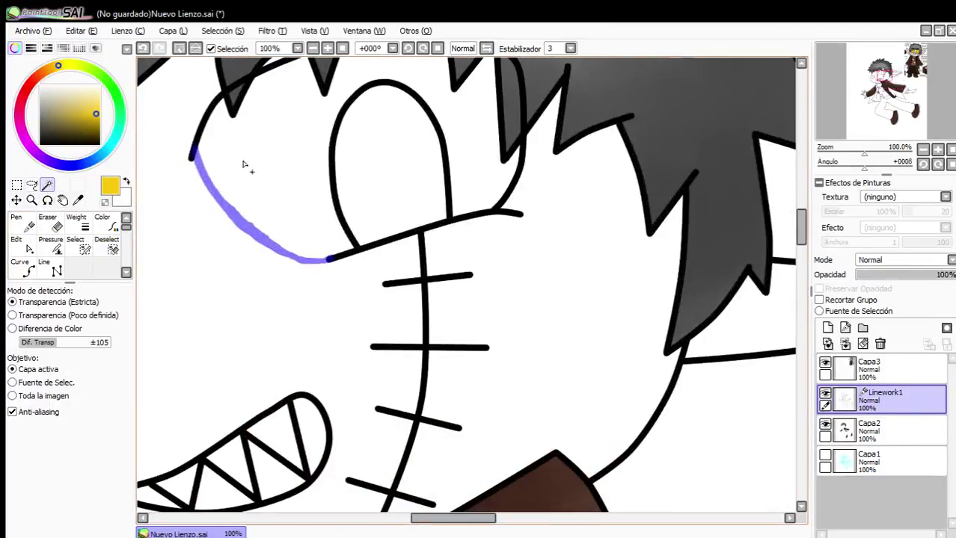
{"action": "left_click", "coordinate": [243, 160]}
{"action": "scroll", "coordinate": [289, 192], "scroll_direction": "down", "scroll_amount": 3}
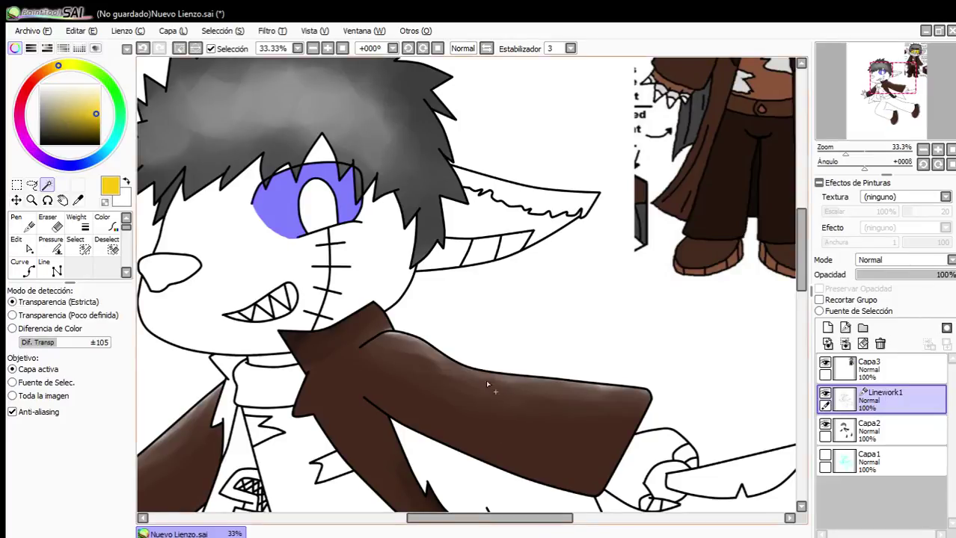
{"action": "scroll", "coordinate": [486, 380], "scroll_direction": "down", "scroll_amount": 1}
{"action": "scroll", "coordinate": [374, 346], "scroll_direction": "up", "scroll_amount": 1}
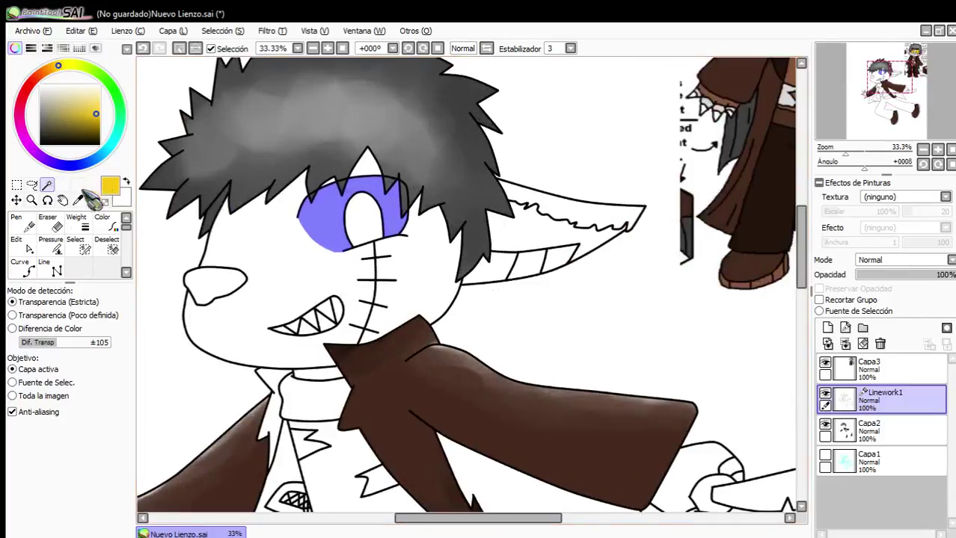
Fill the selected eye area with the sampled yellow on the Capa2 layer.
{"action": "left_click", "coordinate": [872, 431]}
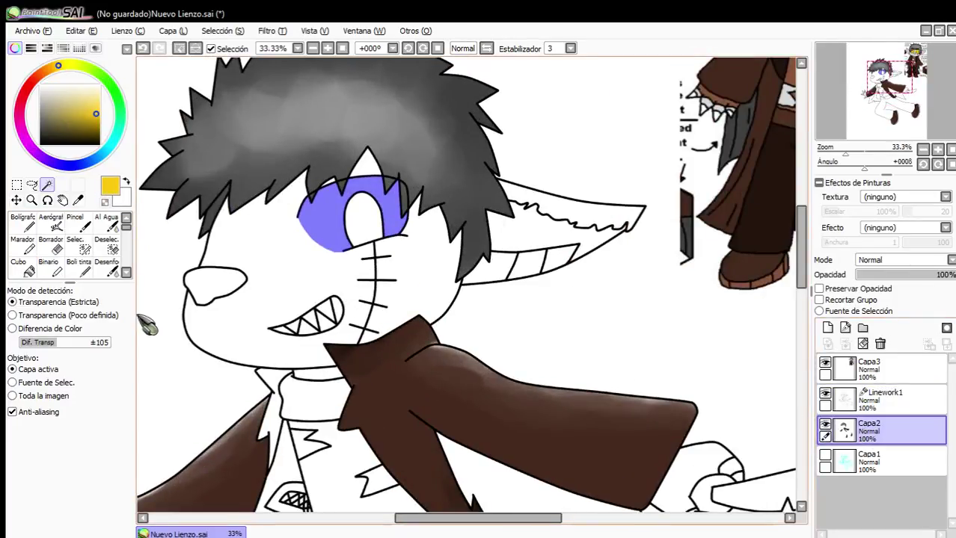
{"action": "left_click", "coordinate": [20, 268]}
{"action": "left_click", "coordinate": [323, 215]}
{"action": "scroll", "coordinate": [323, 216], "scroll_direction": "up", "scroll_amount": 3}
{"action": "scroll", "coordinate": [323, 216], "scroll_direction": "down", "scroll_amount": 3}
{"action": "scroll", "coordinate": [299, 240], "scroll_direction": "up", "scroll_amount": 3}
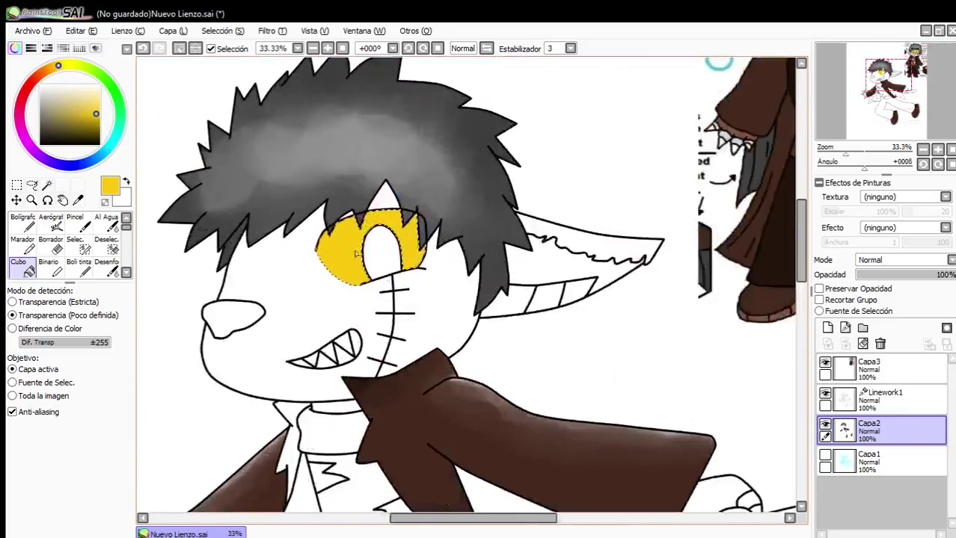
{"action": "scroll", "coordinate": [287, 263], "scroll_direction": "down", "scroll_amount": 3}
{"action": "scroll", "coordinate": [235, 253], "scroll_direction": "up", "scroll_amount": 3}
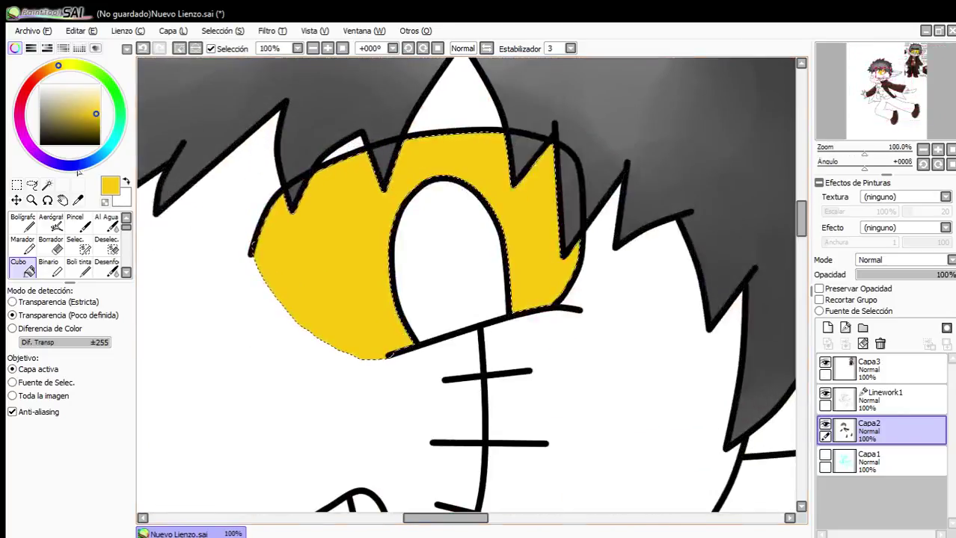
Blend a paler yellow into the lower part of the eye using the Brush at size 250.
{"action": "left_click", "coordinate": [76, 222]}
{"action": "scroll", "coordinate": [412, 254], "scroll_direction": "up", "scroll_amount": 1}
{"action": "left_click_drag", "start_coordinate": [385, 359], "coordinate": [220, 385]}
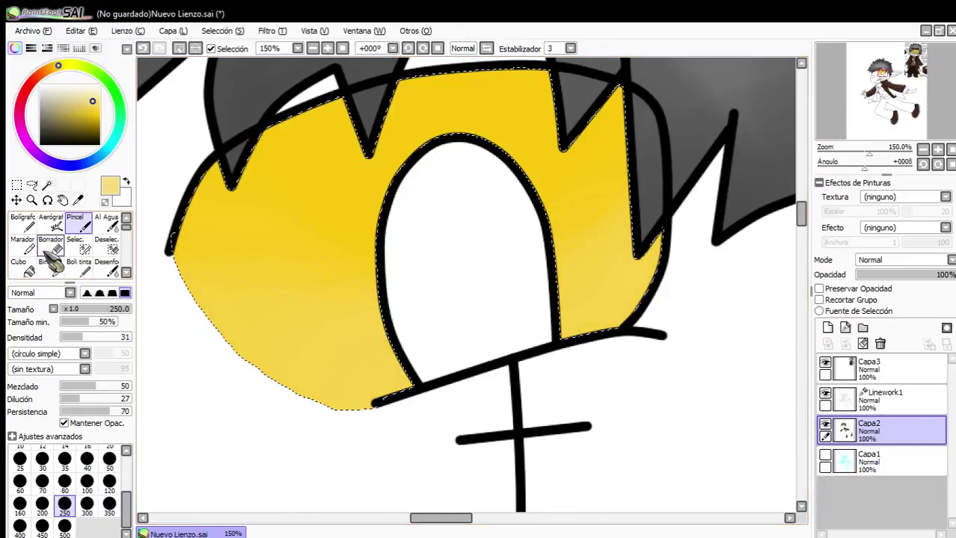
Blend more pale yellow into the lower part of the eye with the Brush at size 70, and clear the selection.
{"action": "left_click", "coordinate": [42, 481]}
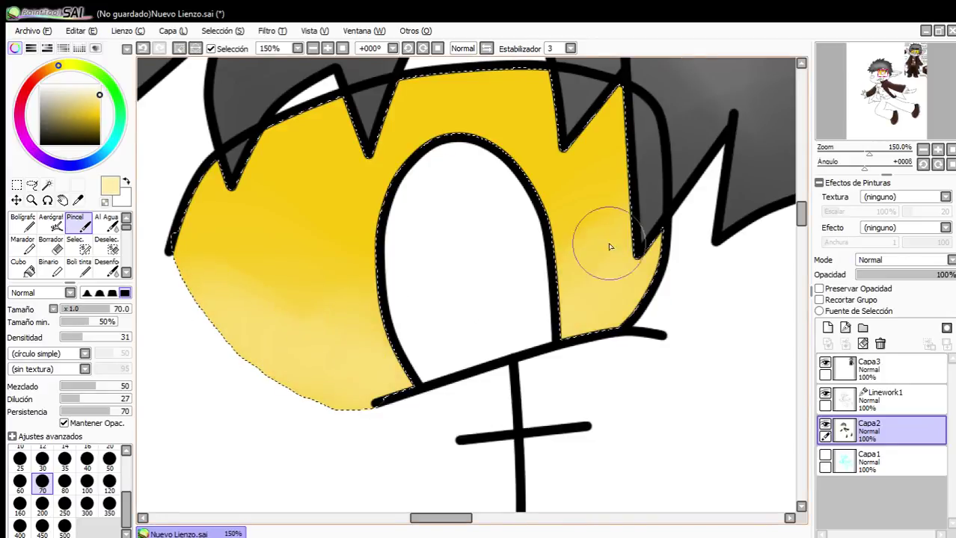
{"action": "mouse_move", "coordinate": [486, 316]}
{"action": "left_mouse_down"}
{"action": "mouse_move", "coordinate": [329, 293]}
{"action": "mouse_move", "coordinate": [595, 325]}
{"action": "mouse_move", "coordinate": [452, 230]}
{"action": "mouse_move", "coordinate": [341, 377]}
{"action": "mouse_move", "coordinate": [533, 214]}
{"action": "mouse_move", "coordinate": [602, 296]}
{"action": "mouse_move", "coordinate": [347, 318]}
{"action": "left_mouse_up"}
{"action": "left_click", "coordinate": [83, 107]}
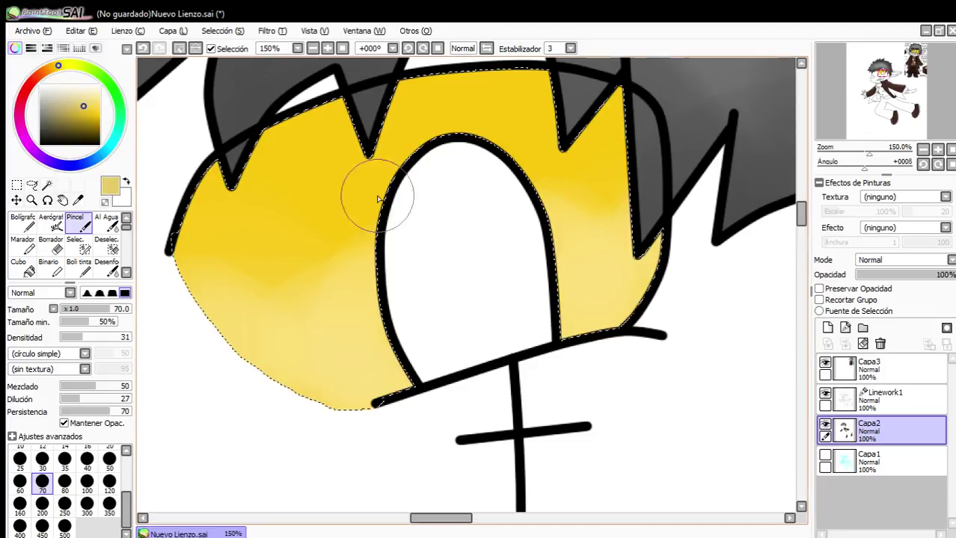
{"action": "scroll", "coordinate": [518, 320], "scroll_direction": "down", "scroll_amount": 4}
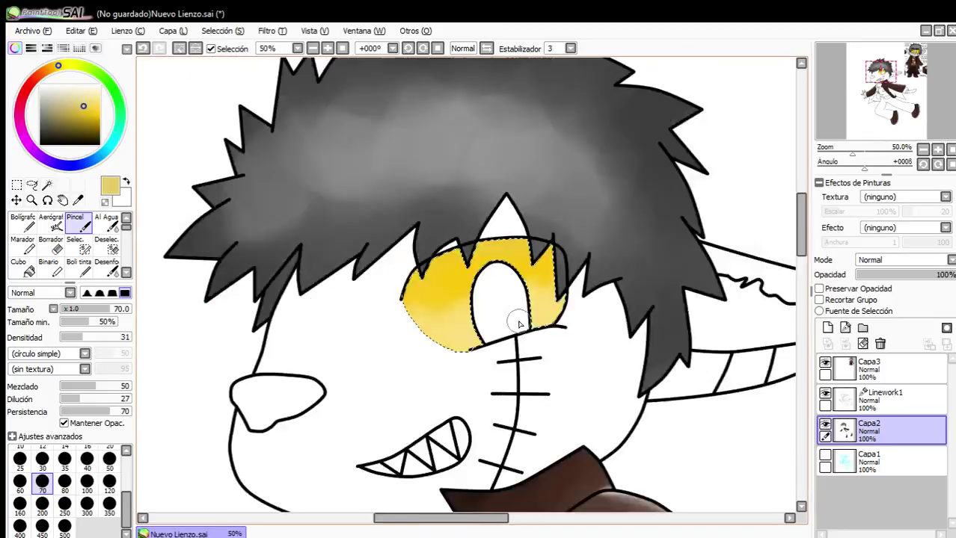
{"action": "scroll", "coordinate": [483, 273], "scroll_direction": "up", "scroll_amount": 2}
{"action": "left_click_drag", "start_coordinate": [543, 329], "coordinate": [503, 284]}
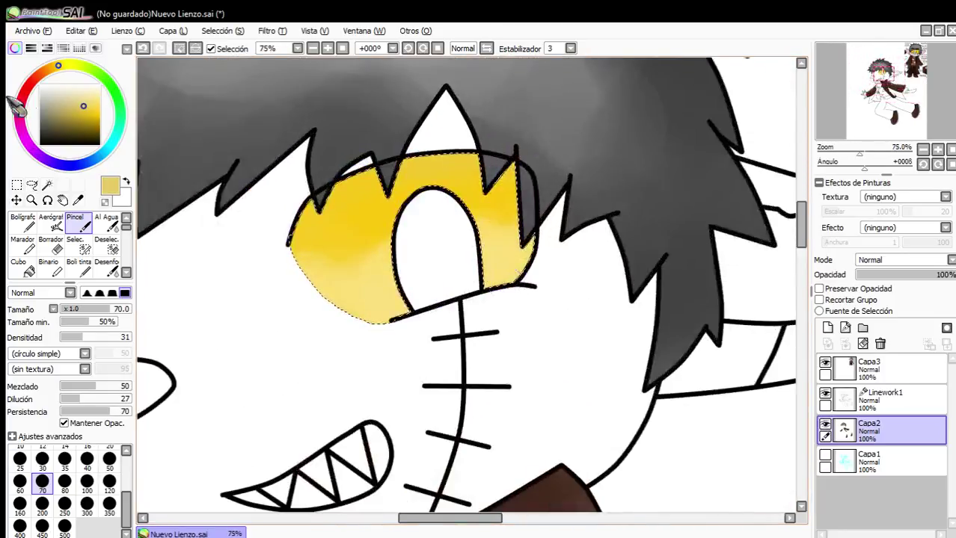
{"action": "left_click", "coordinate": [180, 49]}
Select the iris area inside the yellow eye with the Magic Wand on the Linework1 layer, following the reference eye.
{"action": "scroll", "coordinate": [621, 95], "scroll_direction": "down", "scroll_amount": 4}
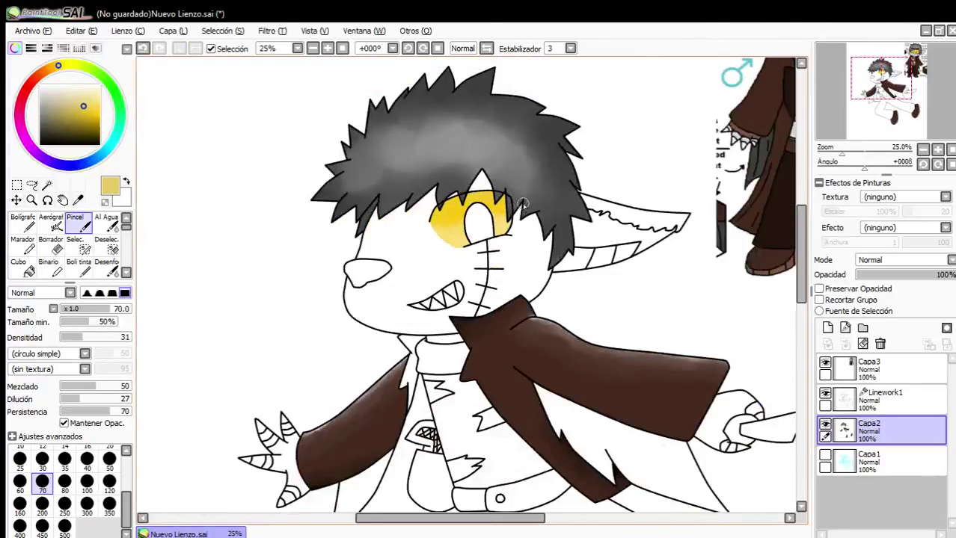
{"action": "scroll", "coordinate": [621, 95], "scroll_direction": "up", "scroll_amount": 1}
{"action": "scroll", "coordinate": [621, 95], "scroll_direction": "up", "scroll_amount": 5}
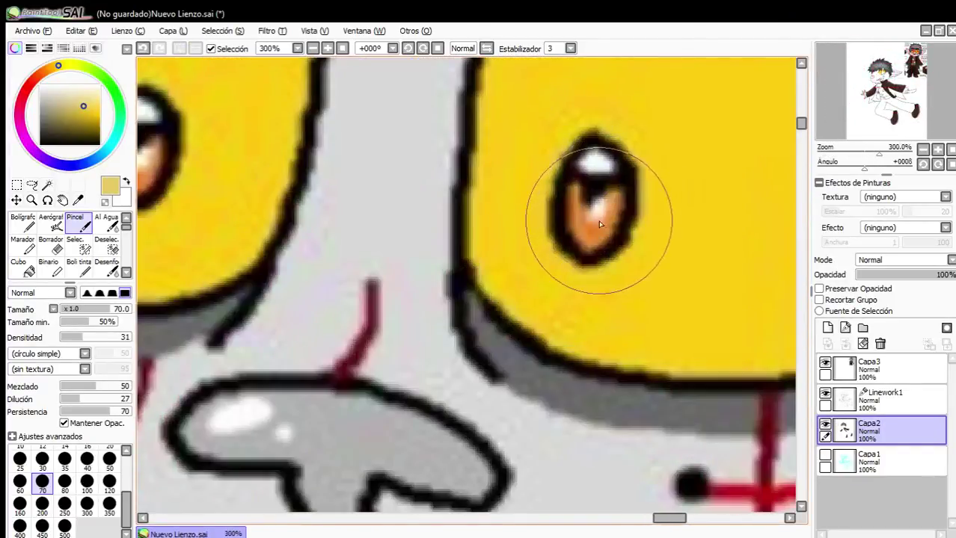
{"action": "scroll", "coordinate": [597, 171], "scroll_direction": "down", "scroll_amount": 7}
{"action": "scroll", "coordinate": [430, 352], "scroll_direction": "up", "scroll_amount": 5}
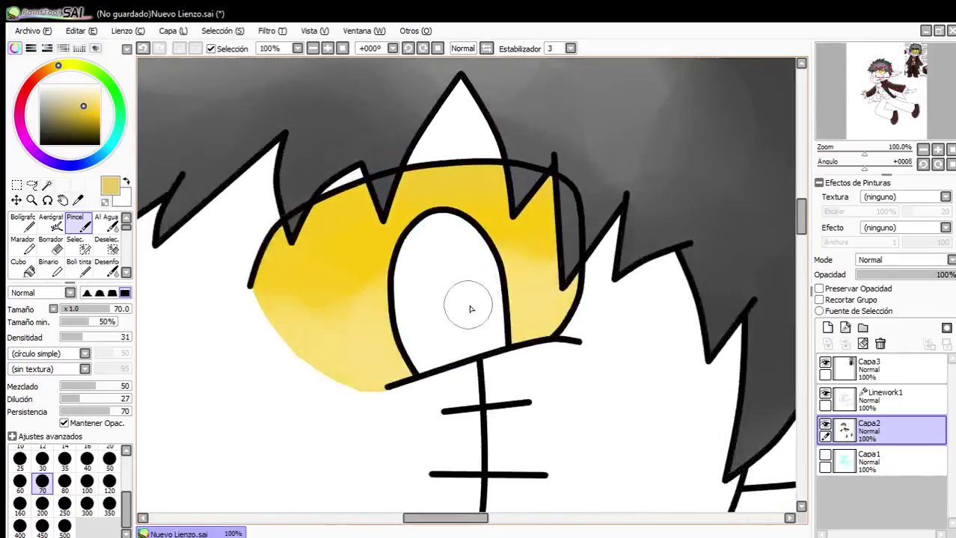
{"action": "left_click", "coordinate": [853, 399]}
{"action": "left_click", "coordinate": [47, 185]}
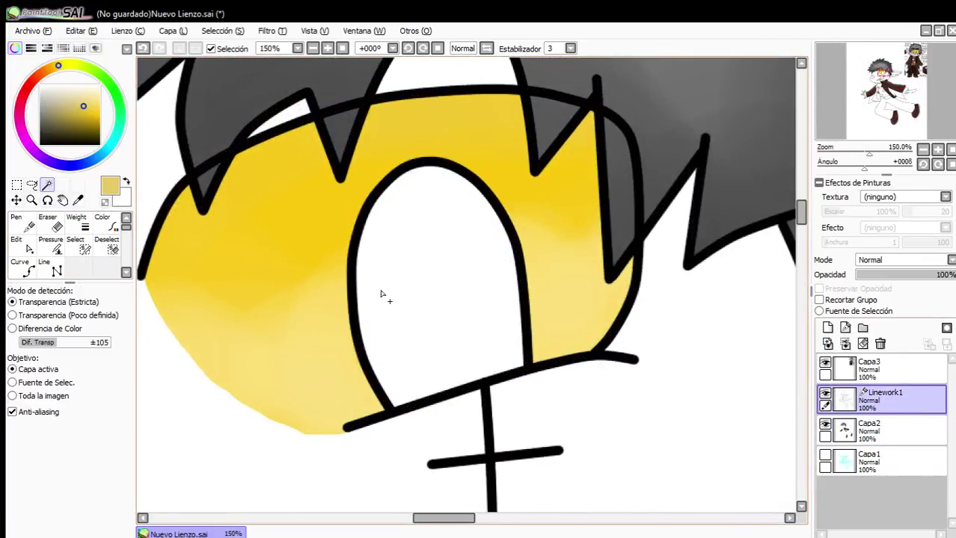
{"action": "left_click", "coordinate": [382, 293]}
Fill the selected iris with bright orange on the Capa2 layer using the Bucket.
{"action": "left_click", "coordinate": [49, 71]}
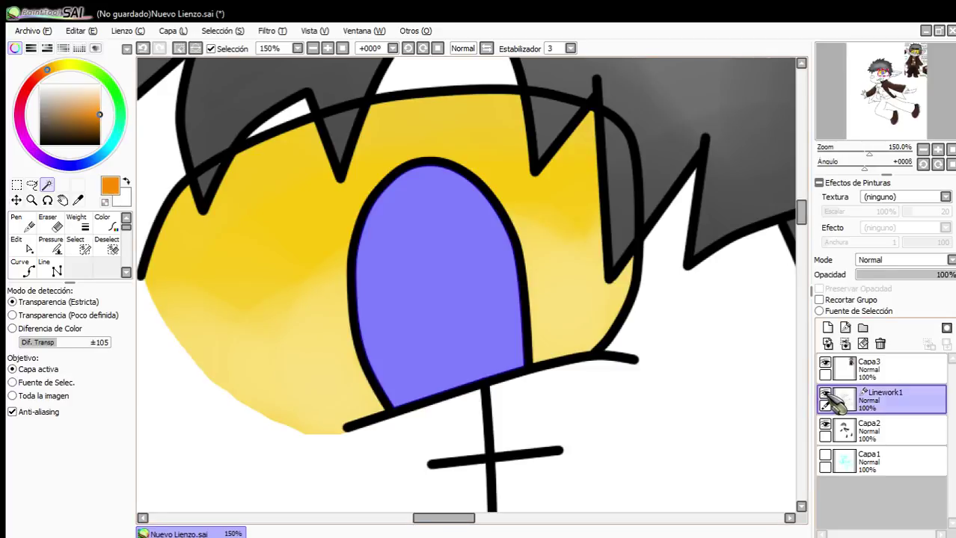
{"action": "left_click", "coordinate": [872, 424]}
{"action": "left_click", "coordinate": [18, 269]}
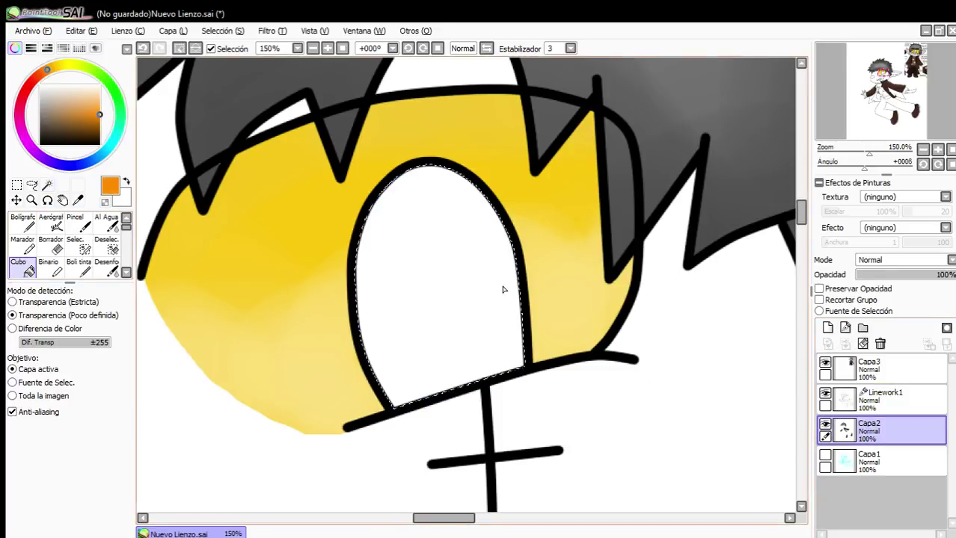
{"action": "left_click", "coordinate": [503, 288]}
Blend red-orange over the iris's upper part and sides with the Brush at size 70.
{"action": "left_click", "coordinate": [92, 108]}
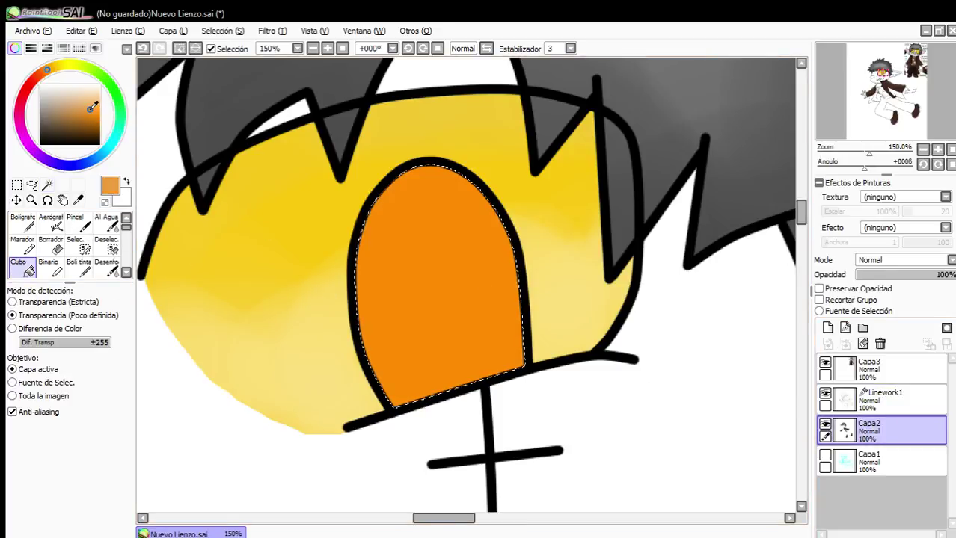
{"action": "left_click", "coordinate": [41, 73]}
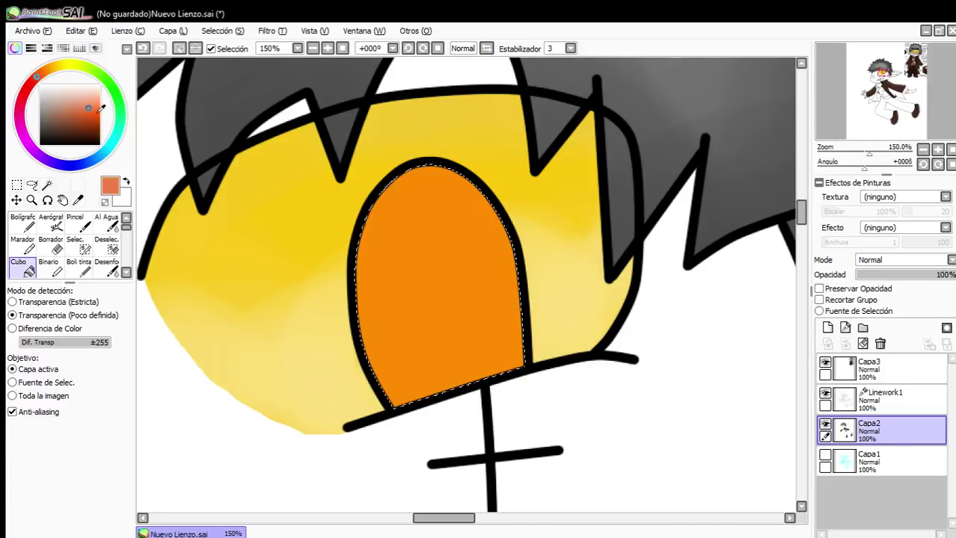
{"action": "left_click", "coordinate": [34, 83]}
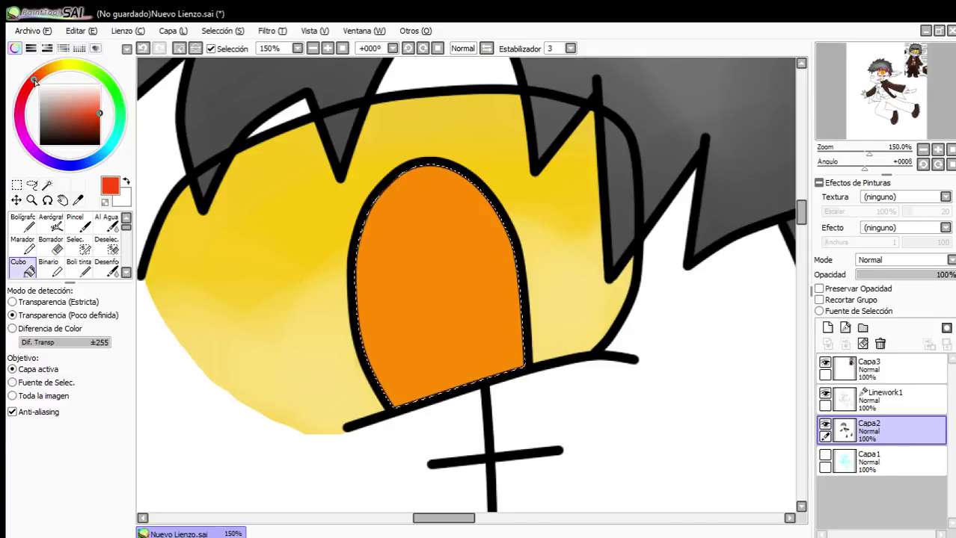
{"action": "left_click", "coordinate": [78, 222]}
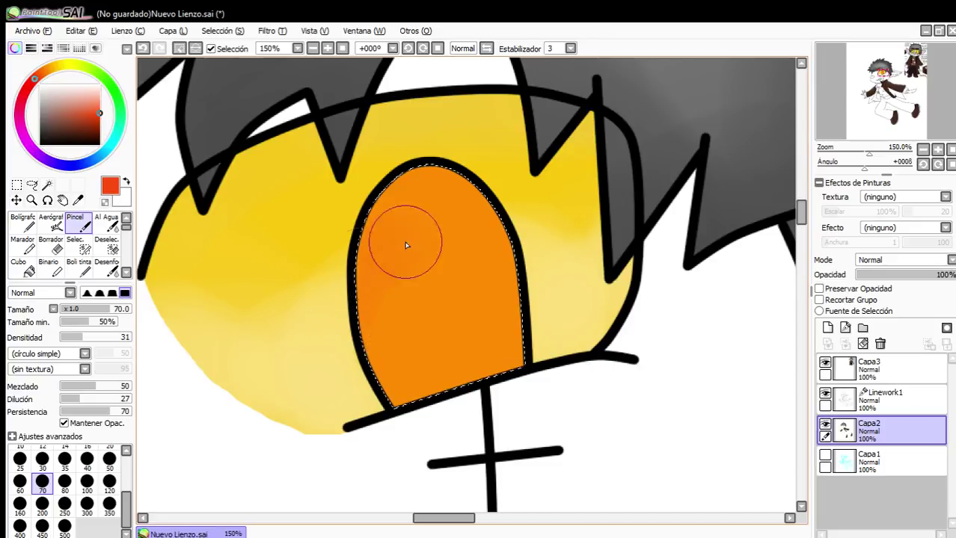
{"action": "left_click_drag", "start_coordinate": [476, 195], "coordinate": [486, 284]}
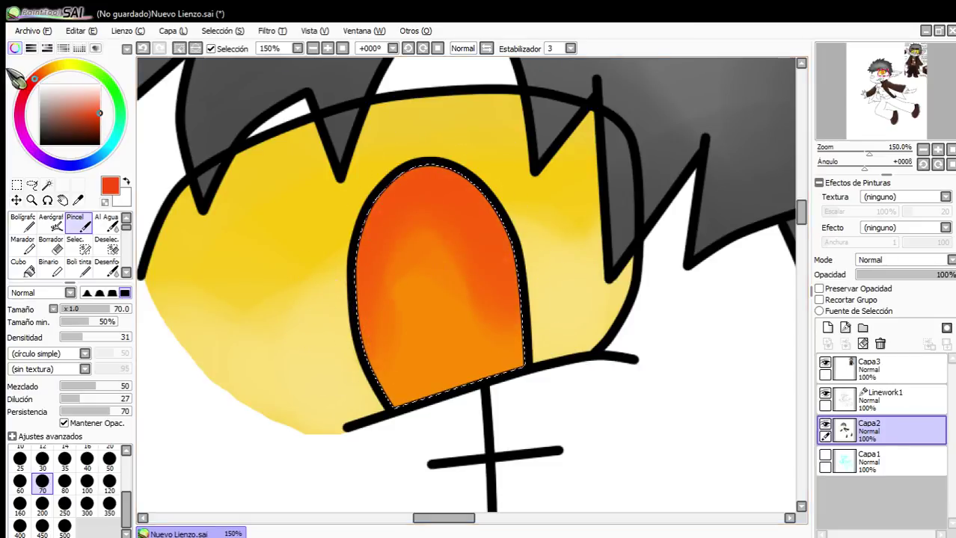
Deepen the iris's upper edges with pure red and paint a soft dark red pupil in its centre.
{"action": "left_click", "coordinate": [23, 97]}
{"action": "mouse_move", "coordinate": [419, 187]}
{"action": "left_mouse_down"}
{"action": "mouse_move", "coordinate": [384, 224]}
{"action": "mouse_move", "coordinate": [415, 166]}
{"action": "mouse_move", "coordinate": [437, 213]}
{"action": "mouse_move", "coordinate": [367, 276]}
{"action": "left_mouse_up"}
{"action": "left_click_drag", "start_coordinate": [374, 351], "coordinate": [354, 229]}
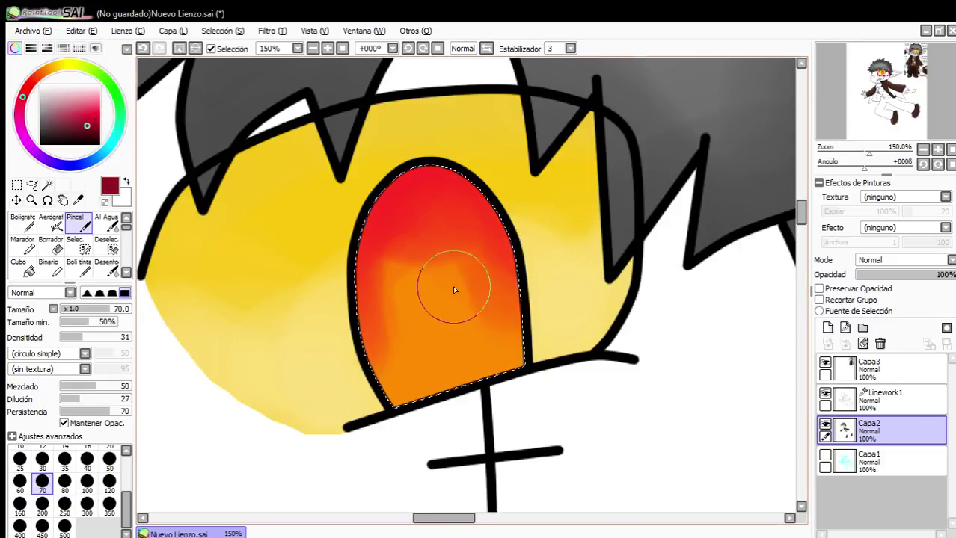
{"action": "mouse_move", "coordinate": [452, 284]}
{"action": "left_mouse_down"}
{"action": "mouse_move", "coordinate": [433, 280]}
{"action": "mouse_move", "coordinate": [425, 252]}
{"action": "mouse_move", "coordinate": [438, 256]}
{"action": "mouse_move", "coordinate": [440, 327]}
{"action": "left_mouse_up"}
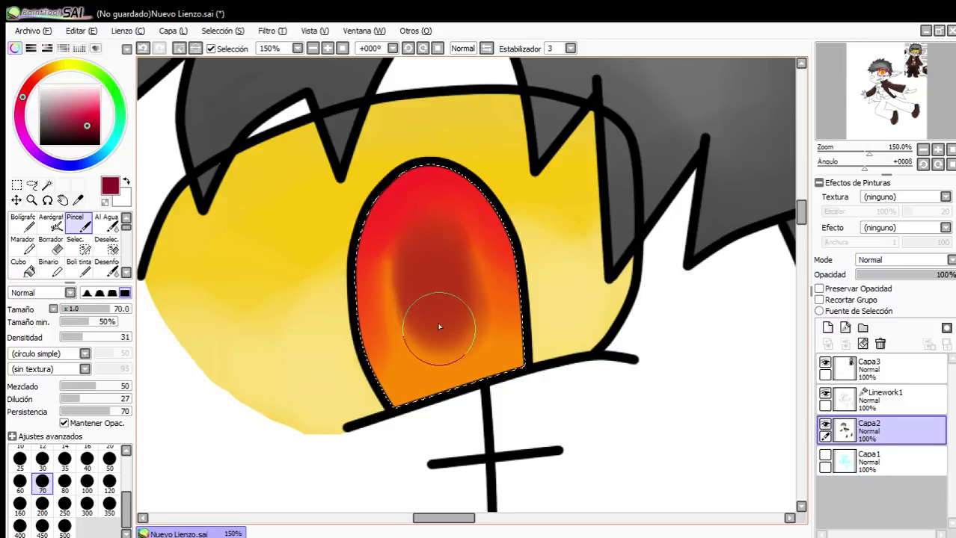
{"action": "mouse_move", "coordinate": [426, 260]}
{"action": "left_mouse_down"}
{"action": "mouse_move", "coordinate": [436, 341]}
{"action": "mouse_move", "coordinate": [456, 355]}
{"action": "left_mouse_up"}
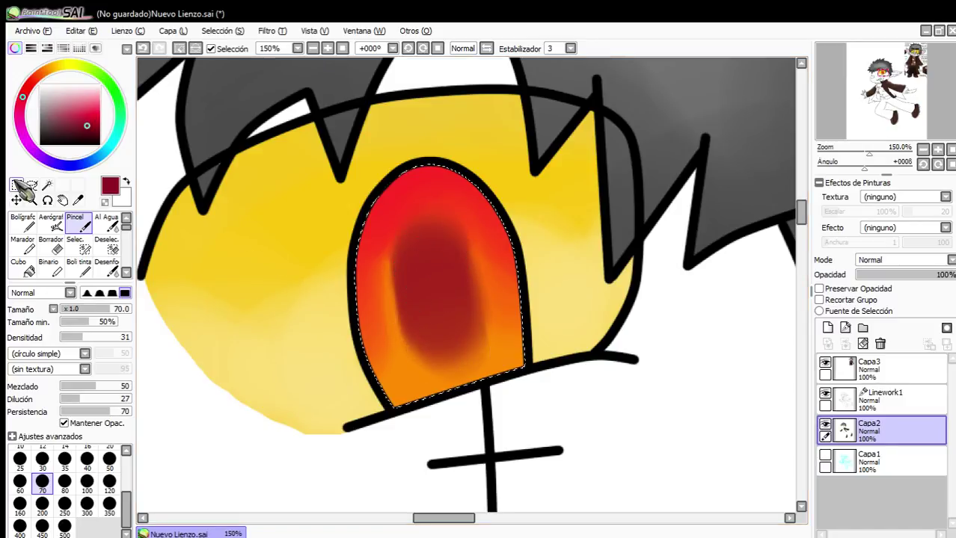
Add two translucent white highlights to the iris with the Pen, at sizes 60 and 35, and clear the selection.
{"action": "left_click", "coordinate": [24, 222]}
{"action": "left_click_drag", "start_coordinate": [46, 74], "coordinate": [40, 74]}
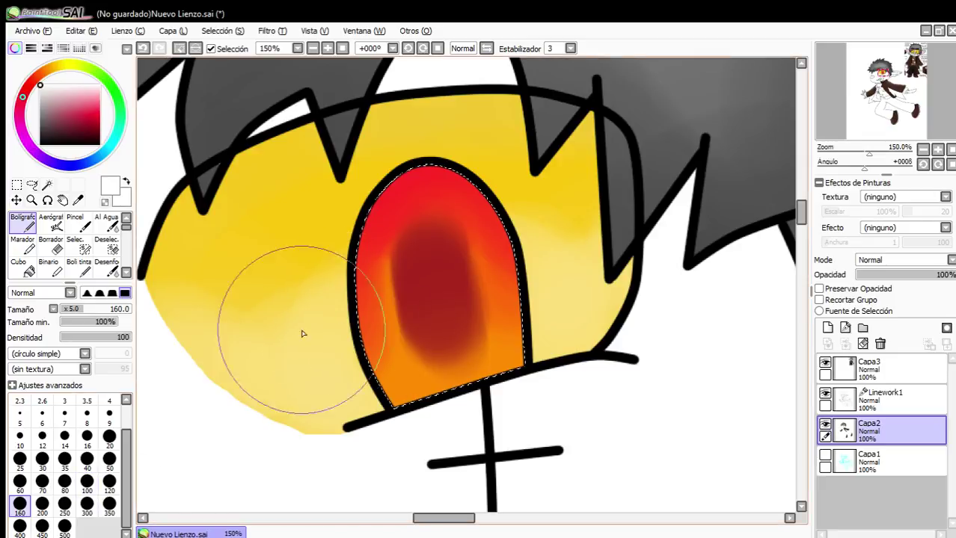
{"action": "left_click", "coordinate": [20, 484]}
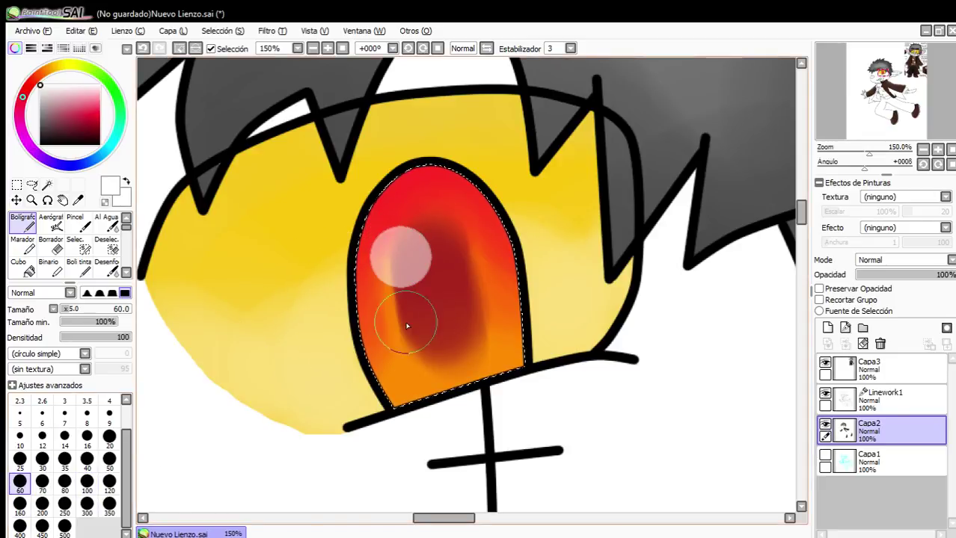
{"action": "left_click", "coordinate": [64, 459]}
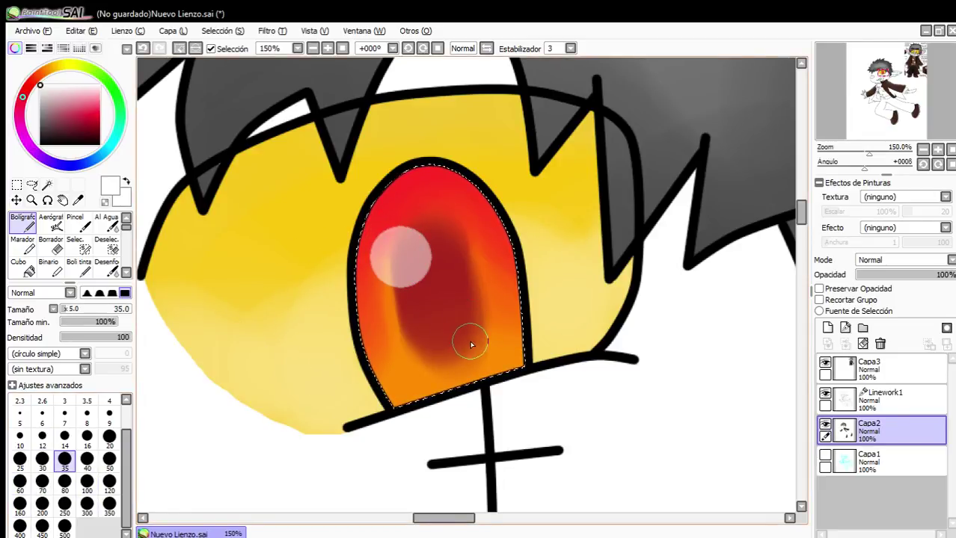
{"action": "left_click", "coordinate": [471, 344]}
{"action": "scroll", "coordinate": [471, 343], "scroll_direction": "down", "scroll_amount": 5}
{"action": "scroll", "coordinate": [471, 343], "scroll_direction": "up", "scroll_amount": 3}
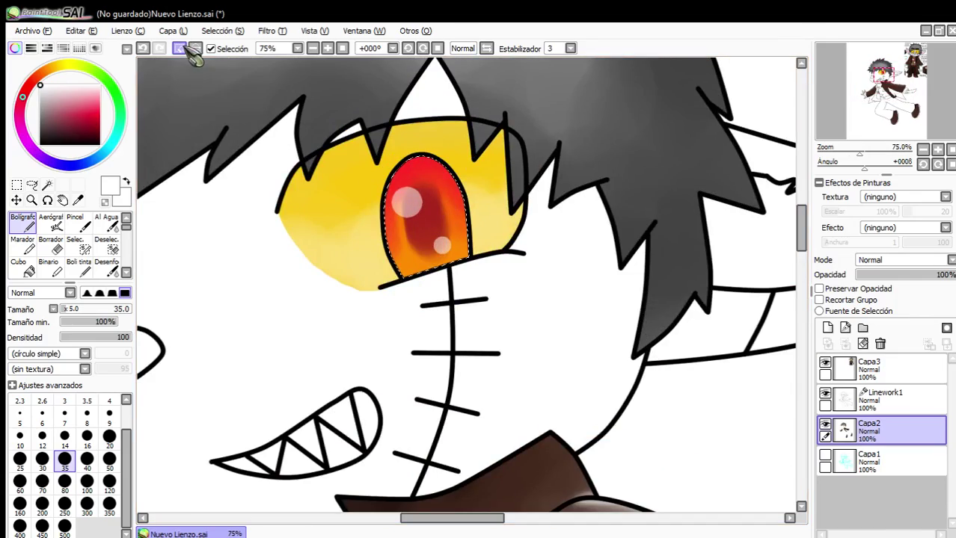
{"action": "scroll", "coordinate": [279, 181], "scroll_direction": "down", "scroll_amount": 5}
Compare the coloured eye and face of the drawing with the reference picture.
{"action": "scroll", "coordinate": [247, 145], "scroll_direction": "up", "scroll_amount": 2}
{"action": "scroll", "coordinate": [350, 190], "scroll_direction": "down", "scroll_amount": 2}
{"action": "scroll", "coordinate": [482, 163], "scroll_direction": "up", "scroll_amount": 4}
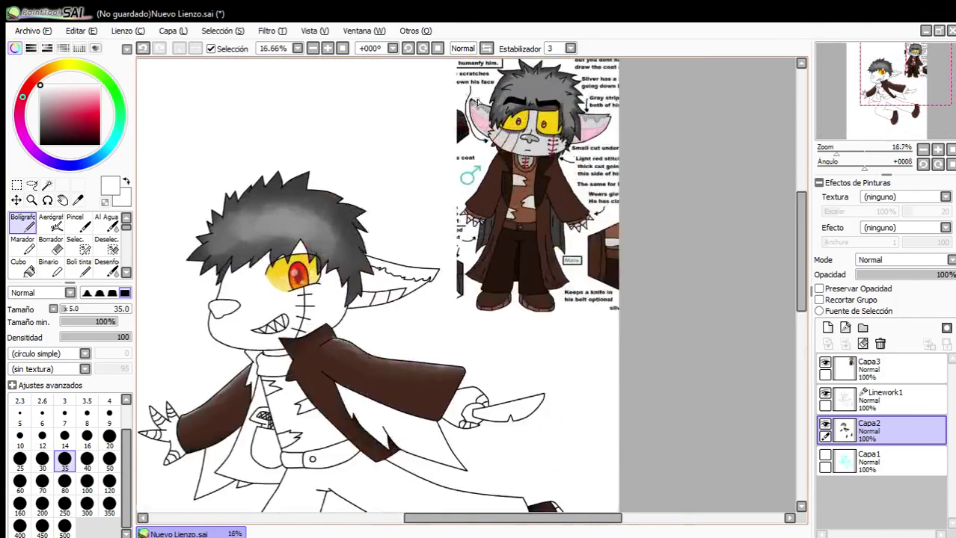
{"action": "scroll", "coordinate": [522, 187], "scroll_direction": "down", "scroll_amount": 3}
{"action": "scroll", "coordinate": [412, 258], "scroll_direction": "up", "scroll_amount": 4}
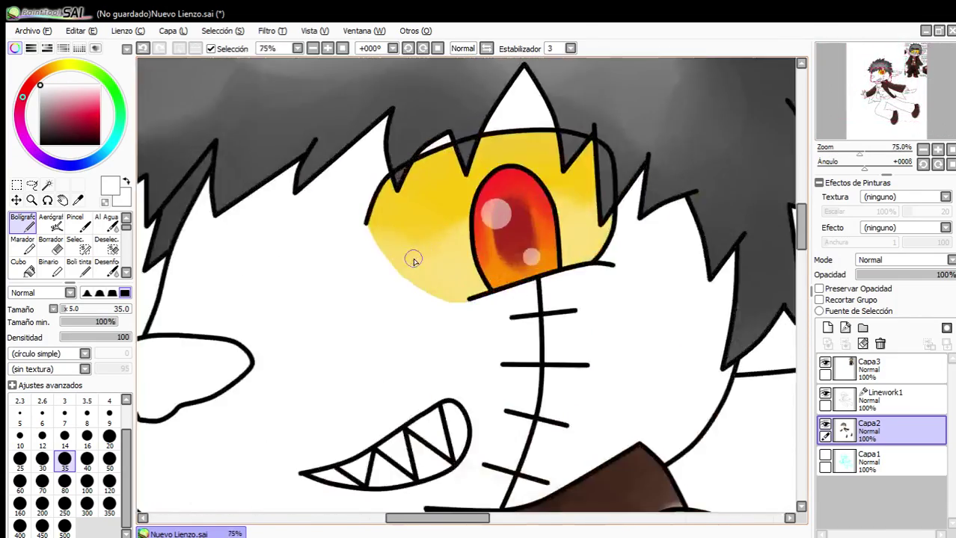
{"action": "scroll", "coordinate": [516, 312], "scroll_direction": "down", "scroll_amount": 3}
{"action": "scroll", "coordinate": [673, 314], "scroll_direction": "down", "scroll_amount": 1}
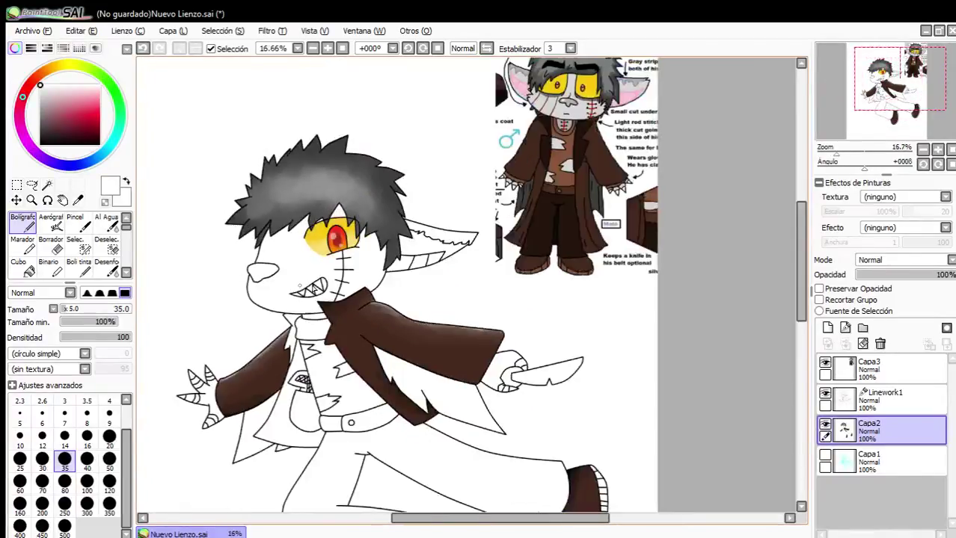
{"action": "scroll", "coordinate": [587, 69], "scroll_direction": "up", "scroll_amount": 1}
{"action": "scroll", "coordinate": [587, 68], "scroll_direction": "down", "scroll_amount": 1}
{"action": "scroll", "coordinate": [557, 147], "scroll_direction": "up", "scroll_amount": 2}
Sample the lighter brown of the shirt from the reference character.
{"action": "scroll", "coordinate": [557, 148], "scroll_direction": "up", "scroll_amount": 2}
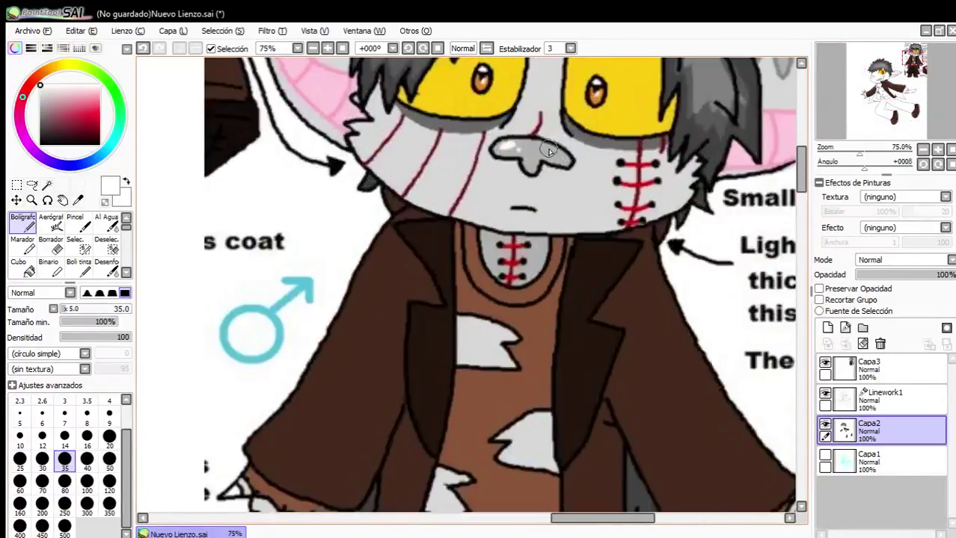
{"action": "scroll", "coordinate": [551, 176], "scroll_direction": "down", "scroll_amount": 3}
{"action": "scroll", "coordinate": [522, 228], "scroll_direction": "up", "scroll_amount": 3}
{"action": "right_click", "coordinate": [557, 297]}
Select the torn shirt and its neck collar with the Magic Wand on the Linework1 layer.
{"action": "scroll", "coordinate": [562, 288], "scroll_direction": "down", "scroll_amount": 5}
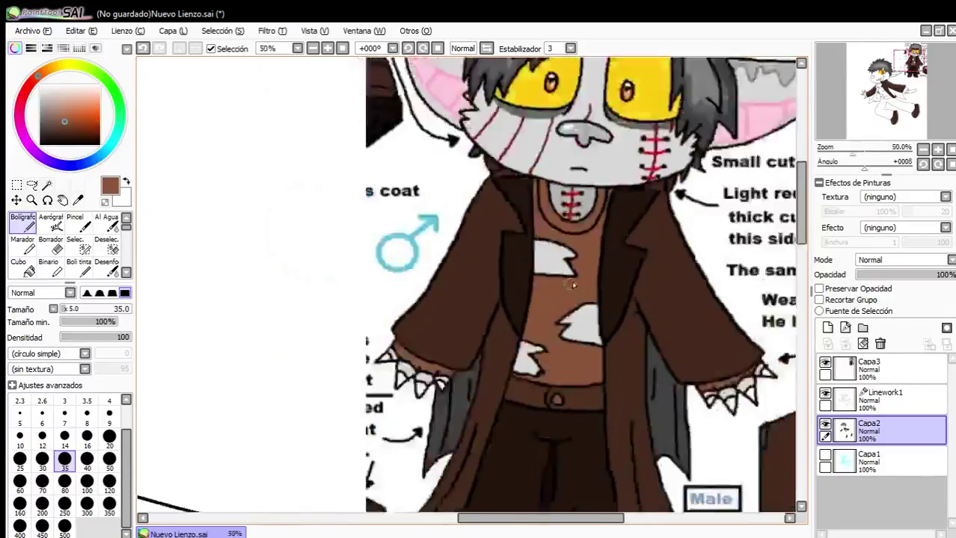
{"action": "scroll", "coordinate": [460, 365], "scroll_direction": "up", "scroll_amount": 3}
{"action": "scroll", "coordinate": [433, 366], "scroll_direction": "down", "scroll_amount": 3}
{"action": "scroll", "coordinate": [384, 460], "scroll_direction": "up", "scroll_amount": 4}
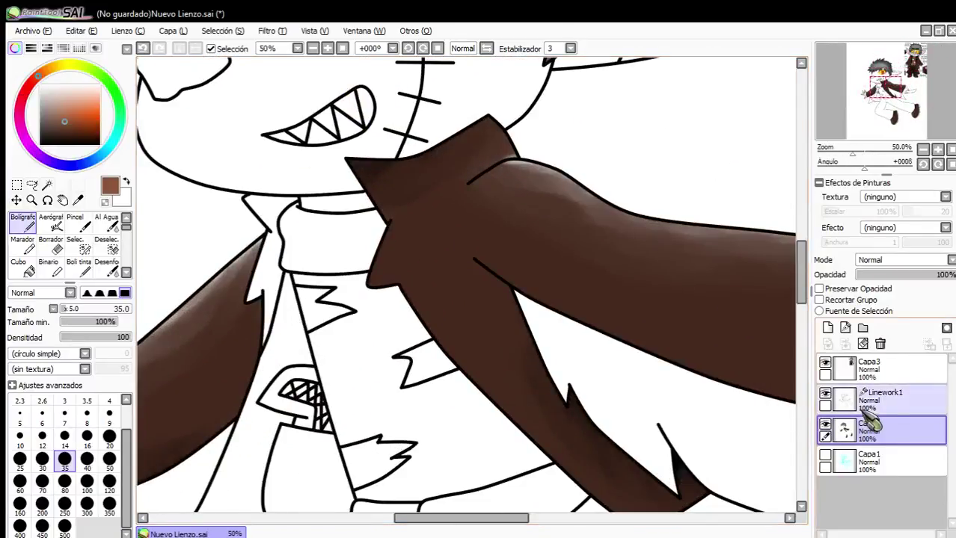
{"action": "left_click", "coordinate": [862, 408]}
{"action": "left_click", "coordinate": [47, 184]}
{"action": "left_click", "coordinate": [362, 341]}
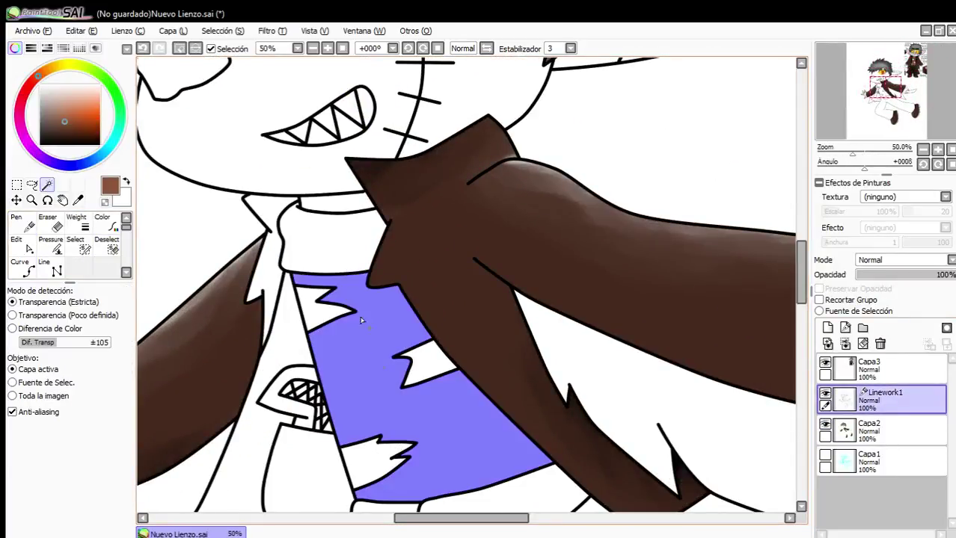
{"action": "left_click", "coordinate": [346, 240]}
Fill the selected shirt and collar with the sampled brown on the Capa2 layer using the Bucket.
{"action": "scroll", "coordinate": [348, 238], "scroll_direction": "down", "scroll_amount": 6}
{"action": "scroll", "coordinate": [426, 172], "scroll_direction": "up", "scroll_amount": 3}
{"action": "scroll", "coordinate": [545, 131], "scroll_direction": "down", "scroll_amount": 3}
{"action": "scroll", "coordinate": [545, 131], "scroll_direction": "up", "scroll_amount": 1}
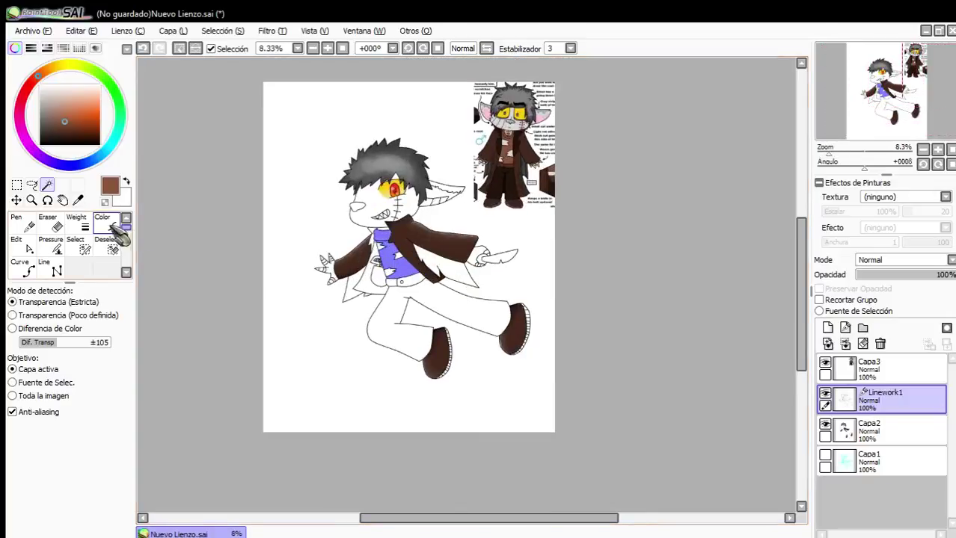
{"action": "left_click", "coordinate": [852, 431]}
{"action": "left_click", "coordinate": [22, 267]}
{"action": "scroll", "coordinate": [463, 232], "scroll_direction": "up", "scroll_amount": 2}
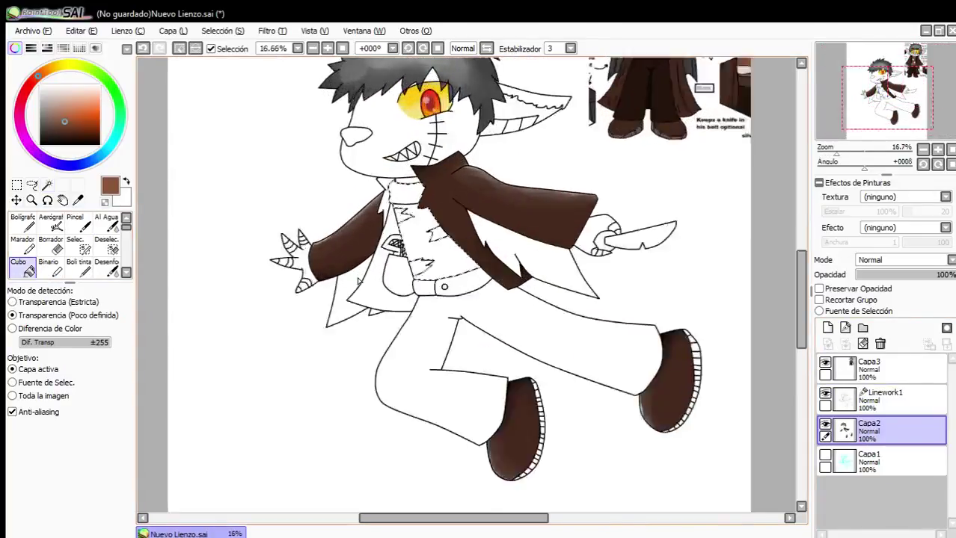
{"action": "left_click", "coordinate": [464, 232]}
Paint a white highlight down the front edge of the collar and torn shirt with the size 160 pen.
{"action": "scroll", "coordinate": [508, 224], "scroll_direction": "down", "scroll_amount": 4}
{"action": "scroll", "coordinate": [524, 214], "scroll_direction": "up", "scroll_amount": 4}
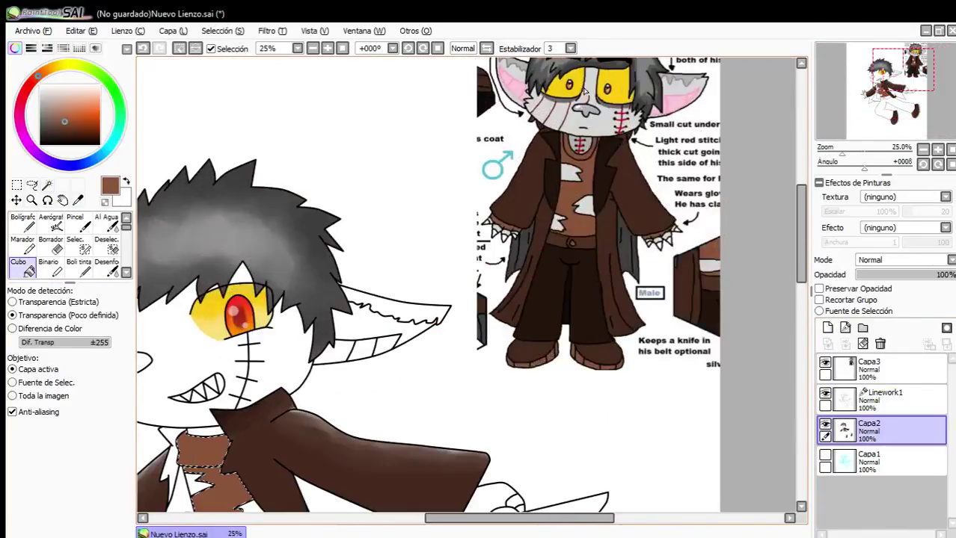
{"action": "scroll", "coordinate": [544, 203], "scroll_direction": "down", "scroll_amount": 4}
{"action": "scroll", "coordinate": [543, 203], "scroll_direction": "up", "scroll_amount": 5}
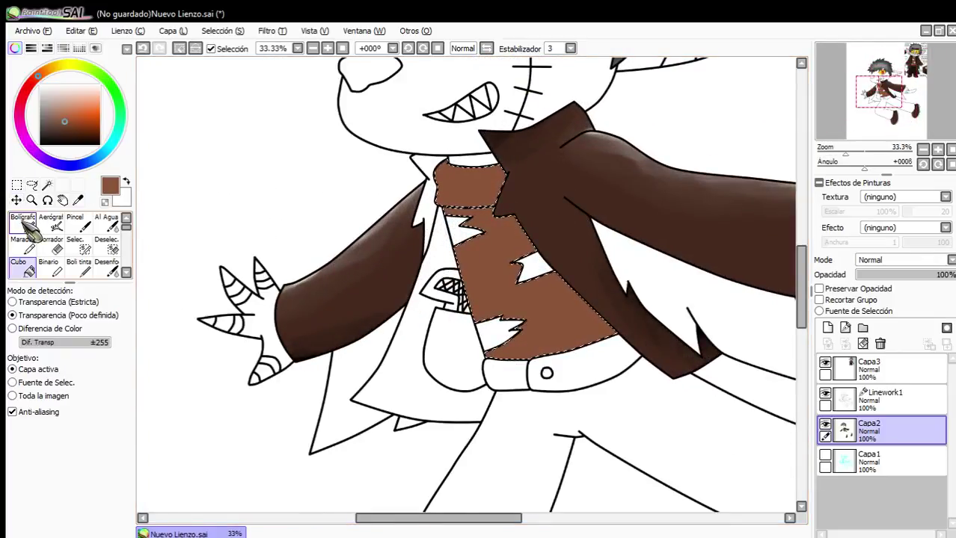
{"action": "left_click", "coordinate": [22, 222]}
{"action": "left_click", "coordinate": [19, 481]}
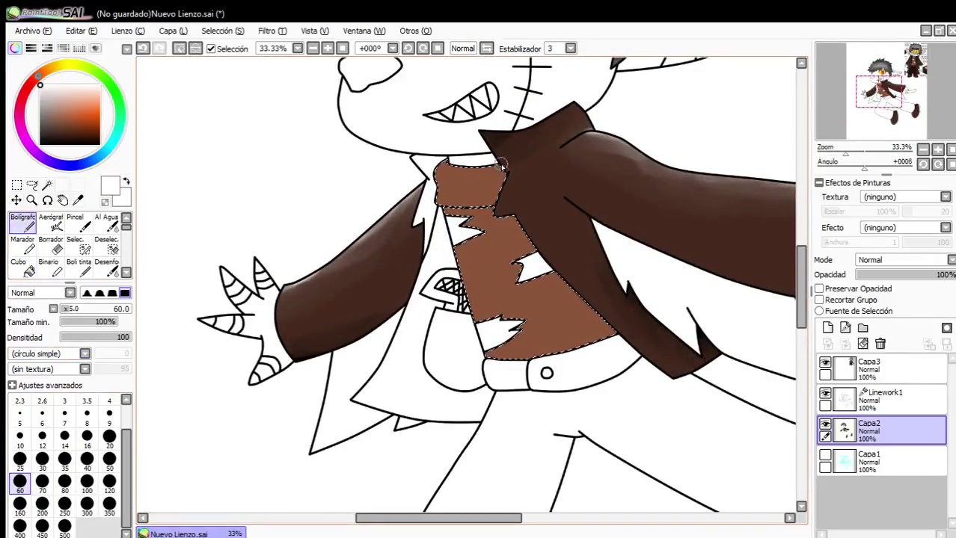
{"action": "left_click", "coordinate": [19, 504]}
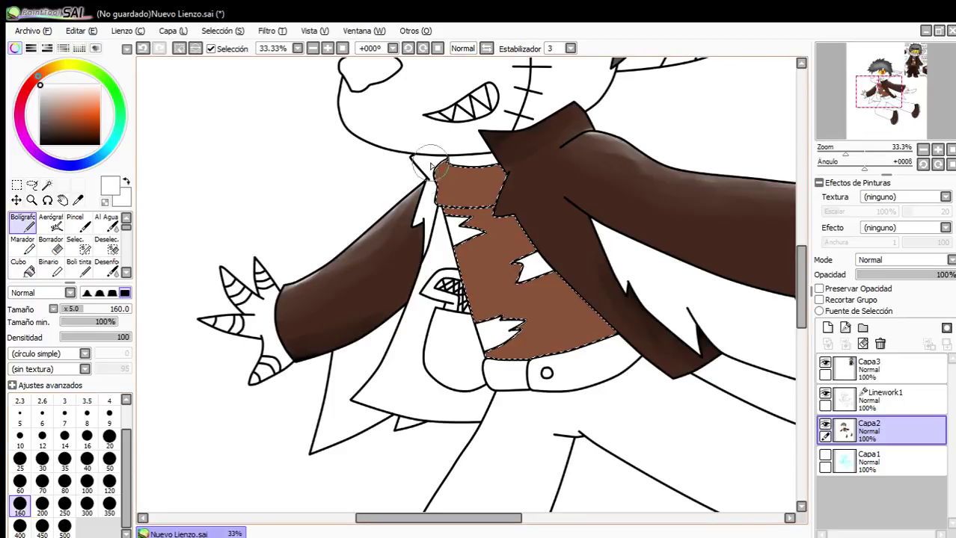
{"action": "mouse_move", "coordinate": [445, 158]}
{"action": "left_mouse_down"}
{"action": "mouse_move", "coordinate": [457, 239]}
{"action": "mouse_move", "coordinate": [516, 356]}
{"action": "left_mouse_up"}
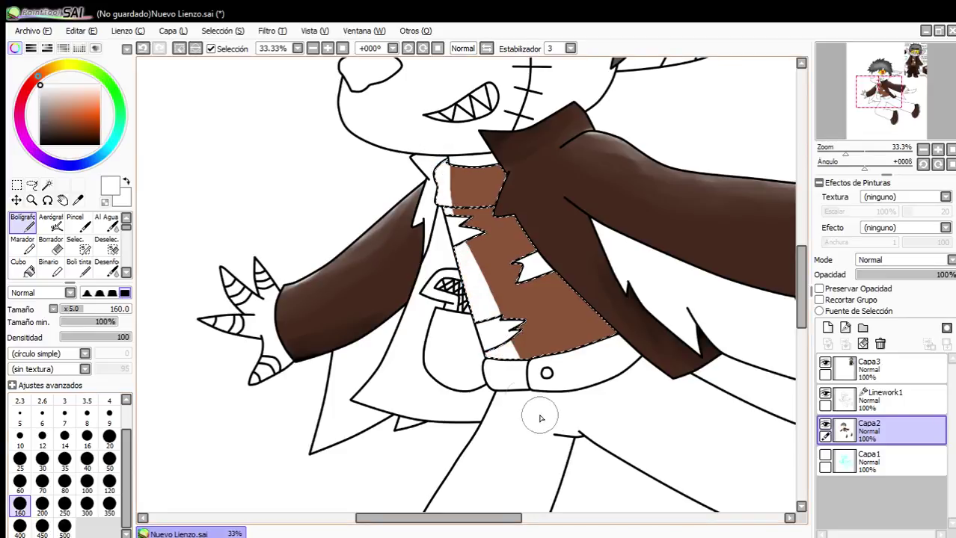
Blend the white highlight into the collar and shirt with the Brush using the sampled shirt brown.
{"action": "left_click", "coordinate": [75, 222]}
{"action": "scroll", "coordinate": [568, 196], "scroll_direction": "up", "scroll_amount": 3}
{"action": "left_click", "coordinate": [326, 183], "text": "alt"}
{"action": "mouse_move", "coordinate": [326, 184]}
{"action": "left_mouse_down"}
{"action": "mouse_move", "coordinate": [324, 142]}
{"action": "mouse_move", "coordinate": [310, 213]}
{"action": "mouse_move", "coordinate": [323, 215]}
{"action": "mouse_move", "coordinate": [359, 374]}
{"action": "mouse_move", "coordinate": [411, 479]}
{"action": "mouse_move", "coordinate": [340, 310]}
{"action": "mouse_move", "coordinate": [351, 402]}
{"action": "mouse_move", "coordinate": [397, 414]}
{"action": "mouse_move", "coordinate": [309, 202]}
{"action": "mouse_move", "coordinate": [327, 139]}
{"action": "mouse_move", "coordinate": [322, 224]}
{"action": "left_mouse_up"}
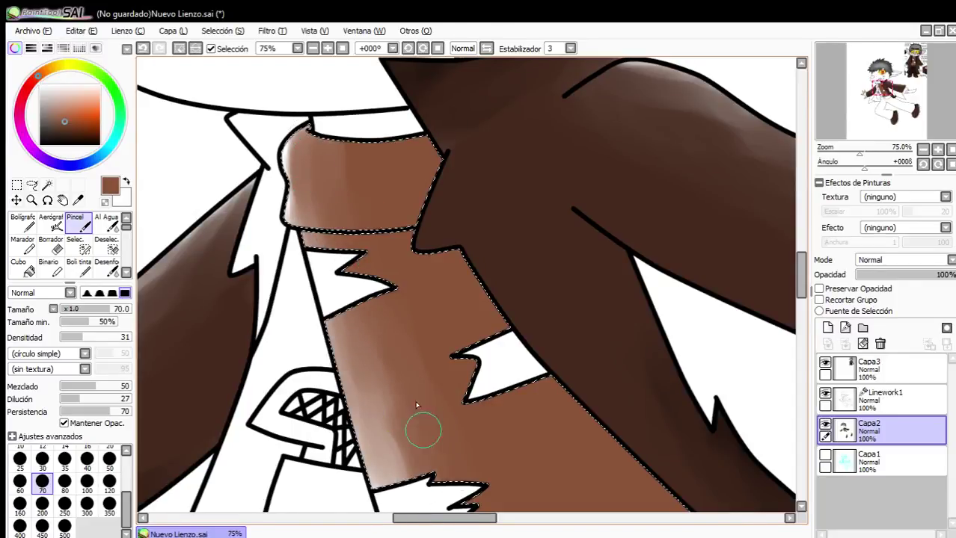
{"action": "mouse_move", "coordinate": [417, 406]}
{"action": "left_mouse_down"}
{"action": "mouse_move", "coordinate": [365, 378]}
{"action": "mouse_move", "coordinate": [419, 510]}
{"action": "left_mouse_up"}
{"action": "scroll", "coordinate": [352, 165], "scroll_direction": "down", "scroll_amount": 2}
{"action": "scroll", "coordinate": [366, 284], "scroll_direction": "up", "scroll_amount": 1}
{"action": "left_click_drag", "start_coordinate": [400, 215], "coordinate": [408, 306]}
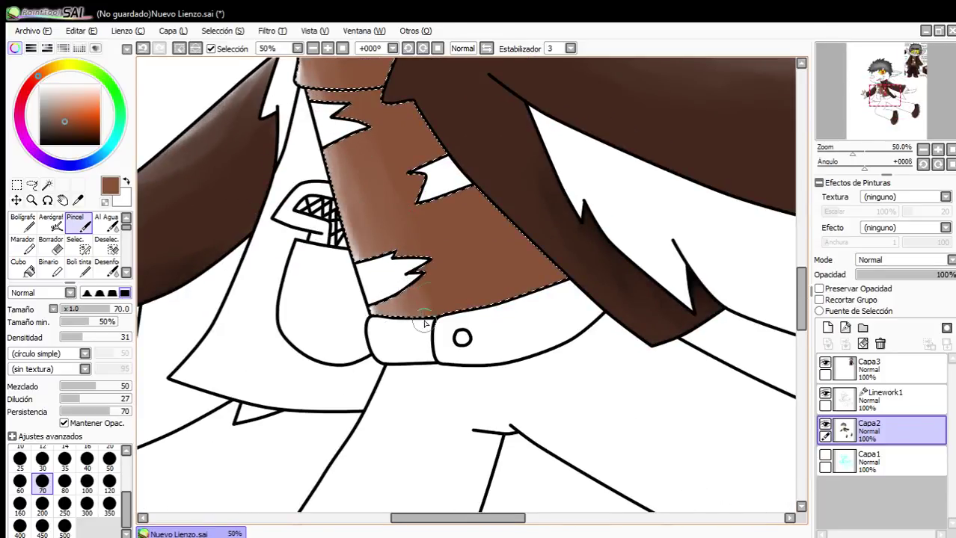
{"action": "scroll", "coordinate": [385, 203], "scroll_direction": "down", "scroll_amount": 1}
{"action": "left_click_drag", "start_coordinate": [382, 112], "coordinate": [436, 249]}
{"action": "scroll", "coordinate": [436, 250], "scroll_direction": "up", "scroll_amount": 2}
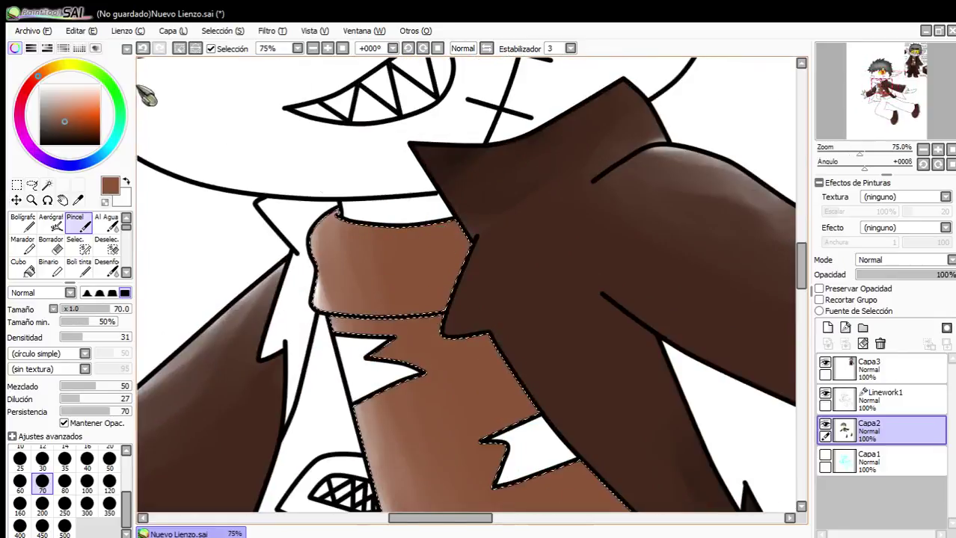
{"action": "left_click", "coordinate": [195, 48]}
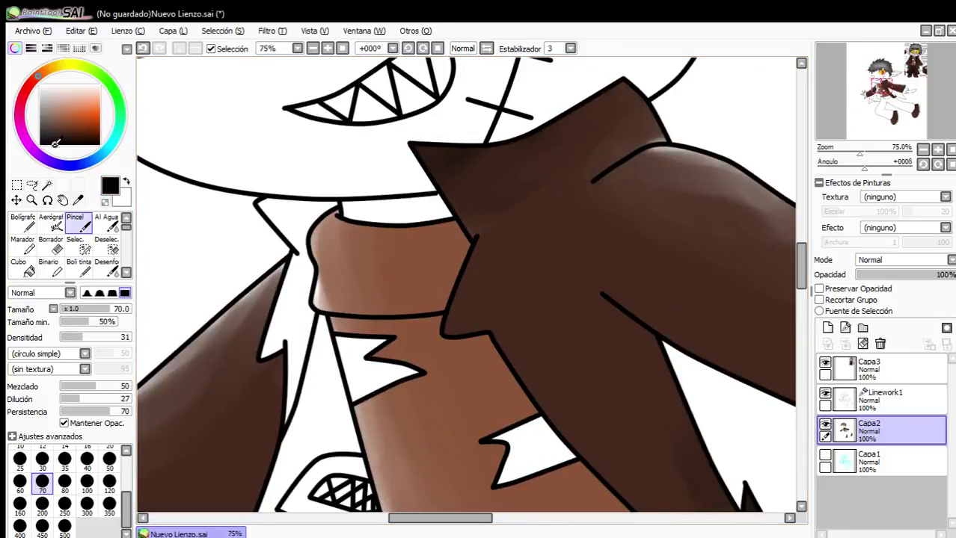
{"action": "left_click", "coordinate": [23, 222]}
{"action": "scroll", "coordinate": [415, 251], "scroll_direction": "down", "scroll_amount": 2}
{"action": "scroll", "coordinate": [374, 210], "scroll_direction": "up", "scroll_amount": 1}
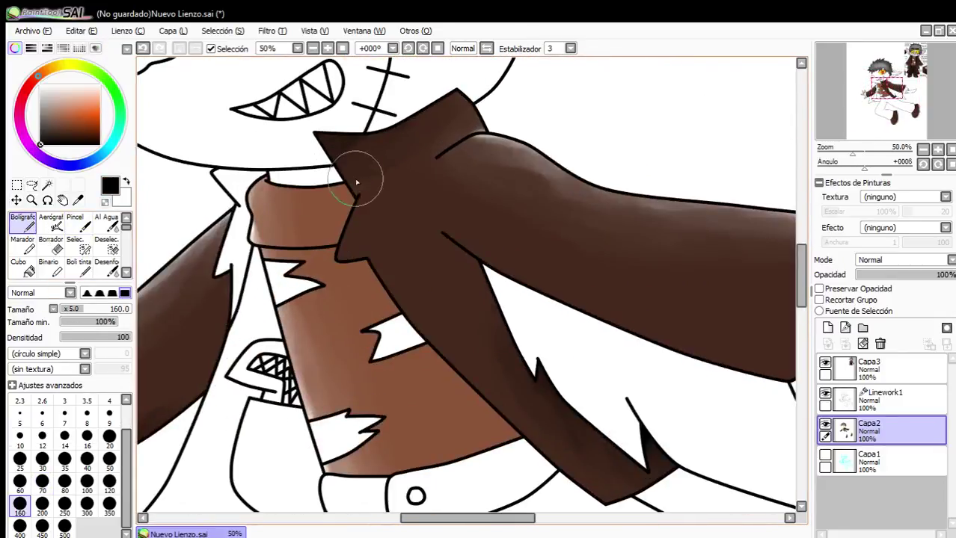
{"action": "mouse_move", "coordinate": [353, 166]}
{"action": "left_mouse_down"}
{"action": "mouse_move", "coordinate": [345, 224]}
{"action": "mouse_move", "coordinate": [386, 266]}
{"action": "mouse_move", "coordinate": [408, 278]}
{"action": "left_mouse_up"}
{"action": "left_click", "coordinate": [143, 48]}
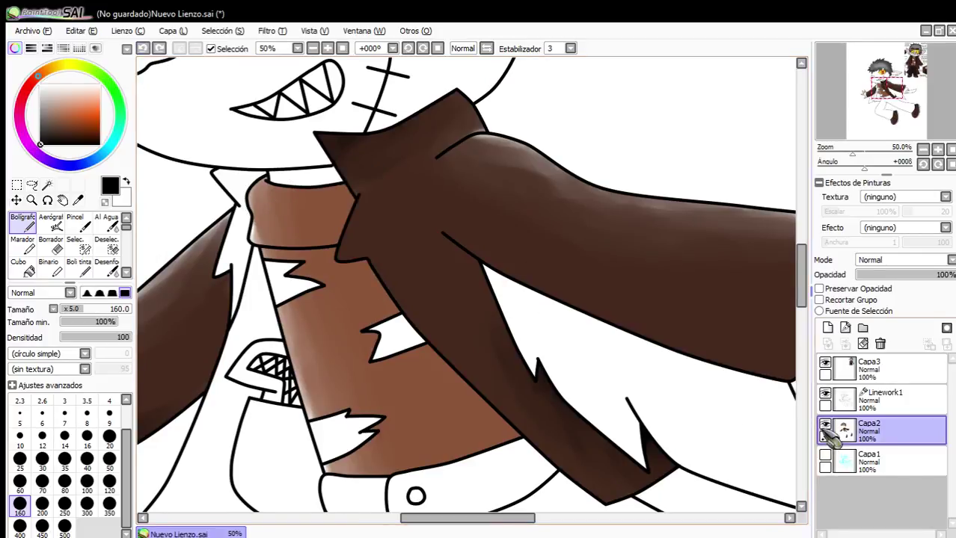
Select the torn shirt and its neck collar again with the Magic Wand on the Linework1 layer.
{"action": "left_click", "coordinate": [842, 403]}
{"action": "left_click", "coordinate": [47, 184]}
{"action": "left_click", "coordinate": [338, 336]}
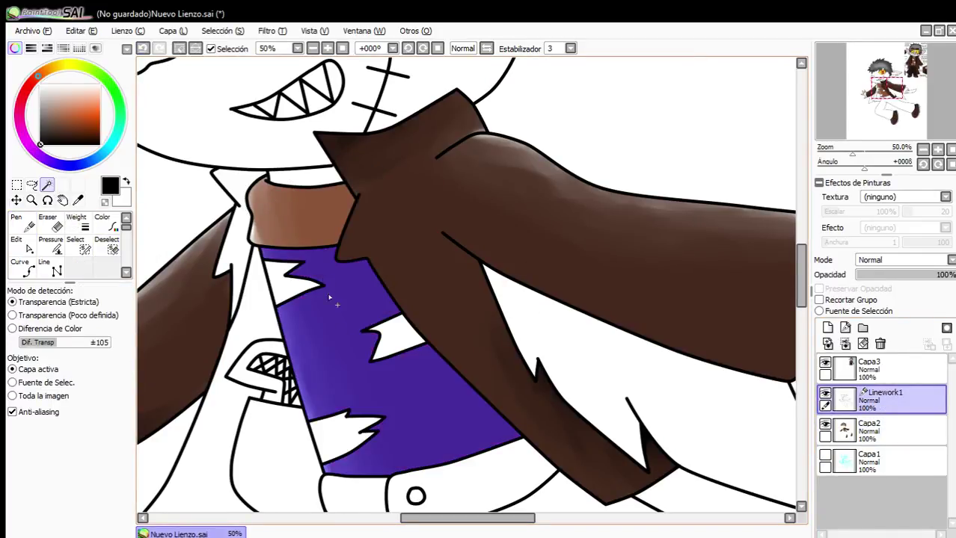
{"action": "left_click", "coordinate": [307, 233]}
Paint a black shadow along the shirt and collar edge beside the coat on the Capa2 layer with the pen.
{"action": "left_click", "coordinate": [868, 432]}
{"action": "left_click", "coordinate": [23, 222]}
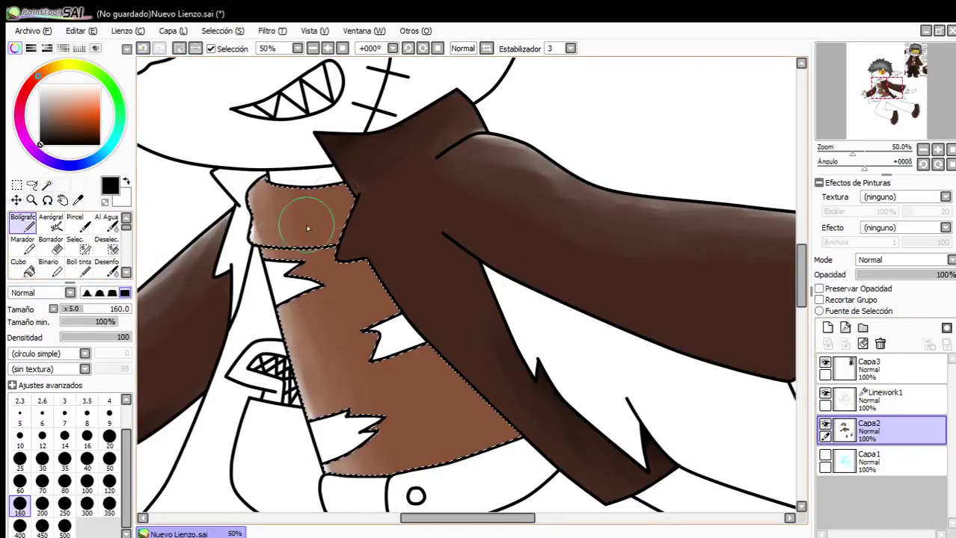
{"action": "mouse_move", "coordinate": [333, 183]}
{"action": "left_mouse_down"}
{"action": "mouse_move", "coordinate": [427, 299]}
{"action": "mouse_move", "coordinate": [596, 469]}
{"action": "left_mouse_up"}
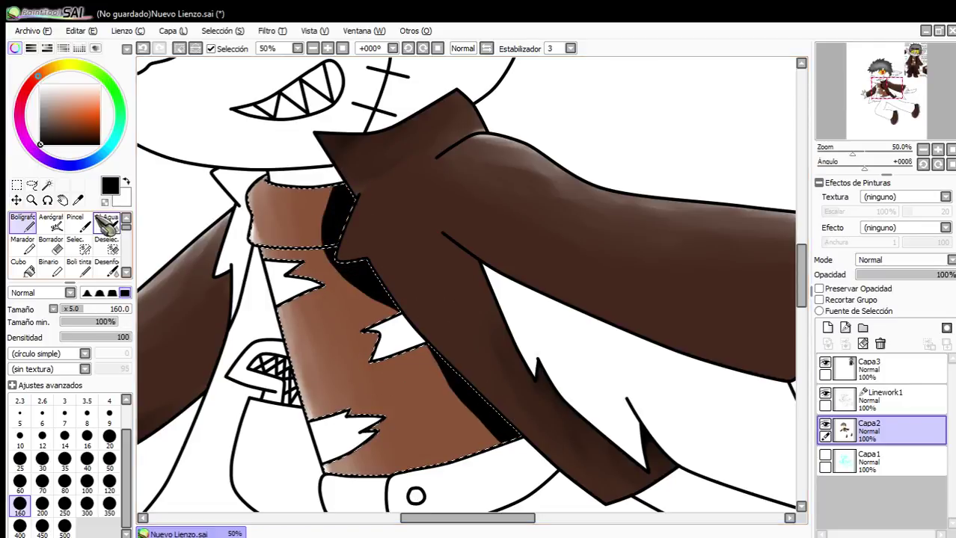
Blend the black shadow into the shirt and collar with the Brush in the shirt brown and clear the selection.
{"action": "left_click", "coordinate": [79, 225]}
{"action": "right_click", "coordinate": [354, 317]}
{"action": "mouse_move", "coordinate": [329, 200]}
{"action": "left_mouse_down"}
{"action": "mouse_move", "coordinate": [334, 186]}
{"action": "mouse_move", "coordinate": [327, 221]}
{"action": "left_mouse_up"}
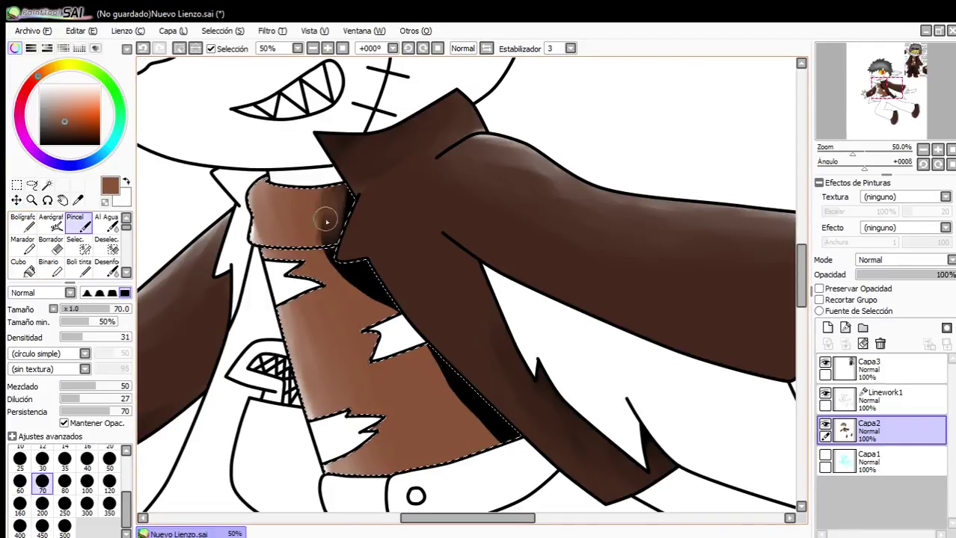
{"action": "left_click_drag", "start_coordinate": [359, 303], "coordinate": [346, 289]}
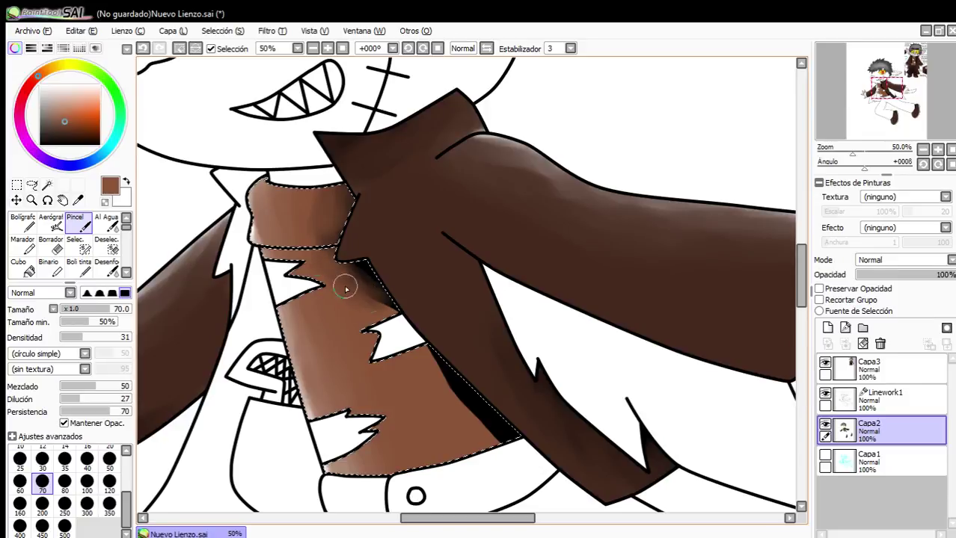
{"action": "mouse_move", "coordinate": [441, 374]}
{"action": "left_mouse_down"}
{"action": "mouse_move", "coordinate": [419, 353]}
{"action": "mouse_move", "coordinate": [435, 339]}
{"action": "mouse_move", "coordinate": [444, 384]}
{"action": "mouse_move", "coordinate": [482, 400]}
{"action": "left_mouse_up"}
{"action": "scroll", "coordinate": [460, 345], "scroll_direction": "down", "scroll_amount": 4}
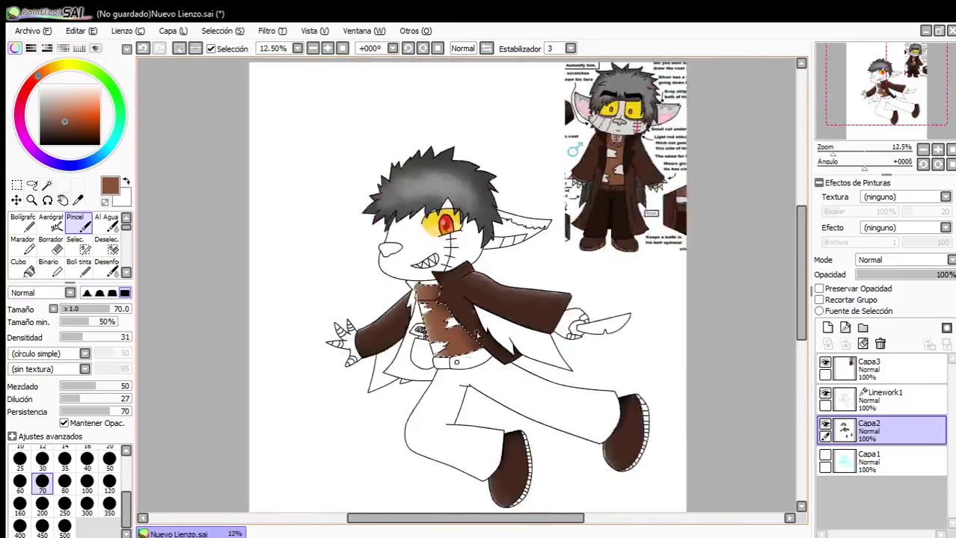
{"action": "scroll", "coordinate": [448, 345], "scroll_direction": "up", "scroll_amount": 3}
{"action": "left_click", "coordinate": [180, 47]}
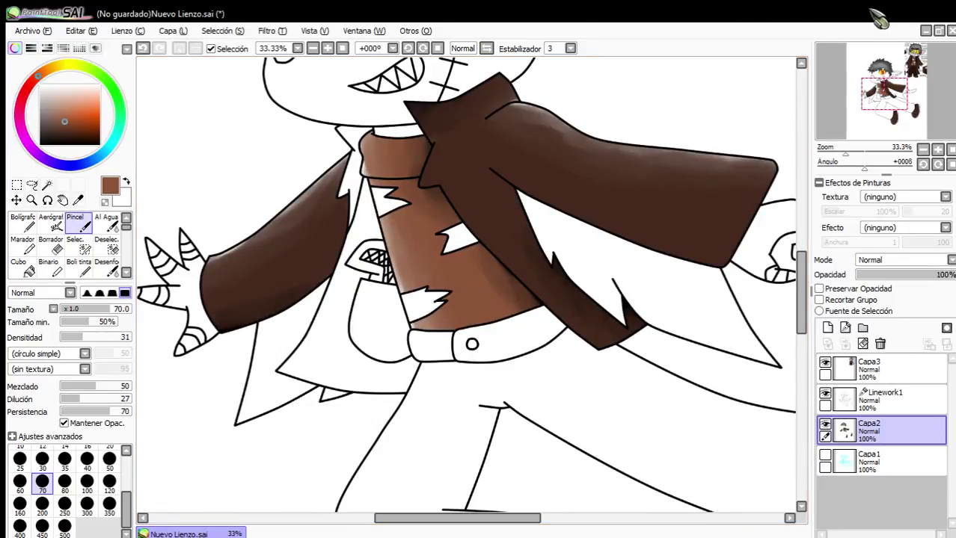
Check the reference character and sample a dark brown for the belt.
{"action": "scroll", "coordinate": [527, 220], "scroll_direction": "down", "scroll_amount": 2}
{"action": "scroll", "coordinate": [520, 282], "scroll_direction": "up", "scroll_amount": 1}
{"action": "scroll", "coordinate": [474, 215], "scroll_direction": "down", "scroll_amount": 3}
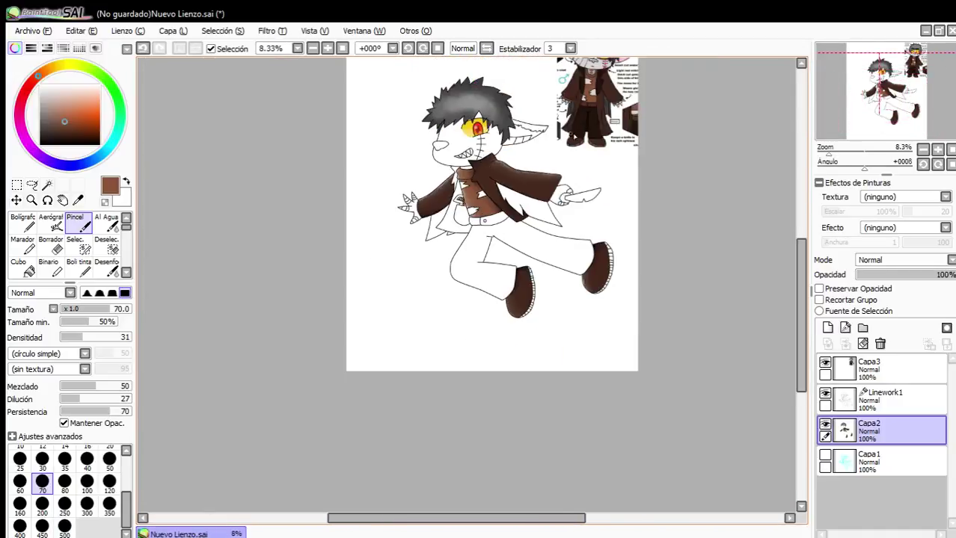
{"action": "scroll", "coordinate": [595, 108], "scroll_direction": "up", "scroll_amount": 5}
{"action": "scroll", "coordinate": [575, 127], "scroll_direction": "down", "scroll_amount": 5}
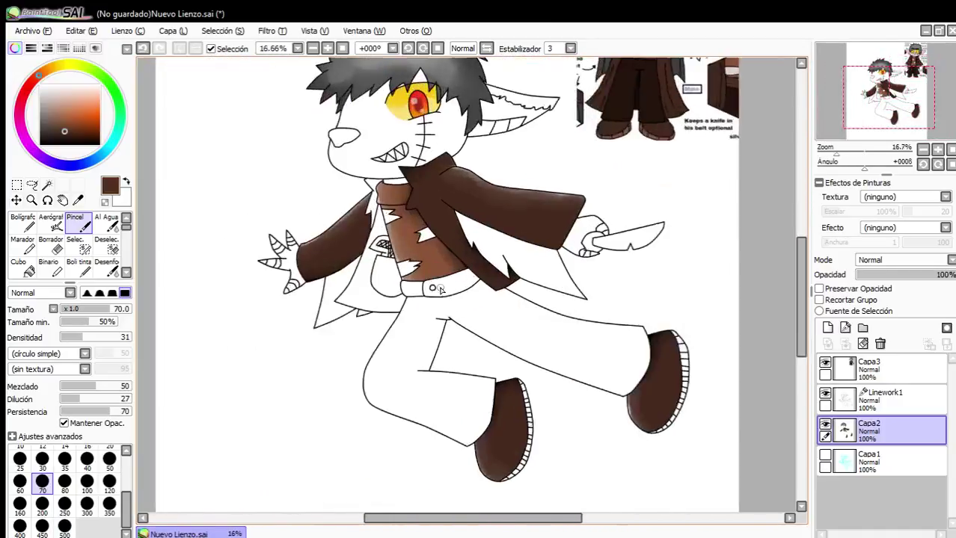
{"action": "scroll", "coordinate": [434, 286], "scroll_direction": "up", "scroll_amount": 6}
Select both sections of the belt, excluding the round button, with the Magic Wand on the Linework1 layer.
{"action": "left_click", "coordinate": [852, 395]}
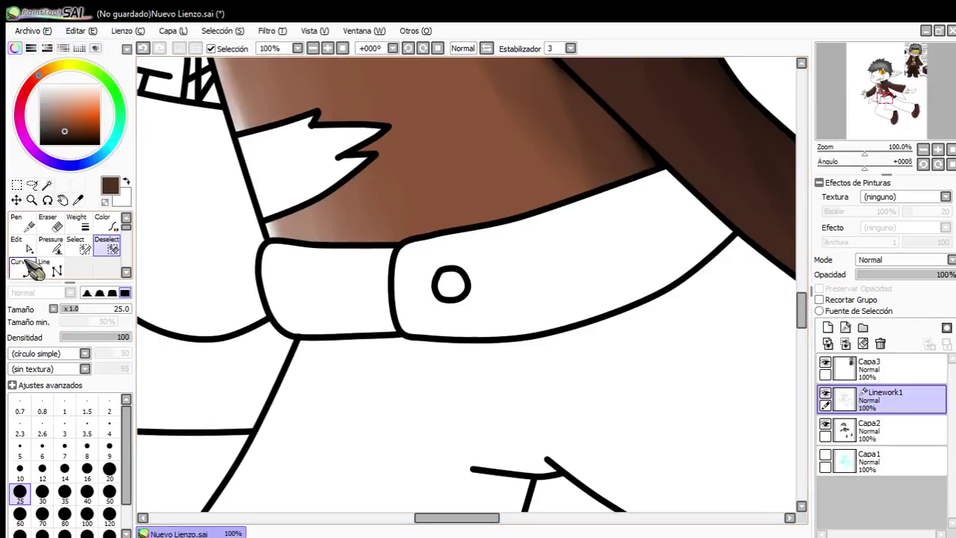
{"action": "left_click", "coordinate": [47, 185]}
{"action": "left_click", "coordinate": [330, 298]}
{"action": "left_click", "coordinate": [495, 311]}
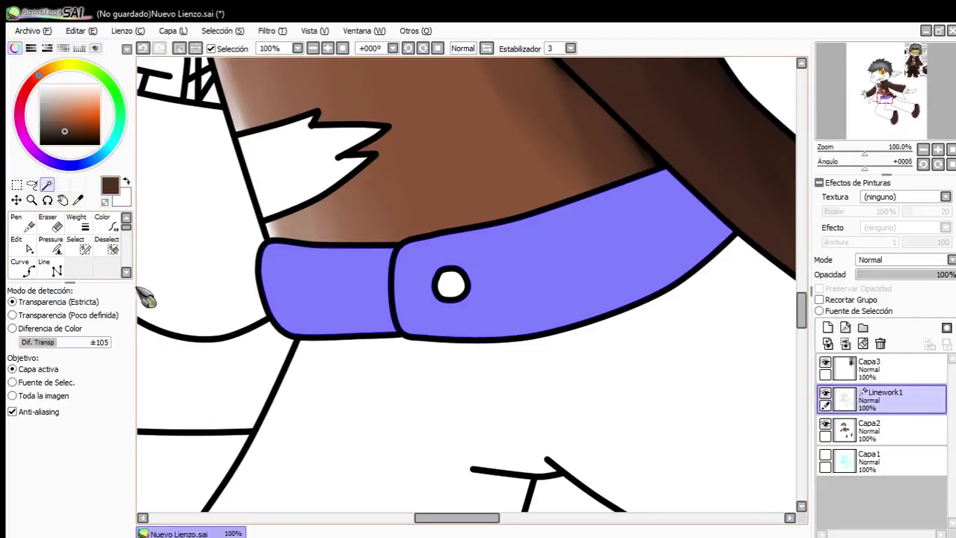
Fill both selected belt sections with the dark brown on the Capa2 layer using the Bucket.
{"action": "left_click", "coordinate": [884, 430]}
{"action": "left_click", "coordinate": [27, 267]}
{"action": "left_click", "coordinate": [358, 271]}
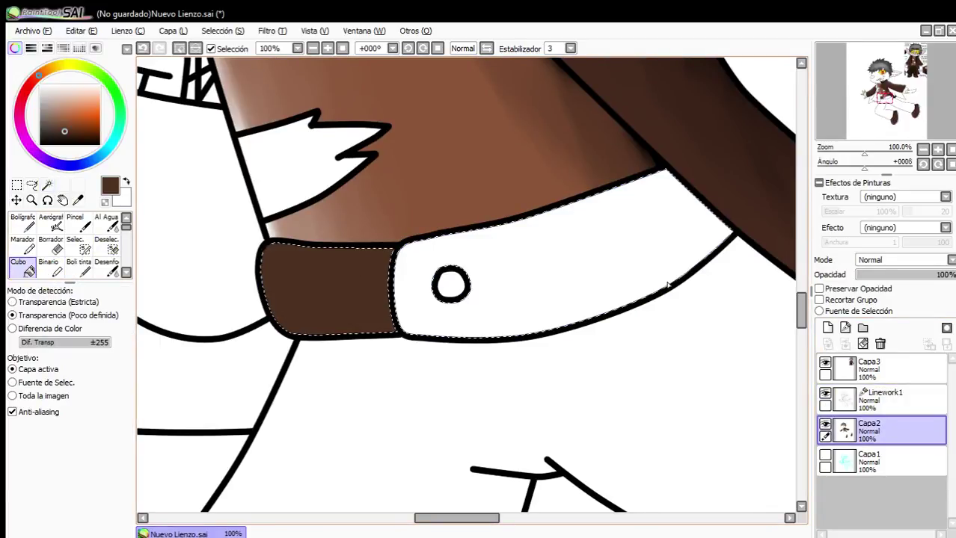
{"action": "left_click", "coordinate": [668, 284]}
Paint a white highlight along the upper edge of both belt sections with the size 160 pen.
{"action": "left_click", "coordinate": [41, 85]}
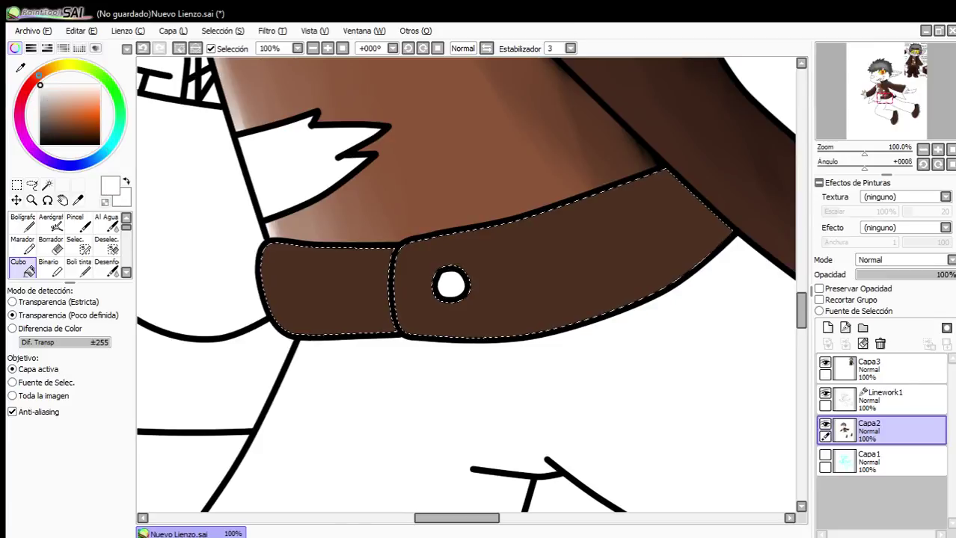
{"action": "left_click", "coordinate": [22, 222]}
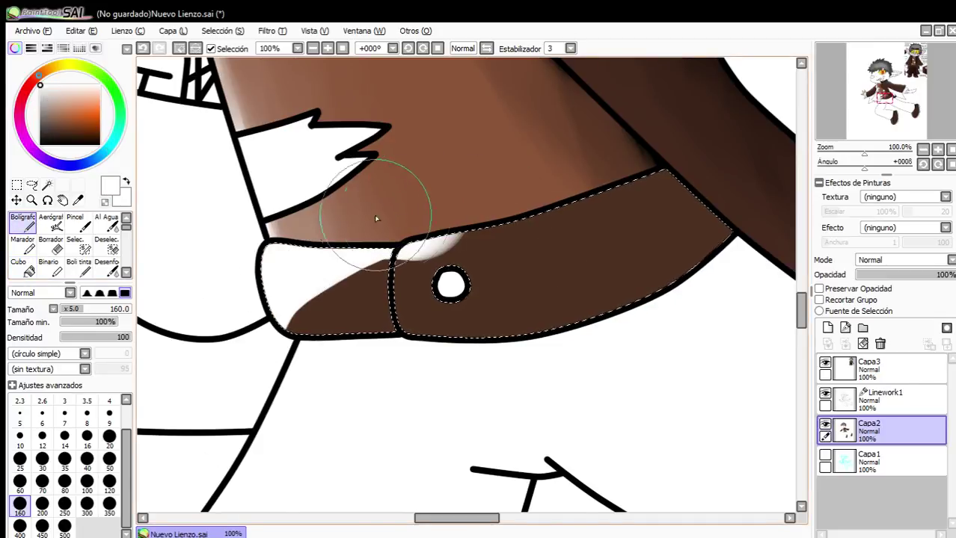
{"action": "left_click_drag", "start_coordinate": [401, 254], "coordinate": [673, 177]}
Blend the white highlight into the belt with the Brush using its sampled dark brown.
{"action": "left_click", "coordinate": [75, 222]}
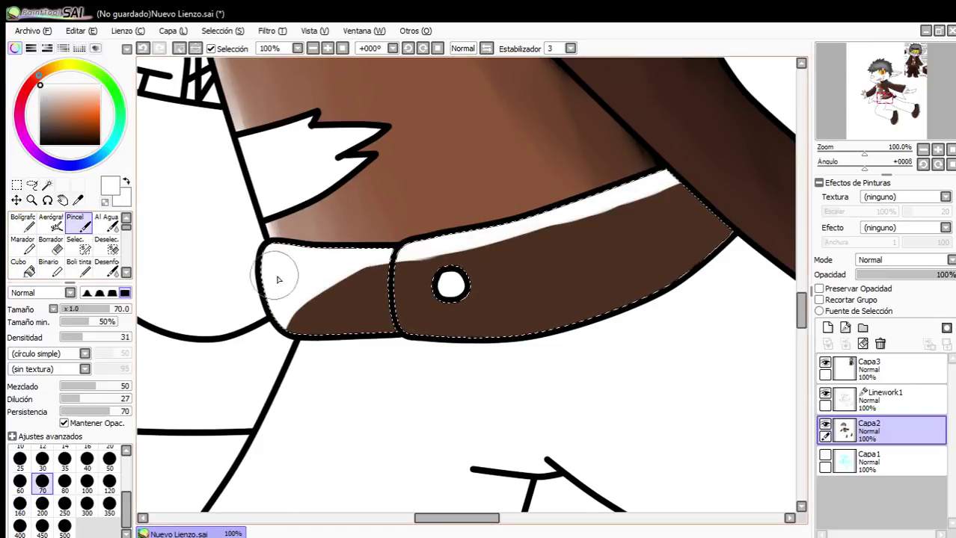
{"action": "mouse_move", "coordinate": [304, 308]}
{"action": "left_mouse_down"}
{"action": "mouse_move", "coordinate": [373, 284]}
{"action": "mouse_move", "coordinate": [338, 284]}
{"action": "left_mouse_up"}
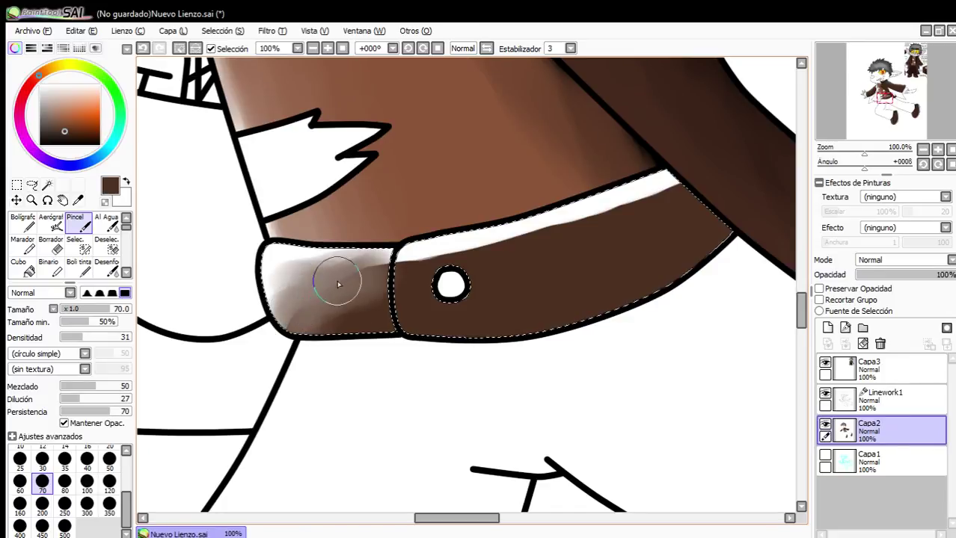
{"action": "mouse_move", "coordinate": [306, 323]}
{"action": "left_mouse_down"}
{"action": "mouse_move", "coordinate": [367, 291]}
{"action": "mouse_move", "coordinate": [403, 289]}
{"action": "mouse_move", "coordinate": [350, 312]}
{"action": "mouse_move", "coordinate": [372, 277]}
{"action": "mouse_move", "coordinate": [338, 287]}
{"action": "mouse_move", "coordinate": [383, 286]}
{"action": "mouse_move", "coordinate": [409, 269]}
{"action": "mouse_move", "coordinate": [621, 206]}
{"action": "mouse_move", "coordinate": [565, 250]}
{"action": "mouse_move", "coordinate": [656, 211]}
{"action": "mouse_move", "coordinate": [419, 312]}
{"action": "left_mouse_up"}
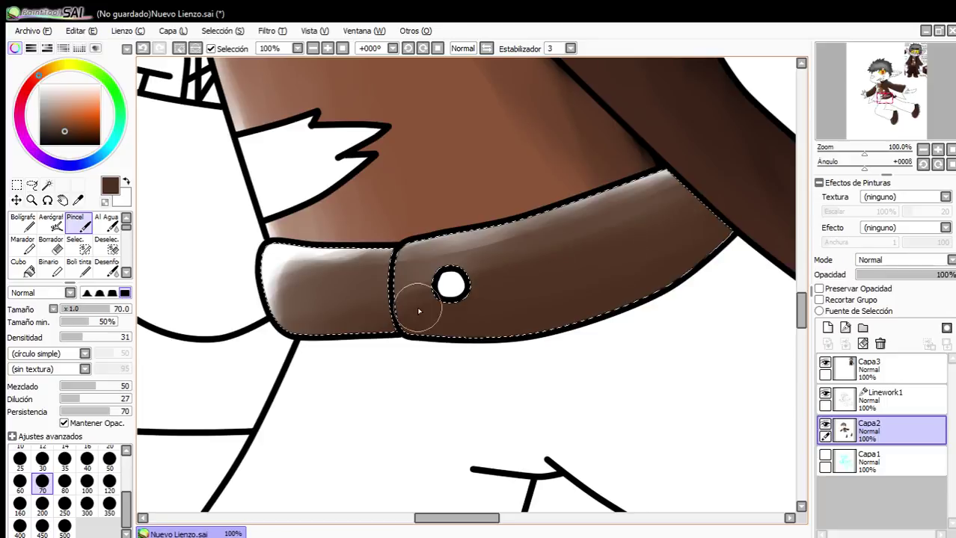
{"action": "mouse_move", "coordinate": [320, 320]}
{"action": "left_mouse_down"}
{"action": "mouse_move", "coordinate": [298, 305]}
{"action": "mouse_move", "coordinate": [290, 273]}
{"action": "mouse_move", "coordinate": [508, 271]}
{"action": "left_mouse_up"}
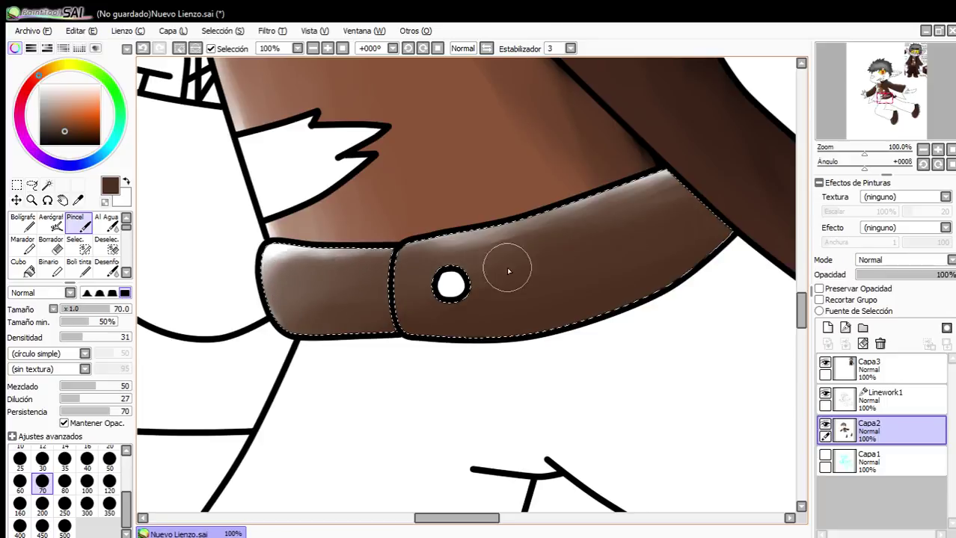
{"action": "mouse_move", "coordinate": [355, 292]}
{"action": "left_mouse_down"}
{"action": "mouse_move", "coordinate": [656, 212]}
{"action": "mouse_move", "coordinate": [381, 314]}
{"action": "mouse_move", "coordinate": [638, 230]}
{"action": "left_mouse_up"}
{"action": "left_click_drag", "start_coordinate": [283, 292], "coordinate": [252, 273]}
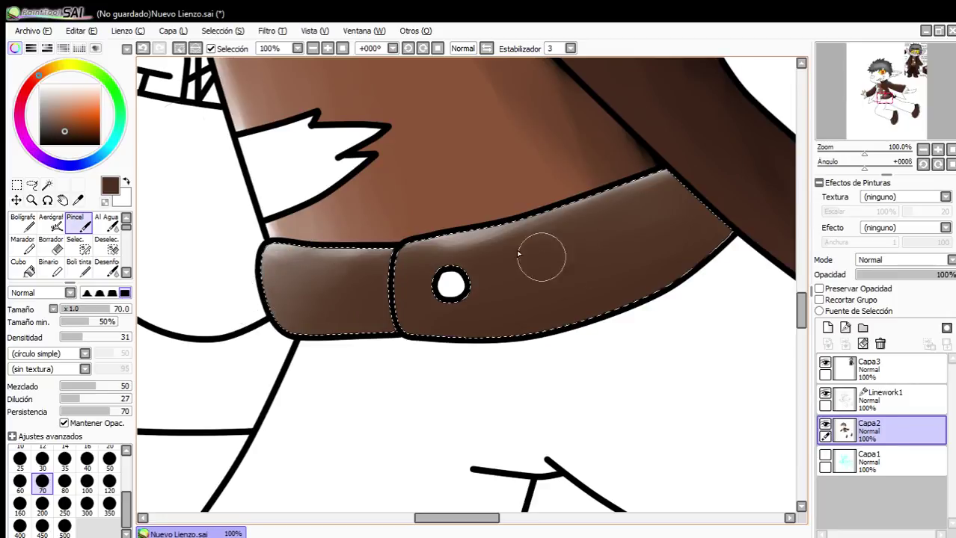
Paint a black shadow along the lower edge of the belt section with the round button using the pen.
{"action": "left_click_drag", "start_coordinate": [54, 128], "coordinate": [40, 144]}
{"action": "left_click", "coordinate": [22, 224]}
{"action": "left_click_drag", "start_coordinate": [429, 368], "coordinate": [832, 226]}
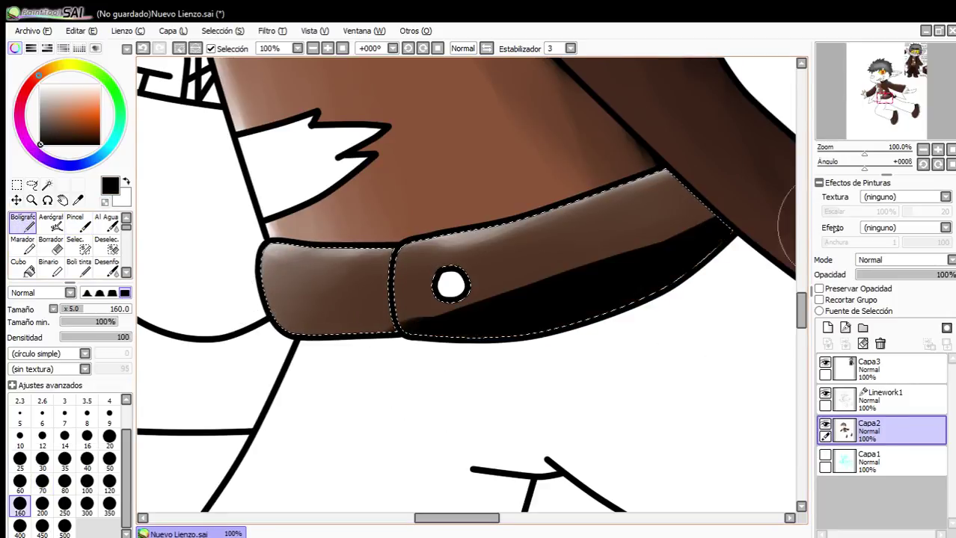
Blend the black shadow into the belt with the Brush in the belt's dark brown and clear the selection.
{"action": "left_click", "coordinate": [78, 227]}
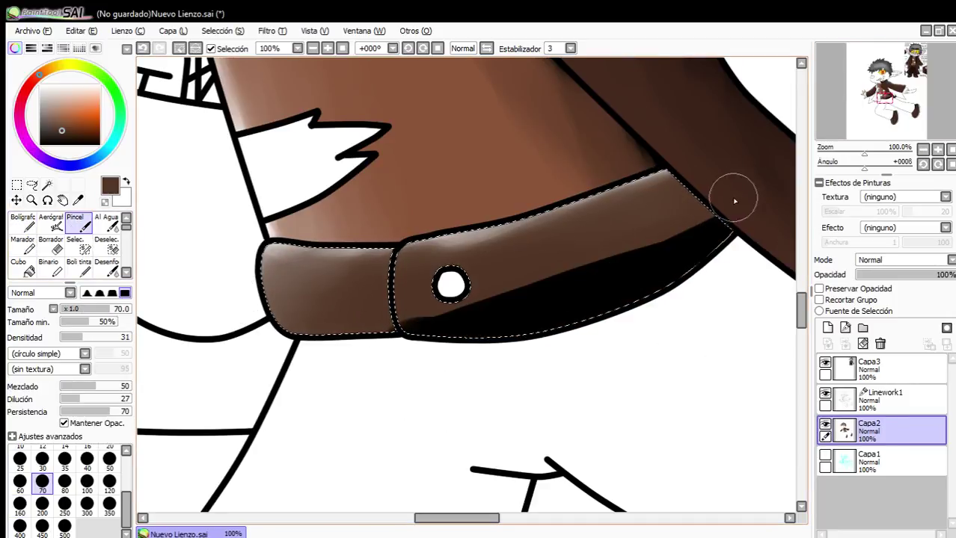
{"action": "mouse_move", "coordinate": [734, 201]}
{"action": "left_mouse_down"}
{"action": "mouse_move", "coordinate": [471, 313]}
{"action": "mouse_move", "coordinate": [412, 315]}
{"action": "left_mouse_up"}
{"action": "mouse_move", "coordinate": [578, 267]}
{"action": "left_mouse_down"}
{"action": "mouse_move", "coordinate": [559, 292]}
{"action": "mouse_move", "coordinate": [538, 295]}
{"action": "mouse_move", "coordinate": [620, 268]}
{"action": "mouse_move", "coordinate": [745, 204]}
{"action": "mouse_move", "coordinate": [584, 296]}
{"action": "mouse_move", "coordinate": [531, 310]}
{"action": "mouse_move", "coordinate": [737, 191]}
{"action": "mouse_move", "coordinate": [322, 351]}
{"action": "left_mouse_up"}
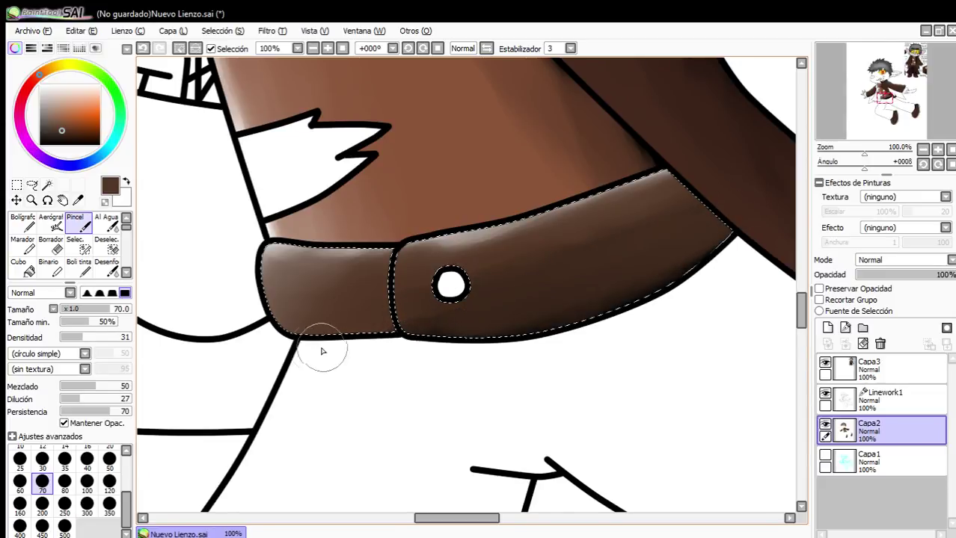
{"action": "scroll", "coordinate": [531, 300], "scroll_direction": "down", "scroll_amount": 4}
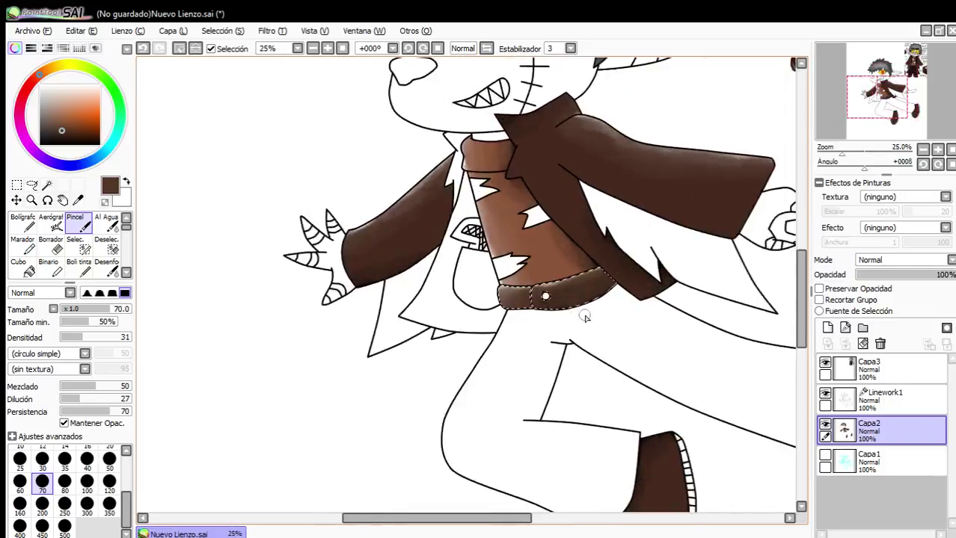
{"action": "scroll", "coordinate": [531, 293], "scroll_direction": "up", "scroll_amount": 4}
{"action": "left_click", "coordinate": [179, 48]}
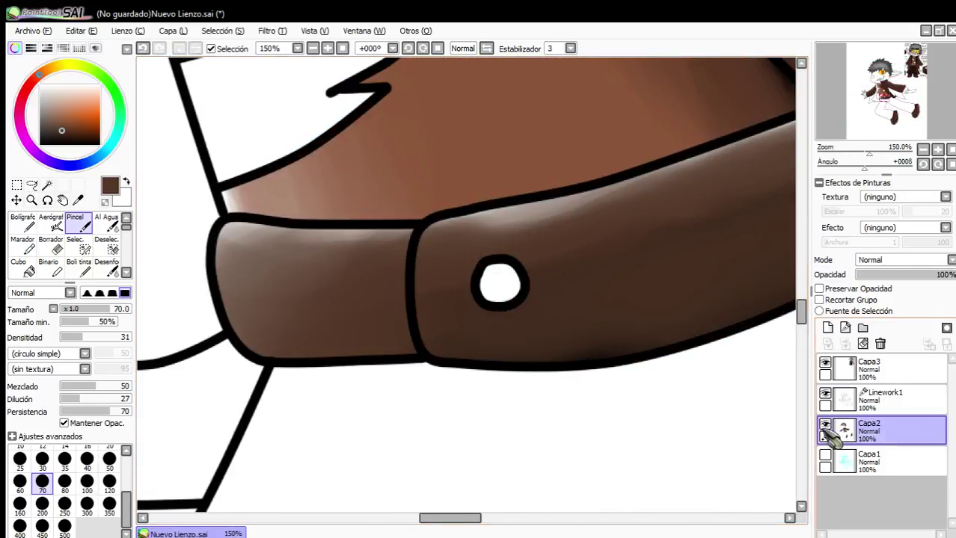
Select the belt's round button with the Magic Wand on the Linework1 layer and sample the shirt's lighter brown.
{"action": "left_click", "coordinate": [838, 400]}
{"action": "left_click", "coordinate": [47, 185]}
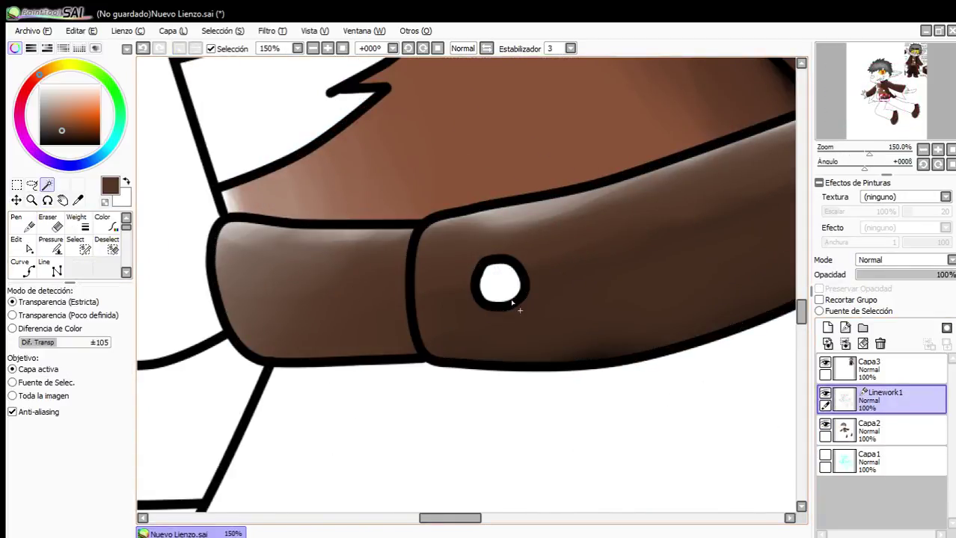
{"action": "left_click", "coordinate": [506, 283]}
{"action": "left_click", "coordinate": [516, 137], "text": "alt"}
Fill the selected belt button with the sampled brown on the Capa2 layer using the Bucket and clear the selection.
{"action": "left_click", "coordinate": [897, 431]}
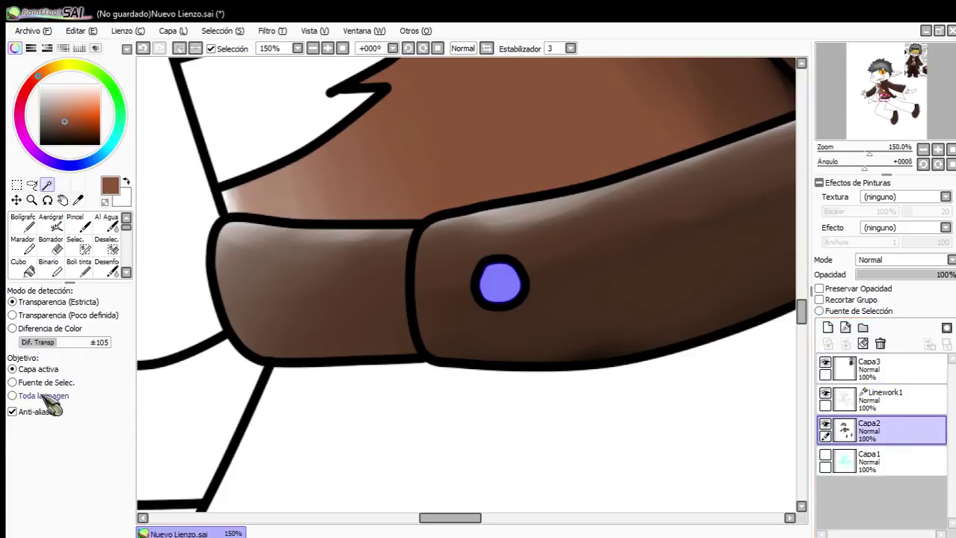
{"action": "left_click", "coordinate": [28, 271]}
{"action": "left_click", "coordinate": [520, 285]}
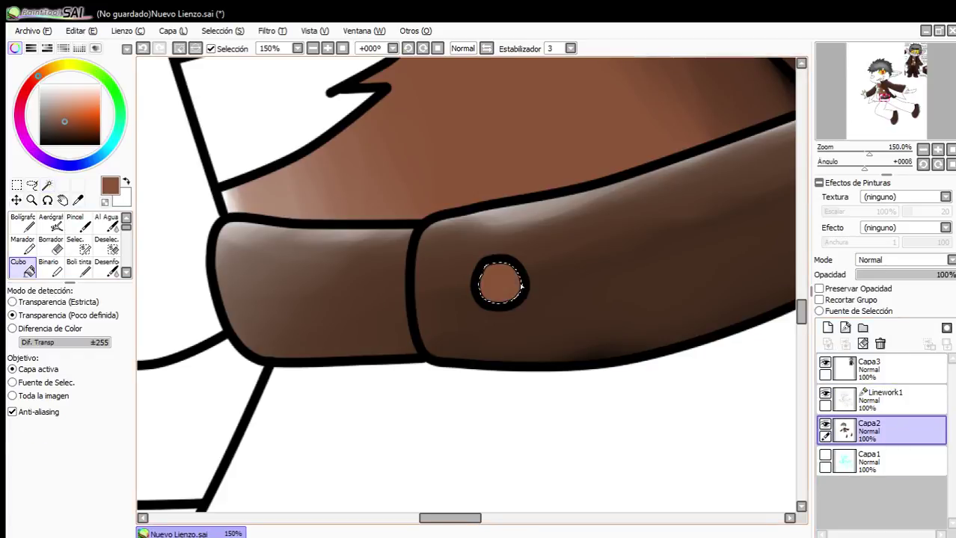
{"action": "left_click", "coordinate": [179, 48]}
{"action": "scroll", "coordinate": [367, 282], "scroll_direction": "down", "scroll_amount": 4}
{"action": "scroll", "coordinate": [596, 226], "scroll_direction": "down", "scroll_amount": 5}
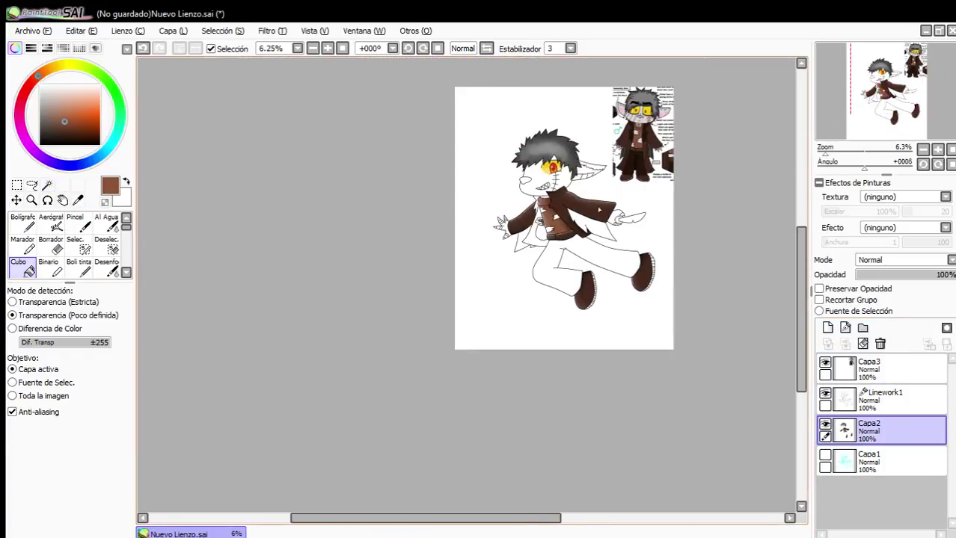
Sample the dark brown of the reference character's trousers and select the figure's trouser area on the Linework1 layer with the magic wand.
{"action": "scroll", "coordinate": [628, 160], "scroll_direction": "up", "scroll_amount": 4}
{"action": "scroll", "coordinate": [603, 203], "scroll_direction": "down", "scroll_amount": 3}
{"action": "scroll", "coordinate": [529, 324], "scroll_direction": "up", "scroll_amount": 3}
{"action": "scroll", "coordinate": [441, 278], "scroll_direction": "down", "scroll_amount": 1}
{"action": "scroll", "coordinate": [383, 280], "scroll_direction": "up", "scroll_amount": 2}
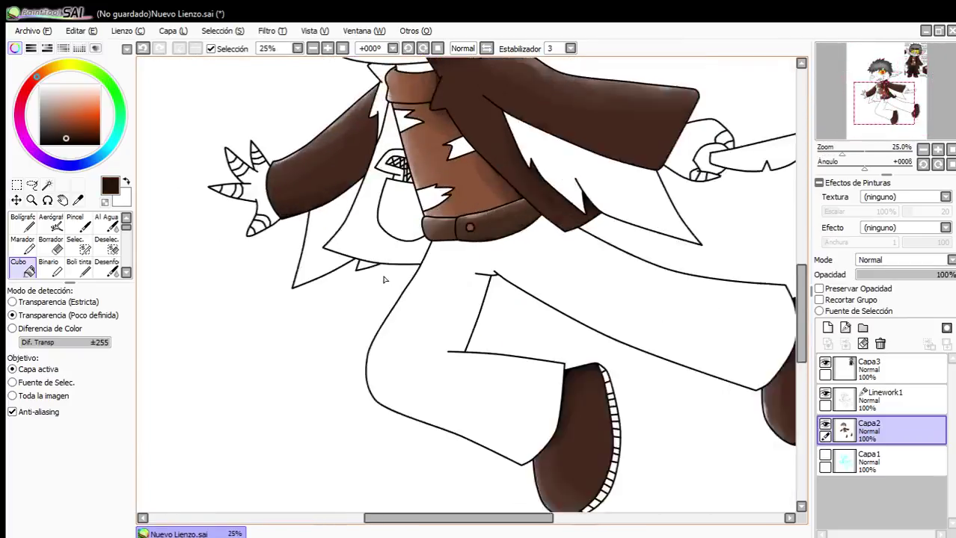
{"action": "left_click", "coordinate": [885, 404]}
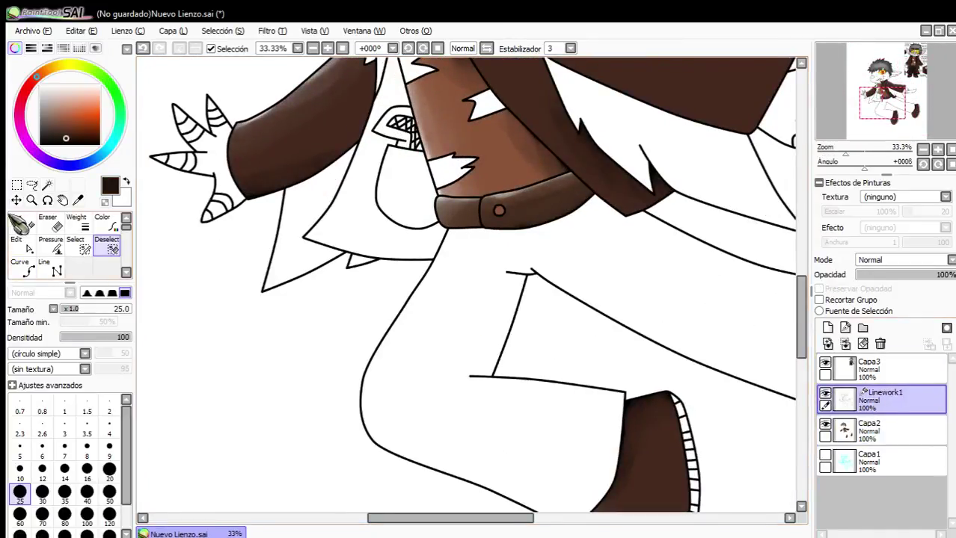
{"action": "left_click", "coordinate": [47, 185]}
{"action": "left_click", "coordinate": [439, 297]}
{"action": "scroll", "coordinate": [439, 297], "scroll_direction": "down", "scroll_amount": 1}
{"action": "scroll", "coordinate": [439, 296], "scroll_direction": "up", "scroll_amount": 1}
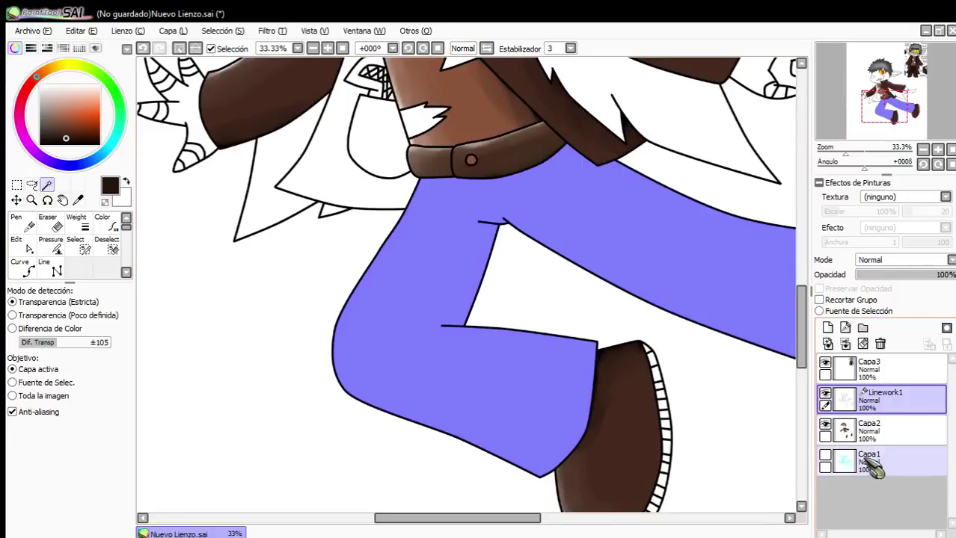
Fill the selected trousers with the dark brown on the Capa2 layer.
{"action": "left_click", "coordinate": [872, 430]}
{"action": "left_click", "coordinate": [20, 266]}
{"action": "left_click", "coordinate": [450, 334]}
{"action": "scroll", "coordinate": [494, 328], "scroll_direction": "up", "scroll_amount": 1}
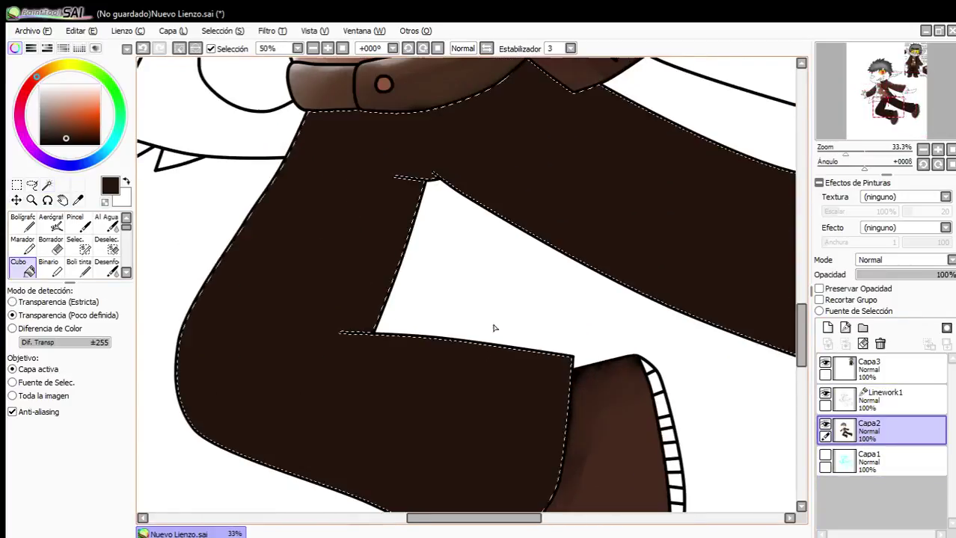
Paint pale pinkish-brown highlight bands along the bent leg's outer edge and the extended leg's lower edge with the 160-size pen.
{"action": "left_click", "coordinate": [54, 104]}
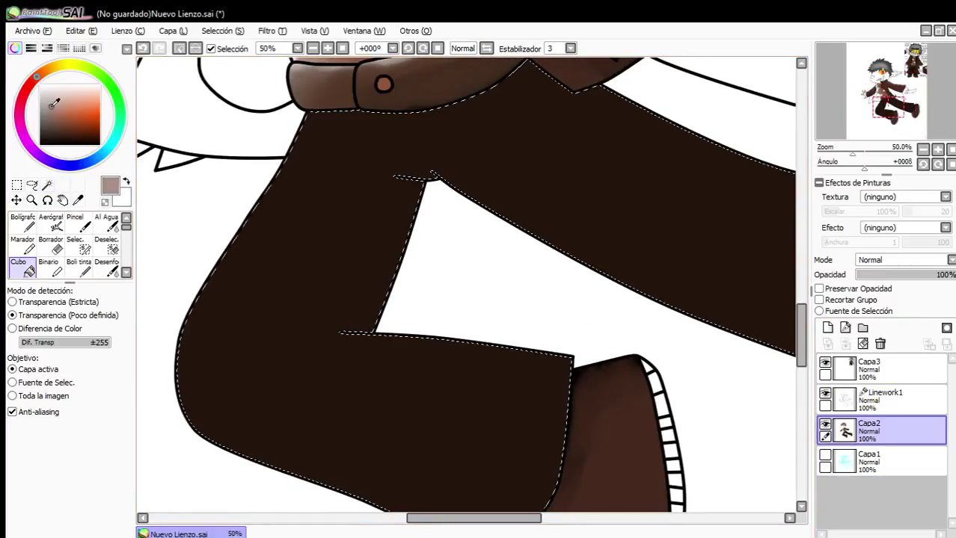
{"action": "left_click", "coordinate": [27, 223]}
{"action": "scroll", "coordinate": [217, 232], "scroll_direction": "down", "scroll_amount": 2}
{"action": "left_click", "coordinate": [226, 279], "text": "alt"}
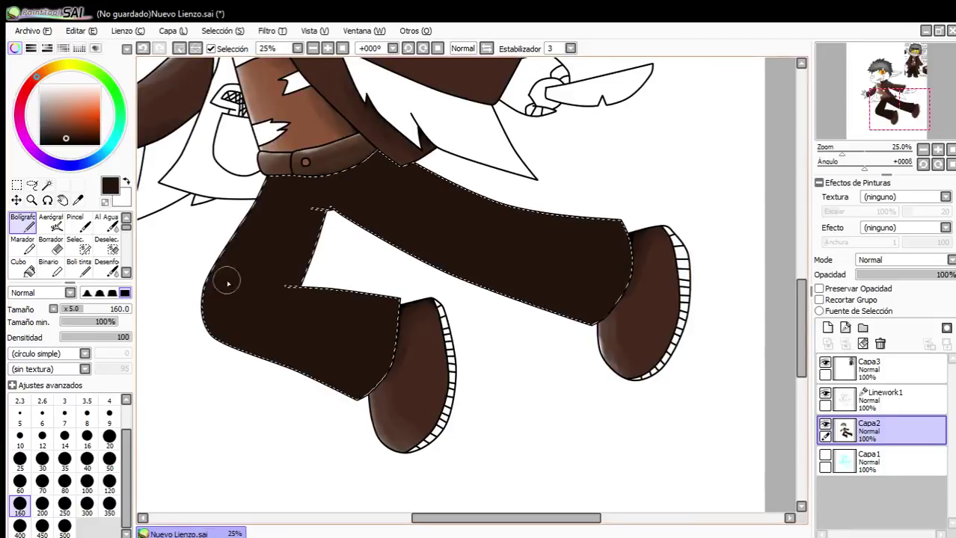
{"action": "left_click", "coordinate": [47, 49]}
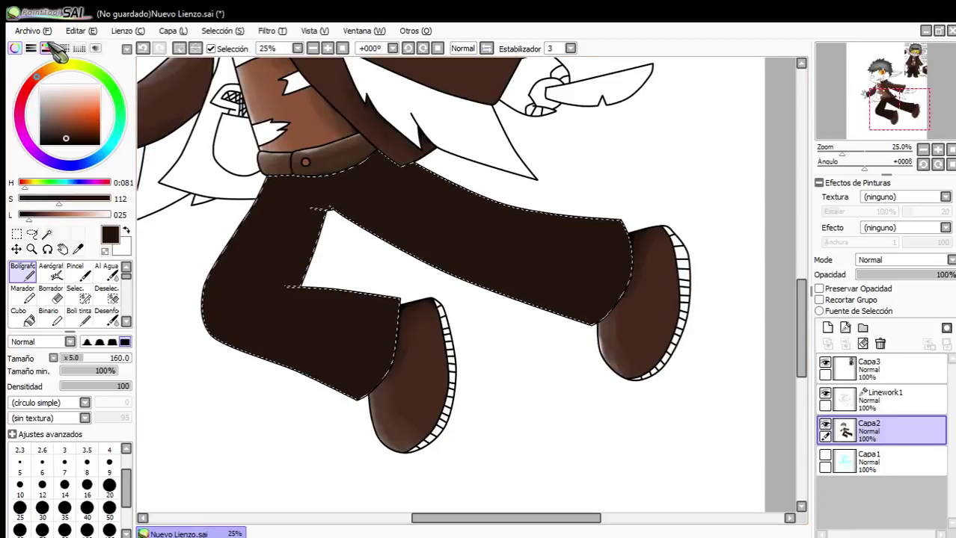
{"action": "left_click", "coordinate": [48, 216]}
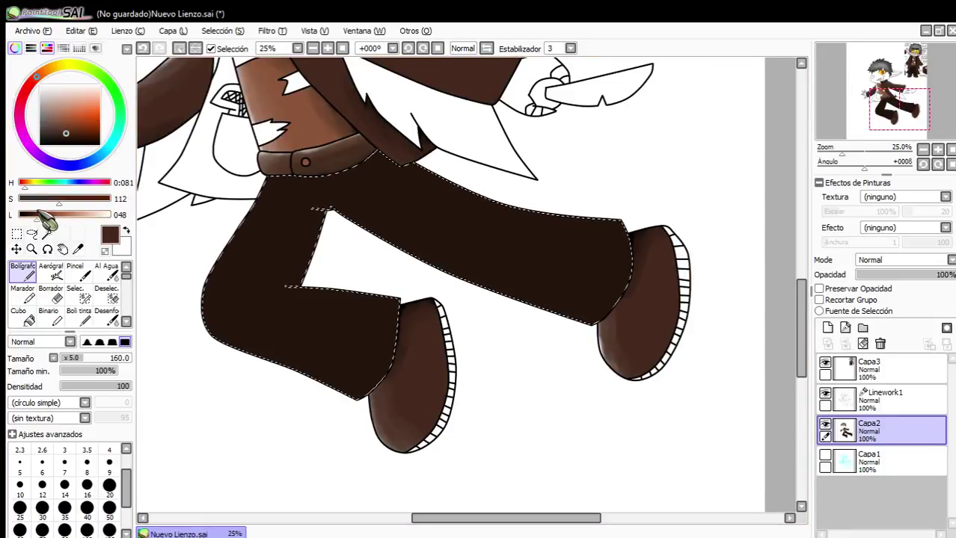
{"action": "left_click_drag", "start_coordinate": [45, 215], "coordinate": [95, 227]}
{"action": "left_click", "coordinate": [47, 48]}
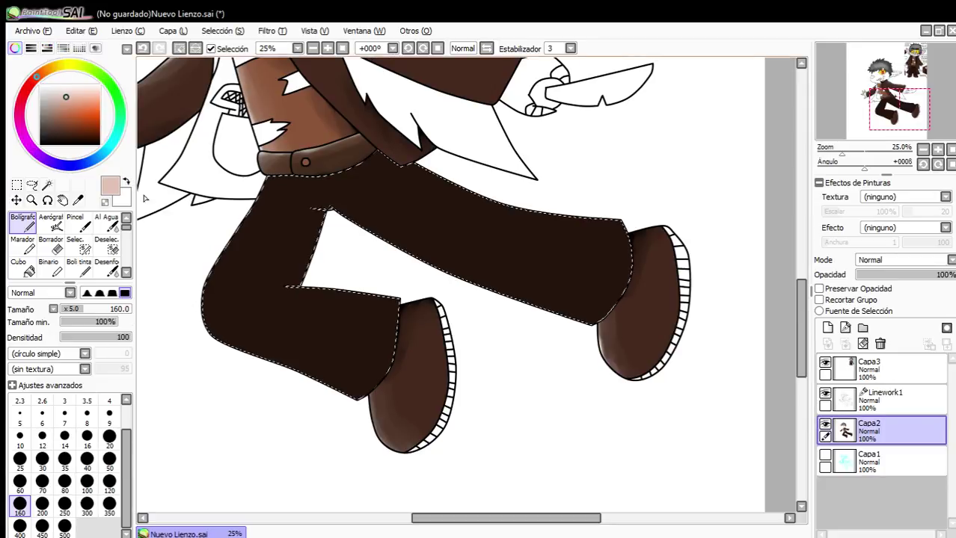
{"action": "mouse_move", "coordinate": [278, 176]}
{"action": "left_mouse_down"}
{"action": "mouse_move", "coordinate": [217, 271]}
{"action": "mouse_move", "coordinate": [214, 316]}
{"action": "mouse_move", "coordinate": [276, 370]}
{"action": "left_mouse_up"}
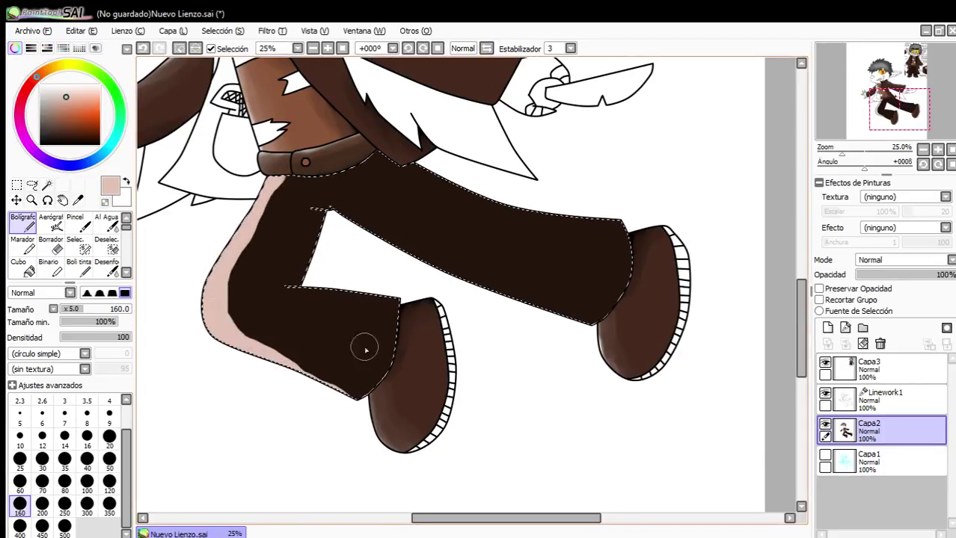
{"action": "left_click_drag", "start_coordinate": [394, 259], "coordinate": [625, 319]}
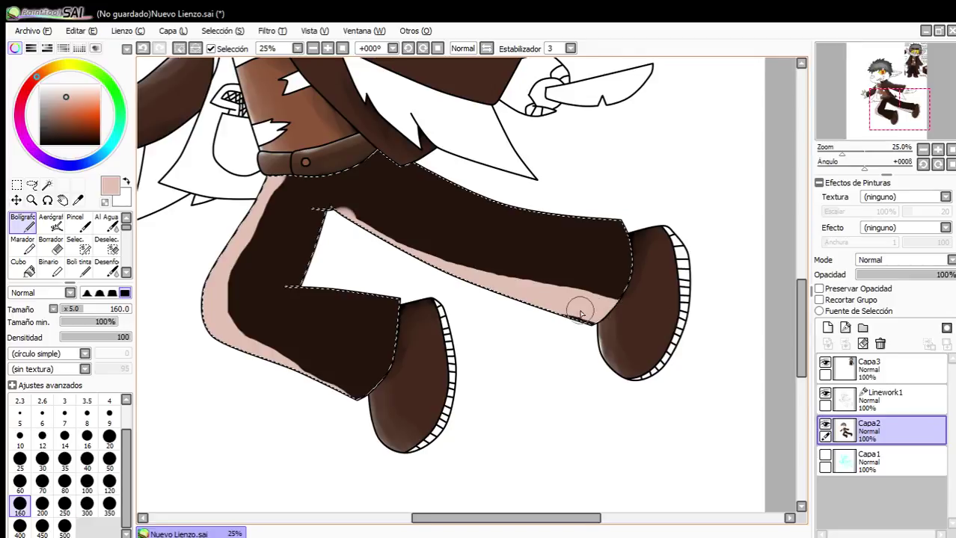
Blend the bent leg's highlight into the sampled dark brown trouser colour with the Pincel brush at size 70.
{"action": "left_click", "coordinate": [75, 222]}
{"action": "scroll", "coordinate": [262, 205], "scroll_direction": "up", "scroll_amount": 3}
{"action": "left_click", "coordinate": [262, 205], "text": "alt"}
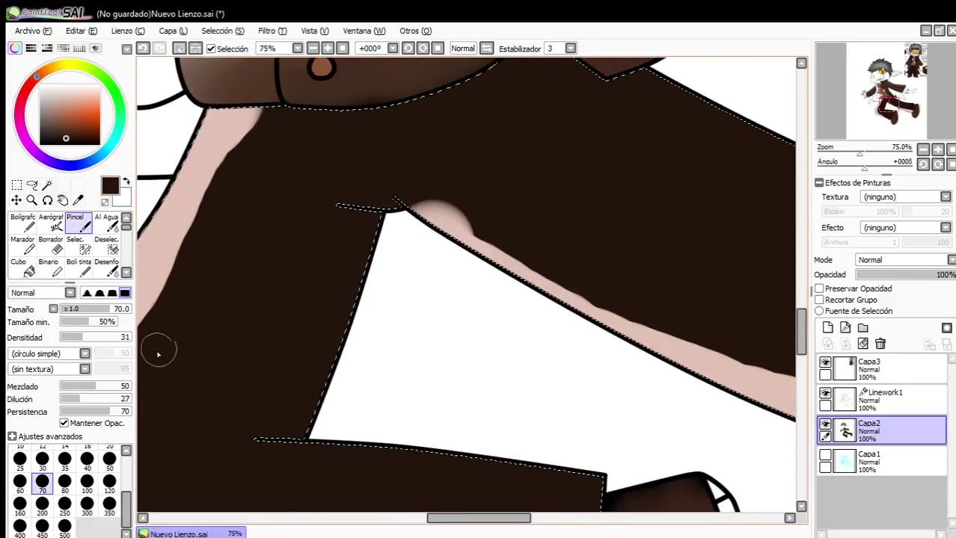
{"action": "mouse_move", "coordinate": [158, 355]}
{"action": "left_mouse_down"}
{"action": "mouse_move", "coordinate": [192, 188]}
{"action": "mouse_move", "coordinate": [149, 277]}
{"action": "mouse_move", "coordinate": [214, 120]}
{"action": "mouse_move", "coordinate": [219, 176]}
{"action": "mouse_move", "coordinate": [138, 299]}
{"action": "mouse_move", "coordinate": [158, 360]}
{"action": "mouse_move", "coordinate": [256, 102]}
{"action": "mouse_move", "coordinate": [222, 110]}
{"action": "mouse_move", "coordinate": [142, 288]}
{"action": "left_mouse_up"}
{"action": "scroll", "coordinate": [271, 142], "scroll_direction": "down", "scroll_amount": 3}
{"action": "scroll", "coordinate": [243, 219], "scroll_direction": "up", "scroll_amount": 3}
{"action": "mouse_move", "coordinate": [223, 91]}
{"action": "left_mouse_down"}
{"action": "mouse_move", "coordinate": [160, 249]}
{"action": "mouse_move", "coordinate": [225, 84]}
{"action": "mouse_move", "coordinate": [181, 272]}
{"action": "mouse_move", "coordinate": [390, 438]}
{"action": "mouse_move", "coordinate": [181, 303]}
{"action": "mouse_move", "coordinate": [250, 355]}
{"action": "mouse_move", "coordinate": [148, 251]}
{"action": "mouse_move", "coordinate": [216, 273]}
{"action": "mouse_move", "coordinate": [213, 376]}
{"action": "mouse_move", "coordinate": [316, 398]}
{"action": "mouse_move", "coordinate": [194, 189]}
{"action": "mouse_move", "coordinate": [194, 152]}
{"action": "mouse_move", "coordinate": [171, 186]}
{"action": "mouse_move", "coordinate": [190, 313]}
{"action": "mouse_move", "coordinate": [458, 501]}
{"action": "mouse_move", "coordinate": [556, 503]}
{"action": "left_mouse_up"}
{"action": "scroll", "coordinate": [515, 407], "scroll_direction": "down", "scroll_amount": 3}
{"action": "scroll", "coordinate": [569, 471], "scroll_direction": "up", "scroll_amount": 2}
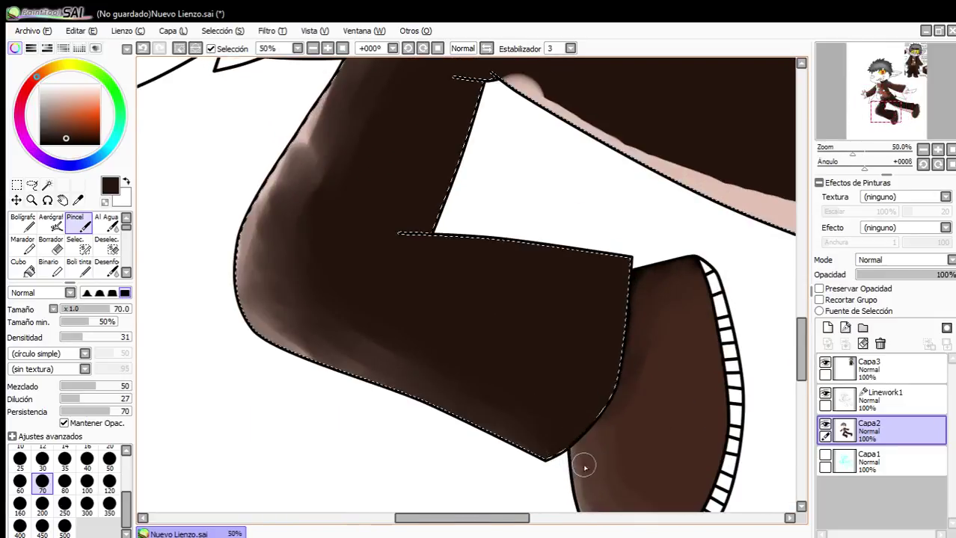
{"action": "scroll", "coordinate": [366, 404], "scroll_direction": "down", "scroll_amount": 1}
{"action": "scroll", "coordinate": [333, 365], "scroll_direction": "up", "scroll_amount": 1}
{"action": "left_click_drag", "start_coordinate": [333, 365], "coordinate": [352, 385]}
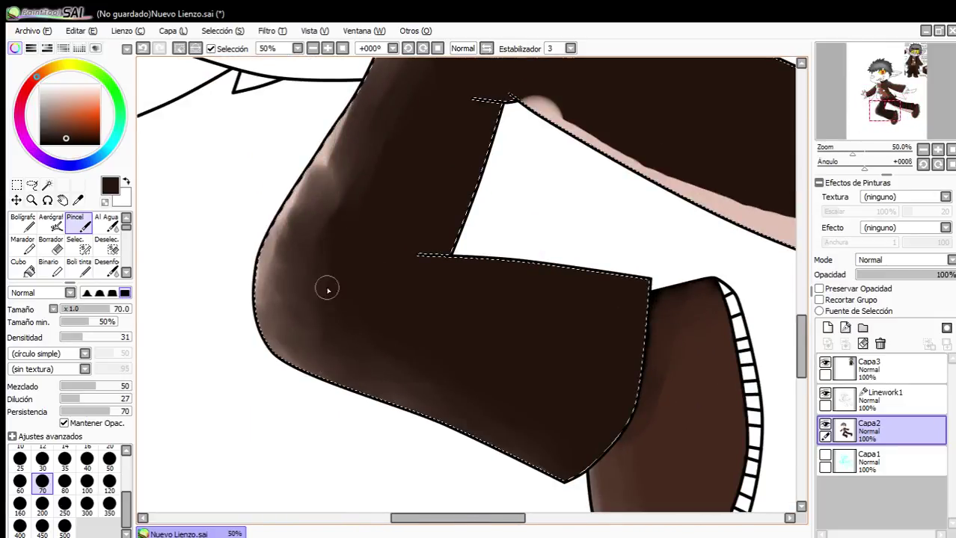
{"action": "mouse_move", "coordinate": [327, 289]}
{"action": "left_mouse_down"}
{"action": "mouse_move", "coordinate": [298, 226]}
{"action": "mouse_move", "coordinate": [353, 96]}
{"action": "left_mouse_up"}
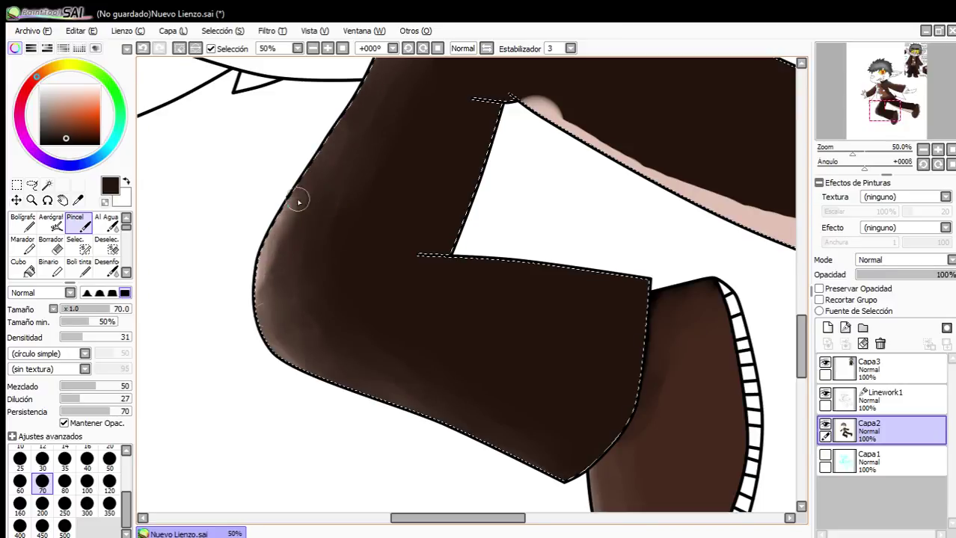
{"action": "mouse_move", "coordinate": [298, 202]}
{"action": "left_mouse_down"}
{"action": "mouse_move", "coordinate": [286, 267]}
{"action": "mouse_move", "coordinate": [358, 361]}
{"action": "left_mouse_up"}
{"action": "scroll", "coordinate": [358, 361], "scroll_direction": "down", "scroll_amount": 2}
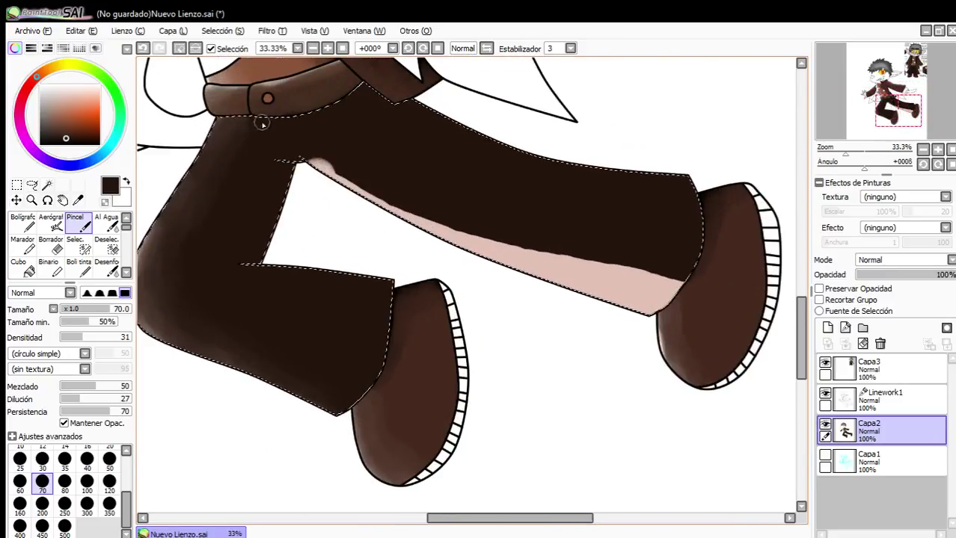
Blend the highlight along the extended leg's lower edge into the dark brown, smoothing it from the crotch to the cuff.
{"action": "mouse_move", "coordinate": [389, 196]}
{"action": "left_mouse_down"}
{"action": "mouse_move", "coordinate": [358, 214]}
{"action": "mouse_move", "coordinate": [601, 267]}
{"action": "mouse_move", "coordinate": [559, 287]}
{"action": "mouse_move", "coordinate": [554, 278]}
{"action": "mouse_move", "coordinate": [690, 290]}
{"action": "mouse_move", "coordinate": [548, 247]}
{"action": "left_mouse_up"}
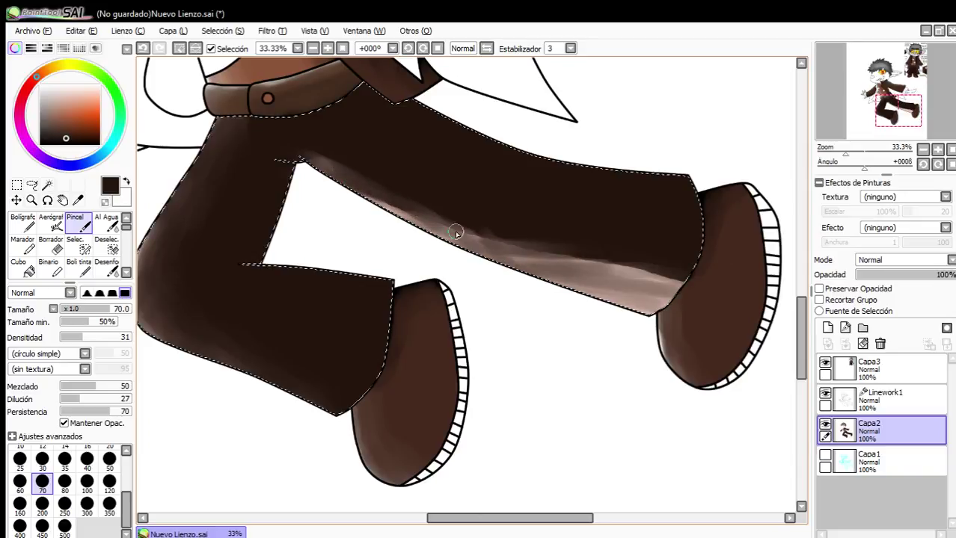
{"action": "left_click_drag", "start_coordinate": [455, 234], "coordinate": [355, 207]}
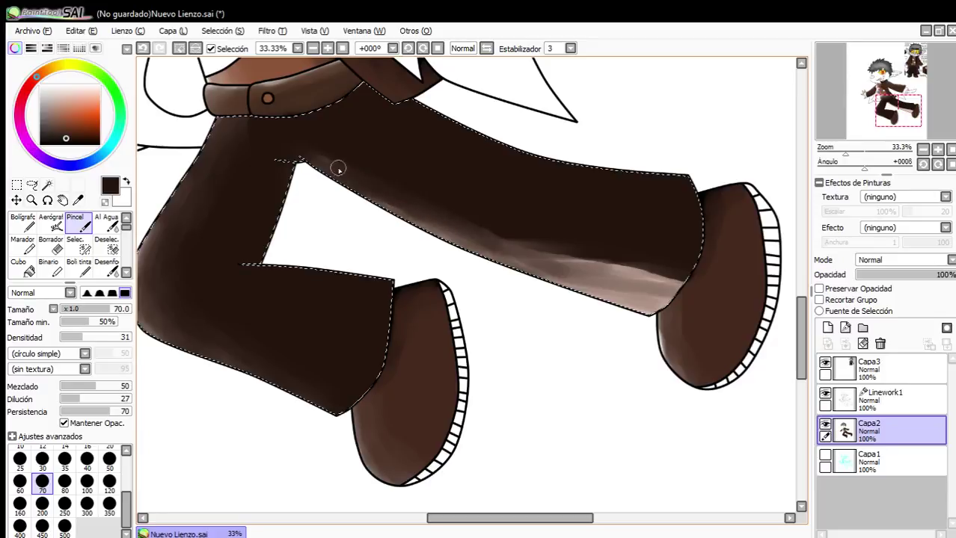
{"action": "mouse_move", "coordinate": [581, 247]}
{"action": "left_mouse_down"}
{"action": "mouse_move", "coordinate": [491, 242]}
{"action": "mouse_move", "coordinate": [686, 287]}
{"action": "left_mouse_up"}
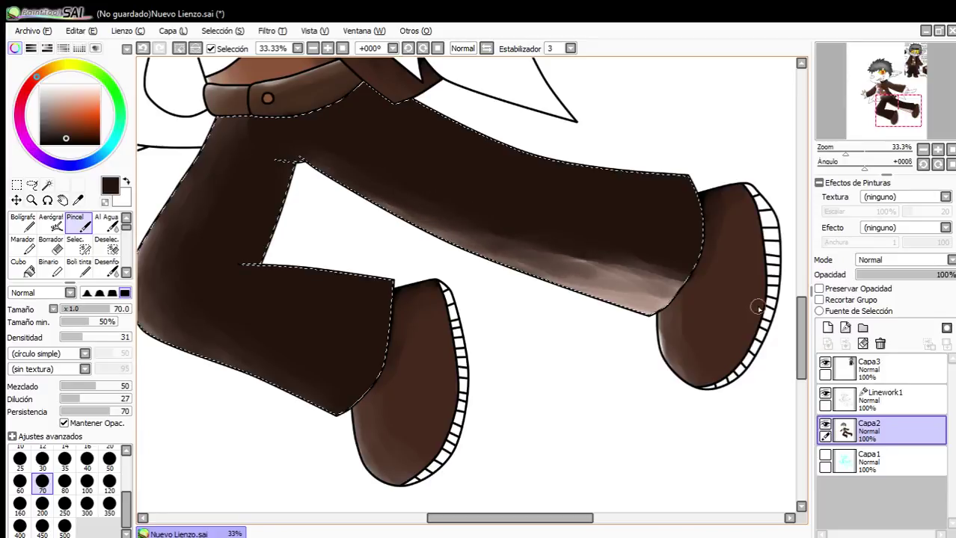
{"action": "scroll", "coordinate": [675, 279], "scroll_direction": "up", "scroll_amount": 3}
{"action": "mouse_move", "coordinate": [215, 199]}
{"action": "left_mouse_down"}
{"action": "mouse_move", "coordinate": [679, 283]}
{"action": "mouse_move", "coordinate": [626, 248]}
{"action": "mouse_move", "coordinate": [723, 335]}
{"action": "mouse_move", "coordinate": [271, 230]}
{"action": "mouse_move", "coordinate": [370, 278]}
{"action": "mouse_move", "coordinate": [665, 367]}
{"action": "left_mouse_up"}
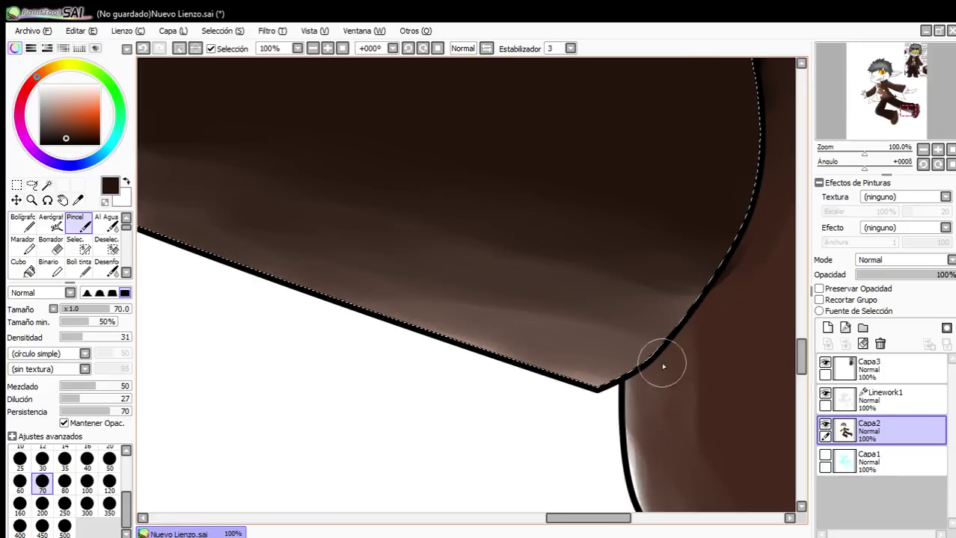
{"action": "scroll", "coordinate": [666, 368], "scroll_direction": "down", "scroll_amount": 1}
{"action": "left_click_drag", "start_coordinate": [173, 189], "coordinate": [544, 421]}
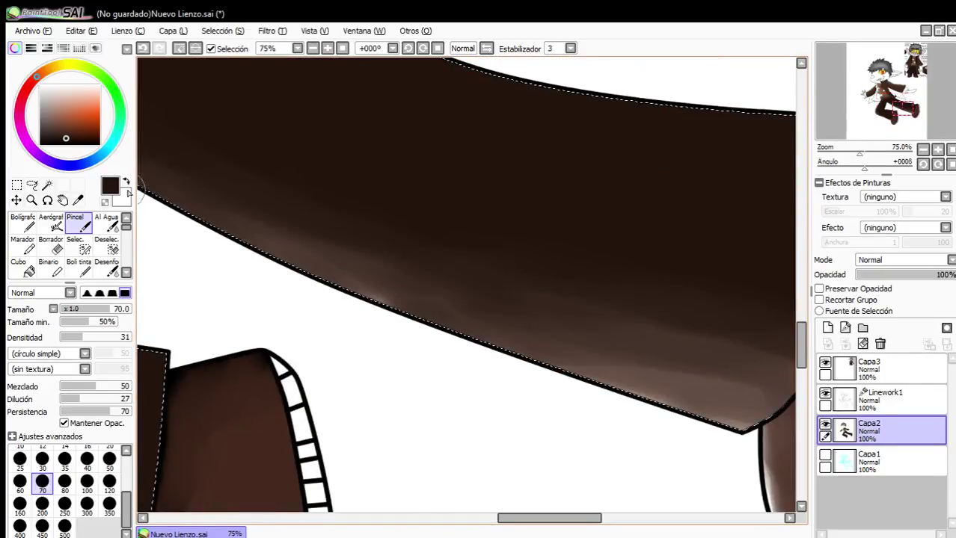
{"action": "mouse_move", "coordinate": [128, 191]}
{"action": "left_mouse_down"}
{"action": "mouse_move", "coordinate": [276, 215]}
{"action": "mouse_move", "coordinate": [533, 294]}
{"action": "left_mouse_up"}
{"action": "mouse_move", "coordinate": [785, 333]}
{"action": "left_mouse_down"}
{"action": "mouse_move", "coordinate": [591, 365]}
{"action": "mouse_move", "coordinate": [715, 374]}
{"action": "left_mouse_up"}
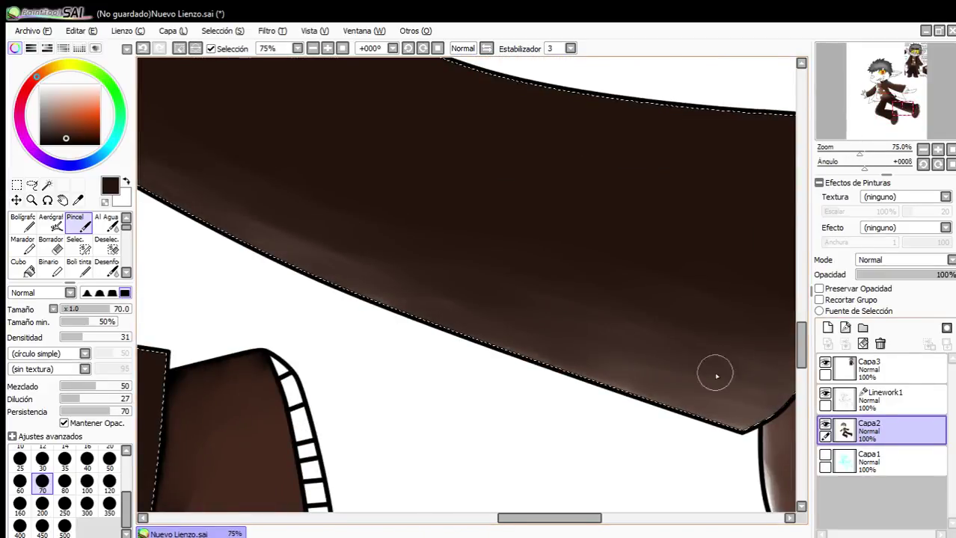
{"action": "scroll", "coordinate": [633, 322], "scroll_direction": "down", "scroll_amount": 3}
{"action": "scroll", "coordinate": [564, 336], "scroll_direction": "up", "scroll_amount": 4}
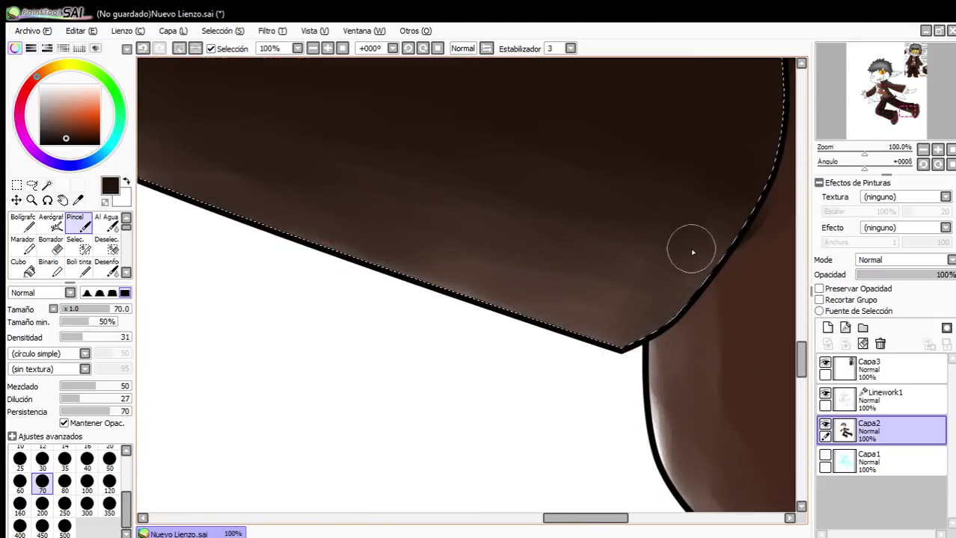
Paint black shadows on the trousers under the belt and coat and along the extended leg's upper edge with the 160-size pen.
{"action": "scroll", "coordinate": [502, 237], "scroll_direction": "down", "scroll_amount": 3}
{"action": "scroll", "coordinate": [493, 251], "scroll_direction": "down", "scroll_amount": 2}
{"action": "scroll", "coordinate": [487, 266], "scroll_direction": "up", "scroll_amount": 2}
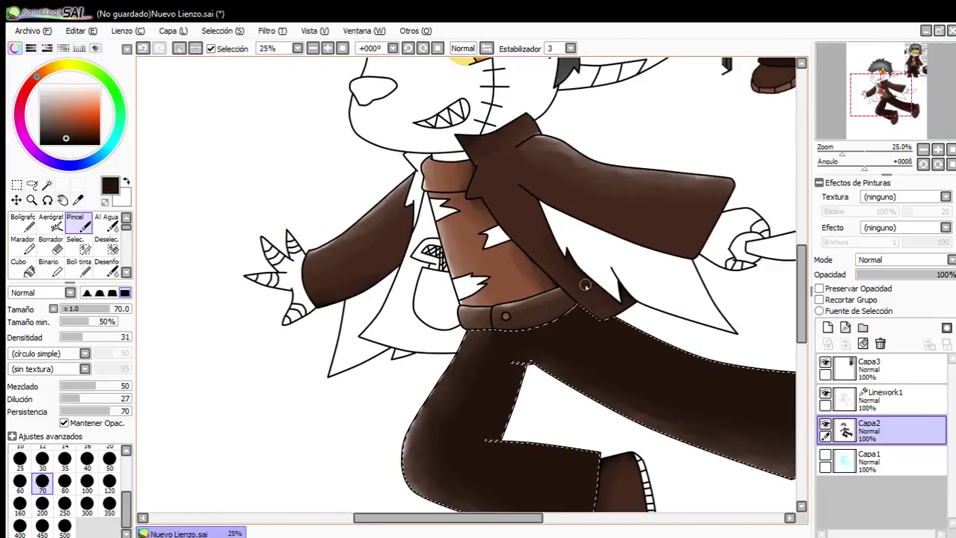
{"action": "scroll", "coordinate": [486, 266], "scroll_direction": "down", "scroll_amount": 1}
{"action": "left_click", "coordinate": [40, 143]}
{"action": "left_click", "coordinate": [18, 226]}
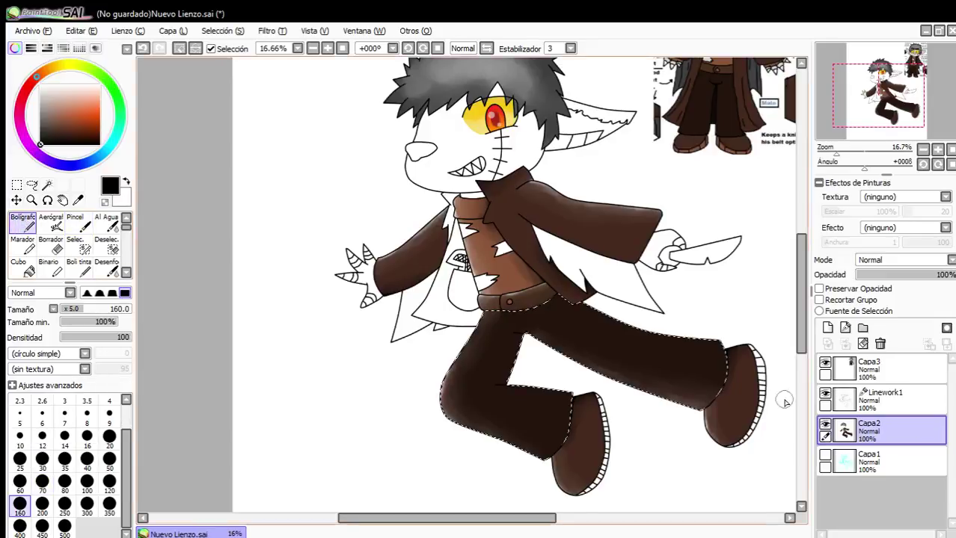
{"action": "scroll", "coordinate": [566, 328], "scroll_direction": "up", "scroll_amount": 3}
{"action": "mouse_move", "coordinate": [411, 257]}
{"action": "left_mouse_down"}
{"action": "mouse_move", "coordinate": [462, 258]}
{"action": "mouse_move", "coordinate": [545, 216]}
{"action": "mouse_move", "coordinate": [509, 220]}
{"action": "mouse_move", "coordinate": [596, 251]}
{"action": "mouse_move", "coordinate": [717, 316]}
{"action": "left_mouse_up"}
Blend the black trouser shadows into the dark brown with the size 70 Pincel brush and clear the selection.
{"action": "left_click", "coordinate": [75, 224]}
{"action": "scroll", "coordinate": [521, 293], "scroll_direction": "up", "scroll_amount": 3}
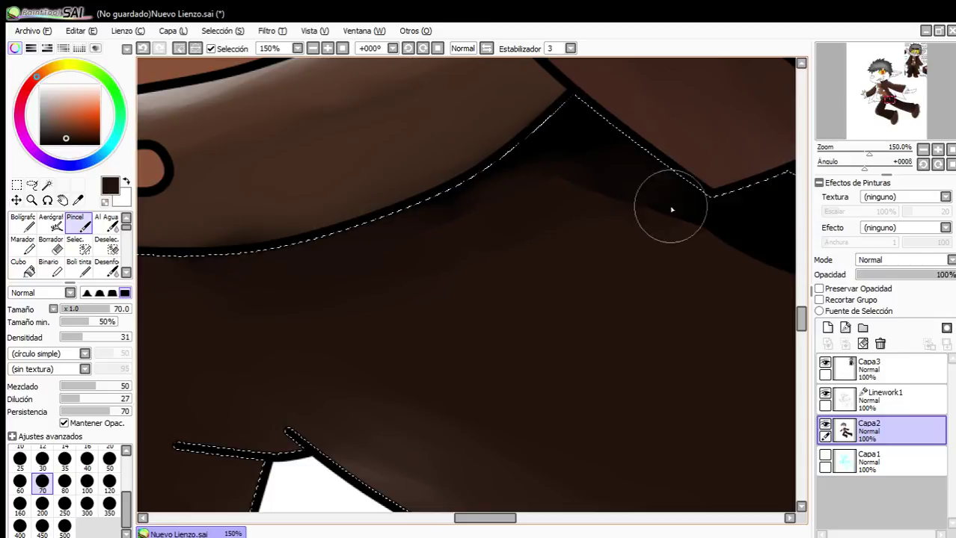
{"action": "scroll", "coordinate": [435, 192], "scroll_direction": "down", "scroll_amount": 1}
{"action": "scroll", "coordinate": [436, 192], "scroll_direction": "up", "scroll_amount": 2}
{"action": "scroll", "coordinate": [358, 273], "scroll_direction": "down", "scroll_amount": 2}
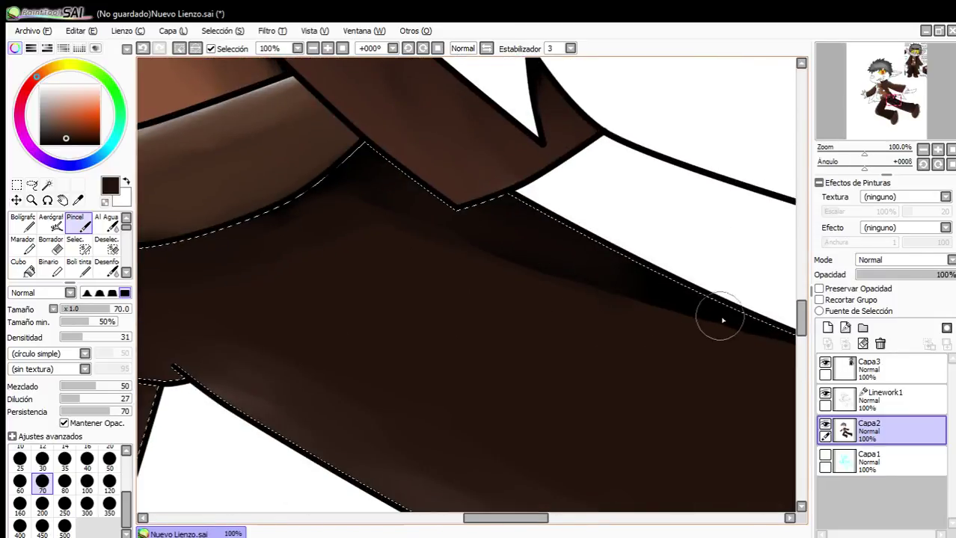
{"action": "scroll", "coordinate": [273, 280], "scroll_direction": "down", "scroll_amount": 1}
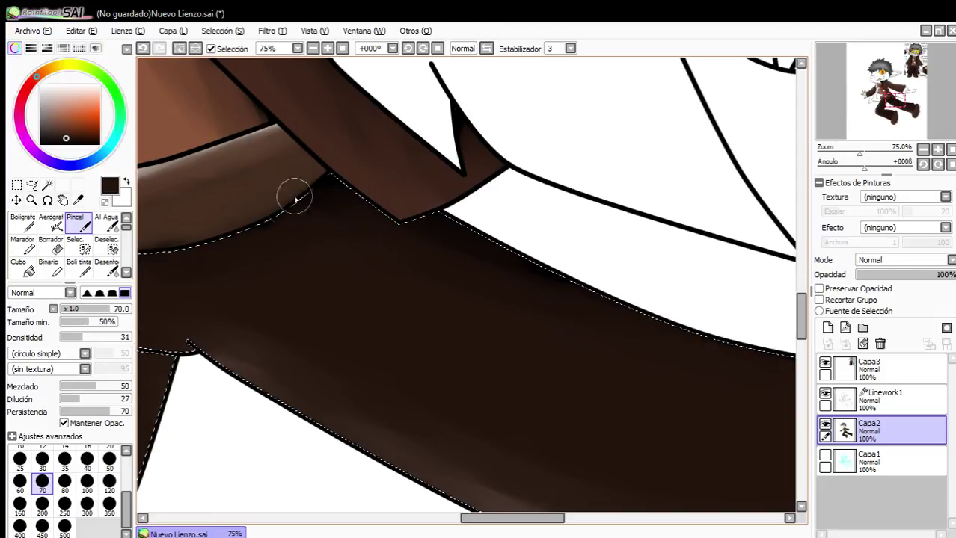
{"action": "scroll", "coordinate": [551, 278], "scroll_direction": "down", "scroll_amount": 3}
{"action": "scroll", "coordinate": [544, 207], "scroll_direction": "up", "scroll_amount": 2}
{"action": "scroll", "coordinate": [486, 129], "scroll_direction": "down", "scroll_amount": 3}
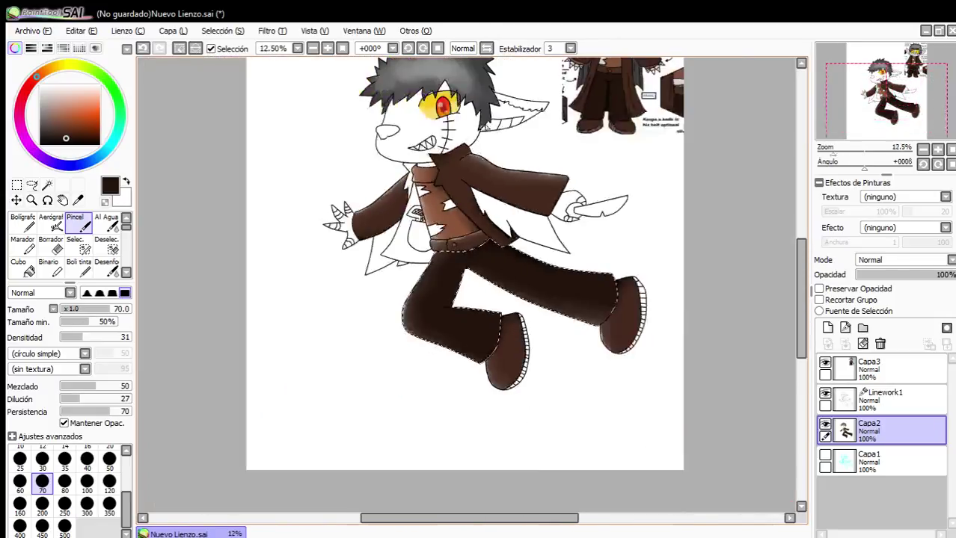
{"action": "scroll", "coordinate": [486, 128], "scroll_direction": "up", "scroll_amount": 2}
{"action": "scroll", "coordinate": [488, 149], "scroll_direction": "down", "scroll_amount": 2}
{"action": "scroll", "coordinate": [490, 172], "scroll_direction": "up", "scroll_amount": 1}
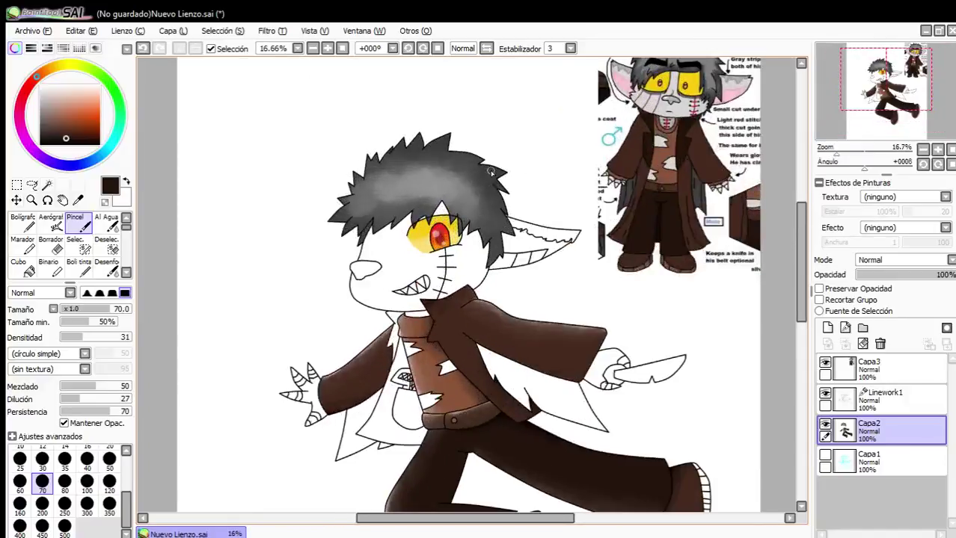
Sample light grey from the reference character and try to select the figure's face with the magic wand on Capa2, clearing the resulting selection.
{"action": "scroll", "coordinate": [479, 195], "scroll_direction": "down", "scroll_amount": 2}
{"action": "scroll", "coordinate": [381, 308], "scroll_direction": "up", "scroll_amount": 1}
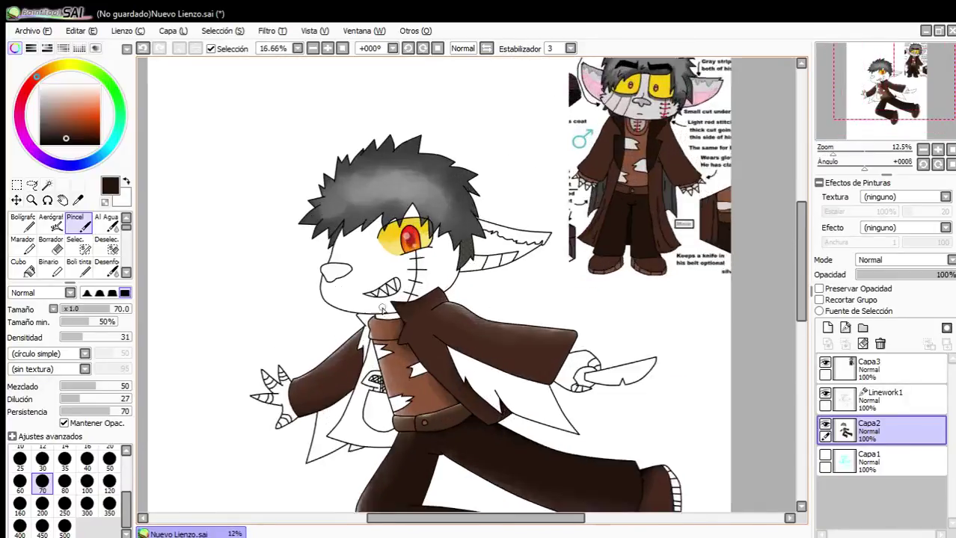
{"action": "scroll", "coordinate": [381, 309], "scroll_direction": "up", "scroll_amount": 2}
{"action": "scroll", "coordinate": [380, 241], "scroll_direction": "down", "scroll_amount": 1}
{"action": "left_click", "coordinate": [47, 185]}
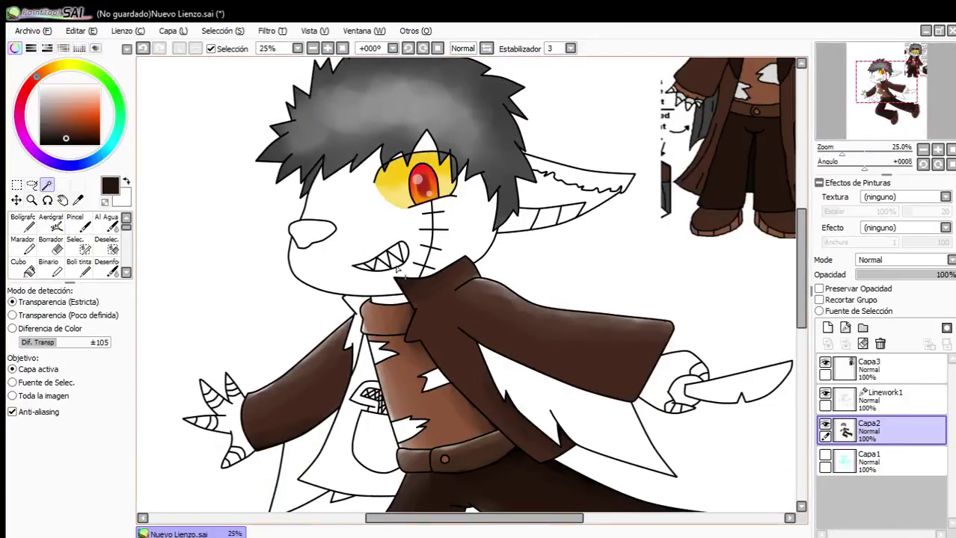
{"action": "scroll", "coordinate": [569, 150], "scroll_direction": "down", "scroll_amount": 2}
{"action": "scroll", "coordinate": [572, 147], "scroll_direction": "up", "scroll_amount": 3}
{"action": "scroll", "coordinate": [567, 152], "scroll_direction": "down", "scroll_amount": 2}
{"action": "scroll", "coordinate": [451, 253], "scroll_direction": "up", "scroll_amount": 2}
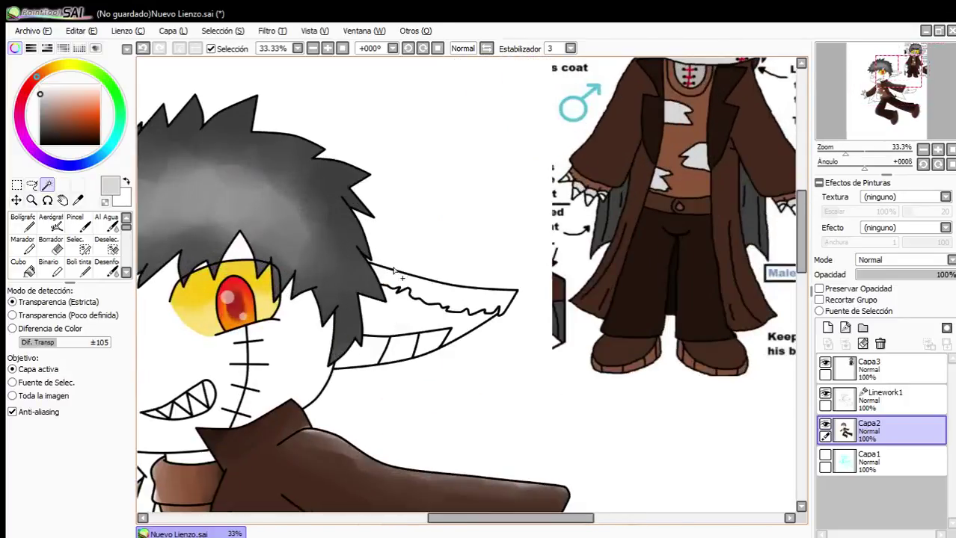
{"action": "scroll", "coordinate": [463, 248], "scroll_direction": "down", "scroll_amount": 2}
{"action": "scroll", "coordinate": [317, 318], "scroll_direction": "up", "scroll_amount": 2}
{"action": "left_click", "coordinate": [305, 294]}
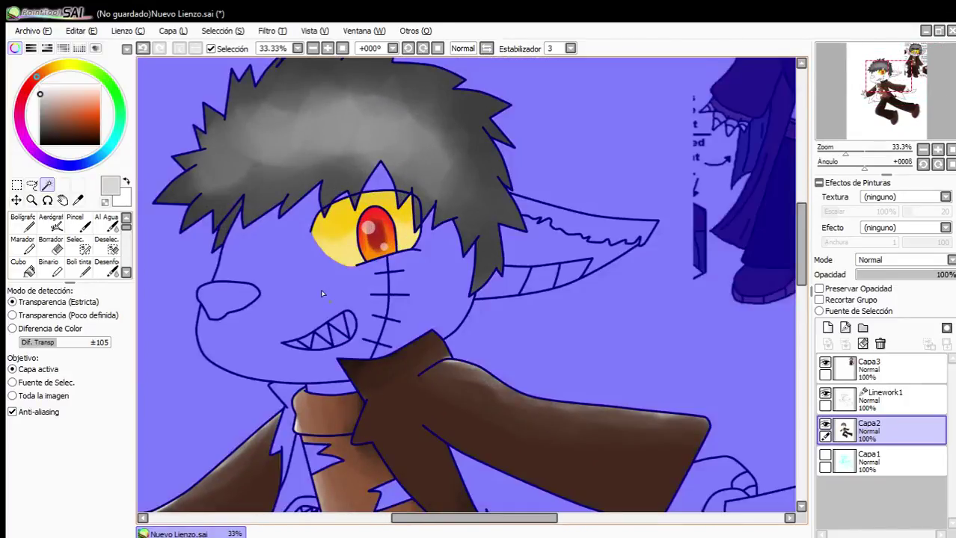
{"action": "key", "text": "ctrl+d"}
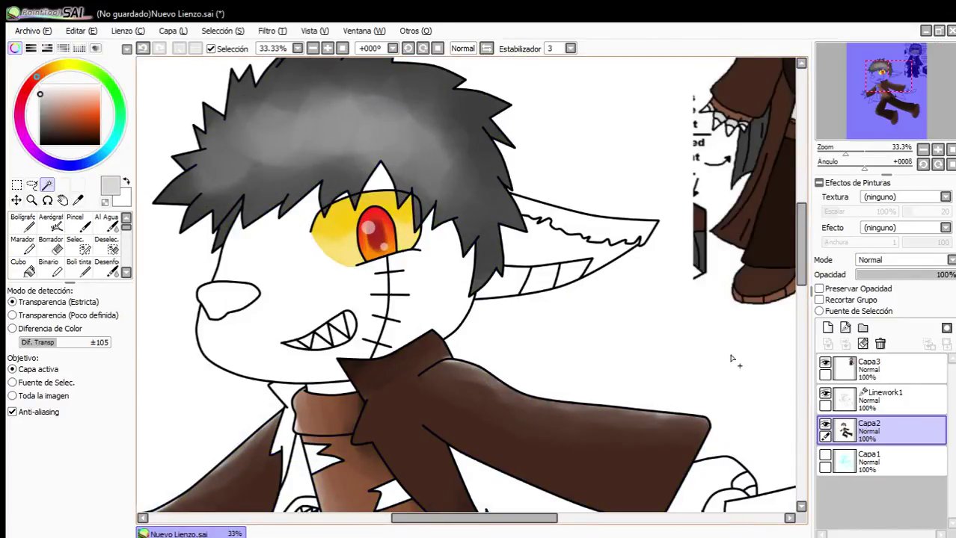
Select both halves of the figure's face, including the hair gap above the eye, with the magic wand on Linework1.
{"action": "left_click", "coordinate": [865, 408]}
{"action": "left_click", "coordinate": [310, 292]}
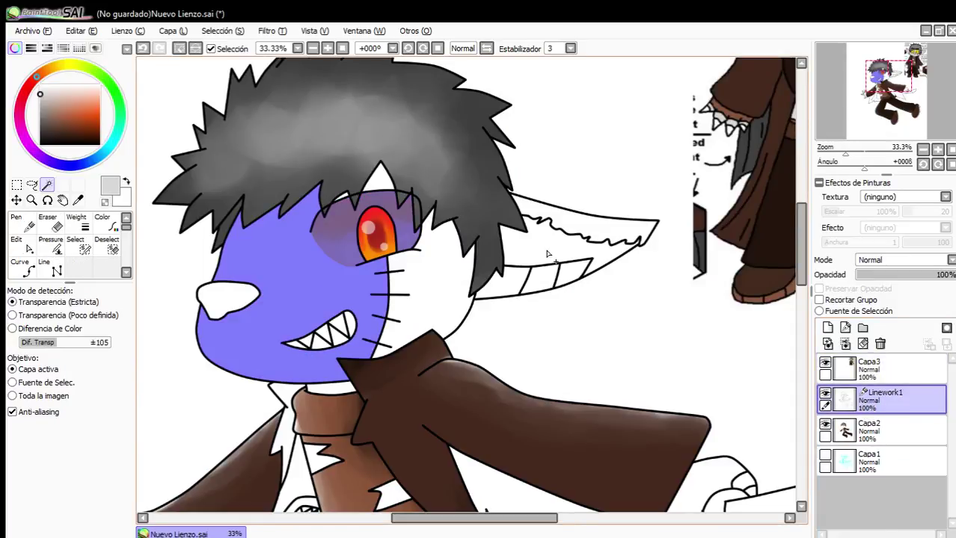
{"action": "left_click", "coordinate": [431, 282]}
{"action": "scroll", "coordinate": [352, 193], "scroll_direction": "up", "scroll_amount": 3}
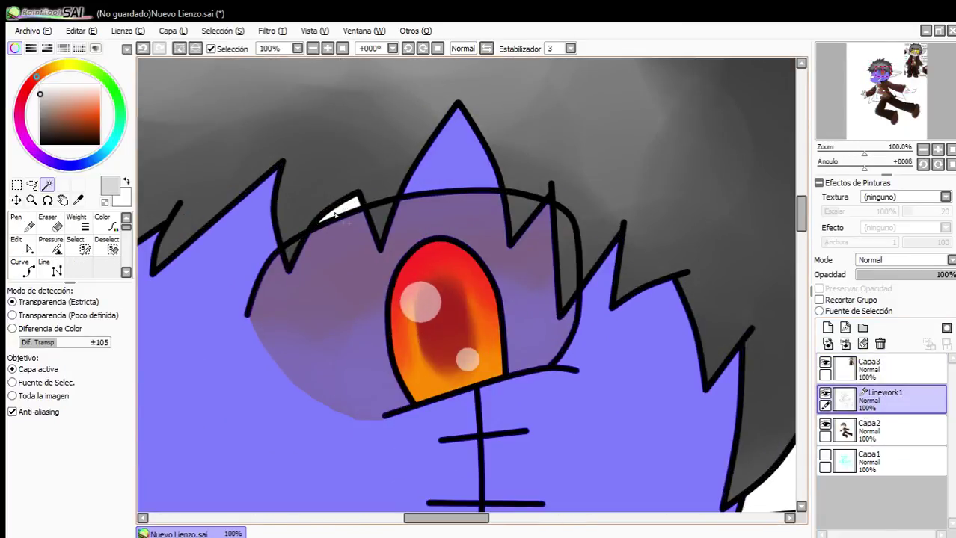
{"action": "scroll", "coordinate": [342, 212], "scroll_direction": "down", "scroll_amount": 5}
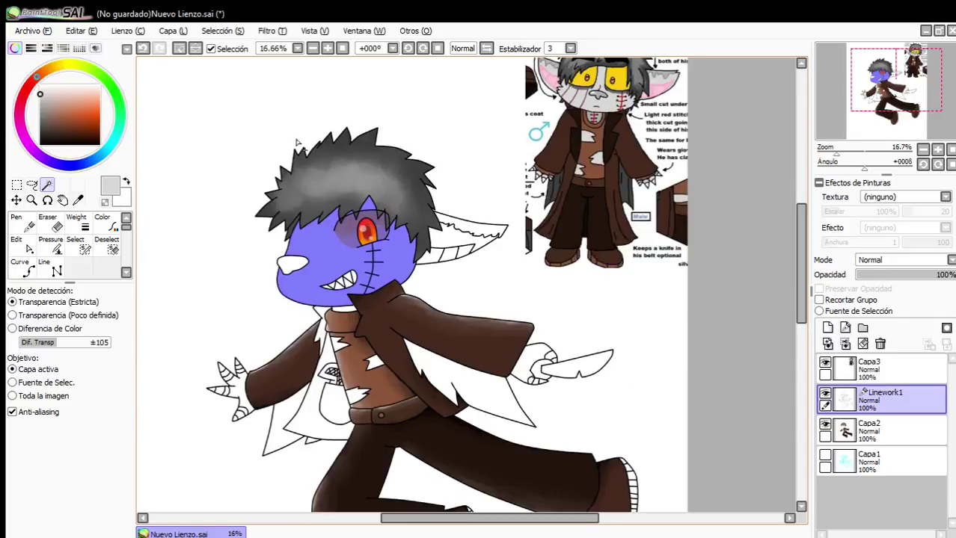
Add a new layer and move it directly below Capa2 in the layer stack.
{"action": "left_click", "coordinate": [875, 432]}
{"action": "left_click", "coordinate": [828, 328]}
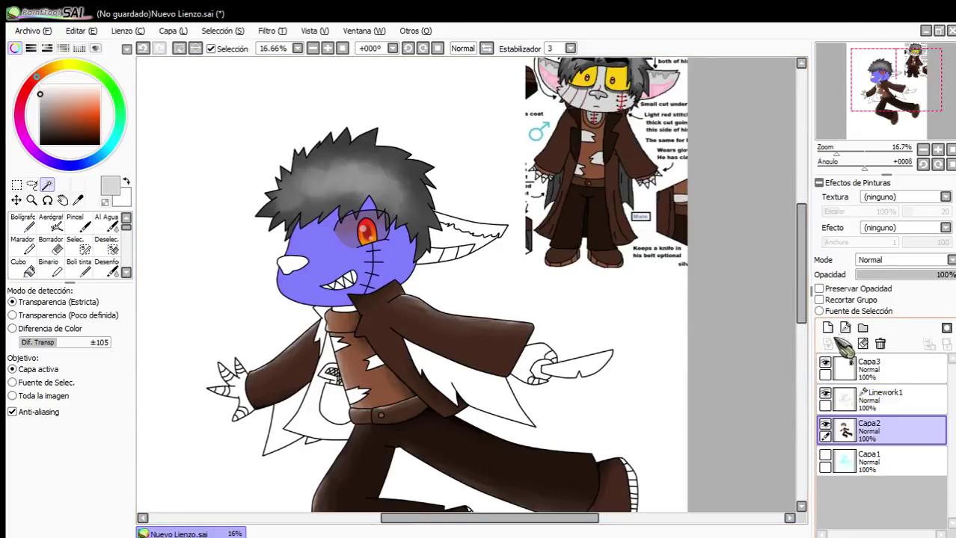
{"action": "left_click_drag", "start_coordinate": [873, 437], "coordinate": [872, 484]}
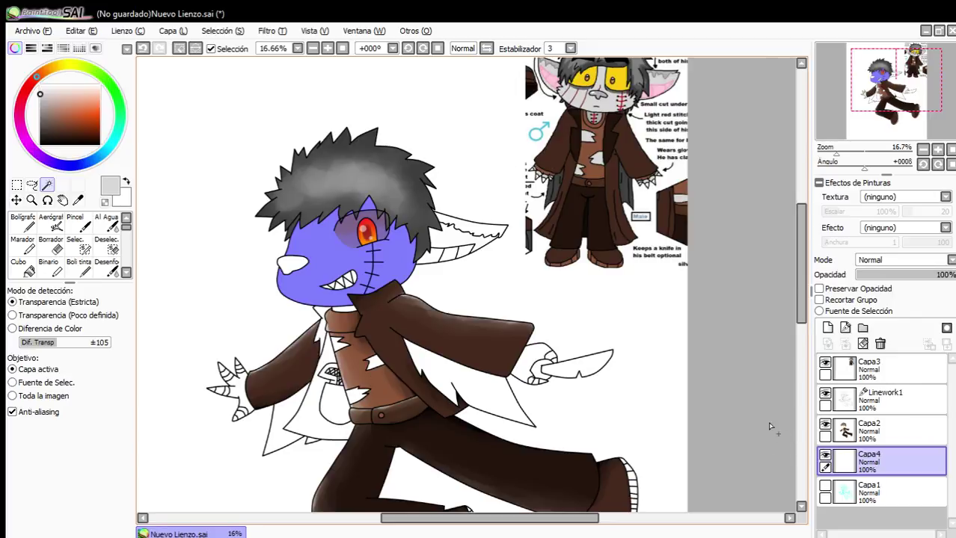
Add the three striped segments of the open hand's sideways-pointing finger to the magic wand selection using Linework1.
{"action": "scroll", "coordinate": [254, 397], "scroll_direction": "up", "scroll_amount": 2}
{"action": "scroll", "coordinate": [184, 381], "scroll_direction": "up", "scroll_amount": 5}
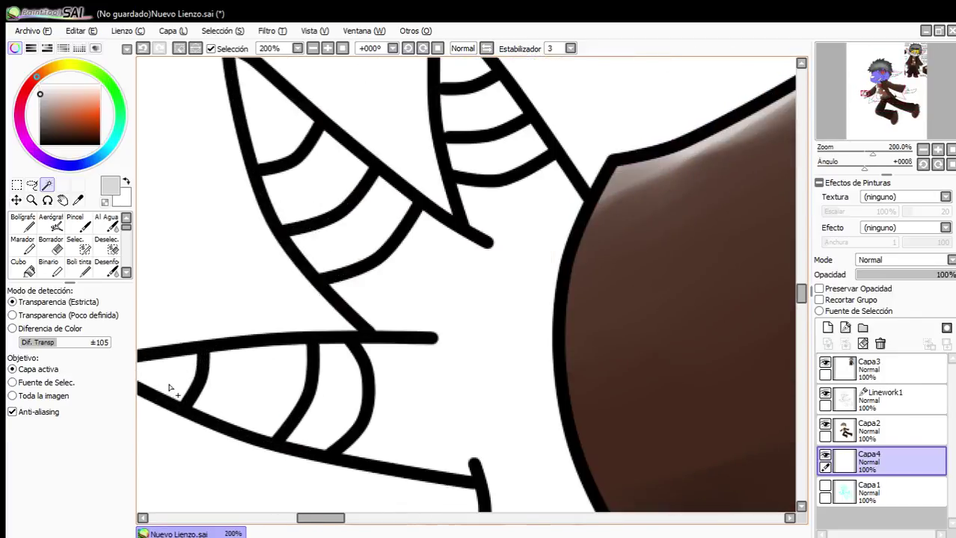
{"action": "left_click", "coordinate": [243, 394]}
{"action": "left_click", "coordinate": [143, 48]}
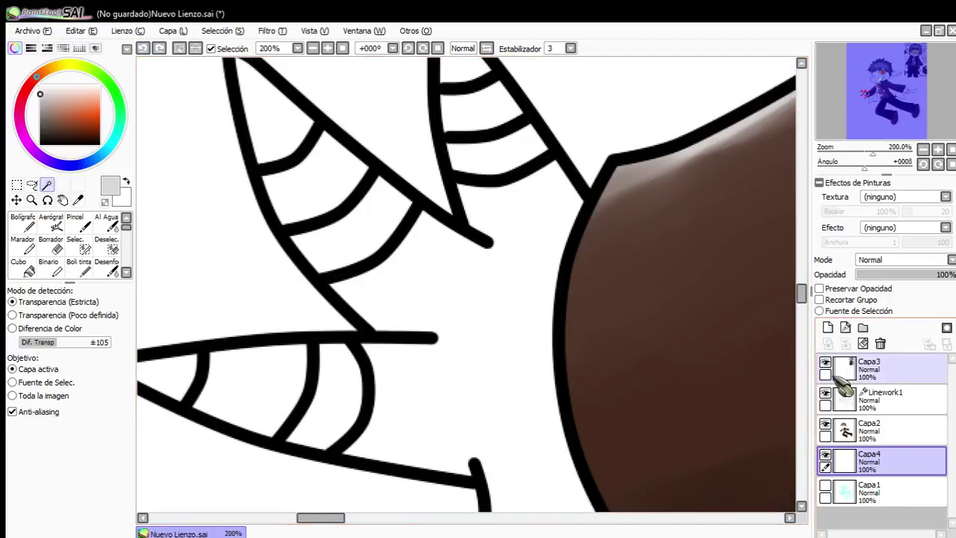
{"action": "left_click", "coordinate": [841, 400]}
{"action": "left_click", "coordinate": [163, 381]}
{"action": "left_click", "coordinate": [258, 397]}
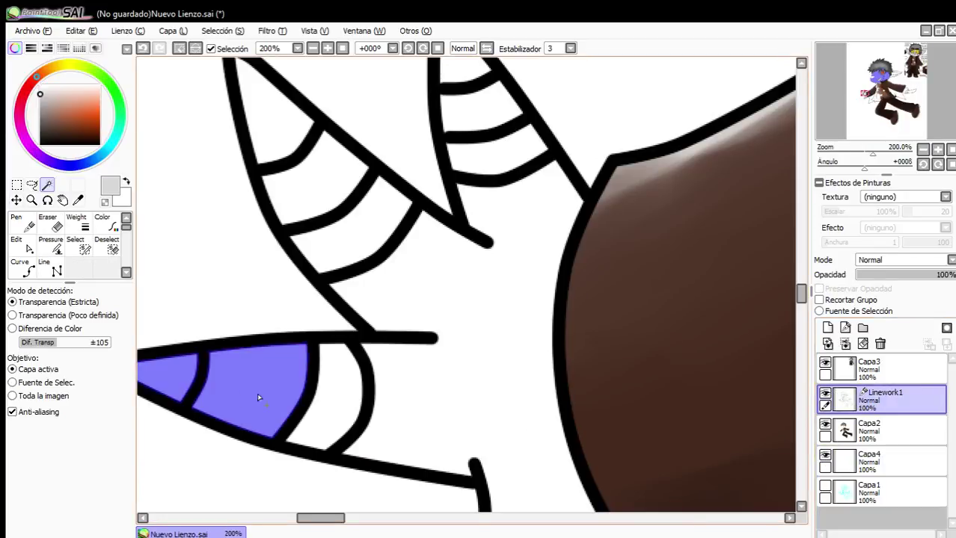
{"action": "left_click", "coordinate": [330, 403]}
Add the striped segments of the open hand's two upward-pointing fingers to the selection.
{"action": "left_click", "coordinate": [283, 141]}
{"action": "left_click", "coordinate": [333, 183]}
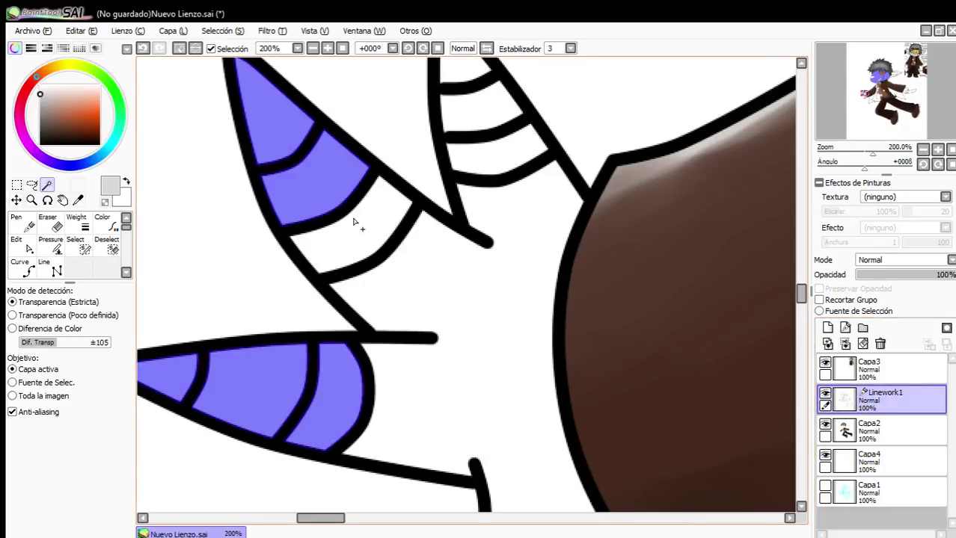
{"action": "left_click", "coordinate": [358, 220]}
{"action": "left_click", "coordinate": [516, 149]}
{"action": "left_click", "coordinate": [503, 121]}
{"action": "left_click", "coordinate": [459, 66]}
Add the three striped segments of the open hand's lowest finger to the selection.
{"action": "scroll", "coordinate": [460, 66], "scroll_direction": "down", "scroll_amount": 4}
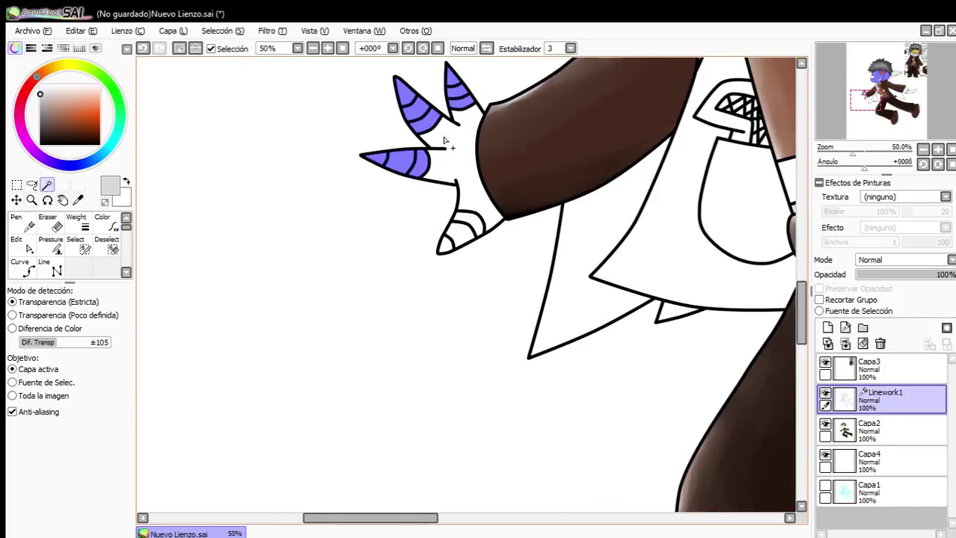
{"action": "scroll", "coordinate": [487, 207], "scroll_direction": "up", "scroll_amount": 3}
{"action": "left_click", "coordinate": [482, 211]}
{"action": "left_click", "coordinate": [468, 235]}
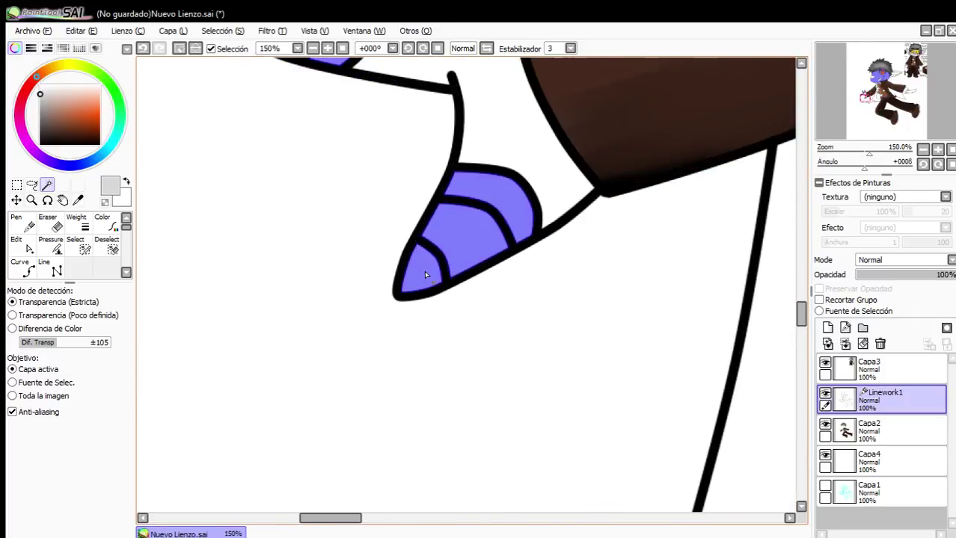
Add the striped finger segments above and below the handle on the knife-holding hand to the selection.
{"action": "scroll", "coordinate": [425, 275], "scroll_direction": "down", "scroll_amount": 3}
{"action": "scroll", "coordinate": [494, 276], "scroll_direction": "up", "scroll_amount": 4}
{"action": "left_click", "coordinate": [602, 290]}
{"action": "left_click", "coordinate": [659, 344]}
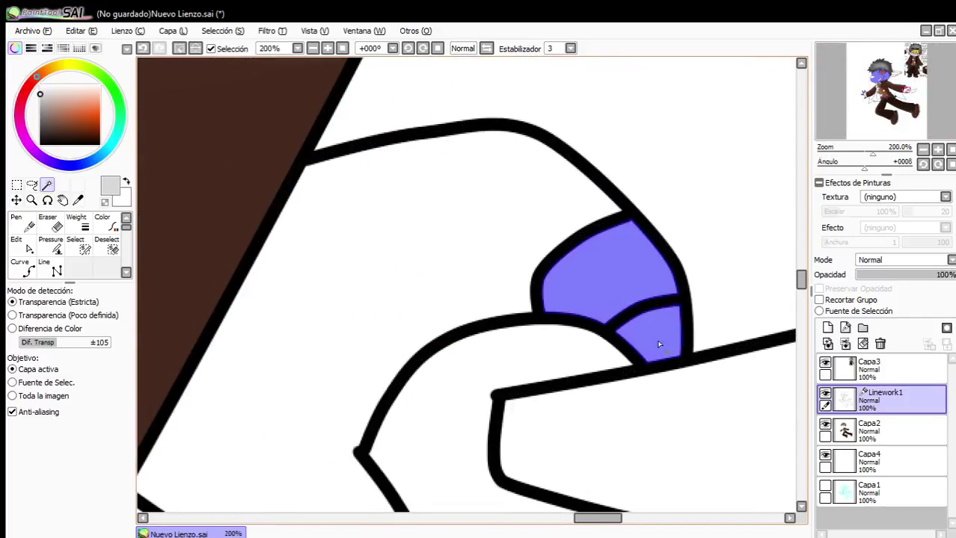
{"action": "scroll", "coordinate": [581, 408], "scroll_direction": "down", "scroll_amount": 2}
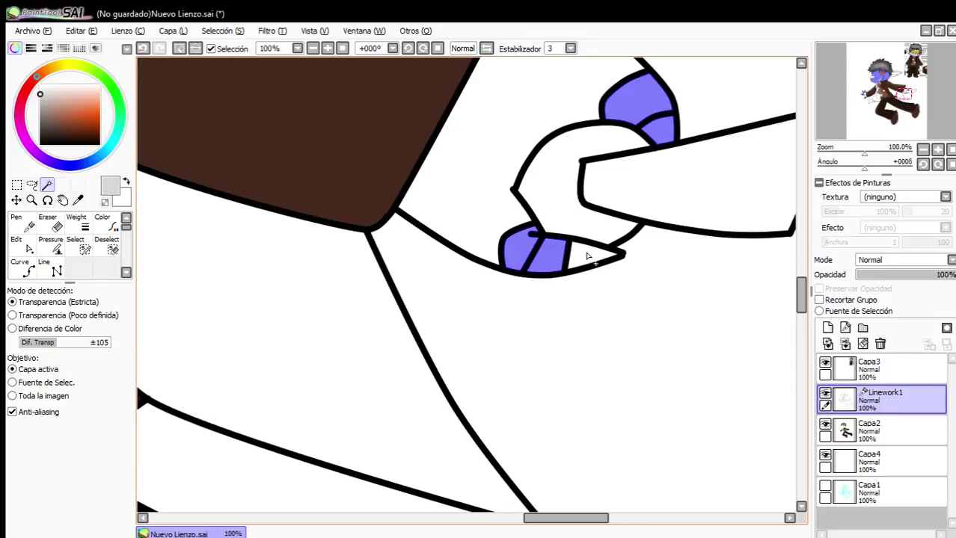
Add the ear's middle area below the jagged fur line and the neck strip above the collar to the selection.
{"action": "scroll", "coordinate": [587, 257], "scroll_direction": "down", "scroll_amount": 4}
{"action": "scroll", "coordinate": [537, 213], "scroll_direction": "up", "scroll_amount": 3}
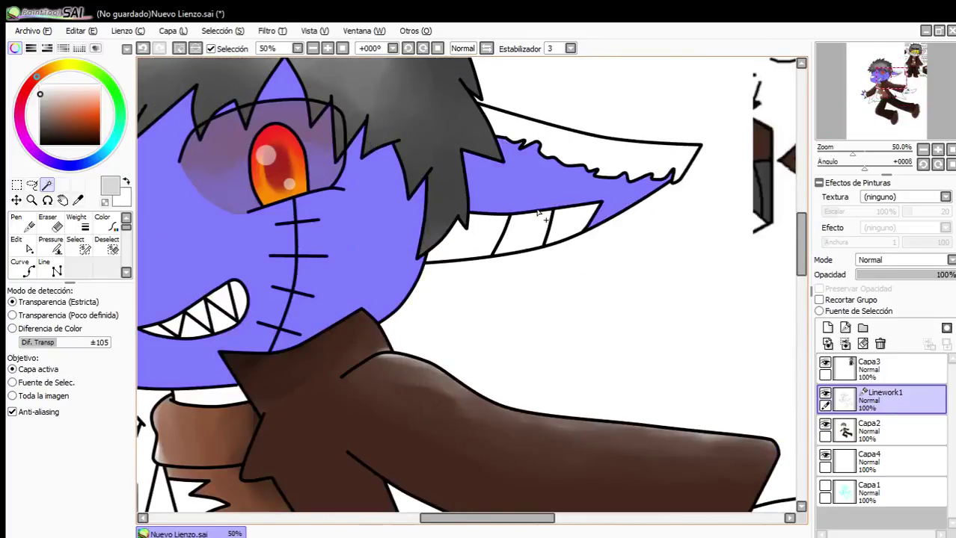
{"action": "scroll", "coordinate": [537, 213], "scroll_direction": "down", "scroll_amount": 4}
{"action": "scroll", "coordinate": [478, 224], "scroll_direction": "up", "scroll_amount": 2}
{"action": "scroll", "coordinate": [464, 224], "scroll_direction": "down", "scroll_amount": 1}
{"action": "scroll", "coordinate": [440, 217], "scroll_direction": "up", "scroll_amount": 4}
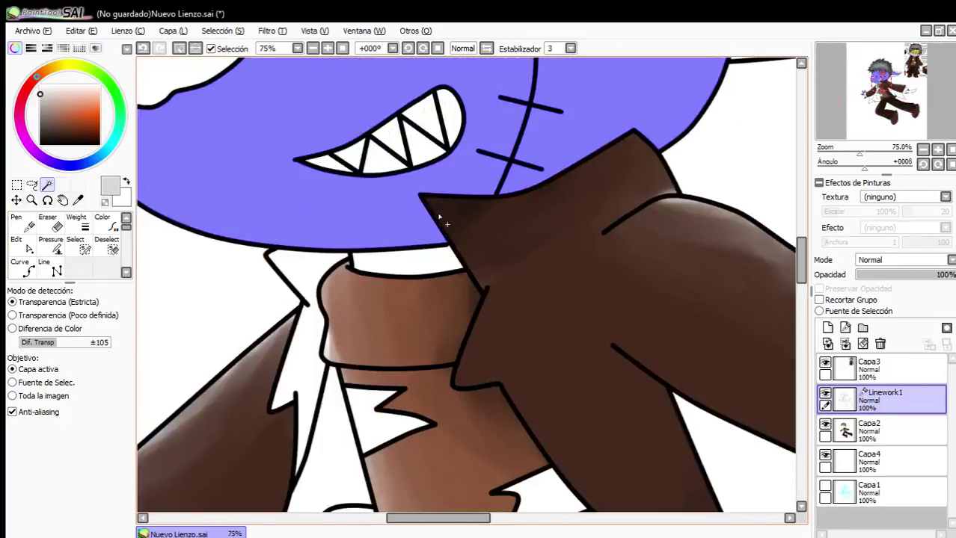
{"action": "scroll", "coordinate": [423, 266], "scroll_direction": "down", "scroll_amount": 4}
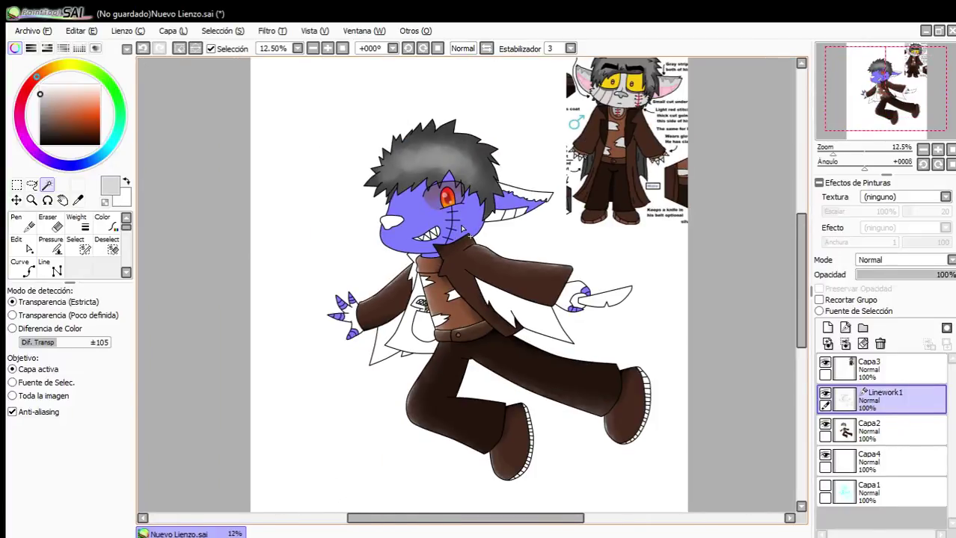
{"action": "scroll", "coordinate": [454, 202], "scroll_direction": "up", "scroll_amount": 1}
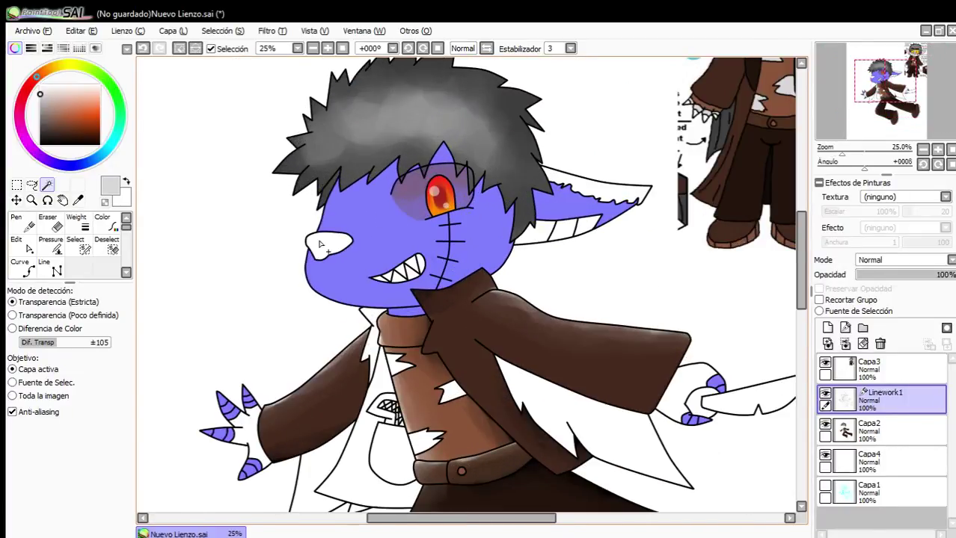
Undo a light grey bucket fill on Capa2 and fill the selected face and ear on Capa4 instead.
{"action": "left_click", "coordinate": [867, 430]}
{"action": "left_click", "coordinate": [19, 265]}
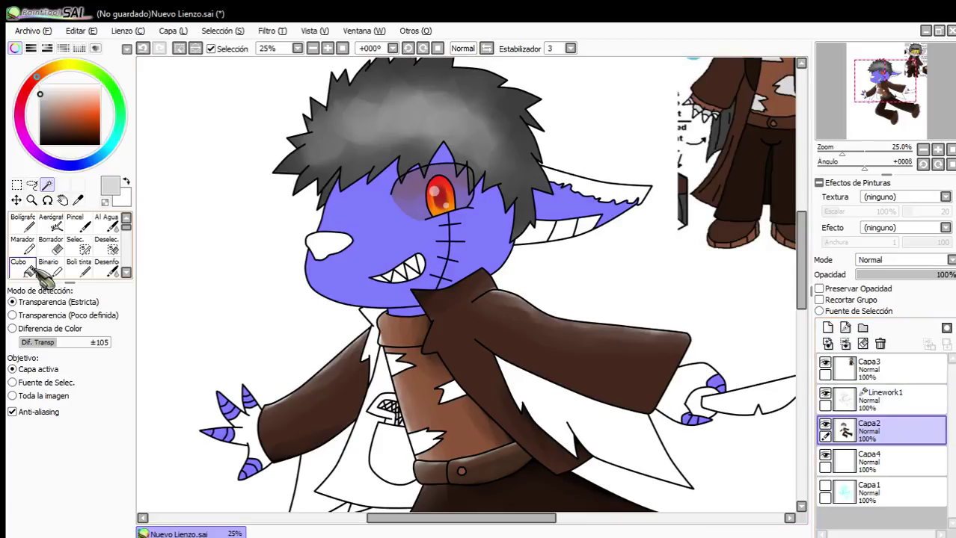
{"action": "left_click", "coordinate": [369, 231]}
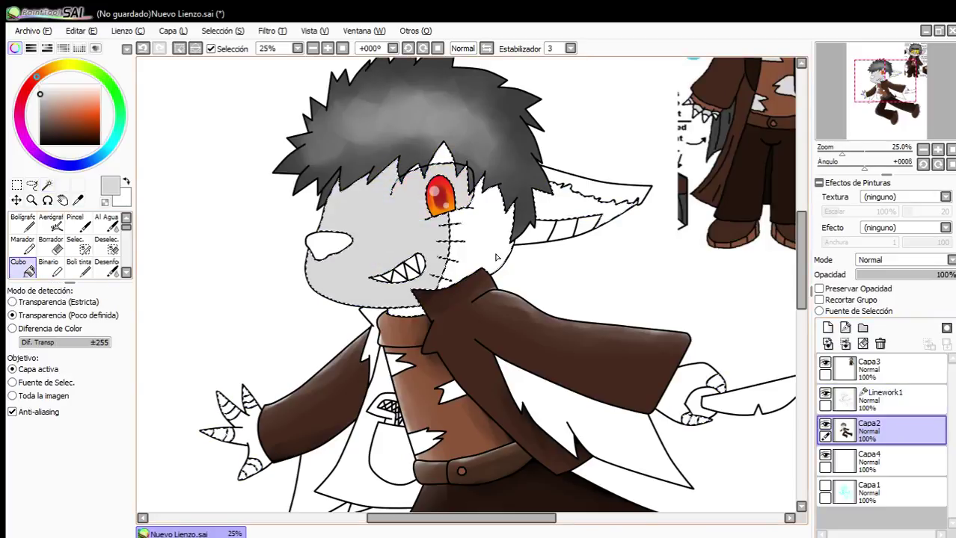
{"action": "left_click", "coordinate": [142, 48]}
{"action": "left_click", "coordinate": [883, 457]}
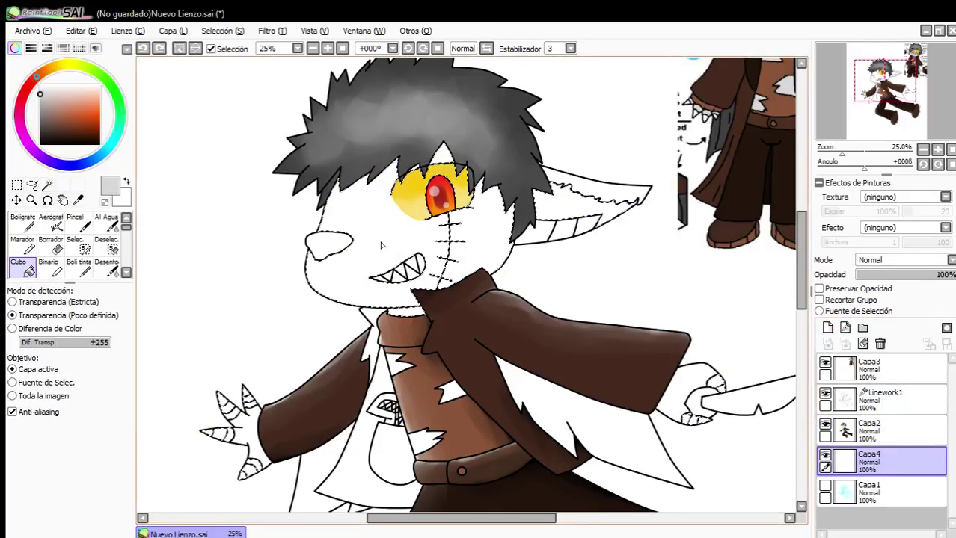
{"action": "left_click", "coordinate": [482, 224]}
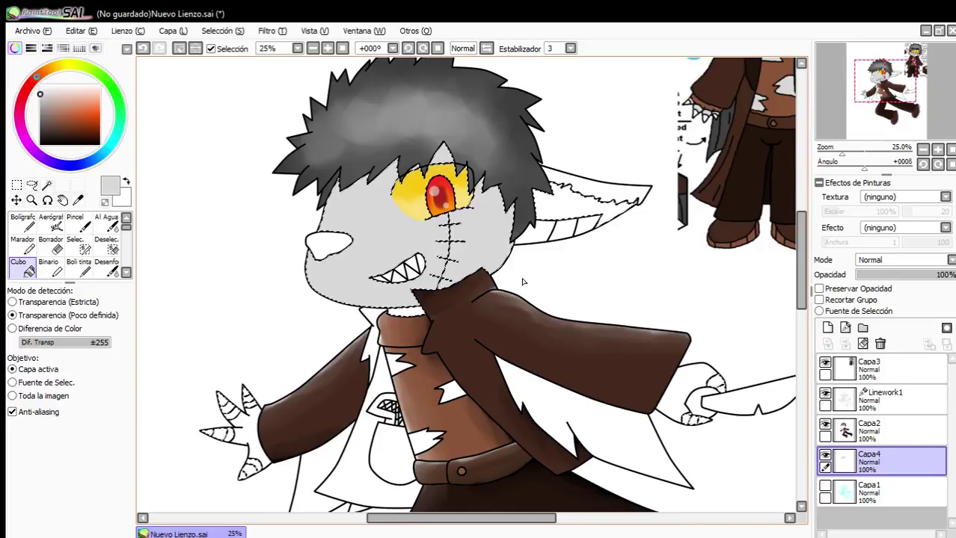
{"action": "scroll", "coordinate": [523, 282], "scroll_direction": "down", "scroll_amount": 1}
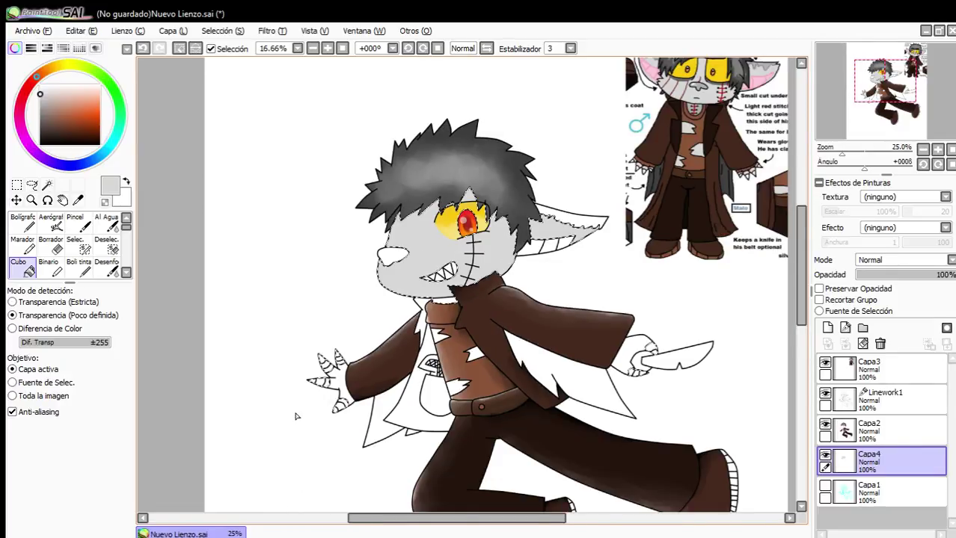
Fill the striped finger segments of the open hand with light grey on Capa4.
{"action": "scroll", "coordinate": [295, 417], "scroll_direction": "up", "scroll_amount": 4}
{"action": "left_click", "coordinate": [318, 353]}
{"action": "left_click", "coordinate": [367, 361]}
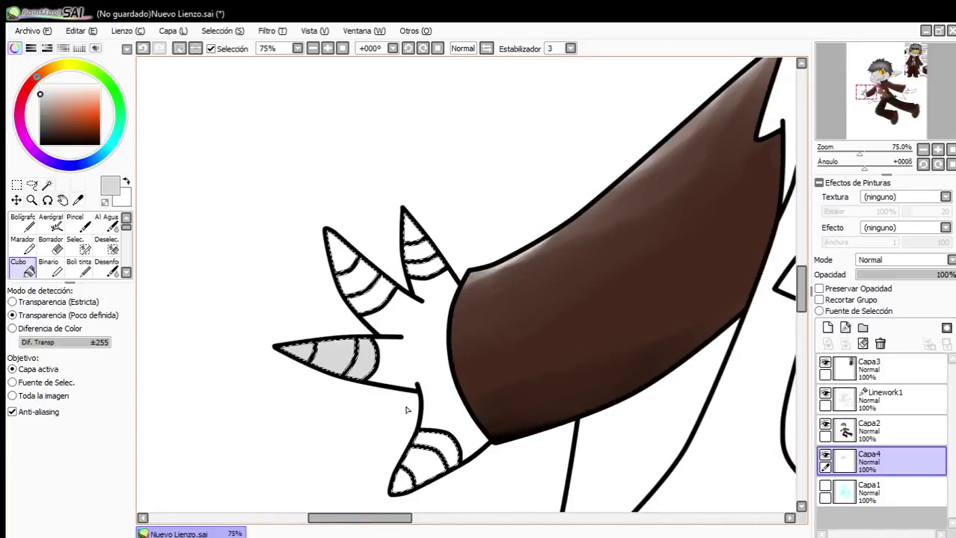
{"action": "left_click", "coordinate": [445, 453]}
{"action": "left_click", "coordinate": [373, 286]}
{"action": "left_click", "coordinate": [357, 277]}
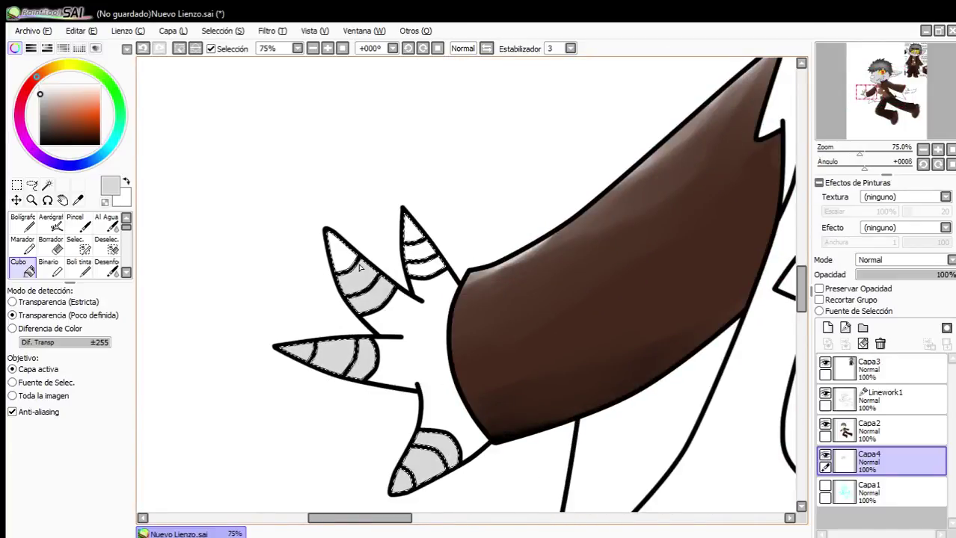
{"action": "left_click", "coordinate": [340, 244]}
{"action": "left_click", "coordinate": [413, 232]}
Fill the striped finger segments of the knife-holding hand with light grey.
{"action": "scroll", "coordinate": [416, 238], "scroll_direction": "down", "scroll_amount": 2}
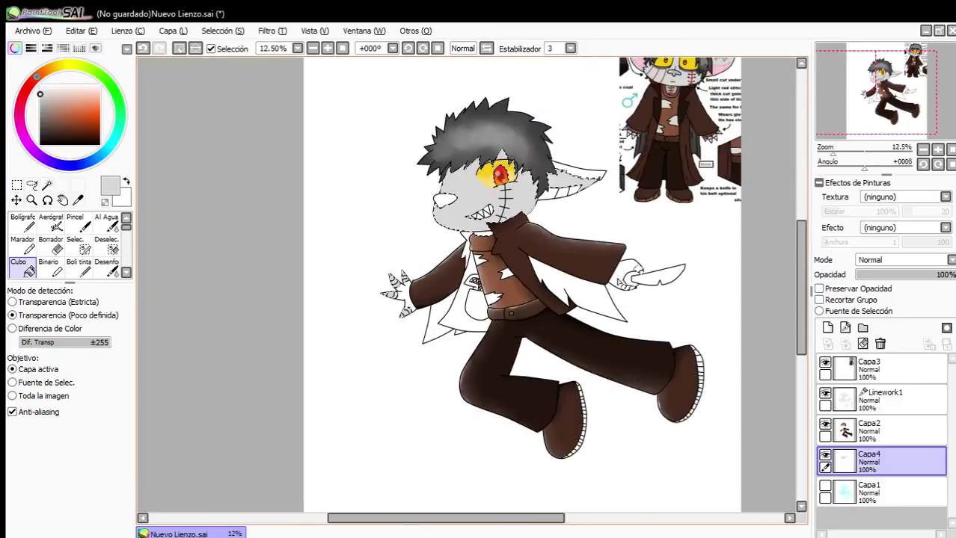
{"action": "scroll", "coordinate": [615, 298], "scroll_direction": "up", "scroll_amount": 3}
{"action": "left_click", "coordinate": [688, 166]}
{"action": "left_click", "coordinate": [712, 200]}
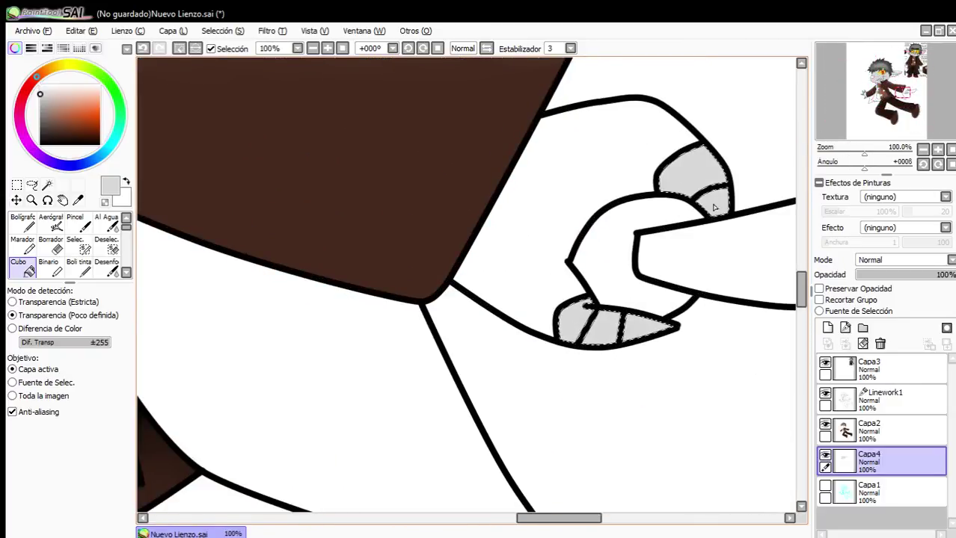
Shade the knife-holding hand's grey finger segments with dark grey using the size 70 Pincel brush.
{"action": "scroll", "coordinate": [669, 217], "scroll_direction": "down", "scroll_amount": 2}
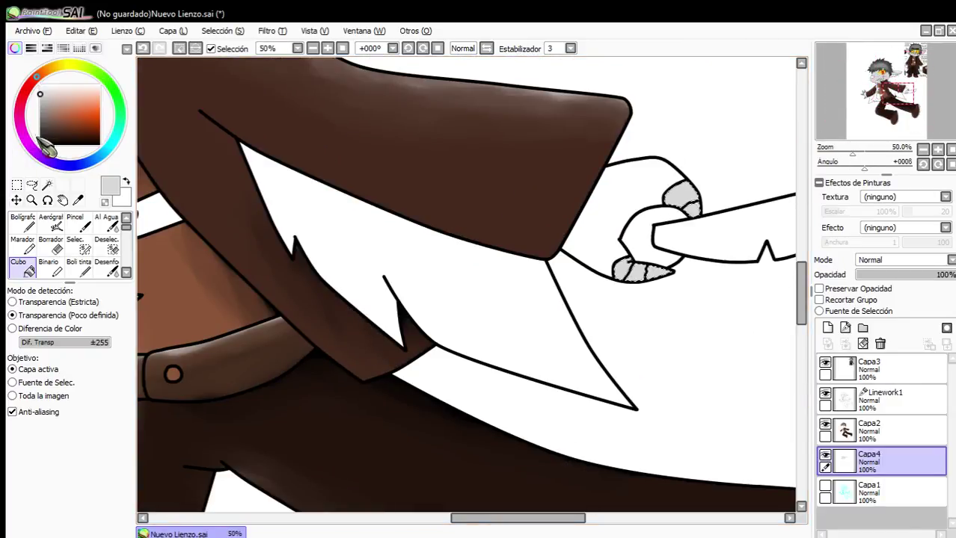
{"action": "left_click", "coordinate": [78, 222]}
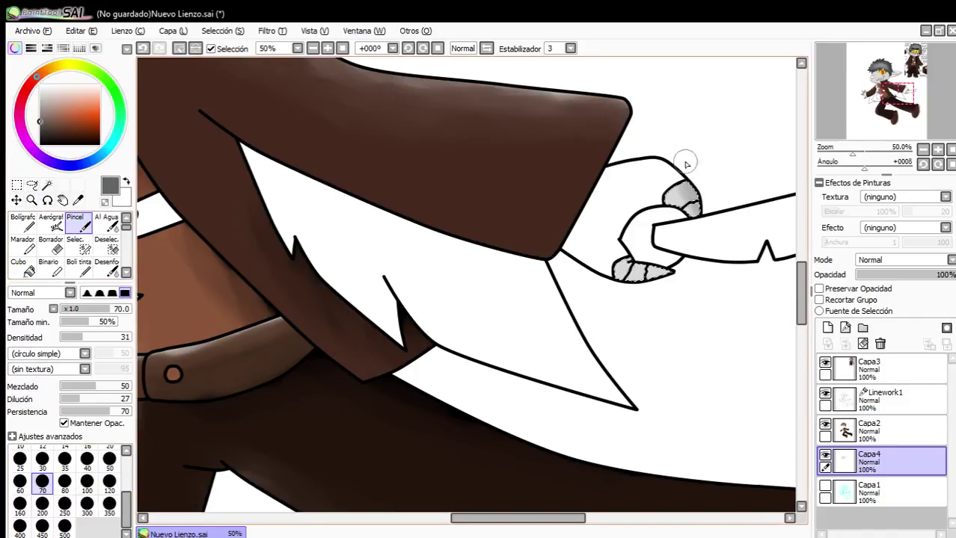
{"action": "scroll", "coordinate": [628, 273], "scroll_direction": "down", "scroll_amount": 1}
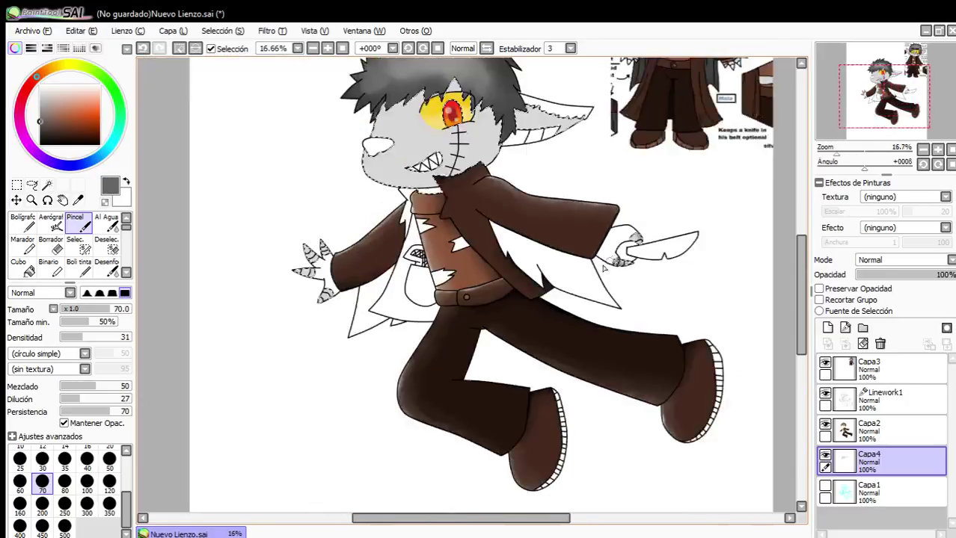
Shade the outer edge of the open hand's lowest finger and the underside of its sideways-pointing finger in dark grey.
{"action": "scroll", "coordinate": [235, 214], "scroll_direction": "up", "scroll_amount": 4}
{"action": "left_click_drag", "start_coordinate": [354, 215], "coordinate": [295, 391]}
{"action": "scroll", "coordinate": [322, 301], "scroll_direction": "down", "scroll_amount": 3}
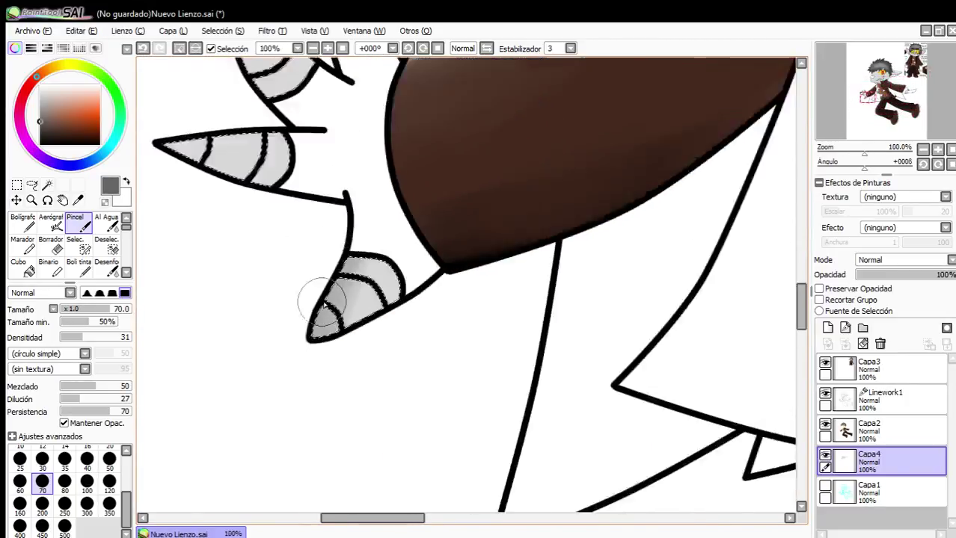
{"action": "scroll", "coordinate": [262, 198], "scroll_direction": "up", "scroll_amount": 3}
{"action": "left_click_drag", "start_coordinate": [386, 343], "coordinate": [129, 285]}
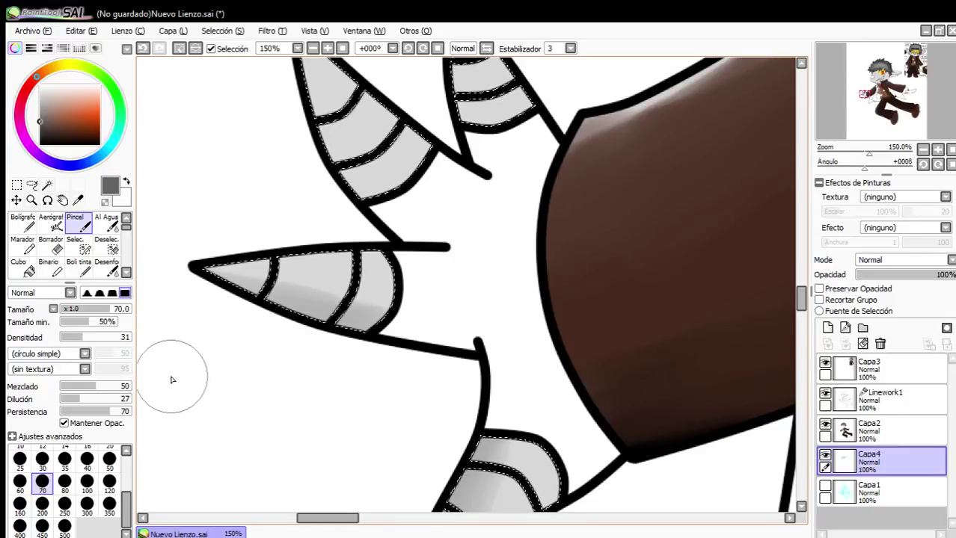
Shade the outer edges of the open hand's two upward-pointing fingers in dark grey.
{"action": "scroll", "coordinate": [288, 228], "scroll_direction": "up", "scroll_amount": 1}
{"action": "left_click_drag", "start_coordinate": [267, 194], "coordinate": [224, 79]}
{"action": "left_click_drag", "start_coordinate": [287, 239], "coordinate": [203, 85]}
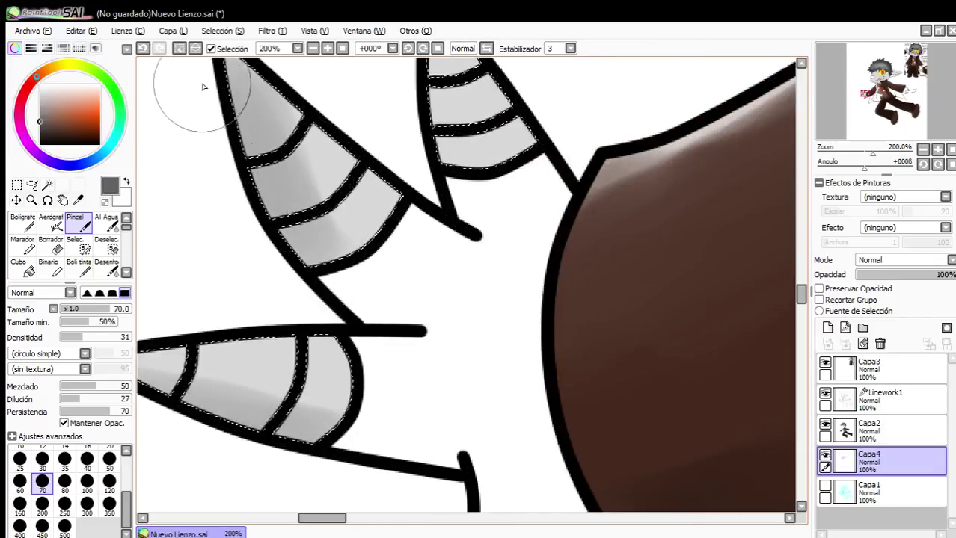
{"action": "scroll", "coordinate": [367, 210], "scroll_direction": "down", "scroll_amount": 3}
{"action": "scroll", "coordinate": [396, 157], "scroll_direction": "up", "scroll_amount": 3}
{"action": "left_click_drag", "start_coordinate": [465, 278], "coordinate": [389, 116]}
{"action": "scroll", "coordinate": [505, 277], "scroll_direction": "down", "scroll_amount": 6}
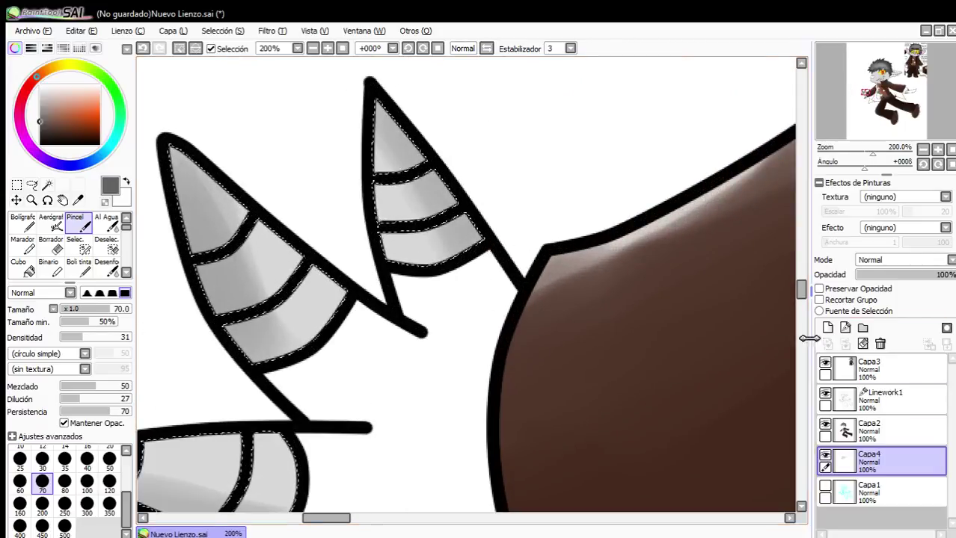
{"action": "scroll", "coordinate": [662, 140], "scroll_direction": "up", "scroll_amount": 1}
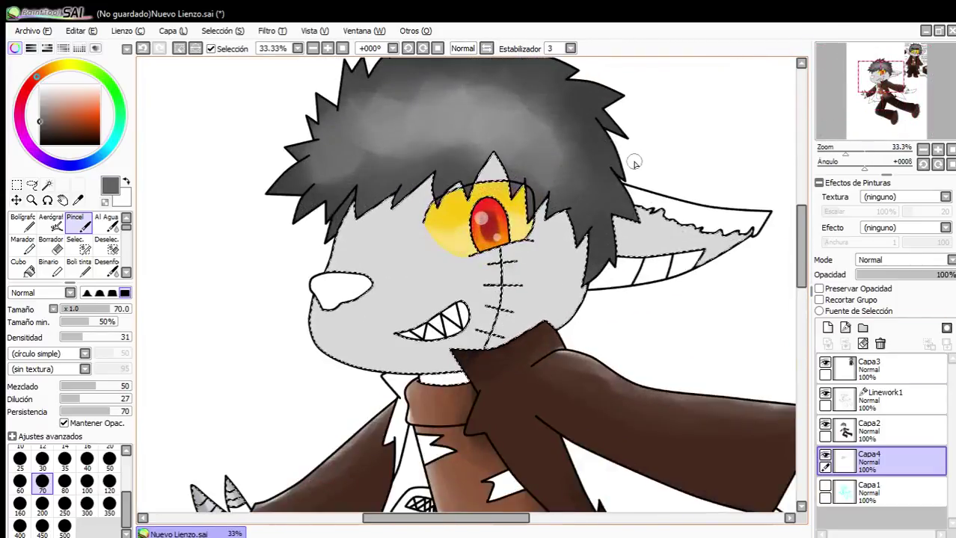
{"action": "scroll", "coordinate": [624, 333], "scroll_direction": "down", "scroll_amount": 1}
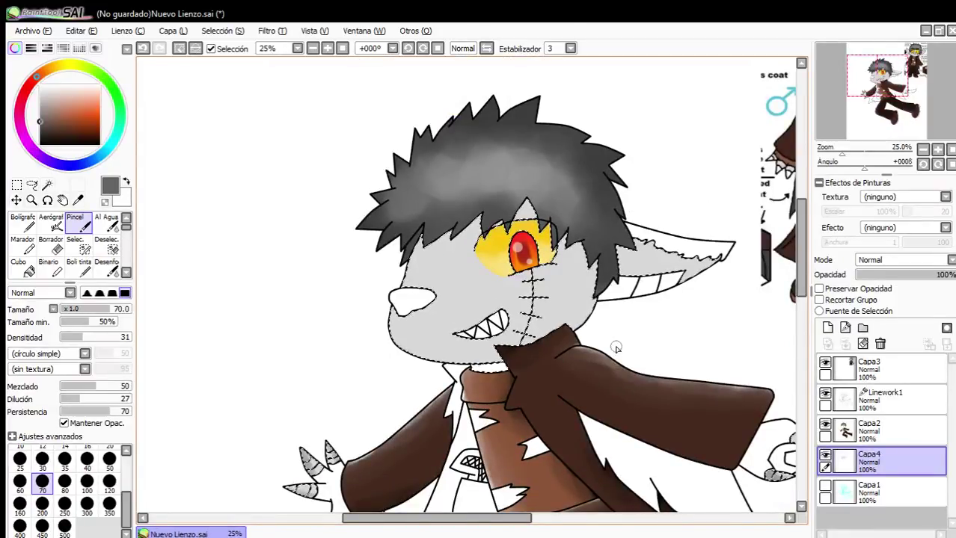
{"action": "scroll", "coordinate": [738, 274], "scroll_direction": "down", "scroll_amount": 2}
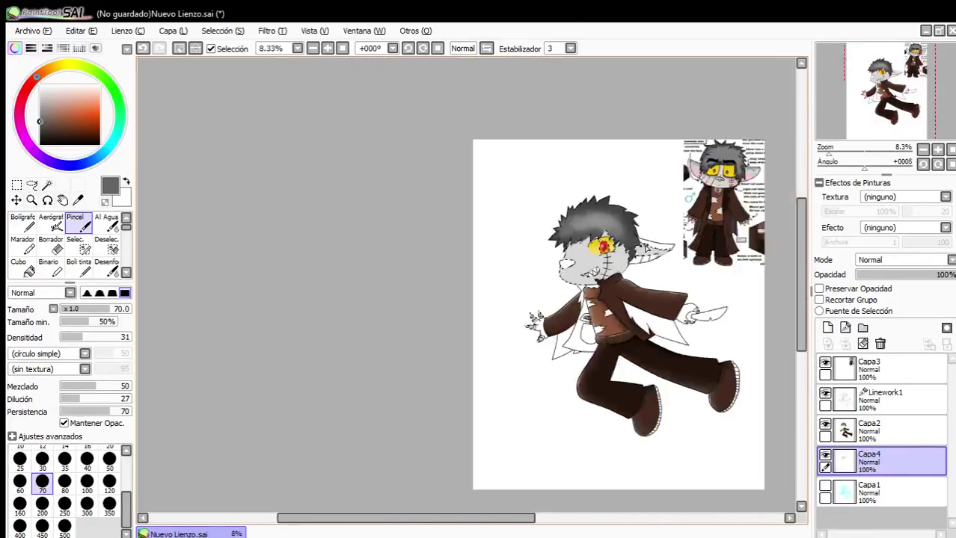
{"action": "scroll", "coordinate": [738, 274], "scroll_direction": "up", "scroll_amount": 3}
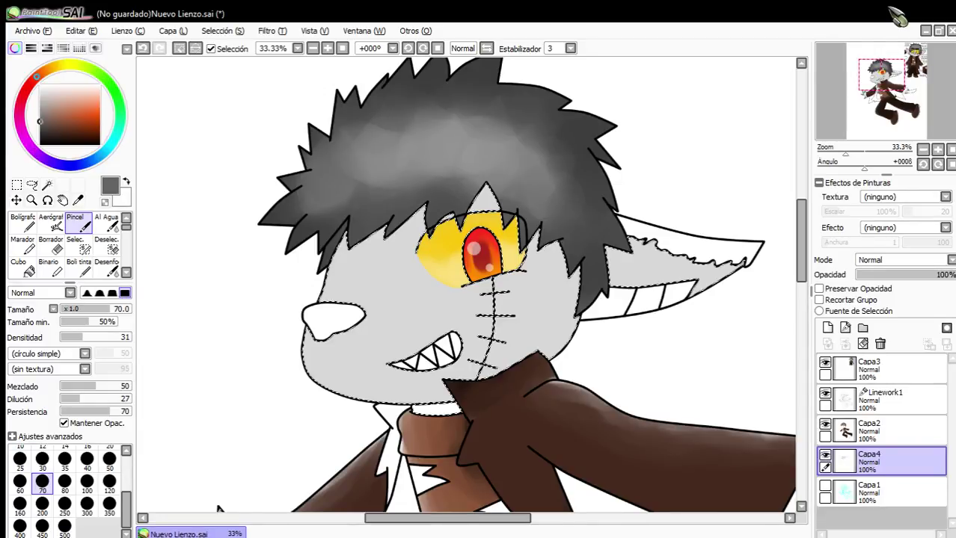
{"action": "scroll", "coordinate": [390, 222], "scroll_direction": "down", "scroll_amount": 1}
{"action": "left_click", "coordinate": [65, 96]}
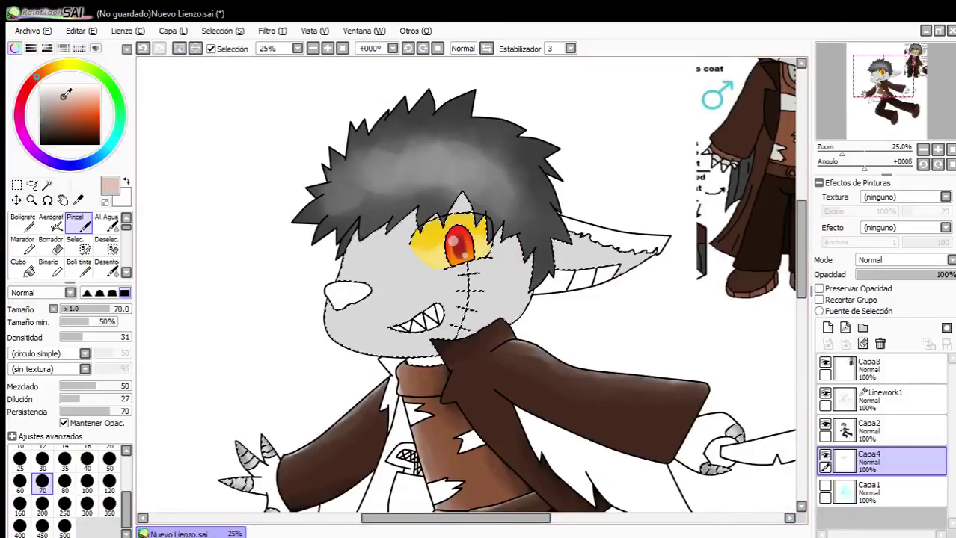
{"action": "left_click_drag", "start_coordinate": [65, 95], "coordinate": [40, 85]}
{"action": "left_click", "coordinate": [22, 223]}
{"action": "scroll", "coordinate": [336, 268], "scroll_direction": "up", "scroll_amount": 3}
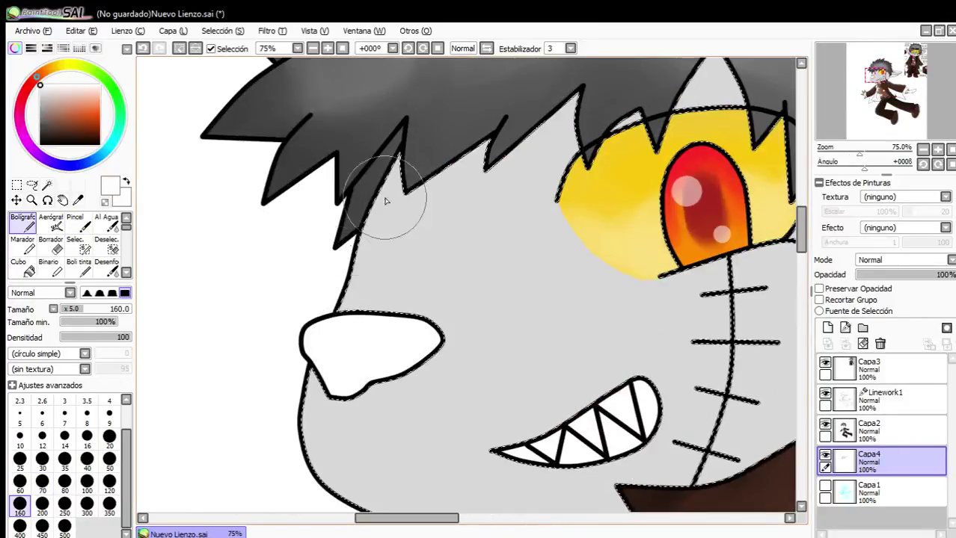
{"action": "mouse_move", "coordinate": [388, 193]}
{"action": "left_mouse_down"}
{"action": "mouse_move", "coordinate": [336, 477]}
{"action": "mouse_move", "coordinate": [500, 536]}
{"action": "left_mouse_up"}
{"action": "left_click_drag", "start_coordinate": [457, 489], "coordinate": [300, 390]}
{"action": "left_click_drag", "start_coordinate": [202, 423], "coordinate": [735, 453]}
{"action": "scroll", "coordinate": [470, 265], "scroll_direction": "down", "scroll_amount": 2}
{"action": "left_click", "coordinate": [142, 48]}
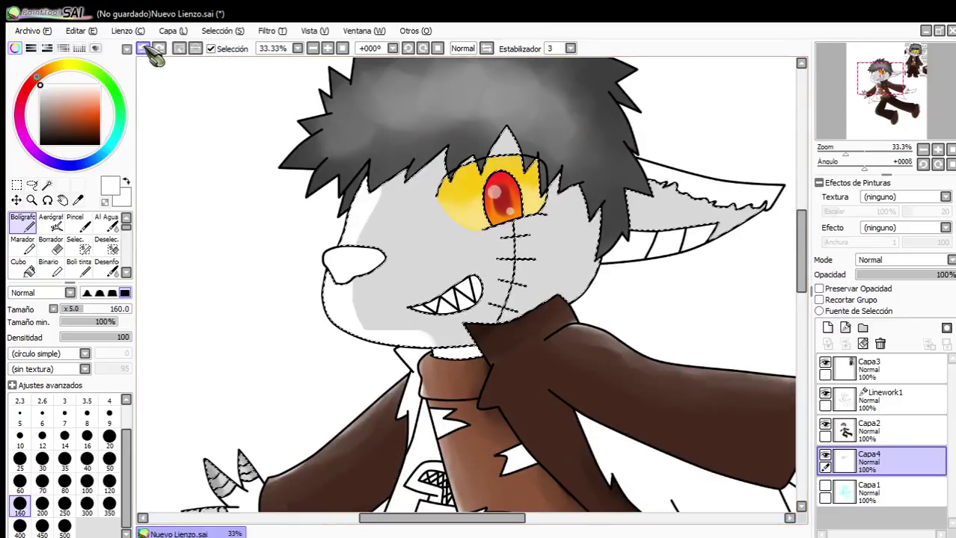
{"action": "left_click", "coordinate": [142, 48]}
Fill the exposed strip of neck above the shirt collar with the fur's light grey.
{"action": "scroll", "coordinate": [449, 408], "scroll_direction": "up", "scroll_amount": 2}
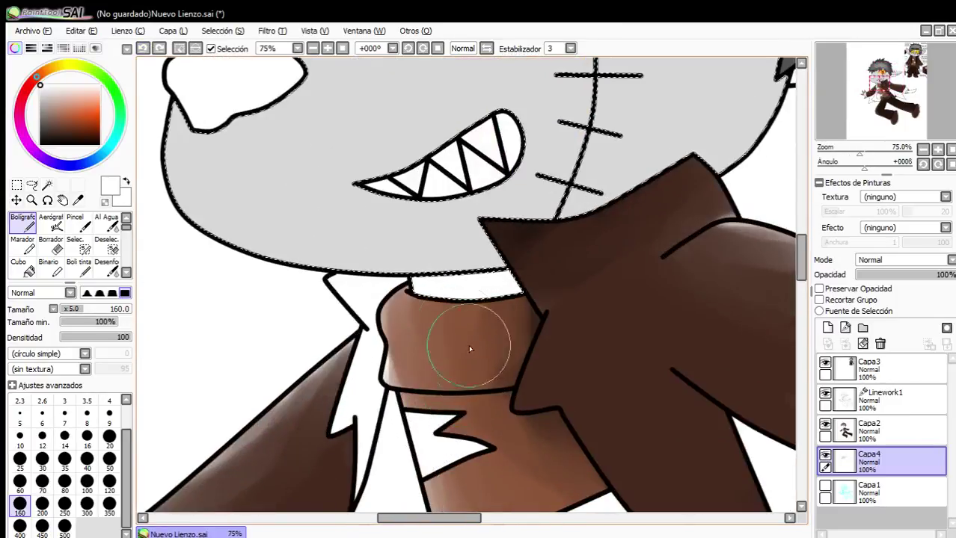
{"action": "left_click", "coordinate": [20, 268]}
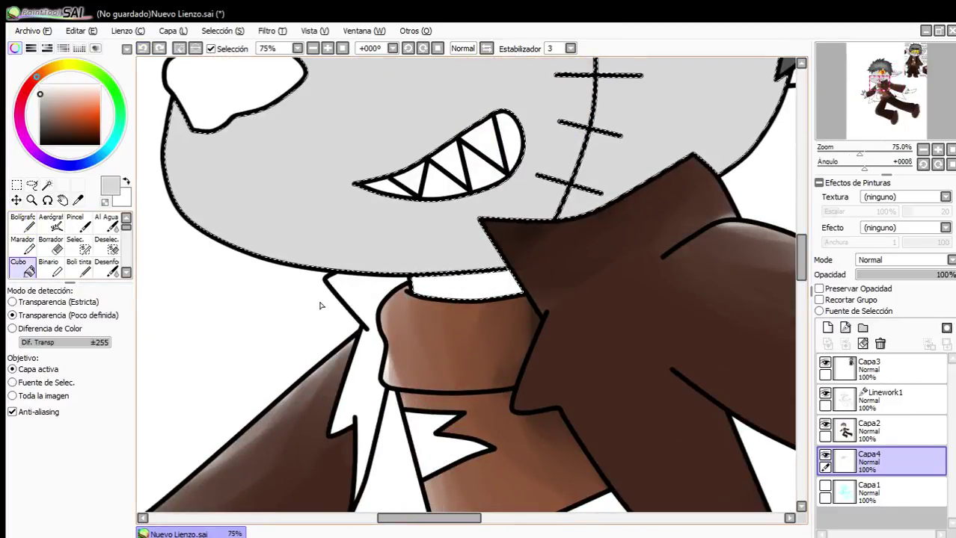
{"action": "left_click", "coordinate": [491, 278]}
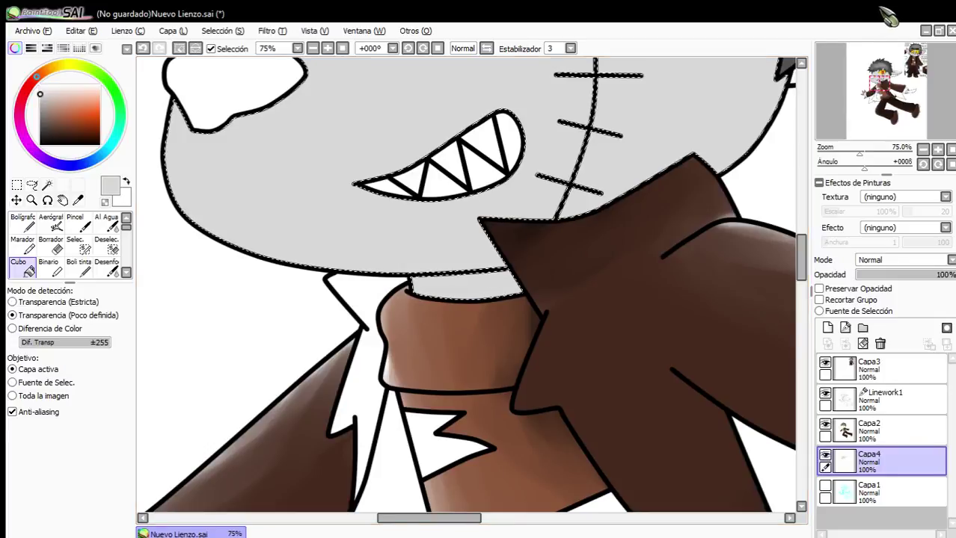
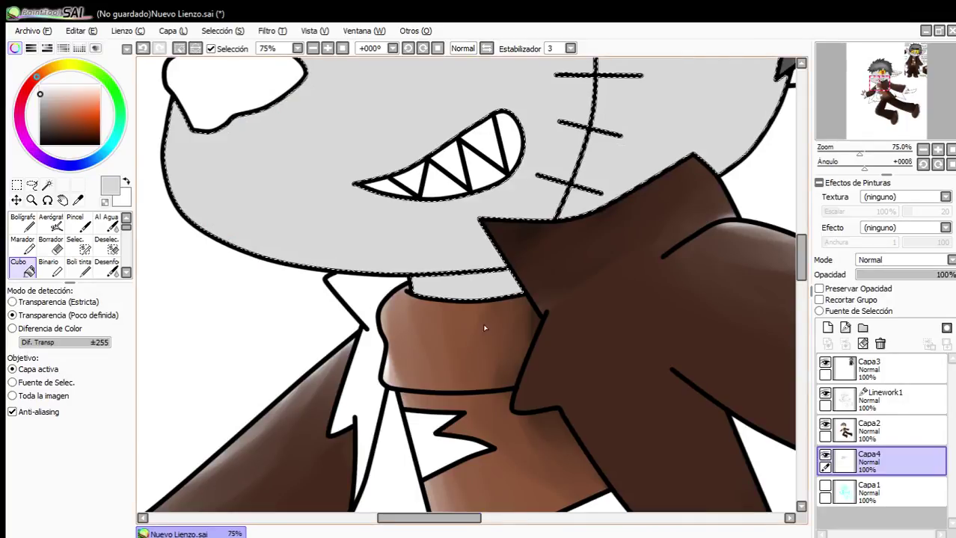
Paint white highlights along the face's front edge and the ear's lower tip using the size 160 Bolígrafo brush.
{"action": "scroll", "coordinate": [485, 327], "scroll_direction": "down", "scroll_amount": 3}
{"action": "scroll", "coordinate": [461, 116], "scroll_direction": "up", "scroll_amount": 2}
{"action": "left_click", "coordinate": [23, 223]}
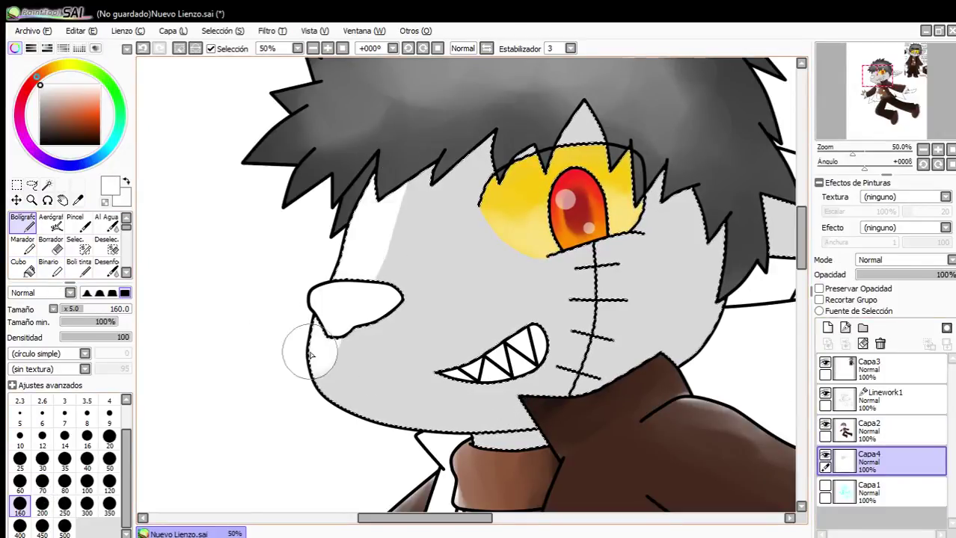
{"action": "scroll", "coordinate": [427, 316], "scroll_direction": "down", "scroll_amount": 2}
{"action": "scroll", "coordinate": [583, 282], "scroll_direction": "up", "scroll_amount": 3}
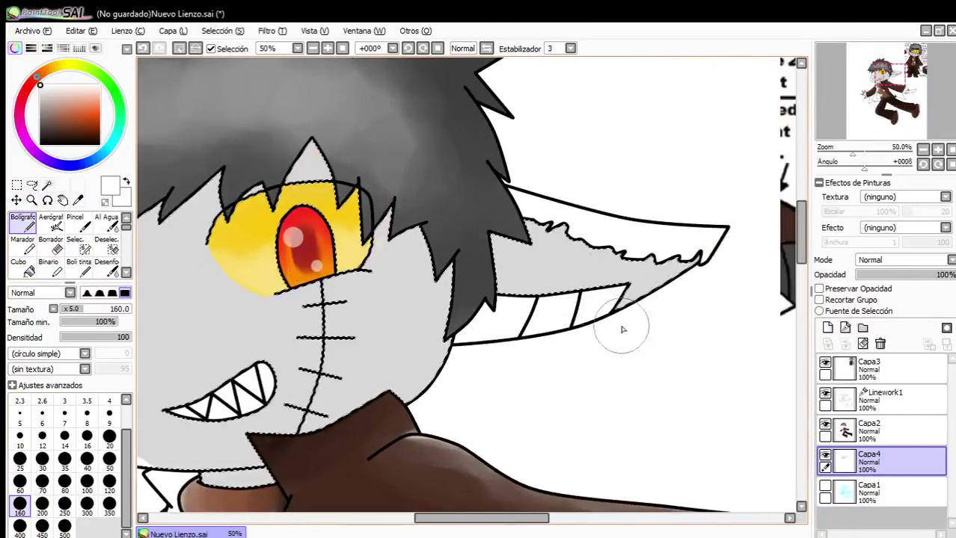
{"action": "left_click_drag", "start_coordinate": [598, 336], "coordinate": [703, 269]}
{"action": "scroll", "coordinate": [562, 206], "scroll_direction": "down", "scroll_amount": 3}
{"action": "scroll", "coordinate": [275, 448], "scroll_direction": "up", "scroll_amount": 3}
{"action": "scroll", "coordinate": [419, 353], "scroll_direction": "down", "scroll_amount": 2}
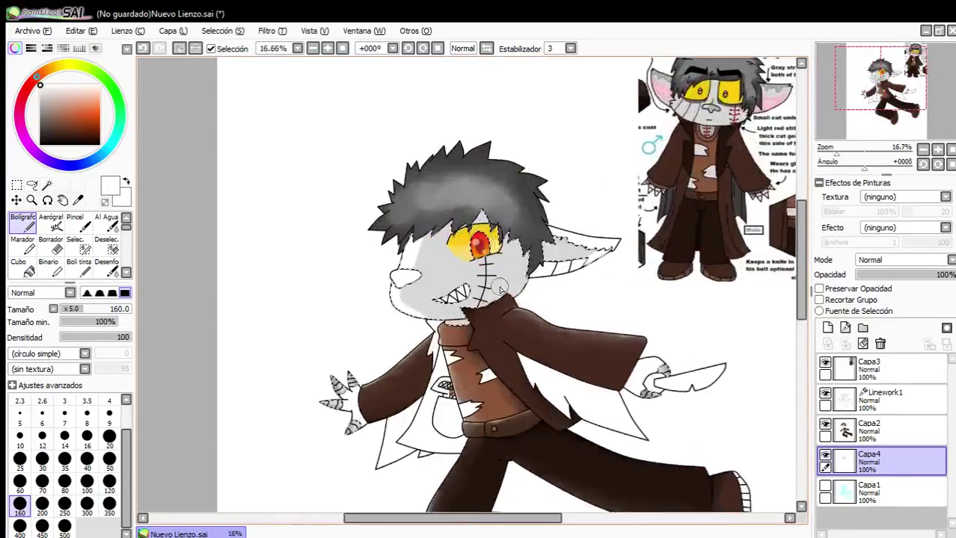
{"action": "scroll", "coordinate": [449, 224], "scroll_direction": "up", "scroll_amount": 1}
Blend the white highlights on the face and ear tip into the light grey fur using the size 70 Pincel brush.
{"action": "left_click", "coordinate": [51, 223]}
{"action": "left_click", "coordinate": [75, 223]}
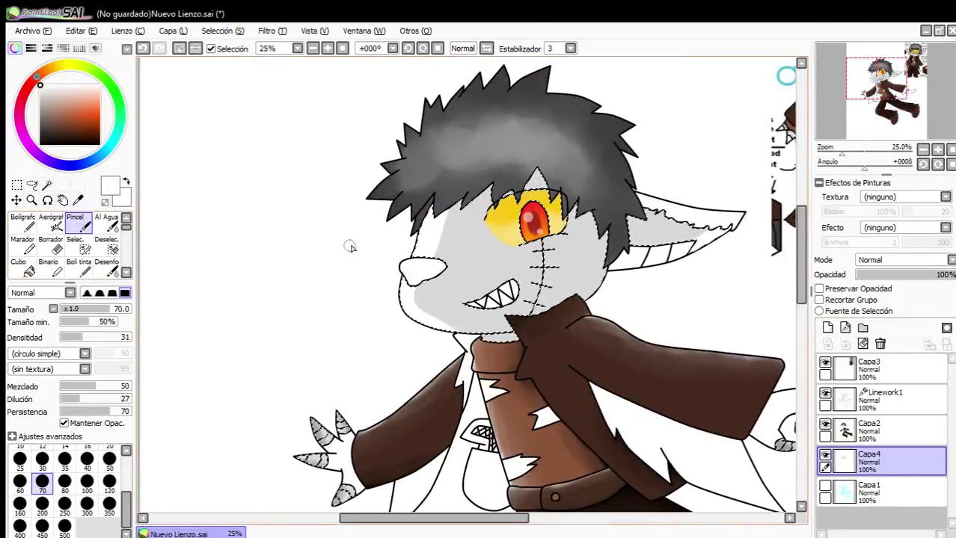
{"action": "scroll", "coordinate": [524, 247], "scroll_direction": "up", "scroll_amount": 4}
{"action": "mouse_move", "coordinate": [505, 281]}
{"action": "left_mouse_down"}
{"action": "mouse_move", "coordinate": [428, 348]}
{"action": "mouse_move", "coordinate": [475, 173]}
{"action": "mouse_move", "coordinate": [428, 274]}
{"action": "mouse_move", "coordinate": [487, 222]}
{"action": "left_mouse_up"}
{"action": "left_click_drag", "start_coordinate": [396, 463], "coordinate": [396, 521]}
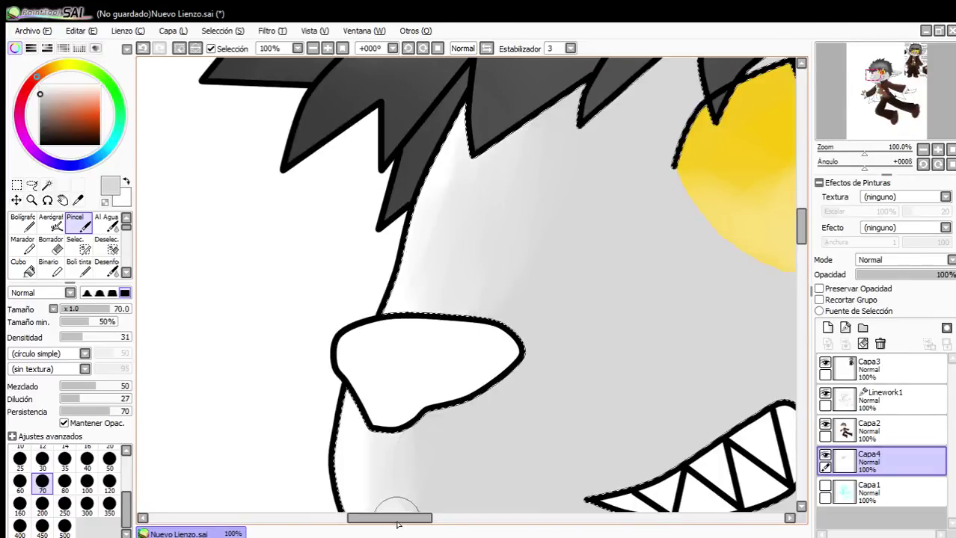
{"action": "scroll", "coordinate": [379, 182], "scroll_direction": "down", "scroll_amount": 2}
{"action": "scroll", "coordinate": [435, 329], "scroll_direction": "up", "scroll_amount": 2}
{"action": "left_click_drag", "start_coordinate": [396, 422], "coordinate": [433, 424]}
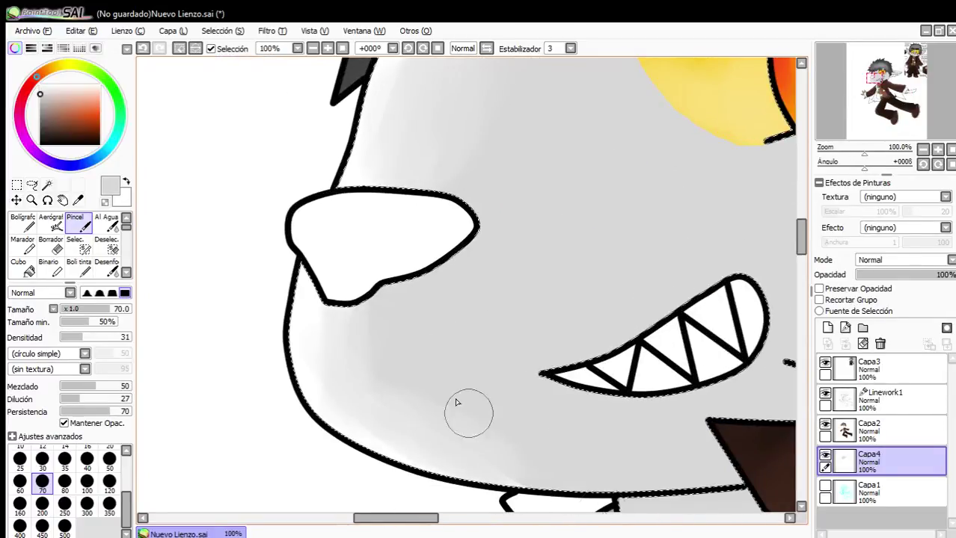
{"action": "scroll", "coordinate": [455, 401], "scroll_direction": "down", "scroll_amount": 2}
{"action": "scroll", "coordinate": [686, 247], "scroll_direction": "up", "scroll_amount": 2}
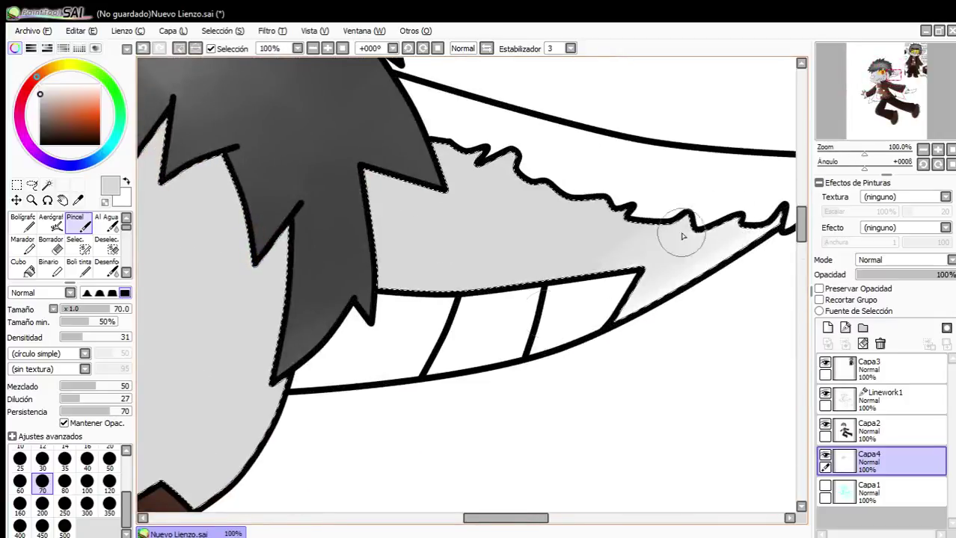
{"action": "scroll", "coordinate": [678, 230], "scroll_direction": "down", "scroll_amount": 2}
{"action": "scroll", "coordinate": [683, 413], "scroll_direction": "up", "scroll_amount": 1}
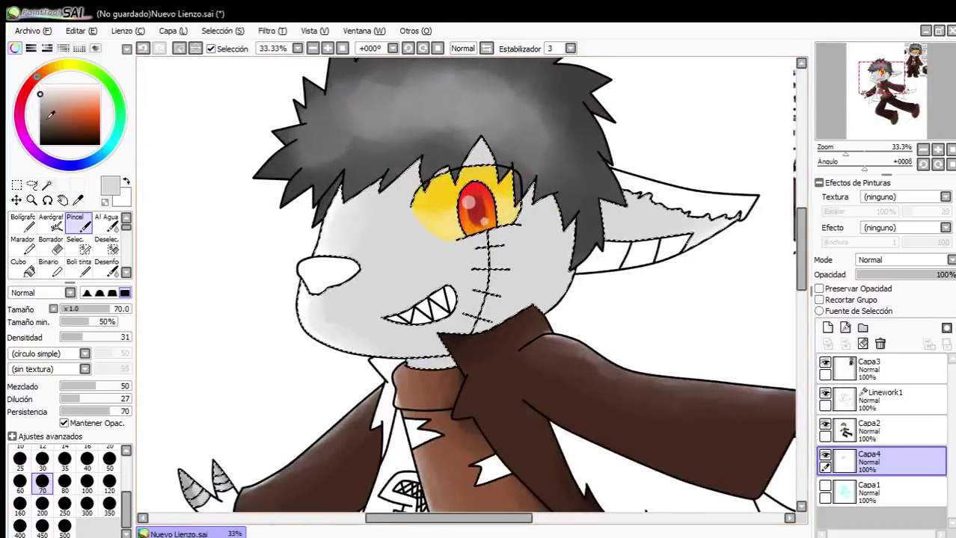
Paint near-black shadows under the hair, along the back of the cheek, at the ear's base and on the neck using the size 160 Bolígrafo brush.
{"action": "left_click", "coordinate": [40, 140]}
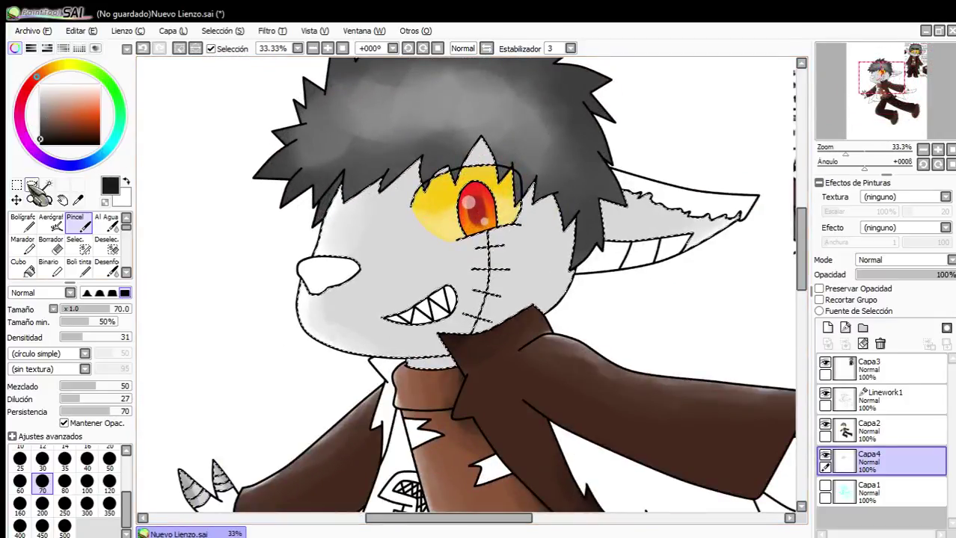
{"action": "left_click", "coordinate": [22, 222]}
{"action": "scroll", "coordinate": [352, 182], "scroll_direction": "up", "scroll_amount": 1}
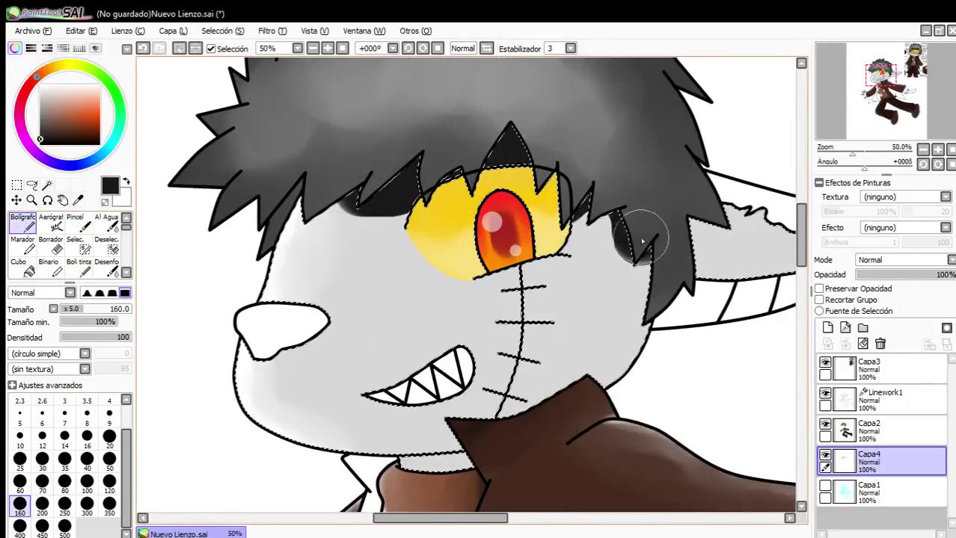
{"action": "scroll", "coordinate": [624, 329], "scroll_direction": "down", "scroll_amount": 2}
{"action": "scroll", "coordinate": [615, 311], "scroll_direction": "up", "scroll_amount": 1}
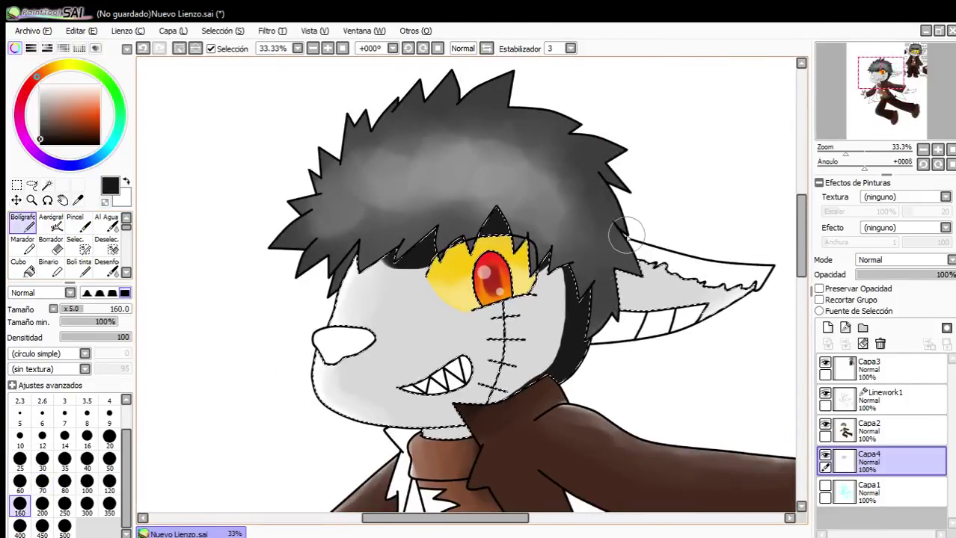
{"action": "scroll", "coordinate": [550, 359], "scroll_direction": "up", "scroll_amount": 2}
{"action": "mouse_move", "coordinate": [432, 389]}
{"action": "left_mouse_down"}
{"action": "mouse_move", "coordinate": [420, 442]}
{"action": "mouse_move", "coordinate": [469, 406]}
{"action": "mouse_move", "coordinate": [486, 374]}
{"action": "left_mouse_up"}
Blend the dark shadows on the neck and back of the cheek into the light grey using the size 70 Pincel brush.
{"action": "left_click", "coordinate": [79, 222]}
{"action": "scroll", "coordinate": [480, 442], "scroll_direction": "up", "scroll_amount": 3}
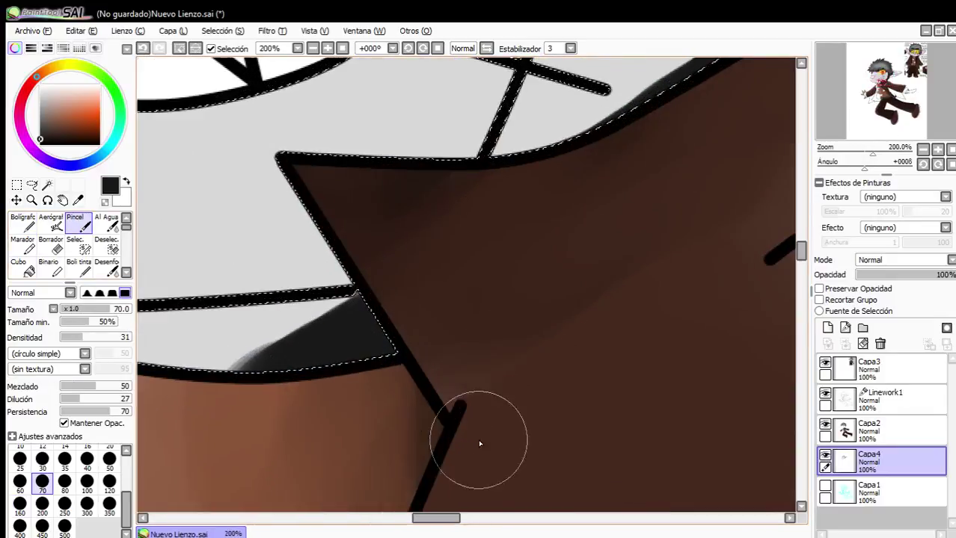
{"action": "left_click", "coordinate": [218, 352], "text": "alt"}
{"action": "mouse_move", "coordinate": [217, 352]}
{"action": "left_mouse_down"}
{"action": "mouse_move", "coordinate": [321, 294]}
{"action": "mouse_move", "coordinate": [311, 318]}
{"action": "mouse_move", "coordinate": [168, 408]}
{"action": "mouse_move", "coordinate": [286, 355]}
{"action": "mouse_move", "coordinate": [303, 282]}
{"action": "mouse_move", "coordinate": [374, 265]}
{"action": "mouse_move", "coordinate": [303, 359]}
{"action": "mouse_move", "coordinate": [342, 332]}
{"action": "left_mouse_up"}
{"action": "scroll", "coordinate": [359, 321], "scroll_direction": "down", "scroll_amount": 4}
{"action": "scroll", "coordinate": [479, 165], "scroll_direction": "up", "scroll_amount": 2}
{"action": "mouse_move", "coordinate": [468, 235]}
{"action": "left_mouse_down"}
{"action": "mouse_move", "coordinate": [393, 362]}
{"action": "mouse_move", "coordinate": [470, 287]}
{"action": "mouse_move", "coordinate": [498, 213]}
{"action": "mouse_move", "coordinate": [519, 245]}
{"action": "mouse_move", "coordinate": [515, 275]}
{"action": "mouse_move", "coordinate": [519, 239]}
{"action": "mouse_move", "coordinate": [579, 152]}
{"action": "mouse_move", "coordinate": [562, 211]}
{"action": "mouse_move", "coordinate": [579, 142]}
{"action": "mouse_move", "coordinate": [580, 264]}
{"action": "mouse_move", "coordinate": [516, 360]}
{"action": "mouse_move", "coordinate": [538, 339]}
{"action": "mouse_move", "coordinate": [503, 242]}
{"action": "mouse_move", "coordinate": [538, 271]}
{"action": "mouse_move", "coordinate": [520, 337]}
{"action": "mouse_move", "coordinate": [511, 275]}
{"action": "mouse_move", "coordinate": [480, 383]}
{"action": "mouse_move", "coordinate": [518, 327]}
{"action": "mouse_move", "coordinate": [501, 314]}
{"action": "mouse_move", "coordinate": [474, 391]}
{"action": "mouse_move", "coordinate": [515, 302]}
{"action": "mouse_move", "coordinate": [534, 298]}
{"action": "mouse_move", "coordinate": [533, 338]}
{"action": "mouse_move", "coordinate": [464, 238]}
{"action": "left_mouse_up"}
{"action": "scroll", "coordinate": [541, 193], "scroll_direction": "down", "scroll_amount": 3}
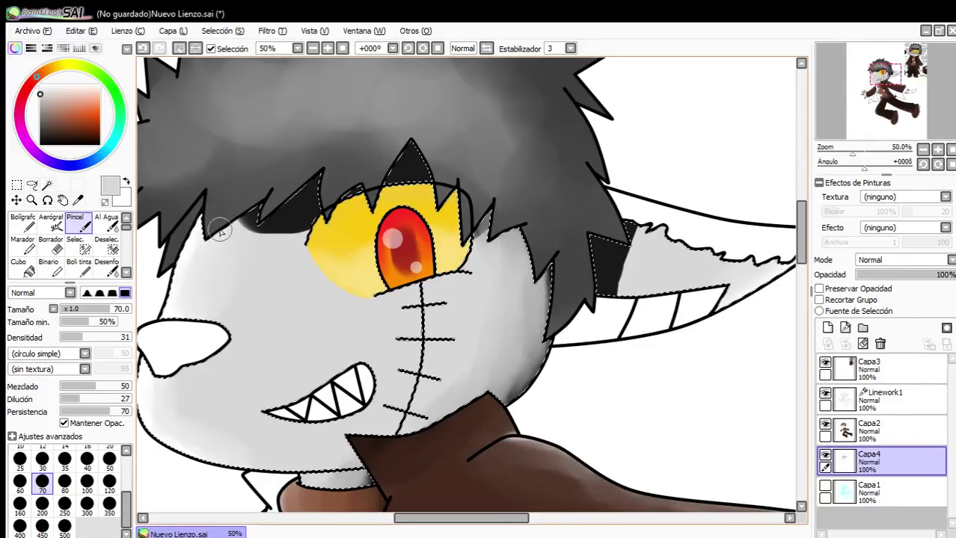
Soften the dark shadows under the fringe, around the eye and at the ear's base into the light grey fur.
{"action": "mouse_move", "coordinate": [220, 229]}
{"action": "left_mouse_down"}
{"action": "mouse_move", "coordinate": [240, 249]}
{"action": "mouse_move", "coordinate": [243, 236]}
{"action": "mouse_move", "coordinate": [269, 275]}
{"action": "mouse_move", "coordinate": [266, 245]}
{"action": "mouse_move", "coordinate": [291, 219]}
{"action": "mouse_move", "coordinate": [310, 227]}
{"action": "mouse_move", "coordinate": [274, 223]}
{"action": "mouse_move", "coordinate": [298, 212]}
{"action": "left_mouse_up"}
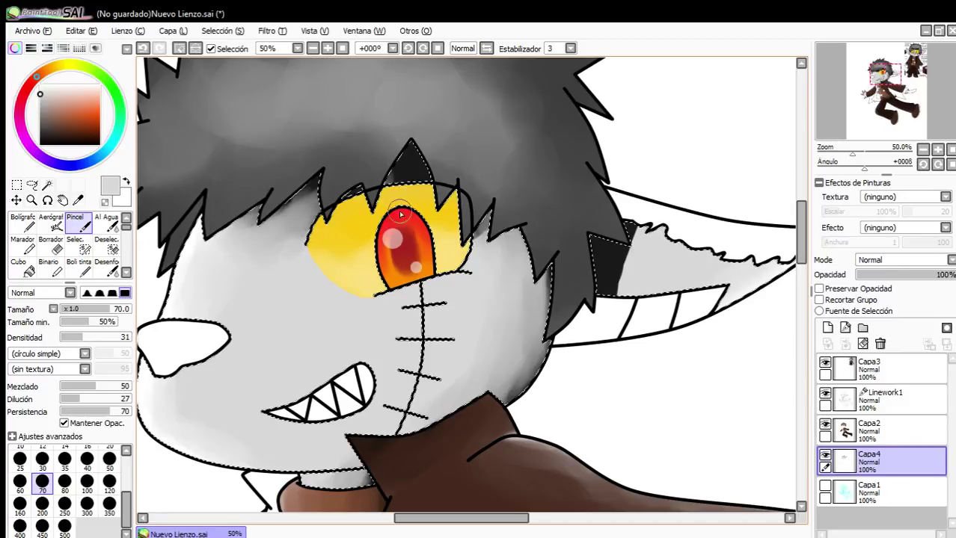
{"action": "mouse_move", "coordinate": [374, 224]}
{"action": "left_mouse_down"}
{"action": "mouse_move", "coordinate": [415, 168]}
{"action": "mouse_move", "coordinate": [361, 210]}
{"action": "mouse_move", "coordinate": [292, 223]}
{"action": "mouse_move", "coordinate": [336, 200]}
{"action": "left_mouse_up"}
{"action": "mouse_move", "coordinate": [471, 232]}
{"action": "left_mouse_down"}
{"action": "mouse_move", "coordinate": [456, 255]}
{"action": "mouse_move", "coordinate": [494, 224]}
{"action": "mouse_move", "coordinate": [535, 308]}
{"action": "left_mouse_up"}
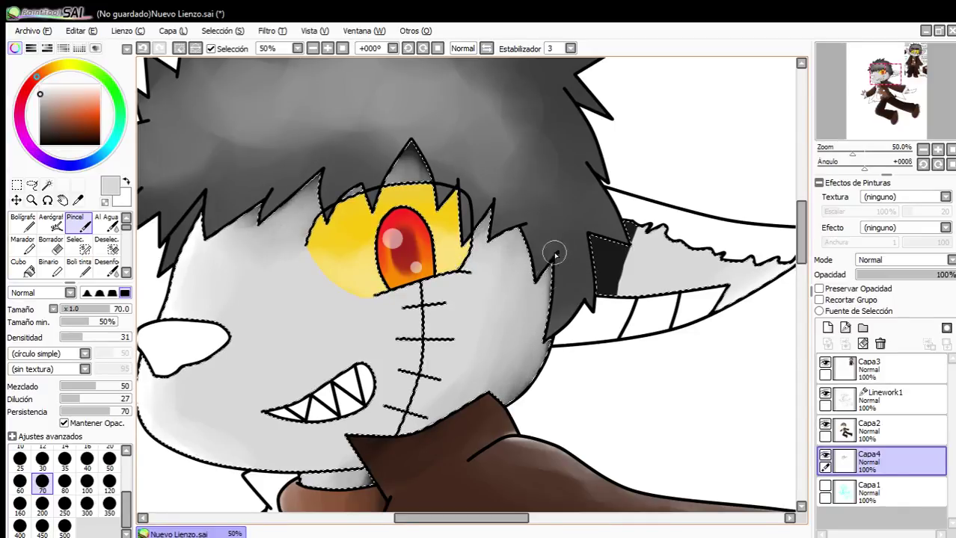
{"action": "scroll", "coordinate": [648, 255], "scroll_direction": "up", "scroll_amount": 2}
{"action": "mouse_move", "coordinate": [602, 329]}
{"action": "left_mouse_down"}
{"action": "mouse_move", "coordinate": [637, 198]}
{"action": "mouse_move", "coordinate": [635, 171]}
{"action": "mouse_move", "coordinate": [566, 315]}
{"action": "mouse_move", "coordinate": [562, 278]}
{"action": "mouse_move", "coordinate": [596, 297]}
{"action": "mouse_move", "coordinate": [644, 165]}
{"action": "mouse_move", "coordinate": [614, 182]}
{"action": "mouse_move", "coordinate": [628, 253]}
{"action": "mouse_move", "coordinate": [594, 258]}
{"action": "mouse_move", "coordinate": [550, 380]}
{"action": "left_mouse_up"}
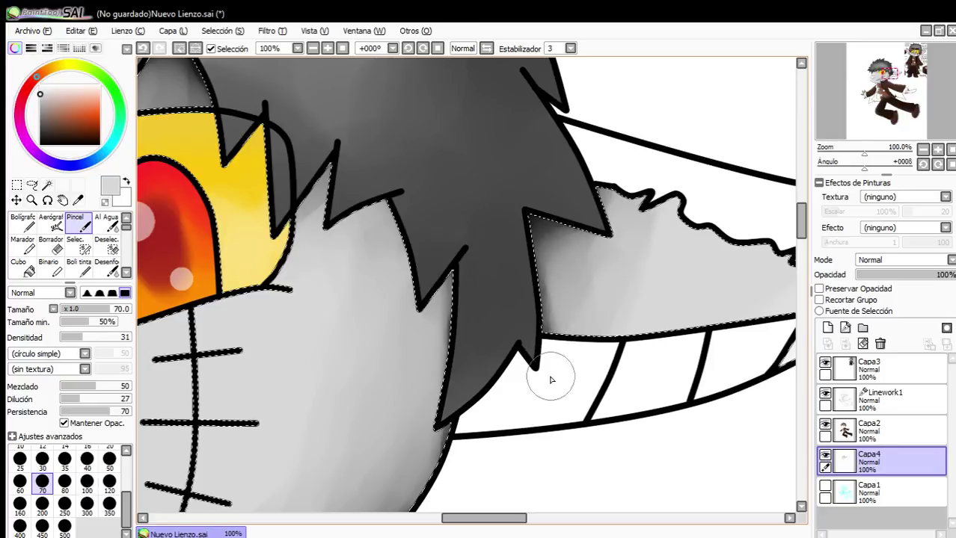
Clear the selection around the shaded grey fur.
{"action": "scroll", "coordinate": [550, 380], "scroll_direction": "down", "scroll_amount": 6}
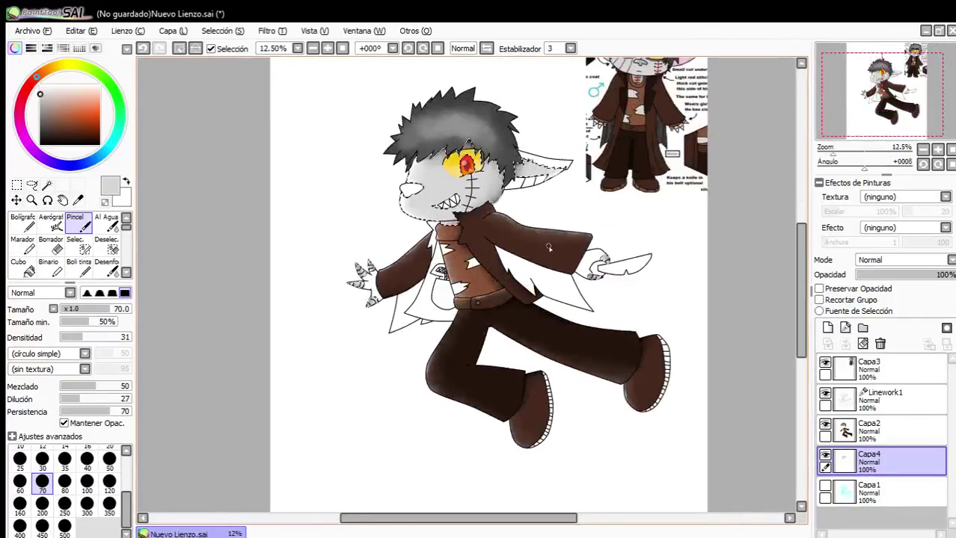
{"action": "scroll", "coordinate": [518, 171], "scroll_direction": "down", "scroll_amount": 1}
{"action": "scroll", "coordinate": [559, 151], "scroll_direction": "up", "scroll_amount": 1}
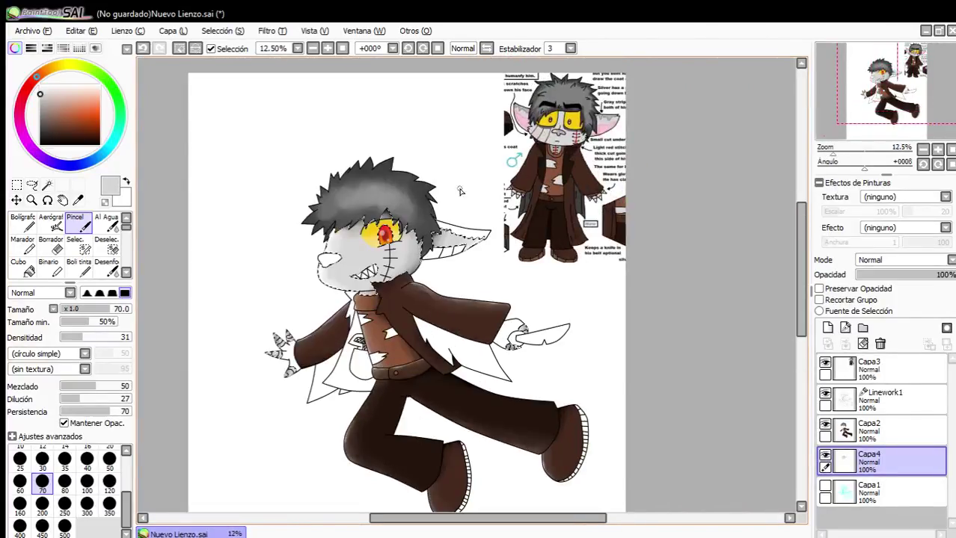
{"action": "left_click", "coordinate": [185, 52]}
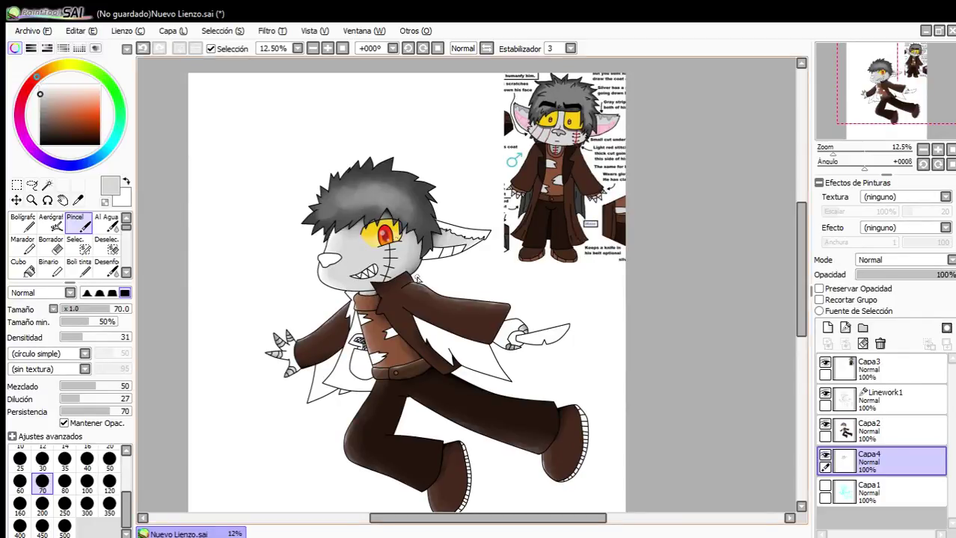
{"action": "scroll", "coordinate": [428, 348], "scroll_direction": "up", "scroll_amount": 1}
{"action": "scroll", "coordinate": [435, 310], "scroll_direction": "down", "scroll_amount": 1}
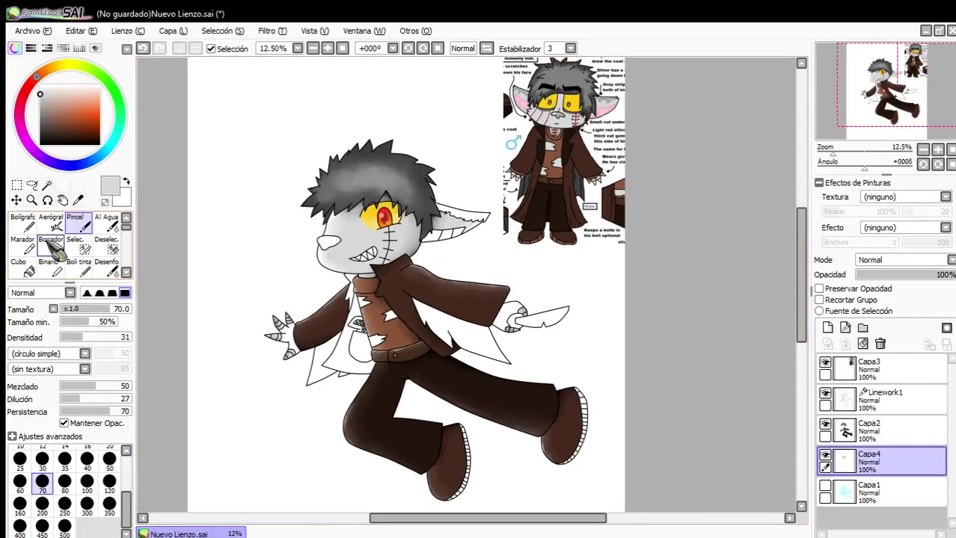
Choose the magic wand and sample the brown of the reference character's hand as the drawing colour.
{"action": "left_click", "coordinate": [47, 185]}
{"action": "scroll", "coordinate": [412, 224], "scroll_direction": "up", "scroll_amount": 6}
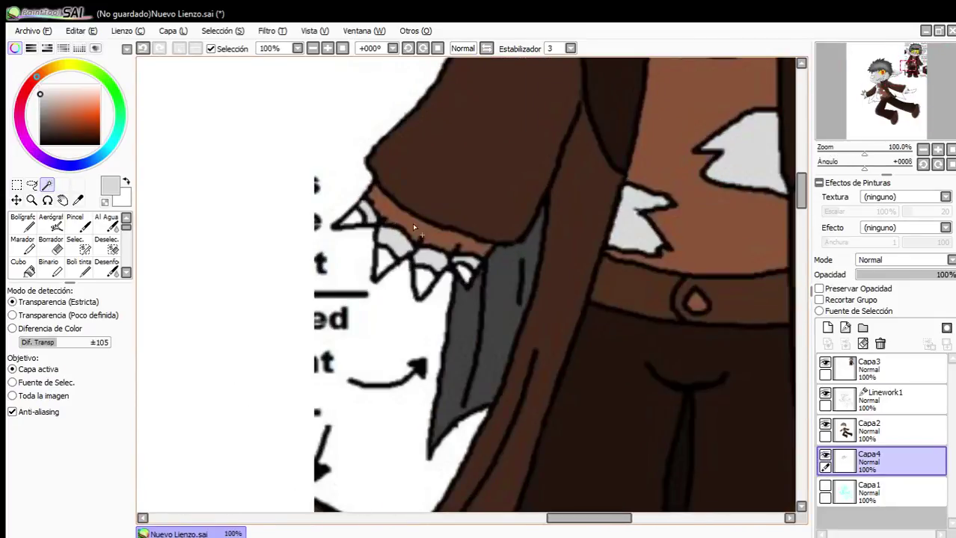
{"action": "scroll", "coordinate": [341, 346], "scroll_direction": "down", "scroll_amount": 4}
{"action": "scroll", "coordinate": [341, 322], "scroll_direction": "up", "scroll_amount": 4}
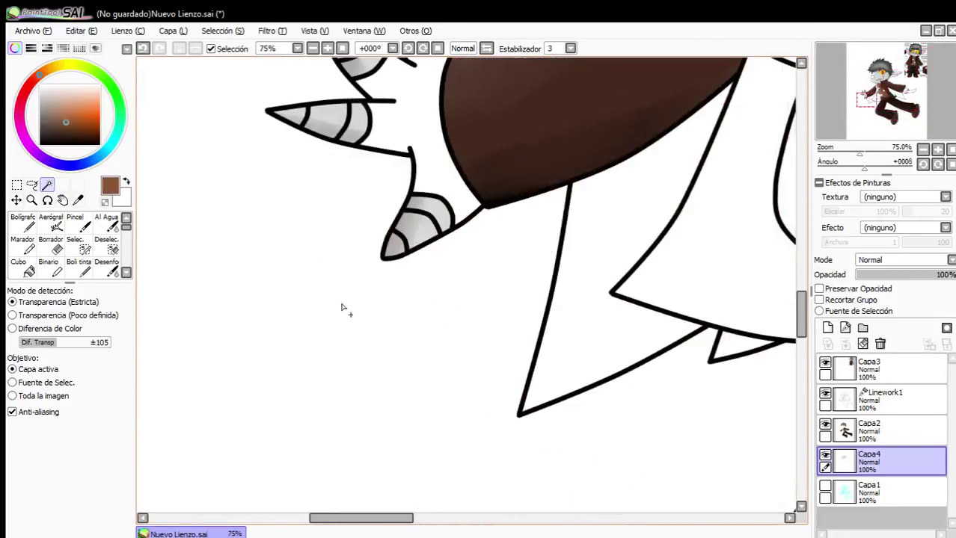
{"action": "left_click", "coordinate": [414, 182]}
{"action": "scroll", "coordinate": [414, 183], "scroll_direction": "down", "scroll_amount": 2}
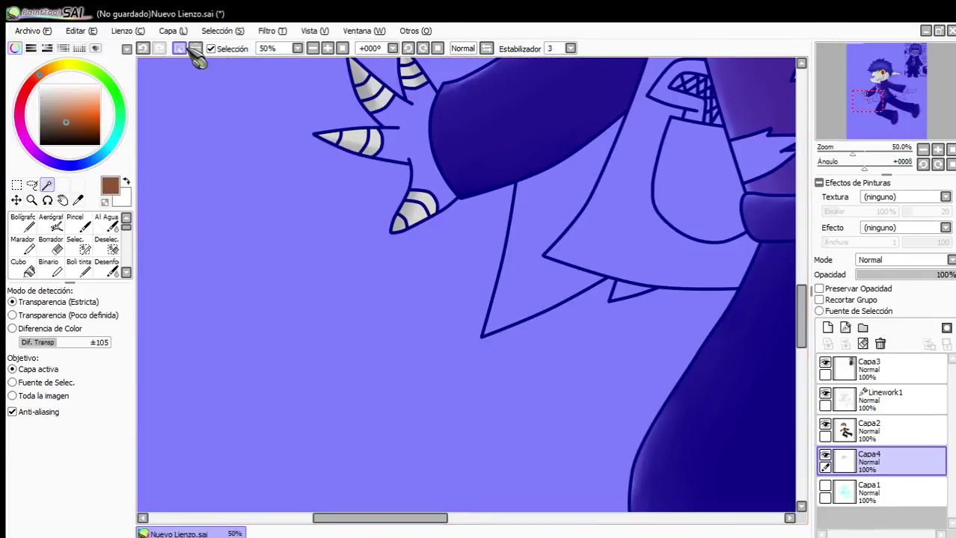
{"action": "left_click", "coordinate": [179, 49]}
Merge layer Capa2 down into Capa4 and make Linework1 the active layer.
{"action": "left_click", "coordinate": [831, 431]}
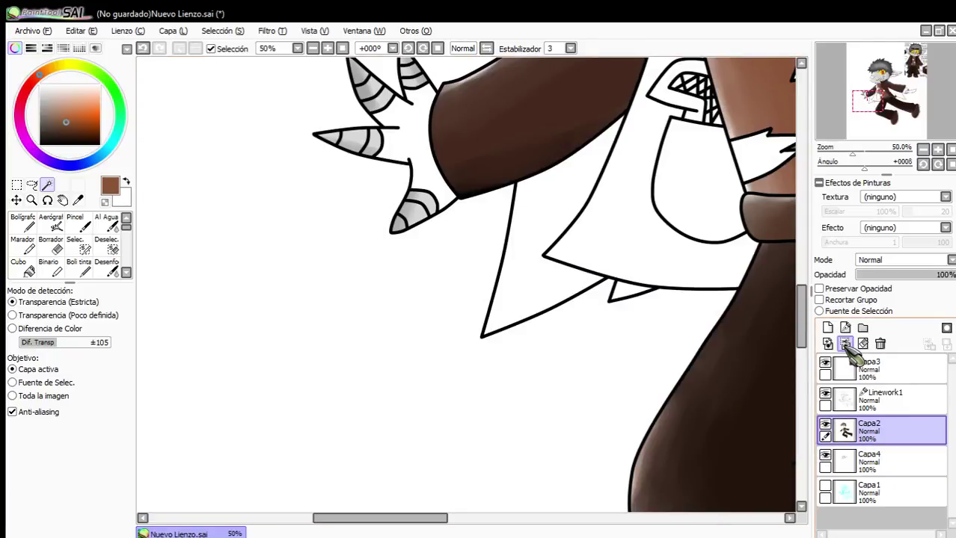
{"action": "left_click", "coordinate": [860, 400]}
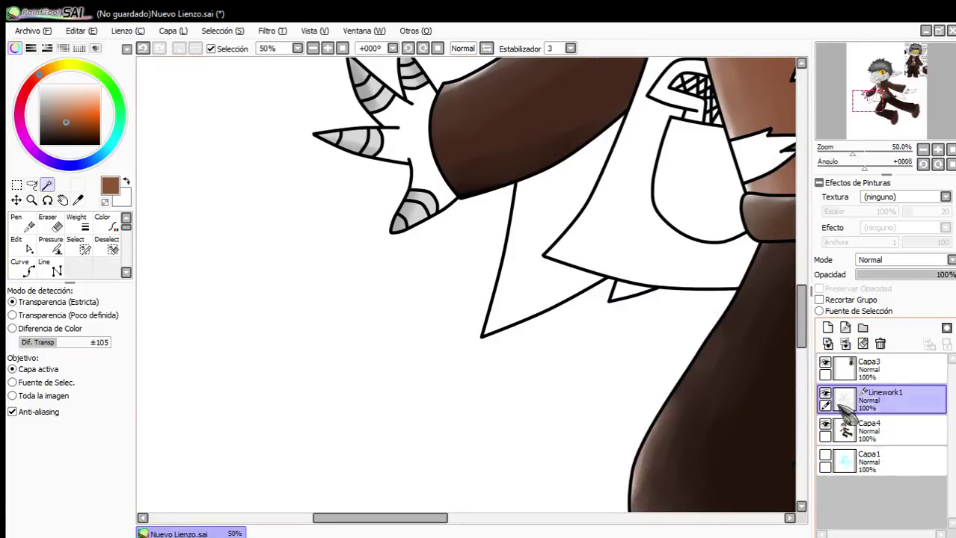
Select the open hand's uncoloured palm area with the magic wand on the Linework1 layer.
{"action": "scroll", "coordinate": [479, 277], "scroll_direction": "down", "scroll_amount": 2}
{"action": "scroll", "coordinate": [464, 267], "scroll_direction": "up", "scroll_amount": 2}
{"action": "left_click", "coordinate": [392, 234]}
{"action": "scroll", "coordinate": [393, 233], "scroll_direction": "down", "scroll_amount": 5}
{"action": "scroll", "coordinate": [509, 219], "scroll_direction": "up", "scroll_amount": 3}
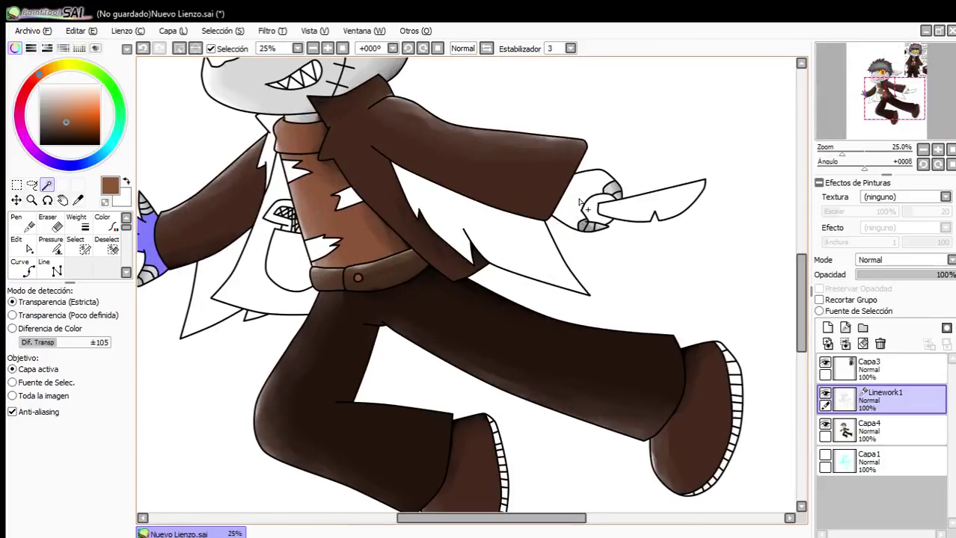
Add the uncoloured areas of the knife-holding hand to the magic wand selection on Linework1.
{"action": "left_click", "coordinate": [576, 205]}
{"action": "scroll", "coordinate": [579, 208], "scroll_direction": "down", "scroll_amount": 2}
{"action": "scroll", "coordinate": [445, 204], "scroll_direction": "up", "scroll_amount": 2}
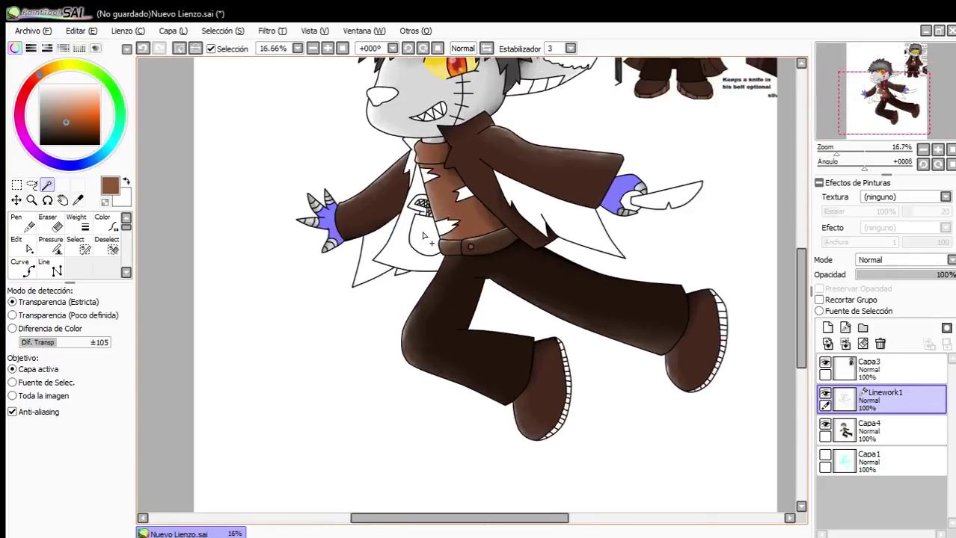
{"action": "scroll", "coordinate": [414, 214], "scroll_direction": "down", "scroll_amount": 2}
{"action": "scroll", "coordinate": [420, 198], "scroll_direction": "up", "scroll_amount": 2}
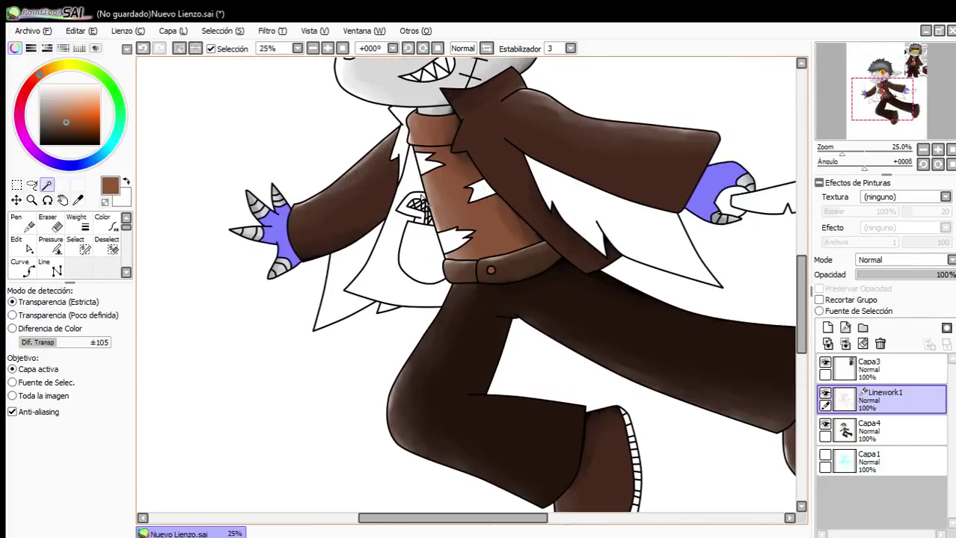
Fill the selected areas of both hands with the sampled brown on layer Capa4 using the Cubo tool.
{"action": "left_click", "coordinate": [867, 430]}
{"action": "left_click", "coordinate": [23, 267]}
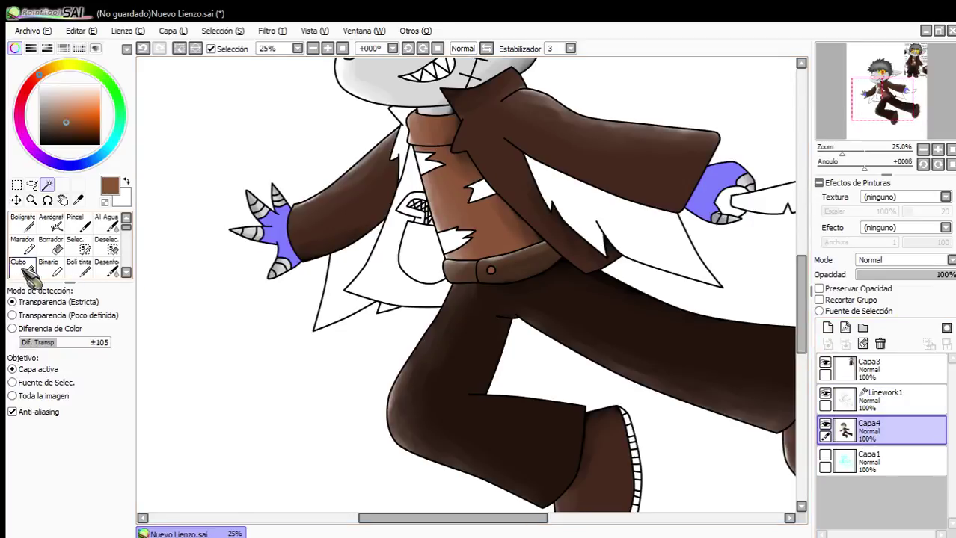
{"action": "left_click", "coordinate": [280, 231]}
{"action": "left_click", "coordinate": [729, 178]}
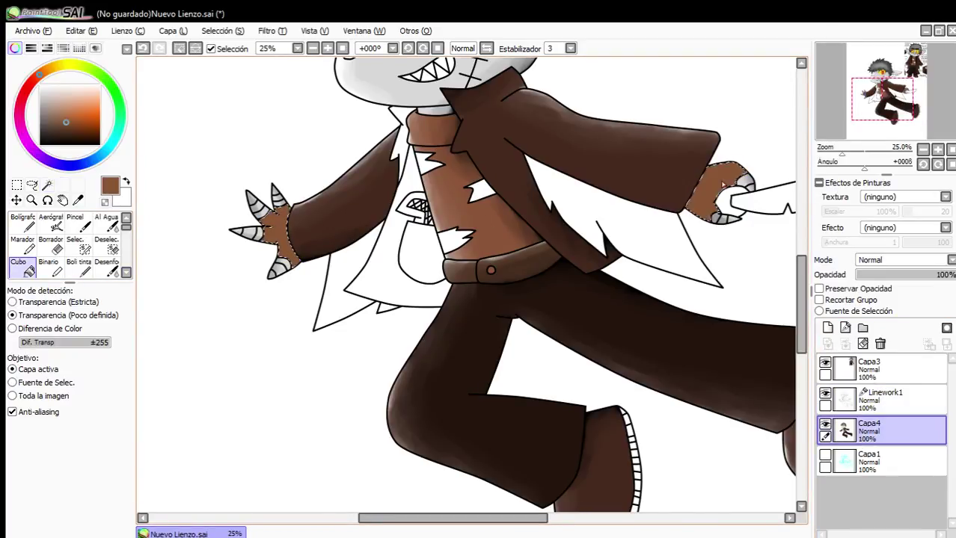
Choose a very dark brown and shade the open hand around the claws and cuff with the Pincel brush at size 70.
{"action": "scroll", "coordinate": [582, 238], "scroll_direction": "down", "scroll_amount": 4}
{"action": "scroll", "coordinate": [654, 118], "scroll_direction": "up", "scroll_amount": 4}
{"action": "scroll", "coordinate": [623, 228], "scroll_direction": "down", "scroll_amount": 1}
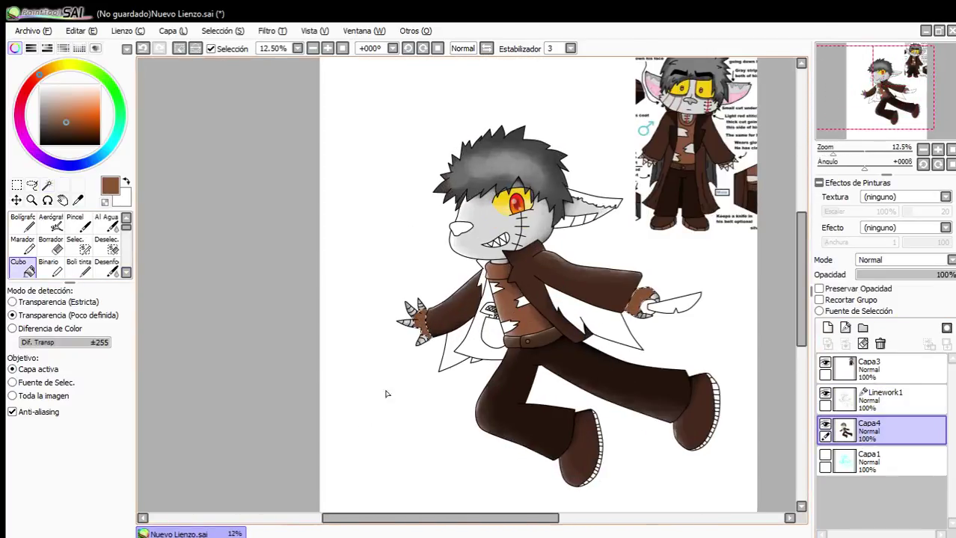
{"action": "scroll", "coordinate": [384, 391], "scroll_direction": "up", "scroll_amount": 3}
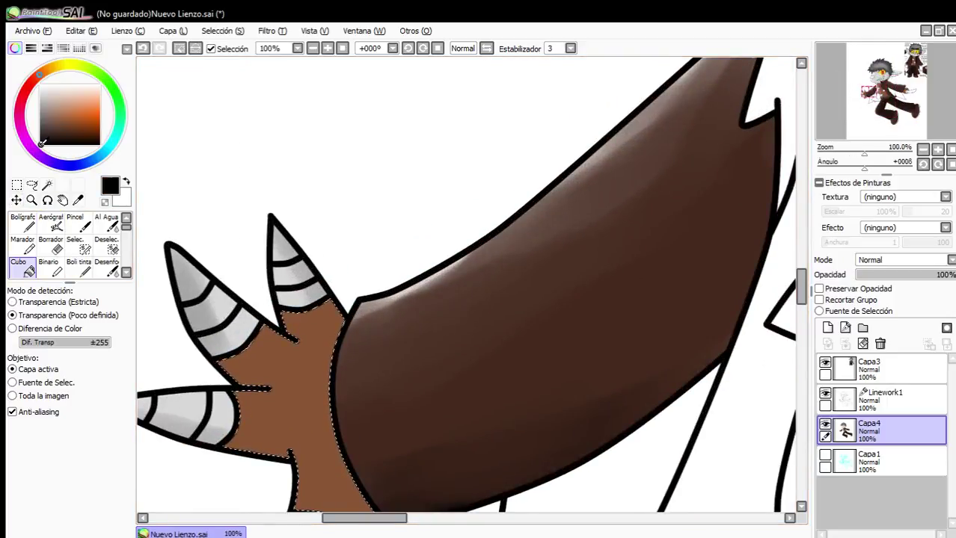
{"action": "left_click_drag", "start_coordinate": [72, 128], "coordinate": [70, 140]}
{"action": "left_click", "coordinate": [87, 223]}
{"action": "scroll", "coordinate": [255, 204], "scroll_direction": "down", "scroll_amount": 2}
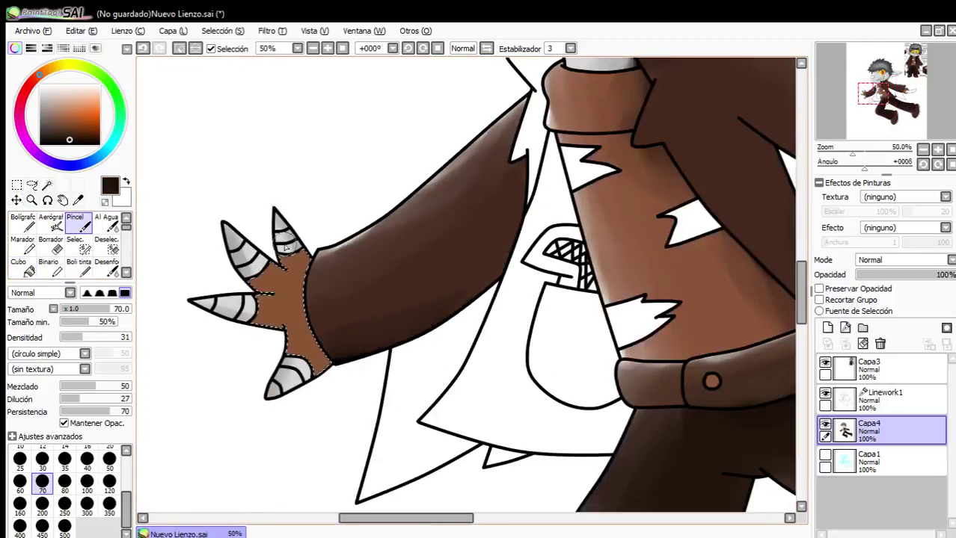
{"action": "scroll", "coordinate": [285, 254], "scroll_direction": "up", "scroll_amount": 3}
{"action": "mouse_move", "coordinate": [368, 389]}
{"action": "left_mouse_down"}
{"action": "mouse_move", "coordinate": [378, 514]}
{"action": "mouse_move", "coordinate": [329, 499]}
{"action": "mouse_move", "coordinate": [277, 401]}
{"action": "mouse_move", "coordinate": [142, 360]}
{"action": "mouse_move", "coordinate": [173, 272]}
{"action": "left_mouse_up"}
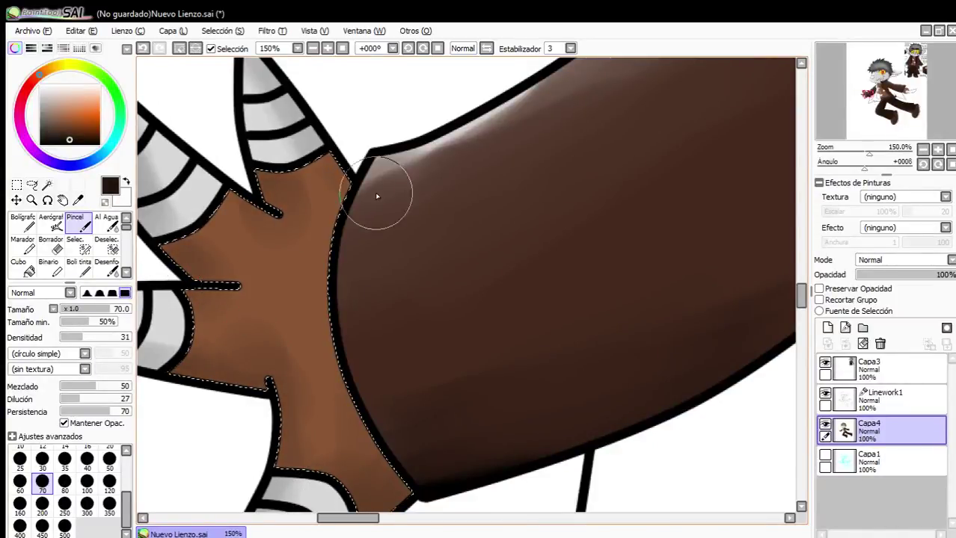
Shade the knife-holding hand along its edges with the same dark brown brush.
{"action": "scroll", "coordinate": [341, 323], "scroll_direction": "down", "scroll_amount": 4}
{"action": "scroll", "coordinate": [341, 323], "scroll_direction": "up", "scroll_amount": 4}
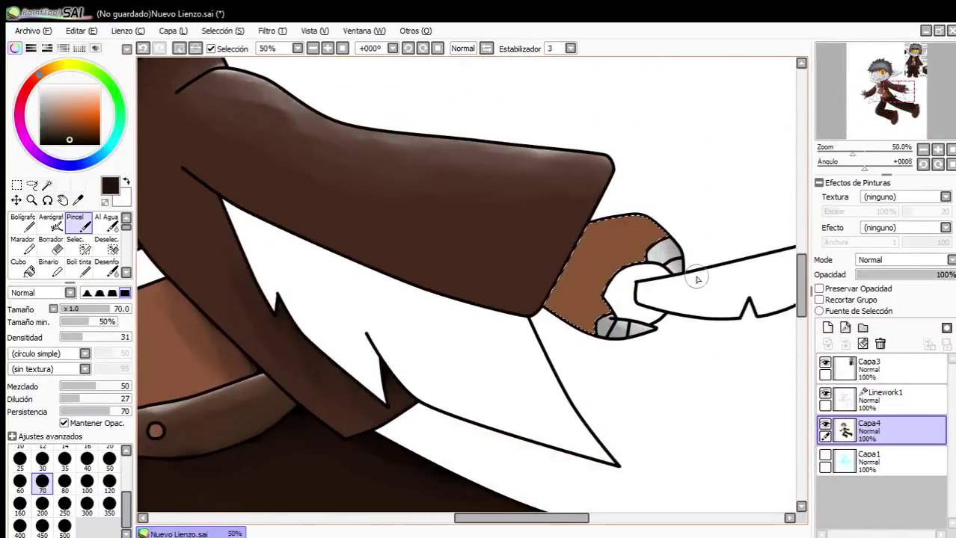
{"action": "mouse_move", "coordinate": [535, 311]}
{"action": "left_mouse_down"}
{"action": "mouse_move", "coordinate": [603, 143]}
{"action": "mouse_move", "coordinate": [569, 234]}
{"action": "mouse_move", "coordinate": [591, 180]}
{"action": "mouse_move", "coordinate": [678, 186]}
{"action": "mouse_move", "coordinate": [713, 222]}
{"action": "mouse_move", "coordinate": [668, 196]}
{"action": "mouse_move", "coordinate": [629, 273]}
{"action": "left_mouse_up"}
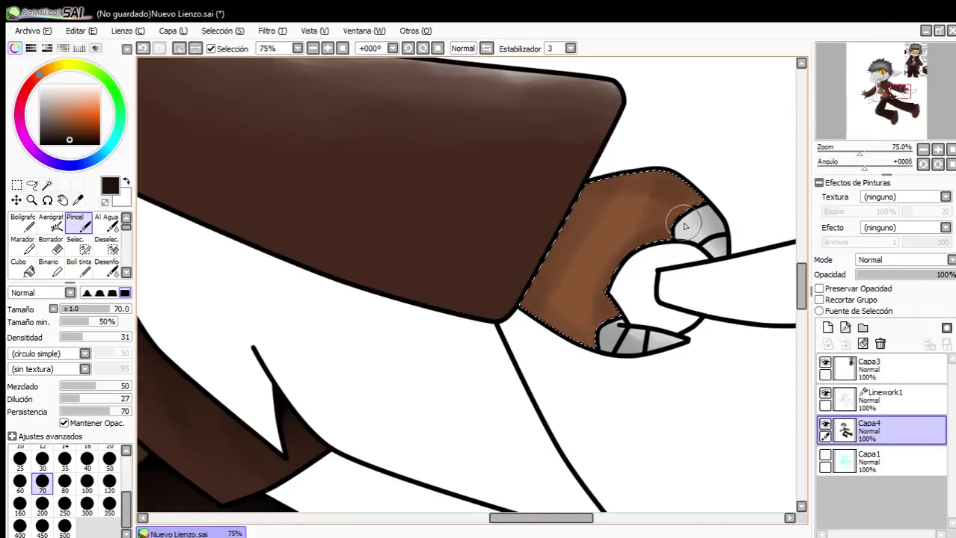
{"action": "mouse_move", "coordinate": [685, 226]}
{"action": "left_mouse_down"}
{"action": "mouse_move", "coordinate": [721, 180]}
{"action": "mouse_move", "coordinate": [541, 217]}
{"action": "mouse_move", "coordinate": [579, 242]}
{"action": "mouse_move", "coordinate": [633, 339]}
{"action": "left_mouse_up"}
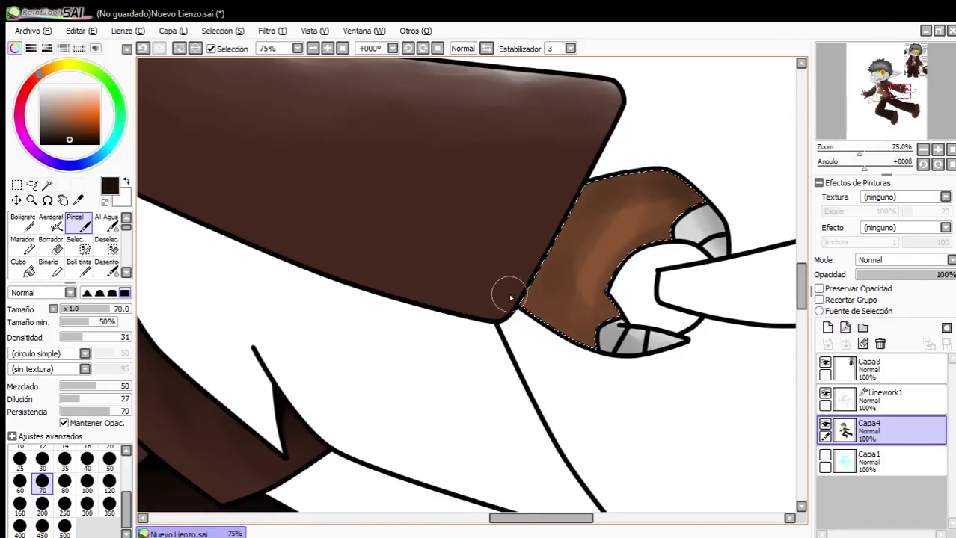
{"action": "scroll", "coordinate": [534, 227], "scroll_direction": "down", "scroll_amount": 5}
{"action": "scroll", "coordinate": [335, 241], "scroll_direction": "up", "scroll_amount": 6}
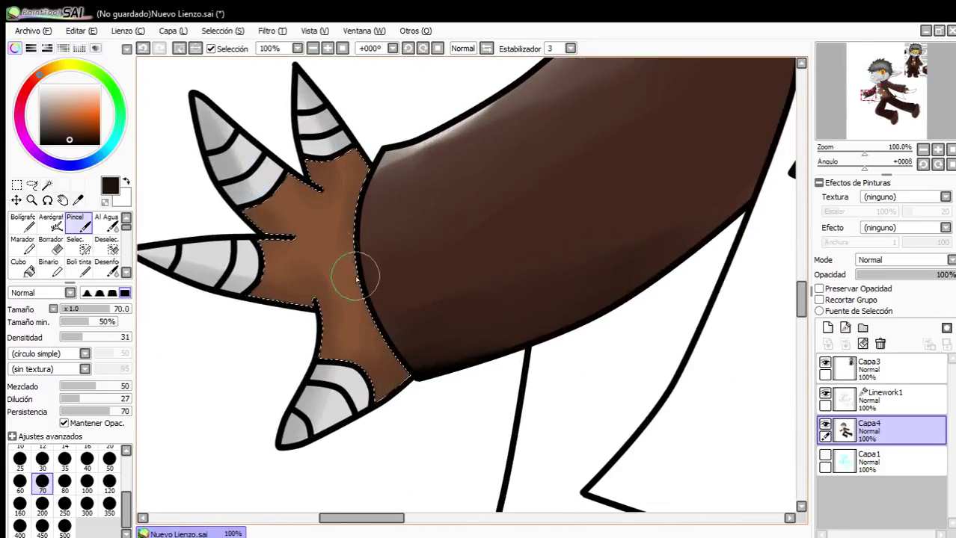
Clear the selection around the hands and sample the pink of the reference character's inner ear.
{"action": "scroll", "coordinate": [394, 240], "scroll_direction": "down", "scroll_amount": 4}
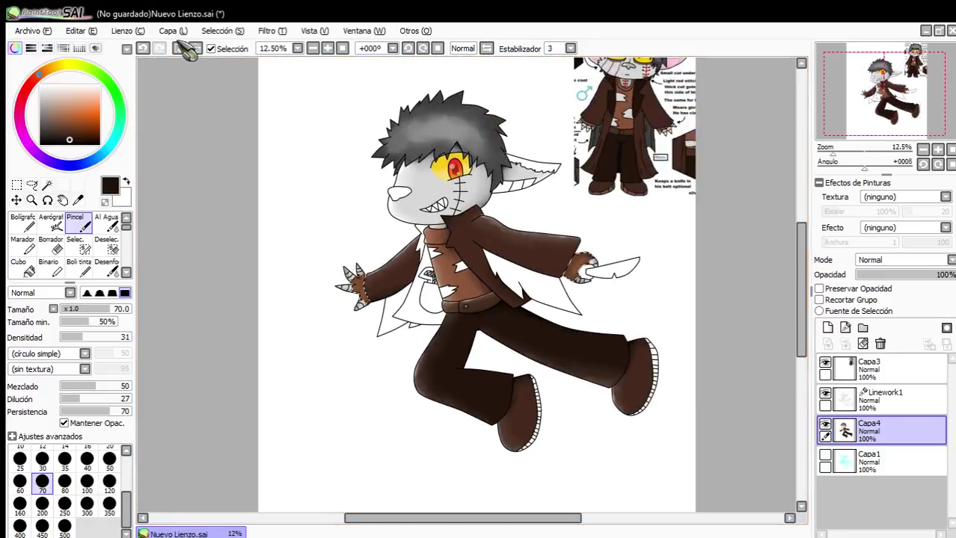
{"action": "scroll", "coordinate": [449, 202], "scroll_direction": "up", "scroll_amount": 3}
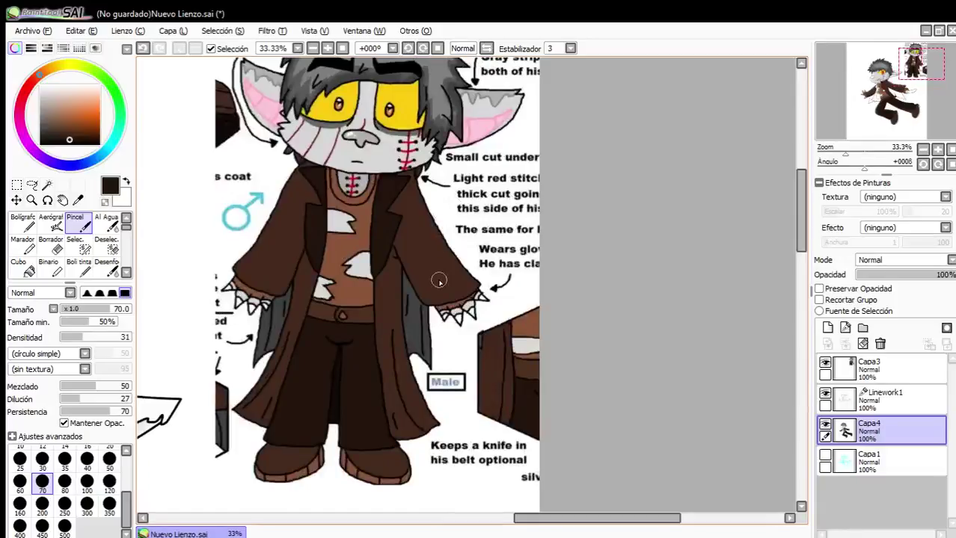
{"action": "scroll", "coordinate": [465, 124], "scroll_direction": "up", "scroll_amount": 2}
{"action": "right_click", "coordinate": [490, 137]}
{"action": "scroll", "coordinate": [489, 138], "scroll_direction": "down", "scroll_amount": 5}
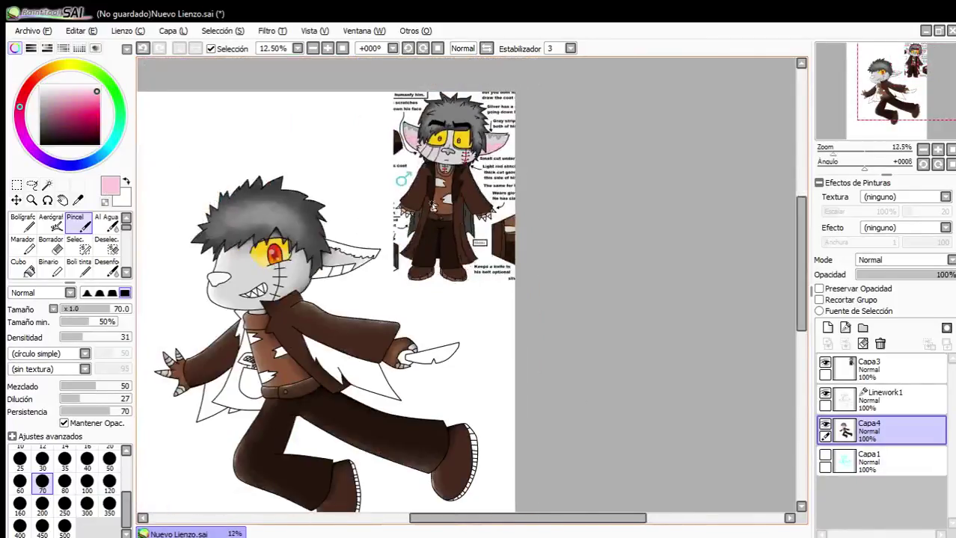
Select the three uncoloured inner-ear sections with the magic wand on the Linework1 layer.
{"action": "scroll", "coordinate": [318, 282], "scroll_direction": "up", "scroll_amount": 3}
{"action": "scroll", "coordinate": [318, 288], "scroll_direction": "up", "scroll_amount": 2}
{"action": "left_click", "coordinate": [896, 394]}
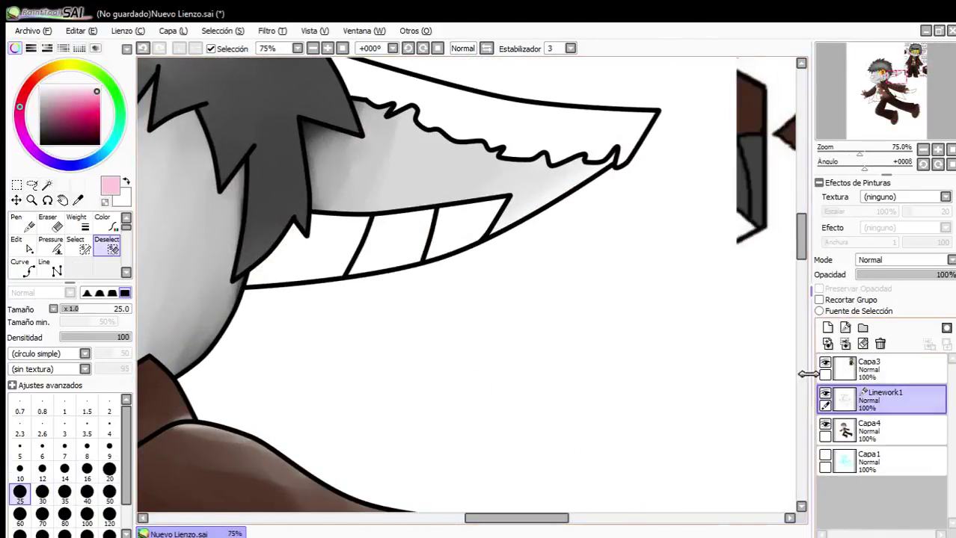
{"action": "left_click", "coordinate": [47, 185]}
{"action": "left_click", "coordinate": [331, 255]}
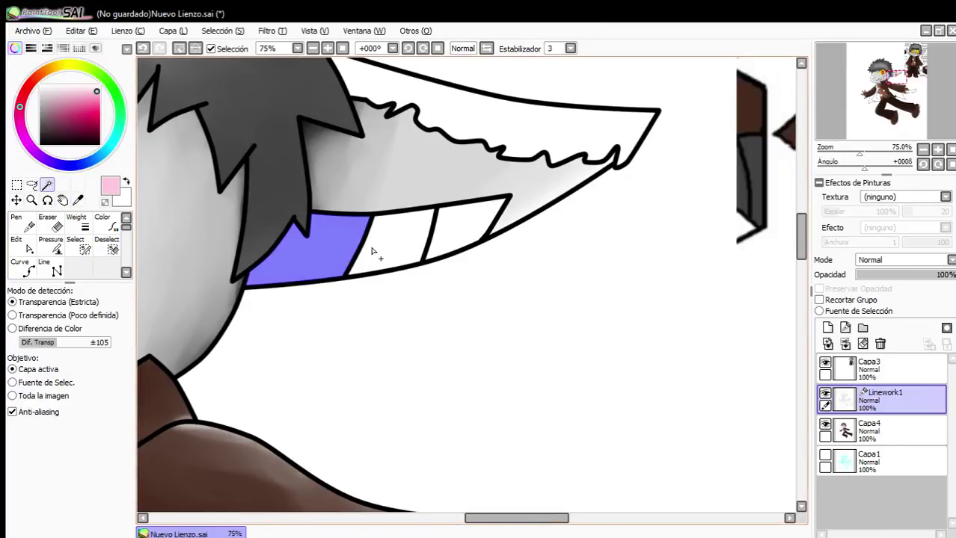
{"action": "left_click", "coordinate": [396, 250]}
{"action": "left_click", "coordinate": [477, 238]}
Fill the three selected inner-ear sections with the light pink on layer Capa4.
{"action": "left_click", "coordinate": [837, 431]}
{"action": "left_click", "coordinate": [22, 266]}
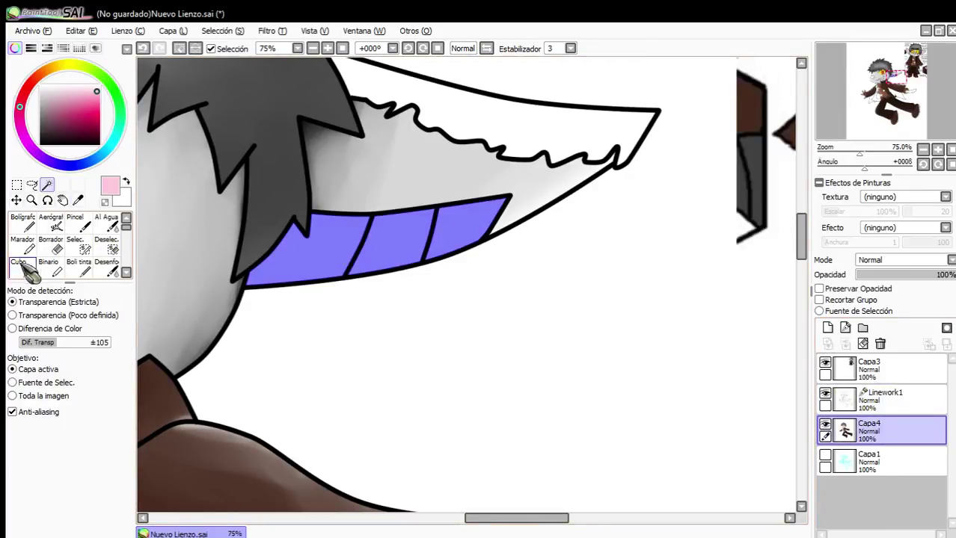
{"action": "left_click", "coordinate": [340, 258]}
{"action": "left_click", "coordinate": [400, 241]}
{"action": "left_click", "coordinate": [460, 234]}
Shade the inner ear with a deeper pink using the Pincel brush at size 70, and clear the selection.
{"action": "left_click", "coordinate": [91, 111]}
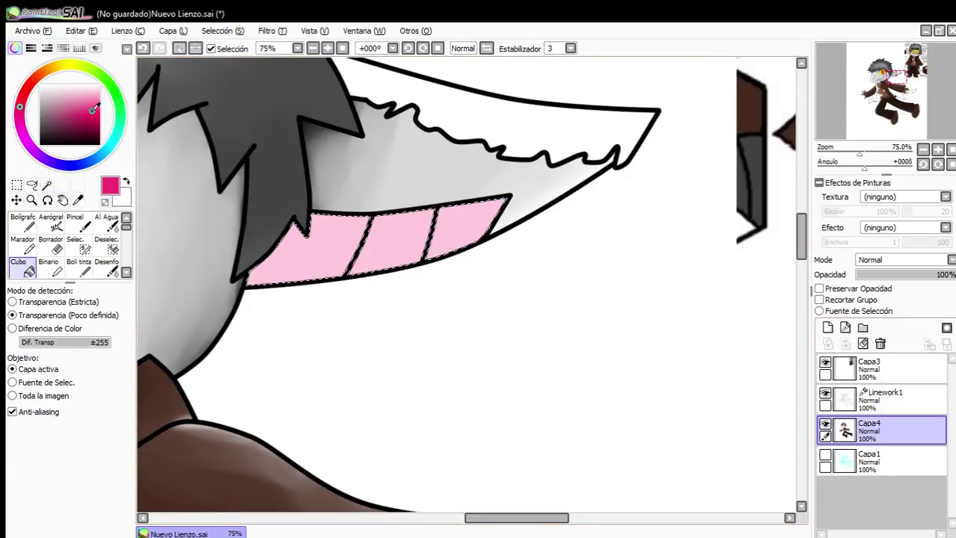
{"action": "left_click", "coordinate": [75, 222]}
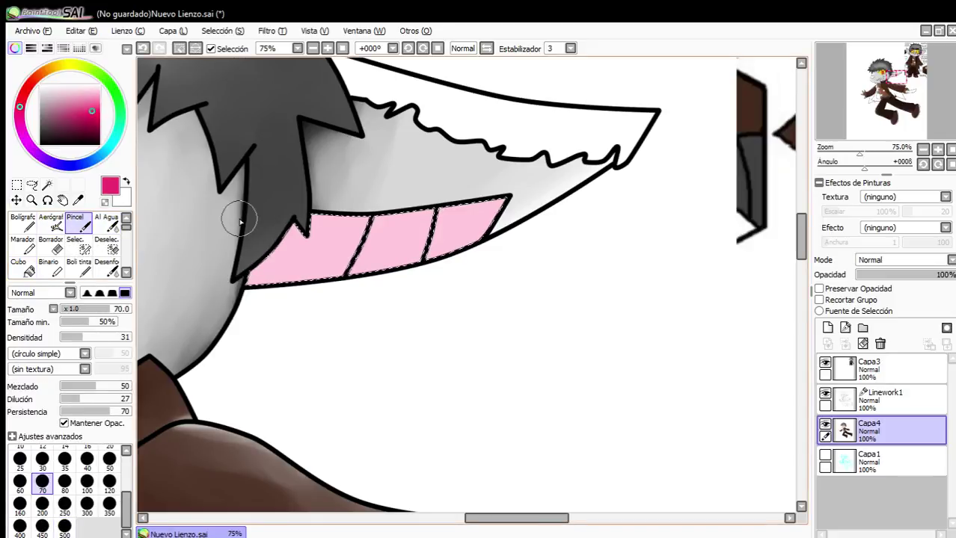
{"action": "mouse_move", "coordinate": [235, 214]}
{"action": "left_mouse_down"}
{"action": "mouse_move", "coordinate": [533, 187]}
{"action": "mouse_move", "coordinate": [331, 230]}
{"action": "mouse_move", "coordinate": [240, 275]}
{"action": "mouse_move", "coordinate": [398, 203]}
{"action": "mouse_move", "coordinate": [423, 278]}
{"action": "mouse_move", "coordinate": [378, 257]}
{"action": "mouse_move", "coordinate": [382, 215]}
{"action": "left_mouse_up"}
{"action": "scroll", "coordinate": [381, 215], "scroll_direction": "down", "scroll_amount": 1}
{"action": "scroll", "coordinate": [380, 215], "scroll_direction": "down", "scroll_amount": 3}
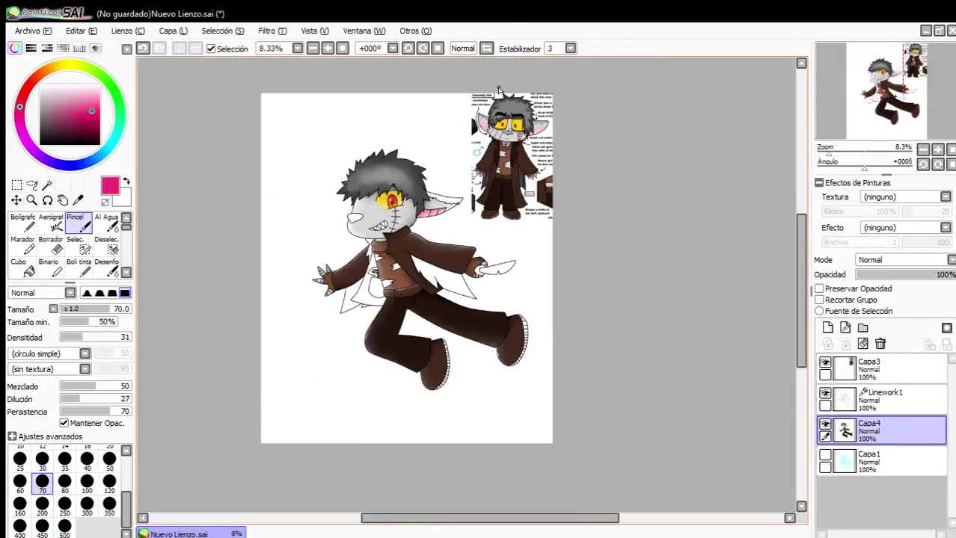
Sample the light grey of the reference character's ear edge as the drawing colour.
{"action": "scroll", "coordinate": [634, 200], "scroll_direction": "up", "scroll_amount": 2}
{"action": "right_click", "coordinate": [639, 208]}
{"action": "scroll", "coordinate": [639, 208], "scroll_direction": "down", "scroll_amount": 3}
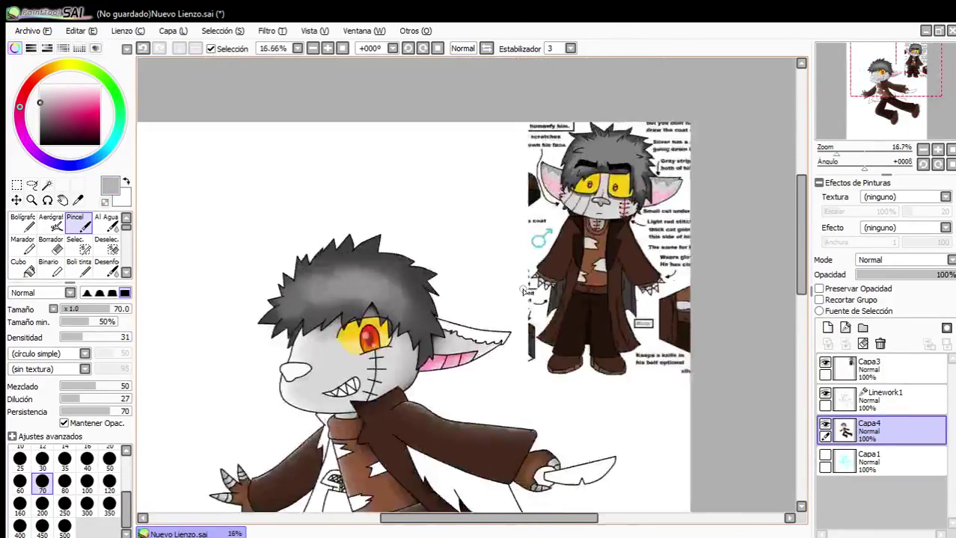
Select the ear's uncoloured upper strip on Linework1 and fill it with the sampled grey on Capa4.
{"action": "scroll", "coordinate": [502, 325], "scroll_direction": "up", "scroll_amount": 2}
{"action": "left_click", "coordinate": [877, 397]}
{"action": "left_click", "coordinate": [47, 184]}
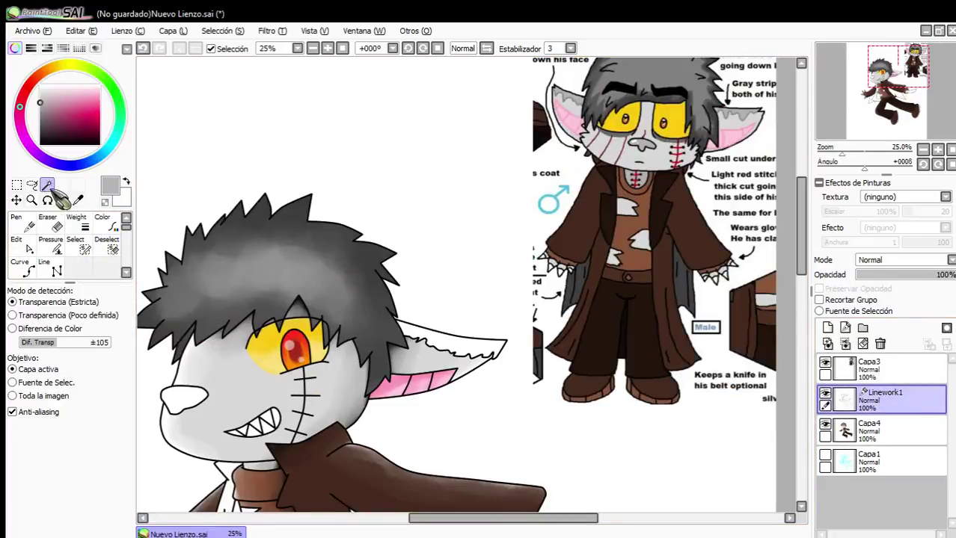
{"action": "scroll", "coordinate": [400, 340], "scroll_direction": "up", "scroll_amount": 2}
{"action": "left_click", "coordinate": [528, 358]}
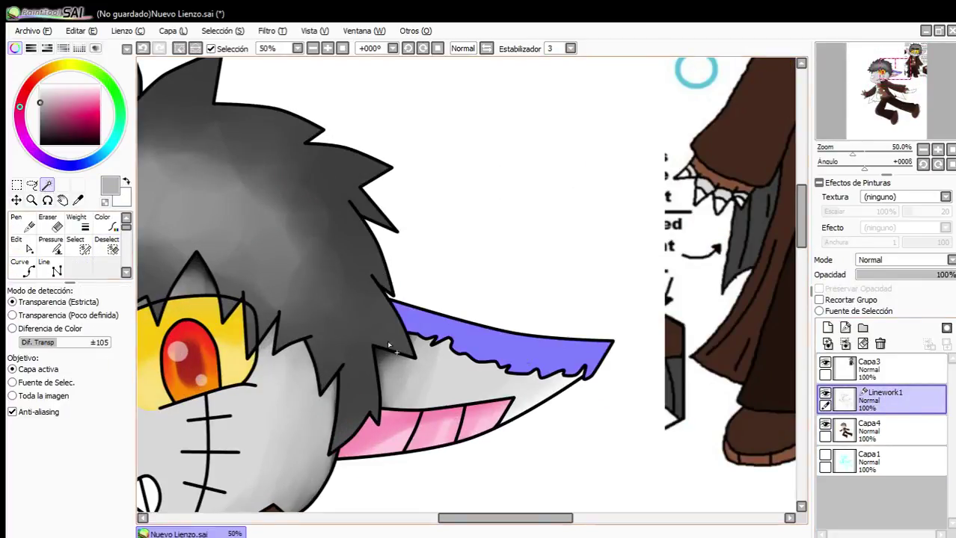
{"action": "left_click", "coordinate": [854, 432]}
{"action": "left_click", "coordinate": [23, 267]}
{"action": "left_click", "coordinate": [497, 347]}
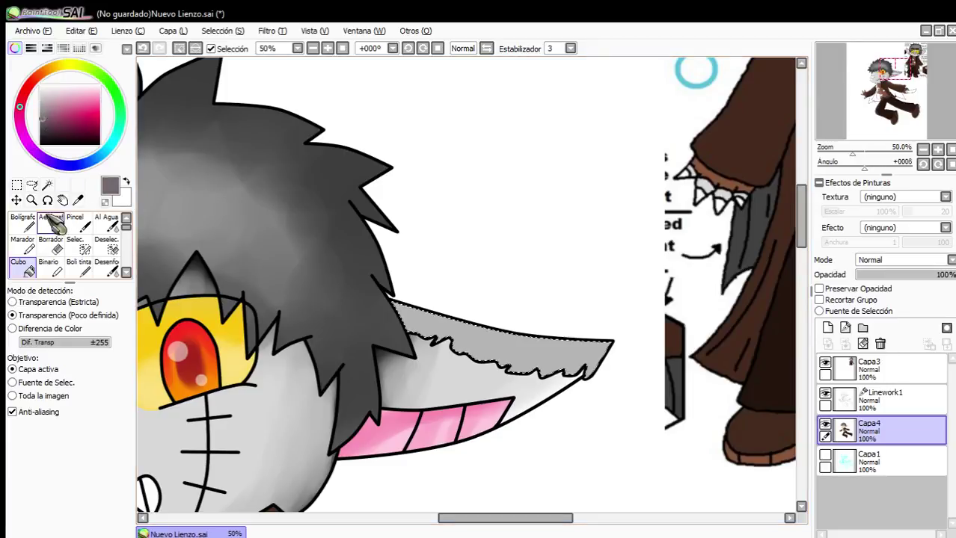
Shade the ear's upper grey strip with a darker grey Pincel brush at size 70, and clear the selection.
{"action": "left_click", "coordinate": [75, 225]}
{"action": "scroll", "coordinate": [411, 325], "scroll_direction": "up", "scroll_amount": 1}
{"action": "mouse_move", "coordinate": [418, 328]}
{"action": "left_mouse_down"}
{"action": "mouse_move", "coordinate": [602, 337]}
{"action": "mouse_move", "coordinate": [594, 352]}
{"action": "mouse_move", "coordinate": [688, 348]}
{"action": "mouse_move", "coordinate": [614, 380]}
{"action": "left_mouse_up"}
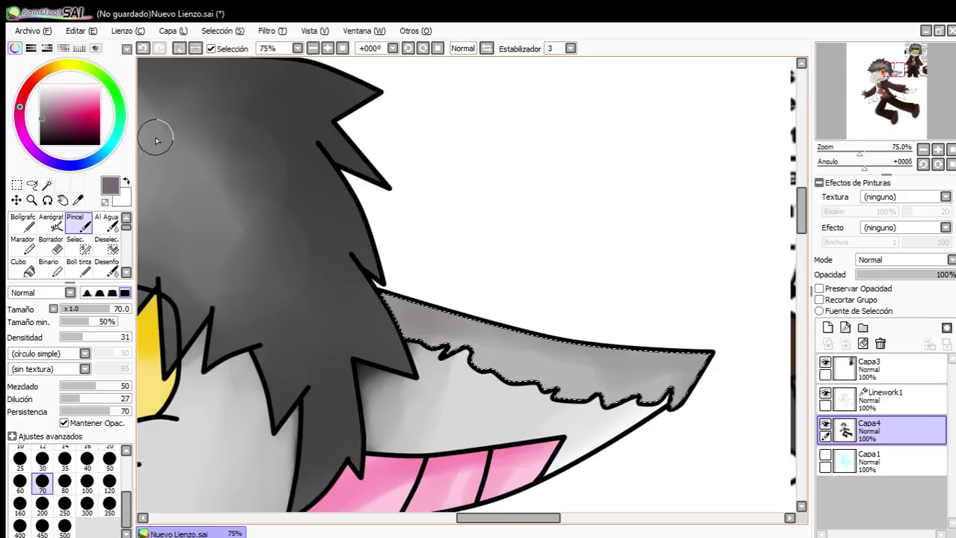
{"action": "scroll", "coordinate": [535, 184], "scroll_direction": "down", "scroll_amount": 2}
{"action": "scroll", "coordinate": [536, 183], "scroll_direction": "down", "scroll_amount": 3}
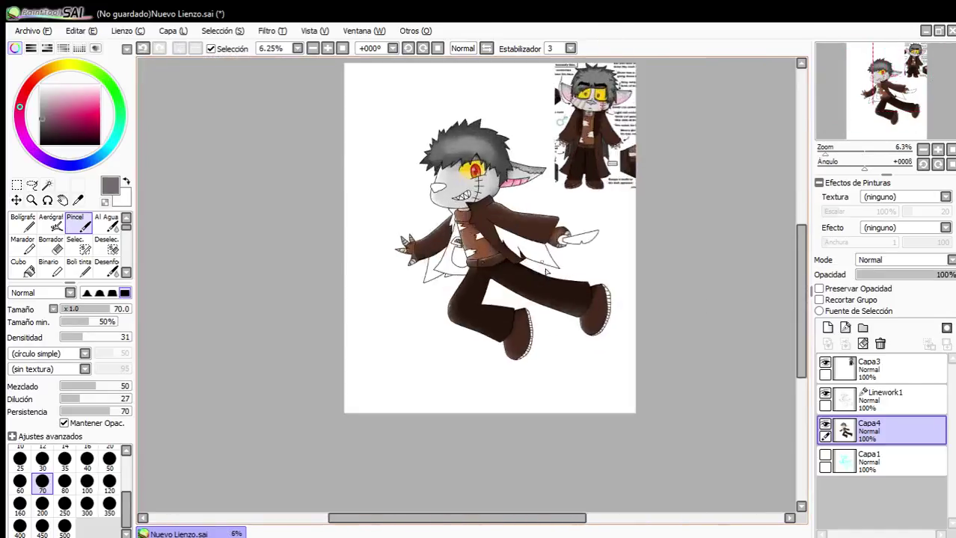
Sample the grey of the reference character's nose as the drawing colour.
{"action": "scroll", "coordinate": [576, 262], "scroll_direction": "up", "scroll_amount": 1}
{"action": "scroll", "coordinate": [400, 146], "scroll_direction": "down", "scroll_amount": 1}
{"action": "scroll", "coordinate": [550, 86], "scroll_direction": "up", "scroll_amount": 3}
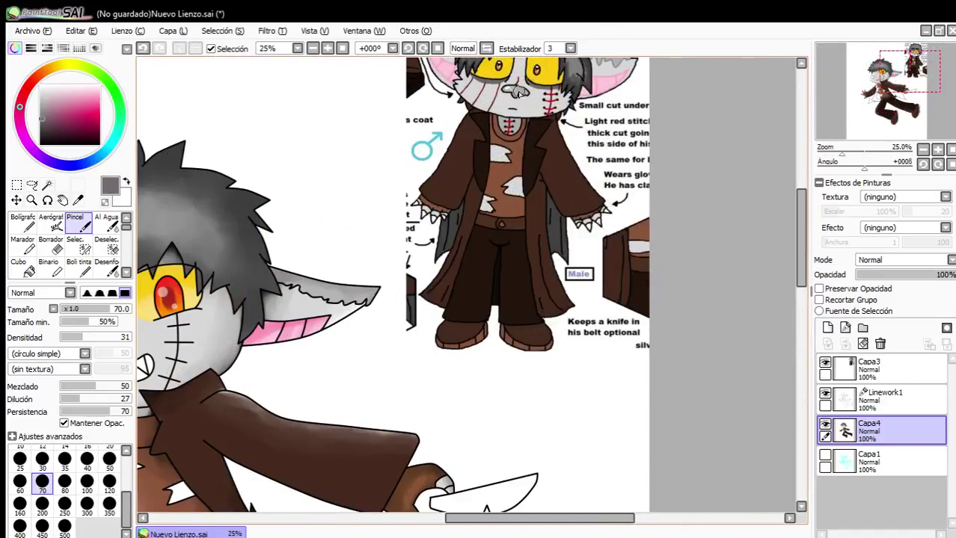
{"action": "scroll", "coordinate": [519, 95], "scroll_direction": "down", "scroll_amount": 2}
{"action": "scroll", "coordinate": [372, 201], "scroll_direction": "up", "scroll_amount": 3}
{"action": "scroll", "coordinate": [266, 244], "scroll_direction": "down", "scroll_amount": 3}
{"action": "scroll", "coordinate": [170, 262], "scroll_direction": "up", "scroll_amount": 3}
{"action": "scroll", "coordinate": [270, 244], "scroll_direction": "up", "scroll_amount": 3}
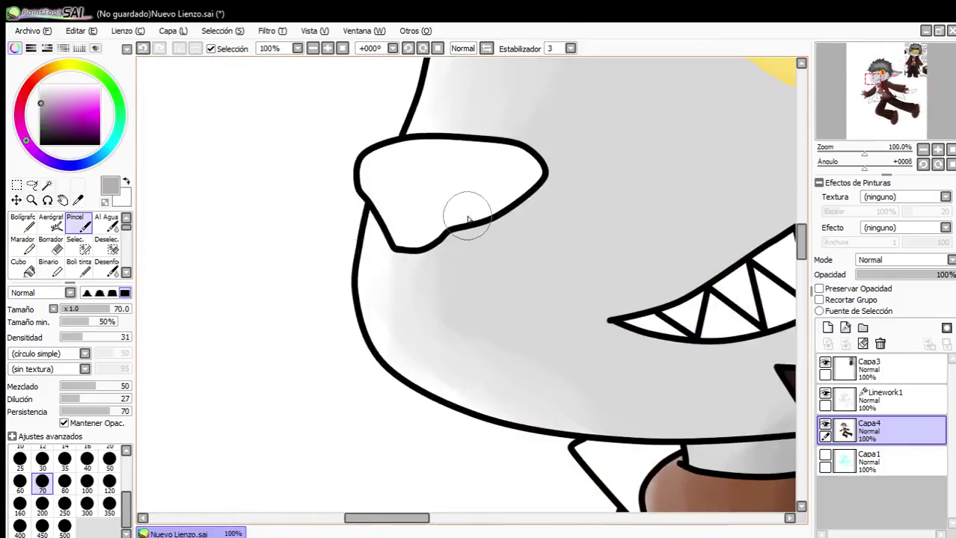
Select the character's uncoloured nose with the magic wand on the Linework1 layer.
{"action": "left_click", "coordinate": [867, 397]}
{"action": "left_click", "coordinate": [46, 184]}
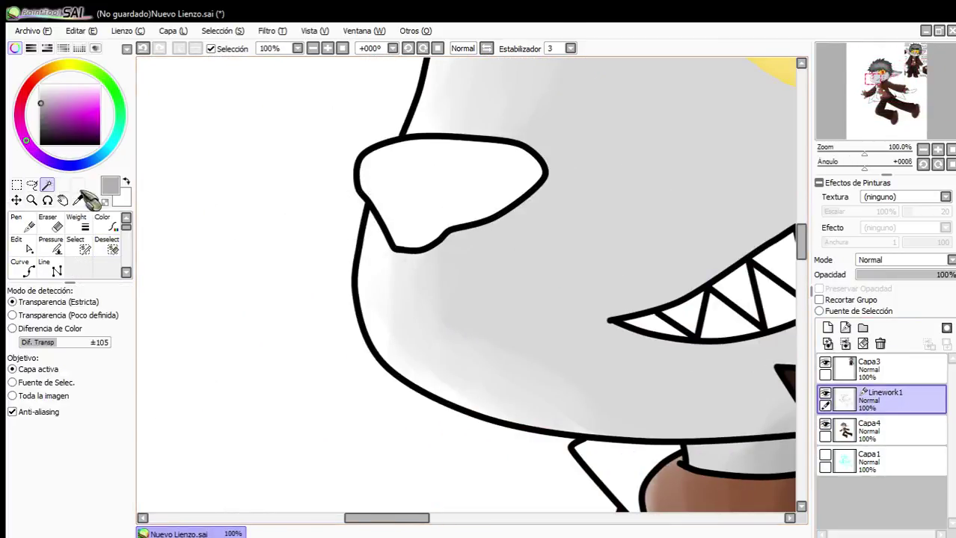
{"action": "left_click", "coordinate": [449, 187]}
Fill the nose with the sampled grey on Capa4 and shade its edges with a darker grey Pincel brush.
{"action": "left_click", "coordinate": [867, 432]}
{"action": "left_click", "coordinate": [21, 268]}
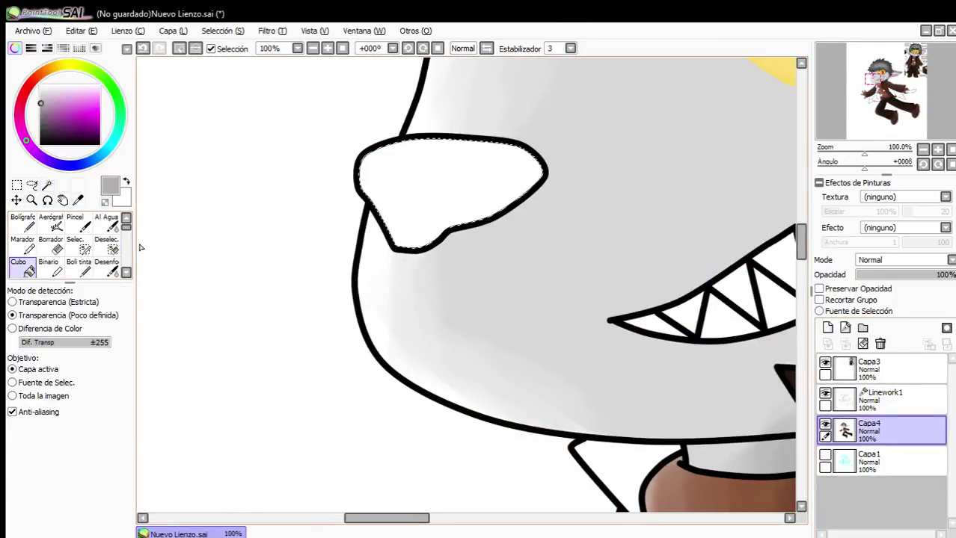
{"action": "left_click", "coordinate": [408, 187]}
{"action": "left_click", "coordinate": [78, 223]}
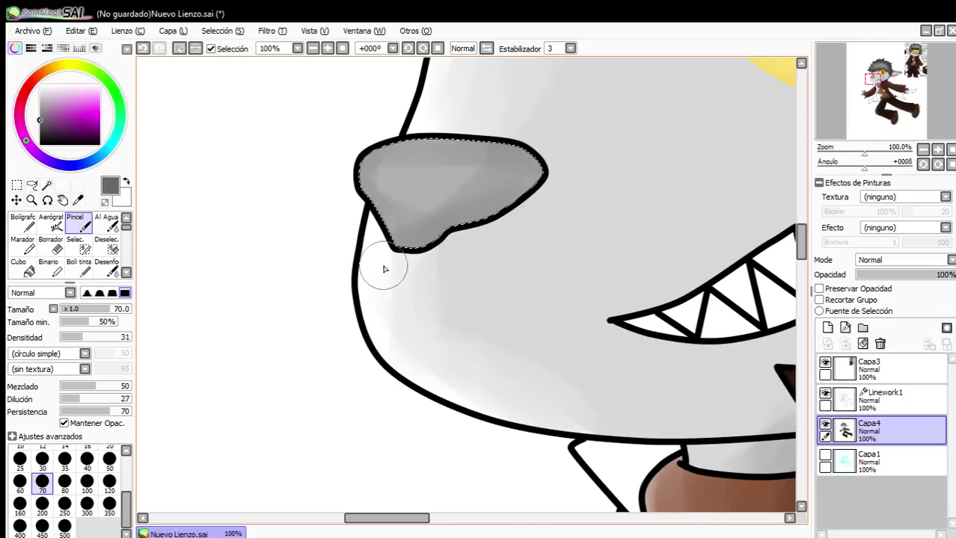
Paint a round white highlight on the nose with the Bolígrafo pen at size 40.
{"action": "left_click", "coordinate": [25, 229]}
{"action": "left_click", "coordinate": [61, 105]}
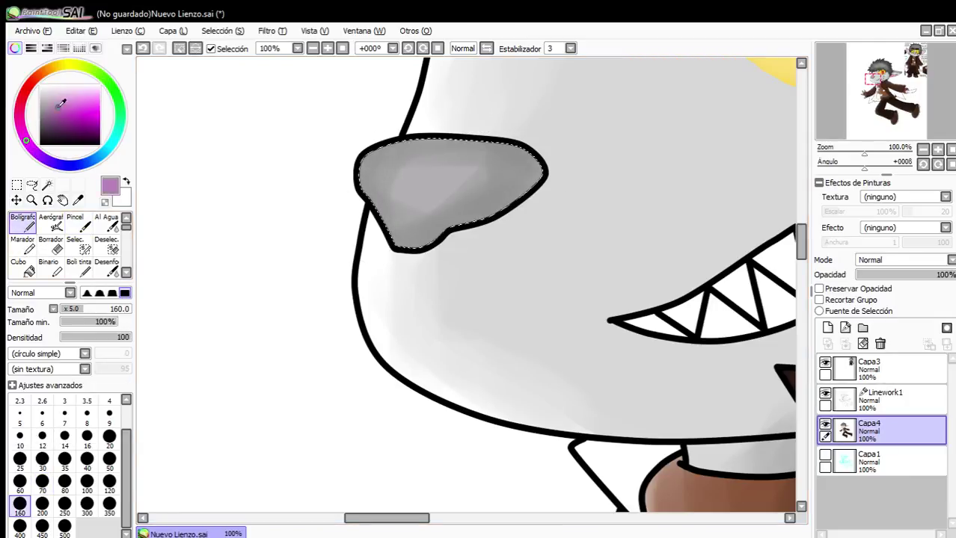
{"action": "left_click", "coordinate": [20, 460]}
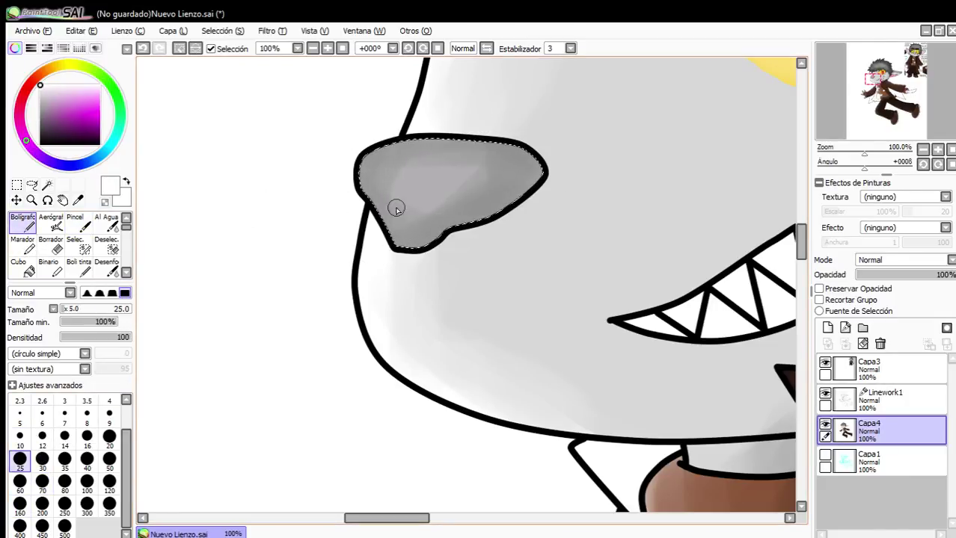
{"action": "left_click", "coordinate": [87, 459]}
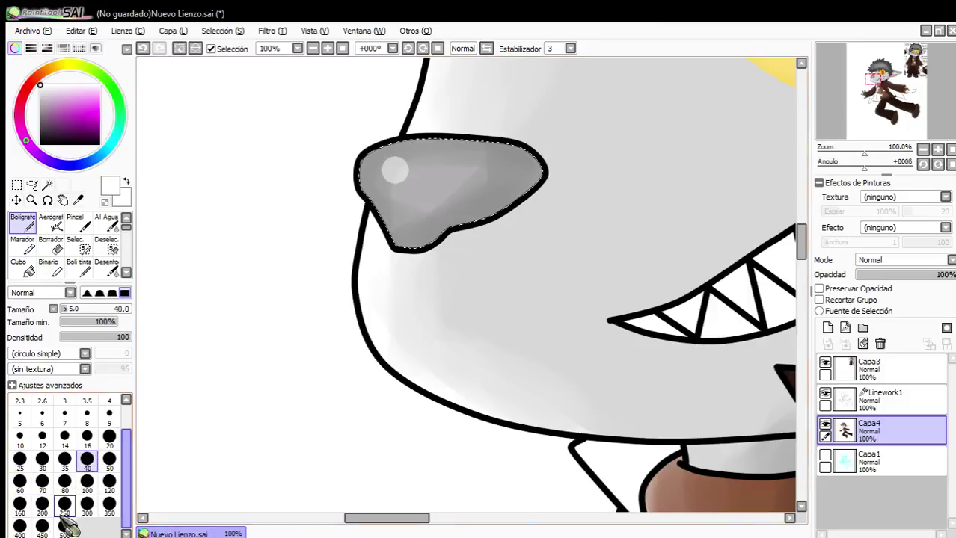
Add two smaller white highlight dots to the nose with the Bolígrafo pen at sizes 30 and 16, and clear the selection.
{"action": "left_click", "coordinate": [43, 461]}
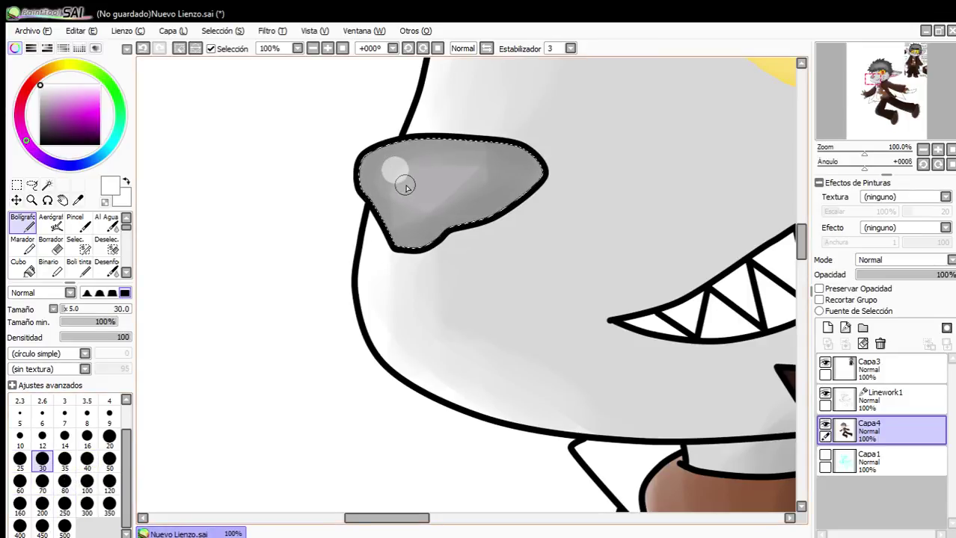
{"action": "scroll", "coordinate": [318, 152], "scroll_direction": "down", "scroll_amount": 4}
{"action": "scroll", "coordinate": [225, 127], "scroll_direction": "up", "scroll_amount": 2}
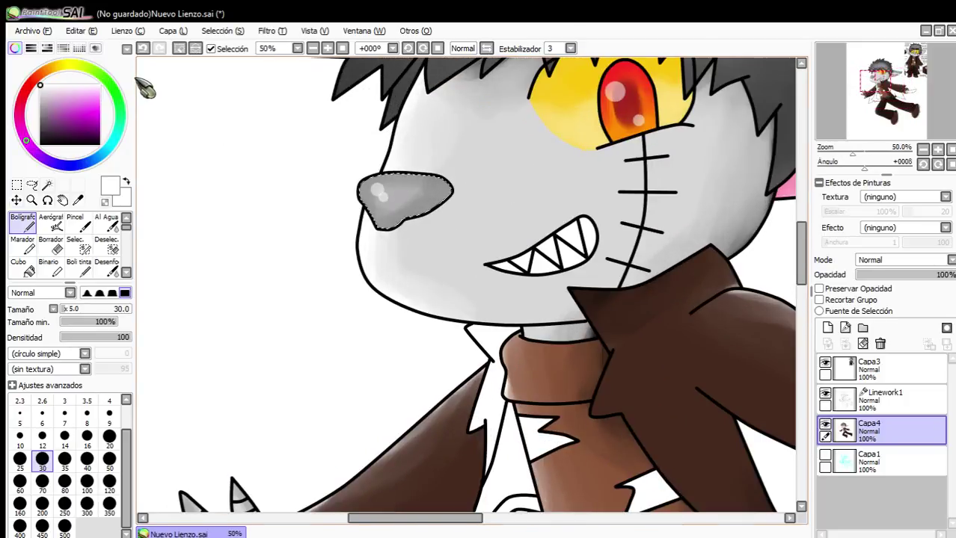
{"action": "left_click", "coordinate": [88, 436]}
{"action": "scroll", "coordinate": [366, 188], "scroll_direction": "up", "scroll_amount": 5}
{"action": "scroll", "coordinate": [440, 245], "scroll_direction": "down", "scroll_amount": 6}
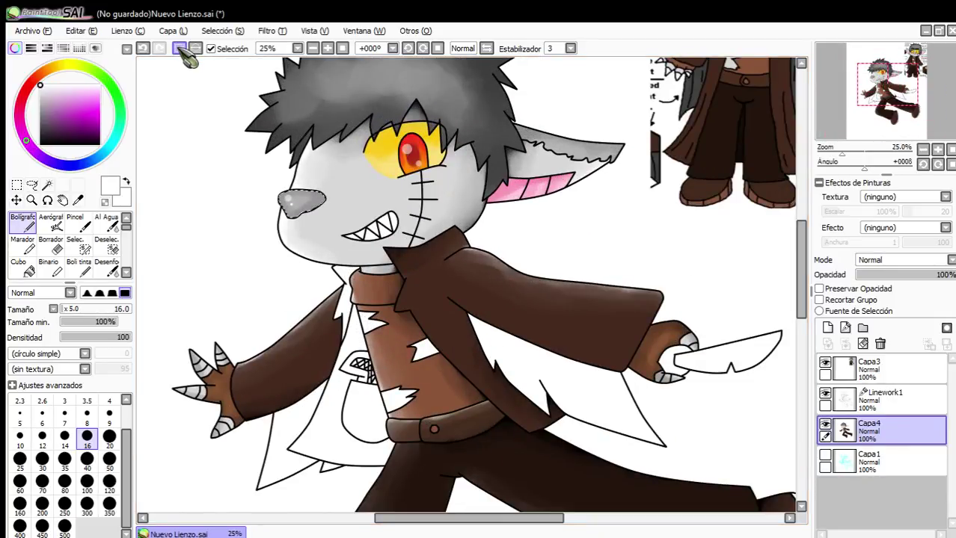
{"action": "left_click", "coordinate": [179, 49]}
{"action": "scroll", "coordinate": [299, 157], "scroll_direction": "down", "scroll_amount": 1}
{"action": "scroll", "coordinate": [569, 299], "scroll_direction": "up", "scroll_amount": 1}
{"action": "scroll", "coordinate": [330, 181], "scroll_direction": "down", "scroll_amount": 1}
{"action": "scroll", "coordinate": [486, 268], "scroll_direction": "up", "scroll_amount": 2}
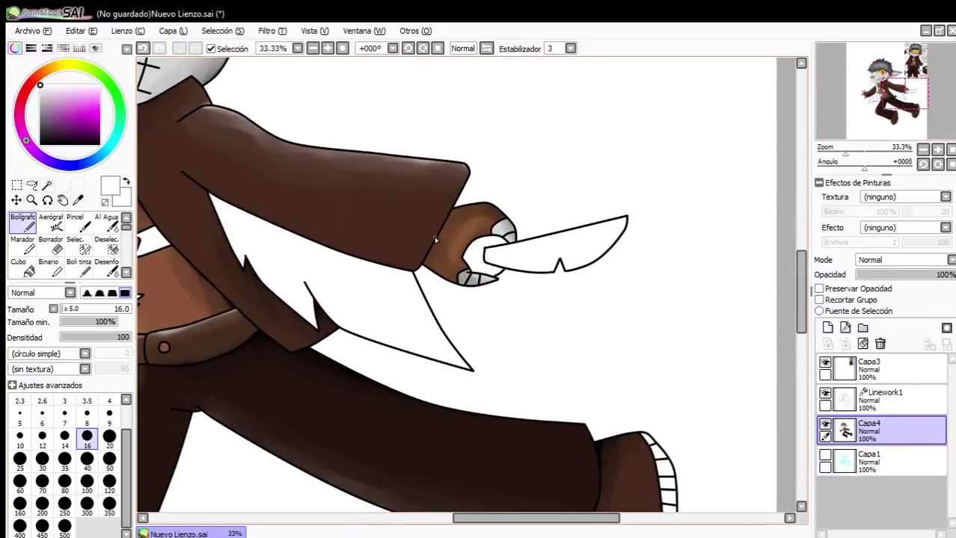
{"action": "left_click", "coordinate": [46, 184]}
{"action": "scroll", "coordinate": [495, 299], "scroll_direction": "up", "scroll_amount": 2}
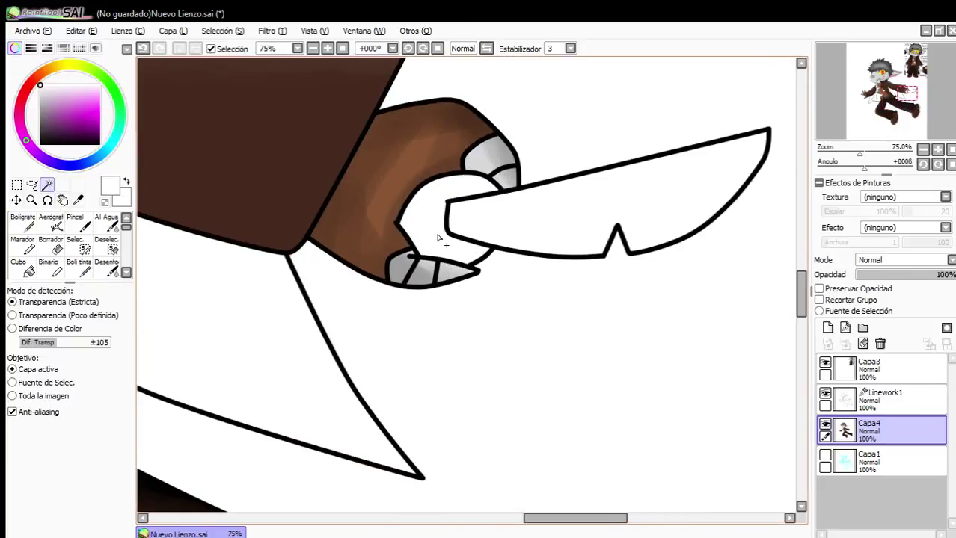
{"action": "left_click", "coordinate": [462, 245]}
{"action": "left_click", "coordinate": [179, 48]}
{"action": "scroll", "coordinate": [351, 161], "scroll_direction": "down", "scroll_amount": 5}
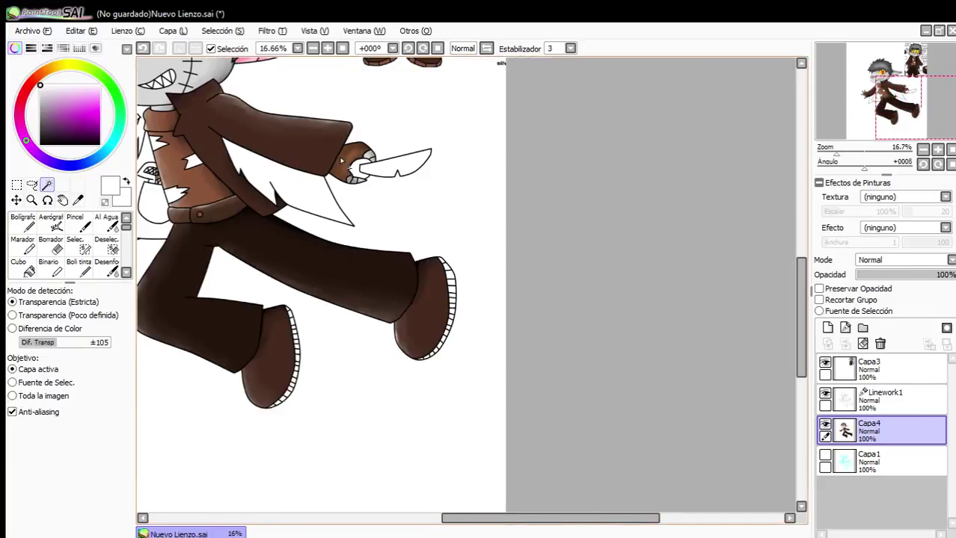
Select the knife's uncoloured handle and blade with the magic wand on the Linework1 layer.
{"action": "scroll", "coordinate": [329, 161], "scroll_direction": "up", "scroll_amount": 3}
{"action": "scroll", "coordinate": [329, 162], "scroll_direction": "down", "scroll_amount": 1}
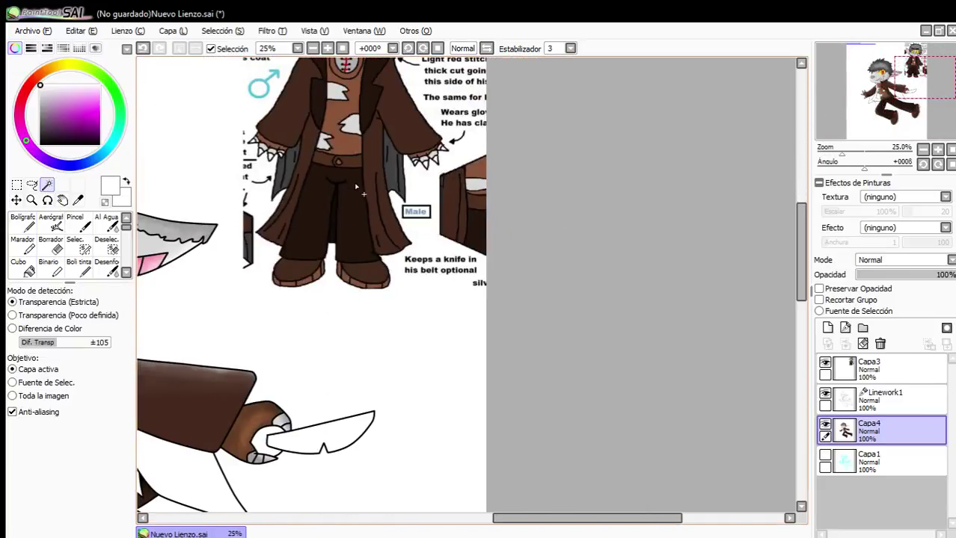
{"action": "scroll", "coordinate": [349, 140], "scroll_direction": "down", "scroll_amount": 1}
{"action": "scroll", "coordinate": [303, 320], "scroll_direction": "up", "scroll_amount": 4}
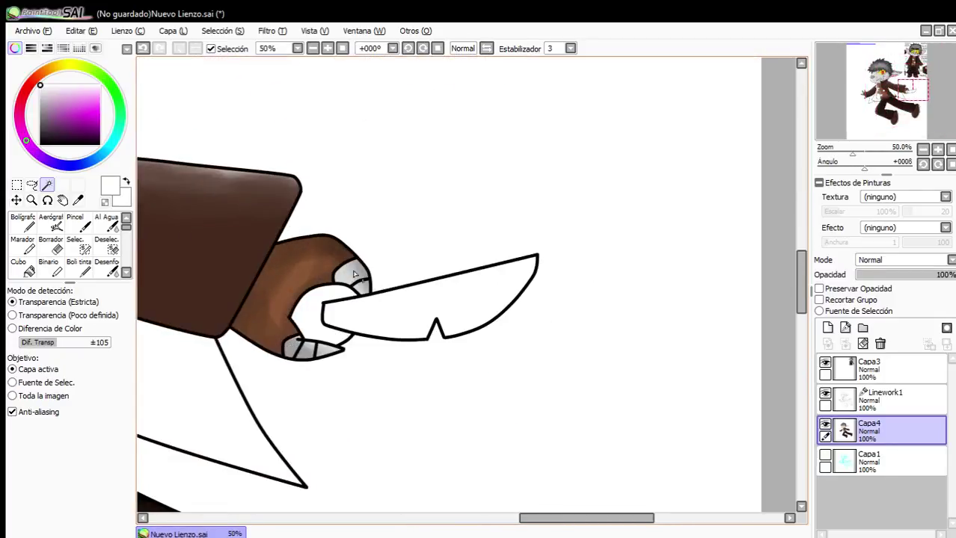
{"action": "left_click", "coordinate": [890, 401]}
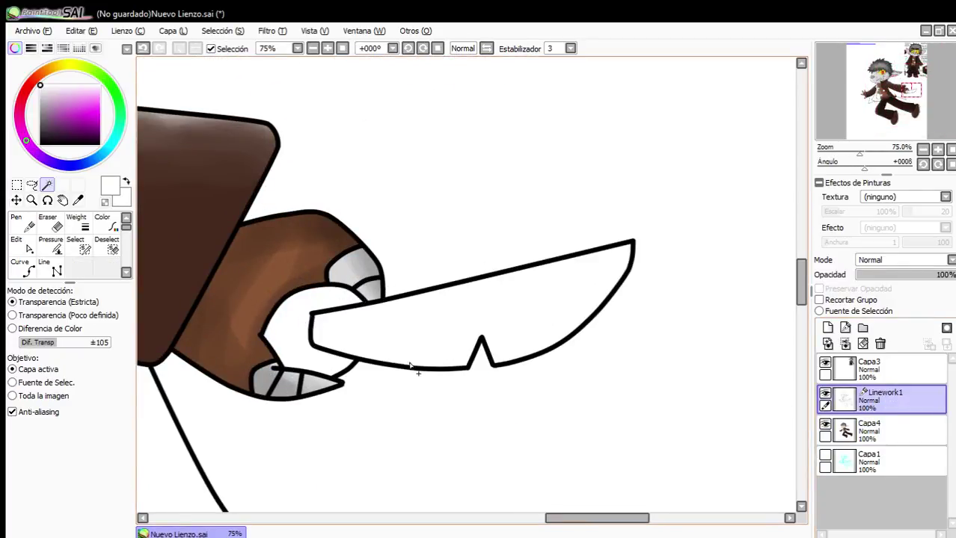
{"action": "left_click", "coordinate": [285, 349]}
Fill the knife's handle with dark grey and its blade with medium grey using the Cubo tool on Capa4.
{"action": "scroll", "coordinate": [413, 331], "scroll_direction": "down", "scroll_amount": 3}
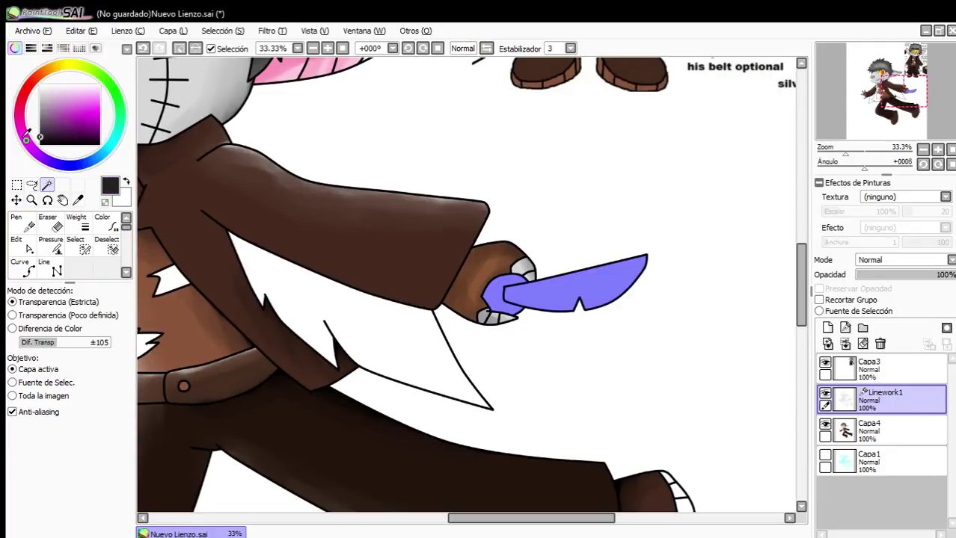
{"action": "left_click", "coordinate": [890, 432]}
{"action": "left_click", "coordinate": [22, 268]}
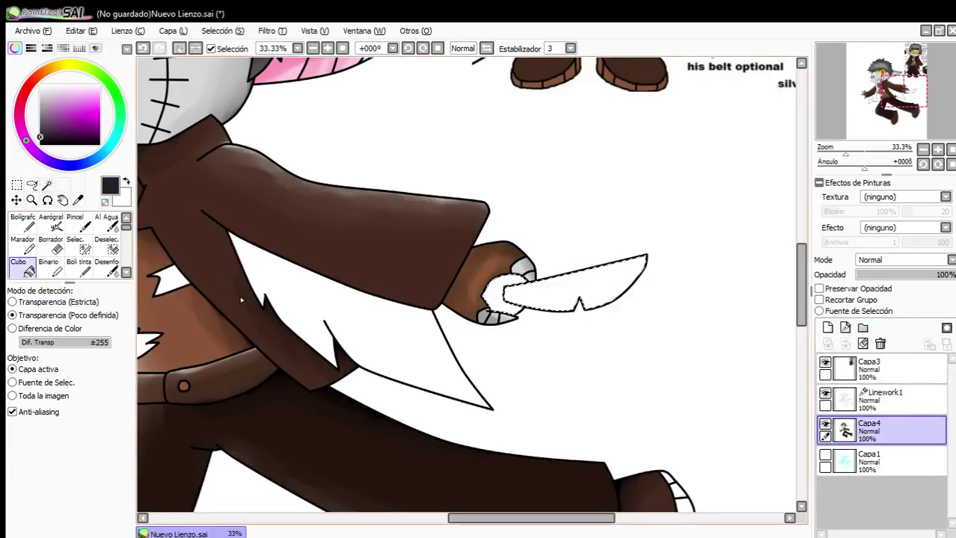
{"action": "left_click", "coordinate": [500, 298]}
{"action": "left_click", "coordinate": [39, 110]}
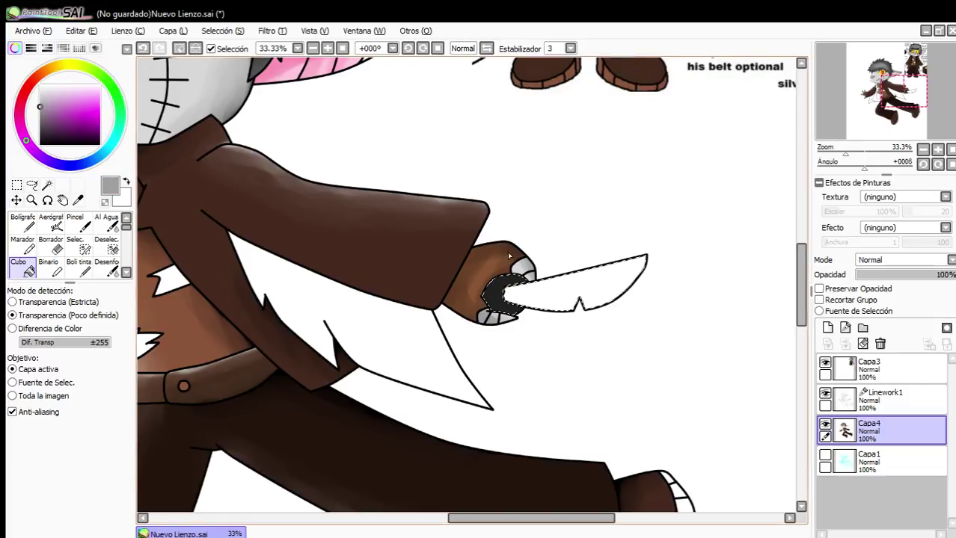
{"action": "left_click", "coordinate": [548, 298]}
Paint white highlights along the upper edges of the knife's blade and handle with the Pincel brush at size 70.
{"action": "scroll", "coordinate": [548, 299], "scroll_direction": "up", "scroll_amount": 4}
{"action": "left_click_drag", "start_coordinate": [65, 126], "coordinate": [15, 72]}
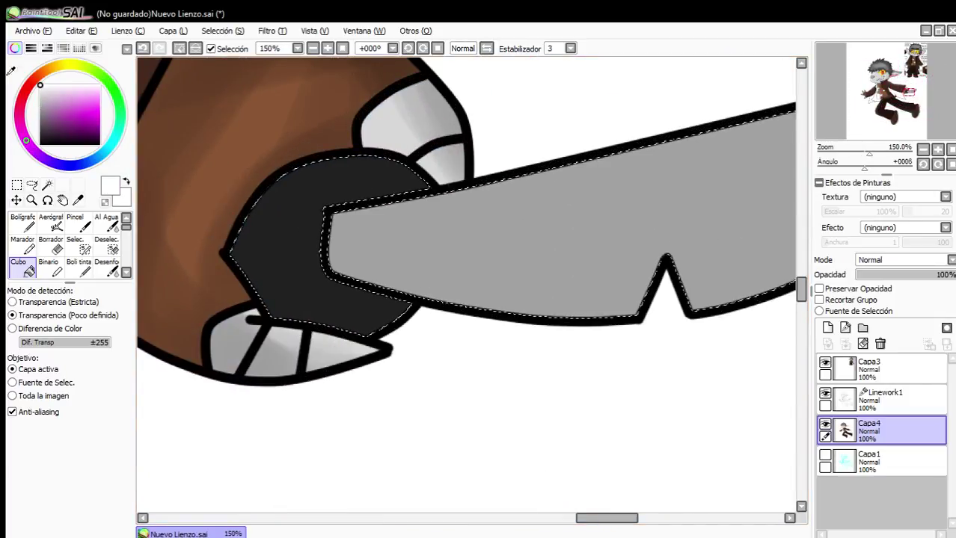
{"action": "left_click", "coordinate": [75, 222]}
{"action": "scroll", "coordinate": [213, 284], "scroll_direction": "down", "scroll_amount": 3}
{"action": "mouse_move", "coordinate": [256, 272]}
{"action": "left_mouse_down"}
{"action": "mouse_move", "coordinate": [403, 269]}
{"action": "mouse_move", "coordinate": [522, 236]}
{"action": "mouse_move", "coordinate": [329, 268]}
{"action": "mouse_move", "coordinate": [452, 235]}
{"action": "left_mouse_up"}
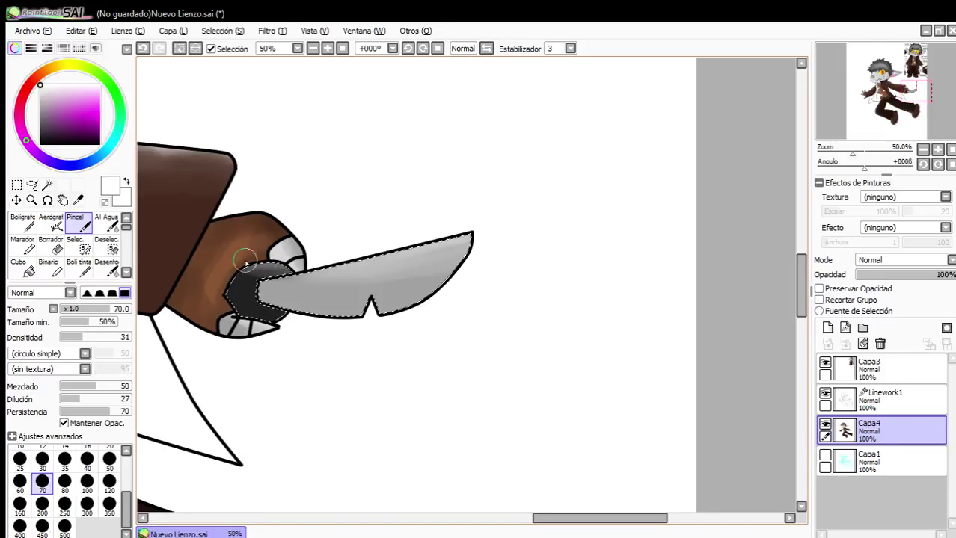
{"action": "mouse_move", "coordinate": [245, 262]}
{"action": "left_mouse_down"}
{"action": "mouse_move", "coordinate": [437, 261]}
{"action": "mouse_move", "coordinate": [521, 235]}
{"action": "left_mouse_up"}
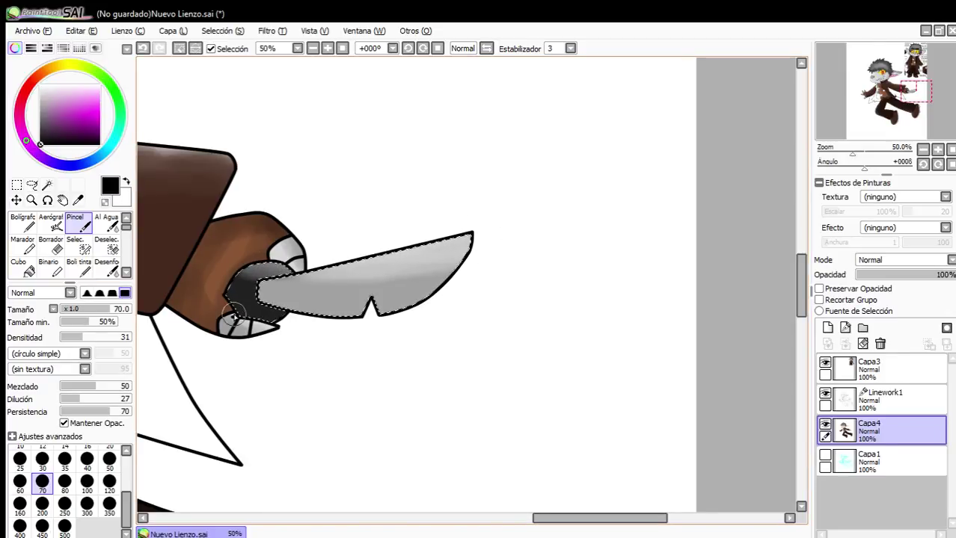
Shade the lower edges of the knife's handle and blade with black using the Pincel brush, and clear the selection.
{"action": "left_click_drag", "start_coordinate": [235, 314], "coordinate": [408, 316]}
{"action": "left_click_drag", "start_coordinate": [409, 316], "coordinate": [193, 323]}
{"action": "mouse_move", "coordinate": [403, 309]}
{"action": "left_mouse_down"}
{"action": "mouse_move", "coordinate": [347, 318]}
{"action": "mouse_move", "coordinate": [454, 287]}
{"action": "mouse_move", "coordinate": [385, 299]}
{"action": "left_mouse_up"}
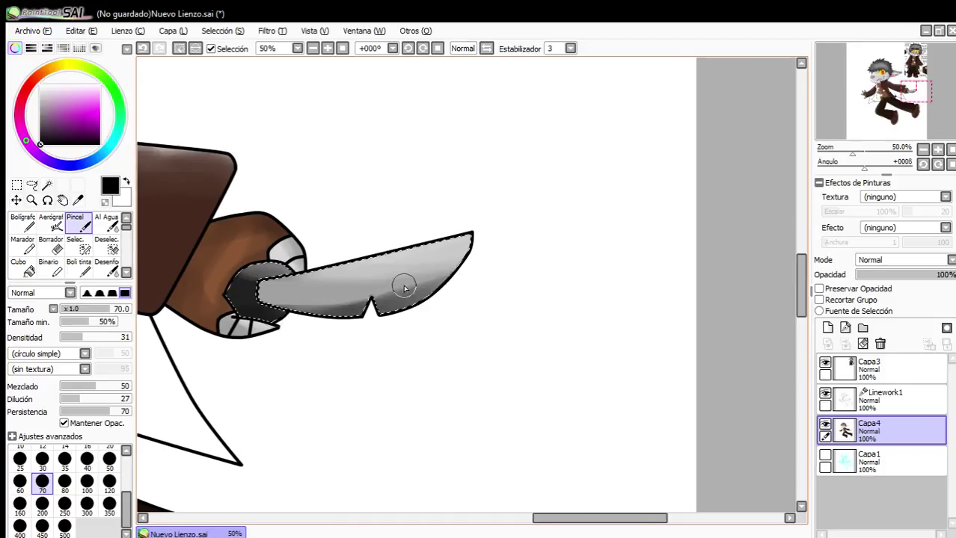
{"action": "scroll", "coordinate": [404, 285], "scroll_direction": "down", "scroll_amount": 5}
{"action": "scroll", "coordinate": [192, 140], "scroll_direction": "up", "scroll_amount": 2}
{"action": "left_click", "coordinate": [179, 49]}
{"action": "scroll", "coordinate": [572, 300], "scroll_direction": "down", "scroll_amount": 1}
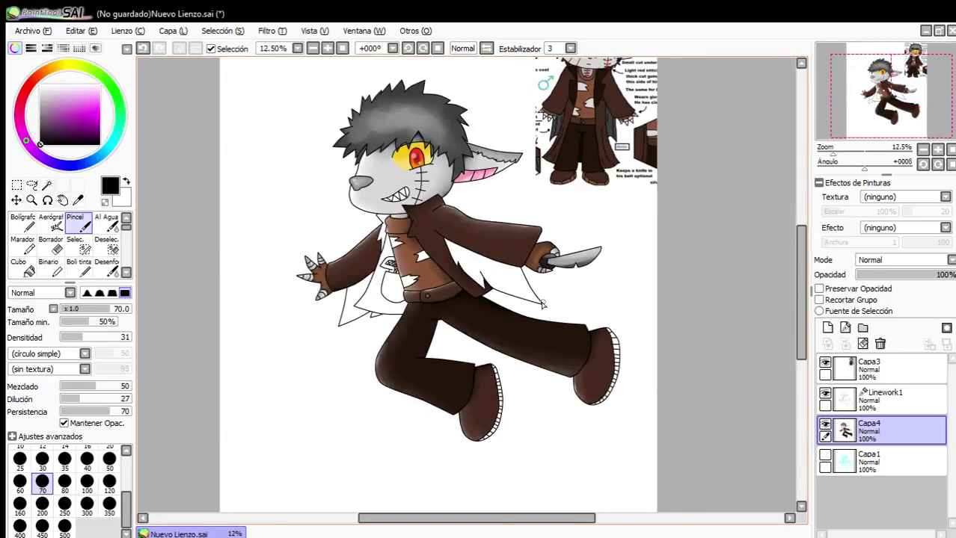
Select the uncoloured collar and lapel strip beside the raised hand's sleeve with the magic wand on Linework1.
{"action": "scroll", "coordinate": [490, 271], "scroll_direction": "up", "scroll_amount": 2}
{"action": "scroll", "coordinate": [441, 255], "scroll_direction": "down", "scroll_amount": 1}
{"action": "scroll", "coordinate": [326, 254], "scroll_direction": "up", "scroll_amount": 1}
{"action": "scroll", "coordinate": [327, 255], "scroll_direction": "down", "scroll_amount": 1}
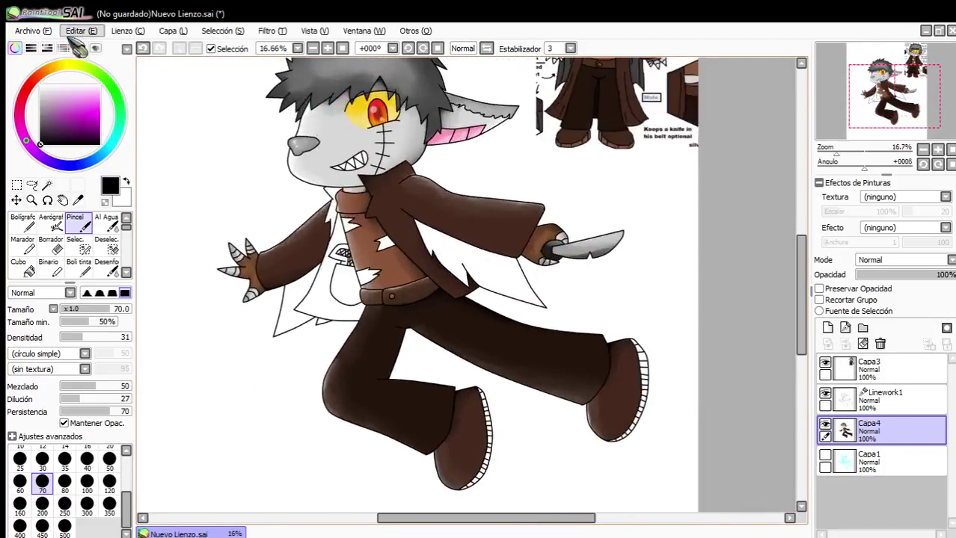
{"action": "left_click", "coordinate": [47, 186]}
{"action": "scroll", "coordinate": [277, 232], "scroll_direction": "up", "scroll_amount": 1}
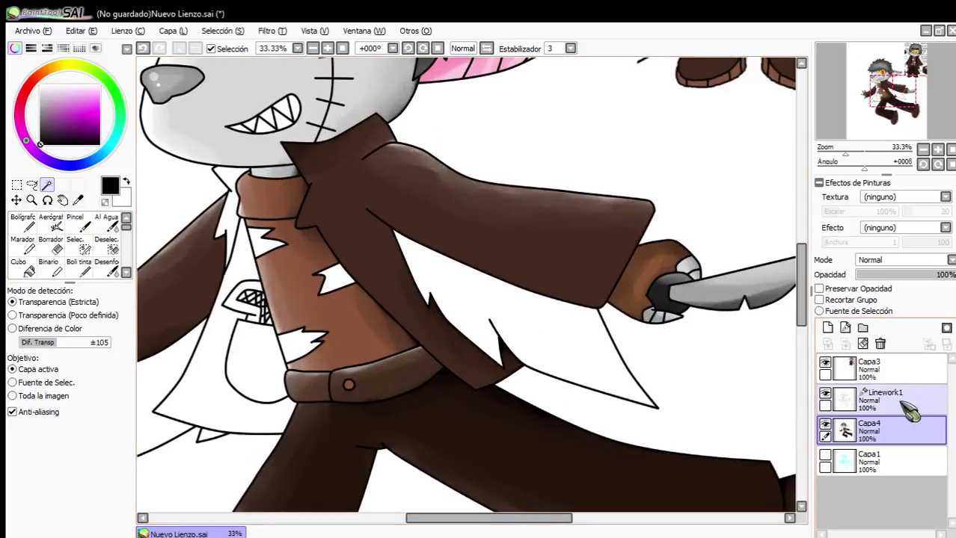
{"action": "left_click", "coordinate": [874, 401]}
{"action": "left_click", "coordinate": [222, 224]}
Pick a dark brown matching the reference outfit and add the coat's uncoloured front panel to the selection.
{"action": "scroll", "coordinate": [258, 216], "scroll_direction": "down", "scroll_amount": 4}
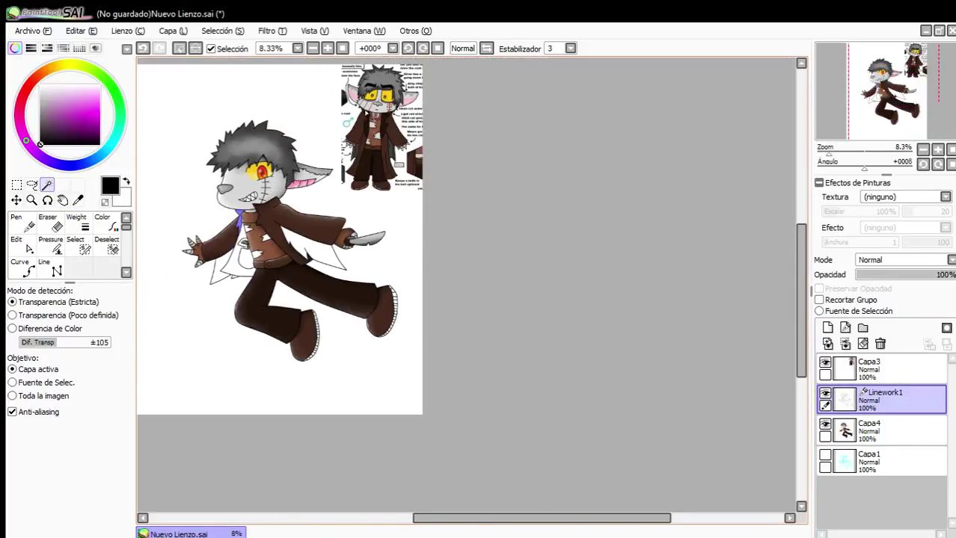
{"action": "scroll", "coordinate": [376, 109], "scroll_direction": "up", "scroll_amount": 5}
{"action": "scroll", "coordinate": [411, 251], "scroll_direction": "down", "scroll_amount": 1}
{"action": "scroll", "coordinate": [408, 258], "scroll_direction": "down", "scroll_amount": 2}
{"action": "scroll", "coordinate": [433, 195], "scroll_direction": "up", "scroll_amount": 3}
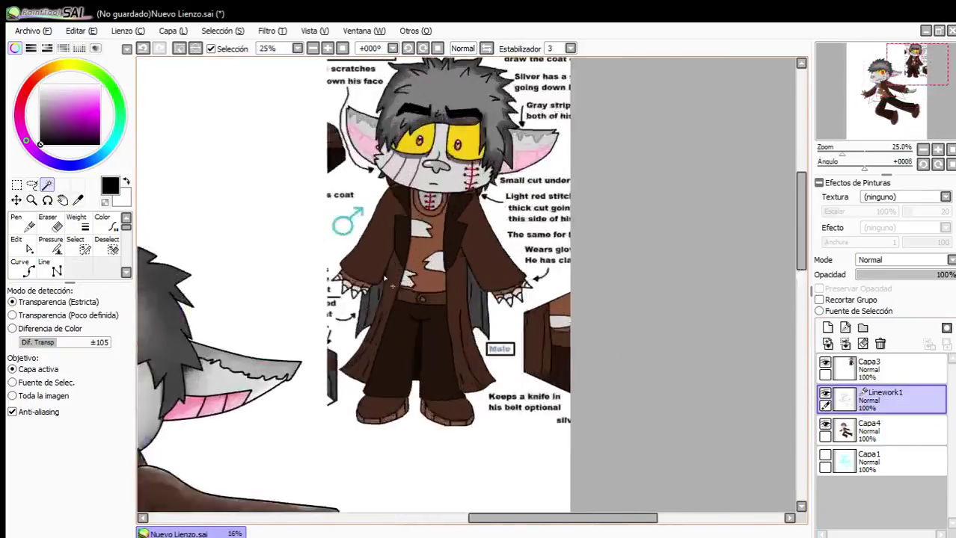
{"action": "scroll", "coordinate": [533, 135], "scroll_direction": "down", "scroll_amount": 2}
{"action": "scroll", "coordinate": [534, 134], "scroll_direction": "down", "scroll_amount": 1}
{"action": "scroll", "coordinate": [357, 344], "scroll_direction": "up", "scroll_amount": 1}
{"action": "scroll", "coordinate": [336, 321], "scroll_direction": "down", "scroll_amount": 1}
{"action": "scroll", "coordinate": [232, 367], "scroll_direction": "up", "scroll_amount": 3}
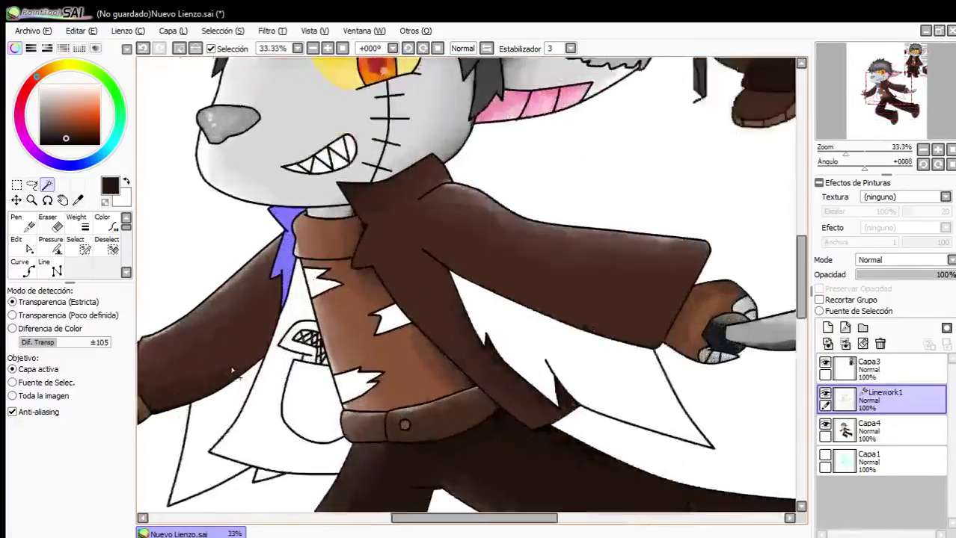
{"action": "left_click", "coordinate": [285, 421]}
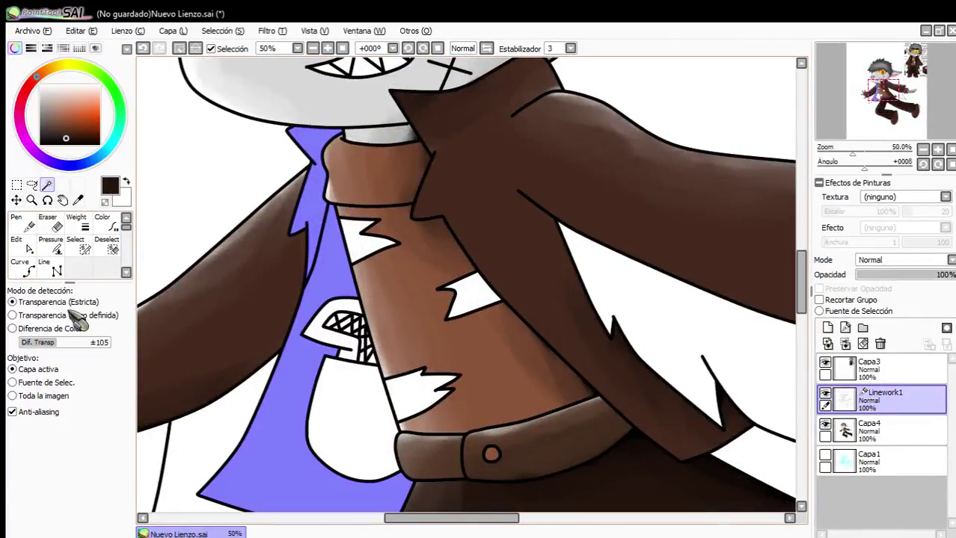
Fill the selected coat front panel and lapel with the dark brown using the Cubo tool on Capa4.
{"action": "left_click", "coordinate": [845, 430]}
{"action": "left_click", "coordinate": [22, 267]}
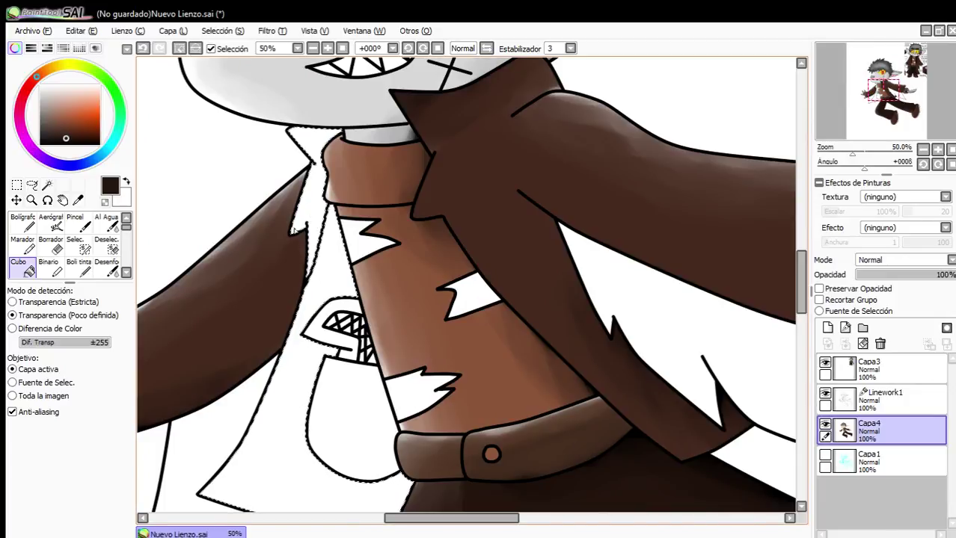
{"action": "left_click", "coordinate": [306, 359]}
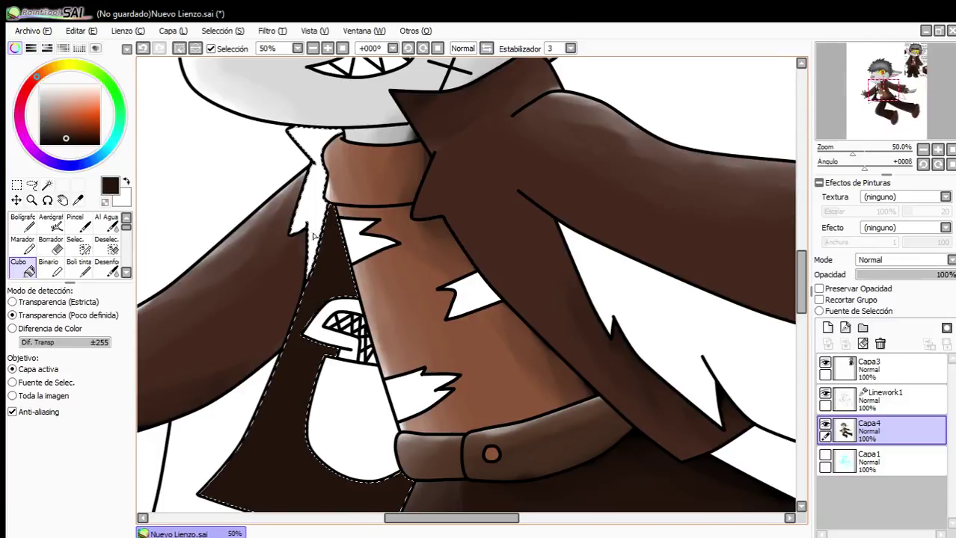
{"action": "scroll", "coordinate": [329, 217], "scroll_direction": "down", "scroll_amount": 3}
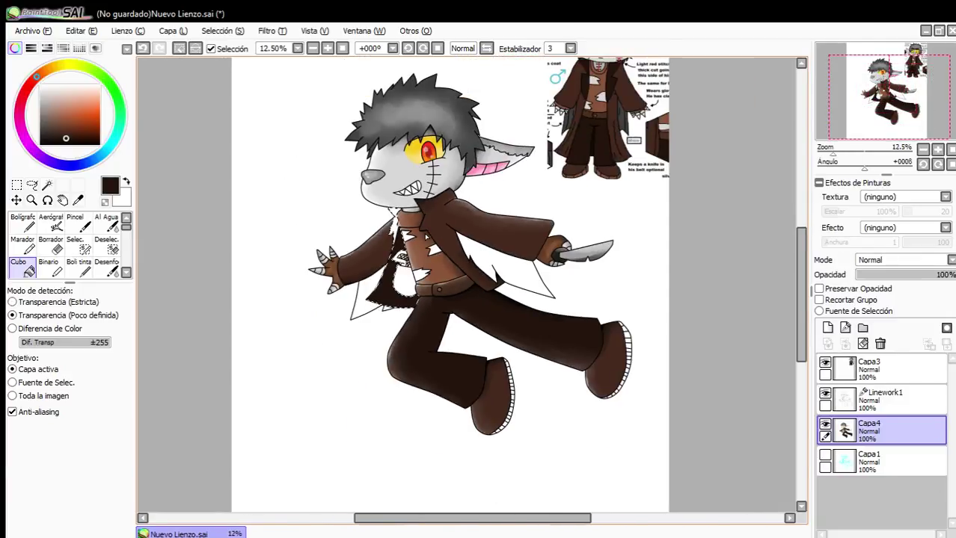
{"action": "scroll", "coordinate": [415, 261], "scroll_direction": "up", "scroll_amount": 2}
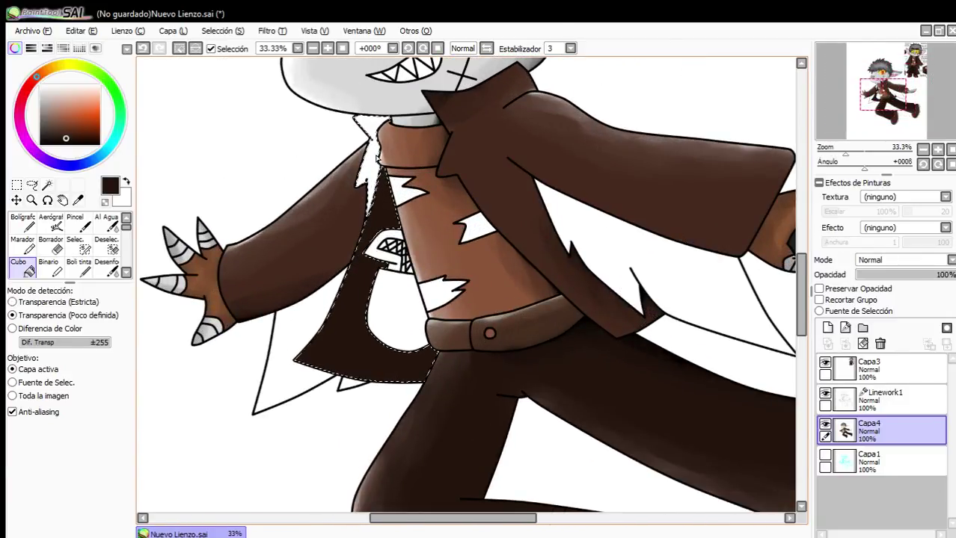
{"action": "left_click", "coordinate": [375, 164]}
{"action": "left_click", "coordinate": [865, 403]}
{"action": "left_click", "coordinate": [860, 434]}
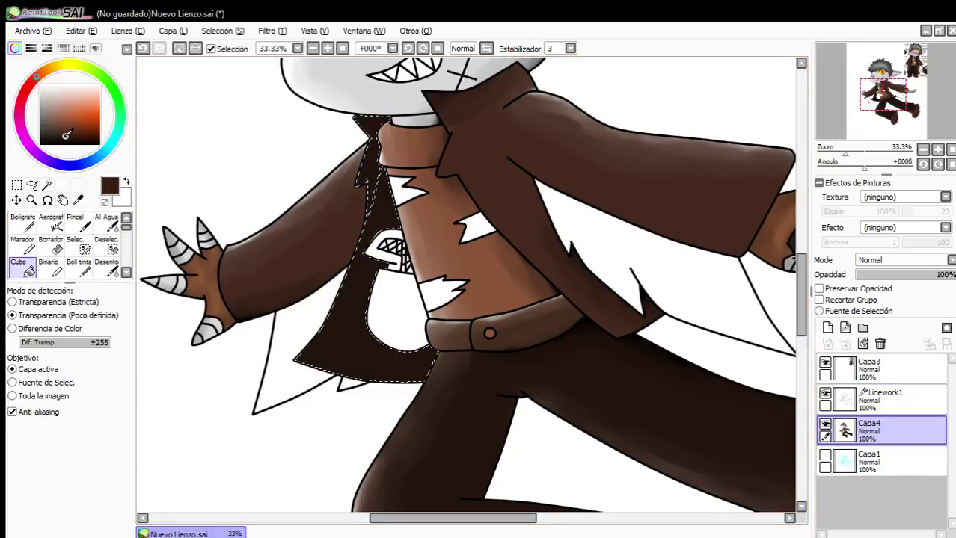
Paint a lighter brown along the outer edge of the coat's lapel and front panel with the Bolígrafo pen at size 160.
{"action": "left_click_drag", "start_coordinate": [65, 135], "coordinate": [55, 118]}
{"action": "left_click", "coordinate": [22, 222]}
{"action": "scroll", "coordinate": [375, 117], "scroll_direction": "up", "scroll_amount": 1}
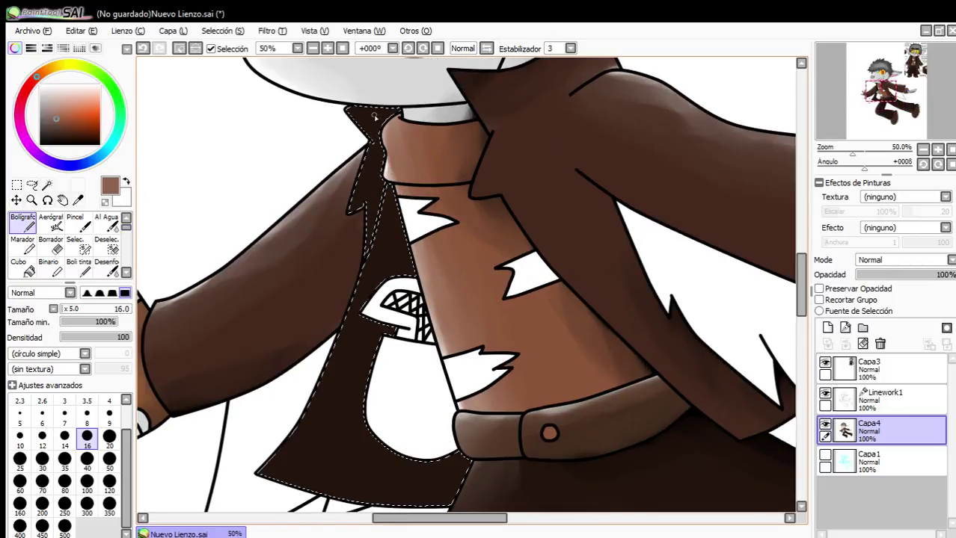
{"action": "left_click", "coordinate": [19, 483]}
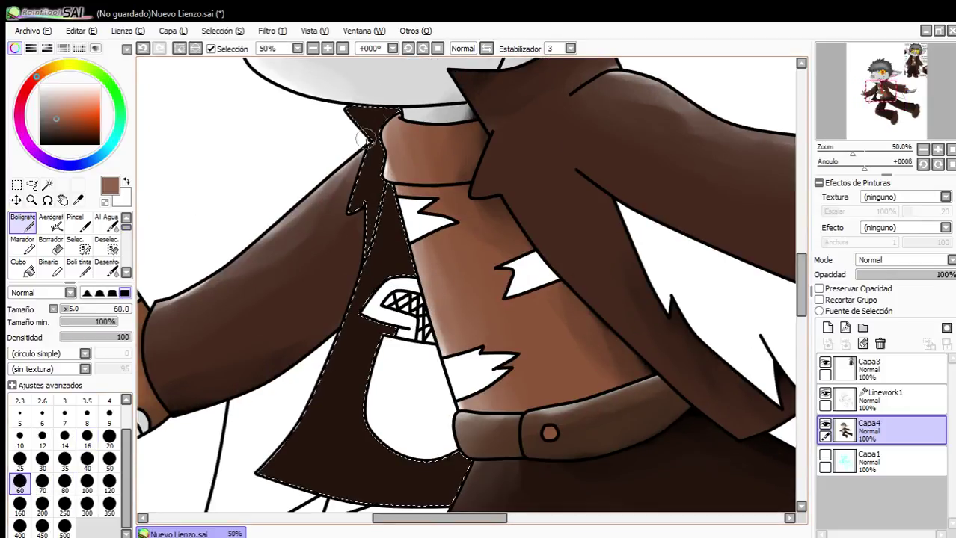
{"action": "left_click", "coordinate": [20, 505]}
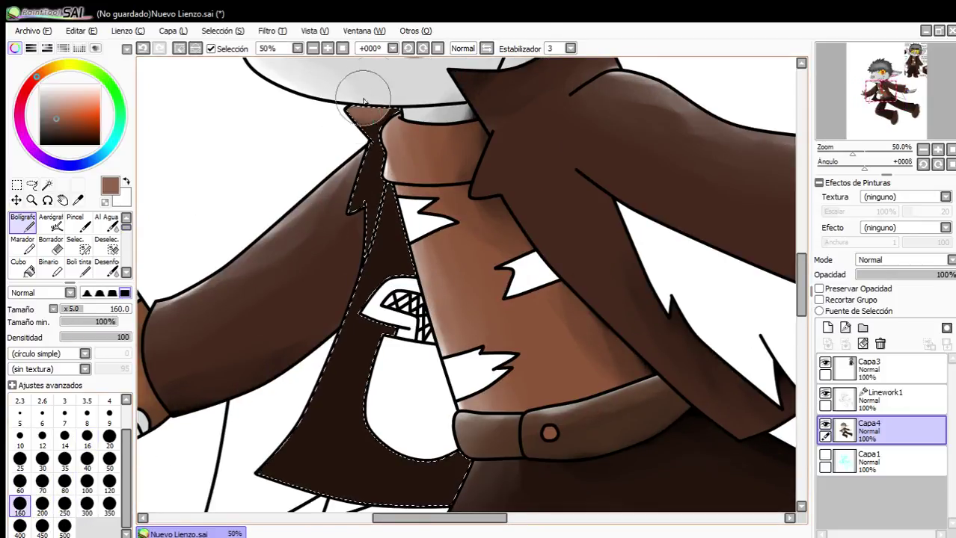
{"action": "mouse_move", "coordinate": [364, 99]}
{"action": "left_mouse_down"}
{"action": "mouse_move", "coordinate": [347, 196]}
{"action": "mouse_move", "coordinate": [265, 475]}
{"action": "left_mouse_up"}
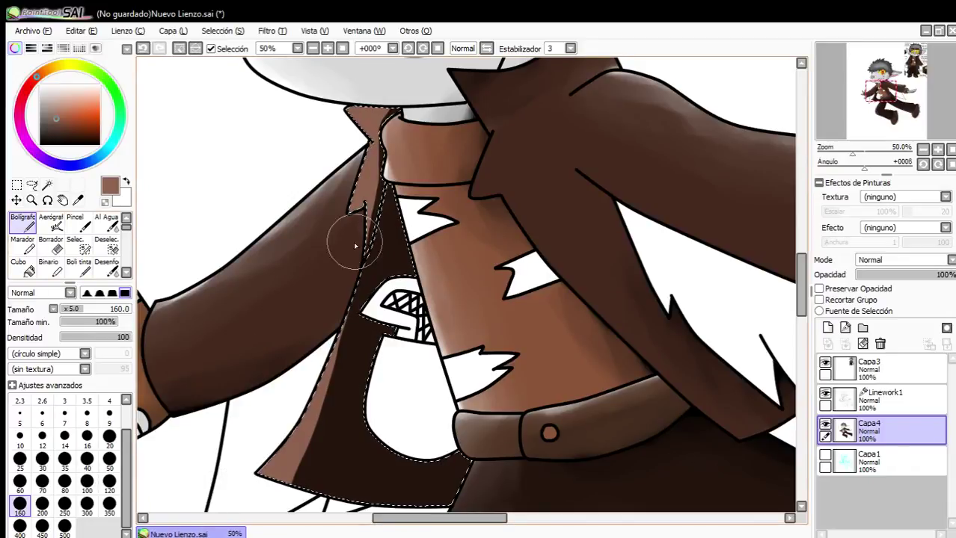
{"action": "left_click_drag", "start_coordinate": [353, 241], "coordinate": [252, 458]}
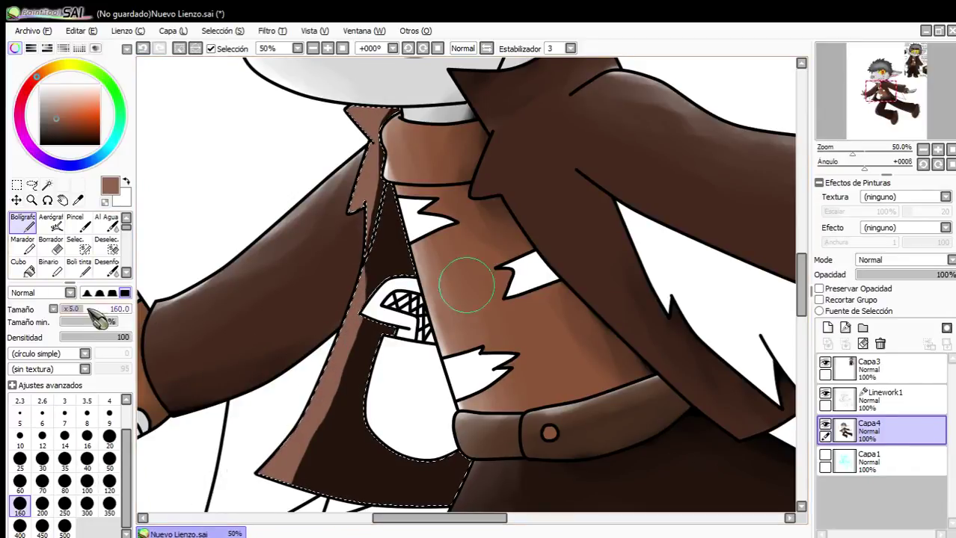
Blend the lighter brown edge into the dark brown along the coat's front panel and lapel with the Pincel brush at size 70.
{"action": "left_click", "coordinate": [76, 224]}
{"action": "scroll", "coordinate": [370, 467], "scroll_direction": "up", "scroll_amount": 1}
{"action": "mouse_move", "coordinate": [279, 507]}
{"action": "left_mouse_down"}
{"action": "mouse_move", "coordinate": [234, 506]}
{"action": "mouse_move", "coordinate": [305, 419]}
{"action": "mouse_move", "coordinate": [384, 281]}
{"action": "mouse_move", "coordinate": [412, 179]}
{"action": "mouse_move", "coordinate": [382, 177]}
{"action": "mouse_move", "coordinate": [295, 455]}
{"action": "left_mouse_up"}
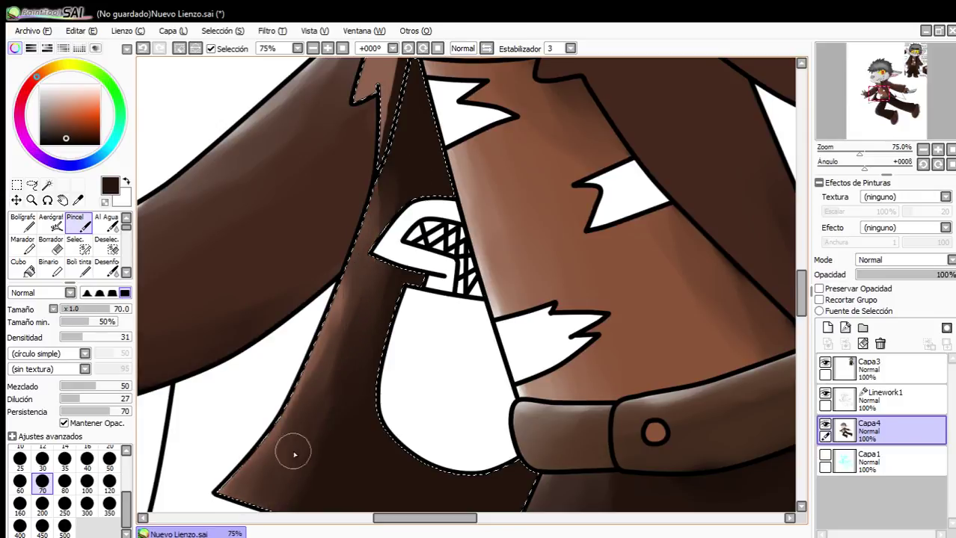
{"action": "scroll", "coordinate": [389, 235], "scroll_direction": "down", "scroll_amount": 1}
{"action": "scroll", "coordinate": [379, 168], "scroll_direction": "up", "scroll_amount": 1}
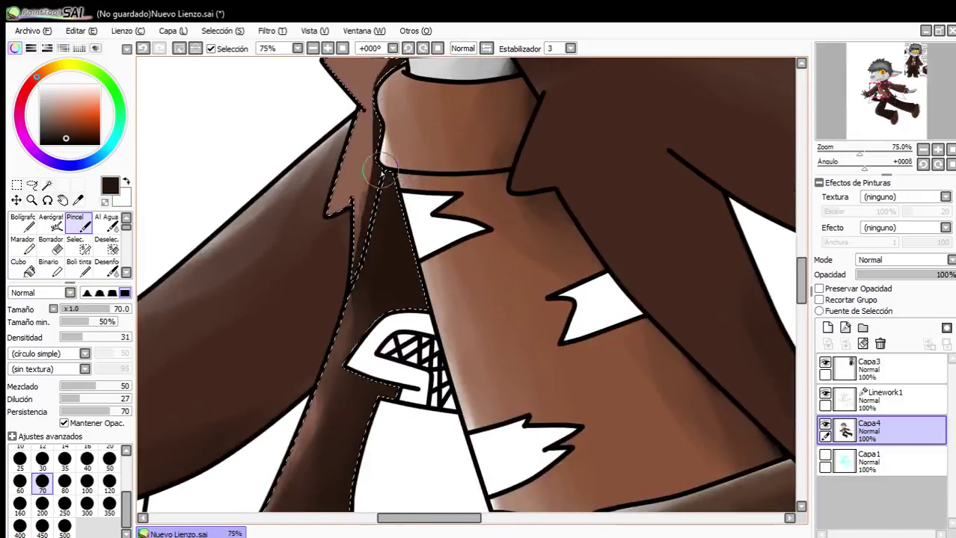
{"action": "mouse_move", "coordinate": [381, 151]}
{"action": "left_mouse_down"}
{"action": "mouse_move", "coordinate": [382, 222]}
{"action": "mouse_move", "coordinate": [367, 158]}
{"action": "left_mouse_up"}
{"action": "scroll", "coordinate": [368, 164], "scroll_direction": "down", "scroll_amount": 2}
{"action": "scroll", "coordinate": [367, 202], "scroll_direction": "up", "scroll_amount": 2}
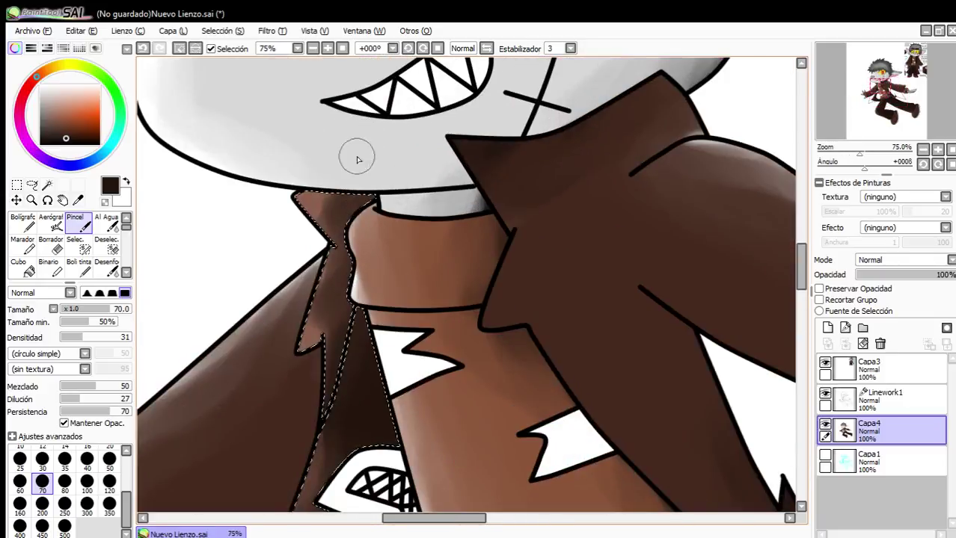
{"action": "scroll", "coordinate": [329, 329], "scroll_direction": "down", "scroll_amount": 3}
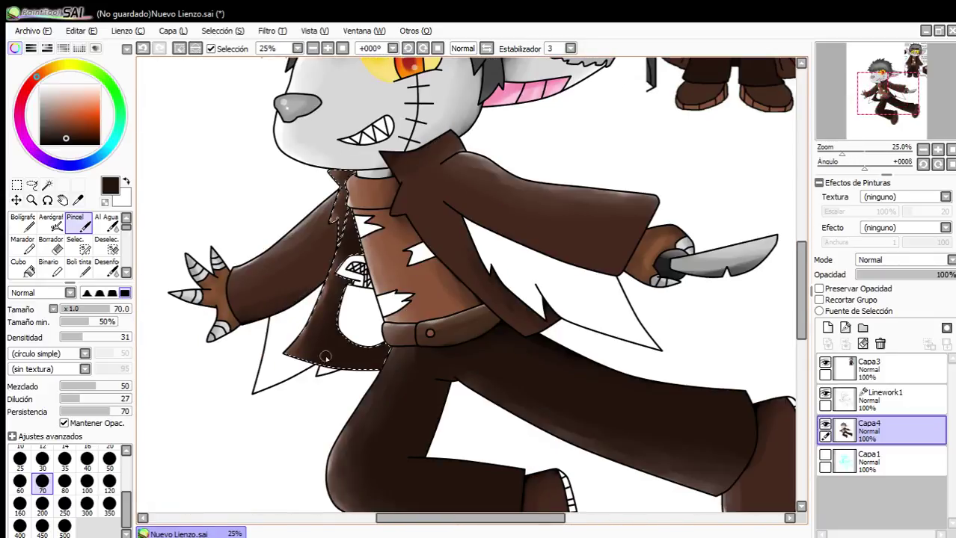
Paint black shadow along the inner side of the coat's front panel with the Bolígrafo pen at size 160.
{"action": "scroll", "coordinate": [351, 258], "scroll_direction": "up", "scroll_amount": 2}
{"action": "left_click_drag", "start_coordinate": [59, 127], "coordinate": [40, 144]}
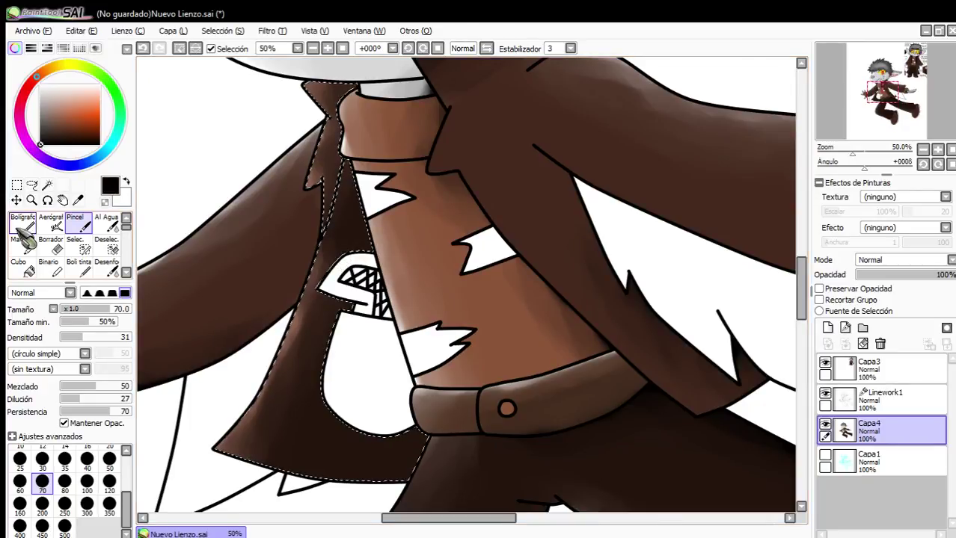
{"action": "left_click", "coordinate": [24, 227]}
{"action": "mouse_move", "coordinate": [381, 187]}
{"action": "left_mouse_down"}
{"action": "mouse_move", "coordinate": [395, 323]}
{"action": "mouse_move", "coordinate": [381, 479]}
{"action": "left_mouse_up"}
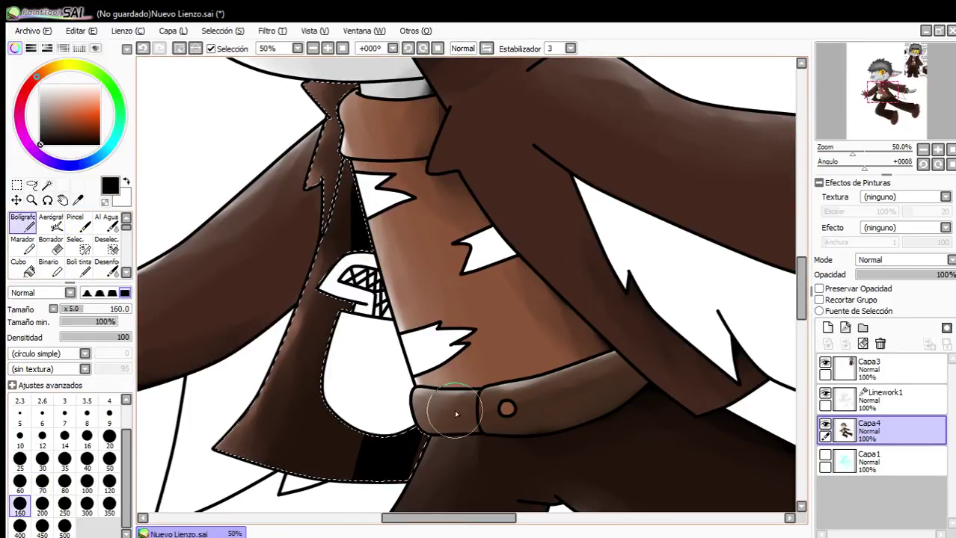
Blend the black shadow into the panel's dark brown with the Pincel brush at size 70 and clear the selection.
{"action": "left_click", "coordinate": [82, 223]}
{"action": "scroll", "coordinate": [383, 433], "scroll_direction": "up", "scroll_amount": 2}
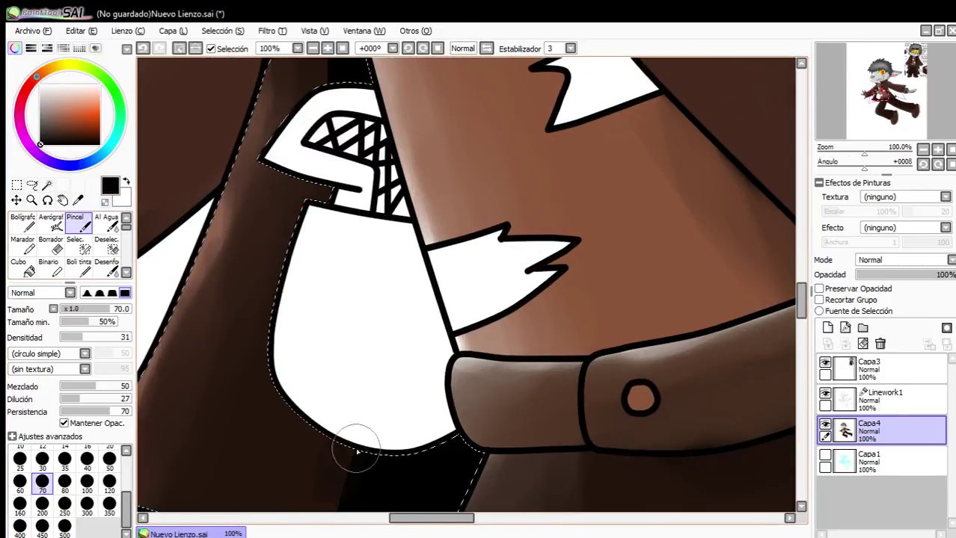
{"action": "left_click", "coordinate": [271, 470], "text": "alt"}
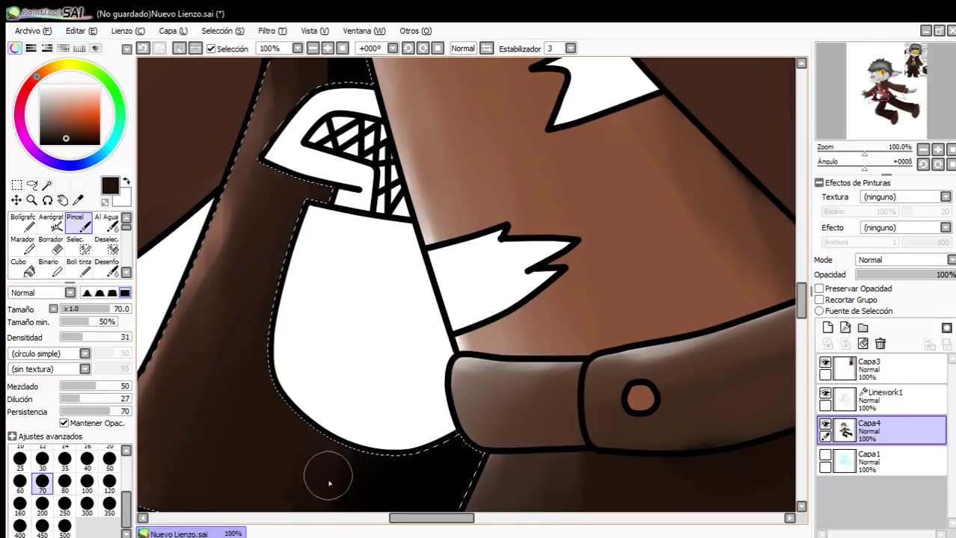
{"action": "scroll", "coordinate": [356, 322], "scroll_direction": "up", "scroll_amount": 5}
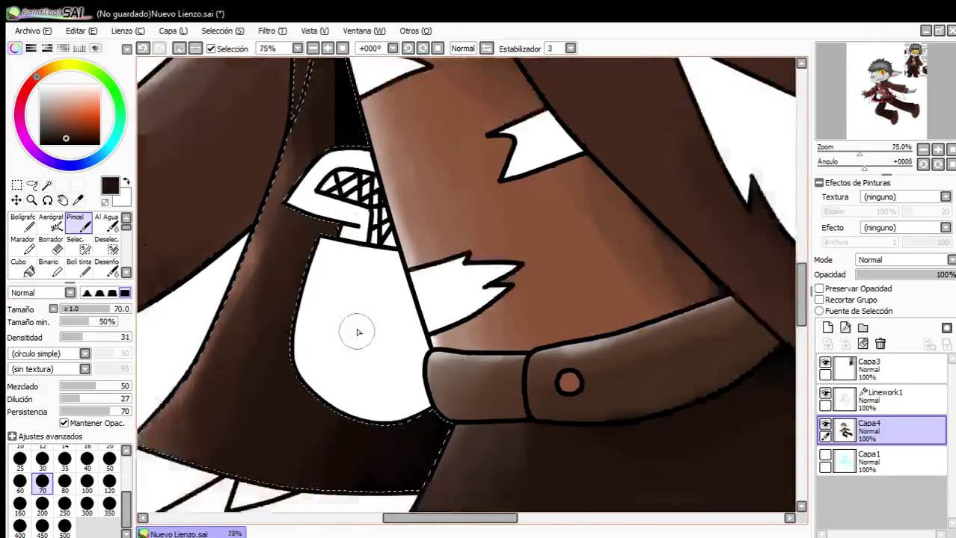
{"action": "mouse_move", "coordinate": [368, 317]}
{"action": "left_mouse_down"}
{"action": "mouse_move", "coordinate": [360, 150]}
{"action": "mouse_move", "coordinate": [356, 161]}
{"action": "mouse_move", "coordinate": [339, 142]}
{"action": "mouse_move", "coordinate": [362, 175]}
{"action": "mouse_move", "coordinate": [330, 132]}
{"action": "left_mouse_up"}
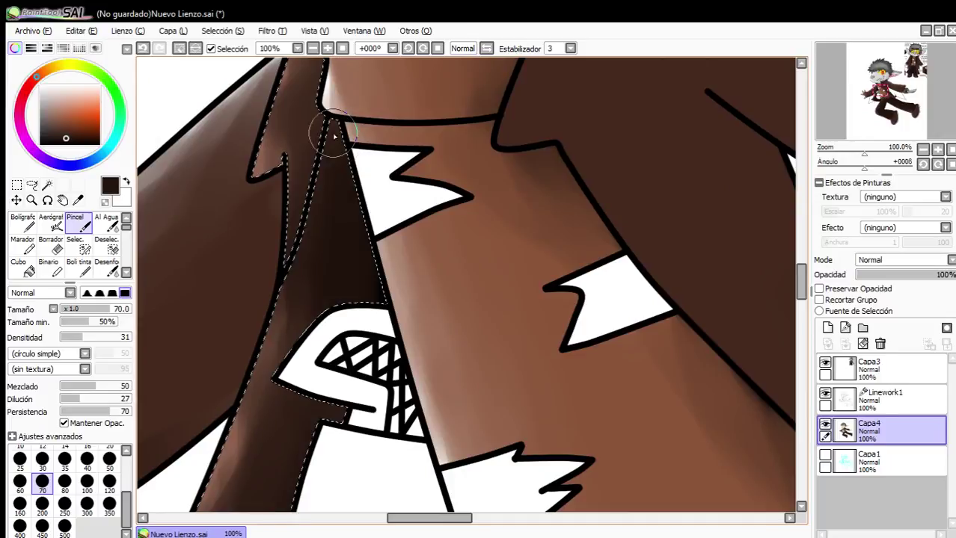
{"action": "scroll", "coordinate": [351, 341], "scroll_direction": "down", "scroll_amount": 7}
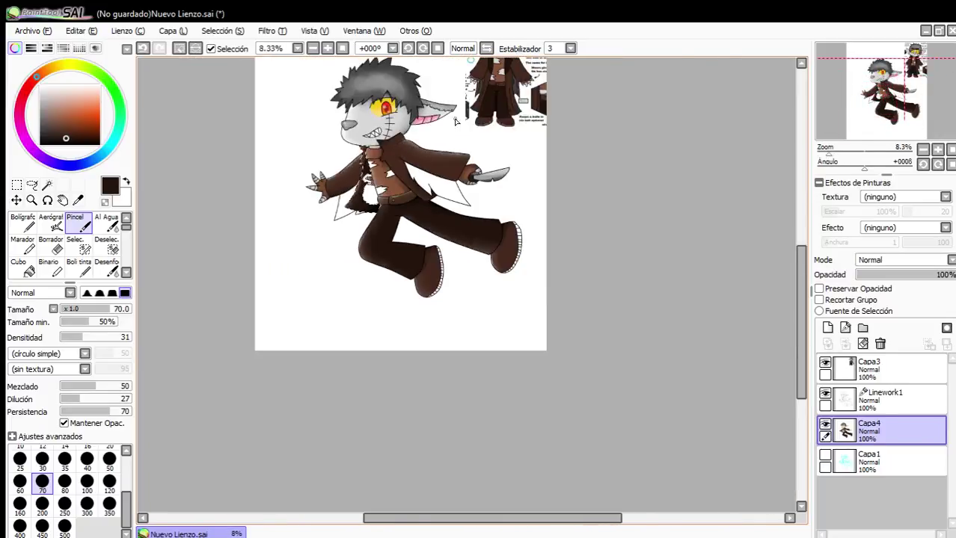
{"action": "scroll", "coordinate": [311, 273], "scroll_direction": "up", "scroll_amount": 3}
{"action": "scroll", "coordinate": [311, 274], "scroll_direction": "down", "scroll_amount": 2}
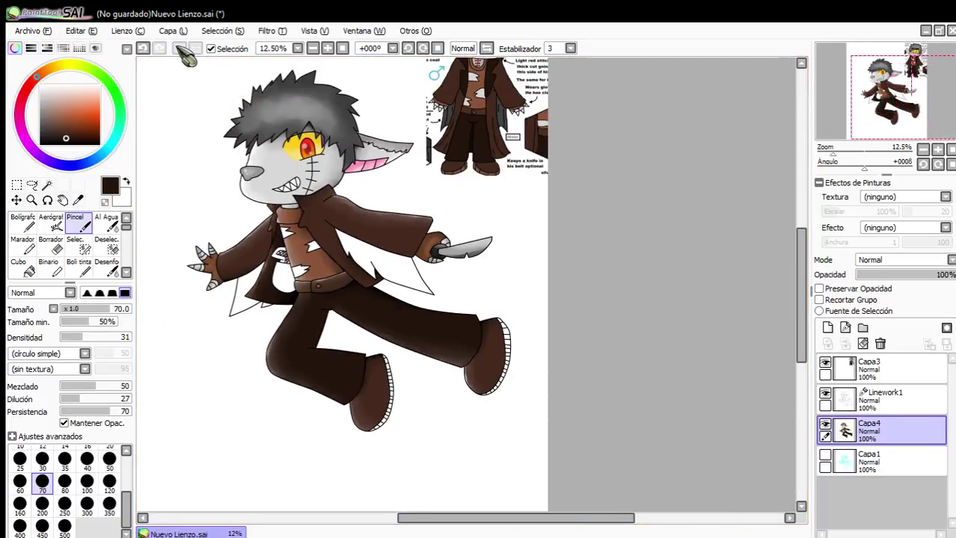
Compare the character with the reference and sample the dark grey of the reference's coat tails.
{"action": "scroll", "coordinate": [465, 137], "scroll_direction": "down", "scroll_amount": 3}
{"action": "scroll", "coordinate": [394, 106], "scroll_direction": "up", "scroll_amount": 3}
{"action": "scroll", "coordinate": [314, 174], "scroll_direction": "down", "scroll_amount": 3}
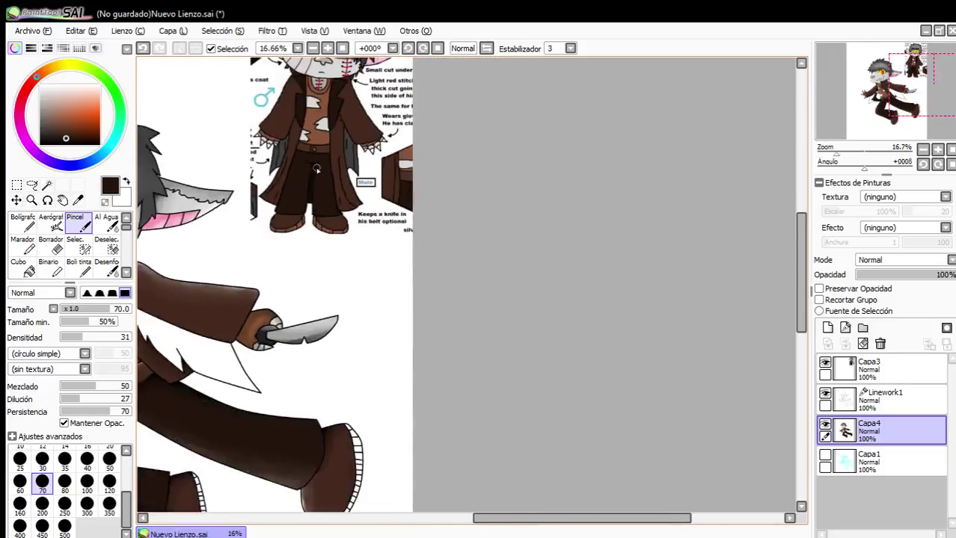
{"action": "scroll", "coordinate": [195, 297], "scroll_direction": "up", "scroll_amount": 2}
{"action": "scroll", "coordinate": [195, 298], "scroll_direction": "down", "scroll_amount": 1}
{"action": "scroll", "coordinate": [235, 285], "scroll_direction": "up", "scroll_amount": 3}
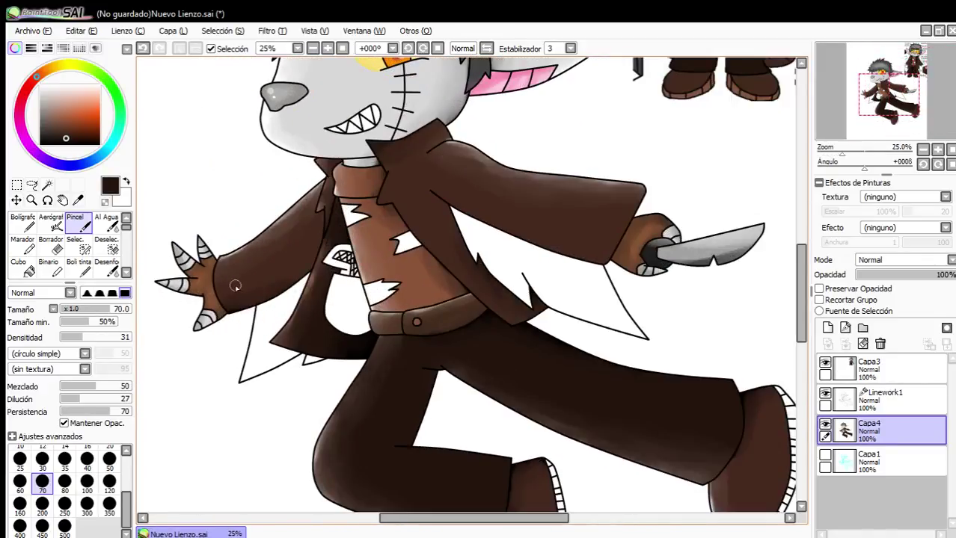
{"action": "scroll", "coordinate": [304, 303], "scroll_direction": "down", "scroll_amount": 4}
{"action": "scroll", "coordinate": [479, 177], "scroll_direction": "up", "scroll_amount": 3}
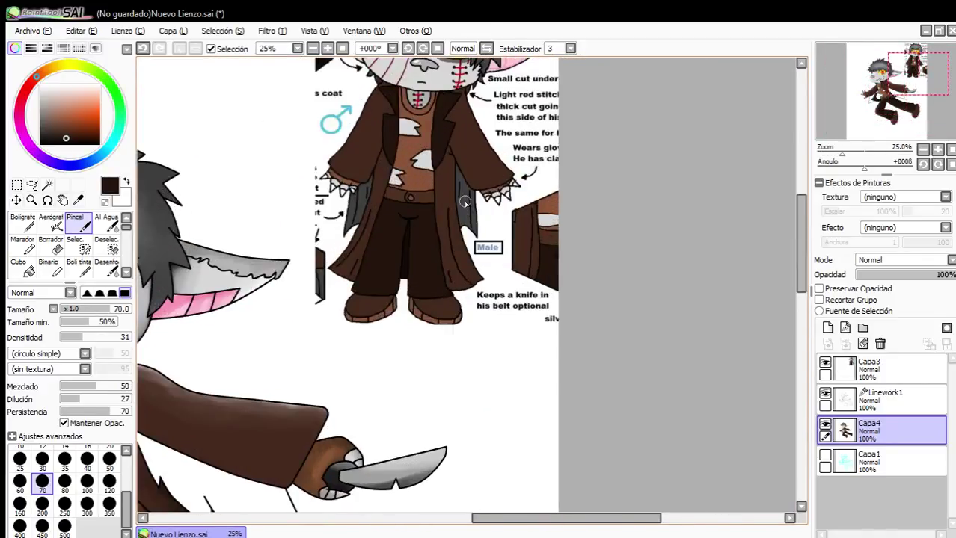
{"action": "right_click", "coordinate": [464, 203]}
Select the uncoloured pieces behind the coat on both sides of the body with the magic wand on Linework1.
{"action": "left_click", "coordinate": [890, 394]}
{"action": "left_click", "coordinate": [47, 184]}
{"action": "scroll", "coordinate": [374, 261], "scroll_direction": "down", "scroll_amount": 3}
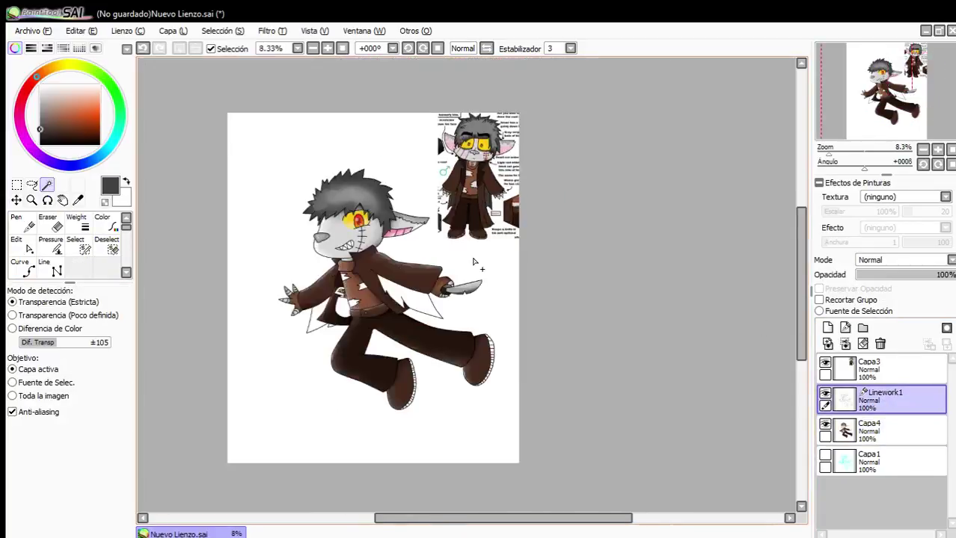
{"action": "scroll", "coordinate": [521, 196], "scroll_direction": "up", "scroll_amount": 3}
{"action": "scroll", "coordinate": [524, 198], "scroll_direction": "up", "scroll_amount": 1}
{"action": "left_click", "coordinate": [388, 289]}
{"action": "scroll", "coordinate": [388, 289], "scroll_direction": "down", "scroll_amount": 2}
{"action": "scroll", "coordinate": [529, 317], "scroll_direction": "up", "scroll_amount": 3}
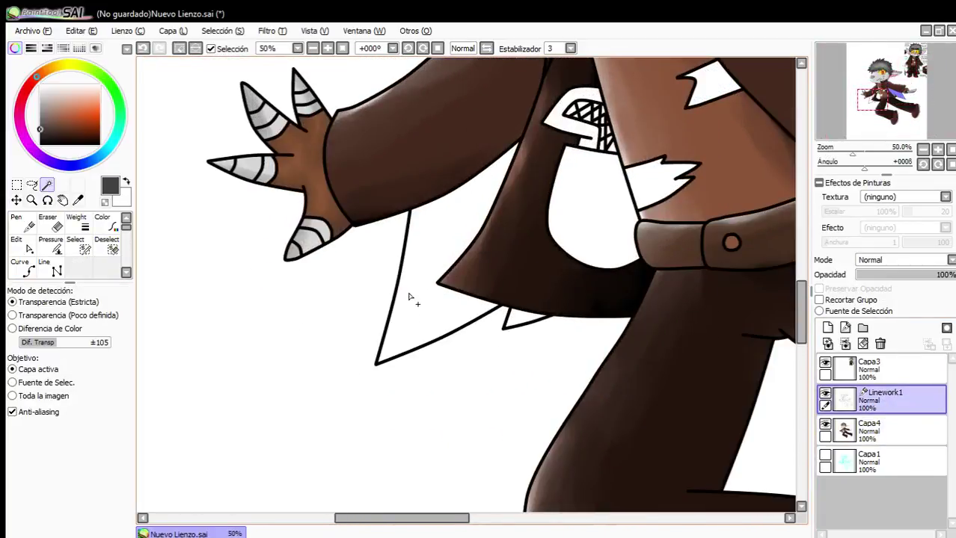
Fill the selected pieces behind the coat with the dark grey on Capa4 using the Cubo tool.
{"action": "left_click", "coordinate": [887, 431]}
{"action": "left_click", "coordinate": [20, 267]}
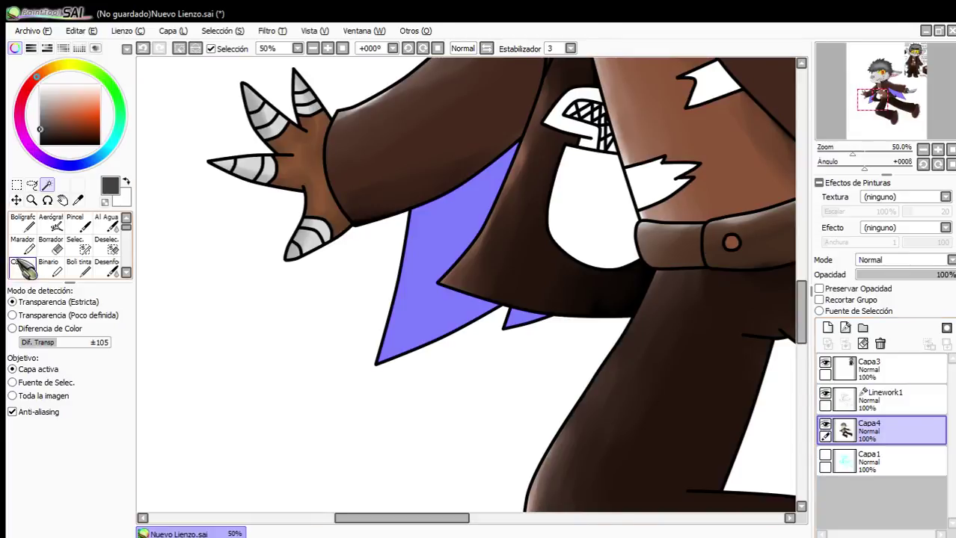
{"action": "left_click", "coordinate": [530, 317]}
{"action": "scroll", "coordinate": [530, 317], "scroll_direction": "down", "scroll_amount": 2}
{"action": "scroll", "coordinate": [613, 260], "scroll_direction": "up", "scroll_amount": 1}
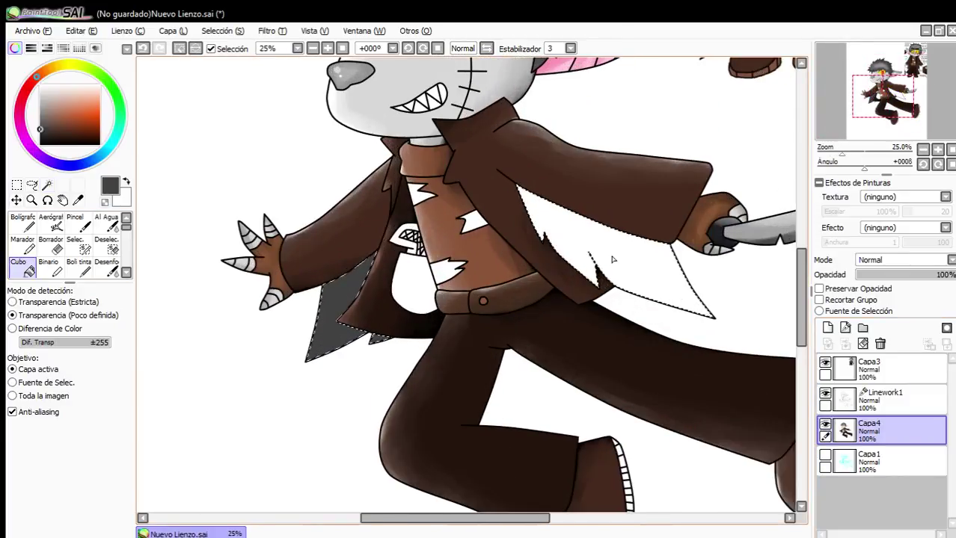
{"action": "left_click", "coordinate": [614, 259]}
Shade the grey piece below the raised hand's sleeve with light grey and blend it using the Pincel brush at size 70.
{"action": "left_click_drag", "start_coordinate": [53, 101], "coordinate": [39, 100]}
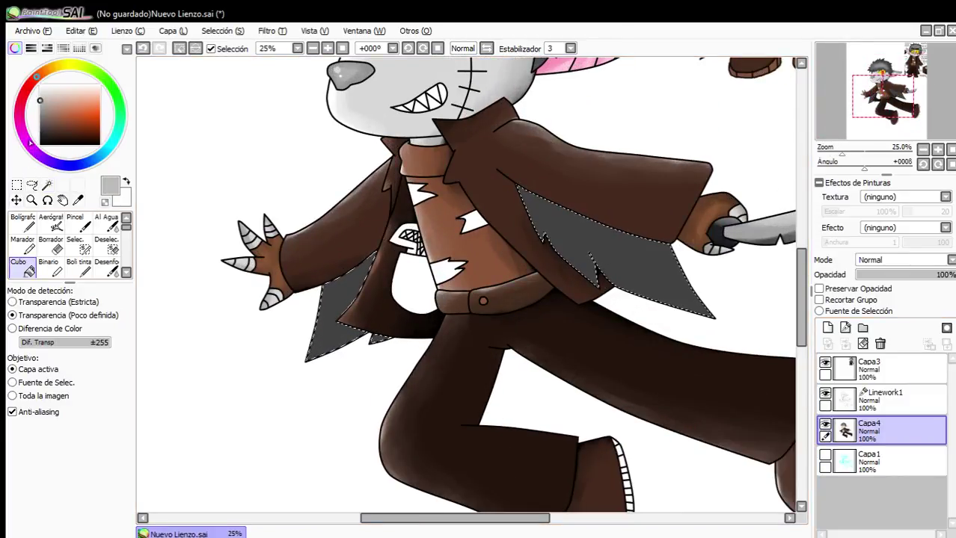
{"action": "left_click", "coordinate": [51, 223]}
{"action": "left_click", "coordinate": [75, 223]}
{"action": "scroll", "coordinate": [304, 261], "scroll_direction": "up", "scroll_amount": 2}
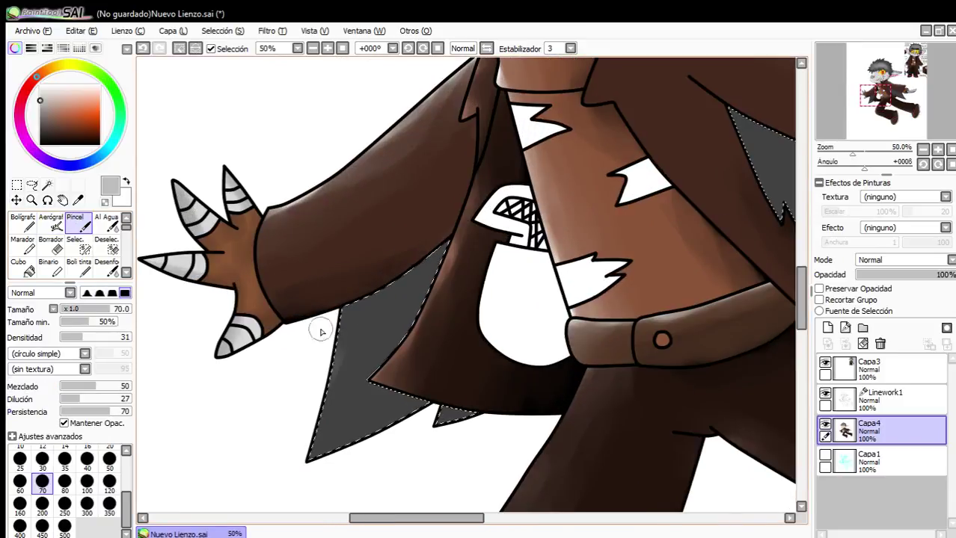
{"action": "mouse_move", "coordinate": [320, 331]}
{"action": "left_mouse_down"}
{"action": "mouse_move", "coordinate": [323, 389]}
{"action": "mouse_move", "coordinate": [392, 276]}
{"action": "mouse_move", "coordinate": [412, 261]}
{"action": "mouse_move", "coordinate": [477, 247]}
{"action": "mouse_move", "coordinate": [331, 330]}
{"action": "mouse_move", "coordinate": [335, 405]}
{"action": "mouse_move", "coordinate": [363, 420]}
{"action": "mouse_move", "coordinate": [396, 413]}
{"action": "mouse_move", "coordinate": [384, 436]}
{"action": "mouse_move", "coordinate": [369, 406]}
{"action": "mouse_move", "coordinate": [333, 412]}
{"action": "mouse_move", "coordinate": [339, 422]}
{"action": "mouse_move", "coordinate": [405, 392]}
{"action": "mouse_move", "coordinate": [348, 408]}
{"action": "mouse_move", "coordinate": [347, 350]}
{"action": "mouse_move", "coordinate": [402, 308]}
{"action": "mouse_move", "coordinate": [407, 280]}
{"action": "mouse_move", "coordinate": [415, 309]}
{"action": "mouse_move", "coordinate": [380, 390]}
{"action": "left_mouse_up"}
{"action": "right_click", "coordinate": [368, 380]}
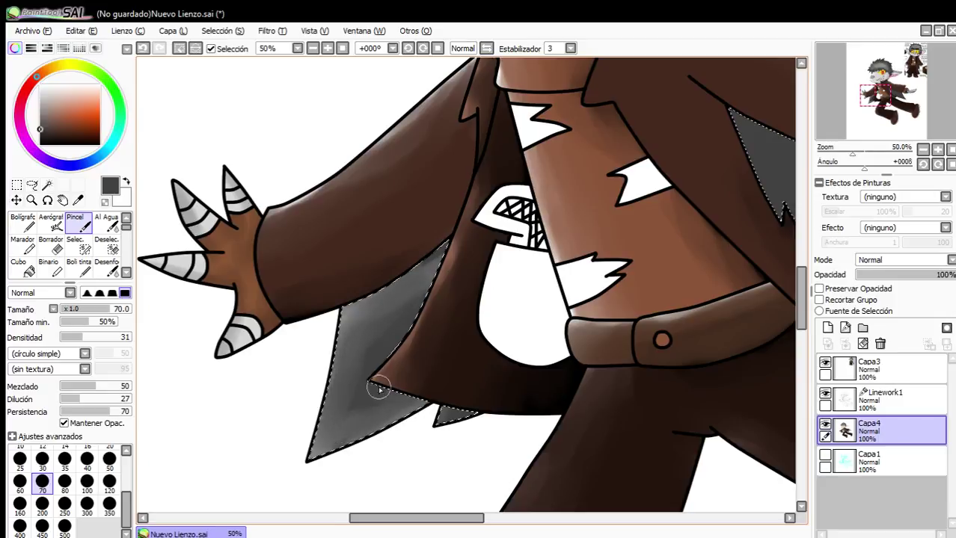
Shade the grey piece below the knife arm with light grey edges, blend them with the dark grey, and clear the selection.
{"action": "scroll", "coordinate": [340, 345], "scroll_direction": "down", "scroll_amount": 2}
{"action": "left_click", "coordinate": [559, 314], "text": "alt"}
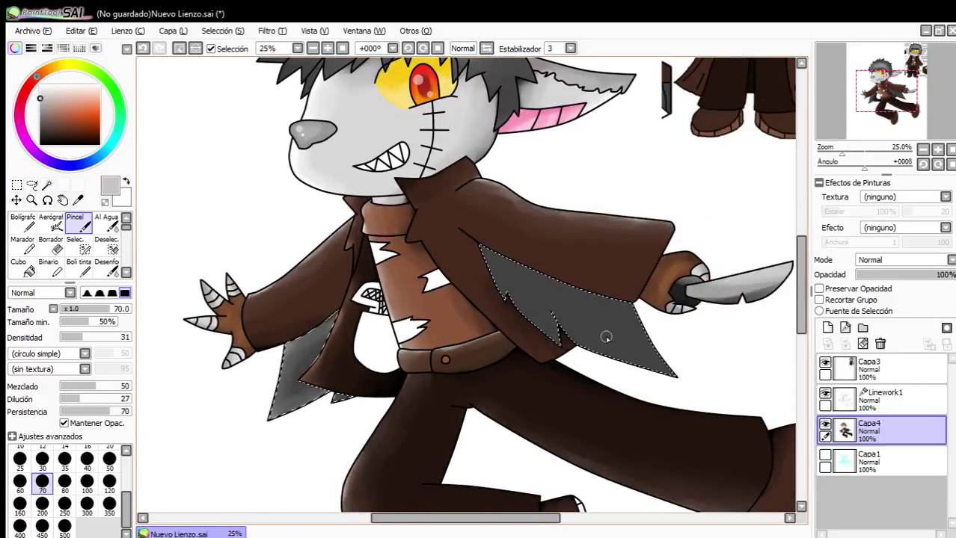
{"action": "scroll", "coordinate": [604, 335], "scroll_direction": "up", "scroll_amount": 3}
{"action": "mouse_move", "coordinate": [303, 151]}
{"action": "left_mouse_down"}
{"action": "mouse_move", "coordinate": [345, 260]}
{"action": "mouse_move", "coordinate": [489, 387]}
{"action": "mouse_move", "coordinate": [514, 325]}
{"action": "mouse_move", "coordinate": [620, 375]}
{"action": "mouse_move", "coordinate": [717, 271]}
{"action": "mouse_move", "coordinate": [739, 391]}
{"action": "mouse_move", "coordinate": [710, 399]}
{"action": "mouse_move", "coordinate": [437, 95]}
{"action": "left_mouse_up"}
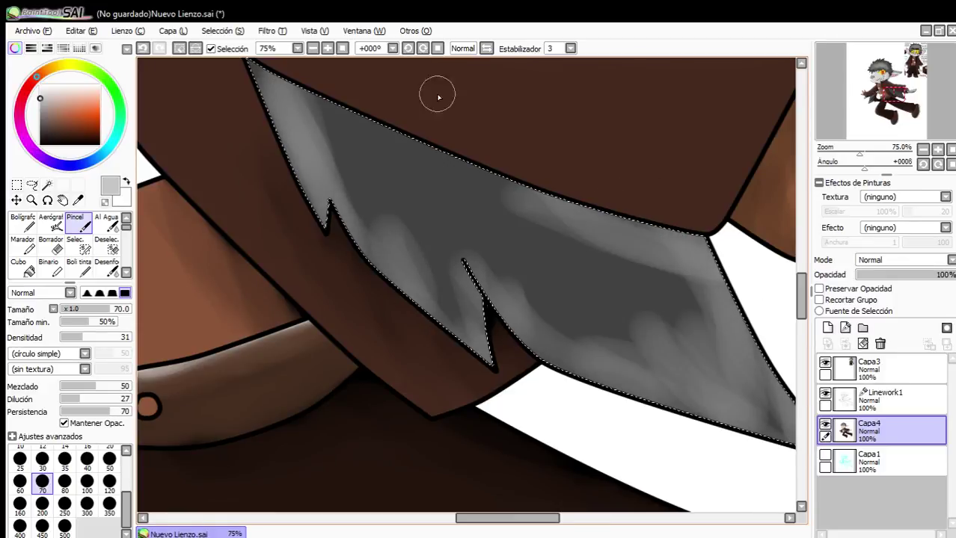
{"action": "left_click", "coordinate": [433, 194], "text": "alt"}
{"action": "mouse_move", "coordinate": [299, 100]}
{"action": "left_mouse_down"}
{"action": "mouse_move", "coordinate": [287, 121]}
{"action": "mouse_move", "coordinate": [330, 194]}
{"action": "mouse_move", "coordinate": [353, 205]}
{"action": "mouse_move", "coordinate": [439, 309]}
{"action": "mouse_move", "coordinate": [461, 293]}
{"action": "mouse_move", "coordinate": [534, 324]}
{"action": "mouse_move", "coordinate": [570, 371]}
{"action": "mouse_move", "coordinate": [716, 401]}
{"action": "mouse_move", "coordinate": [612, 360]}
{"action": "mouse_move", "coordinate": [689, 416]}
{"action": "mouse_move", "coordinate": [692, 339]}
{"action": "mouse_move", "coordinate": [728, 410]}
{"action": "mouse_move", "coordinate": [732, 382]}
{"action": "mouse_move", "coordinate": [687, 302]}
{"action": "mouse_move", "coordinate": [732, 306]}
{"action": "mouse_move", "coordinate": [598, 280]}
{"action": "mouse_move", "coordinate": [526, 196]}
{"action": "mouse_move", "coordinate": [546, 138]}
{"action": "mouse_move", "coordinate": [411, 136]}
{"action": "mouse_move", "coordinate": [689, 256]}
{"action": "mouse_move", "coordinate": [790, 430]}
{"action": "left_mouse_up"}
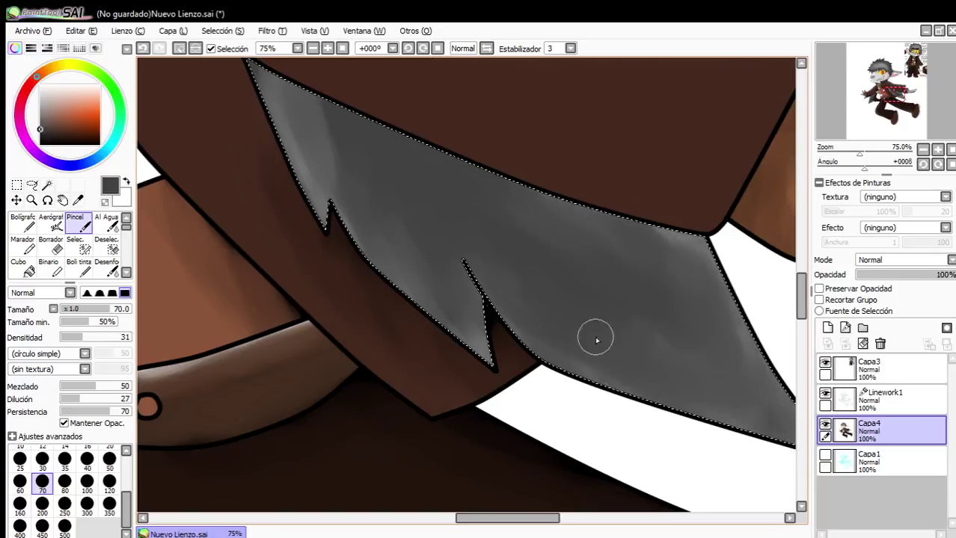
{"action": "scroll", "coordinate": [552, 282], "scroll_direction": "down", "scroll_amount": 5}
{"action": "scroll", "coordinate": [552, 283], "scroll_direction": "down", "scroll_amount": 1}
{"action": "scroll", "coordinate": [516, 323], "scroll_direction": "up", "scroll_amount": 2}
{"action": "left_click", "coordinate": [180, 48]}
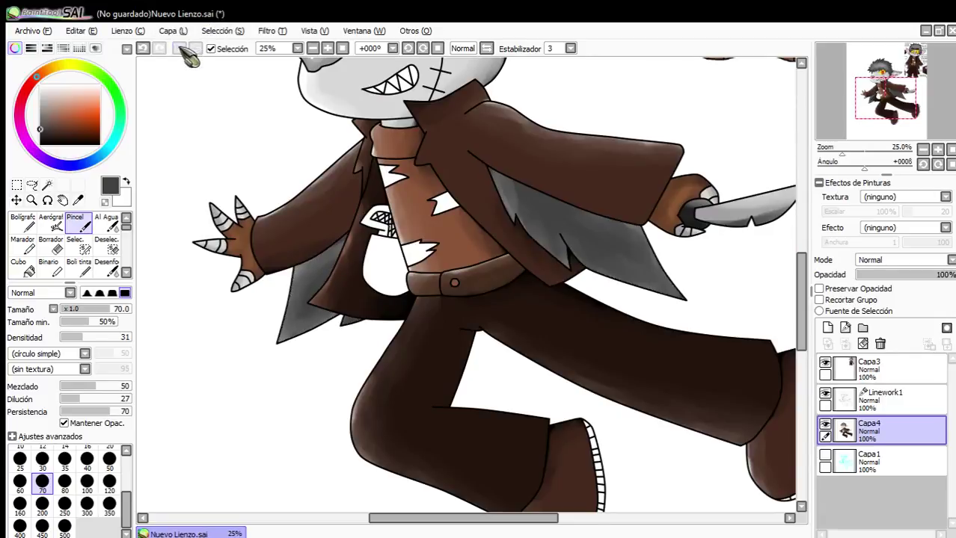
Select the rounded uncoloured pouch between the coat's front panel and the shirt with the magic wand on Linework1.
{"action": "scroll", "coordinate": [344, 272], "scroll_direction": "down", "scroll_amount": 3}
{"action": "scroll", "coordinate": [313, 303], "scroll_direction": "up", "scroll_amount": 5}
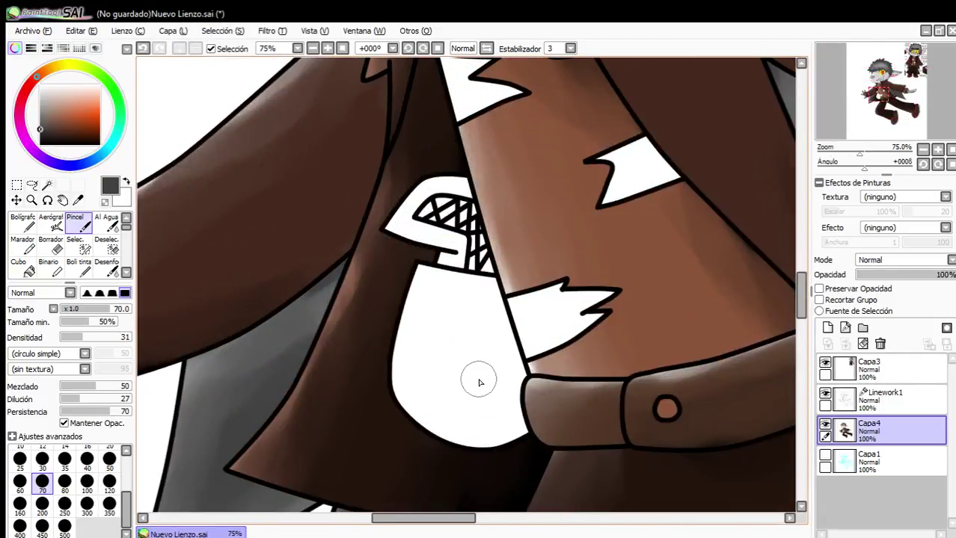
{"action": "left_click", "coordinate": [885, 402]}
{"action": "left_click", "coordinate": [46, 184]}
{"action": "left_click", "coordinate": [484, 359]}
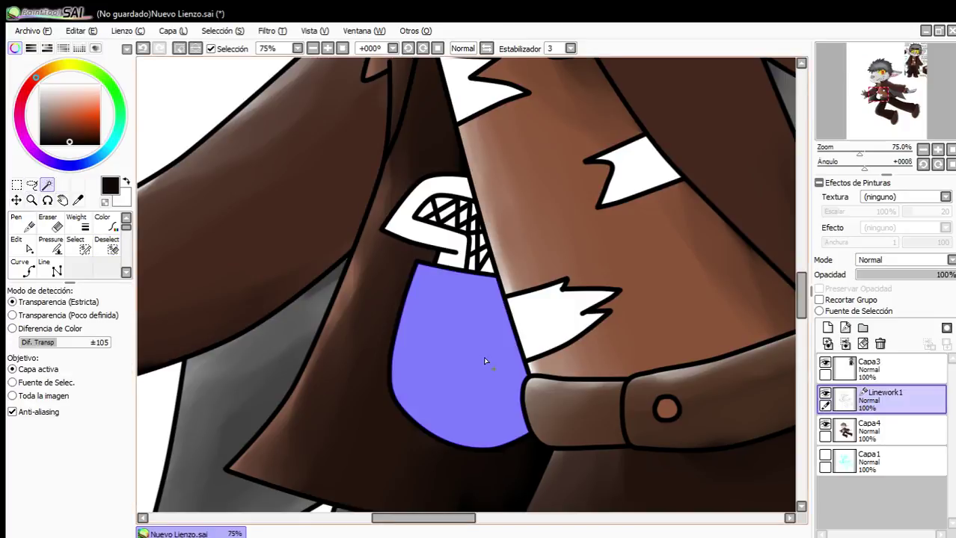
Fill the selected pouch with near-black on Capa4 using the Cubo tool and clear the selection.
{"action": "left_click", "coordinate": [860, 434]}
{"action": "left_click", "coordinate": [22, 268]}
{"action": "left_click", "coordinate": [452, 356]}
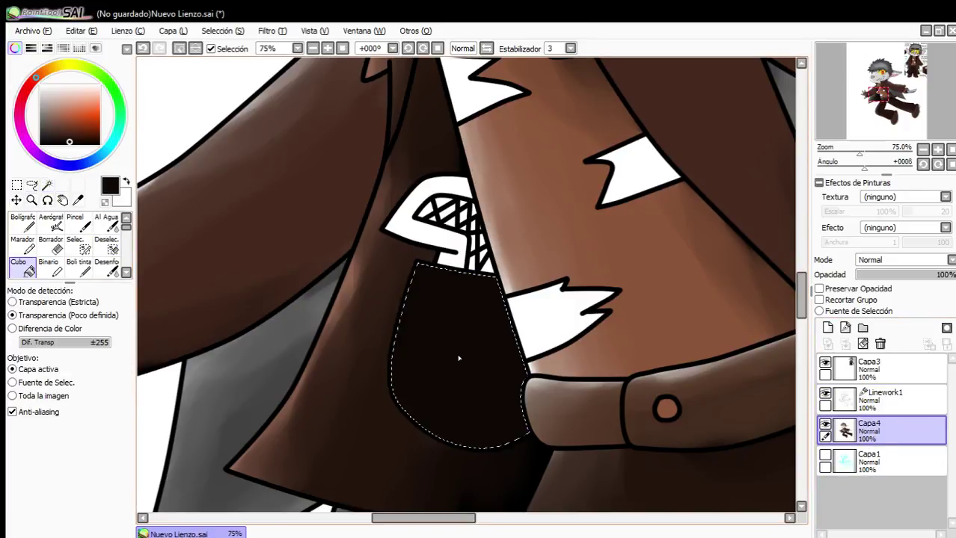
{"action": "scroll", "coordinate": [436, 288], "scroll_direction": "down", "scroll_amount": 3}
{"action": "scroll", "coordinate": [437, 281], "scroll_direction": "up", "scroll_amount": 2}
{"action": "left_click", "coordinate": [180, 49]}
{"action": "scroll", "coordinate": [441, 352], "scroll_direction": "down", "scroll_amount": 2}
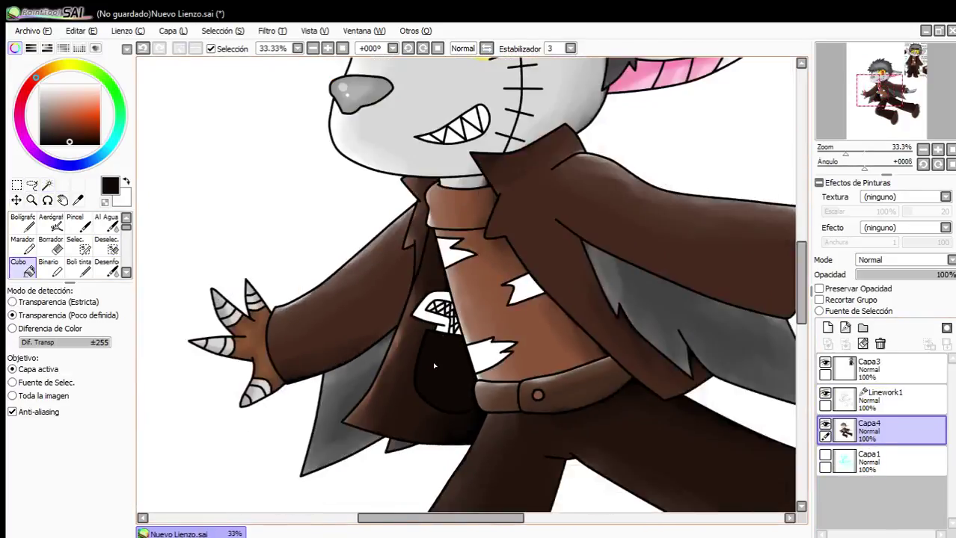
Select the grip's outer band above the pouch and its first hatched cell with the magic wand on Linework1.
{"action": "scroll", "coordinate": [441, 351], "scroll_direction": "up", "scroll_amount": 2}
{"action": "left_click", "coordinate": [913, 408]}
{"action": "left_click", "coordinate": [47, 185]}
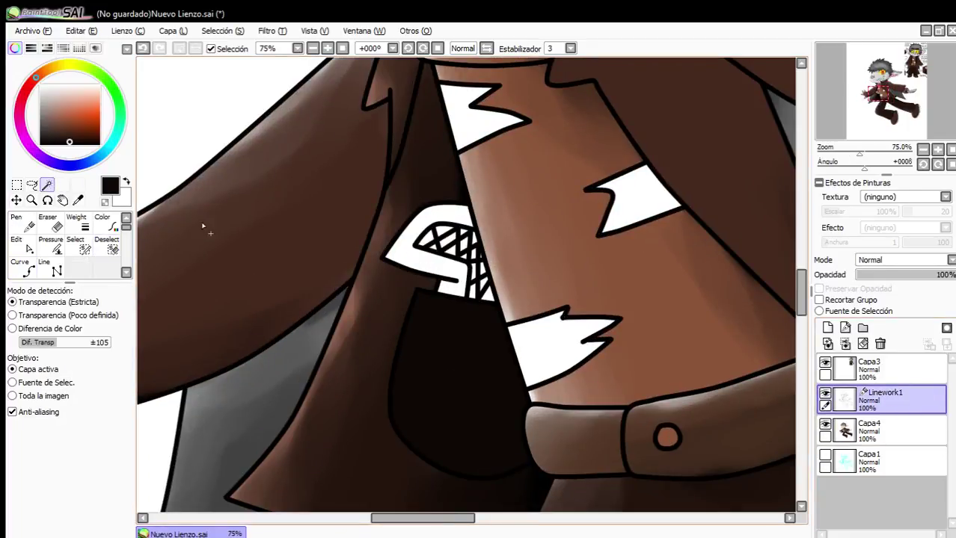
{"action": "scroll", "coordinate": [473, 277], "scroll_direction": "up", "scroll_amount": 3}
{"action": "left_click", "coordinate": [408, 295]}
{"action": "left_click", "coordinate": [457, 271]}
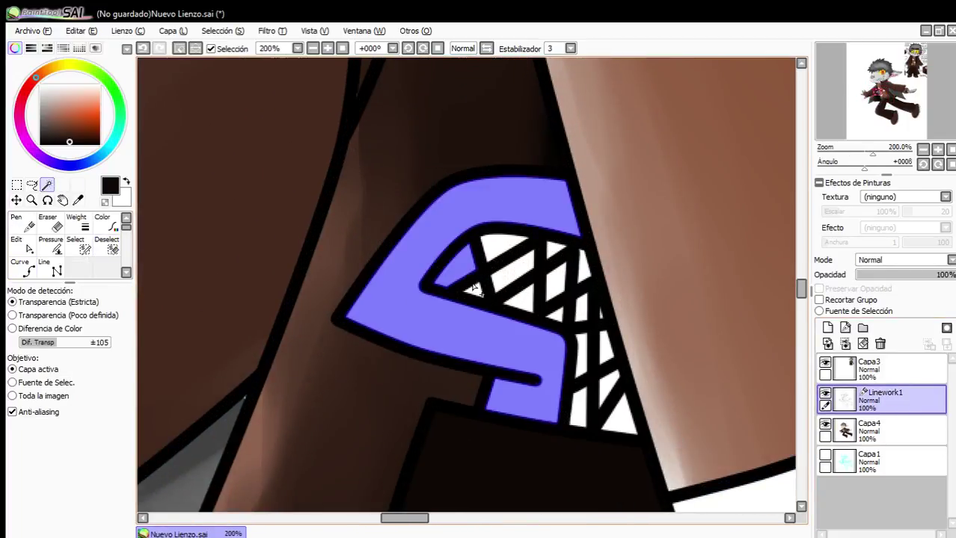
Add the remaining hatched cells in the upper part of the grip to the selection.
{"action": "left_click", "coordinate": [472, 288]}
{"action": "left_click", "coordinate": [492, 248]}
{"action": "left_click", "coordinate": [509, 272]}
{"action": "left_click", "coordinate": [524, 298]}
{"action": "left_click", "coordinate": [556, 285]}
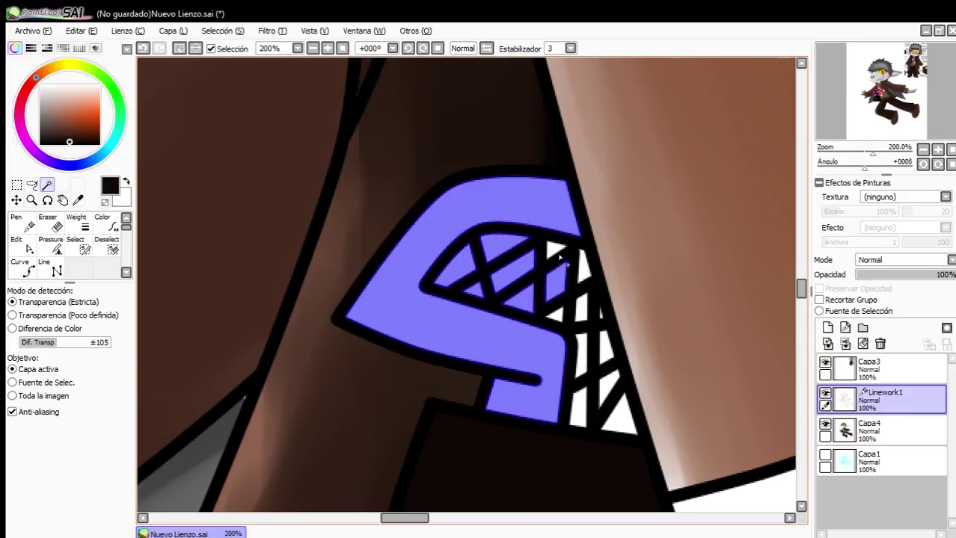
{"action": "left_click", "coordinate": [553, 247]}
{"action": "left_click", "coordinate": [584, 267]}
{"action": "left_click", "coordinate": [561, 314]}
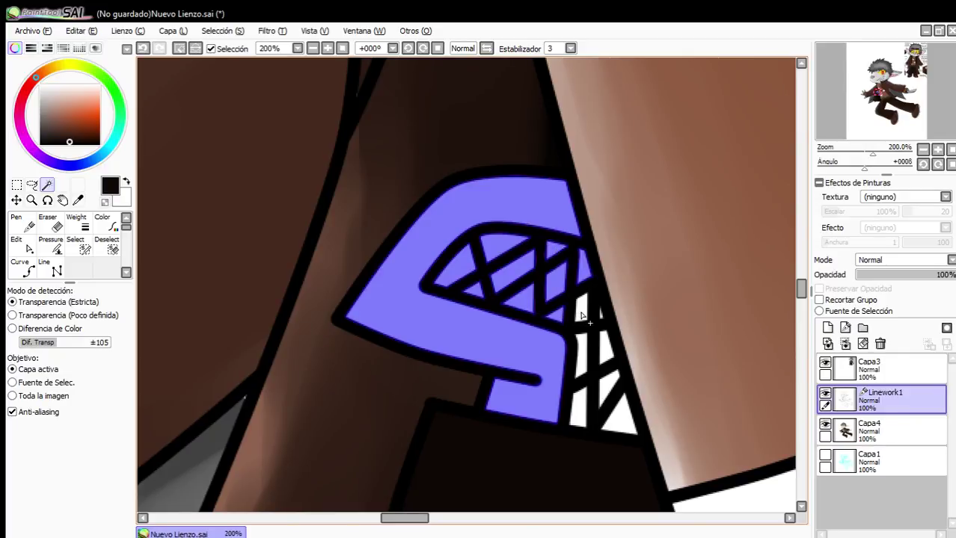
Add the narrow hatched cells along the grip's lower section to the selection, leaving the linework itself unselected.
{"action": "left_click", "coordinate": [585, 313]}
{"action": "left_click", "coordinate": [578, 344]}
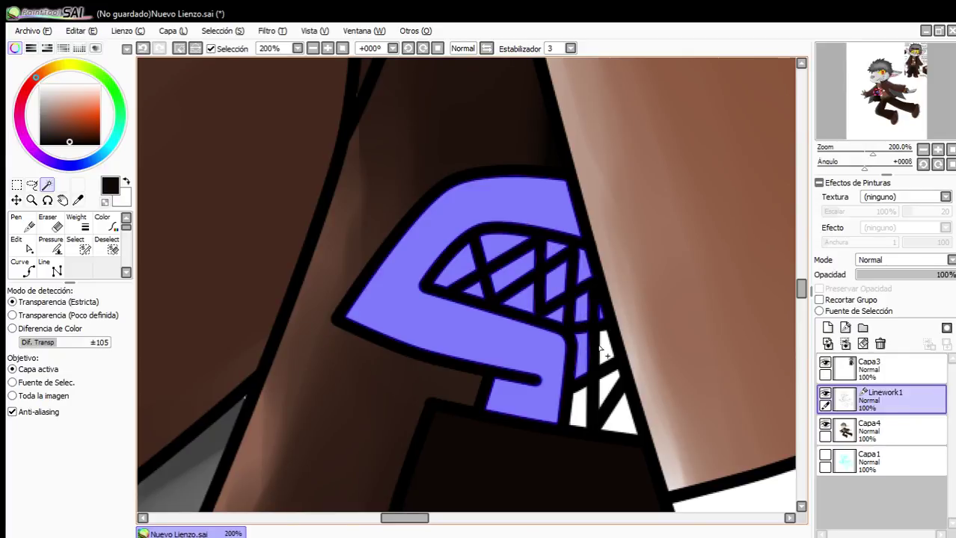
{"action": "left_click", "coordinate": [600, 345]}
{"action": "left_click", "coordinate": [582, 408]}
{"action": "left_click", "coordinate": [608, 405]}
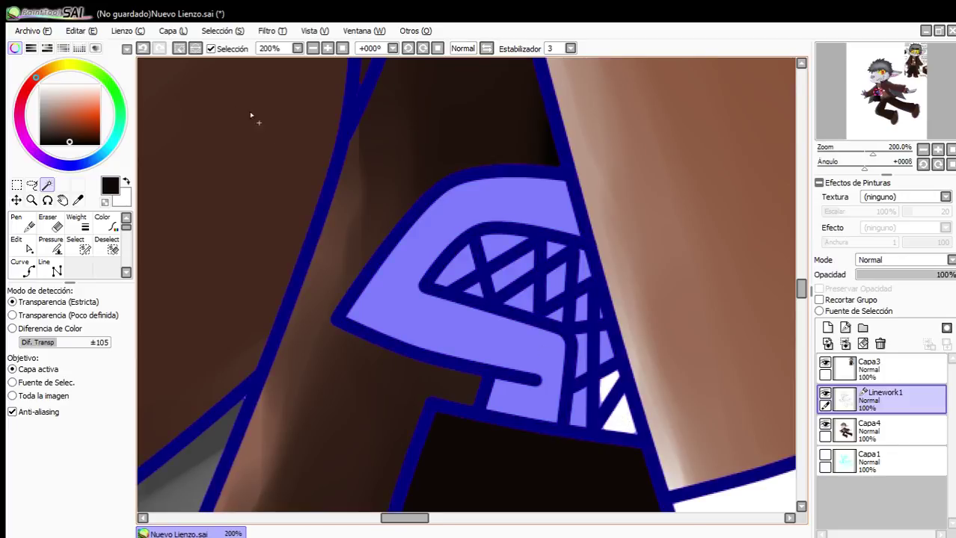
{"action": "left_click", "coordinate": [178, 47]}
{"action": "left_click", "coordinate": [621, 419]}
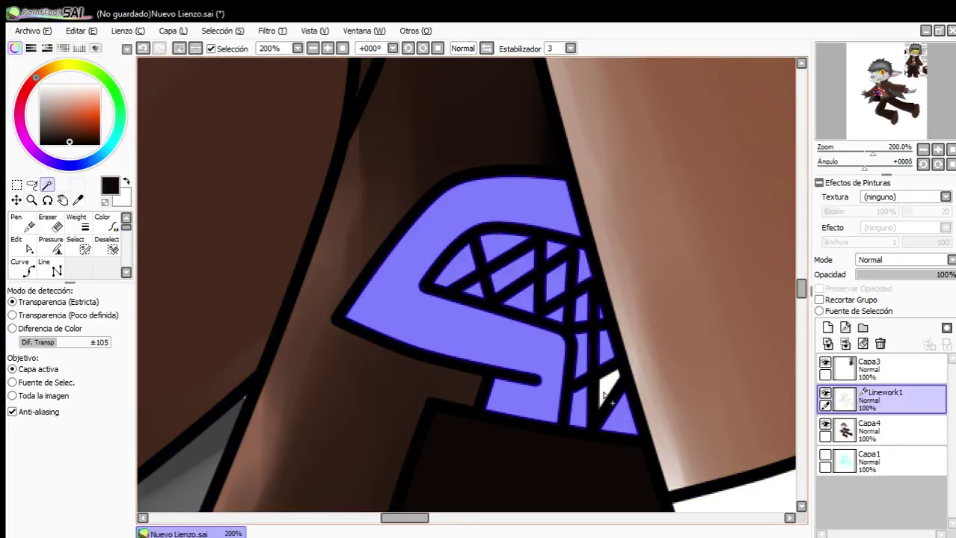
{"action": "left_click", "coordinate": [607, 387]}
Fill the hatched cells in the upper part of the grip with dark grey on Capa4 using the Cubo tool.
{"action": "left_click", "coordinate": [881, 441]}
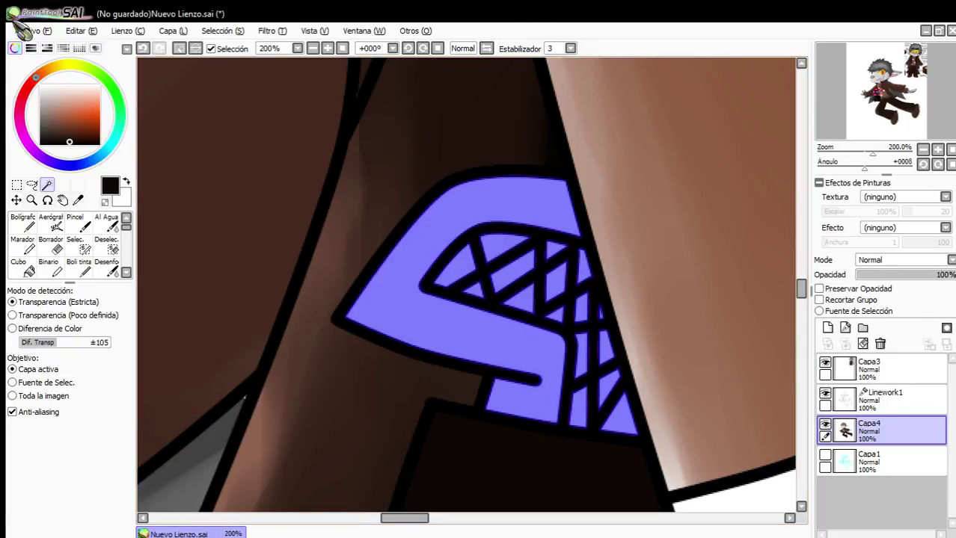
{"action": "mouse_move", "coordinate": [65, 136]}
{"action": "left_mouse_down"}
{"action": "mouse_move", "coordinate": [40, 112]}
{"action": "mouse_move", "coordinate": [24, 132]}
{"action": "left_mouse_up"}
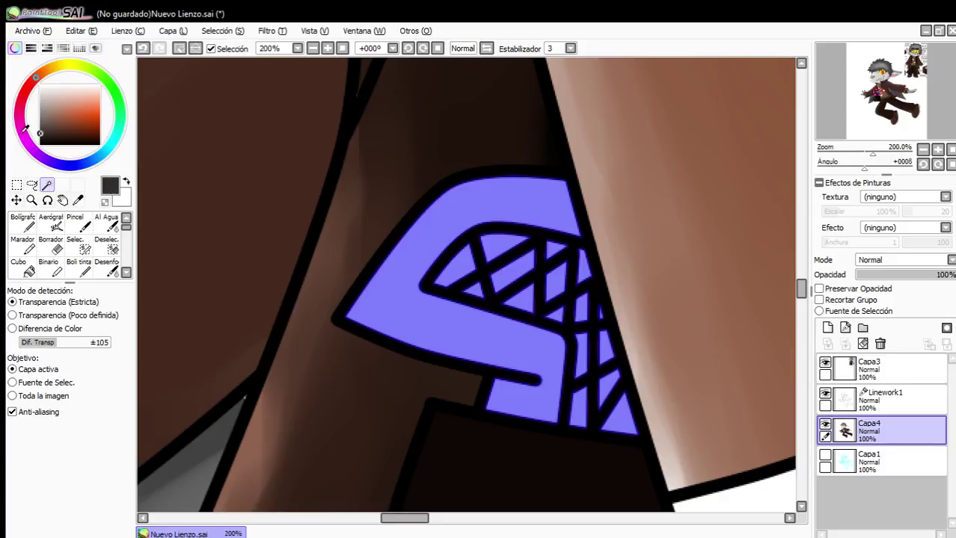
{"action": "left_click", "coordinate": [21, 267]}
{"action": "left_click", "coordinate": [465, 275]}
{"action": "left_click", "coordinate": [473, 289]}
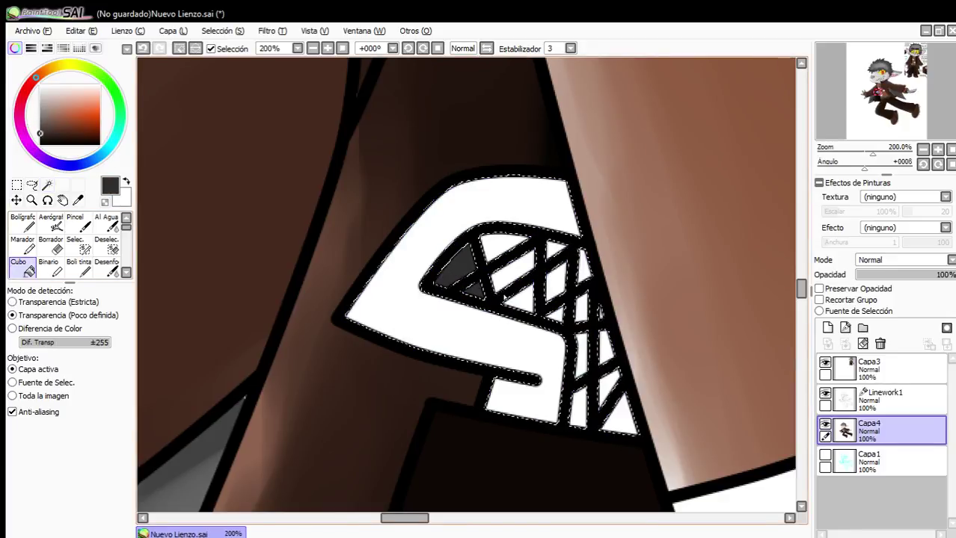
{"action": "left_click", "coordinate": [511, 271]}
{"action": "left_click", "coordinate": [518, 298]}
{"action": "left_click", "coordinate": [503, 245]}
{"action": "left_click", "coordinate": [461, 251]}
{"action": "left_click", "coordinate": [555, 281]}
{"action": "left_click", "coordinate": [555, 250]}
{"action": "left_click", "coordinate": [559, 309]}
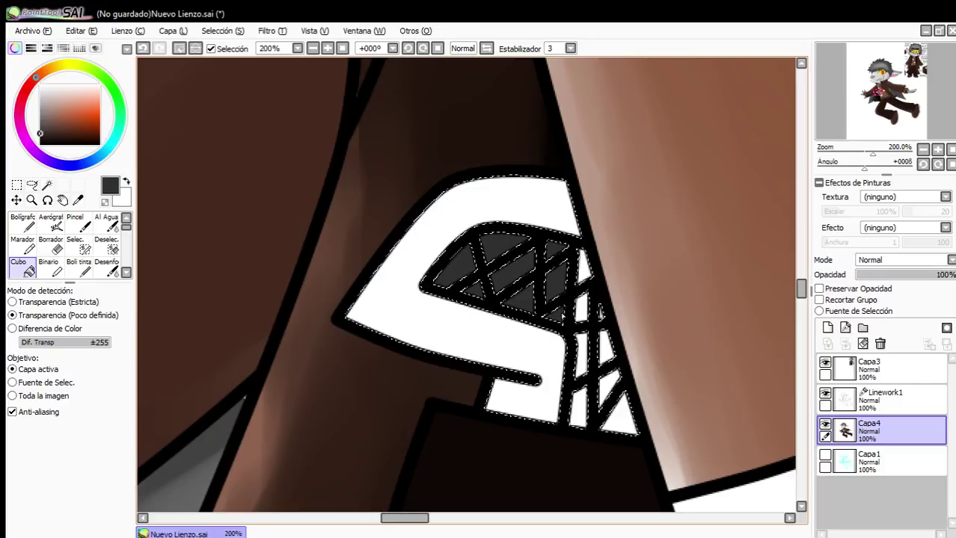
Fill the narrow hatched cells along the shirt edge and down the grip's lower section with the same dark grey.
{"action": "left_click", "coordinate": [582, 266]}
{"action": "left_click", "coordinate": [581, 306]}
{"action": "left_click", "coordinate": [600, 313]}
{"action": "left_click", "coordinate": [581, 355]}
{"action": "left_click", "coordinate": [577, 404]}
{"action": "left_click", "coordinate": [621, 421]}
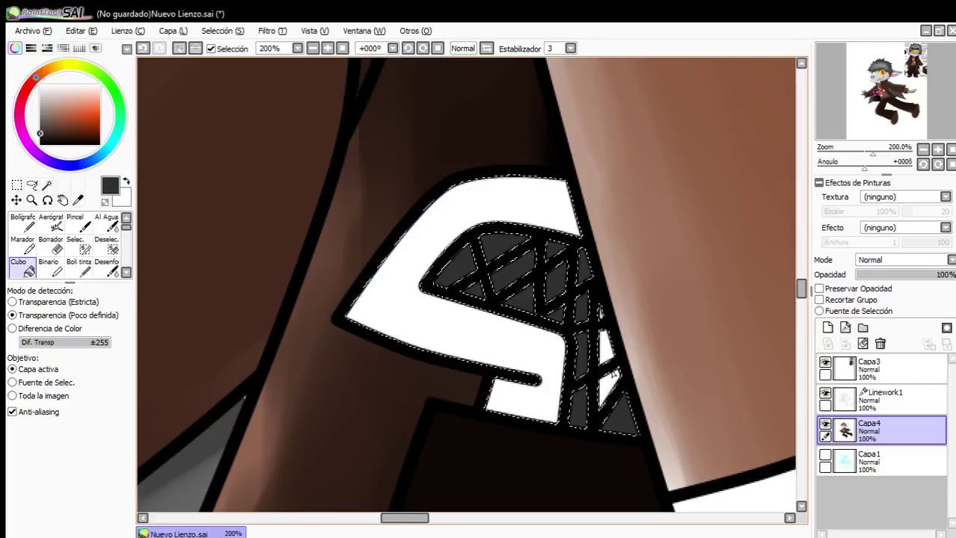
{"action": "left_click", "coordinate": [610, 383]}
{"action": "left_click", "coordinate": [605, 348]}
{"action": "left_click", "coordinate": [602, 314]}
Fill the grip's outer band with medium grey and shade the grip with black using the Pincel brush at size 70.
{"action": "left_click", "coordinate": [39, 122]}
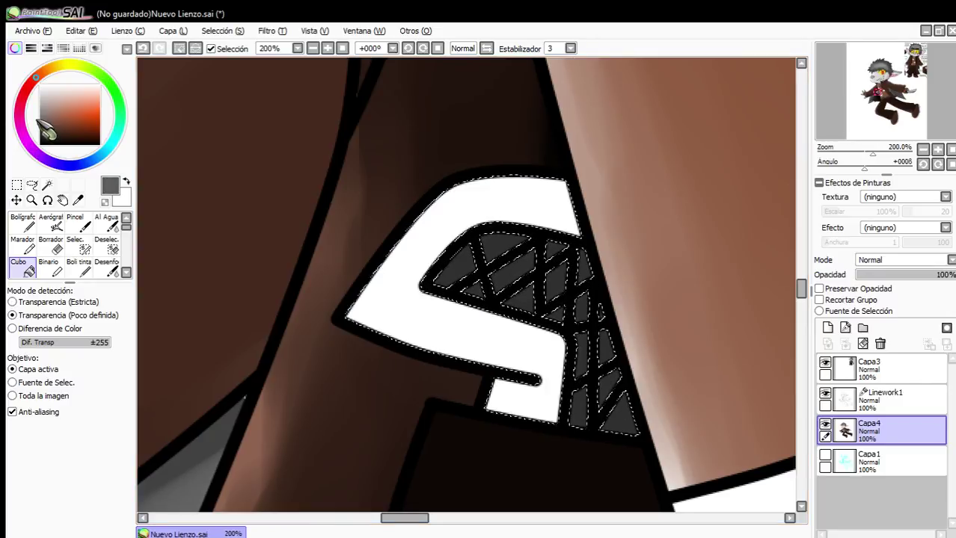
{"action": "left_click", "coordinate": [429, 320]}
{"action": "scroll", "coordinate": [426, 307], "scroll_direction": "down", "scroll_amount": 1}
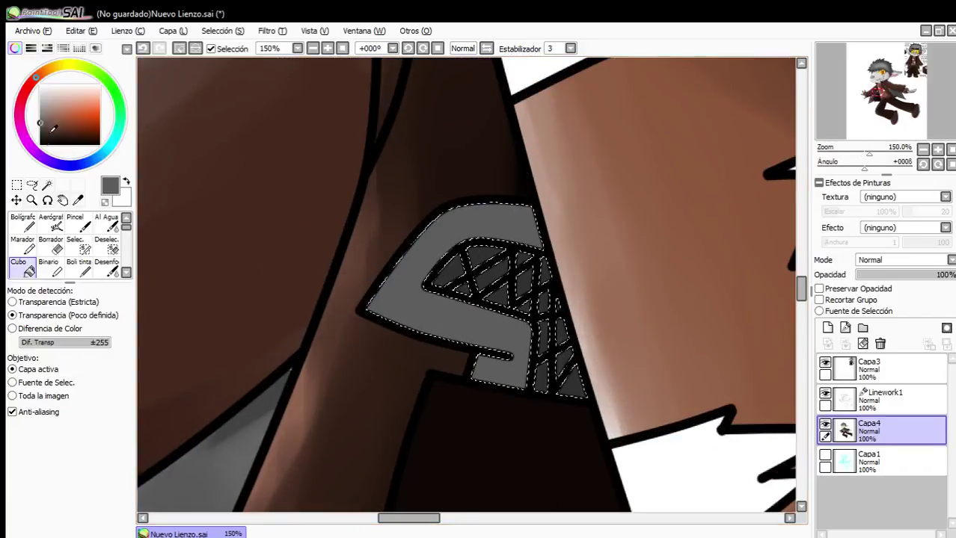
{"action": "left_click", "coordinate": [39, 143]}
{"action": "left_click", "coordinate": [75, 222]}
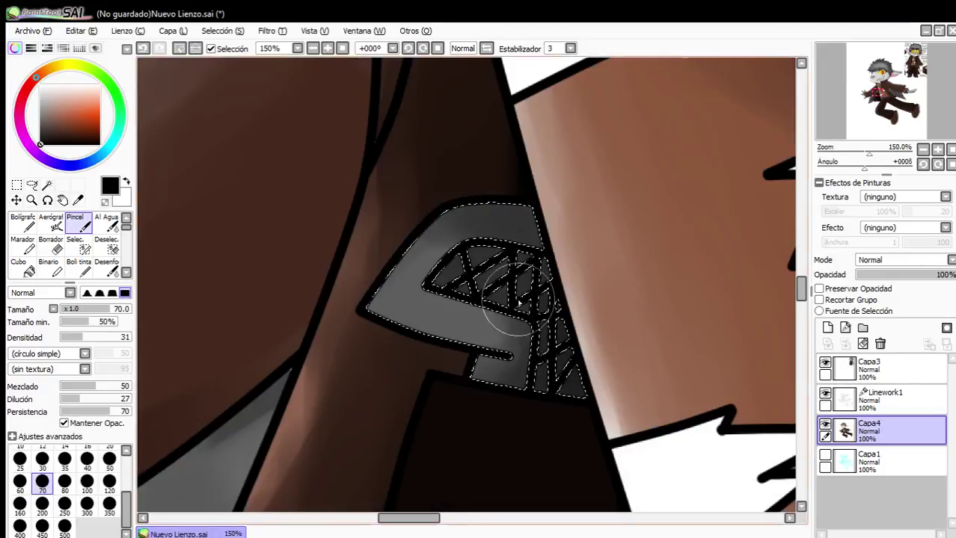
{"action": "scroll", "coordinate": [512, 299], "scroll_direction": "down", "scroll_amount": 8}
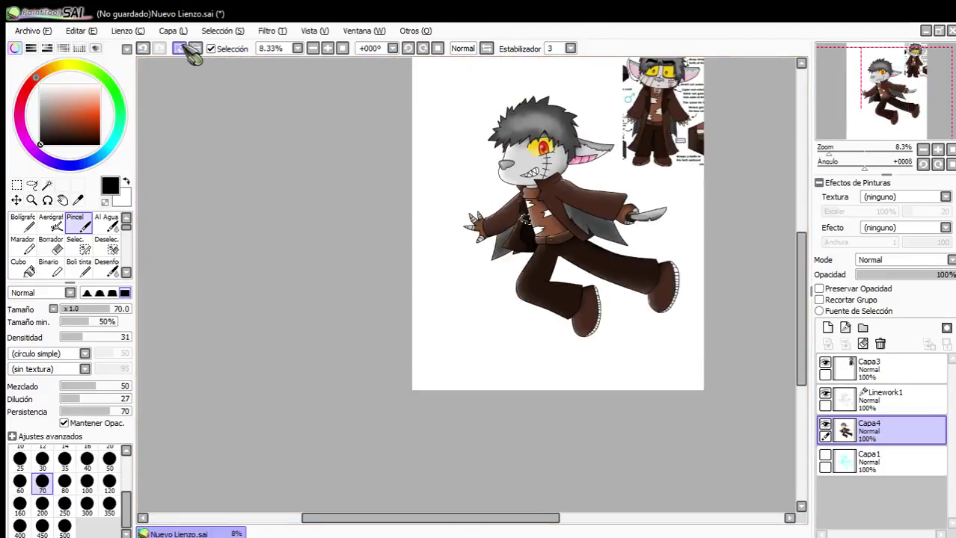
Pick the character's light grey and select the three white tears in the shirt with the magic wand on Linework1.
{"action": "scroll", "coordinate": [576, 160], "scroll_direction": "up", "scroll_amount": 7}
{"action": "scroll", "coordinate": [402, 352], "scroll_direction": "down", "scroll_amount": 5}
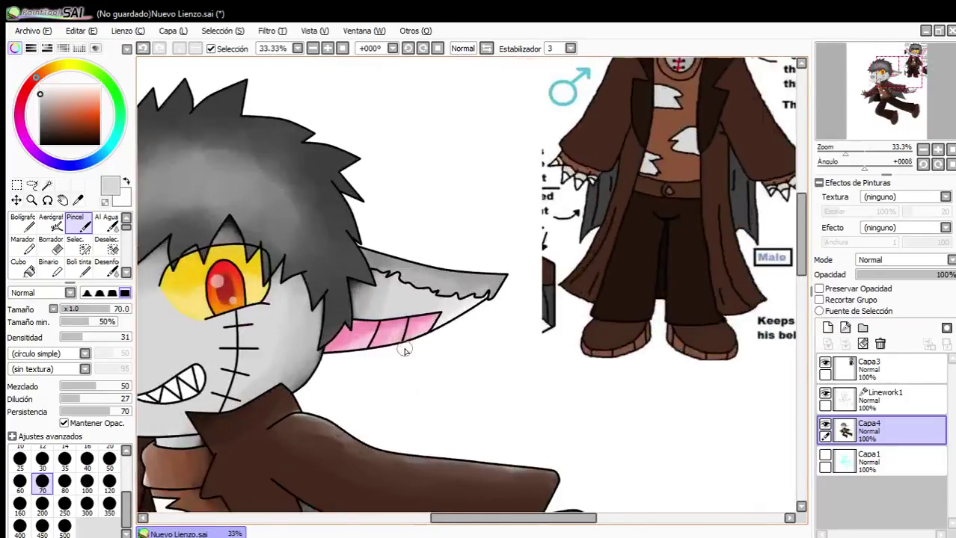
{"action": "scroll", "coordinate": [270, 476], "scroll_direction": "down", "scroll_amount": 1}
{"action": "scroll", "coordinate": [263, 482], "scroll_direction": "up", "scroll_amount": 3}
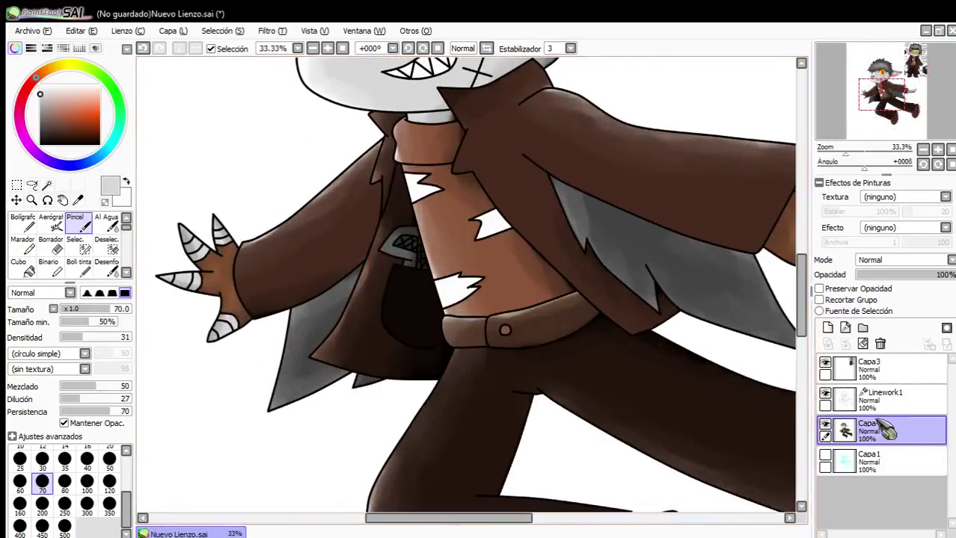
{"action": "left_click", "coordinate": [886, 401]}
{"action": "left_click", "coordinate": [46, 184]}
{"action": "scroll", "coordinate": [406, 188], "scroll_direction": "up", "scroll_amount": 3}
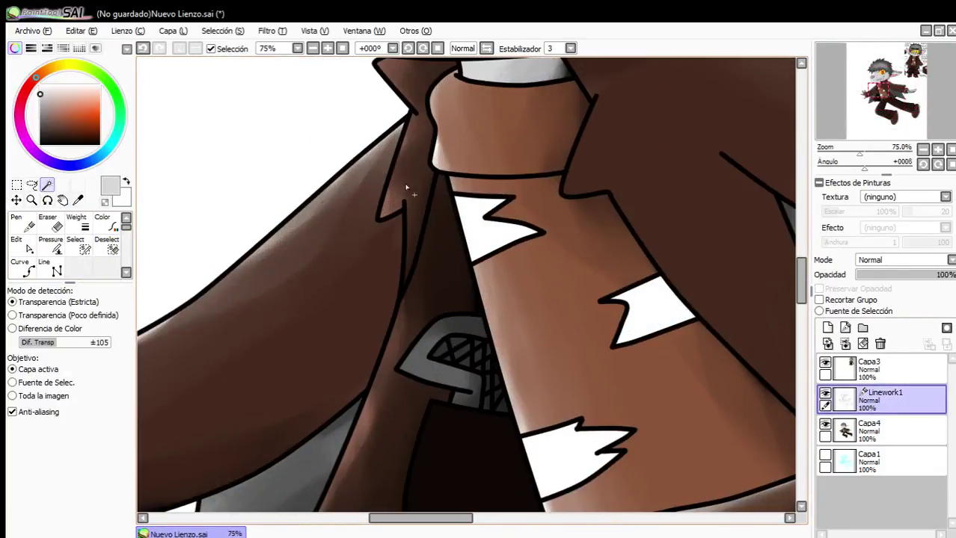
{"action": "left_click", "coordinate": [481, 228]}
{"action": "left_click", "coordinate": [664, 316]}
{"action": "left_click", "coordinate": [587, 454]}
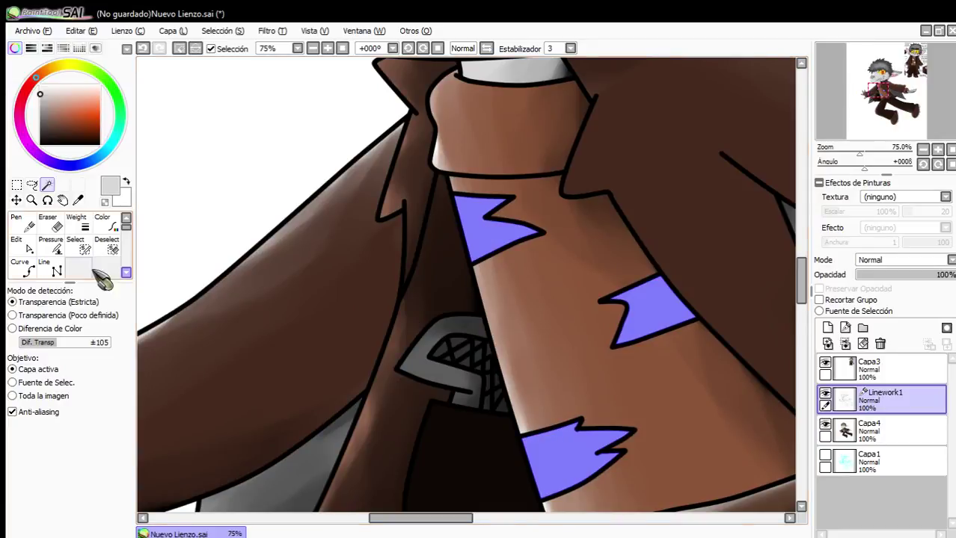
Fill the three selected shirt tears with light grey on Capa4 using the Cubo tool.
{"action": "left_click", "coordinate": [883, 431]}
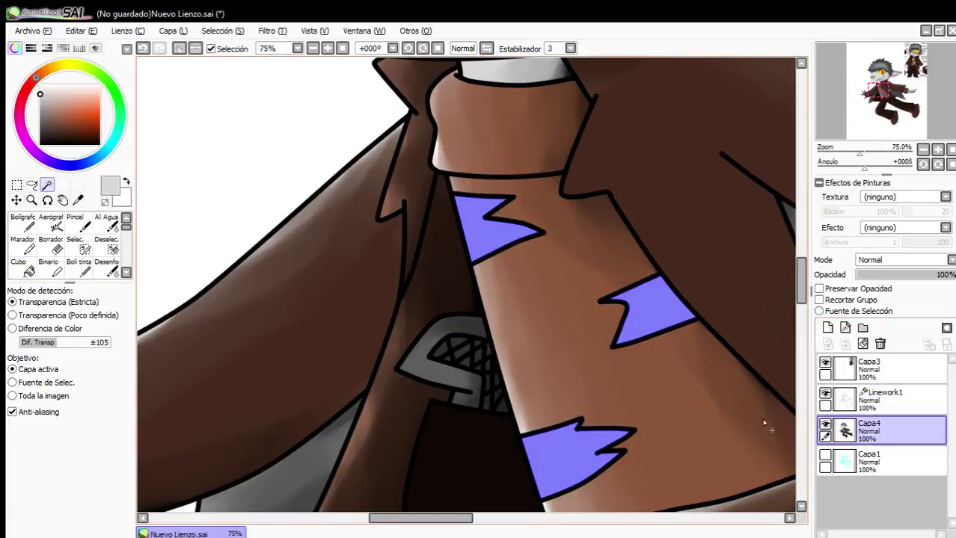
{"action": "left_click", "coordinate": [23, 266]}
{"action": "scroll", "coordinate": [273, 269], "scroll_direction": "down", "scroll_amount": 1}
{"action": "scroll", "coordinate": [412, 245], "scroll_direction": "up", "scroll_amount": 1}
{"action": "left_click", "coordinate": [412, 244]}
{"action": "left_click", "coordinate": [590, 334]}
{"action": "left_click", "coordinate": [505, 466]}
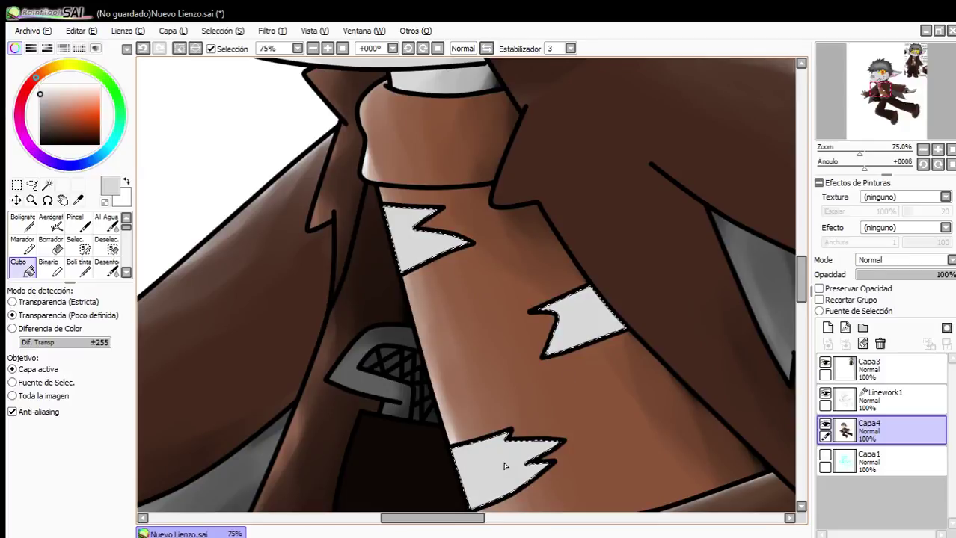
Shade the three shirt tears with black using the Pincel brush at size 70 and clear the selection.
{"action": "left_click", "coordinate": [40, 144]}
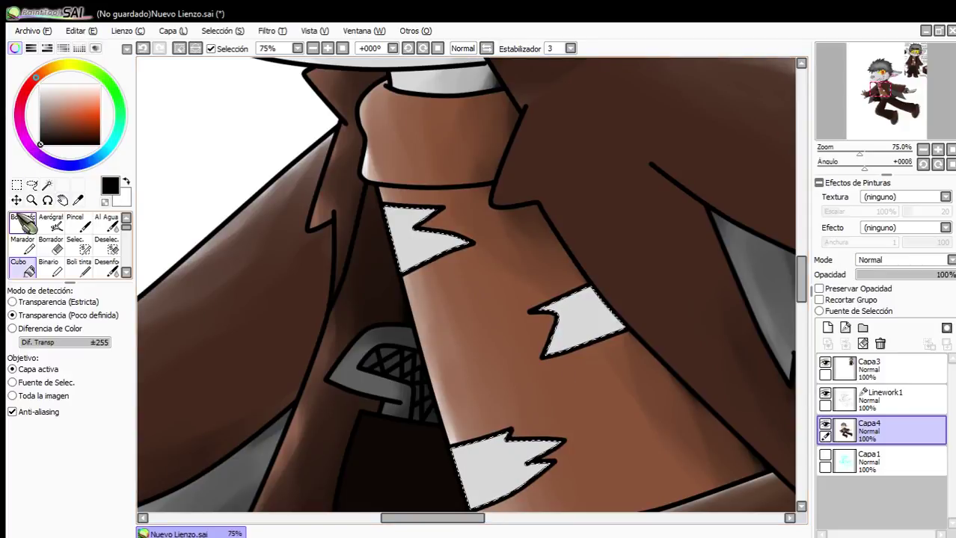
{"action": "left_click", "coordinate": [81, 224]}
{"action": "scroll", "coordinate": [427, 217], "scroll_direction": "up", "scroll_amount": 1}
{"action": "mouse_move", "coordinate": [356, 199]}
{"action": "left_mouse_down"}
{"action": "mouse_move", "coordinate": [403, 199]}
{"action": "mouse_move", "coordinate": [441, 217]}
{"action": "mouse_move", "coordinate": [478, 264]}
{"action": "mouse_move", "coordinate": [403, 310]}
{"action": "left_mouse_up"}
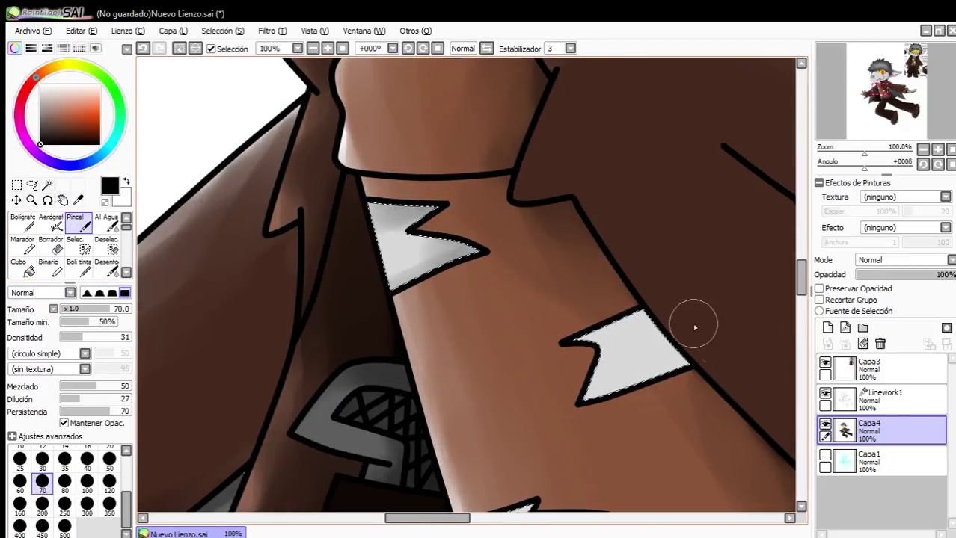
{"action": "mouse_move", "coordinate": [588, 339]}
{"action": "left_mouse_down"}
{"action": "mouse_move", "coordinate": [687, 315]}
{"action": "mouse_move", "coordinate": [672, 395]}
{"action": "left_mouse_up"}
{"action": "scroll", "coordinate": [658, 404], "scroll_direction": "down", "scroll_amount": 1}
{"action": "mouse_move", "coordinate": [538, 407]}
{"action": "left_mouse_down"}
{"action": "mouse_move", "coordinate": [519, 433]}
{"action": "mouse_move", "coordinate": [536, 460]}
{"action": "mouse_move", "coordinate": [590, 442]}
{"action": "mouse_move", "coordinate": [578, 403]}
{"action": "left_mouse_up"}
{"action": "scroll", "coordinate": [534, 329], "scroll_direction": "down", "scroll_amount": 6}
{"action": "scroll", "coordinate": [574, 275], "scroll_direction": "up", "scroll_amount": 1}
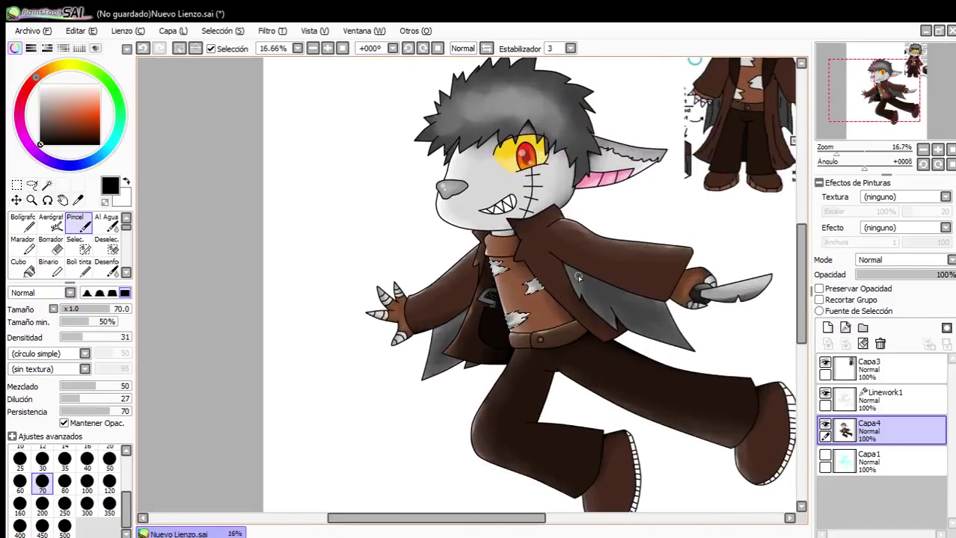
{"action": "left_click", "coordinate": [179, 49]}
Pick the reddish-brown colour from the shoe sole in the reference image.
{"action": "scroll", "coordinate": [353, 172], "scroll_direction": "down", "scroll_amount": 2}
{"action": "scroll", "coordinate": [516, 258], "scroll_direction": "up", "scroll_amount": 2}
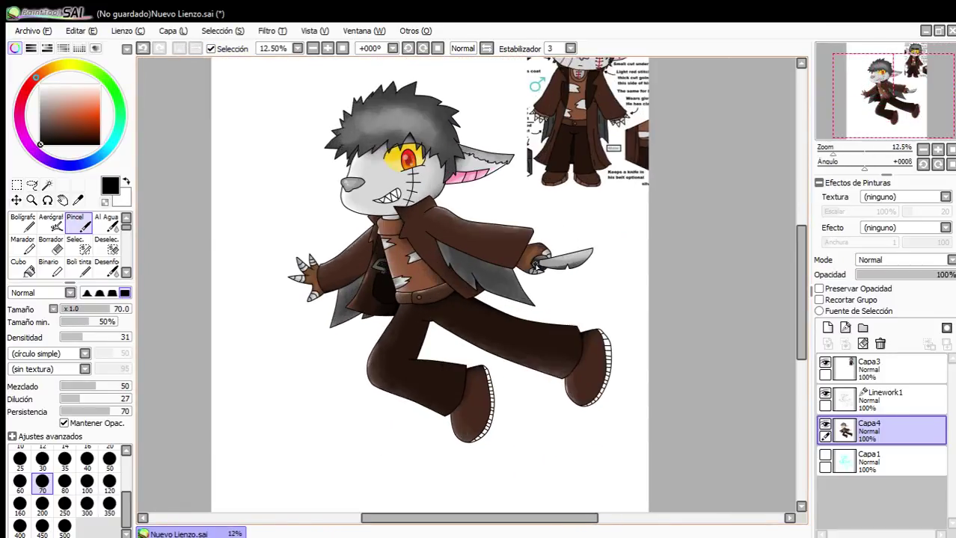
{"action": "scroll", "coordinate": [567, 326], "scroll_direction": "down", "scroll_amount": 1}
{"action": "scroll", "coordinate": [567, 326], "scroll_direction": "up", "scroll_amount": 5}
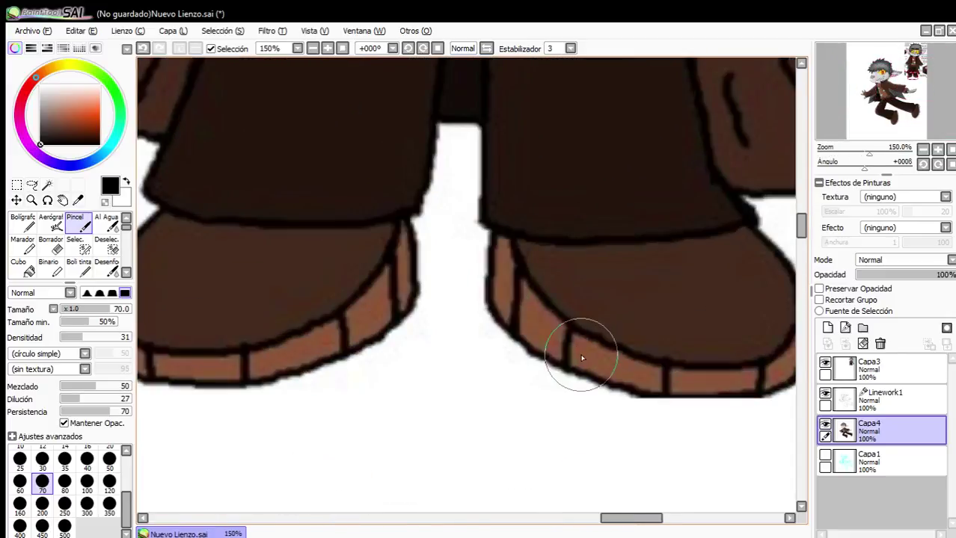
{"action": "left_click", "coordinate": [575, 344], "text": "alt"}
Select all the sole segments of the extended leg's boot with the magic wand on Linework1.
{"action": "left_click", "coordinate": [883, 400]}
{"action": "left_click", "coordinate": [46, 185]}
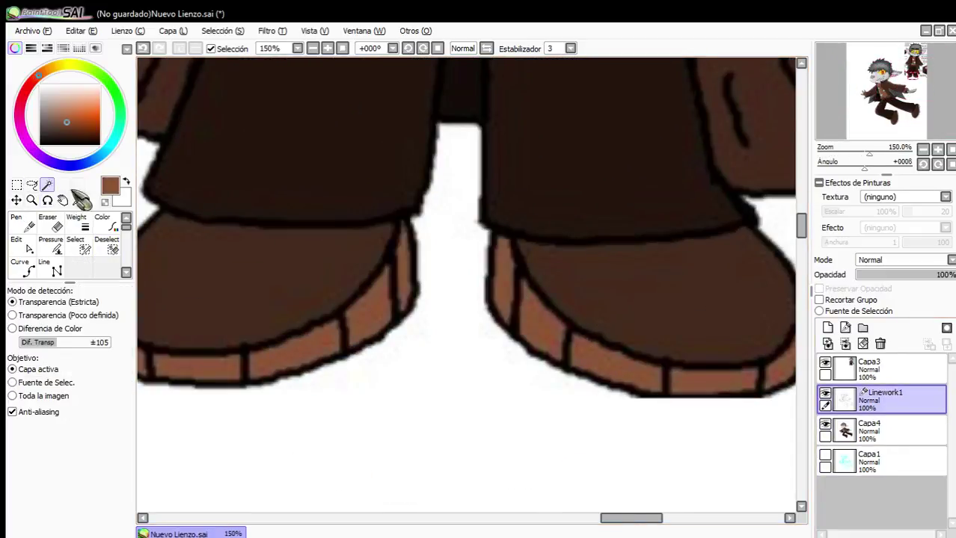
{"action": "scroll", "coordinate": [300, 285], "scroll_direction": "down", "scroll_amount": 6}
{"action": "scroll", "coordinate": [301, 285], "scroll_direction": "up", "scroll_amount": 6}
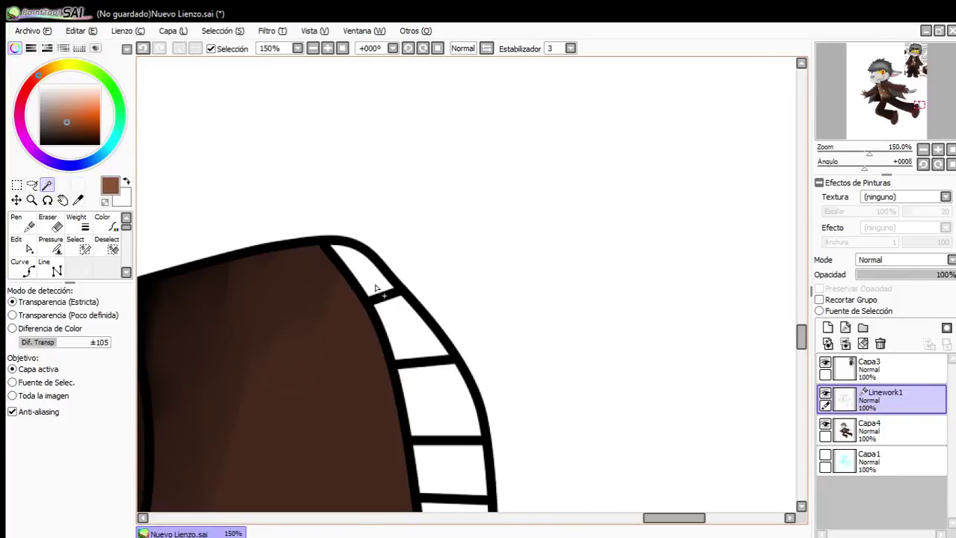
{"action": "left_click", "coordinate": [376, 289]}
{"action": "left_click", "coordinate": [412, 330]}
{"action": "left_click", "coordinate": [440, 407]}
{"action": "scroll", "coordinate": [432, 386], "scroll_direction": "down", "scroll_amount": 2}
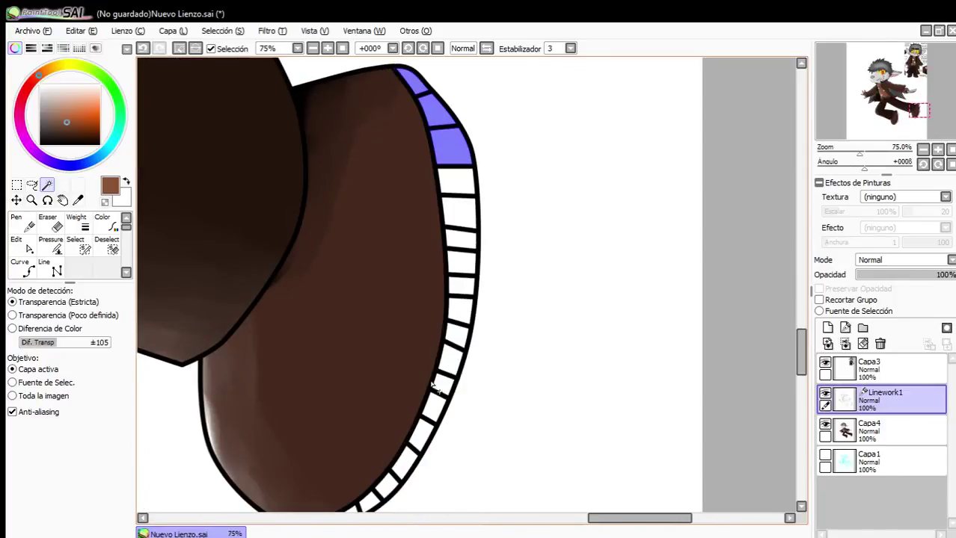
{"action": "left_click", "coordinate": [458, 192]}
{"action": "left_click", "coordinate": [463, 219]}
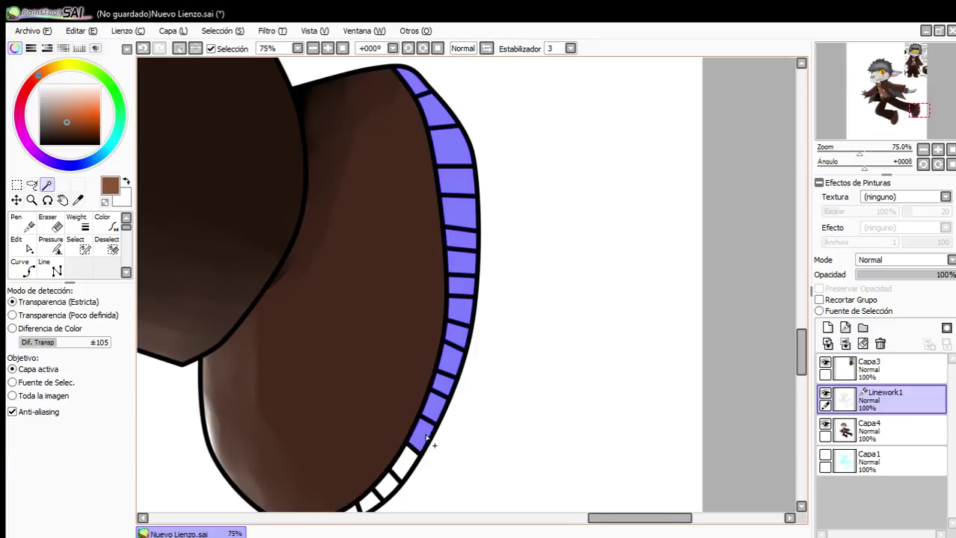
{"action": "scroll", "coordinate": [417, 396], "scroll_direction": "down", "scroll_amount": 3}
{"action": "scroll", "coordinate": [412, 452], "scroll_direction": "up", "scroll_amount": 3}
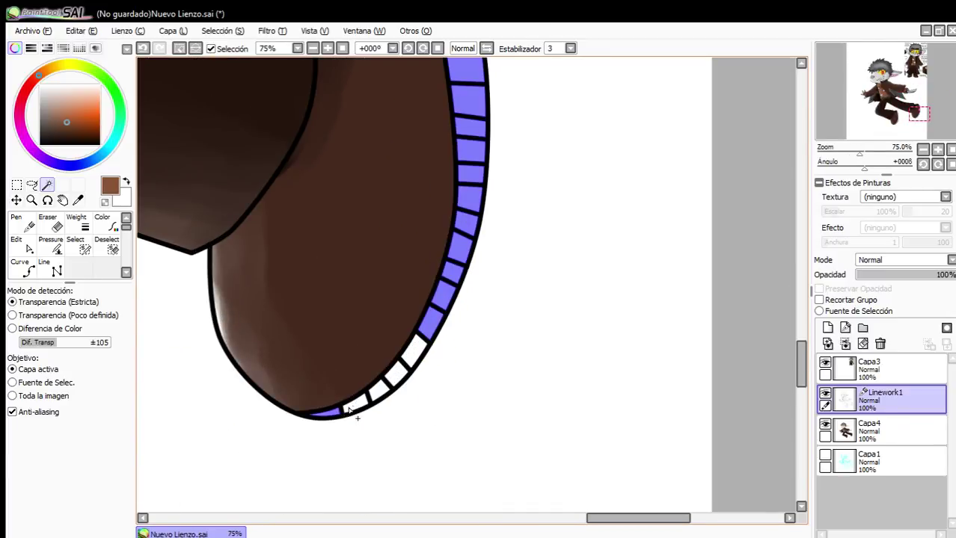
{"action": "left_click", "coordinate": [416, 358]}
Add all the sole segments of the bent leg's boot to the selection.
{"action": "scroll", "coordinate": [416, 358], "scroll_direction": "down", "scroll_amount": 2}
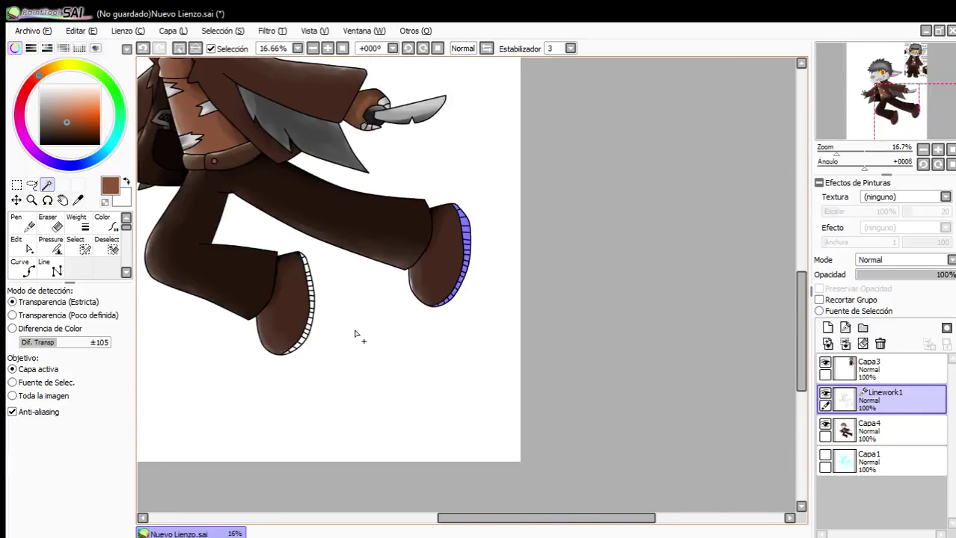
{"action": "scroll", "coordinate": [356, 335], "scroll_direction": "up", "scroll_amount": 2}
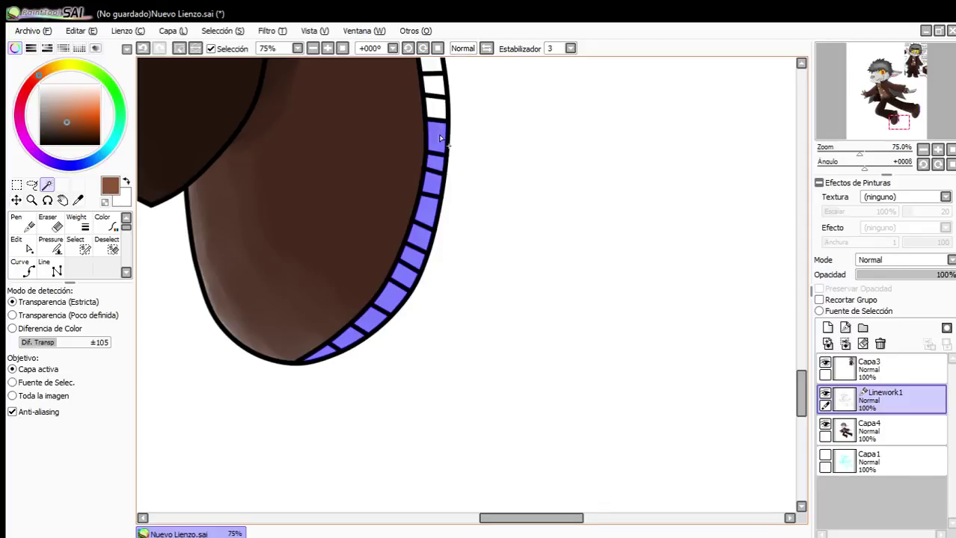
{"action": "scroll", "coordinate": [439, 112], "scroll_direction": "down", "scroll_amount": 2}
{"action": "scroll", "coordinate": [430, 85], "scroll_direction": "up", "scroll_amount": 1}
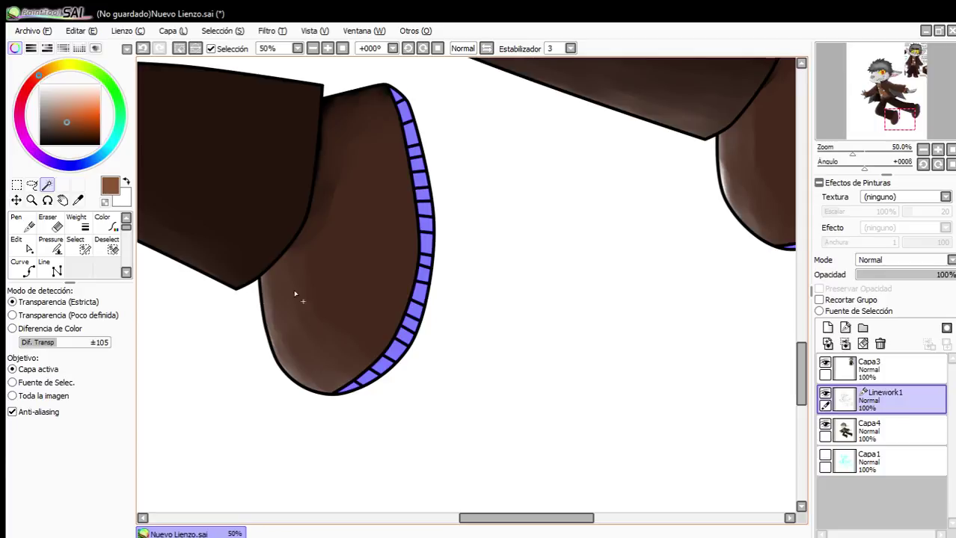
Fill the selected boot soles with the reddish-brown colour on Capa4 using the Bolígrafo brush at size 500.
{"action": "left_click", "coordinate": [868, 431]}
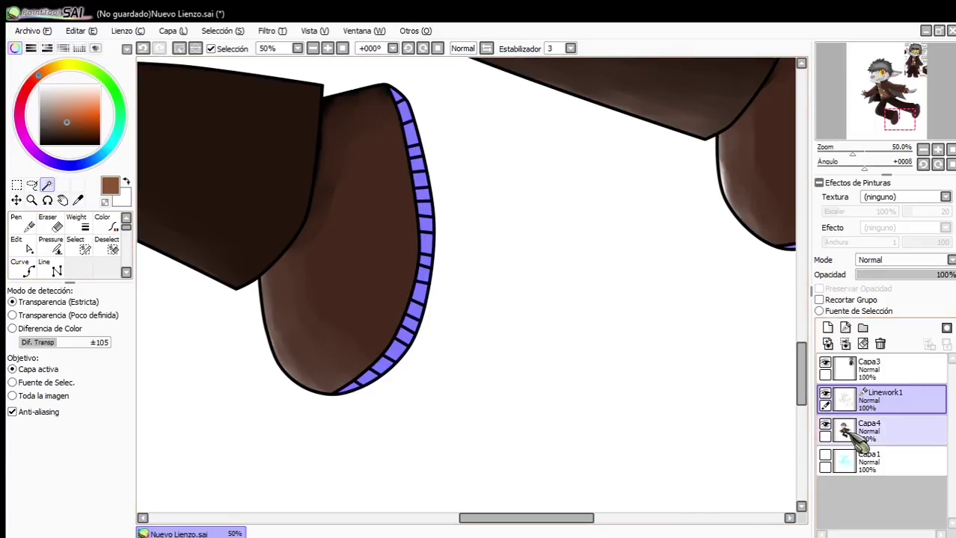
{"action": "left_click", "coordinate": [22, 223]}
{"action": "left_click", "coordinate": [65, 526]}
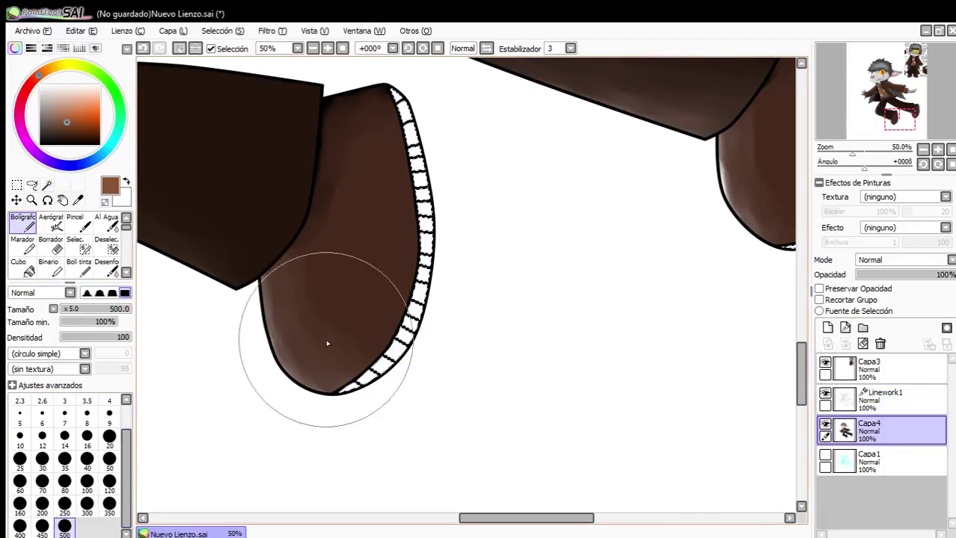
{"action": "mouse_move", "coordinate": [326, 342]}
{"action": "left_mouse_down"}
{"action": "mouse_move", "coordinate": [398, 247]}
{"action": "mouse_move", "coordinate": [329, 230]}
{"action": "mouse_move", "coordinate": [310, 413]}
{"action": "left_mouse_up"}
{"action": "scroll", "coordinate": [263, 390], "scroll_direction": "down", "scroll_amount": 1}
{"action": "scroll", "coordinate": [263, 390], "scroll_direction": "down", "scroll_amount": 1}
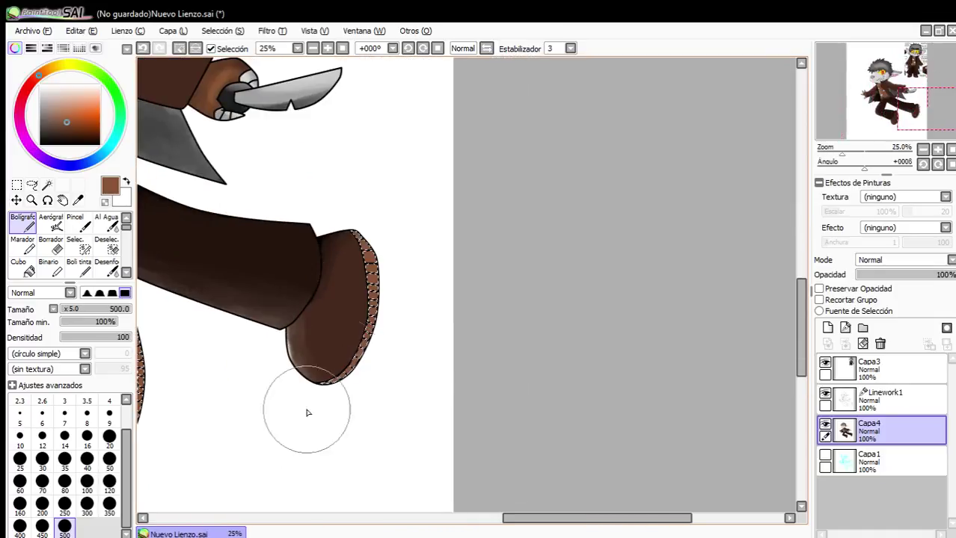
{"action": "scroll", "coordinate": [241, 379], "scroll_direction": "down", "scroll_amount": 1}
Shade the soles of both boots with black using the Pincel brush at size 70 and clear the selection.
{"action": "left_click", "coordinate": [72, 226]}
{"action": "left_click", "coordinate": [41, 144]}
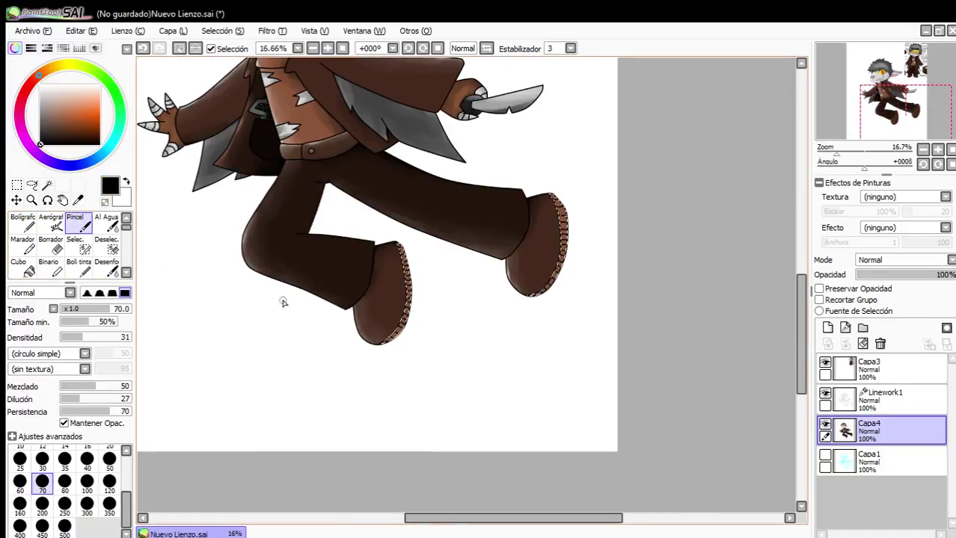
{"action": "scroll", "coordinate": [400, 276], "scroll_direction": "up", "scroll_amount": 3}
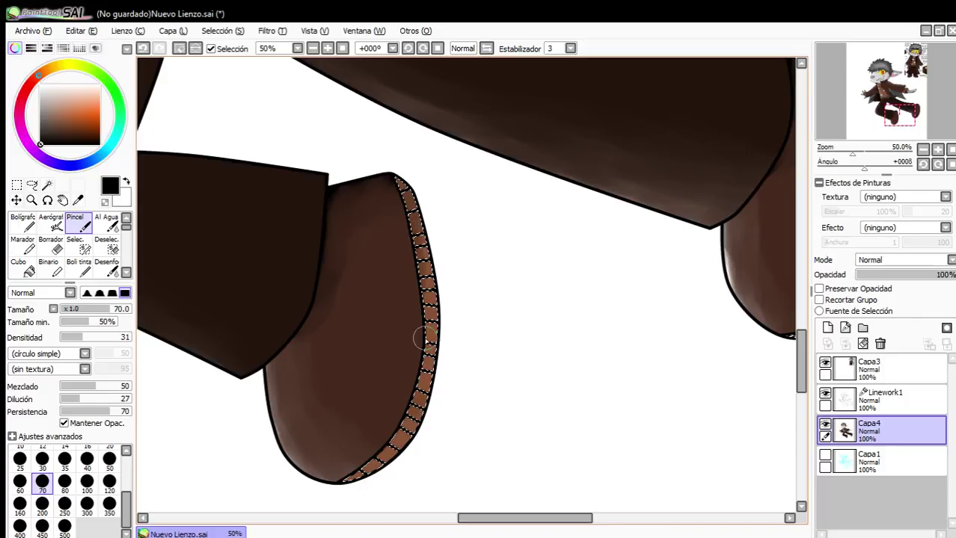
{"action": "left_click_drag", "start_coordinate": [725, 286], "coordinate": [530, 313]}
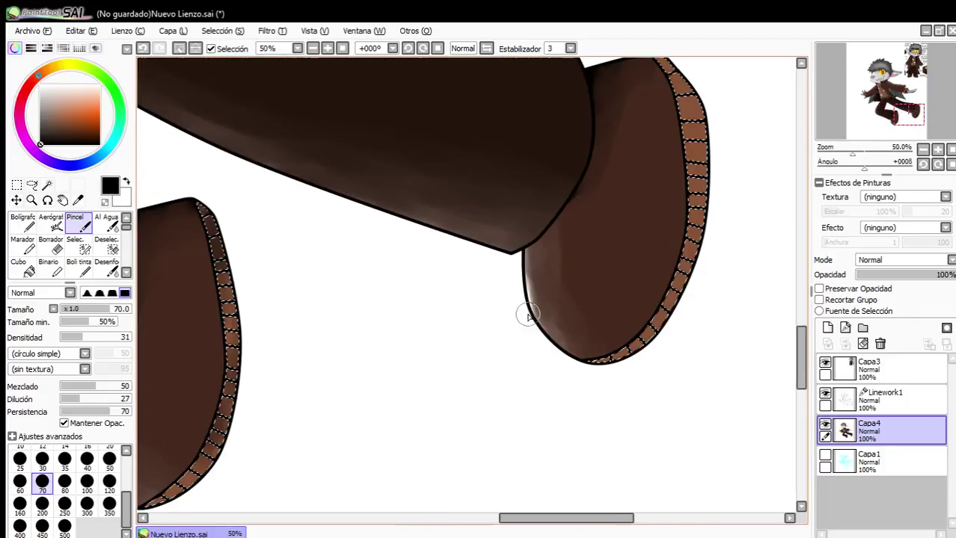
{"action": "left_click_drag", "start_coordinate": [703, 229], "coordinate": [602, 278]}
{"action": "scroll", "coordinate": [605, 280], "scroll_direction": "up", "scroll_amount": 1}
{"action": "mouse_move", "coordinate": [512, 435]}
{"action": "left_mouse_down"}
{"action": "mouse_move", "coordinate": [617, 137]}
{"action": "mouse_move", "coordinate": [569, 12]}
{"action": "left_mouse_up"}
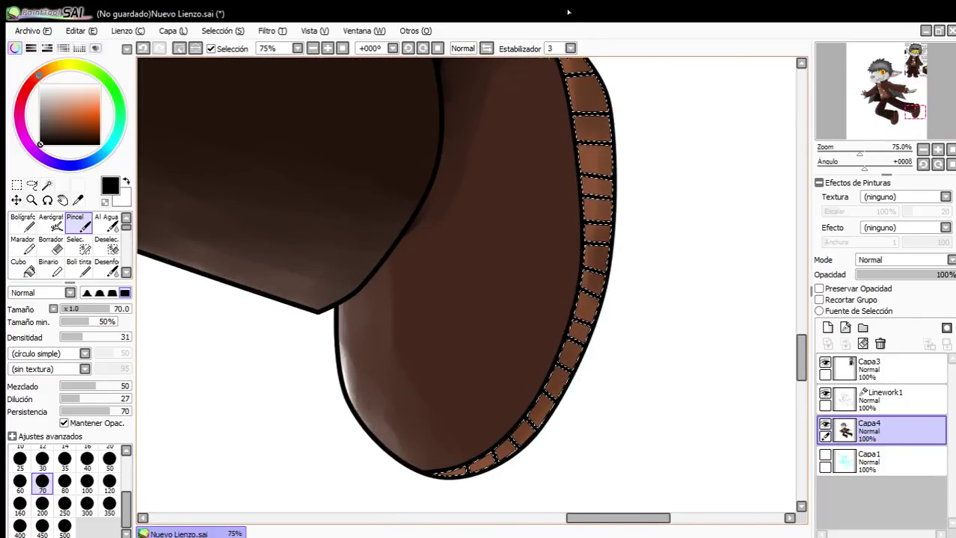
{"action": "scroll", "coordinate": [475, 317], "scroll_direction": "down", "scroll_amount": 5}
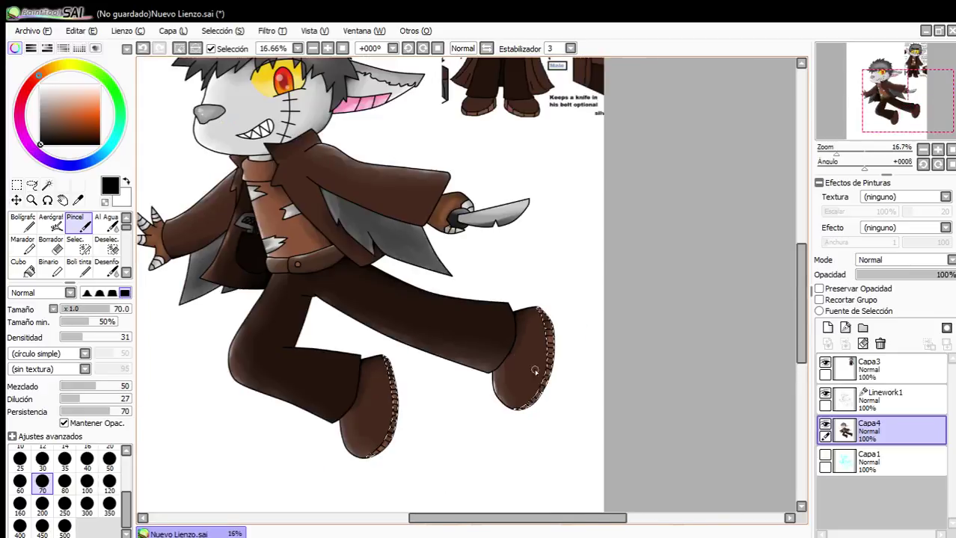
{"action": "scroll", "coordinate": [475, 317], "scroll_direction": "down", "scroll_amount": 1}
{"action": "scroll", "coordinate": [388, 237], "scroll_direction": "up", "scroll_amount": 2}
{"action": "scroll", "coordinate": [378, 231], "scroll_direction": "down", "scroll_amount": 1}
{"action": "scroll", "coordinate": [441, 127], "scroll_direction": "up", "scroll_amount": 1}
{"action": "scroll", "coordinate": [408, 127], "scroll_direction": "down", "scroll_amount": 2}
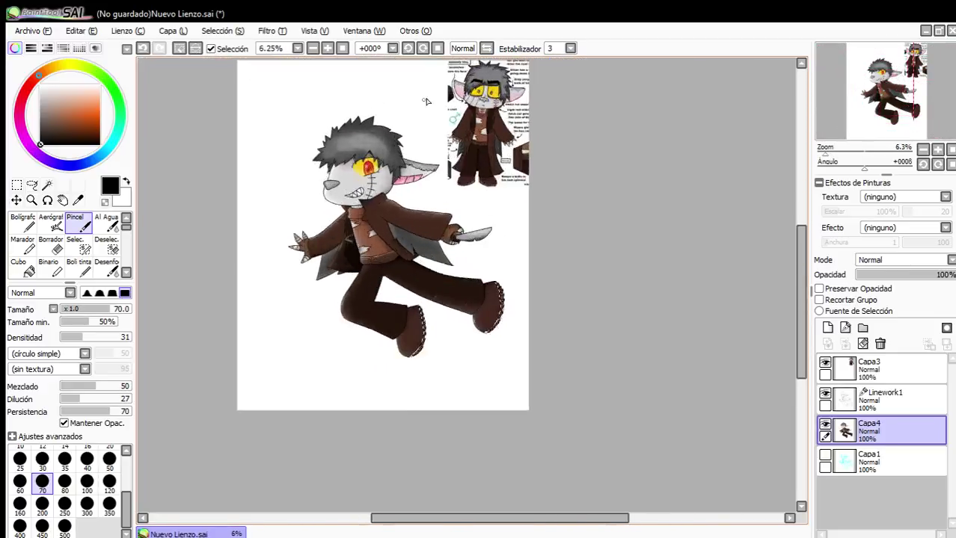
{"action": "scroll", "coordinate": [438, 100], "scroll_direction": "up", "scroll_amount": 1}
{"action": "scroll", "coordinate": [550, 129], "scroll_direction": "up", "scroll_amount": 2}
{"action": "left_click", "coordinate": [181, 48]}
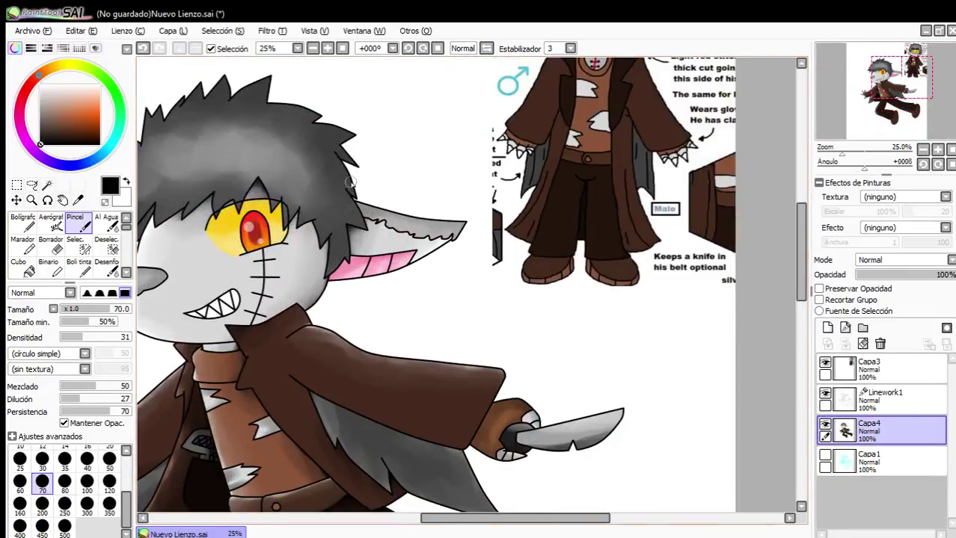
On Linework1, mark the point where the cheek scar meets the coat collar using the Select brush at size 10.
{"action": "scroll", "coordinate": [399, 187], "scroll_direction": "down", "scroll_amount": 1}
{"action": "scroll", "coordinate": [531, 281], "scroll_direction": "up", "scroll_amount": 1}
{"action": "left_click", "coordinate": [849, 400]}
{"action": "scroll", "coordinate": [587, 395], "scroll_direction": "down", "scroll_amount": 1}
{"action": "scroll", "coordinate": [587, 395], "scroll_direction": "up", "scroll_amount": 5}
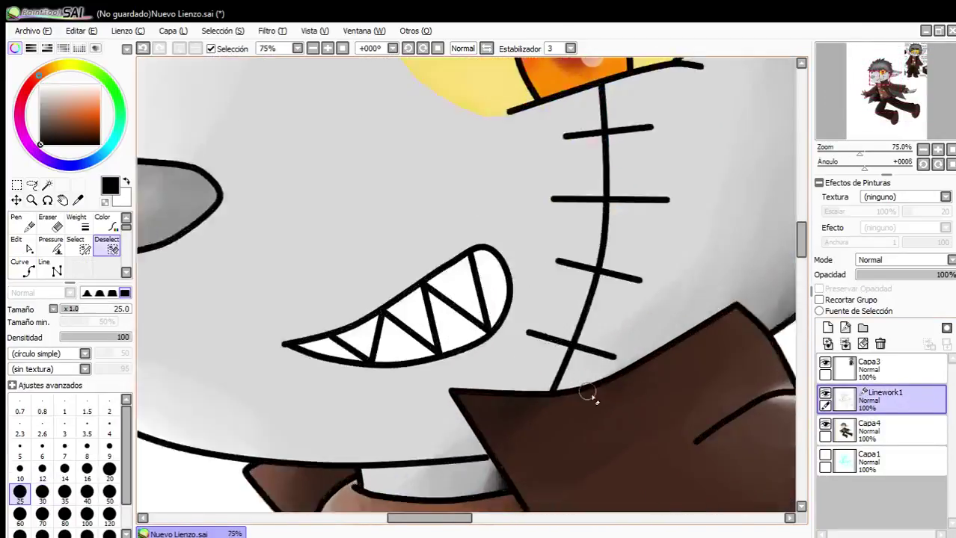
{"action": "left_click", "coordinate": [84, 254]}
{"action": "scroll", "coordinate": [538, 420], "scroll_direction": "up", "scroll_amount": 4}
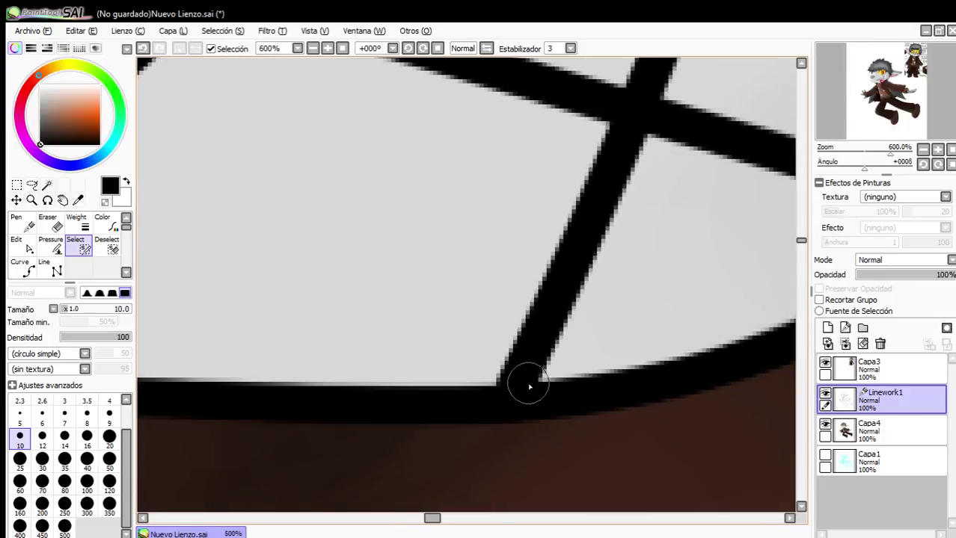
{"action": "left_click", "coordinate": [523, 368]}
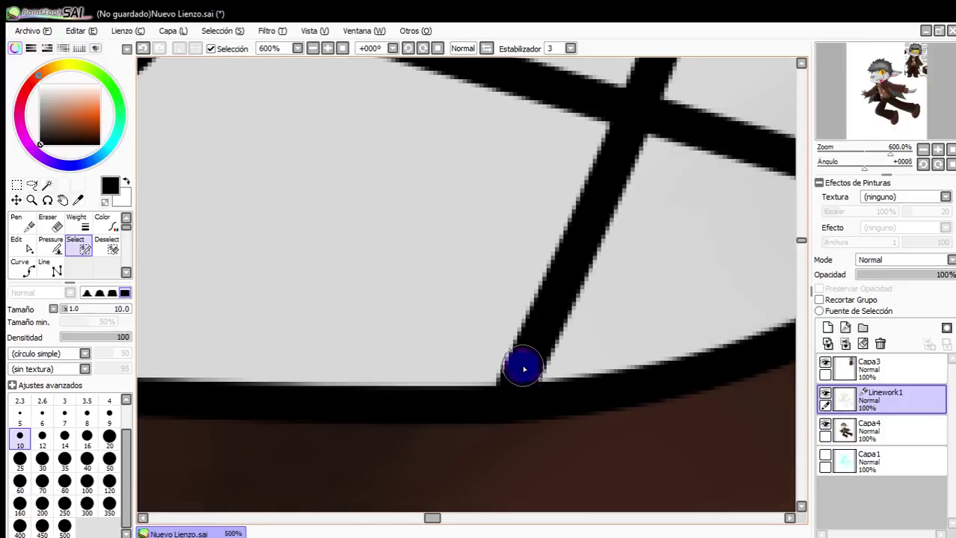
Mark the scar's upper end below the eye with the Select brush, and select the whole stitched scar line with the magic wand.
{"action": "left_click", "coordinate": [47, 185]}
{"action": "scroll", "coordinate": [523, 312], "scroll_direction": "down", "scroll_amount": 7}
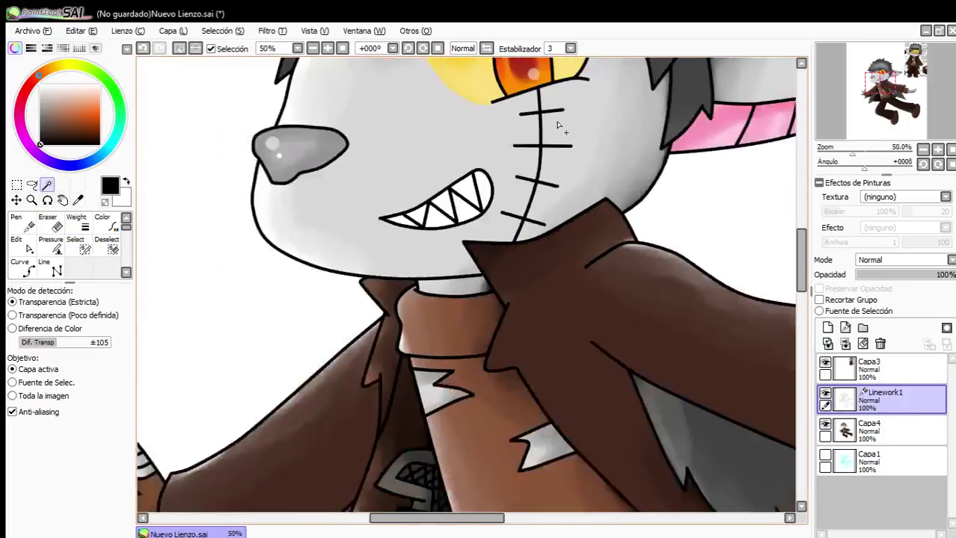
{"action": "scroll", "coordinate": [565, 82], "scroll_direction": "up", "scroll_amount": 4}
{"action": "scroll", "coordinate": [459, 232], "scroll_direction": "up", "scroll_amount": 2}
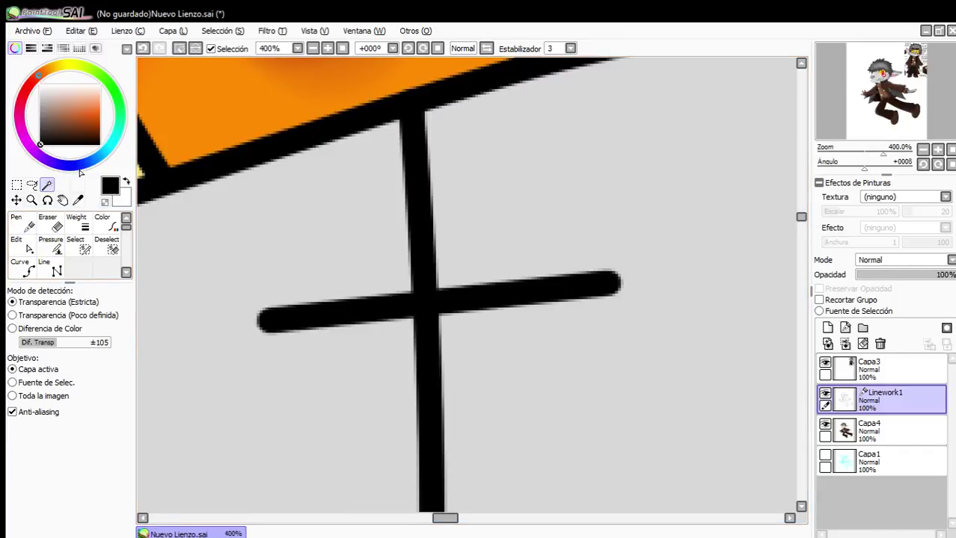
{"action": "left_click", "coordinate": [82, 249]}
{"action": "scroll", "coordinate": [417, 131], "scroll_direction": "up", "scroll_amount": 2}
{"action": "left_click", "coordinate": [416, 121]}
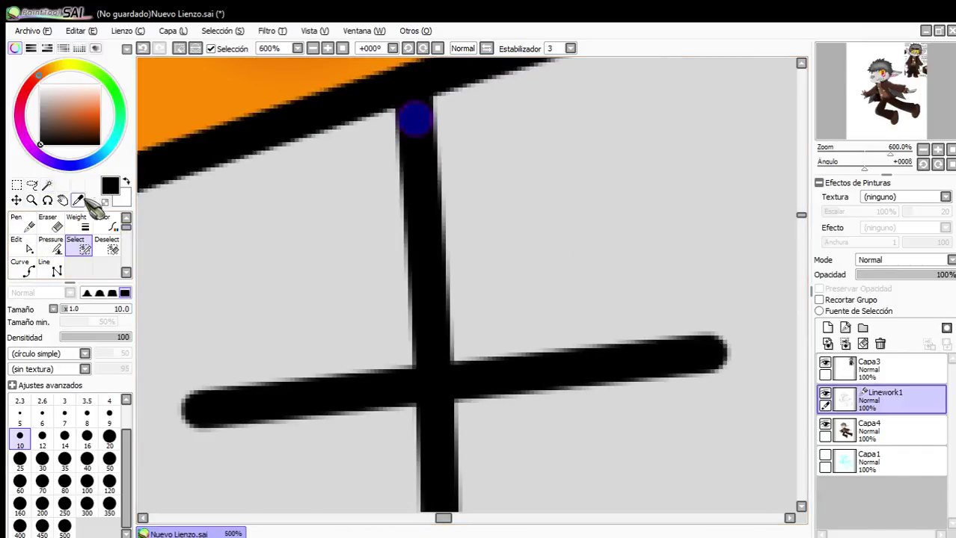
{"action": "left_click", "coordinate": [46, 184]}
{"action": "left_click", "coordinate": [437, 388]}
{"action": "scroll", "coordinate": [438, 359], "scroll_direction": "down", "scroll_amount": 7}
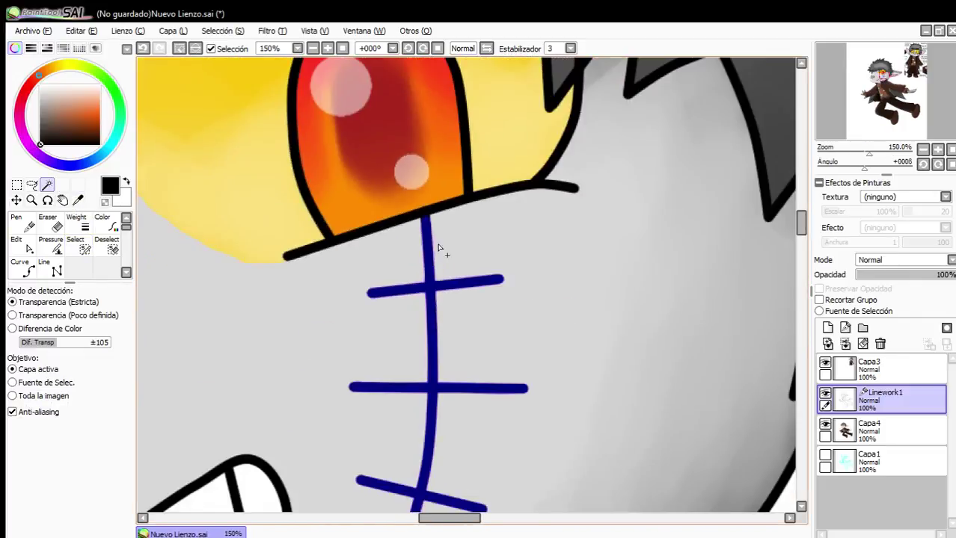
Pick the bright red colour from the cheek stitches in the reference image.
{"action": "scroll", "coordinate": [654, 133], "scroll_direction": "up", "scroll_amount": 3}
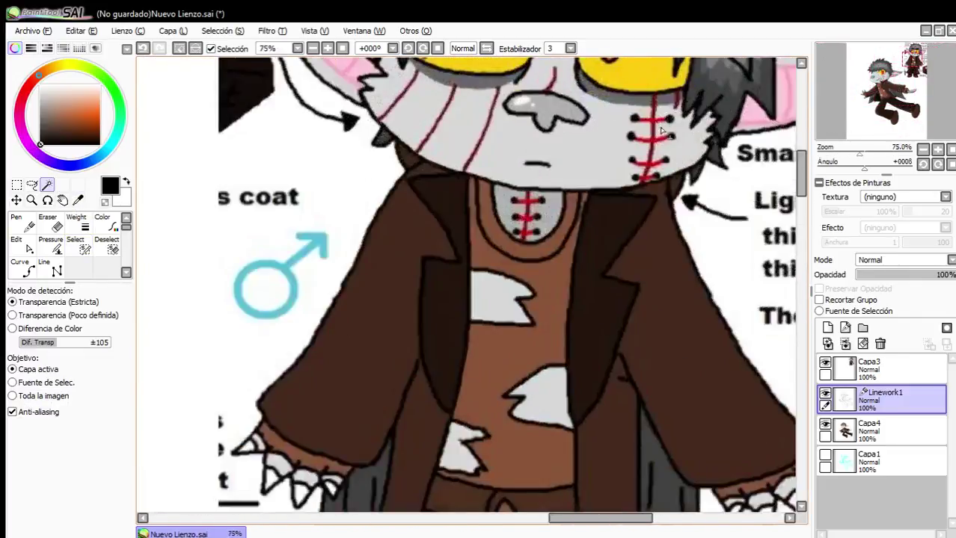
{"action": "right_click", "coordinate": [654, 133]}
{"action": "scroll", "coordinate": [653, 133], "scroll_direction": "down", "scroll_amount": 6}
{"action": "scroll", "coordinate": [335, 391], "scroll_direction": "up", "scroll_amount": 3}
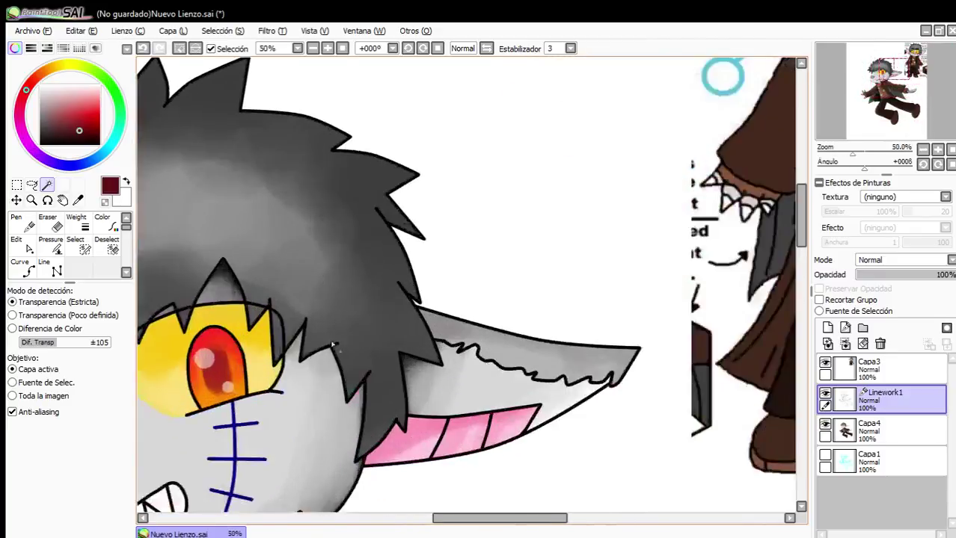
{"action": "scroll", "coordinate": [323, 363], "scroll_direction": "down", "scroll_amount": 3}
{"action": "scroll", "coordinate": [271, 423], "scroll_direction": "up", "scroll_amount": 3}
{"action": "scroll", "coordinate": [271, 427], "scroll_direction": "up", "scroll_amount": 1}
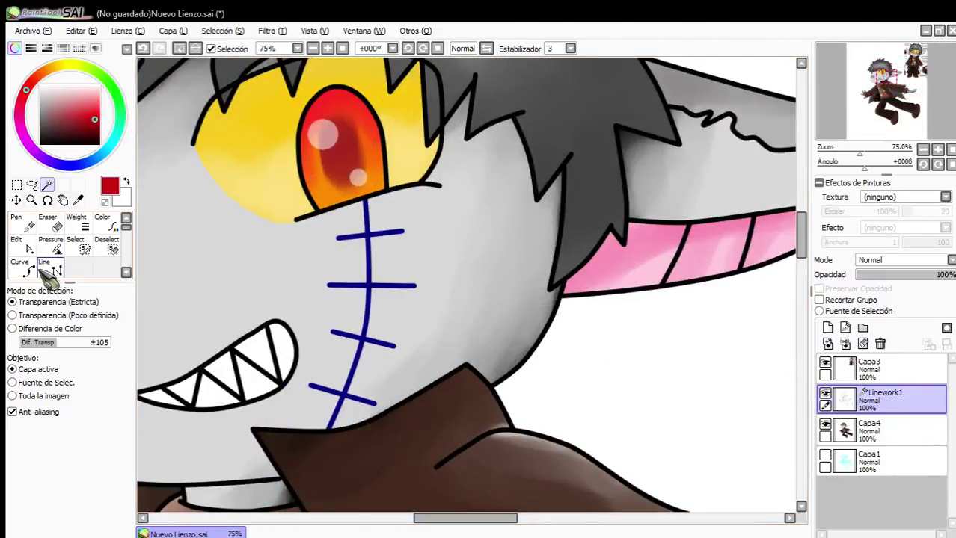
Fill the selected stitched scar with the bright red on Capa4 using the Cubo tool.
{"action": "left_click", "coordinate": [861, 423]}
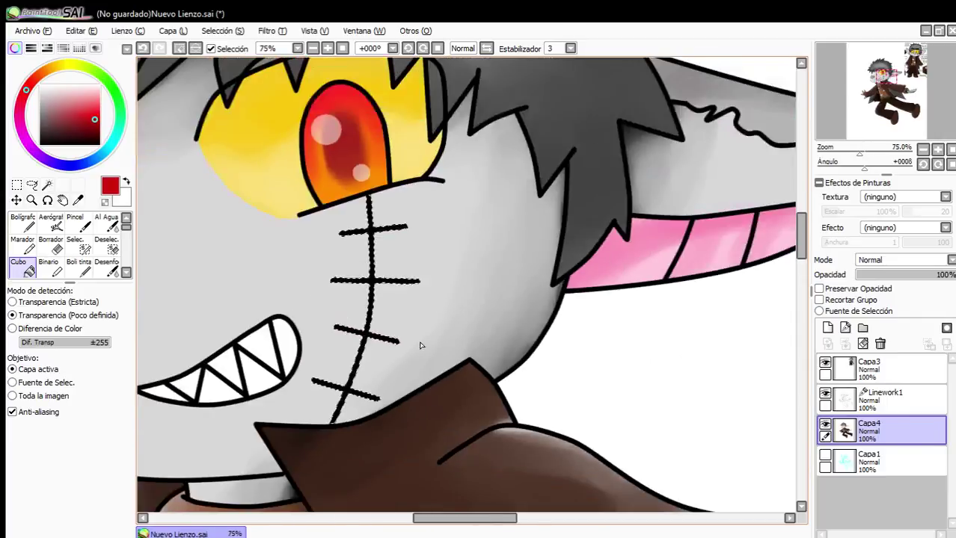
{"action": "scroll", "coordinate": [419, 345], "scroll_direction": "down", "scroll_amount": 1}
{"action": "scroll", "coordinate": [382, 341], "scroll_direction": "up", "scroll_amount": 1}
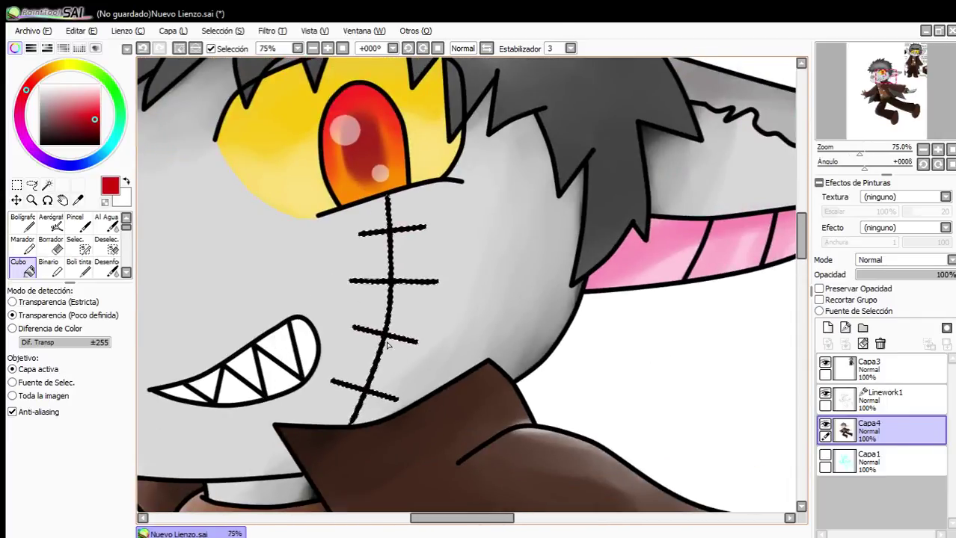
{"action": "scroll", "coordinate": [363, 250], "scroll_direction": "up", "scroll_amount": 2}
{"action": "scroll", "coordinate": [383, 240], "scroll_direction": "down", "scroll_amount": 2}
{"action": "scroll", "coordinate": [371, 275], "scroll_direction": "up", "scroll_amount": 1}
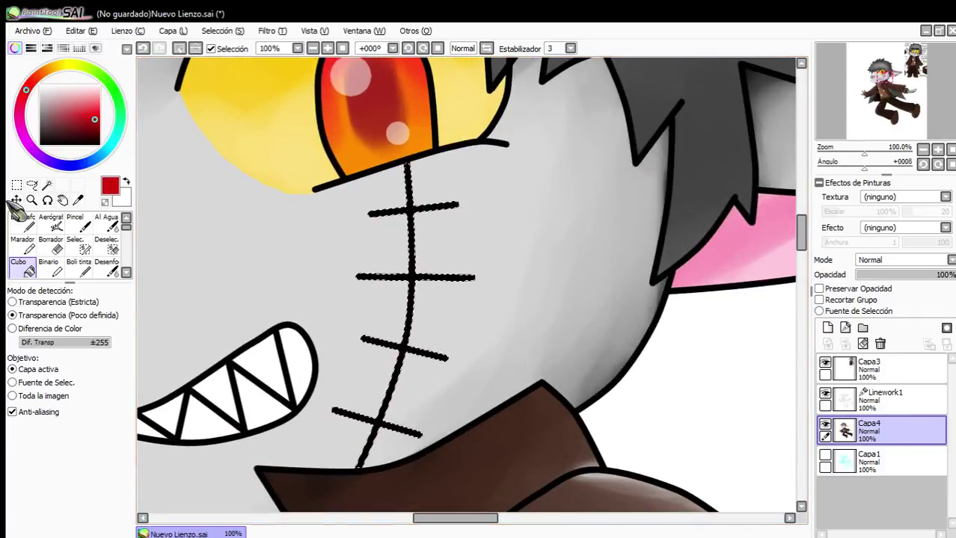
Try to erase the black scar lines on Linework1 with the Eraser at size 500.
{"action": "key", "text": "e"}
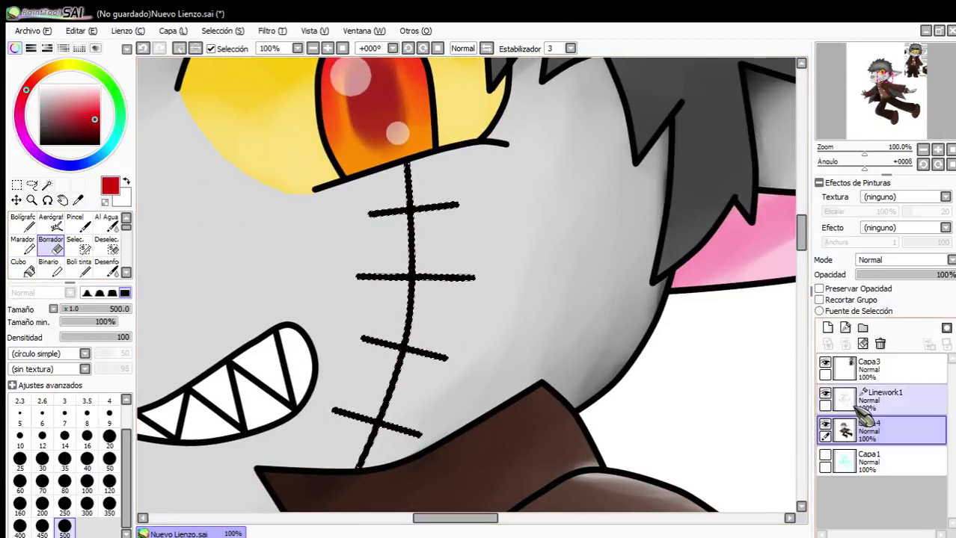
{"action": "left_click", "coordinate": [885, 398]}
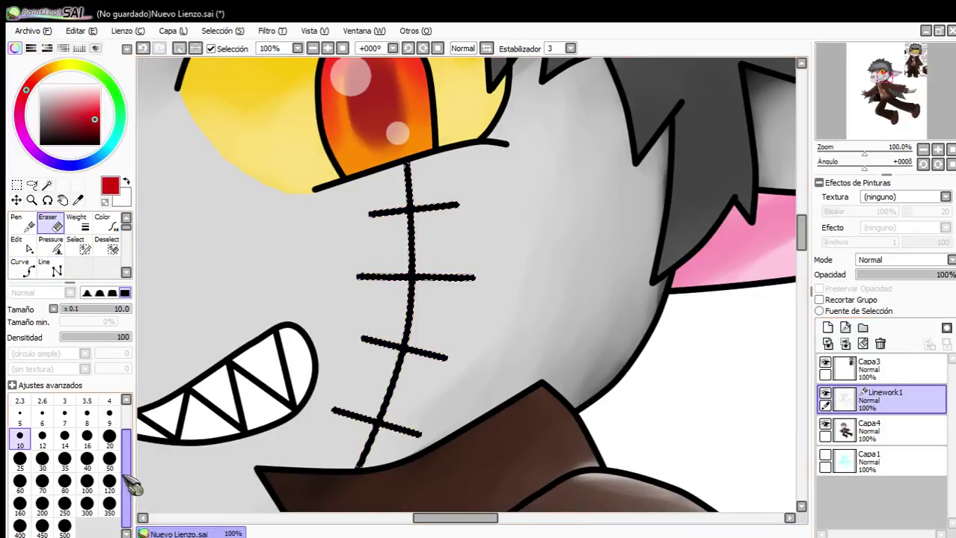
{"action": "left_click", "coordinate": [65, 527]}
{"action": "left_click_drag", "start_coordinate": [346, 395], "coordinate": [431, 161]}
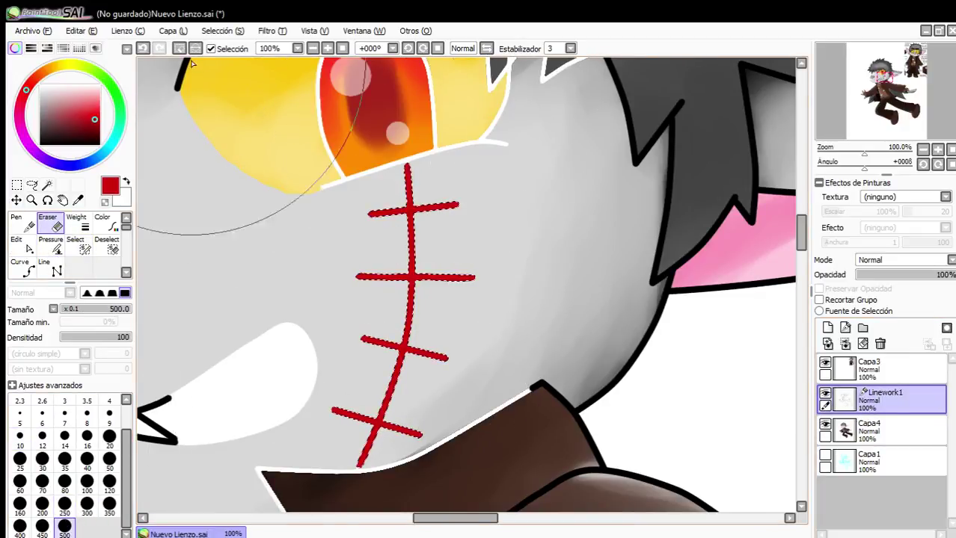
{"action": "left_click", "coordinate": [143, 49]}
Erase the black linework over the scar's upper two cross stitches on Linework1 with the Eraser at size 25.
{"action": "left_click", "coordinate": [20, 459]}
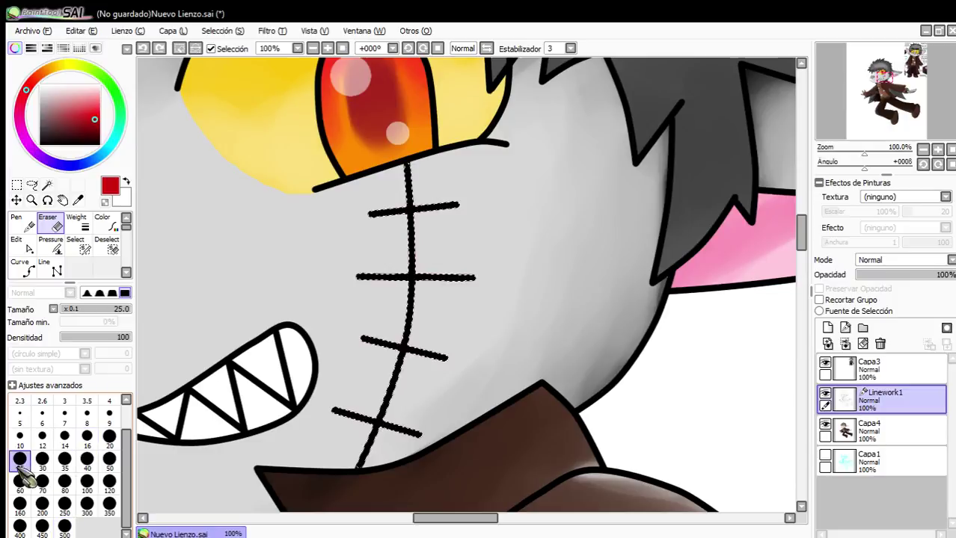
{"action": "scroll", "coordinate": [414, 187], "scroll_direction": "up", "scroll_amount": 1}
{"action": "mouse_move", "coordinate": [408, 180]}
{"action": "left_mouse_down"}
{"action": "mouse_move", "coordinate": [398, 152]}
{"action": "mouse_move", "coordinate": [415, 161]}
{"action": "mouse_move", "coordinate": [385, 252]}
{"action": "mouse_move", "coordinate": [335, 240]}
{"action": "mouse_move", "coordinate": [397, 218]}
{"action": "mouse_move", "coordinate": [484, 220]}
{"action": "left_mouse_up"}
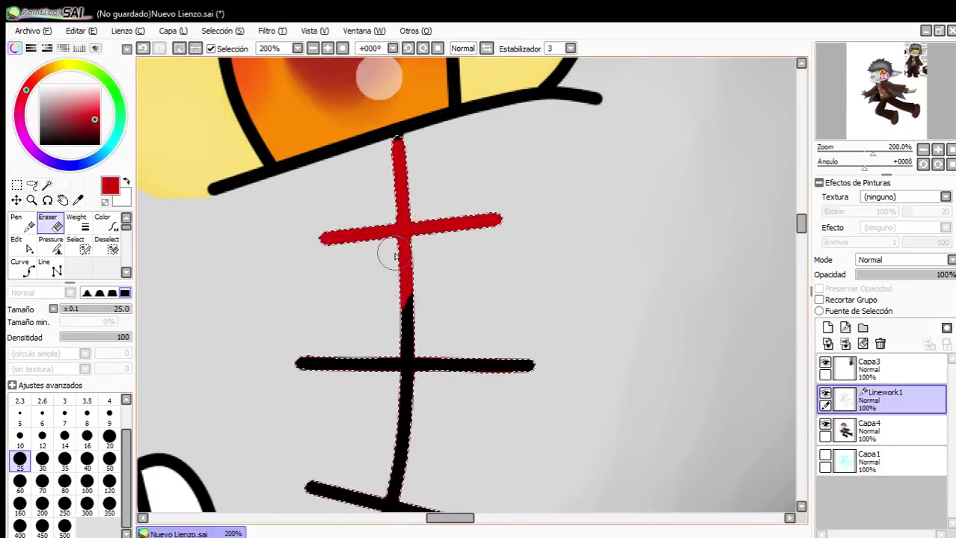
{"action": "mouse_move", "coordinate": [427, 387]}
{"action": "left_mouse_down"}
{"action": "mouse_move", "coordinate": [443, 410]}
{"action": "mouse_move", "coordinate": [548, 402]}
{"action": "left_mouse_up"}
{"action": "left_click_drag", "start_coordinate": [434, 380], "coordinate": [320, 383]}
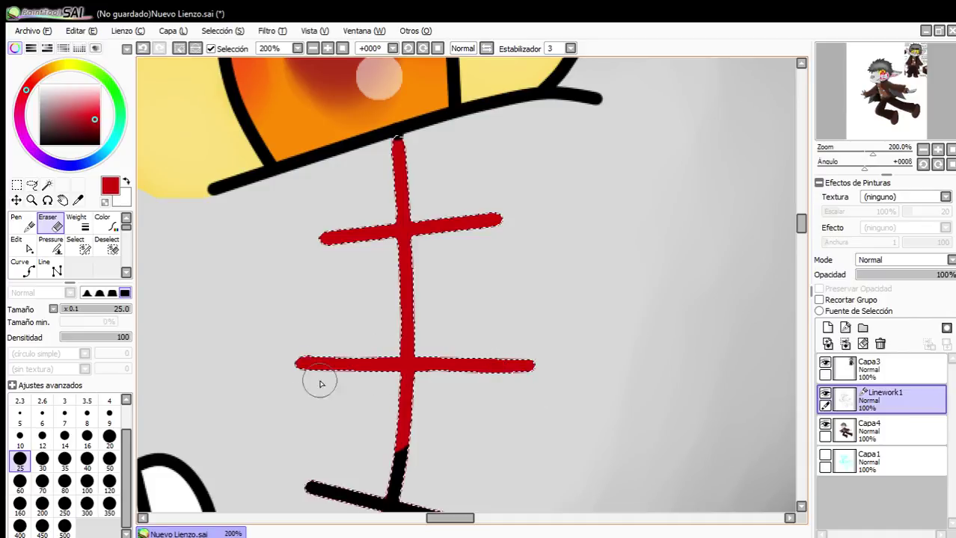
Erase the black linework over the scar's lower two cross stitches down to the coat collar.
{"action": "scroll", "coordinate": [458, 286], "scroll_direction": "down", "scroll_amount": 3}
{"action": "scroll", "coordinate": [450, 361], "scroll_direction": "up", "scroll_amount": 4}
{"action": "mouse_move", "coordinate": [278, 341]}
{"action": "left_mouse_down"}
{"action": "mouse_move", "coordinate": [326, 383]}
{"action": "mouse_move", "coordinate": [515, 400]}
{"action": "left_mouse_up"}
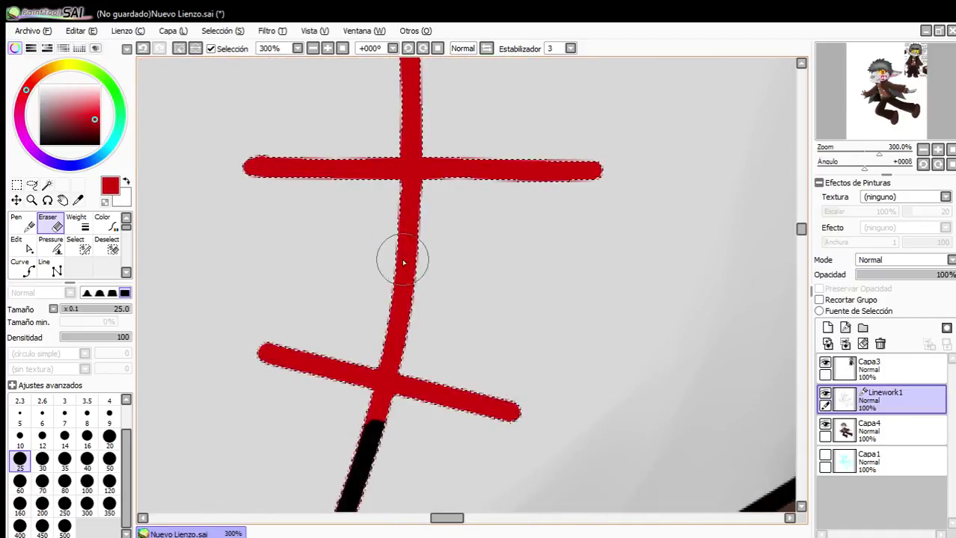
{"action": "scroll", "coordinate": [403, 263], "scroll_direction": "down", "scroll_amount": 3}
{"action": "scroll", "coordinate": [397, 358], "scroll_direction": "up", "scroll_amount": 4}
{"action": "mouse_move", "coordinate": [400, 362]}
{"action": "left_mouse_down"}
{"action": "mouse_move", "coordinate": [453, 354]}
{"action": "mouse_move", "coordinate": [496, 270]}
{"action": "mouse_move", "coordinate": [519, 188]}
{"action": "mouse_move", "coordinate": [299, 152]}
{"action": "left_mouse_up"}
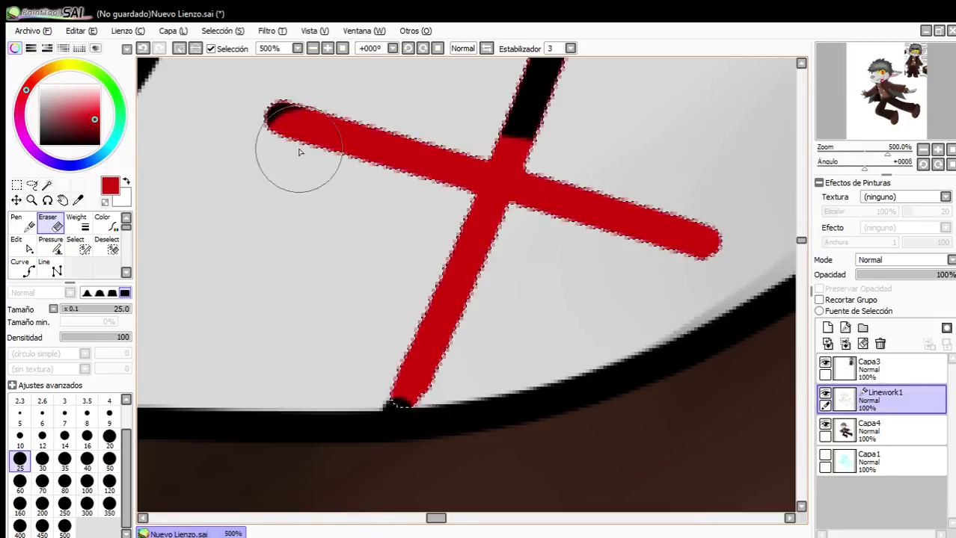
Erase the remaining black at the scar's upper end below the eye and clear the selection.
{"action": "scroll", "coordinate": [529, 198], "scroll_direction": "down", "scroll_amount": 4}
{"action": "scroll", "coordinate": [497, 256], "scroll_direction": "down", "scroll_amount": 3}
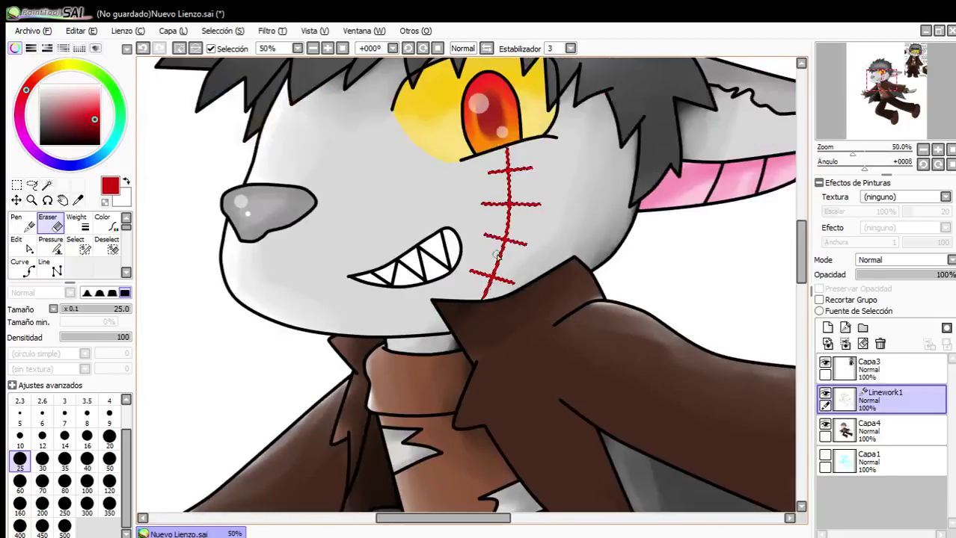
{"action": "scroll", "coordinate": [492, 168], "scroll_direction": "up", "scroll_amount": 3}
{"action": "scroll", "coordinate": [446, 168], "scroll_direction": "up", "scroll_amount": 3}
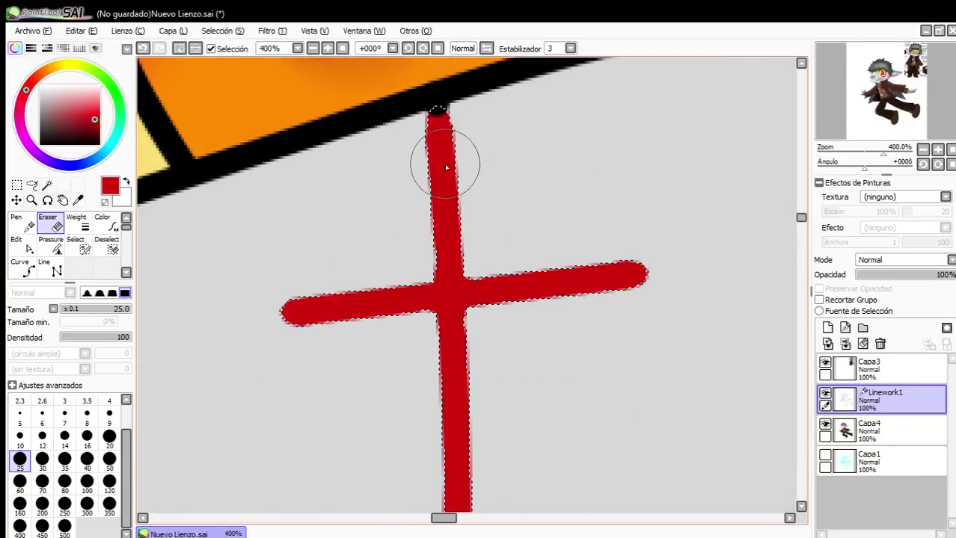
{"action": "left_click_drag", "start_coordinate": [445, 164], "coordinate": [444, 133]}
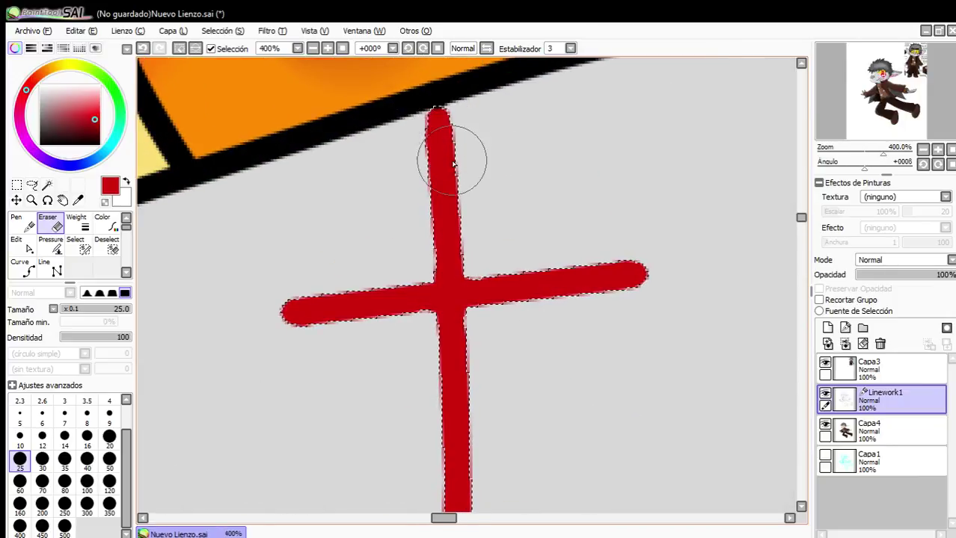
{"action": "left_click", "coordinate": [180, 48]}
{"action": "scroll", "coordinate": [399, 182], "scroll_direction": "down", "scroll_amount": 7}
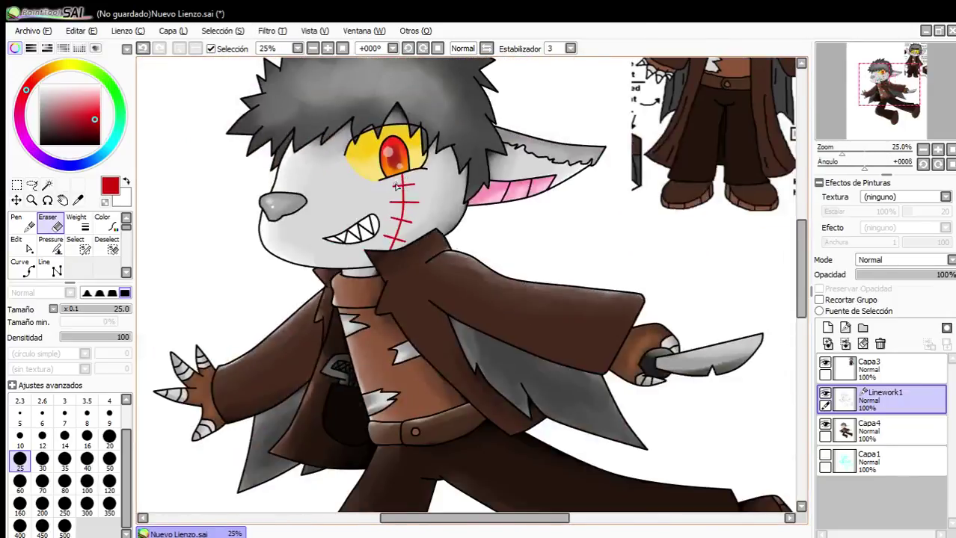
Paint black dots at the ends of the scar's upper two cross stitches on Capa4 with the Bolígrafo at size 14.
{"action": "scroll", "coordinate": [396, 187], "scroll_direction": "up", "scroll_amount": 4}
{"action": "scroll", "coordinate": [425, 229], "scroll_direction": "down", "scroll_amount": 7}
{"action": "scroll", "coordinate": [552, 133], "scroll_direction": "up", "scroll_amount": 3}
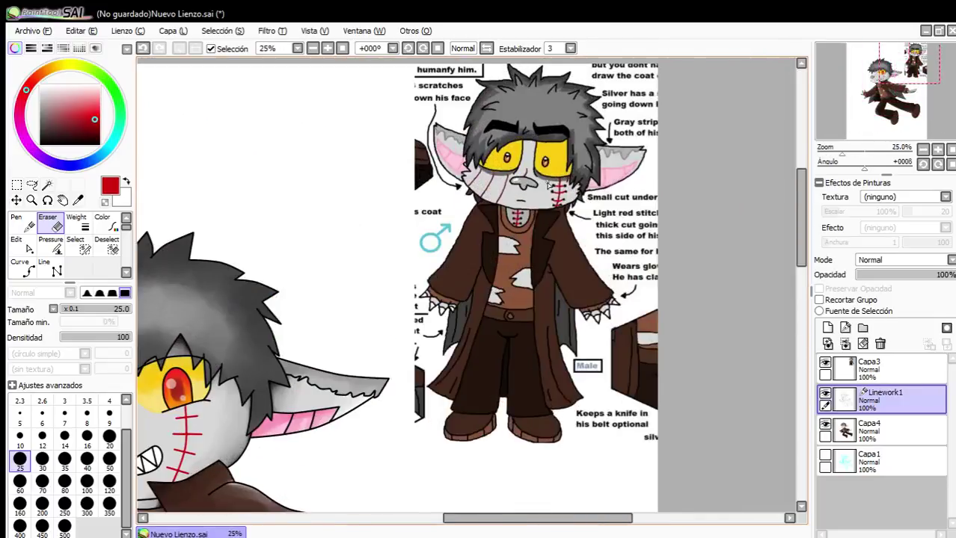
{"action": "scroll", "coordinate": [550, 183], "scroll_direction": "down", "scroll_amount": 1}
{"action": "scroll", "coordinate": [419, 306], "scroll_direction": "up", "scroll_amount": 6}
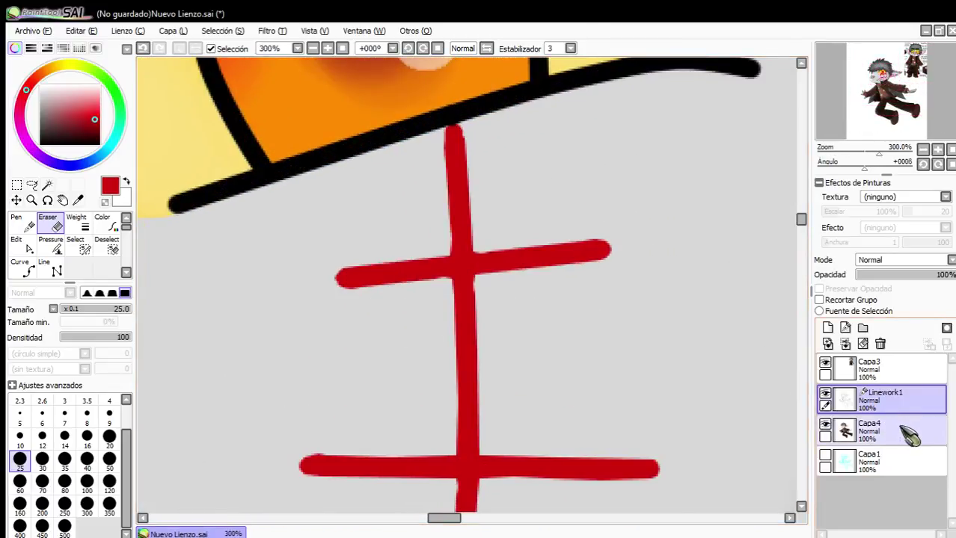
{"action": "left_click", "coordinate": [909, 436]}
{"action": "left_click", "coordinate": [24, 223]}
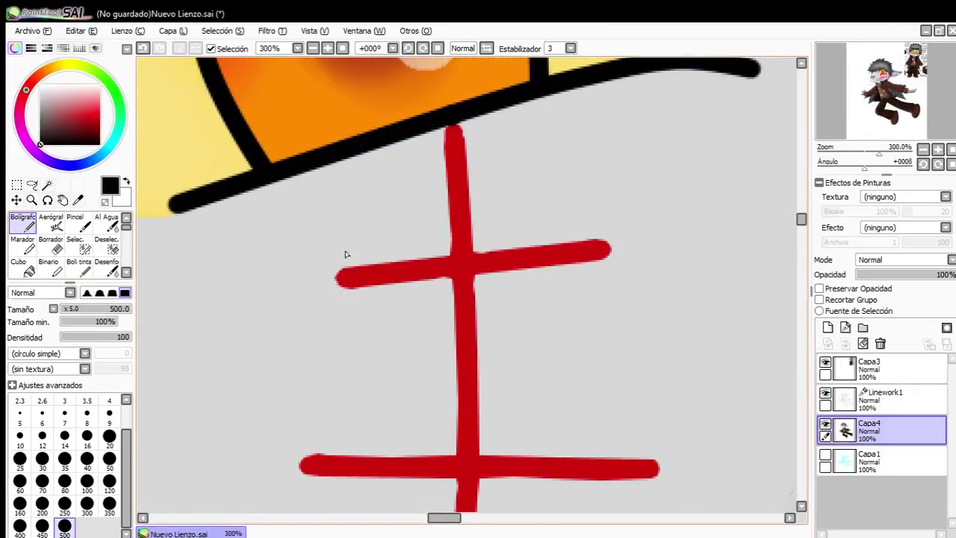
{"action": "left_click", "coordinate": [21, 483]}
{"action": "left_click", "coordinate": [21, 441]}
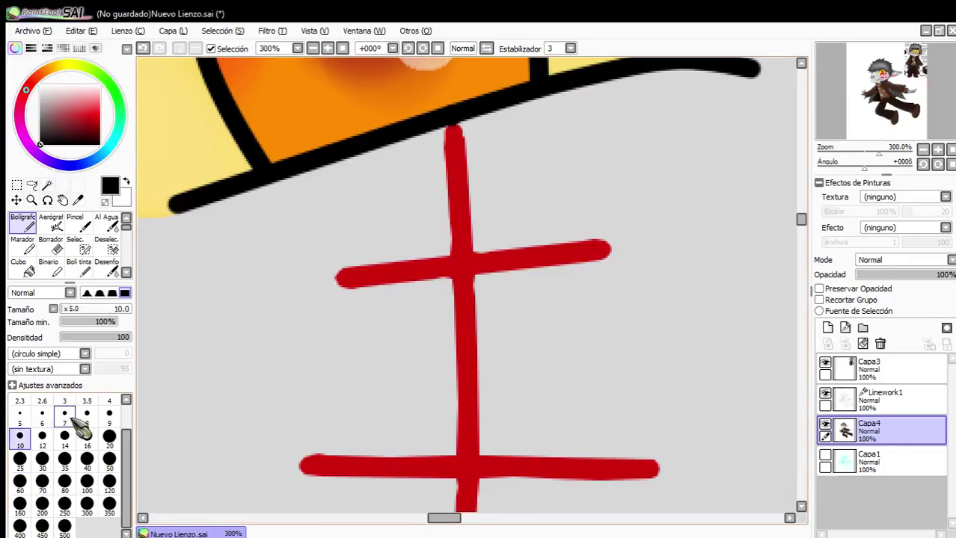
{"action": "left_click", "coordinate": [65, 438]}
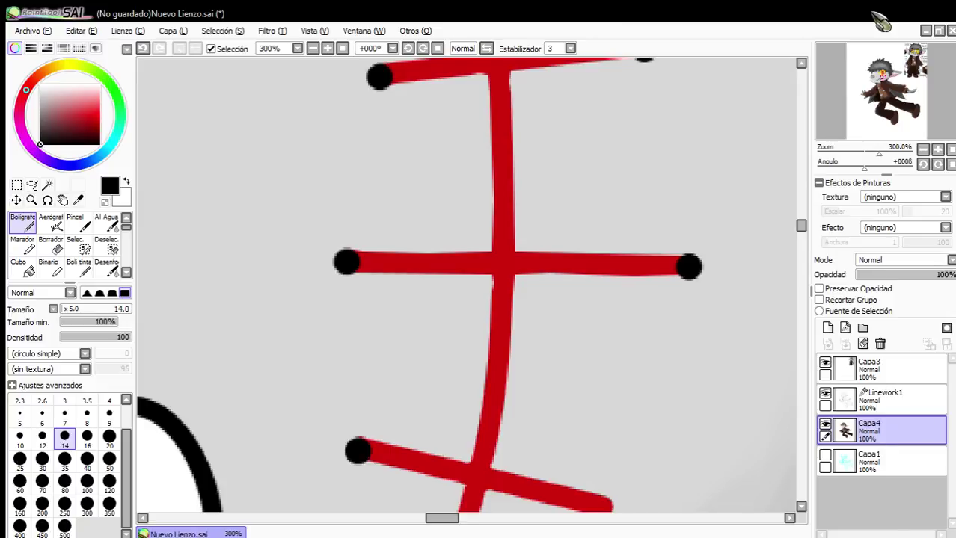
Add black dots at the remaining ends of the scar's lower two cross stitches on Capa4.
{"action": "scroll", "coordinate": [562, 299], "scroll_direction": "down", "scroll_amount": 2}
{"action": "scroll", "coordinate": [558, 471], "scroll_direction": "up", "scroll_amount": 2}
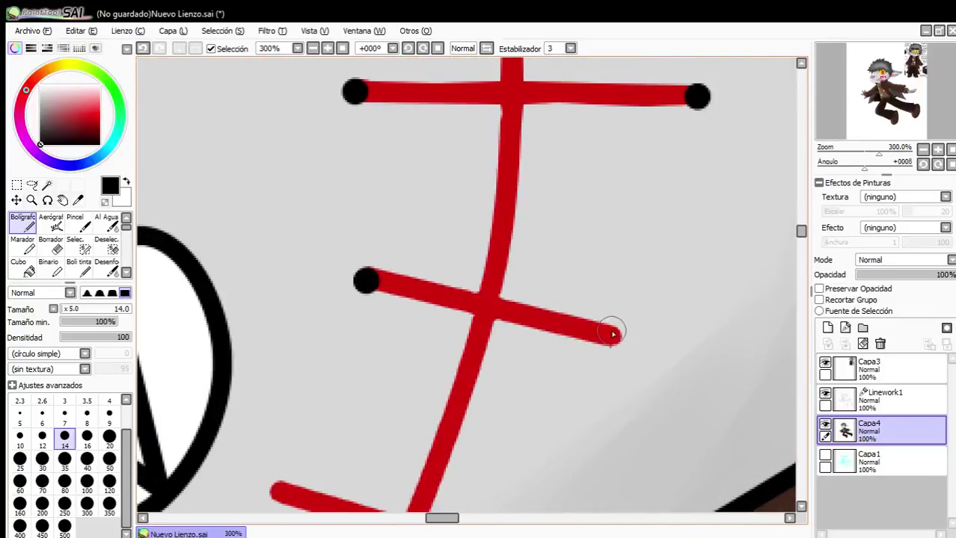
{"action": "scroll", "coordinate": [614, 341], "scroll_direction": "down", "scroll_amount": 2}
{"action": "scroll", "coordinate": [453, 421], "scroll_direction": "up", "scroll_amount": 2}
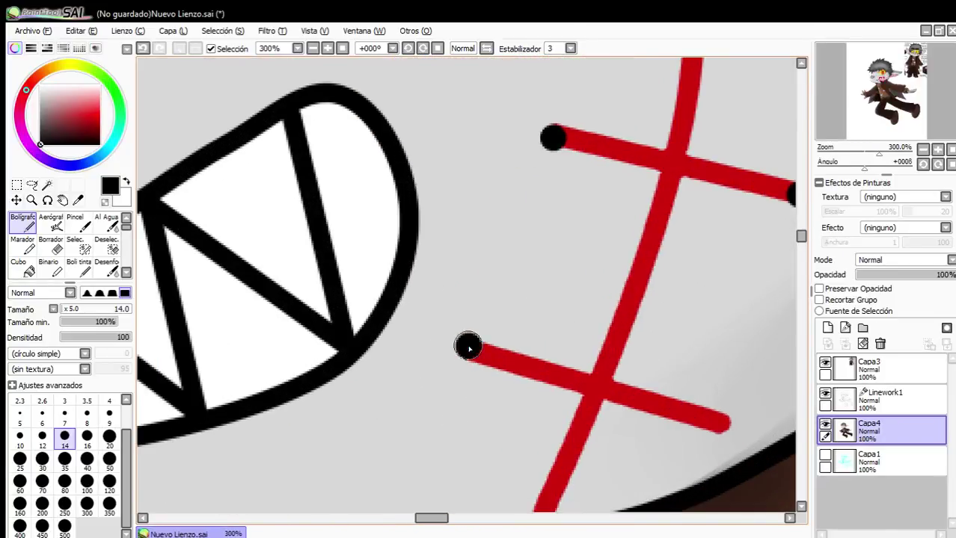
{"action": "scroll", "coordinate": [722, 428], "scroll_direction": "down", "scroll_amount": 6}
Compare the dotted cheek scar with the reference drawing and check the whole figure.
{"action": "scroll", "coordinate": [648, 312], "scroll_direction": "up", "scroll_amount": 1}
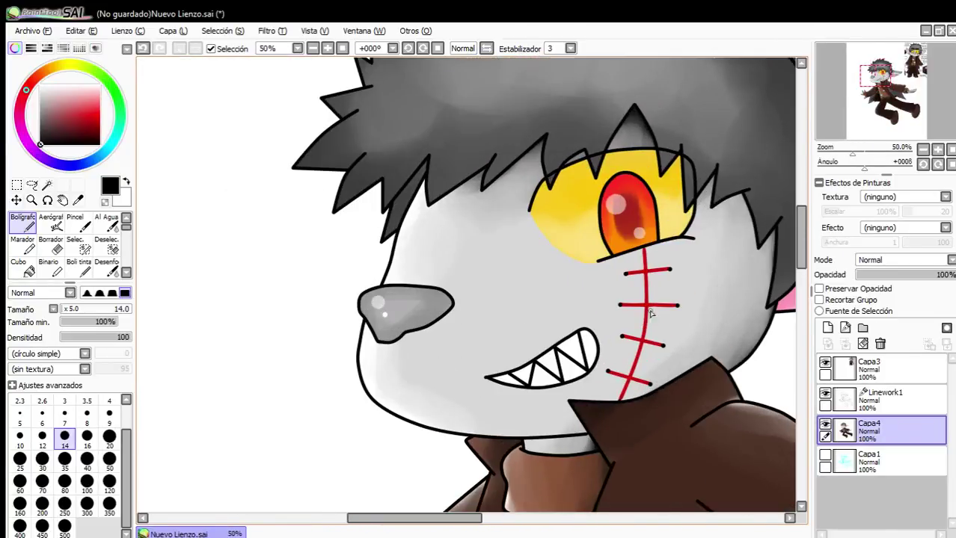
{"action": "scroll", "coordinate": [648, 312], "scroll_direction": "down", "scroll_amount": 1}
{"action": "scroll", "coordinate": [636, 299], "scroll_direction": "up", "scroll_amount": 2}
{"action": "scroll", "coordinate": [625, 291], "scroll_direction": "down", "scroll_amount": 2}
{"action": "scroll", "coordinate": [625, 291], "scroll_direction": "down", "scroll_amount": 1}
{"action": "scroll", "coordinate": [658, 321], "scroll_direction": "up", "scroll_amount": 1}
{"action": "scroll", "coordinate": [660, 323], "scroll_direction": "down", "scroll_amount": 3}
{"action": "scroll", "coordinate": [662, 333], "scroll_direction": "up", "scroll_amount": 4}
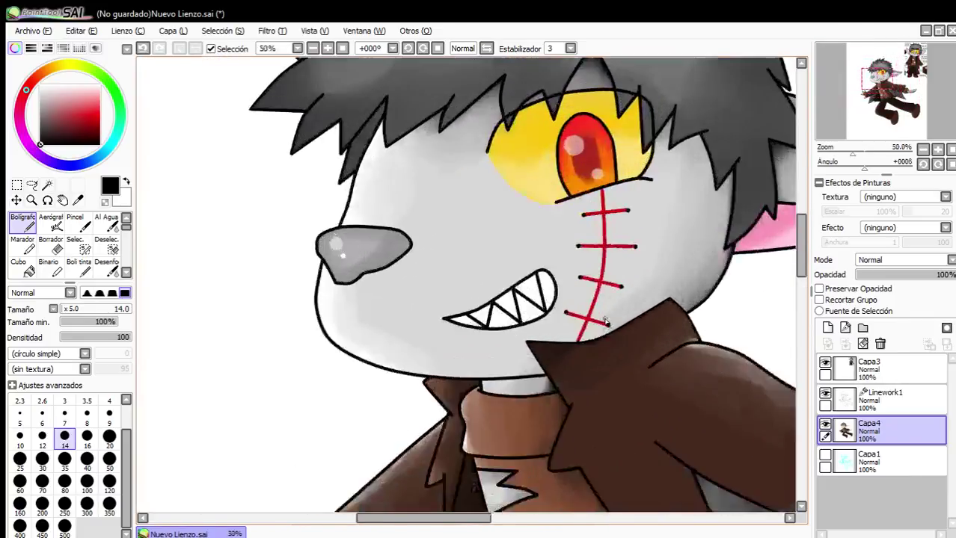
{"action": "scroll", "coordinate": [580, 311], "scroll_direction": "down", "scroll_amount": 5}
{"action": "scroll", "coordinate": [707, 217], "scroll_direction": "up", "scroll_amount": 3}
{"action": "scroll", "coordinate": [551, 357], "scroll_direction": "up", "scroll_amount": 1}
{"action": "scroll", "coordinate": [552, 357], "scroll_direction": "down", "scroll_amount": 3}
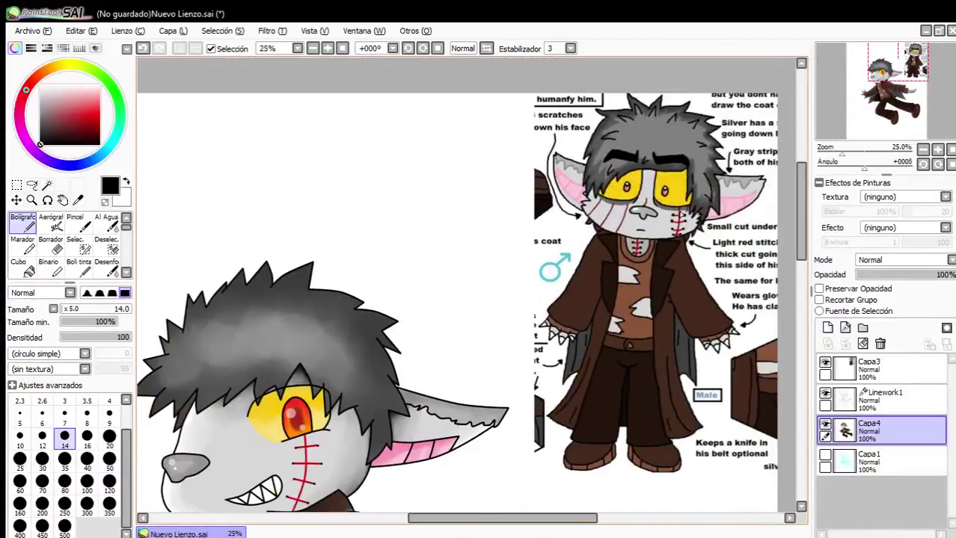
{"action": "scroll", "coordinate": [551, 358], "scroll_direction": "up", "scroll_amount": 1}
{"action": "scroll", "coordinate": [552, 357], "scroll_direction": "down", "scroll_amount": 1}
{"action": "scroll", "coordinate": [602, 348], "scroll_direction": "up", "scroll_amount": 2}
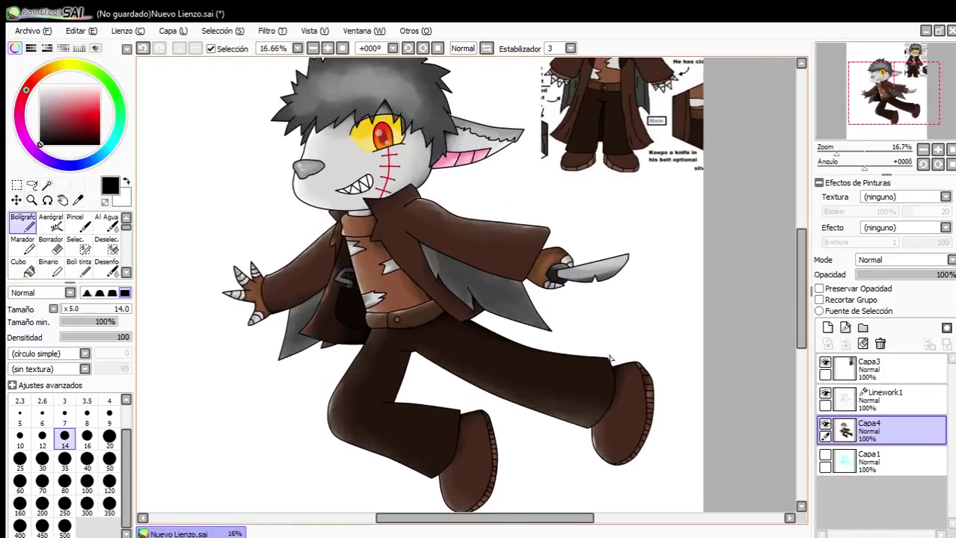
{"action": "scroll", "coordinate": [591, 348], "scroll_direction": "down", "scroll_amount": 1}
Clear and delete the reference image layer Capa3.
{"action": "left_click", "coordinate": [870, 402]}
{"action": "left_click", "coordinate": [874, 369]}
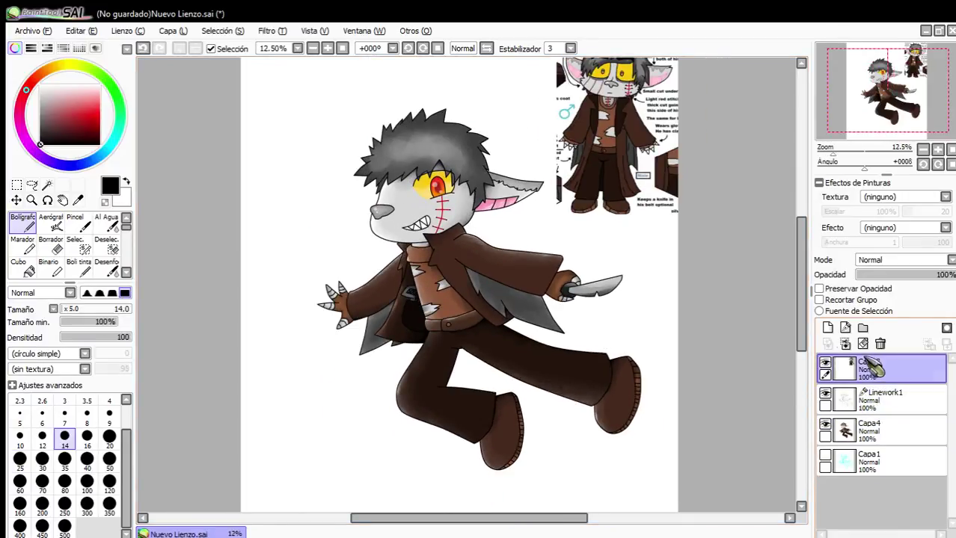
{"action": "left_click", "coordinate": [864, 344]}
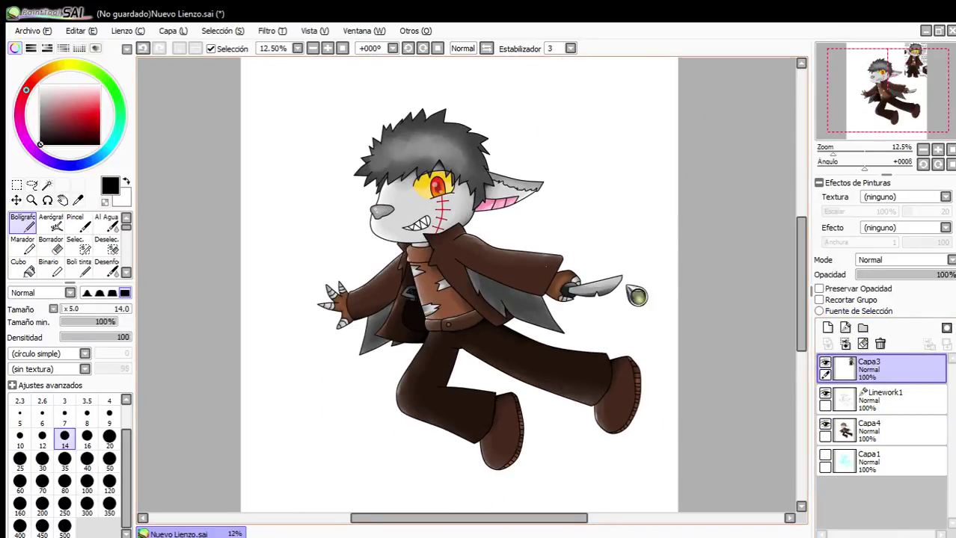
{"action": "scroll", "coordinate": [710, 311], "scroll_direction": "down", "scroll_amount": 1}
{"action": "left_click", "coordinate": [880, 344]}
Show the hidden sketch layer Capa1 and clear its contents.
{"action": "scroll", "coordinate": [618, 252], "scroll_direction": "up", "scroll_amount": 2}
{"action": "scroll", "coordinate": [799, 335], "scroll_direction": "down", "scroll_amount": 3}
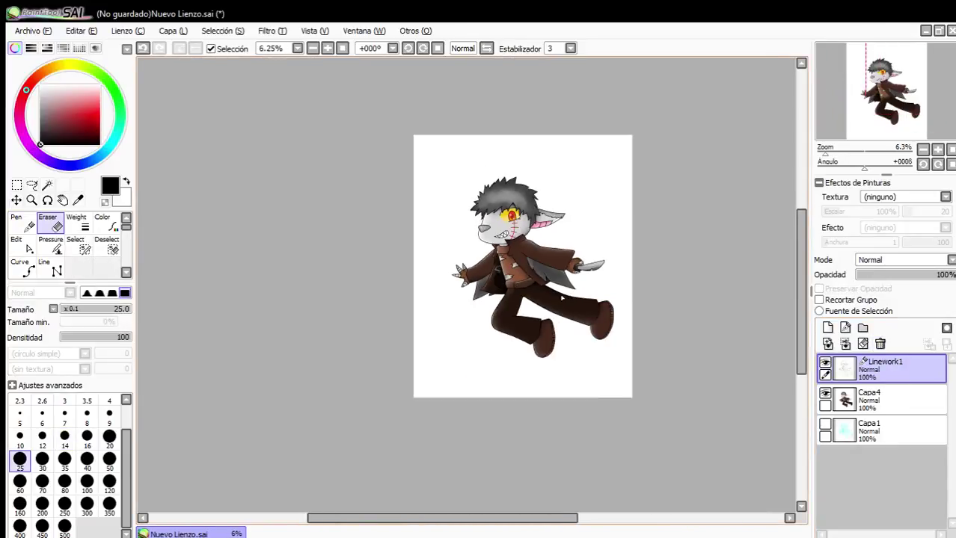
{"action": "scroll", "coordinate": [560, 335], "scroll_direction": "up", "scroll_amount": 3}
{"action": "scroll", "coordinate": [464, 251], "scroll_direction": "down", "scroll_amount": 1}
{"action": "scroll", "coordinate": [464, 251], "scroll_direction": "up", "scroll_amount": 1}
{"action": "scroll", "coordinate": [464, 251], "scroll_direction": "down", "scroll_amount": 3}
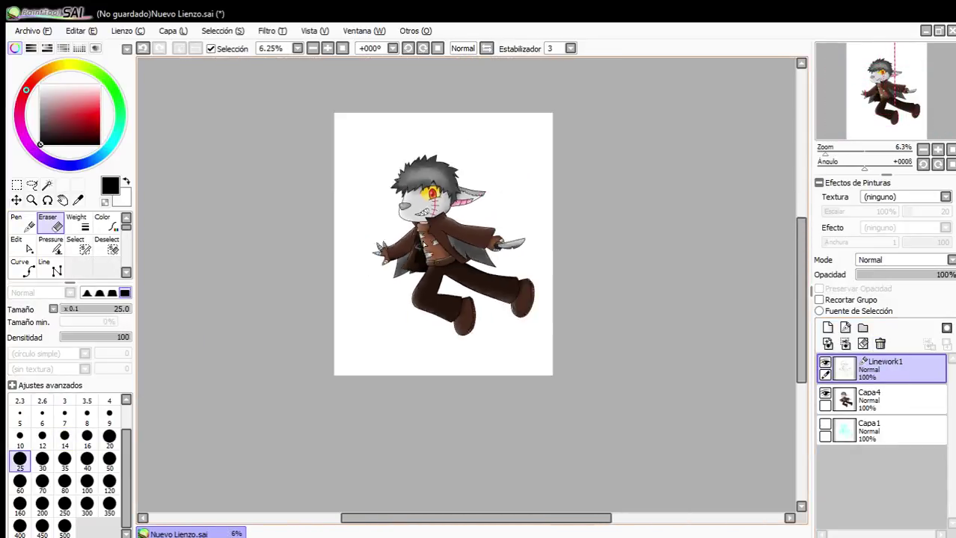
{"action": "left_click", "coordinate": [847, 437]}
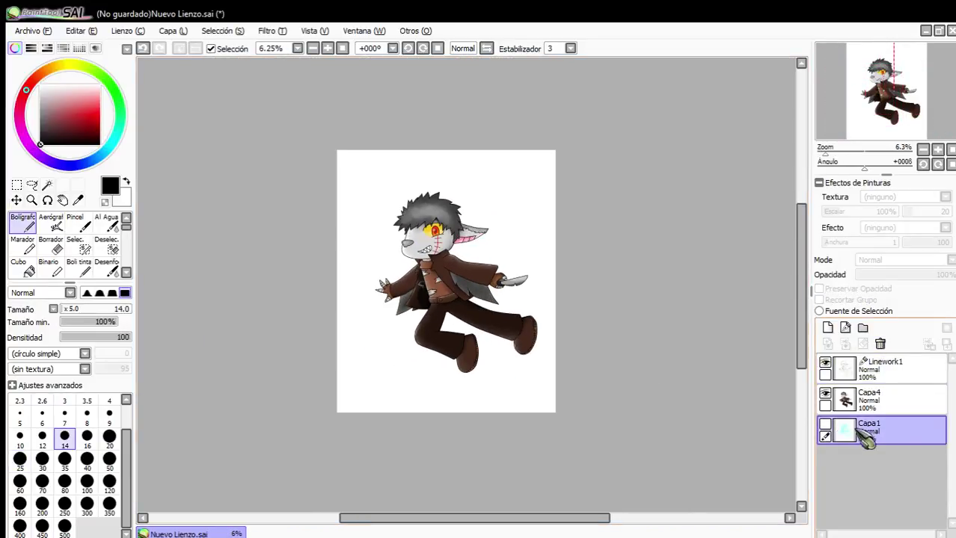
{"action": "left_click", "coordinate": [825, 424]}
{"action": "left_click", "coordinate": [864, 344]}
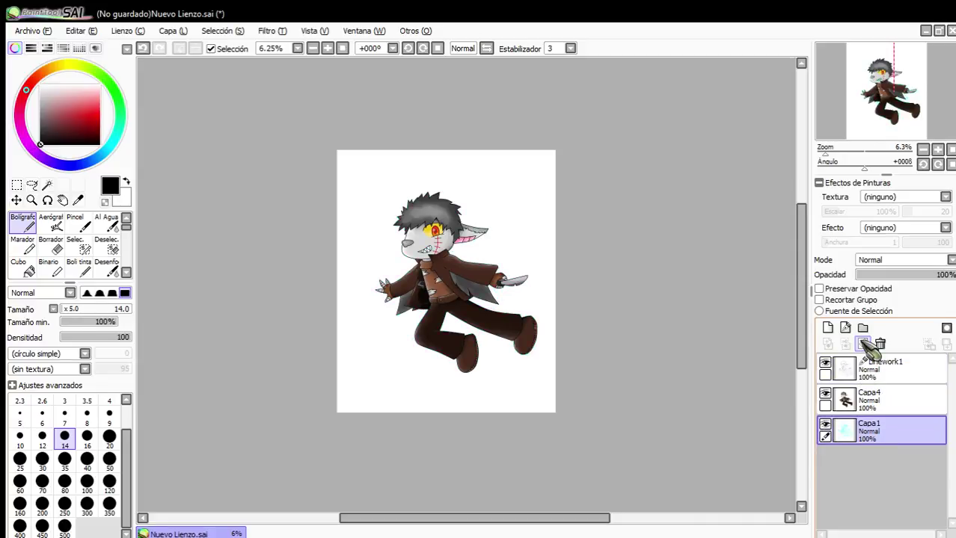
Select all the tooth areas inside the mouth on Linework1 with the Magic Wand.
{"action": "left_click", "coordinate": [886, 372]}
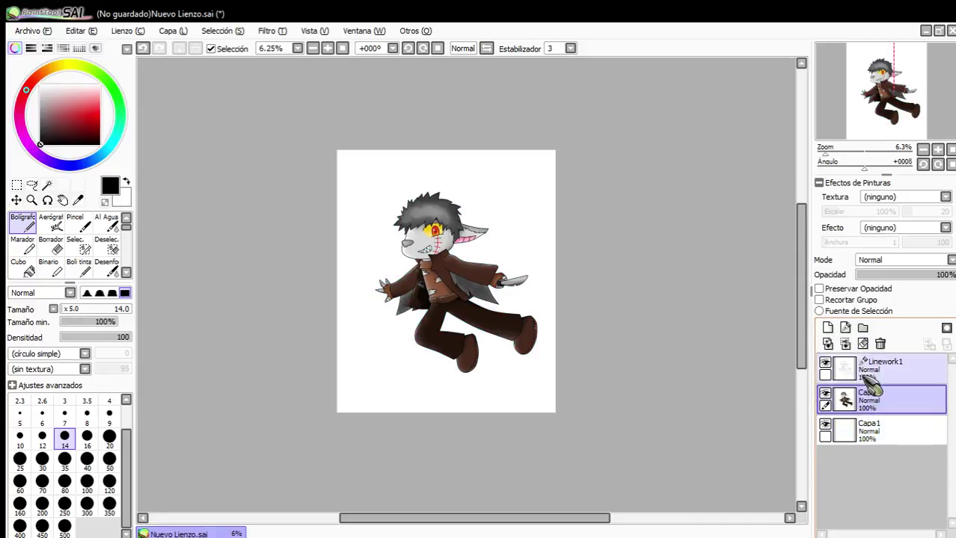
{"action": "left_click", "coordinate": [46, 185]}
{"action": "scroll", "coordinate": [471, 203], "scroll_direction": "up", "scroll_amount": 5}
{"action": "left_click", "coordinate": [313, 314]}
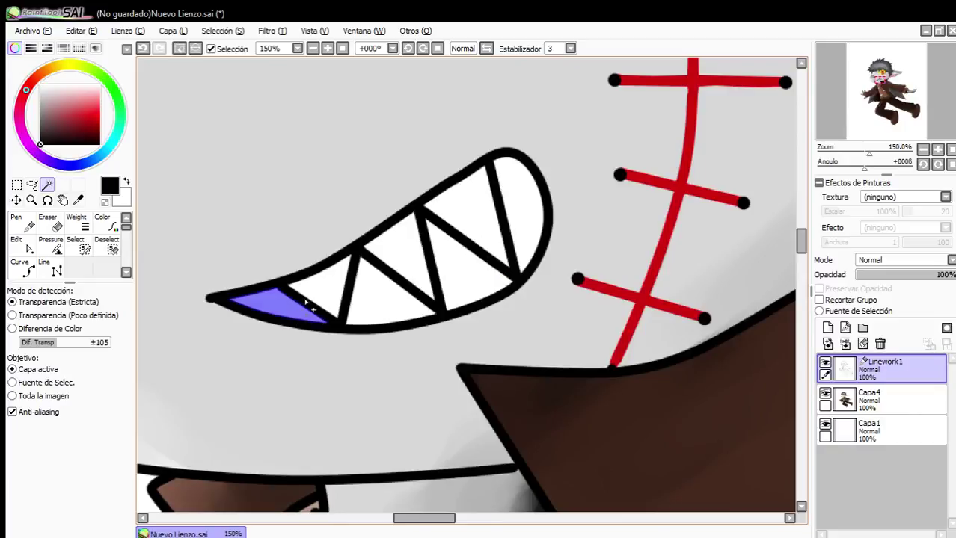
{"action": "left_click", "coordinate": [316, 292]}
{"action": "left_click", "coordinate": [378, 292]}
{"action": "left_click", "coordinate": [411, 251]}
{"action": "left_click", "coordinate": [457, 267]}
{"action": "left_click", "coordinate": [467, 224]}
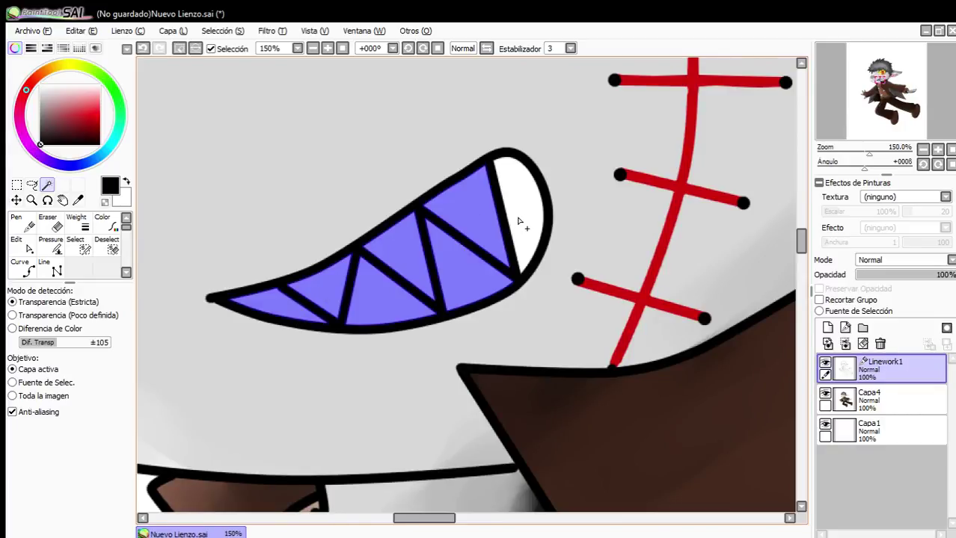
{"action": "left_click", "coordinate": [518, 215]}
Paint the selected teeth pale yellow on Capa4 with the Bolígrafo at size 500.
{"action": "left_click", "coordinate": [883, 406]}
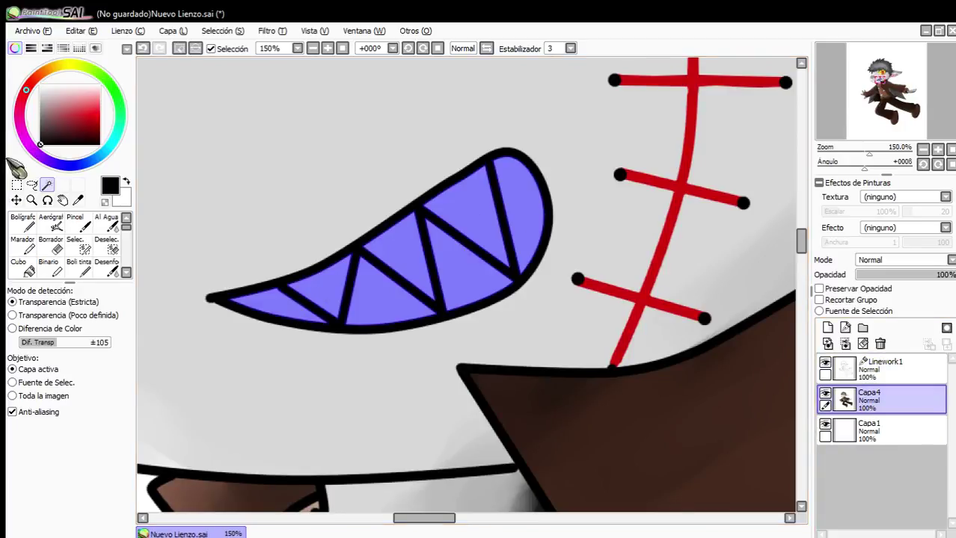
{"action": "left_click", "coordinate": [69, 65]}
{"action": "left_click", "coordinate": [100, 95]}
{"action": "left_click", "coordinate": [34, 268]}
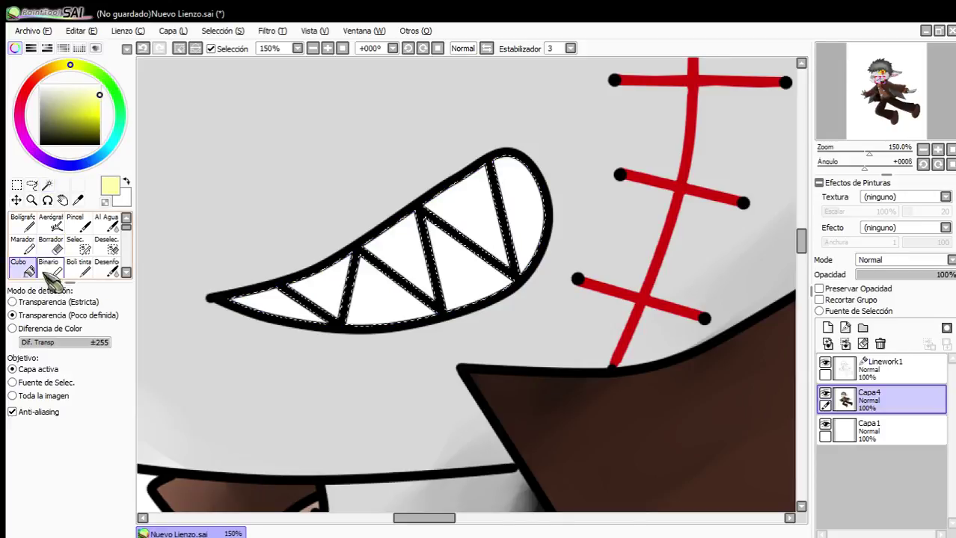
{"action": "left_click", "coordinate": [22, 225]}
{"action": "left_click", "coordinate": [64, 528]}
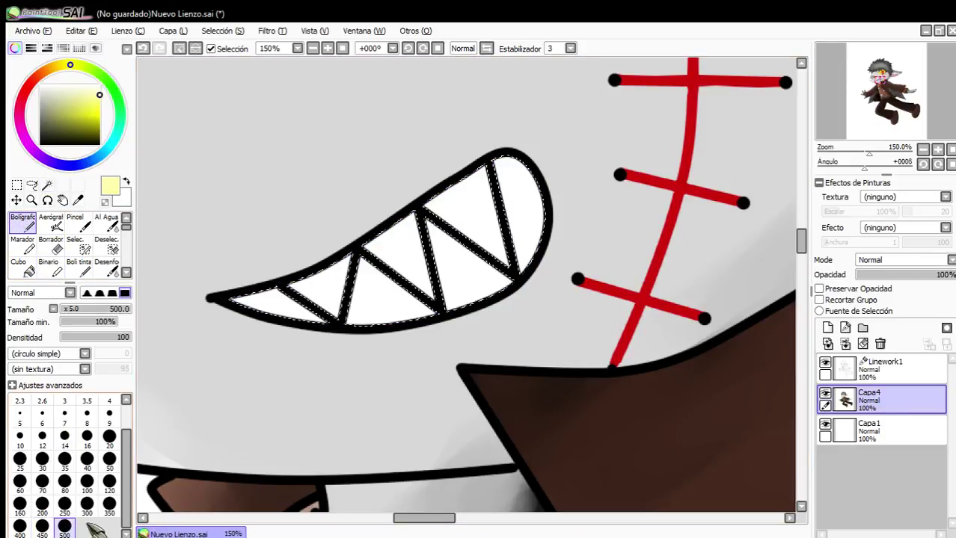
{"action": "left_click_drag", "start_coordinate": [314, 315], "coordinate": [715, 145]}
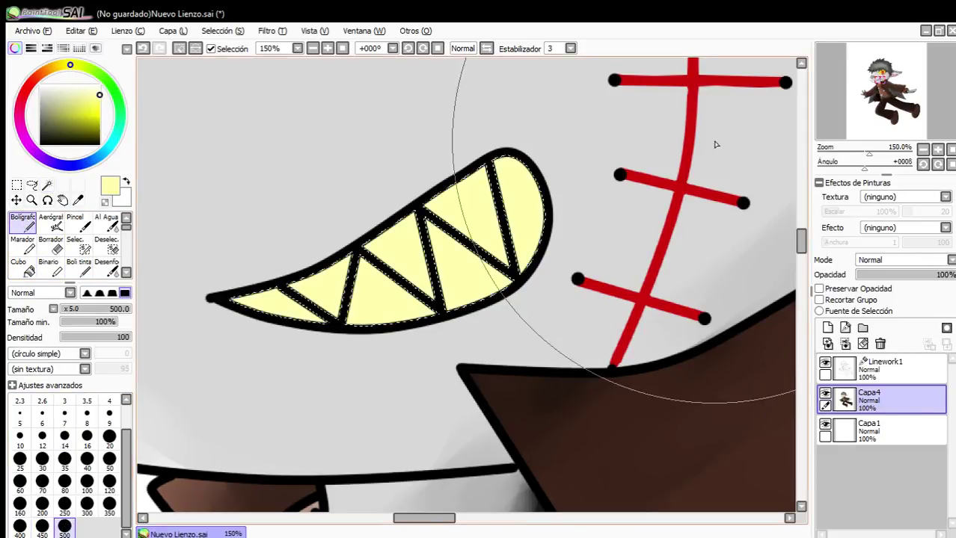
Blend white highlights over the yellow teeth with the Pincel brush at size 70 and clear the selection.
{"action": "left_click", "coordinate": [19, 482]}
{"action": "mouse_move", "coordinate": [93, 98]}
{"action": "left_mouse_down"}
{"action": "mouse_move", "coordinate": [100, 85]}
{"action": "mouse_move", "coordinate": [119, 91]}
{"action": "left_mouse_up"}
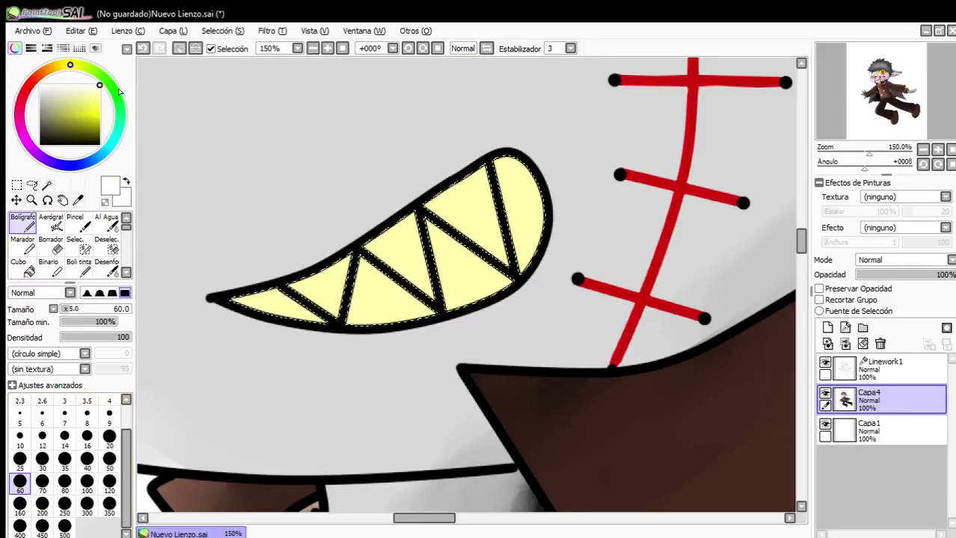
{"action": "left_click", "coordinate": [75, 224]}
{"action": "mouse_move", "coordinate": [425, 231]}
{"action": "left_mouse_down"}
{"action": "mouse_move", "coordinate": [287, 294]}
{"action": "mouse_move", "coordinate": [449, 194]}
{"action": "mouse_move", "coordinate": [513, 198]}
{"action": "mouse_move", "coordinate": [441, 323]}
{"action": "mouse_move", "coordinate": [562, 203]}
{"action": "mouse_move", "coordinate": [364, 327]}
{"action": "mouse_move", "coordinate": [278, 340]}
{"action": "mouse_move", "coordinate": [250, 313]}
{"action": "left_mouse_up"}
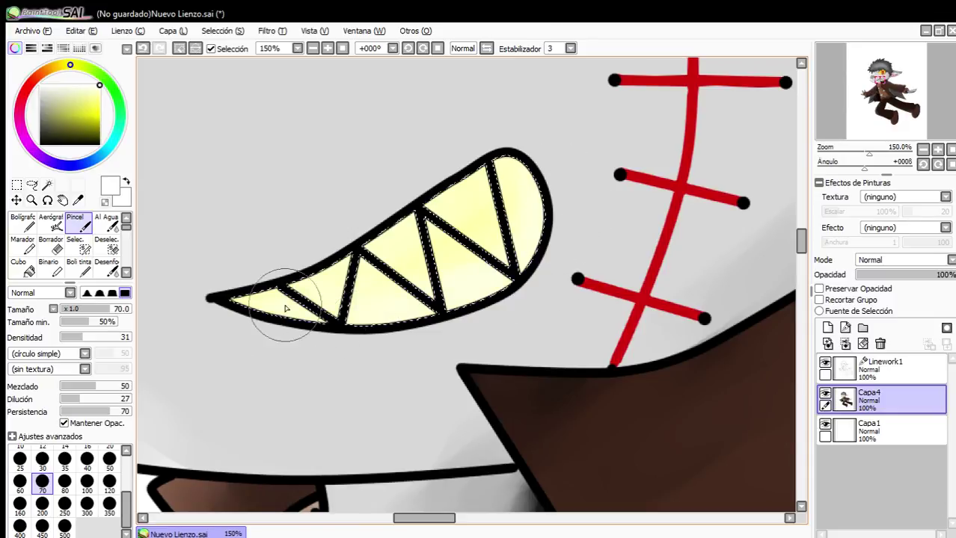
{"action": "scroll", "coordinate": [508, 320], "scroll_direction": "down", "scroll_amount": 4}
{"action": "scroll", "coordinate": [508, 320], "scroll_direction": "down", "scroll_amount": 1}
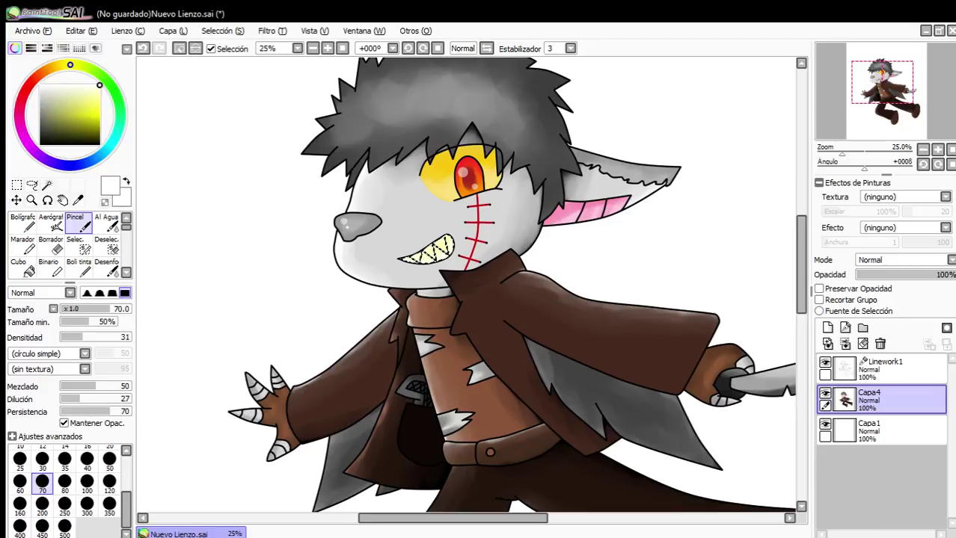
{"action": "scroll", "coordinate": [497, 327], "scroll_direction": "down", "scroll_amount": 6}
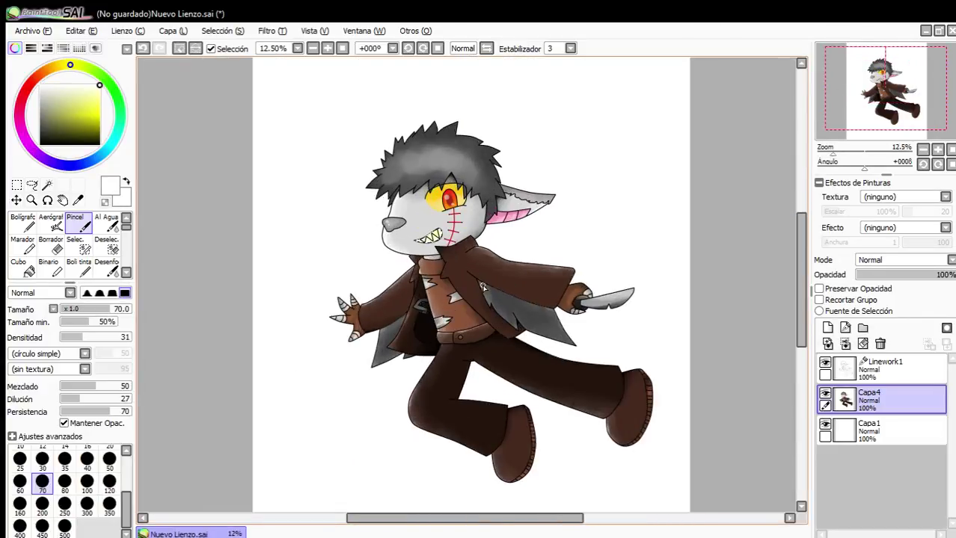
{"action": "scroll", "coordinate": [496, 328], "scroll_direction": "up", "scroll_amount": 1}
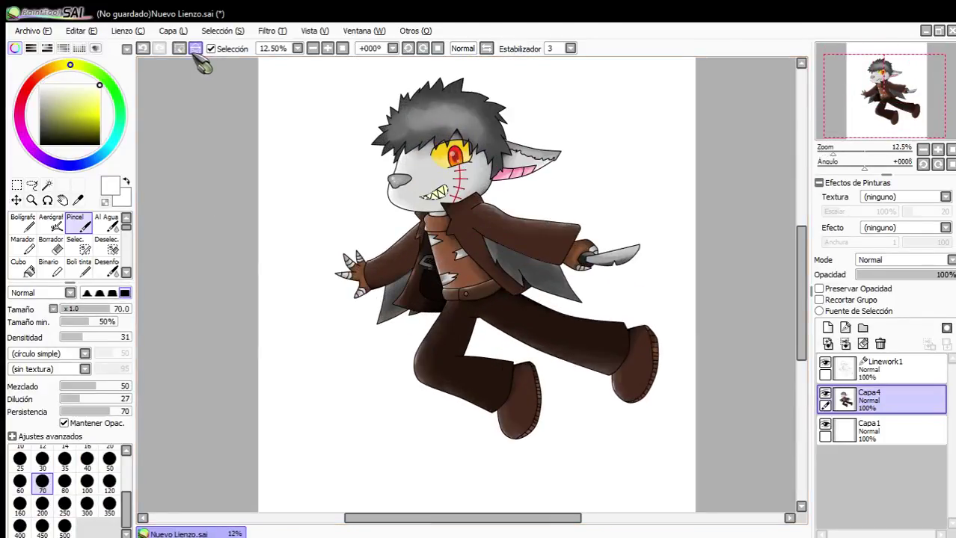
Paint a dark red, rough-edged glow around the whole character on Capa1 with the Marador at size 500.
{"action": "left_click", "coordinate": [865, 433]}
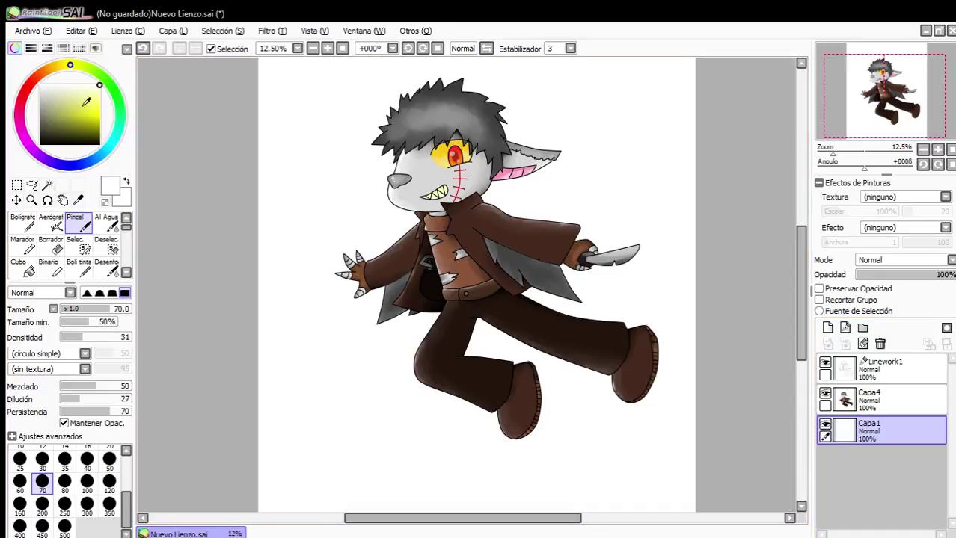
{"action": "left_click", "coordinate": [33, 90]}
{"action": "left_click", "coordinate": [99, 120]}
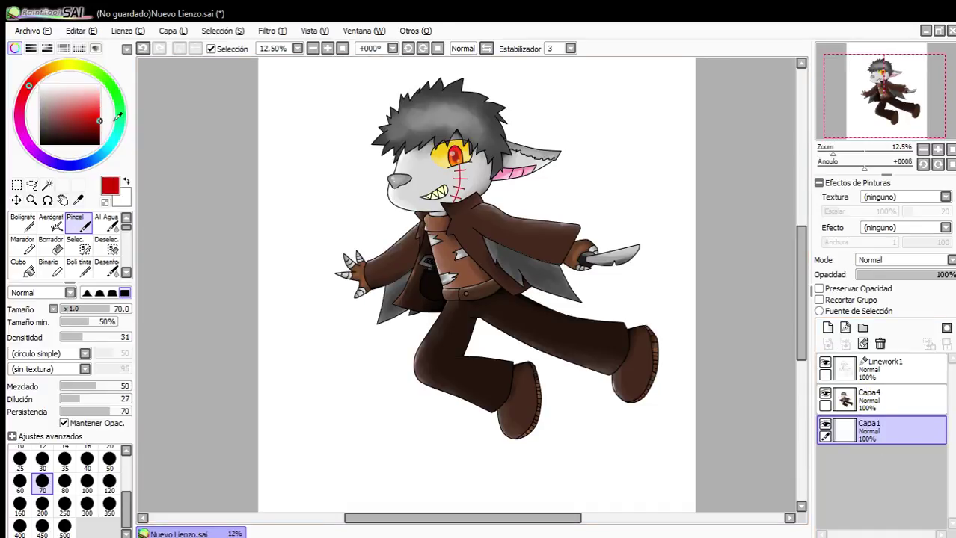
{"action": "left_click", "coordinate": [22, 245]}
{"action": "left_click", "coordinate": [64, 526]}
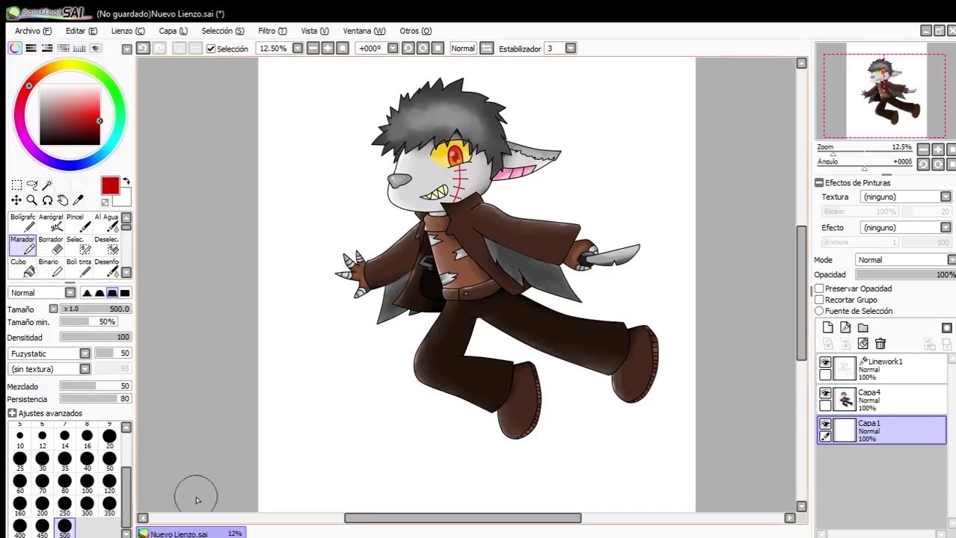
{"action": "scroll", "coordinate": [494, 433], "scroll_direction": "up", "scroll_amount": 1}
{"action": "mouse_move", "coordinate": [491, 433]}
{"action": "left_mouse_down"}
{"action": "mouse_move", "coordinate": [563, 424]}
{"action": "mouse_move", "coordinate": [548, 359]}
{"action": "mouse_move", "coordinate": [422, 394]}
{"action": "mouse_move", "coordinate": [321, 338]}
{"action": "mouse_move", "coordinate": [424, 267]}
{"action": "mouse_move", "coordinate": [464, 315]}
{"action": "mouse_move", "coordinate": [403, 251]}
{"action": "mouse_move", "coordinate": [422, 215]}
{"action": "mouse_move", "coordinate": [360, 207]}
{"action": "mouse_move", "coordinate": [194, 229]}
{"action": "mouse_move", "coordinate": [311, 154]}
{"action": "mouse_move", "coordinate": [223, 127]}
{"action": "mouse_move", "coordinate": [197, 142]}
{"action": "mouse_move", "coordinate": [273, 206]}
{"action": "left_mouse_up"}
{"action": "scroll", "coordinate": [389, 96], "scroll_direction": "down", "scroll_amount": 3}
{"action": "scroll", "coordinate": [389, 96], "scroll_direction": "up", "scroll_amount": 1}
{"action": "mouse_move", "coordinate": [314, 325]}
{"action": "left_mouse_down"}
{"action": "mouse_move", "coordinate": [312, 286]}
{"action": "mouse_move", "coordinate": [305, 233]}
{"action": "mouse_move", "coordinate": [291, 227]}
{"action": "mouse_move", "coordinate": [299, 168]}
{"action": "mouse_move", "coordinate": [325, 139]}
{"action": "mouse_move", "coordinate": [360, 128]}
{"action": "mouse_move", "coordinate": [391, 222]}
{"action": "mouse_move", "coordinate": [421, 199]}
{"action": "mouse_move", "coordinate": [449, 208]}
{"action": "mouse_move", "coordinate": [429, 225]}
{"action": "mouse_move", "coordinate": [378, 239]}
{"action": "mouse_move", "coordinate": [388, 271]}
{"action": "mouse_move", "coordinate": [455, 273]}
{"action": "mouse_move", "coordinate": [499, 303]}
{"action": "mouse_move", "coordinate": [544, 280]}
{"action": "mouse_move", "coordinate": [541, 298]}
{"action": "mouse_move", "coordinate": [504, 318]}
{"action": "mouse_move", "coordinate": [466, 318]}
{"action": "mouse_move", "coordinate": [483, 342]}
{"action": "mouse_move", "coordinate": [439, 341]}
{"action": "mouse_move", "coordinate": [468, 366]}
{"action": "mouse_move", "coordinate": [559, 375]}
{"action": "mouse_move", "coordinate": [553, 449]}
{"action": "mouse_move", "coordinate": [529, 456]}
{"action": "mouse_move", "coordinate": [505, 419]}
{"action": "mouse_move", "coordinate": [468, 426]}
{"action": "mouse_move", "coordinate": [385, 382]}
{"action": "left_mouse_up"}
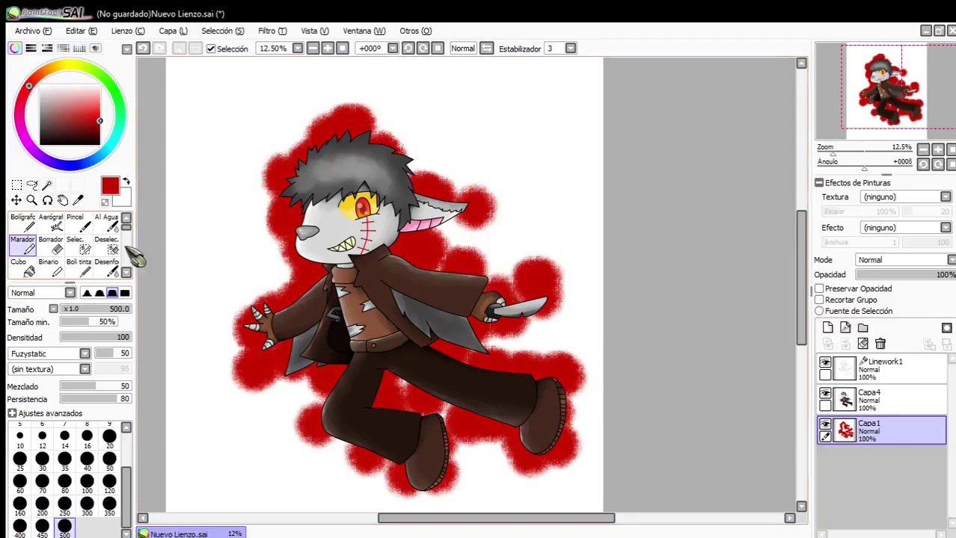
Soften the red glow around the character on Capa1, blending it outward with white using the Pincel at size 500.
{"action": "left_click", "coordinate": [77, 244]}
{"action": "left_click", "coordinate": [75, 222]}
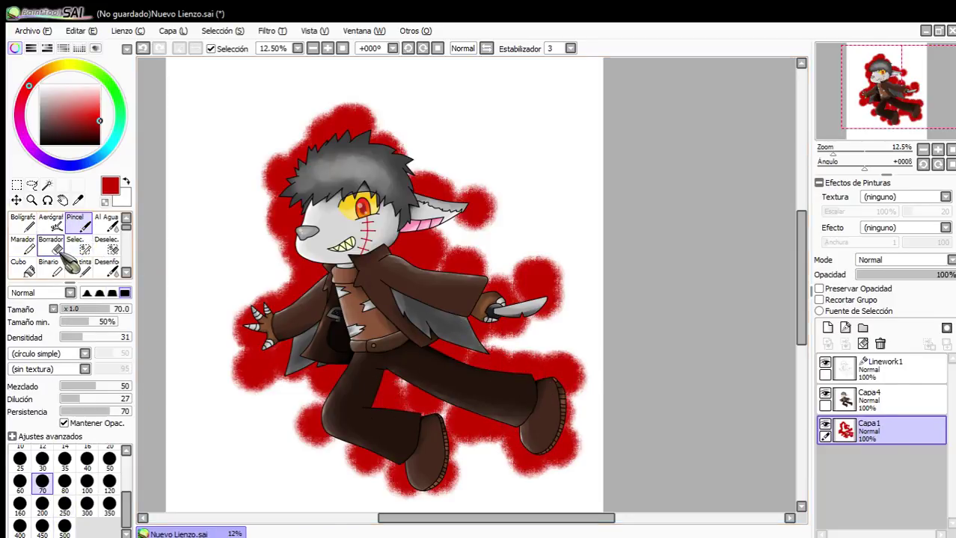
{"action": "left_click_drag", "start_coordinate": [49, 128], "coordinate": [36, 41]}
{"action": "left_click", "coordinate": [65, 528]}
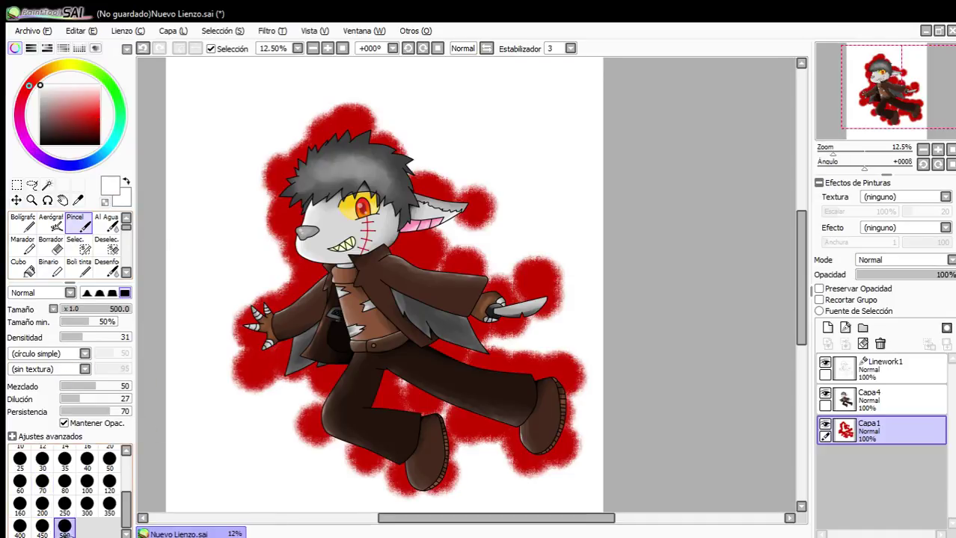
{"action": "mouse_move", "coordinate": [249, 173]}
{"action": "left_mouse_down"}
{"action": "mouse_move", "coordinate": [273, 232]}
{"action": "mouse_move", "coordinate": [271, 156]}
{"action": "mouse_move", "coordinate": [304, 146]}
{"action": "mouse_move", "coordinate": [336, 113]}
{"action": "mouse_move", "coordinate": [399, 131]}
{"action": "mouse_move", "coordinate": [427, 188]}
{"action": "mouse_move", "coordinate": [450, 196]}
{"action": "mouse_move", "coordinate": [476, 187]}
{"action": "mouse_move", "coordinate": [502, 202]}
{"action": "mouse_move", "coordinate": [449, 223]}
{"action": "mouse_move", "coordinate": [490, 291]}
{"action": "mouse_move", "coordinate": [515, 299]}
{"action": "mouse_move", "coordinate": [526, 279]}
{"action": "mouse_move", "coordinate": [549, 306]}
{"action": "mouse_move", "coordinate": [467, 362]}
{"action": "mouse_move", "coordinate": [555, 341]}
{"action": "mouse_move", "coordinate": [561, 371]}
{"action": "mouse_move", "coordinate": [555, 474]}
{"action": "mouse_move", "coordinate": [526, 447]}
{"action": "mouse_move", "coordinate": [433, 443]}
{"action": "mouse_move", "coordinate": [393, 352]}
{"action": "mouse_move", "coordinate": [394, 392]}
{"action": "mouse_move", "coordinate": [472, 437]}
{"action": "mouse_move", "coordinate": [449, 497]}
{"action": "mouse_move", "coordinate": [397, 496]}
{"action": "mouse_move", "coordinate": [378, 454]}
{"action": "mouse_move", "coordinate": [318, 404]}
{"action": "mouse_move", "coordinate": [326, 409]}
{"action": "mouse_move", "coordinate": [290, 430]}
{"action": "mouse_move", "coordinate": [294, 403]}
{"action": "mouse_move", "coordinate": [252, 386]}
{"action": "mouse_move", "coordinate": [232, 322]}
{"action": "mouse_move", "coordinate": [242, 323]}
{"action": "mouse_move", "coordinate": [258, 382]}
{"action": "mouse_move", "coordinate": [263, 336]}
{"action": "mouse_move", "coordinate": [314, 258]}
{"action": "mouse_move", "coordinate": [301, 263]}
{"action": "mouse_move", "coordinate": [260, 340]}
{"action": "mouse_move", "coordinate": [300, 168]}
{"action": "mouse_move", "coordinate": [333, 93]}
{"action": "mouse_move", "coordinate": [347, 100]}
{"action": "mouse_move", "coordinate": [374, 176]}
{"action": "mouse_move", "coordinate": [374, 132]}
{"action": "mouse_move", "coordinate": [413, 203]}
{"action": "mouse_move", "coordinate": [408, 236]}
{"action": "mouse_move", "coordinate": [423, 212]}
{"action": "mouse_move", "coordinate": [540, 388]}
{"action": "left_mouse_up"}
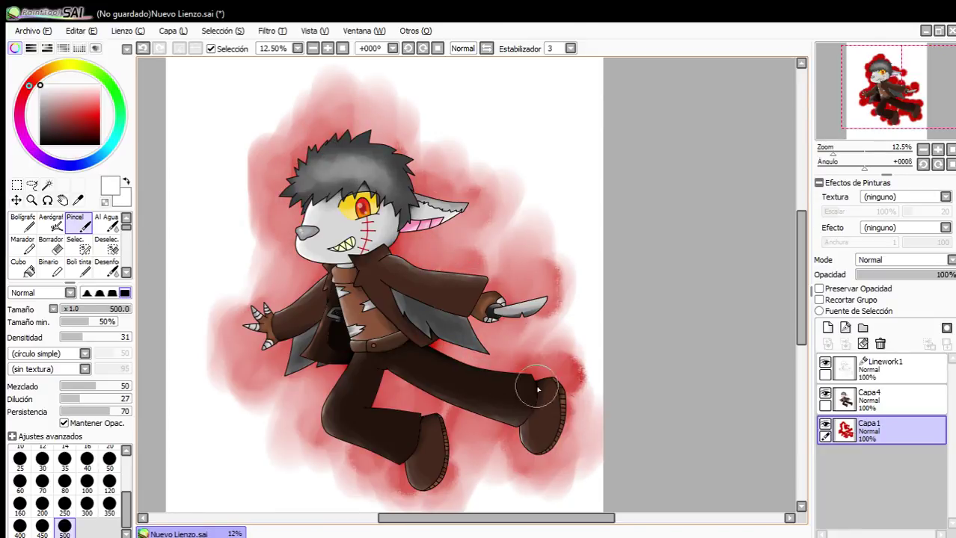
{"action": "scroll", "coordinate": [408, 187], "scroll_direction": "down", "scroll_amount": 1}
{"action": "scroll", "coordinate": [402, 184], "scroll_direction": "up", "scroll_amount": 1}
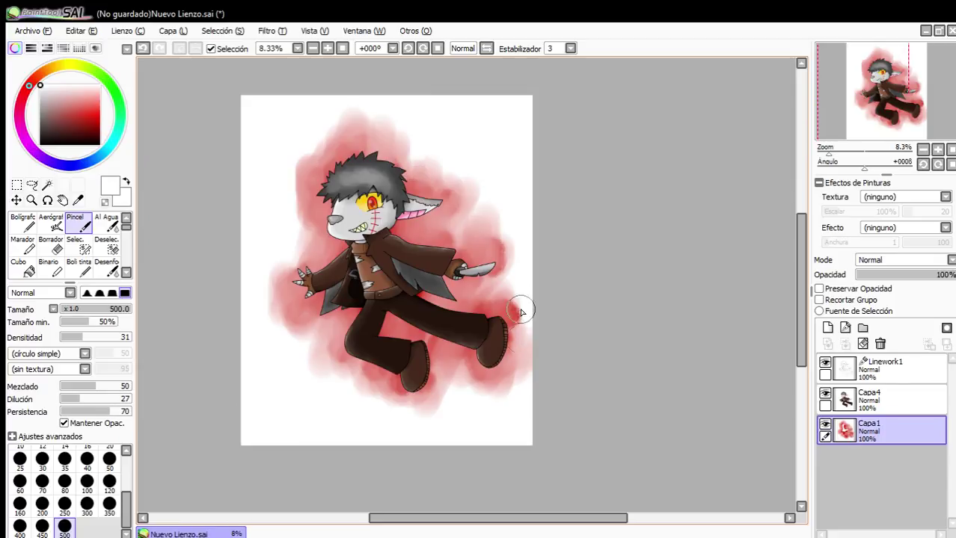
{"action": "mouse_move", "coordinate": [497, 268]}
{"action": "left_mouse_down"}
{"action": "mouse_move", "coordinate": [475, 171]}
{"action": "mouse_move", "coordinate": [447, 188]}
{"action": "mouse_move", "coordinate": [445, 228]}
{"action": "mouse_move", "coordinate": [405, 122]}
{"action": "mouse_move", "coordinate": [324, 152]}
{"action": "mouse_move", "coordinate": [290, 194]}
{"action": "mouse_move", "coordinate": [305, 158]}
{"action": "mouse_move", "coordinate": [320, 211]}
{"action": "mouse_move", "coordinate": [270, 296]}
{"action": "mouse_move", "coordinate": [274, 332]}
{"action": "mouse_move", "coordinate": [325, 320]}
{"action": "mouse_move", "coordinate": [325, 340]}
{"action": "mouse_move", "coordinate": [367, 398]}
{"action": "mouse_move", "coordinate": [423, 434]}
{"action": "mouse_move", "coordinate": [430, 365]}
{"action": "mouse_move", "coordinate": [404, 308]}
{"action": "mouse_move", "coordinate": [400, 399]}
{"action": "mouse_move", "coordinate": [360, 373]}
{"action": "mouse_move", "coordinate": [331, 333]}
{"action": "mouse_move", "coordinate": [290, 319]}
{"action": "mouse_move", "coordinate": [261, 260]}
{"action": "mouse_move", "coordinate": [284, 198]}
{"action": "mouse_move", "coordinate": [294, 196]}
{"action": "mouse_move", "coordinate": [296, 161]}
{"action": "mouse_move", "coordinate": [329, 136]}
{"action": "mouse_move", "coordinate": [336, 154]}
{"action": "mouse_move", "coordinate": [348, 111]}
{"action": "mouse_move", "coordinate": [374, 155]}
{"action": "mouse_move", "coordinate": [428, 130]}
{"action": "mouse_move", "coordinate": [498, 239]}
{"action": "mouse_move", "coordinate": [502, 296]}
{"action": "mouse_move", "coordinate": [492, 319]}
{"action": "mouse_move", "coordinate": [546, 302]}
{"action": "mouse_move", "coordinate": [504, 365]}
{"action": "mouse_move", "coordinate": [378, 425]}
{"action": "mouse_move", "coordinate": [311, 333]}
{"action": "mouse_move", "coordinate": [284, 270]}
{"action": "mouse_move", "coordinate": [295, 192]}
{"action": "mouse_move", "coordinate": [329, 121]}
{"action": "mouse_move", "coordinate": [373, 148]}
{"action": "mouse_move", "coordinate": [441, 138]}
{"action": "mouse_move", "coordinate": [535, 265]}
{"action": "mouse_move", "coordinate": [520, 306]}
{"action": "mouse_move", "coordinate": [393, 161]}
{"action": "mouse_move", "coordinate": [281, 125]}
{"action": "left_mouse_up"}
{"action": "left_click", "coordinate": [23, 225]}
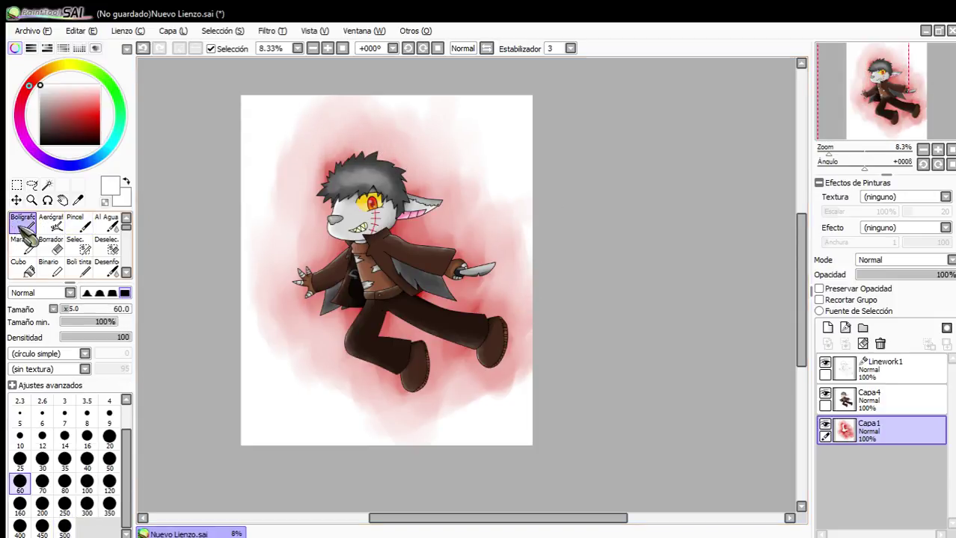
{"action": "left_click", "coordinate": [65, 507]}
{"action": "mouse_move", "coordinate": [293, 98]}
{"action": "left_mouse_down"}
{"action": "mouse_move", "coordinate": [273, 123]}
{"action": "mouse_move", "coordinate": [276, 188]}
{"action": "left_mouse_up"}
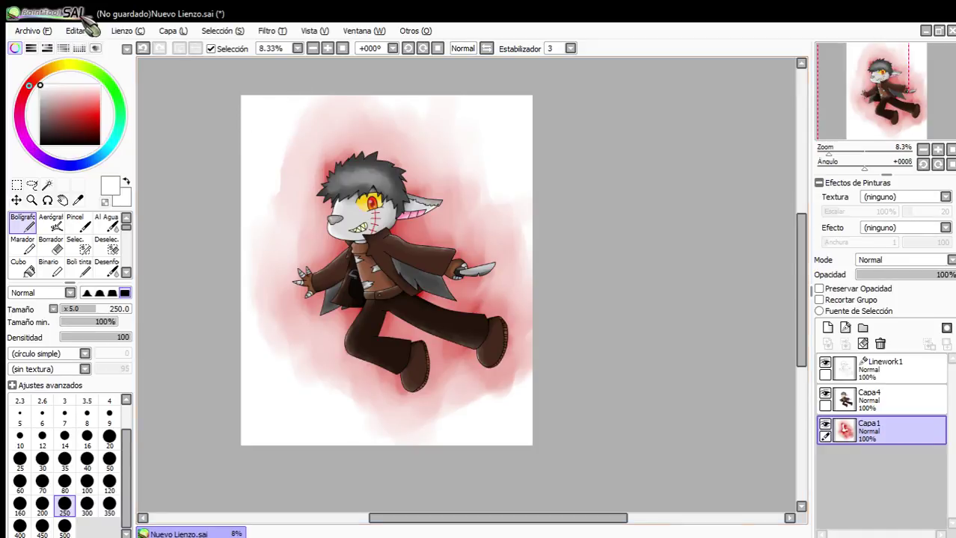
{"action": "left_click", "coordinate": [143, 48]}
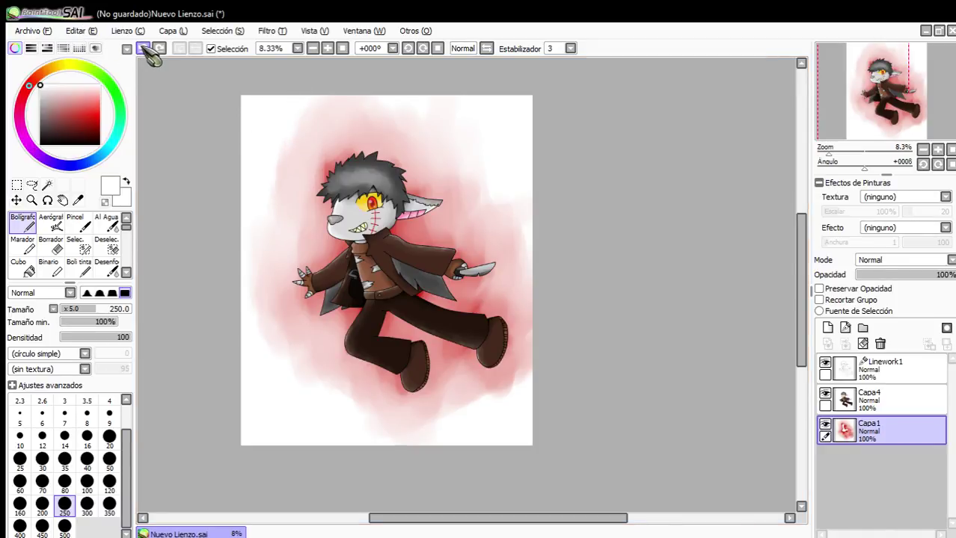
Fade the glow's remaining hard edges at the sides and below the feet into the white background with the Pincel at size 500.
{"action": "left_click", "coordinate": [76, 224]}
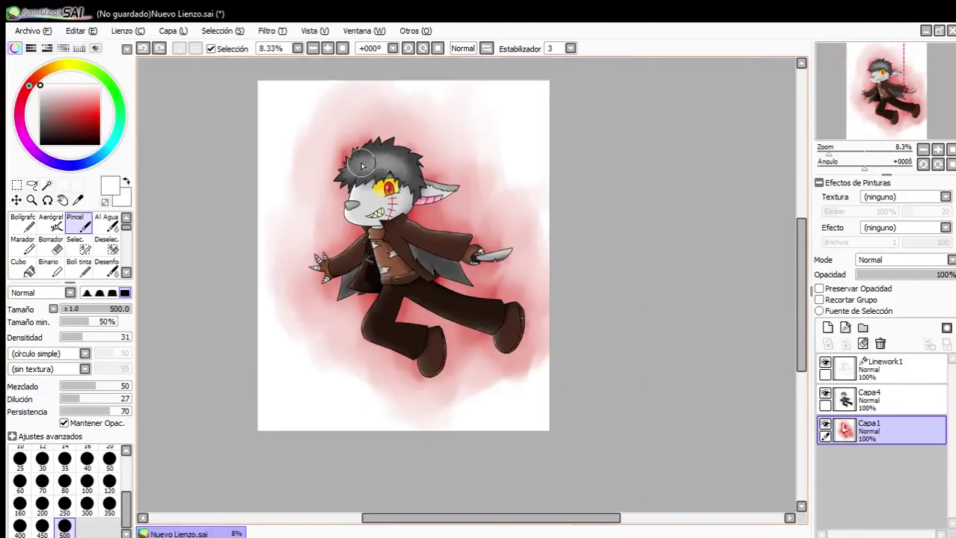
{"action": "scroll", "coordinate": [320, 217], "scroll_direction": "up", "scroll_amount": 3}
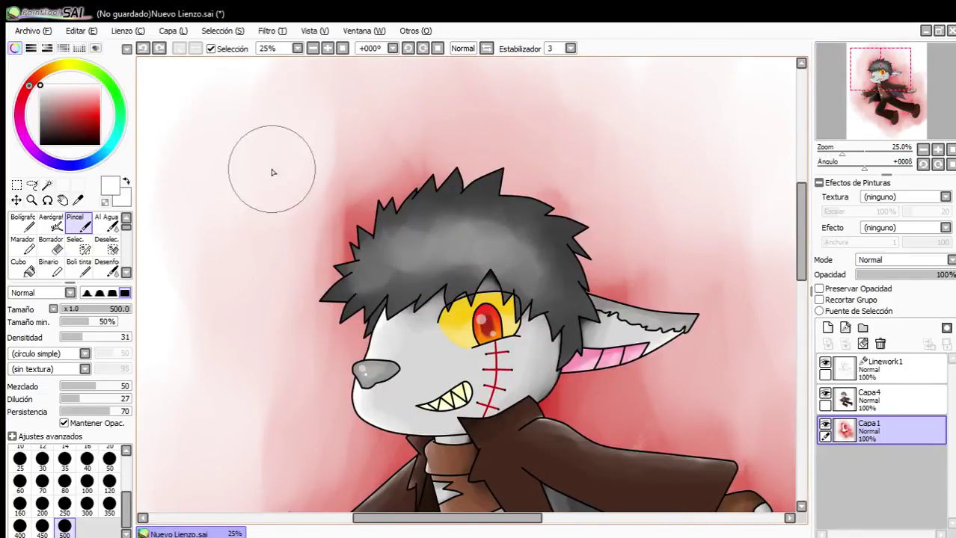
{"action": "scroll", "coordinate": [274, 248], "scroll_direction": "down", "scroll_amount": 1}
{"action": "scroll", "coordinate": [301, 171], "scroll_direction": "down", "scroll_amount": 2}
{"action": "scroll", "coordinate": [277, 222], "scroll_direction": "up", "scroll_amount": 2}
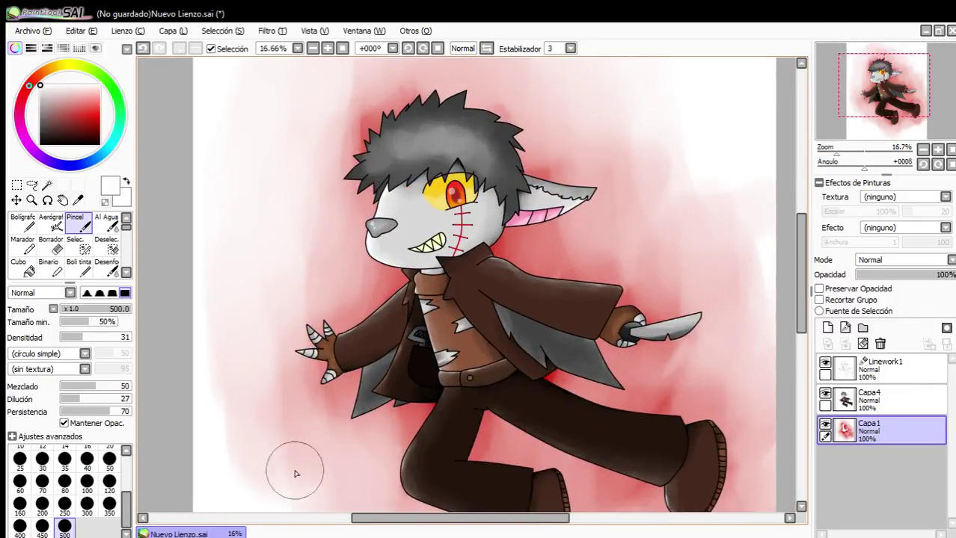
{"action": "scroll", "coordinate": [254, 234], "scroll_direction": "down", "scroll_amount": 3}
{"action": "scroll", "coordinate": [333, 377], "scroll_direction": "up", "scroll_amount": 3}
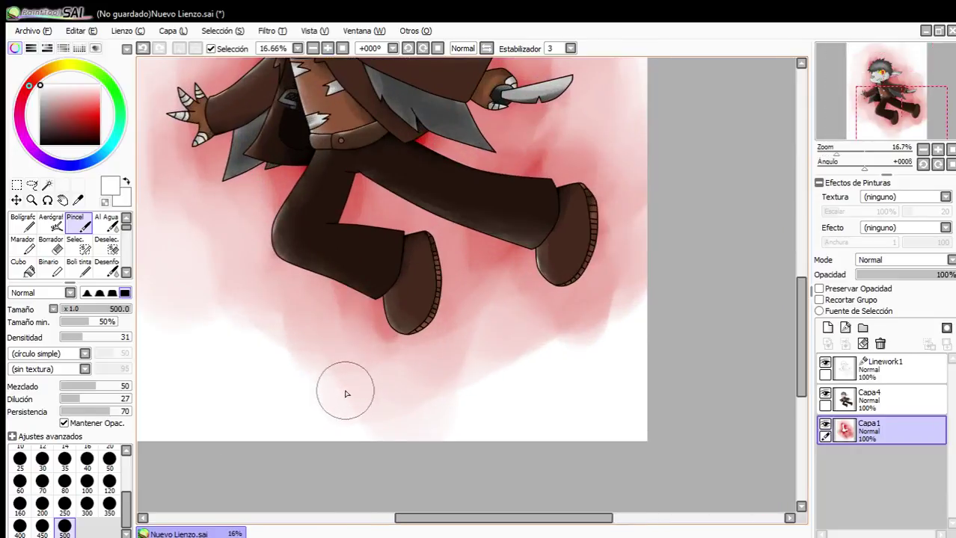
{"action": "mouse_move", "coordinate": [261, 318]}
{"action": "left_mouse_down"}
{"action": "mouse_move", "coordinate": [356, 449]}
{"action": "mouse_move", "coordinate": [422, 418]}
{"action": "mouse_move", "coordinate": [493, 312]}
{"action": "mouse_move", "coordinate": [546, 323]}
{"action": "mouse_move", "coordinate": [641, 306]}
{"action": "mouse_move", "coordinate": [640, 200]}
{"action": "mouse_move", "coordinate": [593, 150]}
{"action": "mouse_move", "coordinate": [651, 158]}
{"action": "mouse_move", "coordinate": [606, 258]}
{"action": "left_mouse_up"}
{"action": "scroll", "coordinate": [607, 224], "scroll_direction": "down", "scroll_amount": 2}
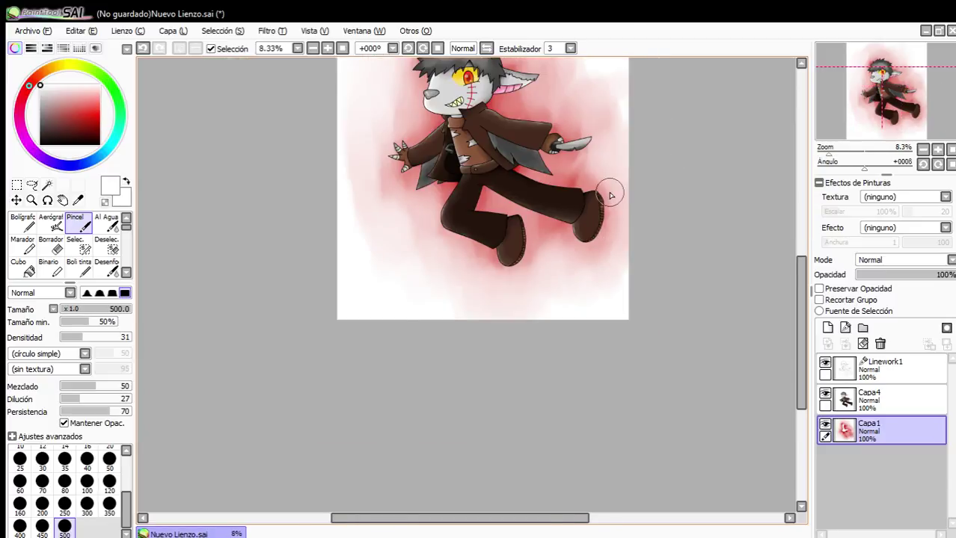
{"action": "scroll", "coordinate": [608, 188], "scroll_direction": "up", "scroll_amount": 1}
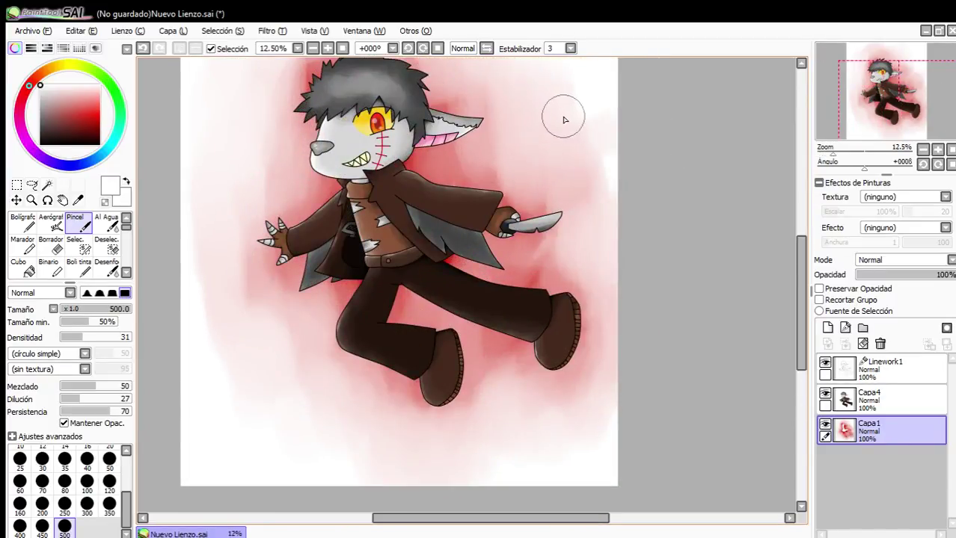
{"action": "scroll", "coordinate": [532, 213], "scroll_direction": "down", "scroll_amount": 3}
{"action": "scroll", "coordinate": [532, 213], "scroll_direction": "up", "scroll_amount": 3}
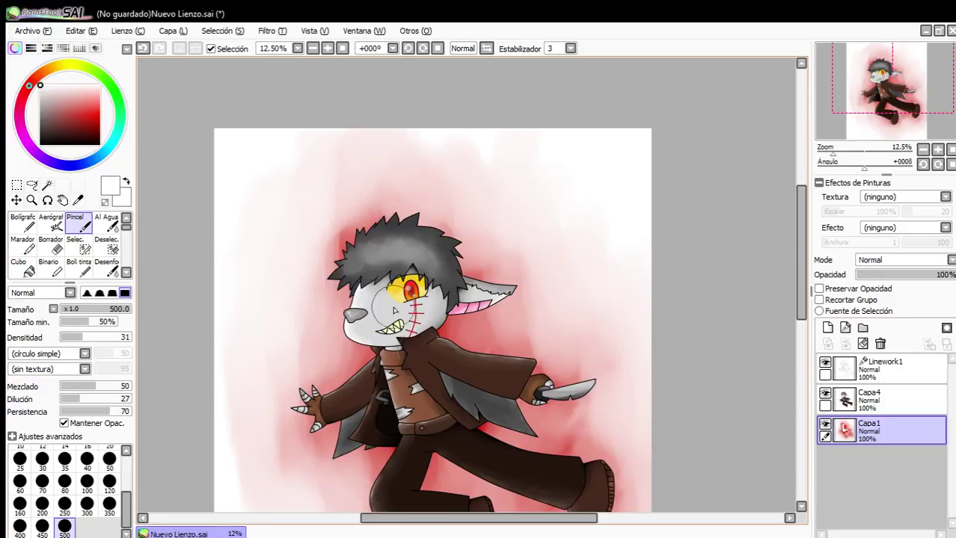
{"action": "scroll", "coordinate": [437, 329], "scroll_direction": "down", "scroll_amount": 3}
{"action": "scroll", "coordinate": [440, 401], "scroll_direction": "up", "scroll_amount": 3}
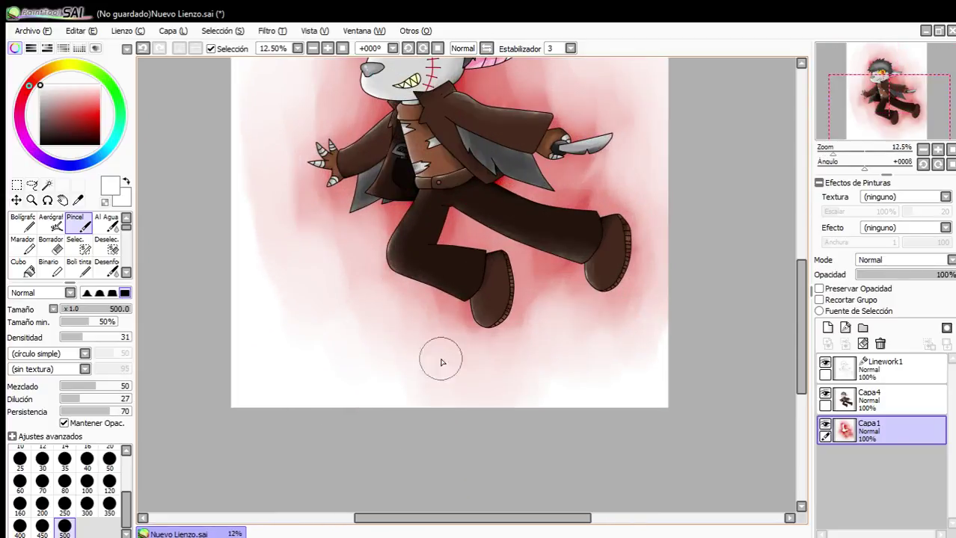
Set the colour to bright green and replace the newly added raster layer with a linework layer above Linework1.
{"action": "left_click", "coordinate": [881, 366]}
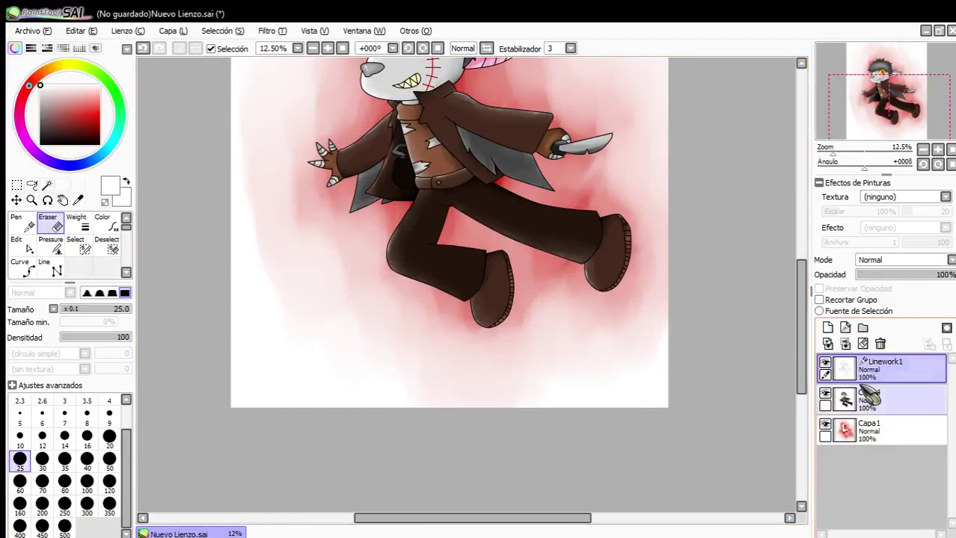
{"action": "left_click", "coordinate": [827, 327]}
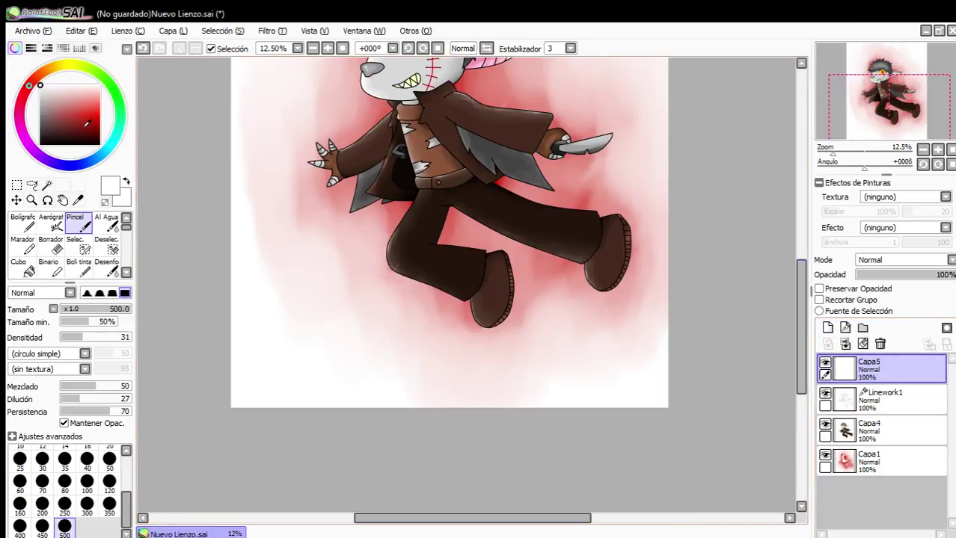
{"action": "left_click", "coordinate": [117, 91]}
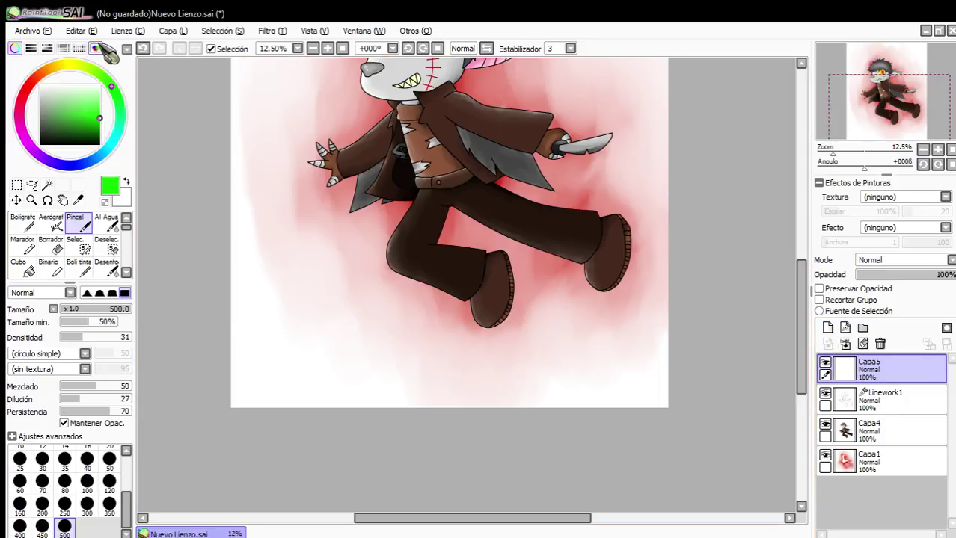
{"action": "left_click", "coordinate": [879, 343]}
{"action": "left_click", "coordinate": [845, 329]}
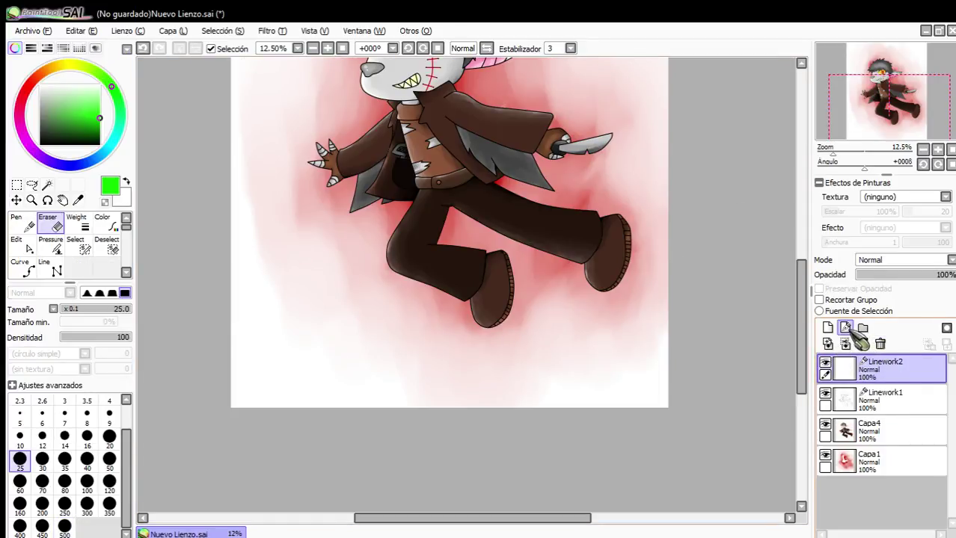
Draw a green arc near the canvas's lower-left corner with the Curve tool at size 12 and reshape it by moving a control point.
{"action": "left_click", "coordinate": [20, 265]}
{"action": "scroll", "coordinate": [252, 373], "scroll_direction": "up", "scroll_amount": 3}
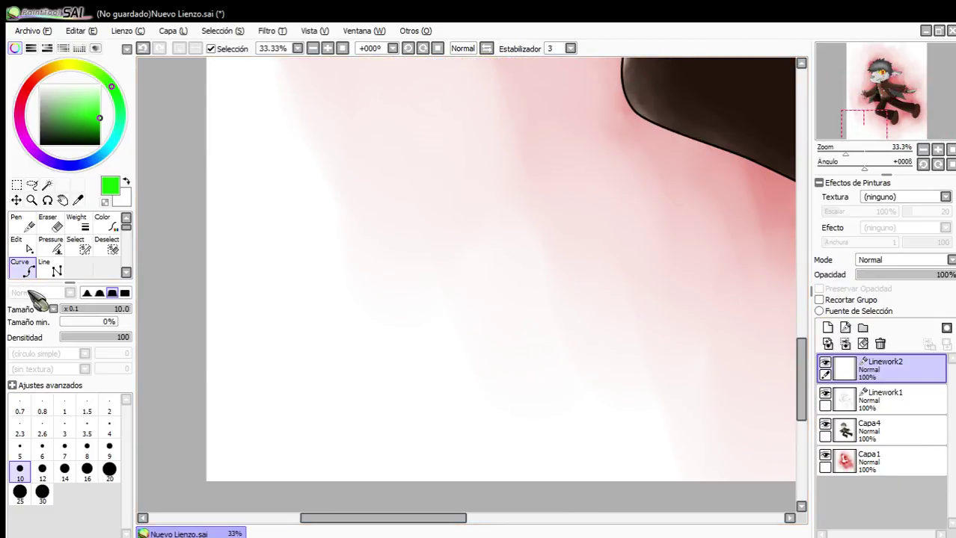
{"action": "left_click", "coordinate": [42, 471]}
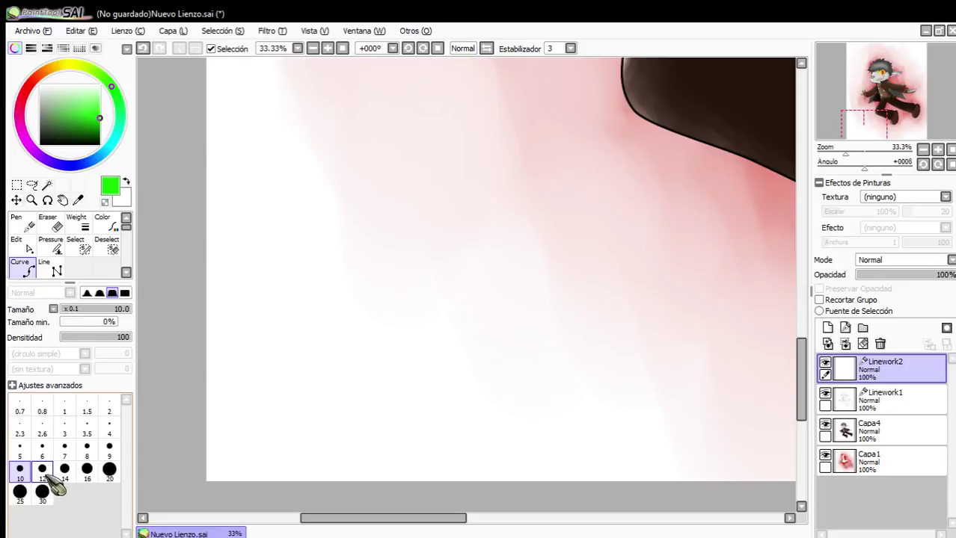
{"action": "scroll", "coordinate": [297, 278], "scroll_direction": "up", "scroll_amount": 2}
{"action": "scroll", "coordinate": [231, 399], "scroll_direction": "up", "scroll_amount": 1}
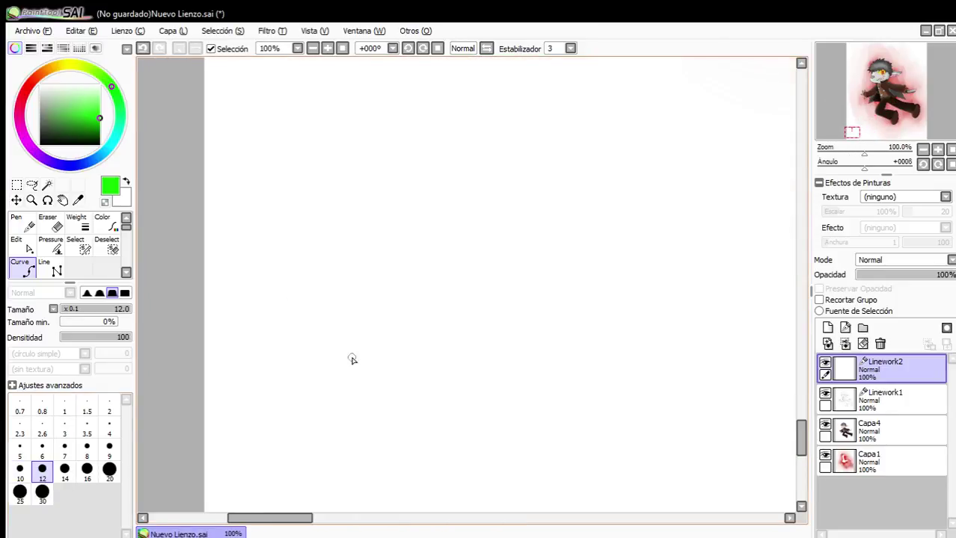
{"action": "left_click_drag", "start_coordinate": [351, 315], "coordinate": [274, 364]}
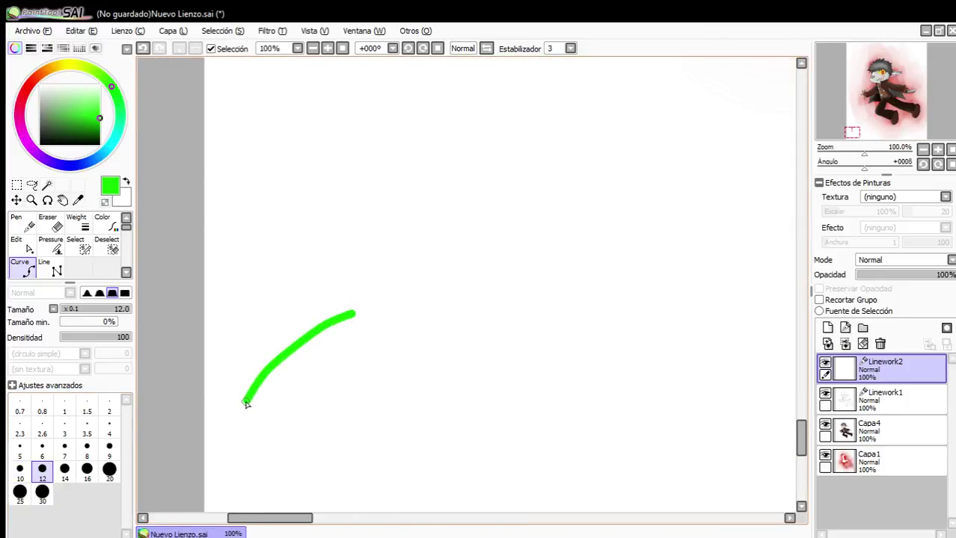
{"action": "left_click", "coordinate": [21, 245]}
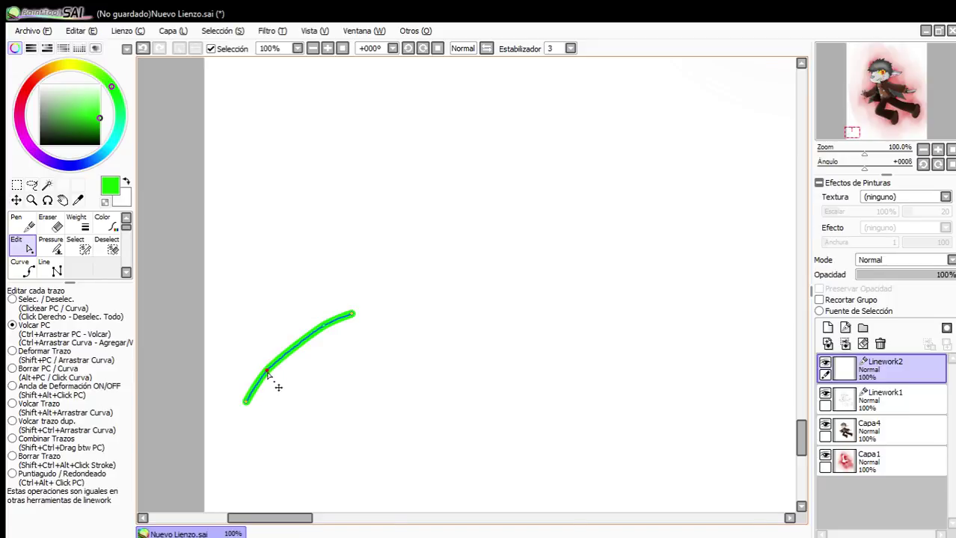
{"action": "left_click_drag", "start_coordinate": [267, 371], "coordinate": [279, 351]}
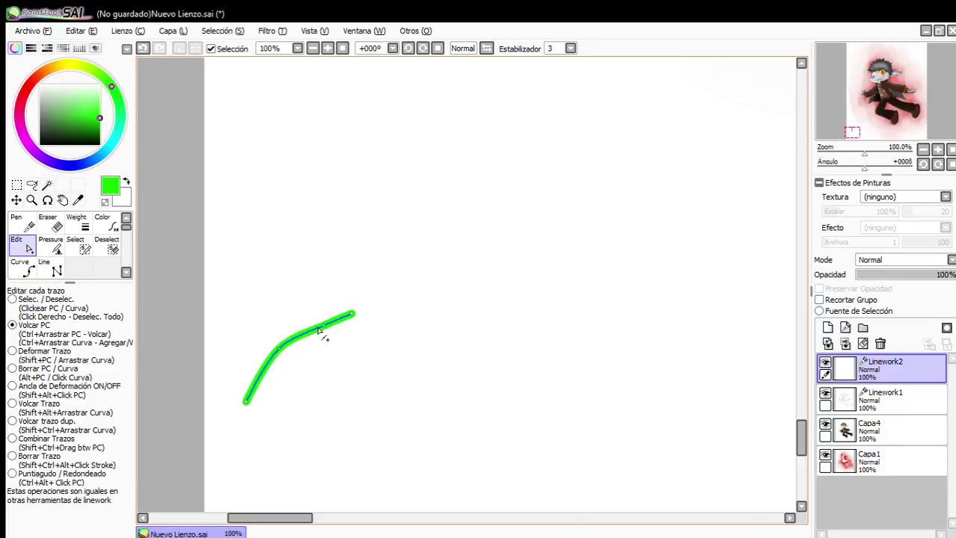
Draw three slanted curves rising above the green arc and a long downward curve from the tip of the tallest one.
{"action": "left_click", "coordinate": [20, 268]}
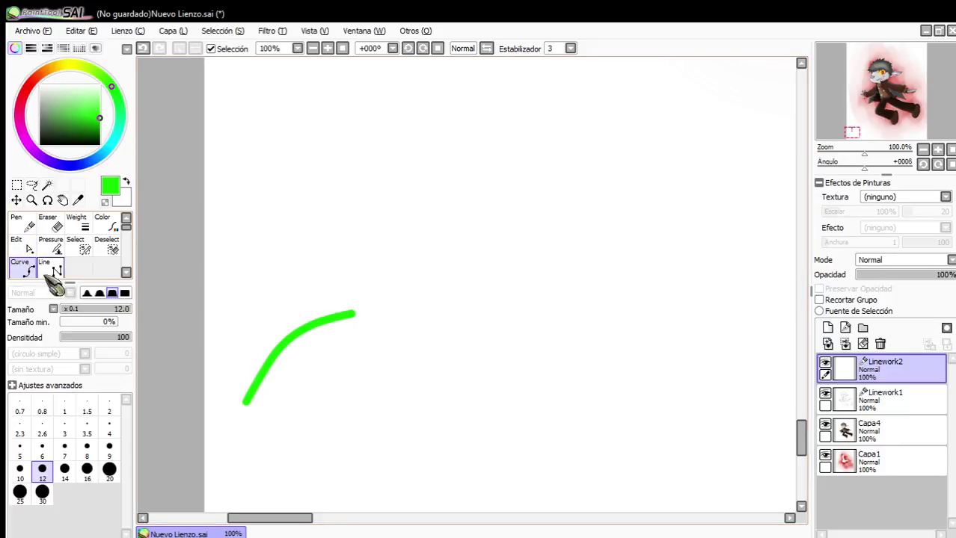
{"action": "scroll", "coordinate": [382, 296], "scroll_direction": "up", "scroll_amount": 2}
{"action": "left_click_drag", "start_coordinate": [270, 329], "coordinate": [313, 209]}
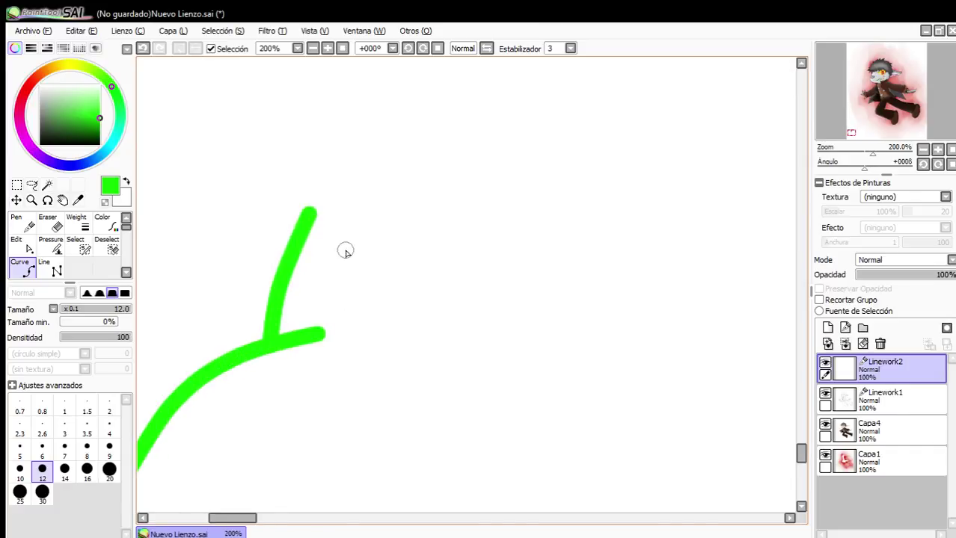
{"action": "left_click_drag", "start_coordinate": [331, 274], "coordinate": [413, 171]}
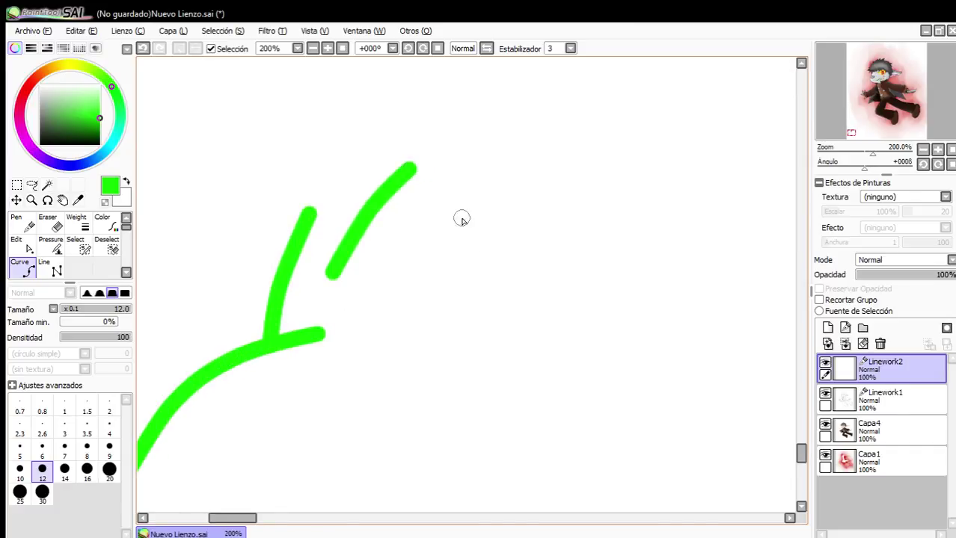
{"action": "left_click_drag", "start_coordinate": [426, 262], "coordinate": [598, 143]}
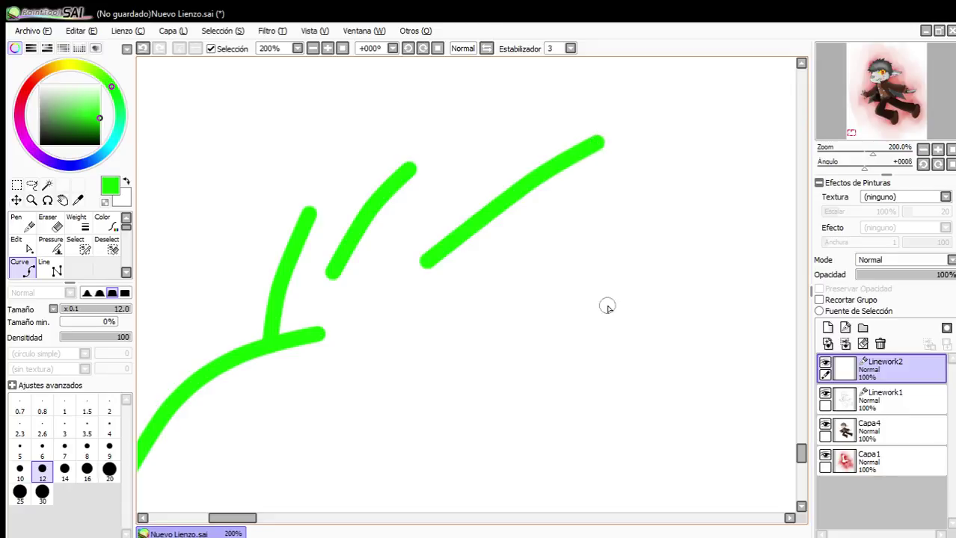
{"action": "mouse_move", "coordinate": [593, 353]}
{"action": "left_mouse_down"}
{"action": "mouse_move", "coordinate": [580, 181]}
{"action": "mouse_move", "coordinate": [597, 147]}
{"action": "left_mouse_up"}
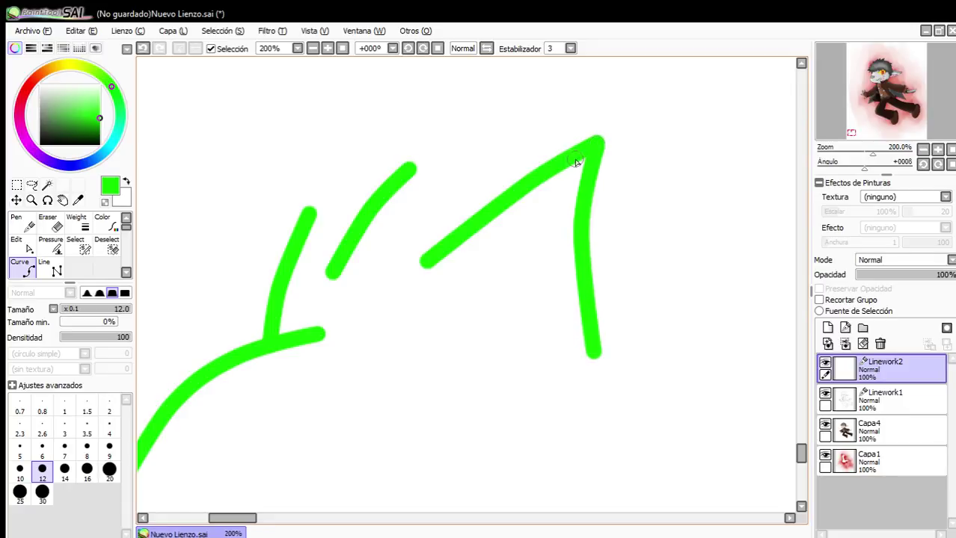
Reshape the two curves of the tallest spike by moving their control points, bowing the slanted one and straightening the vertical one.
{"action": "left_click", "coordinate": [21, 246]}
{"action": "left_click_drag", "start_coordinate": [581, 226], "coordinate": [590, 265]}
{"action": "left_click_drag", "start_coordinate": [420, 261], "coordinate": [403, 272]}
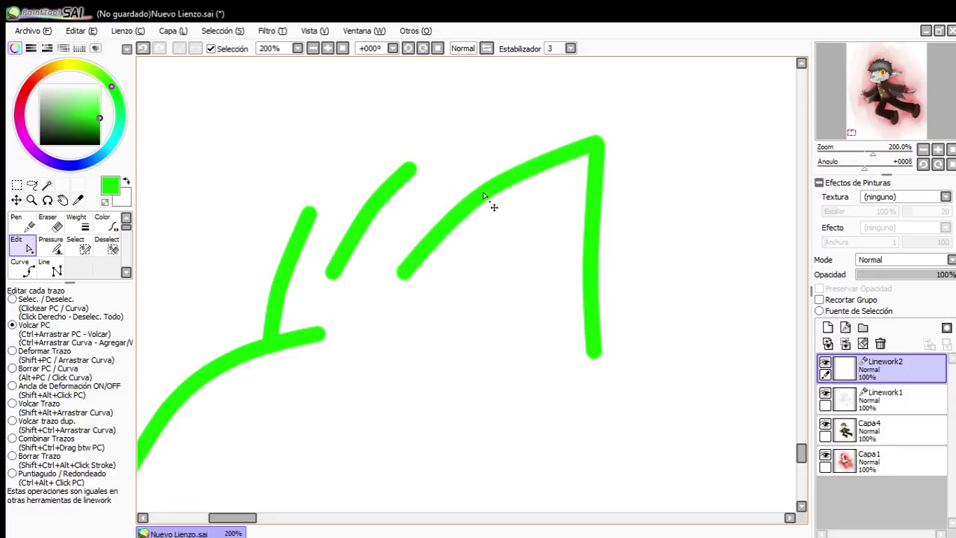
Connect the green spikes with short downward curves and add another spike with a long outer curve descending from its tip.
{"action": "left_click", "coordinate": [20, 266]}
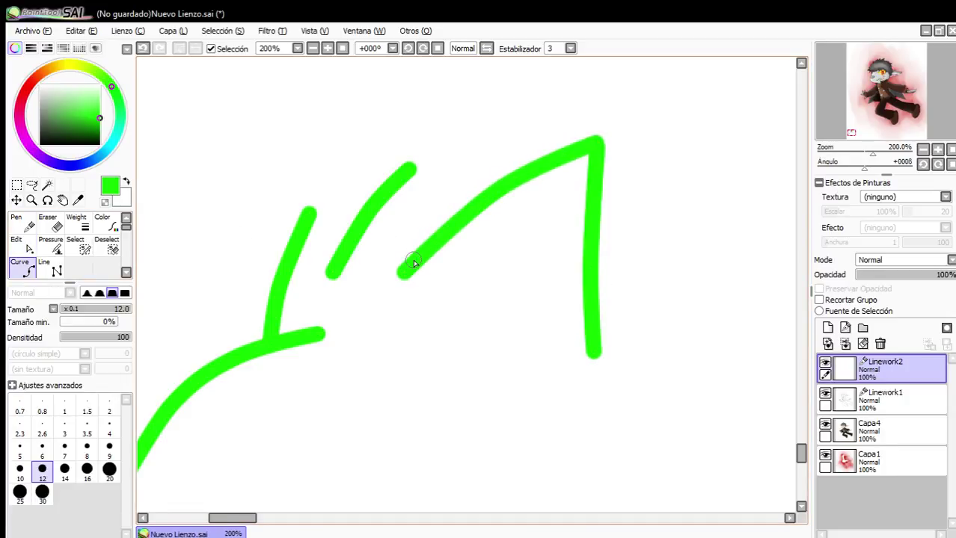
{"action": "left_click", "coordinate": [414, 261]}
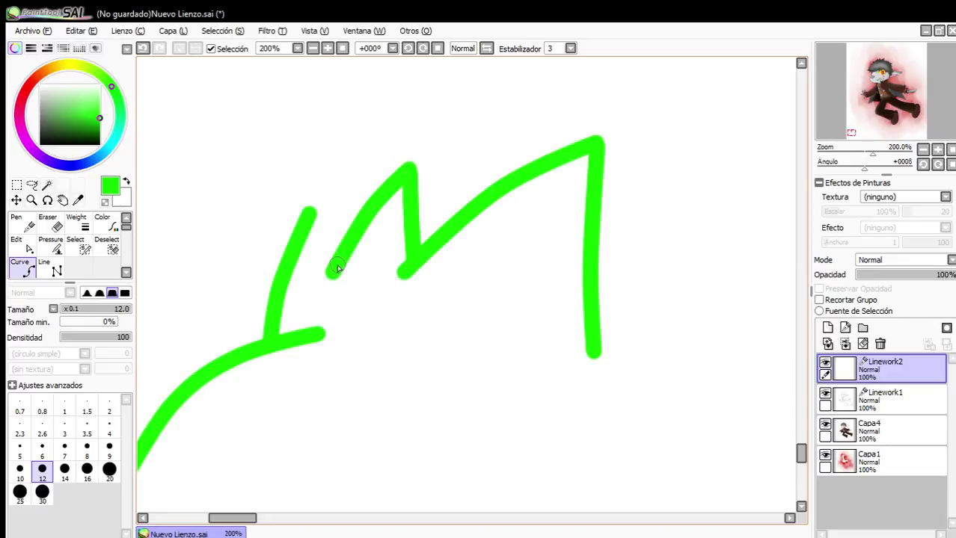
{"action": "scroll", "coordinate": [365, 245], "scroll_direction": "down", "scroll_amount": 2}
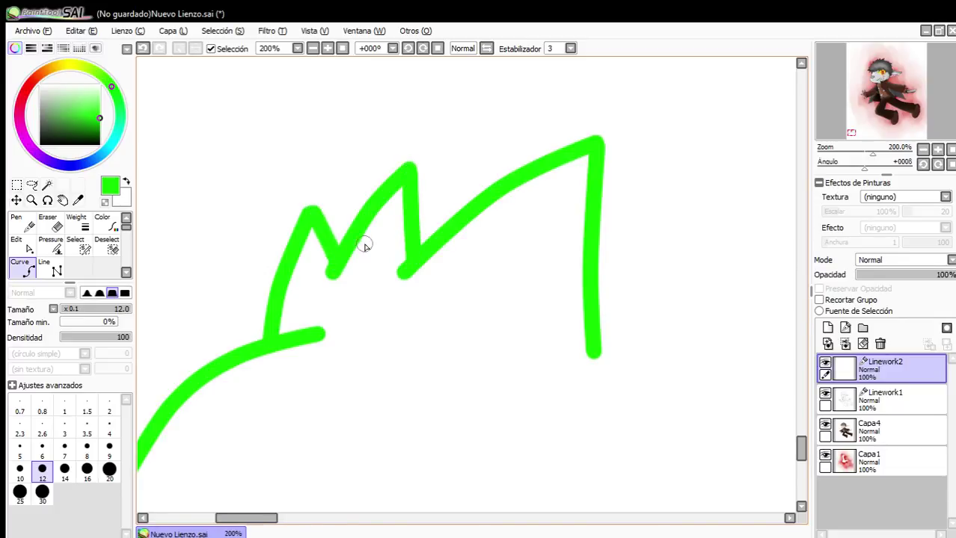
{"action": "scroll", "coordinate": [460, 266], "scroll_direction": "up", "scroll_amount": 2}
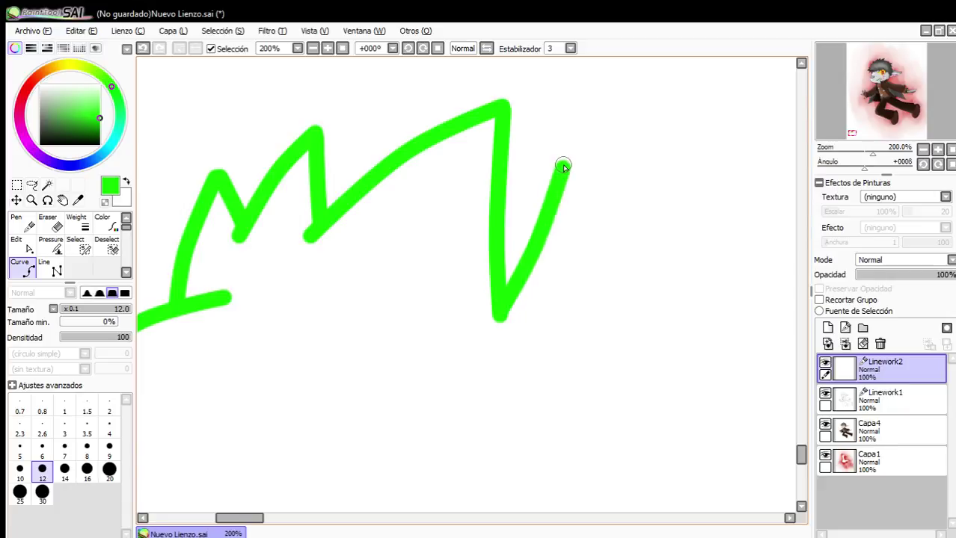
{"action": "left_click", "coordinate": [583, 419]}
{"action": "left_click", "coordinate": [605, 343]}
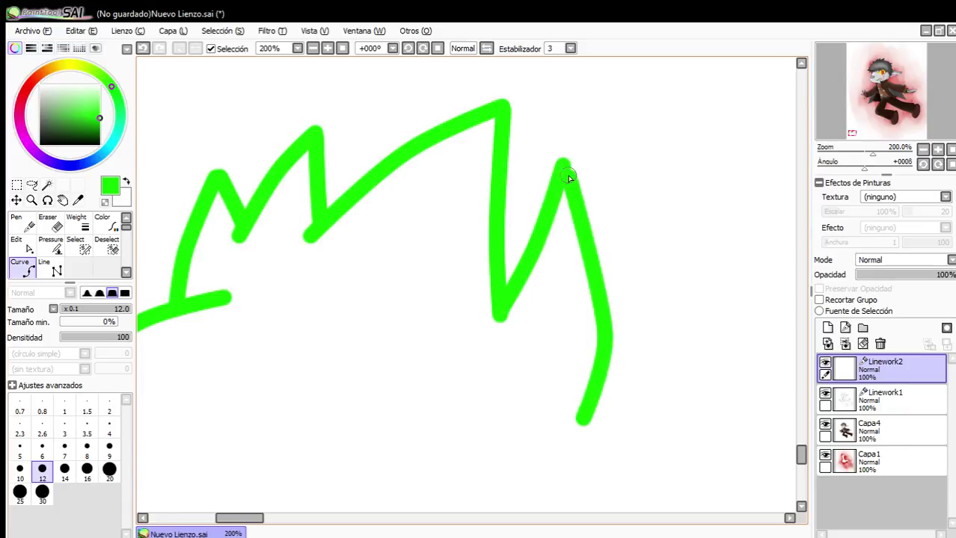
Draw the green shape's underside from the arc's lower end, with a notch, a long neck curve and an upward inner curve, and round the last bend.
{"action": "scroll", "coordinate": [571, 187], "scroll_direction": "down", "scroll_amount": 3}
{"action": "scroll", "coordinate": [356, 297], "scroll_direction": "up", "scroll_amount": 2}
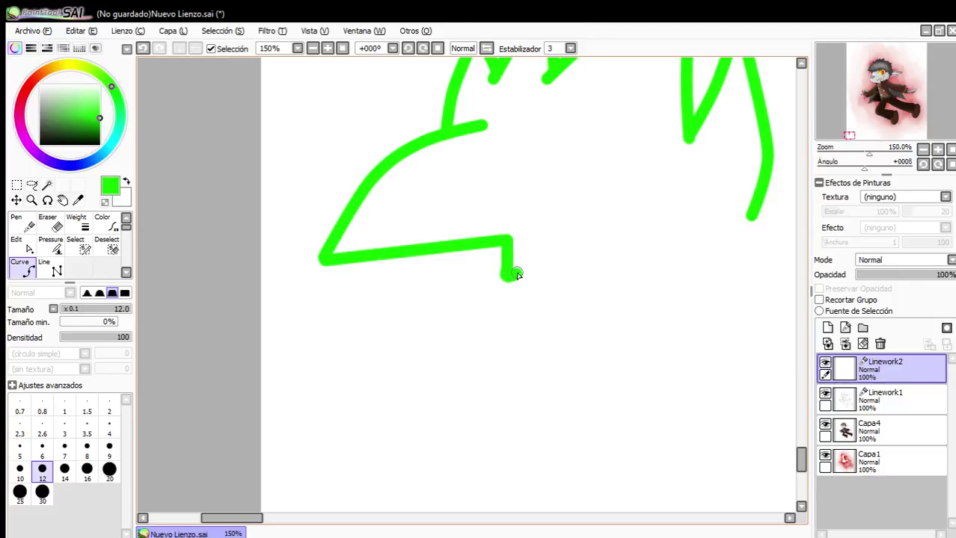
{"action": "mouse_move", "coordinate": [553, 248]}
{"action": "left_mouse_down"}
{"action": "mouse_move", "coordinate": [598, 237]}
{"action": "mouse_move", "coordinate": [622, 254]}
{"action": "mouse_move", "coordinate": [642, 299]}
{"action": "mouse_move", "coordinate": [633, 369]}
{"action": "left_mouse_up"}
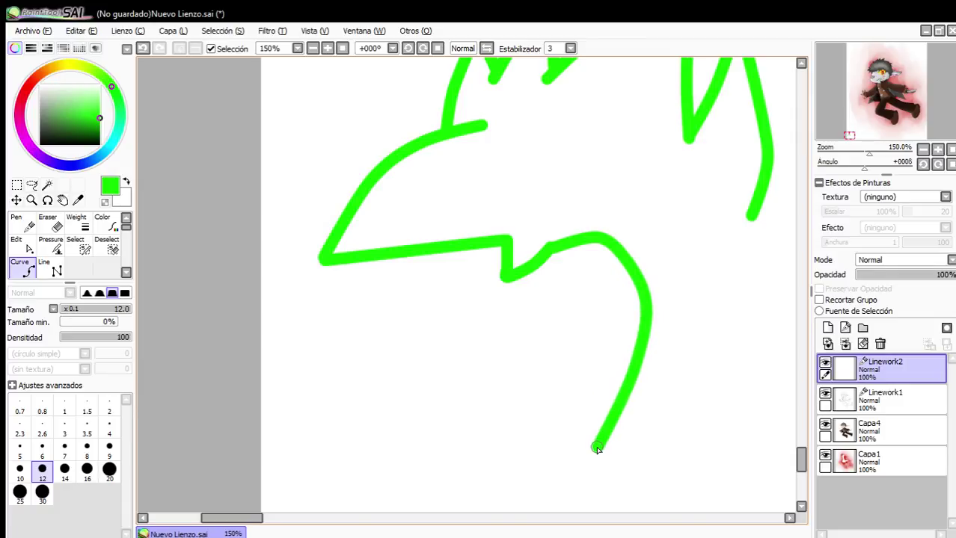
{"action": "left_click", "coordinate": [657, 428]}
{"action": "left_click", "coordinate": [731, 389]}
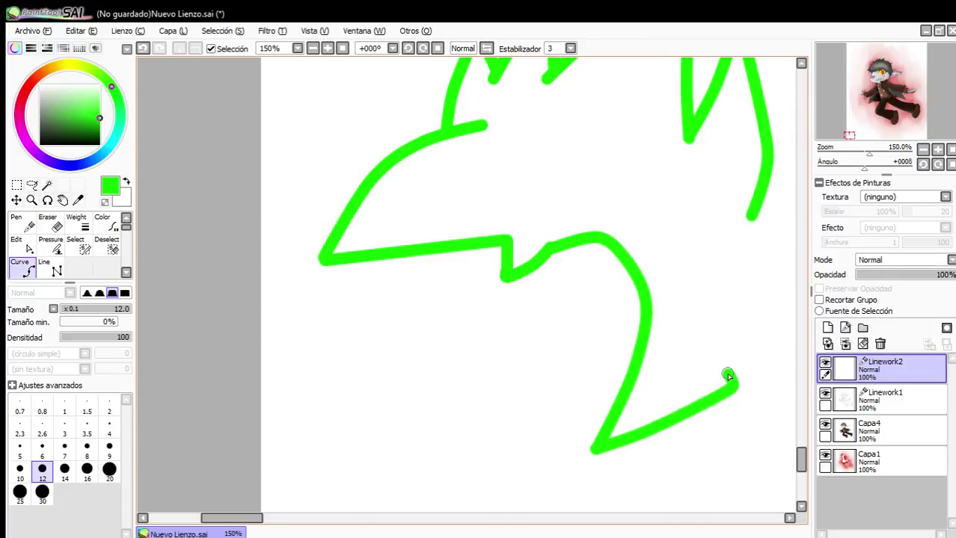
{"action": "left_click", "coordinate": [23, 247]}
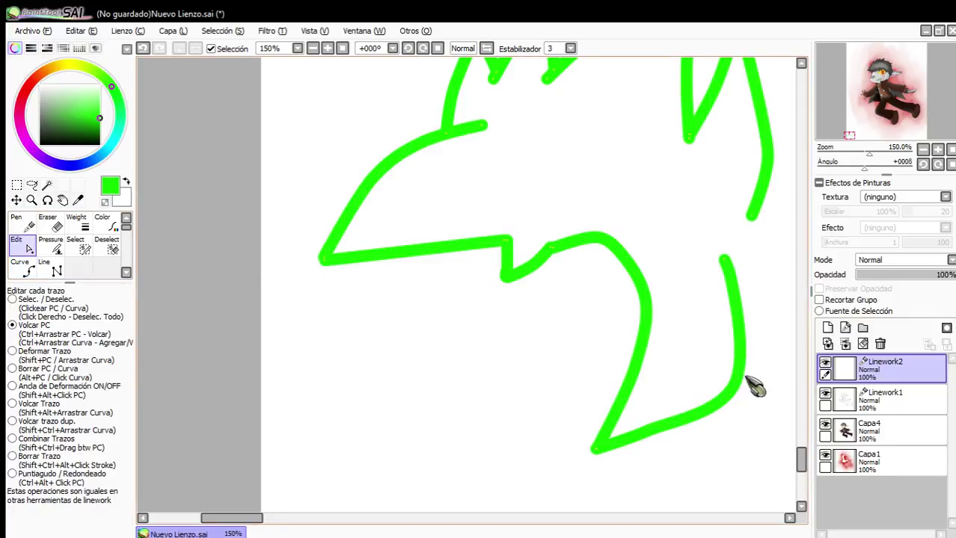
Draw an outer curve from the end of the last spike's line down to a short point touching the inner curve's base.
{"action": "left_click", "coordinate": [23, 269]}
{"action": "scroll", "coordinate": [511, 266], "scroll_direction": "up", "scroll_amount": 1}
{"action": "scroll", "coordinate": [614, 286], "scroll_direction": "down", "scroll_amount": 2}
{"action": "scroll", "coordinate": [588, 295], "scroll_direction": "up", "scroll_amount": 2}
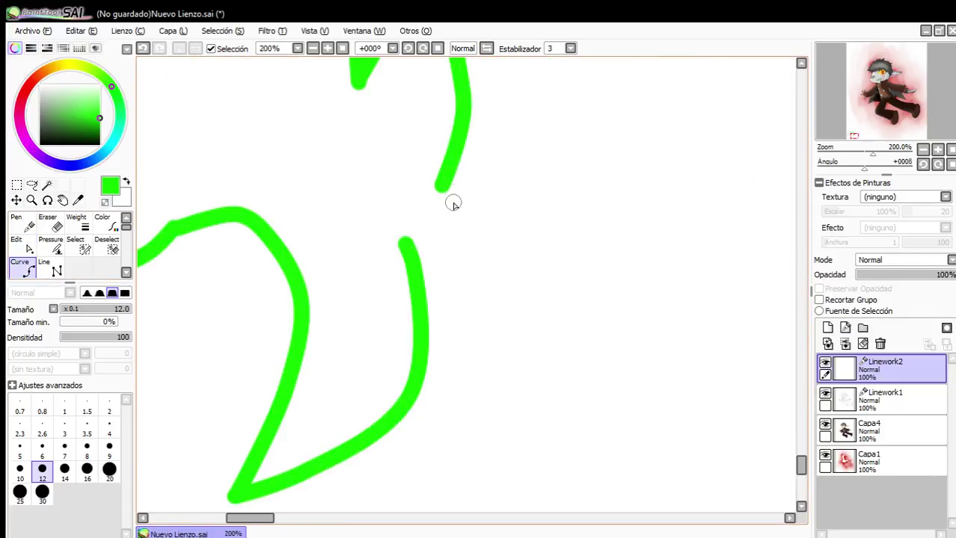
{"action": "left_click", "coordinate": [446, 185]}
{"action": "left_click", "coordinate": [477, 291]}
{"action": "left_click", "coordinate": [435, 435]}
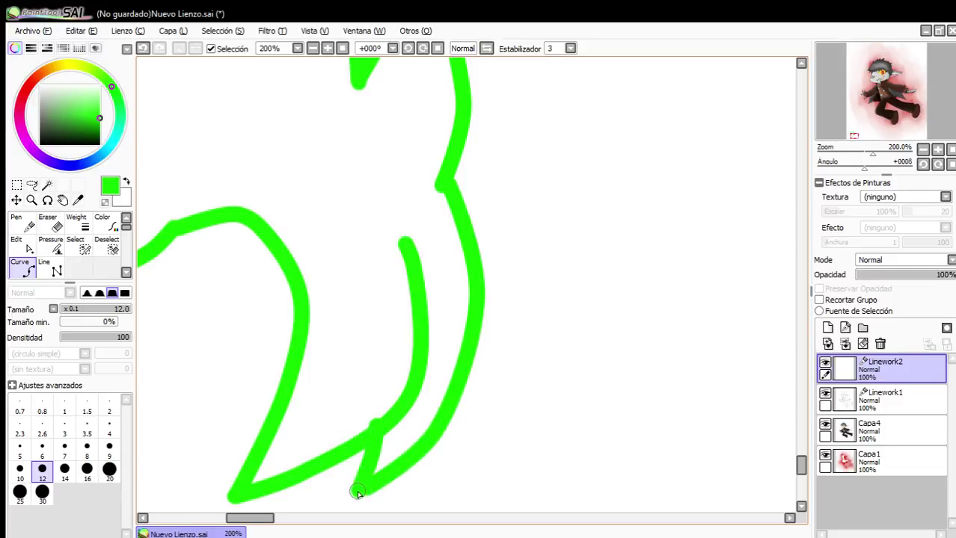
{"action": "left_click", "coordinate": [18, 246]}
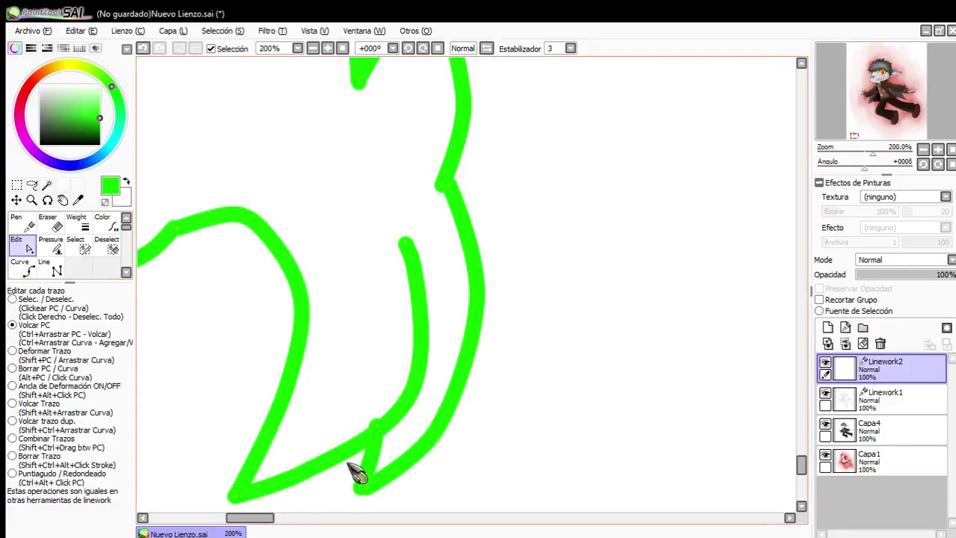
{"action": "scroll", "coordinate": [379, 437], "scroll_direction": "down", "scroll_amount": 3}
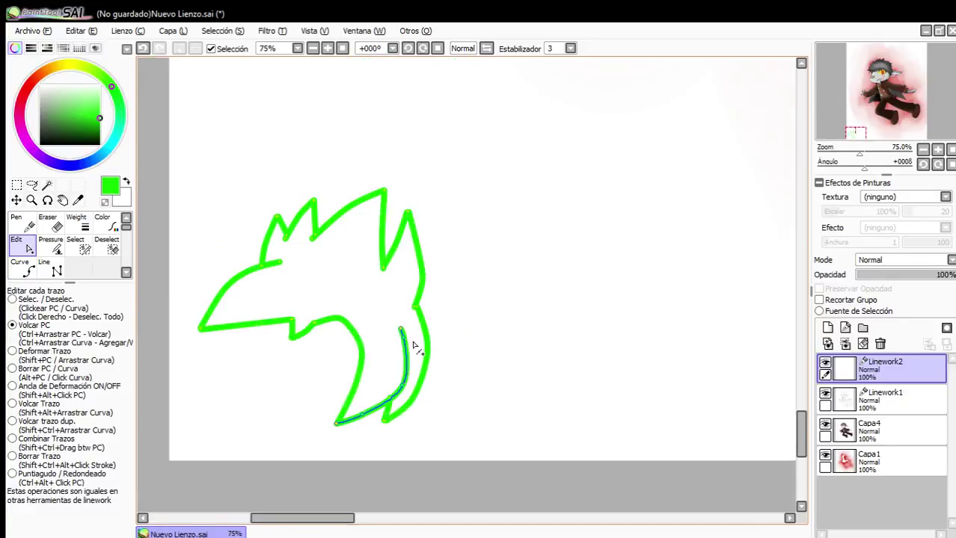
{"action": "scroll", "coordinate": [419, 321], "scroll_direction": "up", "scroll_amount": 2}
{"action": "scroll", "coordinate": [408, 262], "scroll_direction": "up", "scroll_amount": 1}
{"action": "scroll", "coordinate": [396, 344], "scroll_direction": "down", "scroll_amount": 4}
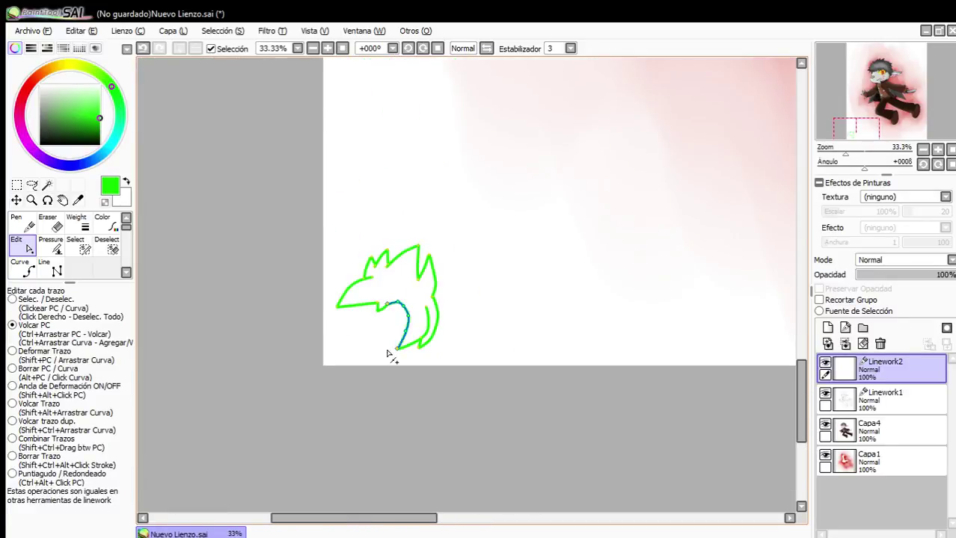
Erase the whole green line drawing with the Eraser at size 500 and delete the Linework2 layer.
{"action": "left_click", "coordinate": [47, 223]}
{"action": "left_click", "coordinate": [64, 526]}
{"action": "left_click_drag", "start_coordinate": [460, 240], "coordinate": [416, 267]}
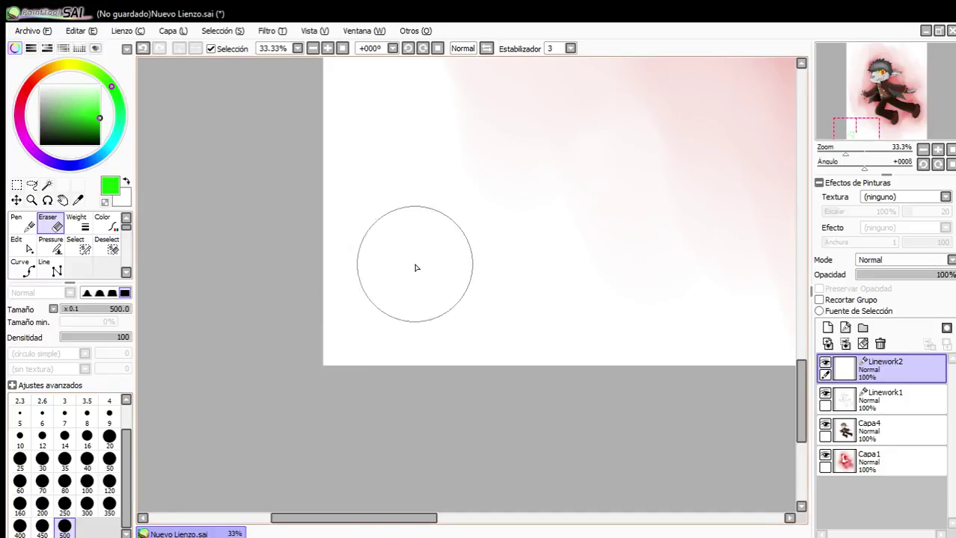
{"action": "scroll", "coordinate": [404, 273], "scroll_direction": "down", "scroll_amount": 6}
{"action": "scroll", "coordinate": [460, 240], "scroll_direction": "up", "scroll_amount": 4}
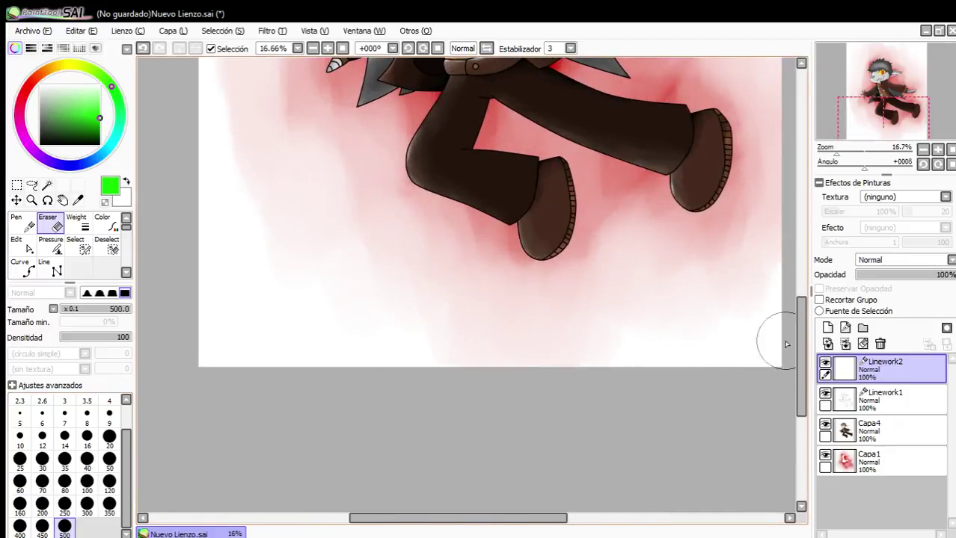
{"action": "left_click", "coordinate": [880, 344]}
On a new raster layer above Linework1, hand-letter a green D near the canvas's lower-left corner with the pen at size 60.
{"action": "left_click", "coordinate": [827, 327]}
{"action": "left_click", "coordinate": [23, 222]}
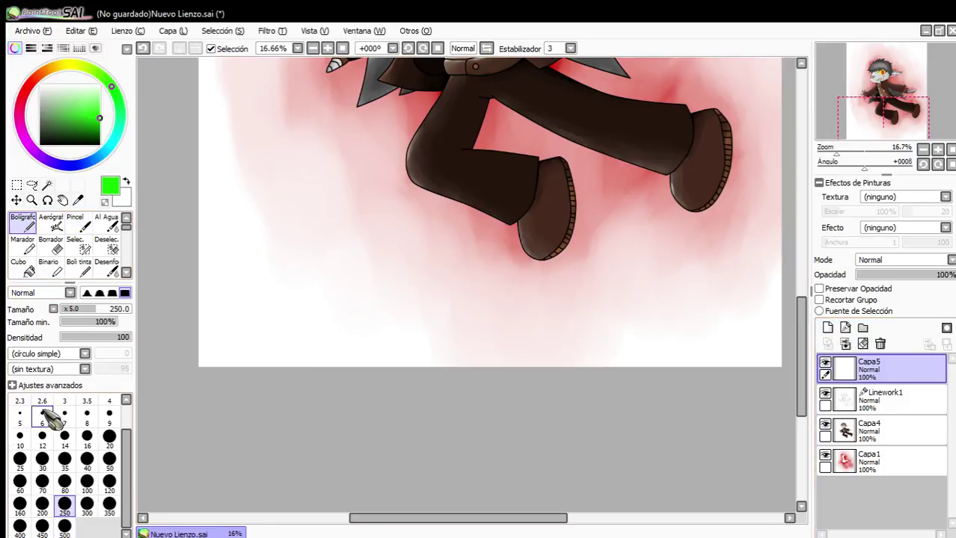
{"action": "left_click", "coordinate": [19, 459]}
{"action": "scroll", "coordinate": [220, 342], "scroll_direction": "up", "scroll_amount": 2}
{"action": "scroll", "coordinate": [221, 342], "scroll_direction": "up", "scroll_amount": 2}
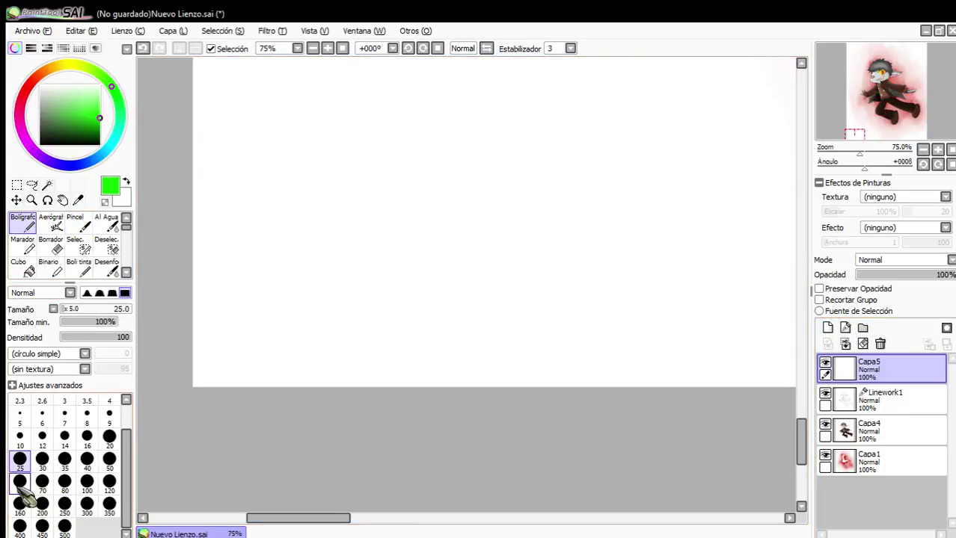
{"action": "left_click", "coordinate": [20, 482]}
{"action": "scroll", "coordinate": [287, 310], "scroll_direction": "down", "scroll_amount": 2}
{"action": "scroll", "coordinate": [272, 292], "scroll_direction": "up", "scroll_amount": 3}
{"action": "mouse_move", "coordinate": [220, 261]}
{"action": "left_mouse_down"}
{"action": "mouse_move", "coordinate": [439, 241]}
{"action": "mouse_move", "coordinate": [267, 395]}
{"action": "left_mouse_up"}
{"action": "left_click_drag", "start_coordinate": [254, 218], "coordinate": [317, 368]}
{"action": "left_click_drag", "start_coordinate": [591, 287], "coordinate": [455, 322]}
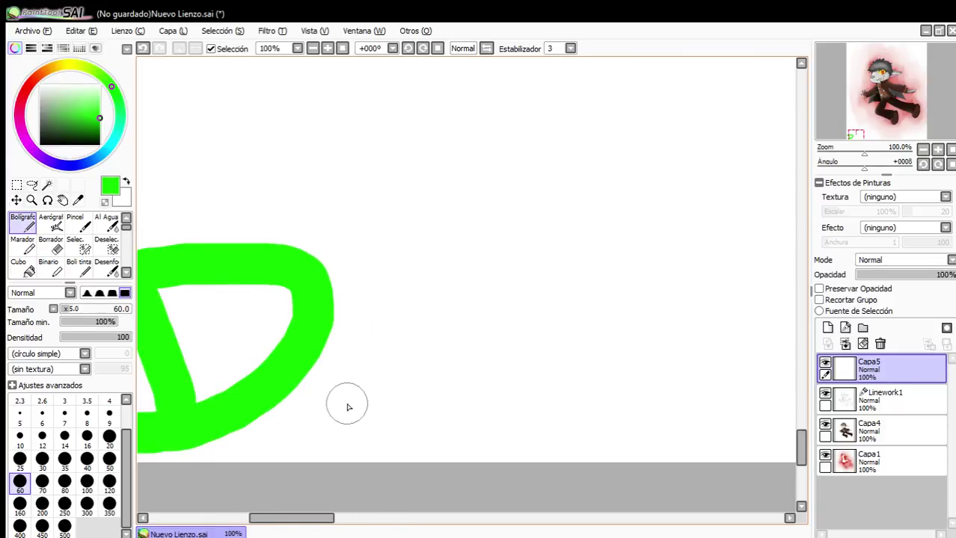
Hand-letter A, V and E after the green D and move the lettering up from the canvas's lower edge.
{"action": "mouse_move", "coordinate": [348, 405]}
{"action": "left_mouse_down"}
{"action": "mouse_move", "coordinate": [410, 237]}
{"action": "mouse_move", "coordinate": [501, 403]}
{"action": "left_mouse_up"}
{"action": "left_click_drag", "start_coordinate": [373, 340], "coordinate": [468, 356]}
{"action": "scroll", "coordinate": [469, 358], "scroll_direction": "down", "scroll_amount": 1}
{"action": "mouse_move", "coordinate": [386, 243]}
{"action": "left_mouse_down"}
{"action": "mouse_move", "coordinate": [432, 363]}
{"action": "mouse_move", "coordinate": [472, 247]}
{"action": "left_mouse_up"}
{"action": "mouse_move", "coordinate": [511, 413]}
{"action": "left_mouse_down"}
{"action": "mouse_move", "coordinate": [508, 322]}
{"action": "mouse_move", "coordinate": [607, 256]}
{"action": "left_mouse_up"}
{"action": "left_click_drag", "start_coordinate": [523, 316], "coordinate": [572, 327]}
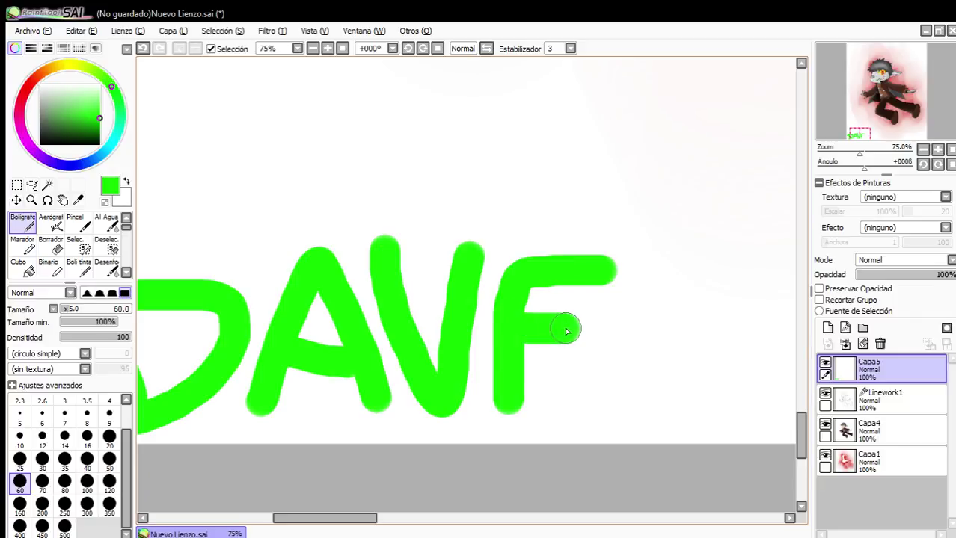
{"action": "left_click_drag", "start_coordinate": [528, 397], "coordinate": [589, 391]}
{"action": "scroll", "coordinate": [515, 403], "scroll_direction": "down", "scroll_amount": 3}
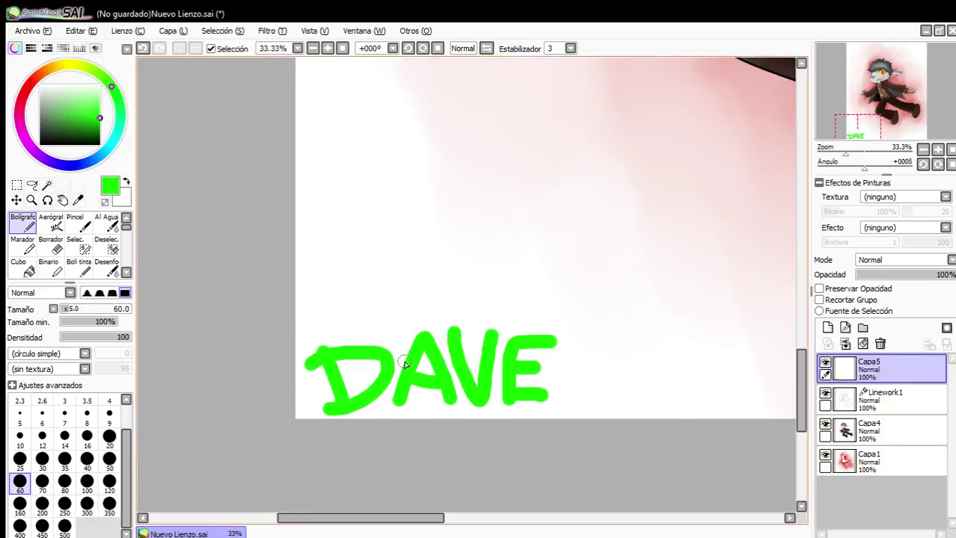
{"action": "left_click_drag", "start_coordinate": [439, 394], "coordinate": [478, 260]}
{"action": "scroll", "coordinate": [449, 321], "scroll_direction": "down", "scroll_amount": 3}
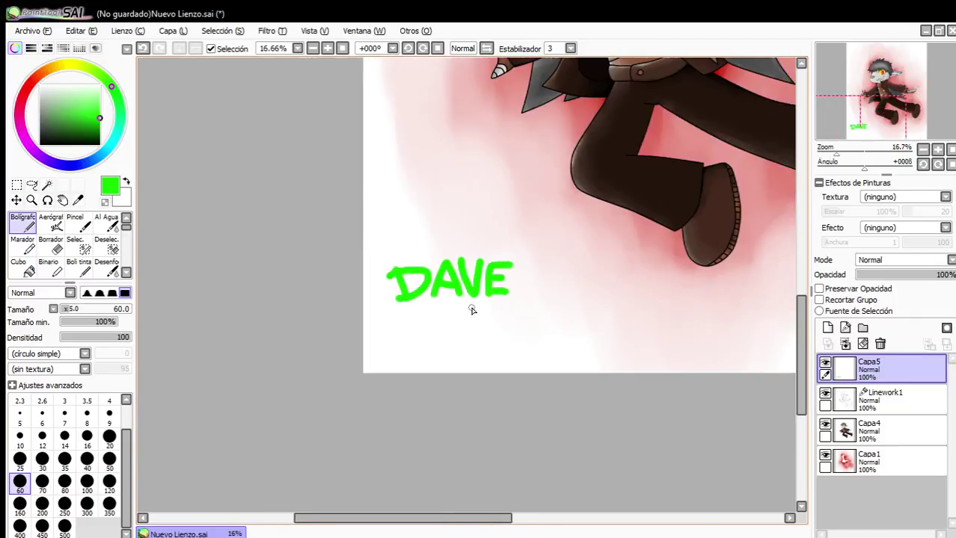
{"action": "scroll", "coordinate": [471, 307], "scroll_direction": "up", "scroll_amount": 2}
Undo the move and the strokes of the letters A, V and E, back to the single D.
{"action": "left_click", "coordinate": [143, 49]}
{"action": "left_click", "coordinate": [143, 49]}
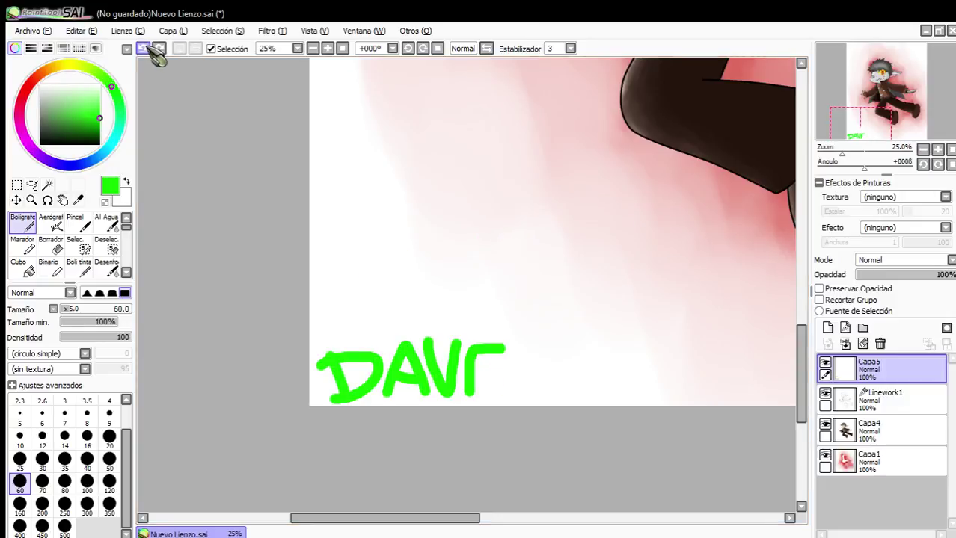
{"action": "left_click", "coordinate": [143, 48]}
{"action": "left_click", "coordinate": [143, 49]}
{"action": "left_click", "coordinate": [143, 49]}
{"action": "left_click", "coordinate": [143, 49]}
{"action": "left_click", "coordinate": [143, 49]}
Hand-letter J, R and the number 10 after the green D, redrawing the 1, and raise the signature slightly above the canvas's lower edge.
{"action": "scroll", "coordinate": [416, 422], "scroll_direction": "up", "scroll_amount": 2}
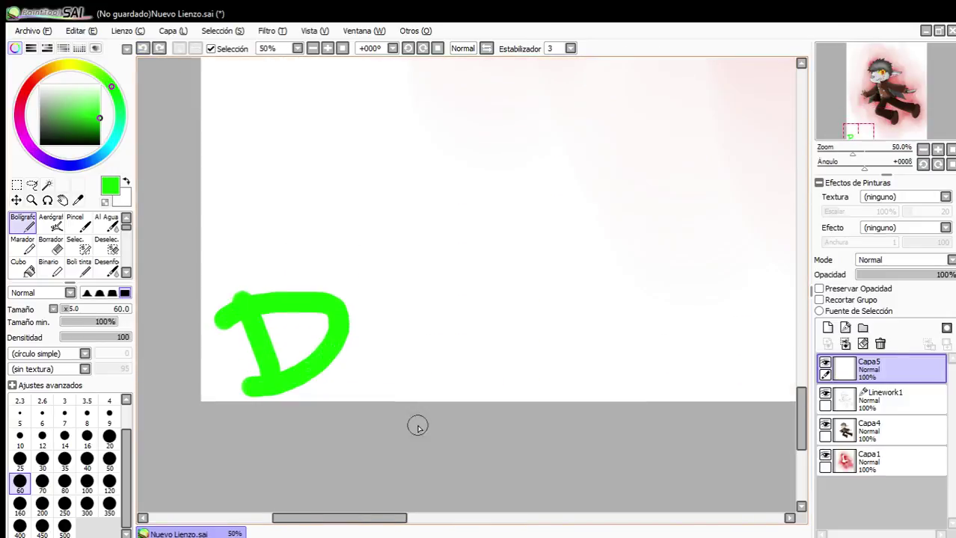
{"action": "mouse_move", "coordinate": [362, 355]}
{"action": "left_mouse_down"}
{"action": "mouse_move", "coordinate": [408, 280]}
{"action": "mouse_move", "coordinate": [440, 285]}
{"action": "left_mouse_up"}
{"action": "mouse_move", "coordinate": [460, 383]}
{"action": "left_mouse_down"}
{"action": "mouse_move", "coordinate": [471, 281]}
{"action": "mouse_move", "coordinate": [493, 291]}
{"action": "mouse_move", "coordinate": [467, 342]}
{"action": "mouse_move", "coordinate": [525, 390]}
{"action": "left_mouse_up"}
{"action": "scroll", "coordinate": [523, 368], "scroll_direction": "up", "scroll_amount": 1}
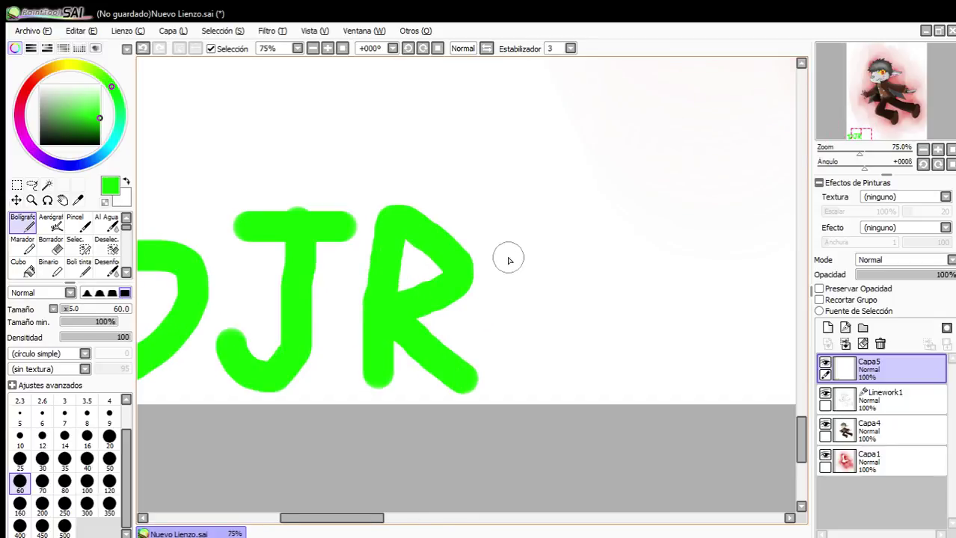
{"action": "mouse_move", "coordinate": [516, 255]}
{"action": "left_mouse_down"}
{"action": "mouse_move", "coordinate": [551, 273]}
{"action": "mouse_move", "coordinate": [551, 241]}
{"action": "mouse_move", "coordinate": [514, 249]}
{"action": "left_mouse_up"}
{"action": "left_click", "coordinate": [144, 49]}
{"action": "mouse_move", "coordinate": [692, 229]}
{"action": "left_mouse_down"}
{"action": "mouse_move", "coordinate": [640, 367]}
{"action": "mouse_move", "coordinate": [652, 211]}
{"action": "left_mouse_up"}
{"action": "scroll", "coordinate": [640, 262], "scroll_direction": "down", "scroll_amount": 2}
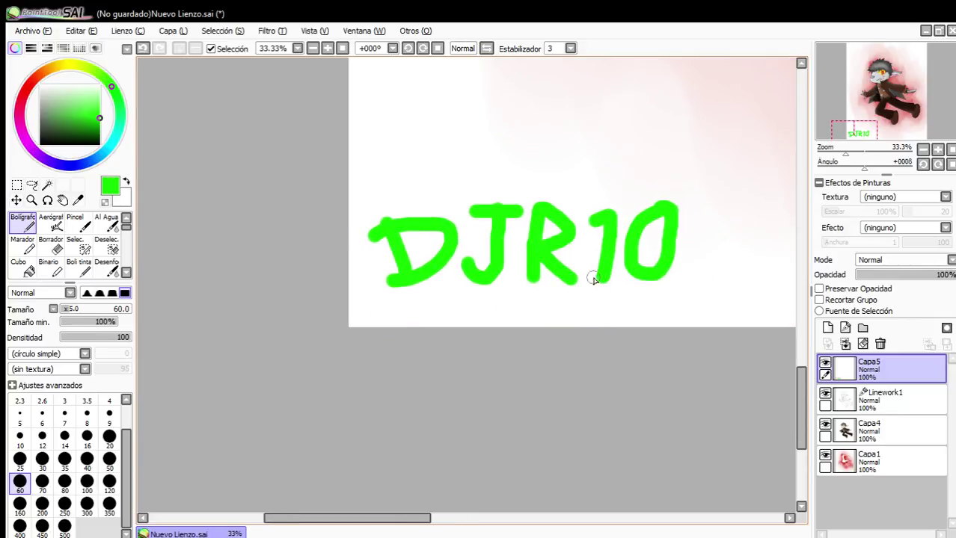
Select the green signature, scale it down, place it closer to the canvas's lower-left corner and deselect it.
{"action": "left_click", "coordinate": [17, 185]}
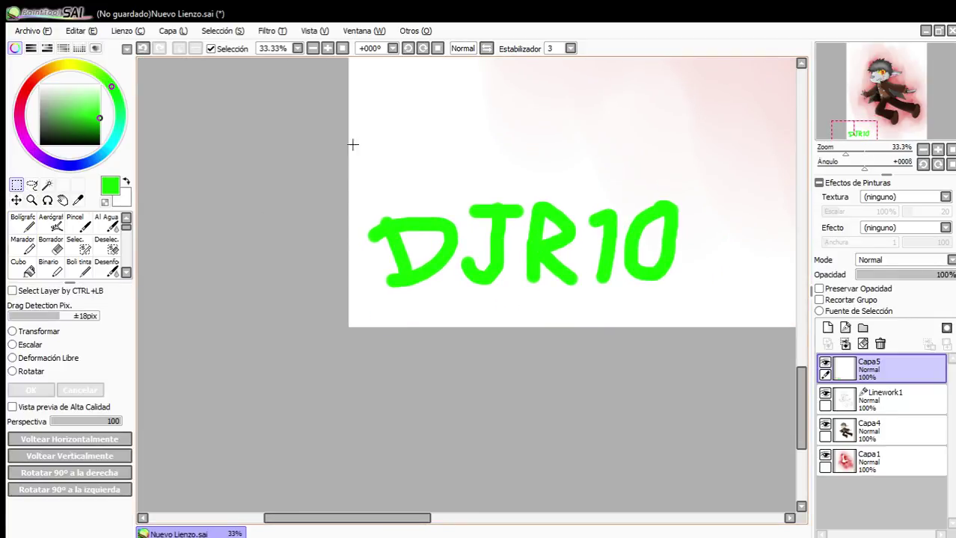
{"action": "left_click_drag", "start_coordinate": [352, 144], "coordinate": [732, 380]}
{"action": "left_click", "coordinate": [13, 331]}
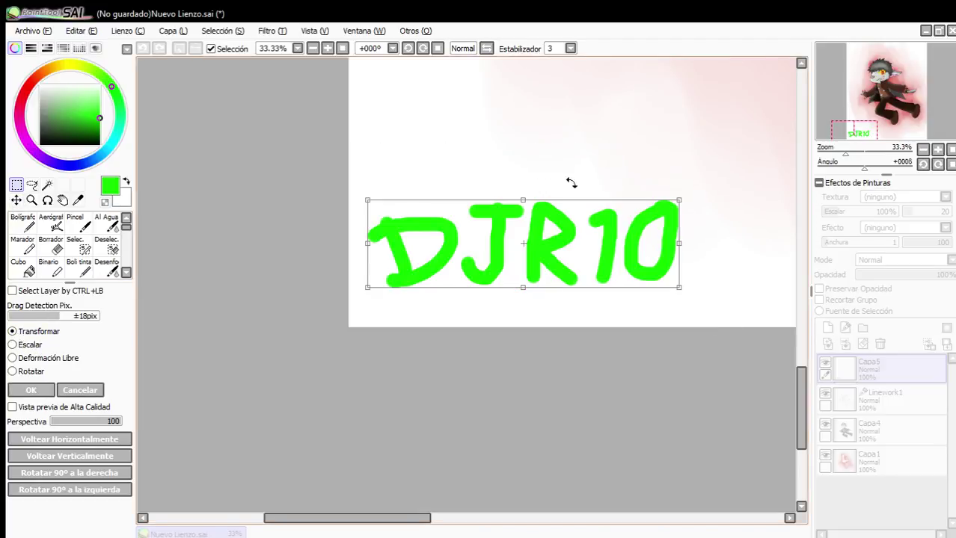
{"action": "left_click_drag", "start_coordinate": [669, 196], "coordinate": [584, 210]}
{"action": "left_click_drag", "start_coordinate": [561, 247], "coordinate": [553, 271]}
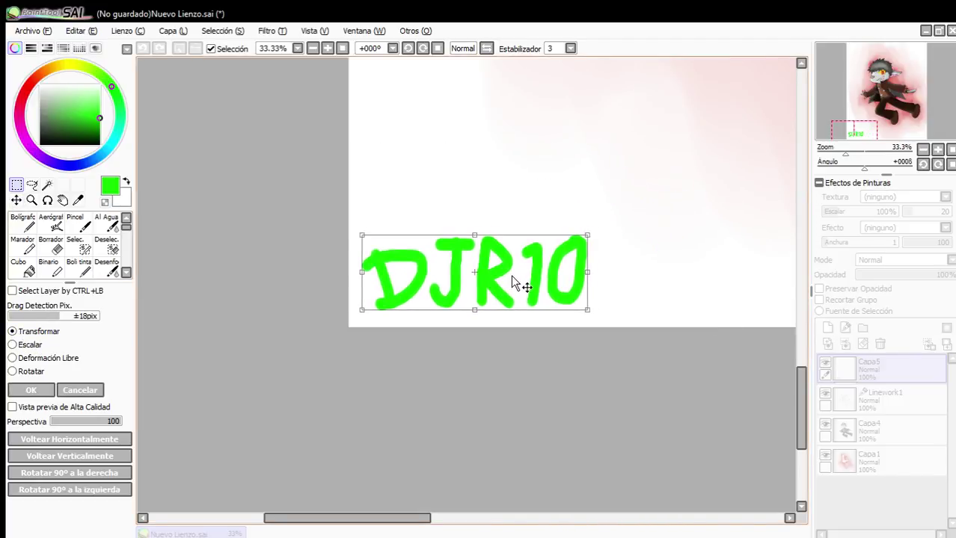
{"action": "left_click", "coordinate": [30, 390]}
{"action": "left_click", "coordinate": [180, 48]}
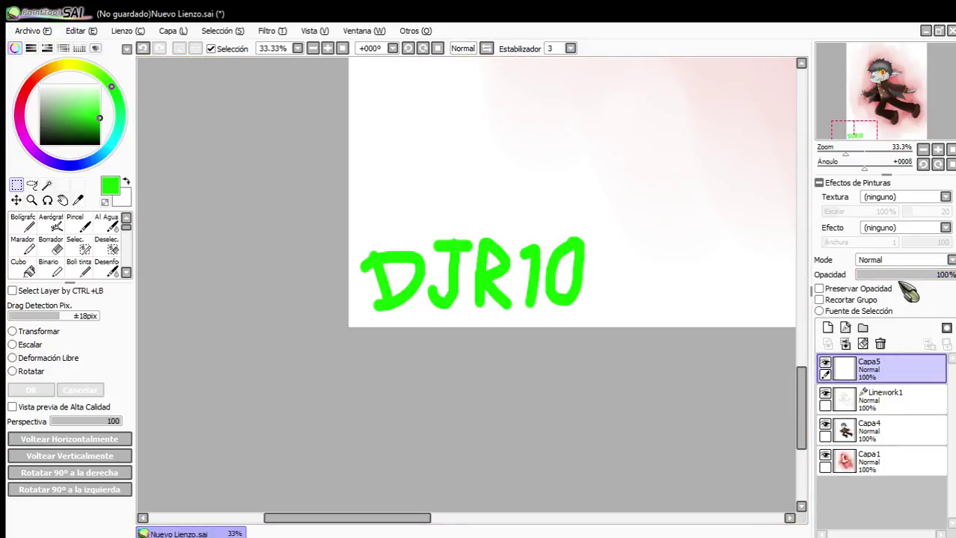
Set the signature layer's opacity to 65%.
{"action": "left_click", "coordinate": [921, 275]}
{"action": "scroll", "coordinate": [497, 299], "scroll_direction": "down", "scroll_amount": 6}
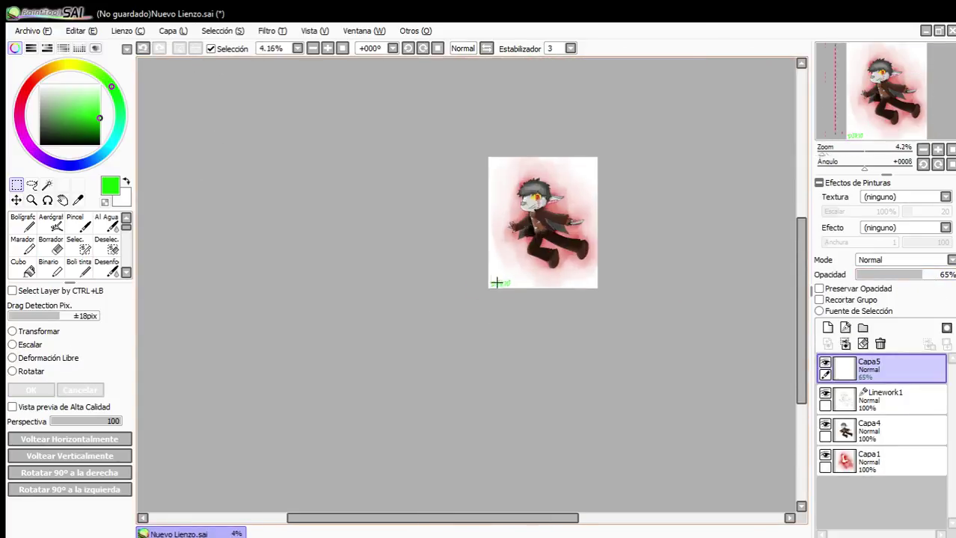
{"action": "scroll", "coordinate": [486, 285], "scroll_direction": "up", "scroll_amount": 1}
{"action": "scroll", "coordinate": [464, 325], "scroll_direction": "up", "scroll_amount": 1}
{"action": "scroll", "coordinate": [467, 287], "scroll_direction": "down", "scroll_amount": 2}
{"action": "scroll", "coordinate": [538, 209], "scroll_direction": "up", "scroll_amount": 2}
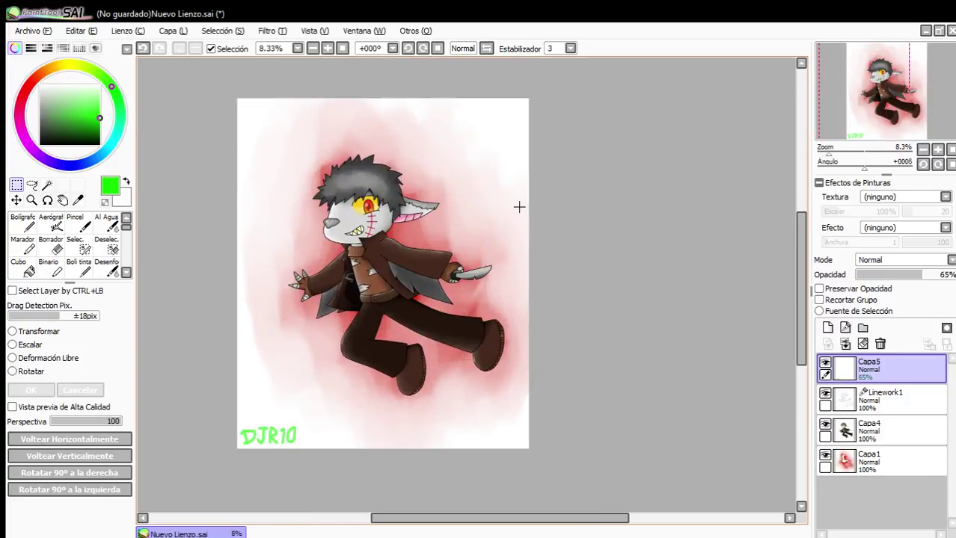
Add a new layer at the bottom of the stack, below Capa1, and fill it with white using the bucket tool.
{"action": "left_click", "coordinate": [864, 461]}
{"action": "left_click", "coordinate": [828, 327]}
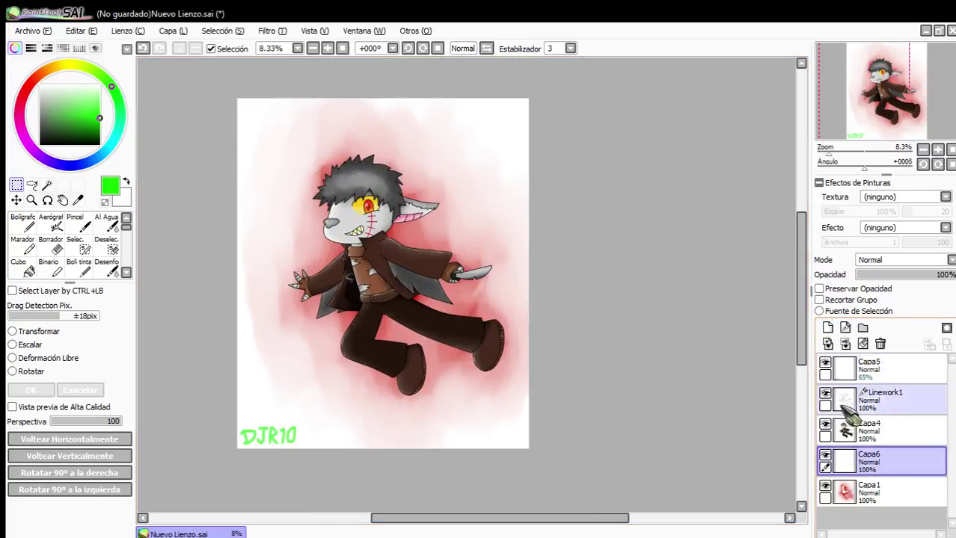
{"action": "left_click_drag", "start_coordinate": [867, 461], "coordinate": [866, 512]}
{"action": "left_click", "coordinate": [40, 86]}
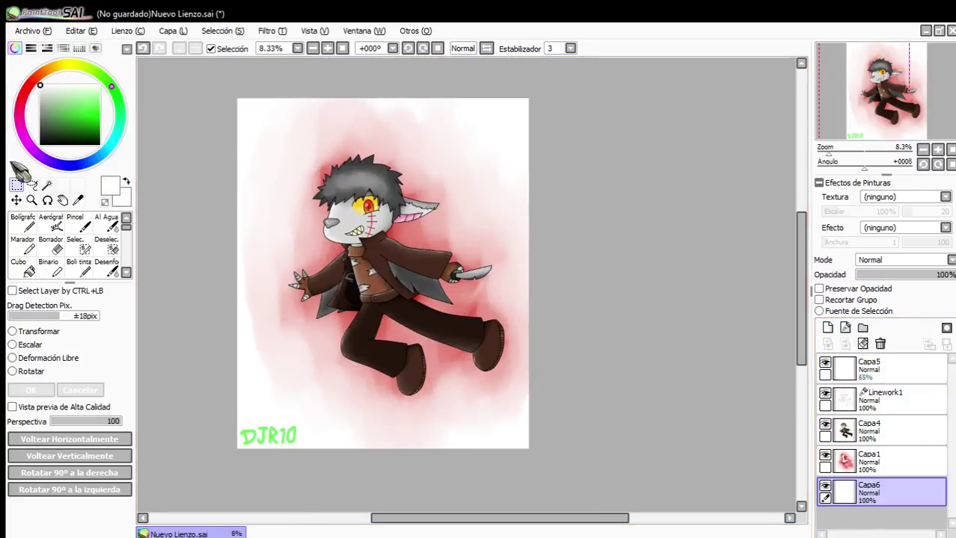
{"action": "left_click", "coordinate": [22, 267]}
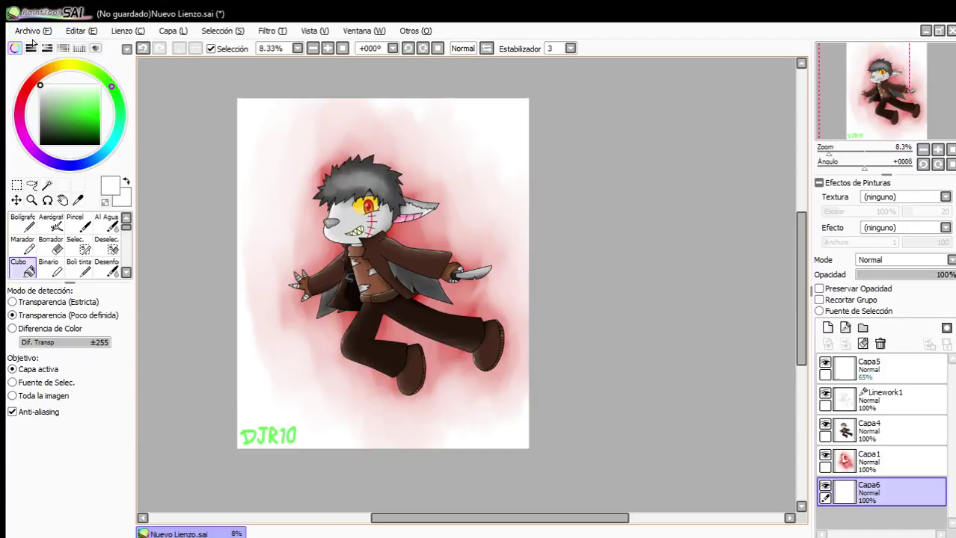
Make layer Capa1 active and save the drawing as Roger the Bat.sai in the PaintoolSAI folder on the desktop.
{"action": "left_click", "coordinate": [860, 461]}
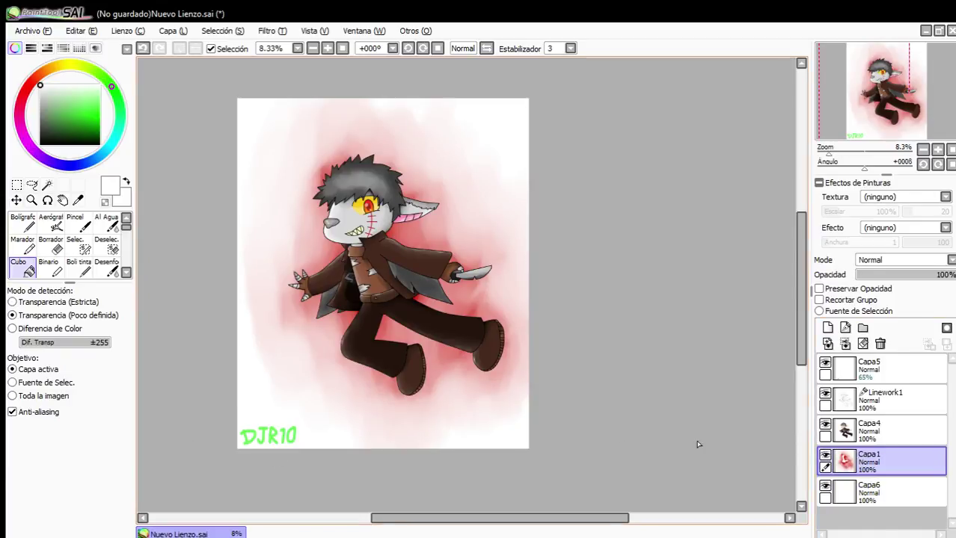
{"action": "left_click", "coordinate": [70, 143]}
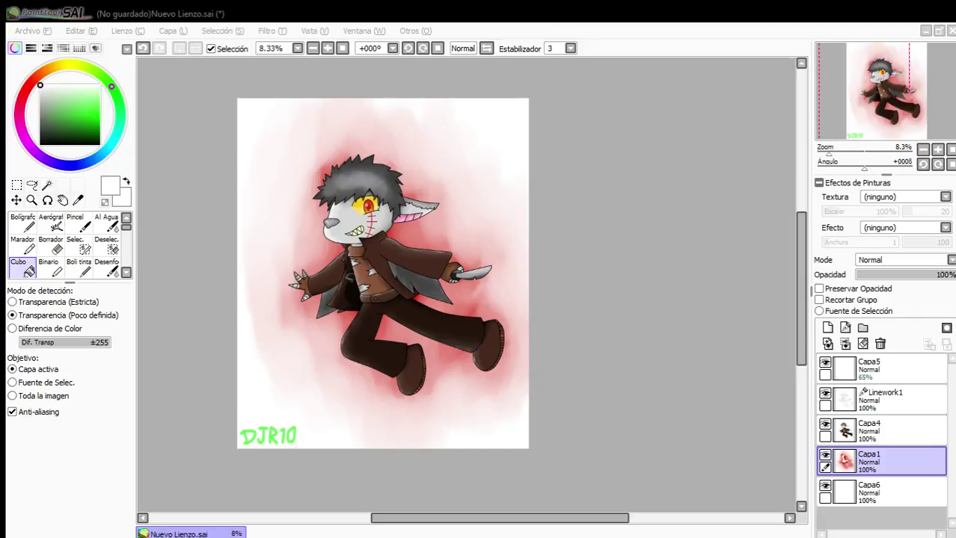
{"action": "key", "text": "Return"}
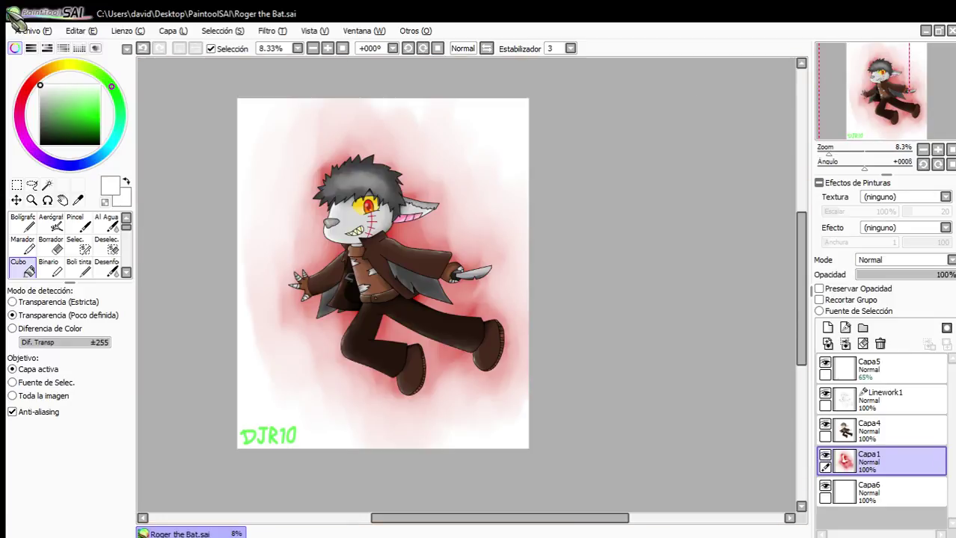
Save a PNG copy of the drawing as Roger the Bat.png in the same PaintoolSAI folder and close the canvas.
{"action": "left_click", "coordinate": [63, 125]}
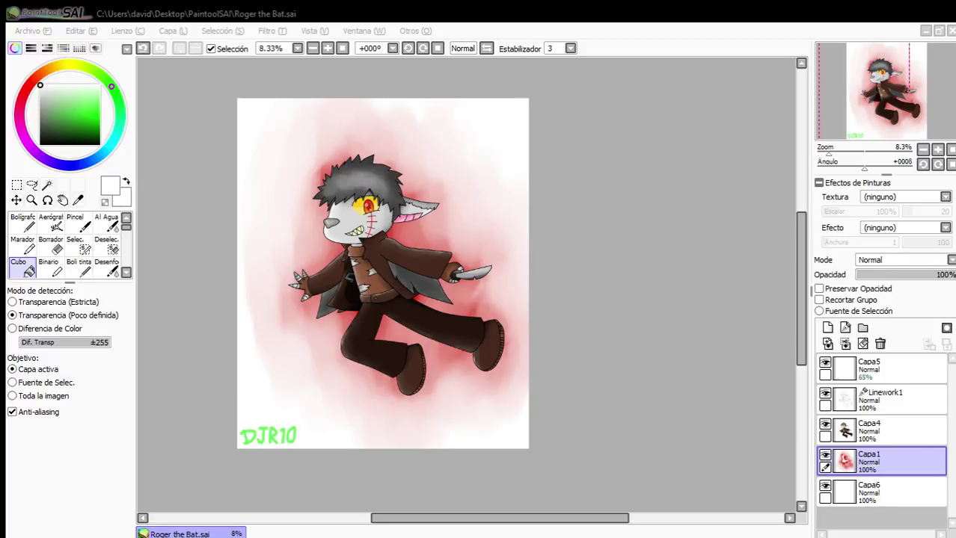
{"action": "left_click", "coordinate": [506, 275]}
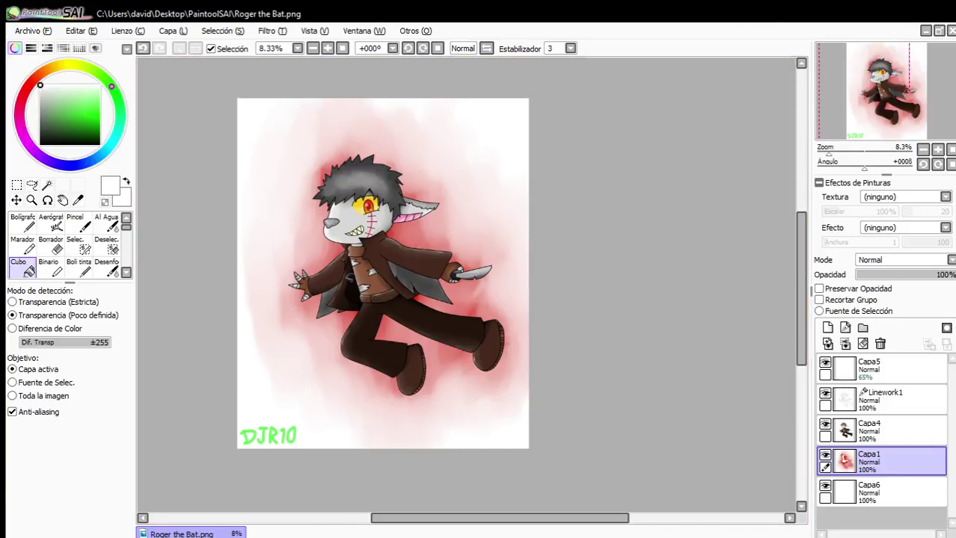
{"action": "key", "text": "ctrl+w"}
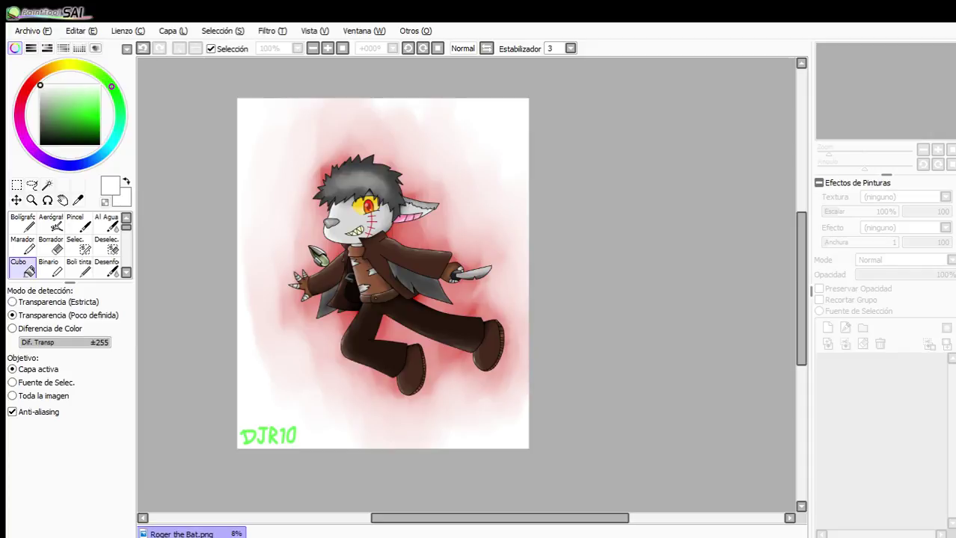